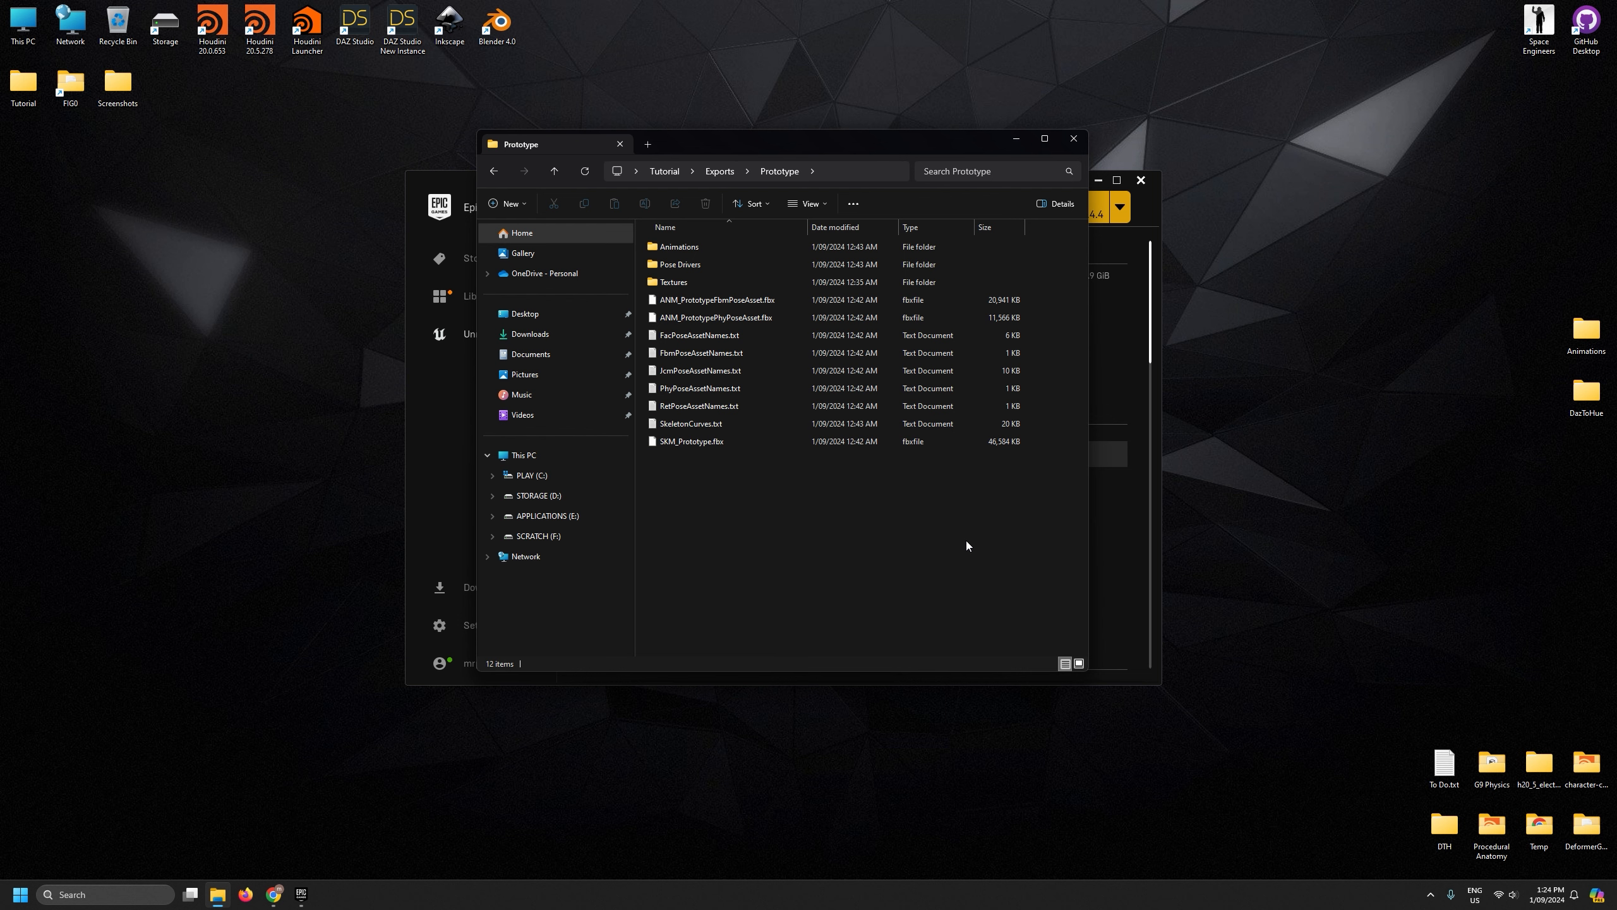
Close the Prototype exports folder and launch Unreal Engine 5.4.4 from the engine library.
{"action": "mouse_move", "coordinate": [272, 897]}
{"action": "left_click_drag", "start_coordinate": [774, 486], "coordinate": [898, 534]}
{"action": "left_click", "coordinate": [1073, 139]}
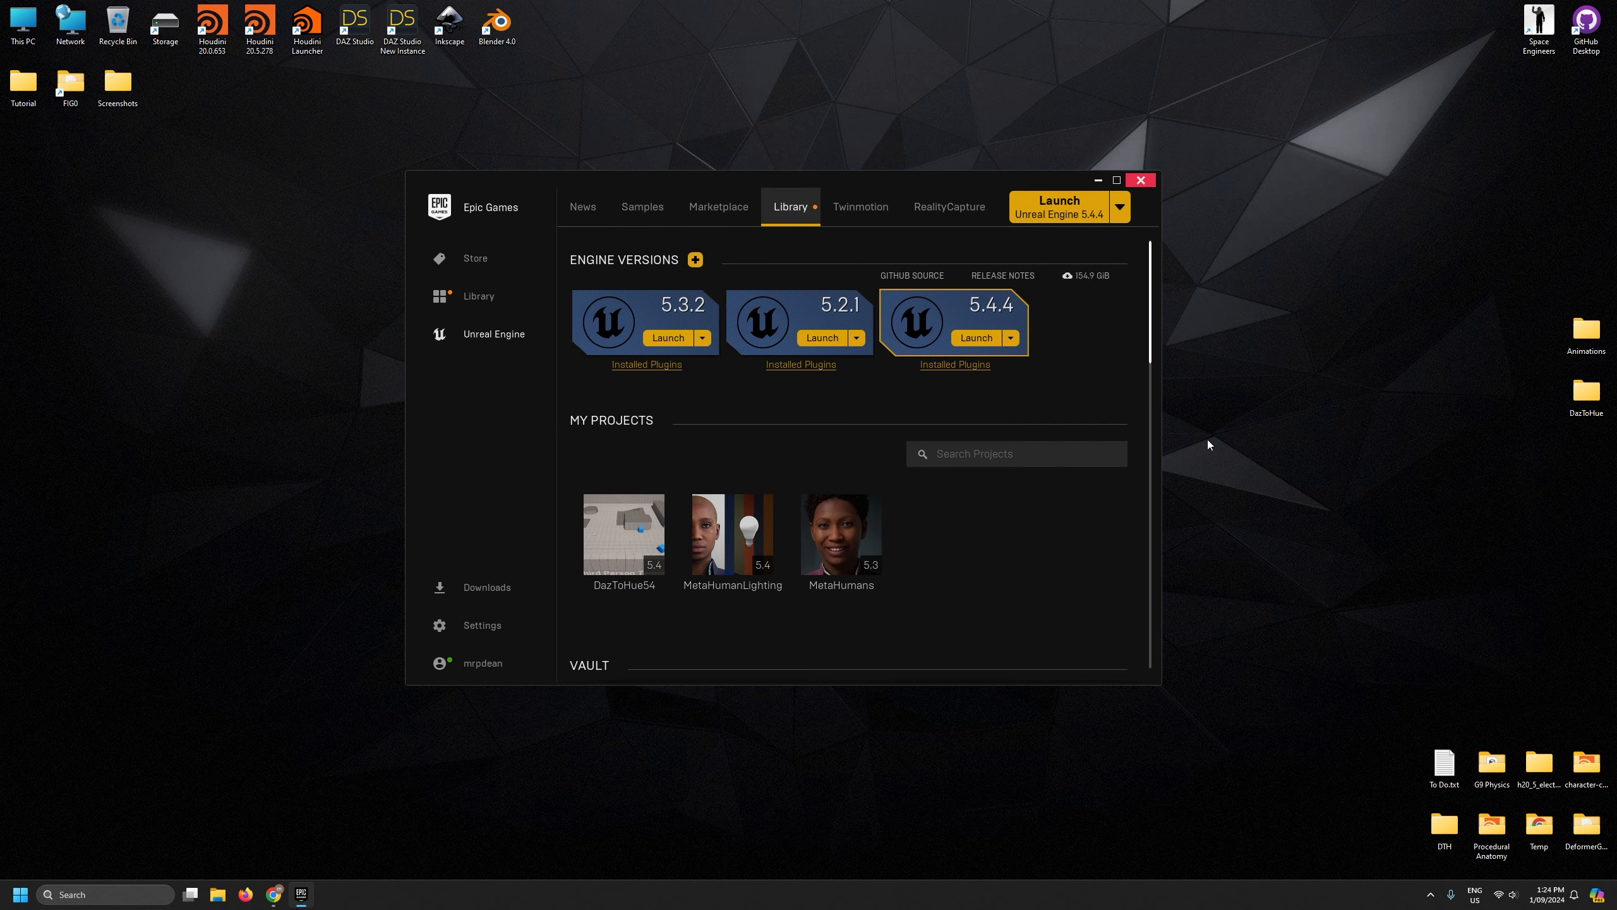
{"action": "left_click", "coordinate": [977, 338]}
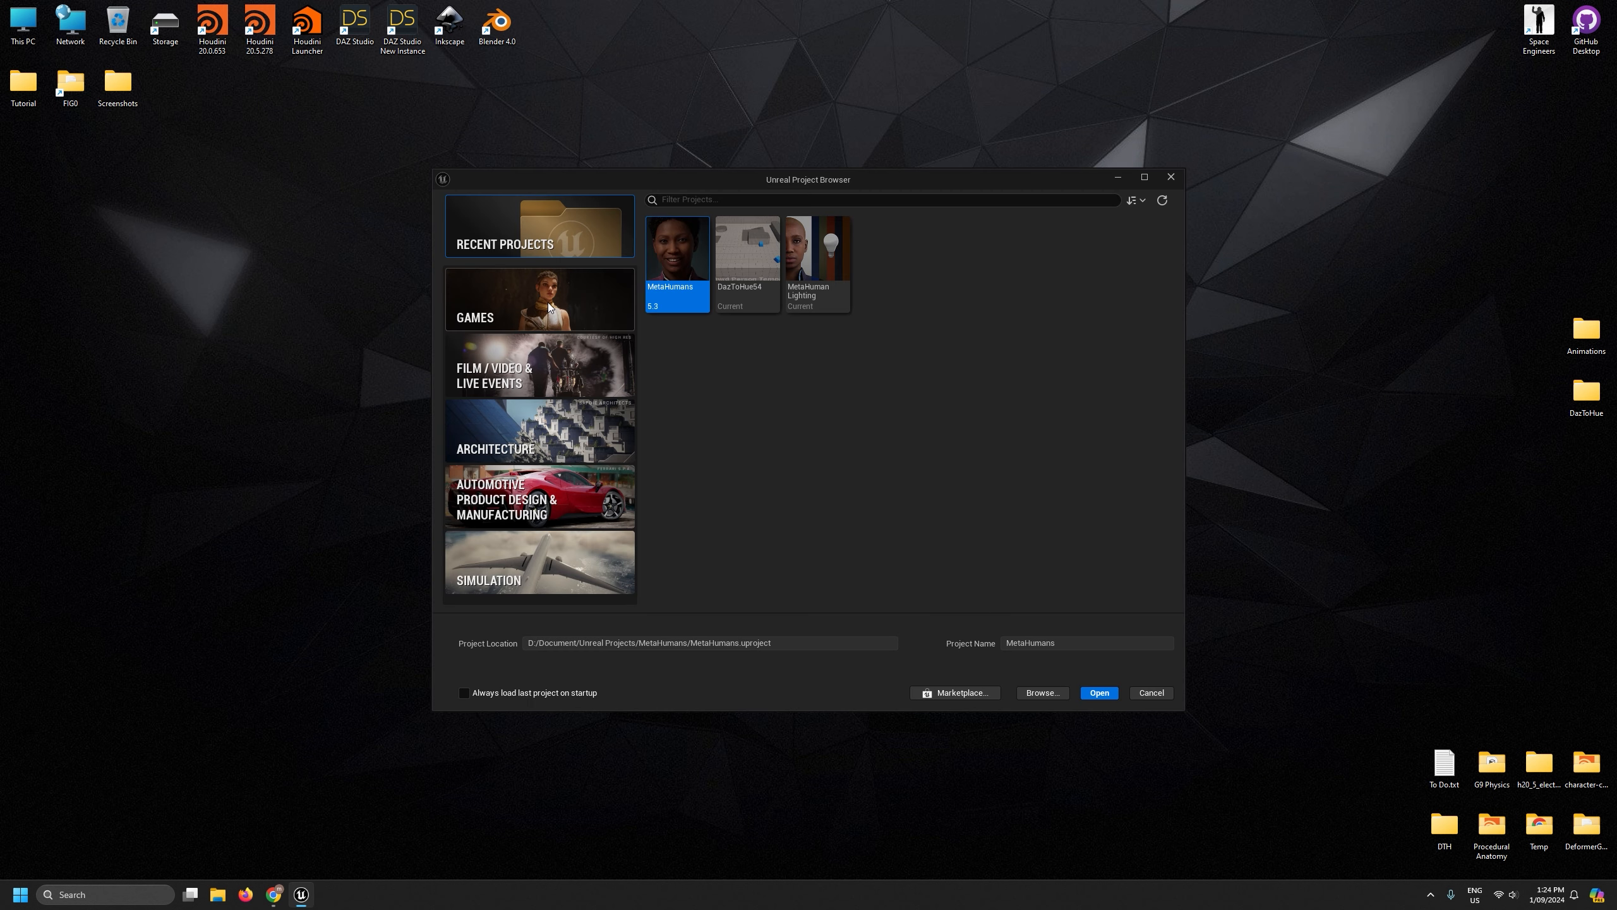
Create a blank Games project named Studio.
{"action": "left_click", "coordinate": [550, 306]}
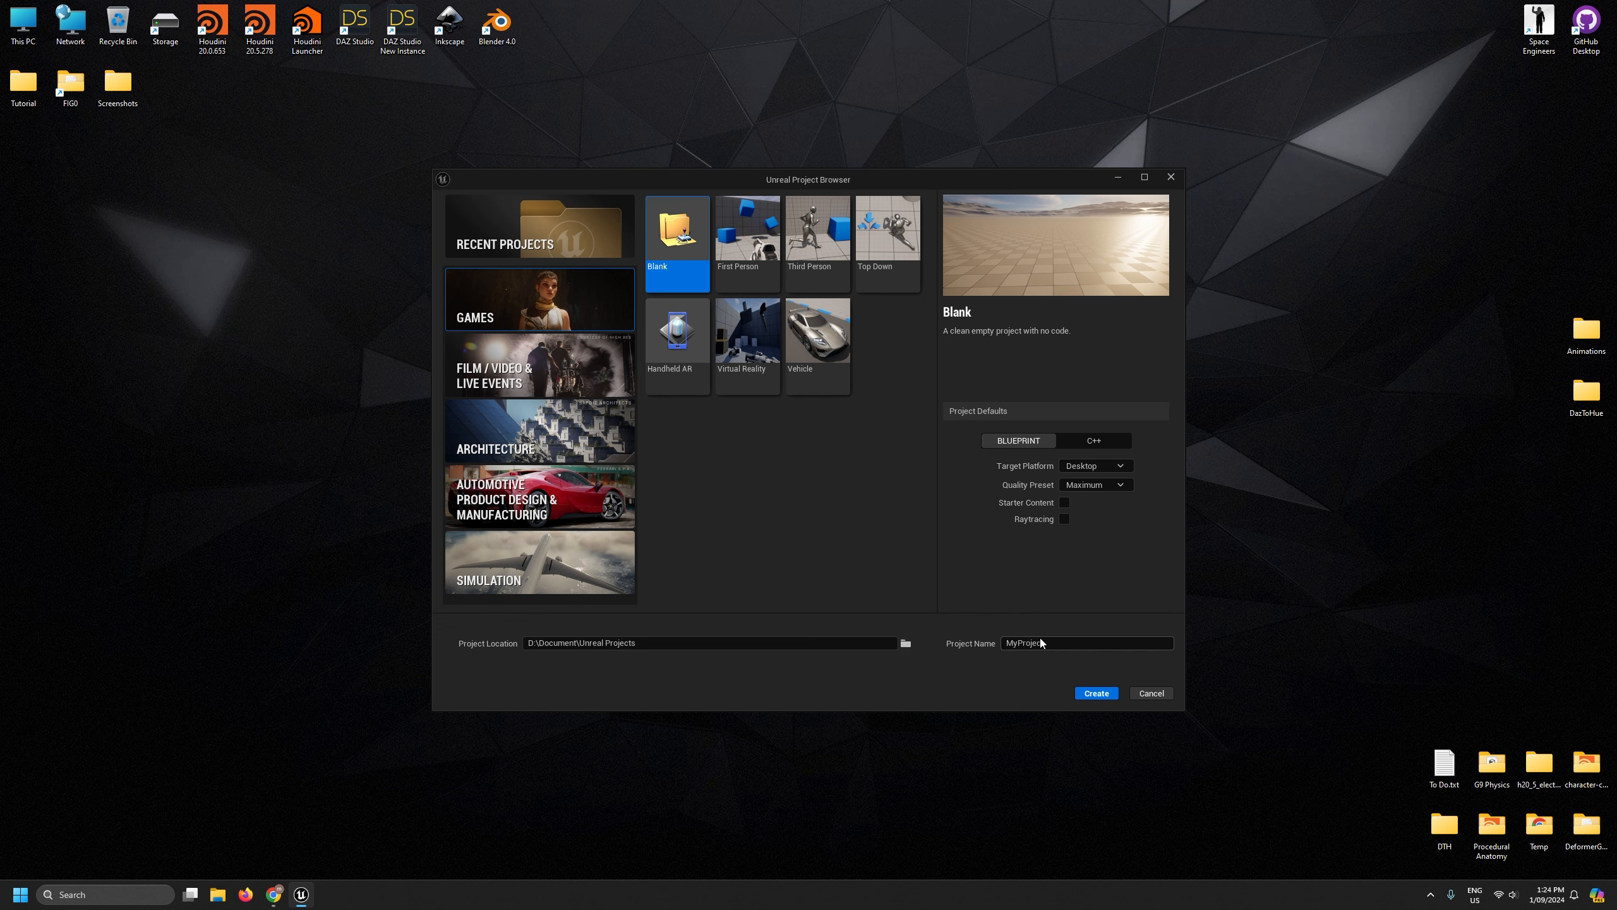
{"action": "left_click_drag", "start_coordinate": [1075, 642], "coordinate": [978, 643]}
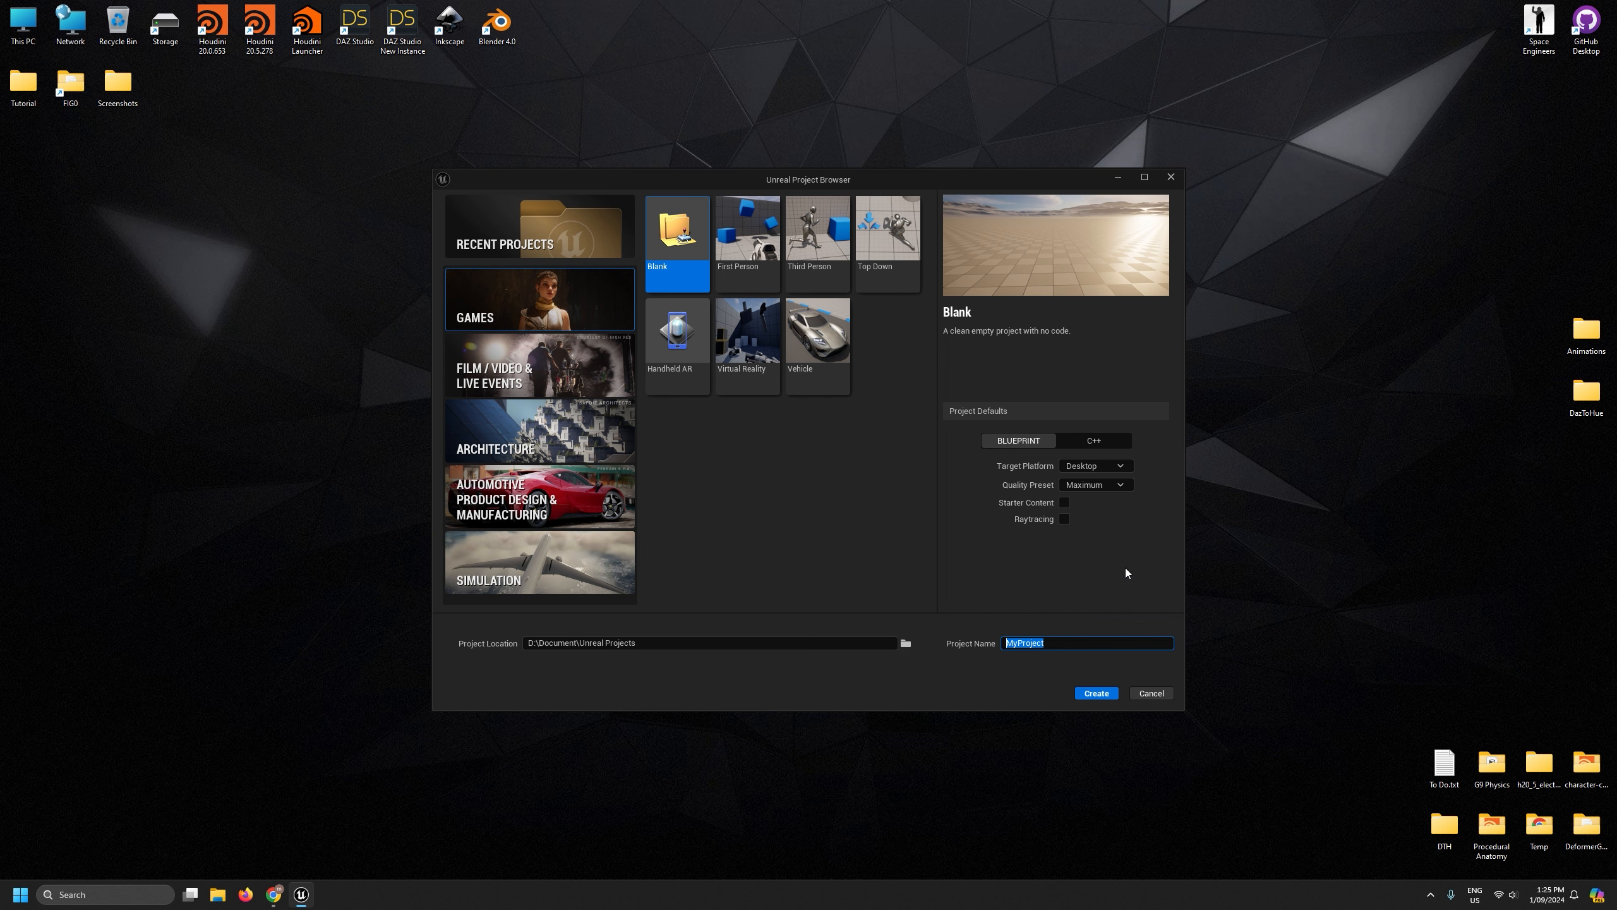
{"action": "type", "text": "Studio"}
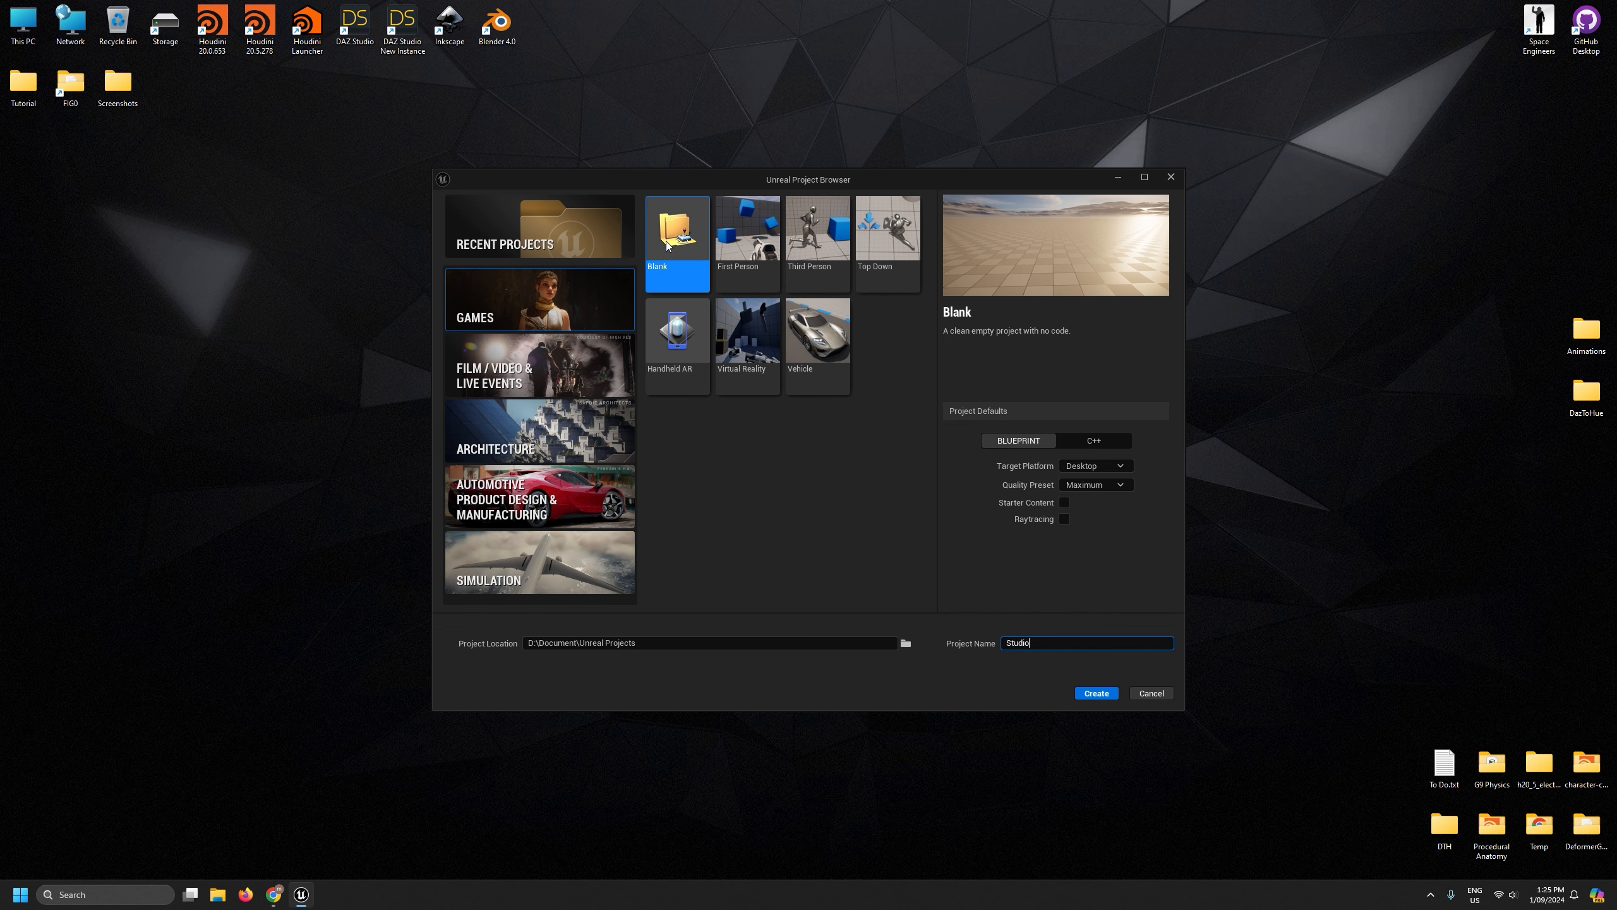
{"action": "left_click", "coordinate": [1095, 693]}
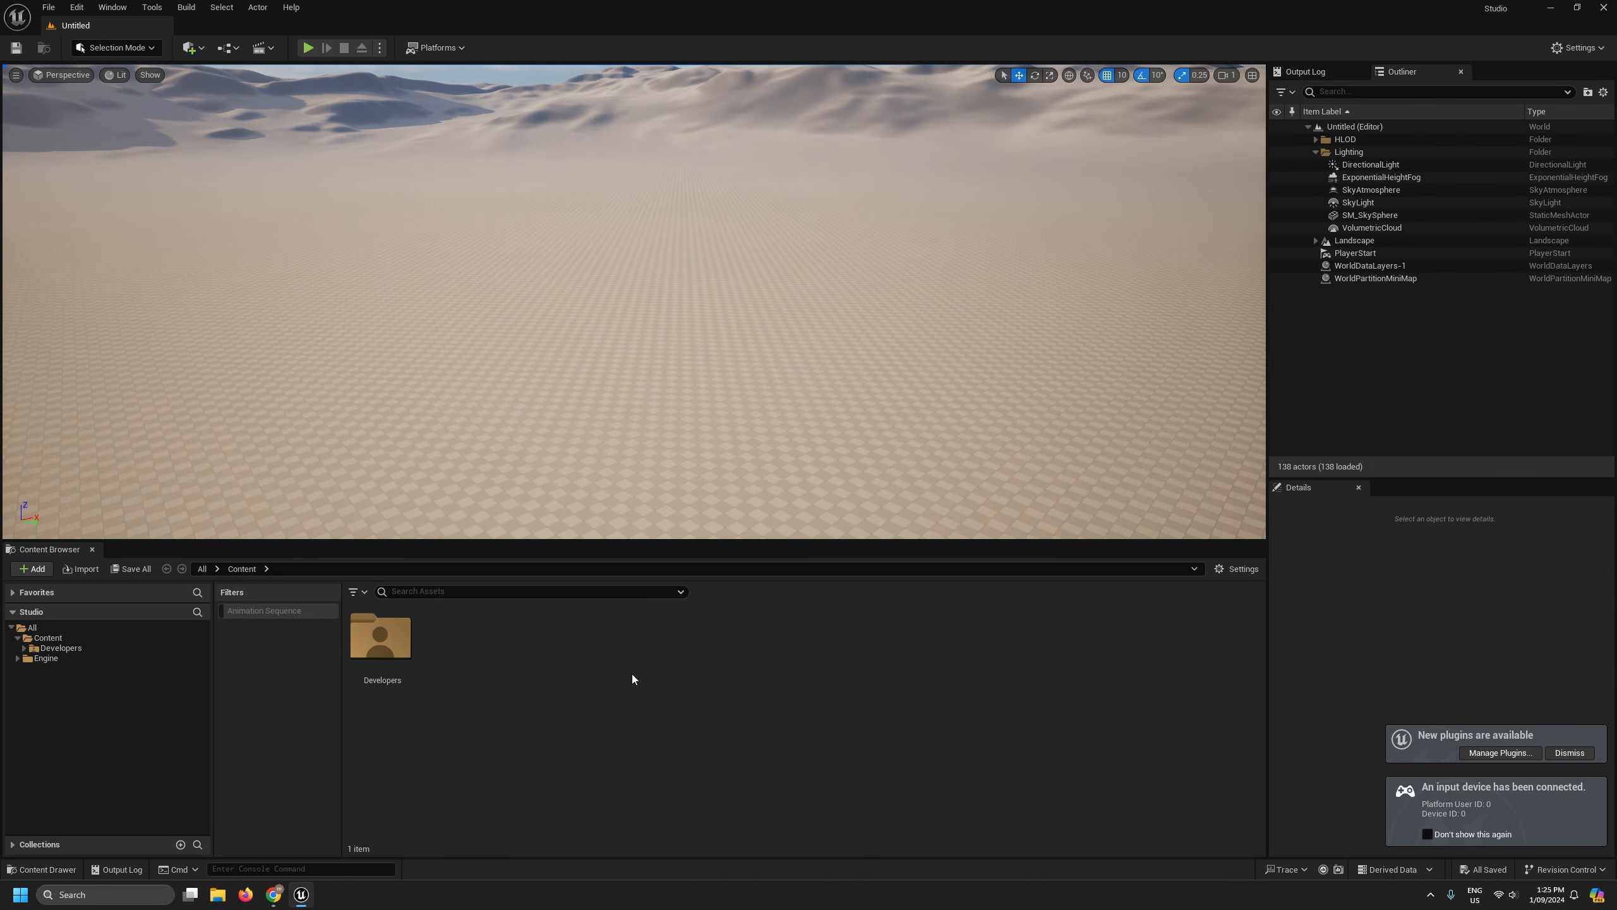
Dismiss the new-plugins and input-device notifications and collapse the Content folder in the folder tree.
{"action": "left_click", "coordinate": [1569, 752]}
{"action": "left_click", "coordinate": [1427, 834]}
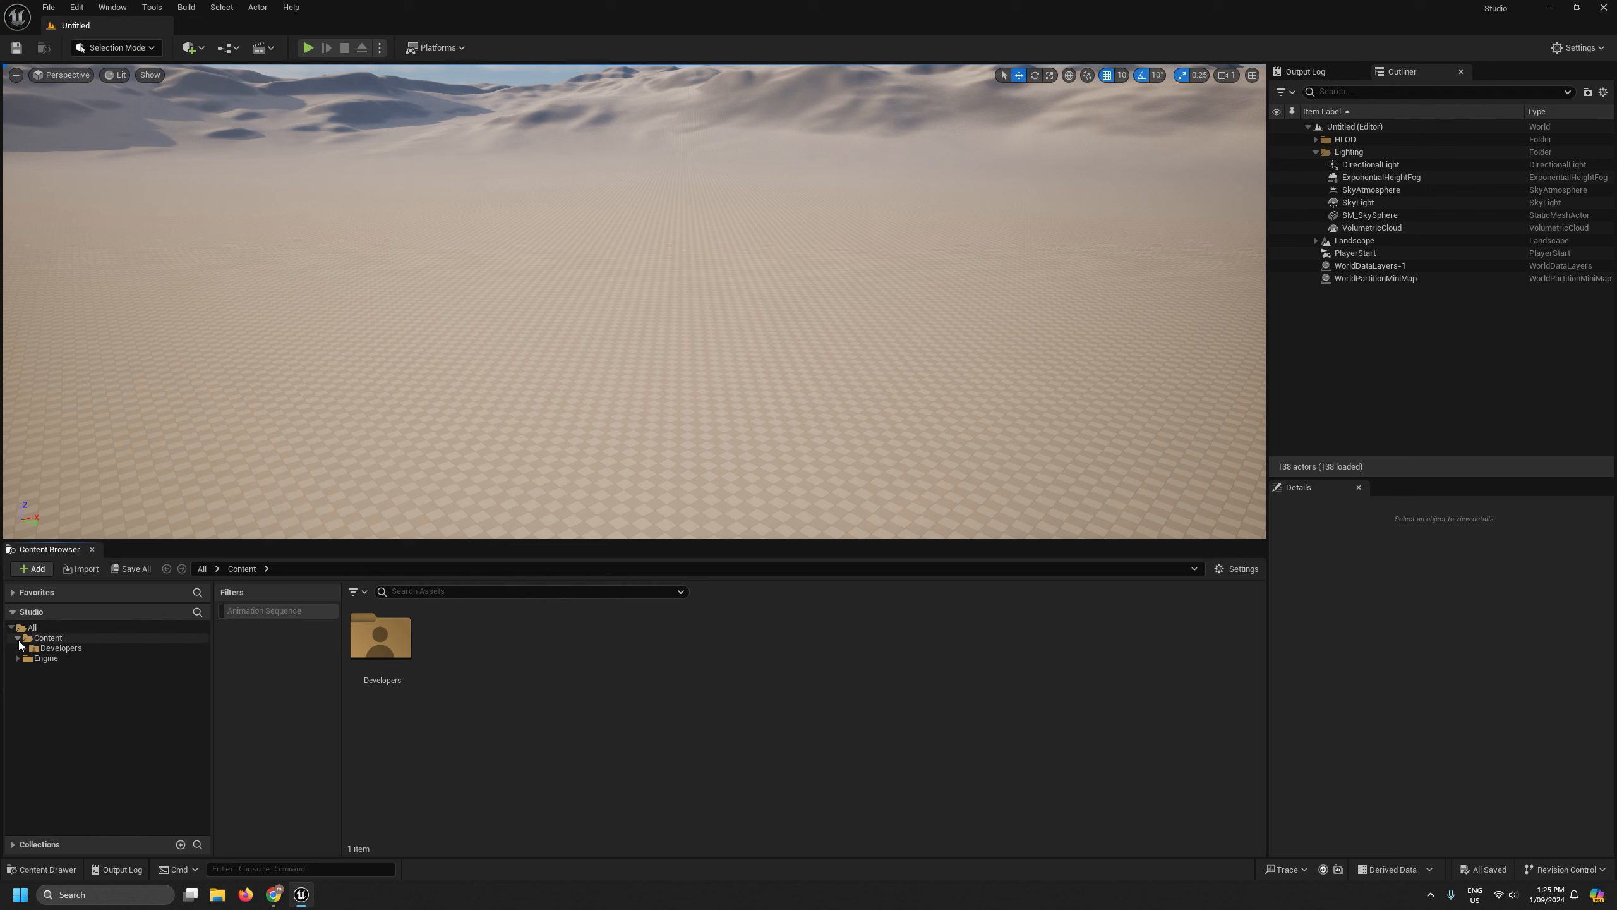
{"action": "left_click", "coordinate": [18, 637]}
Find the Near Clip Plane option in the project settings and set it to 0.01.
{"action": "left_click", "coordinate": [76, 8]}
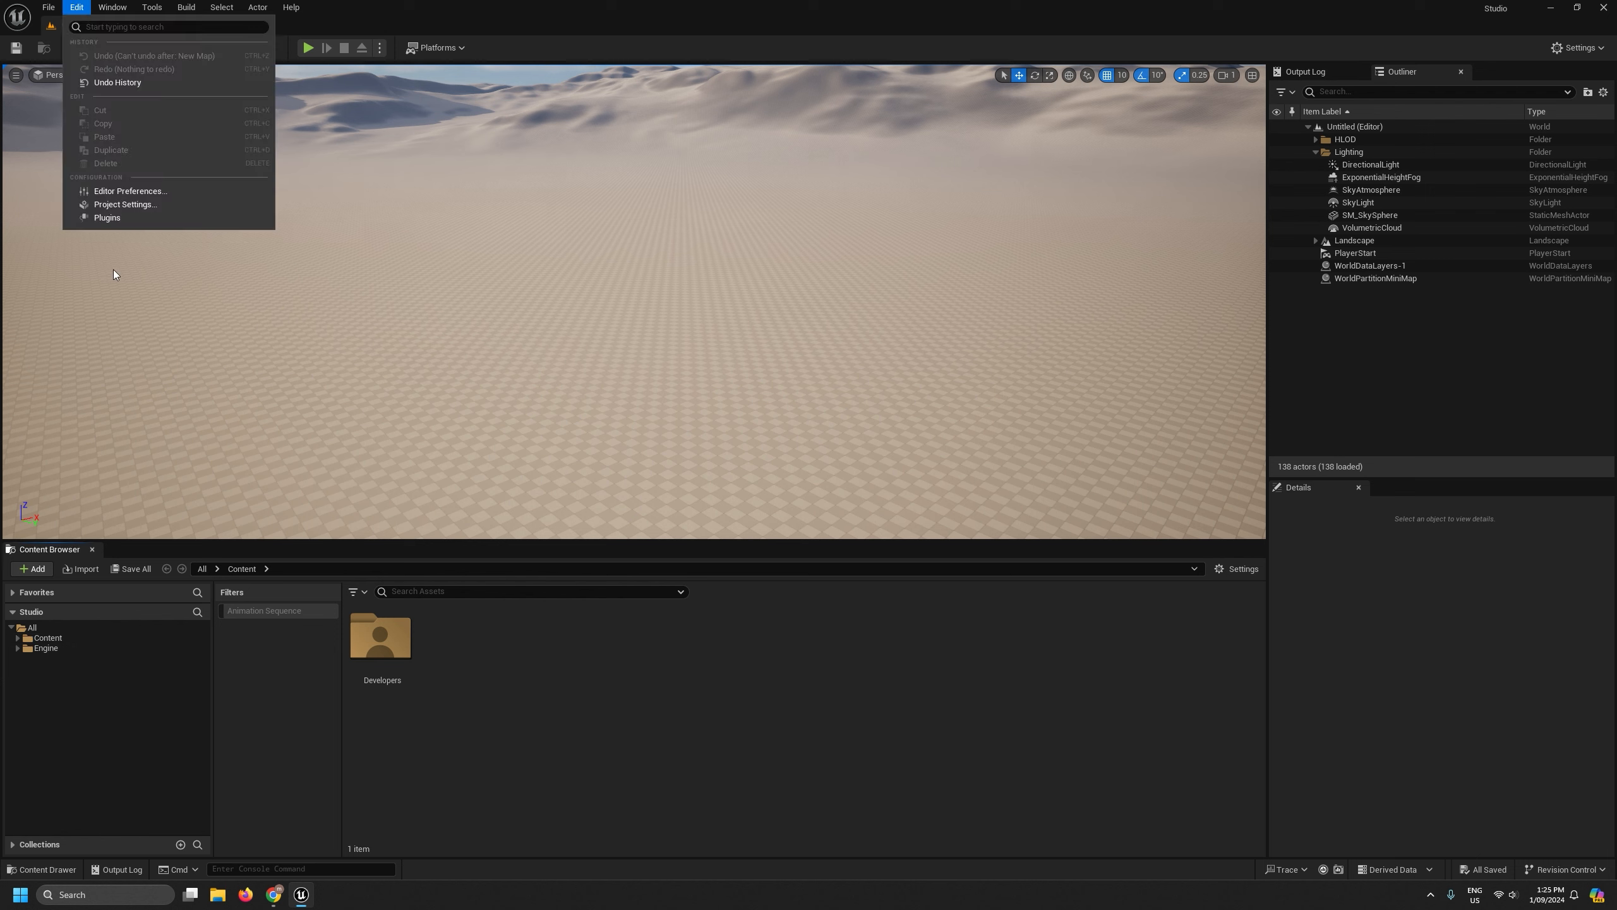
{"action": "left_click", "coordinate": [151, 205]}
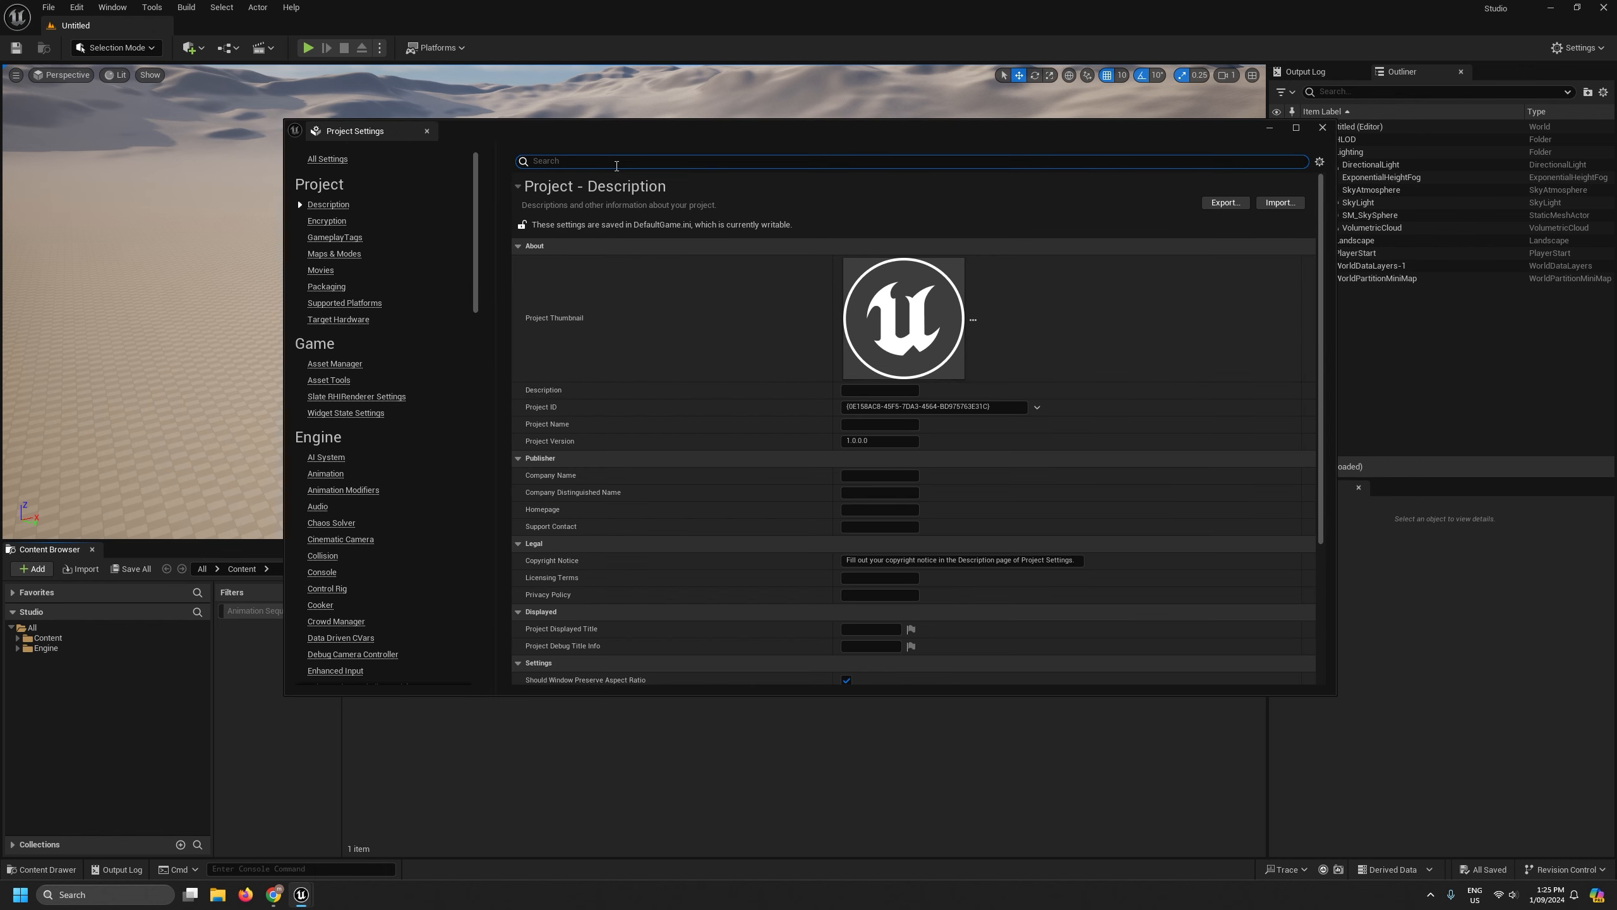
{"action": "left_click", "coordinate": [617, 166]}
{"action": "type", "text": "clip"}
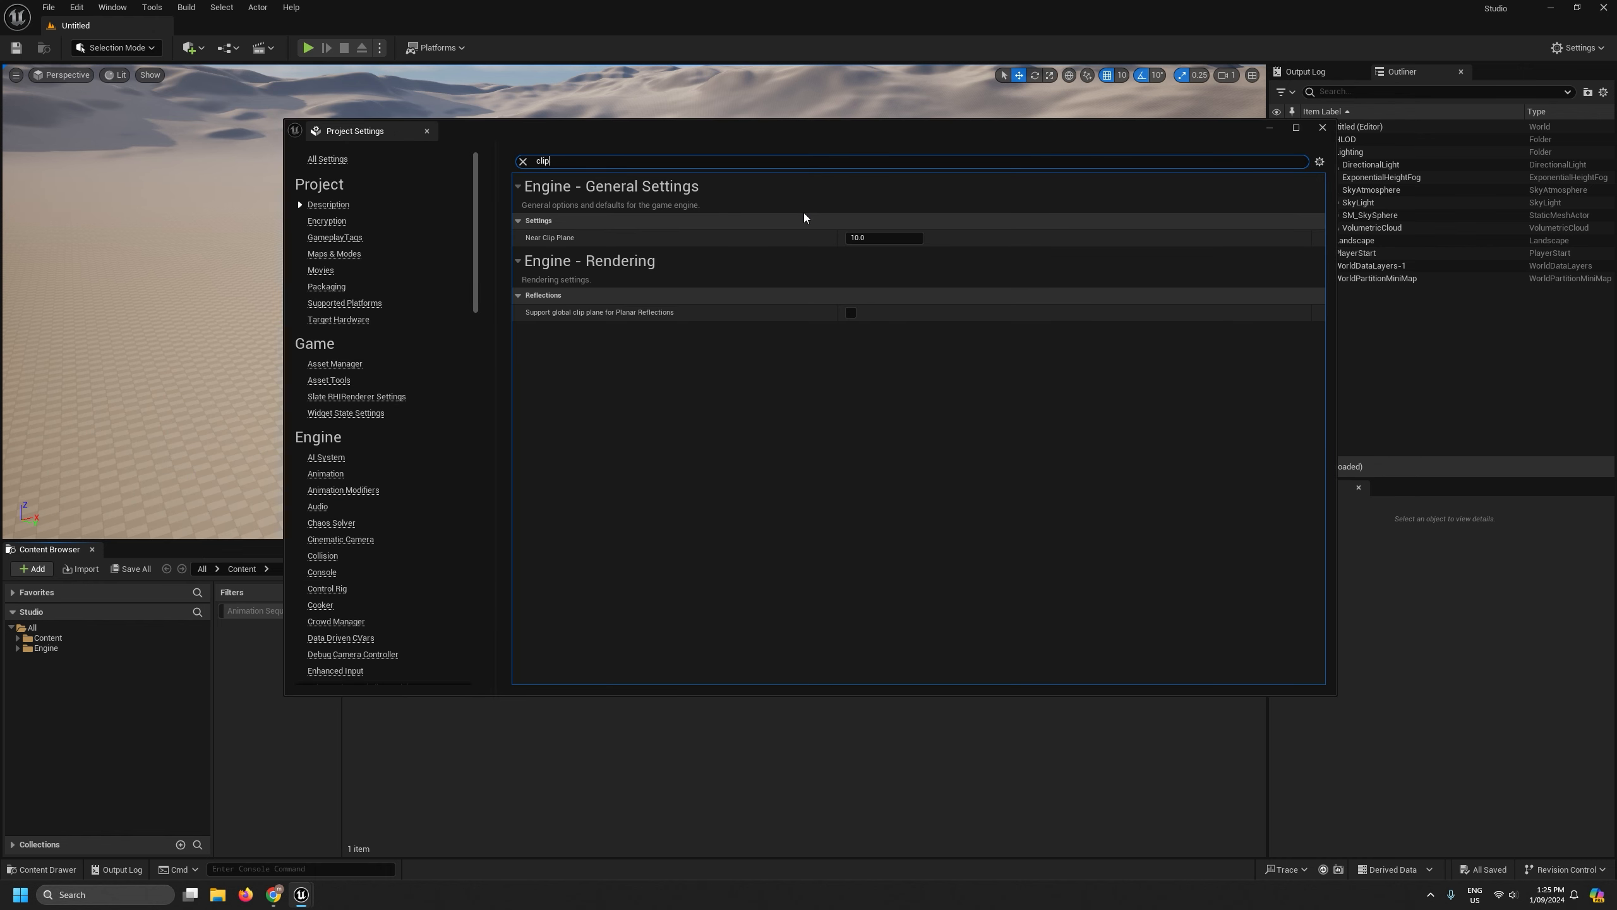
{"action": "left_click", "coordinate": [879, 238]}
{"action": "type", "text": "0.0"}
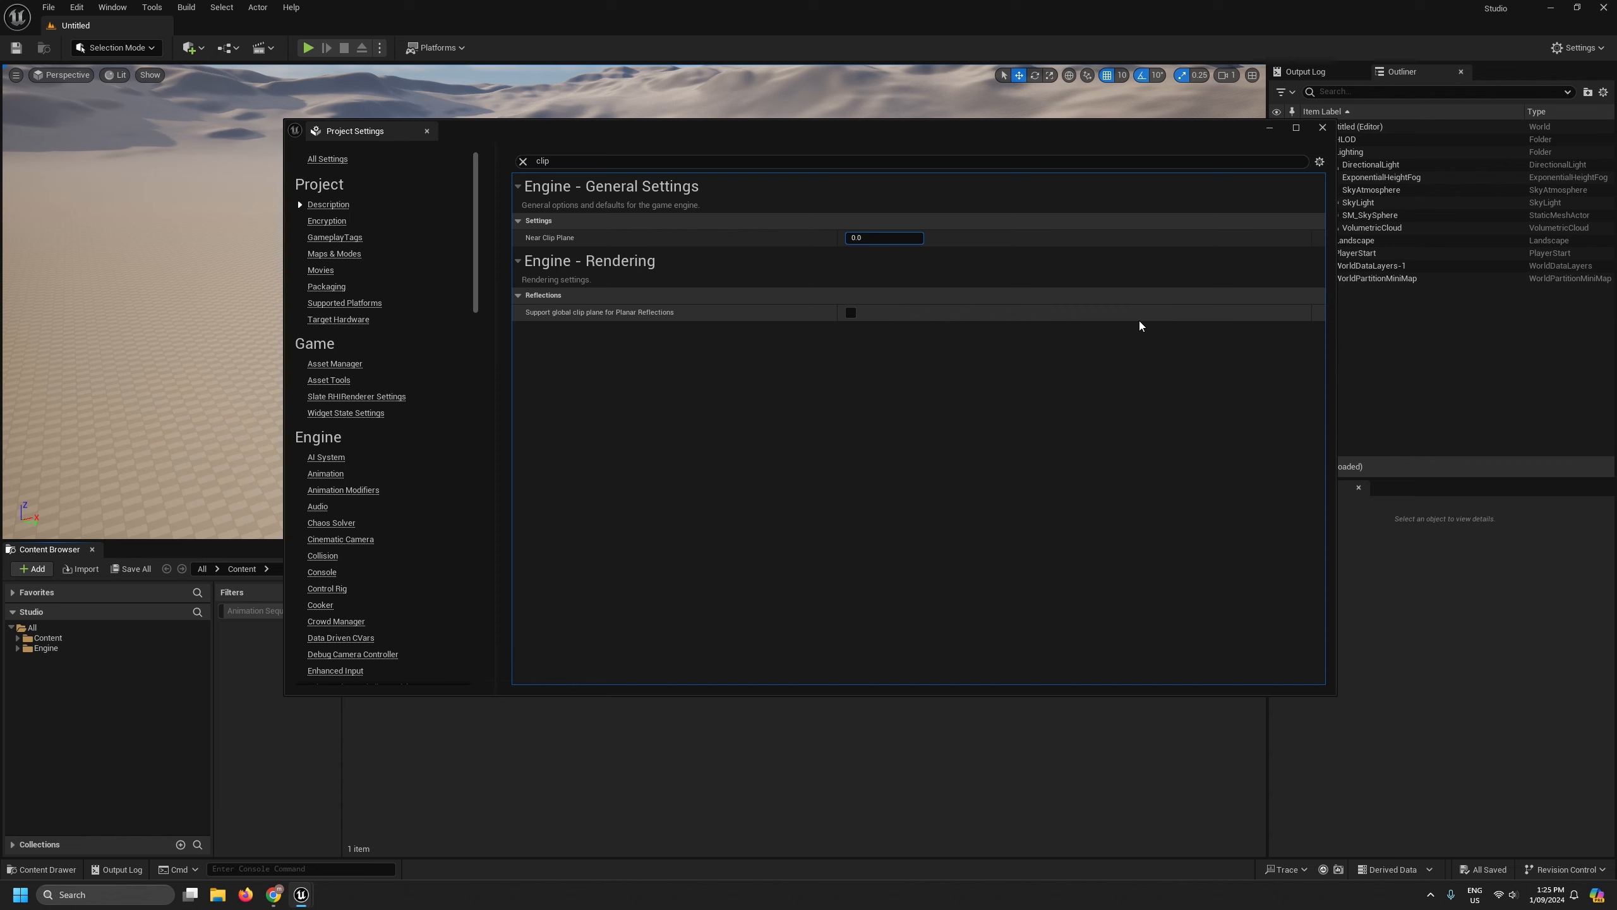
{"action": "type", "text": "1"}
{"action": "key", "text": "Return"}
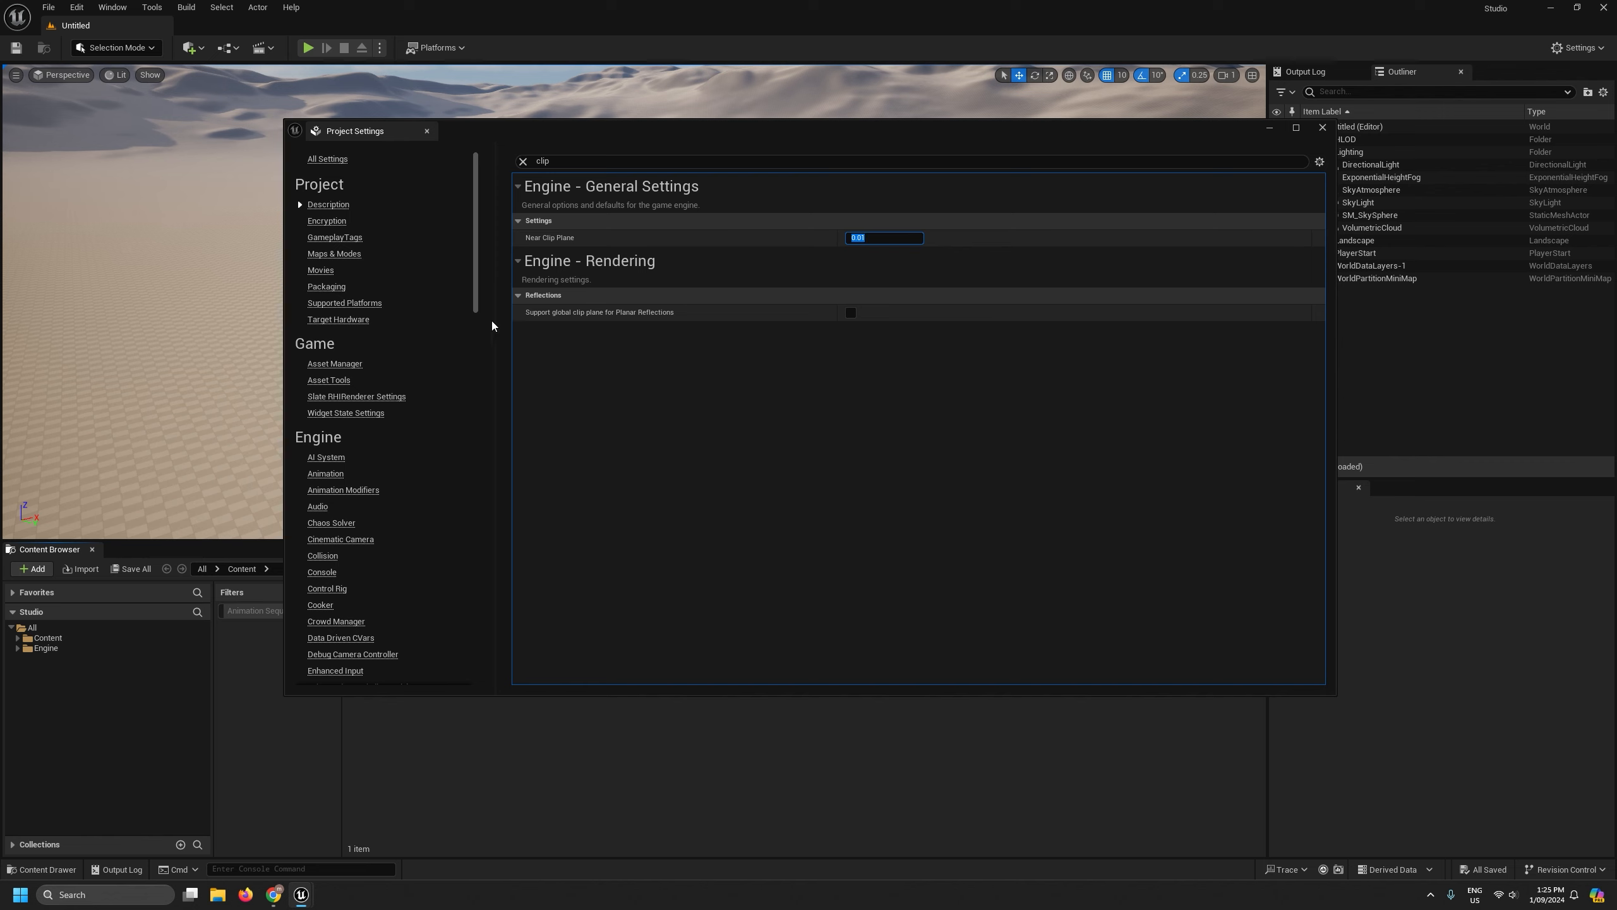
Enable Support Compute Skin Cache in the project's rendering settings and close the editor.
{"action": "left_click", "coordinate": [527, 165]}
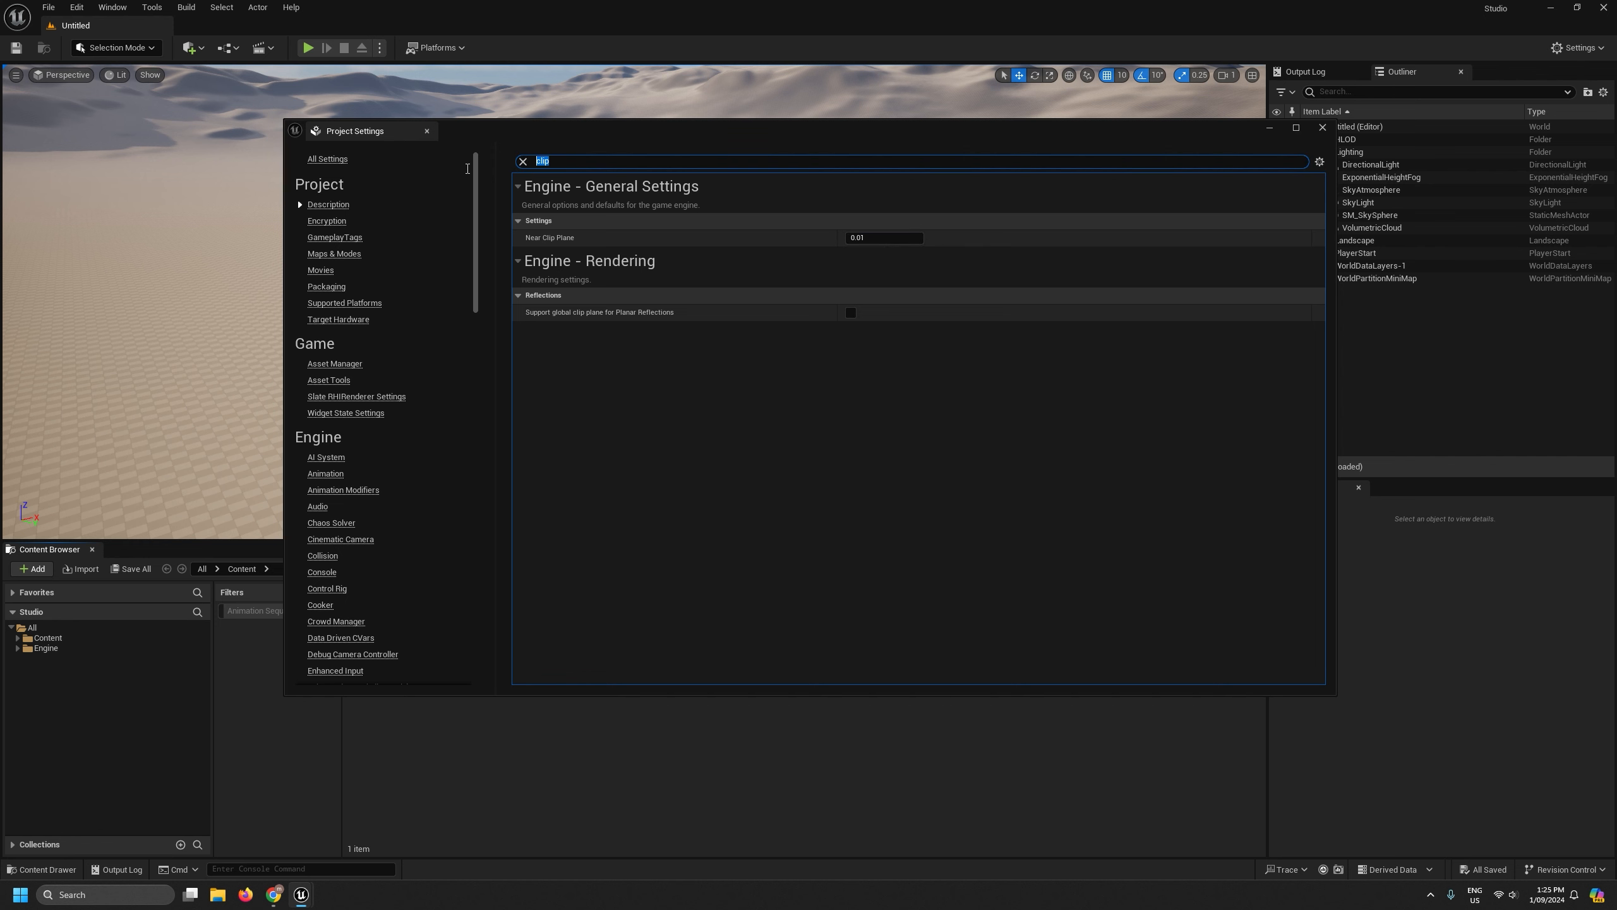
{"action": "type", "text": "skin"}
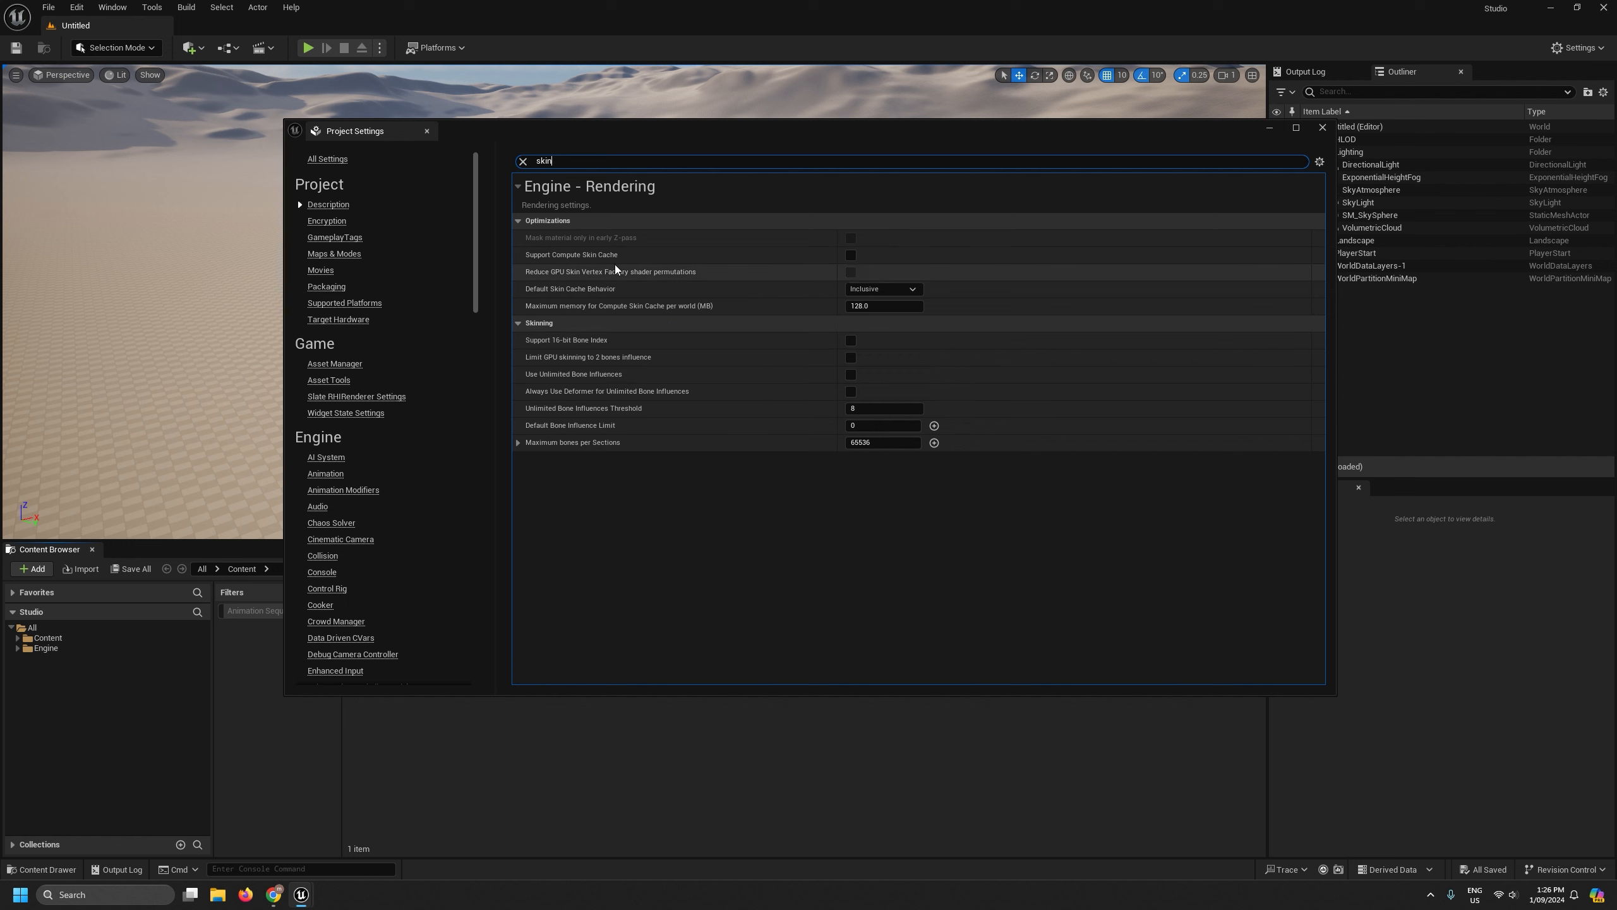
{"action": "left_click", "coordinate": [850, 258]}
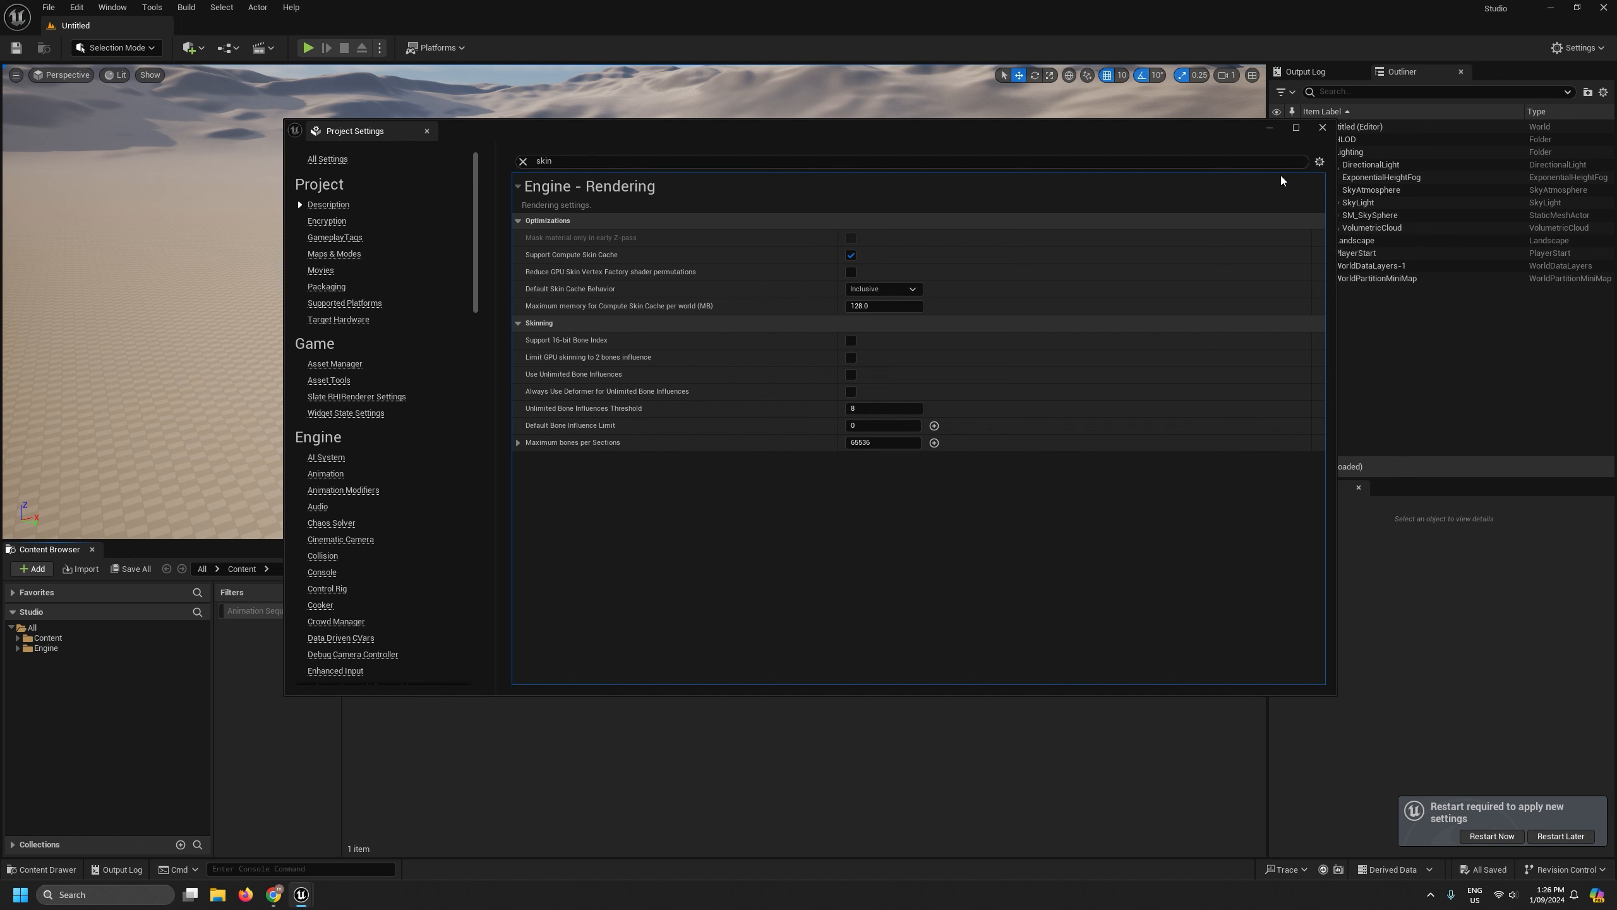
{"action": "left_click", "coordinate": [1322, 128]}
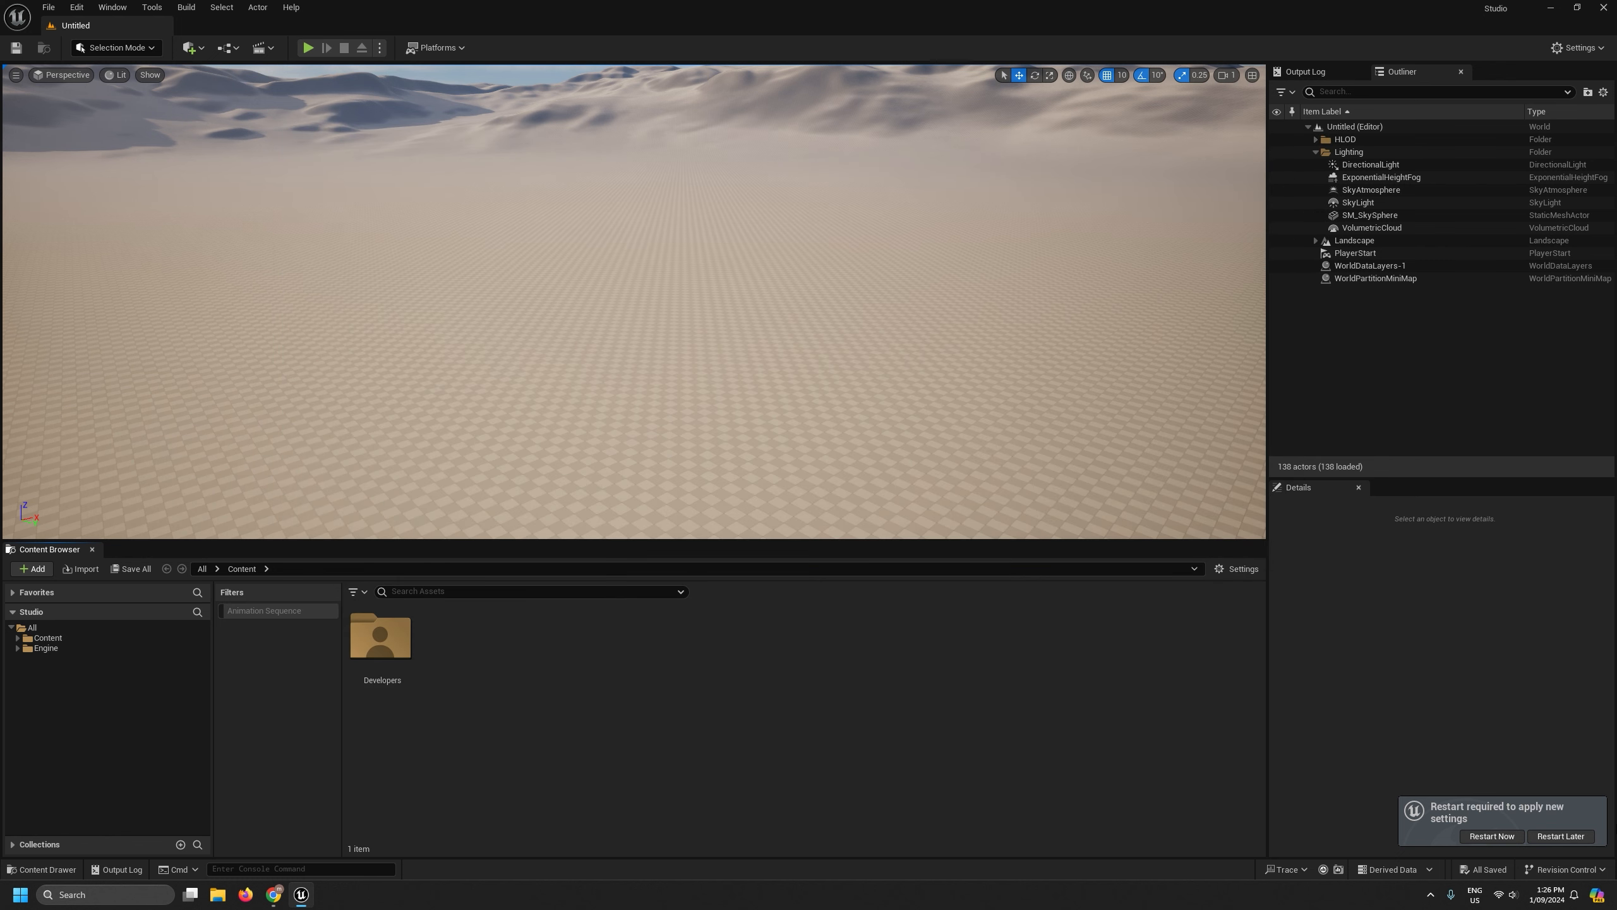
{"action": "left_click", "coordinate": [48, 6]}
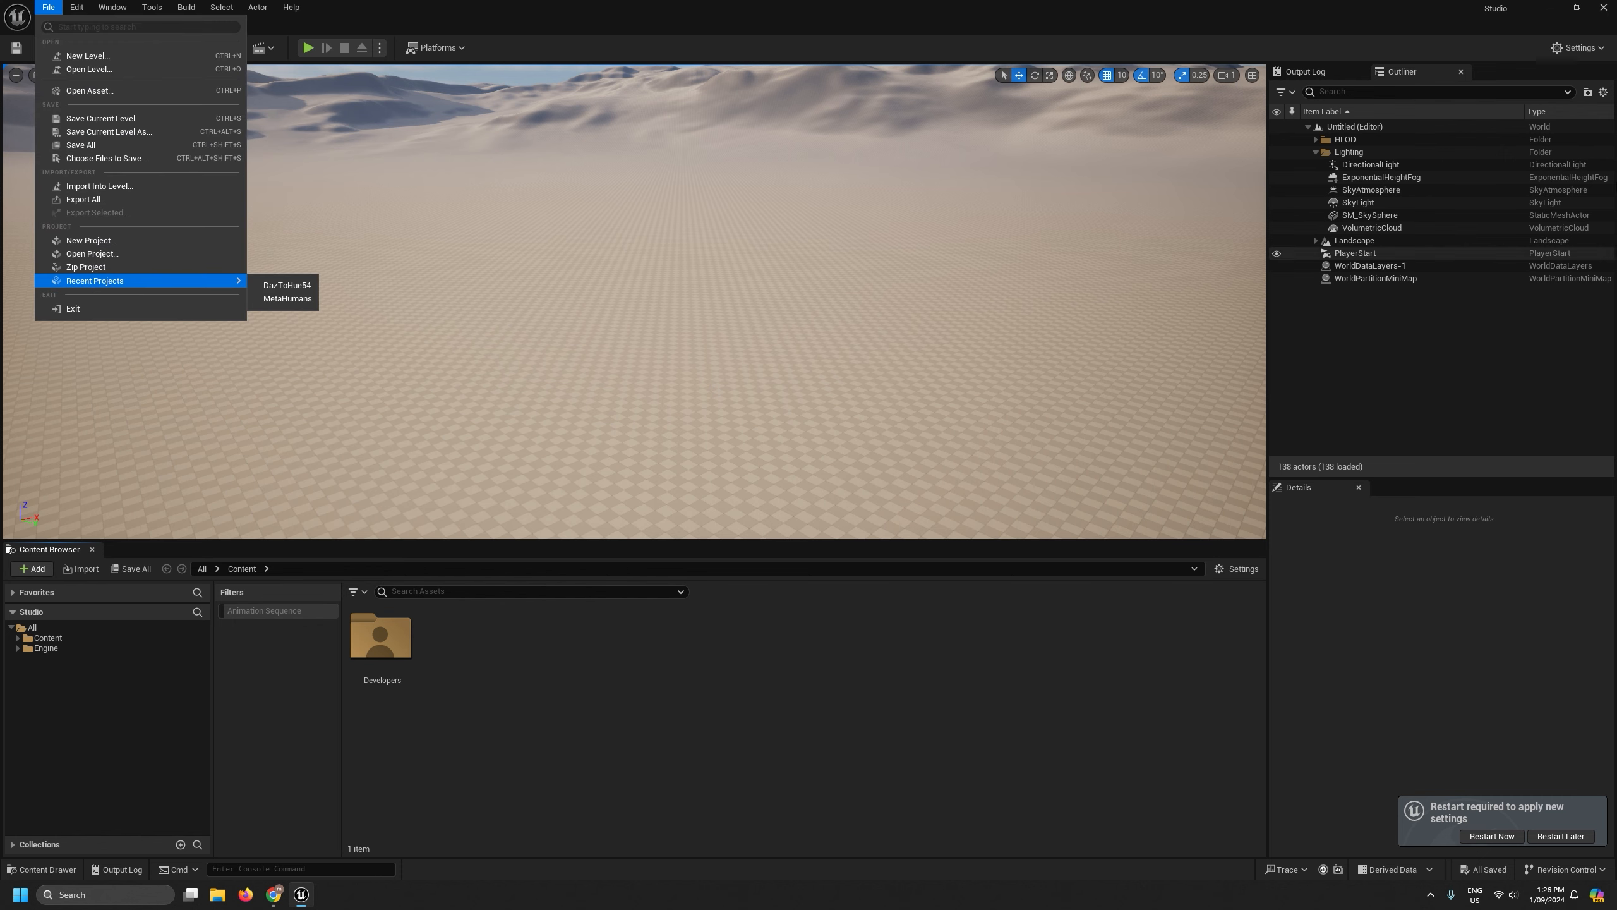
{"action": "left_click", "coordinate": [1603, 8]}
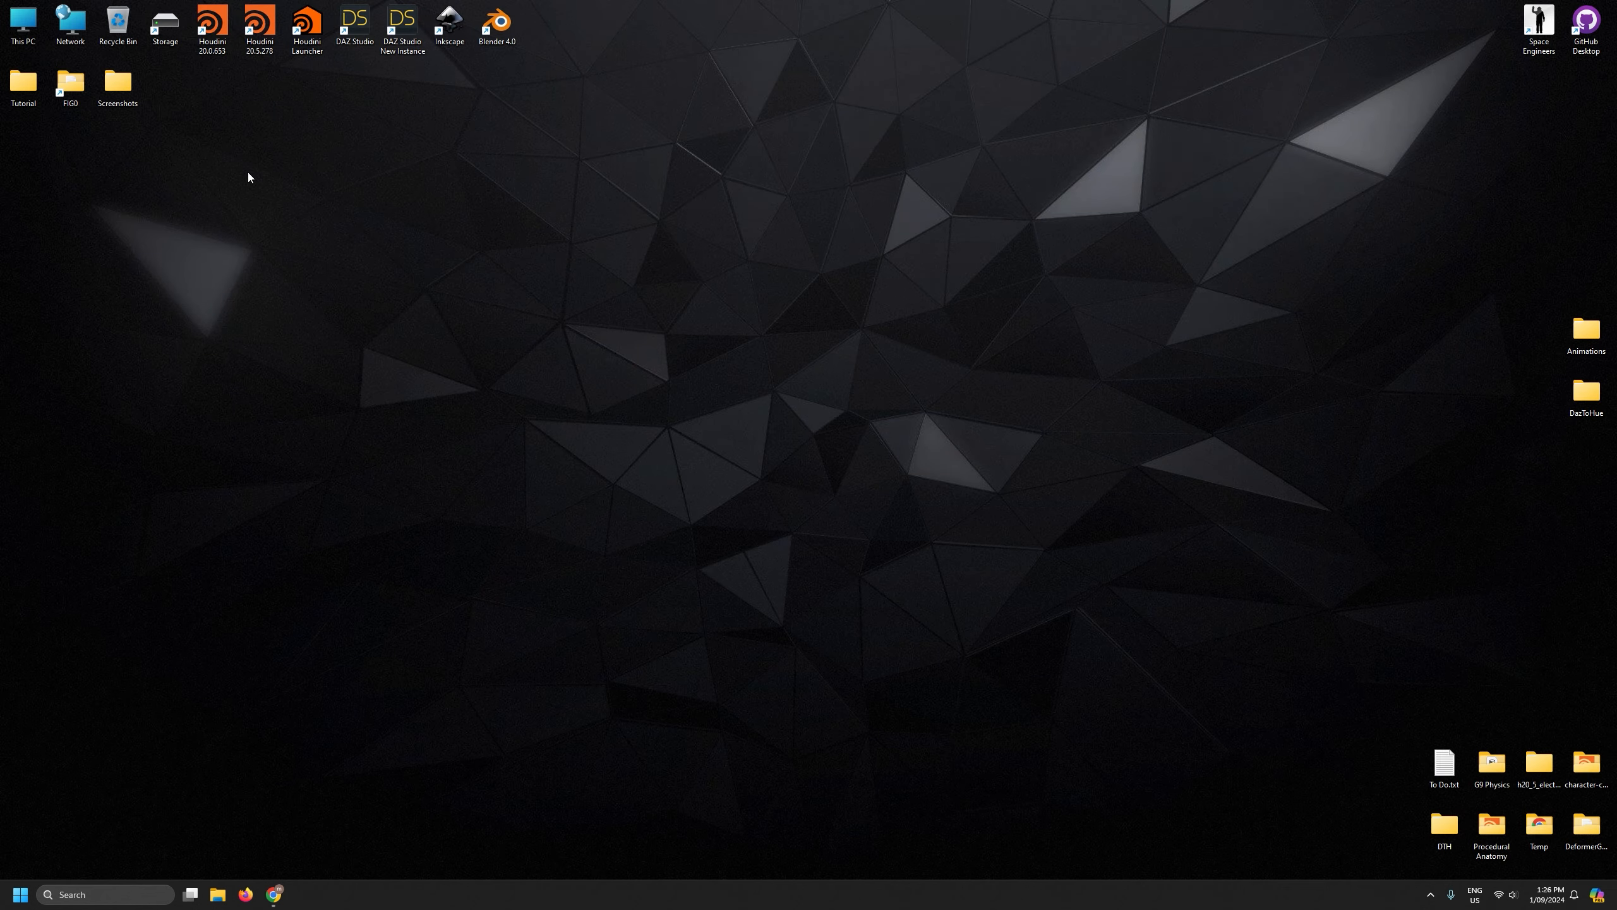
Open the Studio project's Content folder under Documents, Unreal Projects on the STORAGE (D:) drive in File Explorer.
{"action": "double_click", "coordinate": [165, 24]}
{"action": "double_click", "coordinate": [726, 296]}
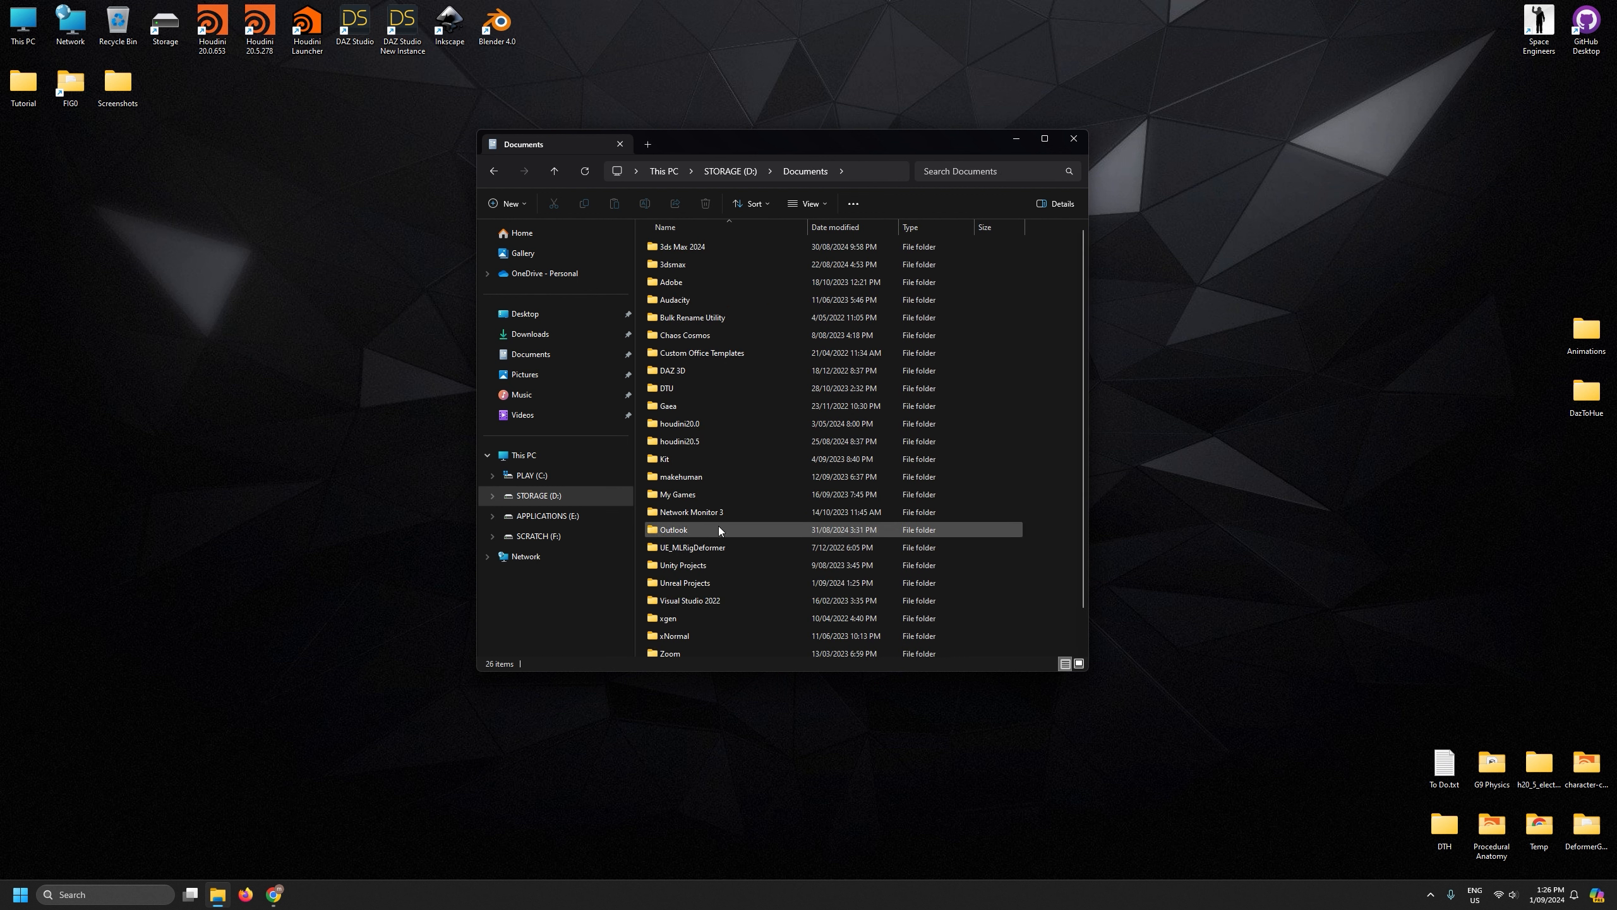
{"action": "double_click", "coordinate": [697, 548]}
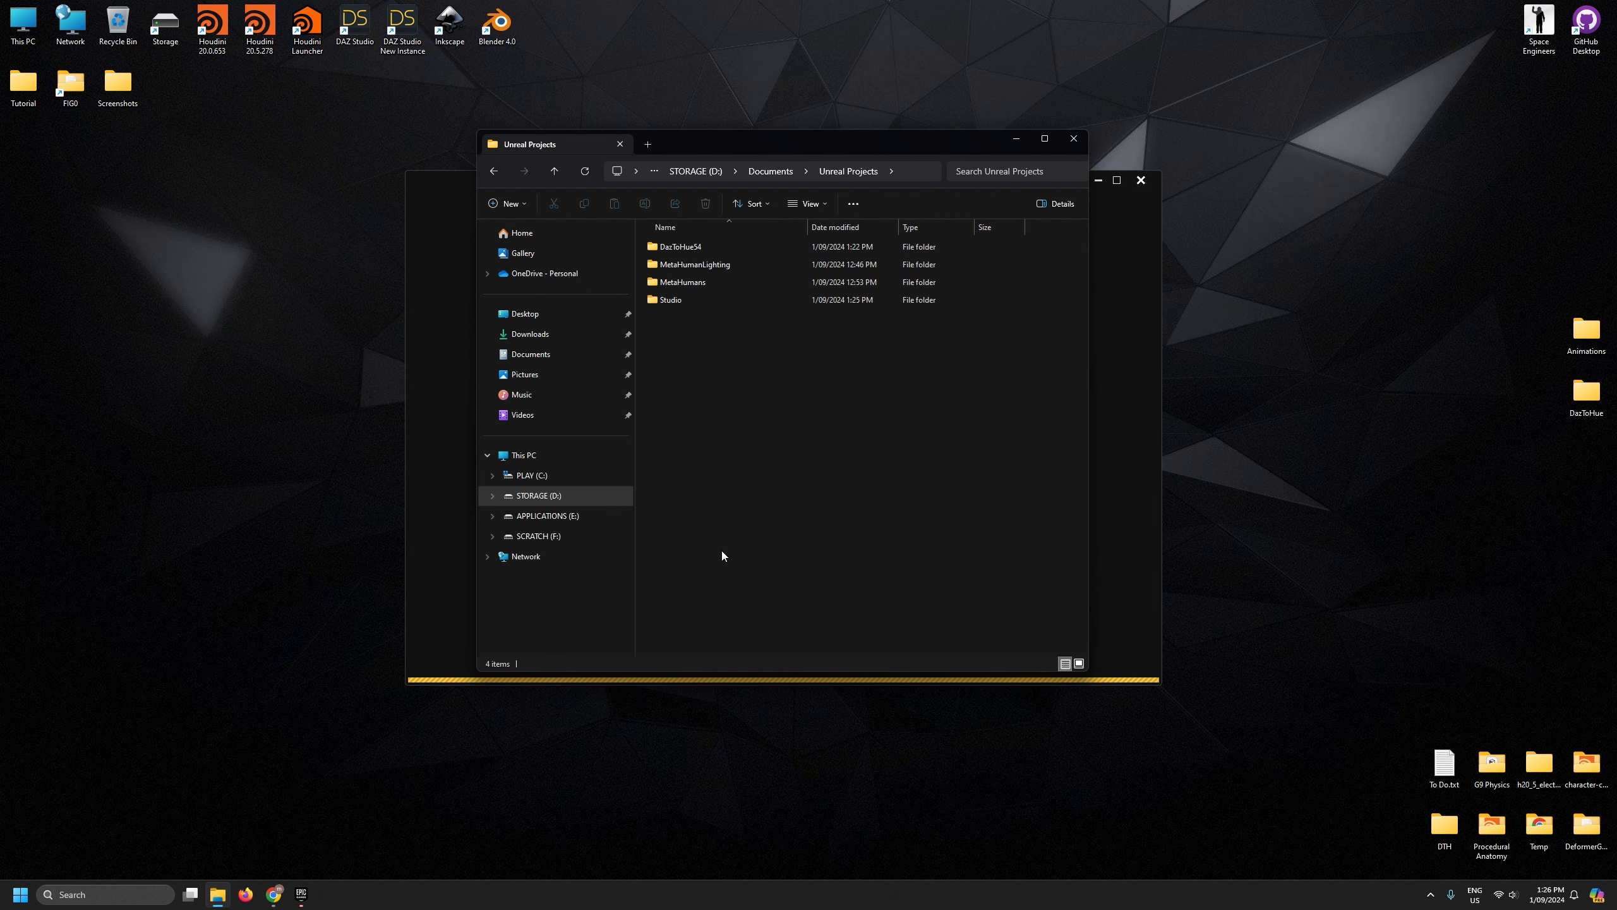
{"action": "double_click", "coordinate": [682, 299]}
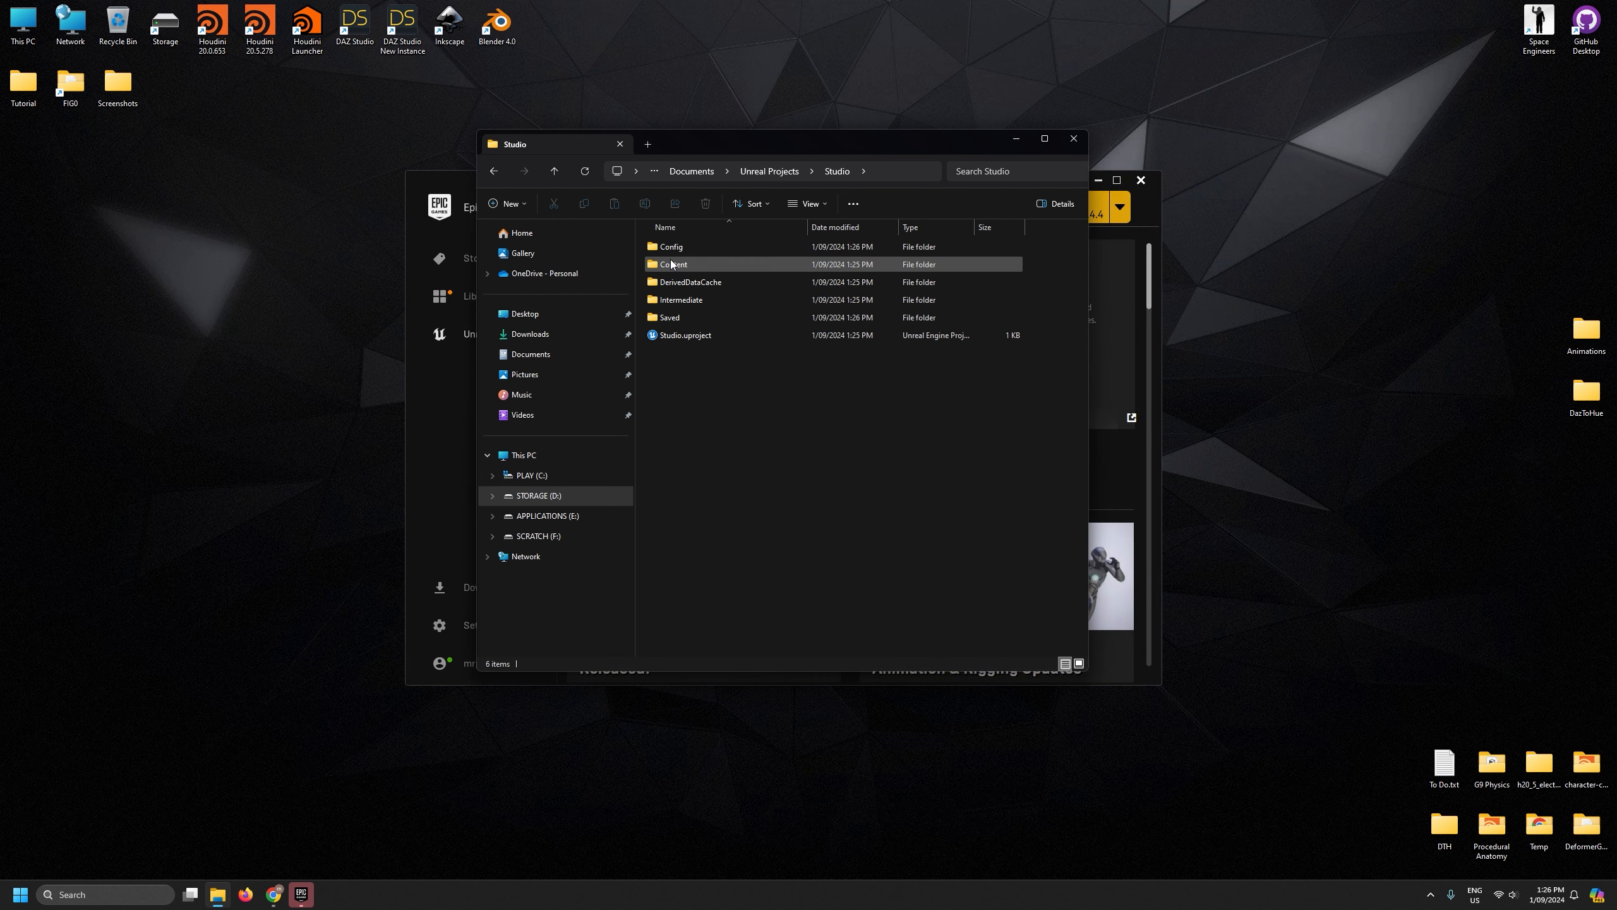
{"action": "double_click", "coordinate": [671, 262]}
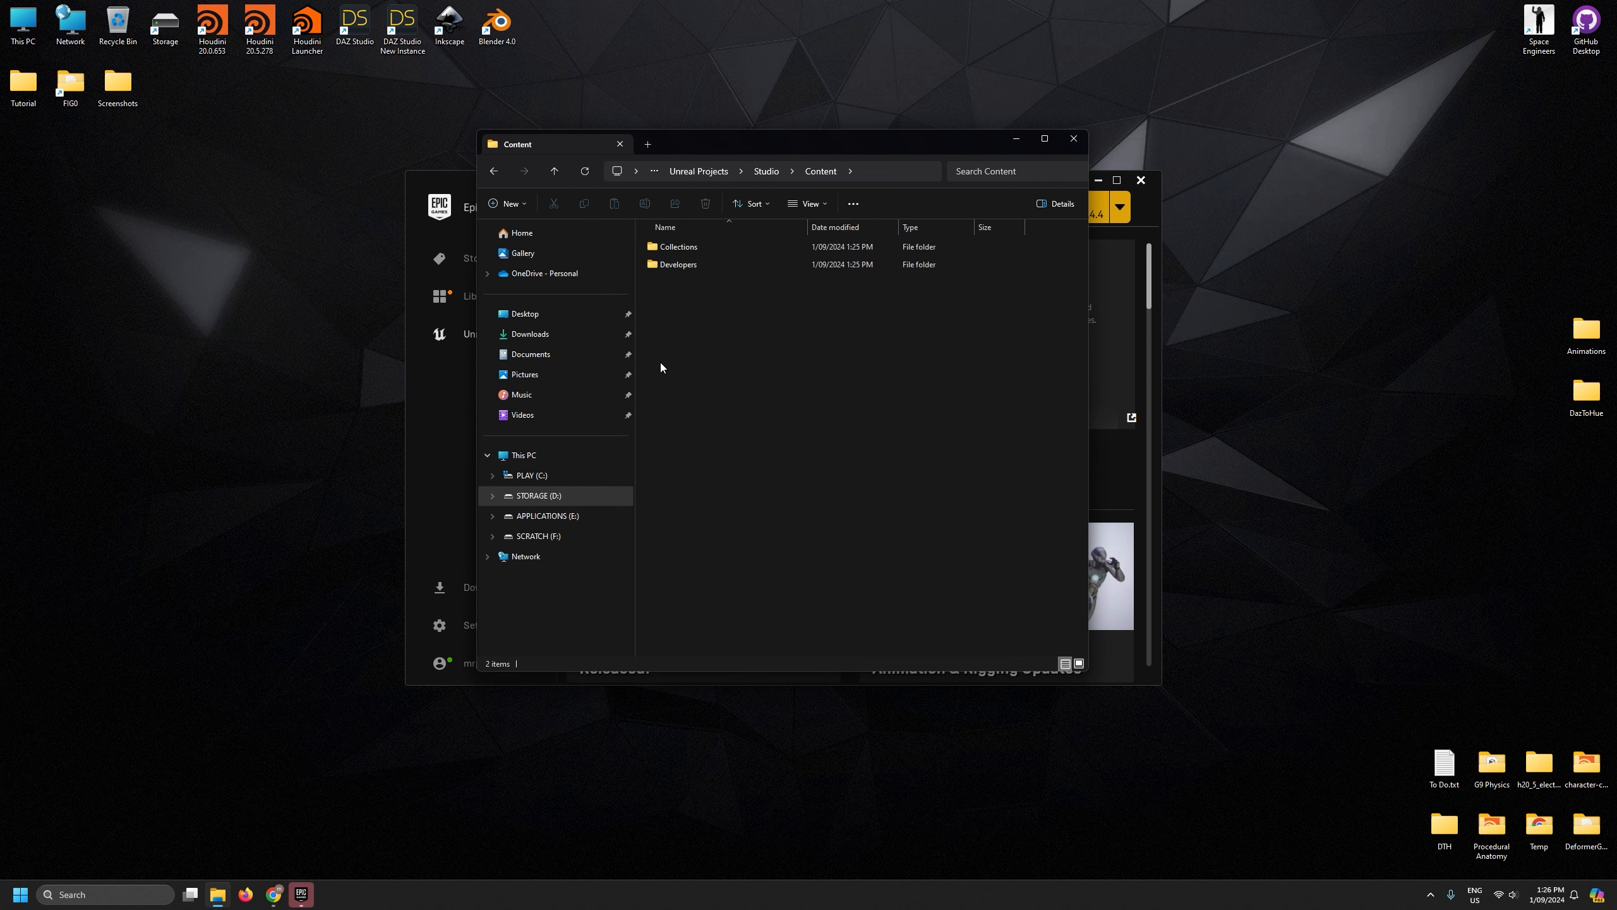
Copy the DazToHue folder from the desktop into the Studio project's Content folder.
{"action": "left_click", "coordinate": [1524, 460]}
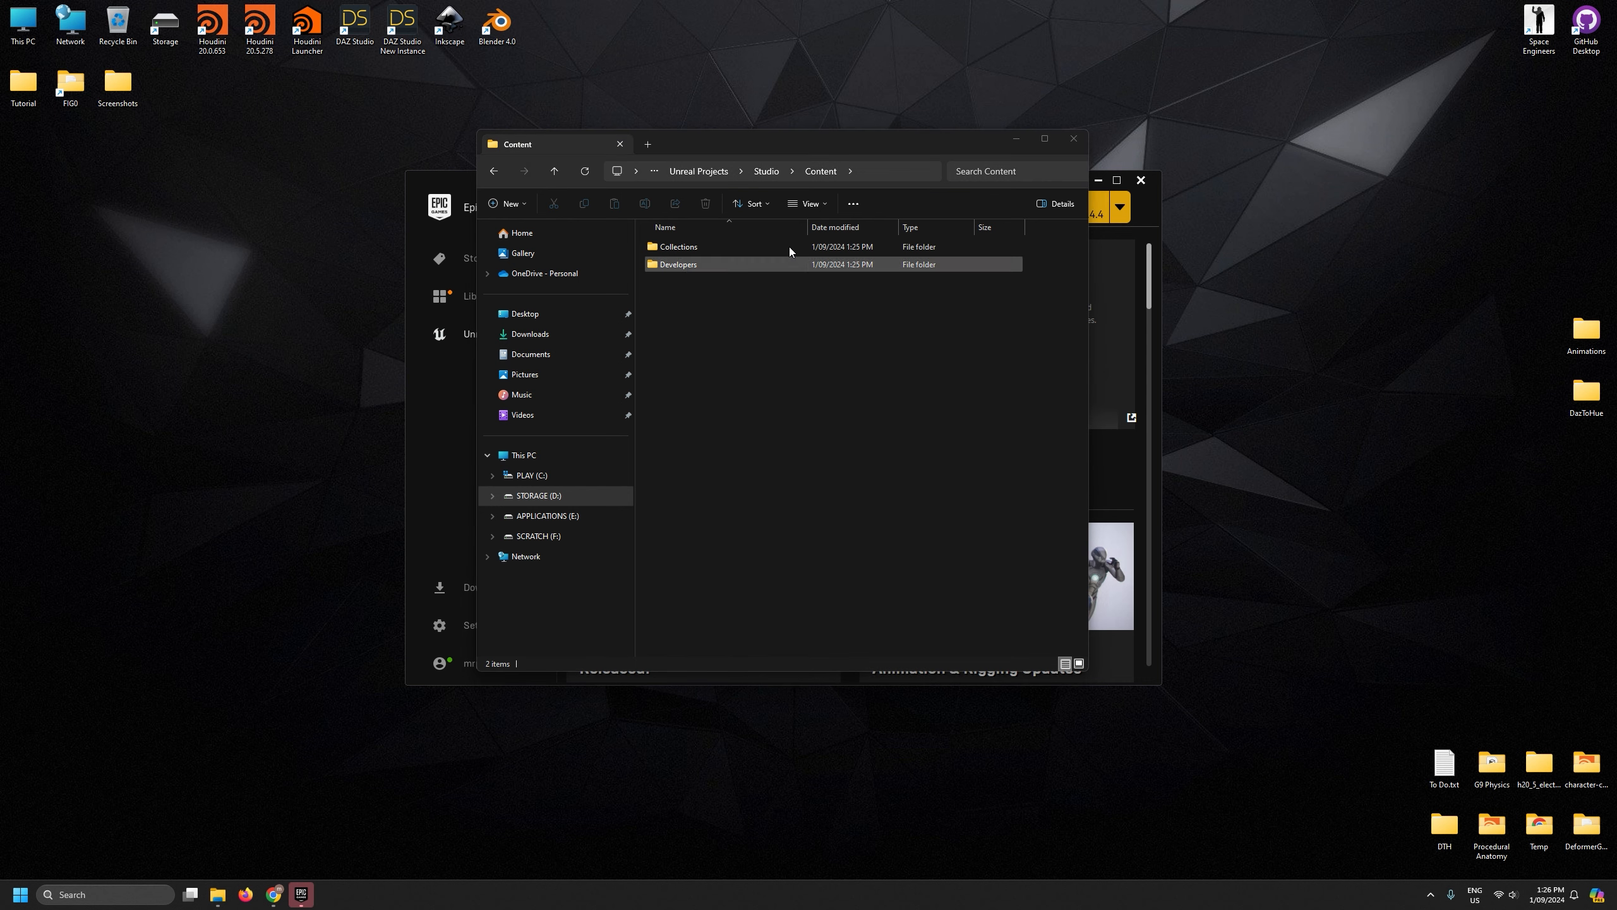
{"action": "left_click_drag", "start_coordinate": [836, 148], "coordinate": [827, 138]}
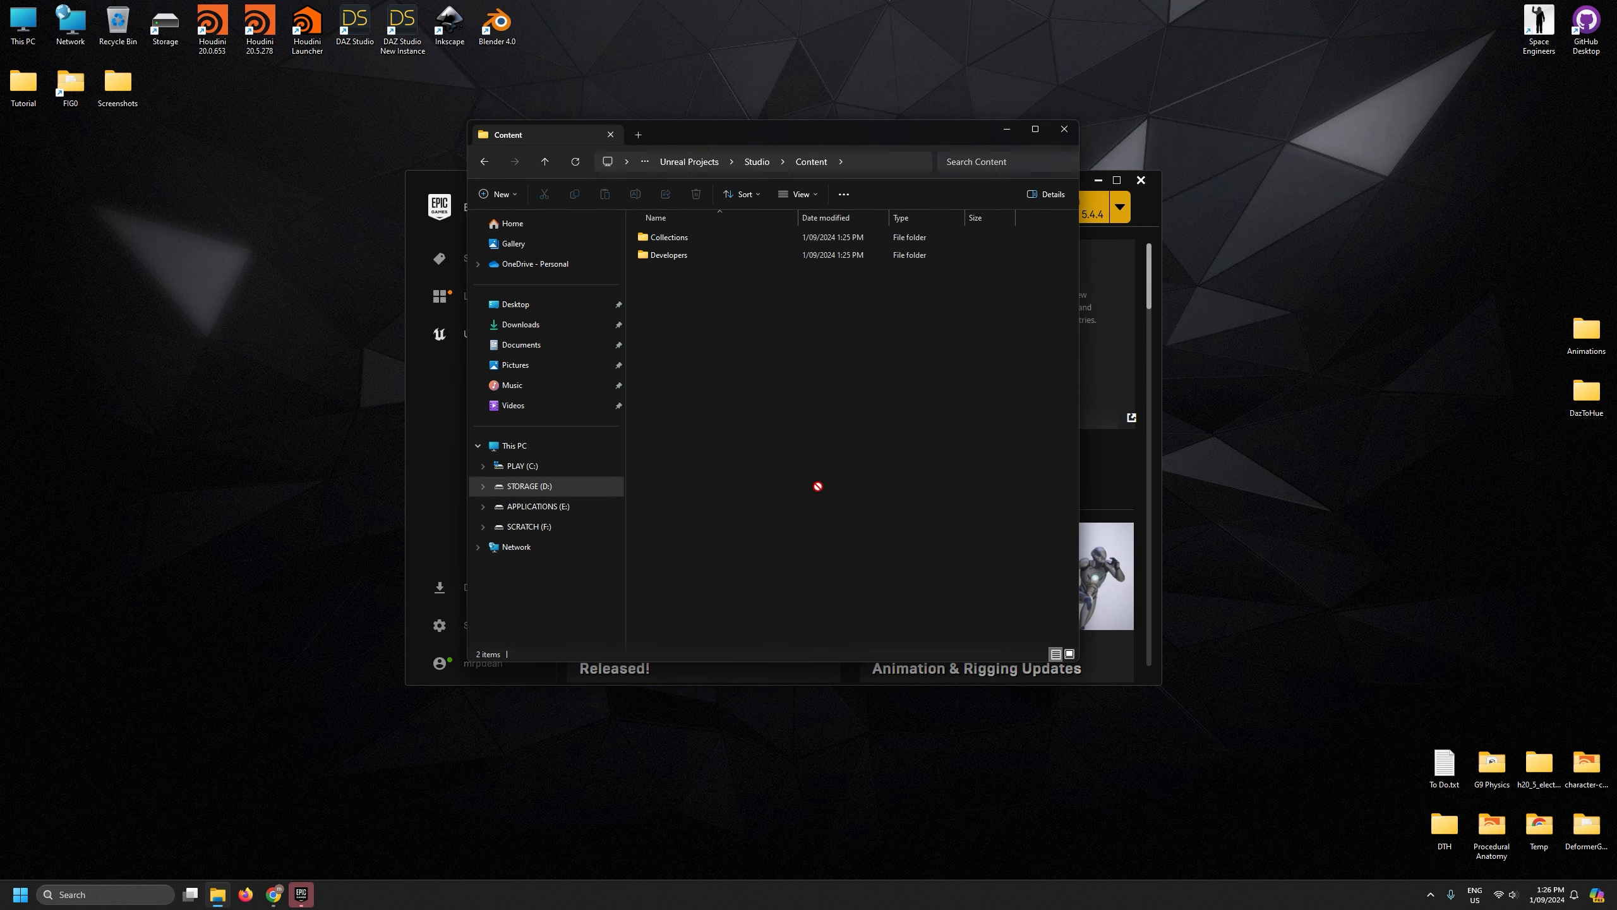
{"action": "left_click_drag", "start_coordinate": [818, 486], "coordinate": [707, 398]}
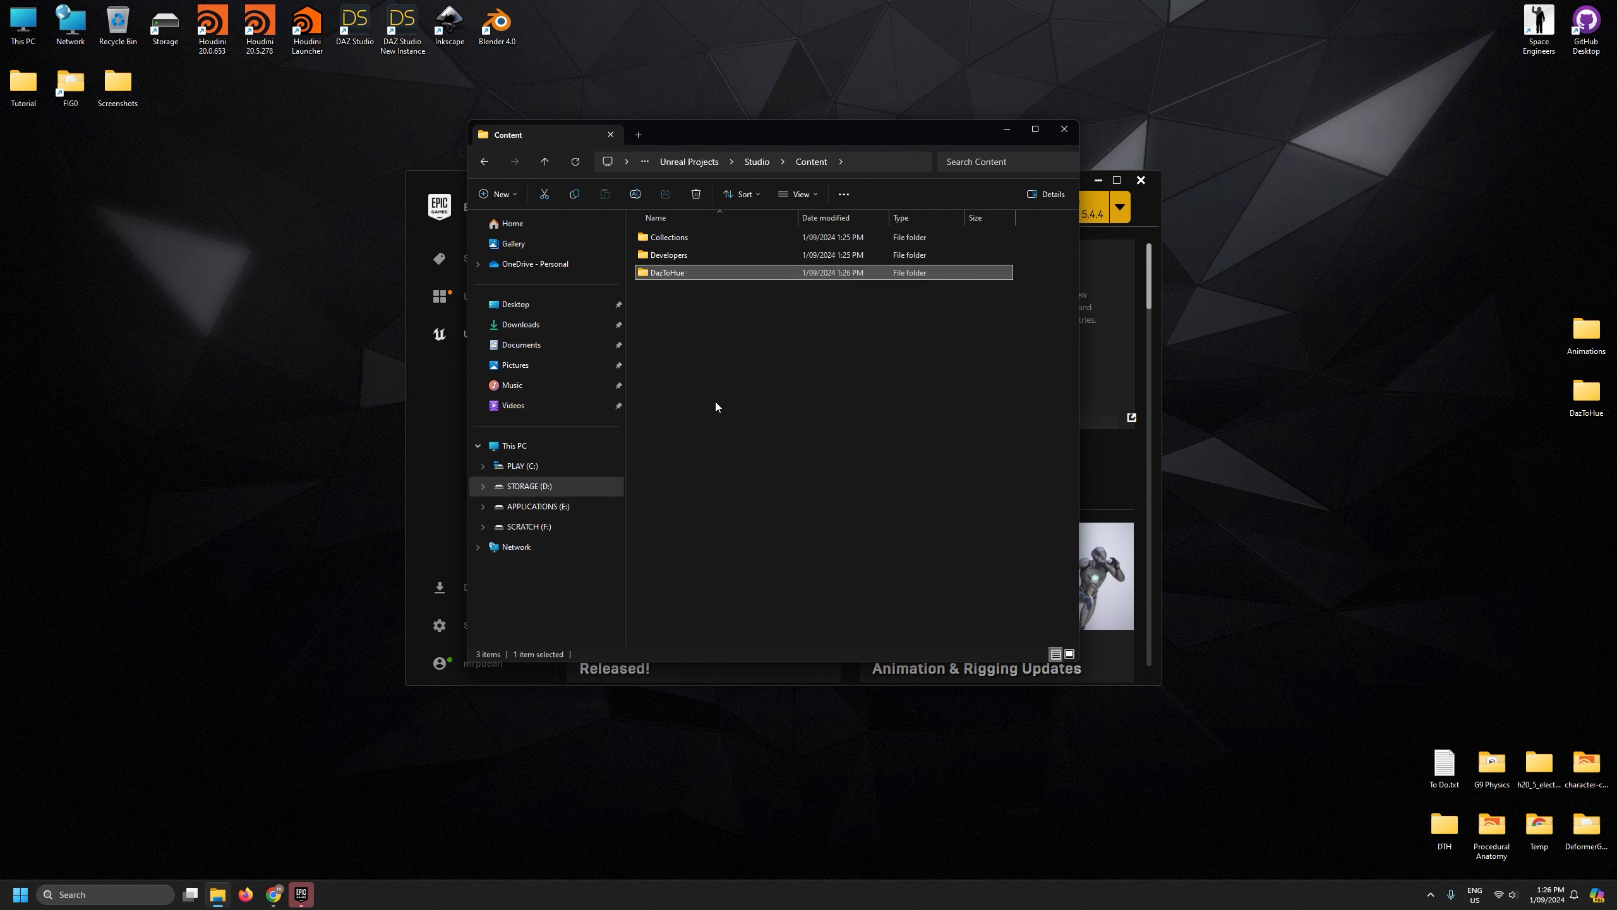
Examine the body animation assets in the desktop's Animations folder and close its window.
{"action": "double_click", "coordinate": [1586, 331]}
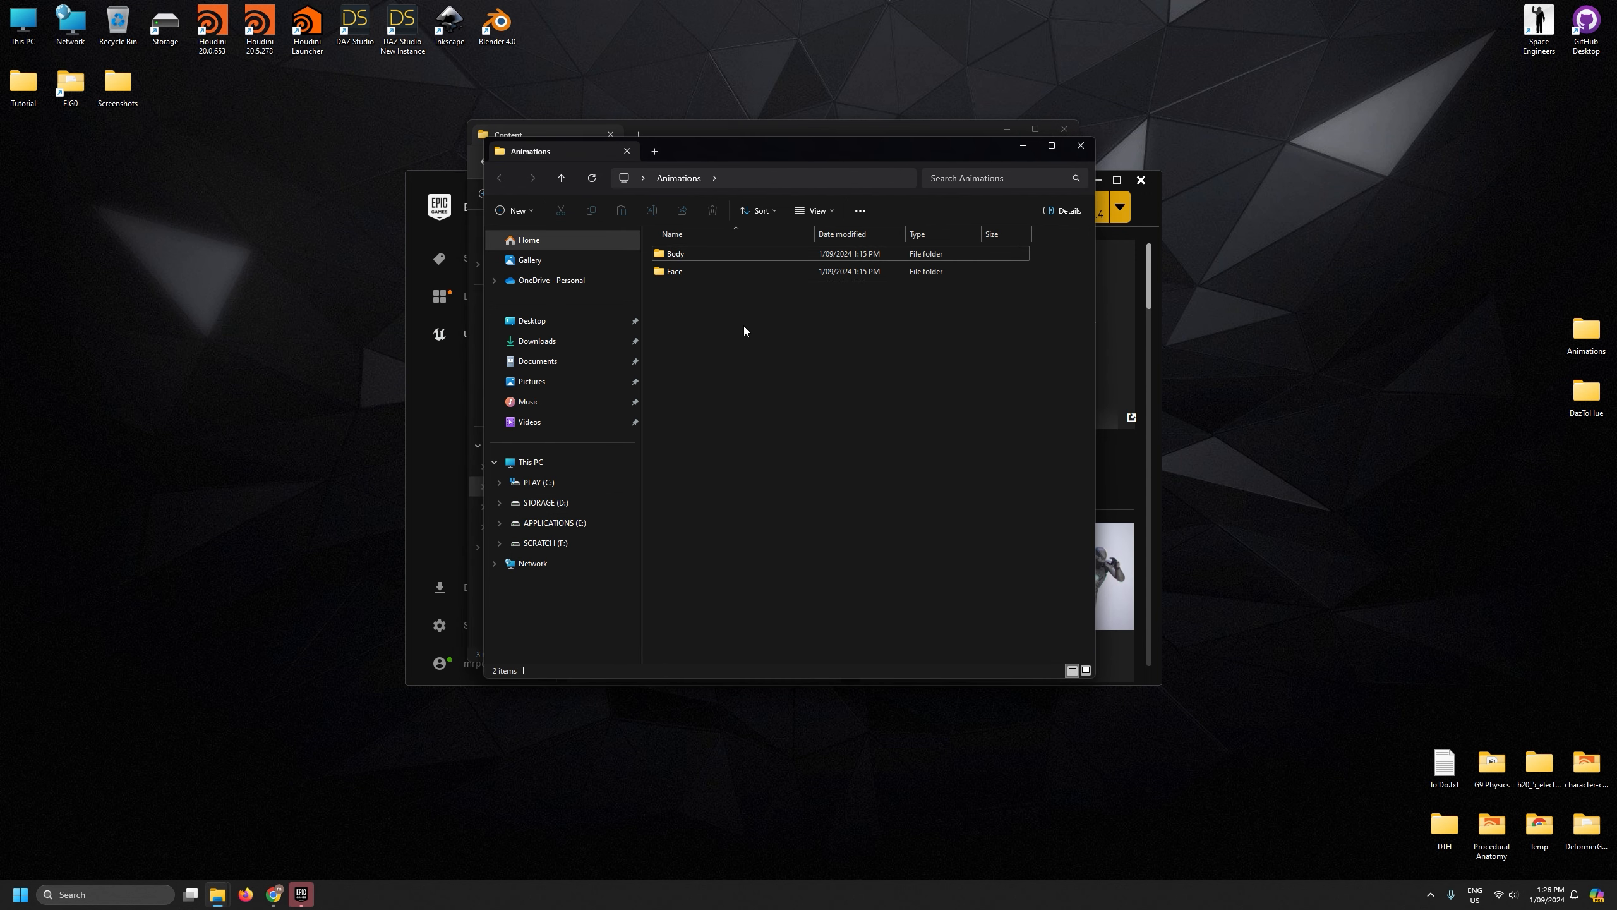
{"action": "double_click", "coordinate": [678, 253]}
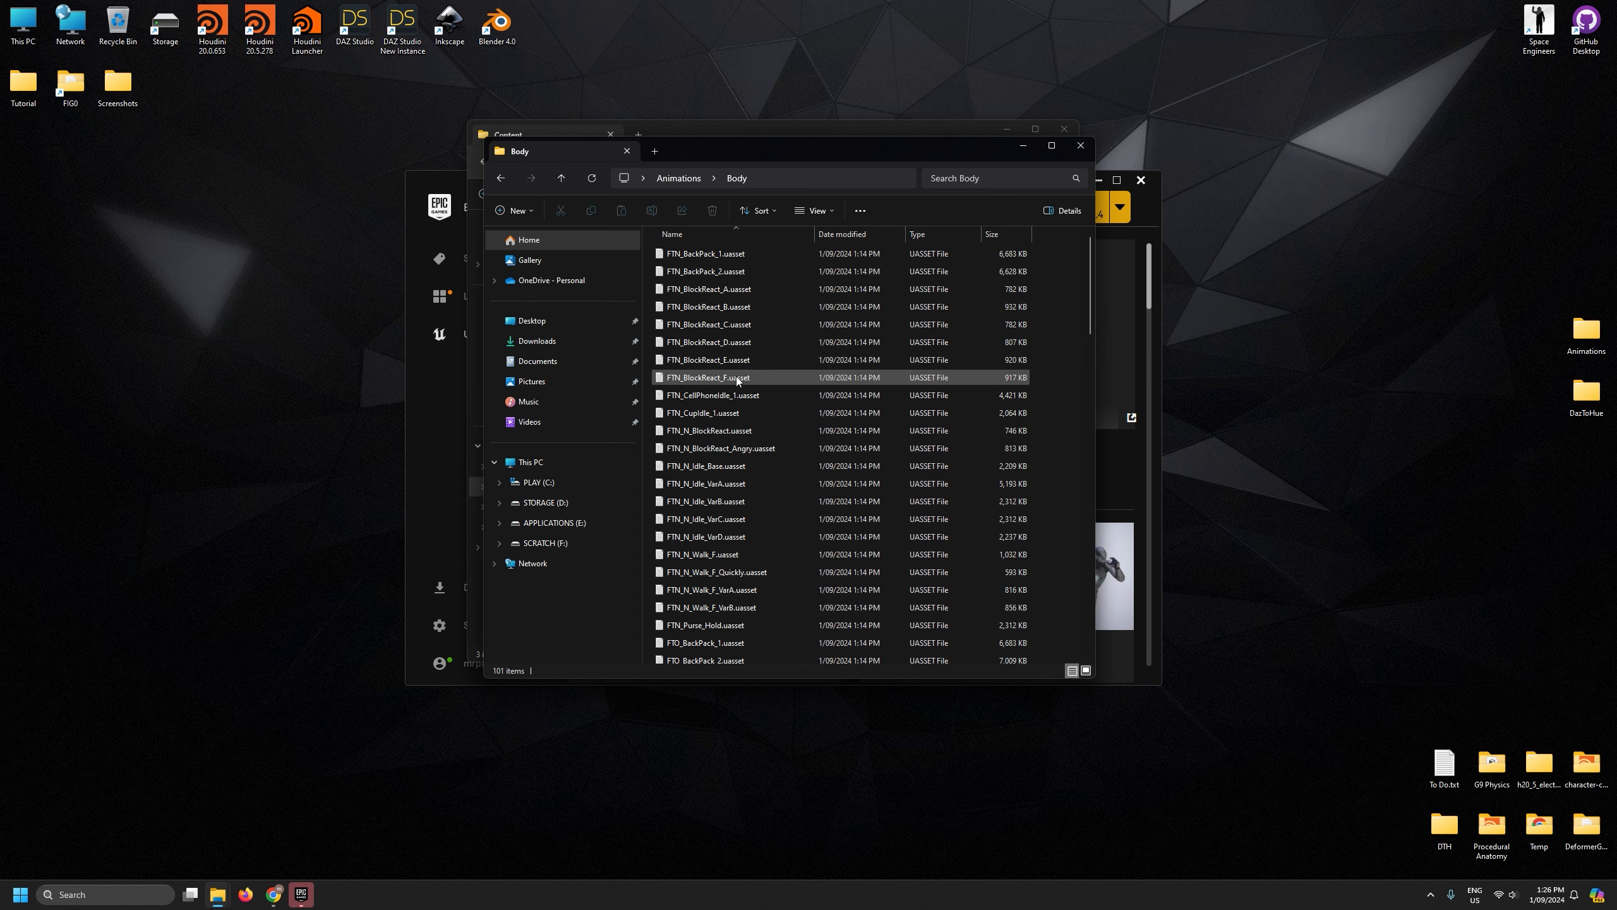
{"action": "left_click", "coordinate": [1151, 207]}
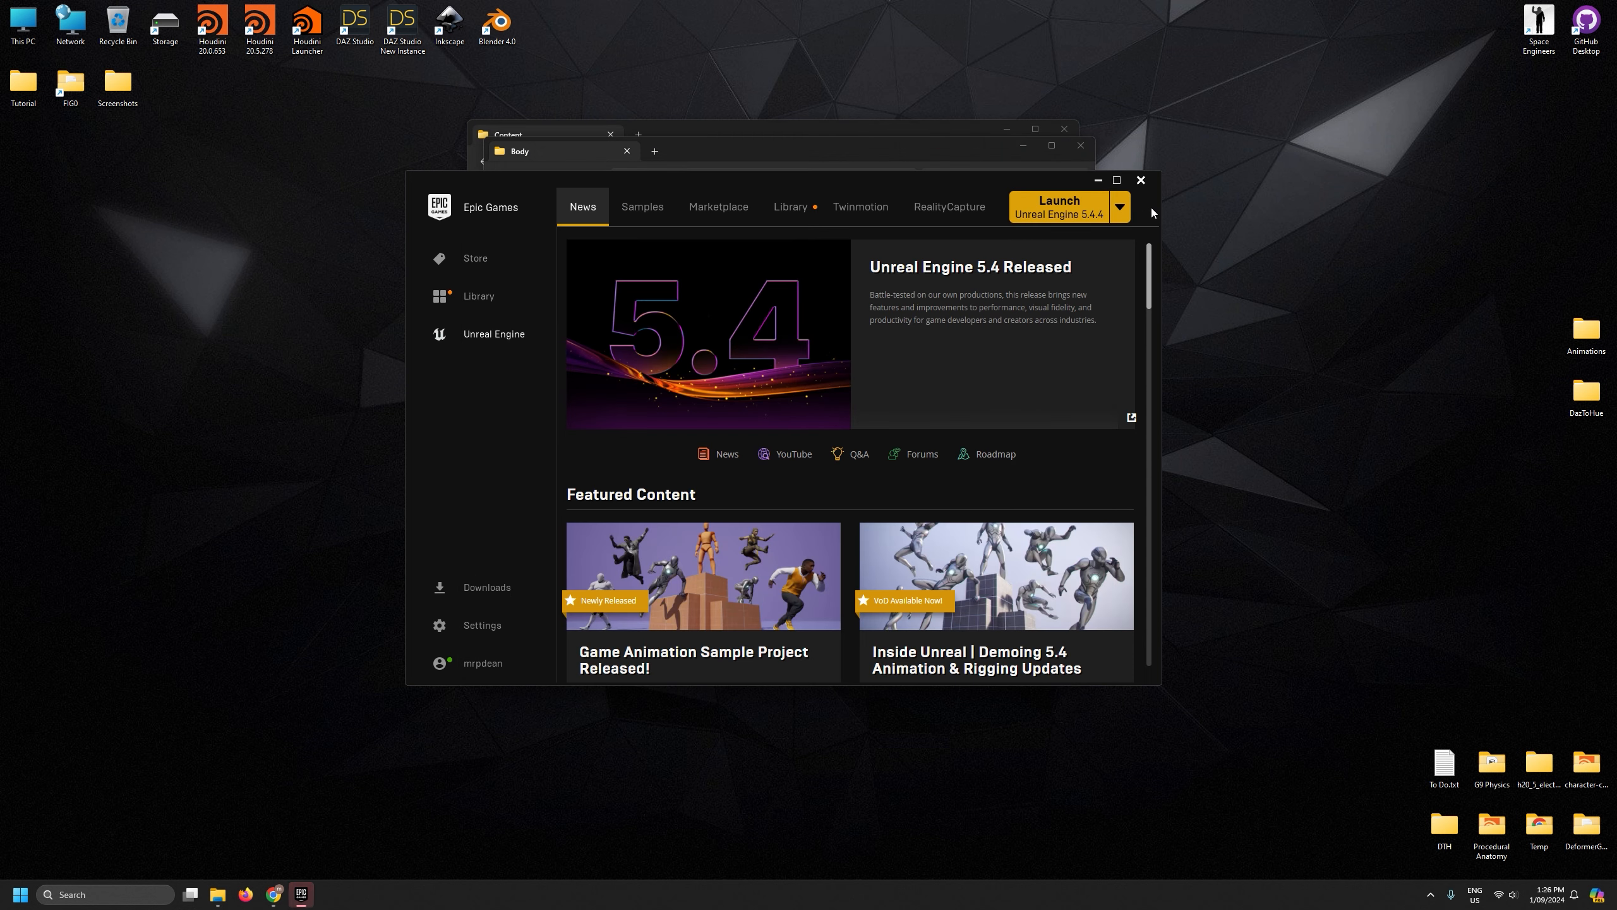
{"action": "left_click", "coordinate": [1099, 181]}
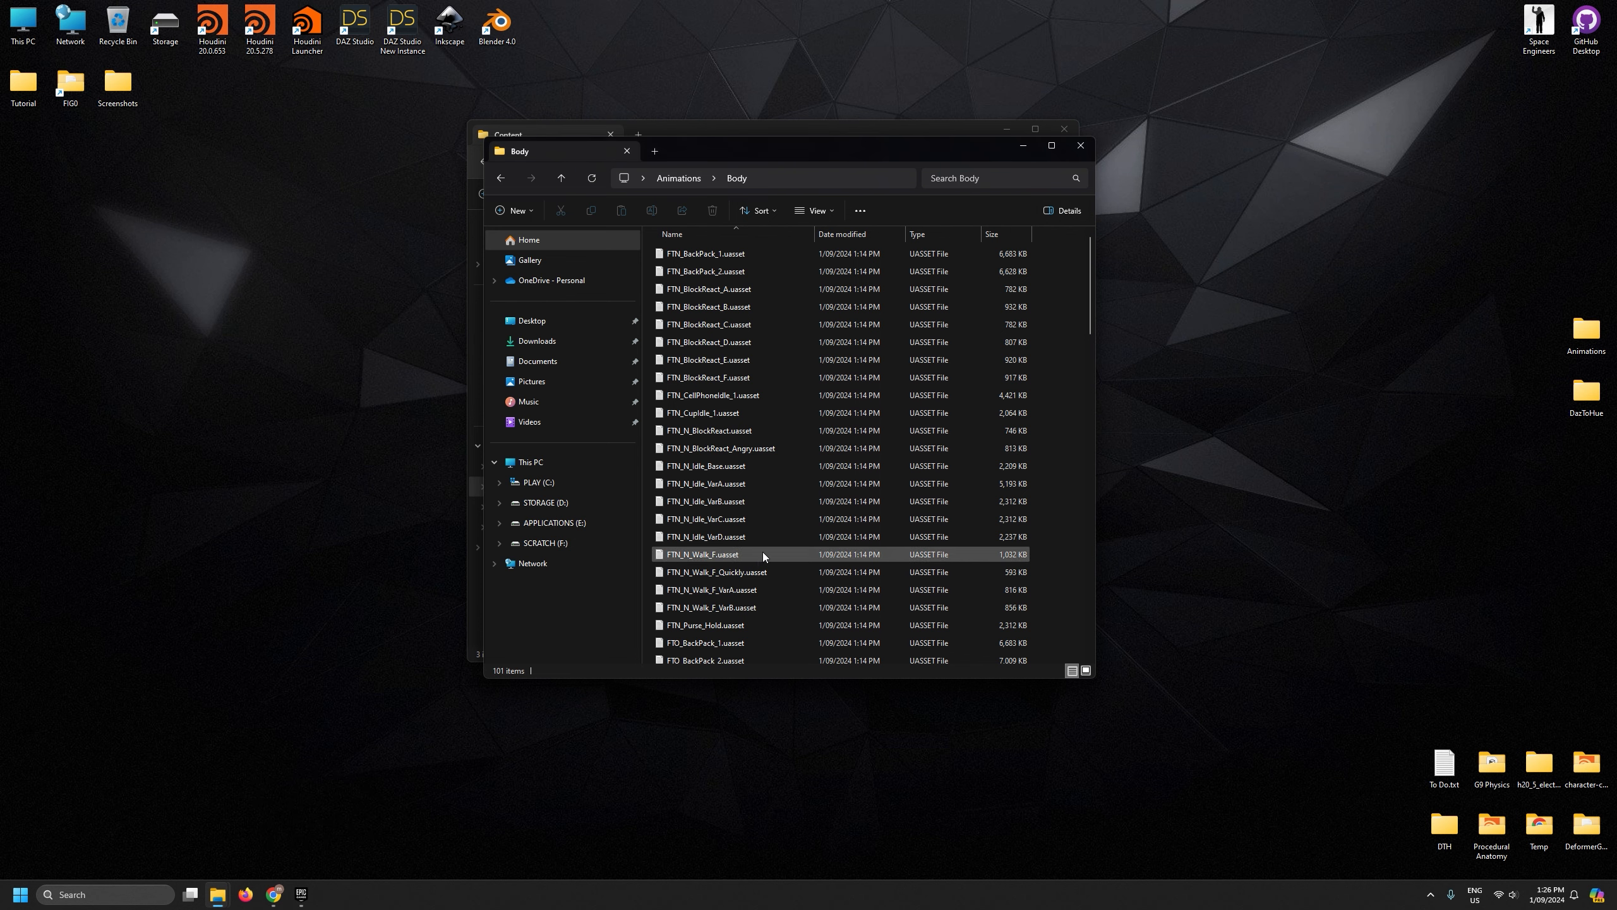
{"action": "left_click_drag", "start_coordinate": [1087, 316], "coordinate": [1123, 281]}
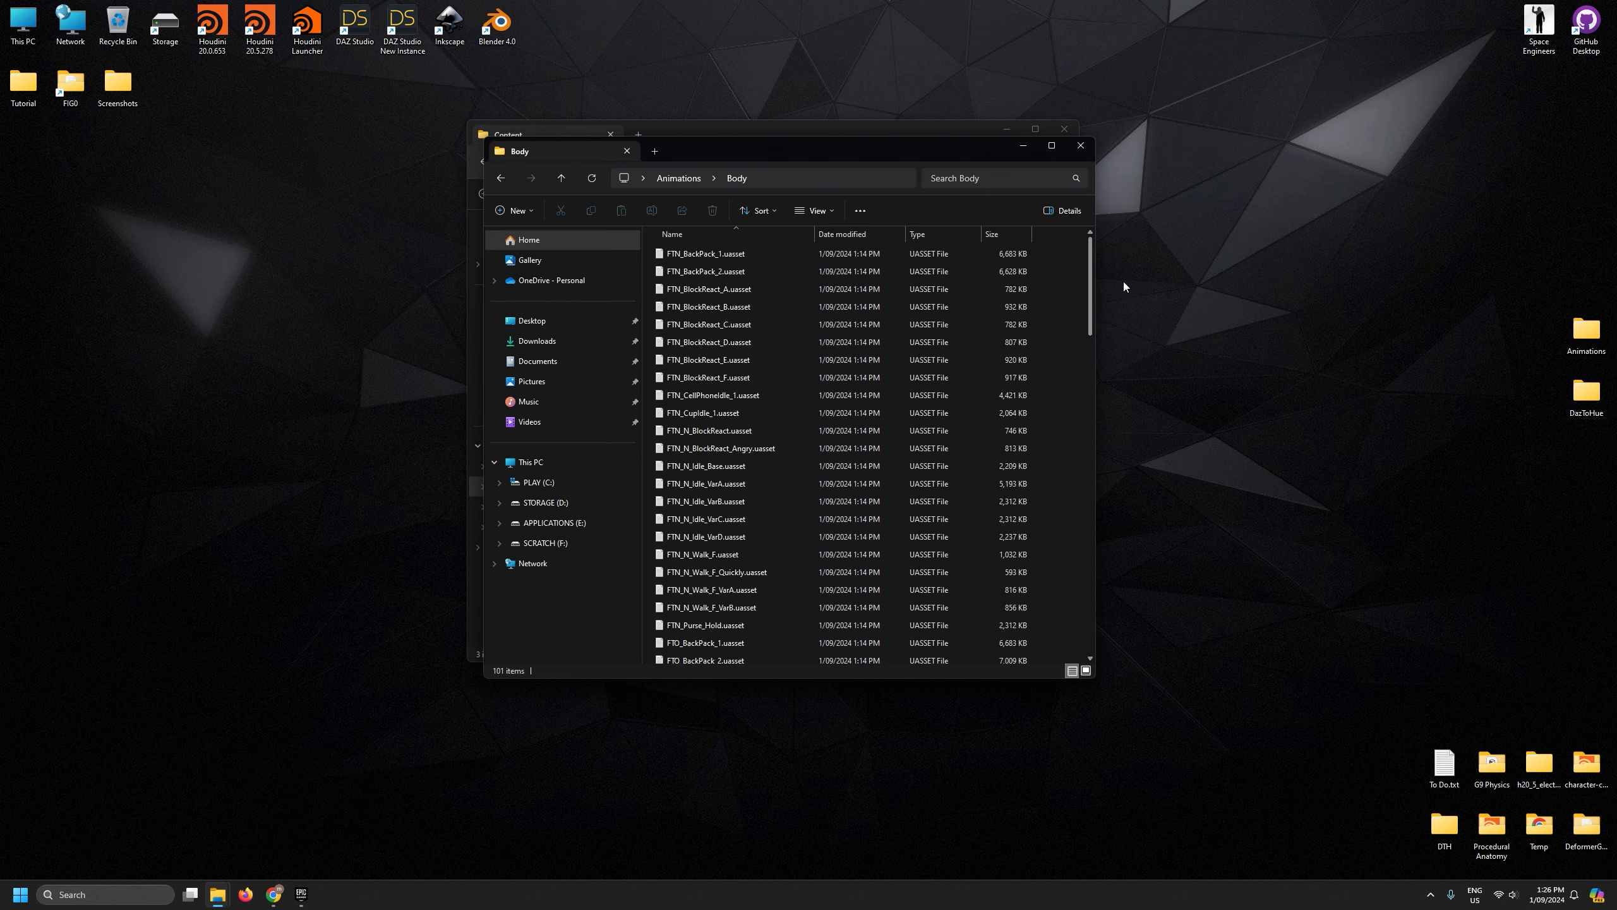
{"action": "left_click_drag", "start_coordinate": [841, 159], "coordinate": [955, 184]}
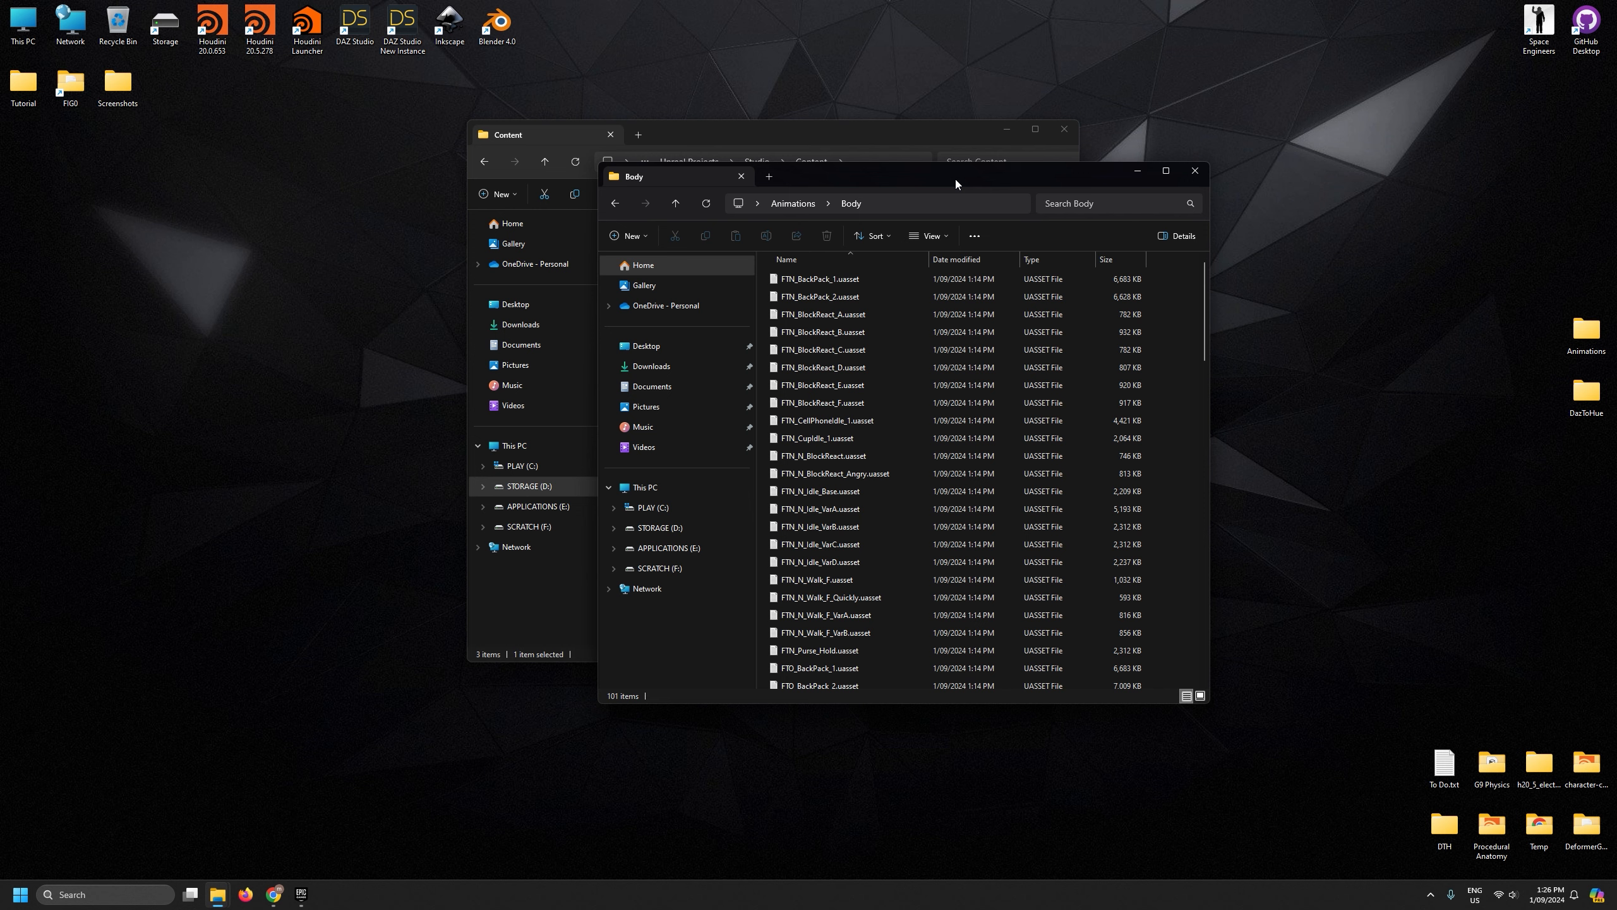
{"action": "left_click", "coordinate": [1194, 172]}
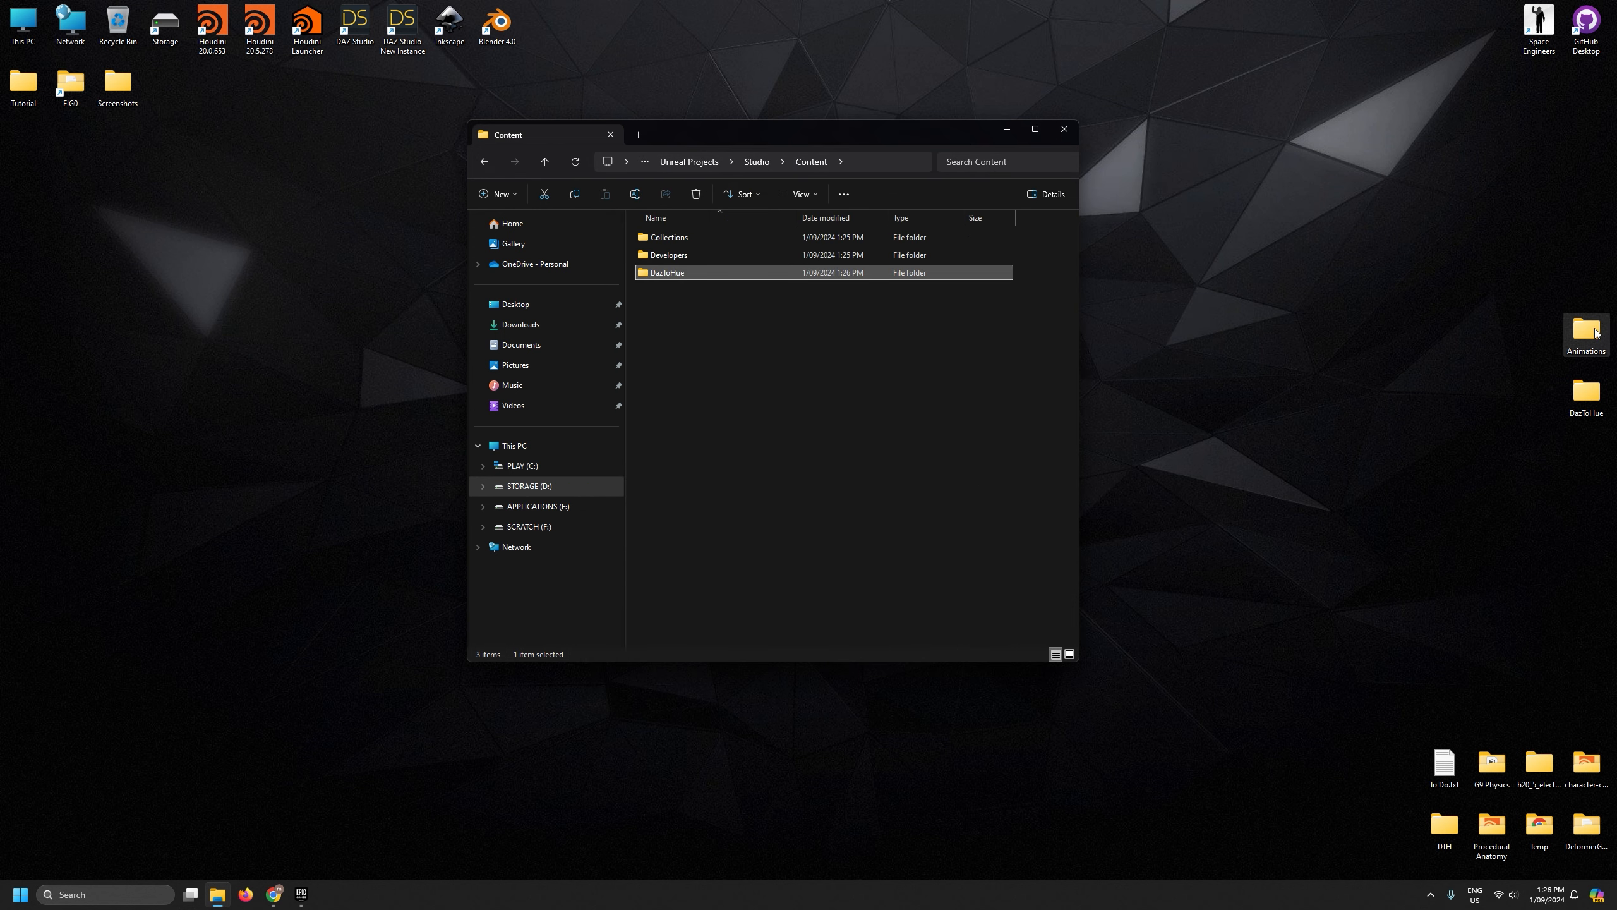
Copy the desktop's Animations folder into the Studio project's Content folder and close the folder window.
{"action": "left_click_drag", "start_coordinate": [1586, 328], "coordinate": [732, 388]}
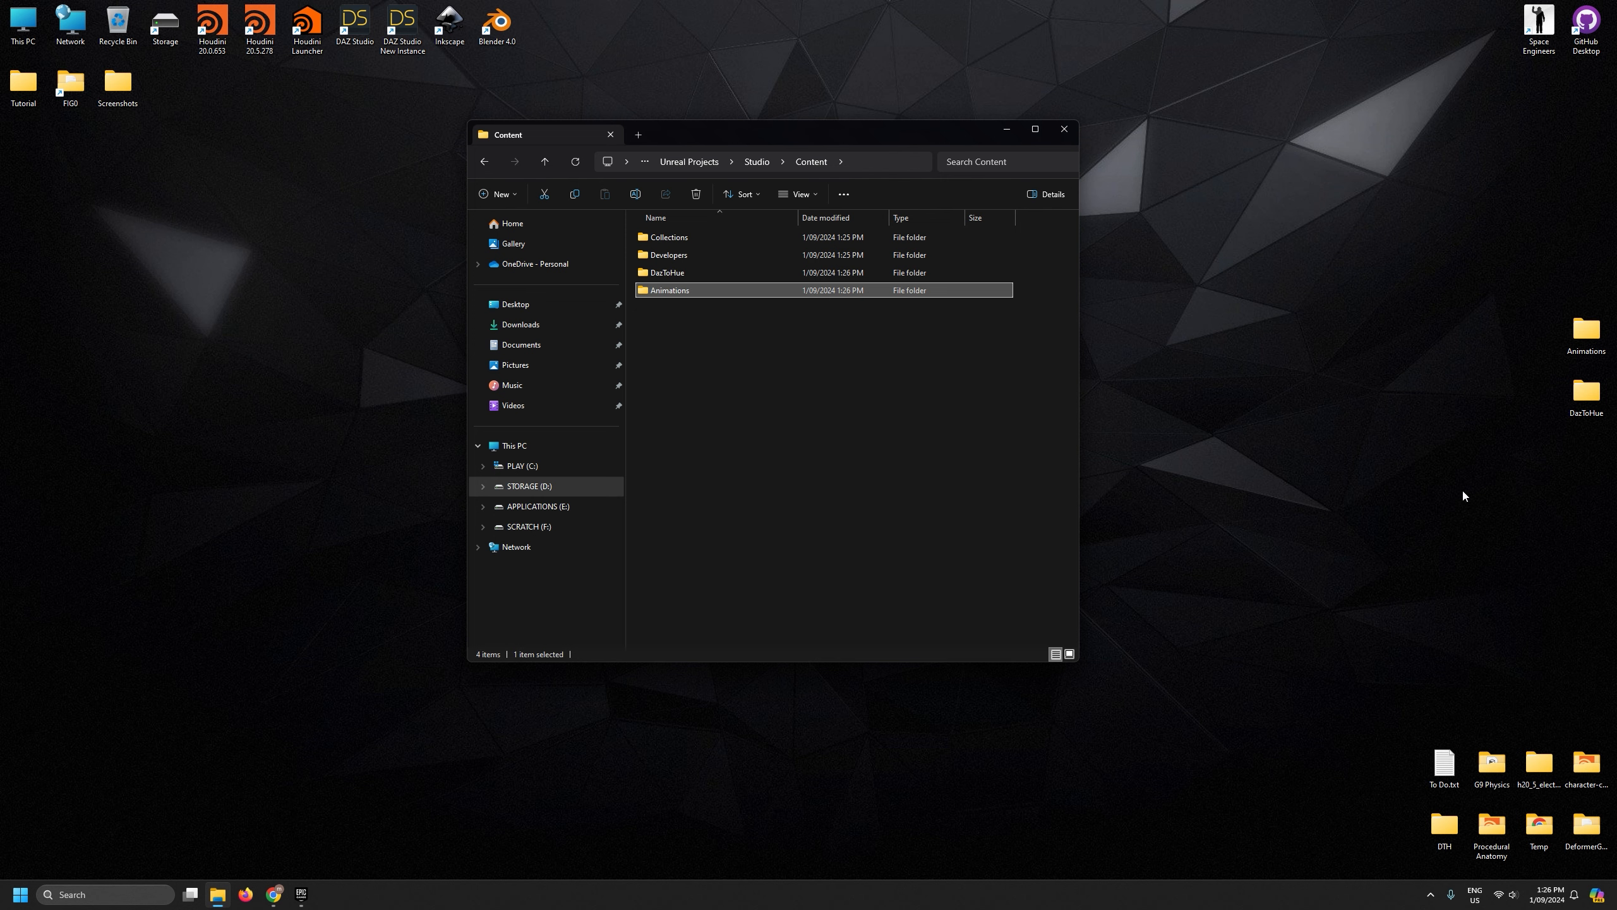
{"action": "left_click", "coordinate": [1063, 131]}
Switch to the Epic Games Launcher and show the Unreal Engine library with its projects.
{"action": "left_click", "coordinate": [1430, 894]}
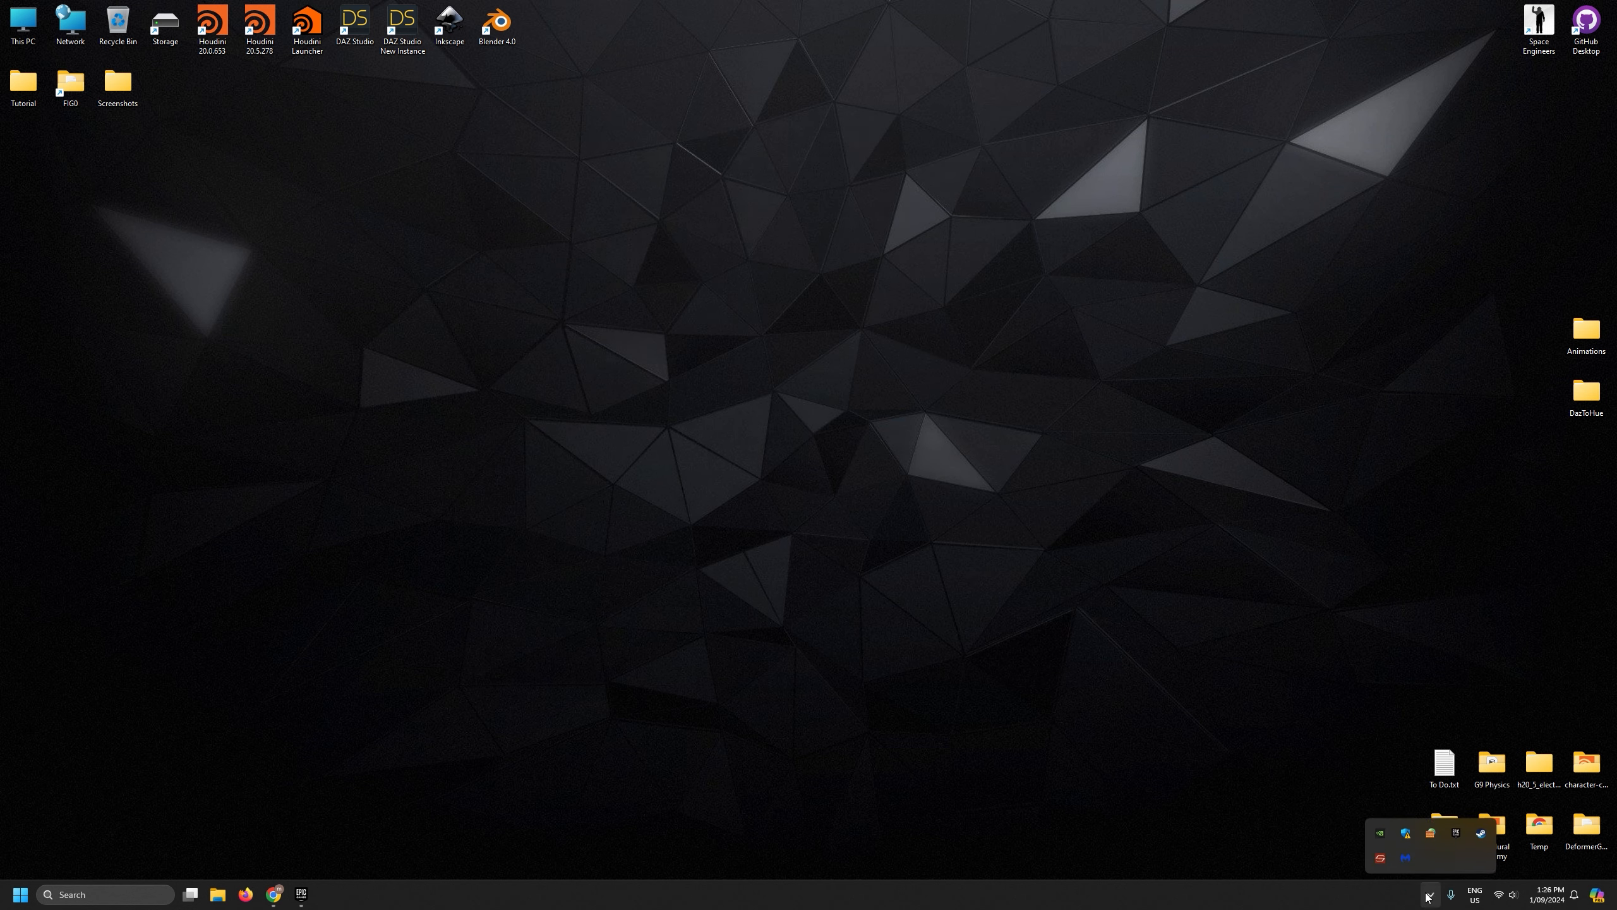
{"action": "left_click", "coordinate": [1455, 830]}
{"action": "left_click", "coordinate": [790, 206]}
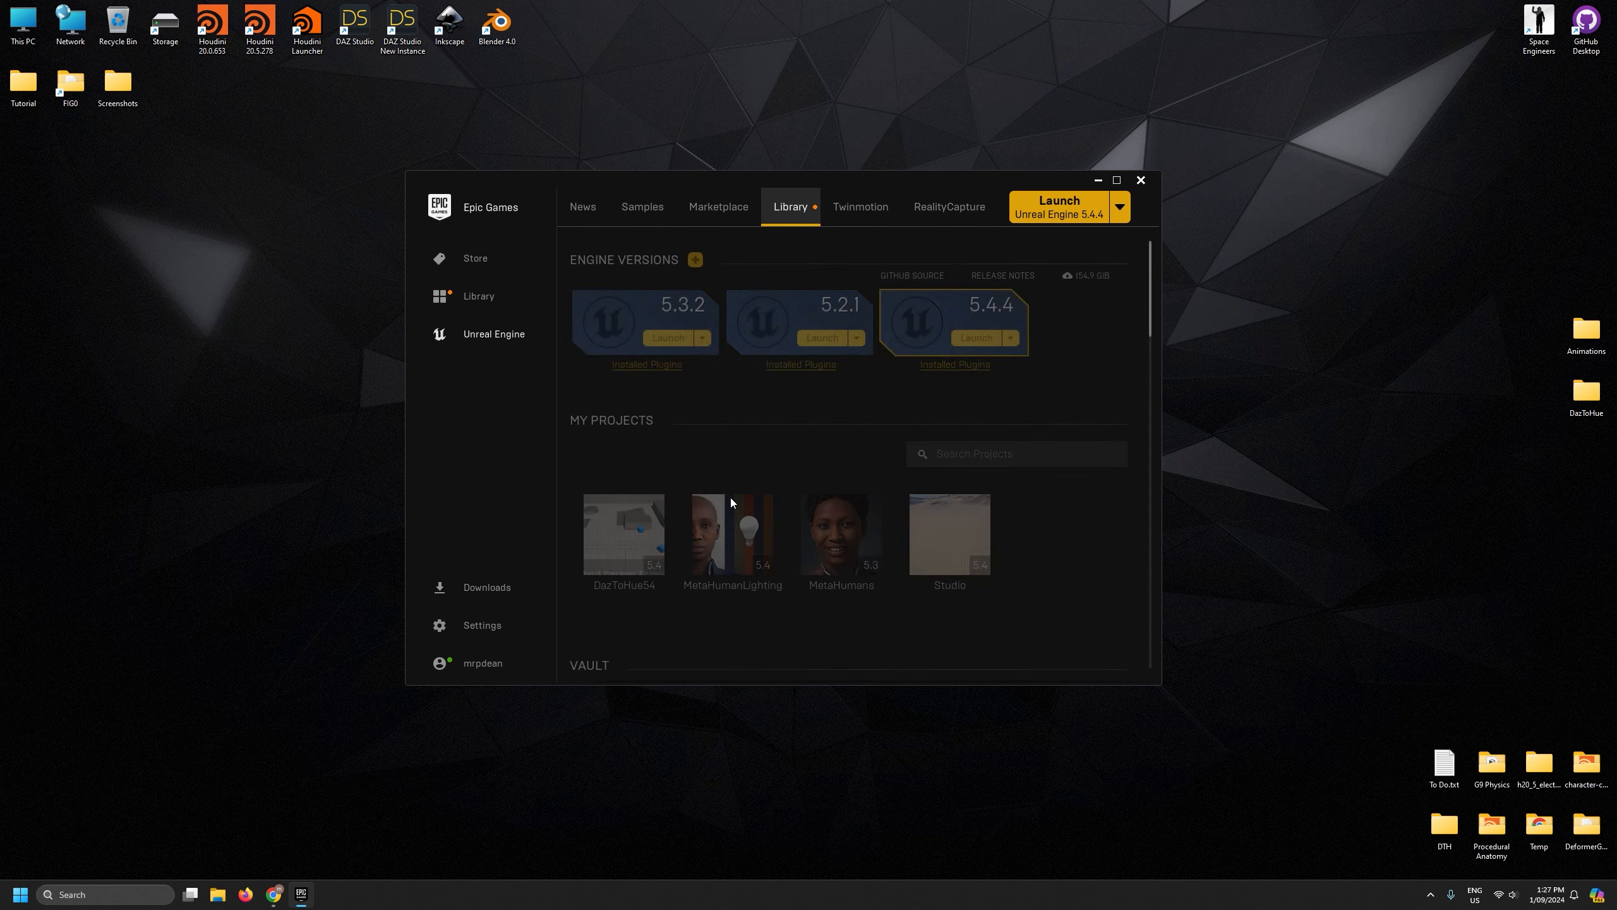
Open the Studio project to check the copied folders in its Content folder, and close the editor.
{"action": "double_click", "coordinate": [953, 530]}
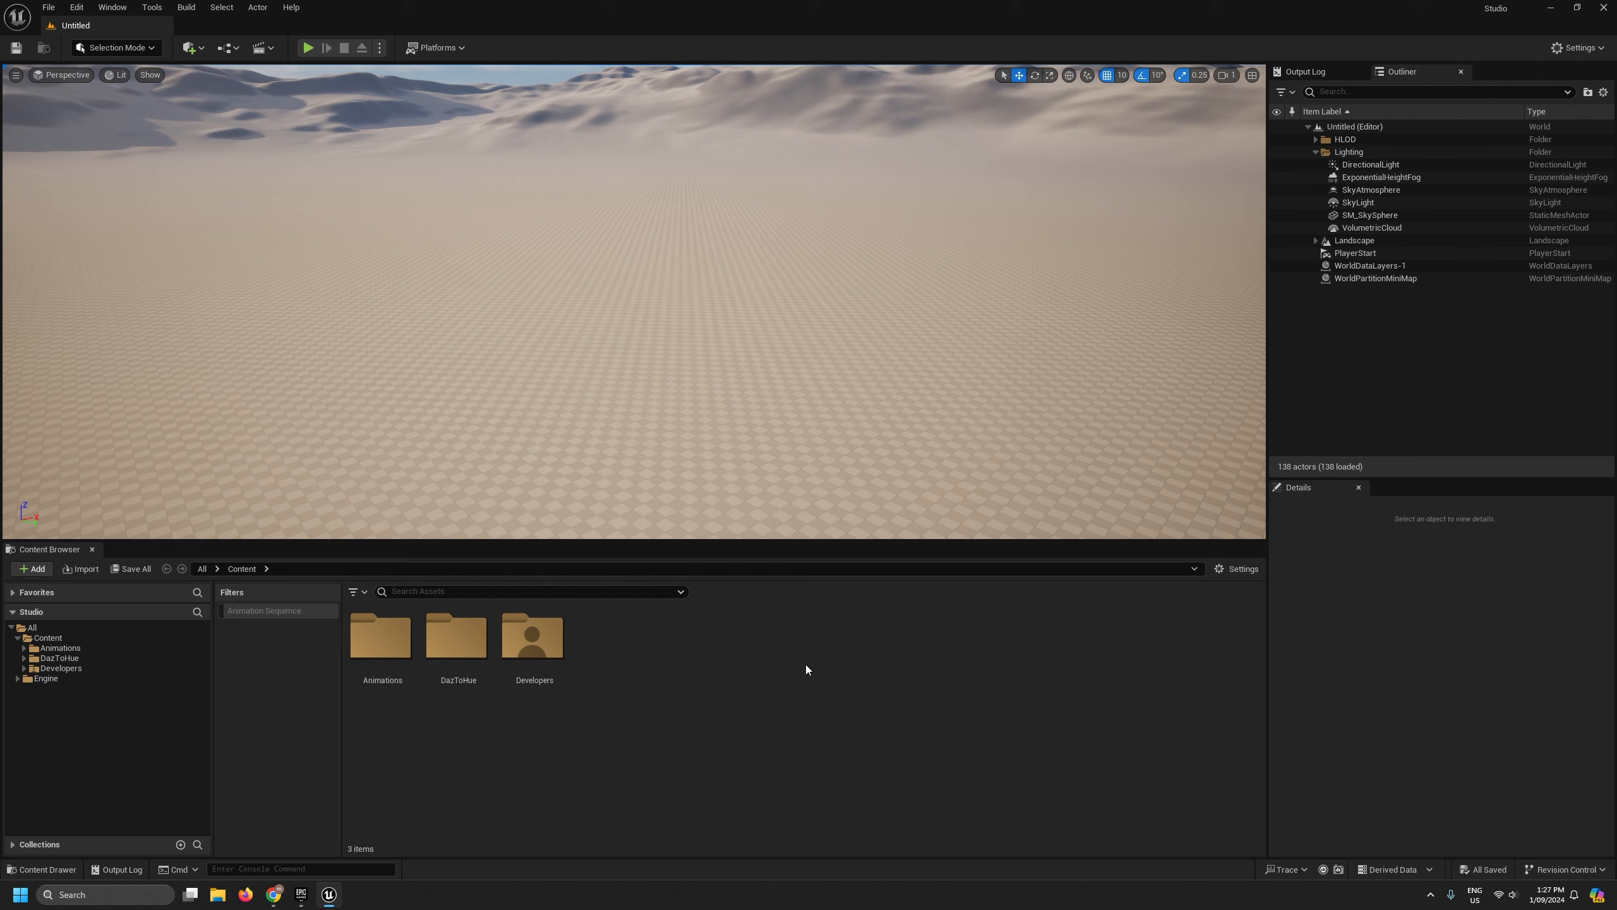
{"action": "left_click", "coordinate": [1602, 7]}
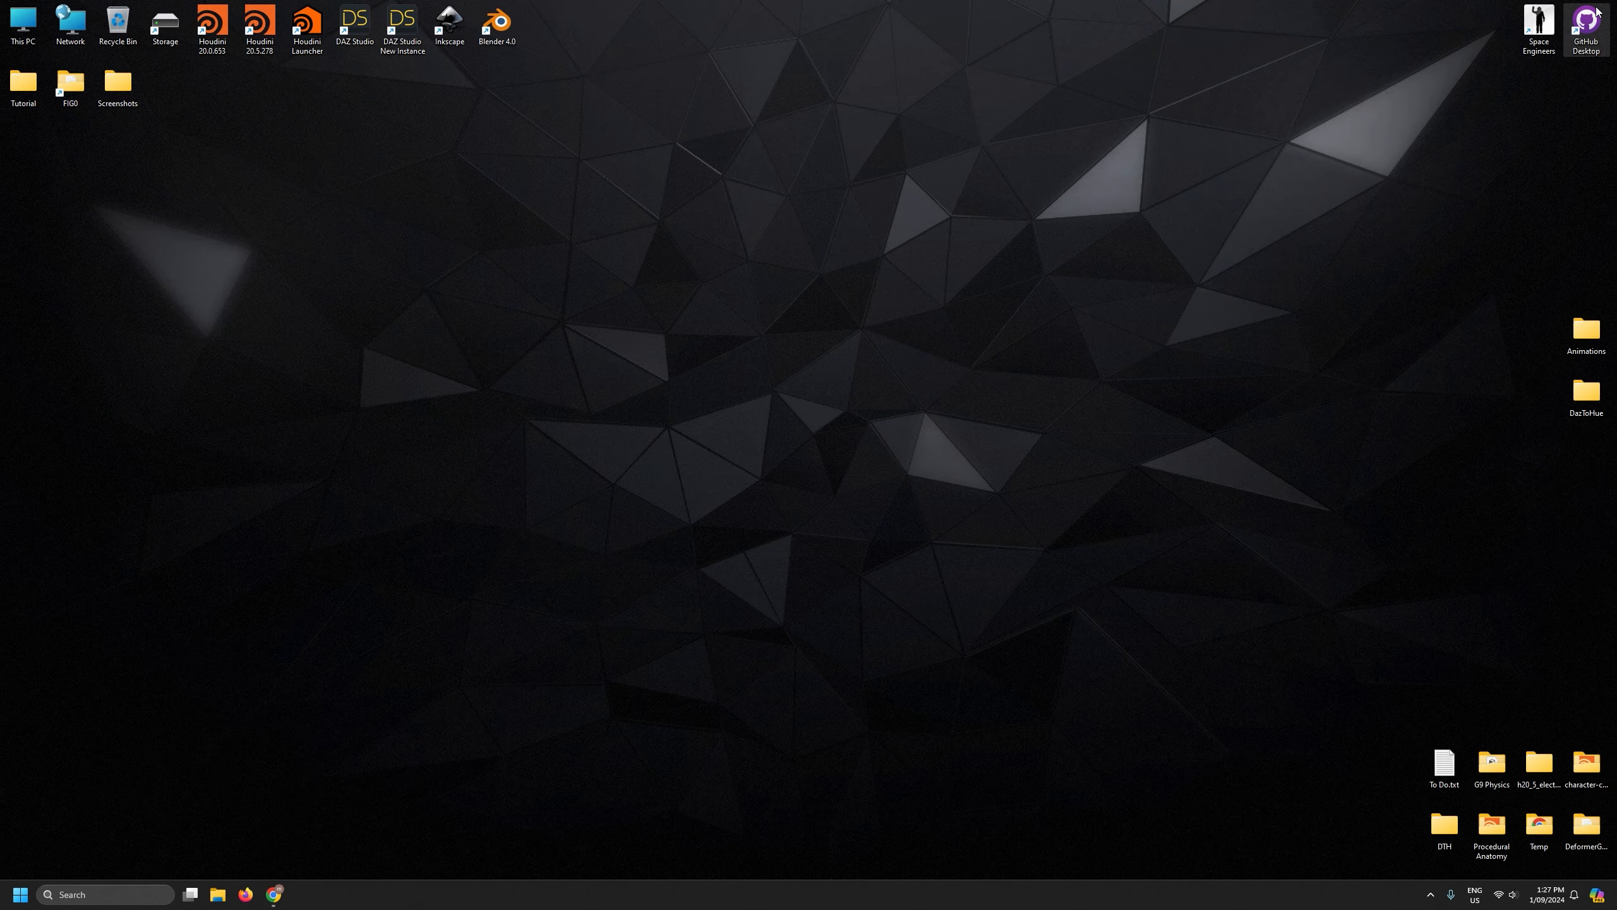
Bring back the Epic Games Launcher's Unreal Engine library, open the MetaHumanLighting project and get the launcher window out of the way.
{"action": "left_click", "coordinate": [1430, 894]}
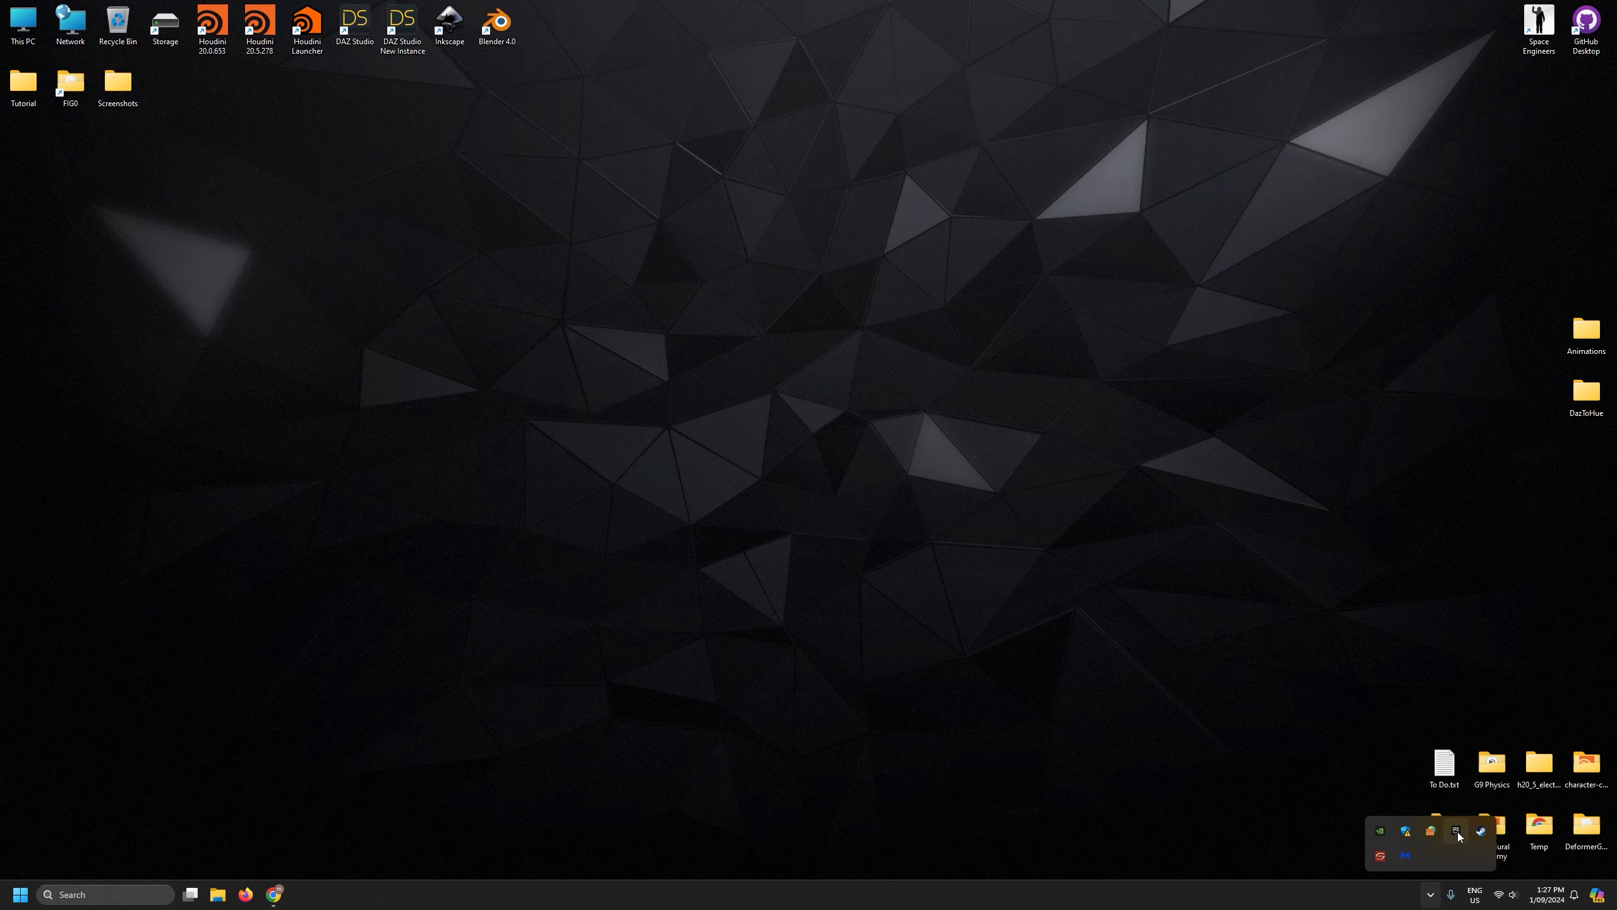
{"action": "left_click", "coordinate": [1458, 832]}
{"action": "left_click", "coordinate": [790, 207]}
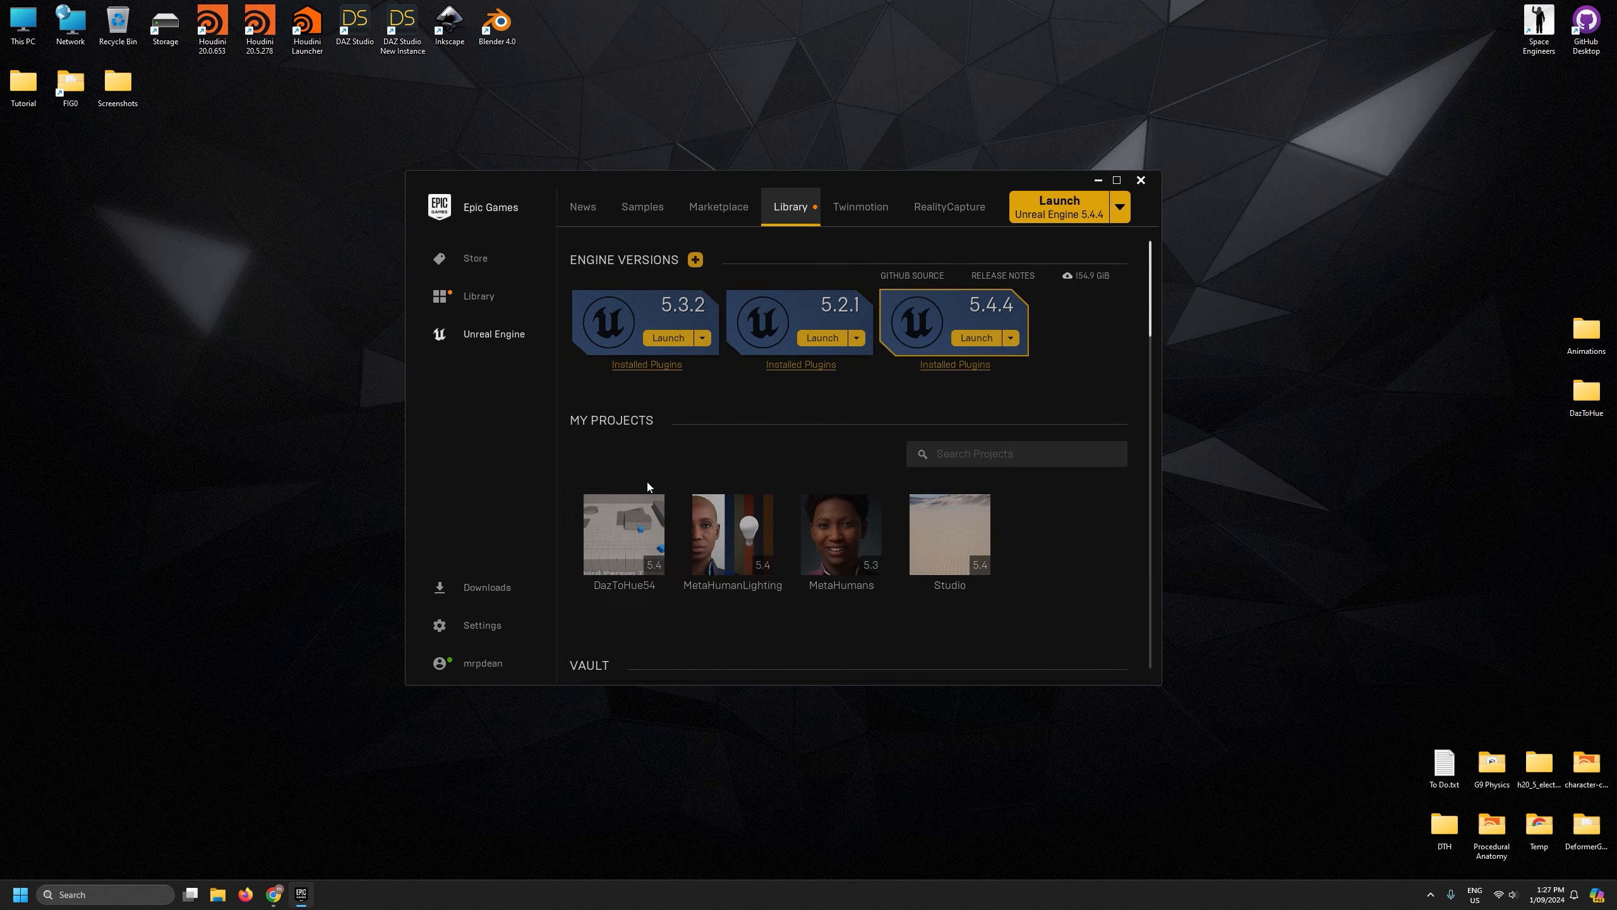
{"action": "double_click", "coordinate": [723, 528]}
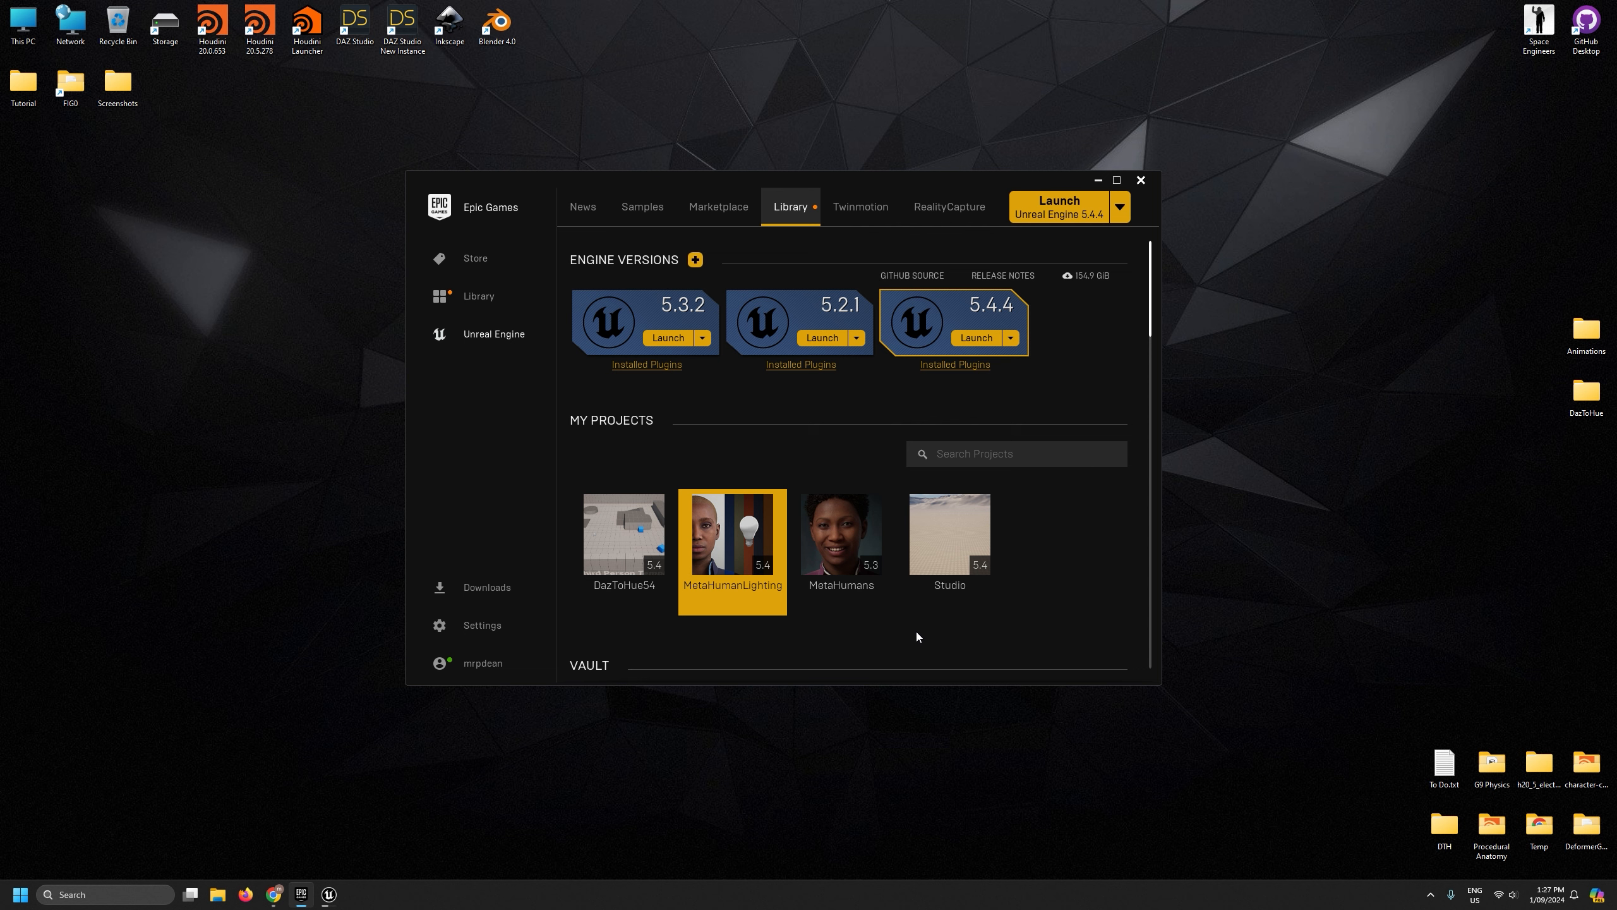
{"action": "left_click", "coordinate": [1105, 182]}
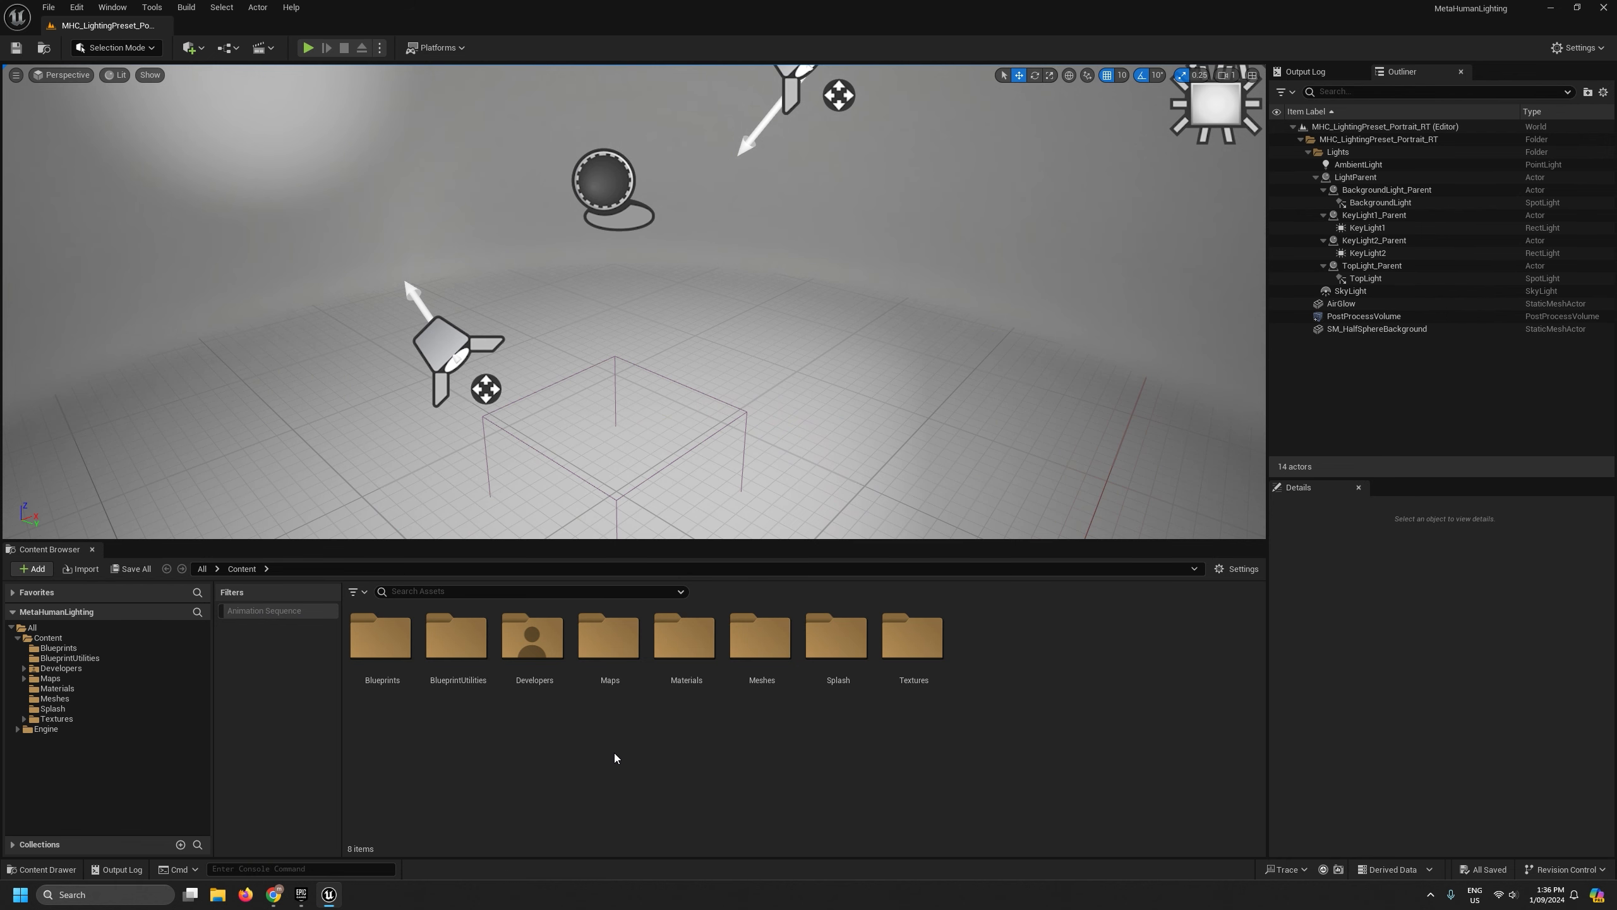
Migrate the MHC_LightingPreset_Portrait level from Maps/MHC_LightingPresets_nonRT into the Studio project's Content folder.
{"action": "left_click", "coordinate": [23, 678]}
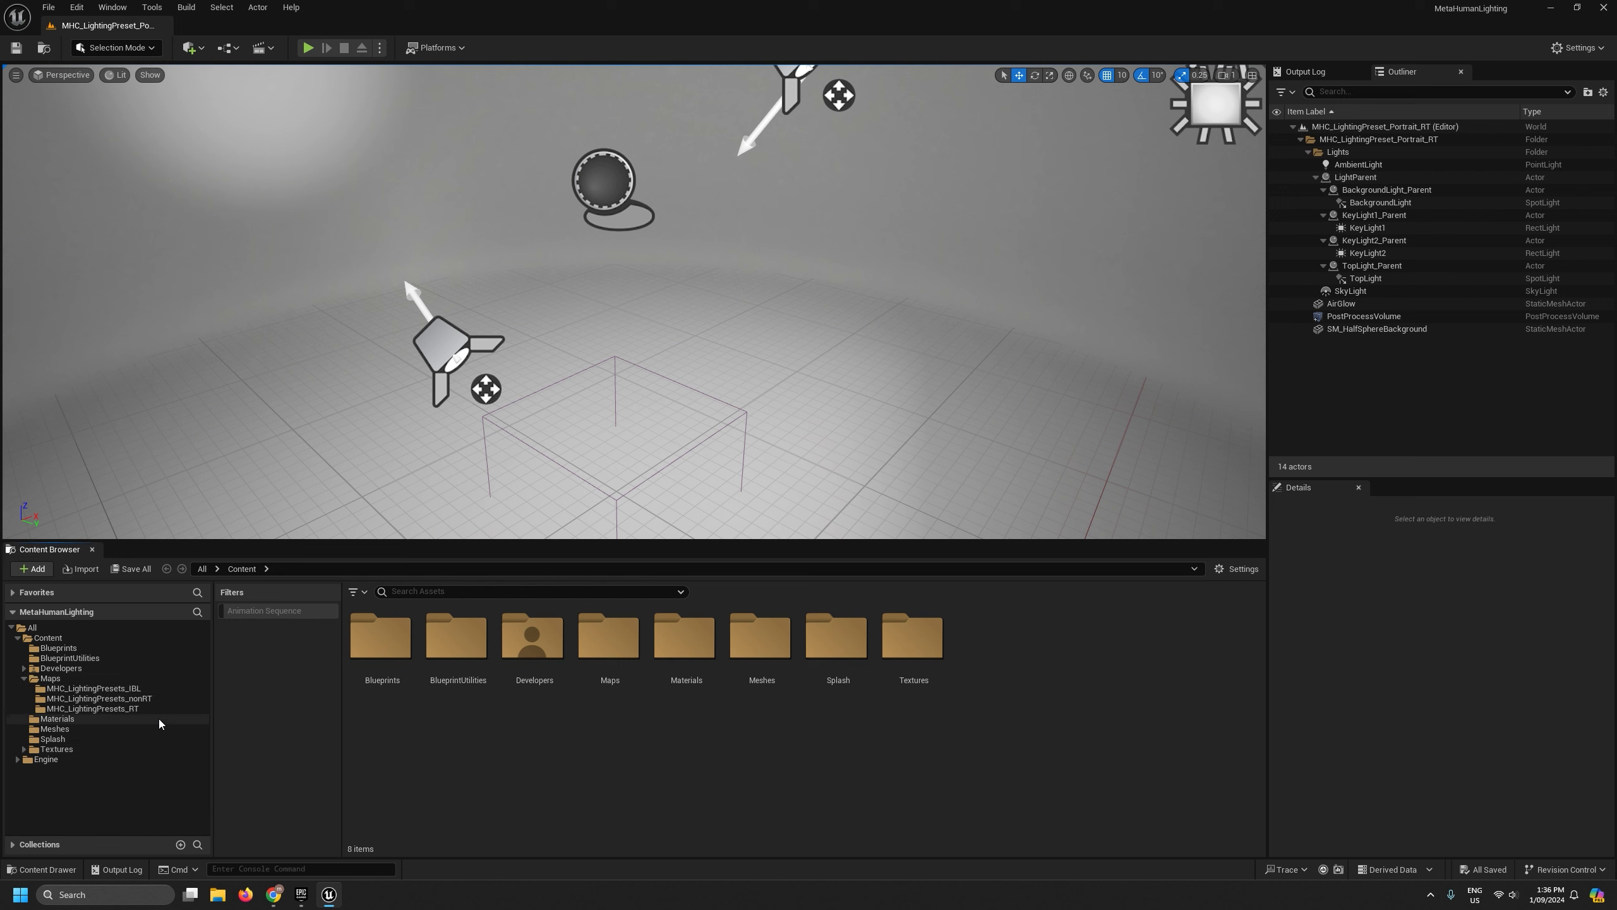
{"action": "left_click", "coordinate": [124, 698]}
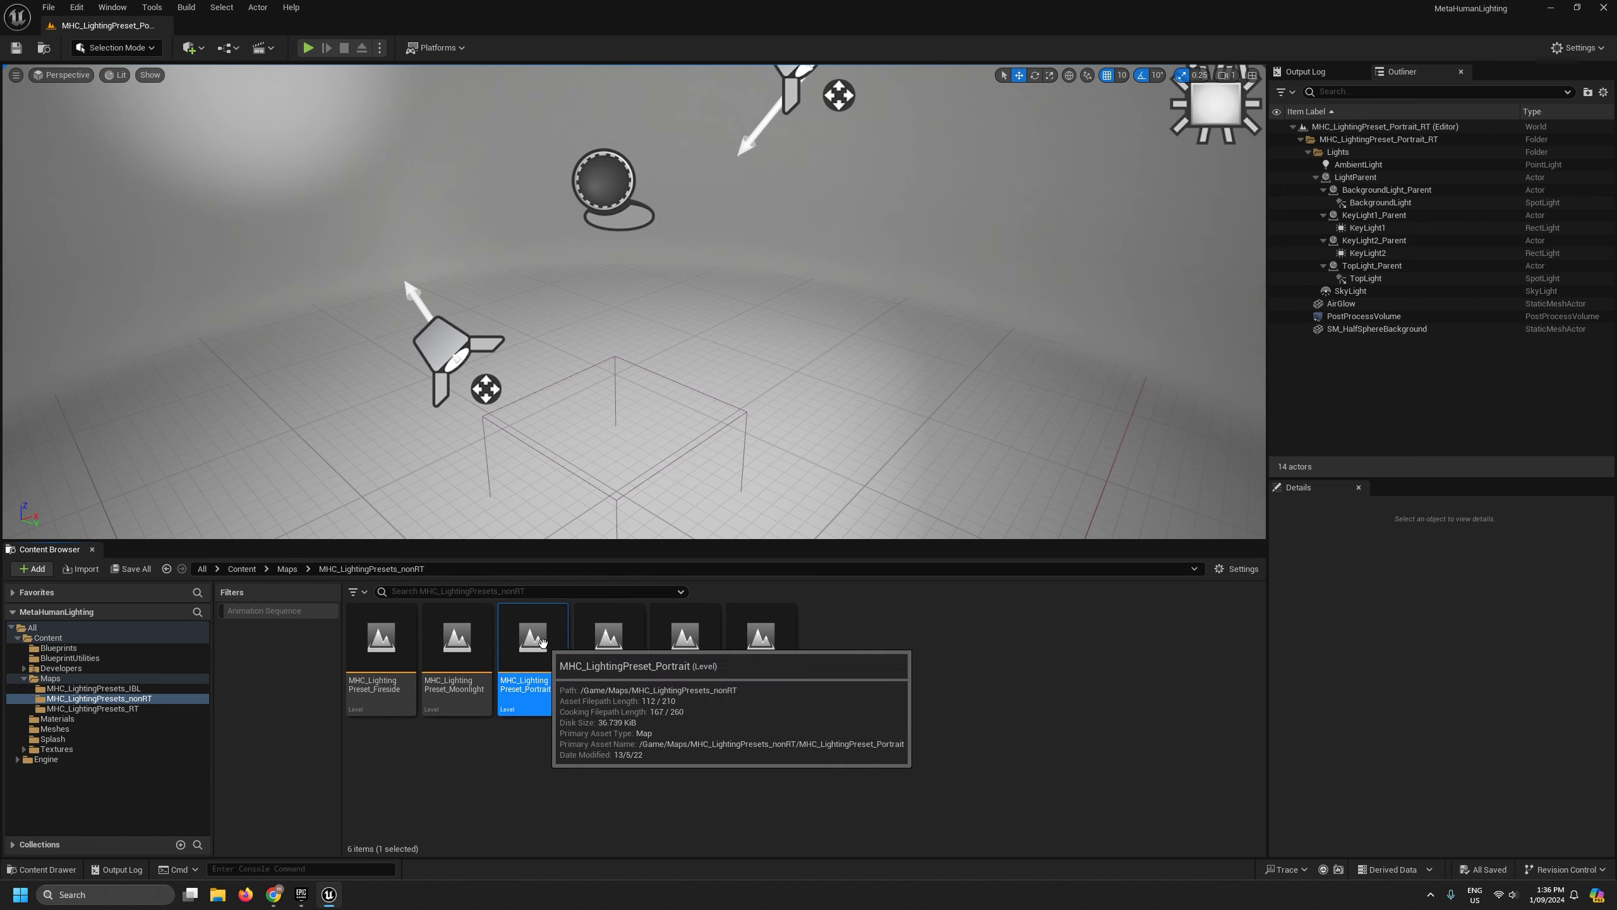
{"action": "left_click", "coordinate": [535, 691]}
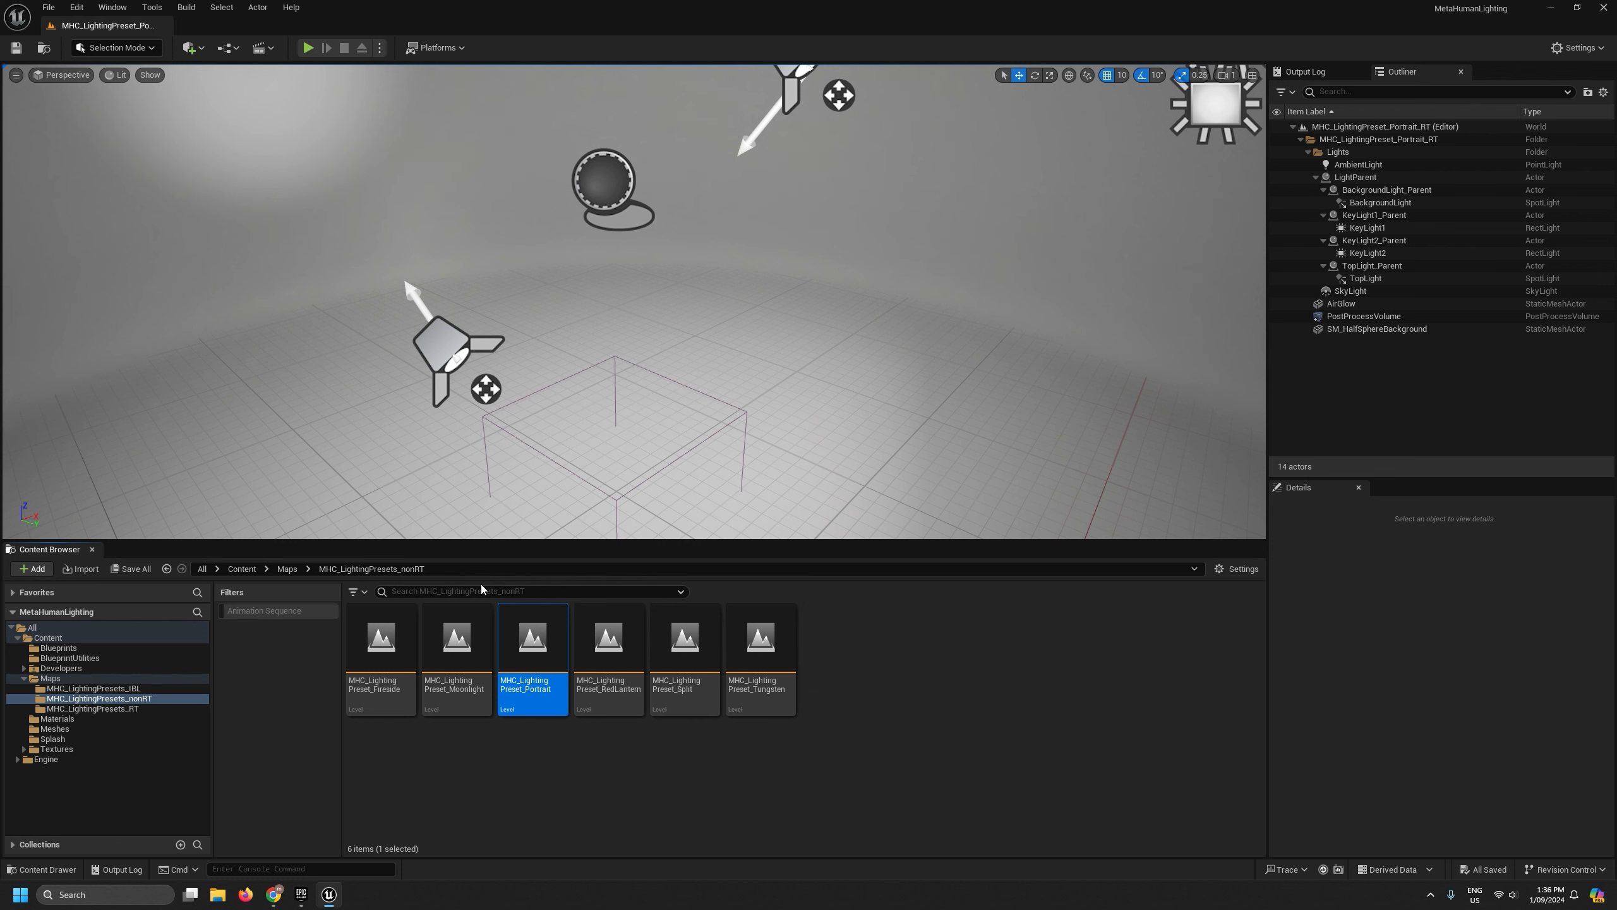
{"action": "right_click", "coordinate": [535, 640]}
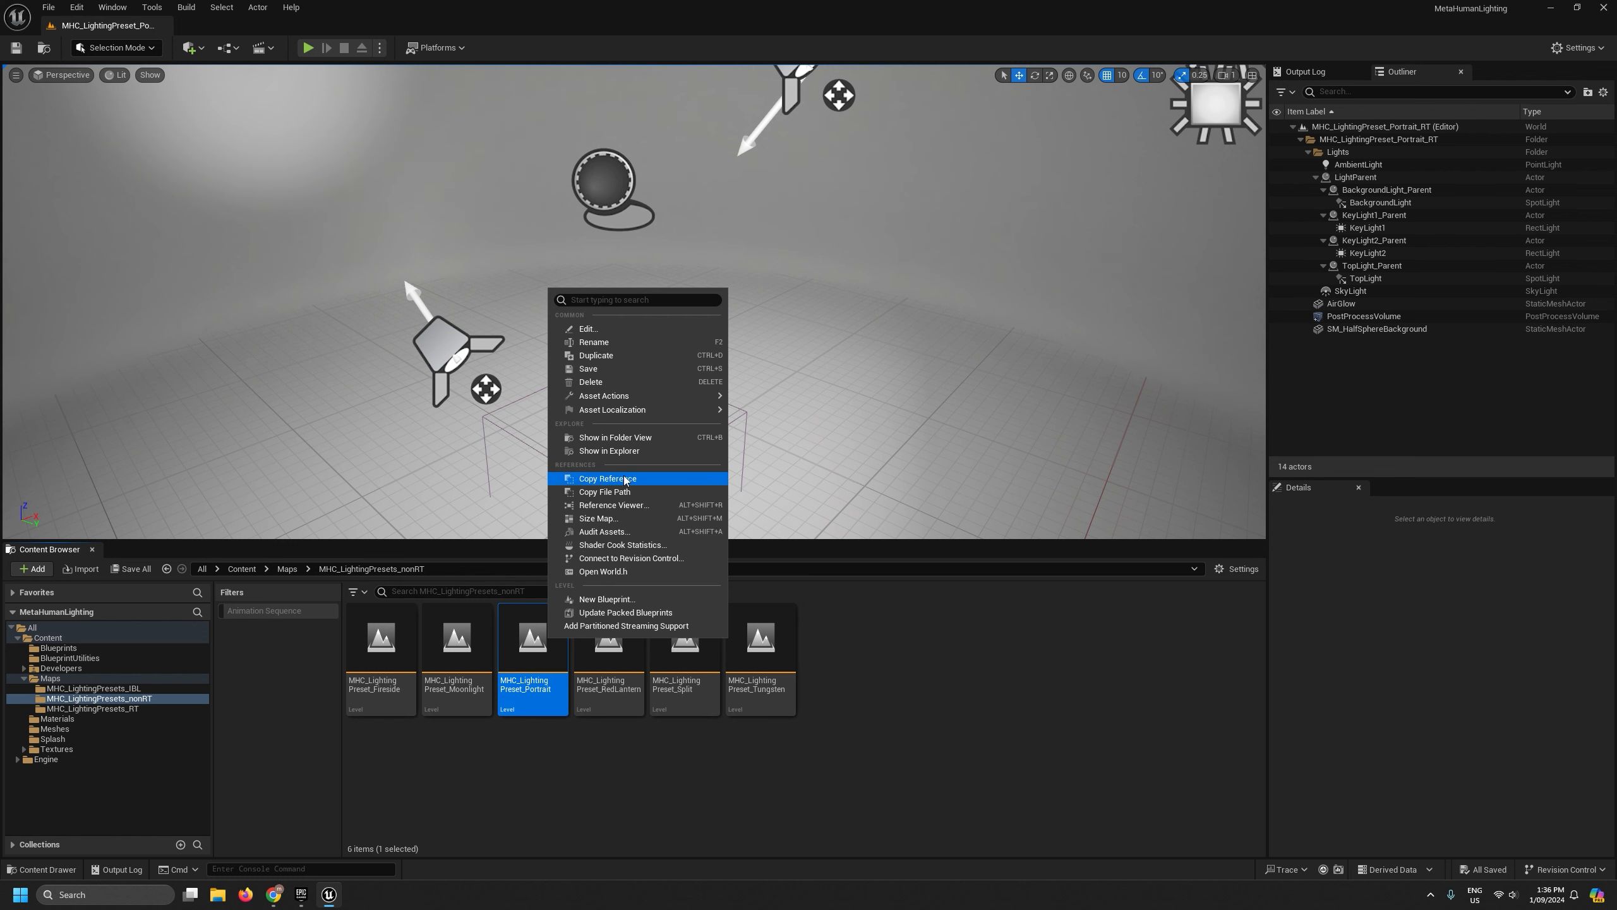
{"action": "mouse_move", "coordinate": [633, 396]}
{"action": "left_click", "coordinate": [788, 496]}
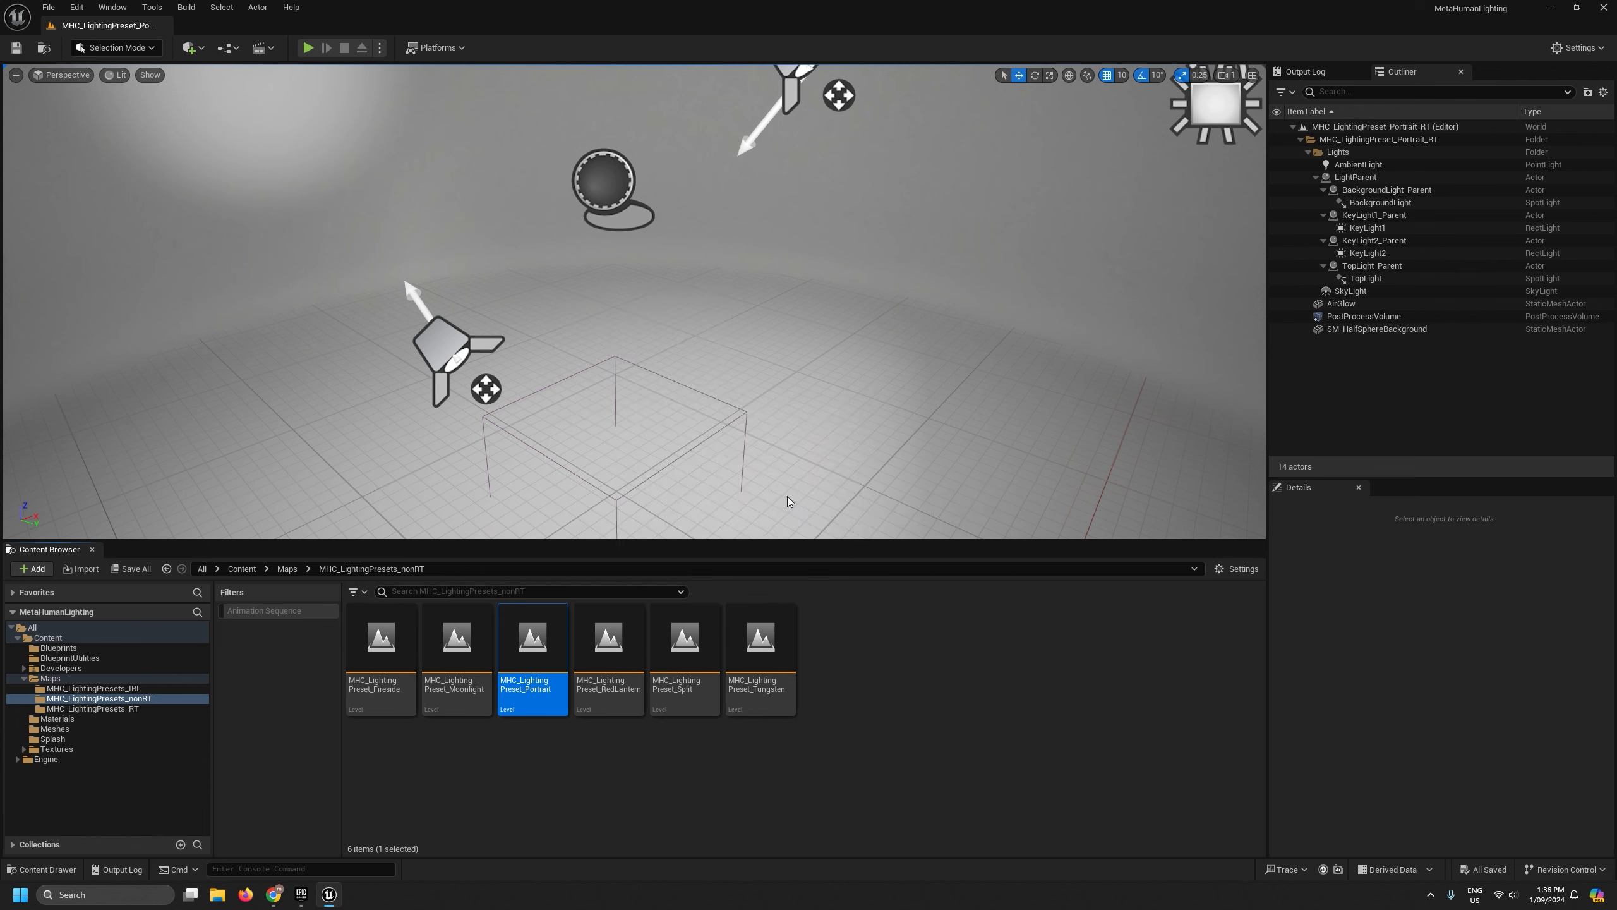
{"action": "left_click", "coordinate": [908, 598]}
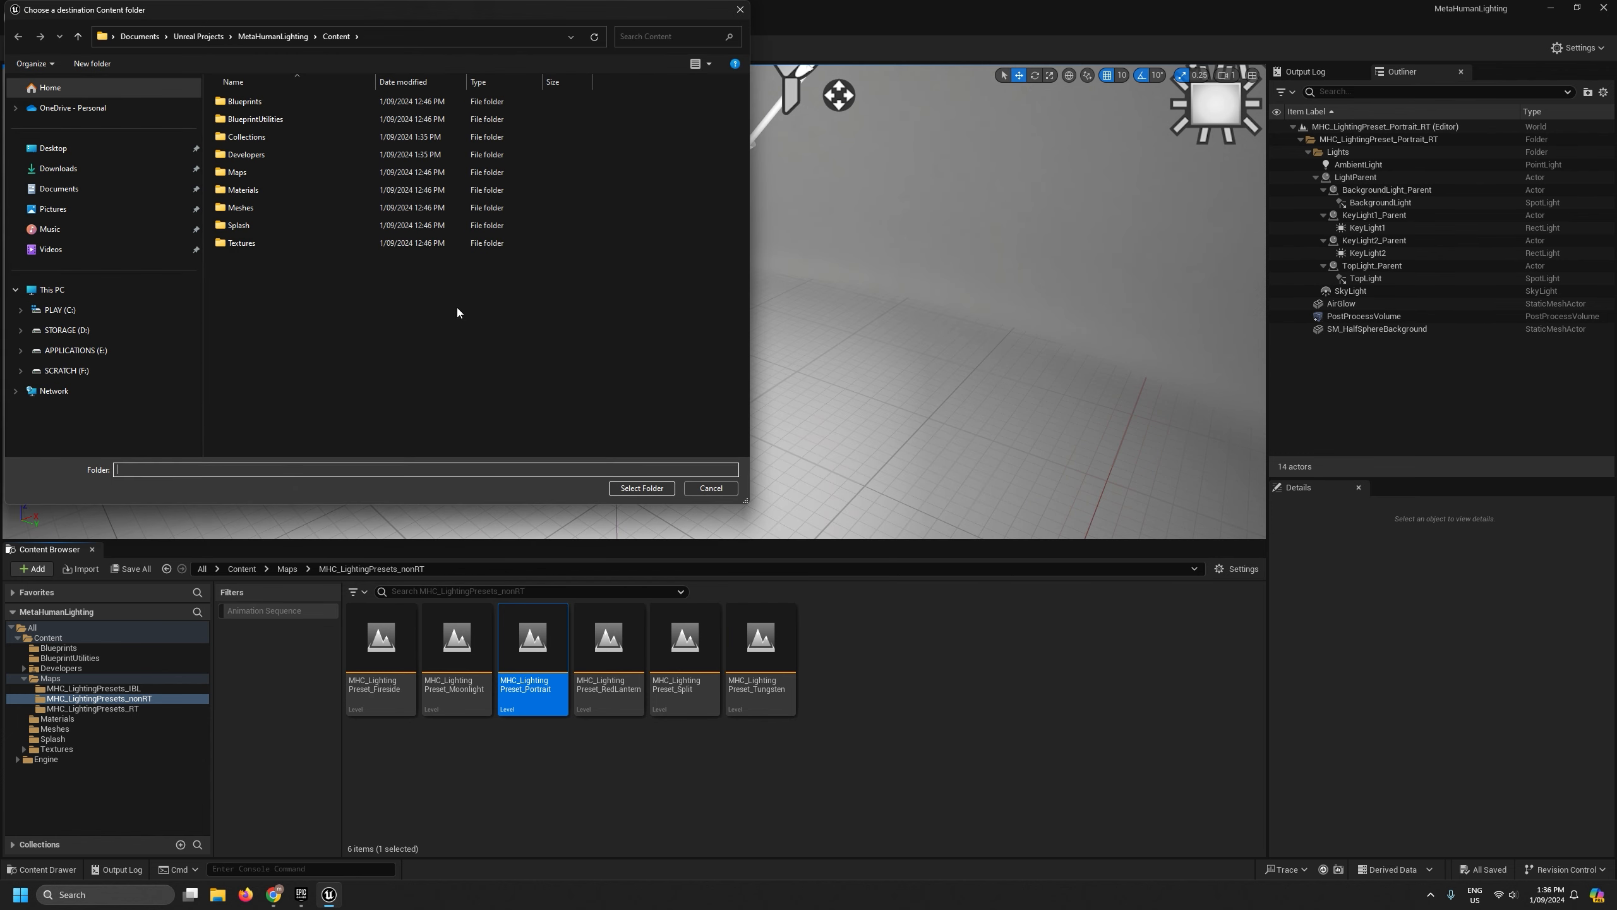
{"action": "left_click", "coordinate": [203, 36]}
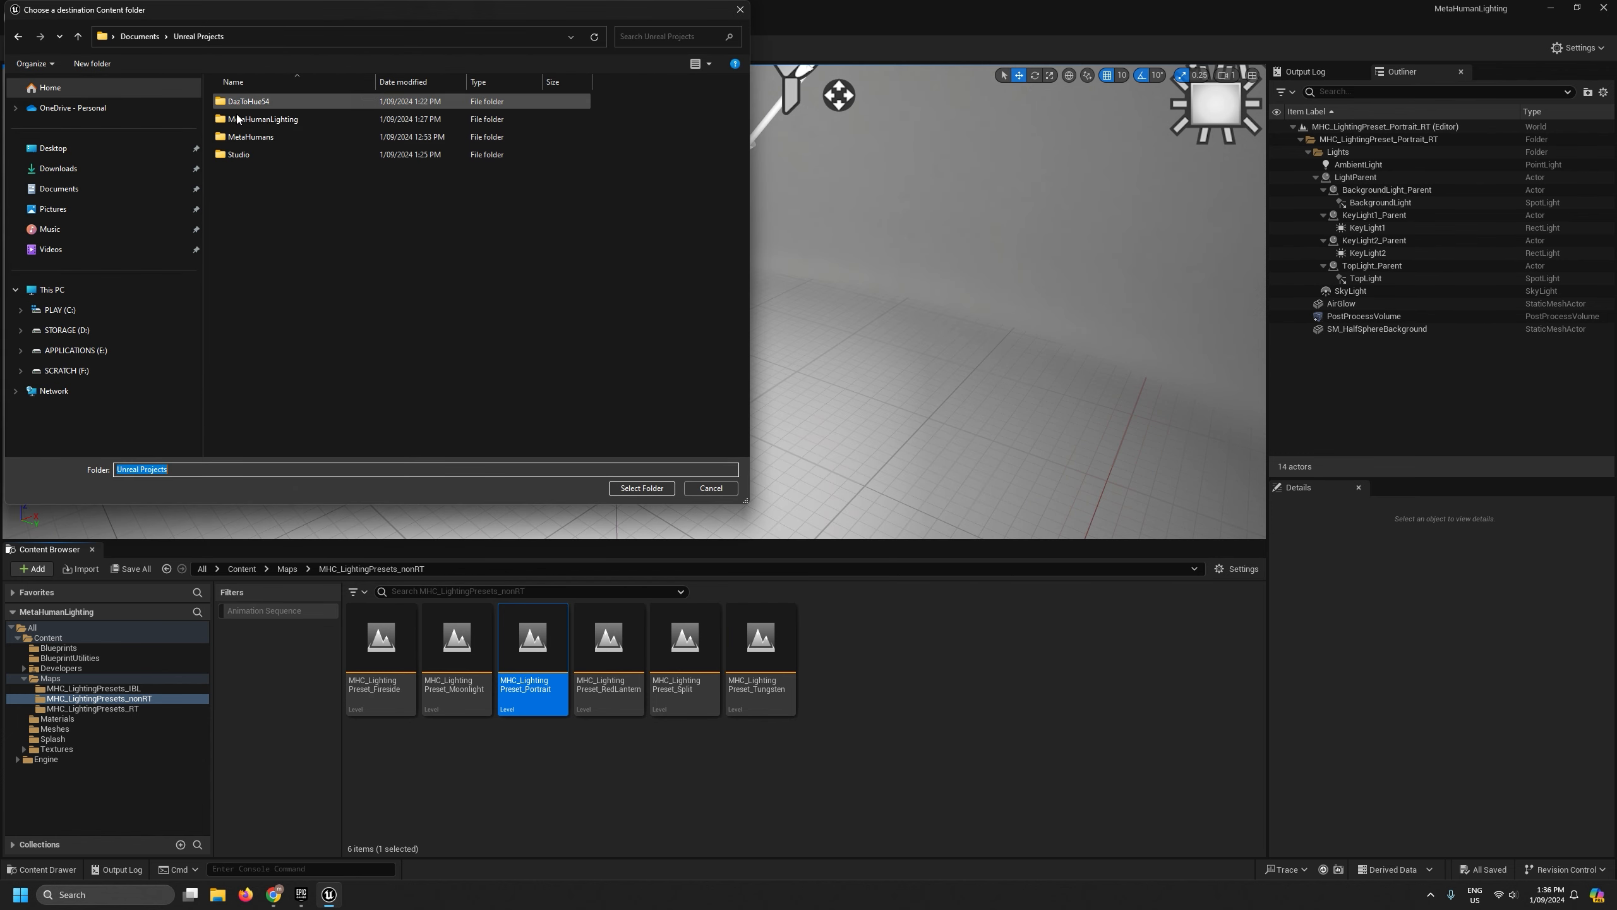
{"action": "double_click", "coordinate": [256, 151]}
{"action": "double_click", "coordinate": [255, 119]}
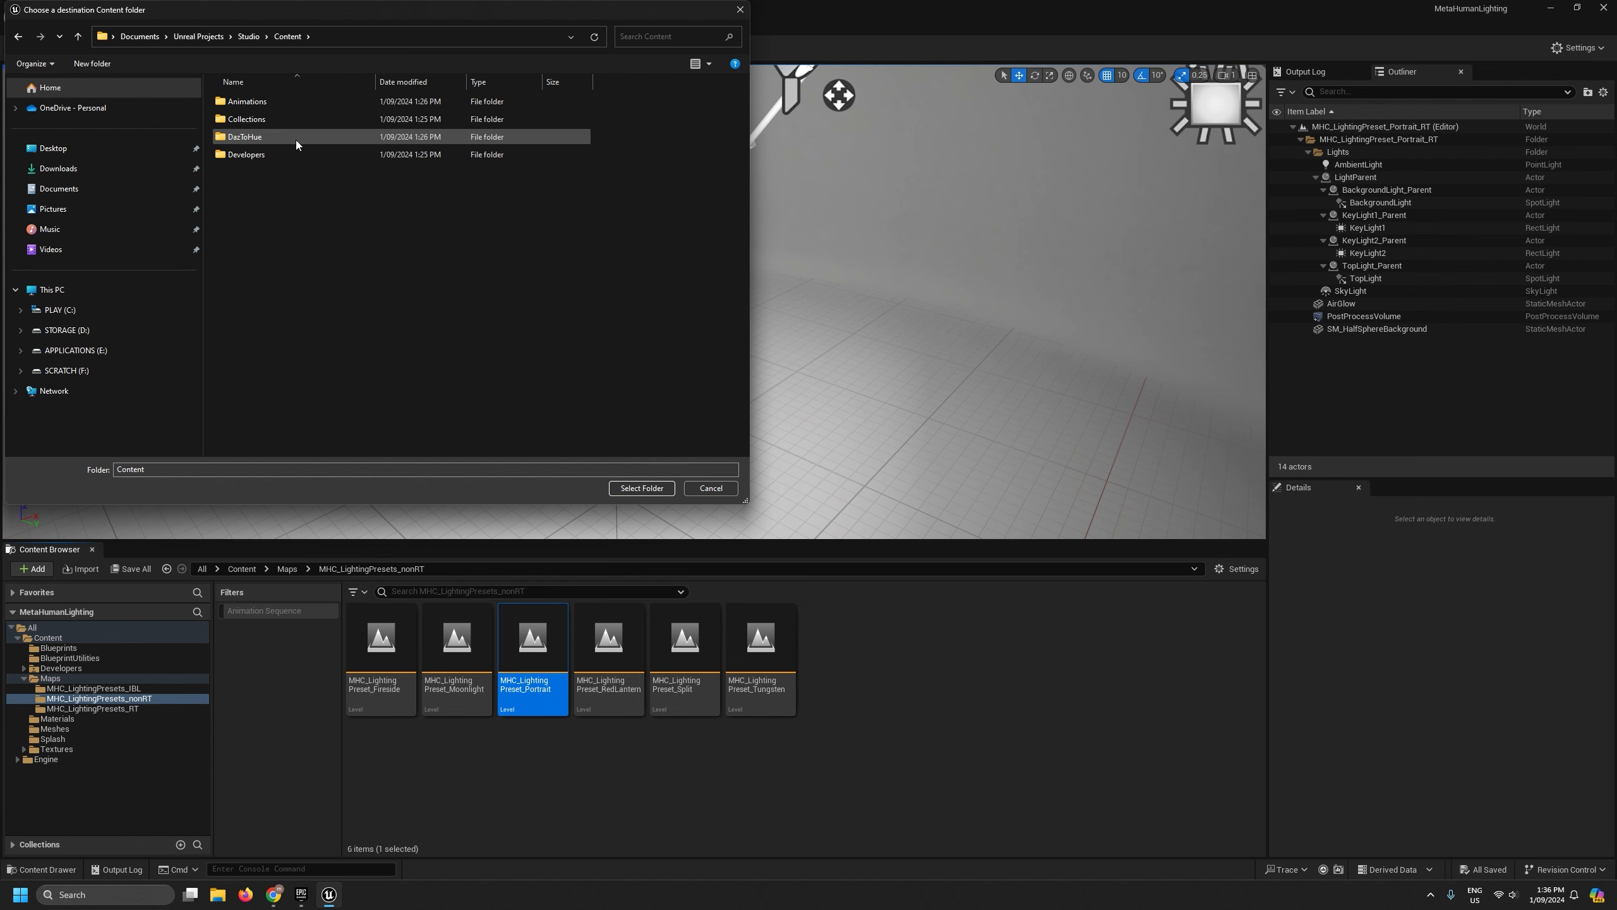
{"action": "left_click", "coordinate": [634, 488]}
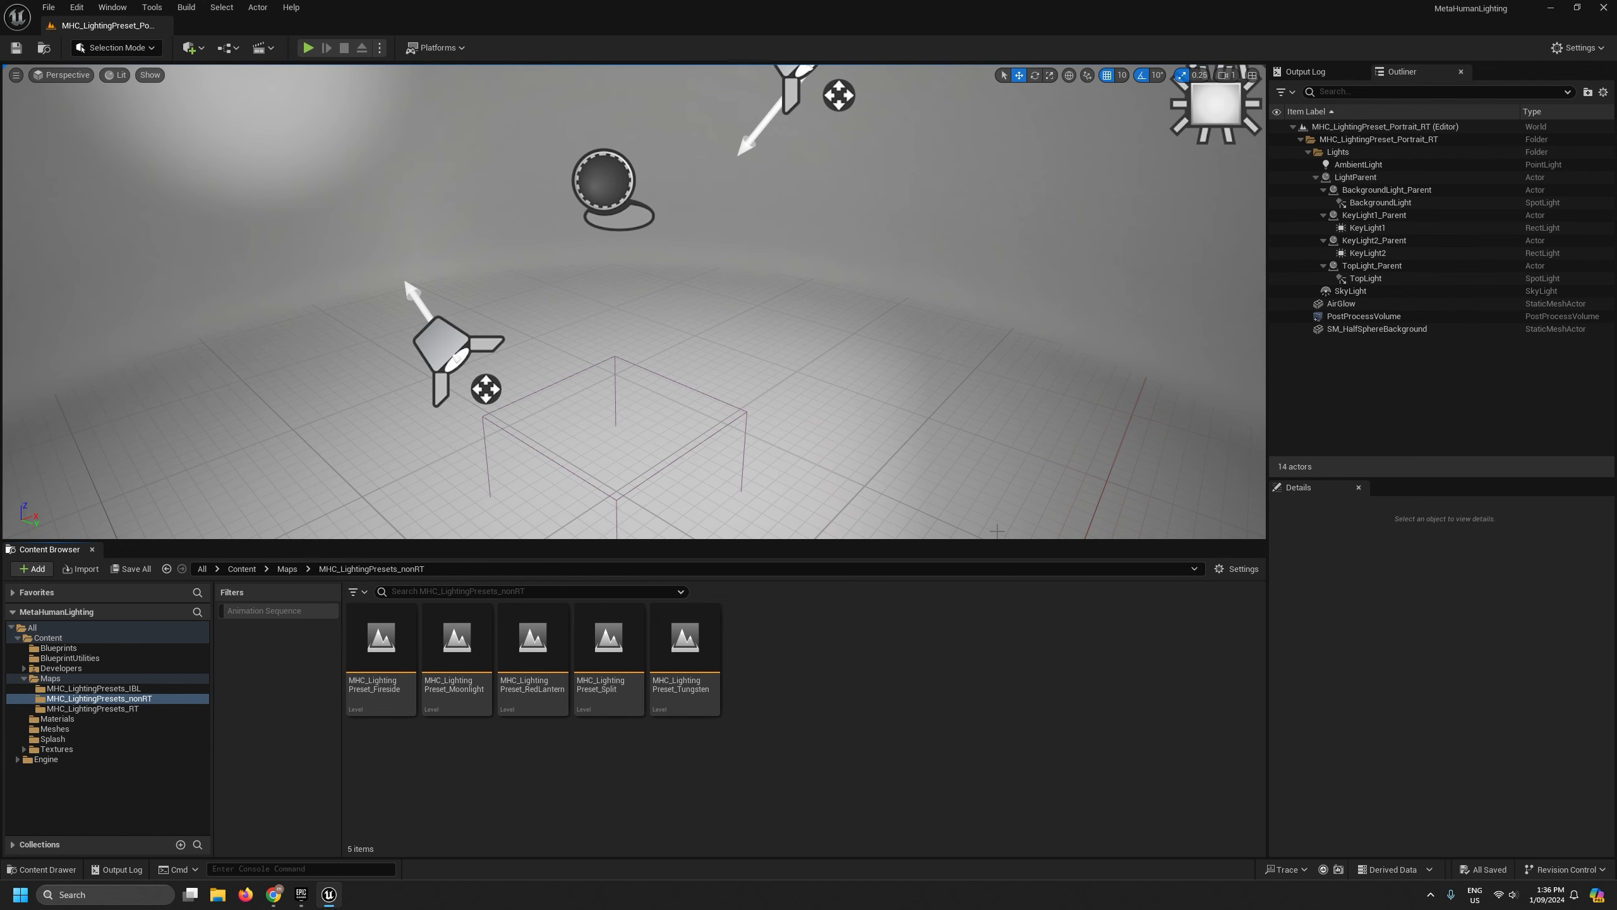
Close the MetaHumanLighting project and open the Studio project from the Epic Games Launcher.
{"action": "left_click", "coordinate": [1602, 7]}
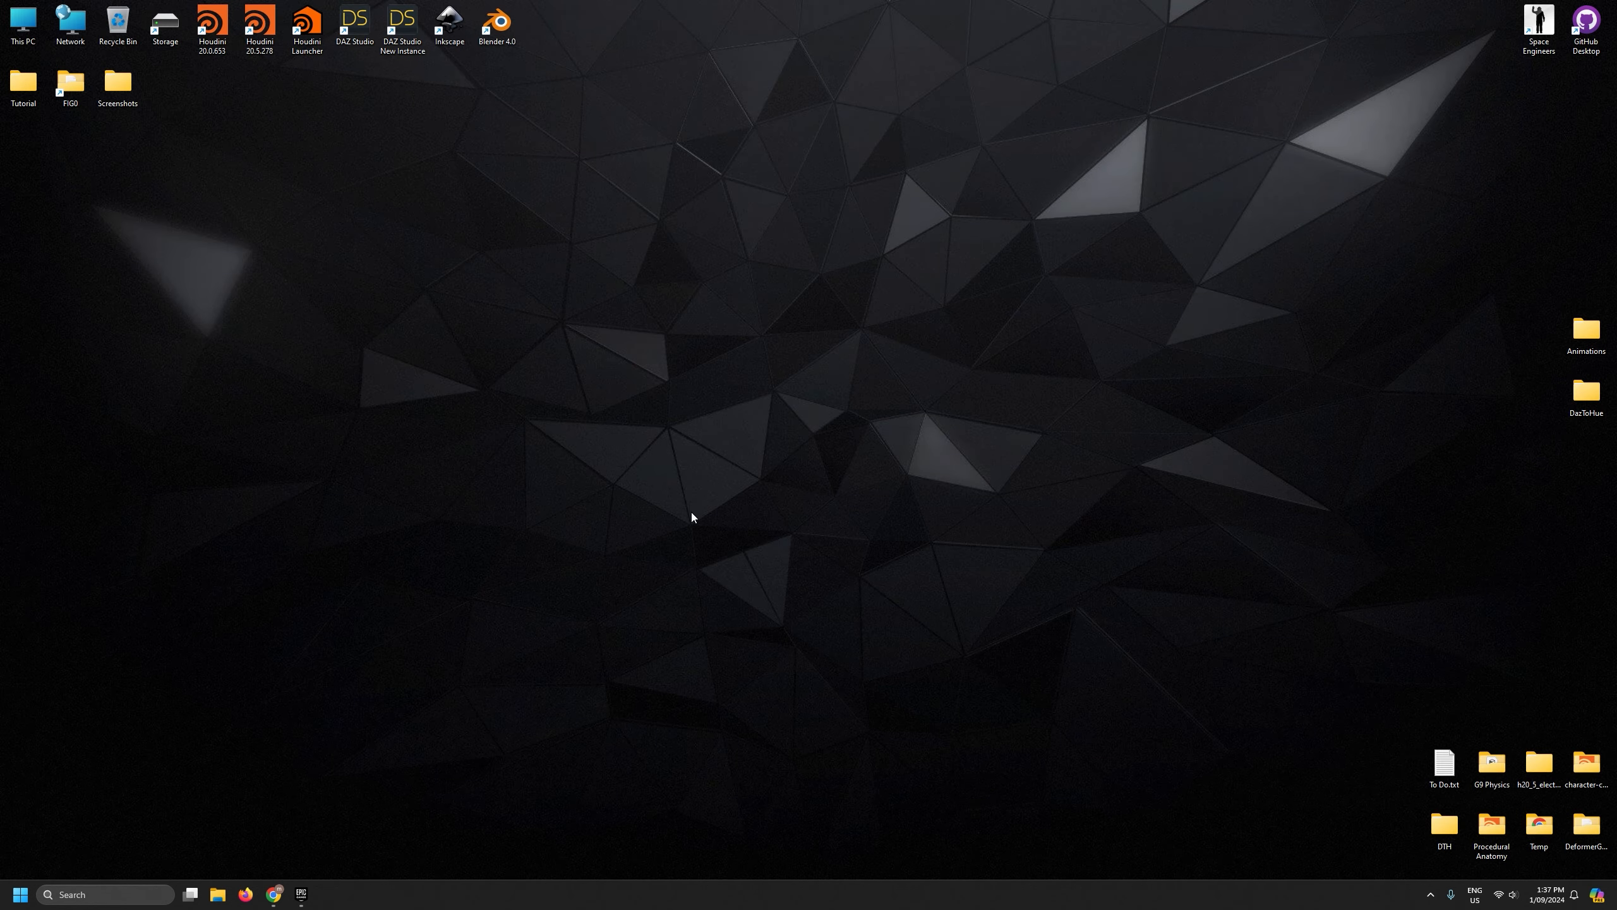
{"action": "left_click", "coordinate": [301, 894]}
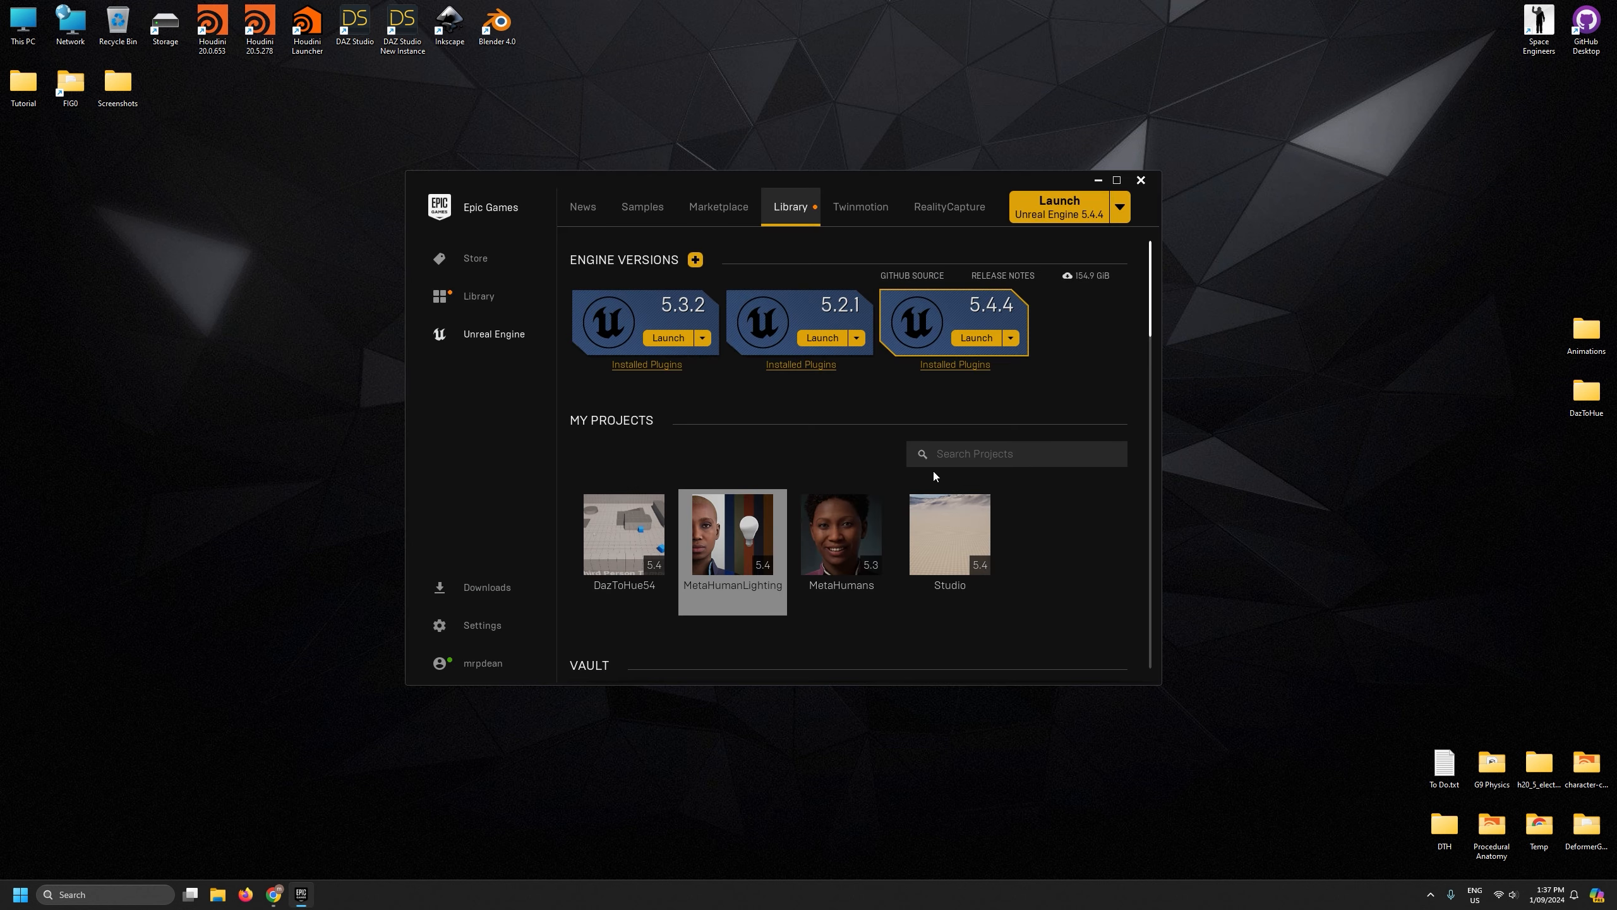
{"action": "double_click", "coordinate": [949, 535]}
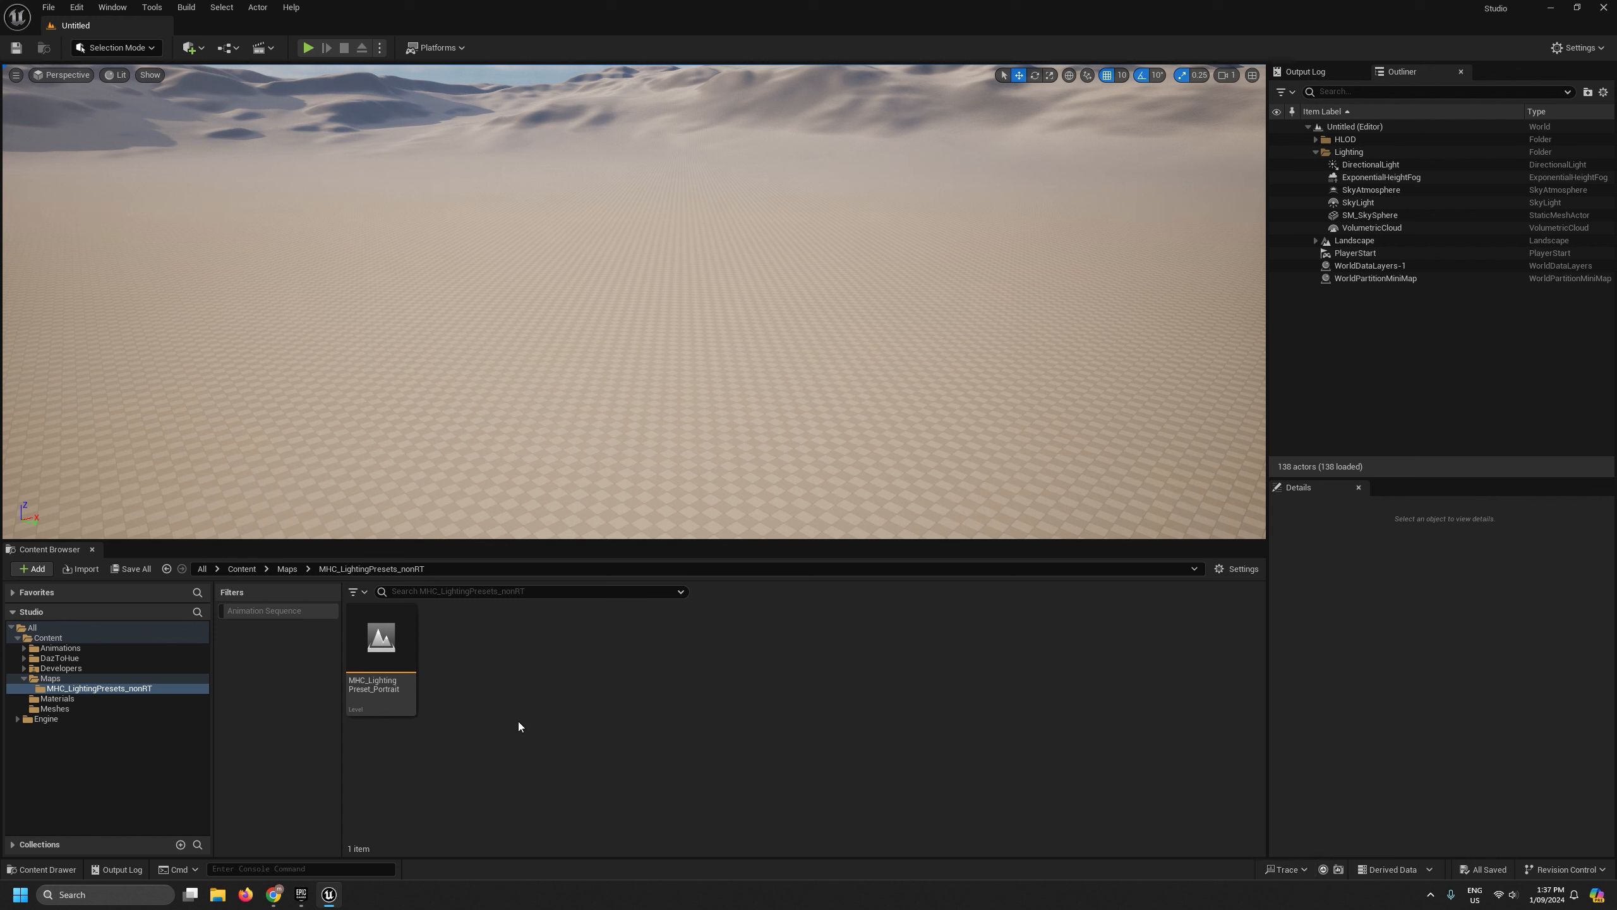
Rename the MHC_LightingPreset_Portrait level in Maps/MHC_LightingPresets_nonRT as MAP_Customiser and move it into the Maps folder.
{"action": "left_click", "coordinate": [38, 679]}
{"action": "left_click", "coordinate": [24, 679]}
{"action": "left_click", "coordinate": [24, 678]}
{"action": "left_click", "coordinate": [530, 733]}
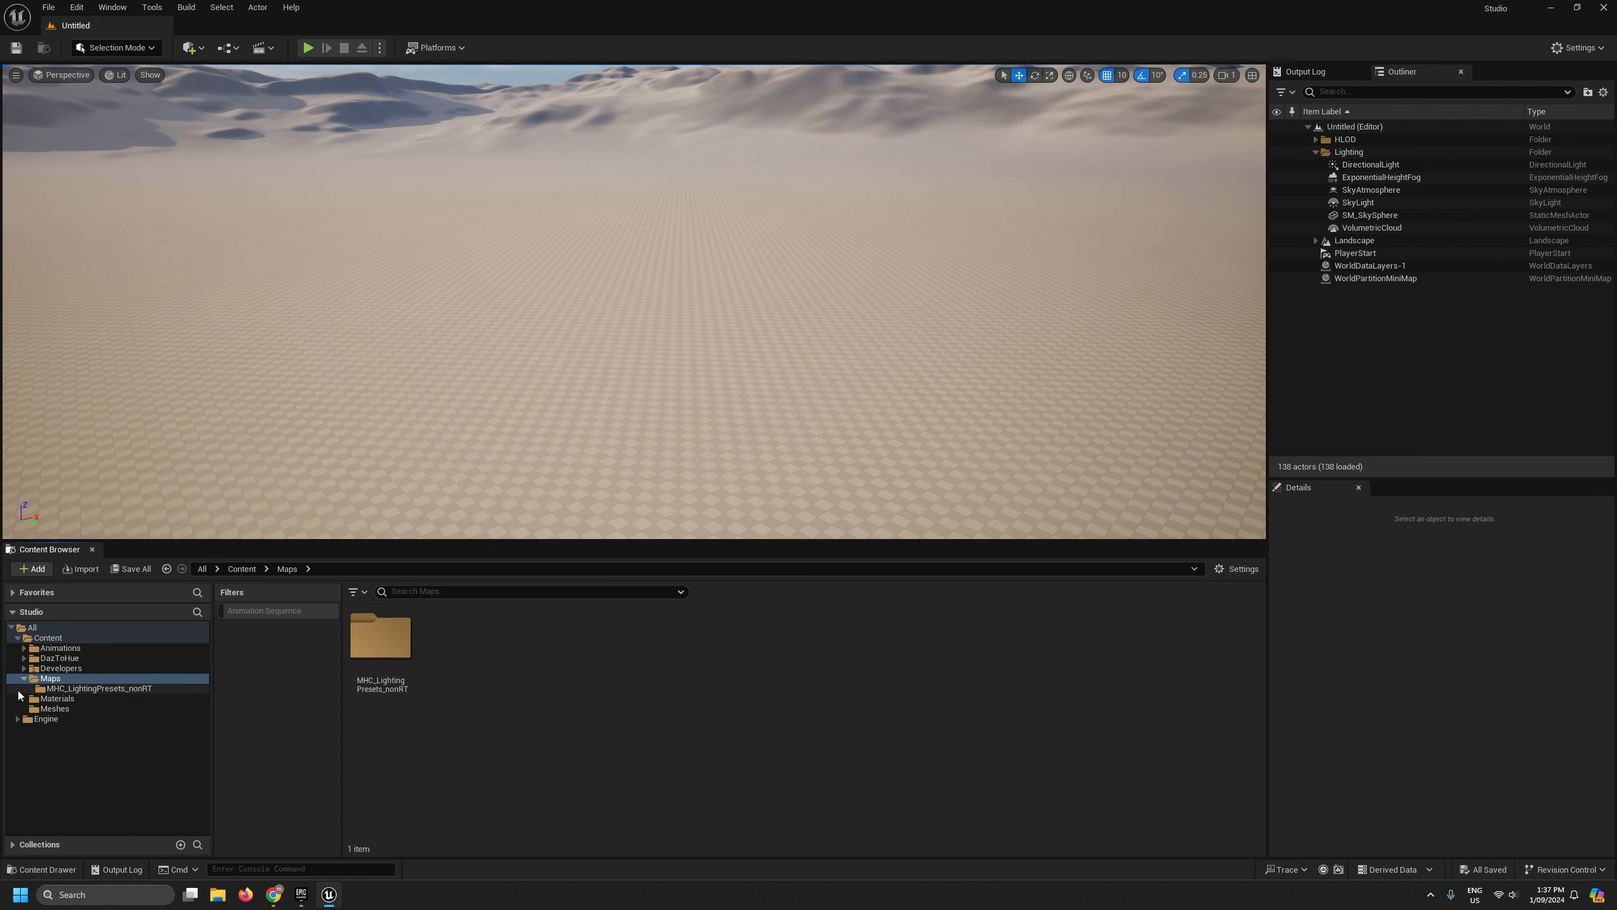
{"action": "left_click", "coordinate": [94, 690]}
{"action": "left_click", "coordinate": [385, 696]}
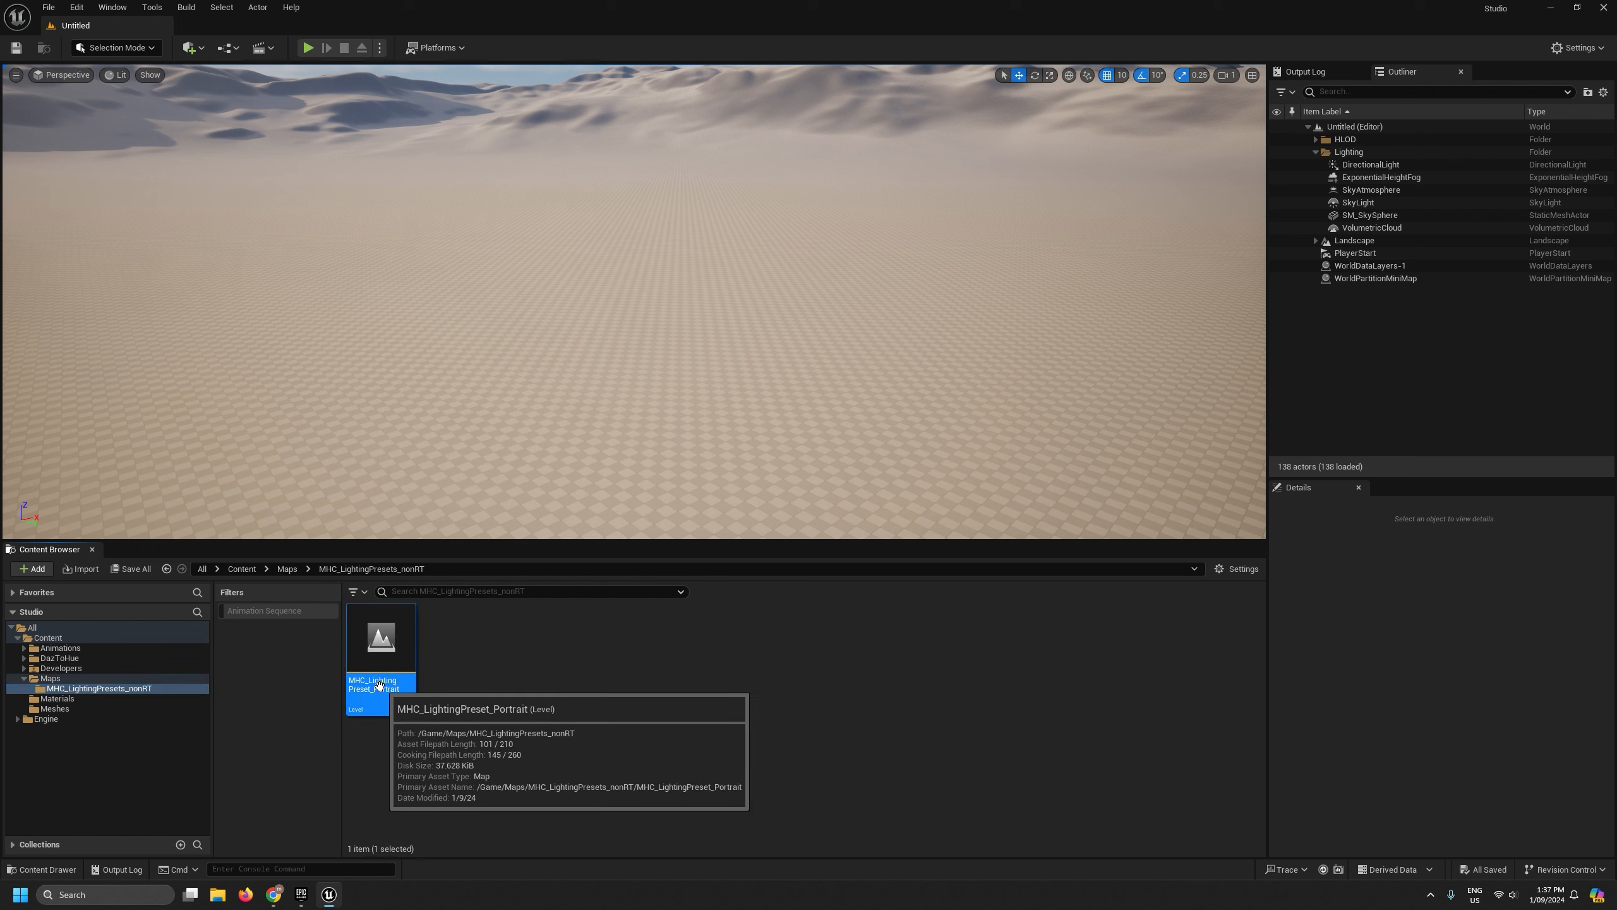
{"action": "key", "text": "F2"}
{"action": "type", "text": "MAP"}
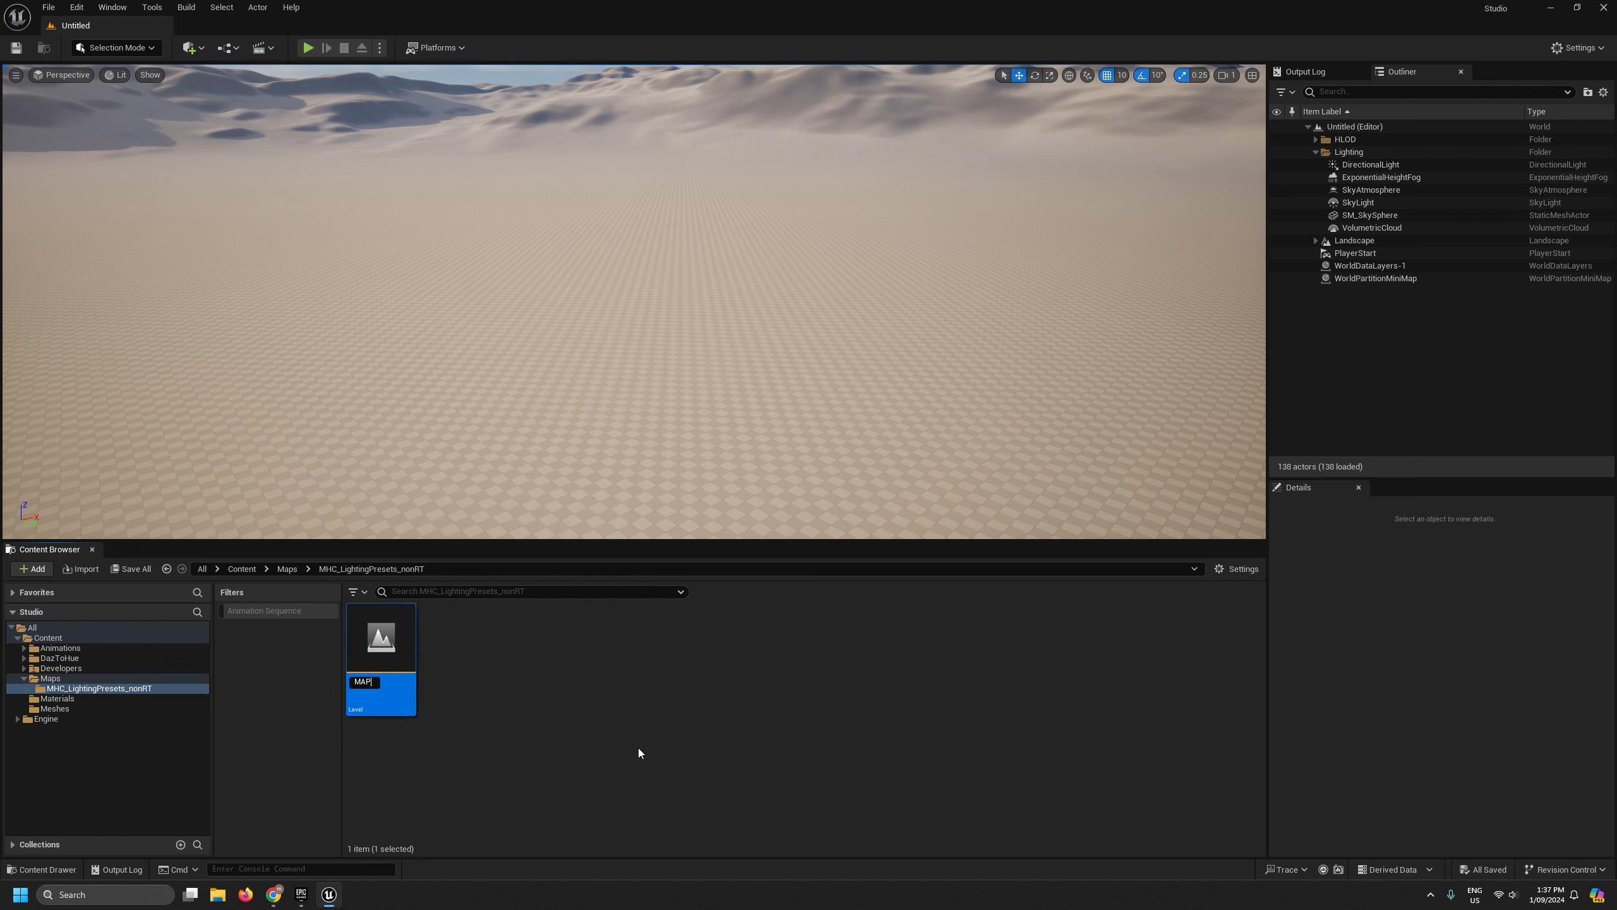
{"action": "type", "text": "_Customiser"}
{"action": "key", "text": "Return"}
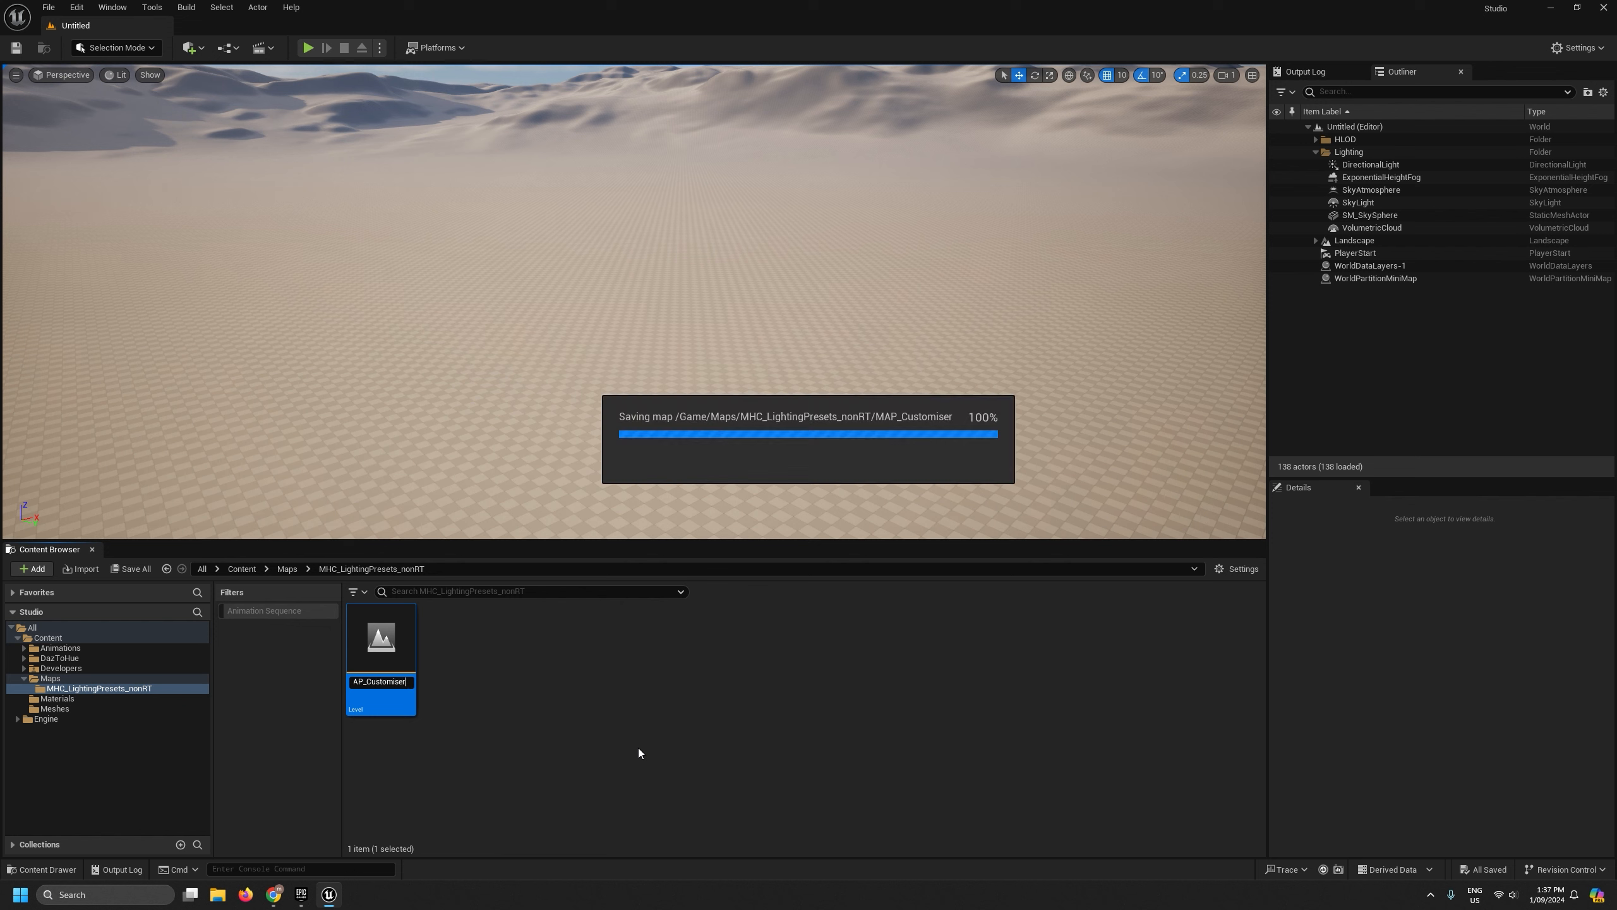
{"action": "left_click_drag", "start_coordinate": [381, 643], "coordinate": [66, 682]}
Update the redirector references of the MHC_LightingPresets_nonRT folder and delete that folder.
{"action": "left_click", "coordinate": [88, 700]}
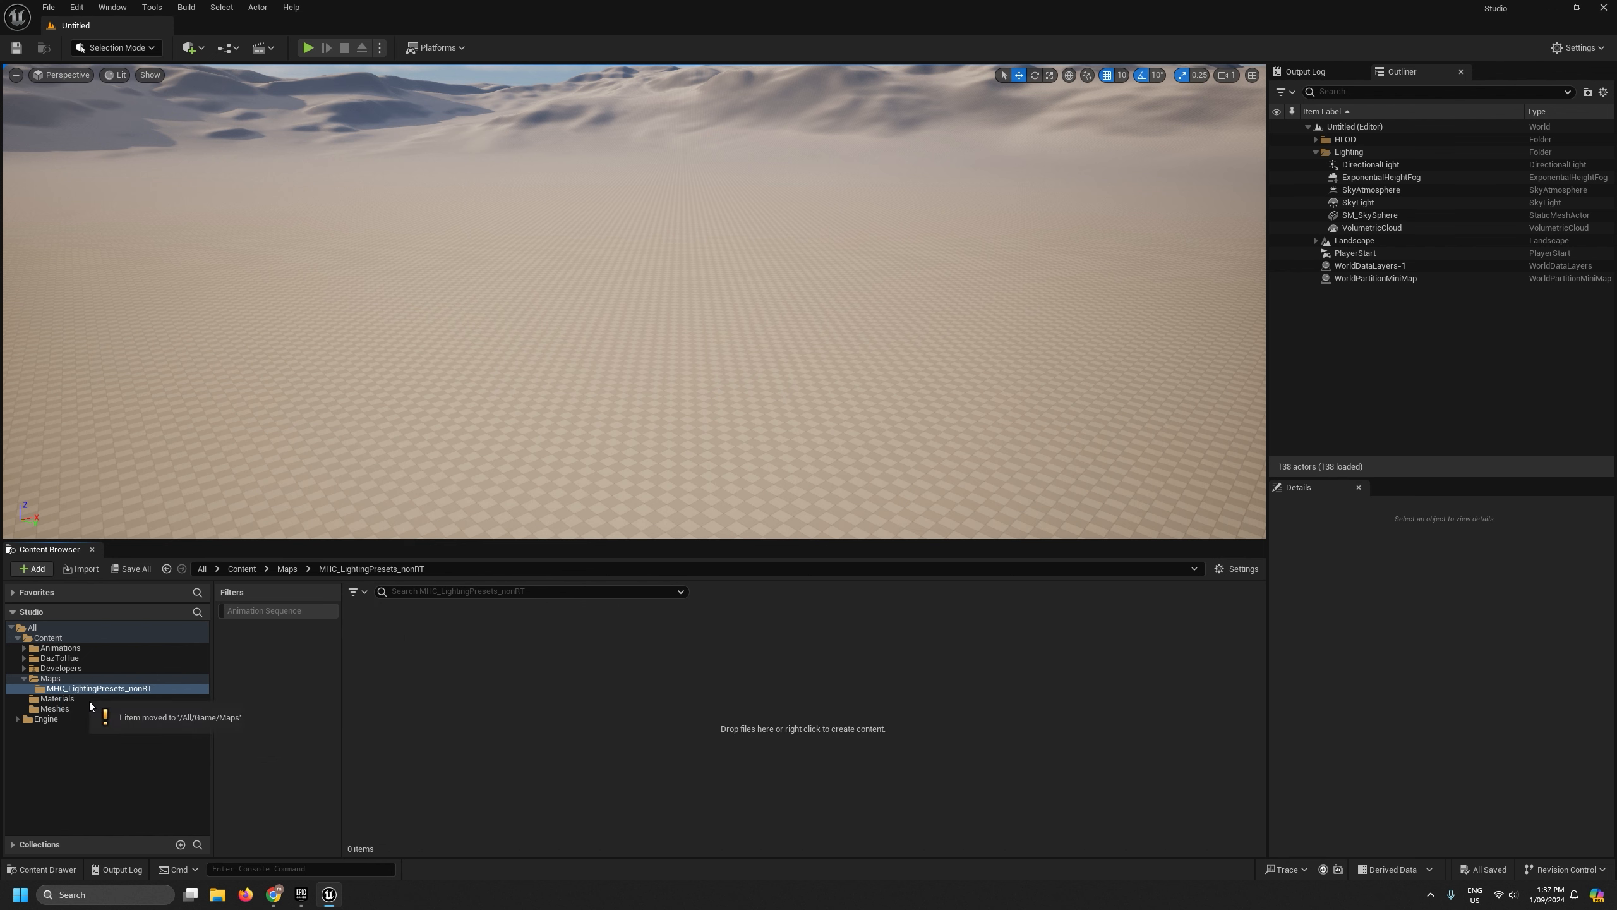
{"action": "right_click", "coordinate": [84, 689]}
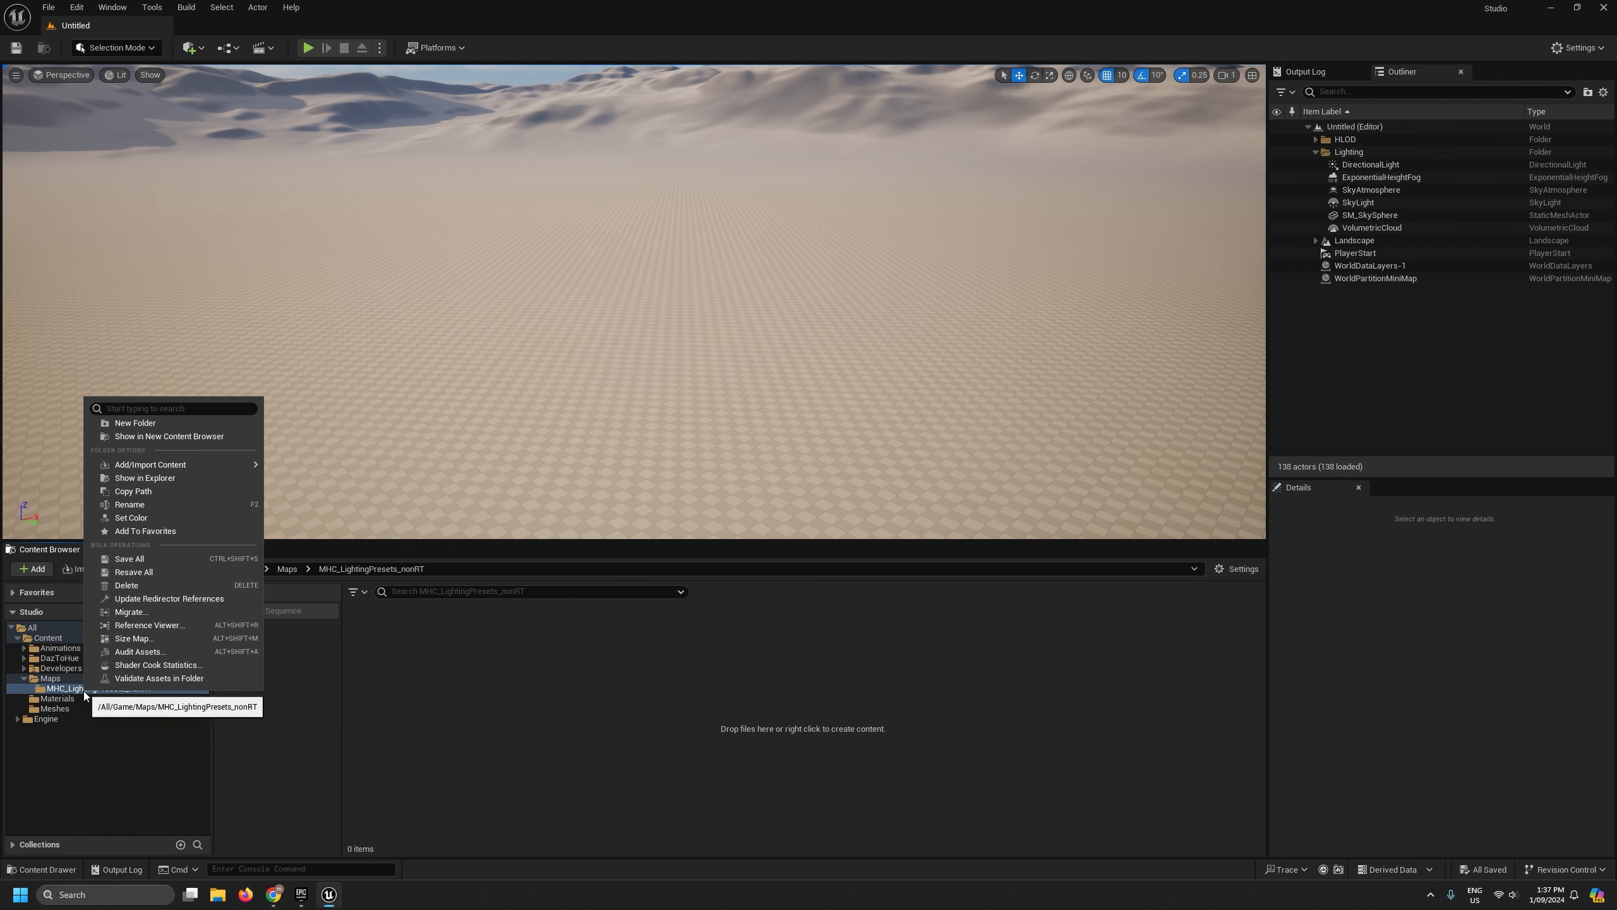
{"action": "left_click", "coordinate": [169, 602]}
{"action": "right_click", "coordinate": [119, 687]}
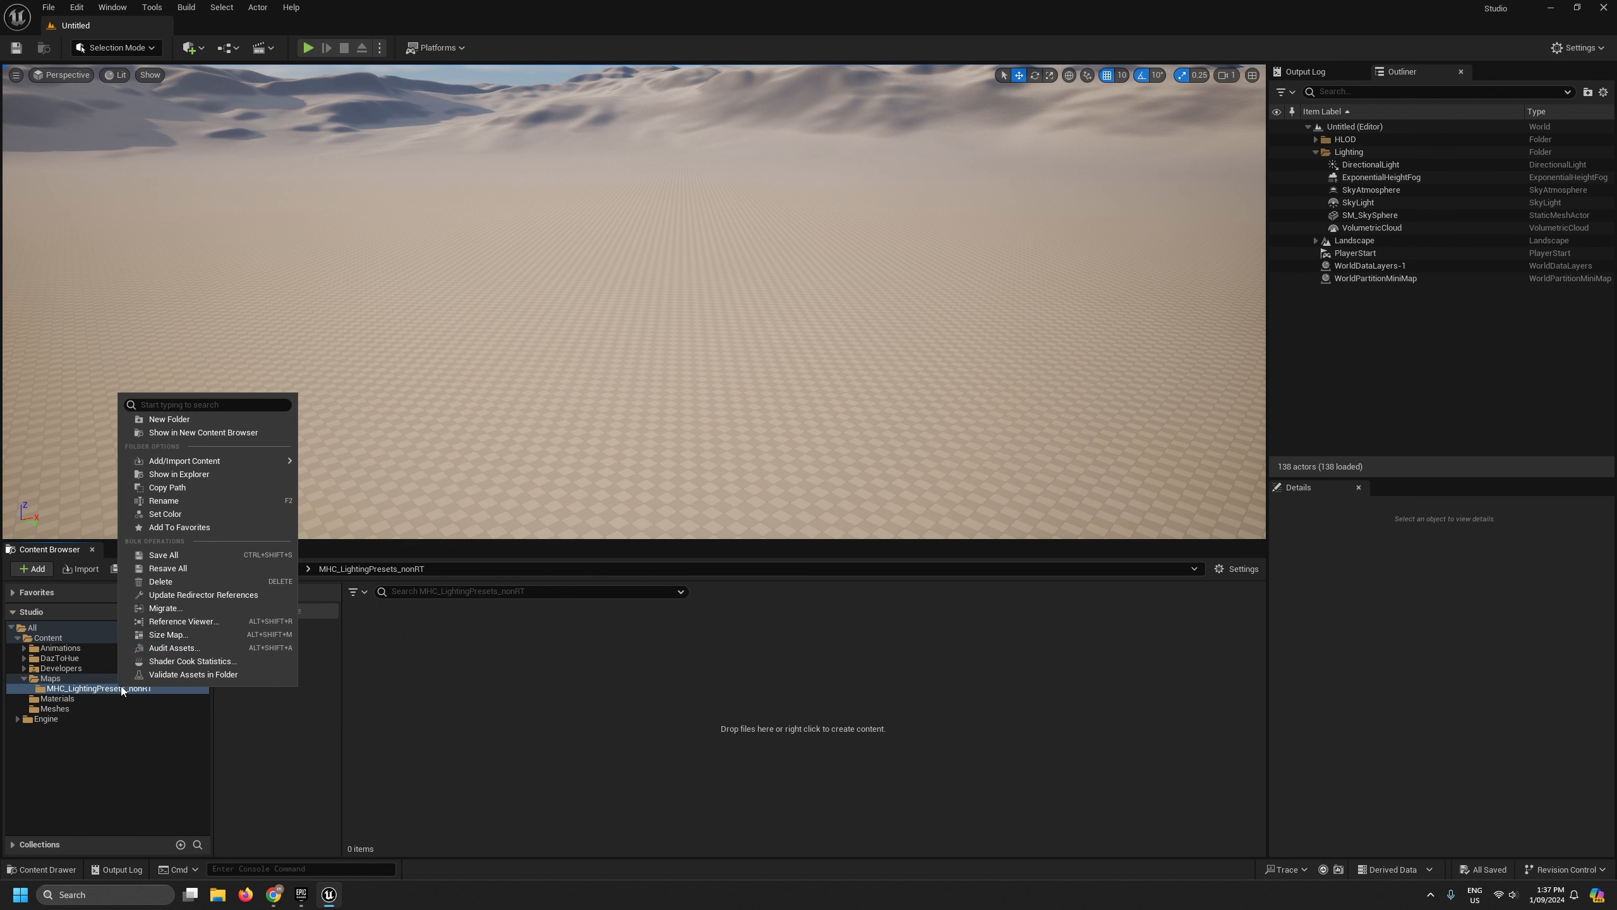
{"action": "left_click", "coordinate": [191, 581]}
{"action": "left_click", "coordinate": [270, 612]}
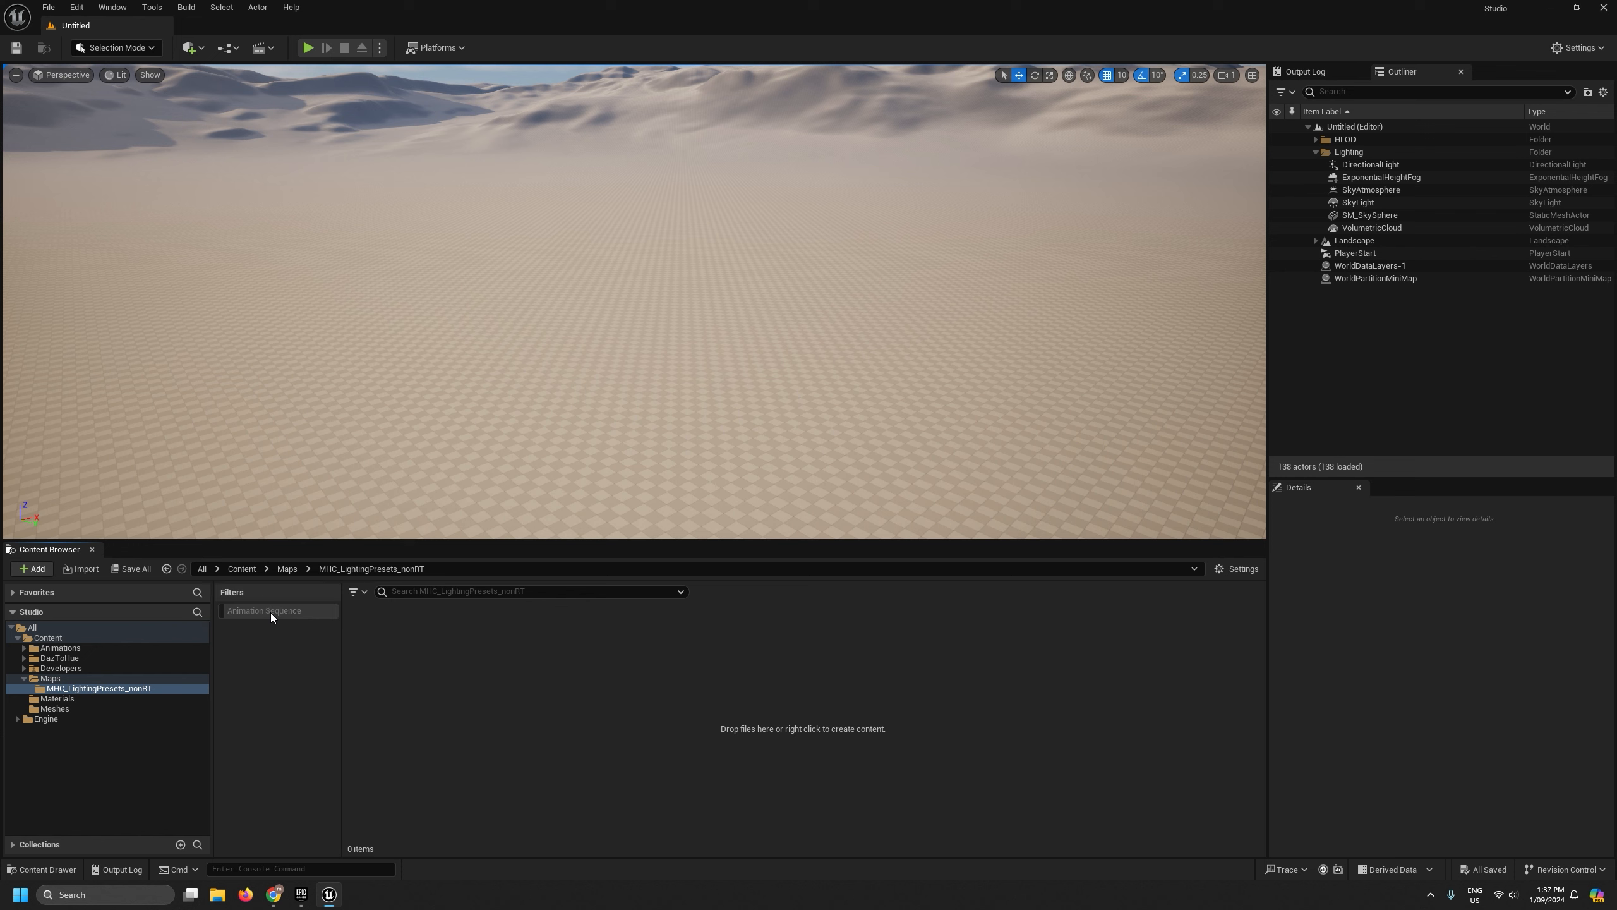
Create a Characters folder in Content with a Prototype subfolder inside it.
{"action": "right_click", "coordinate": [44, 638]}
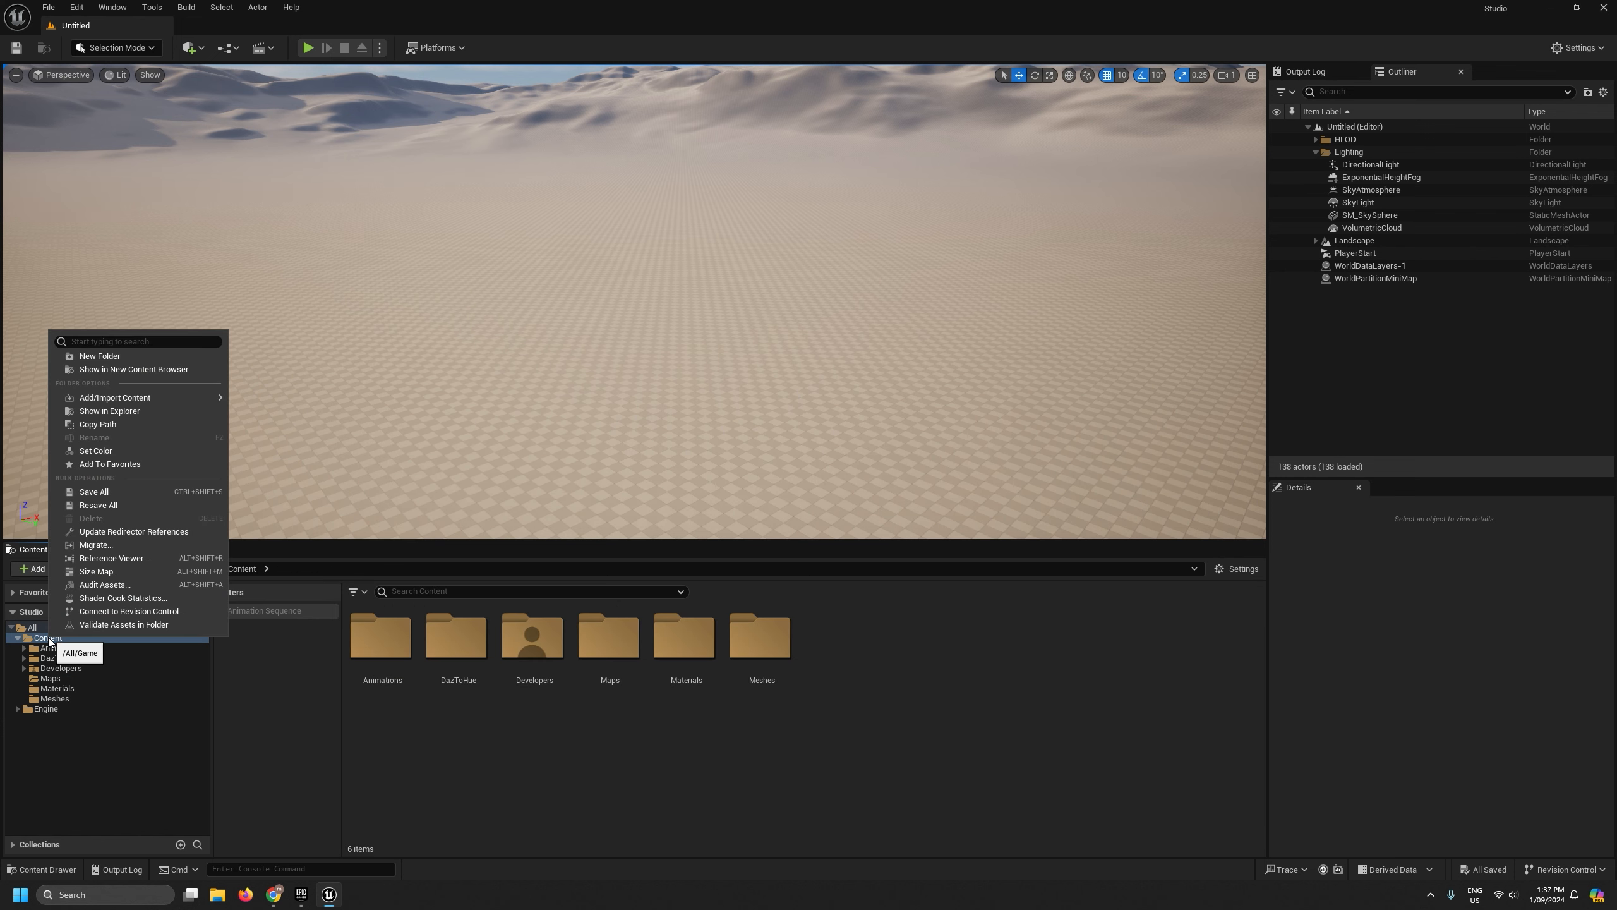
{"action": "left_click", "coordinate": [102, 352]}
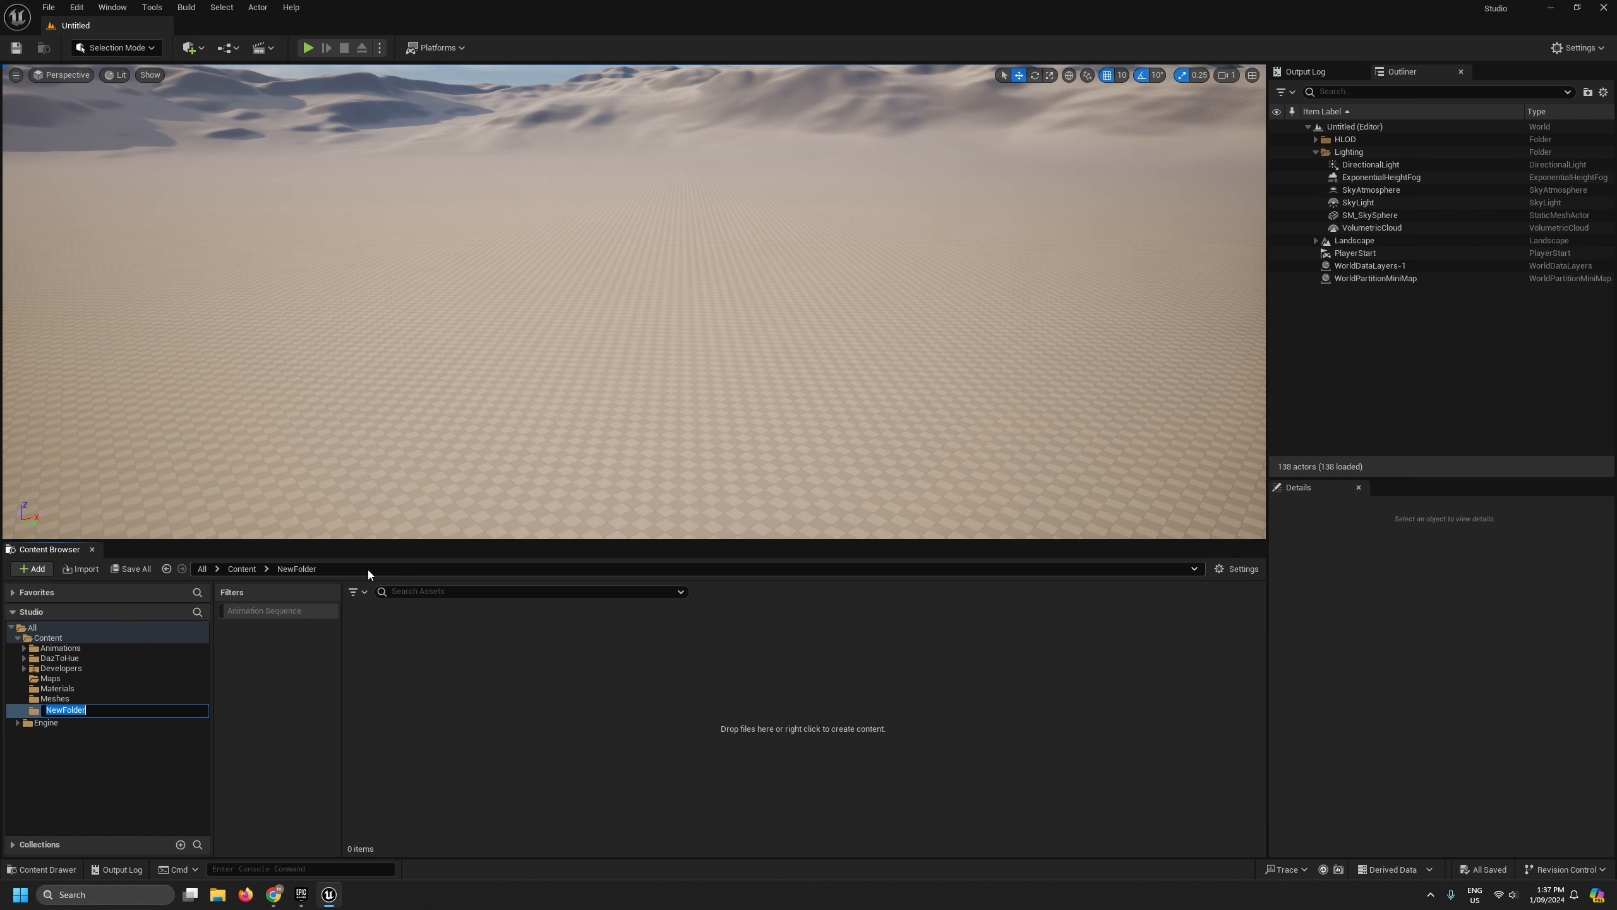
{"action": "type", "text": "Characters"}
{"action": "key", "text": "Return"}
{"action": "right_click", "coordinate": [54, 659]}
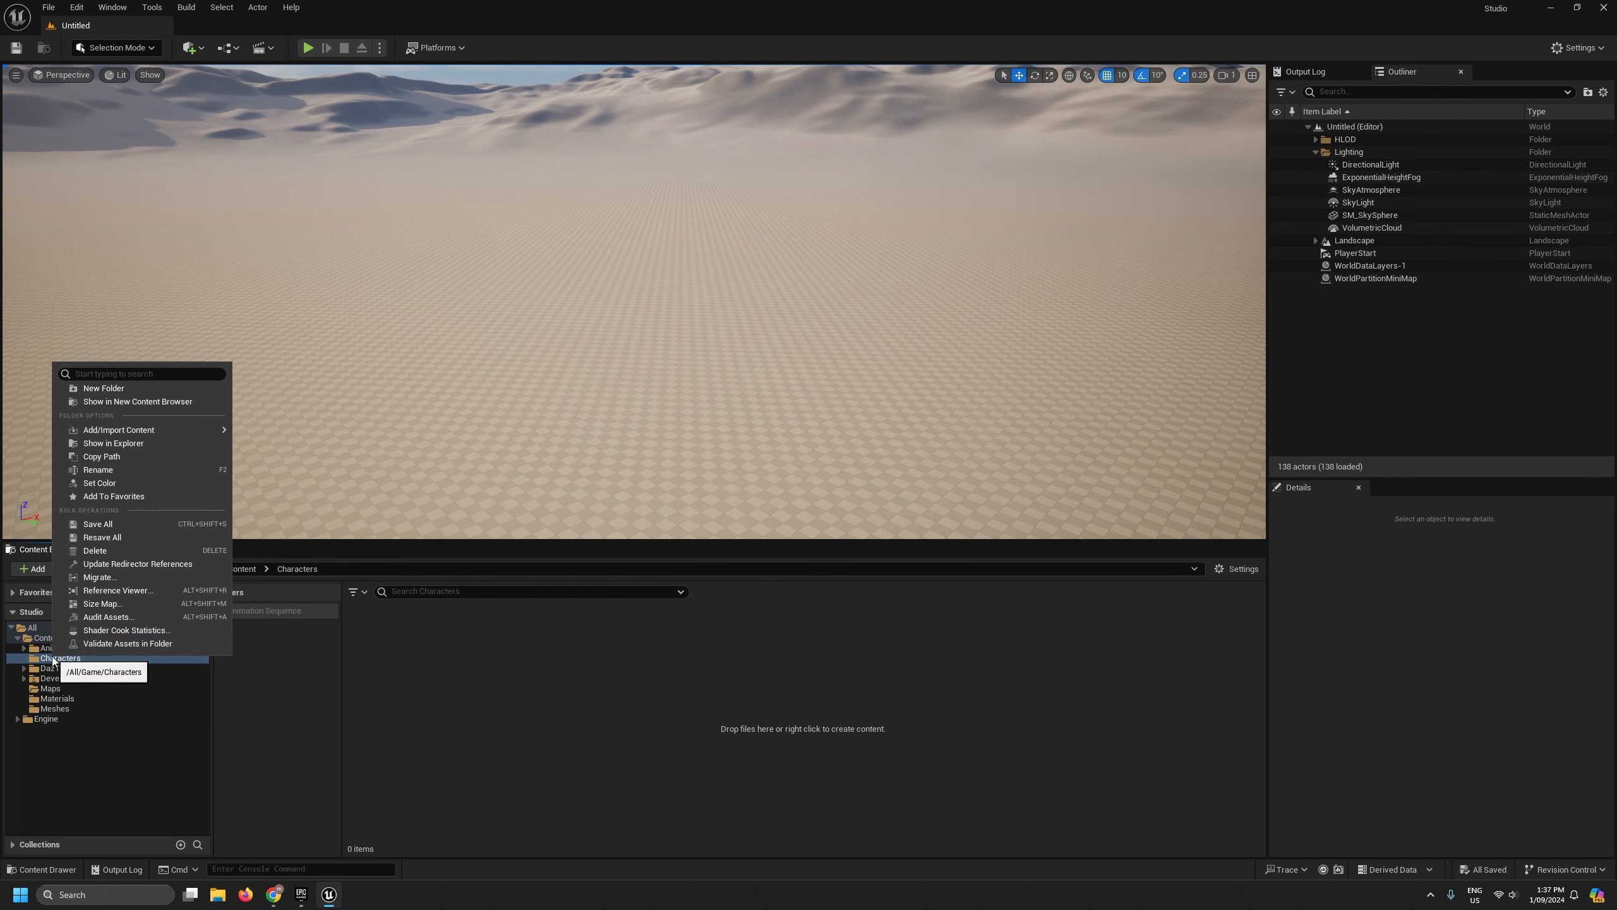
{"action": "left_click", "coordinate": [117, 388]}
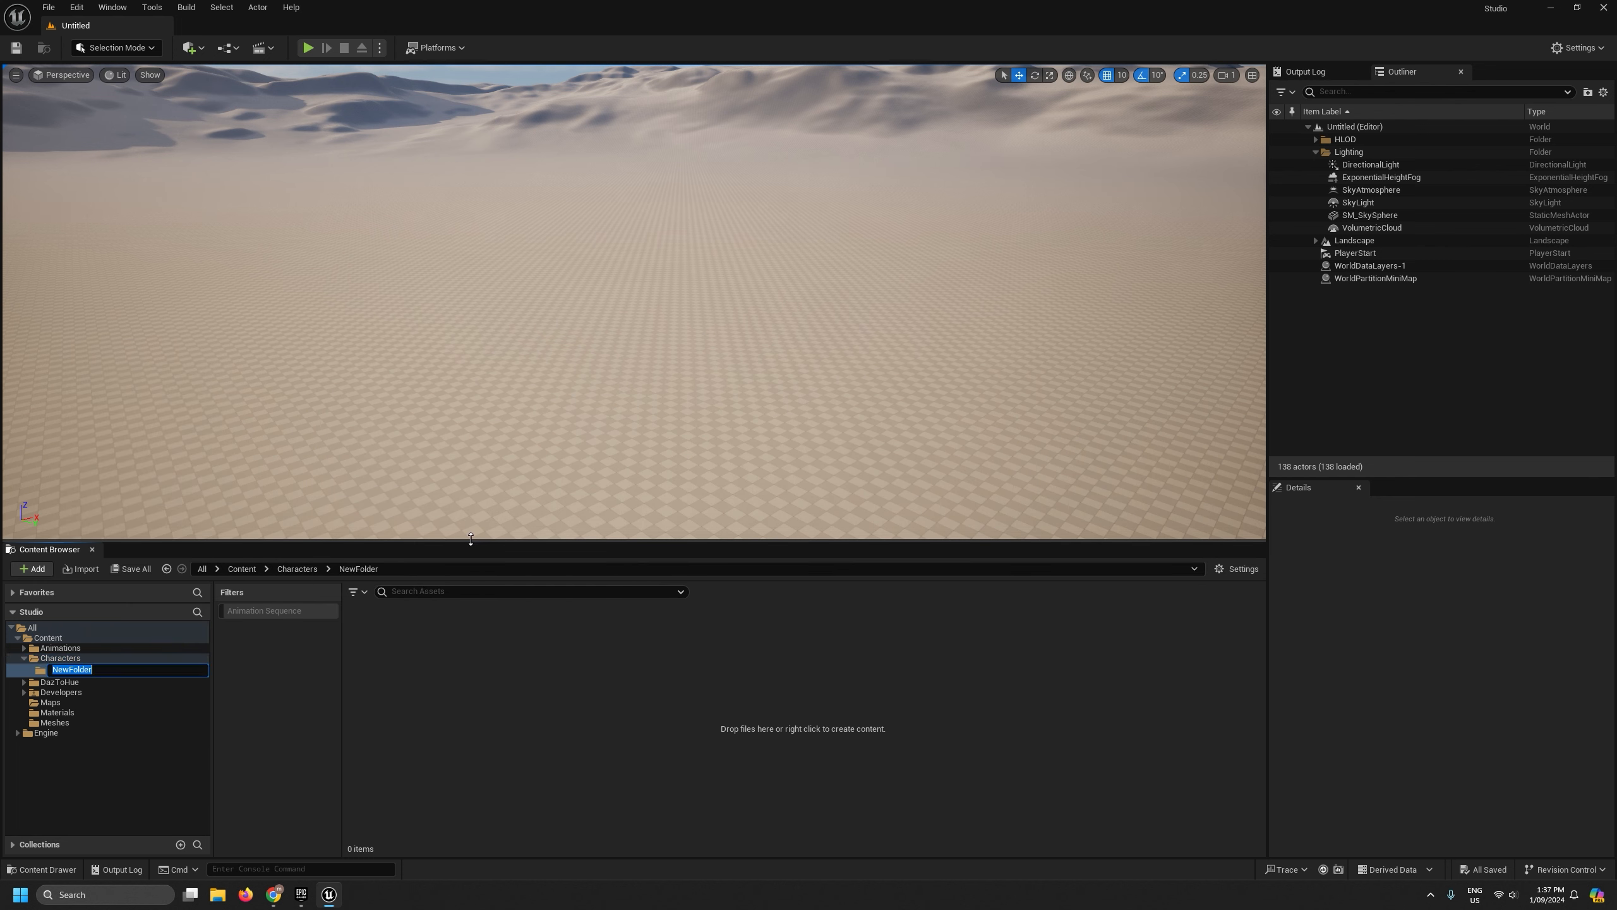
{"action": "type", "text": "Prototype"}
{"action": "key", "text": "Return"}
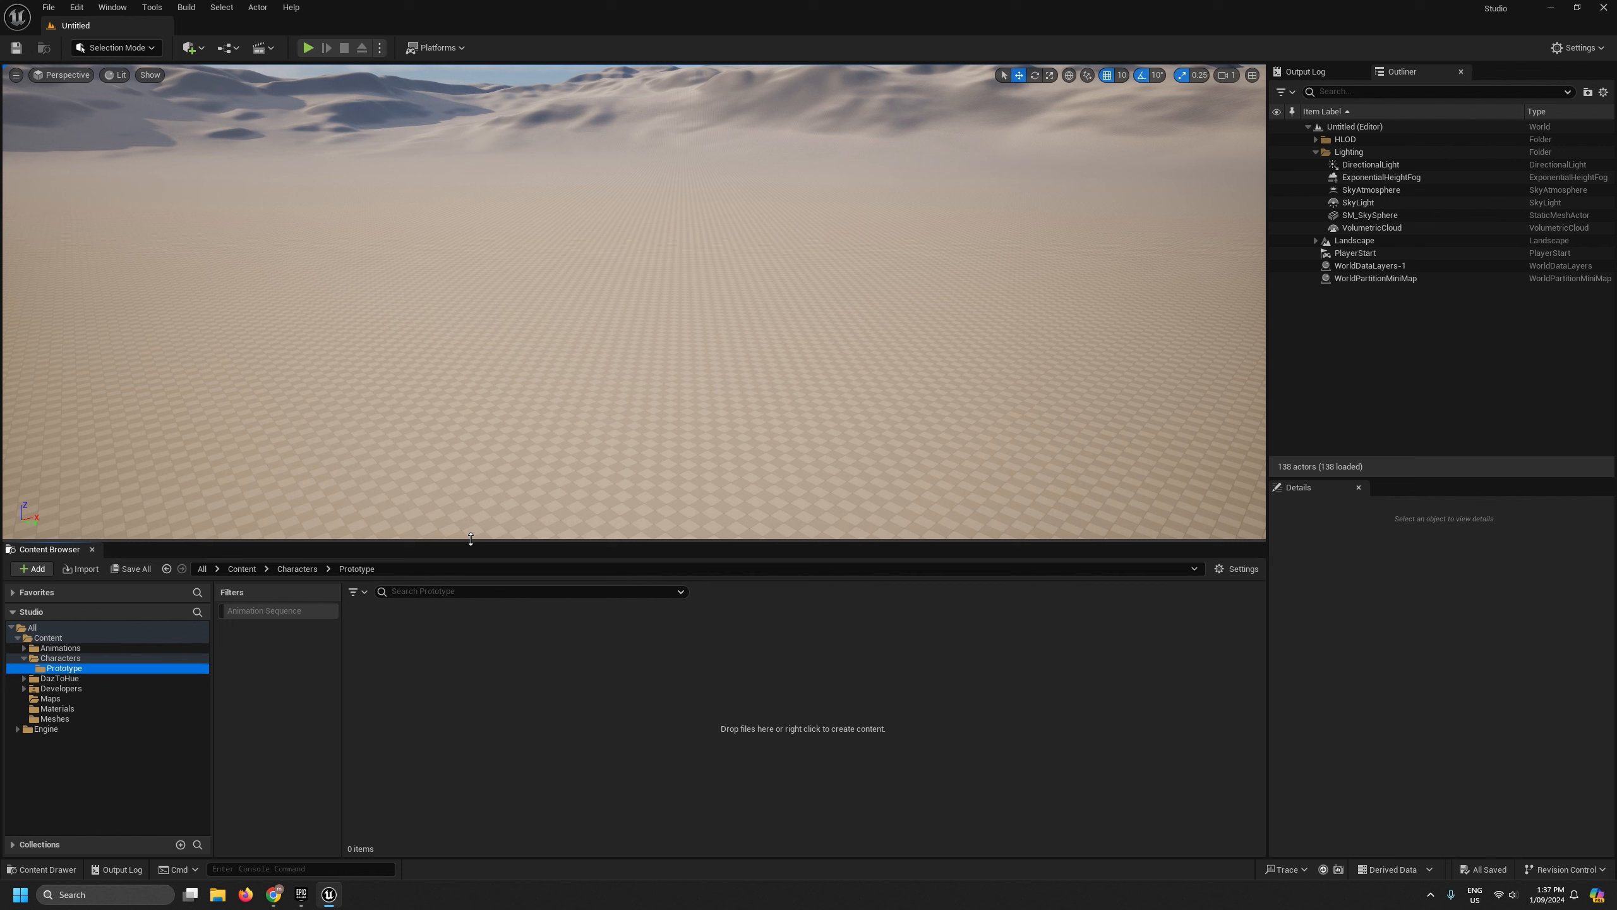
Create a Materials folder inside the Prototype character folder.
{"action": "right_click", "coordinate": [81, 673]}
{"action": "left_click", "coordinate": [151, 405]}
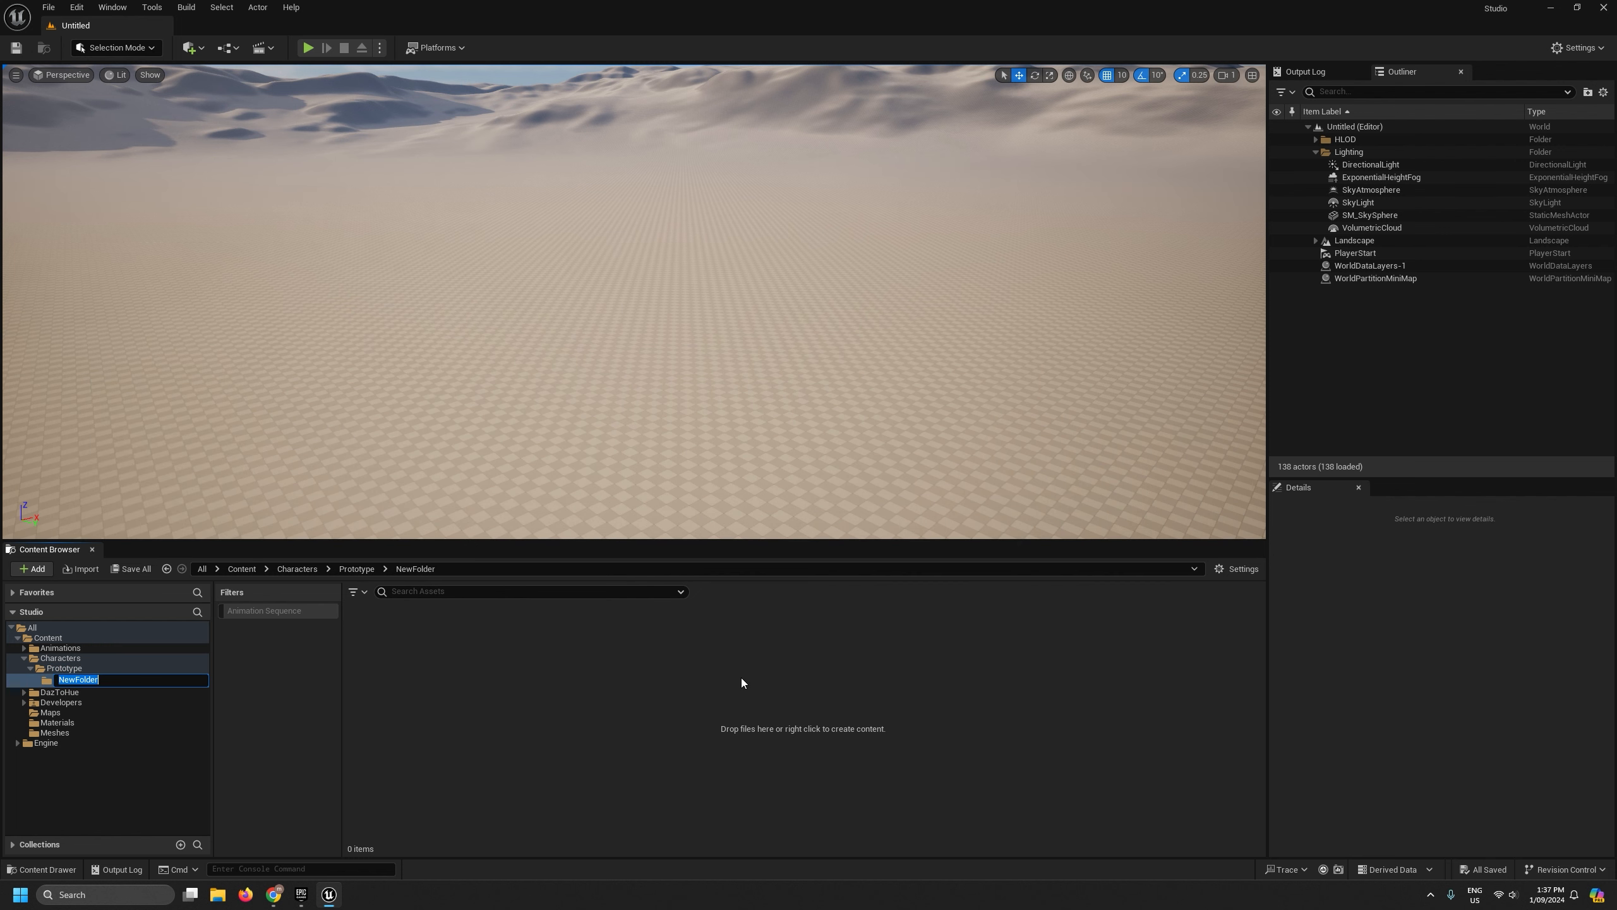
{"action": "type", "text": "Materials"}
{"action": "key", "text": "Return"}
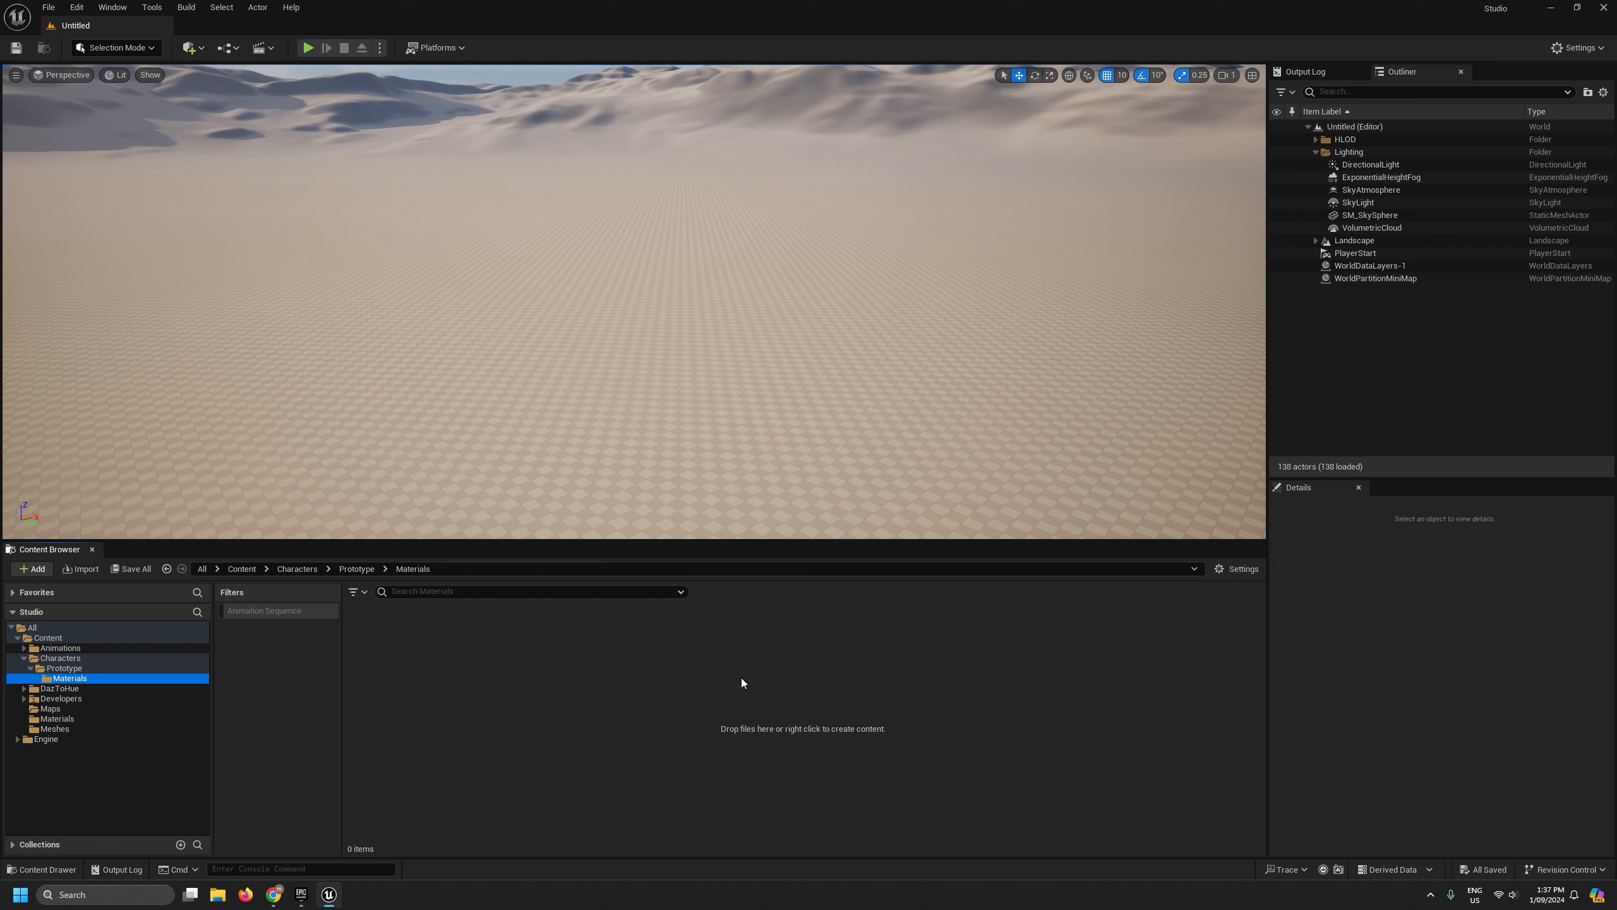
Create a Textures folder inside the Prototype character folder.
{"action": "left_click", "coordinate": [80, 669]}
{"action": "right_click", "coordinate": [81, 669]}
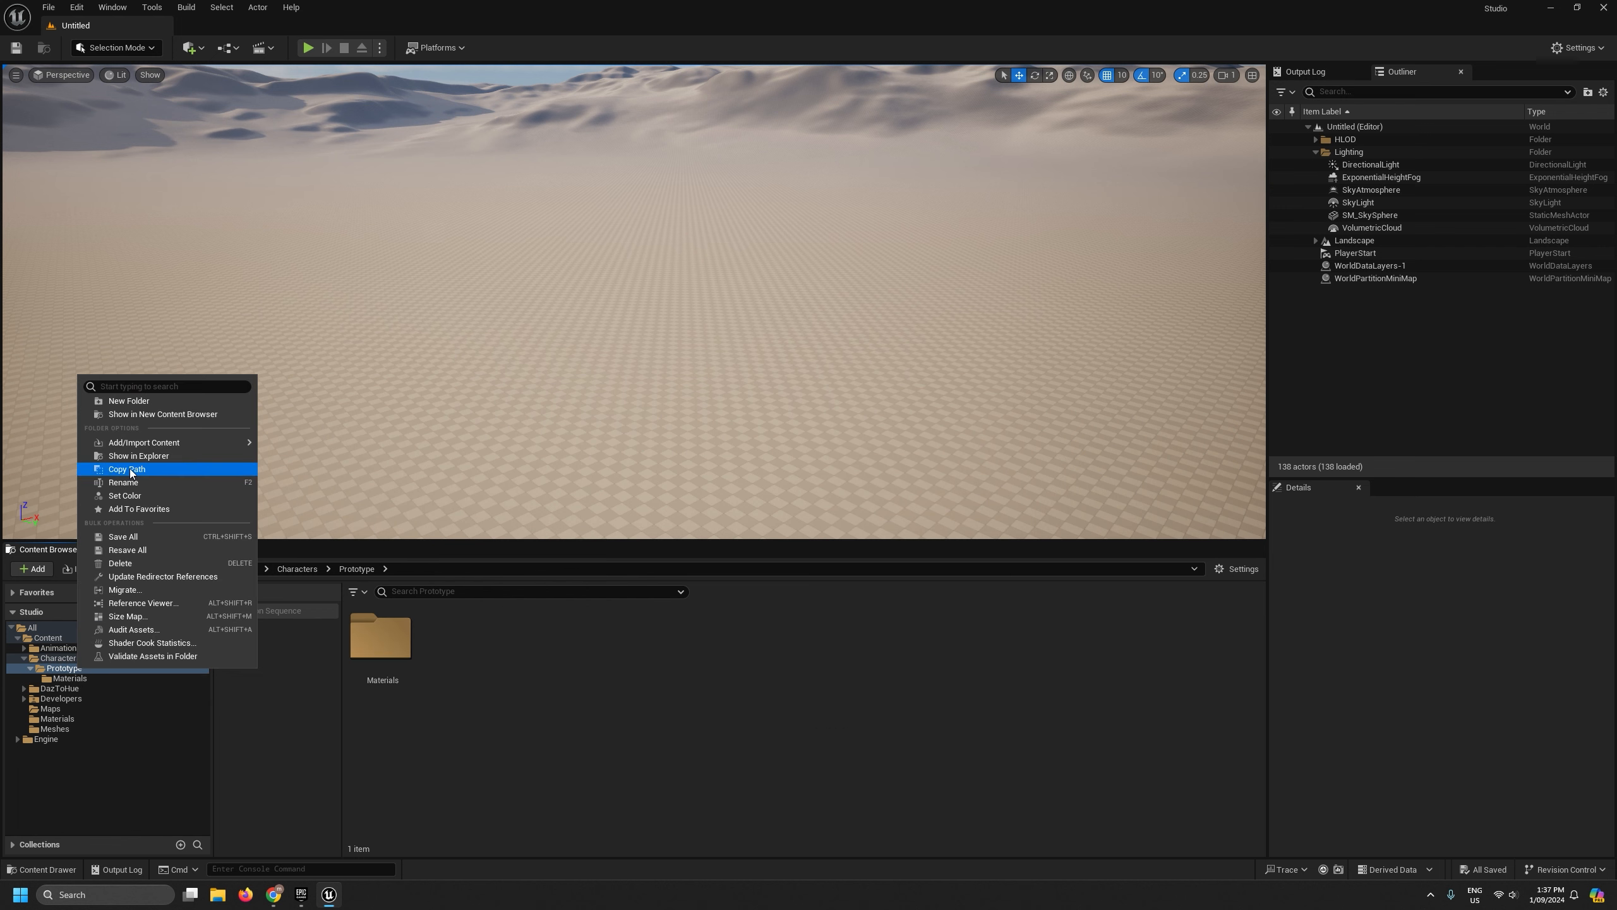
{"action": "left_click", "coordinate": [144, 402]}
{"action": "type", "text": "Tex"}
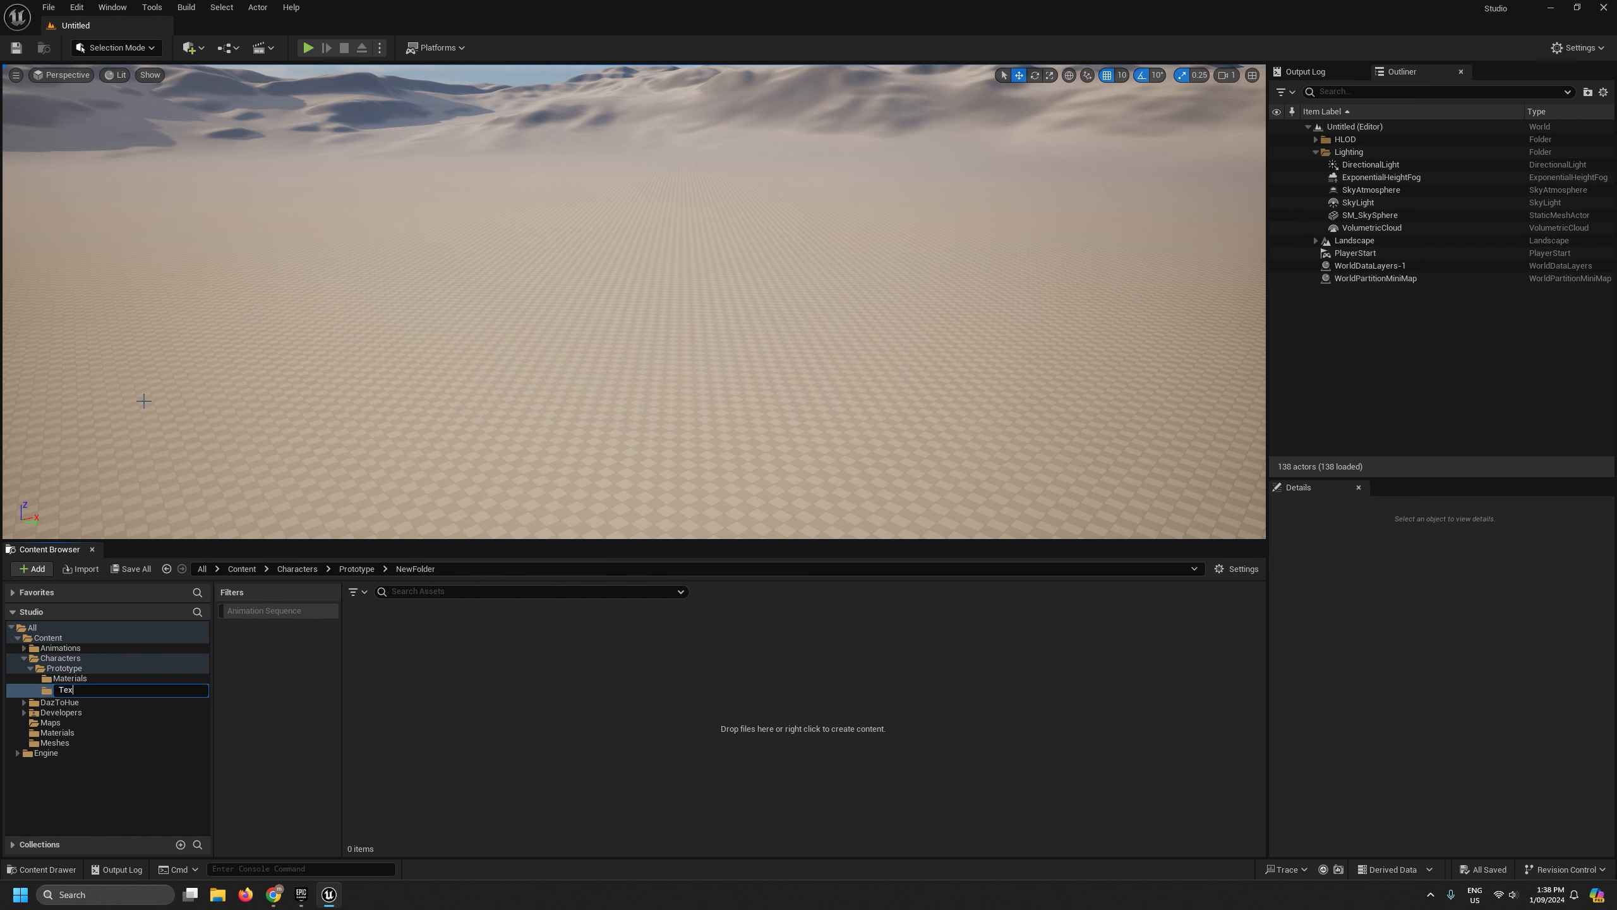
{"action": "type", "text": "tures"}
{"action": "key", "text": "Return"}
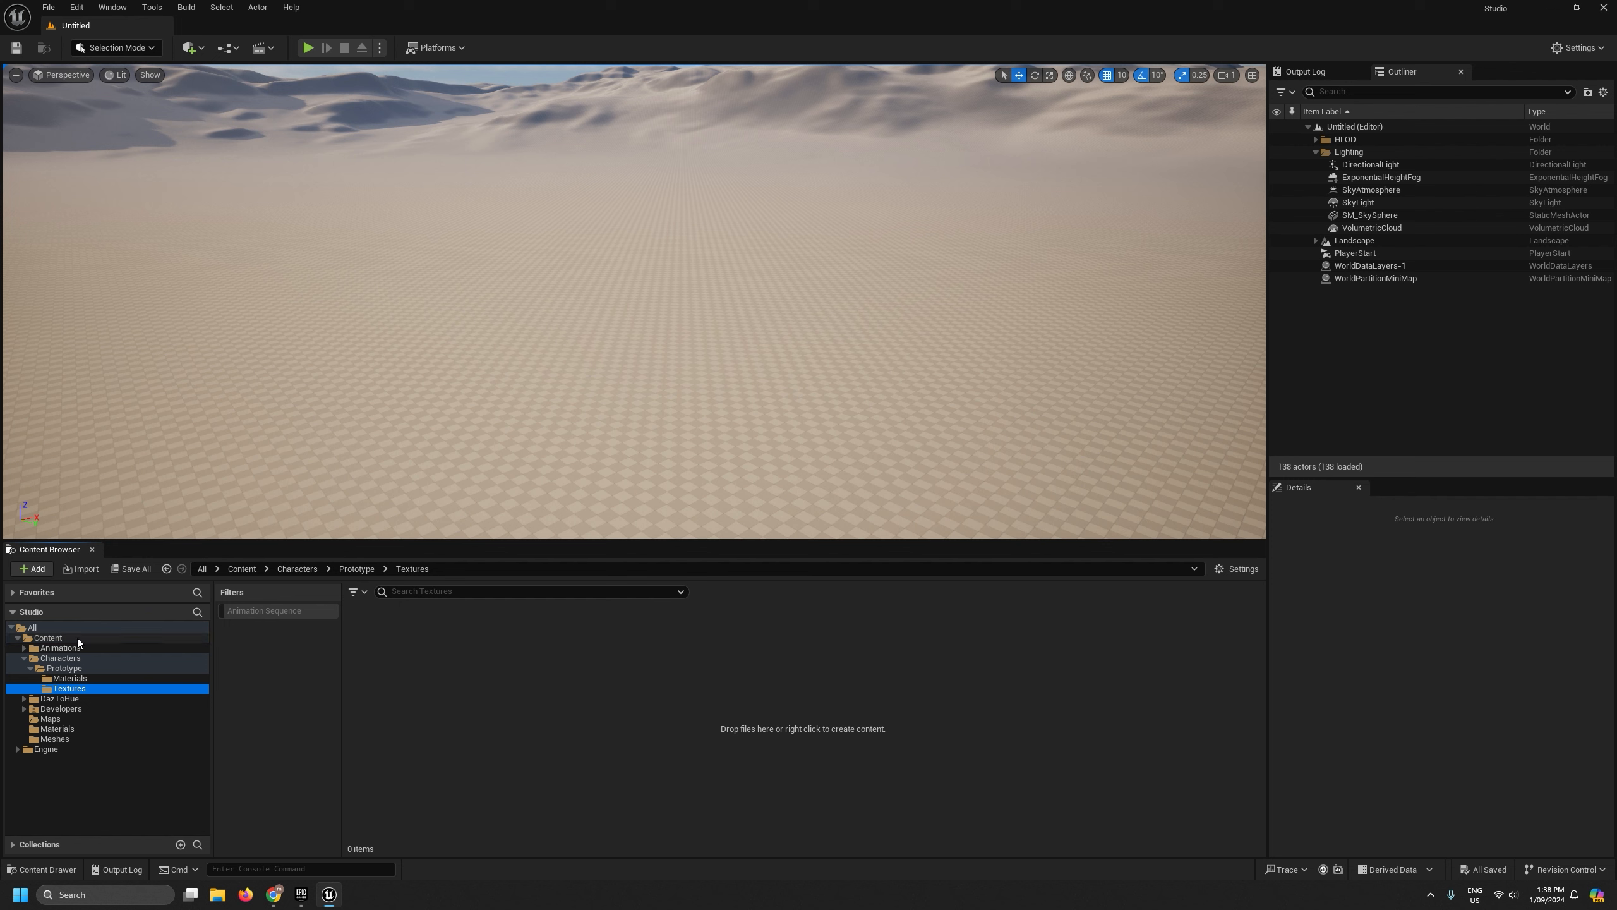
Create a Blueprints folder inside the Prototype character folder.
{"action": "left_click", "coordinate": [71, 668]}
{"action": "right_click", "coordinate": [71, 668]}
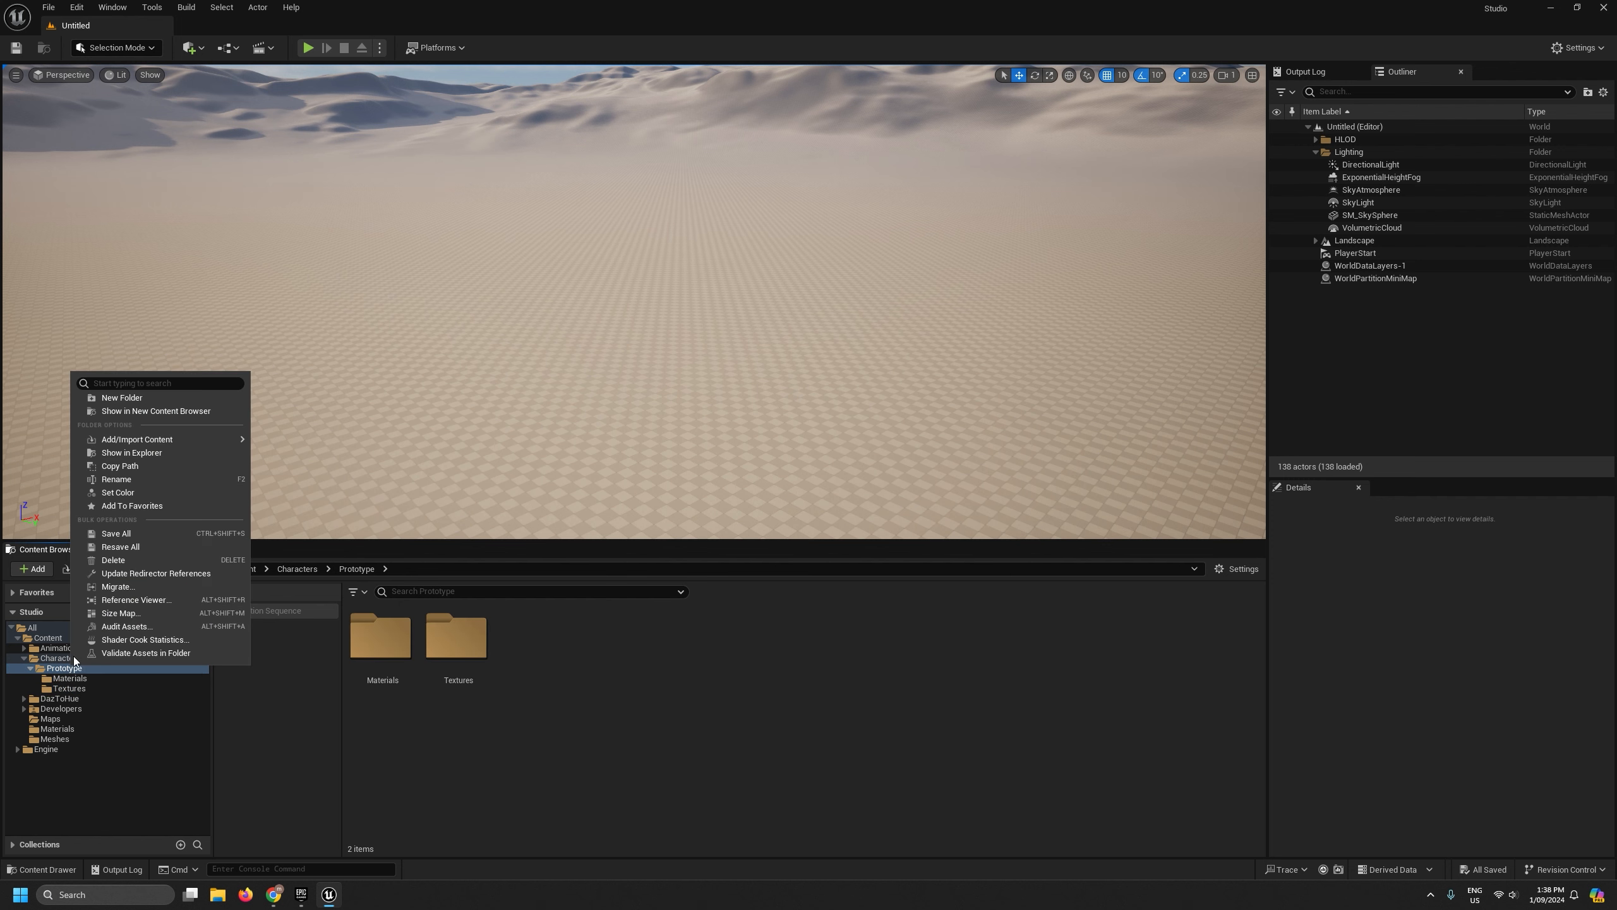
{"action": "left_click", "coordinate": [132, 395]}
{"action": "type", "text": "Blueprints"}
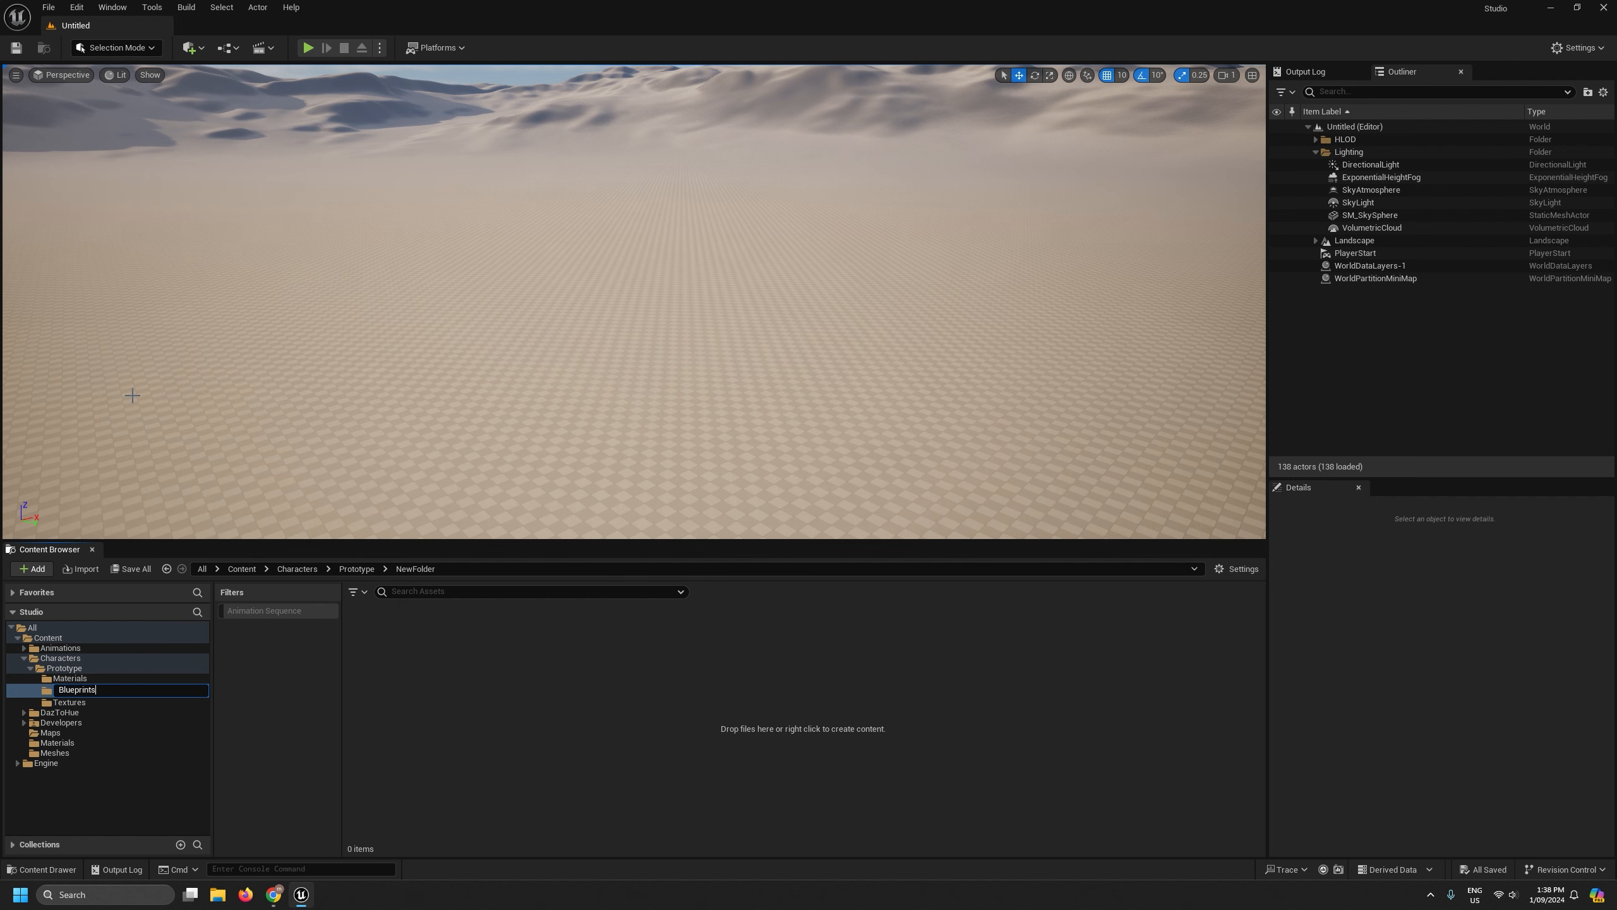
{"action": "key", "text": "Return"}
Move the Animations folder from Content into Characters/Prototype, agreeing to load its assets.
{"action": "left_click_drag", "start_coordinate": [59, 649], "coordinate": [71, 669]}
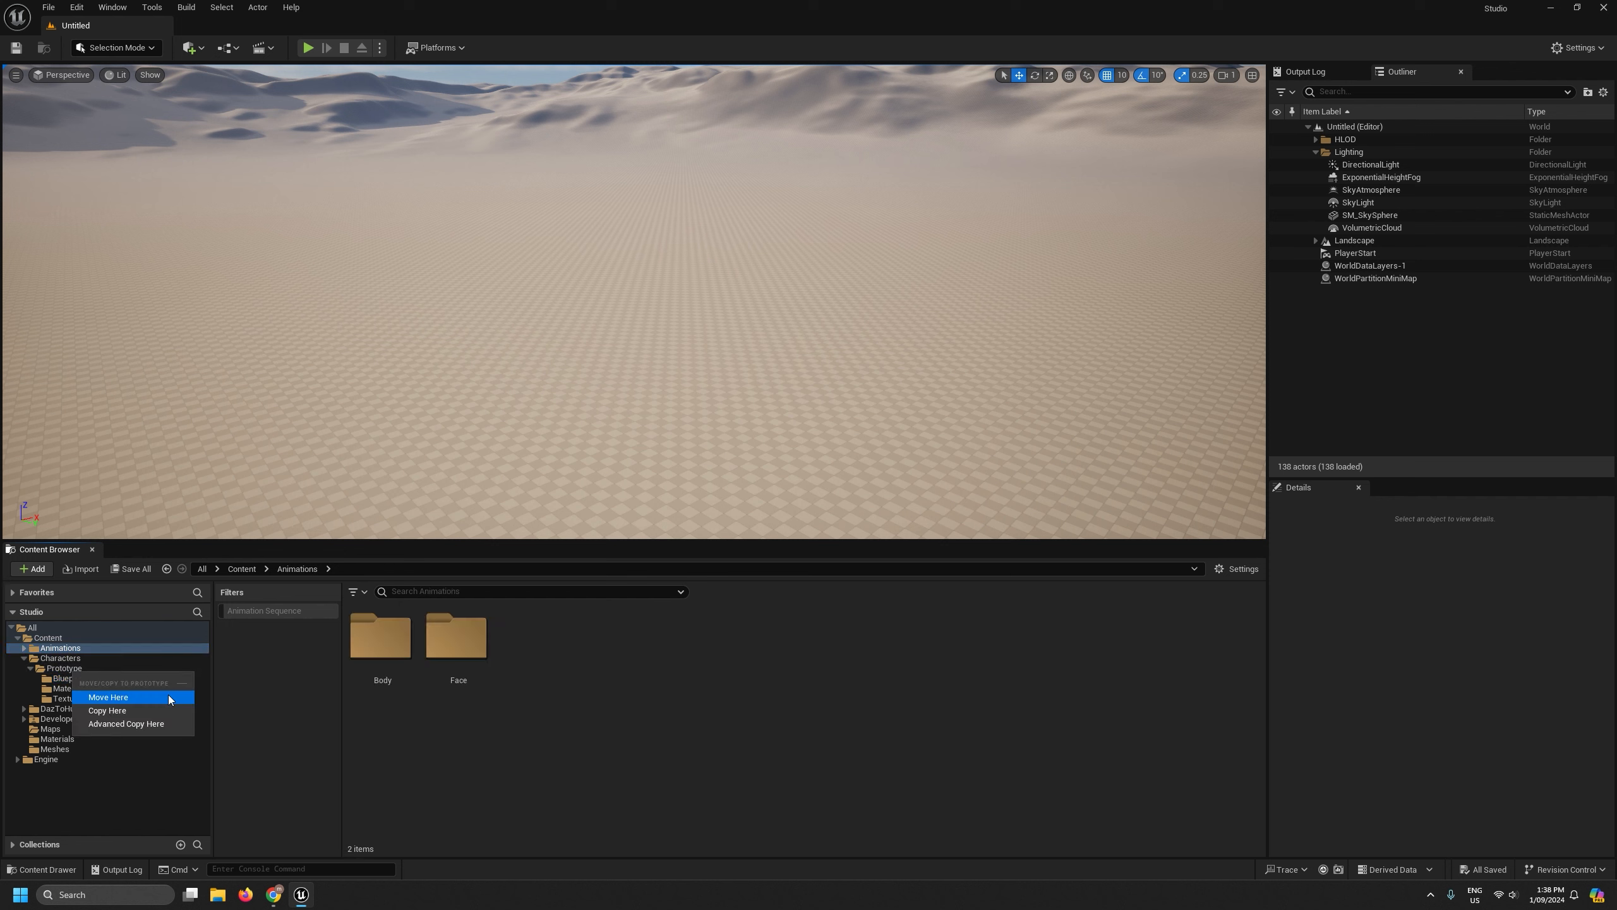
{"action": "left_click", "coordinate": [129, 699]}
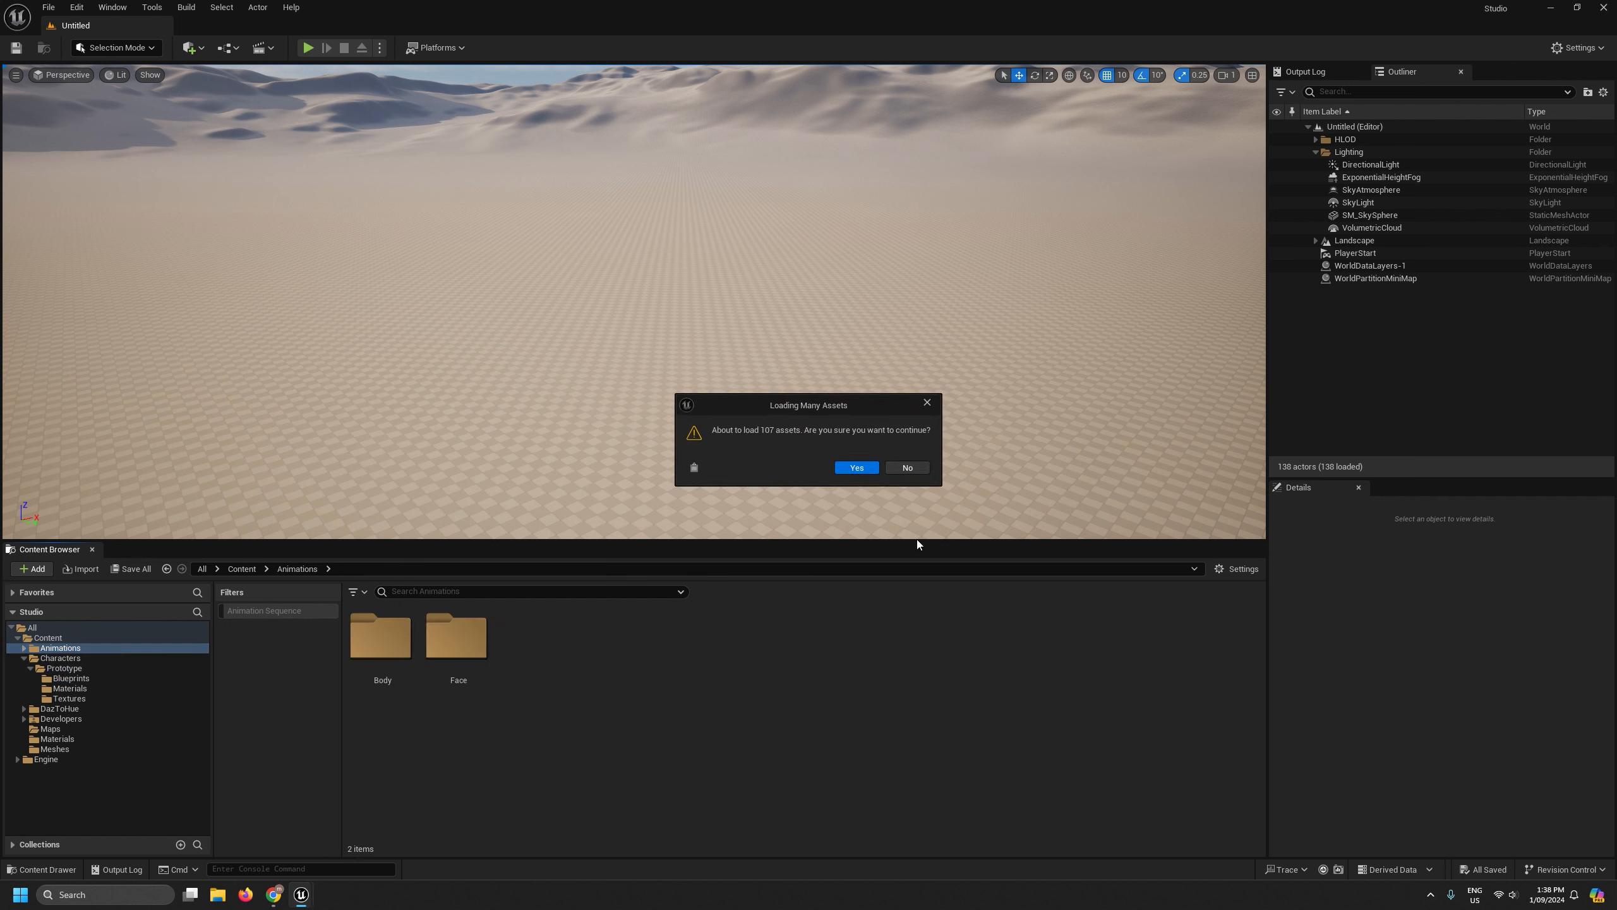
{"action": "left_click", "coordinate": [857, 467]}
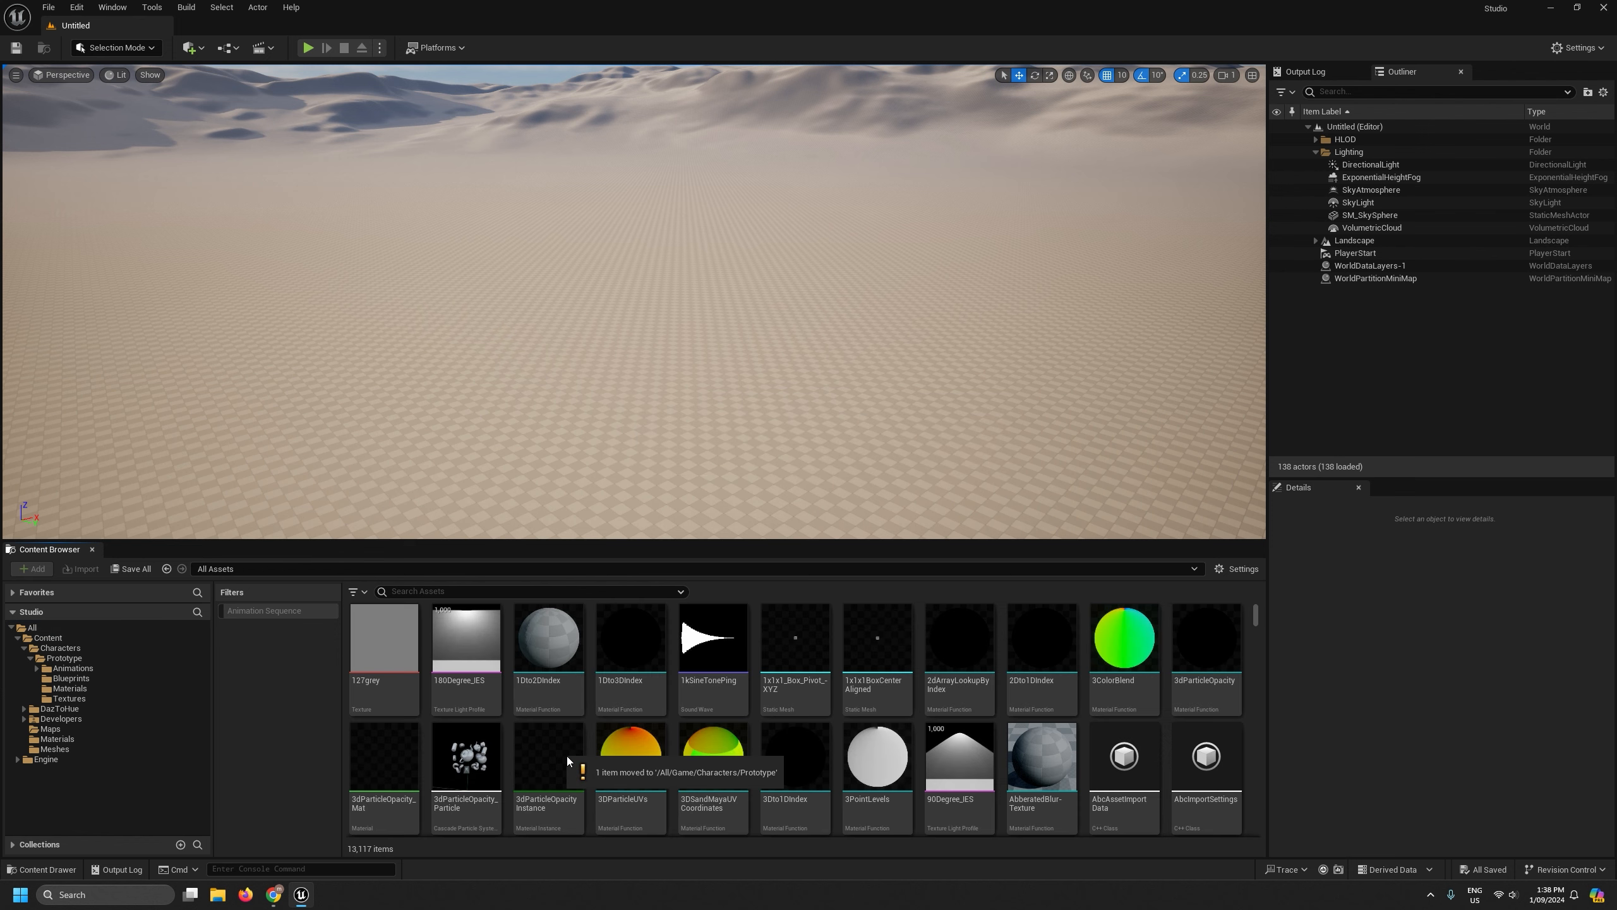
Move the Materials and Meshes folders from the Content root into the Maps folder.
{"action": "left_click", "coordinate": [30, 658]}
{"action": "left_click_drag", "start_coordinate": [51, 699], "coordinate": [53, 688]}
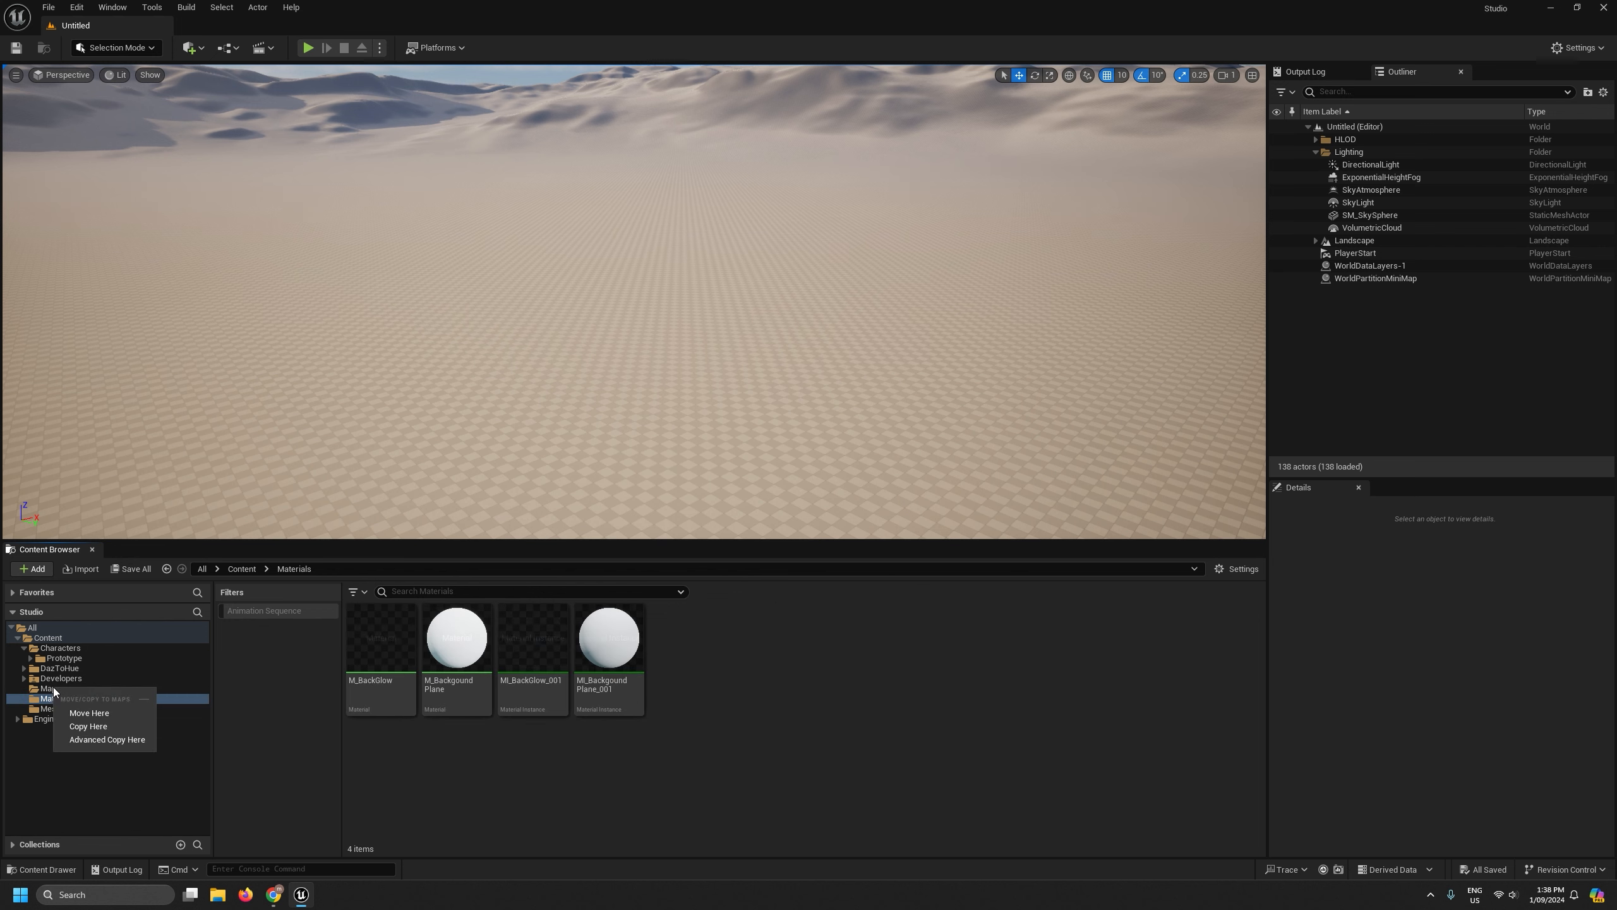
{"action": "left_click", "coordinate": [72, 712]}
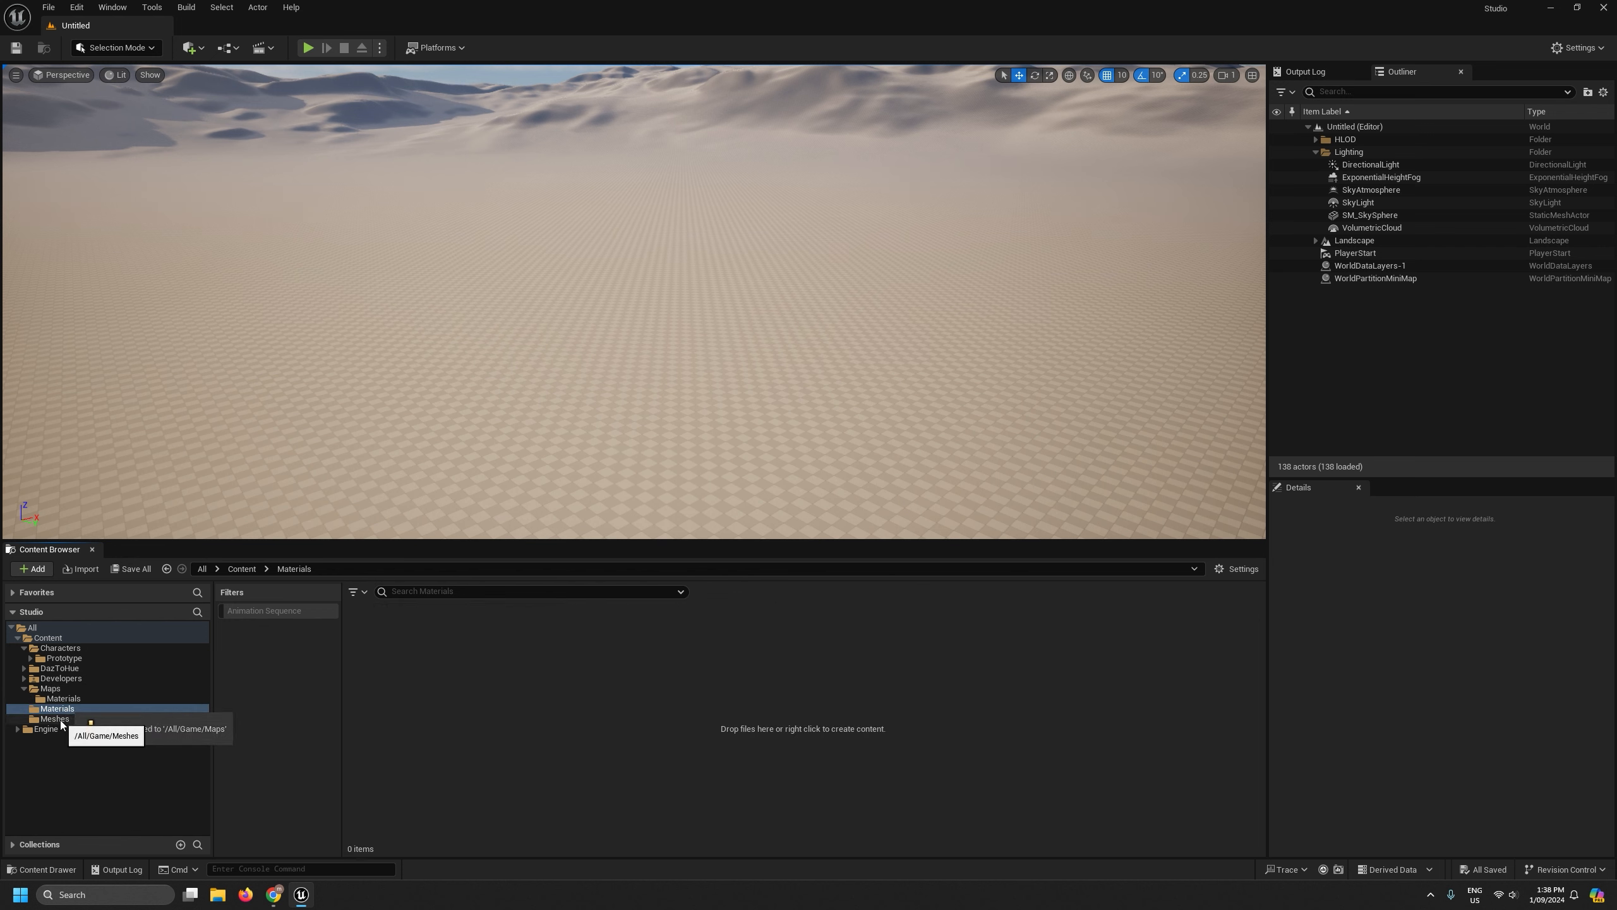
{"action": "left_click", "coordinate": [62, 725]}
{"action": "left_click_drag", "start_coordinate": [62, 724], "coordinate": [65, 696]}
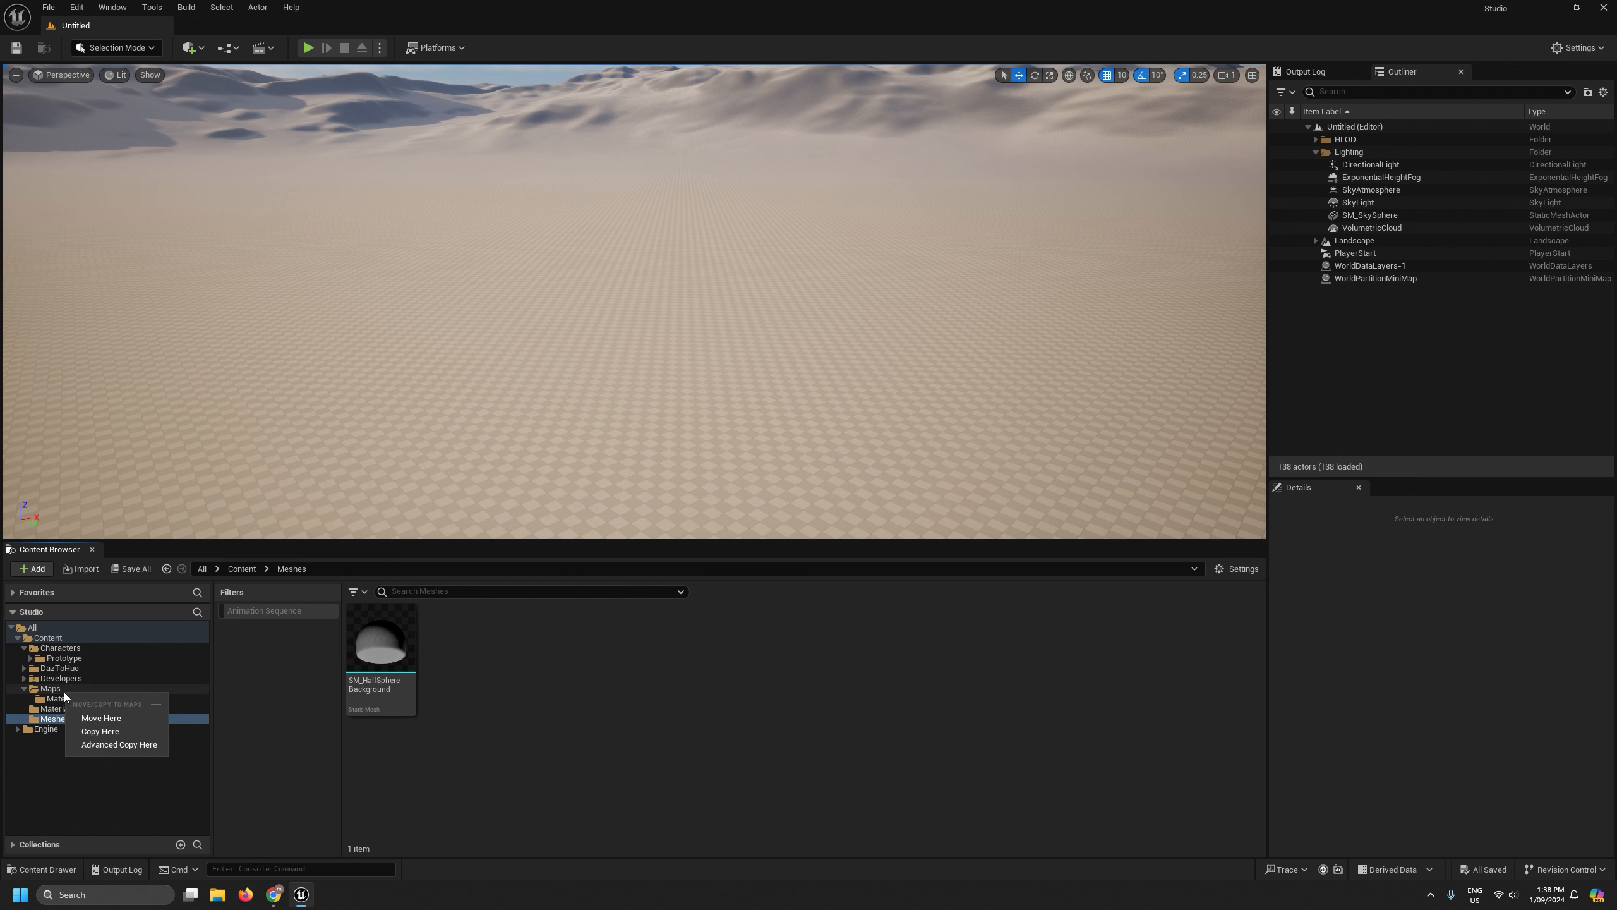
{"action": "left_click", "coordinate": [96, 718]}
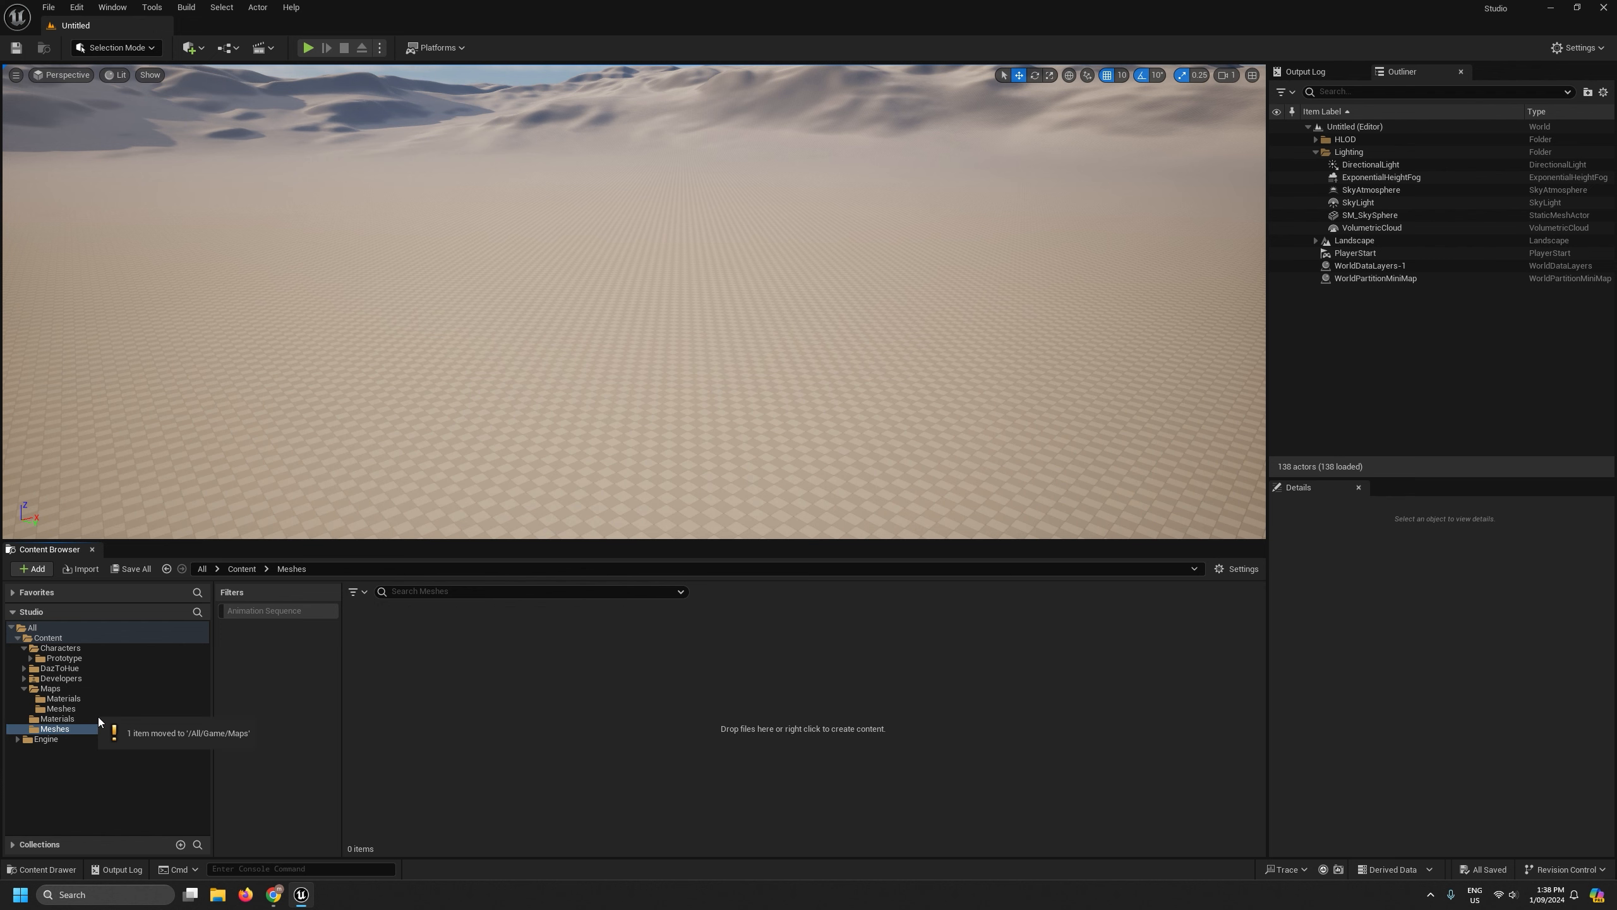
Update the redirector references of the old Materials and Meshes folders in the Content root.
{"action": "left_click", "coordinate": [62, 720]}
{"action": "right_click", "coordinate": [62, 719]}
{"action": "left_click", "coordinate": [163, 622]}
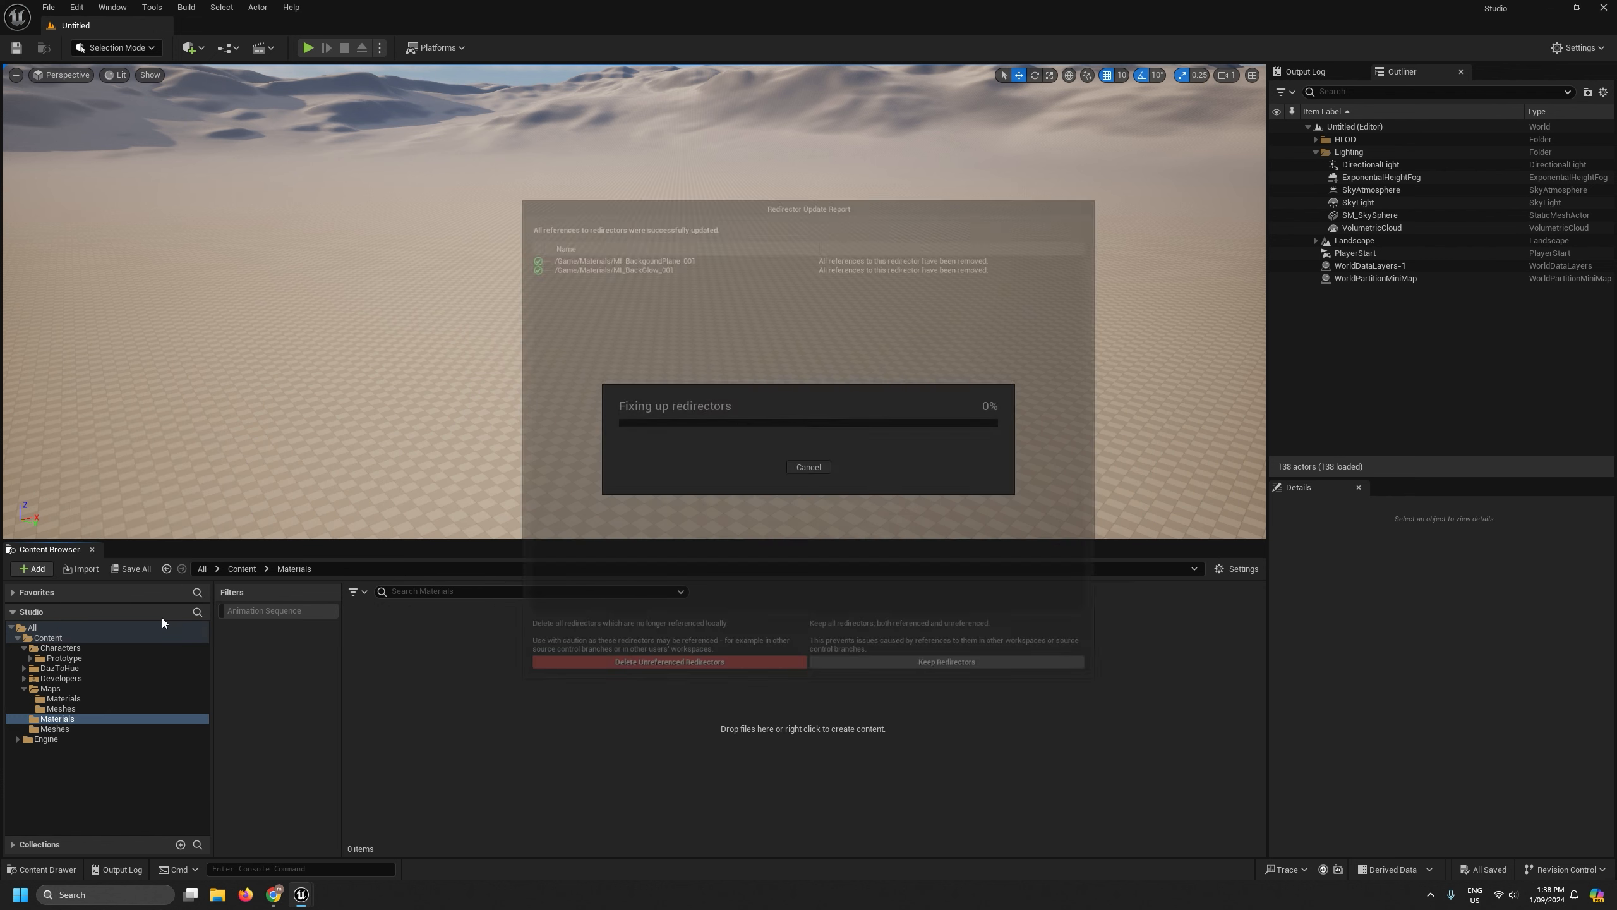
{"action": "left_click", "coordinate": [637, 685]}
{"action": "right_click", "coordinate": [55, 730]}
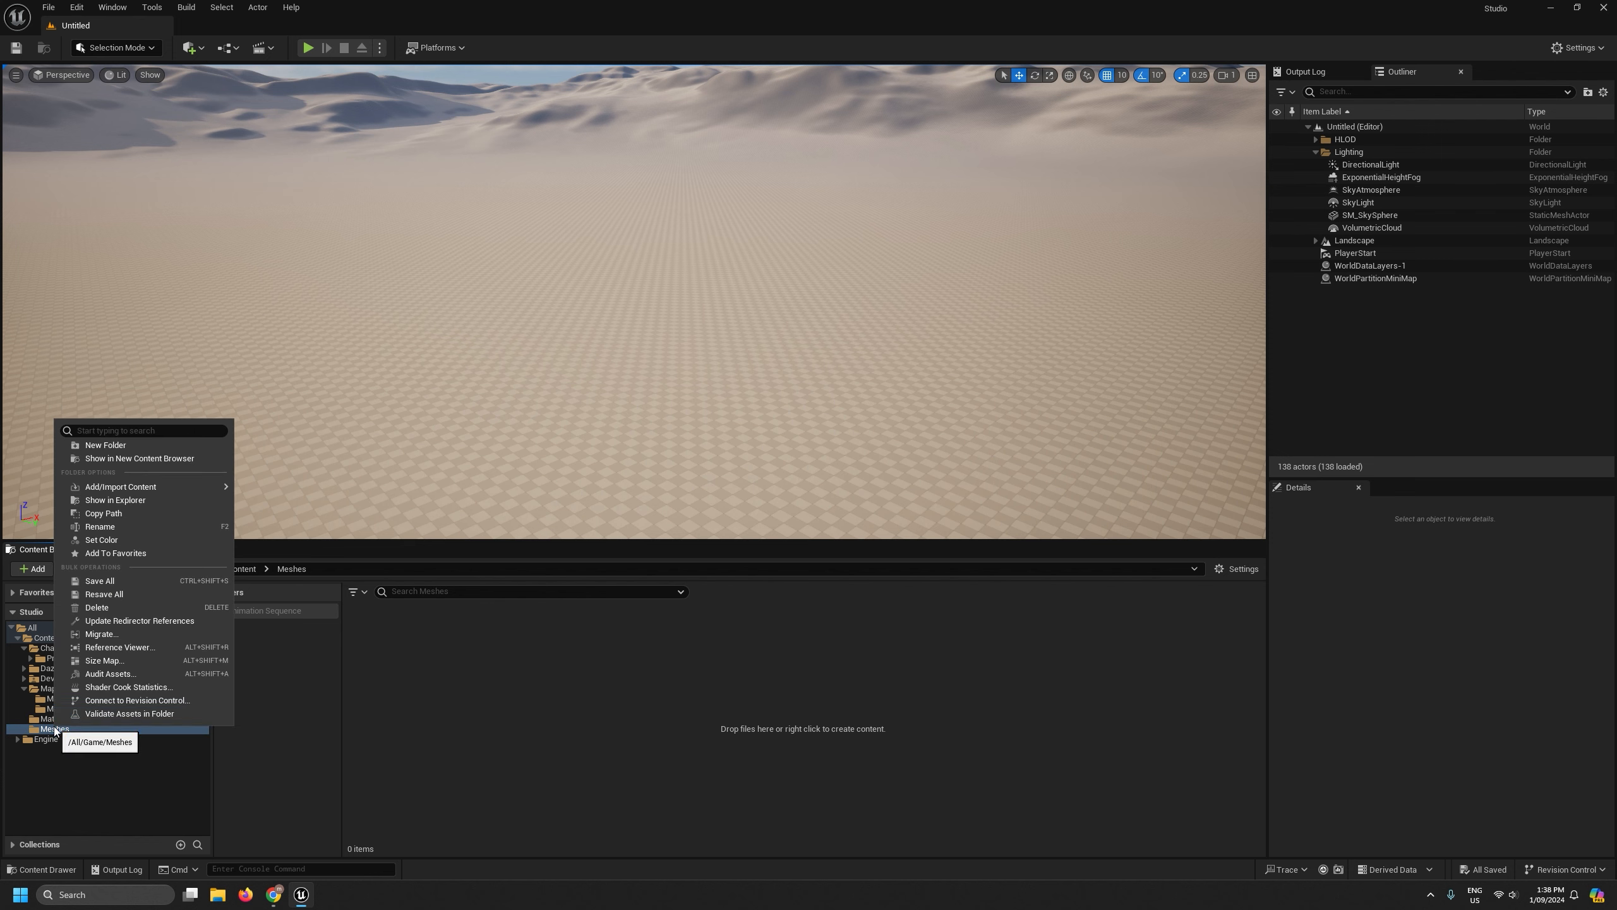
{"action": "left_click", "coordinate": [139, 620]}
{"action": "left_click", "coordinate": [628, 684]}
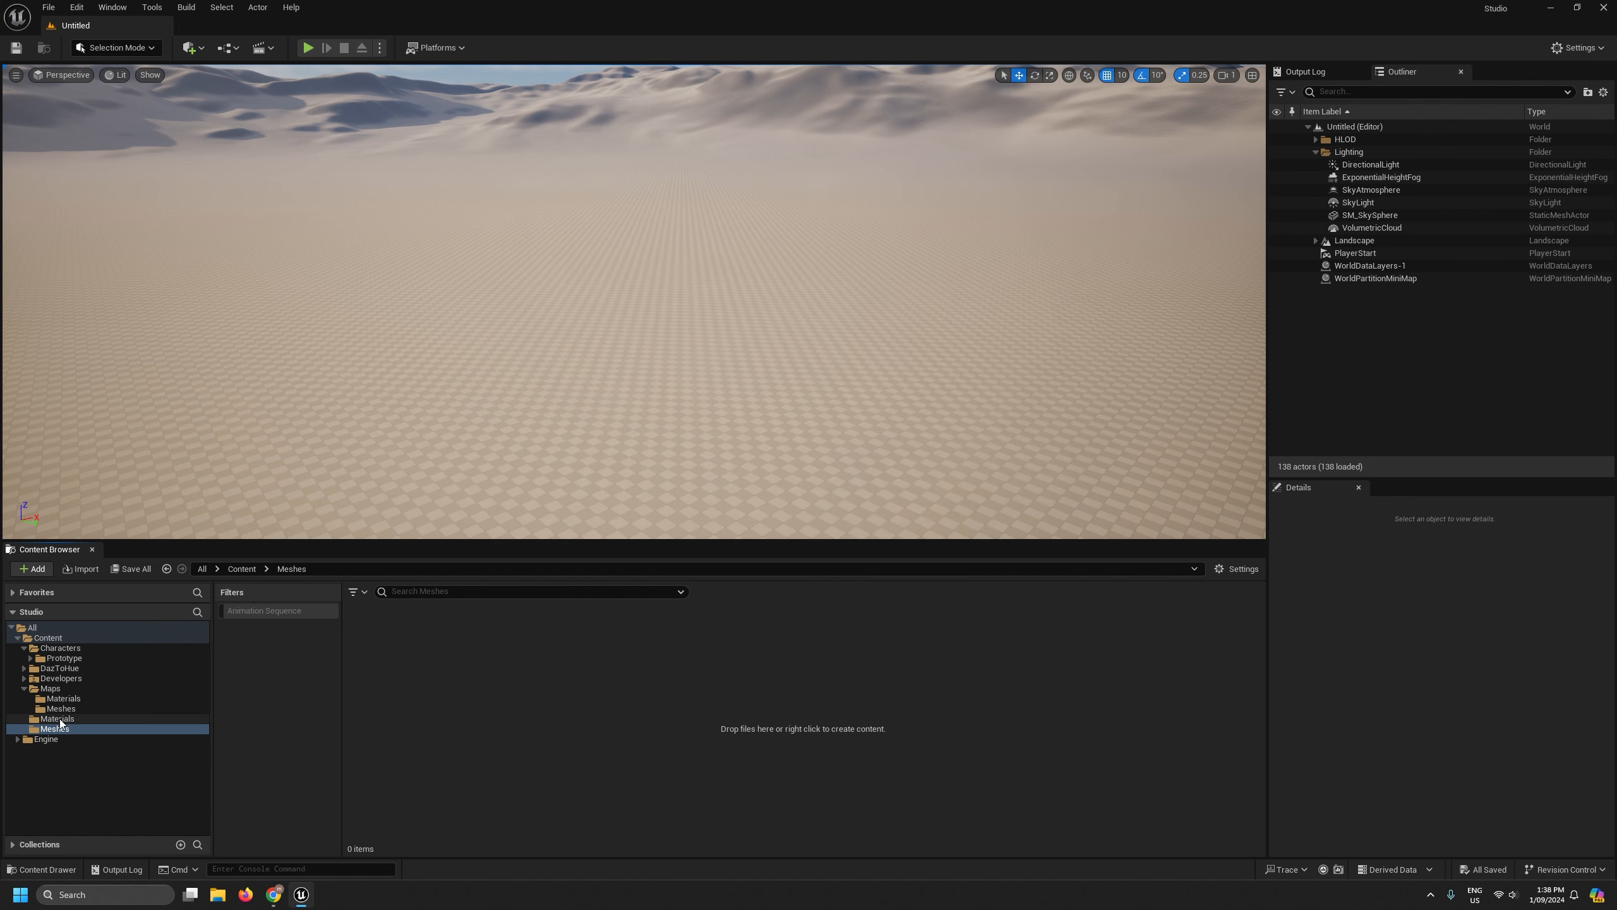
Delete the emptied Materials and Meshes folders from the Content root.
{"action": "right_click", "coordinate": [62, 719]}
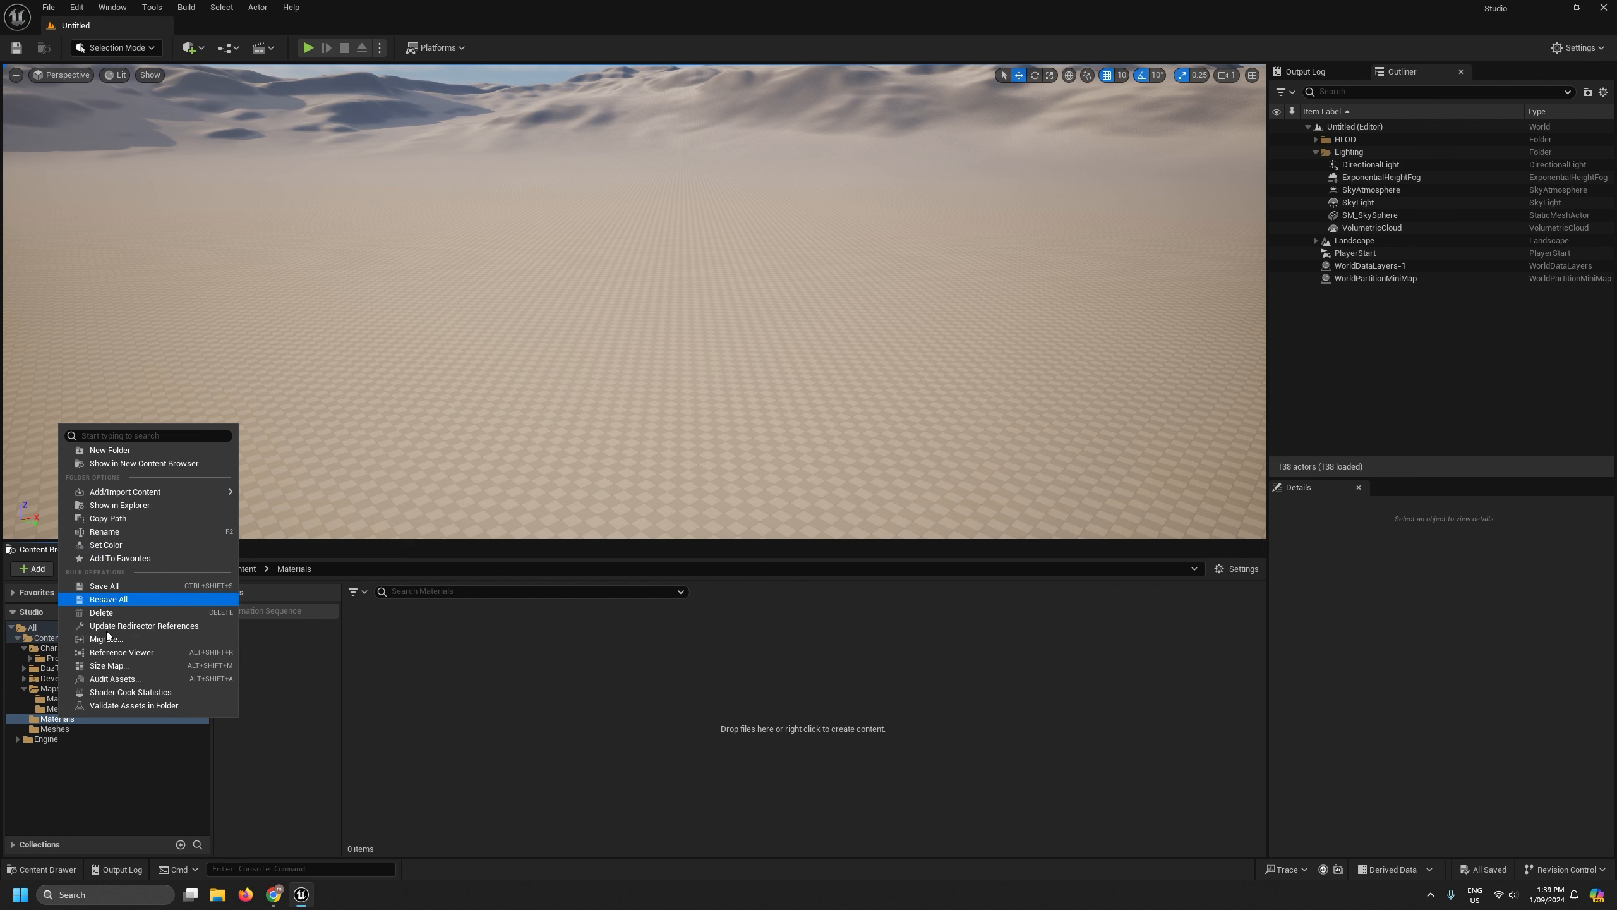
{"action": "left_click", "coordinate": [102, 612]}
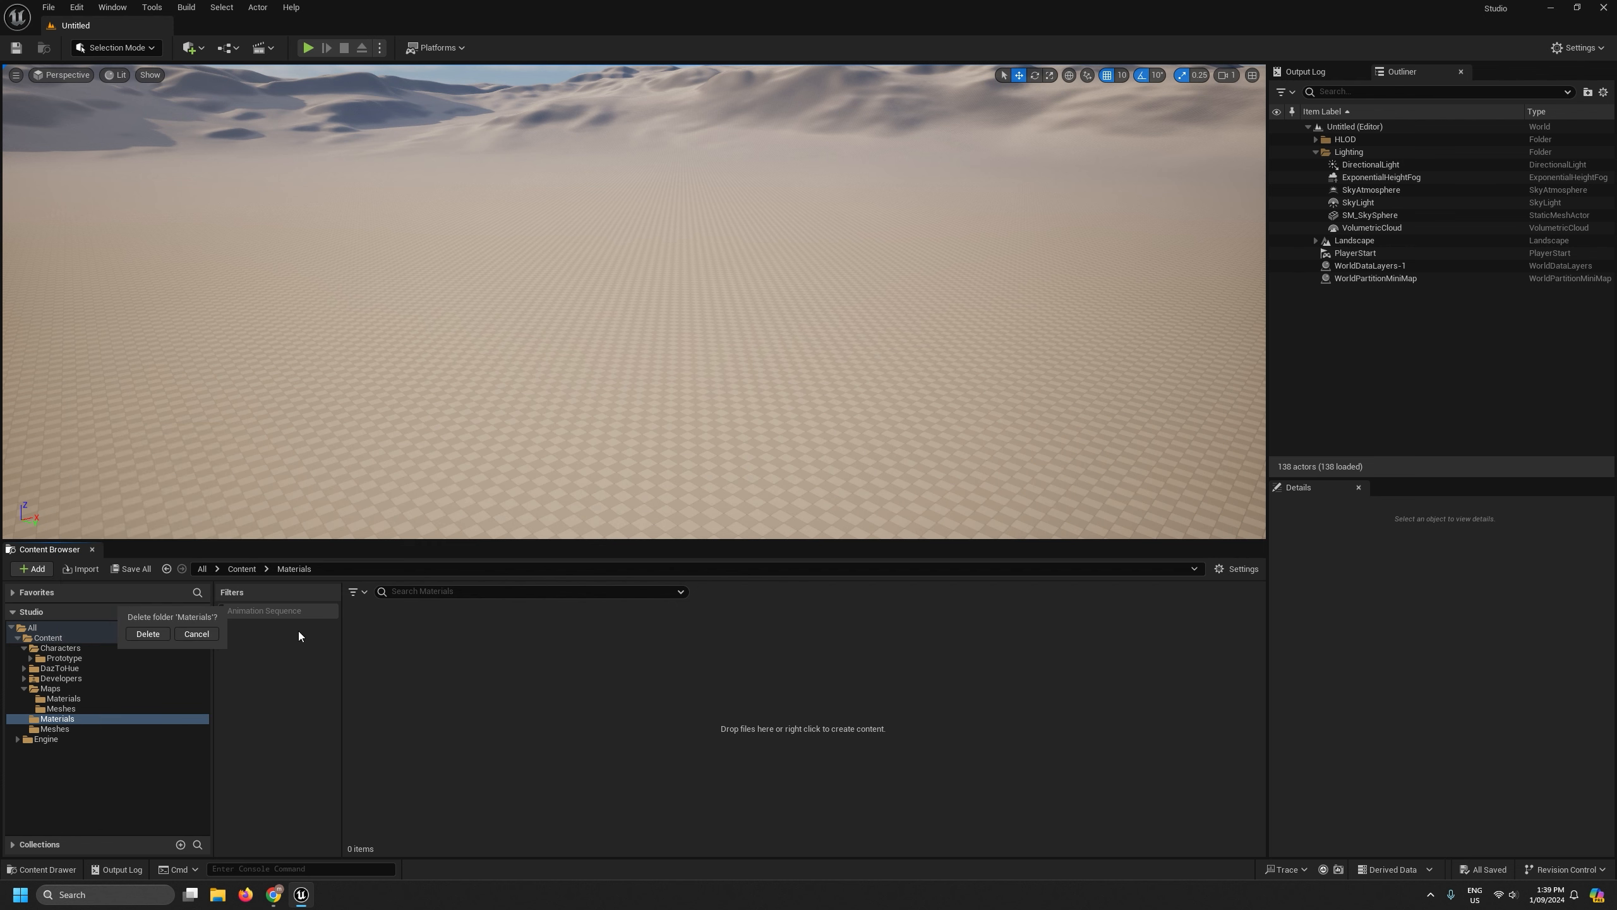
{"action": "left_click", "coordinate": [147, 634]}
{"action": "right_click", "coordinate": [66, 714]}
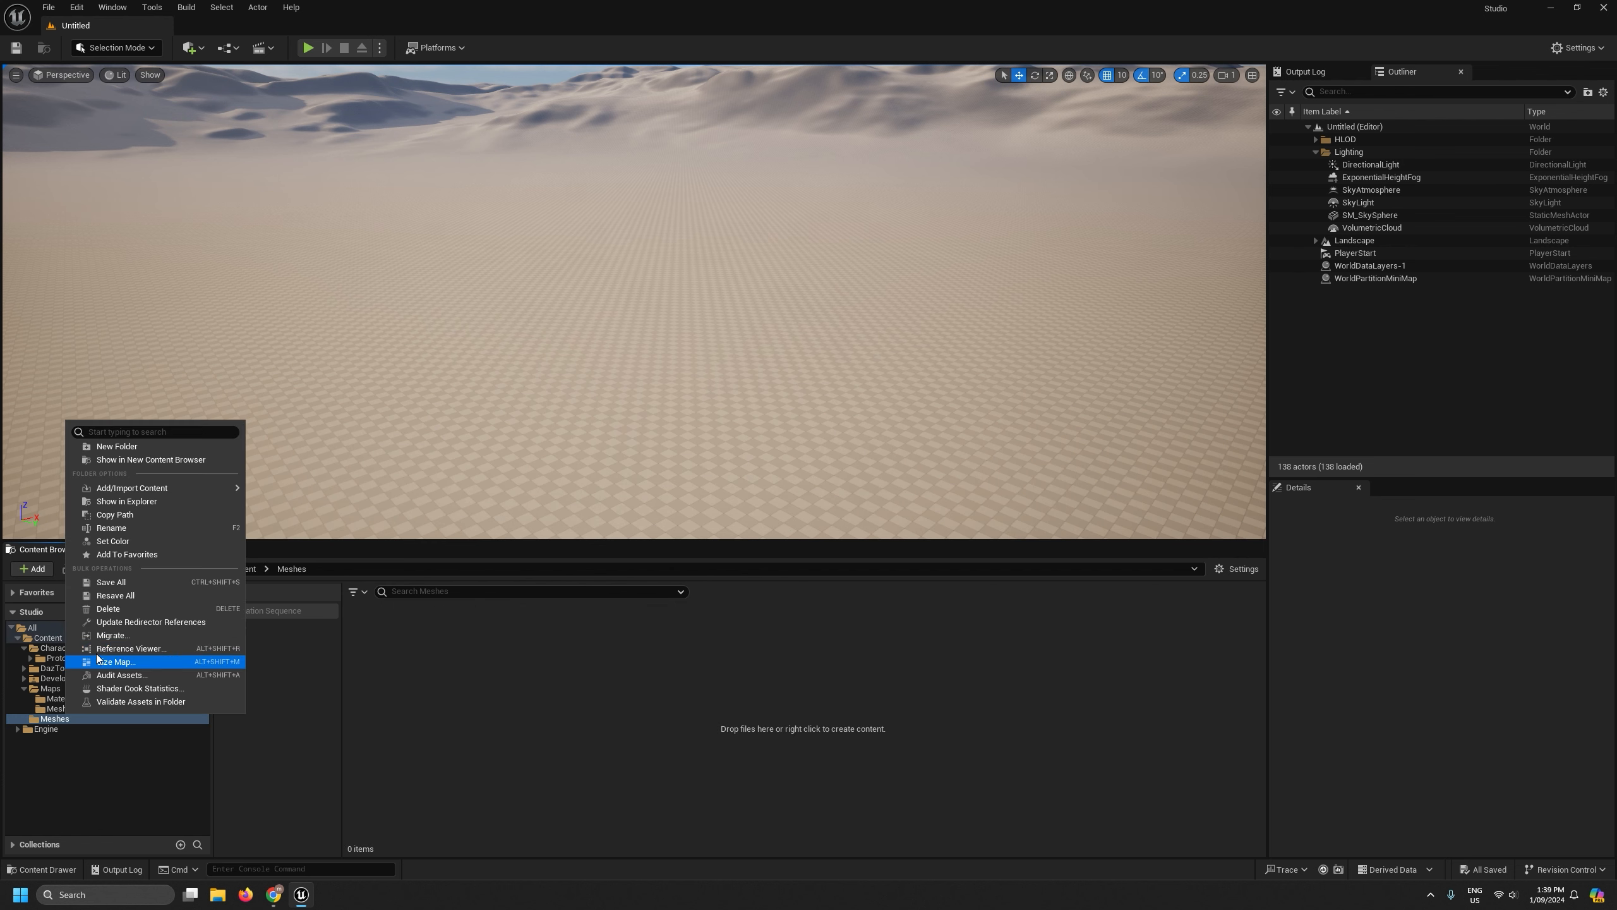
{"action": "left_click", "coordinate": [109, 609]}
{"action": "left_click", "coordinate": [142, 635]}
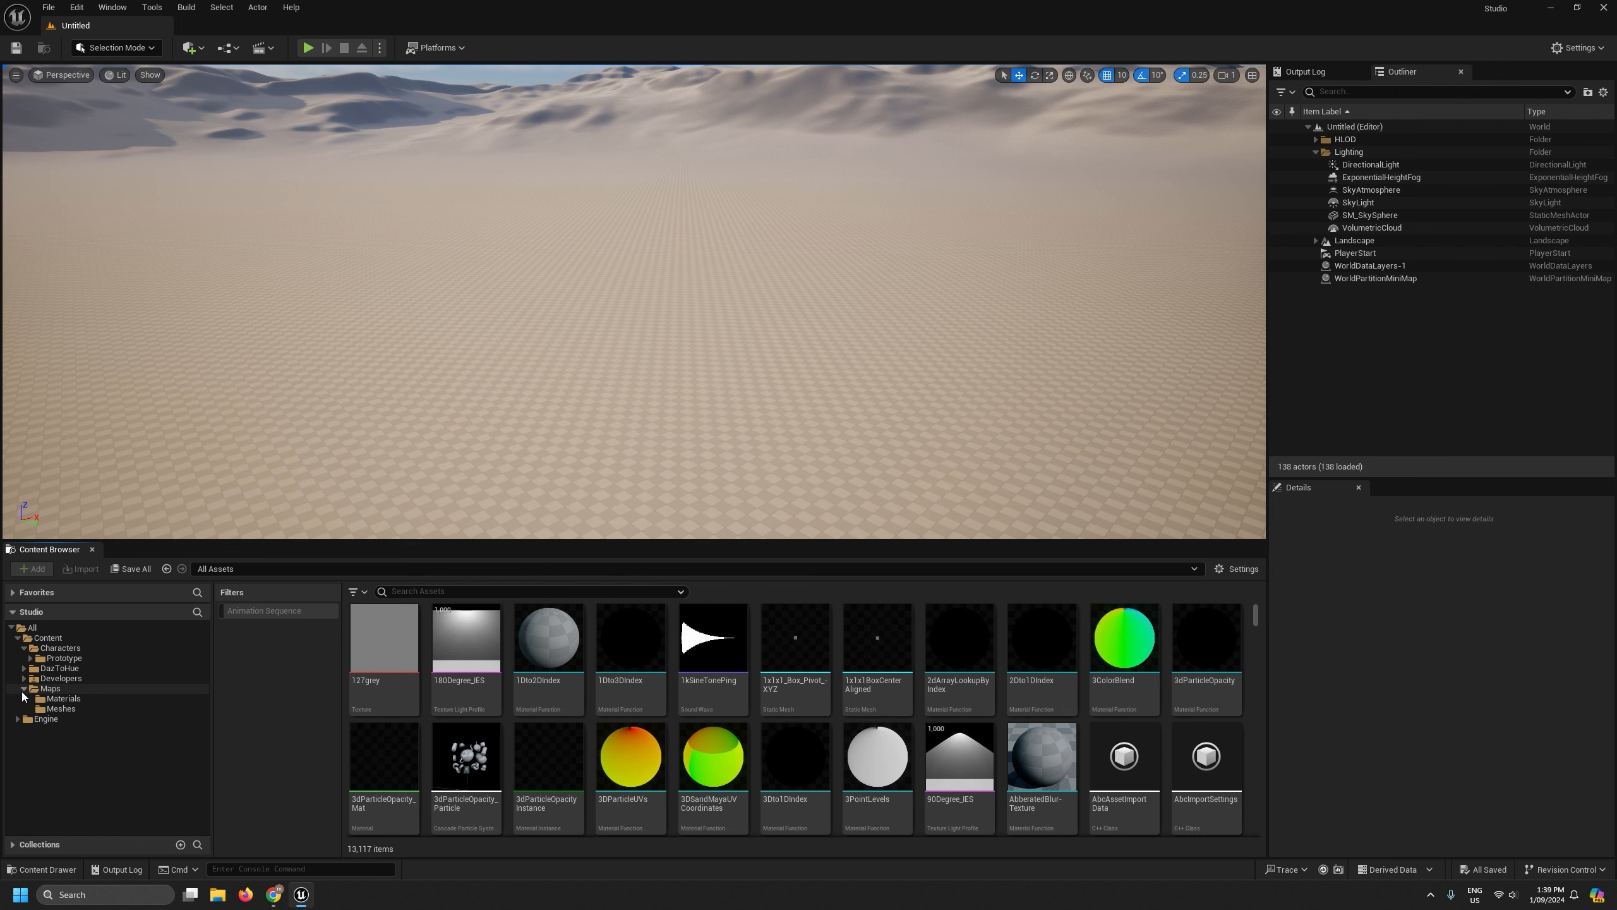
Find the map options in the Project Settings and set the Editor Startup Map to MAP_Customiser.
{"action": "left_click", "coordinate": [49, 689]}
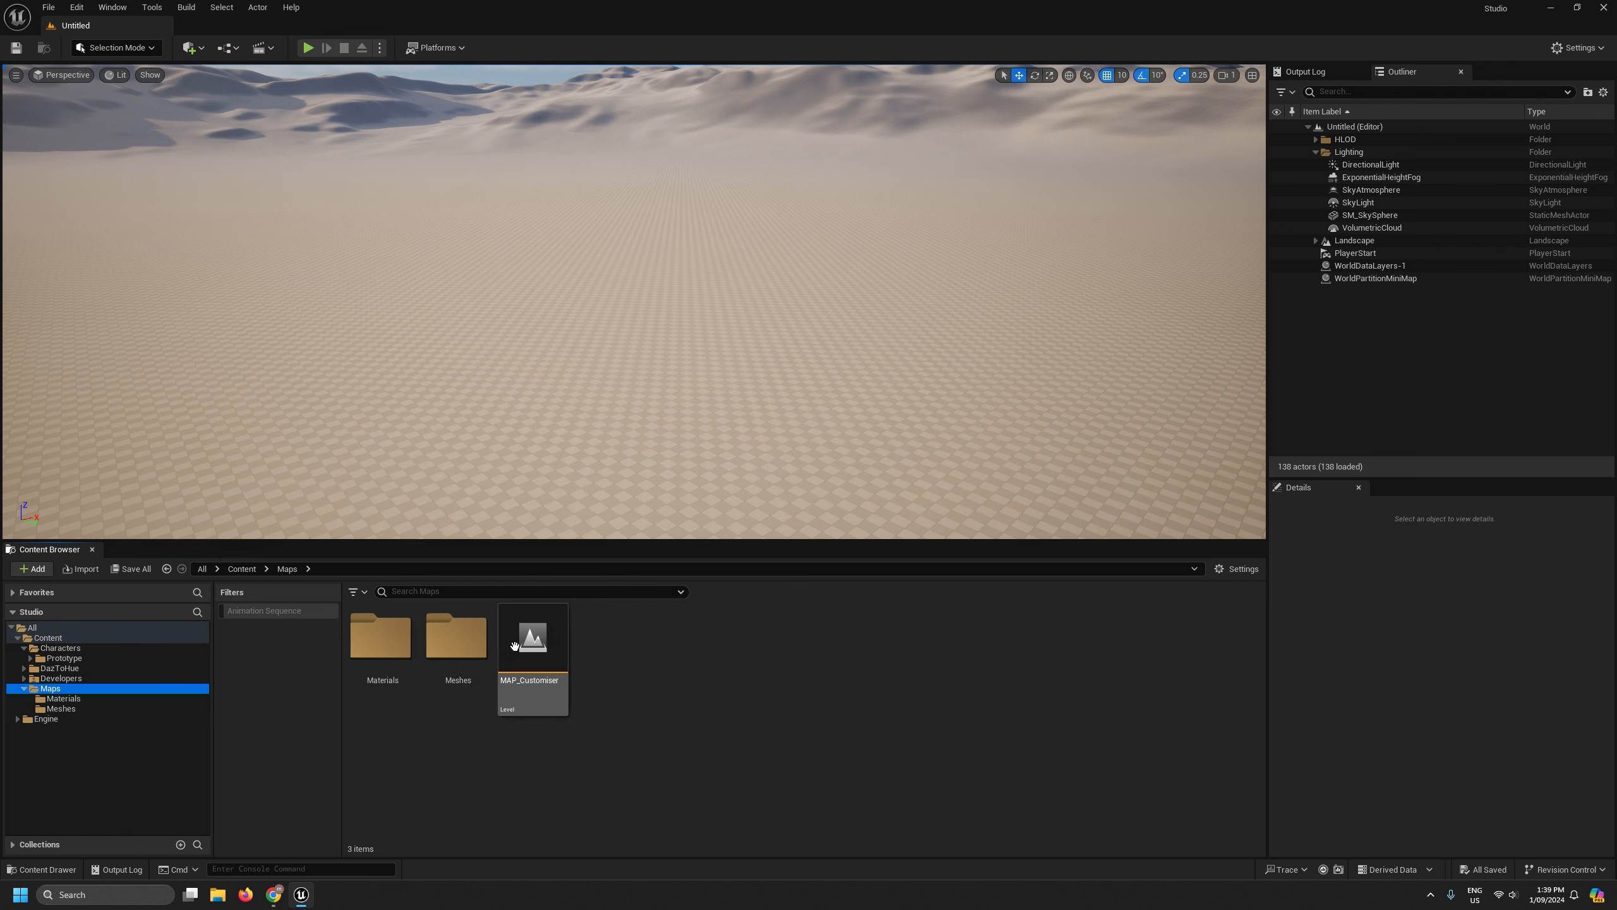
{"action": "left_click", "coordinate": [77, 6]}
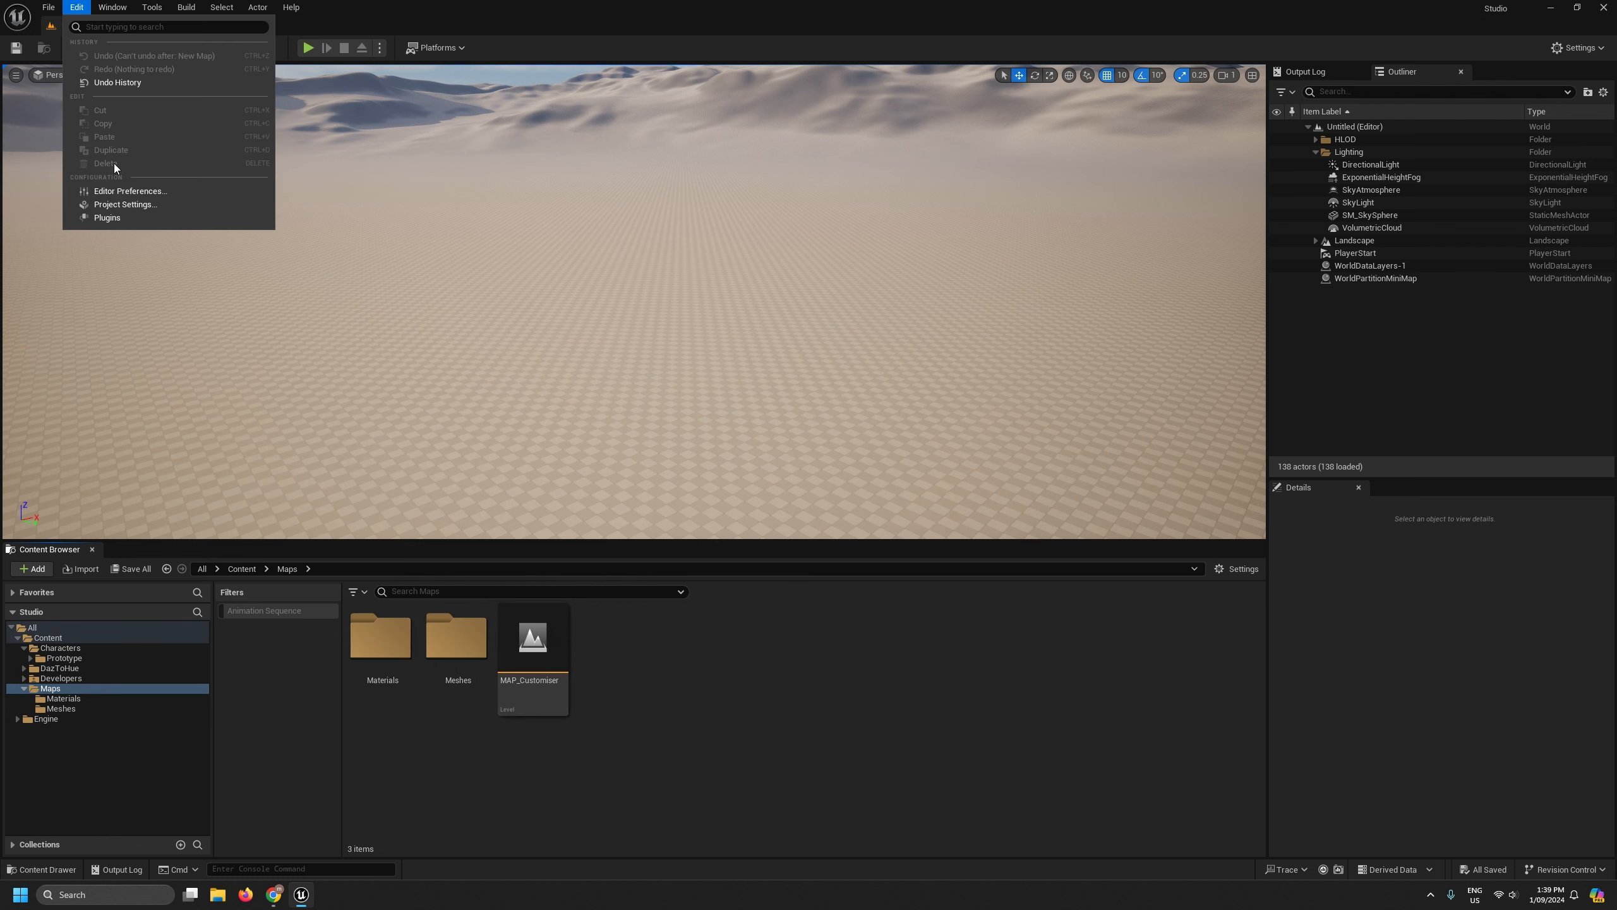
{"action": "left_click", "coordinate": [136, 205]}
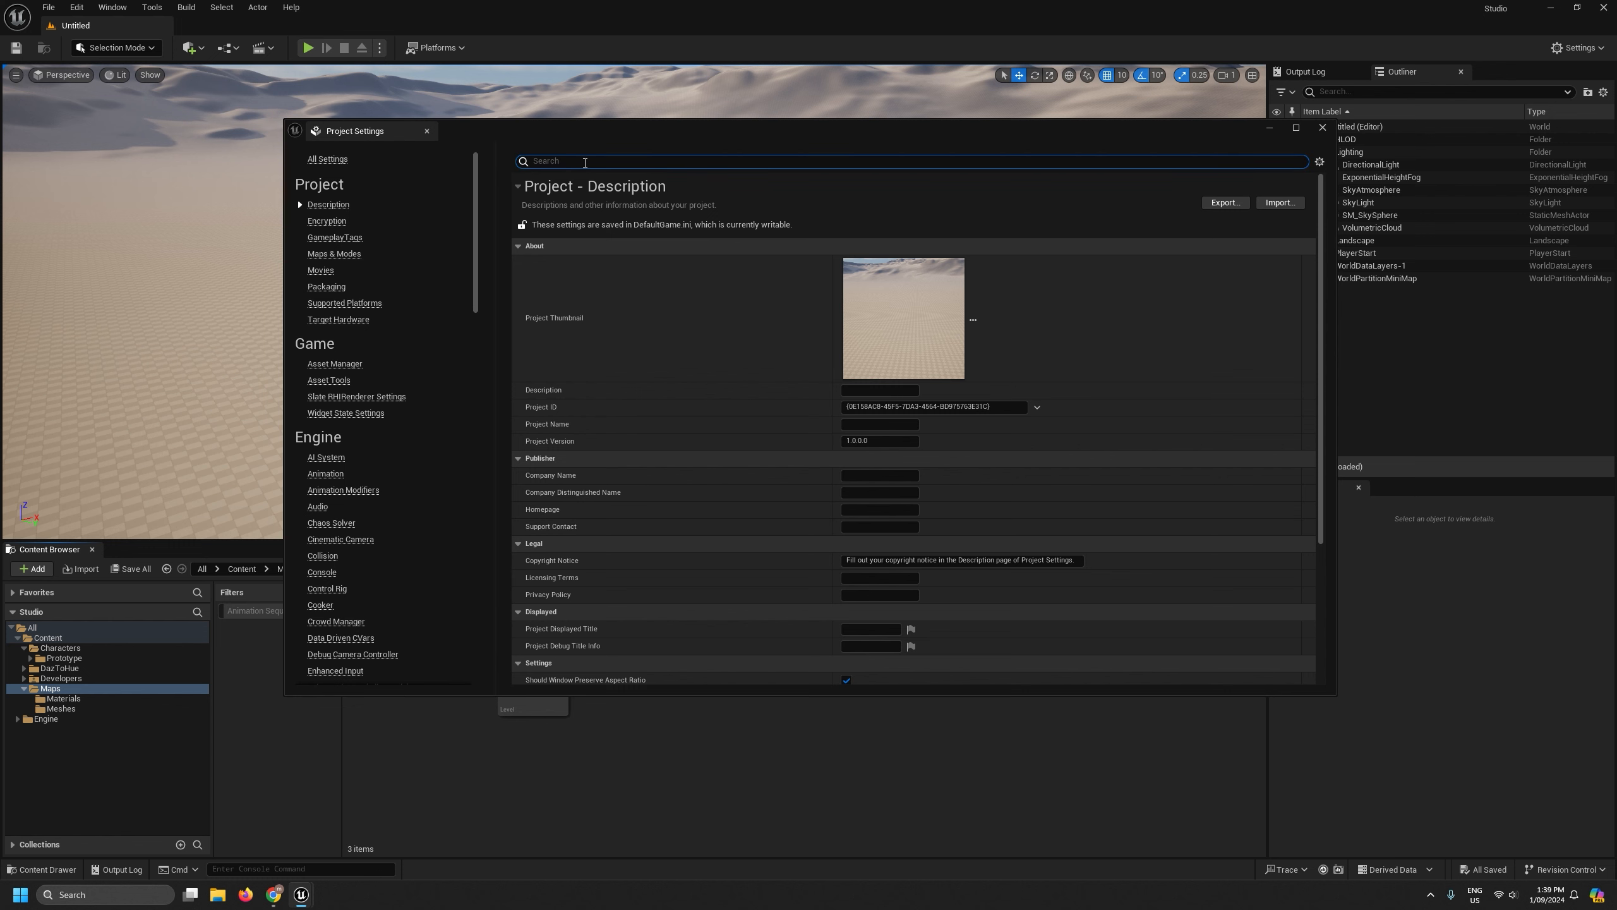
{"action": "left_click", "coordinate": [585, 162]}
{"action": "type", "text": "map"}
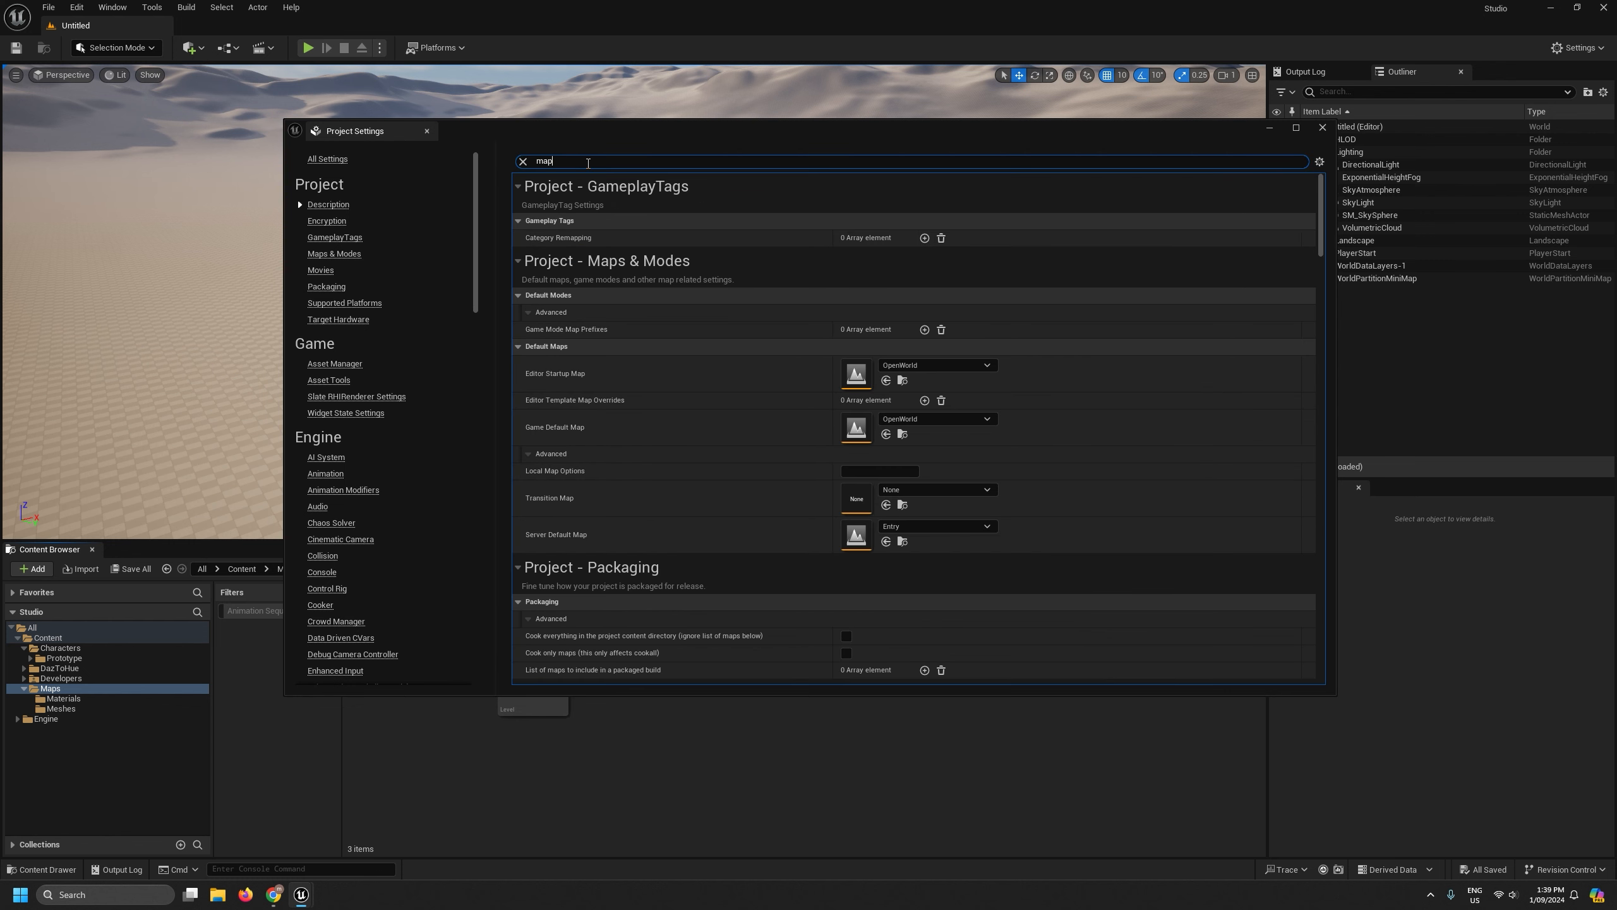
{"action": "left_click", "coordinate": [919, 364]}
{"action": "type", "text": "cus"}
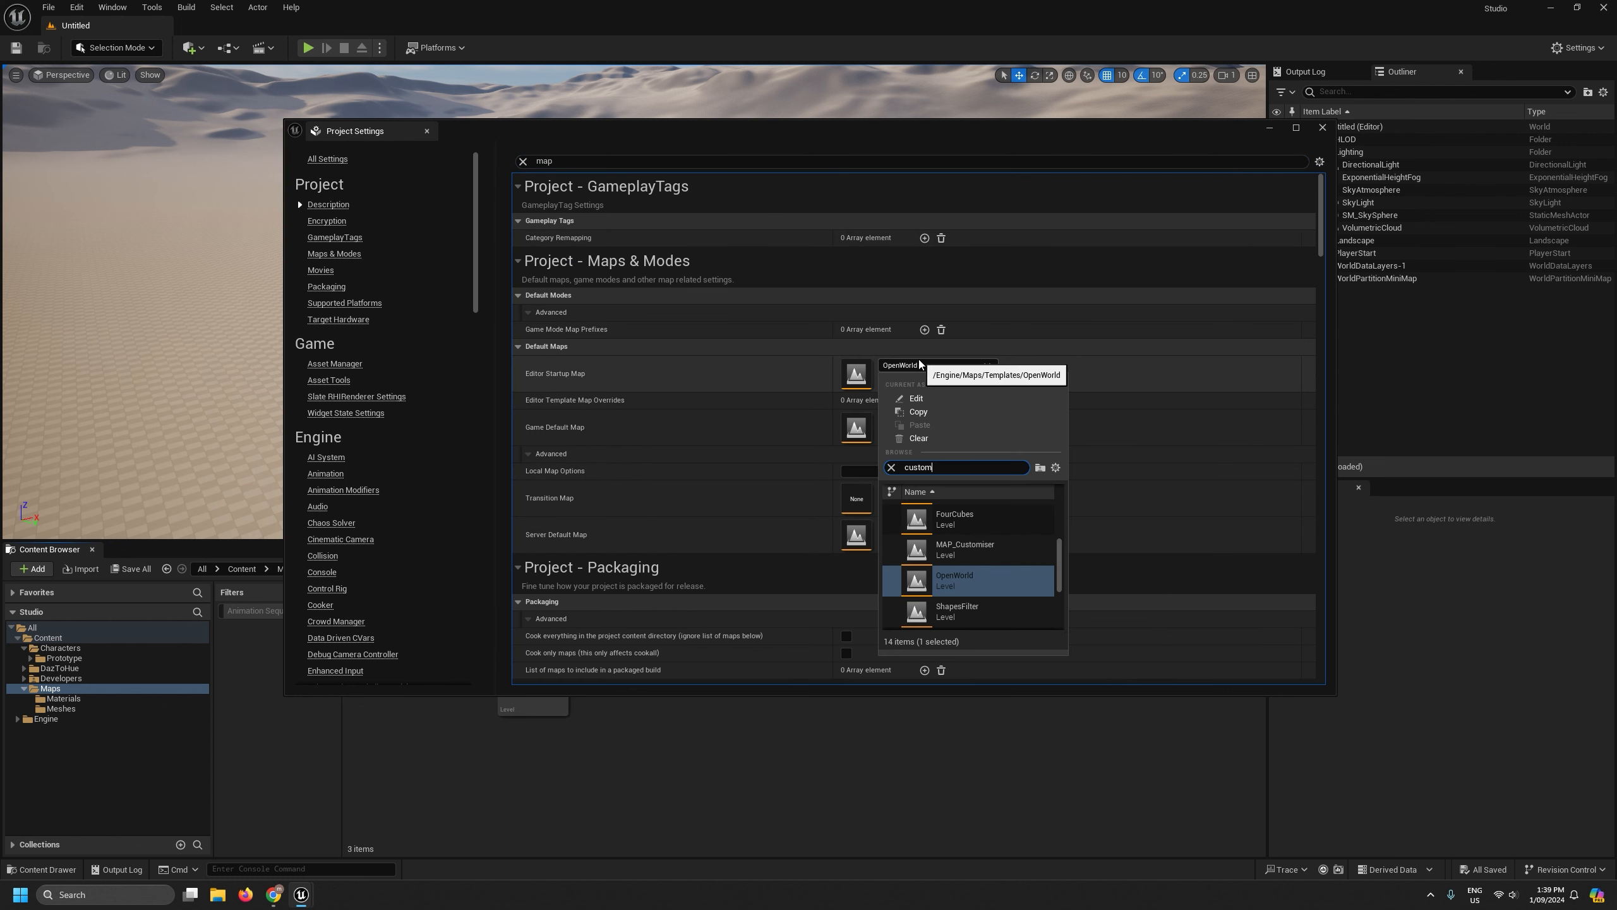
{"action": "type", "text": "tom"}
{"action": "left_click", "coordinate": [965, 517]}
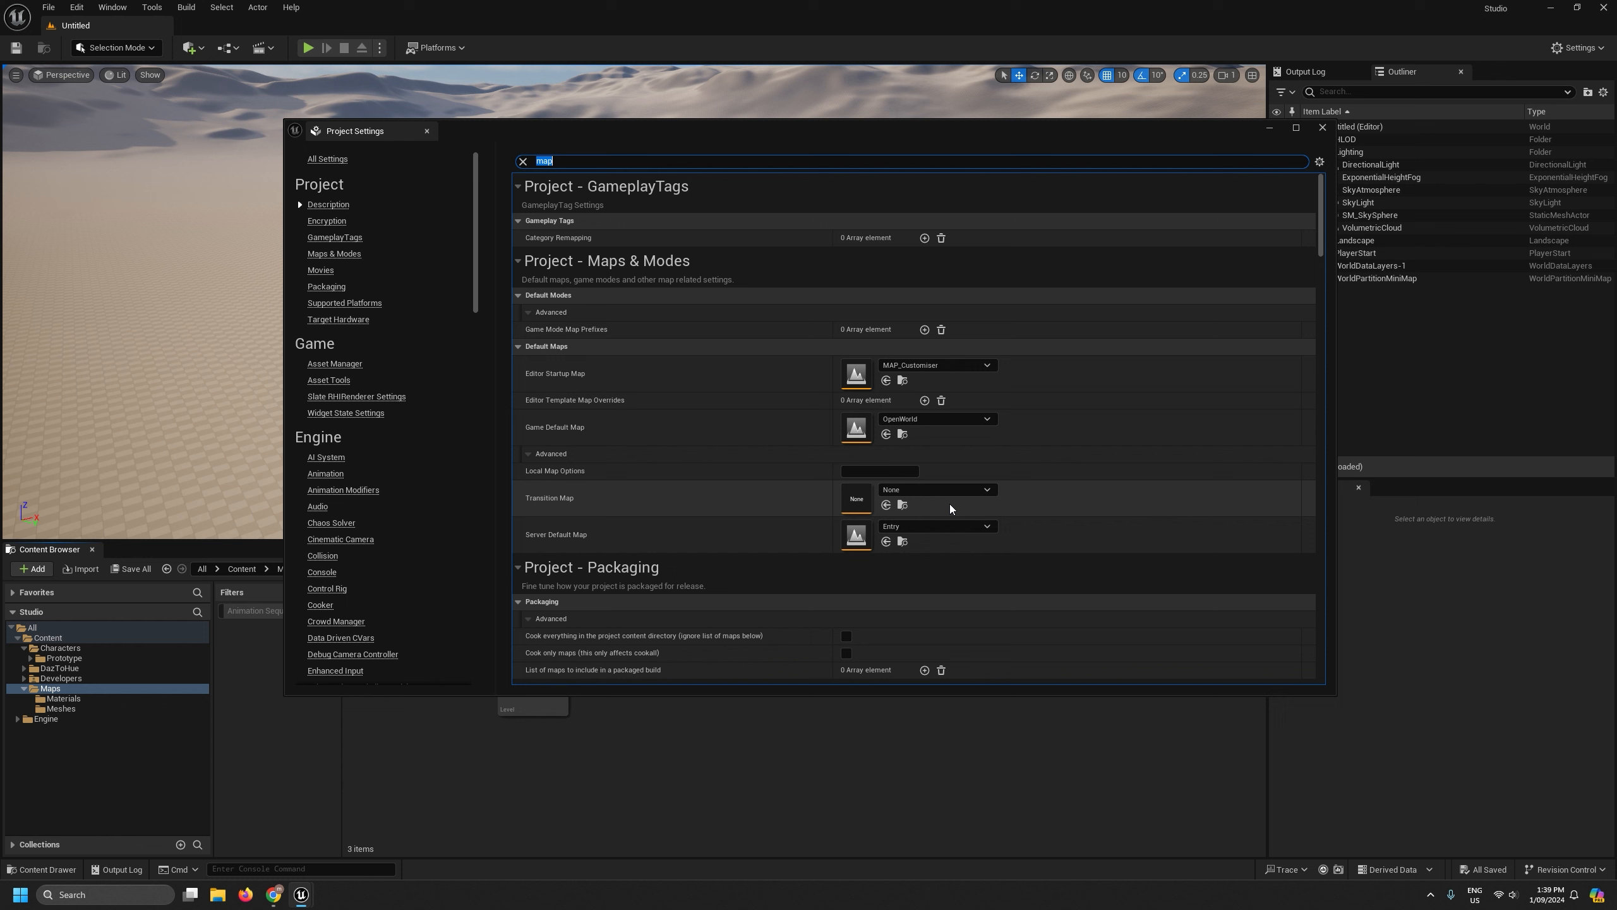
Set the Game Default Map to MAP_Customiser and close the Project Settings.
{"action": "left_click", "coordinate": [921, 424]}
{"action": "type", "text": "custom"}
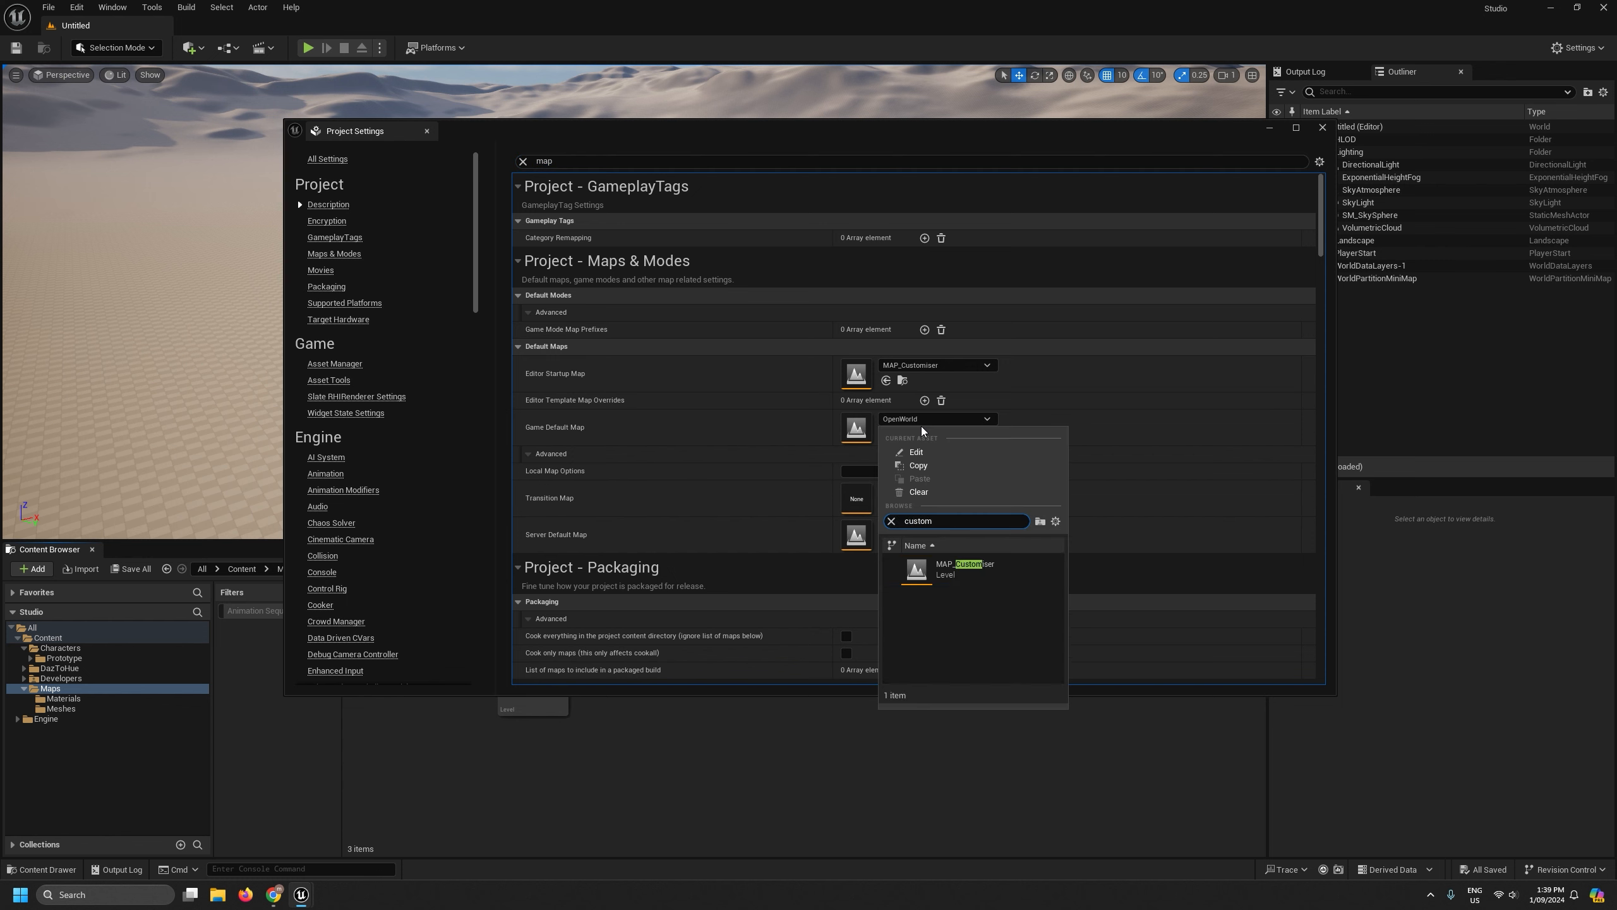
{"action": "left_click", "coordinate": [964, 567]}
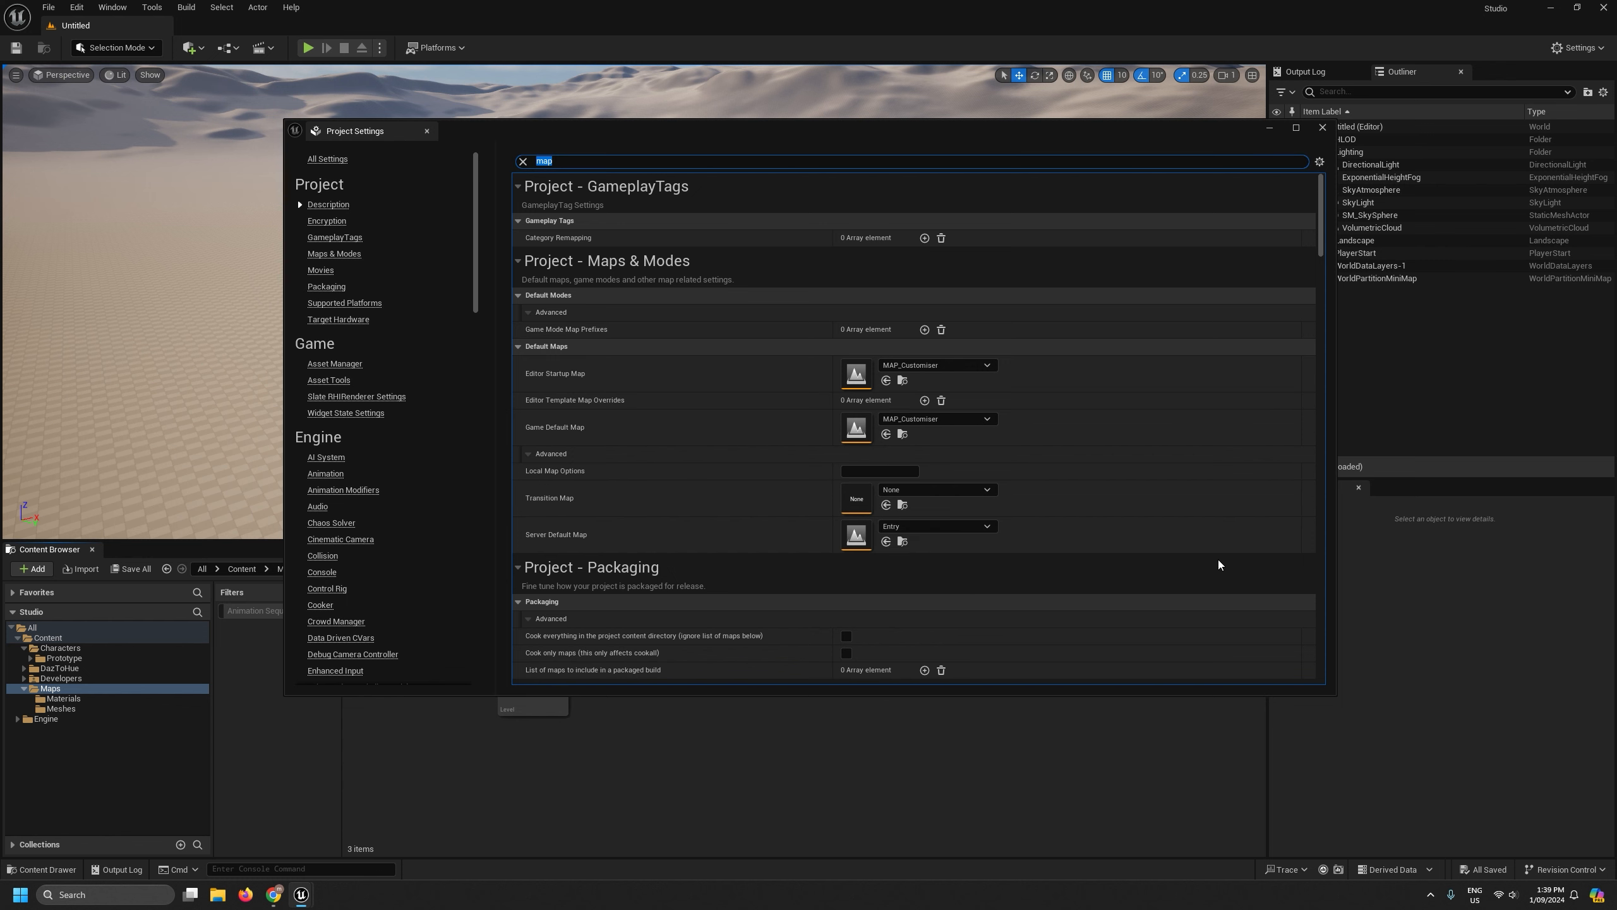
{"action": "left_click", "coordinate": [1322, 127]}
Open the MAP_Customiser level and frame its portrait lights and background in the viewport.
{"action": "double_click", "coordinate": [533, 650]}
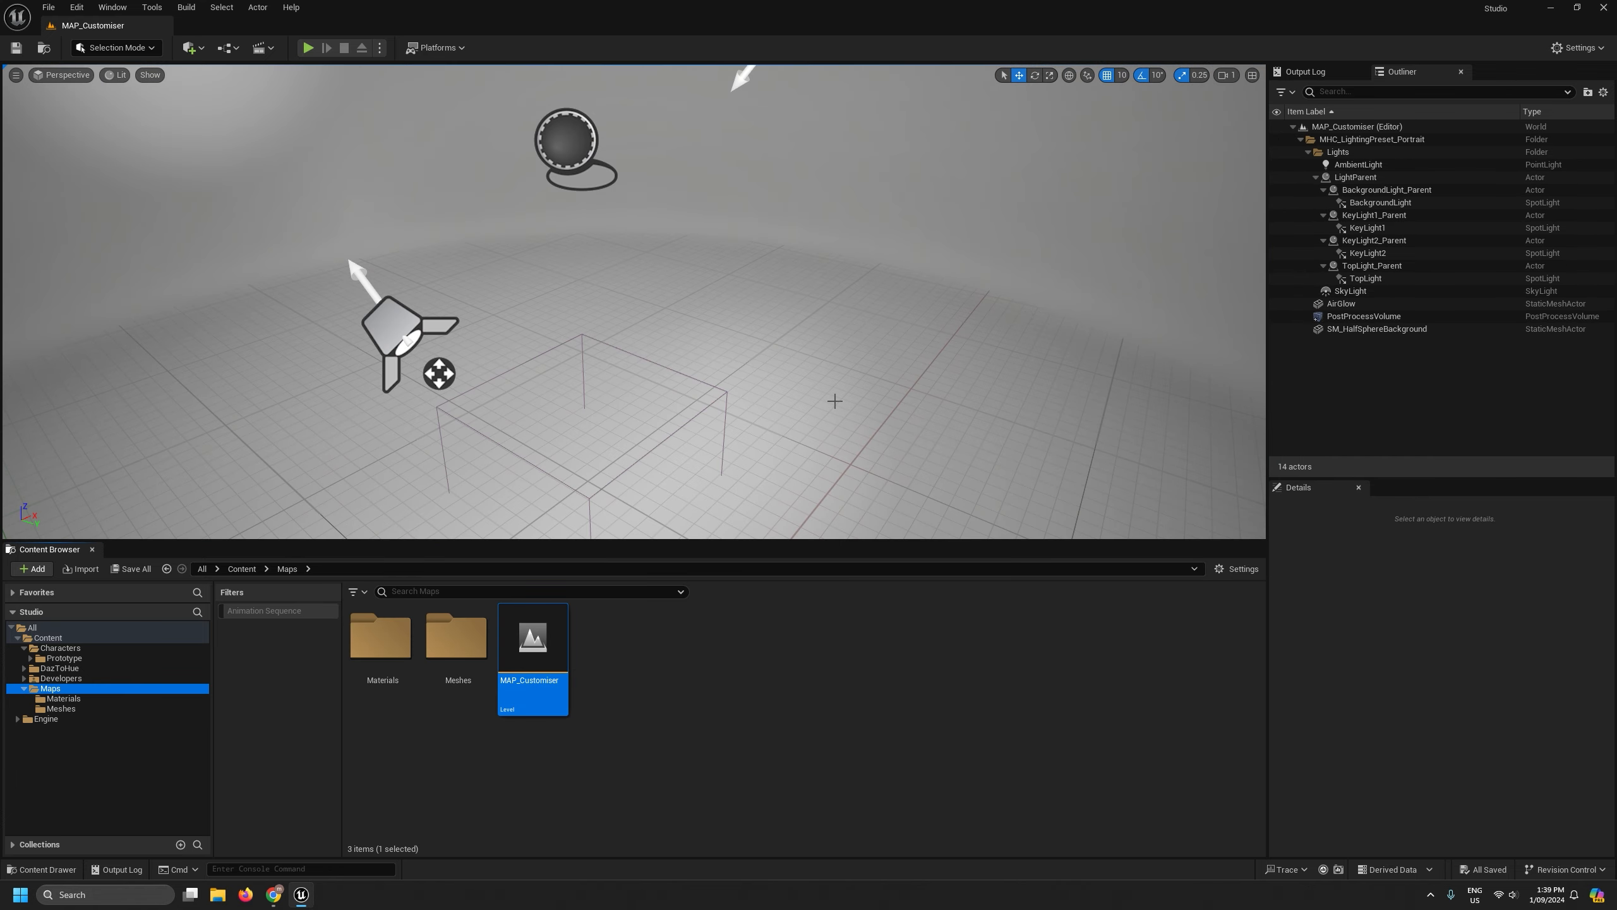
{"action": "right_click_drag", "start_coordinate": [835, 401], "coordinate": [866, 379]}
{"action": "key", "text": "s"}
{"action": "scroll", "coordinate": [835, 401], "scroll_direction": "up", "scroll_amount": 4}
{"action": "key", "text": "w"}
{"action": "key", "text": "s"}
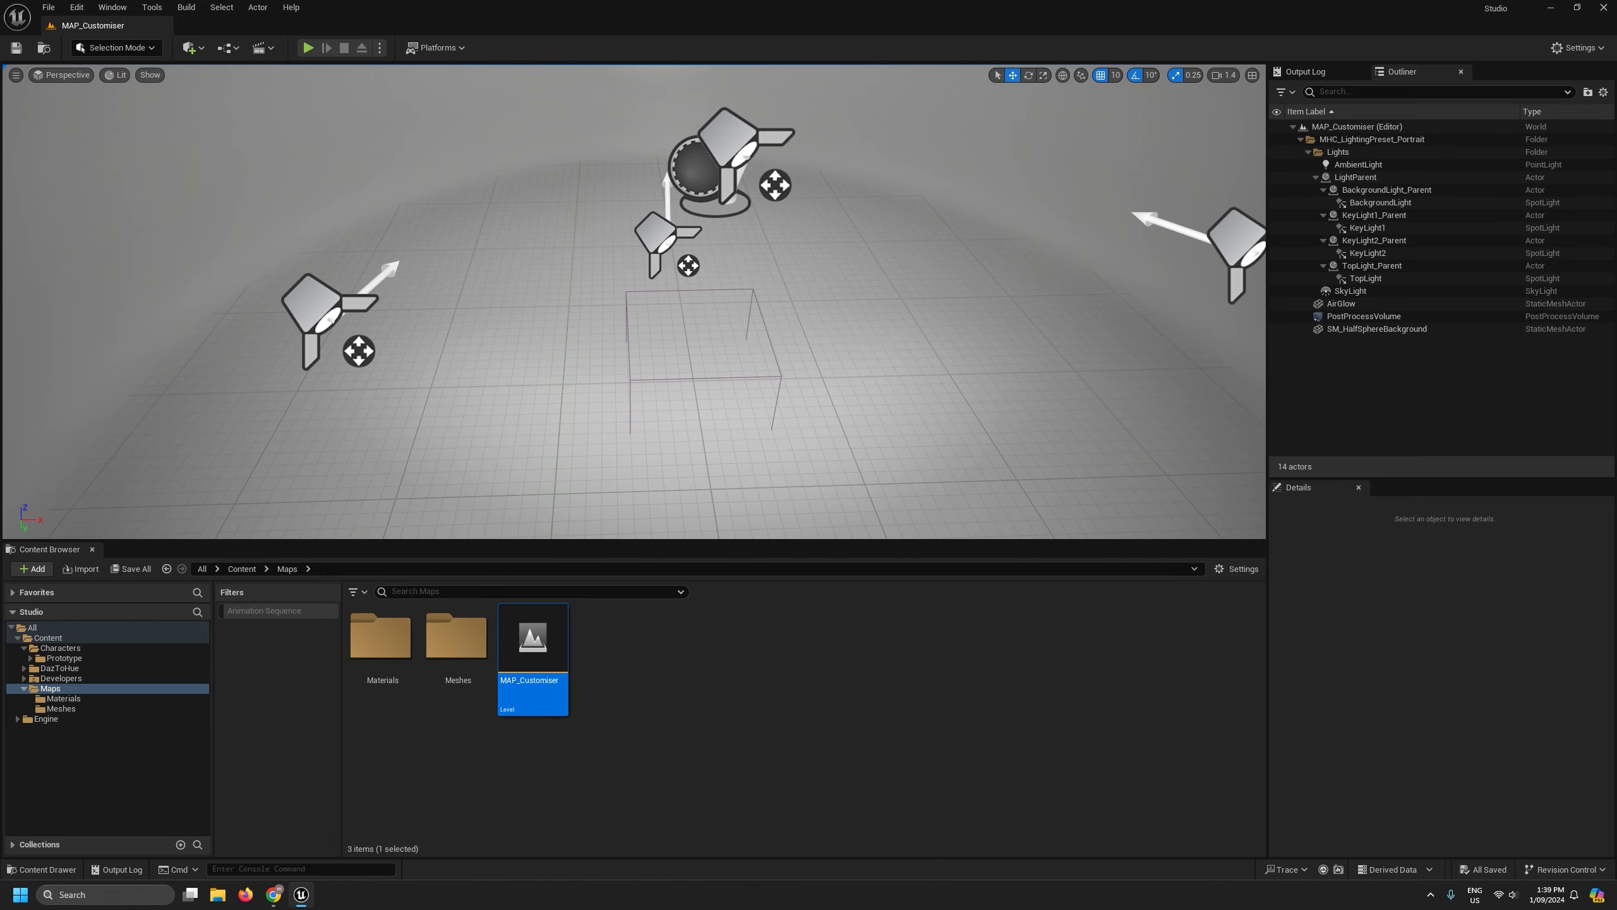
Examine the Prototype character's subfolders and the Genesis 9 assets in DazToHue/Native/Genesis_9.
{"action": "left_click", "coordinate": [24, 688]}
{"action": "left_click", "coordinate": [30, 658]}
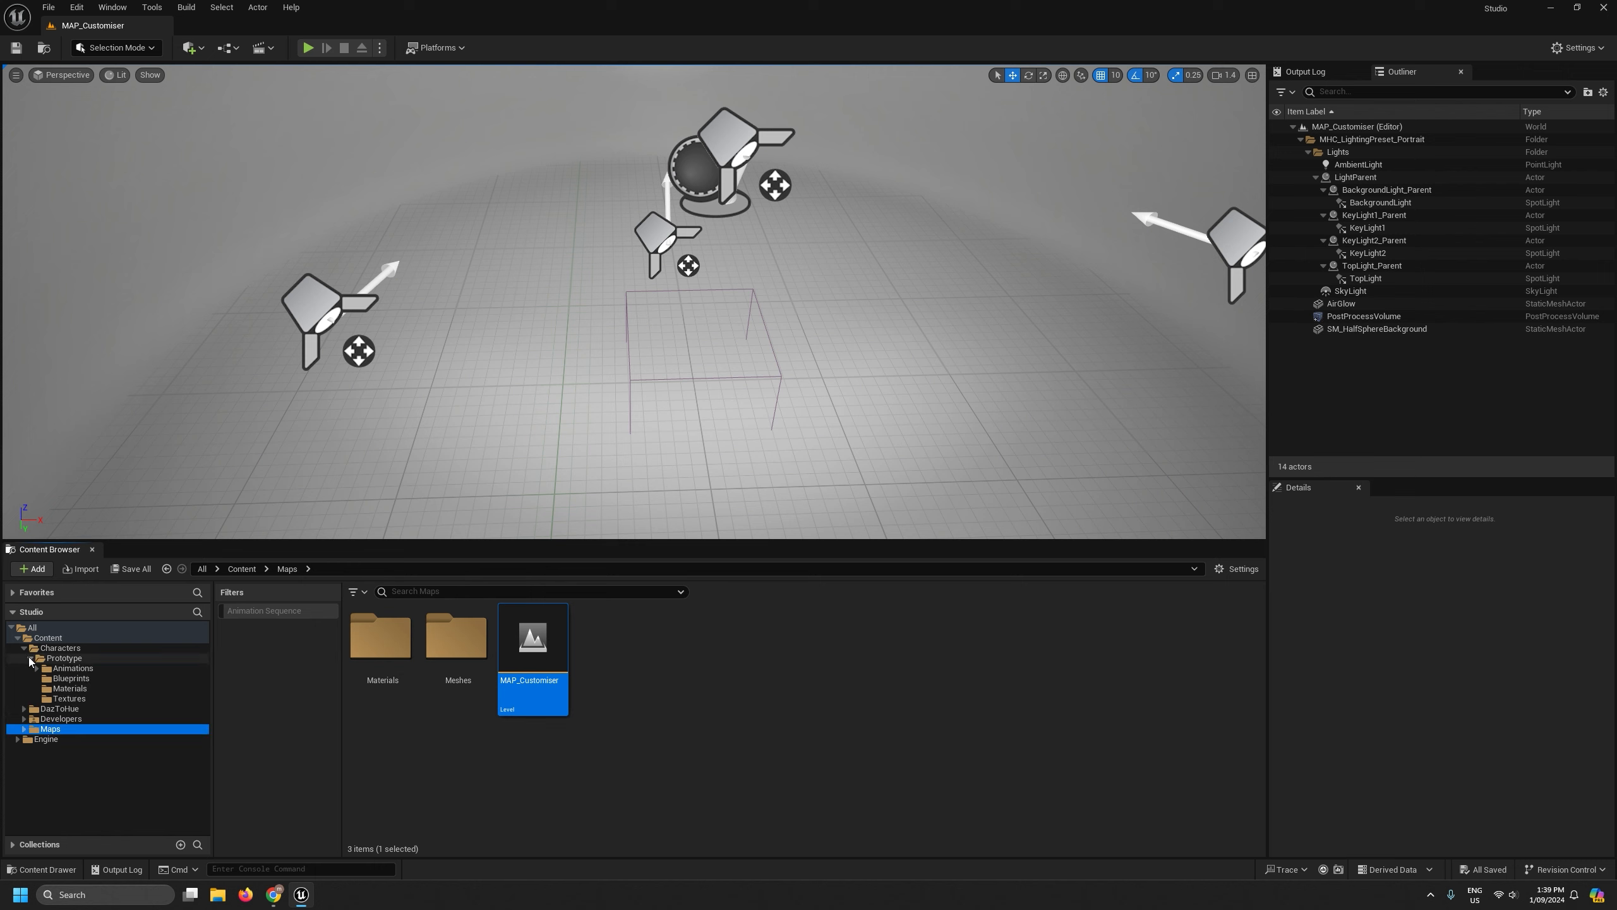
{"action": "left_click", "coordinate": [67, 658]}
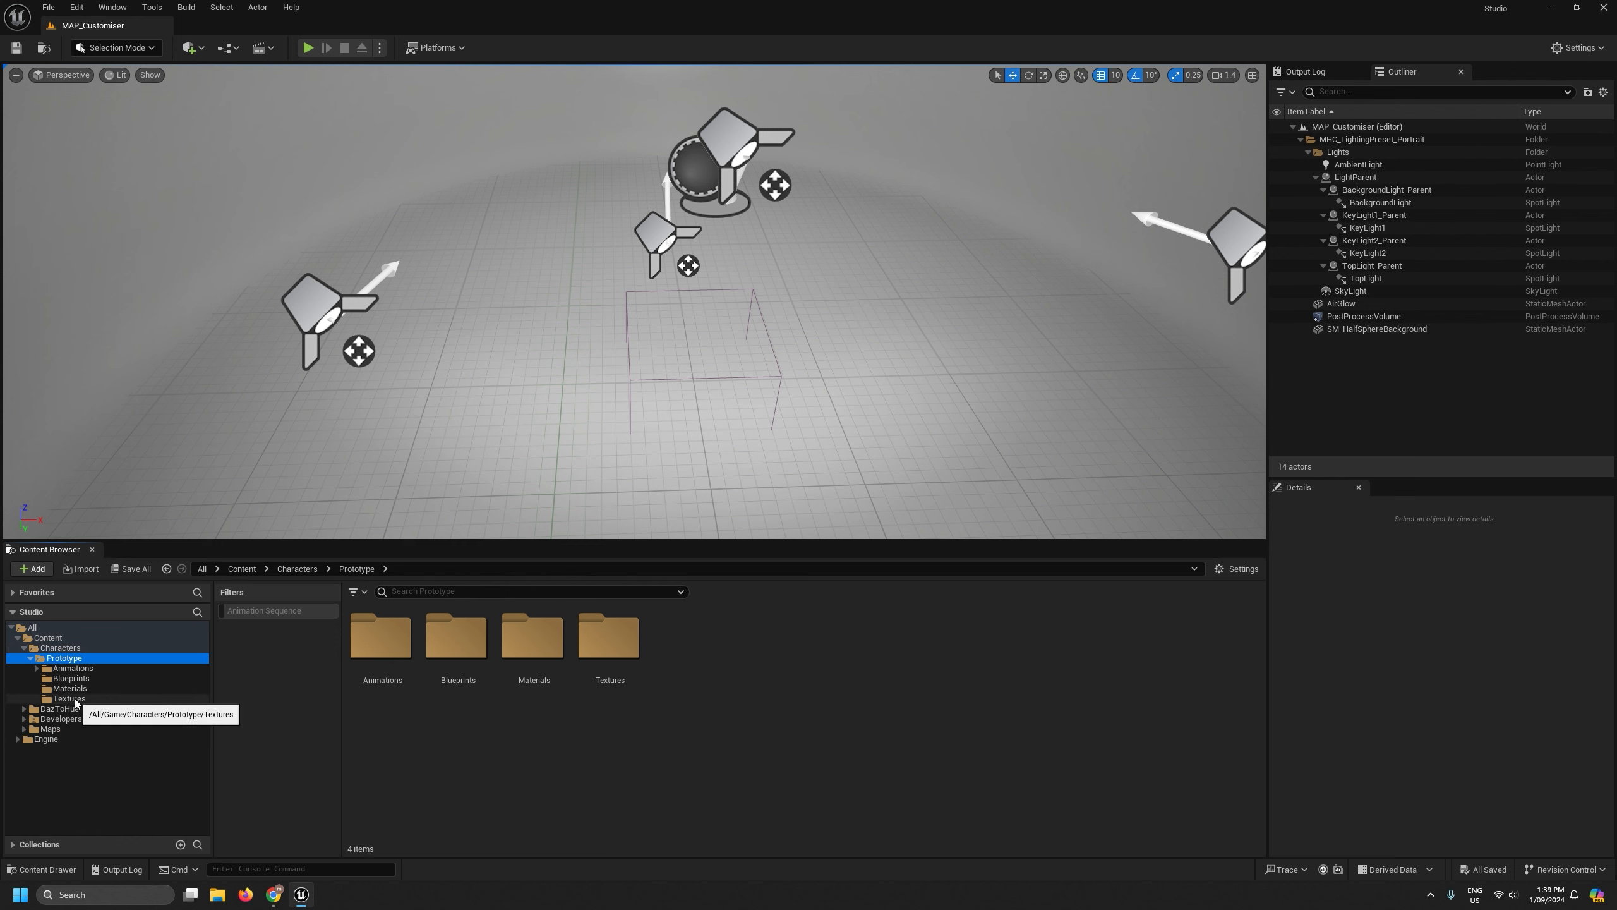
{"action": "left_click", "coordinate": [24, 709]}
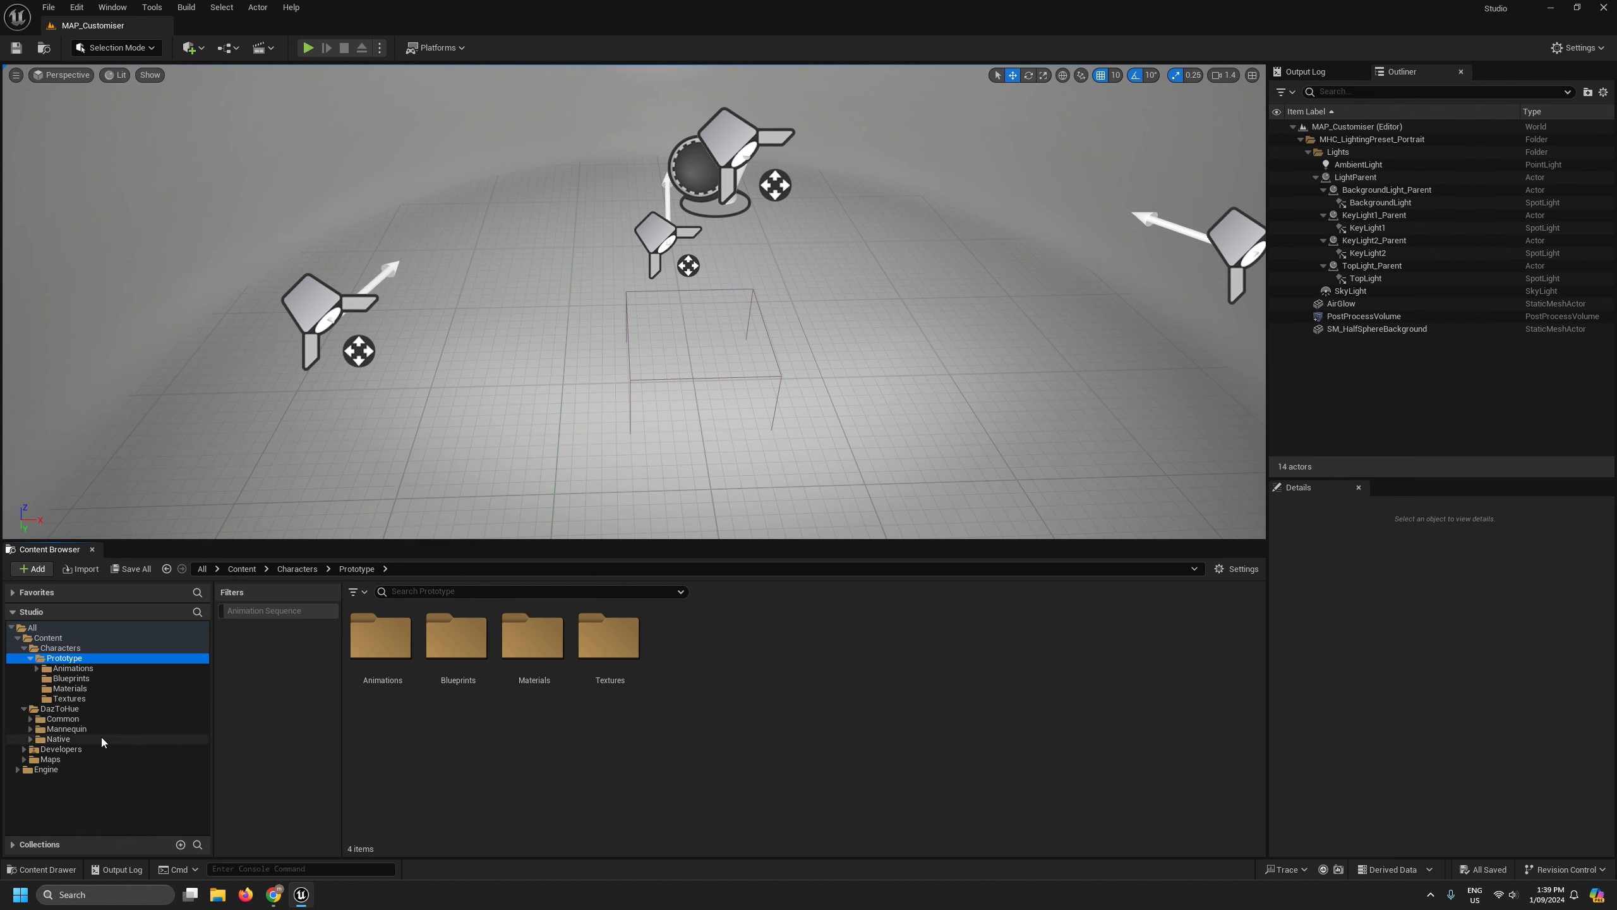
{"action": "left_click", "coordinate": [31, 741]}
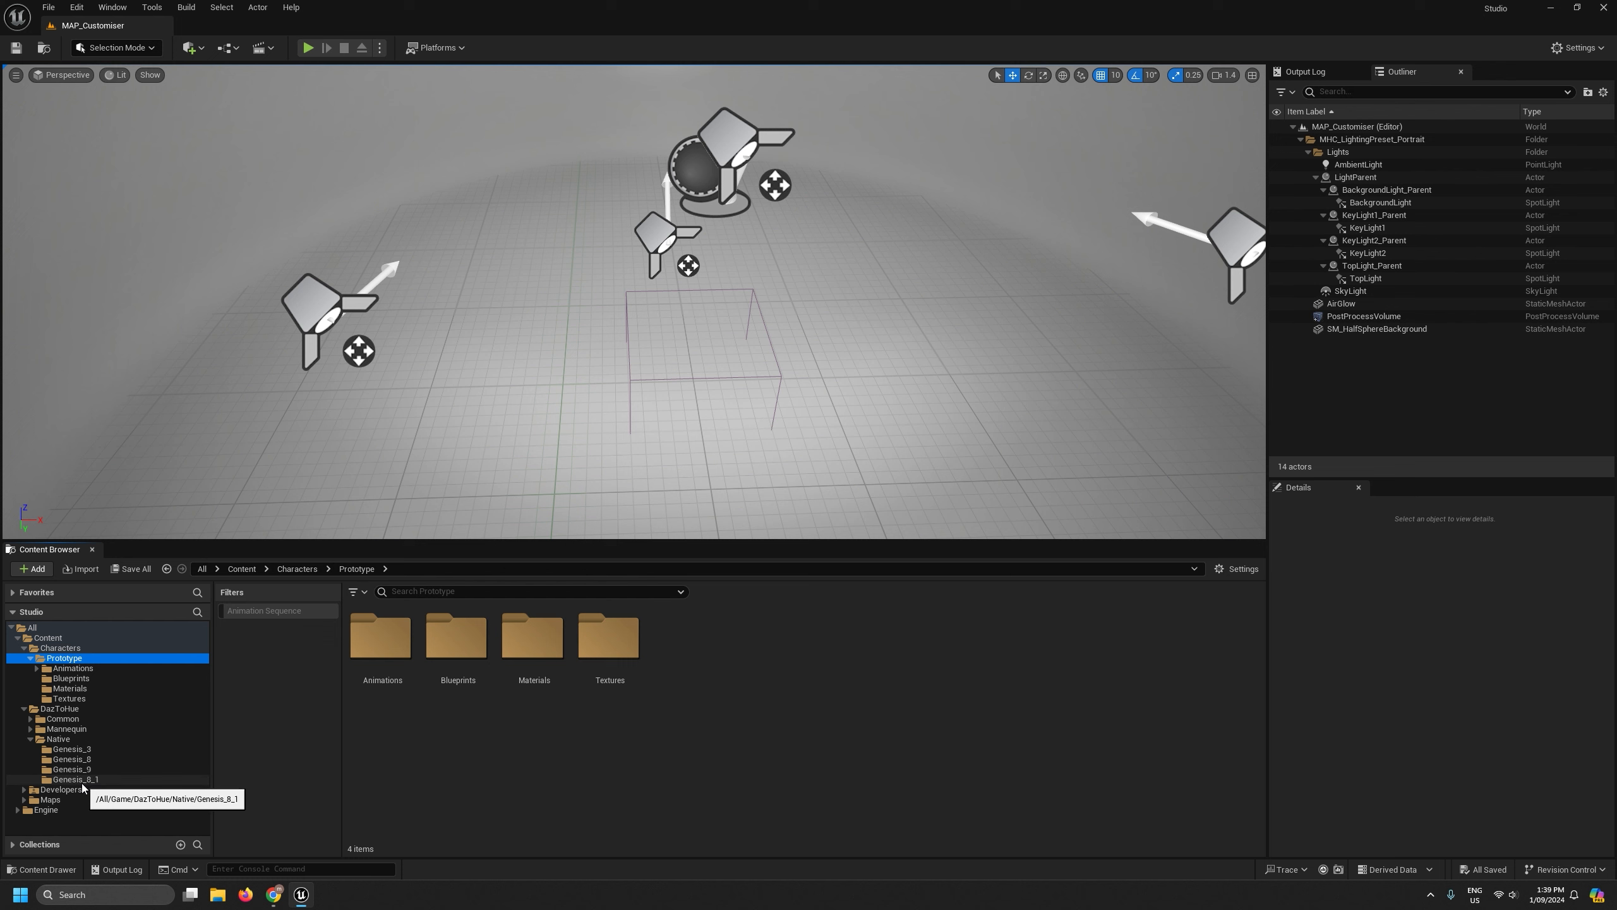
{"action": "left_click", "coordinate": [75, 770]}
{"action": "left_click", "coordinate": [1148, 671]}
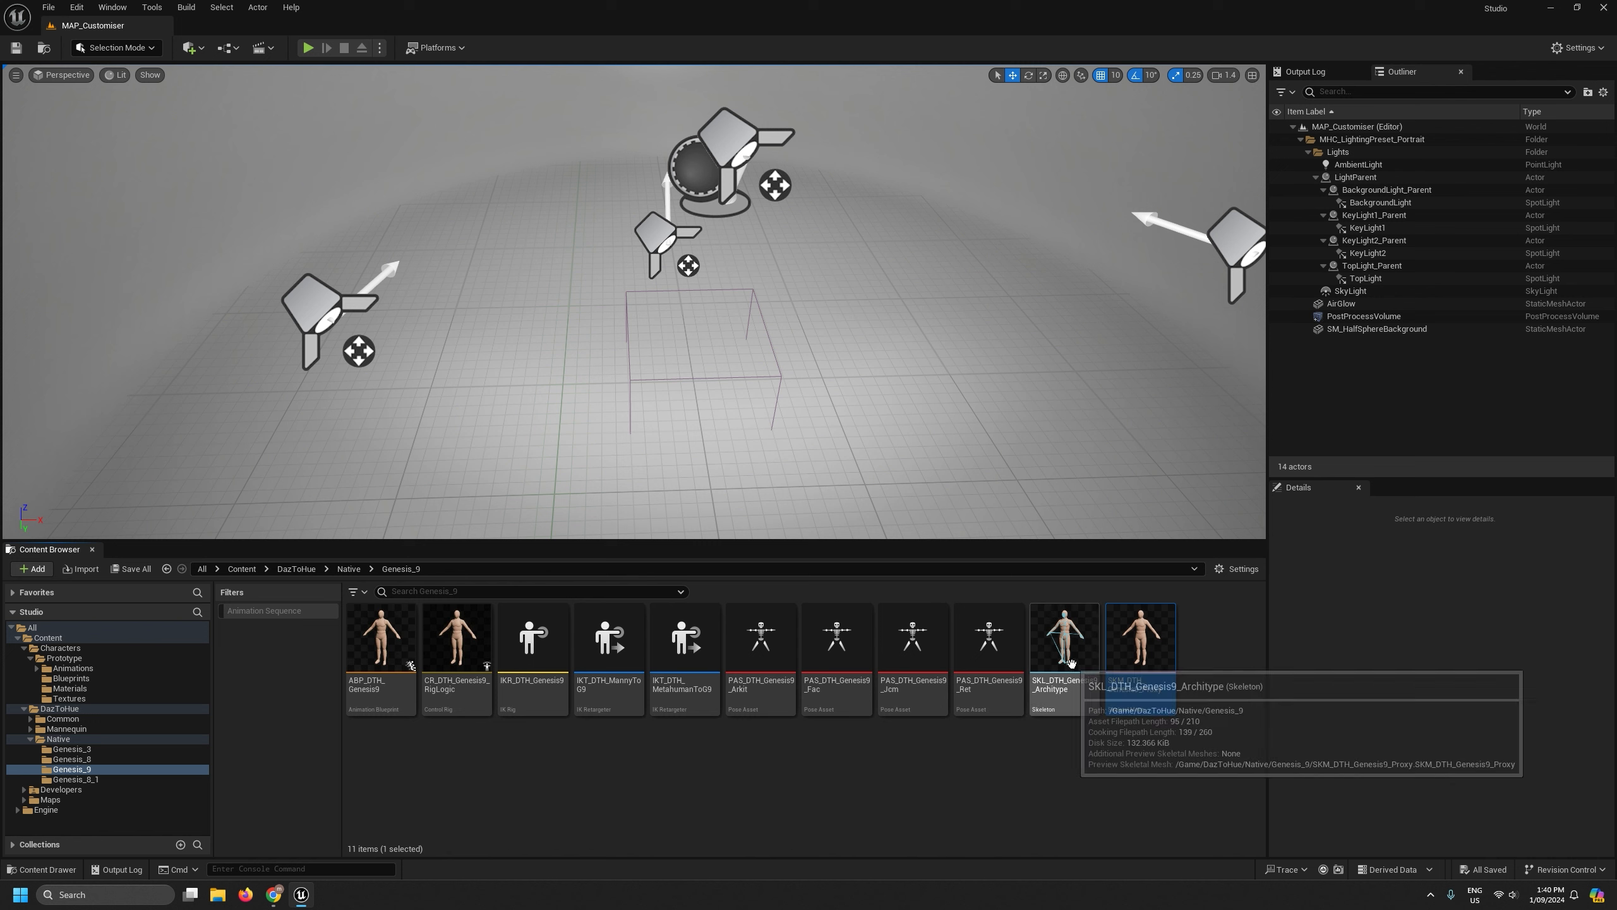
{"action": "left_click", "coordinate": [74, 660]}
{"action": "left_click", "coordinate": [88, 771]}
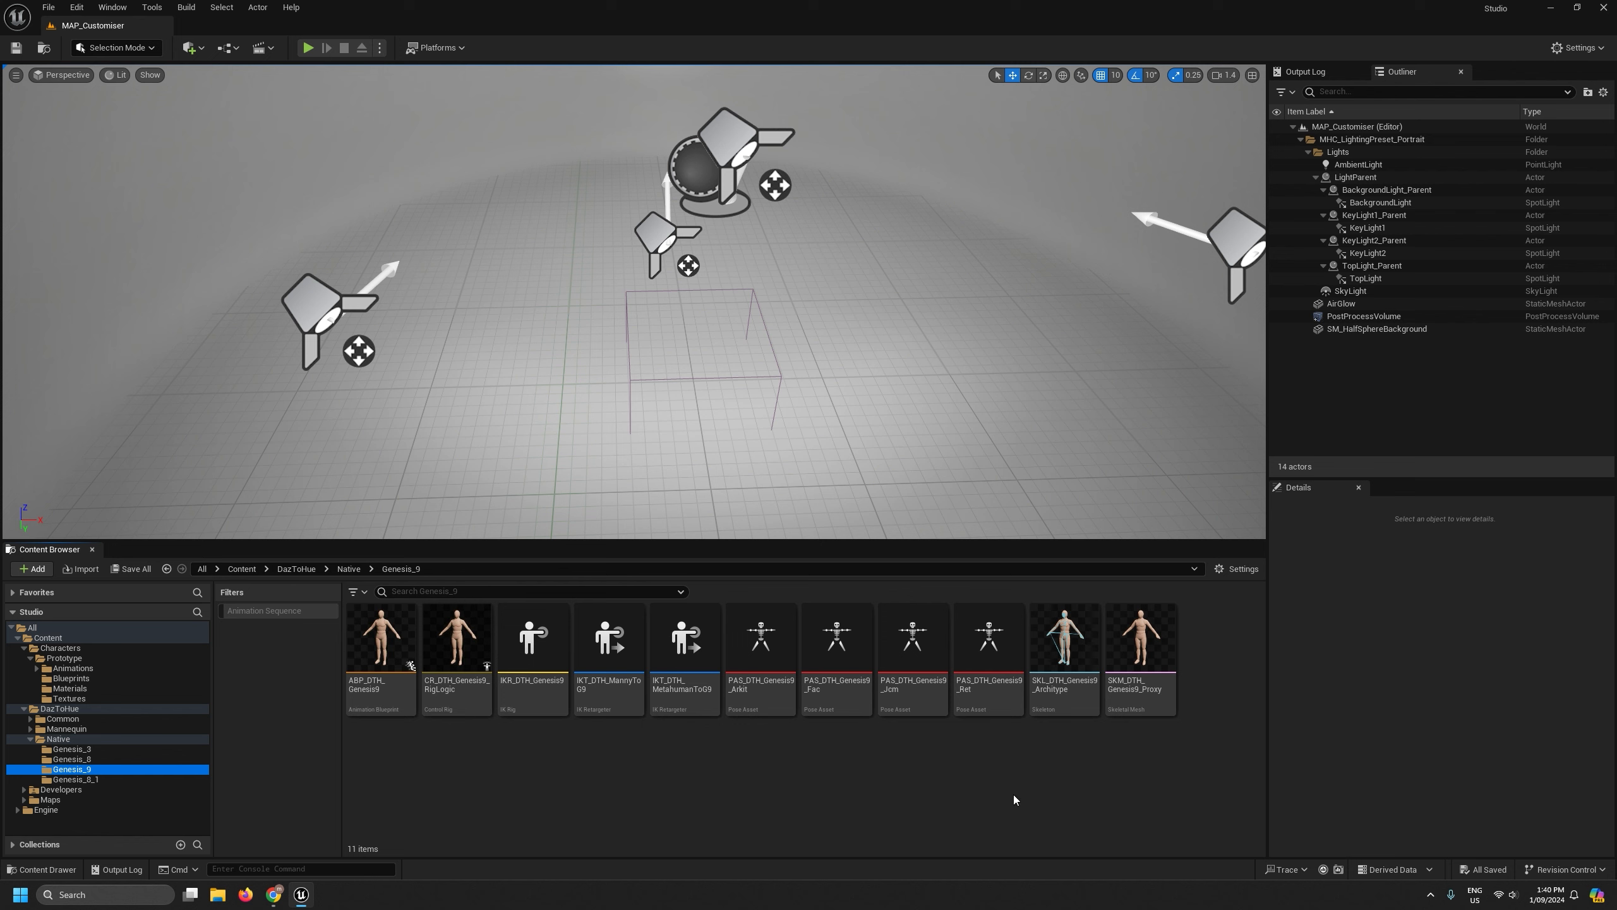
Copy SKL_DTH_Genesis9_Architype, the Fac, Jcm and Ret pose assets and ABP_DTH_Genesis9 into the Characters/Prototype folder.
{"action": "left_click", "coordinate": [1063, 643]}
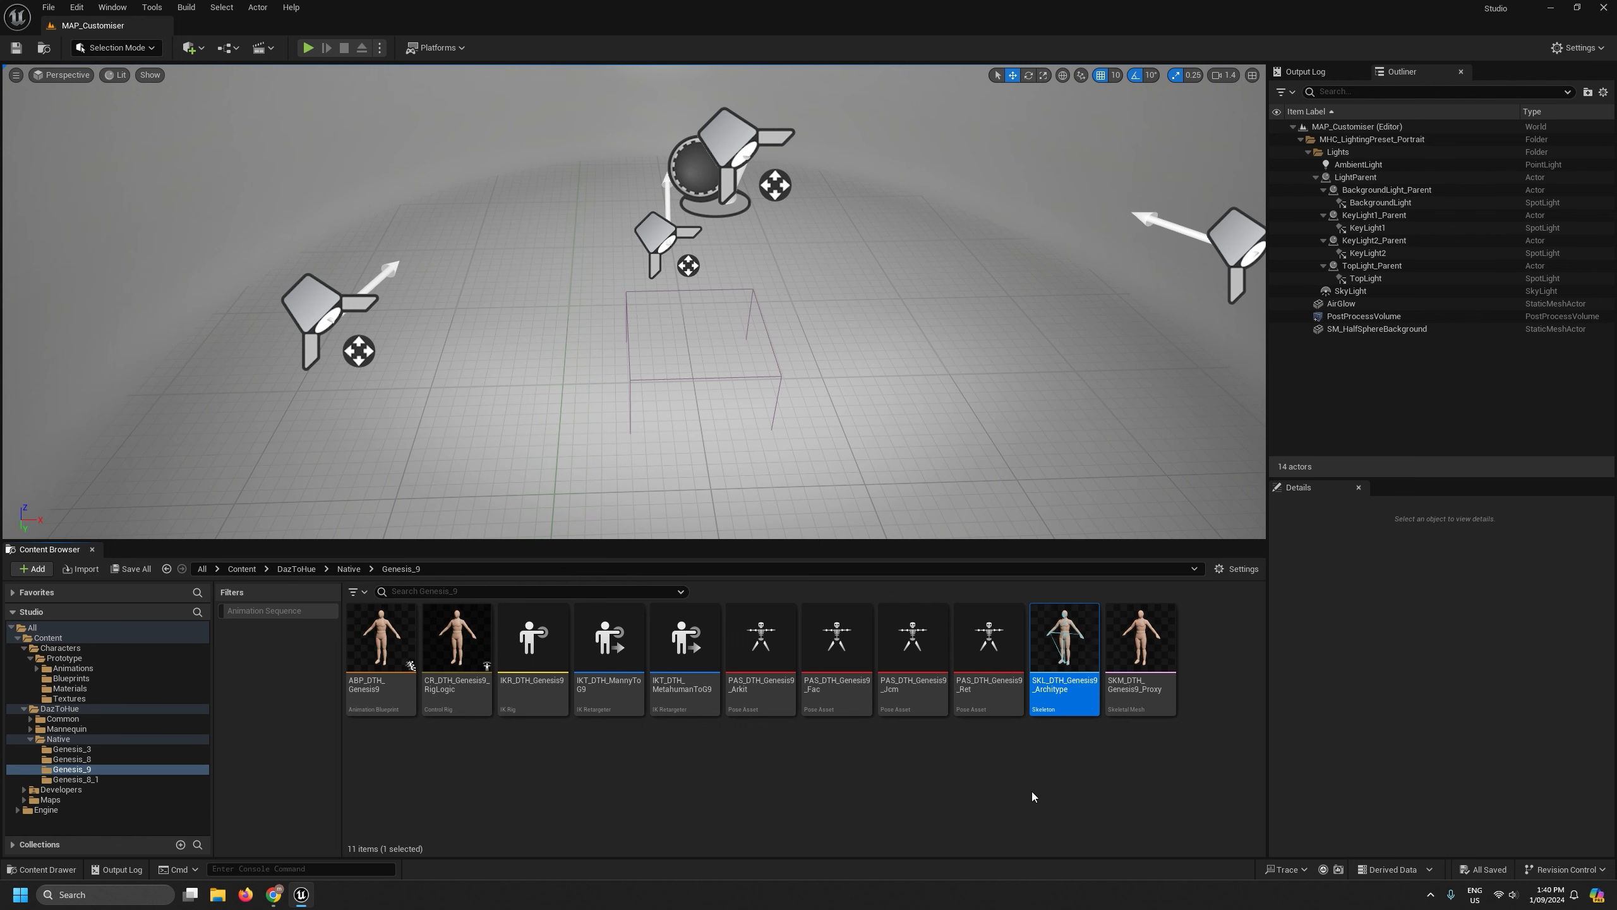
{"action": "left_click", "coordinate": [988, 644], "text": "ctrl"}
{"action": "left_click", "coordinate": [917, 656], "text": "ctrl"}
{"action": "left_click", "coordinate": [839, 655], "text": "ctrl"}
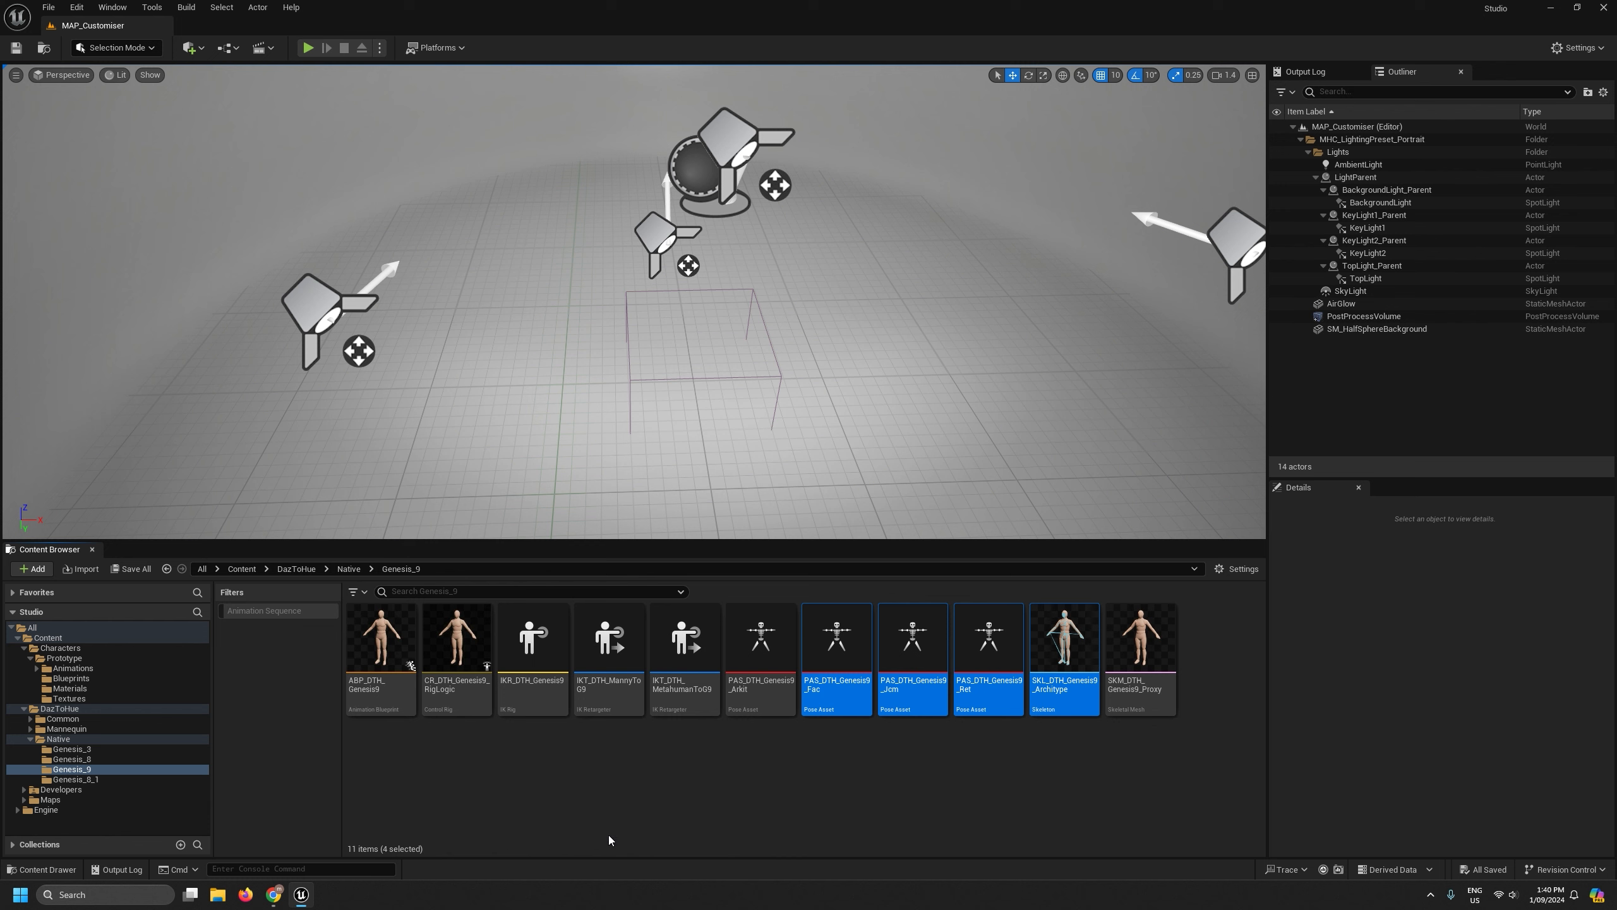
{"action": "left_click", "coordinate": [381, 637], "text": "ctrl"}
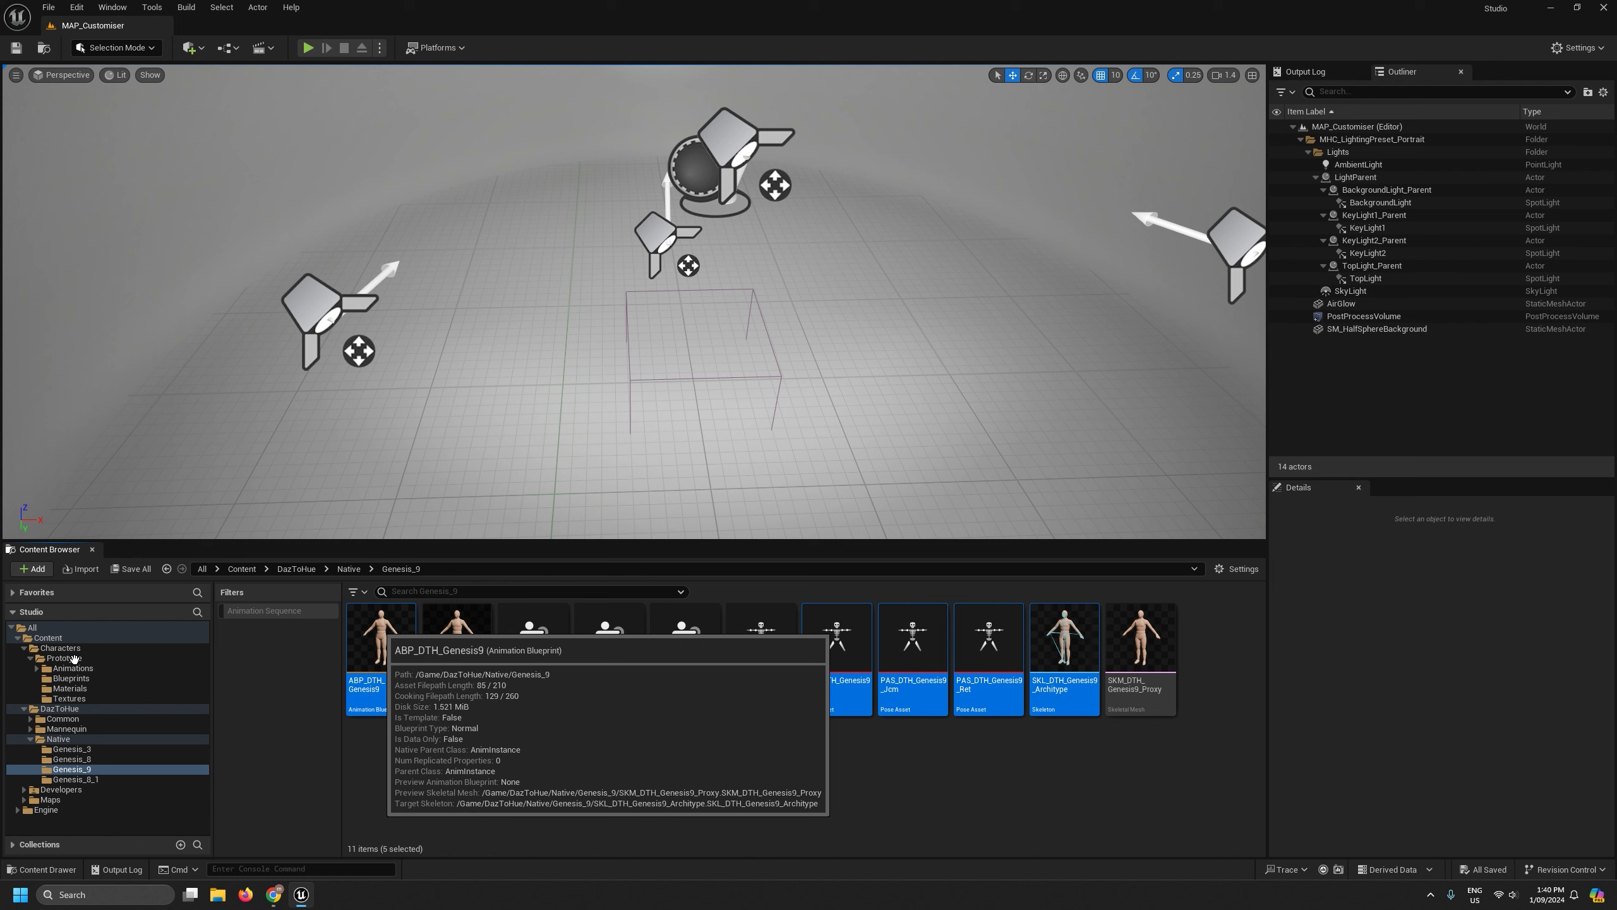
{"action": "left_click_drag", "start_coordinate": [74, 660], "coordinate": [74, 660]}
{"action": "left_click", "coordinate": [112, 702]}
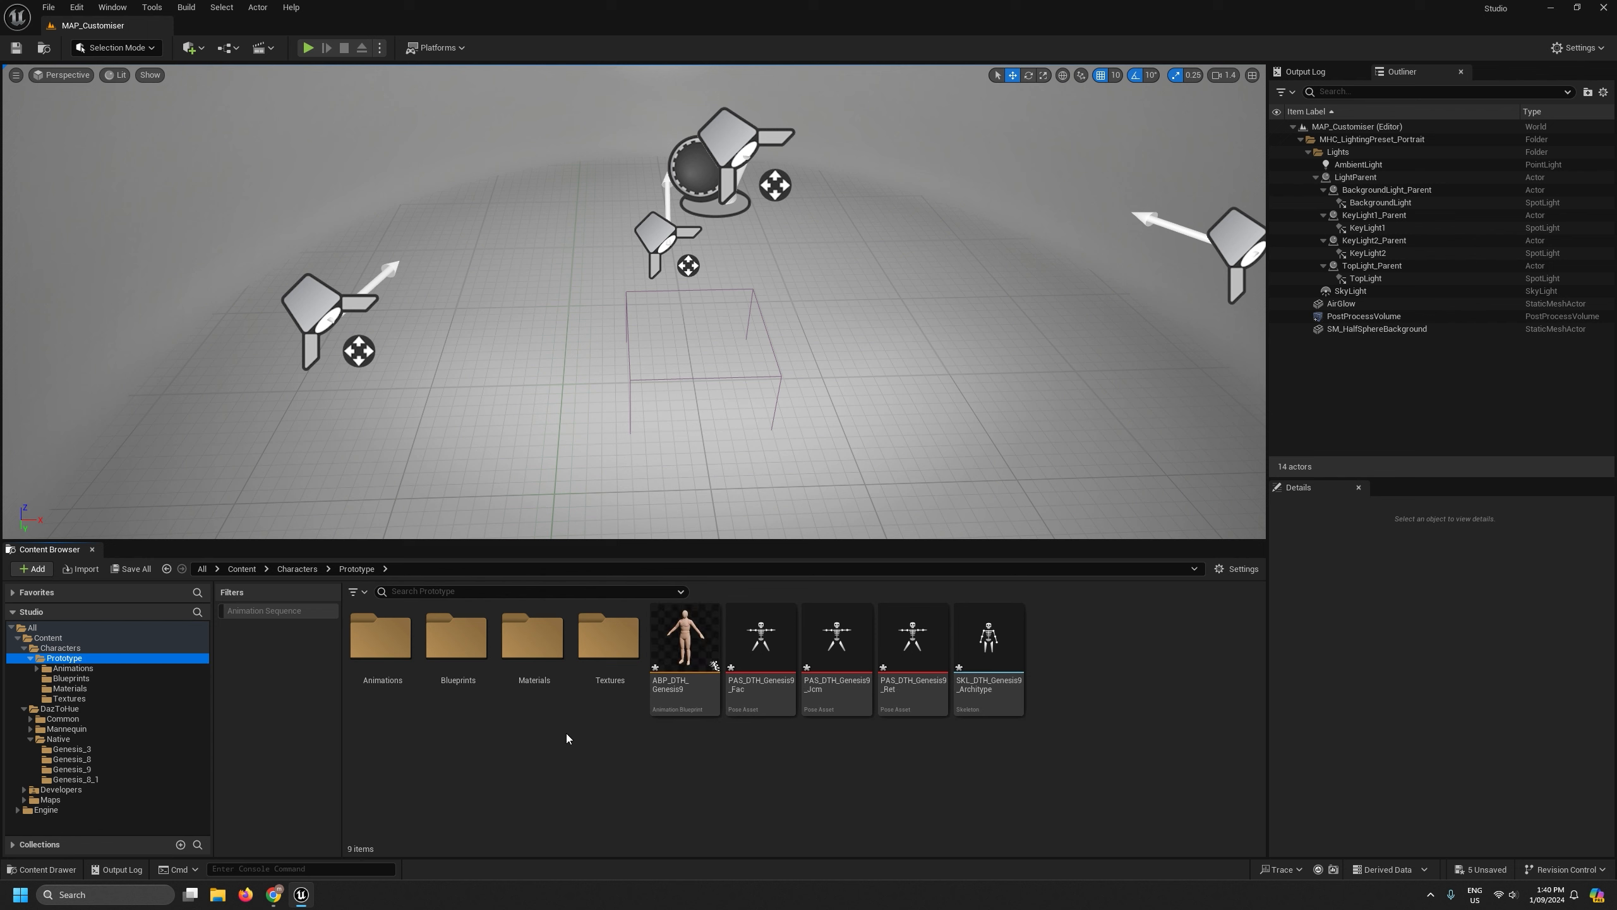
Rename the copied animation blueprint in the Prototype folder as ABP_Prototype.
{"action": "left_click", "coordinate": [684, 679]}
{"action": "left_click", "coordinate": [683, 681]}
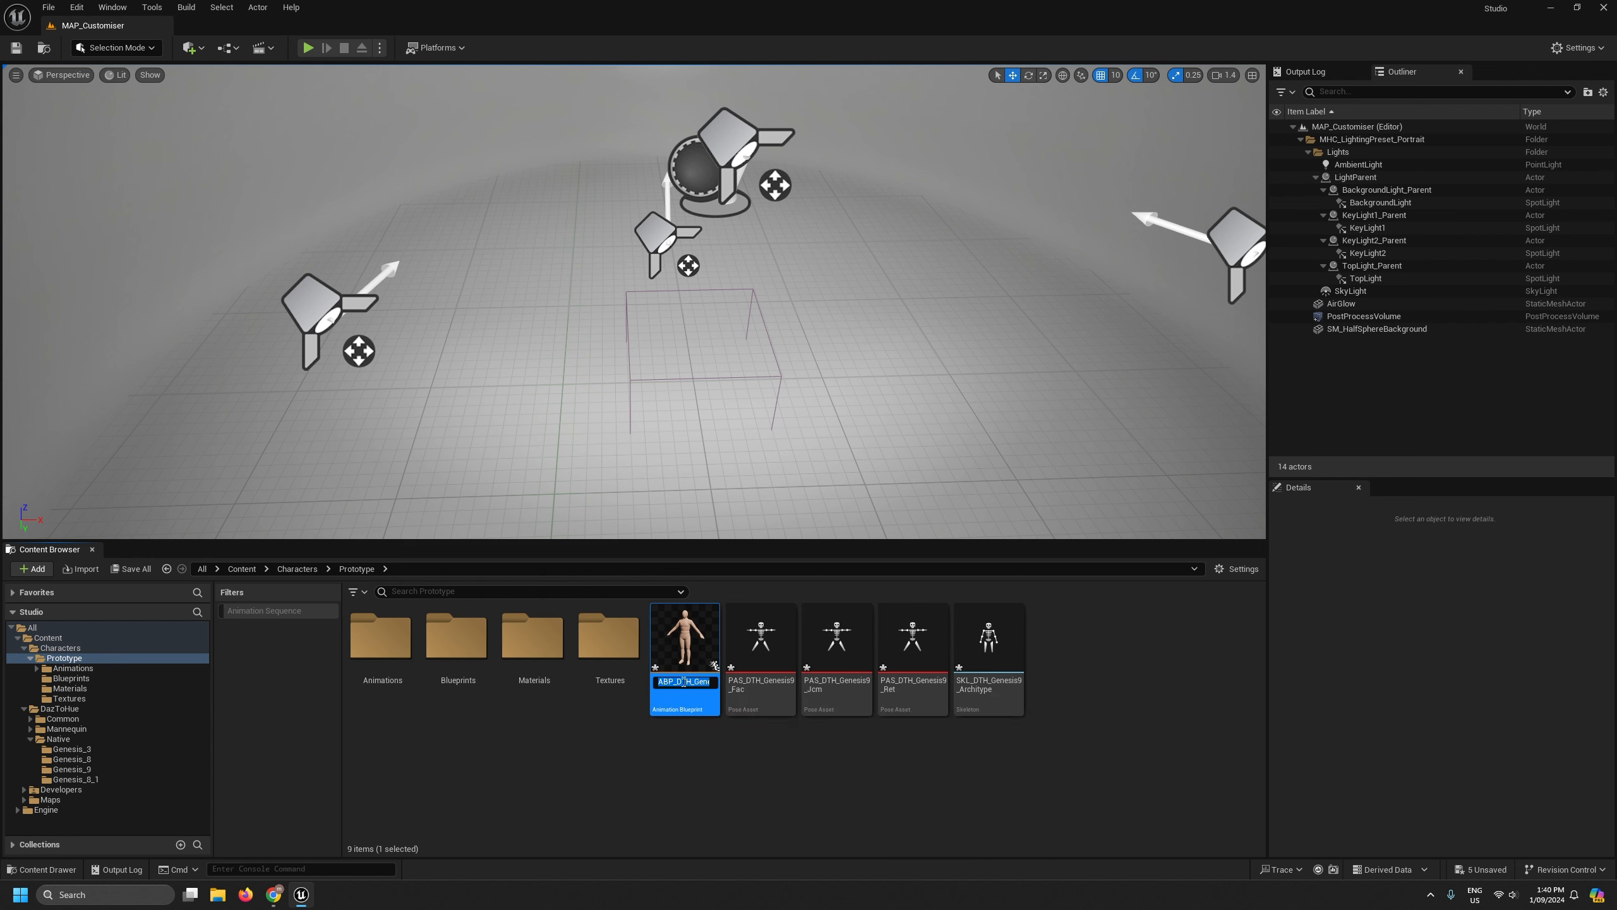
{"action": "left_click_drag", "start_coordinate": [676, 681], "coordinate": [917, 689]}
{"action": "type", "text": "Pr"}
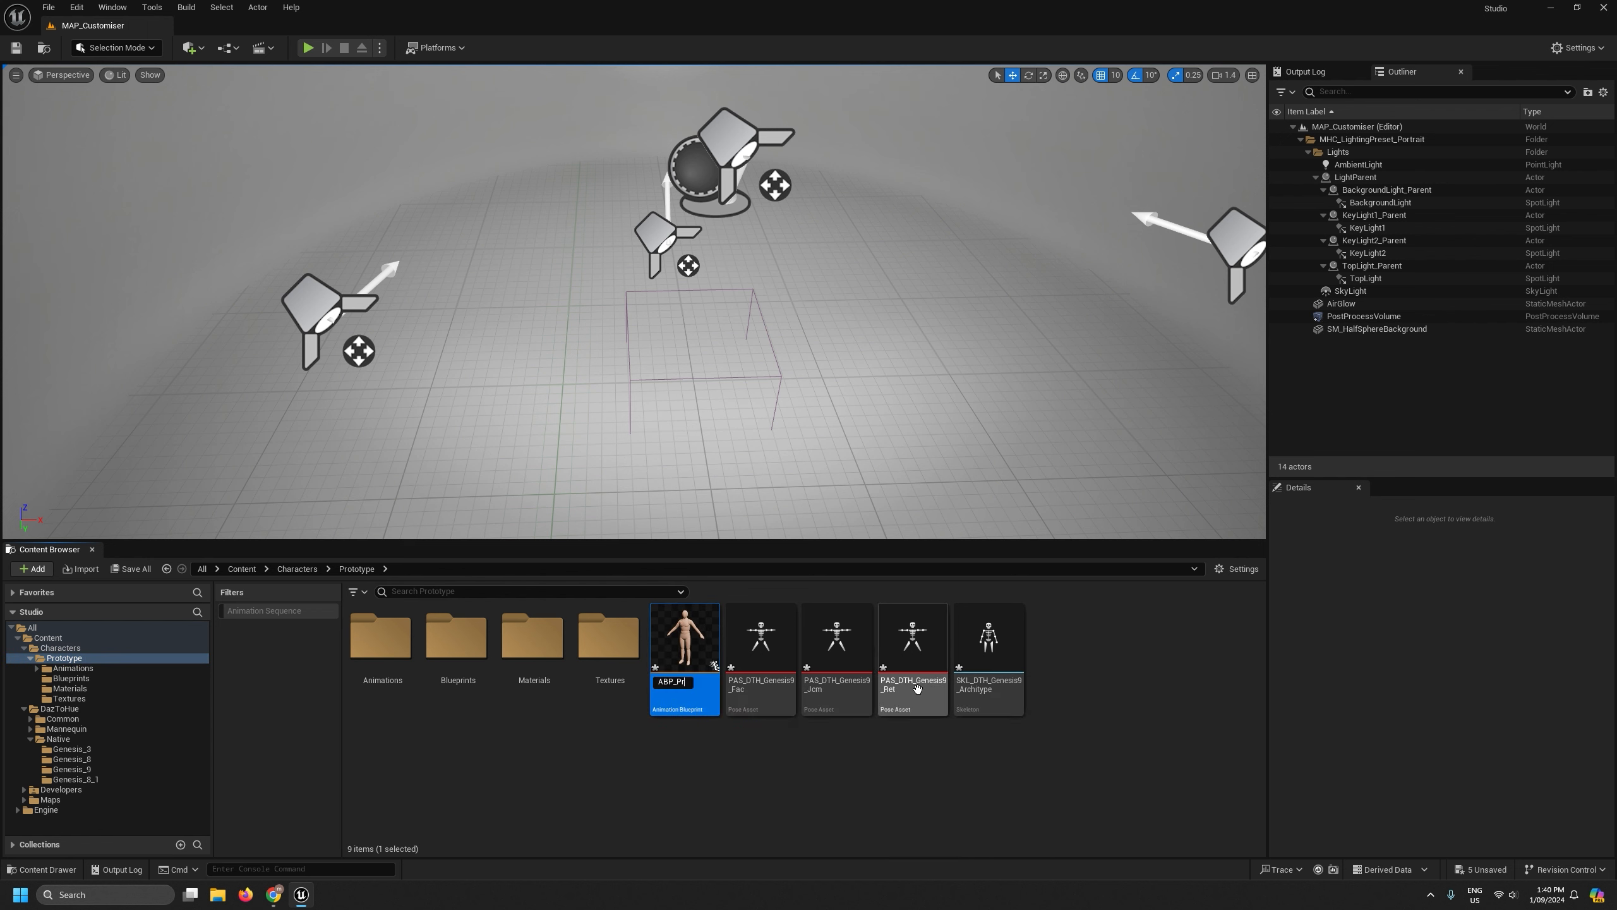
{"action": "type", "text": "ototype"}
{"action": "key", "text": "Return"}
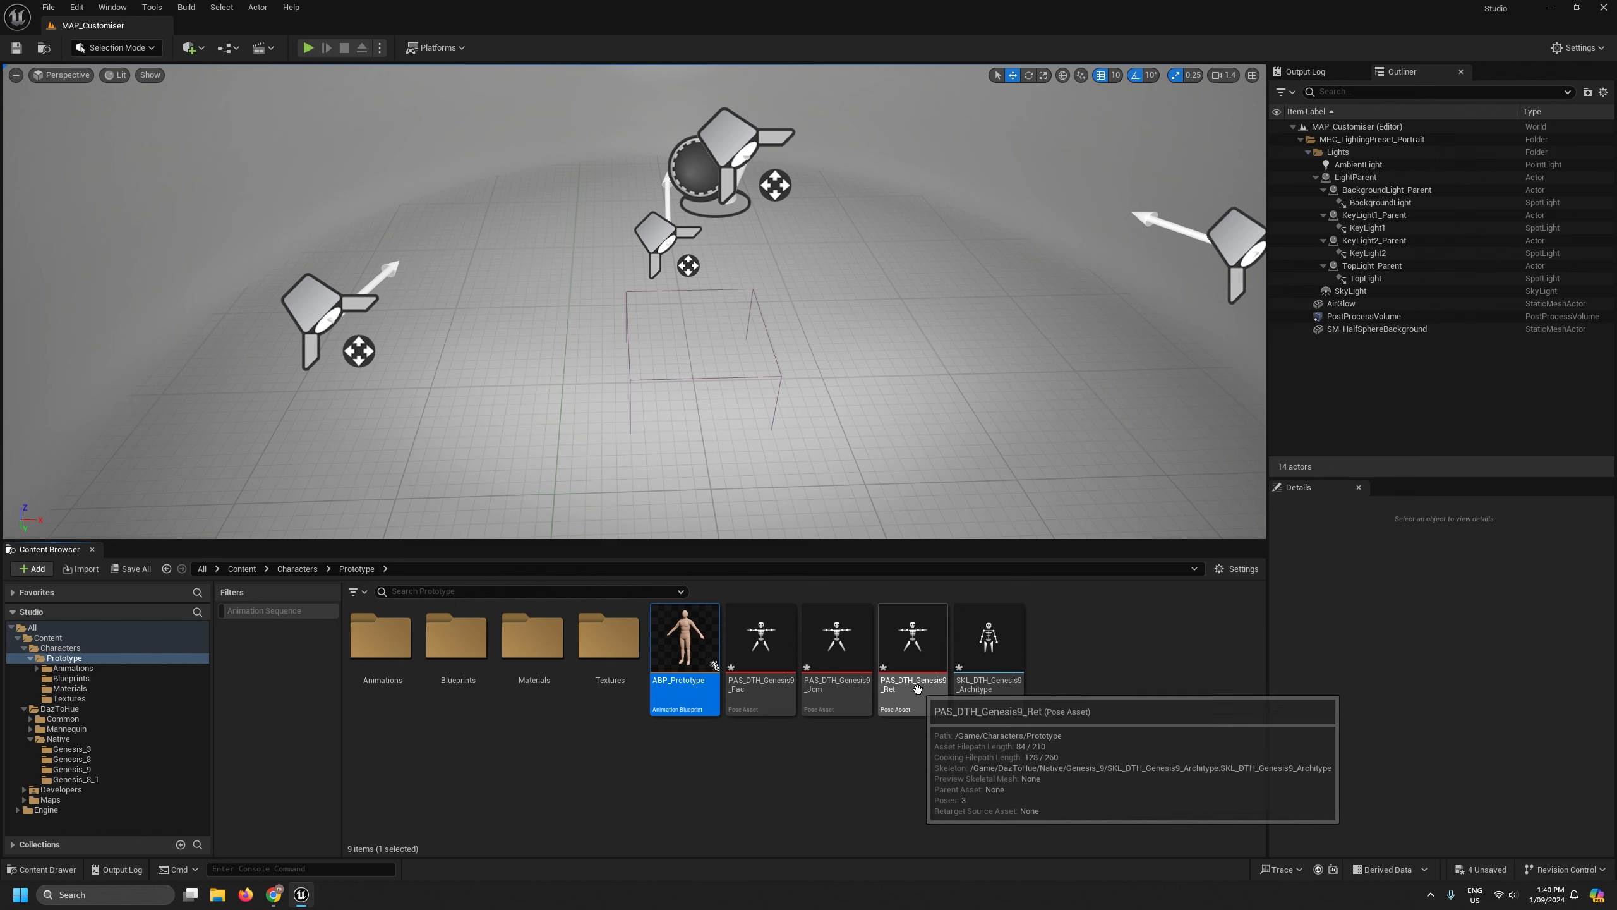
Rename the copied Fac pose asset as PAS_Prototype_Fac.
{"action": "left_click", "coordinate": [762, 685]}
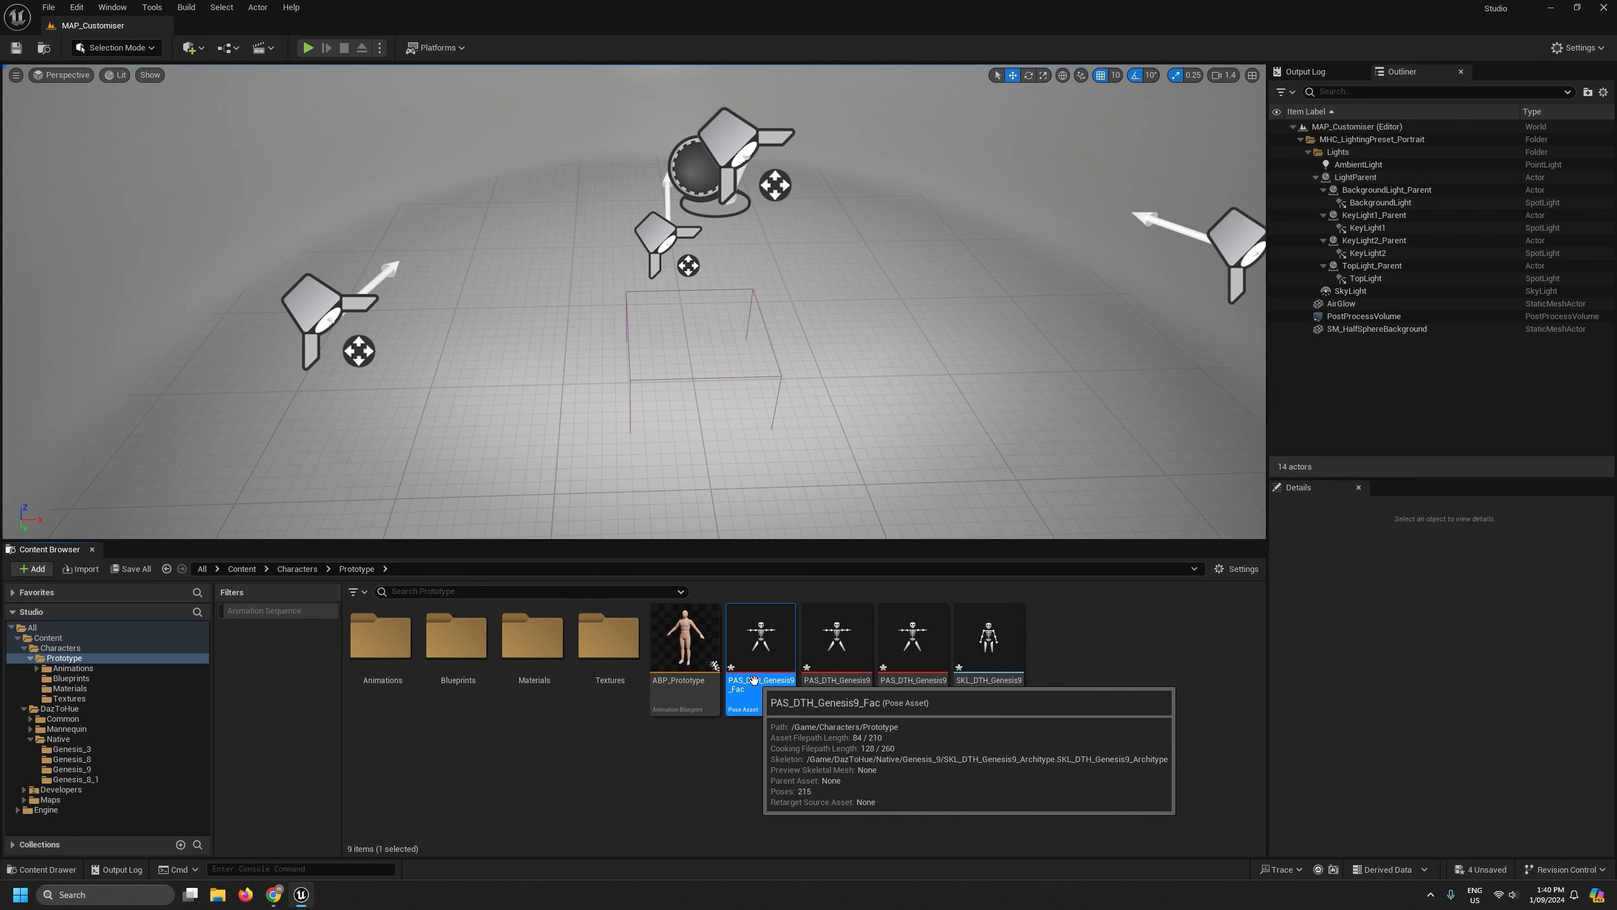
{"action": "left_click", "coordinate": [753, 681]}
{"action": "left_click_drag", "start_coordinate": [754, 682], "coordinate": [773, 681]}
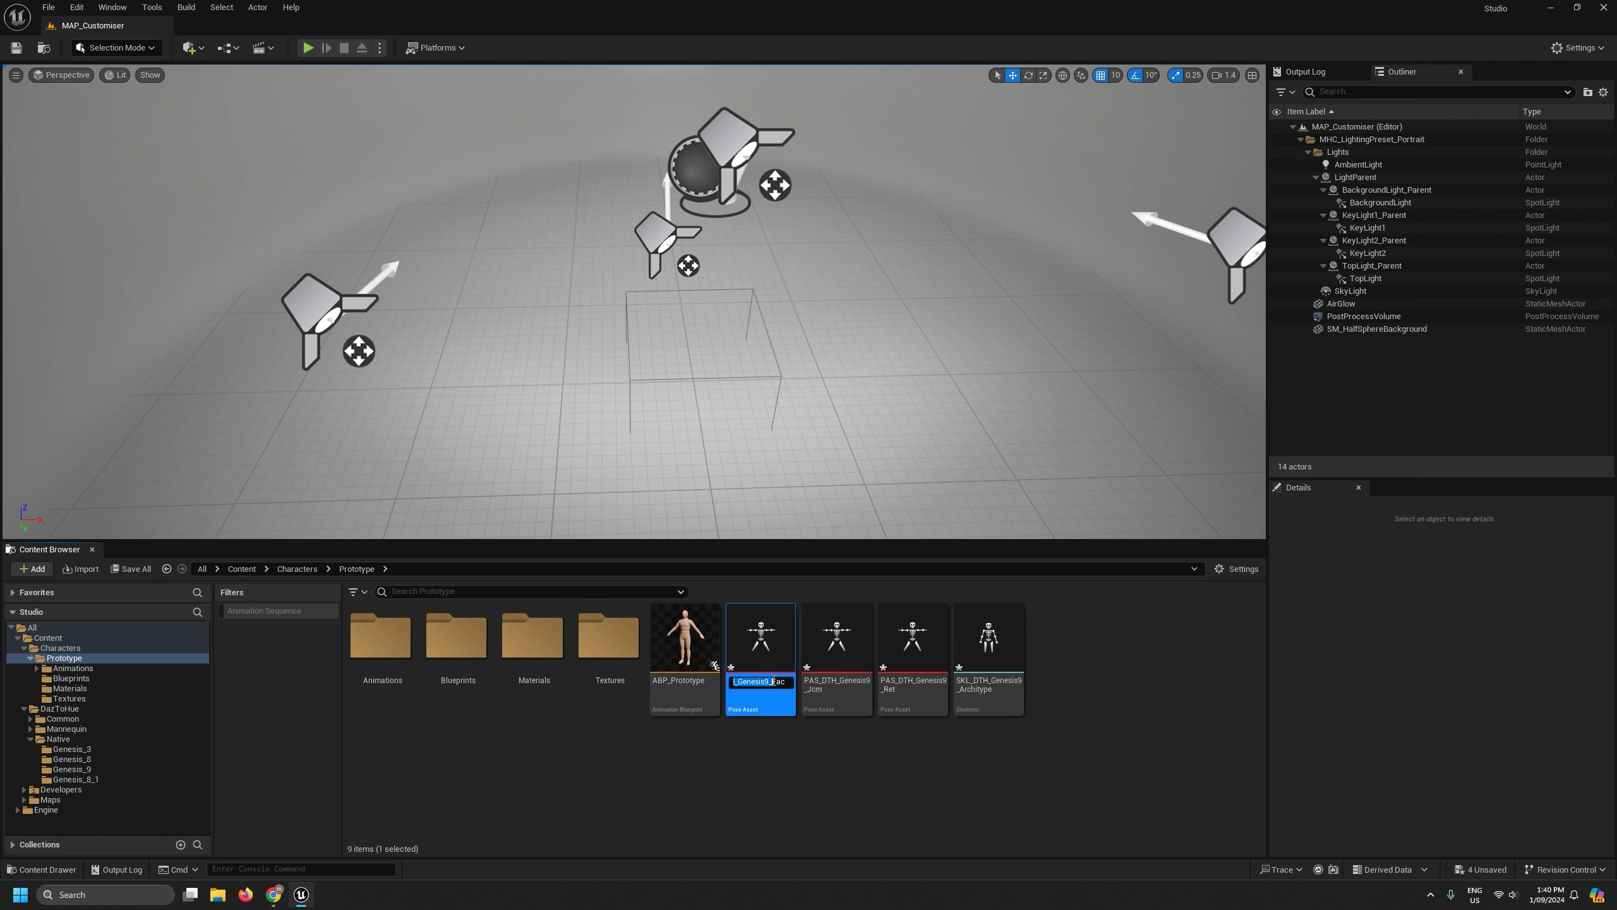
{"action": "type", "text": "Prototype"}
{"action": "key", "text": "Return"}
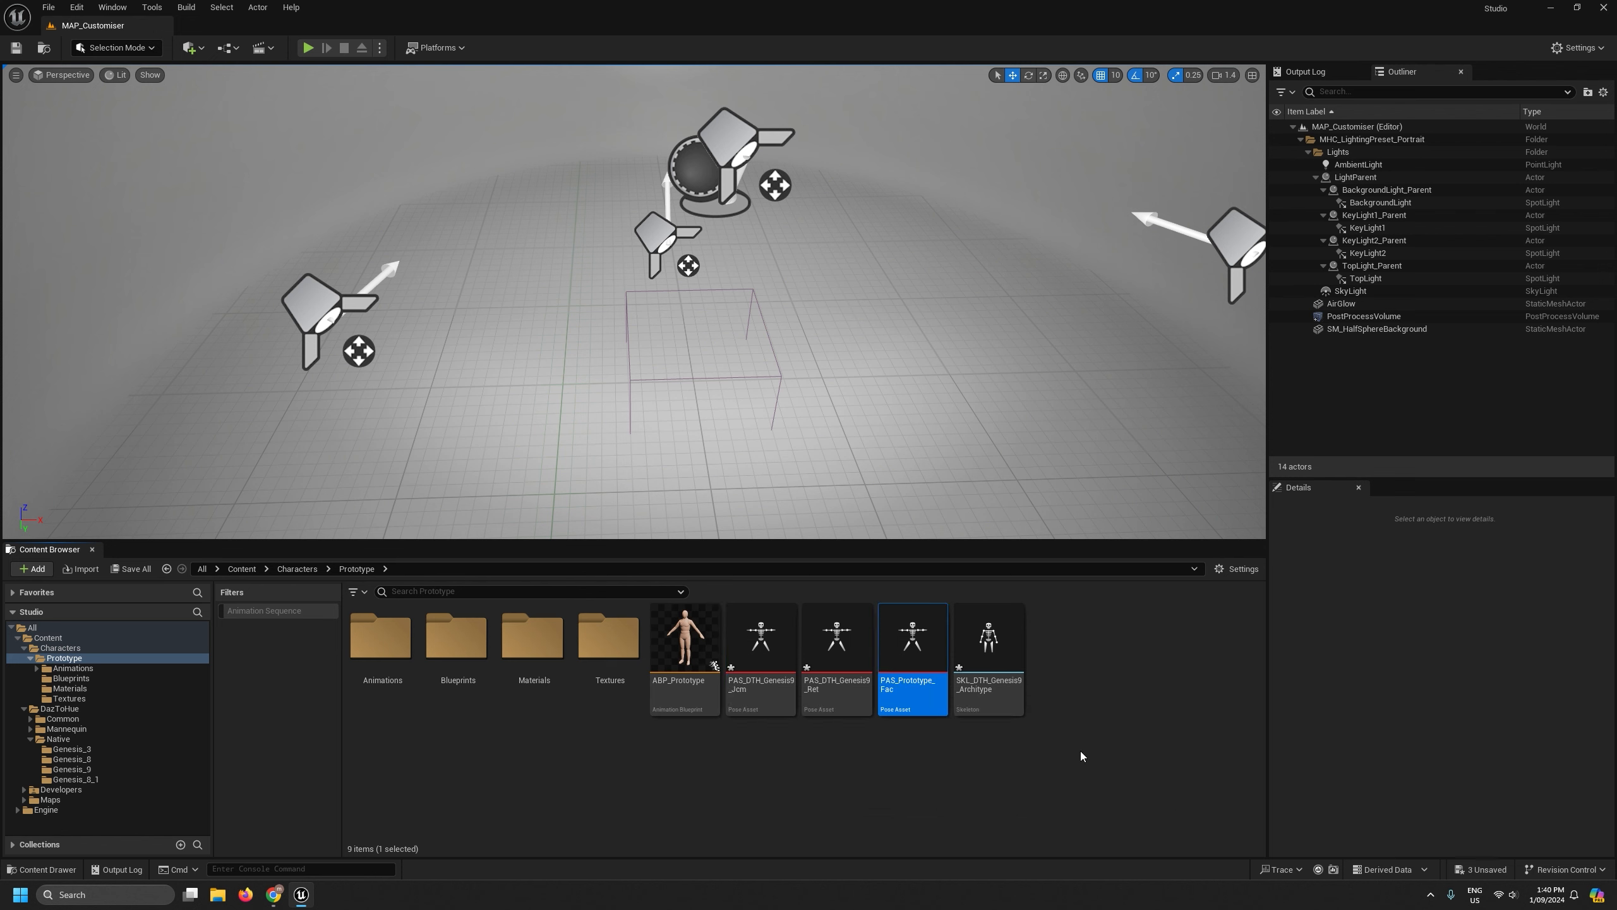
Rename the copied Jcm pose asset as PASPrototype_Jcm.
{"action": "left_click", "coordinate": [746, 676]}
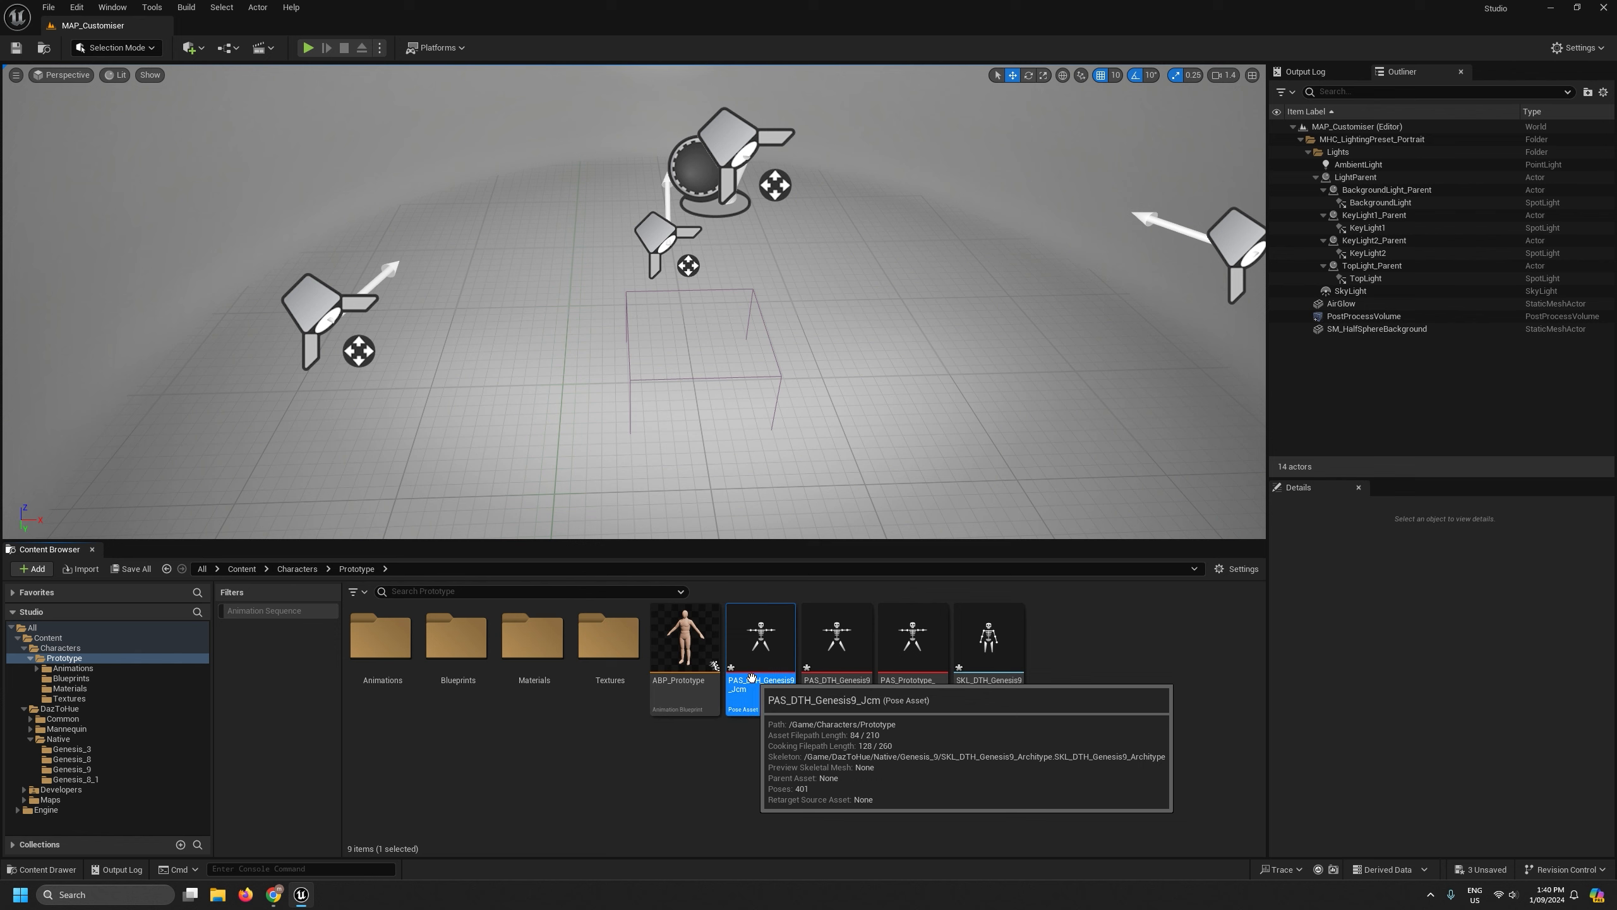
{"action": "left_click", "coordinate": [767, 681]}
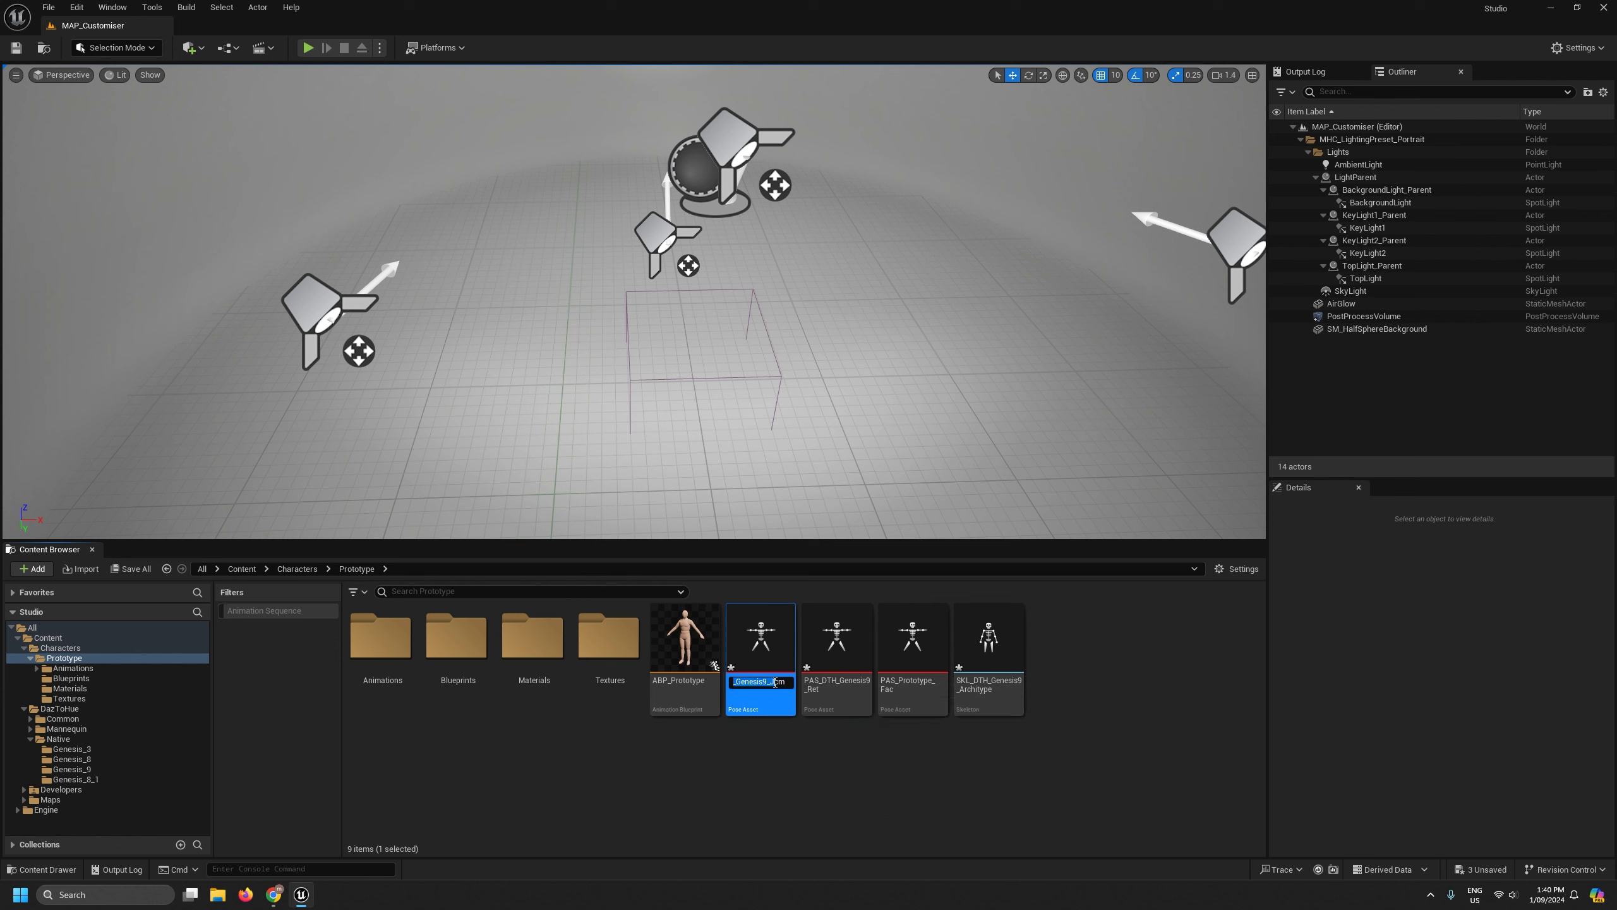
{"action": "type", "text": "Prototype"}
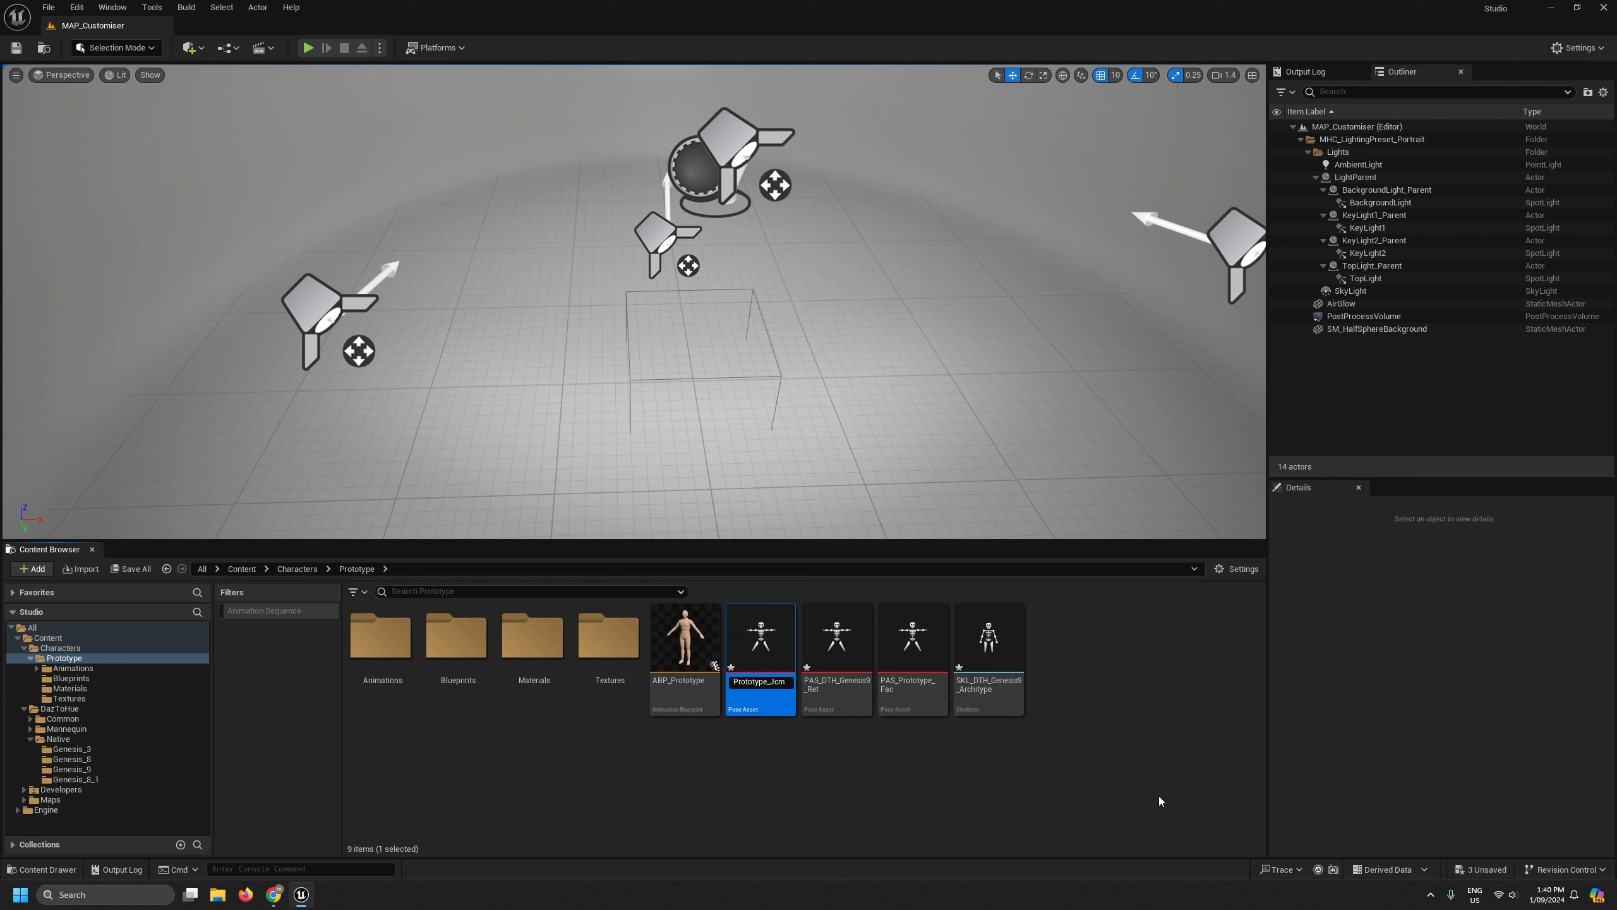
{"action": "key", "text": "Return"}
Rename the copied Ret pose asset as PAS_Prototype_Ret and save all unsaved assets.
{"action": "left_click", "coordinate": [757, 683]}
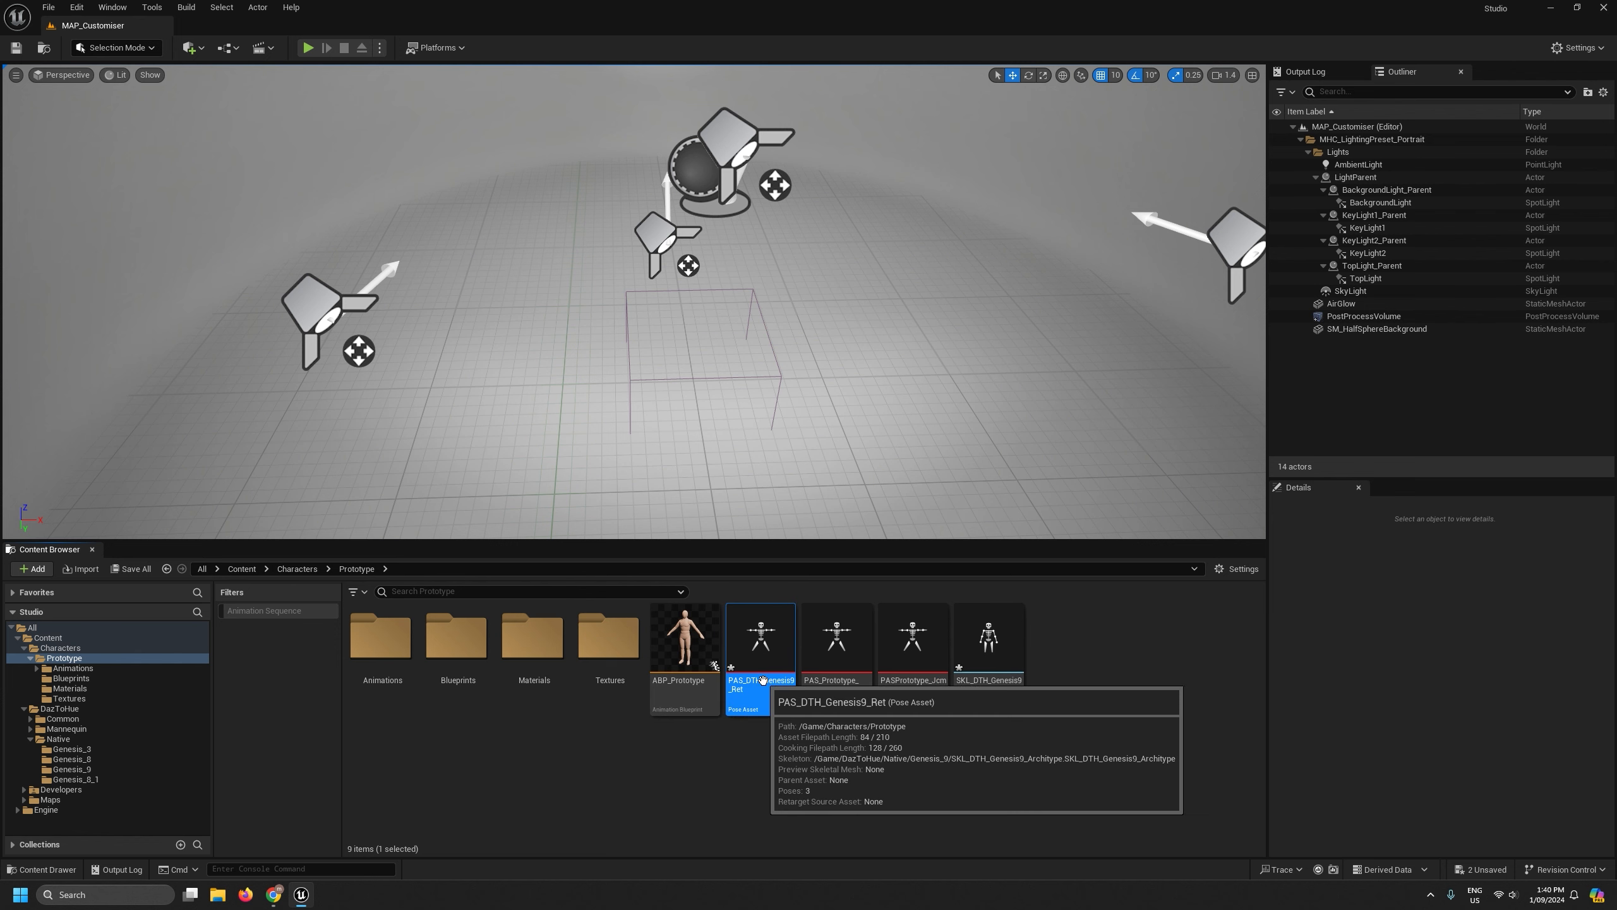
{"action": "left_click", "coordinate": [757, 683]}
{"action": "mouse_move", "coordinate": [754, 683]}
{"action": "left_mouse_down"}
{"action": "mouse_move", "coordinate": [807, 684]}
{"action": "mouse_move", "coordinate": [771, 683]}
{"action": "left_mouse_up"}
{"action": "type", "text": "Prototype"}
{"action": "key", "text": "Return"}
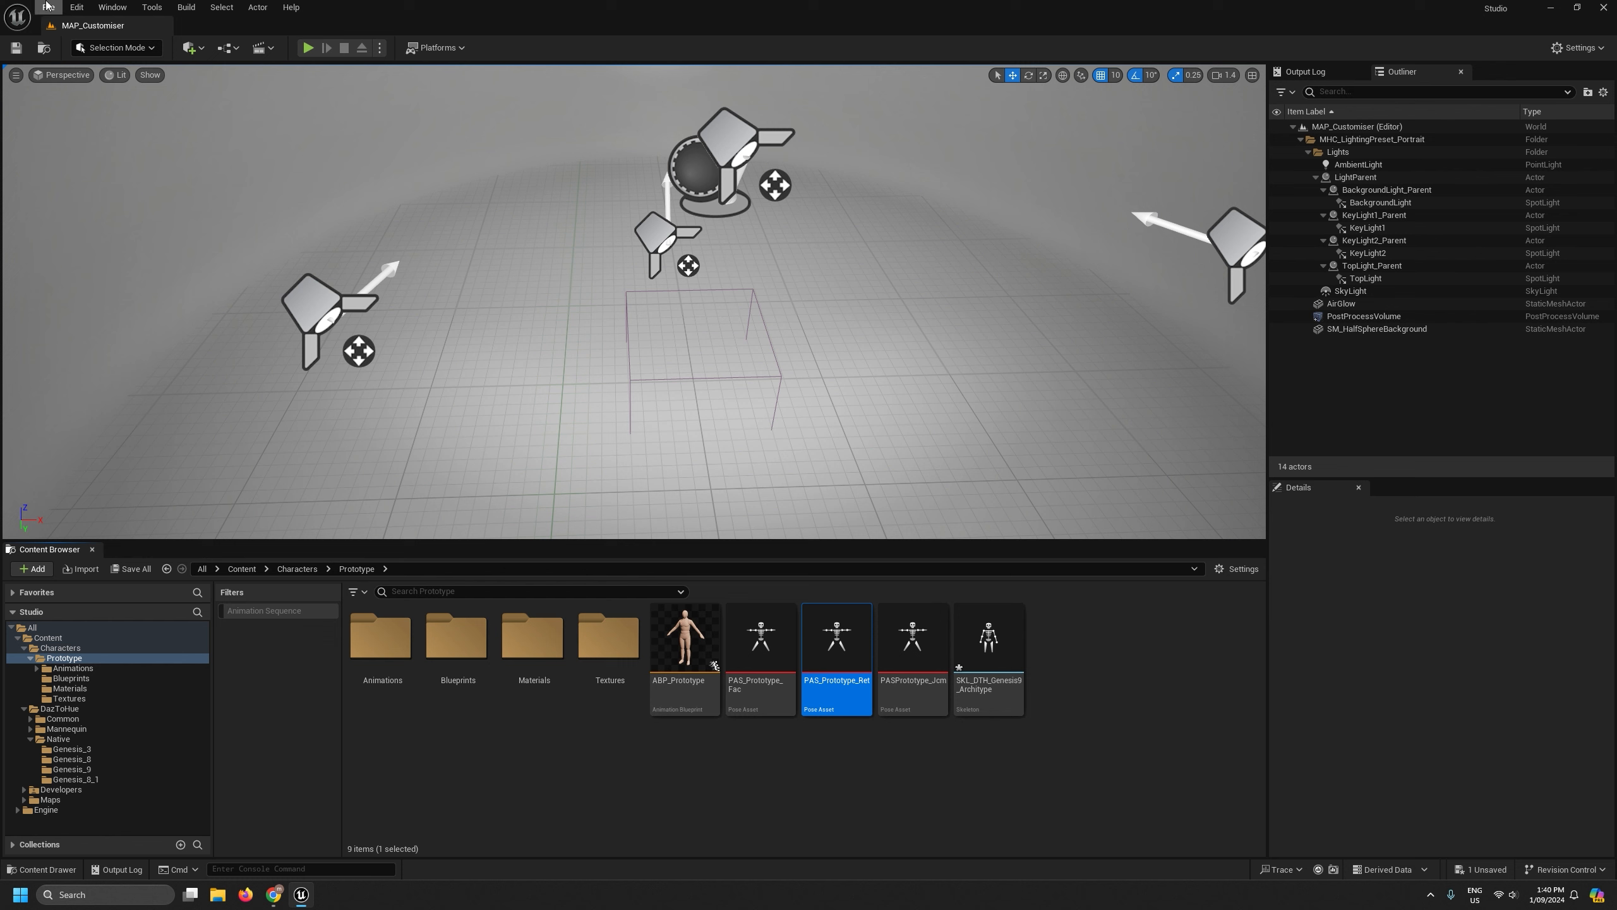
{"action": "left_click", "coordinate": [49, 7]}
{"action": "left_click", "coordinate": [81, 172]}
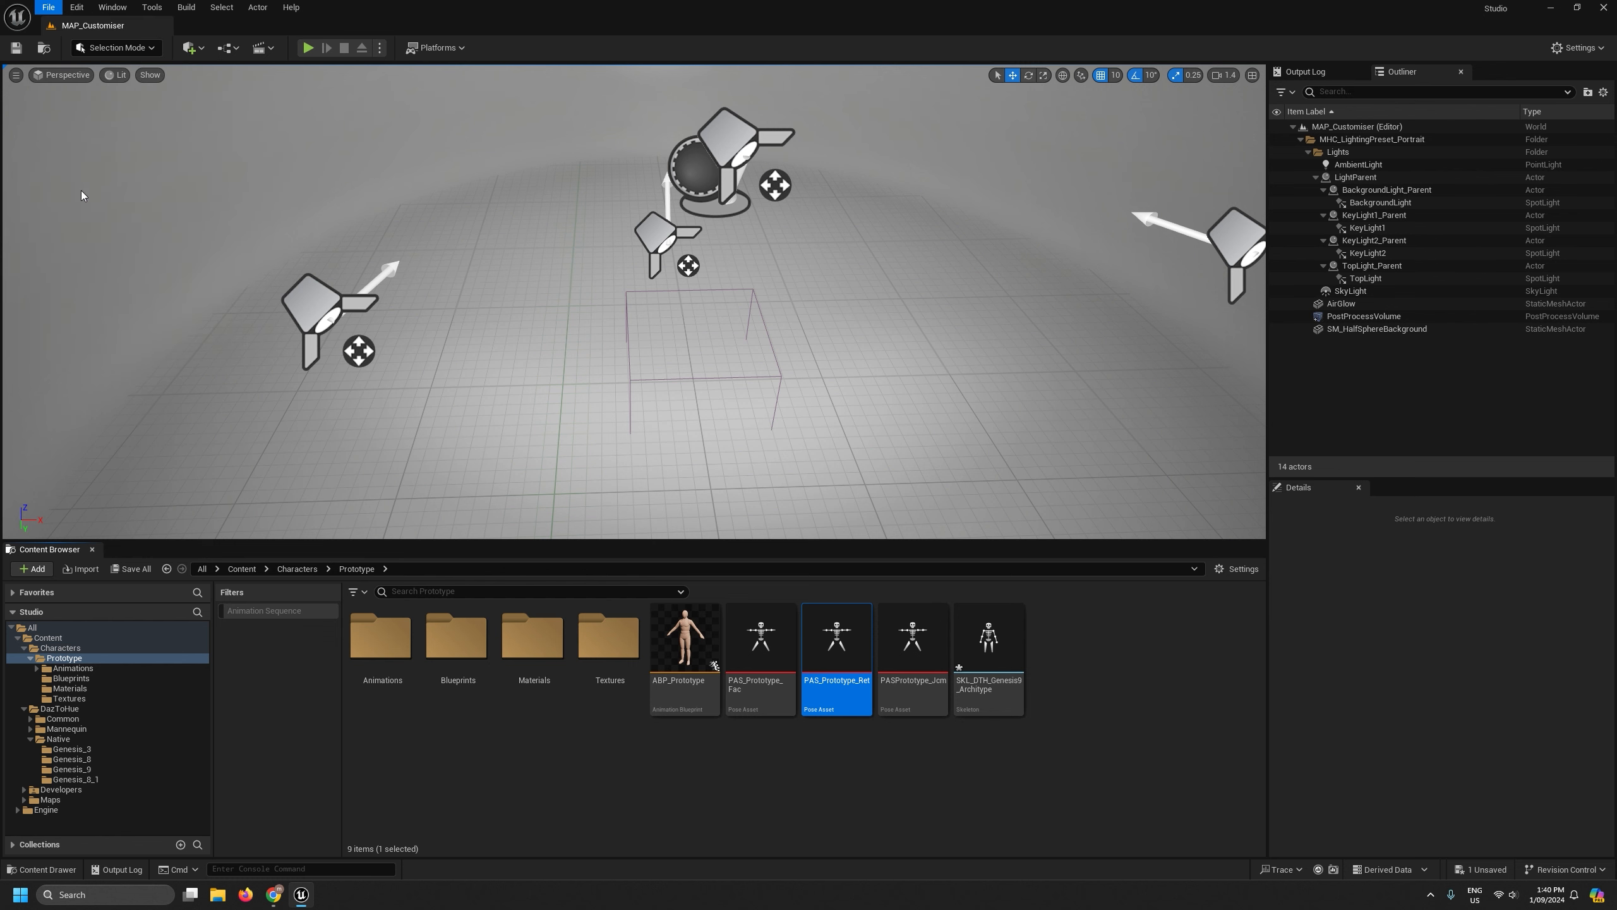
Create a folder named PoseAssets inside the Prototype folder.
{"action": "right_click", "coordinate": [83, 657]}
{"action": "left_click", "coordinate": [169, 375]}
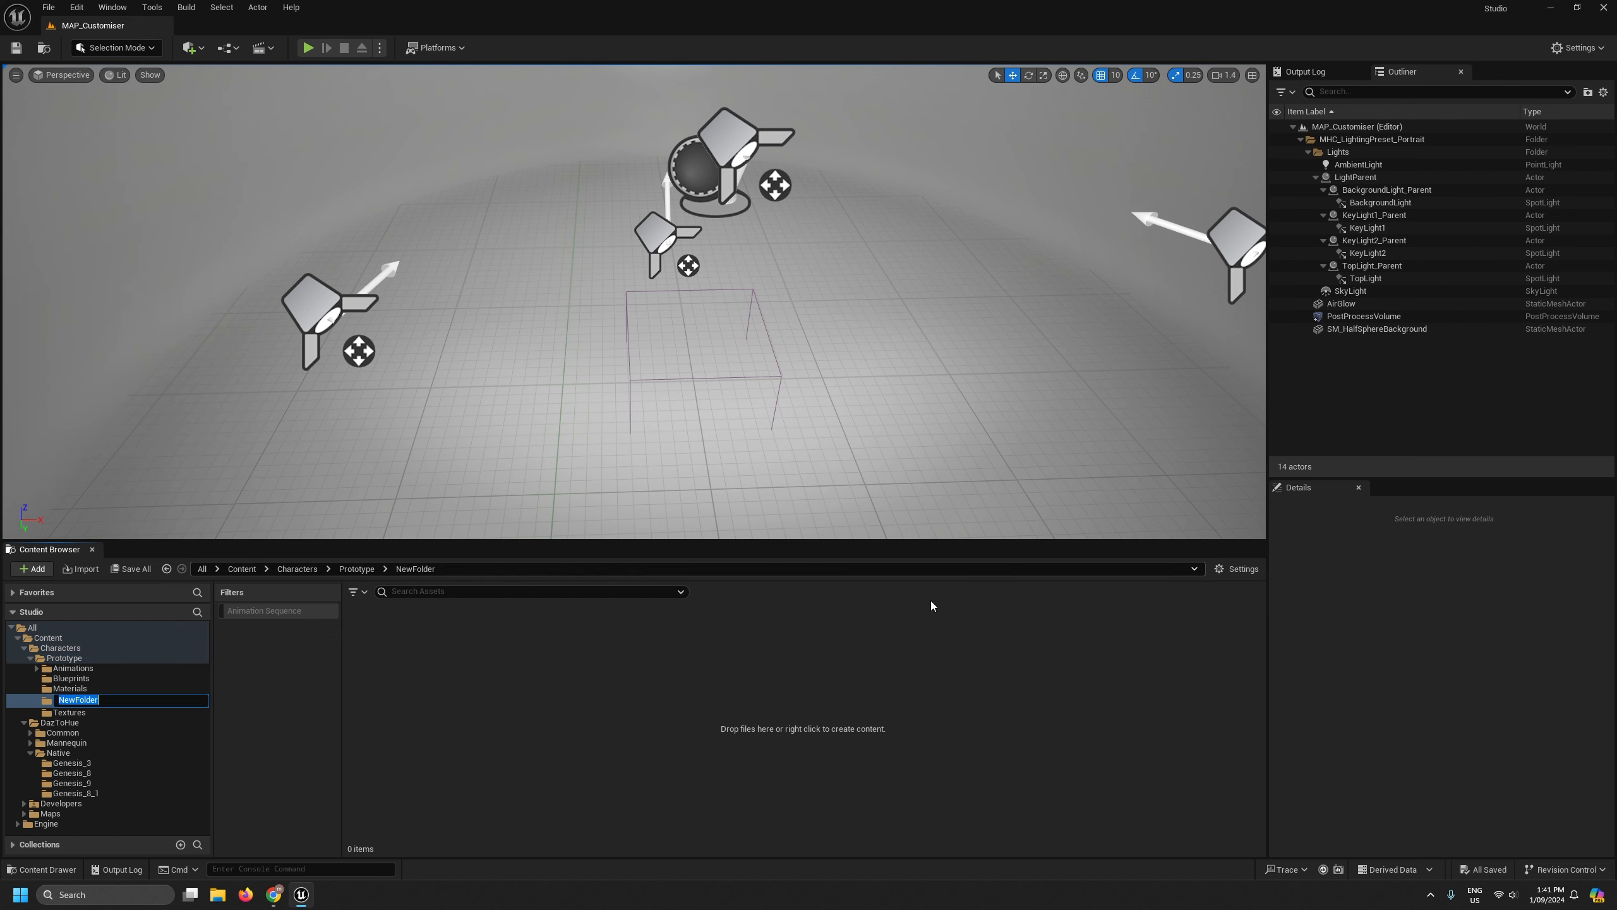
{"action": "type", "text": "PoseAssets"}
{"action": "key", "text": "Return"}
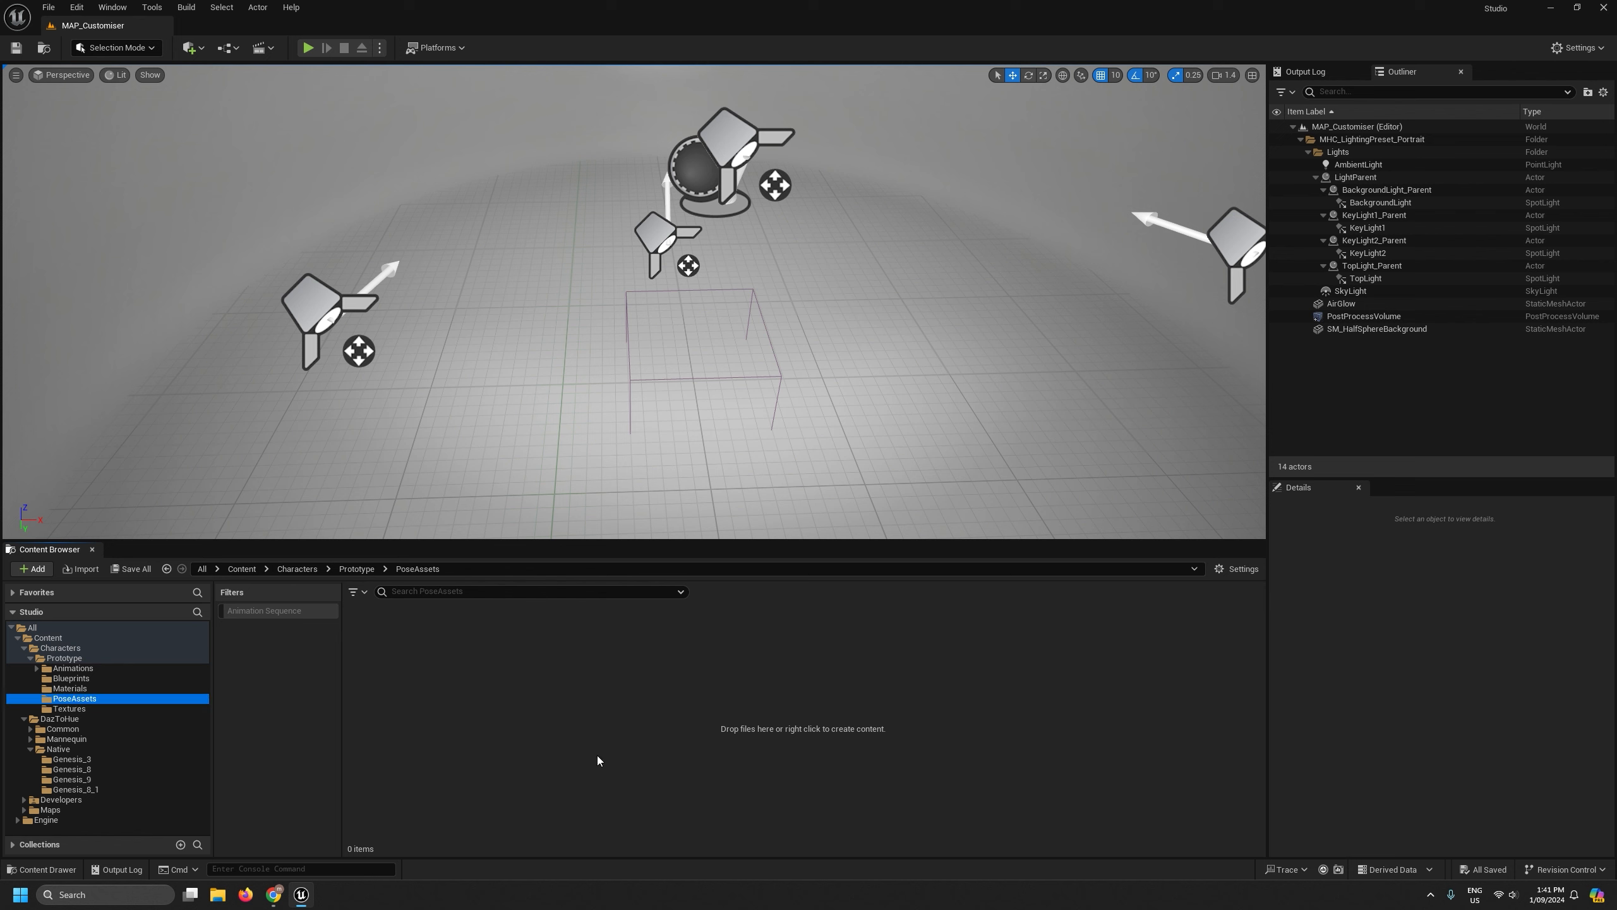
Move the three Prototype pose assets into the PoseAssets folder and ABP_Prototype into the Blueprints folder.
{"action": "left_click", "coordinate": [101, 659]}
{"action": "left_click", "coordinate": [837, 643]}
{"action": "left_click", "coordinate": [987, 643], "text": "shift"}
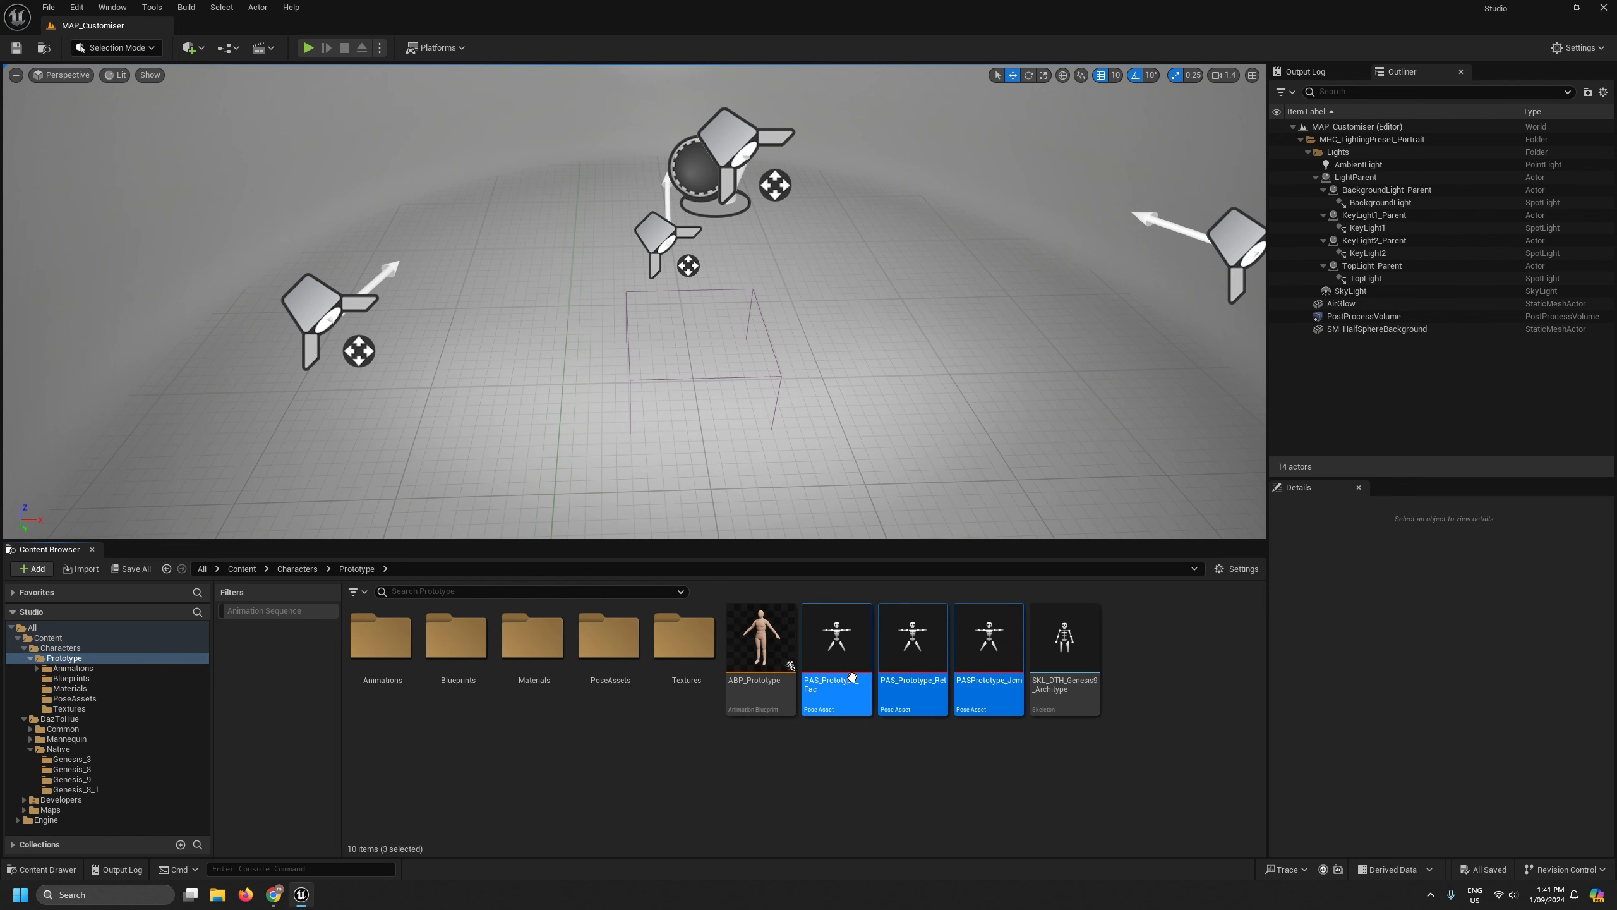
{"action": "left_click_drag", "start_coordinate": [986, 643], "coordinate": [82, 700]}
{"action": "left_click", "coordinate": [135, 728]}
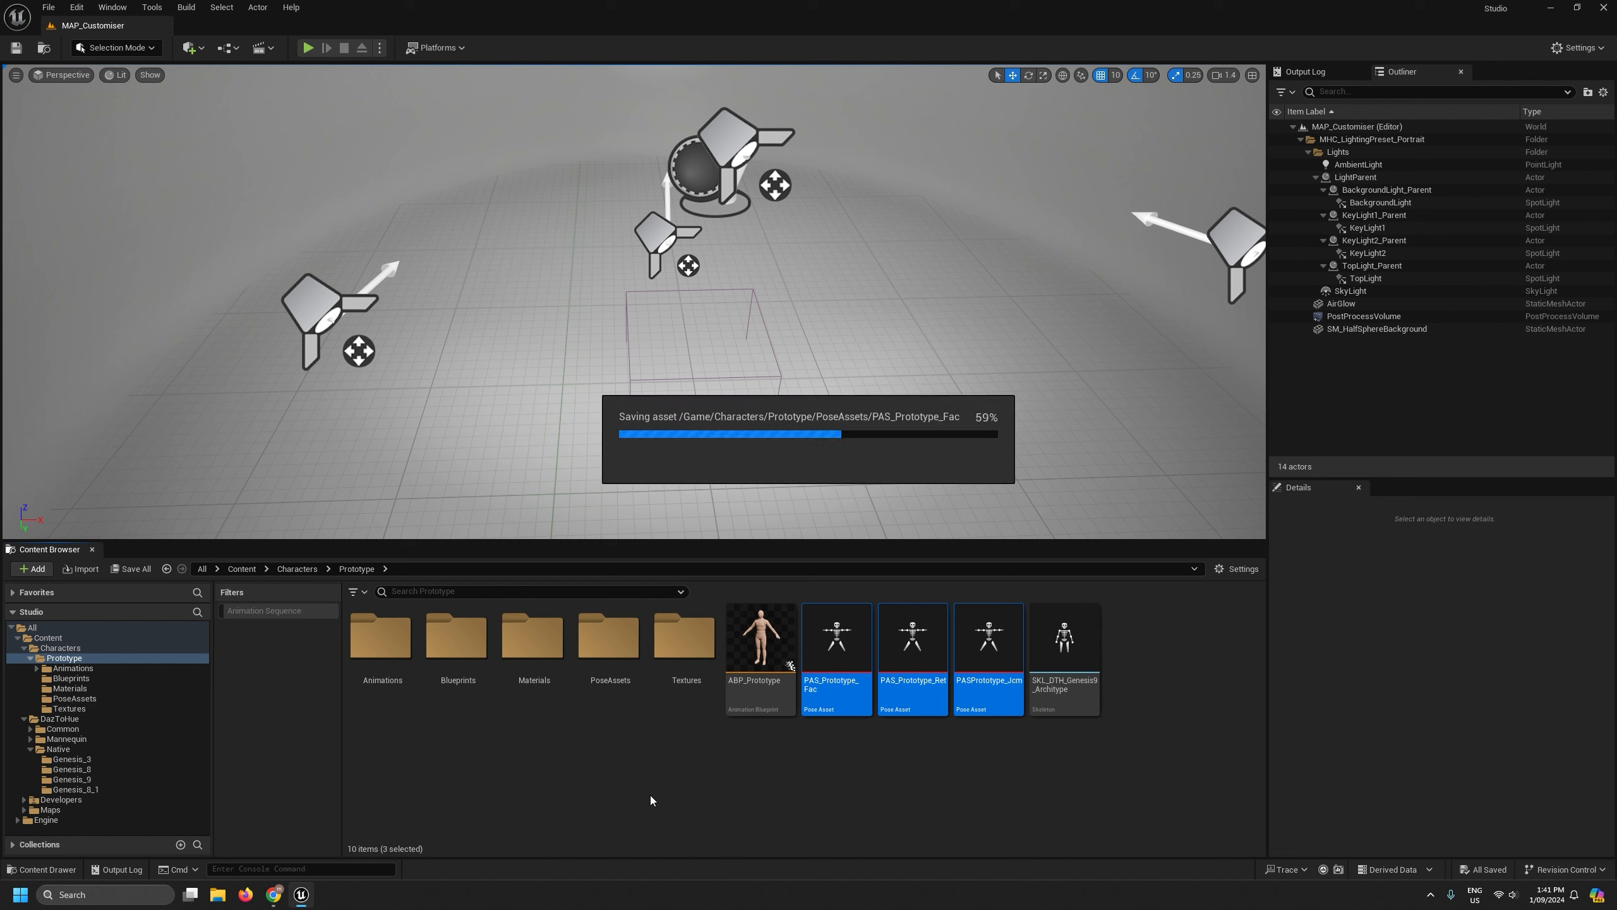
{"action": "left_click_drag", "start_coordinate": [758, 637], "coordinate": [76, 674]}
{"action": "left_click", "coordinate": [110, 700]}
Rename the copied skeleton in the Prototype folder as SKL_Prototype and save all assets.
{"action": "left_click", "coordinate": [763, 683]}
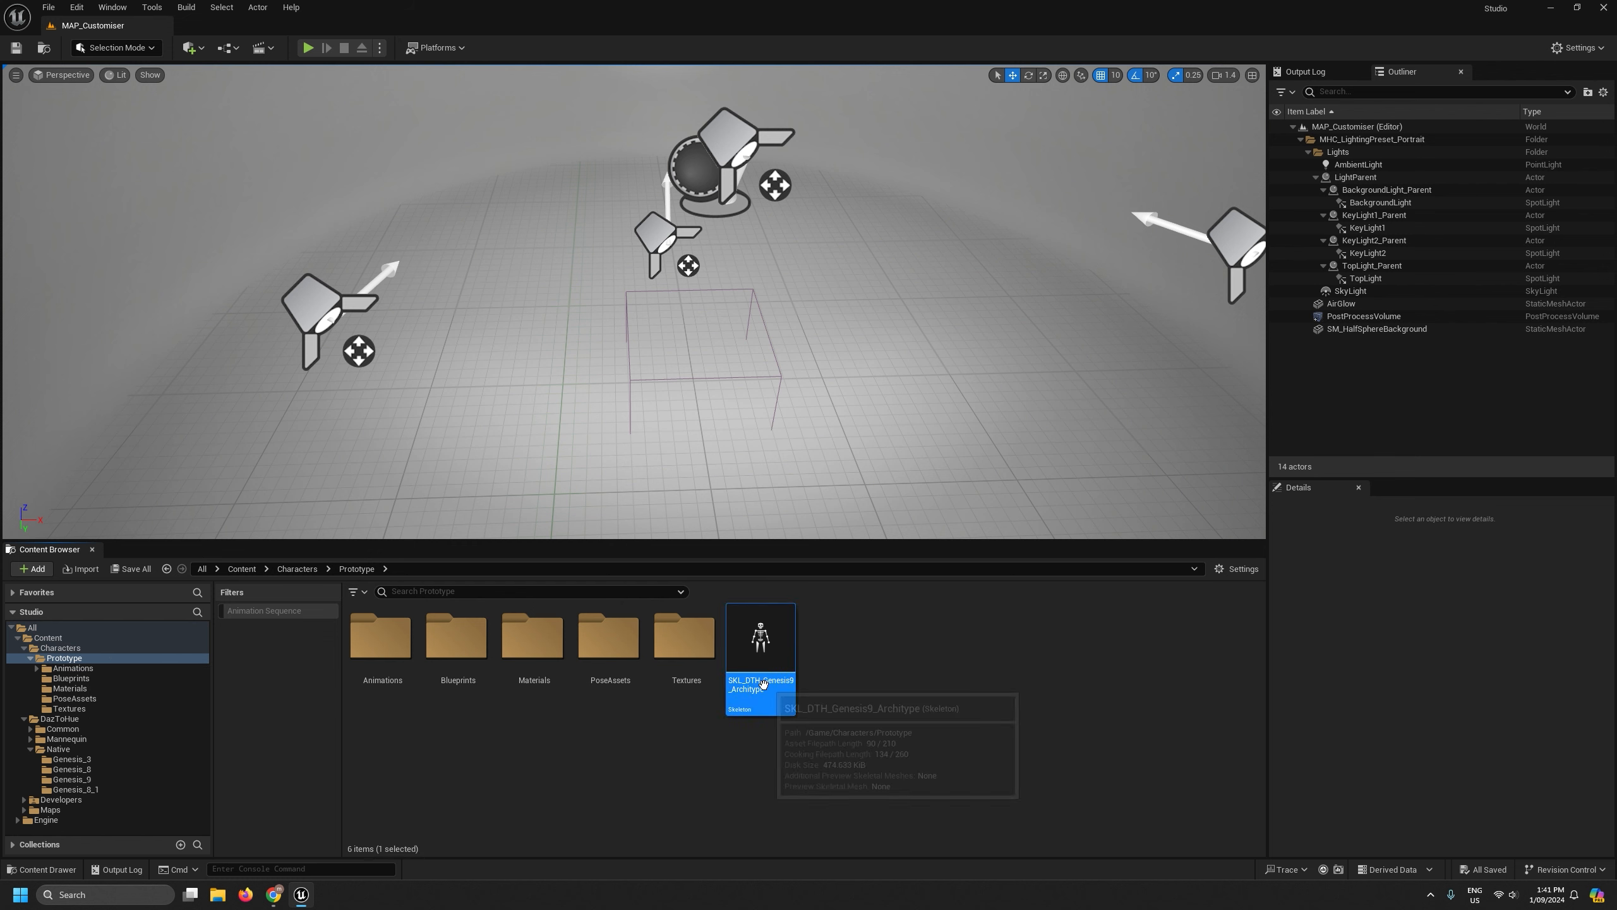
{"action": "key", "text": "F2"}
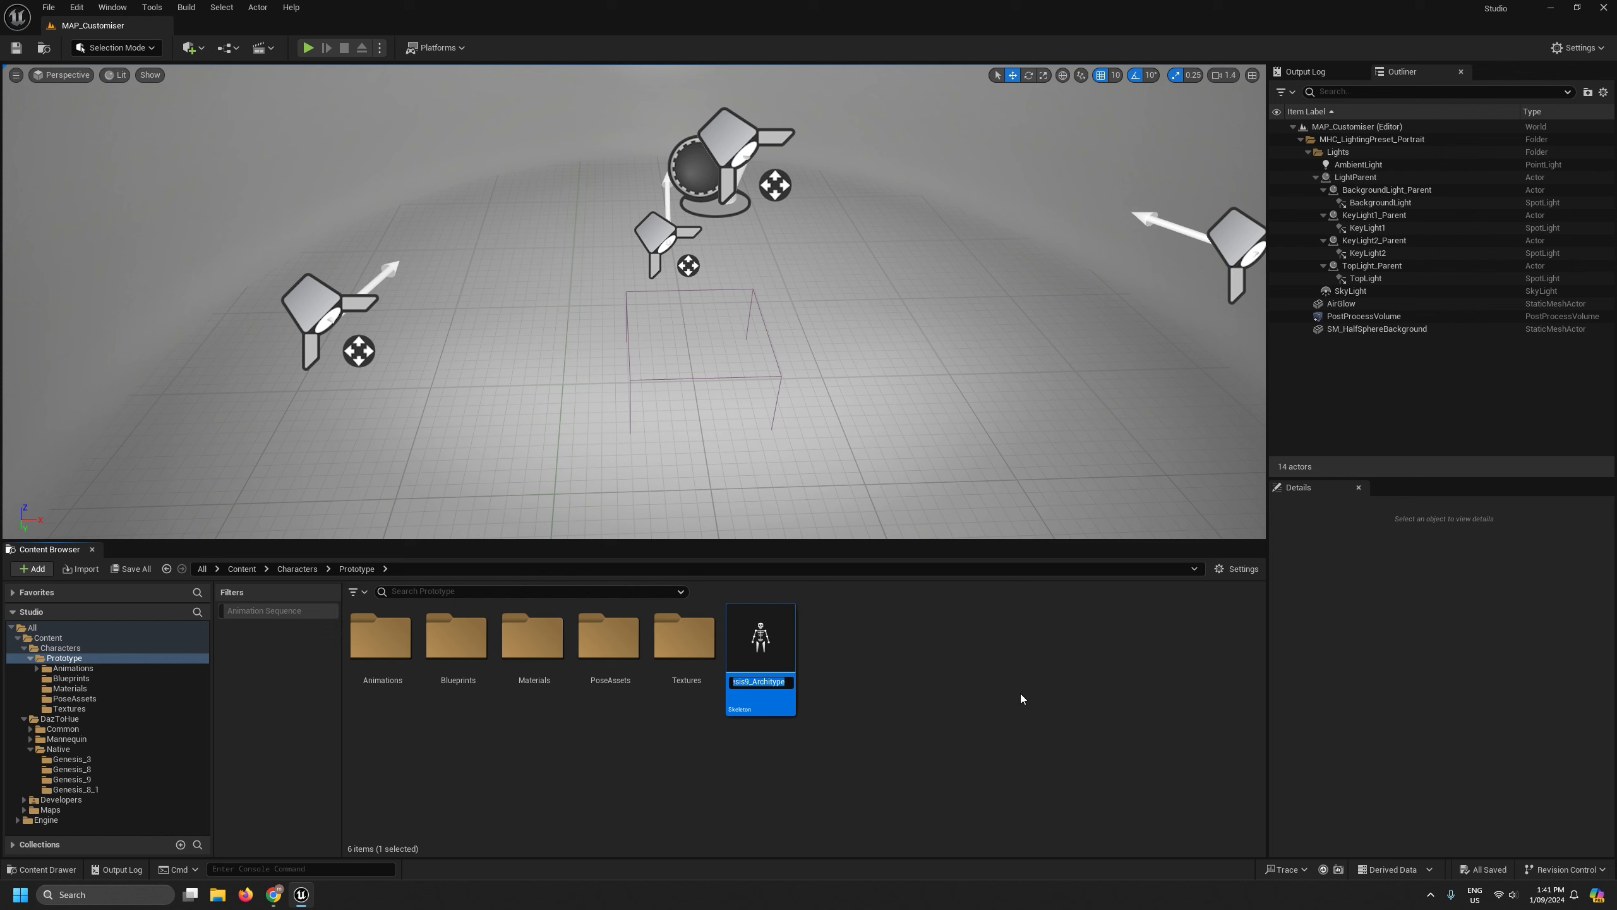
{"action": "key", "text": "ctrl+v"}
{"action": "key", "text": "Return"}
{"action": "left_click", "coordinate": [967, 684]}
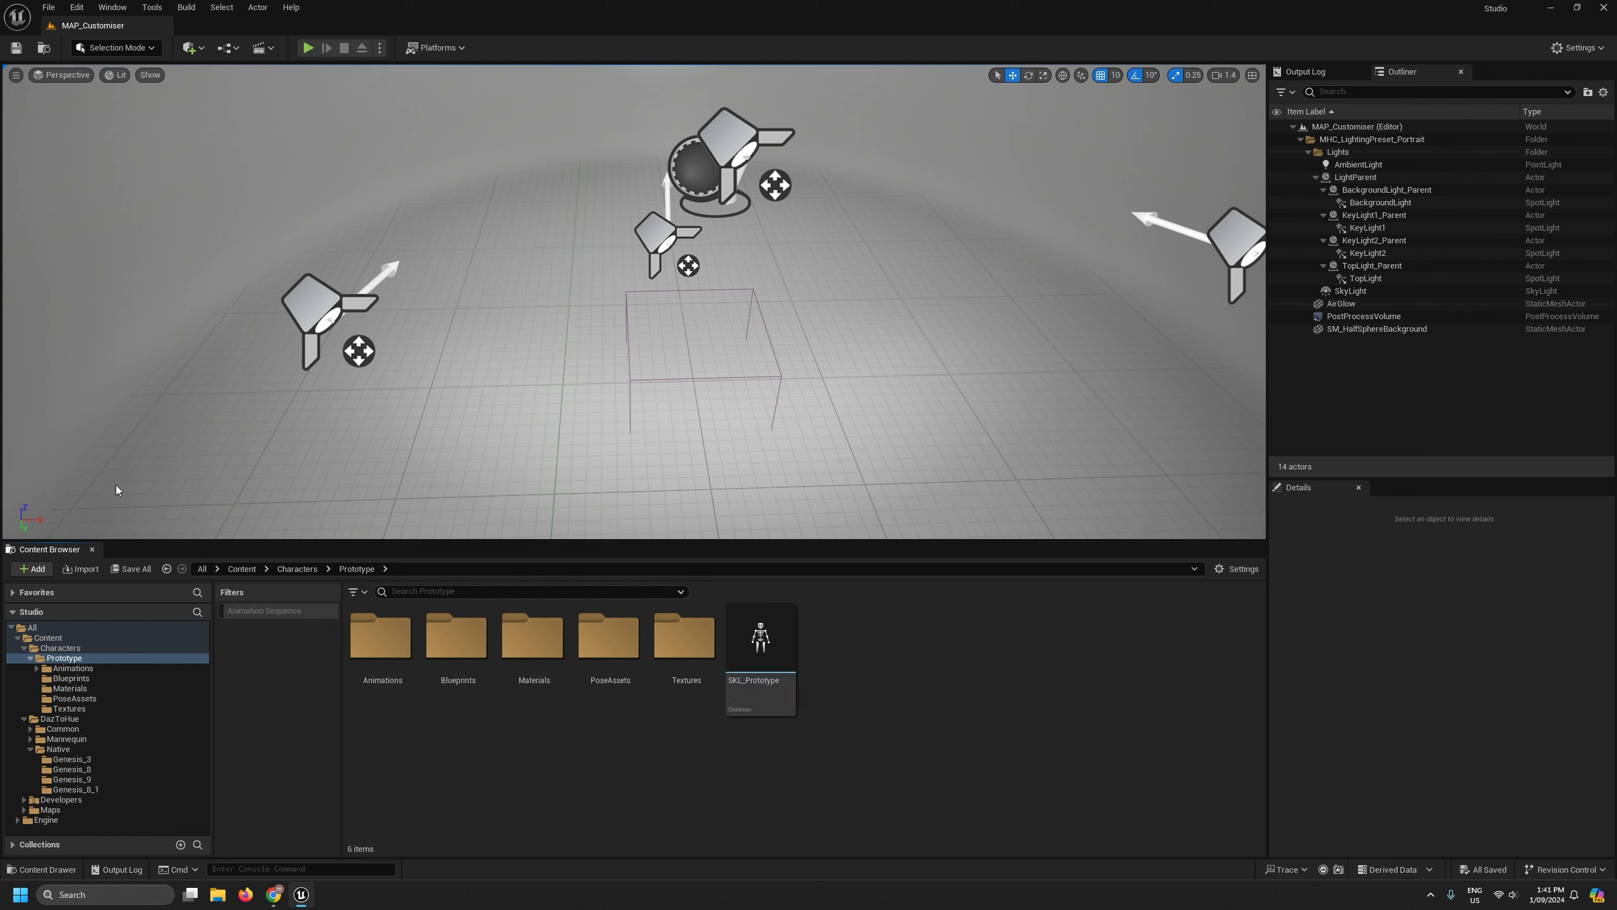
{"action": "left_click", "coordinate": [49, 9]}
{"action": "left_click", "coordinate": [68, 174]}
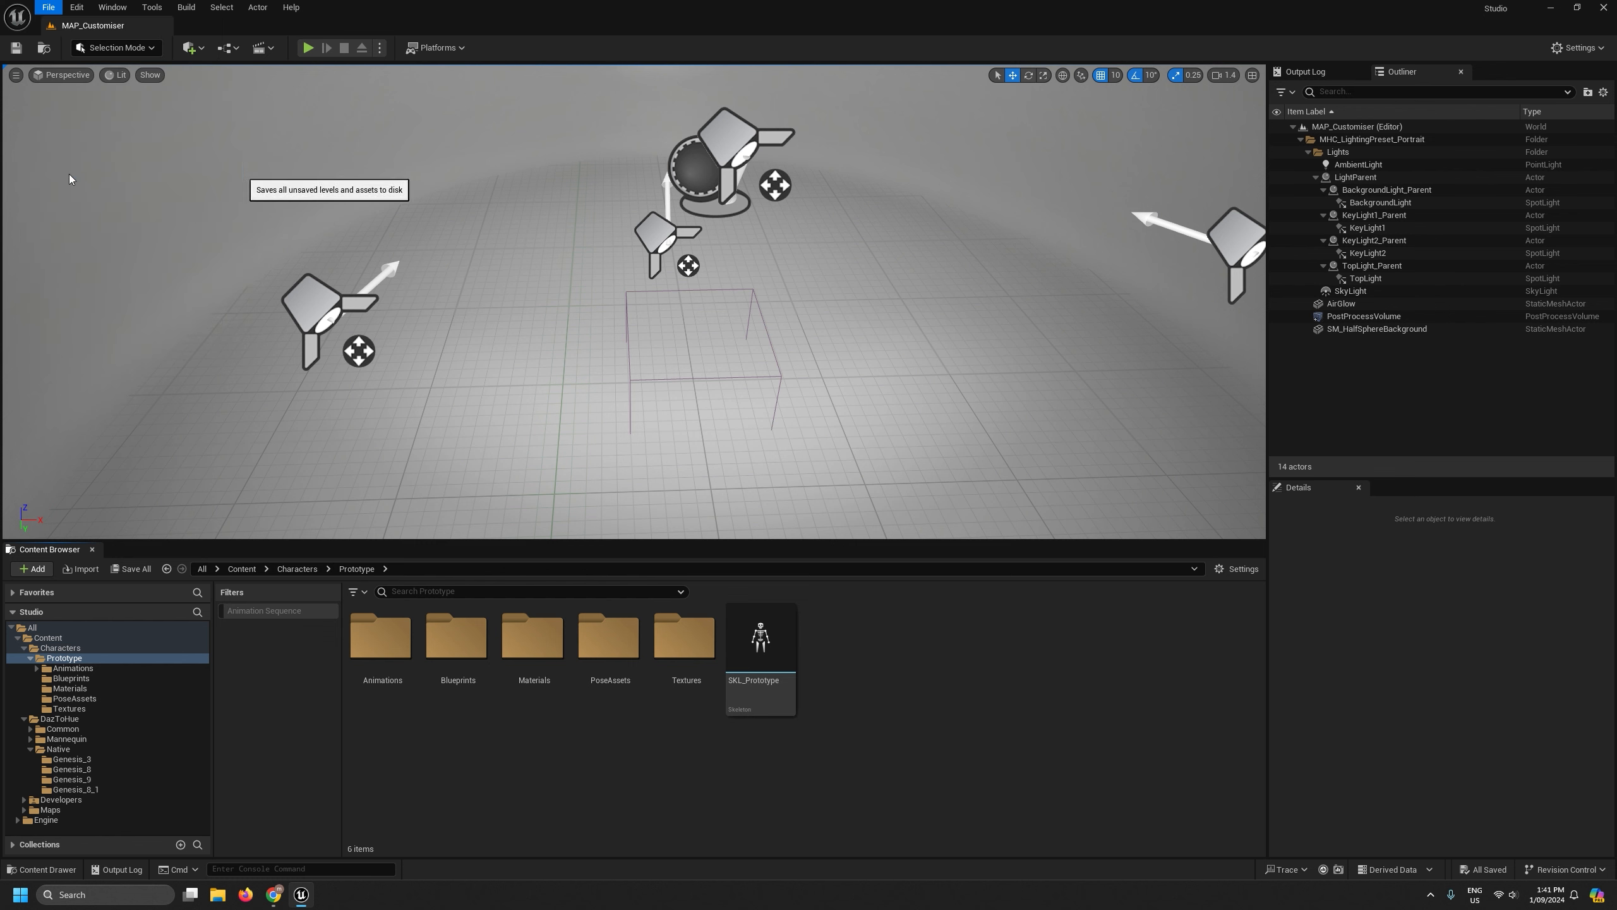
Replace the skeleton of all three pose assets in the PoseAssets folder with SKL_Prototype.
{"action": "left_click", "coordinate": [74, 698]}
{"action": "left_click", "coordinate": [408, 650]}
{"action": "left_click", "coordinate": [478, 649], "text": "ctrl"}
{"action": "left_click", "coordinate": [548, 647], "text": "ctrl"}
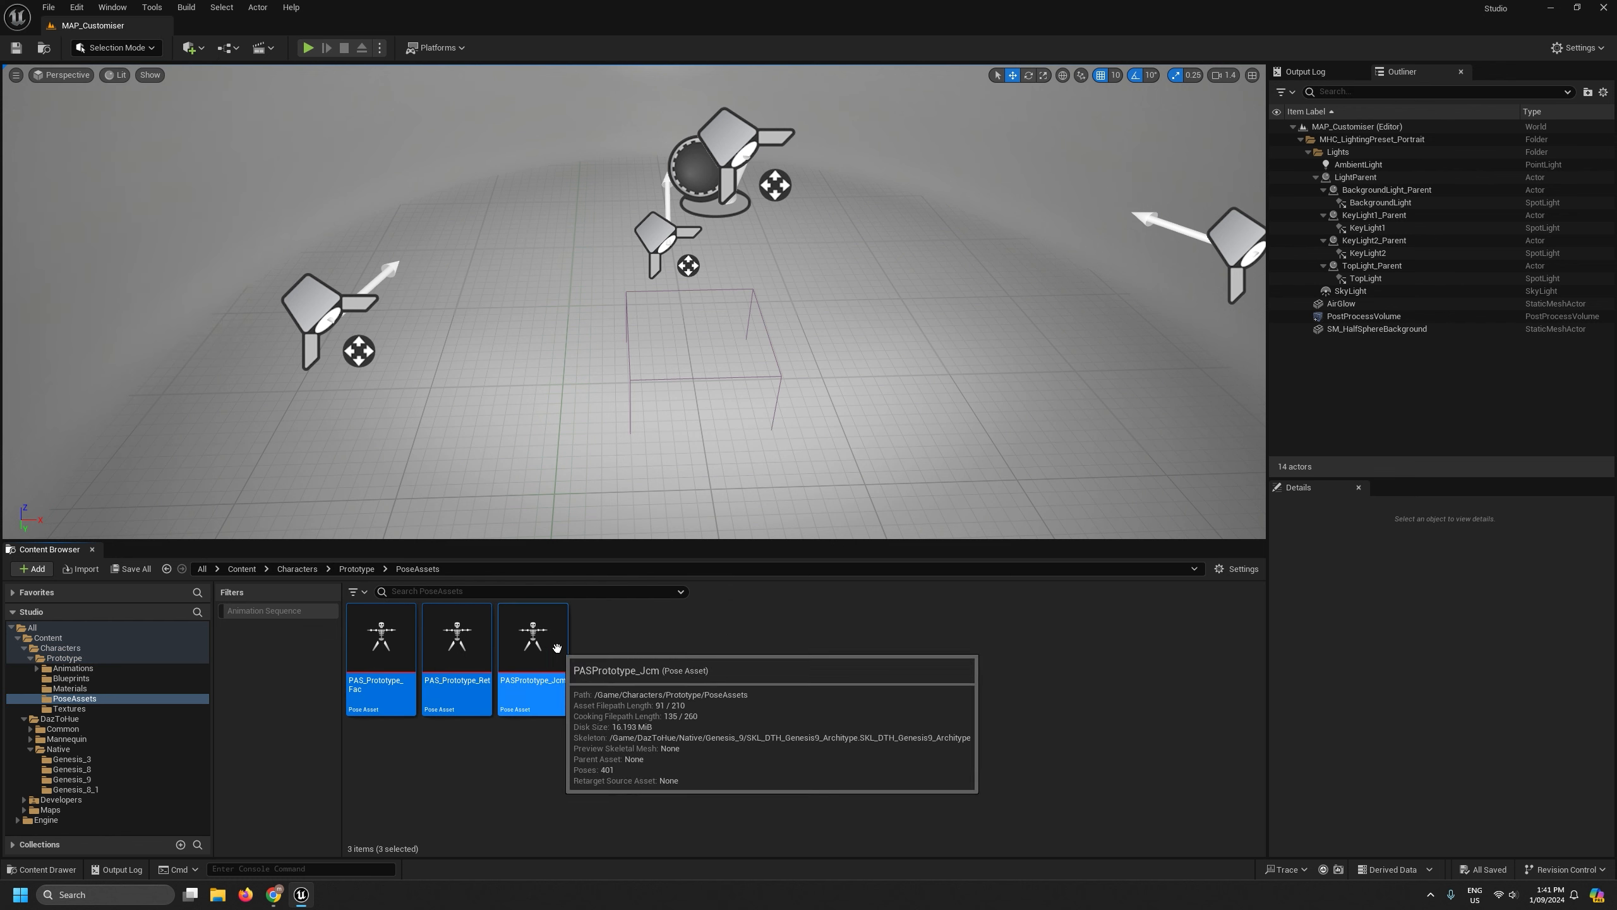
{"action": "right_click", "coordinate": [540, 640]}
{"action": "left_click", "coordinate": [667, 334]}
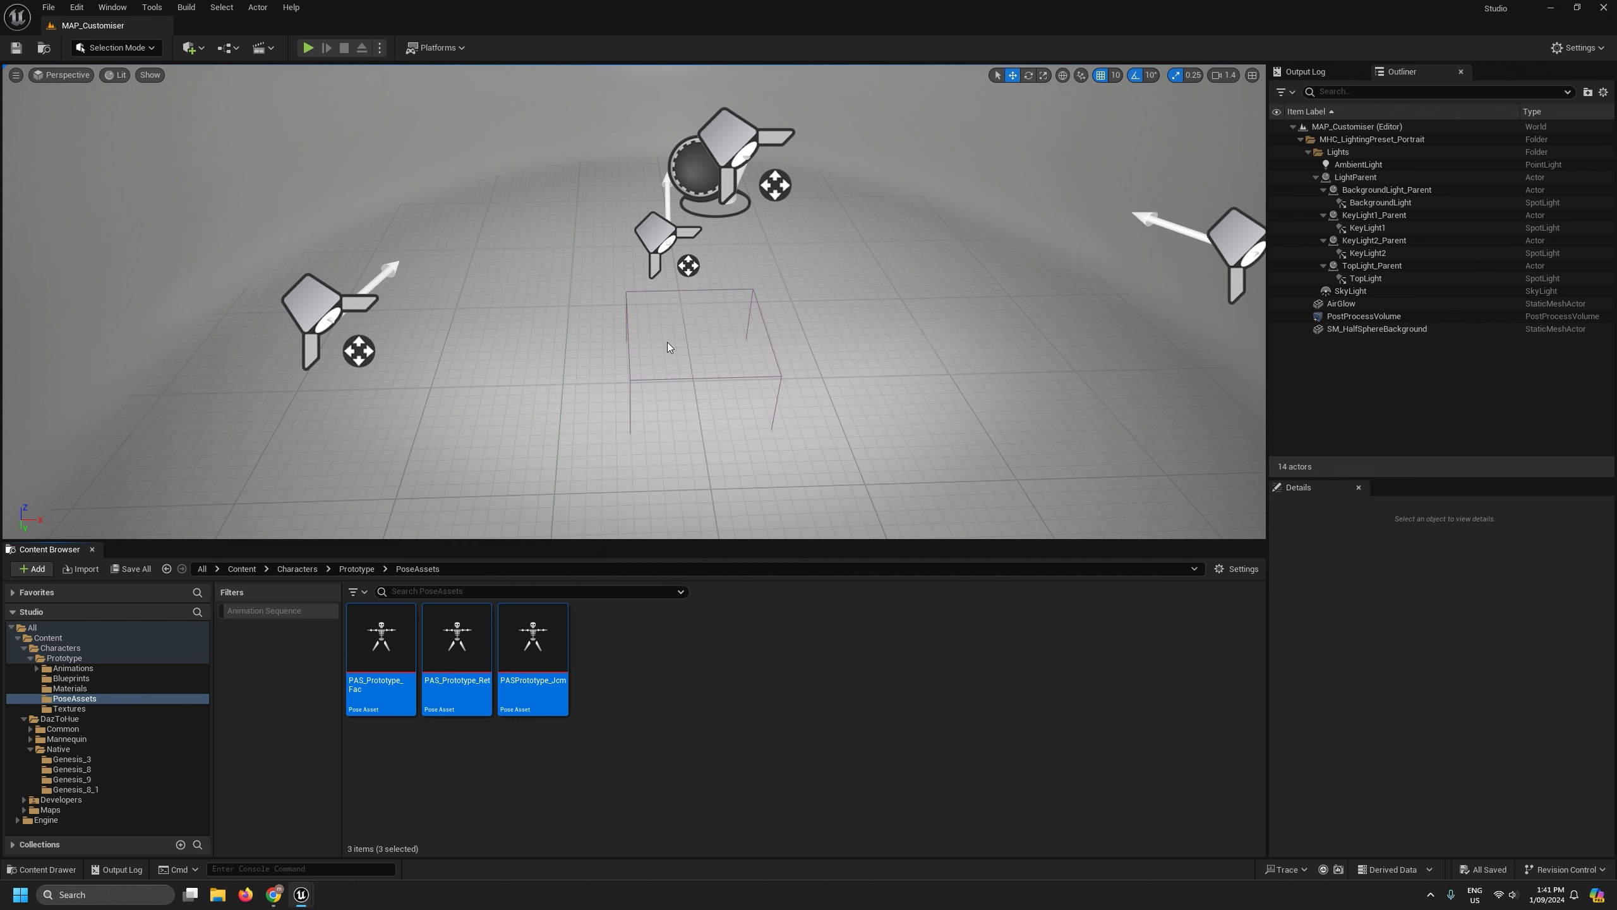
{"action": "type", "text": "pr"}
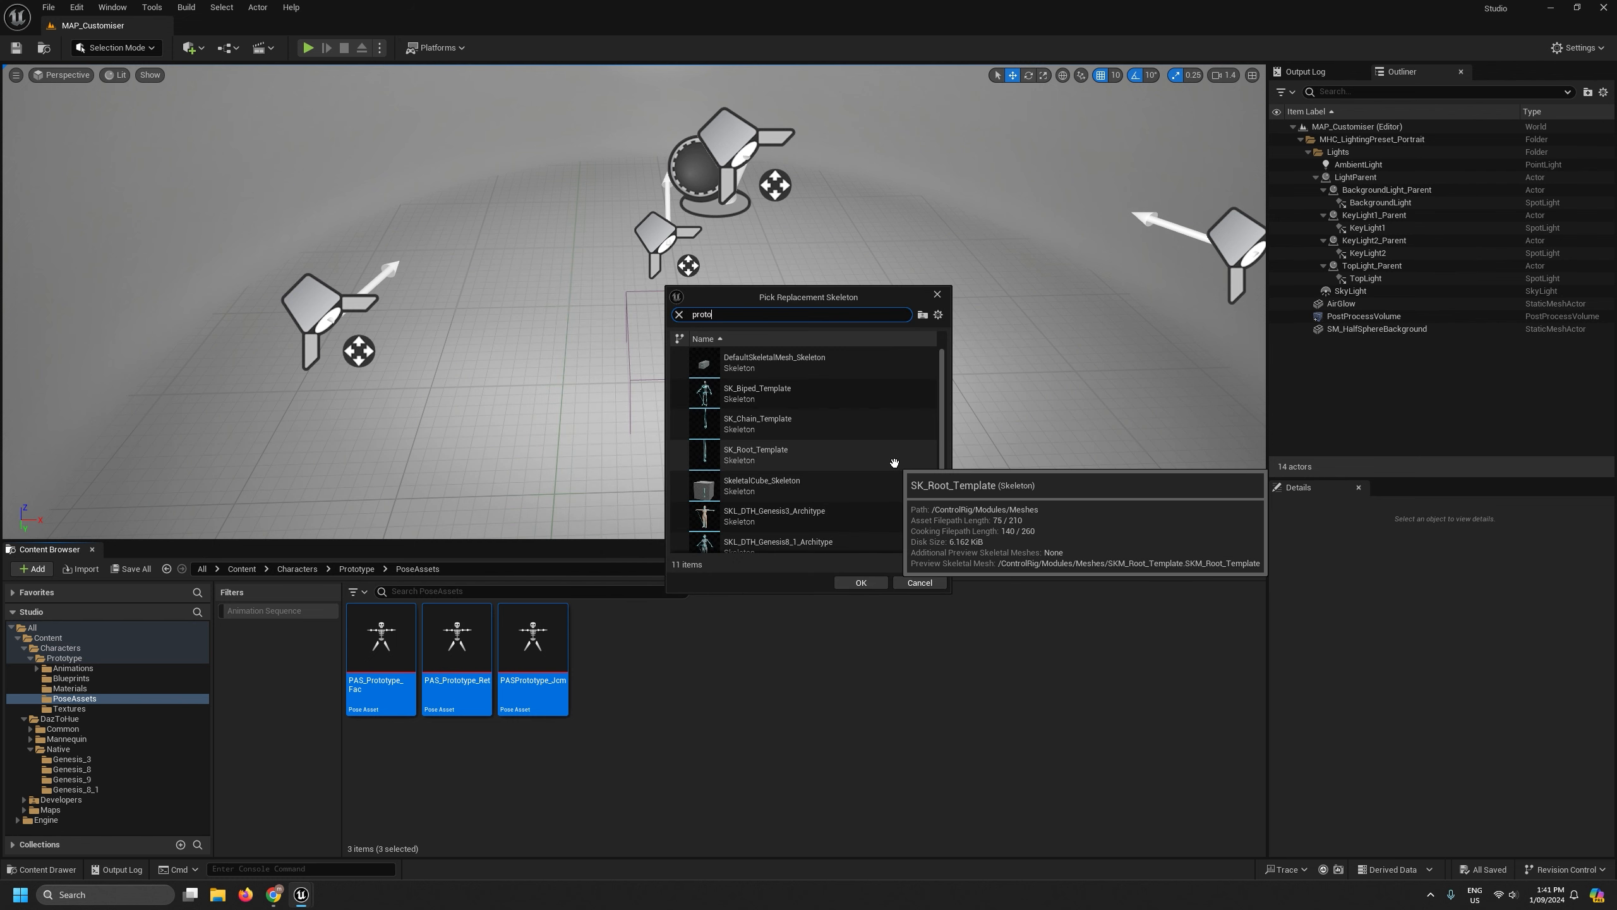
{"action": "type", "text": "oto"}
{"action": "left_click", "coordinate": [777, 361]}
{"action": "left_click", "coordinate": [861, 582]}
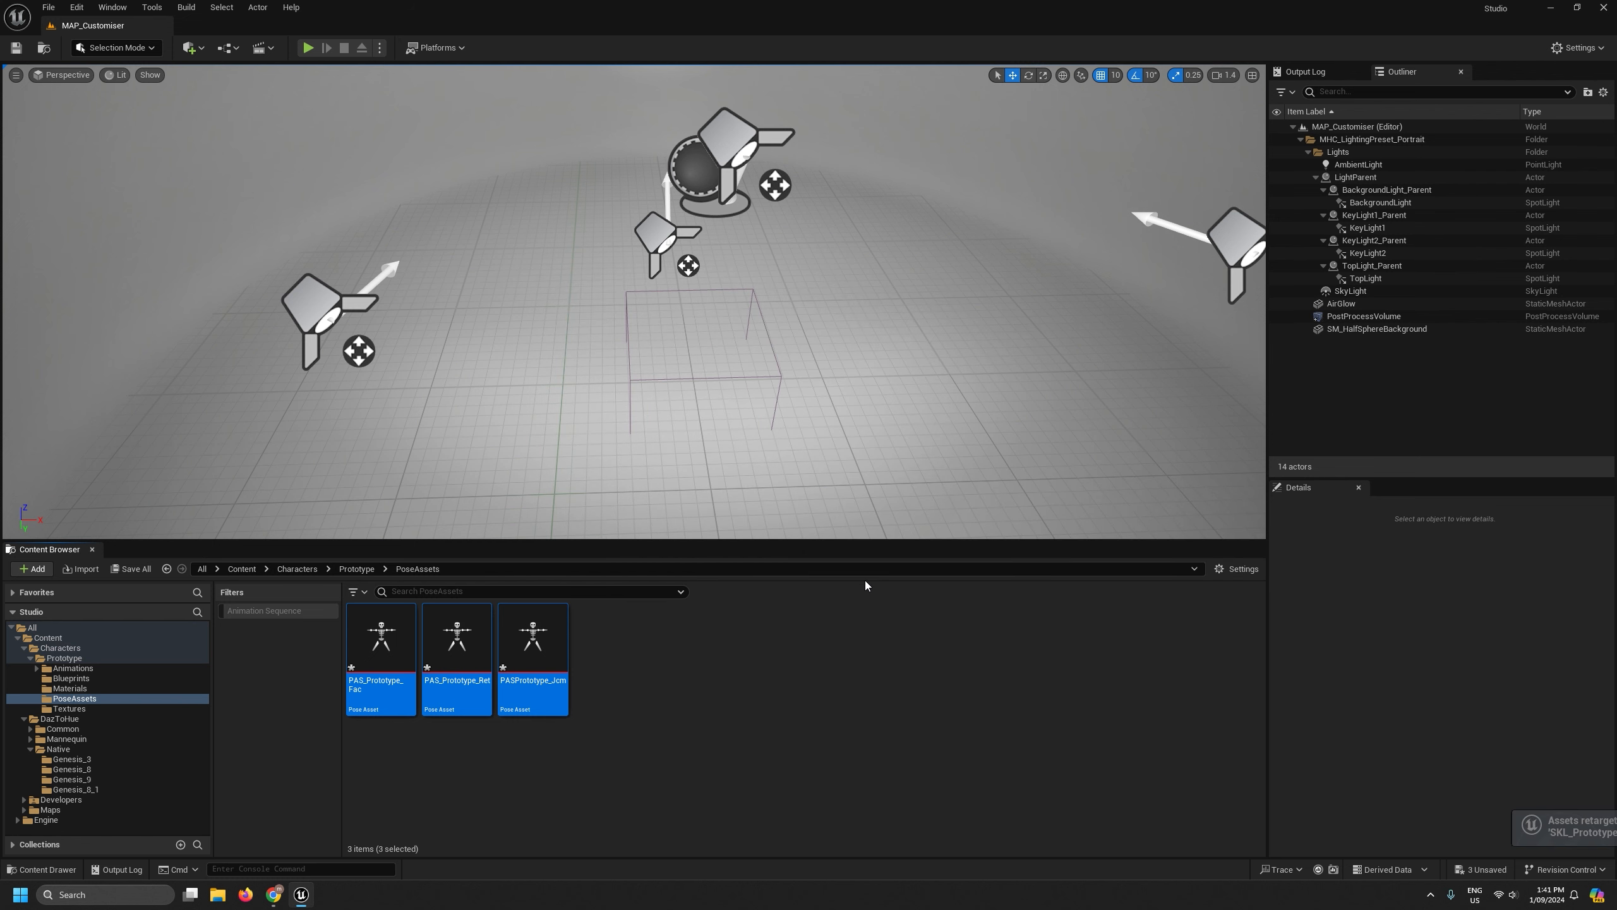
Retarget ABP_Prototype in the Blueprints folder to the SKL_Prototype skeleton and save all assets.
{"action": "left_click", "coordinate": [76, 678]}
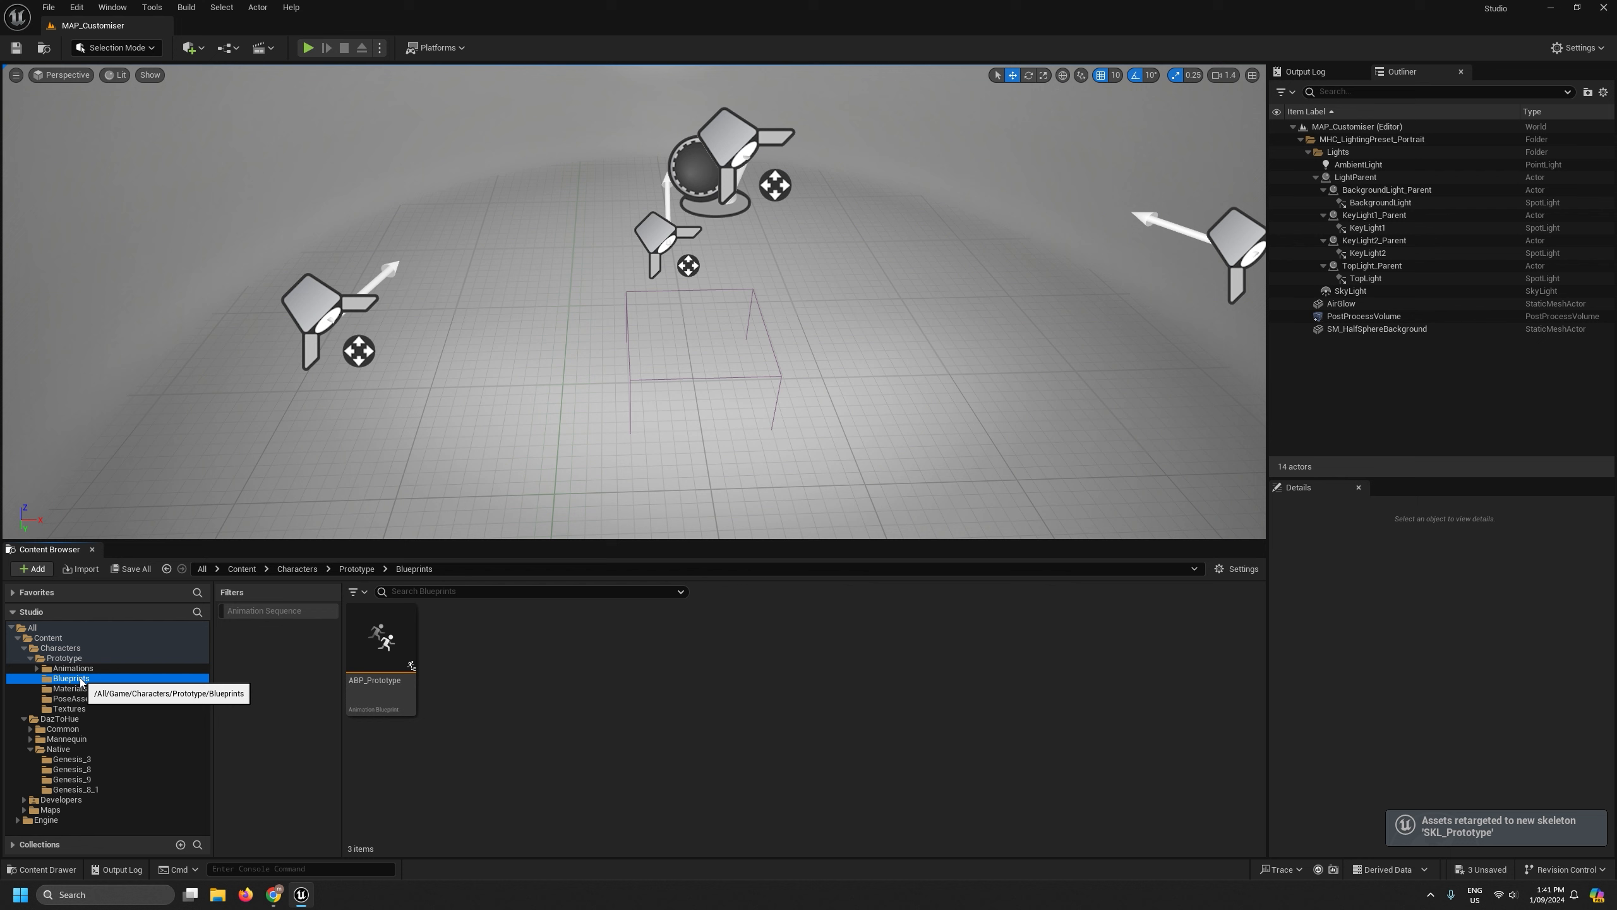
{"action": "right_click", "coordinate": [374, 628]}
{"action": "left_click", "coordinate": [486, 313]}
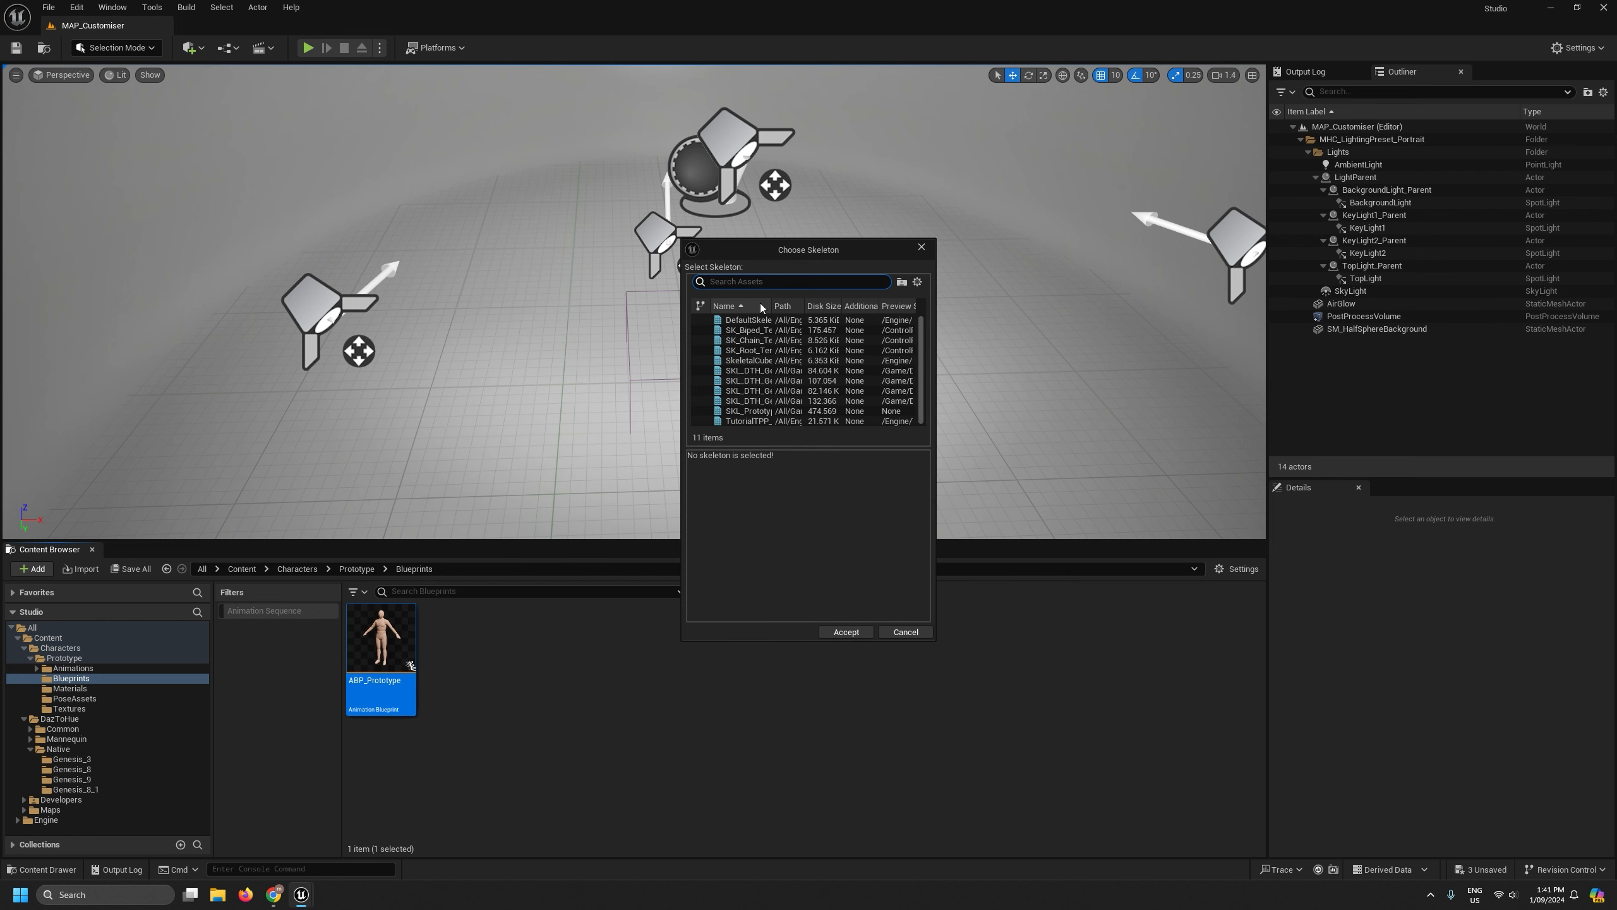
{"action": "type", "text": "proto"}
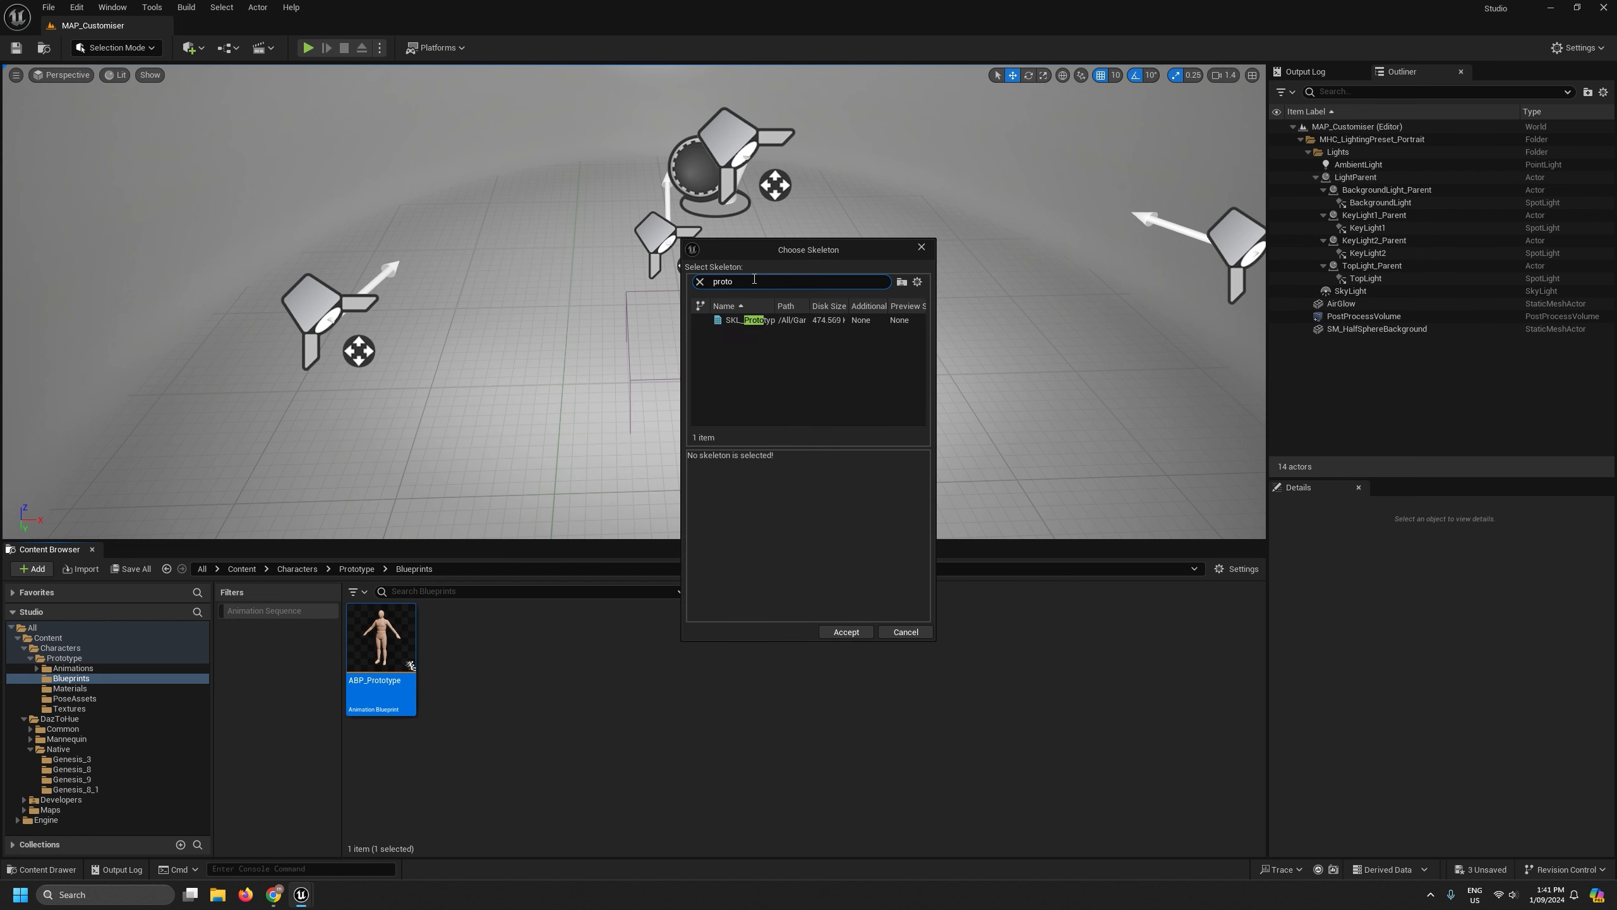
{"action": "left_click", "coordinate": [757, 320]}
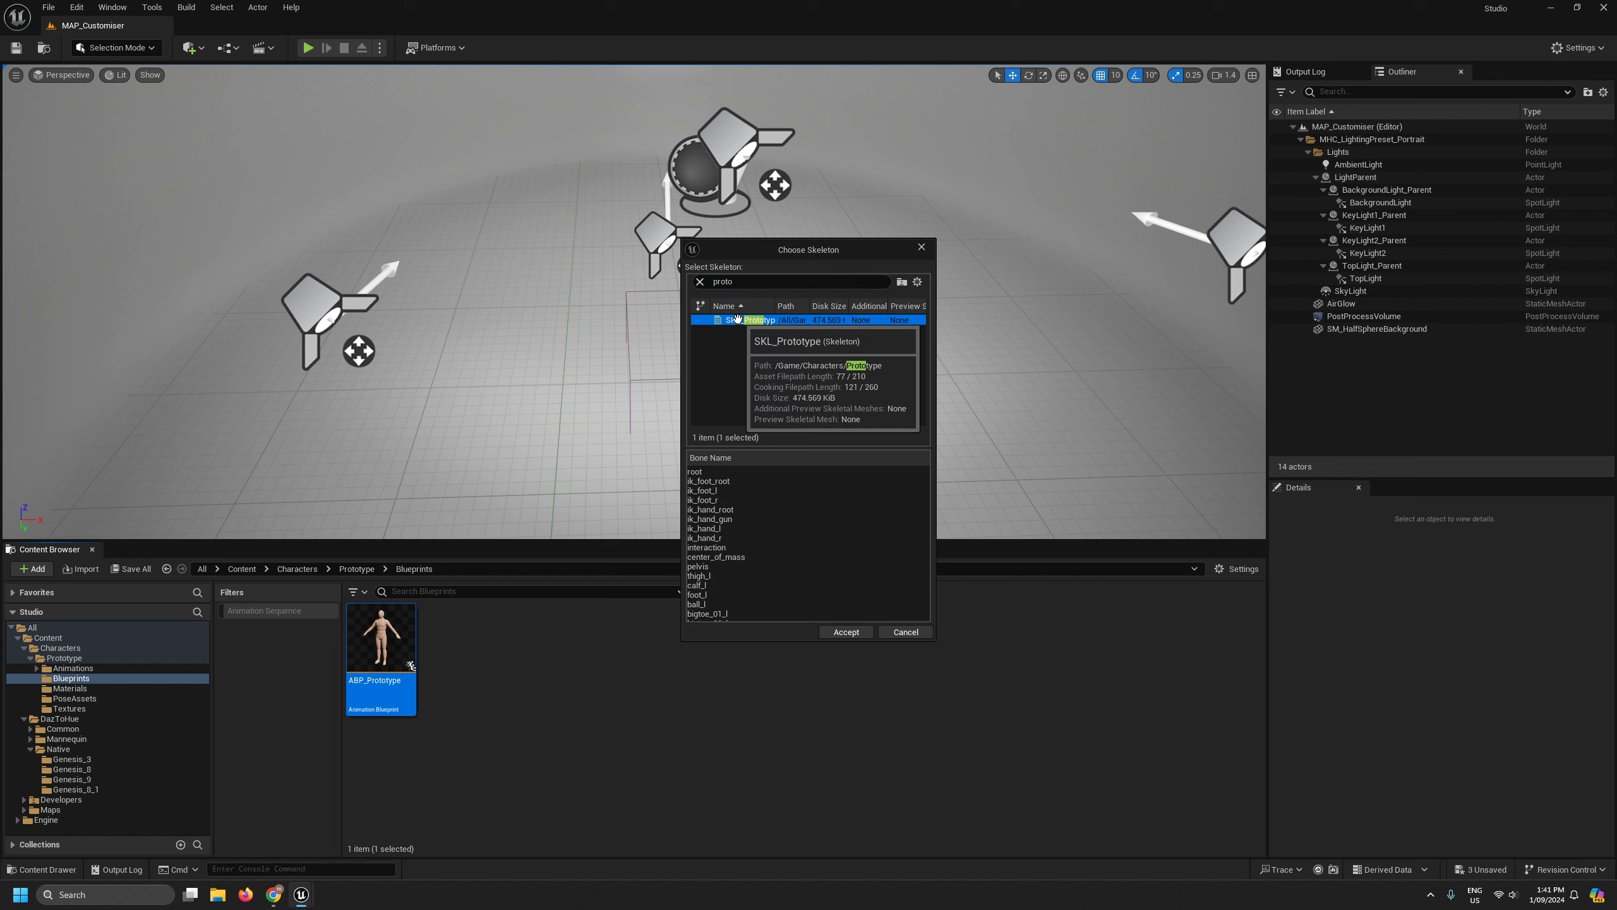
{"action": "left_click", "coordinate": [838, 631]}
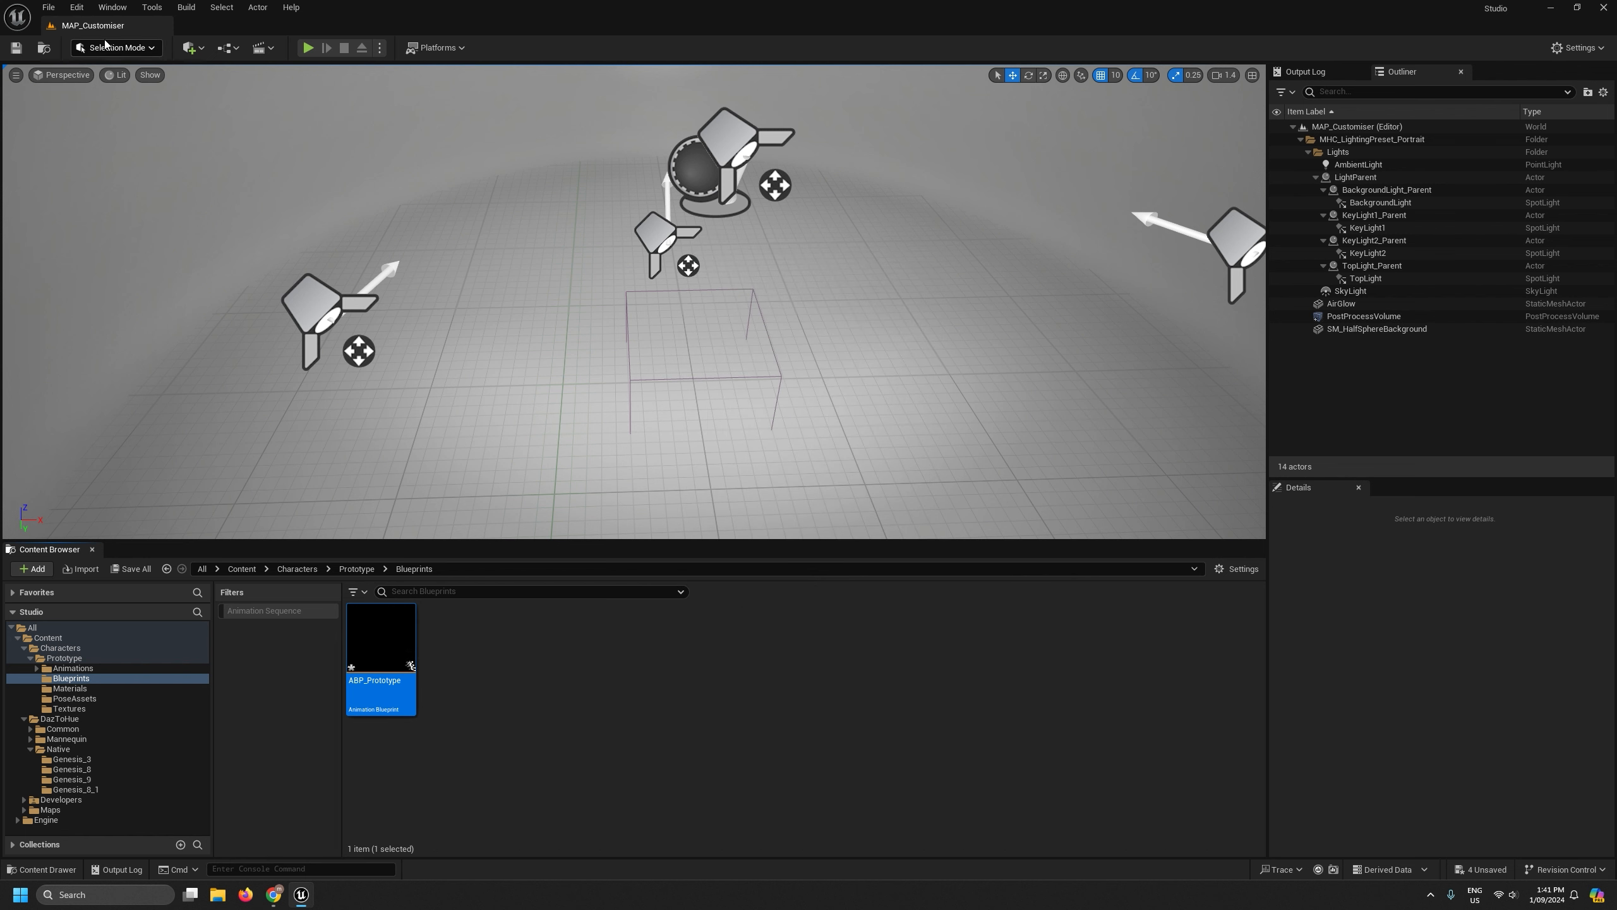
{"action": "left_click", "coordinate": [50, 14]}
{"action": "left_click", "coordinate": [95, 176]}
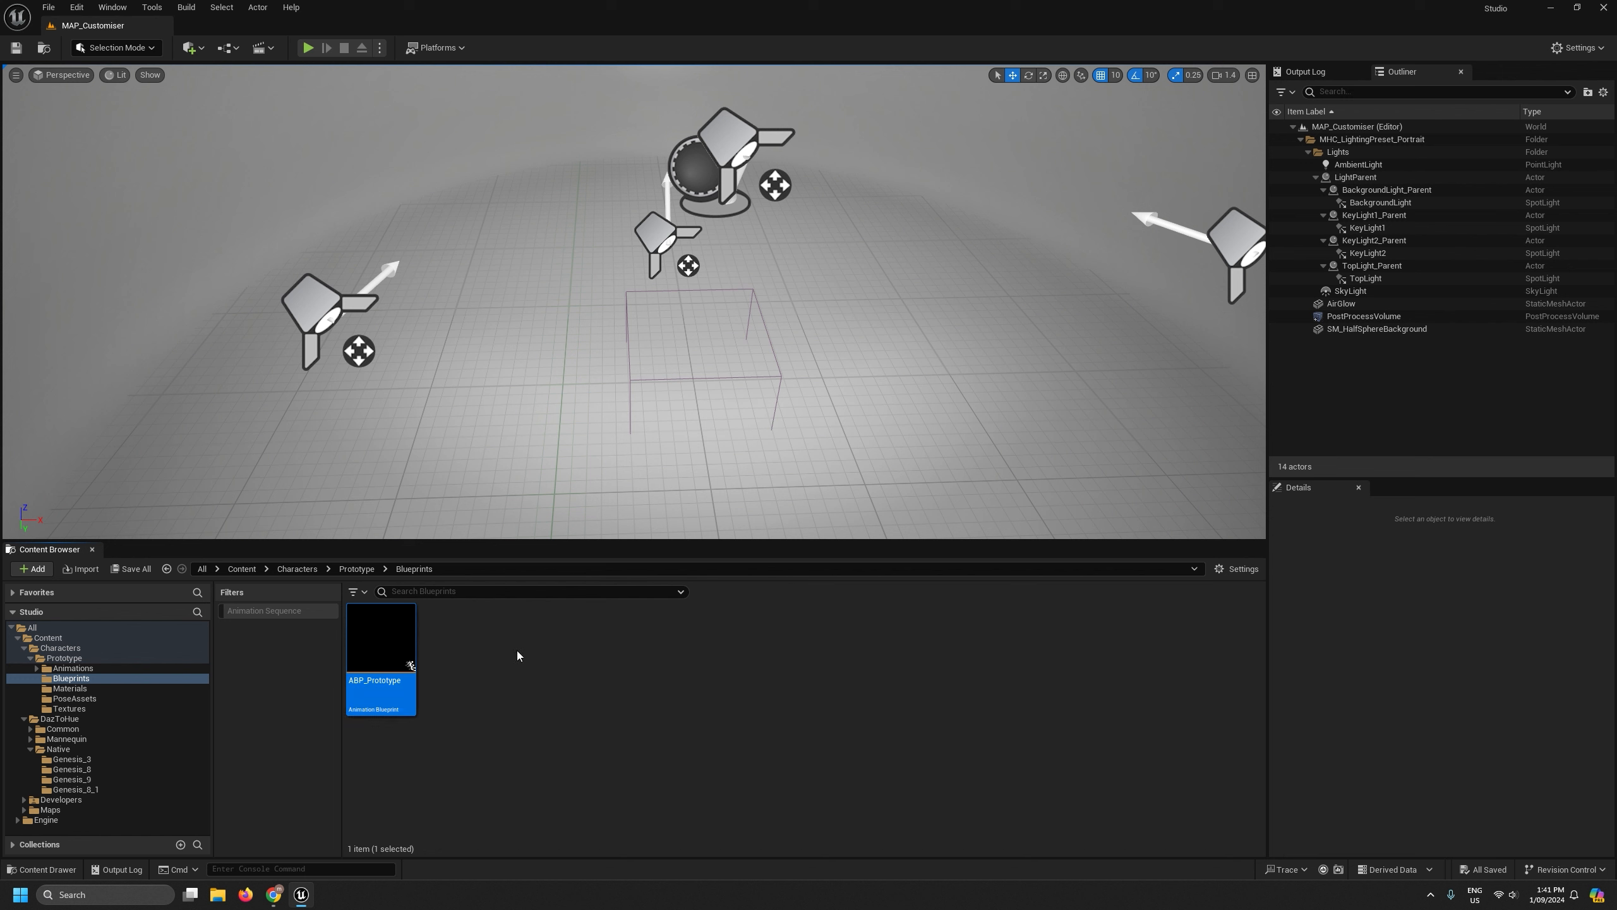
{"action": "left_click", "coordinate": [380, 734]}
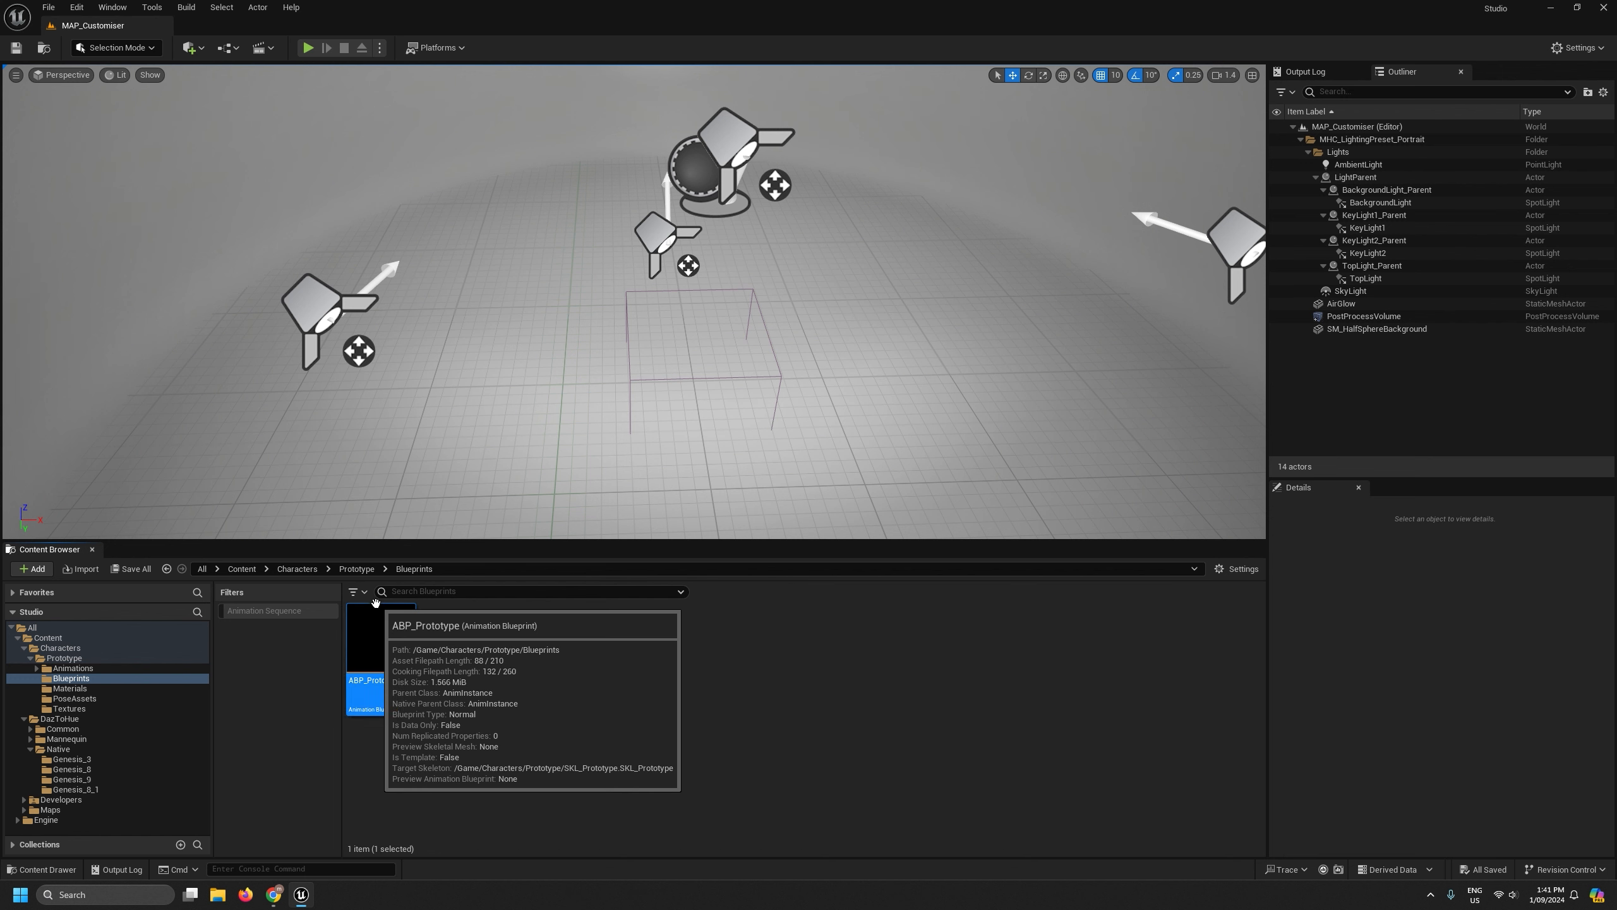
Open ABP_Prototype's AnimGraph and delete the ARKit mappings comment together with its pose node.
{"action": "double_click", "coordinate": [376, 640]}
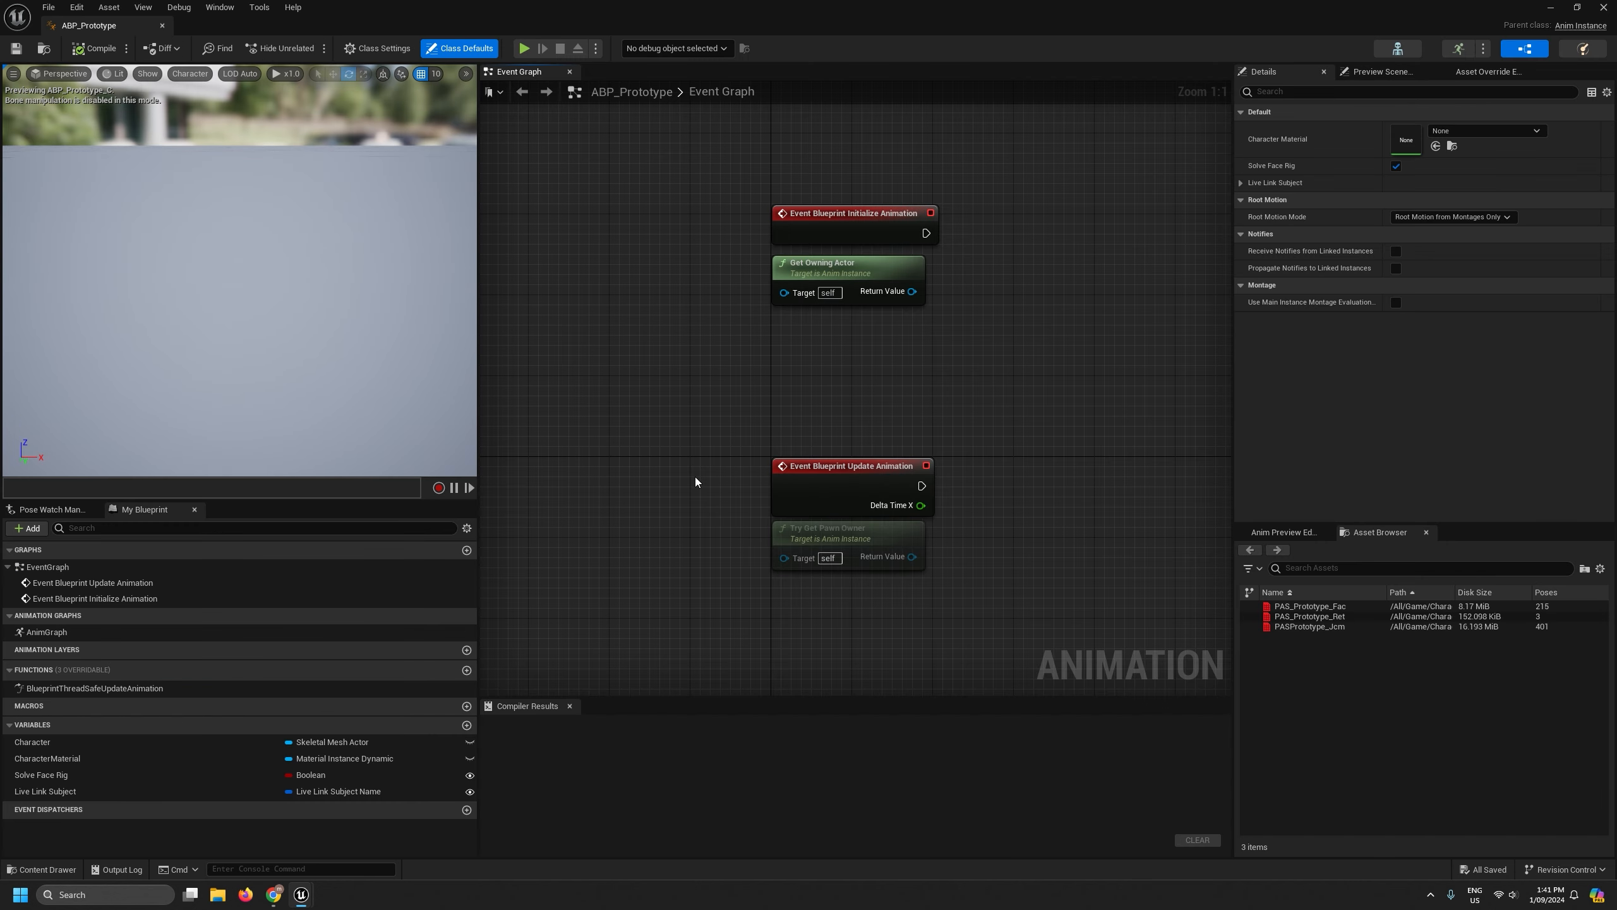
{"action": "double_click", "coordinate": [71, 633]}
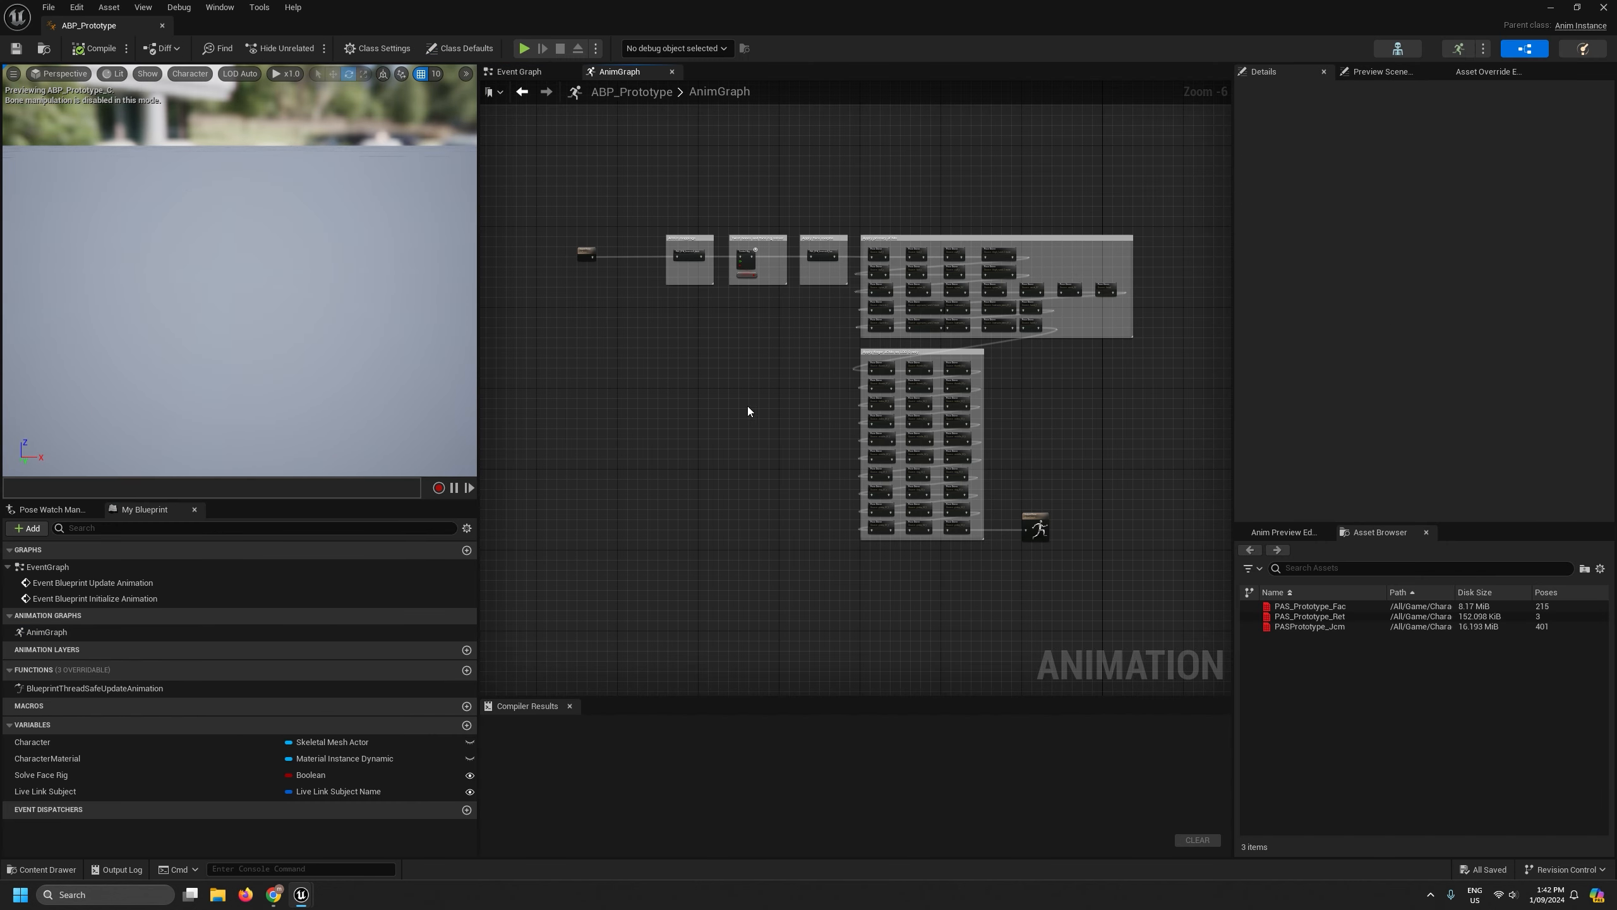
{"action": "left_click_drag", "start_coordinate": [479, 380], "coordinate": [307, 382]}
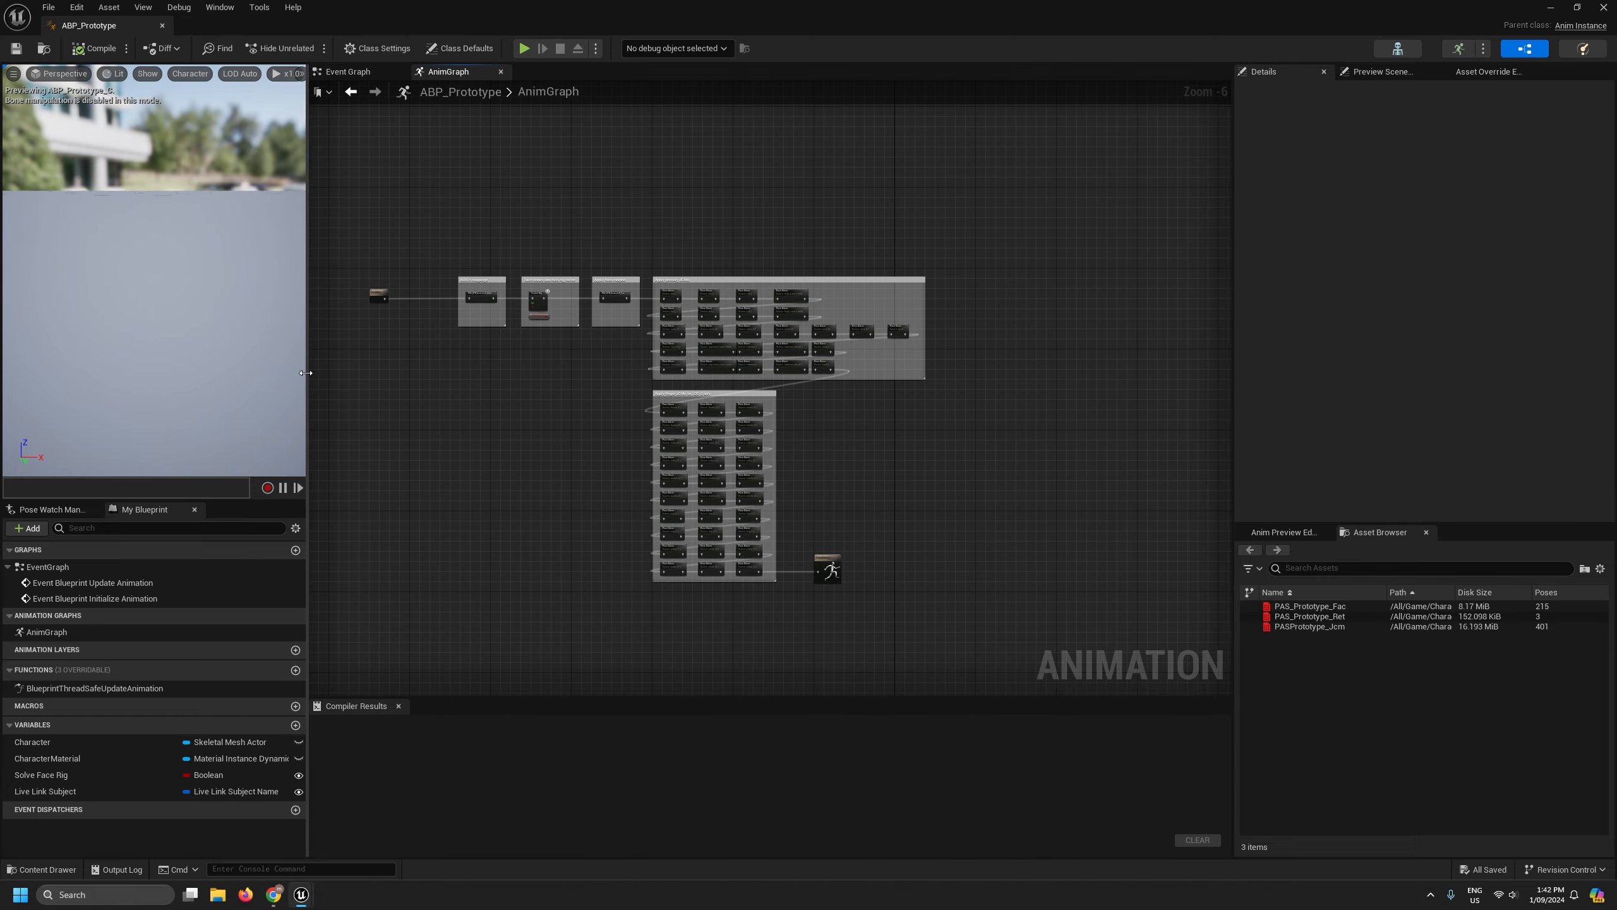
{"action": "scroll", "coordinate": [552, 387], "scroll_direction": "up", "scroll_amount": 3}
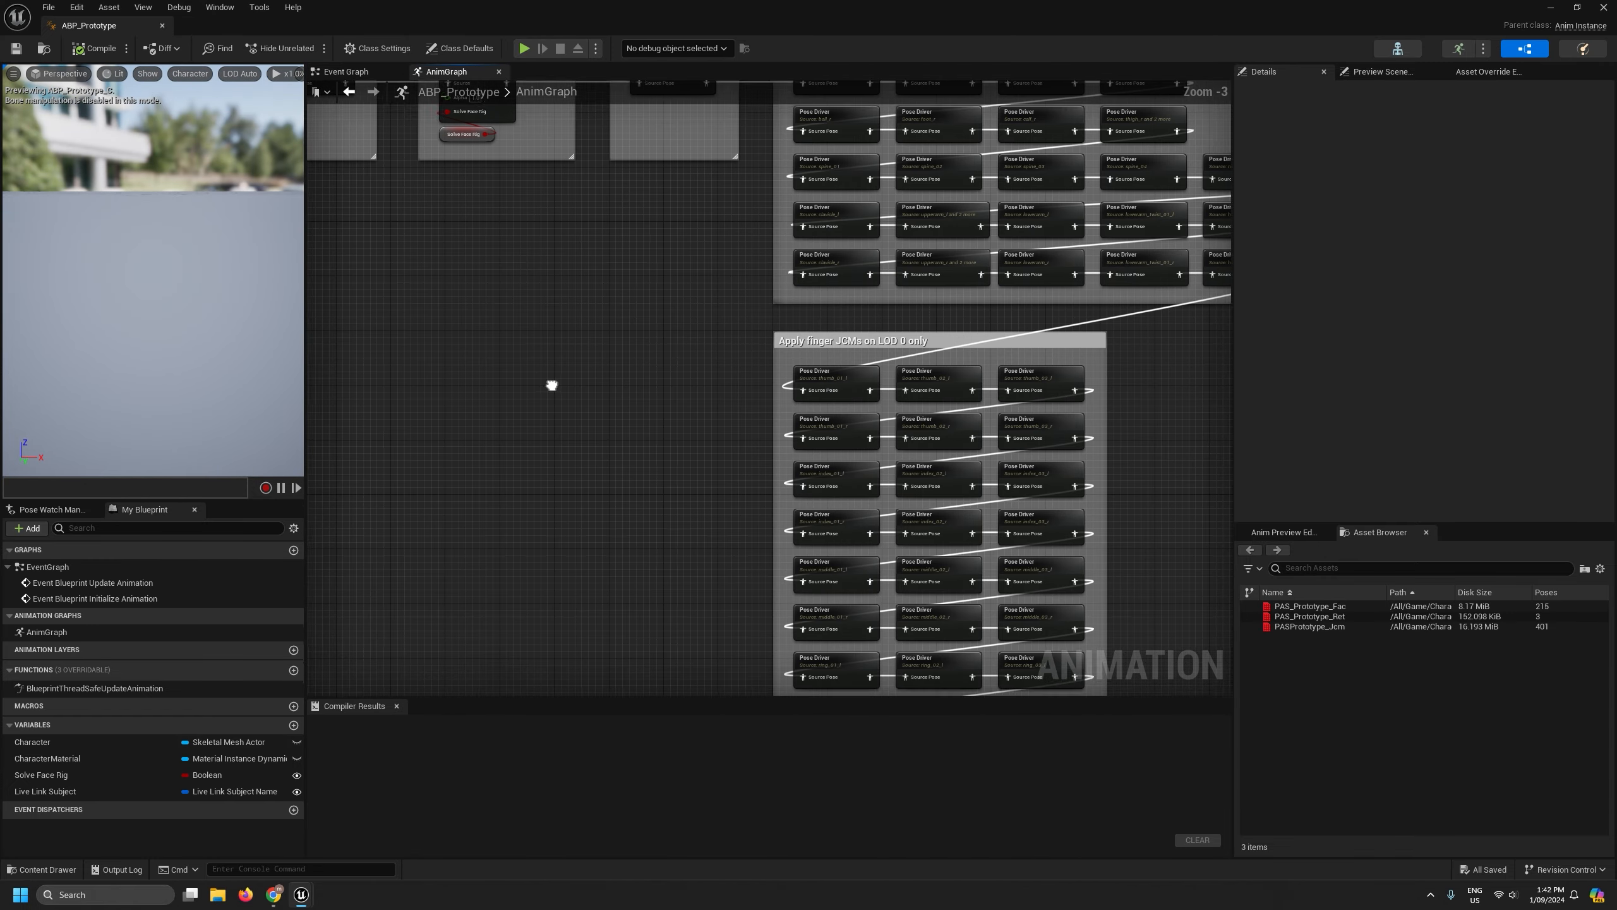
{"action": "scroll", "coordinate": [420, 354], "scroll_direction": "up", "scroll_amount": 1}
{"action": "left_click_drag", "start_coordinate": [397, 289], "coordinate": [595, 516]}
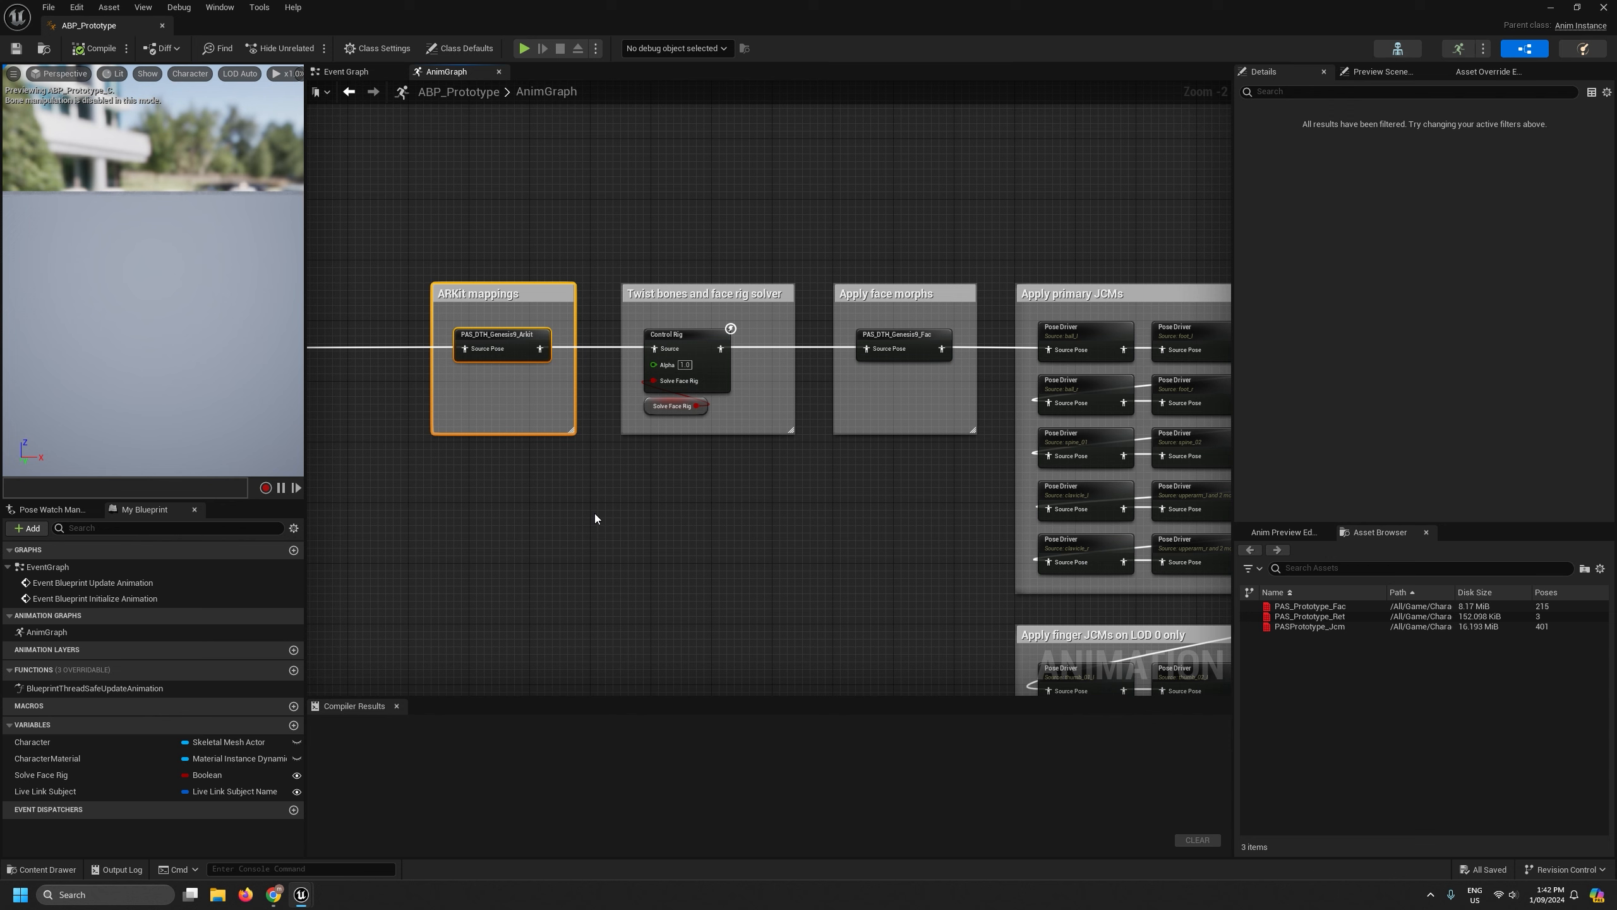
{"action": "key", "text": "Delete"}
Connect the Input Pose node's output to the Source pin of the Control Rig node in the AnimGraph.
{"action": "scroll", "coordinate": [604, 487], "scroll_direction": "down", "scroll_amount": 5}
{"action": "scroll", "coordinate": [487, 444], "scroll_direction": "up", "scroll_amount": 4}
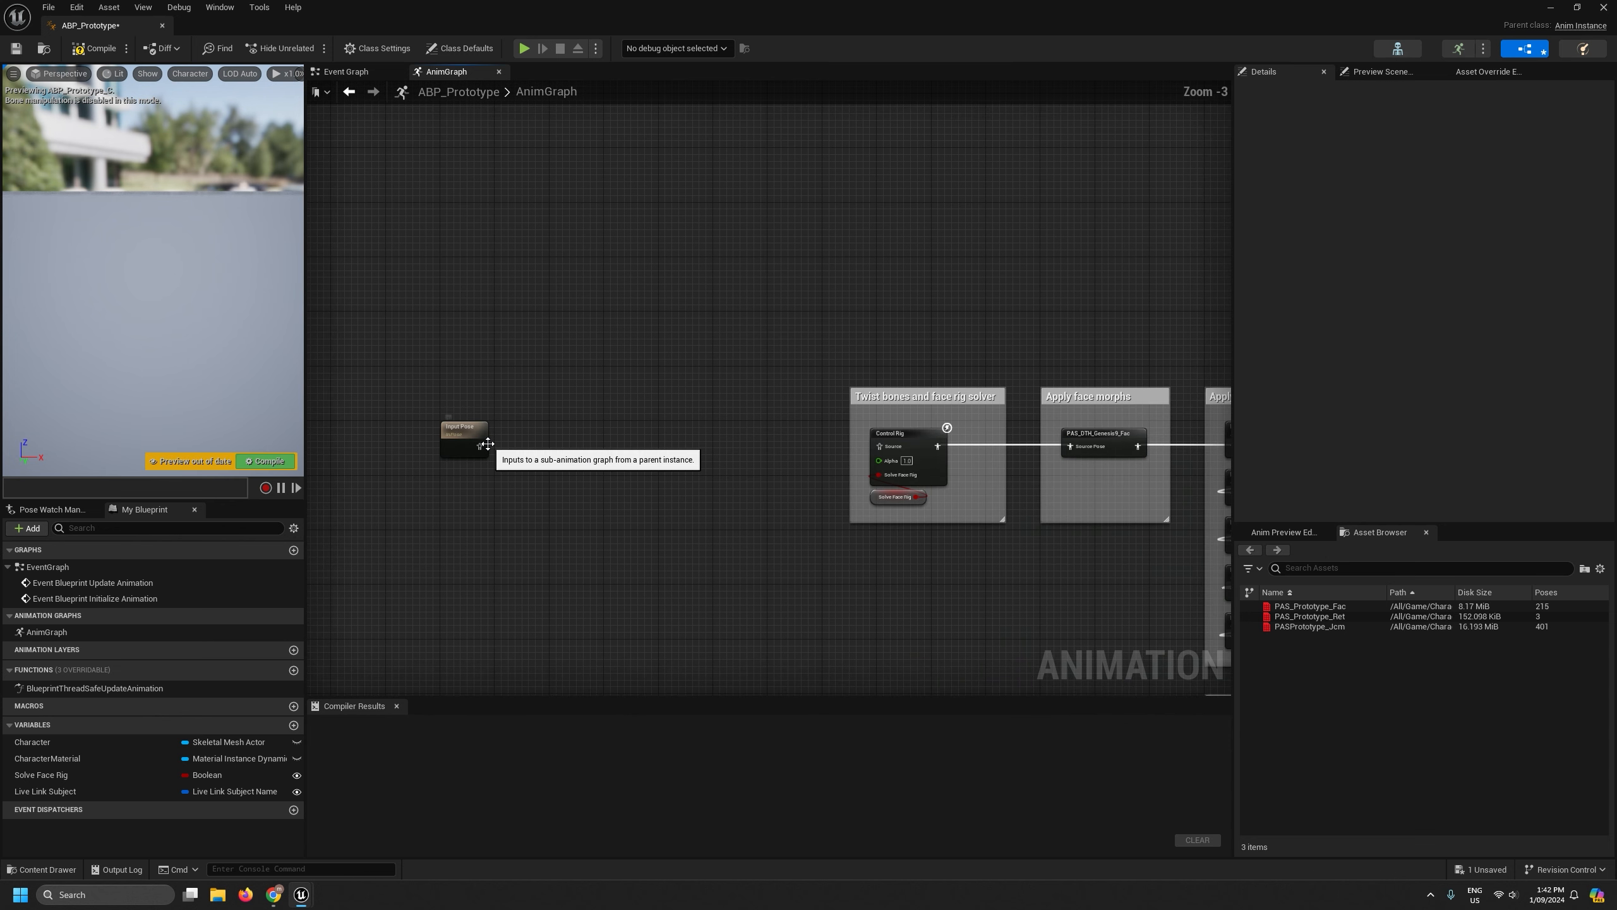
{"action": "left_click_drag", "start_coordinate": [483, 446], "coordinate": [881, 446]}
{"action": "scroll", "coordinate": [824, 528], "scroll_direction": "down", "scroll_amount": 1}
{"action": "scroll", "coordinate": [578, 473], "scroll_direction": "down", "scroll_amount": 1}
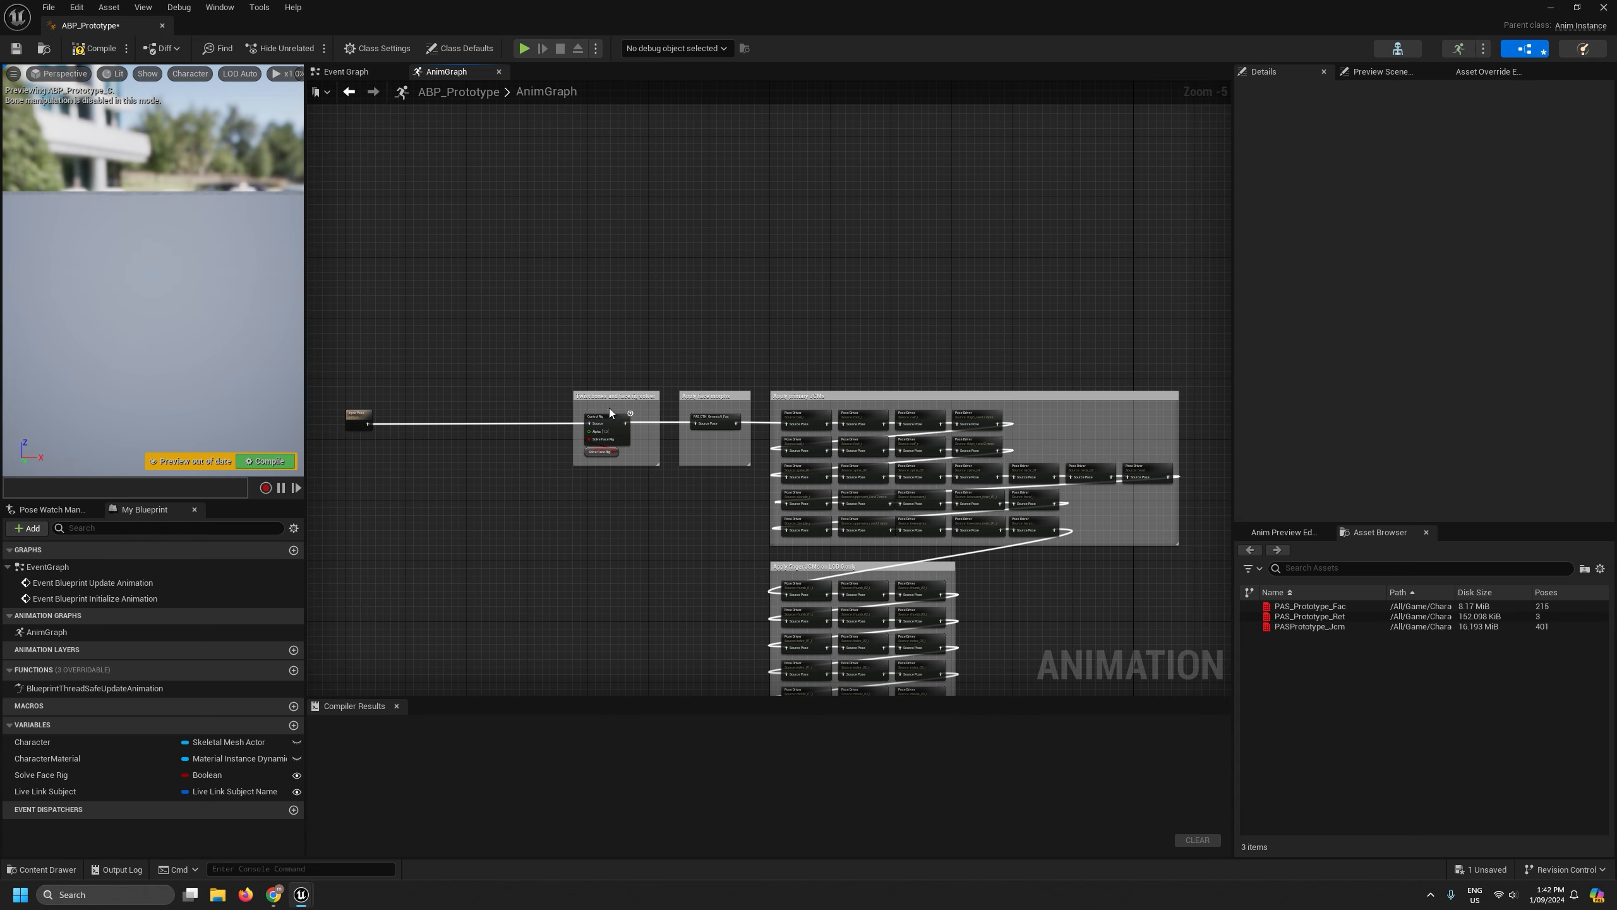
{"action": "scroll", "coordinate": [630, 412], "scroll_direction": "up", "scroll_amount": 3}
{"action": "scroll", "coordinate": [754, 405], "scroll_direction": "down", "scroll_amount": 4}
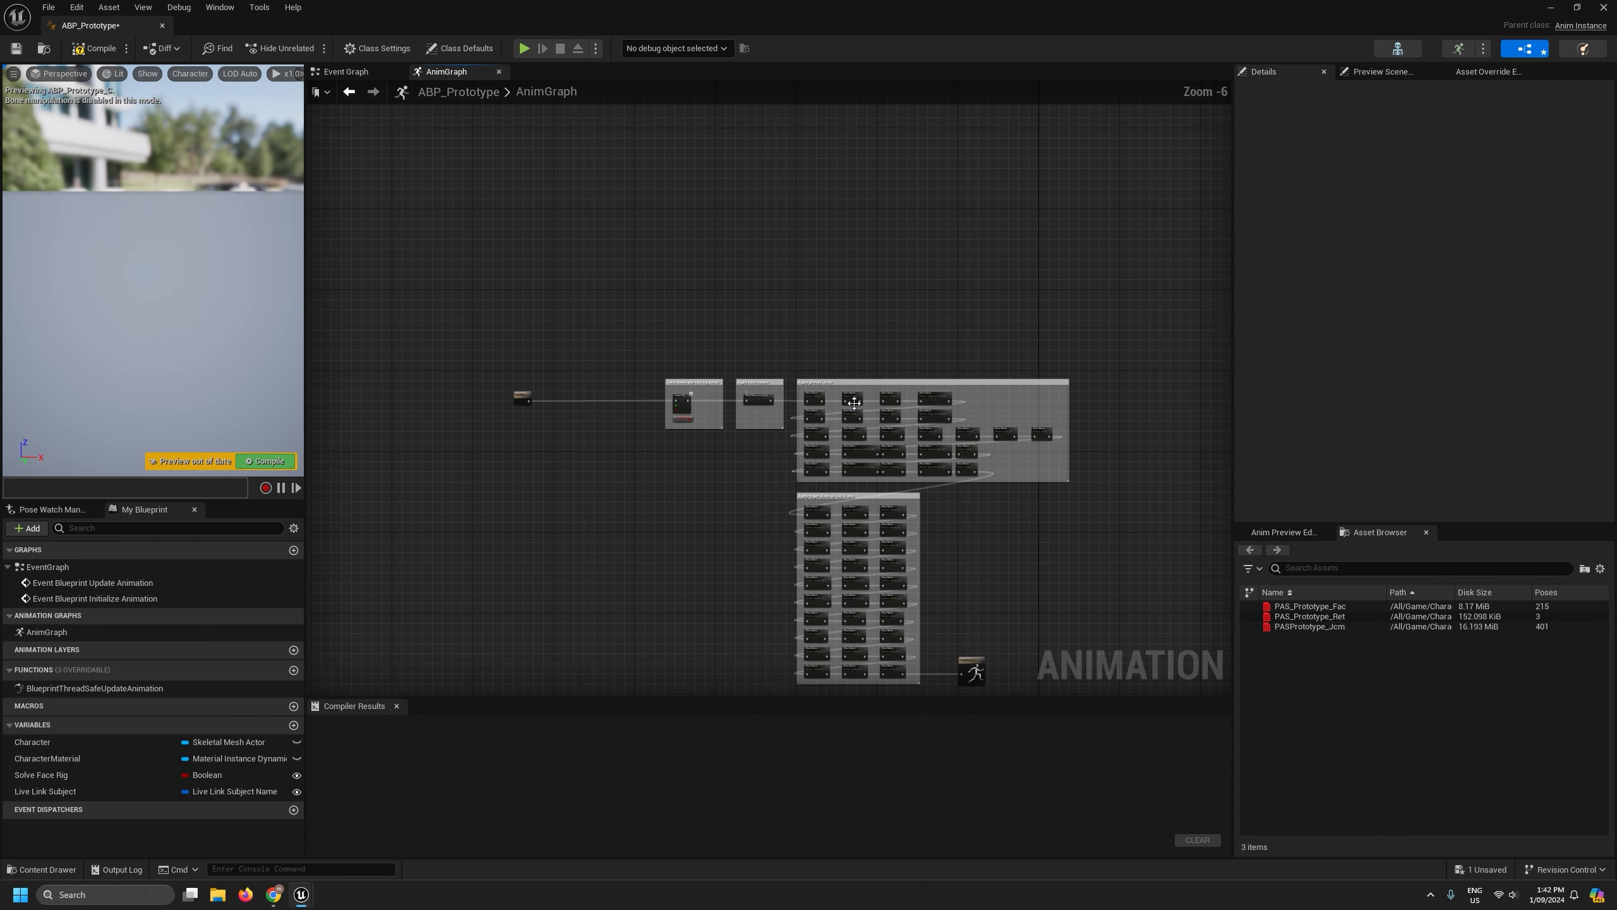
Compile and save ABP_Prototype and close its editor.
{"action": "right_click_drag", "start_coordinate": [855, 402], "coordinate": [611, 244]}
{"action": "left_click_drag", "start_coordinate": [566, 203], "coordinate": [694, 540]}
{"action": "scroll", "coordinate": [852, 400], "scroll_direction": "down", "scroll_amount": 2}
{"action": "right_click_drag", "start_coordinate": [851, 399], "coordinate": [961, 476]}
{"action": "left_click", "coordinate": [542, 421]}
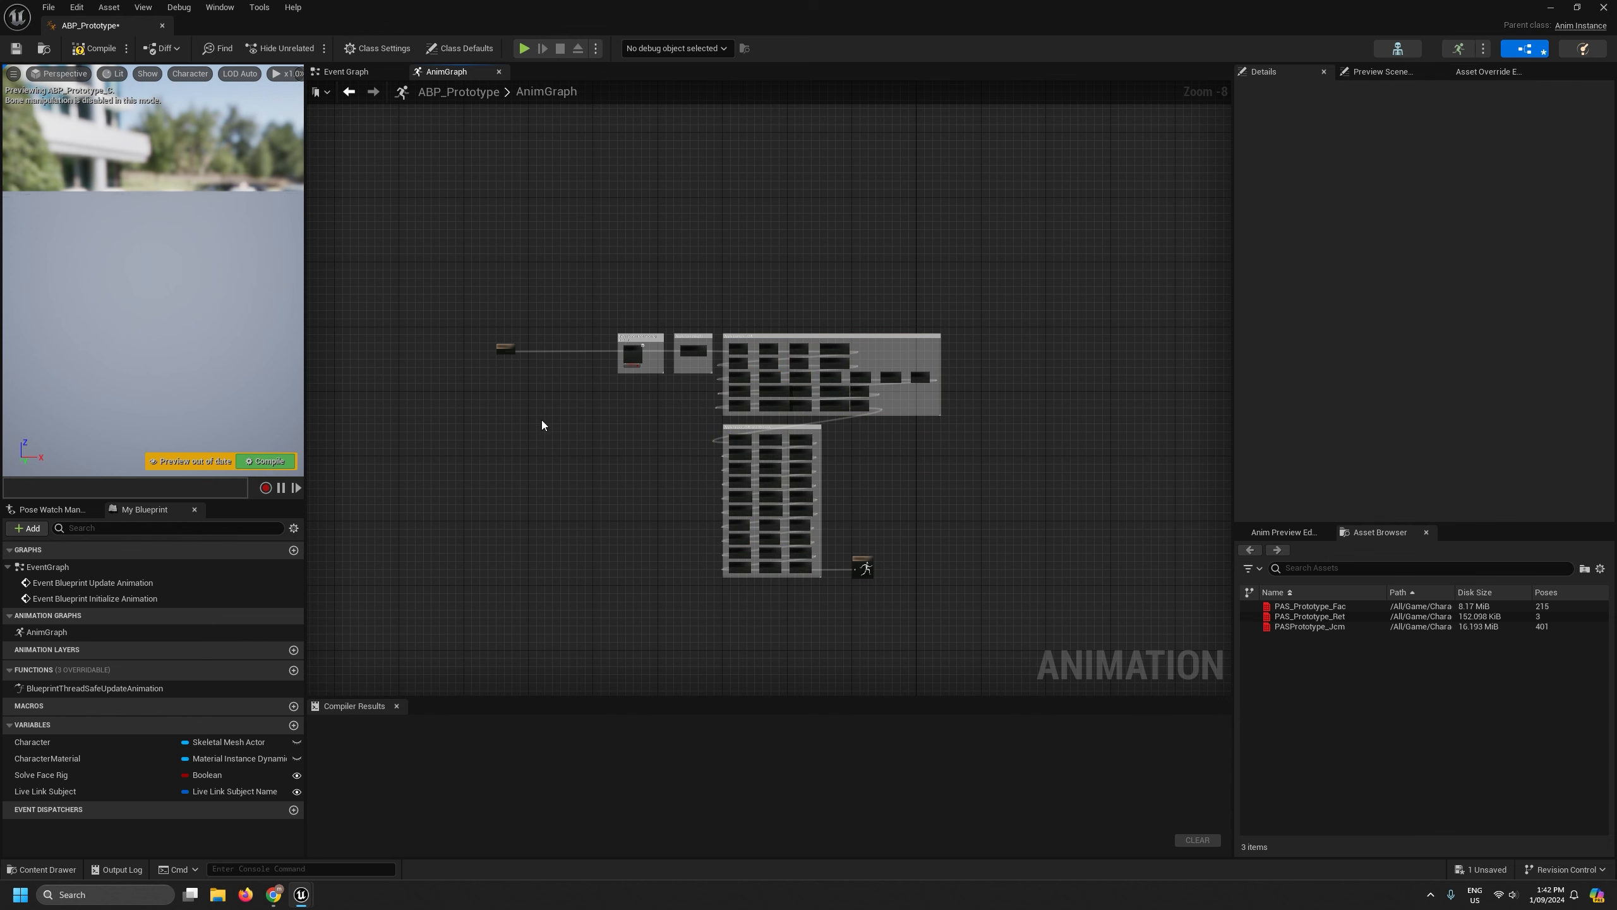
{"action": "left_click", "coordinate": [96, 49]}
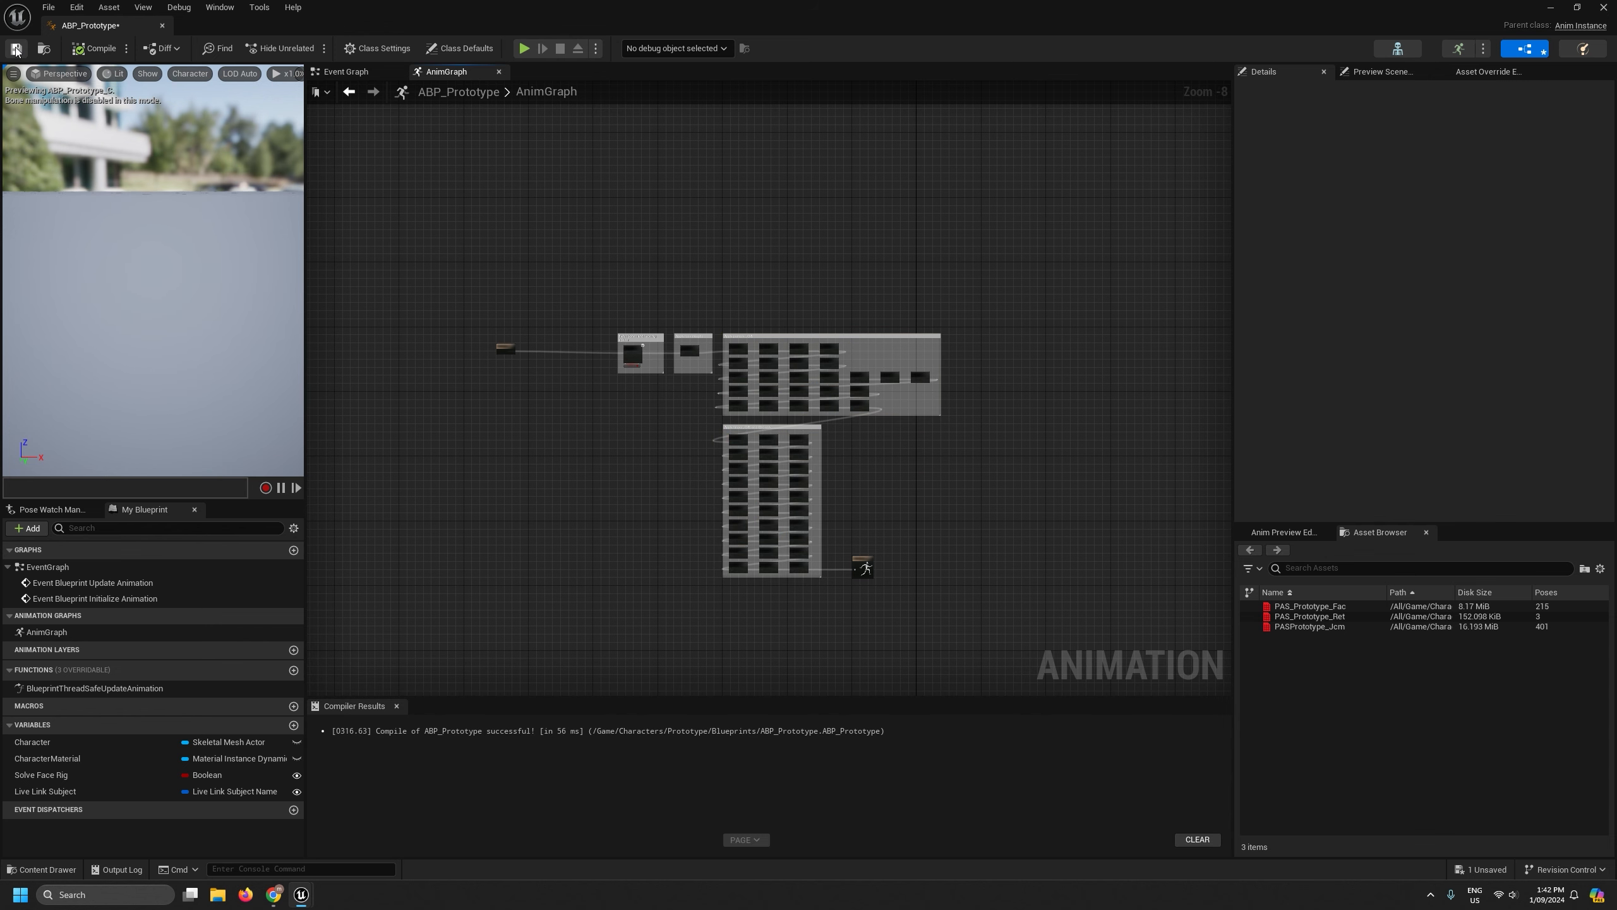
{"action": "left_click", "coordinate": [162, 25]}
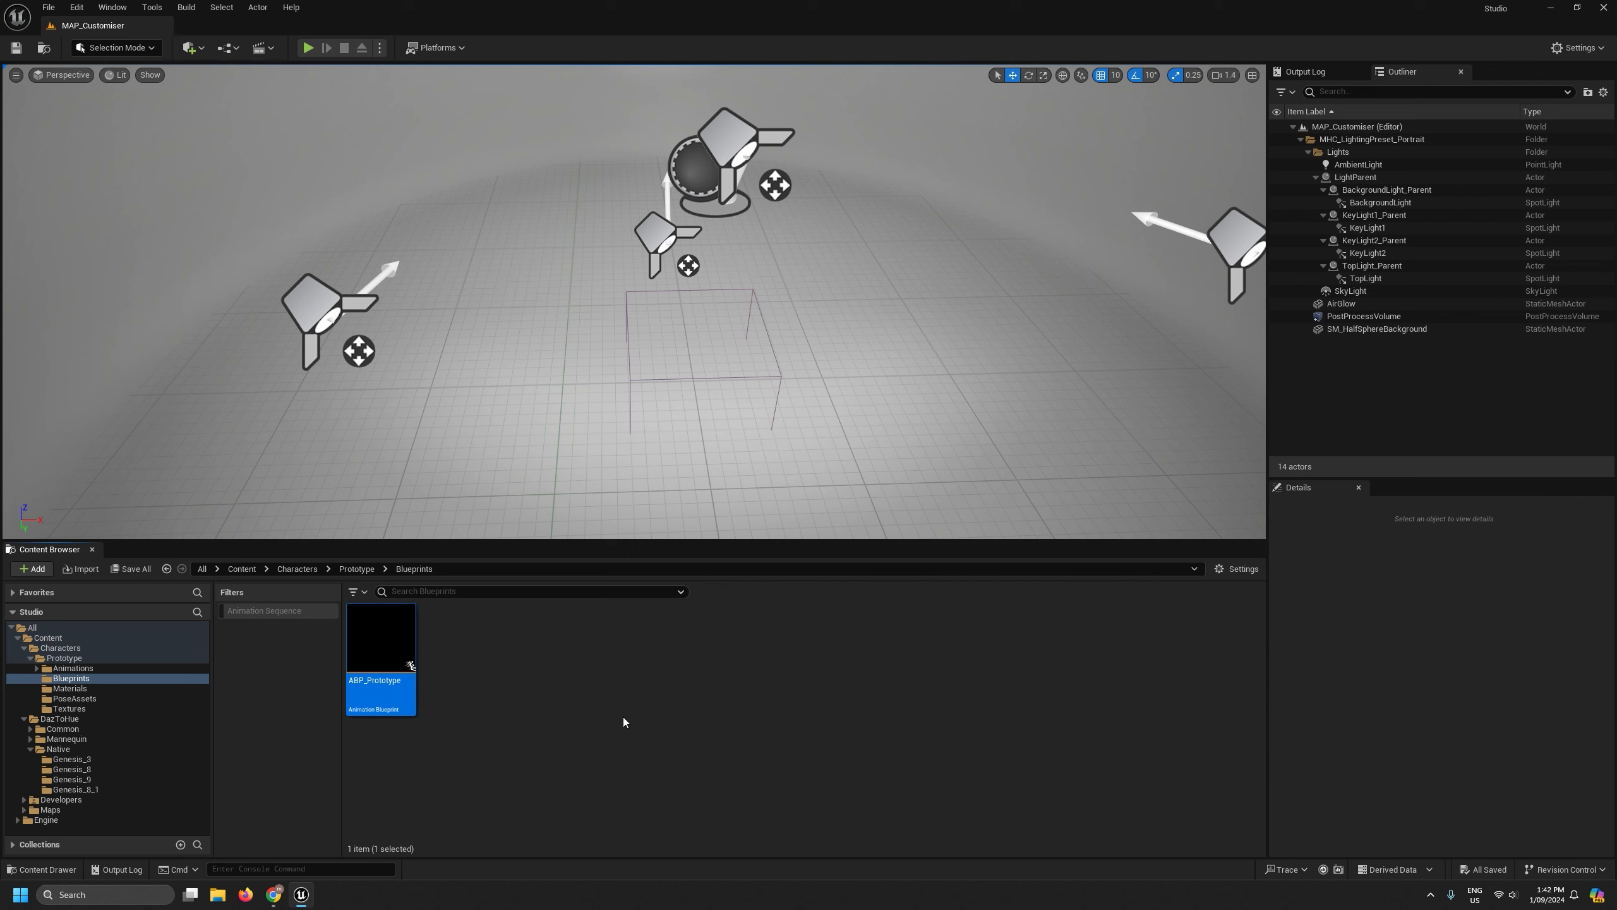
Start importing SKM_Prototype.fbx from the desktop's Tutorial/Exports/Prototype folder into the Characters/Prototype content folder.
{"action": "left_click", "coordinate": [36, 669]}
{"action": "left_click", "coordinate": [36, 670]}
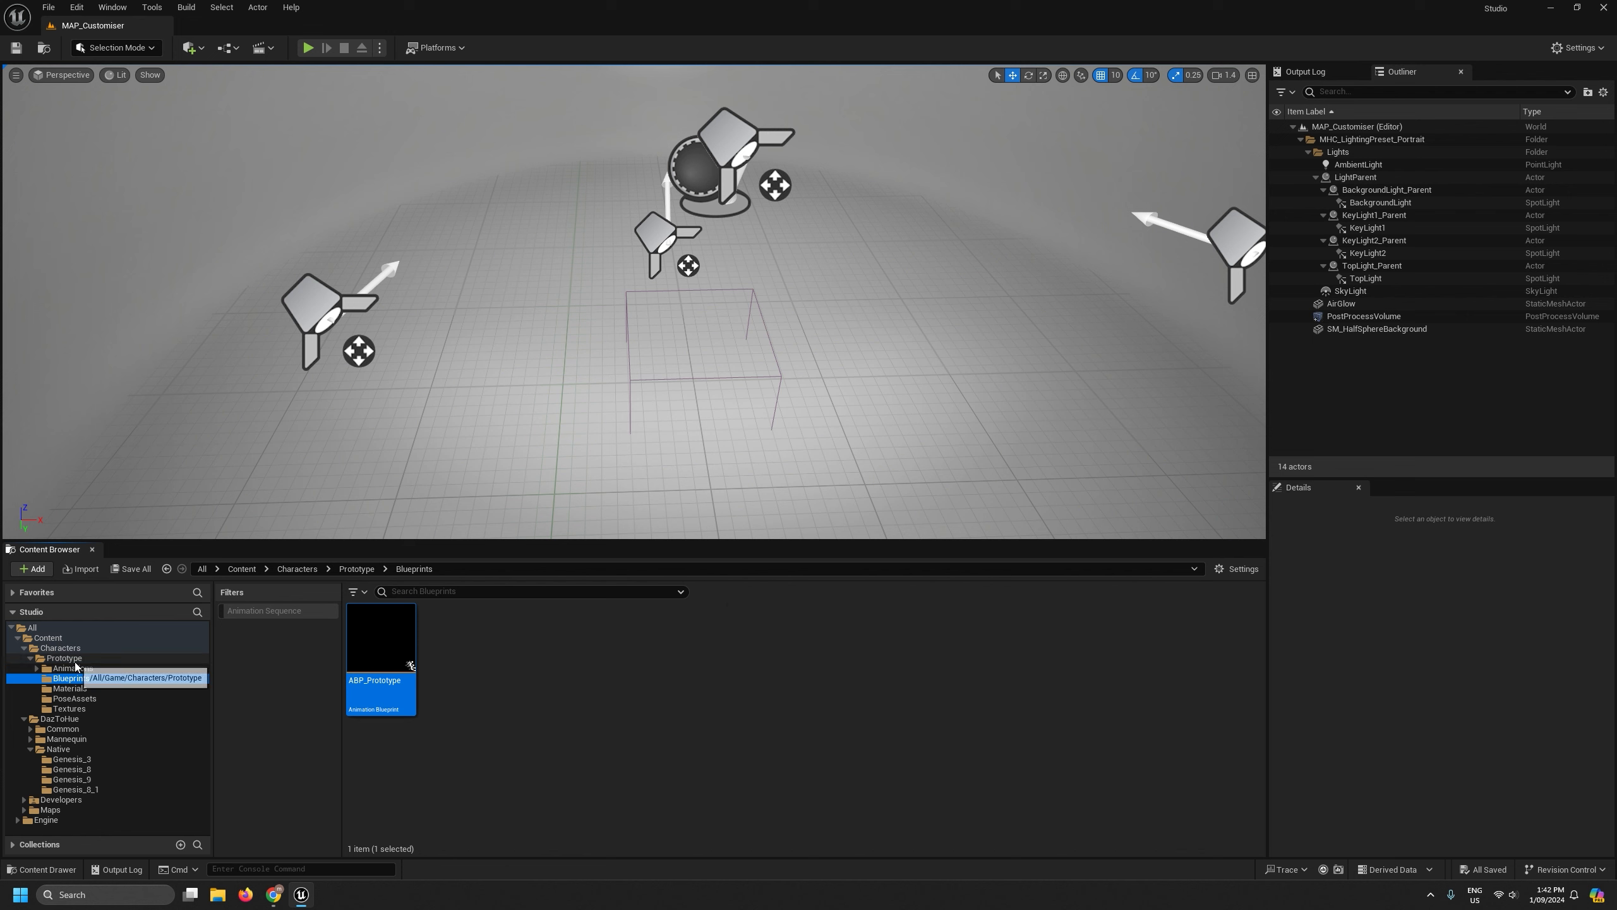
{"action": "left_click", "coordinate": [64, 658]}
{"action": "right_click", "coordinate": [922, 698]}
{"action": "left_click", "coordinate": [1018, 231]}
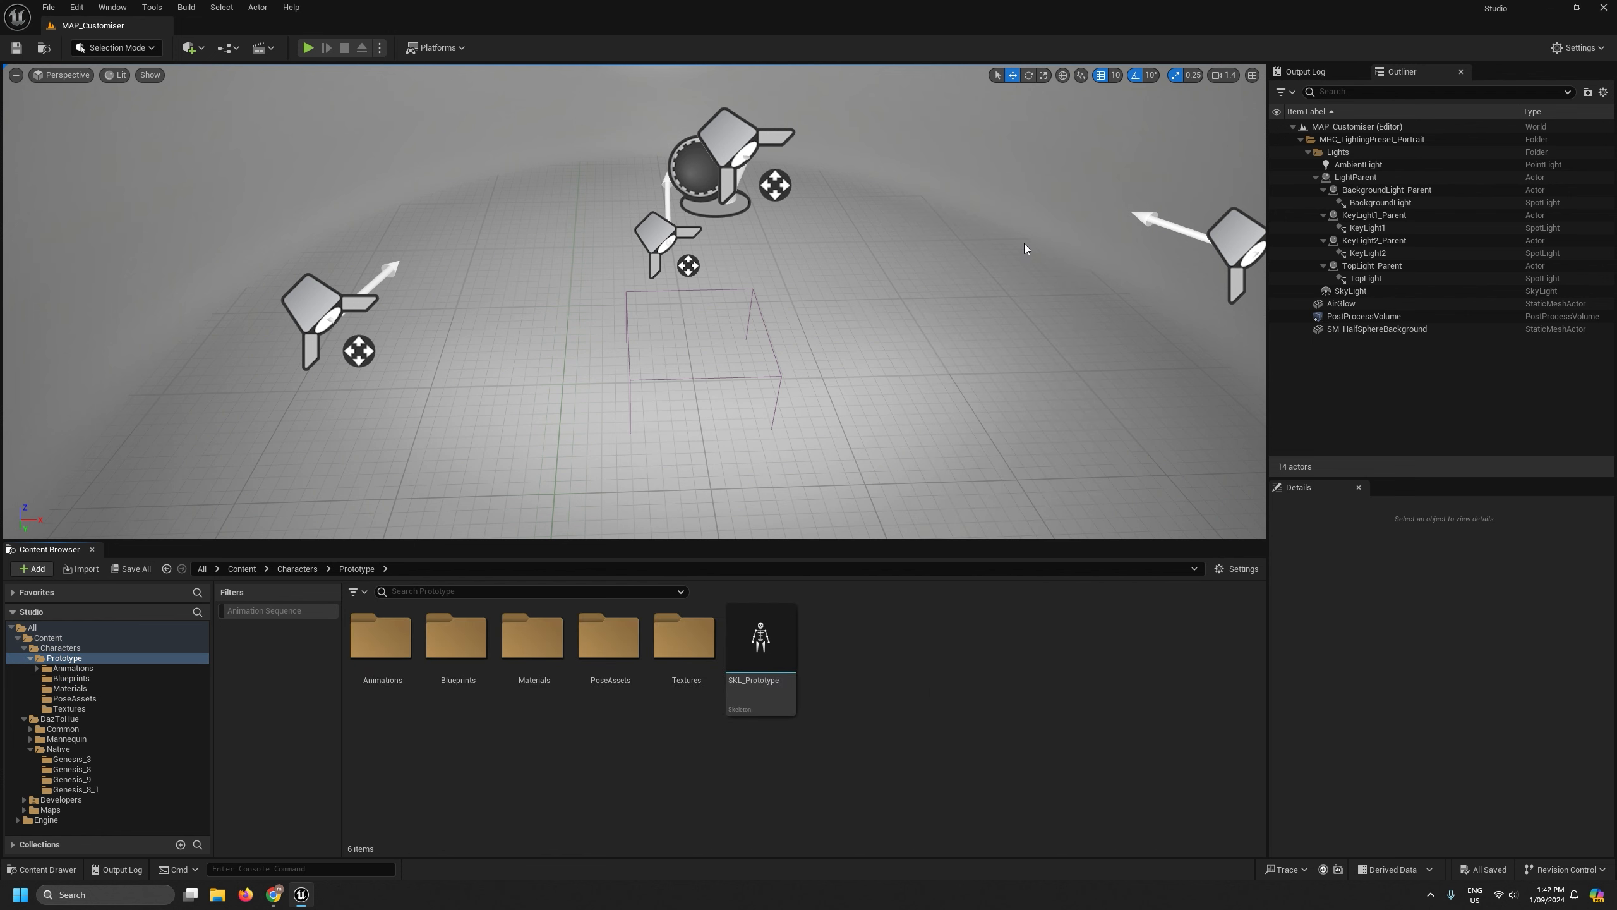
{"action": "left_click", "coordinate": [58, 176]}
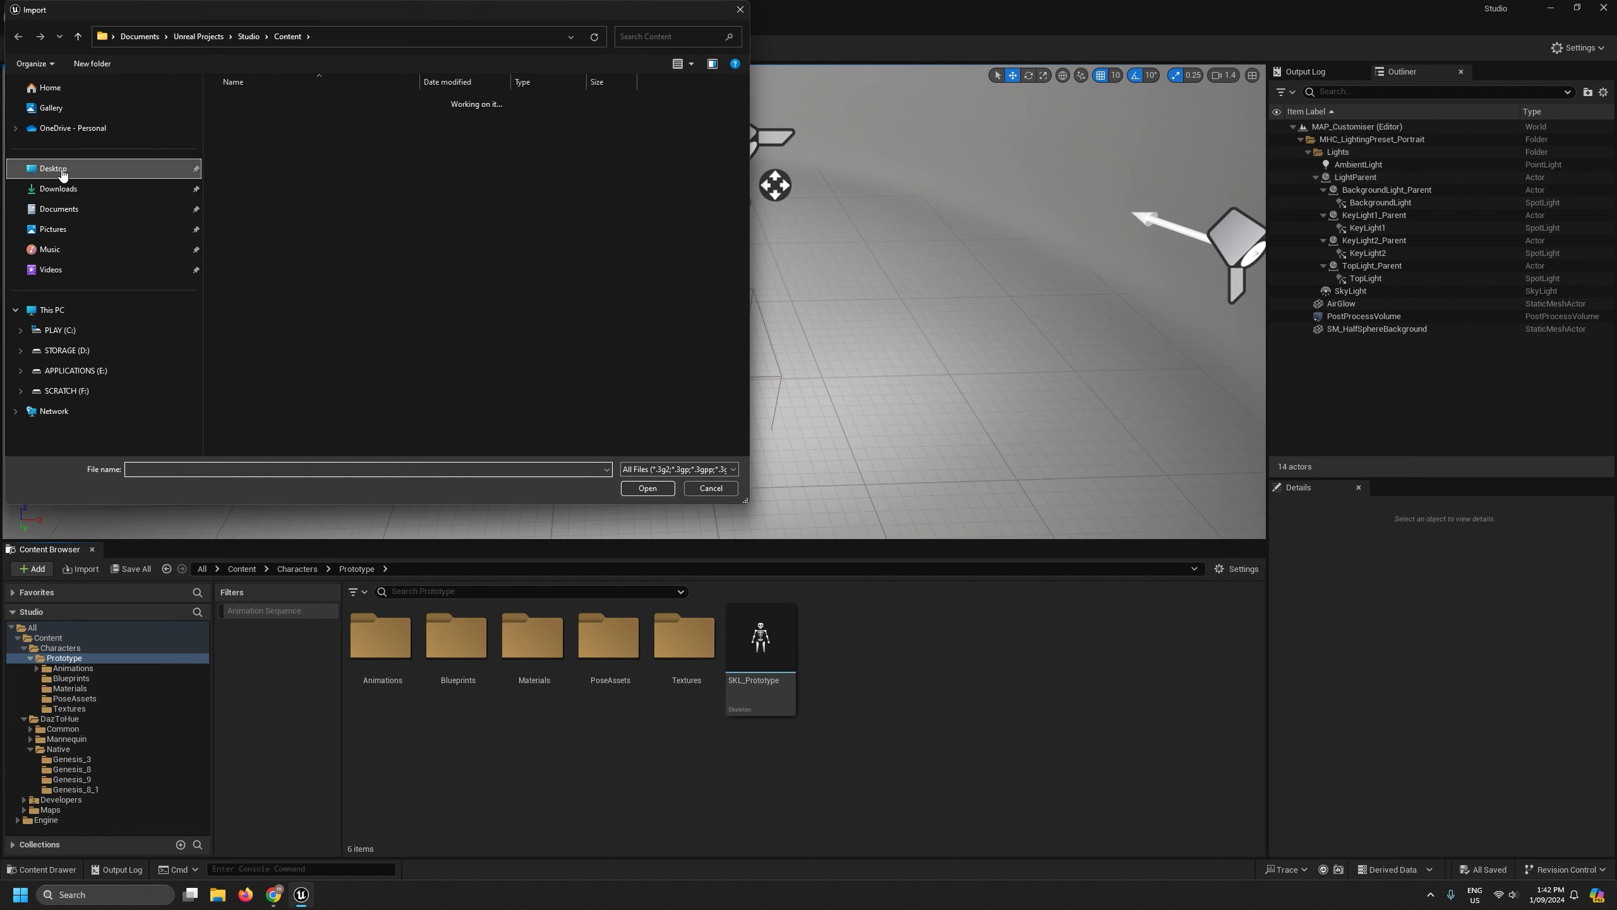
{"action": "double_click", "coordinate": [233, 280]}
{"action": "double_click", "coordinate": [240, 120]}
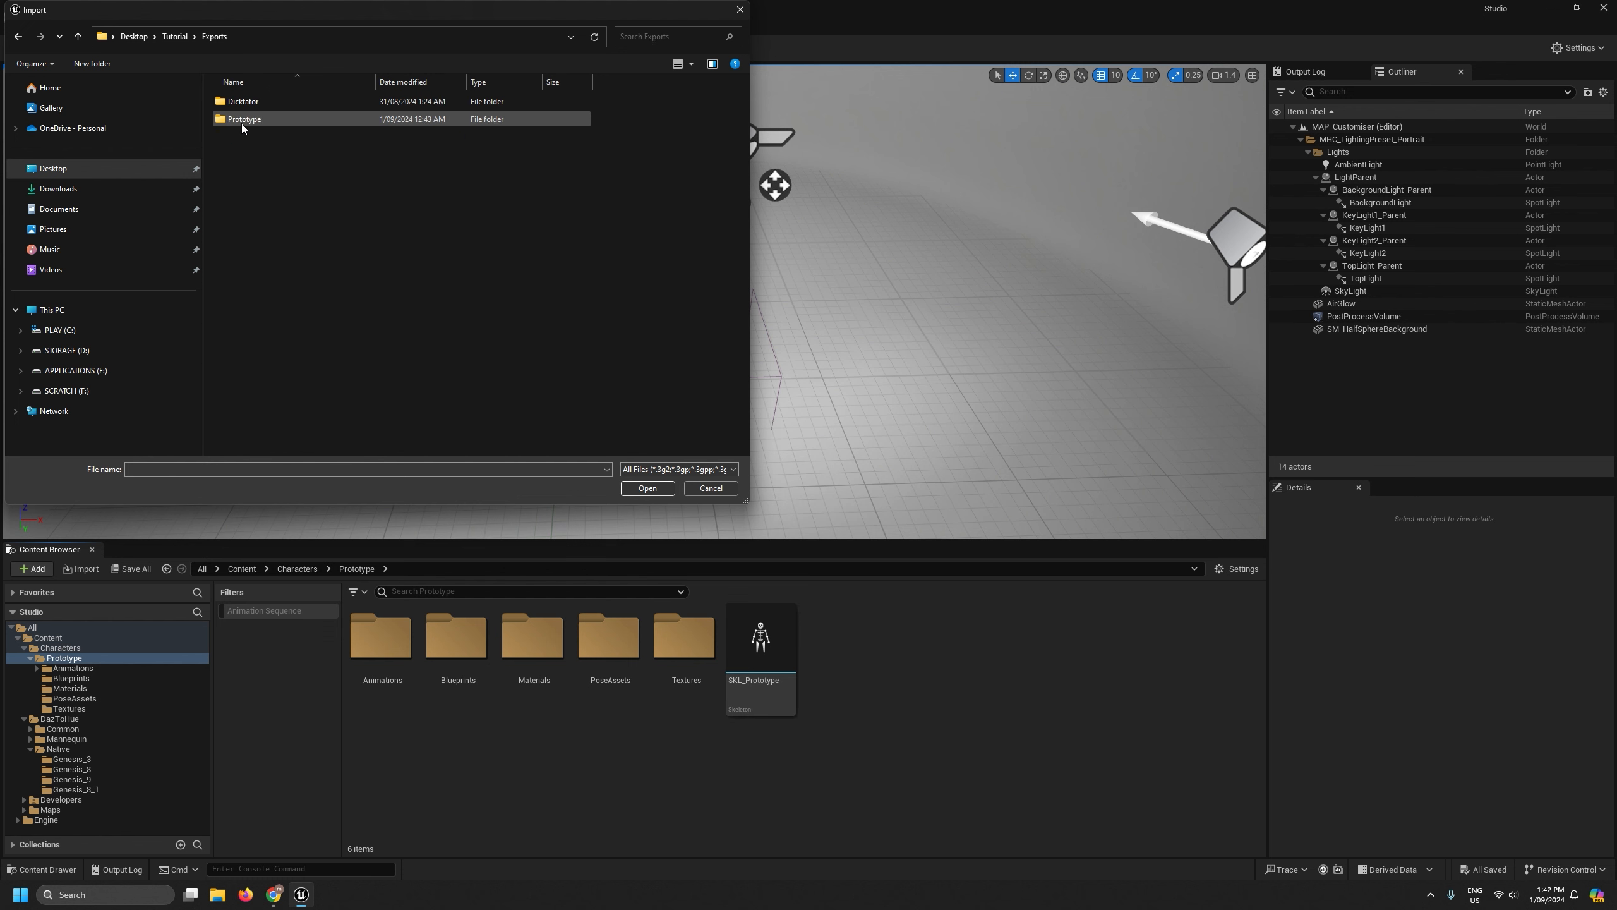
{"action": "double_click", "coordinate": [270, 120]}
{"action": "double_click", "coordinate": [243, 193]}
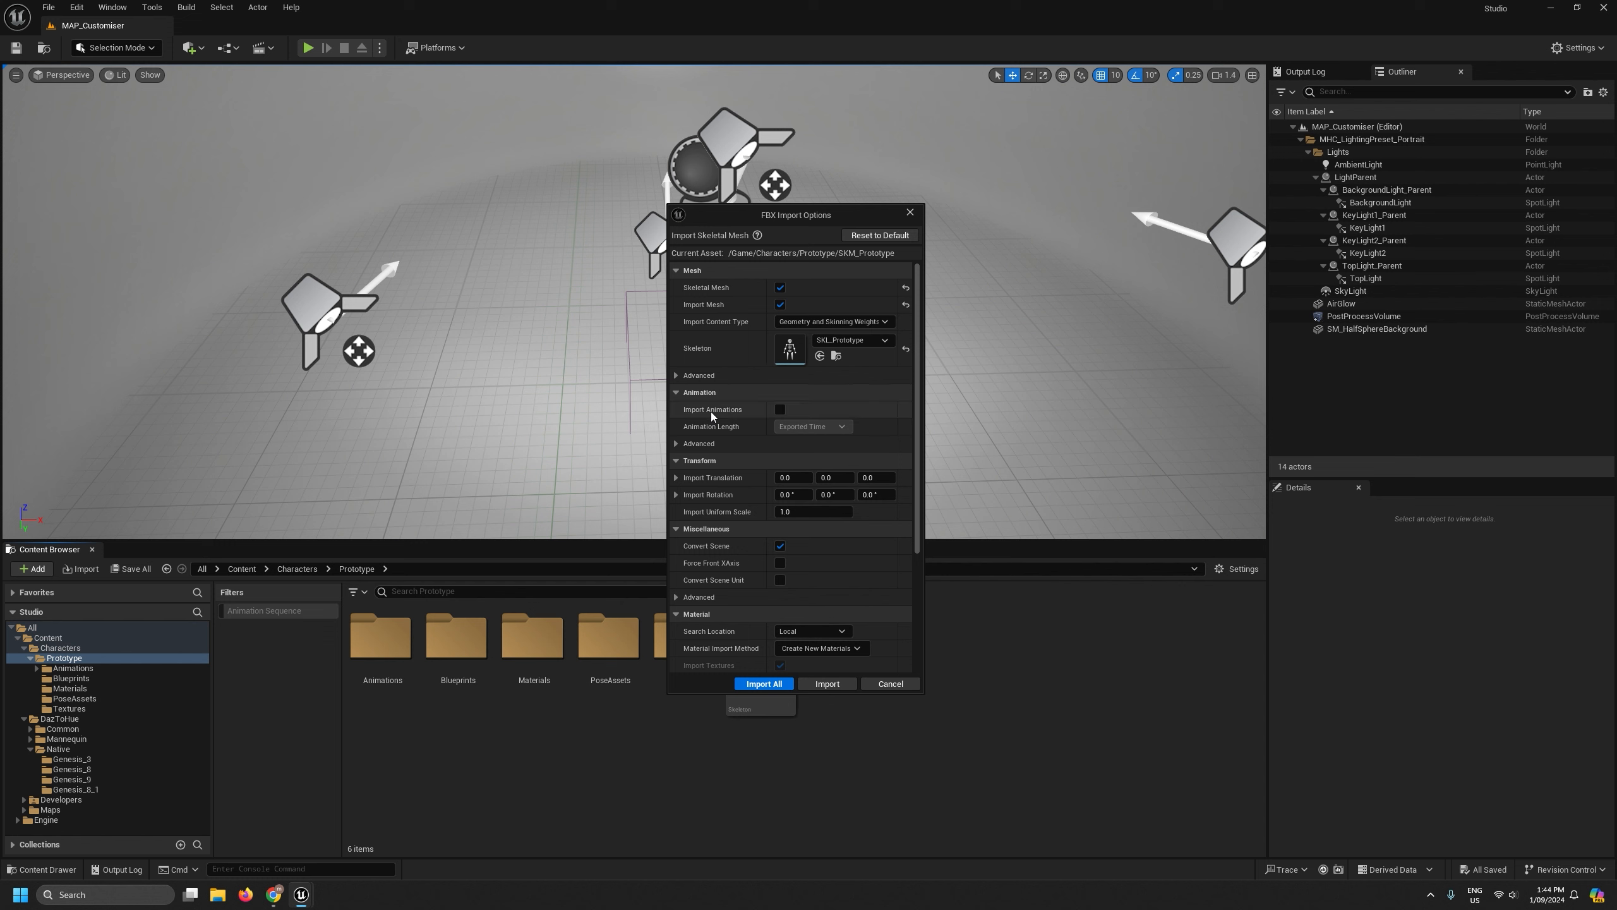
Show the advanced mesh import options and disable Create Physics Asset.
{"action": "left_click", "coordinate": [678, 374]}
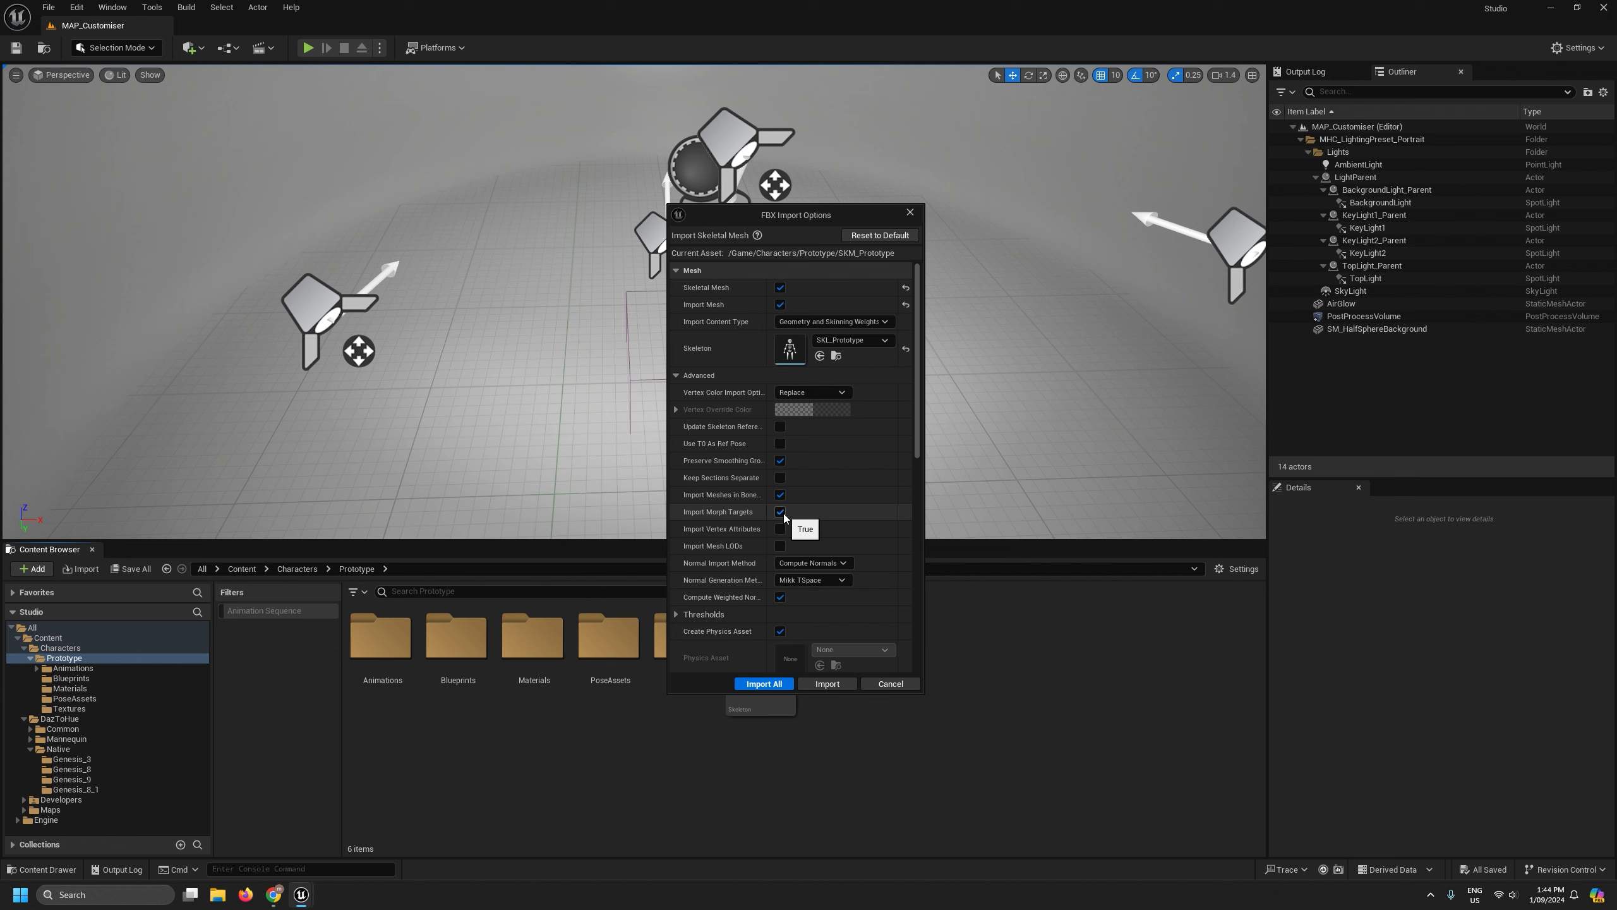
{"action": "scroll", "coordinate": [873, 474], "scroll_direction": "down", "scroll_amount": 5}
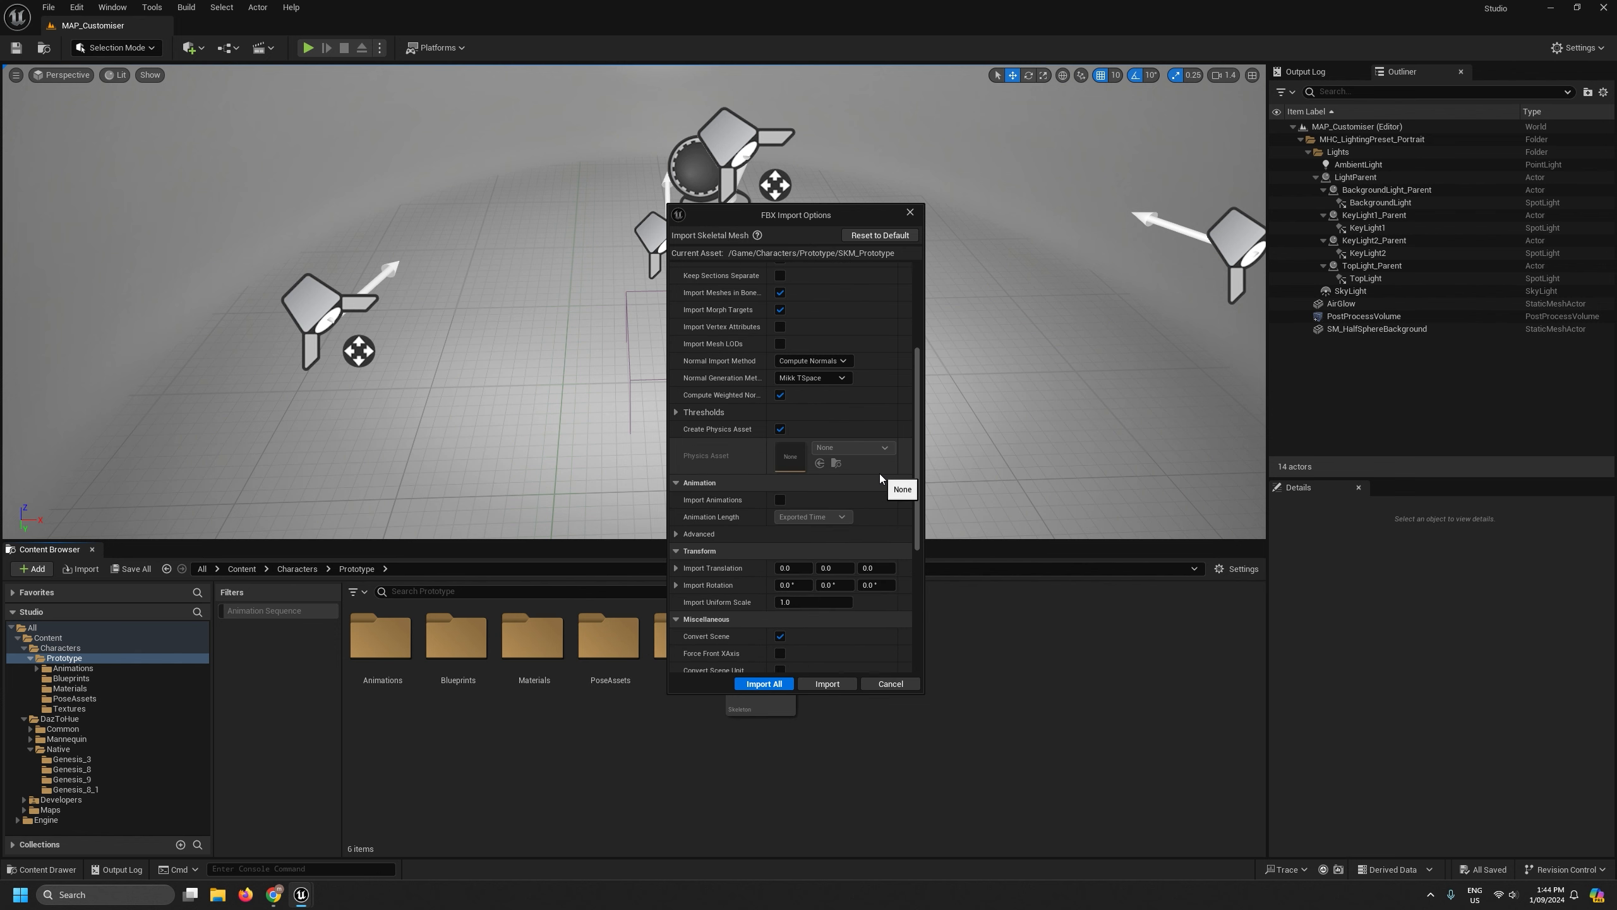
{"action": "scroll", "coordinate": [879, 472], "scroll_direction": "down", "scroll_amount": 2}
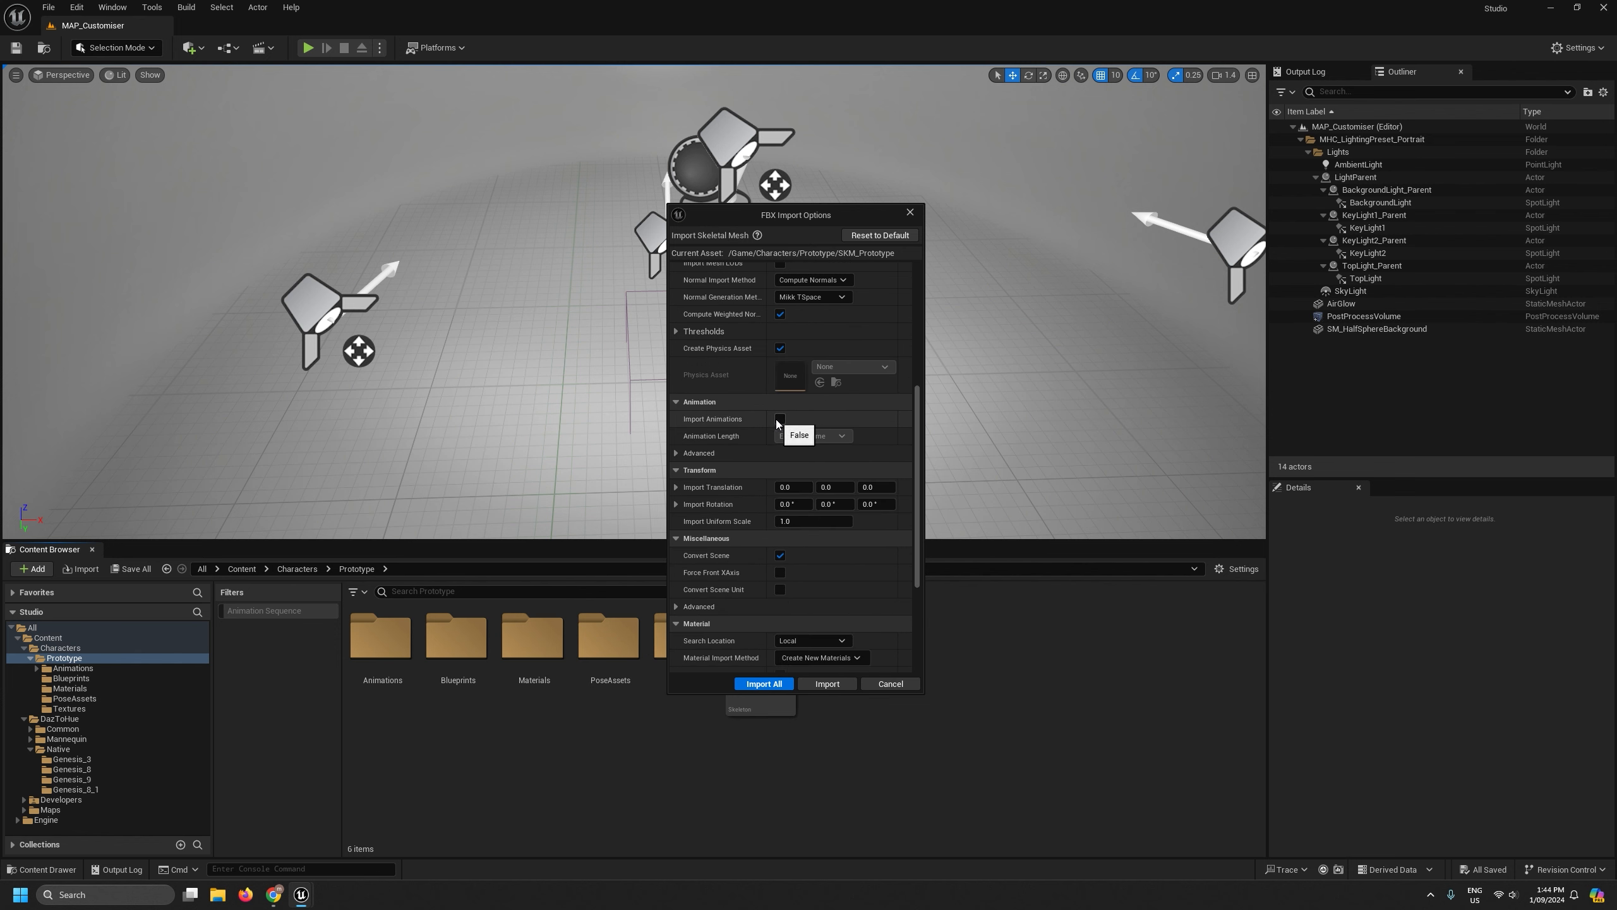
{"action": "scroll", "coordinate": [776, 424], "scroll_direction": "up", "scroll_amount": 3}
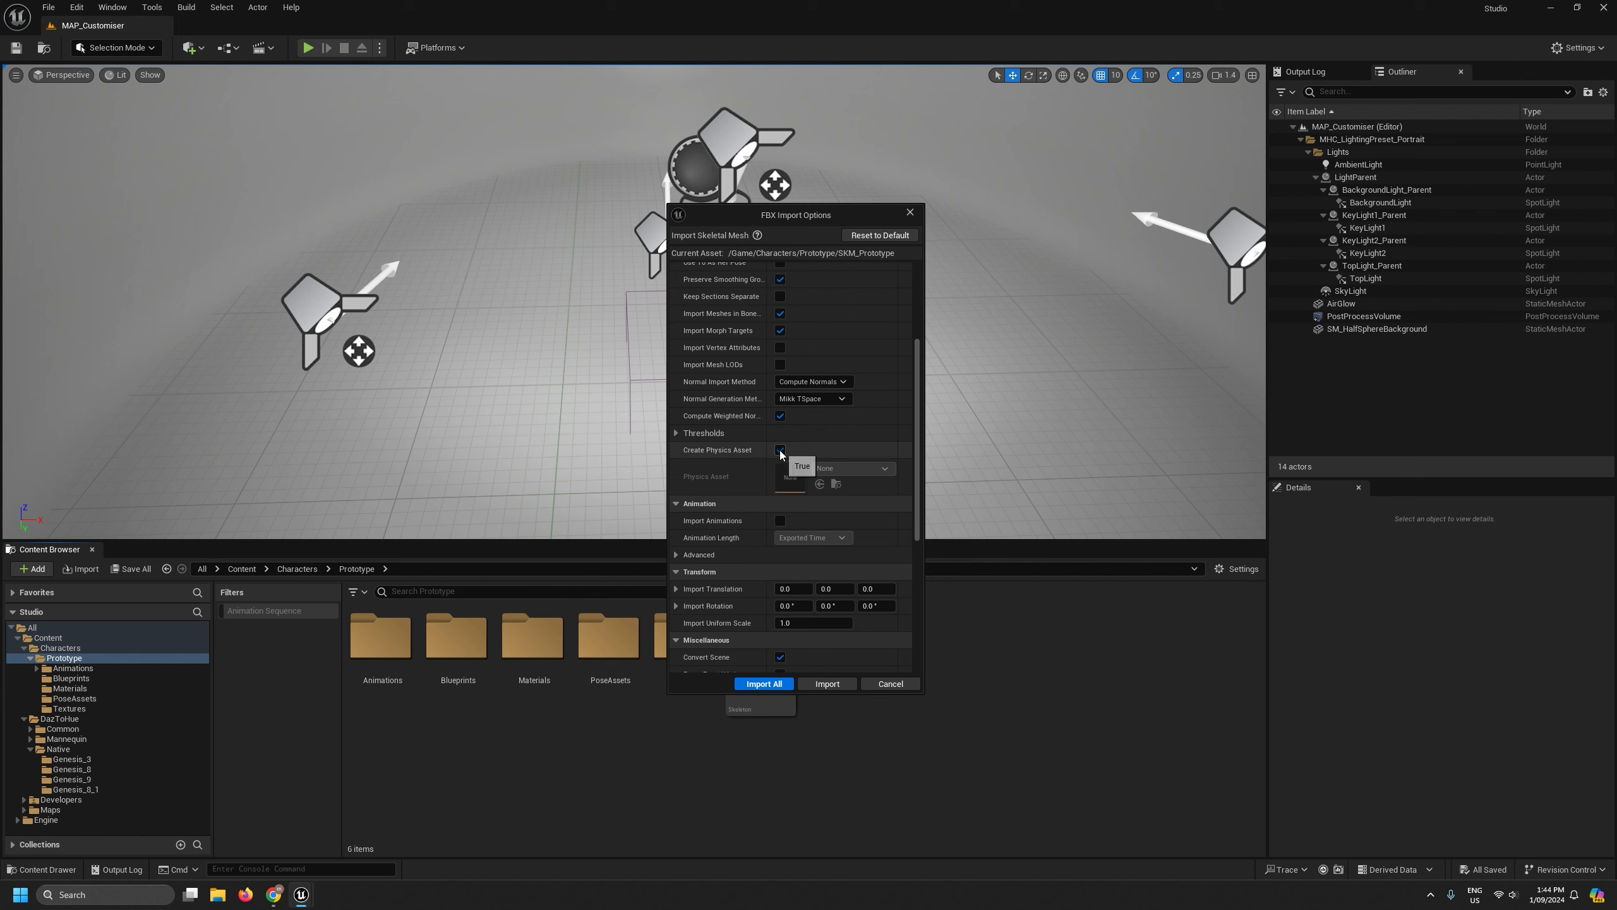
{"action": "left_click", "coordinate": [780, 450]}
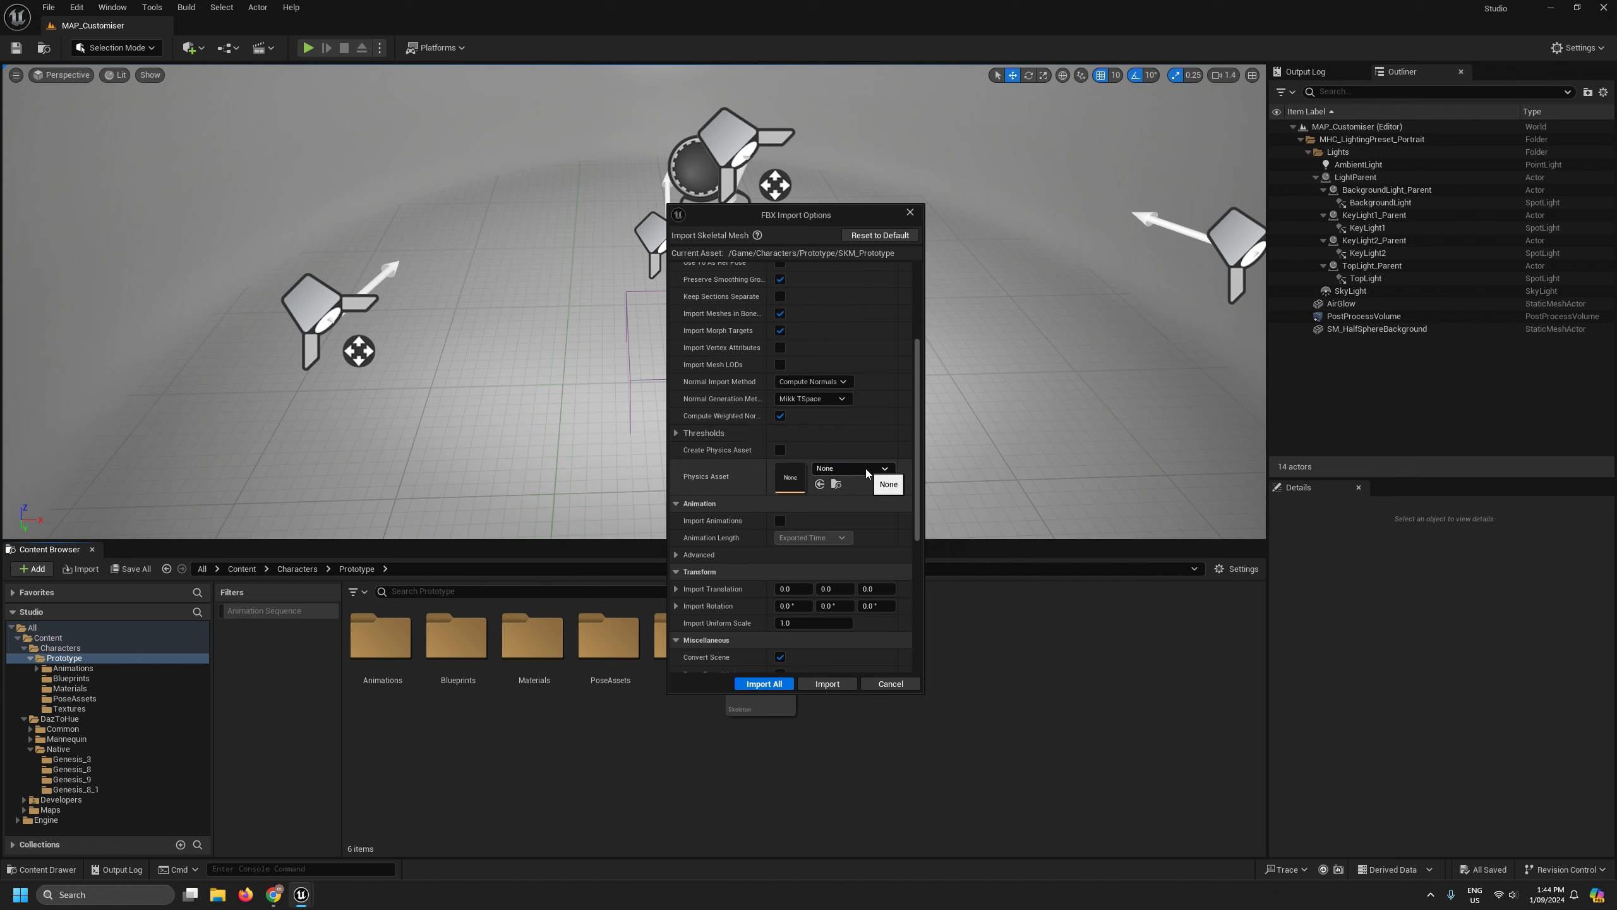
Import the mesh with Do Not Create Material, Import Textures disabled and material search location Under Parent, and dismiss the message log.
{"action": "scroll", "coordinate": [871, 505], "scroll_direction": "down", "scroll_amount": 4}
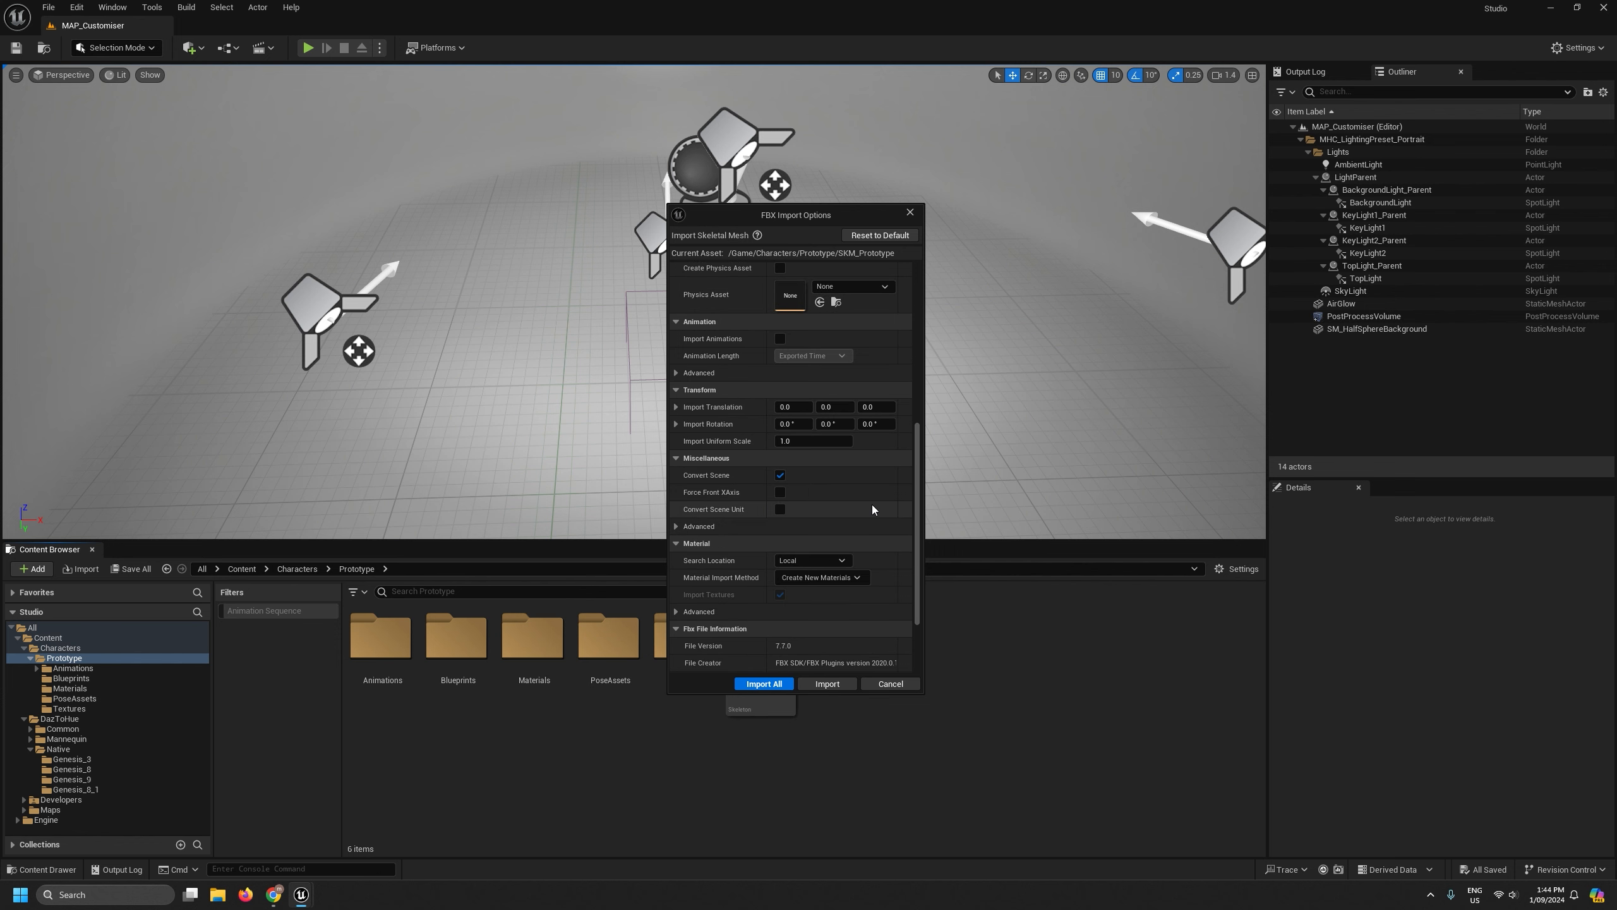
{"action": "scroll", "coordinate": [872, 505], "scroll_direction": "down", "scroll_amount": 1}
{"action": "left_click", "coordinate": [821, 537]}
{"action": "left_click", "coordinate": [831, 582]}
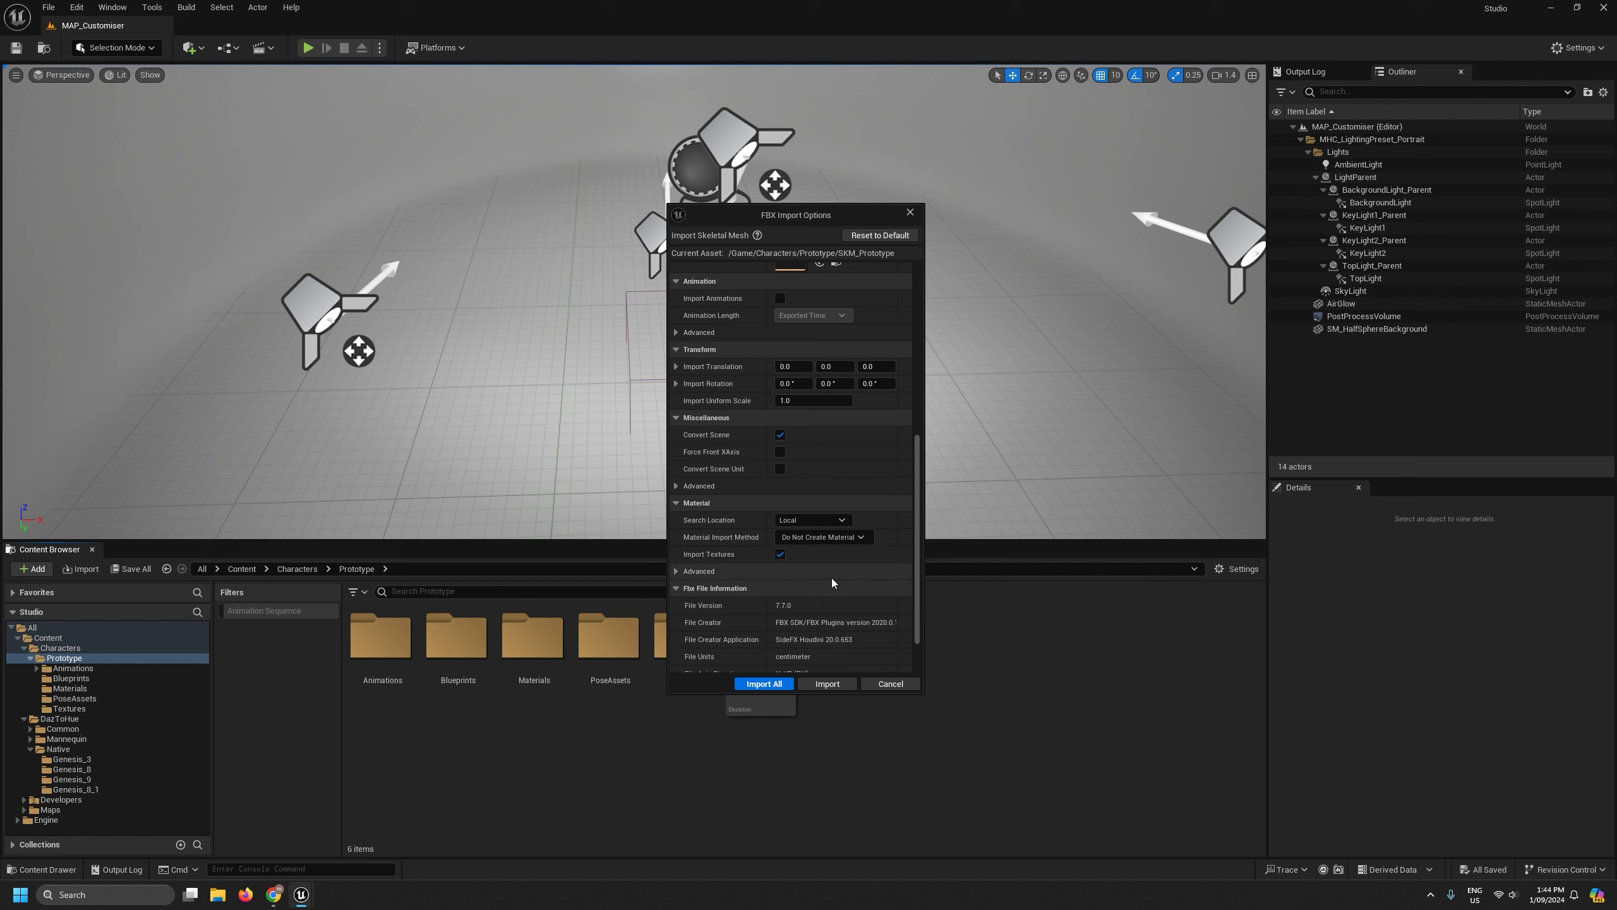
{"action": "left_click", "coordinate": [781, 555]}
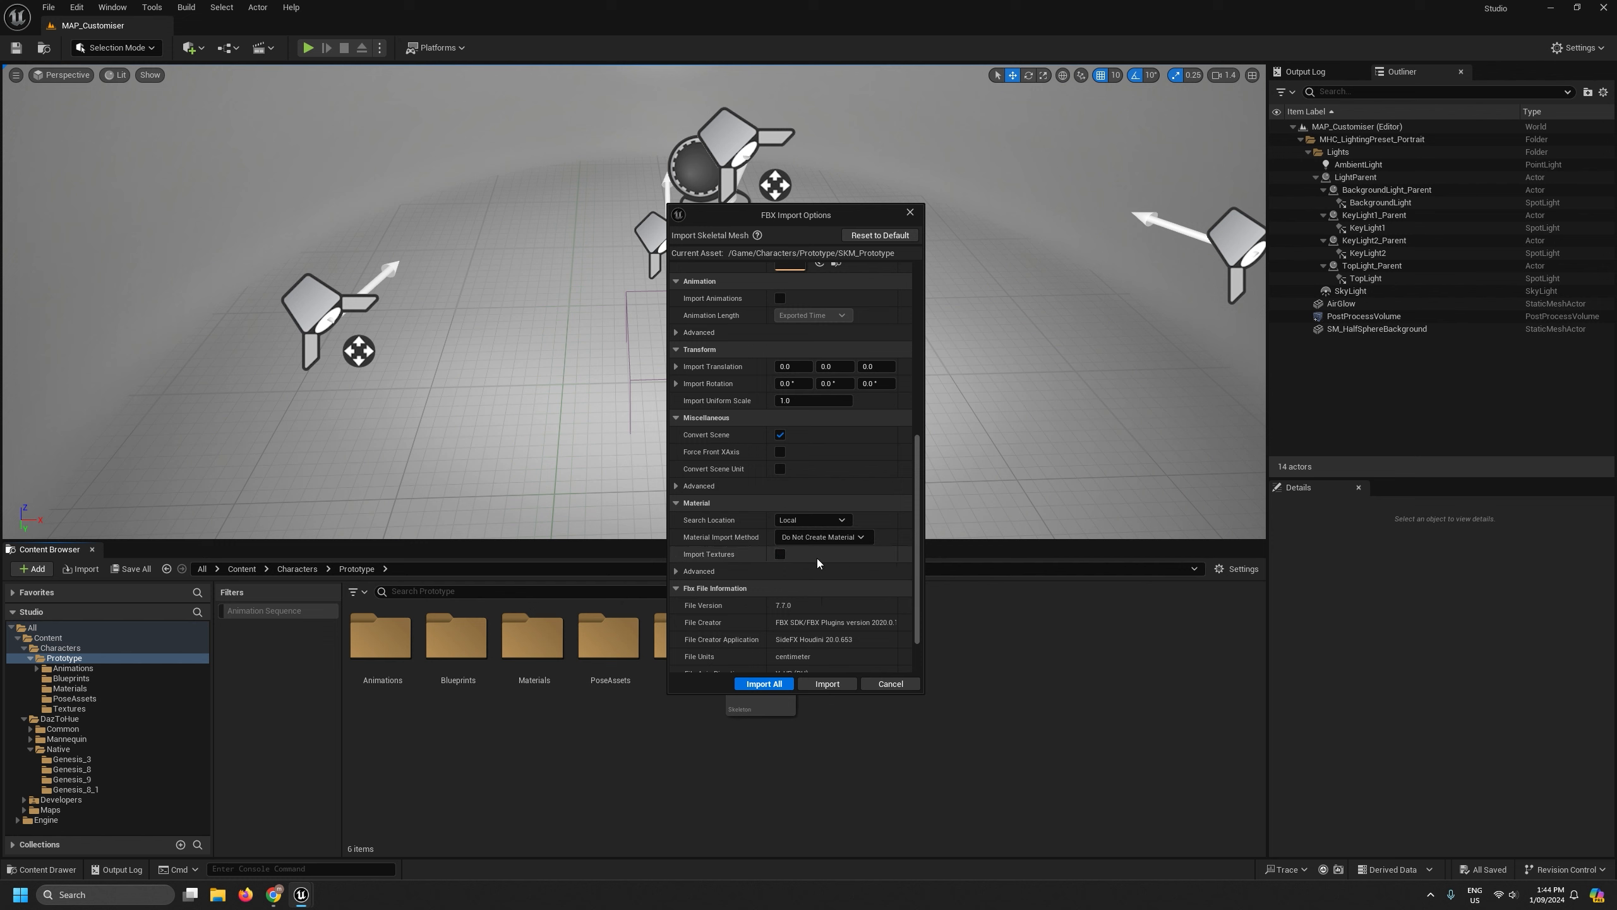
{"action": "left_click", "coordinate": [804, 520]}
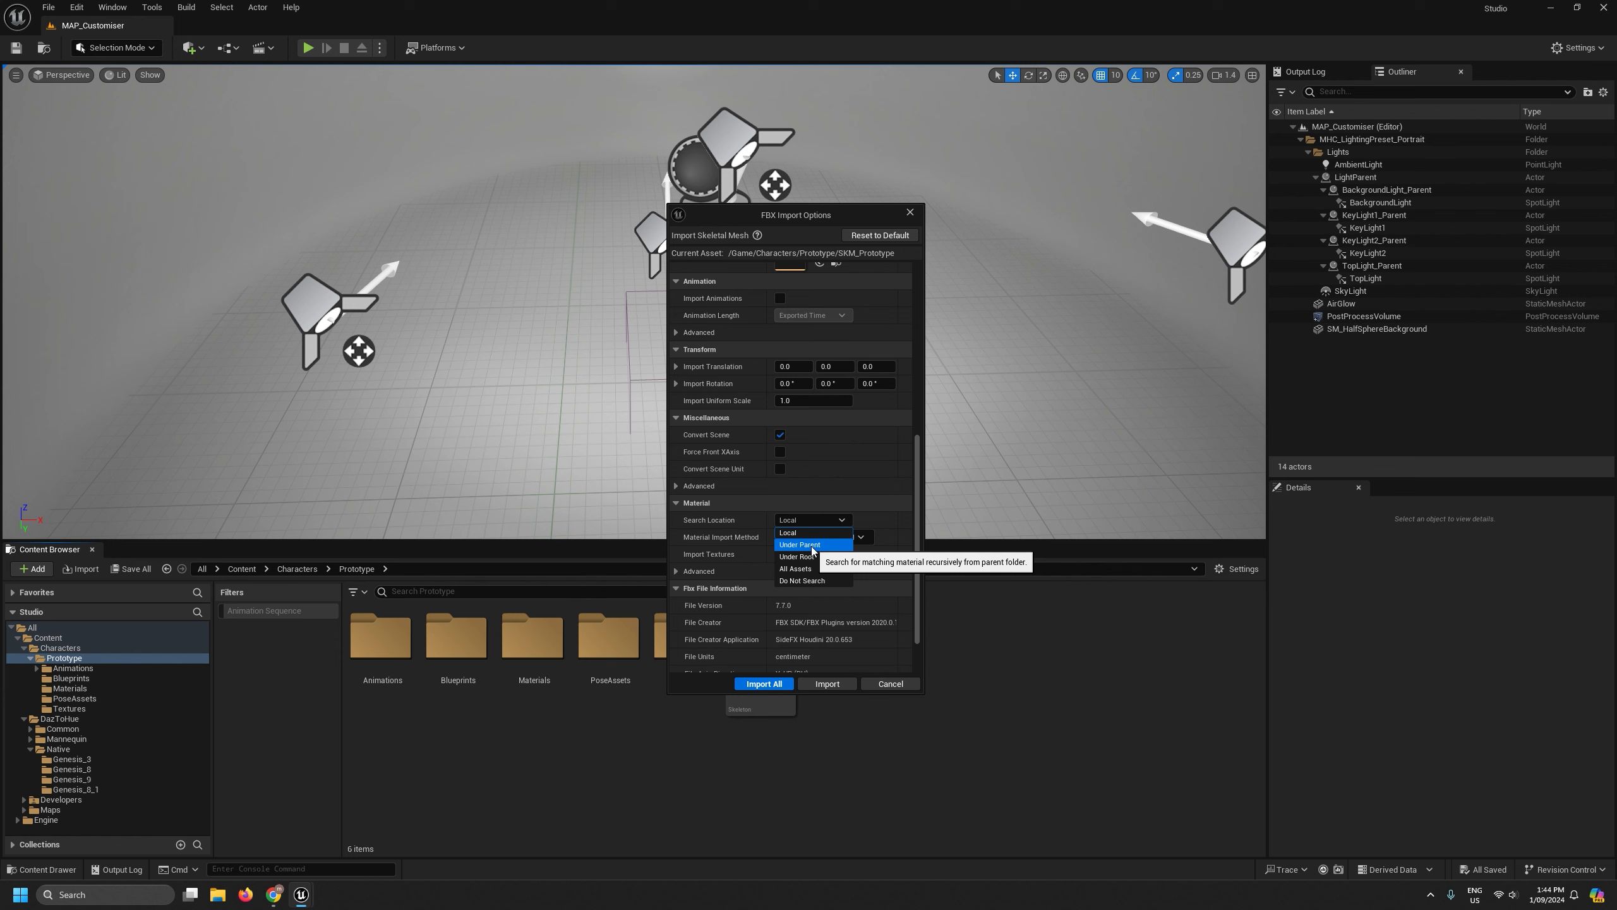
{"action": "left_click", "coordinate": [806, 546]}
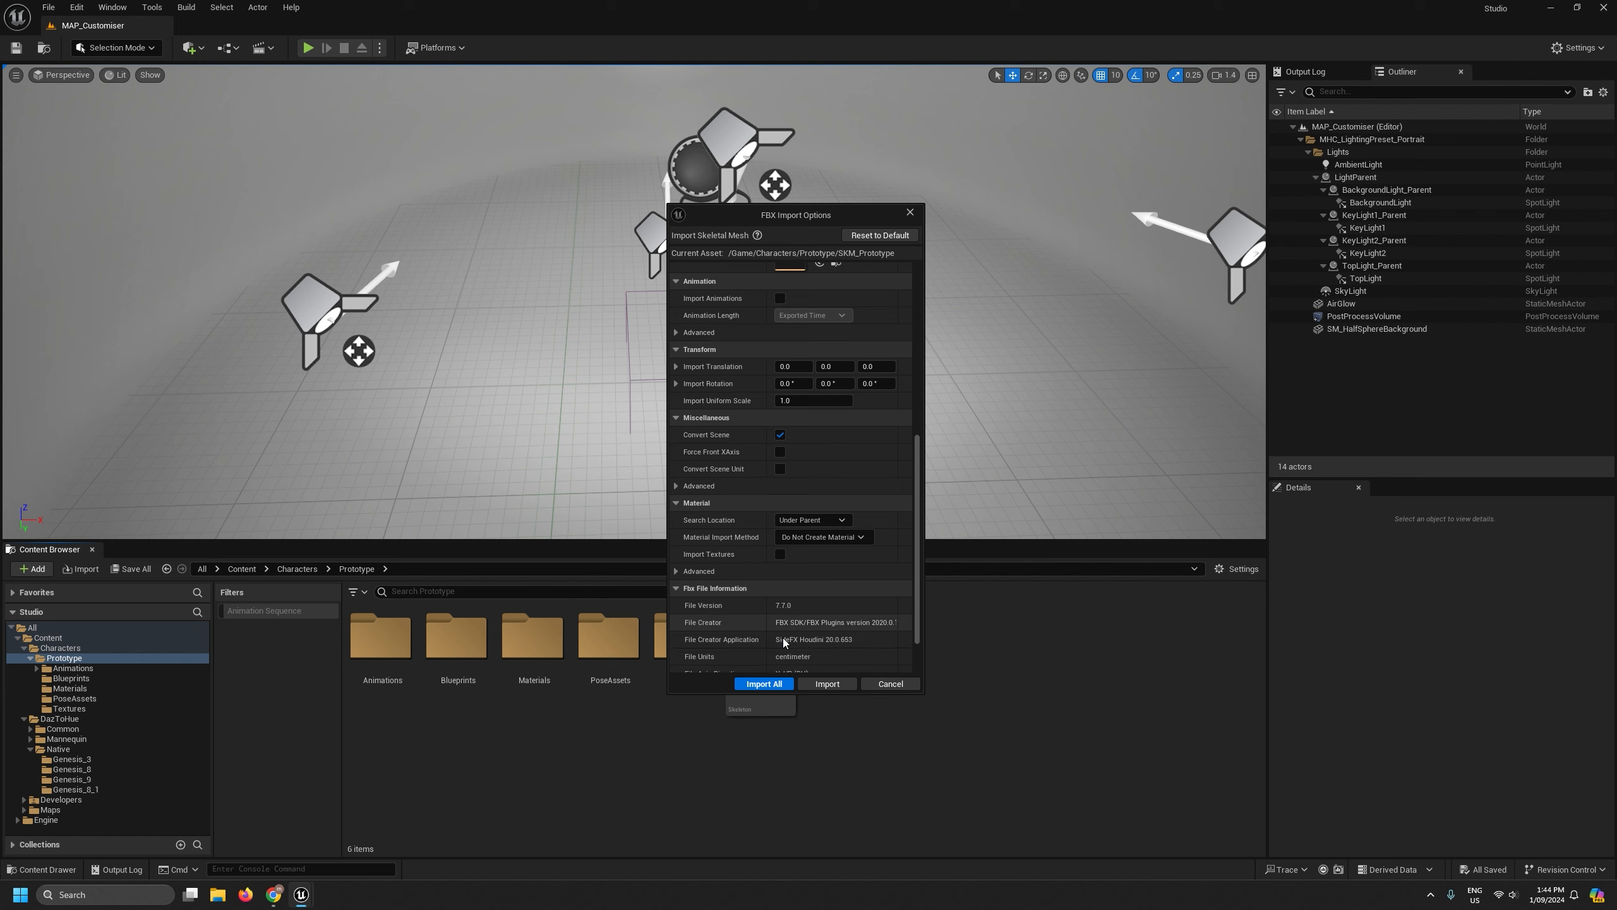
{"action": "scroll", "coordinate": [814, 631], "scroll_direction": "up", "scroll_amount": 5}
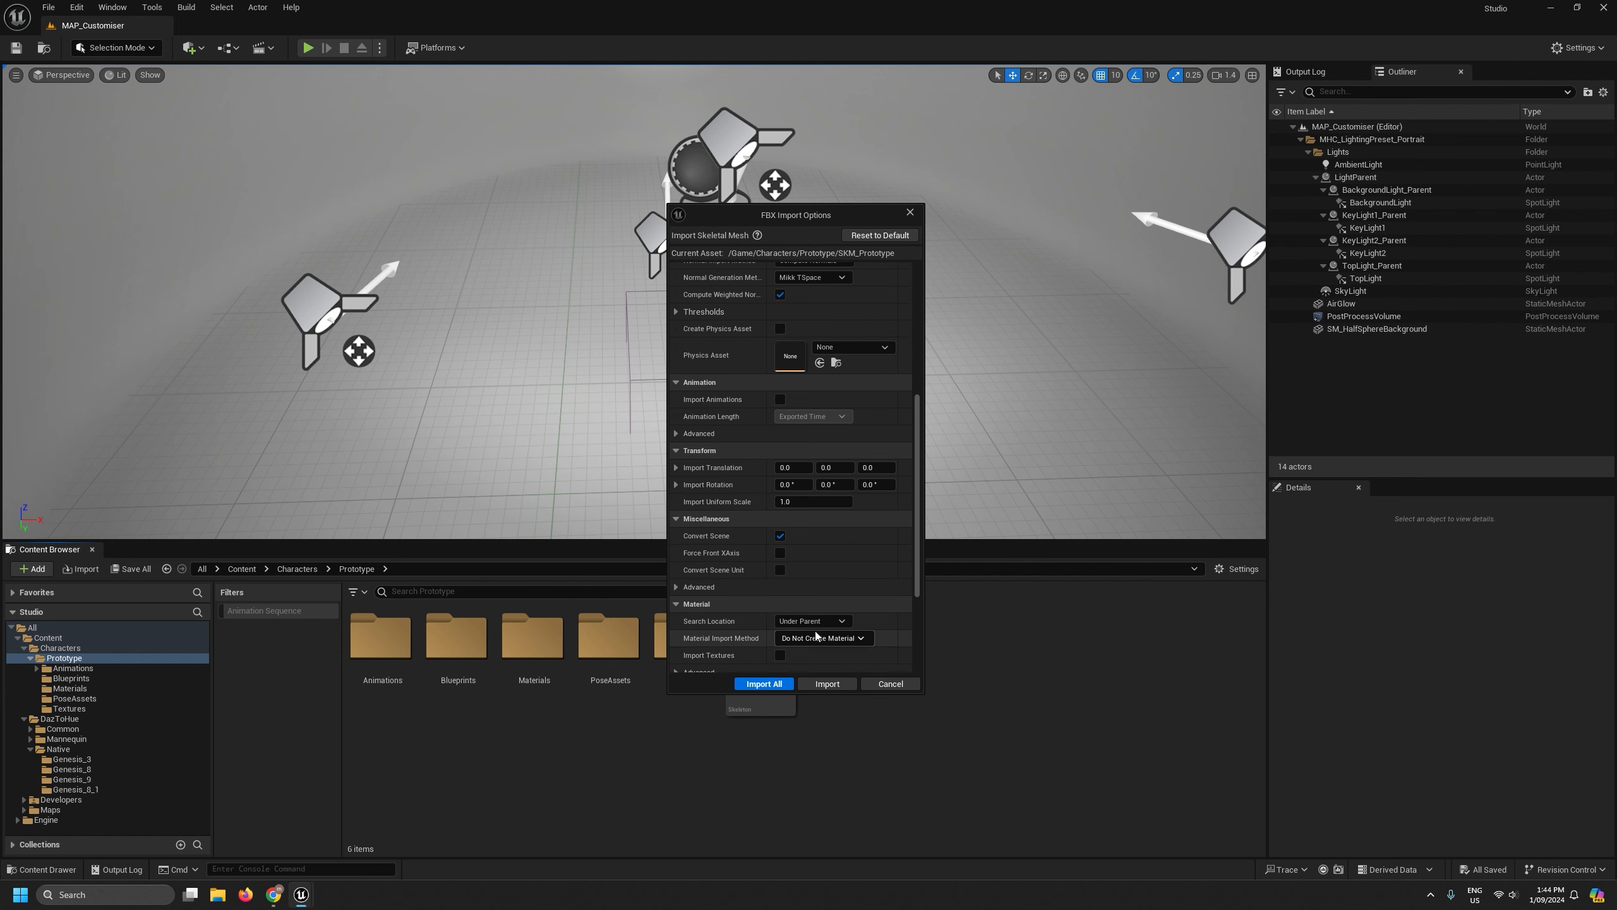
{"action": "left_click", "coordinate": [827, 684]}
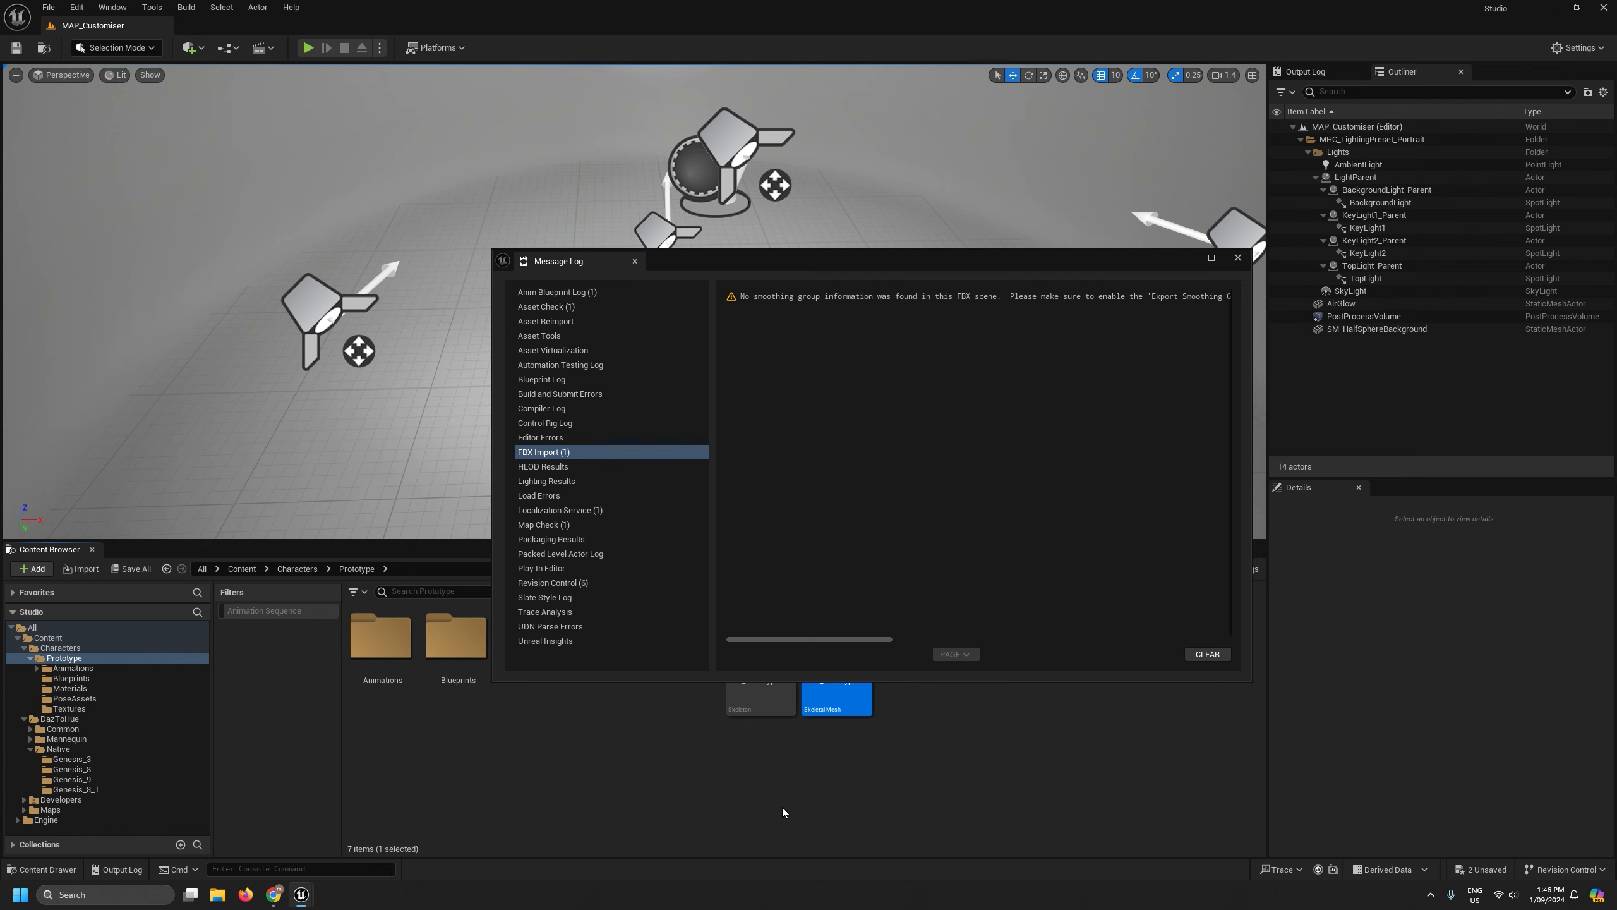
{"action": "left_click", "coordinate": [1235, 259]}
Open the SKM_Prototype skeletal mesh, enlarge its morph target list and examine the entries down to the last ones.
{"action": "mouse_move", "coordinate": [831, 637]}
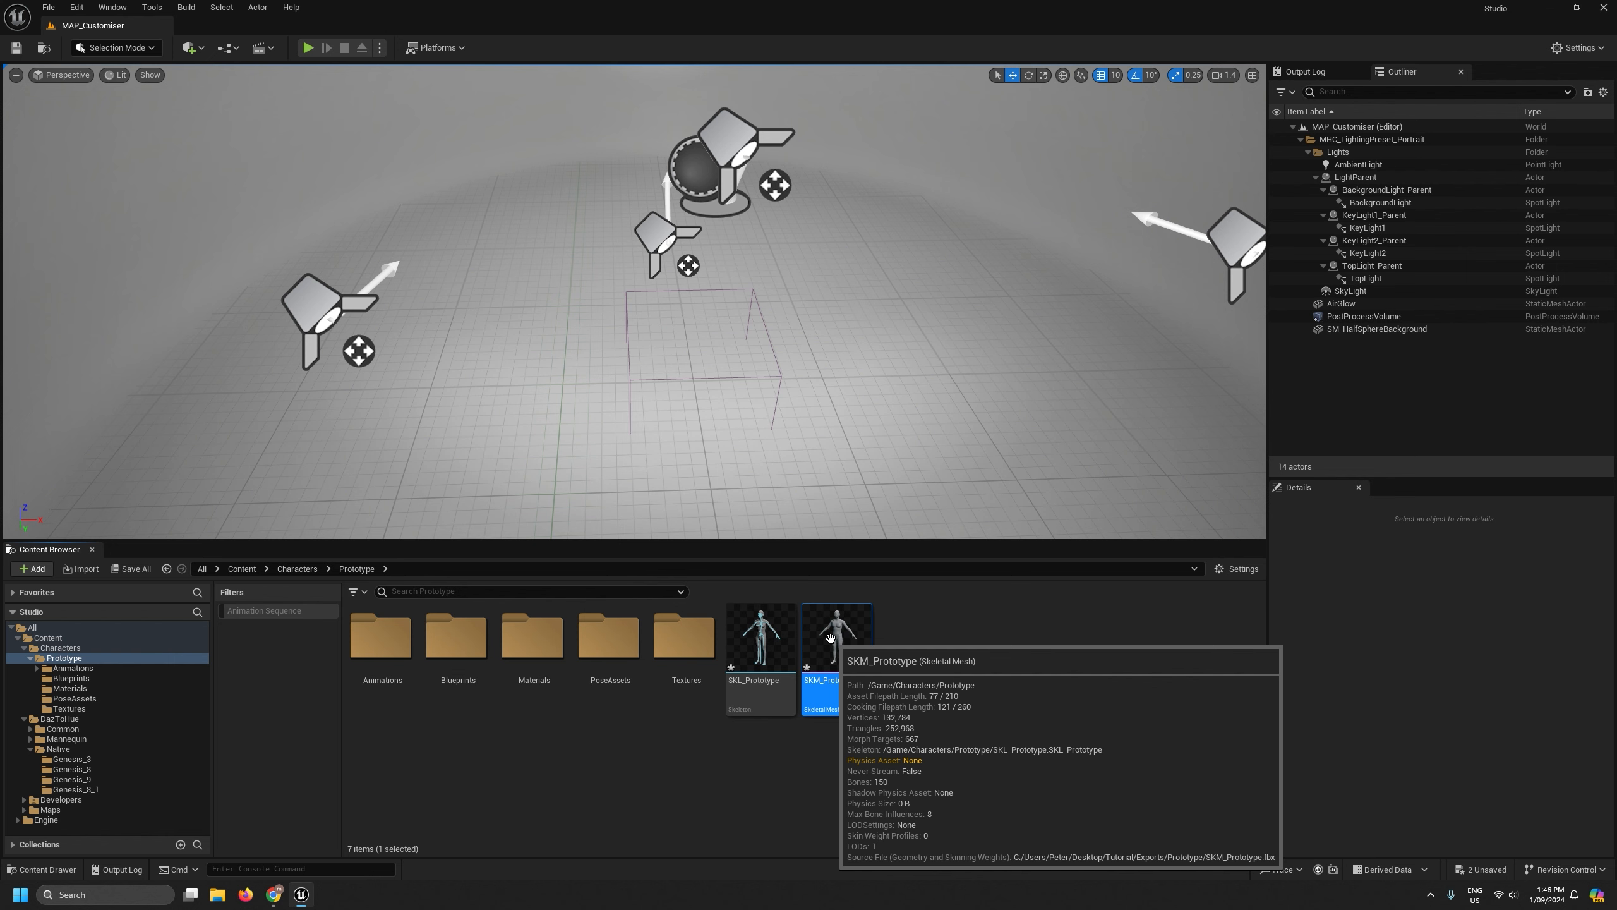
{"action": "left_click", "coordinate": [760, 637]}
{"action": "double_click", "coordinate": [834, 637]}
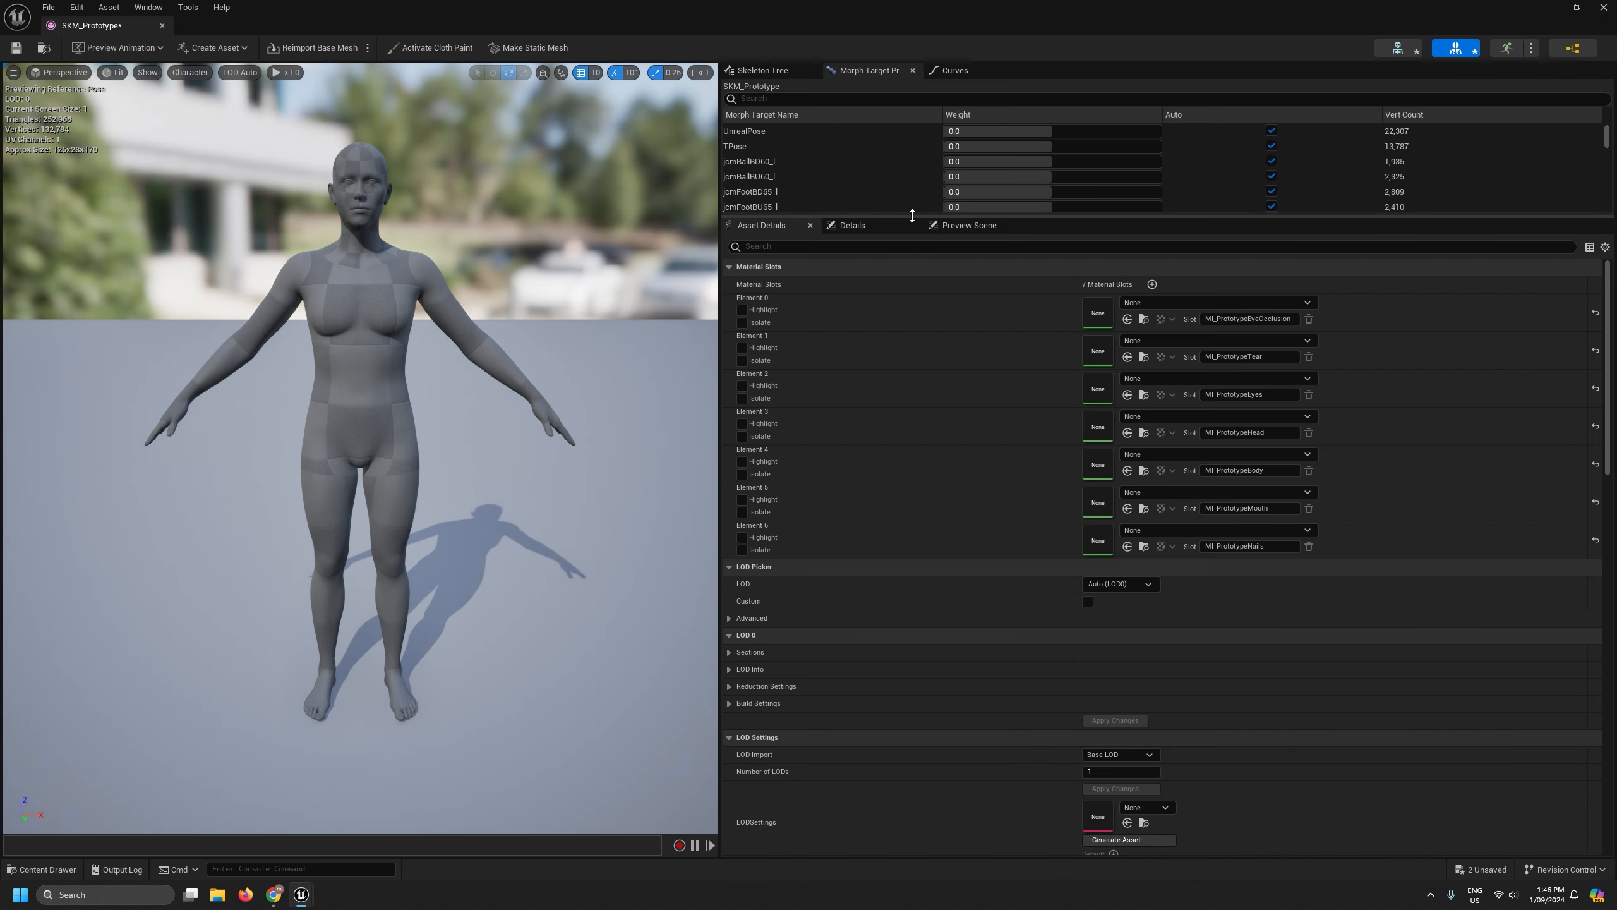
{"action": "left_click_drag", "start_coordinate": [897, 217], "coordinate": [860, 534]}
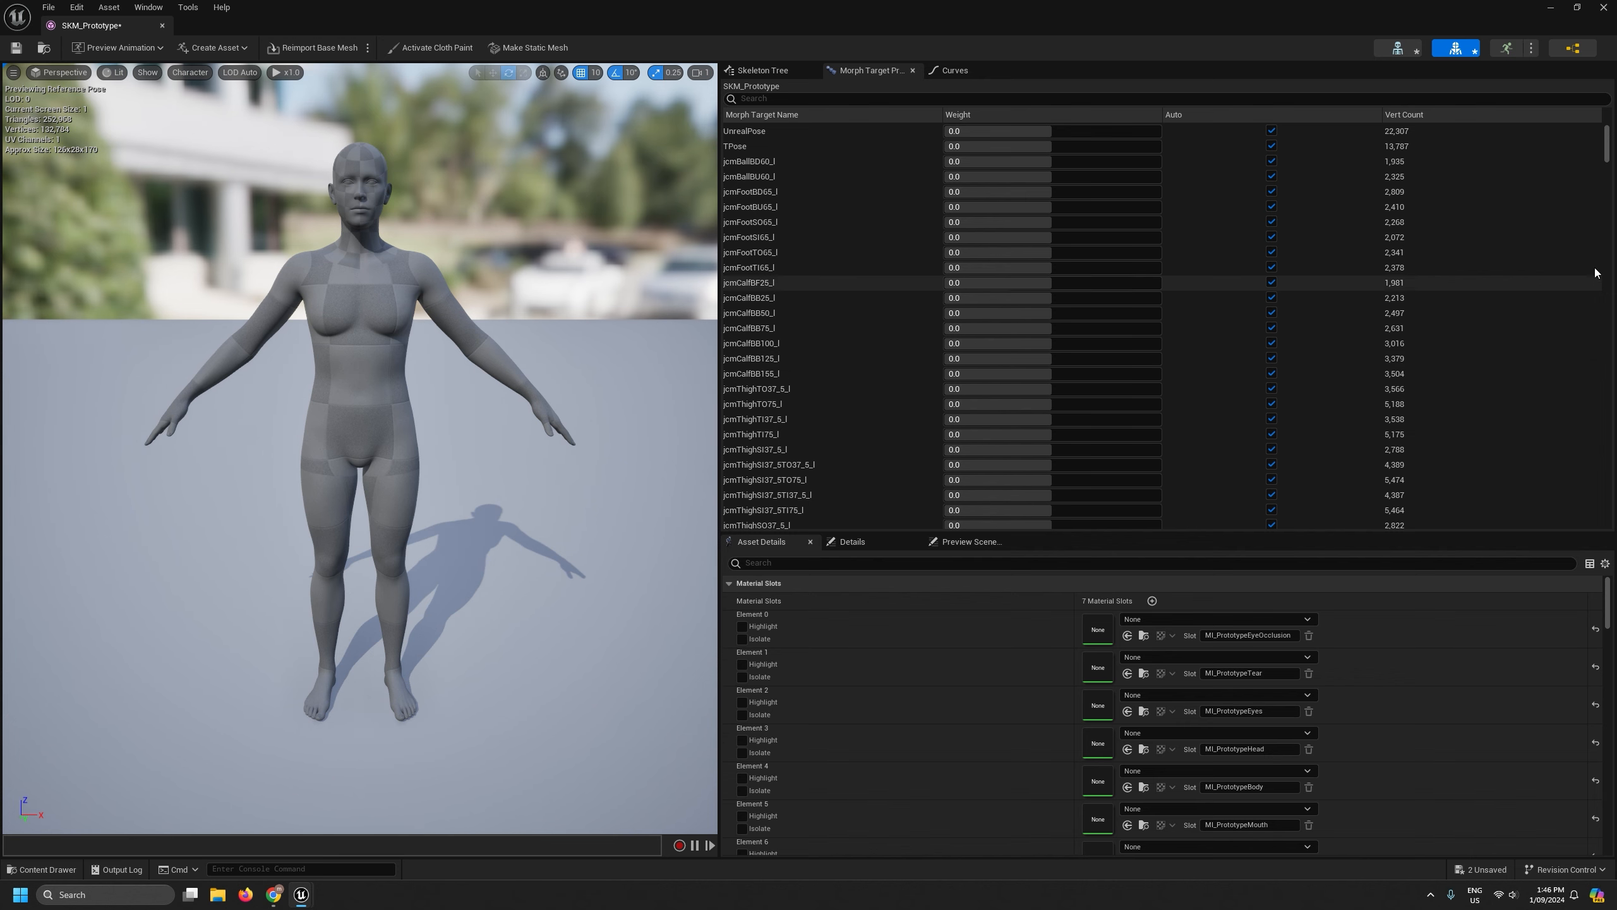
{"action": "left_click_drag", "start_coordinate": [1610, 153], "coordinate": [1614, 513]}
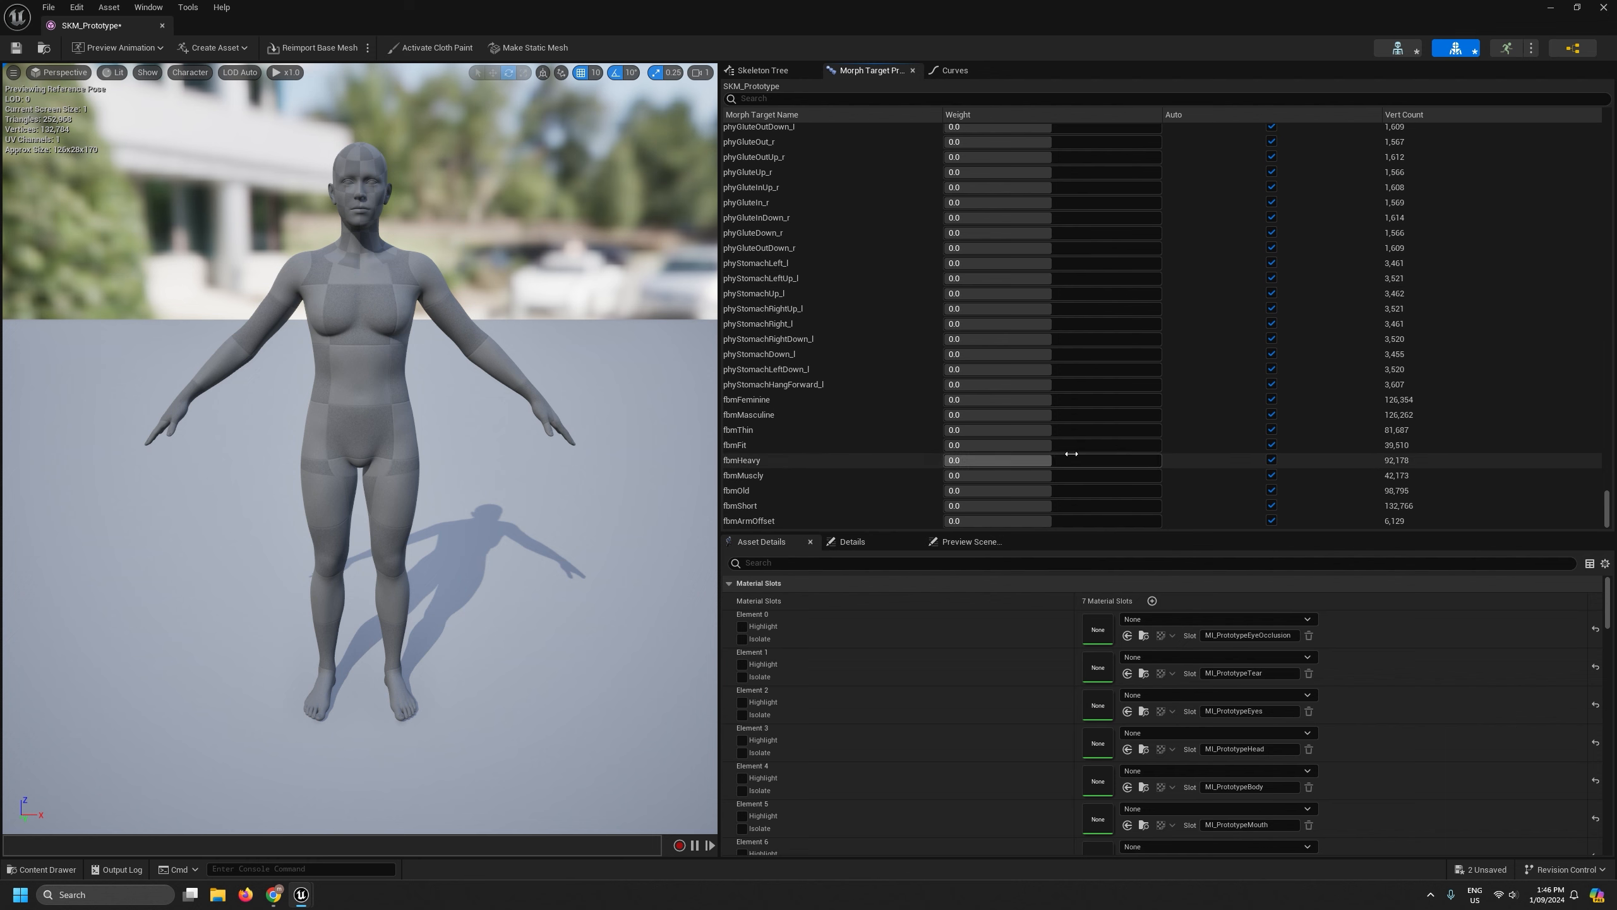
Preview the fbmHeavy morph target at a weight of about 0.62 and reset it to 0.
{"action": "mouse_move", "coordinate": [1057, 459]}
{"action": "left_mouse_down"}
{"action": "mouse_move", "coordinate": [1140, 459]}
{"action": "mouse_move", "coordinate": [1048, 461]}
{"action": "left_mouse_up"}
{"action": "left_click", "coordinate": [1048, 460]}
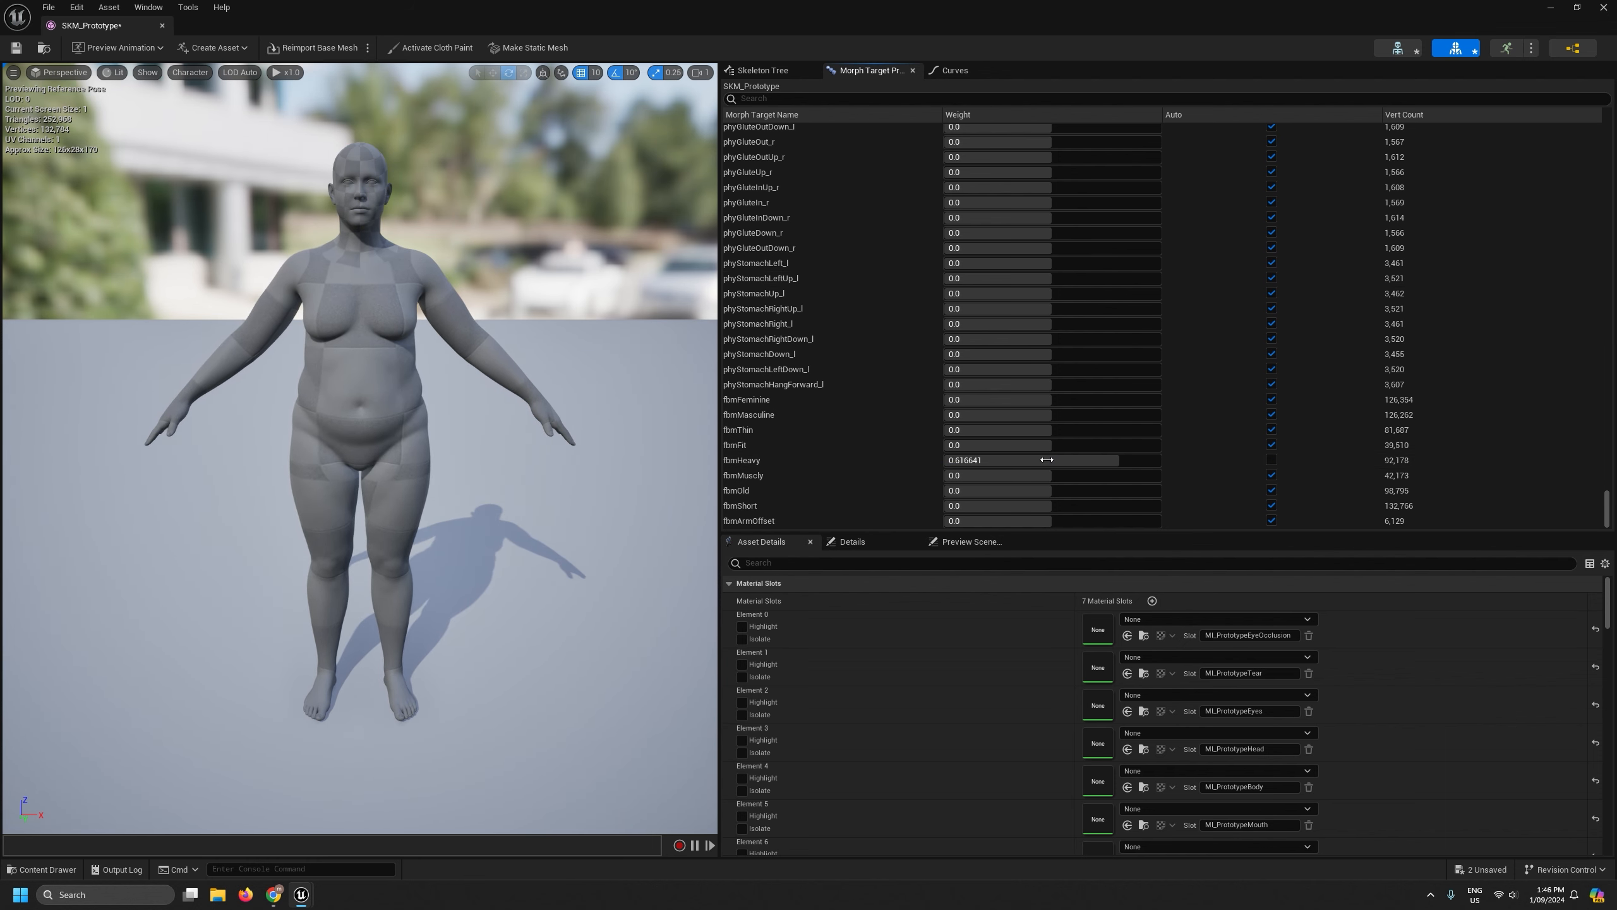
{"action": "type", "text": "0"}
{"action": "key", "text": "Return"}
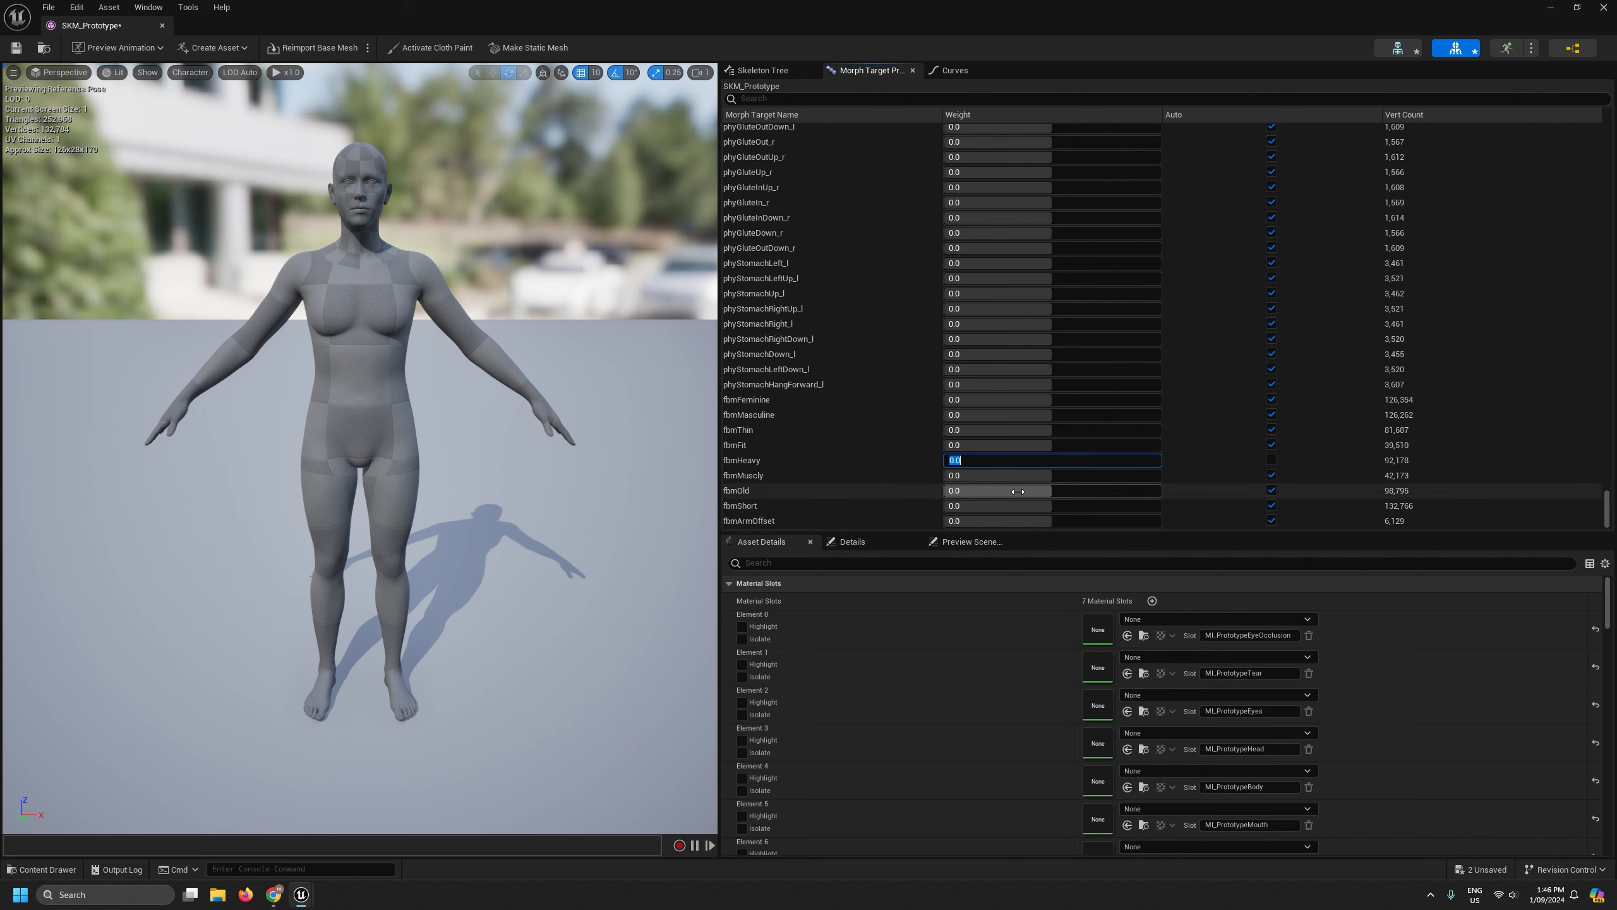
Preview the fbmShort morph target at a weight of about 1 and show the character's full bone hierarchy.
{"action": "left_click_drag", "start_coordinate": [1043, 508], "coordinate": [1160, 506]}
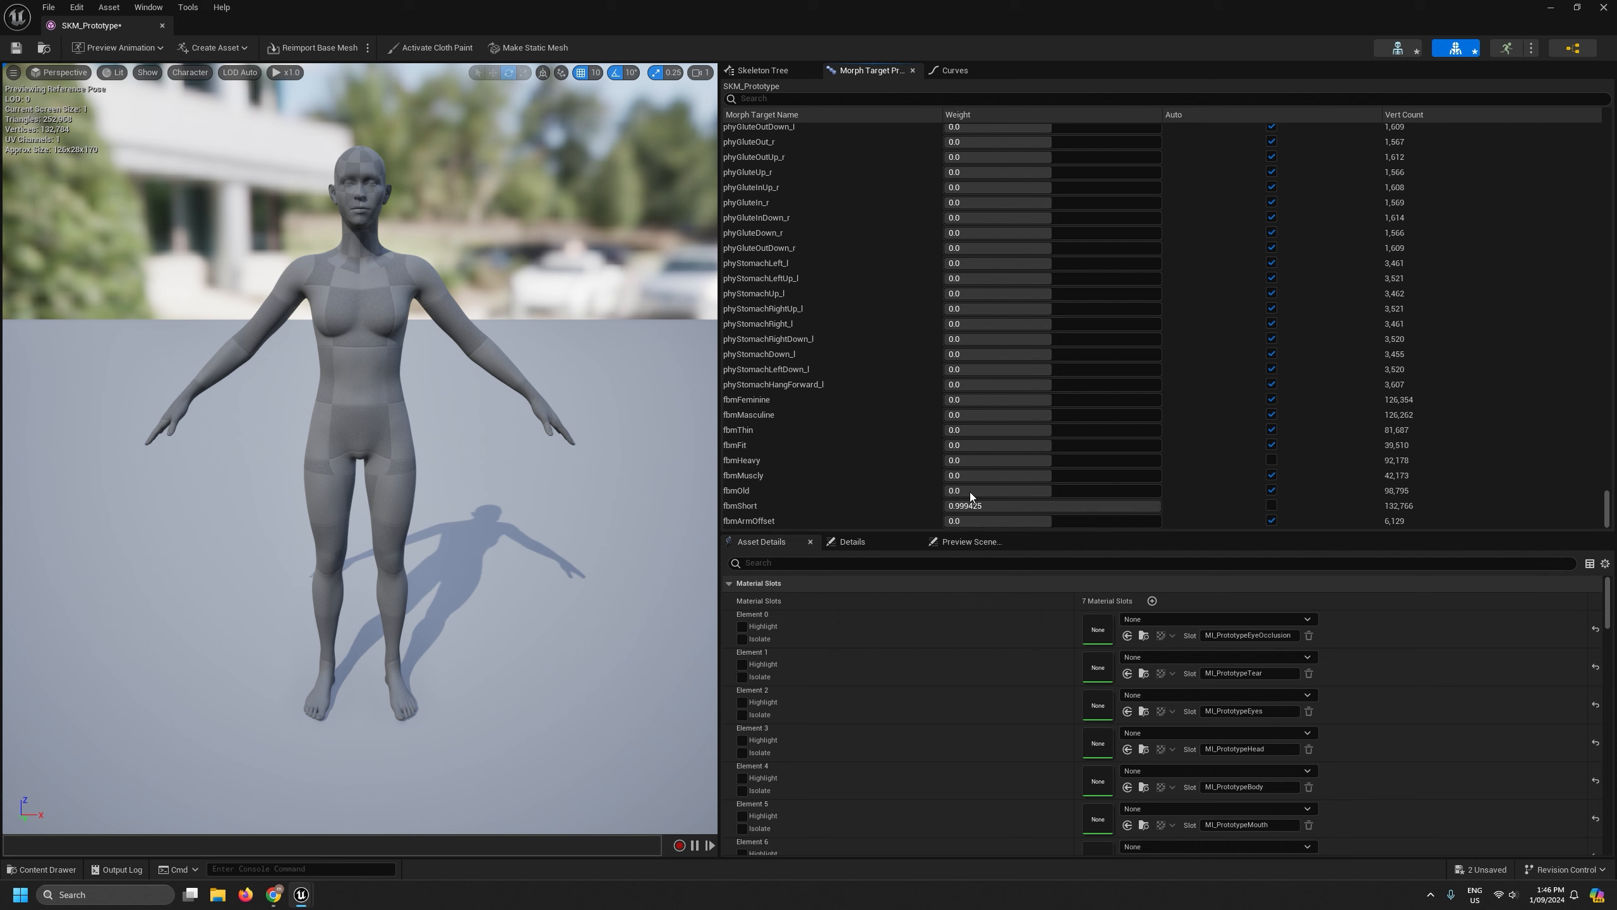
{"action": "left_click", "coordinate": [177, 71]}
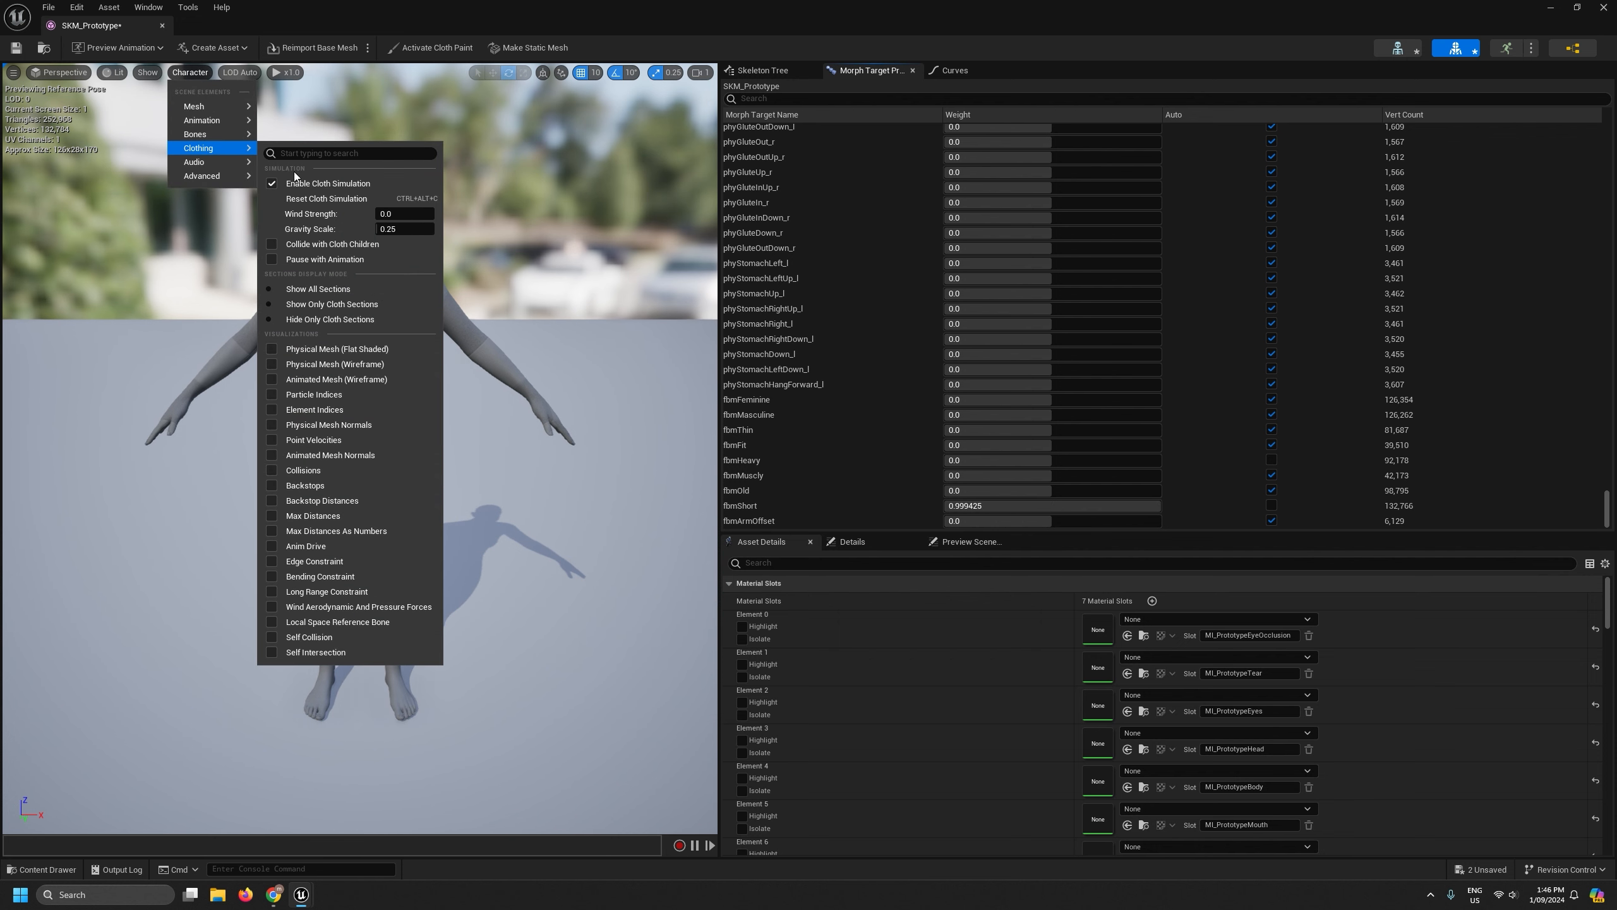
{"action": "mouse_move", "coordinate": [209, 125]}
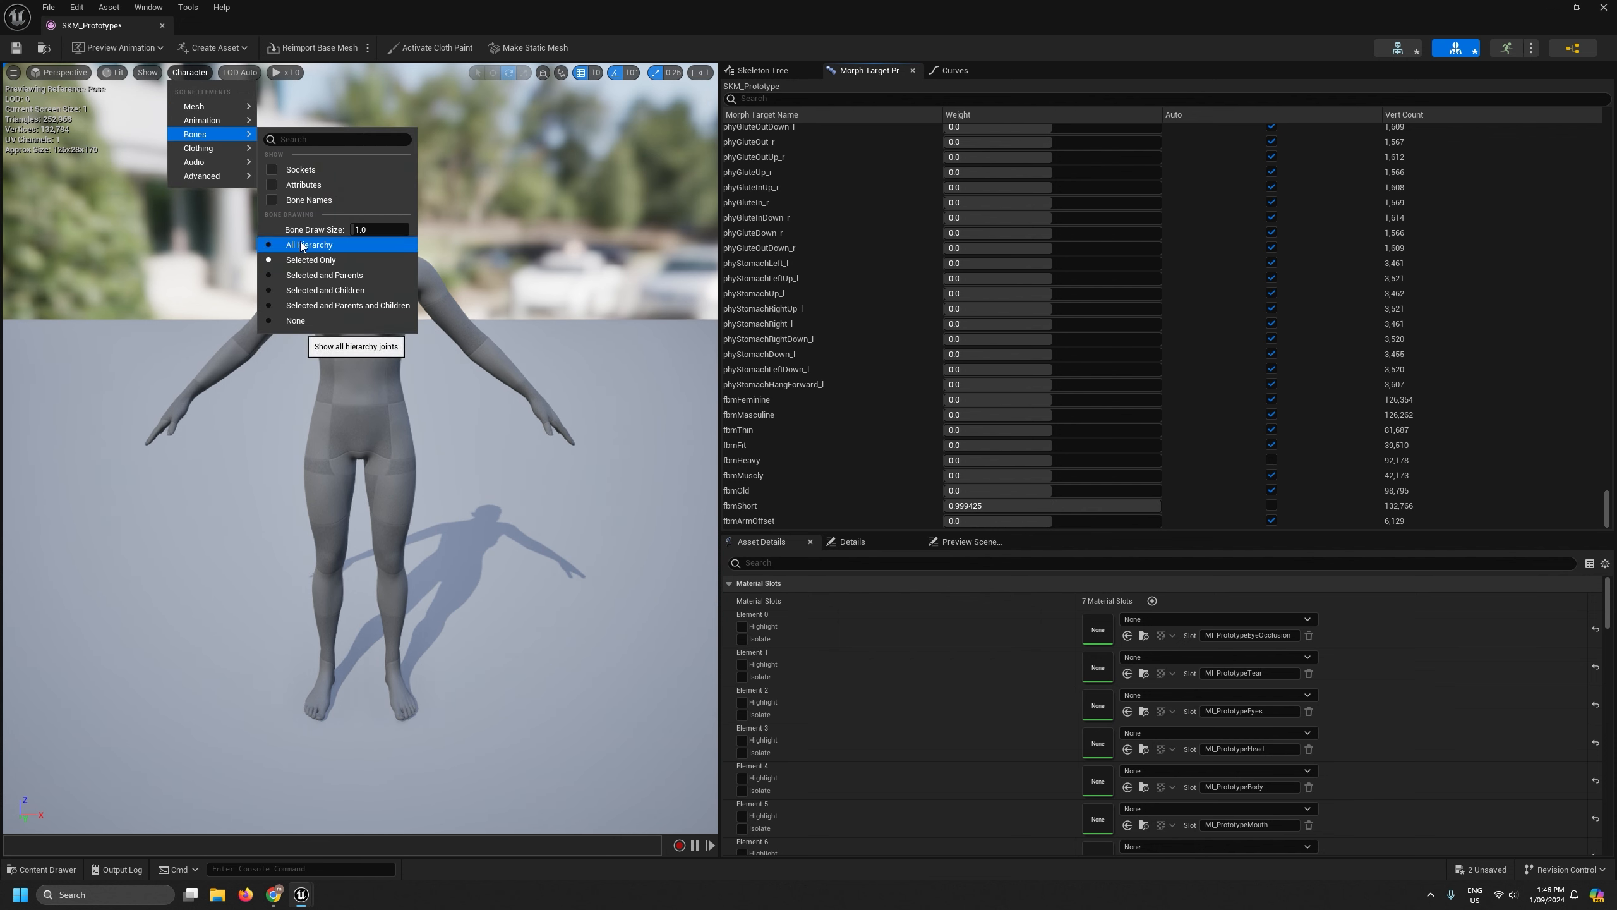
{"action": "left_click", "coordinate": [301, 244]}
Set the bone draw size to 0.2 and lower the fbmShort preview weight to about 0.17.
{"action": "left_click", "coordinate": [193, 72]}
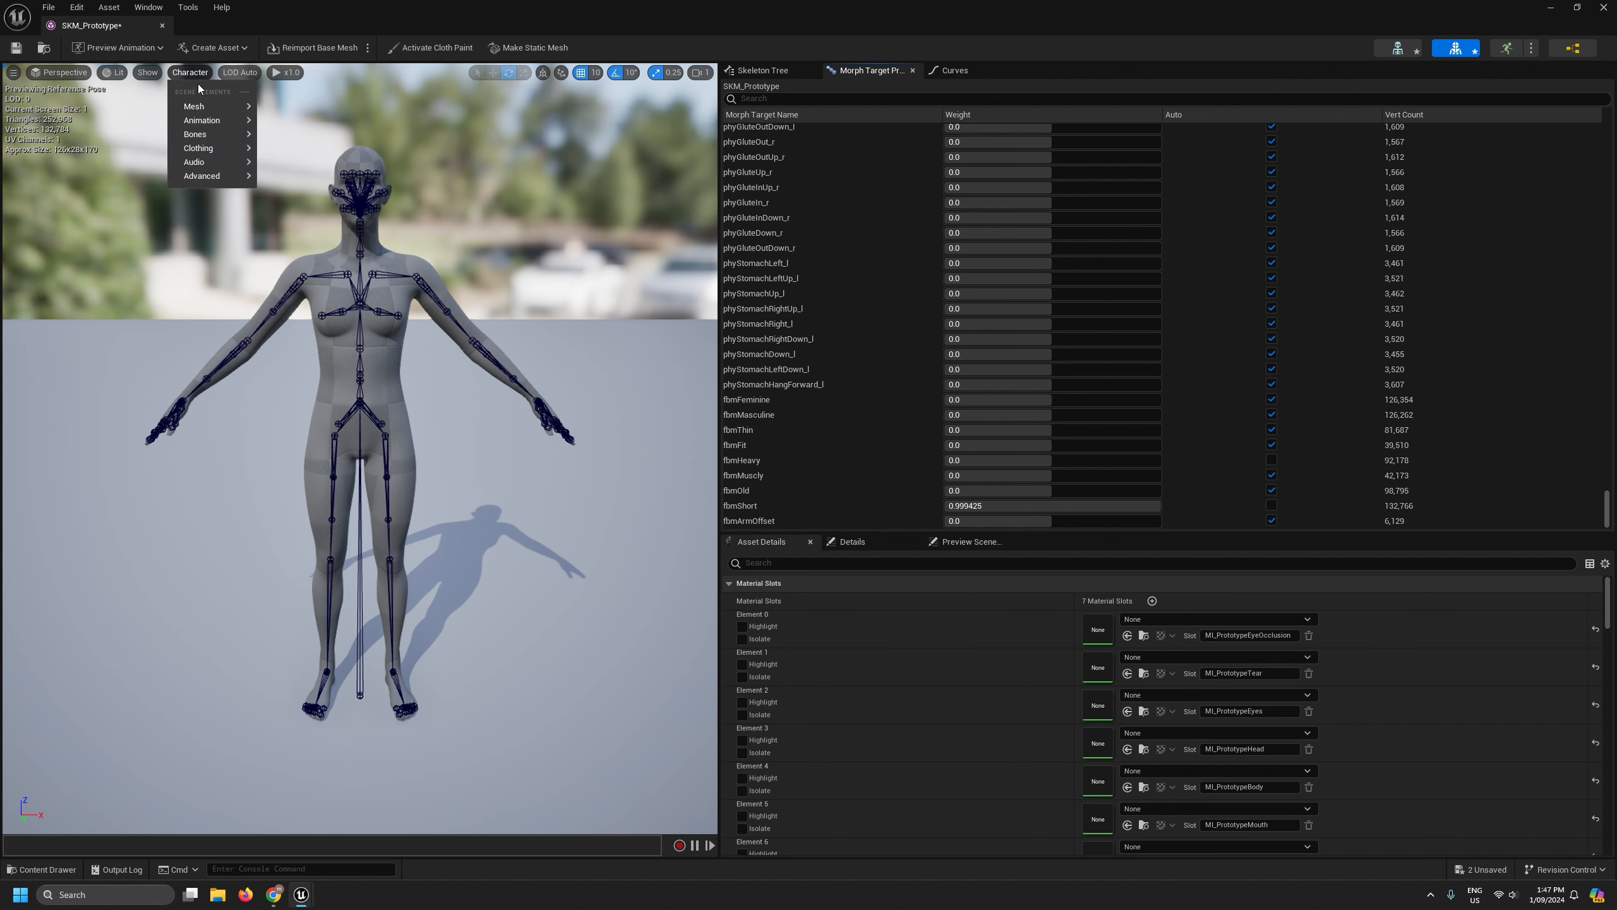
{"action": "mouse_move", "coordinate": [213, 149]}
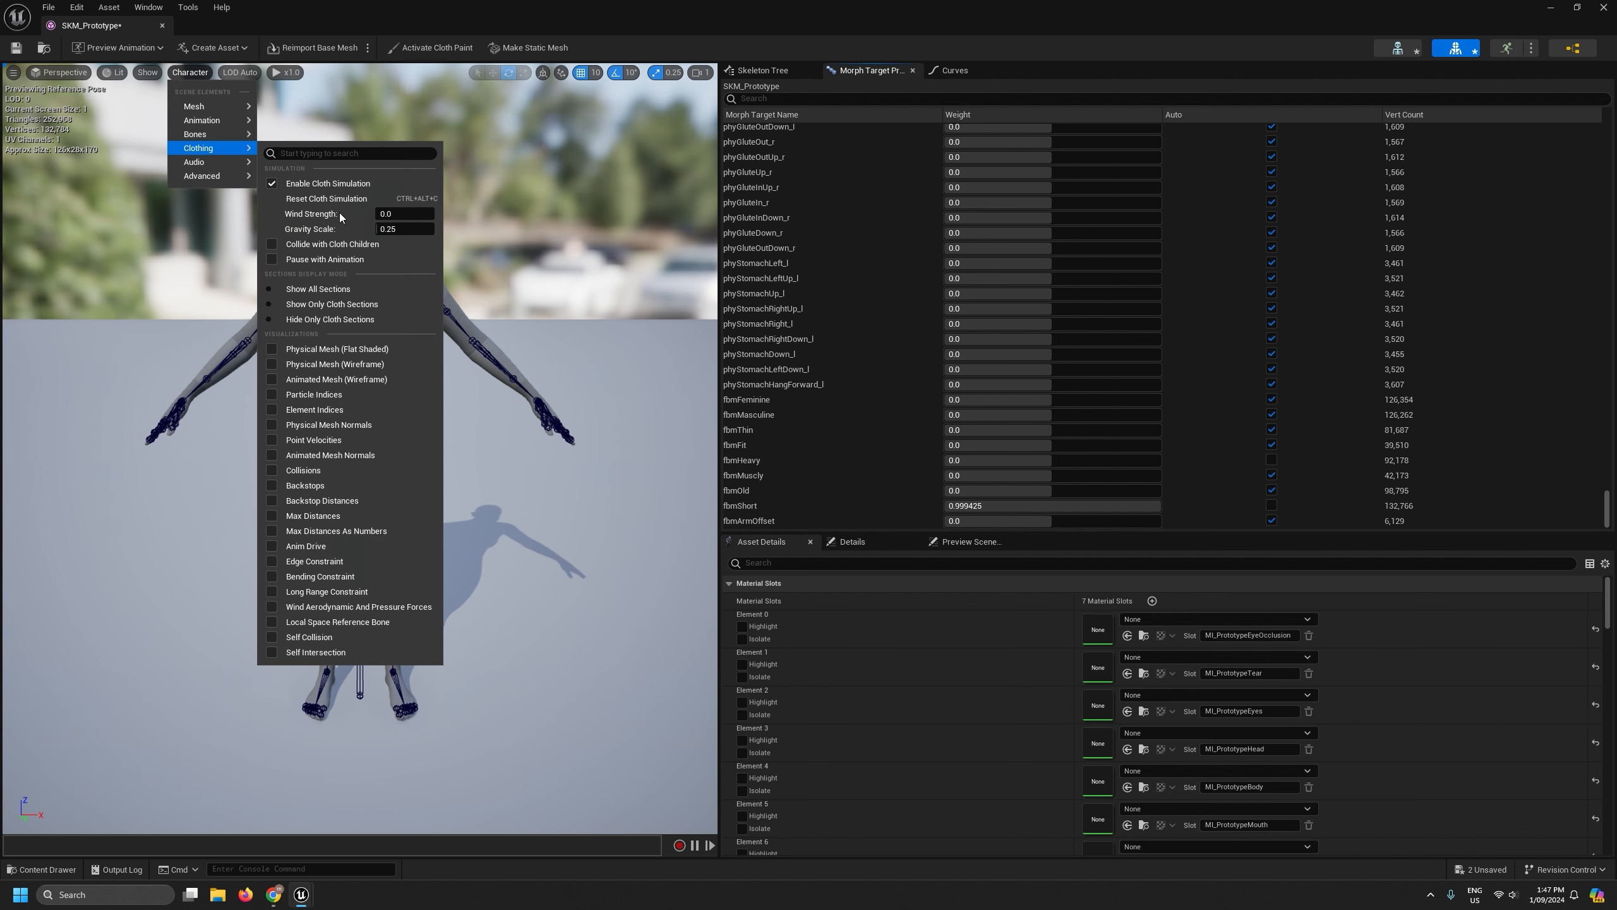
{"action": "type", "text": "0.001"}
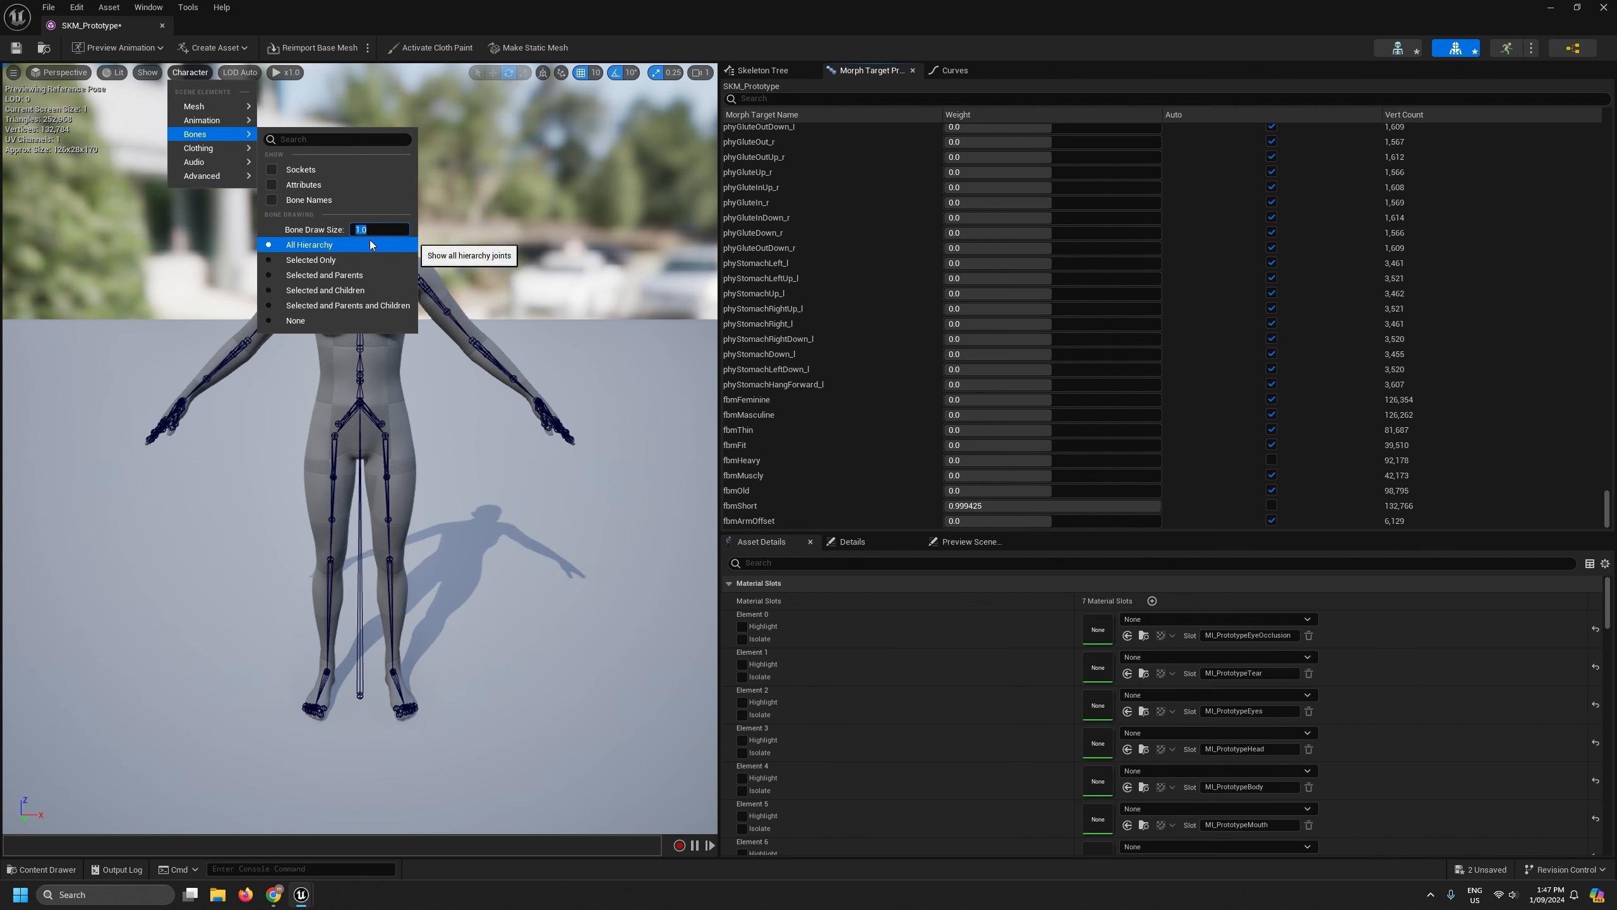
{"action": "key", "text": "Return"}
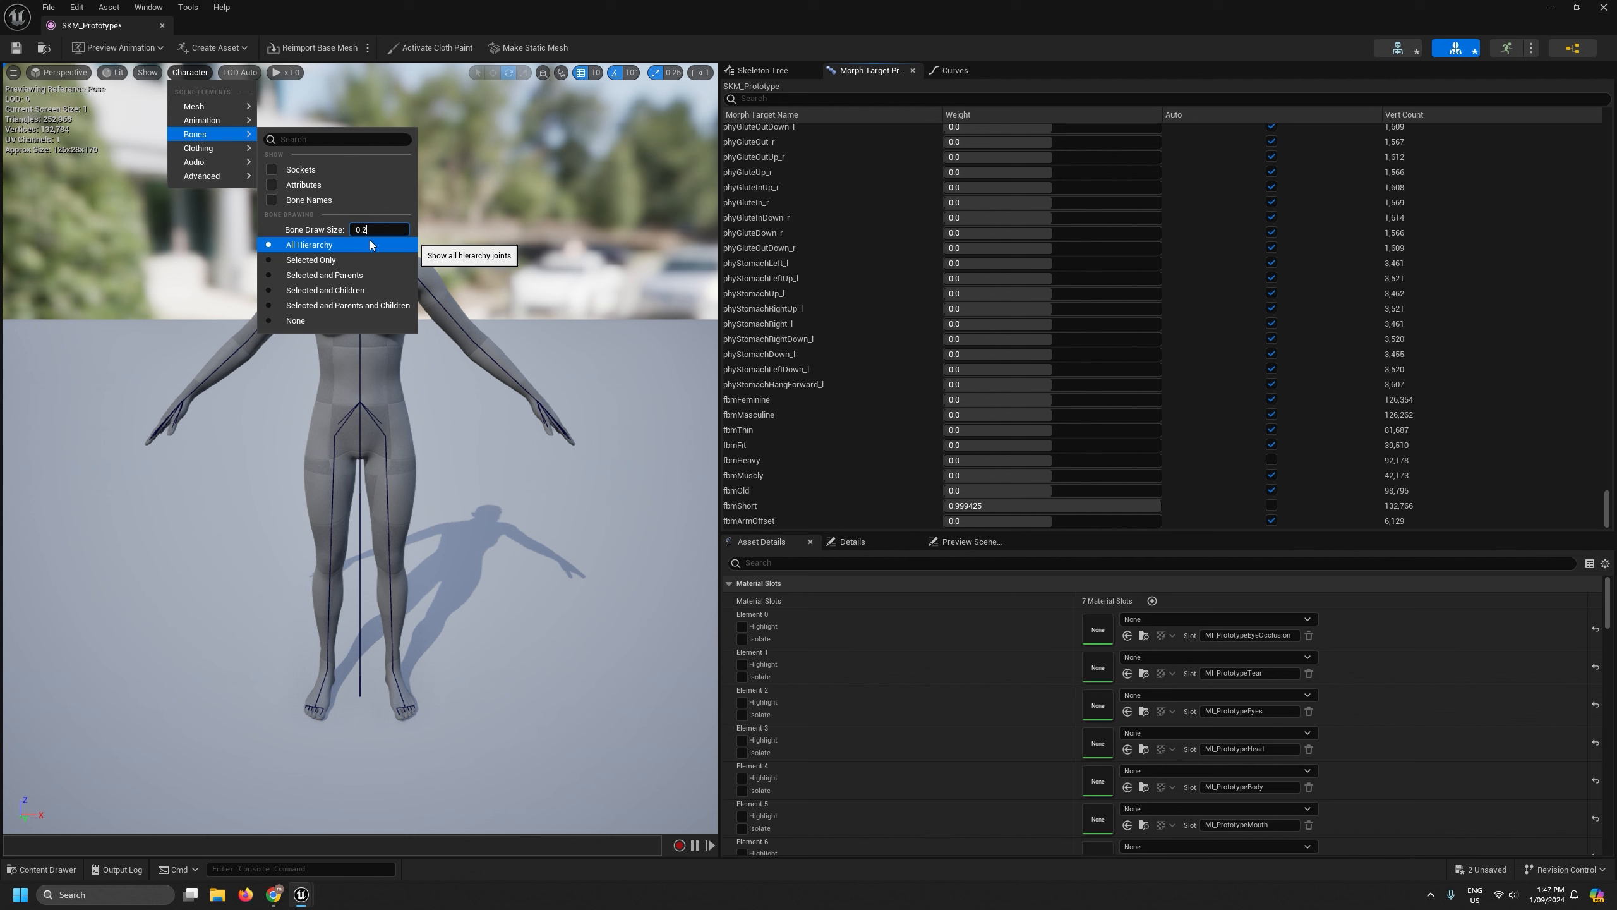
{"action": "type", "text": "0.2"}
{"action": "key", "text": "Return"}
{"action": "left_click_drag", "start_coordinate": [1140, 506], "coordinate": [1071, 509]}
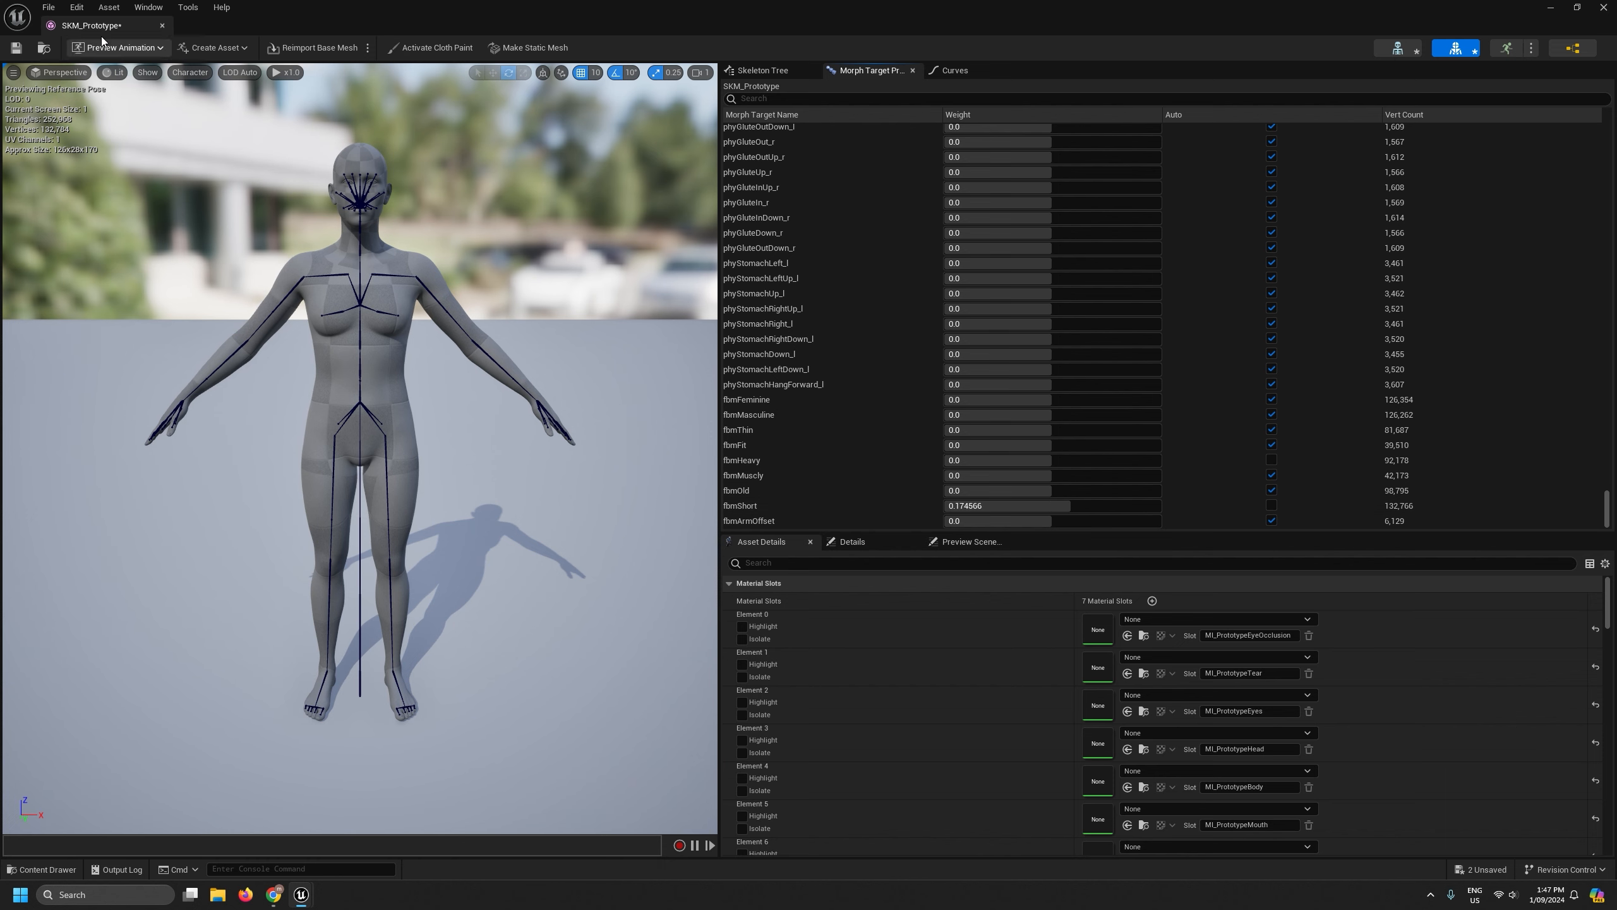
Close the SKM_Prototype editor and save all unsaved assets.
{"action": "left_click", "coordinate": [162, 26]}
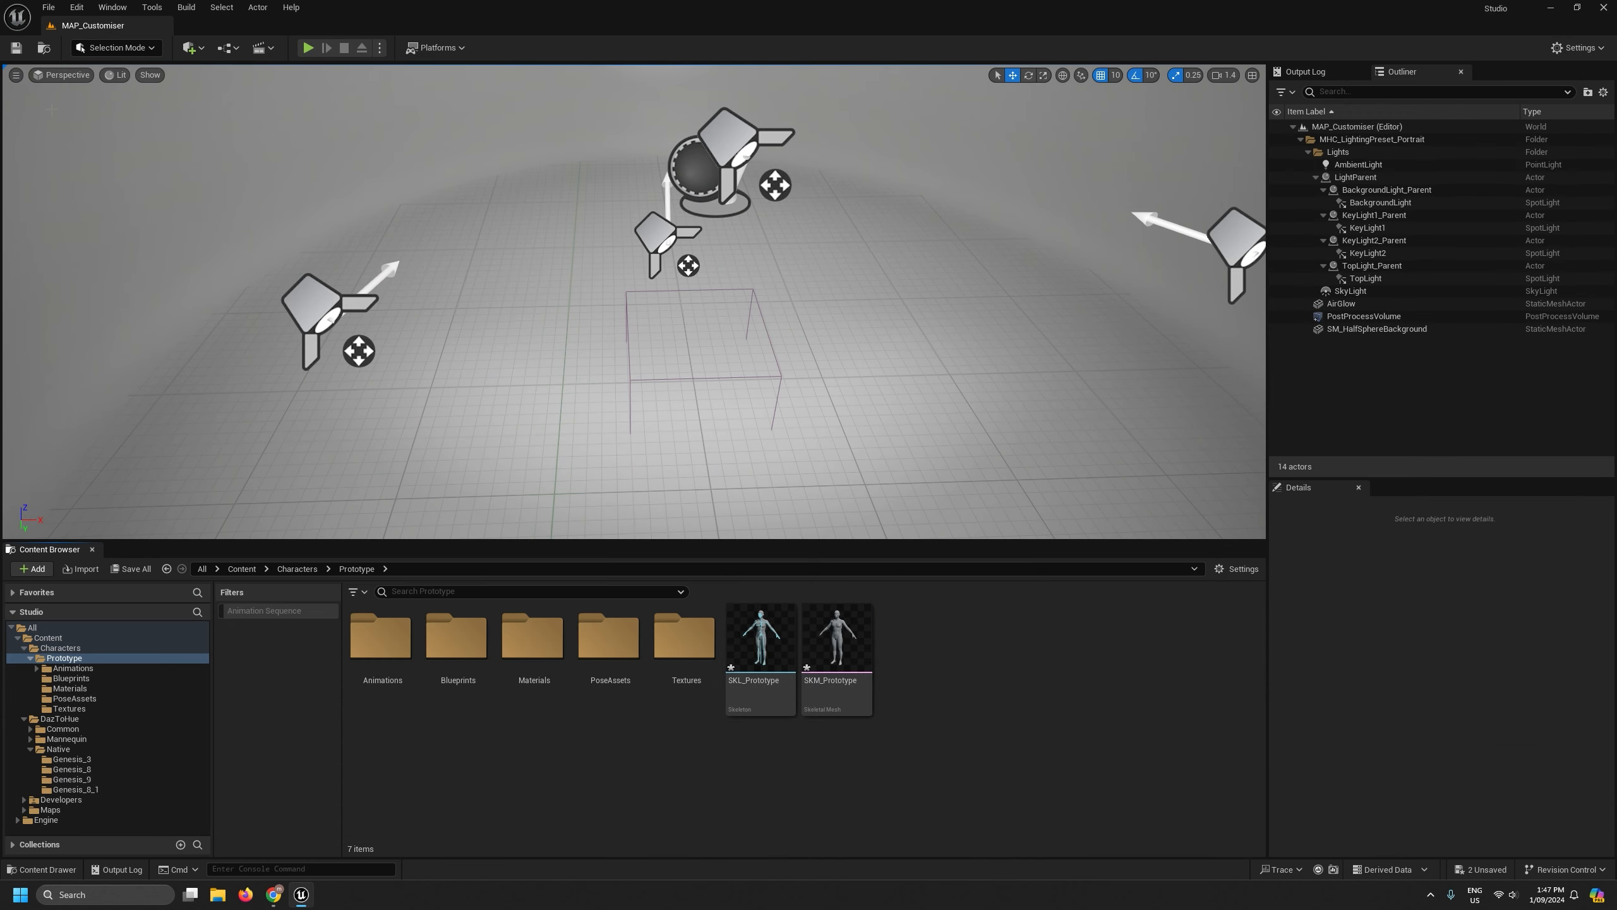
{"action": "left_click", "coordinate": [48, 7]}
{"action": "left_click", "coordinate": [86, 187]}
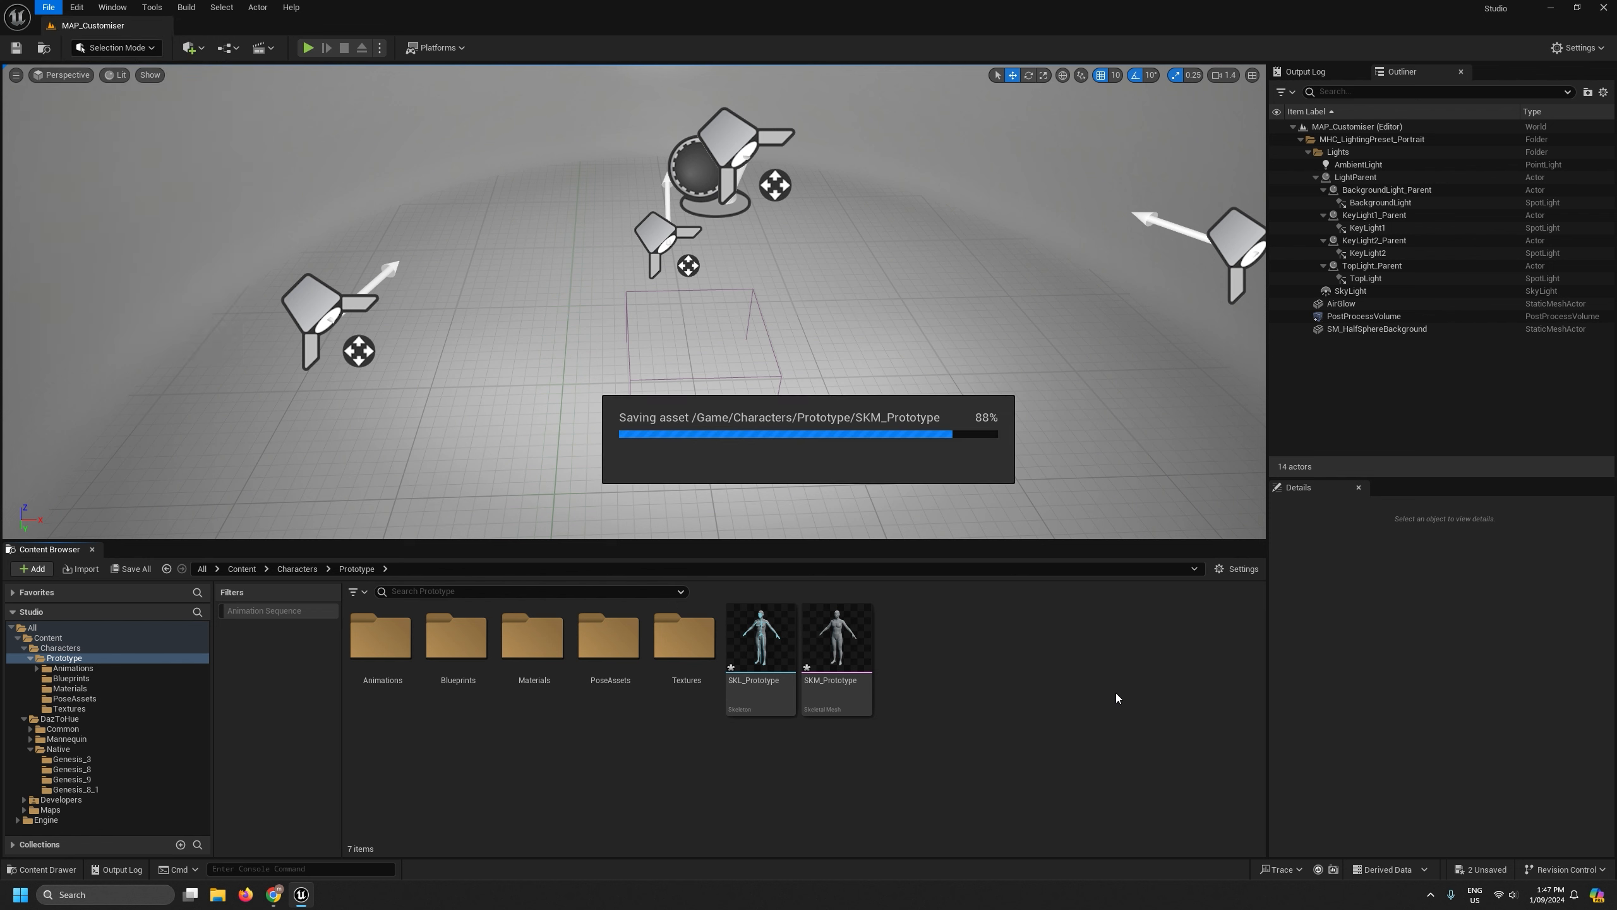
Import ANM_PrototypePhyPoseAsset.fbx into the Prototype folder as an animation on SKL_Prototype with Import Mesh disabled.
{"action": "right_click", "coordinate": [907, 676]}
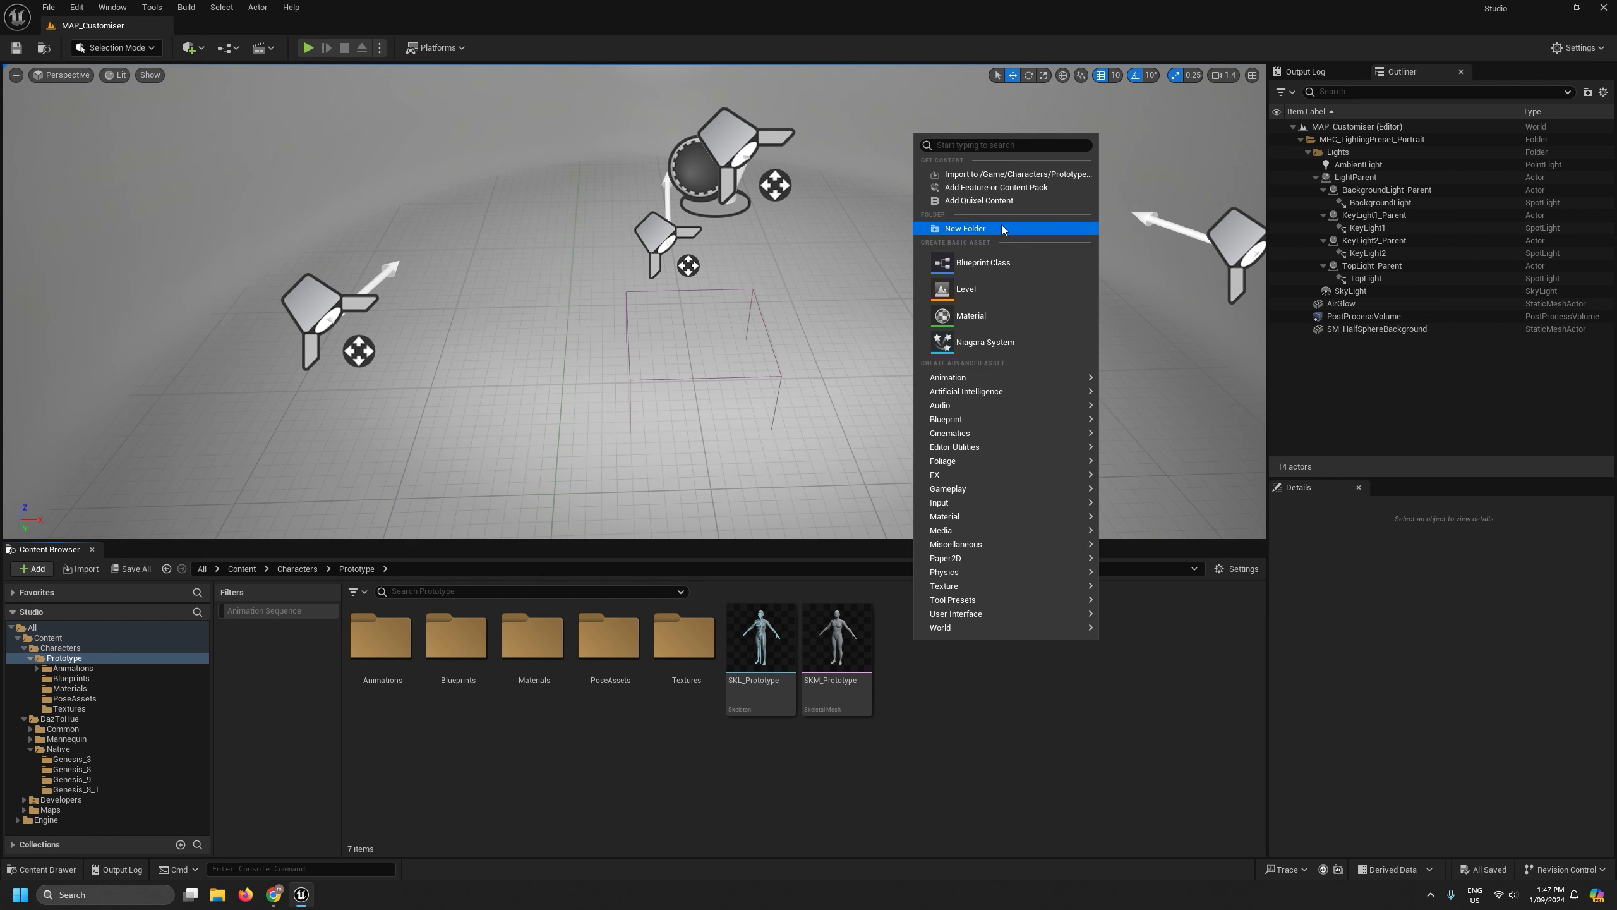
{"action": "left_click", "coordinate": [988, 175]}
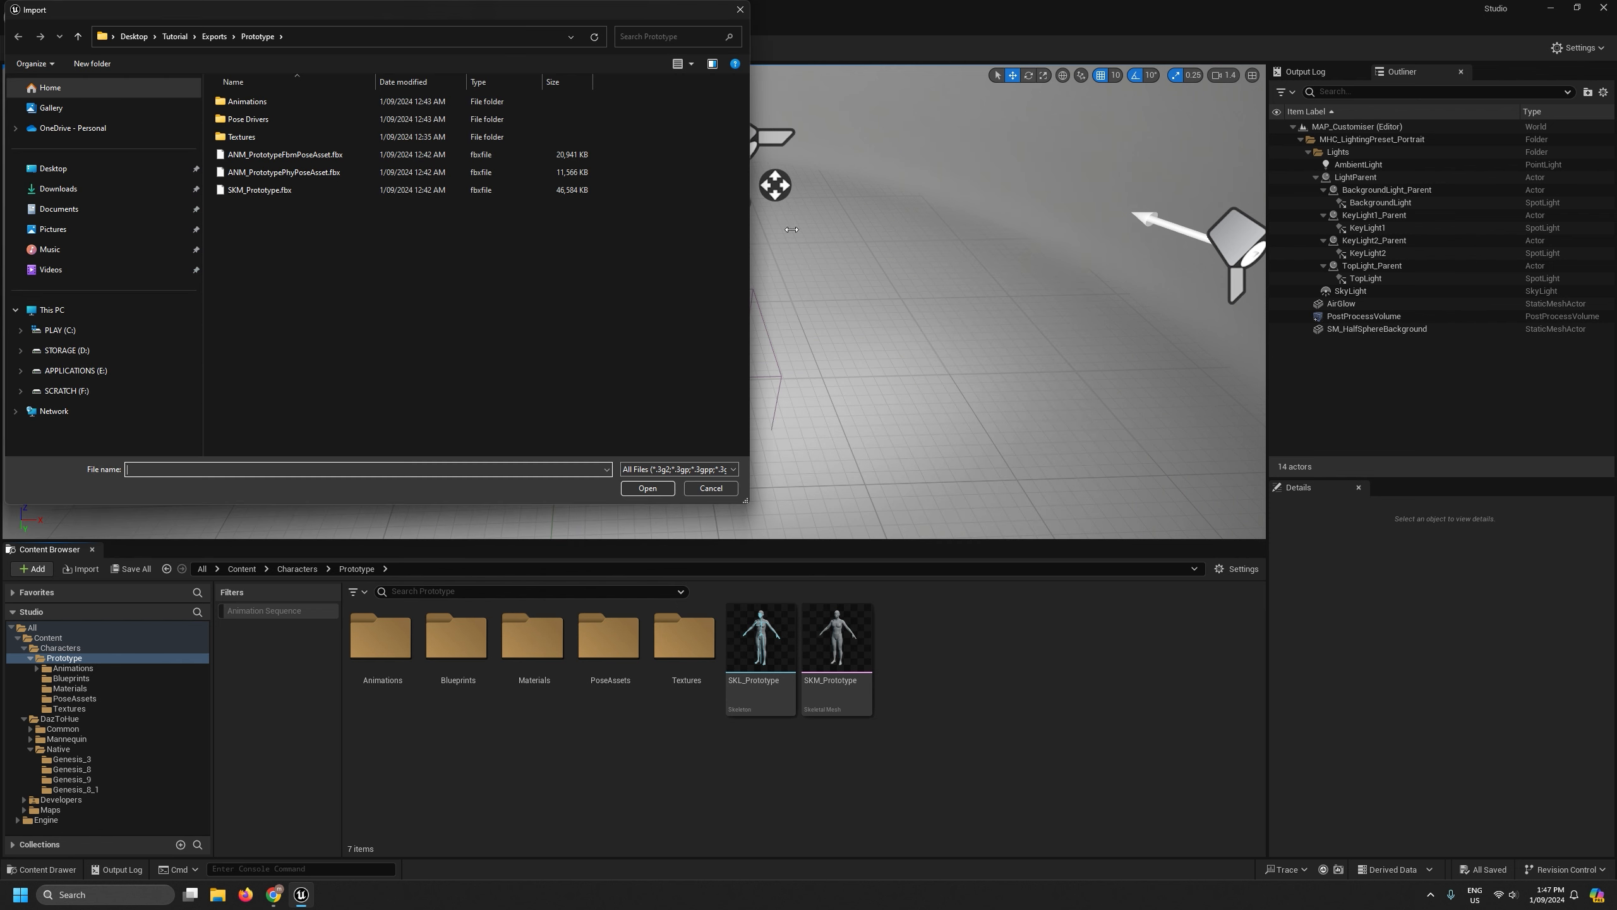
{"action": "double_click", "coordinate": [280, 171]}
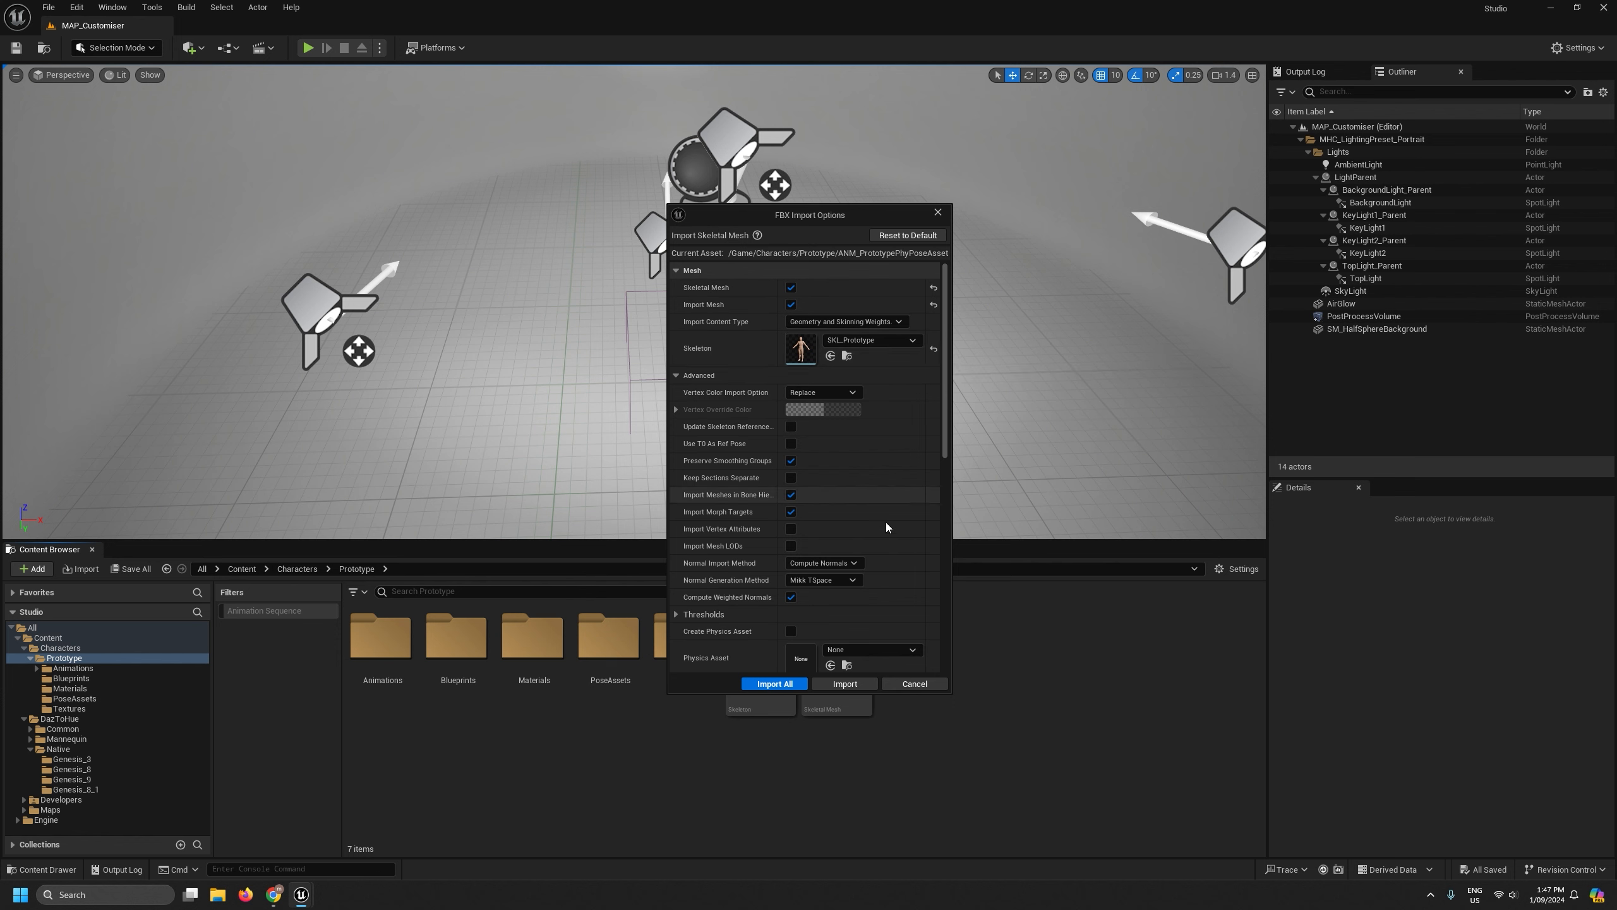
{"action": "left_click", "coordinate": [791, 305]}
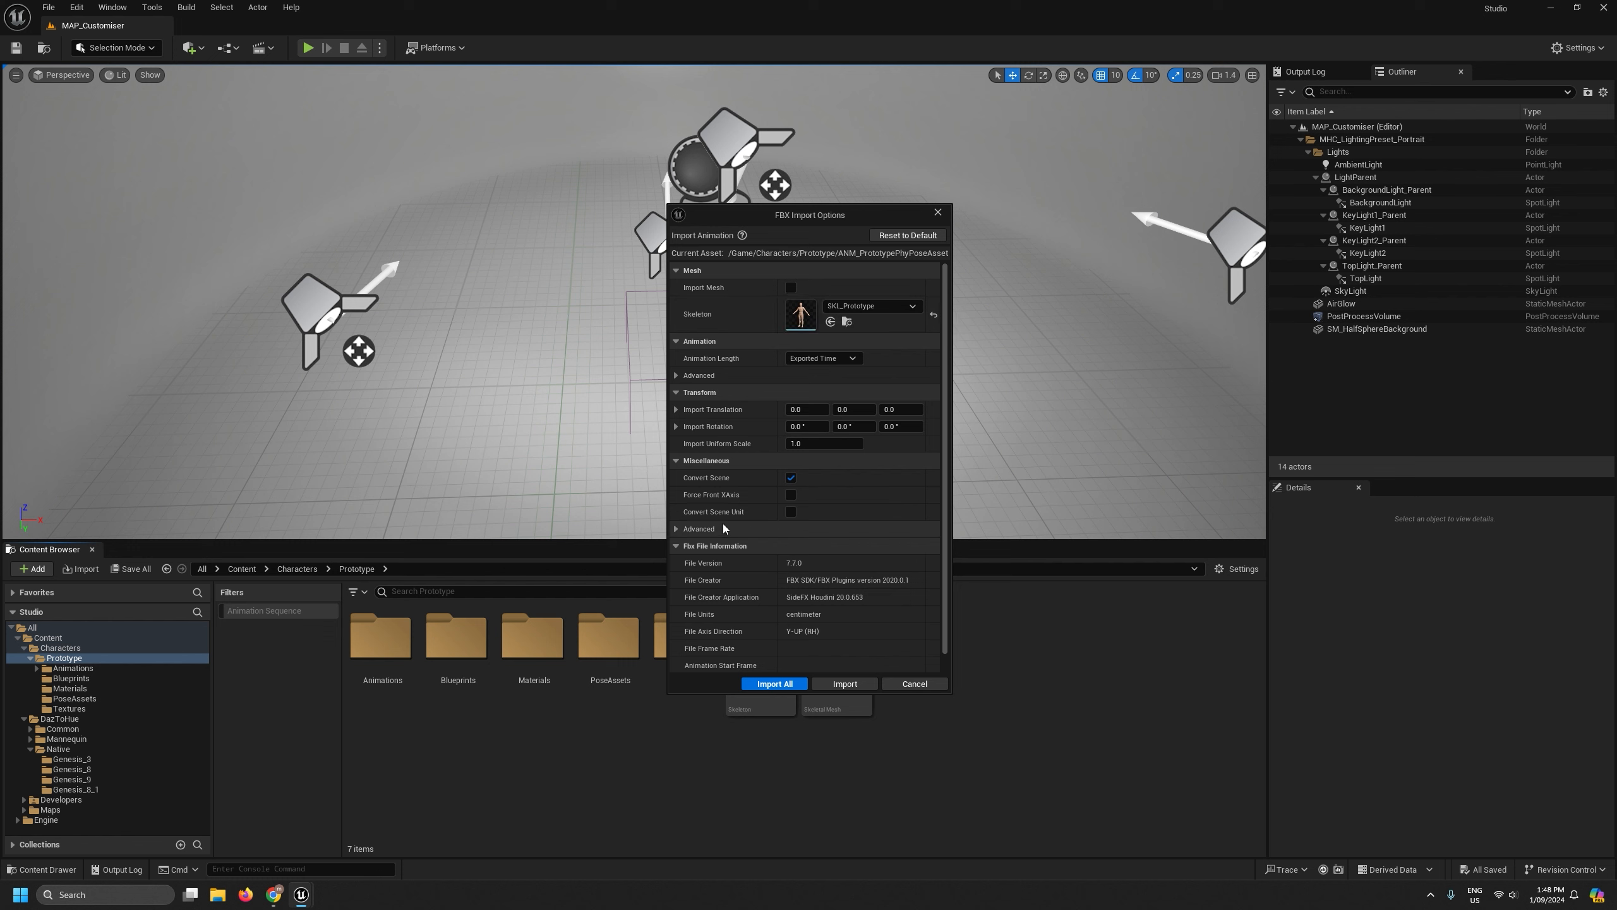
{"action": "left_click", "coordinate": [839, 683]}
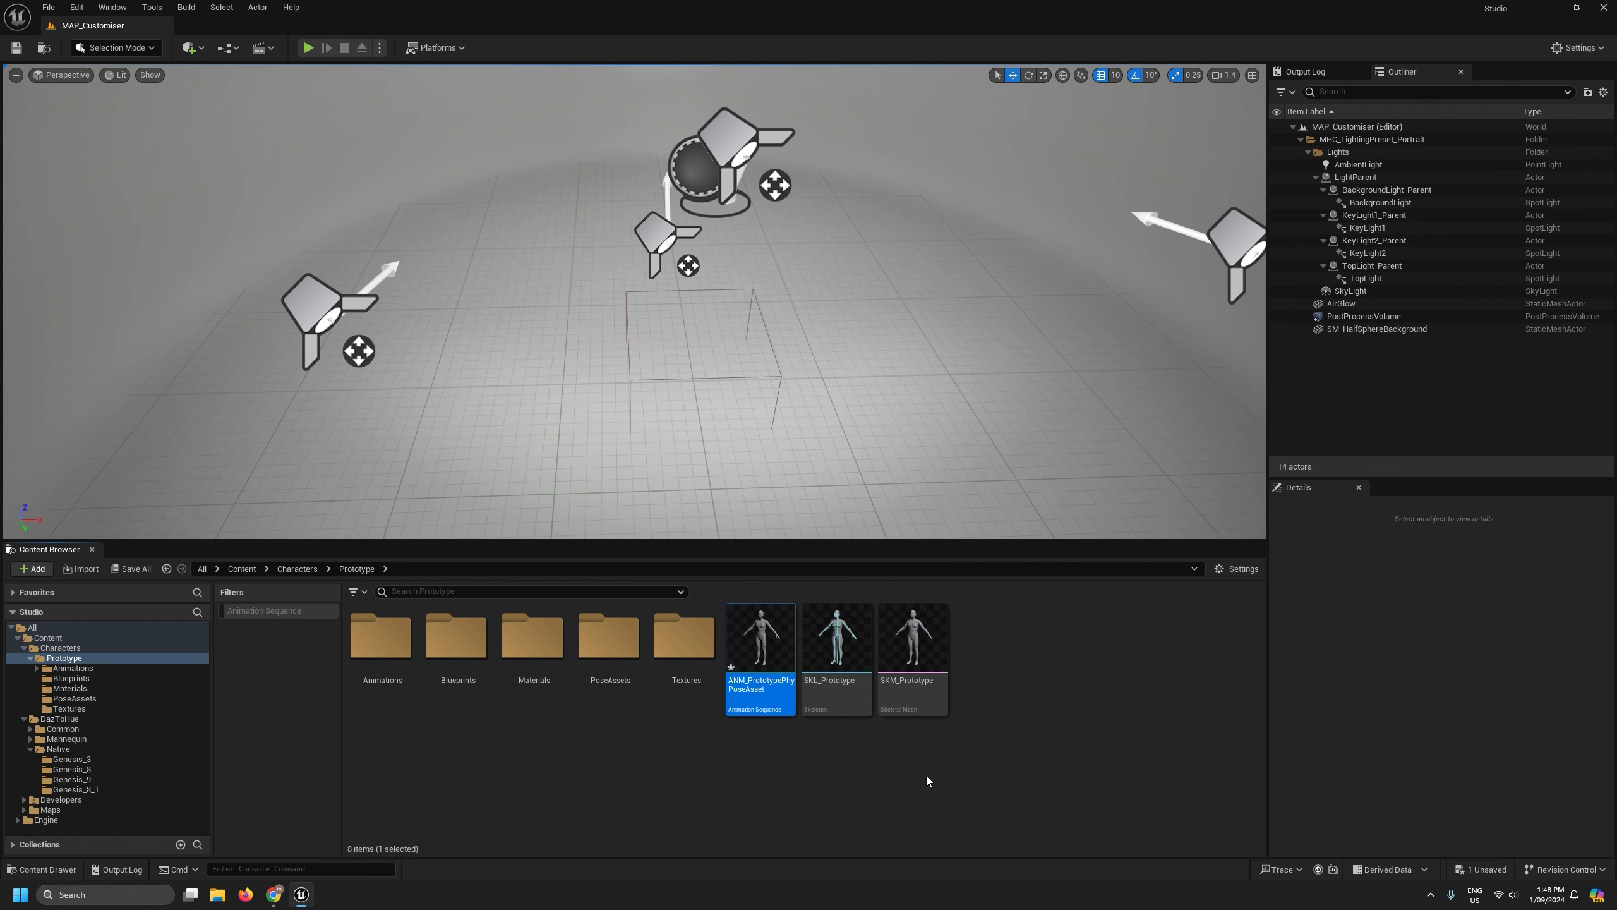
Import ANM_PrototypeFbmPoseAsset.fbx into the Prototype folder as an animation with Import Mesh disabled, and save all assets.
{"action": "right_click", "coordinate": [828, 779]}
{"action": "left_click", "coordinate": [846, 313]}
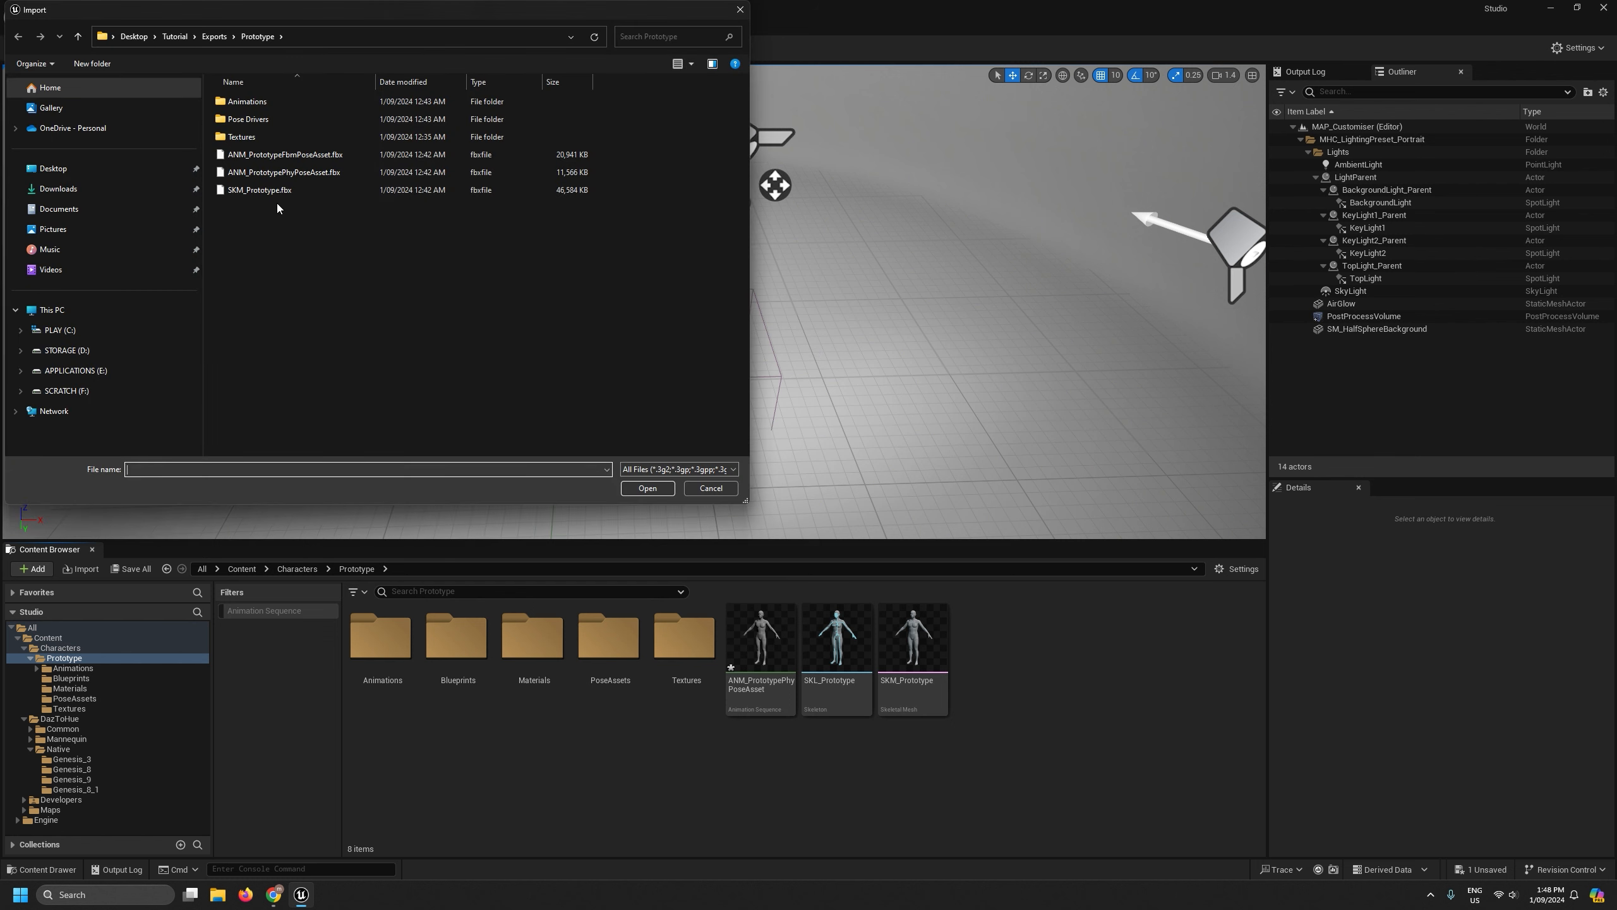
{"action": "double_click", "coordinate": [260, 158]}
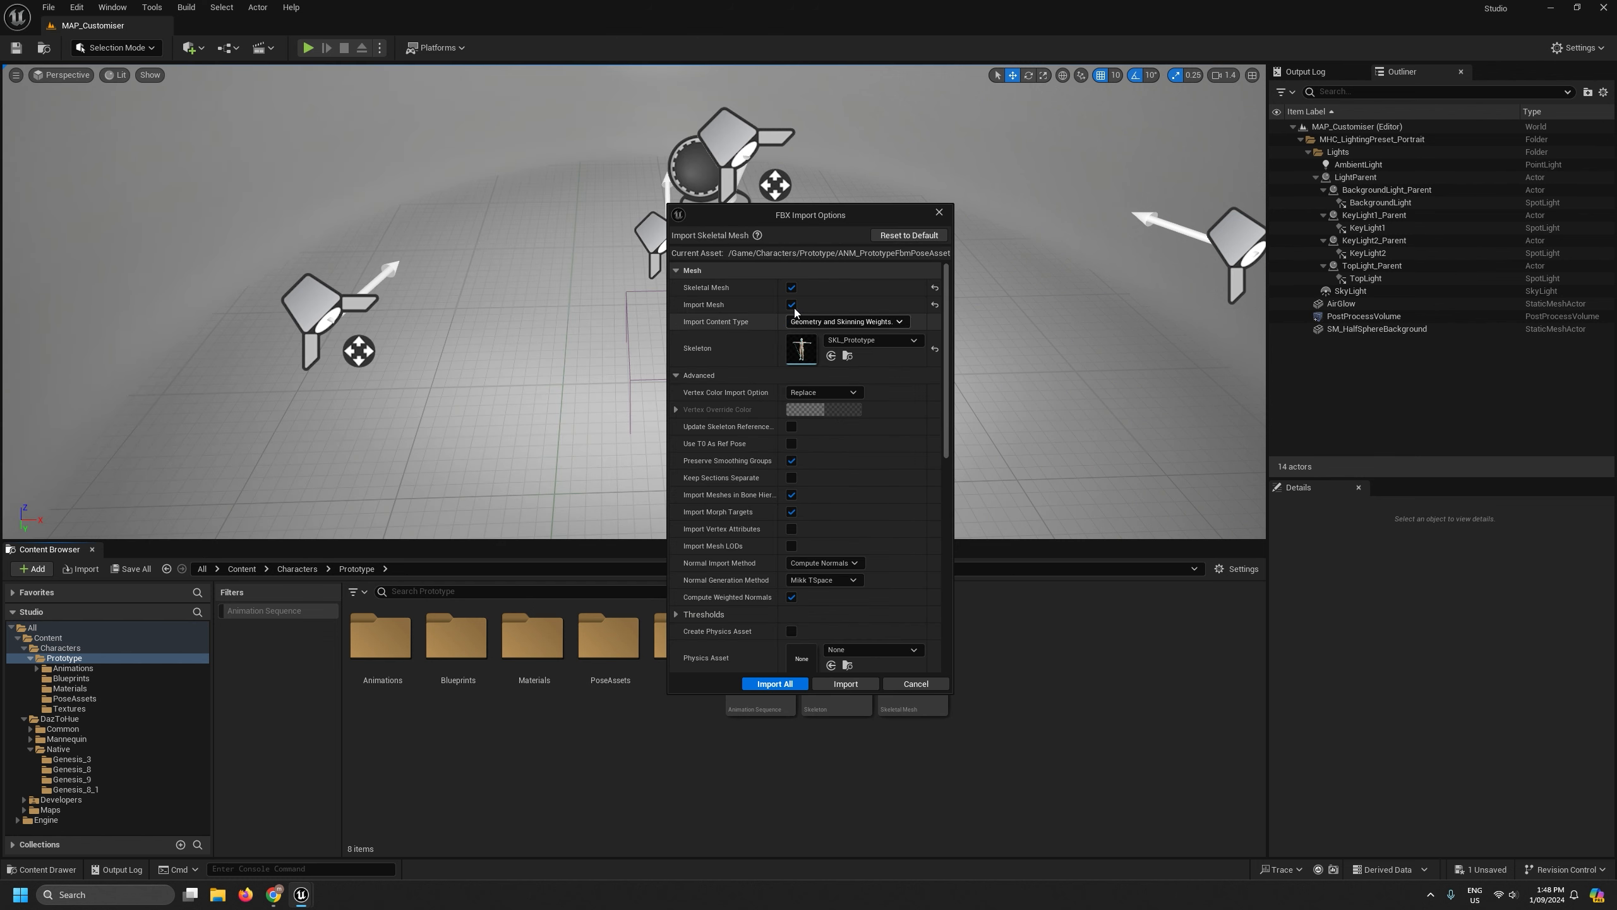
{"action": "left_click", "coordinate": [792, 308]}
{"action": "left_click", "coordinate": [852, 684]}
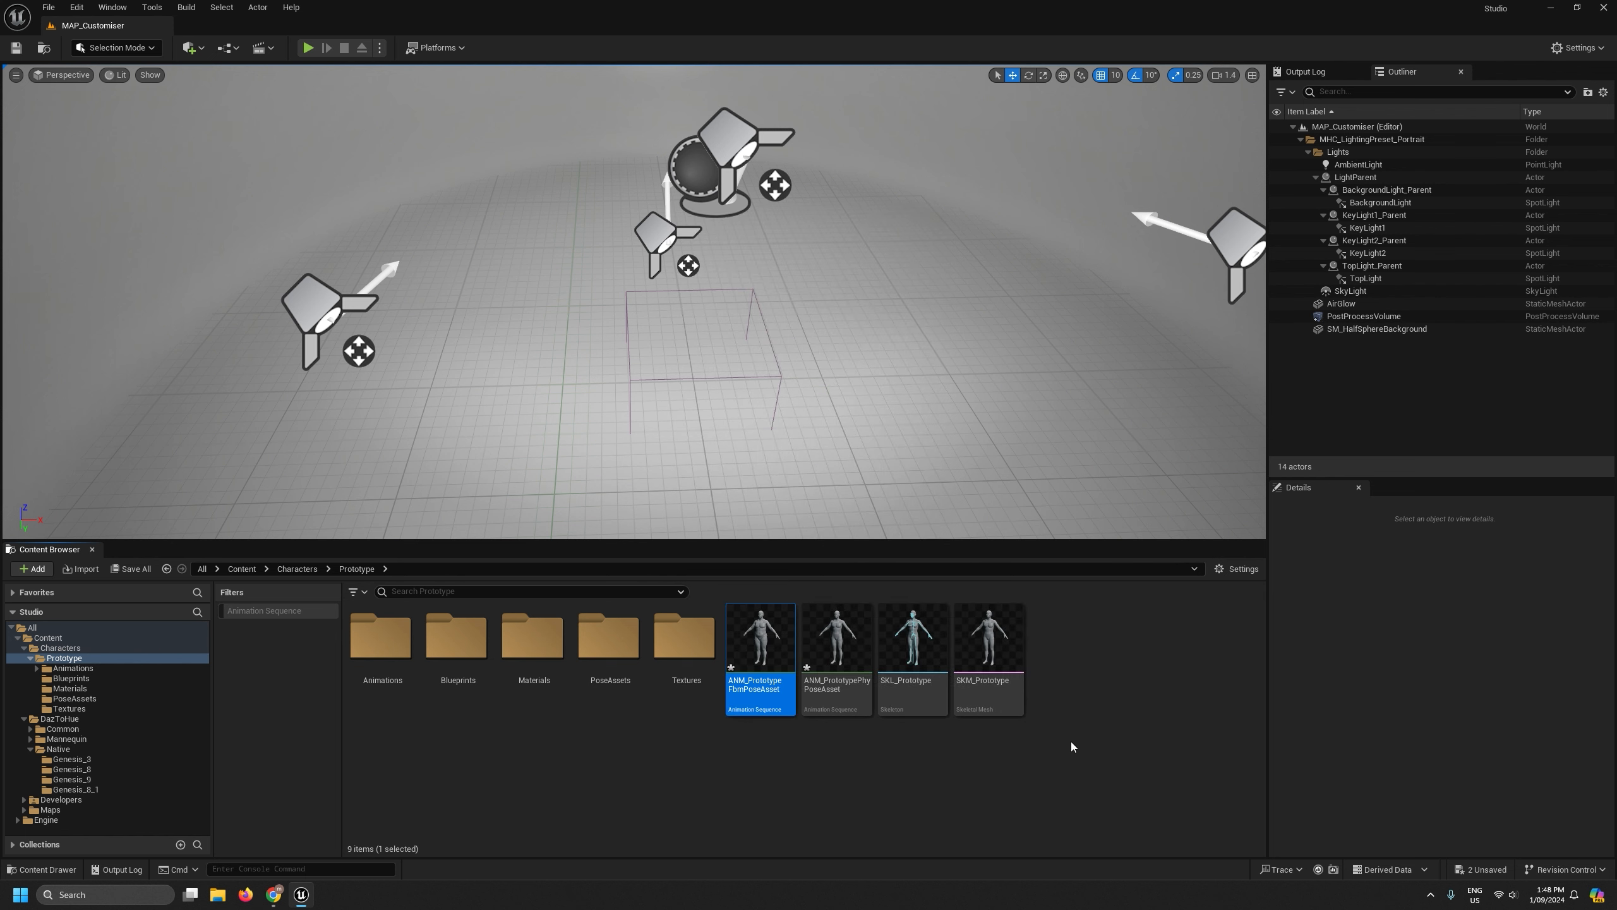
{"action": "left_click", "coordinate": [48, 7]}
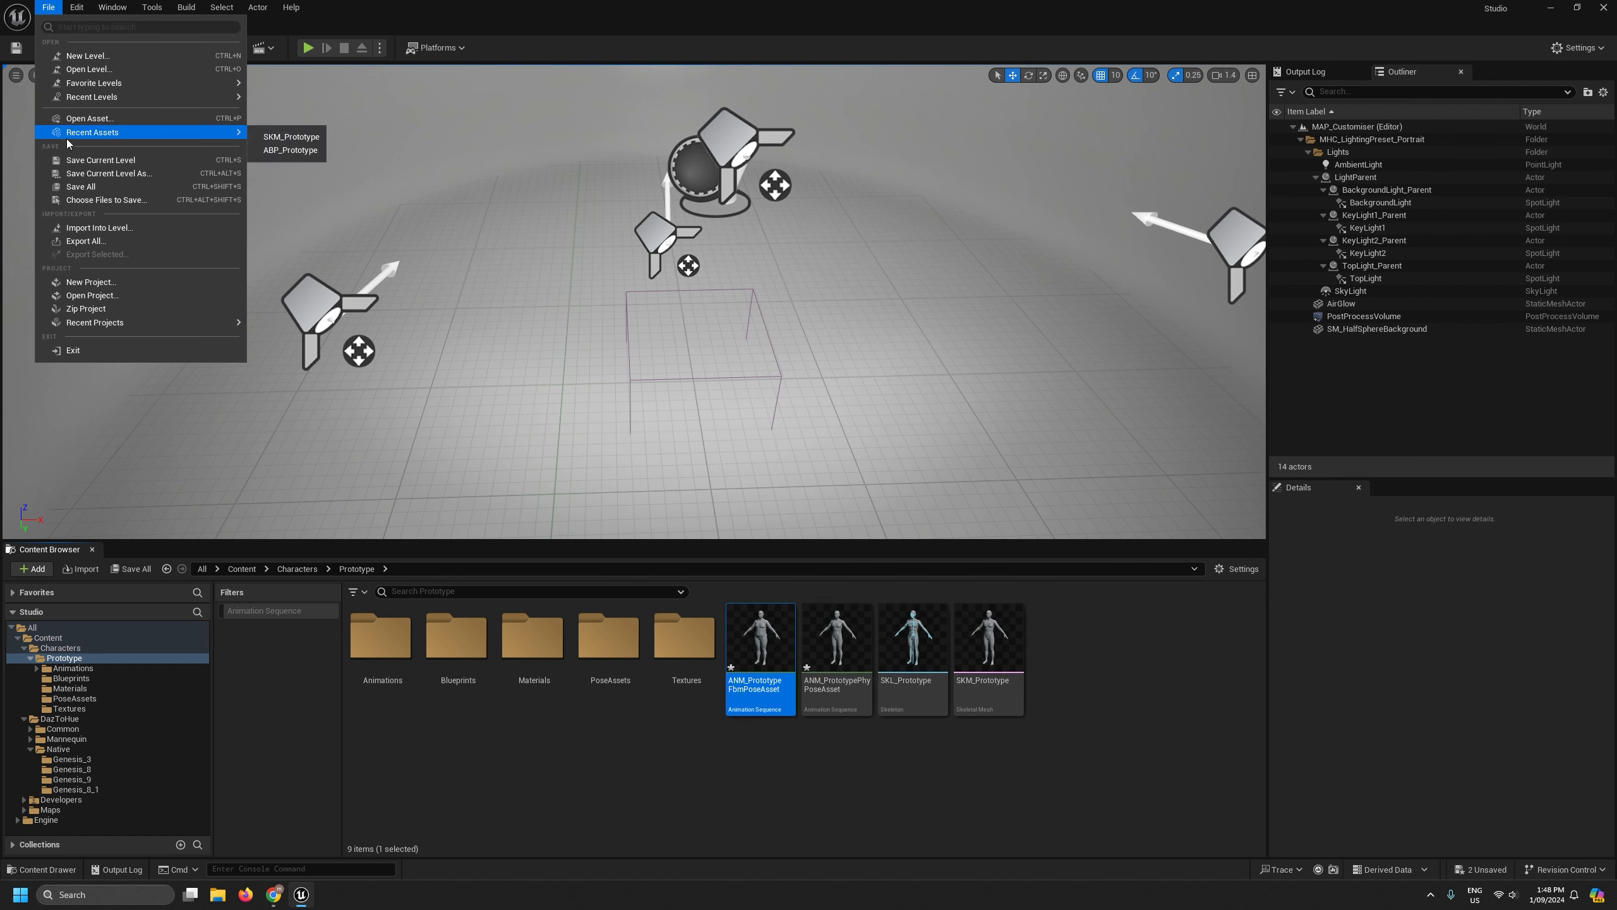
{"action": "left_click", "coordinate": [80, 184]}
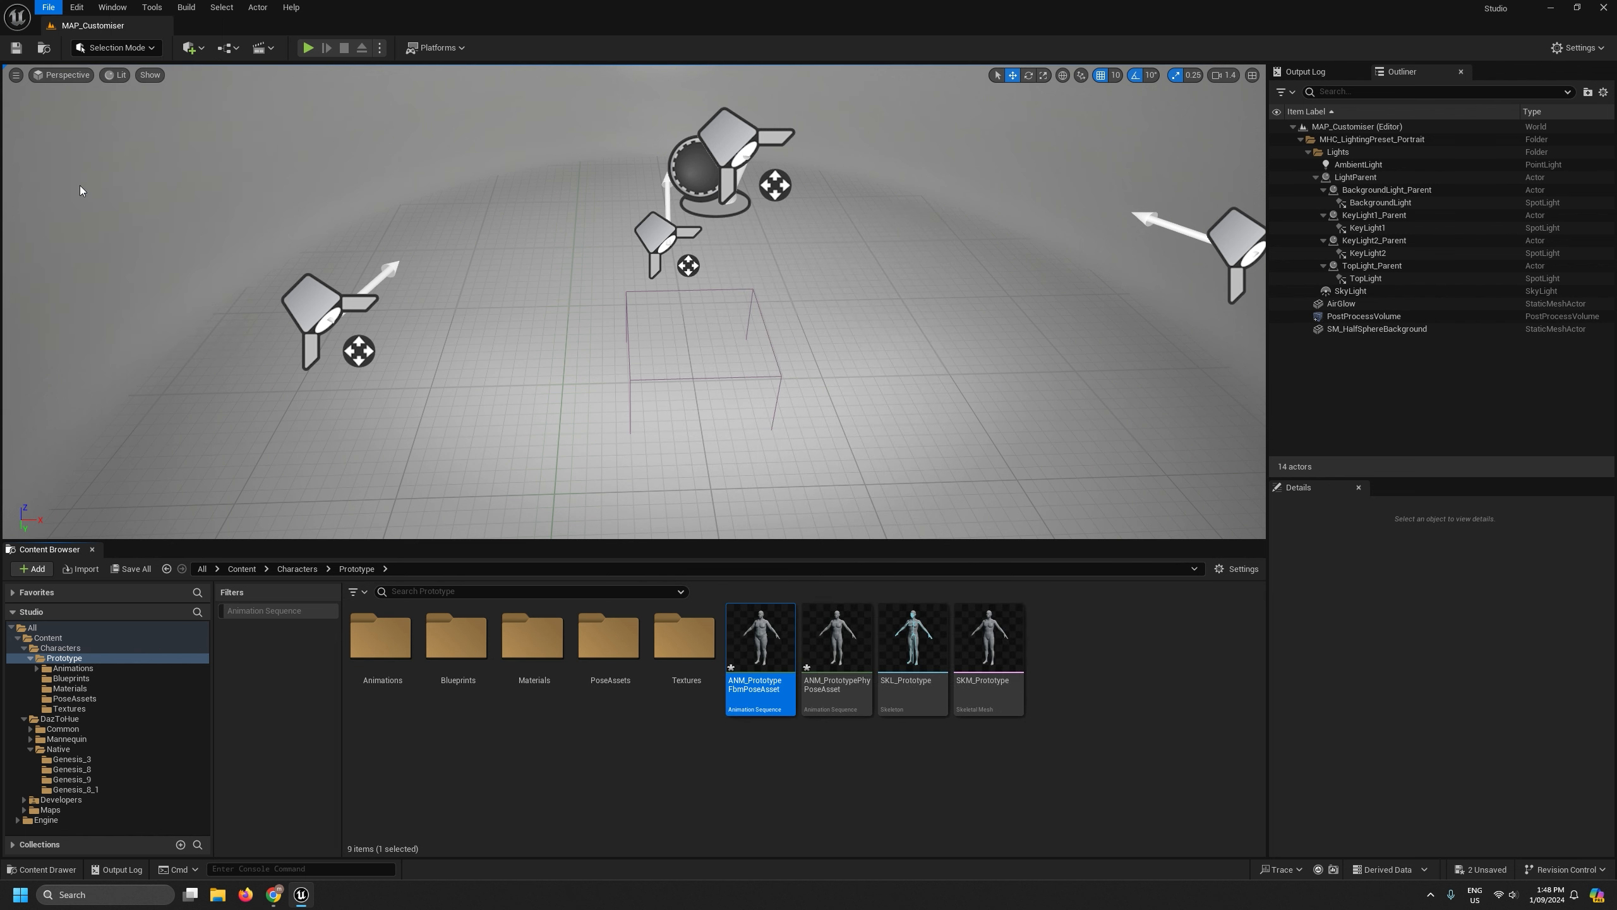
Open the ANM_PrototypeFbmPoseAsset animation and scrub through its timeline to check the body morph poses.
{"action": "double_click", "coordinate": [771, 647]}
{"action": "left_click_drag", "start_coordinate": [684, 574], "coordinate": [1202, 640]}
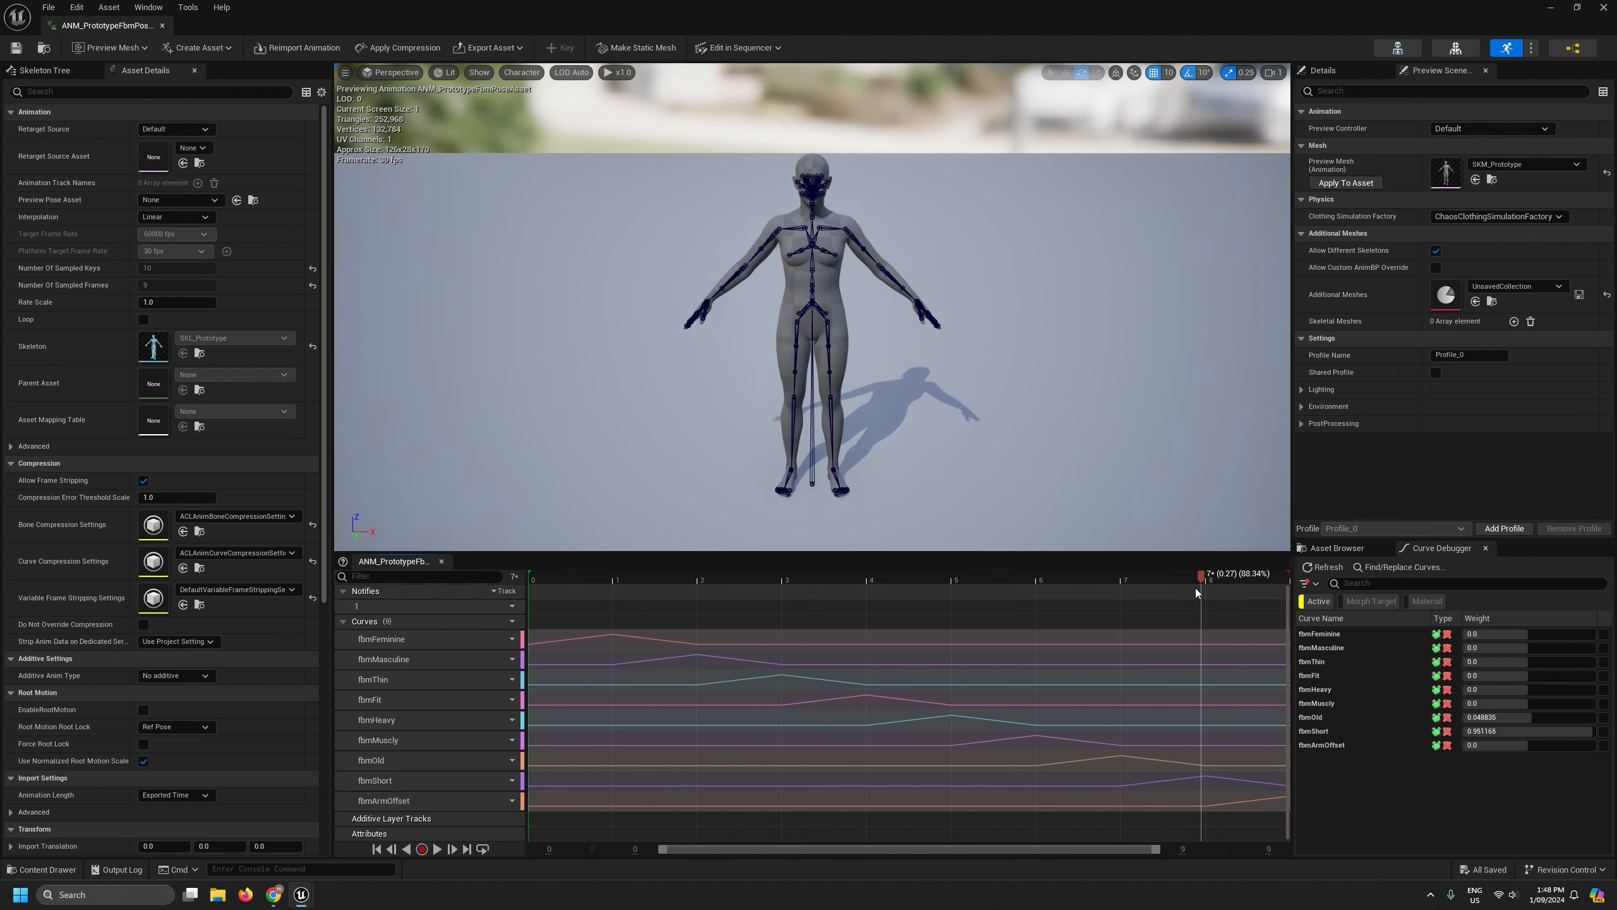
{"action": "left_click_drag", "start_coordinate": [1202, 579], "coordinate": [1074, 607]}
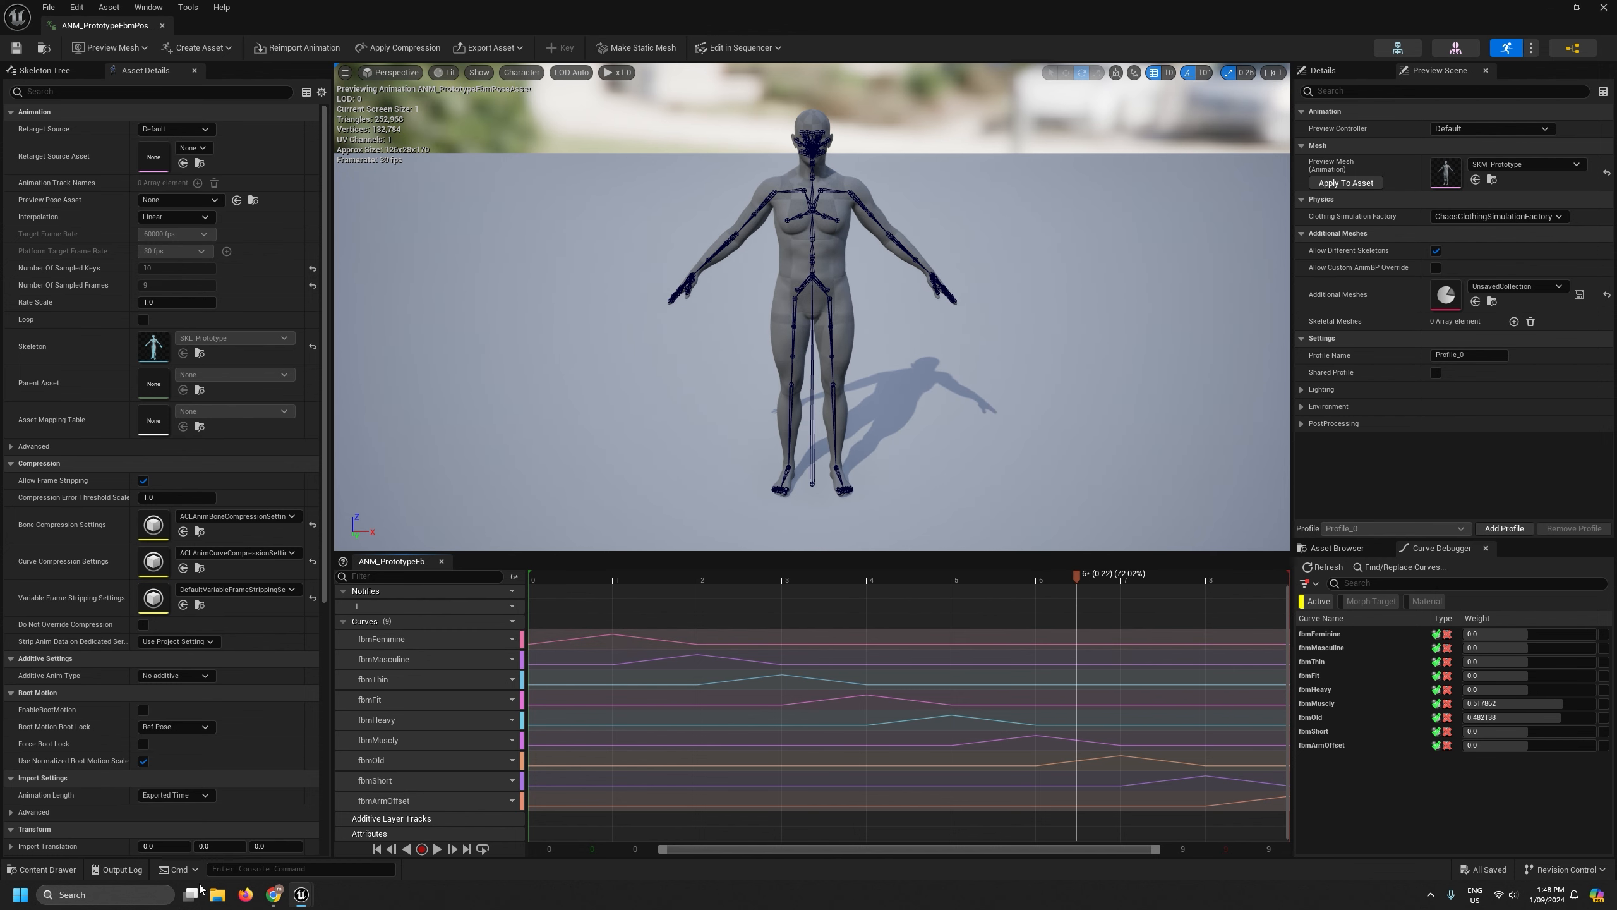
Open FbmPoseAssetNames.txt from the Desktop's Tutorial > Exports > Prototype folder in File Explorer and select all its pose names.
{"action": "left_click", "coordinate": [218, 896]}
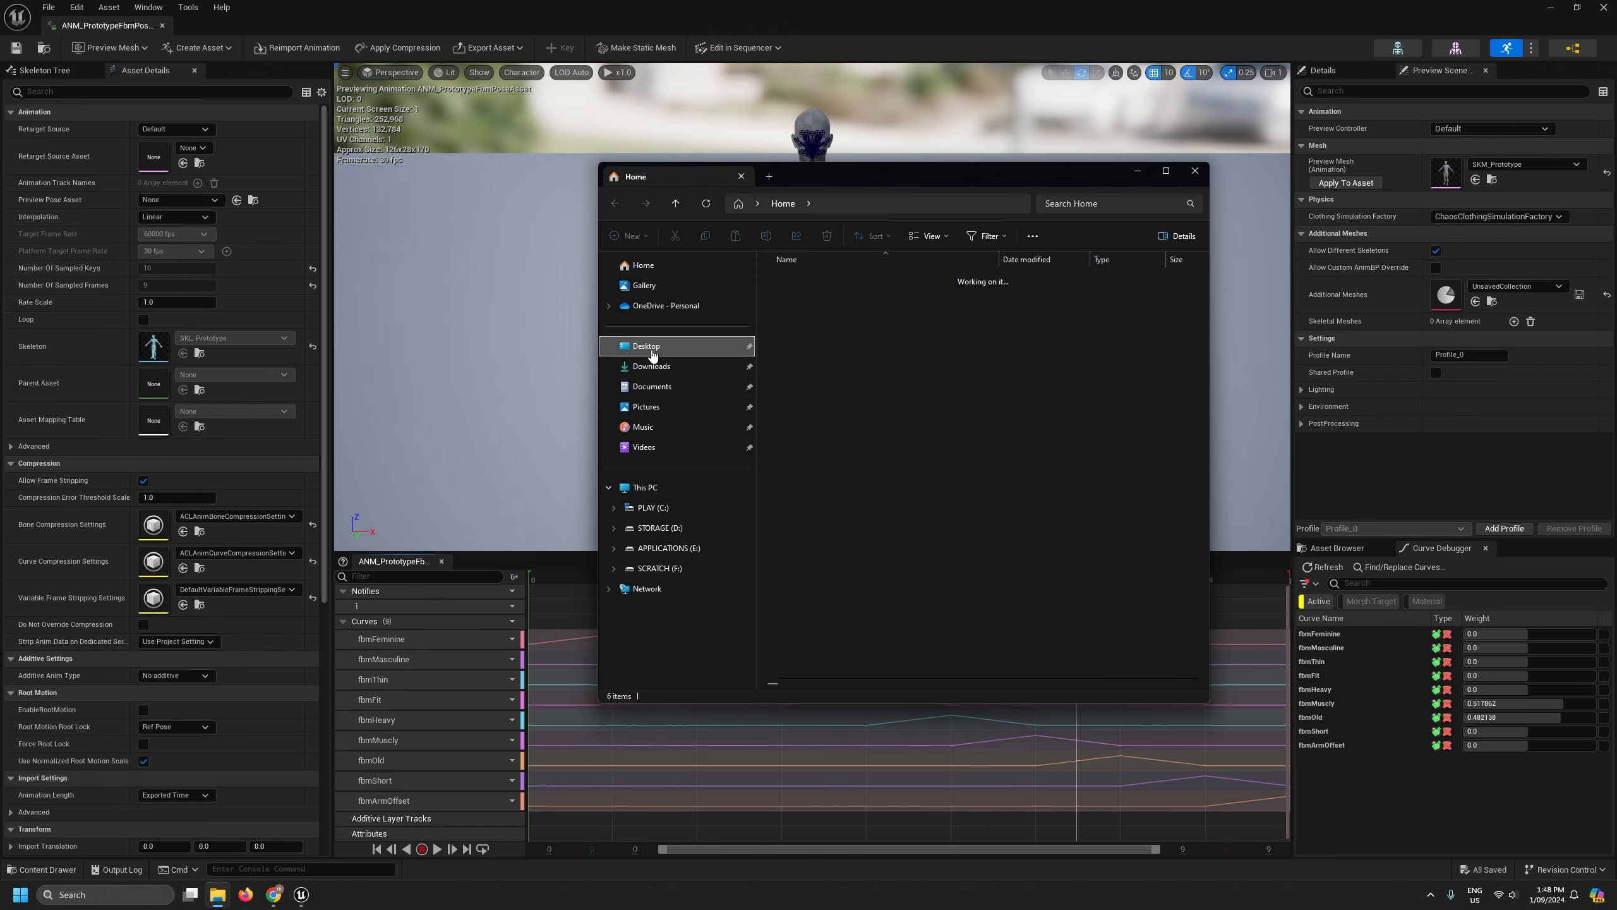
{"action": "double_click", "coordinate": [799, 456]}
{"action": "double_click", "coordinate": [804, 314]}
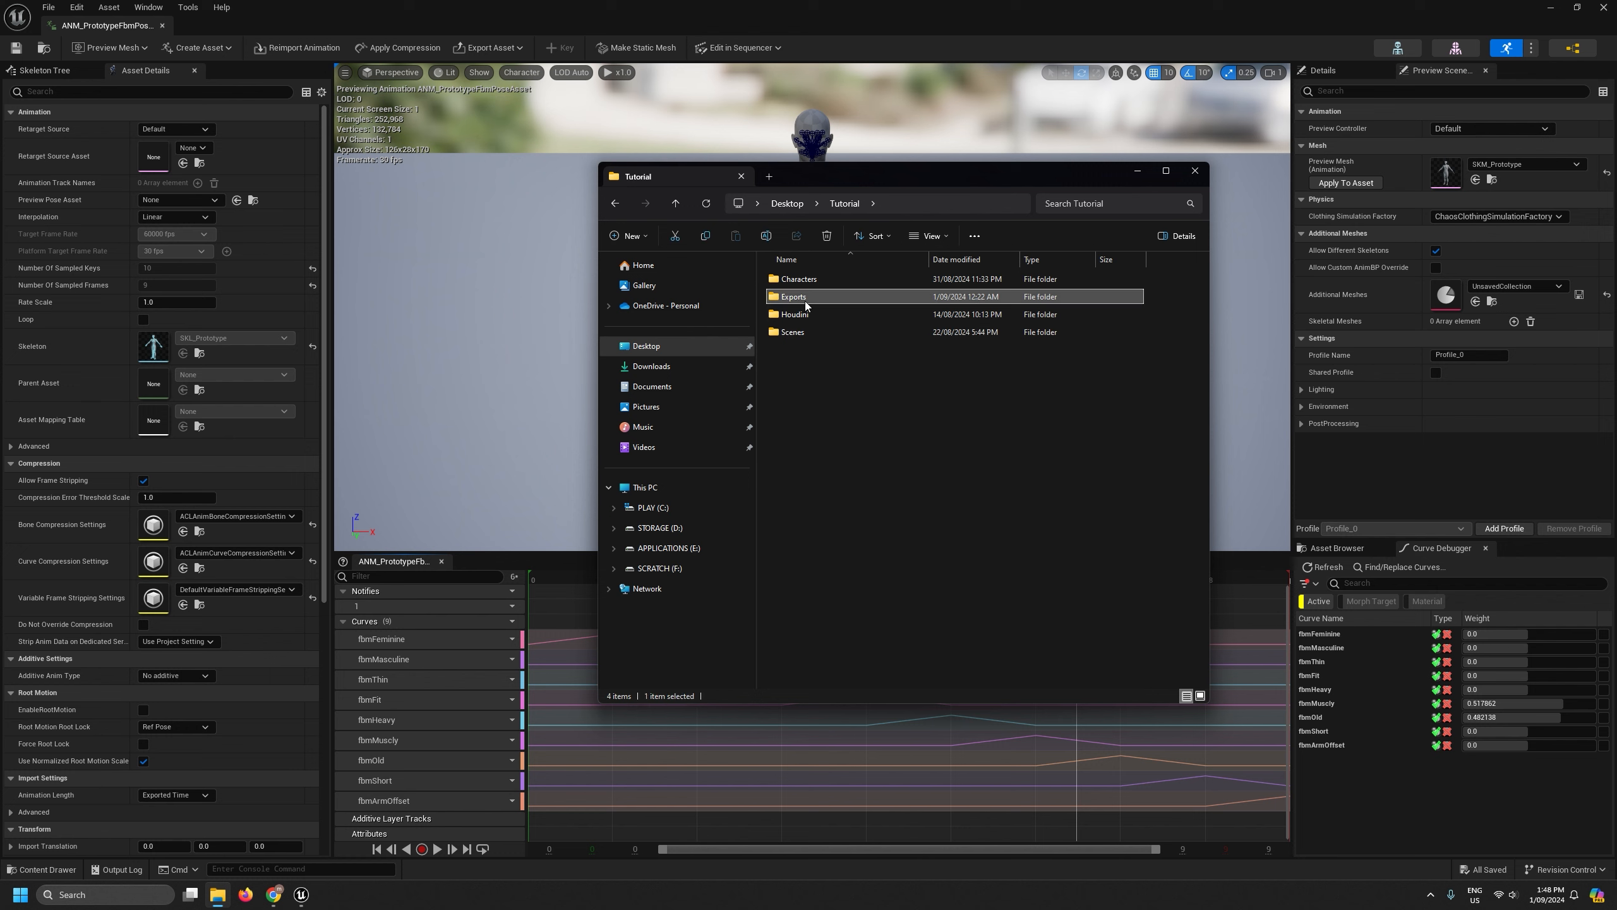
{"action": "left_click", "coordinate": [811, 299]}
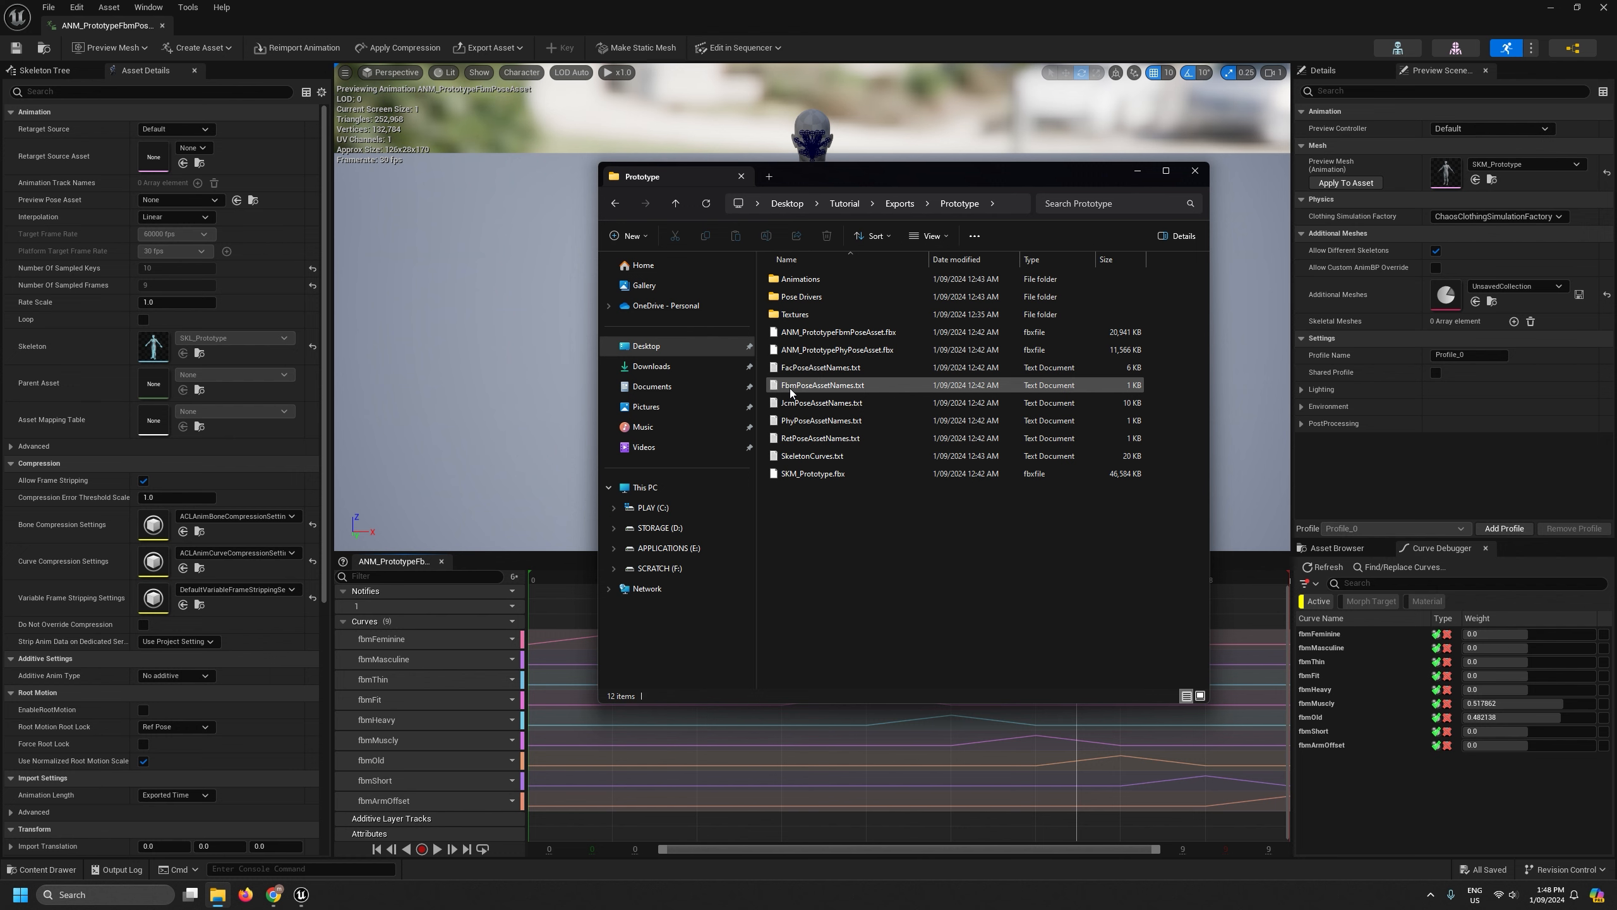
{"action": "double_click", "coordinate": [808, 388]}
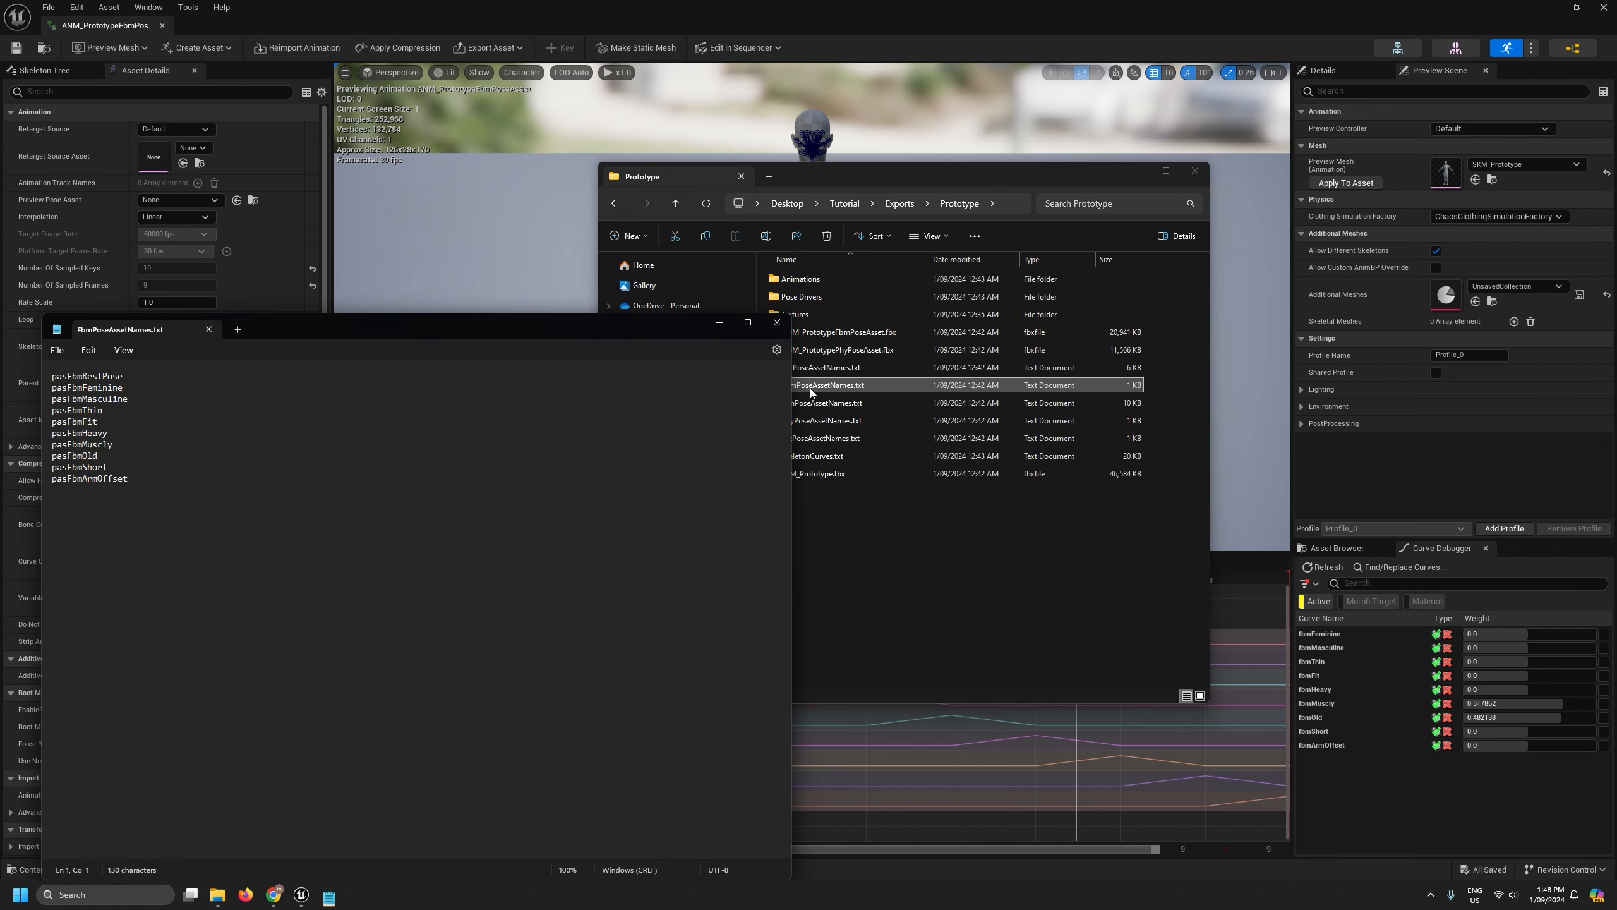
{"action": "left_click", "coordinate": [319, 471]}
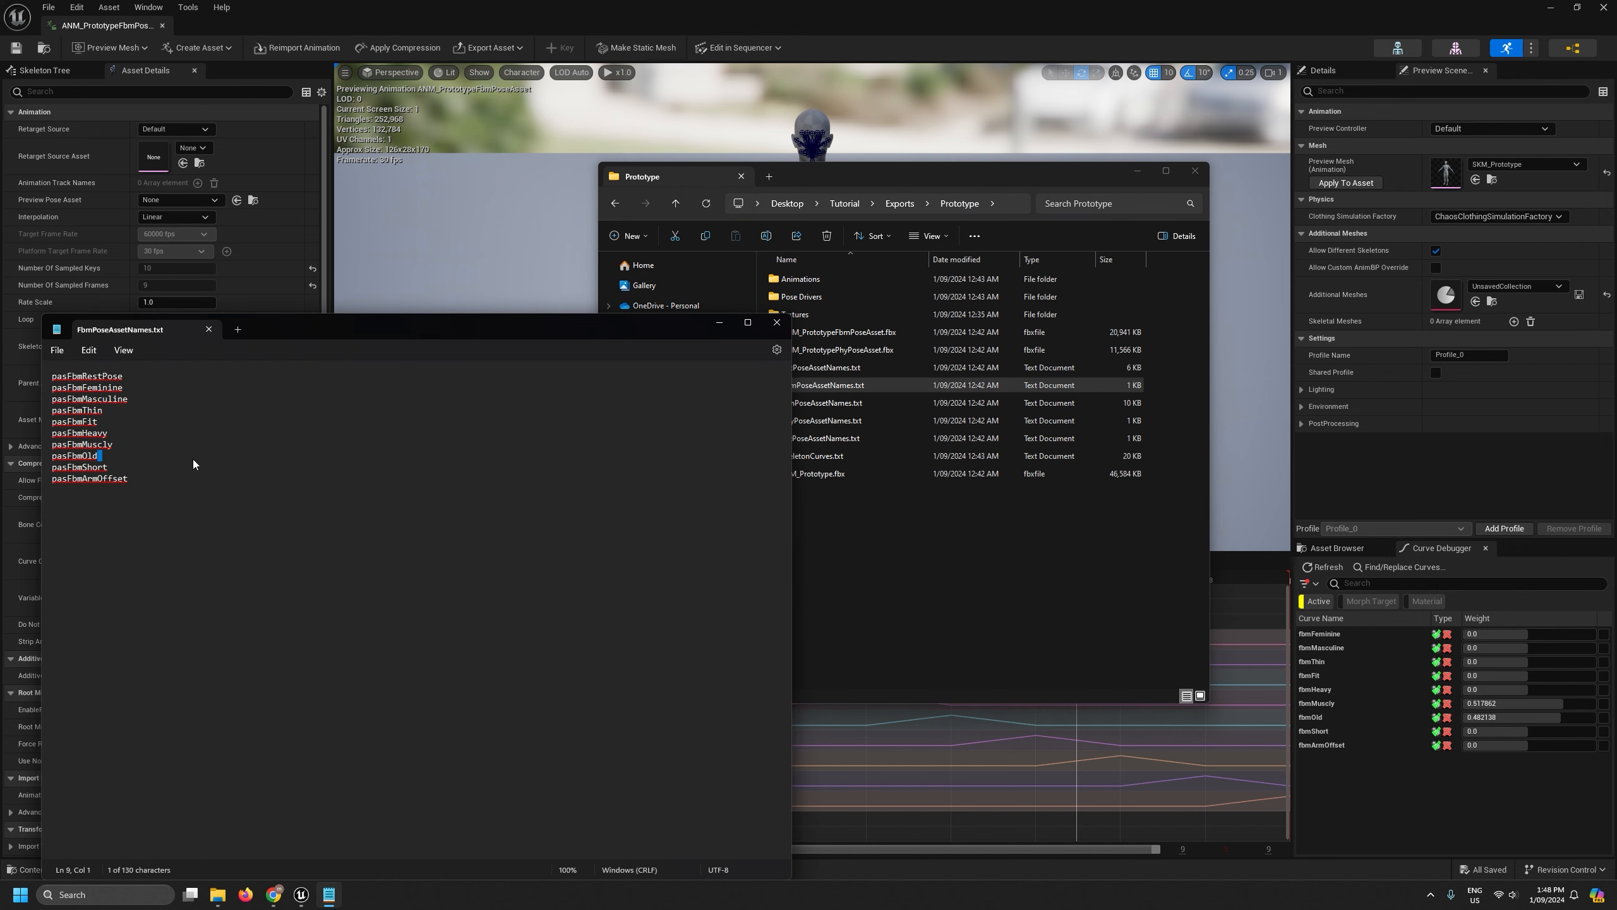
{"action": "key", "text": "ctrl+a"}
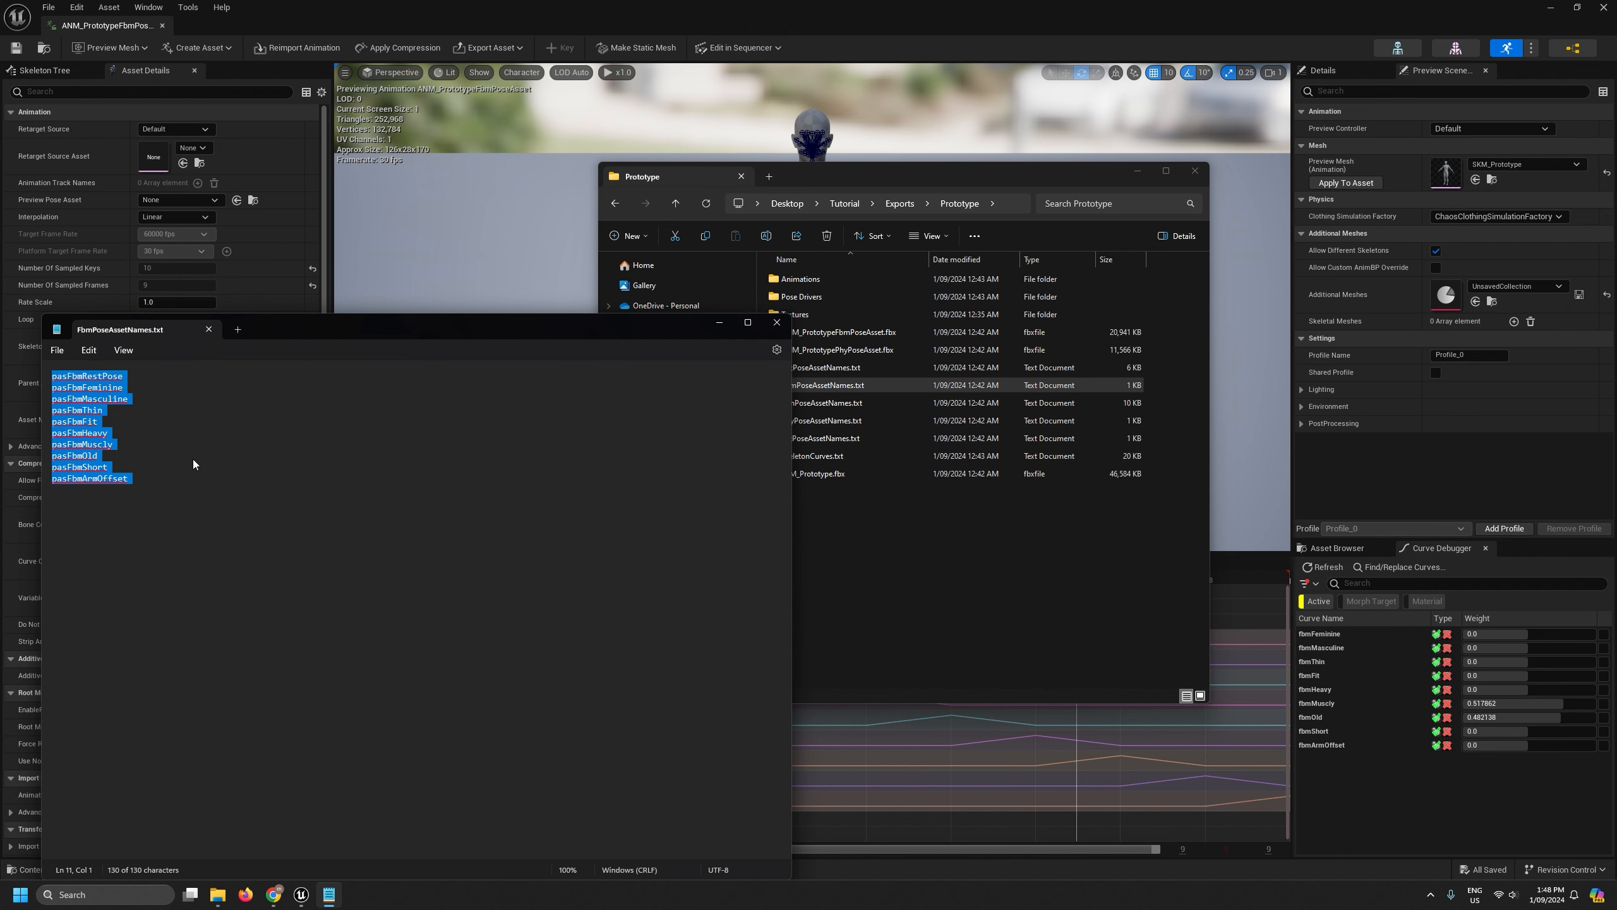
Back in Unreal Engine, start creating a pose asset from the current animation and choose Prototype's PoseAssets folder as its location.
{"action": "left_click", "coordinate": [410, 35]}
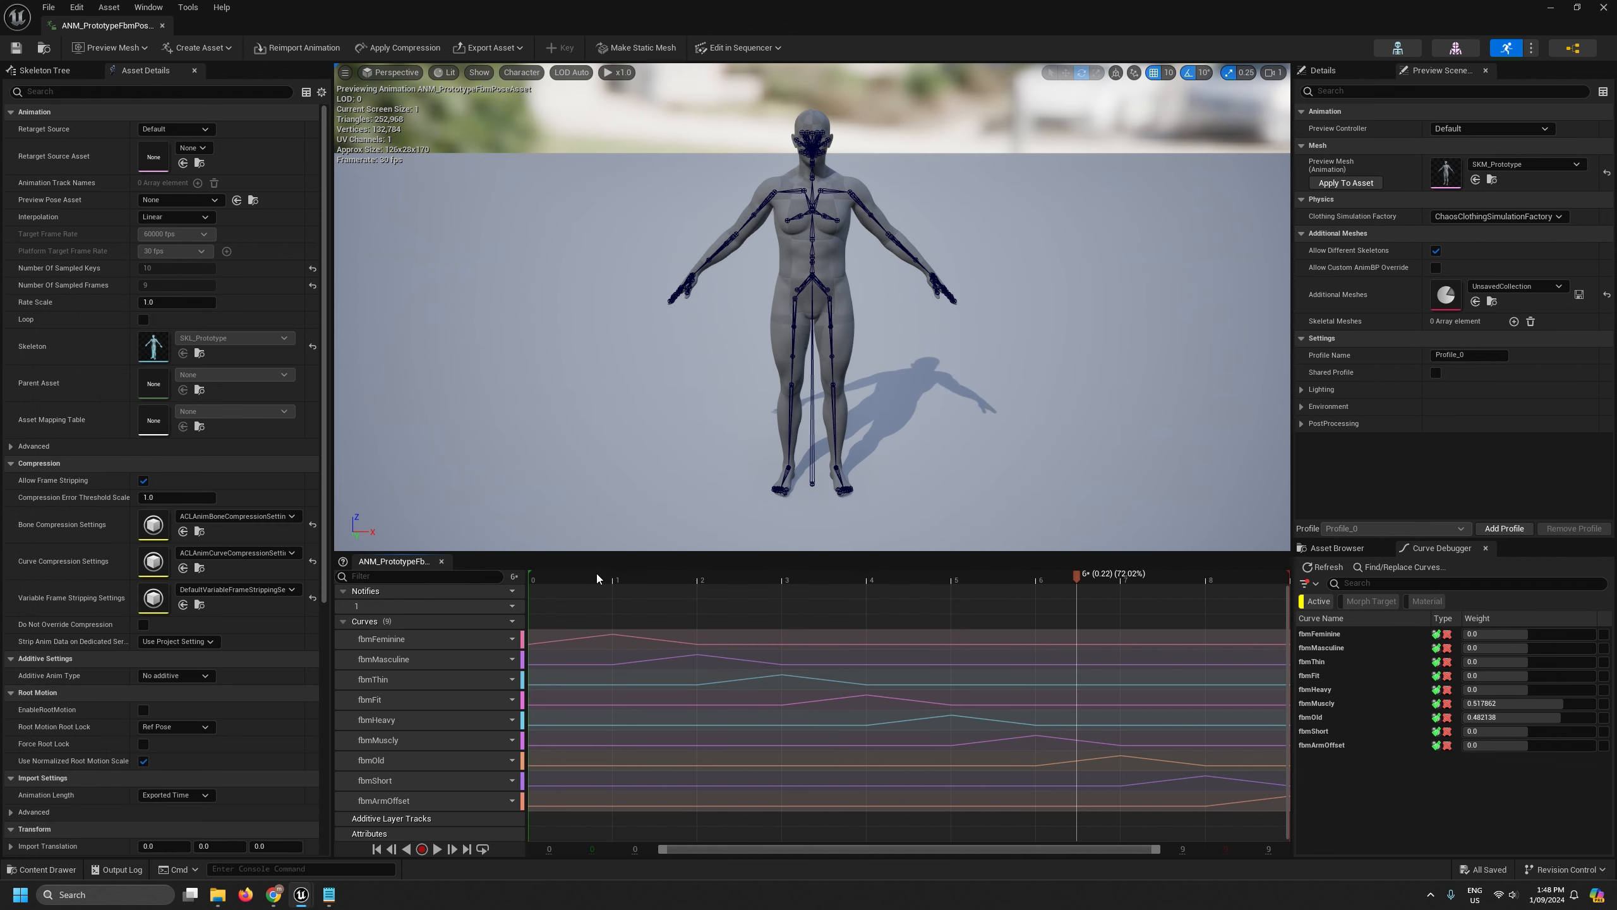
{"action": "left_click", "coordinate": [668, 578]}
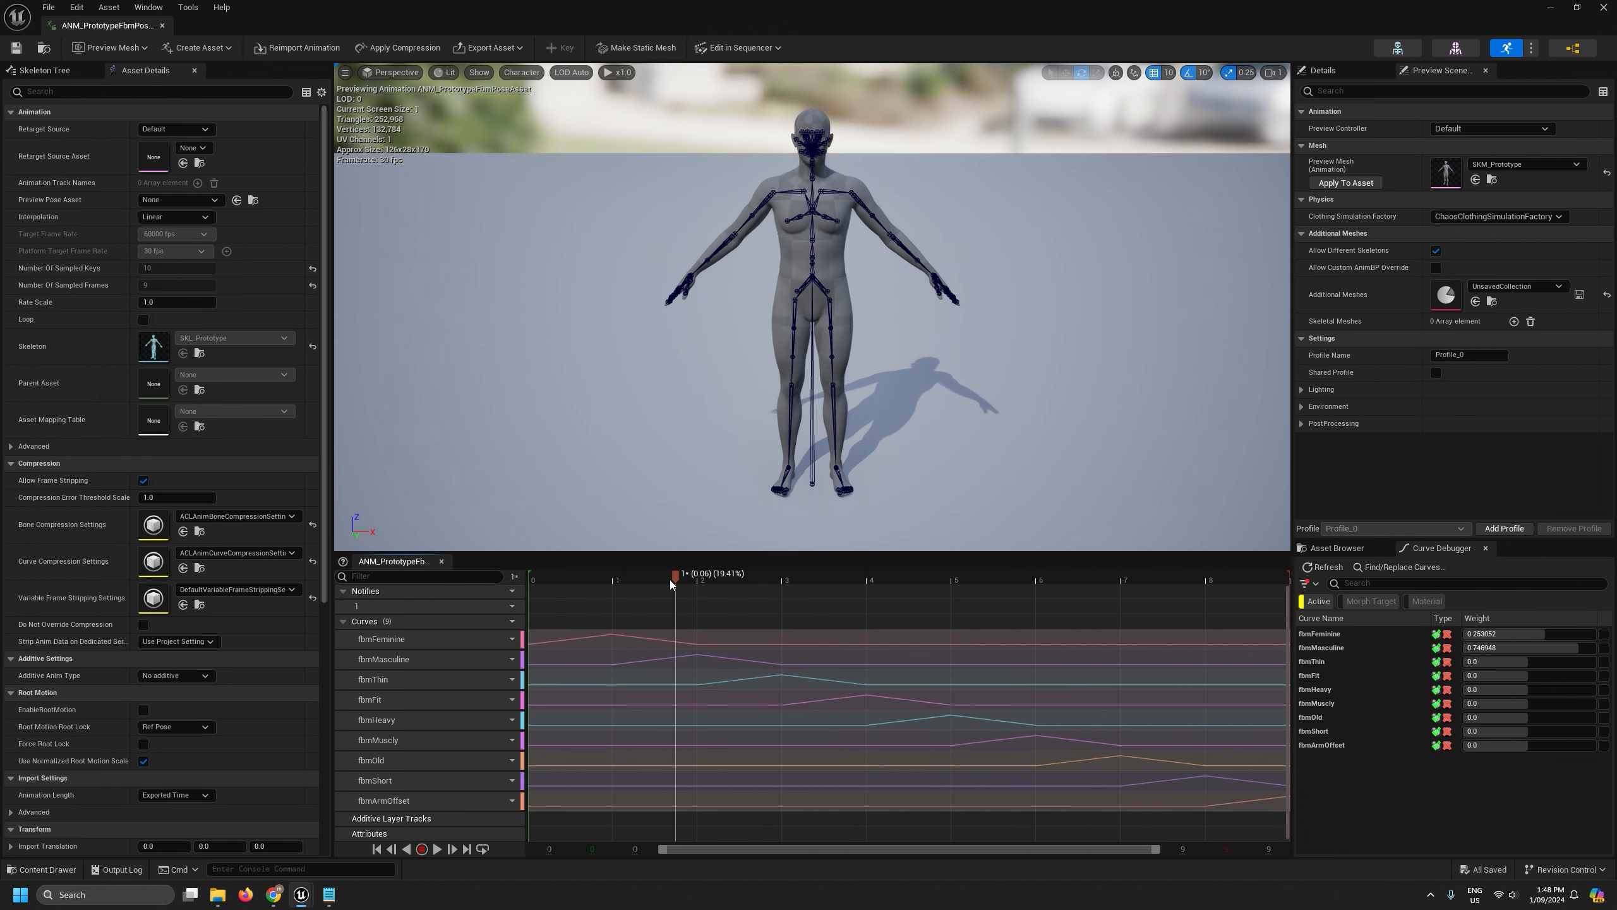
{"action": "left_click", "coordinate": [202, 48]}
{"action": "mouse_move", "coordinate": [216, 99]}
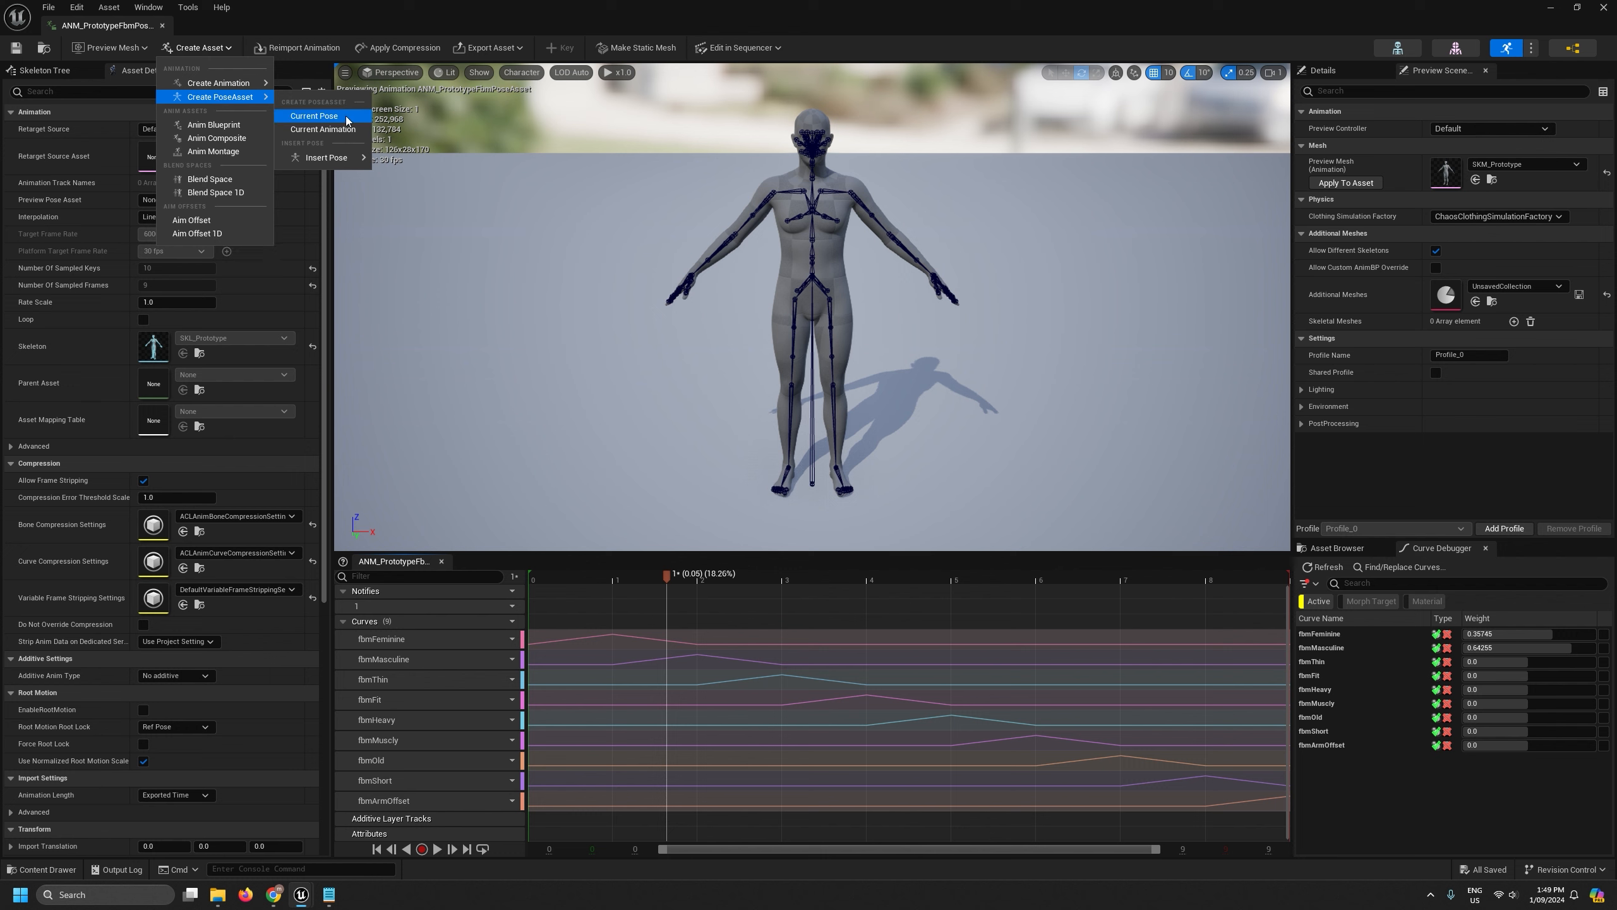
{"action": "left_click", "coordinate": [323, 130]}
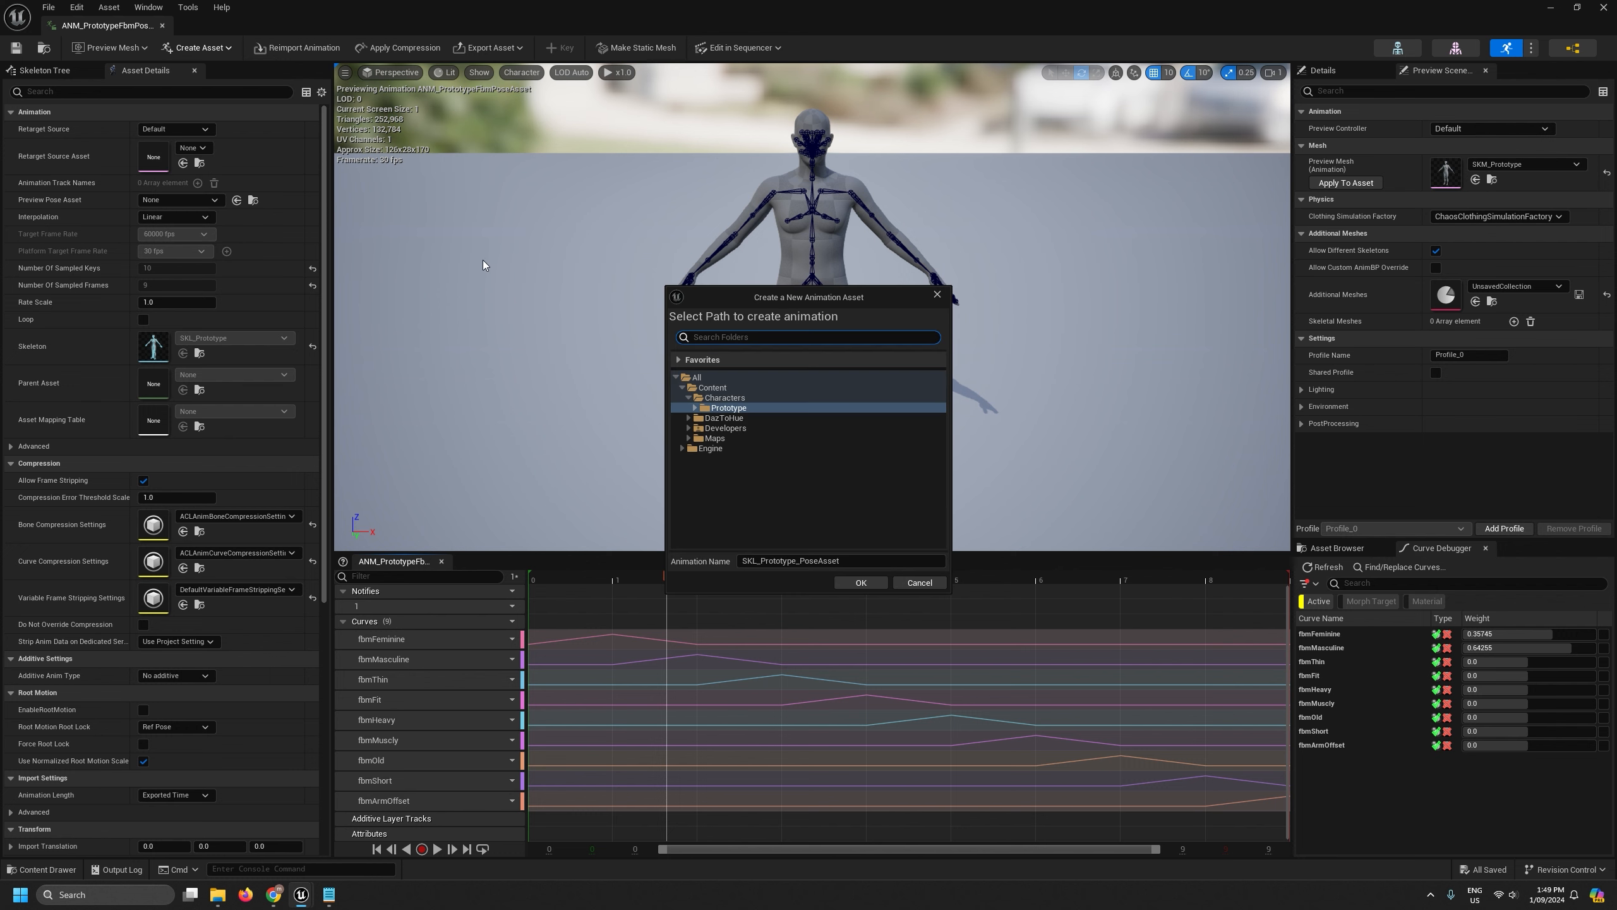
{"action": "left_click", "coordinate": [740, 448]}
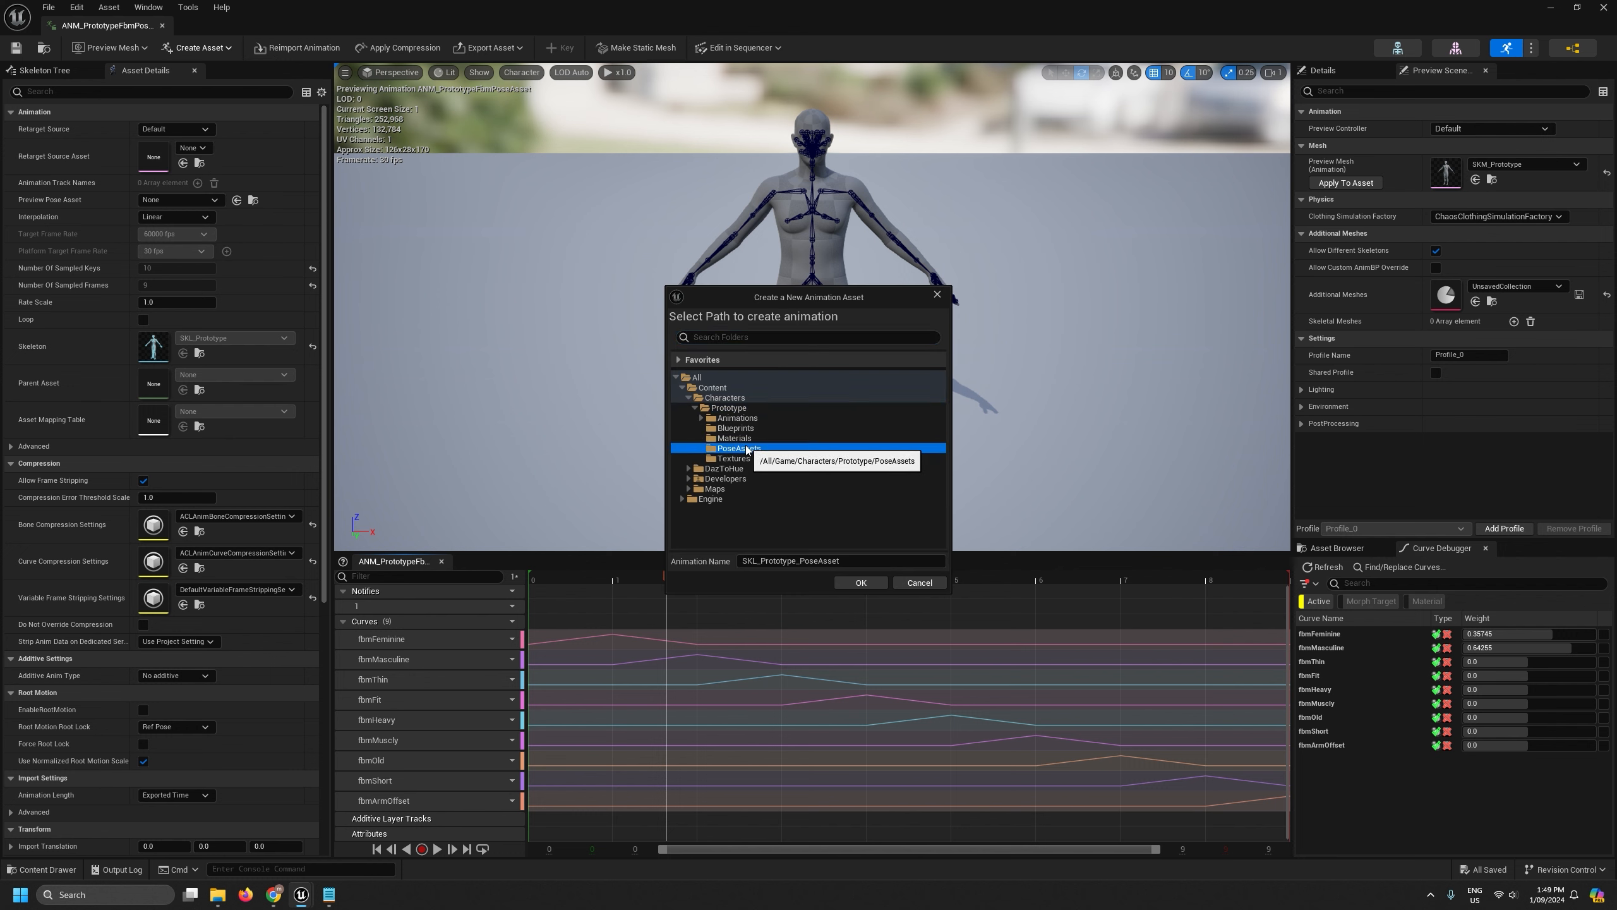
Name the pose asset PAS_Prototype_Fbm and create it.
{"action": "left_click", "coordinate": [756, 560]}
{"action": "key", "text": "BackSpace"}
{"action": "key", "text": "BackSpace"}
{"action": "key", "text": "BackSpace"}
{"action": "type", "text": "PAS"}
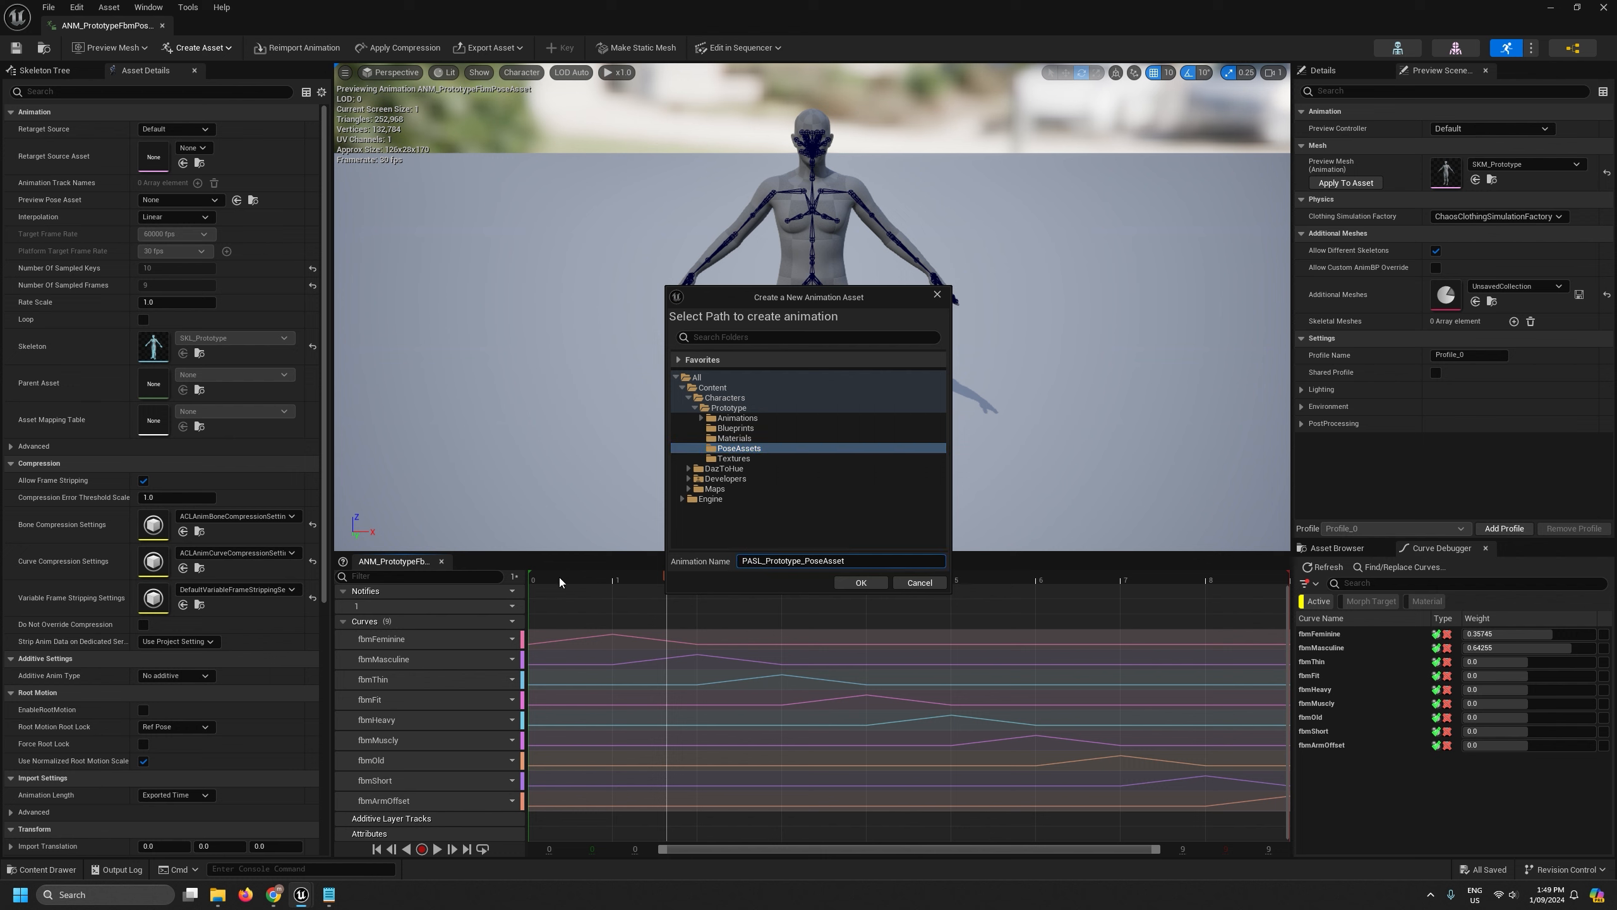
{"action": "key", "text": "shift+Left"}
{"action": "key", "text": "shift+Left"}
{"action": "key", "text": "shift+Left"}
{"action": "key", "text": "shift+Left"}
{"action": "key", "text": "shift+Left"}
{"action": "key", "text": "shift+Left"}
{"action": "key", "text": "shift+Left"}
{"action": "key", "text": "shift+Left"}
{"action": "key", "text": "shift+Left"}
{"action": "type", "text": "F"}
{"action": "left_click", "coordinate": [861, 583]}
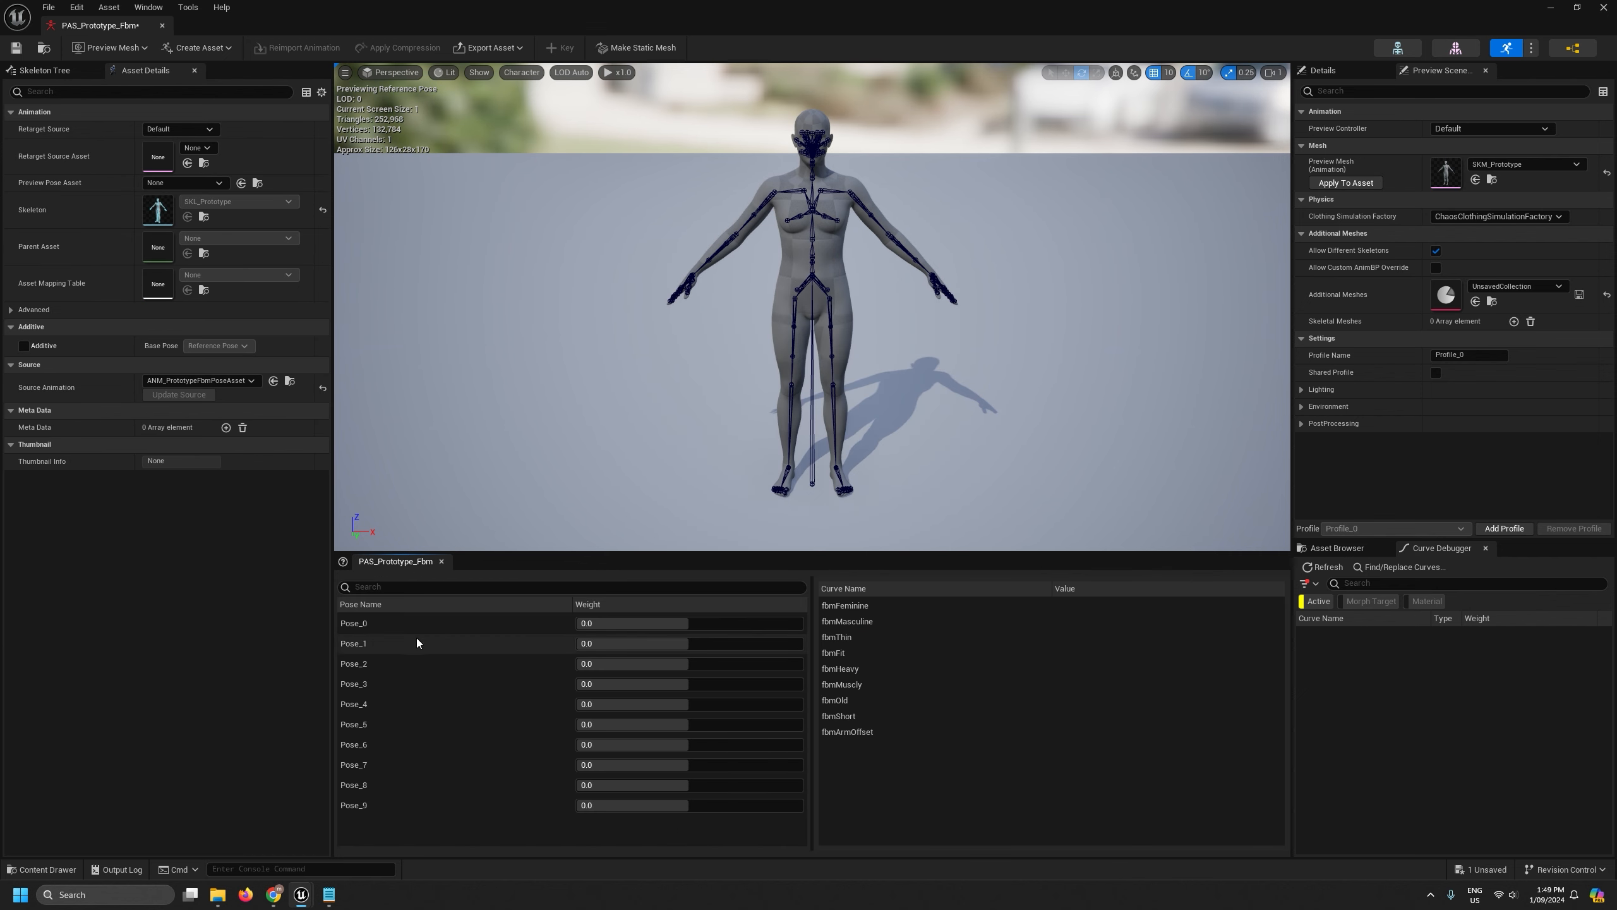
Paste all the copied pose names over the generic pose names in PAS_Prototype_Fbm.
{"action": "left_click", "coordinate": [338, 902]}
{"action": "left_click", "coordinate": [338, 902]}
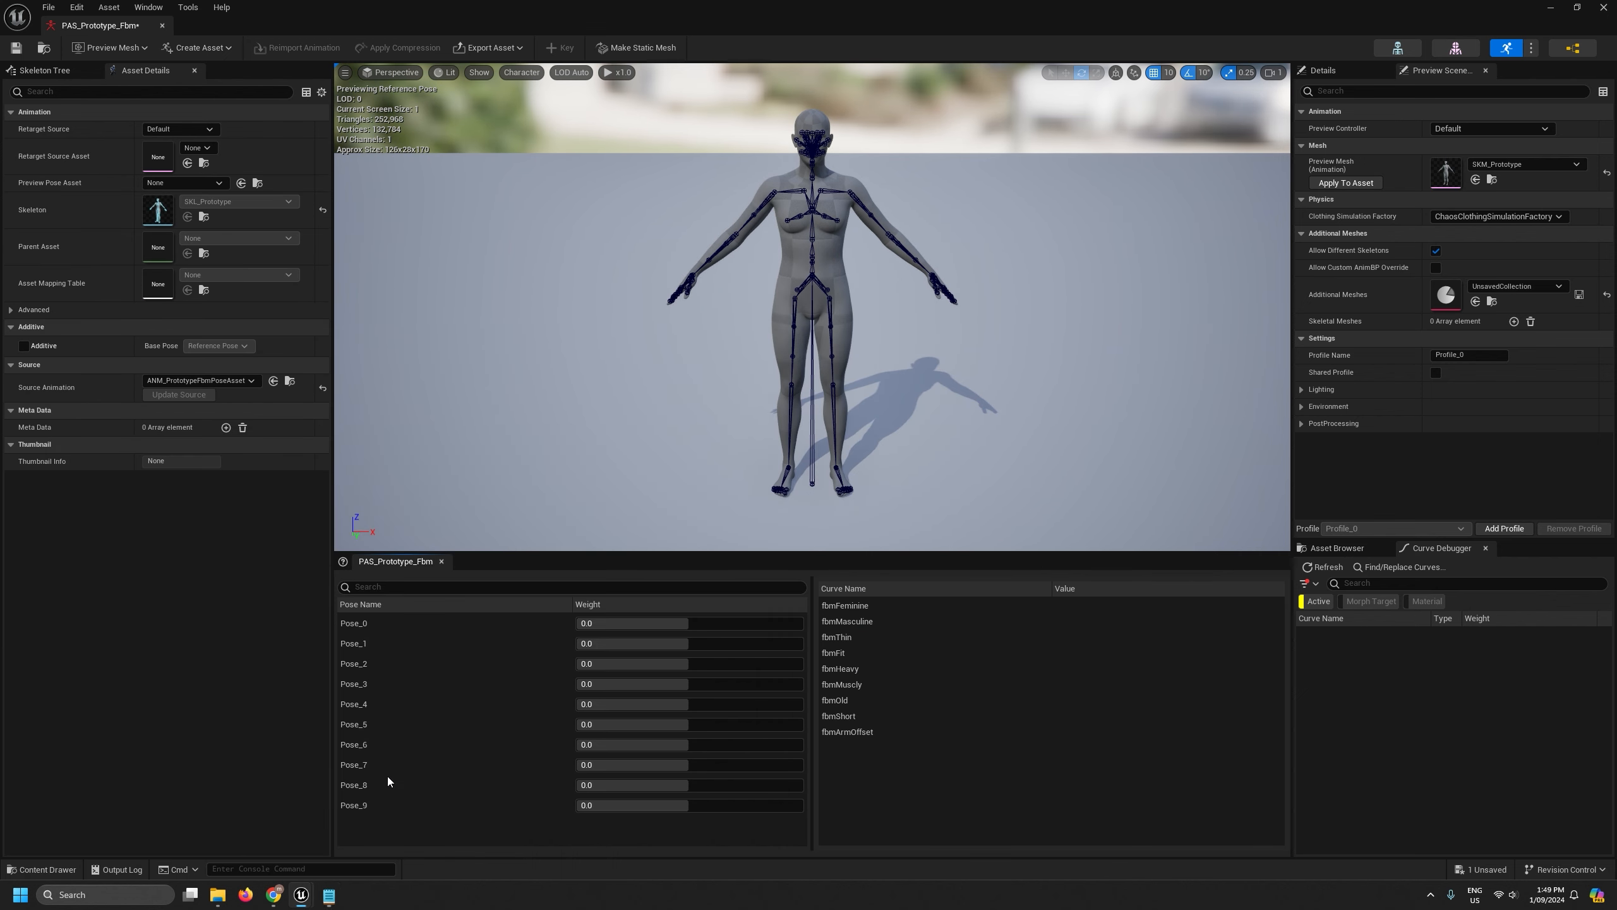
{"action": "right_click", "coordinate": [409, 602]}
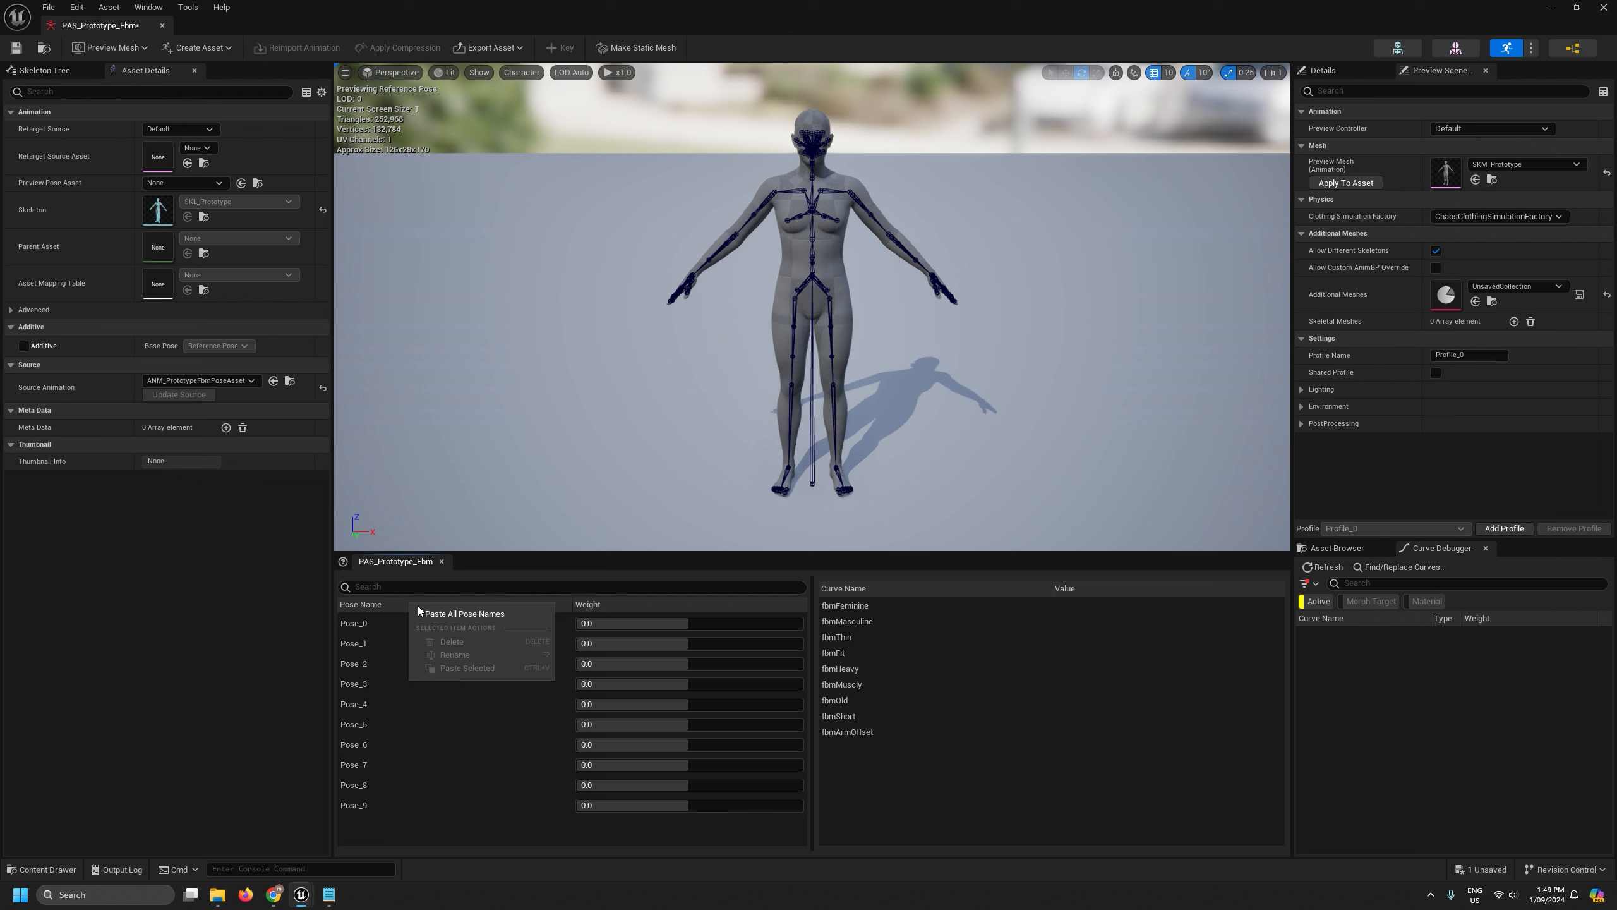
{"action": "left_click", "coordinate": [464, 619]}
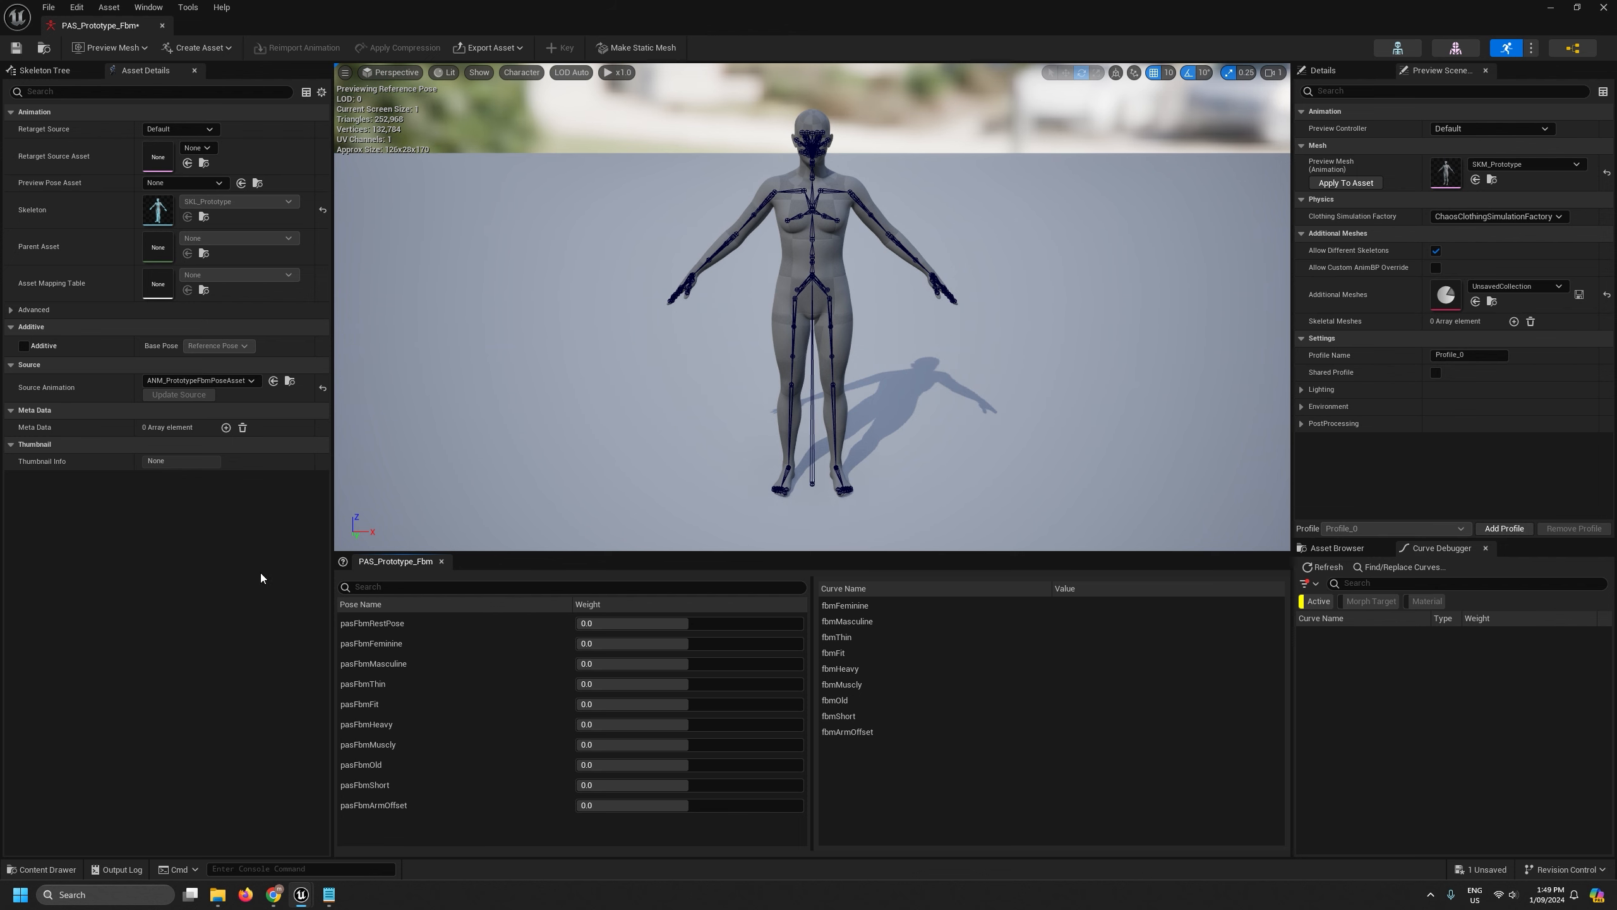
Convert PAS_Prototype_Fbm to an additive pose asset with pasFbmRestPose as base pose, save it and close it.
{"action": "left_click", "coordinate": [24, 346]}
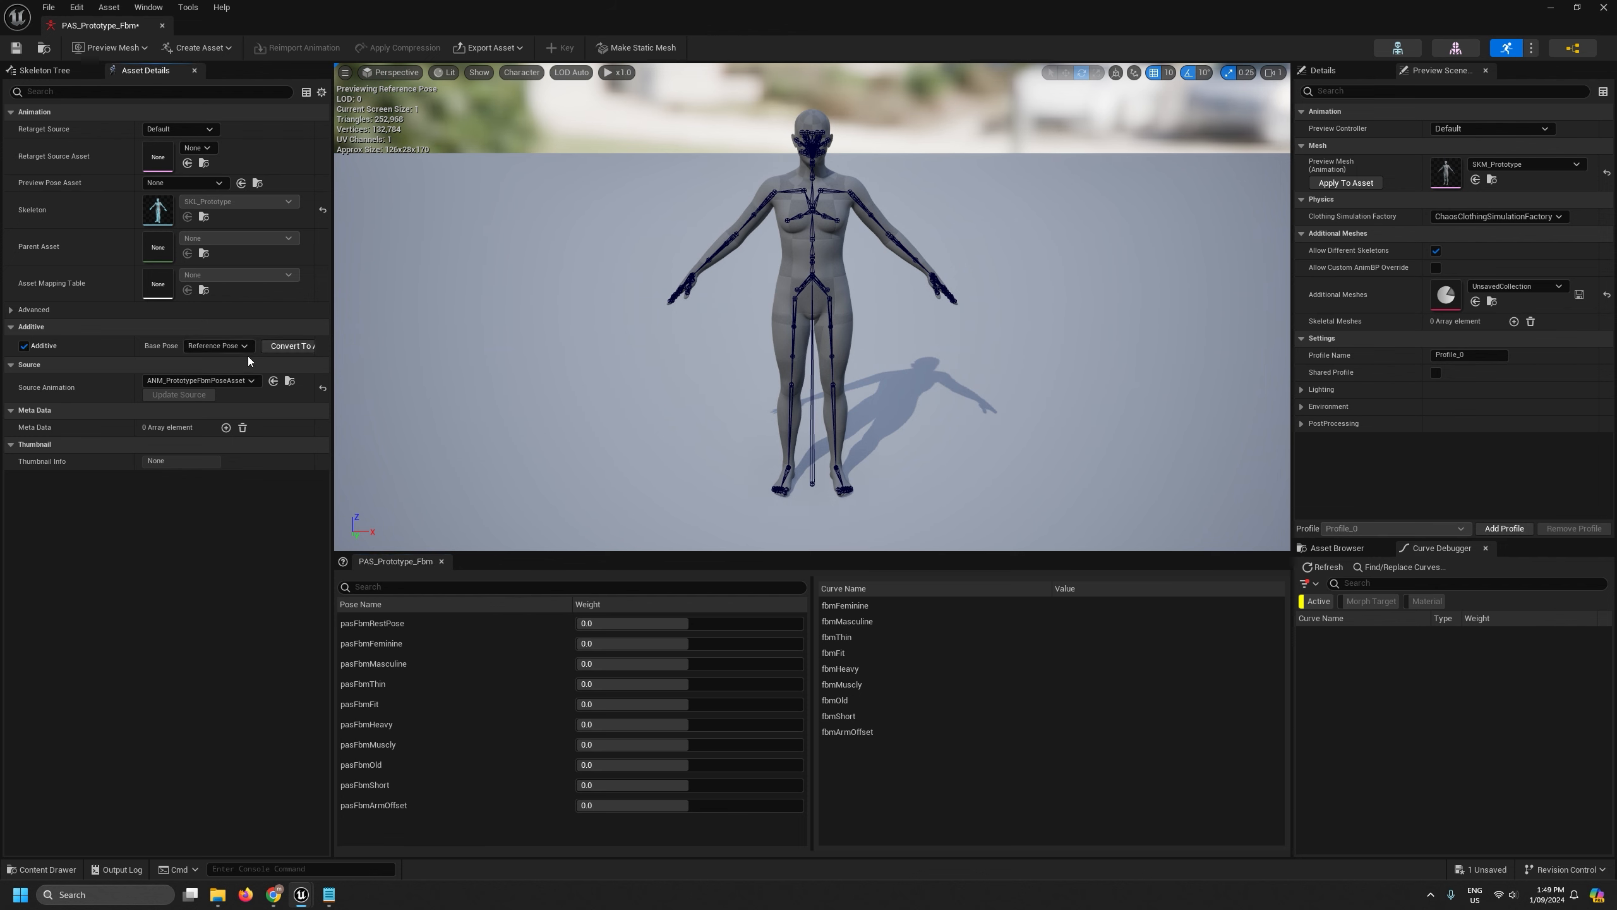
{"action": "left_click", "coordinate": [211, 346]}
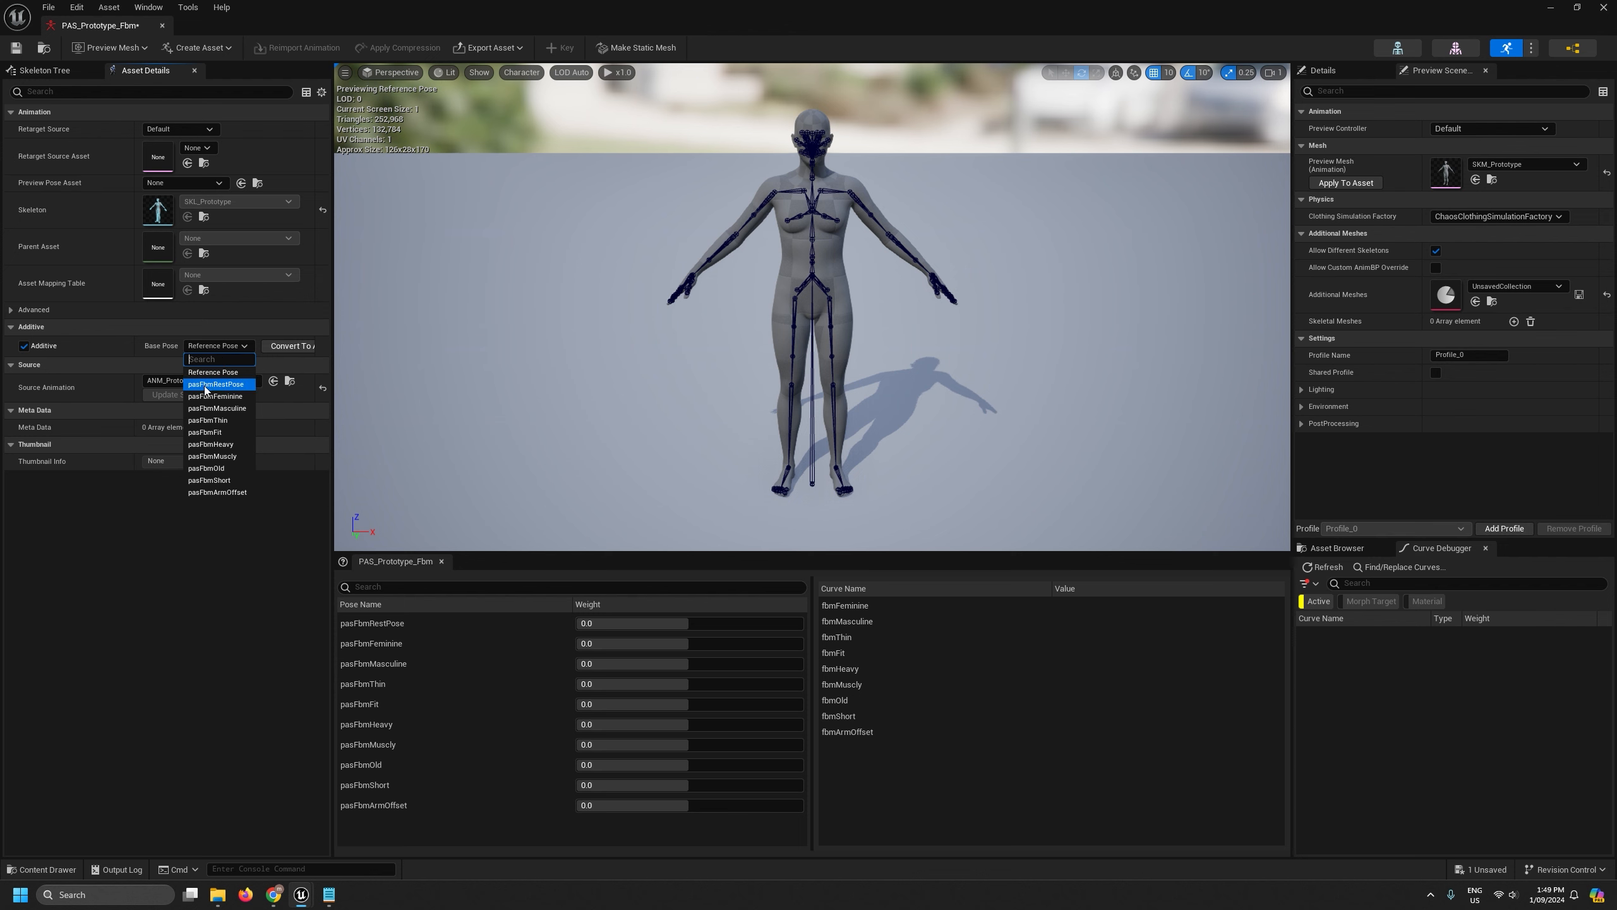
{"action": "left_click", "coordinate": [220, 384]}
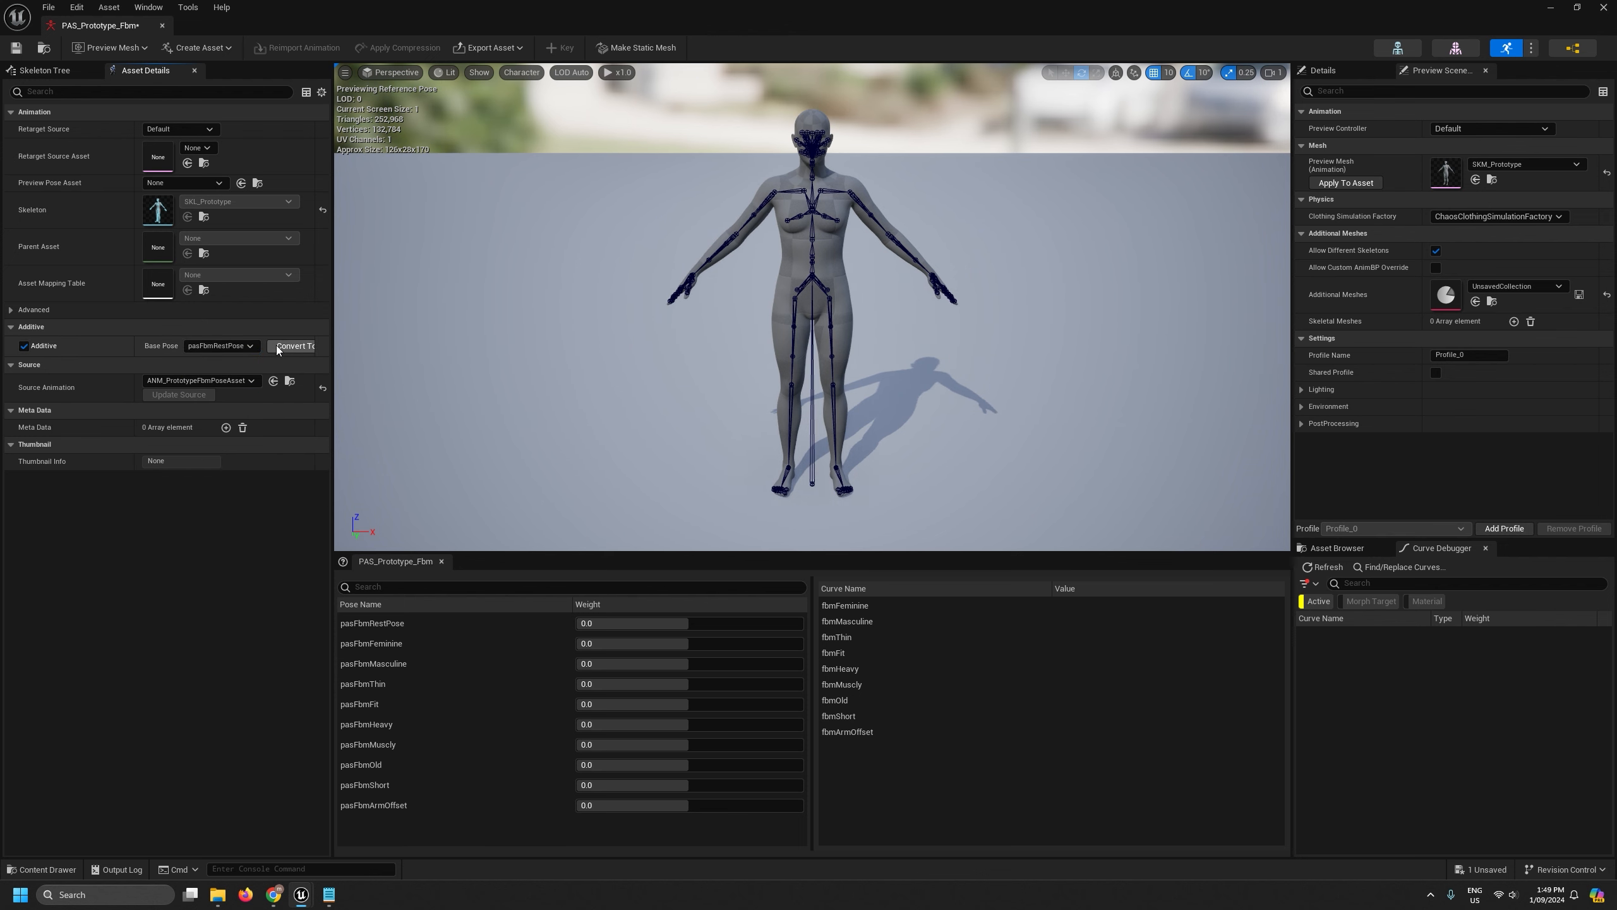
{"action": "left_click", "coordinate": [326, 345]}
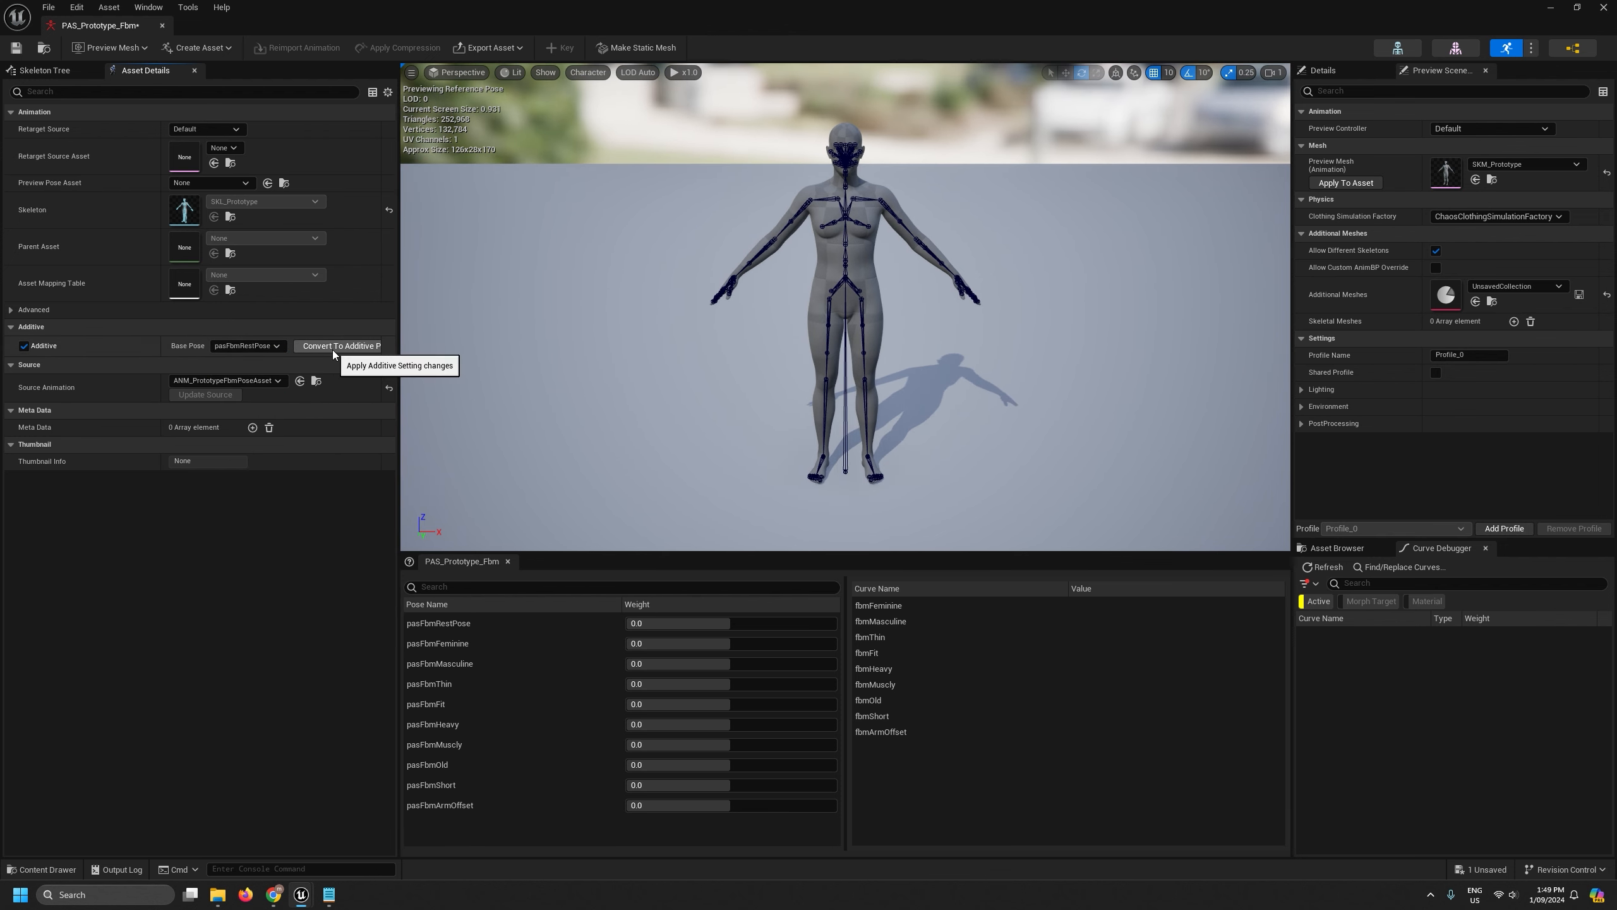
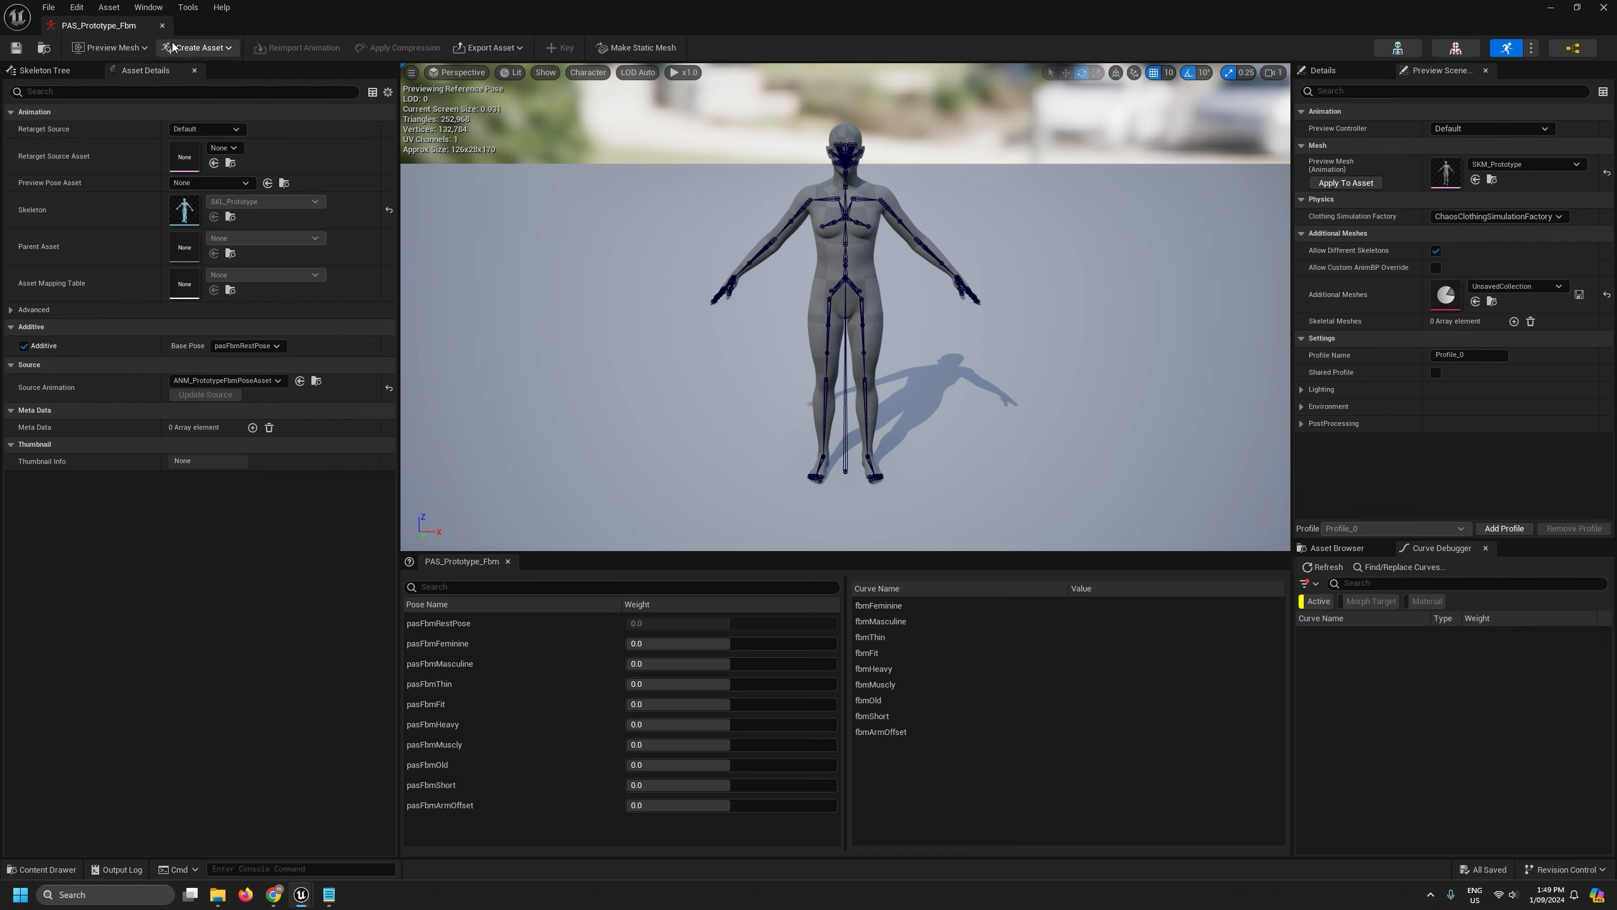
{"action": "left_click", "coordinate": [162, 25]}
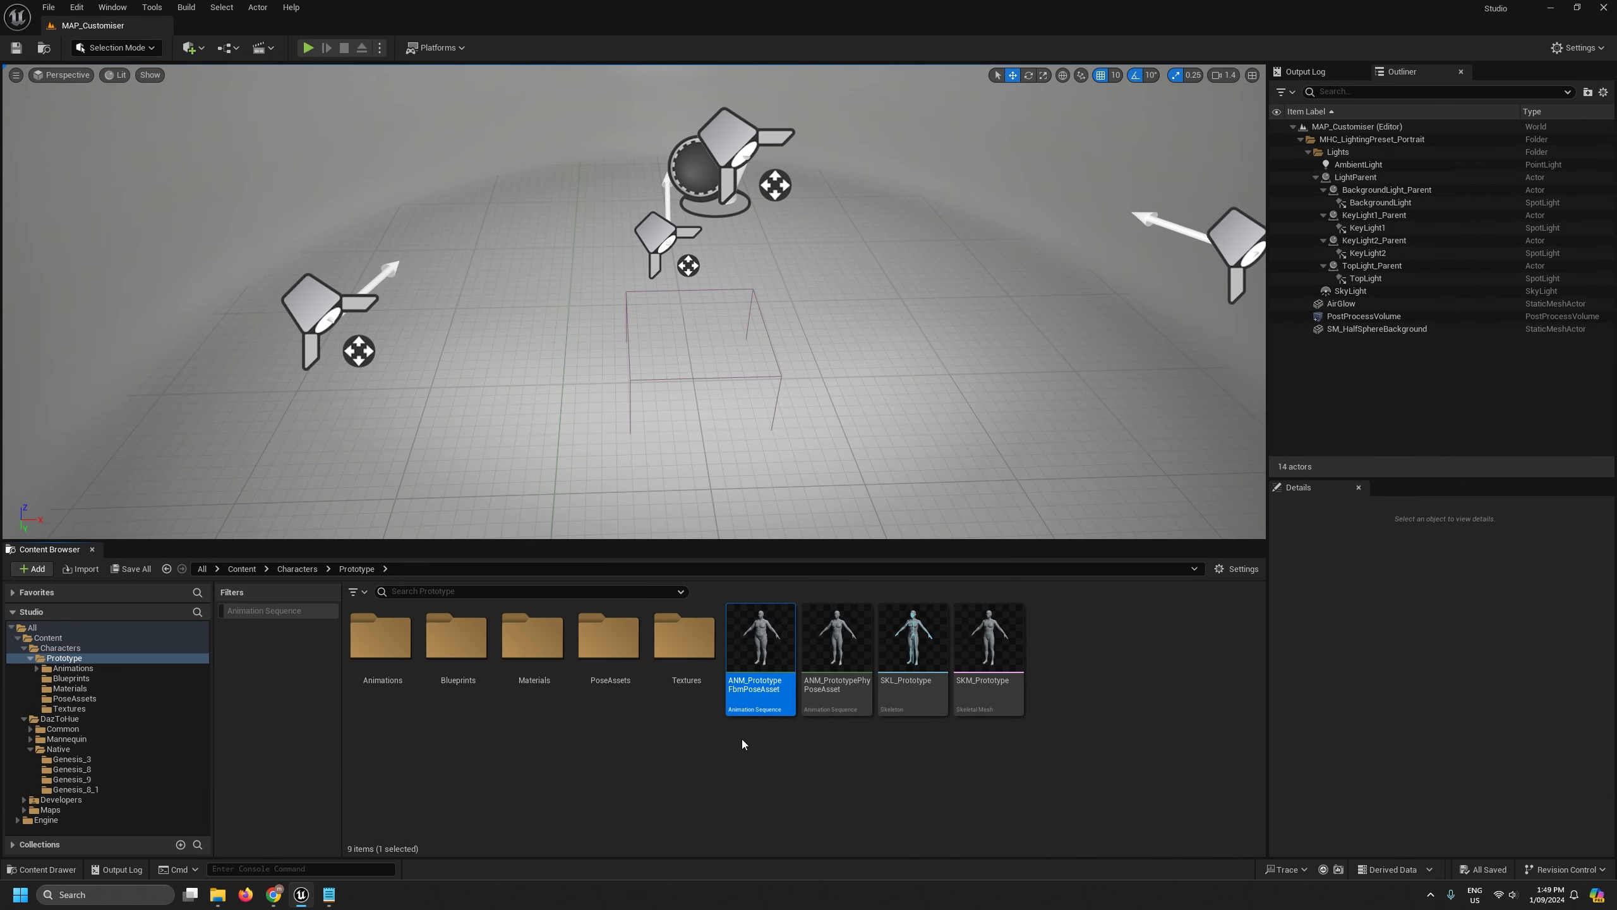
Reopen PAS_Prototype_Fbm from Prototype's PoseAssets folder and test the pasFbmShort pose at weight 1.0.
{"action": "left_click", "coordinate": [75, 698]}
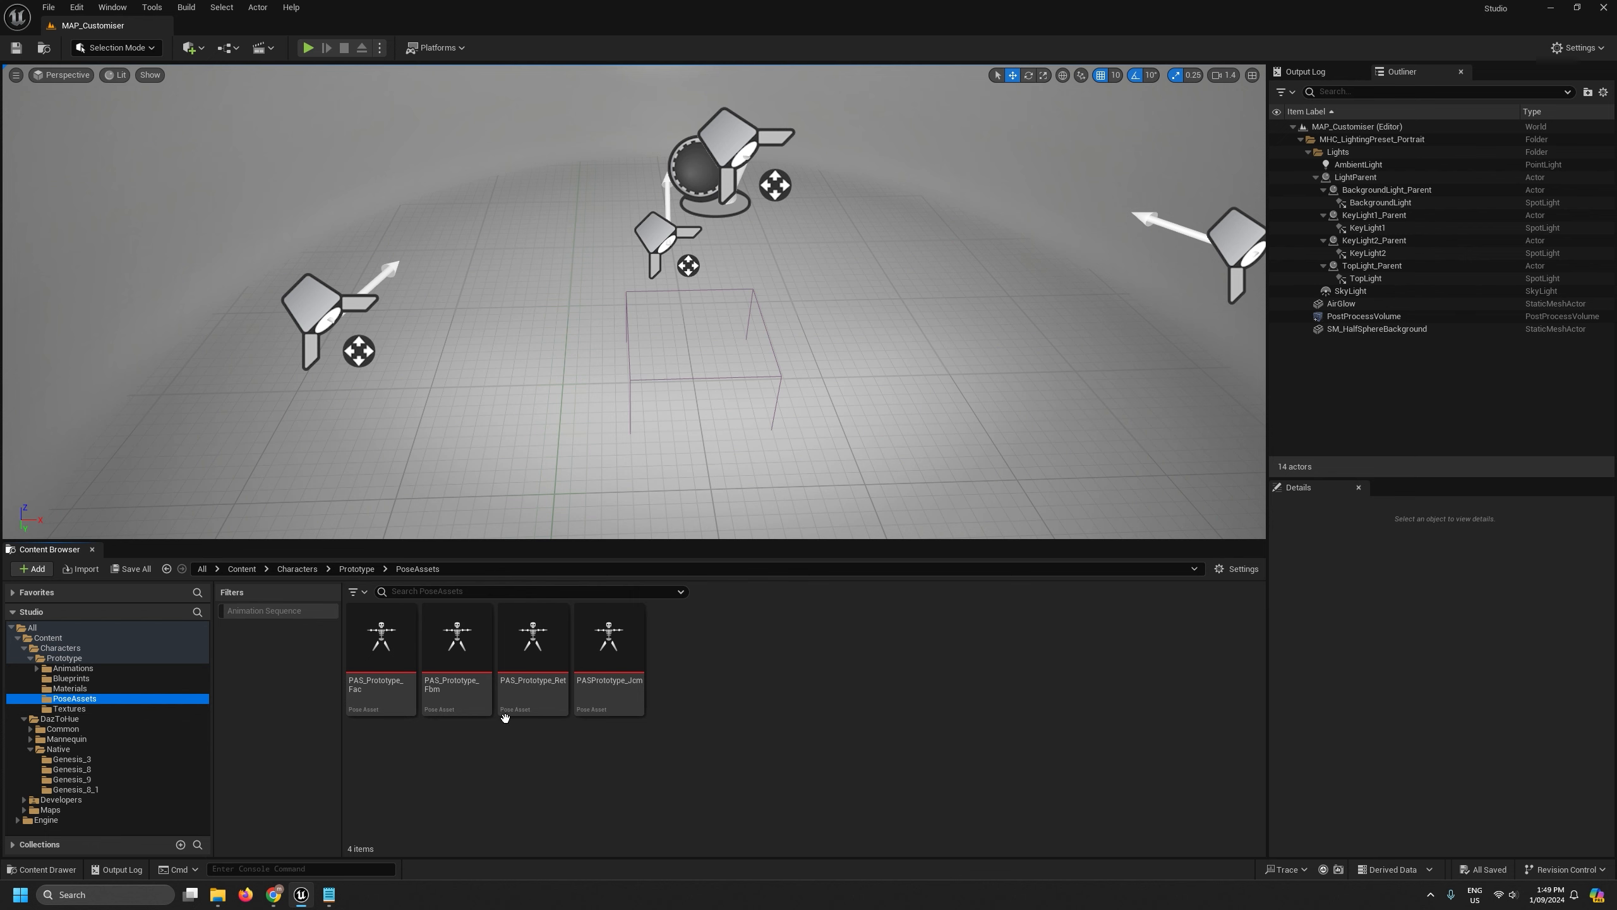
{"action": "left_click", "coordinate": [464, 646]}
{"action": "double_click", "coordinate": [464, 646]}
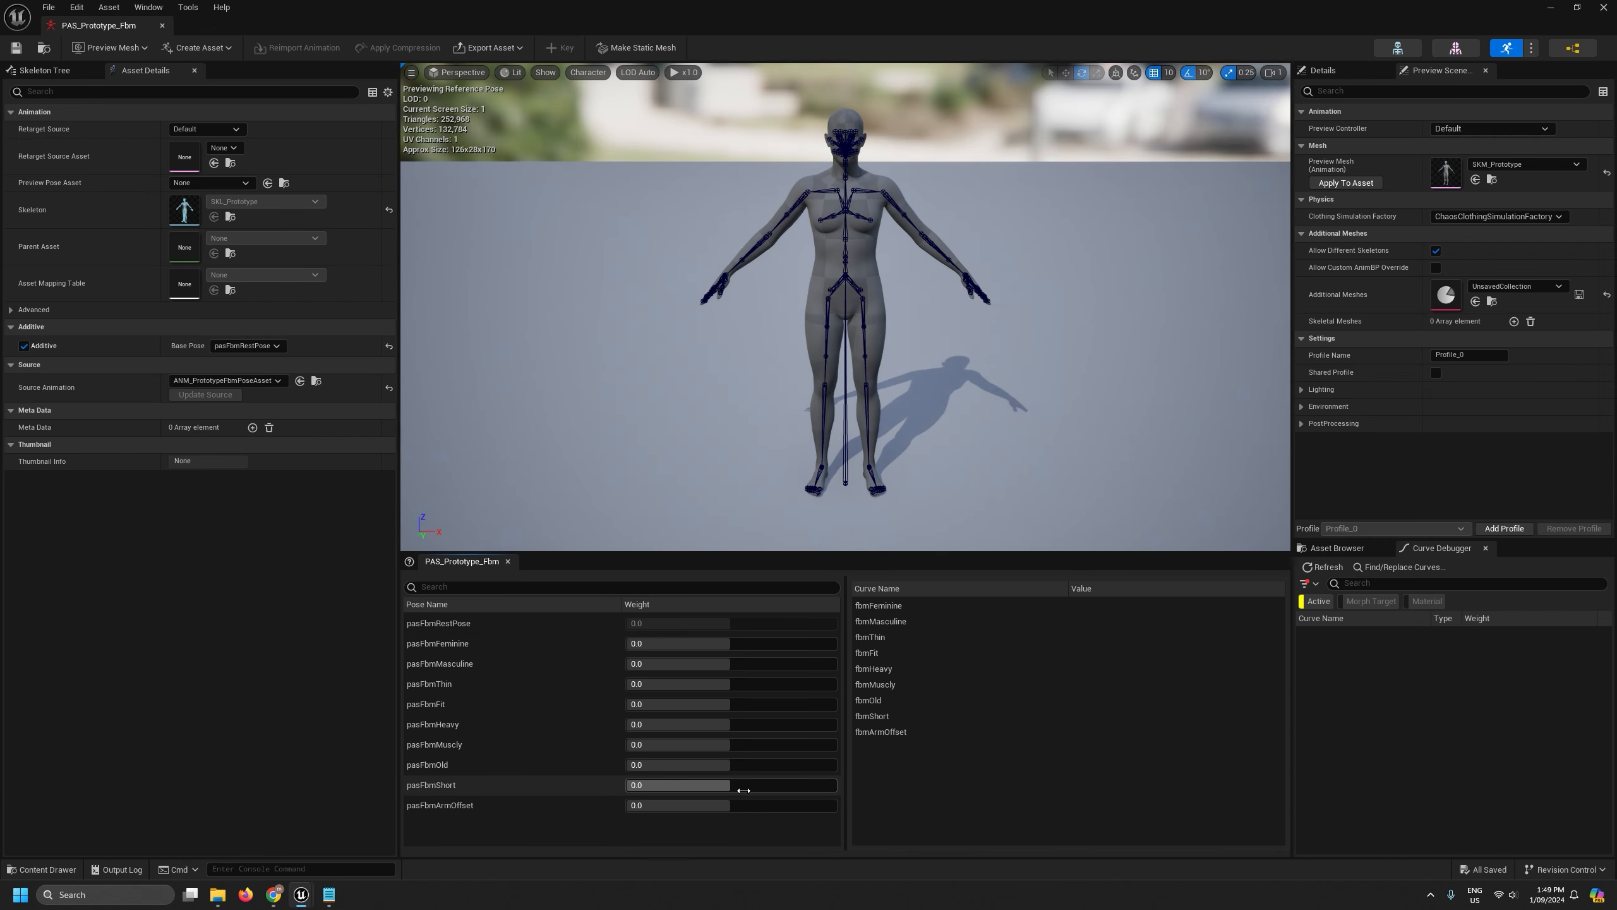
{"action": "left_click_drag", "start_coordinate": [718, 785], "coordinate": [836, 788]}
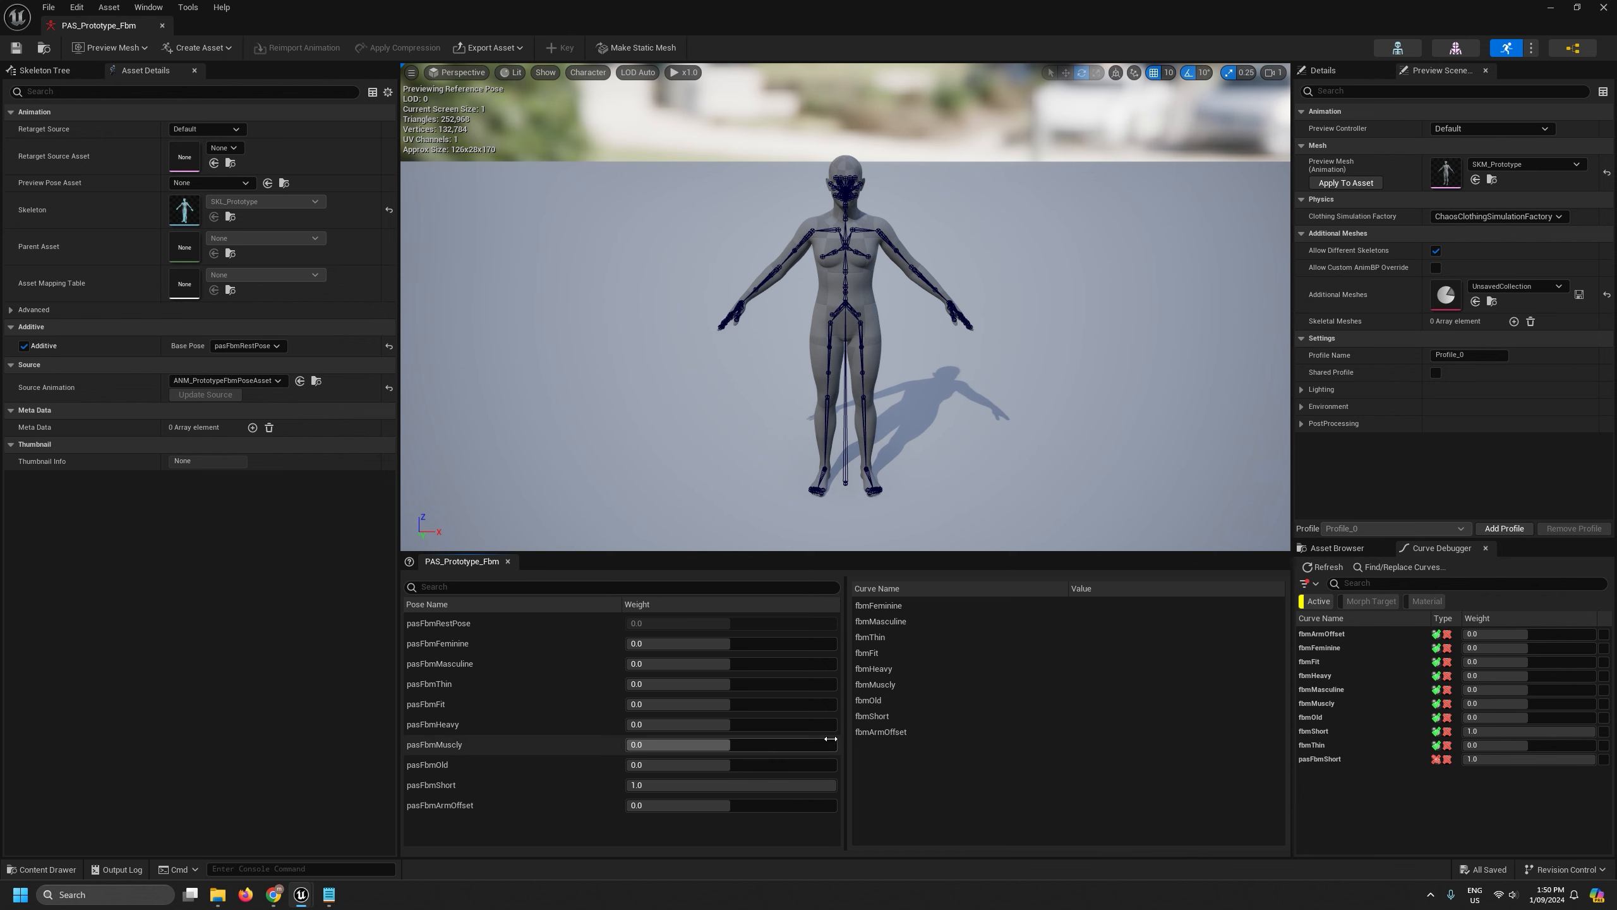
{"action": "left_click", "coordinate": [162, 26]}
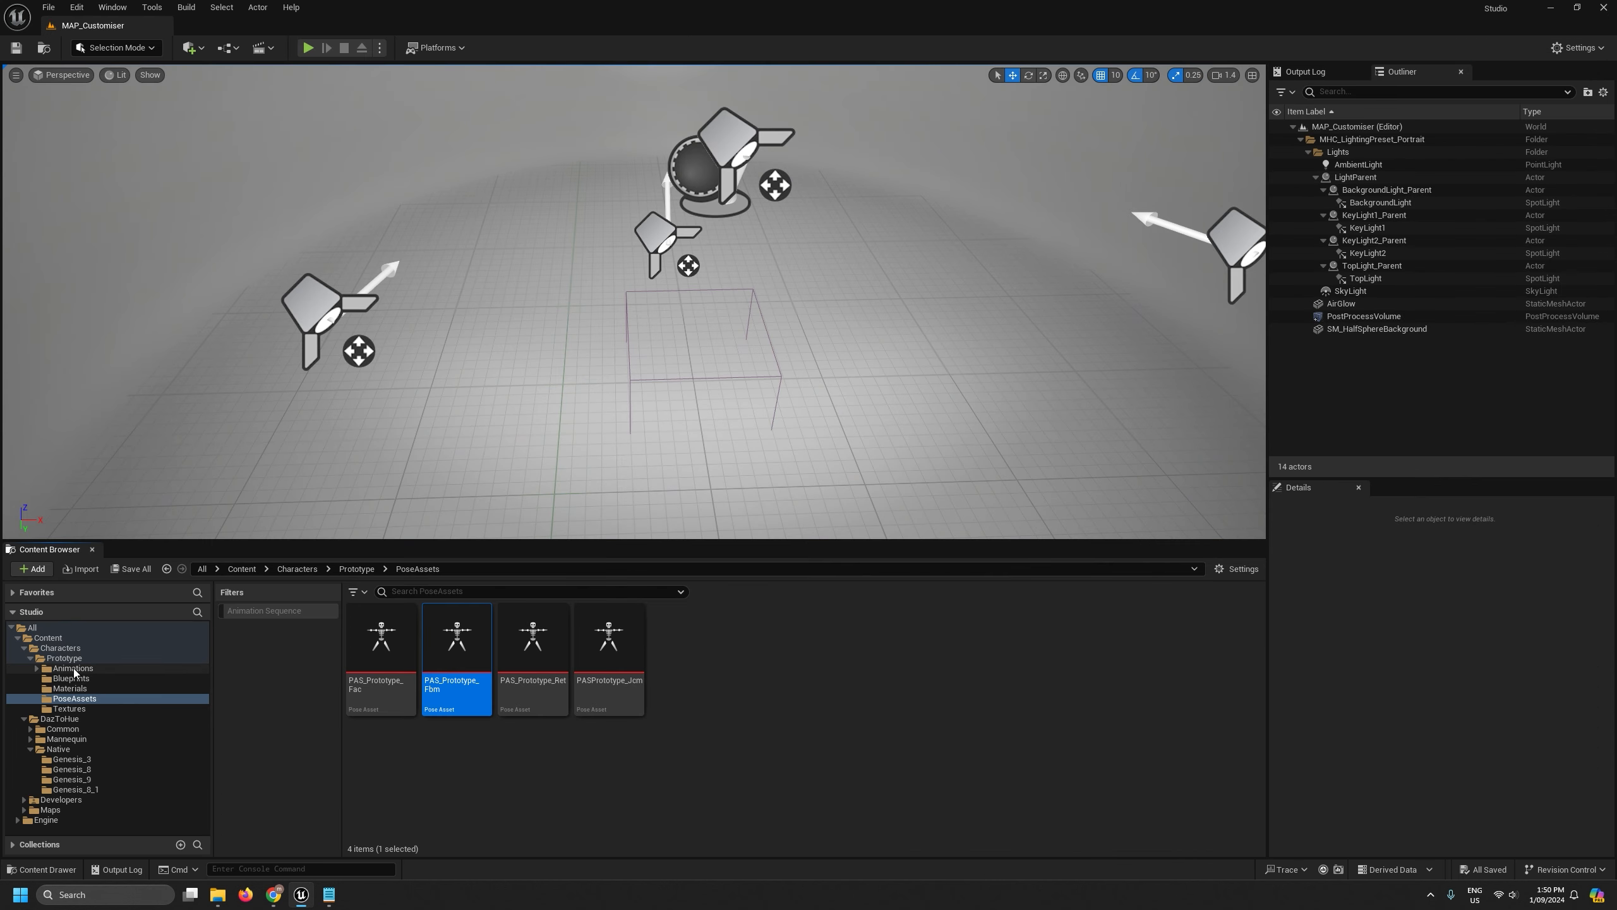
Open the ANM_PrototypePhyPoseAsset animation from the Prototype folder and scrub through its timeline to check the physics morph poses.
{"action": "left_click", "coordinate": [63, 659]}
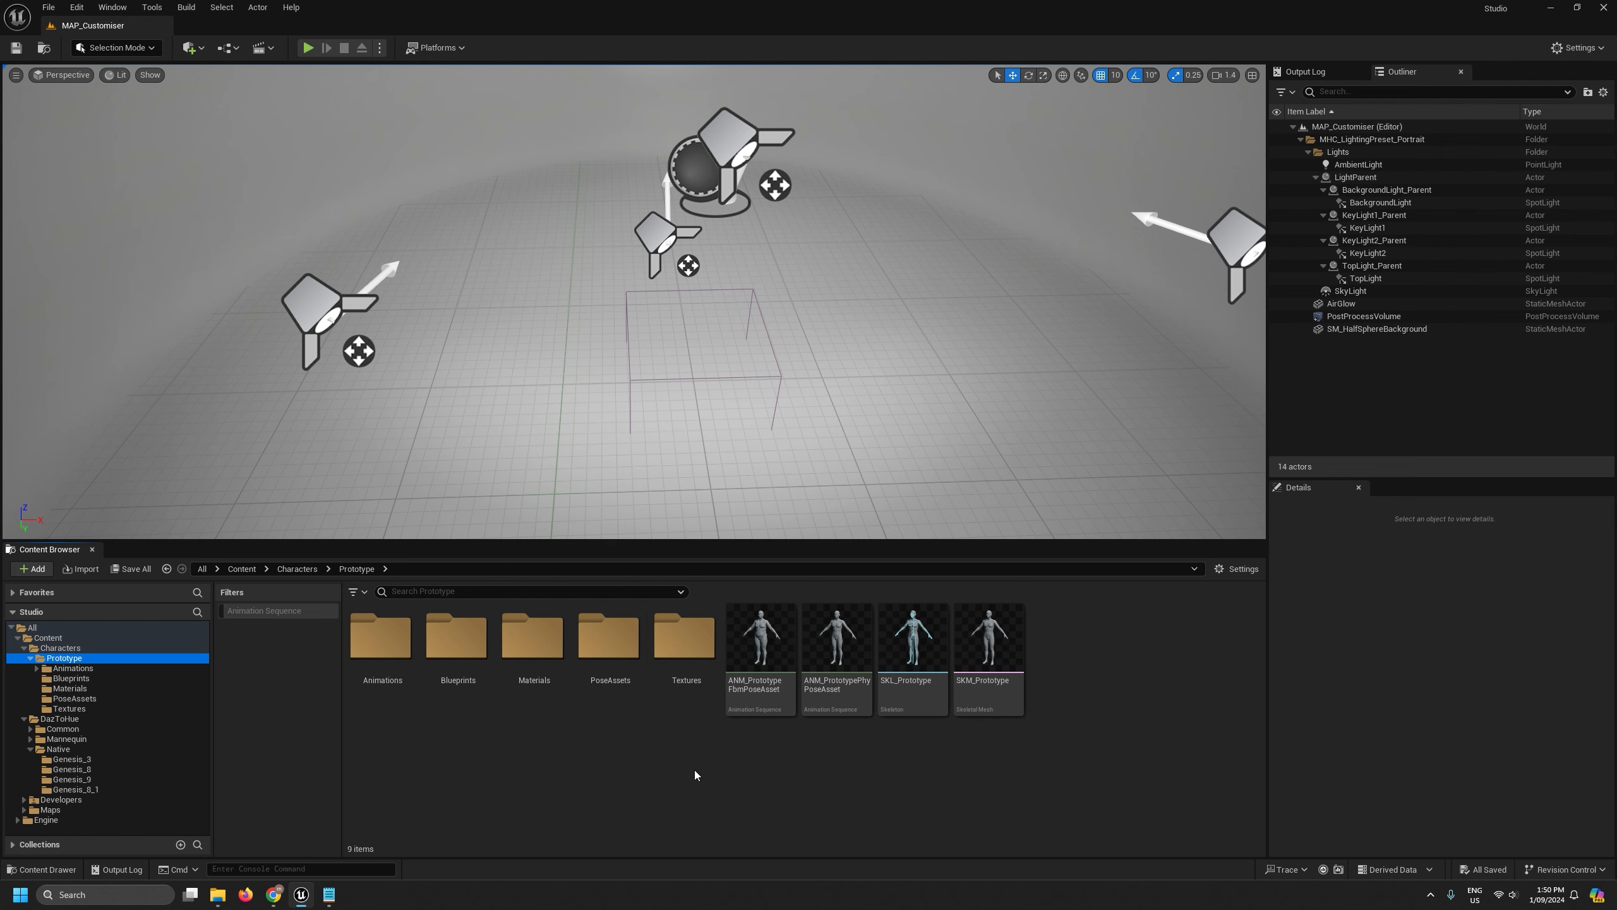
{"action": "double_click", "coordinate": [835, 640]}
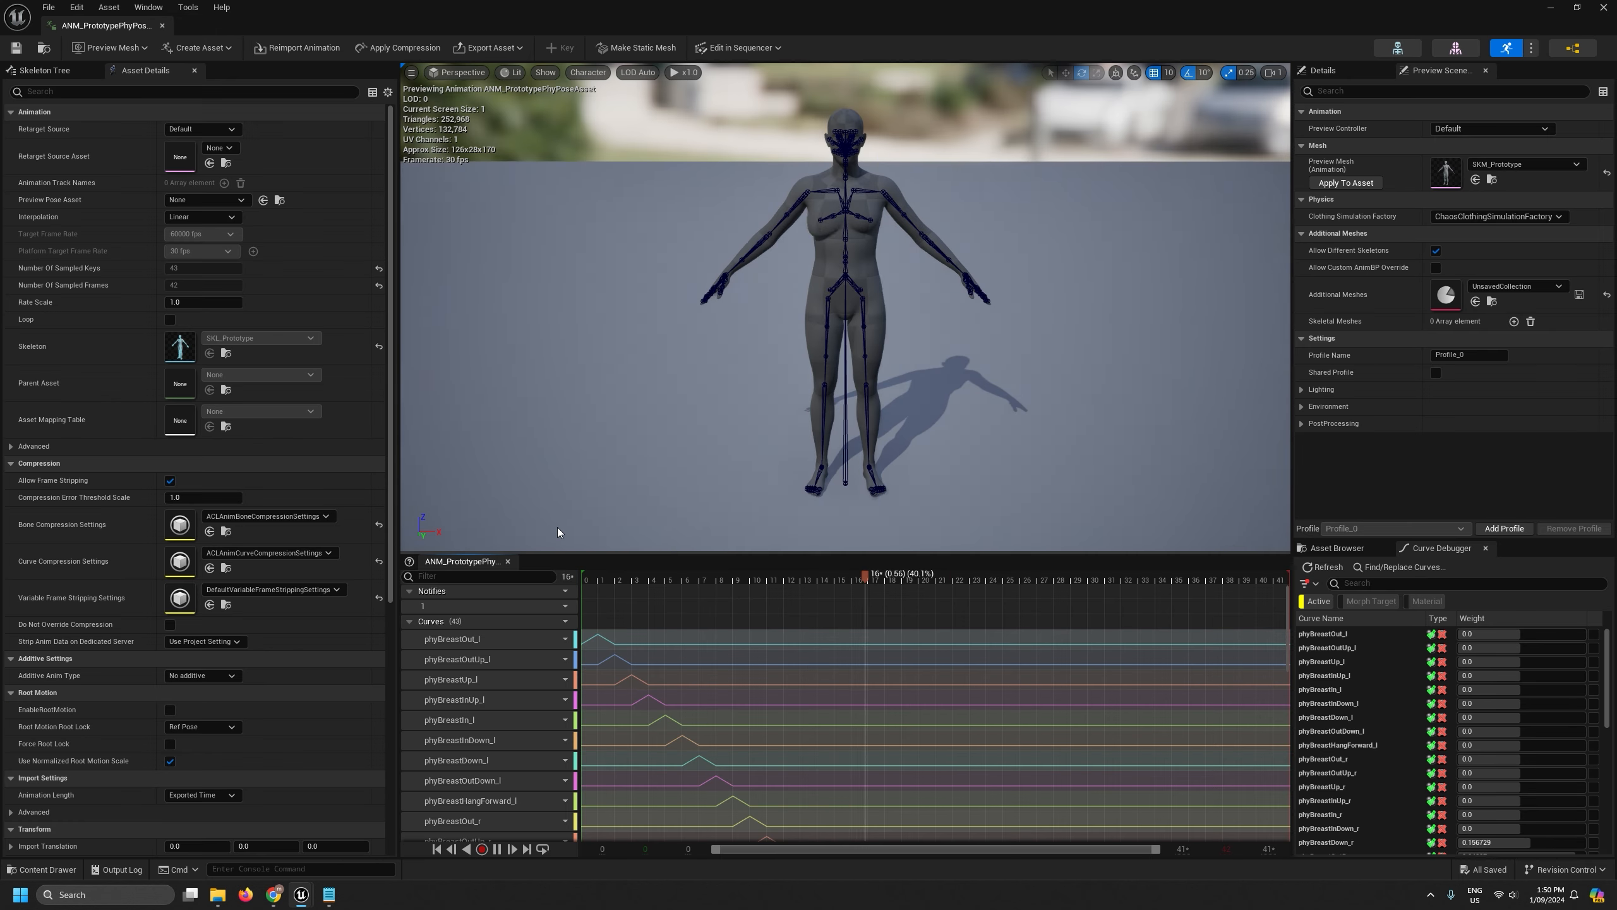
{"action": "left_click_drag", "start_coordinate": [616, 574], "coordinate": [1244, 647]}
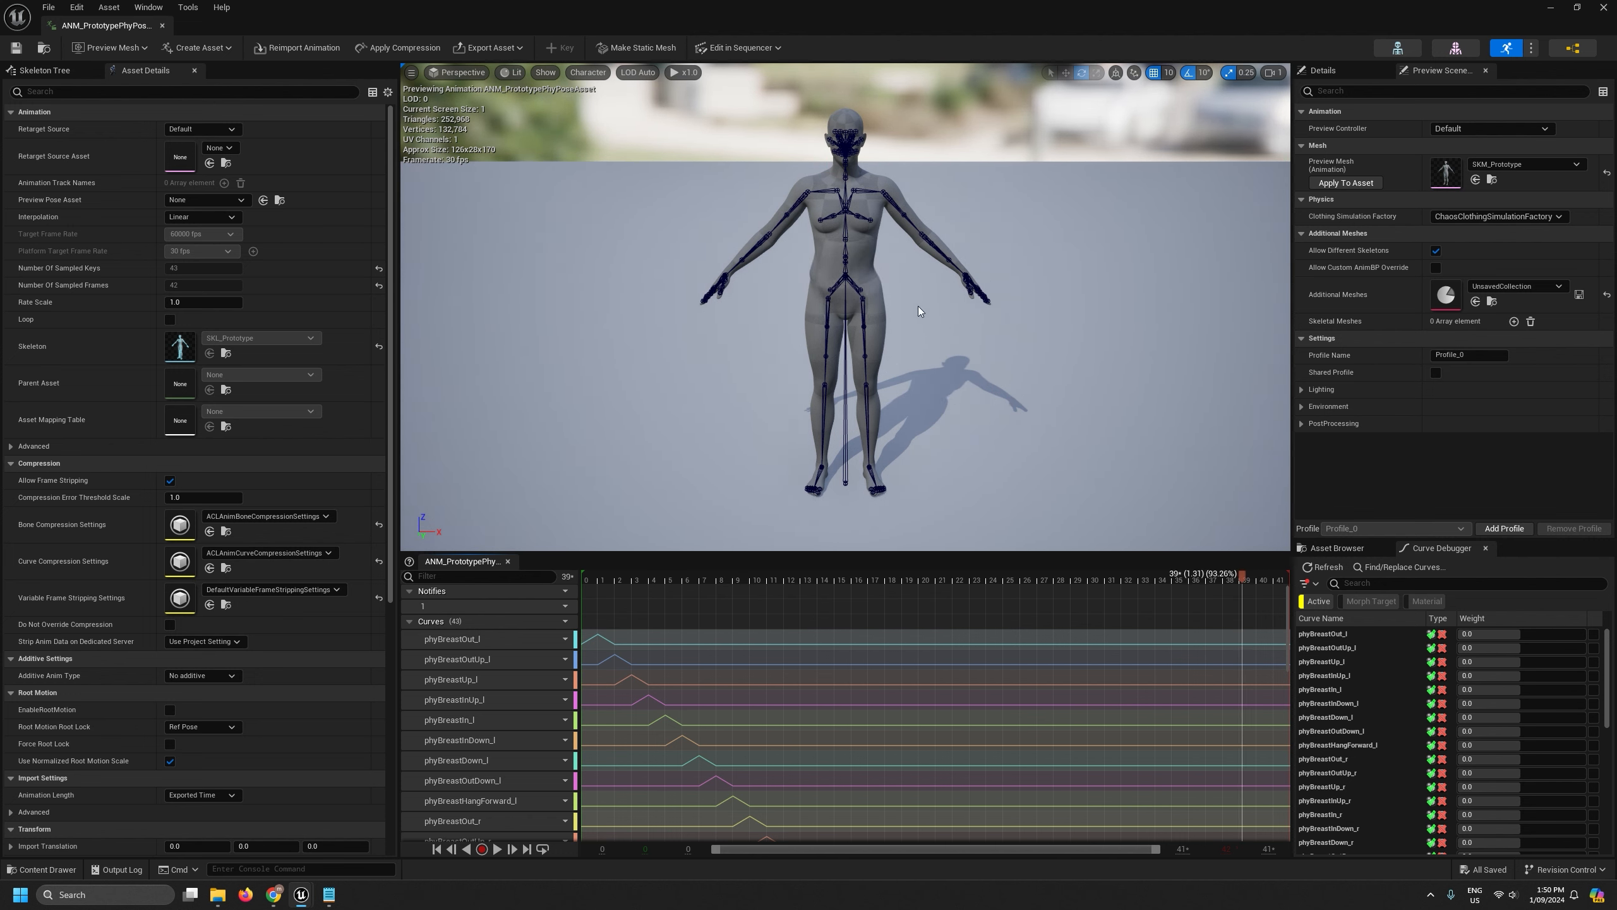
{"action": "left_click_drag", "start_coordinate": [1244, 577], "coordinate": [1007, 606]}
Close the Fbm names file, open PhyPoseAssetNames.txt from the Exports > Prototype folder in File Explorer and select all its pose names.
{"action": "left_click", "coordinate": [334, 900]}
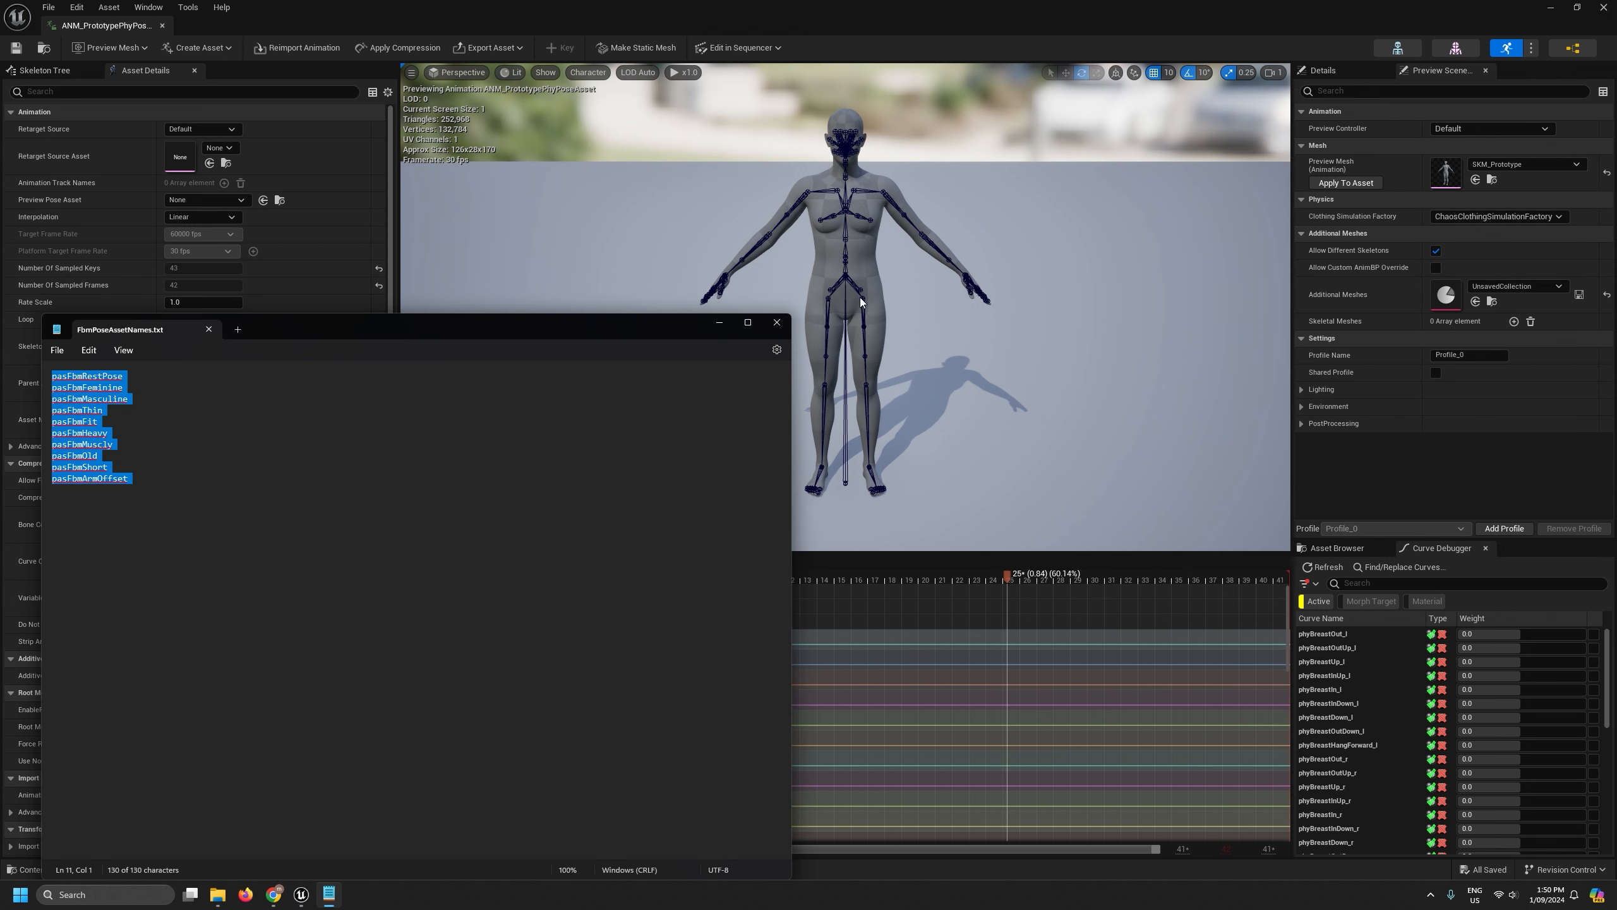
{"action": "left_click", "coordinate": [778, 322]}
{"action": "left_click", "coordinate": [217, 895]}
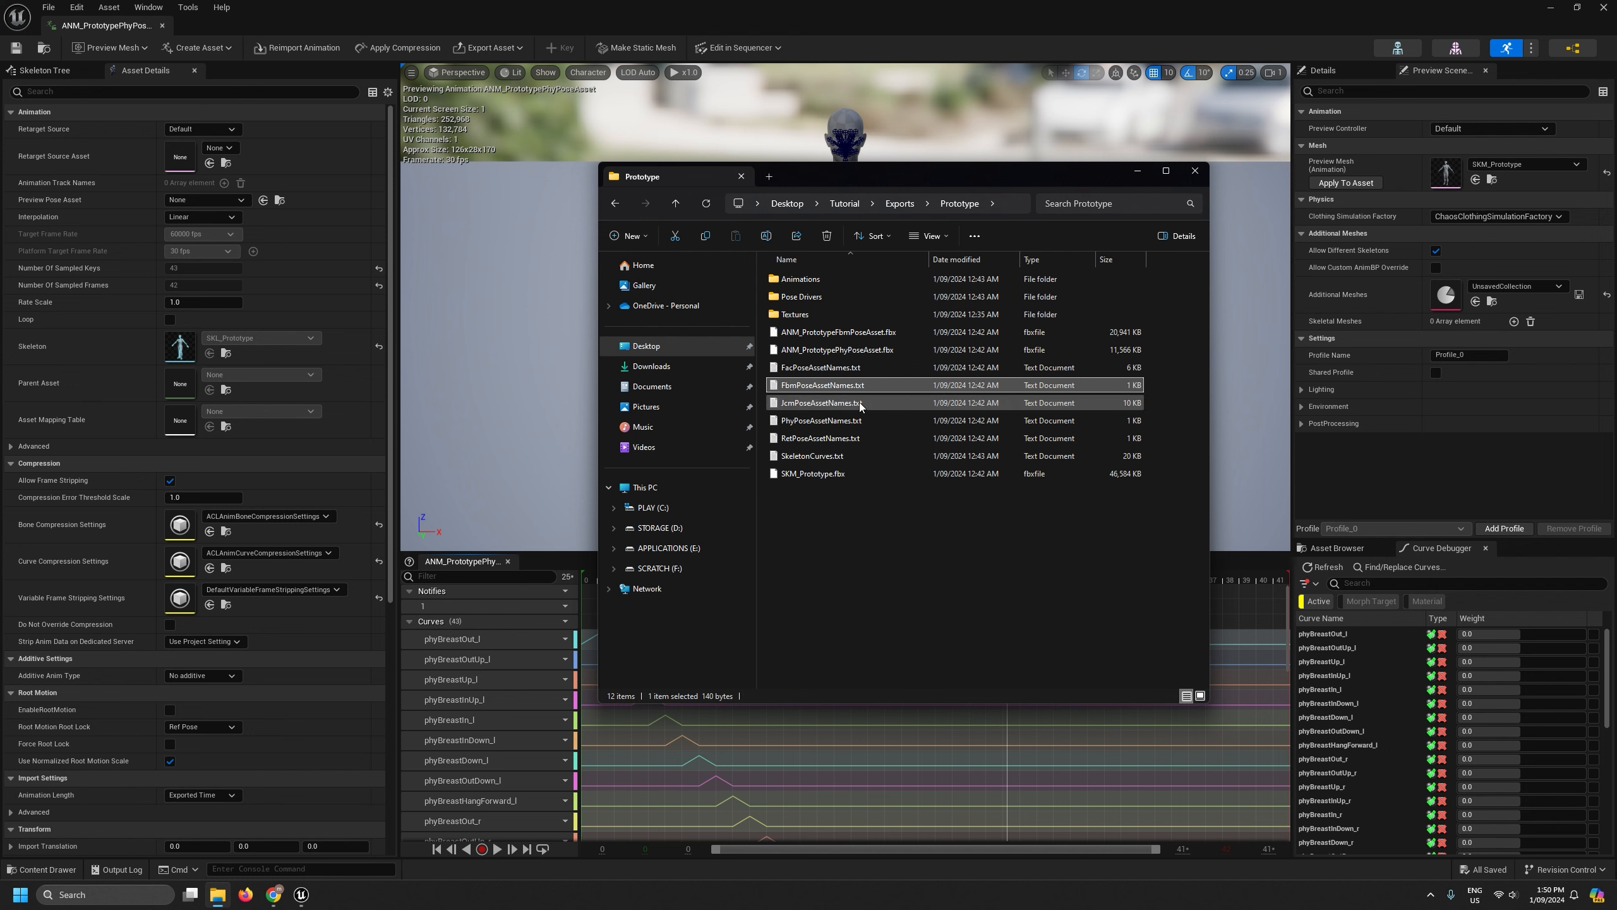
{"action": "left_click", "coordinate": [800, 369]}
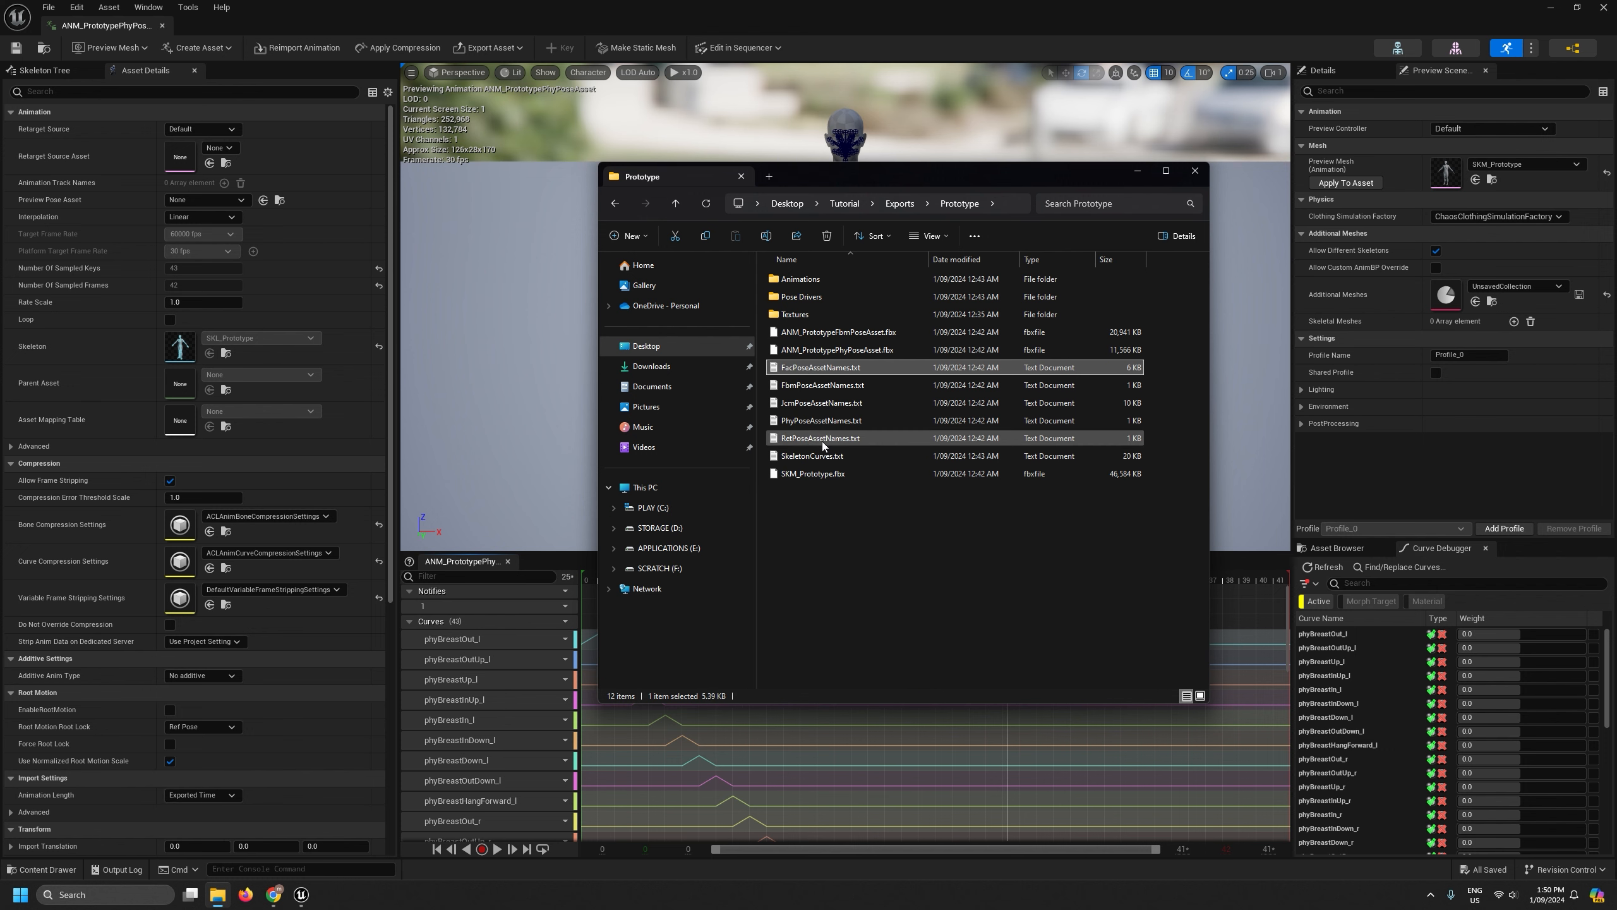
{"action": "left_click", "coordinate": [801, 422]}
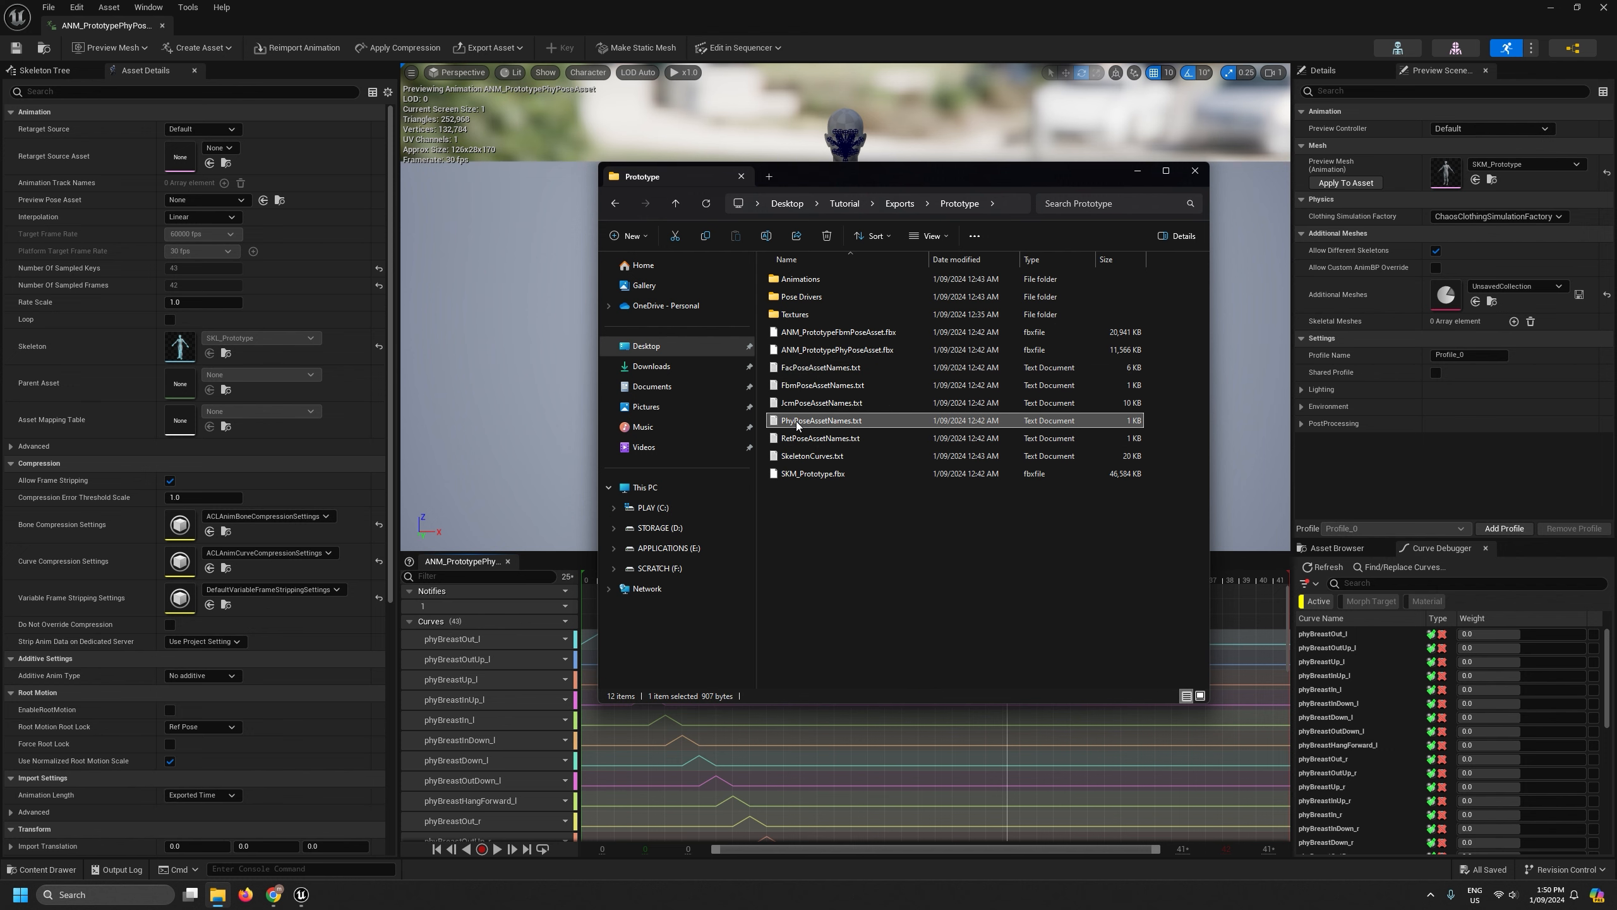
{"action": "double_click", "coordinate": [796, 422]}
{"action": "key", "text": "ctrl+a"}
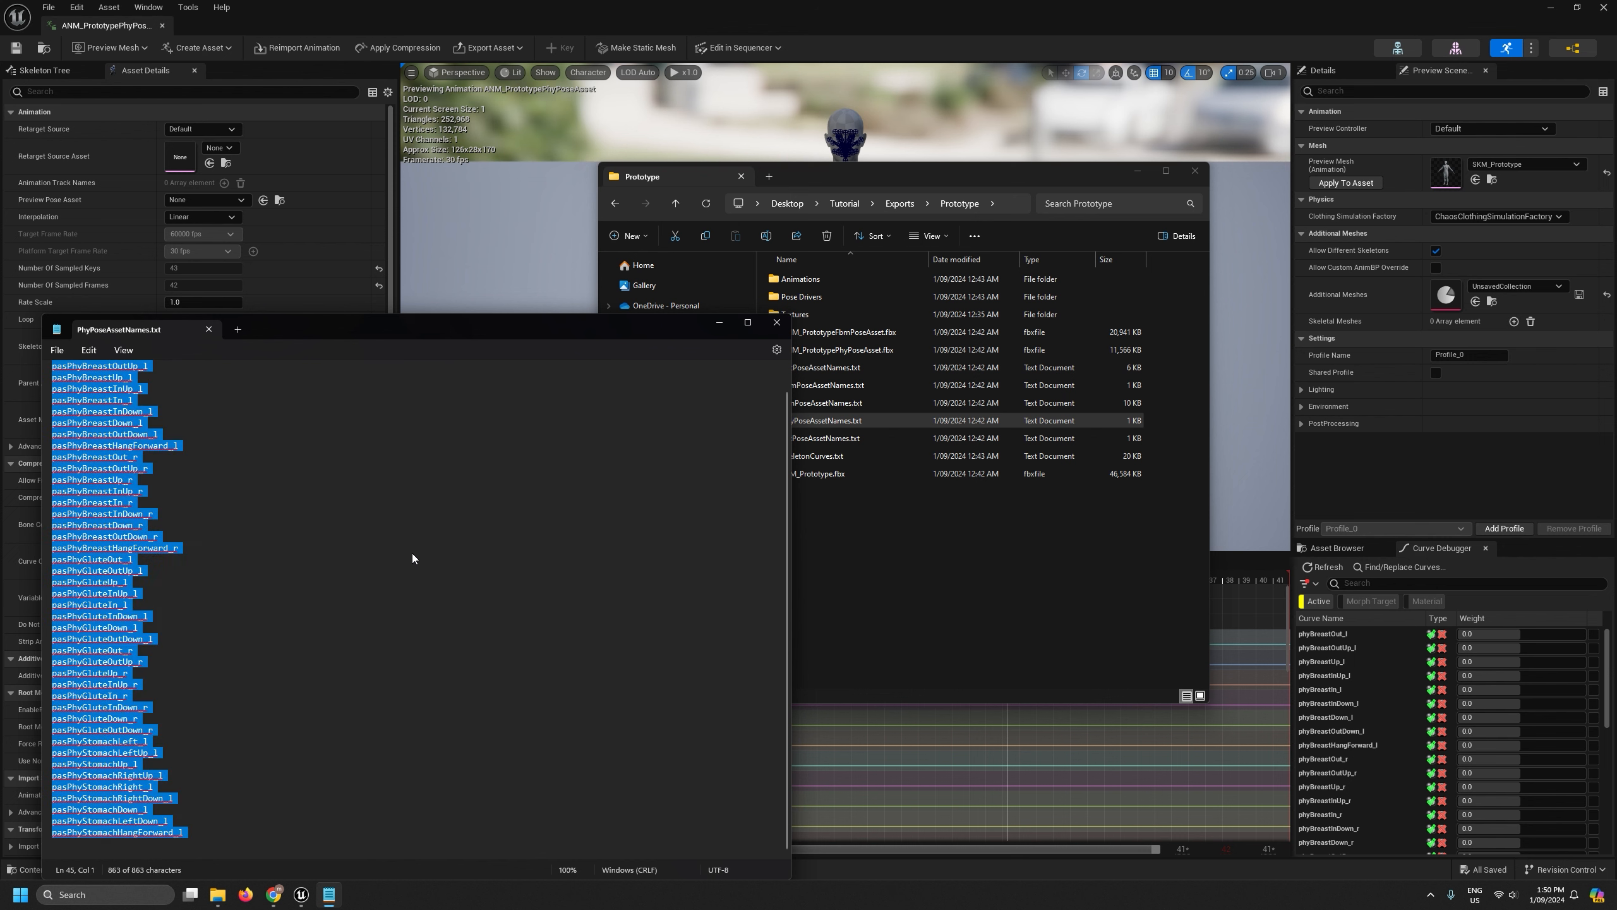
Back in Unreal Engine, start a pose asset from the current Phy animation and choose Prototype's PoseAssets folder as its location.
{"action": "left_click", "coordinate": [258, 56]}
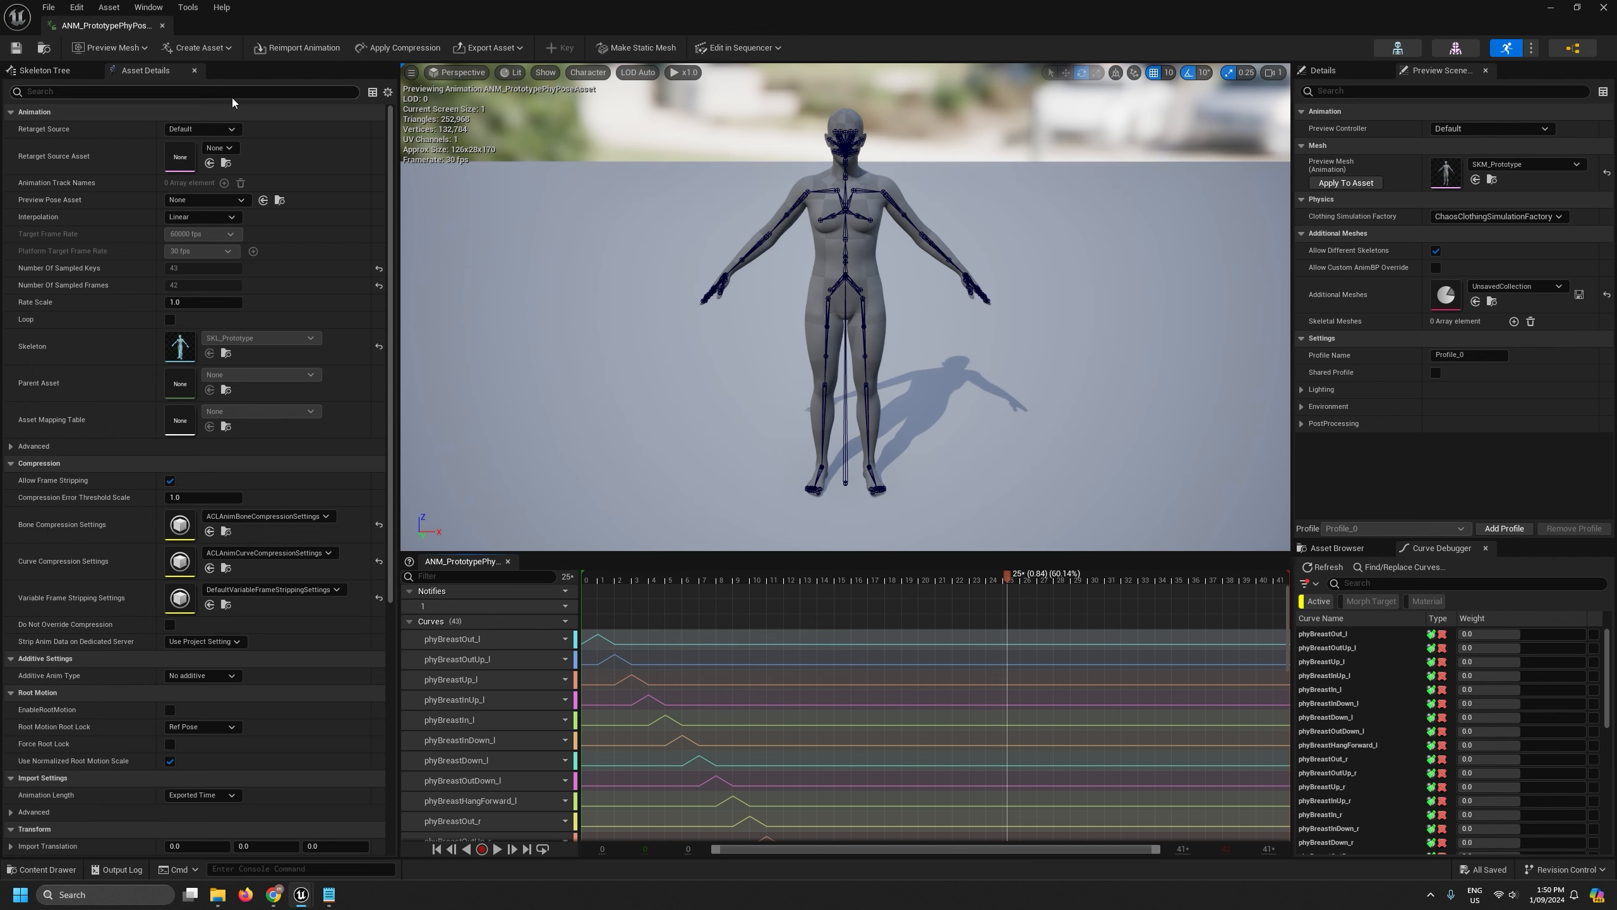
{"action": "left_click", "coordinate": [226, 53]}
{"action": "mouse_move", "coordinate": [227, 107]}
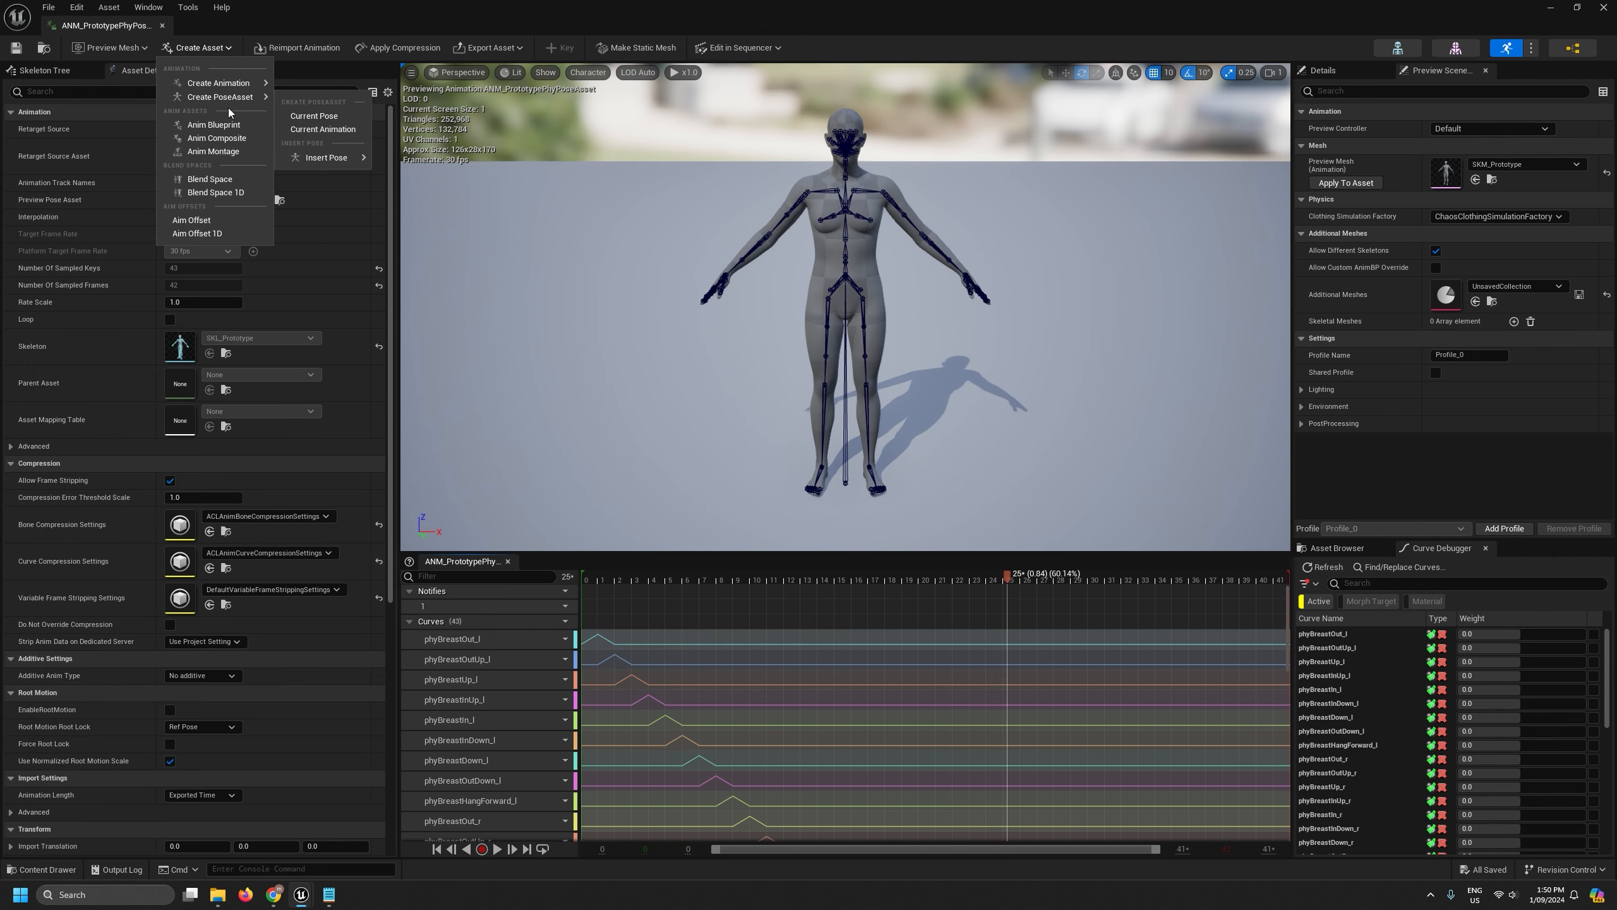
{"action": "left_click", "coordinate": [322, 123]}
{"action": "left_click", "coordinate": [695, 408]}
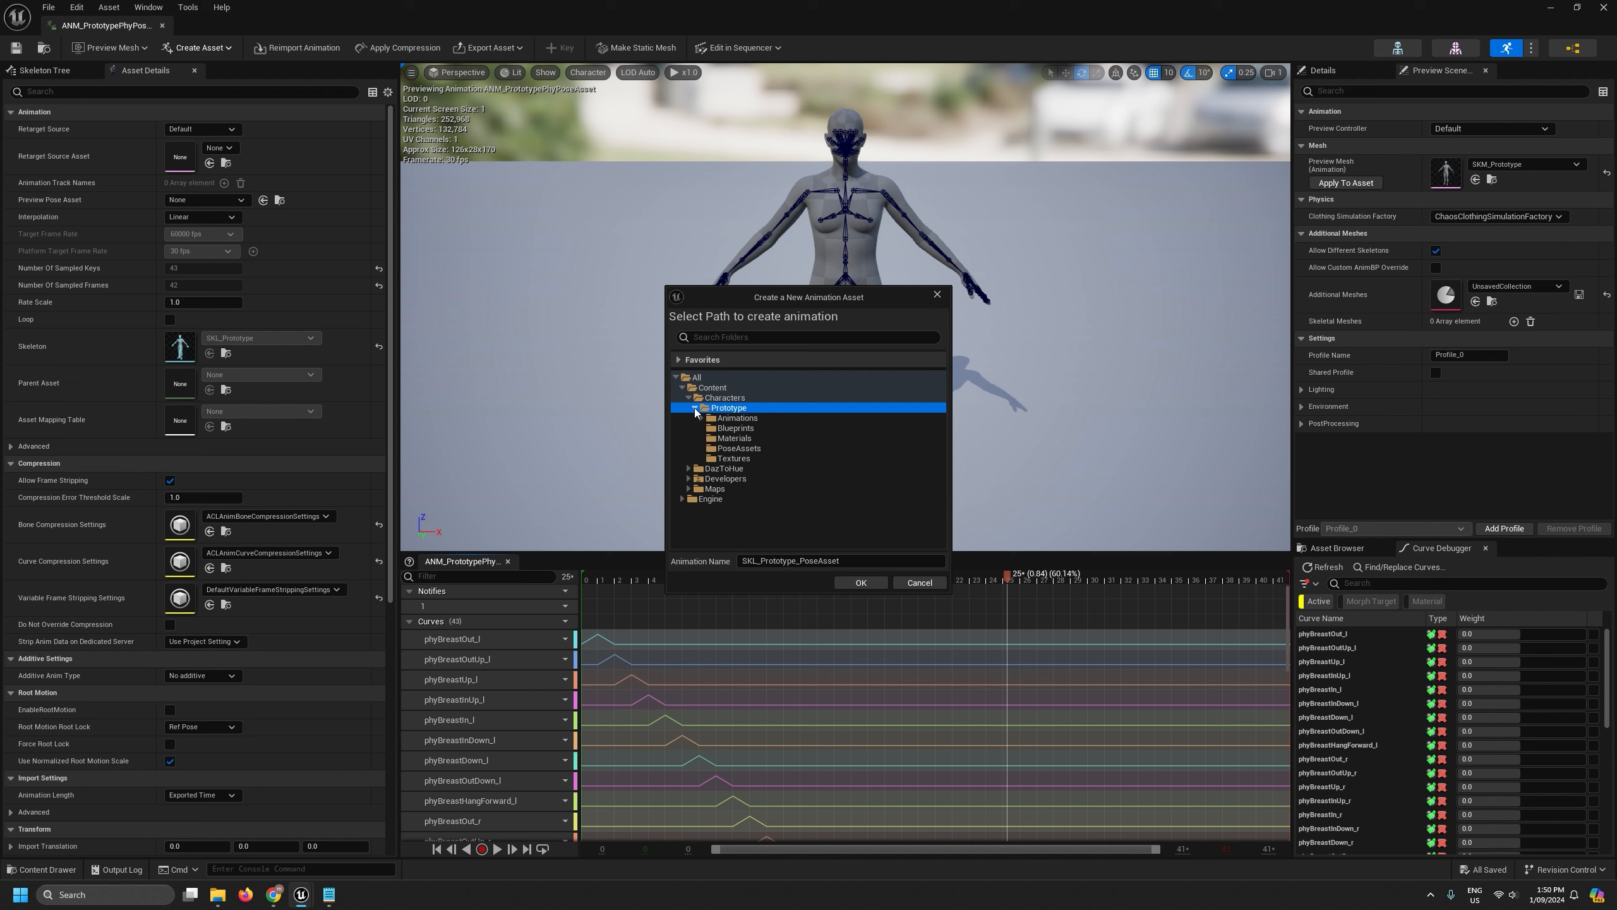
{"action": "left_click", "coordinate": [727, 448]}
Name the pose asset PAS_Prototype_Phy and create it.
{"action": "left_click_drag", "start_coordinate": [757, 561], "coordinate": [714, 564]}
{"action": "type", "text": "PAS"}
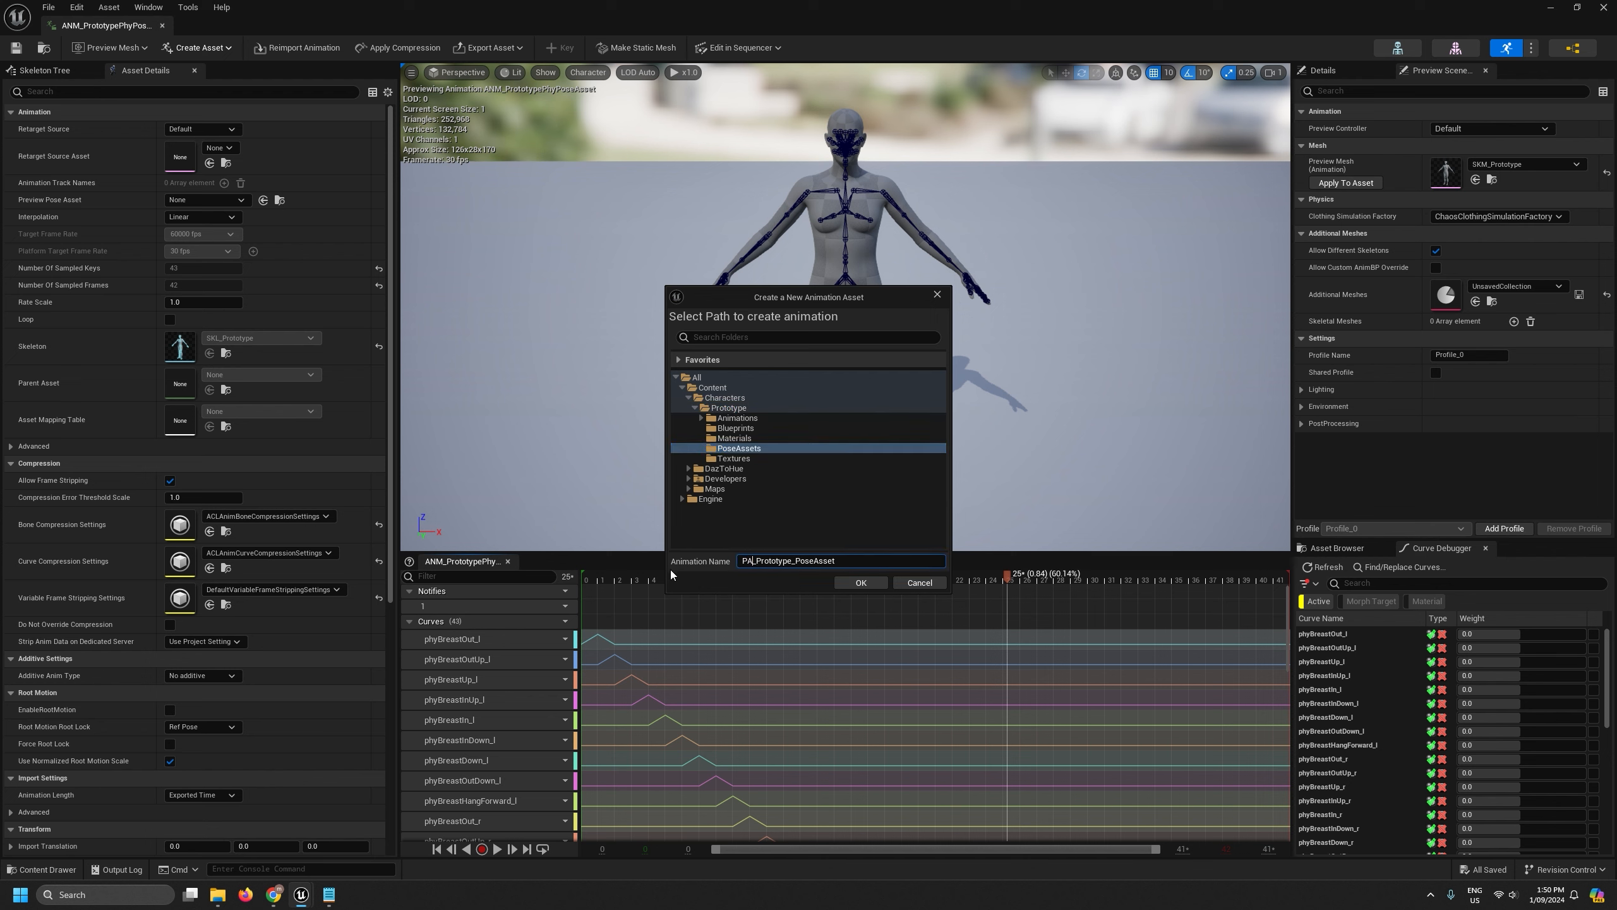
{"action": "key", "text": "shift+End"}
{"action": "type", "text": "P"}
{"action": "left_click", "coordinate": [861, 582]}
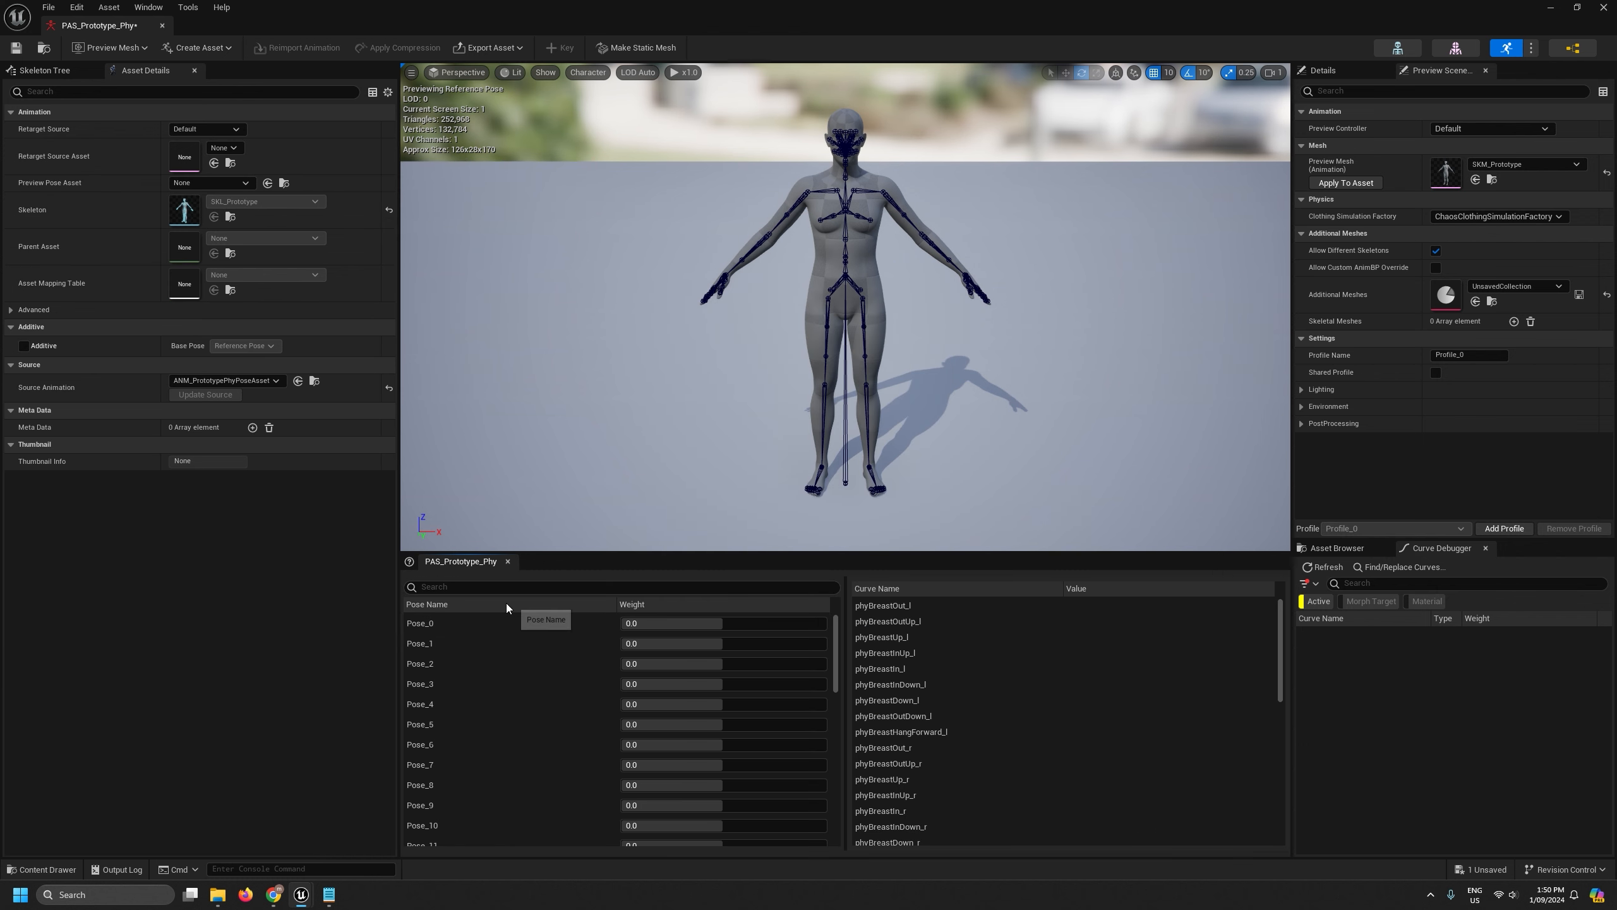
Paste the Phy pose names into PAS_Prototype_Phy, convert it to additive with pasPhyRestPose as base pose, and save and close it.
{"action": "left_click", "coordinate": [24, 346]}
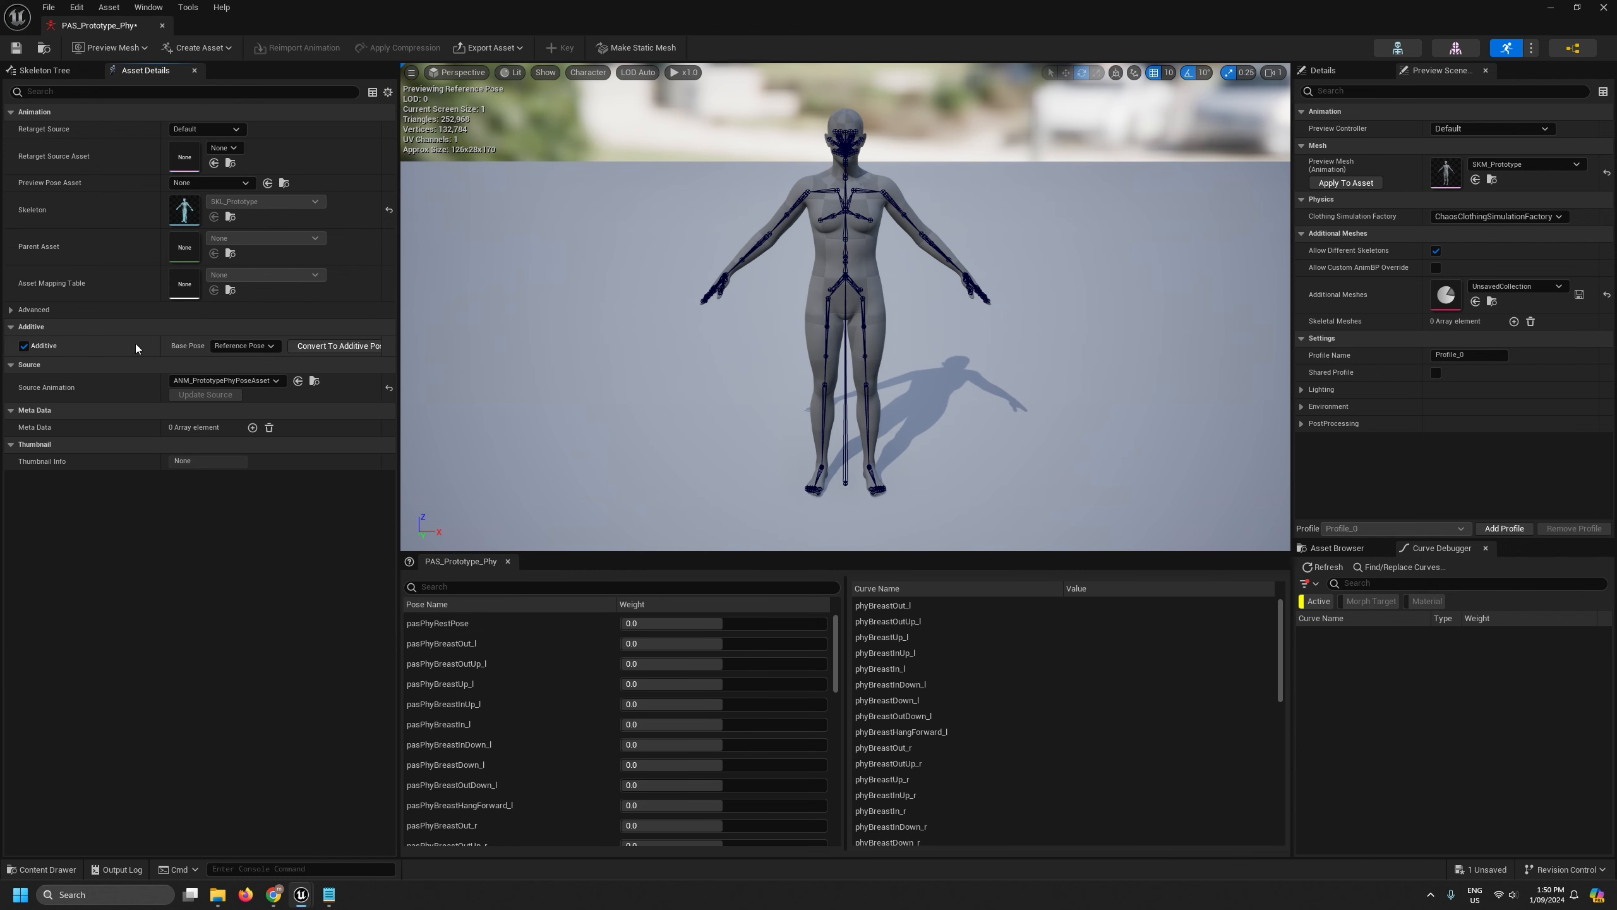
{"action": "left_click", "coordinate": [241, 345]}
{"action": "left_click", "coordinate": [242, 384]}
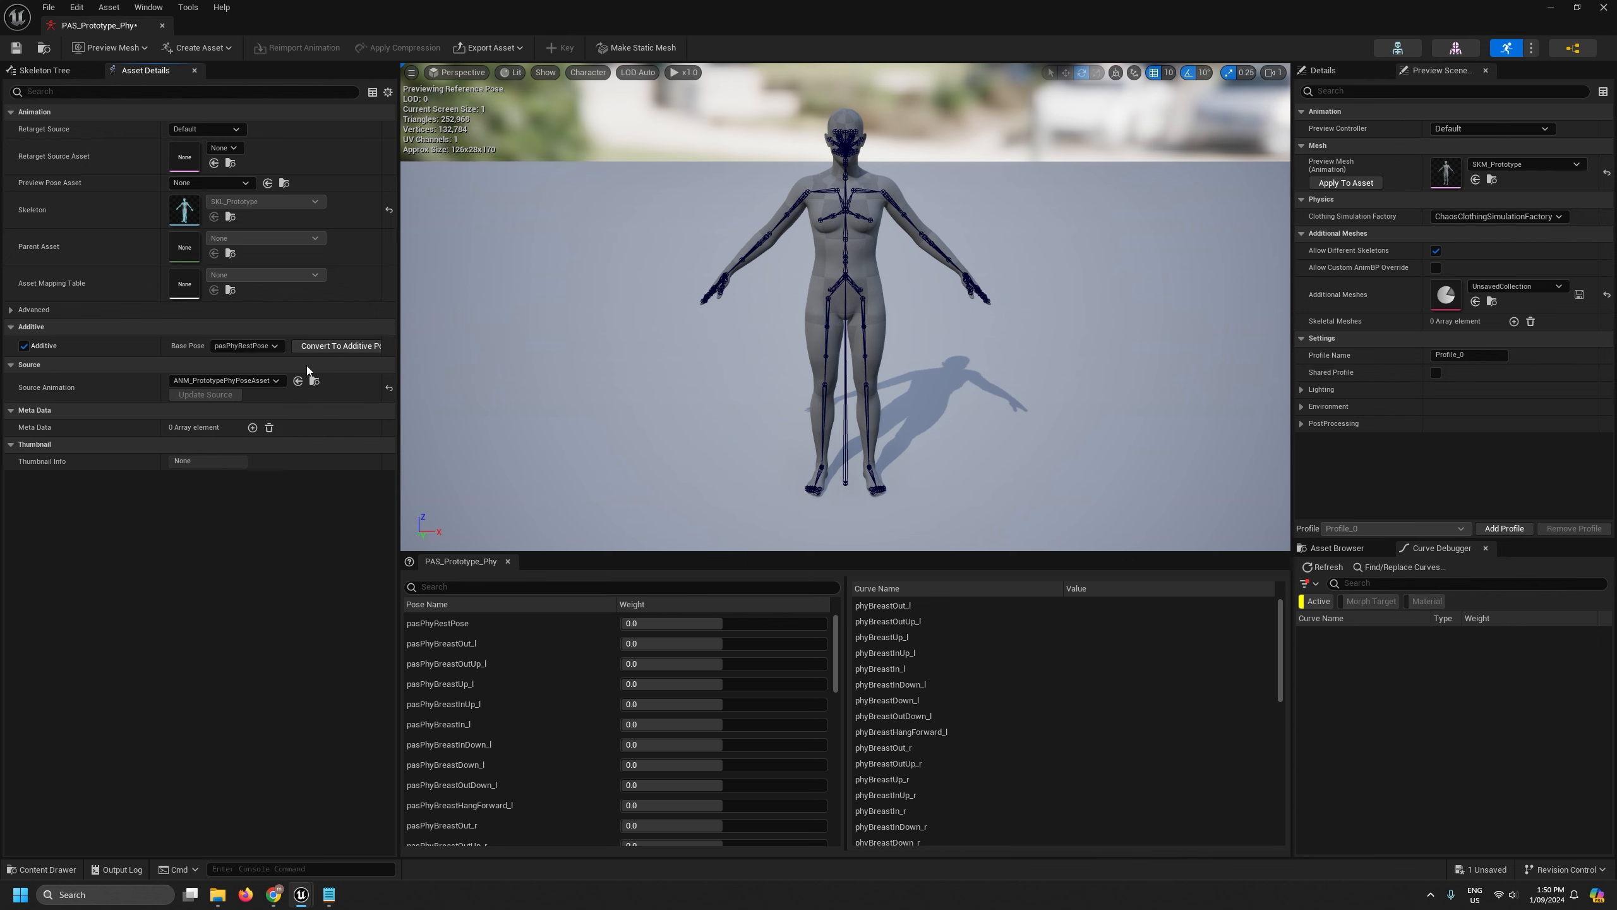
{"action": "left_click", "coordinate": [15, 49]}
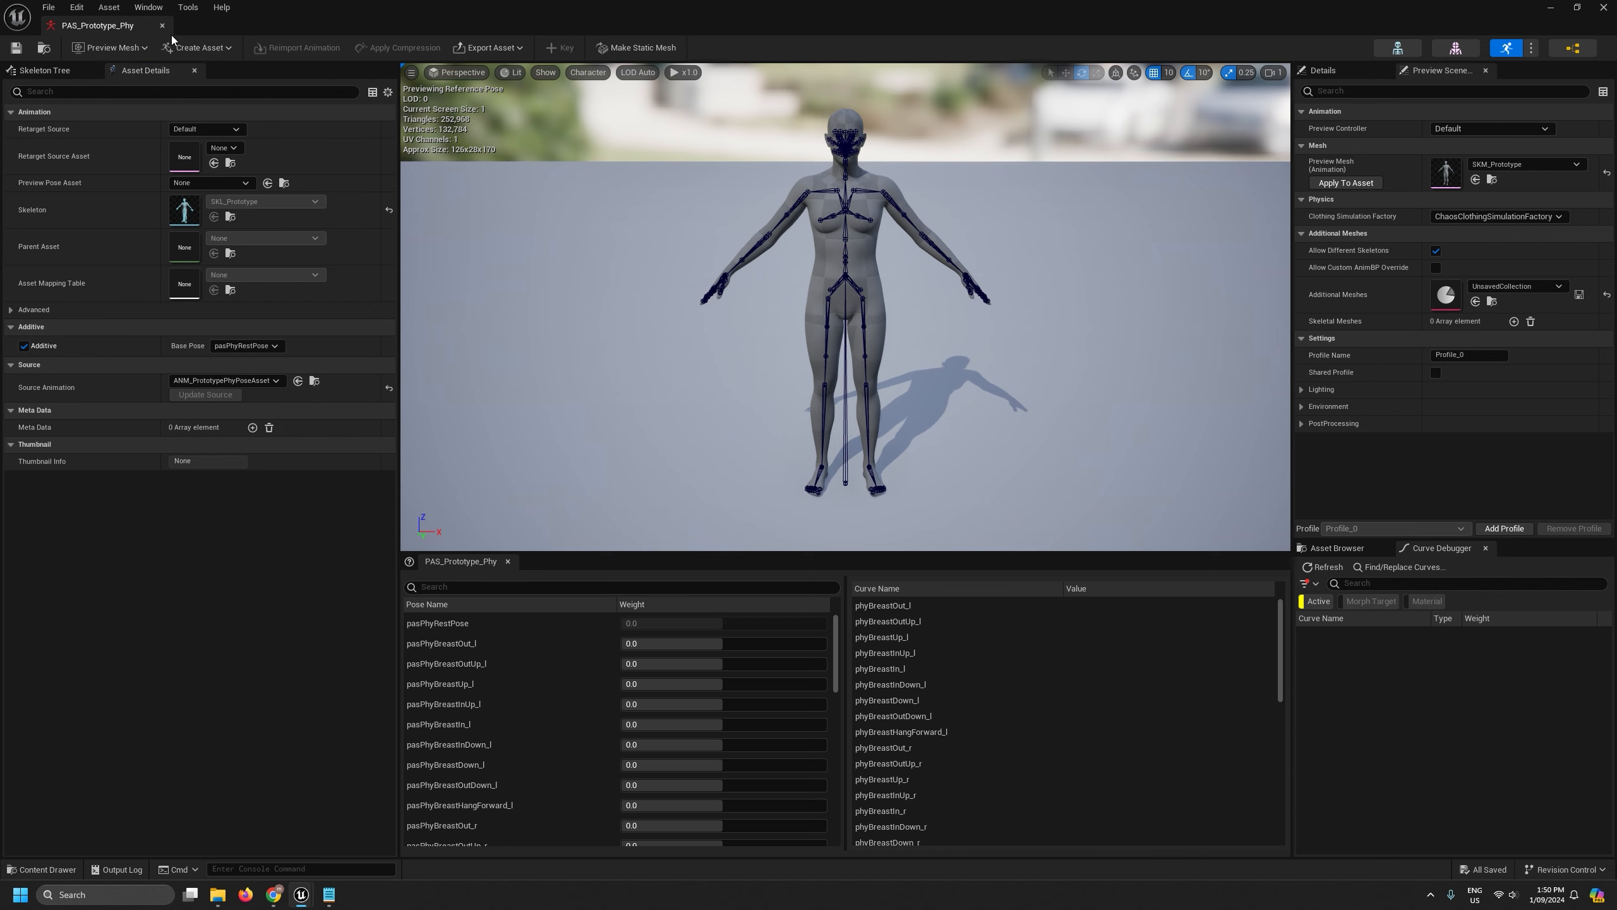
{"action": "left_click", "coordinate": [161, 26]}
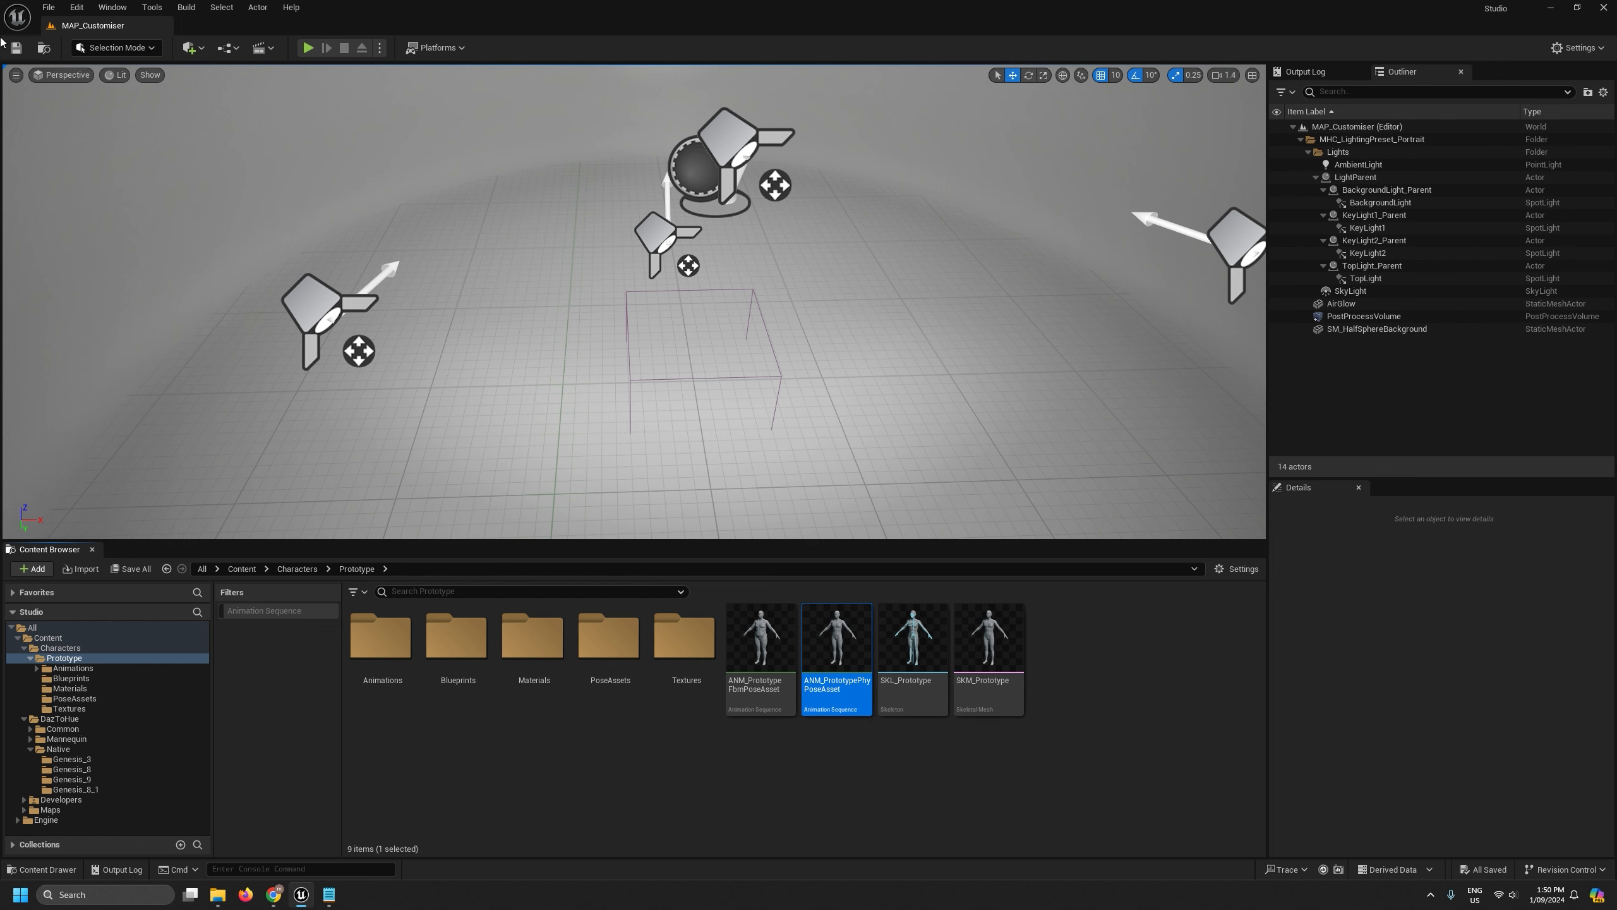
Force delete the ANM_PrototypeFbmPoseAsset and ANM_PrototypePhyPoseAsset animations from the Prototype folder.
{"action": "left_click", "coordinate": [49, 8]}
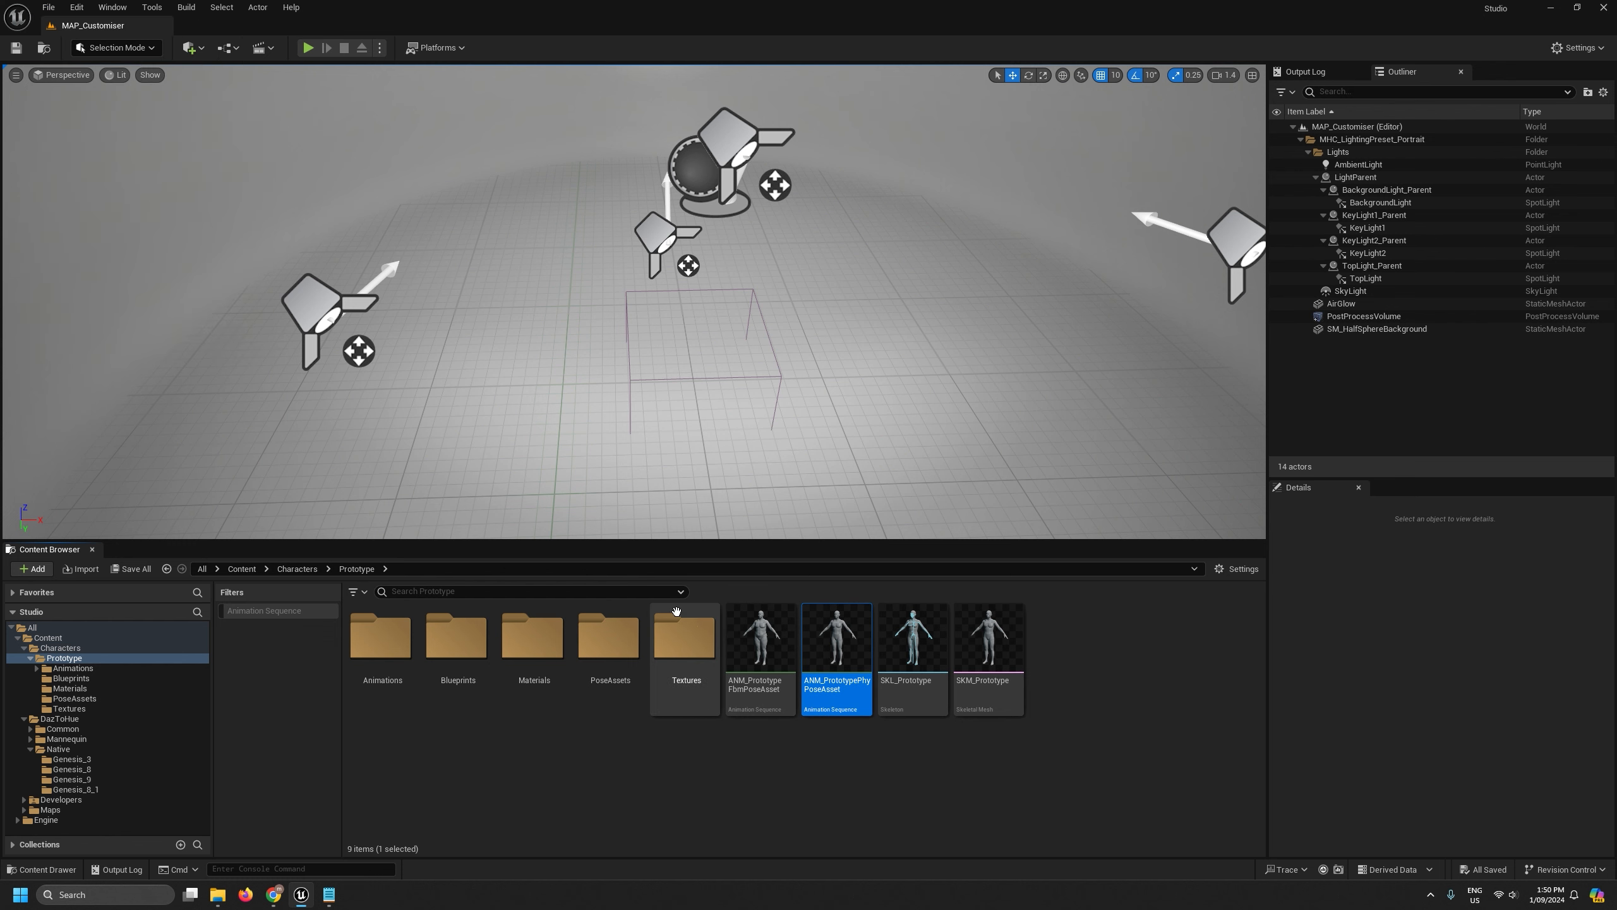
{"action": "left_click", "coordinate": [765, 623]}
{"action": "left_click", "coordinate": [828, 641], "text": "ctrl"}
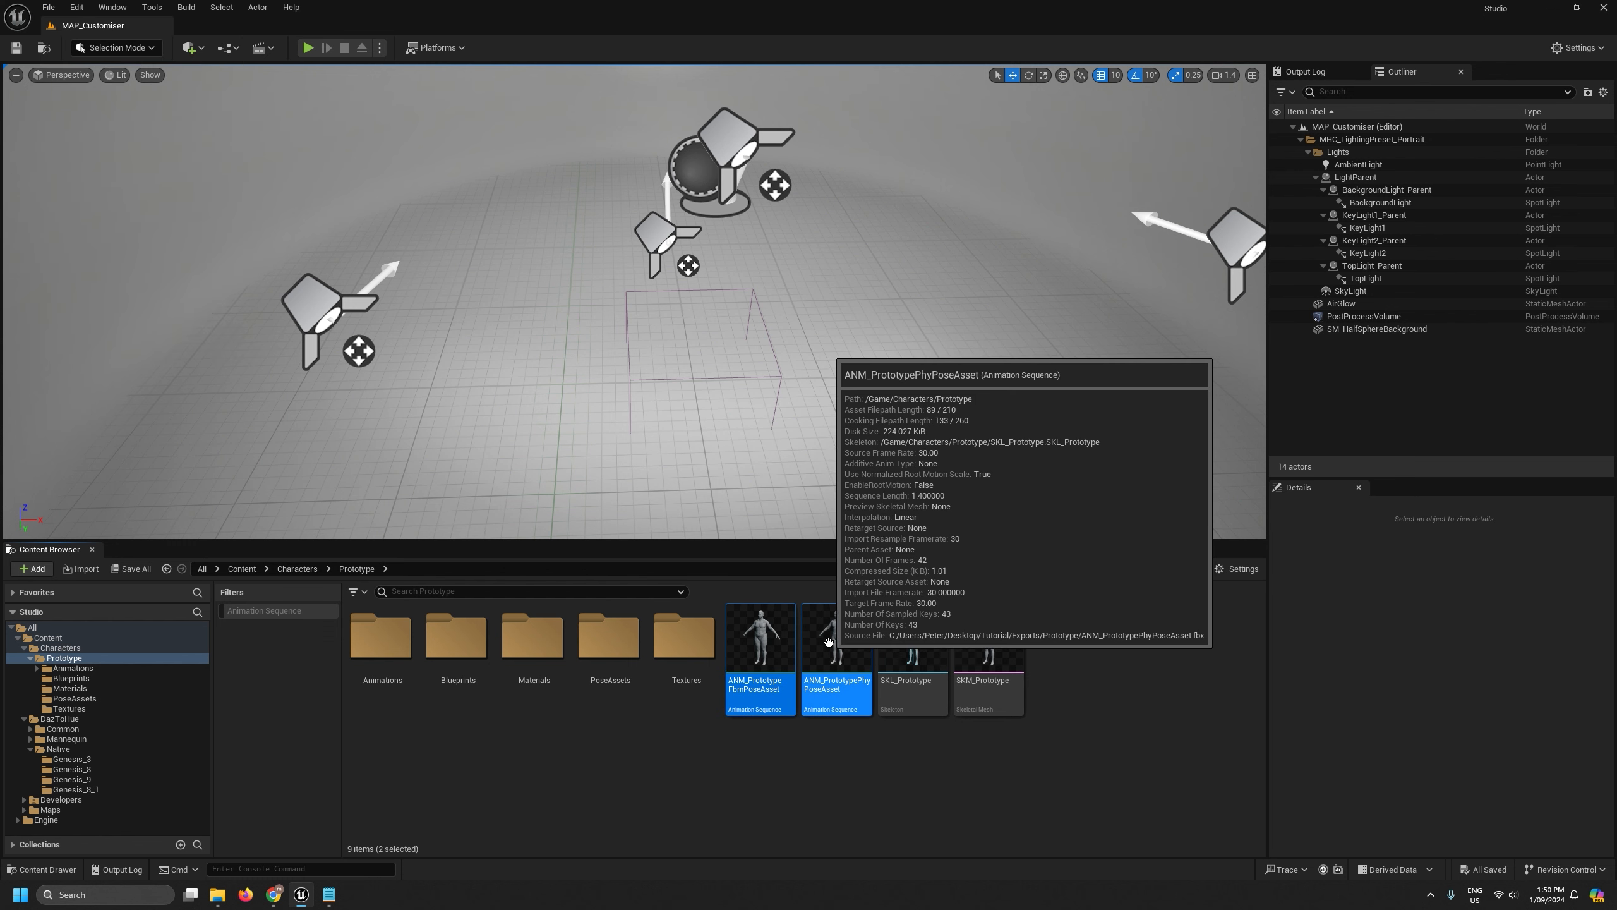
{"action": "right_click", "coordinate": [828, 642]}
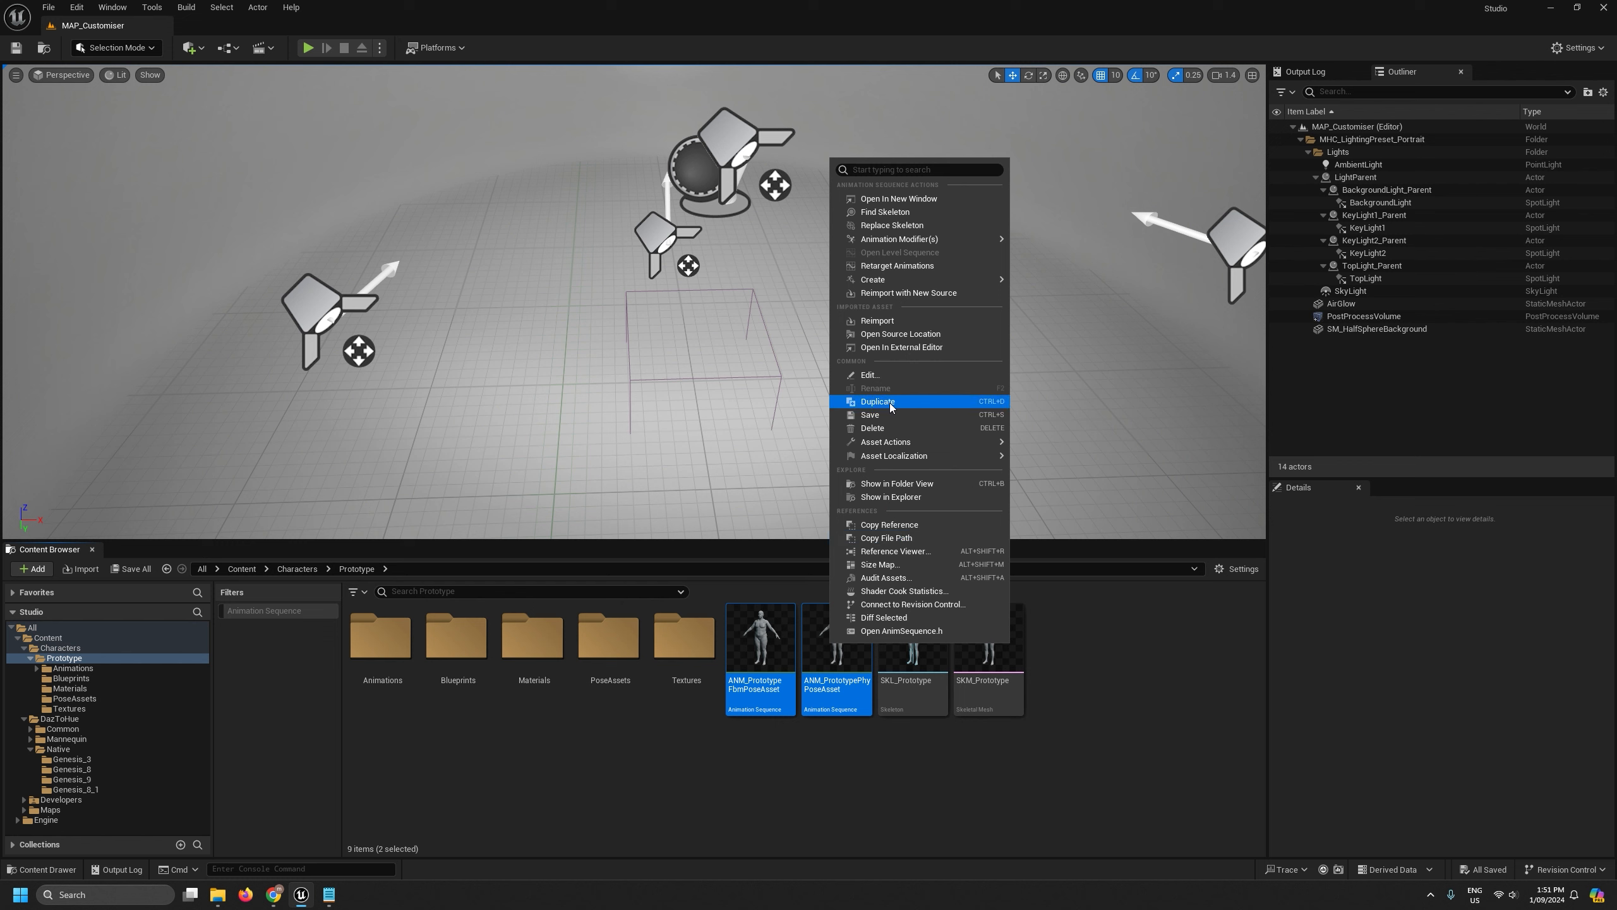
{"action": "left_click", "coordinate": [885, 434]}
{"action": "left_click", "coordinate": [810, 649]}
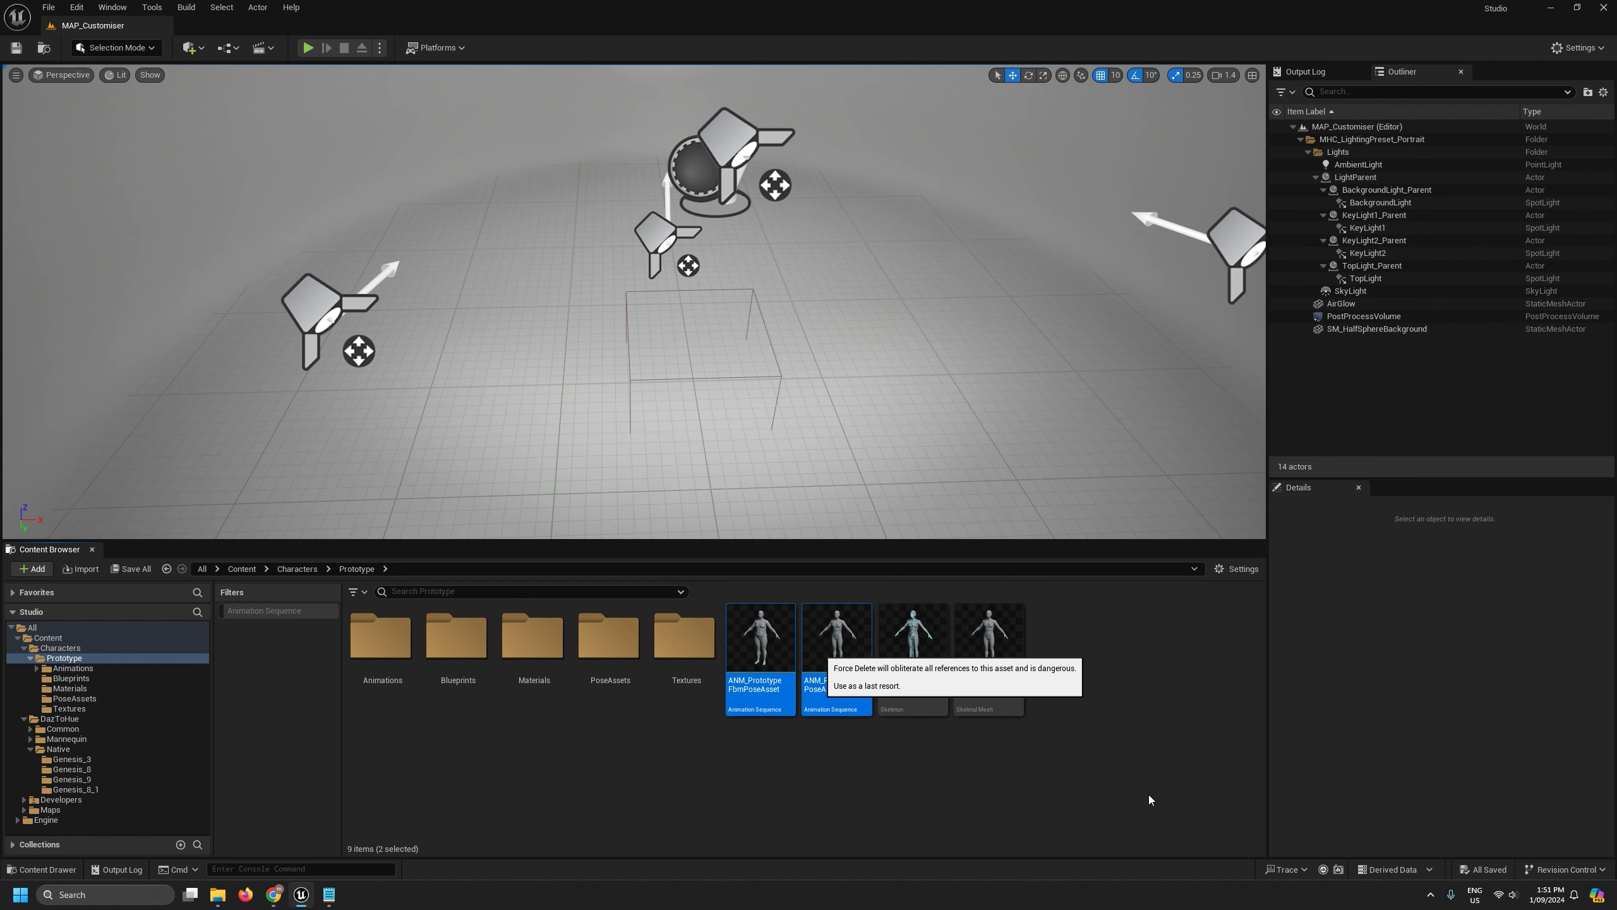
Check the contents of Prototype's Blueprints, Materials and PoseAssets folders and save all modified assets.
{"action": "left_click", "coordinate": [63, 678]}
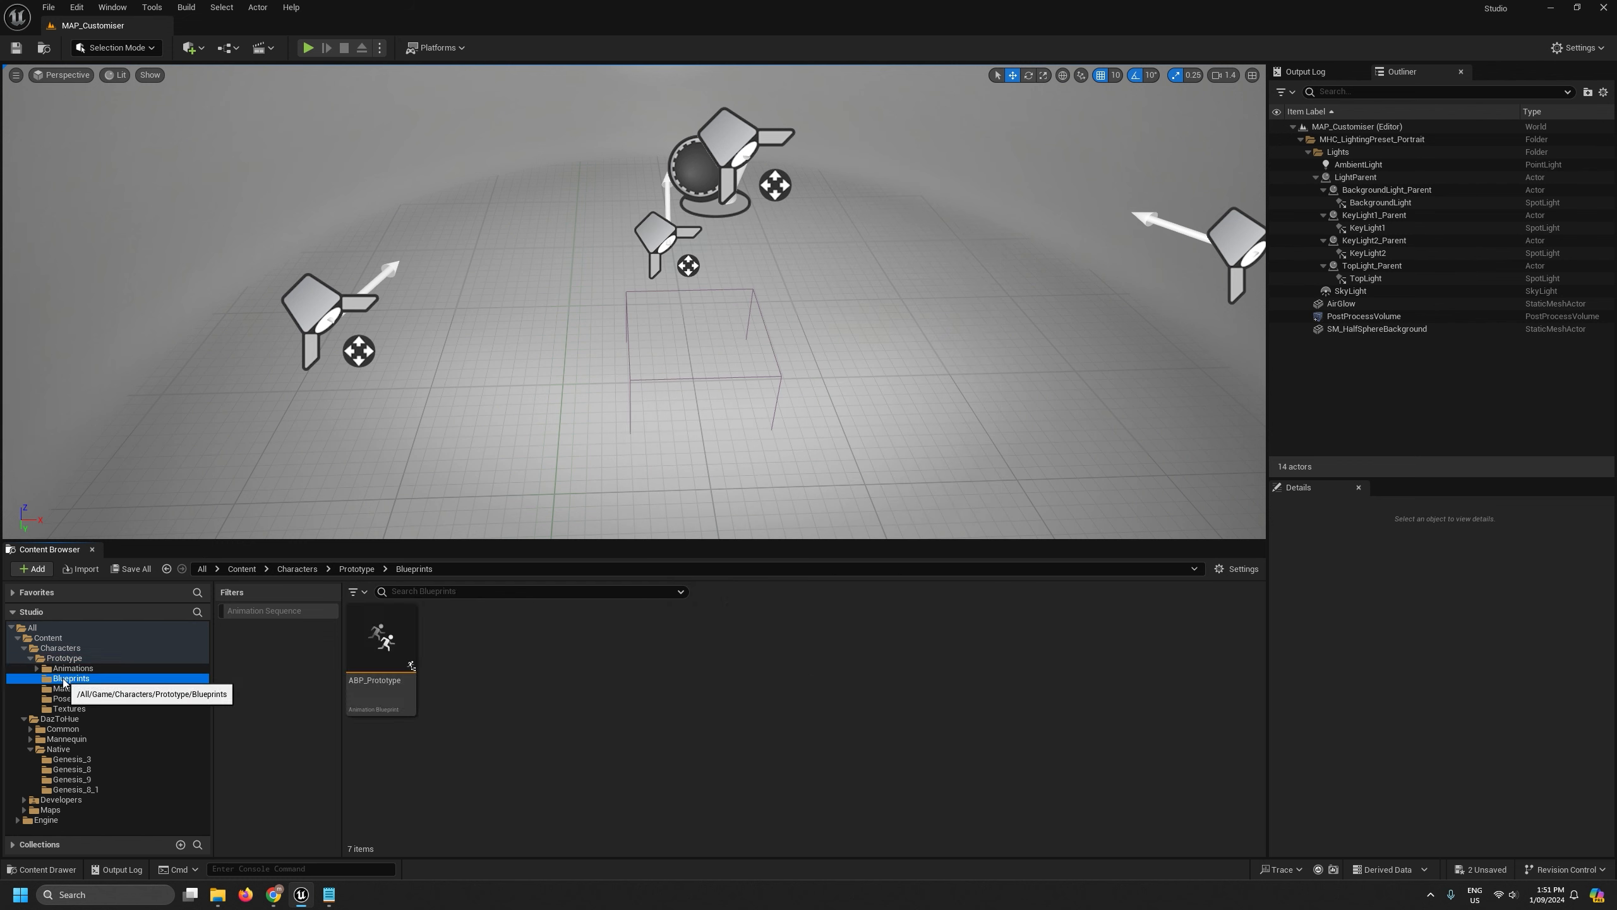
{"action": "left_click", "coordinate": [69, 689]}
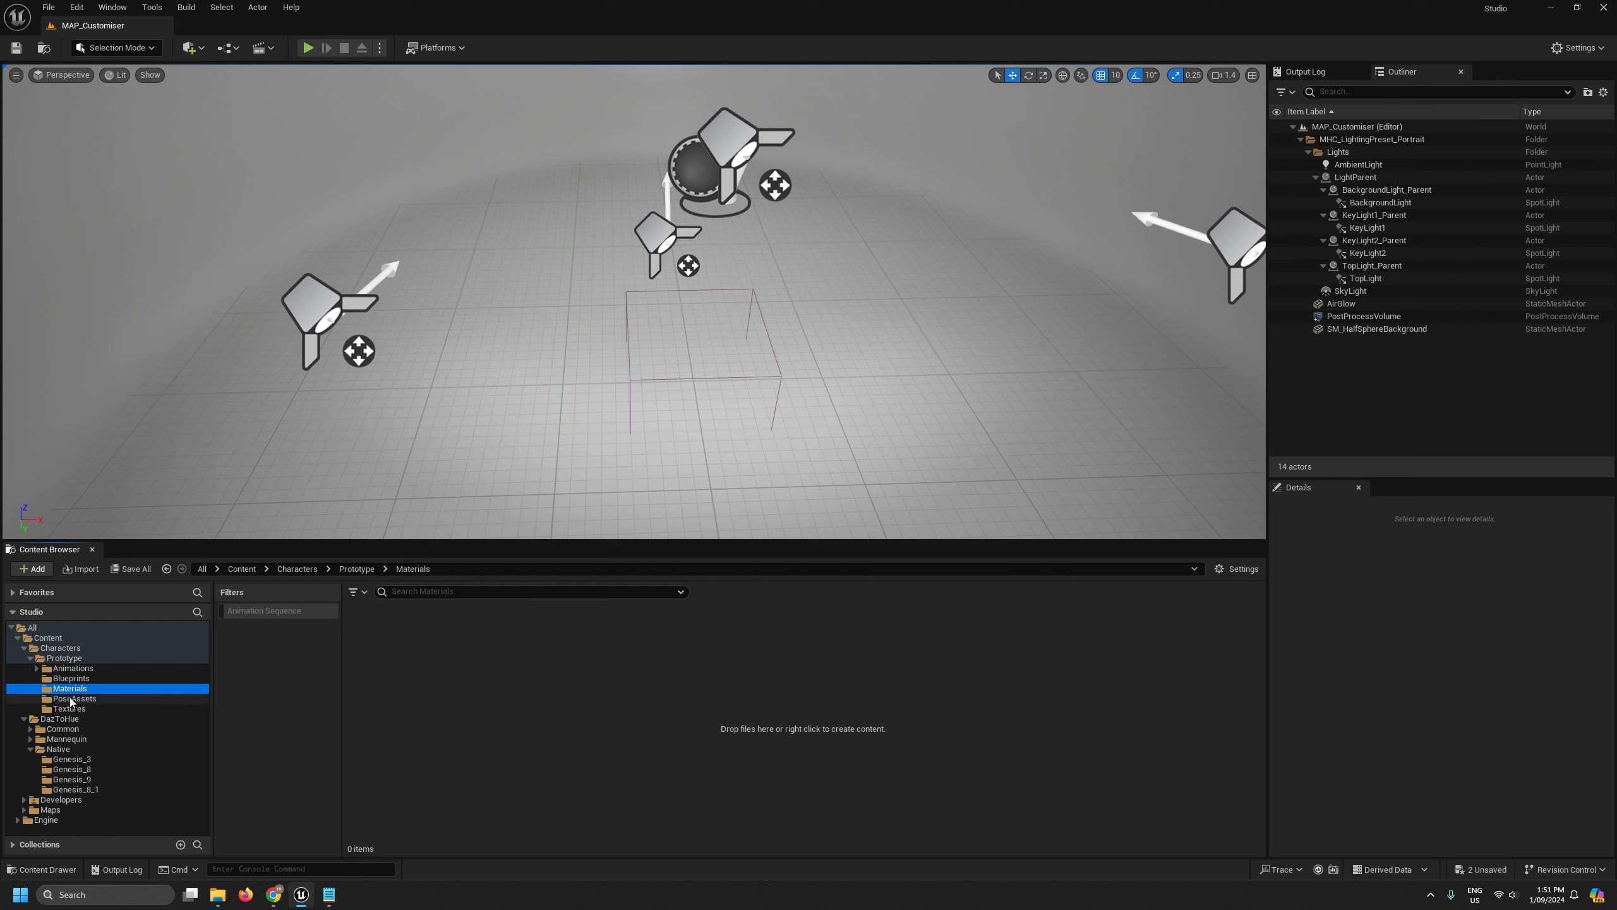
{"action": "left_click", "coordinate": [70, 698]}
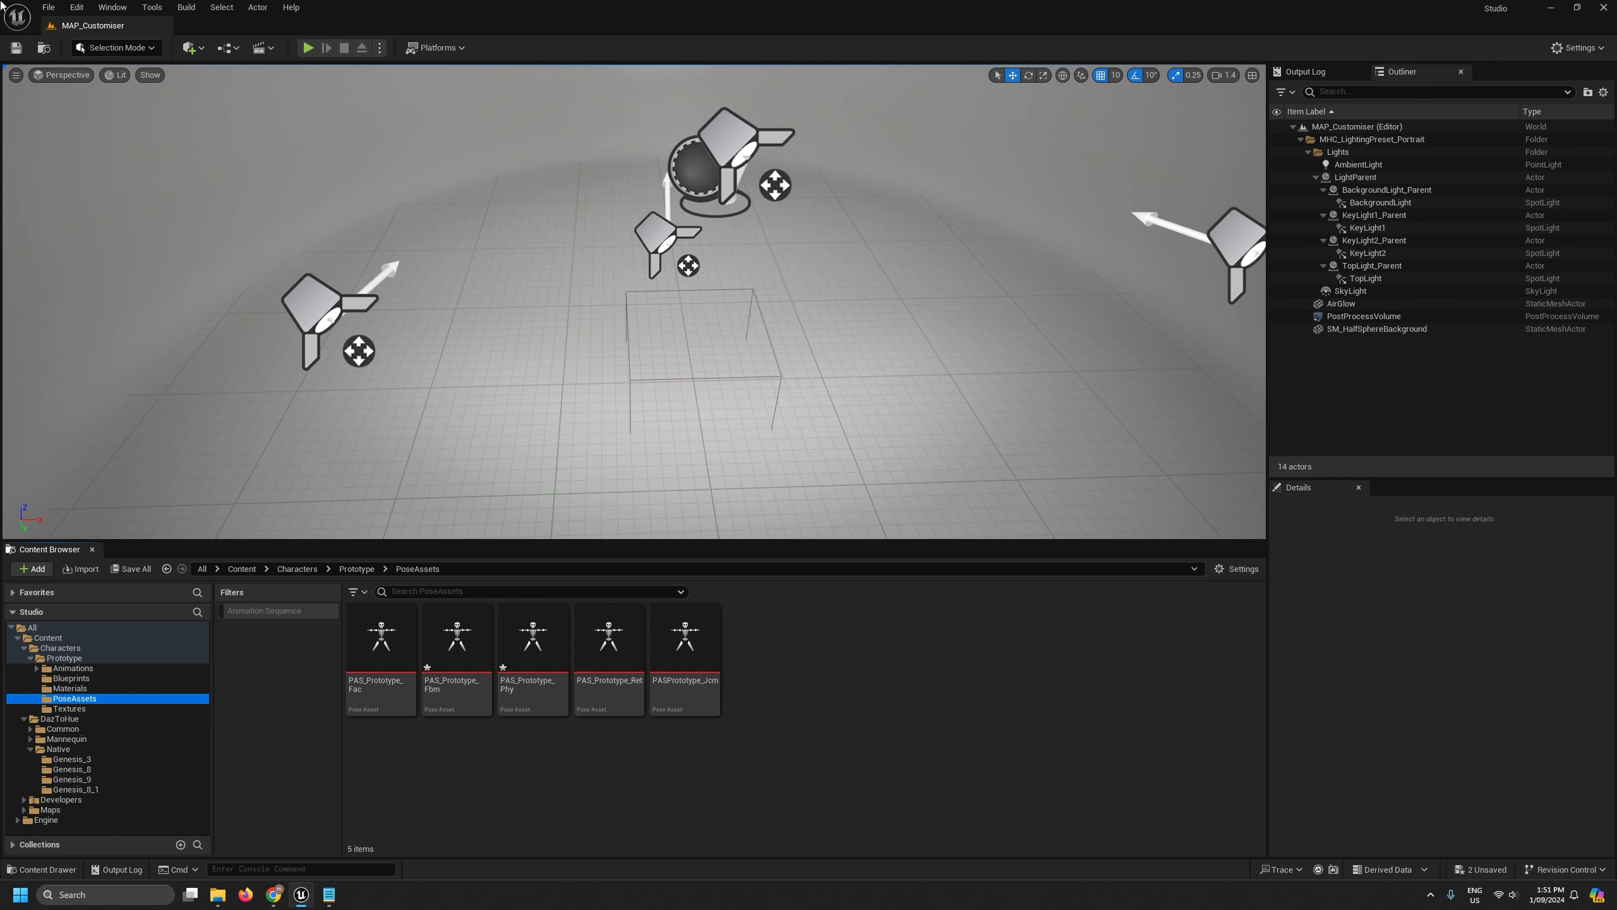
{"action": "left_click", "coordinate": [50, 8]}
{"action": "left_click", "coordinate": [95, 167]}
Open the Body folder inside Prototype's Animations folder and enlarge the content browser to show more of its animations.
{"action": "left_click", "coordinate": [36, 668]}
{"action": "left_click", "coordinate": [67, 668]}
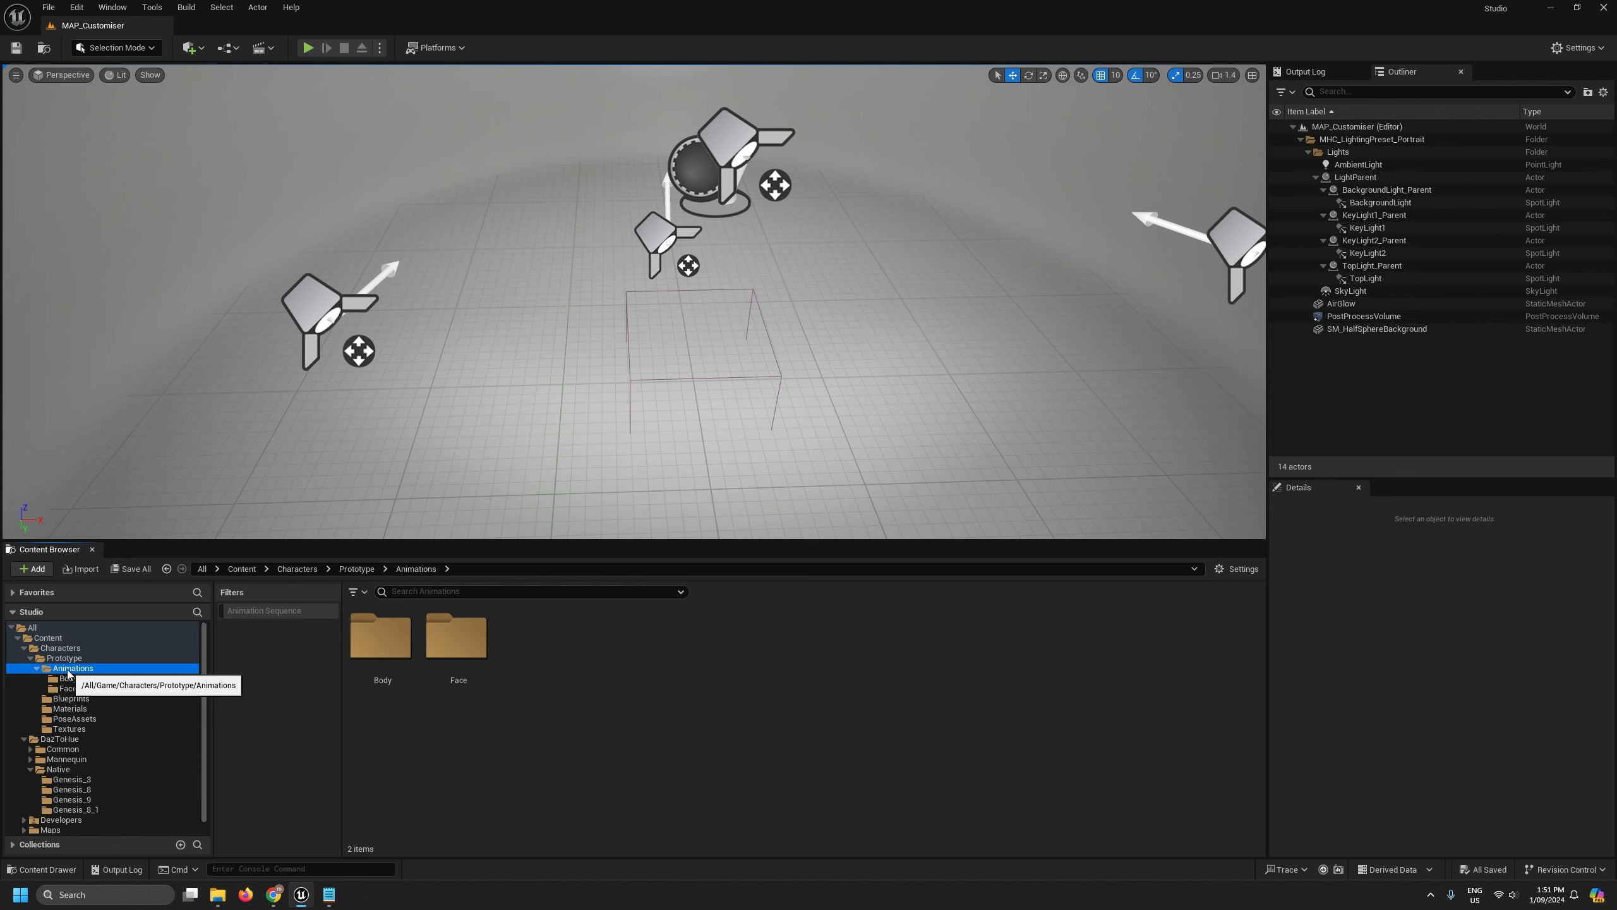
{"action": "left_click", "coordinate": [68, 679]}
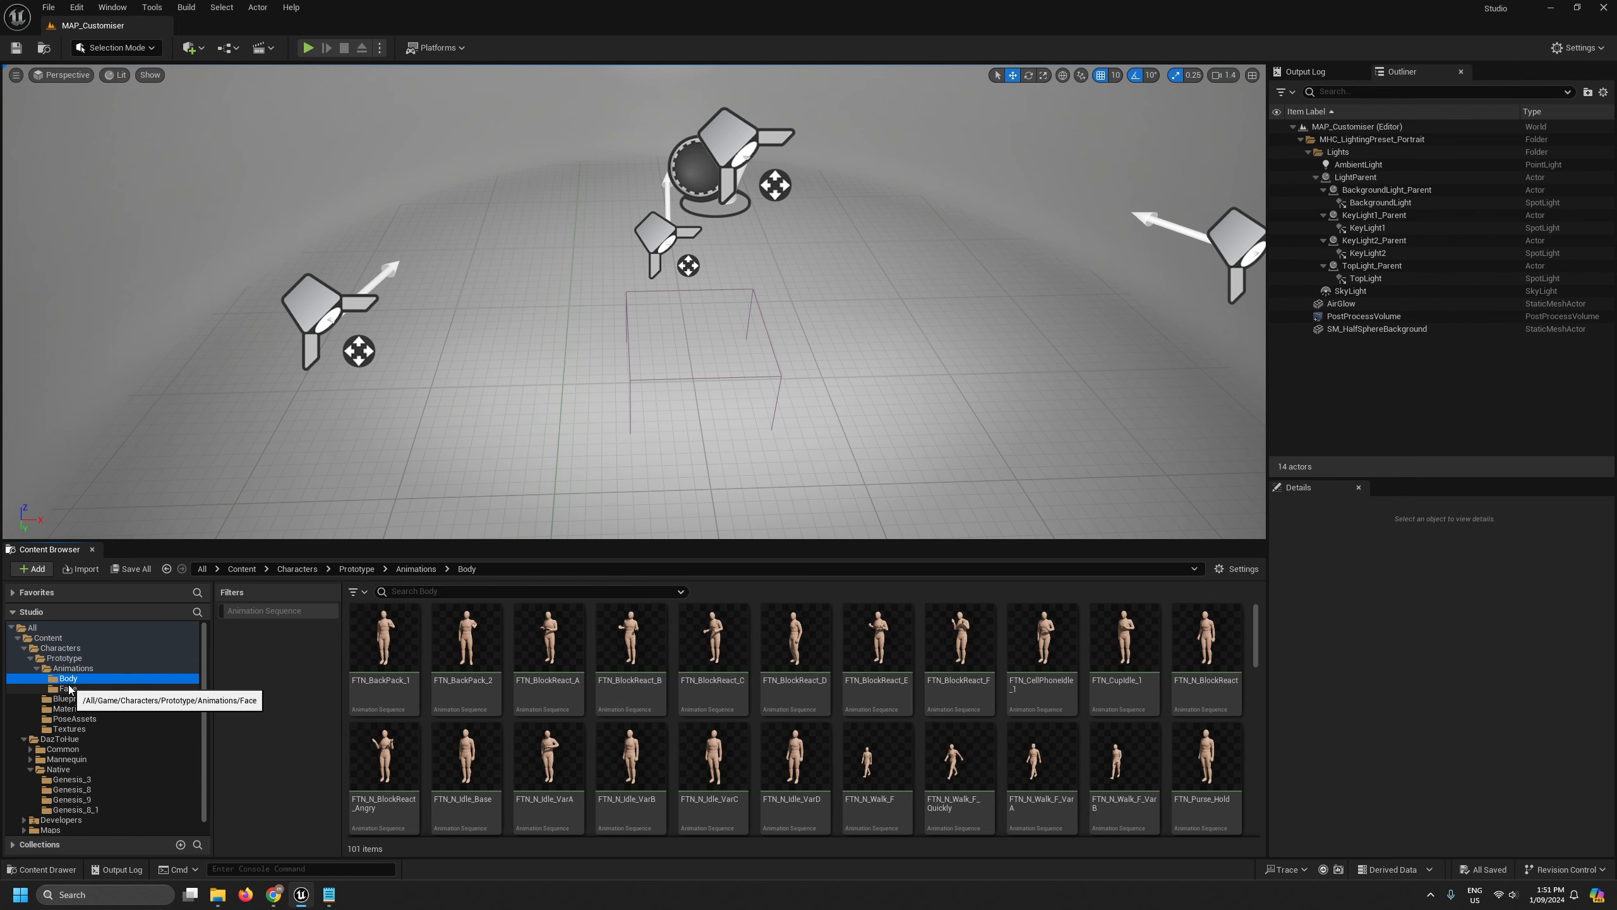
{"action": "scroll", "coordinate": [637, 675], "scroll_direction": "down", "scroll_amount": 4}
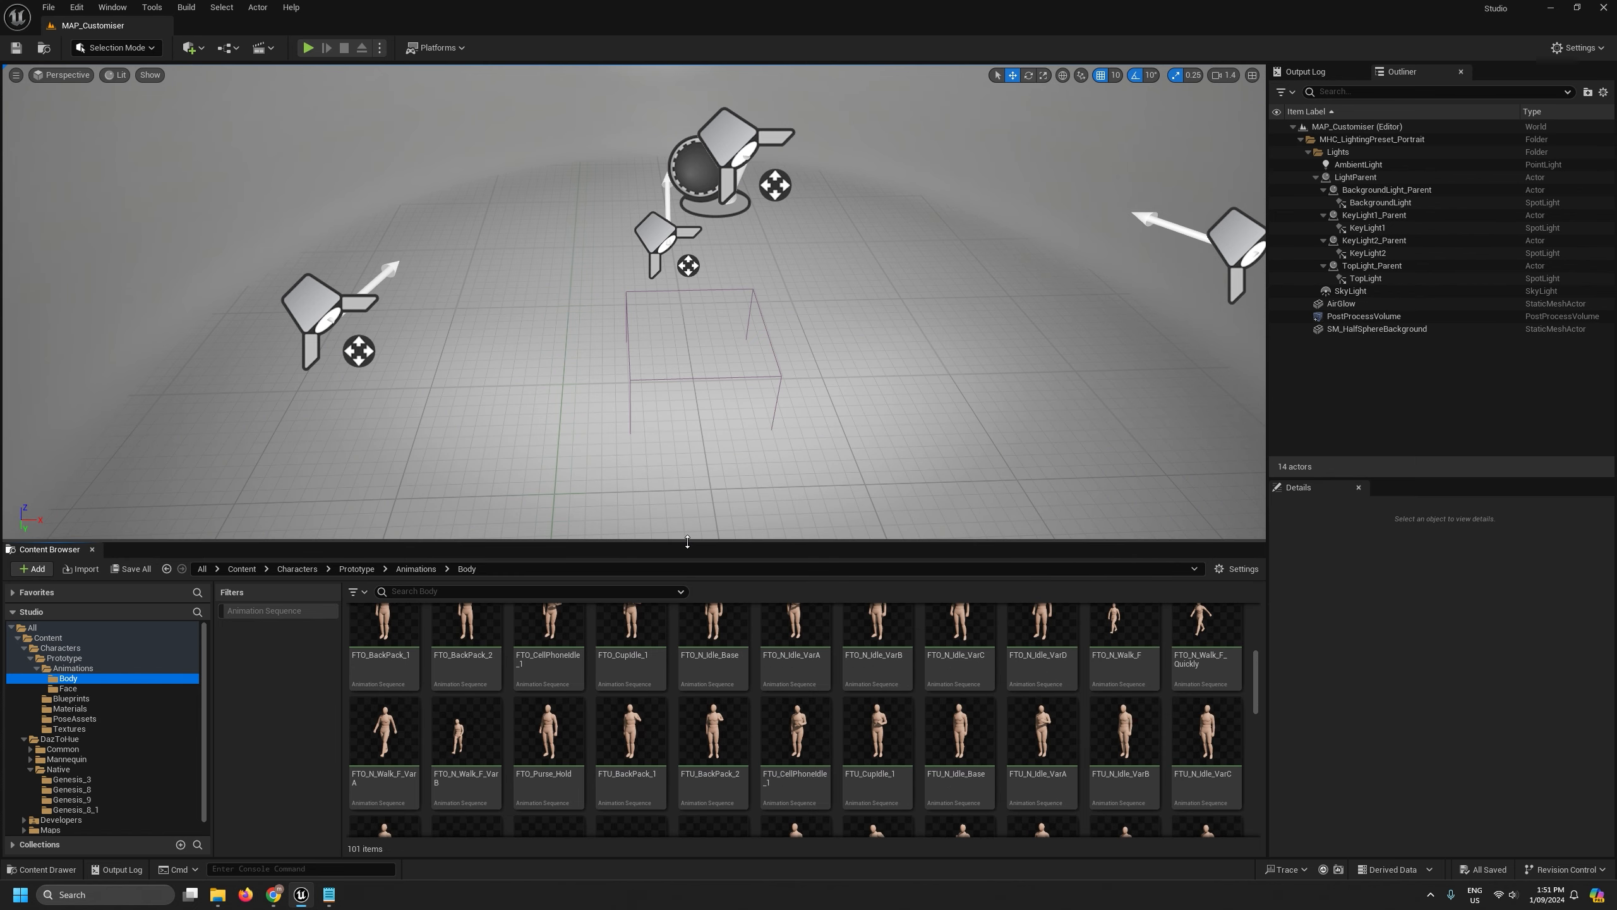
{"action": "left_click_drag", "start_coordinate": [685, 542], "coordinate": [684, 403]}
{"action": "scroll", "coordinate": [637, 752], "scroll_direction": "up", "scroll_amount": 3}
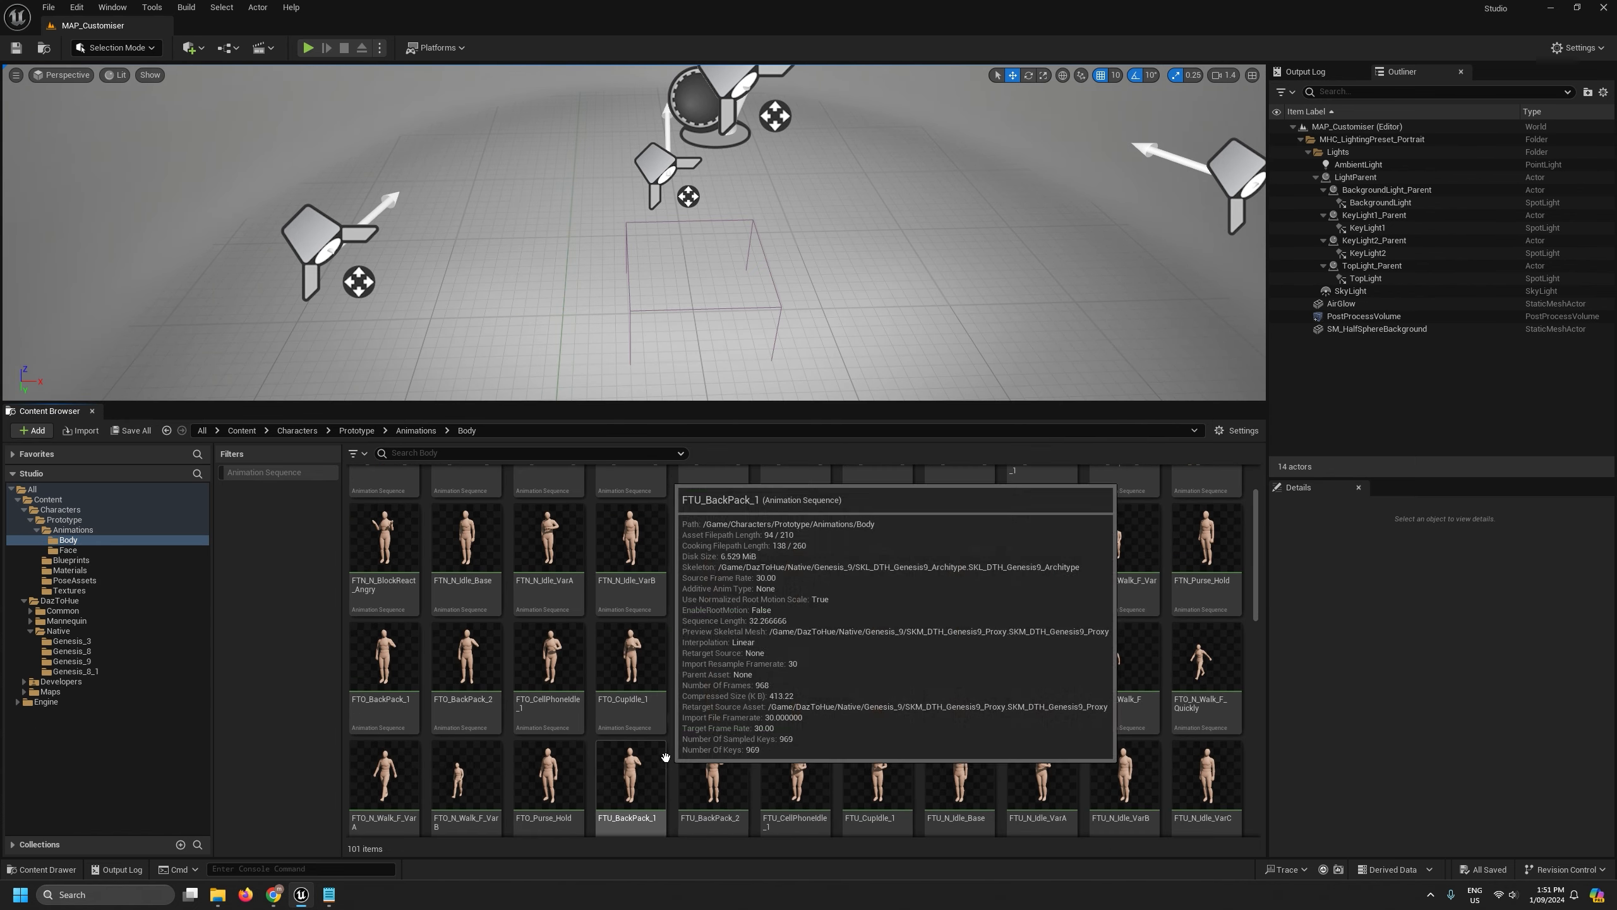
Preview the FTO_N_Idle_VarB body animation, check which preview meshes it offers, and close it.
{"action": "double_click", "coordinate": [894, 660]}
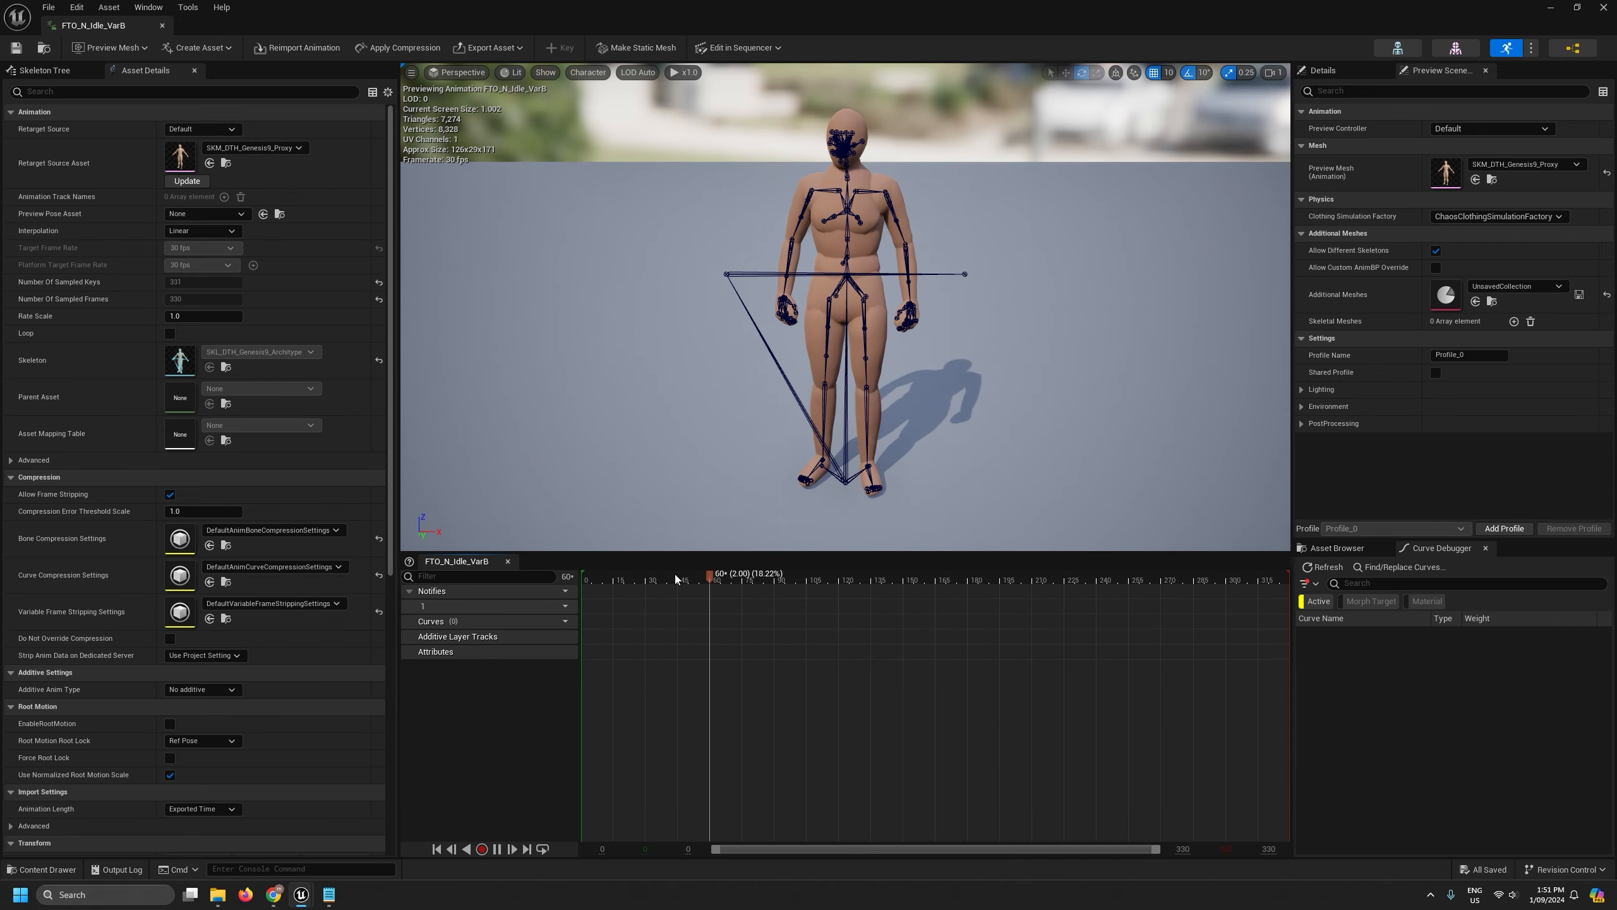
{"action": "left_click_drag", "start_coordinate": [671, 576], "coordinate": [665, 576]}
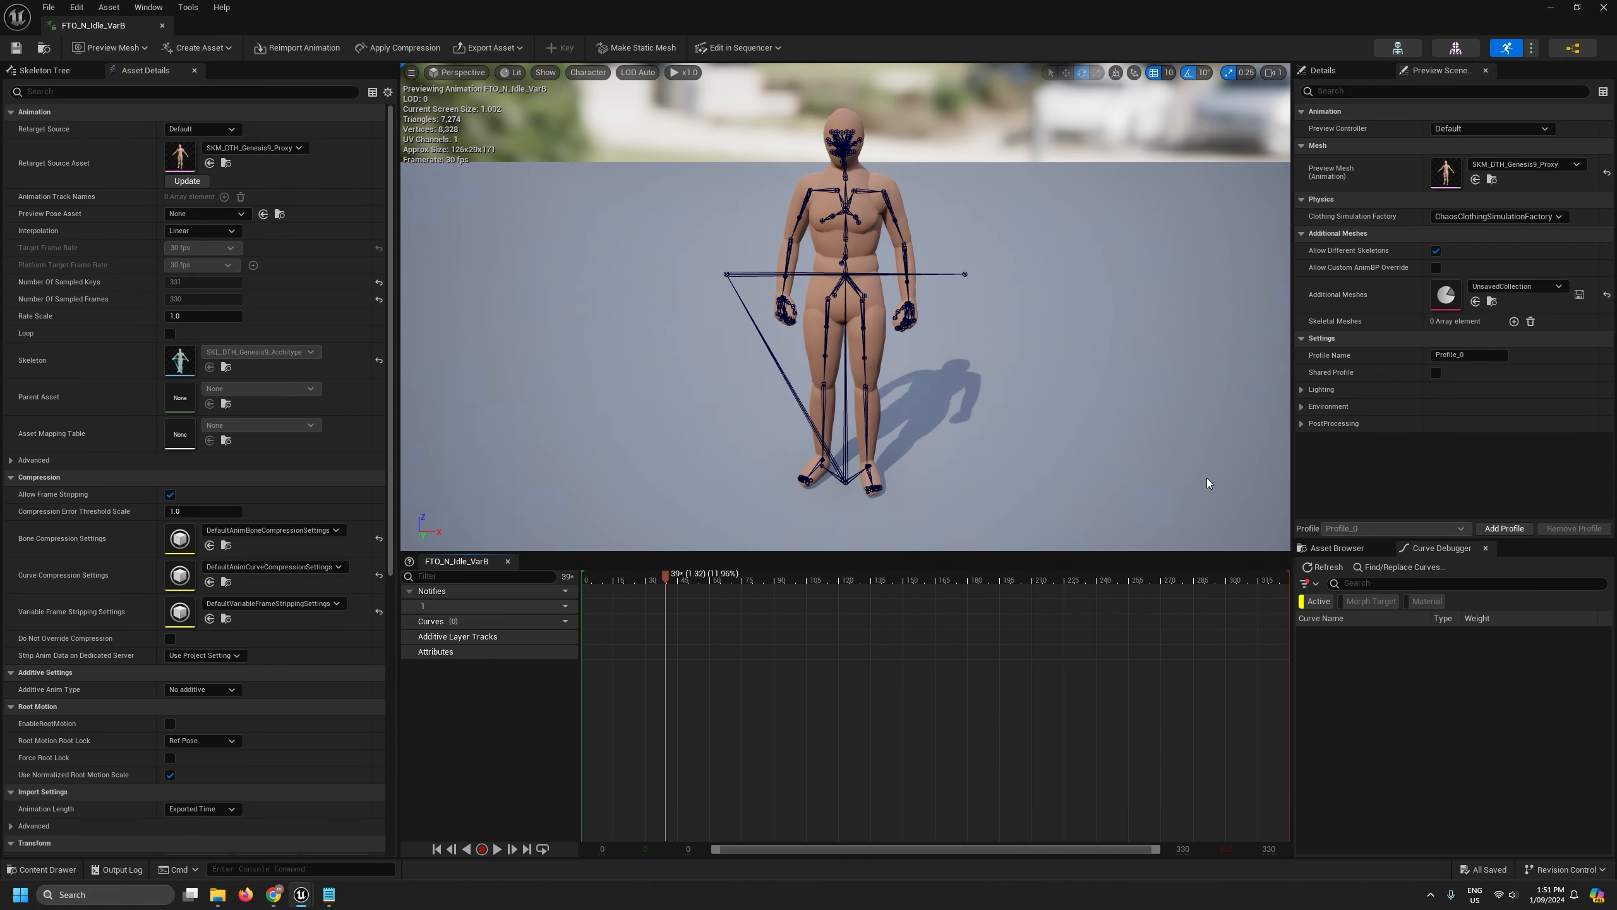
{"action": "left_click", "coordinate": [1497, 163]}
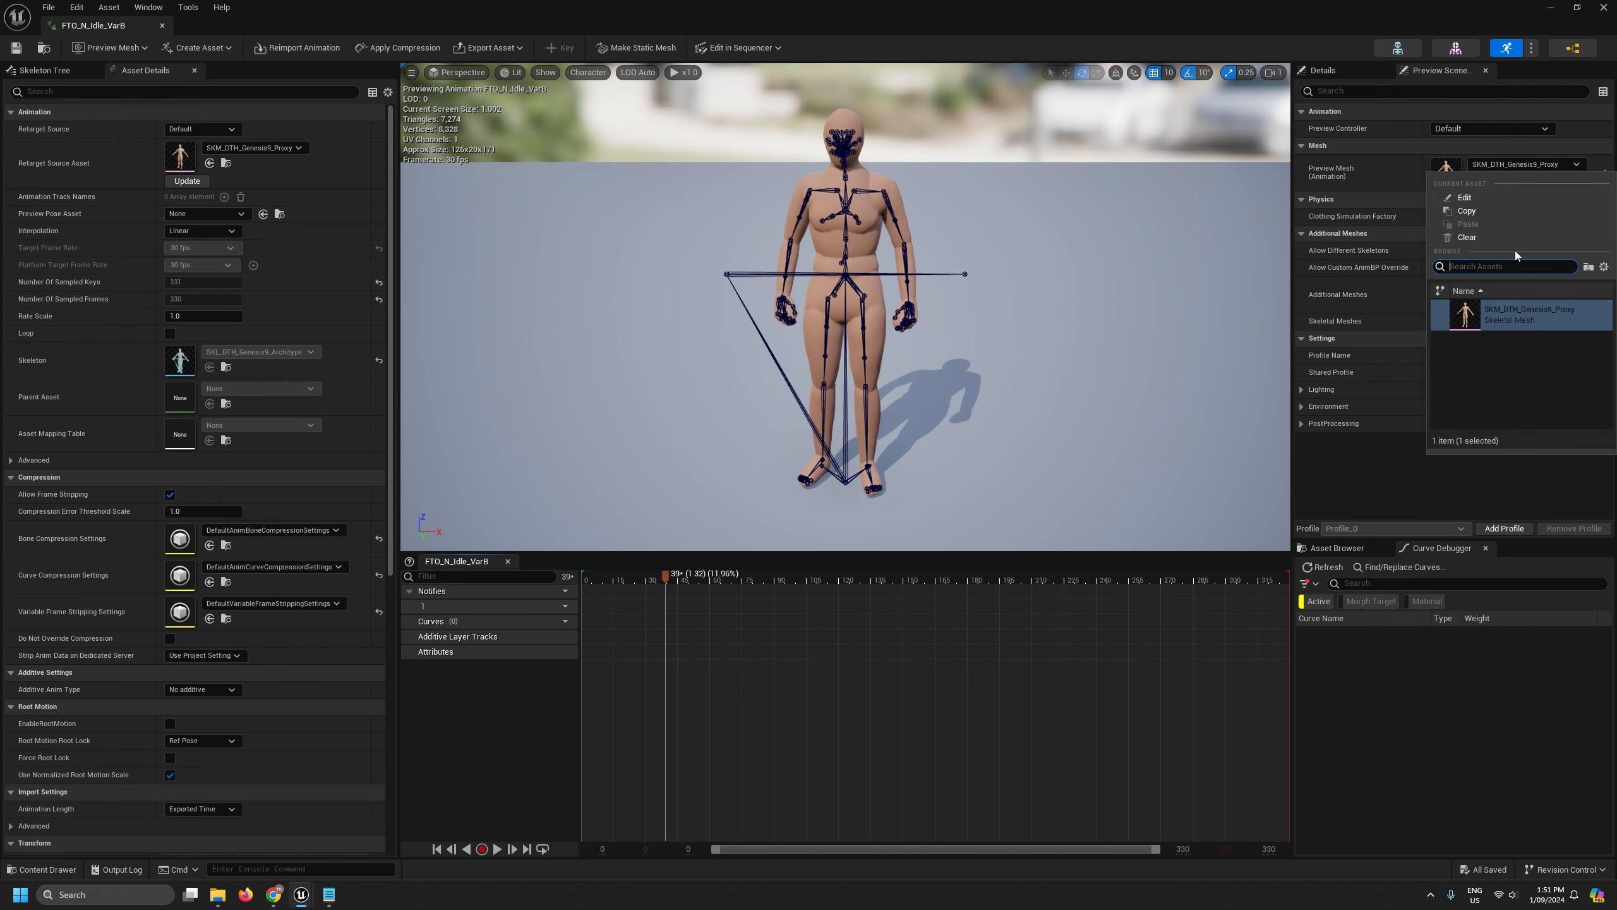
{"action": "left_click", "coordinate": [163, 25]}
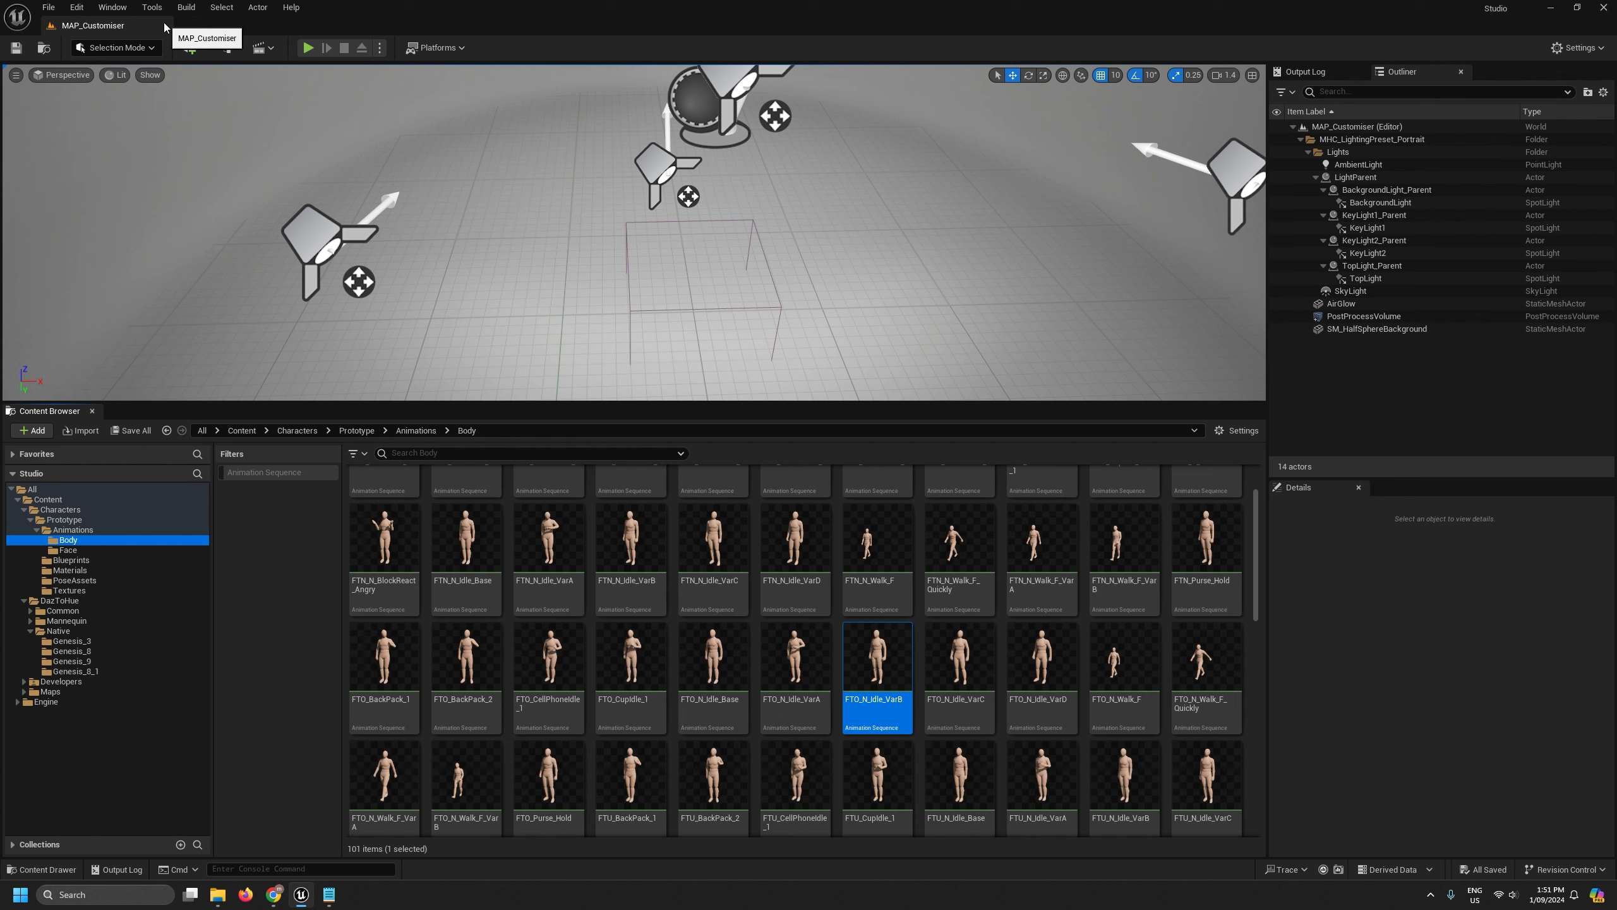
Look at the native Genesis_9 assets in the DazToHue folder and collapse that folder.
{"action": "left_click", "coordinate": [467, 559]}
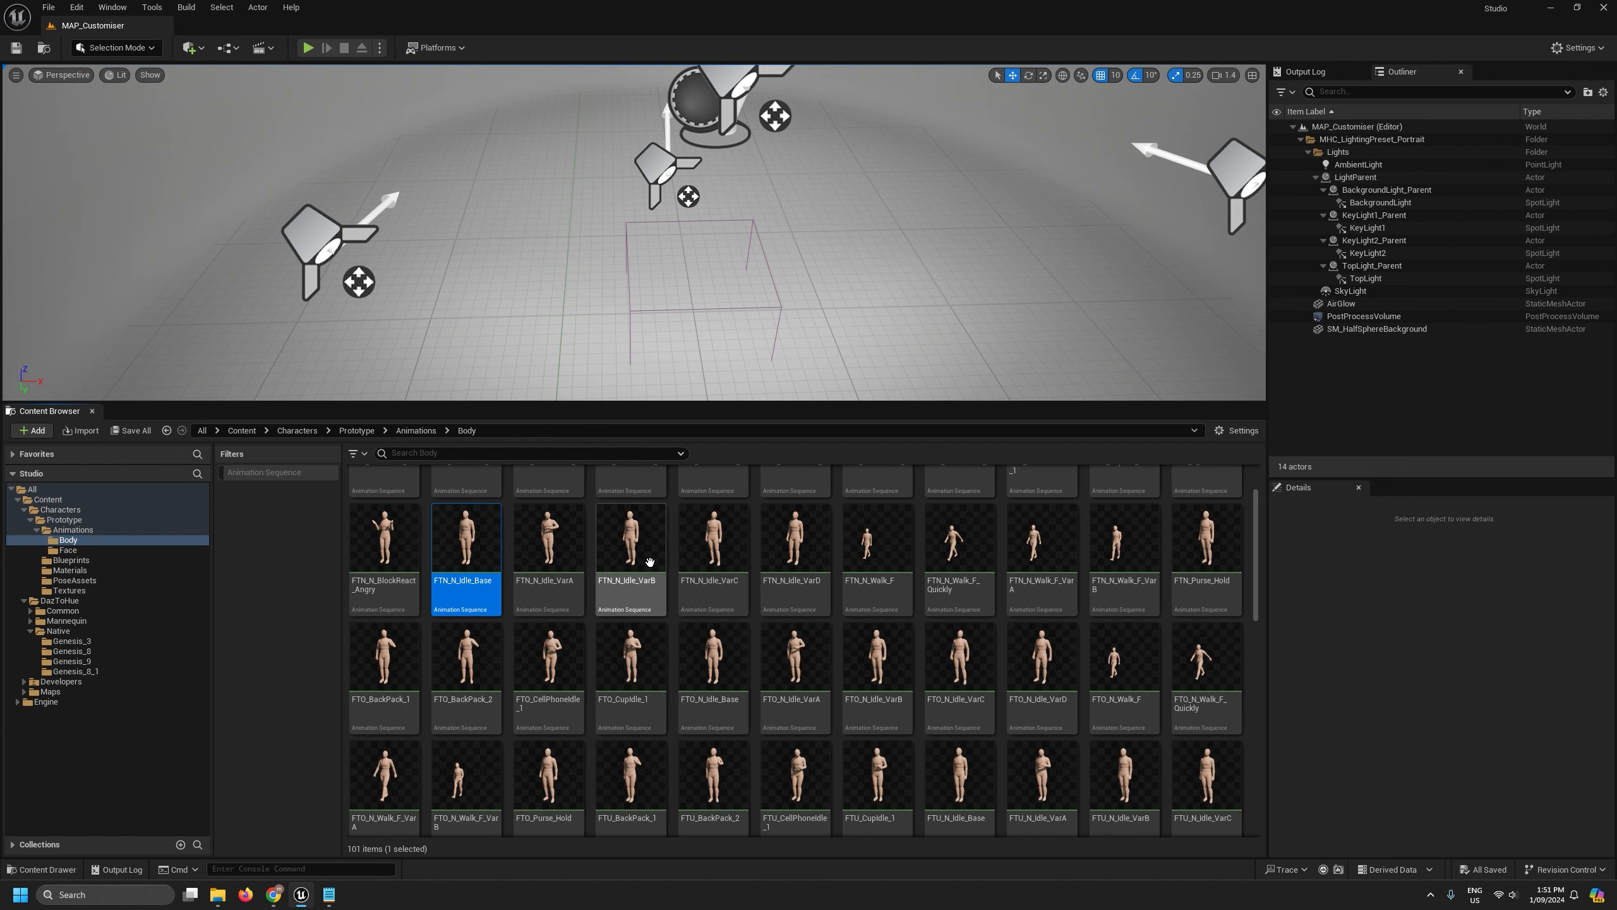
{"action": "left_click", "coordinate": [70, 661]}
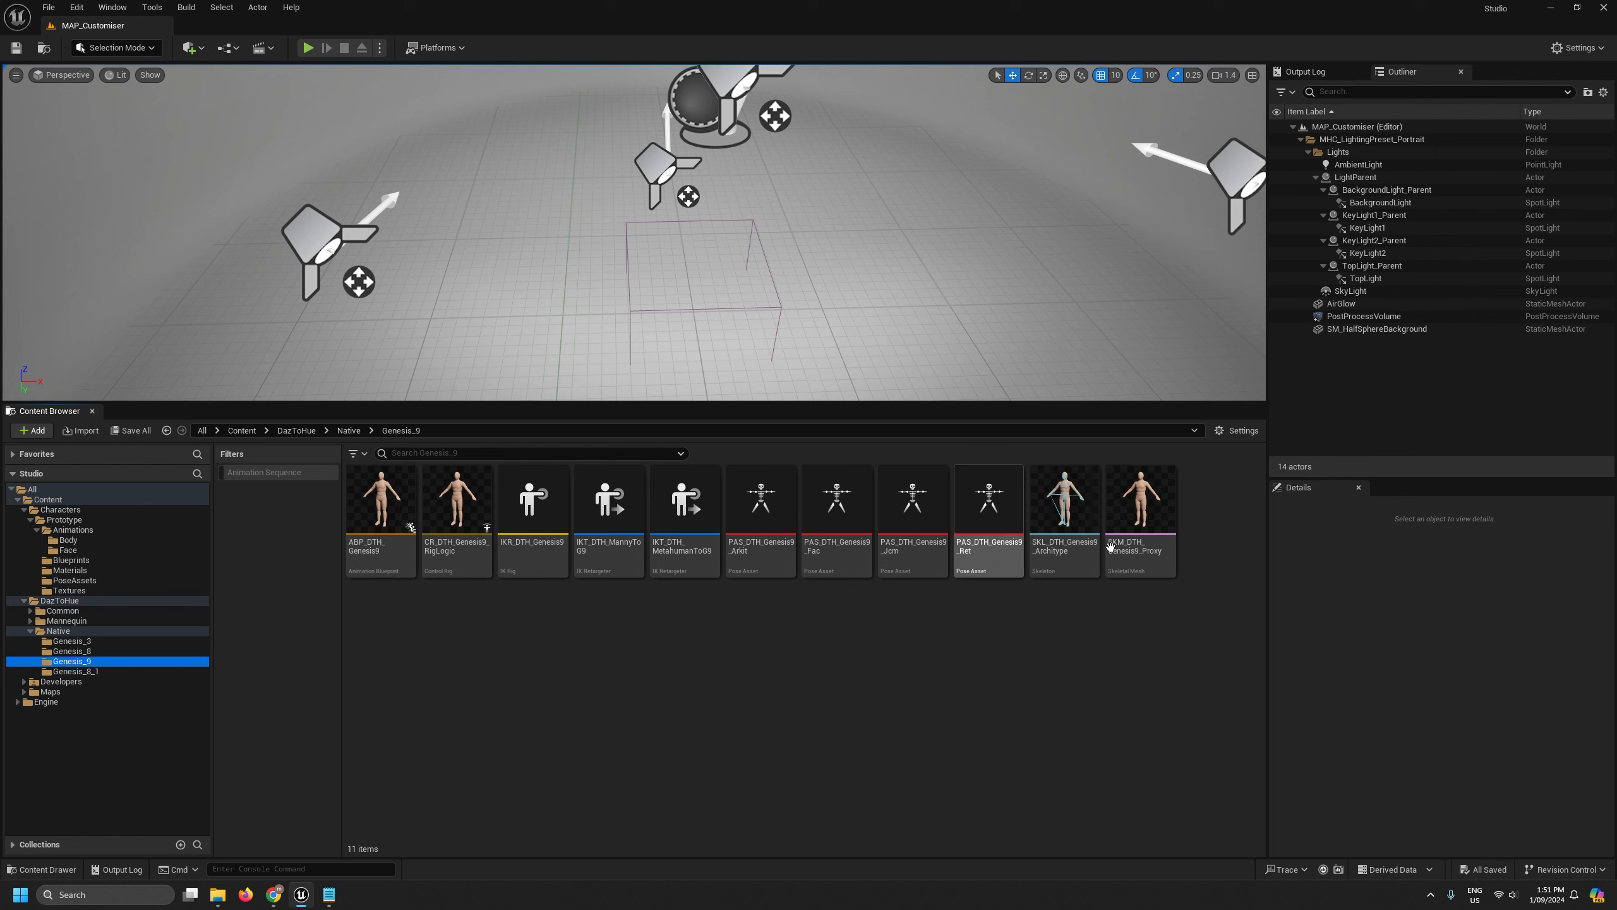
{"action": "left_click", "coordinate": [30, 601]}
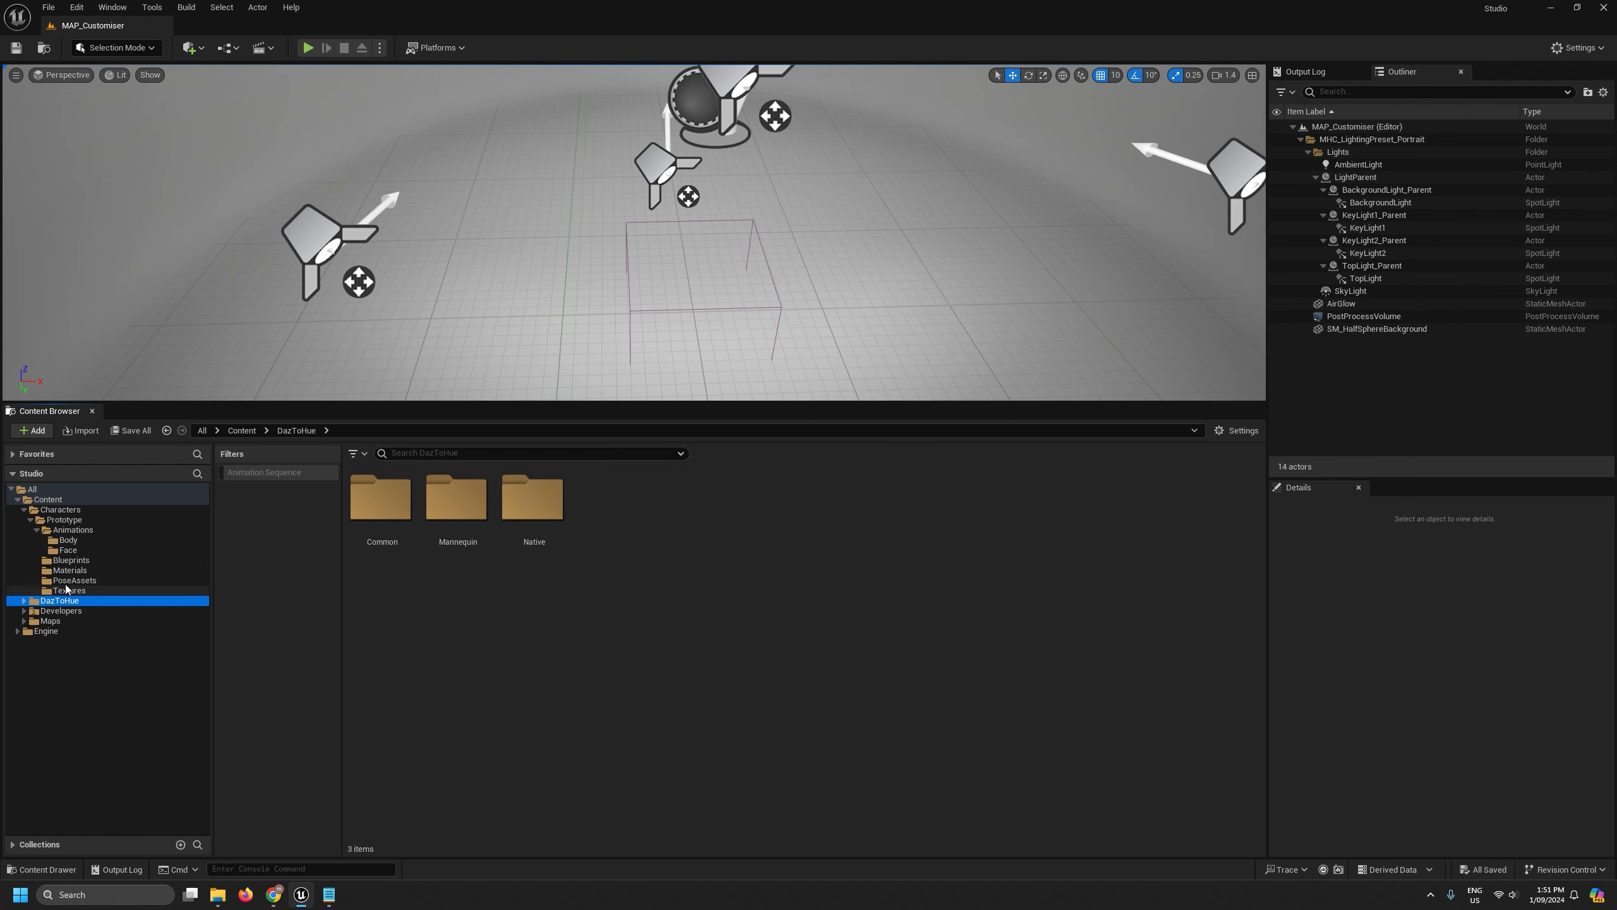
Replace the skeleton of all animations in Prototype's Body folder with SKL_Prototype.
{"action": "left_click", "coordinate": [67, 540]}
{"action": "left_click", "coordinate": [384, 510]}
{"action": "scroll", "coordinate": [891, 640], "scroll_direction": "down", "scroll_amount": 10}
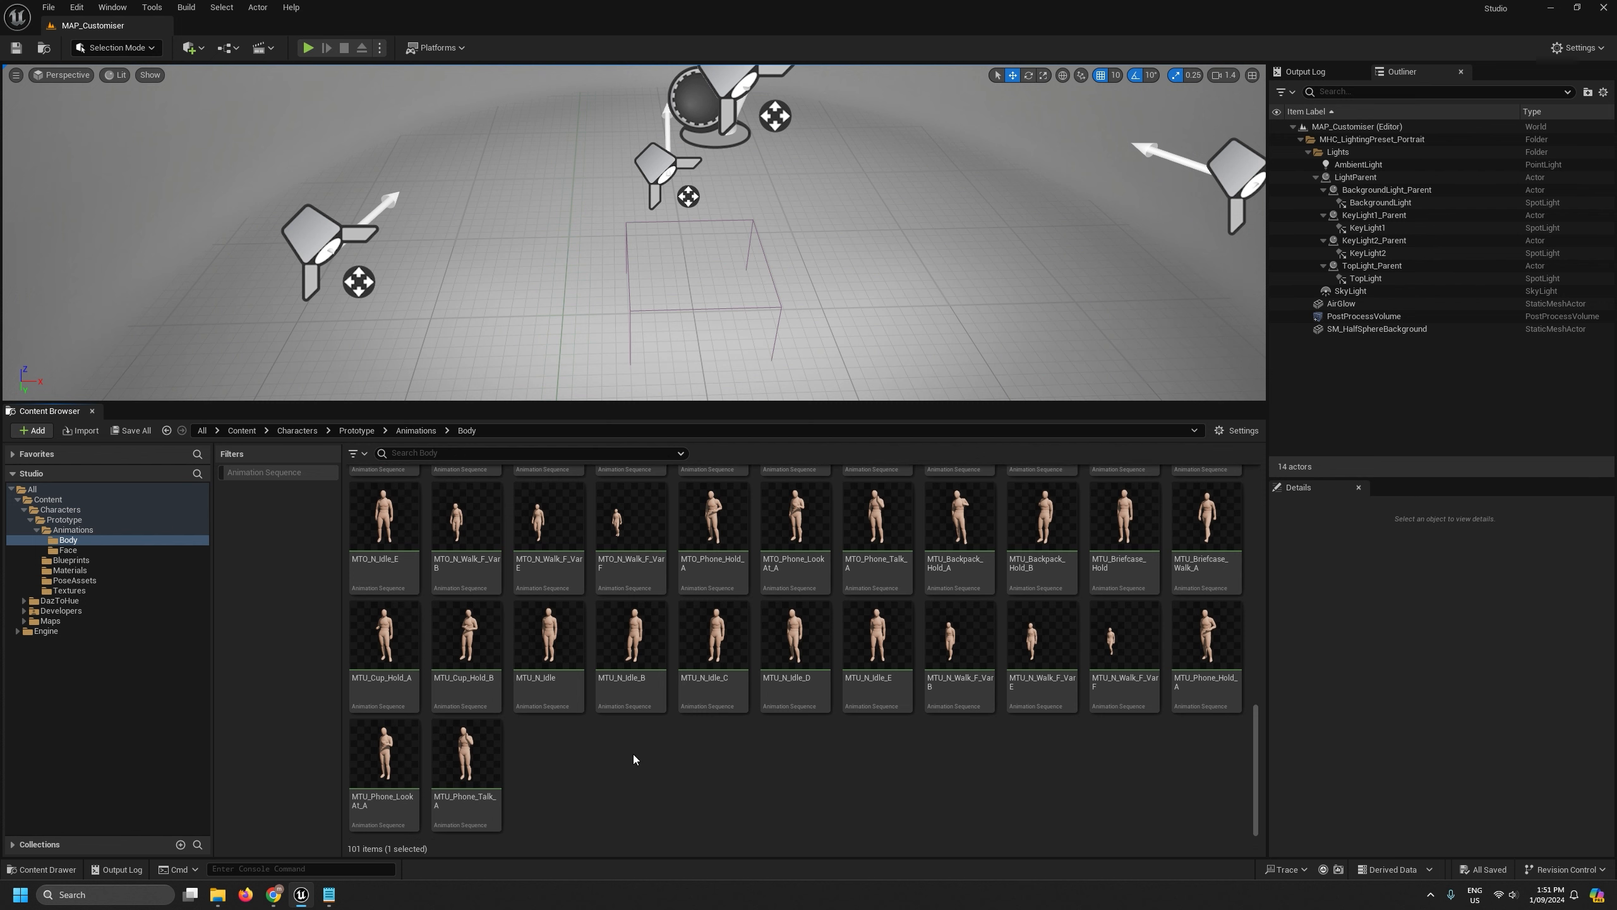
{"action": "key", "text": "ctrl+a"}
{"action": "right_click", "coordinate": [482, 747]}
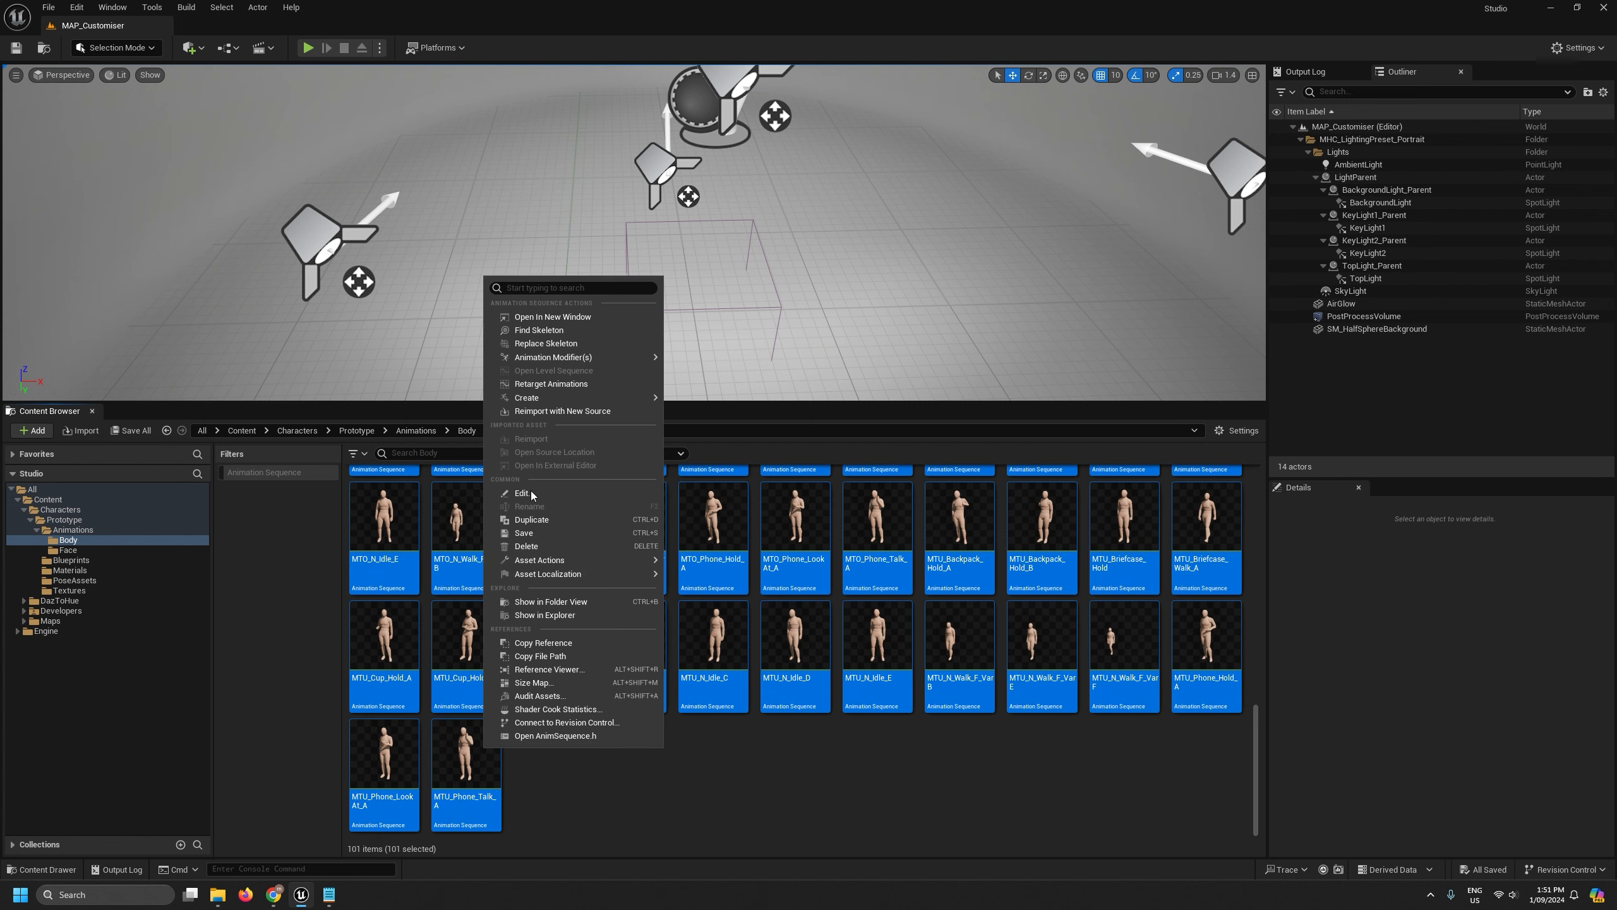
{"action": "left_click", "coordinate": [549, 347]}
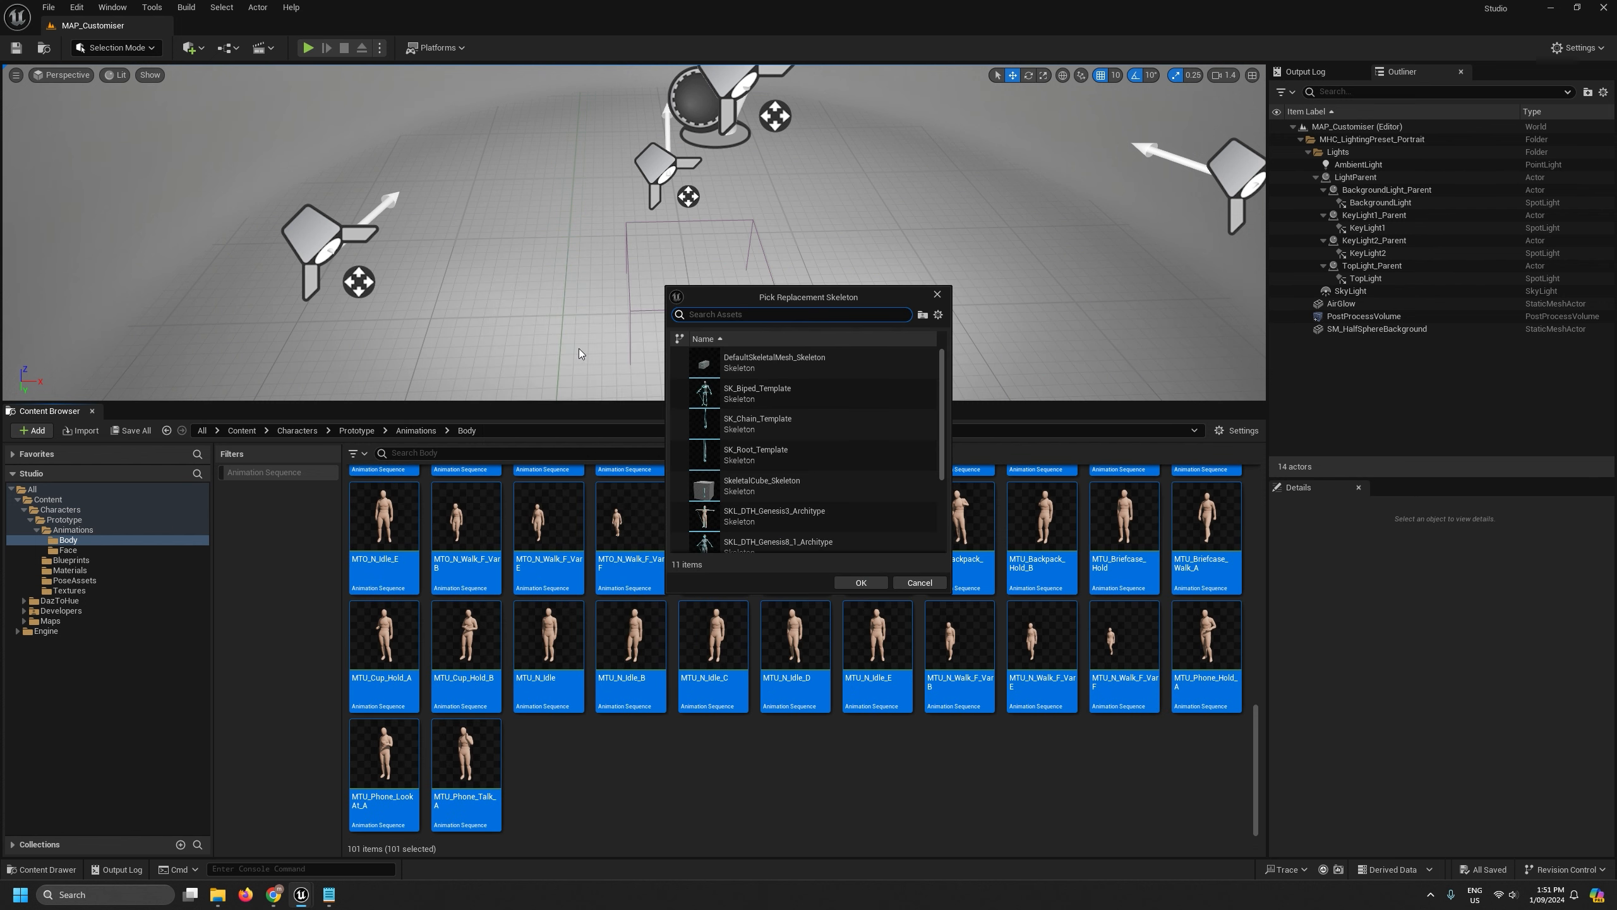
{"action": "type", "text": "proto"}
{"action": "left_click", "coordinate": [761, 363]}
{"action": "left_click", "coordinate": [864, 582]}
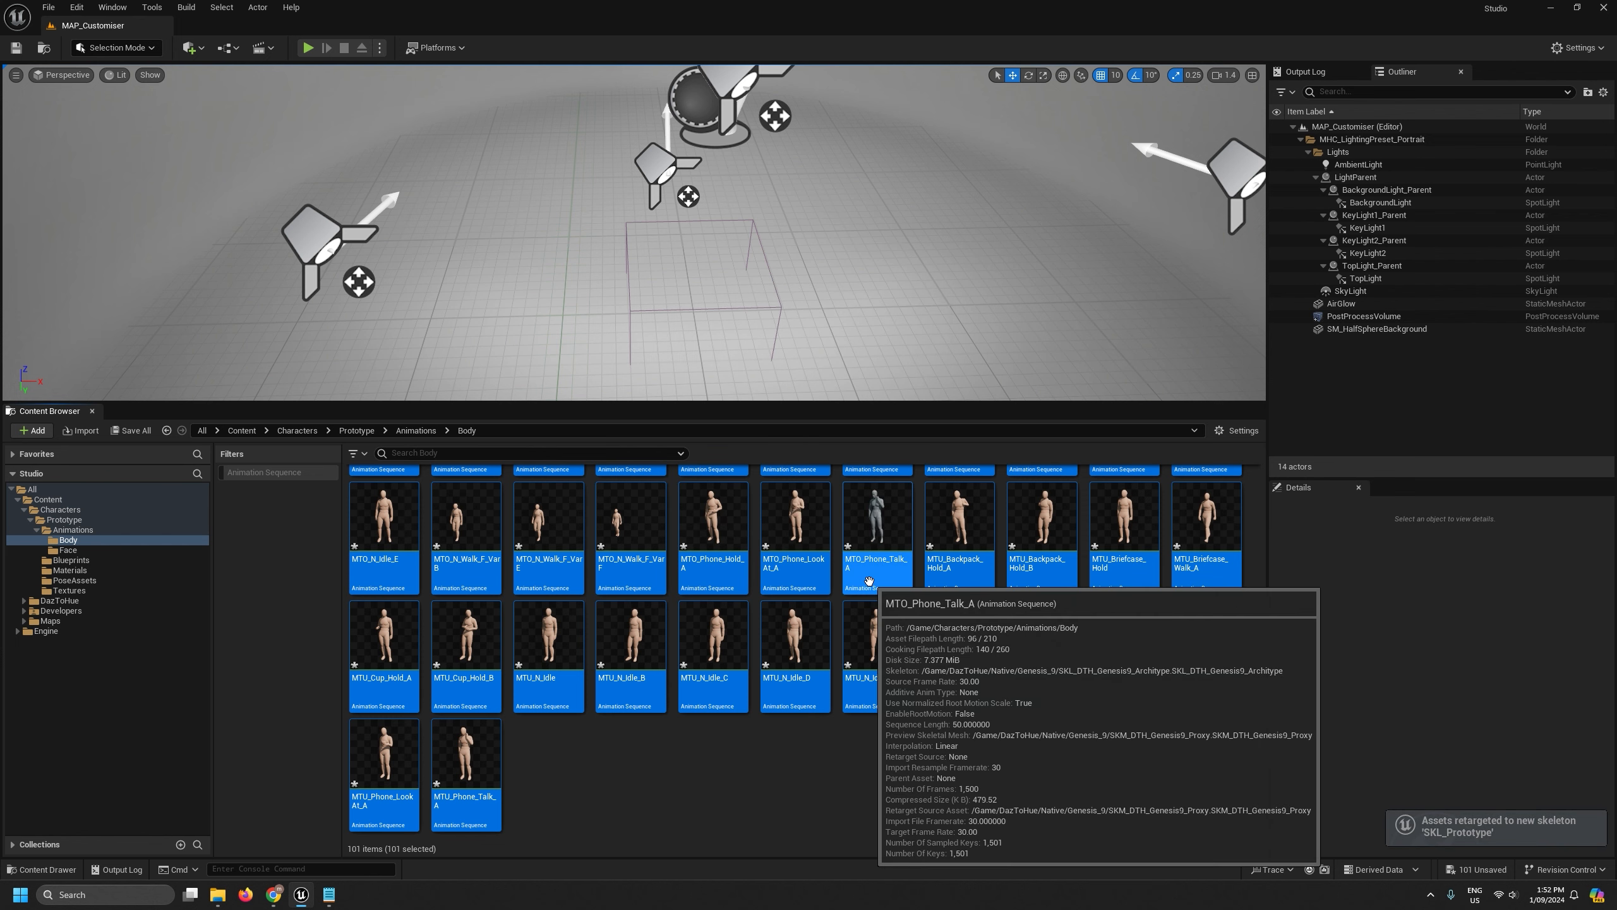
Replace the skeleton of all animations in Prototype's Face folder with SKL_Prototype and save all modified assets.
{"action": "left_click", "coordinate": [67, 549]}
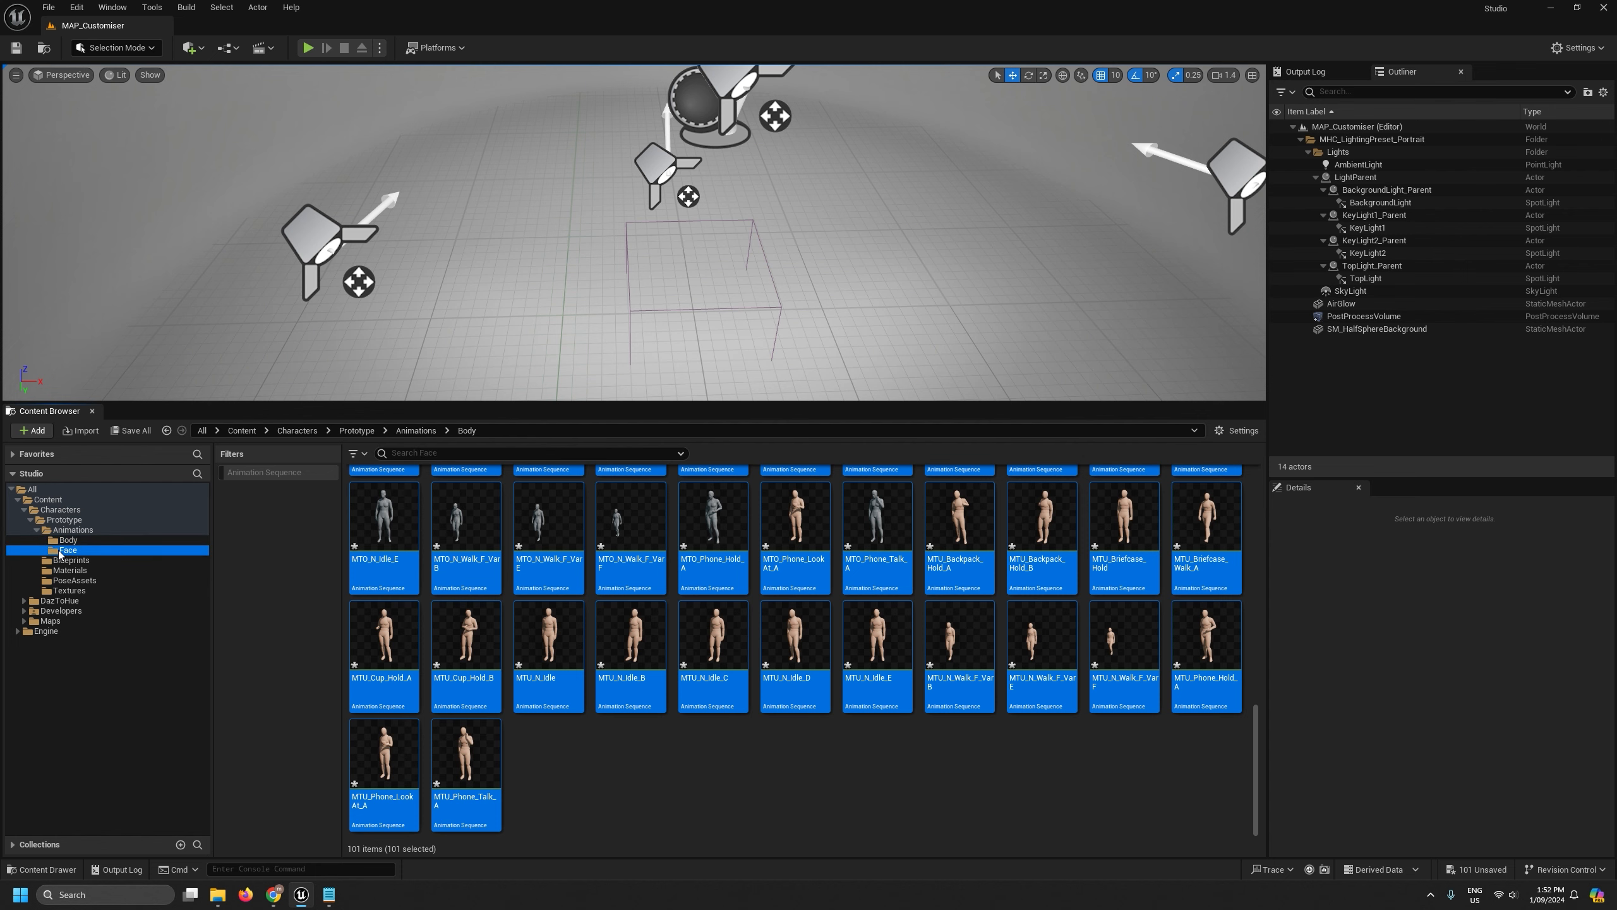
{"action": "left_click", "coordinate": [382, 510]}
{"action": "left_click", "coordinate": [771, 508], "text": "shift"}
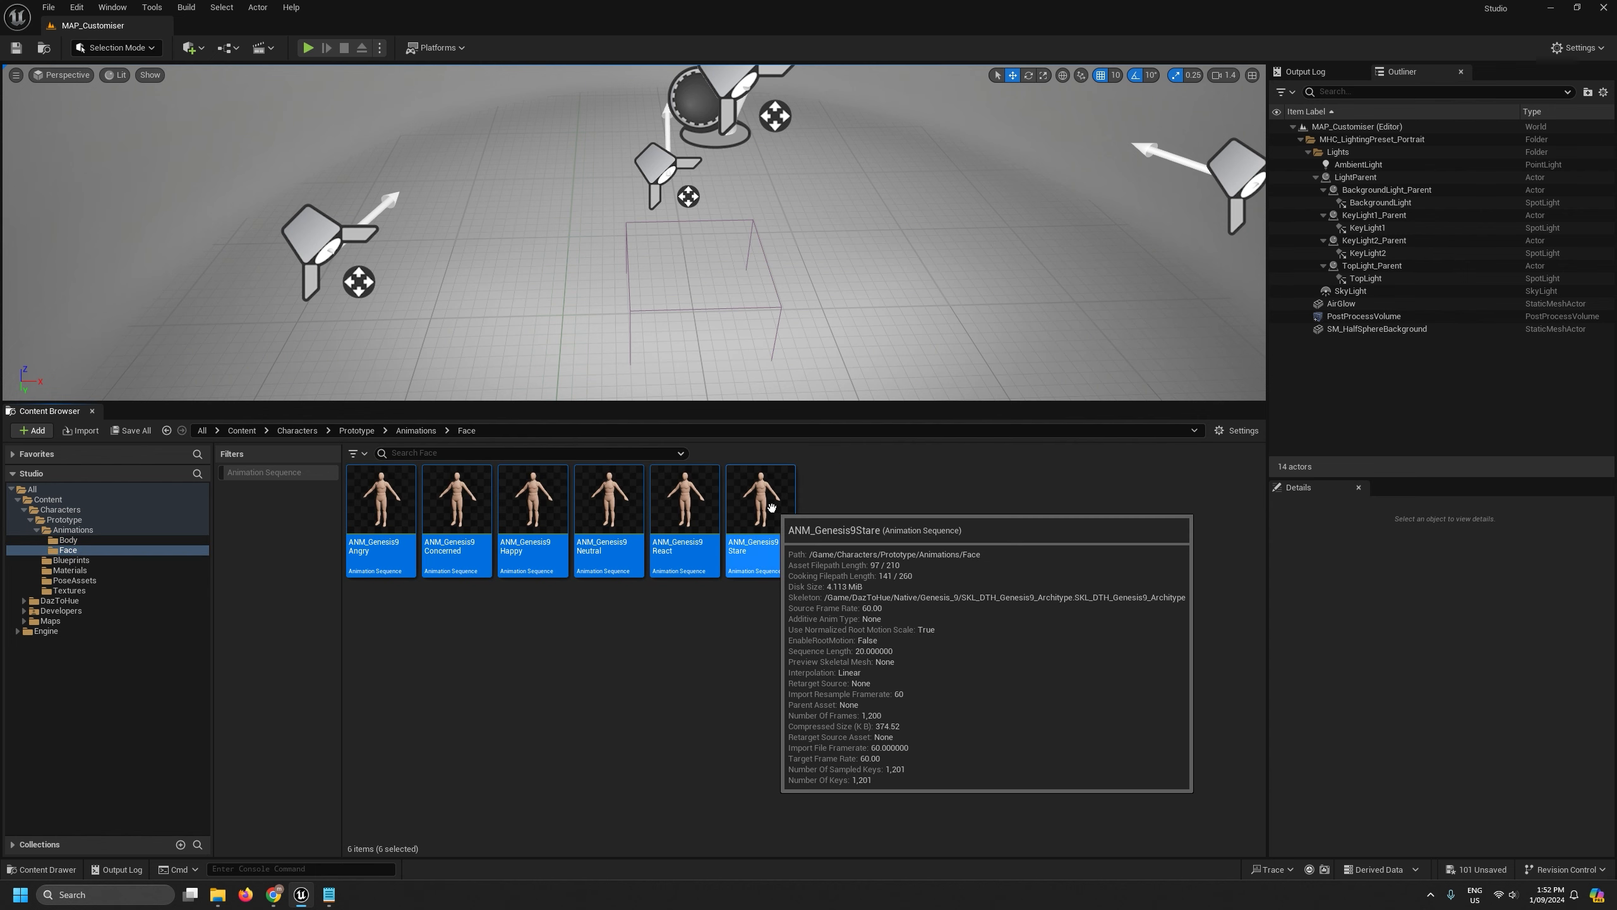
{"action": "right_click", "coordinate": [771, 508]}
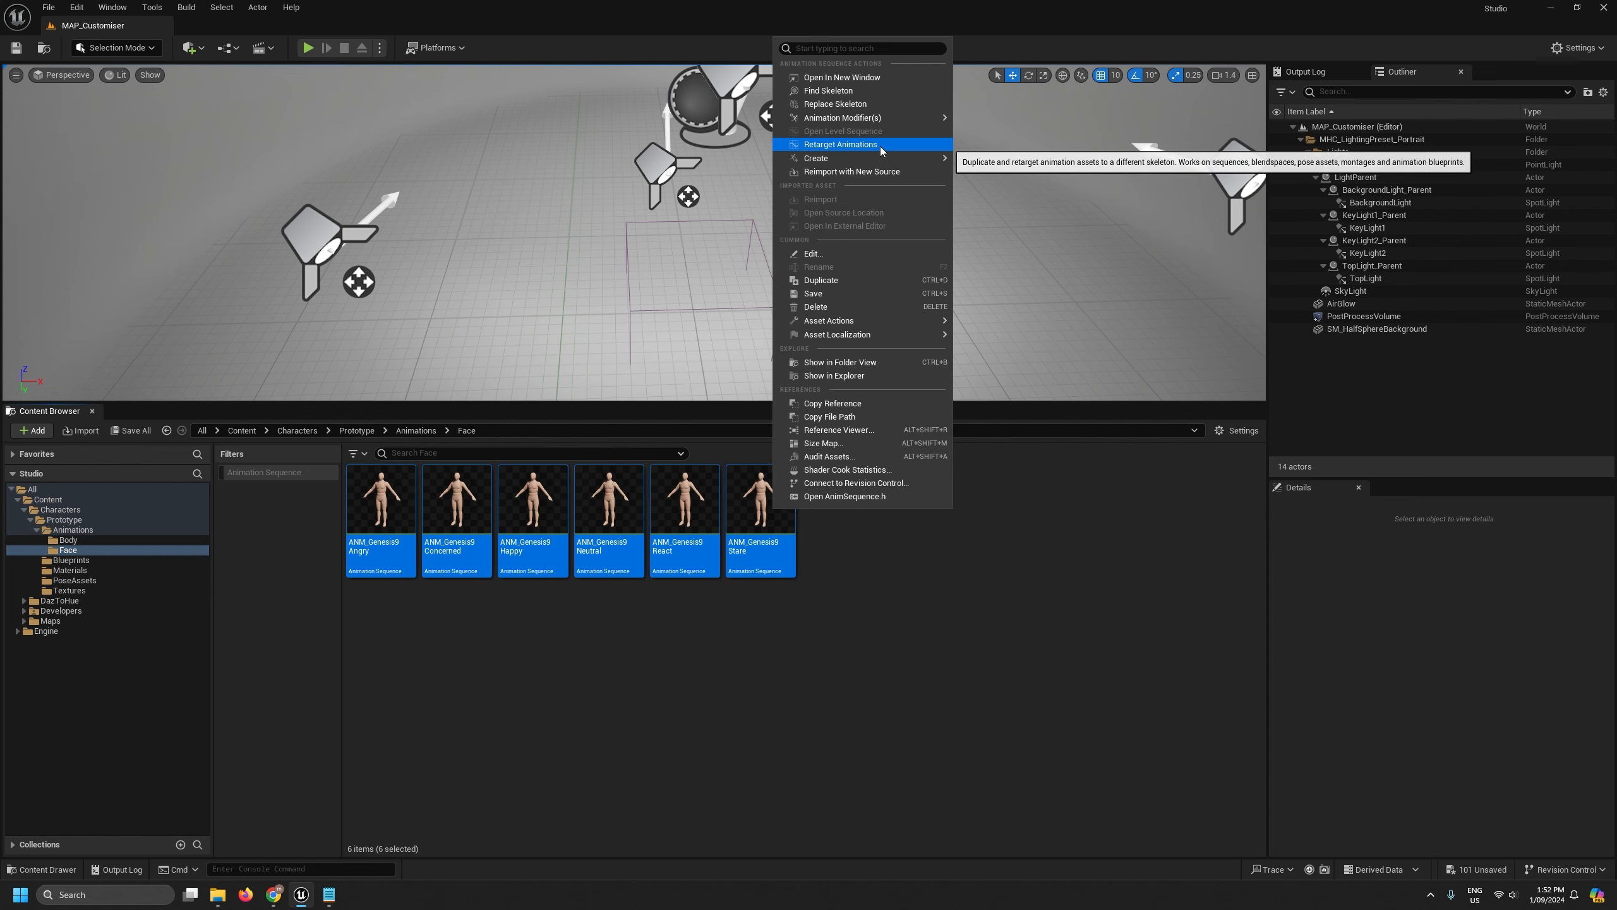
{"action": "left_click", "coordinate": [840, 105]}
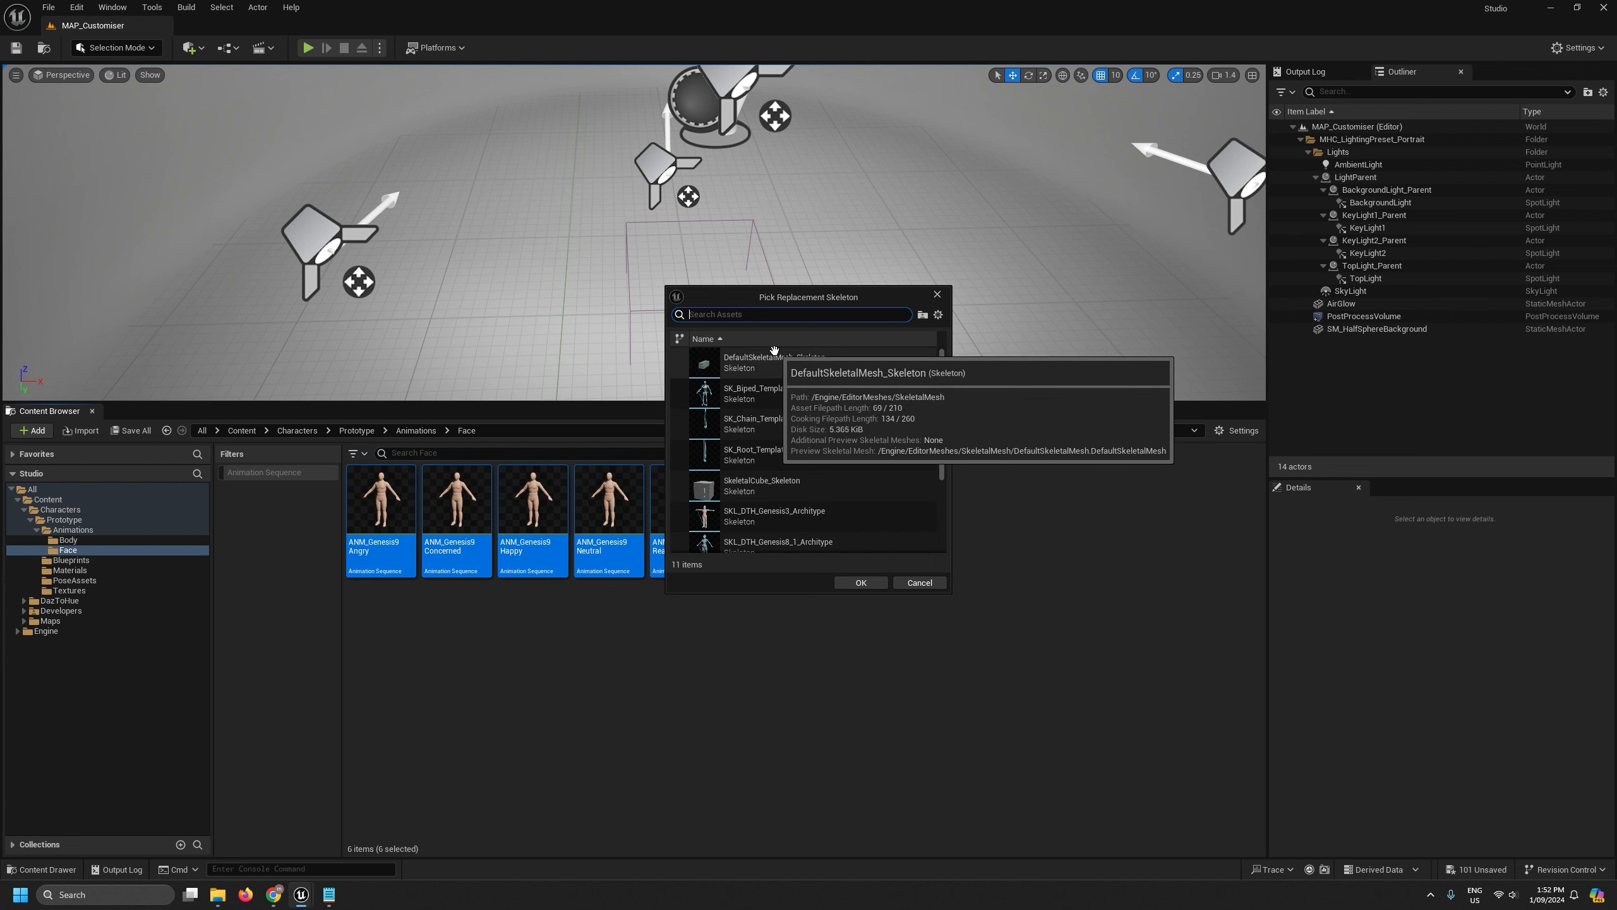
{"action": "type", "text": "pro"}
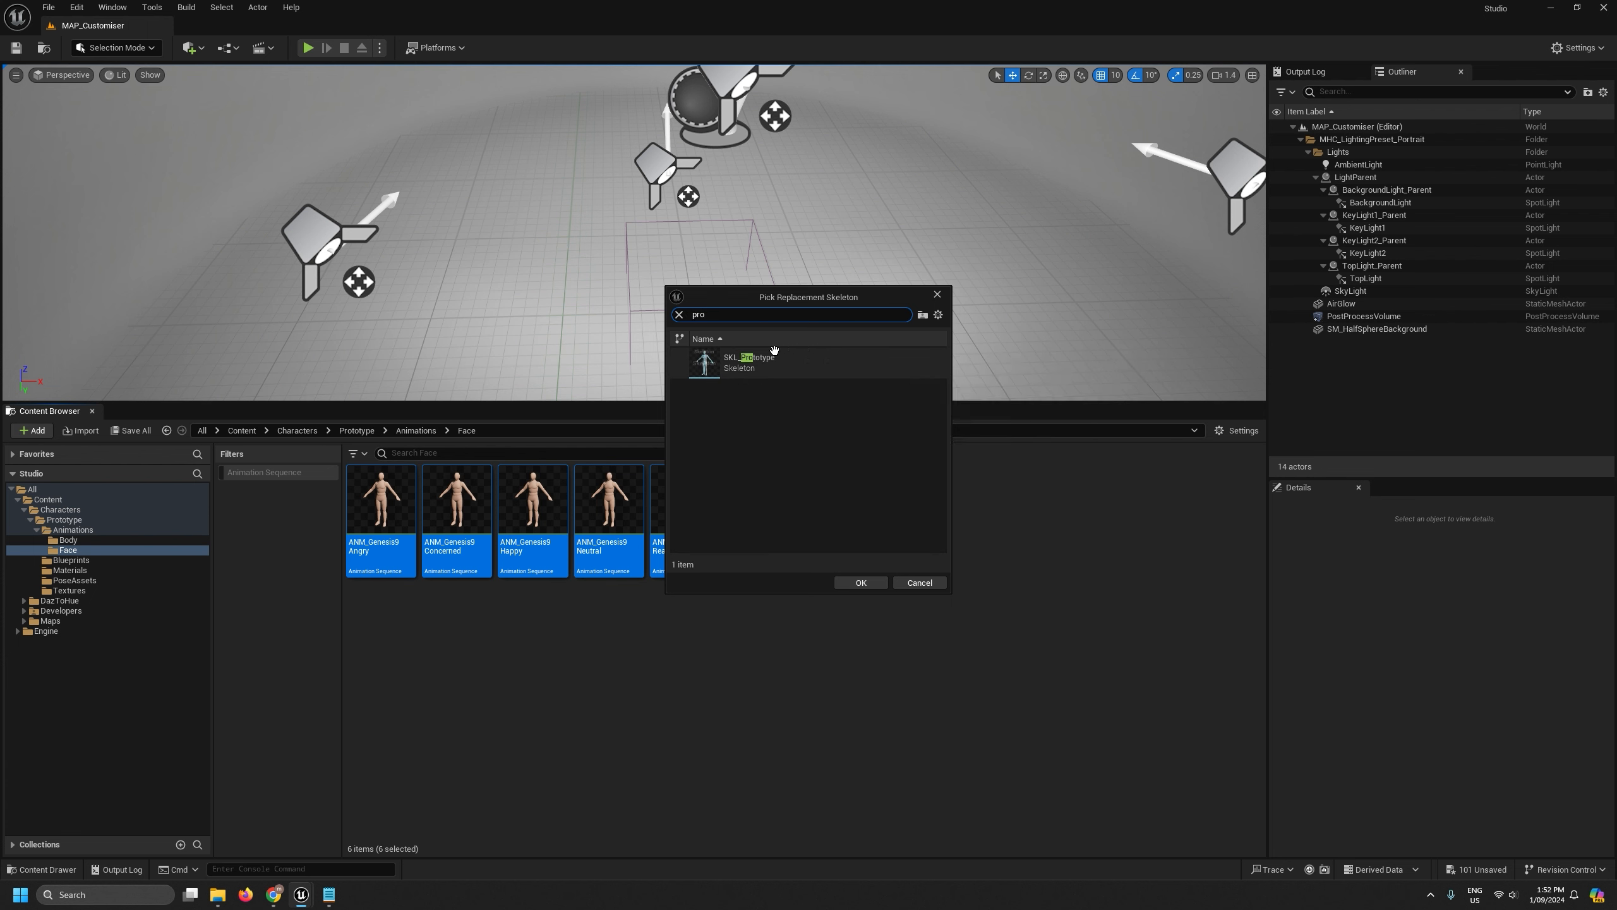
{"action": "left_click", "coordinate": [728, 364]}
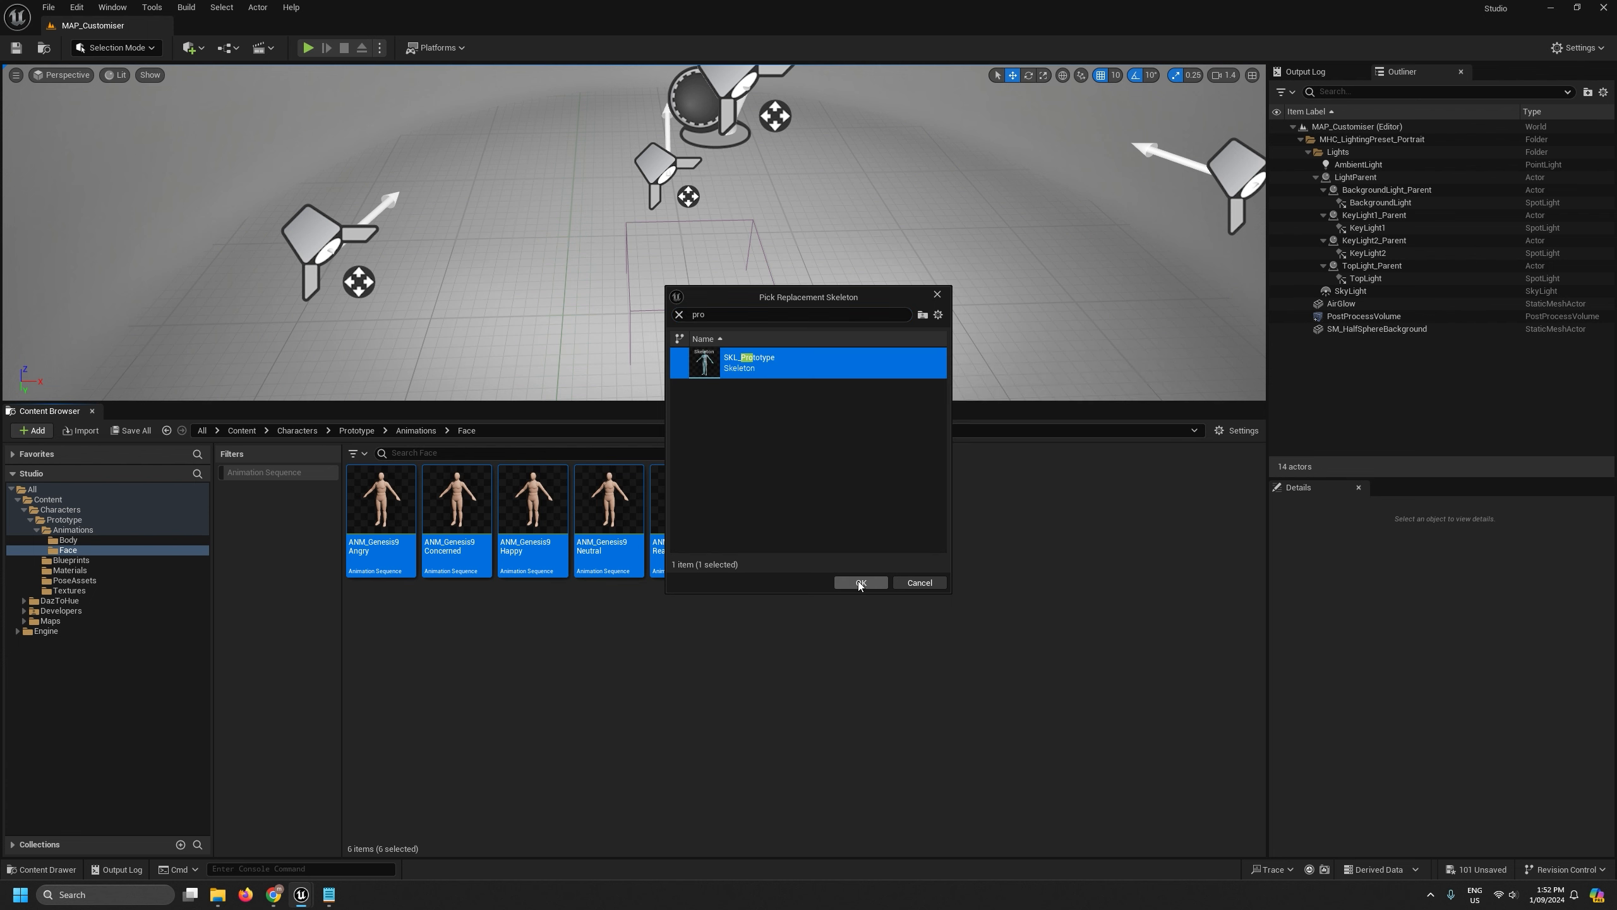
{"action": "left_click", "coordinate": [861, 582]}
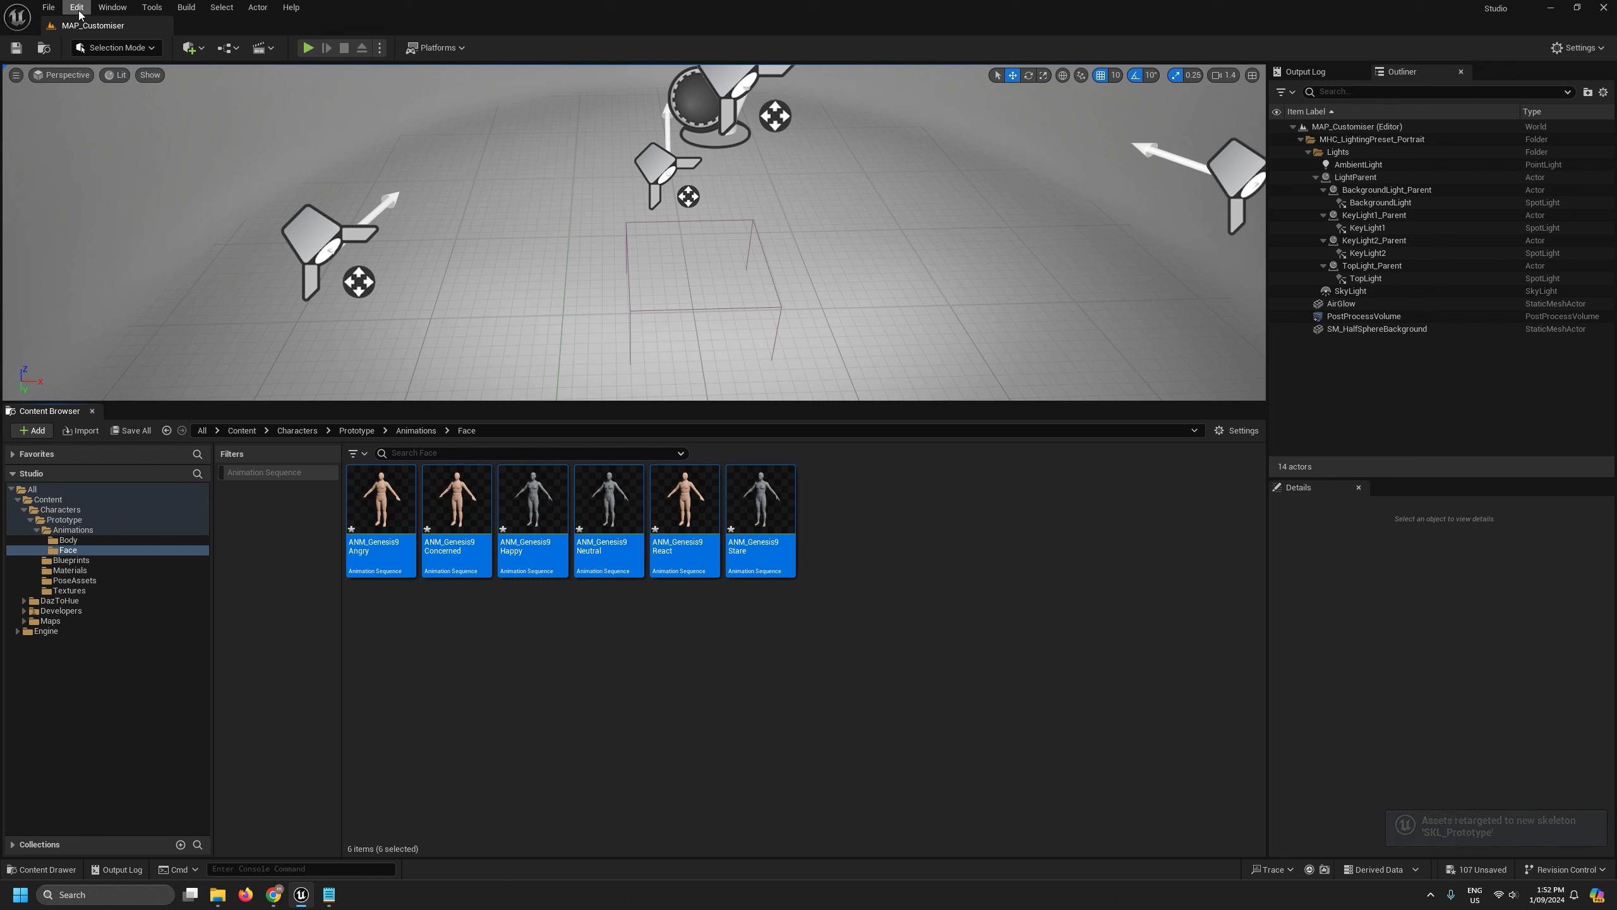
{"action": "left_click", "coordinate": [49, 7]}
{"action": "left_click", "coordinate": [89, 188]}
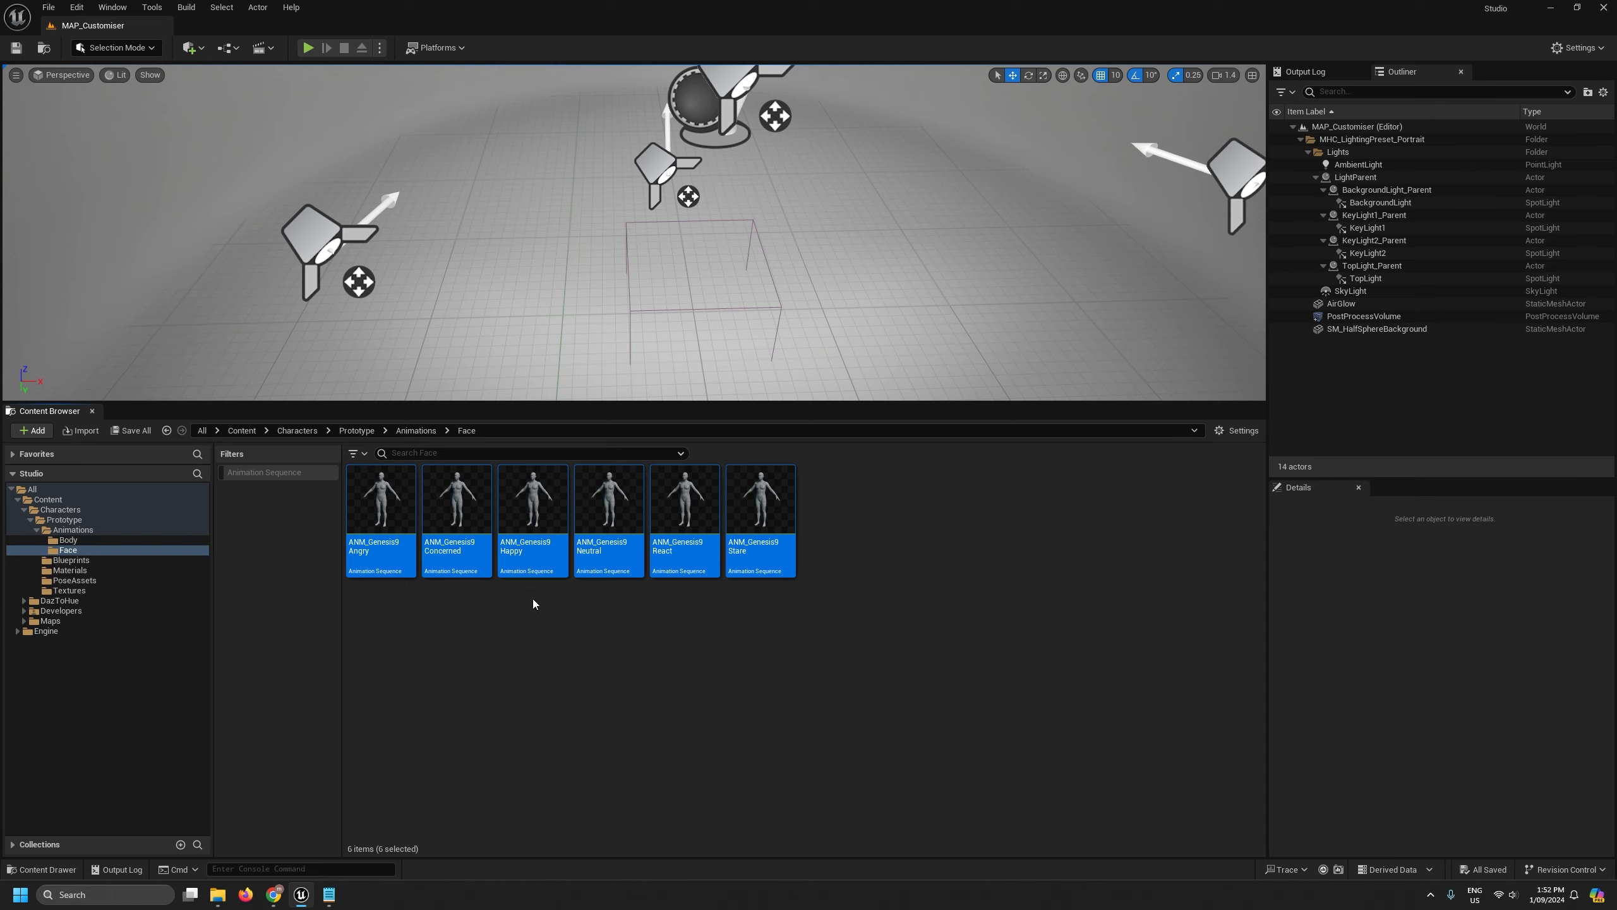
Open the ANM_Genesis9Happy face animation, examine the character's face up close during playback, and close it.
{"action": "double_click", "coordinate": [520, 510]}
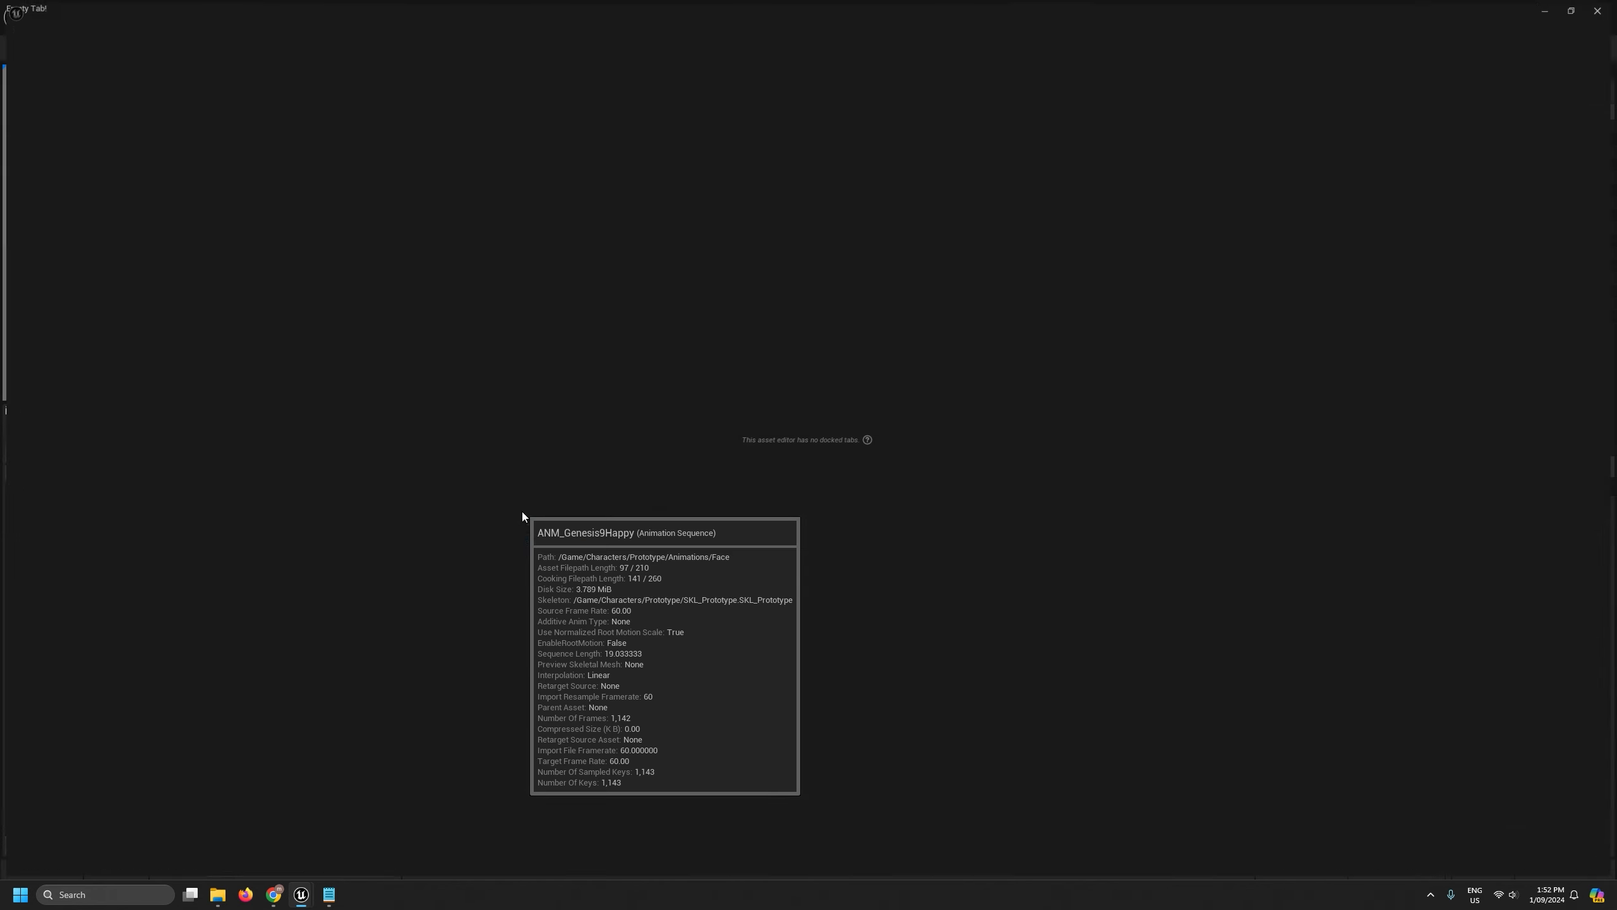
{"action": "key", "text": "w"}
{"action": "right_click_drag", "start_coordinate": [920, 400], "coordinate": [918, 369]}
{"action": "scroll", "coordinate": [920, 399], "scroll_direction": "down", "scroll_amount": 1}
{"action": "key", "text": "w"}
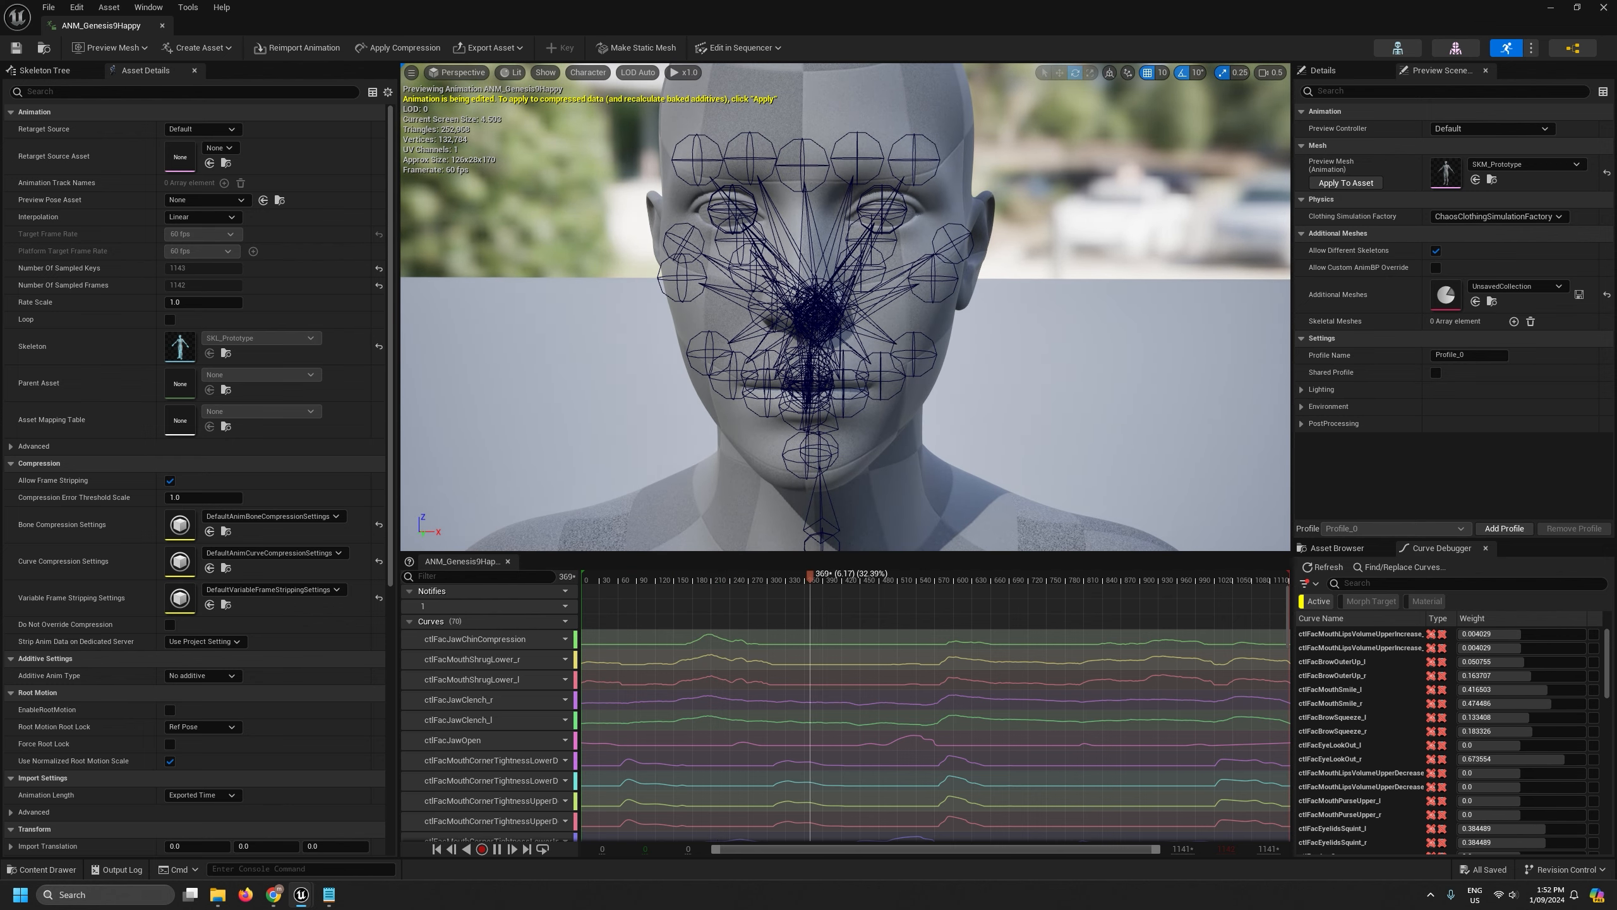
{"action": "left_click", "coordinate": [164, 27]}
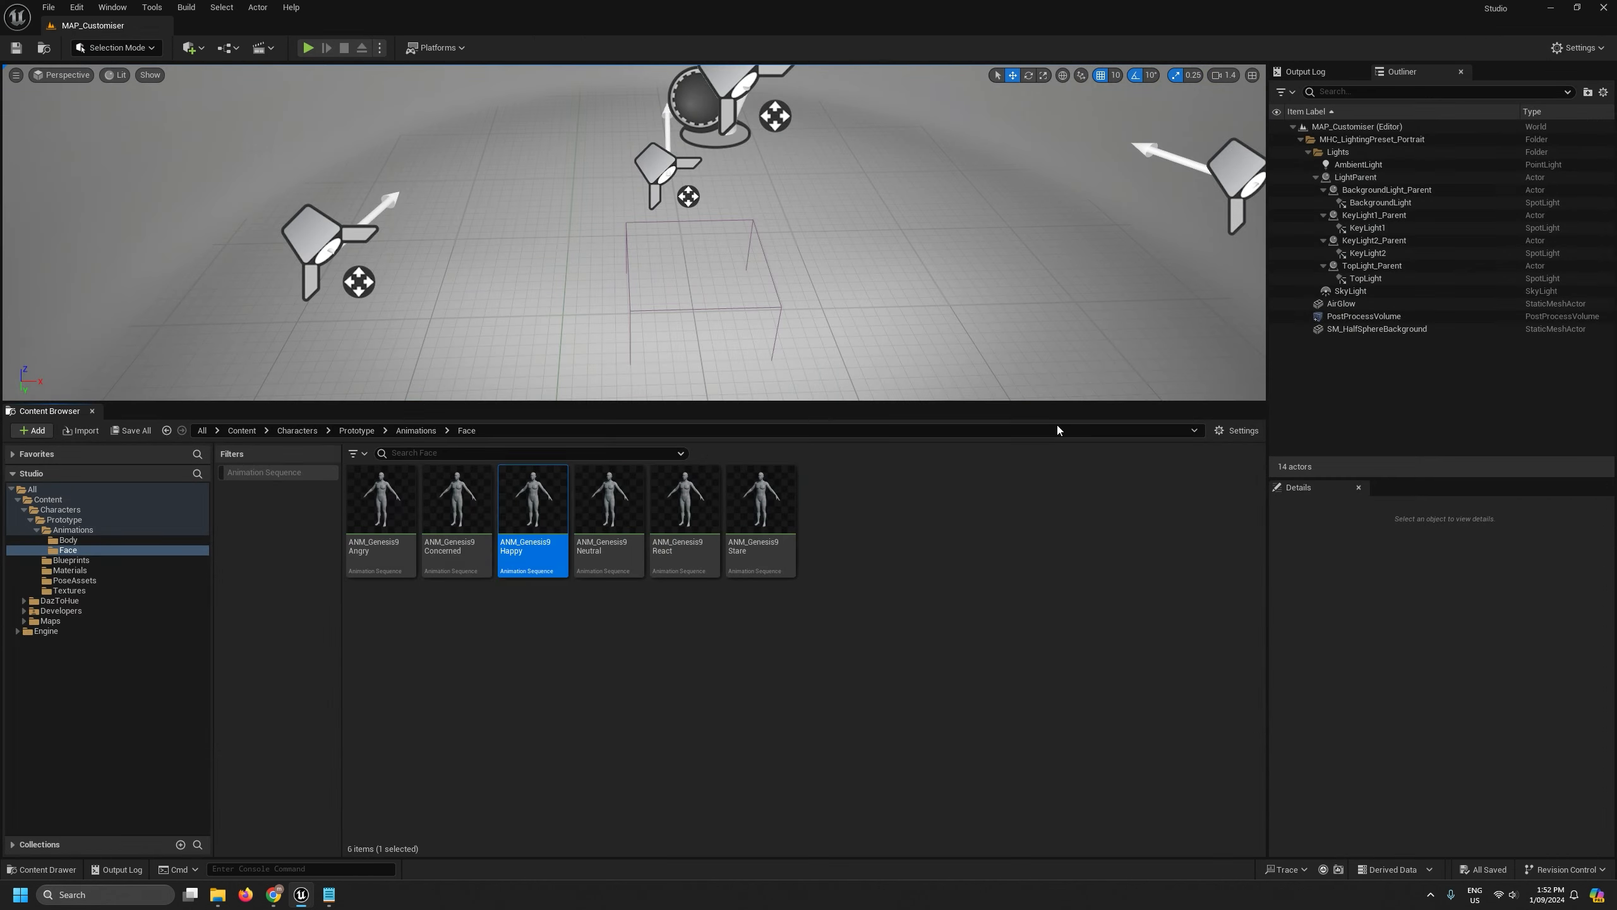
Open the SKM_Prototype skeletal mesh and set its Post Process Anim Blueprint to ABP_Prototype.
{"action": "left_click", "coordinate": [65, 520]}
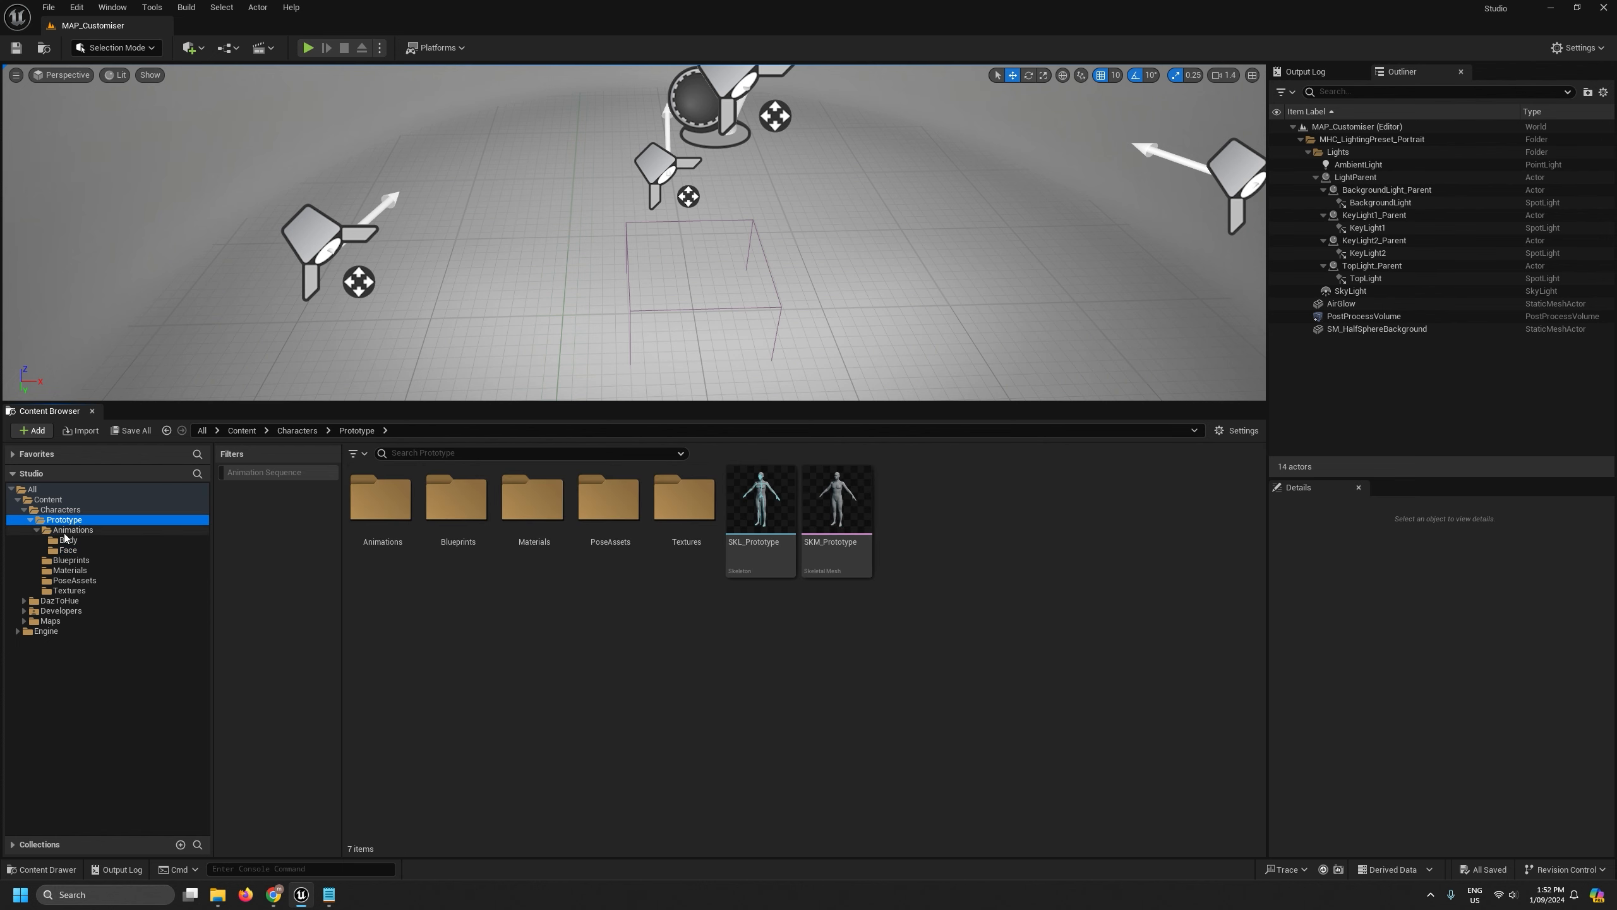
{"action": "double_click", "coordinate": [836, 504]}
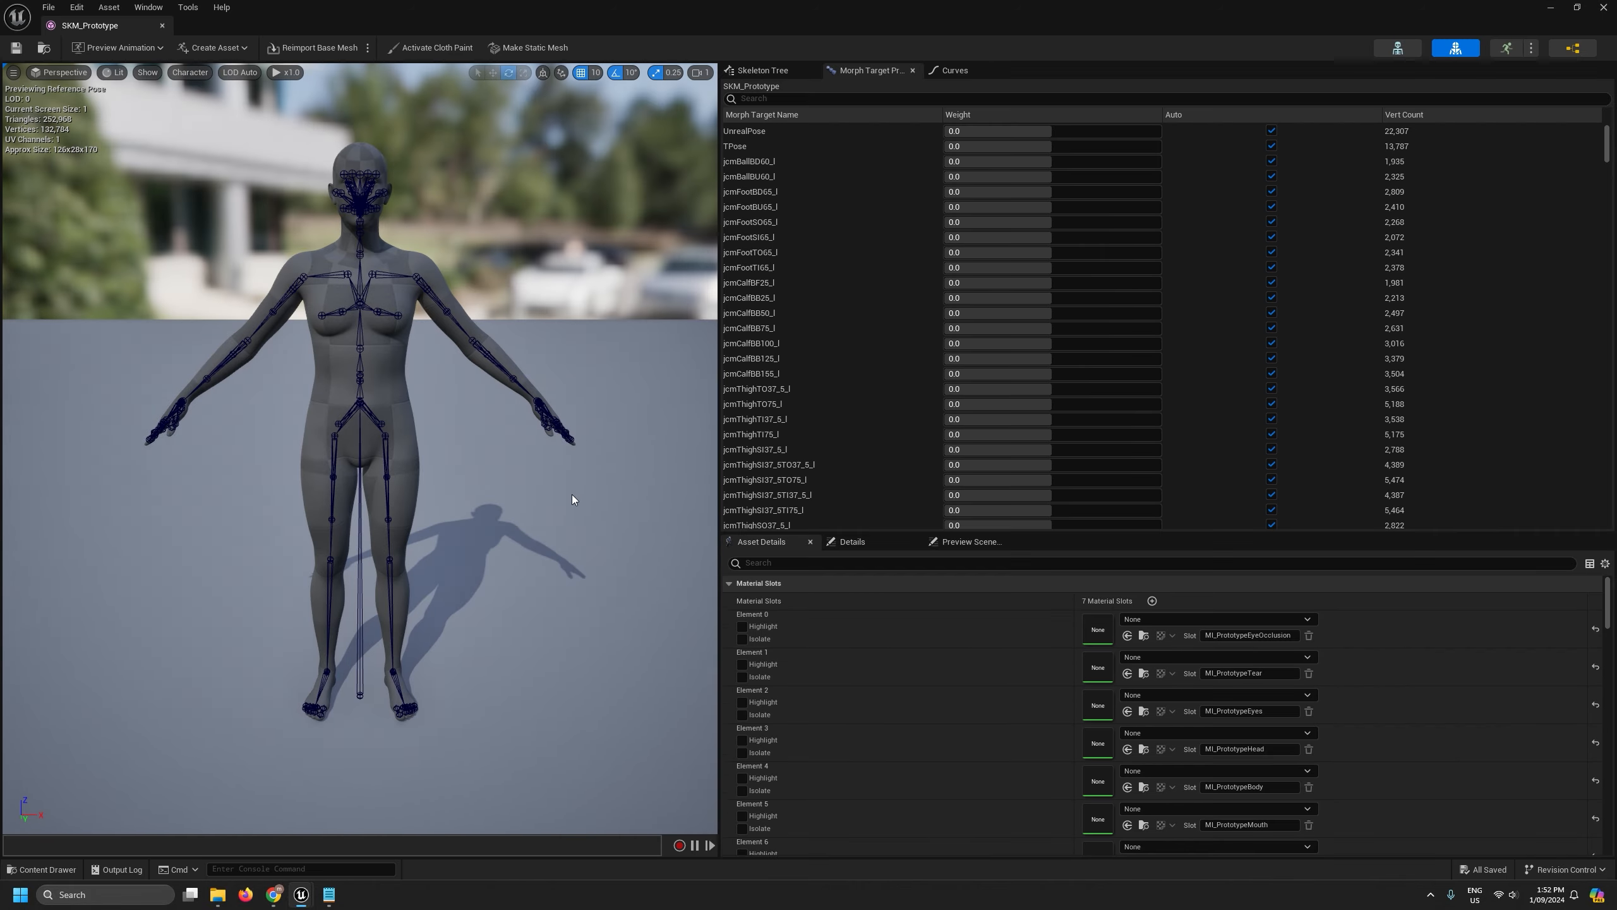
{"action": "left_click_drag", "start_coordinate": [932, 531], "coordinate": [802, 290]}
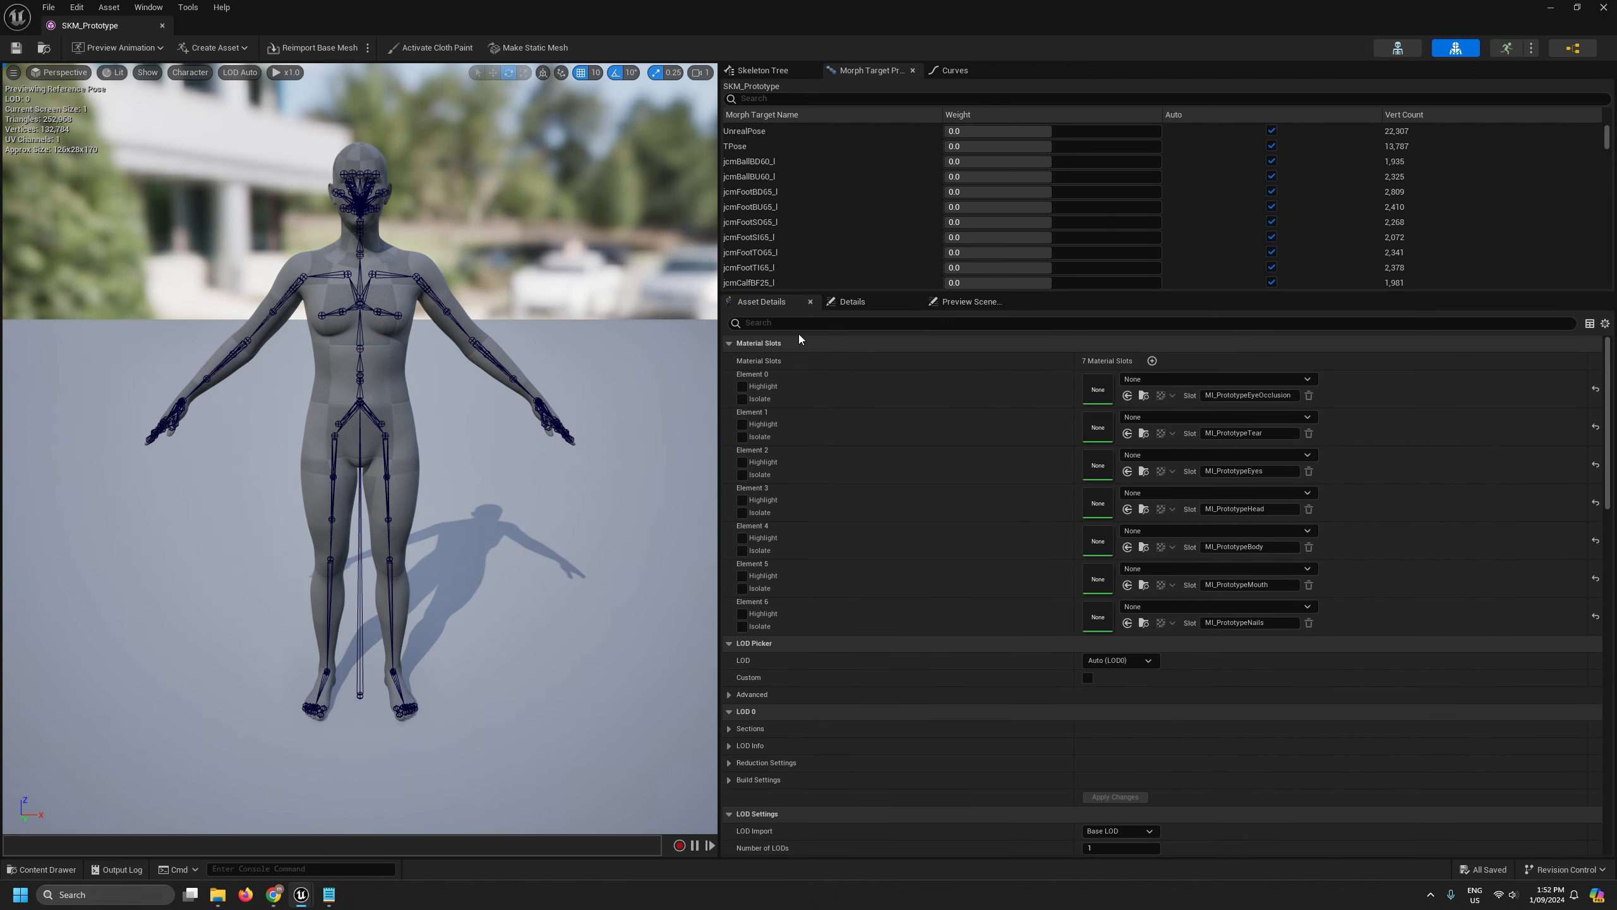
{"action": "left_click", "coordinate": [795, 322]}
{"action": "type", "text": "post"}
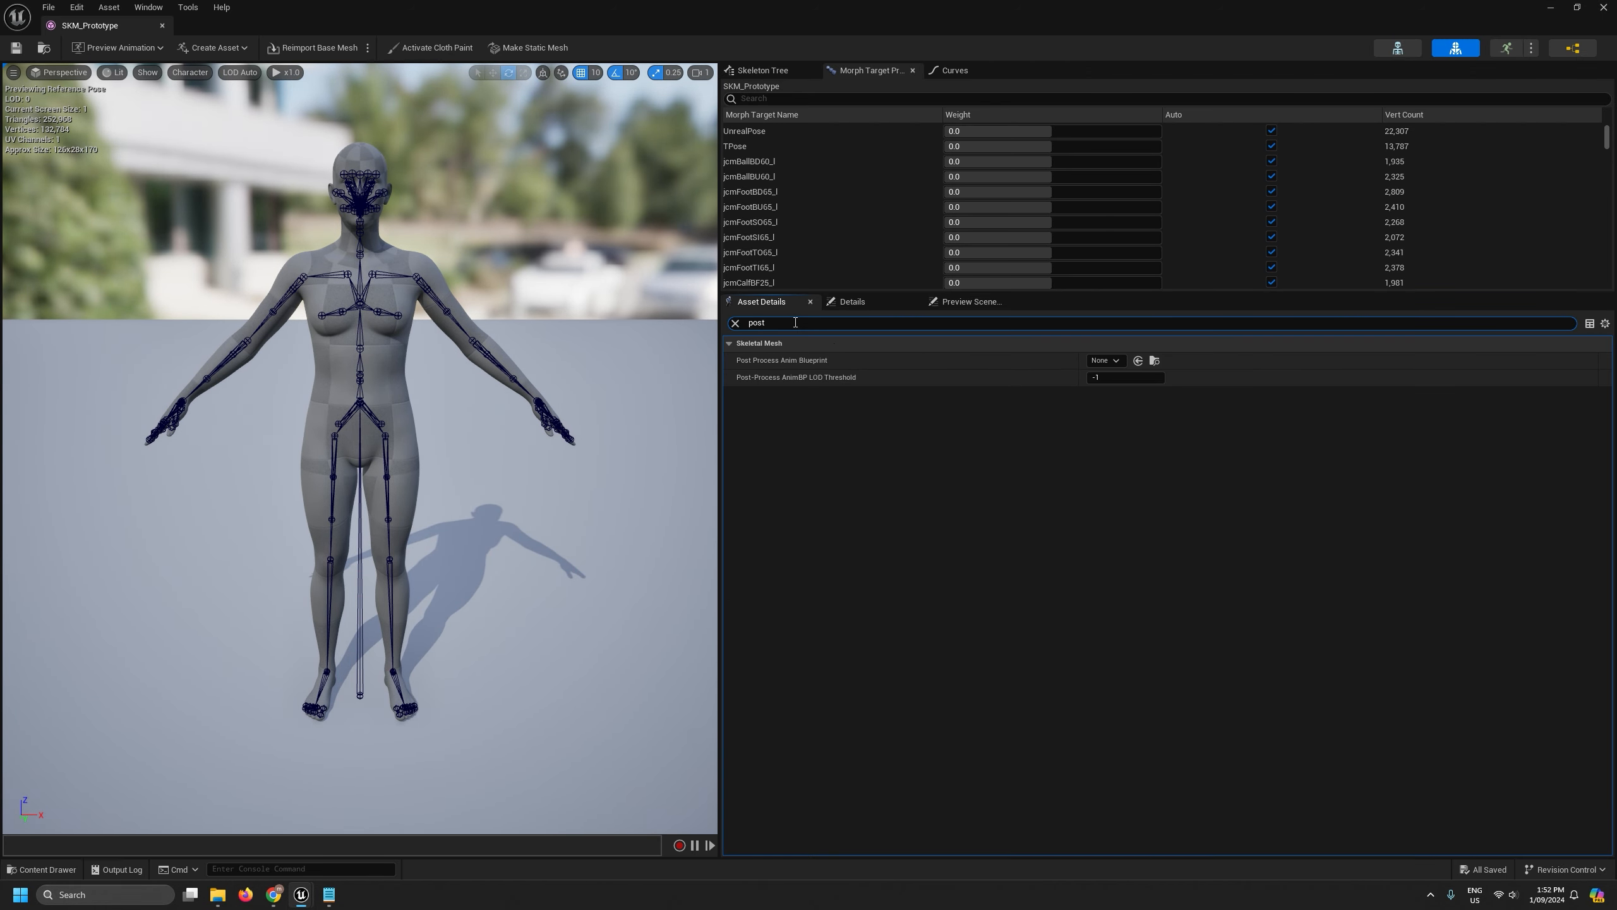
{"action": "left_click", "coordinate": [1105, 360]}
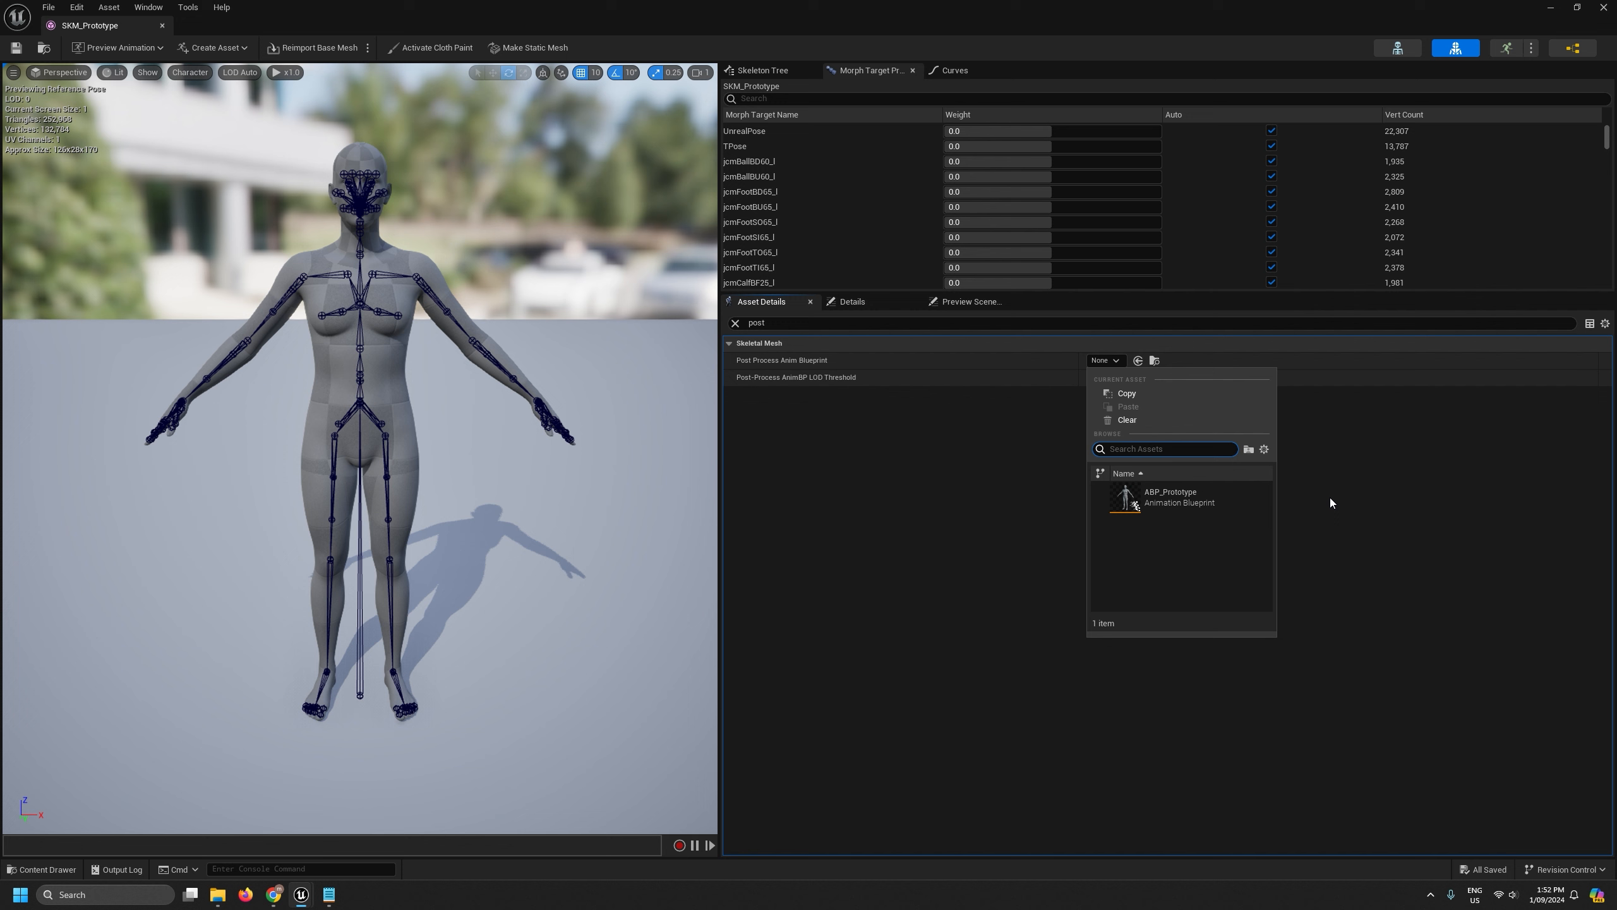
{"action": "left_click", "coordinate": [1161, 498]}
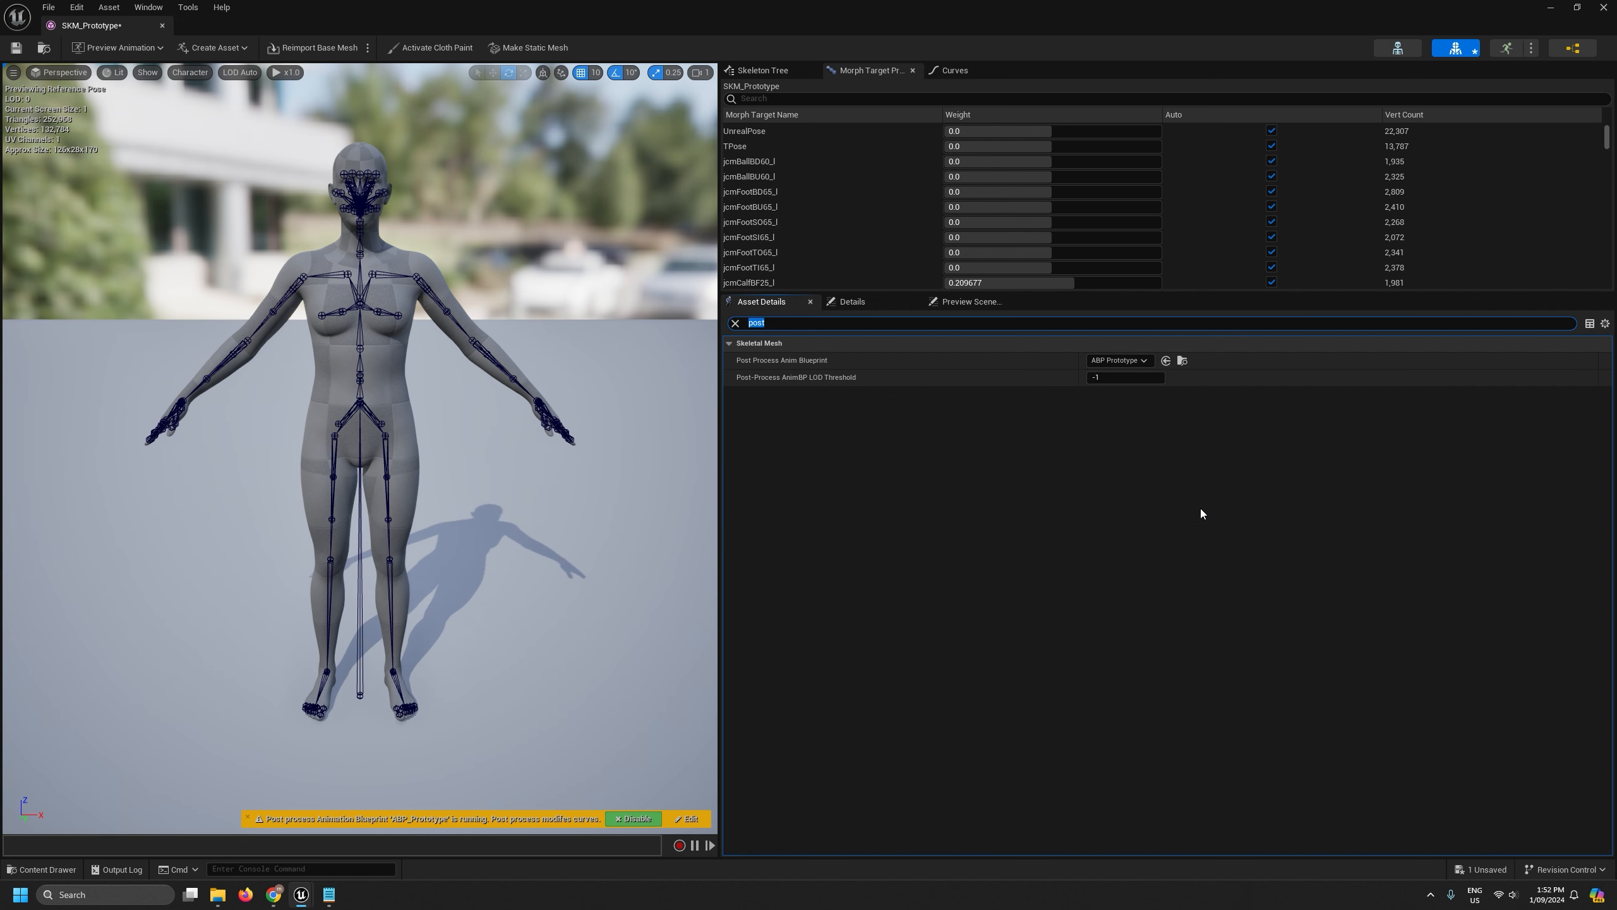
Save the SKM_Prototype skeletal mesh and close its editor.
{"action": "left_click", "coordinate": [17, 50]}
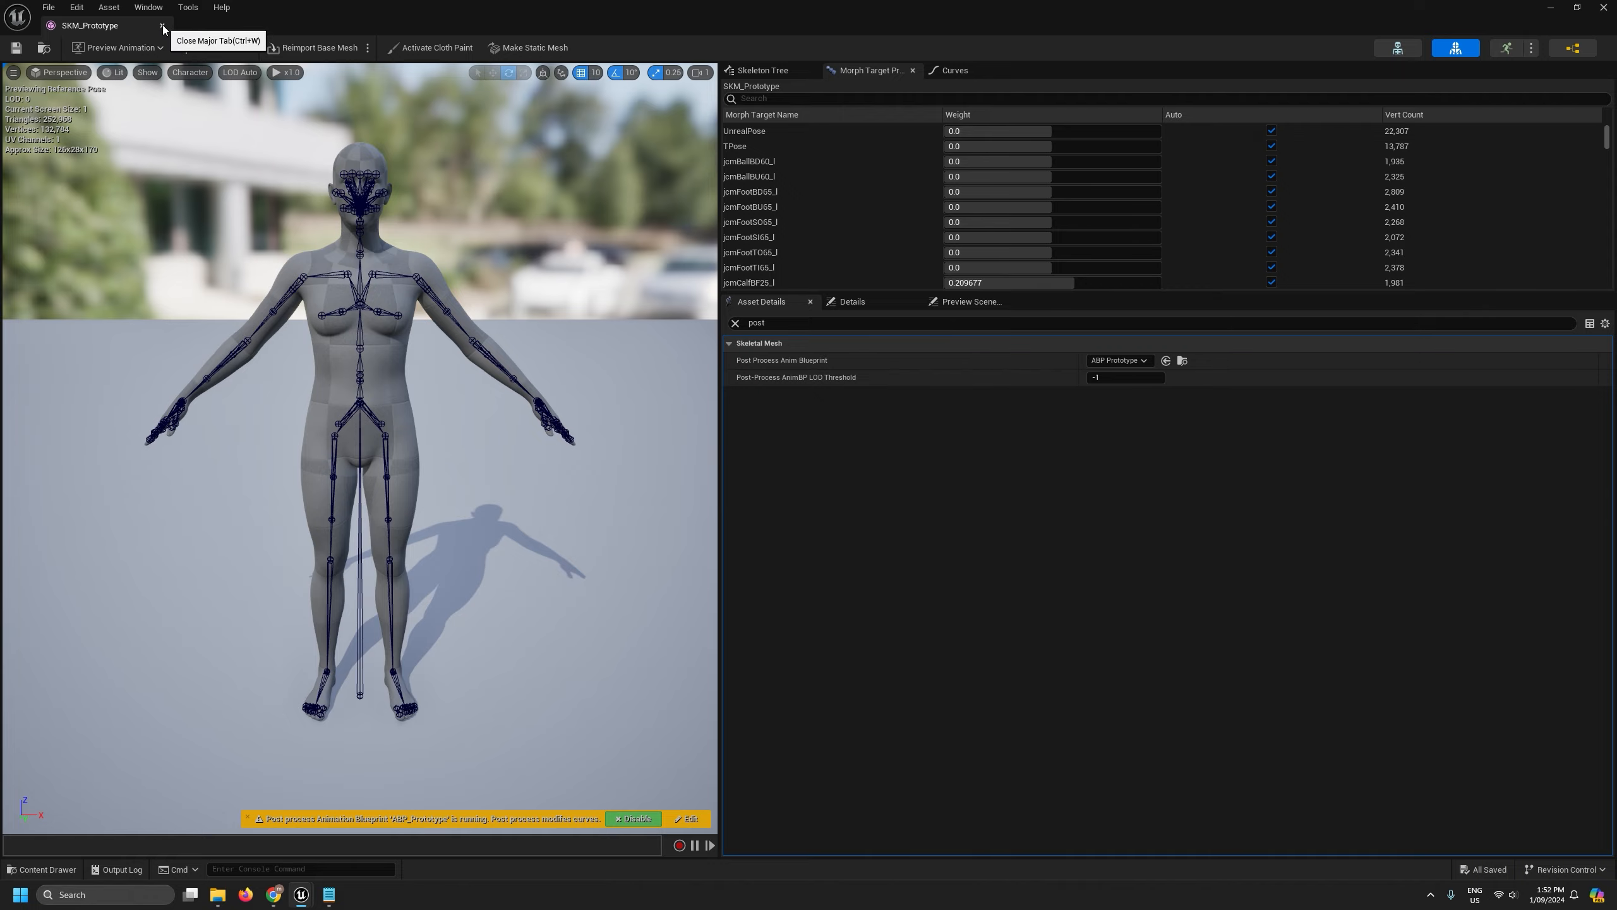
{"action": "left_click", "coordinate": [162, 26]}
Open ANM_Genesis9Happy from Prototype's Face animations, set bone drawing to None to view the bare face during playback, and close it.
{"action": "left_click", "coordinate": [75, 549]}
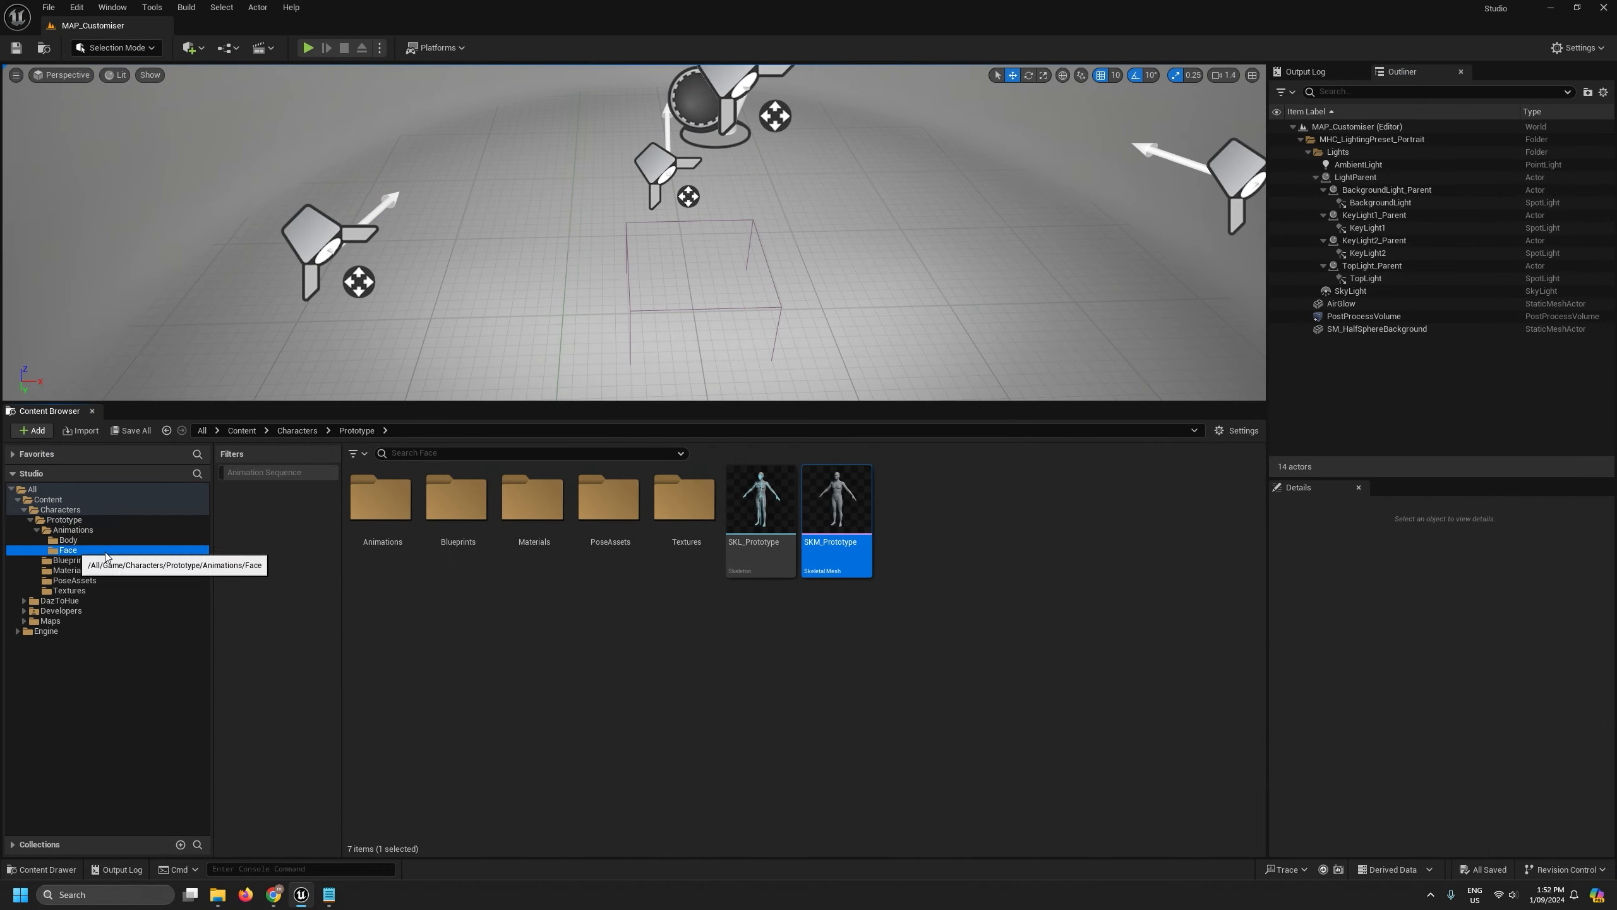
{"action": "double_click", "coordinate": [516, 517]}
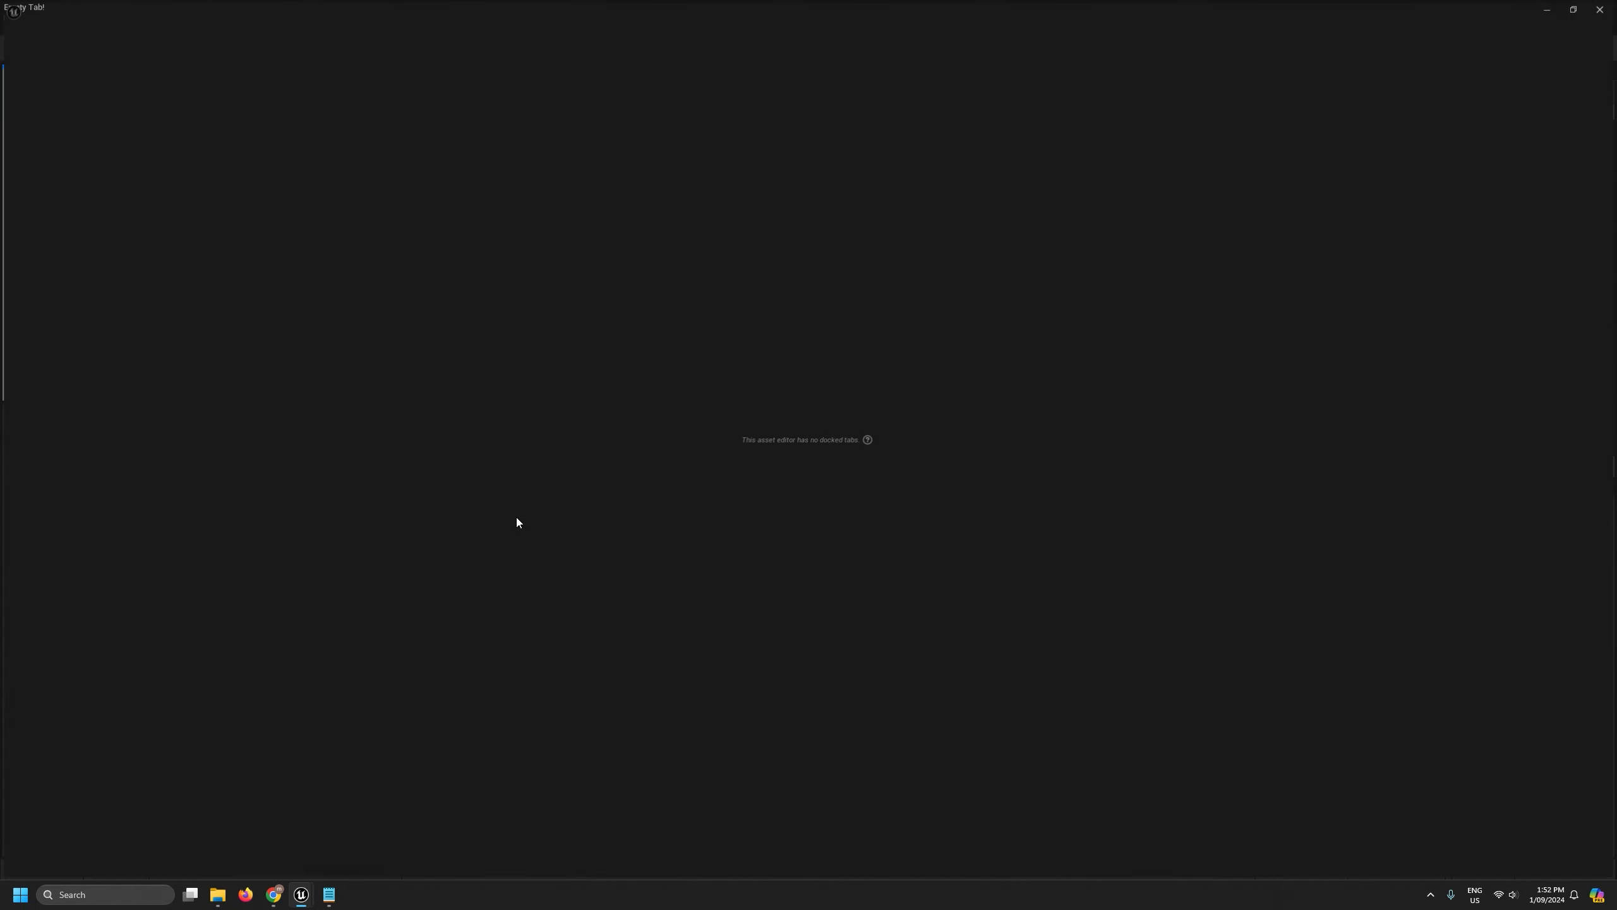
{"action": "scroll", "coordinate": [883, 437], "scroll_direction": "up", "scroll_amount": 10}
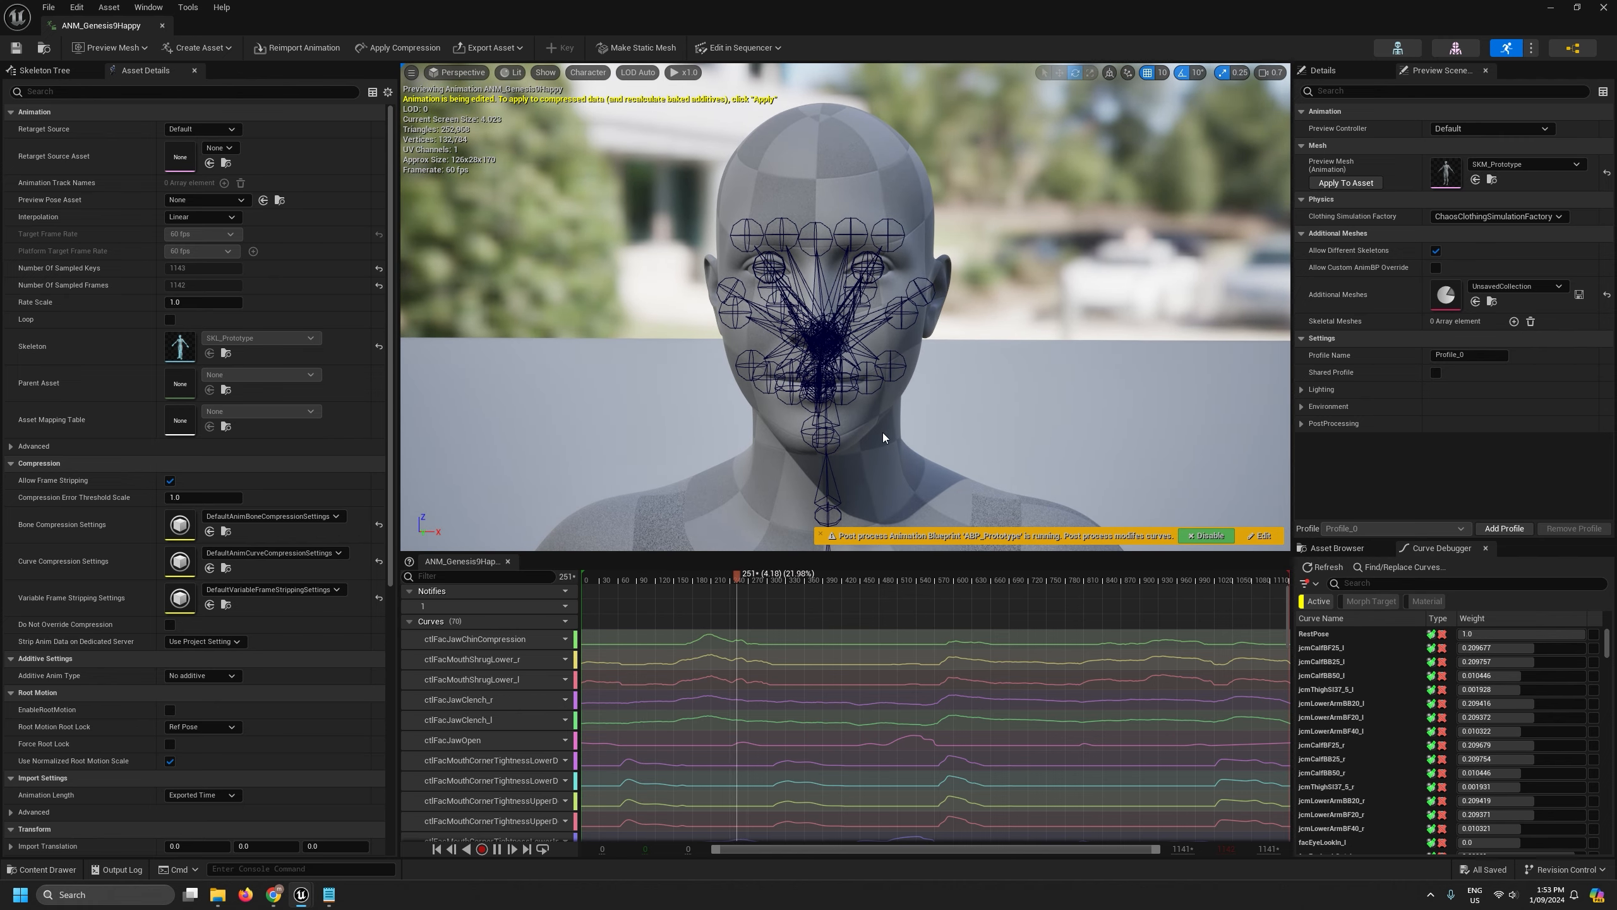
{"action": "left_click", "coordinate": [588, 72]}
{"action": "mouse_move", "coordinate": [605, 135]}
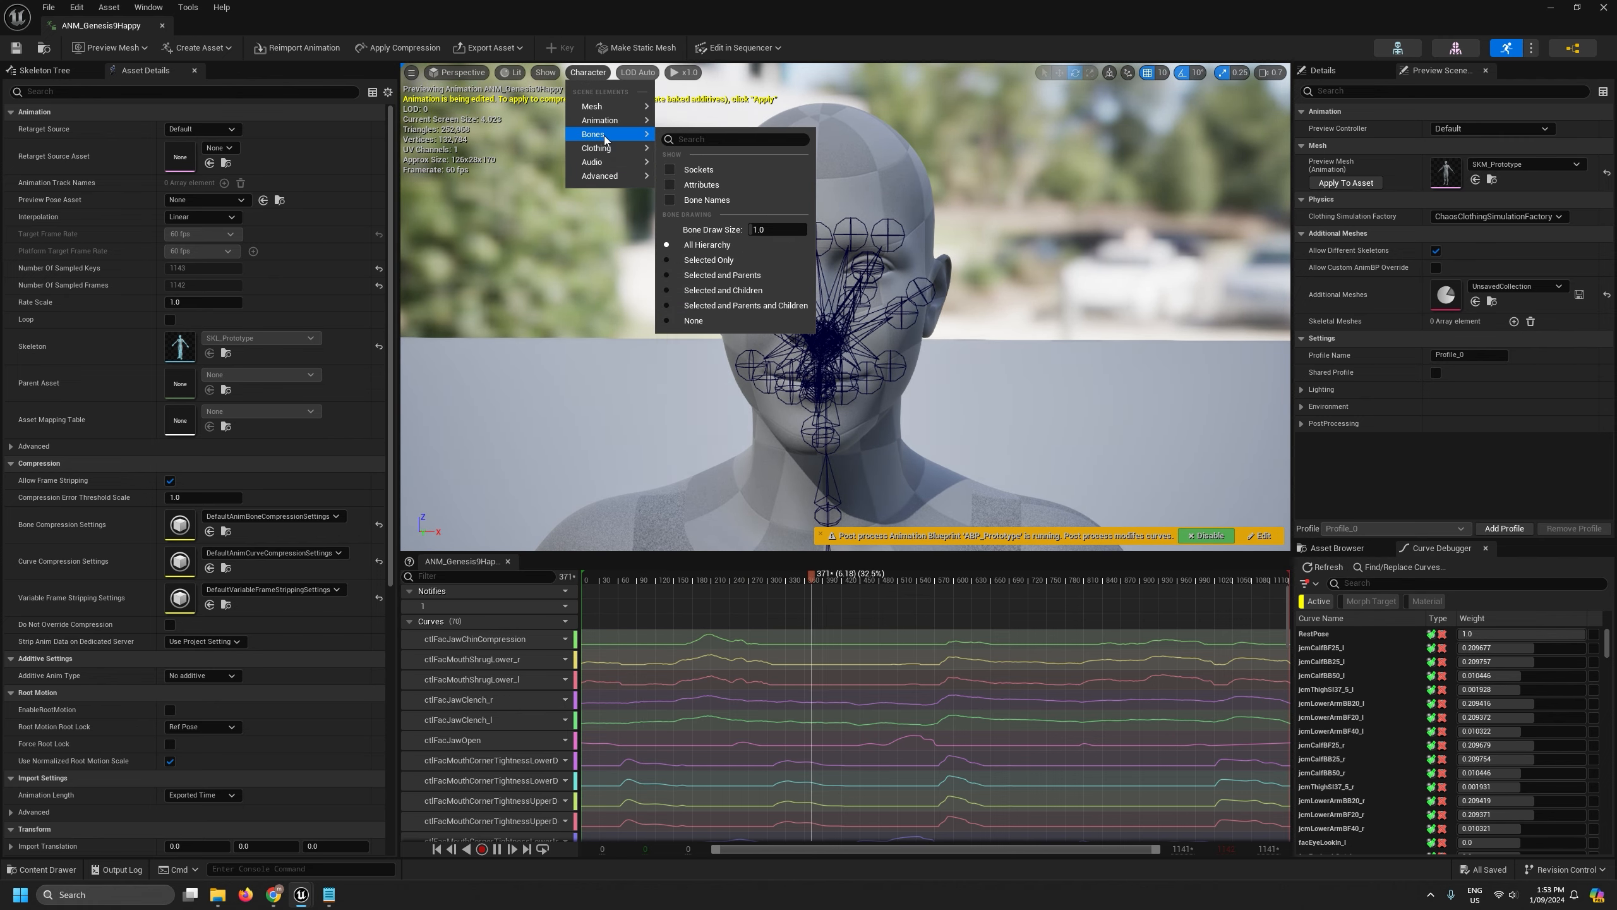
{"action": "left_click", "coordinate": [700, 320]}
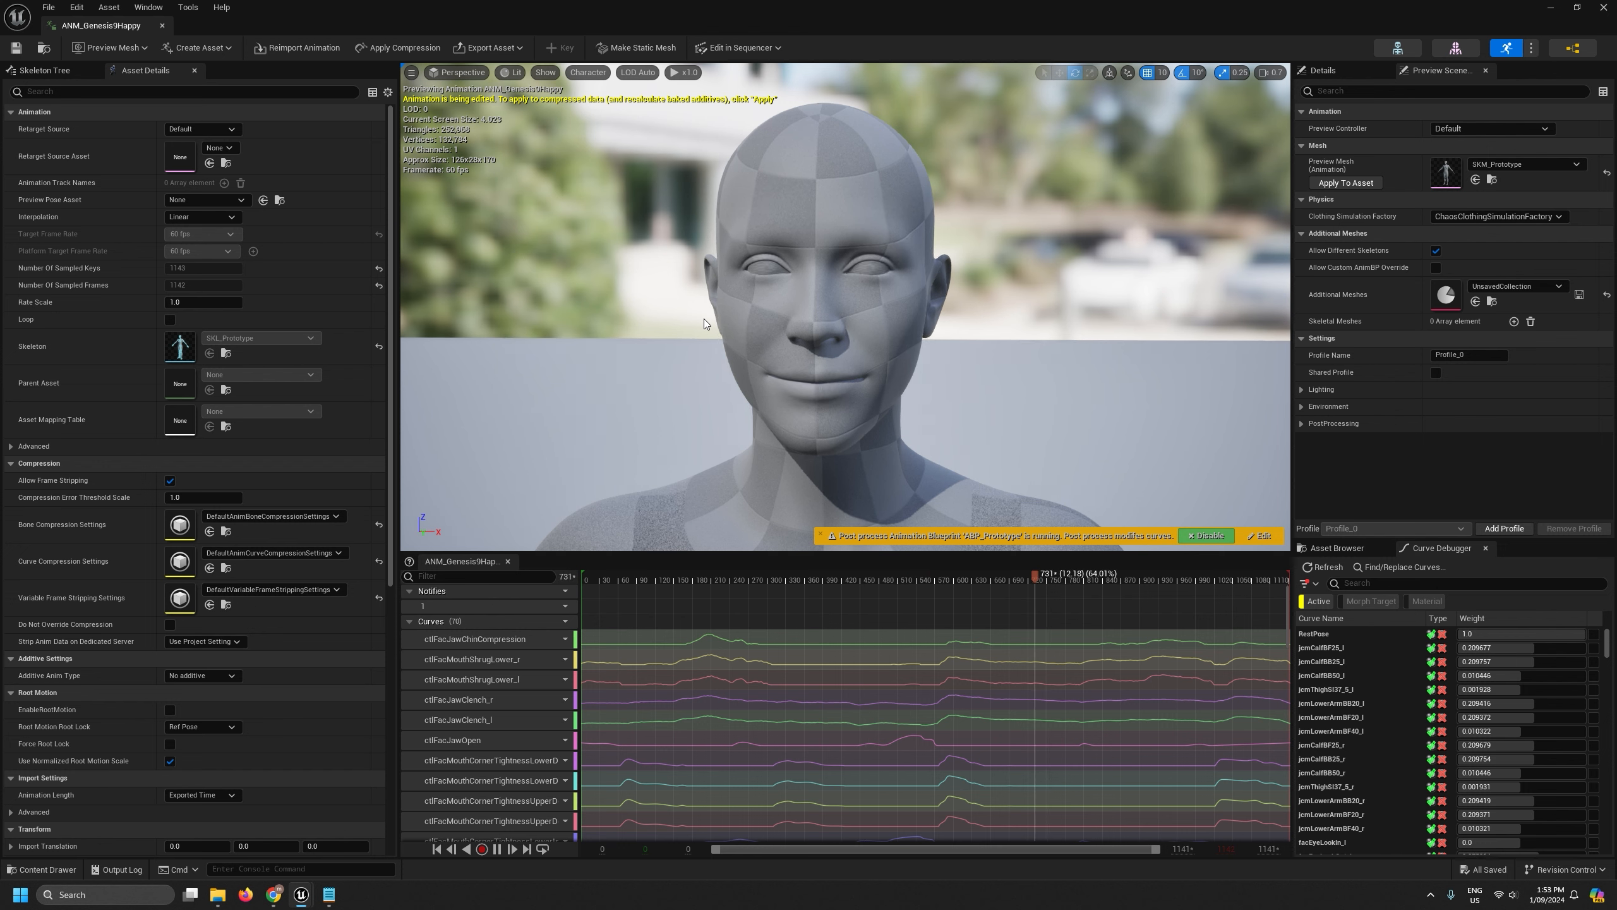
{"action": "left_click", "coordinate": [162, 25]}
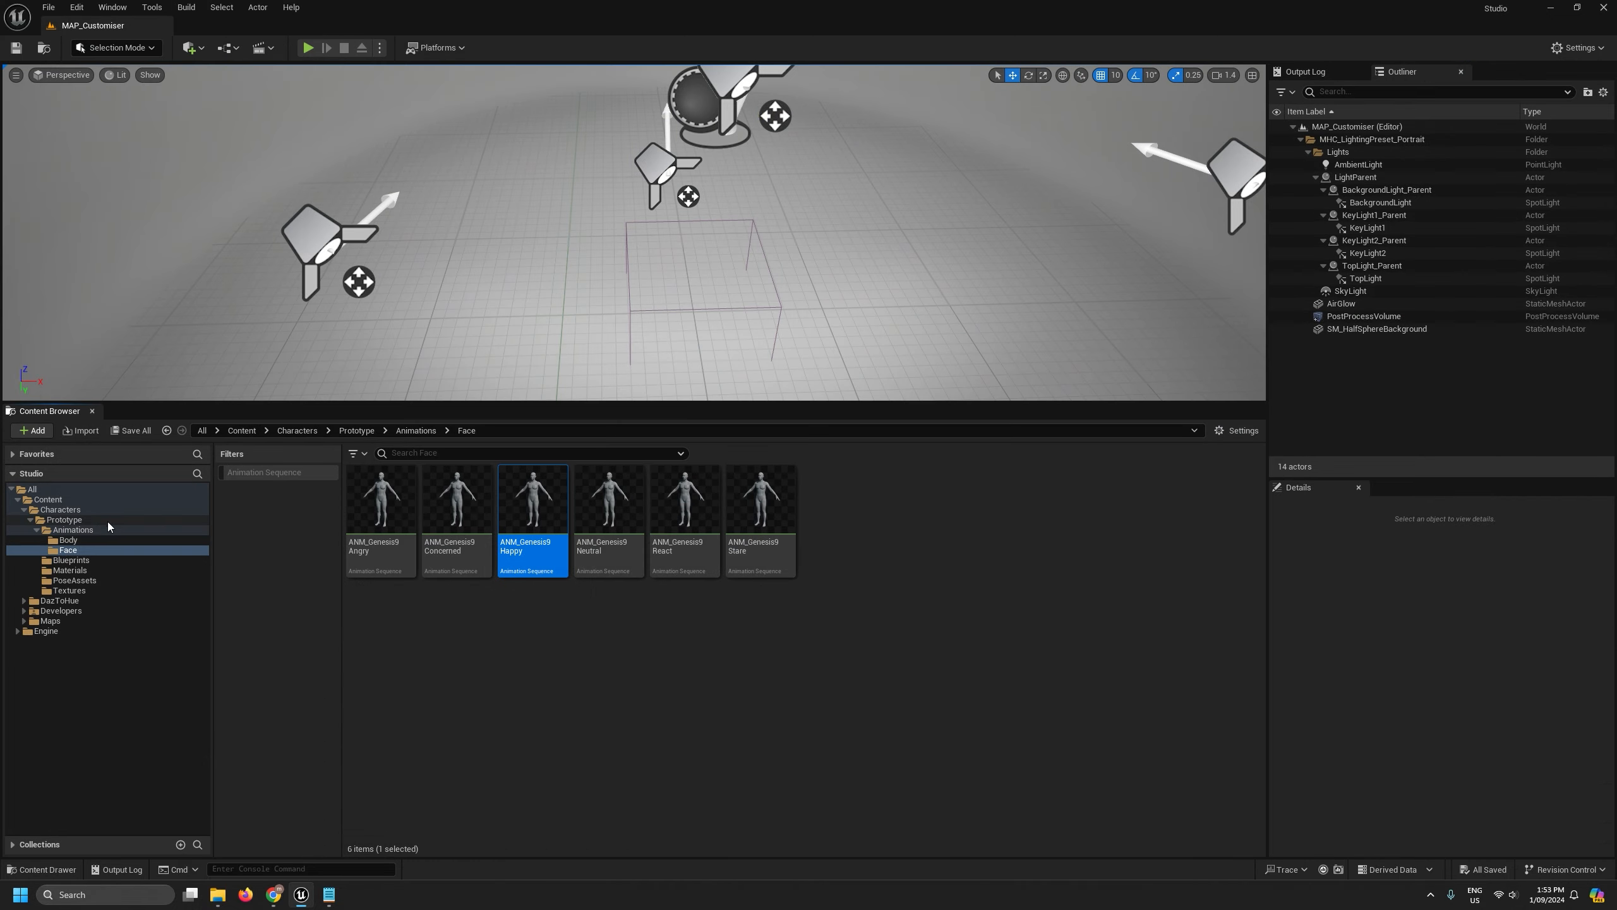
Open the FTO_N_Idle_VarC animation from Prototype's Body folder, examine the character from several angles and distances during playback, and close it.
{"action": "left_click", "coordinate": [68, 540]}
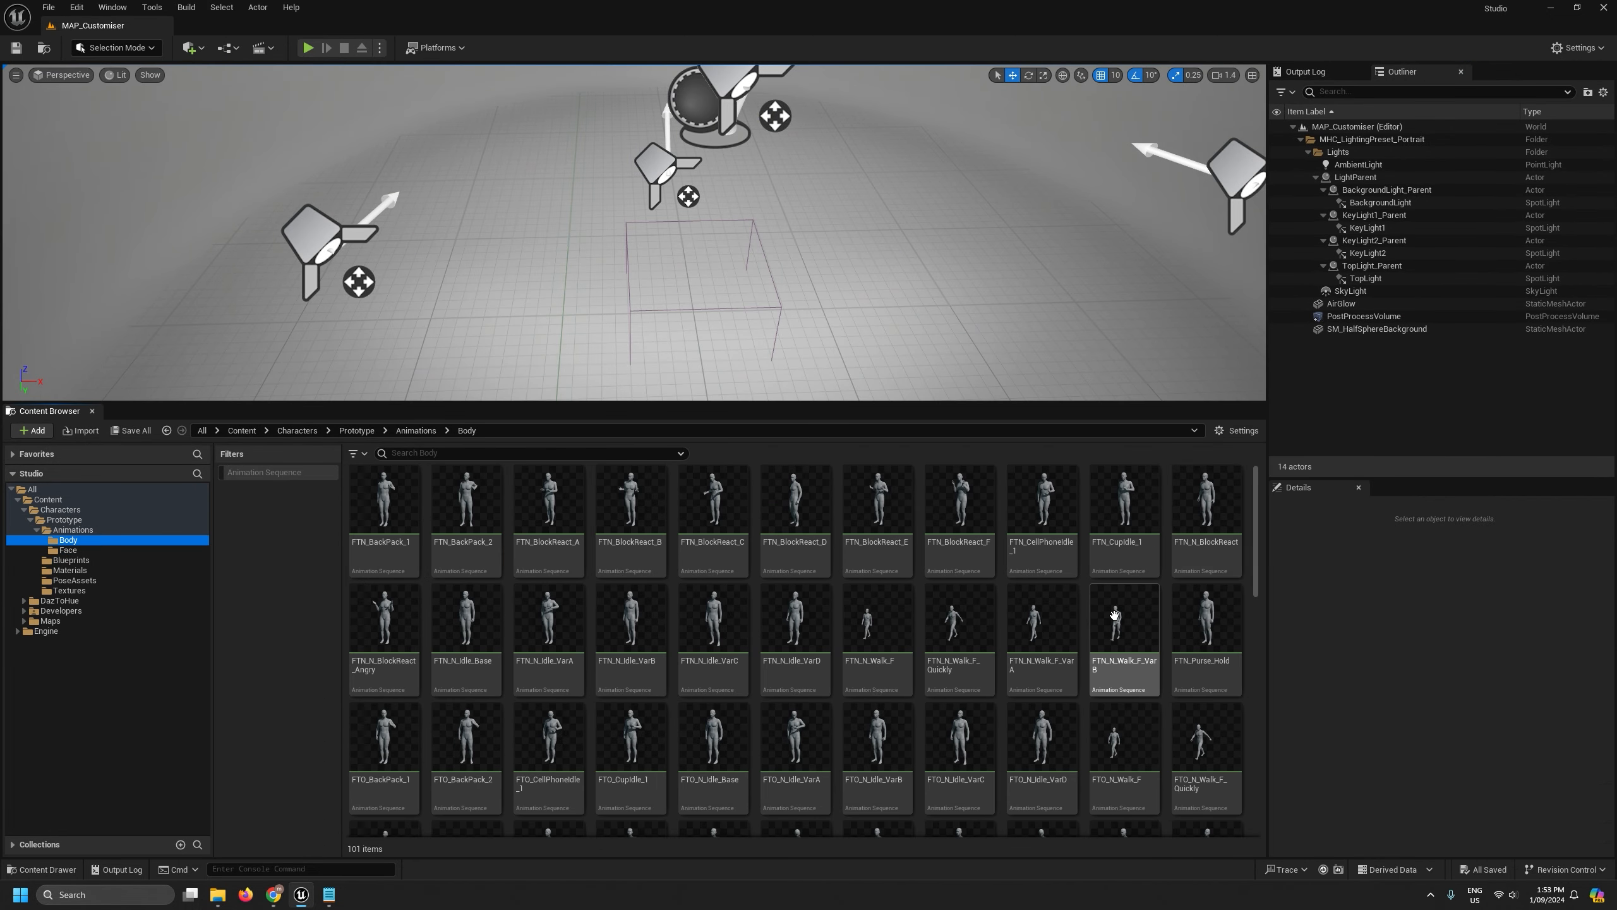
{"action": "mouse_move", "coordinate": [701, 529]}
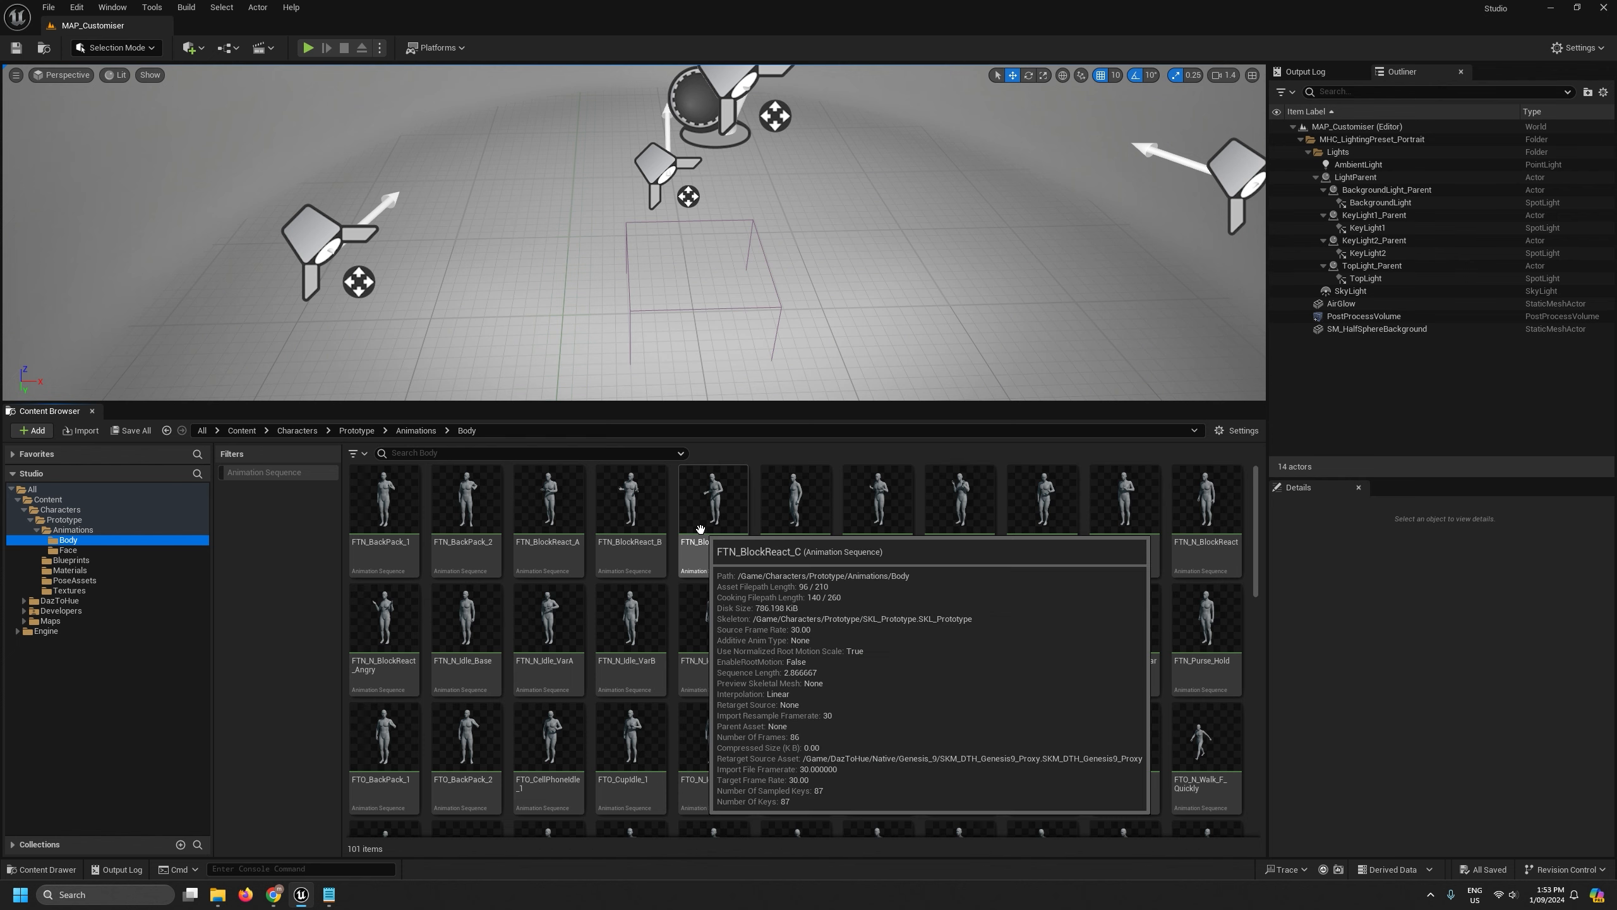
{"action": "scroll", "coordinate": [700, 529], "scroll_direction": "down", "scroll_amount": 2}
{"action": "mouse_move", "coordinate": [812, 644]}
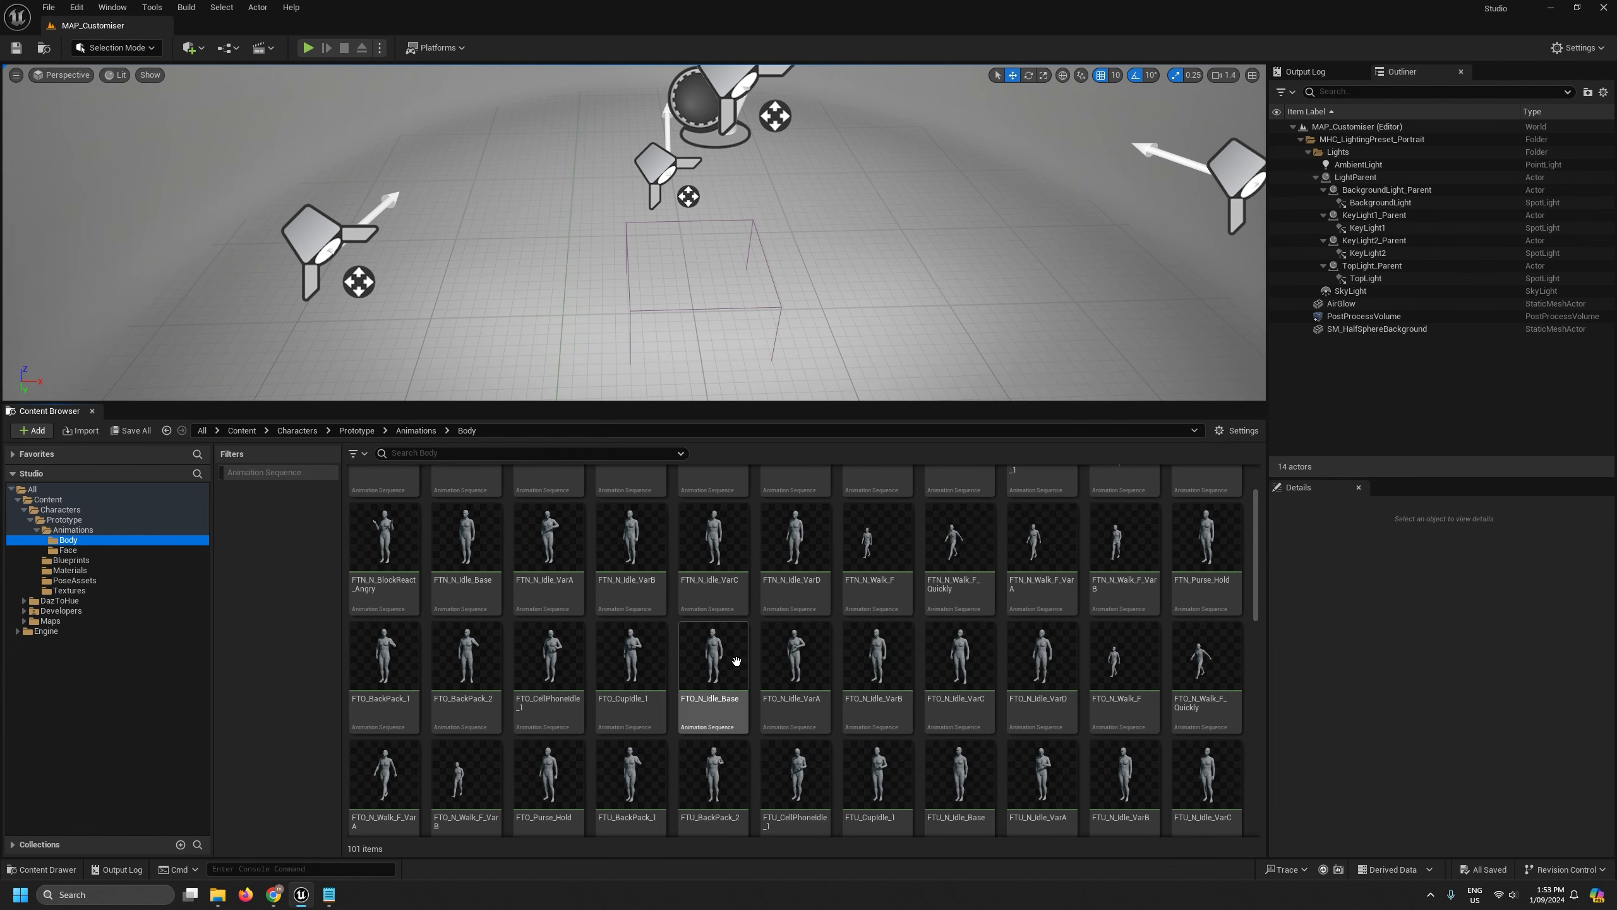
{"action": "double_click", "coordinate": [955, 664]}
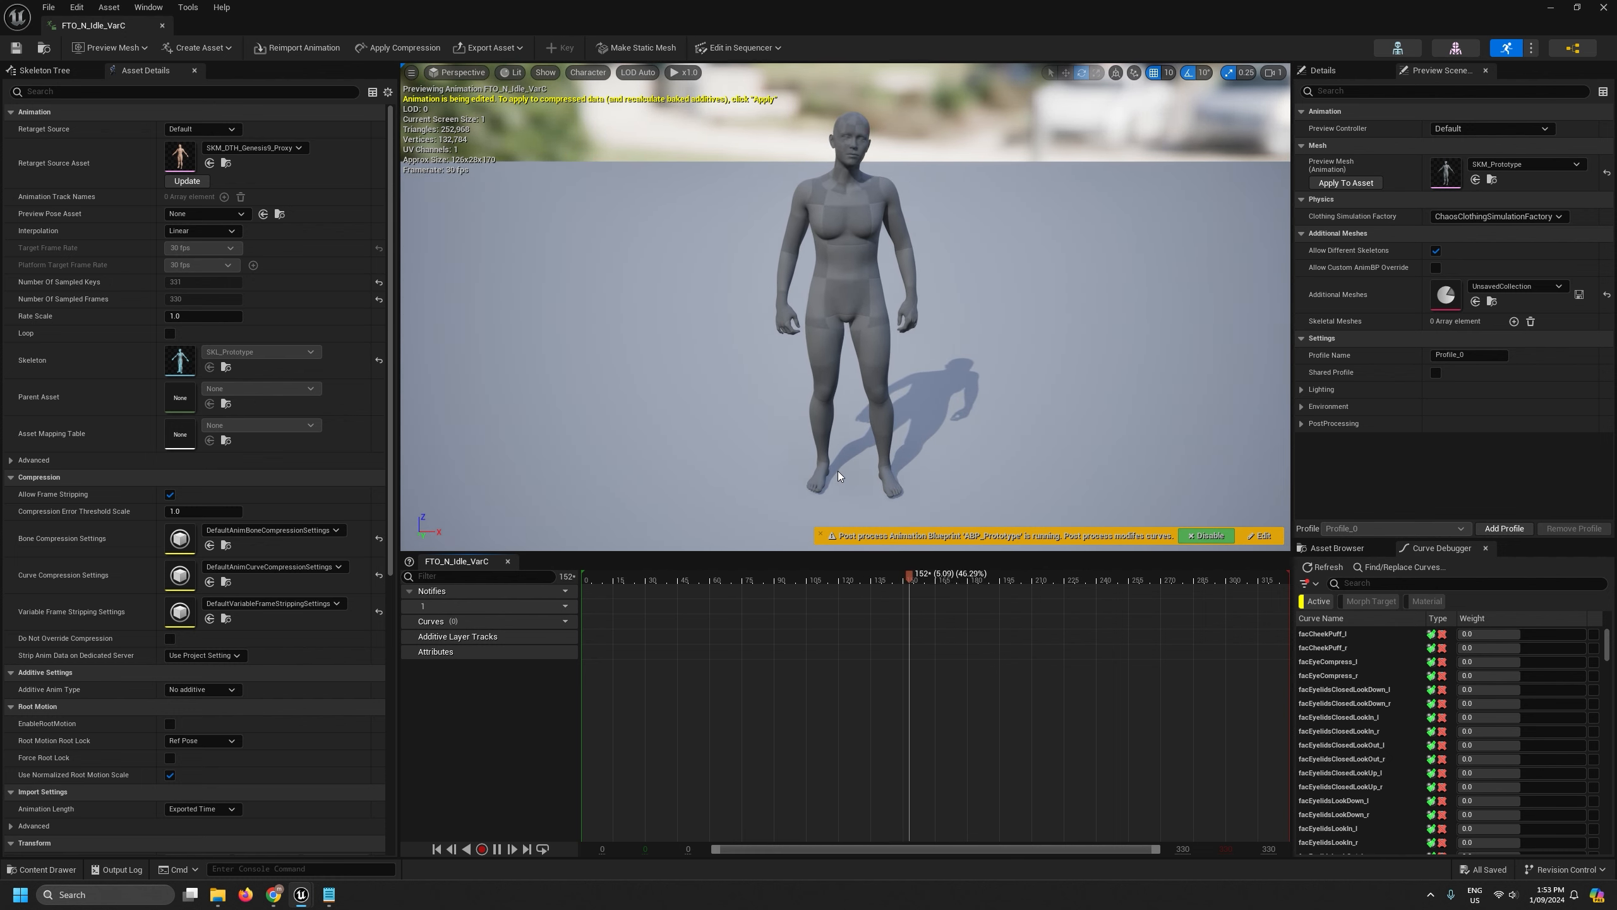
{"action": "right_click_drag", "start_coordinate": [844, 444], "coordinate": [882, 317]}
{"action": "key", "text": "w"}
{"action": "scroll", "coordinate": [844, 444], "scroll_direction": "down", "scroll_amount": 1}
{"action": "key", "text": "d"}
{"action": "key", "text": "d"}
{"action": "key", "text": "a"}
{"action": "key", "text": "w"}
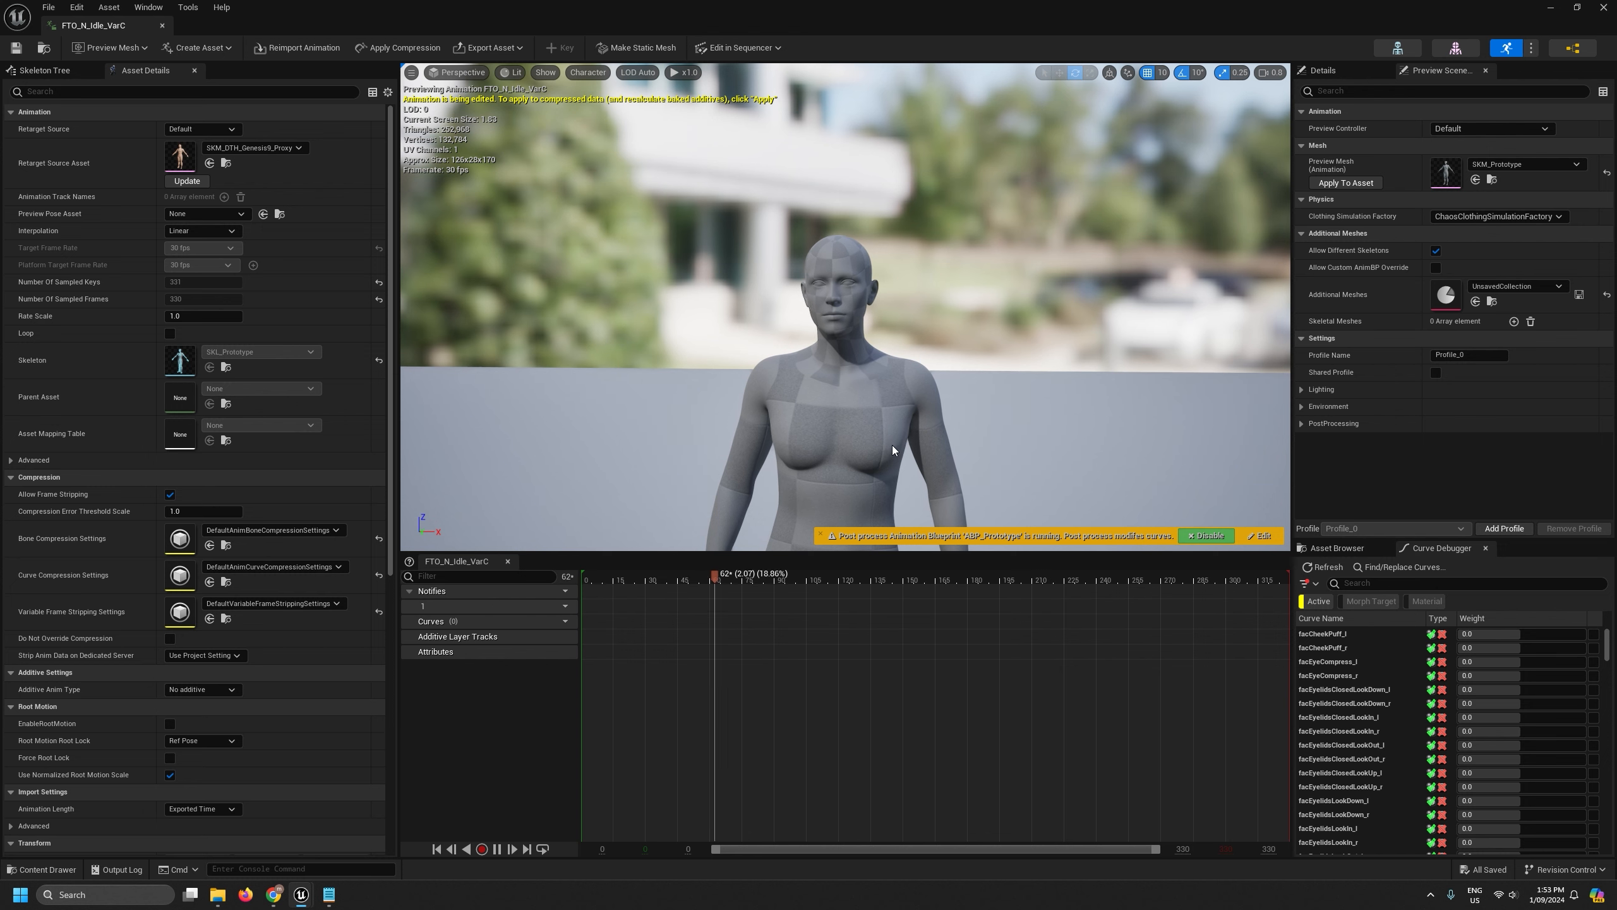
{"action": "mouse_move", "coordinate": [892, 444]}
{"action": "right_mouse_down"}
{"action": "mouse_move", "coordinate": [870, 428]}
{"action": "mouse_move", "coordinate": [910, 426]}
{"action": "right_mouse_up"}
{"action": "key", "text": "w"}
{"action": "key", "text": "s"}
{"action": "scroll", "coordinate": [911, 426], "scroll_direction": "down", "scroll_amount": 1}
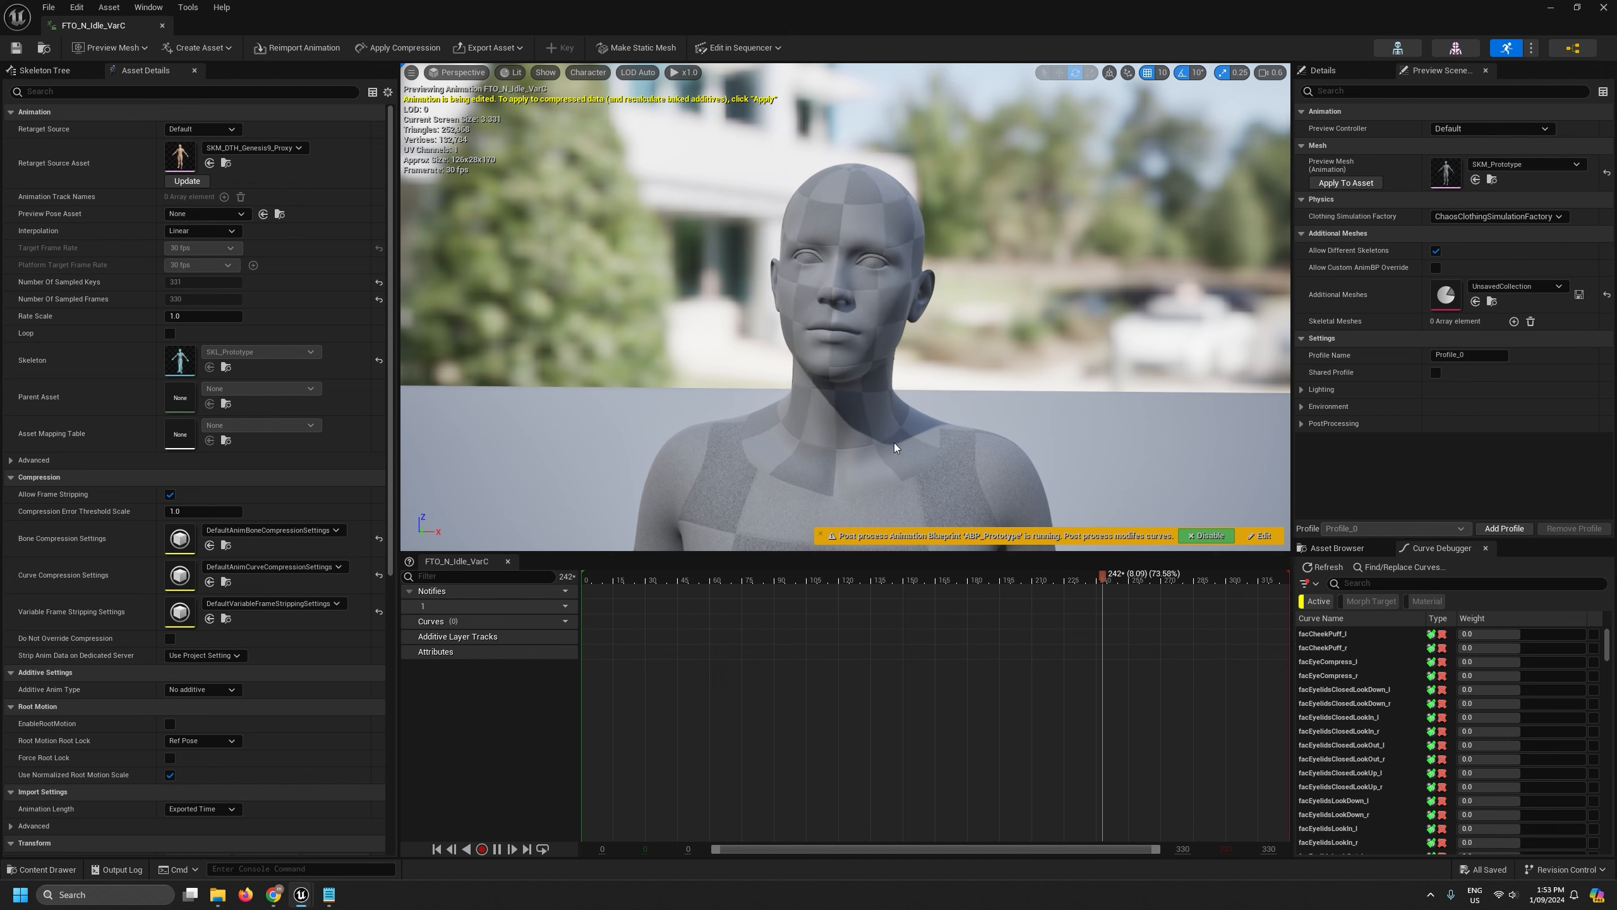
{"action": "key", "text": "s"}
{"action": "right_click_drag", "start_coordinate": [919, 419], "coordinate": [790, 450]}
{"action": "key", "text": "s"}
{"action": "key", "text": "w"}
{"action": "key", "text": "a"}
{"action": "key", "text": "w"}
{"action": "key", "text": "w"}
{"action": "scroll", "coordinate": [940, 411], "scroll_direction": "down", "scroll_amount": 3}
{"action": "key", "text": "s"}
{"action": "key", "text": "d"}
{"action": "key", "text": "s"}
{"action": "key", "text": "e"}
{"action": "key", "text": "a"}
{"action": "key", "text": "w"}
{"action": "key", "text": "d"}
{"action": "key", "text": "s"}
{"action": "key", "text": "w"}
{"action": "key", "text": "s"}
{"action": "key", "text": "a"}
{"action": "key", "text": "w"}
{"action": "key", "text": "s"}
{"action": "key", "text": "d"}
{"action": "scroll", "coordinate": [815, 421], "scroll_direction": "up", "scroll_amount": 5}
{"action": "key", "text": "e"}
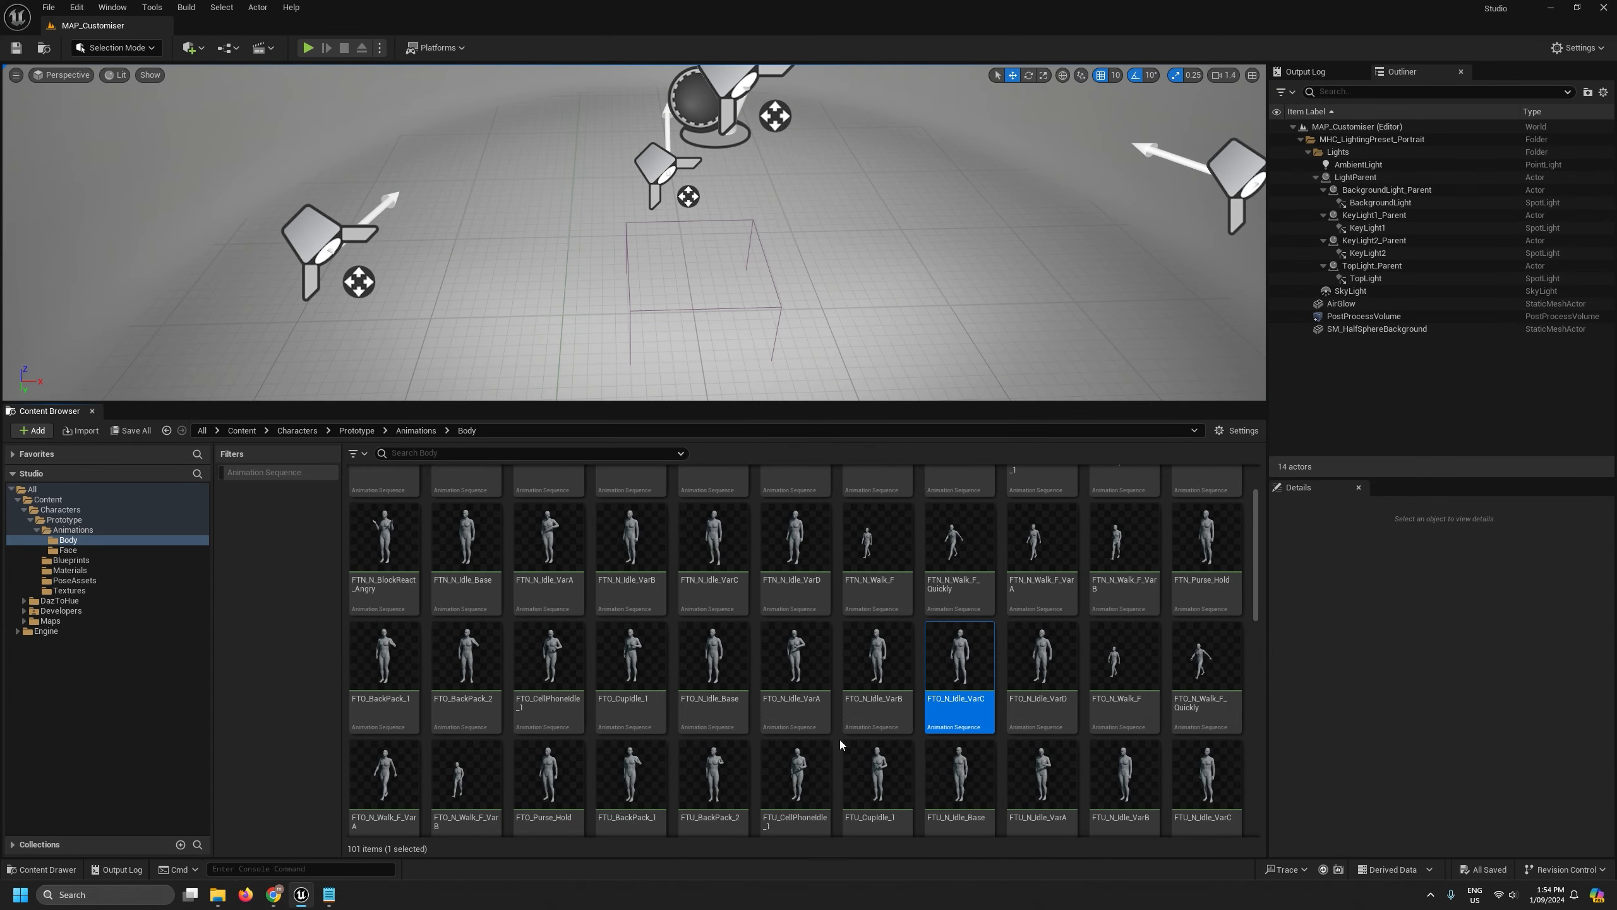
Open the FTN_N_Idle_VarB body animation, examine the character's movement from several viewpoints during playback, and close it.
{"action": "double_click", "coordinate": [634, 542]}
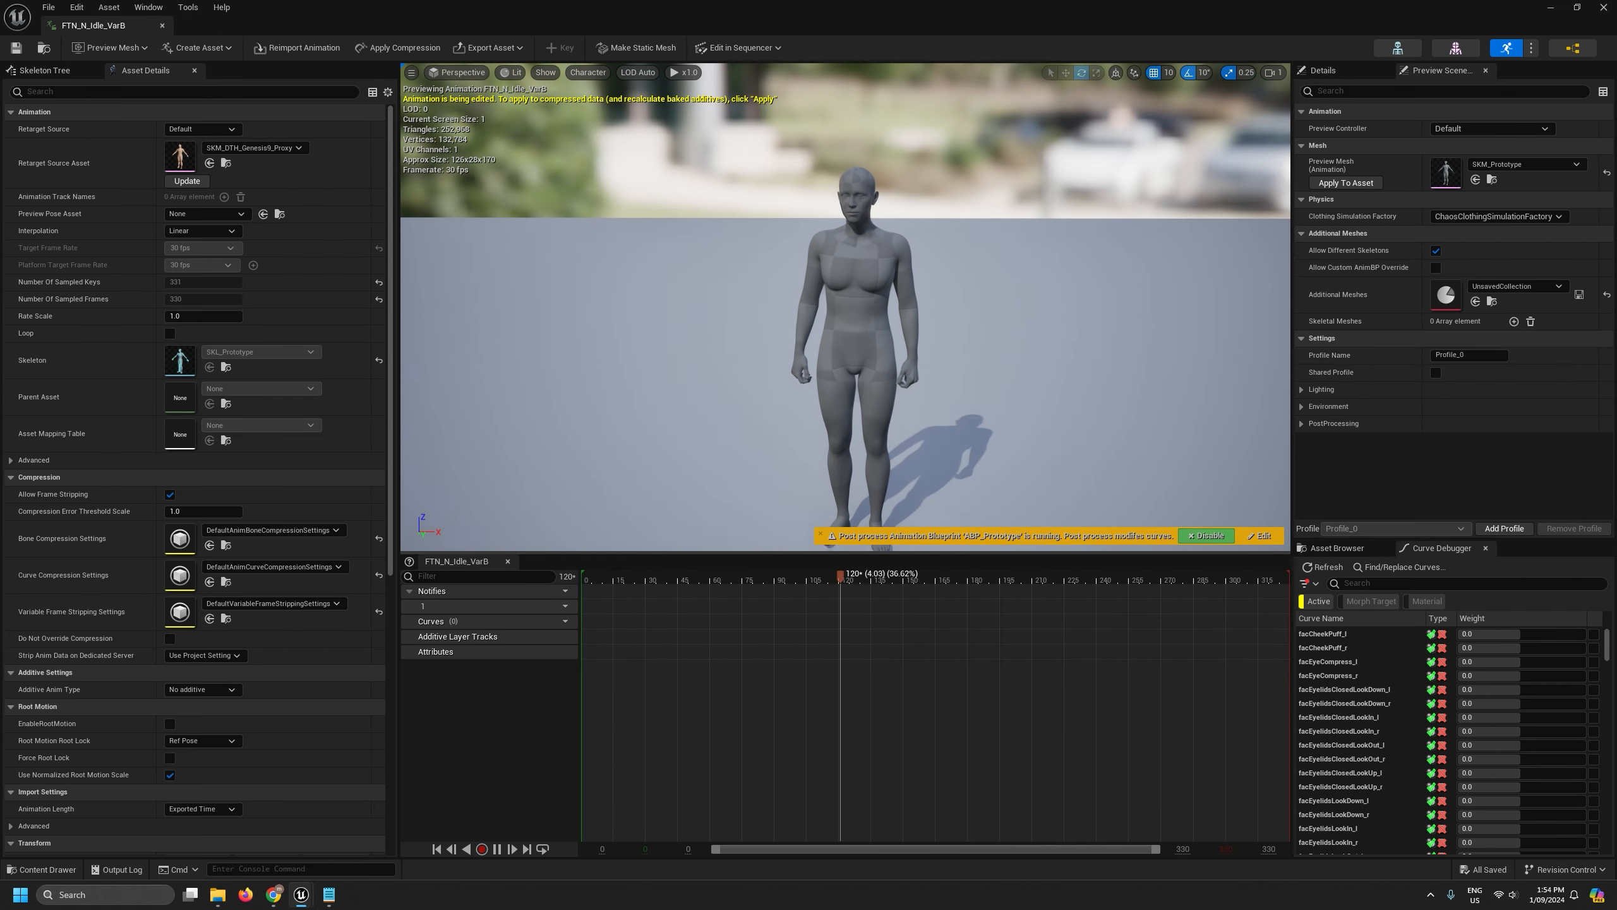
{"action": "right_click_drag", "start_coordinate": [846, 307], "coordinate": [844, 344]}
{"action": "key", "text": "w"}
{"action": "key", "text": "s"}
{"action": "scroll", "coordinate": [1013, 255], "scroll_direction": "down", "scroll_amount": 8}
{"action": "key", "text": "d"}
{"action": "scroll", "coordinate": [1006, 239], "scroll_direction": "up", "scroll_amount": 3}
{"action": "key", "text": "d"}
{"action": "key", "text": "w"}
{"action": "key", "text": "s"}
{"action": "key", "text": "a"}
{"action": "key", "text": "s"}
{"action": "key", "text": "e"}
{"action": "key", "text": "a"}
{"action": "right_click_drag", "start_coordinate": [831, 411], "coordinate": [891, 394]}
{"action": "key", "text": "q"}
{"action": "left_click", "coordinate": [162, 25]}
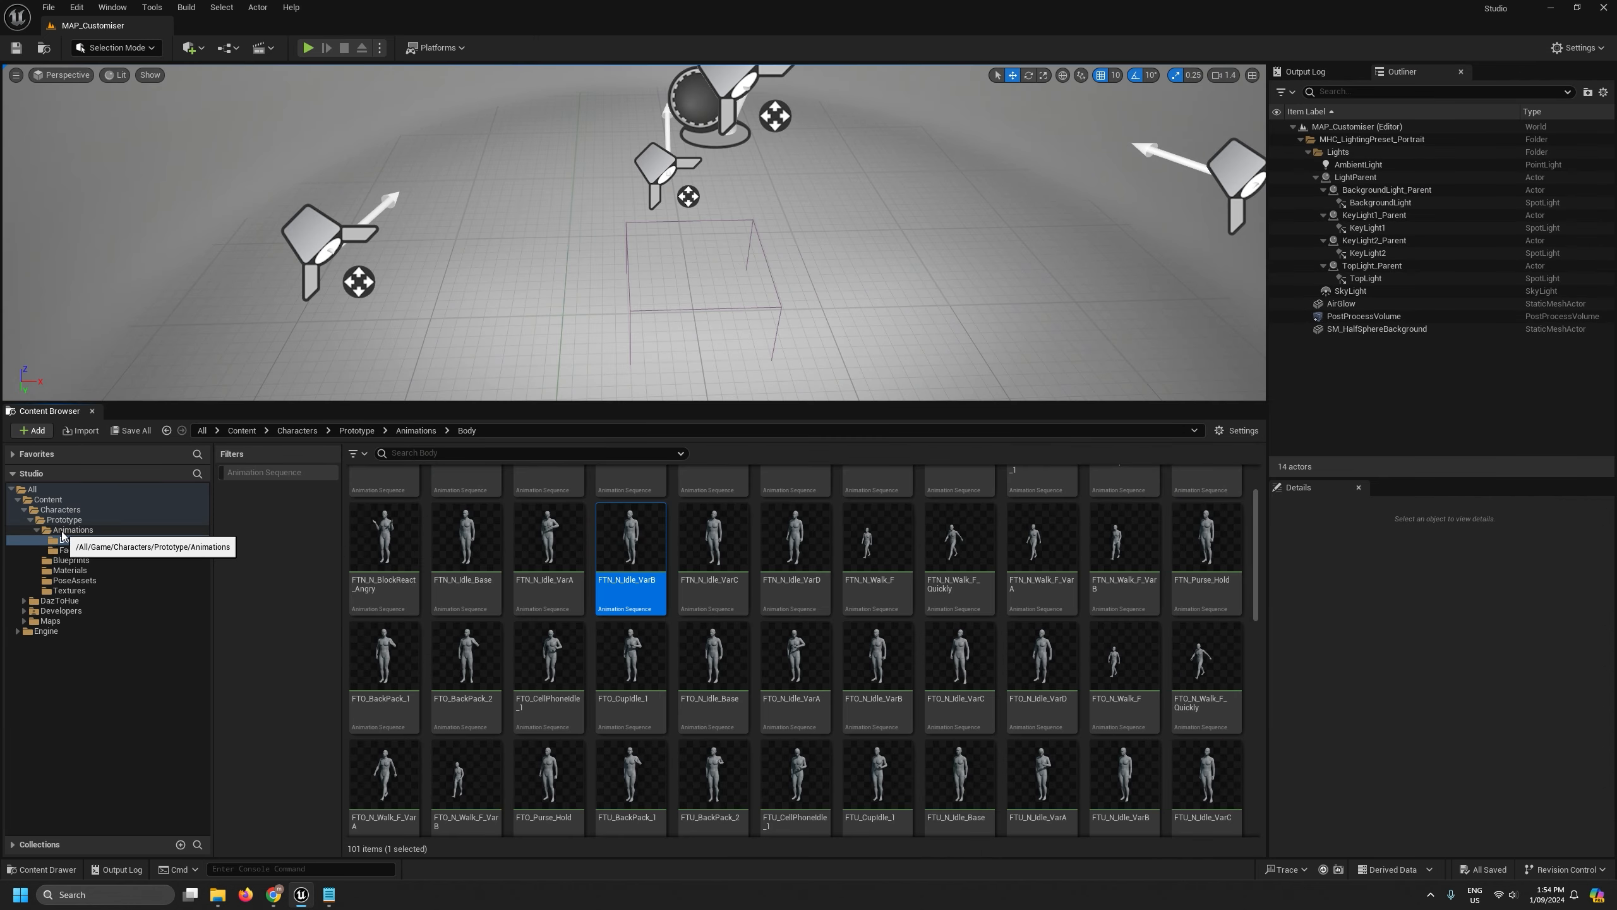
Create a new folder named Daz inside Prototype's Animations folder.
{"action": "left_click", "coordinate": [64, 530]}
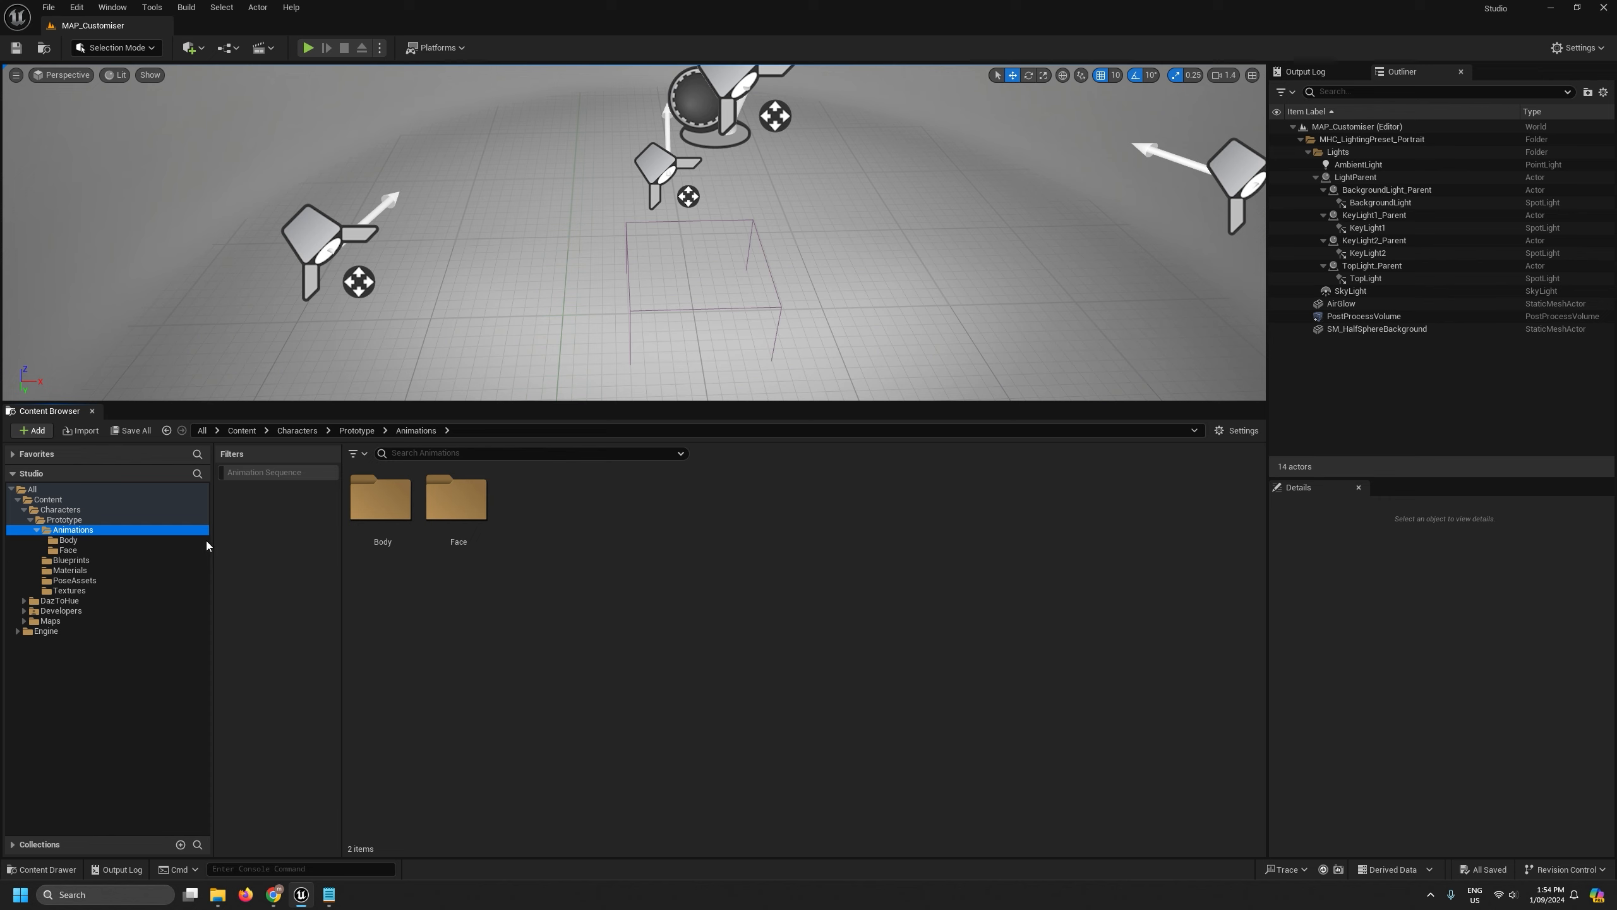
{"action": "right_click", "coordinate": [86, 531]}
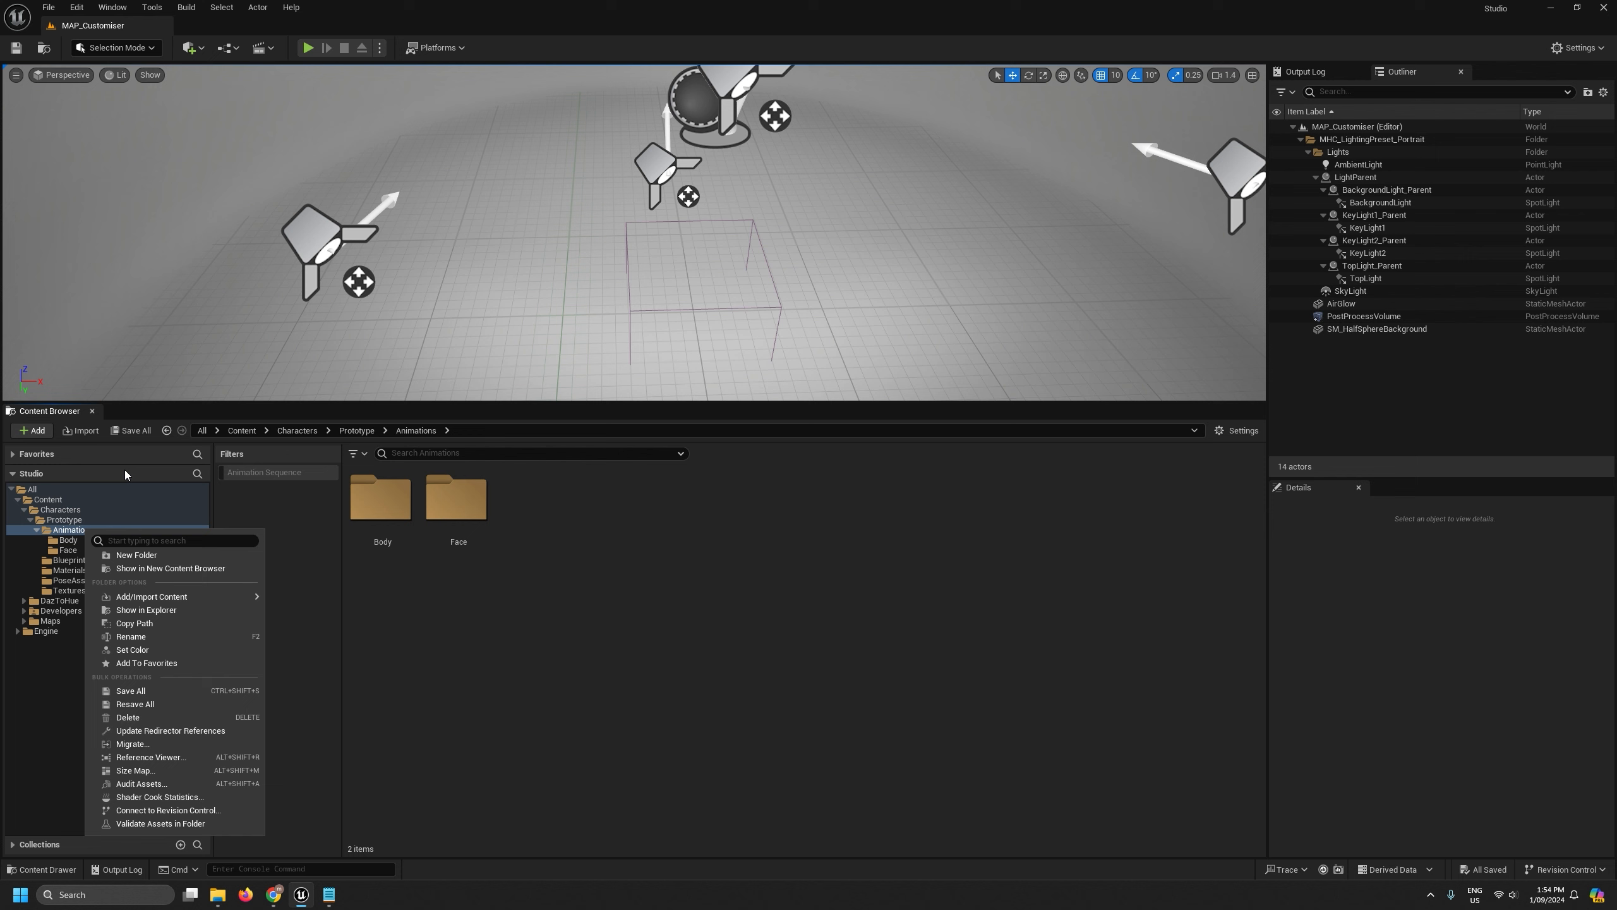
{"action": "left_click", "coordinate": [135, 555]}
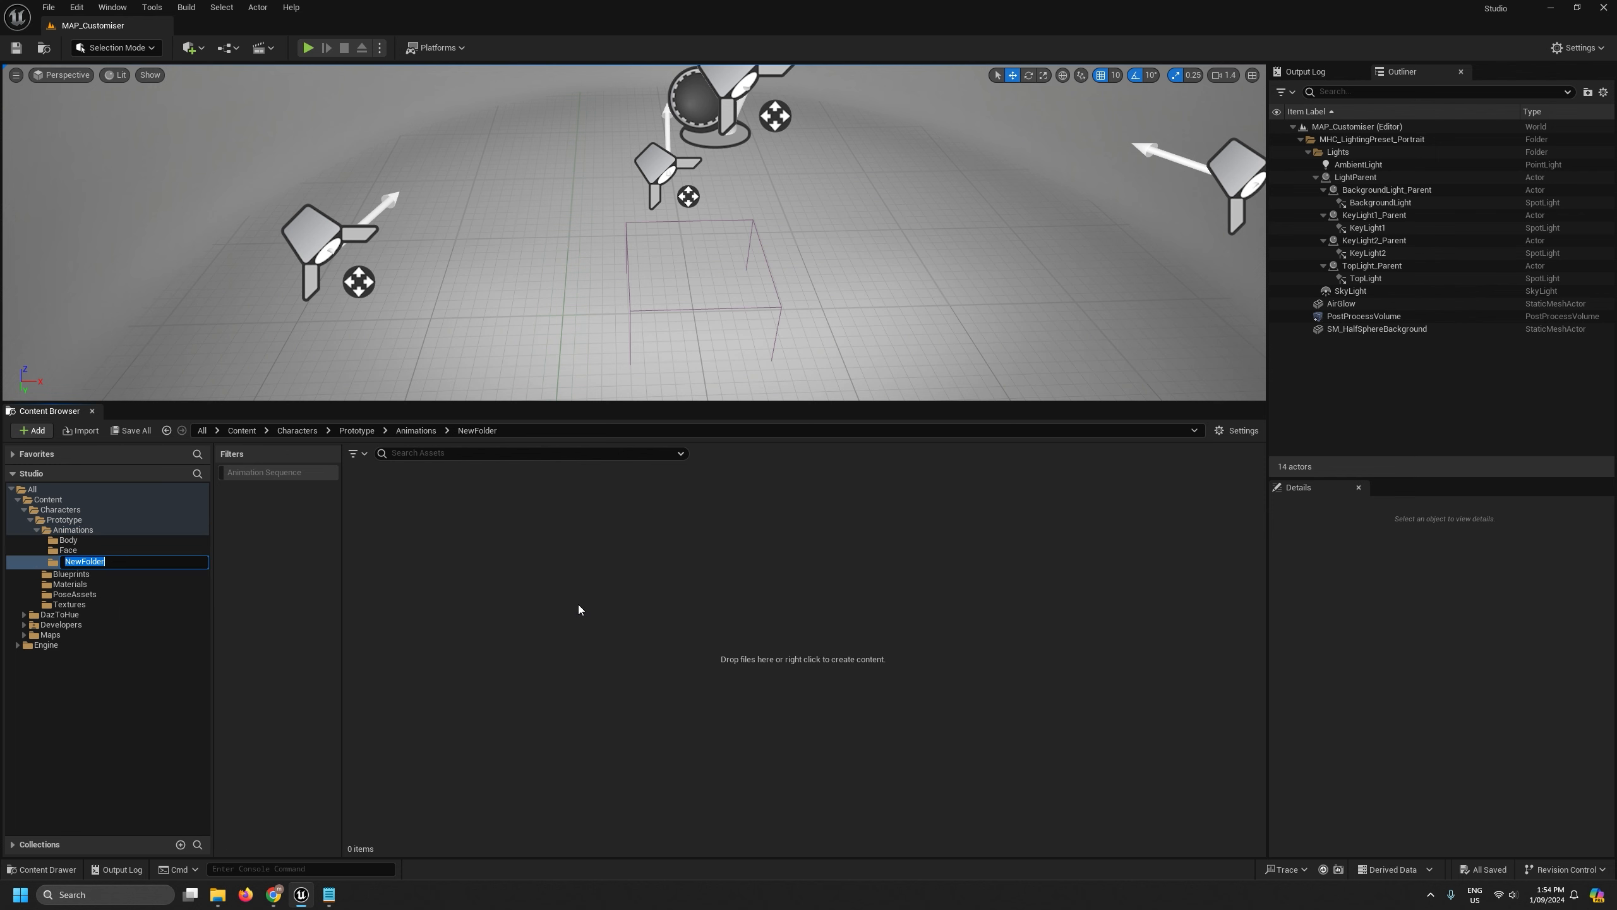
{"action": "type", "text": "Daz"}
{"action": "key", "text": "Return"}
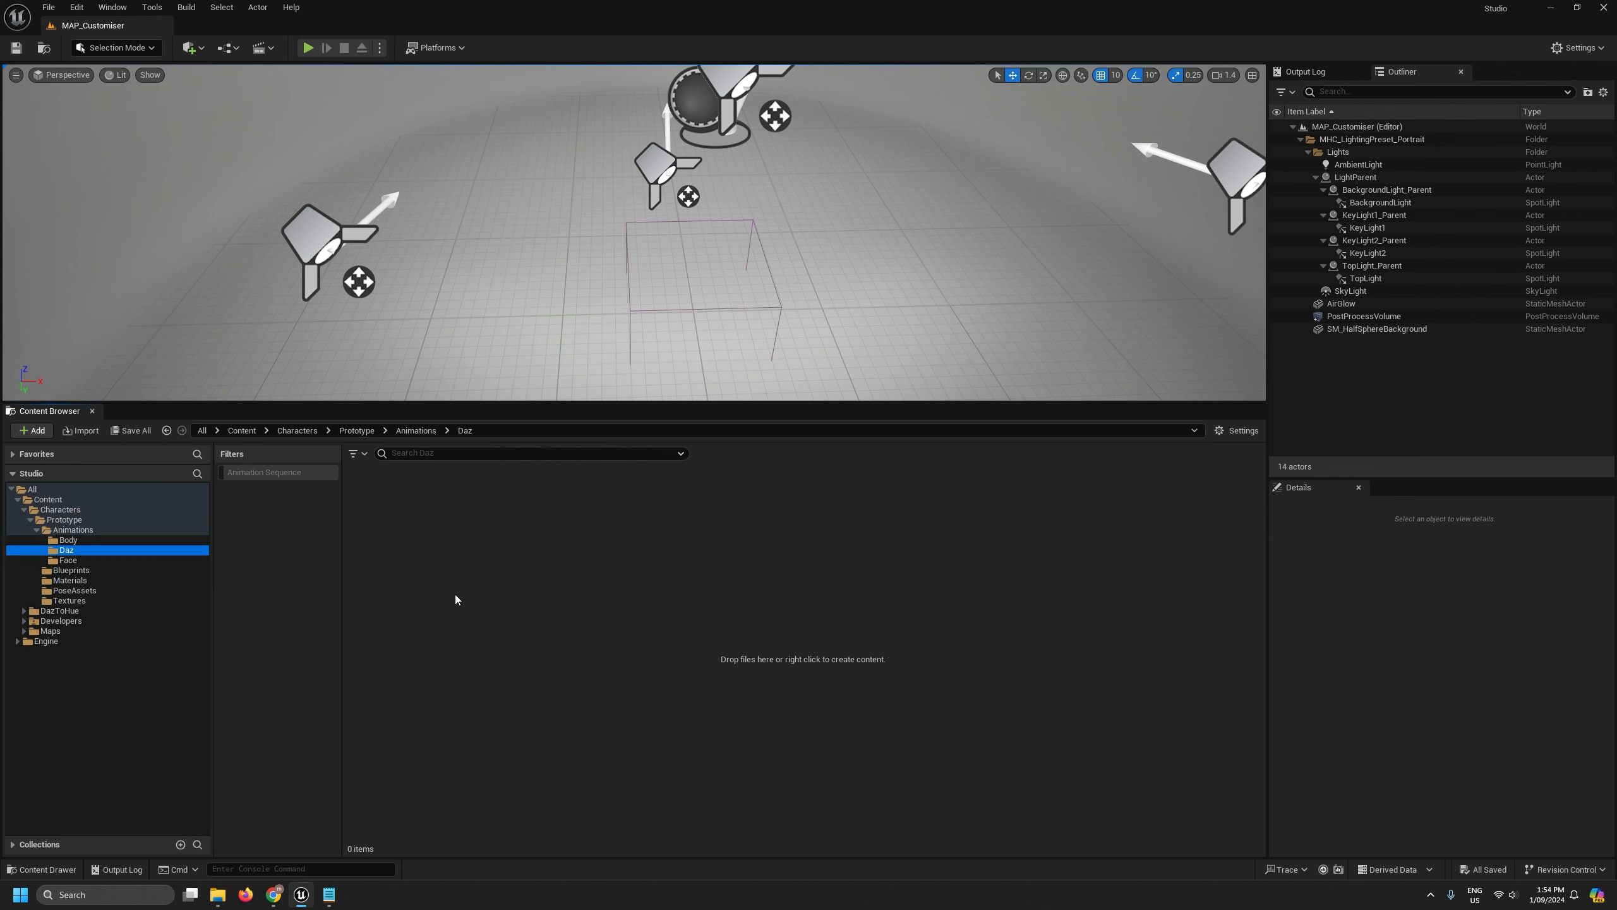
Import ANM_Prototype_idle_loop.fbx from the exported Prototype Animations folder into the Daz folder, using SKL_Prototype as its skeleton.
{"action": "right_click", "coordinate": [435, 593]}
{"action": "left_click", "coordinate": [539, 126]}
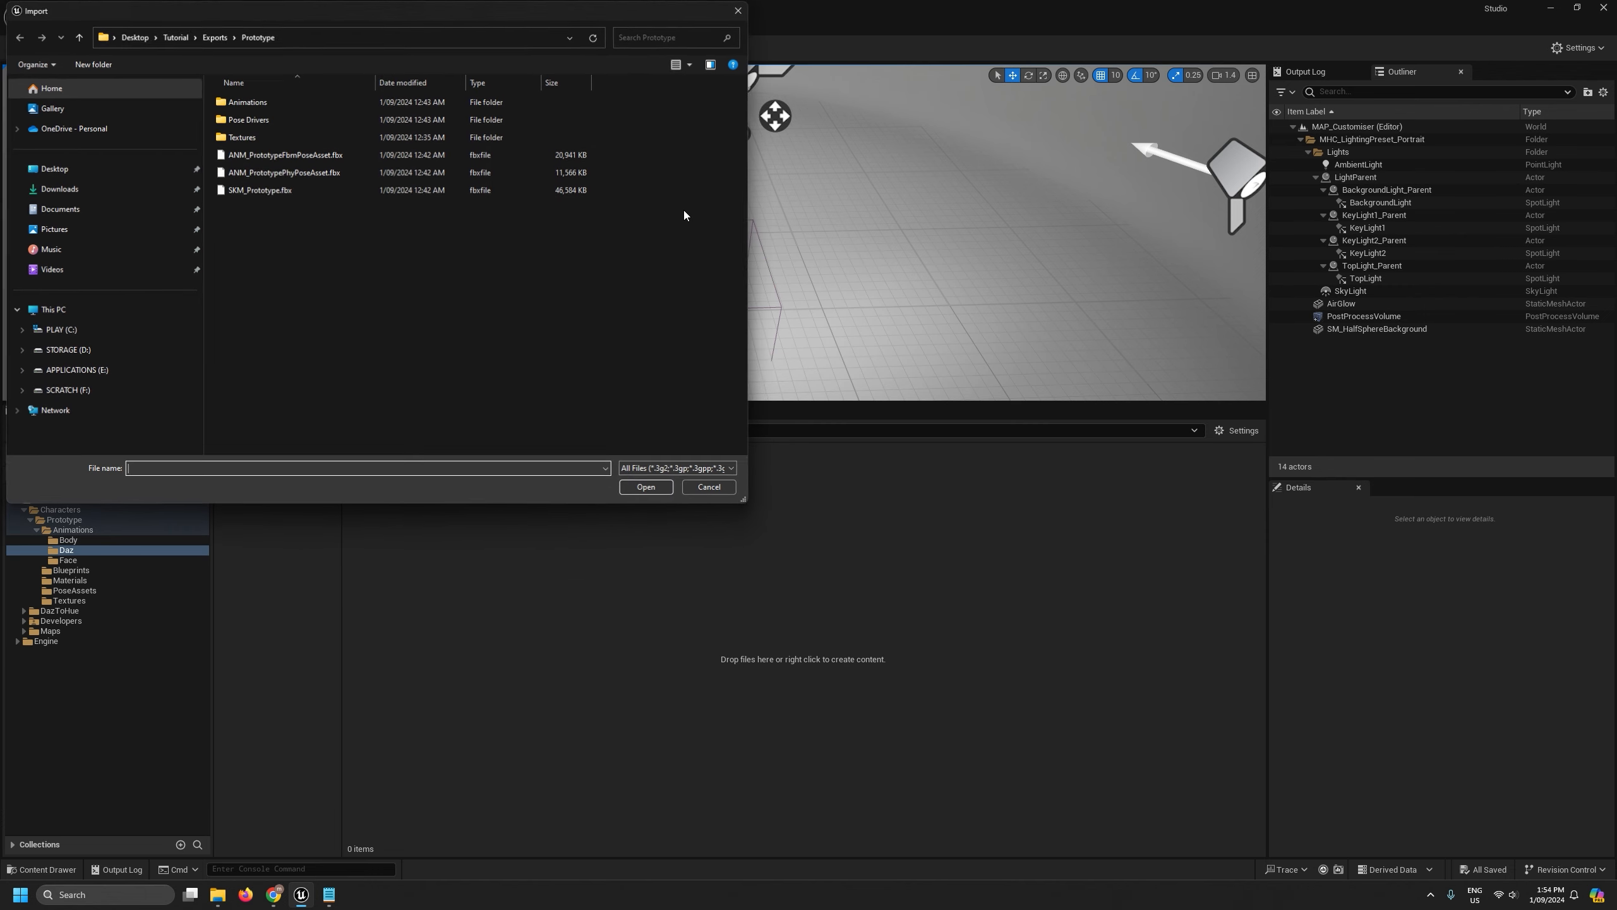
{"action": "double_click", "coordinate": [240, 102]}
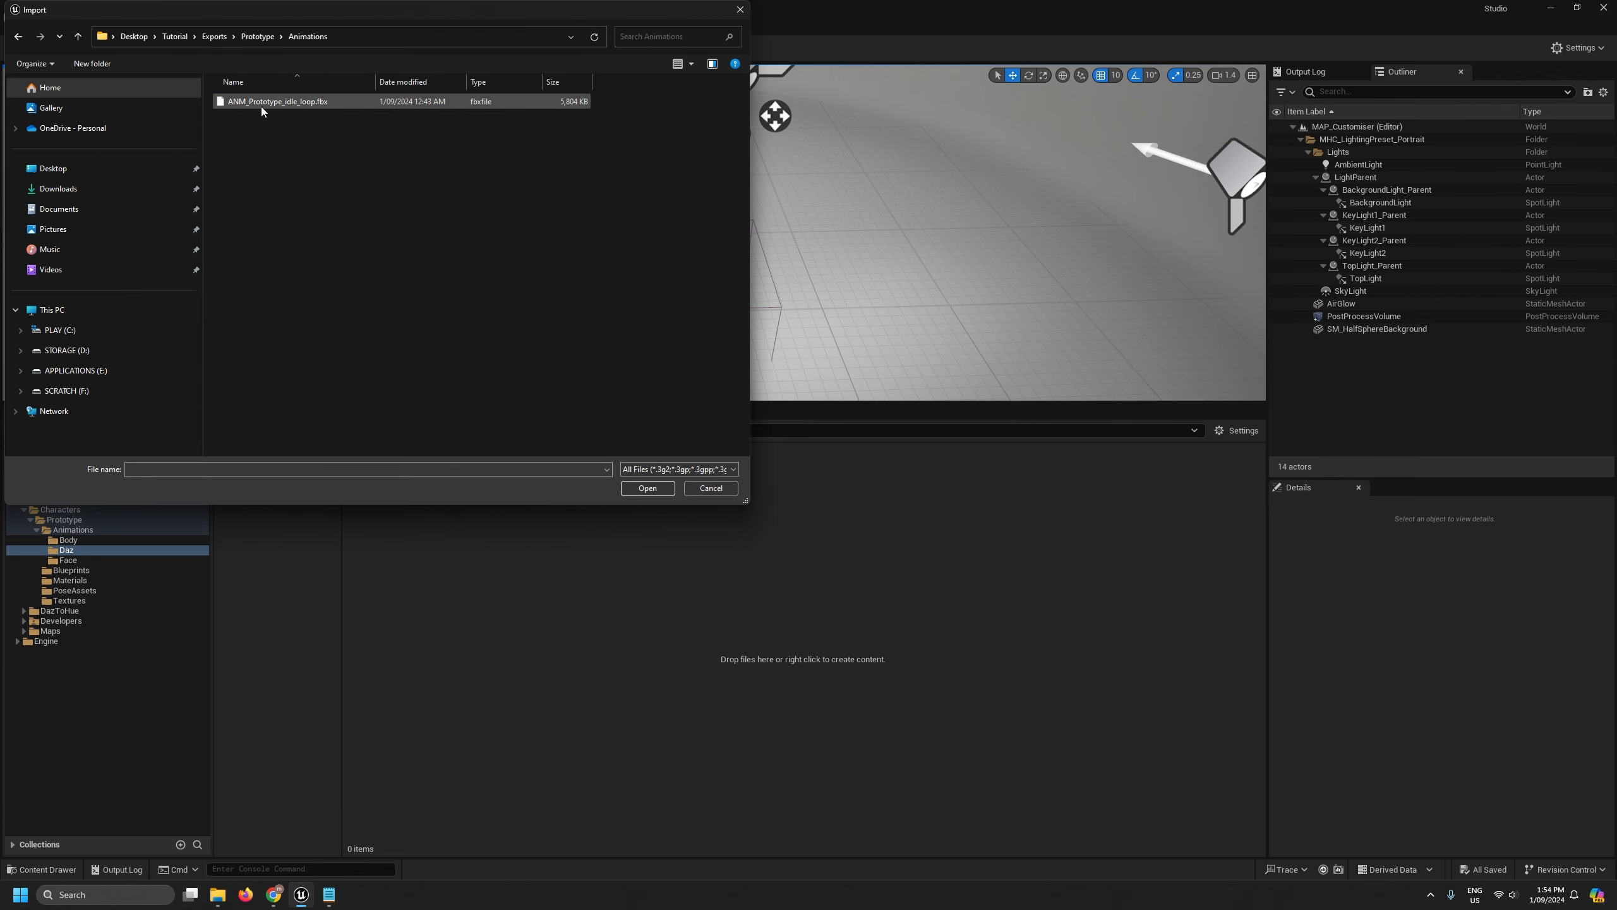
{"action": "left_click", "coordinate": [281, 103]}
{"action": "left_click", "coordinate": [653, 491]}
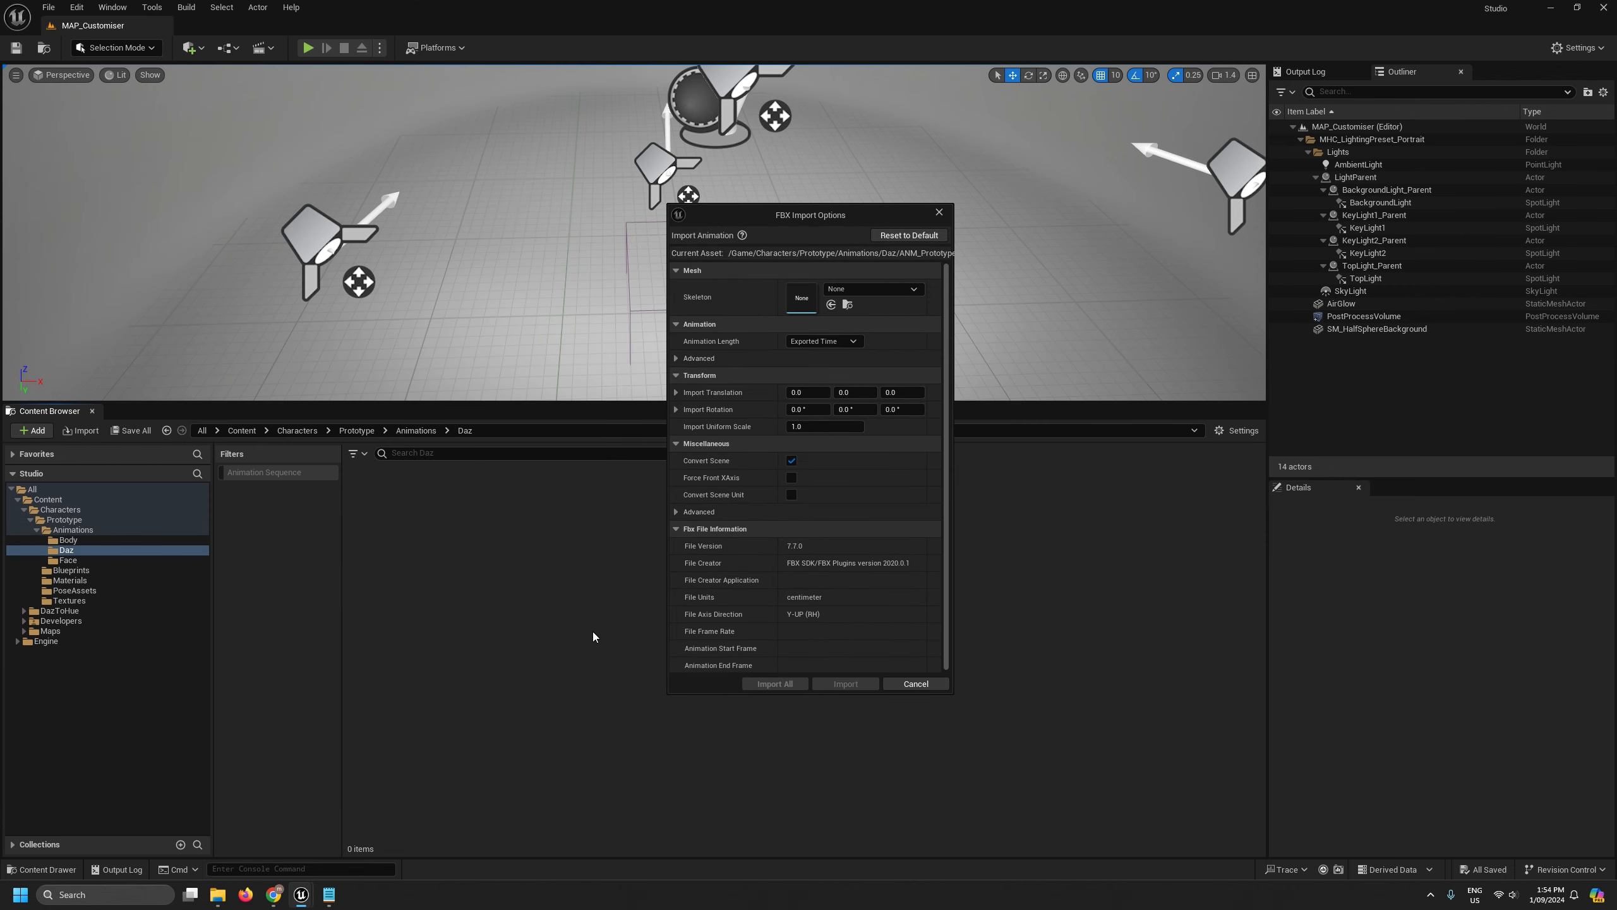
{"action": "left_click", "coordinate": [867, 289]}
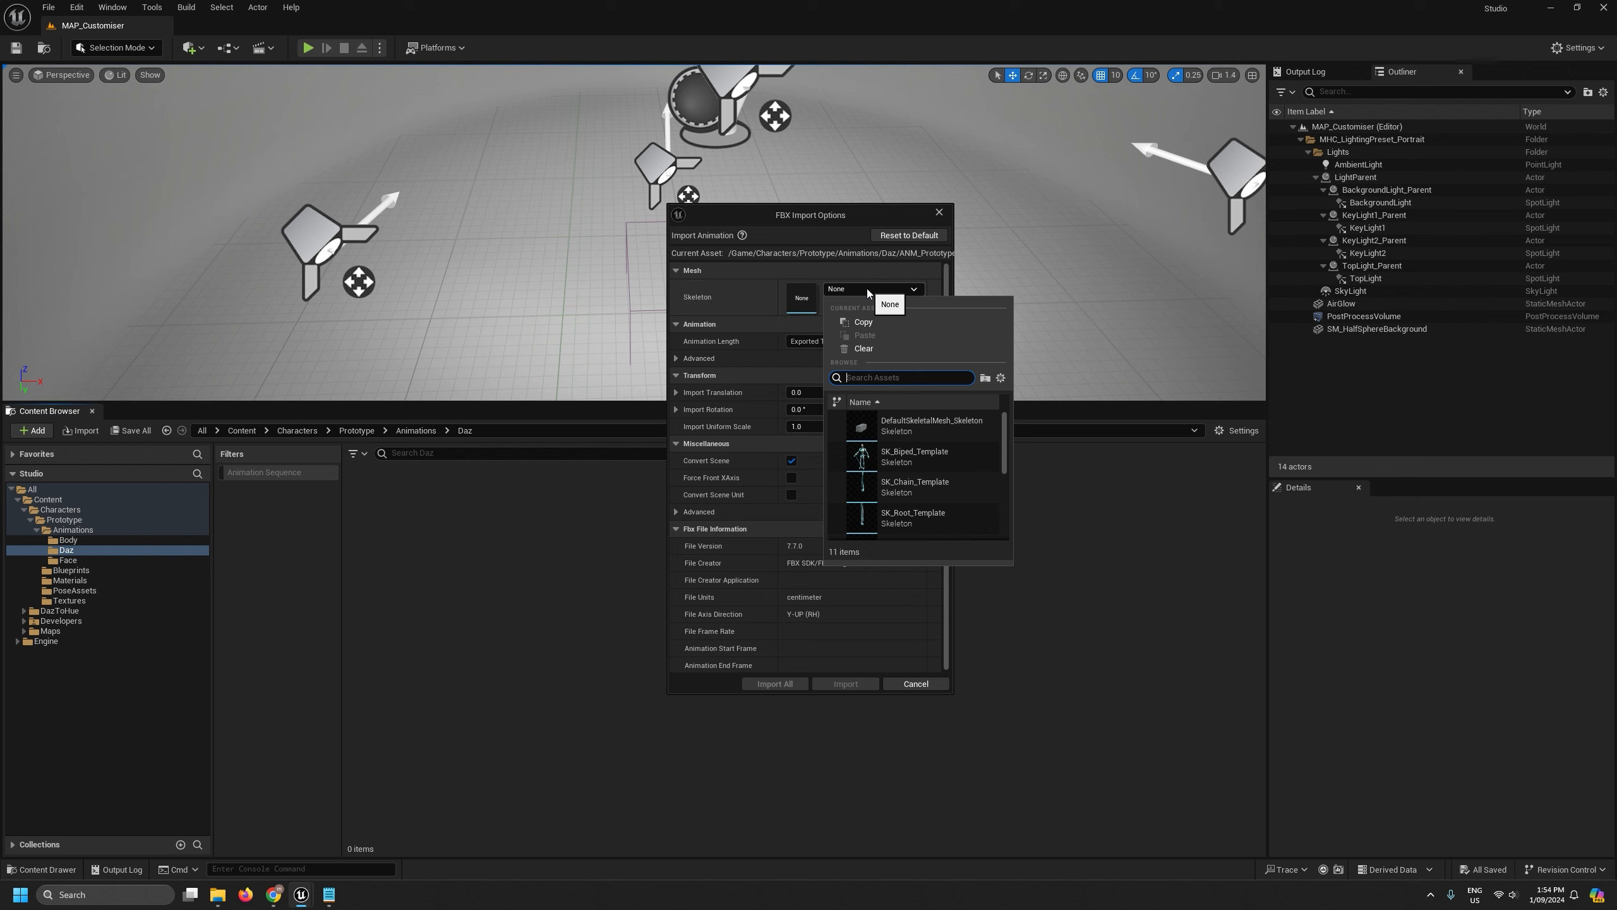
{"action": "type", "text": "proto"}
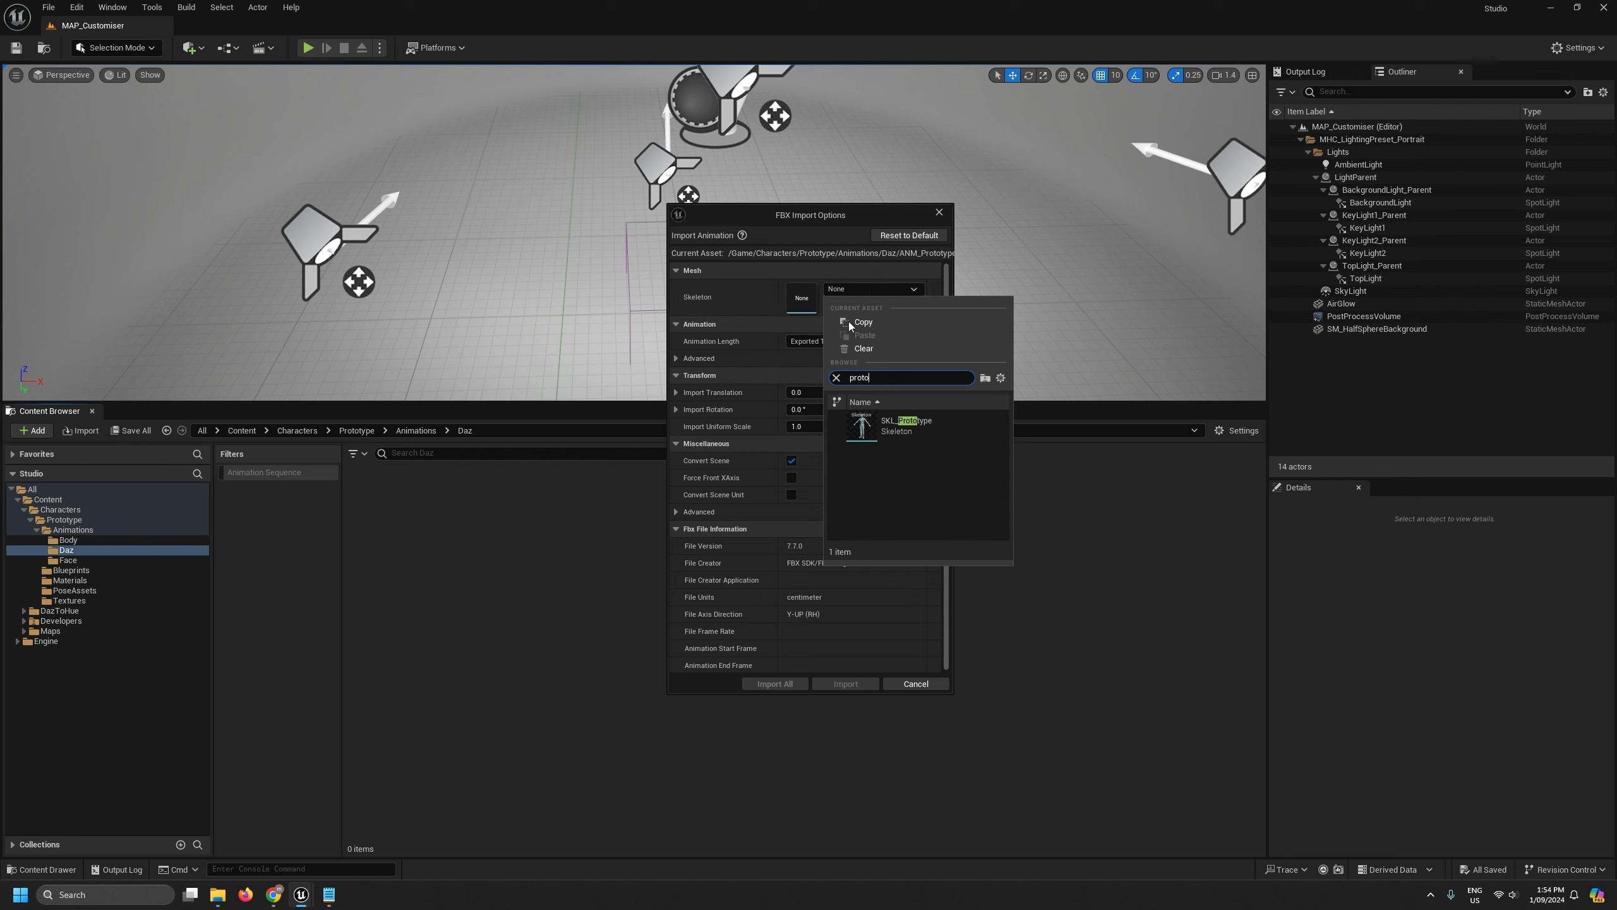
{"action": "left_click", "coordinate": [893, 433]}
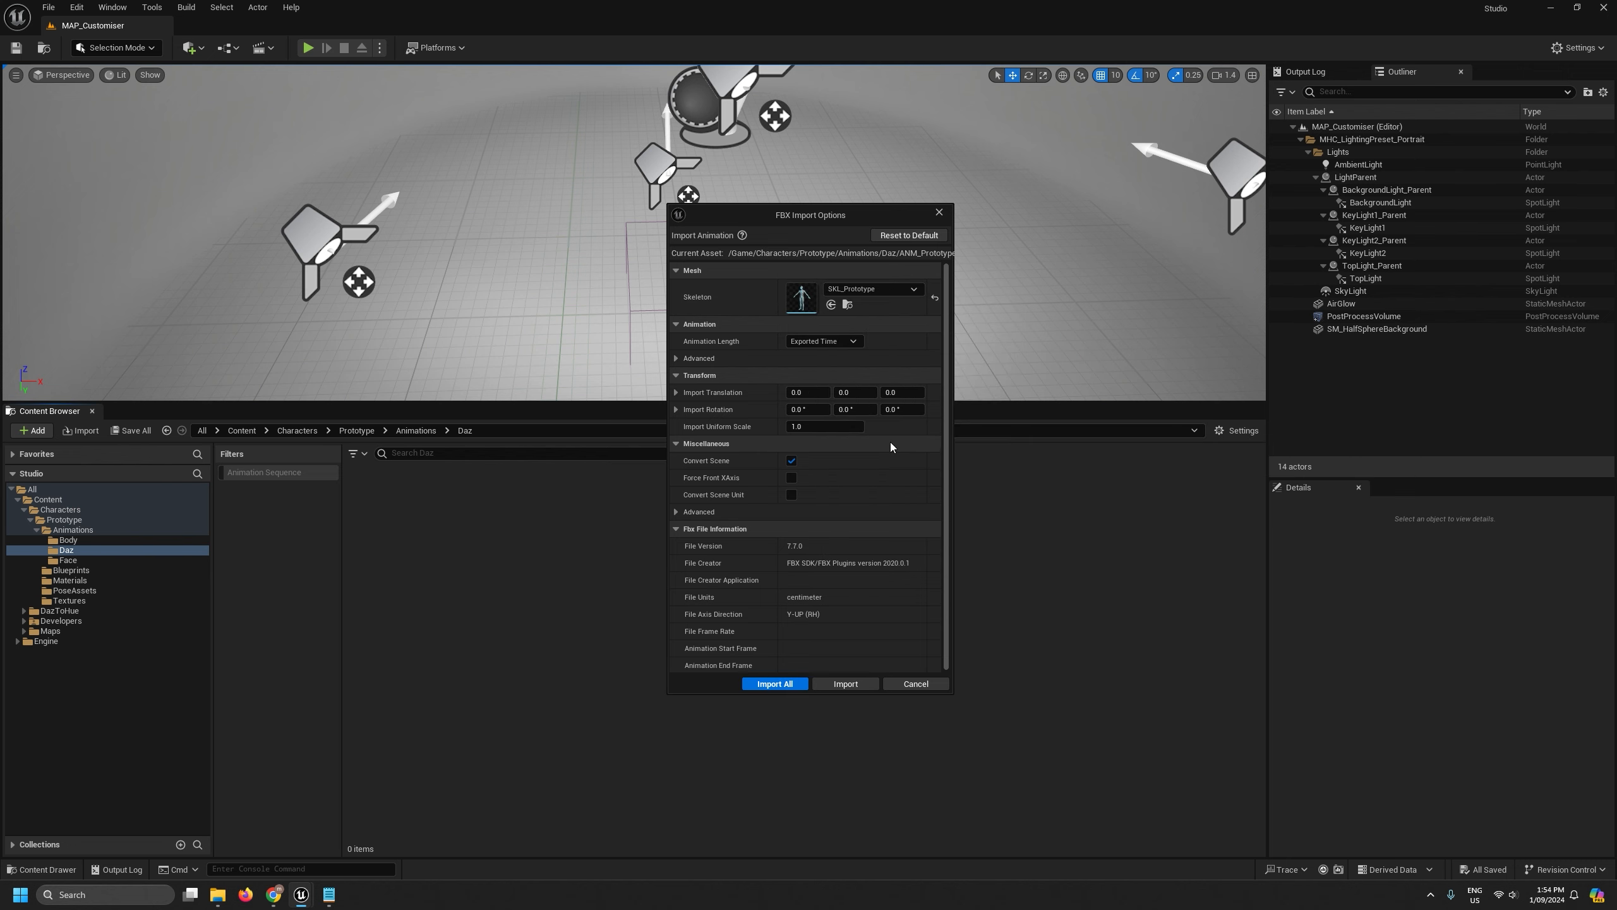
{"action": "left_click", "coordinate": [774, 684]}
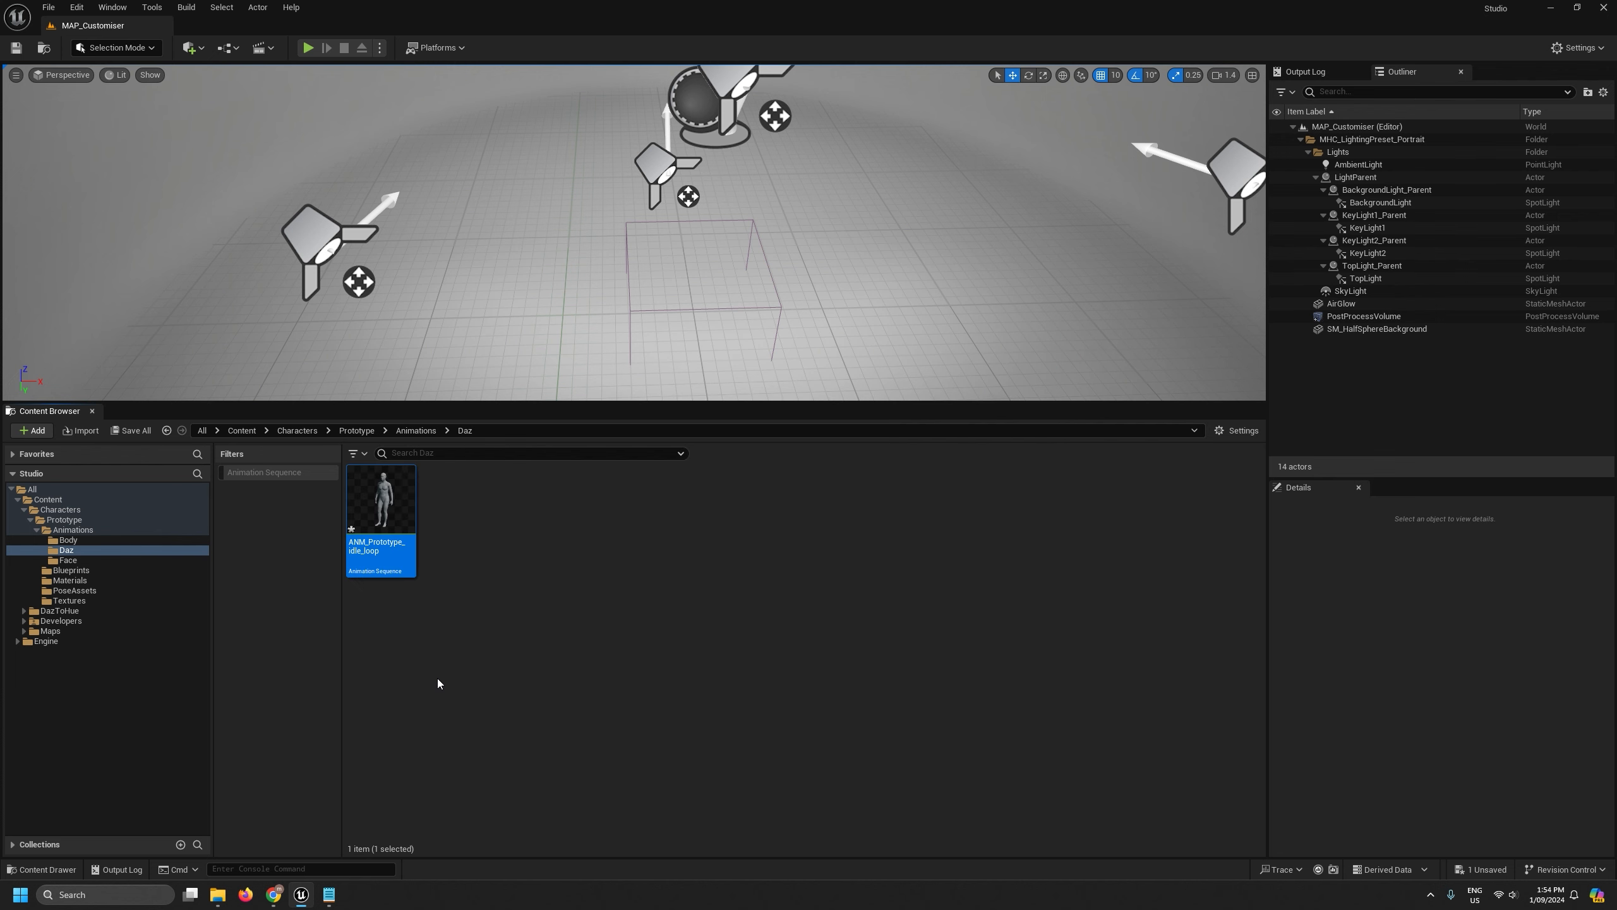
Open the ANM_Prototype_idle_loop animation and remove frames 0 to 4 from its start.
{"action": "double_click", "coordinate": [380, 502]}
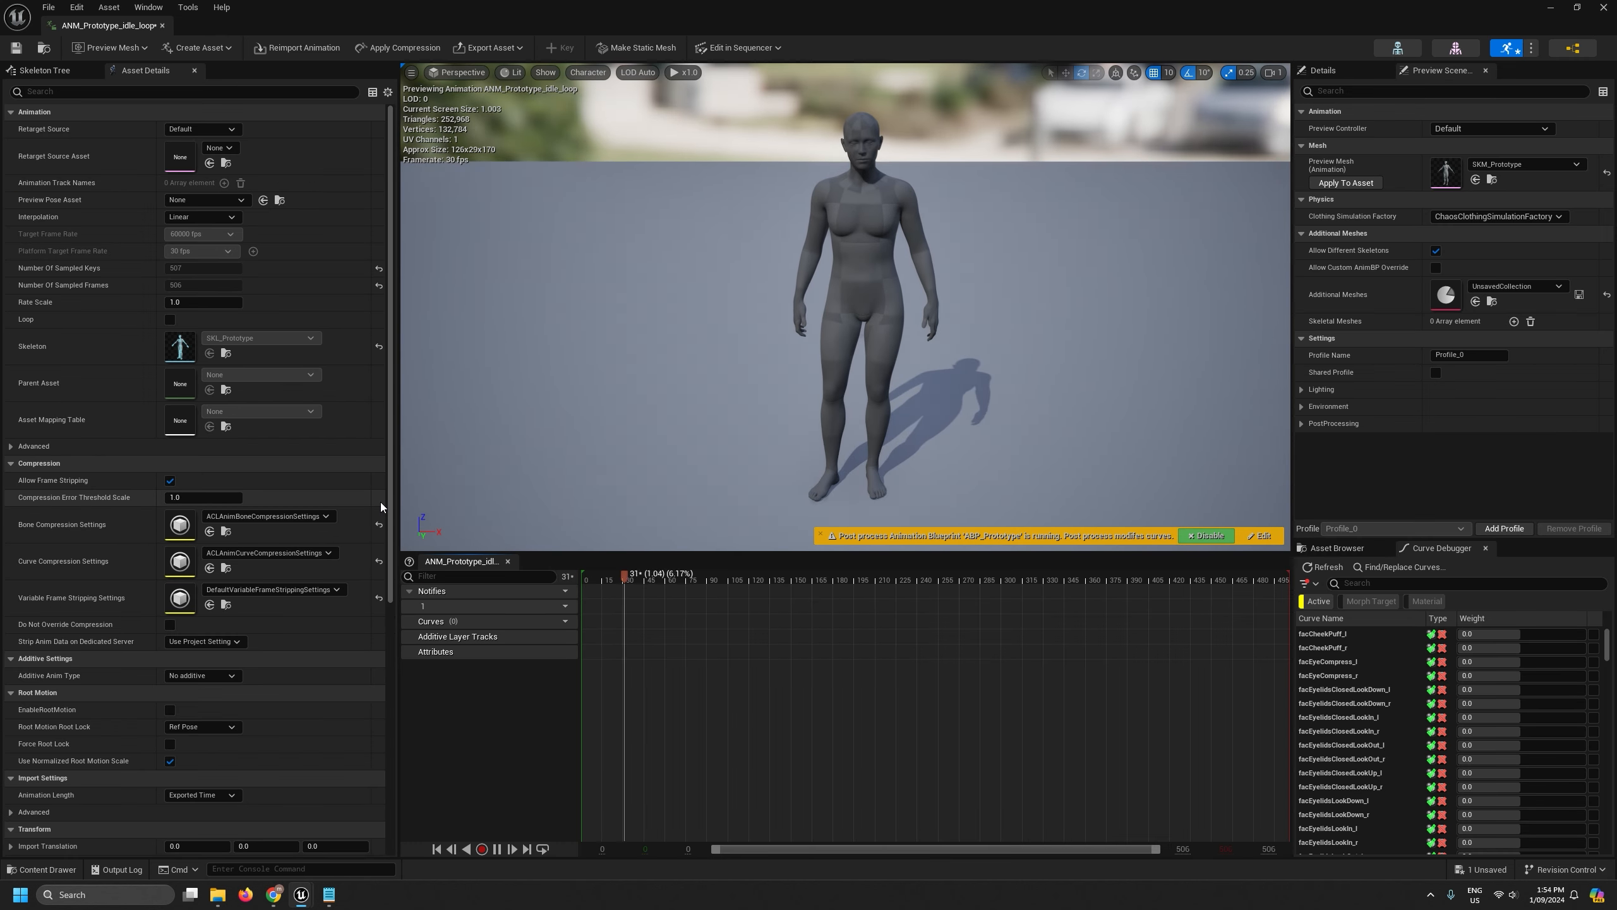
{"action": "left_click_drag", "start_coordinate": [623, 576], "coordinate": [570, 578]}
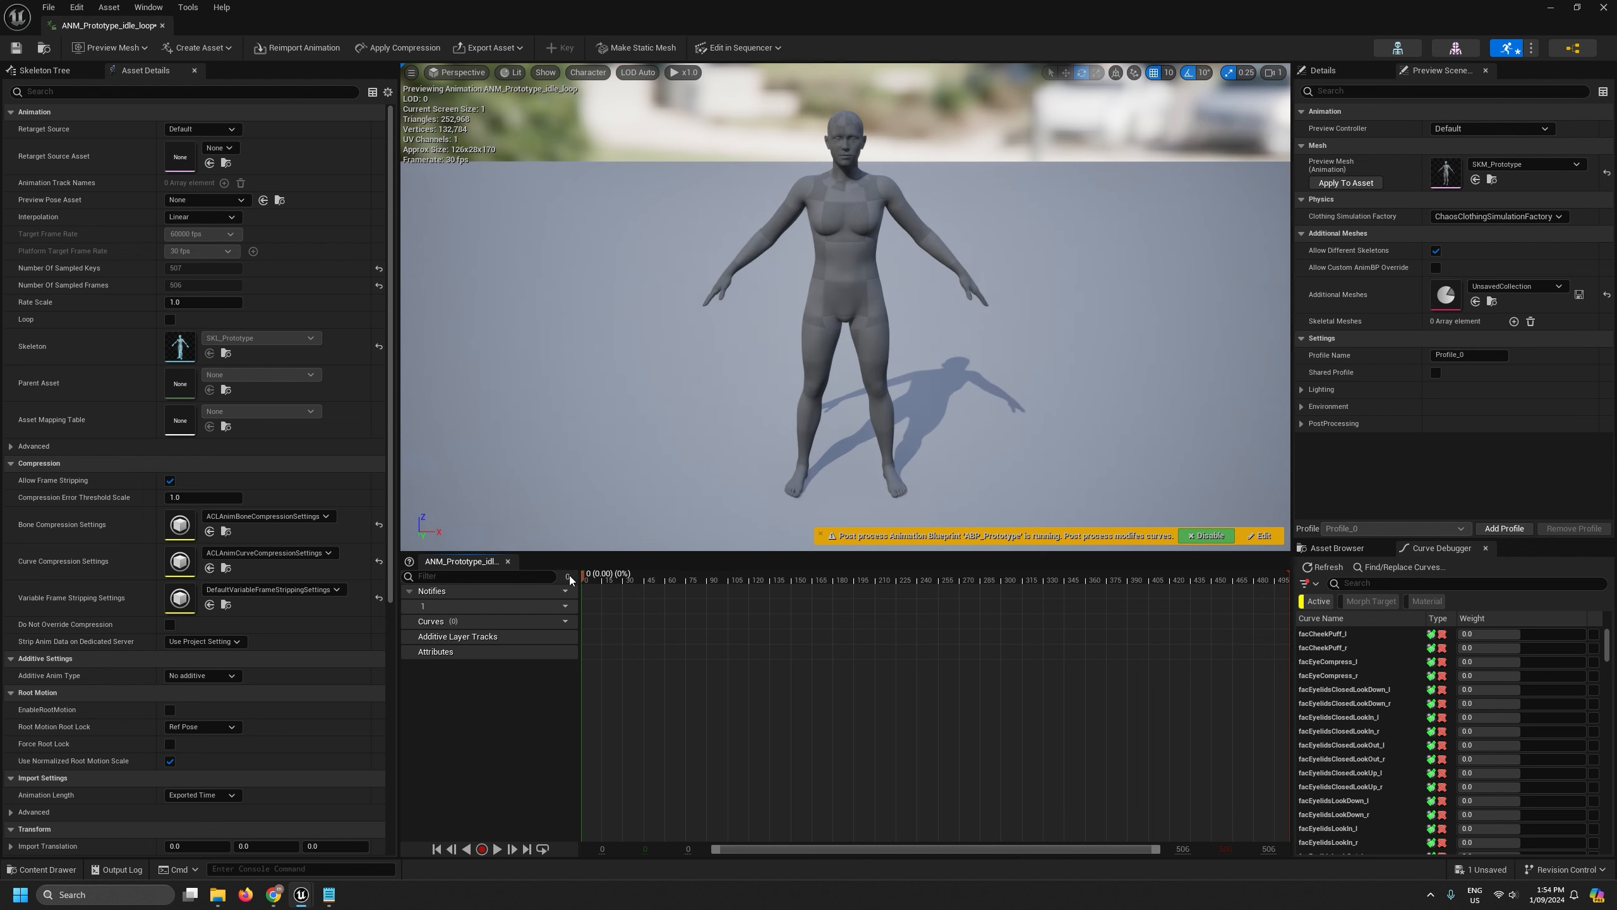
{"action": "left_click_drag", "start_coordinate": [1153, 849], "coordinate": [776, 864]}
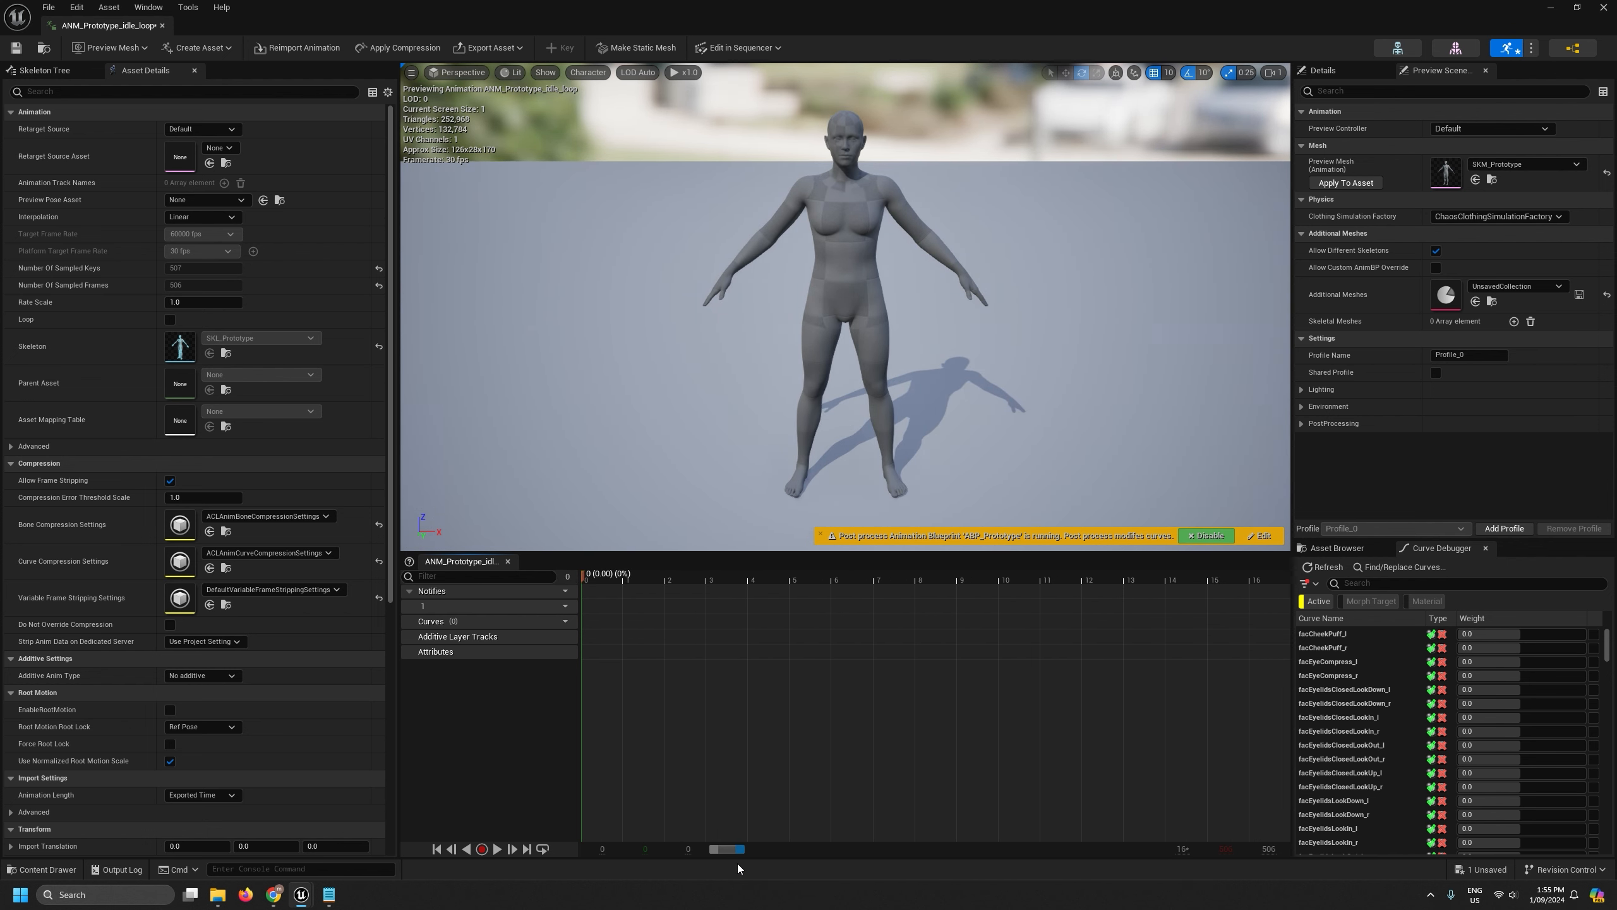
{"action": "left_click_drag", "start_coordinate": [601, 576], "coordinate": [765, 584]}
{"action": "right_click", "coordinate": [764, 581]}
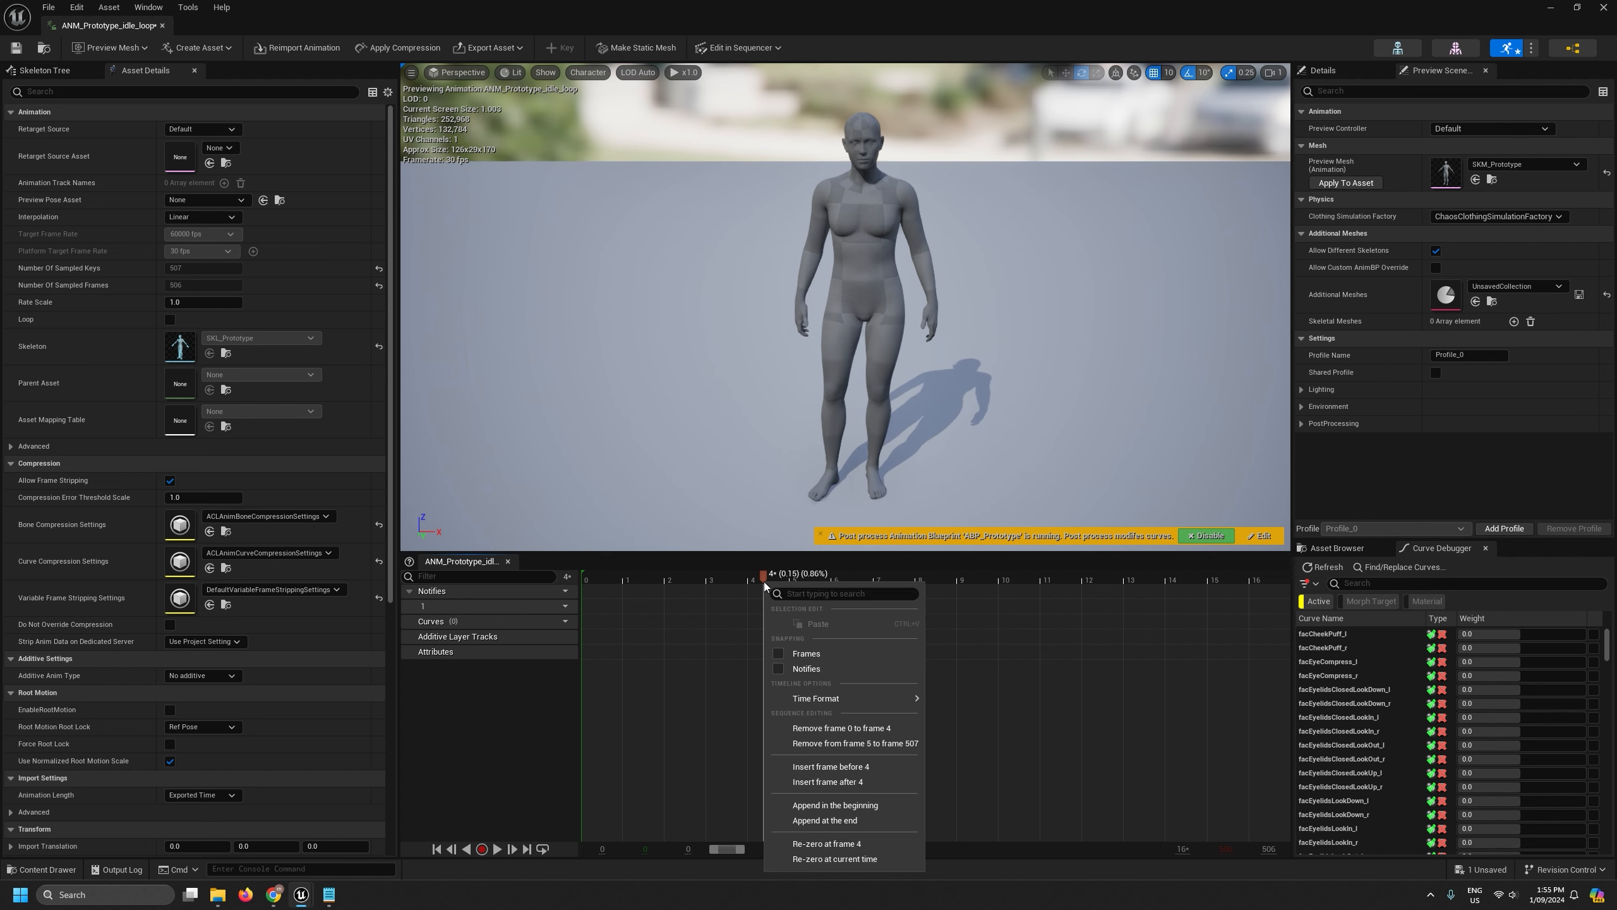
{"action": "left_click", "coordinate": [852, 729]}
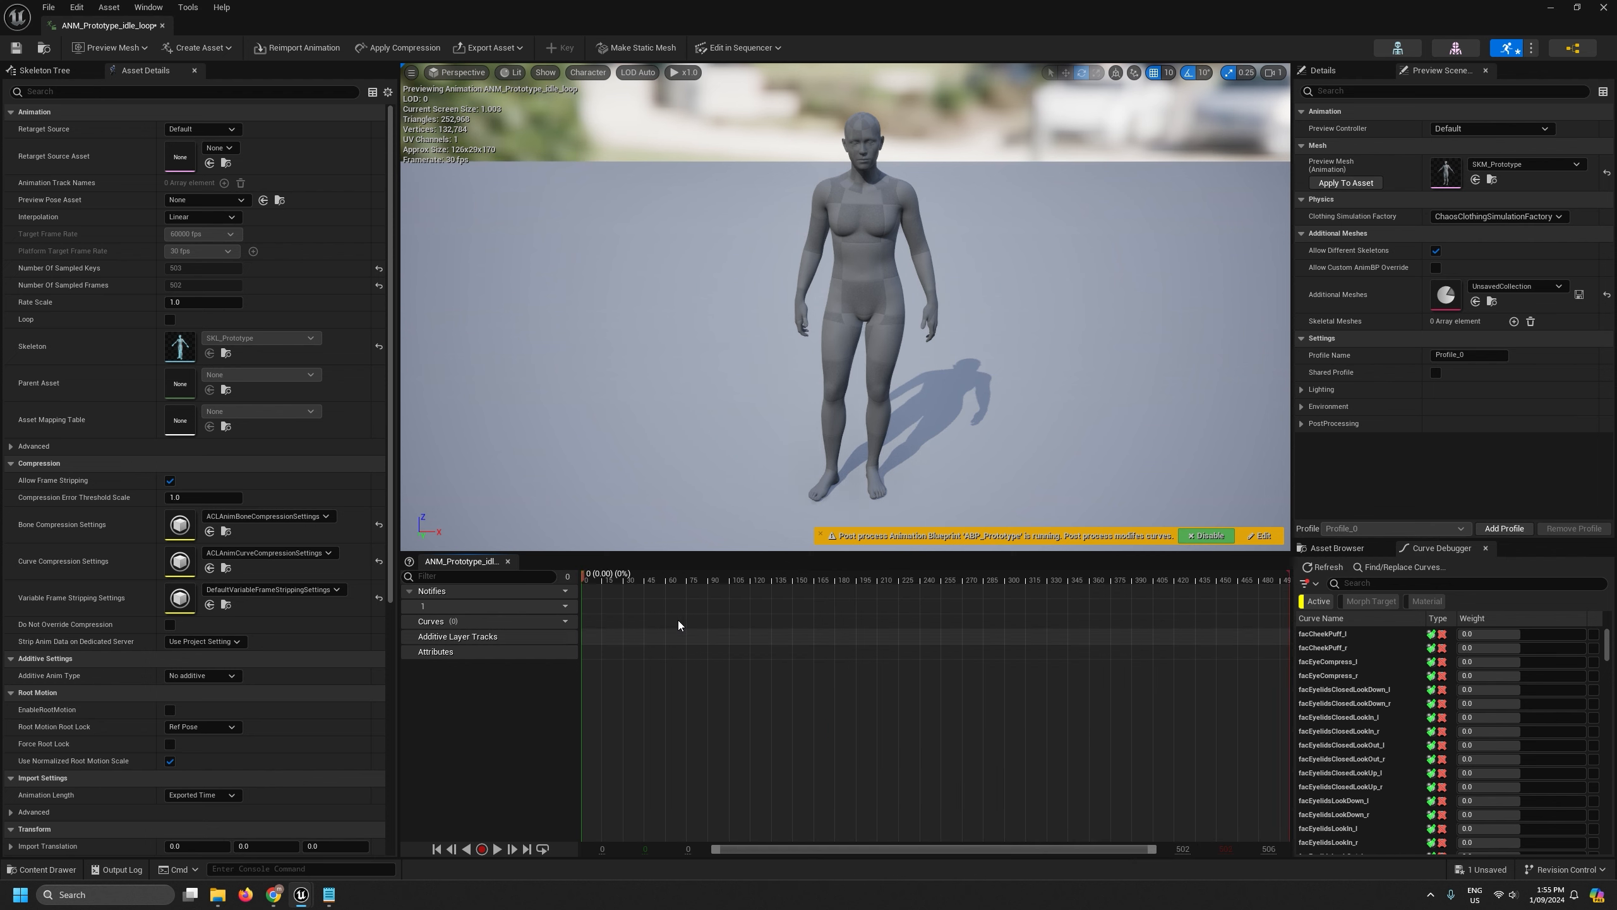
Play and scrub through the trimmed idle loop animation while examining the character's body from different viewpoints.
{"action": "left_click_drag", "start_coordinate": [795, 582], "coordinate": [1278, 576]}
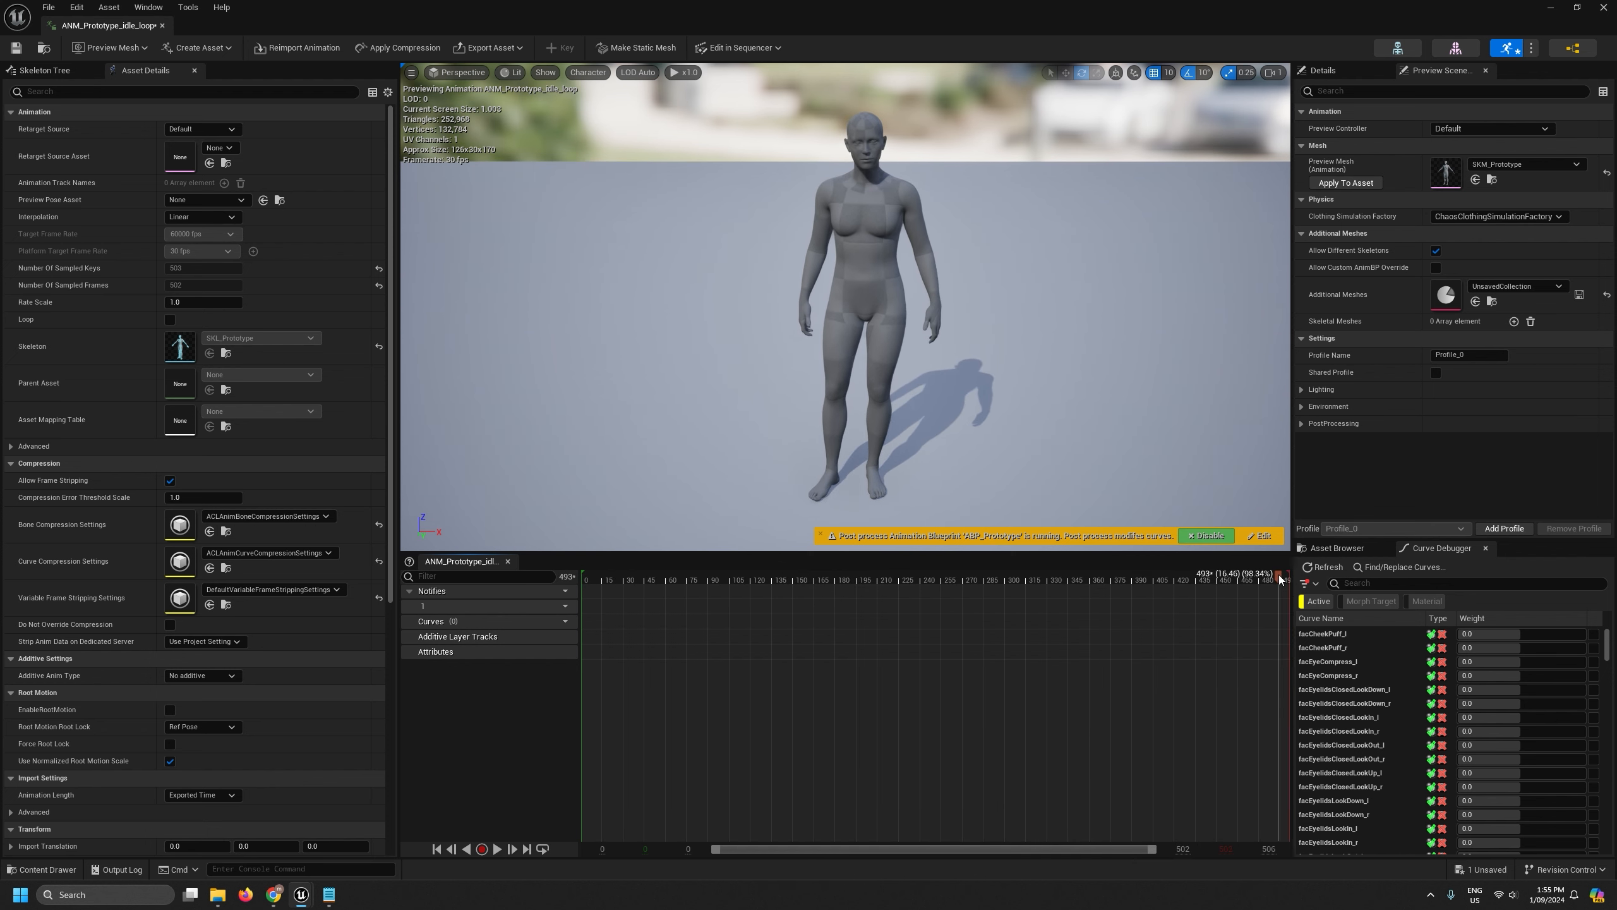
{"action": "key", "text": "space"}
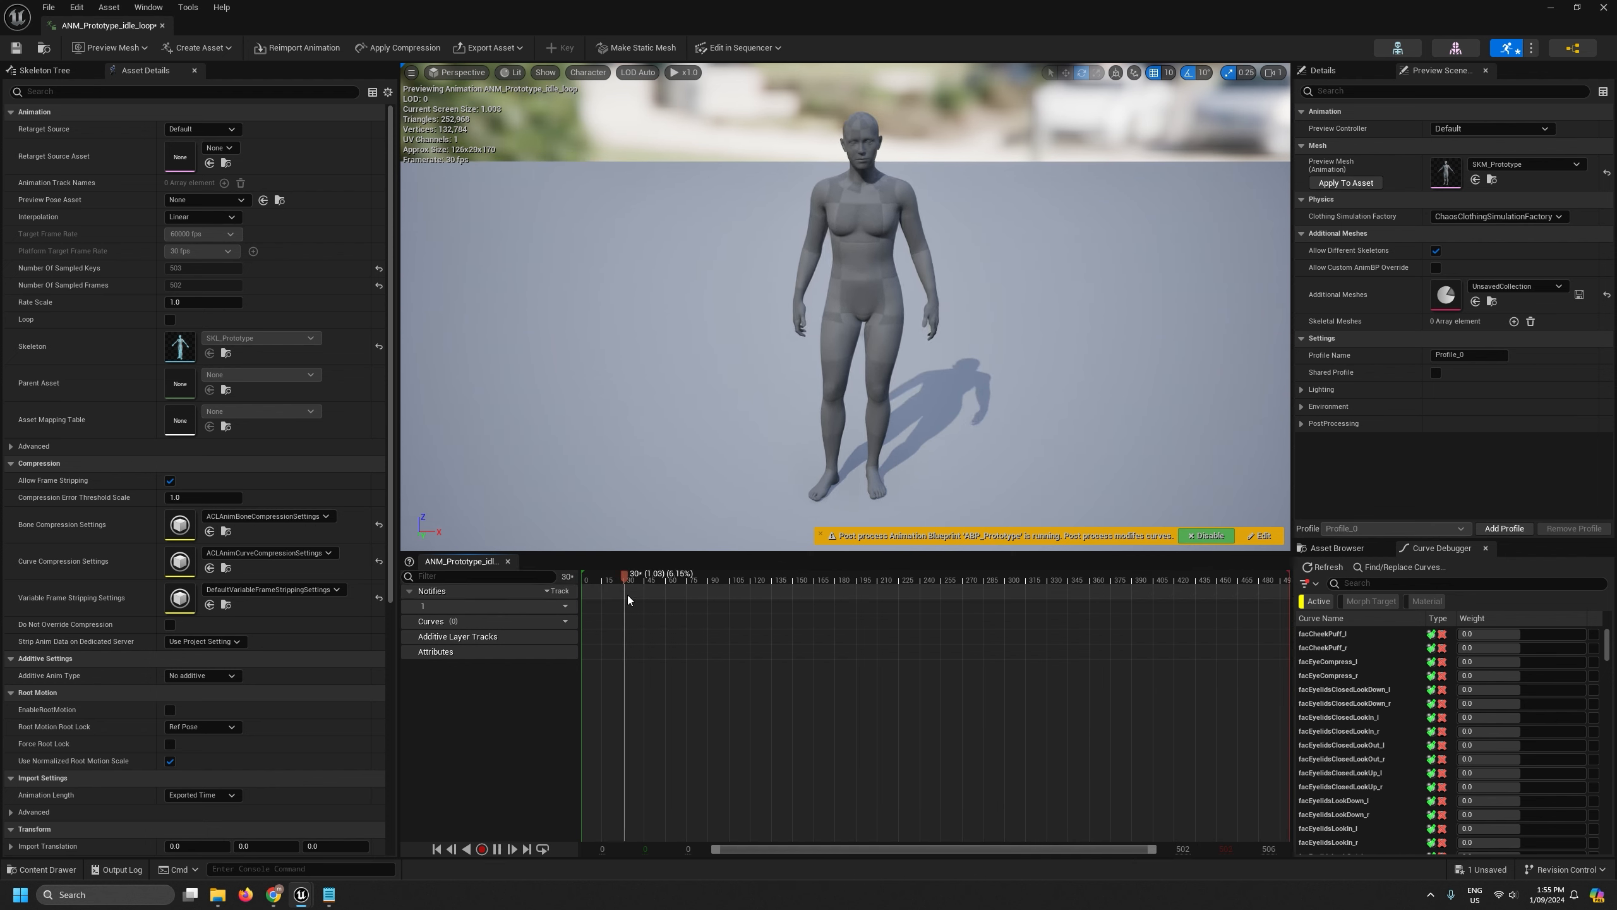
{"action": "left_click_drag", "start_coordinate": [622, 577], "coordinate": [1031, 581]}
{"action": "key", "text": "a"}
{"action": "right_click_drag", "start_coordinate": [1019, 453], "coordinate": [1222, 376]}
{"action": "key", "text": "w"}
{"action": "scroll", "coordinate": [1044, 452], "scroll_direction": "down", "scroll_amount": 1}
{"action": "key", "text": "w"}
{"action": "key", "text": "a"}
{"action": "key", "text": "s"}
{"action": "key", "text": "d"}
{"action": "right_click_drag", "start_coordinate": [829, 407], "coordinate": [663, 497]}
{"action": "key", "text": "s"}
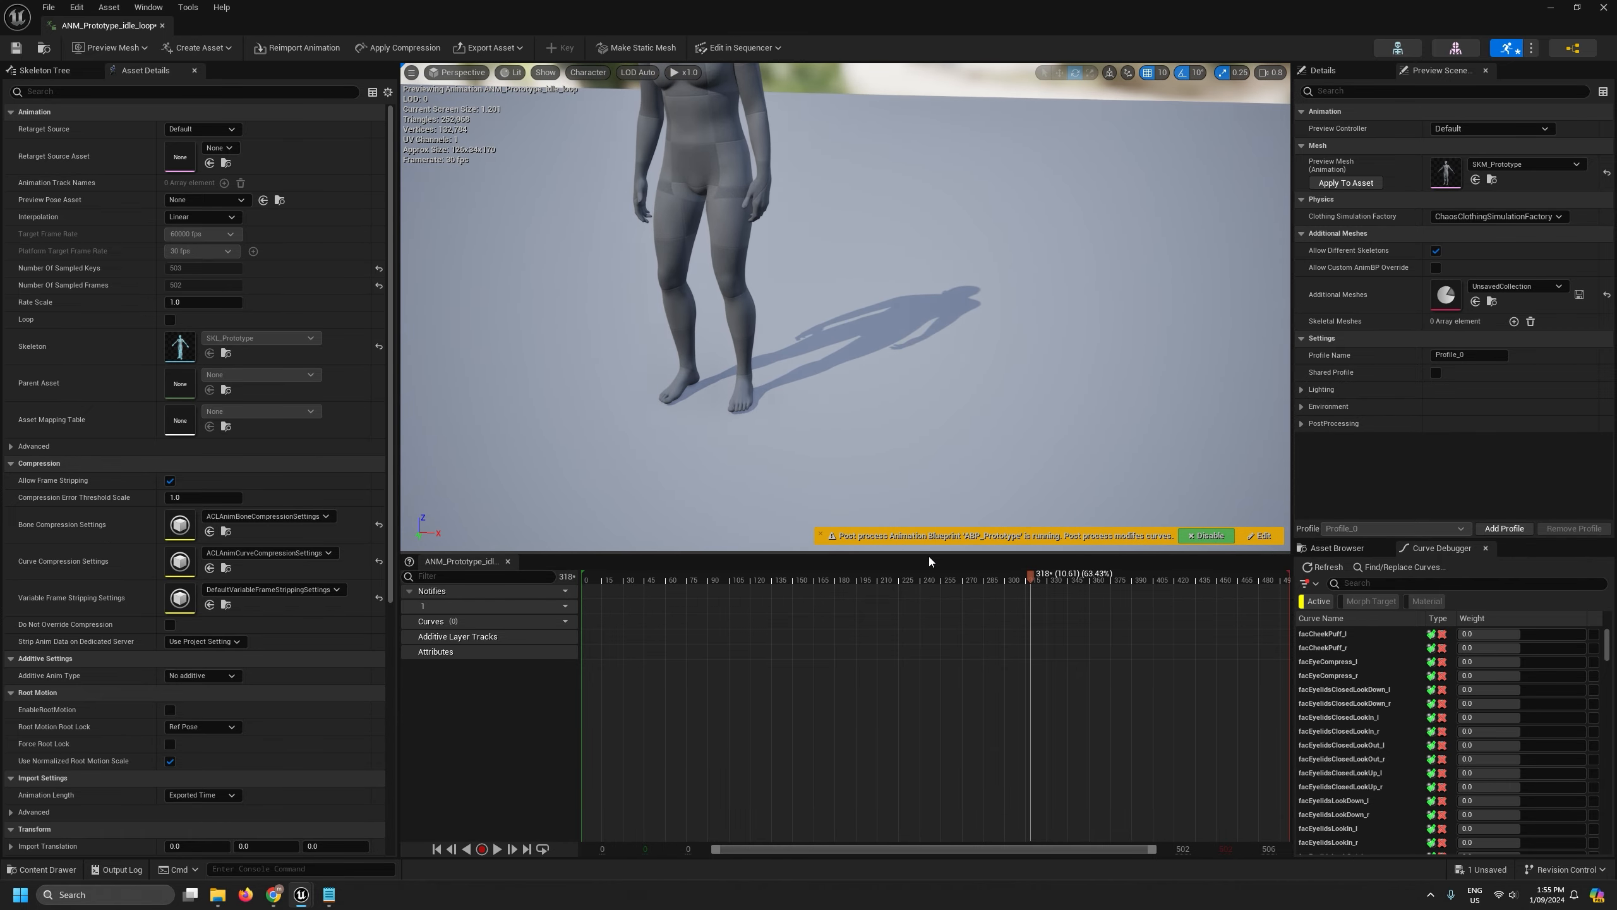
{"action": "left_click_drag", "start_coordinate": [940, 579], "coordinate": [763, 575]}
{"action": "right_click_drag", "start_coordinate": [741, 504], "coordinate": [752, 466]}
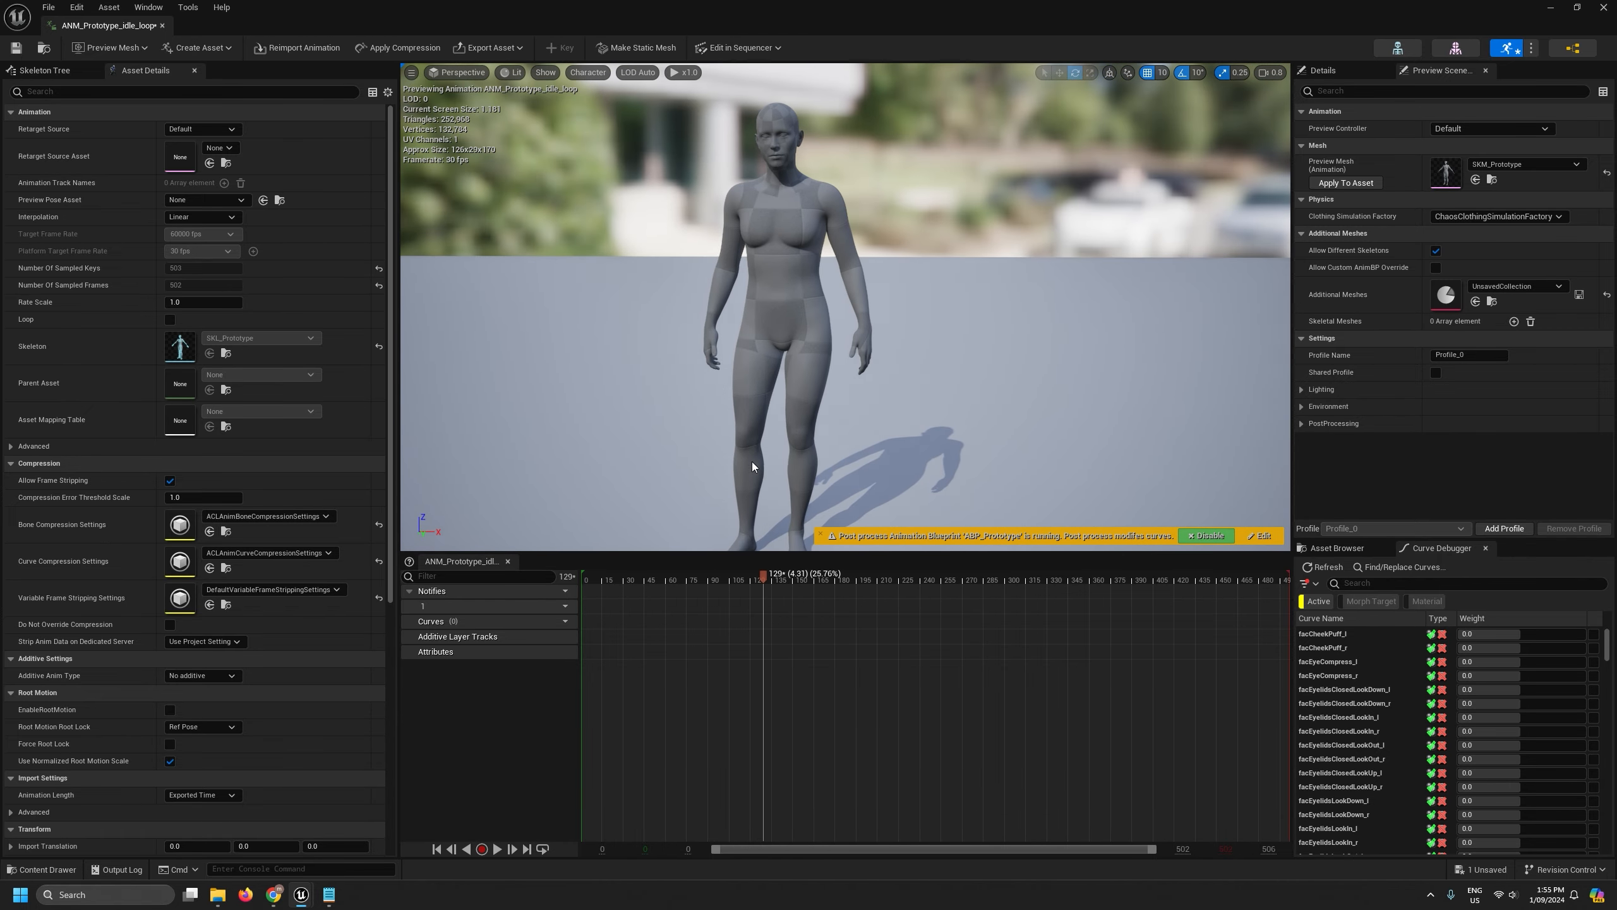
{"action": "left_click_drag", "start_coordinate": [705, 581], "coordinate": [652, 581]}
{"action": "left_click_drag", "start_coordinate": [998, 584], "coordinate": [1187, 577]}
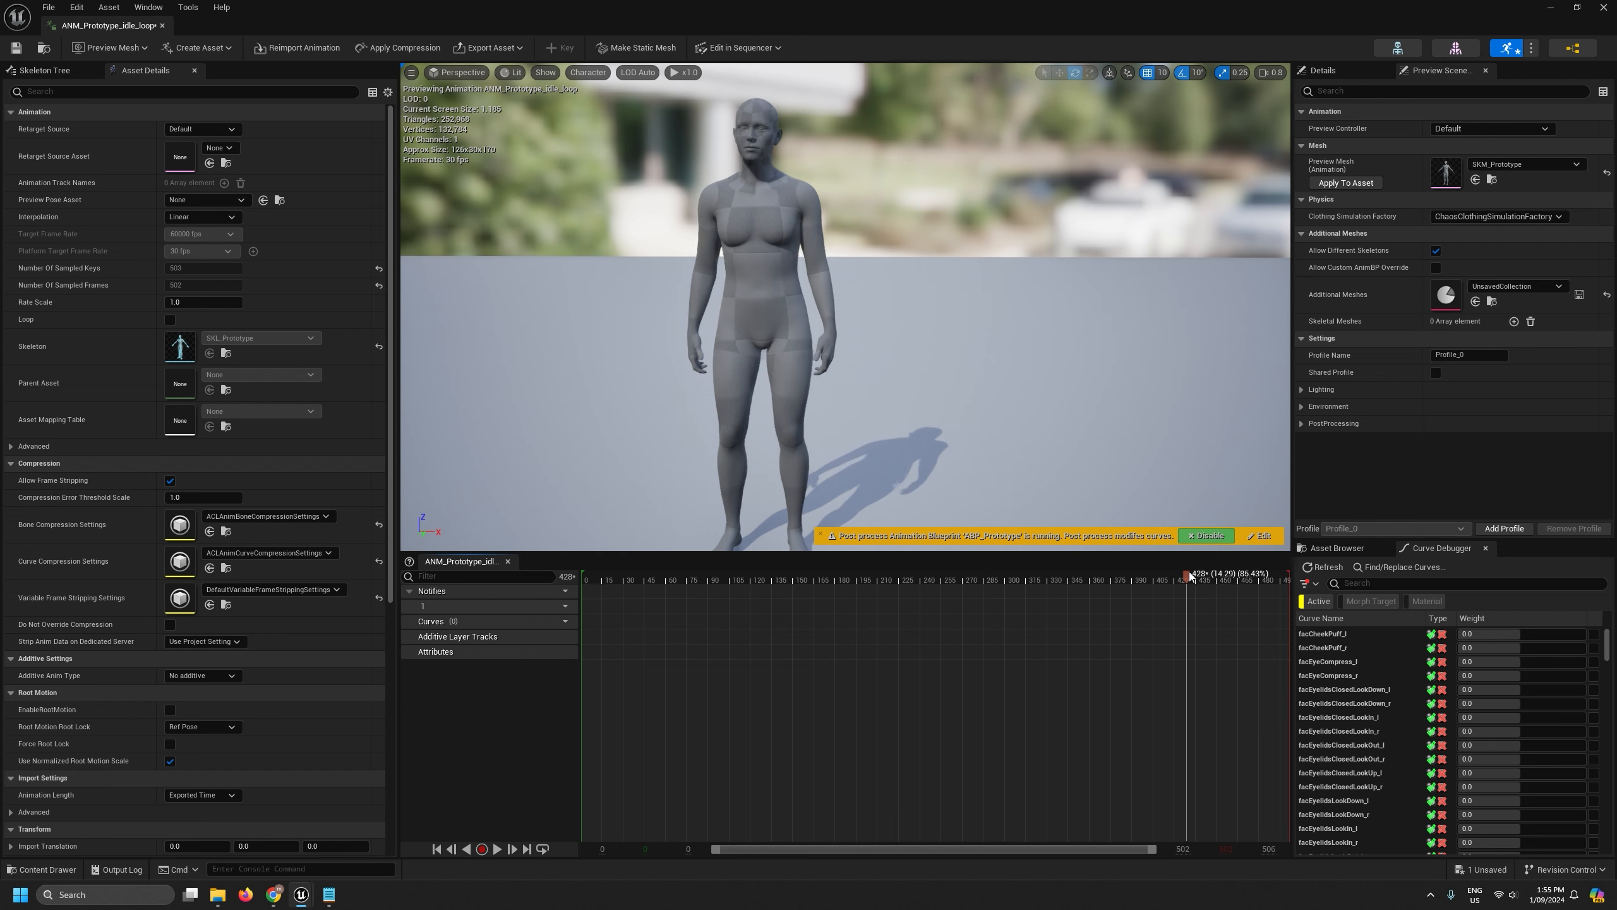
{"action": "mouse_move", "coordinate": [714, 579]}
{"action": "left_mouse_down"}
{"action": "mouse_move", "coordinate": [629, 581]}
{"action": "mouse_move", "coordinate": [1239, 591]}
{"action": "mouse_move", "coordinate": [699, 589]}
{"action": "left_mouse_up"}
Close the ANM_Prototype_idle_loop animation and save all modified assets.
{"action": "left_click", "coordinate": [162, 25]}
{"action": "left_click", "coordinate": [48, 7]}
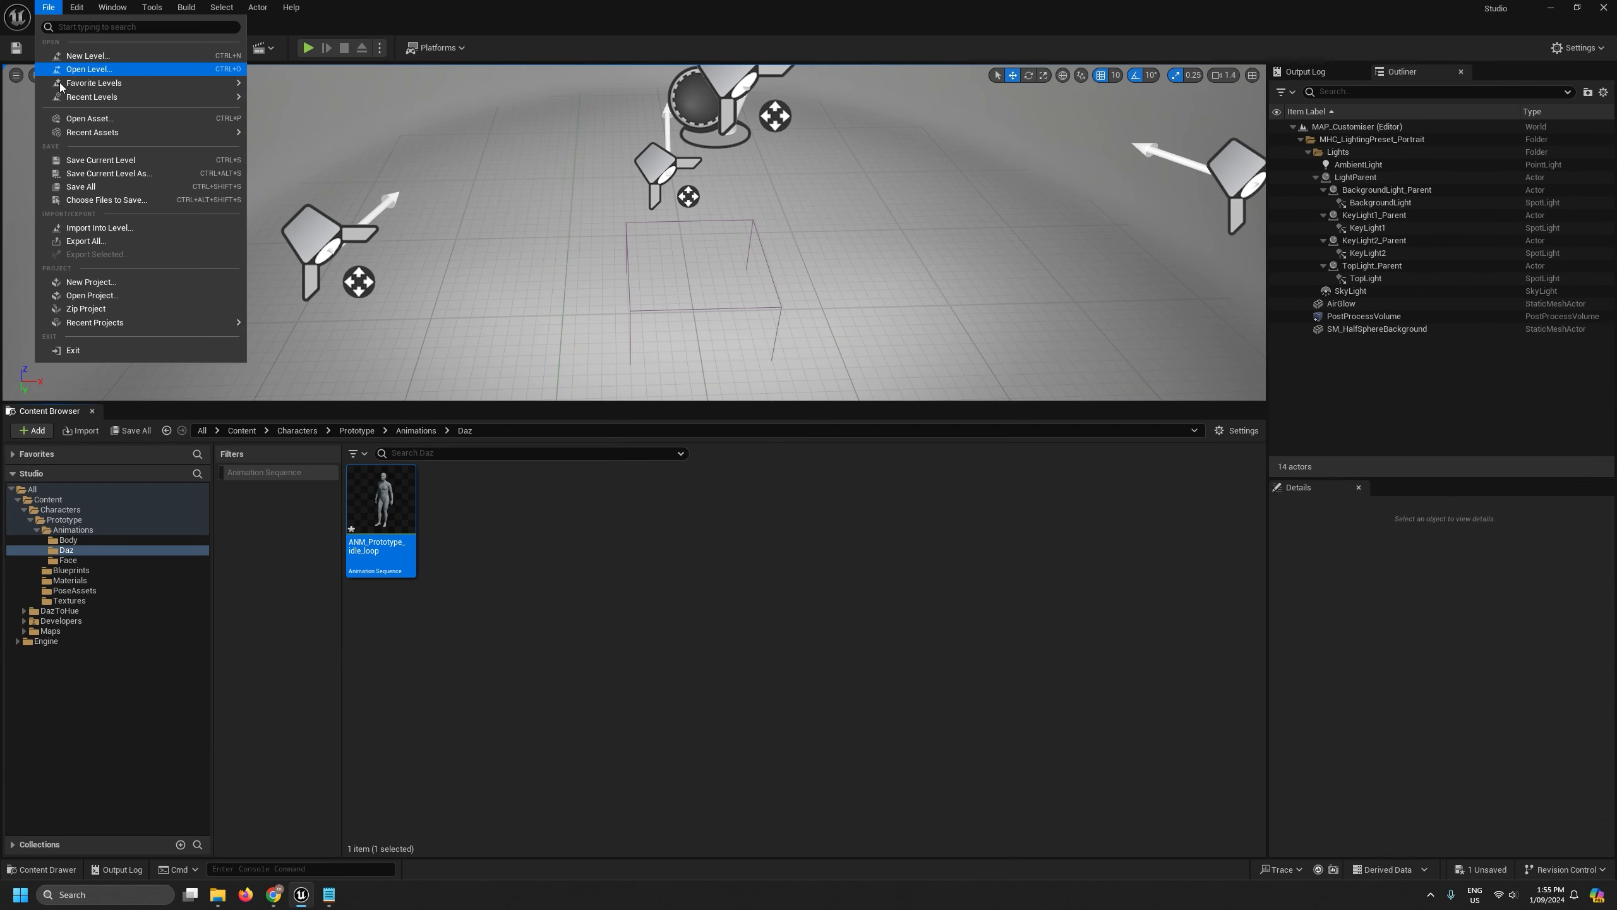
{"action": "left_click", "coordinate": [95, 187]}
Collapse the Animations folder in the folder tree and show the contents of the Prototype folder.
{"action": "left_click", "coordinate": [71, 530]}
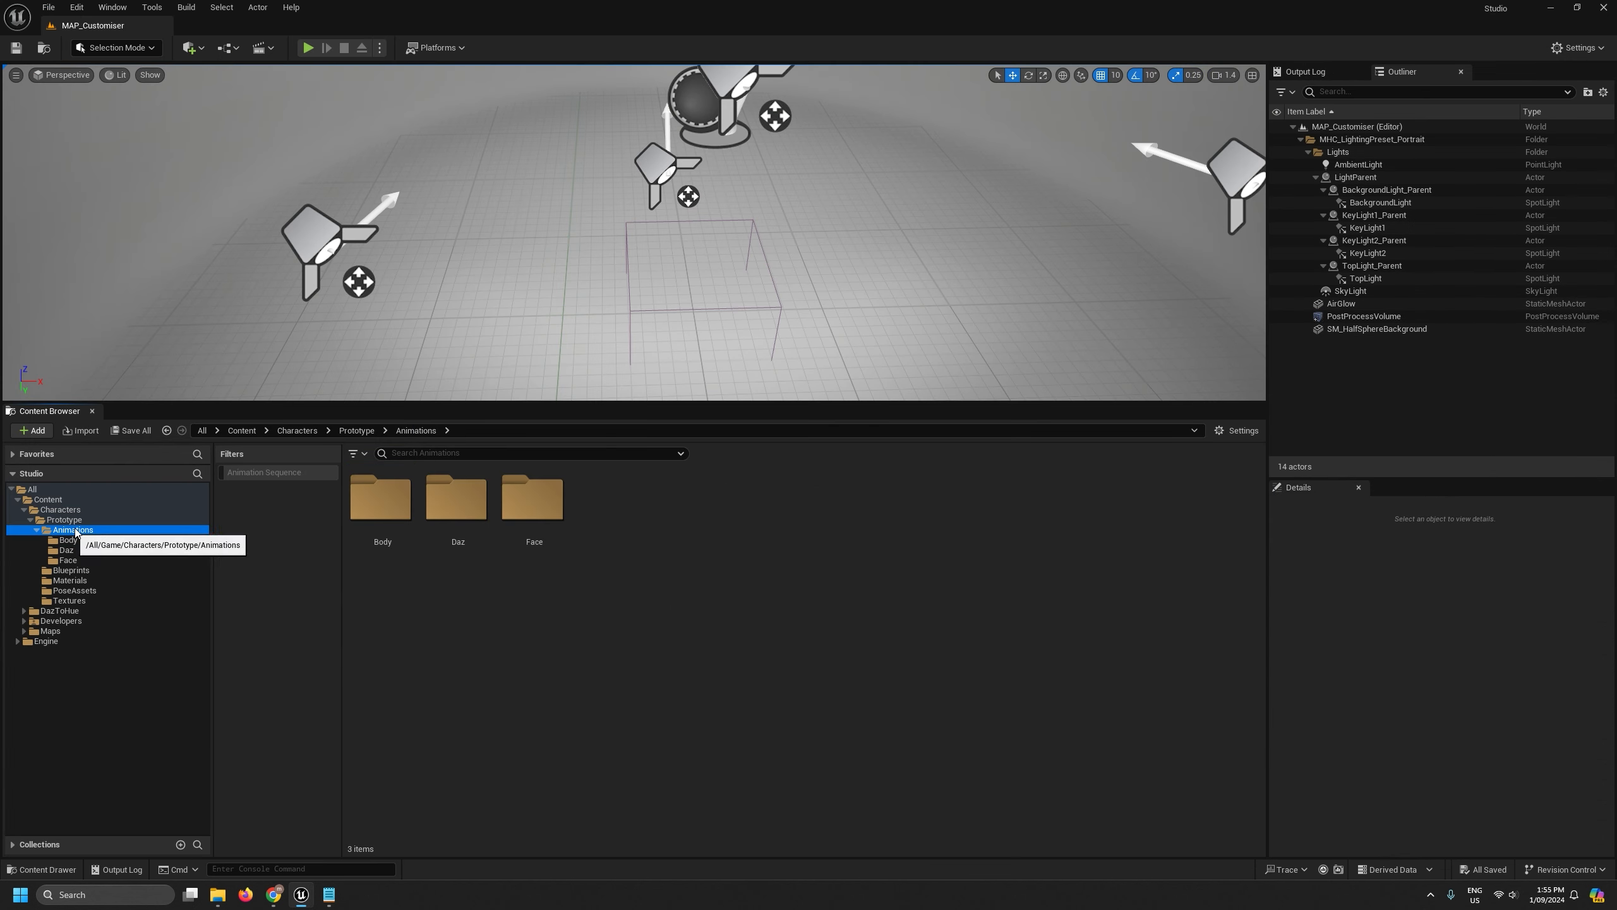
{"action": "left_click", "coordinate": [36, 529]}
{"action": "left_click", "coordinate": [62, 520]}
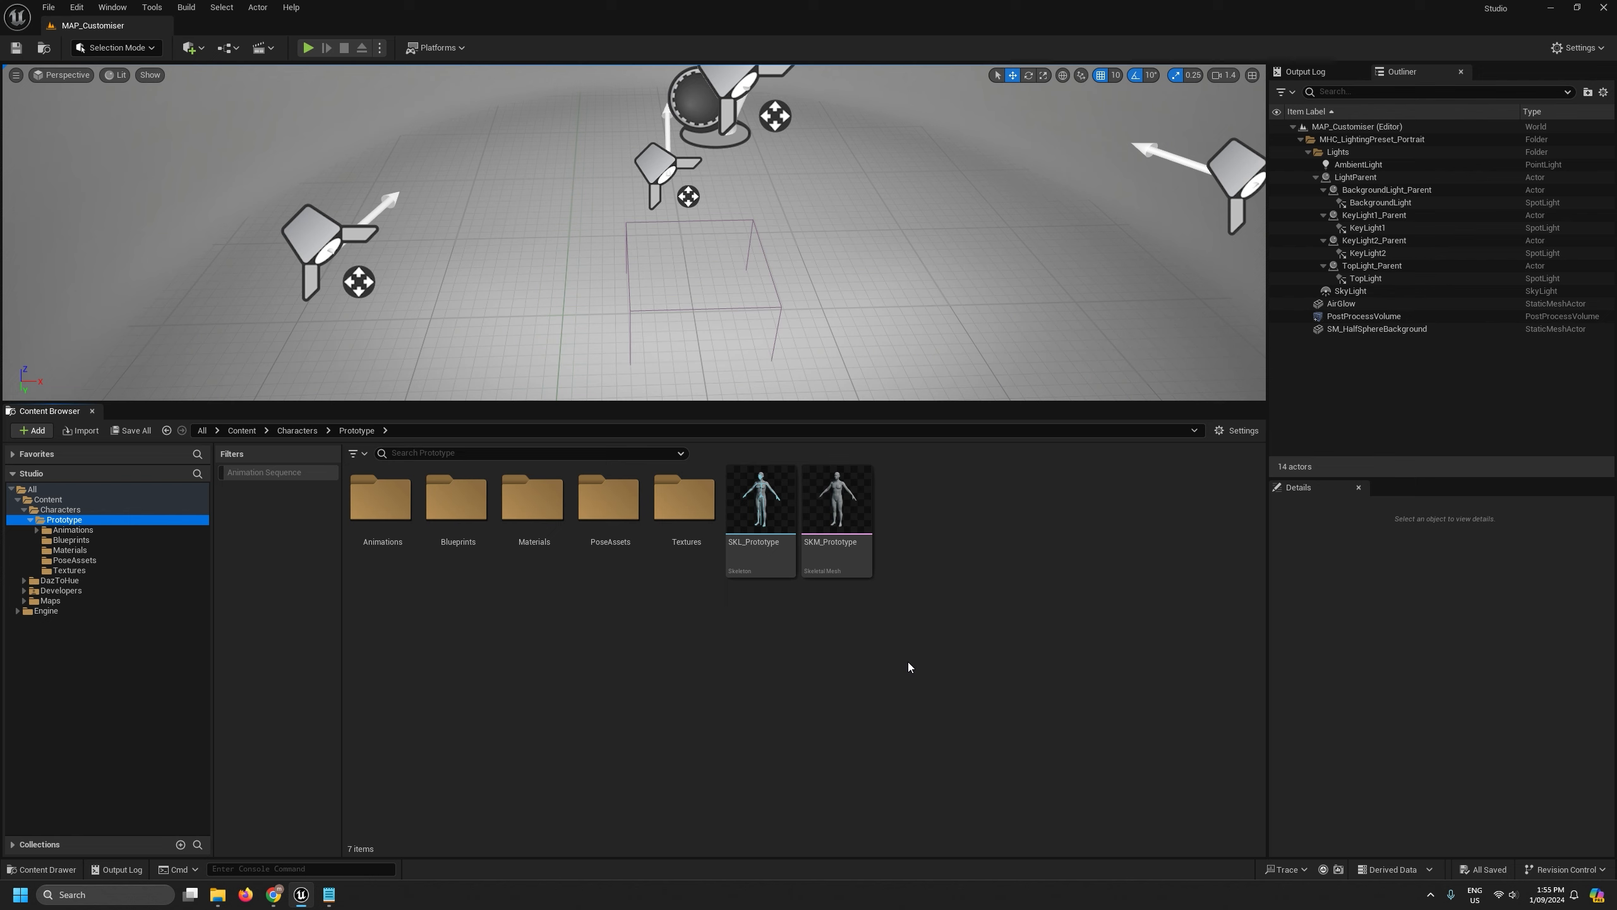
Create an Actor Blueprint Class named BP_Prototype in the Prototype character's Blueprints folder.
{"action": "left_click", "coordinate": [82, 540]}
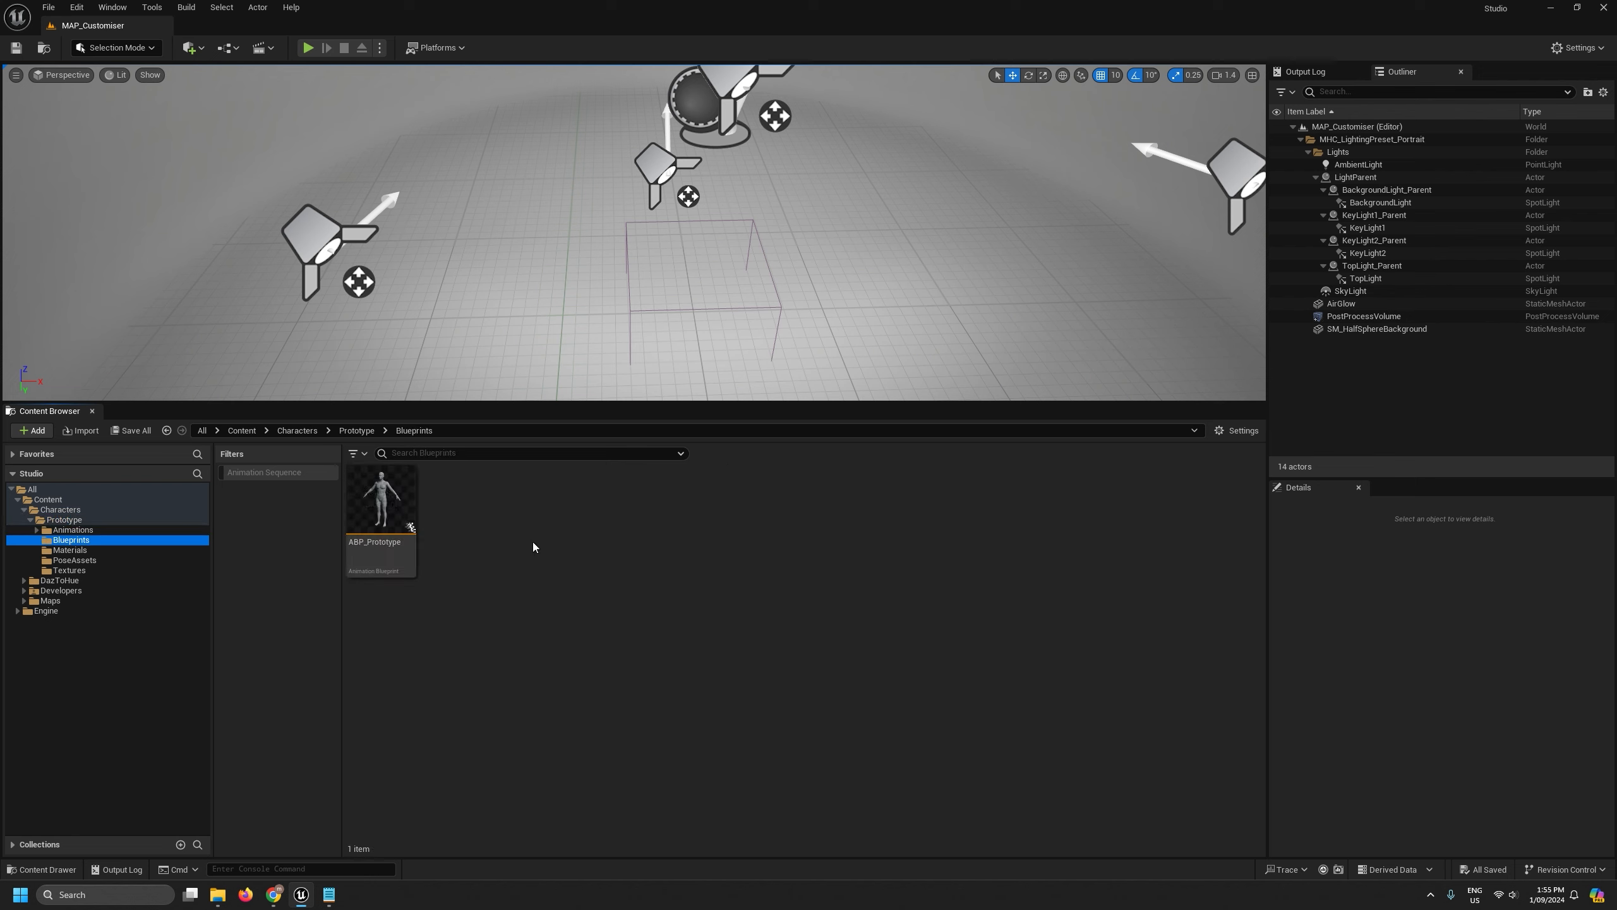
{"action": "right_click", "coordinate": [513, 528]}
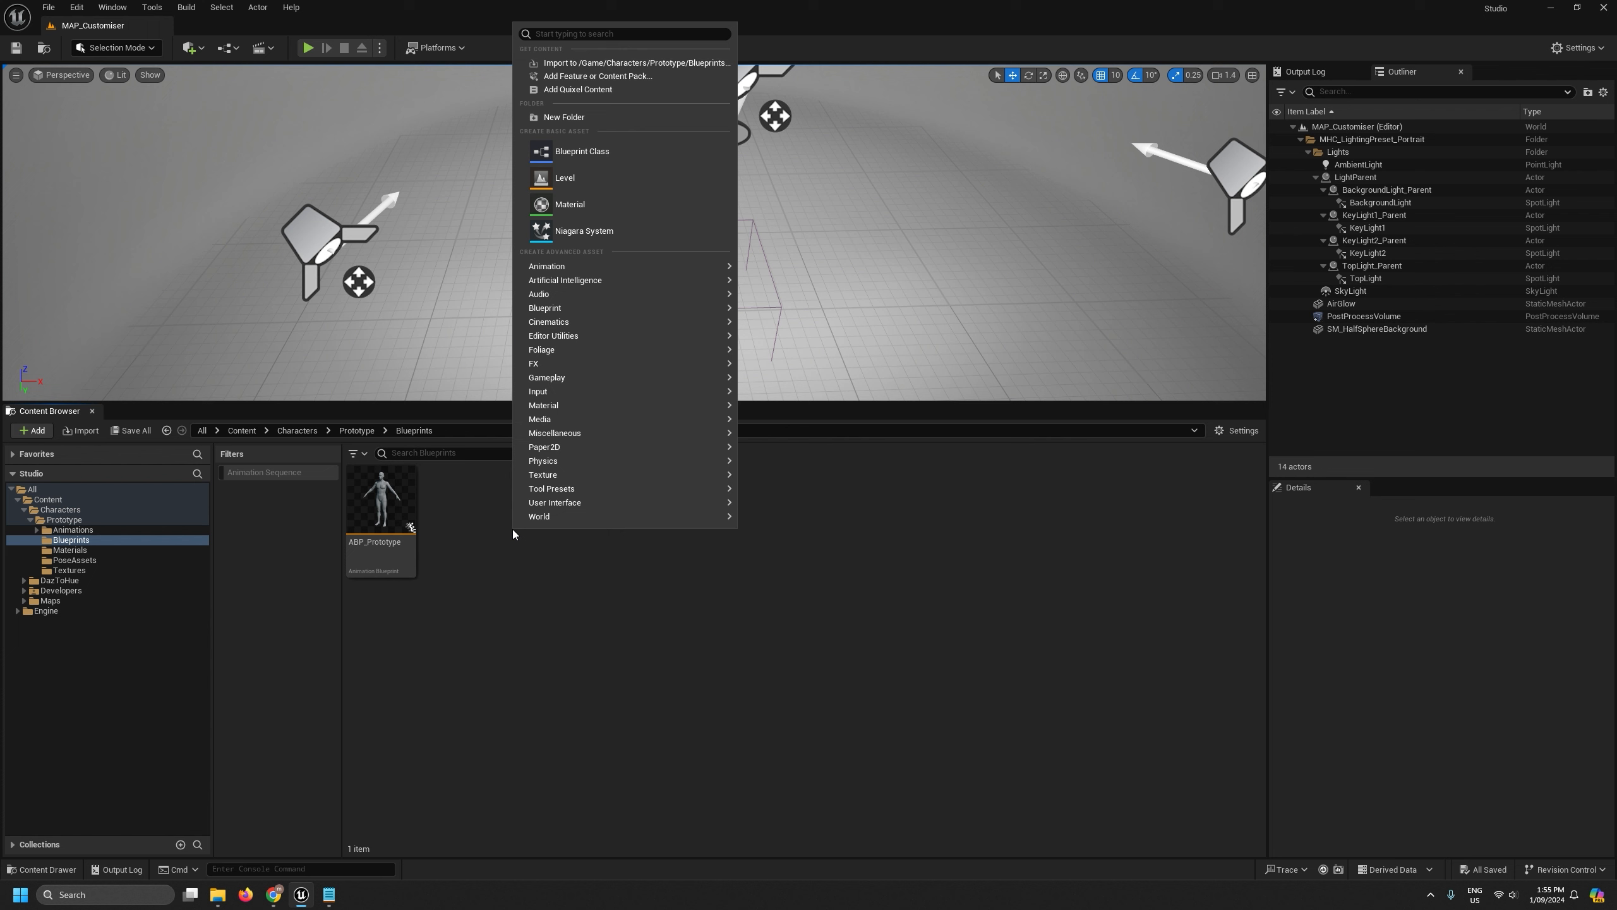
{"action": "left_click", "coordinate": [566, 151]}
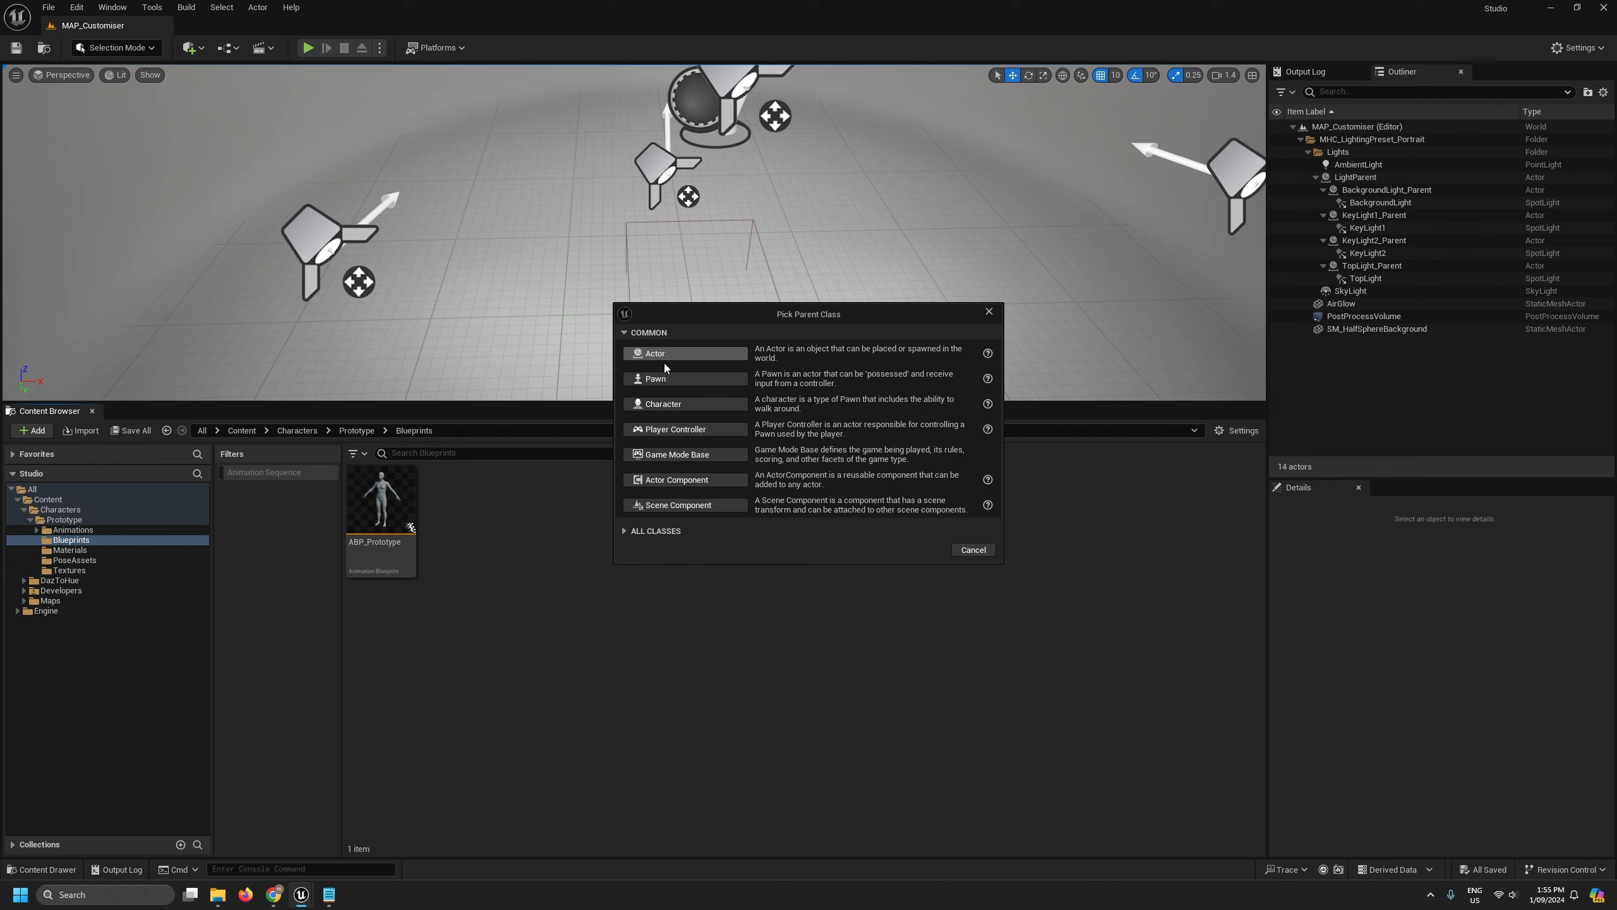
{"action": "left_click", "coordinate": [718, 352]}
{"action": "type", "text": "BP"}
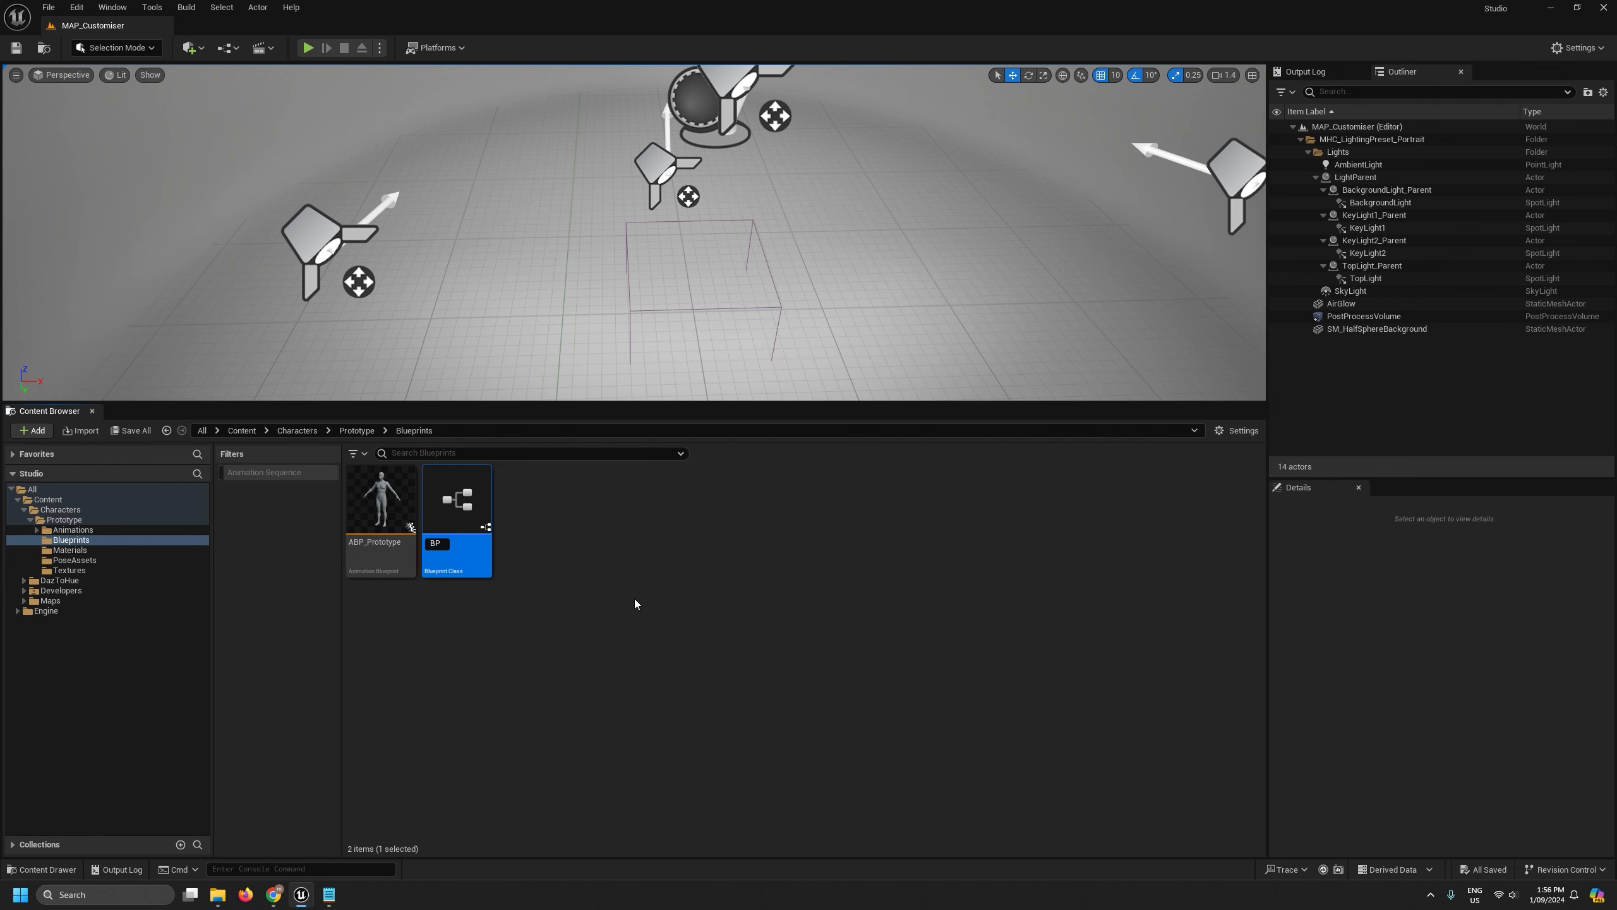
{"action": "type", "text": "_Prototype"}
{"action": "key", "text": "Return"}
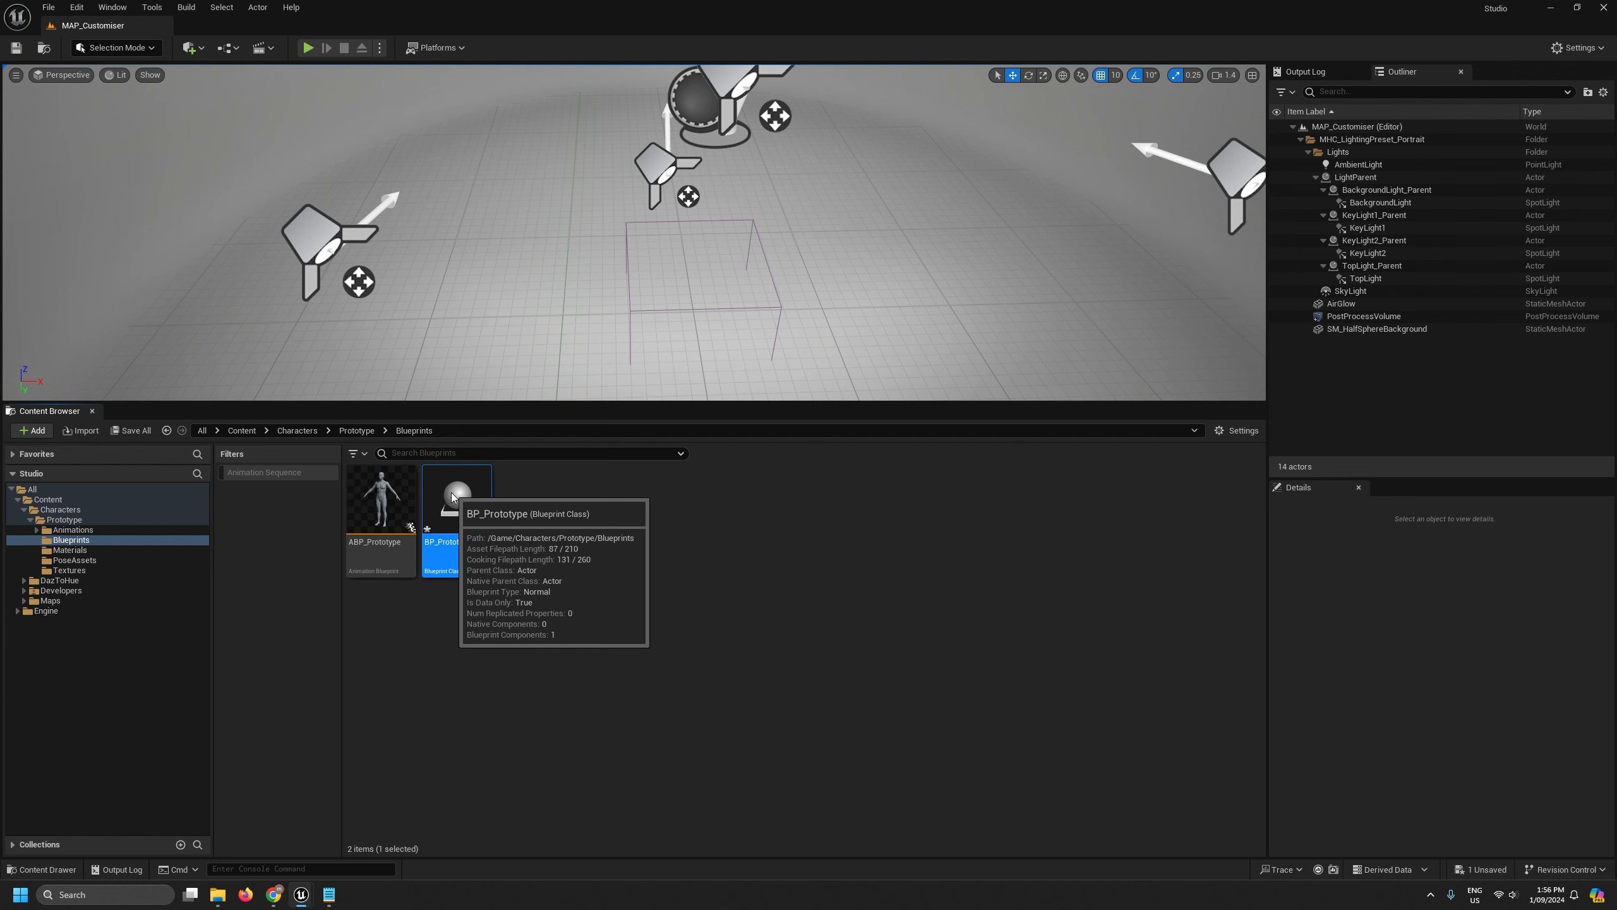
Open BP_Prototype, add a Skeletal Mesh component and make it the scene root in place of DefaultSceneRoot.
{"action": "double_click", "coordinate": [451, 495]}
{"action": "left_click", "coordinate": [28, 90]}
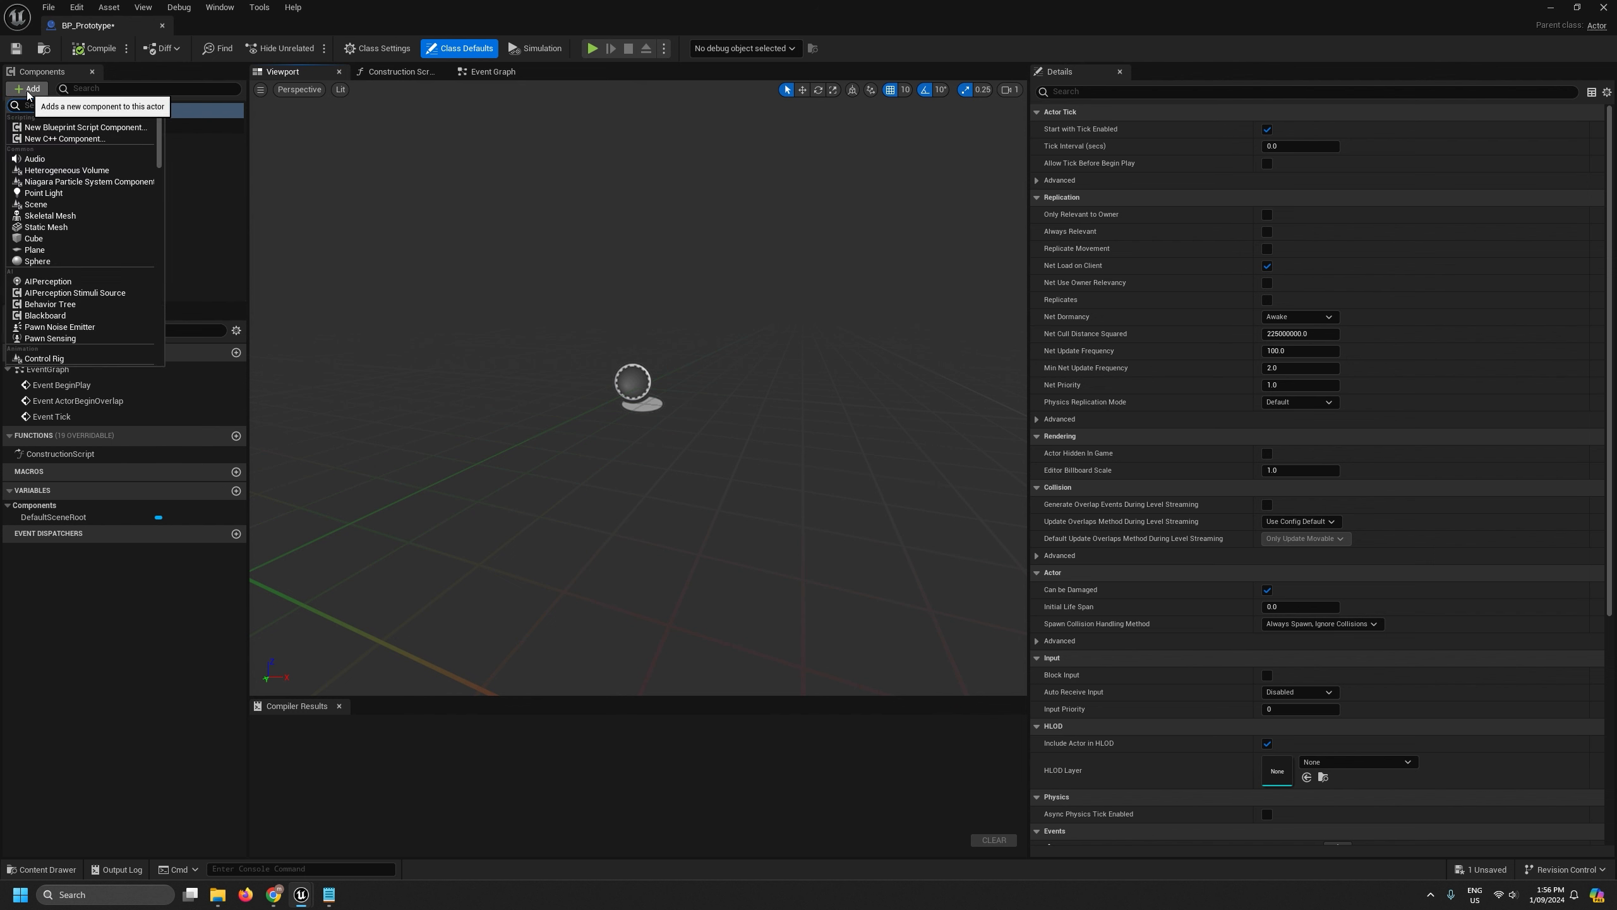
{"action": "type", "text": "skeletal"}
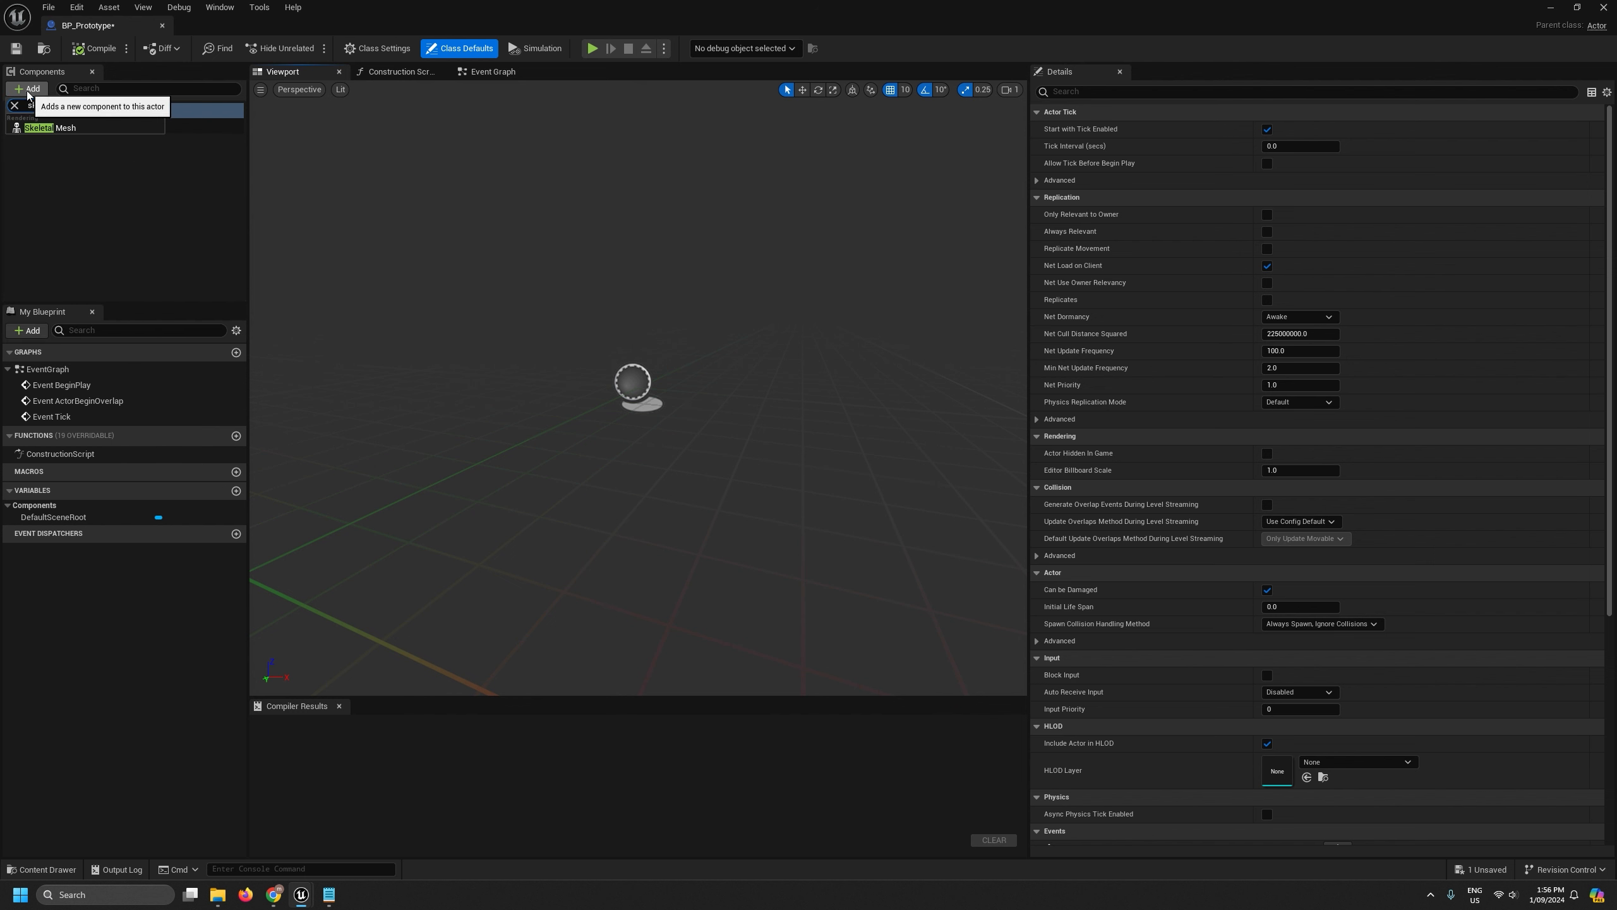
{"action": "left_click", "coordinate": [50, 128]}
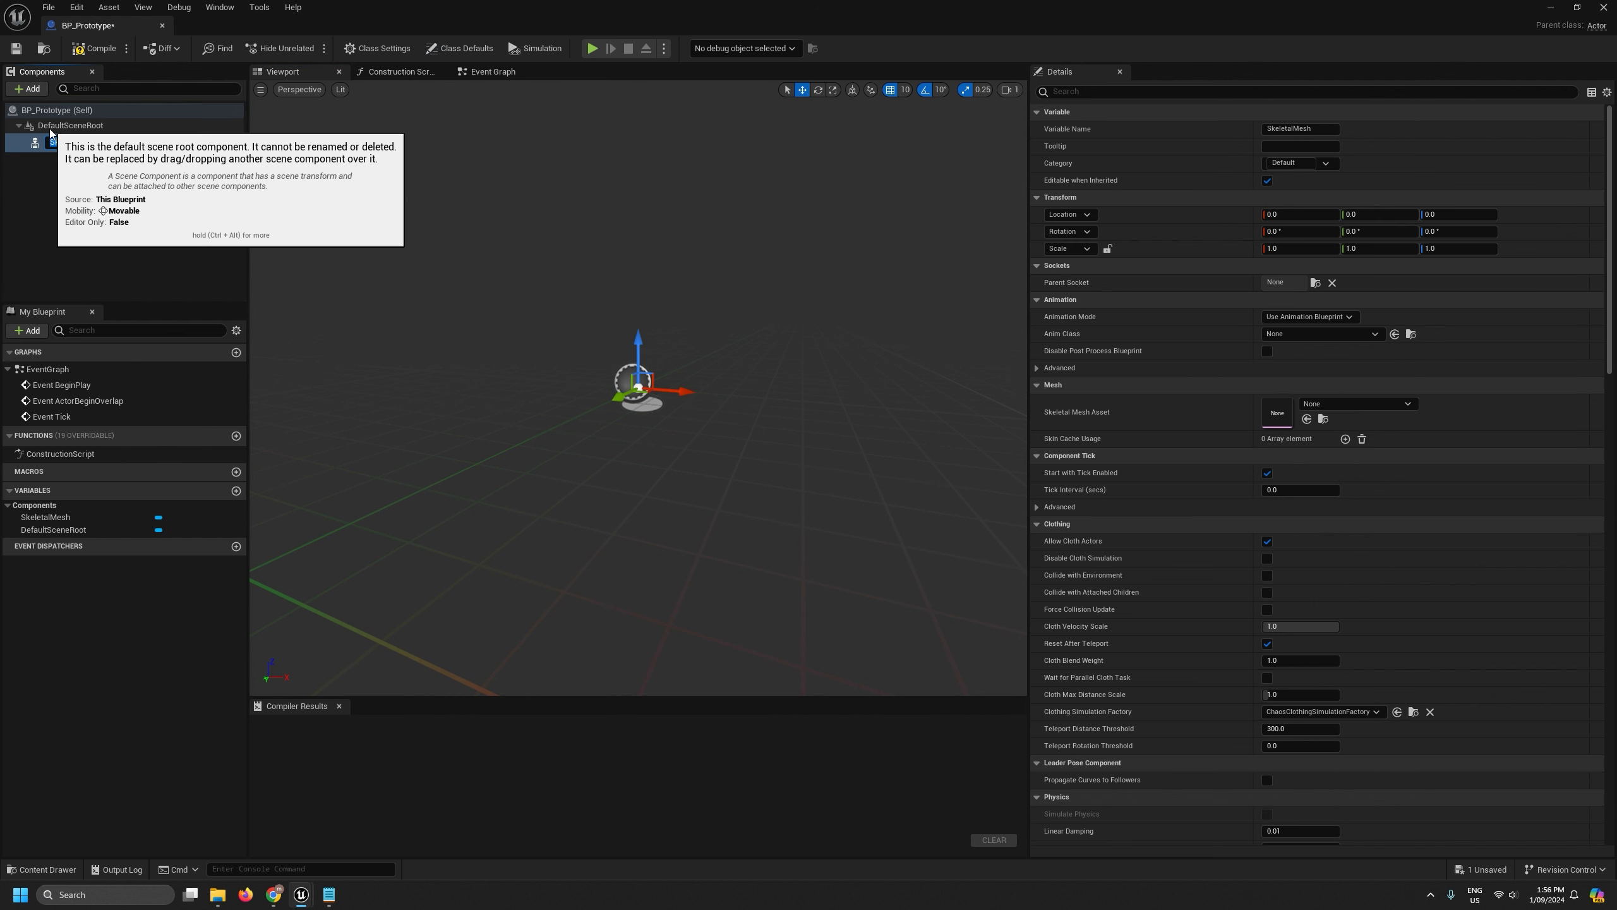
{"action": "left_click", "coordinate": [41, 146]}
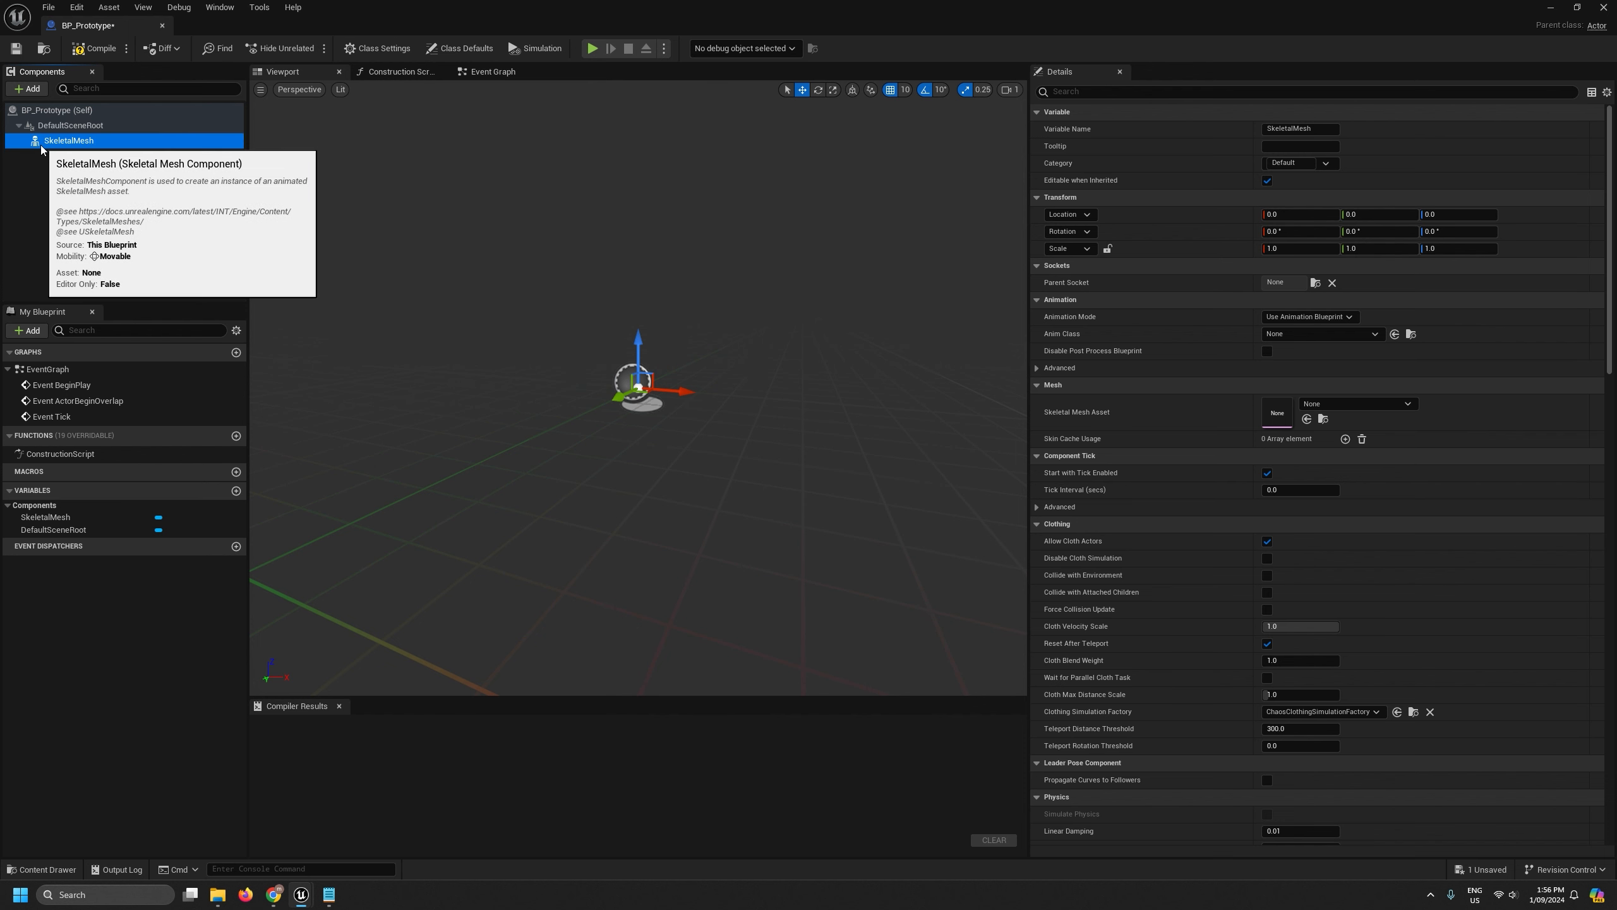
{"action": "left_click_drag", "start_coordinate": [41, 148], "coordinate": [51, 126]}
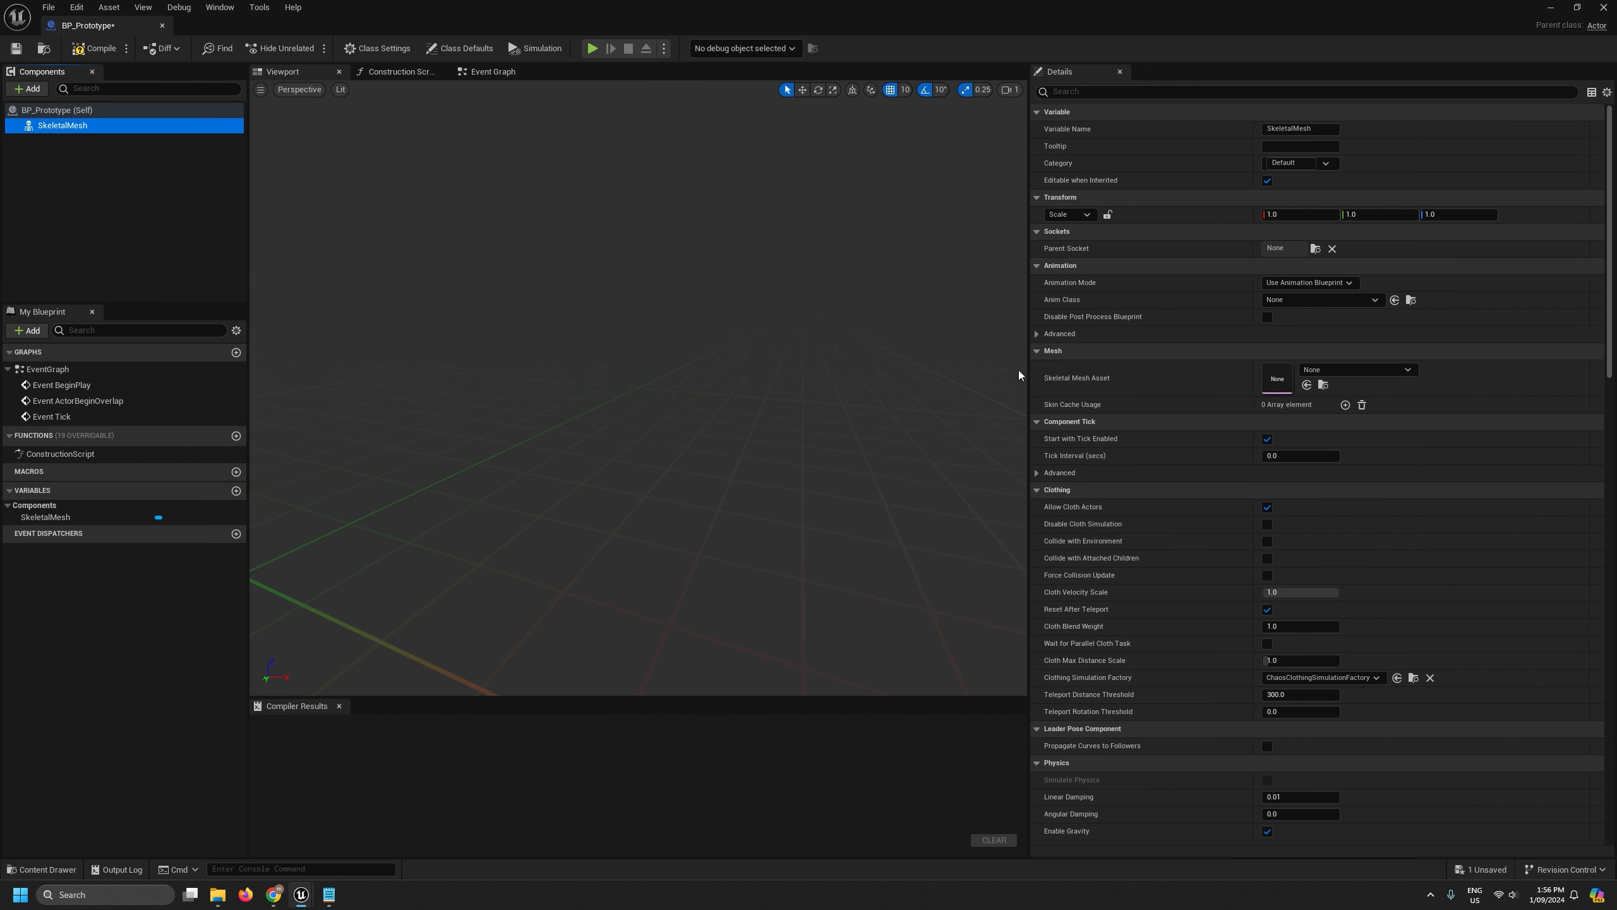
Assign SKM_Prototype as the component's skeletal mesh and set it to Use Animation Asset with ANM_Prototype_idle_loop.
{"action": "left_click", "coordinate": [1352, 375]}
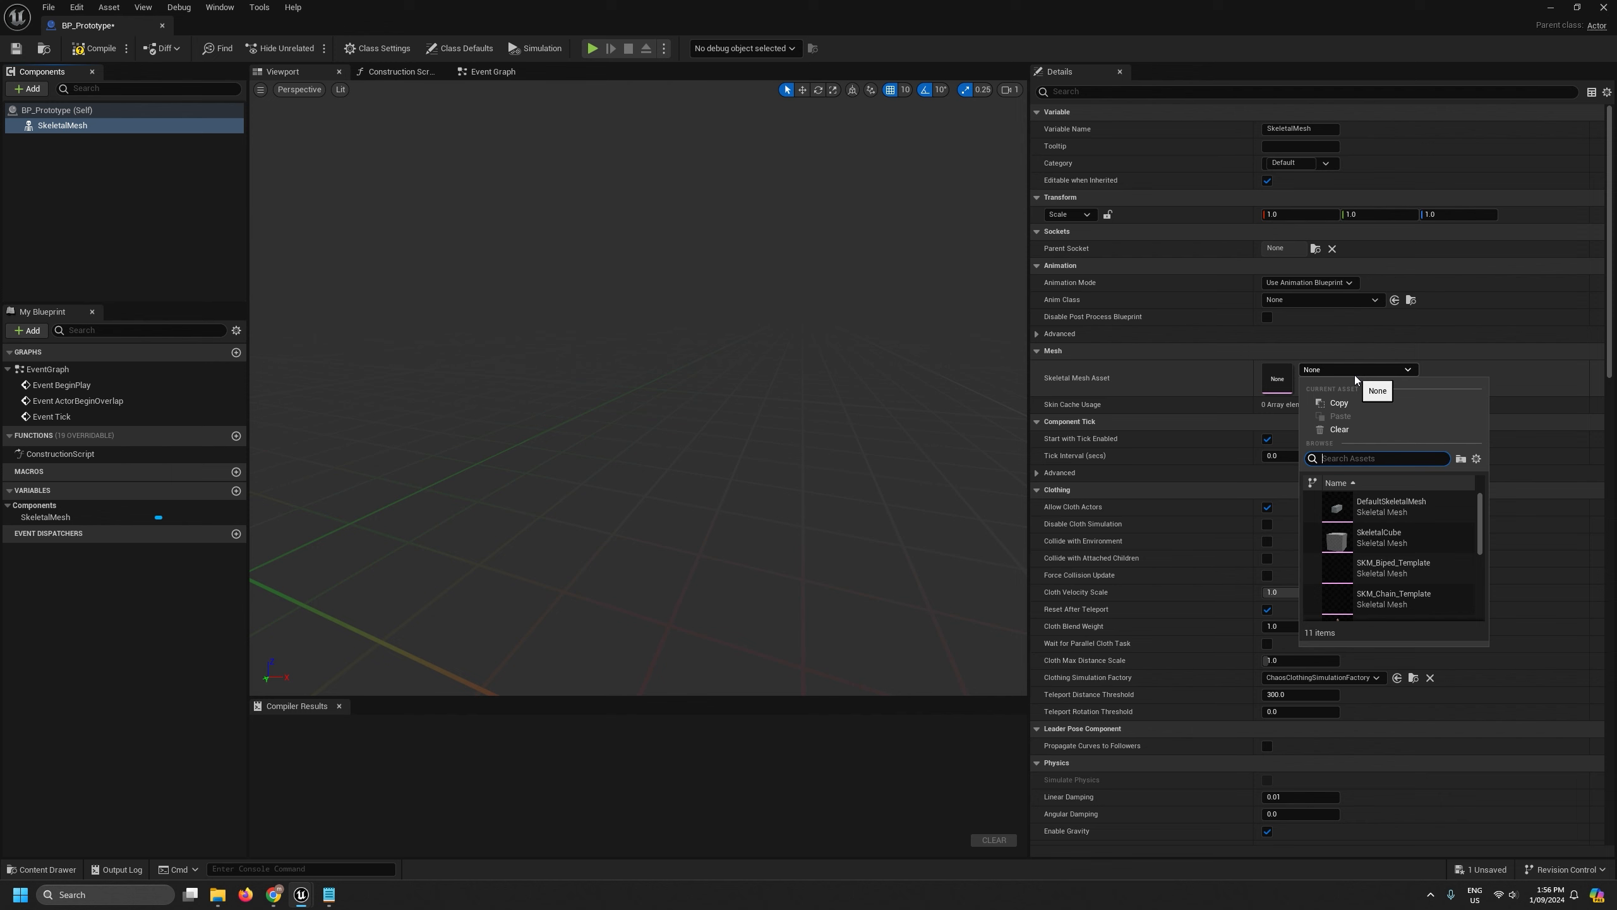
{"action": "type", "text": "proto"}
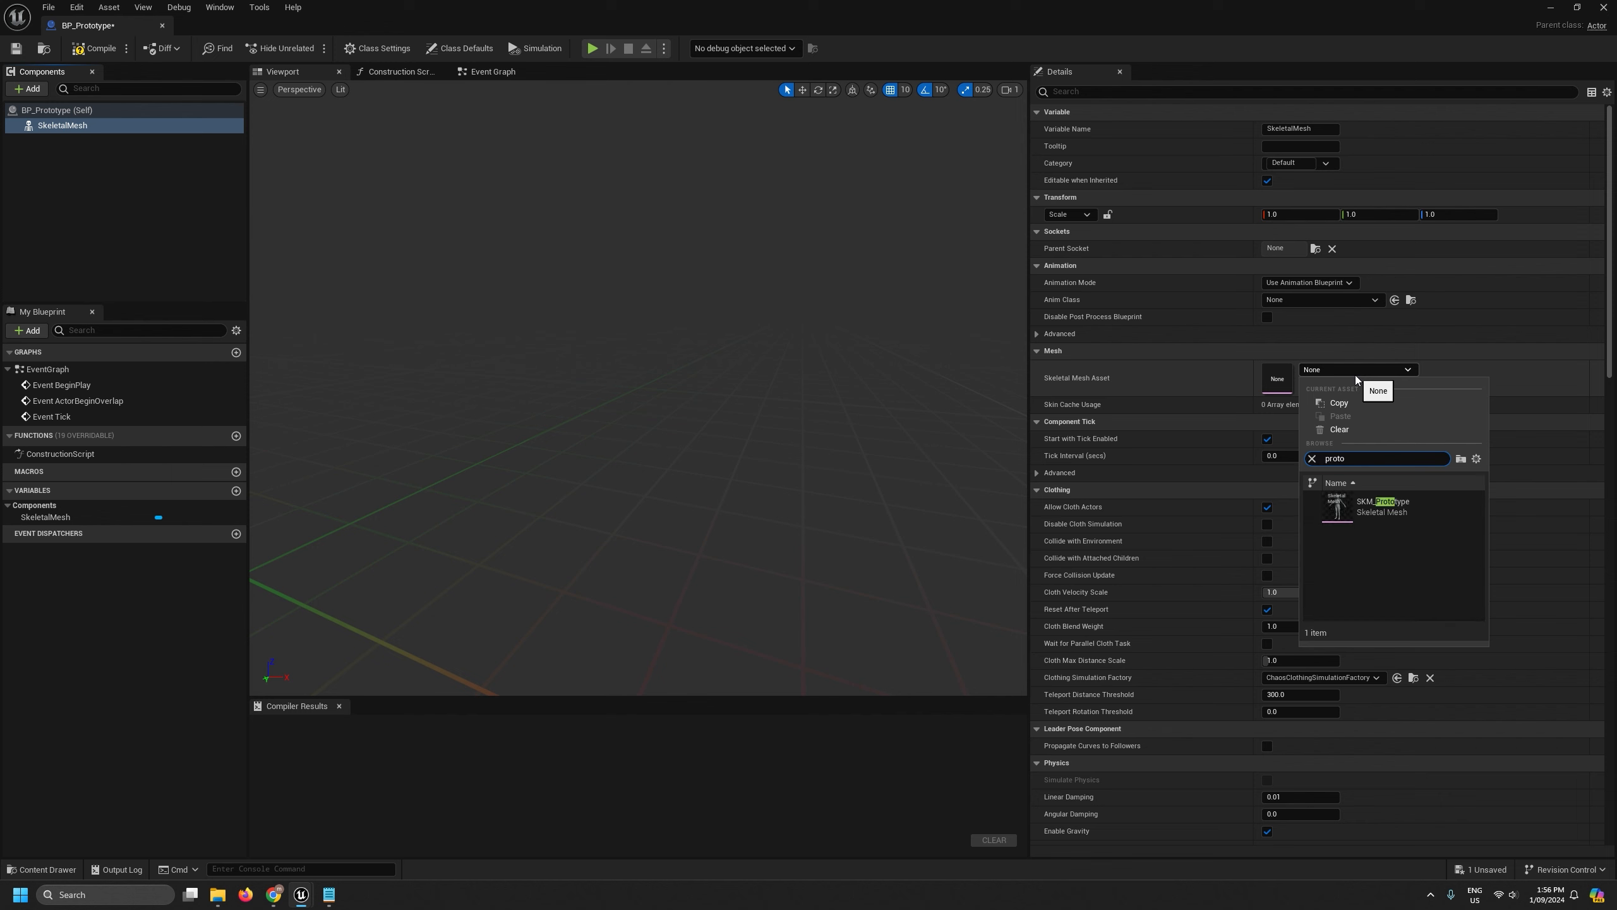
{"action": "left_click", "coordinate": [1381, 507]}
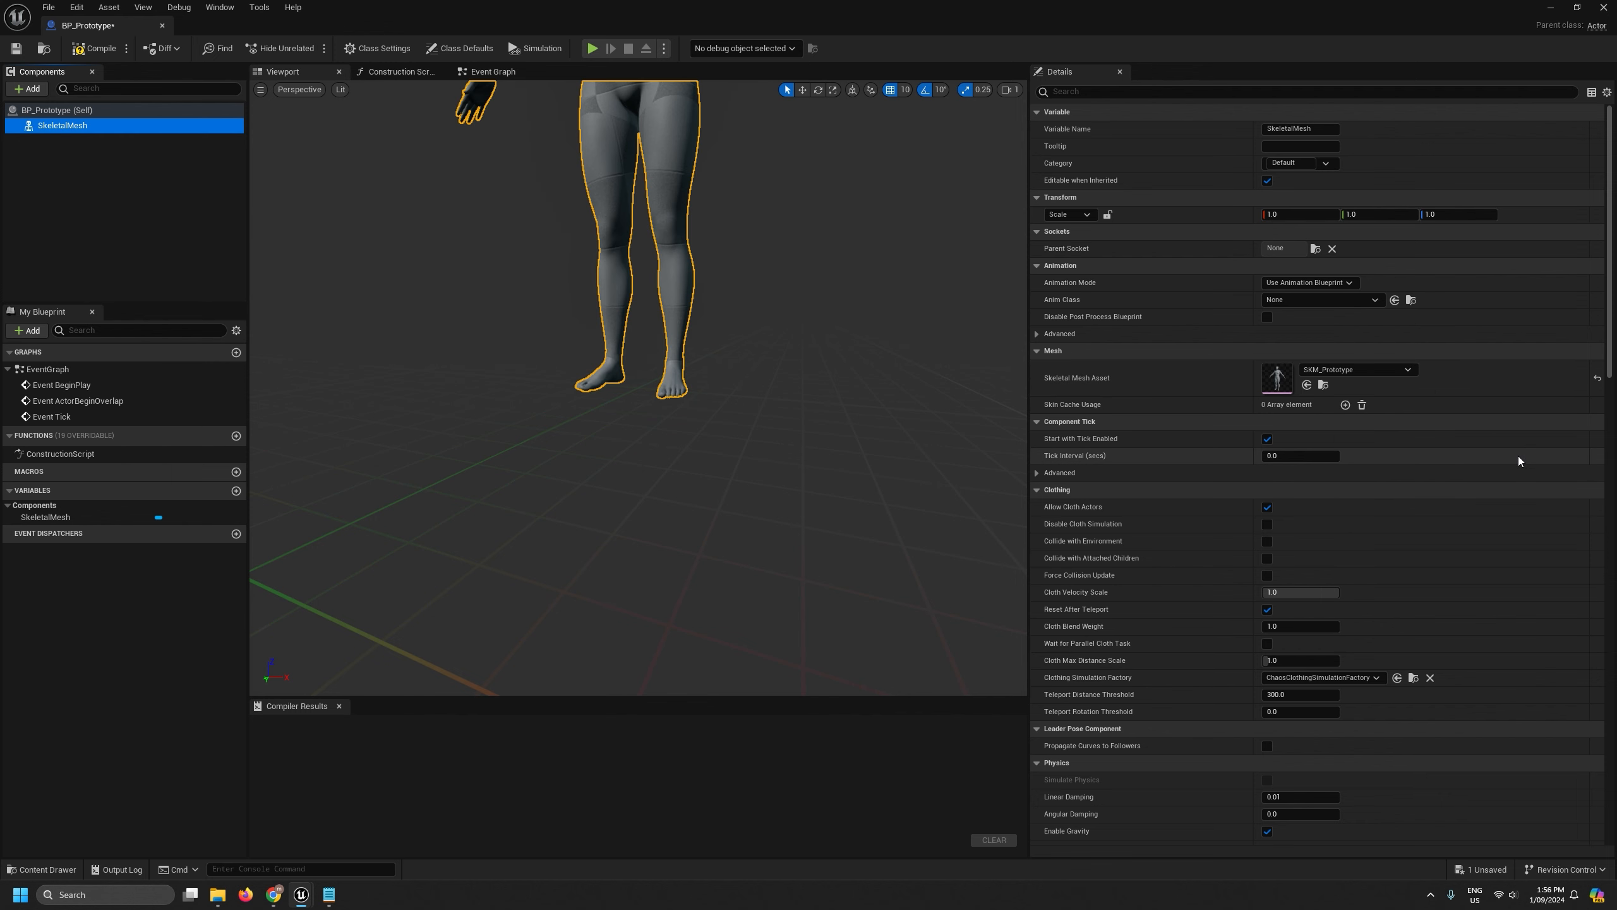
{"action": "left_click", "coordinate": [1315, 313]}
{"action": "left_click", "coordinate": [1344, 300]}
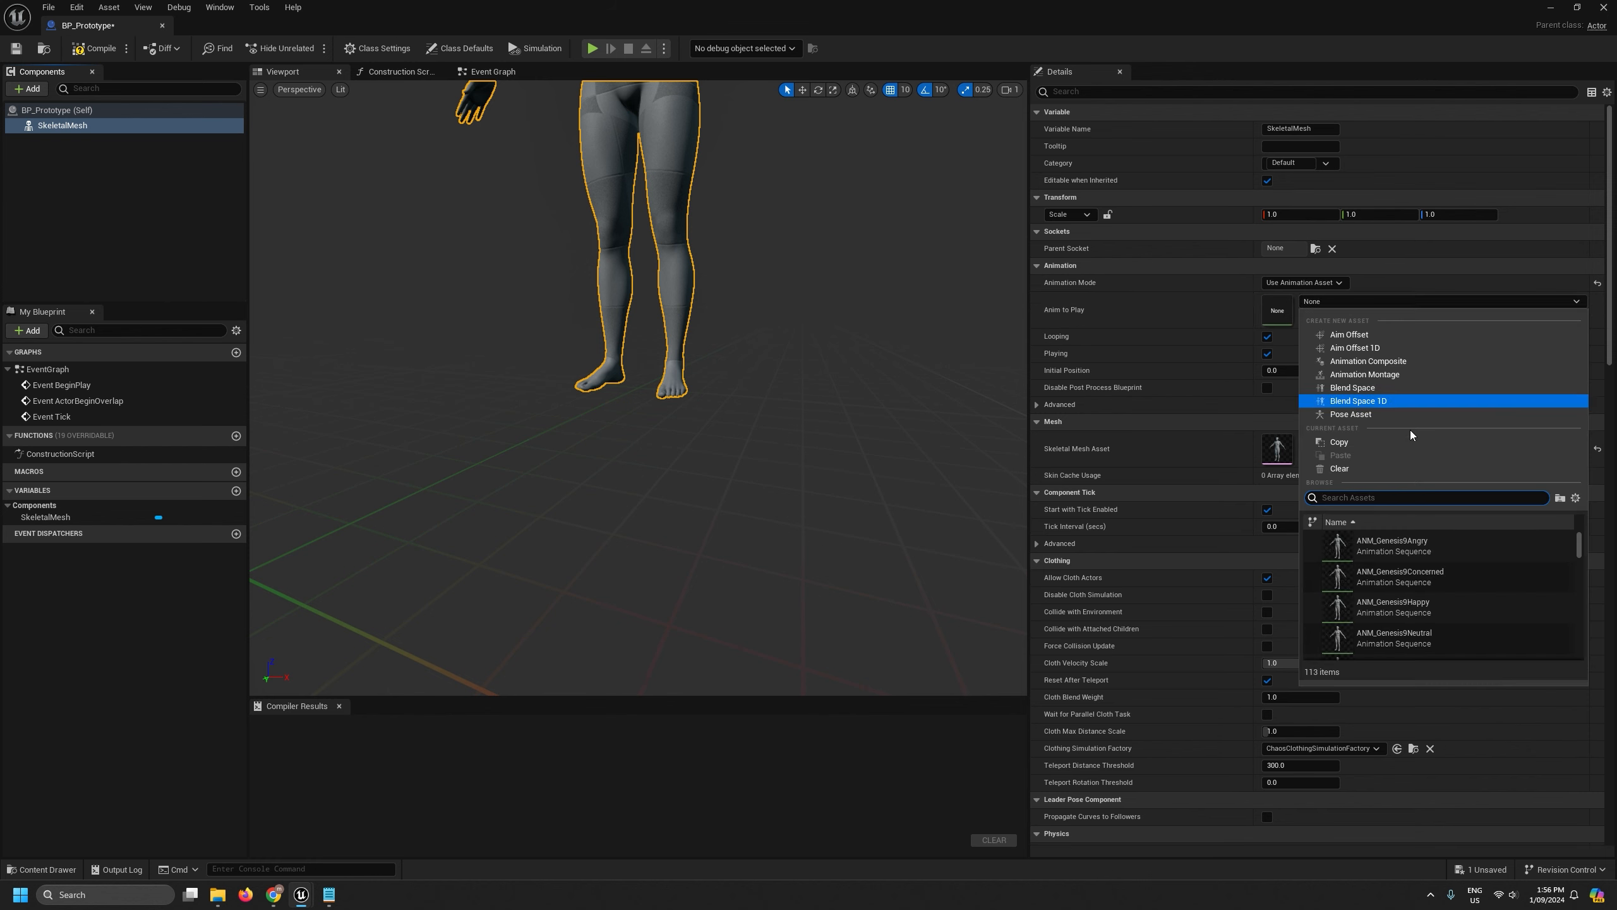
{"action": "scroll", "coordinate": [1486, 585], "scroll_direction": "down", "scroll_amount": 3}
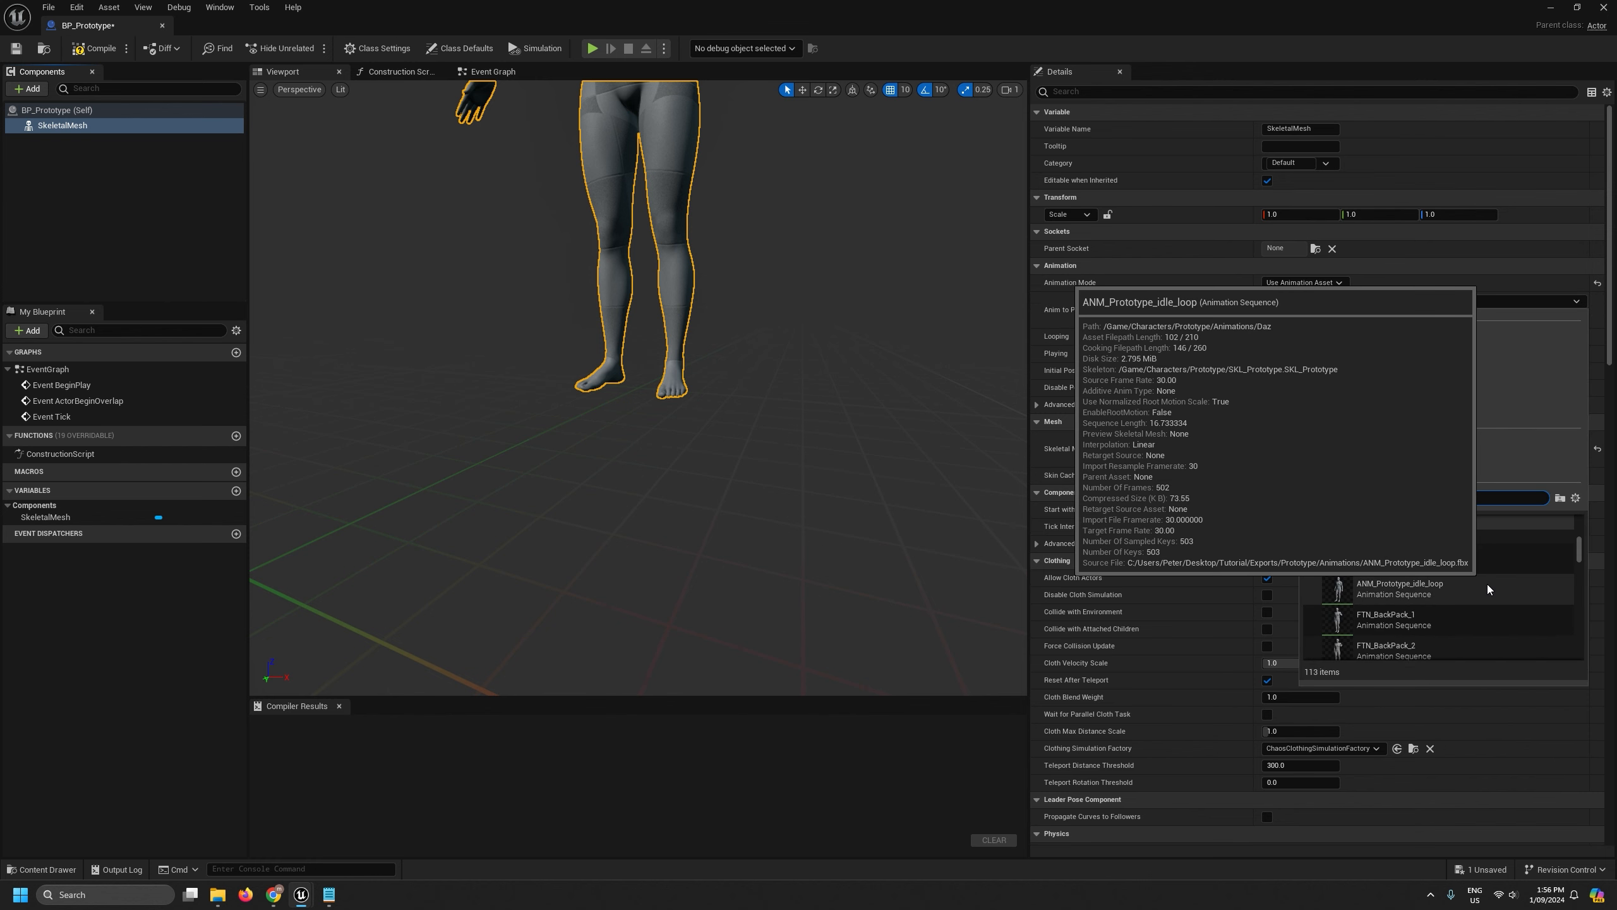
{"action": "left_click", "coordinate": [1487, 584]}
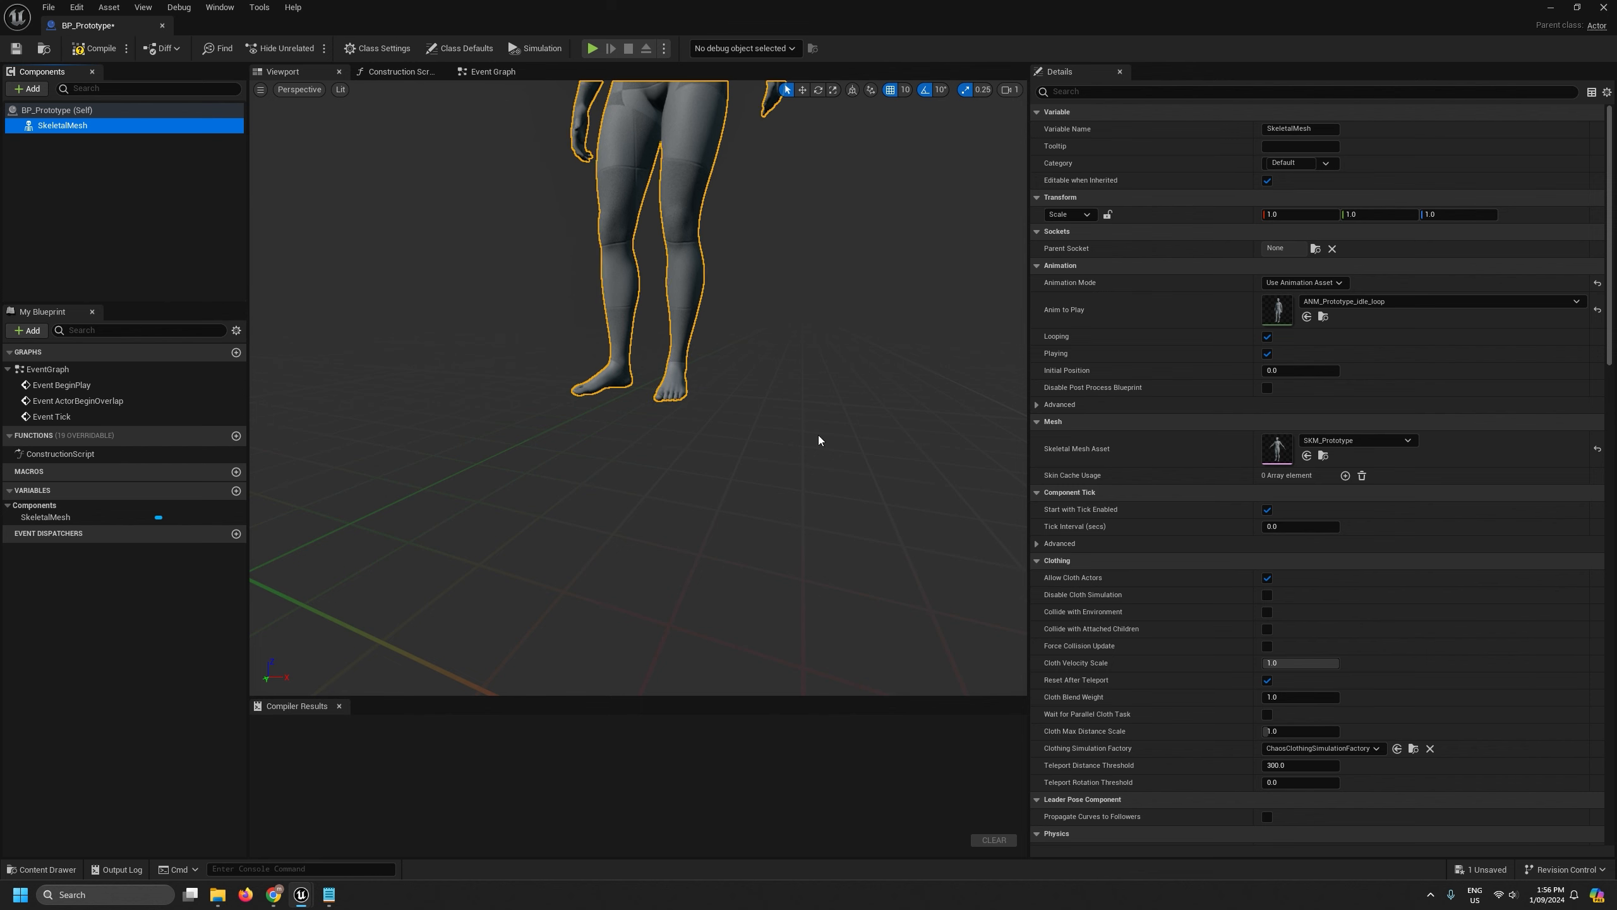
Check the animated character in the preview, compile BP_Prototype and close its editor.
{"action": "key", "text": "s"}
{"action": "right_click_drag", "start_coordinate": [639, 387], "coordinate": [627, 430]}
{"action": "scroll", "coordinate": [638, 420], "scroll_direction": "down", "scroll_amount": 1}
{"action": "key", "text": "w"}
{"action": "key", "text": "d"}
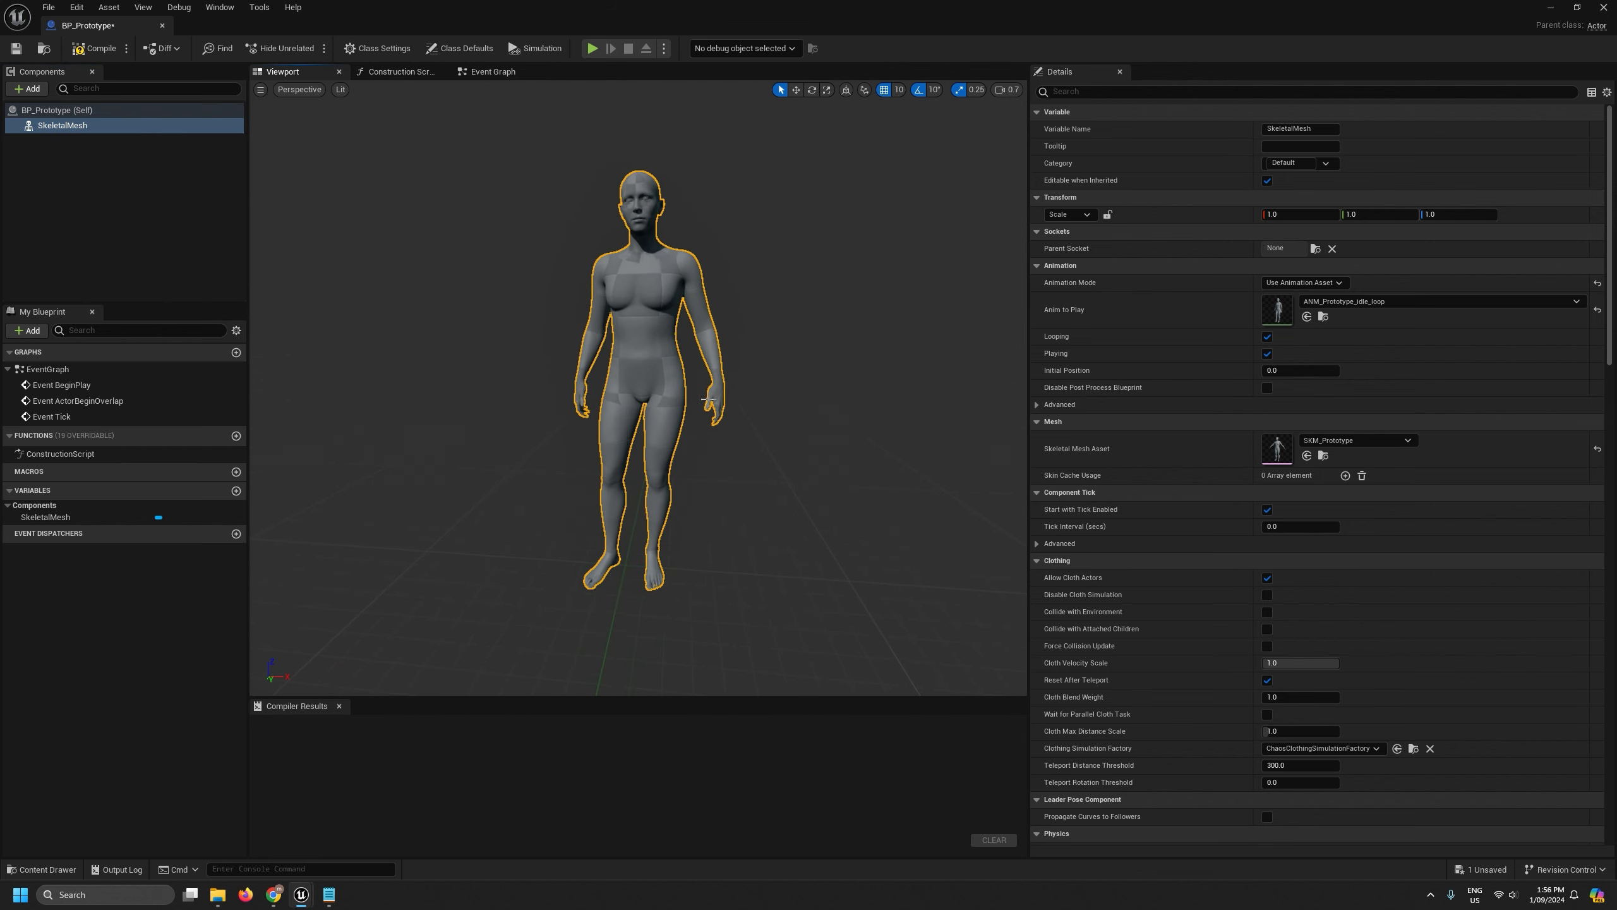
{"action": "left_click_drag", "start_coordinate": [1027, 348], "coordinate": [1189, 351]}
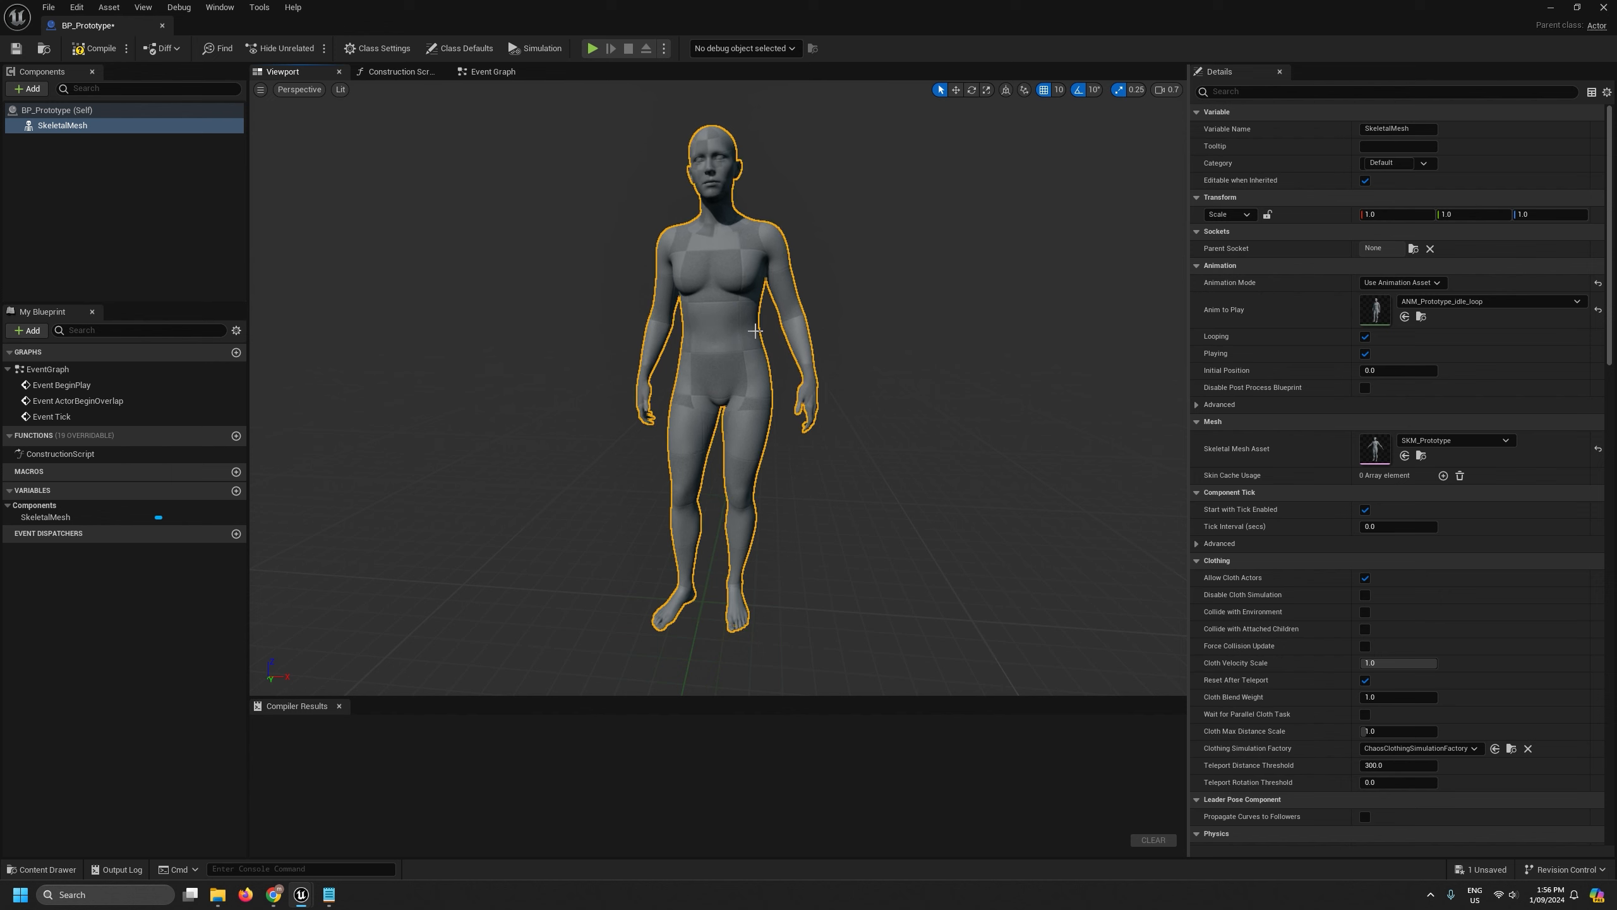
{"action": "left_click", "coordinate": [113, 50]}
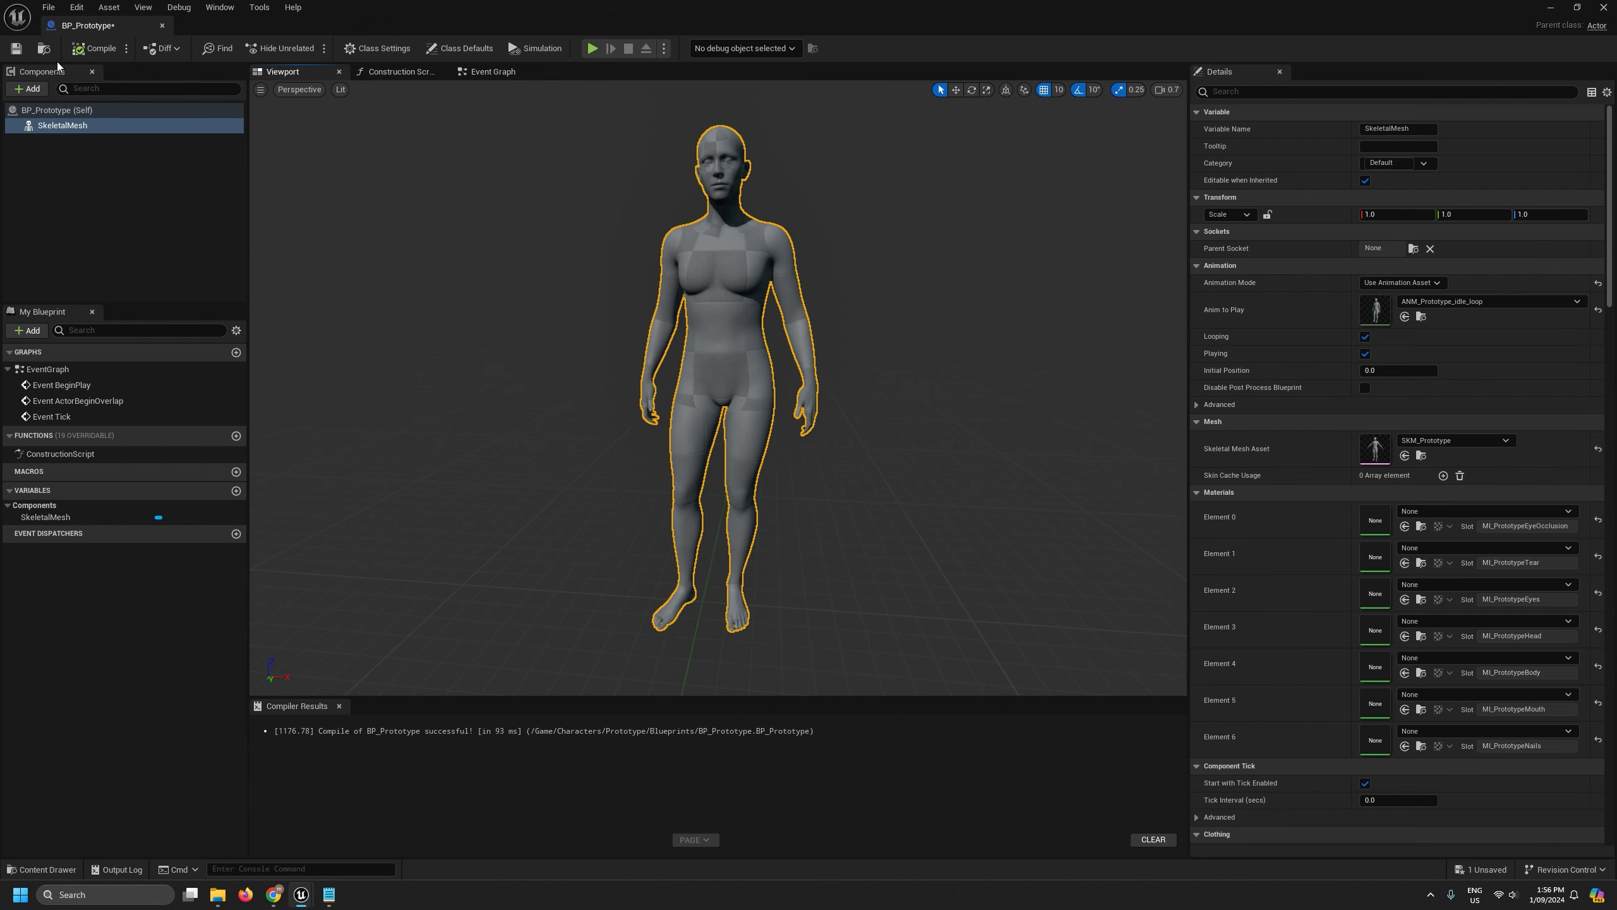
{"action": "left_click", "coordinate": [162, 25]}
Place BP_Prototype in the MAP_Customiser level and reset its location to 0, 0, 0.
{"action": "left_click_drag", "start_coordinate": [465, 546], "coordinate": [678, 320]}
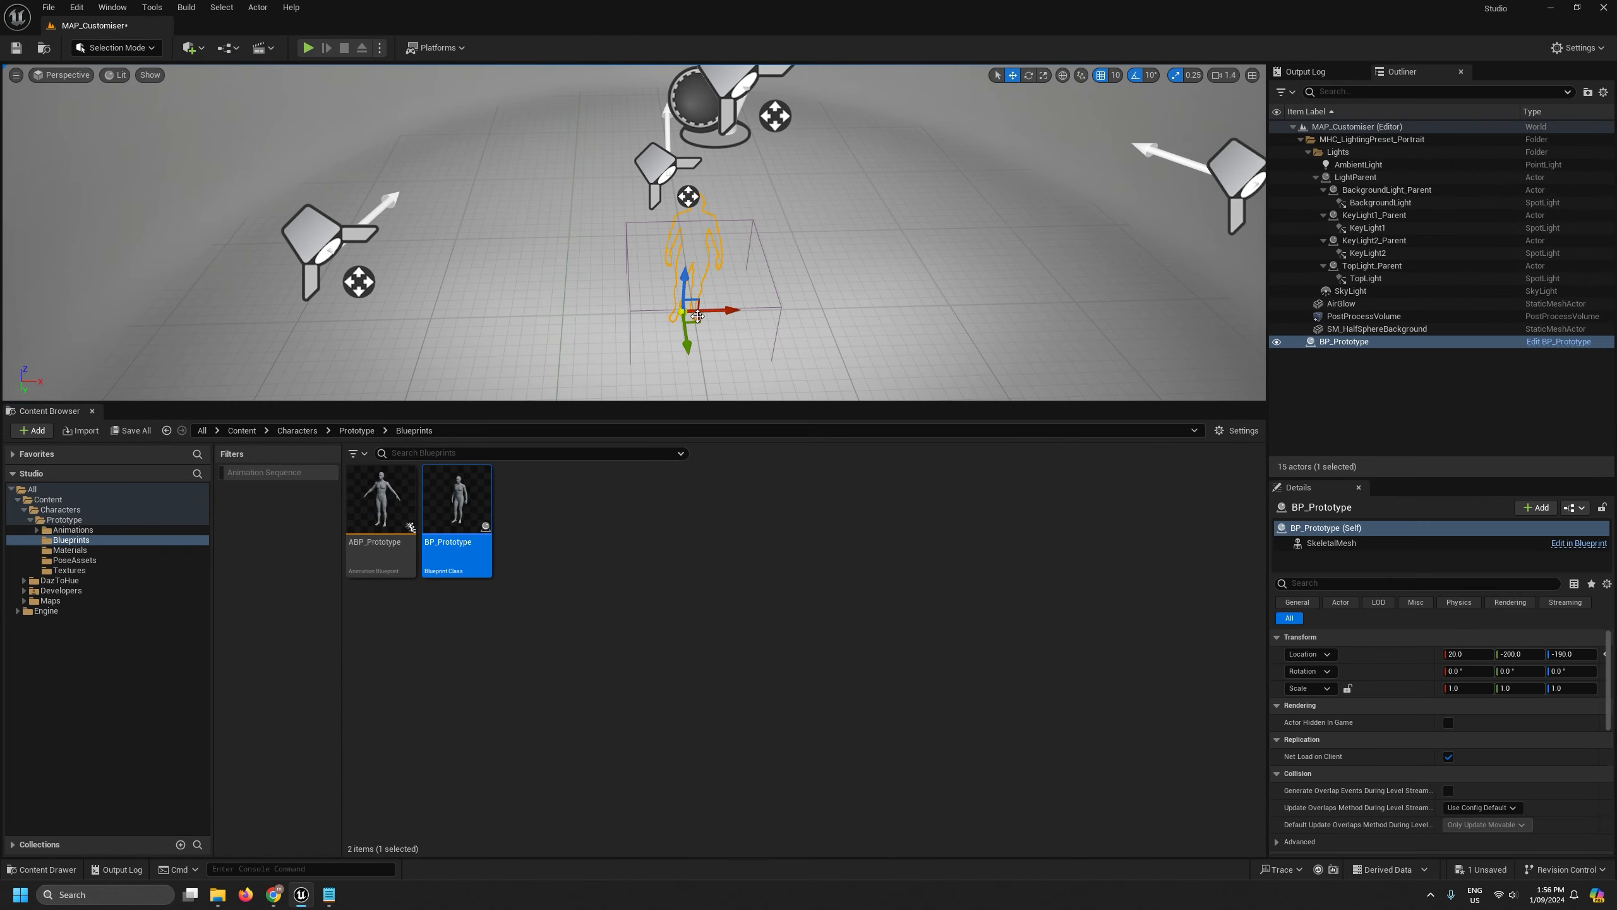
{"action": "left_click", "coordinate": [1597, 654]}
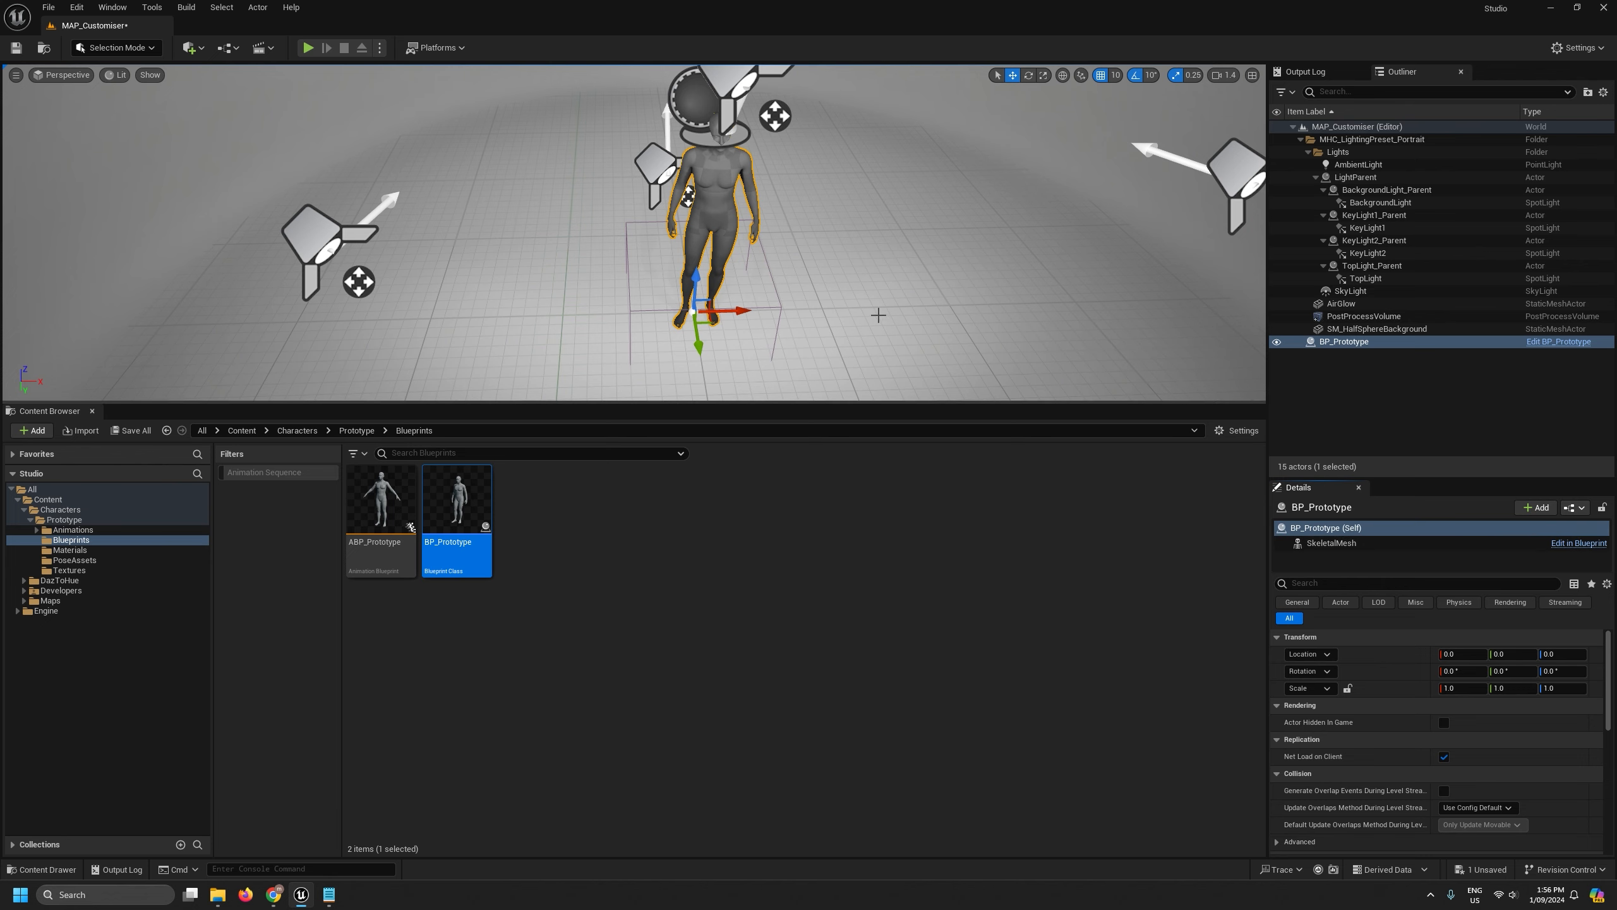
{"action": "key", "text": "f"}
{"action": "right_click_drag", "start_coordinate": [637, 232], "coordinate": [675, 189]}
{"action": "key", "text": "s"}
{"action": "left_click_drag", "start_coordinate": [901, 403], "coordinate": [909, 585]}
{"action": "key", "text": "w"}
{"action": "right_click_drag", "start_coordinate": [674, 382], "coordinate": [705, 352]}
Create a new folder named Customiser inside the Maps folder.
{"action": "left_click", "coordinate": [23, 690]}
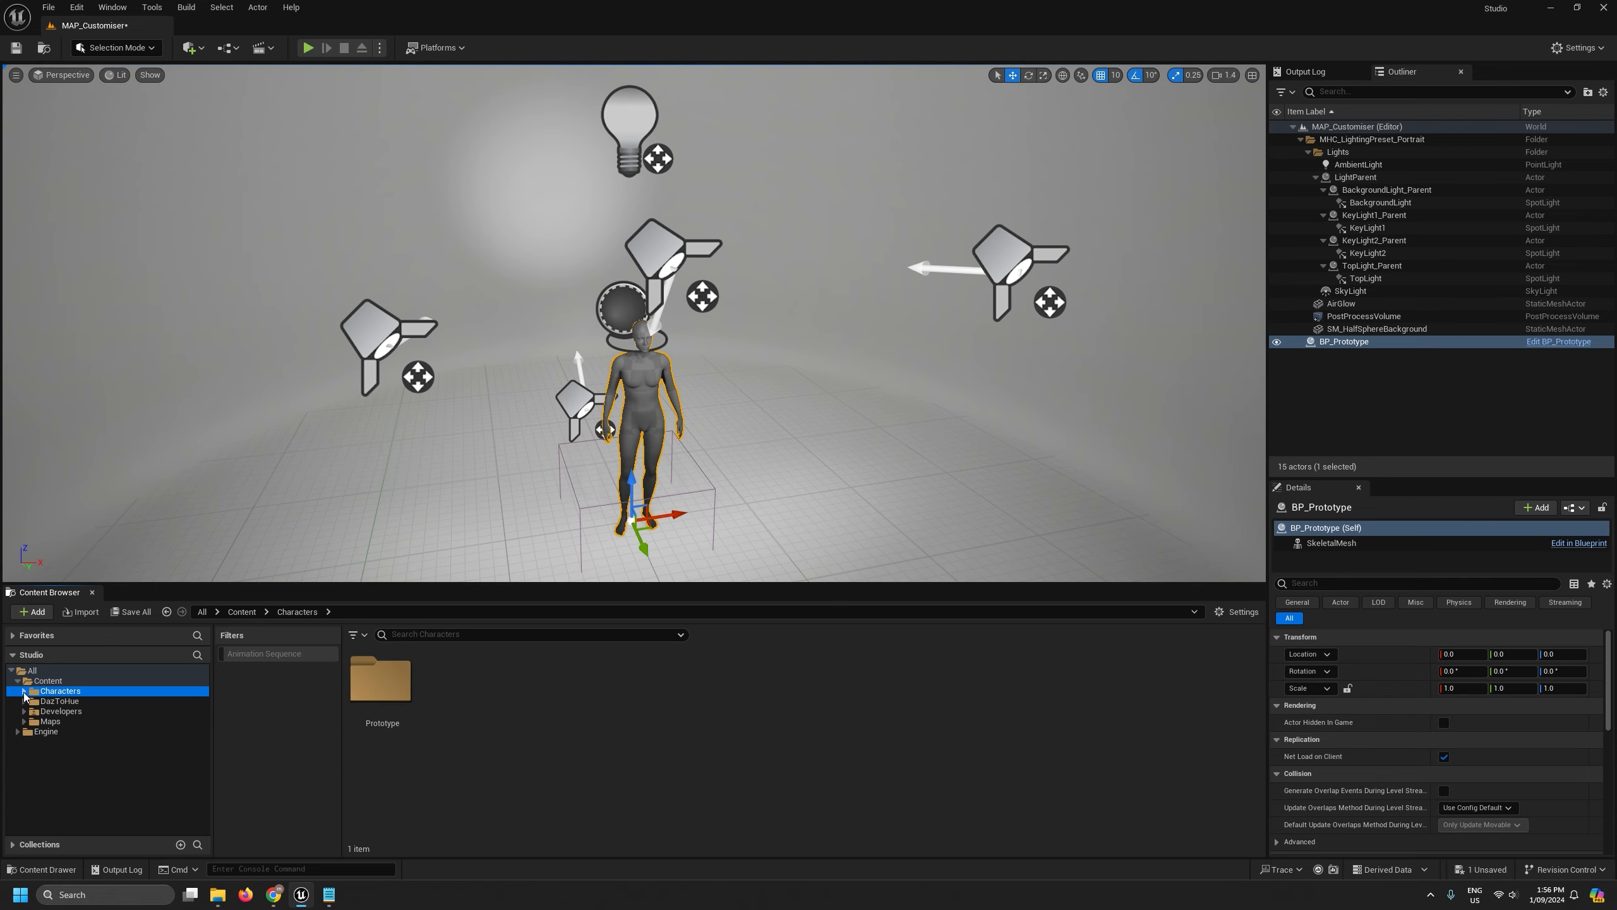
{"action": "left_click", "coordinate": [23, 720]}
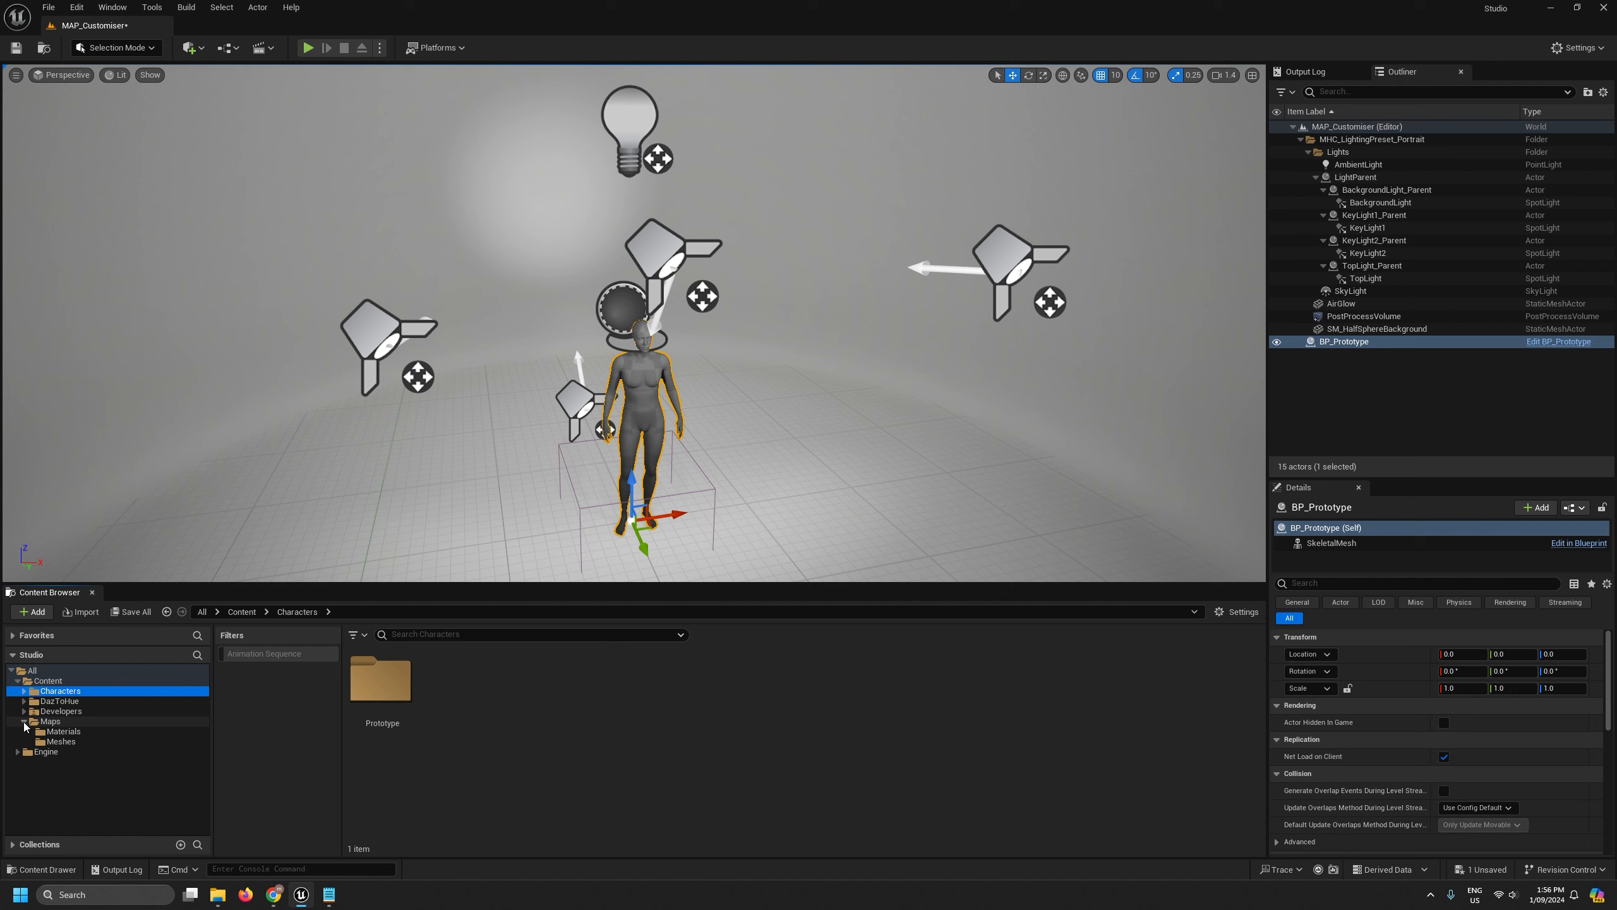
{"action": "left_click", "coordinate": [56, 722]}
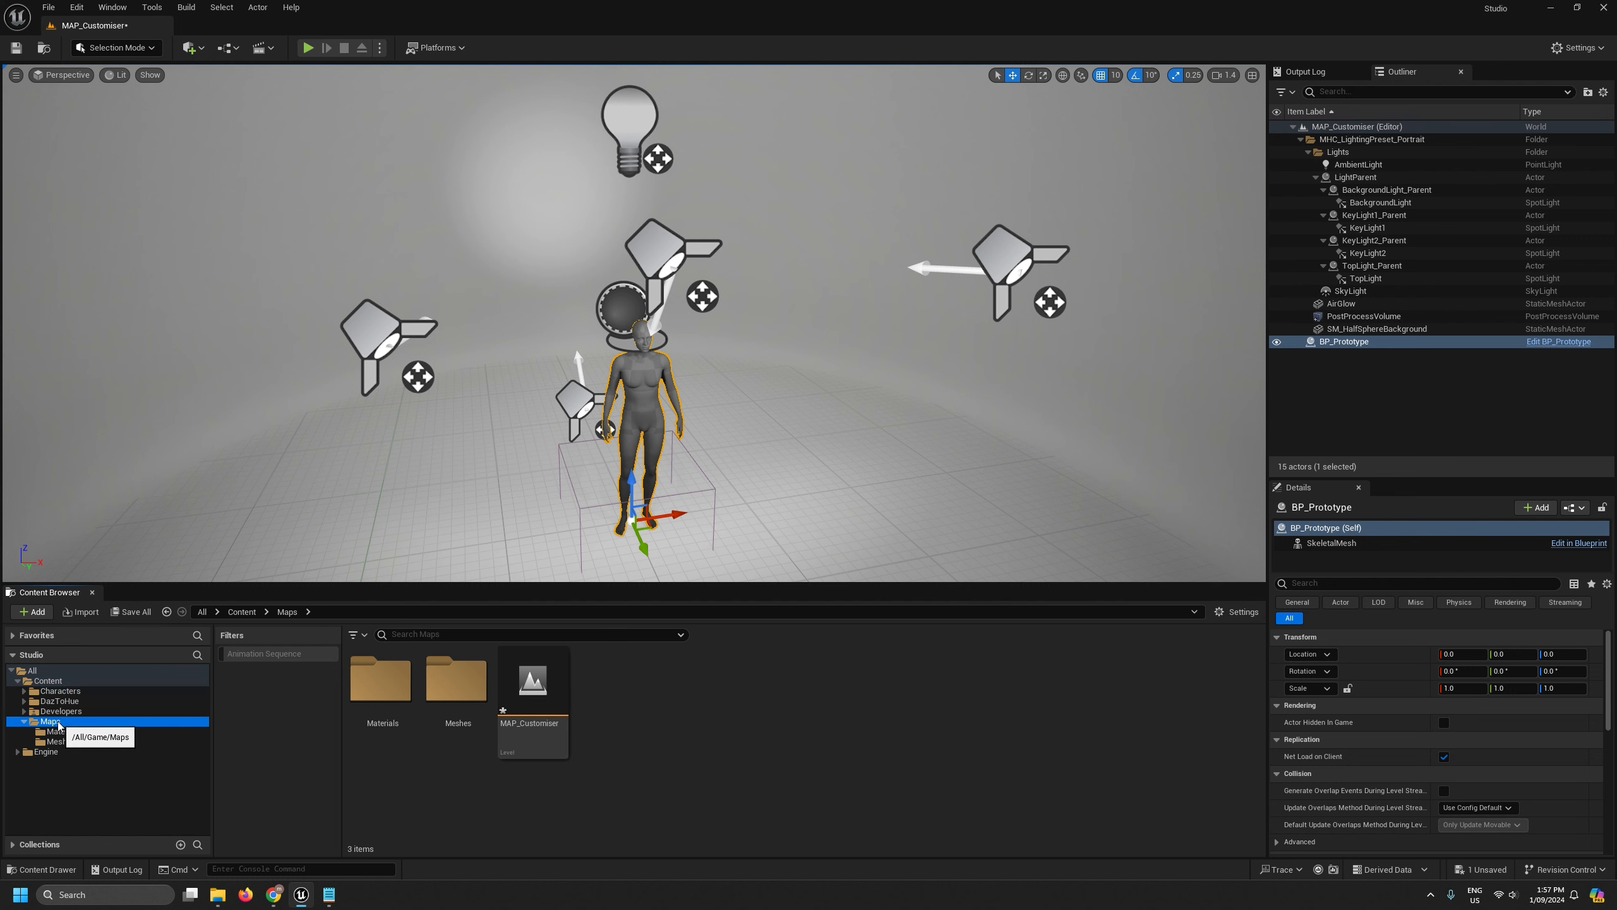
{"action": "right_click", "coordinate": [58, 723]}
{"action": "left_click", "coordinate": [50, 723]}
{"action": "right_click", "coordinate": [58, 727]}
{"action": "left_click", "coordinate": [131, 439]}
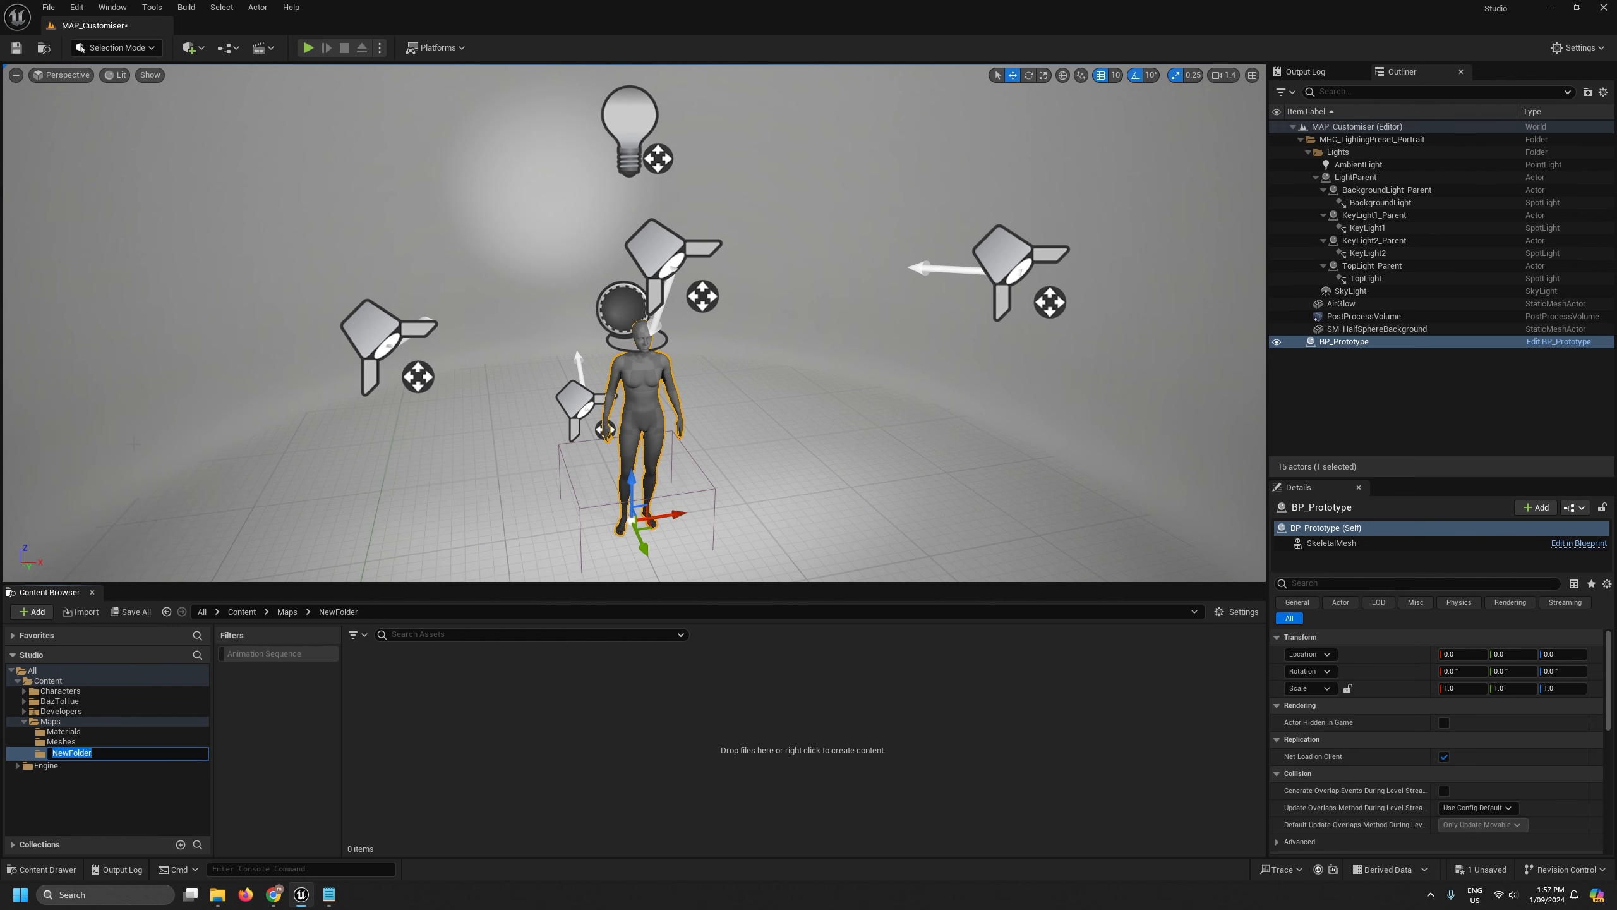
{"action": "type", "text": "Customiser"}
{"action": "key", "text": "Return"}
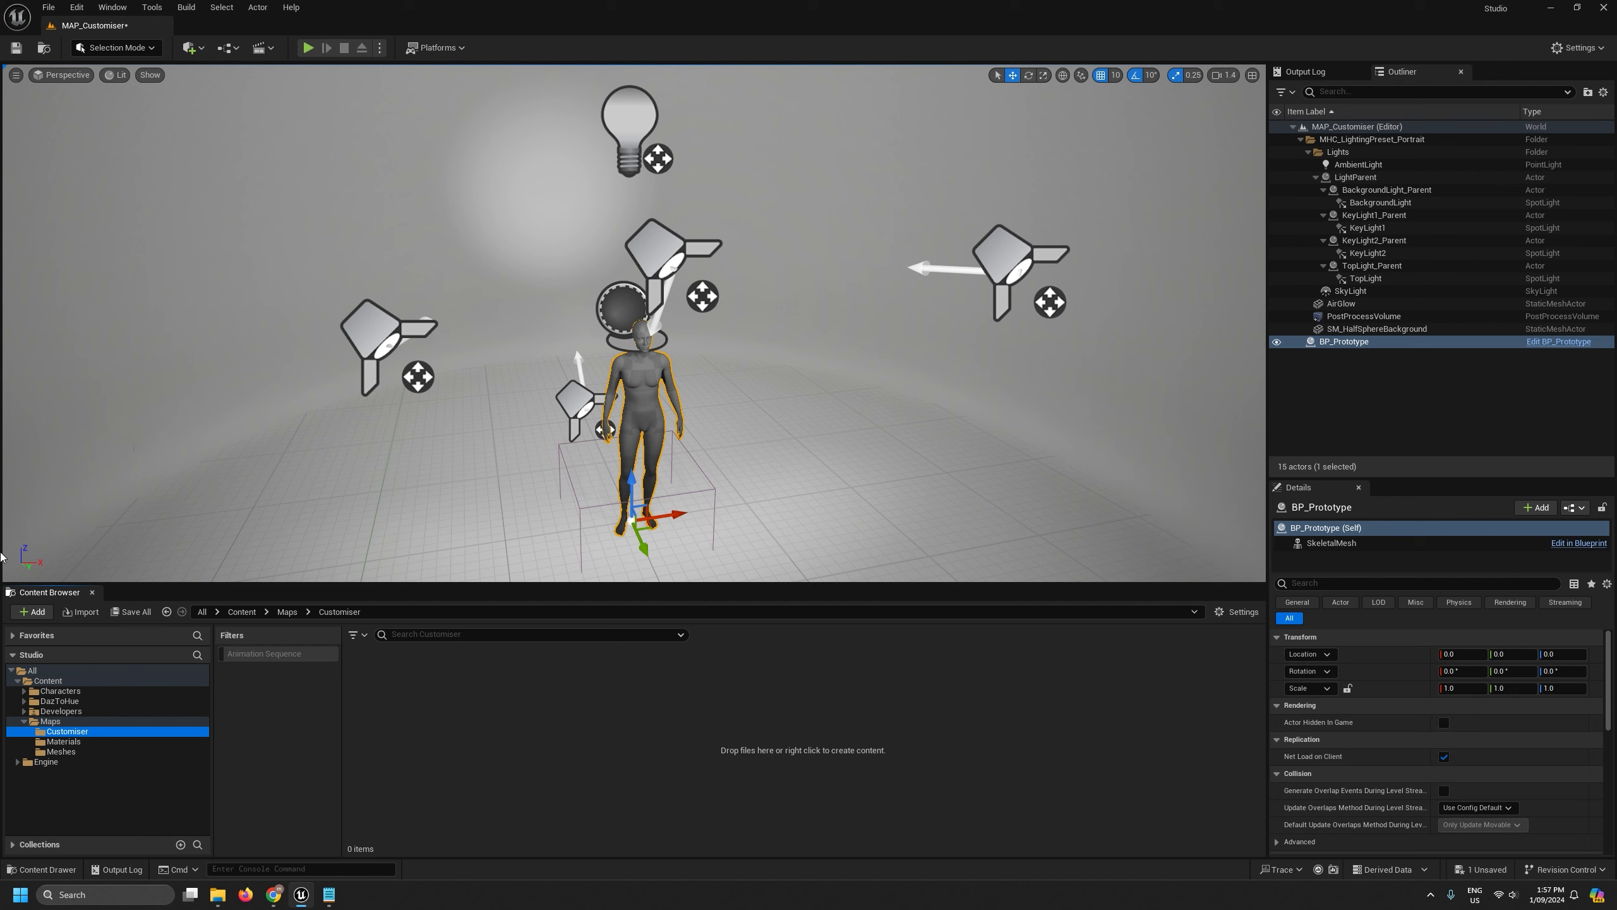
Create a subfolder named Blueprints inside the Customiser folder.
{"action": "right_click", "coordinate": [67, 730]}
{"action": "left_click", "coordinate": [131, 450]}
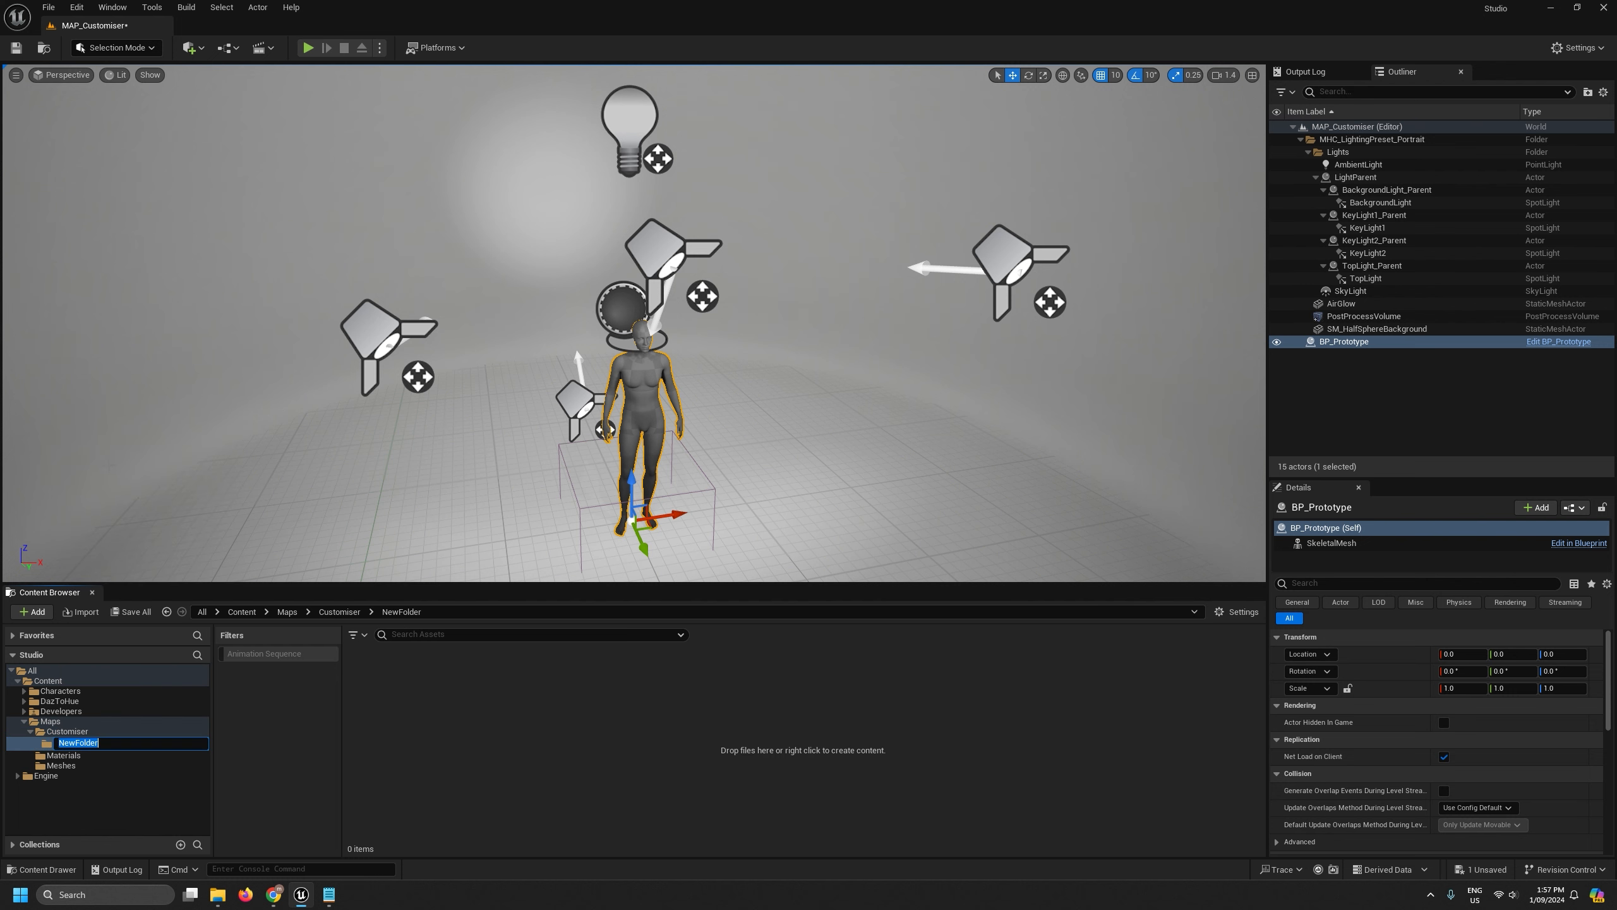
{"action": "type", "text": "Blueprints"}
{"action": "key", "text": "Return"}
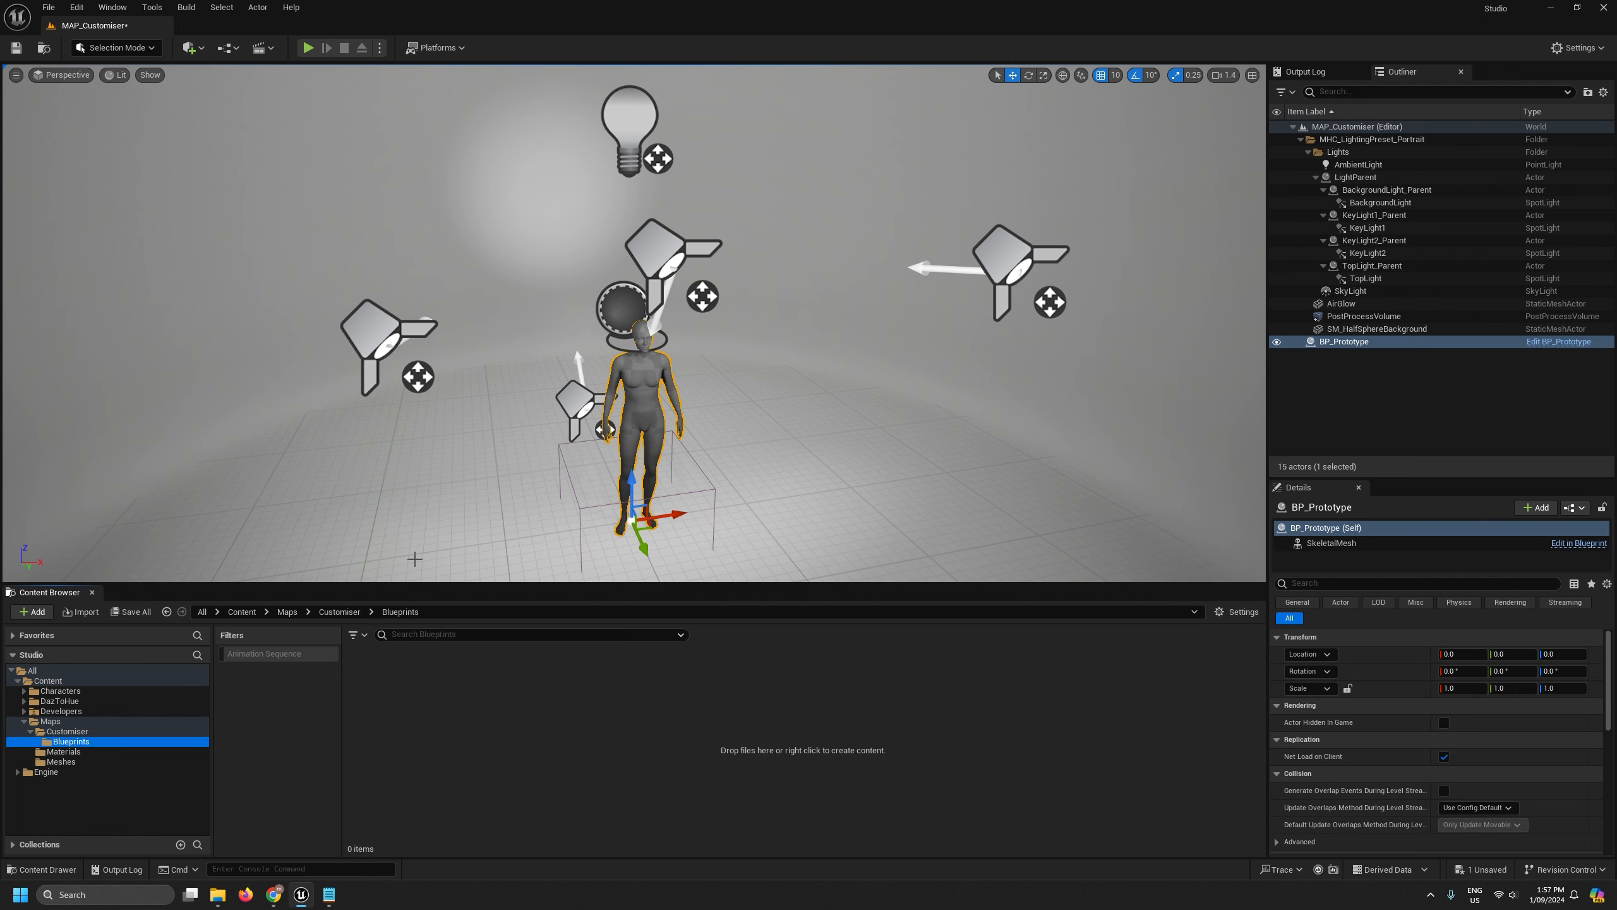
Move the MAP_Customiser level from Maps into the Customiser folder, accept the rename and save the changes.
{"action": "left_click", "coordinate": [59, 725]}
{"action": "left_click_drag", "start_coordinate": [609, 727], "coordinate": [116, 741]}
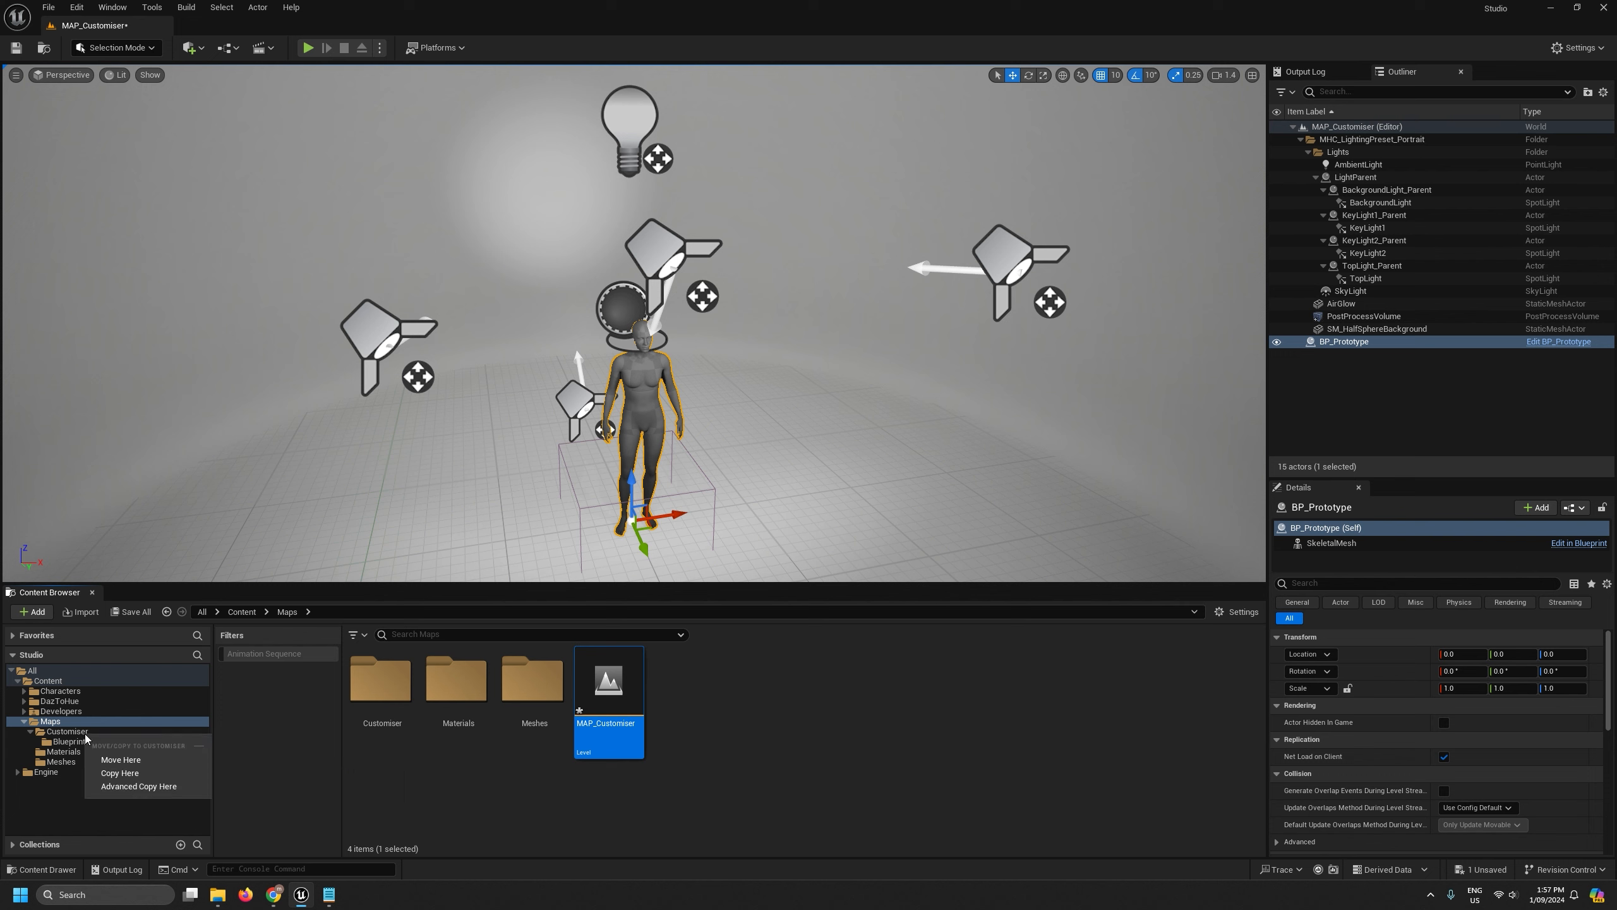
{"action": "left_click", "coordinate": [124, 761]}
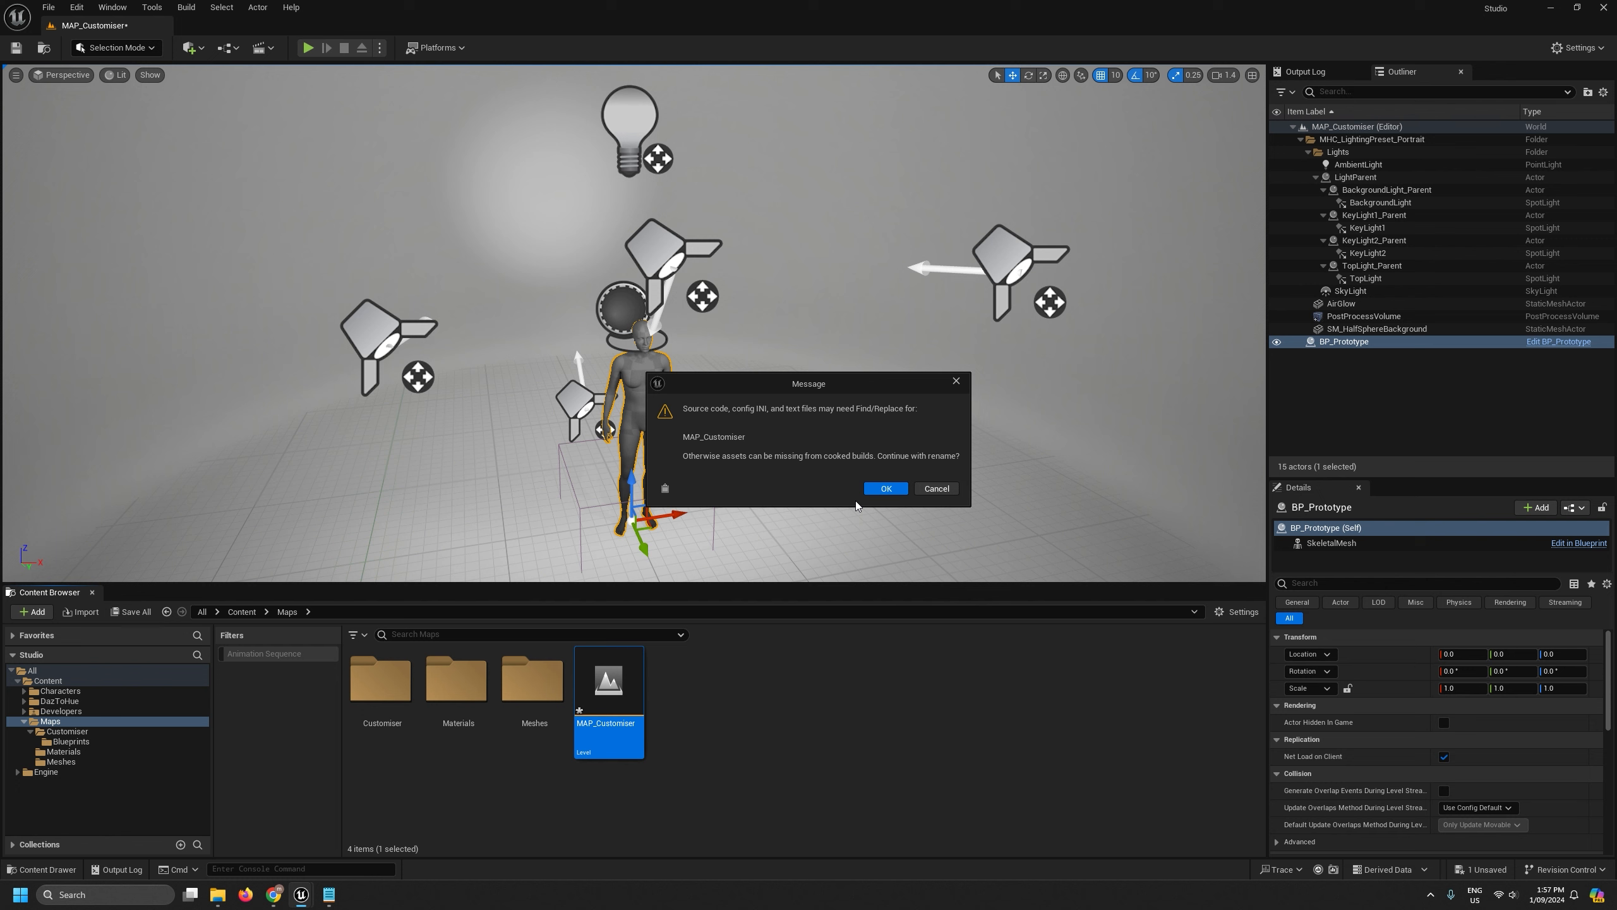
{"action": "left_click", "coordinate": [880, 491]}
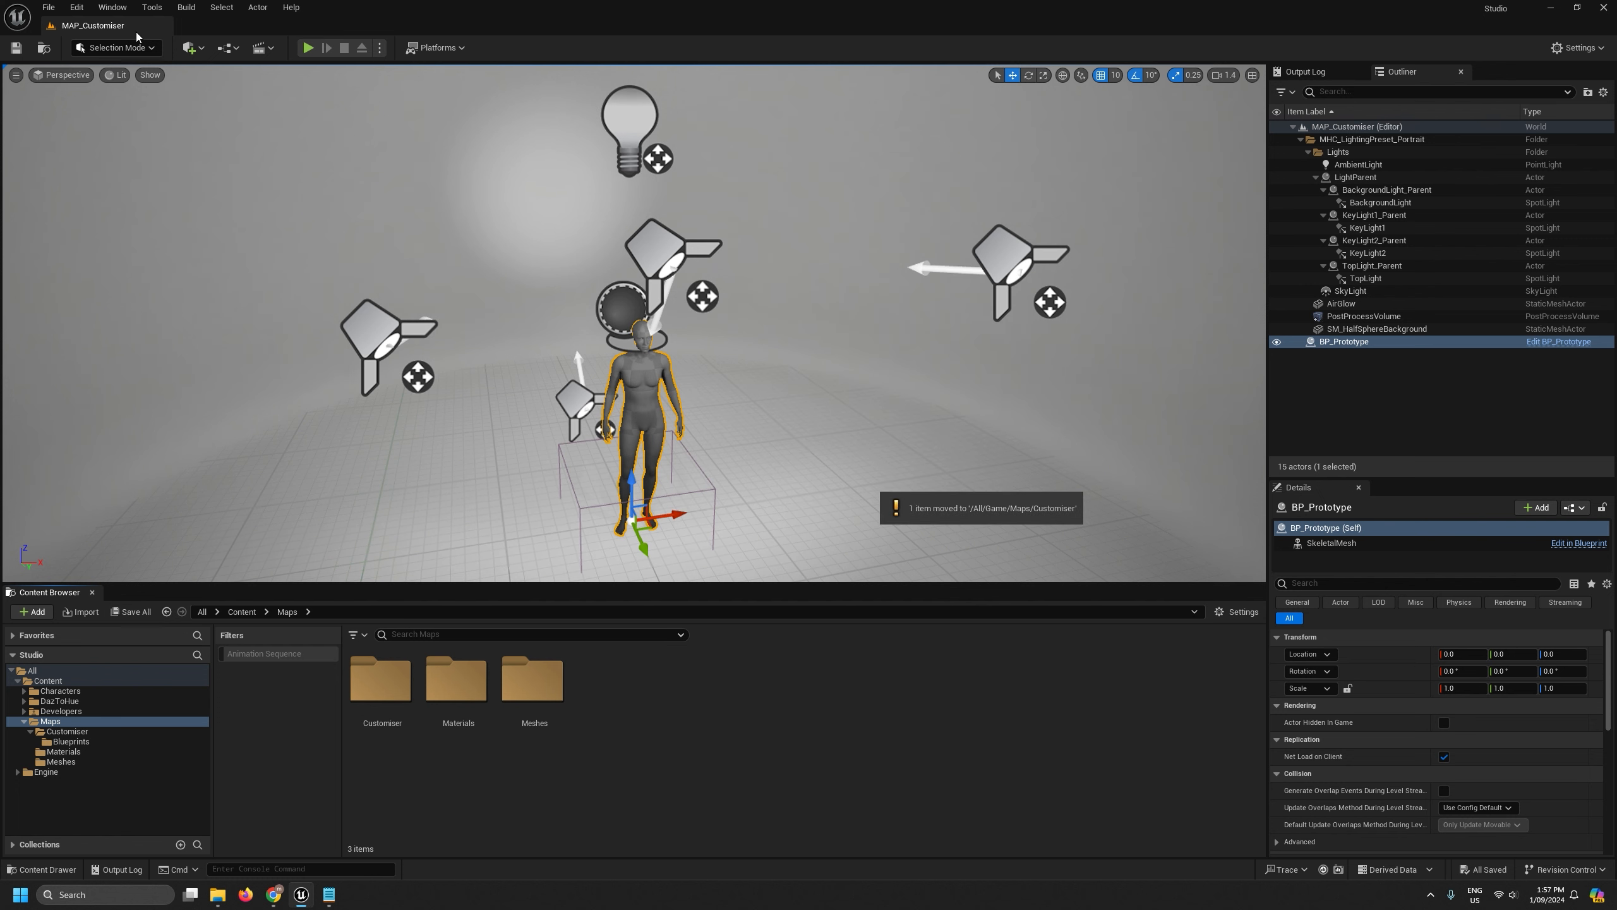
{"action": "left_click", "coordinate": [49, 9]}
{"action": "left_click", "coordinate": [104, 185]}
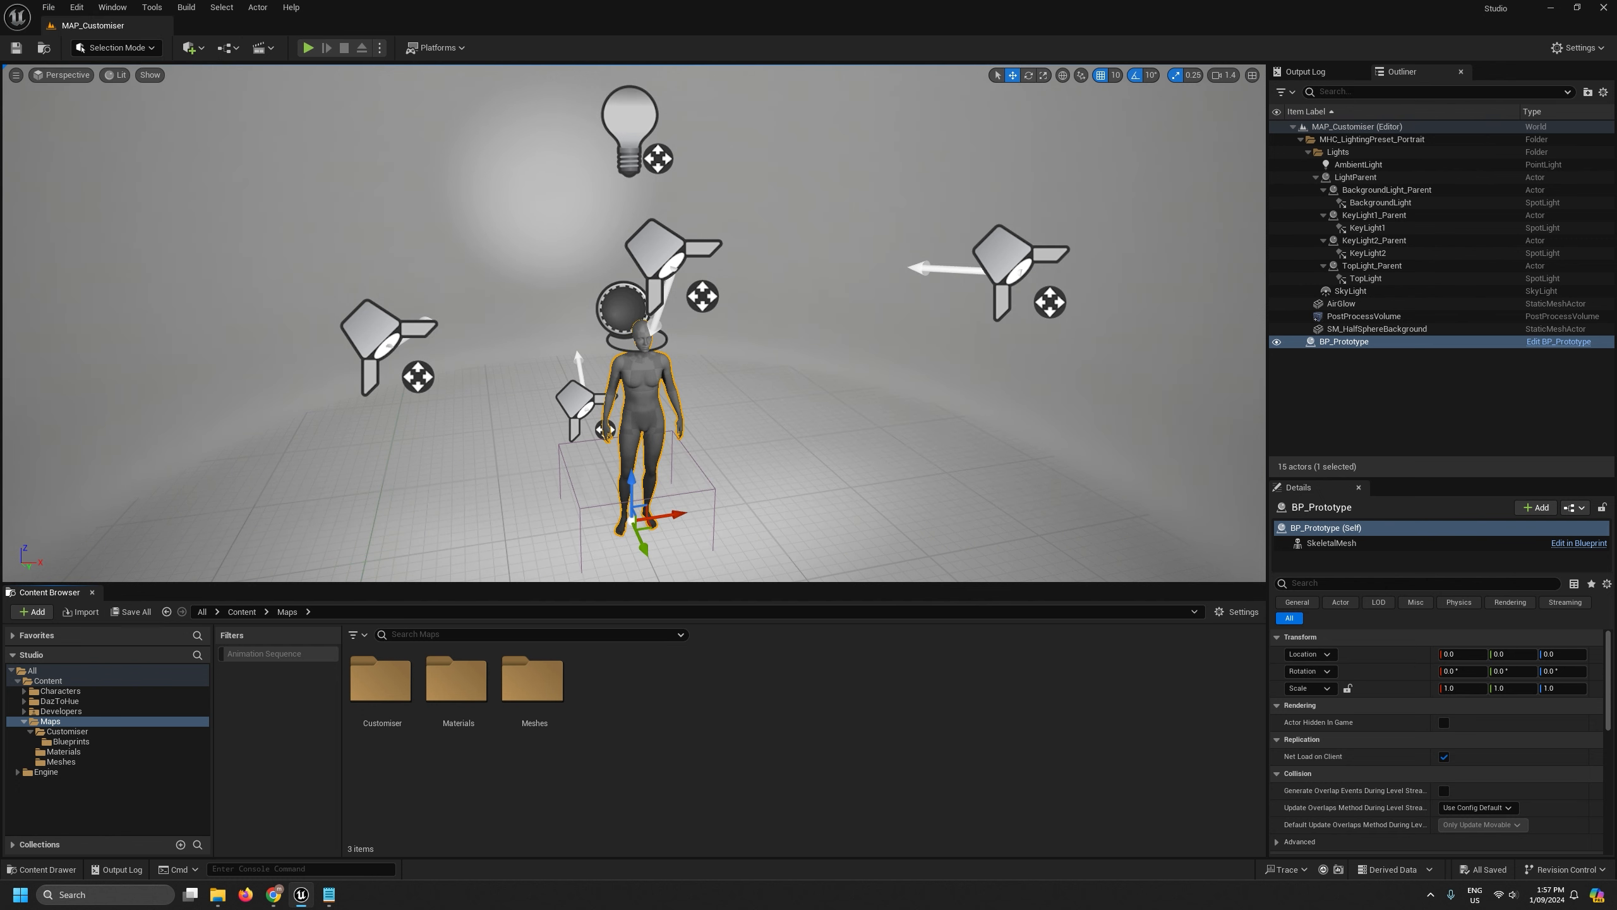
Update the redirector references of the Customiser folder and select its parent Maps folder.
{"action": "left_click", "coordinate": [68, 732]}
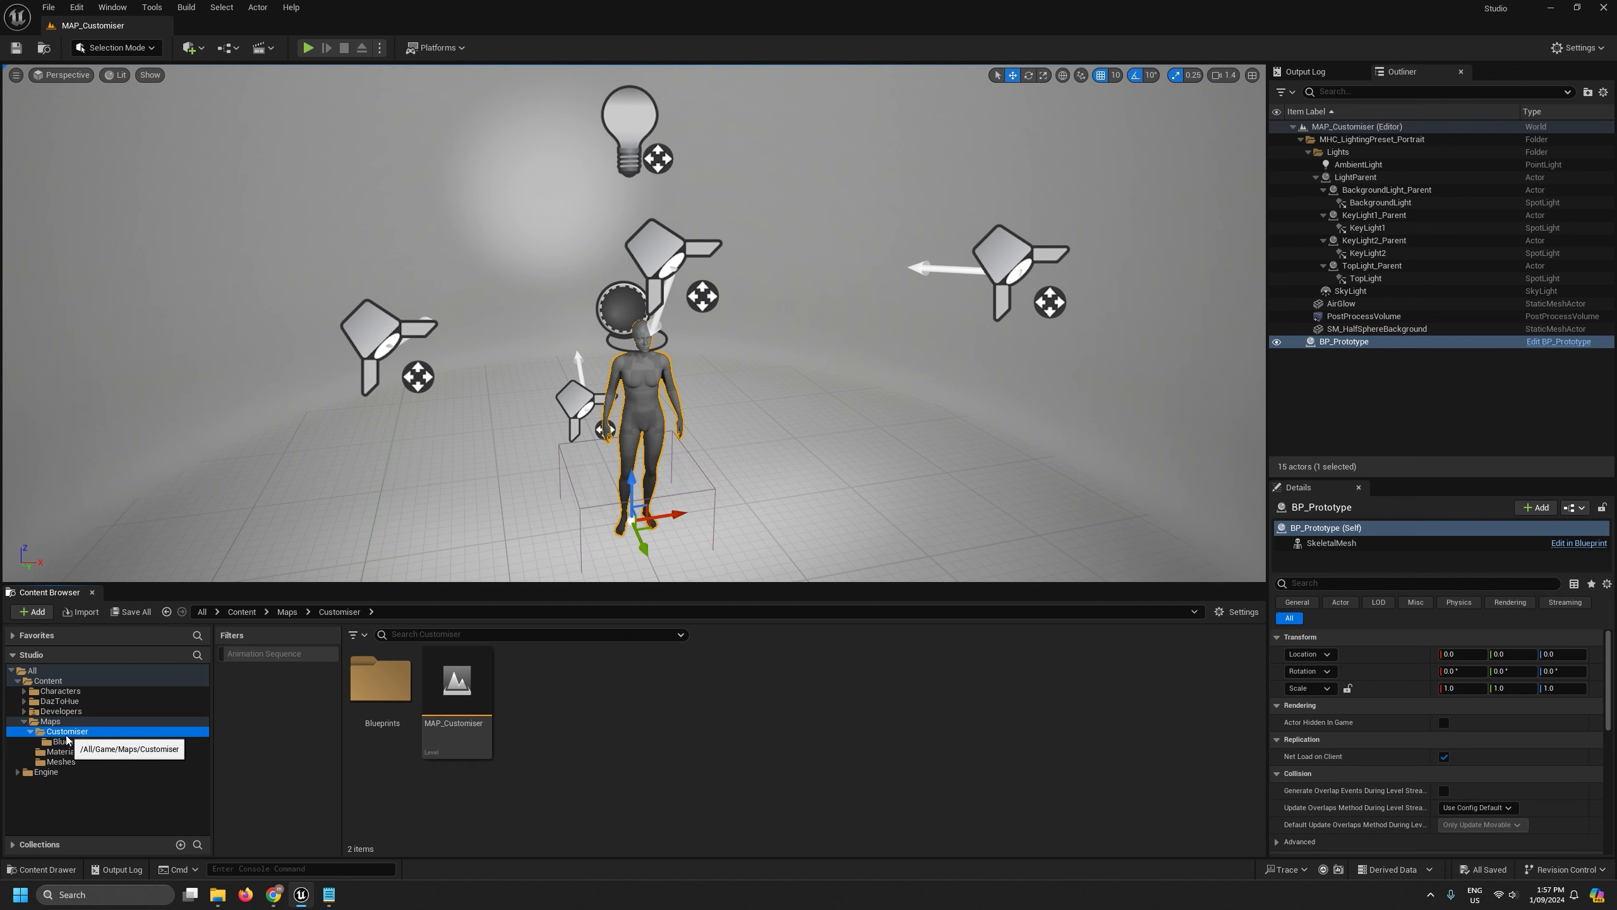
{"action": "right_click", "coordinate": [68, 746]}
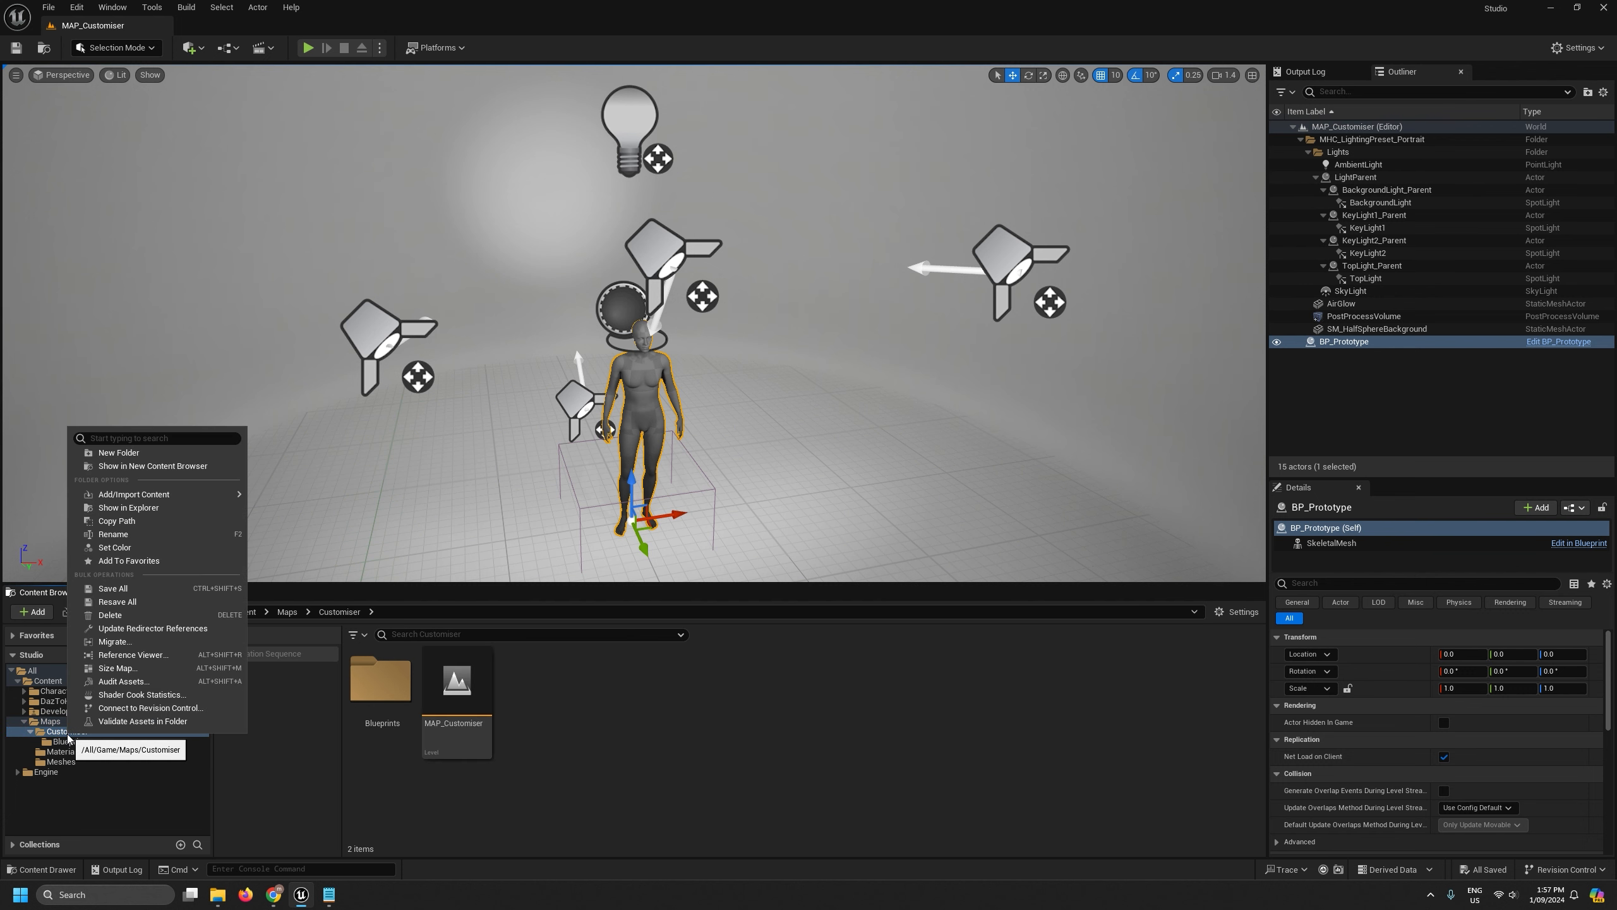
{"action": "left_click", "coordinate": [129, 633]}
{"action": "left_click", "coordinate": [50, 721]}
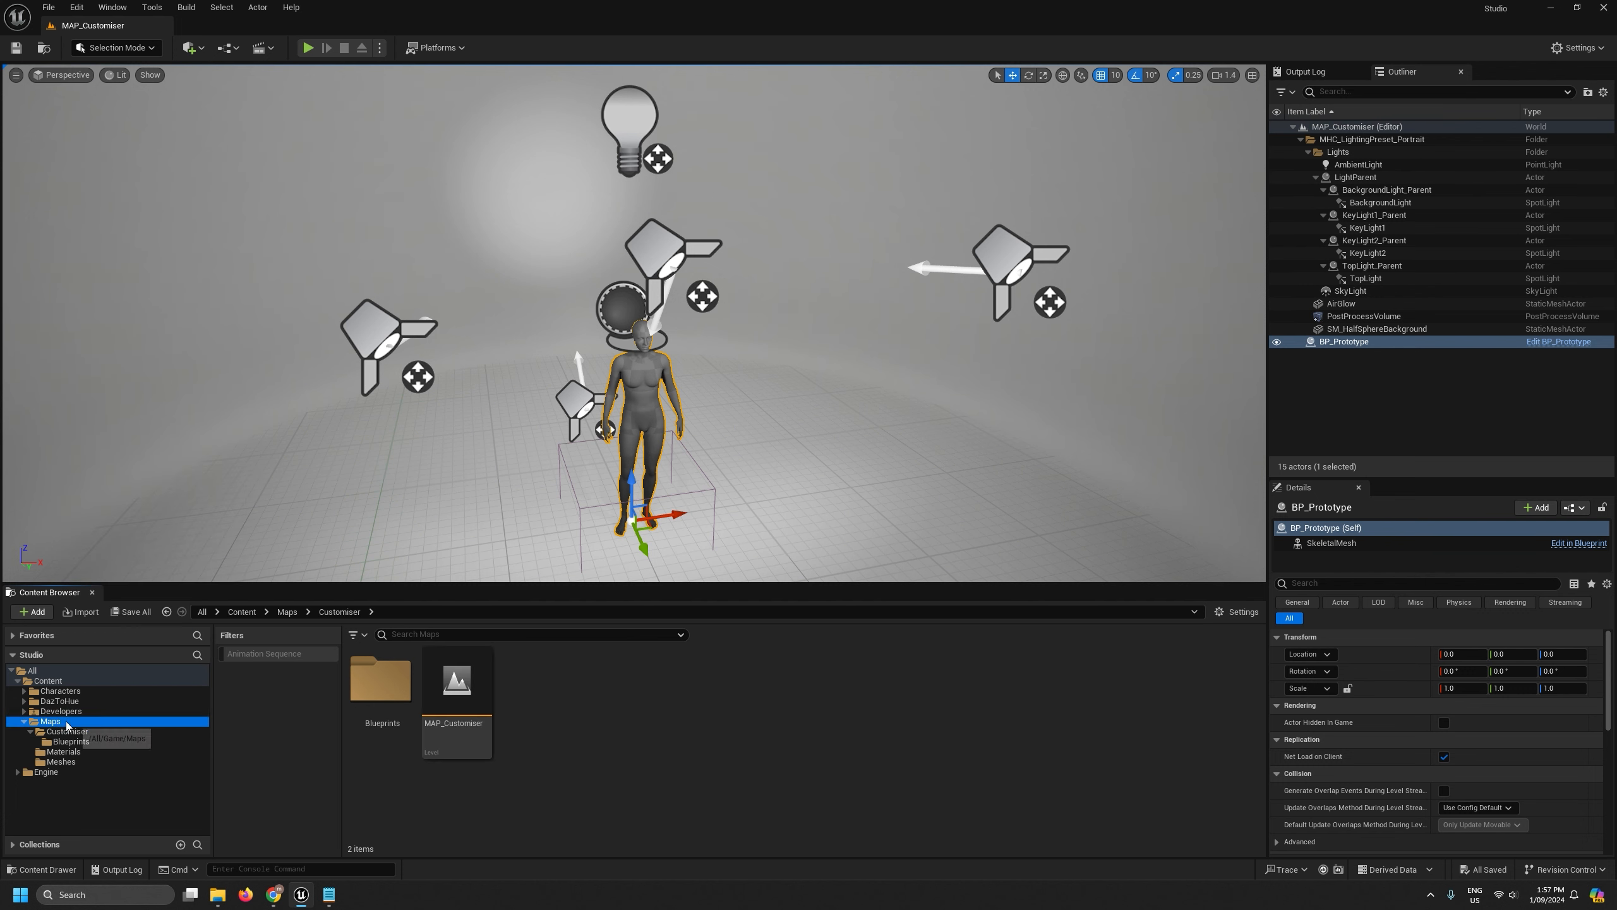
Update the Maps folder's redirector references, delete the unreferenced redirectors and save everything.
{"action": "right_click", "coordinate": [64, 722]}
{"action": "left_click", "coordinate": [130, 622]}
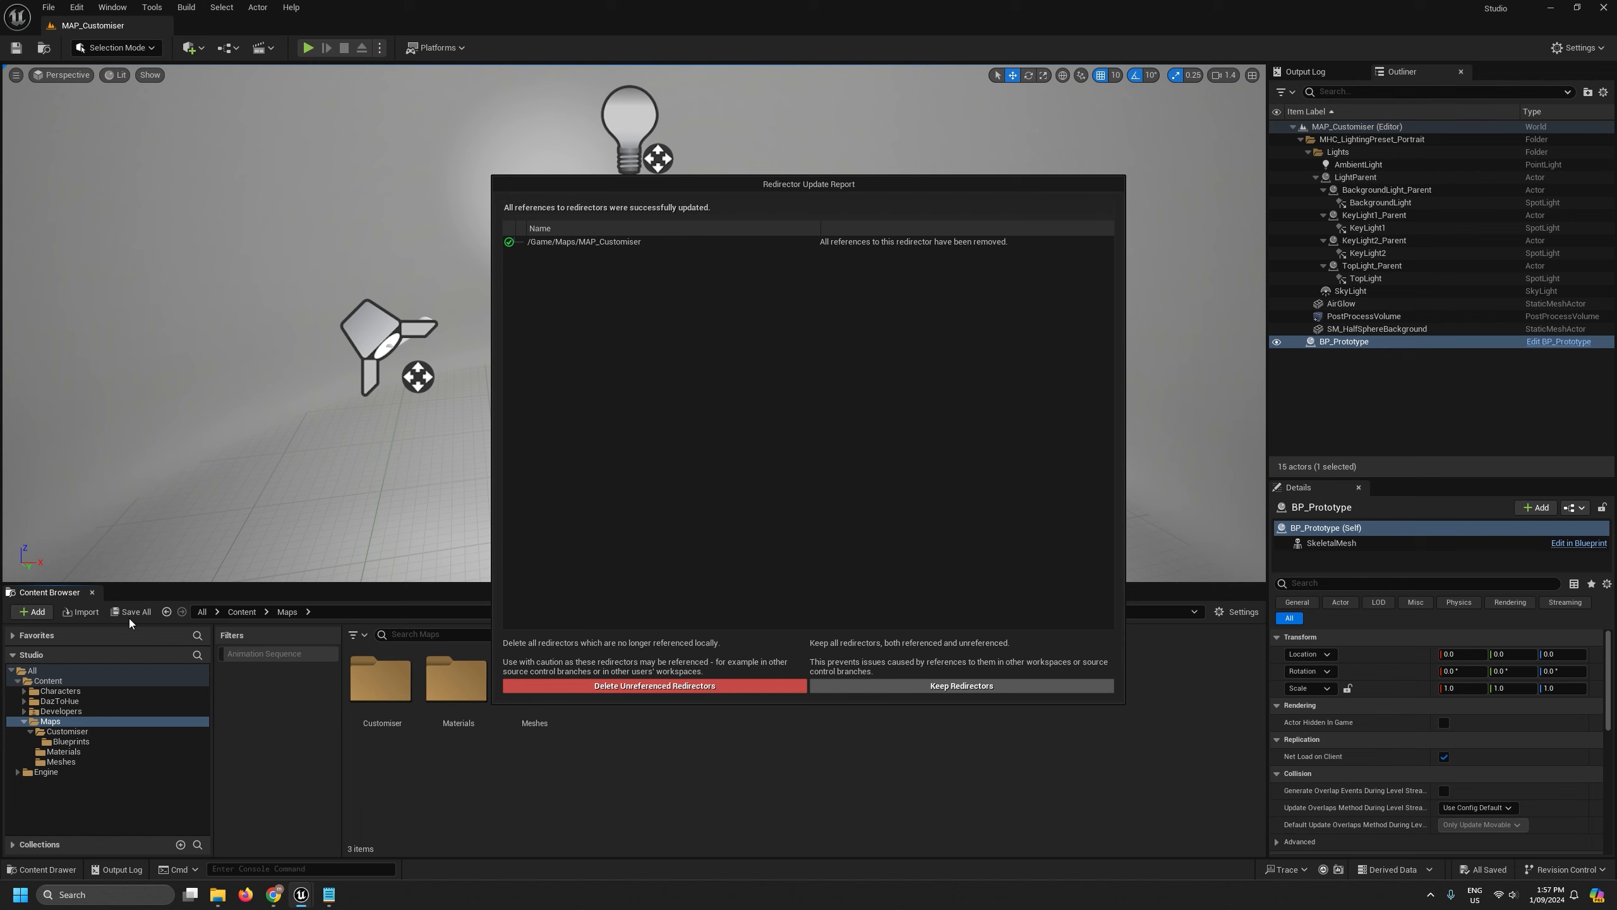
{"action": "left_click", "coordinate": [597, 687]}
{"action": "left_click", "coordinate": [49, 7]}
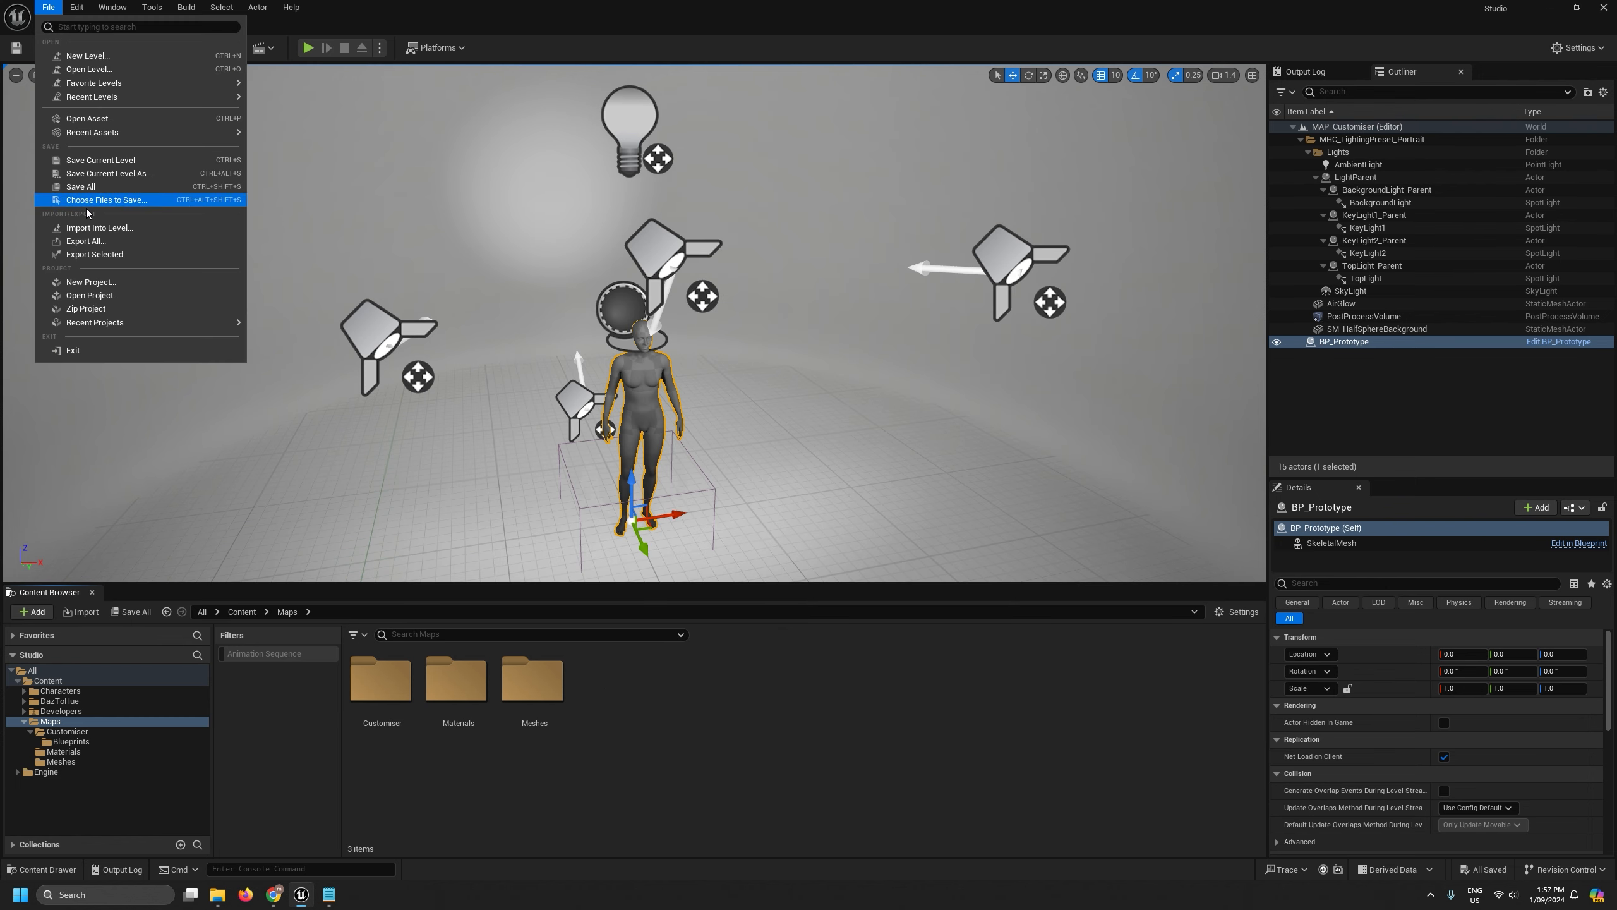
{"action": "left_click", "coordinate": [97, 186]}
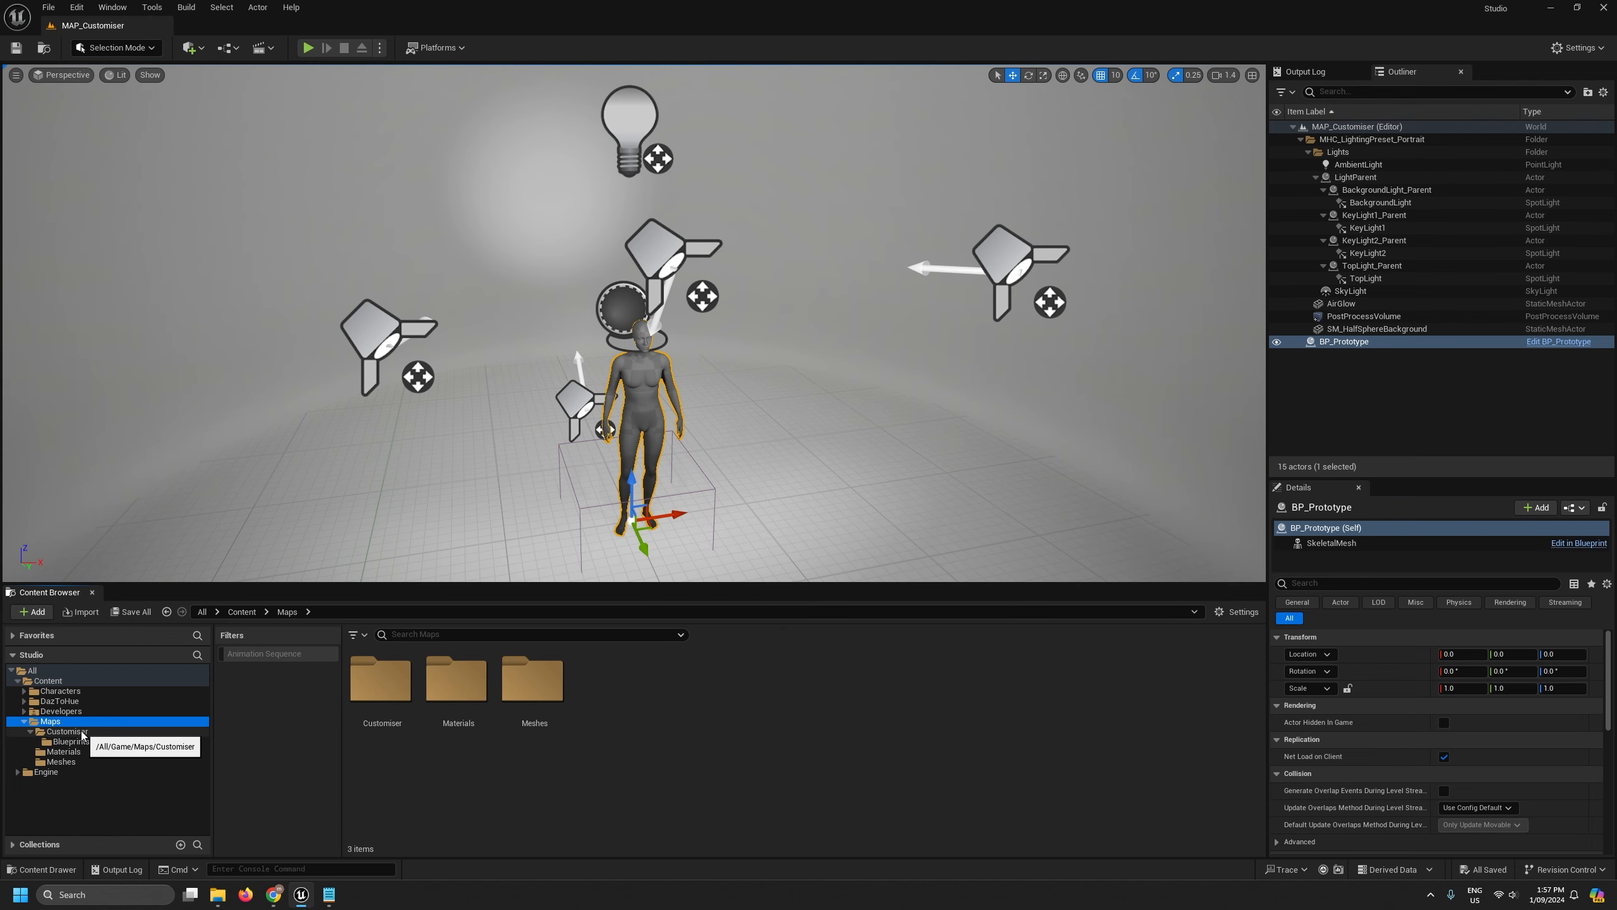
Reopen the MAP_Customiser level from the Customiser folder.
{"action": "left_click", "coordinate": [67, 731]}
{"action": "double_click", "coordinate": [450, 694]}
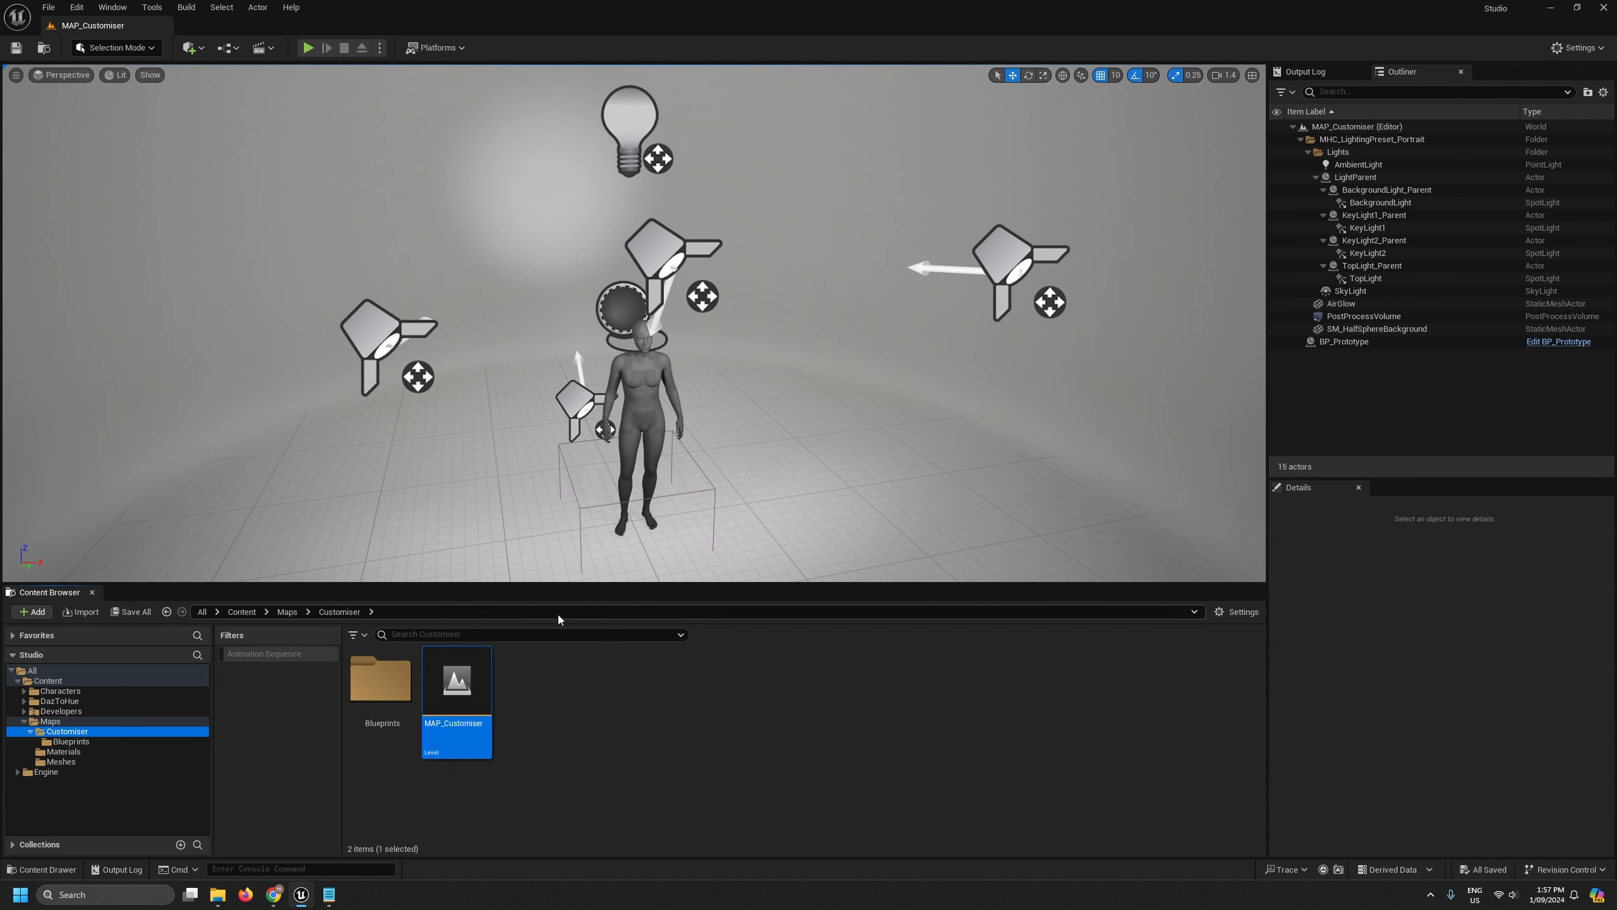
Create a Pawn blueprint class named BP_Customiser in the Customiser folder's Blueprints subfolder.
{"action": "left_click", "coordinate": [70, 741]}
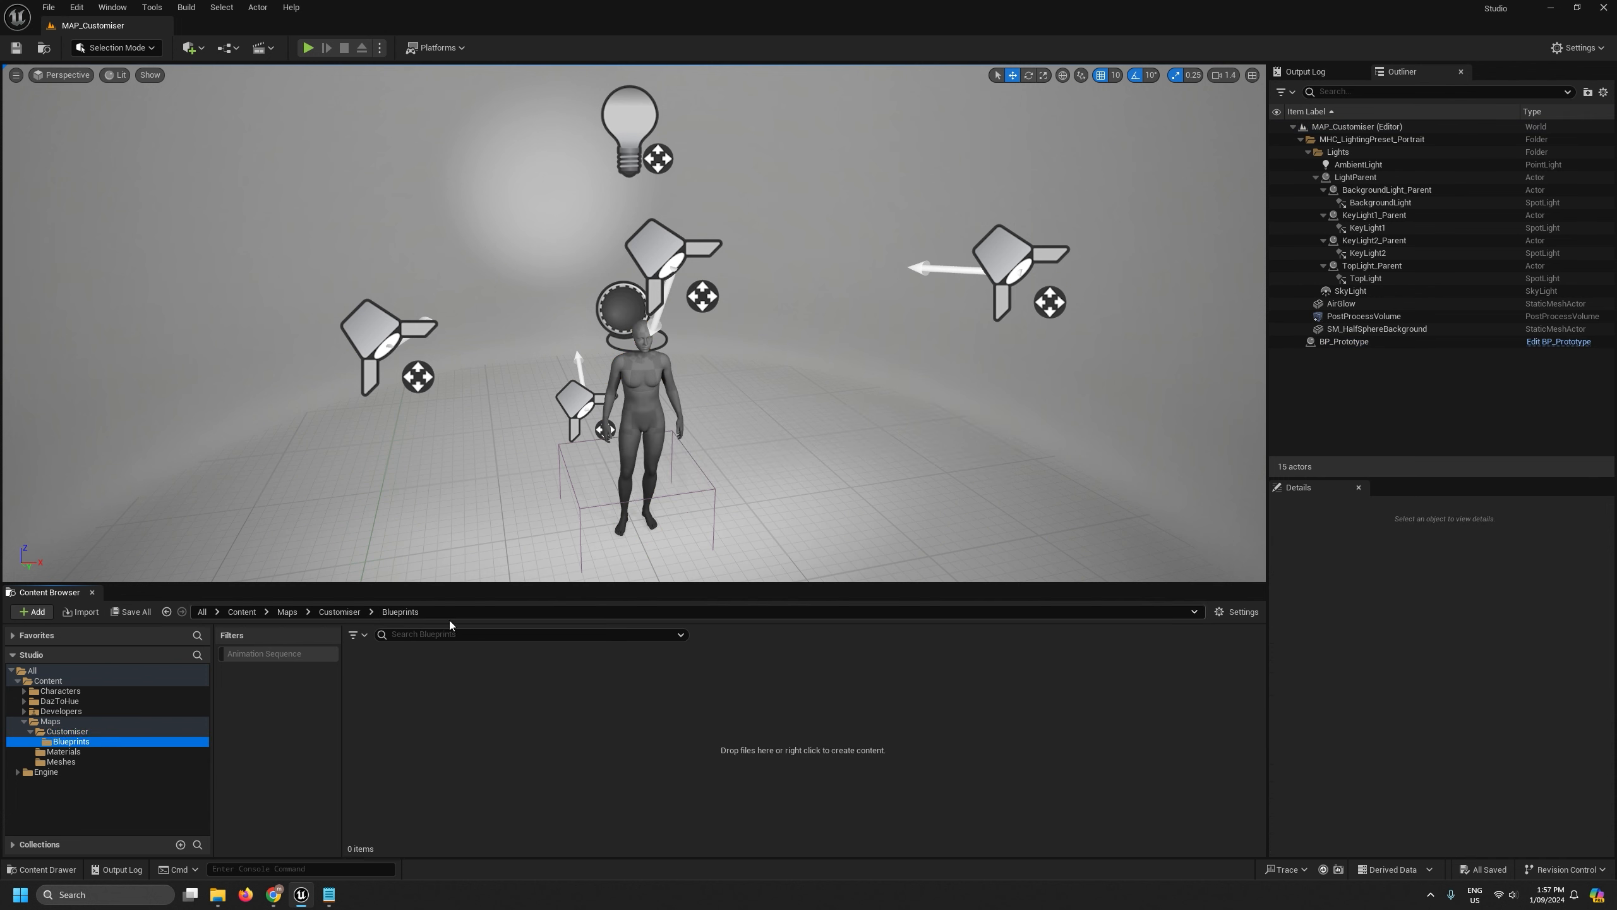
{"action": "right_click", "coordinate": [446, 656]}
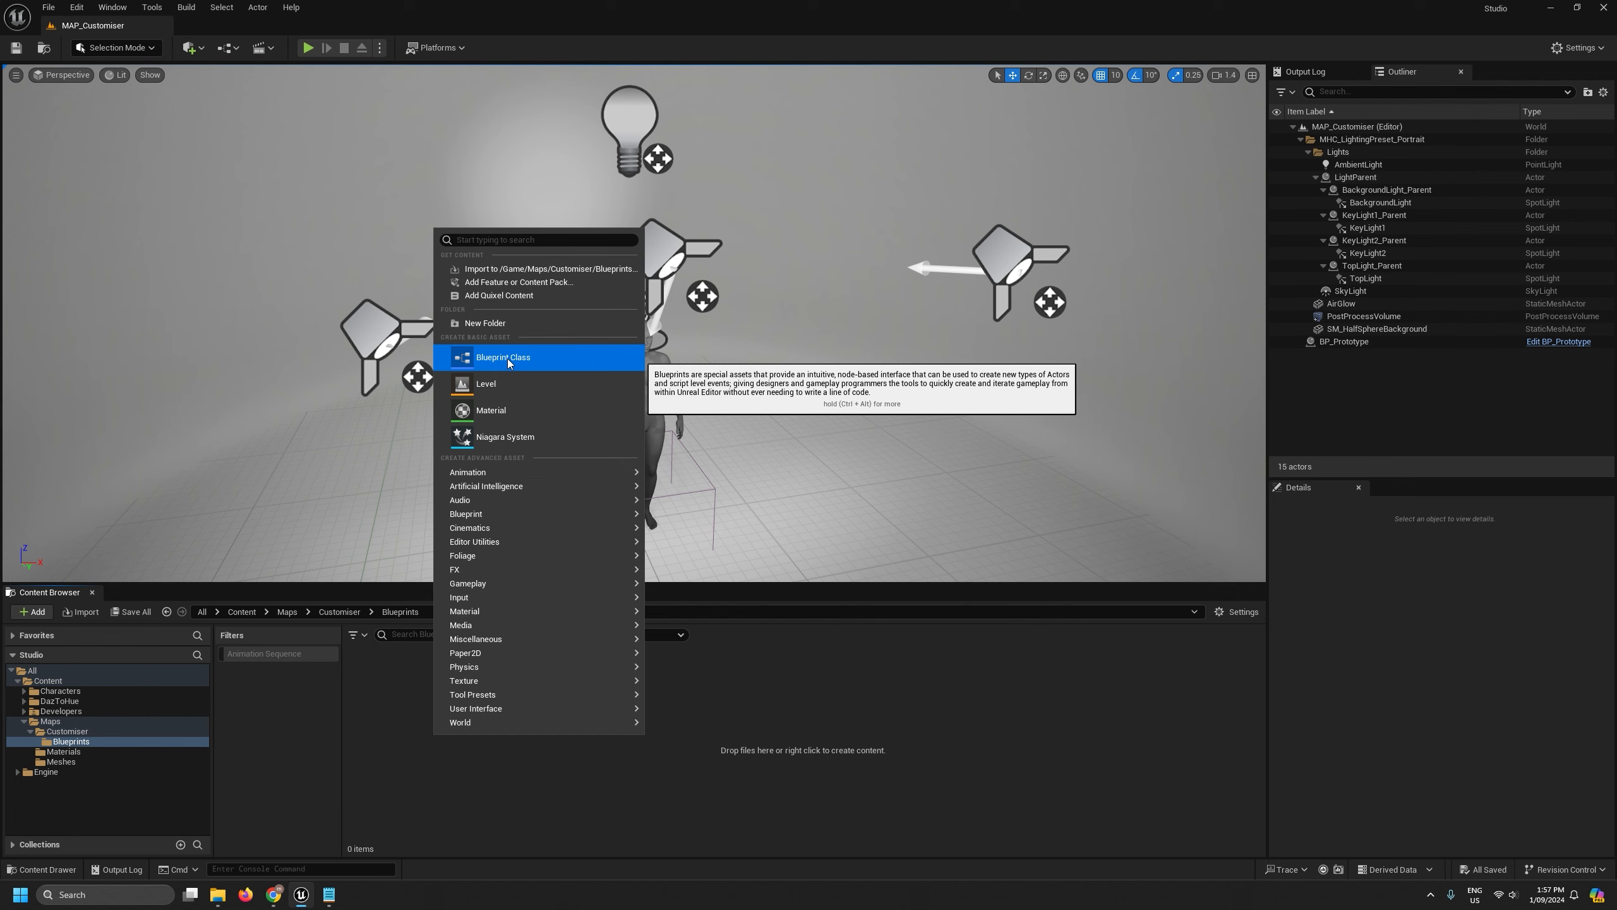
{"action": "left_click", "coordinate": [415, 738]}
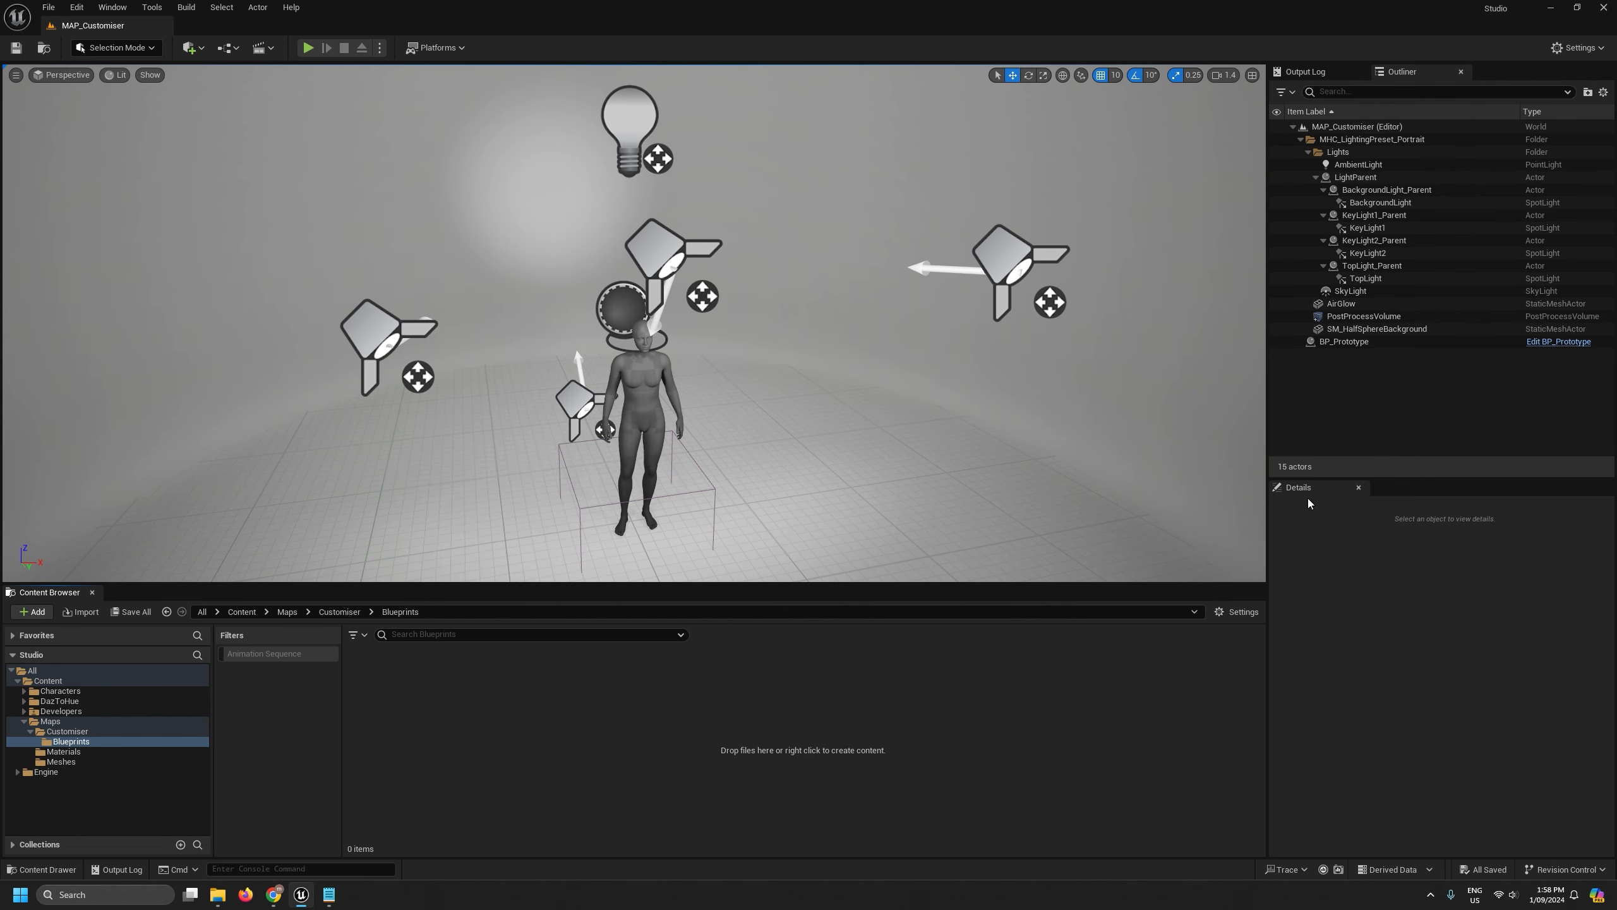
{"action": "left_click_drag", "start_coordinate": [1269, 527], "coordinate": [1386, 526]}
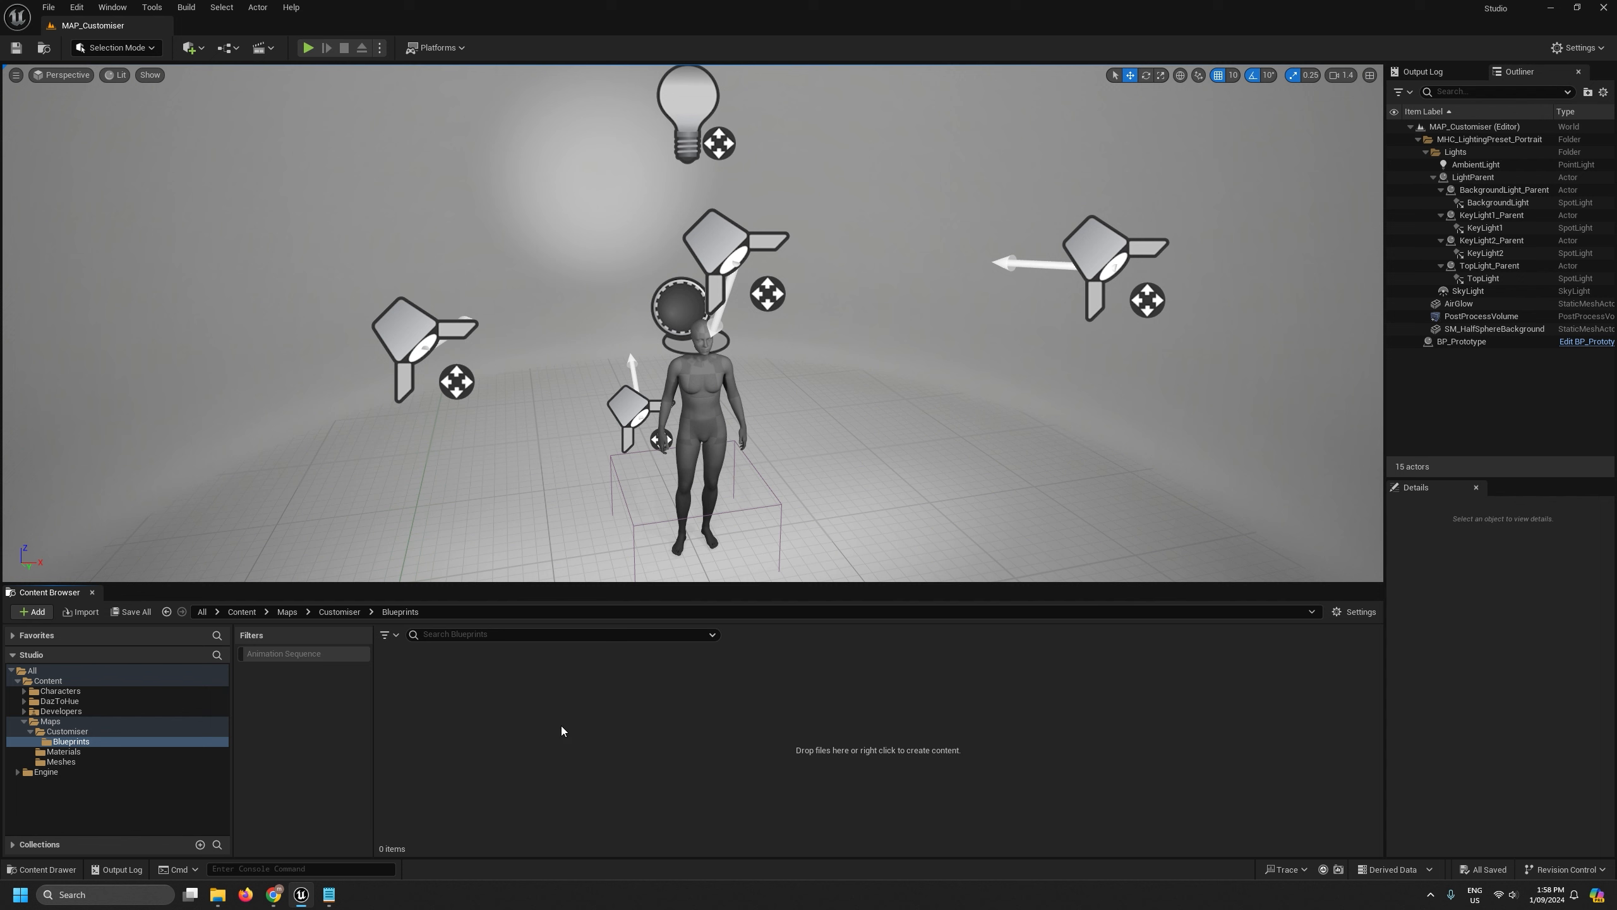
{"action": "right_click", "coordinate": [456, 705]}
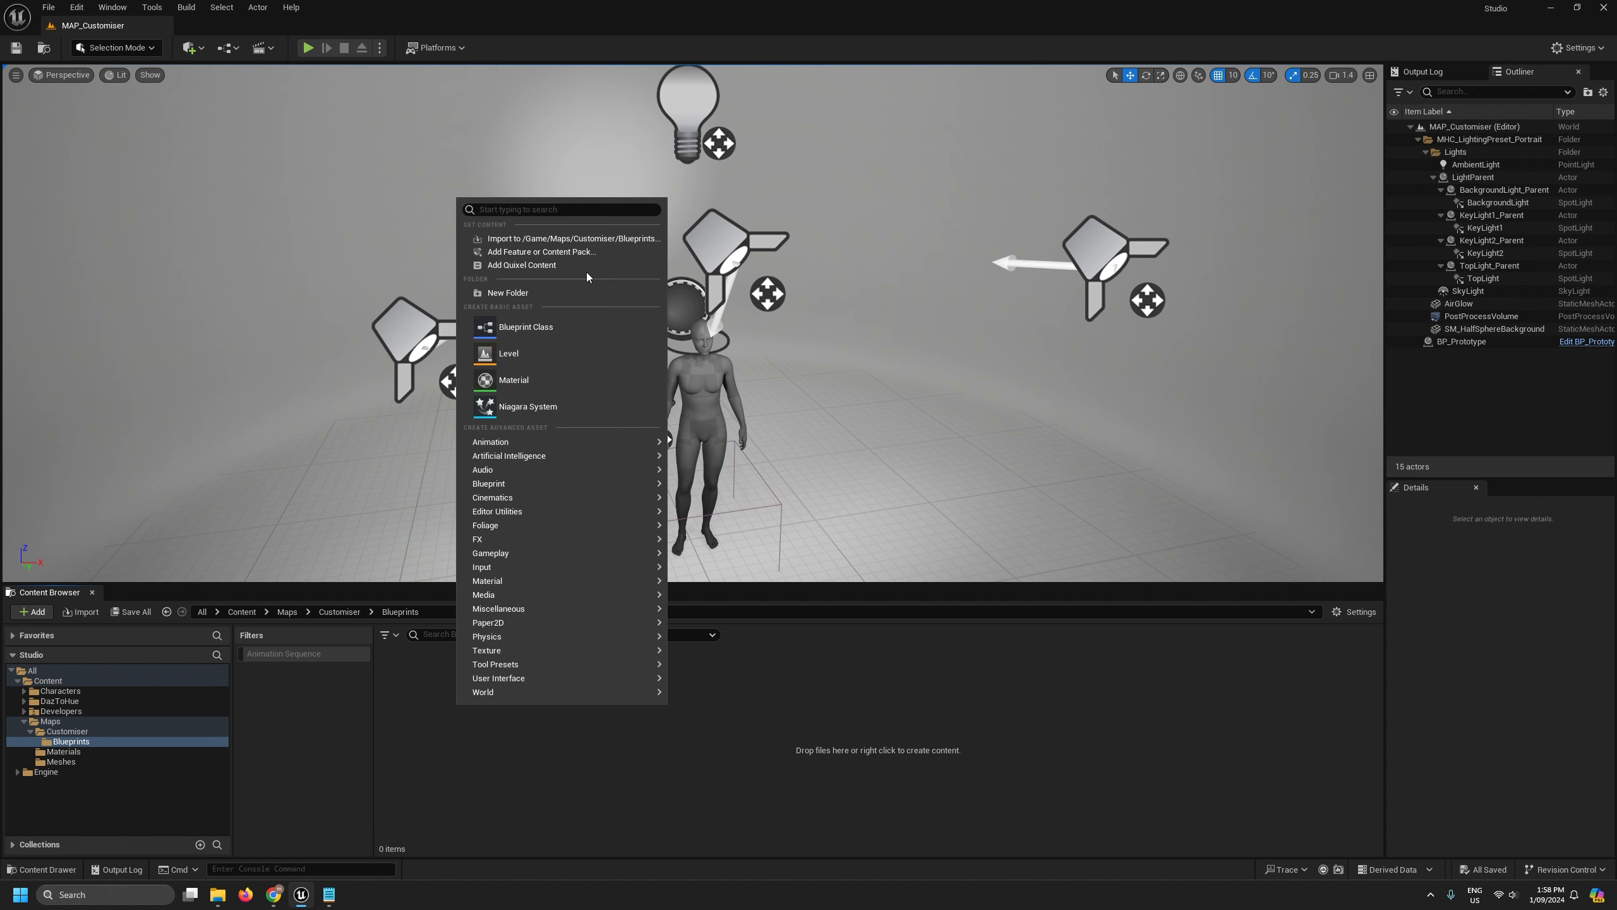
{"action": "left_click", "coordinate": [528, 330]}
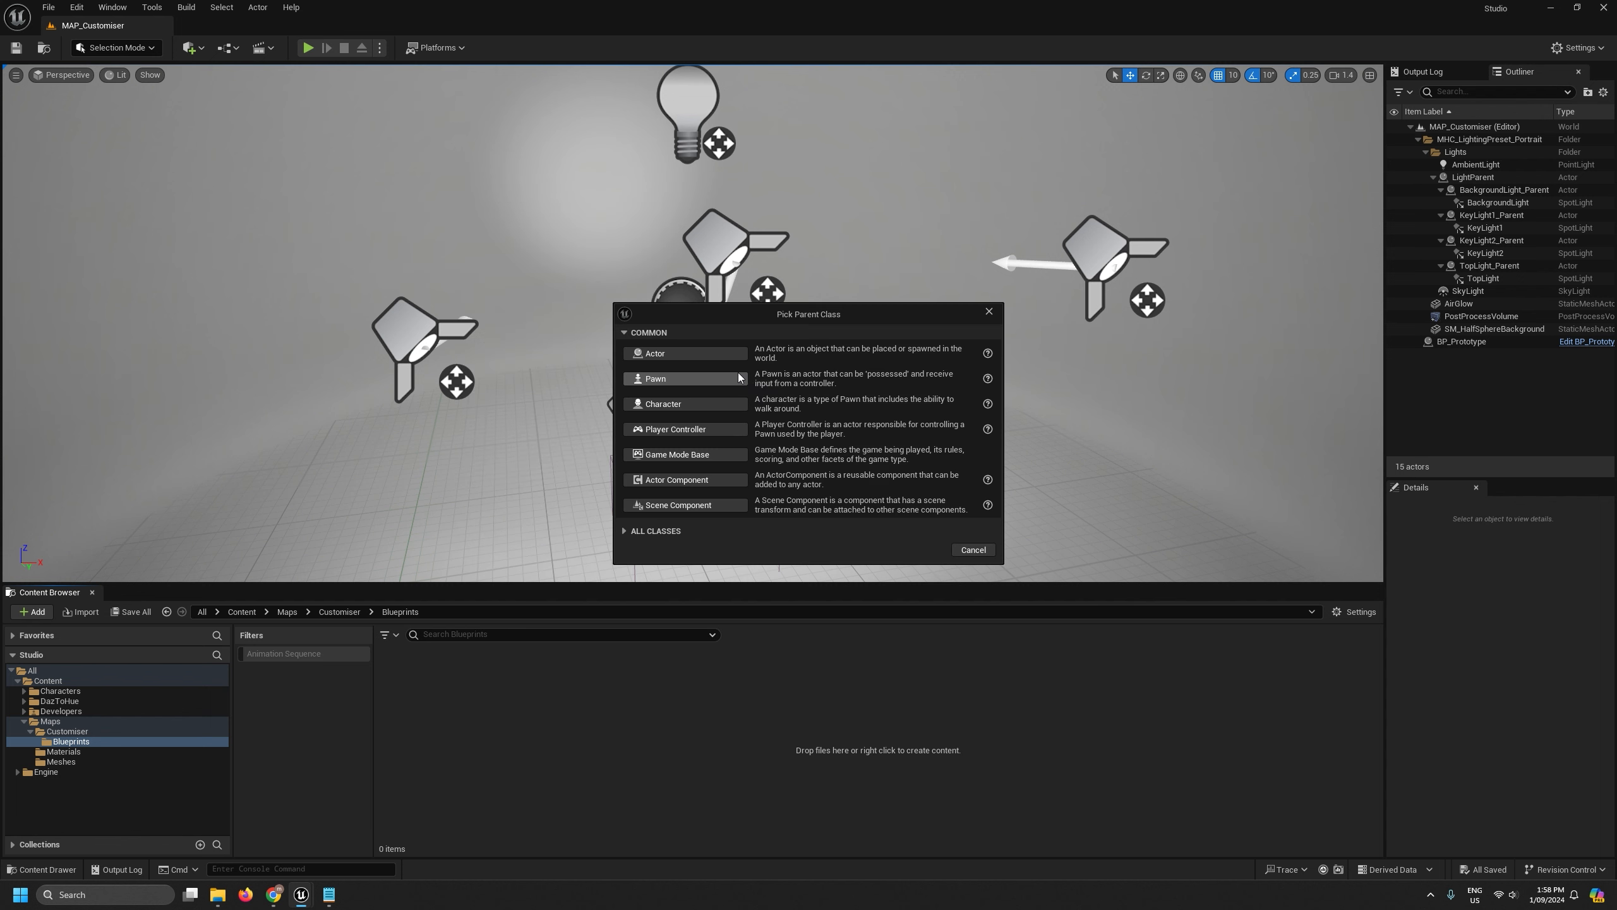
{"action": "left_click", "coordinate": [679, 379]}
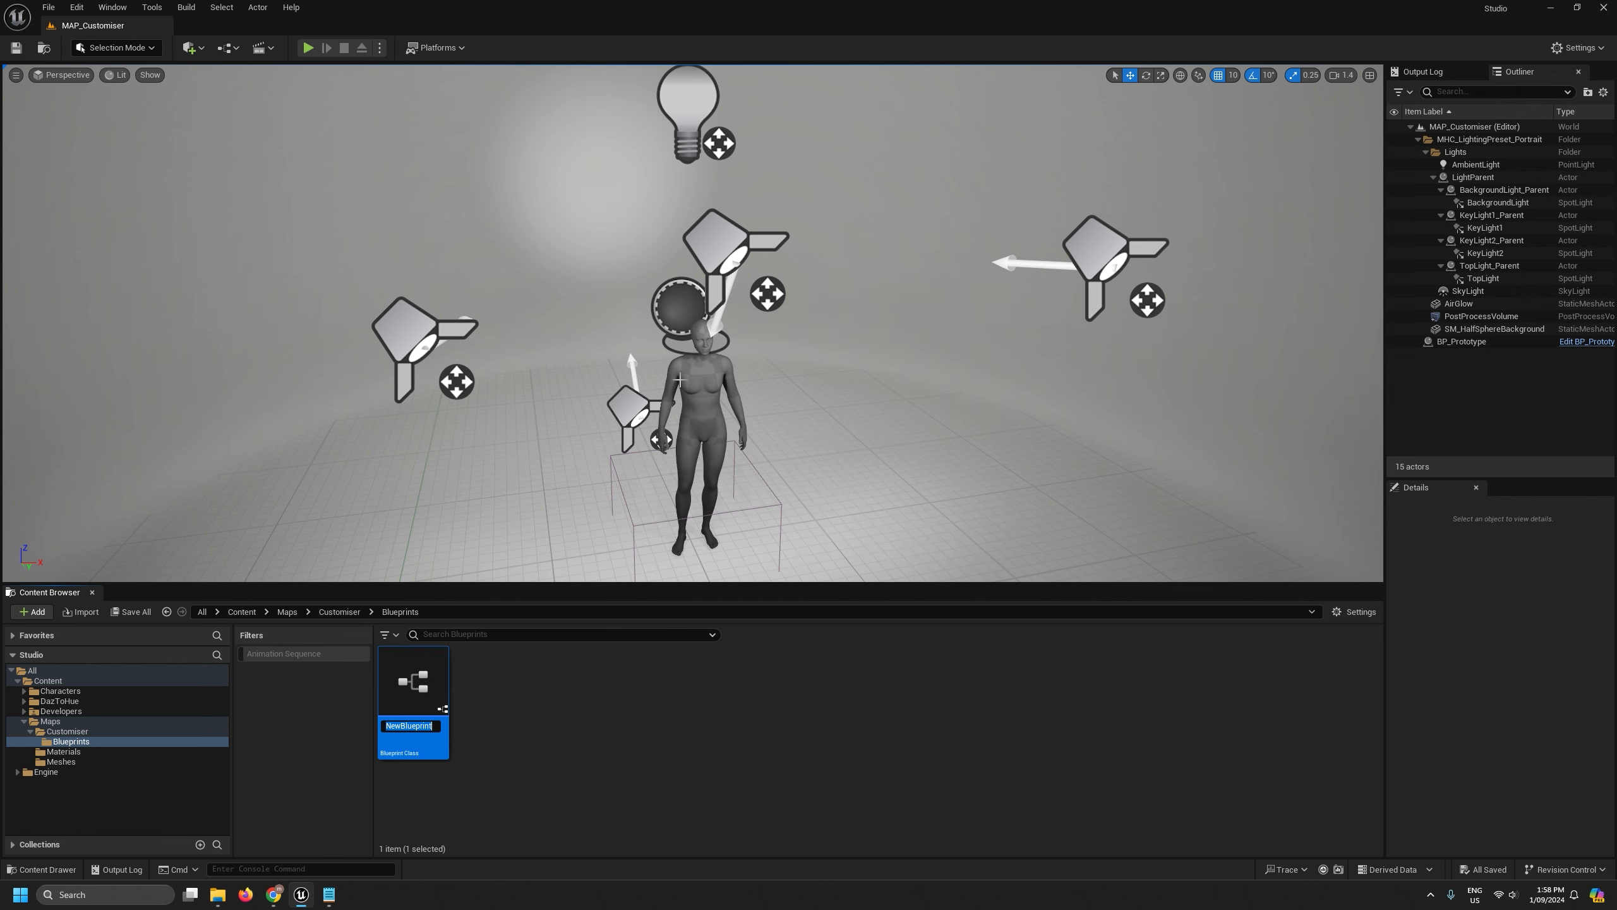
{"action": "type", "text": "BP_Customiser"}
{"action": "key", "text": "Return"}
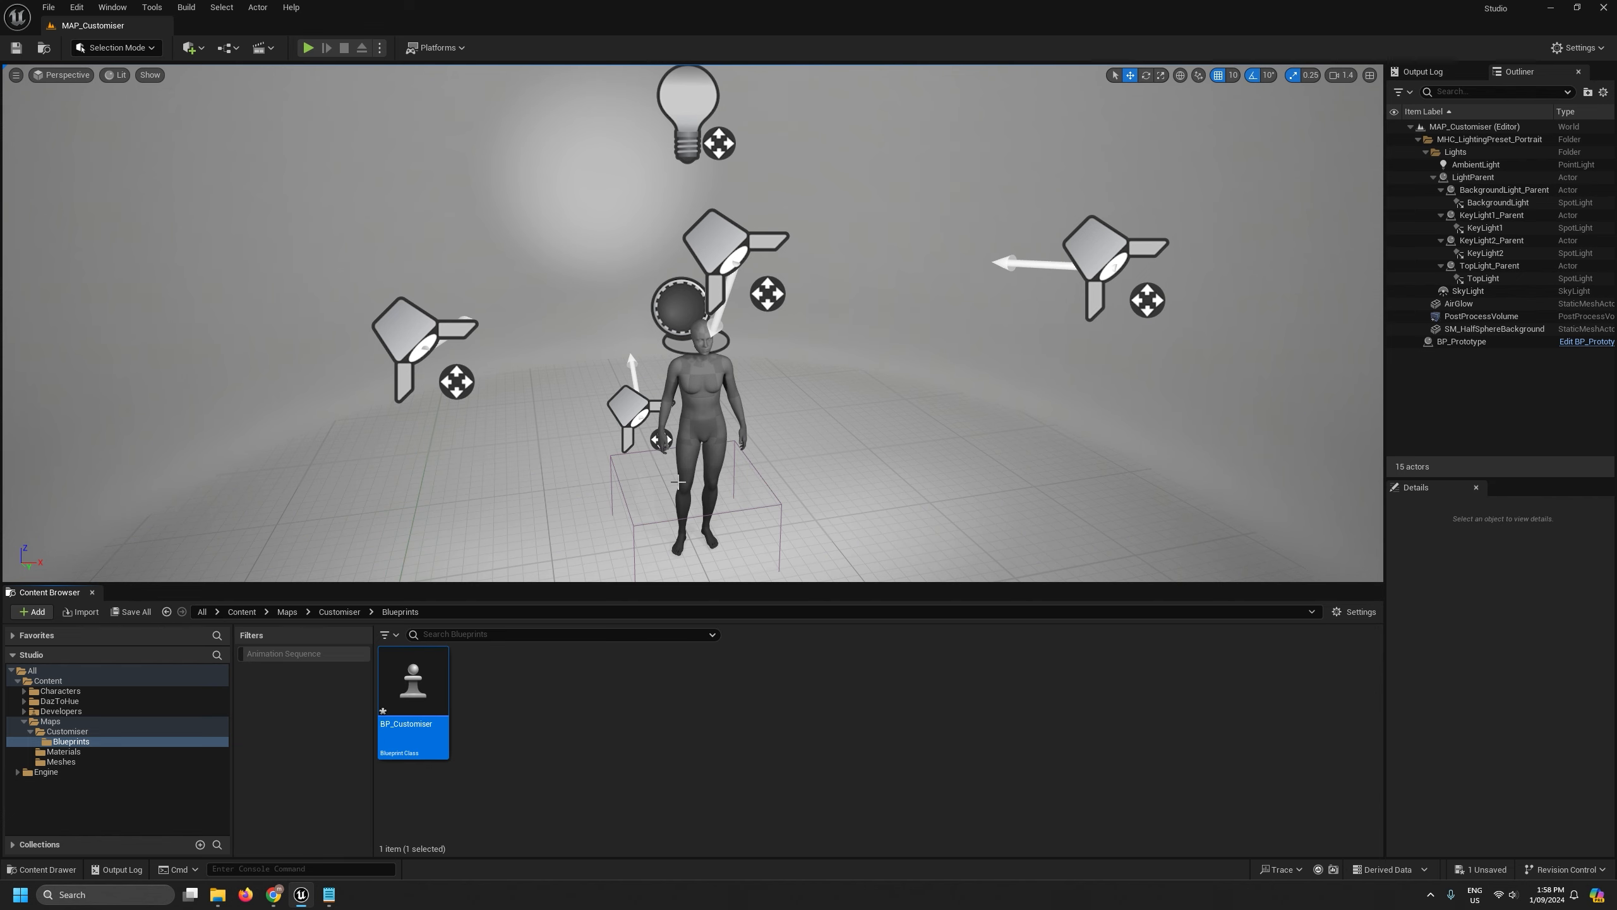
Open the BP_Customiser blueprint and add a Cine Camera component under its default scene root.
{"action": "double_click", "coordinate": [422, 665]}
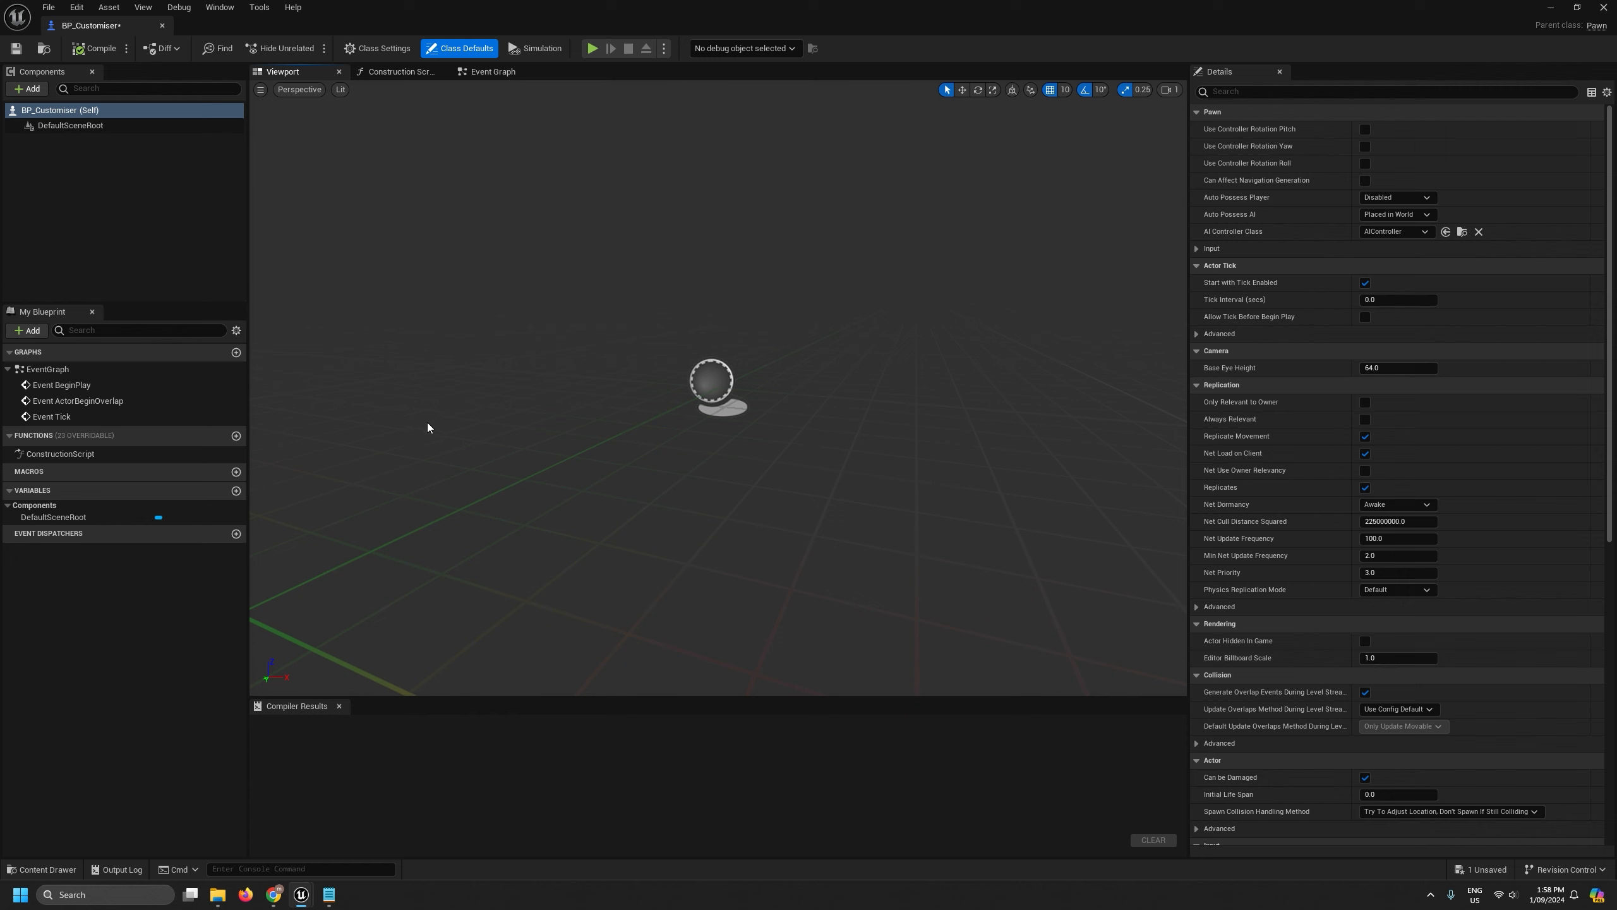
{"action": "left_click", "coordinate": [35, 89]}
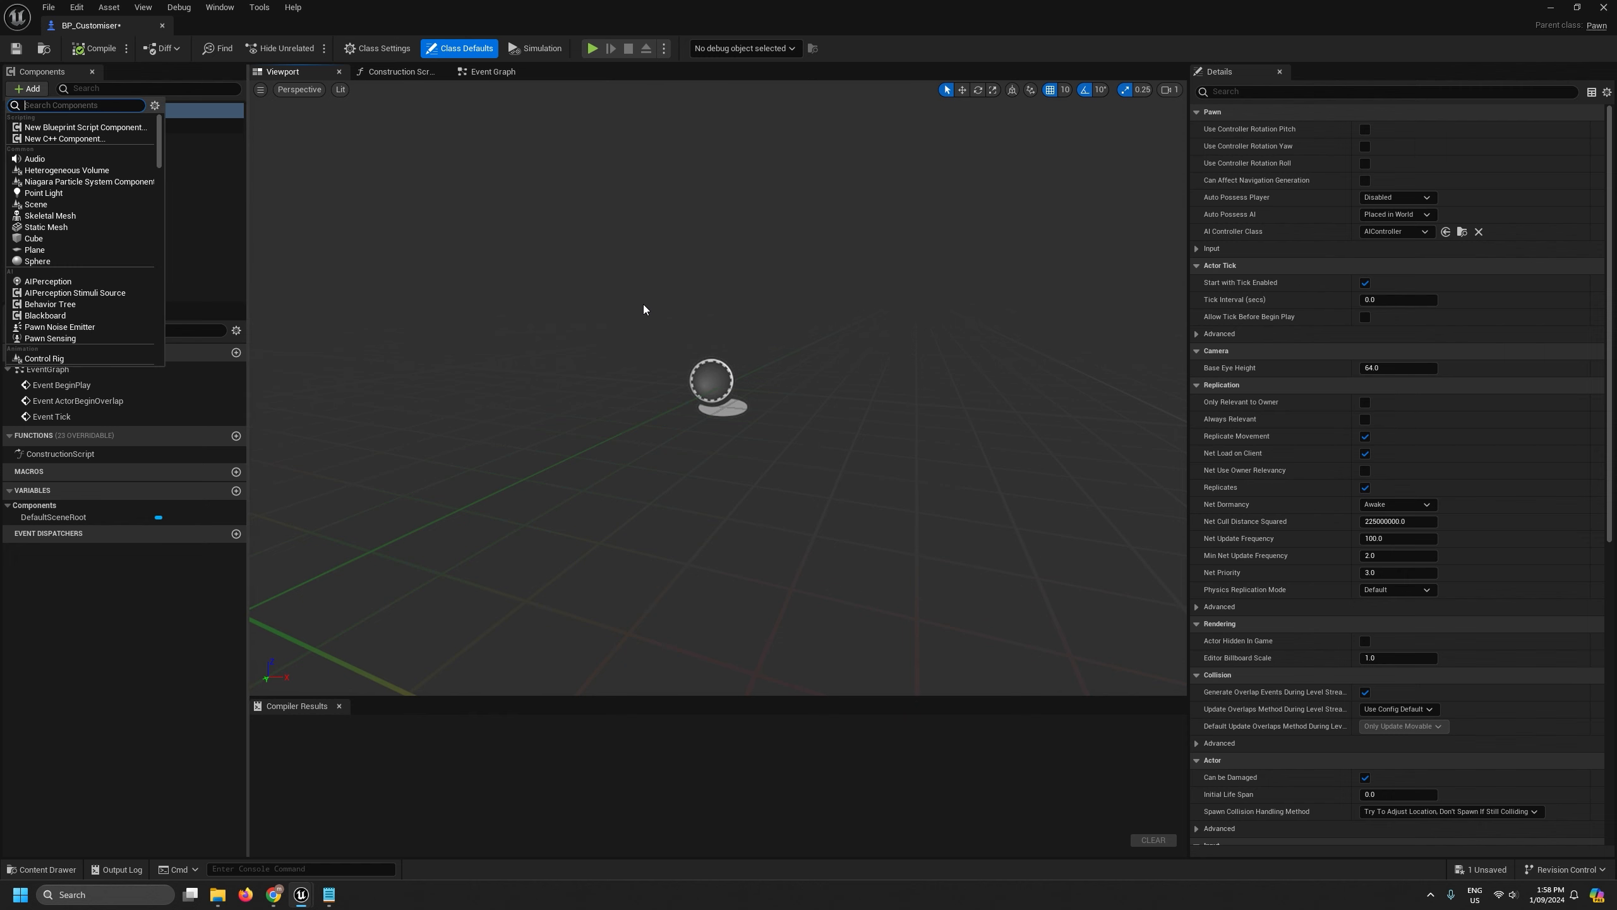
{"action": "type", "text": "camer"}
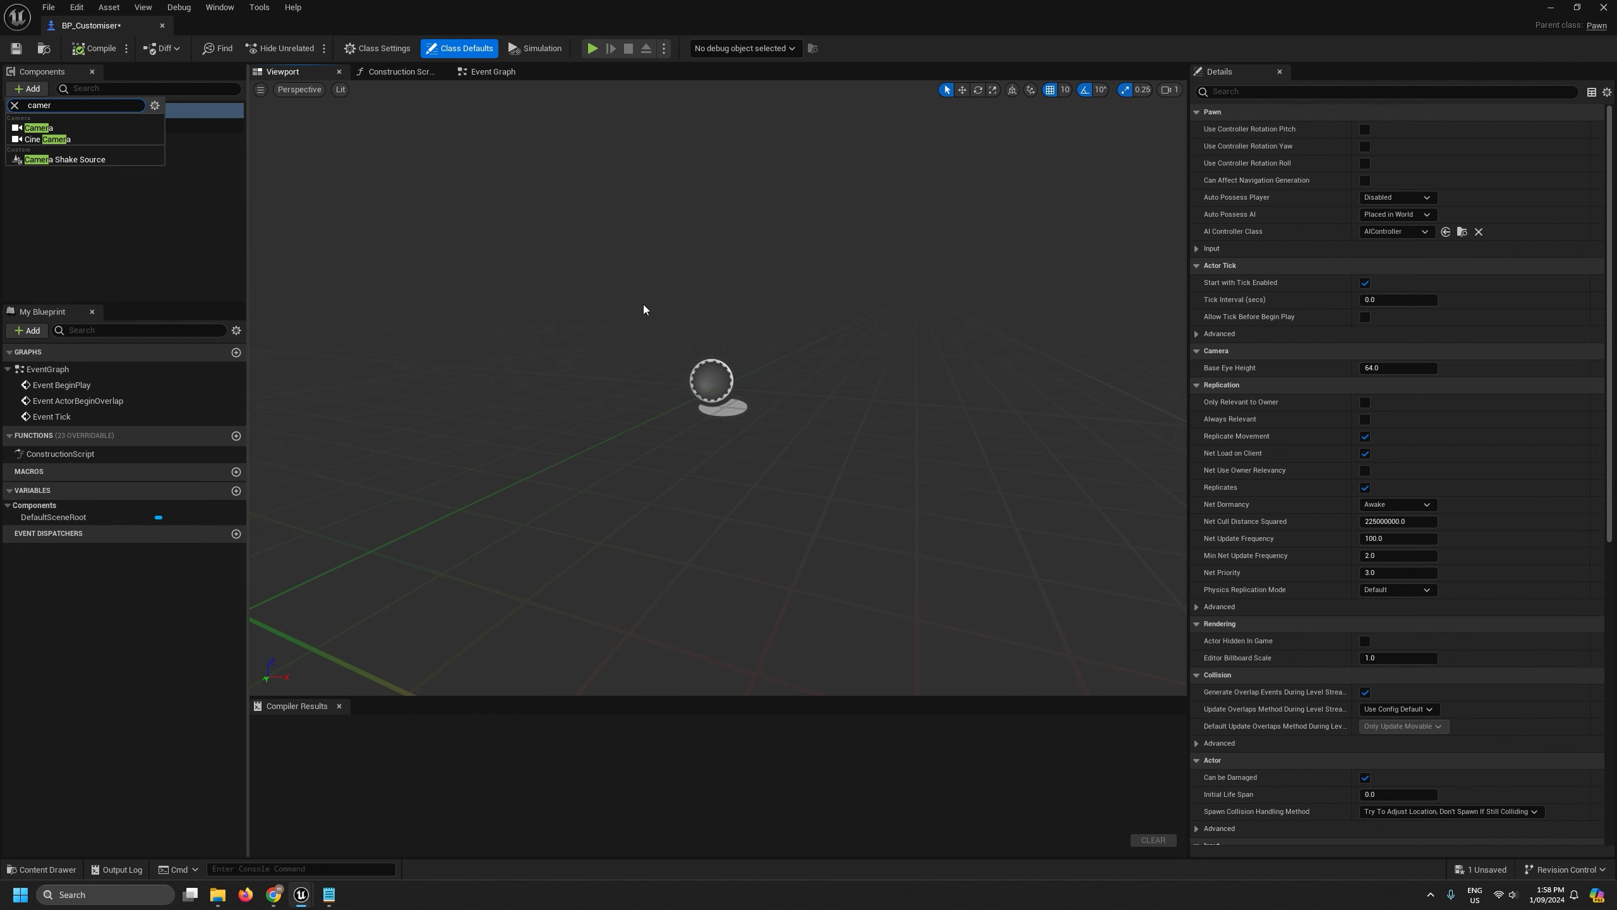
{"action": "left_click", "coordinate": [62, 139]}
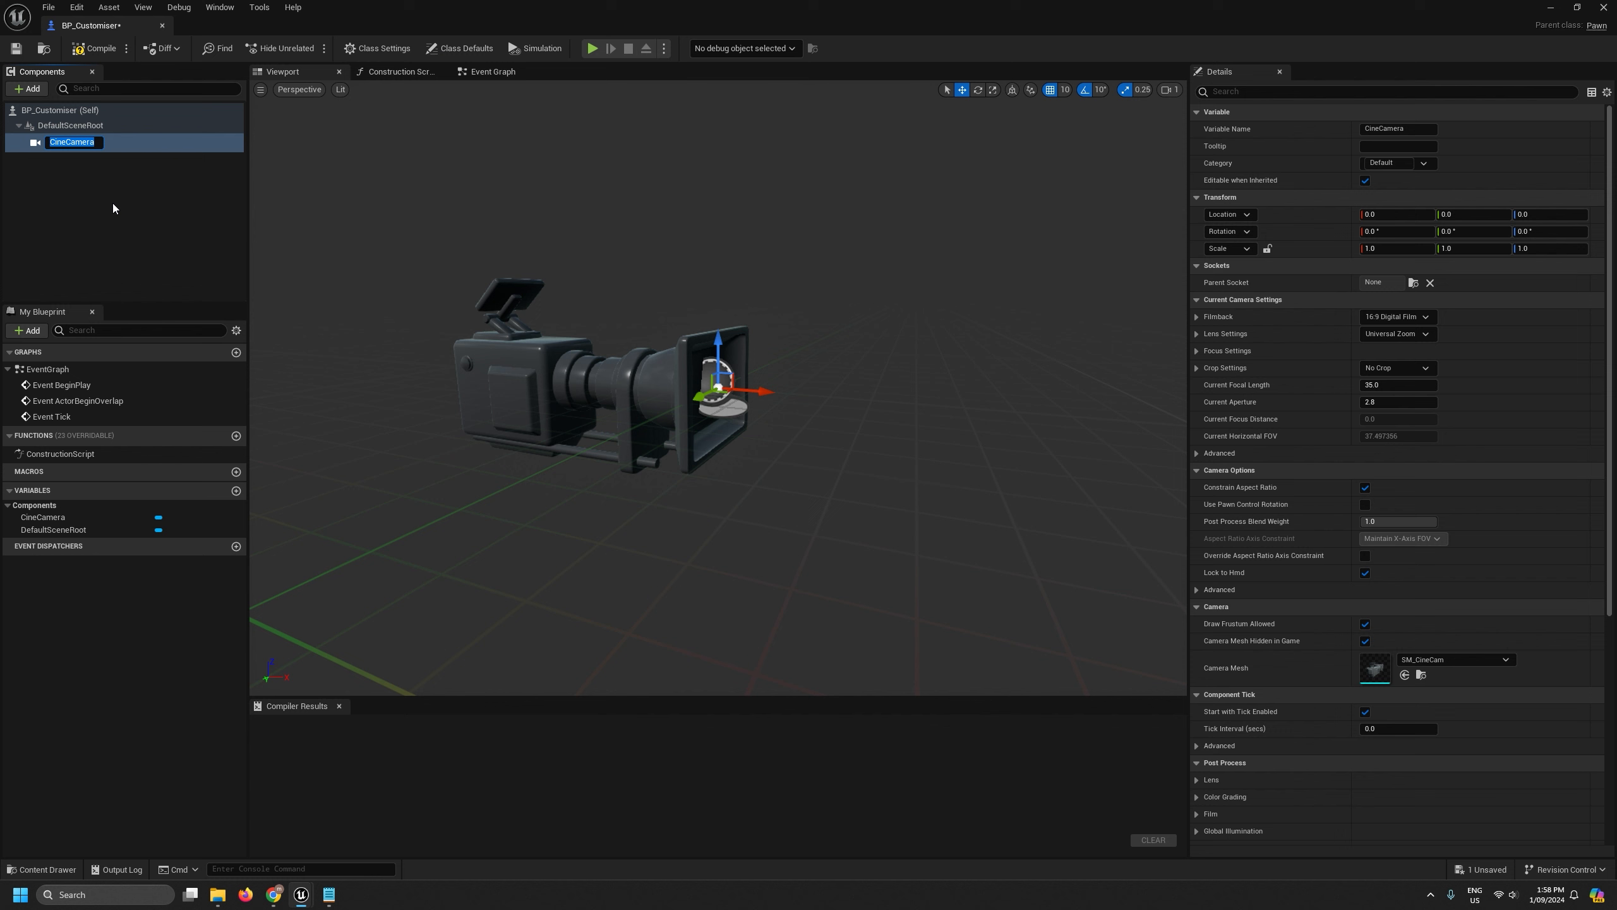
{"action": "left_click", "coordinate": [74, 180]}
{"action": "left_click", "coordinate": [63, 144]}
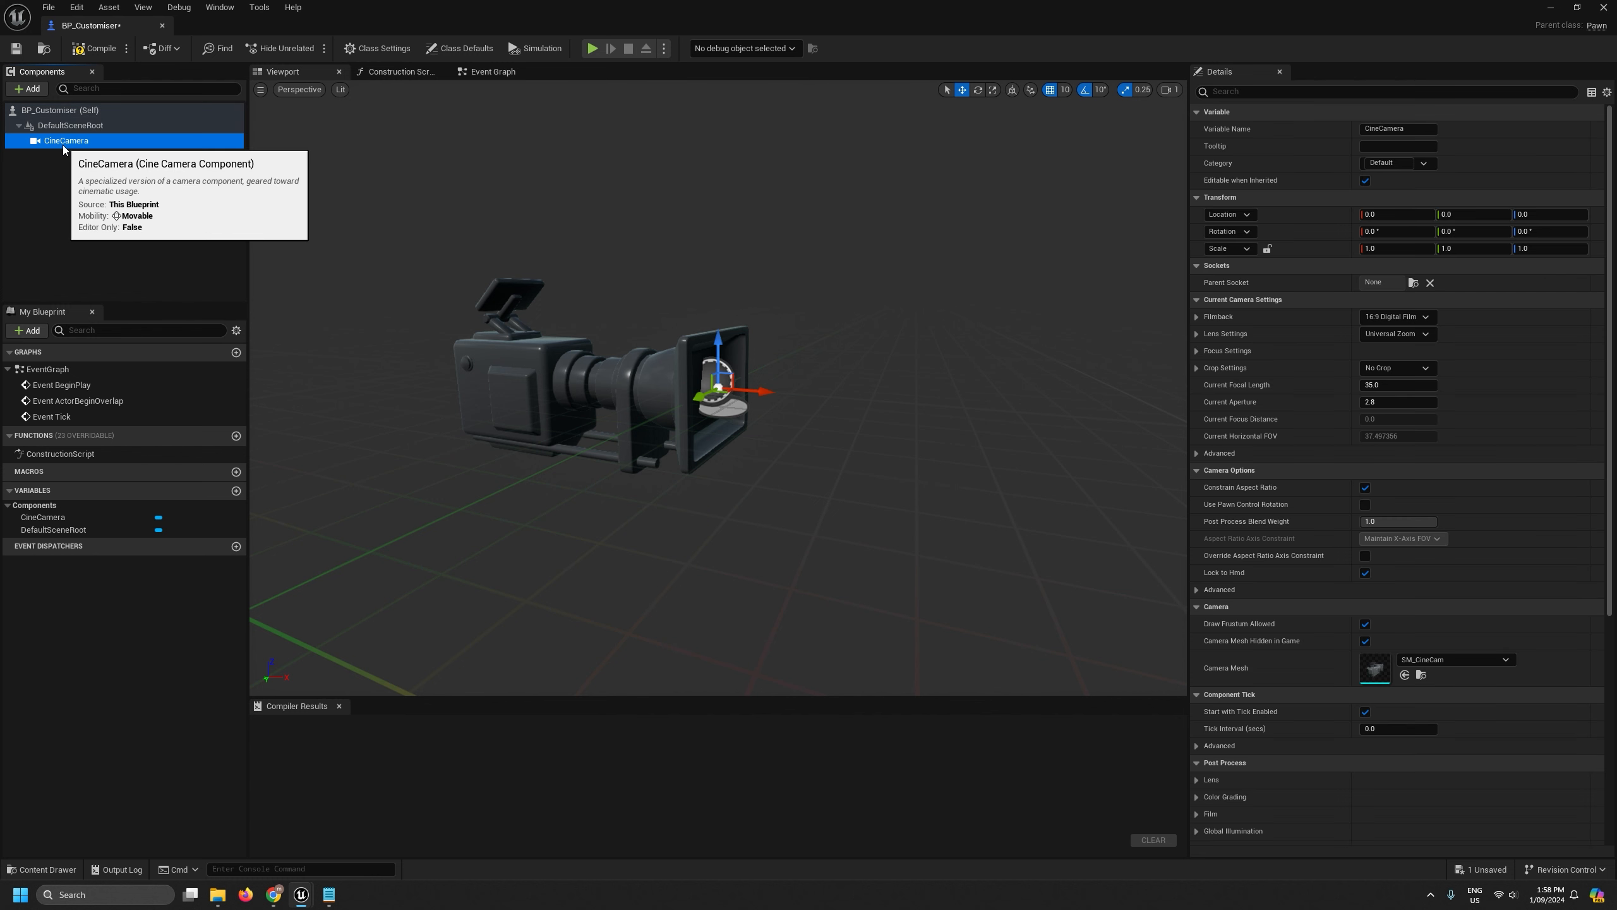
Move the CineCamera component back along X and set its X location to -500.
{"action": "left_click_drag", "start_coordinate": [763, 392], "coordinate": [312, 389]}
{"action": "left_click", "coordinate": [1400, 215]}
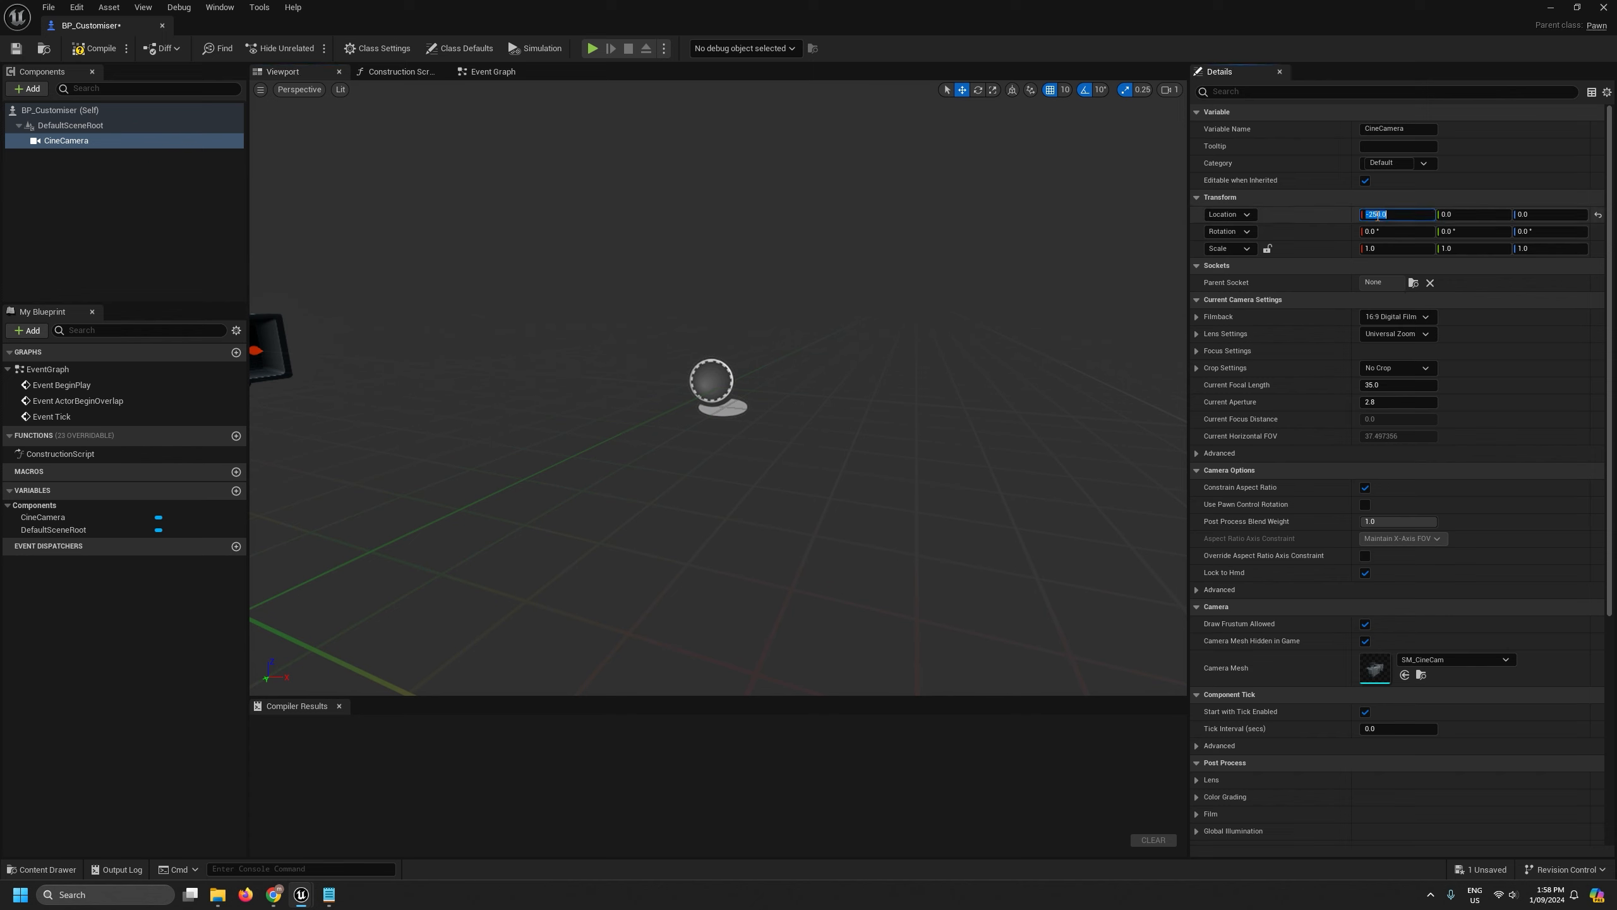
{"action": "type", "text": "-500"}
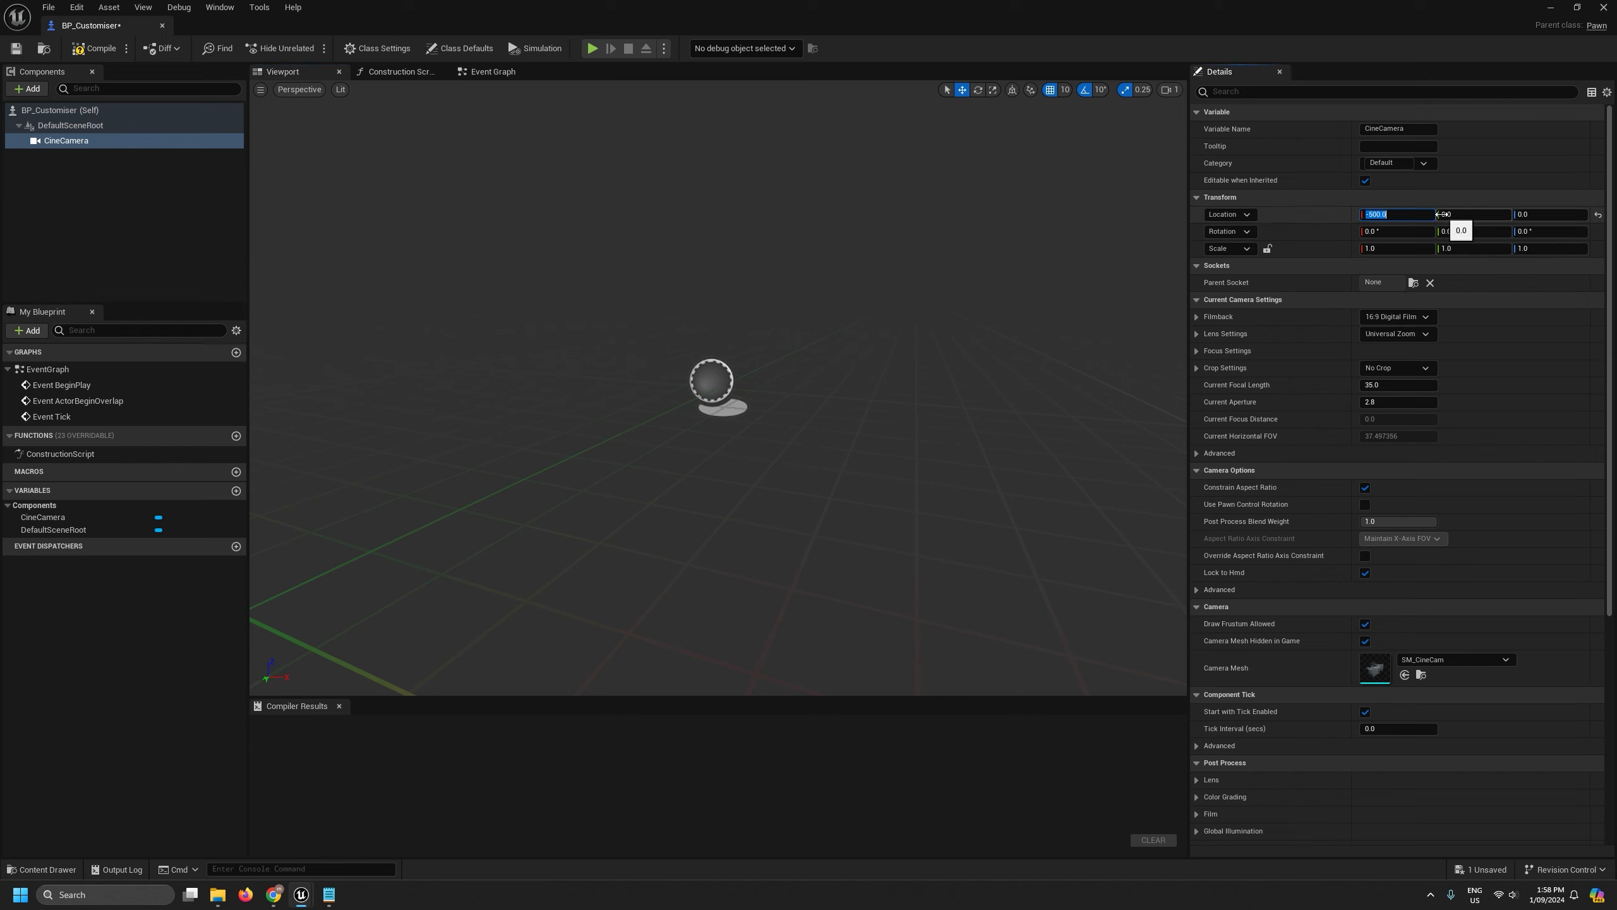
{"action": "key", "text": "Return"}
{"action": "key", "text": "s"}
{"action": "scroll", "coordinate": [956, 334], "scroll_direction": "up", "scroll_amount": 1}
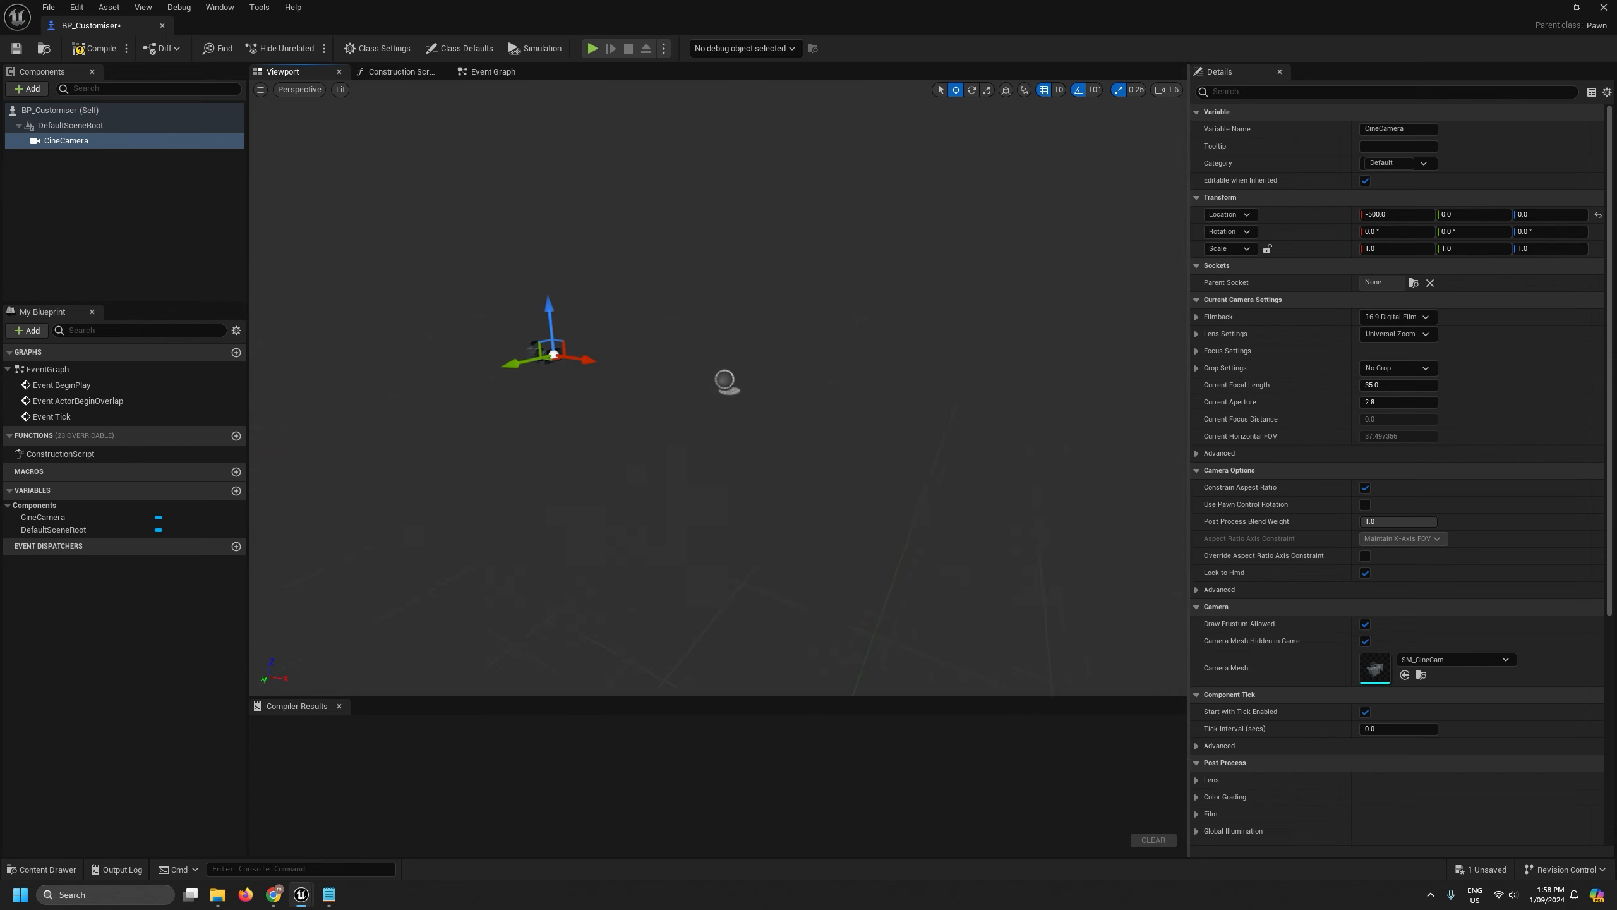
Compile and save the BP_Customiser blueprint and close its editor.
{"action": "left_click", "coordinate": [94, 48]}
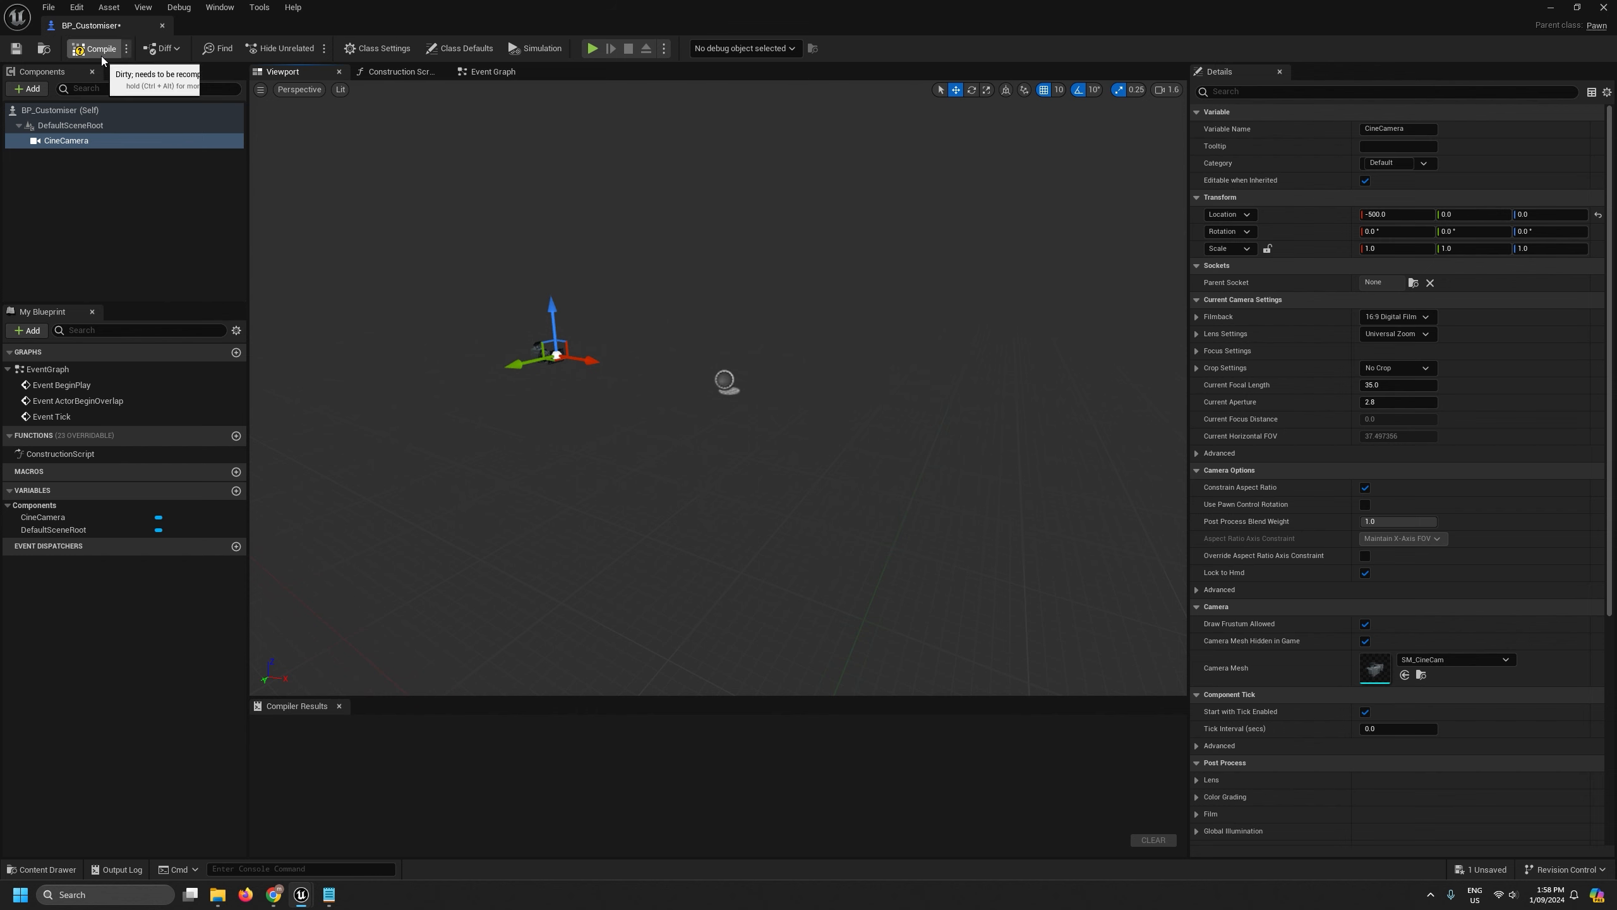
{"action": "left_click", "coordinate": [16, 51]}
{"action": "left_click", "coordinate": [162, 26]}
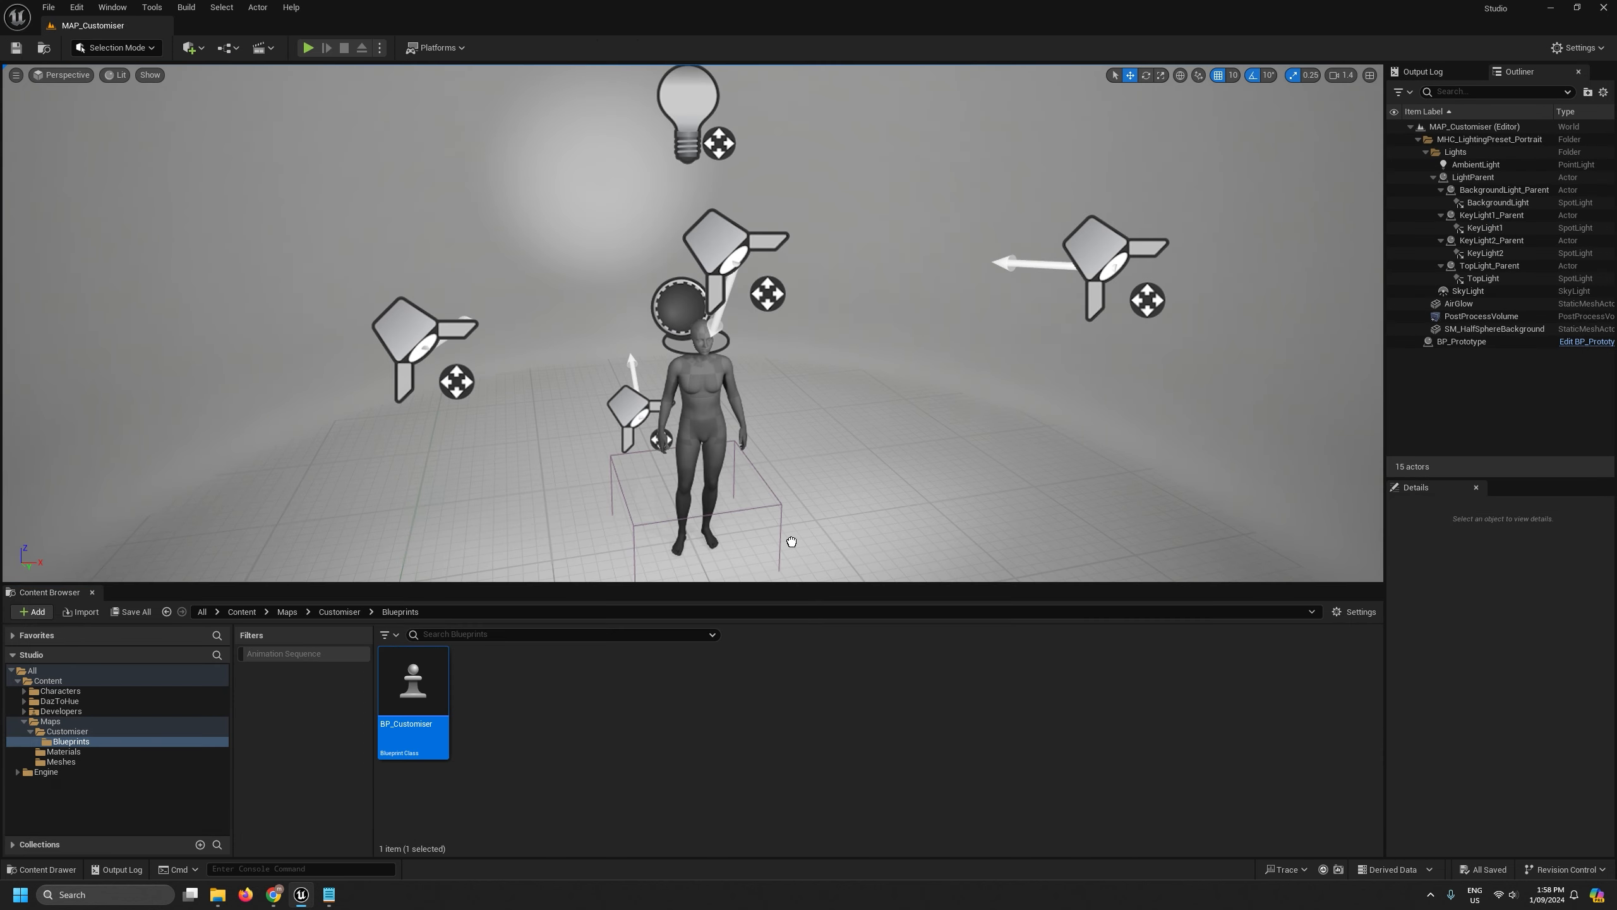
Place BP_Customiser in the level and reset its location to the origin.
{"action": "left_click_drag", "start_coordinate": [792, 541], "coordinate": [855, 523]}
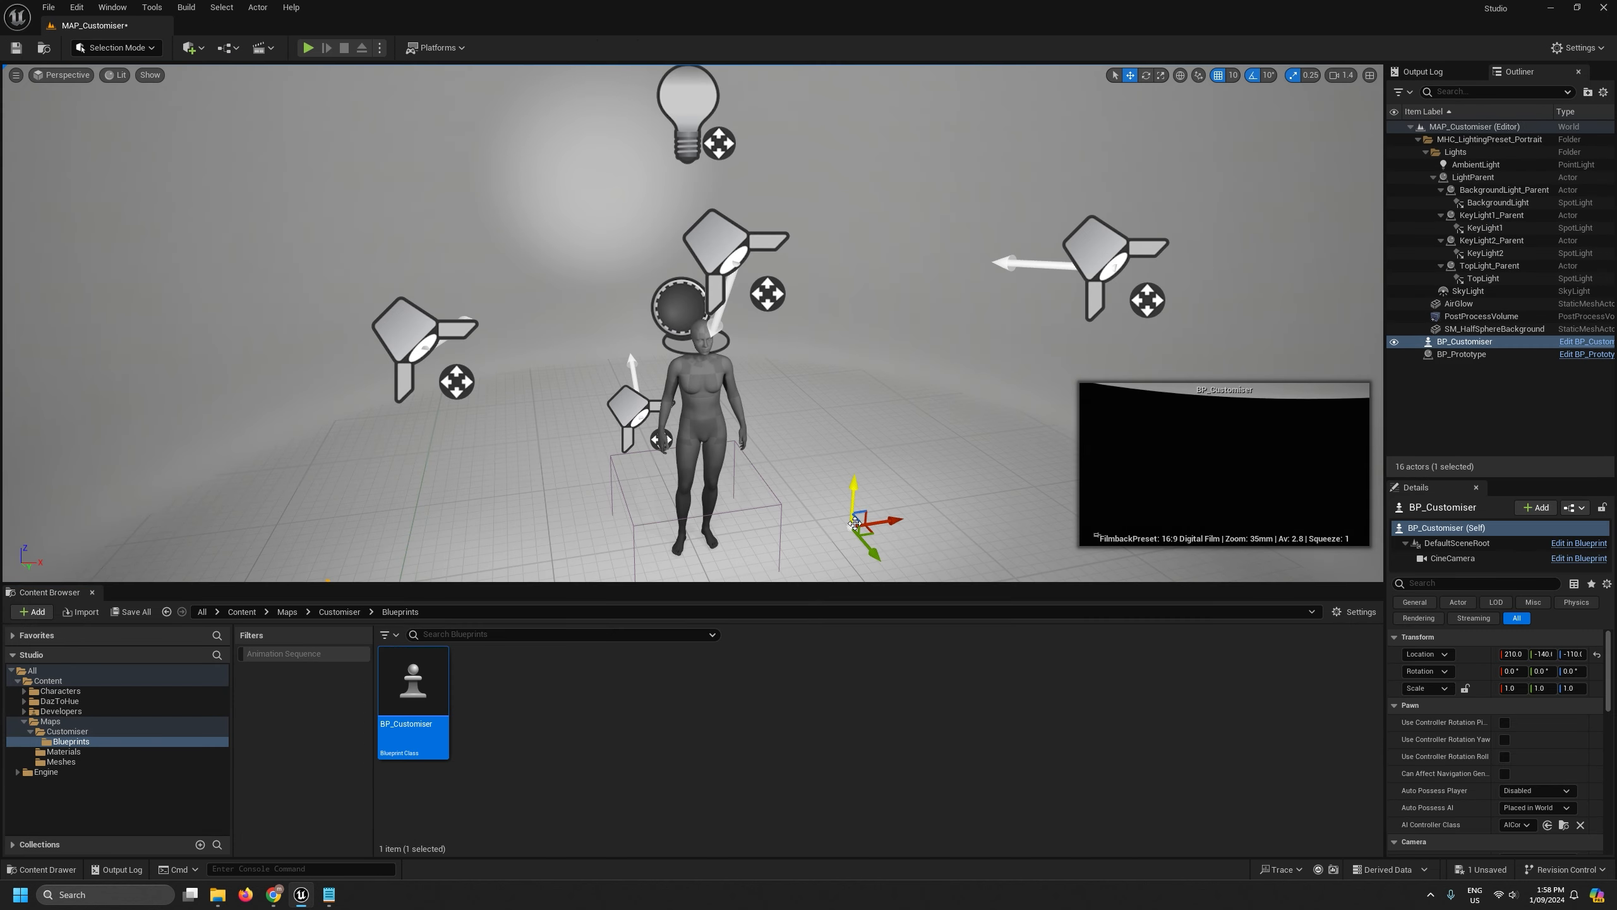
{"action": "left_click", "coordinate": [1597, 655]}
{"action": "scroll", "coordinate": [652, 368], "scroll_direction": "down", "scroll_amount": 10}
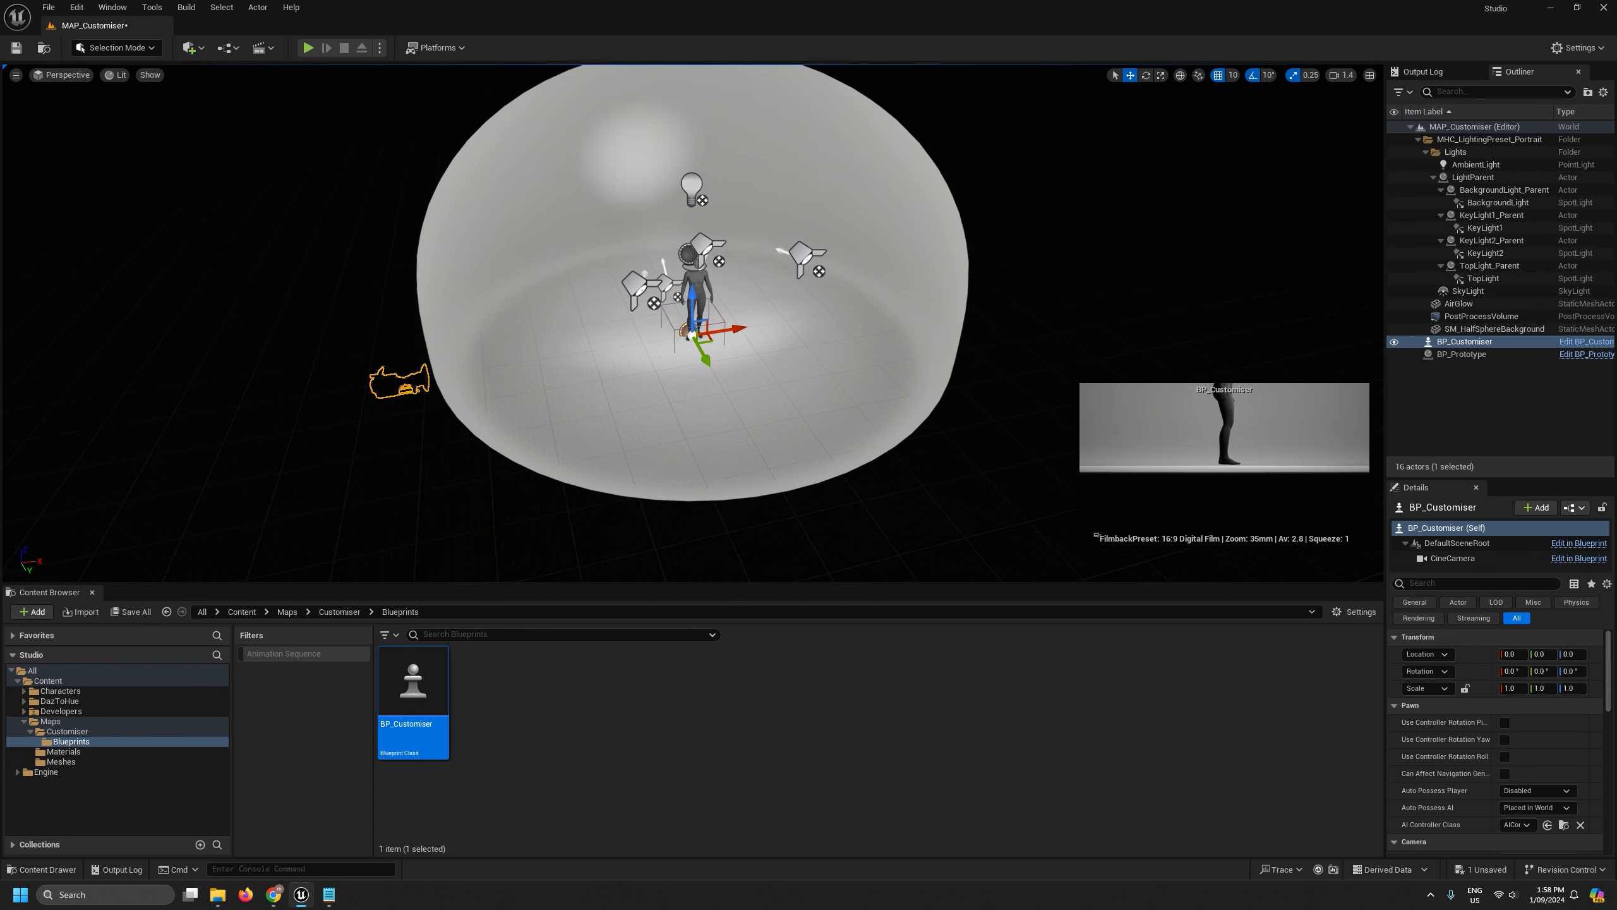
Rotate the placed BP_Customiser about -90° around Z and raise it to a Z location of 80.
{"action": "key", "text": "e"}
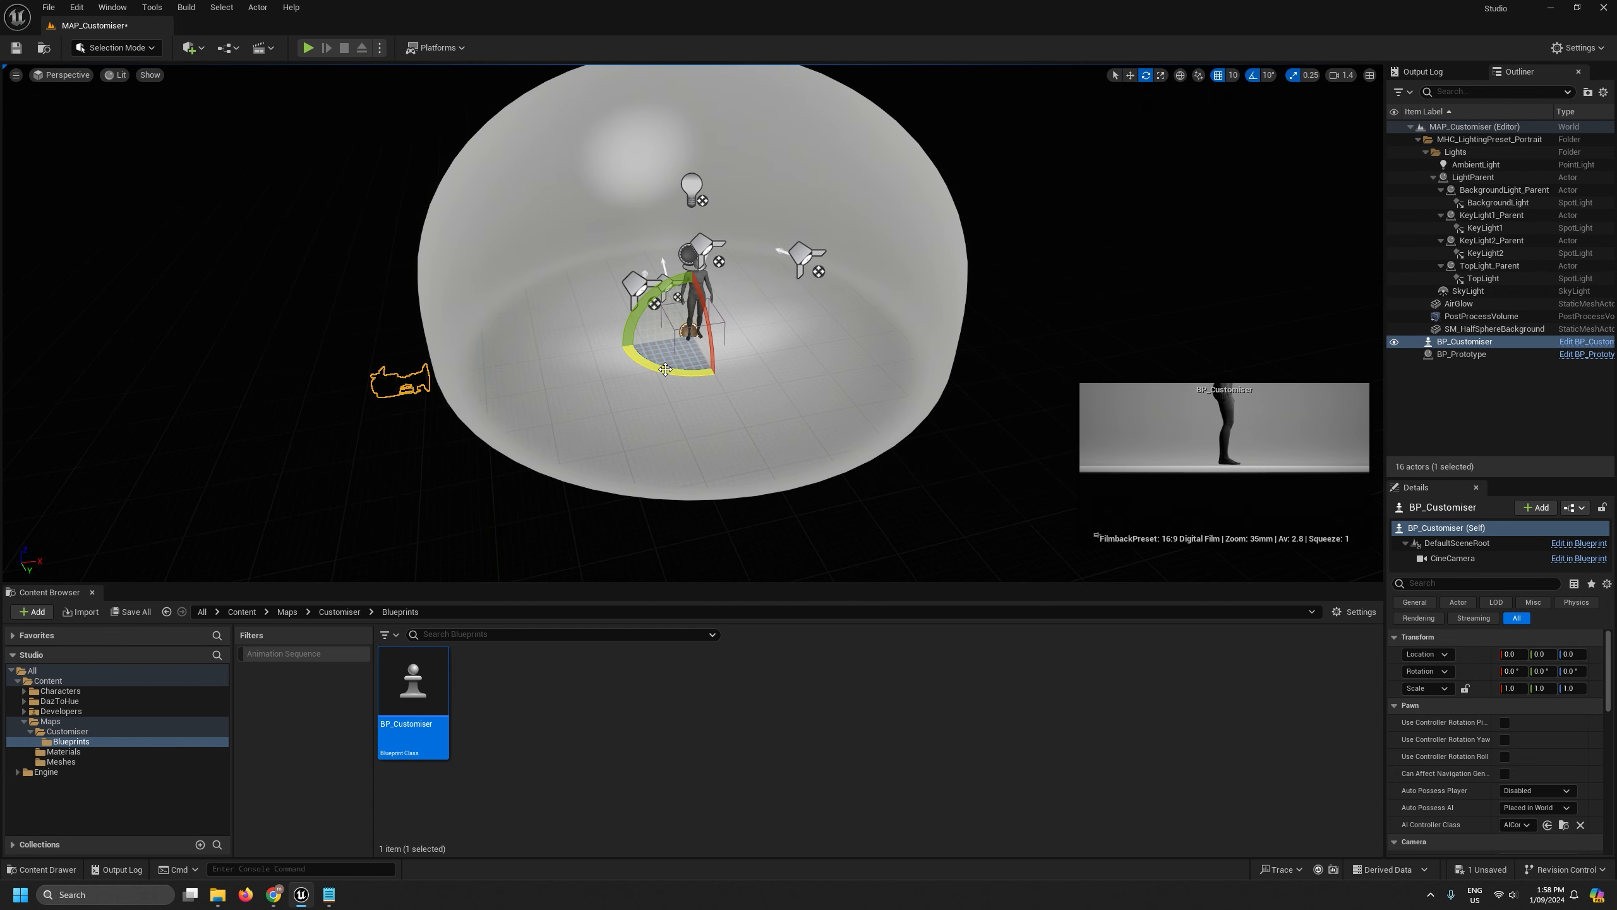
{"action": "left_click_drag", "start_coordinate": [652, 368], "coordinate": [700, 377]}
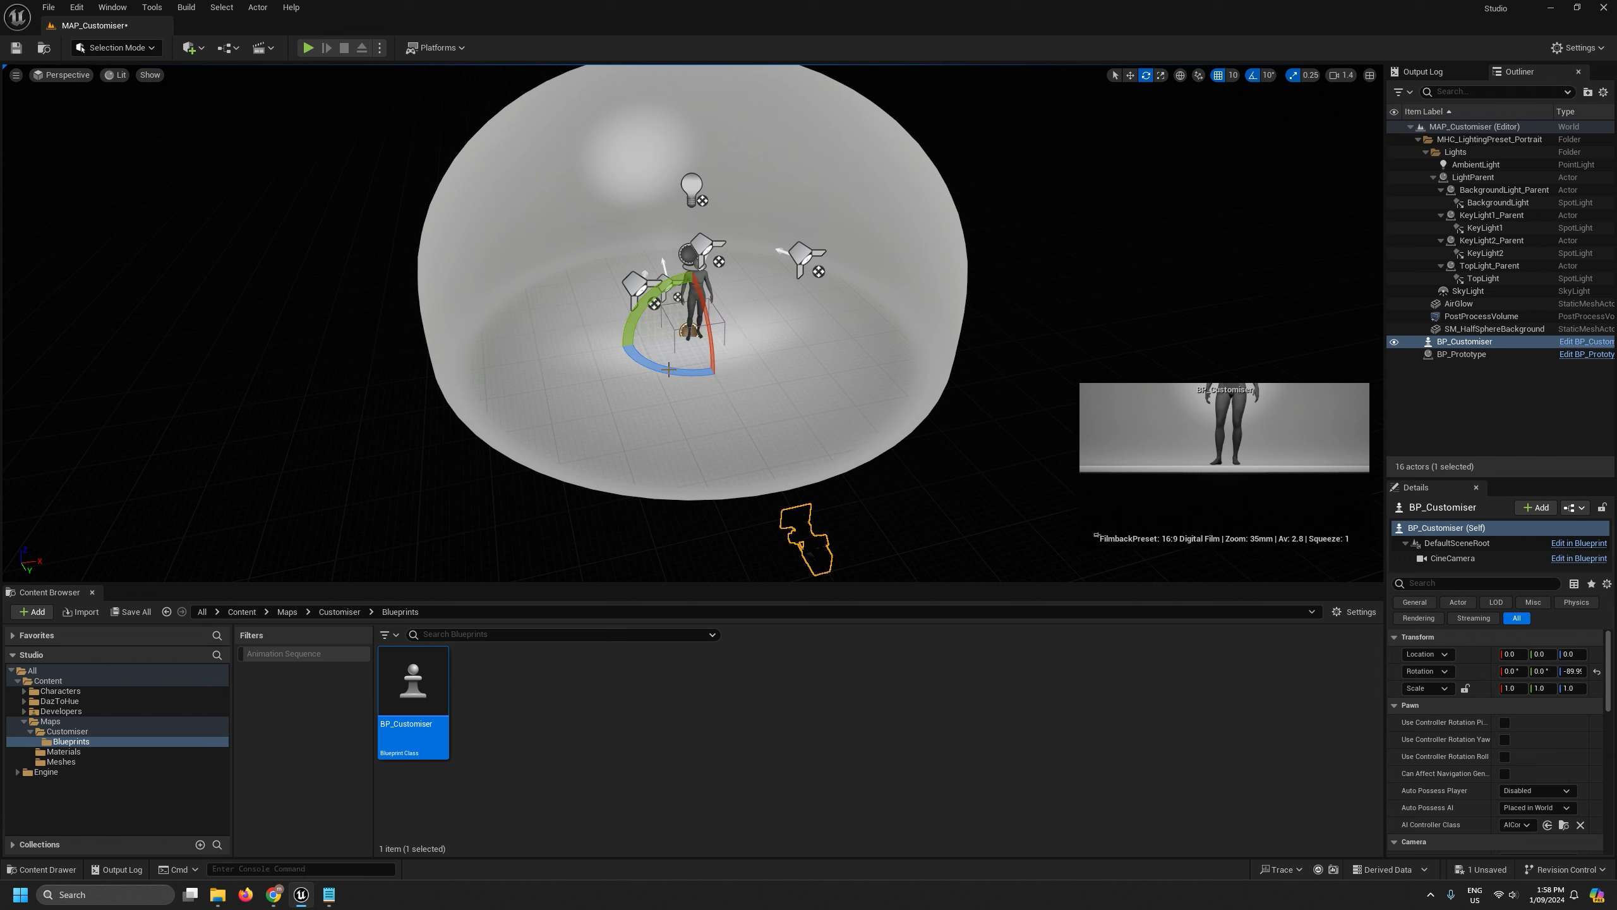
{"action": "key", "text": "w"}
{"action": "left_click_drag", "start_coordinate": [693, 309], "coordinate": [701, 268]}
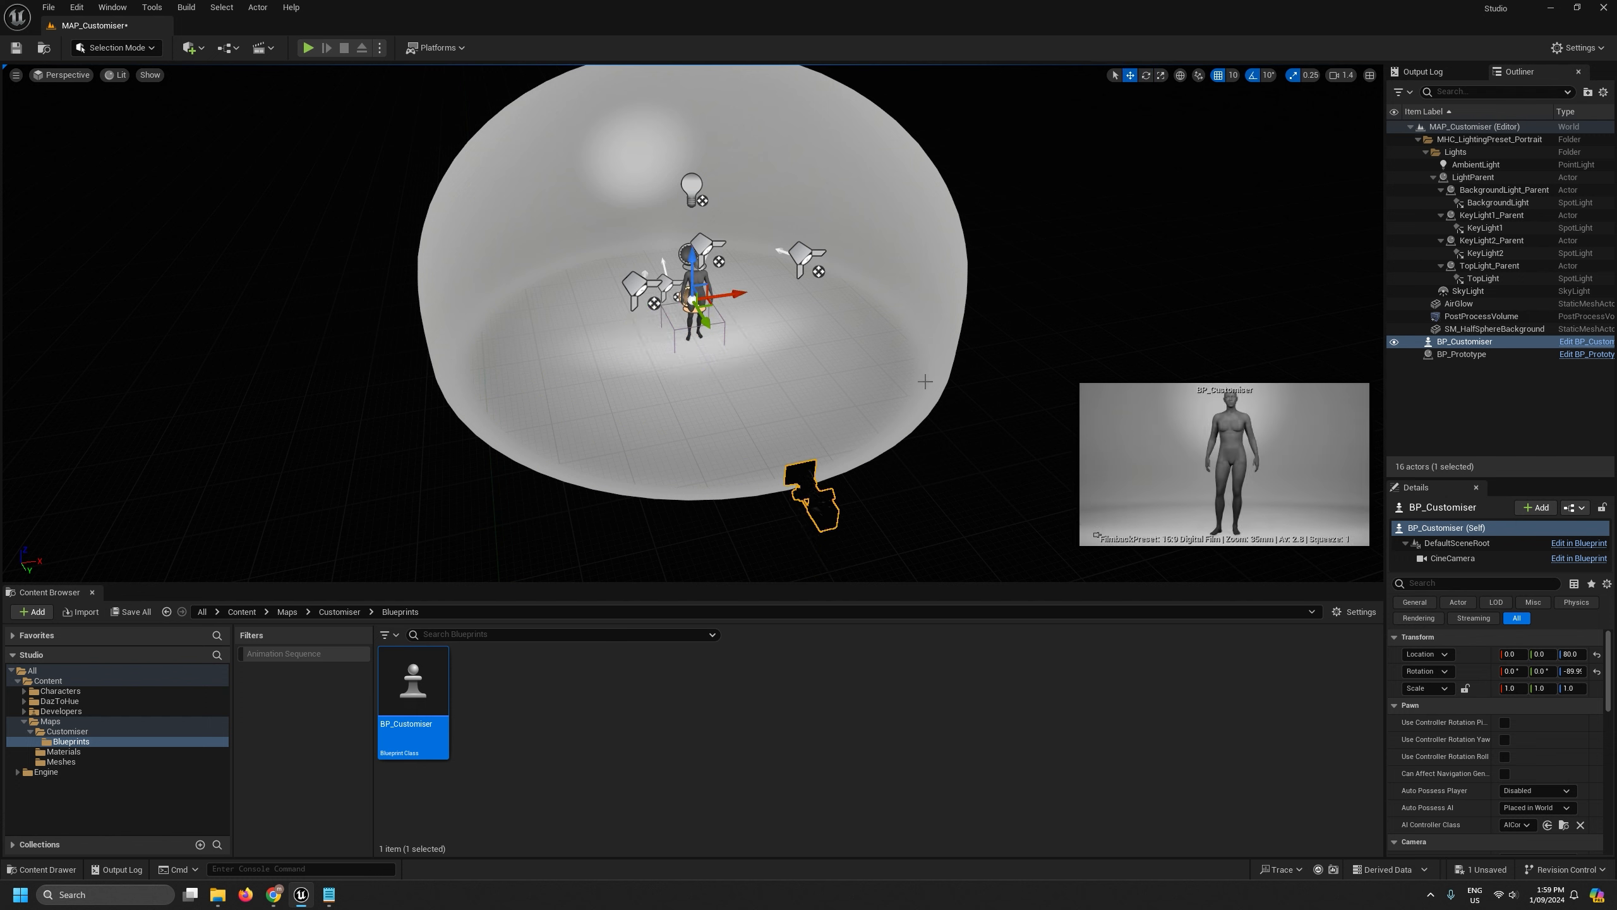
Select the SM_HalfSphereBackground dome and set its X and Y scale to 6.
{"action": "left_click", "coordinate": [888, 358]}
{"action": "key", "text": "d"}
{"action": "right_click_drag", "start_coordinate": [889, 358], "coordinate": [761, 386]}
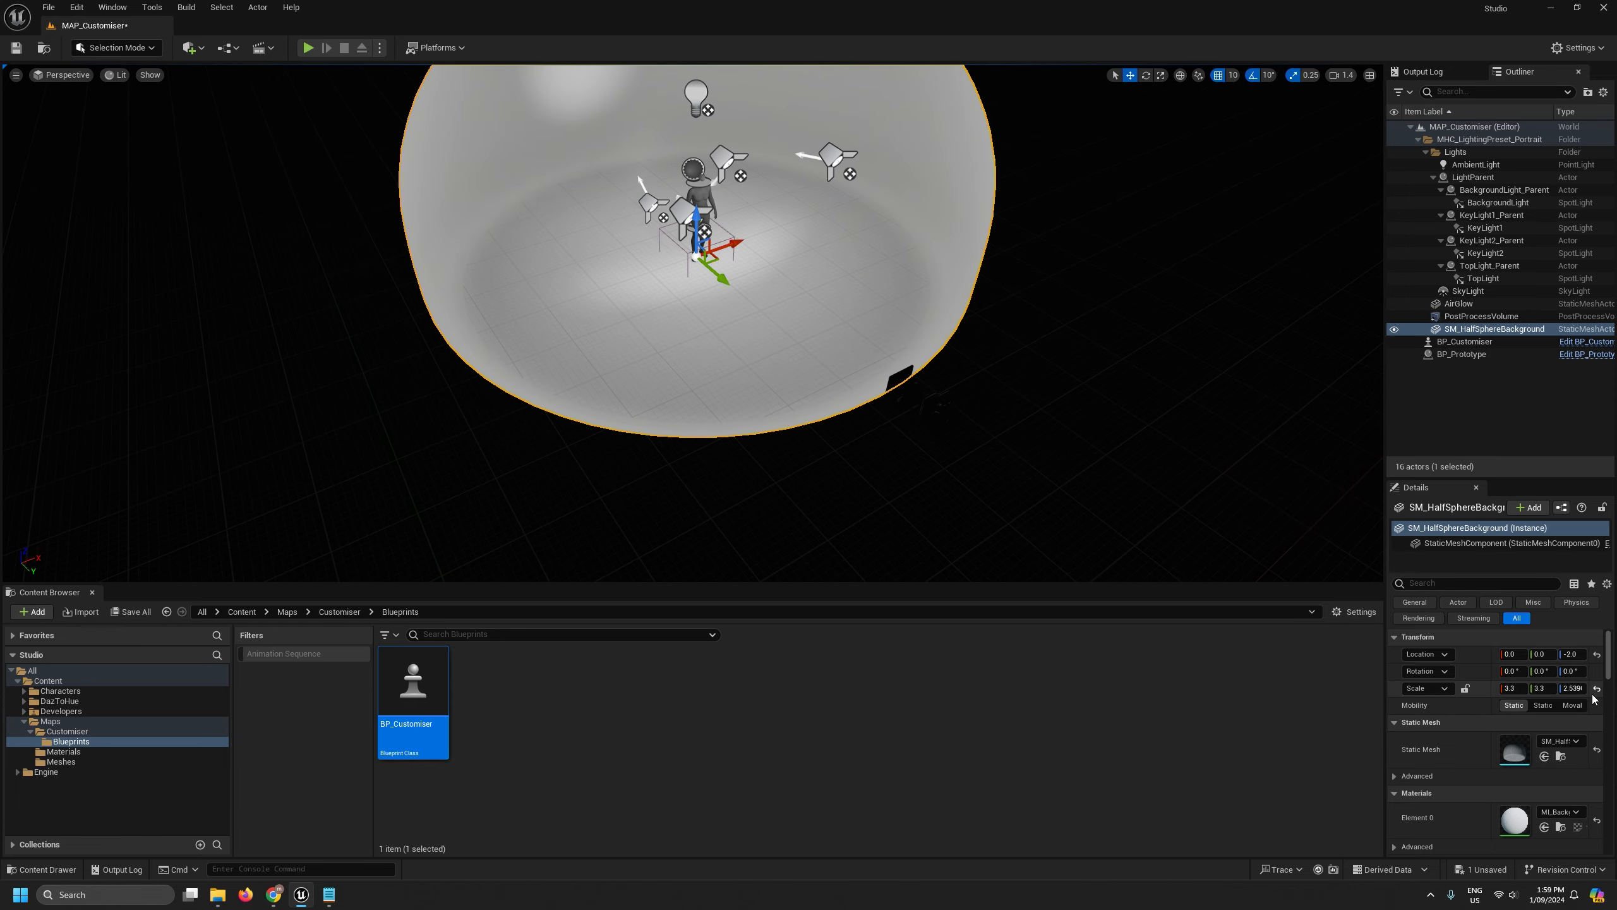
{"action": "left_click", "coordinate": [1512, 688]}
{"action": "type", "text": "6"}
{"action": "key", "text": "Tab"}
{"action": "type", "text": "6"}
{"action": "key", "text": "Tab"}
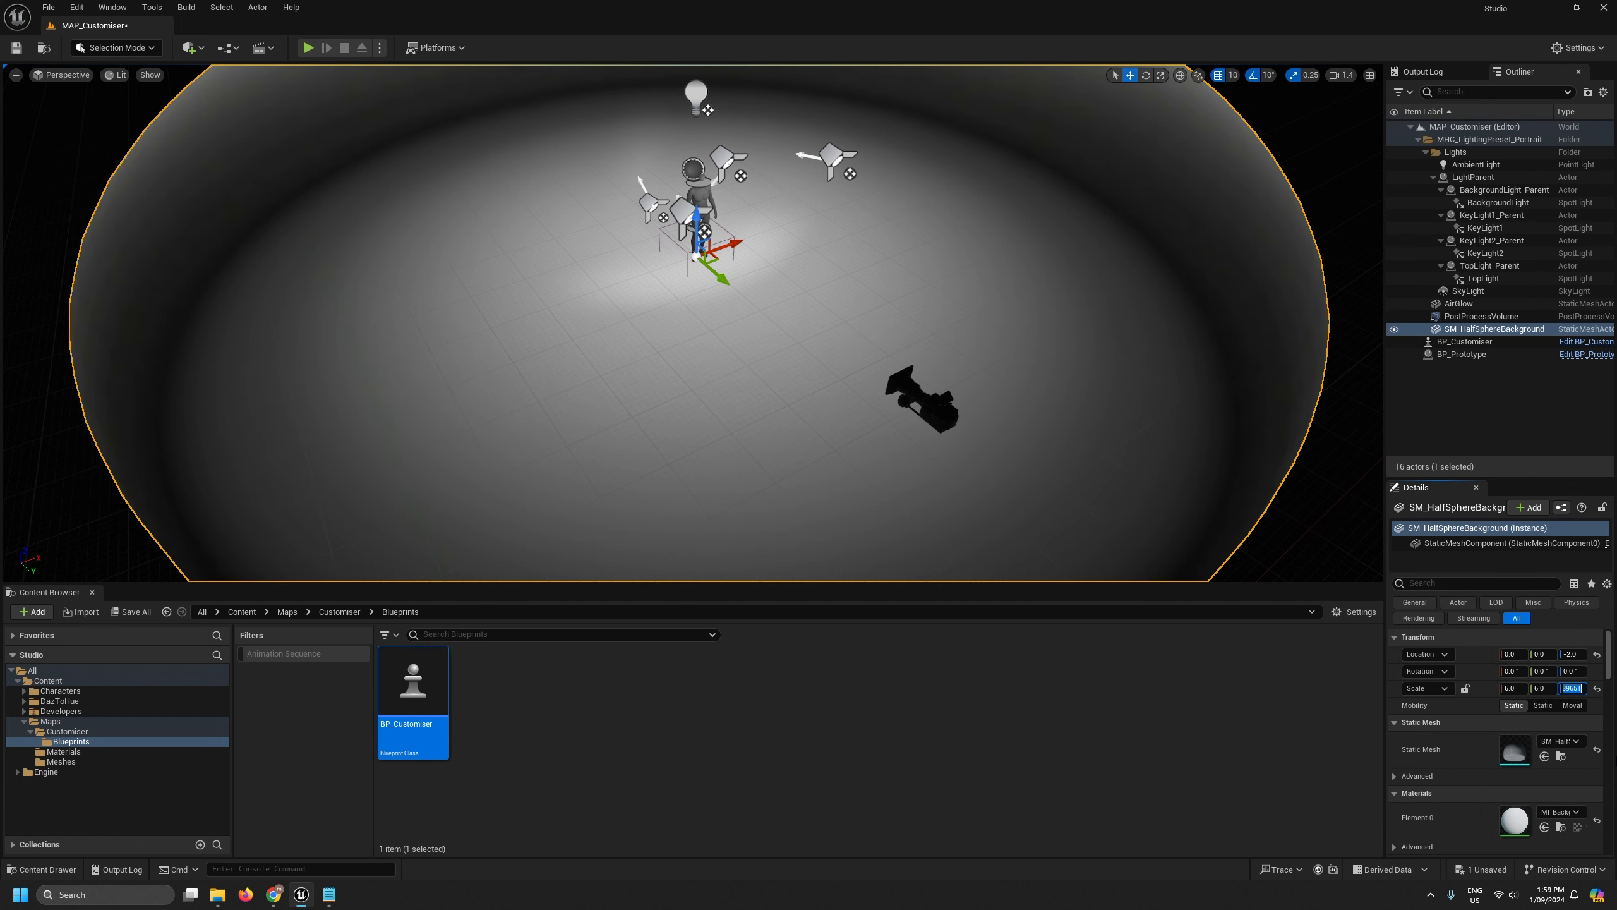
Set the background dome's scale to 5 in X and Y and 3 in Z.
{"action": "type", "text": "5"}
{"action": "key", "text": "Tab"}
{"action": "type", "text": "5"}
{"action": "key", "text": "Tab"}
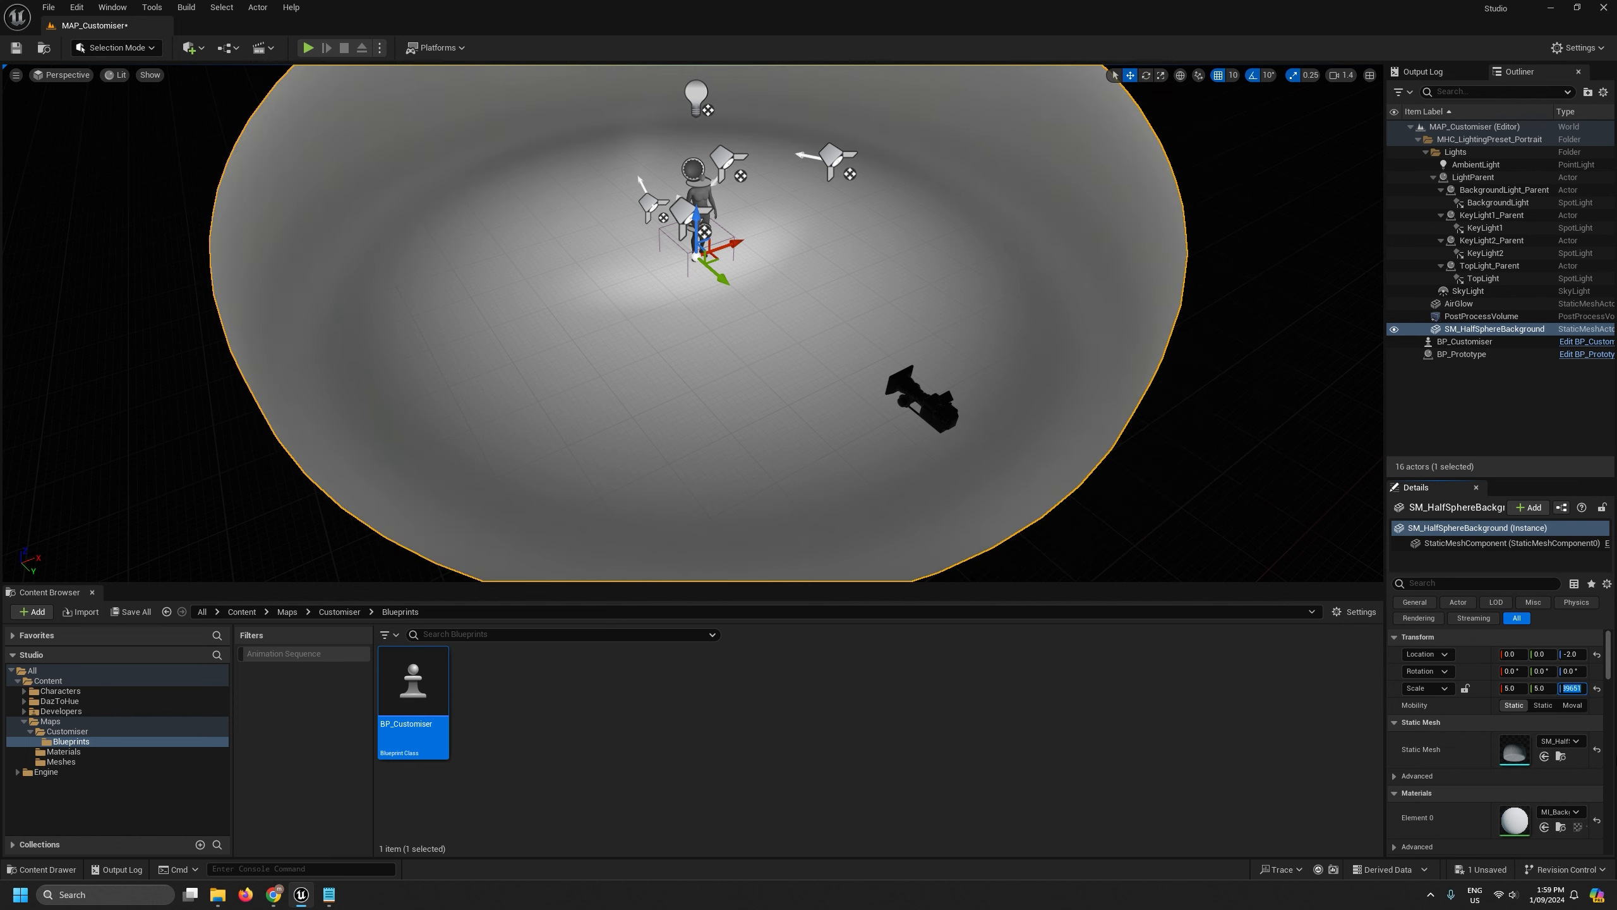
{"action": "type", "text": "5"}
{"action": "key", "text": "Return"}
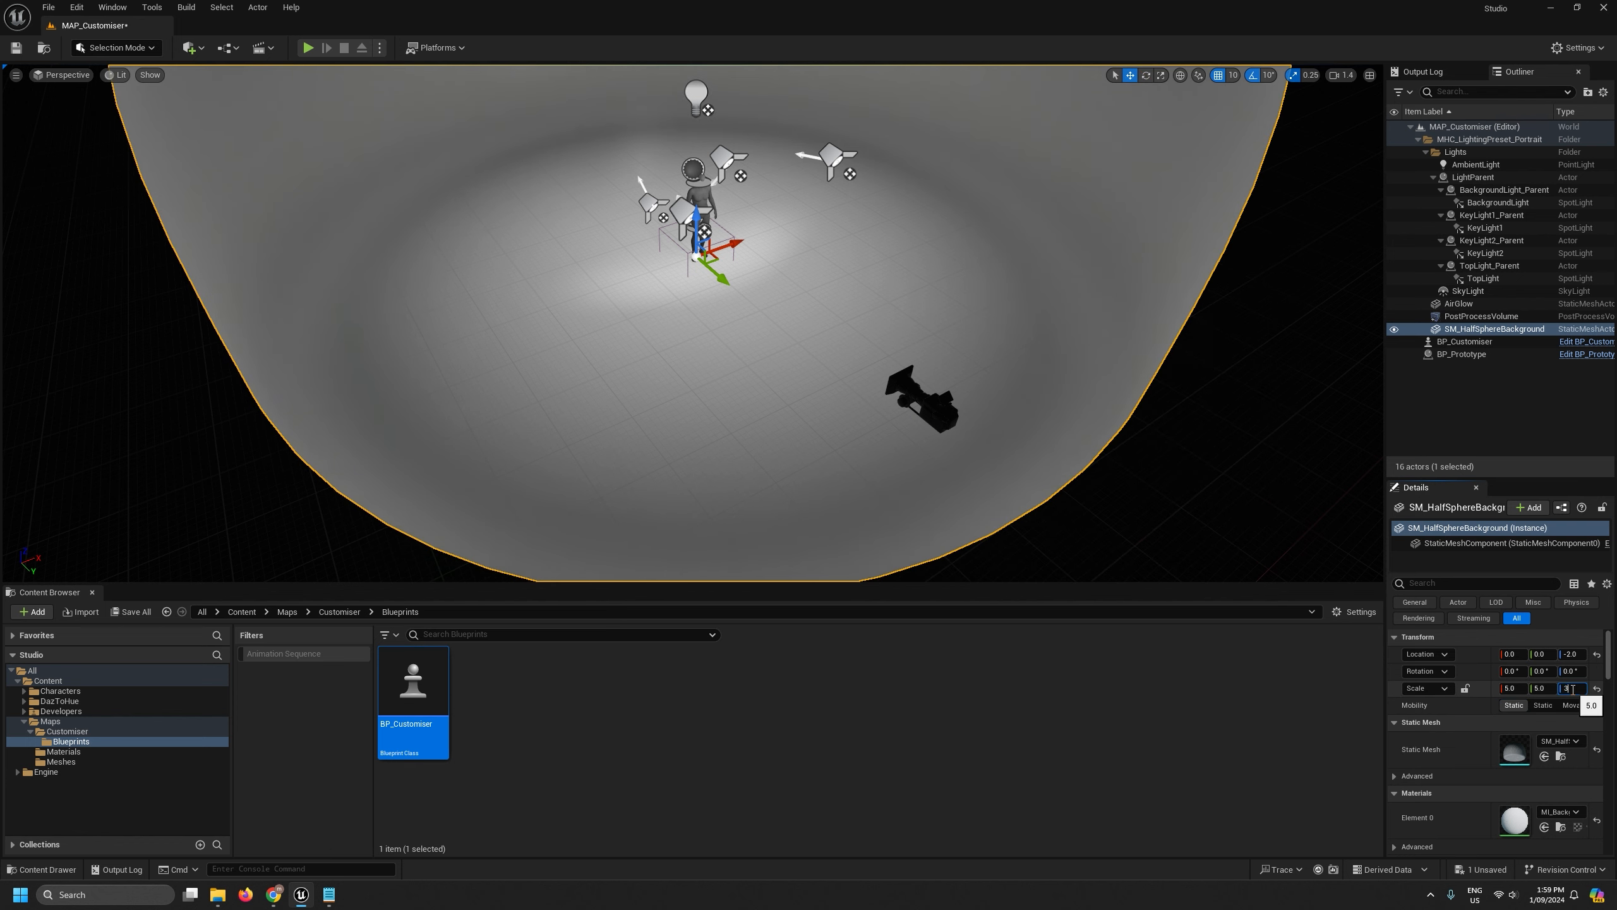
{"action": "key", "text": "Return"}
Select BP_Customiser in the level and set its Auto Possess Player option to Player 0.
{"action": "mouse_move", "coordinate": [848, 438]}
{"action": "right_mouse_down"}
{"action": "mouse_move", "coordinate": [820, 470]}
{"action": "mouse_move", "coordinate": [840, 385]}
{"action": "mouse_move", "coordinate": [722, 369]}
{"action": "mouse_move", "coordinate": [722, 446]}
{"action": "mouse_move", "coordinate": [846, 446]}
{"action": "mouse_move", "coordinate": [968, 413]}
{"action": "mouse_move", "coordinate": [726, 421]}
{"action": "mouse_move", "coordinate": [840, 433]}
{"action": "right_mouse_up"}
{"action": "key", "text": "w"}
{"action": "key", "text": "d"}
{"action": "key", "text": "s"}
{"action": "key", "text": "a"}
{"action": "key", "text": "s"}
{"action": "key", "text": "d"}
{"action": "left_click", "coordinate": [813, 478]}
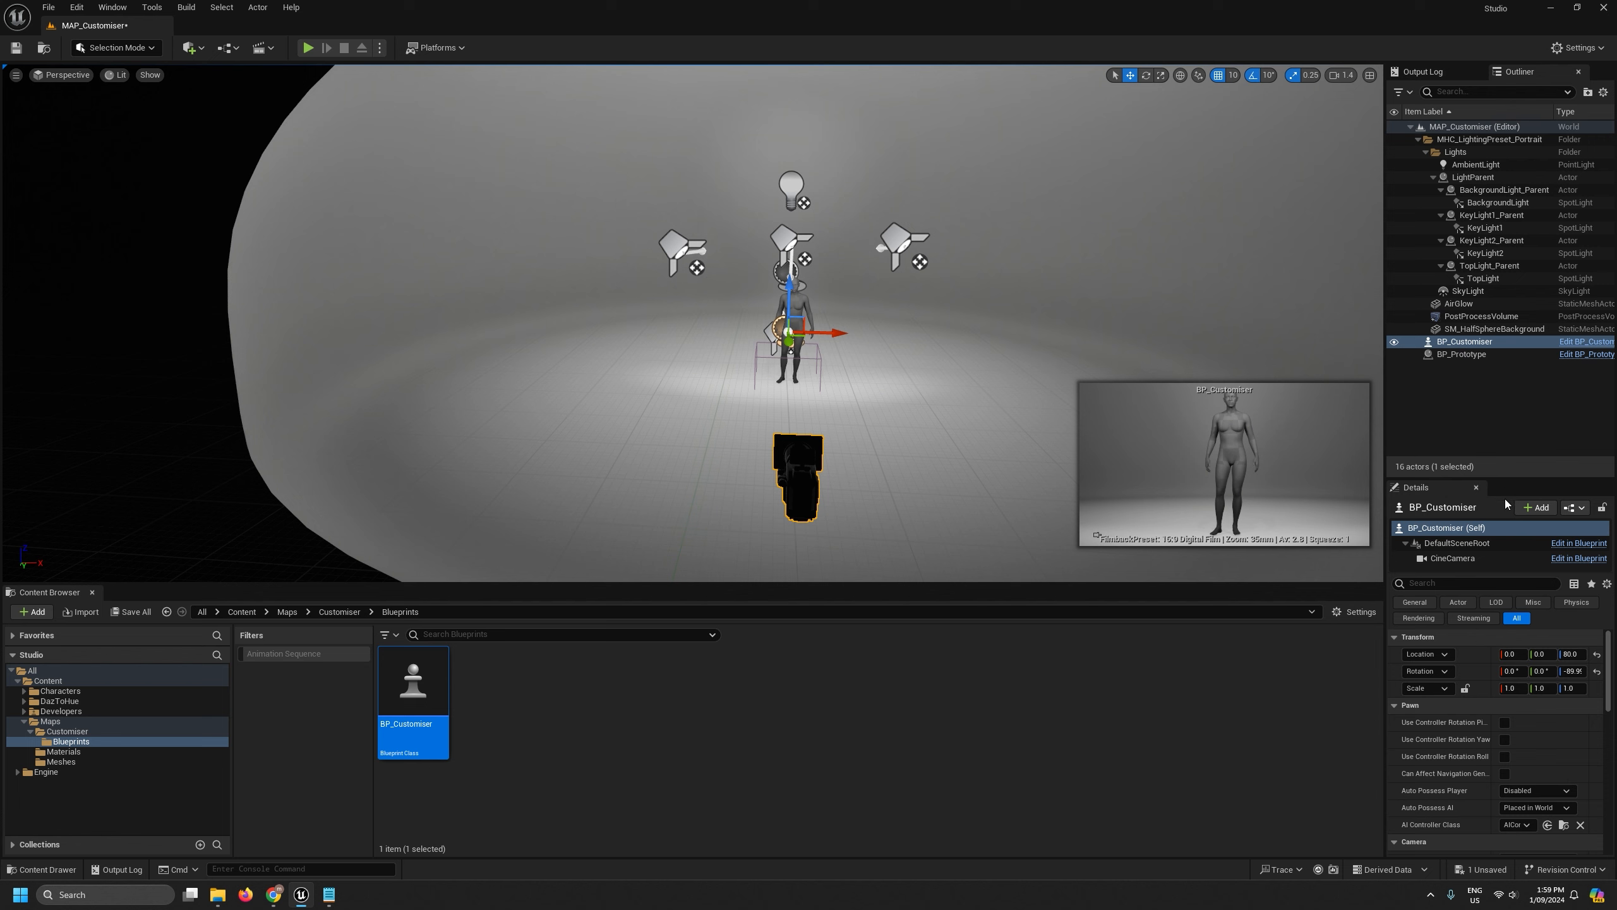
{"action": "left_click_drag", "start_coordinate": [1512, 477], "coordinate": [1511, 401]}
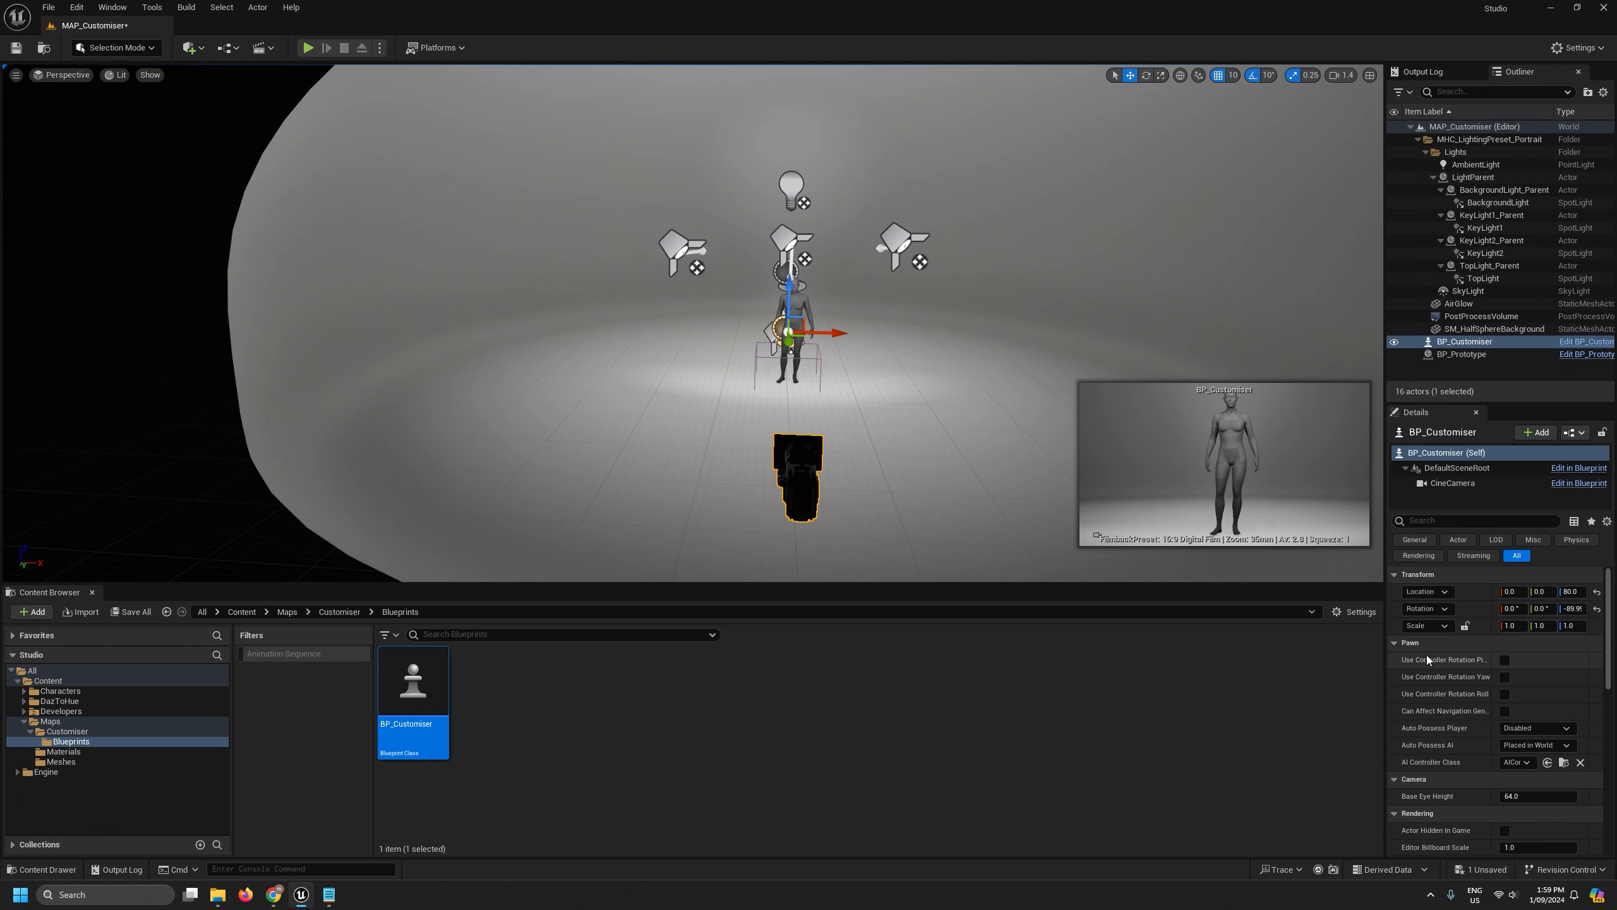
{"action": "scroll", "coordinate": [1426, 656], "scroll_direction": "down", "scroll_amount": 2}
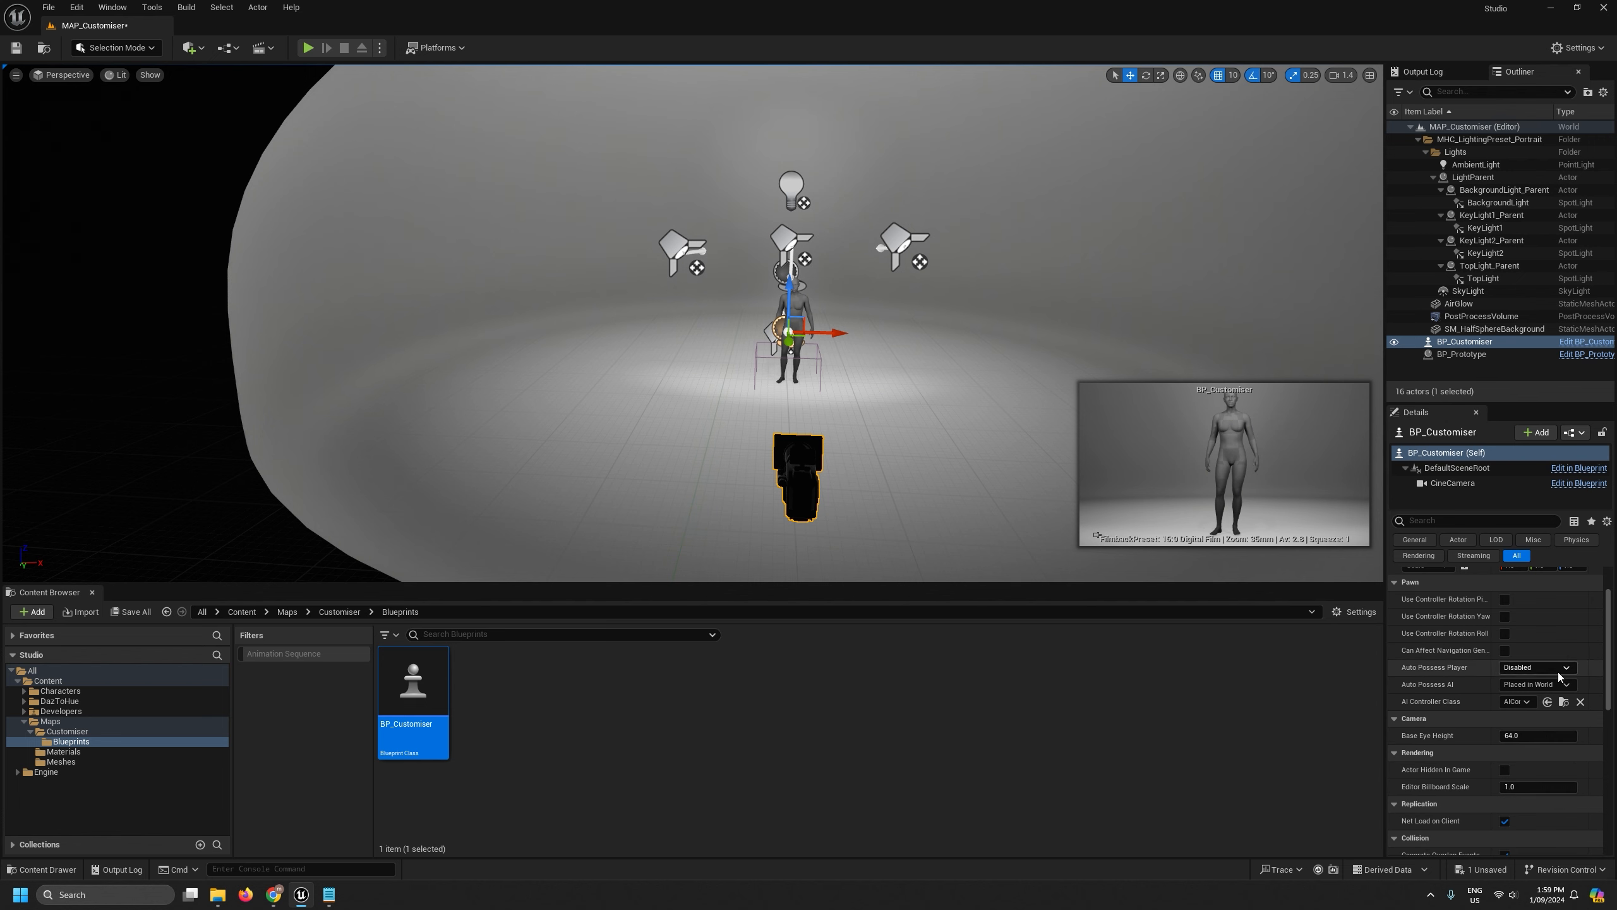
{"action": "left_click", "coordinate": [1526, 666]}
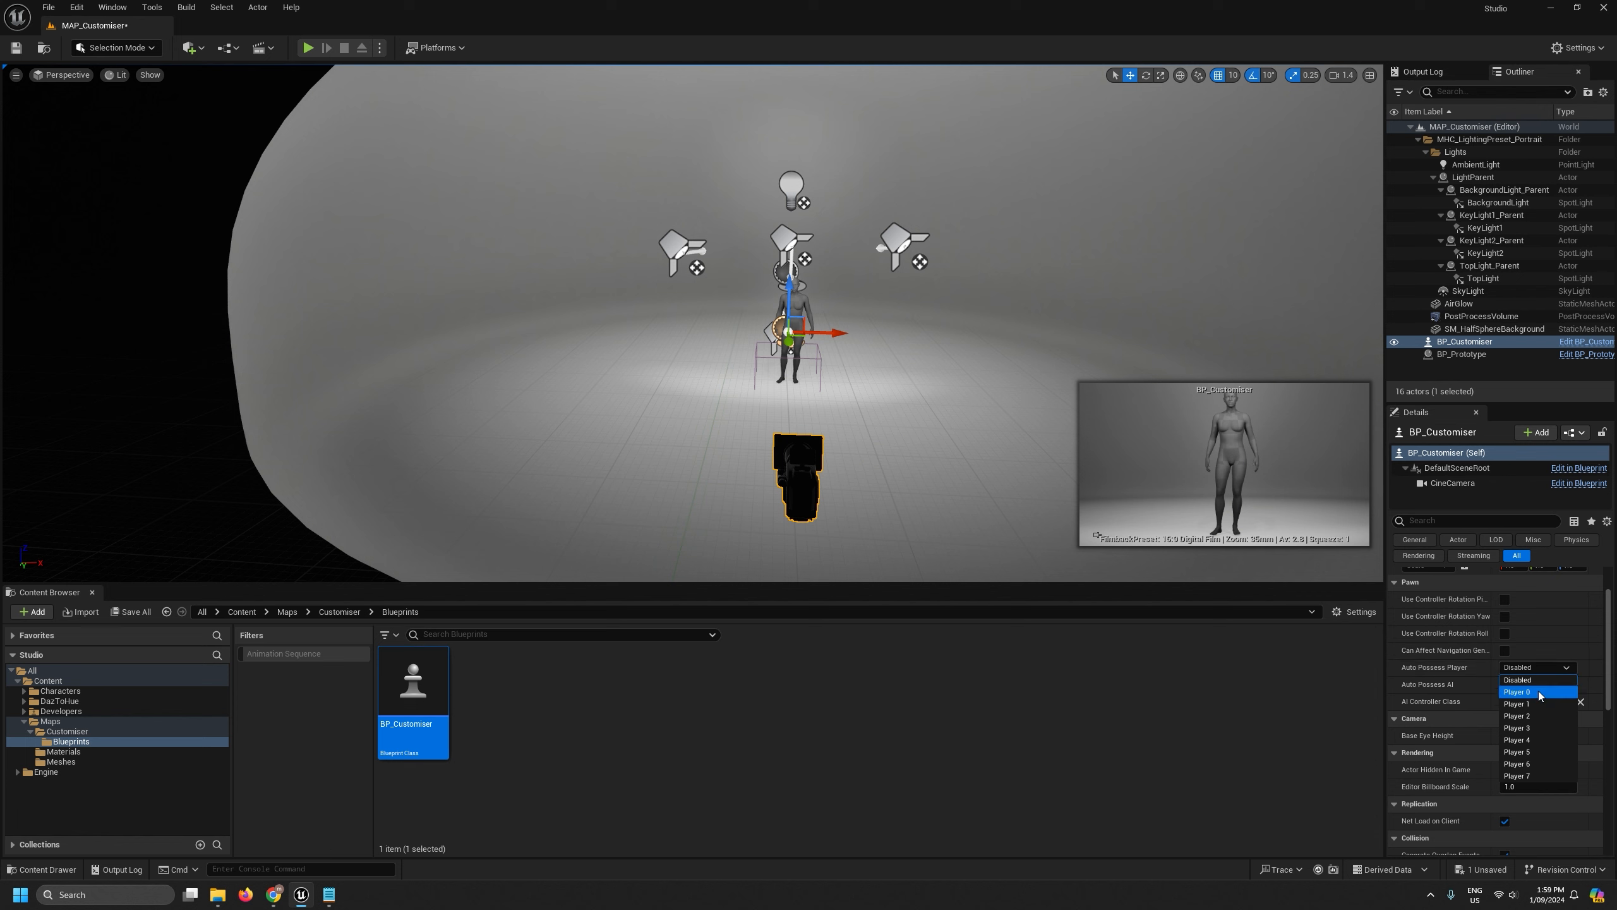
{"action": "left_click", "coordinate": [1537, 694]}
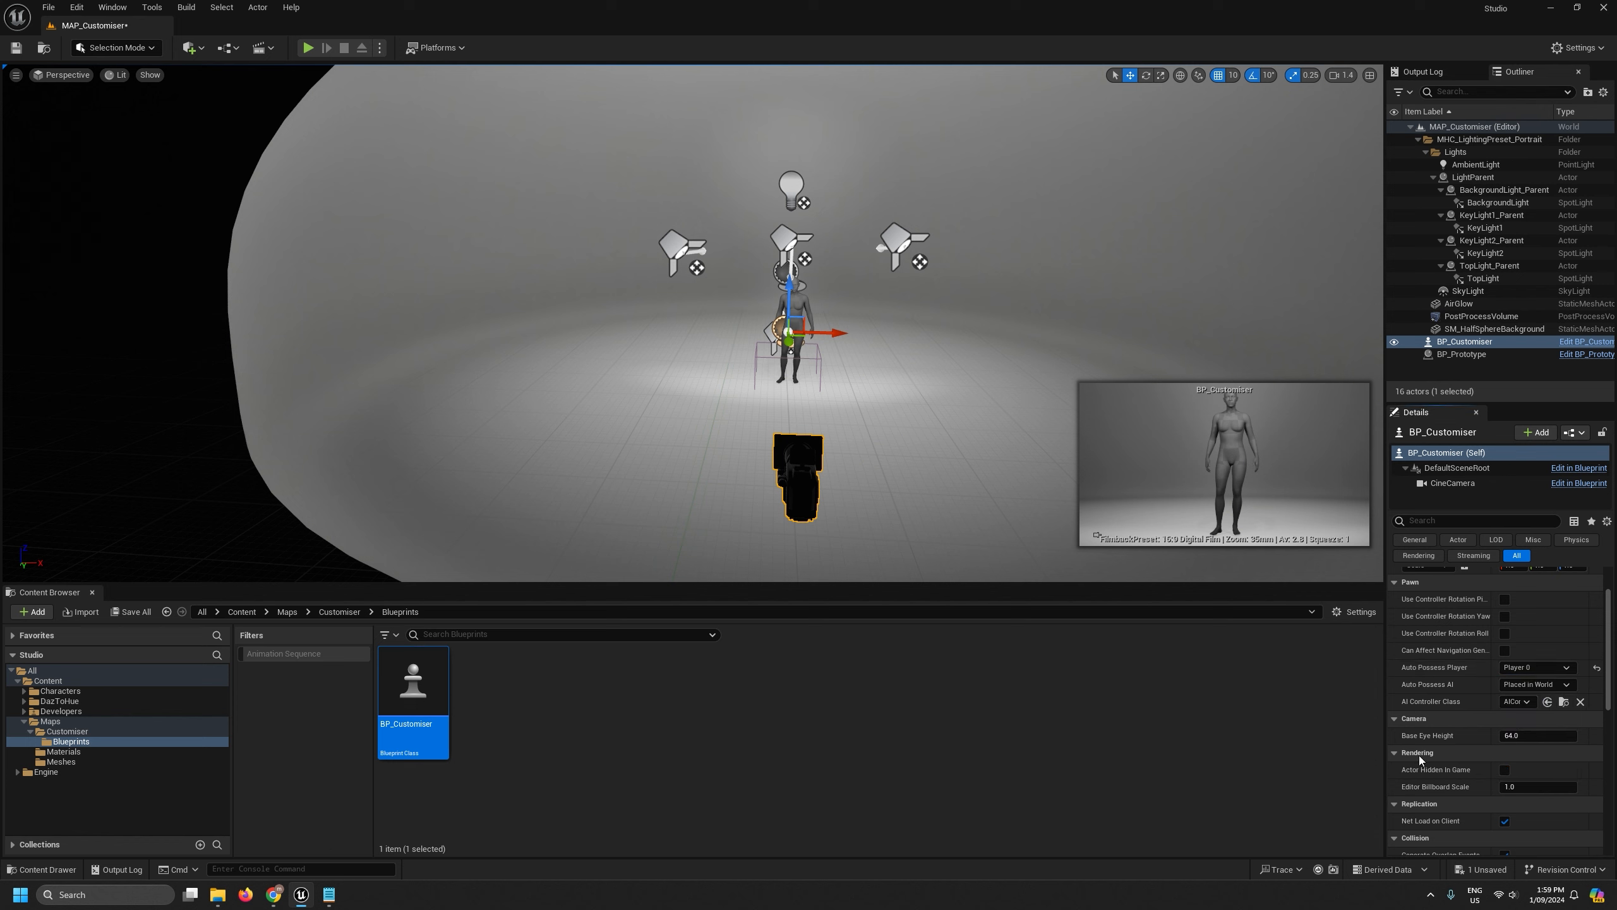
{"action": "scroll", "coordinate": [1419, 756], "scroll_direction": "up", "scroll_amount": 2}
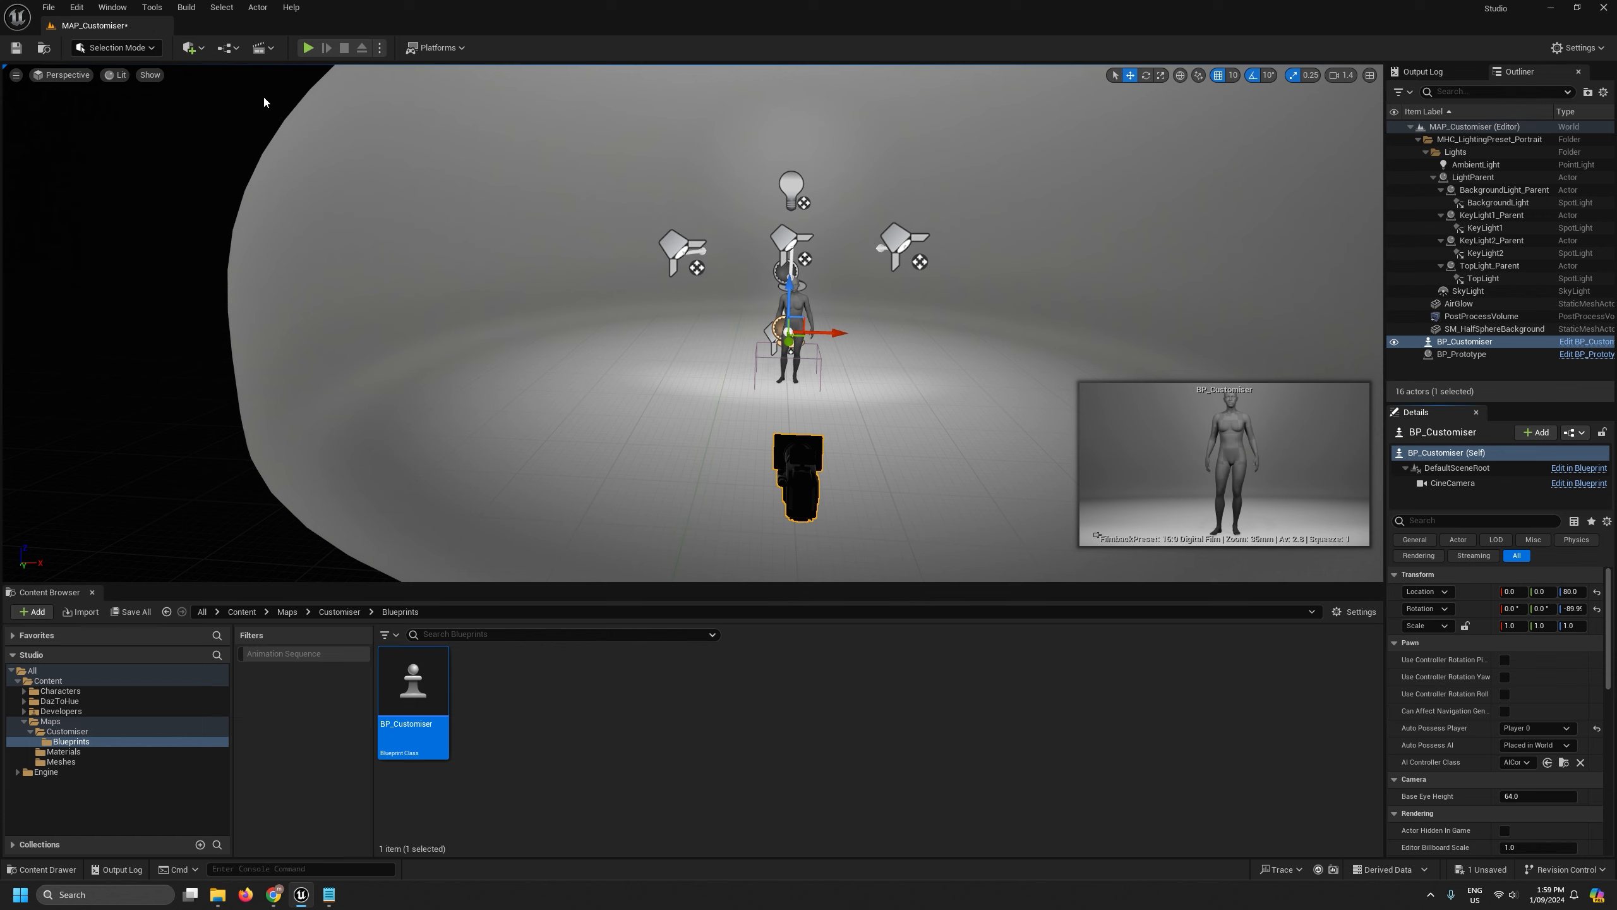
Play the level to check the view through the BP_Customiser camera, and end the play session.
{"action": "left_click", "coordinate": [317, 56]}
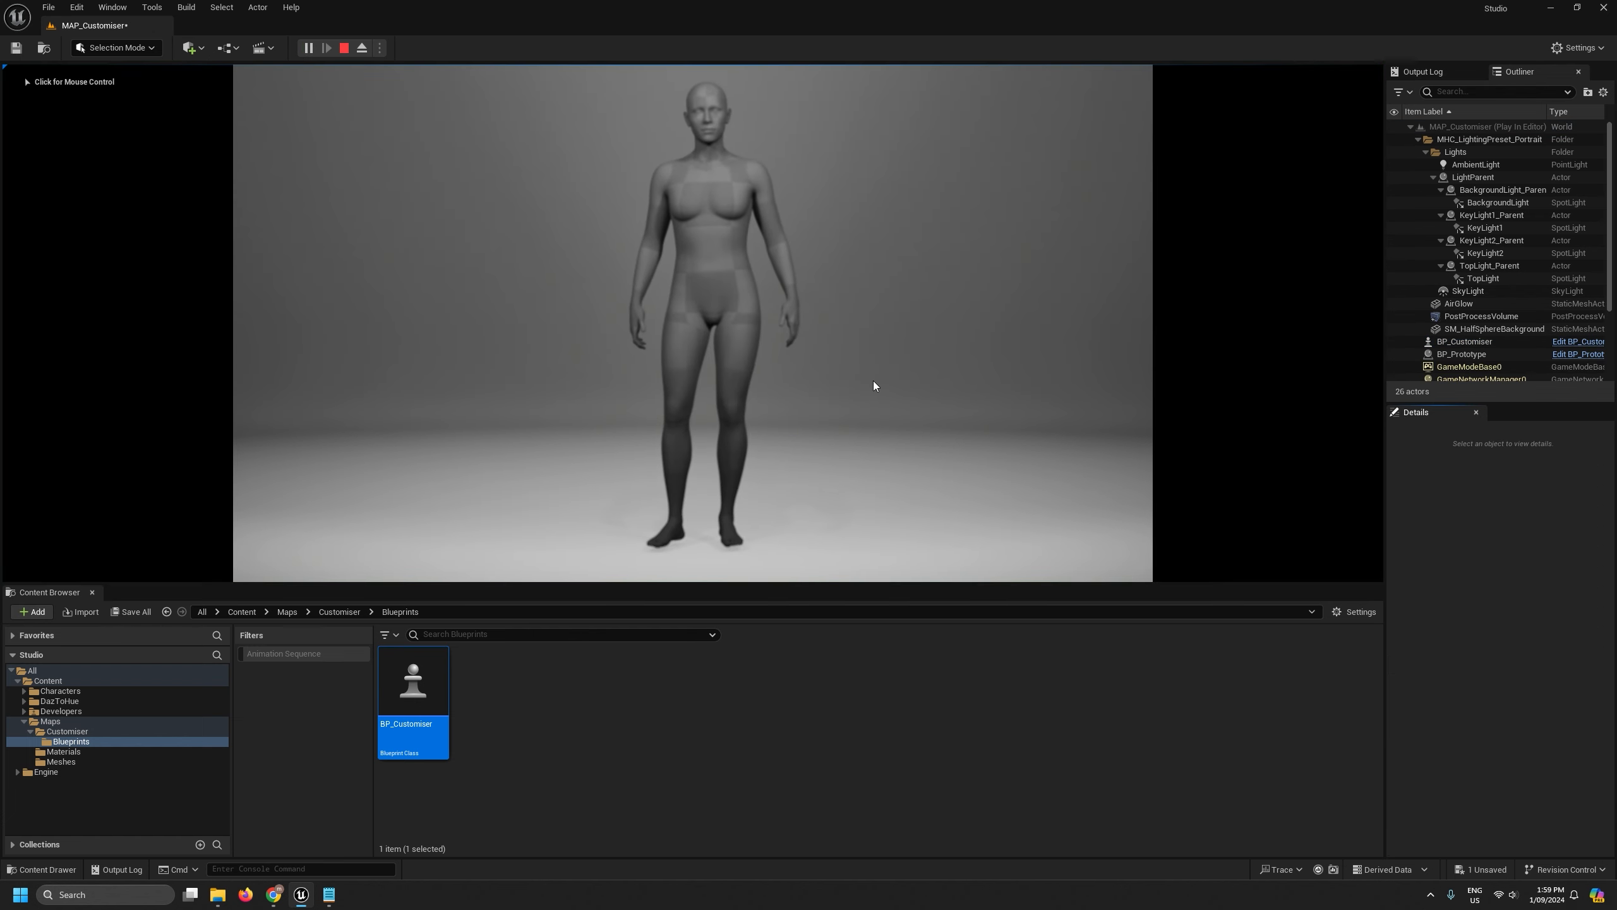
{"action": "left_click", "coordinate": [874, 381]}
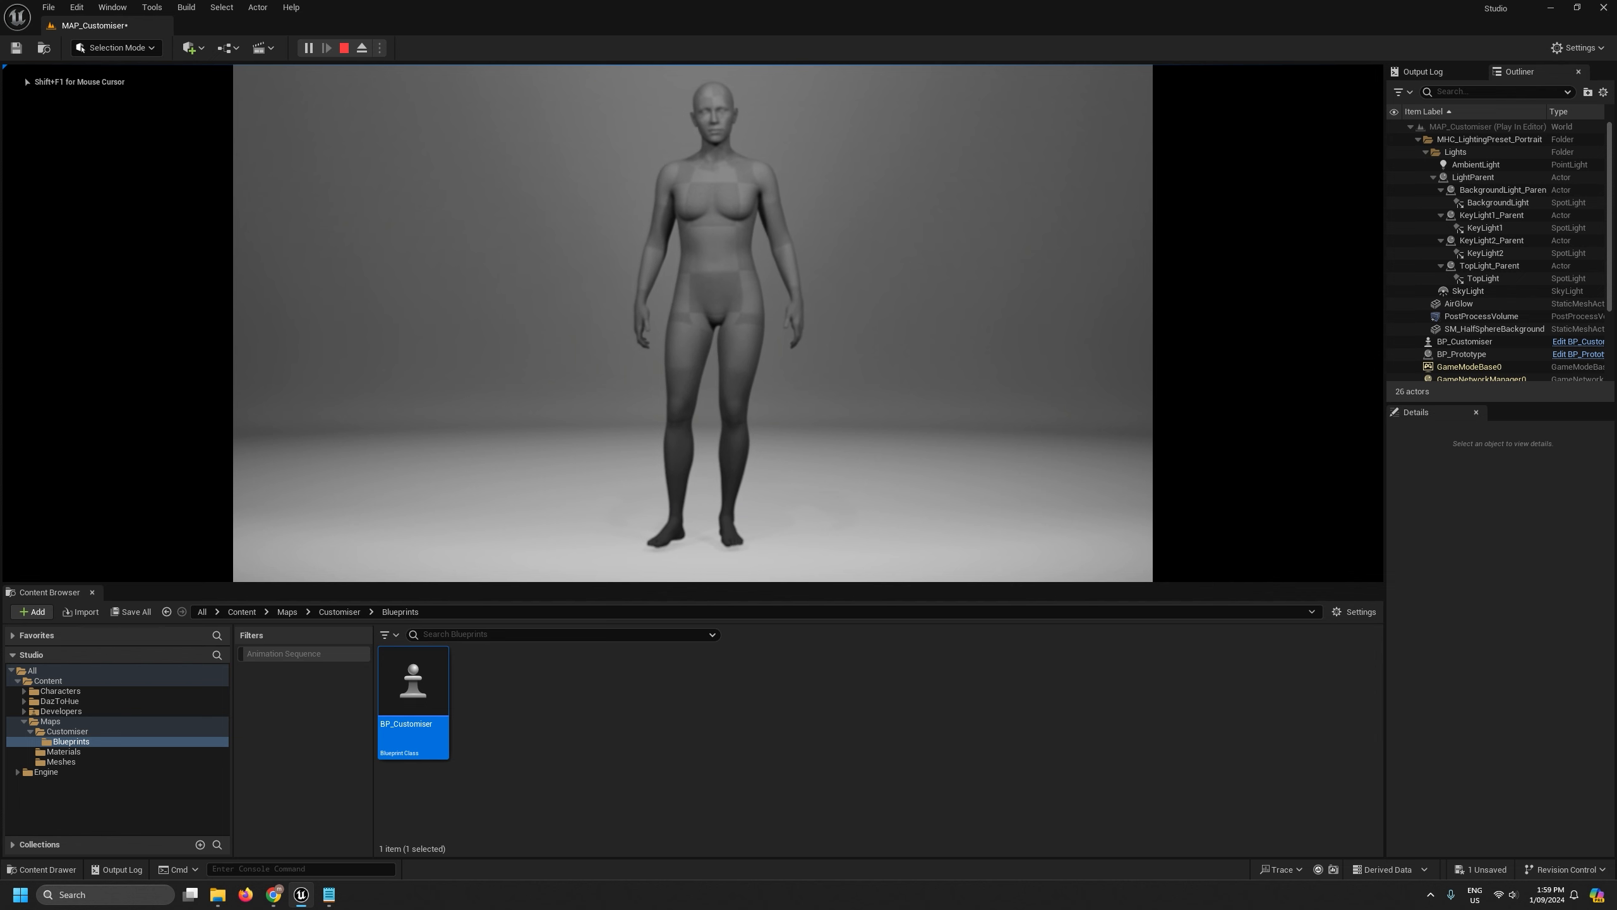
{"action": "key", "text": "Escape"}
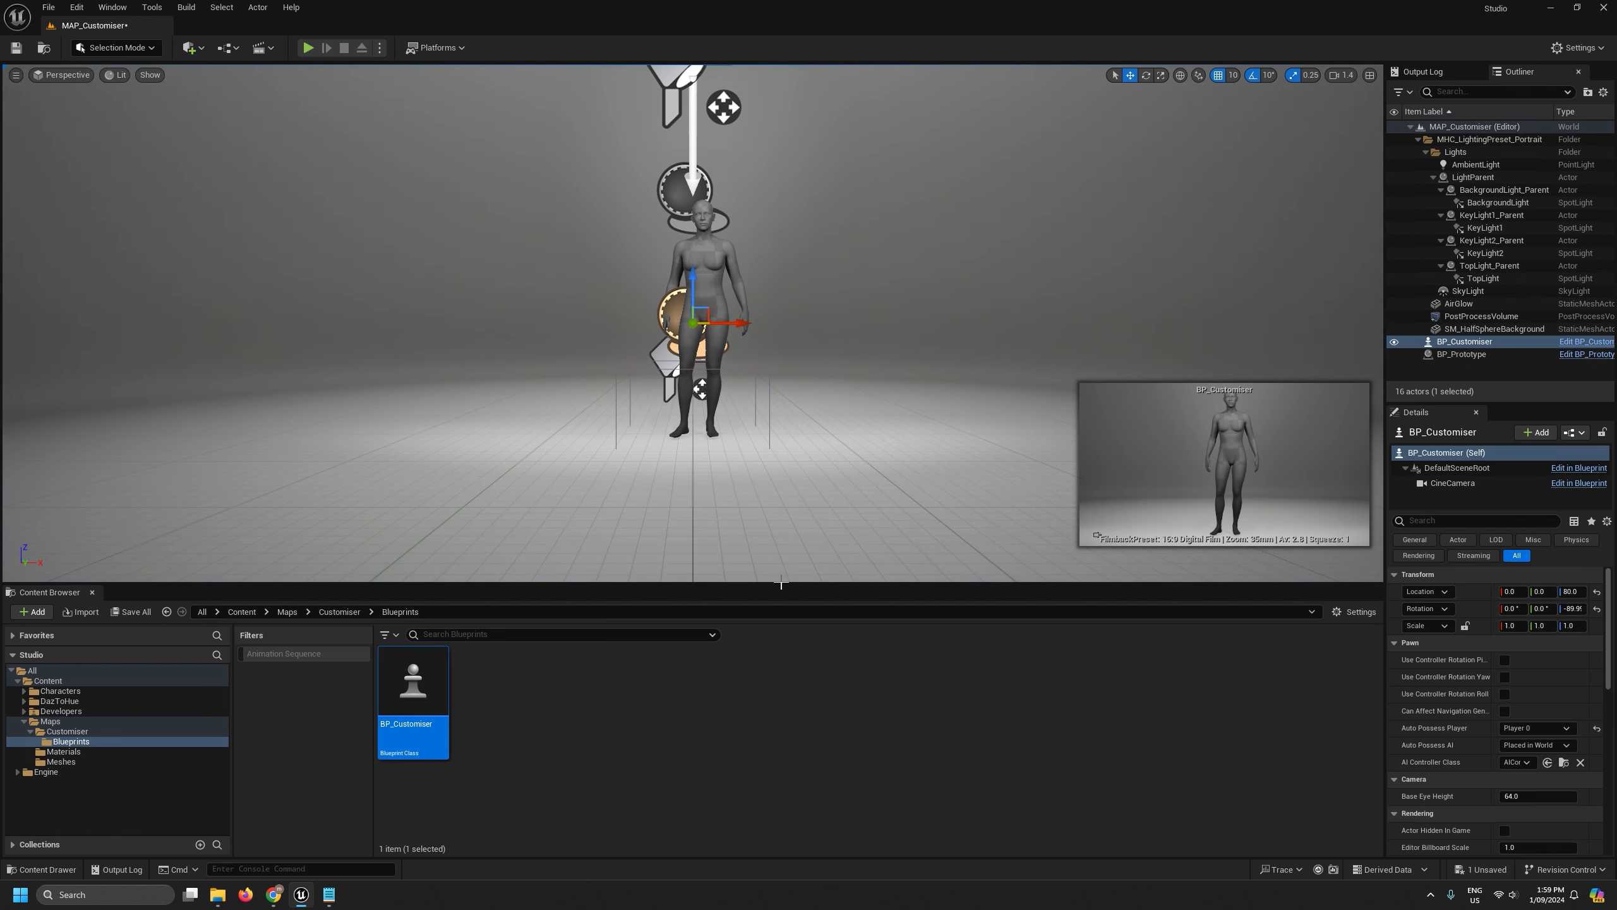
Set the CineCamera's focus method to Tracking and pick BP_Prototype in the viewport as the actor to track.
{"action": "left_click_drag", "start_coordinate": [781, 582], "coordinate": [784, 631]}
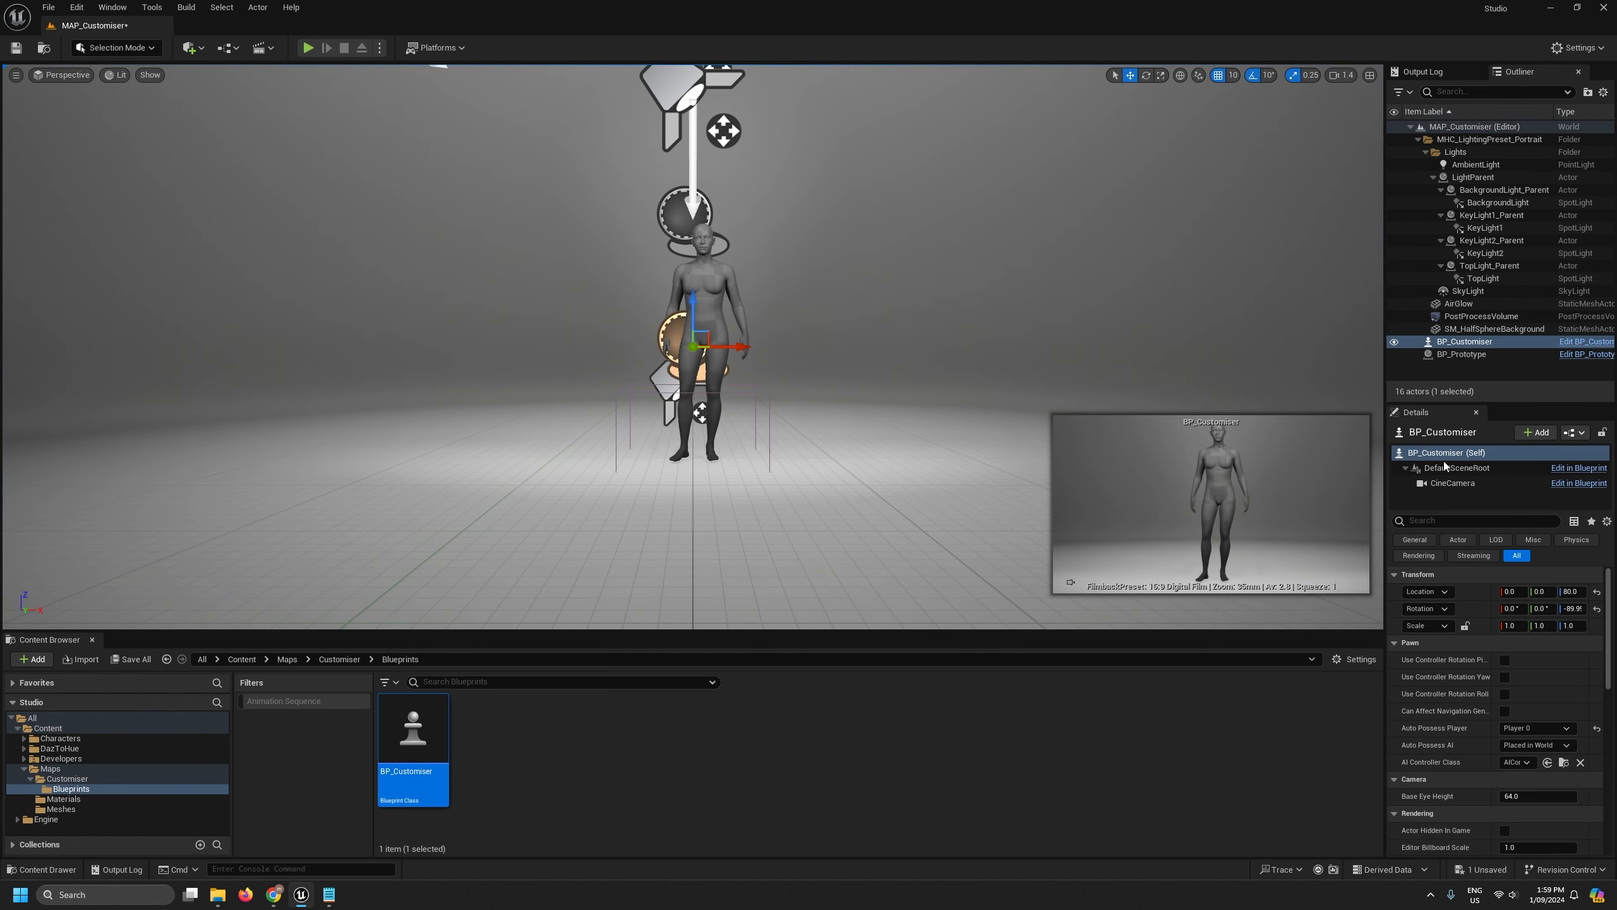
{"action": "left_click", "coordinate": [1453, 482]}
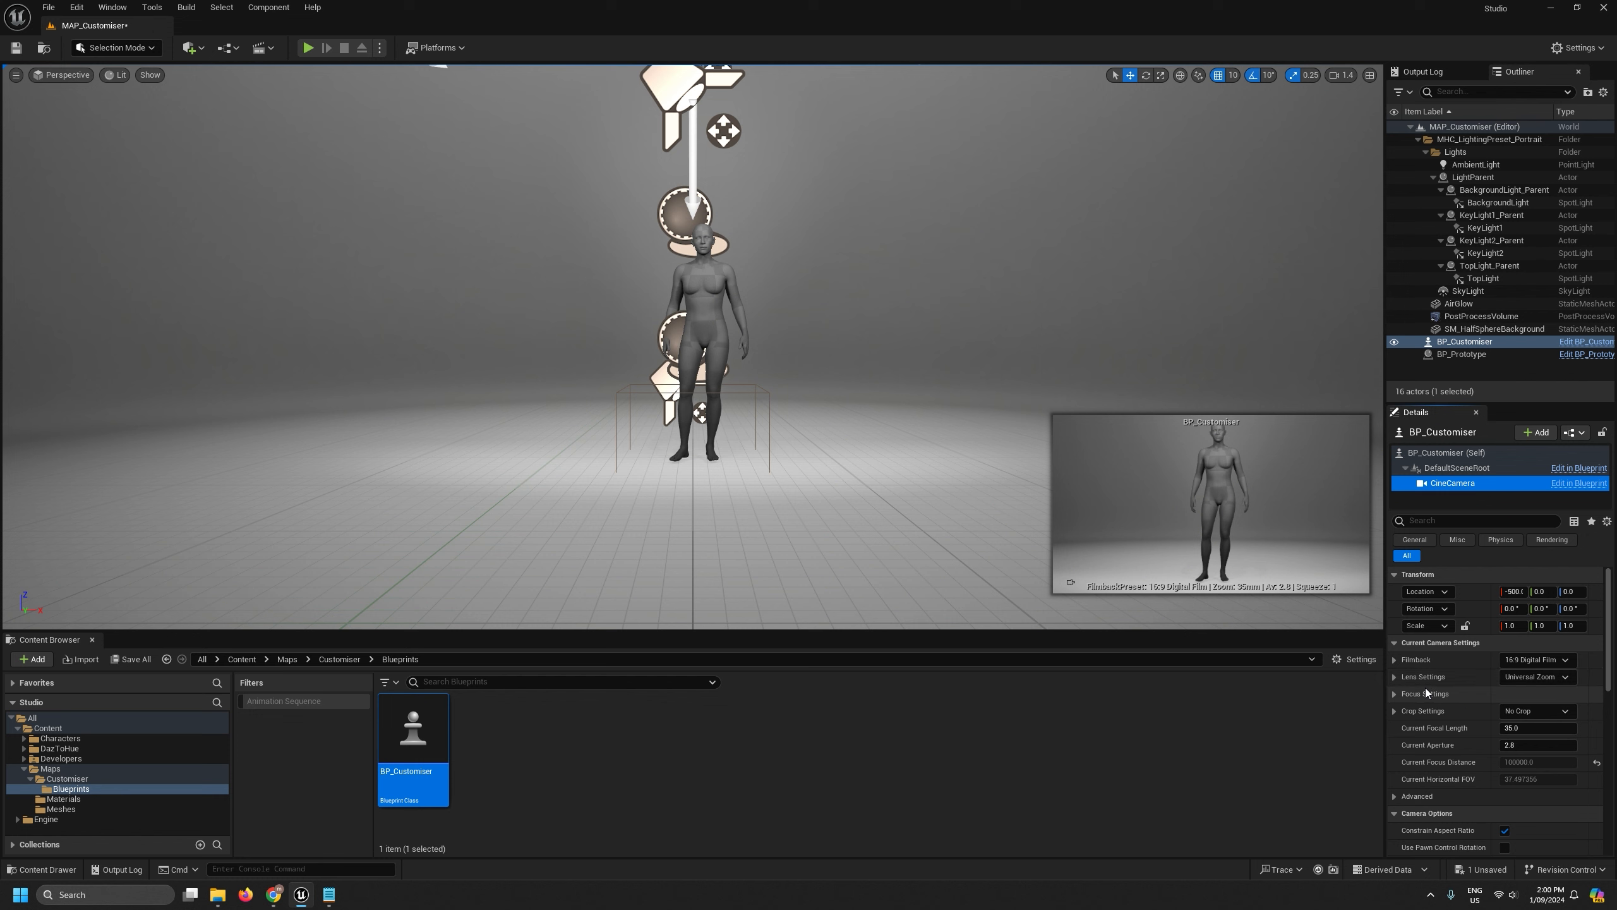
{"action": "left_click", "coordinate": [1395, 693]}
{"action": "left_click", "coordinate": [1536, 670]}
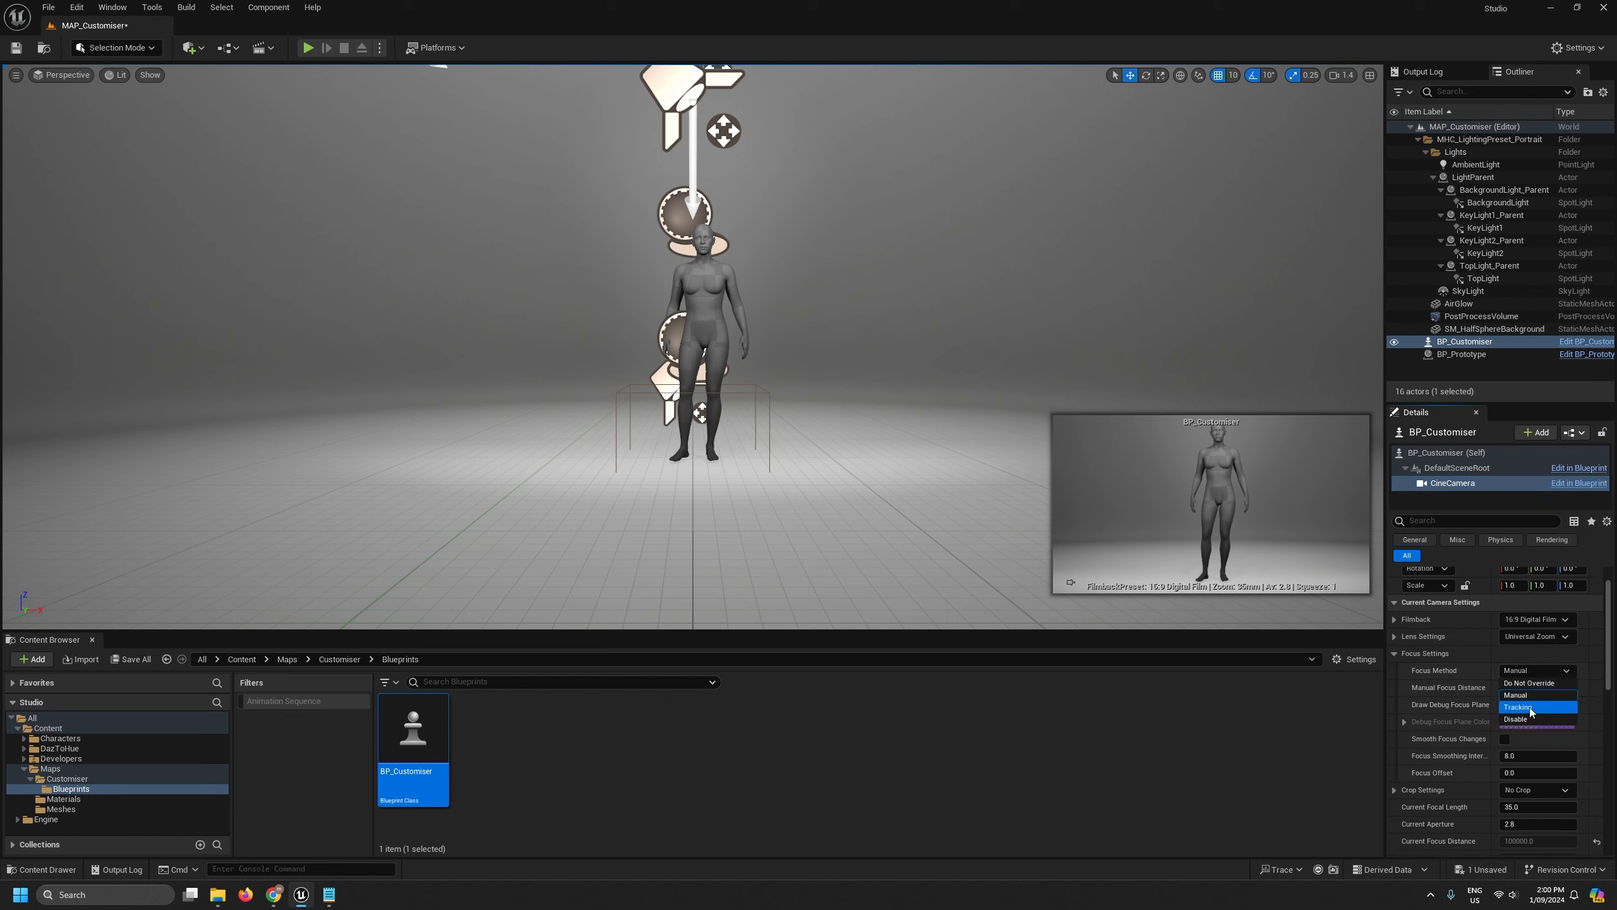
{"action": "left_click", "coordinate": [1536, 712]}
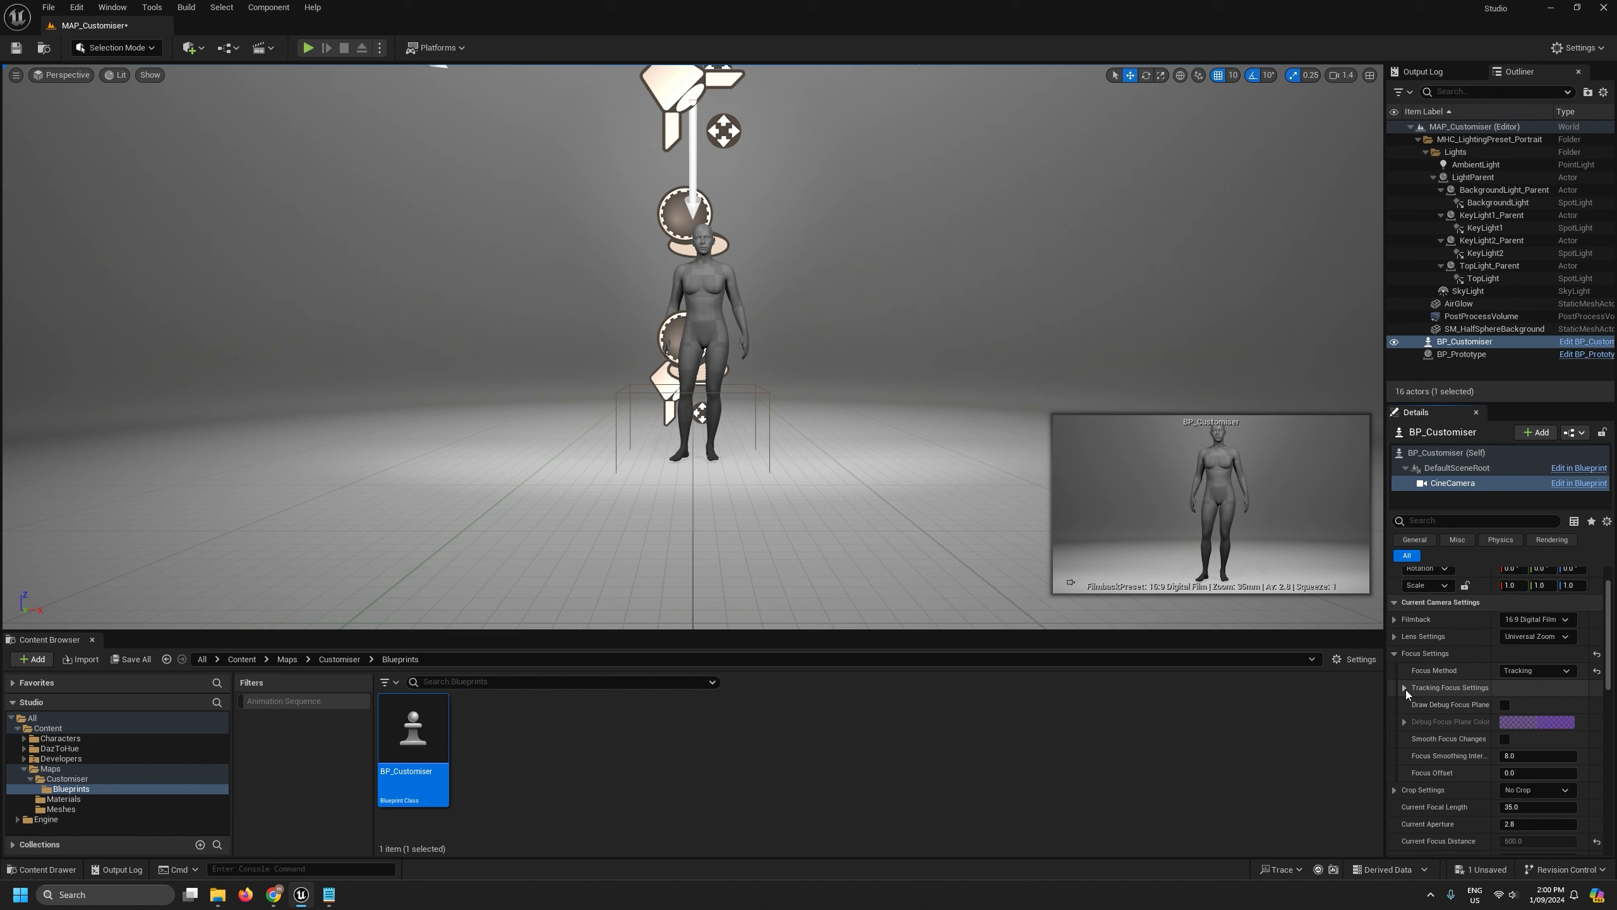
{"action": "left_click", "coordinate": [1405, 687]}
{"action": "left_click", "coordinate": [1576, 704]}
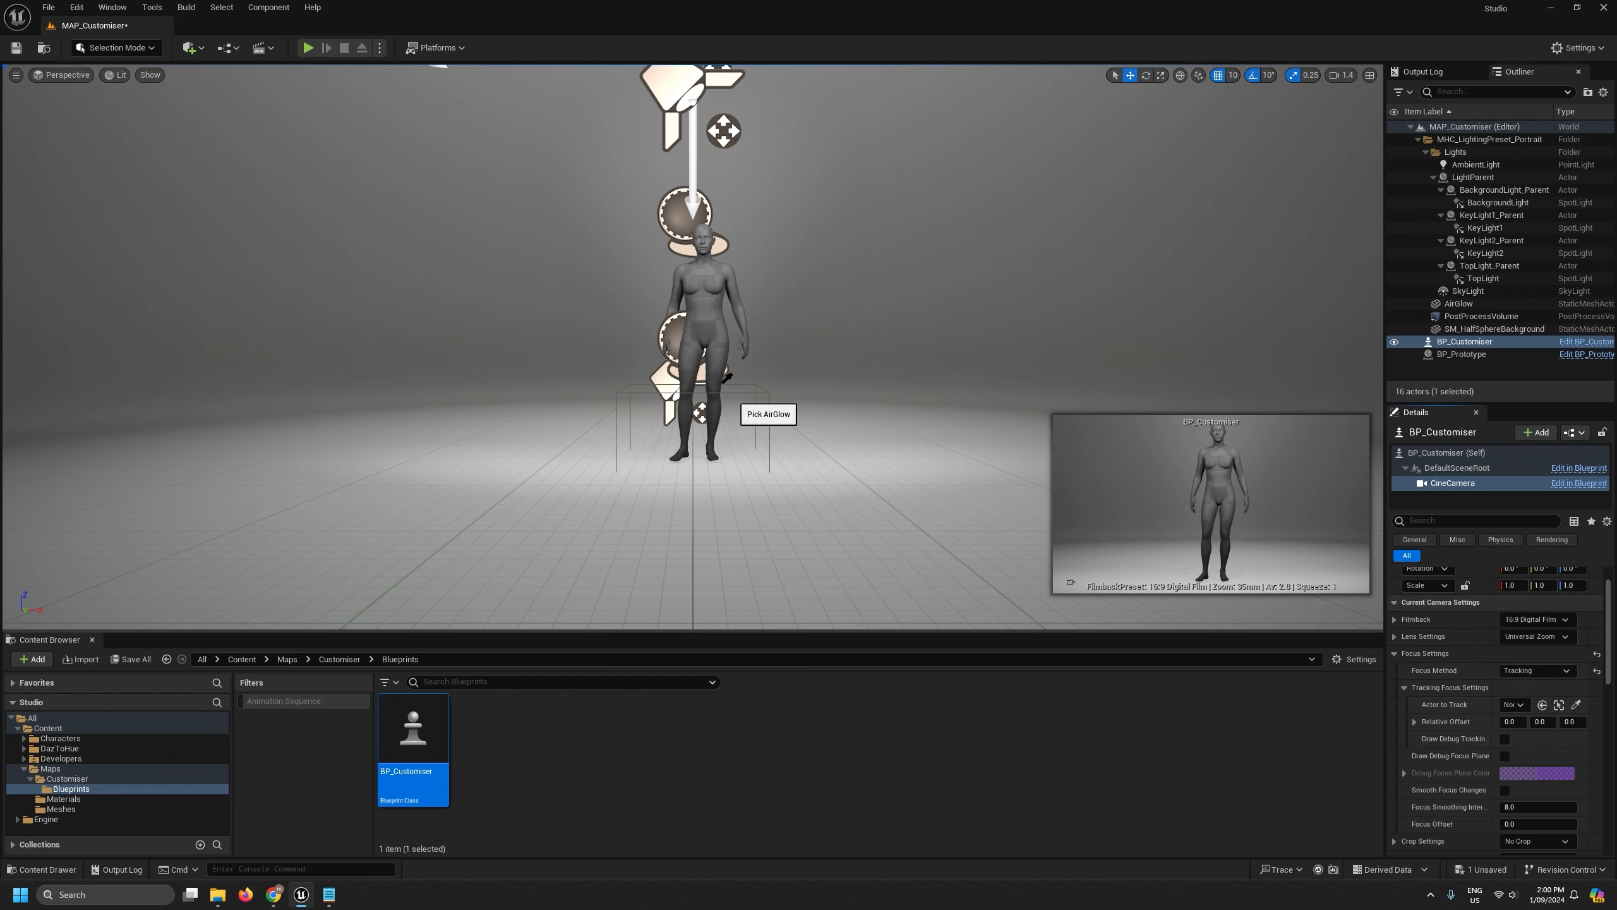
{"action": "left_click", "coordinate": [704, 281]}
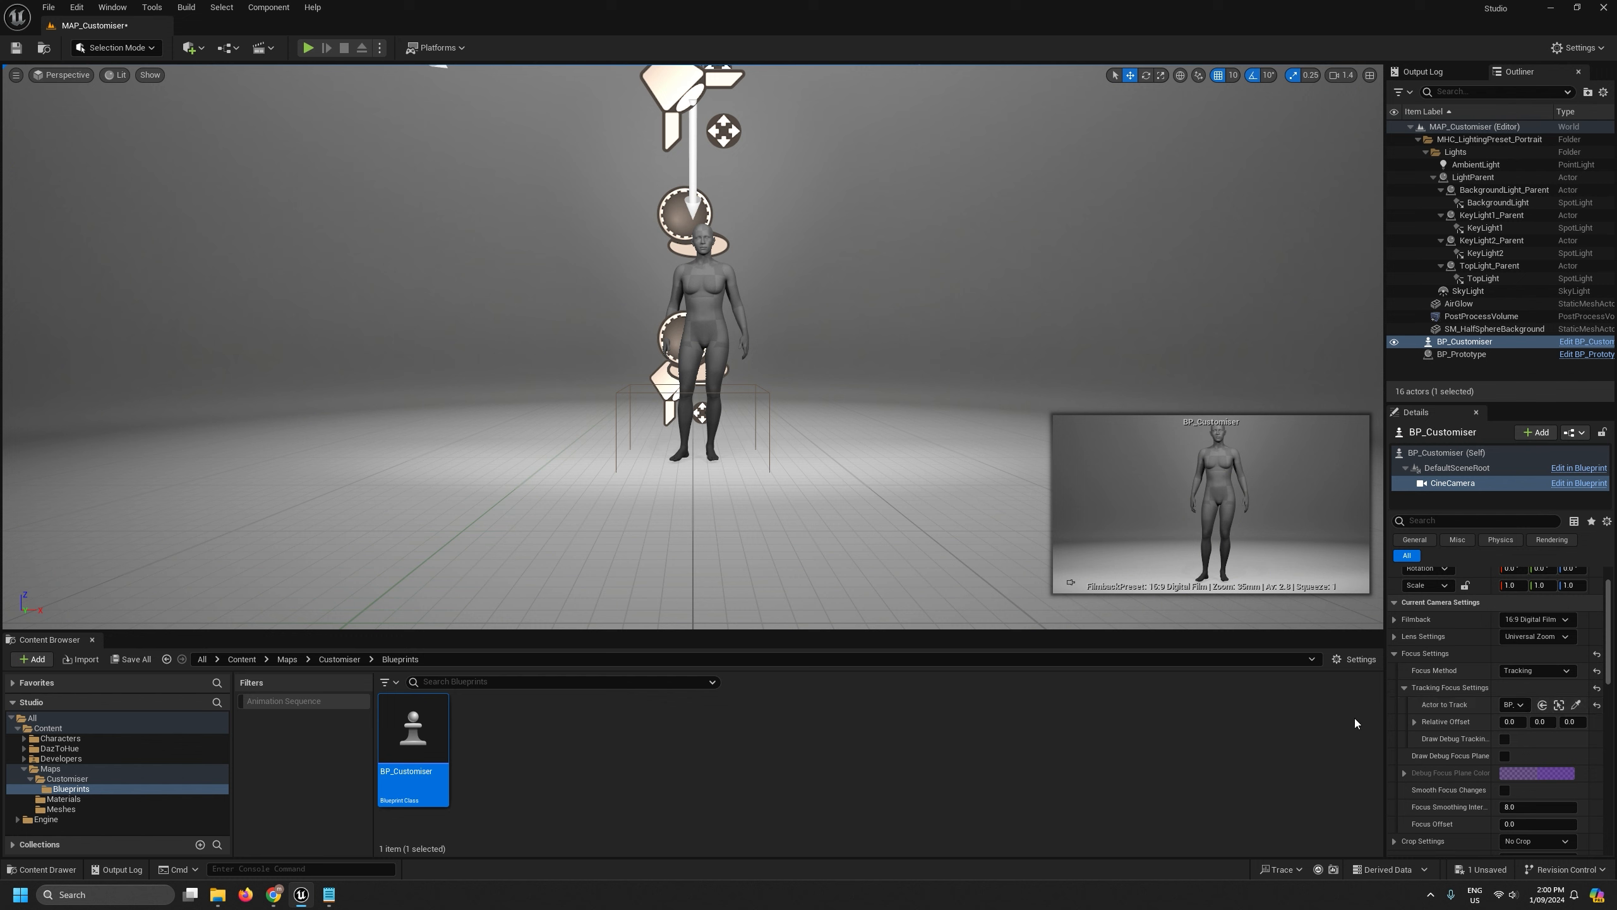
Save the MAP_Customiser level, play it to check the camera focus, and stop the simulation.
{"action": "left_click", "coordinate": [16, 49]}
{"action": "key", "text": "alt+p"}
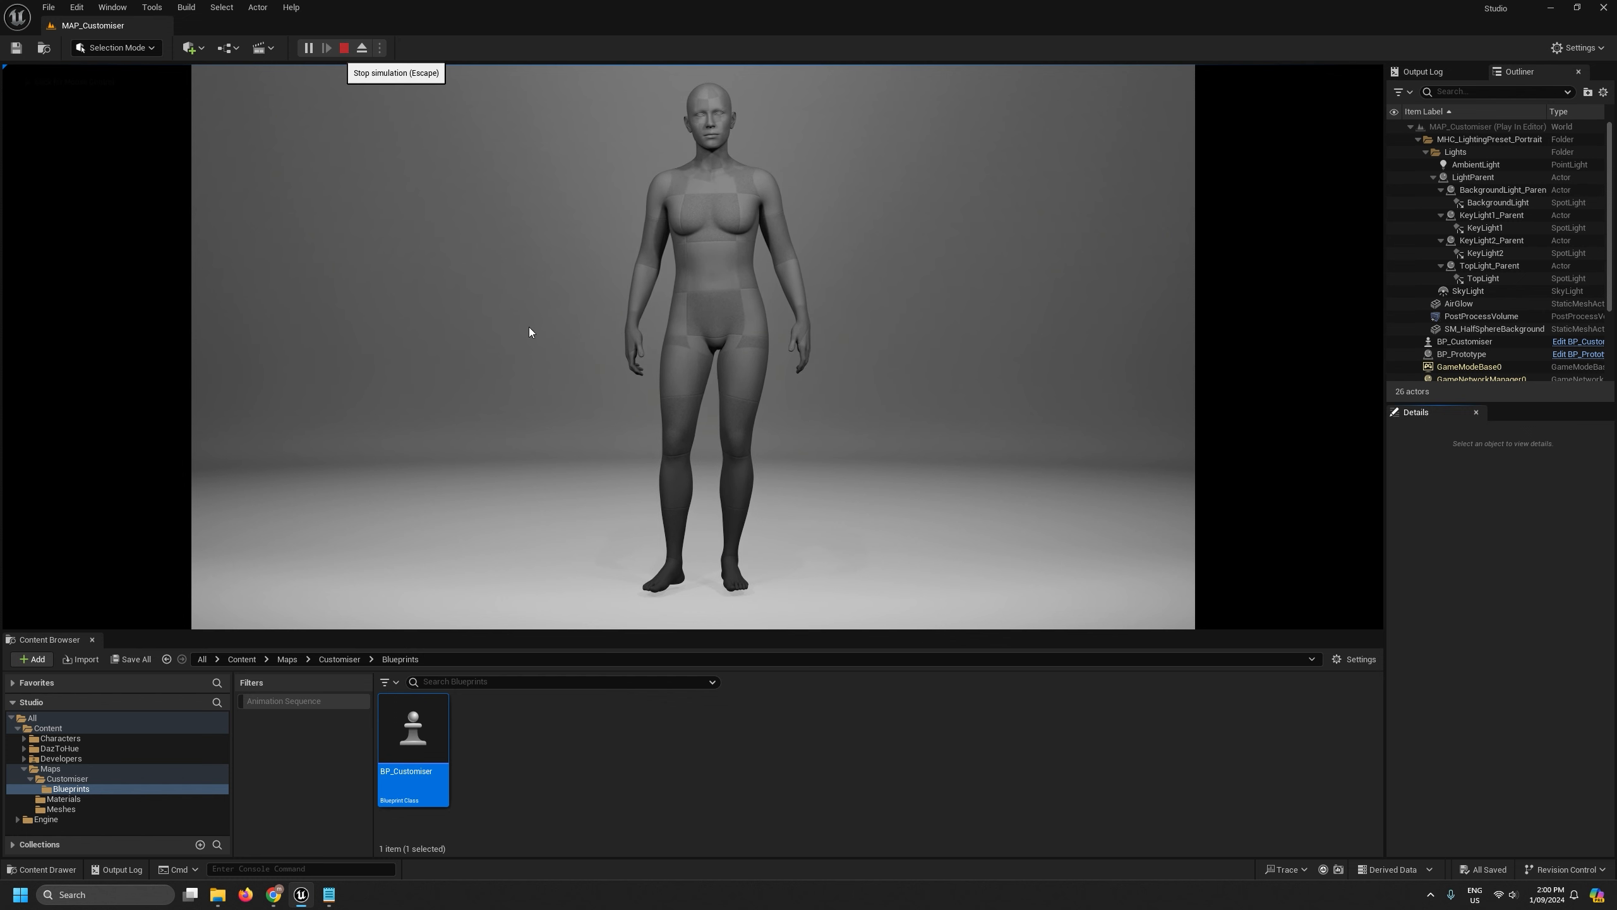
{"action": "left_click", "coordinate": [343, 49]}
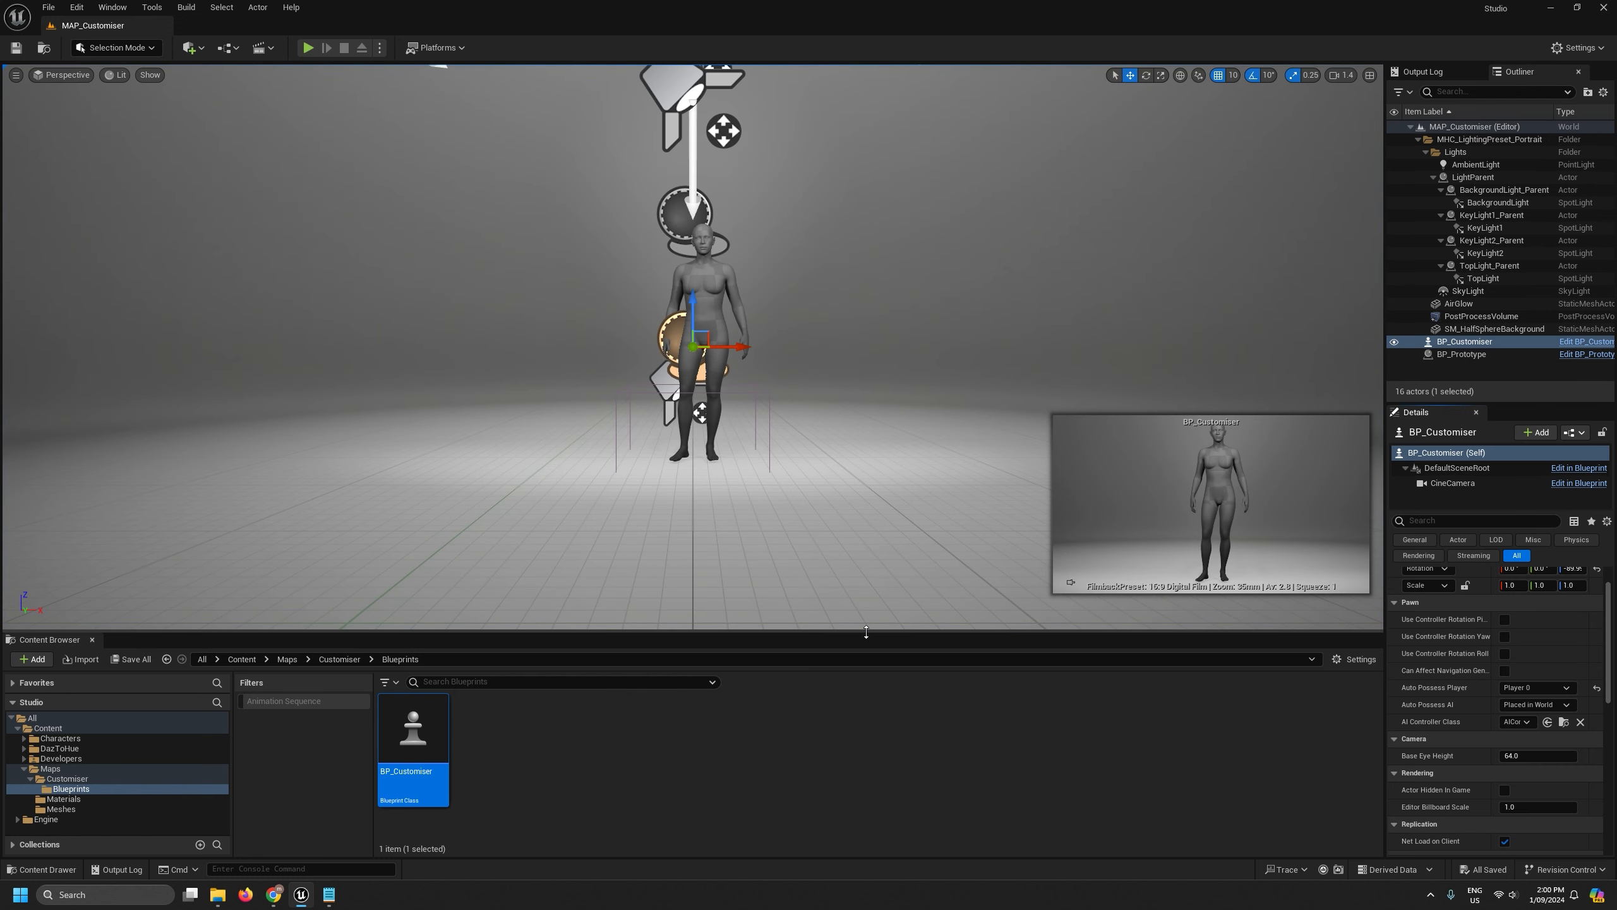
Collapse the Maps folder, expand Characters/Prototype in the folder tree, and enlarge the content browser.
{"action": "left_click_drag", "start_coordinate": [865, 631], "coordinate": [865, 590]}
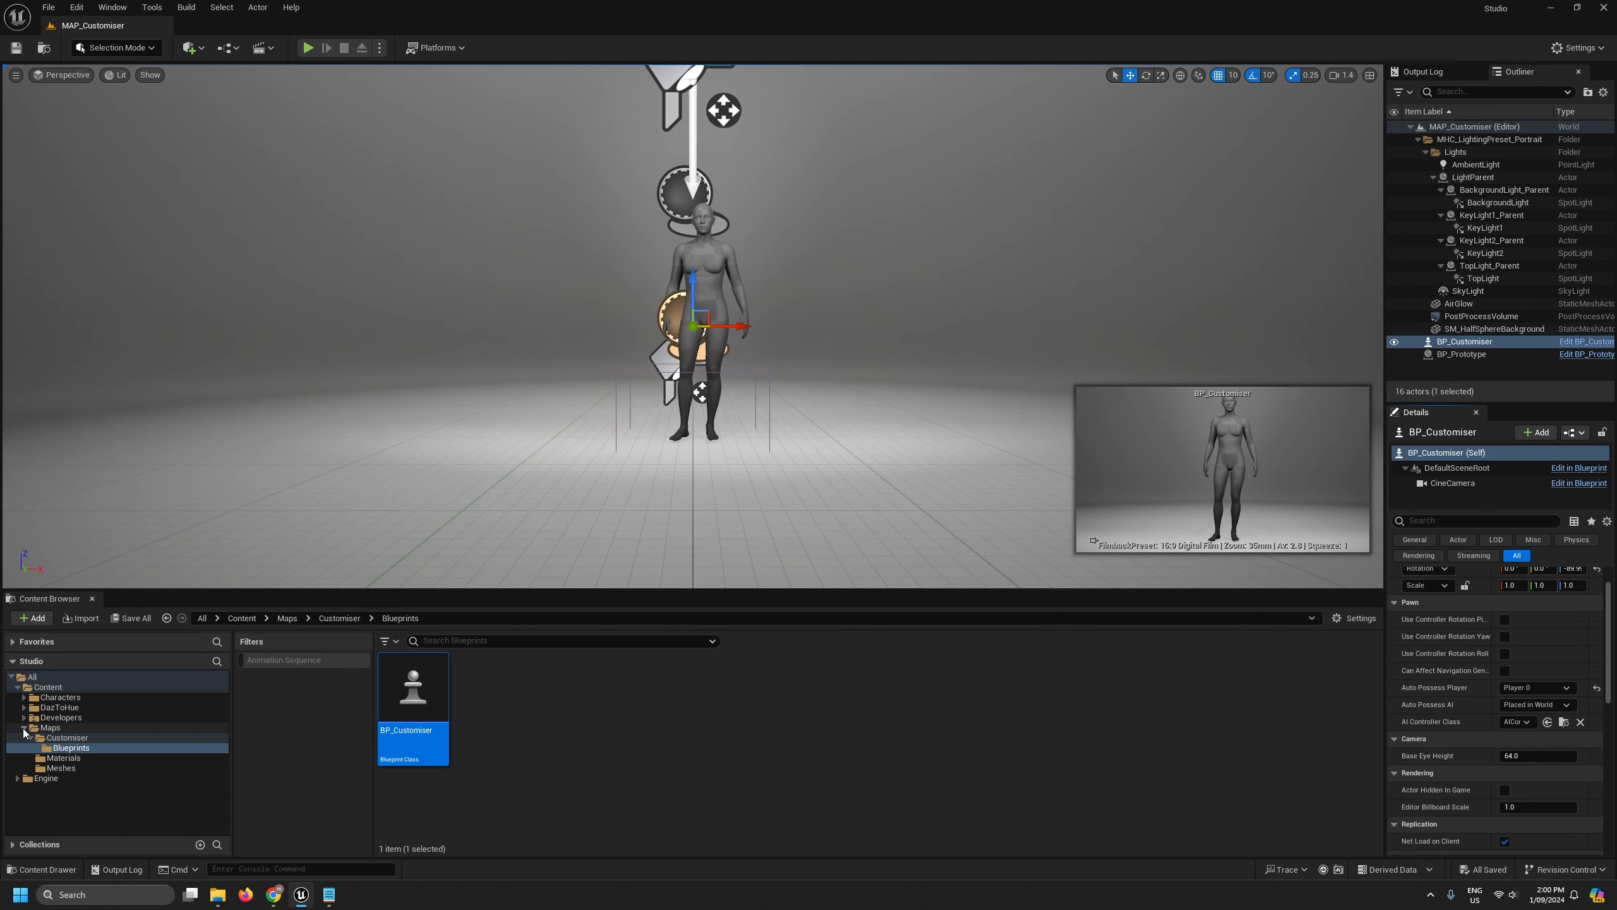
{"action": "left_click", "coordinate": [23, 728]}
{"action": "left_click", "coordinate": [23, 697]}
{"action": "left_click", "coordinate": [30, 707]}
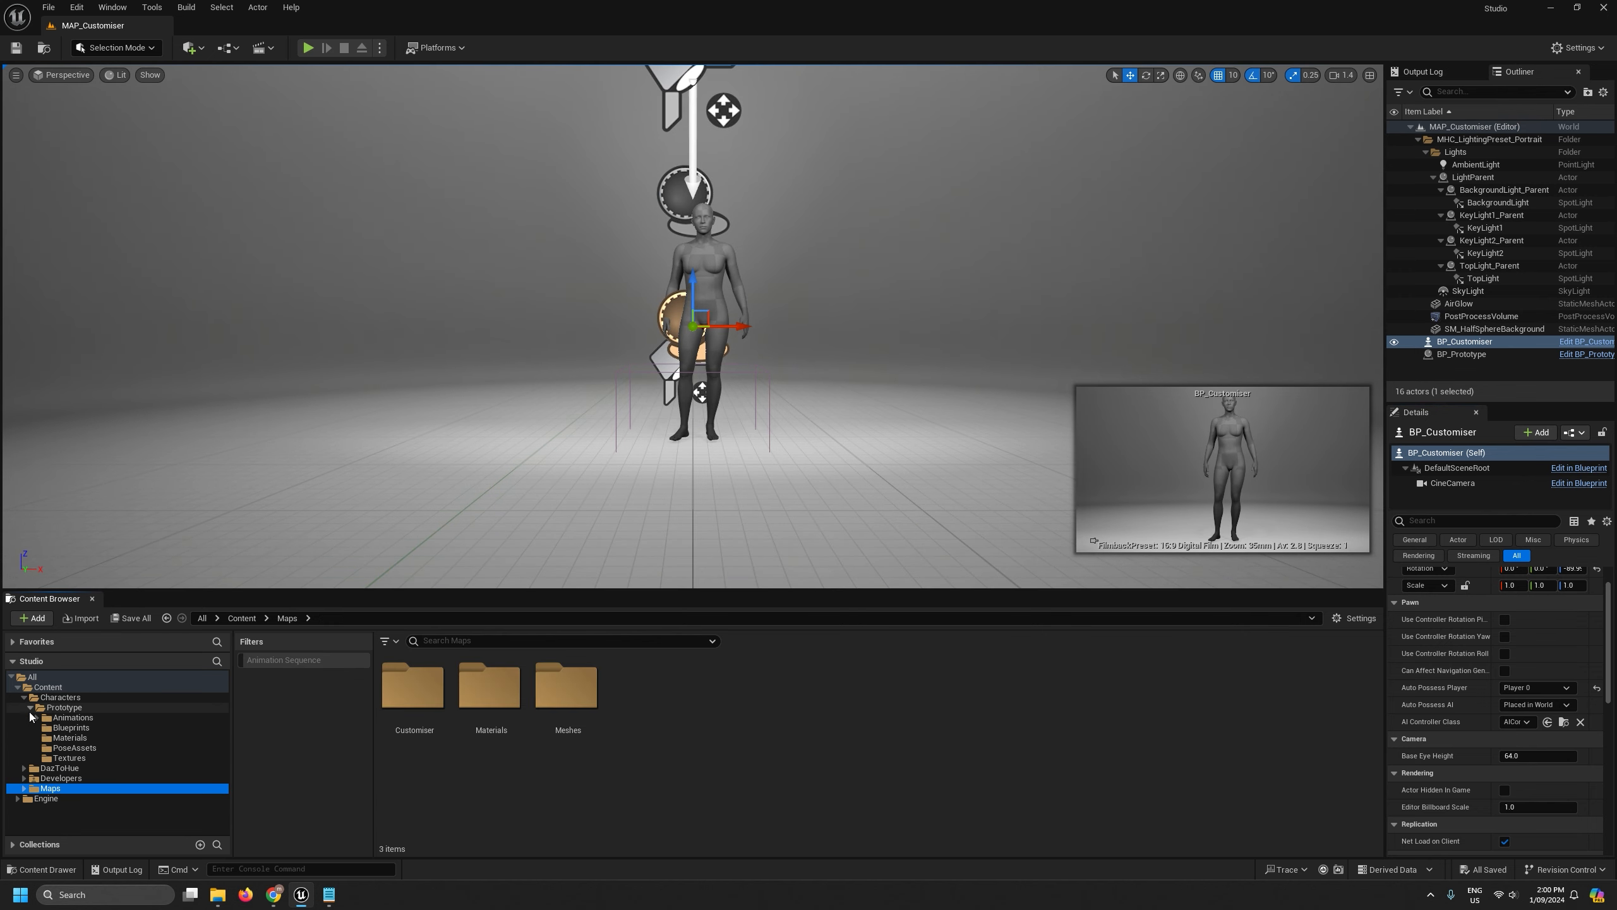
{"action": "left_click_drag", "start_coordinate": [460, 590], "coordinate": [427, 528]}
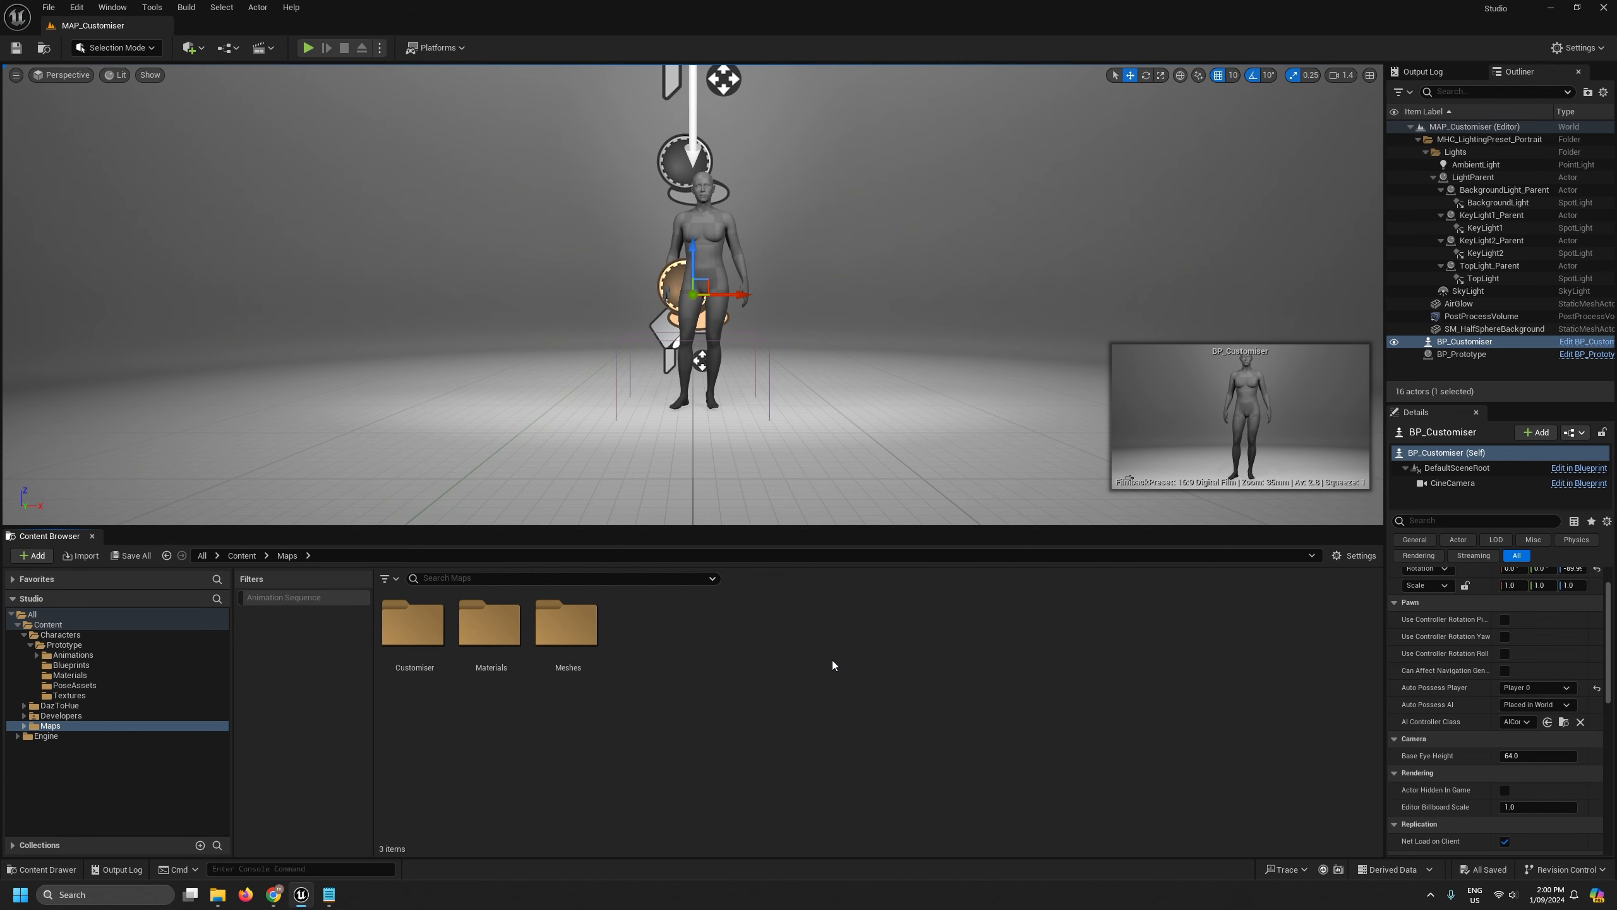
{"action": "left_click_drag", "start_coordinate": [1384, 615], "coordinate": [1371, 617]}
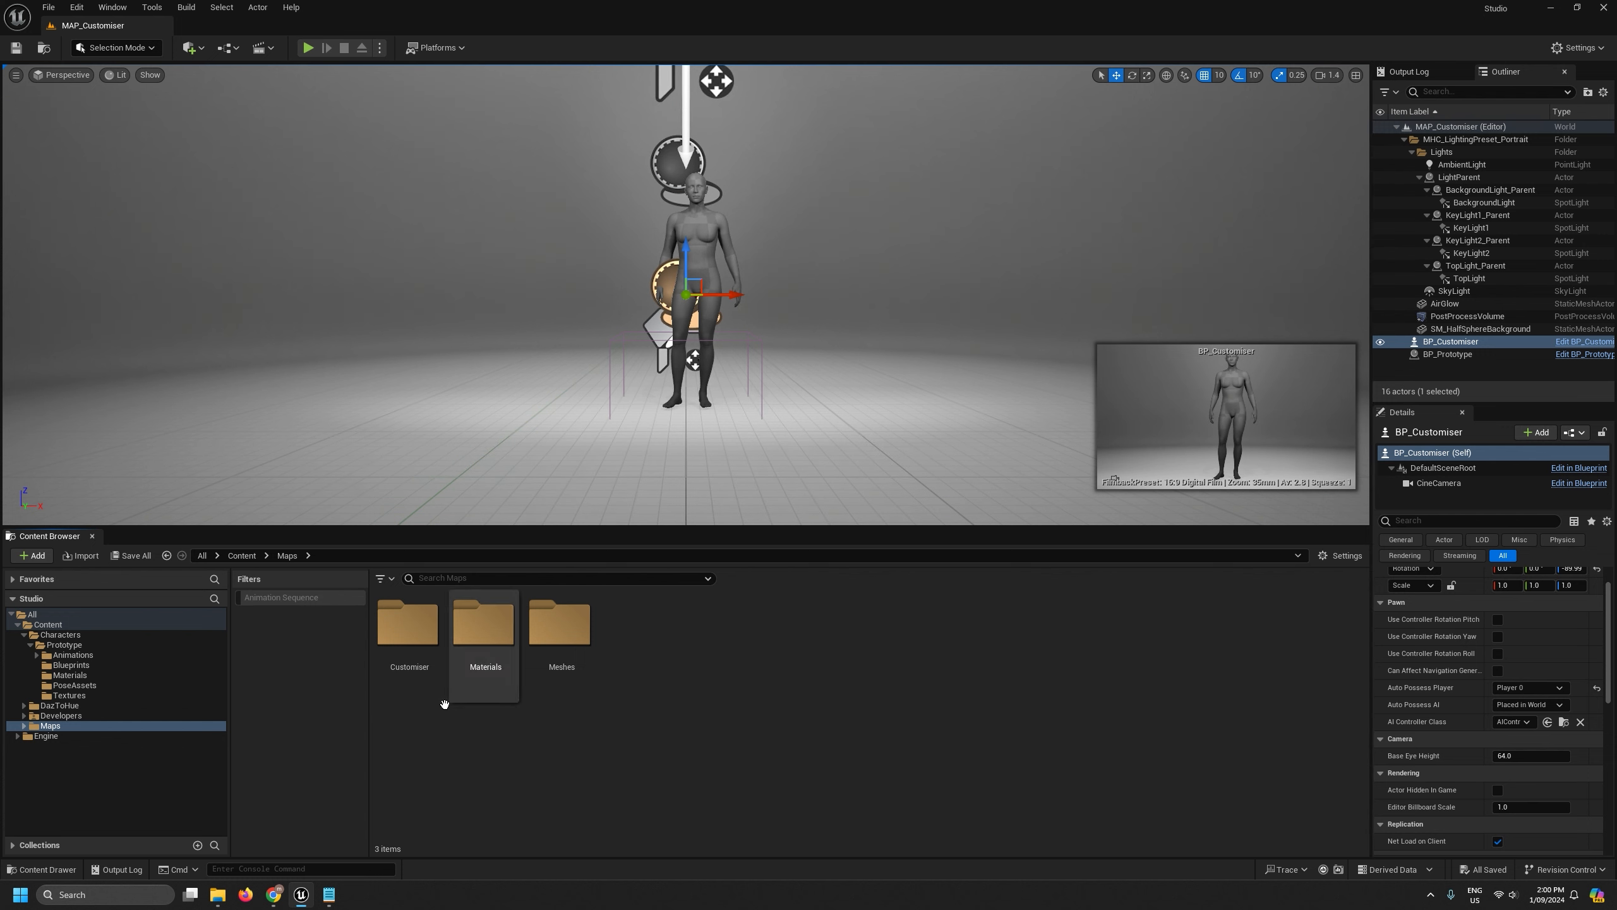
Look through the Prototype character's Blueprints, Materials and PoseAssets folders, ending in Materials.
{"action": "left_click", "coordinate": [84, 674]}
{"action": "left_click", "coordinate": [71, 667]}
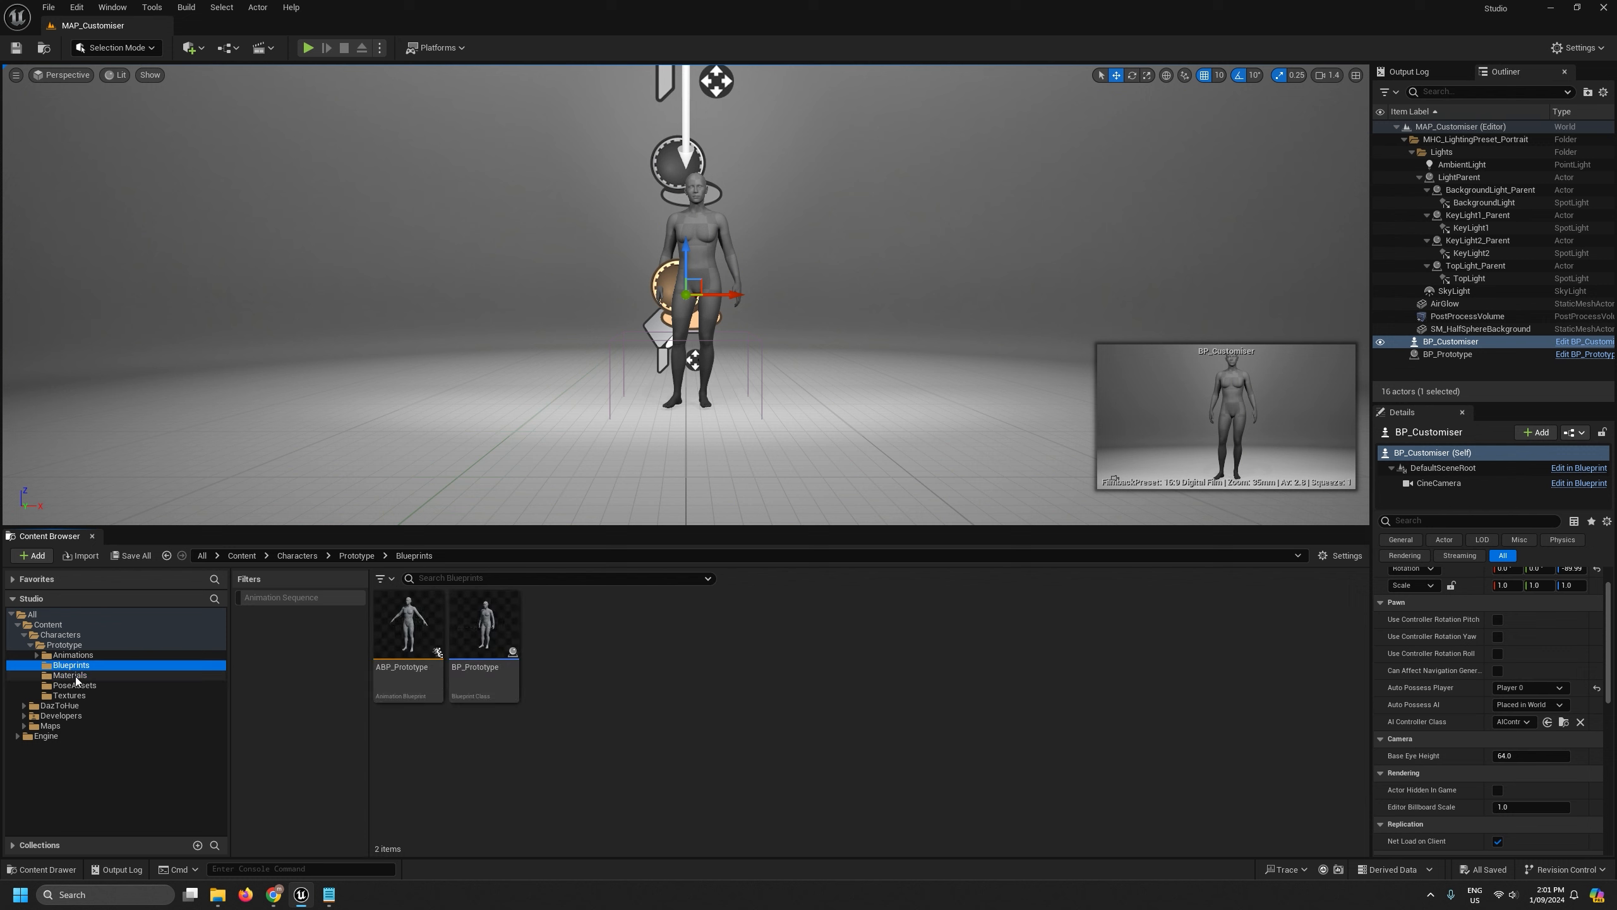
{"action": "left_click", "coordinate": [81, 676]}
{"action": "left_click", "coordinate": [689, 711]}
{"action": "left_click", "coordinate": [70, 665]}
{"action": "left_click", "coordinate": [70, 675]}
{"action": "left_click", "coordinate": [89, 686]}
{"action": "left_click", "coordinate": [76, 676]}
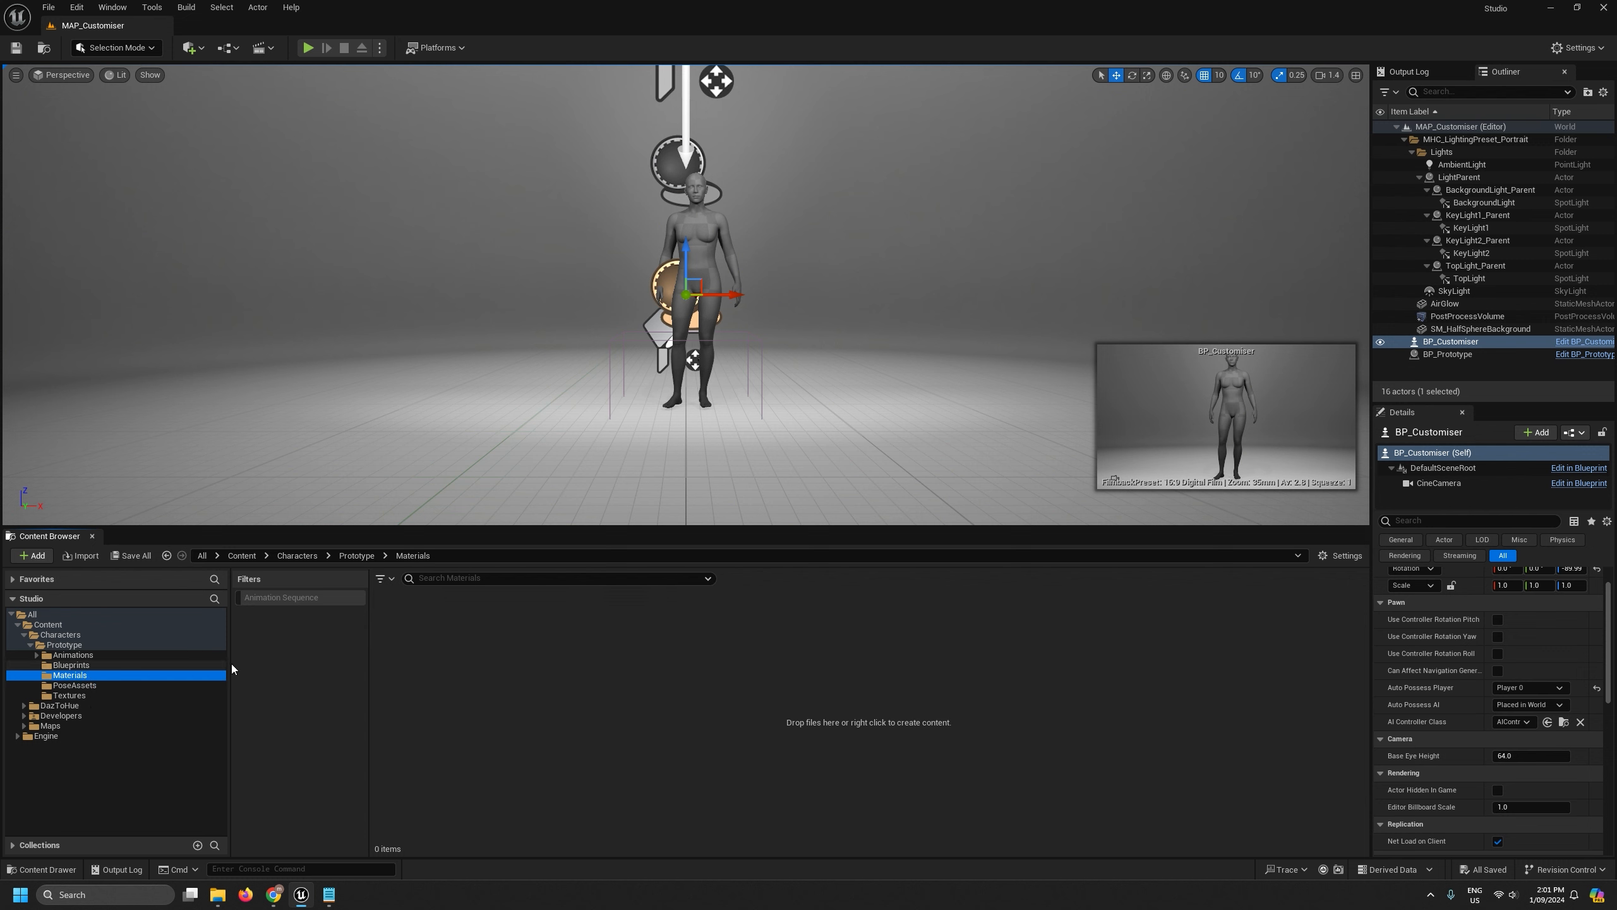
Copy MI_DTH_Eye, MI_DTH_EyeOcclusion and MI_DTH_LacrimalFluid from DazToHue/Common/Materials/Eyes into Characters/Prototype/Materials.
{"action": "left_click", "coordinate": [23, 705]}
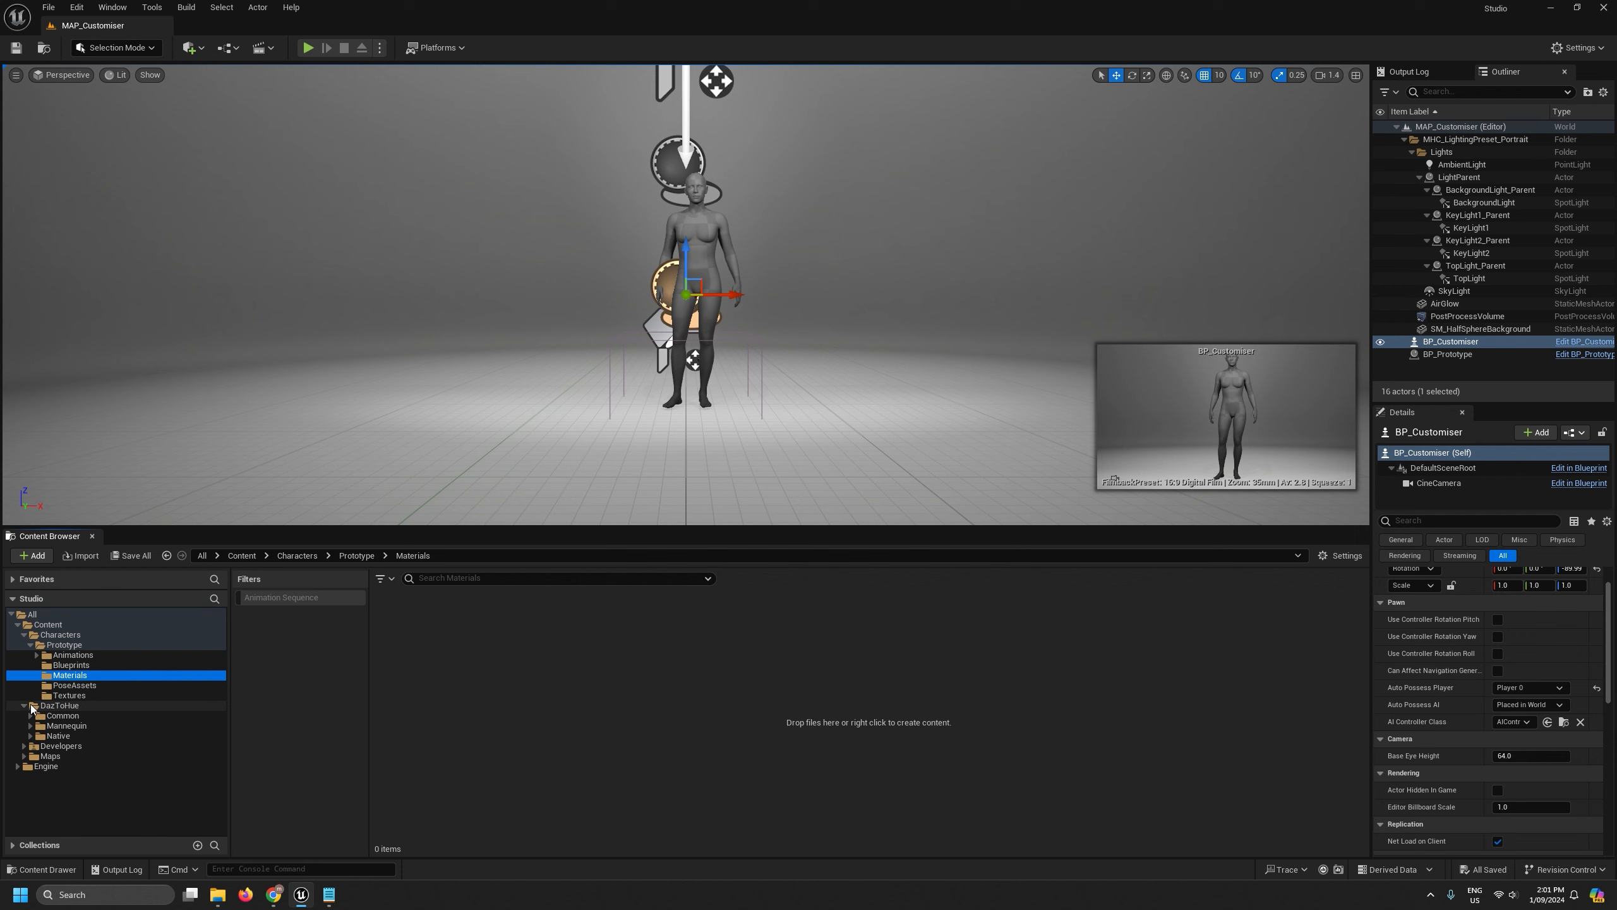
{"action": "left_click", "coordinate": [30, 715]}
{"action": "left_click", "coordinate": [37, 755]}
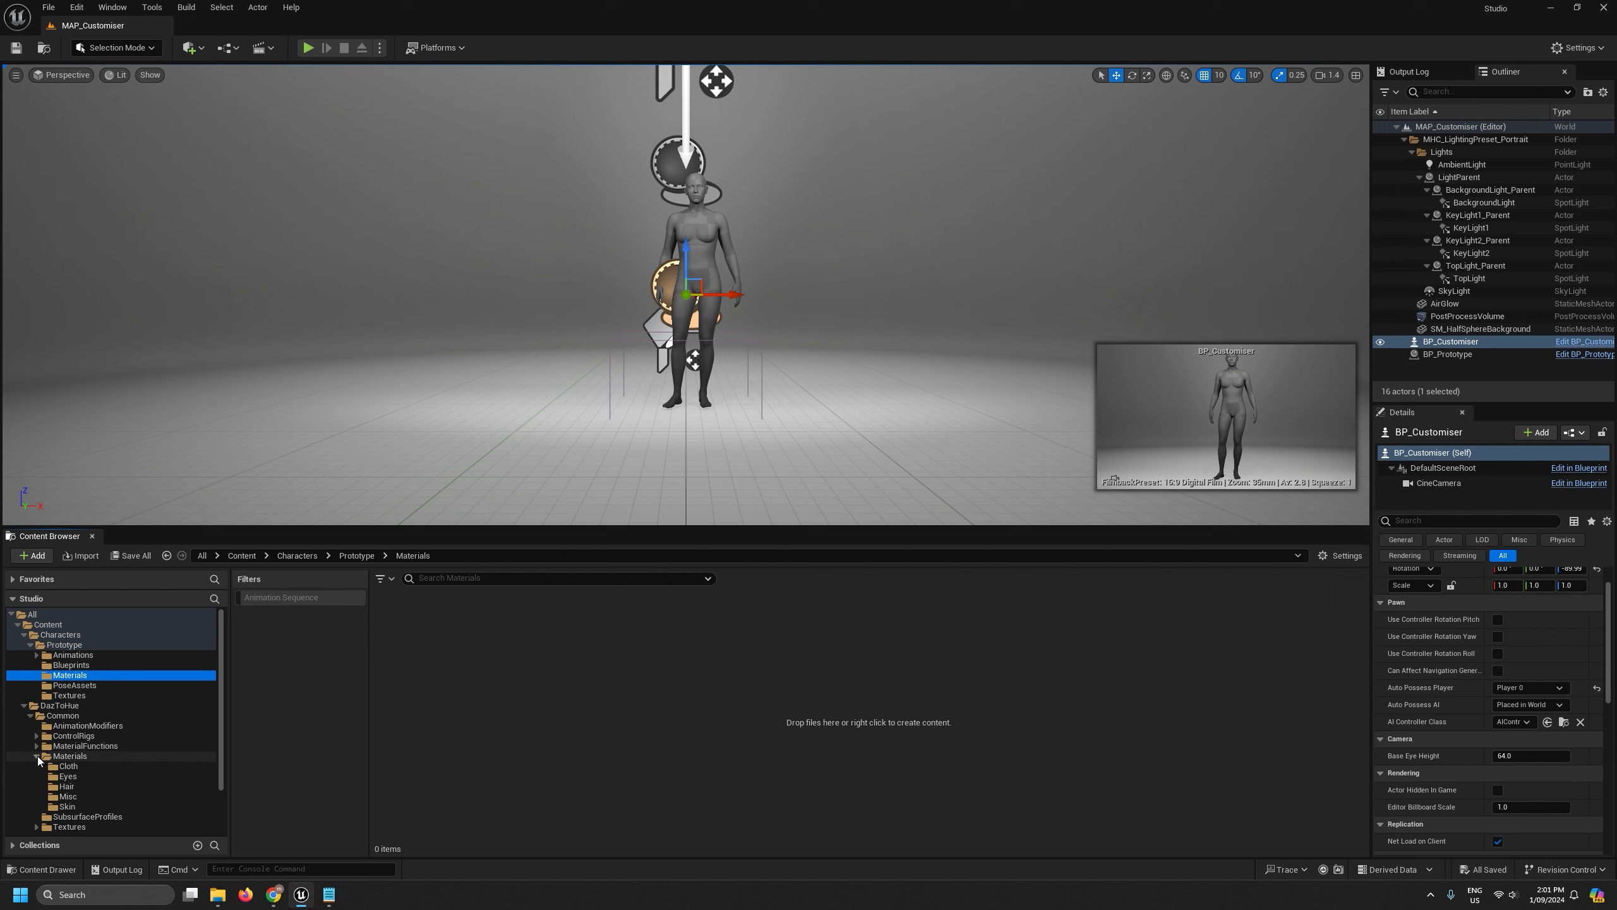
{"action": "left_click", "coordinate": [68, 776]}
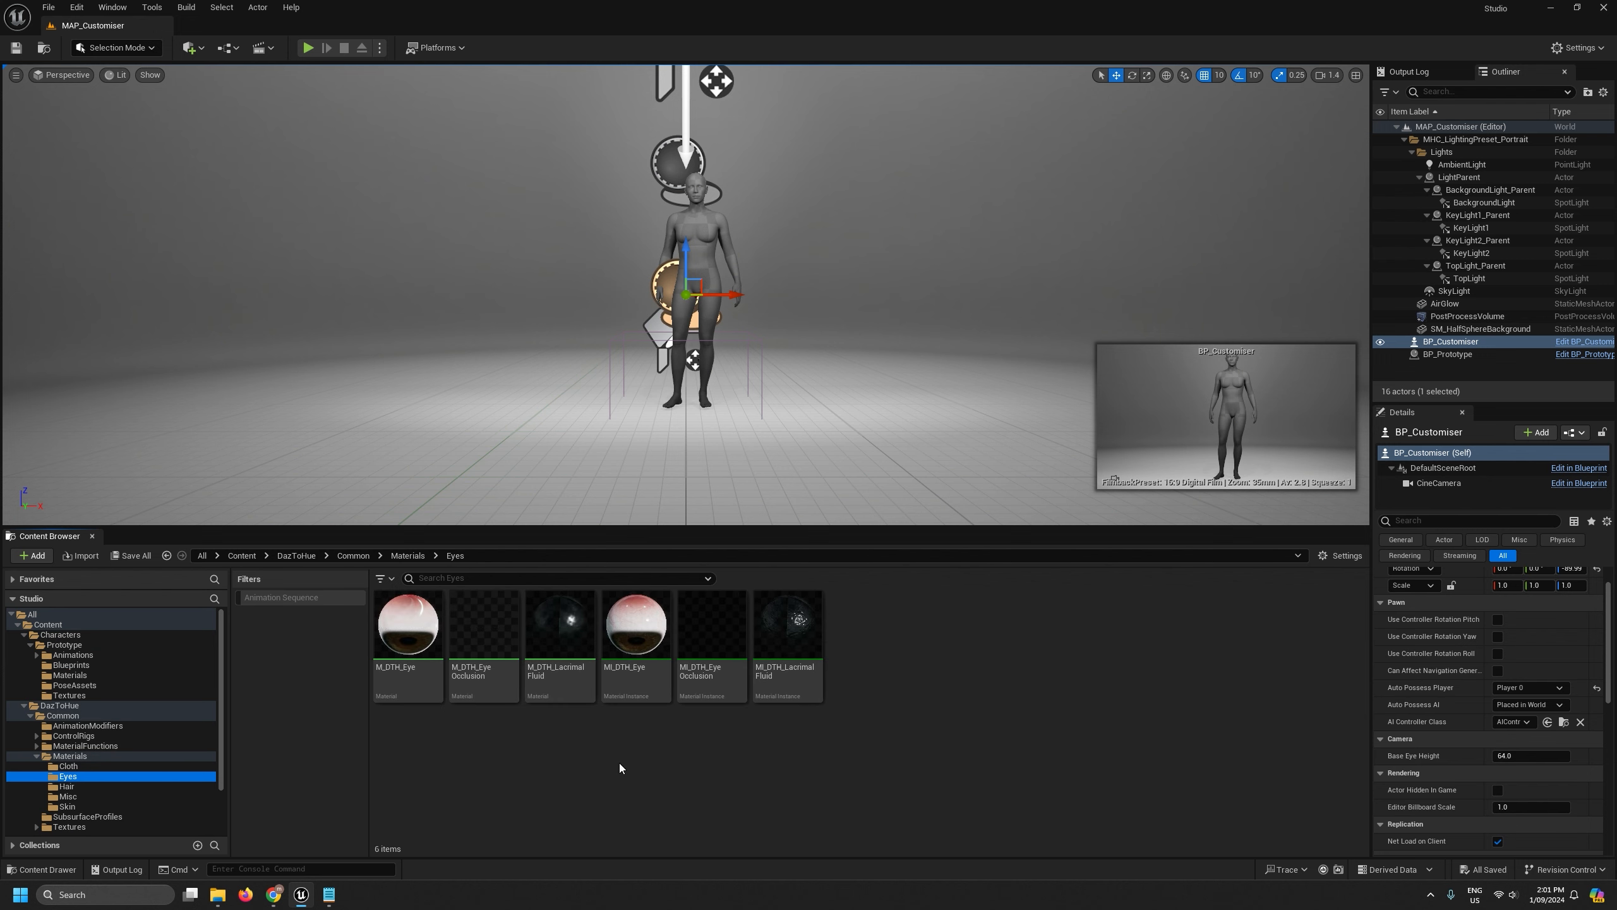
{"action": "left_click", "coordinate": [634, 669]}
{"action": "left_click", "coordinate": [788, 628], "text": "shift"}
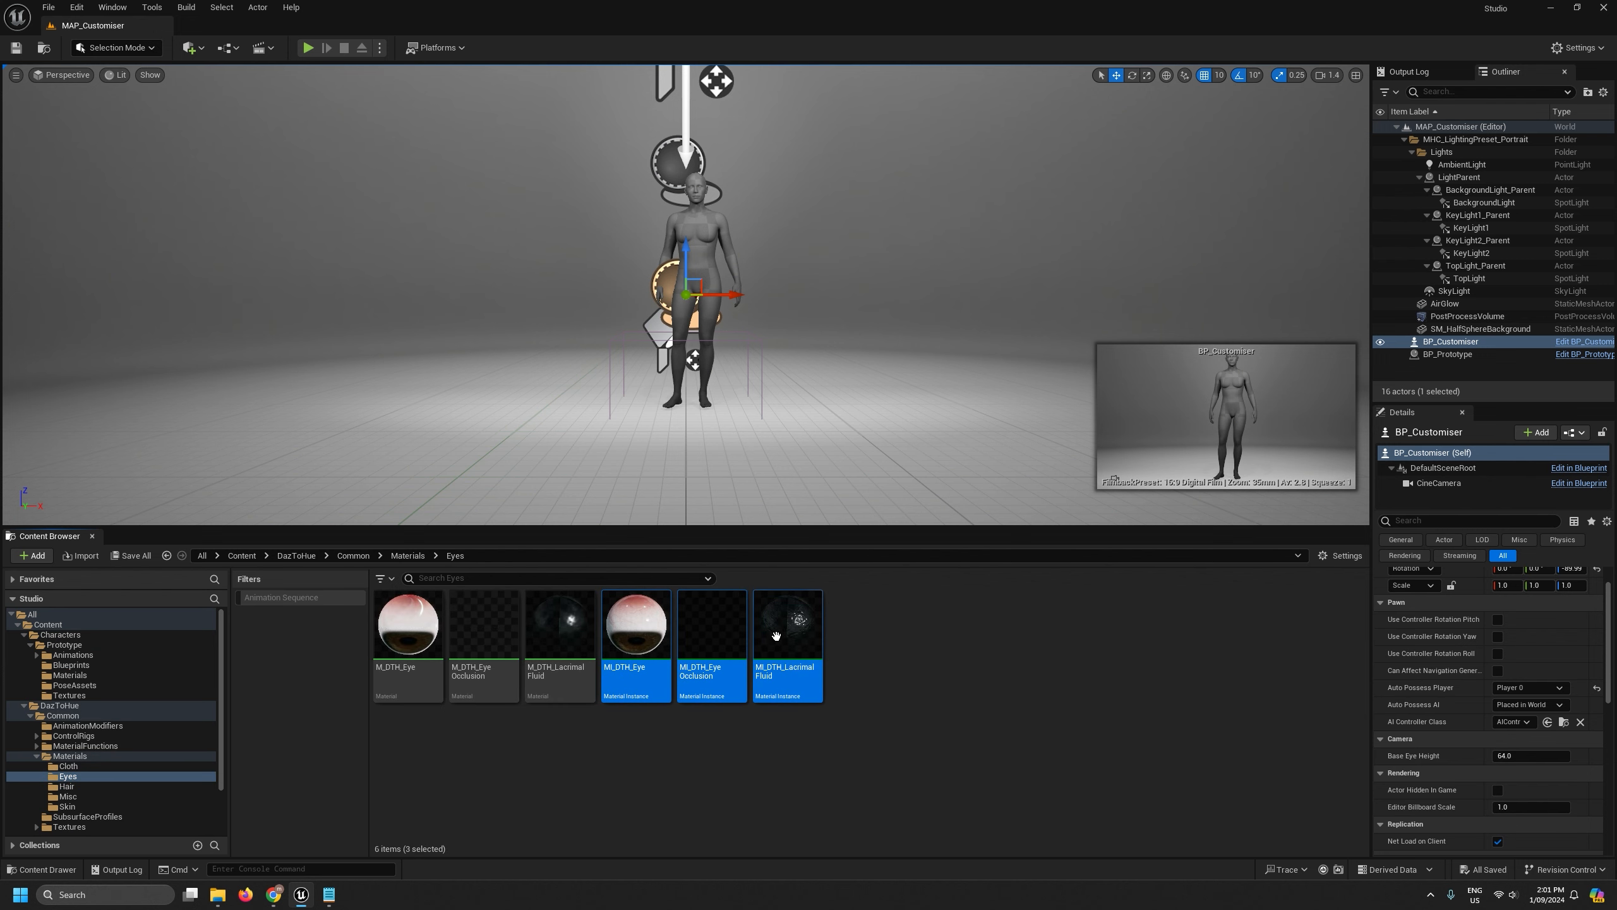
{"action": "left_click_drag", "start_coordinate": [191, 676], "coordinate": [74, 677]}
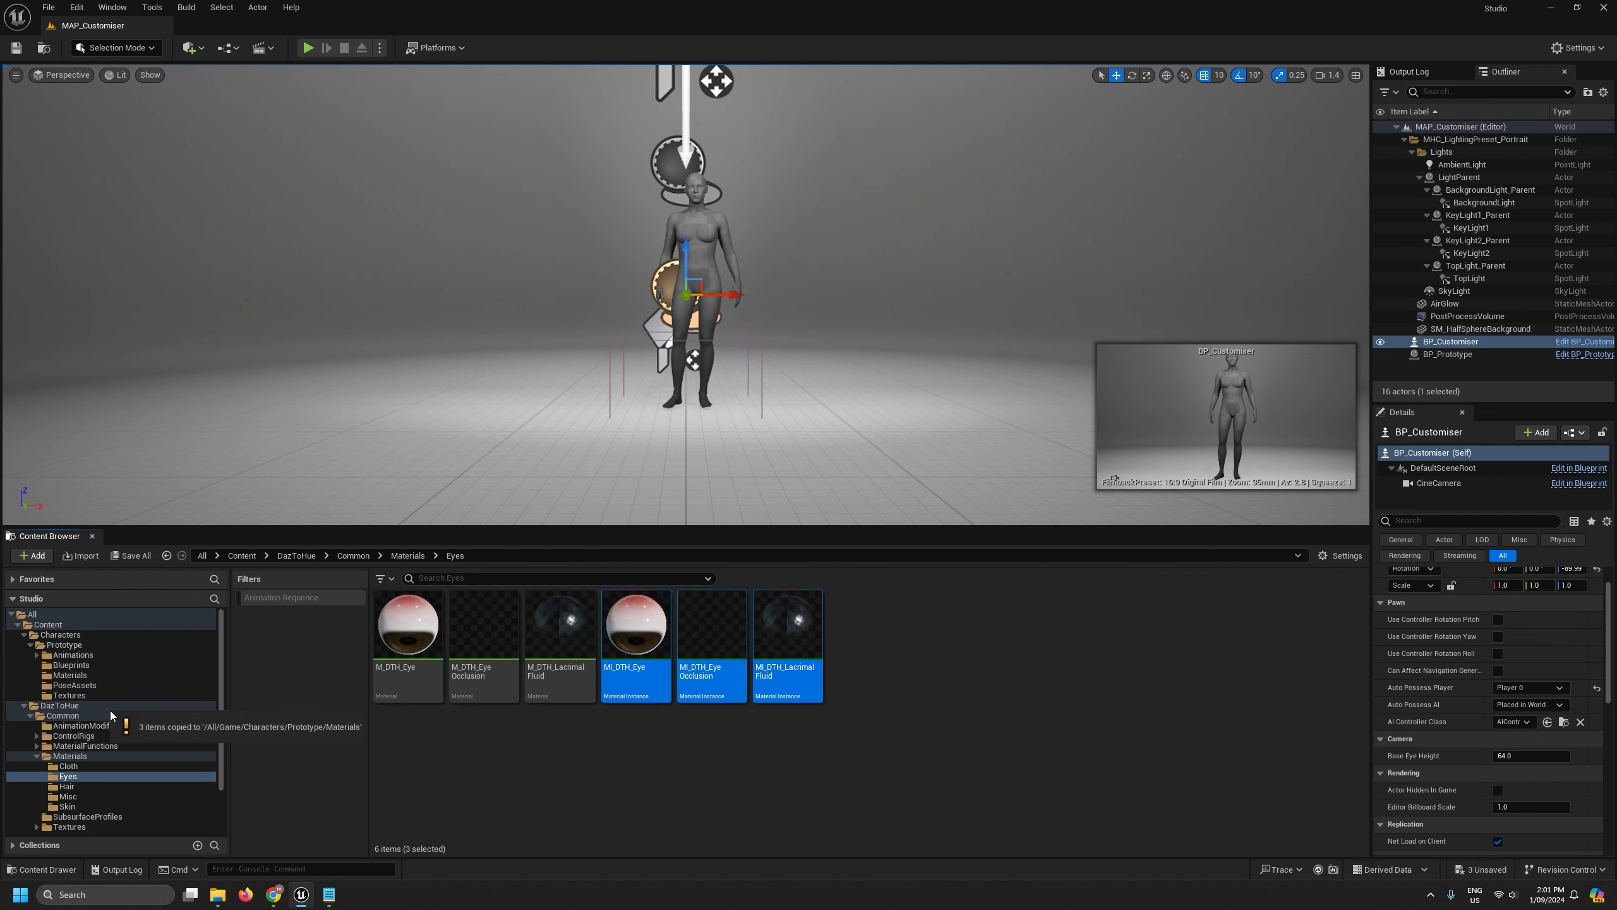
{"action": "left_click", "coordinate": [110, 710]}
Copy the MI_DTH_Skin material instance from DazToHue/Common/Materials/Skin into Characters/Prototype/Materials.
{"action": "left_click", "coordinate": [73, 809]}
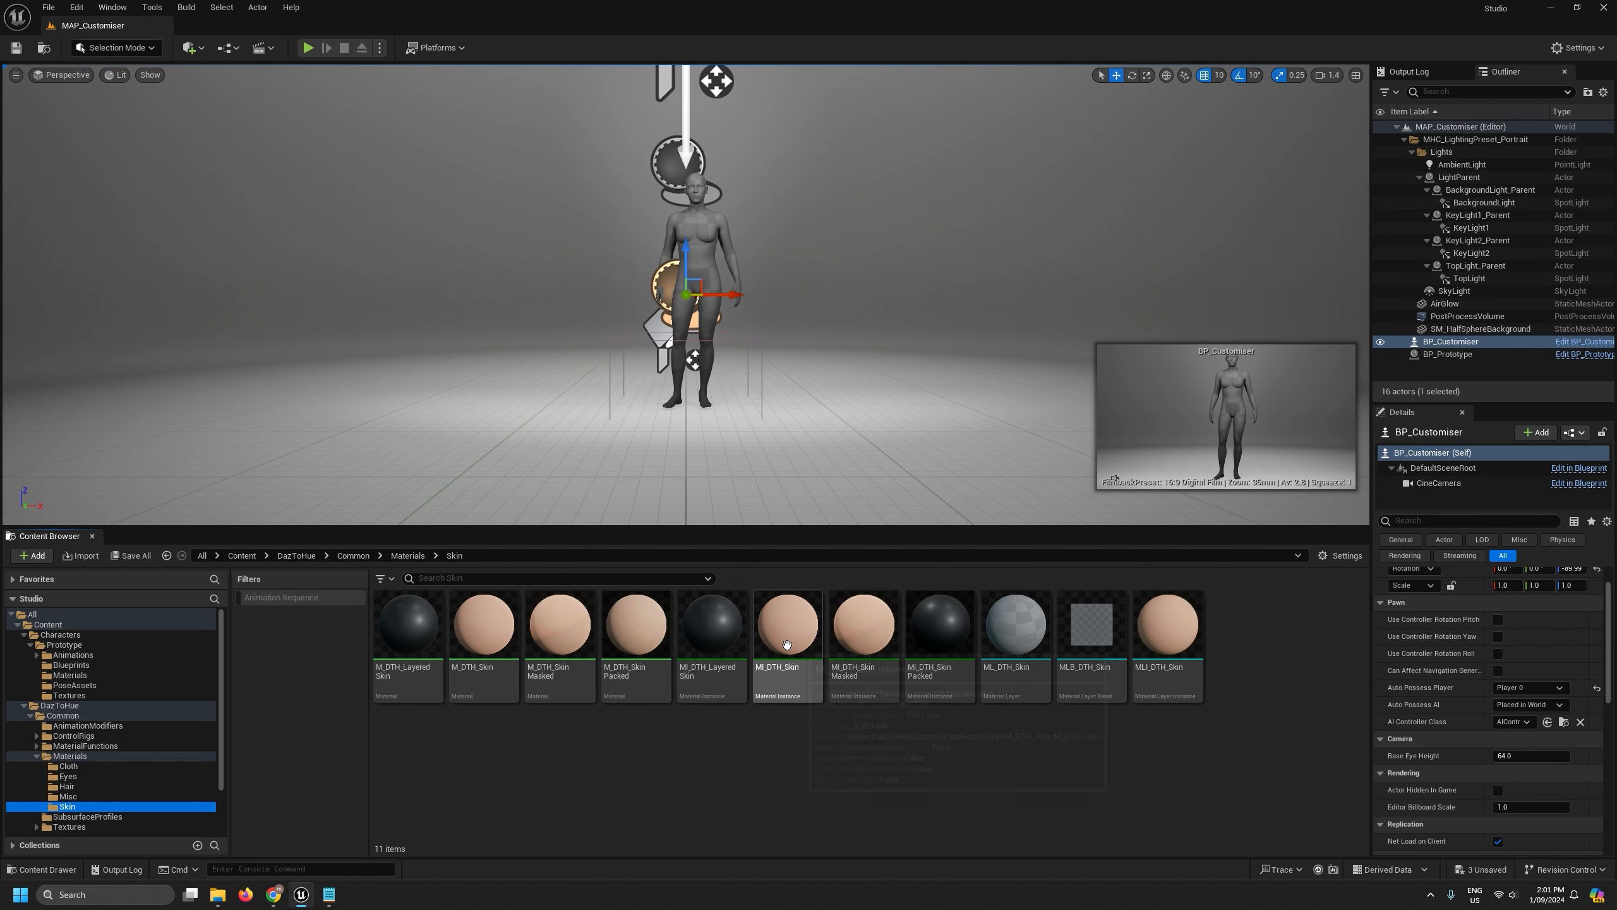
{"action": "left_click", "coordinate": [779, 699]}
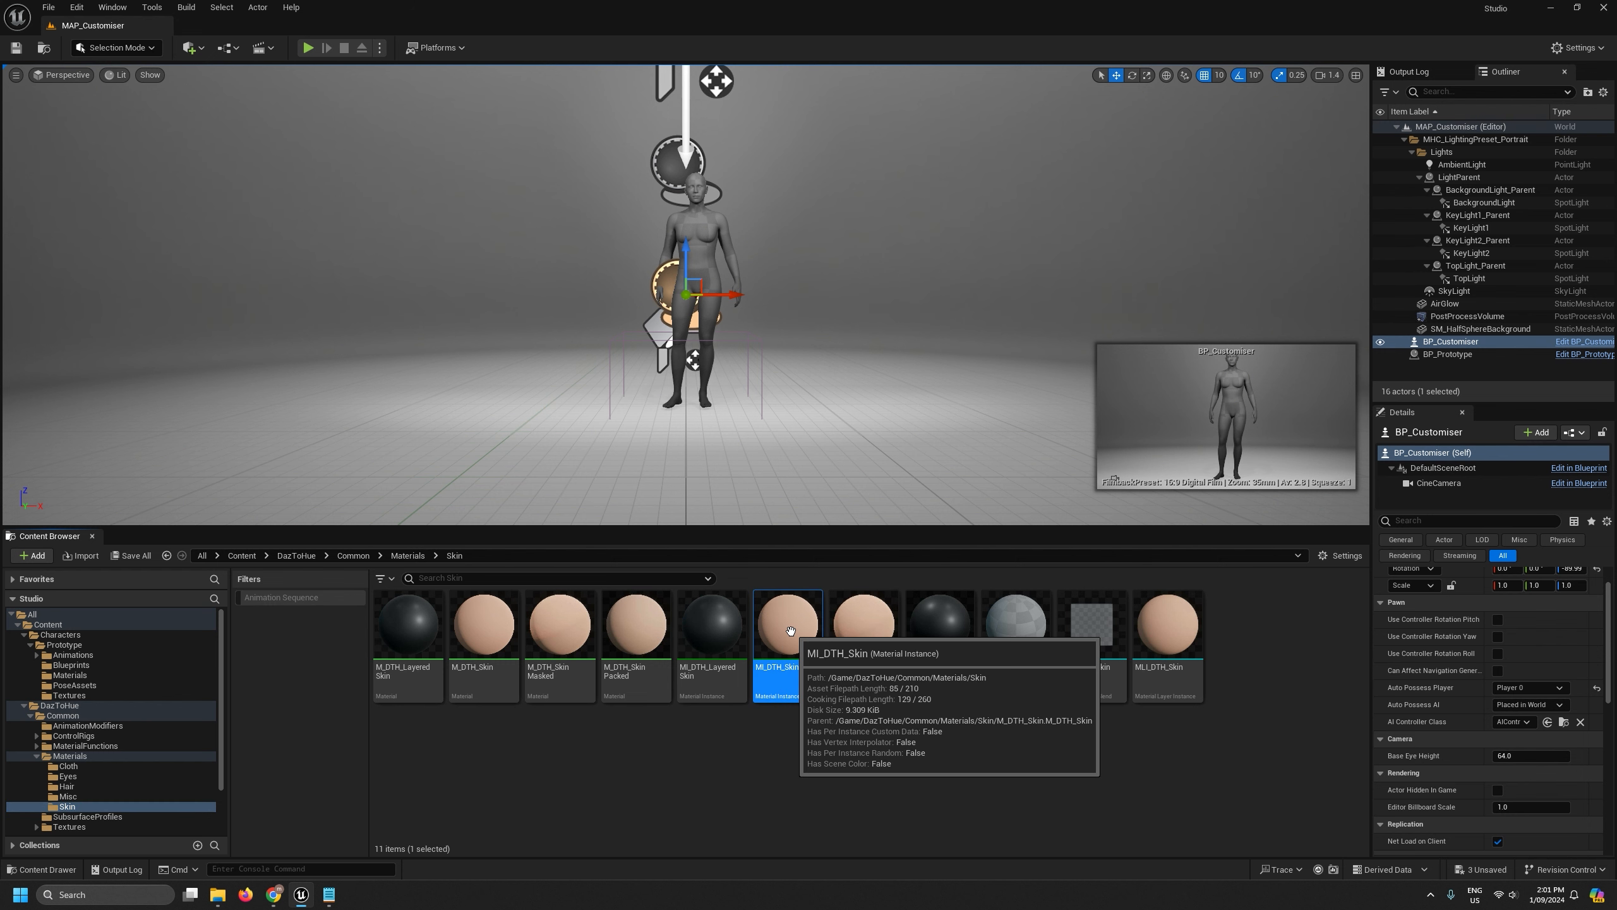
{"action": "left_click_drag", "start_coordinate": [790, 631], "coordinate": [79, 672]}
{"action": "left_click", "coordinate": [116, 710]}
Rename the copied MI_DTH_Eye in Characters/Prototype/Materials as MI_PrototypeEyes.
{"action": "left_click", "coordinate": [87, 677]}
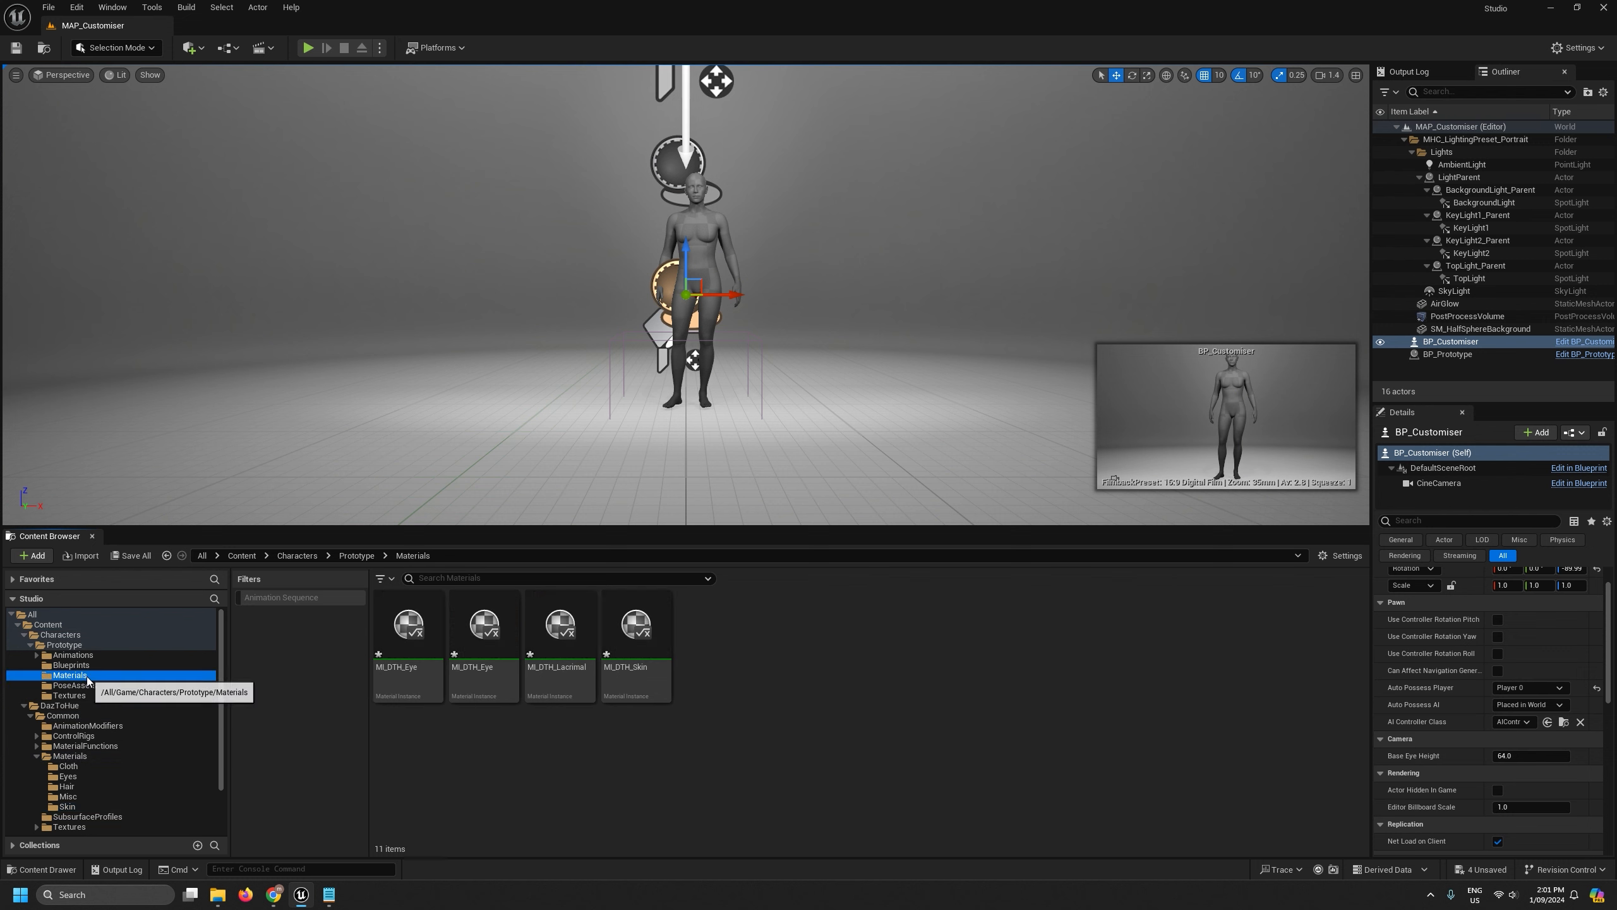
{"action": "left_click", "coordinate": [403, 668]}
{"action": "left_click", "coordinate": [397, 668]}
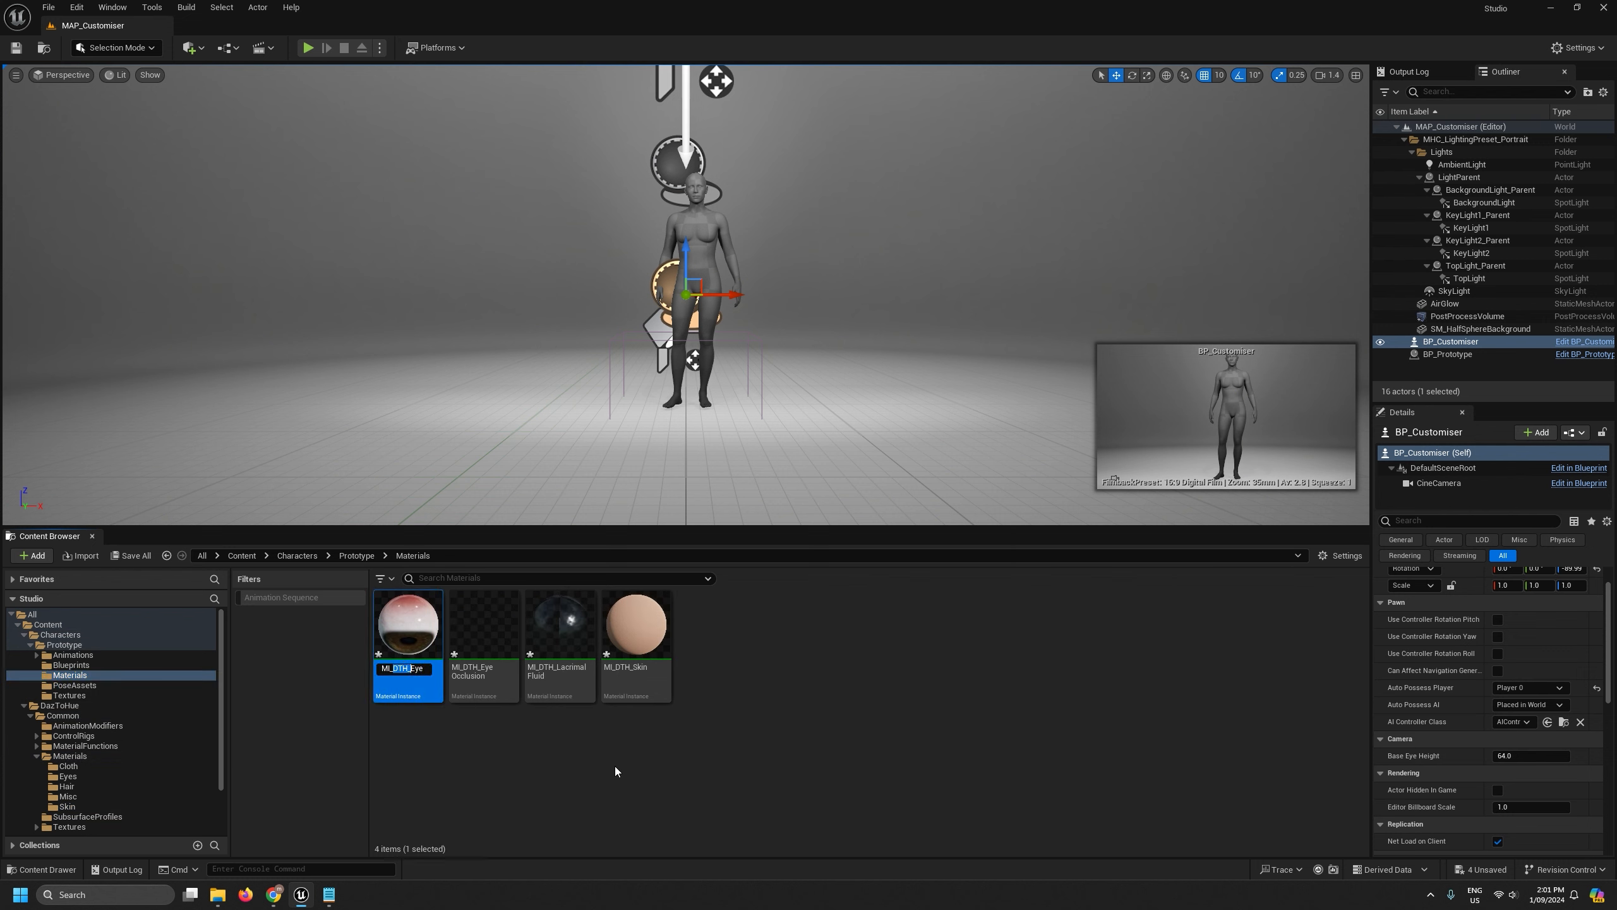
{"action": "type", "text": "Prototype"}
{"action": "key", "text": "End"}
{"action": "type", "text": "s"}
{"action": "key", "text": "Return"}
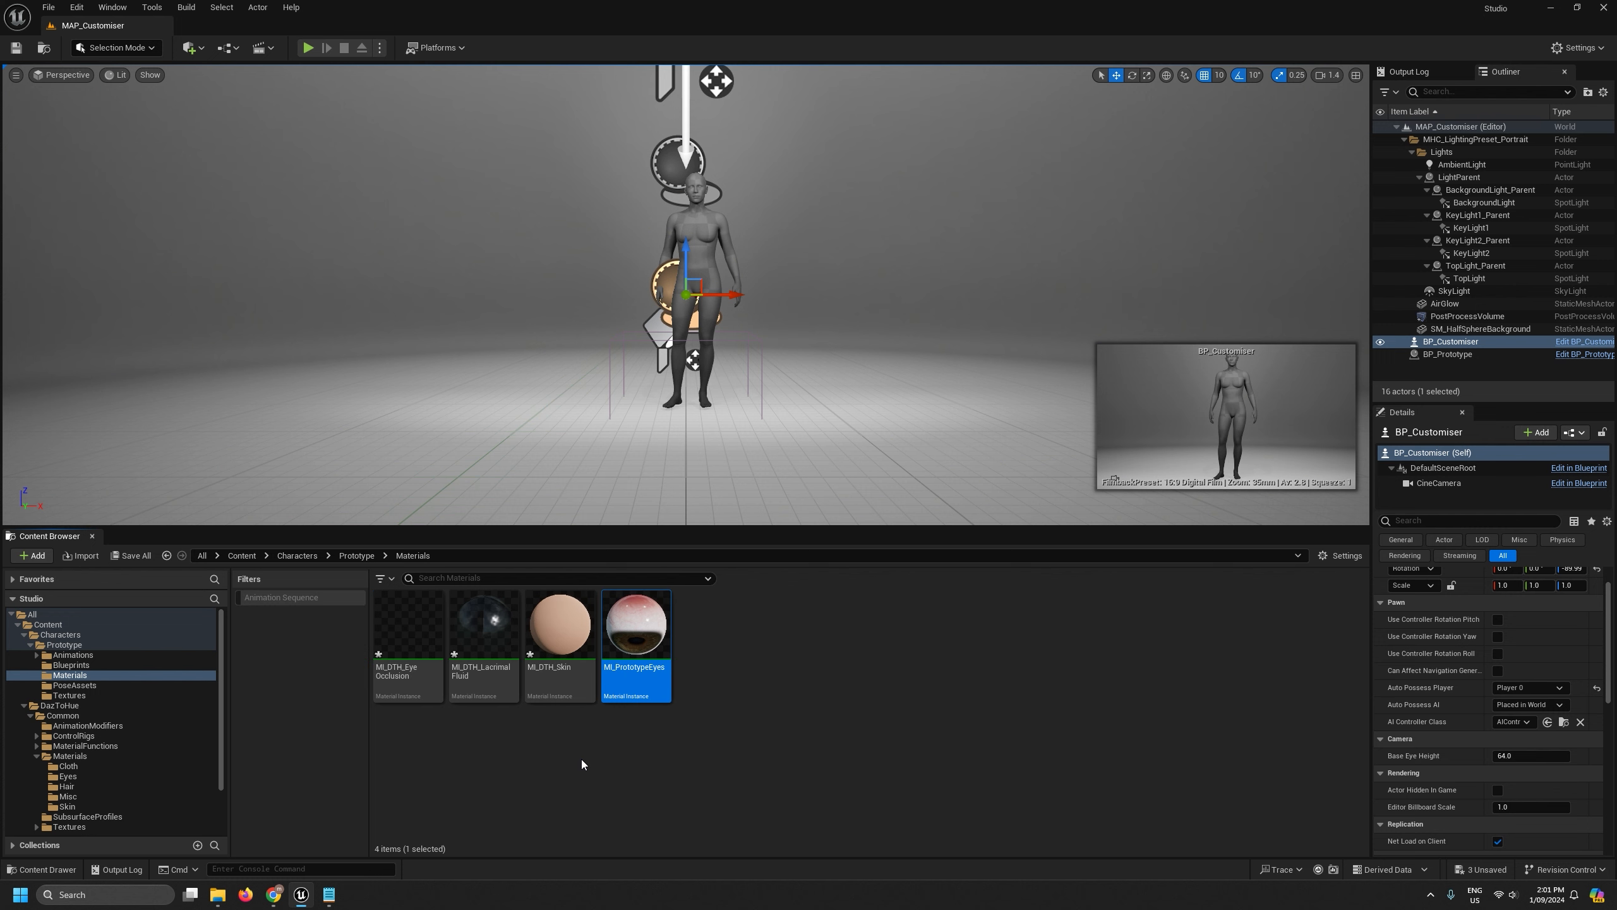
Rename the copied MI_DTH_EyeOcclusion in Characters/Prototype/Materials as MI_PrototypeEyeOcclusion, reusing the Prototype prefix from MI_PrototypeEyes.
{"action": "mouse_move", "coordinate": [628, 668]}
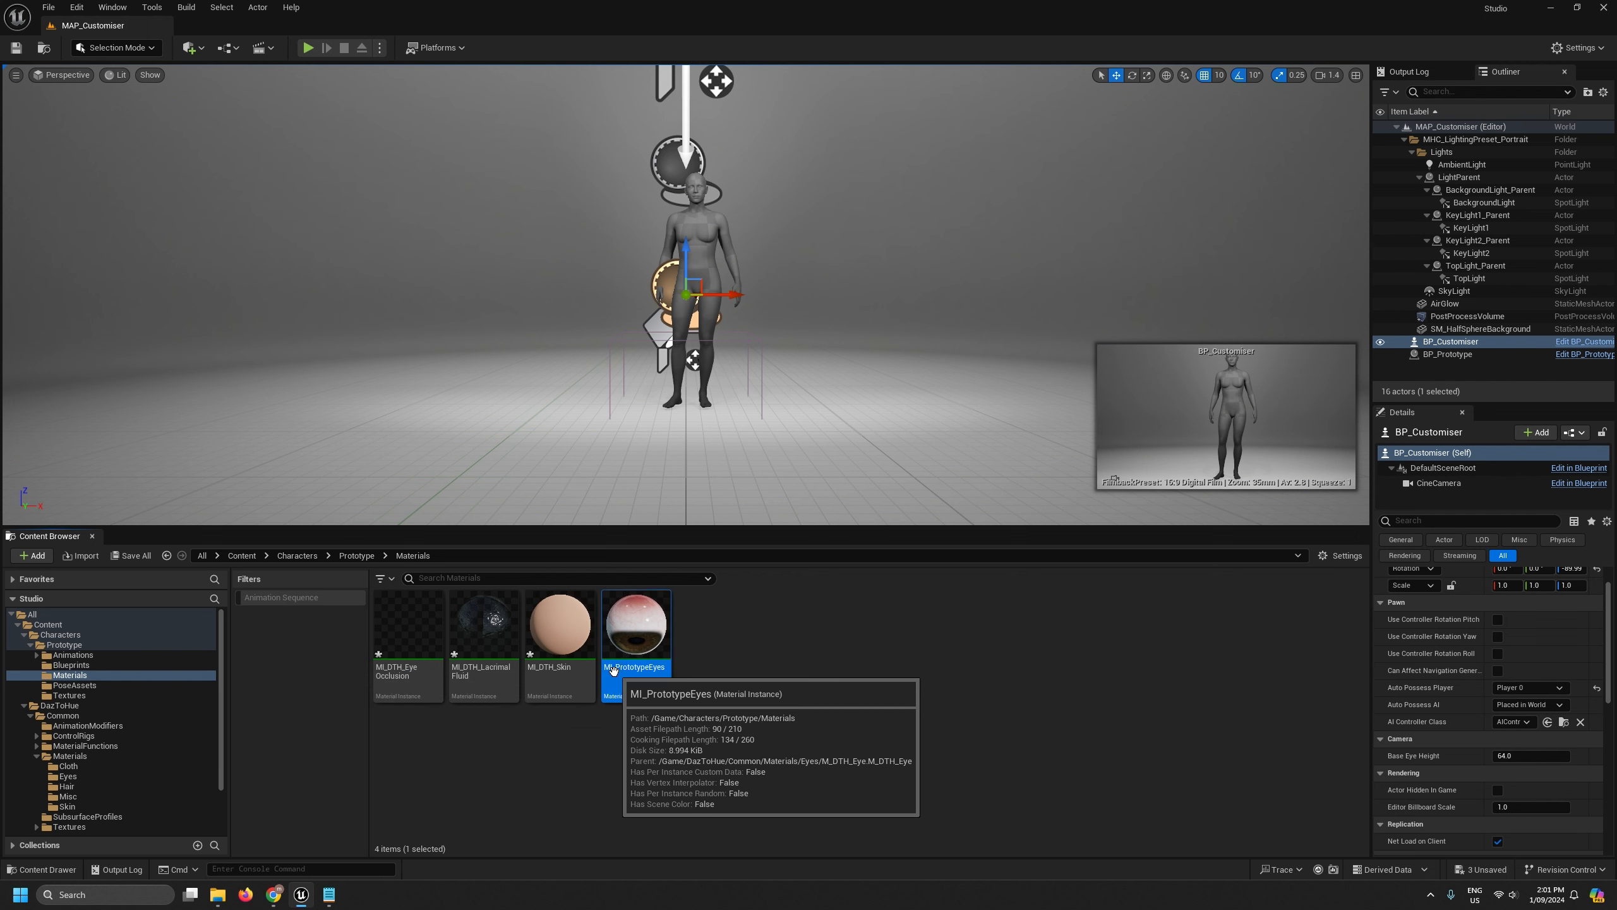
{"action": "left_click", "coordinate": [618, 669]}
{"action": "left_click_drag", "start_coordinate": [620, 672], "coordinate": [642, 669]}
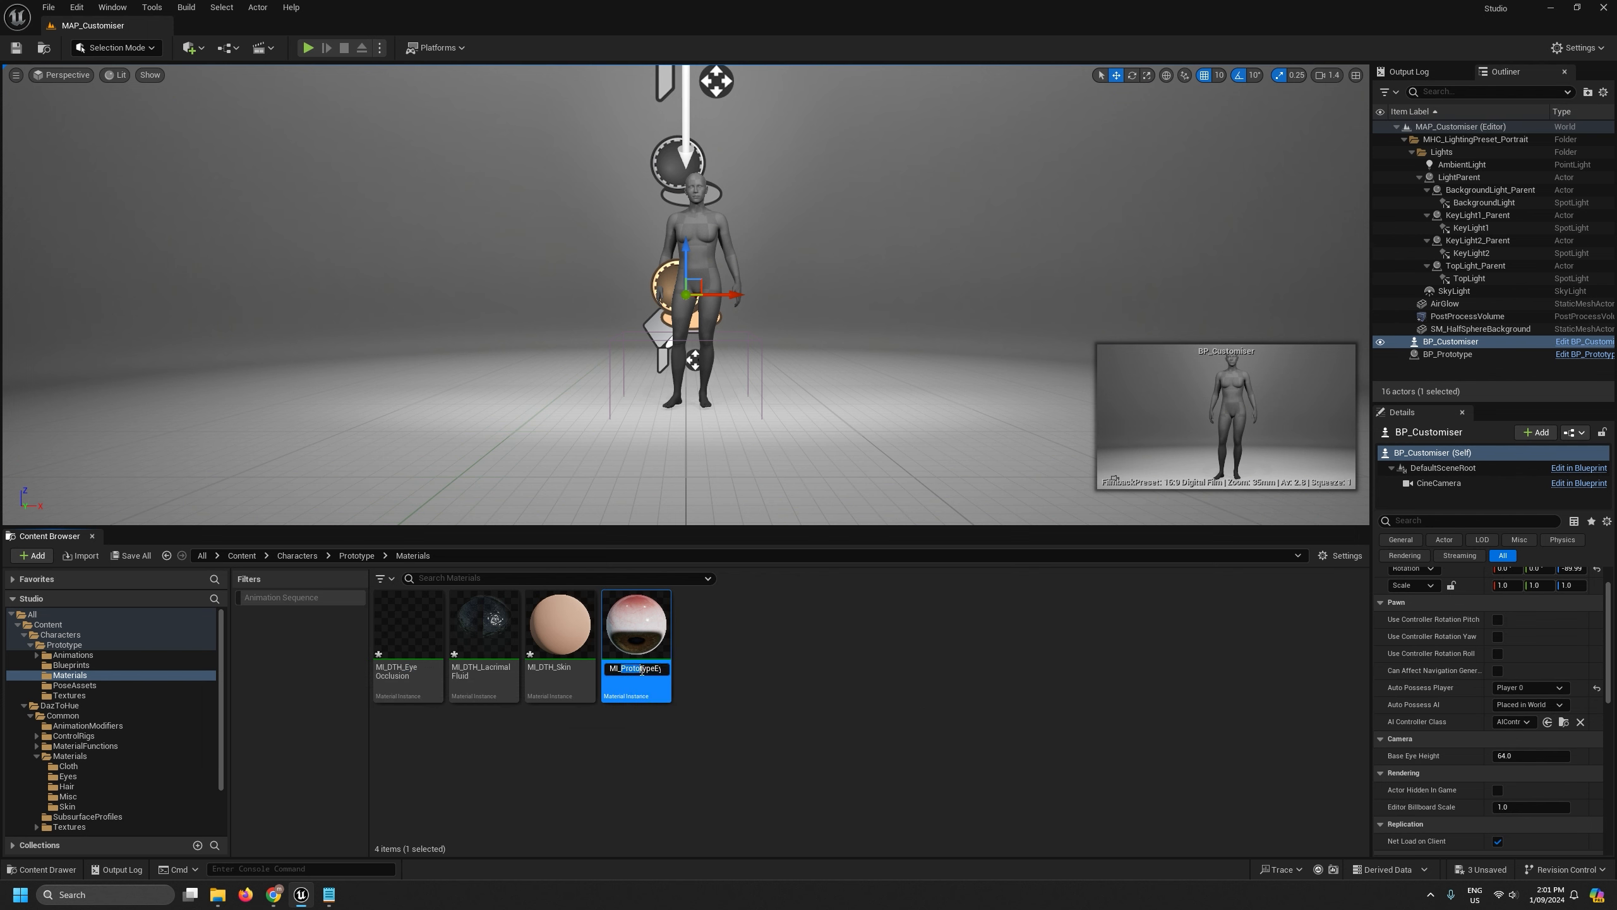
{"action": "left_click", "coordinate": [414, 680]}
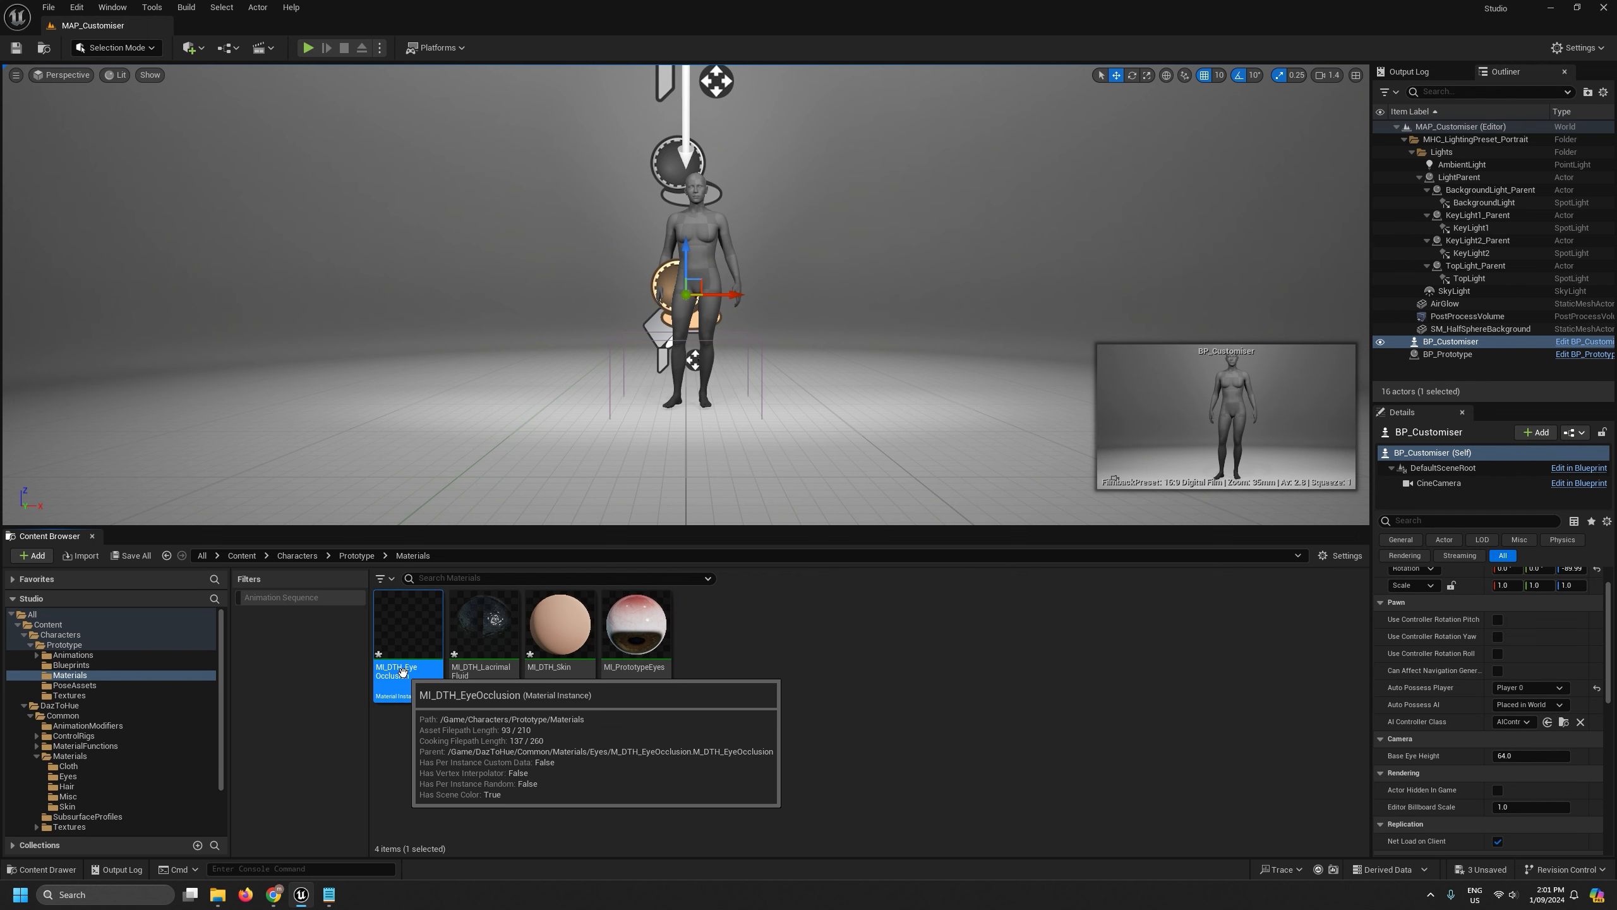
{"action": "left_click", "coordinate": [396, 672]}
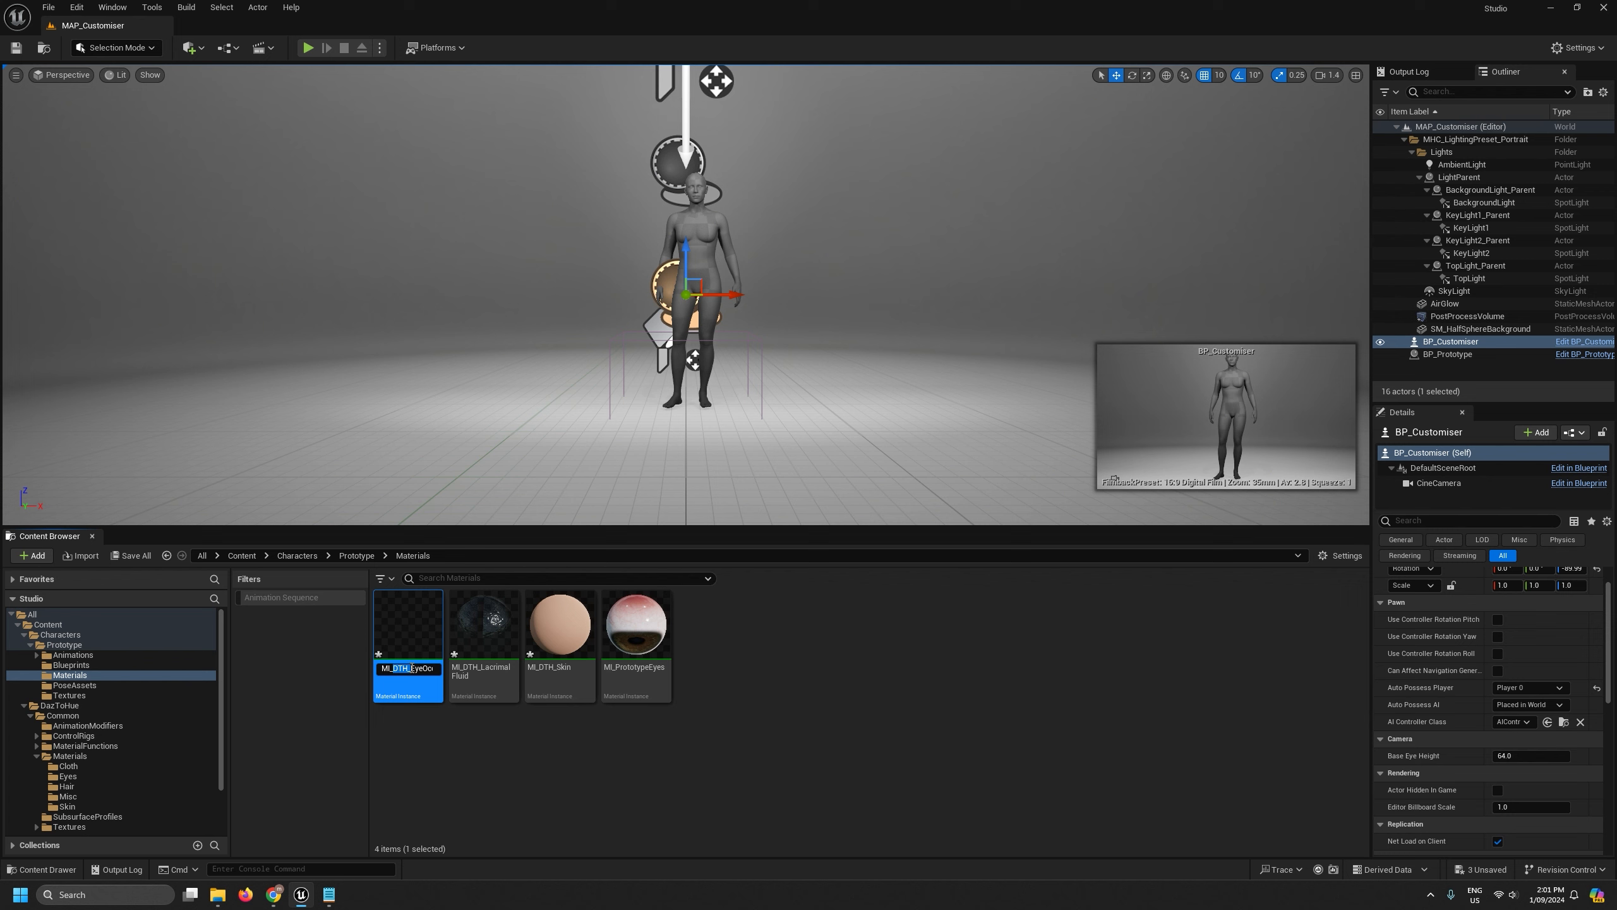
{"action": "key", "text": "ctrl+v"}
{"action": "key", "text": "Return"}
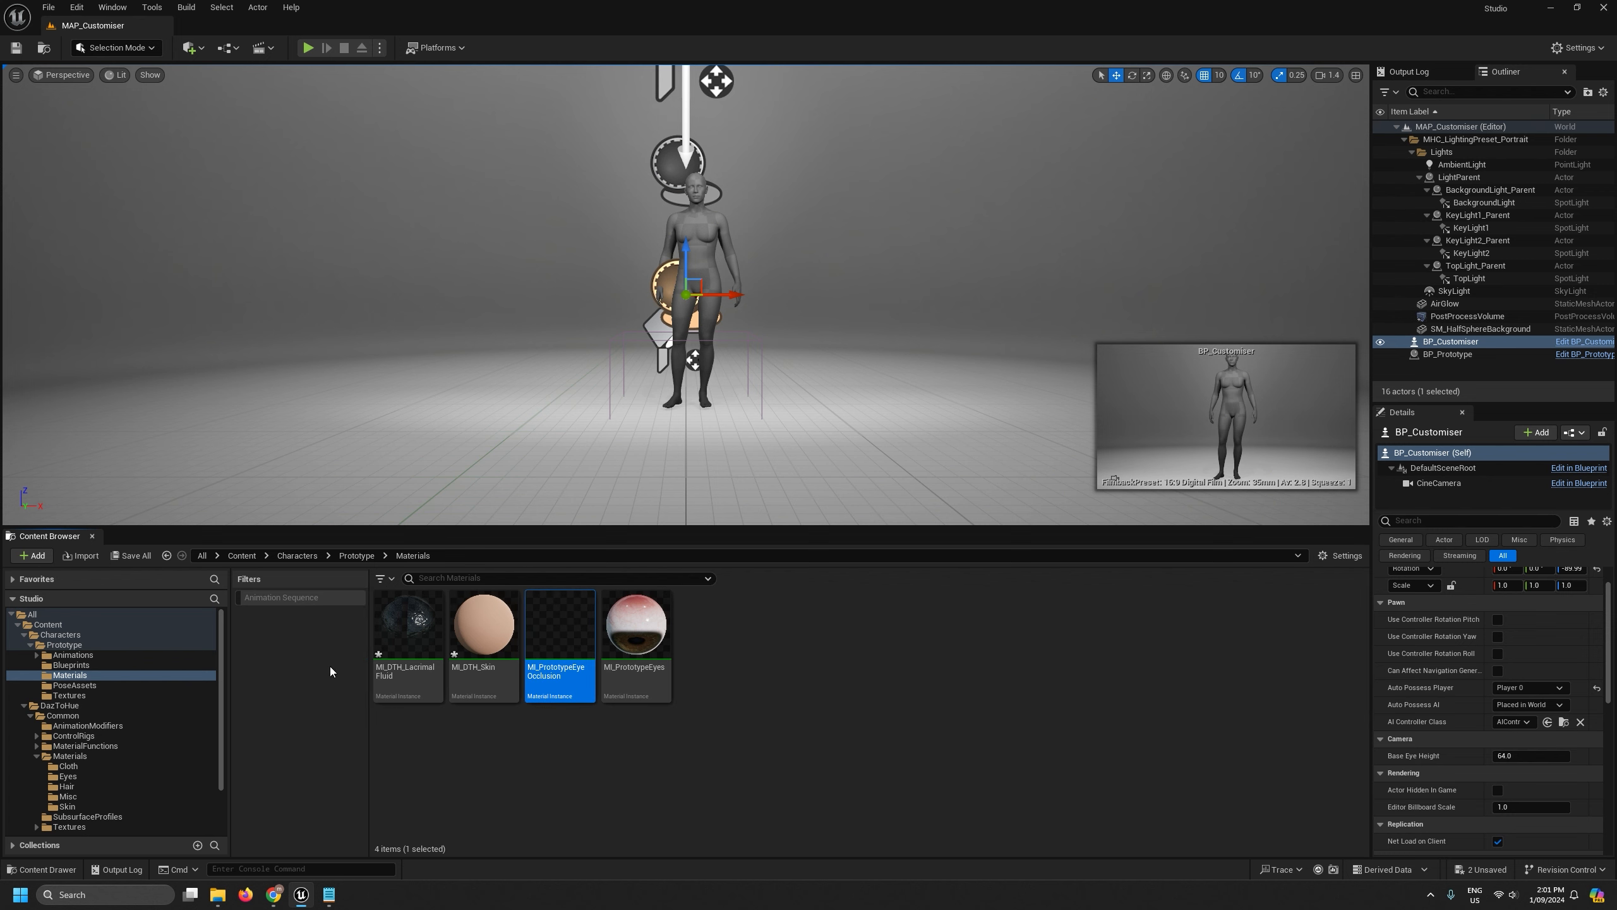
Check the material slot names of the SKM_Prototype skeletal mesh and close it again.
{"action": "left_click", "coordinate": [400, 666]}
{"action": "left_click", "coordinate": [396, 669]}
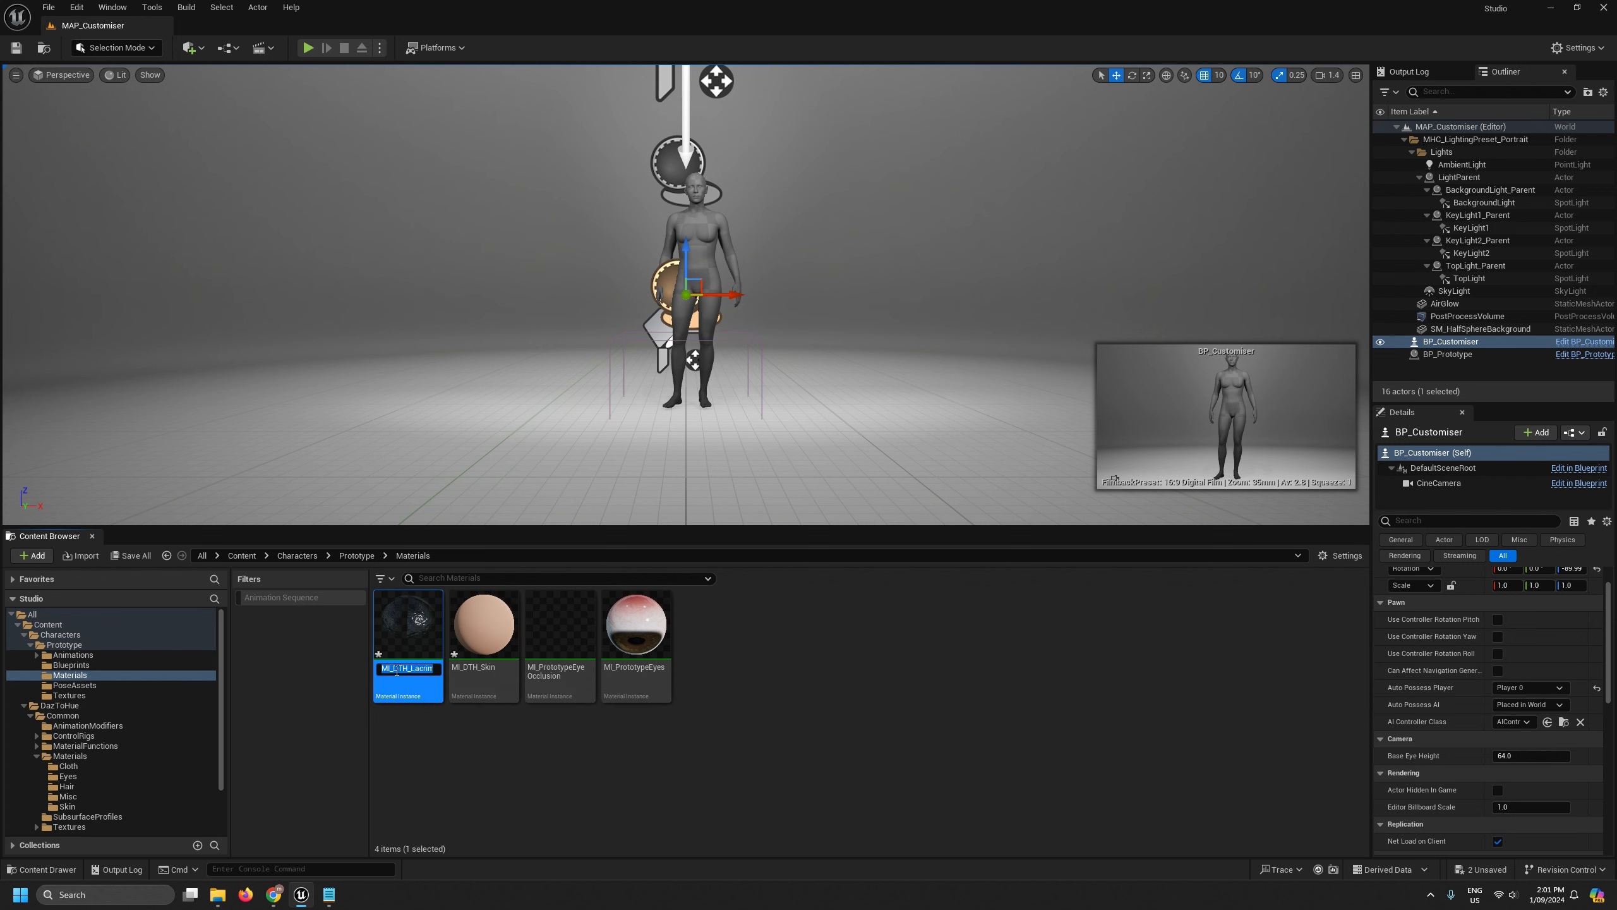
{"action": "left_click", "coordinate": [63, 645]}
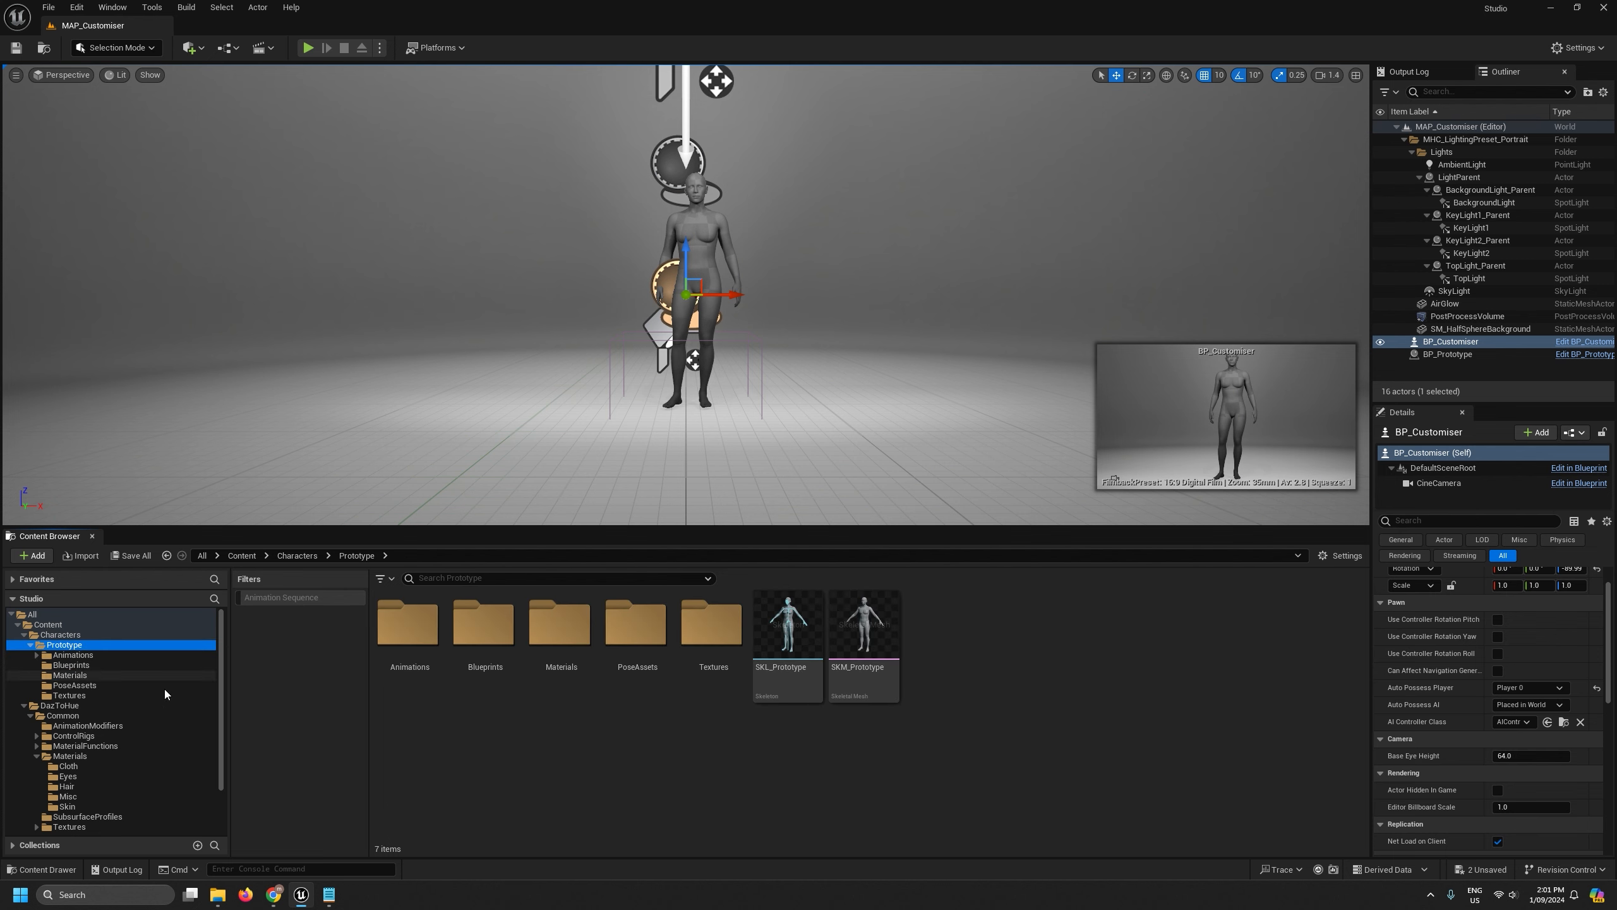
{"action": "double_click", "coordinate": [844, 650]}
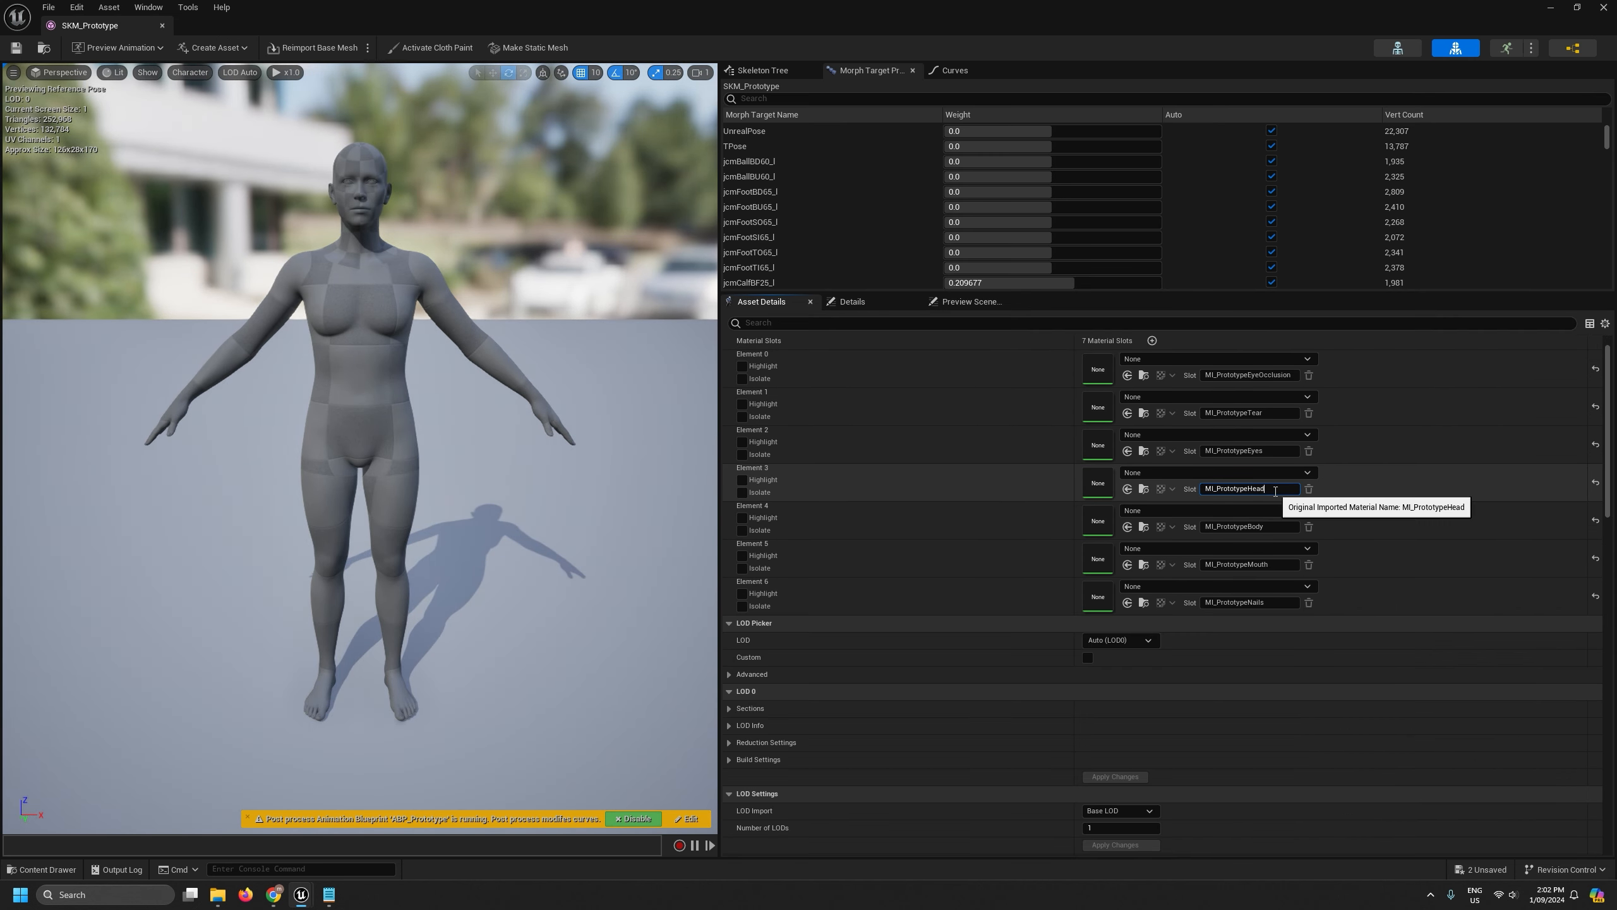
{"action": "left_click", "coordinate": [1276, 488]}
{"action": "left_click", "coordinate": [1270, 527]}
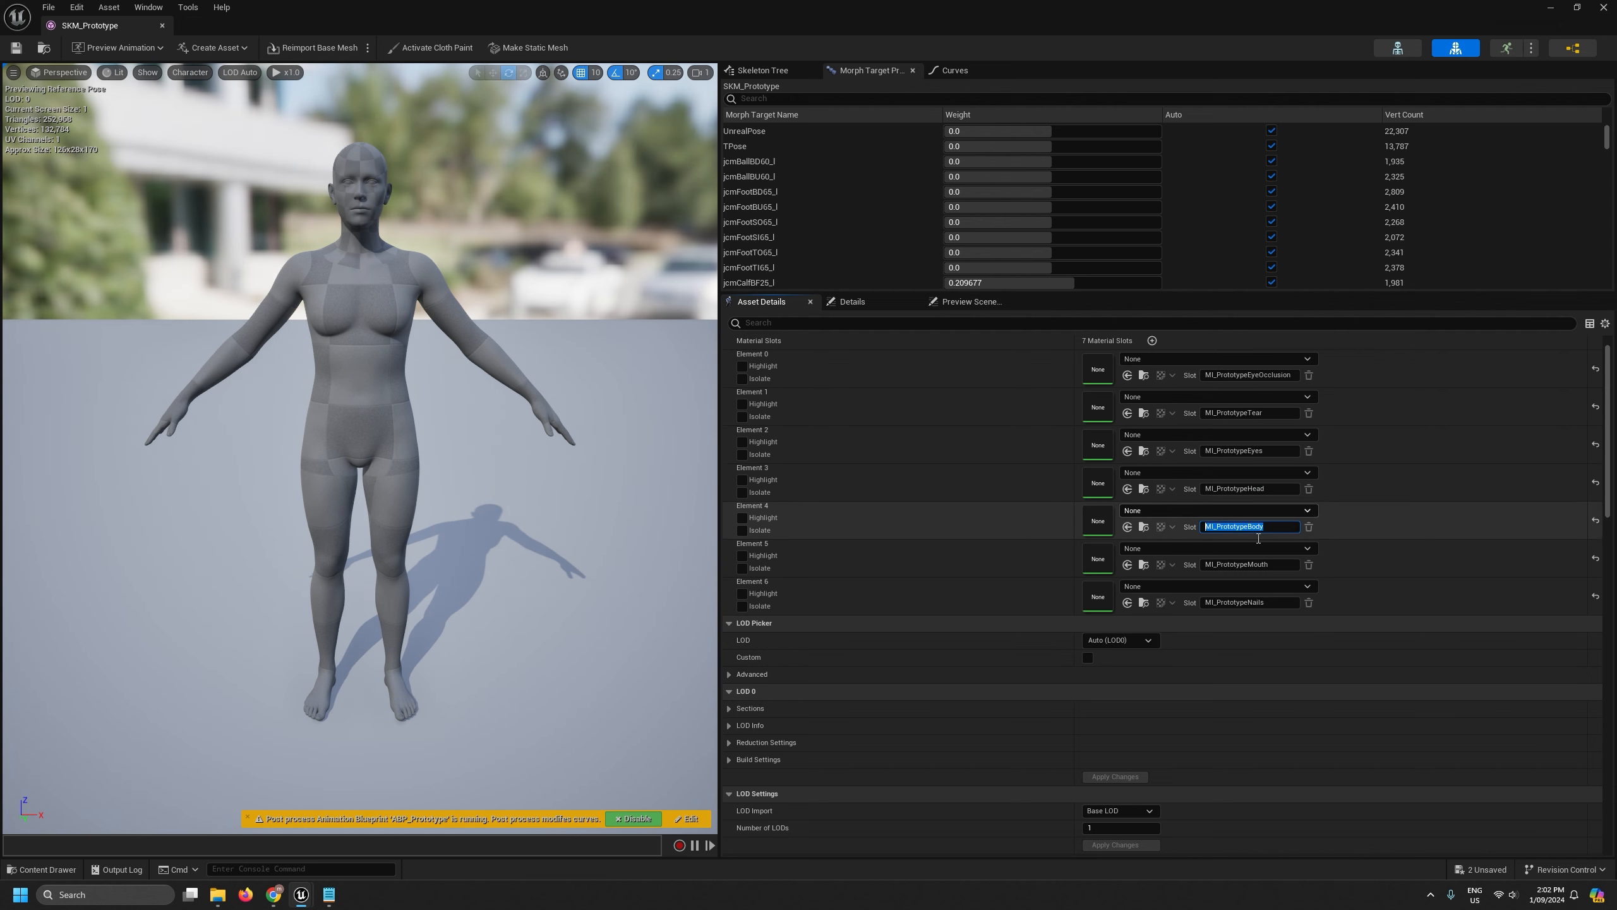
{"action": "left_click", "coordinate": [161, 25]}
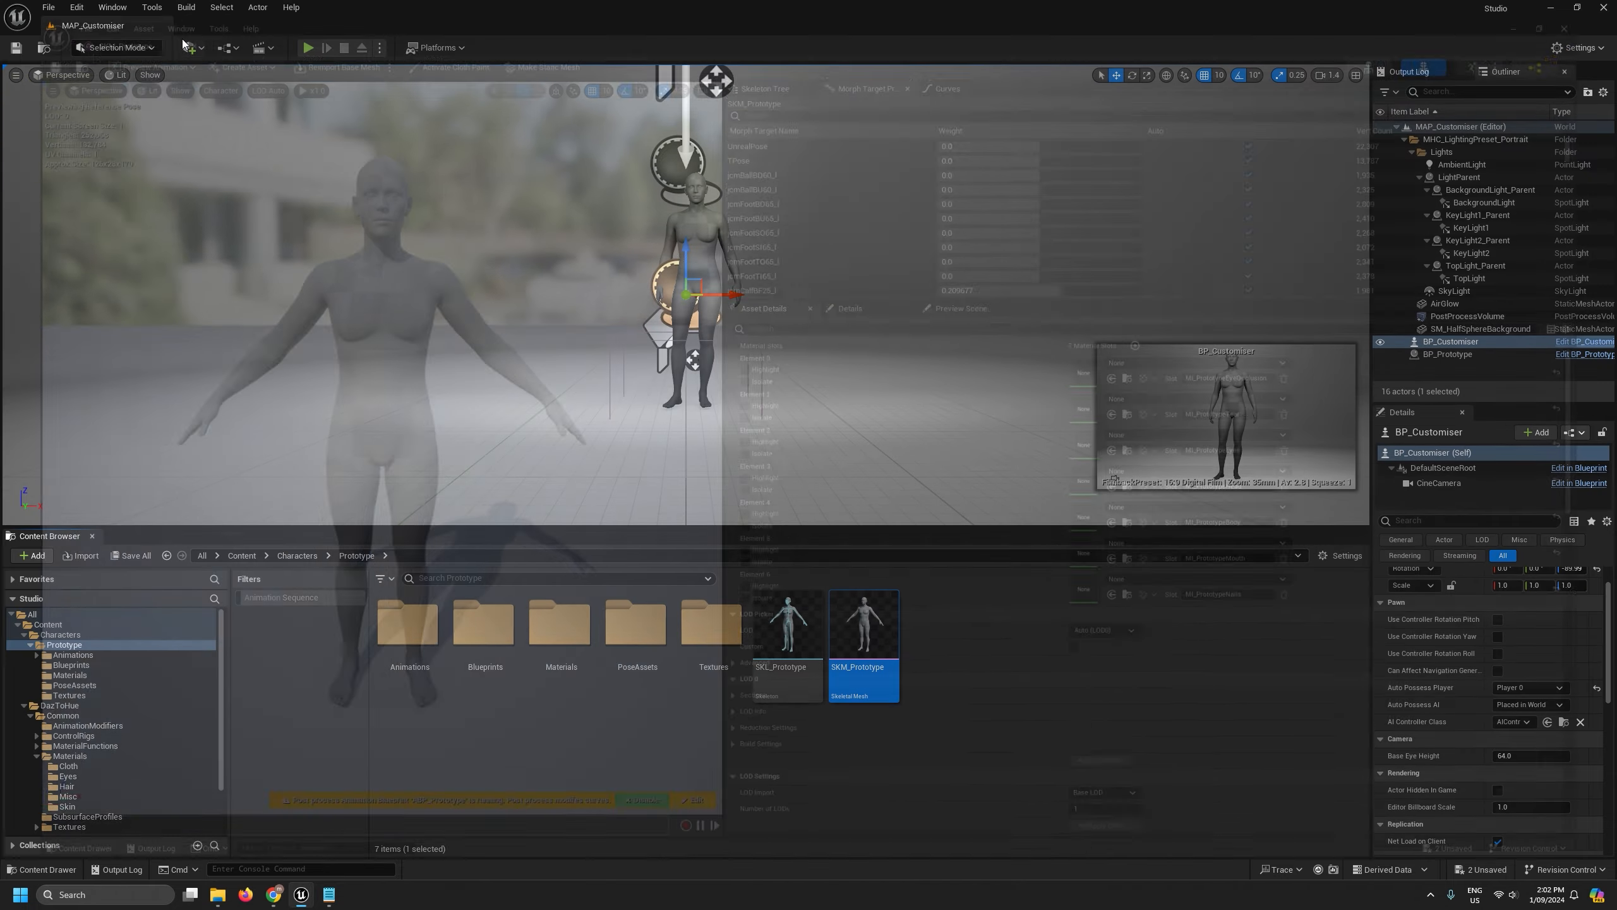
Rename the copied MI_DTH_LacrimalFluid in Characters/Prototype/Materials as MI_PrototypeTear.
{"action": "left_click", "coordinate": [69, 675]}
{"action": "left_click", "coordinate": [401, 637]}
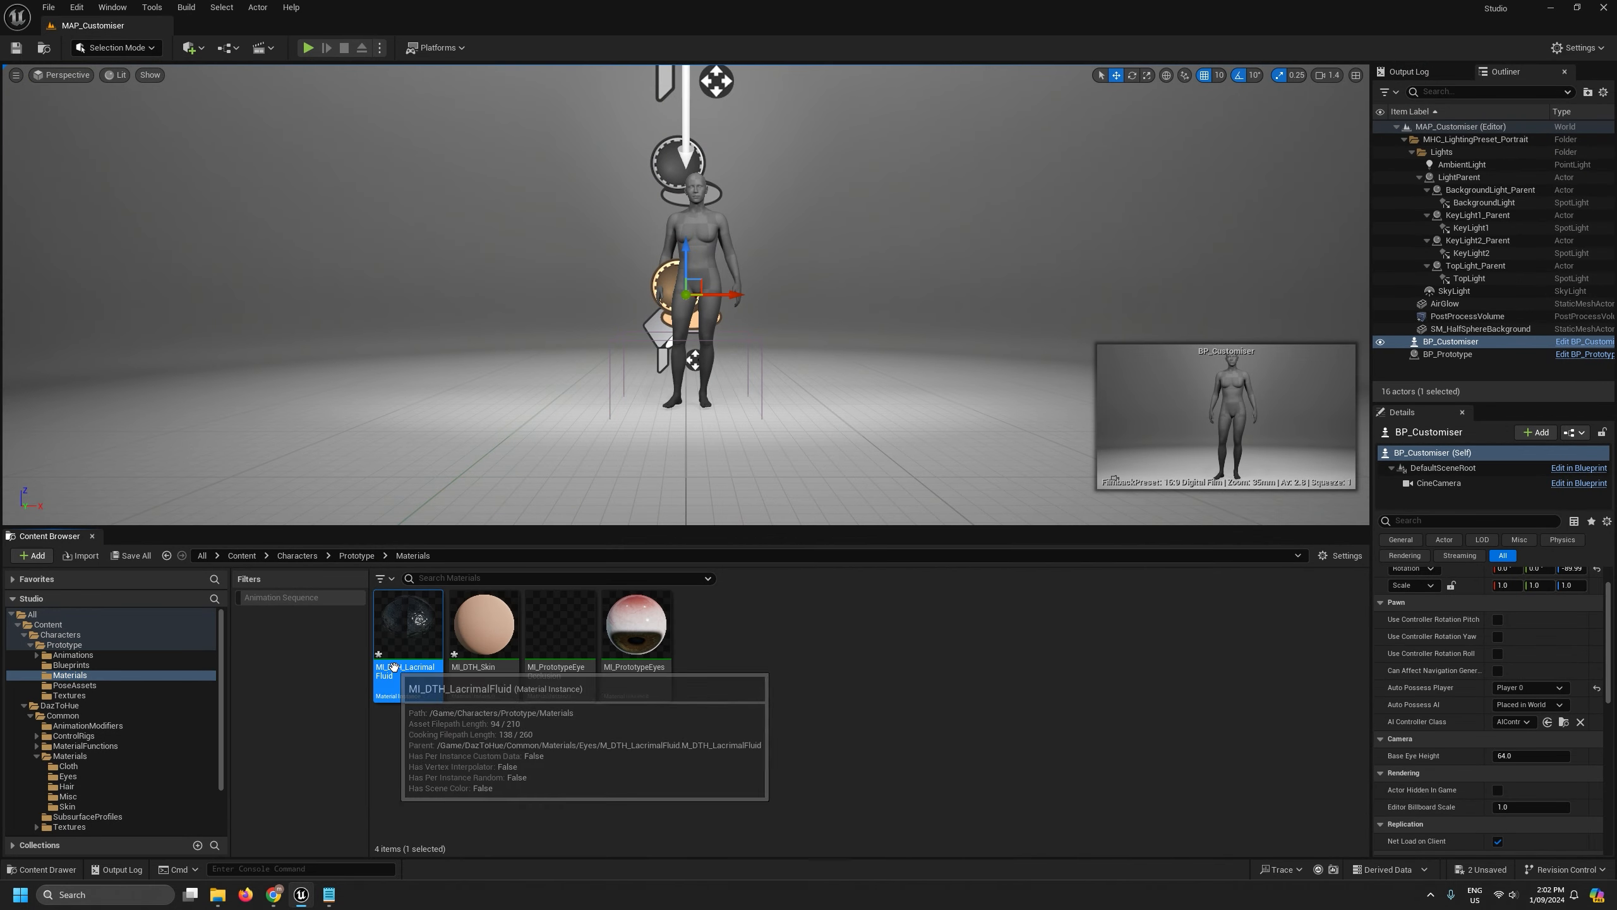
{"action": "left_click", "coordinate": [396, 669]}
{"action": "type", "text": "MI_Prototype"}
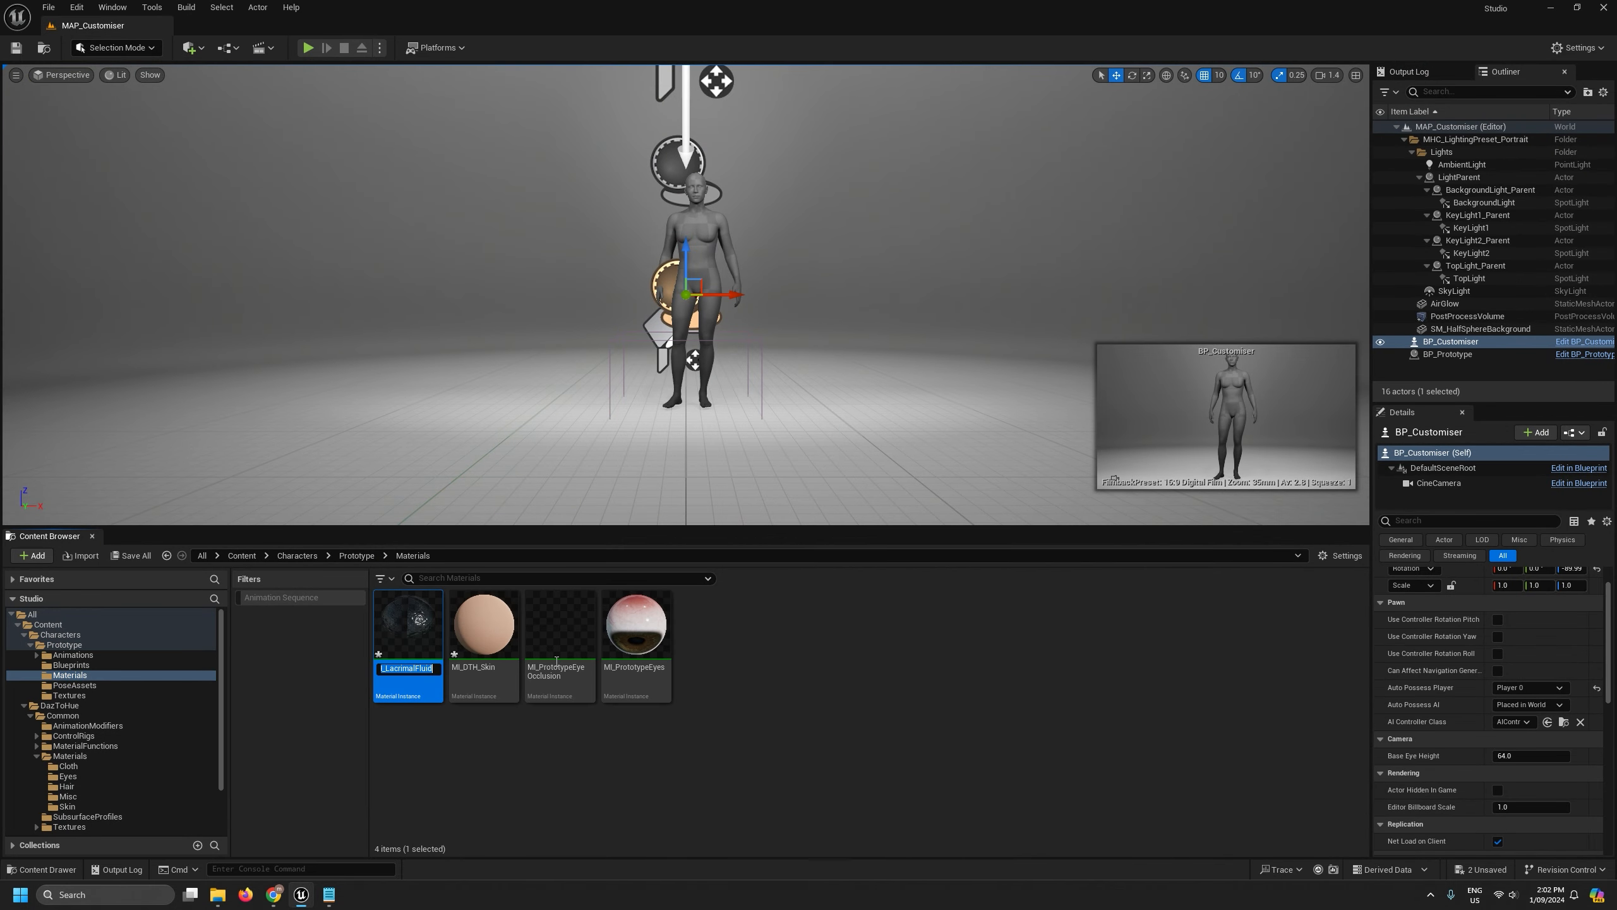
{"action": "type", "text": "Tear"}
{"action": "key", "text": "Return"}
Rename the copied MI_DTH_Skin in Characters/Prototype/Materials as MI_PrototypeSkin.
{"action": "left_click", "coordinate": [408, 669]}
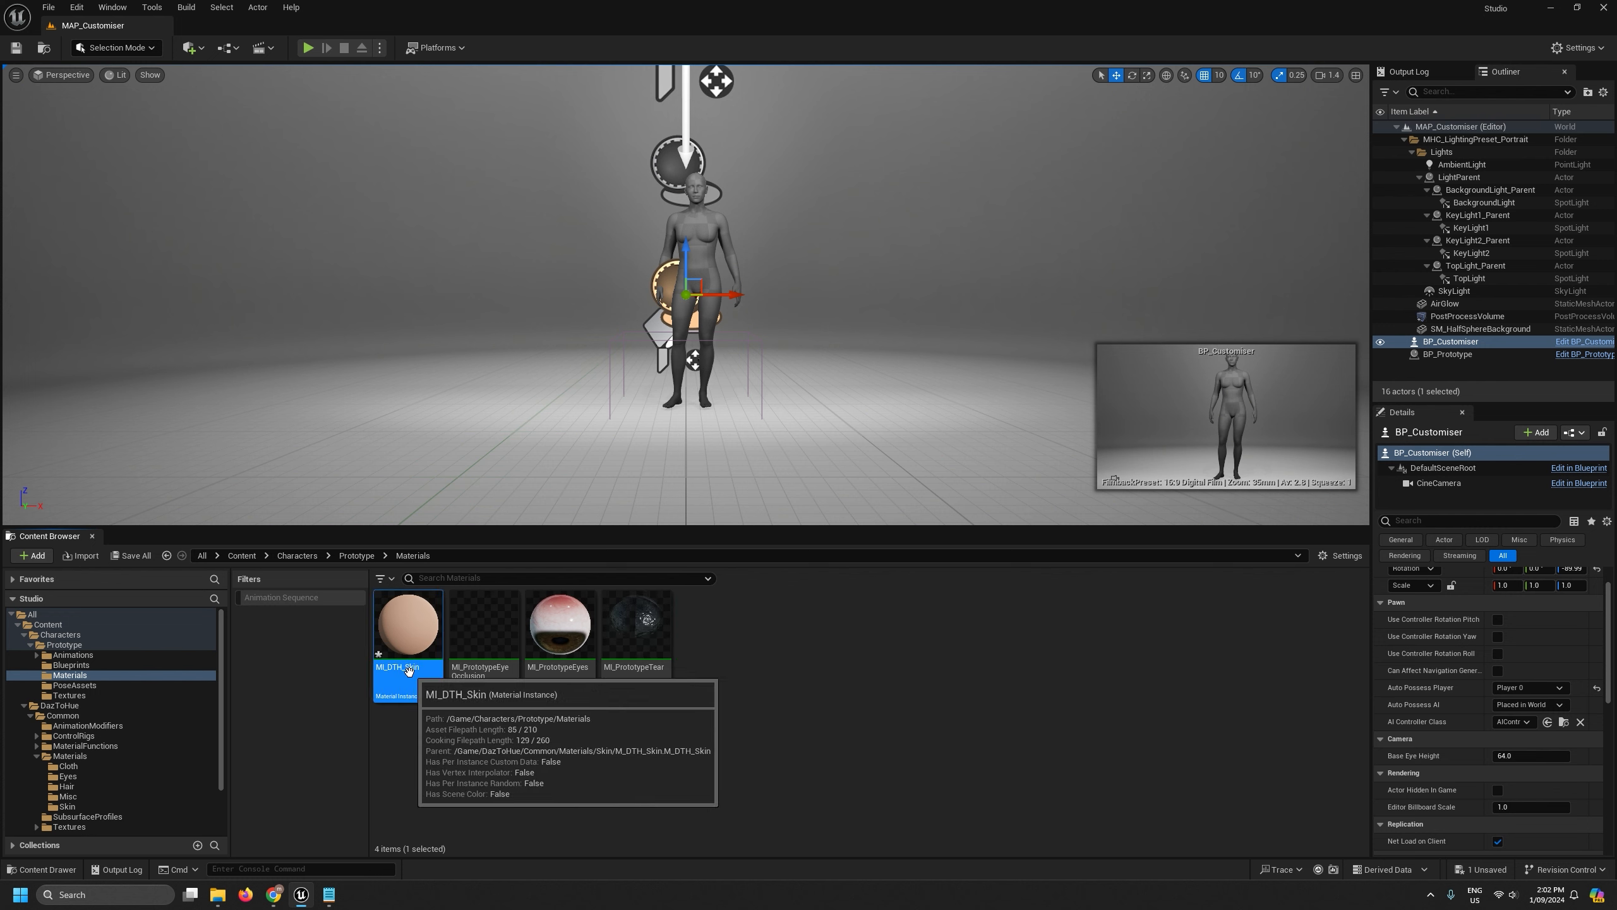
{"action": "left_click", "coordinate": [402, 667]}
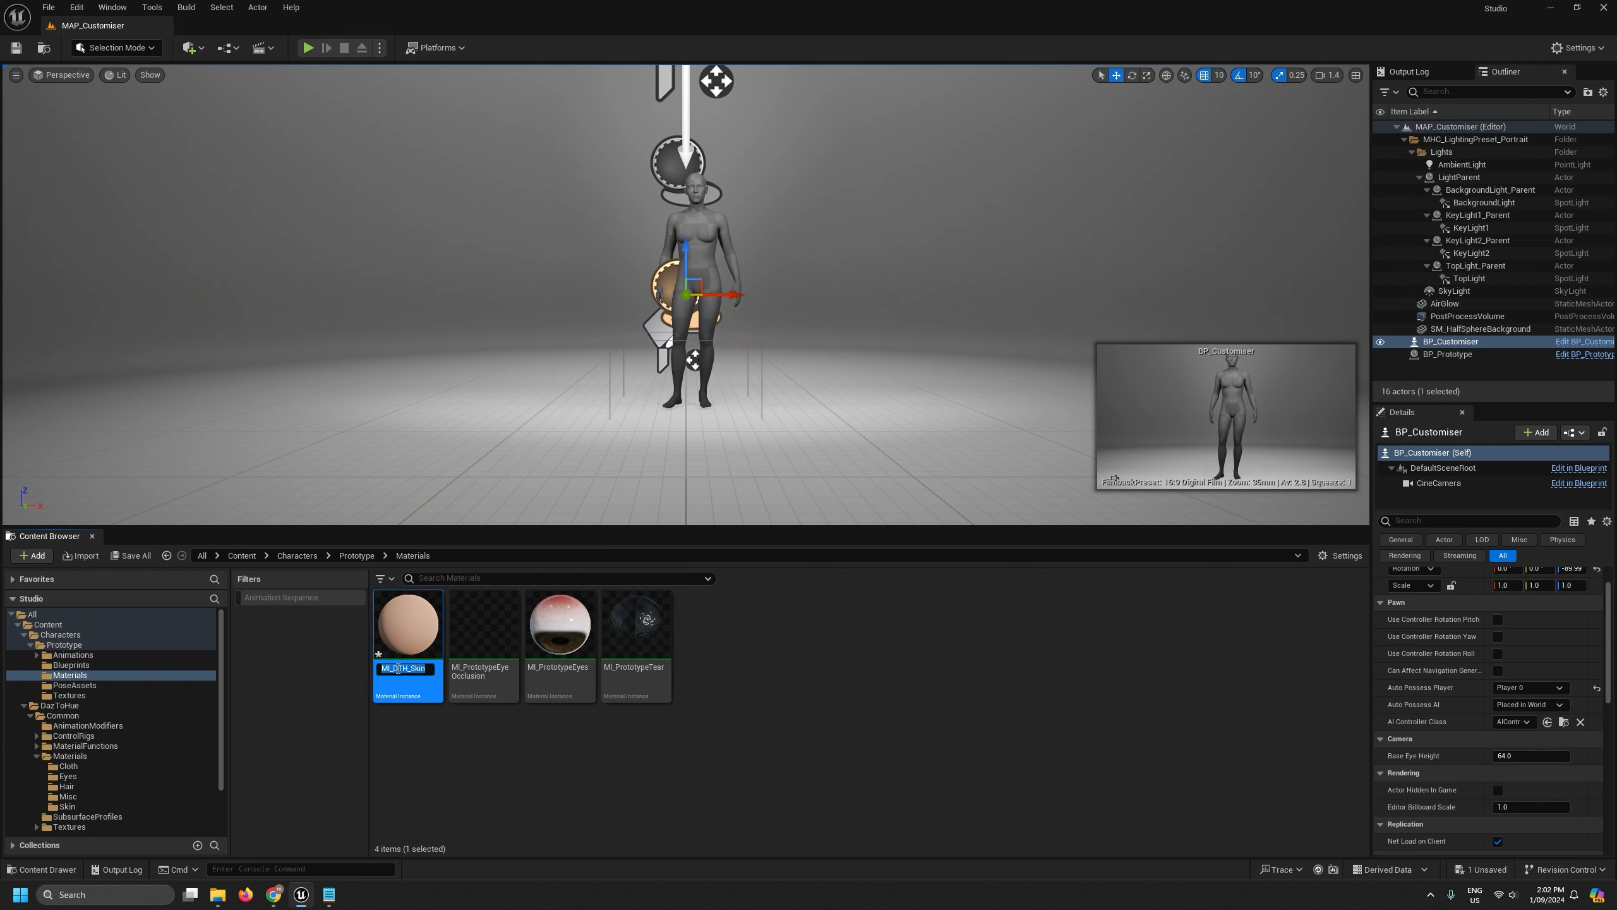
{"action": "type", "text": "PrototypeSk"}
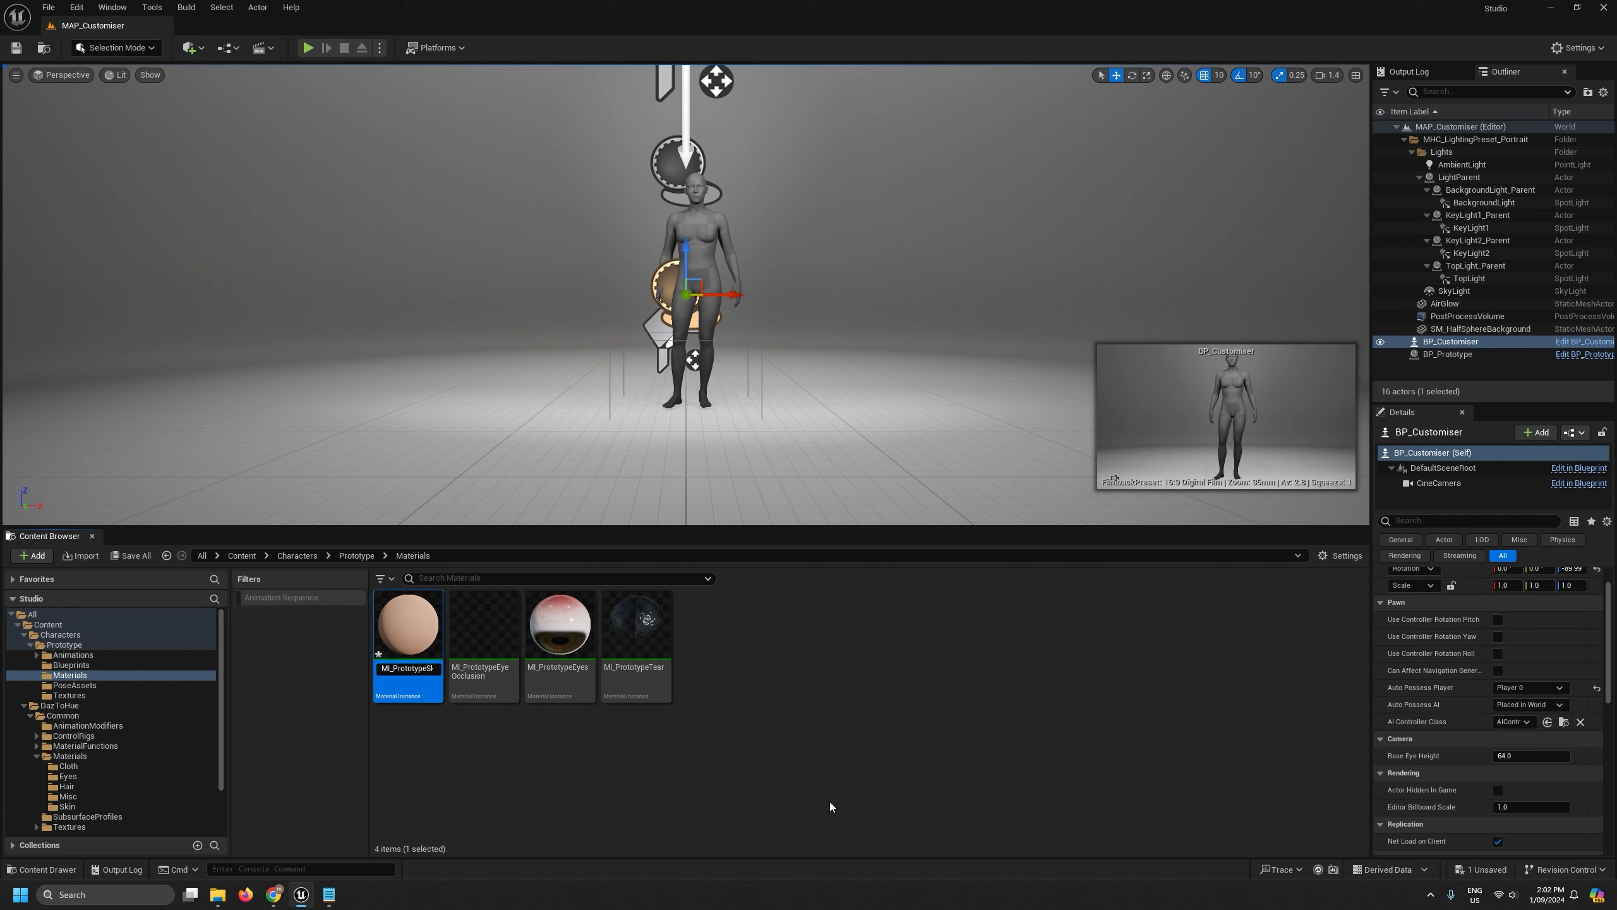
{"action": "key", "text": "Return"}
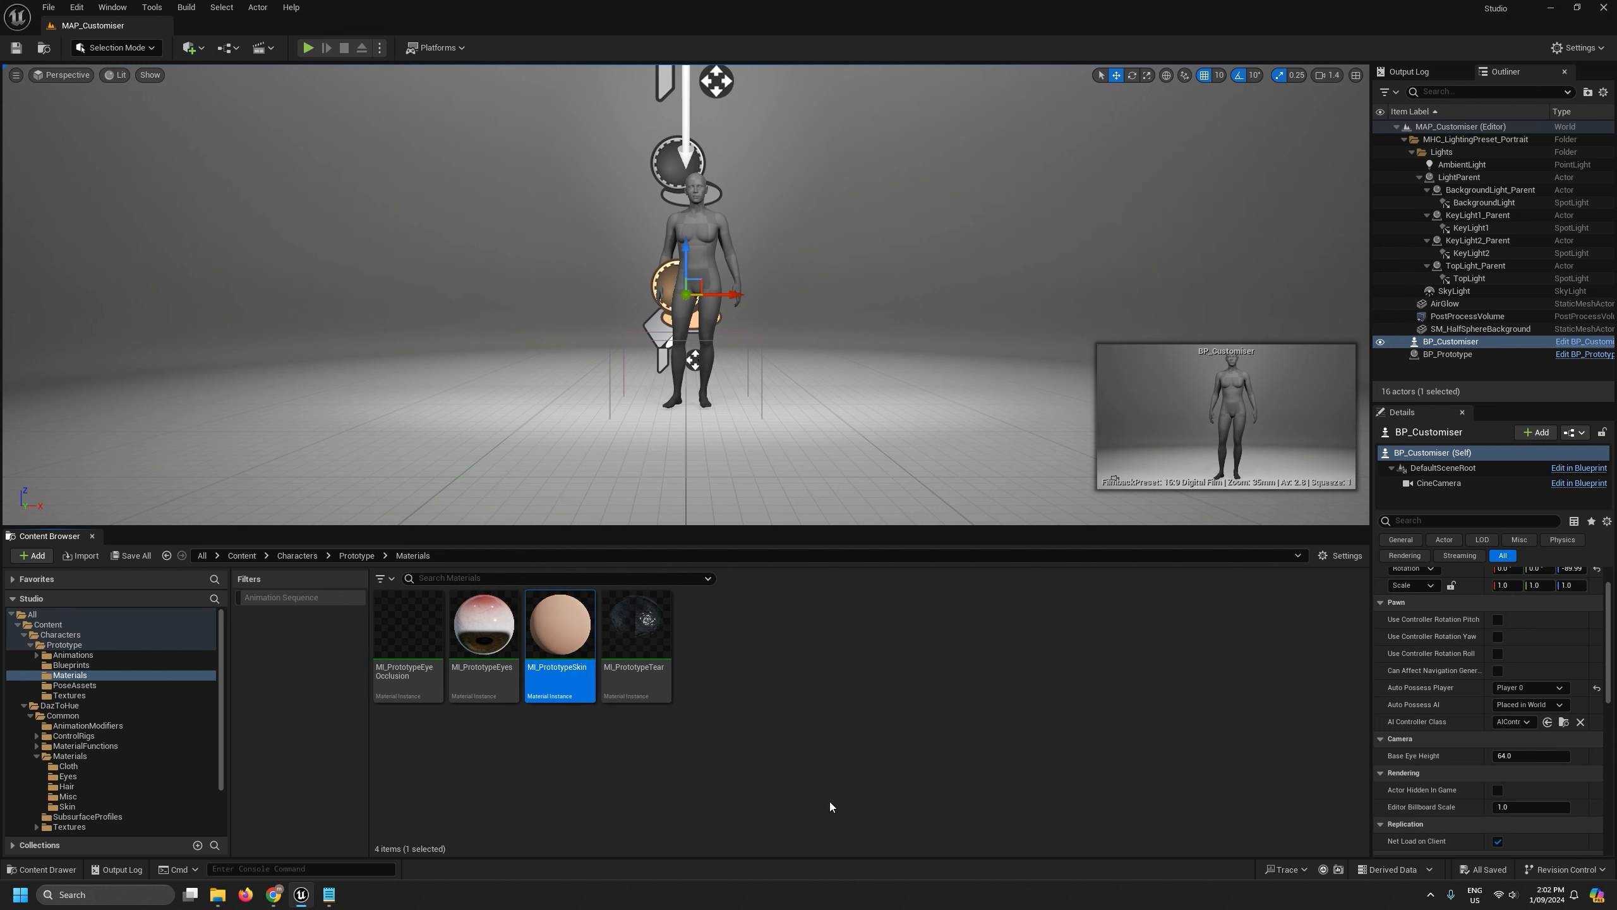
Create a child material instance of MI_PrototypeSkin and name it MI_PrototypeHead.
{"action": "right_click", "coordinate": [565, 635]}
{"action": "left_click", "coordinate": [642, 273]}
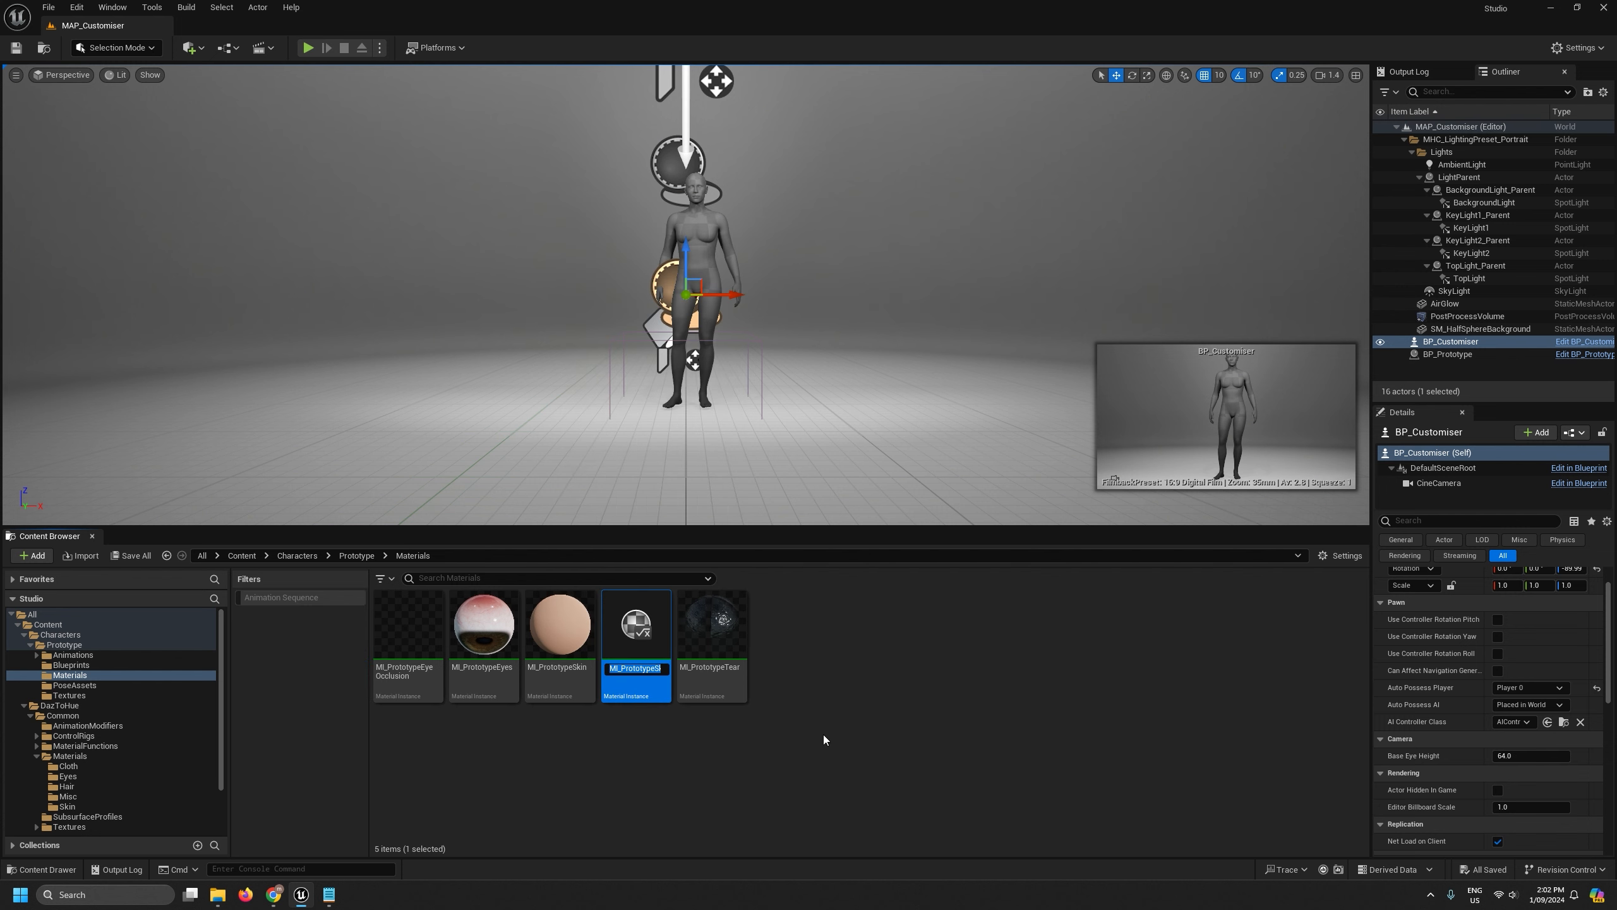
{"action": "left_click_drag", "start_coordinate": [656, 670], "coordinate": [741, 678]}
{"action": "type", "text": "Head"}
{"action": "key", "text": "Return"}
Duplicate MI_PrototypeHead and name the copy MI_PrototypeBody.
{"action": "right_click", "coordinate": [570, 634]}
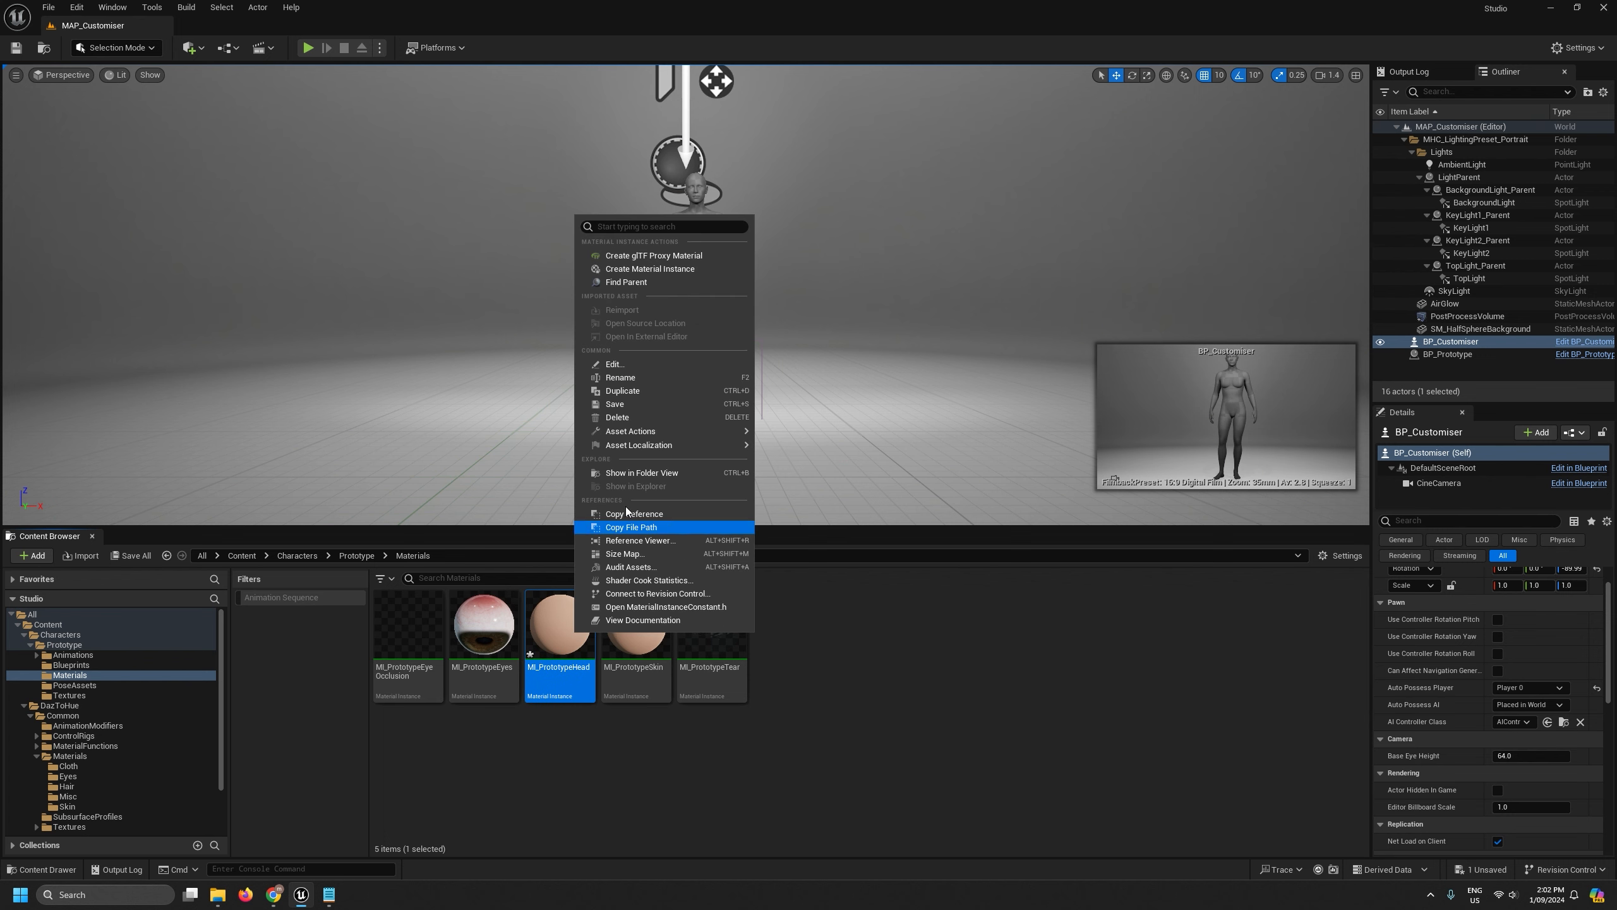
{"action": "left_click", "coordinate": [643, 390]}
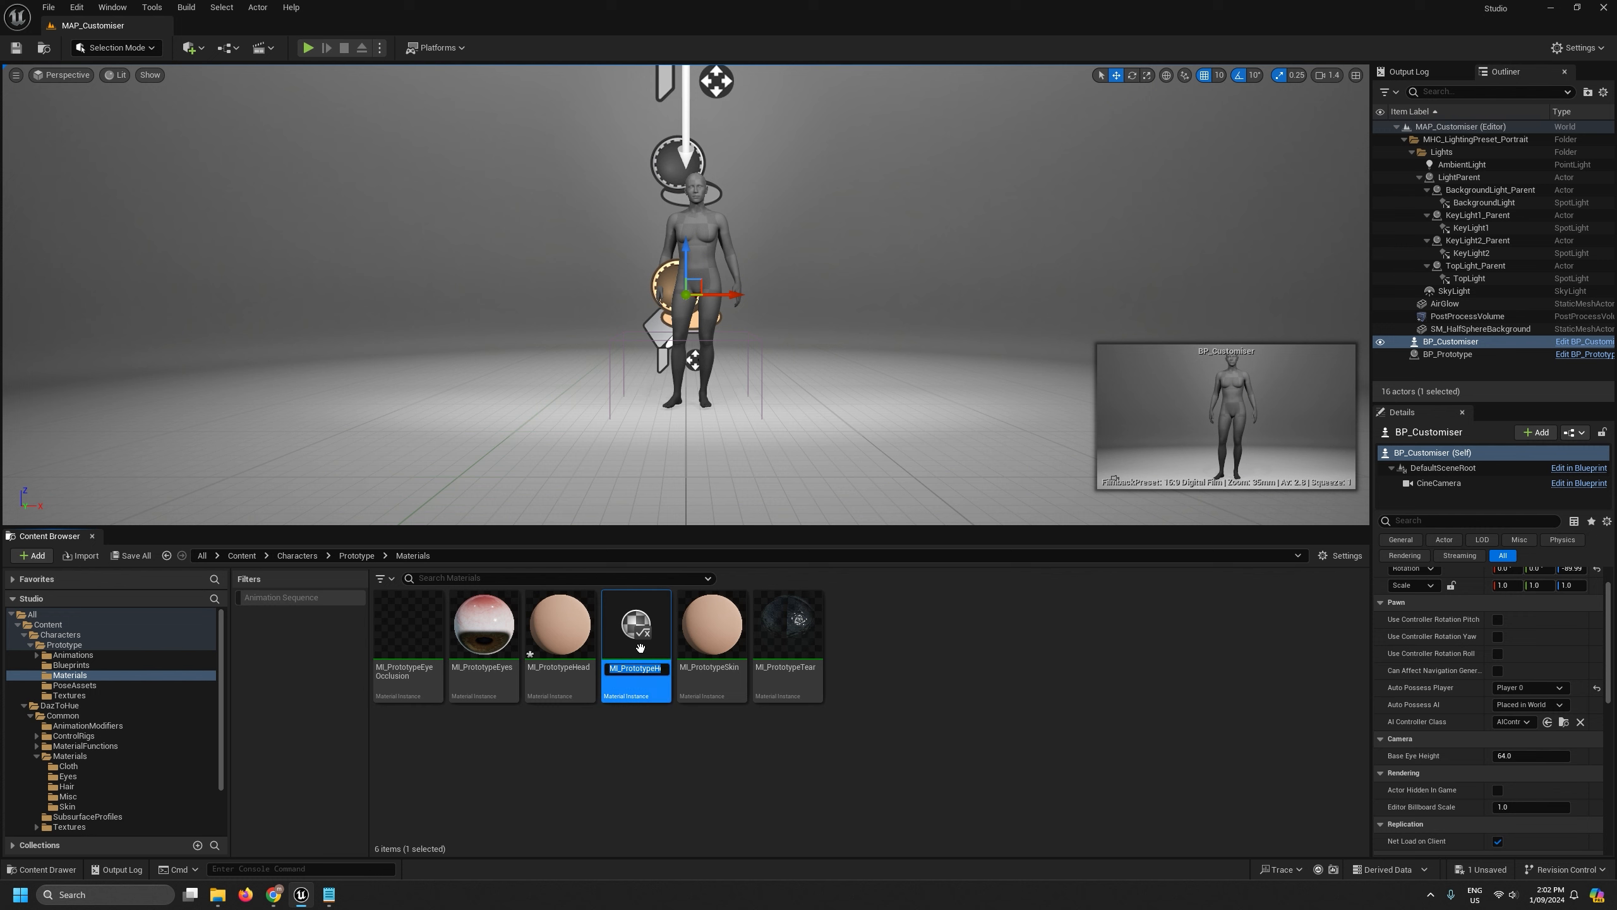
{"action": "left_click_drag", "start_coordinate": [657, 668], "coordinate": [811, 676]}
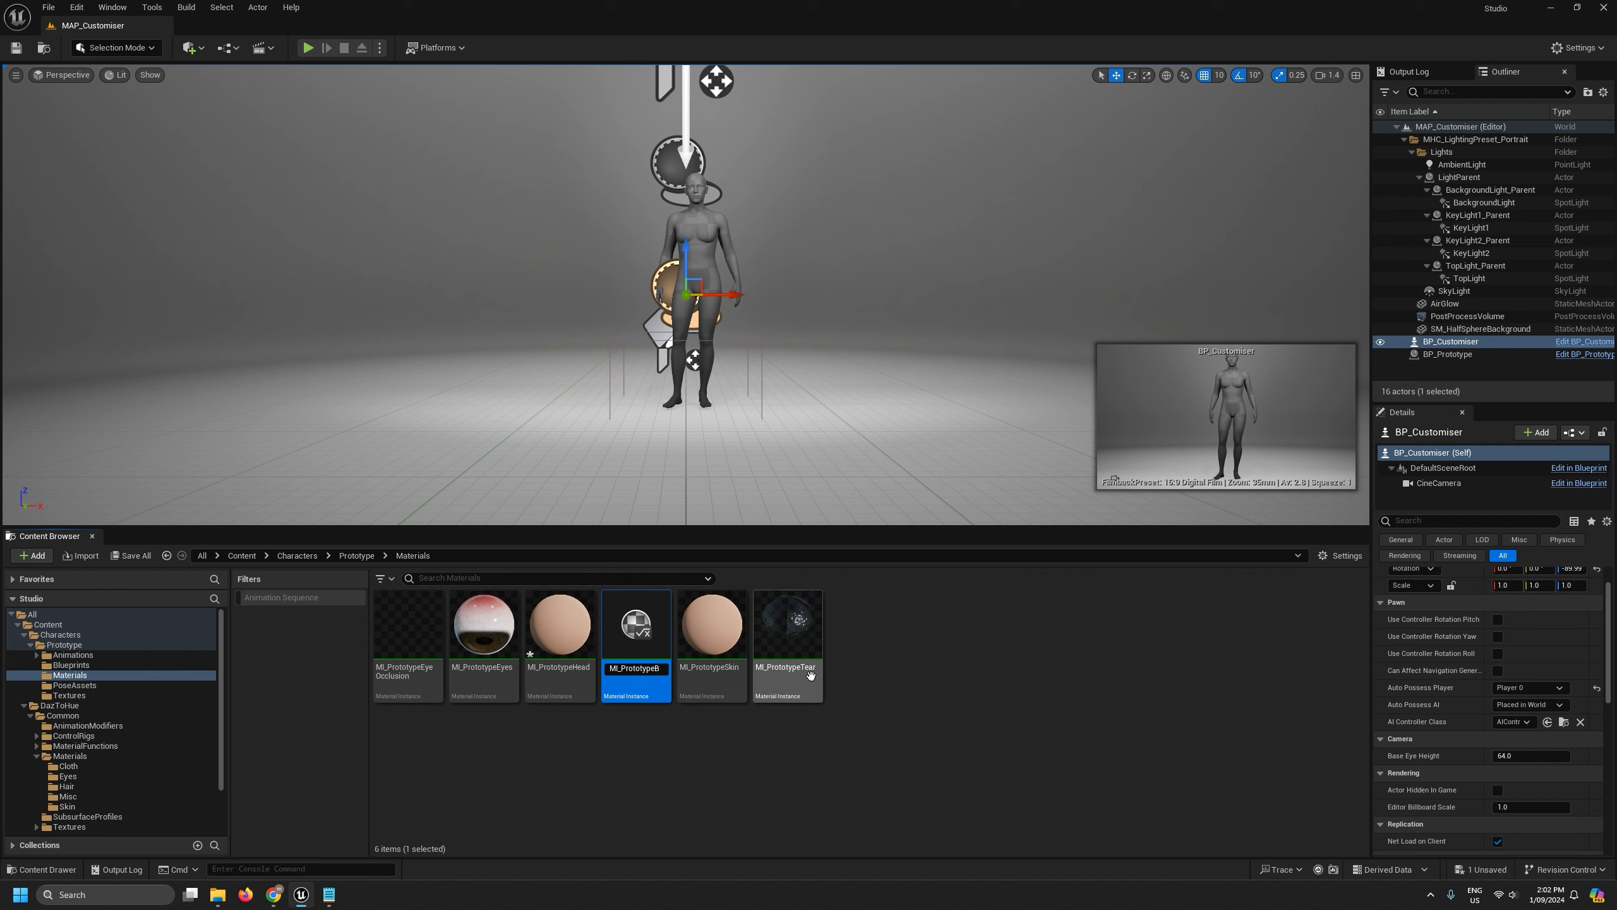
{"action": "type", "text": "Body"}
{"action": "key", "text": "Return"}
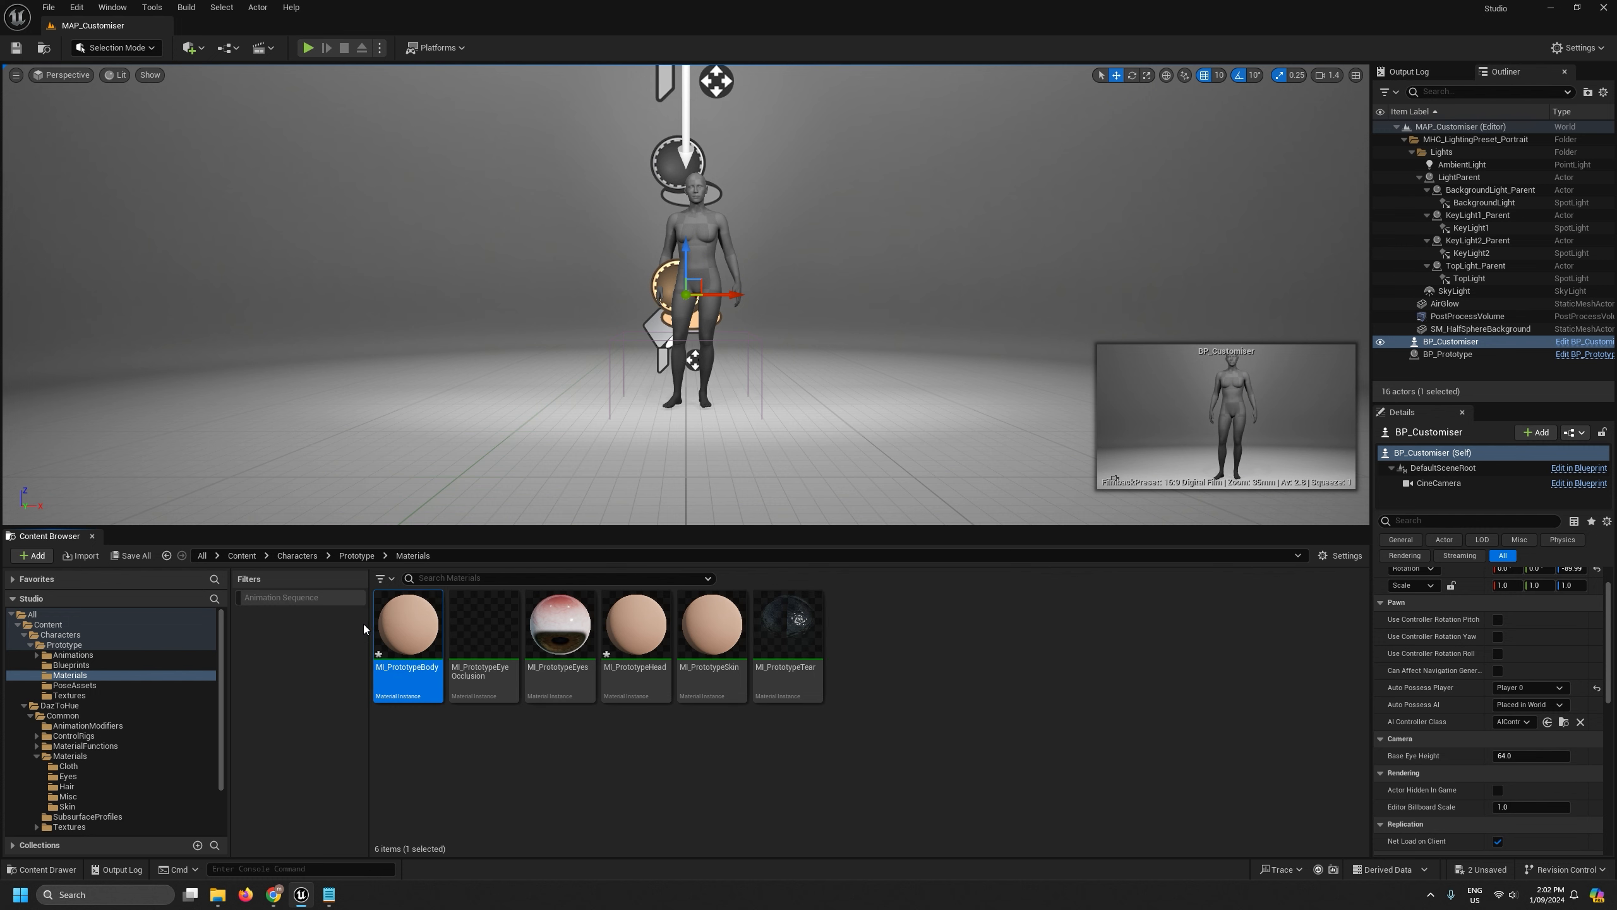
Duplicate MI_PrototypeBody and name the copy MI_PrototypeMouth.
{"action": "right_click", "coordinate": [393, 626]}
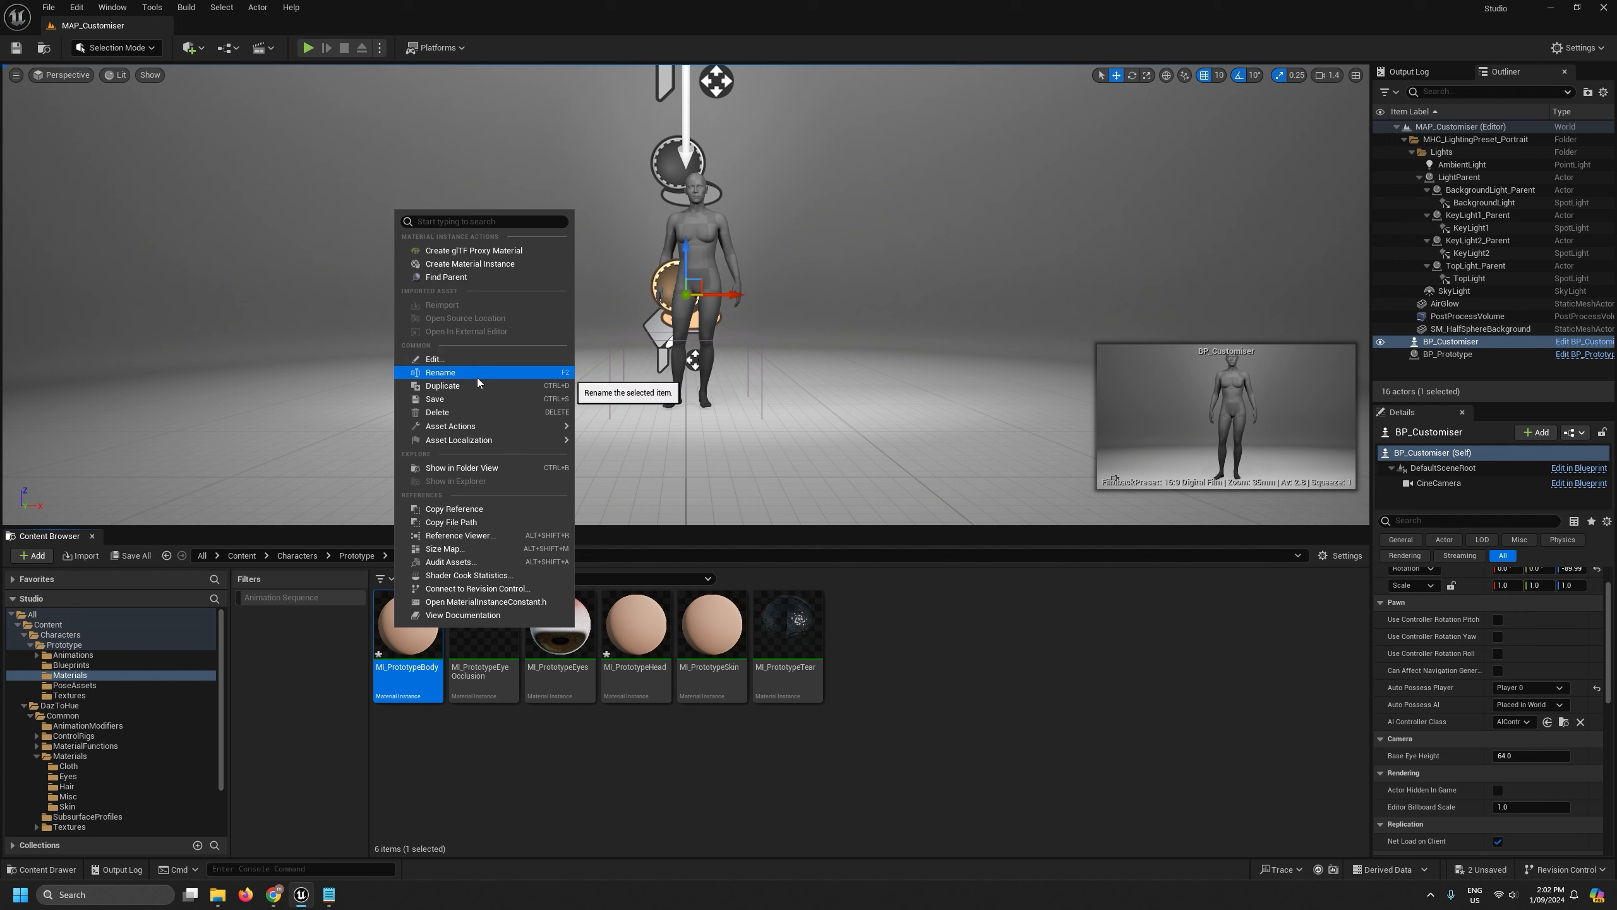
{"action": "left_click", "coordinate": [477, 386]}
{"action": "left_click_drag", "start_coordinate": [503, 669], "coordinate": [711, 692]}
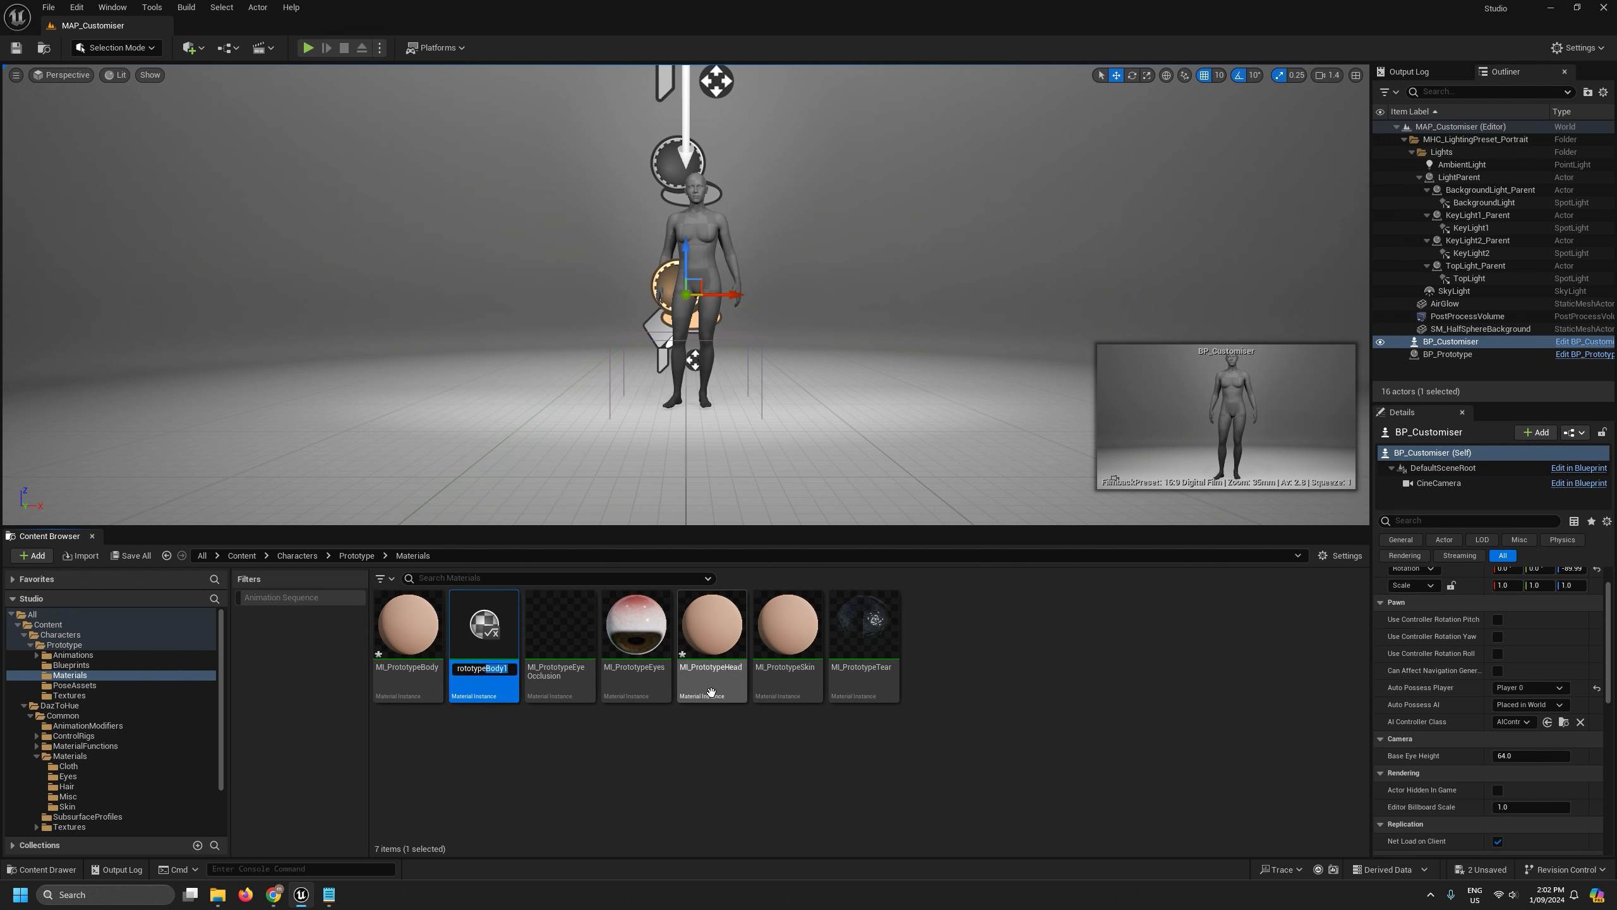
{"action": "type", "text": "Mouth"}
{"action": "key", "text": "Return"}
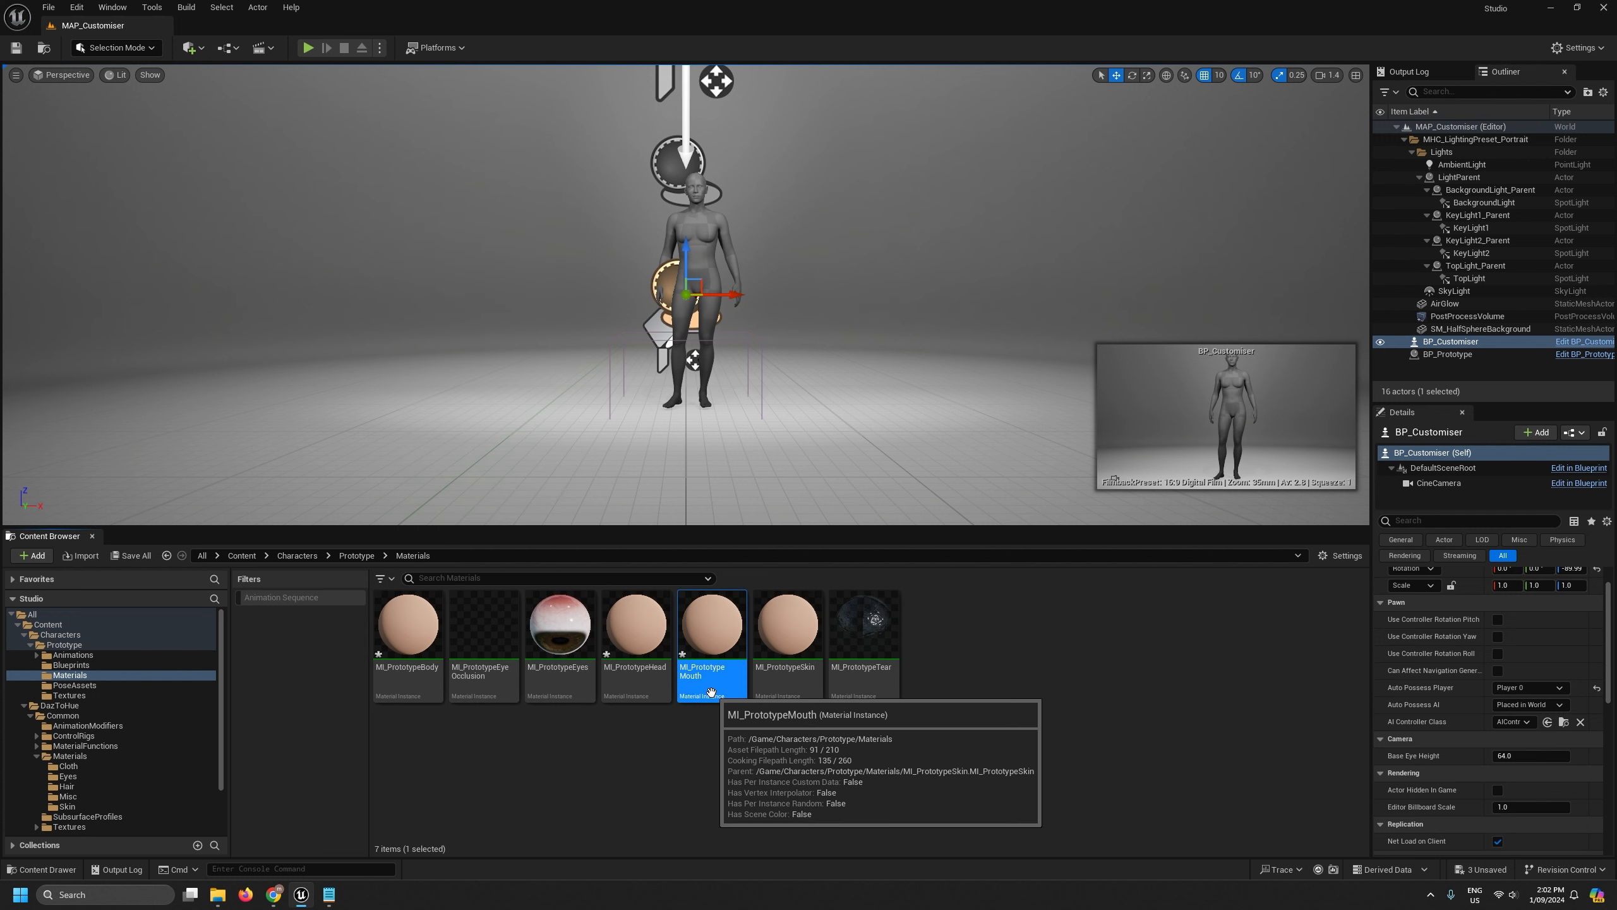
Duplicate MI_PrototypeMouth as MI_PrototypeNails and save all unsaved assets.
{"action": "right_click", "coordinate": [701, 643]}
{"action": "left_click", "coordinate": [760, 397]}
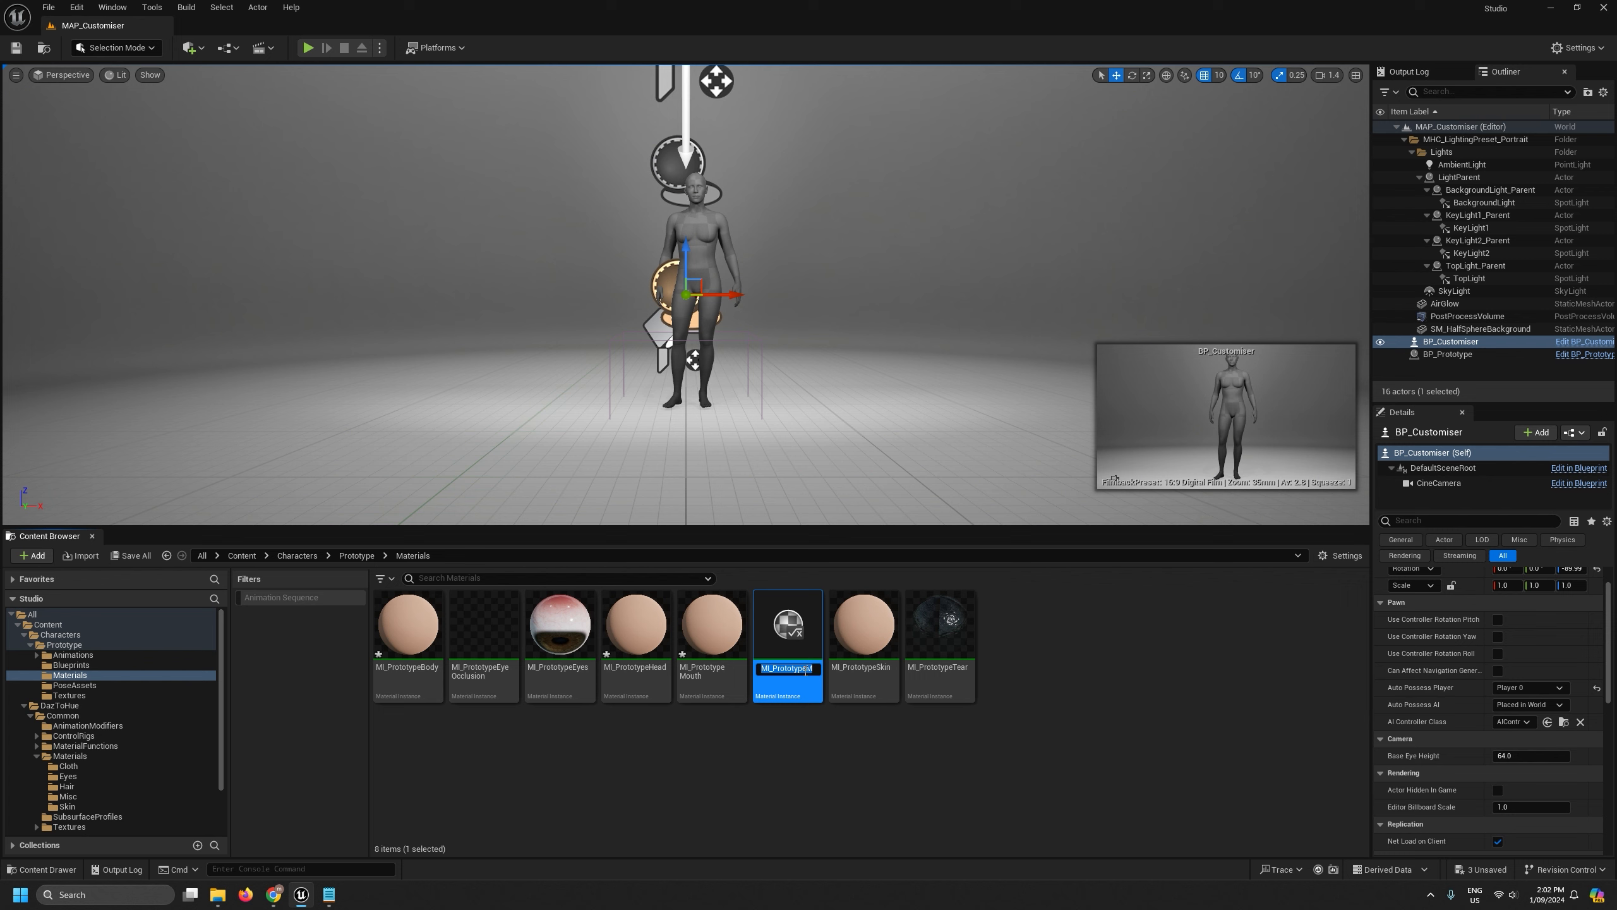
{"action": "left_click_drag", "start_coordinate": [805, 671], "coordinate": [1045, 680]}
{"action": "type", "text": "Nails"}
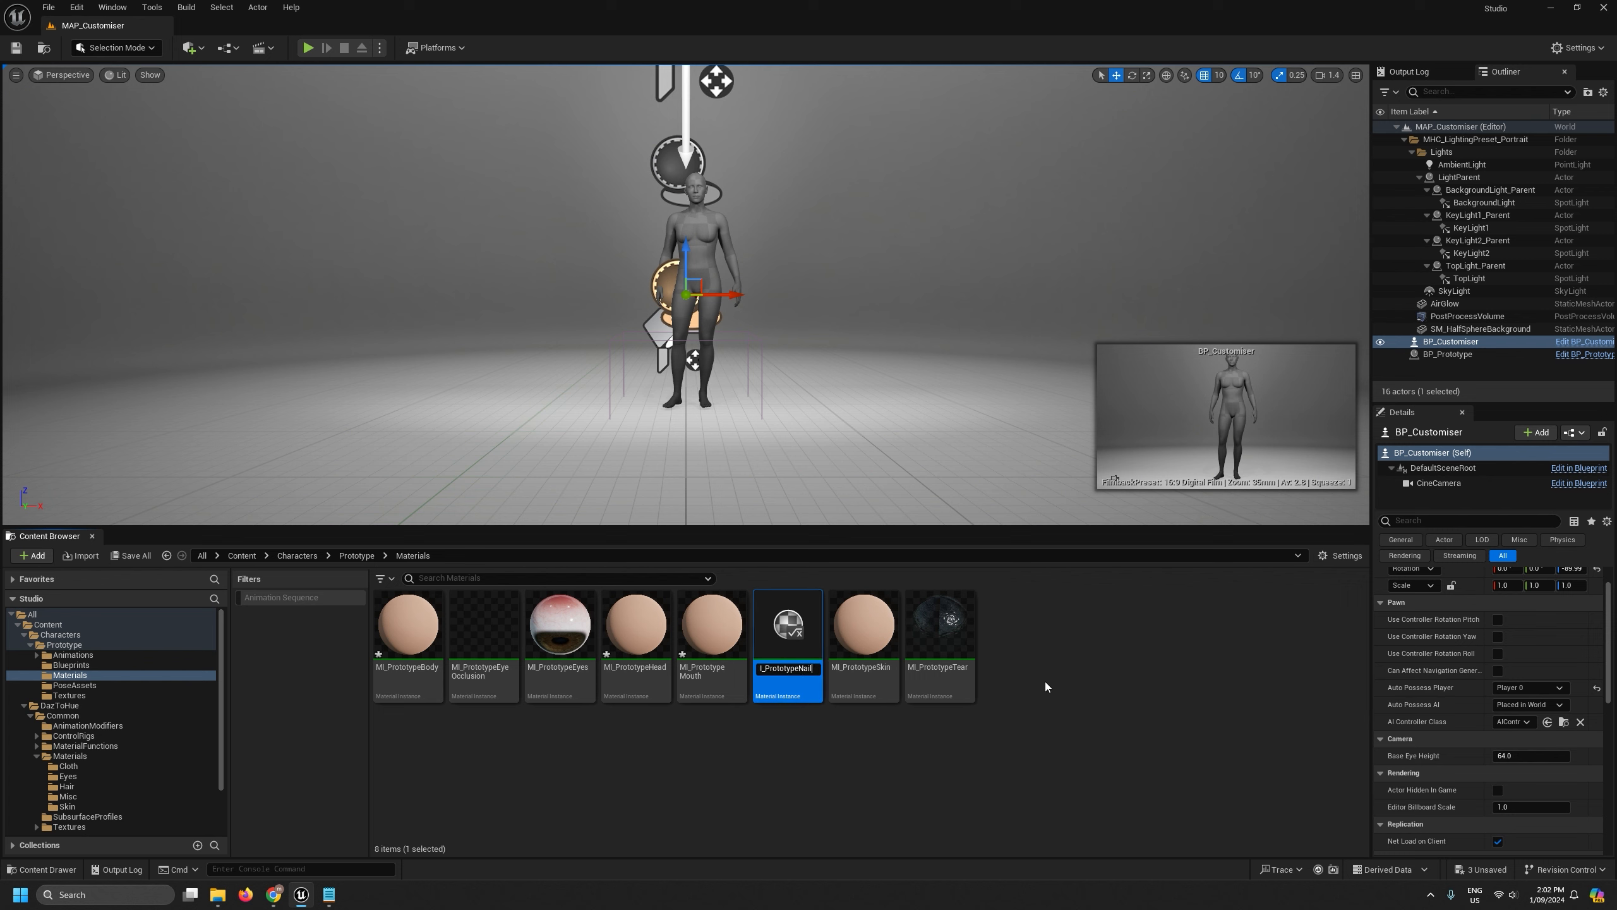
{"action": "key", "text": "Return"}
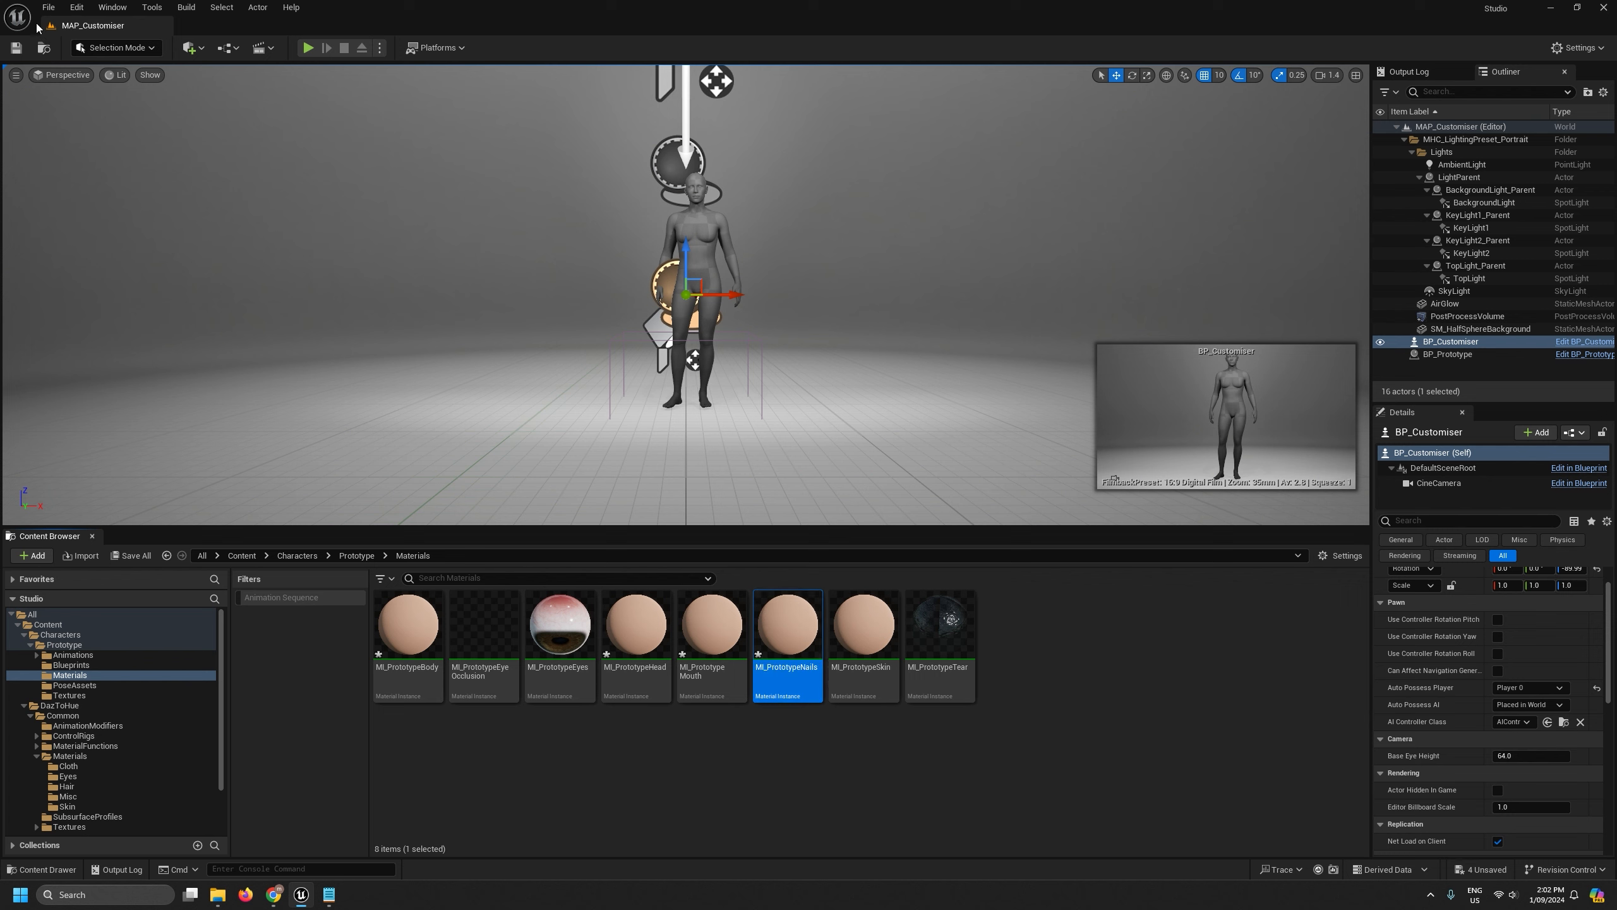
{"action": "left_click", "coordinate": [48, 7]}
{"action": "left_click", "coordinate": [70, 184]}
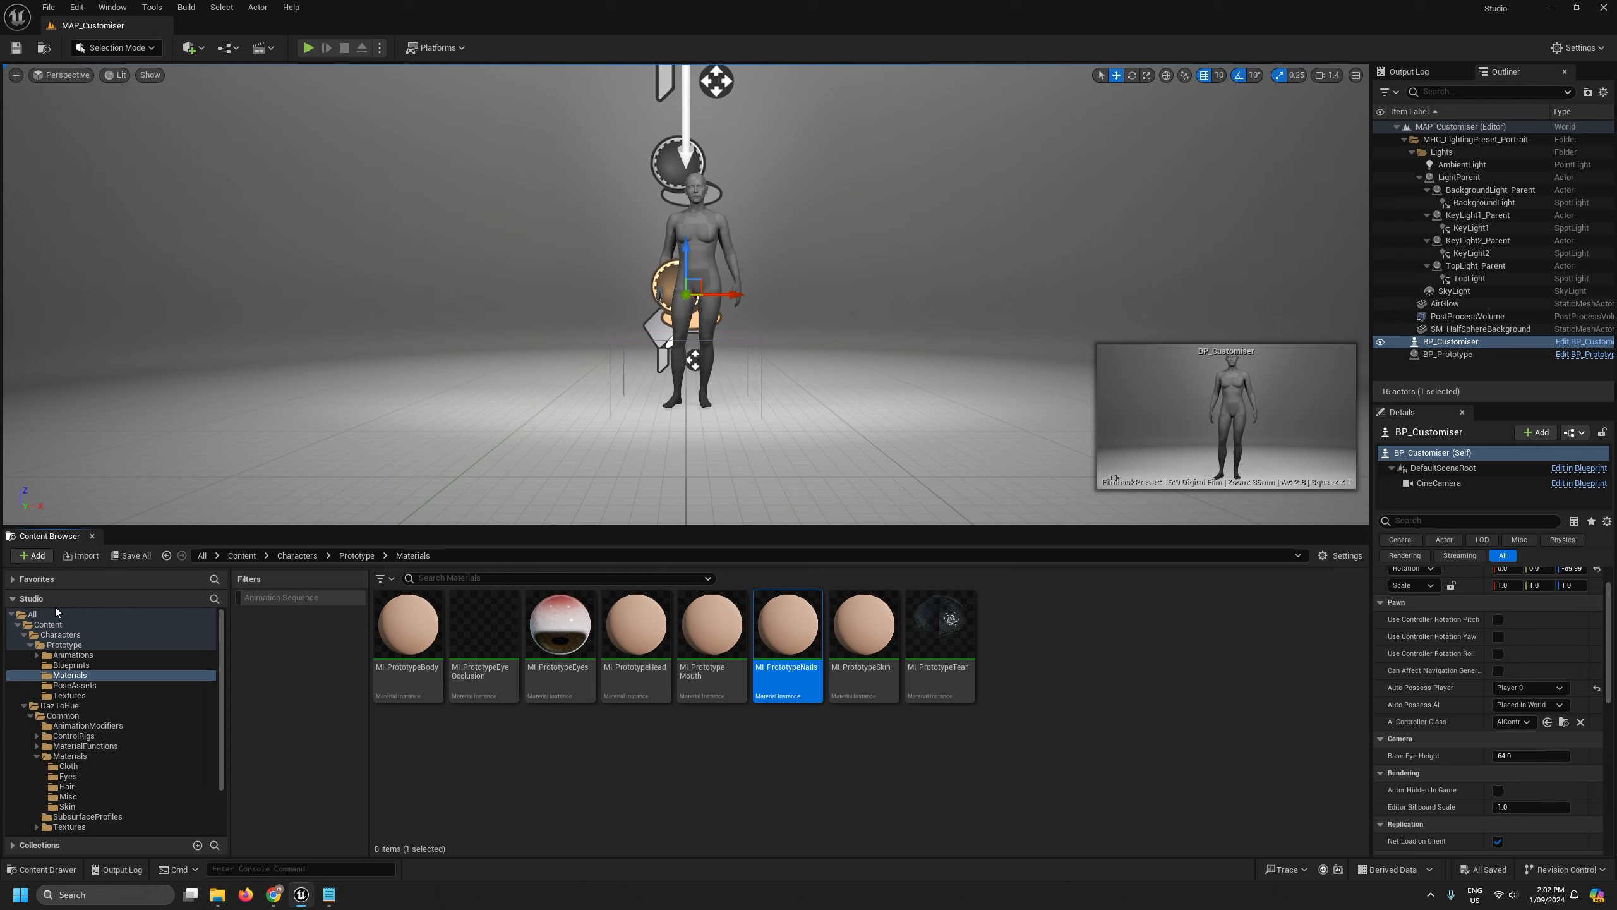
Open SKM_Prototype in an enlarged floating window above the Content Browser, with the material slot values column widened.
{"action": "left_click", "coordinate": [73, 655]}
{"action": "double_click", "coordinate": [866, 650]}
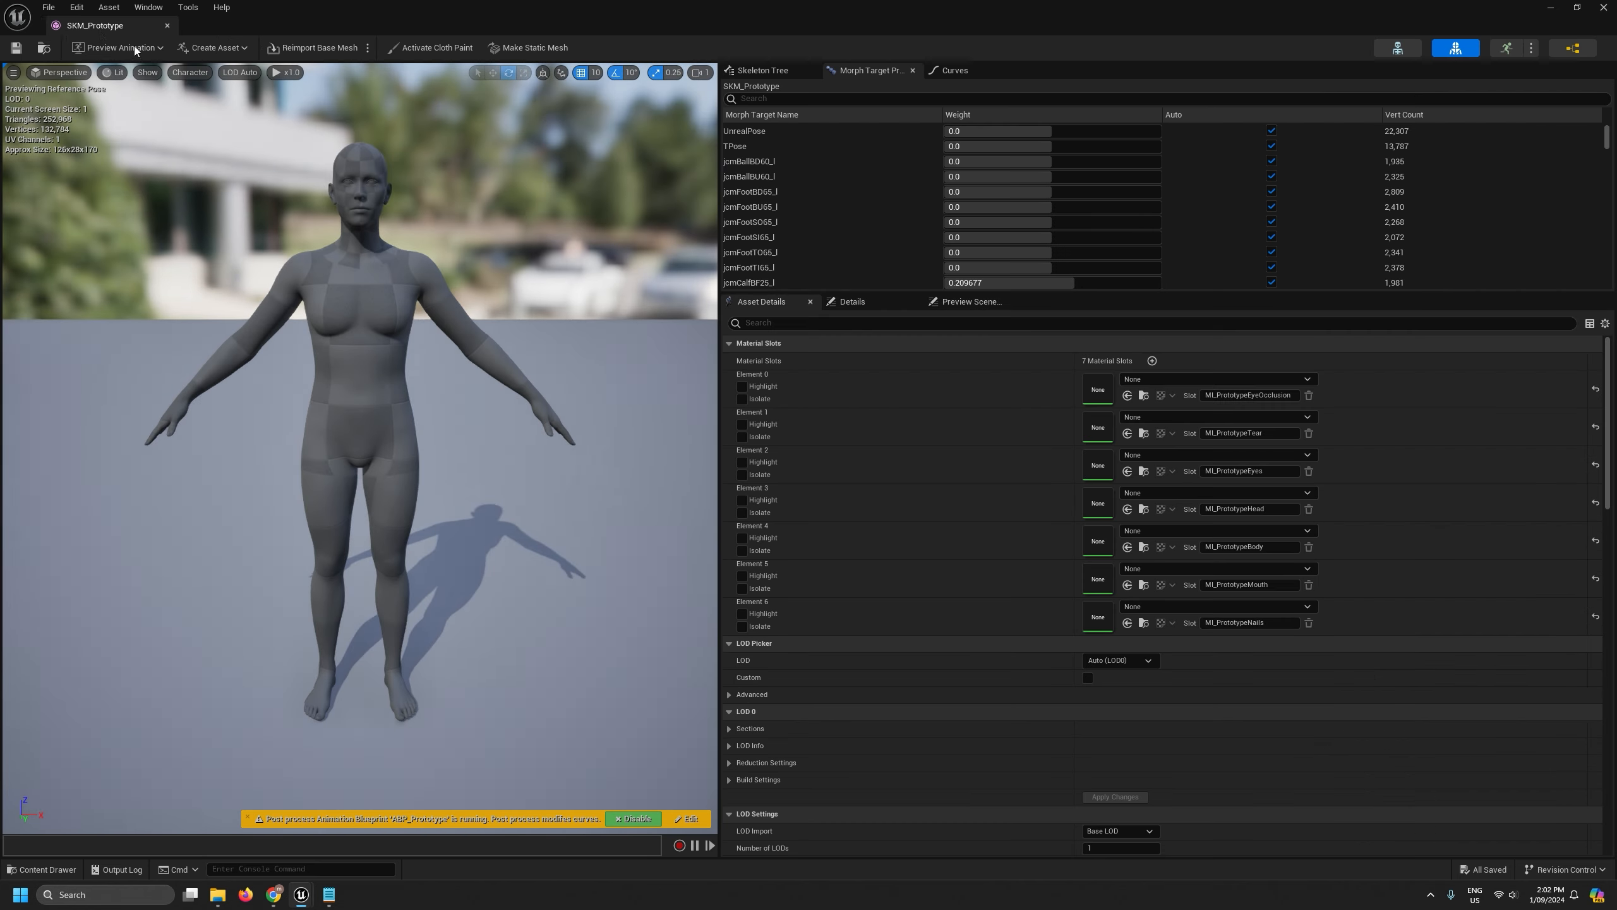
{"action": "left_click_drag", "start_coordinate": [89, 29], "coordinate": [734, 152]}
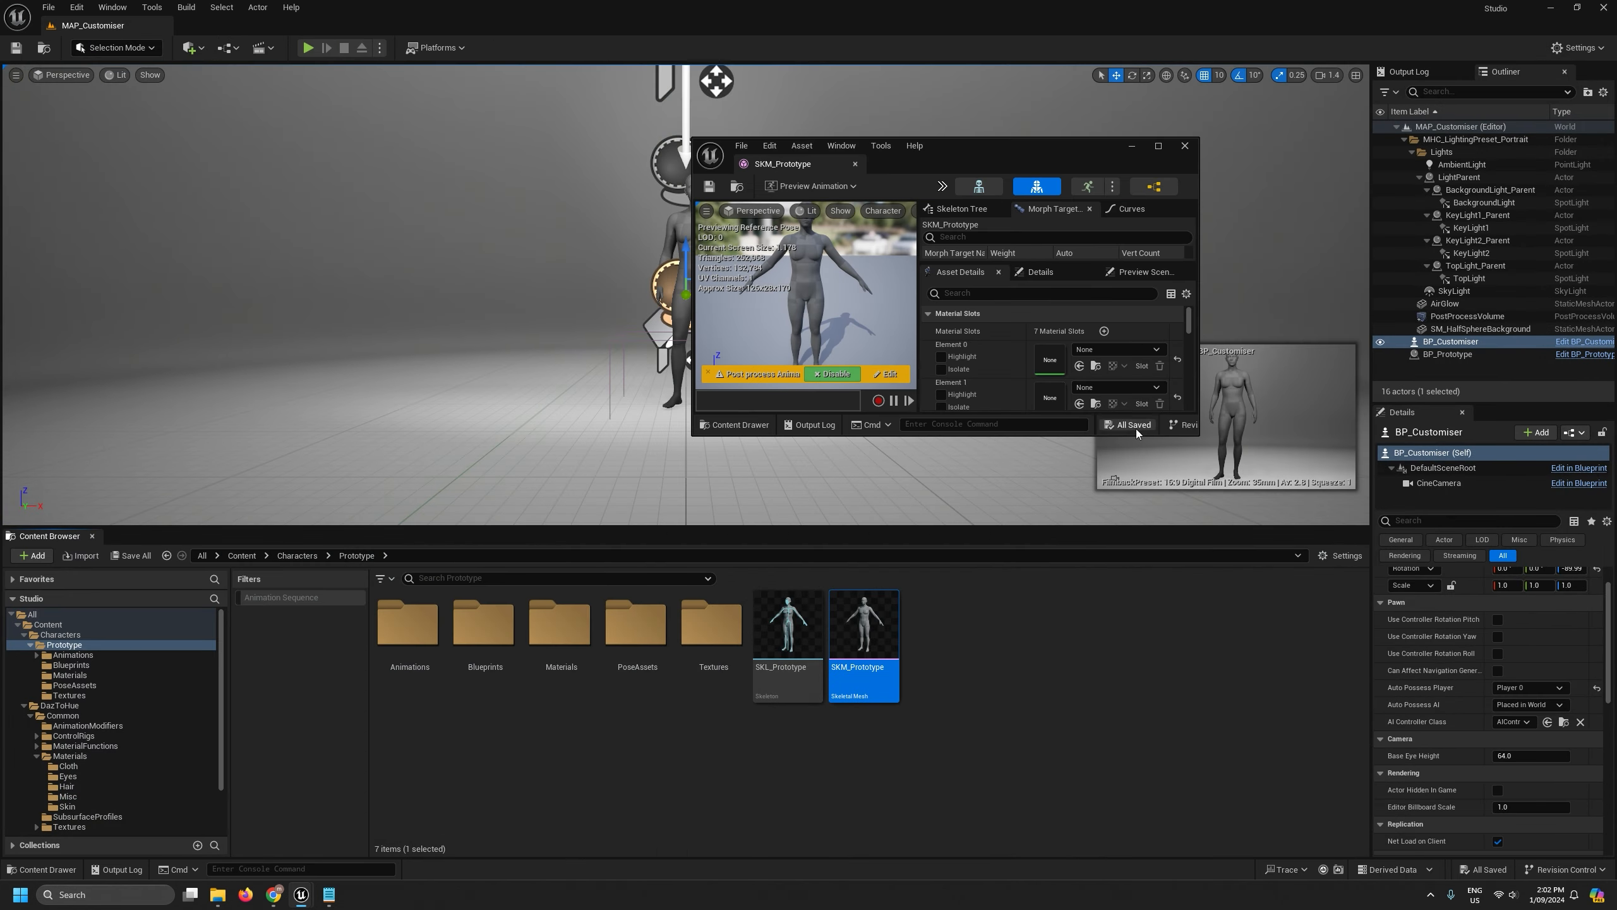
{"action": "left_click_drag", "start_coordinate": [1196, 434], "coordinate": [1472, 580]}
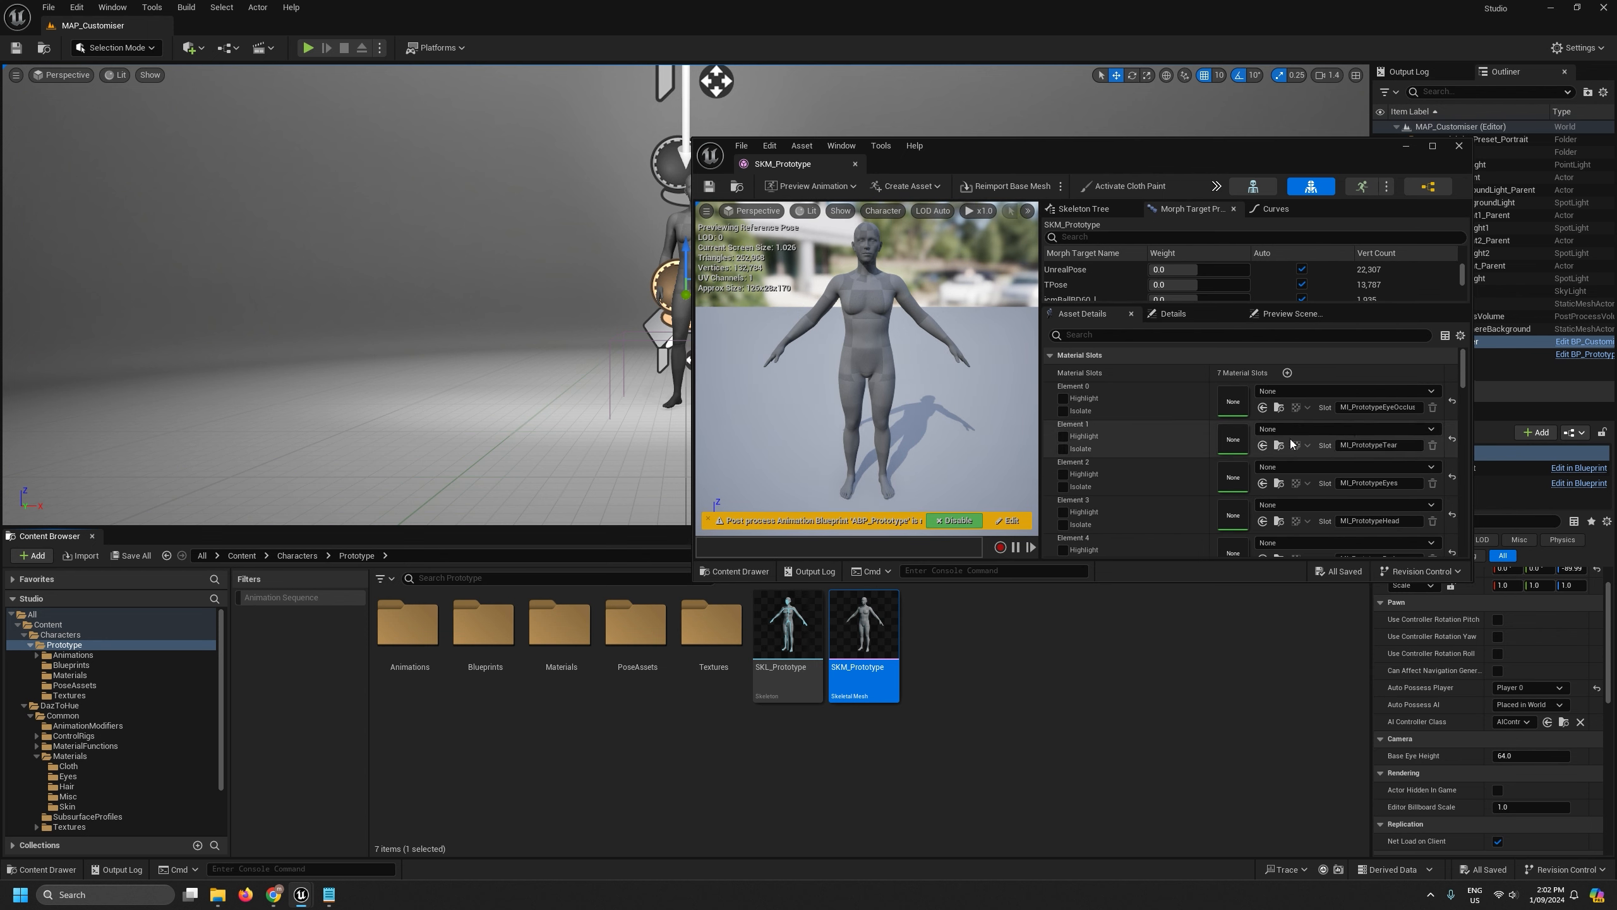
{"action": "left_click_drag", "start_coordinate": [1098, 381], "coordinate": [1123, 381]}
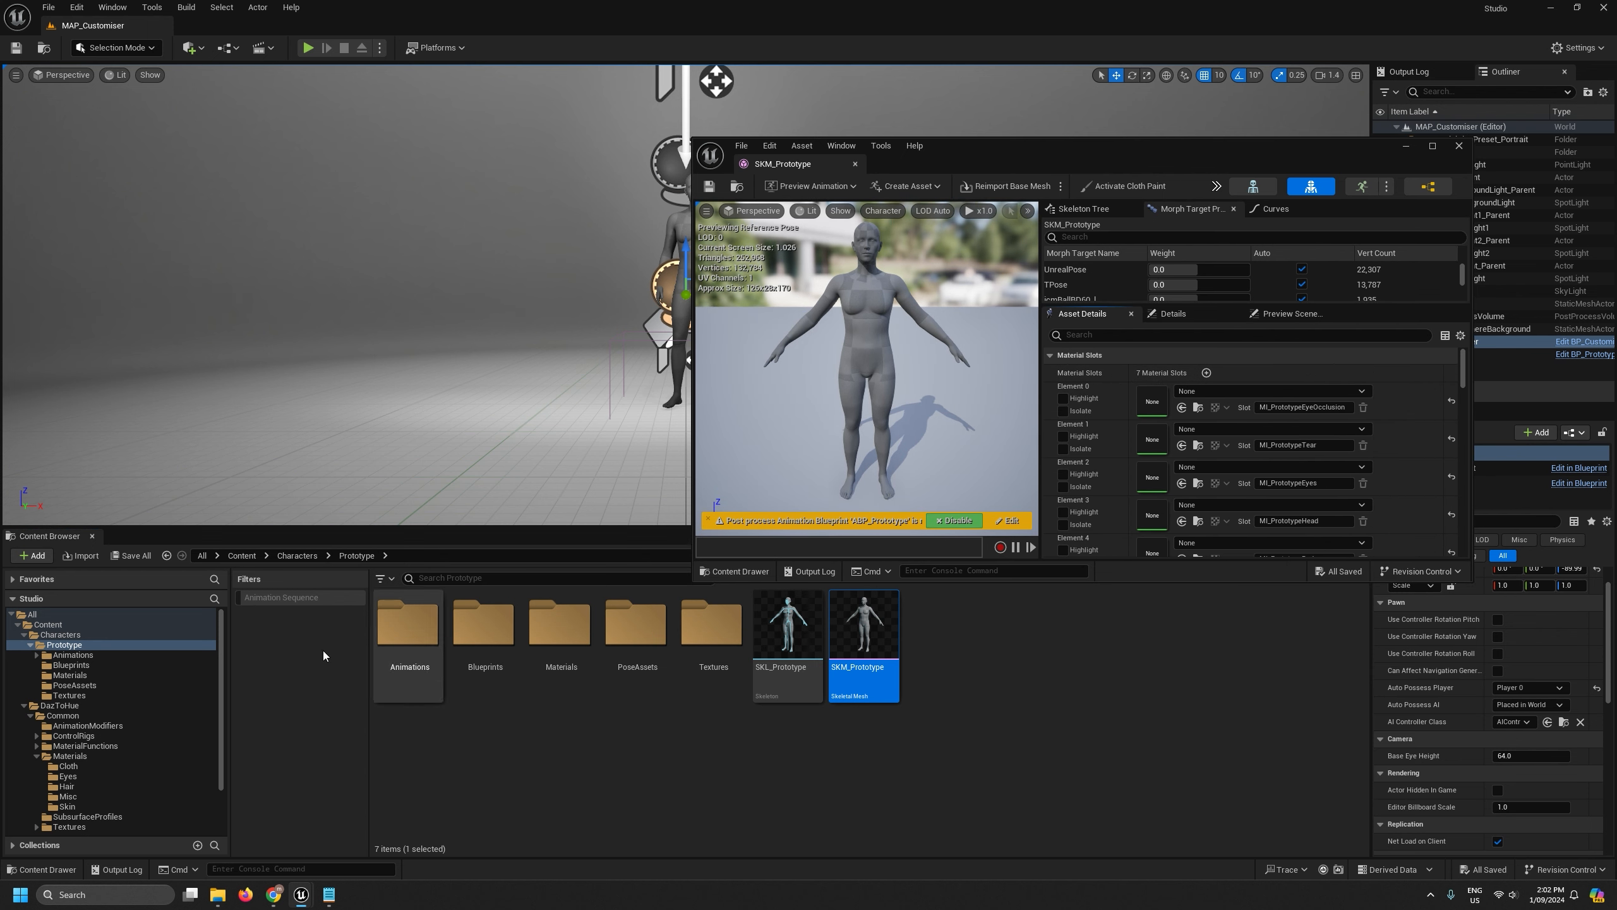
Assign MI_PrototypeEyeOcclusion to material slot Element 0 and MI_PrototypeTear to Element 1 of SKM_Prototype.
{"action": "left_click", "coordinate": [70, 675]}
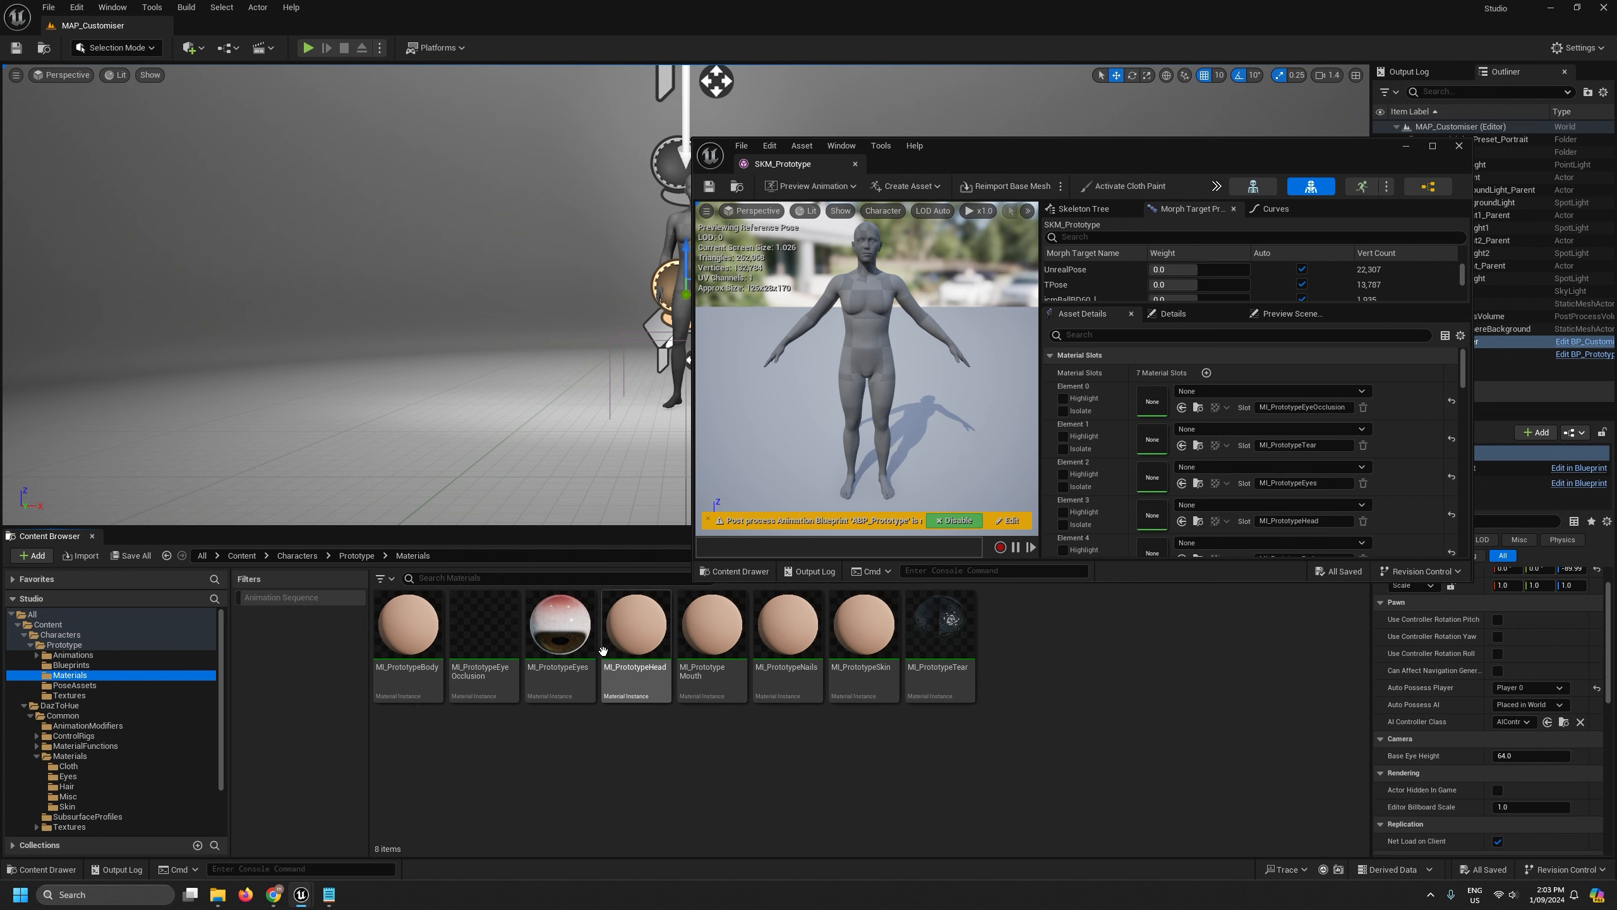
{"action": "left_click", "coordinate": [484, 627]}
{"action": "left_click_drag", "start_coordinate": [484, 627], "coordinate": [1163, 393]}
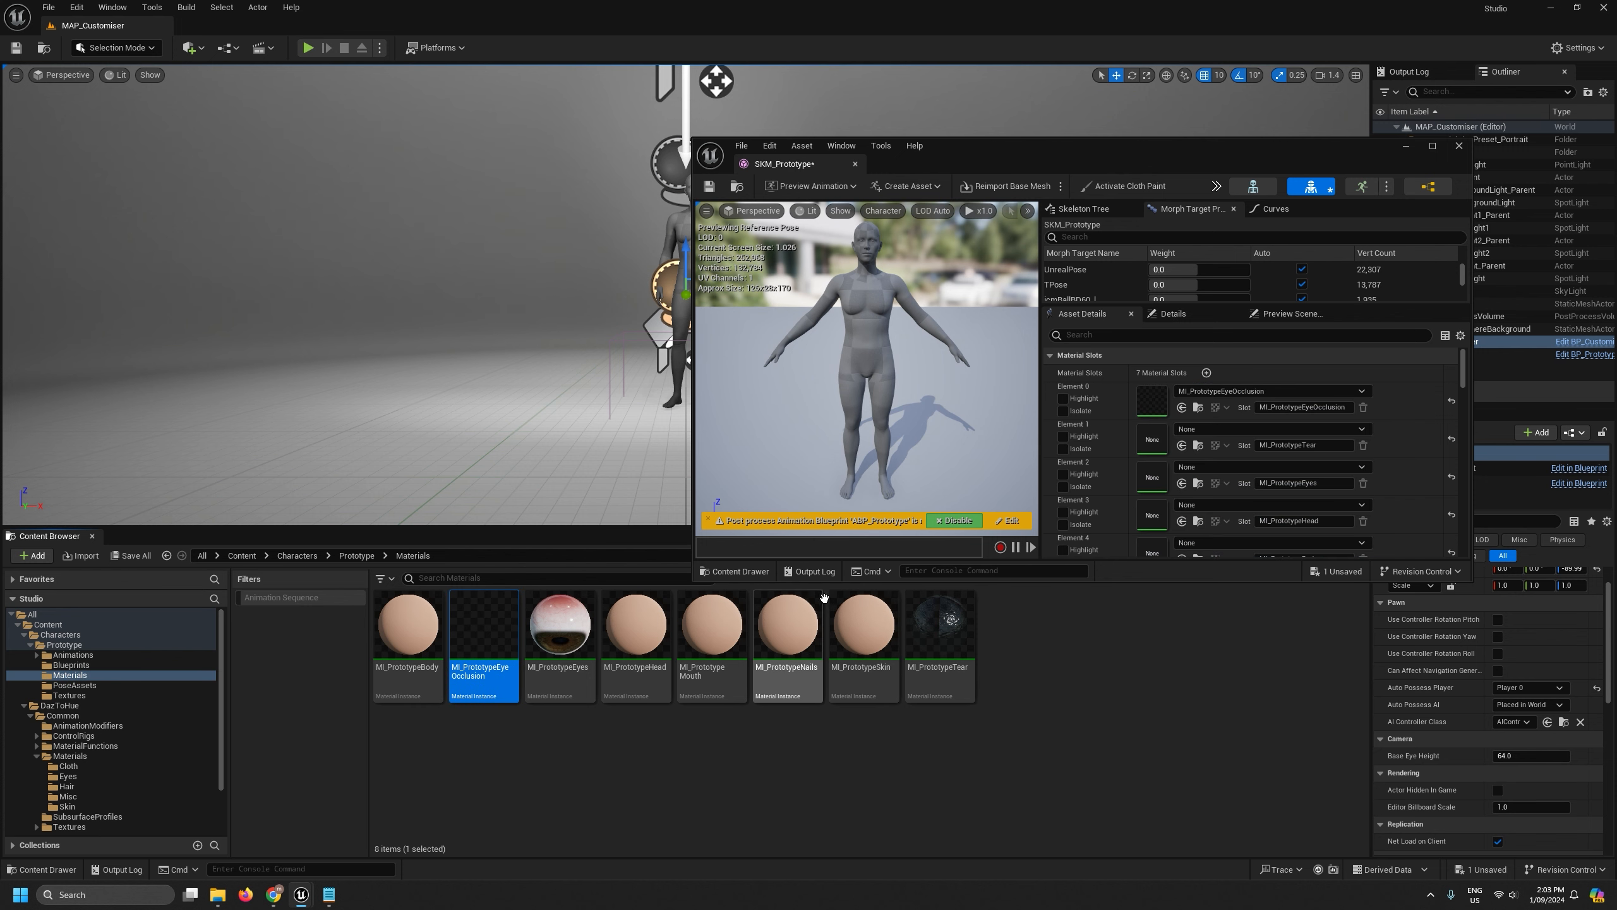
{"action": "left_click_drag", "start_coordinate": [940, 628], "coordinate": [1154, 438]}
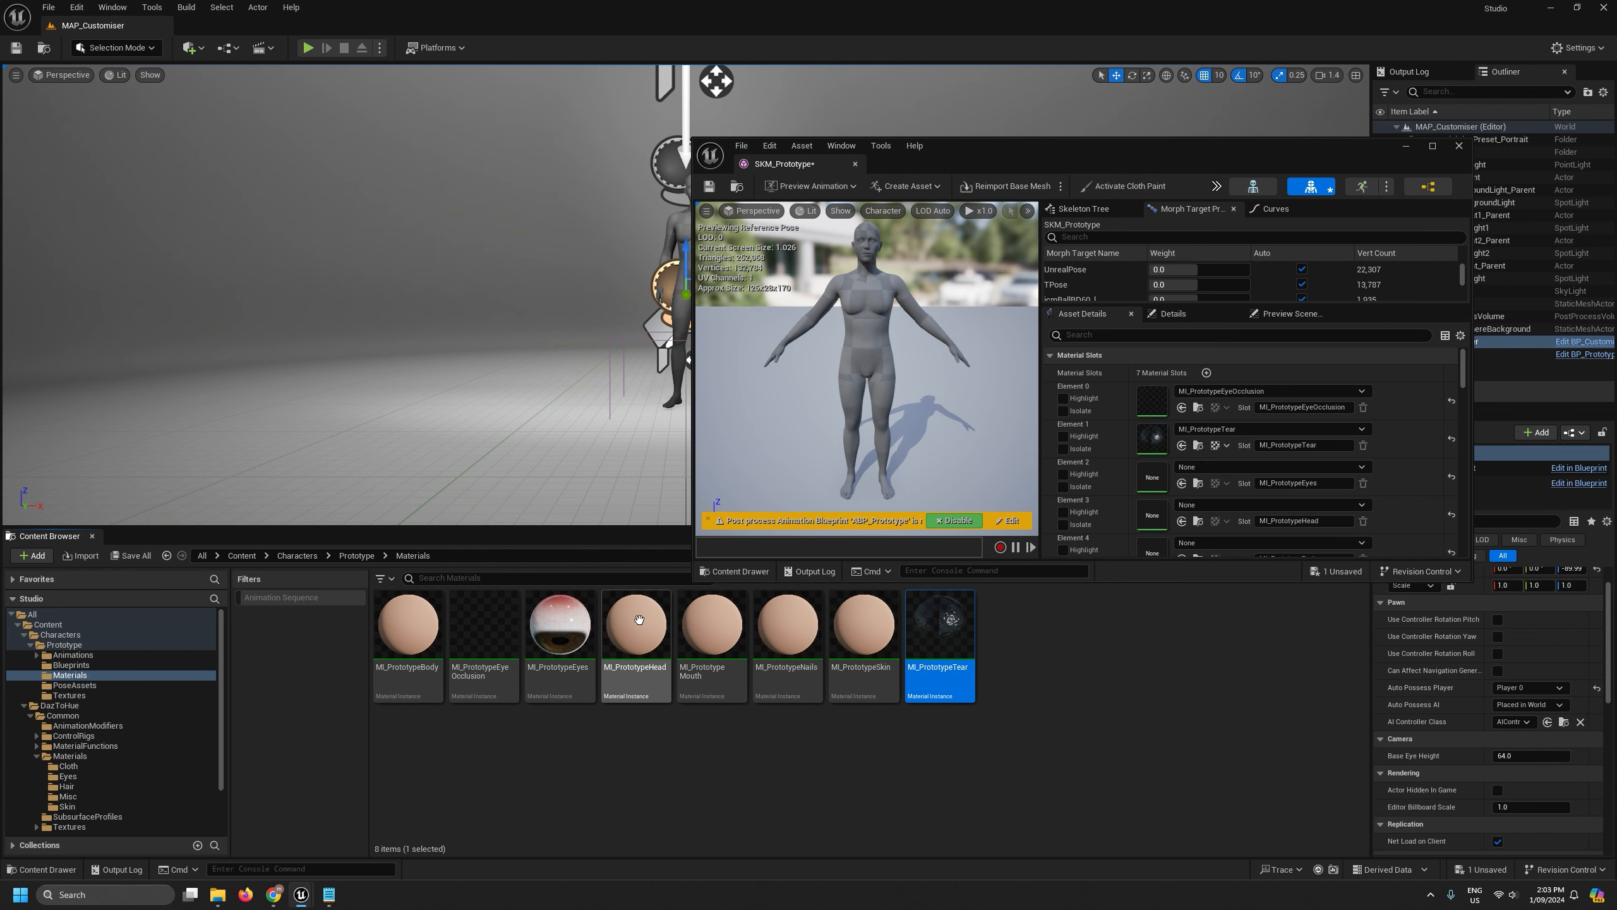
Assign MI_PrototypeEyes, MI_PrototypeHead, MI_PrototypeBody, MI_PrototypeMouth and MI_PrototypeNails to SKM_Prototype's material slots Element 2 through 6 in that order, and save and close the mesh.
{"action": "left_click_drag", "start_coordinate": [560, 627], "coordinate": [1165, 481]}
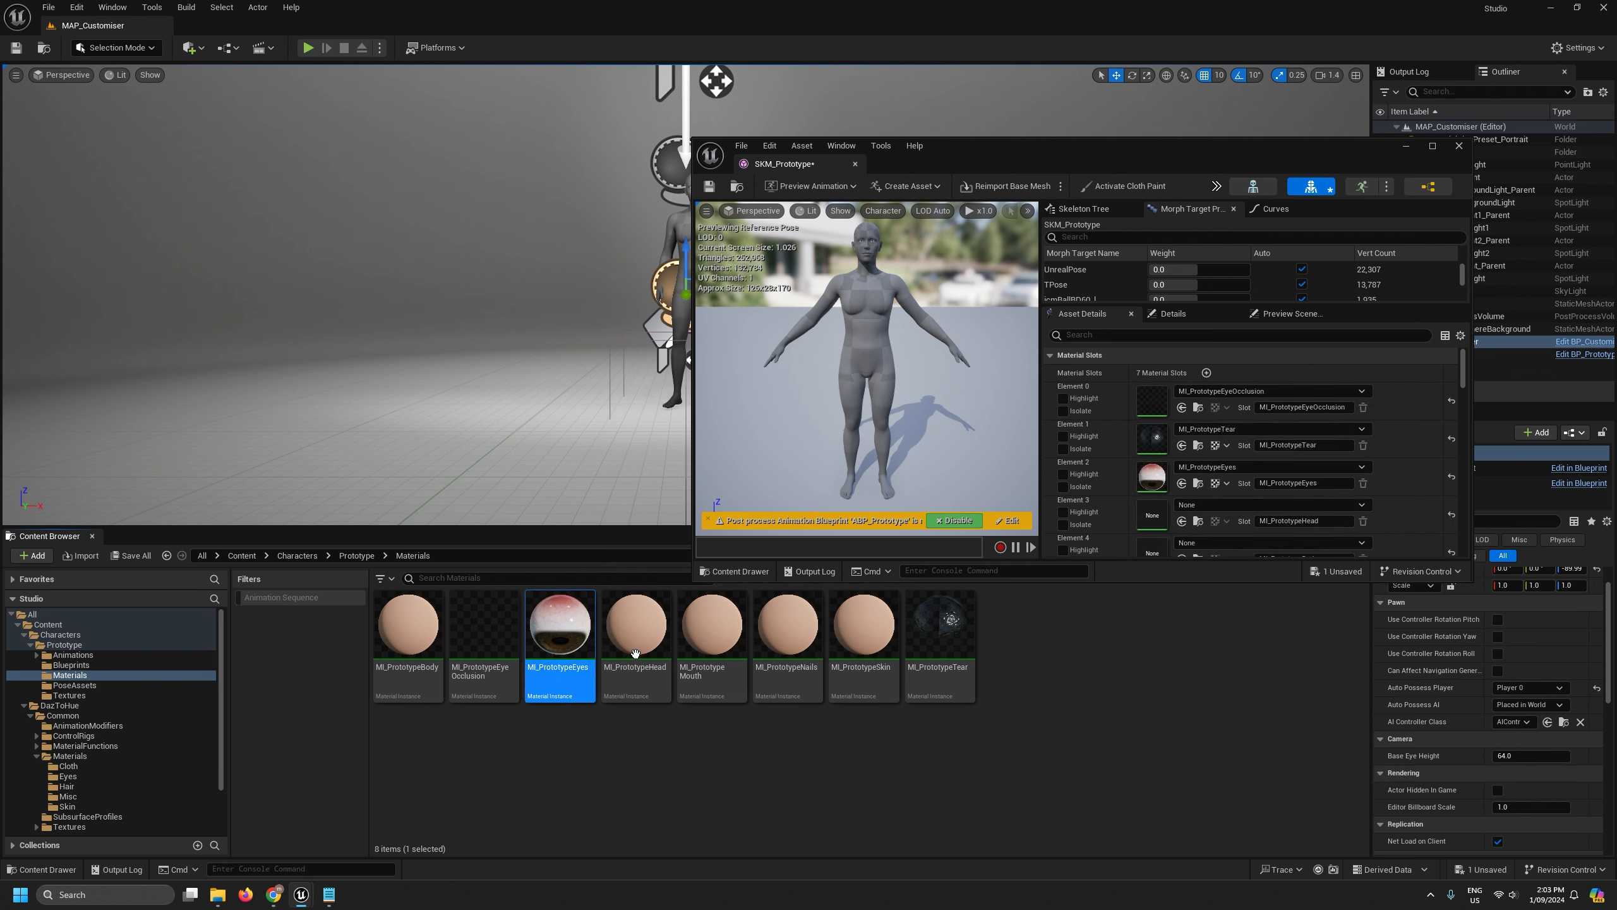
{"action": "left_click_drag", "start_coordinate": [637, 628], "coordinate": [1188, 478]}
{"action": "scroll", "coordinate": [1189, 479], "scroll_direction": "down", "scroll_amount": 1}
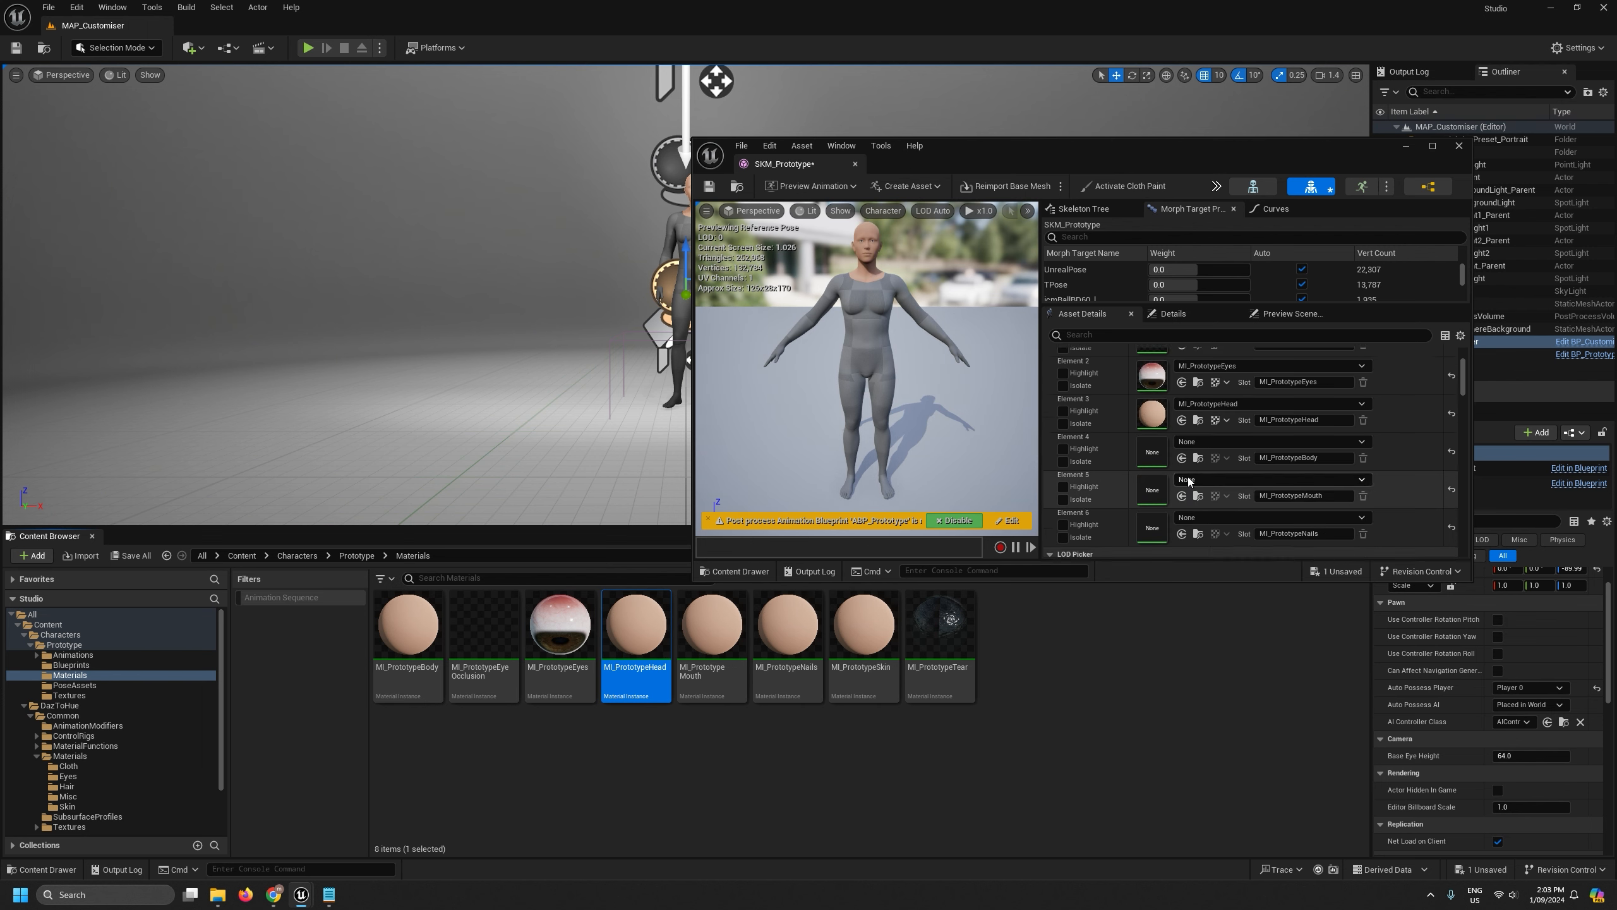
{"action": "left_click_drag", "start_coordinate": [408, 624], "coordinate": [1143, 457]}
{"action": "left_click_drag", "start_coordinate": [712, 628], "coordinate": [1153, 488]}
{"action": "left_click_drag", "start_coordinate": [788, 624], "coordinate": [1153, 526]}
{"action": "scroll", "coordinate": [1298, 476], "scroll_direction": "down", "scroll_amount": 2}
{"action": "scroll", "coordinate": [1298, 476], "scroll_direction": "up", "scroll_amount": 5}
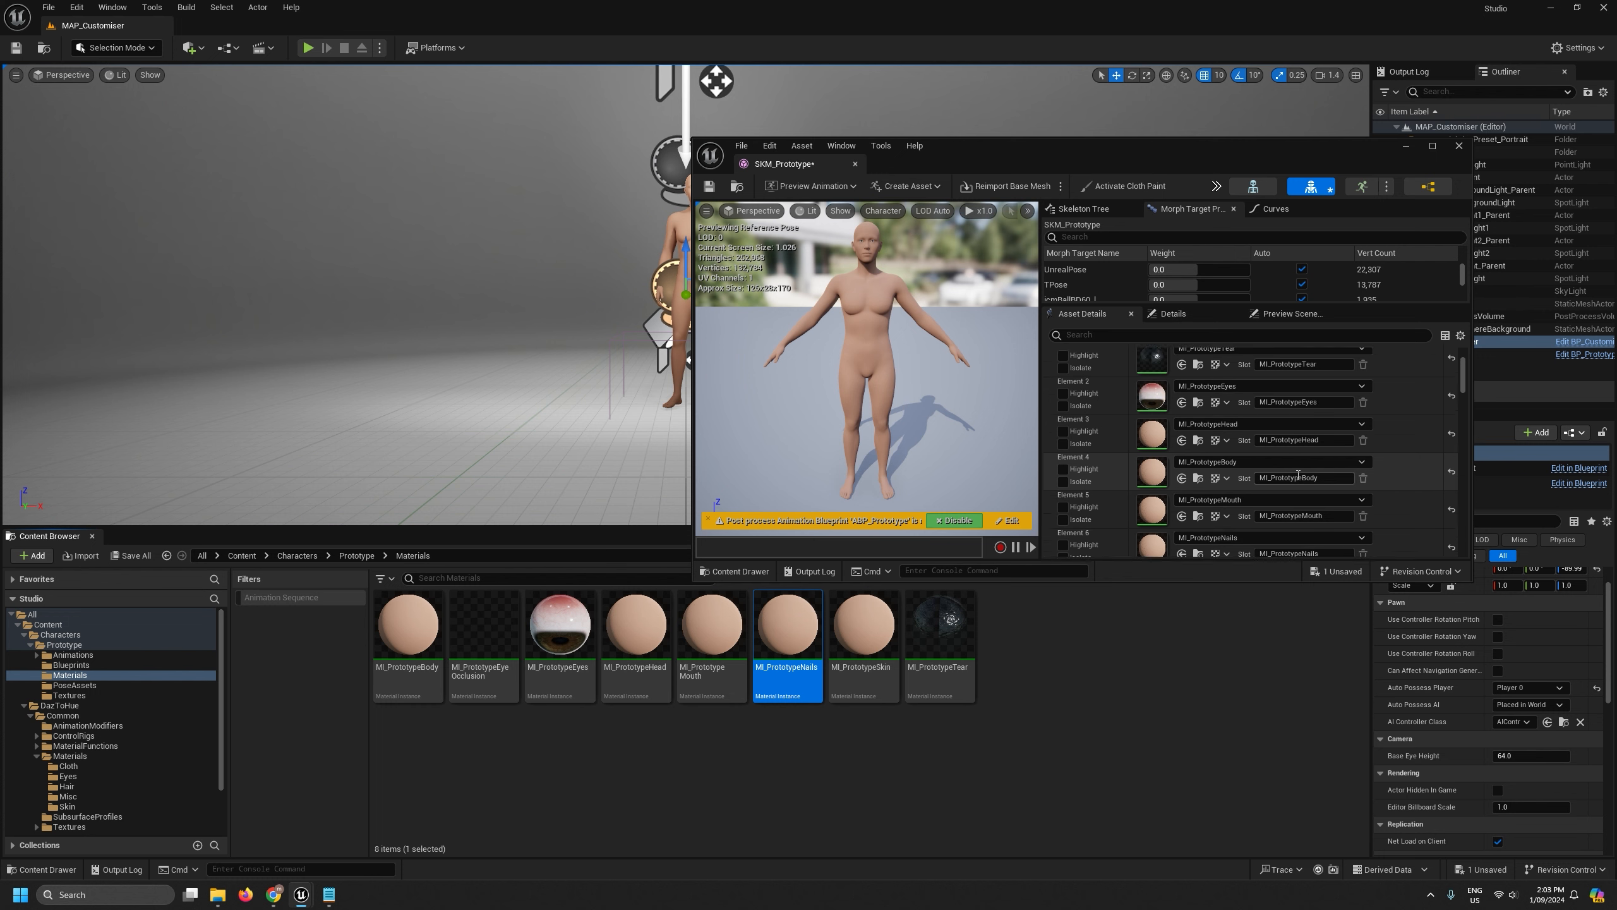
{"action": "left_click", "coordinate": [710, 186]}
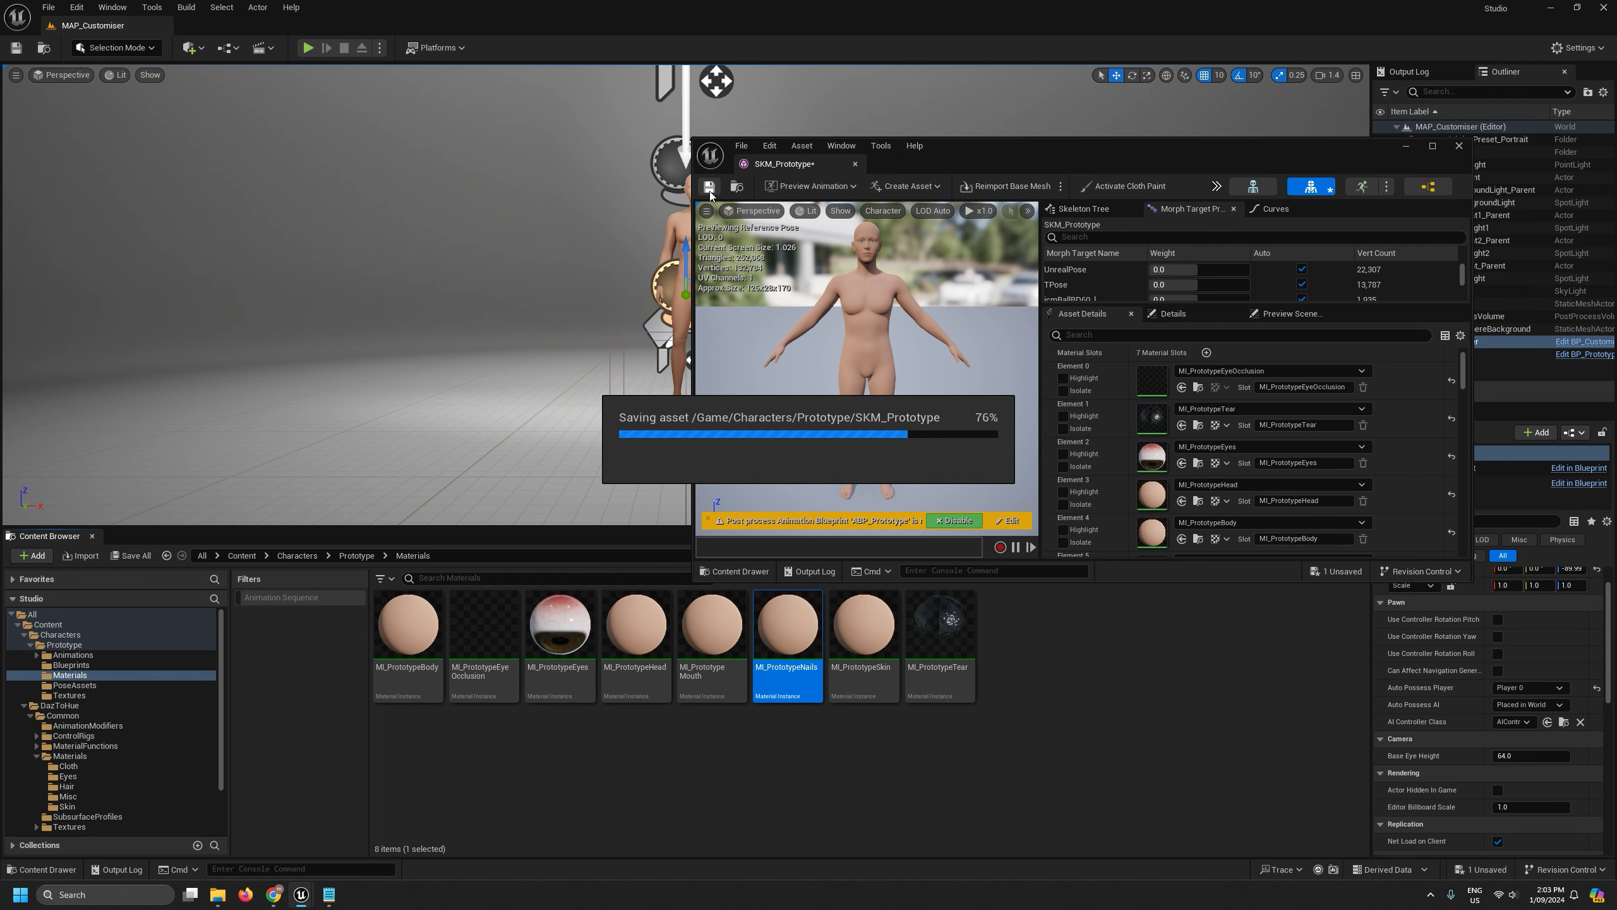
{"action": "left_click", "coordinate": [1458, 148]}
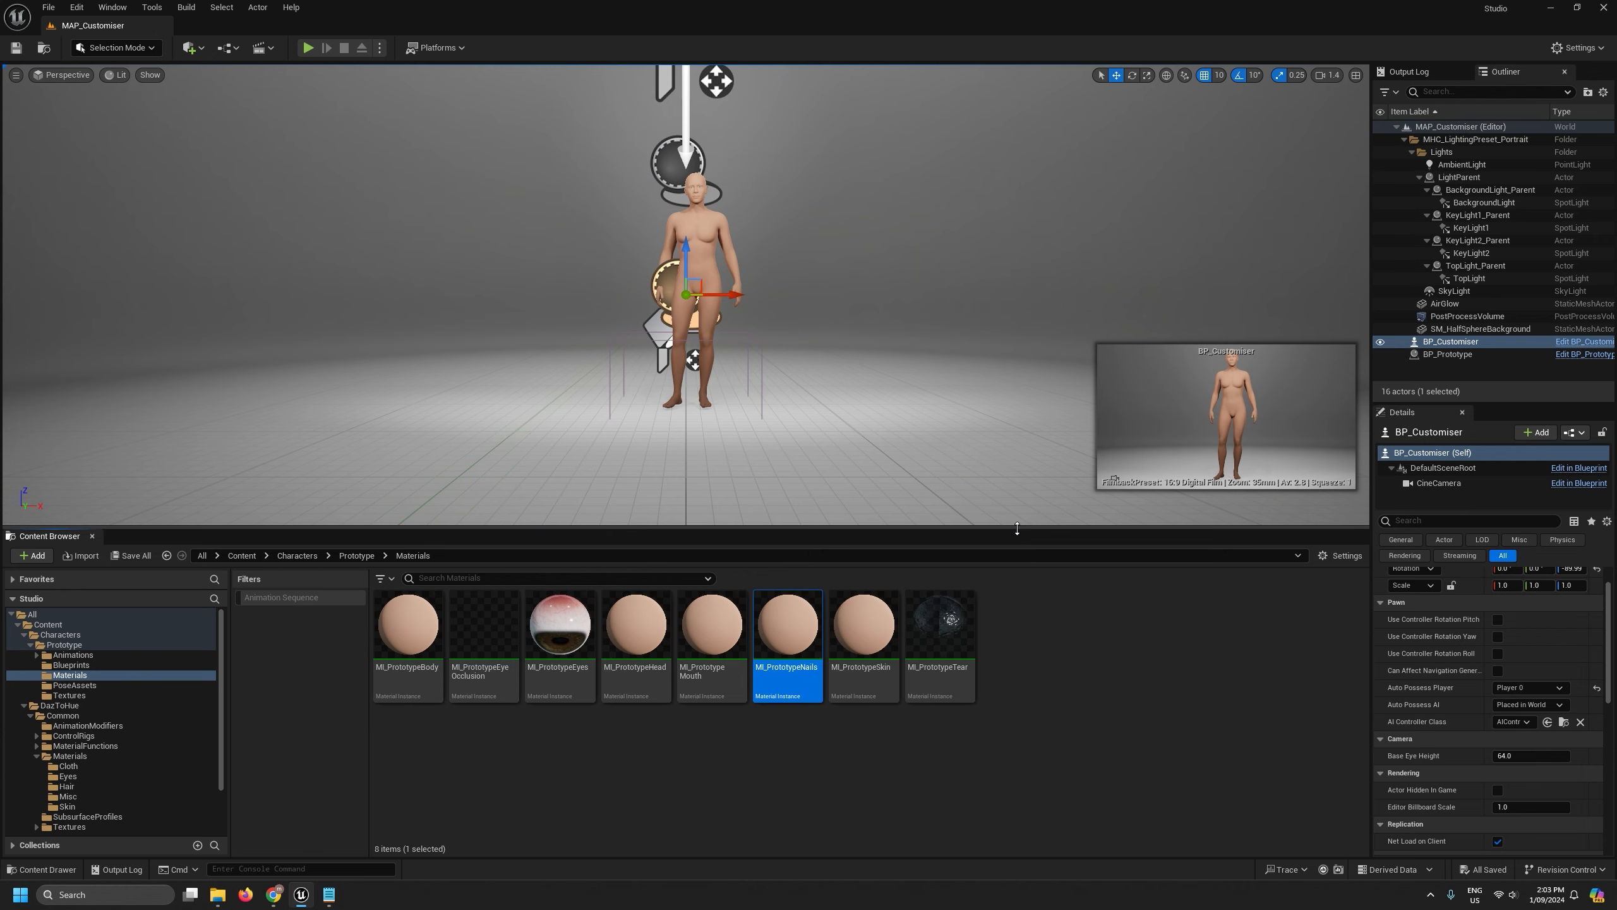
Enlarge the level viewport and play the level briefly to check the character's materials through the customiser camera.
{"action": "left_click_drag", "start_coordinate": [1018, 528], "coordinate": [1004, 699]}
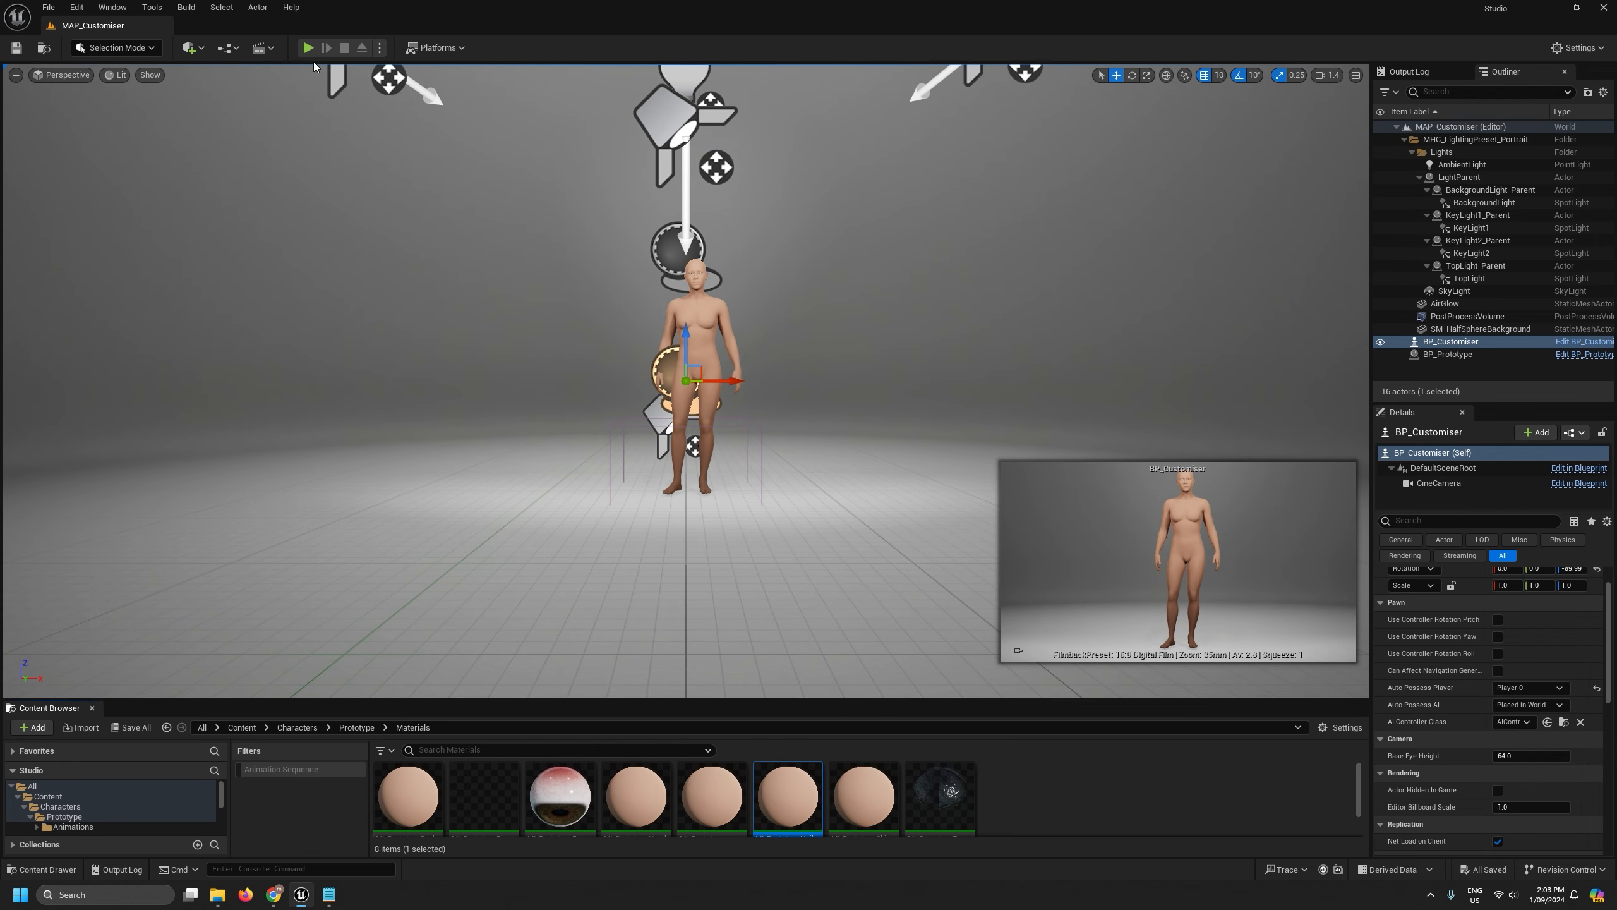
{"action": "key", "text": "alt+p"}
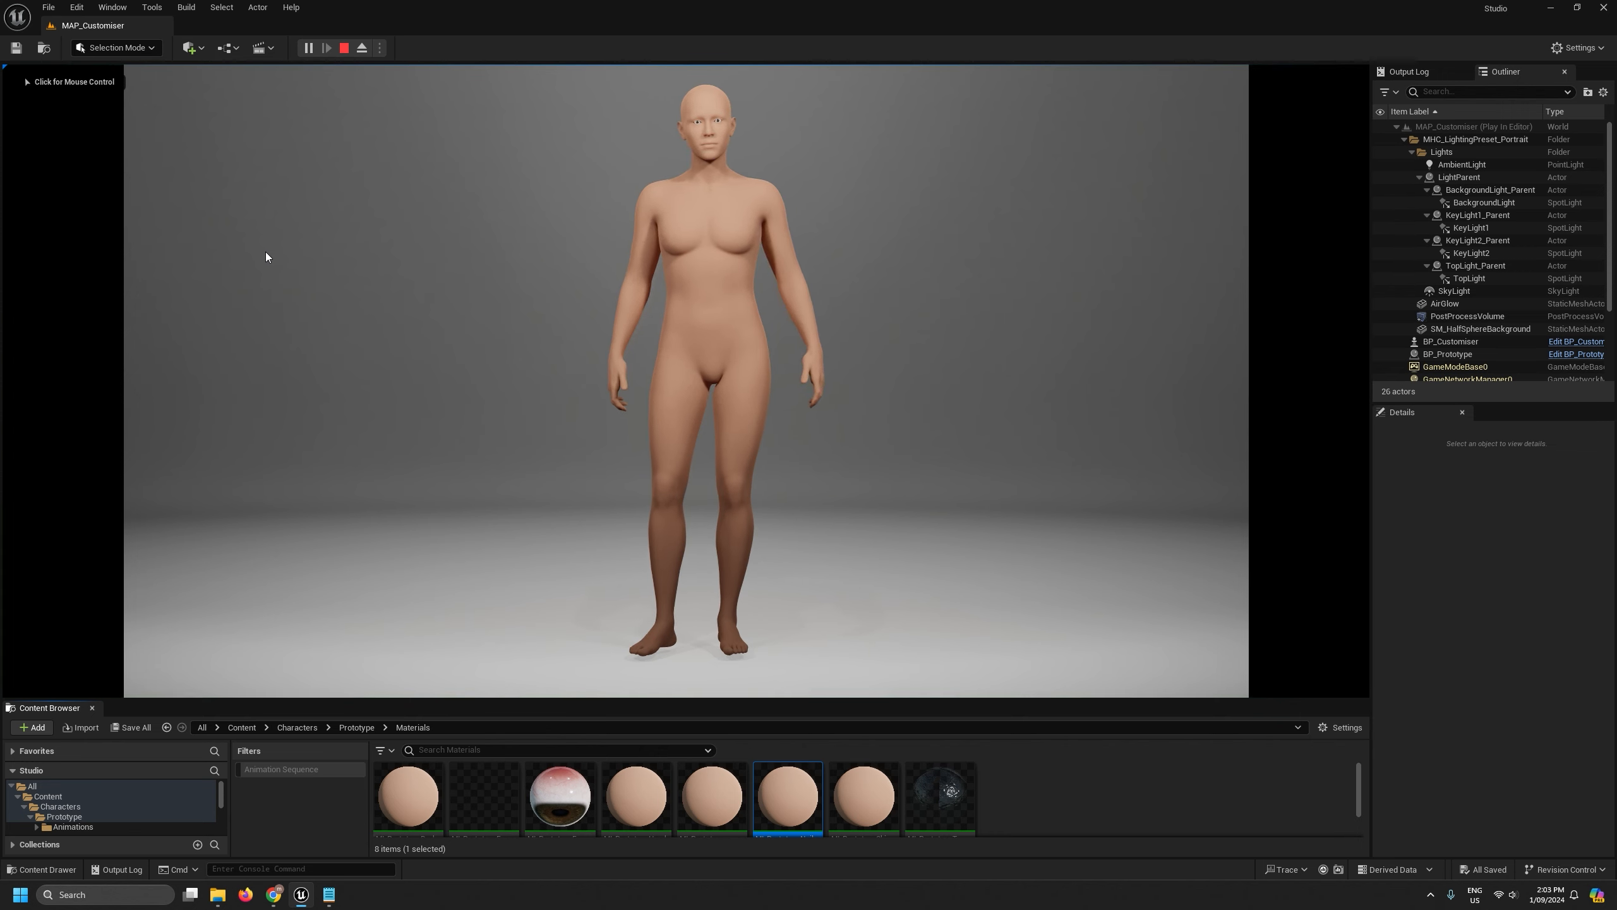
{"action": "left_click", "coordinate": [343, 49]}
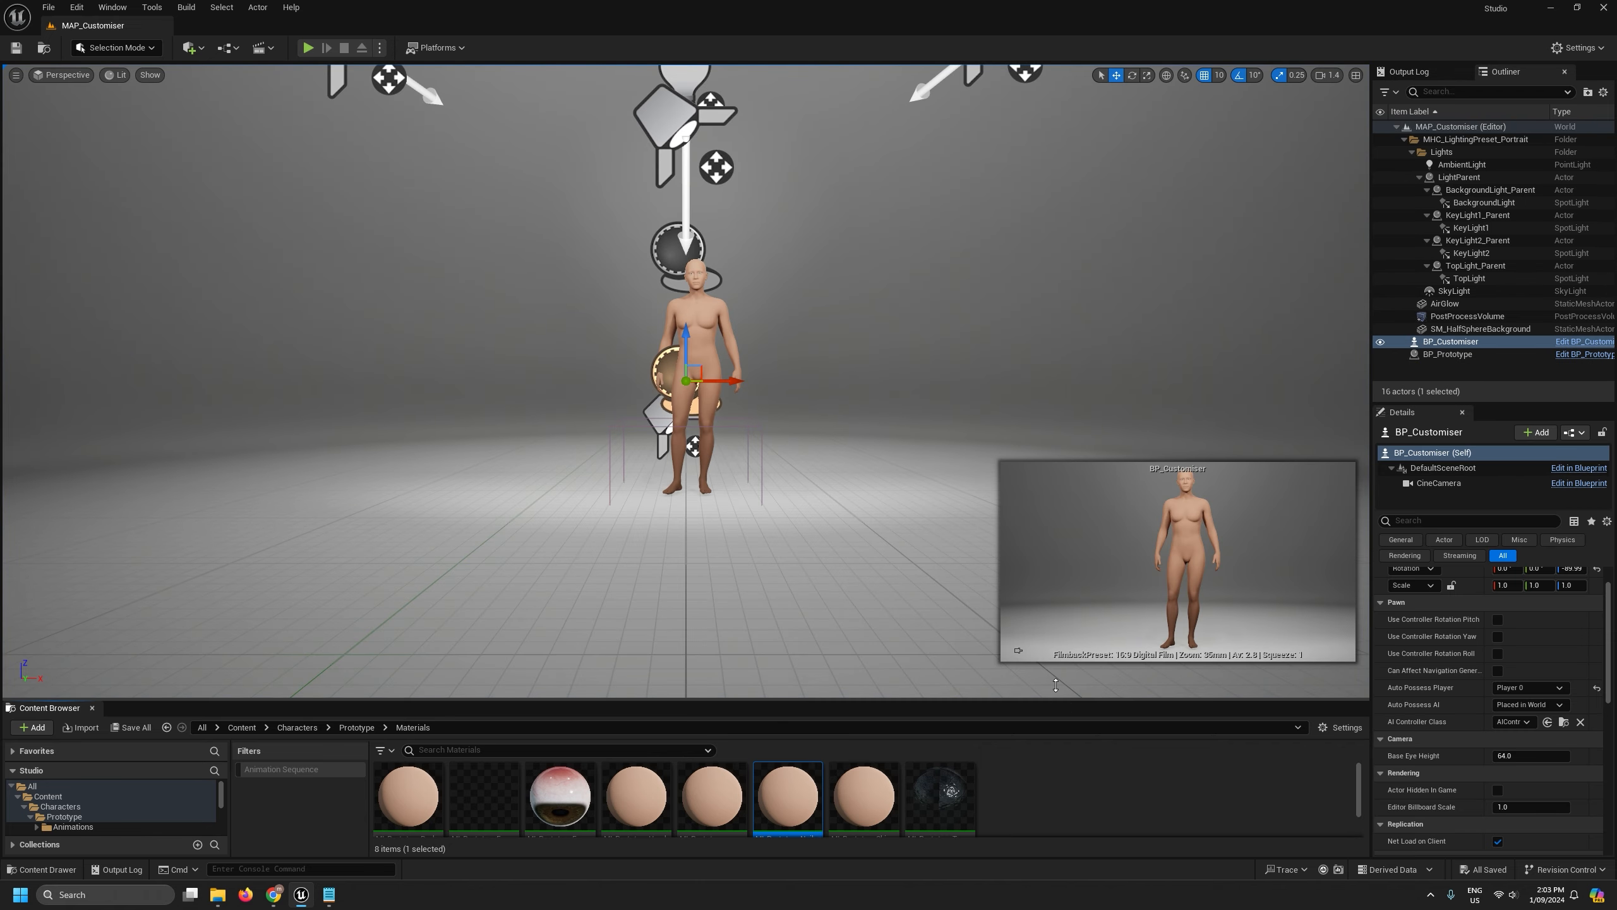
Enlarge the Content Browser and open the ABP_Prototype animation blueprint from the Prototype character's Blueprints folder.
{"action": "left_click_drag", "start_coordinate": [1055, 700], "coordinate": [1048, 475]}
{"action": "left_click", "coordinate": [24, 652]}
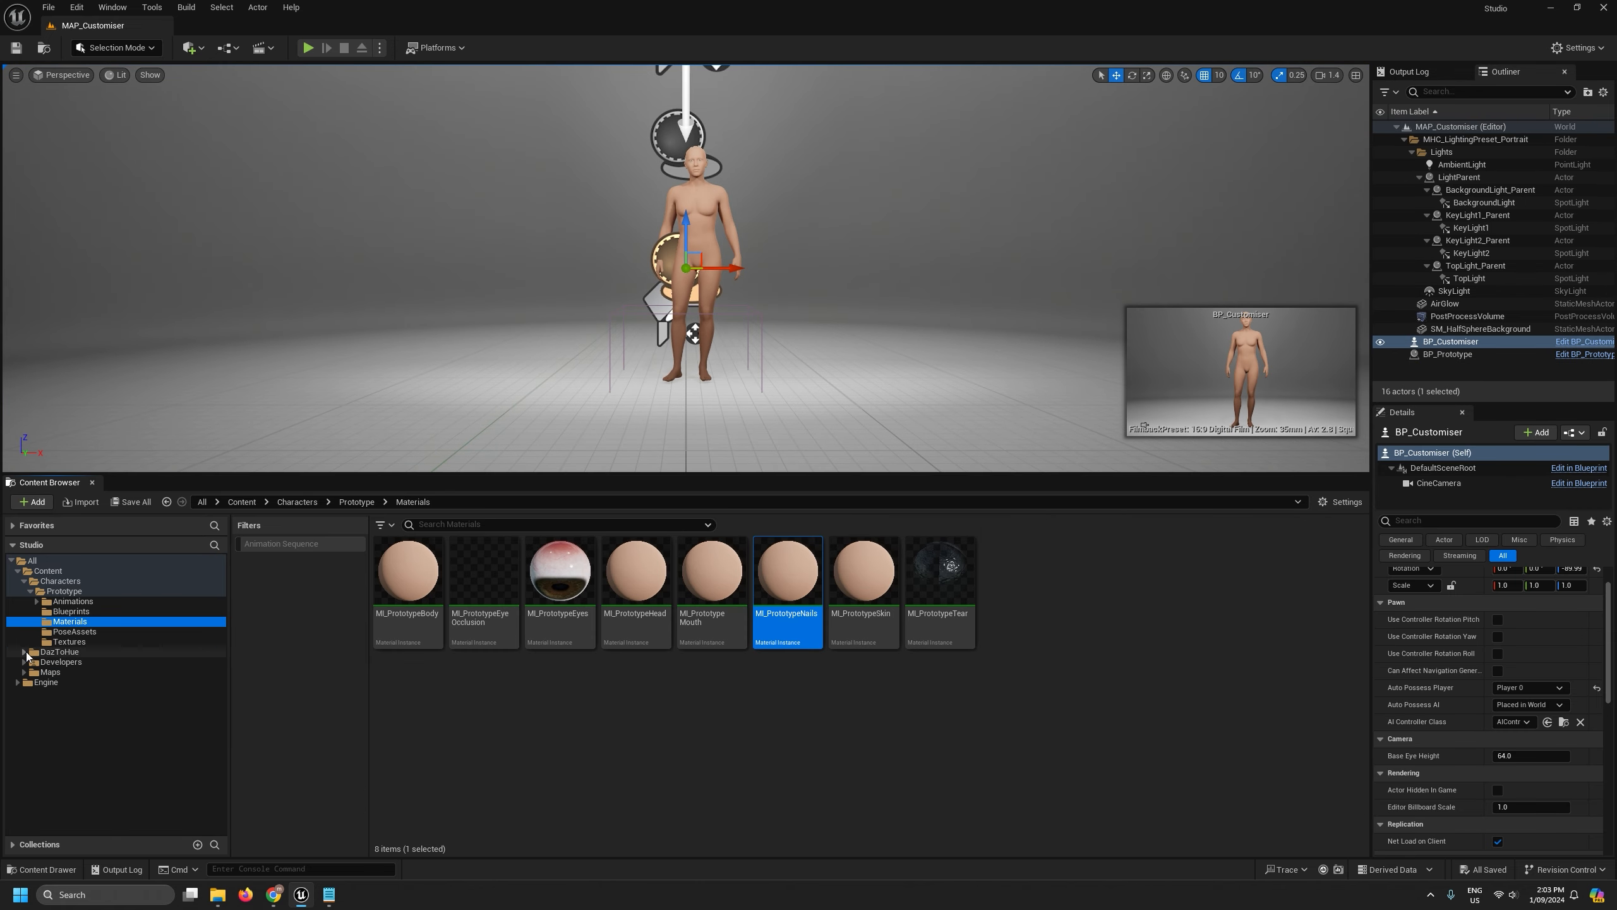
{"action": "left_click", "coordinate": [49, 601]}
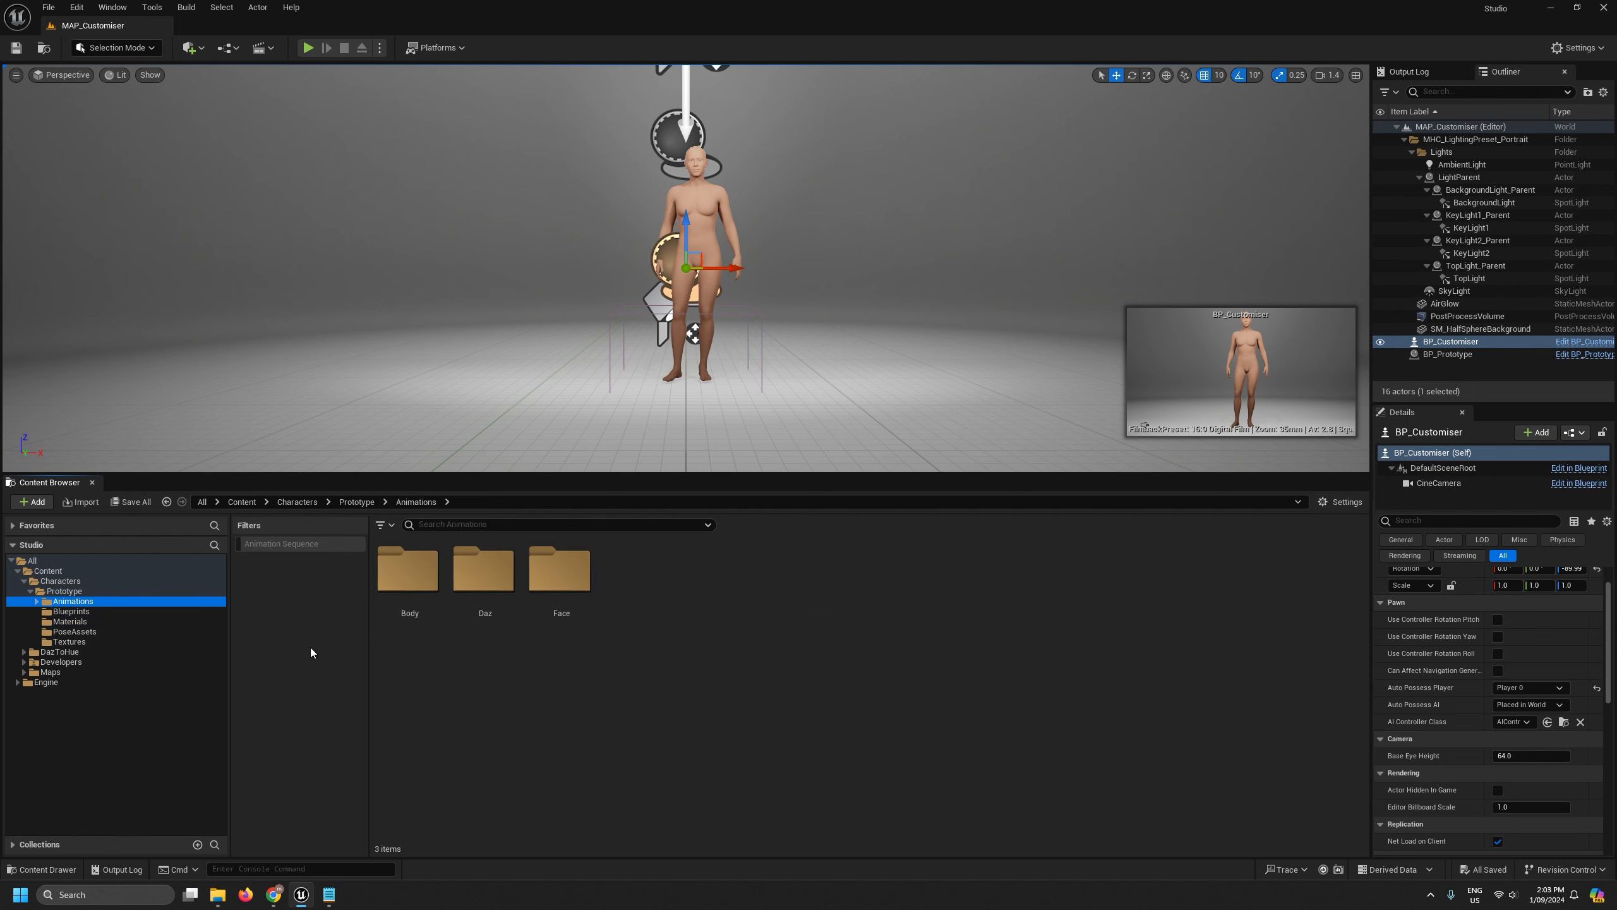
{"action": "key", "text": "Down"}
{"action": "key", "text": "Down"}
{"action": "key", "text": "Down"}
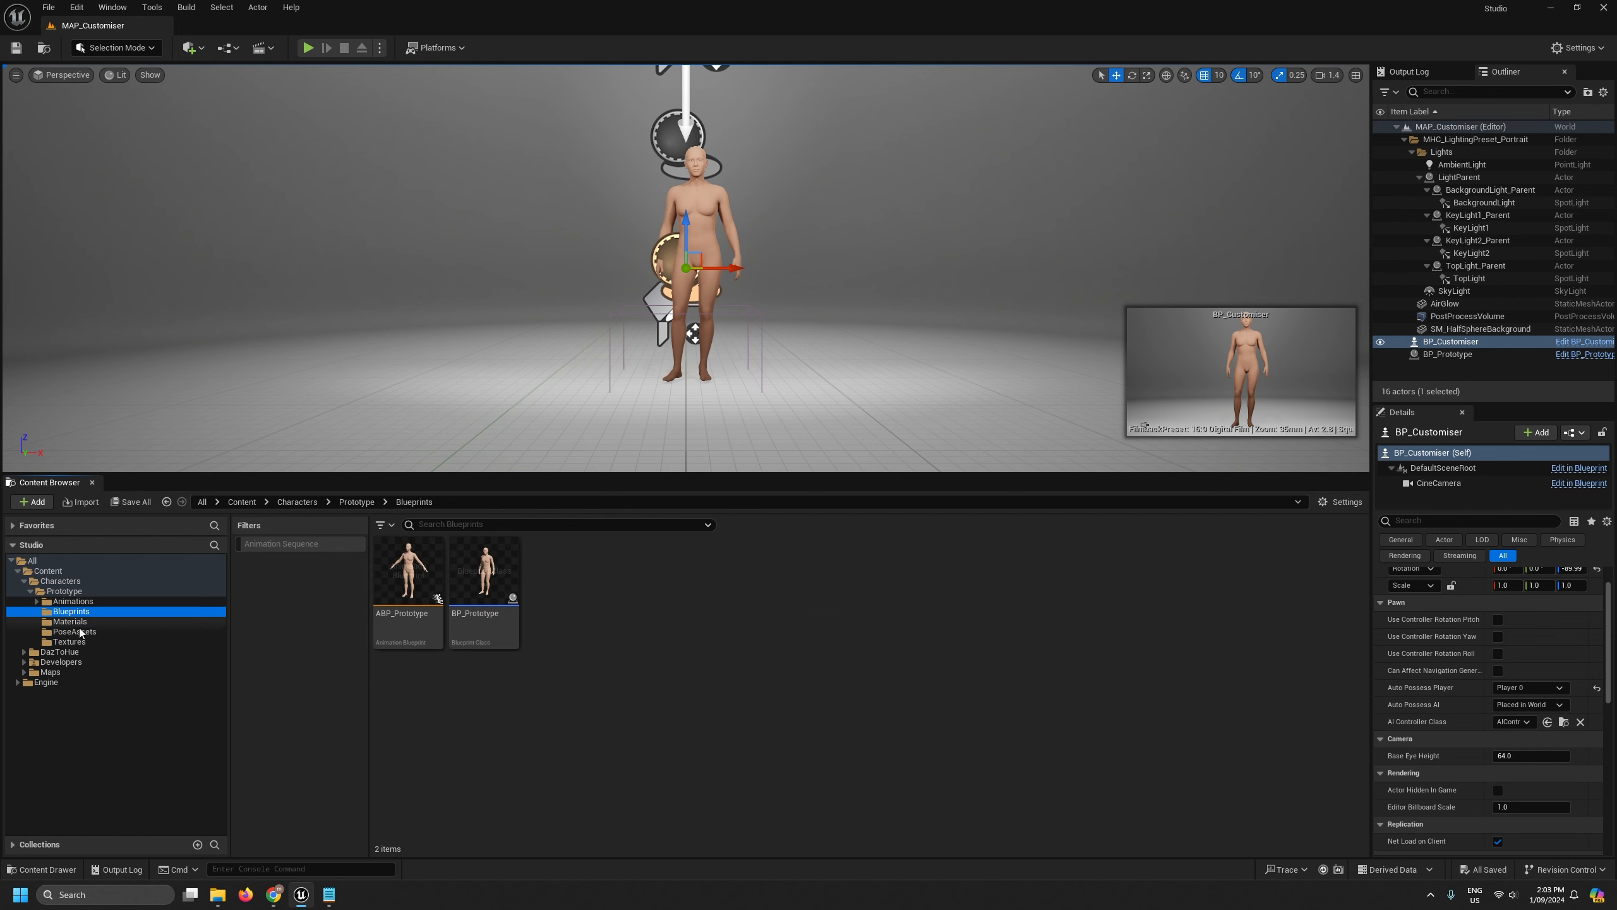
{"action": "left_click", "coordinate": [73, 592]}
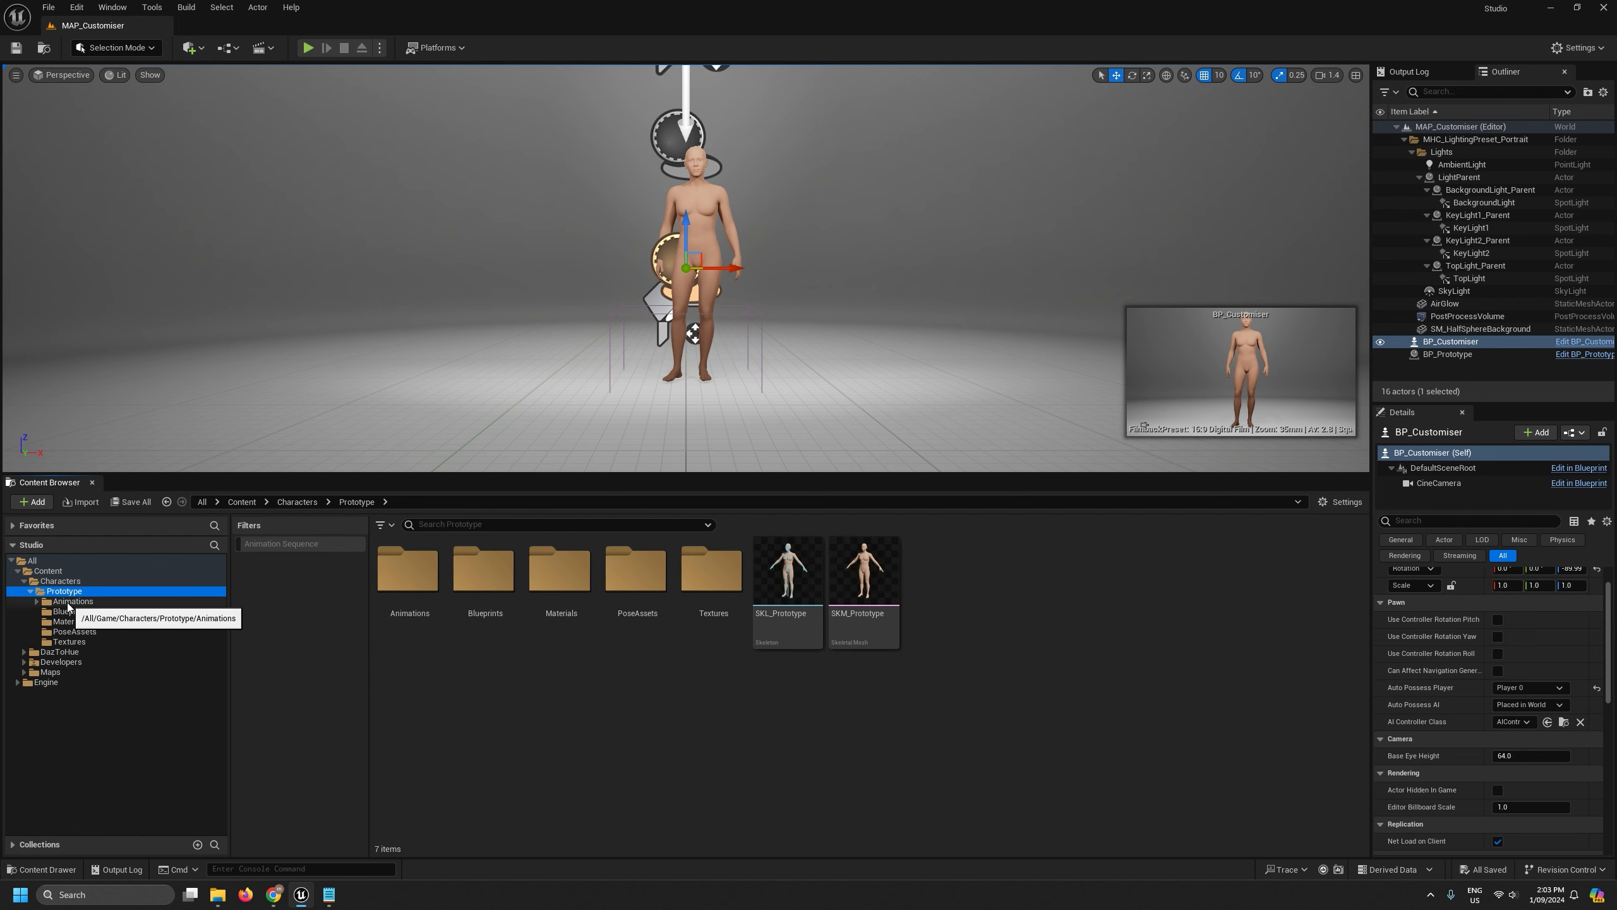
{"action": "left_click", "coordinate": [71, 611]}
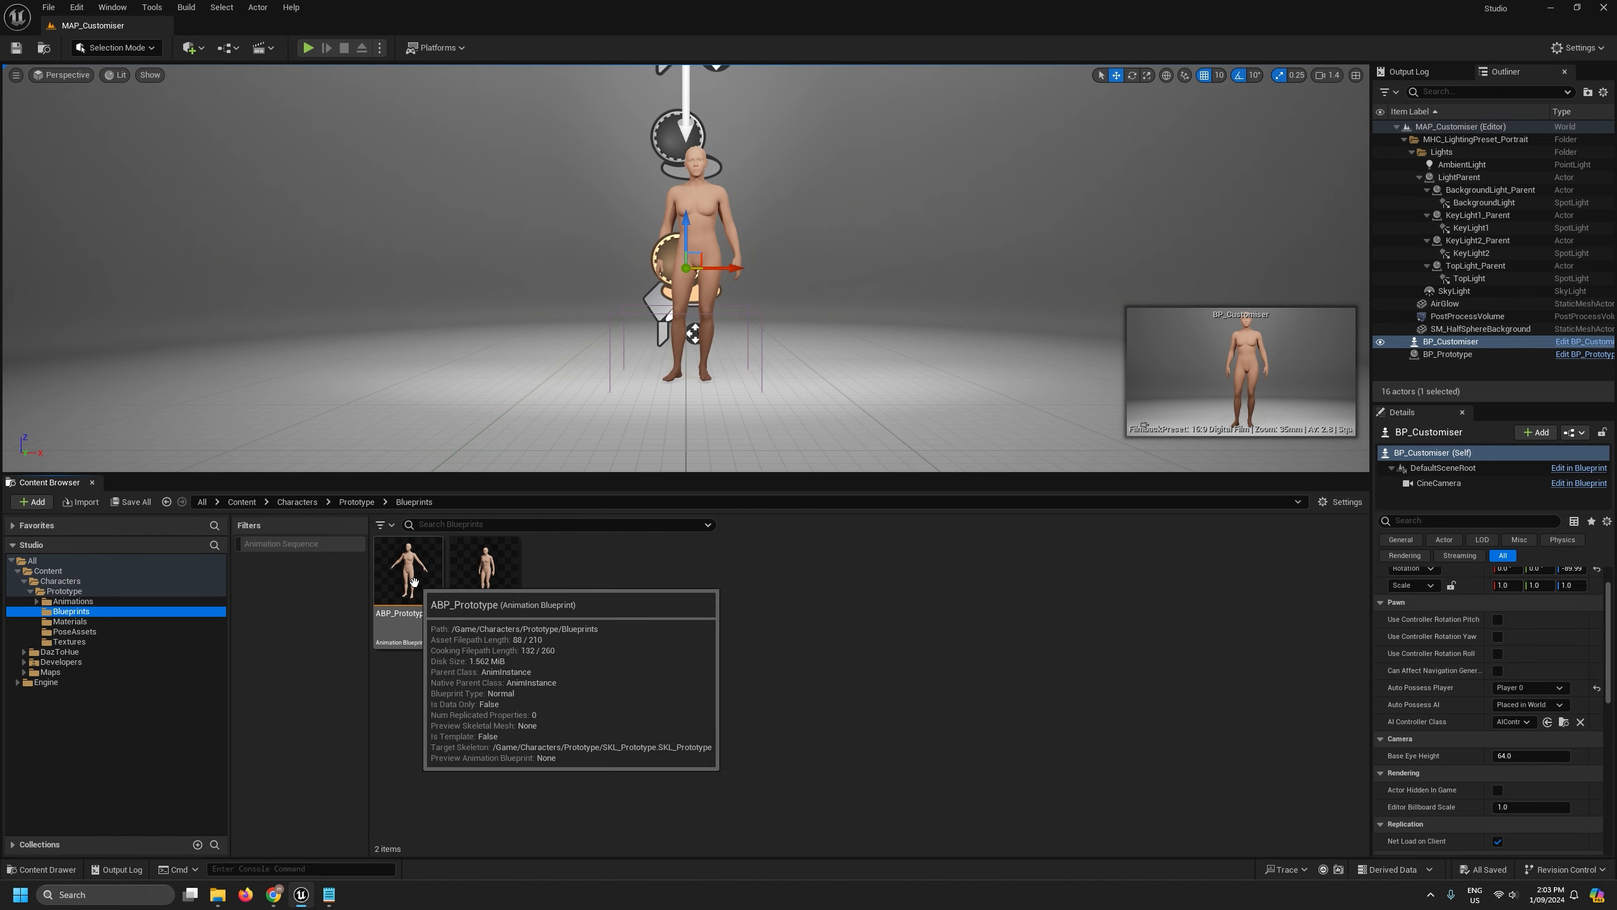
{"action": "double_click", "coordinate": [410, 579]}
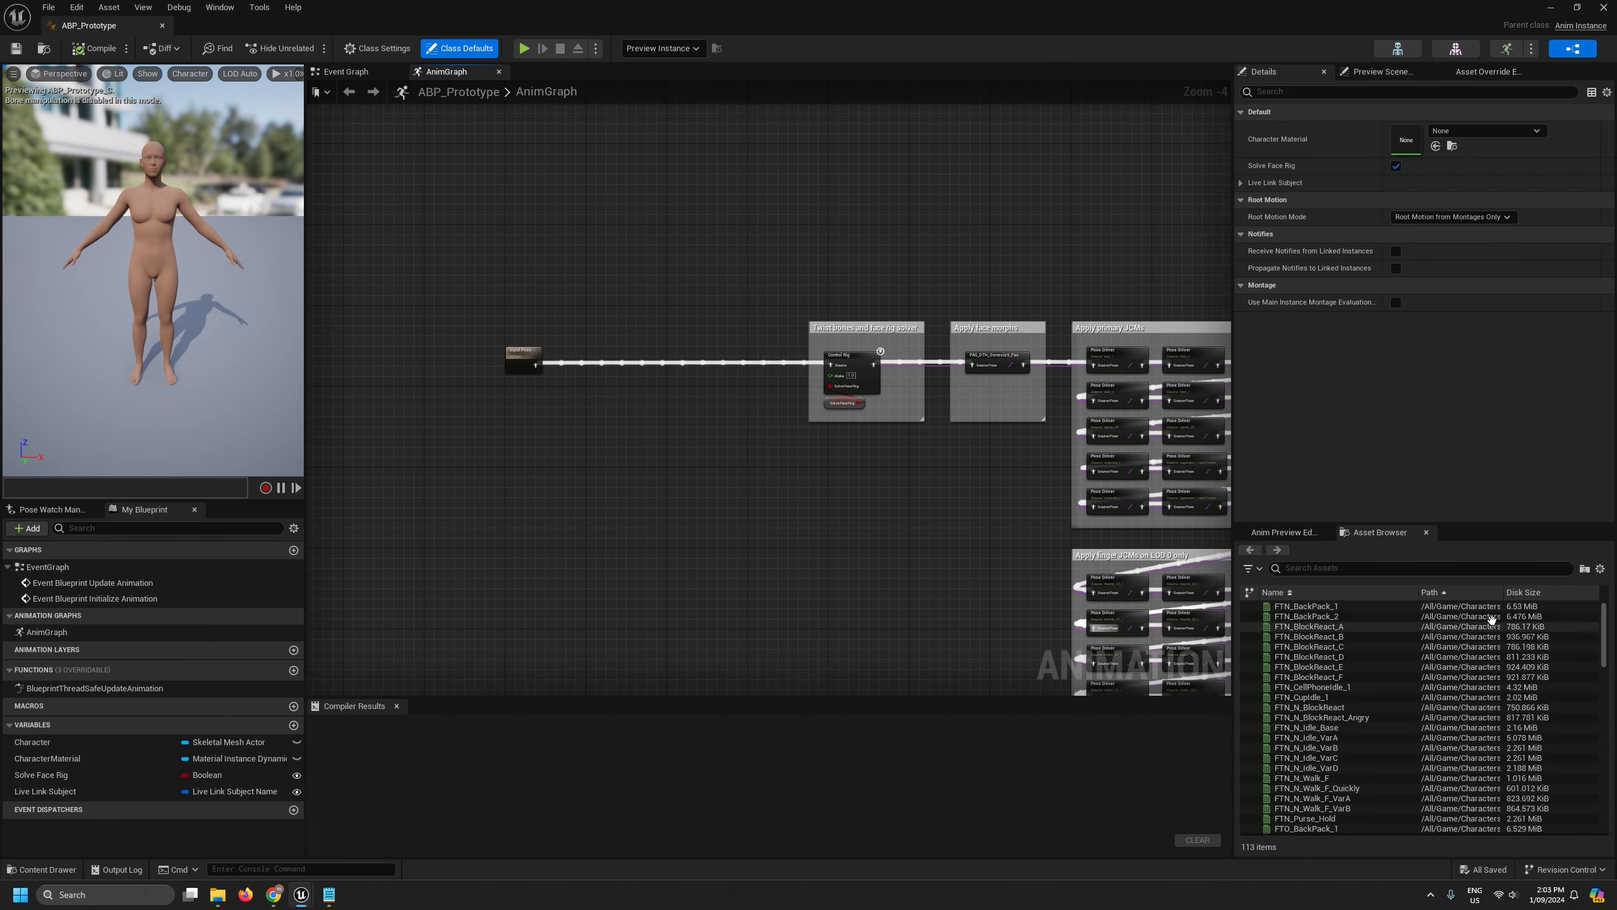
Move the Input Pose node farther away from the Control Rig node in the AnimGraph to make room between them.
{"action": "left_click_drag", "start_coordinate": [1603, 610], "coordinate": [1604, 780]}
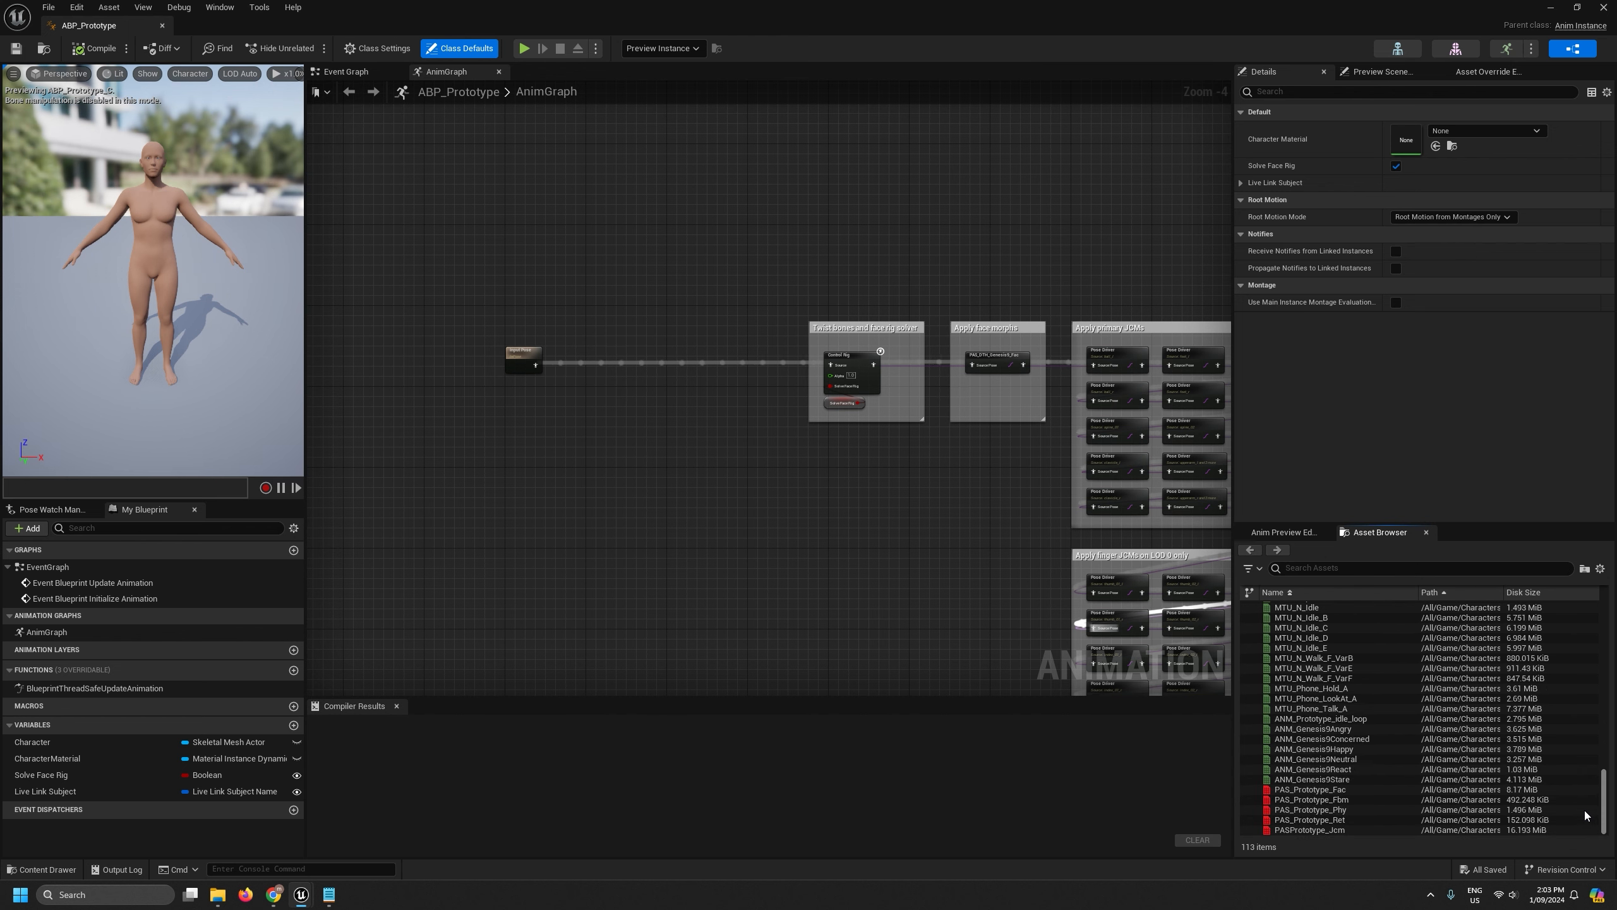
{"action": "right_click_drag", "start_coordinate": [735, 519], "coordinate": [485, 502]}
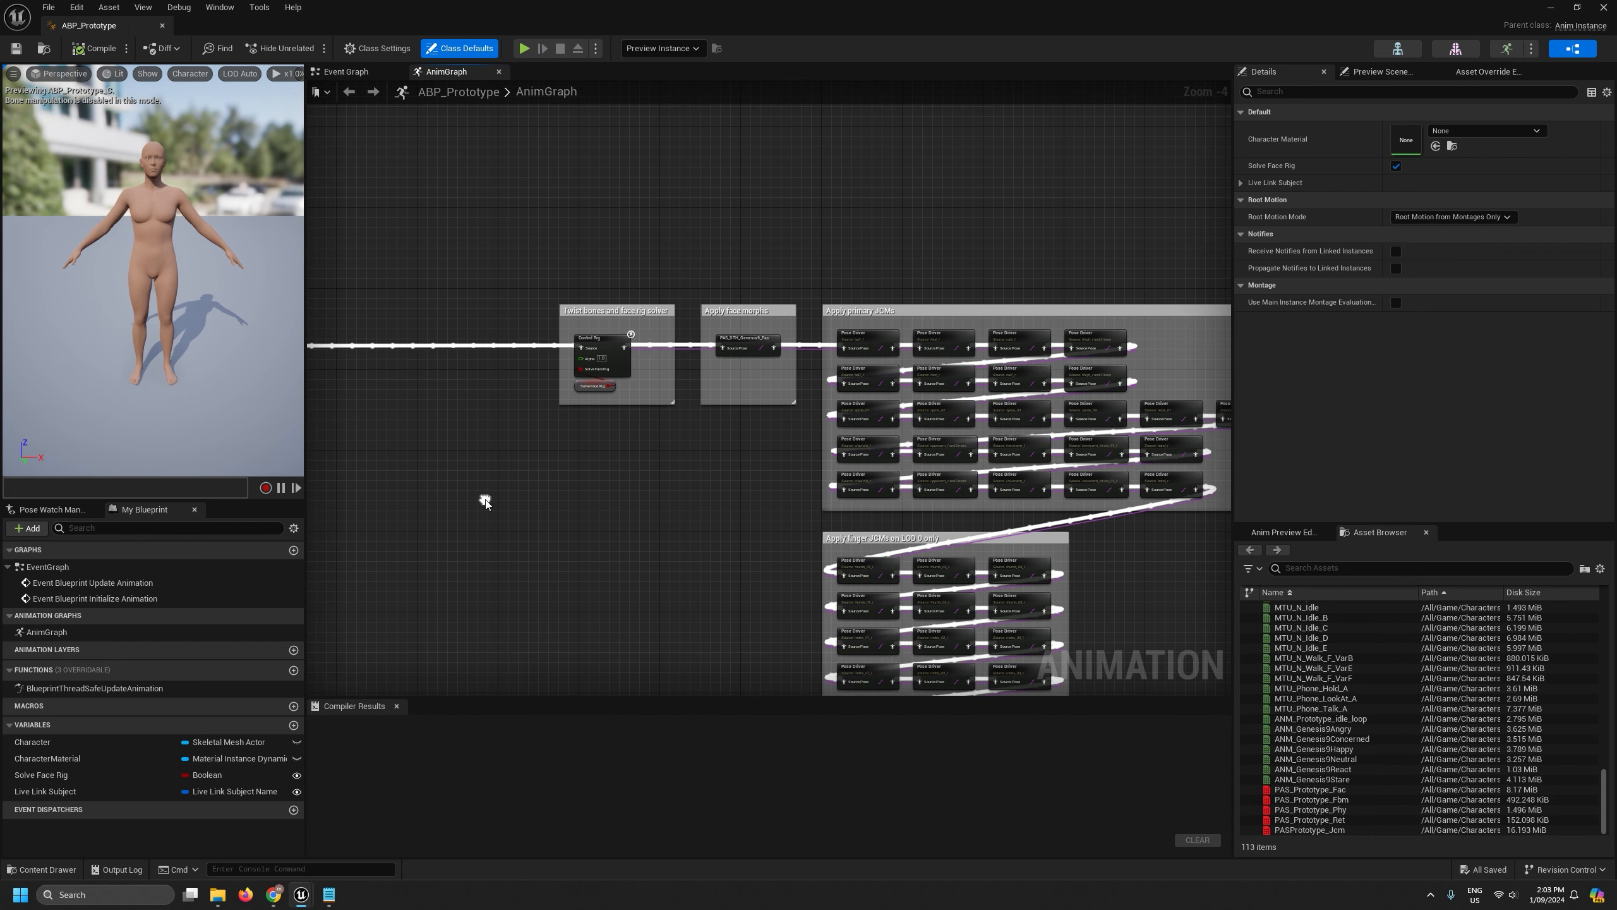
{"action": "right_click_drag", "start_coordinate": [597, 542], "coordinate": [841, 588]}
{"action": "scroll", "coordinate": [524, 361], "scroll_direction": "up", "scroll_amount": 3}
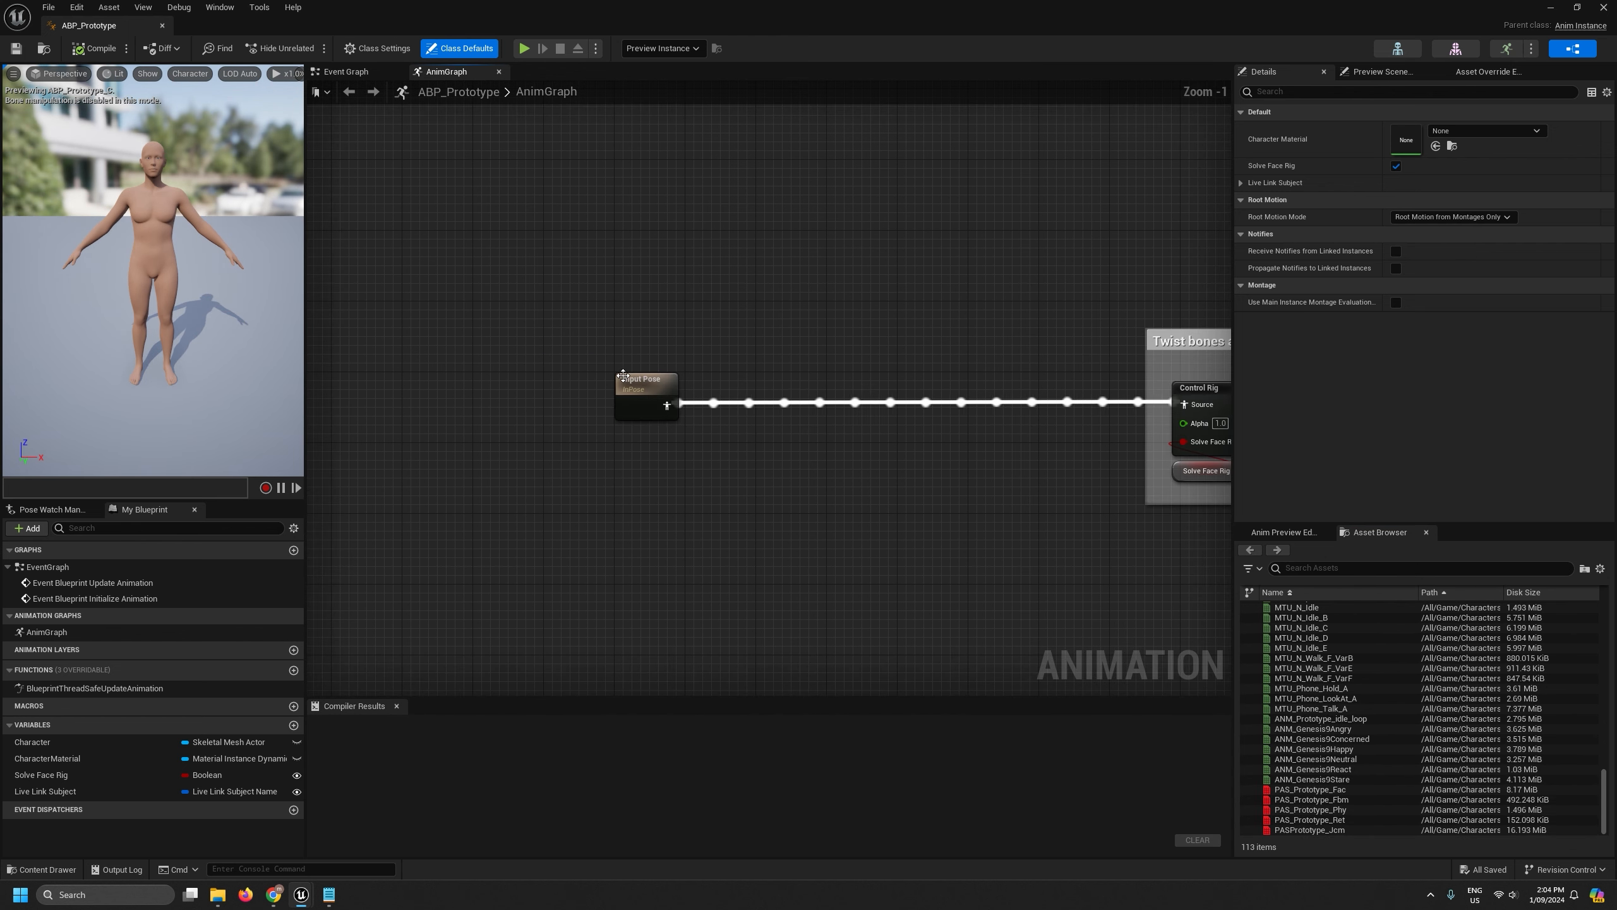
{"action": "left_click", "coordinate": [535, 382]}
{"action": "left_click_drag", "start_coordinate": [547, 381], "coordinate": [424, 379]}
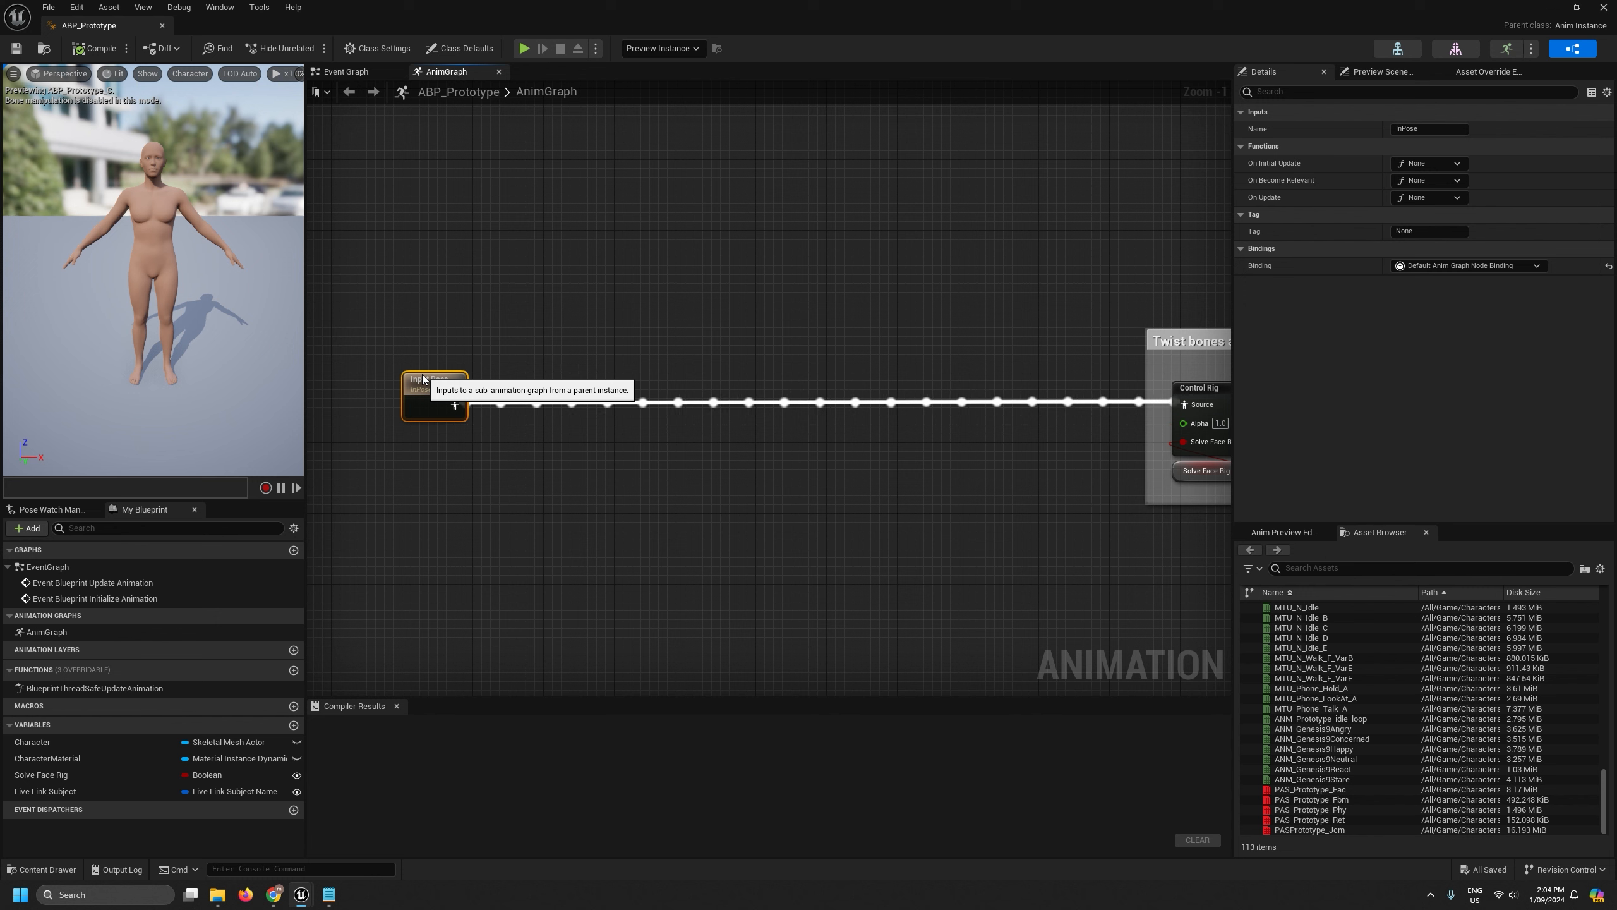
{"action": "left_click", "coordinate": [880, 563]}
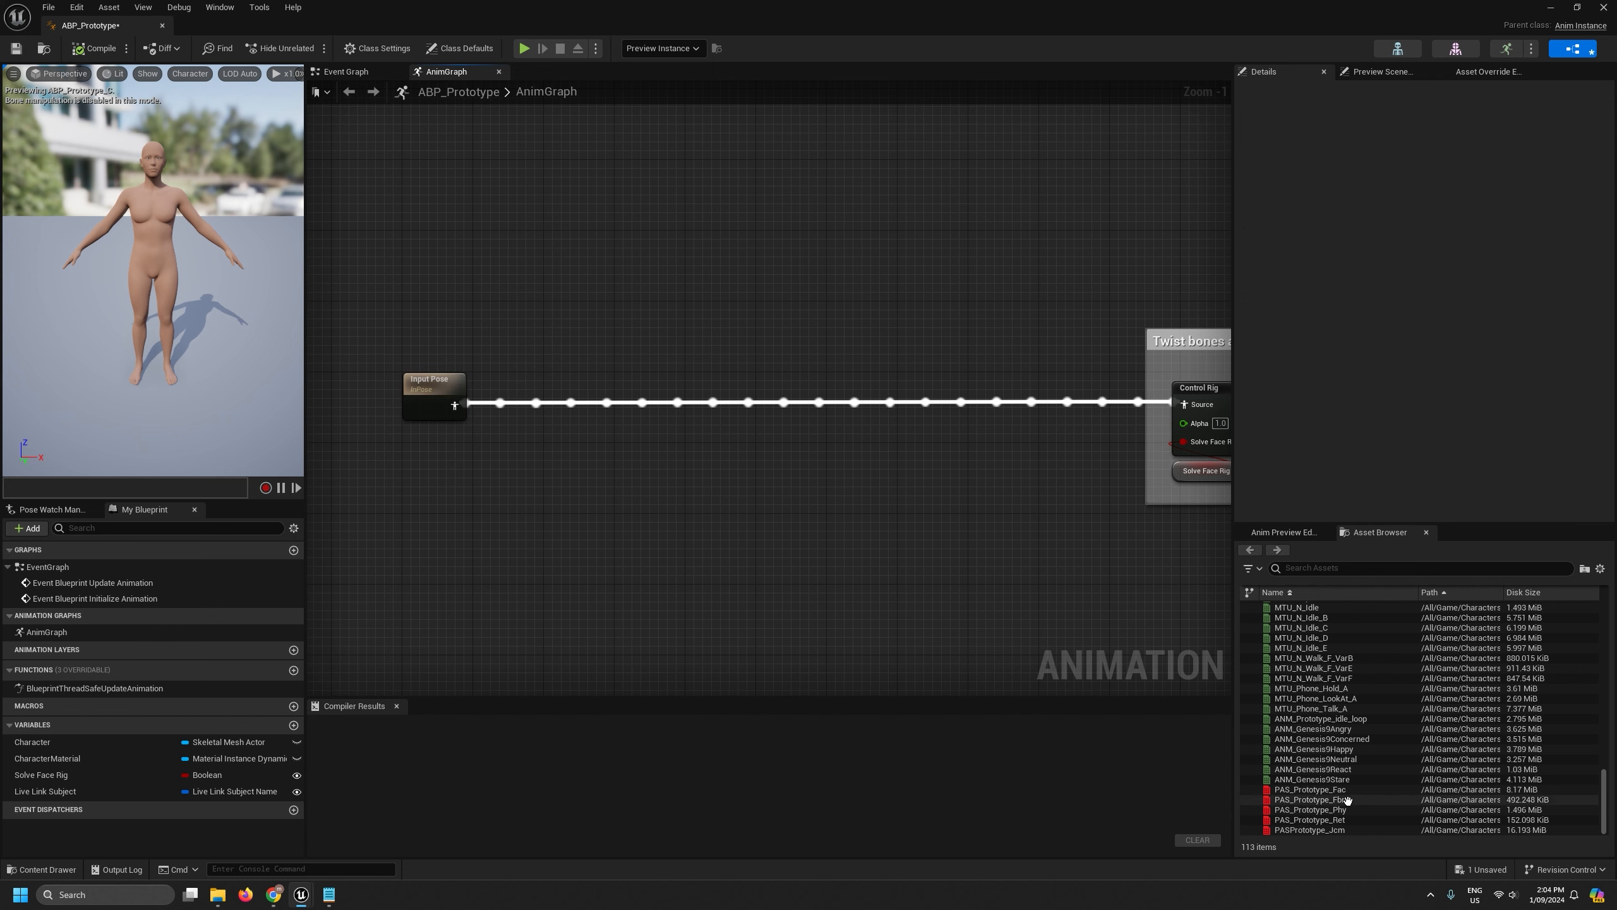
Insert the PAS_Prototype_Fbm pose asset between Input Pose and Control Rig, place it near the Control Rig, and compile the blueprint.
{"action": "left_click_drag", "start_coordinate": [1308, 797], "coordinate": [765, 372]}
{"action": "scroll", "coordinate": [780, 385], "scroll_direction": "up", "scroll_amount": 1}
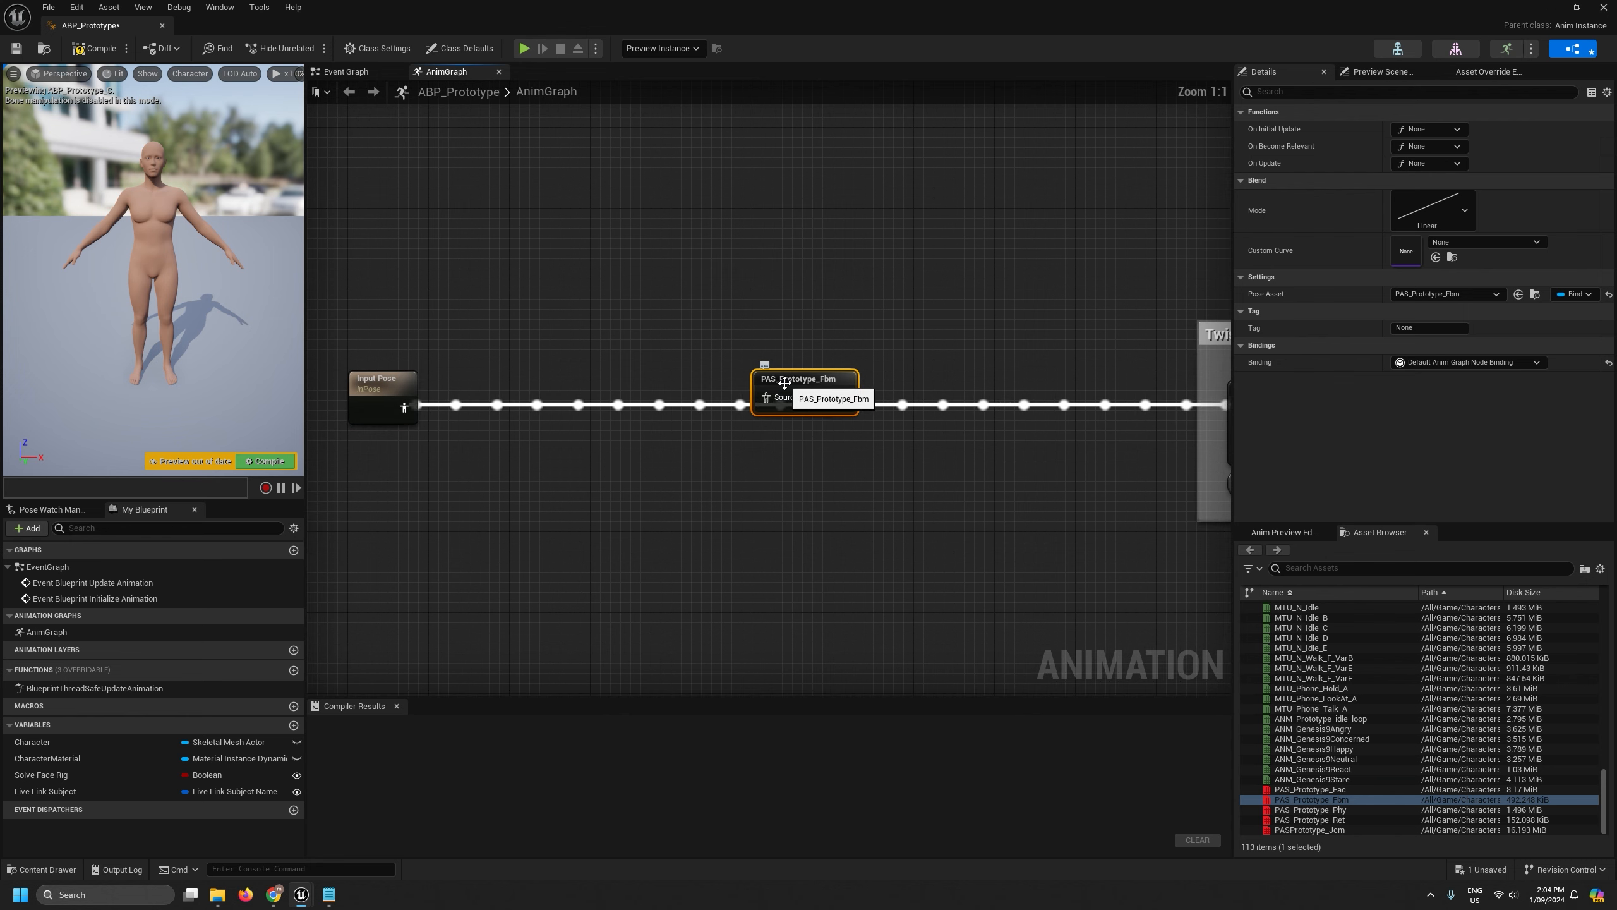
{"action": "left_click_drag", "start_coordinate": [404, 406], "coordinate": [890, 408]}
{"action": "right_click_drag", "start_coordinate": [535, 487], "coordinate": [924, 482]}
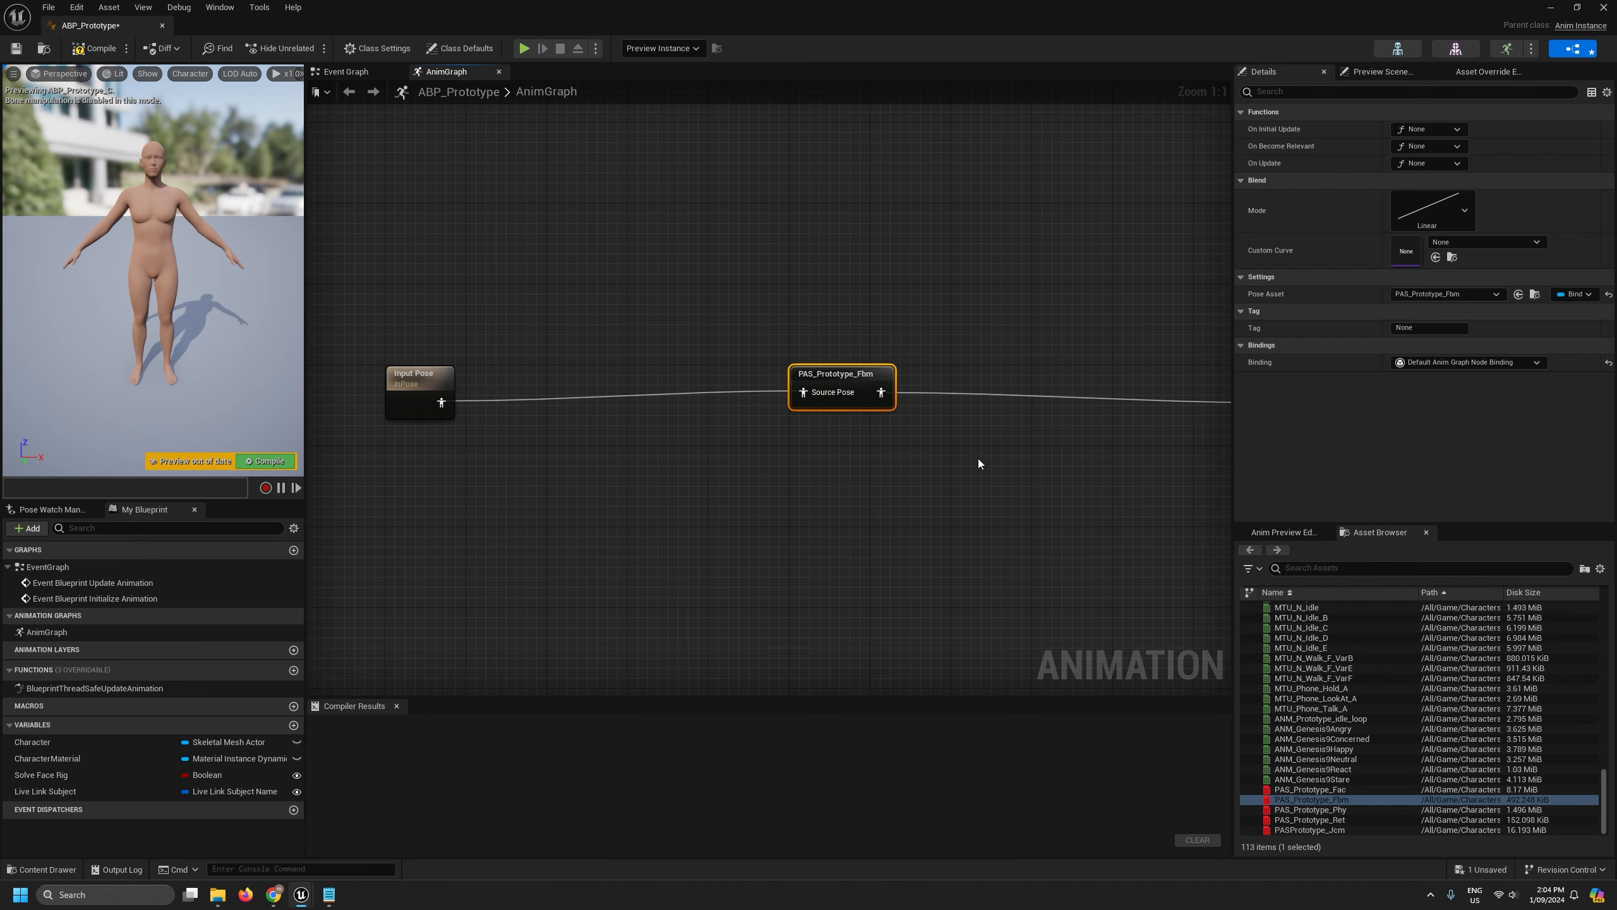
{"action": "scroll", "coordinate": [978, 457], "scroll_direction": "down", "scroll_amount": 2}
{"action": "left_click_drag", "start_coordinate": [751, 406], "coordinate": [917, 406]}
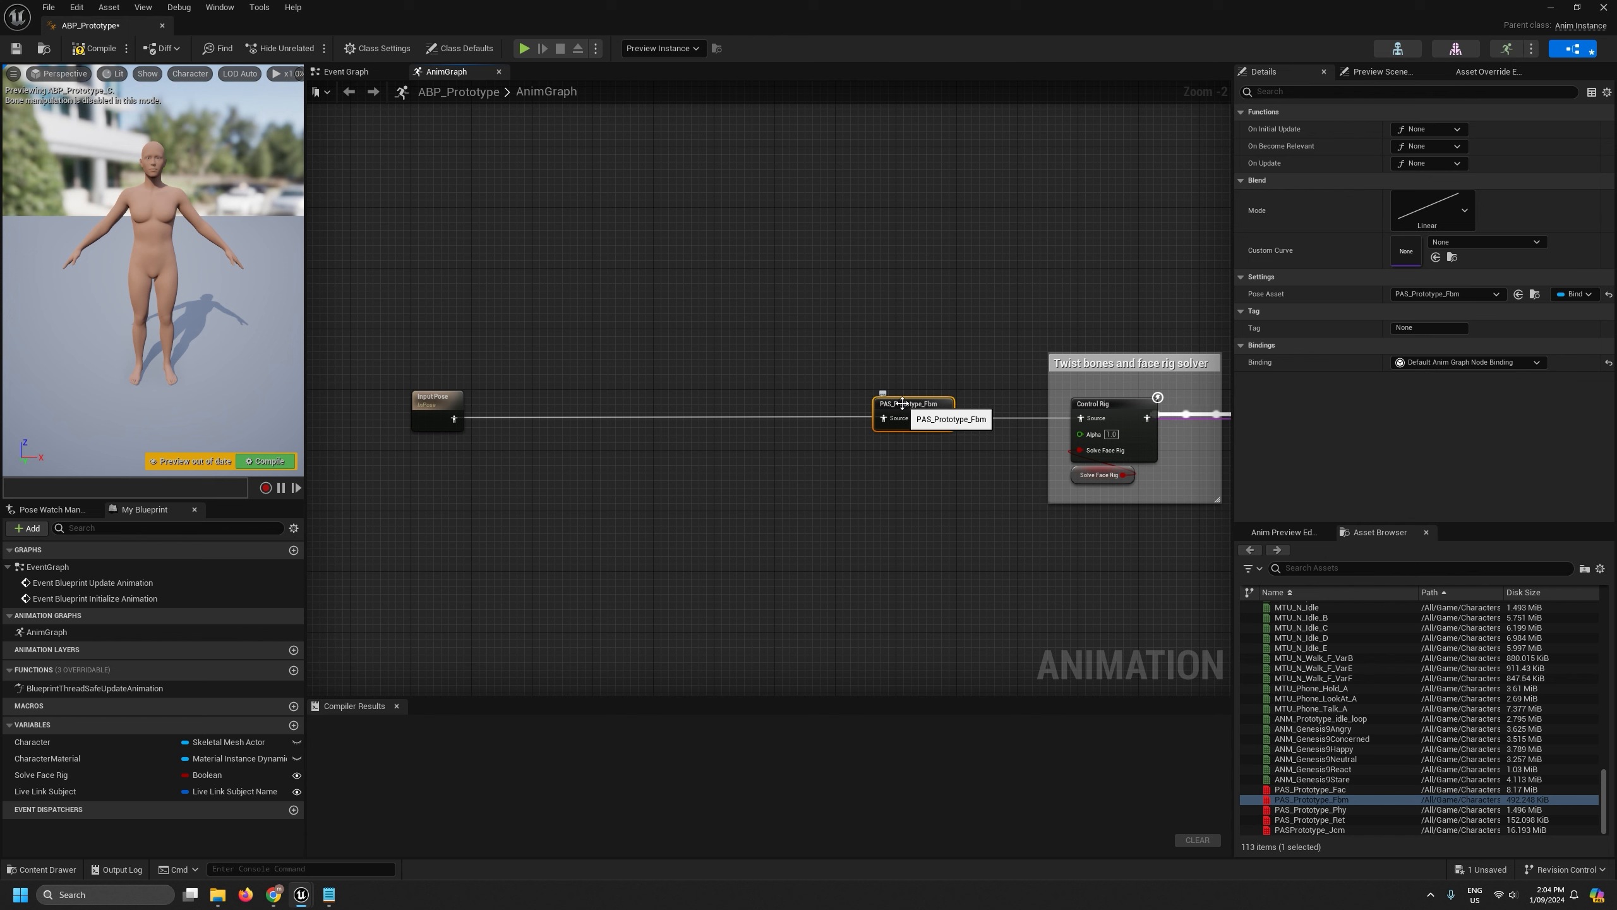
{"action": "left_click_drag", "start_coordinate": [901, 408], "coordinate": [906, 407]}
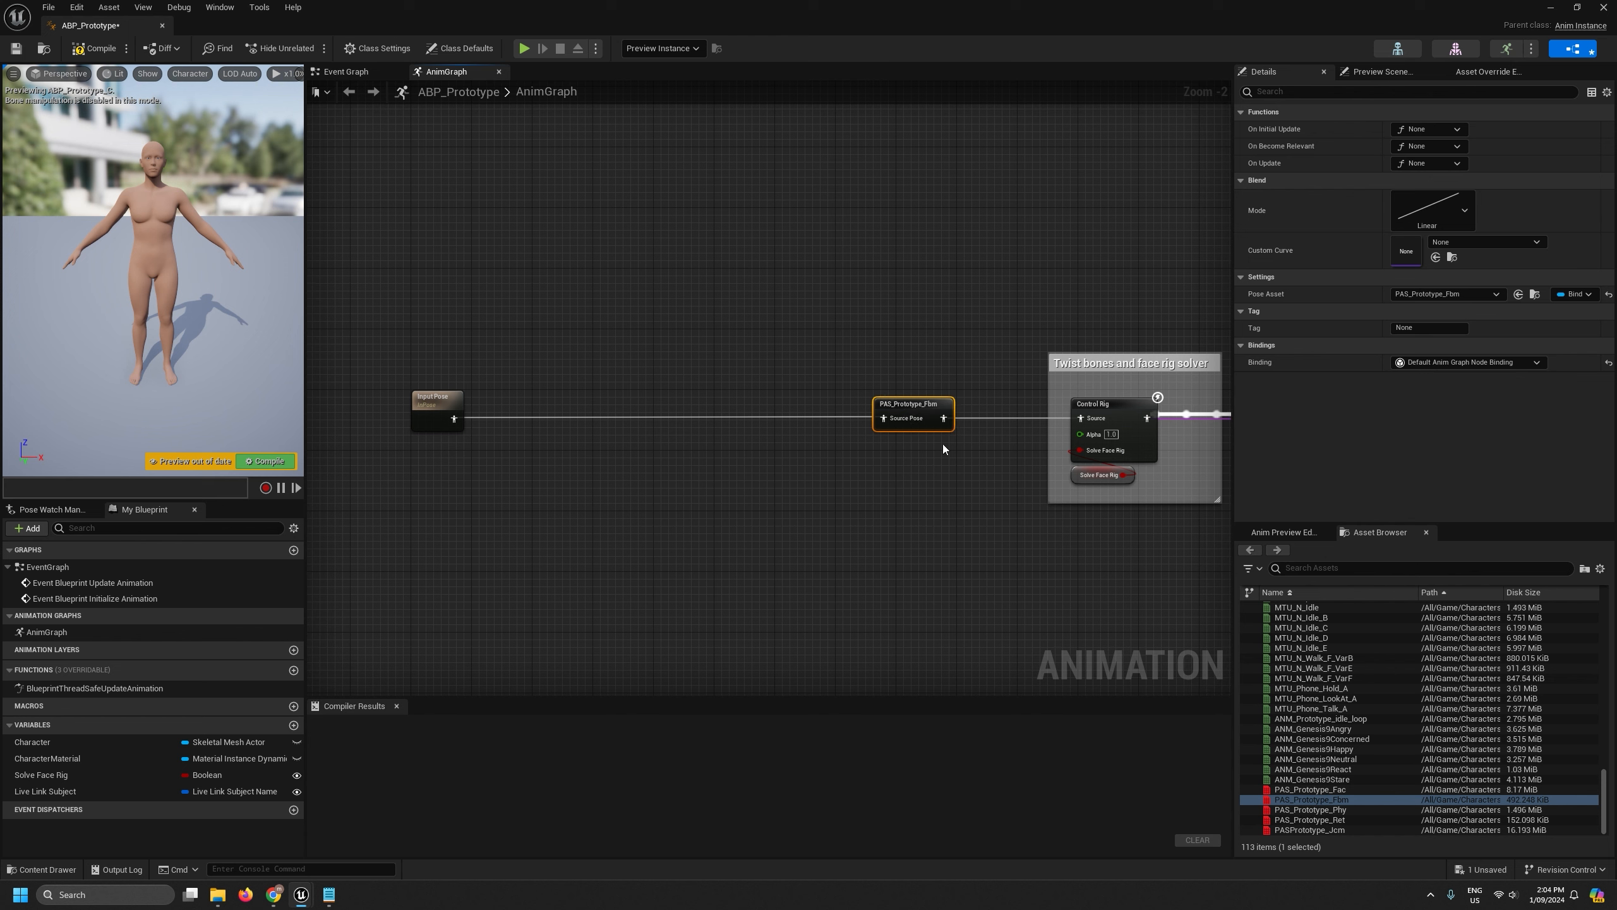
{"action": "left_click", "coordinate": [101, 55]}
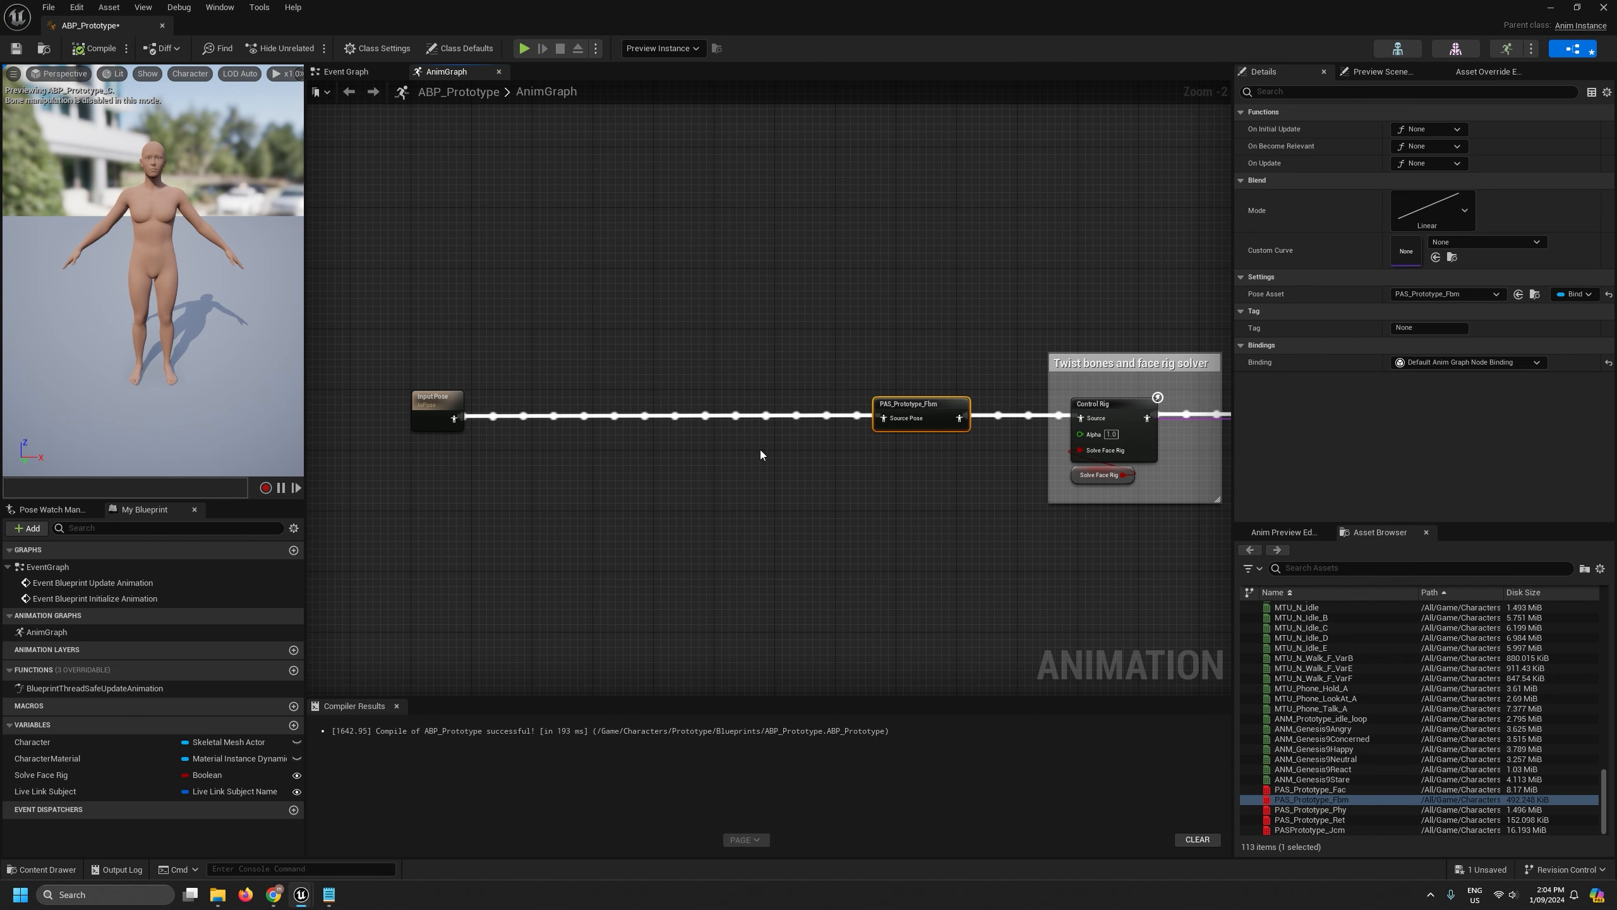
Add a Modify Curve node wired between Input Pose and PAS_Prototype_Fbm, aligned just before the pose asset node.
{"action": "scroll", "coordinate": [652, 443], "scroll_direction": "up", "scroll_amount": 2}
{"action": "right_click", "coordinate": [695, 455]}
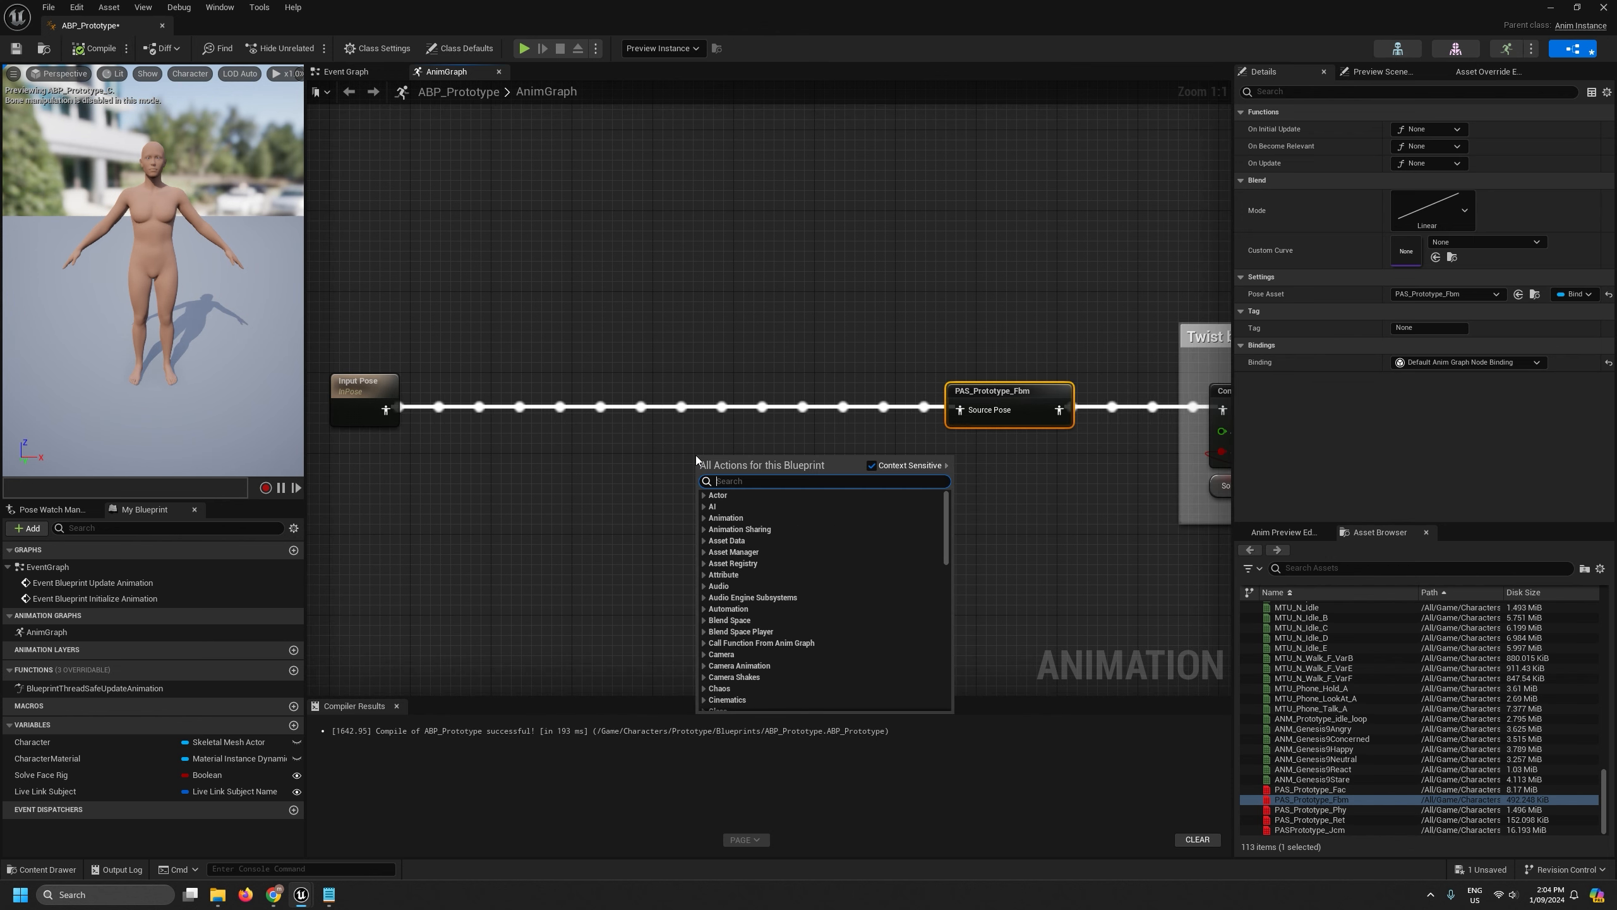
{"action": "type", "text": "modi"}
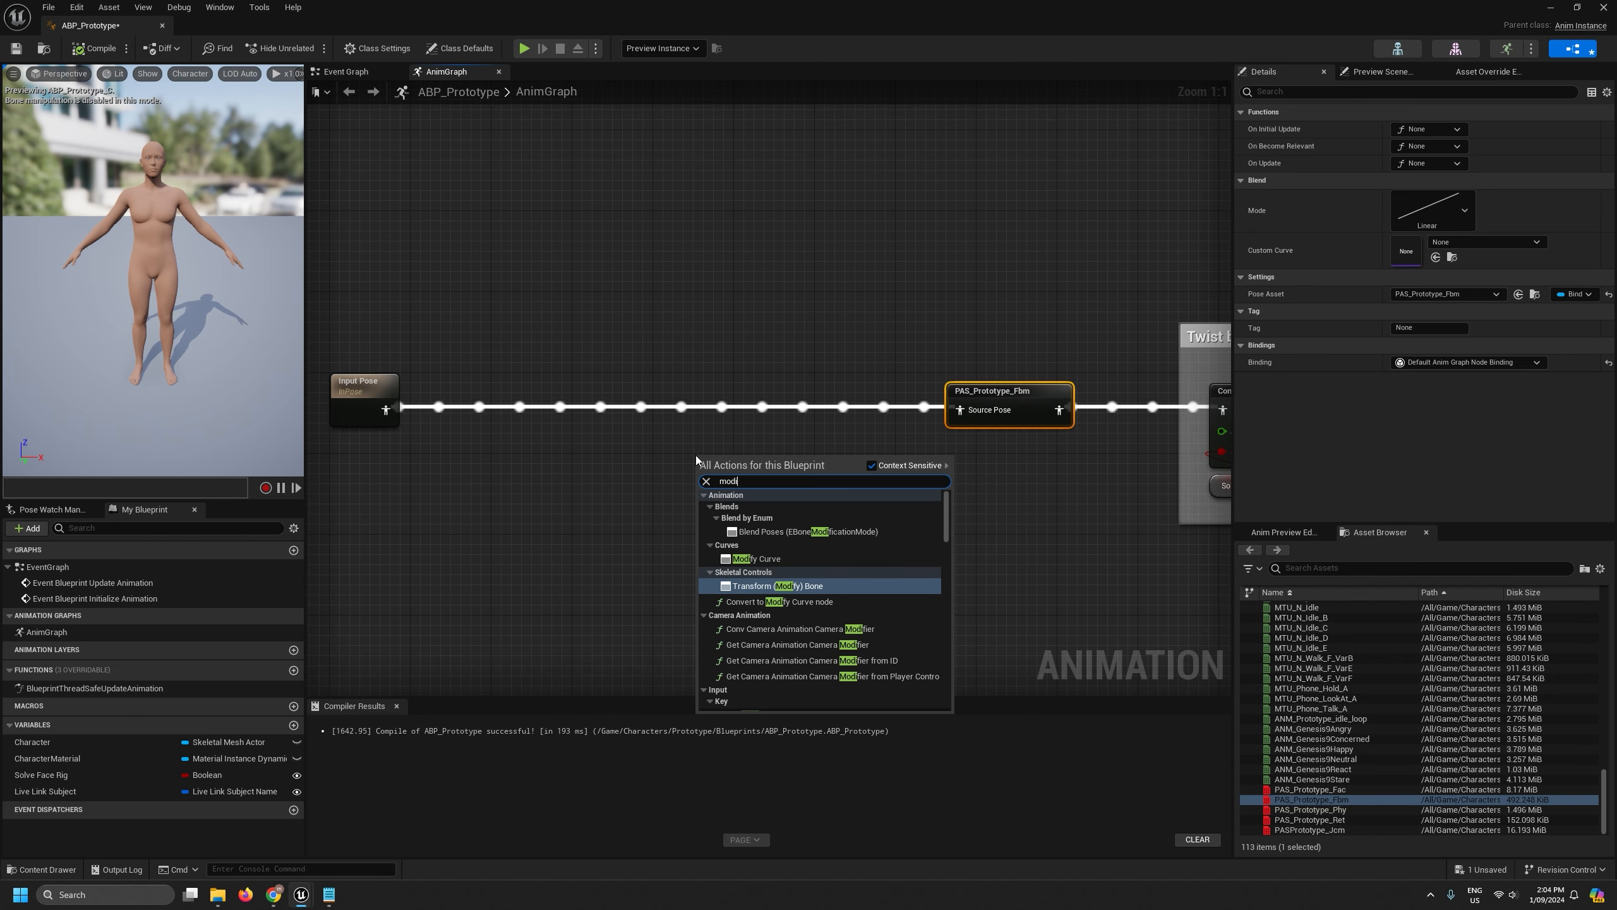
{"action": "type", "text": "fy"}
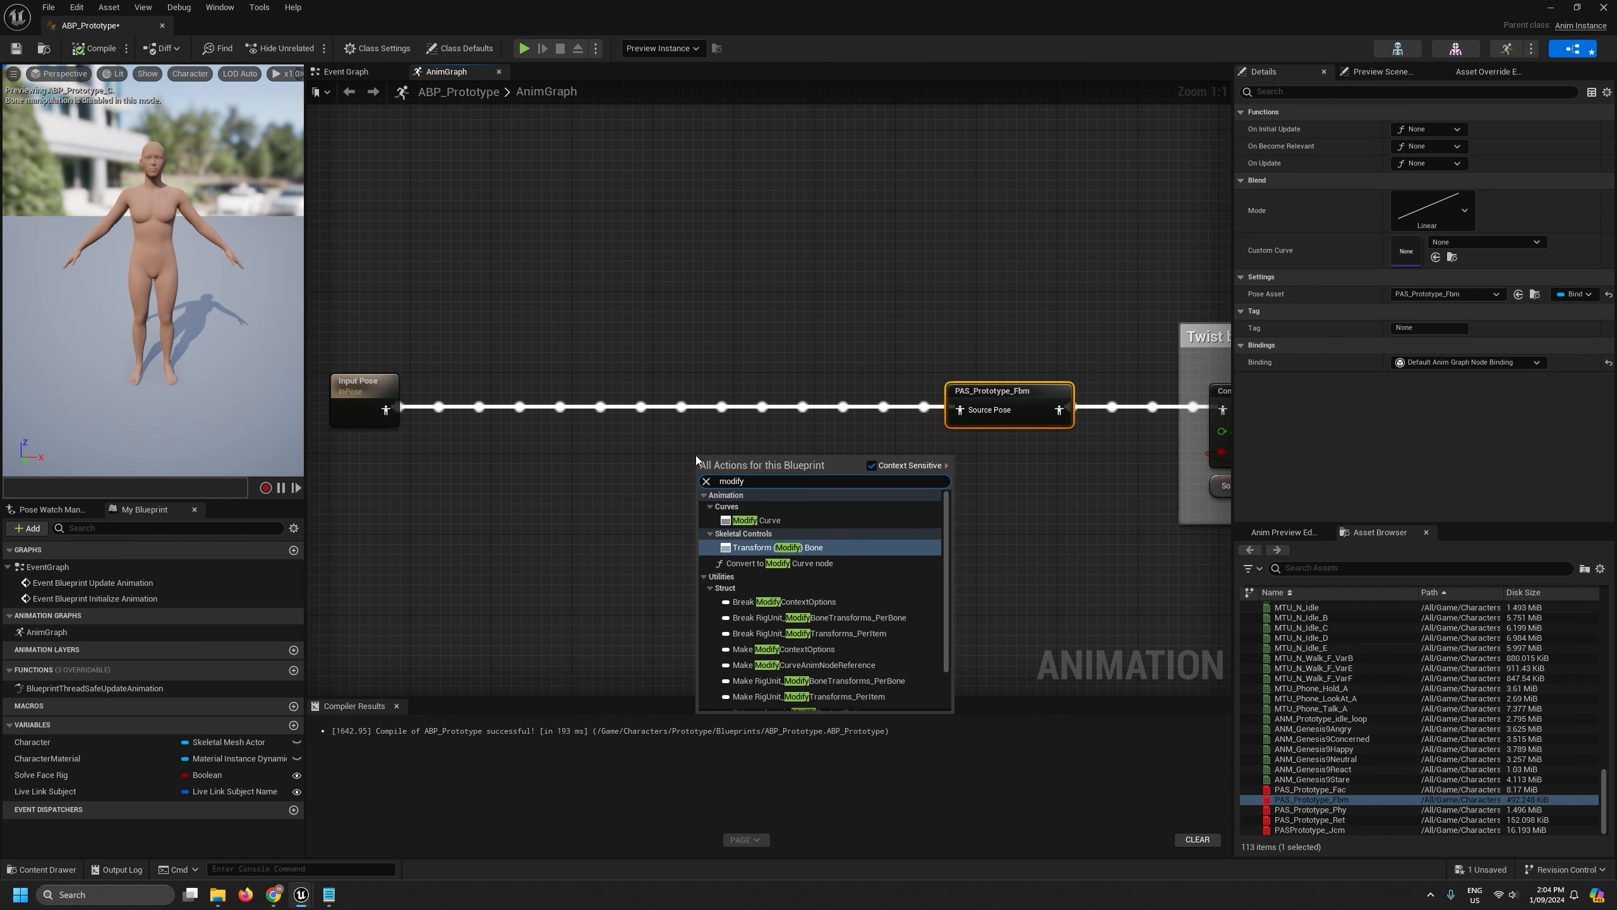
{"action": "left_click", "coordinate": [800, 516]}
{"action": "left_click_drag", "start_coordinate": [385, 410], "coordinate": [960, 409]}
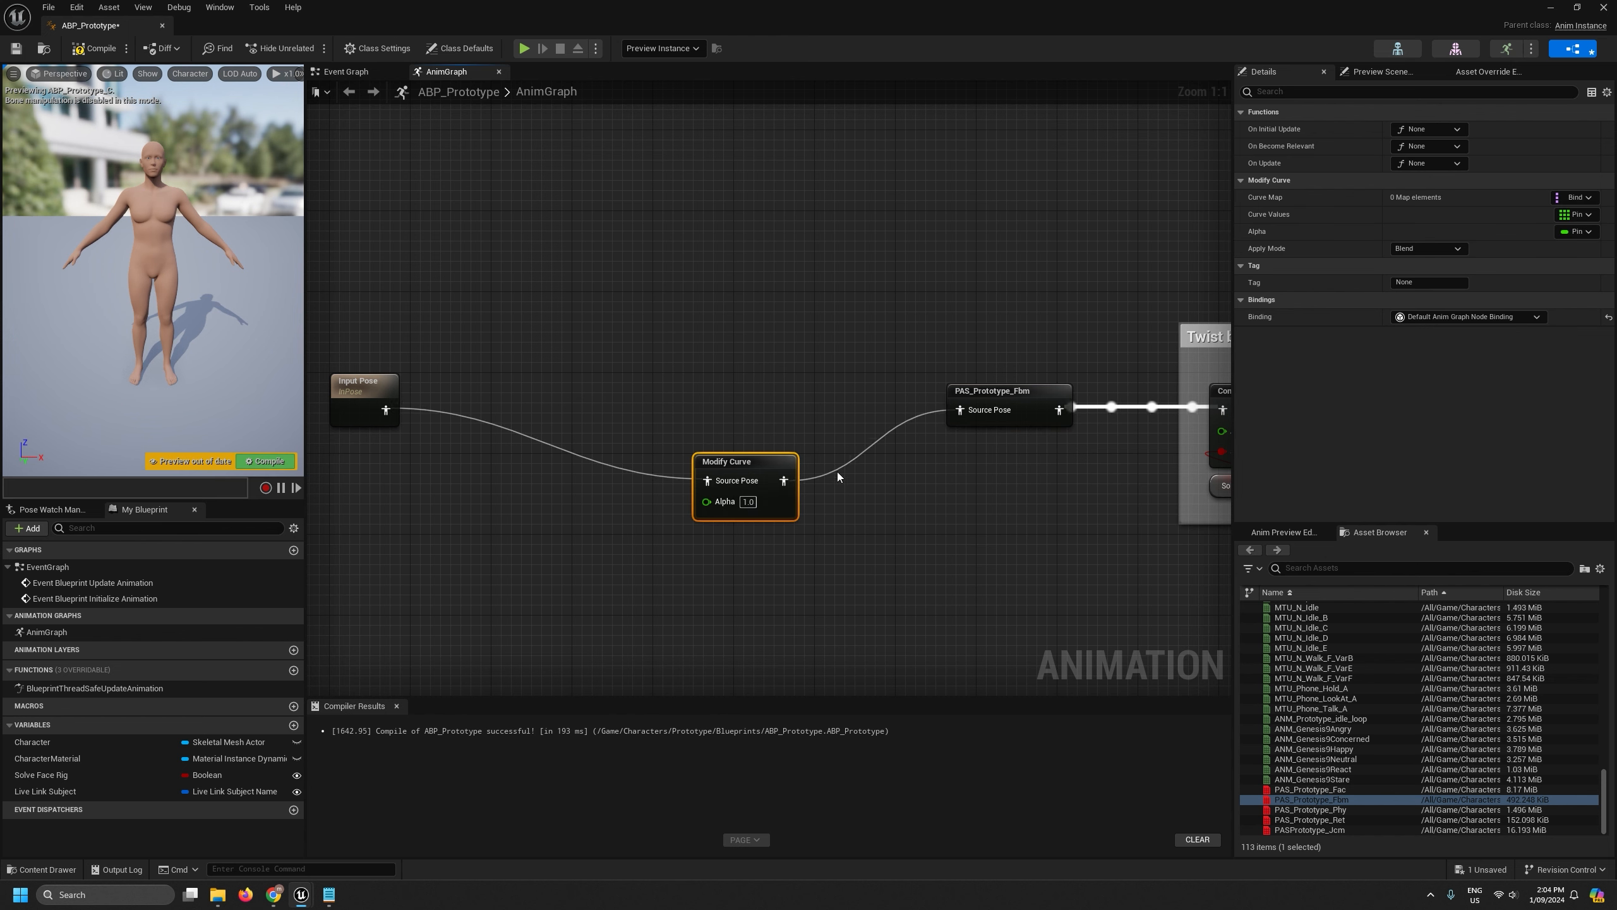
{"action": "left_click_drag", "start_coordinate": [776, 466], "coordinate": [877, 394]}
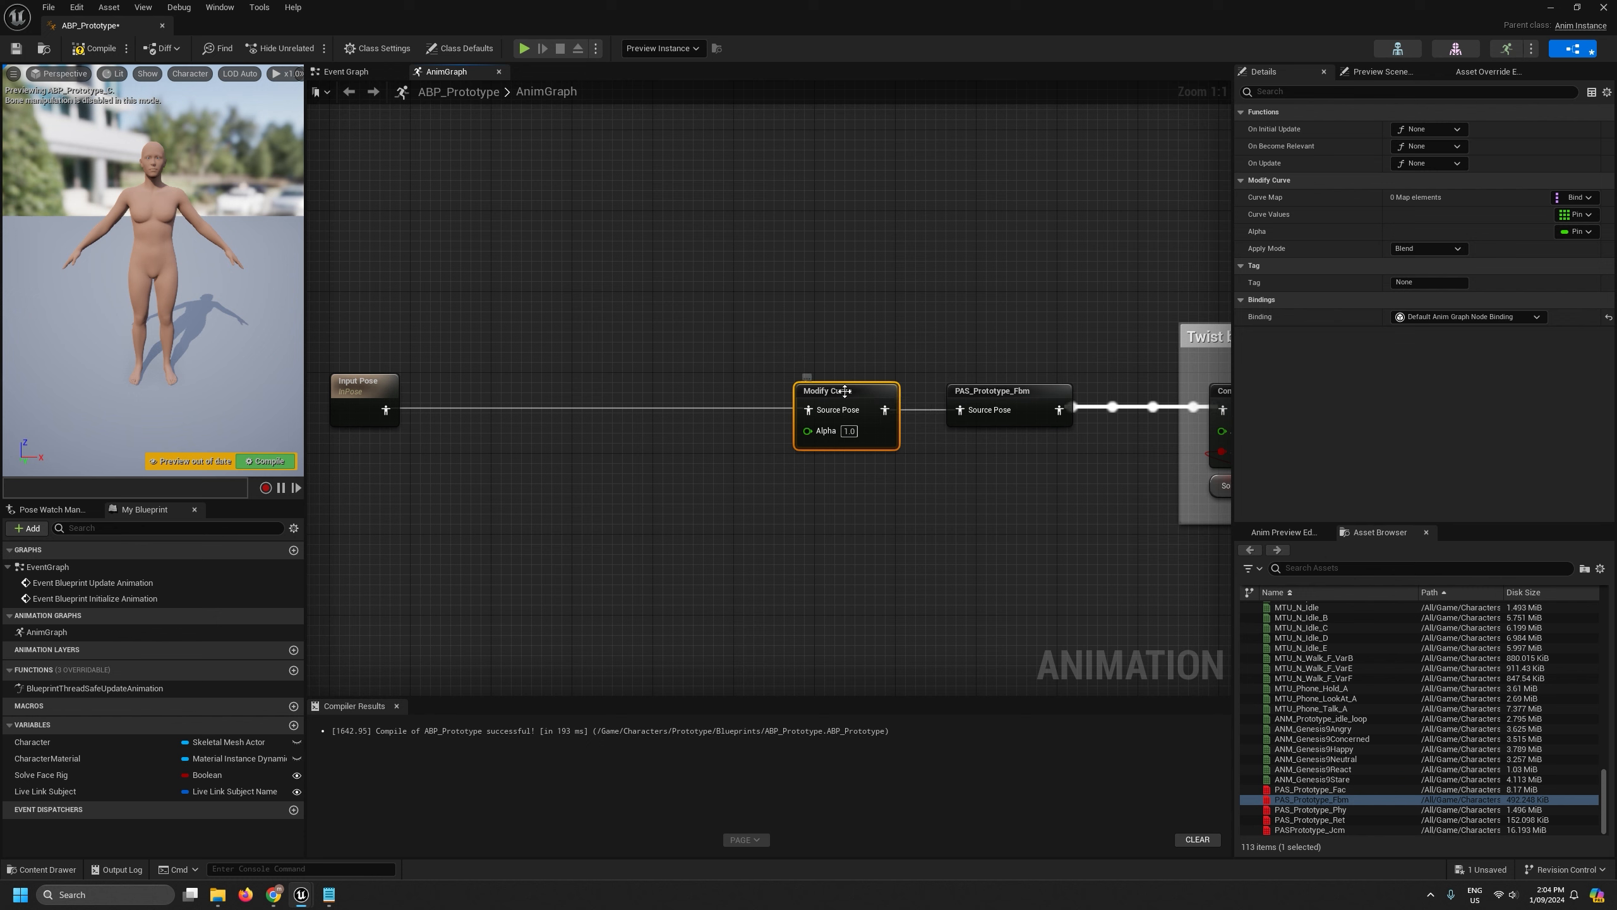
Expose the Modify Curve node's Curve Map as a pin and add a curve pin for pasFbmShort.
{"action": "left_click", "coordinate": [1575, 197]}
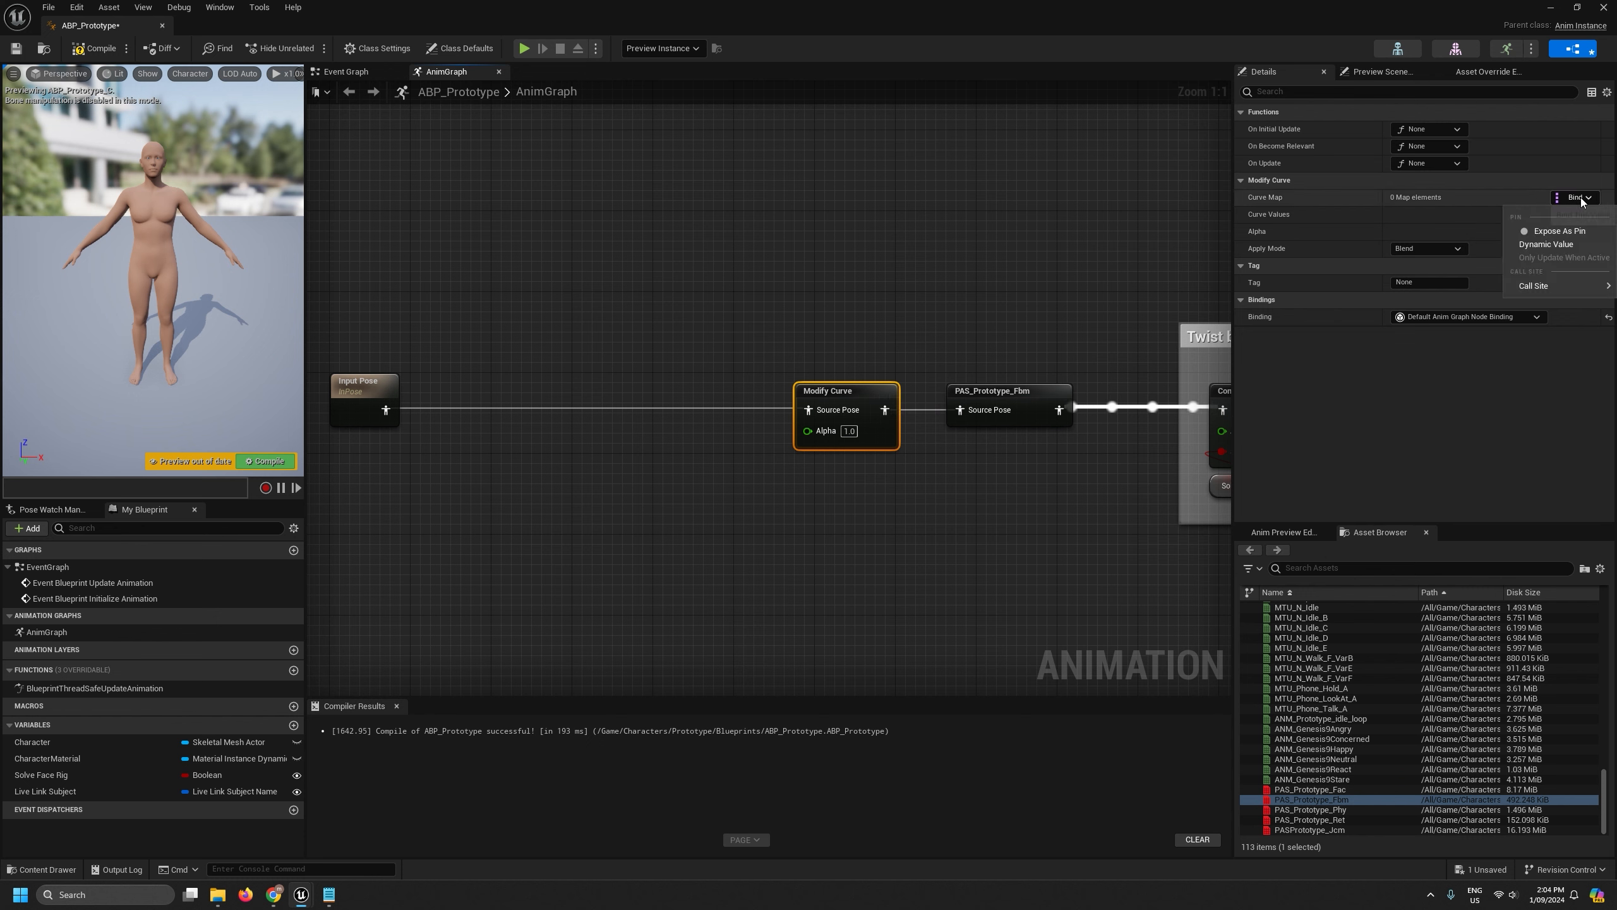
{"action": "left_click", "coordinate": [1553, 230]}
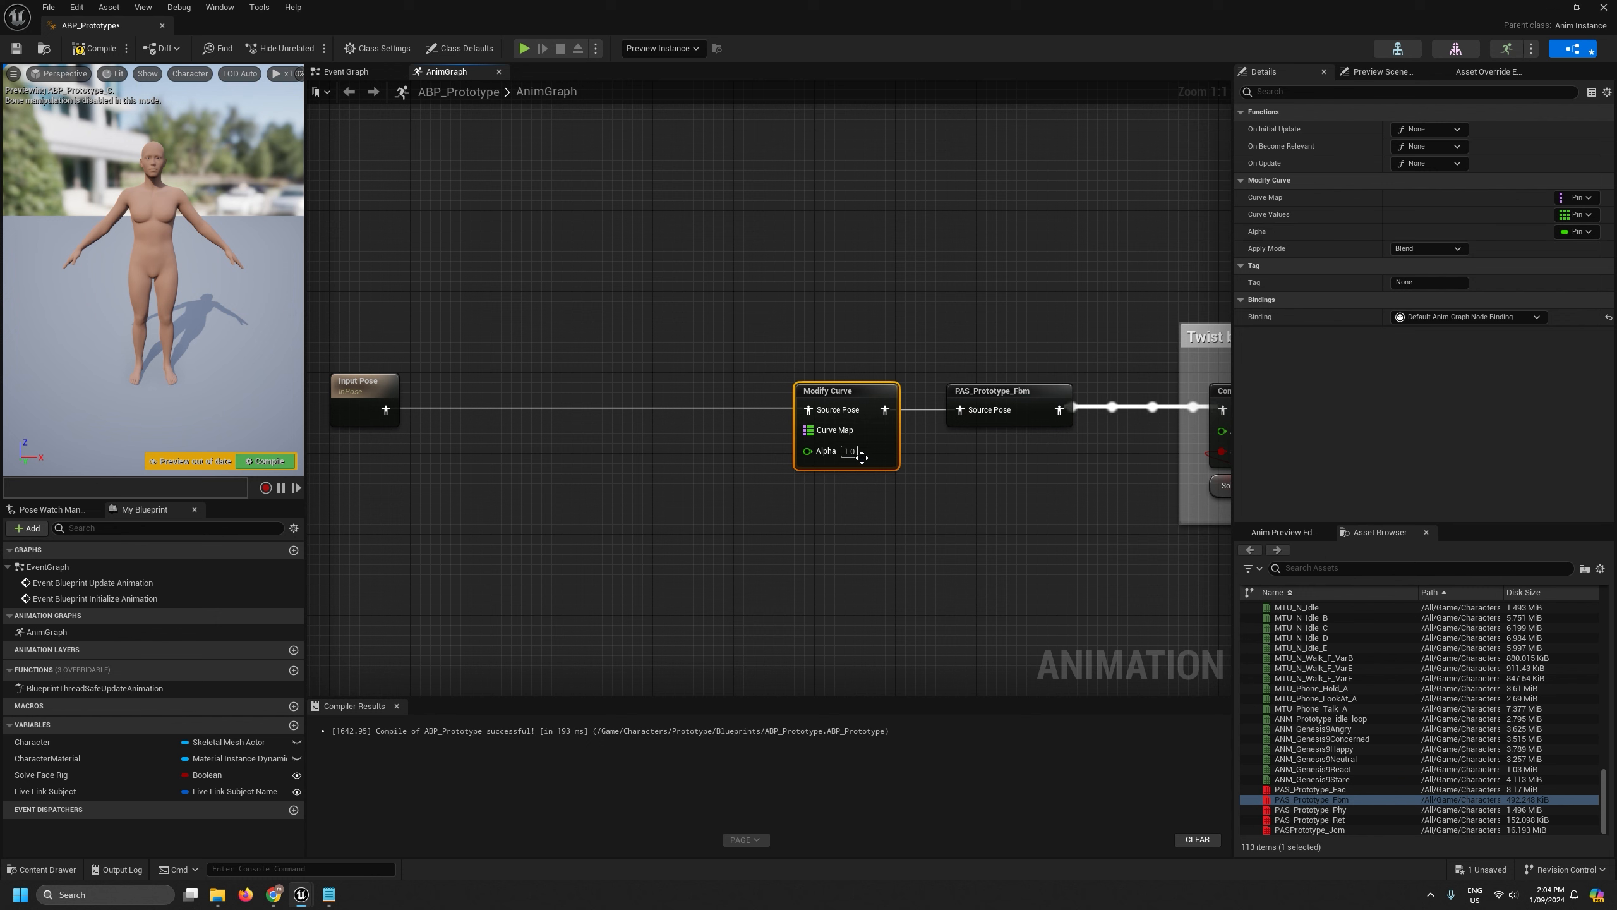
{"action": "right_click", "coordinate": [815, 432]}
{"action": "mouse_move", "coordinate": [866, 619]}
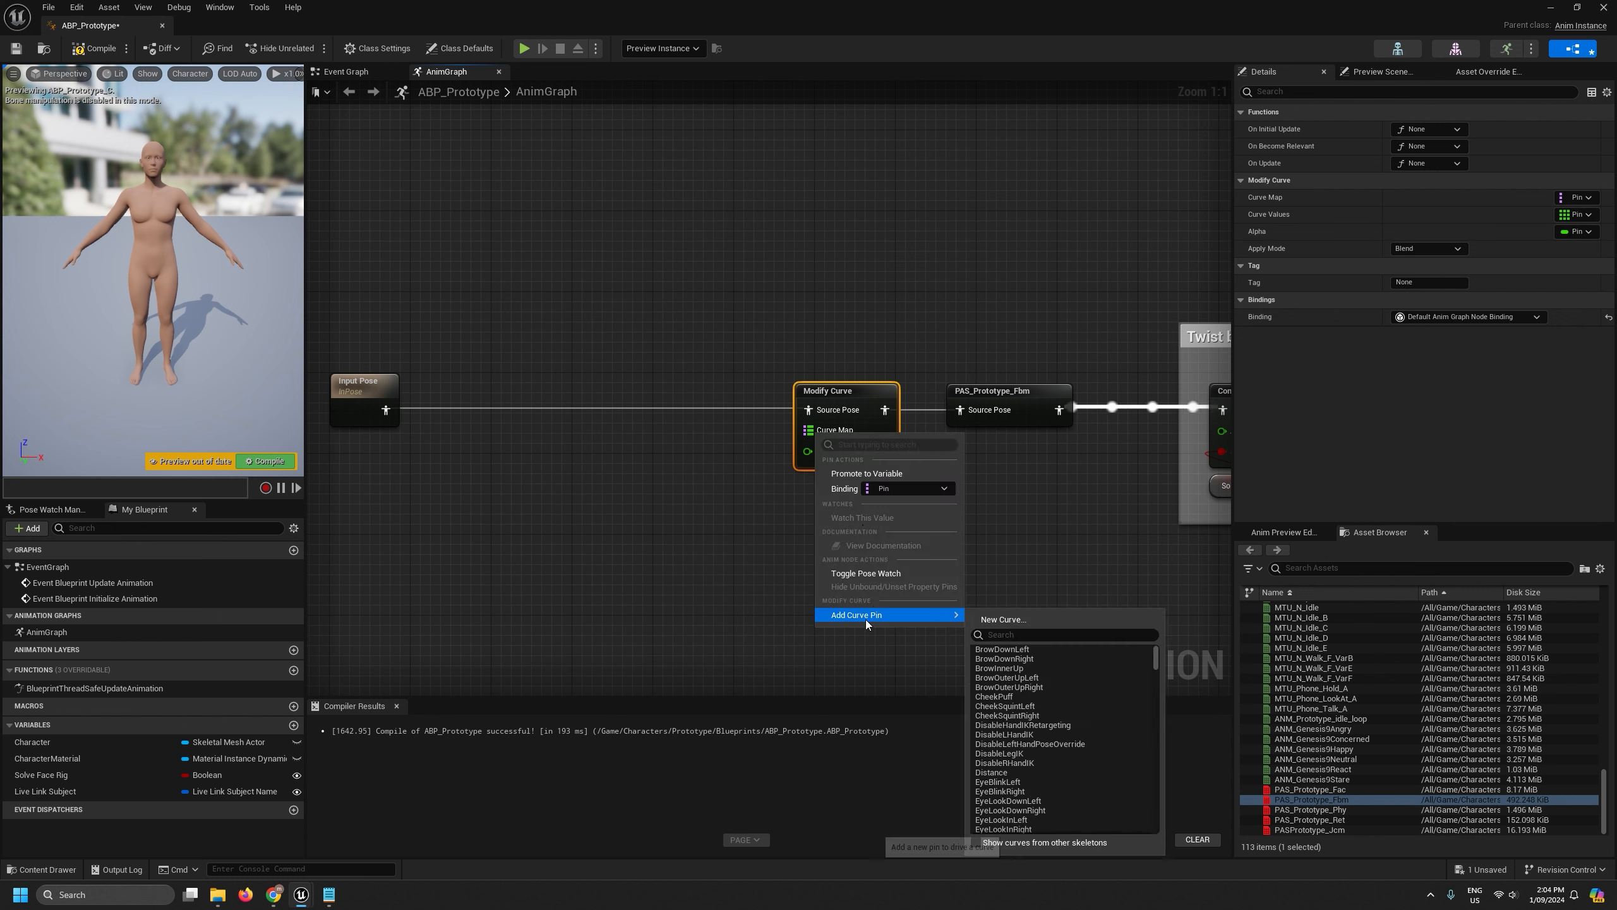
{"action": "left_click_drag", "start_coordinate": [1154, 654], "coordinate": [1176, 726]}
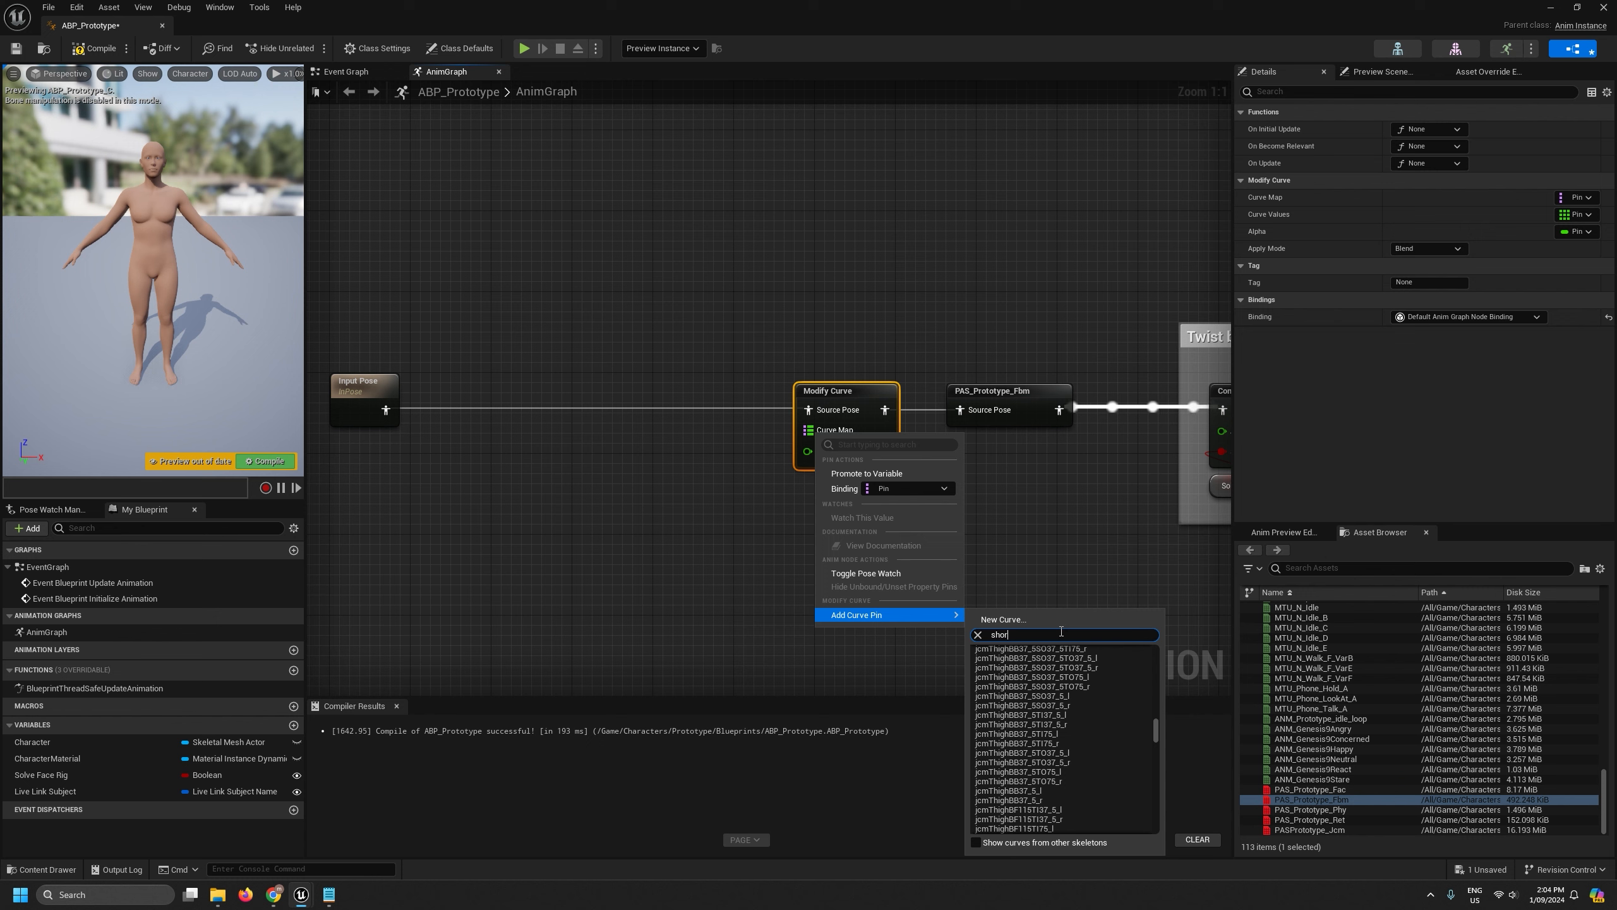
{"action": "type", "text": "t"}
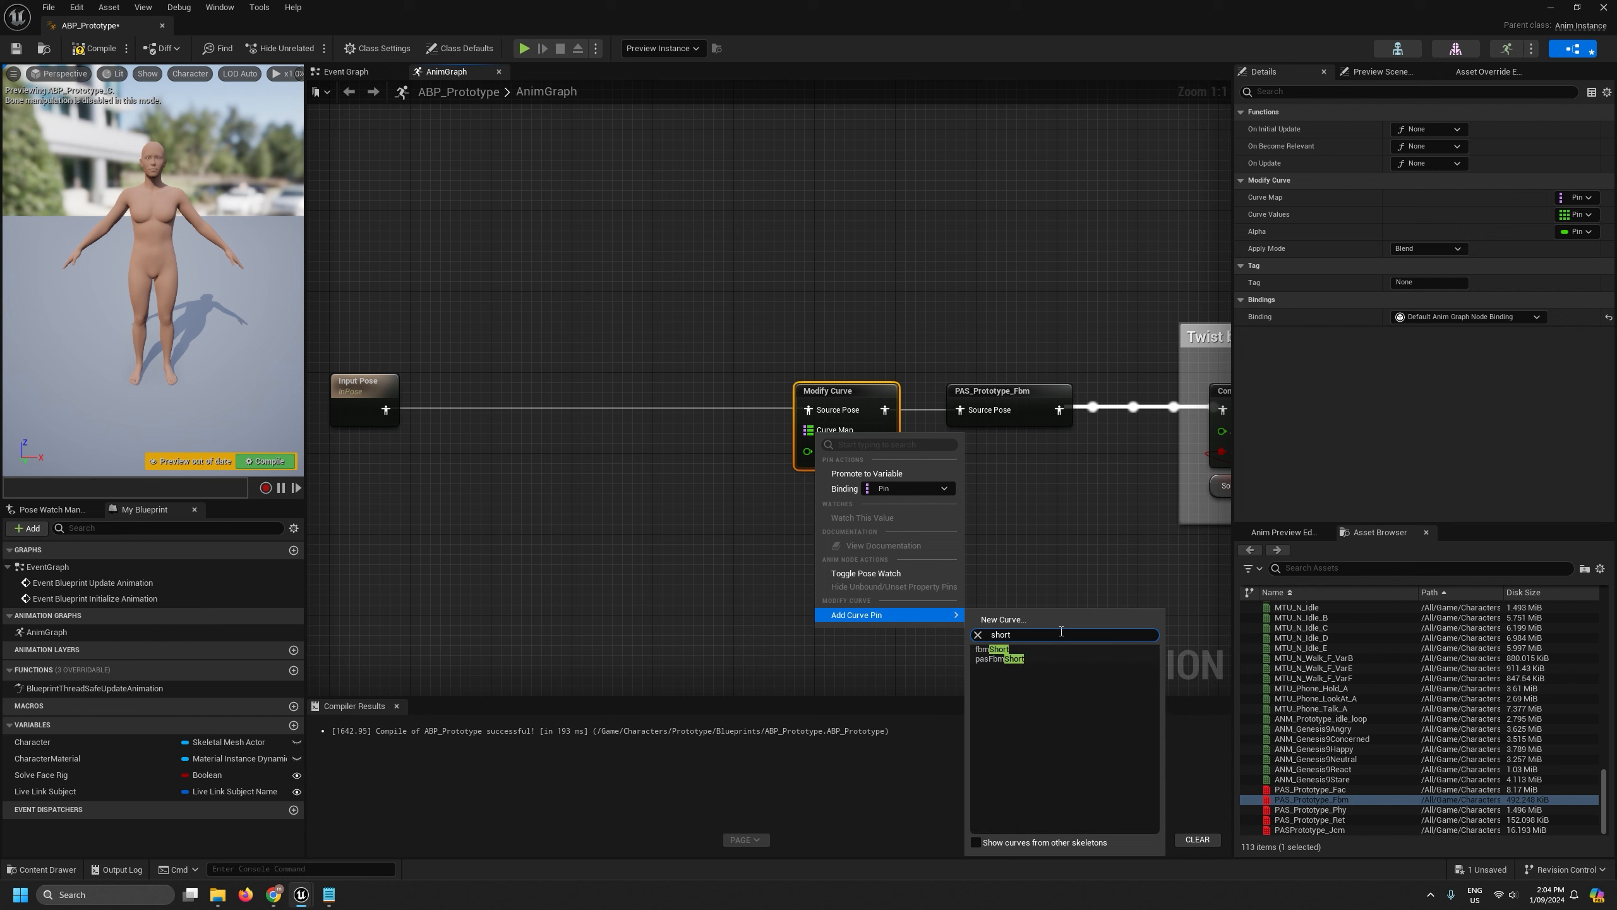
{"action": "left_click", "coordinate": [986, 660]}
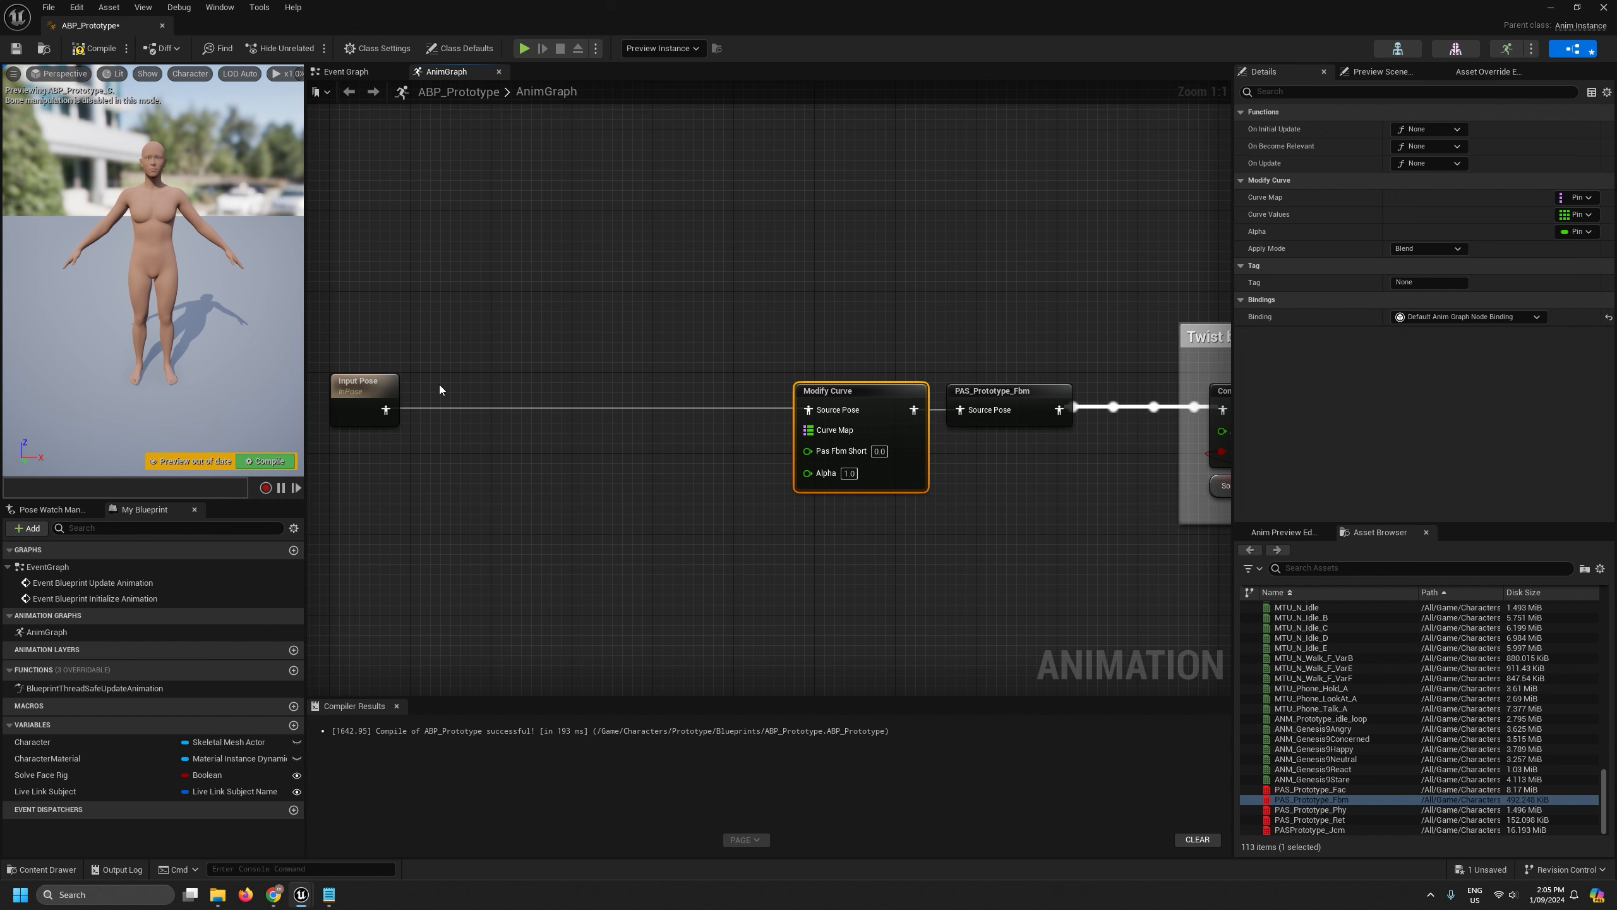
Widen the preview viewport, set the Modify Curve node's Pas Fbm Short to 1.0, and compile the blueprint.
{"action": "left_click_drag", "start_coordinate": [304, 283], "coordinate": [540, 283]}
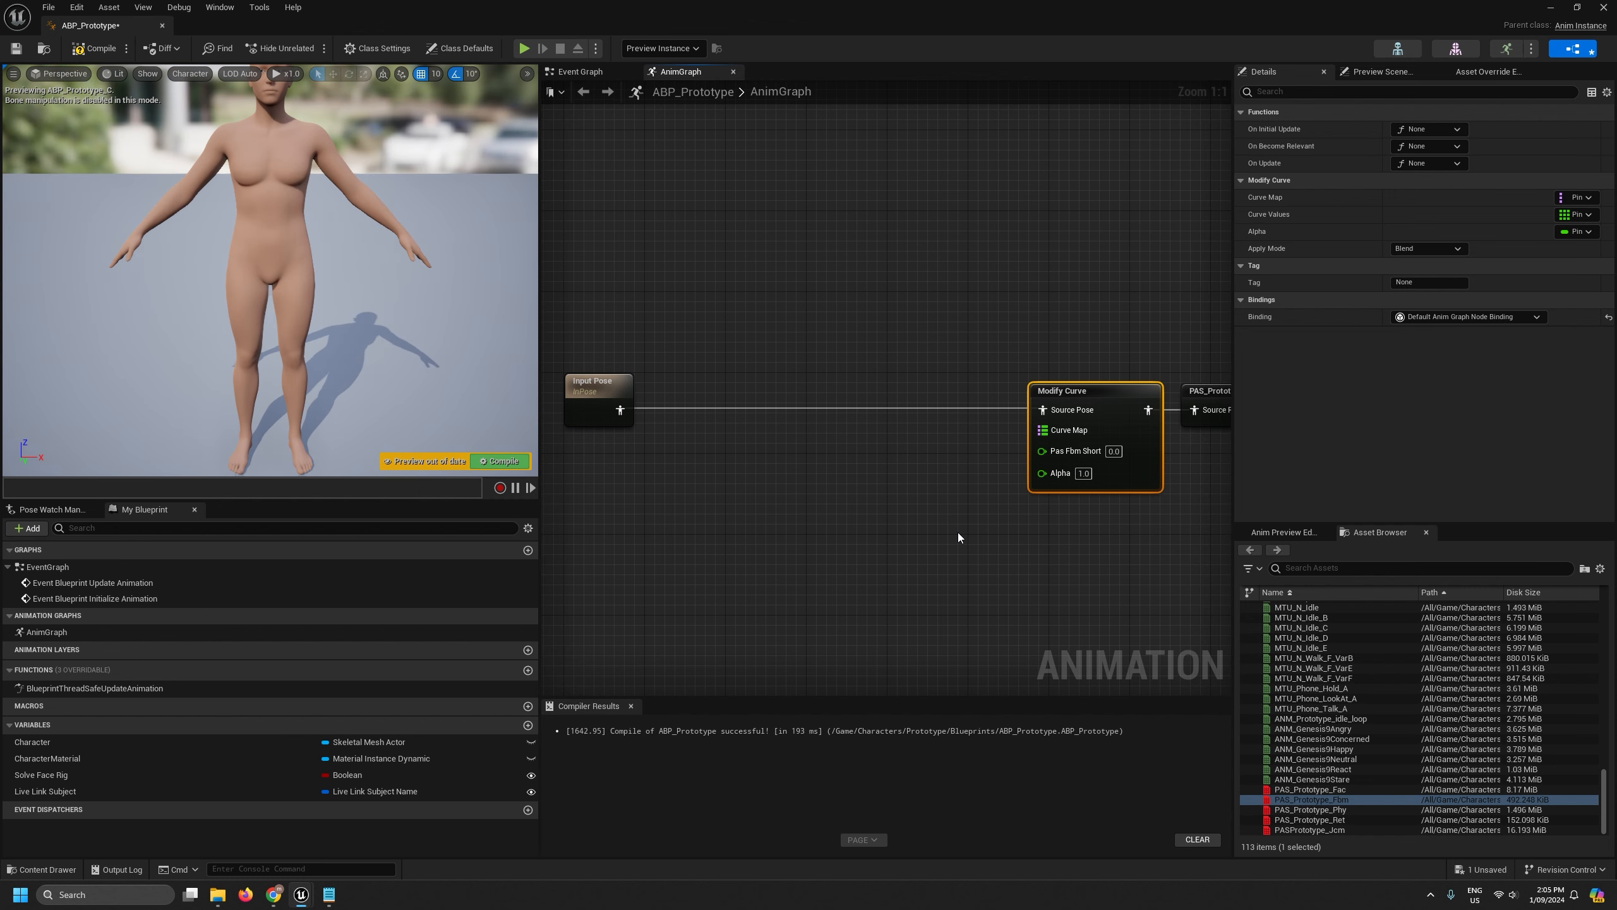
{"action": "right_click_drag", "start_coordinate": [958, 537], "coordinate": [815, 551]}
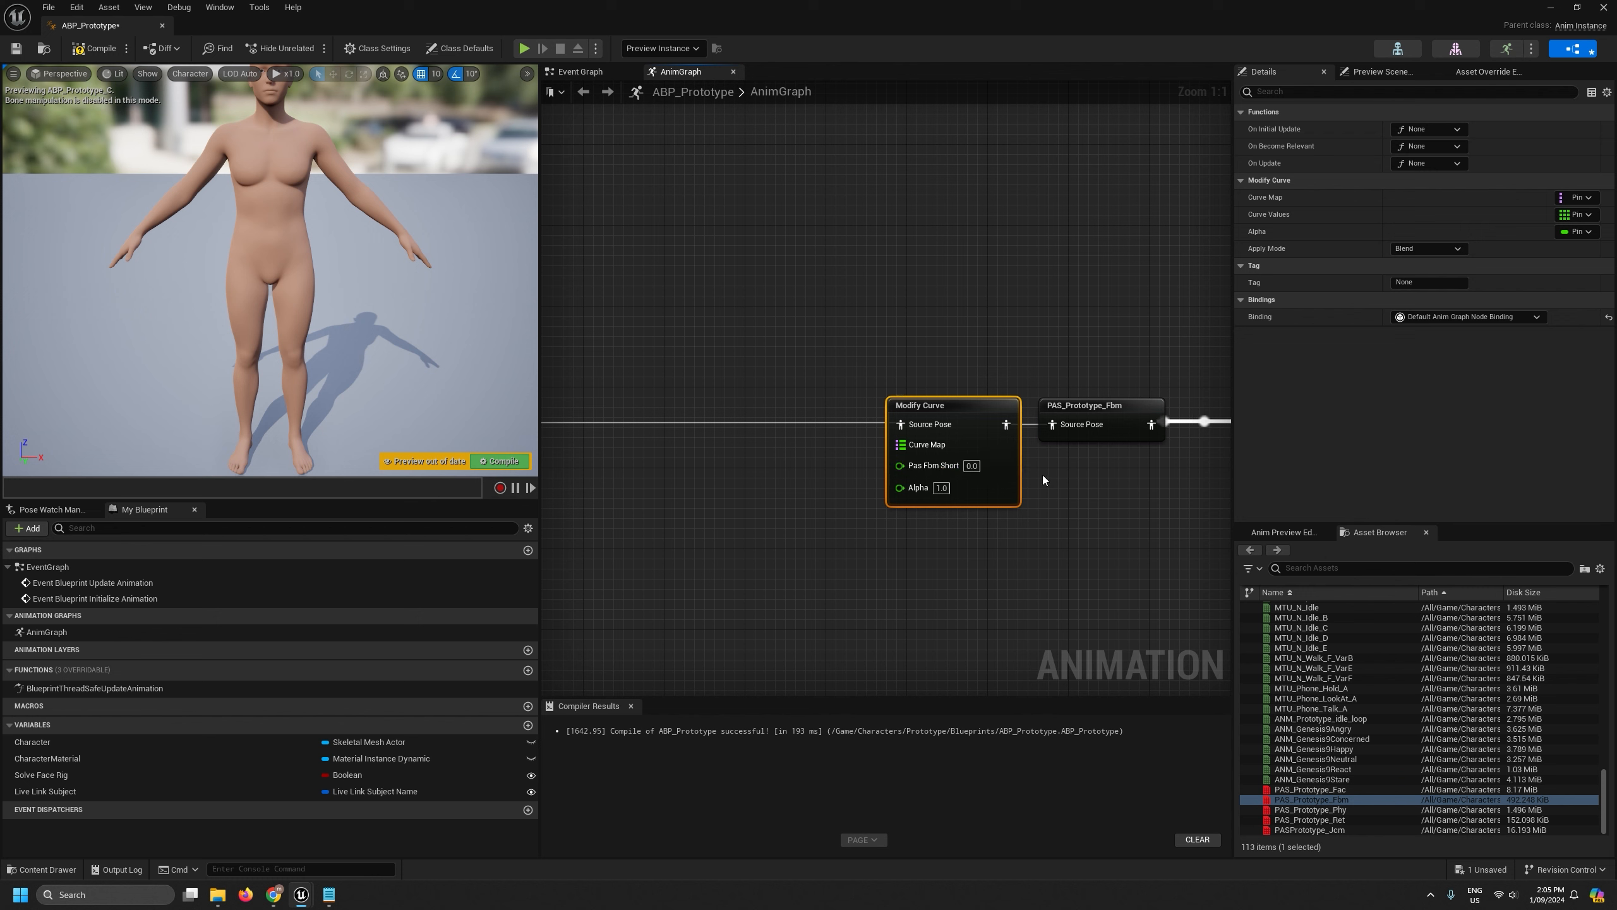
{"action": "left_click", "coordinate": [972, 466]}
{"action": "type", "text": "1"}
{"action": "key", "text": "Return"}
{"action": "left_click", "coordinate": [499, 460]}
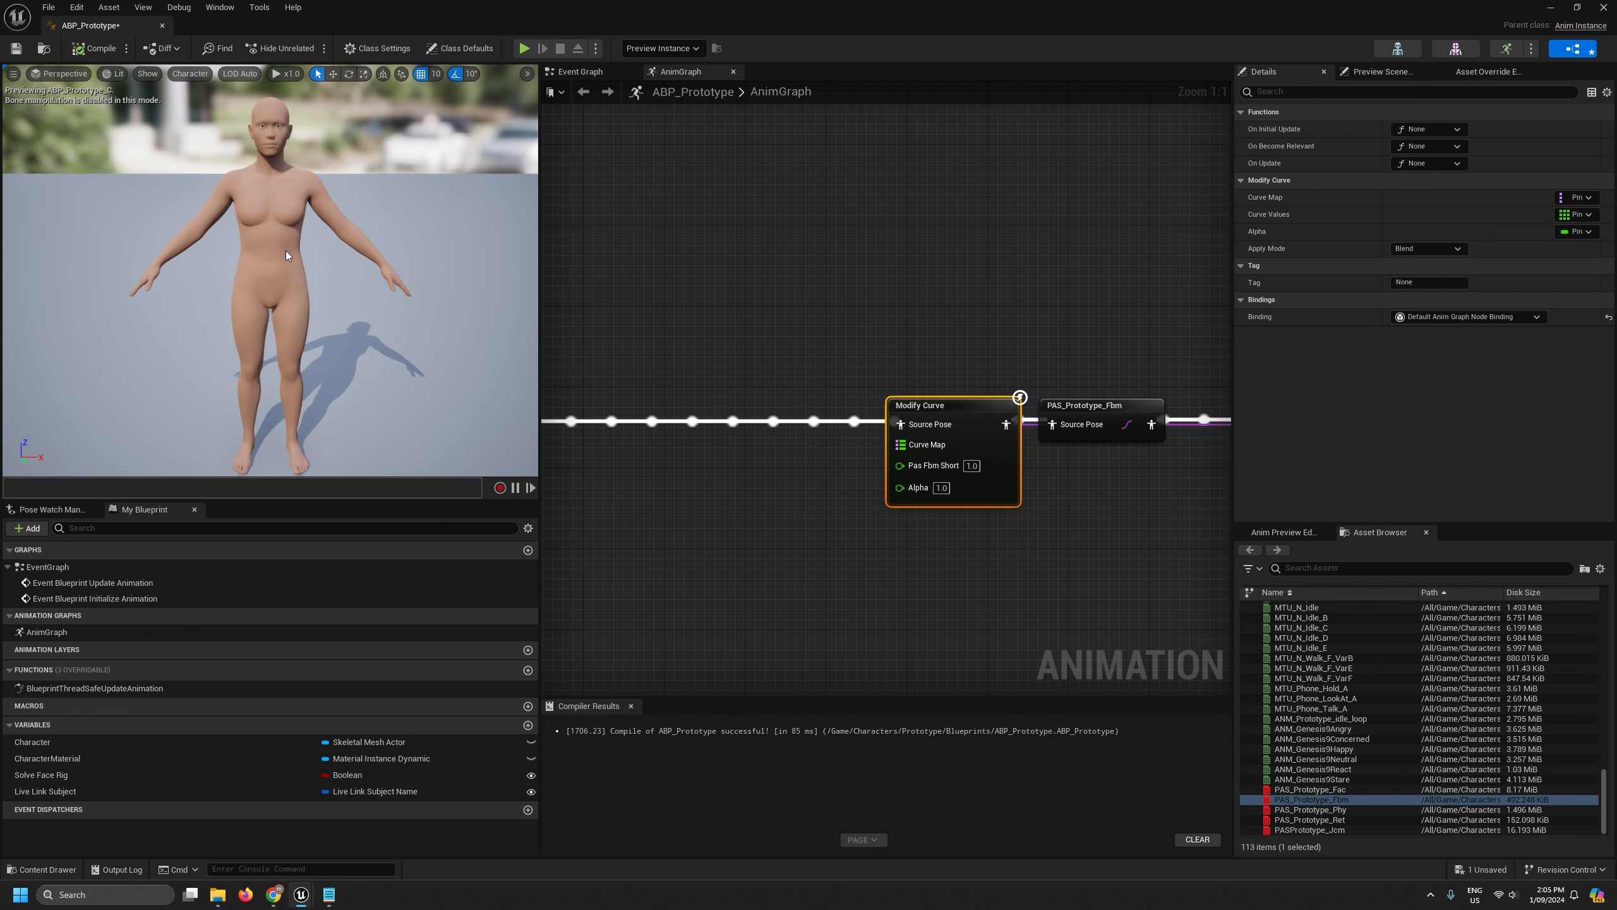
Display the character's bones in the preview viewport using the All Hierarchy bone drawing option.
{"action": "left_click", "coordinate": [189, 73]}
{"action": "mouse_move", "coordinate": [210, 135]}
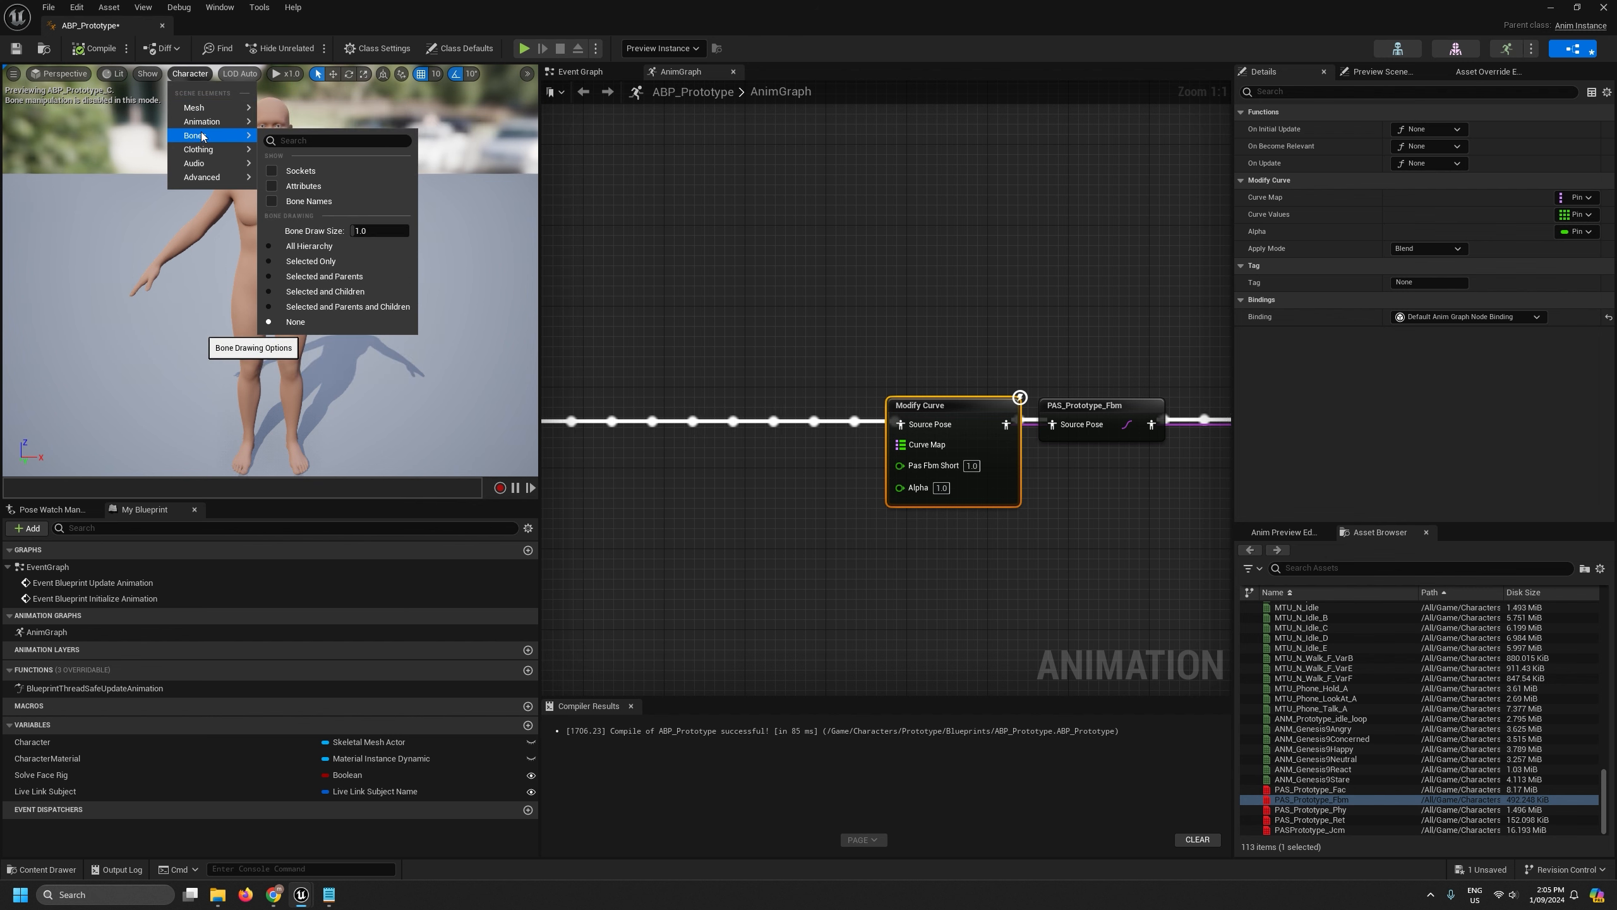
{"action": "left_click", "coordinate": [313, 253]}
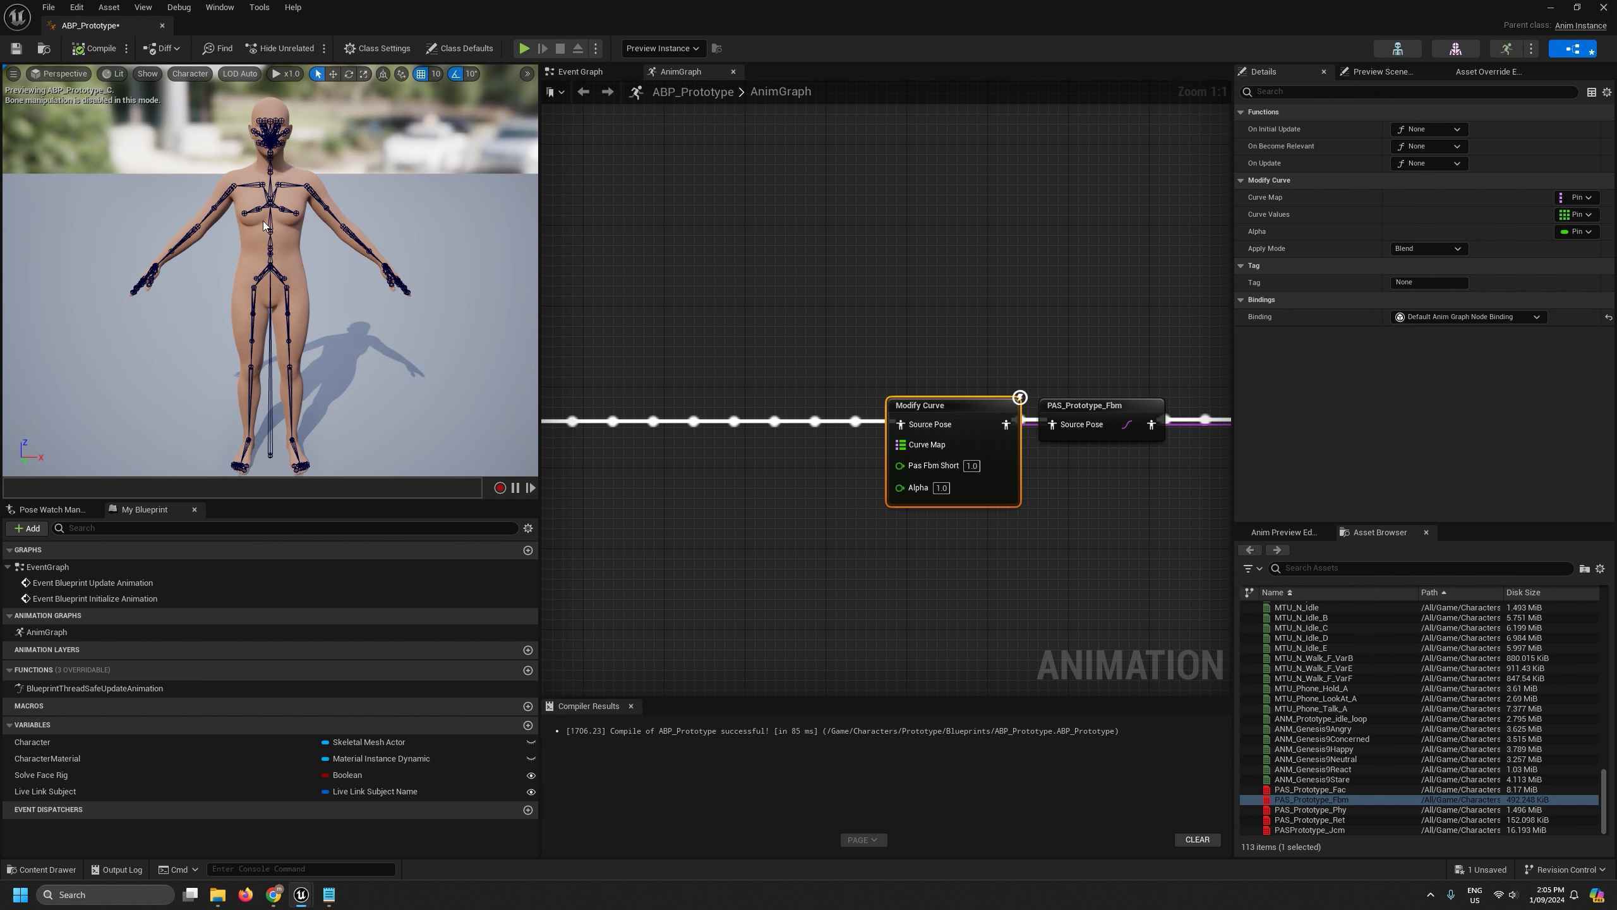
{"action": "left_click", "coordinate": [973, 467]}
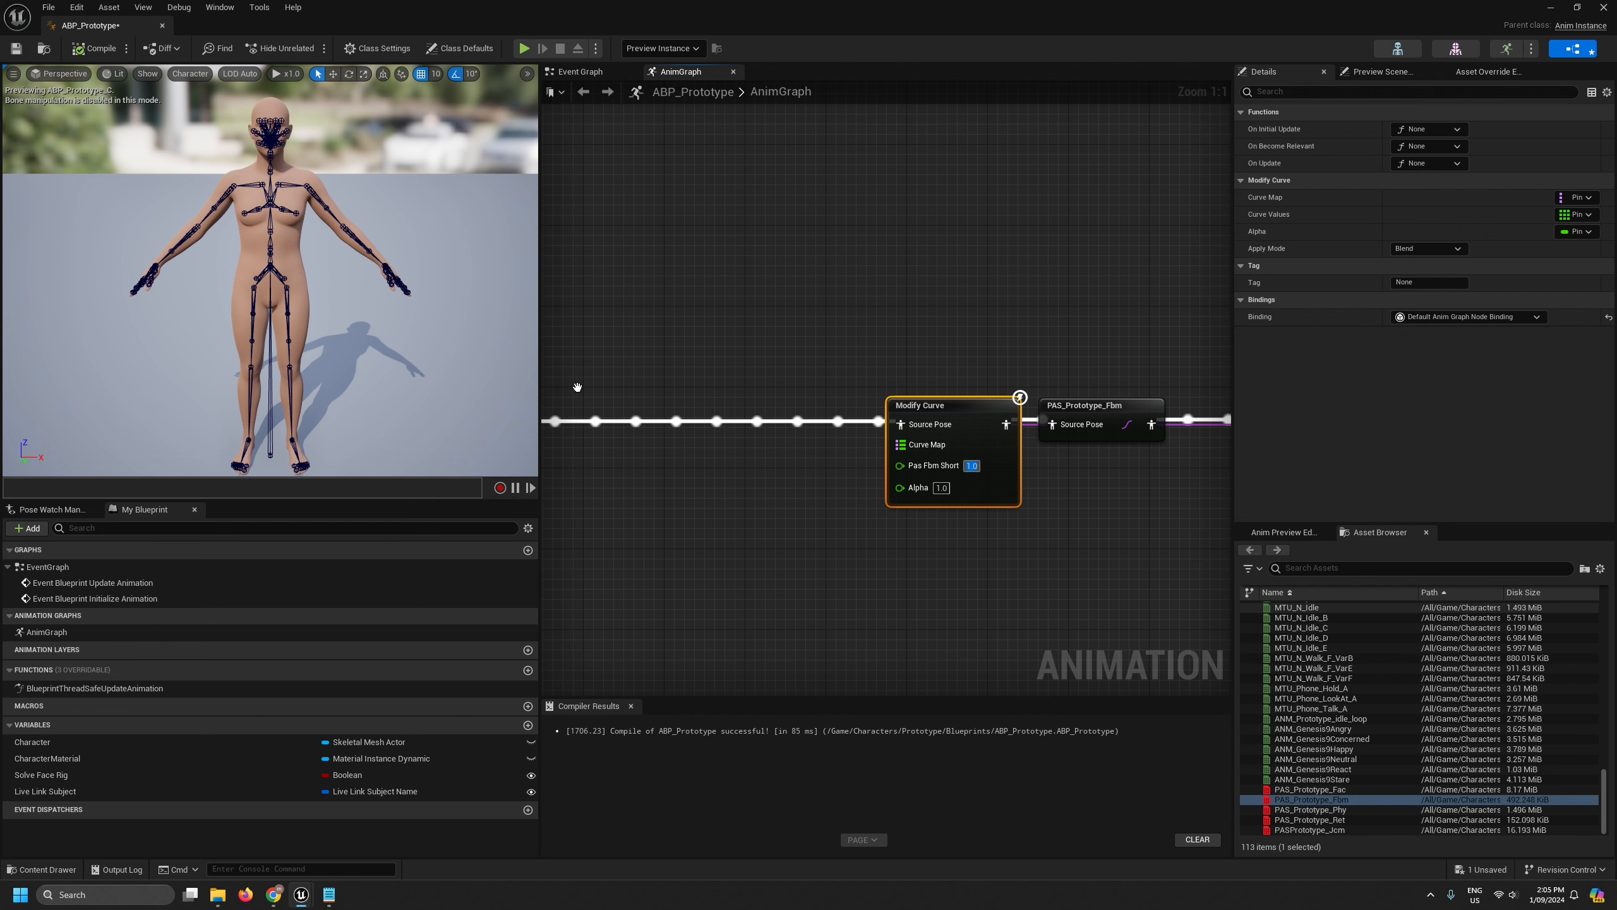
Switch to Notepad and close PhyPoseAssetNames.txt to get back to the AnimGraph.
{"action": "mouse_move", "coordinate": [310, 897]}
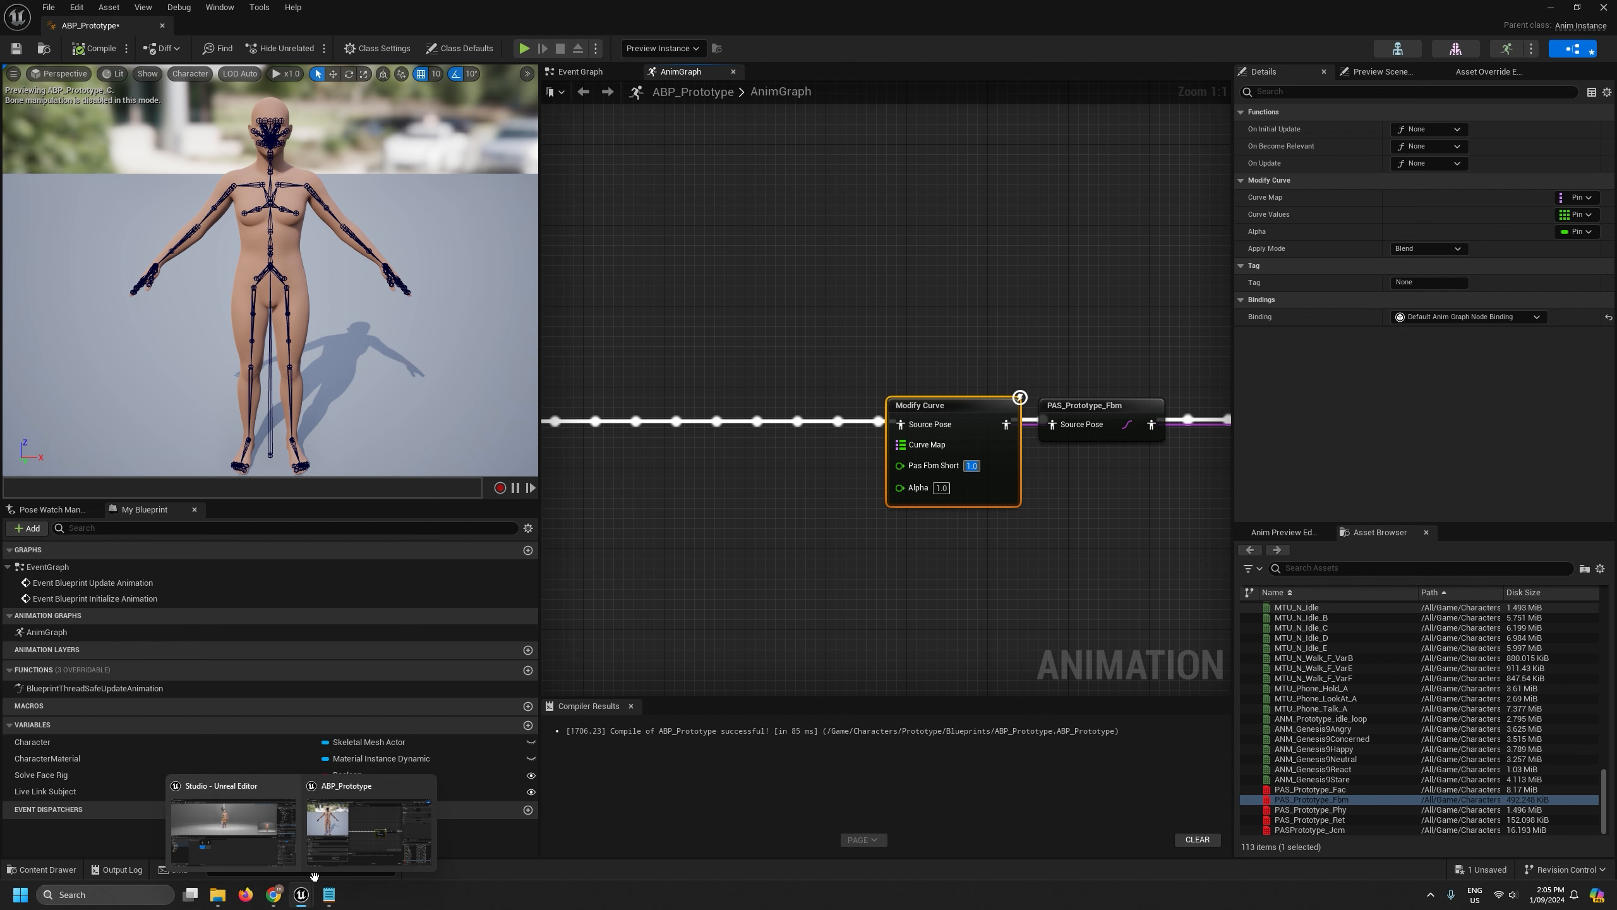
{"action": "left_click", "coordinate": [329, 895]}
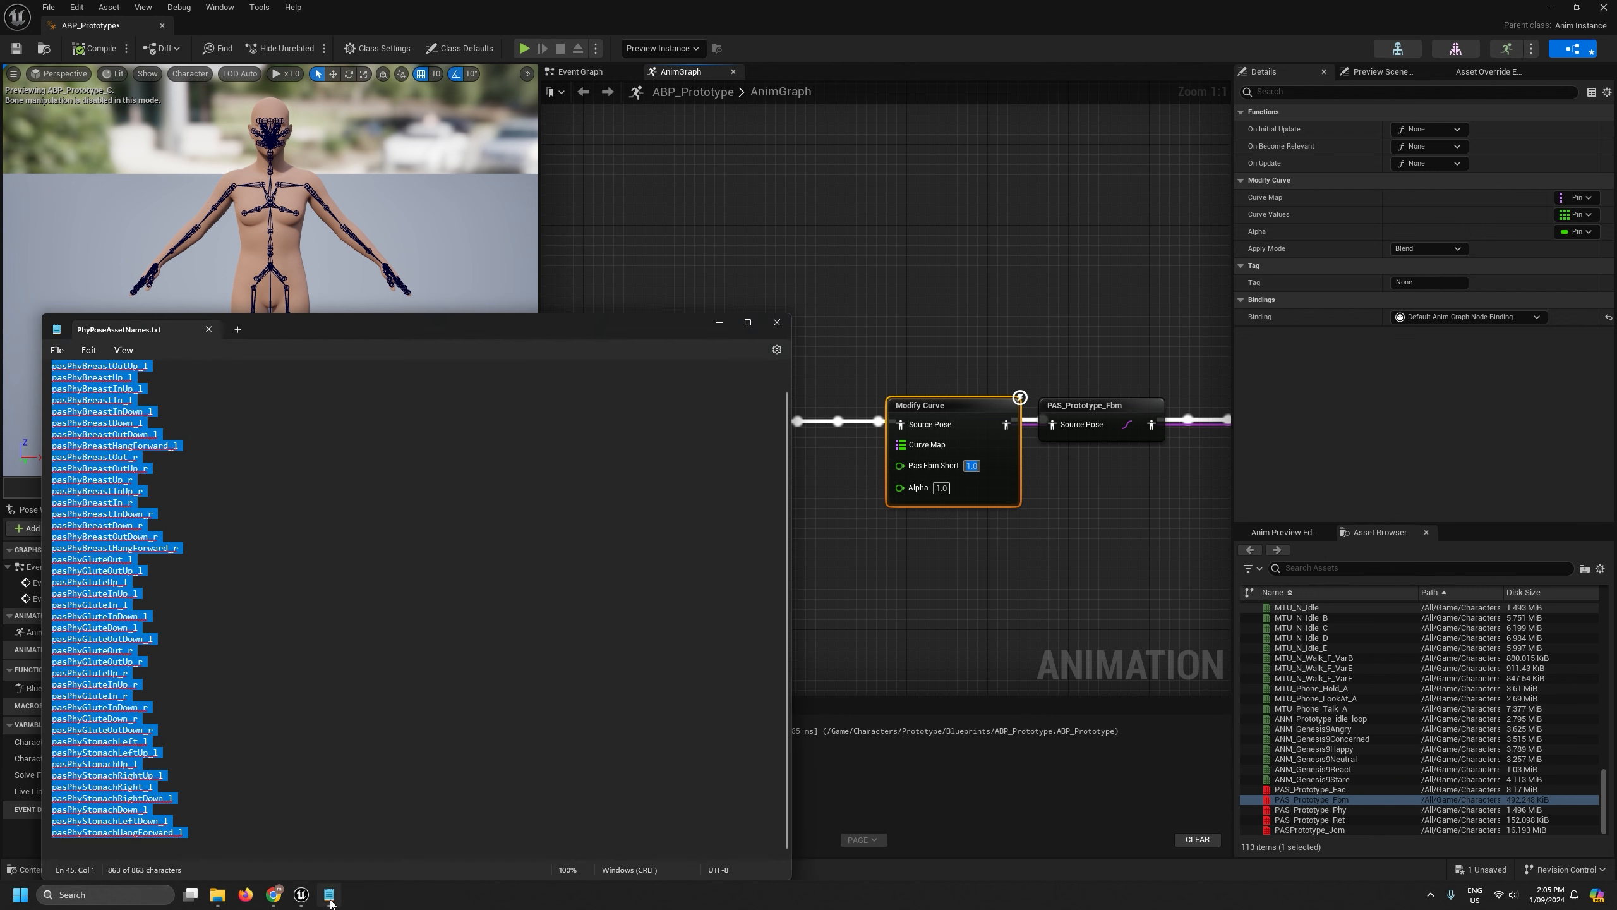
{"action": "left_click", "coordinate": [777, 322]}
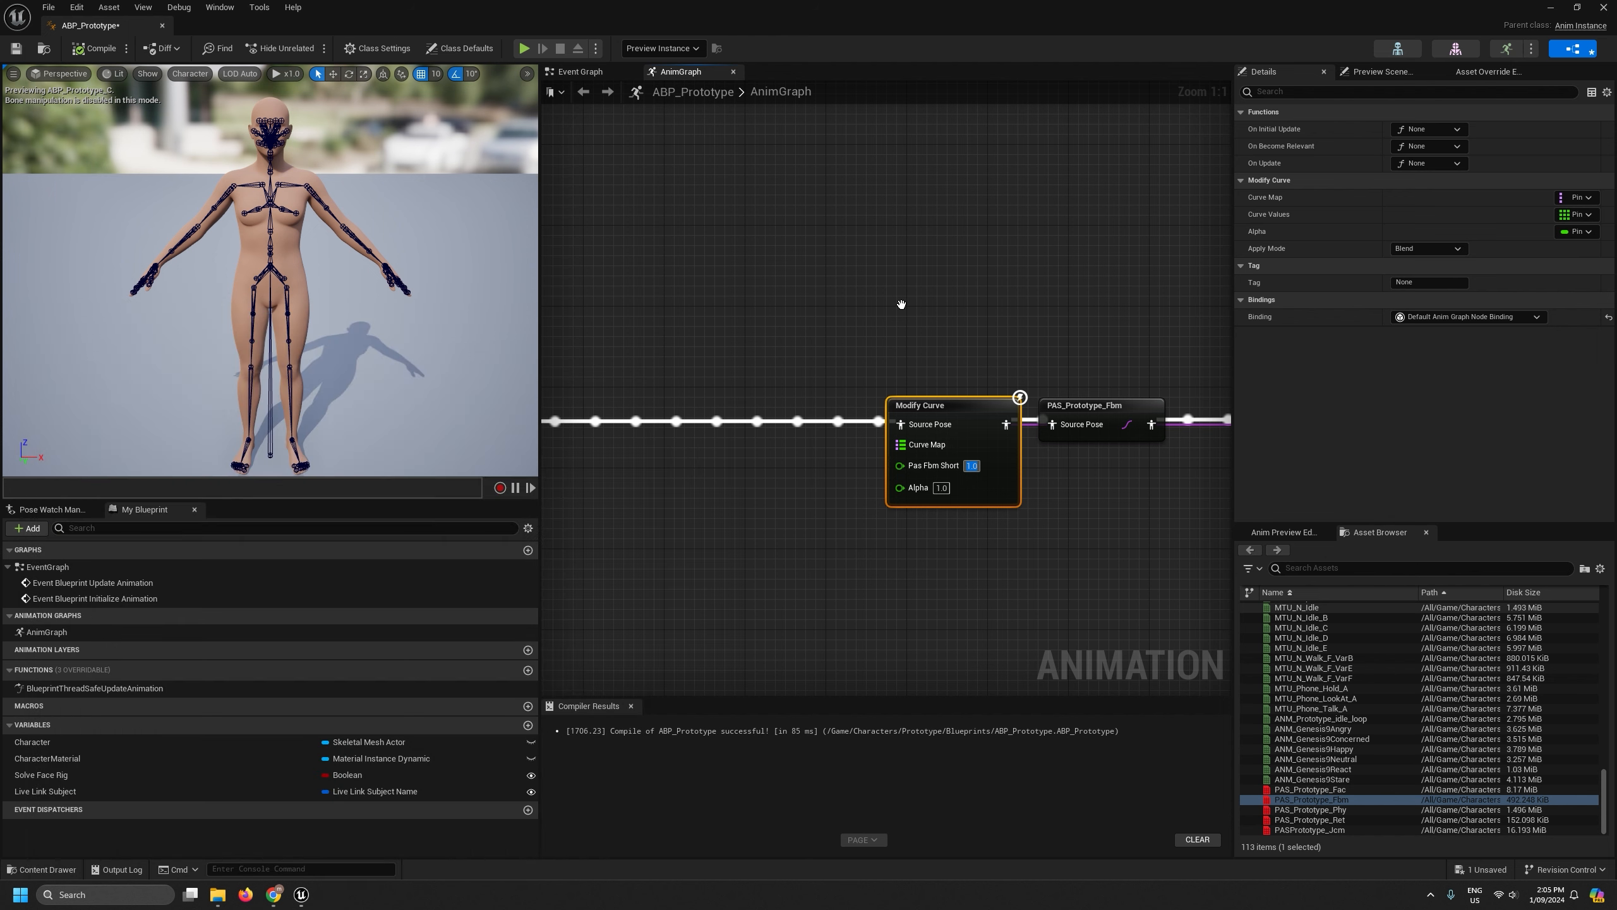
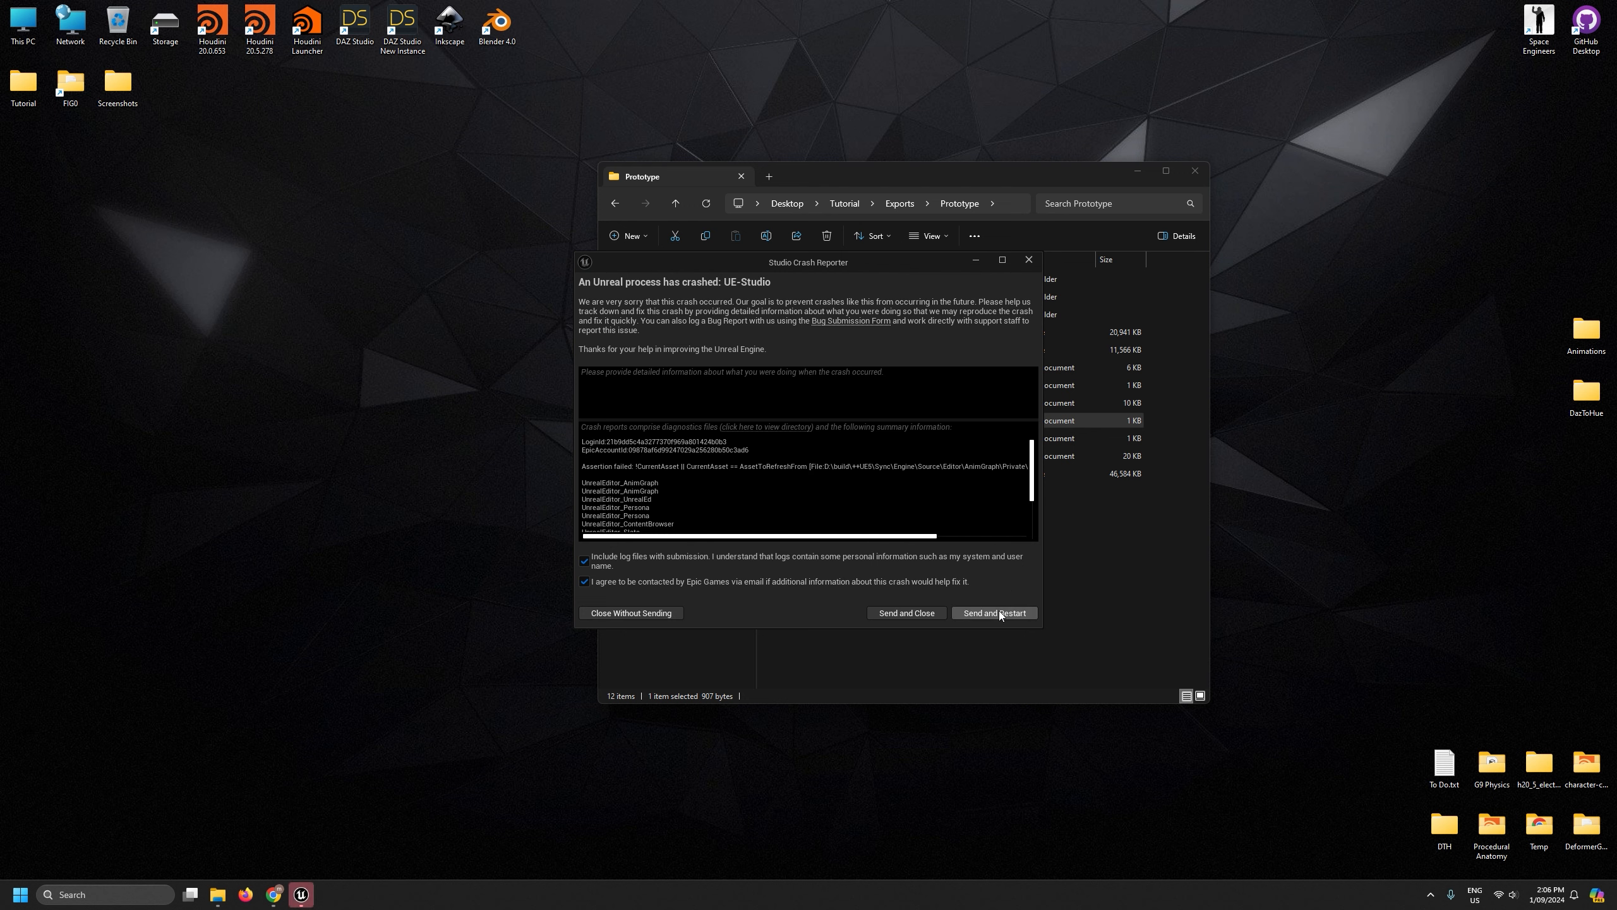
Send the crash report and restart Unreal Editor, declining the offer to reopen assets, and open ABP_Prototype from the Blueprints folder.
{"action": "left_click", "coordinate": [997, 612]}
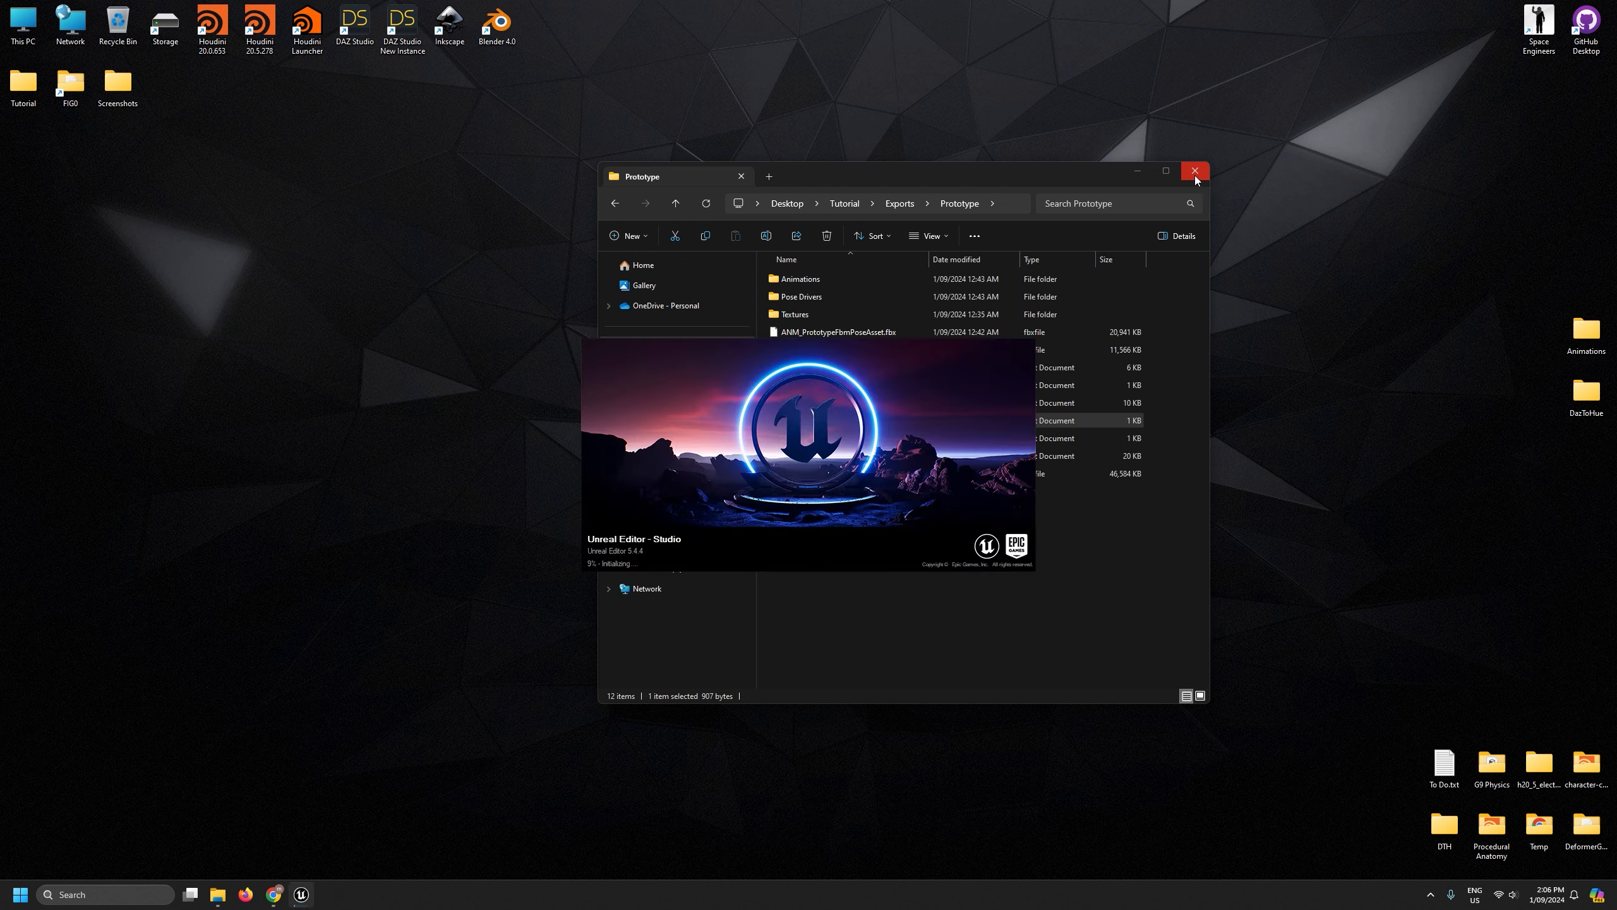
{"action": "left_click", "coordinate": [1137, 172]}
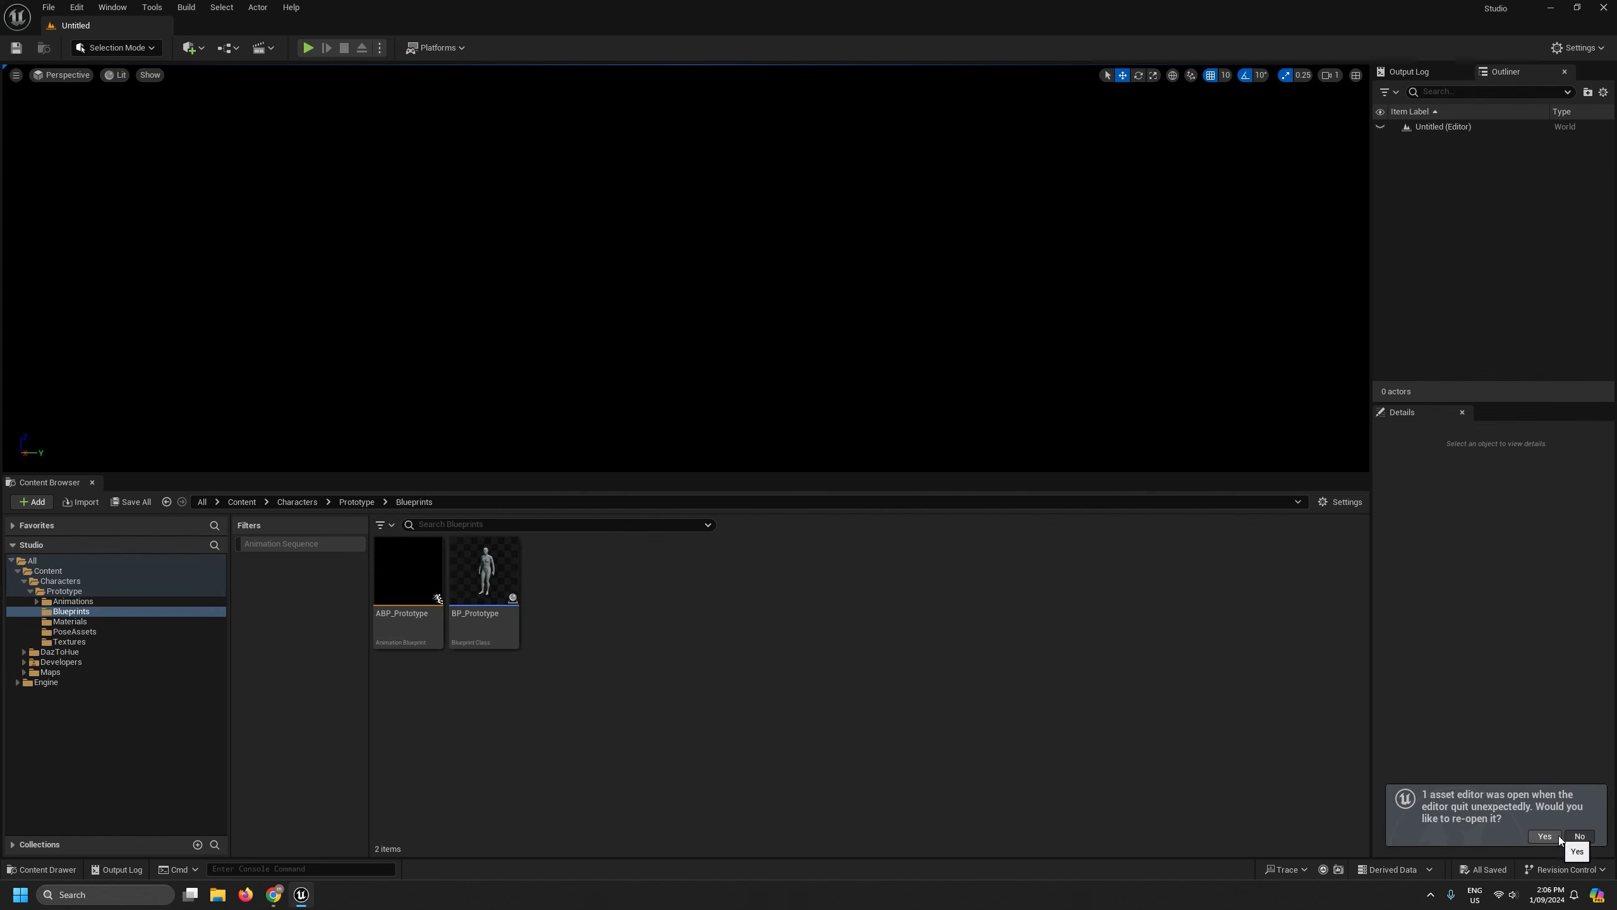
{"action": "left_click", "coordinate": [1579, 836]}
{"action": "left_click_drag", "start_coordinate": [685, 471], "coordinate": [694, 613]}
{"action": "double_click", "coordinate": [413, 713]}
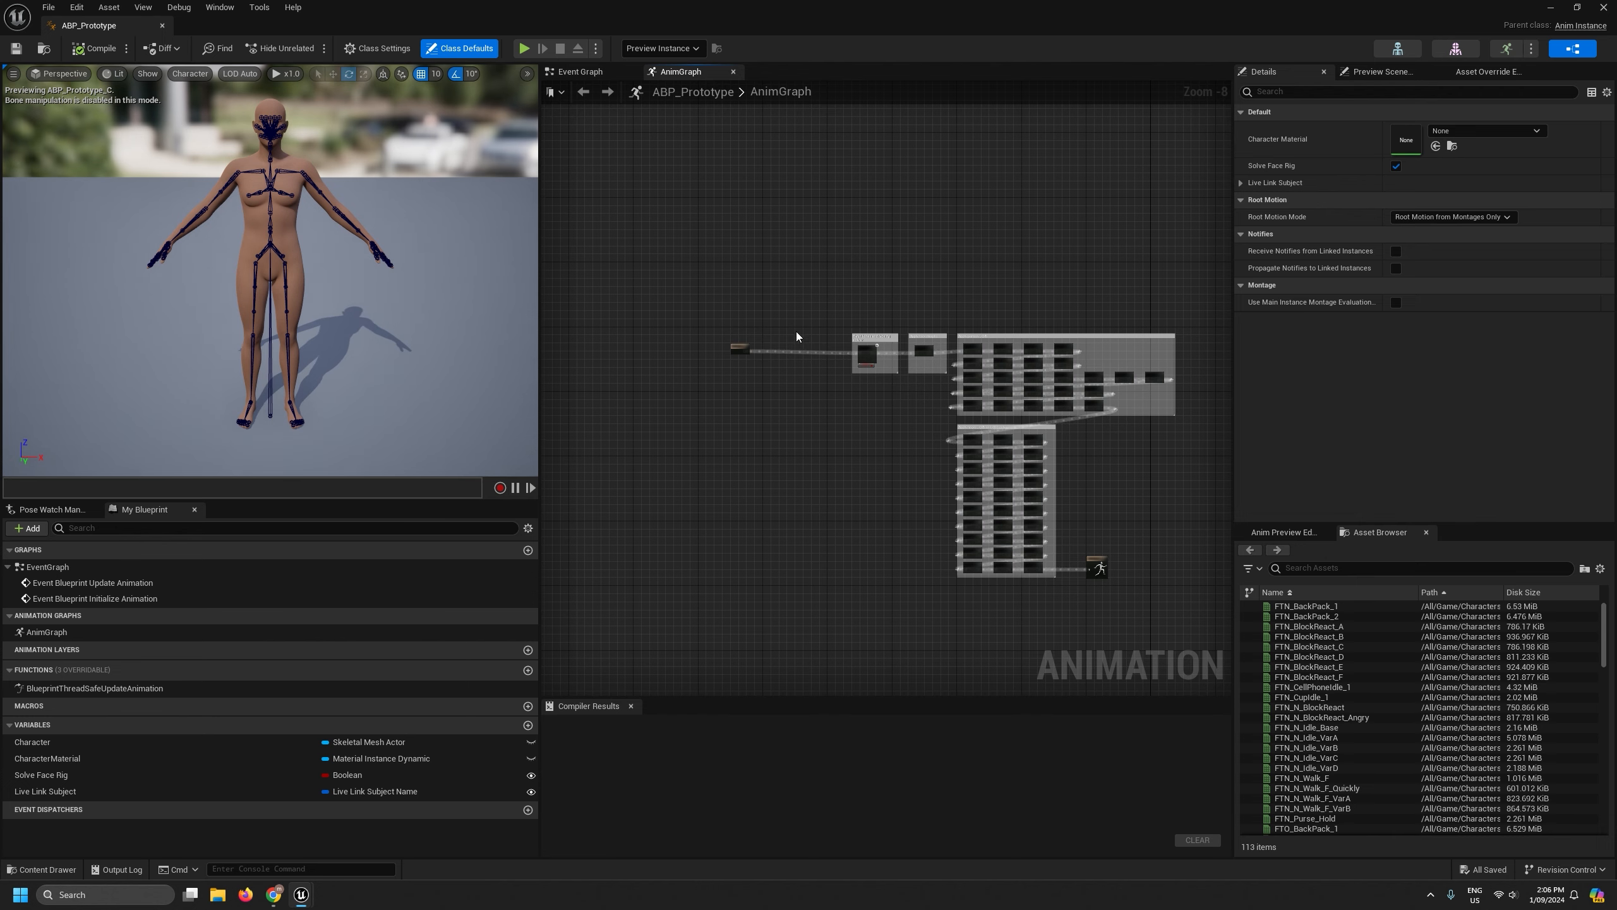
Place the PAS_Prototype_Fbm pose asset as a node between Input Pose and Control Rig in the AnimGraph.
{"action": "scroll", "coordinate": [795, 331], "scroll_direction": "up", "scroll_amount": 7}
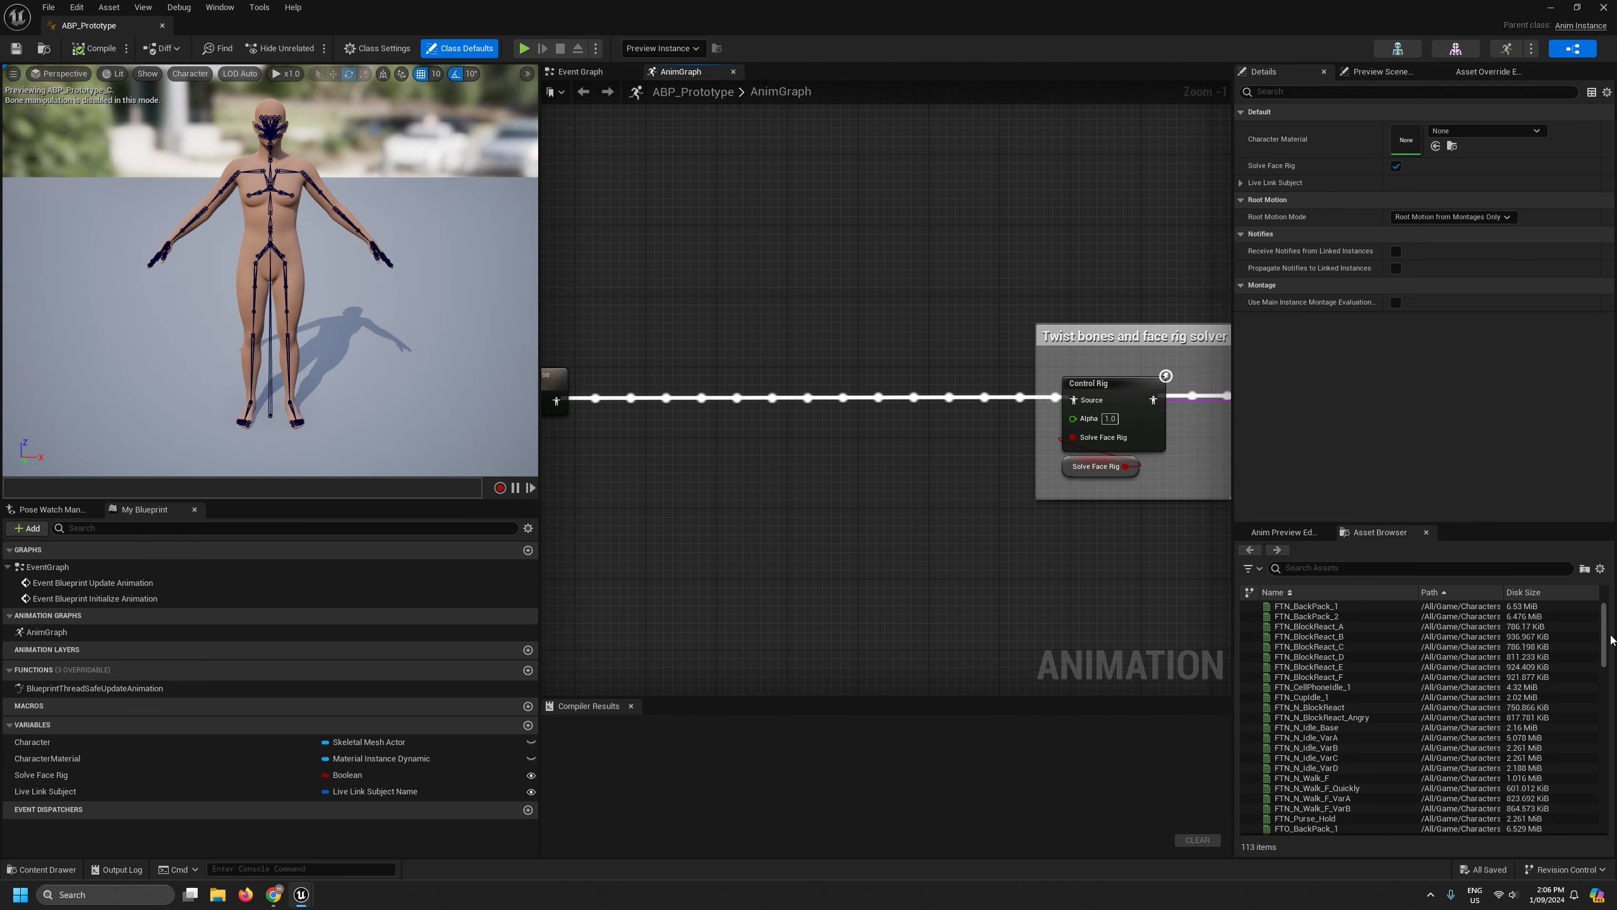
{"action": "left_click_drag", "start_coordinate": [1604, 634], "coordinate": [1614, 842]}
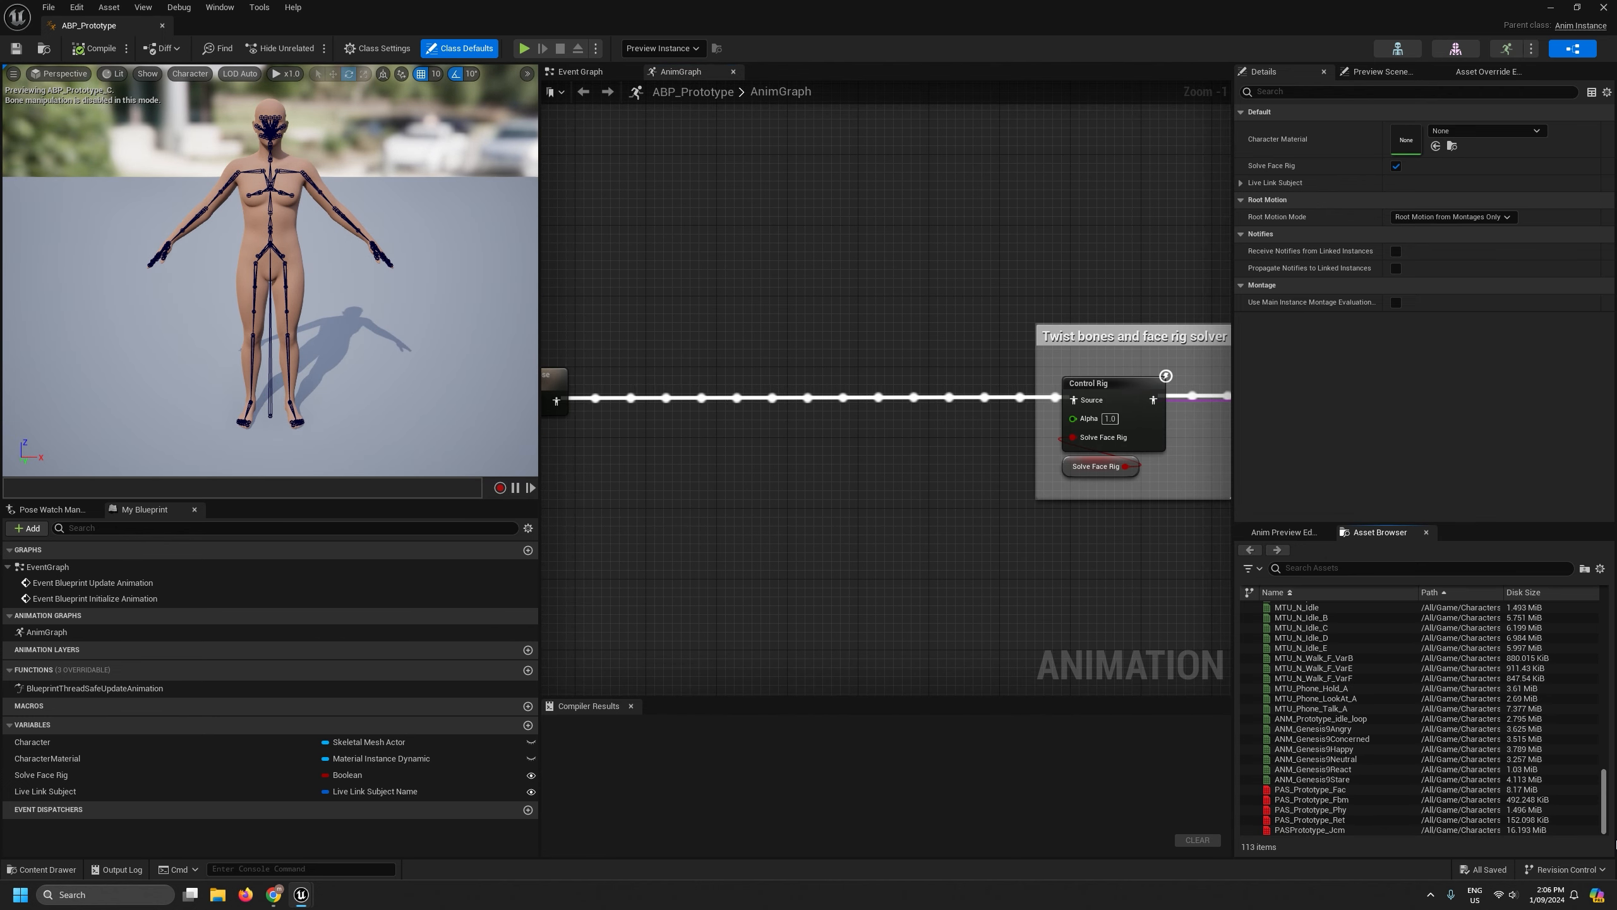
{"action": "left_click", "coordinate": [1310, 800]}
{"action": "left_click_drag", "start_coordinate": [862, 404], "coordinate": [862, 406]}
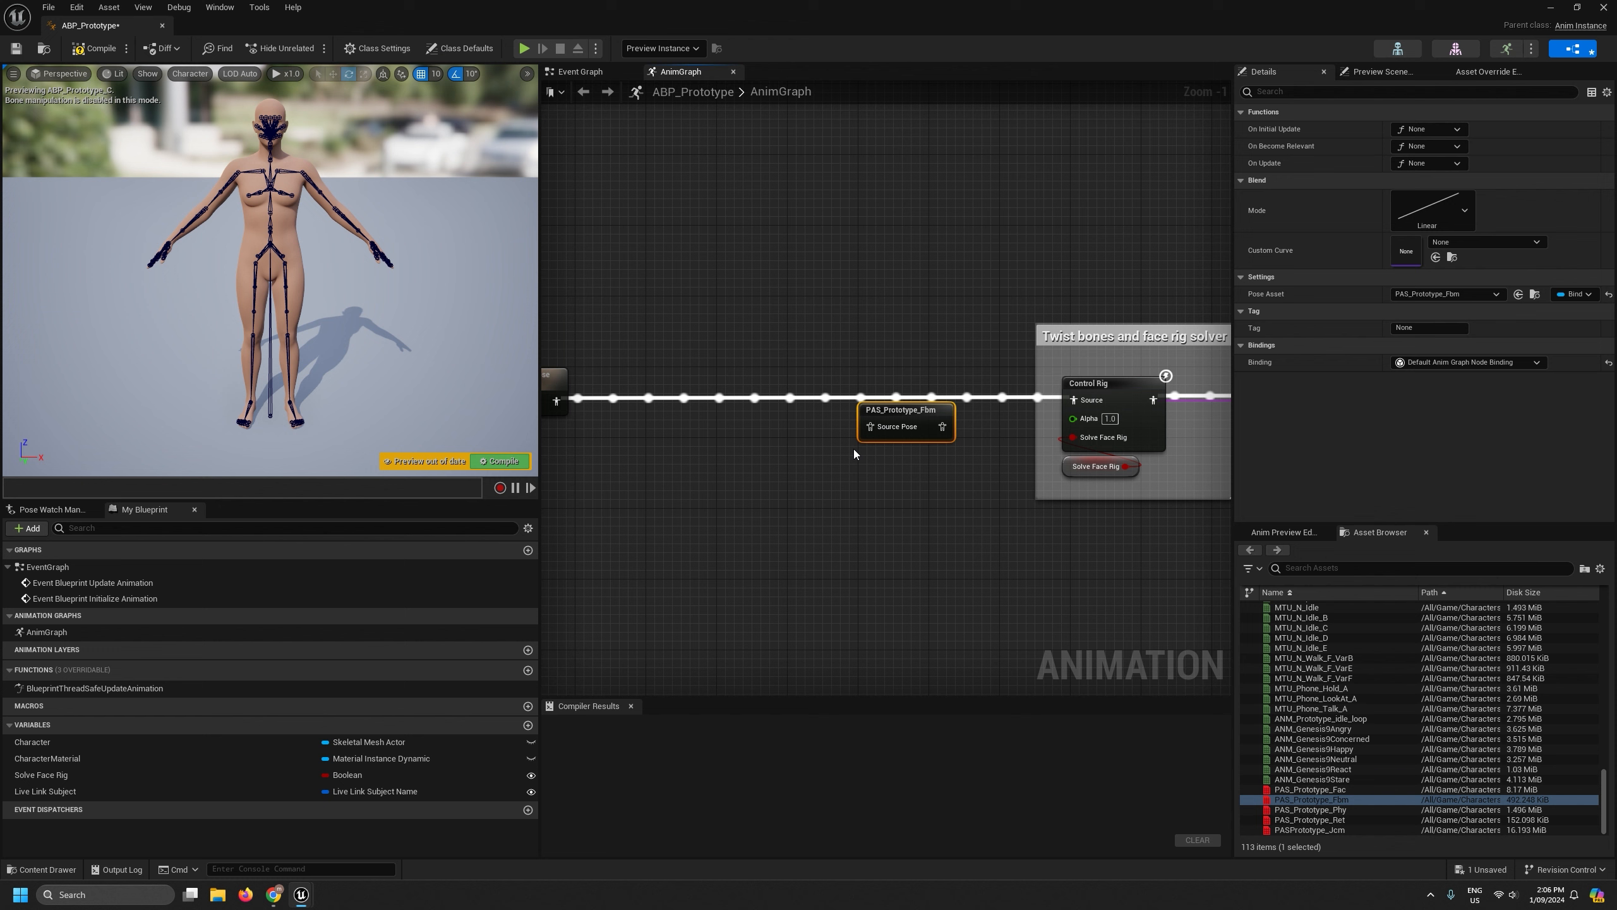
Add a Modify Curve node to the AnimGraph below and before the PAS_Prototype_Fbm node.
{"action": "right_click", "coordinate": [729, 475]}
{"action": "type", "text": "modify"}
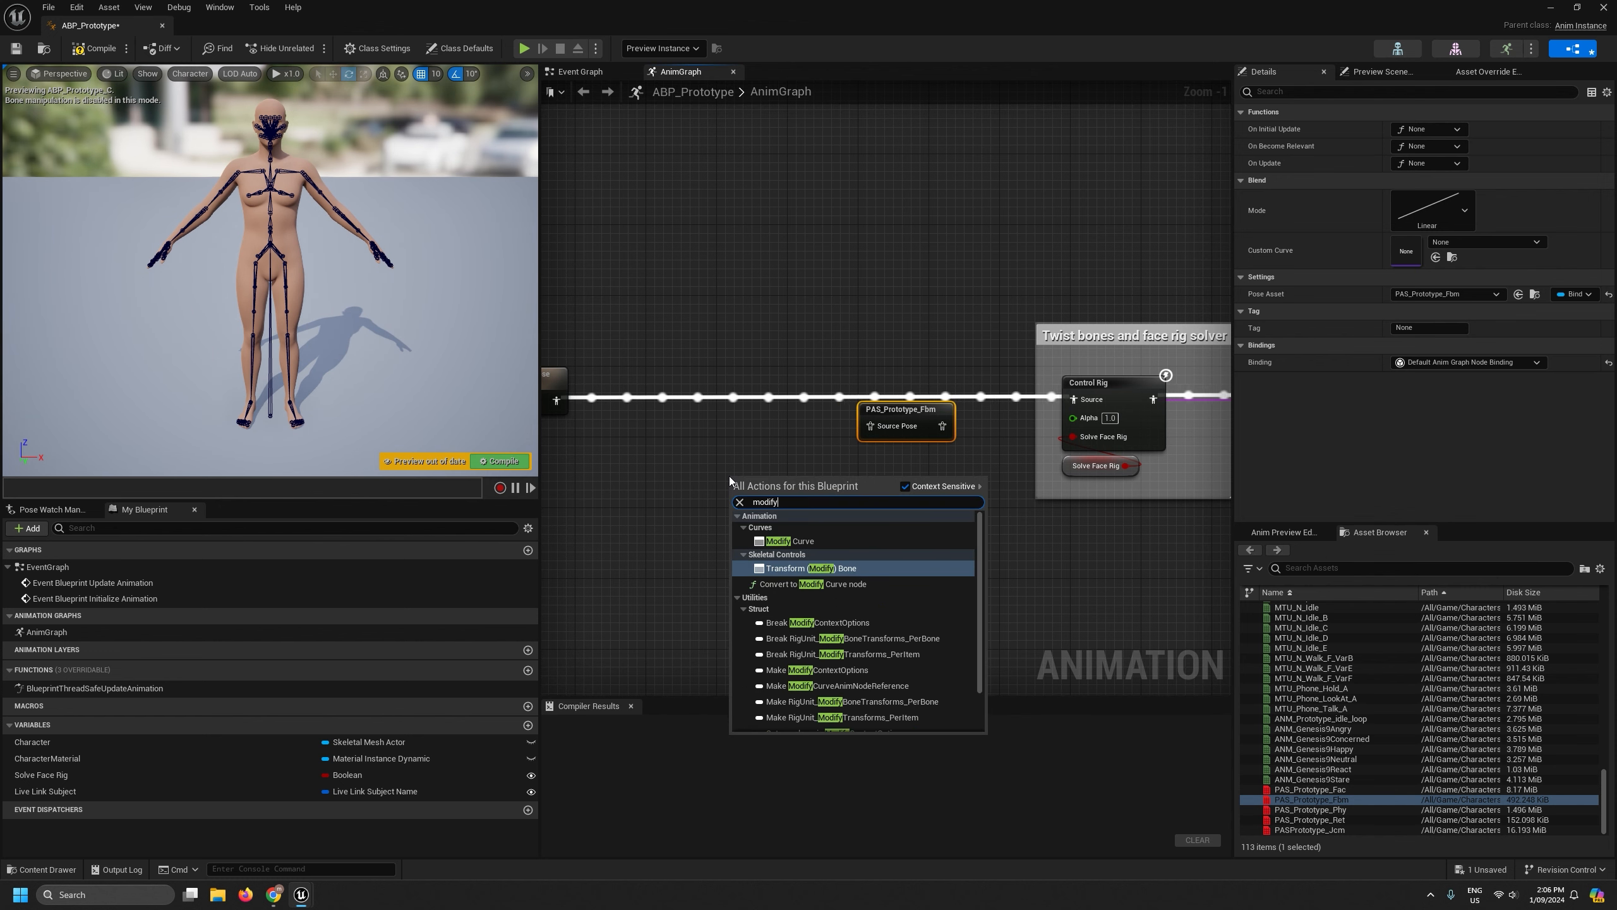
{"action": "key", "text": "Up"}
{"action": "key", "text": "Return"}
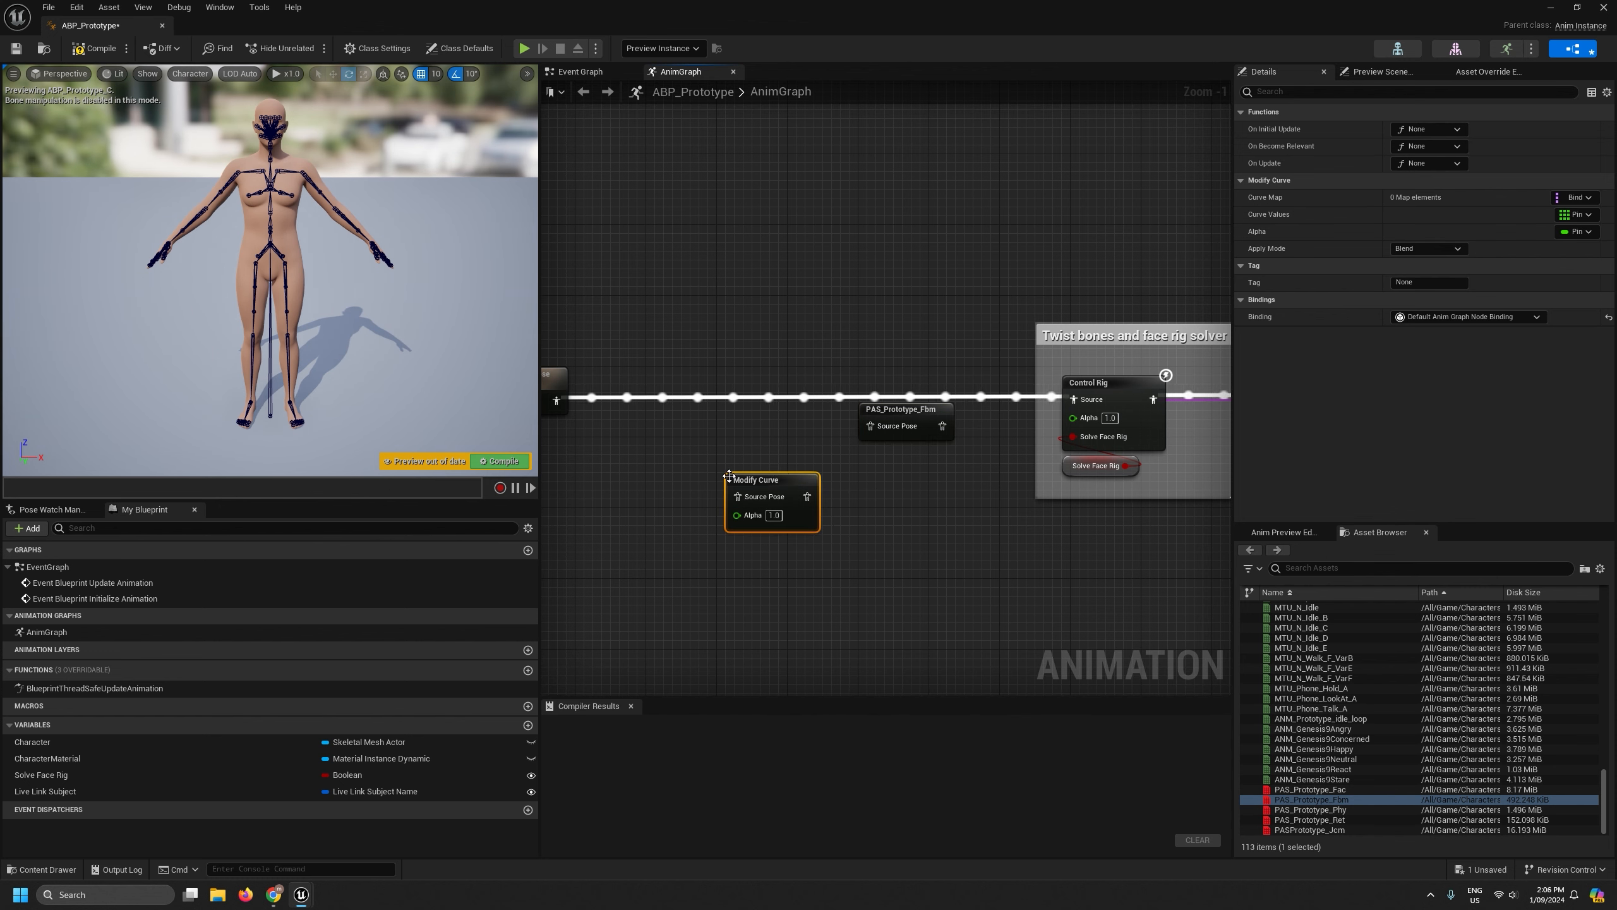
Expose the new Modify Curve node's Curve Map as a pin and add a pasFbmShort curve pin.
{"action": "left_click", "coordinate": [1575, 197]}
{"action": "left_click", "coordinate": [1553, 230]}
{"action": "right_click", "coordinate": [750, 518]}
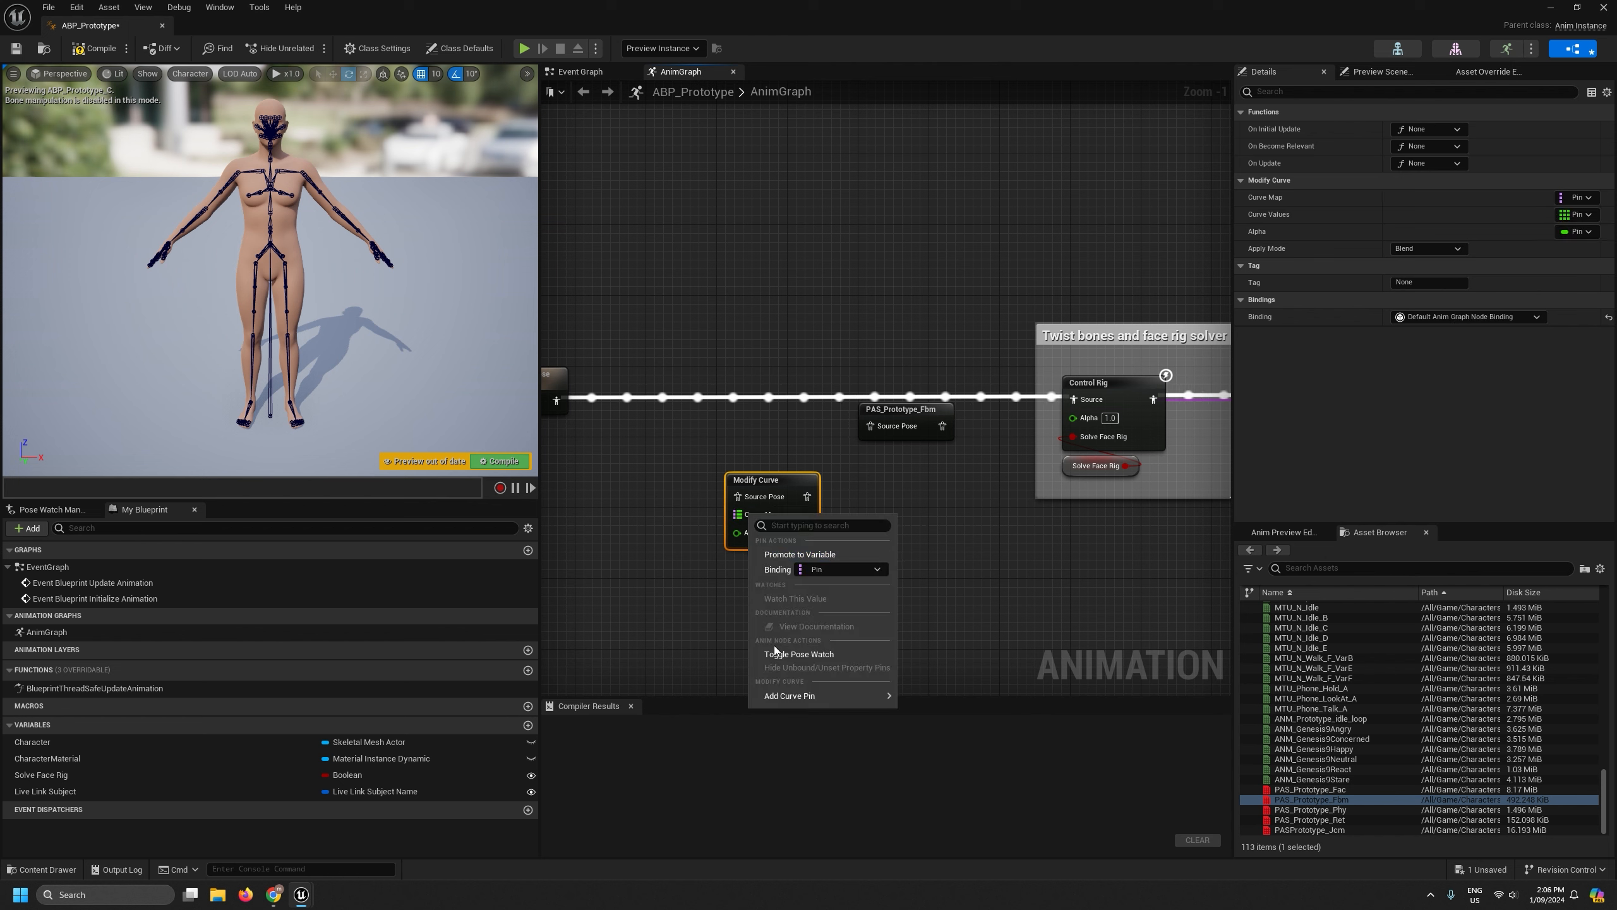
{"action": "mouse_move", "coordinate": [802, 695]}
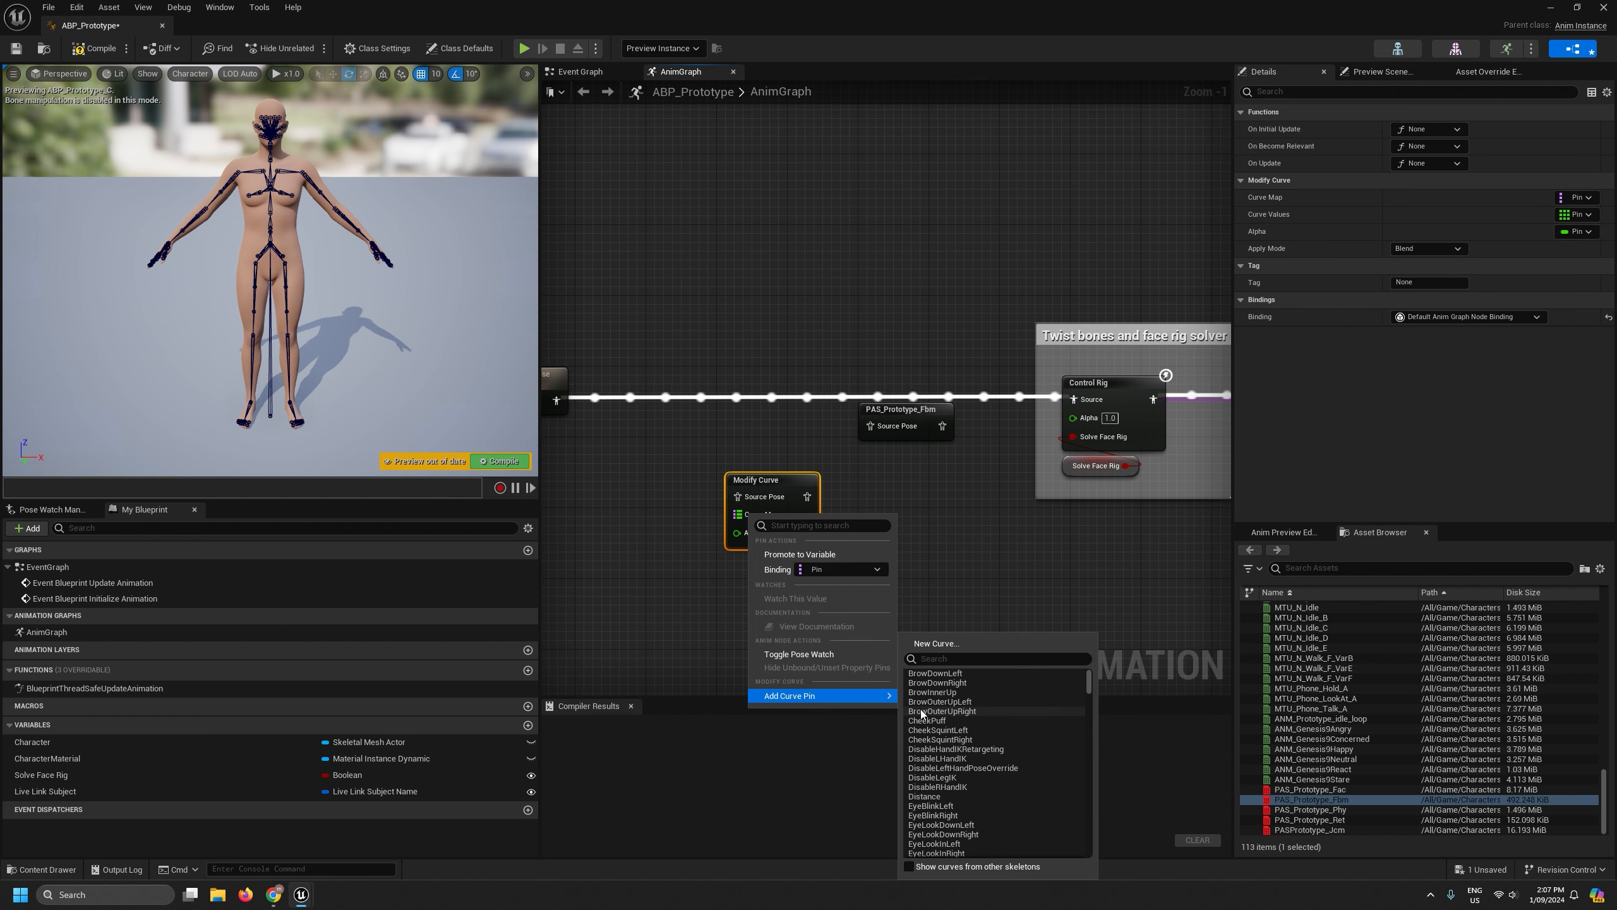
{"action": "type", "text": "short"}
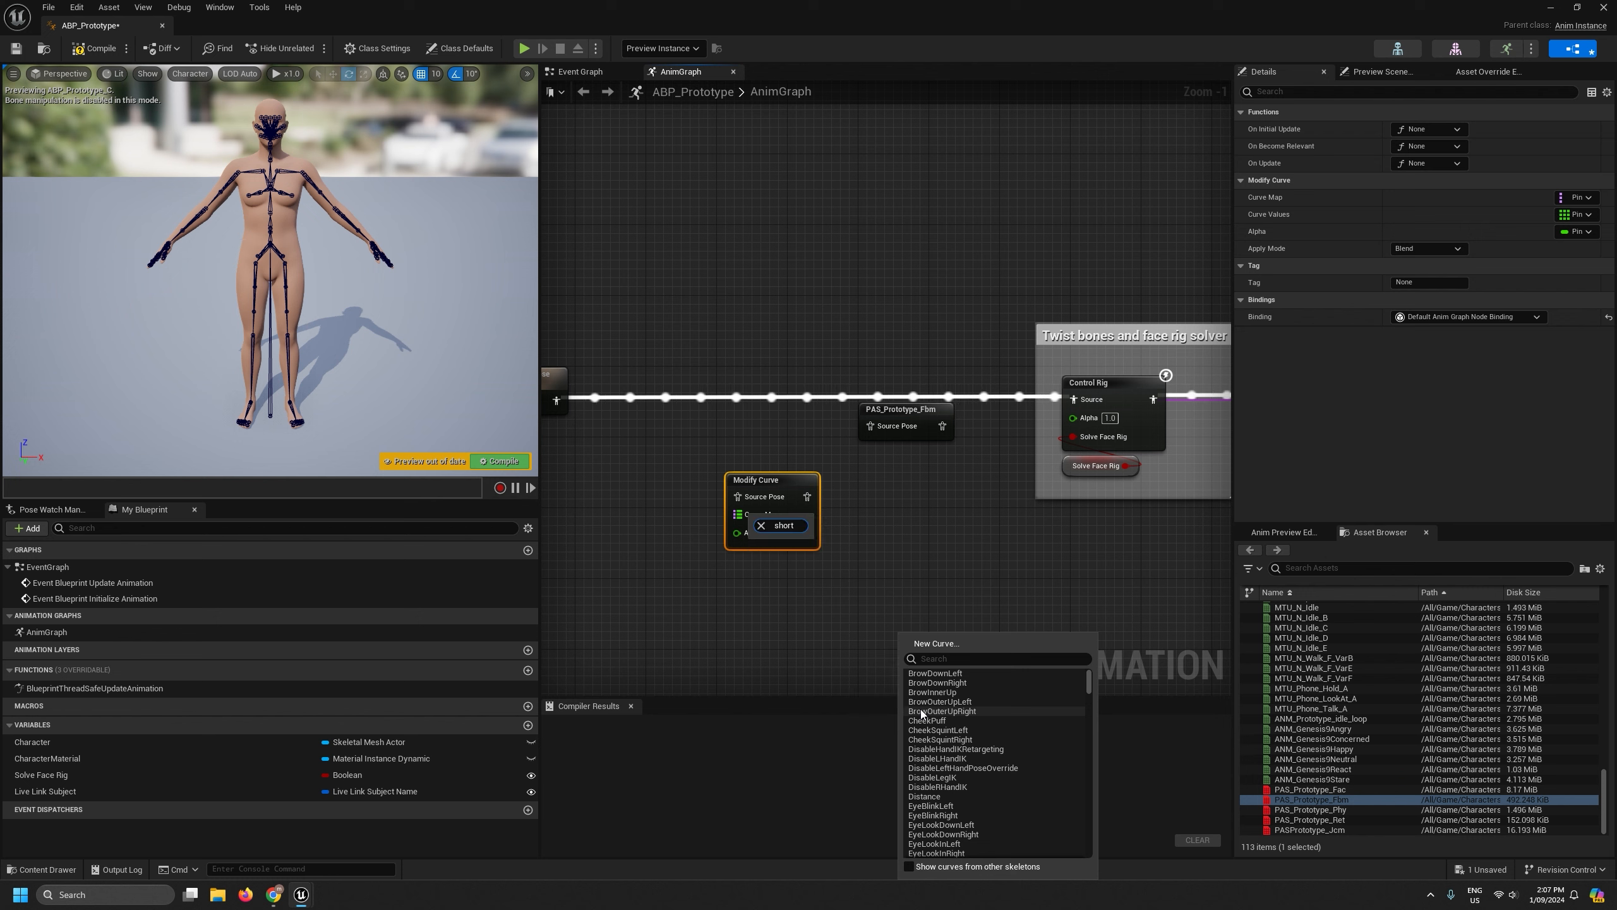
{"action": "left_click", "coordinate": [823, 571]}
{"action": "right_click", "coordinate": [761, 519]}
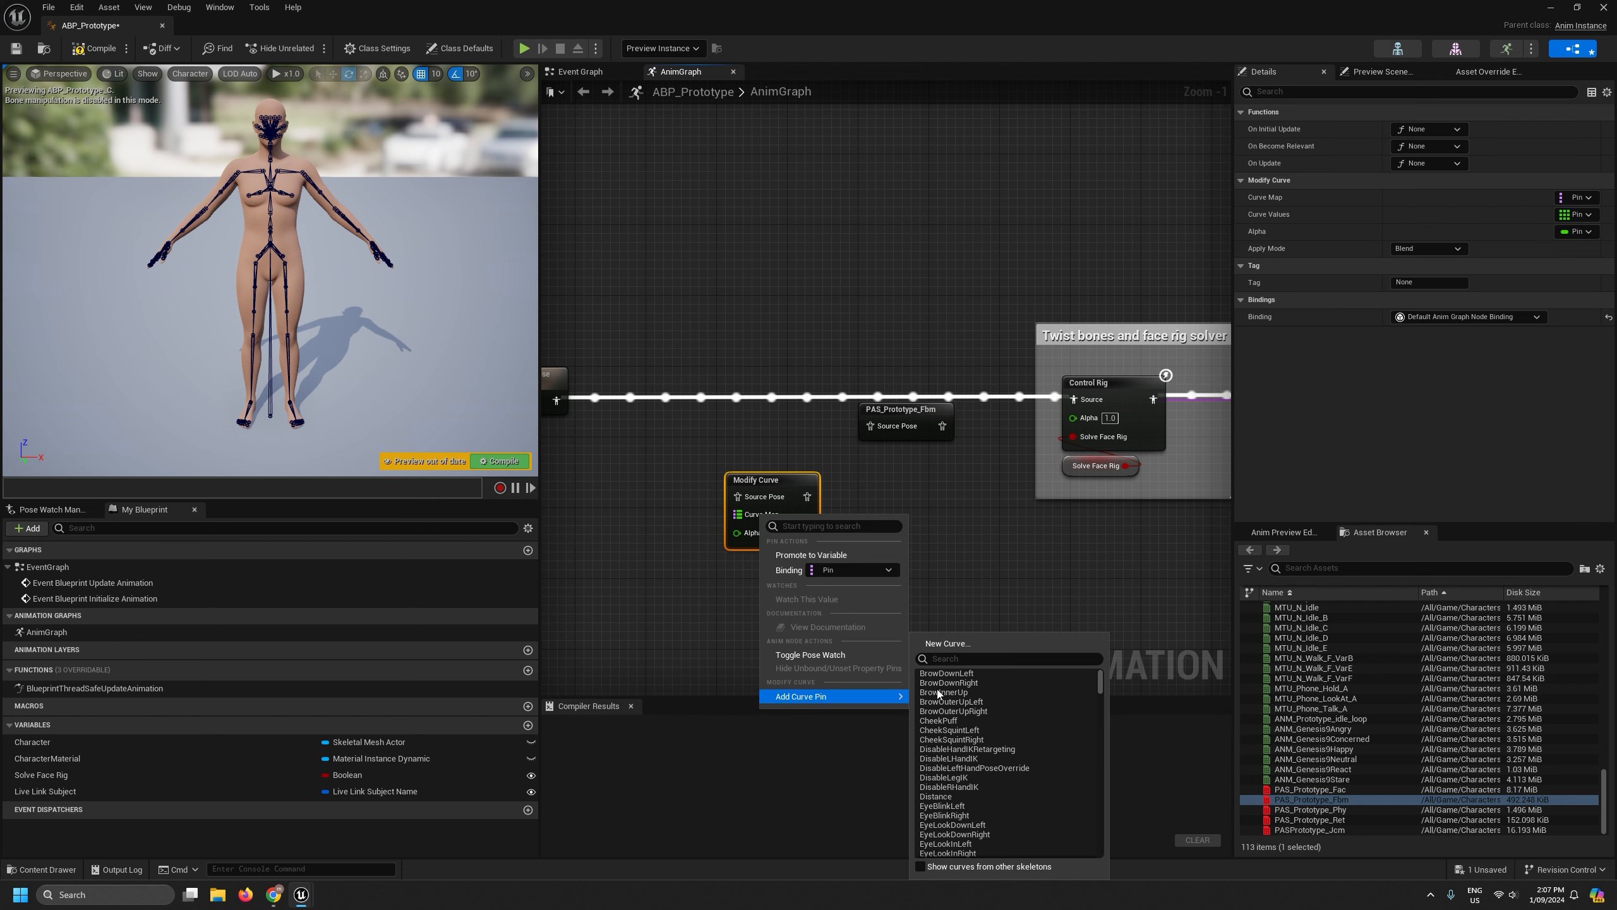
{"action": "type", "text": "short"}
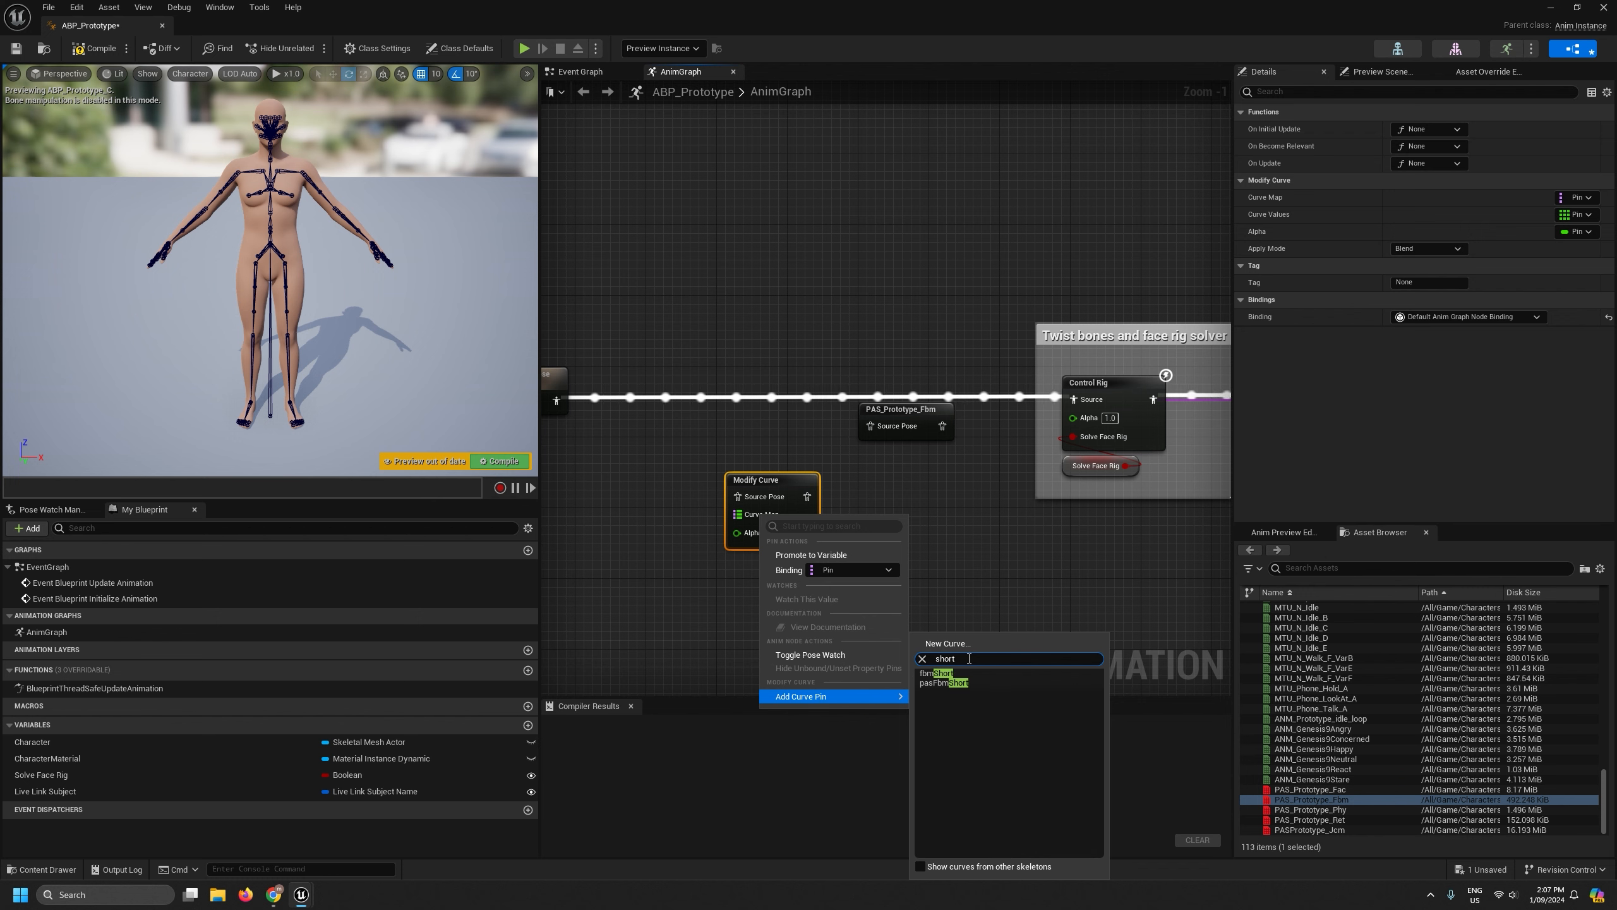
{"action": "left_click", "coordinate": [954, 683]}
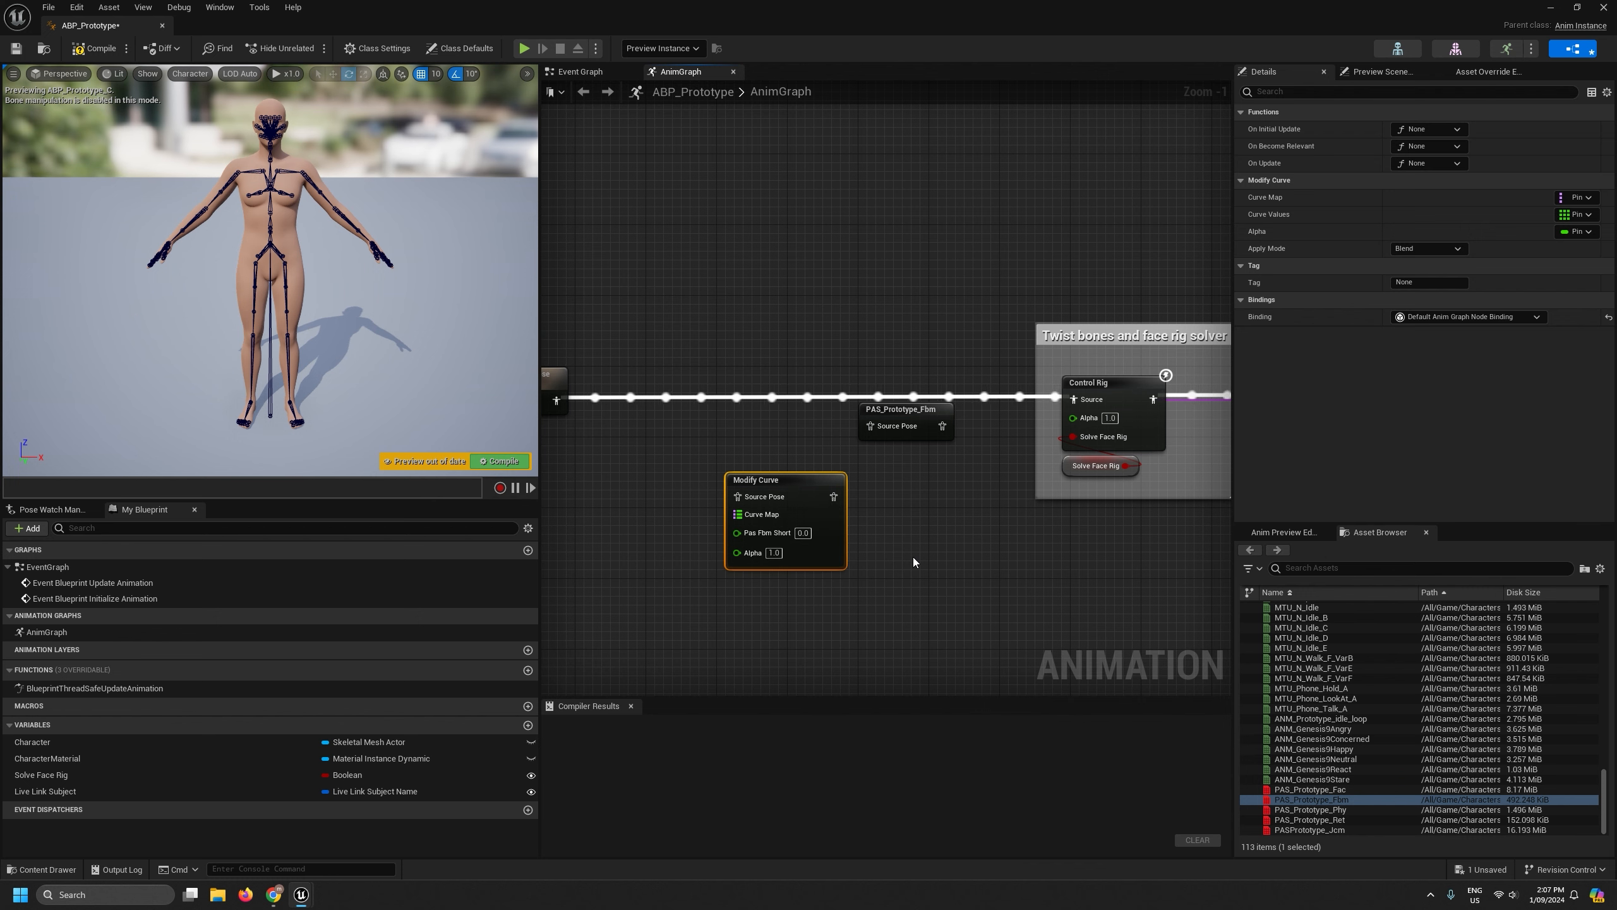
Wire Input Pose through Modify Curve and PAS_Prototype_Fbm into Control Rig, align the two nodes in line, and compile and save.
{"action": "right_click_drag", "start_coordinate": [912, 559], "coordinate": [970, 577]}
{"action": "left_click_drag", "start_coordinate": [614, 417], "coordinate": [1131, 421]}
{"action": "left_click_drag", "start_coordinate": [957, 426], "coordinate": [1001, 400]}
{"action": "left_click_drag", "start_coordinate": [836, 505], "coordinate": [855, 408]}
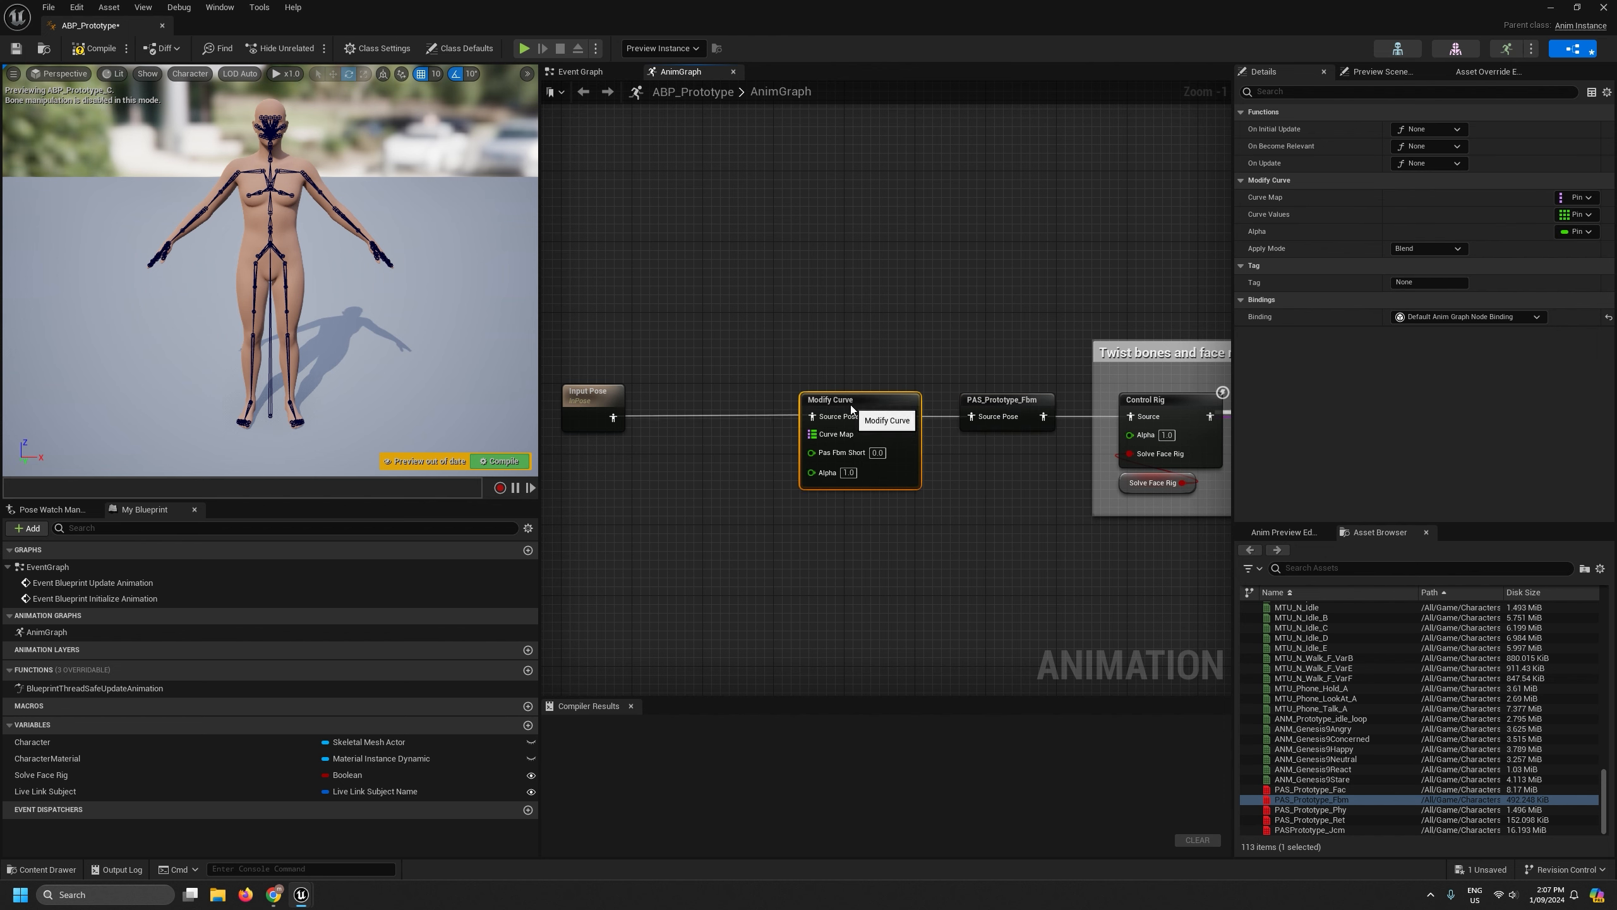
{"action": "left_click", "coordinate": [97, 49]}
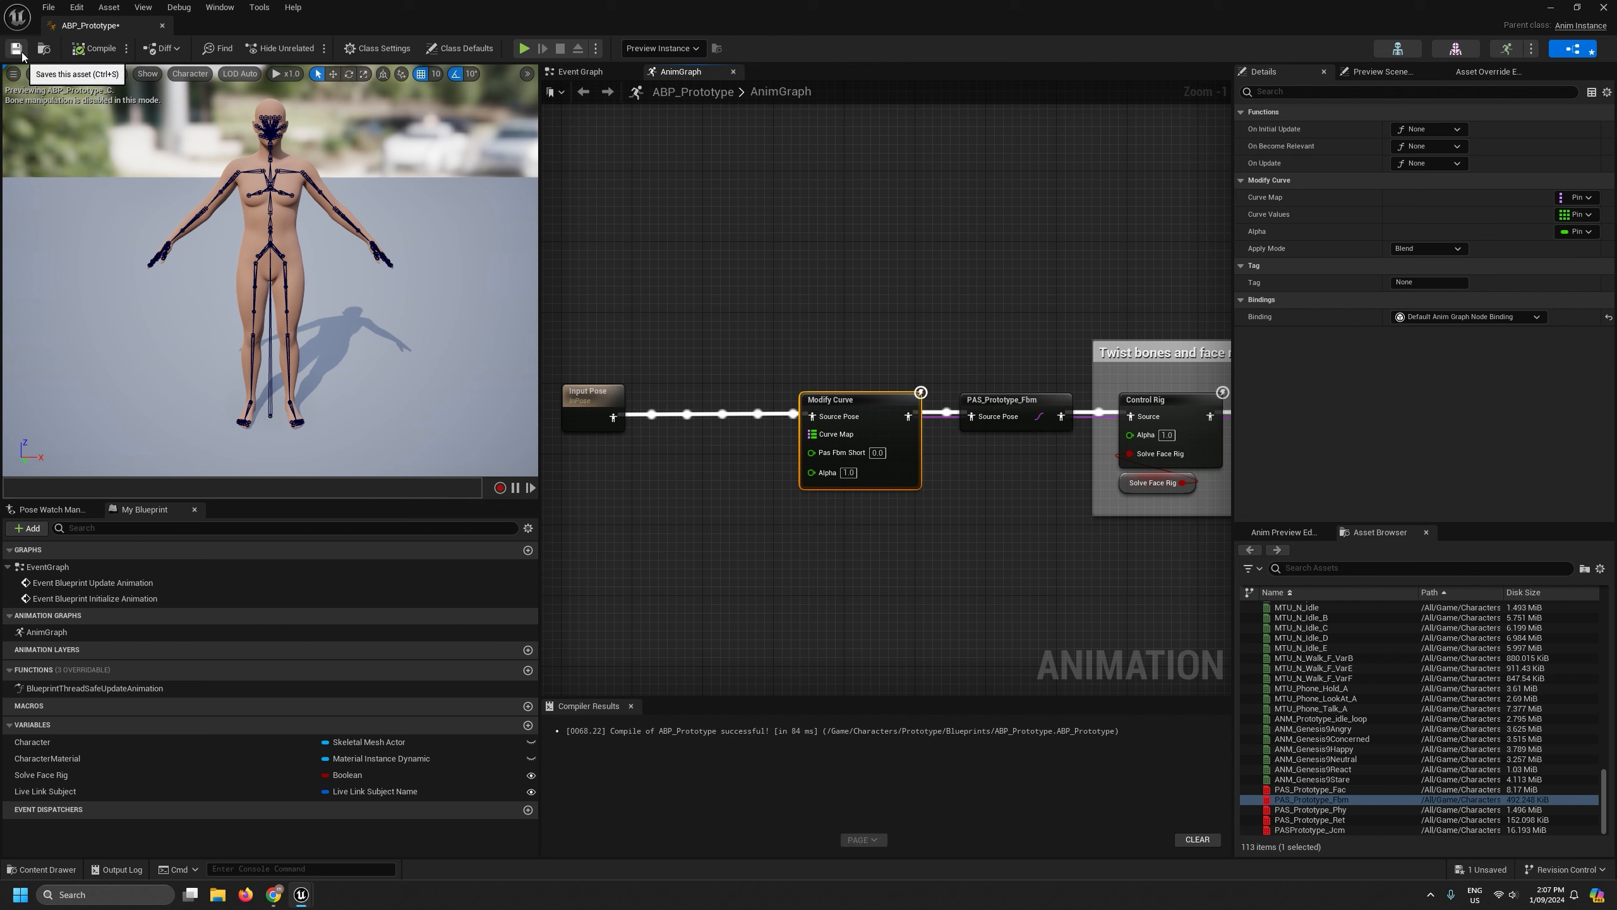
Set the Modify Curve node's Pas Fbm Short to 0.25 and compile to test the morph.
{"action": "left_click", "coordinate": [878, 452]}
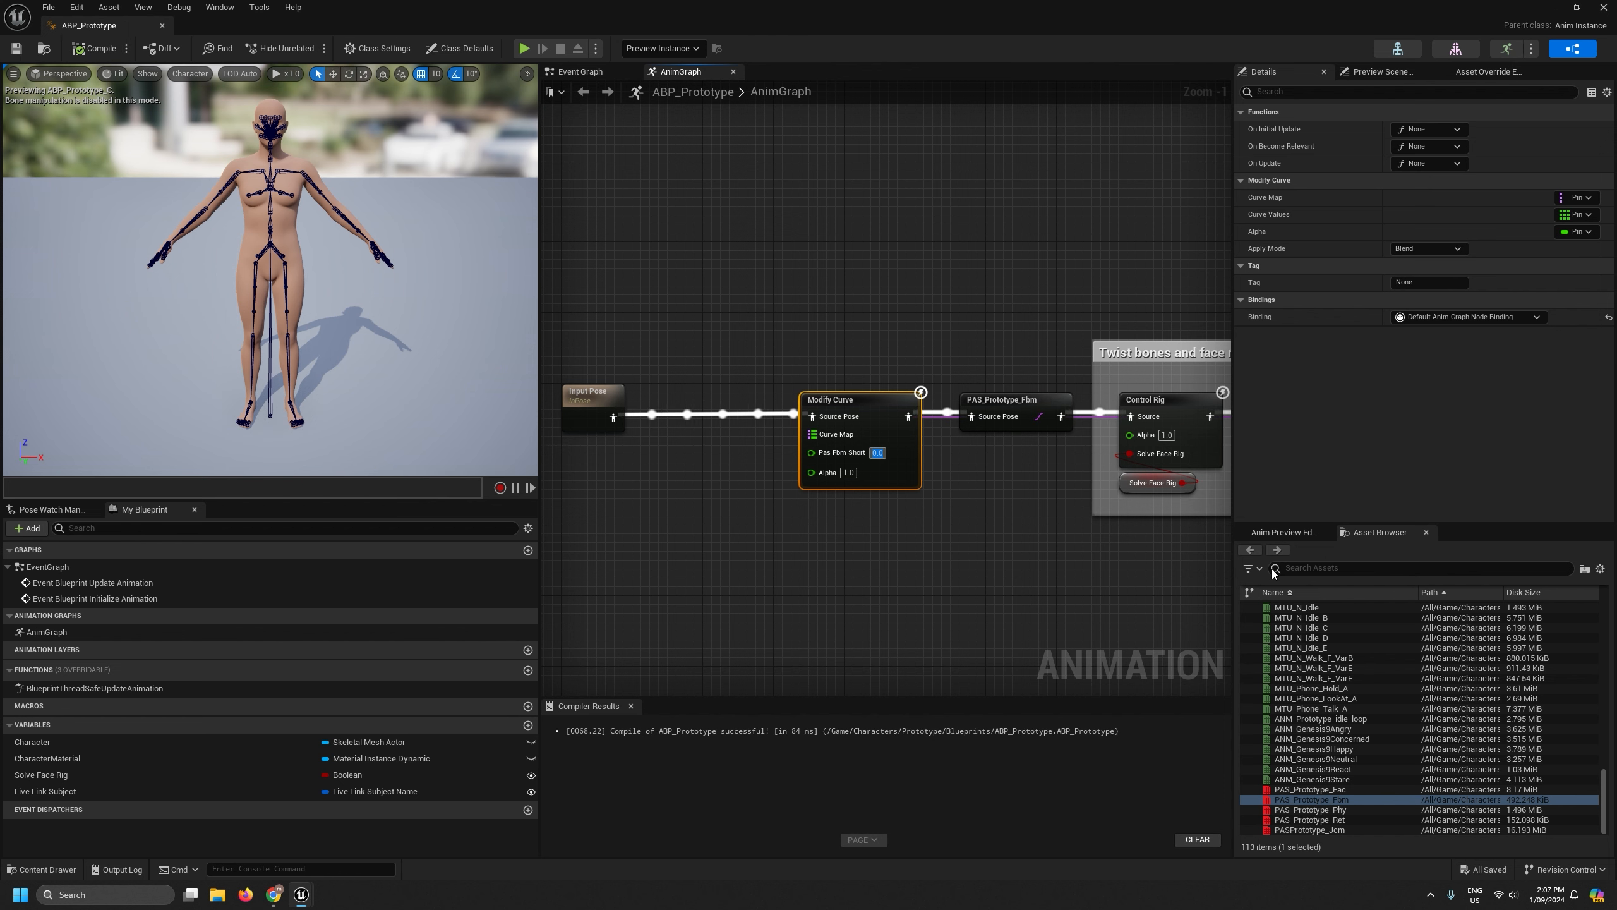
{"action": "type", "text": "0.25"}
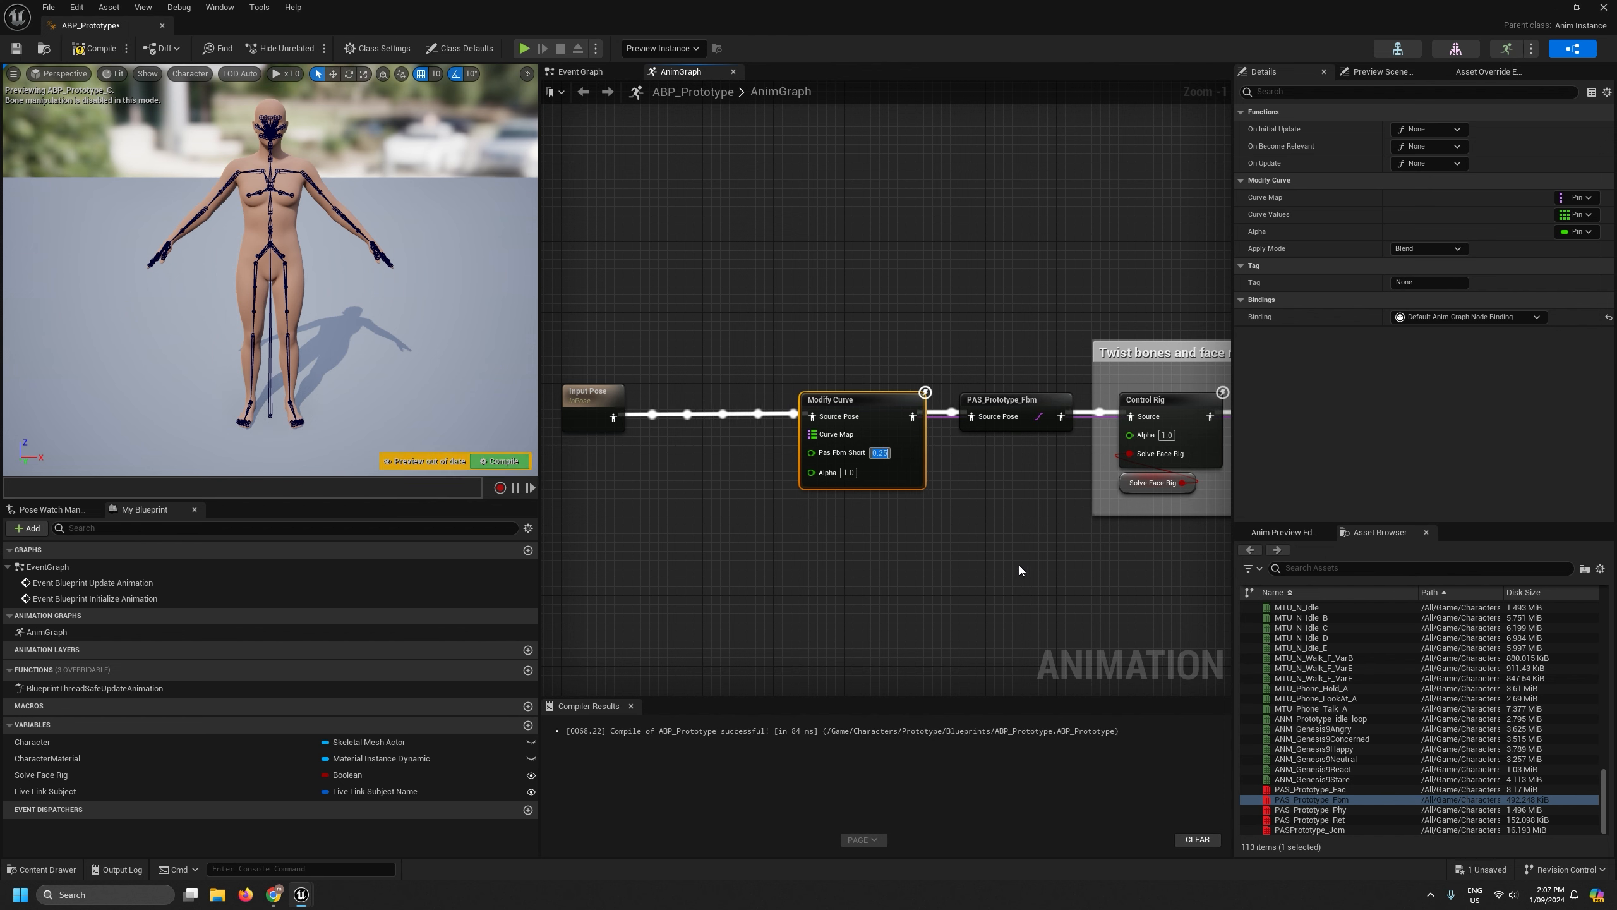
{"action": "left_click", "coordinate": [98, 49]}
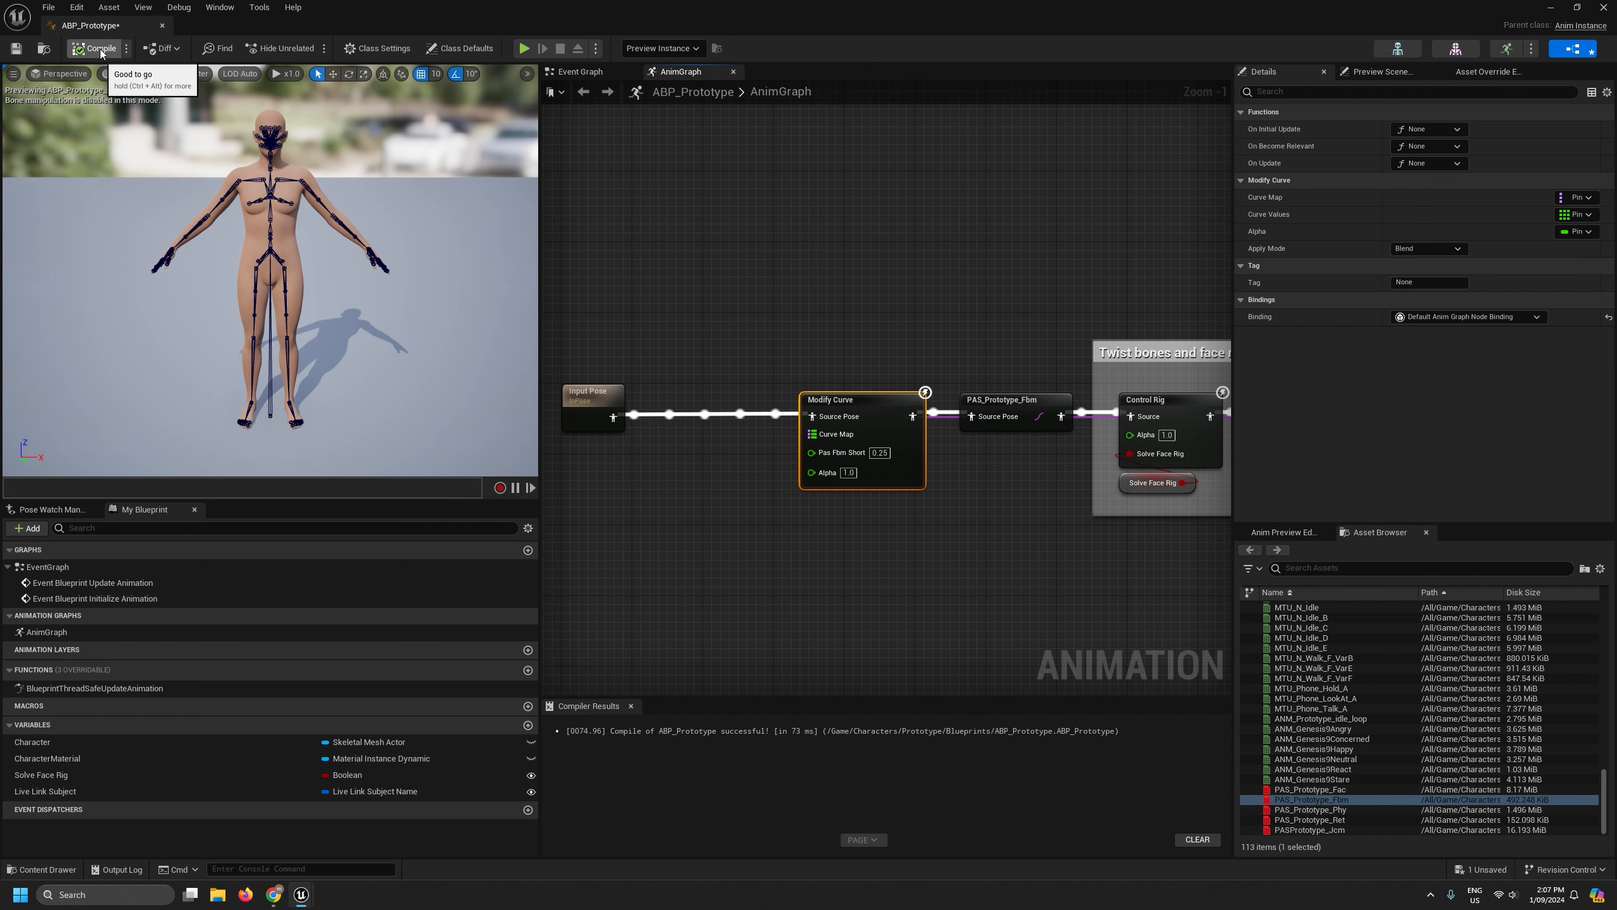
Reset the Modify Curve node's Pas Fbm Short to 0, and compile and save the blueprint.
{"action": "left_click", "coordinate": [879, 452]}
{"action": "type", "text": "0"}
{"action": "key", "text": "Return"}
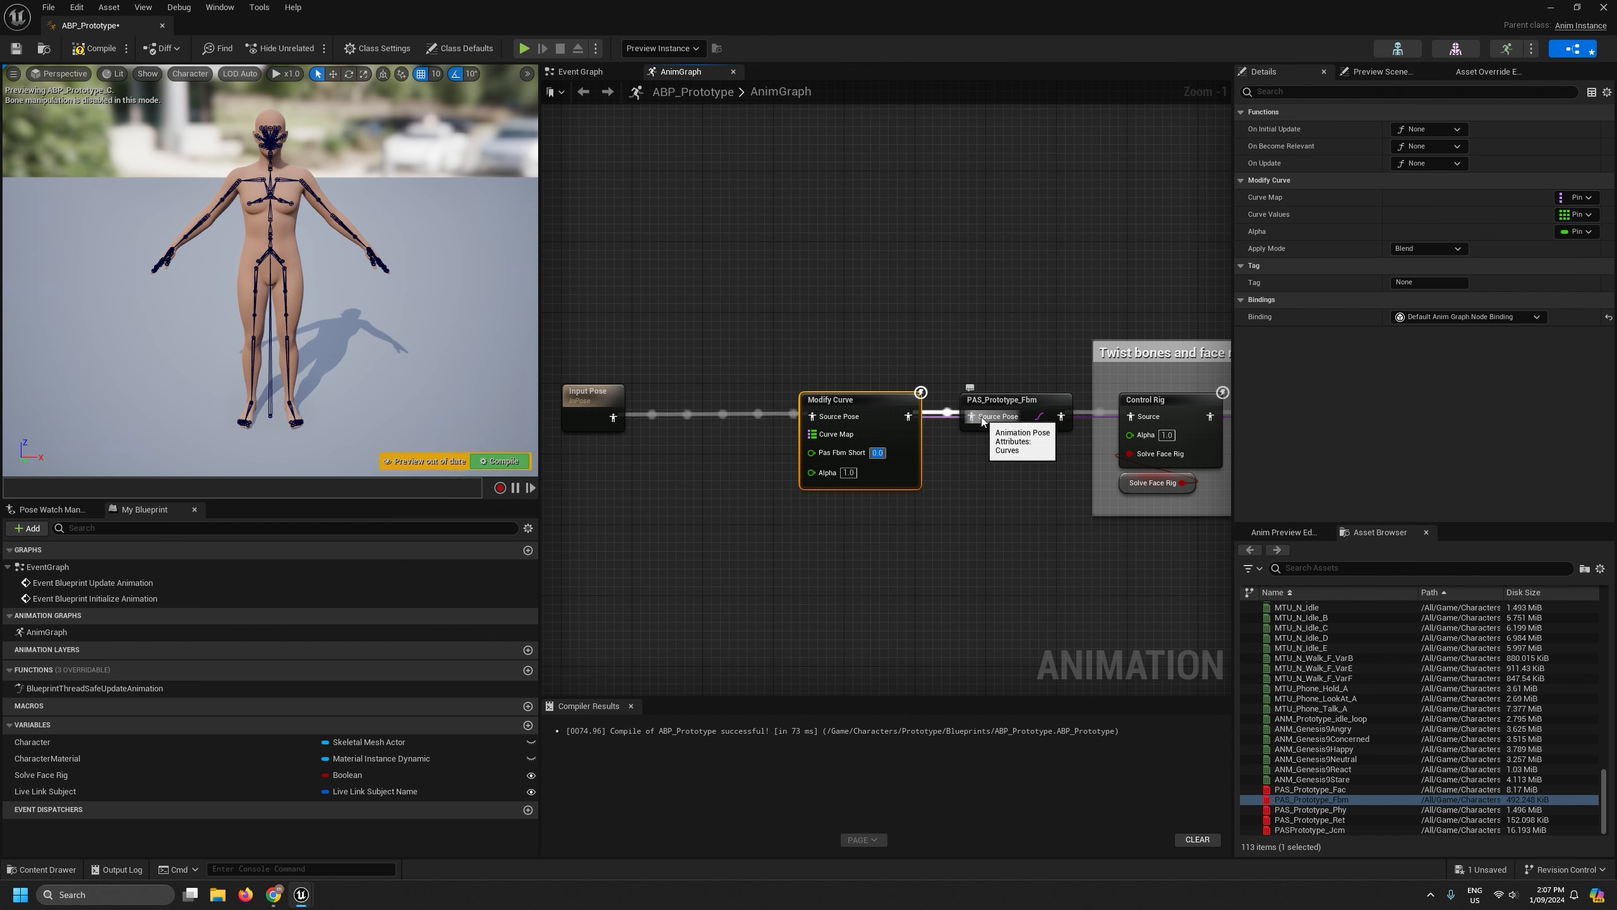
{"action": "left_click", "coordinate": [94, 48]}
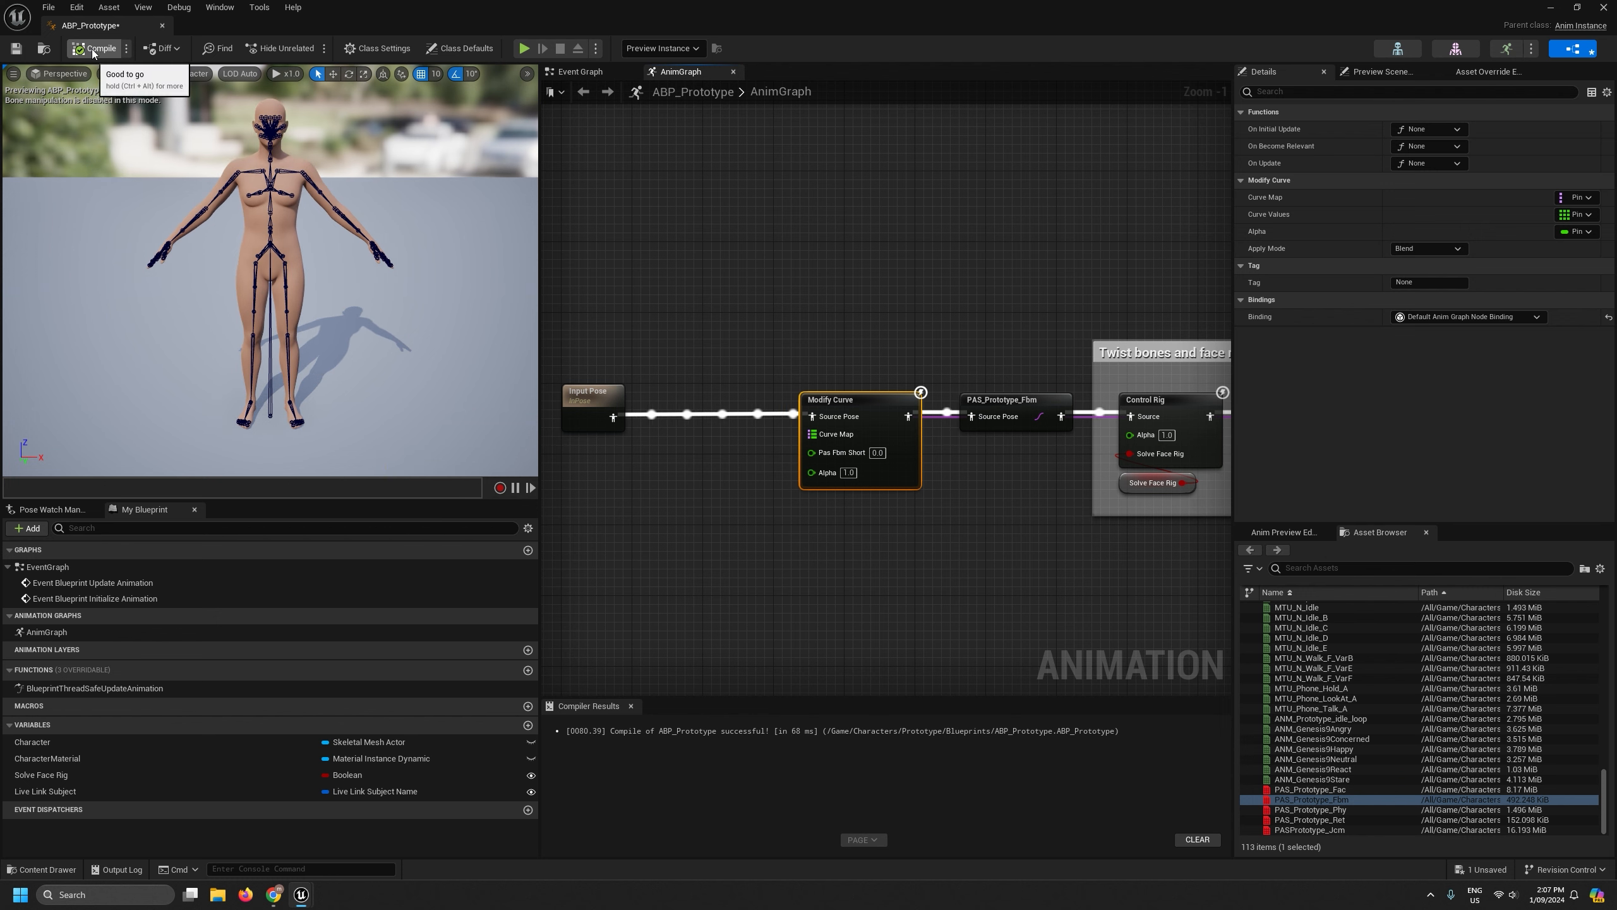
{"action": "left_click", "coordinate": [16, 48]}
Enlarge the AnimGraph's working area by narrowing the preview viewport and the details area.
{"action": "right_click_drag", "start_coordinate": [920, 574], "coordinate": [856, 524]}
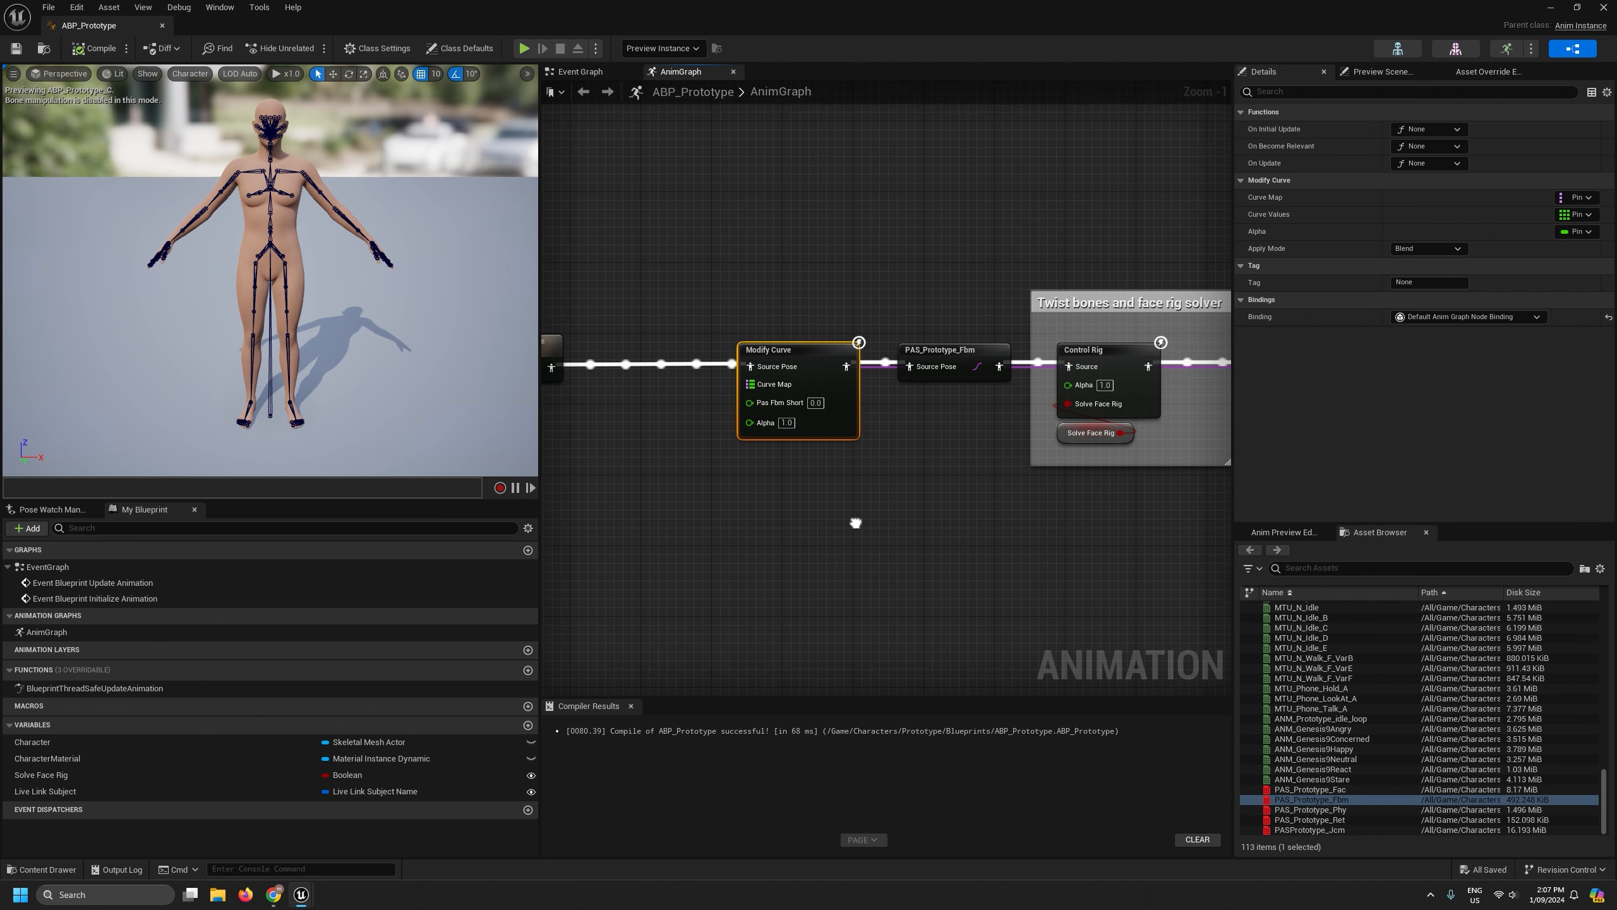
{"action": "scroll", "coordinate": [823, 460], "scroll_direction": "down", "scroll_amount": 2}
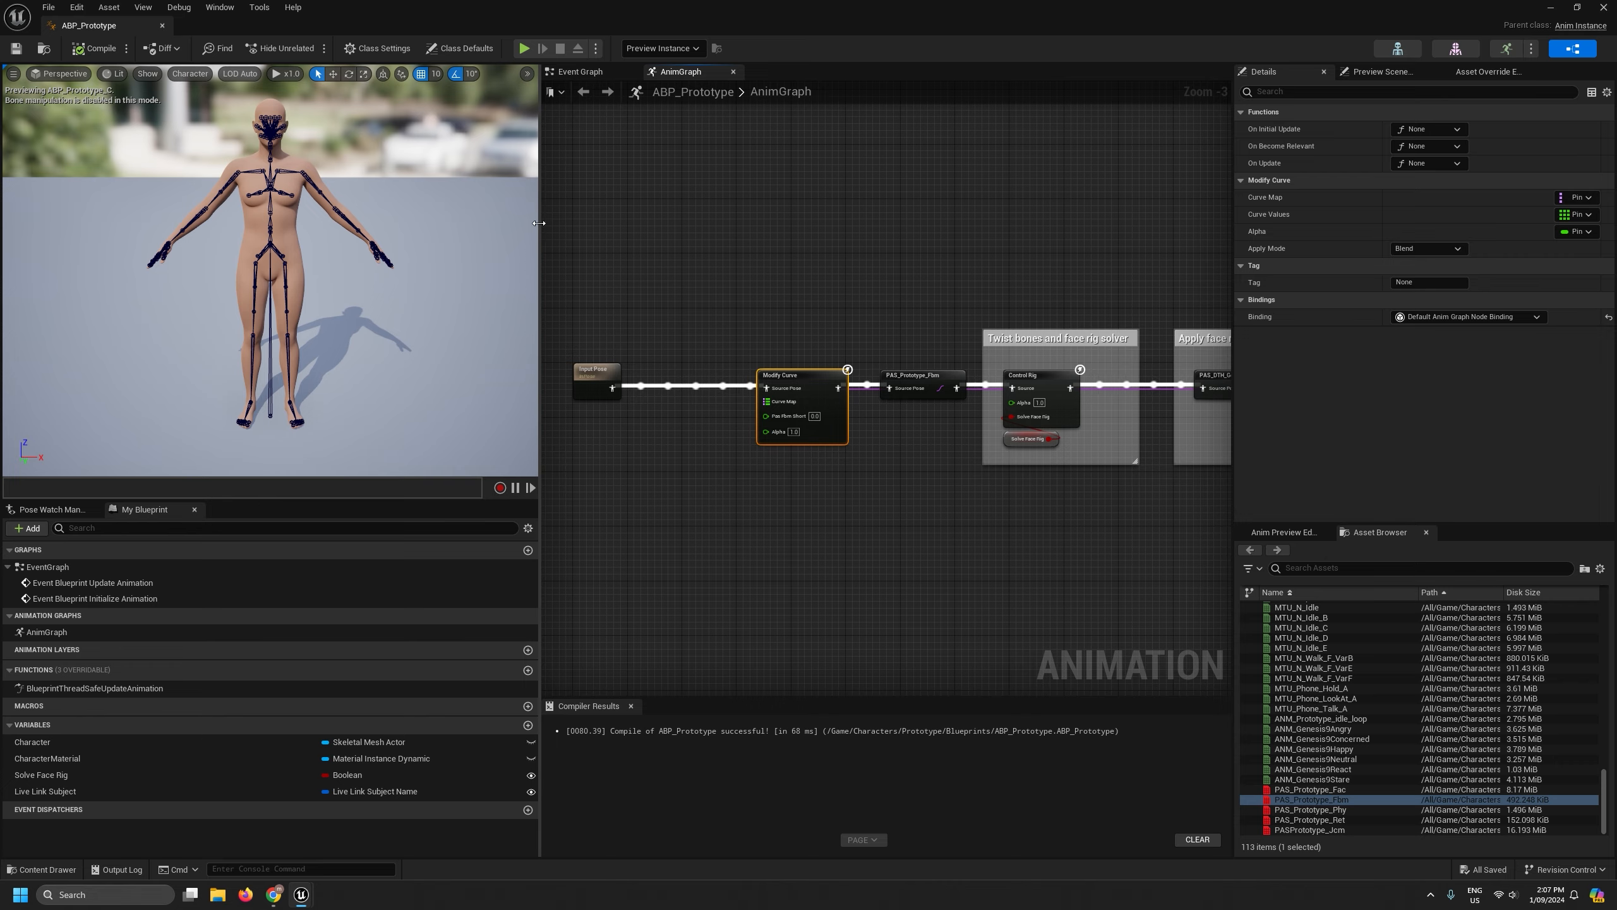
{"action": "left_click_drag", "start_coordinate": [538, 222], "coordinate": [425, 245]}
{"action": "scroll", "coordinate": [666, 412], "scroll_direction": "up", "scroll_amount": 3}
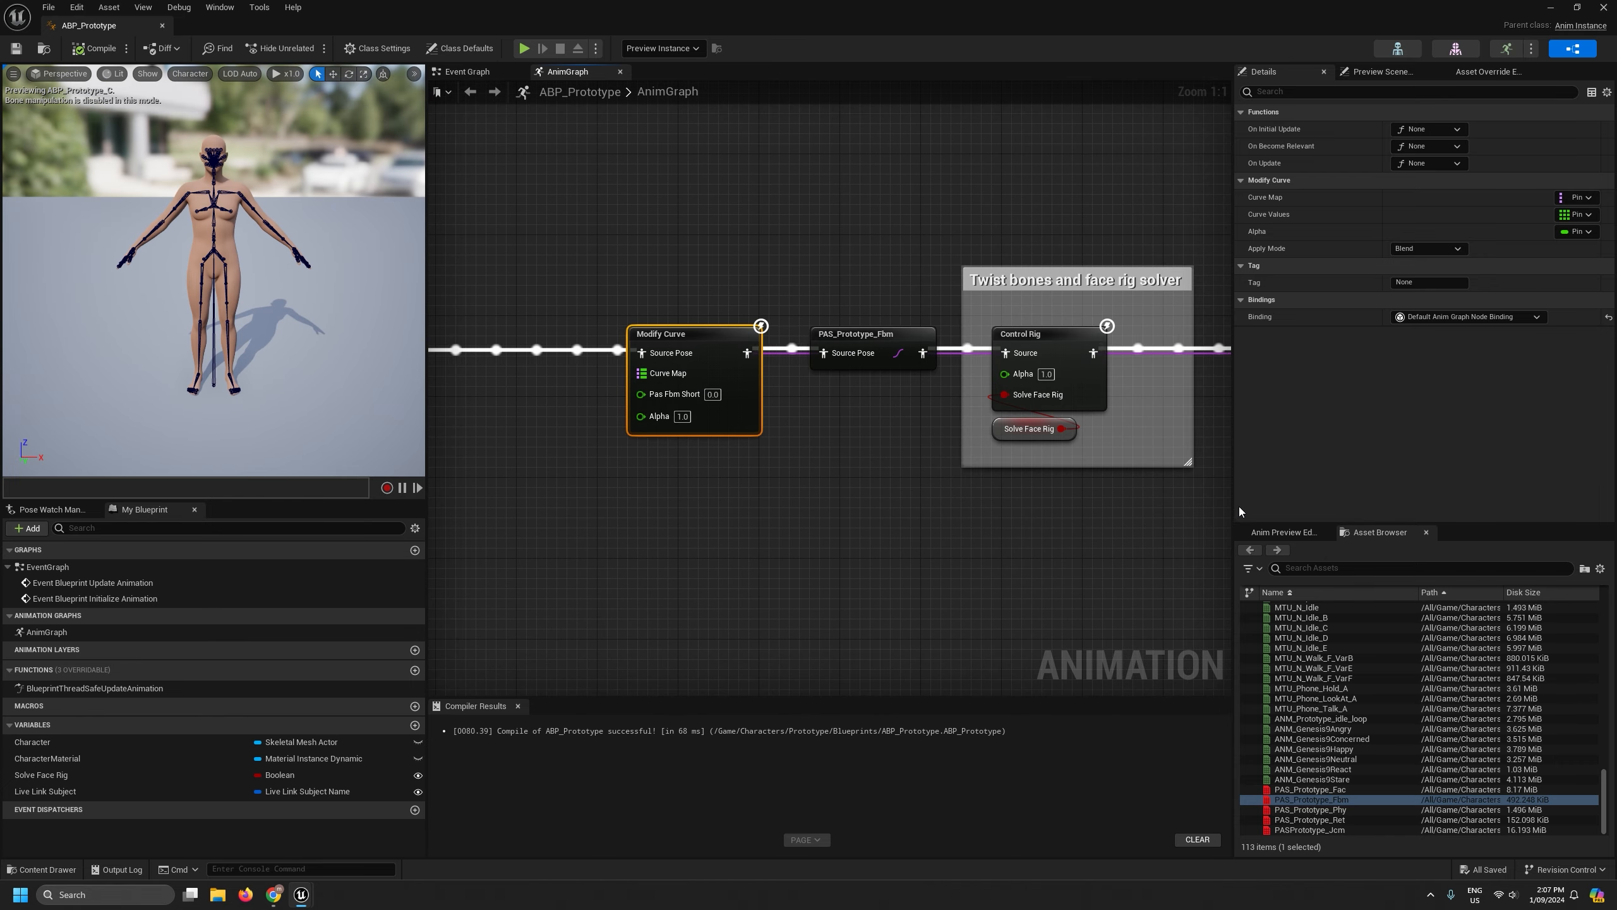
{"action": "left_click_drag", "start_coordinate": [1235, 506], "coordinate": [1364, 509]}
{"action": "scroll", "coordinate": [843, 515], "scroll_direction": "down", "scroll_amount": 3}
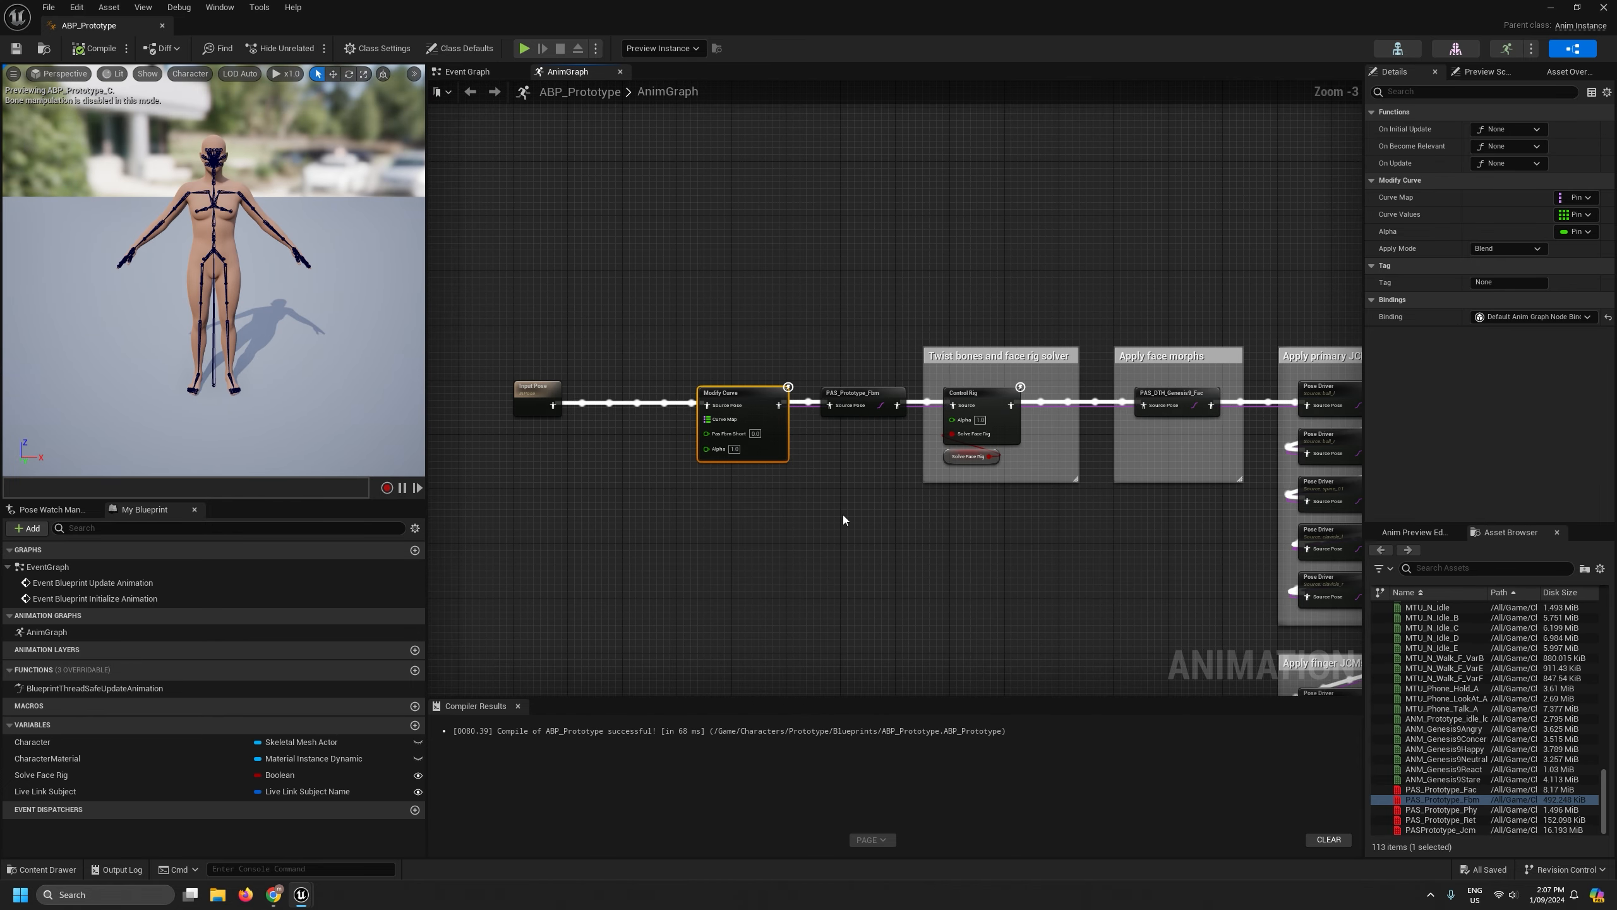
Close the ABP_Prototype animation blueprint editor and return to the level editor without saving the untitled level.
{"action": "right_click_drag", "start_coordinate": [843, 515], "coordinate": [644, 391]}
{"action": "scroll", "coordinate": [690, 488], "scroll_direction": "down", "scroll_amount": 2}
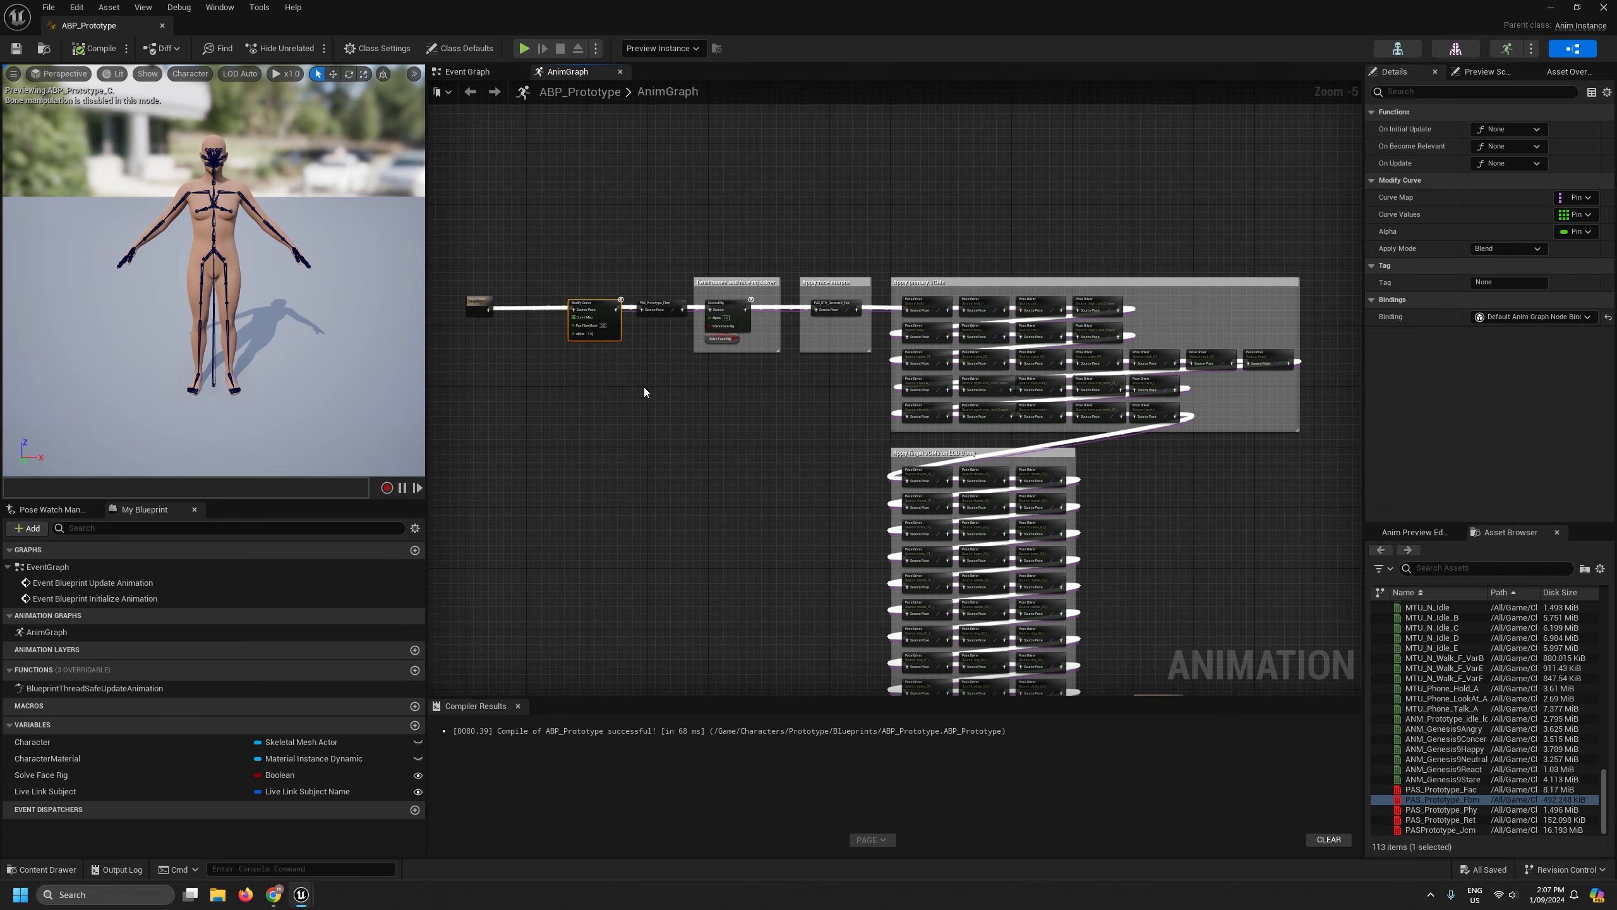
{"action": "left_click", "coordinate": [162, 25]}
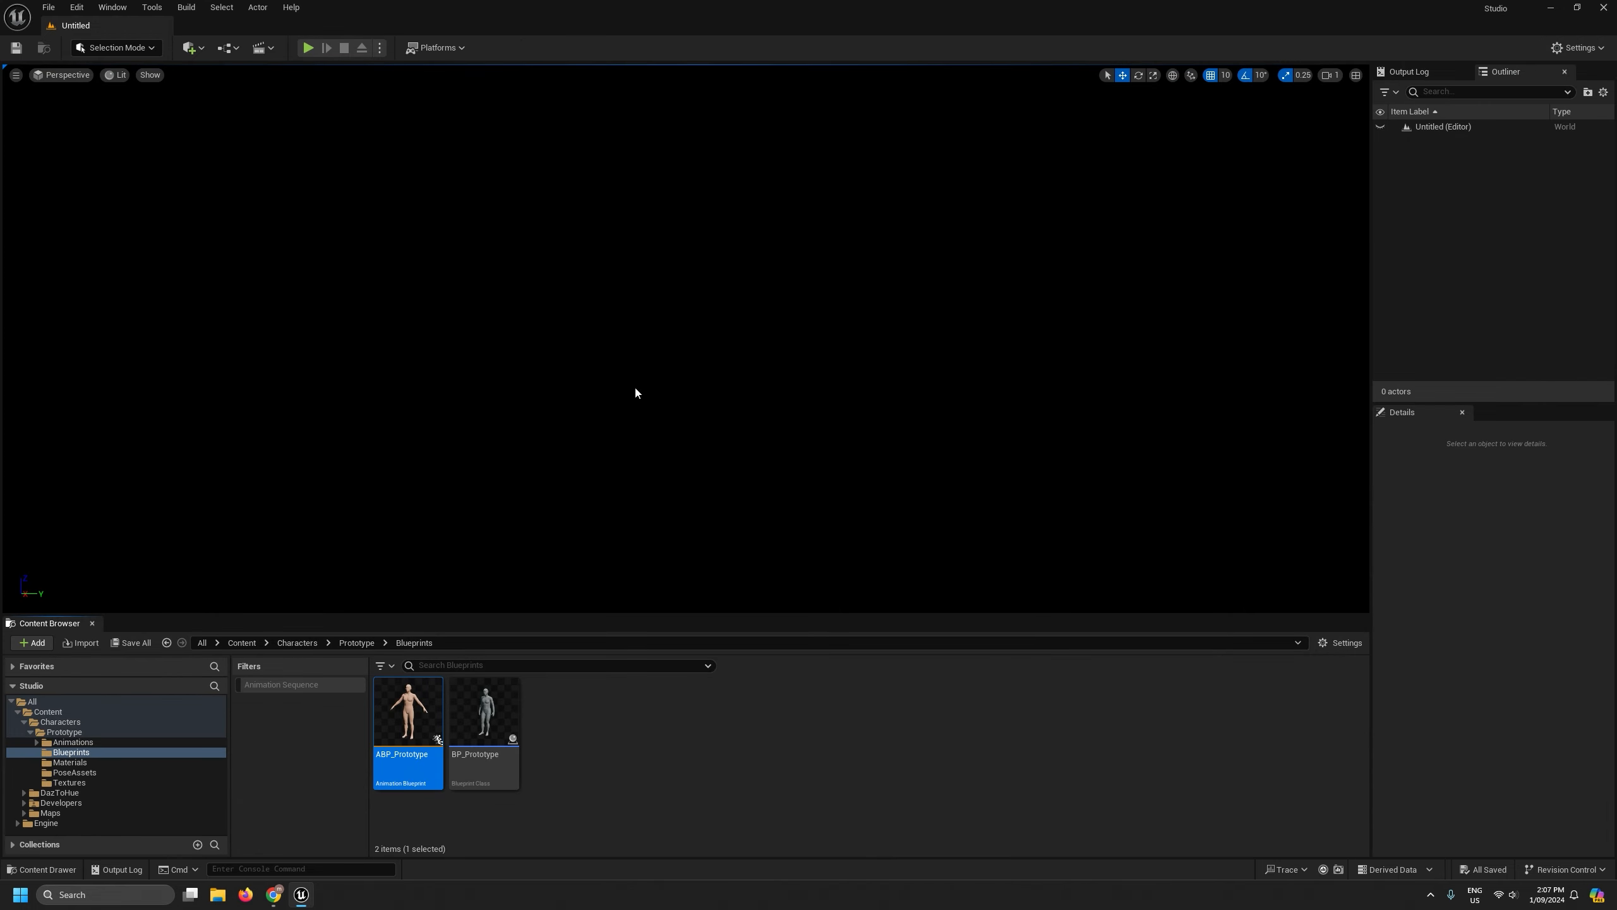
{"action": "left_click", "coordinate": [16, 47]}
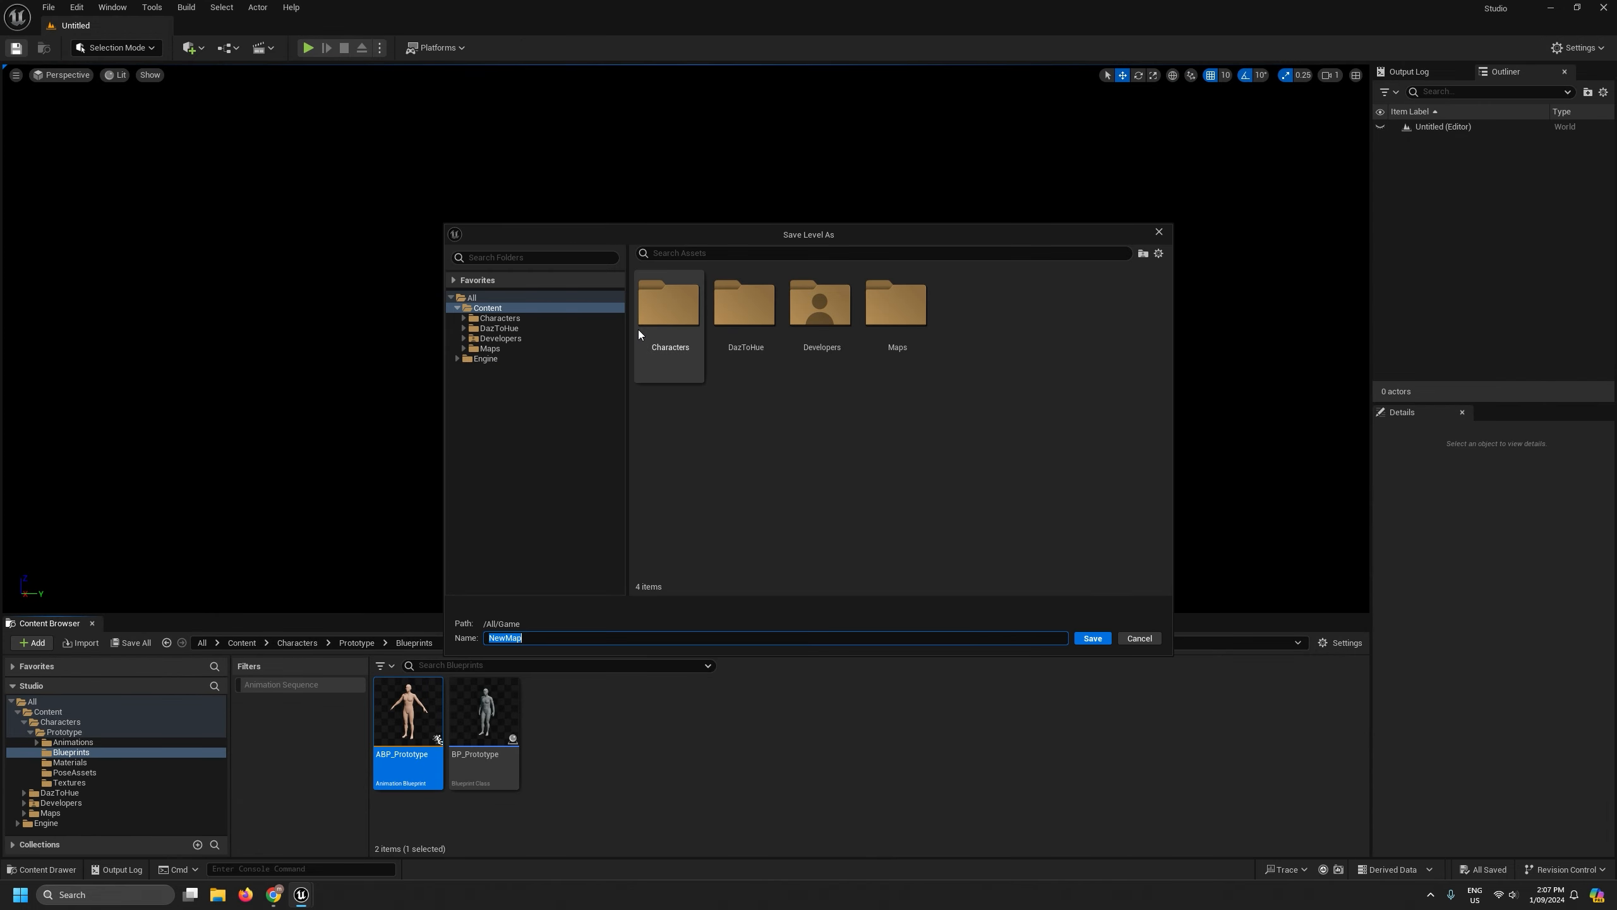
{"action": "left_click", "coordinate": [1136, 638]}
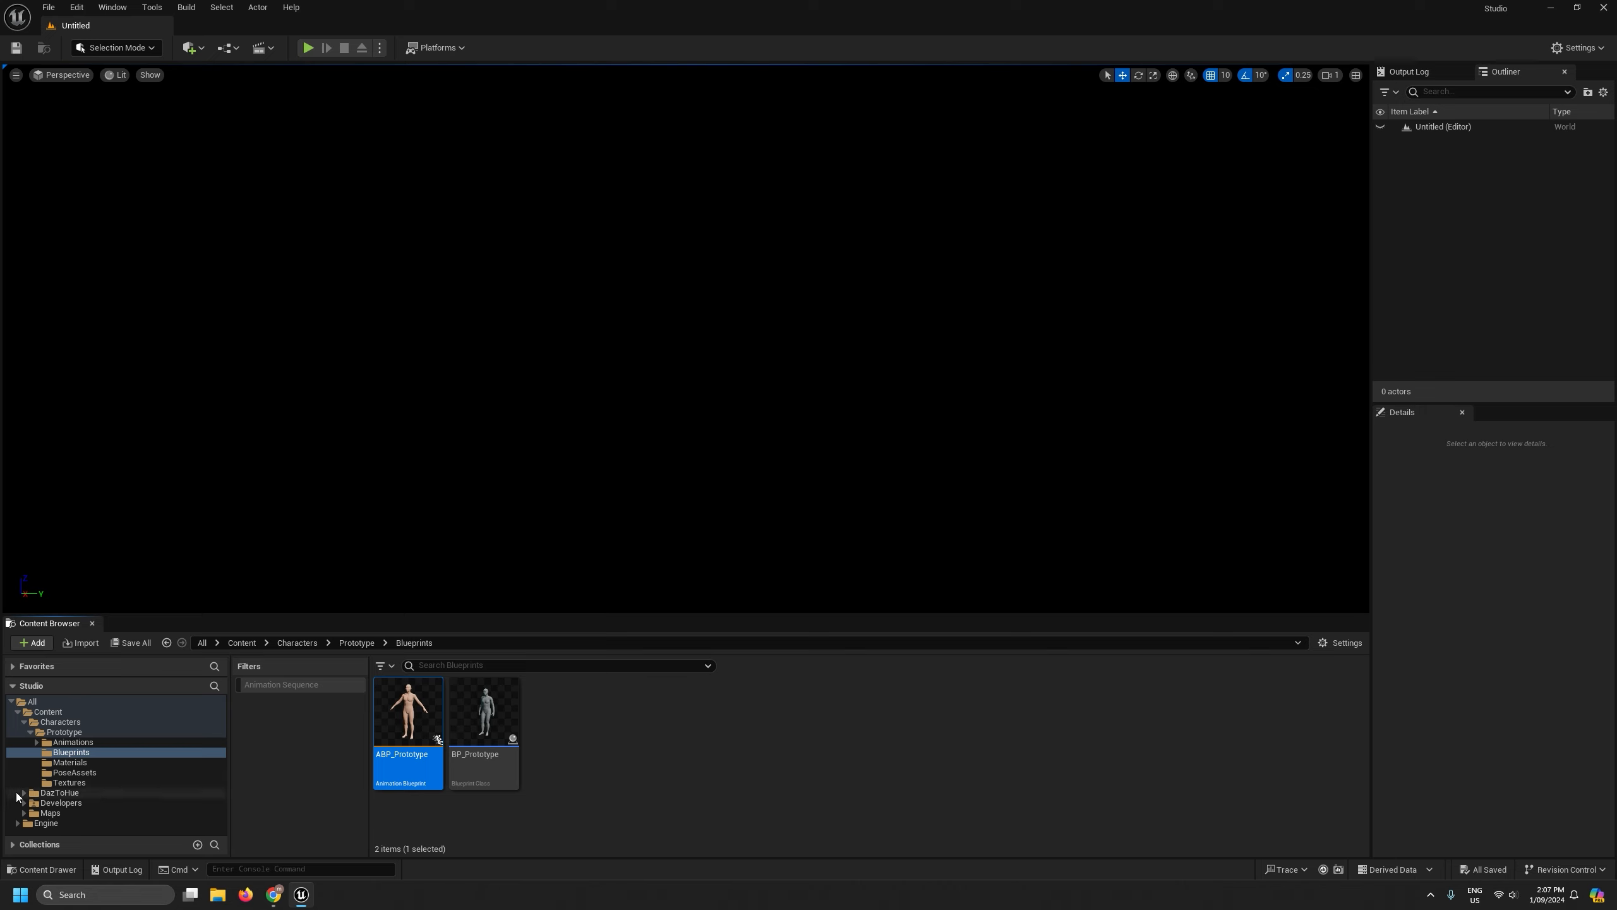
Open the MAP_Customiser level from the Maps/Customiser folder and play-test it briefly.
{"action": "left_click", "coordinate": [23, 813]}
{"action": "scroll", "coordinate": [45, 809], "scroll_direction": "down", "scroll_amount": 1}
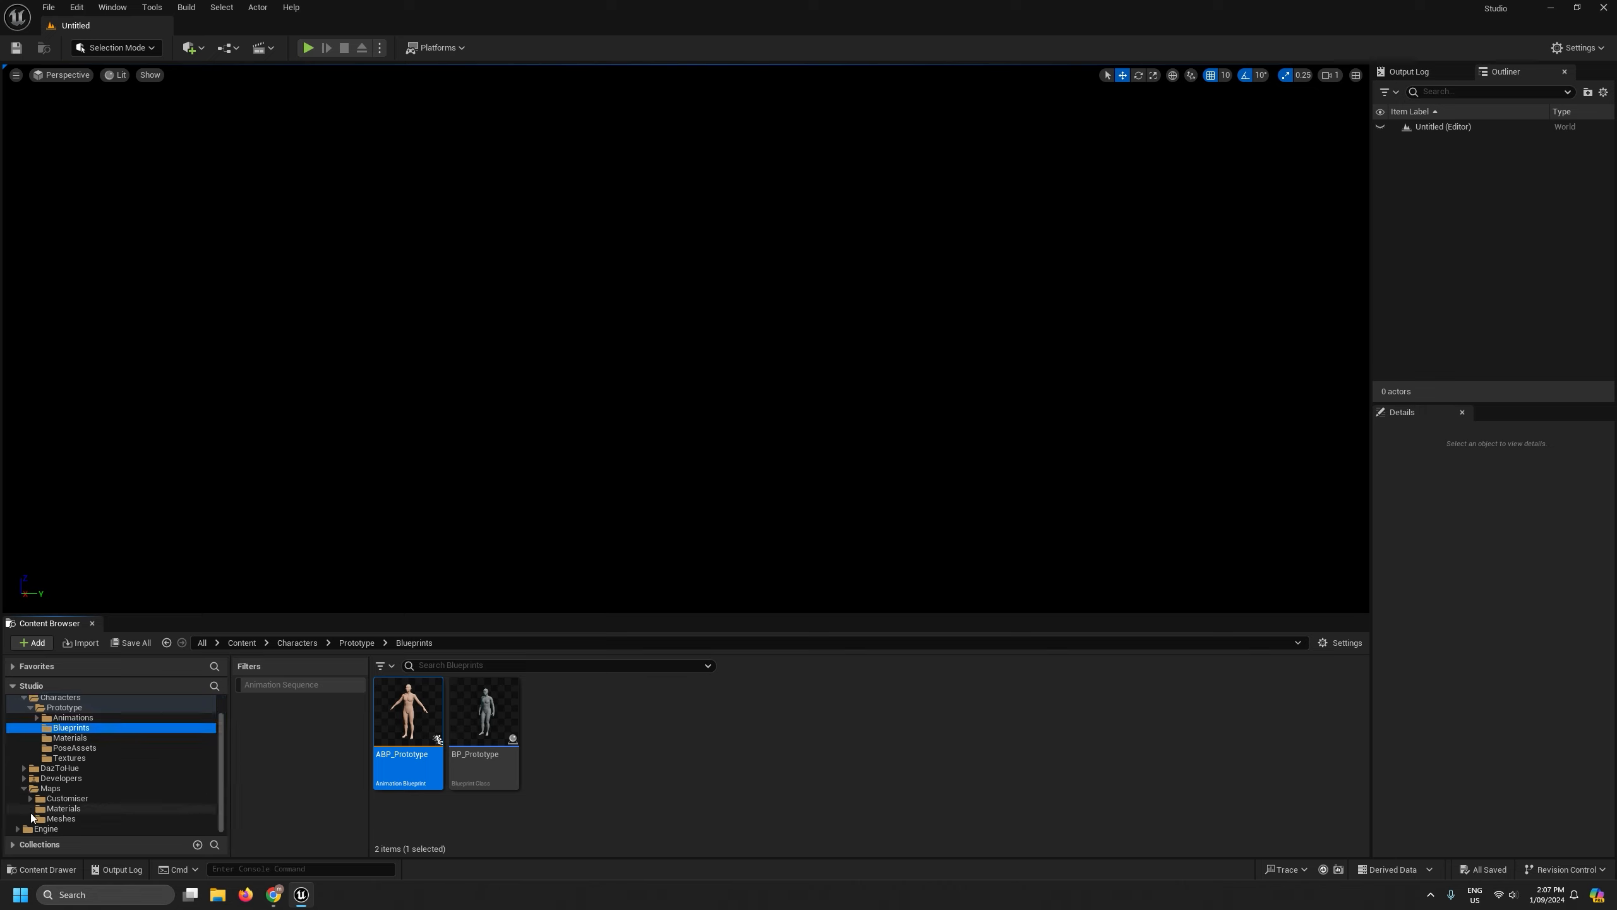
{"action": "double_click", "coordinate": [64, 799]}
{"action": "double_click", "coordinate": [484, 719]}
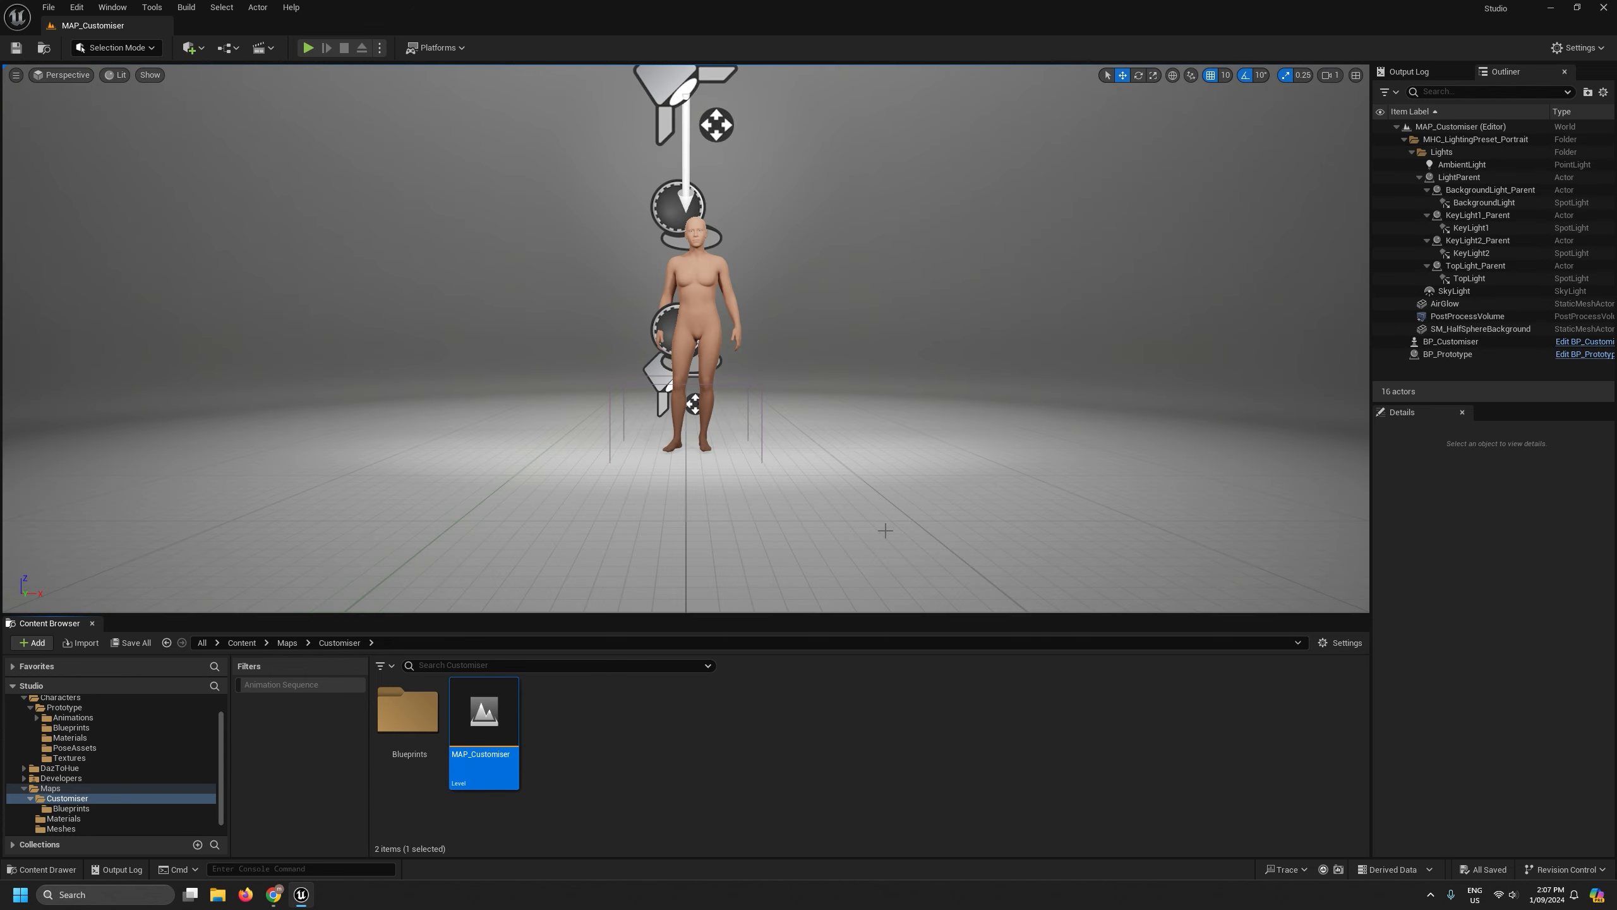
{"action": "left_click", "coordinate": [311, 46]}
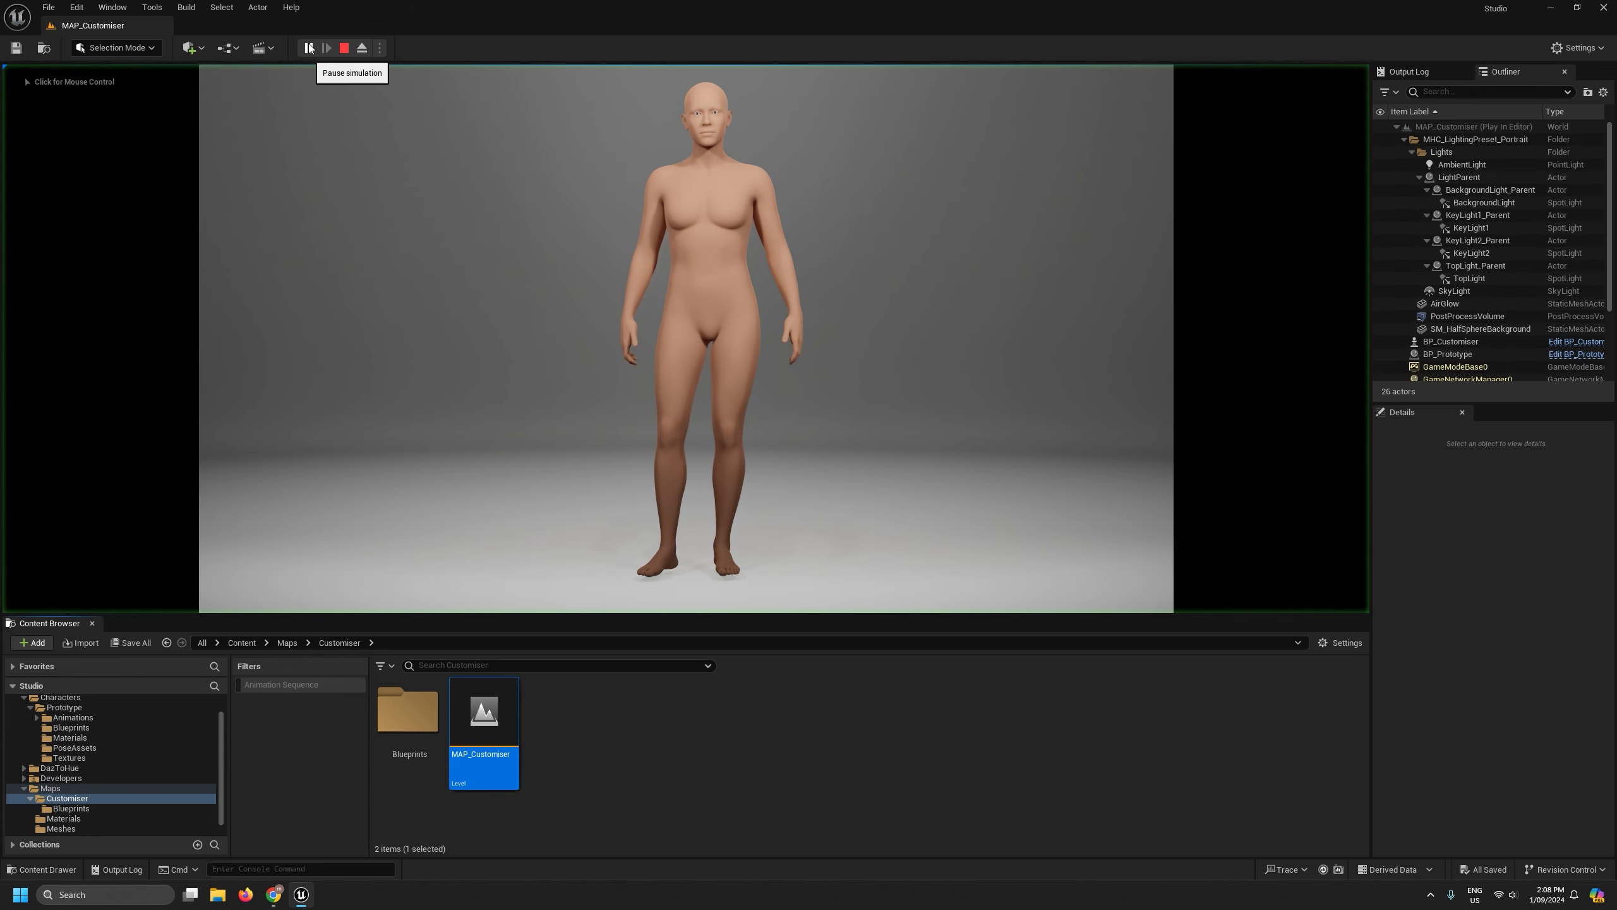
{"action": "left_click", "coordinate": [350, 48]}
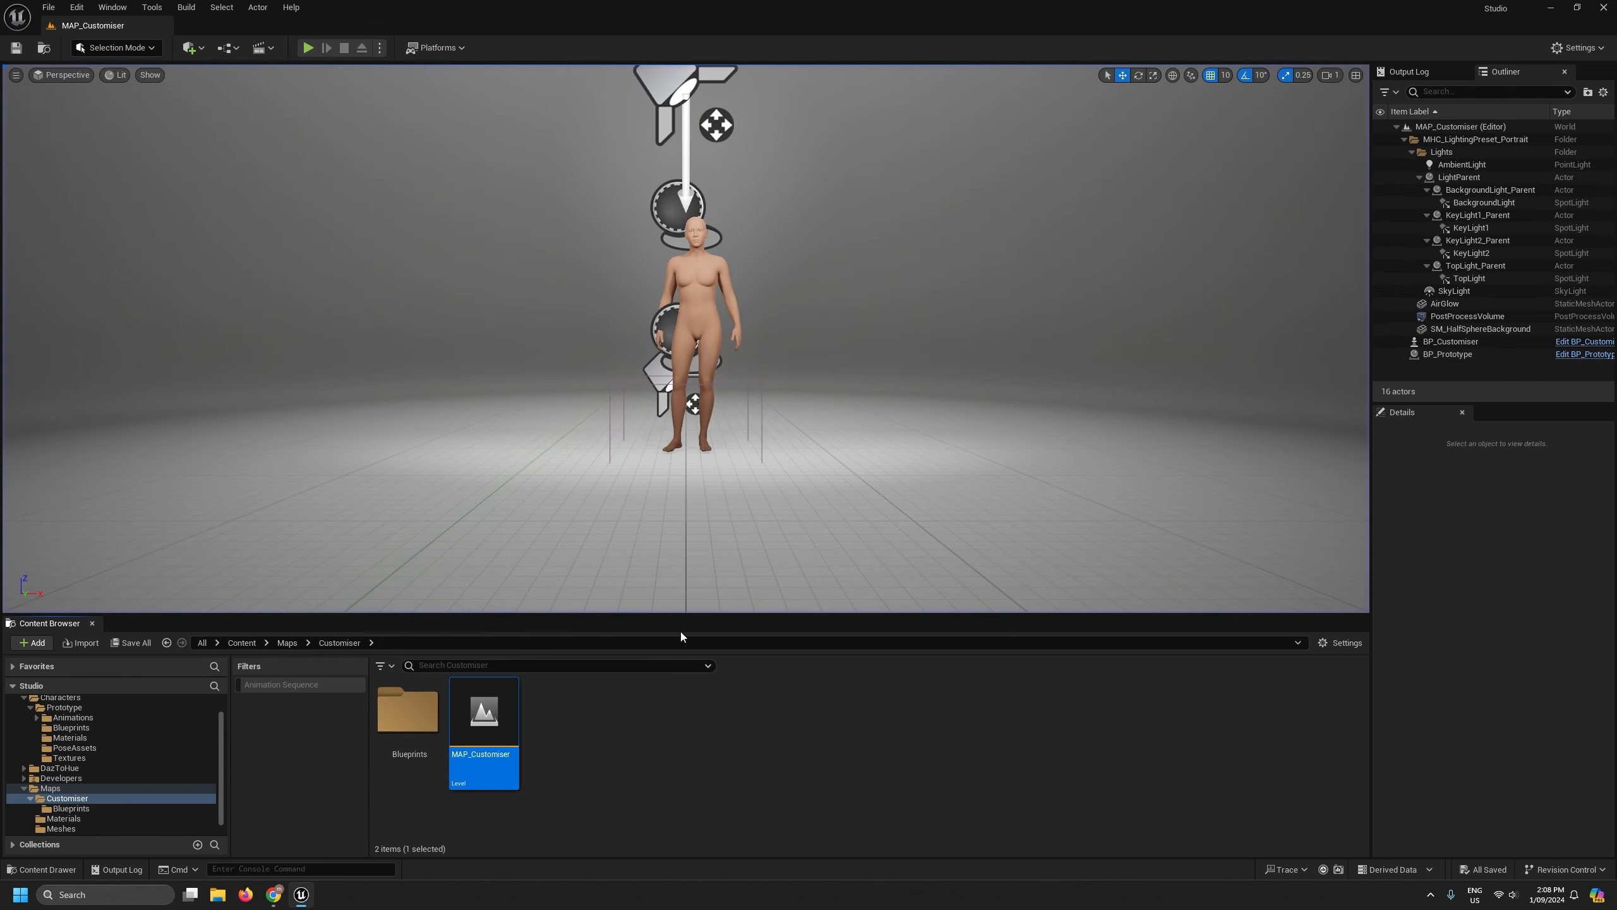
Create a Widget Blueprint with User Widget as parent class in the Maps/Customiser/Blueprints folder, accepting the default name.
{"action": "left_click_drag", "start_coordinate": [695, 614], "coordinate": [705, 565]}
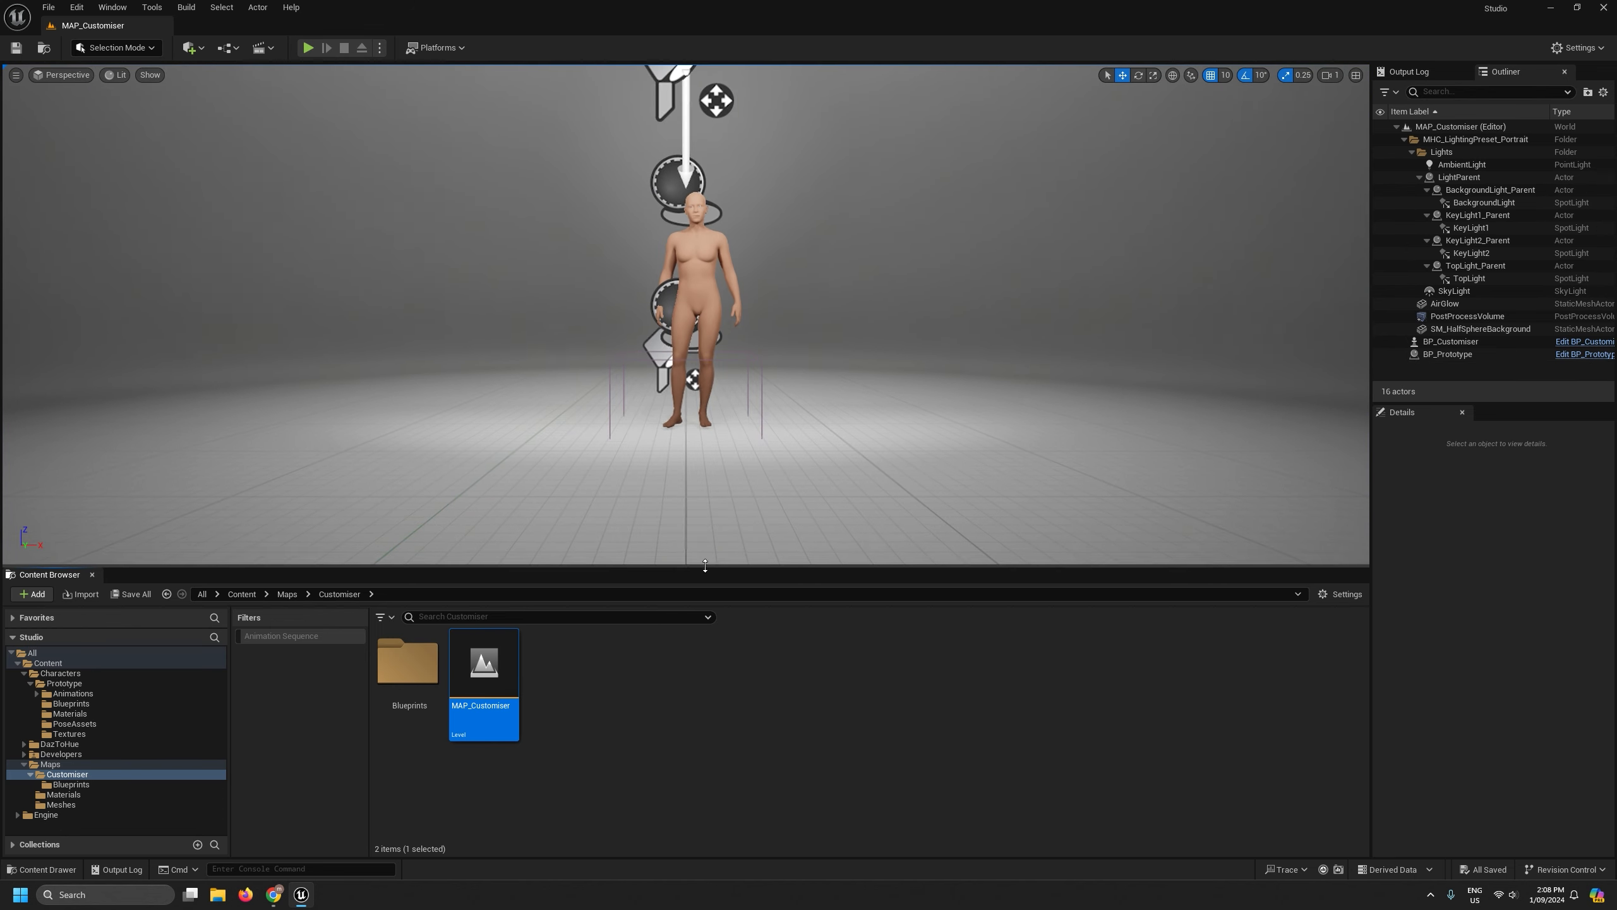
{"action": "left_click", "coordinate": [72, 785]}
{"action": "right_click", "coordinate": [493, 693]}
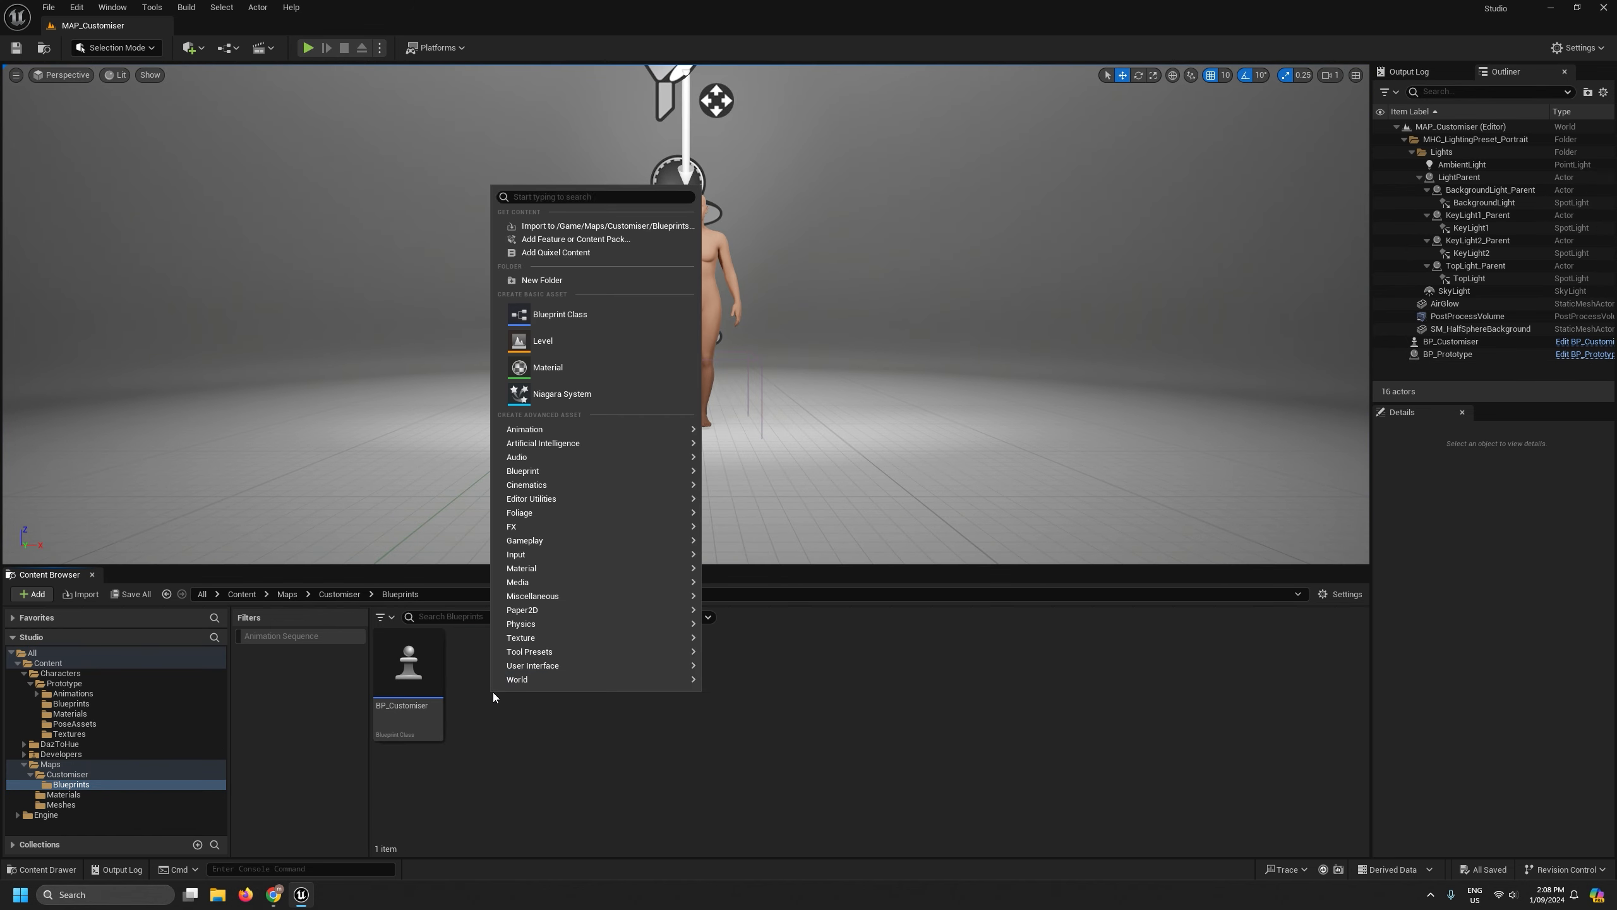
{"action": "mouse_move", "coordinate": [523, 683]}
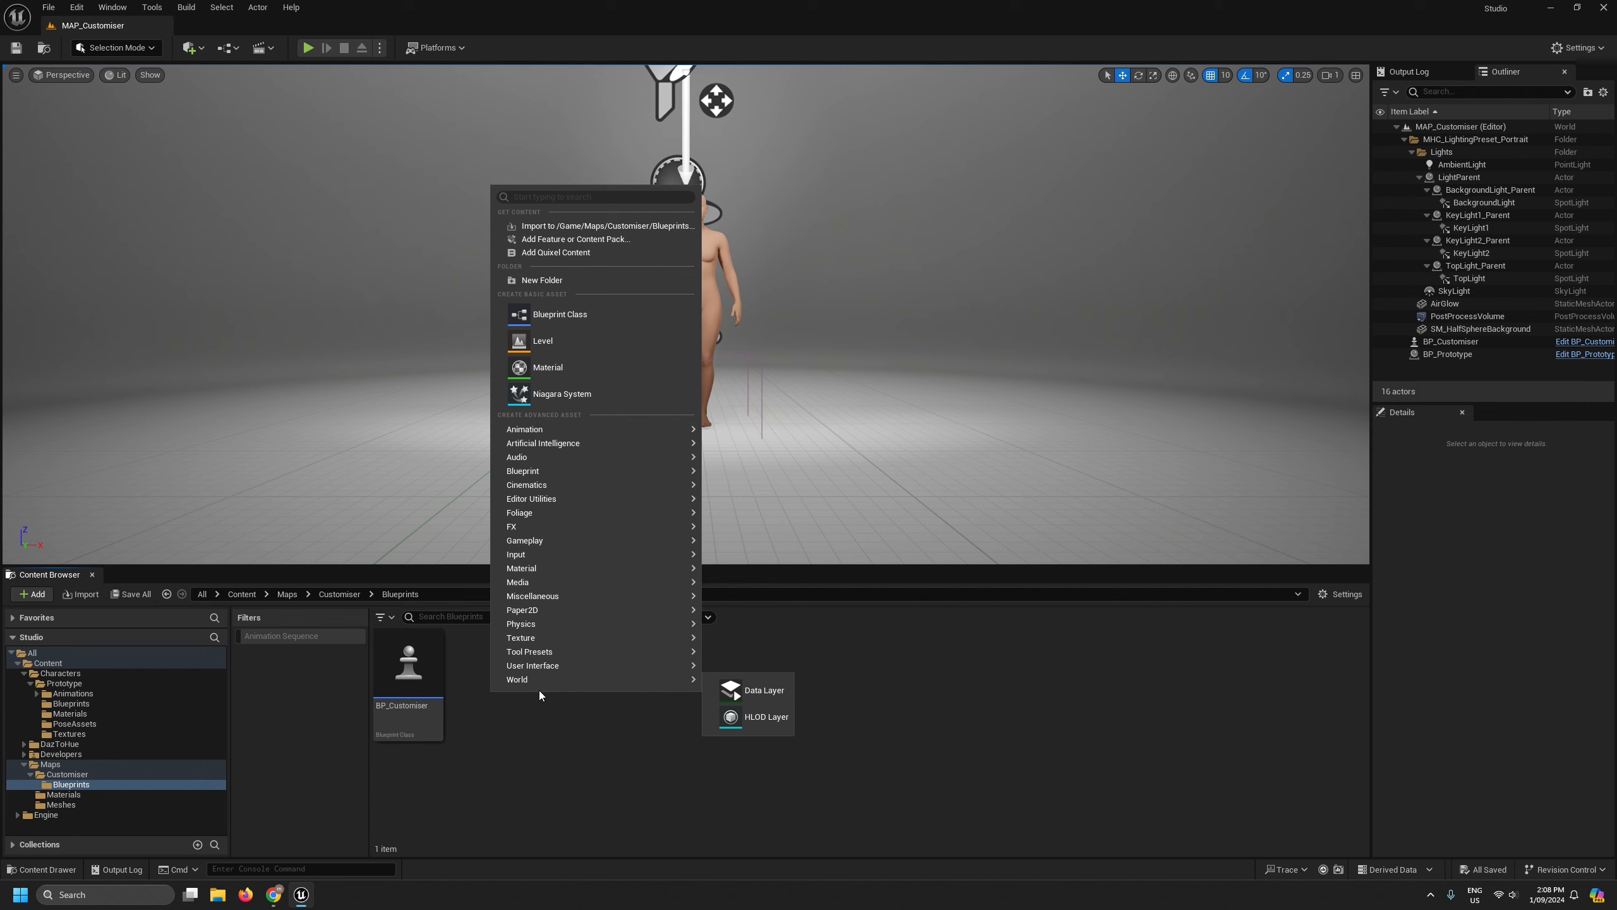
{"action": "mouse_move", "coordinate": [570, 512]}
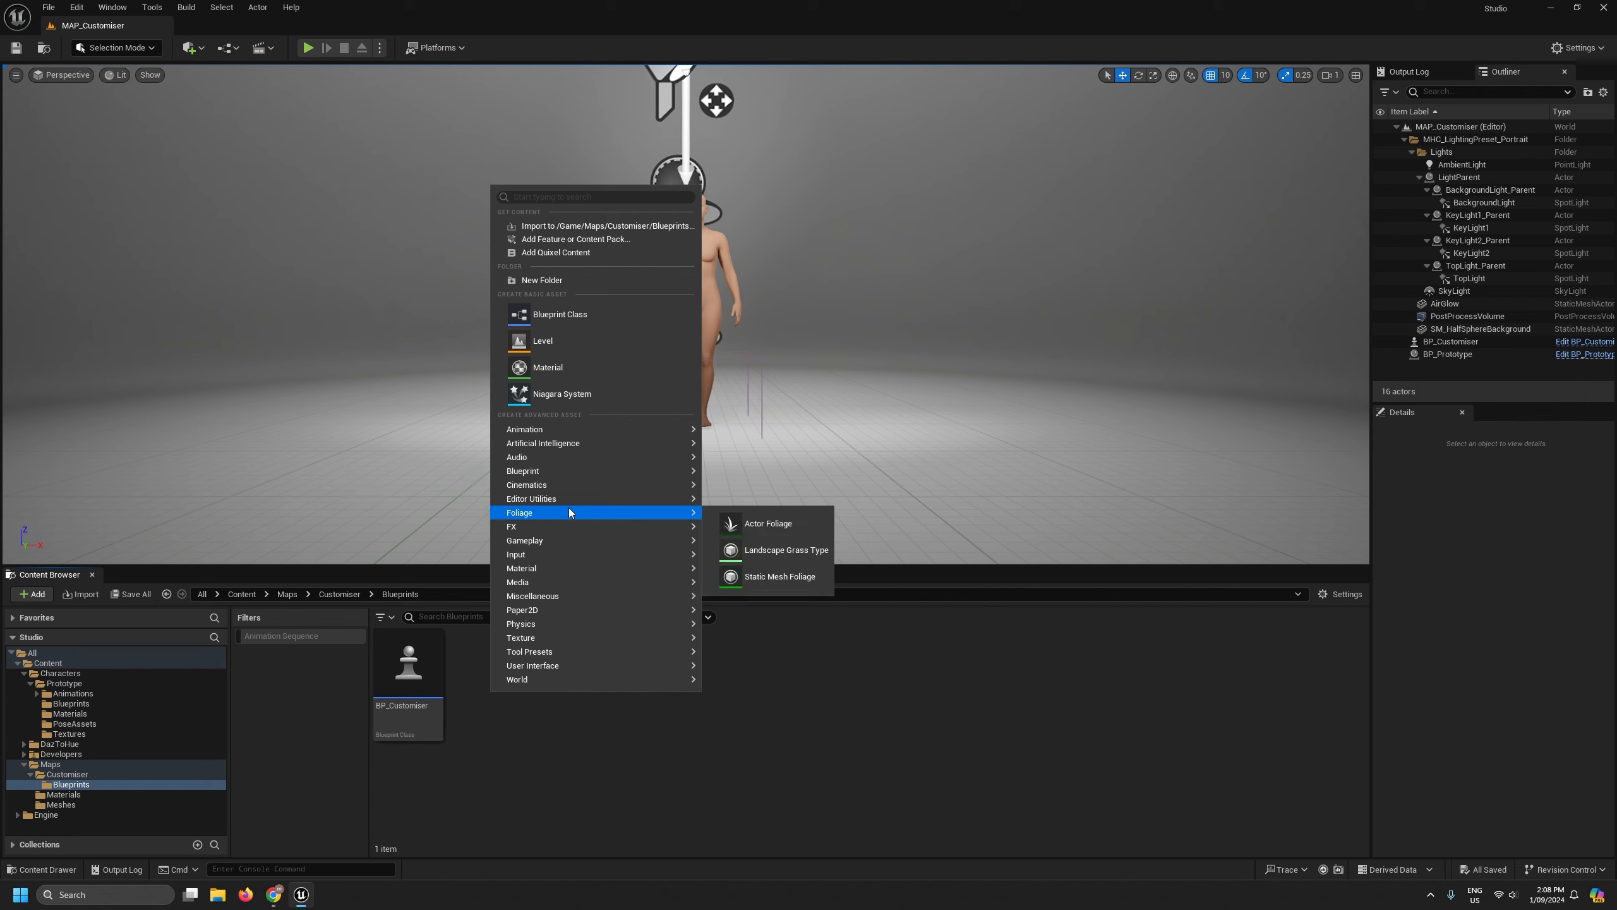
{"action": "mouse_move", "coordinate": [561, 599]}
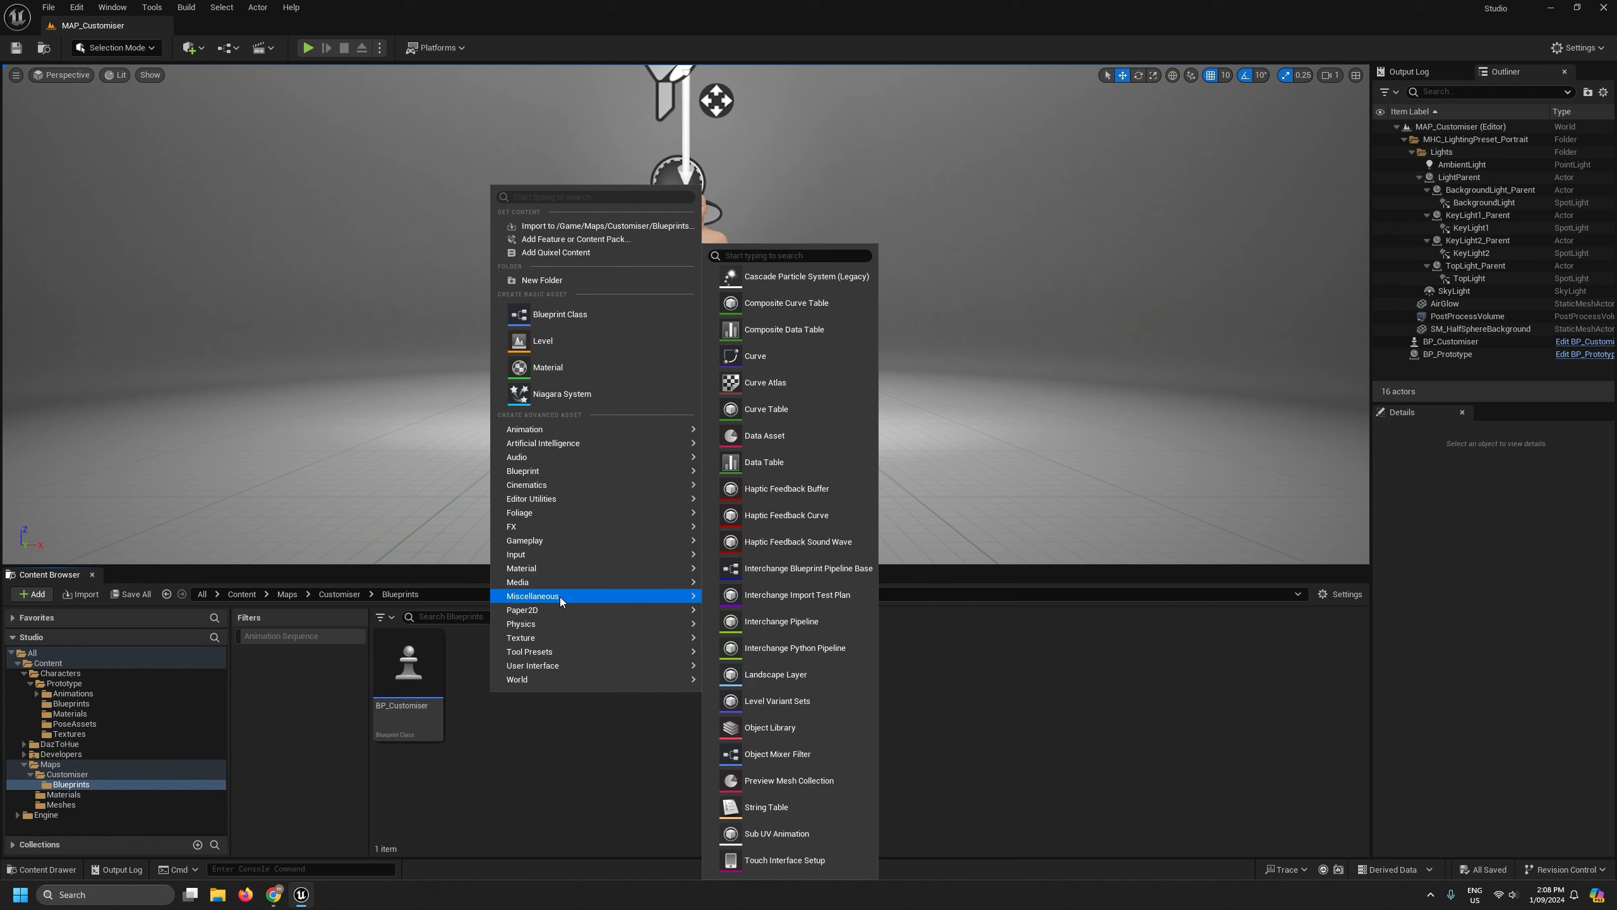
{"action": "mouse_move", "coordinate": [560, 665]}
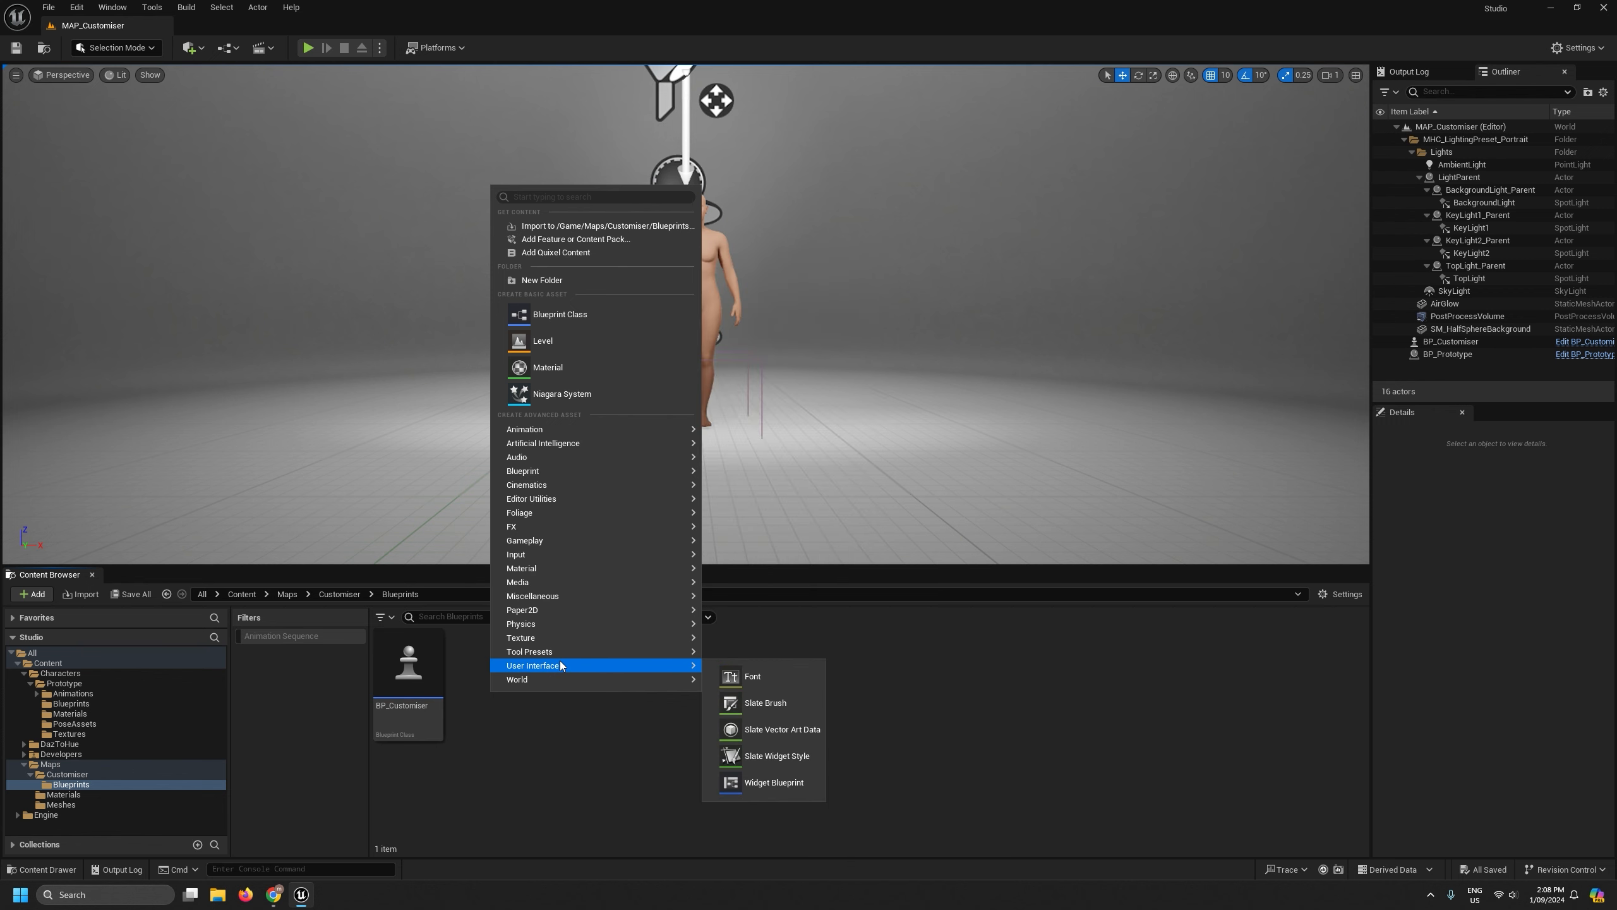
{"action": "left_click", "coordinate": [794, 788]}
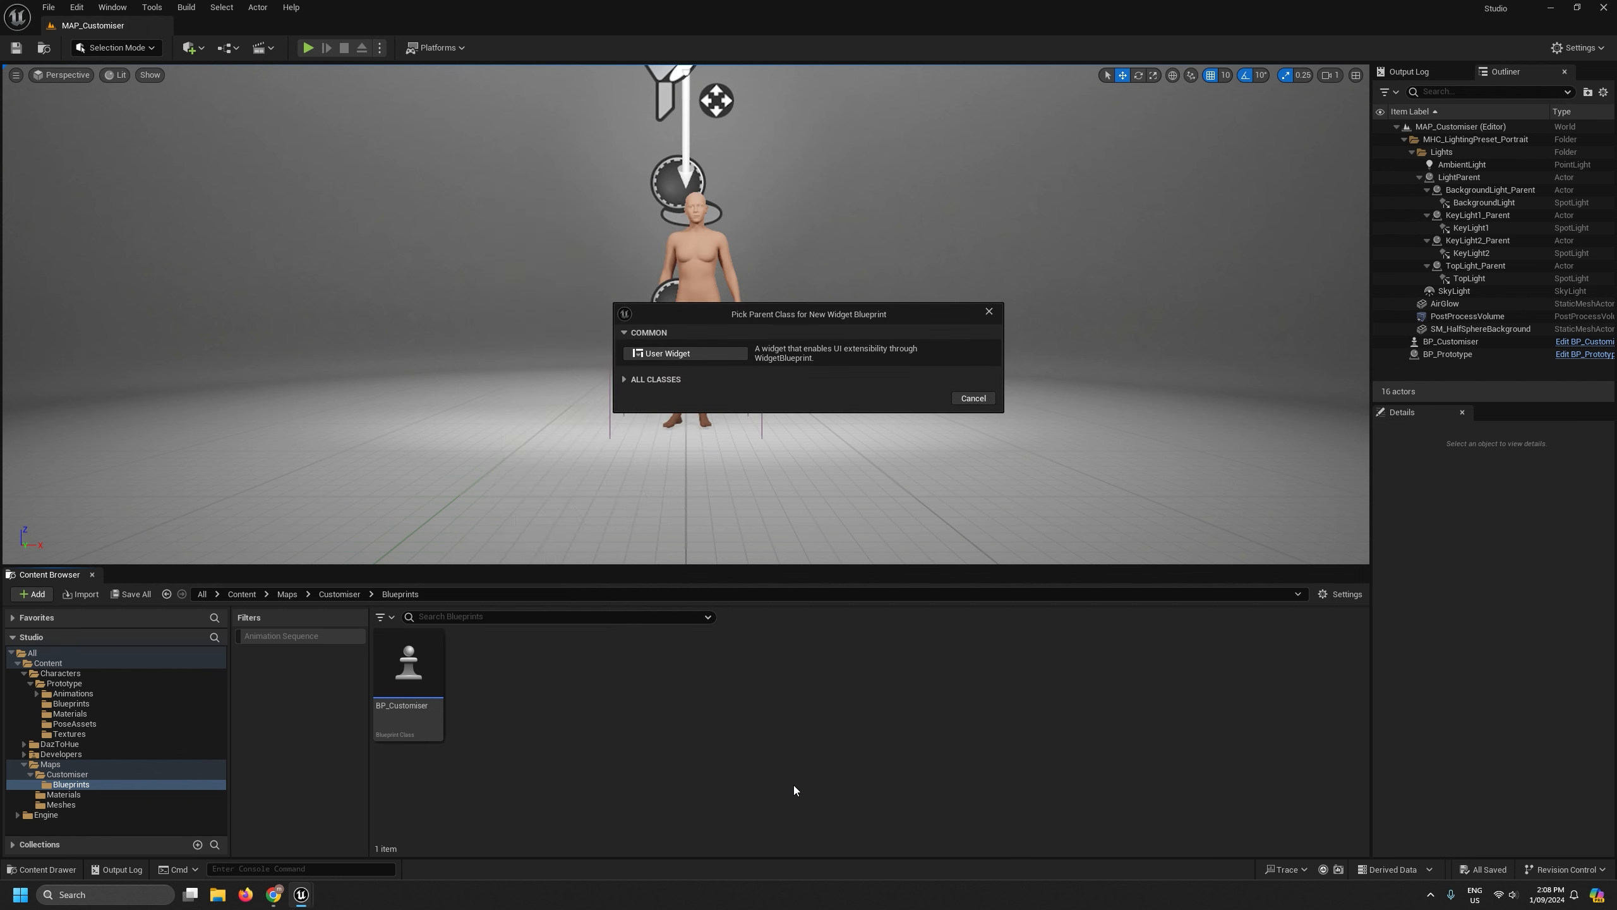
{"action": "left_click", "coordinate": [626, 380]}
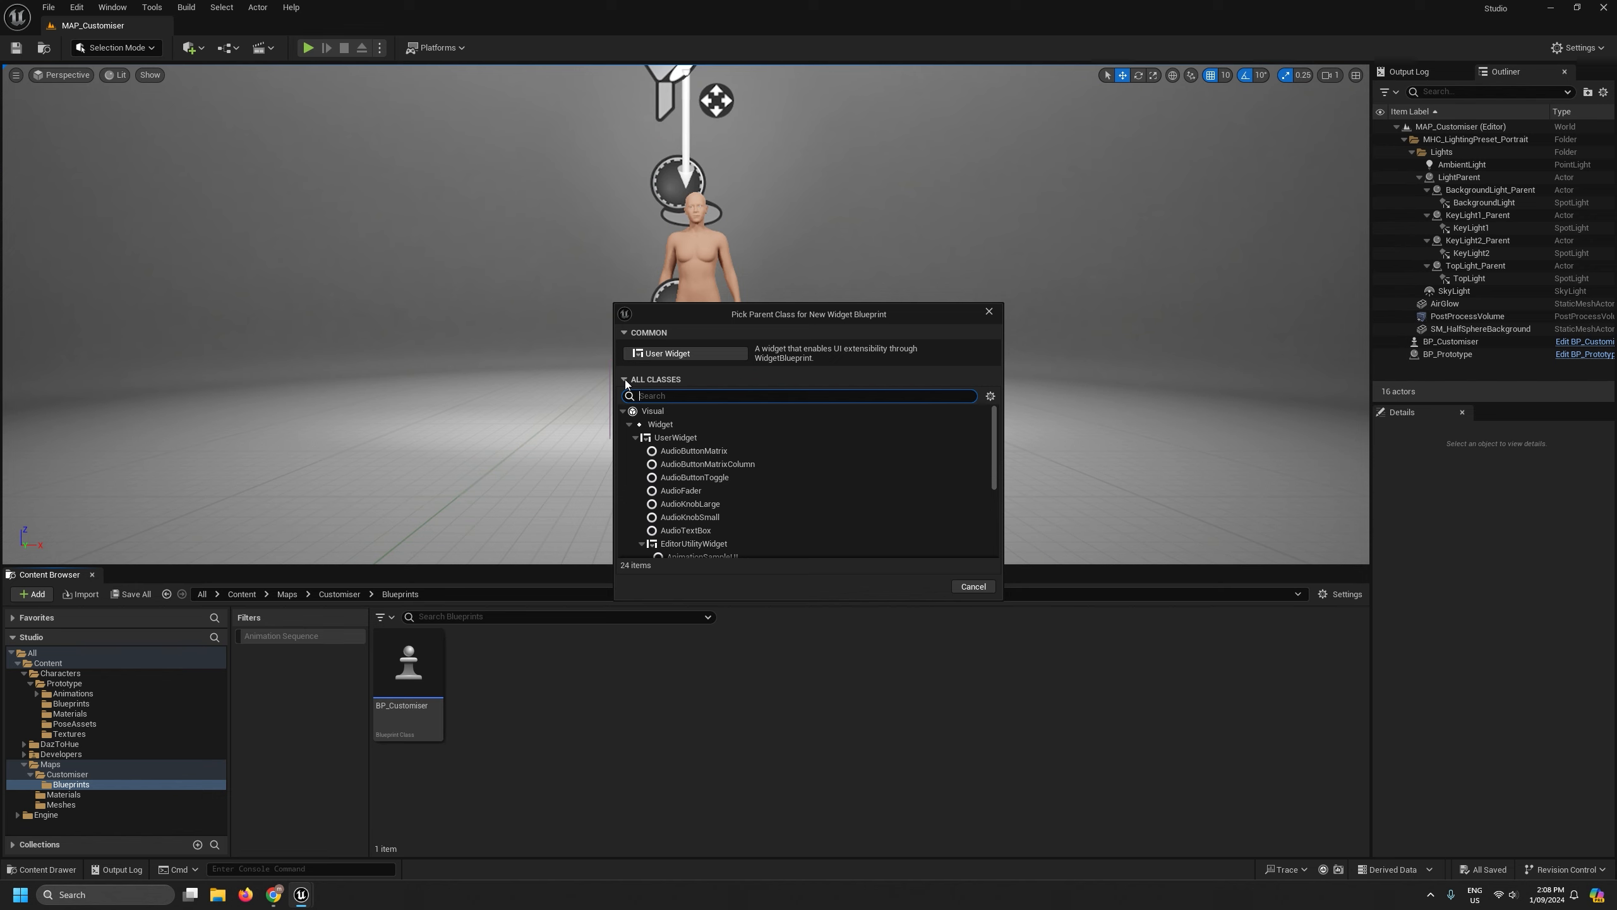
{"action": "left_click", "coordinate": [624, 410]}
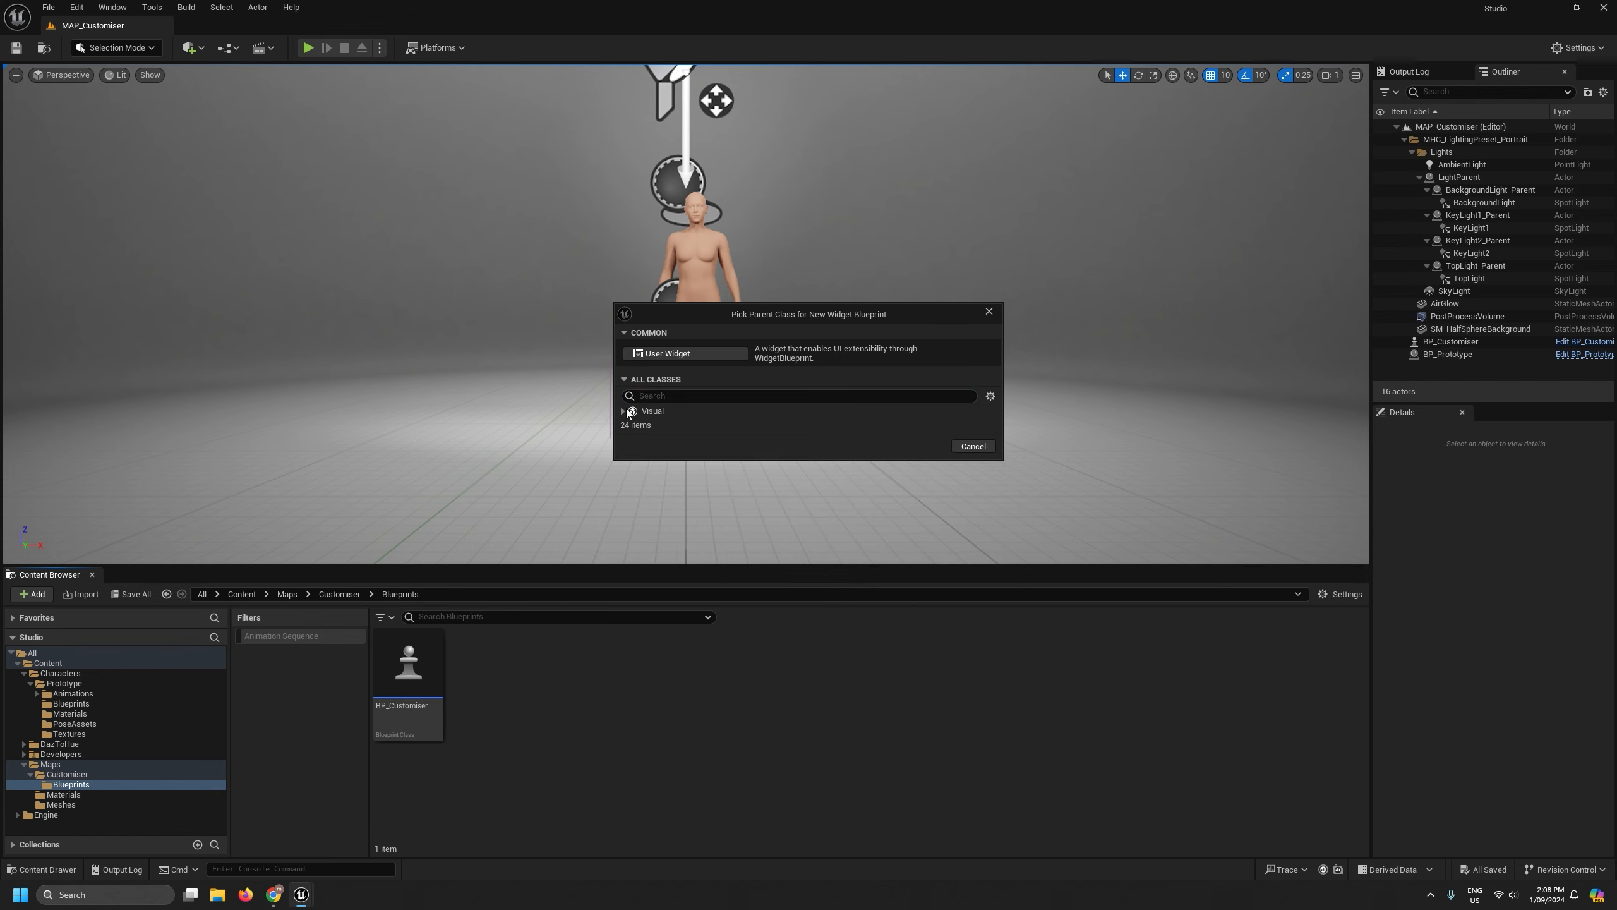
{"action": "left_click", "coordinate": [680, 354]}
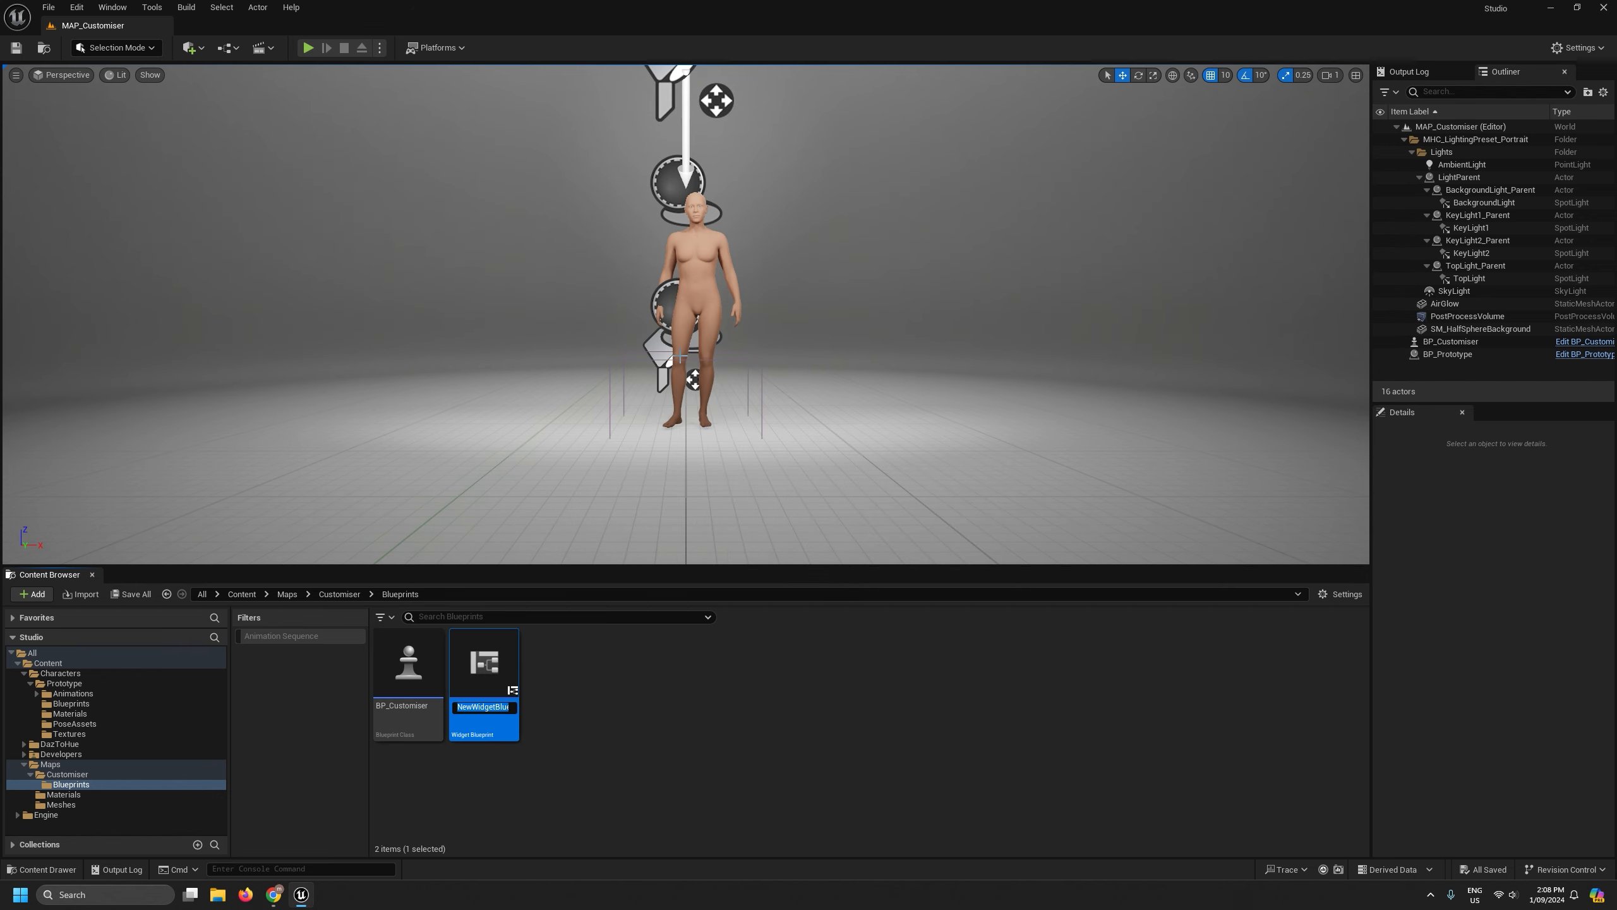
{"action": "key", "text": "Return"}
Rename the new widget blueprint as WDG_Customiser, with its editor closed.
{"action": "double_click", "coordinate": [493, 673]}
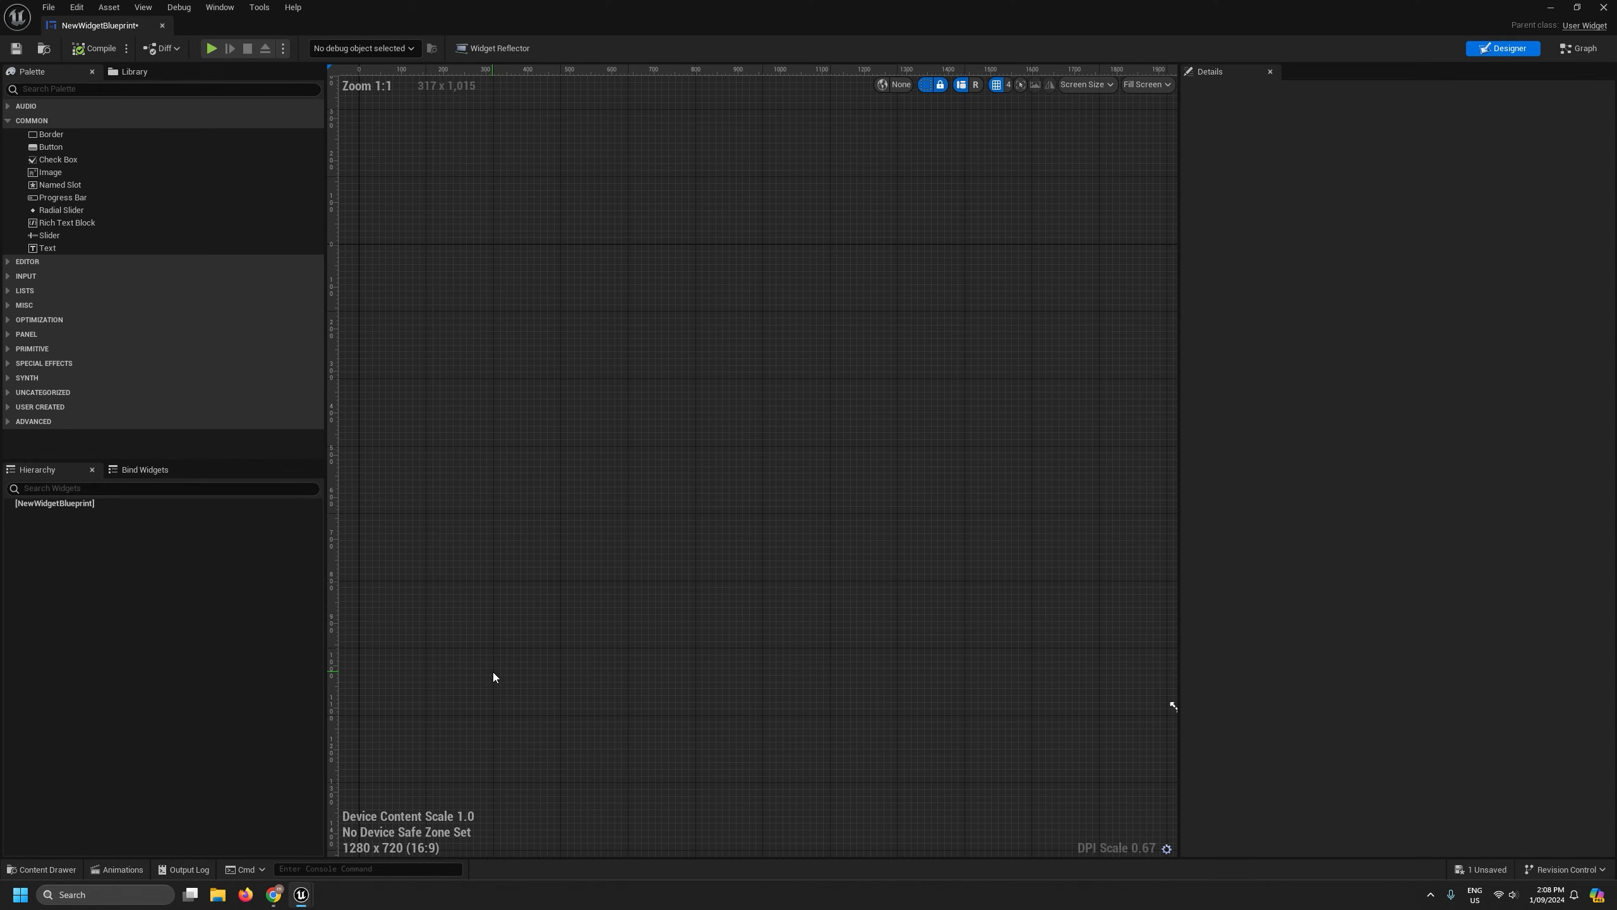
{"action": "left_click", "coordinate": [162, 25]}
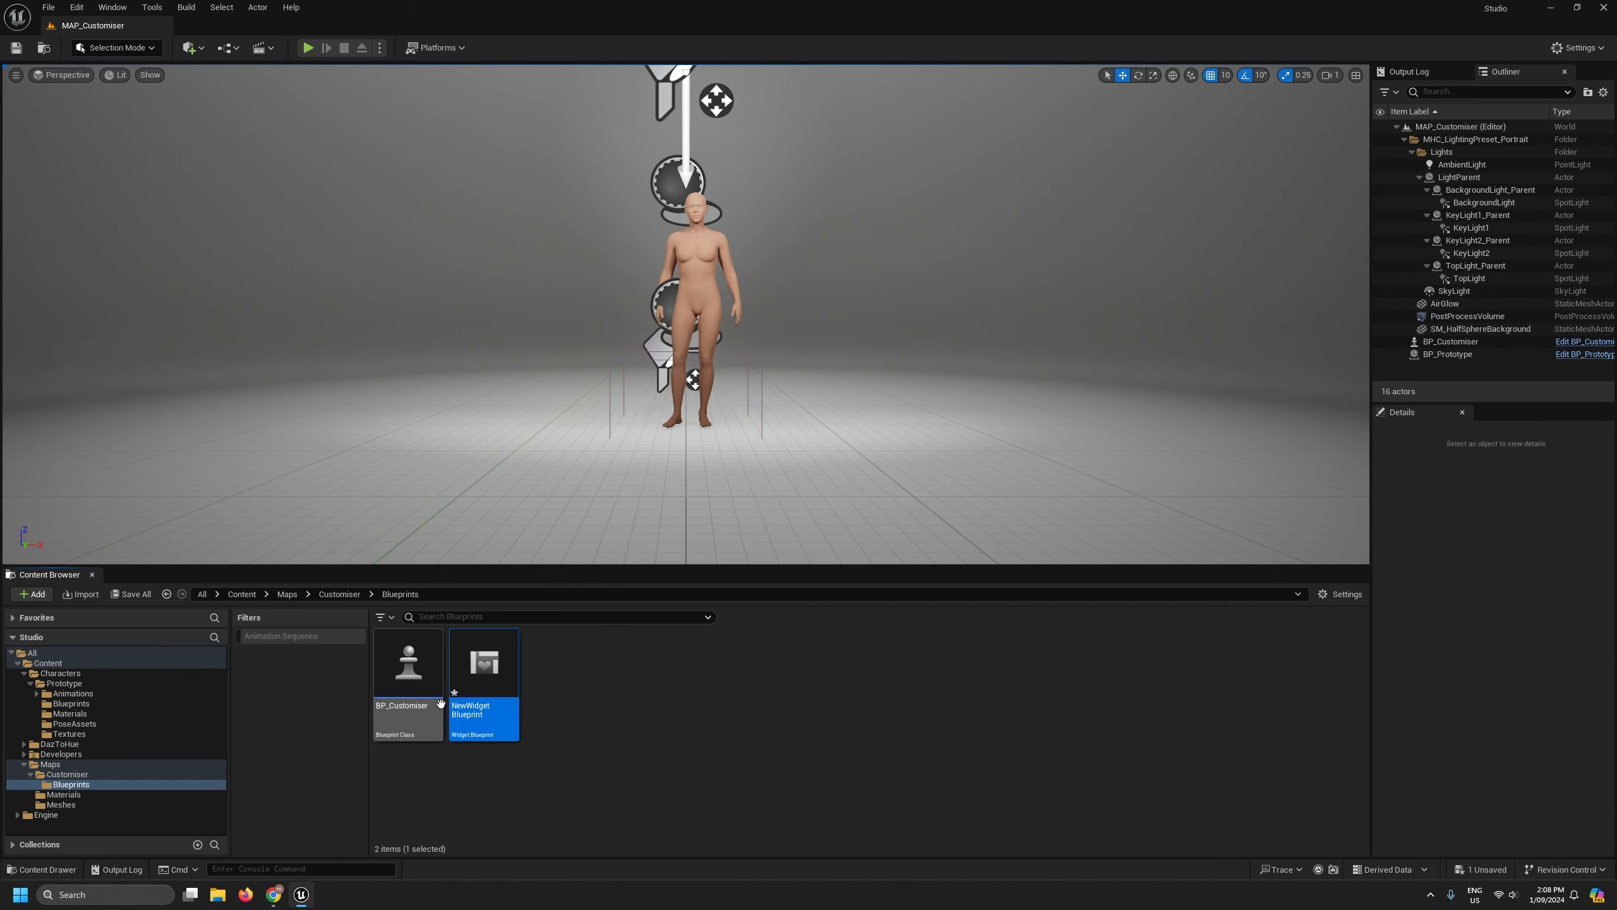
{"action": "left_click", "coordinate": [479, 713]}
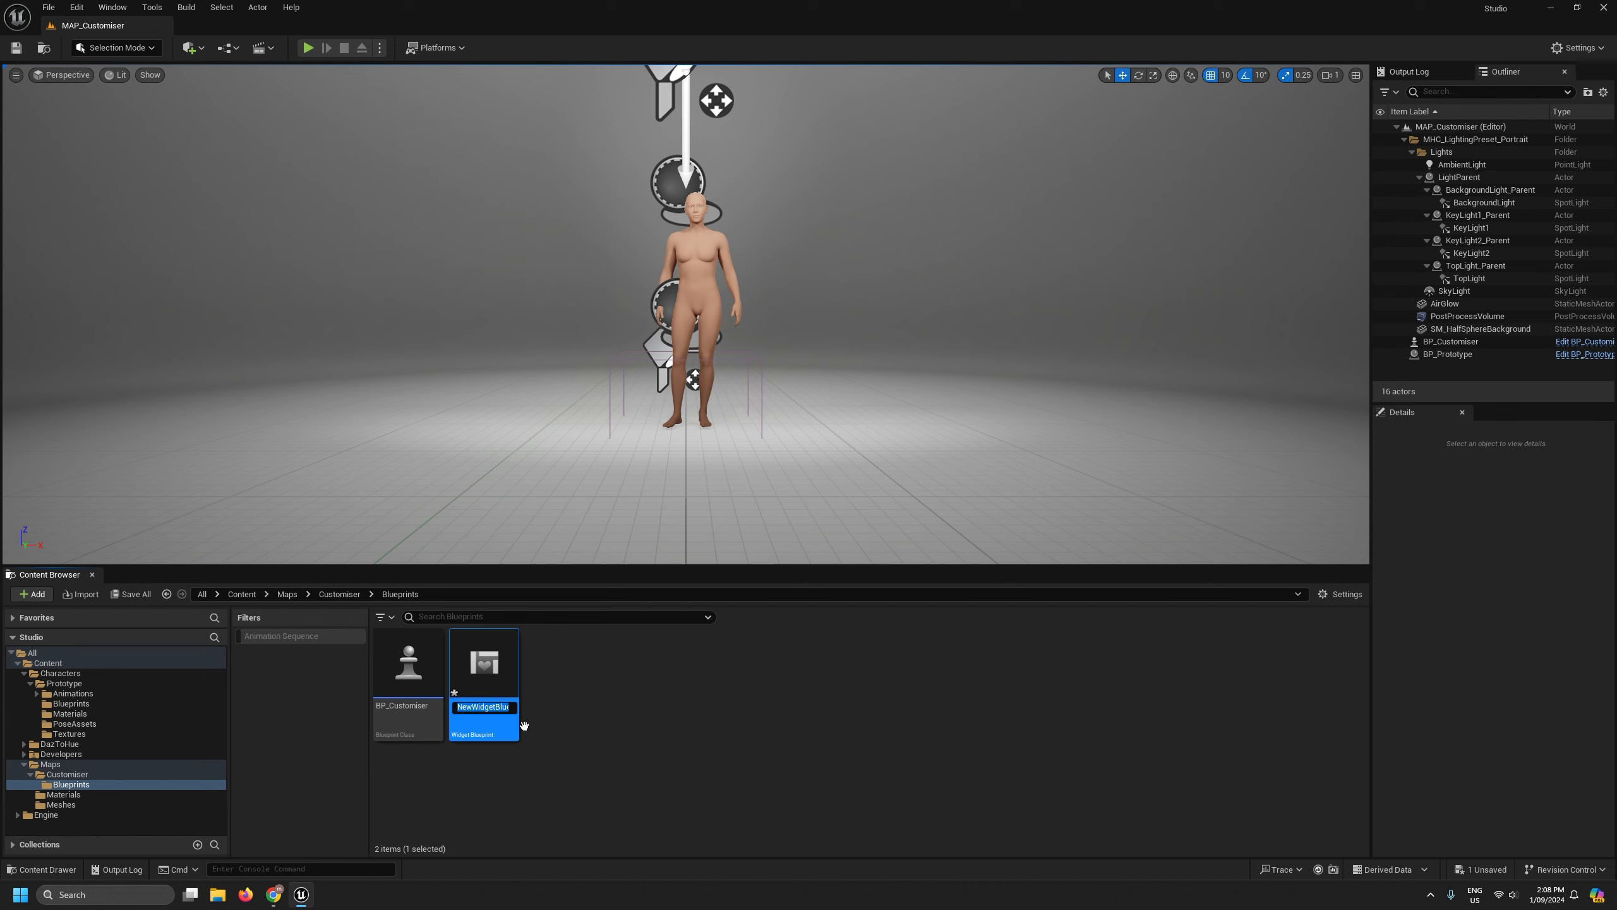
{"action": "type", "text": "W"}
{"action": "type", "text": "W"}
{"action": "key", "text": "Return"}
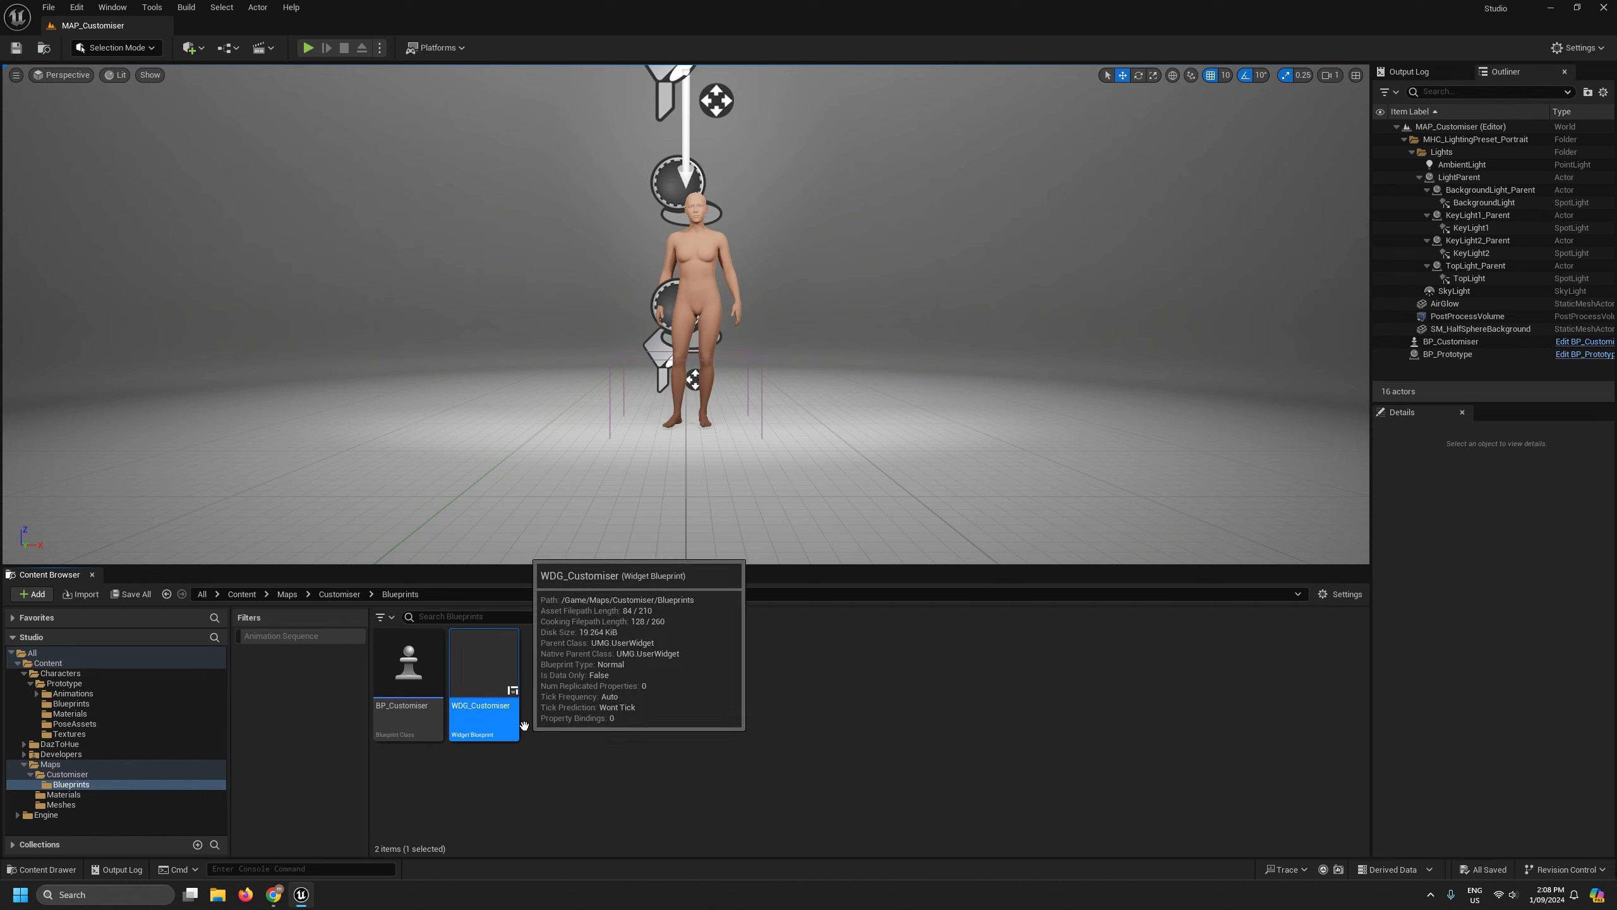
{"action": "left_click", "coordinate": [411, 674]}
{"action": "left_click", "coordinate": [463, 674]}
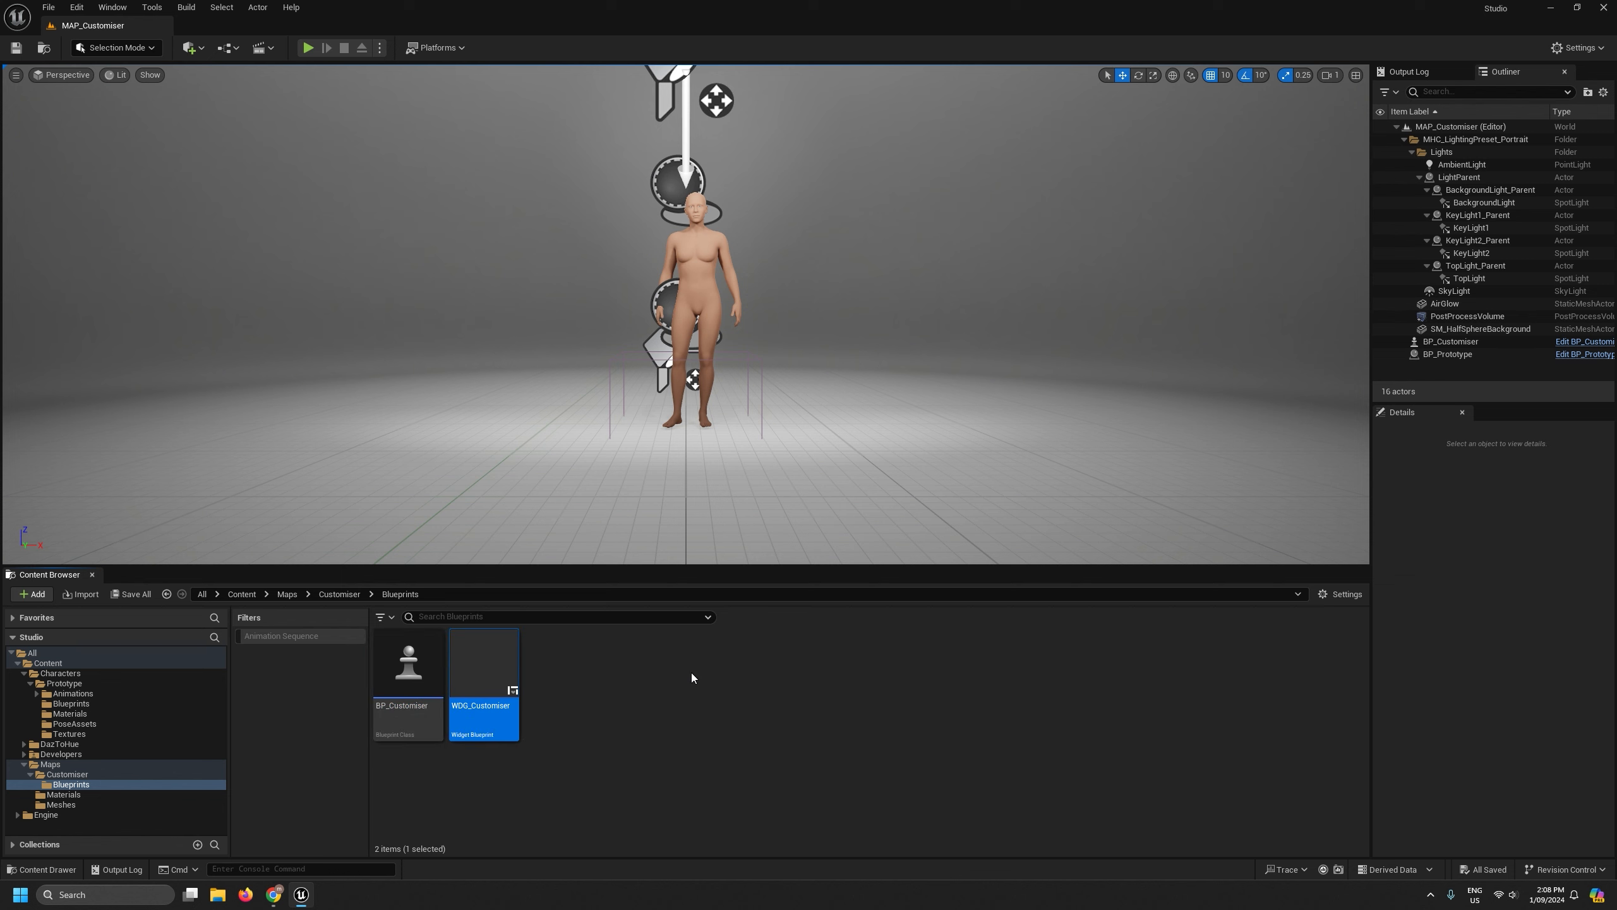
Open WDG_Customiser in the widget designer and enlarge the design canvas by narrowing the palette and details areas.
{"action": "double_click", "coordinate": [487, 655]}
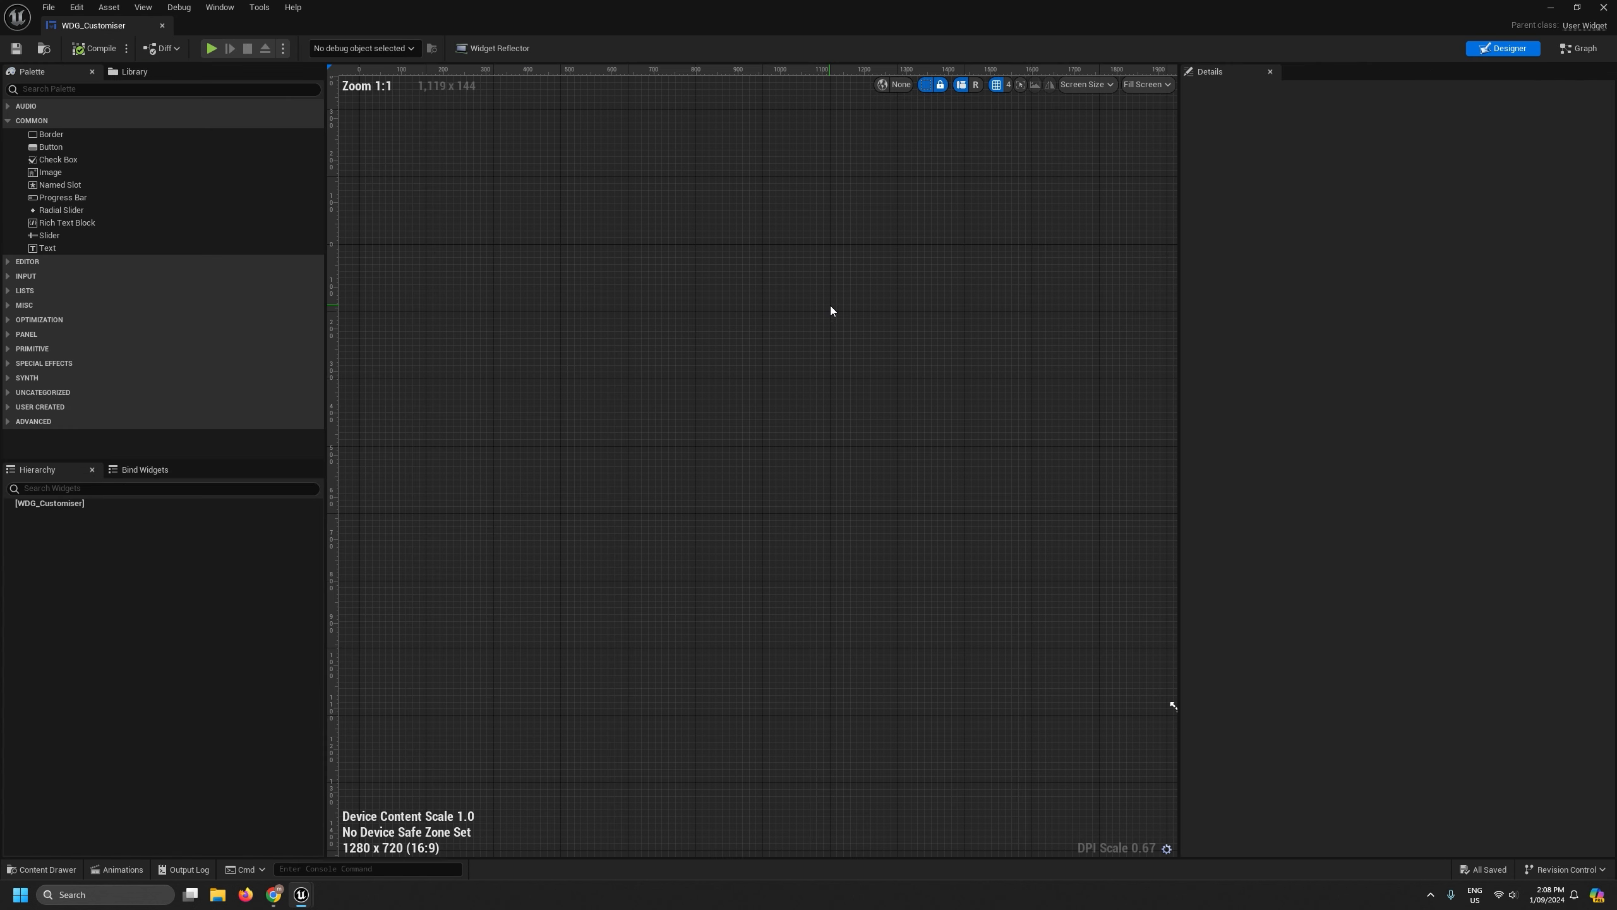
{"action": "left_click_drag", "start_coordinate": [1181, 249], "coordinate": [1362, 252]}
{"action": "scroll", "coordinate": [1171, 299], "scroll_direction": "down", "scroll_amount": 1}
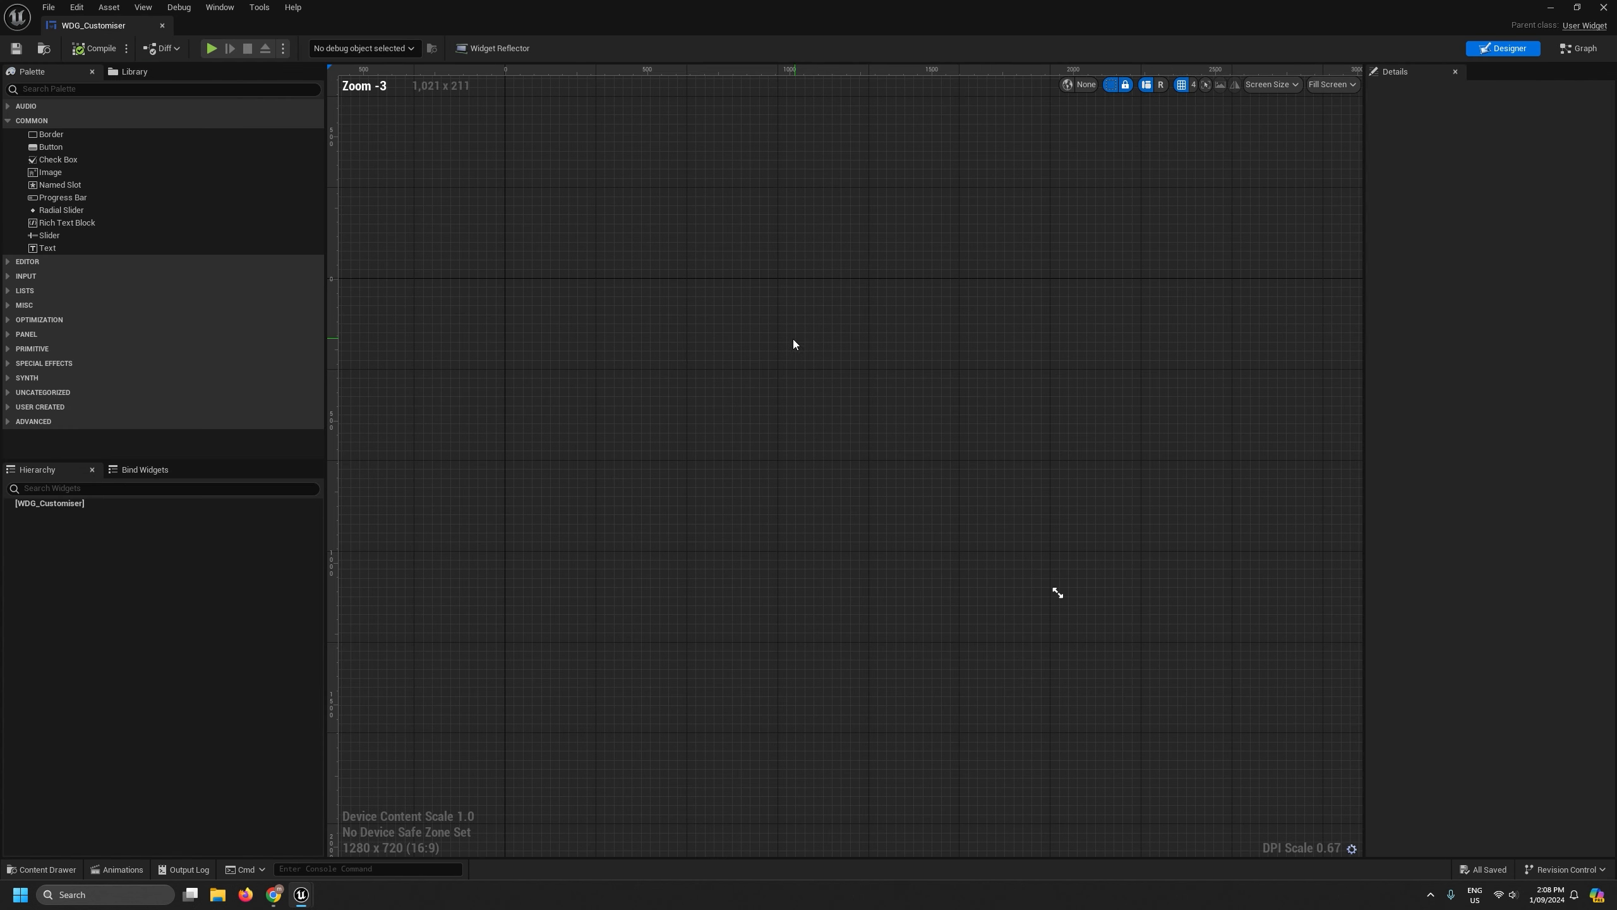
{"action": "left_click_drag", "start_coordinate": [326, 445], "coordinate": [189, 445]}
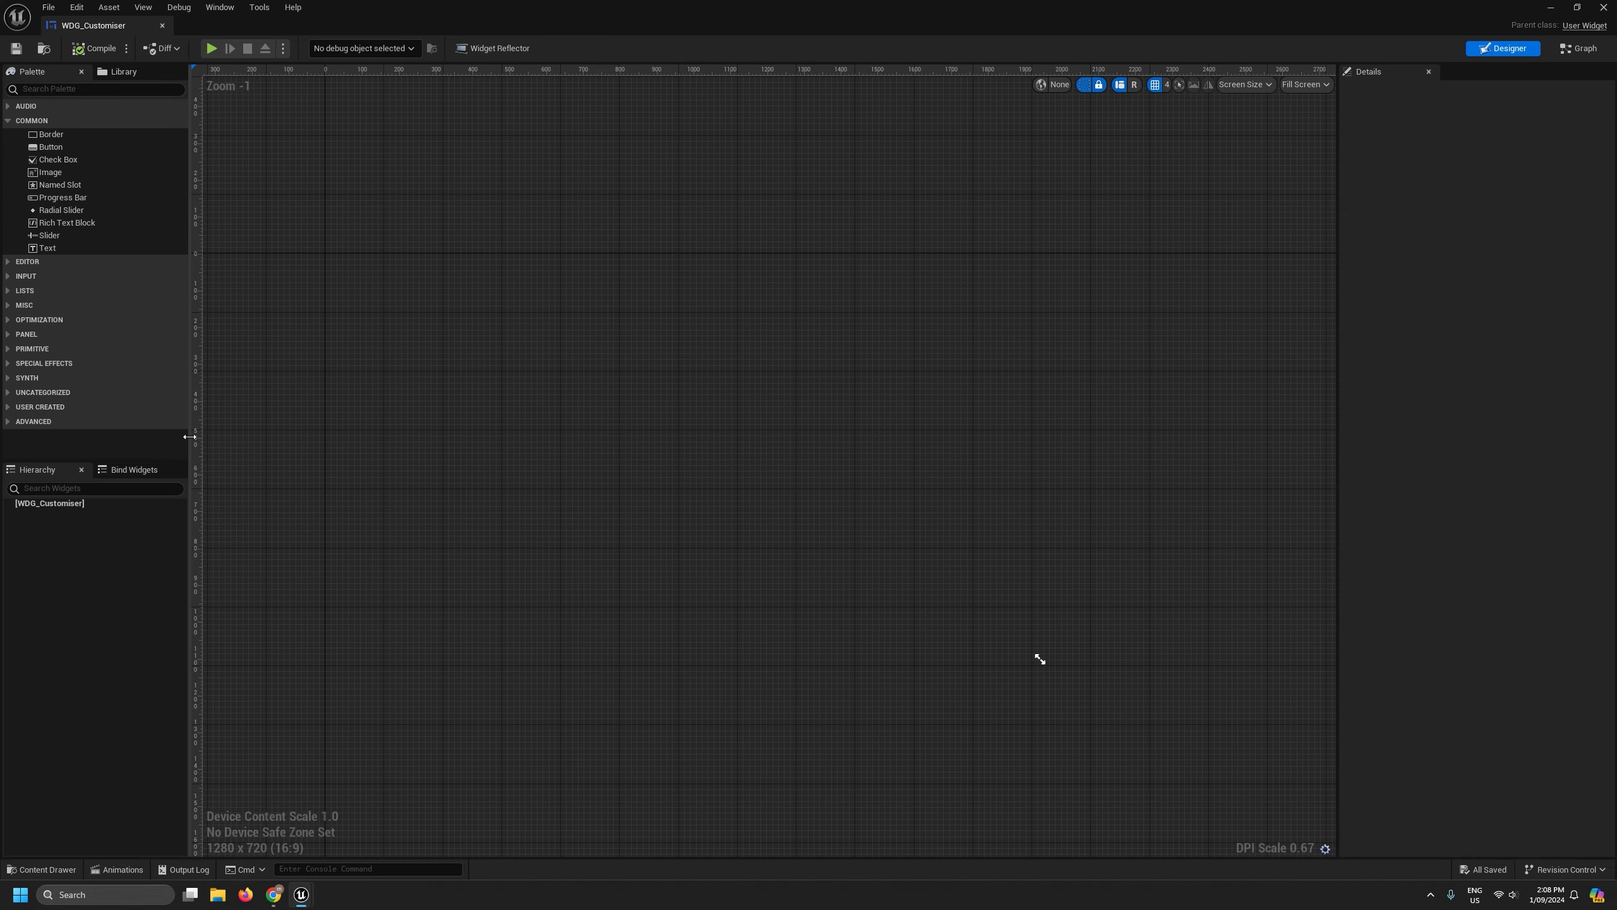
{"action": "scroll", "coordinate": [600, 413], "scroll_direction": "down", "scroll_amount": 2}
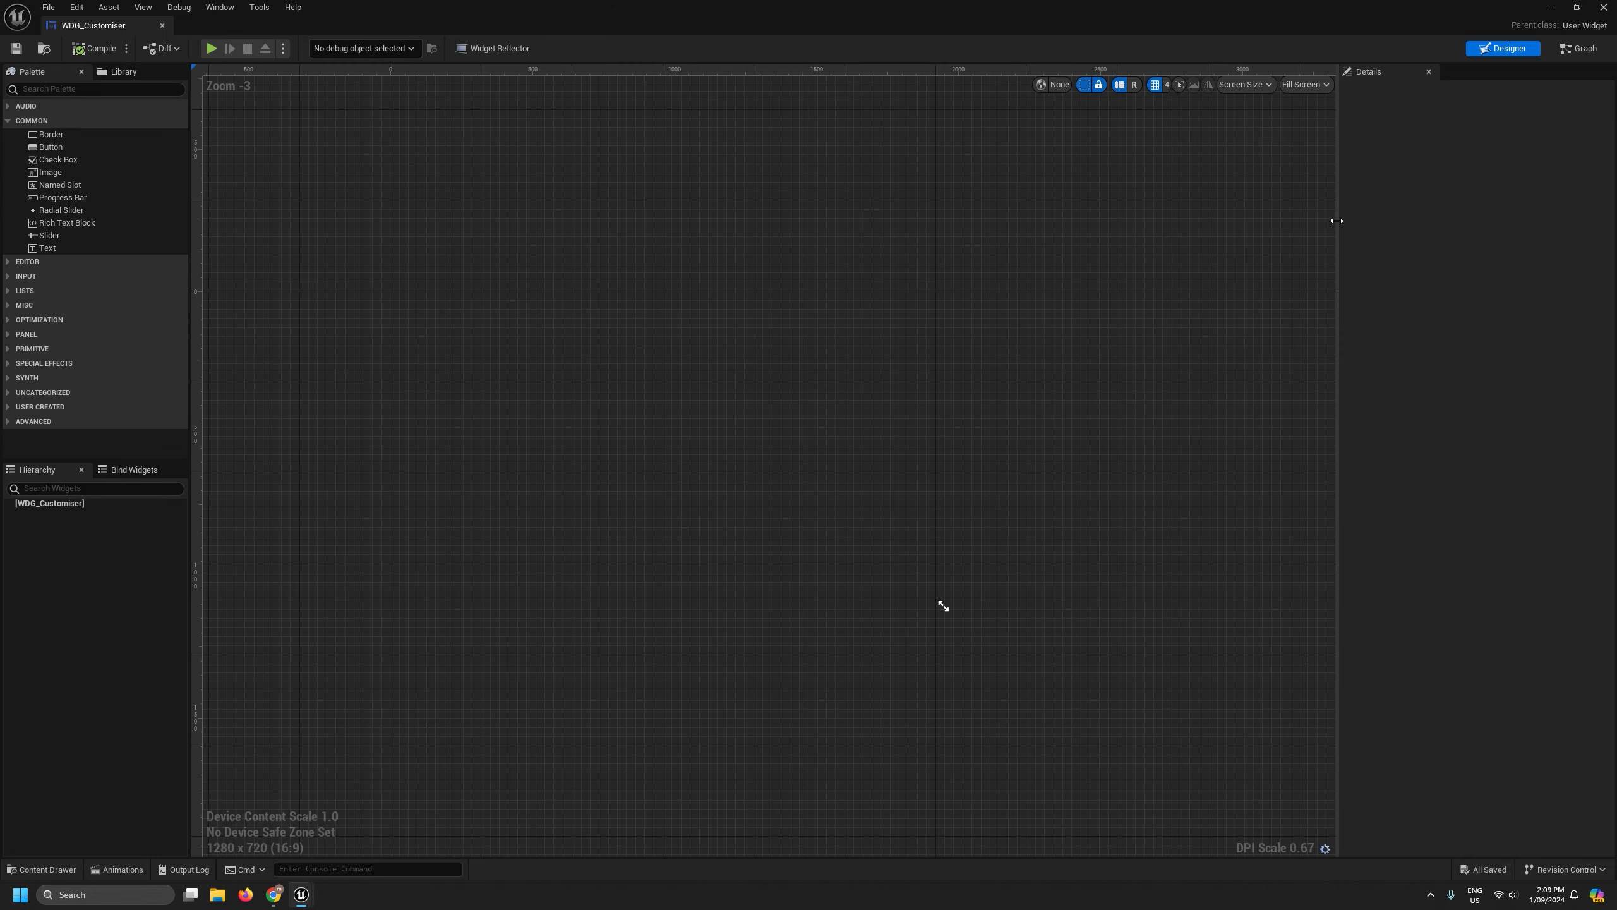
{"action": "left_click_drag", "start_coordinate": [1337, 221], "coordinate": [1370, 229]}
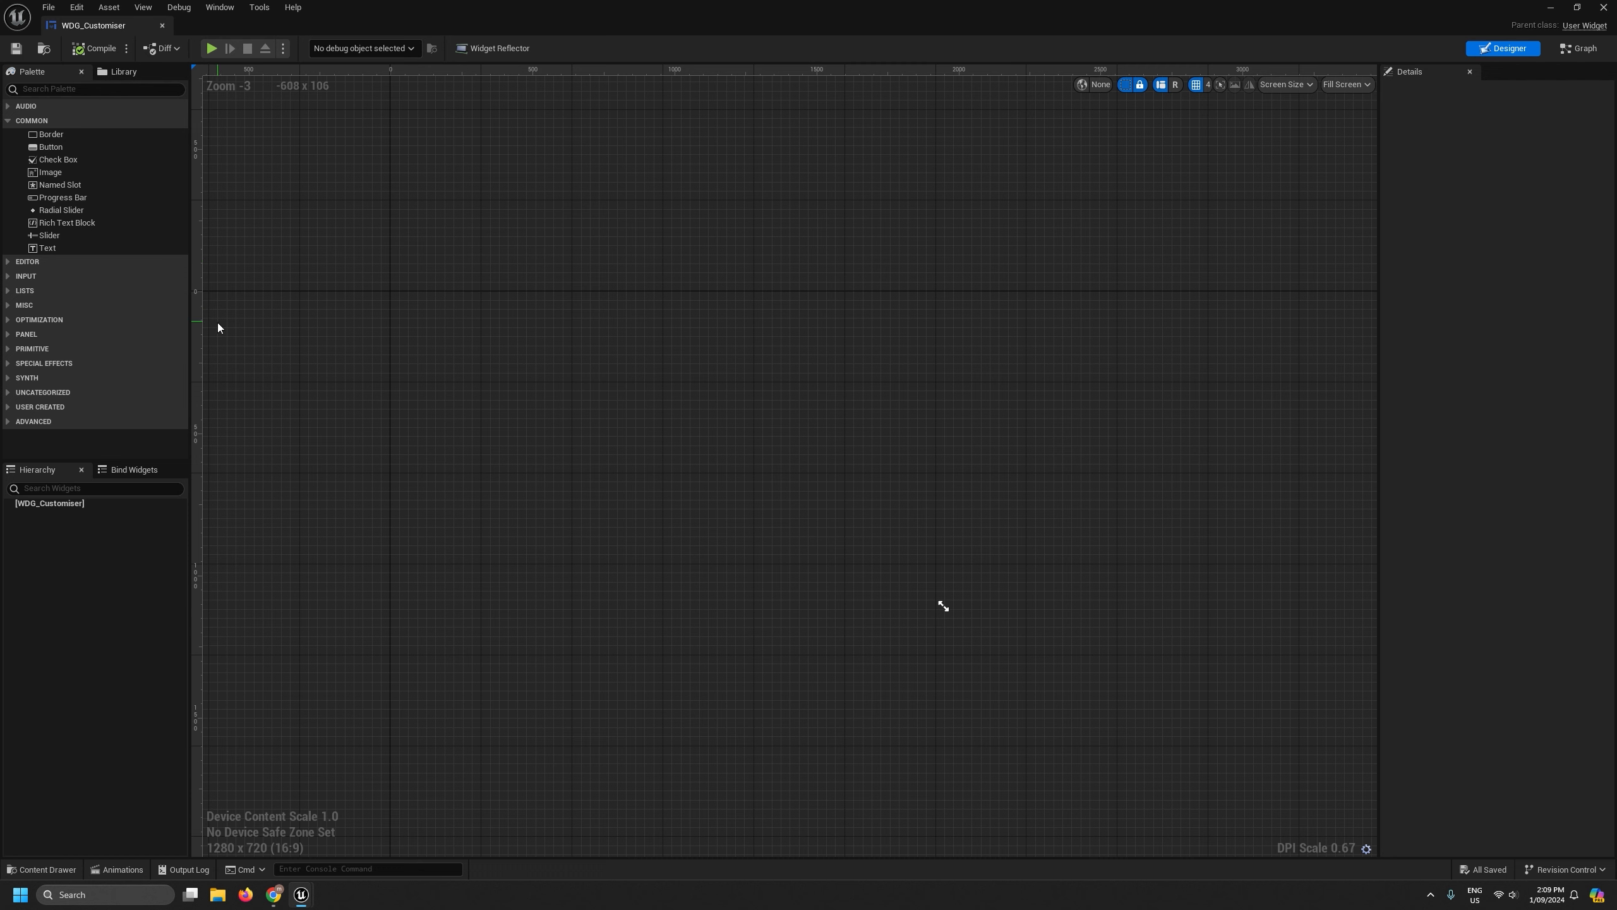
{"action": "left_click_drag", "start_coordinate": [193, 337], "coordinate": [230, 337]}
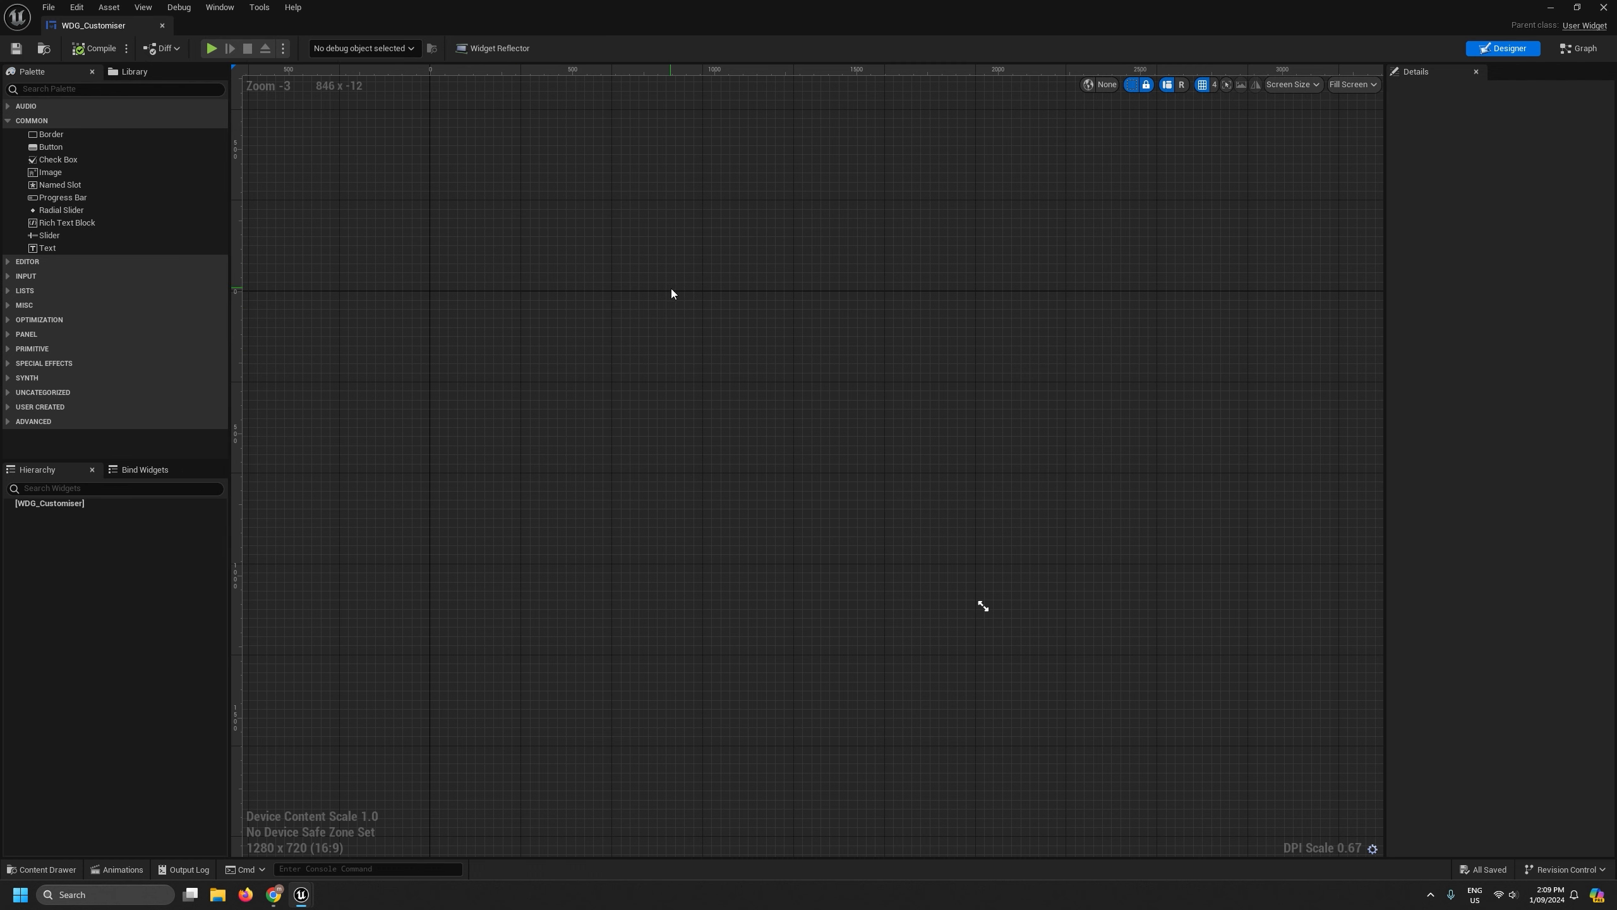
Add a Canvas Panel as the root widget of WDG_Customiser and select it.
{"action": "left_click", "coordinate": [7, 333]}
{"action": "left_click_drag", "start_coordinate": [60, 347], "coordinate": [54, 503]}
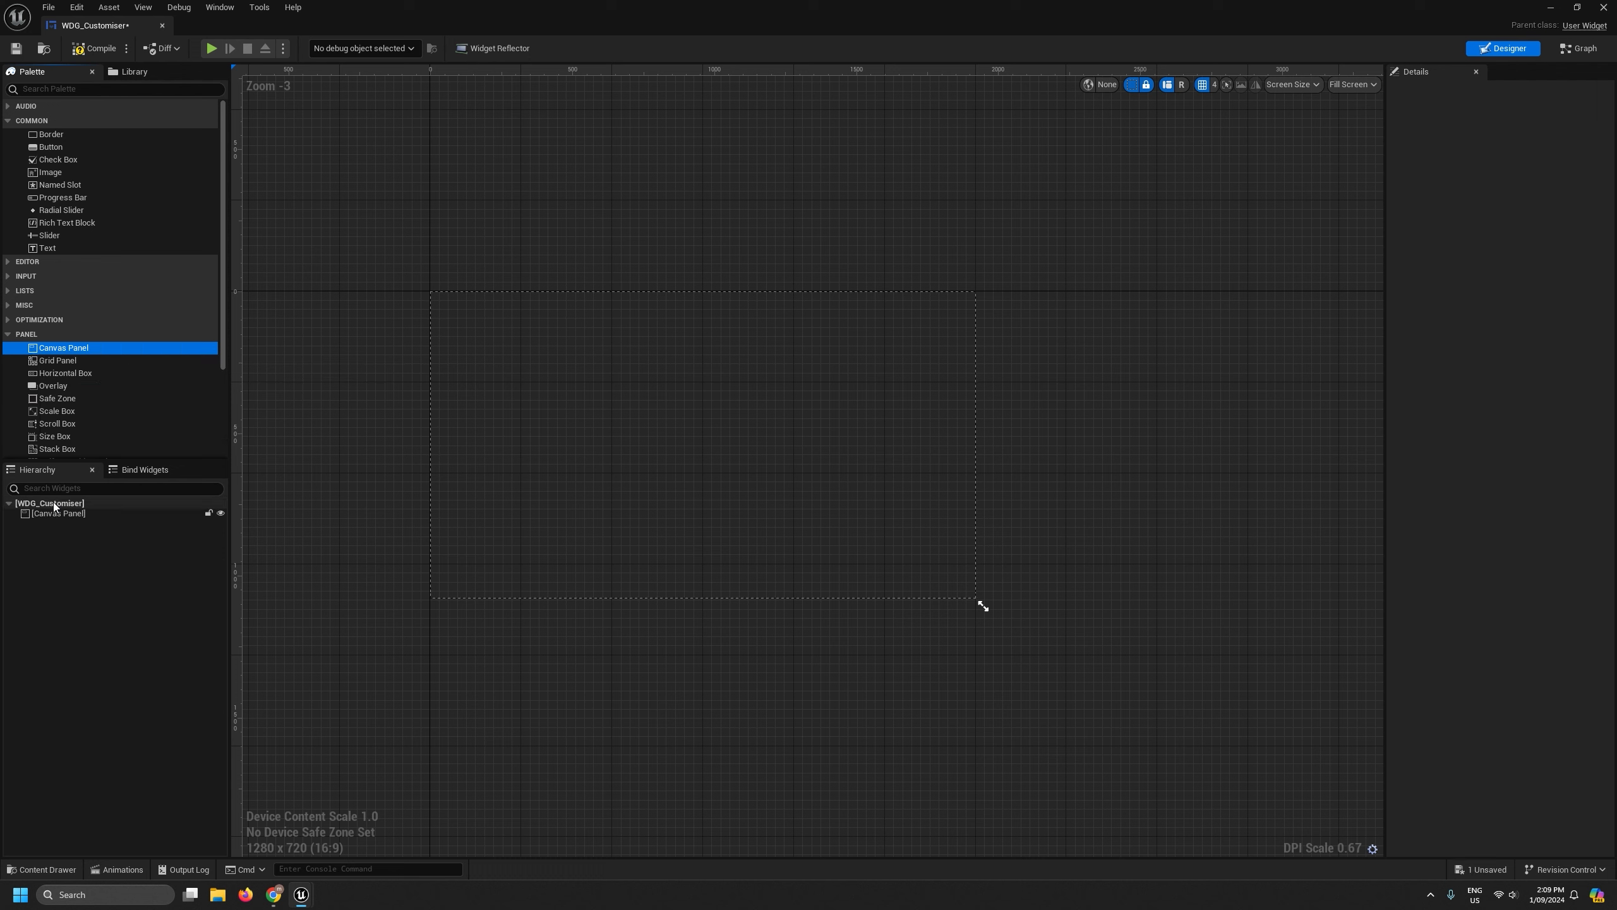
{"action": "left_click", "coordinate": [53, 519]}
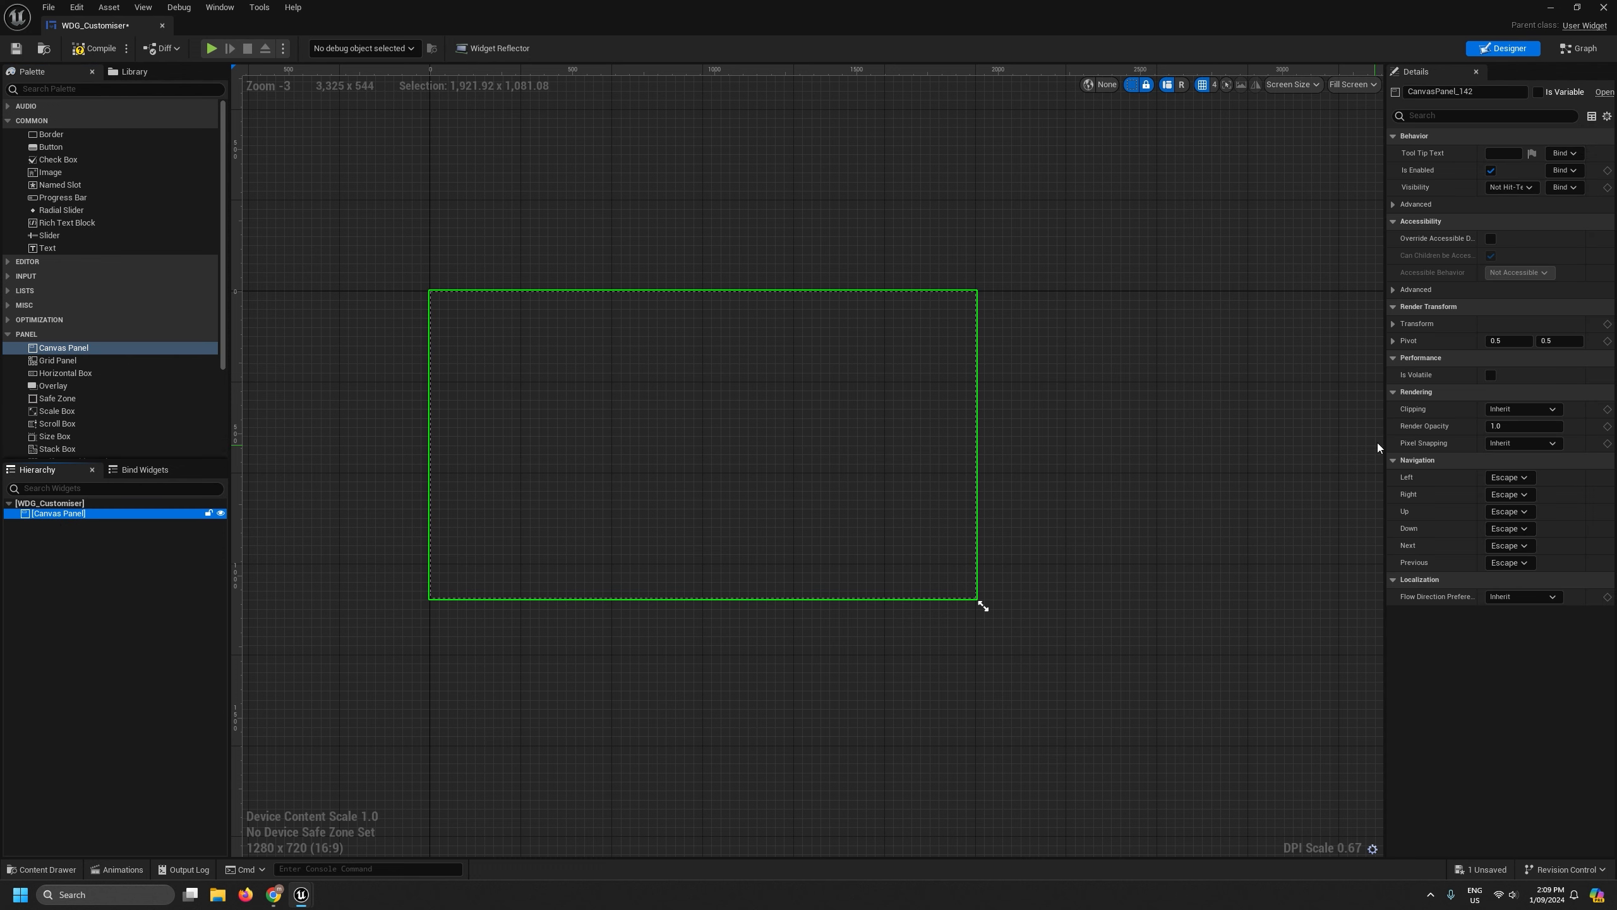
Widen the details area and add a Vertical Box inside the Canvas Panel.
{"action": "left_click_drag", "start_coordinate": [1388, 420], "coordinate": [1304, 430]}
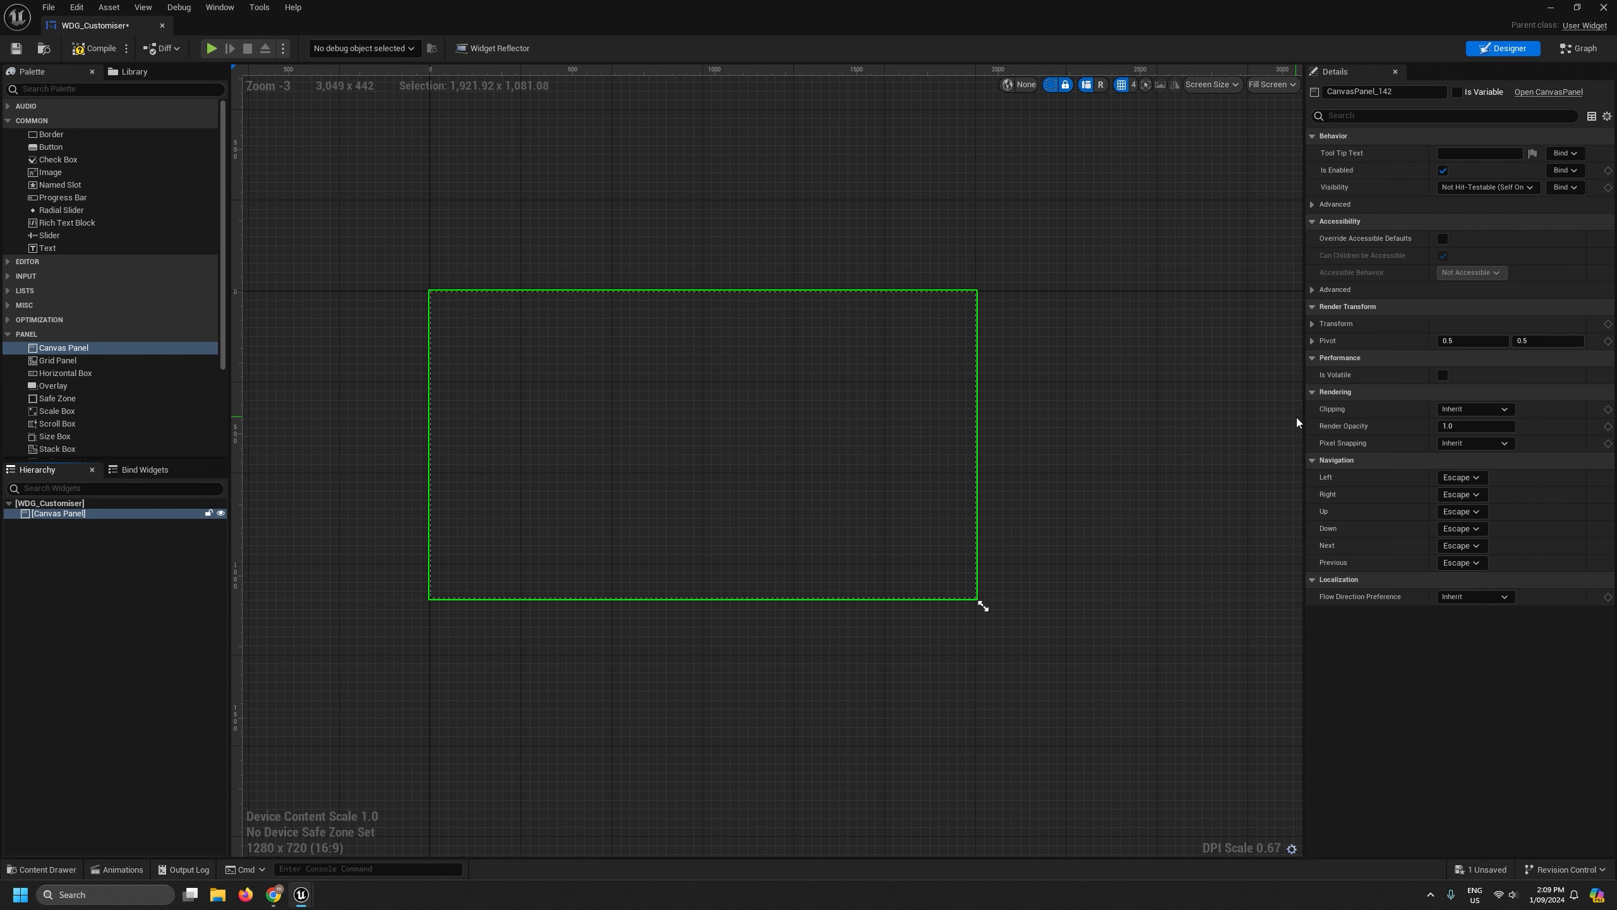
{"action": "left_click_drag", "start_coordinate": [1304, 417], "coordinate": [1296, 418]}
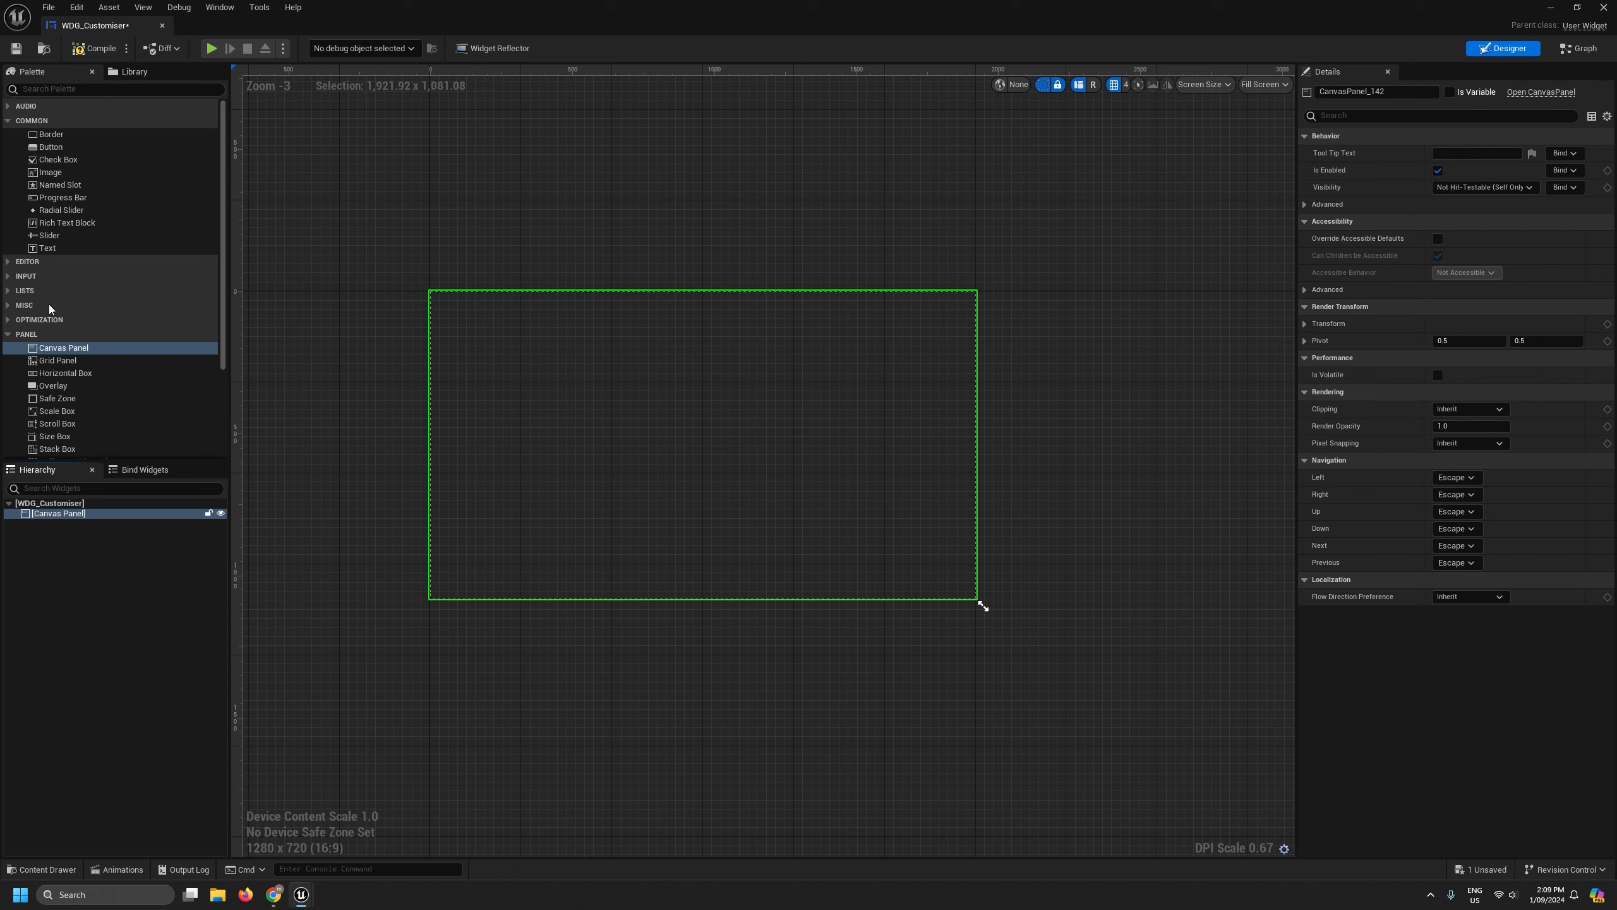
{"action": "scroll", "coordinate": [56, 418], "scroll_direction": "down", "scroll_amount": 2}
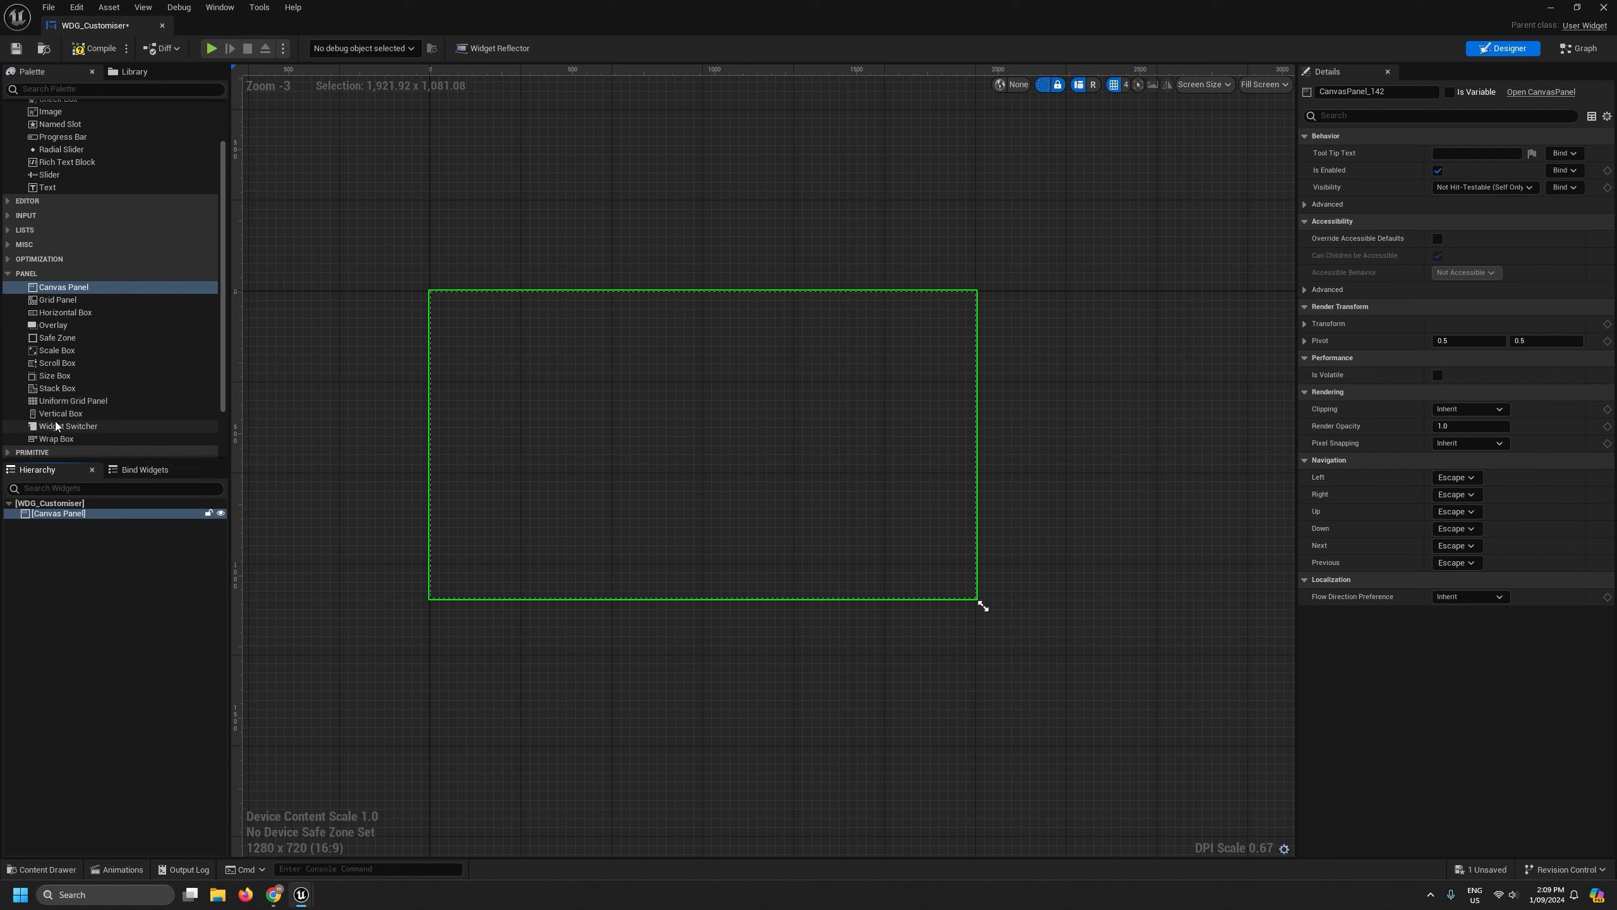
{"action": "left_click_drag", "start_coordinate": [56, 413], "coordinate": [56, 519]}
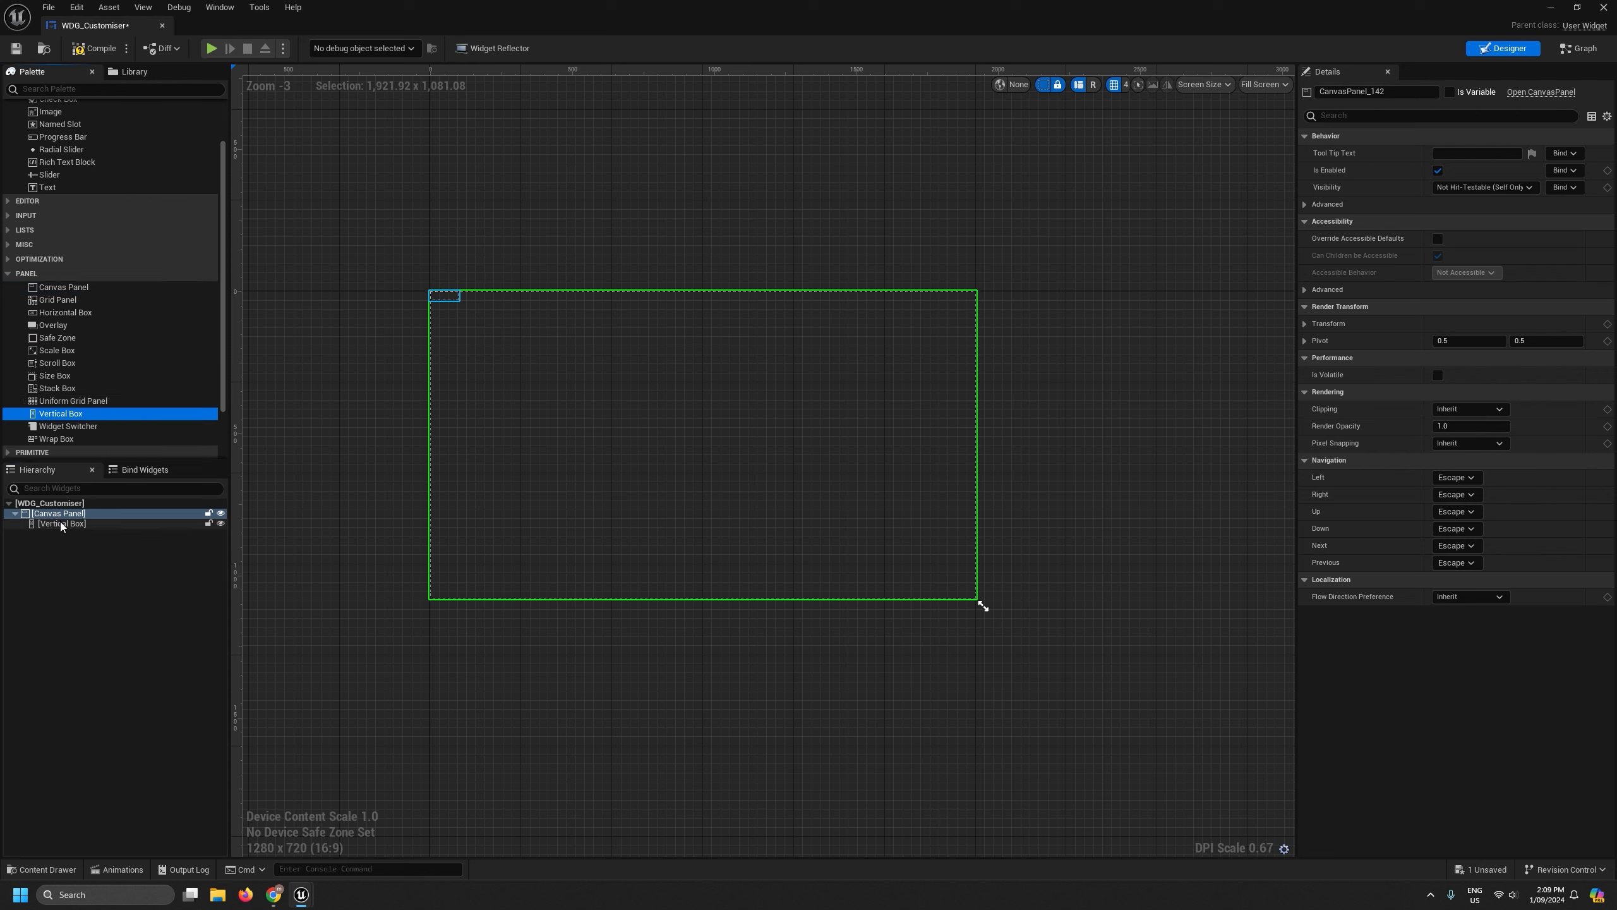
Anchor the Vertical Box to stretch along the canvas's left edge, with a bottom offset of 0 and a width of about 325.
{"action": "left_click", "coordinate": [62, 524]}
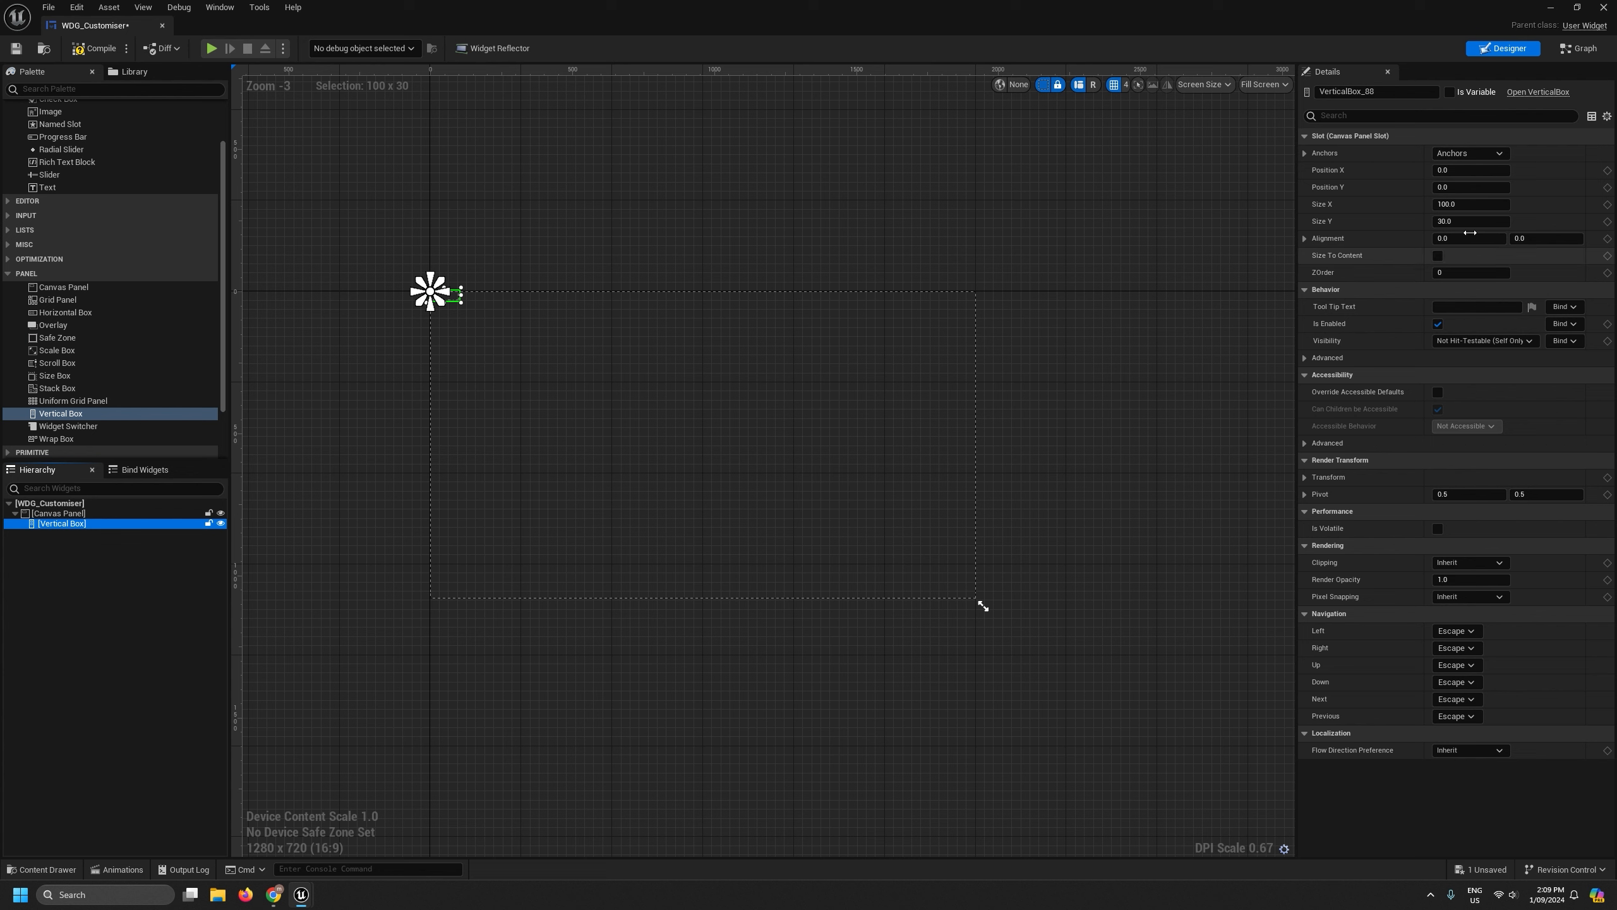
{"action": "left_click", "coordinate": [1471, 154]}
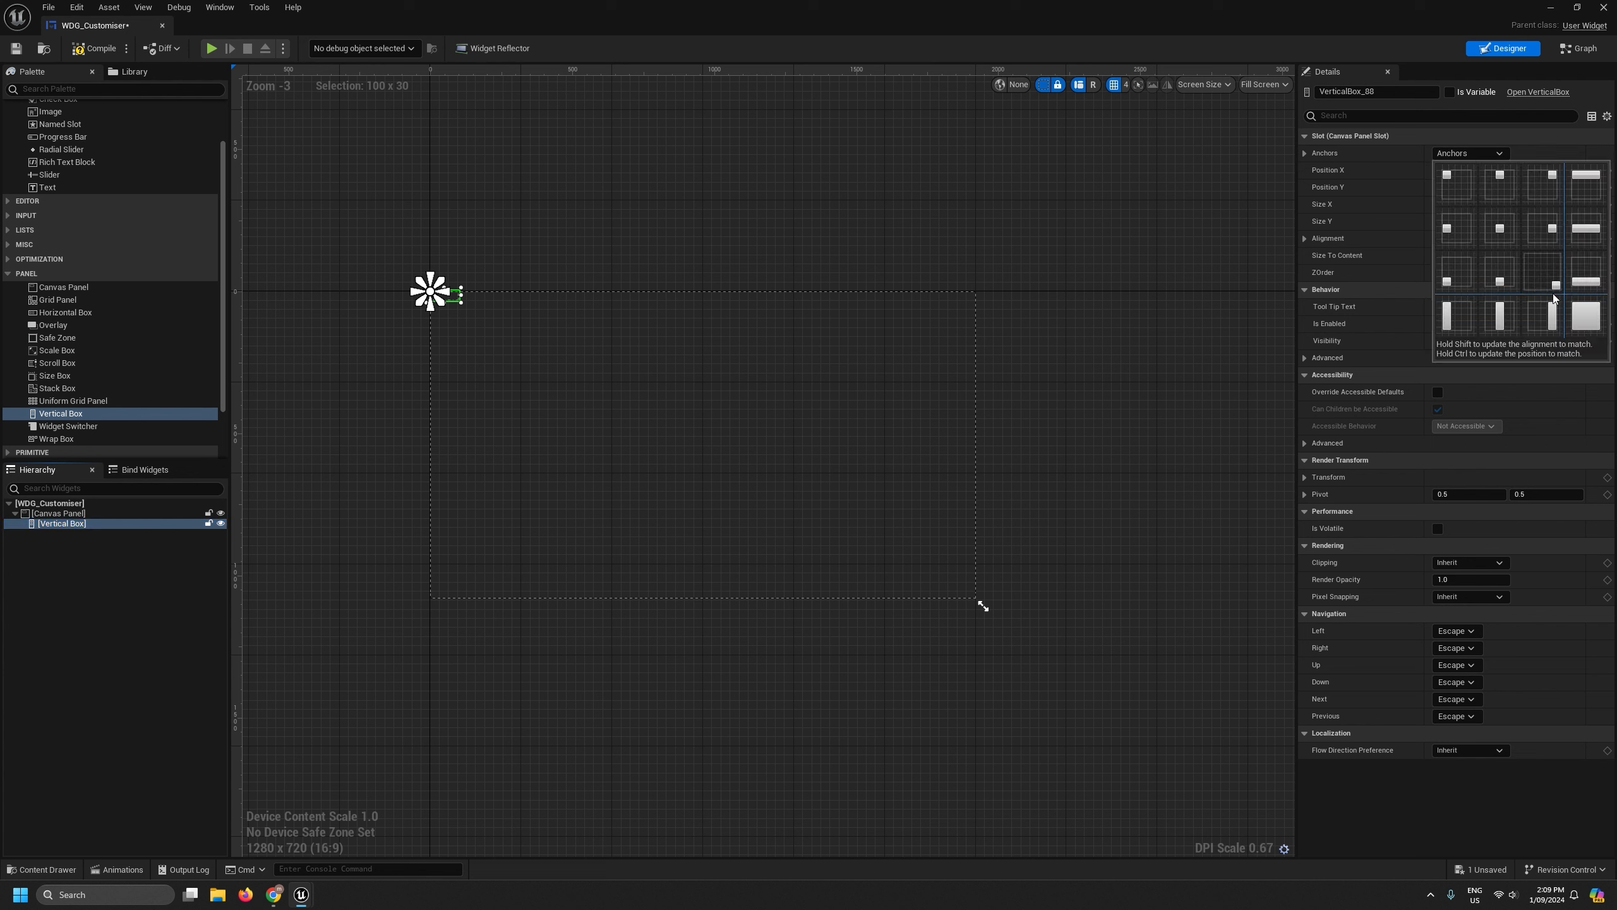
{"action": "left_click", "coordinate": [1456, 319]}
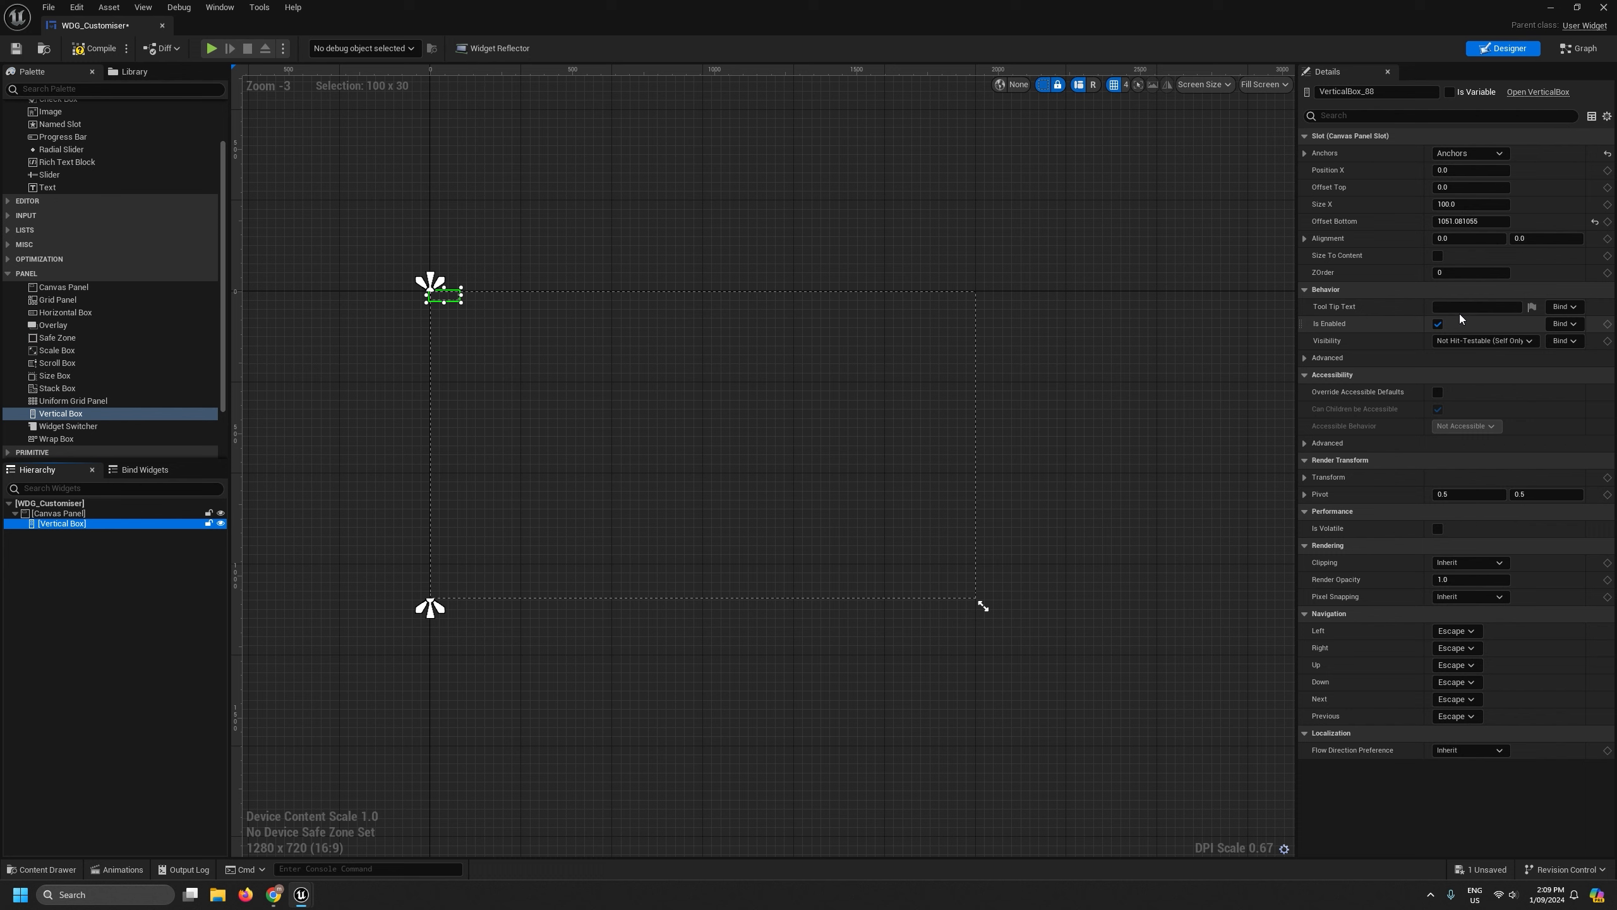
{"action": "left_click", "coordinate": [1471, 222]}
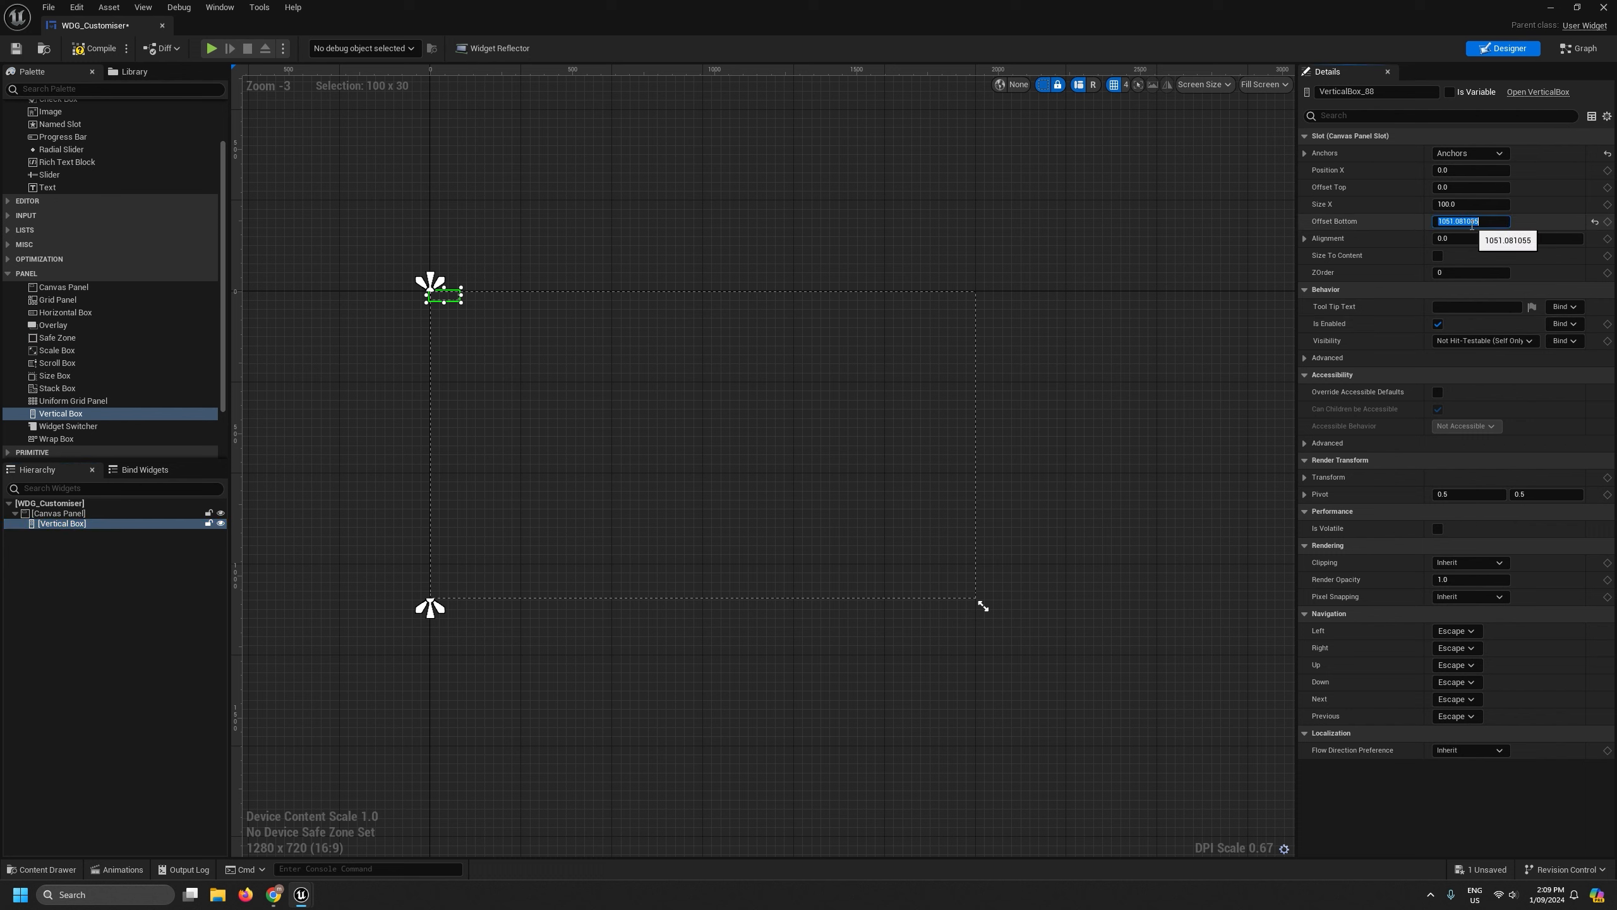
{"action": "type", "text": "0"}
{"action": "key", "text": "Return"}
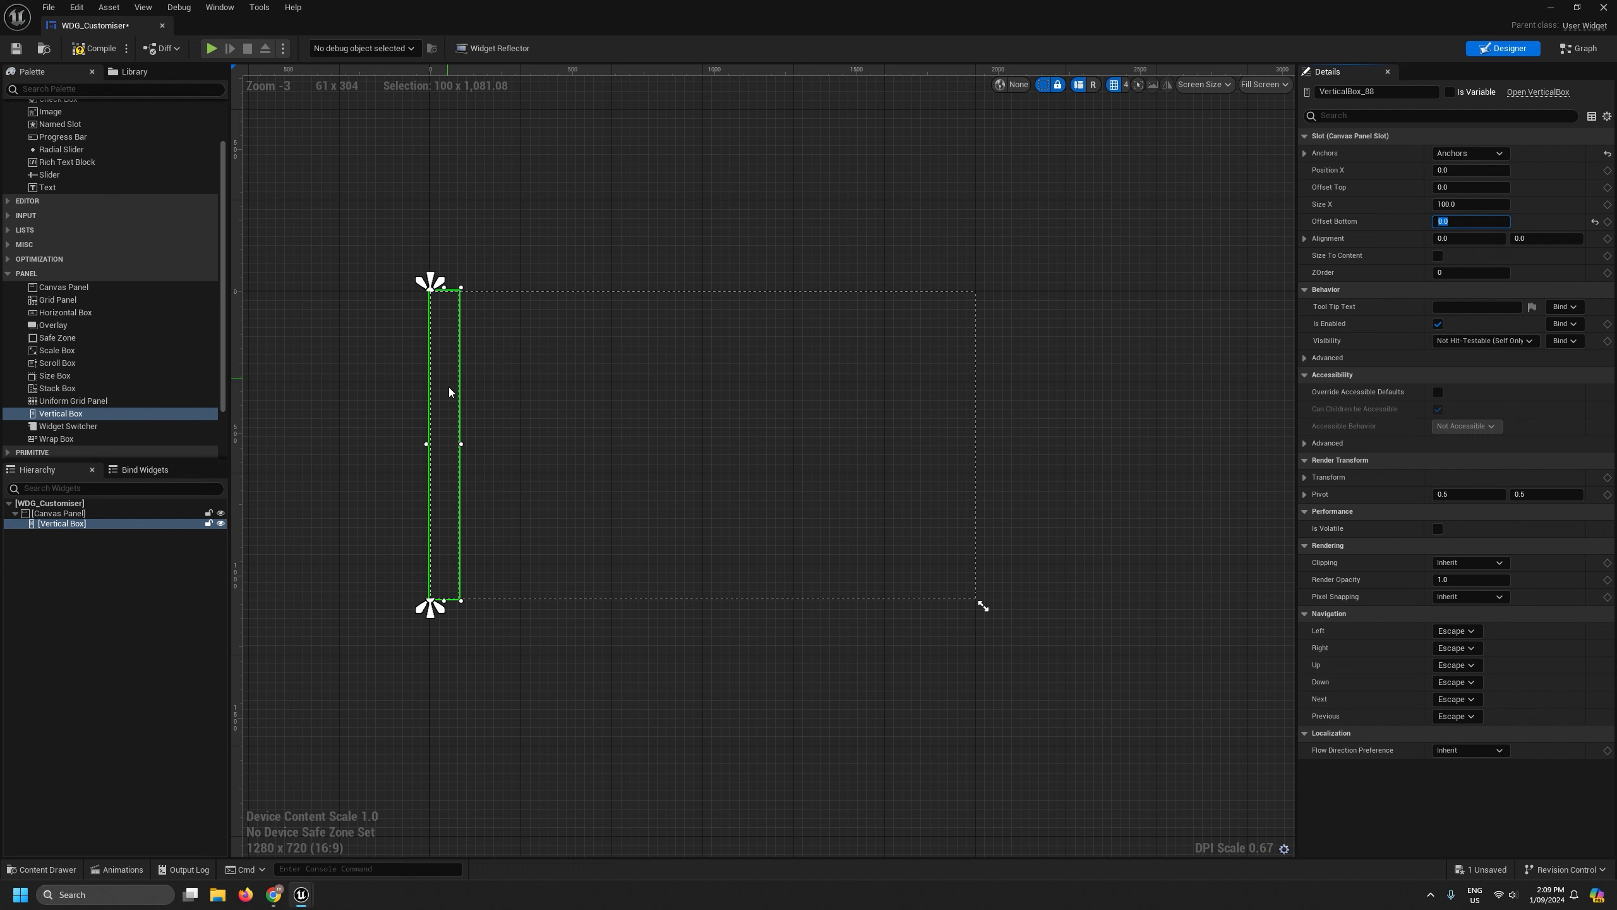
{"action": "left_click_drag", "start_coordinate": [461, 444], "coordinate": [528, 450]}
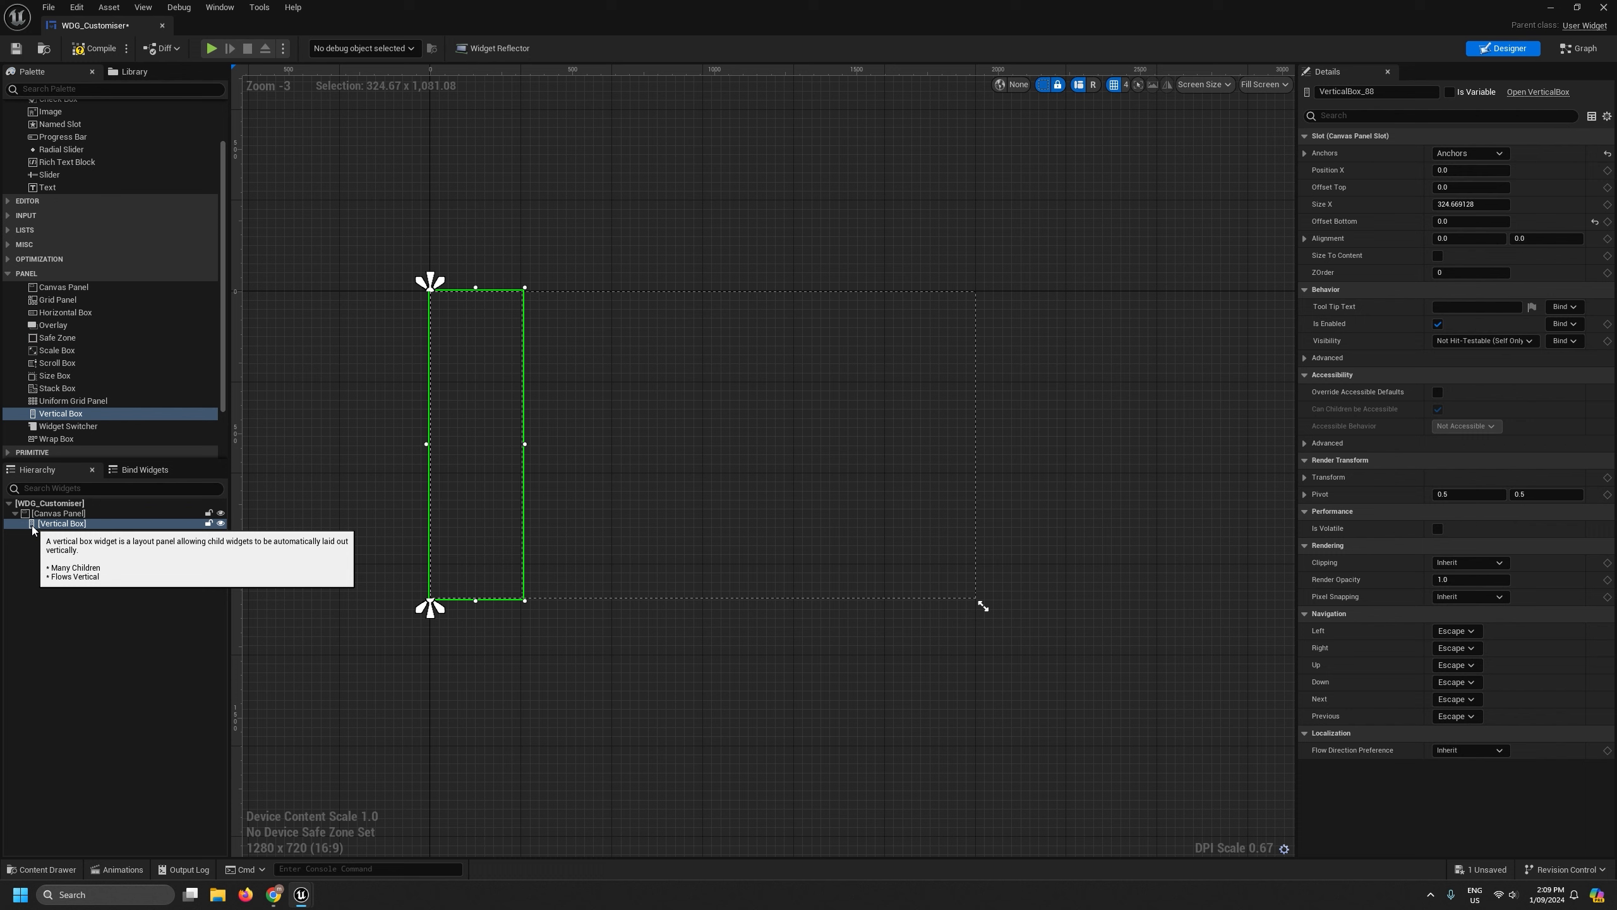
Nest a second Vertical Box inside the first one and select it.
{"action": "right_click", "coordinate": [31, 526]}
{"action": "left_click", "coordinate": [15, 567]}
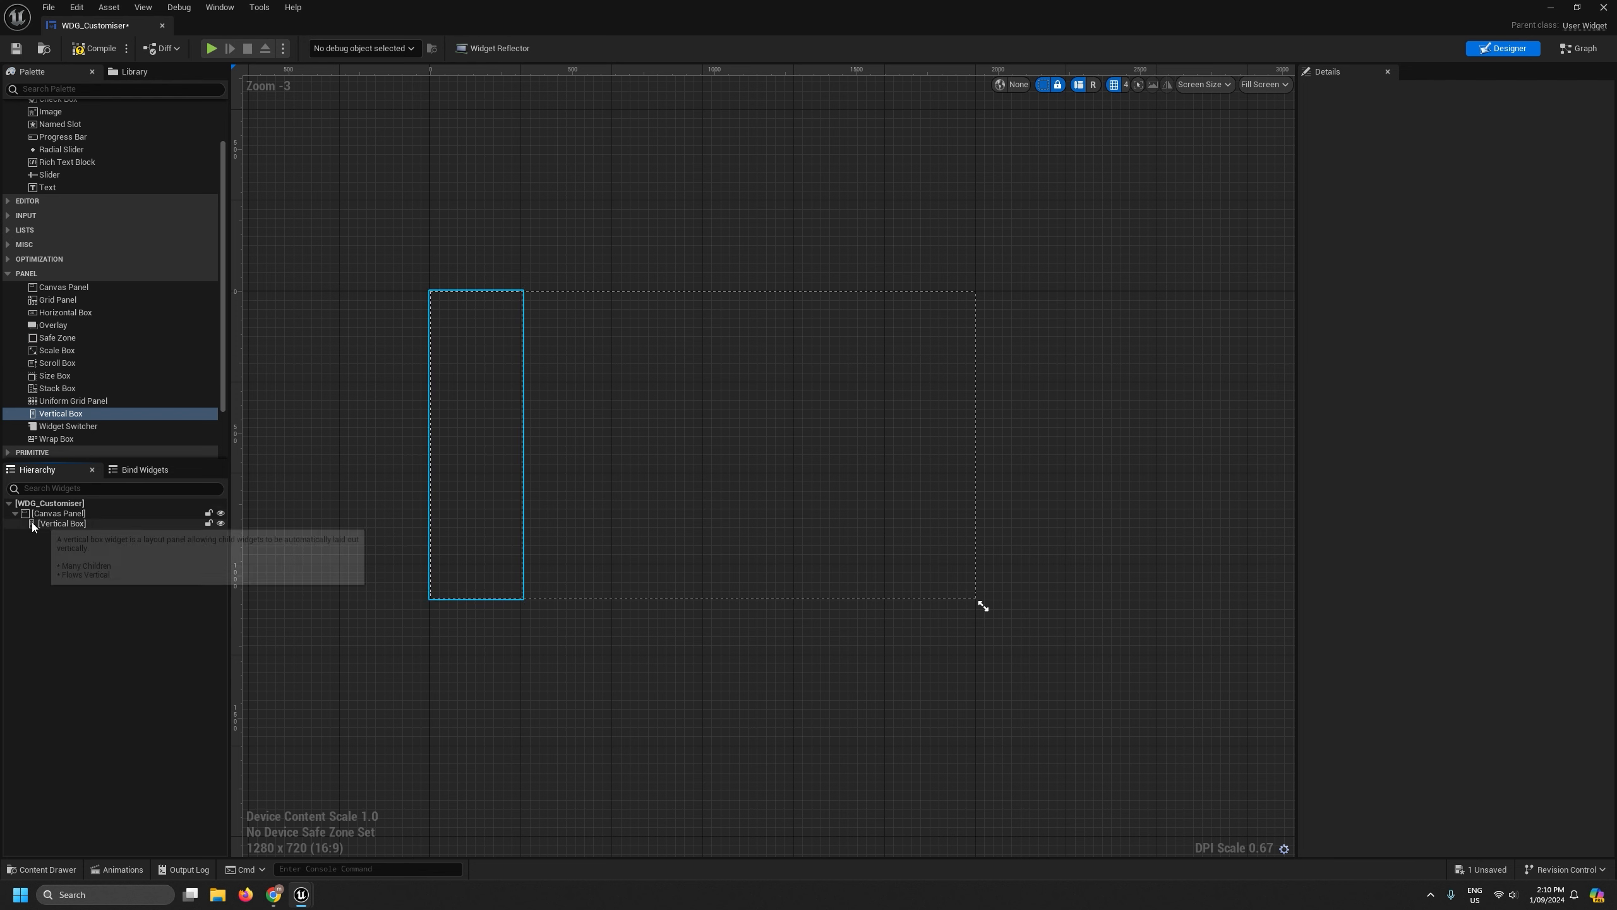
{"action": "left_click", "coordinate": [61, 523]}
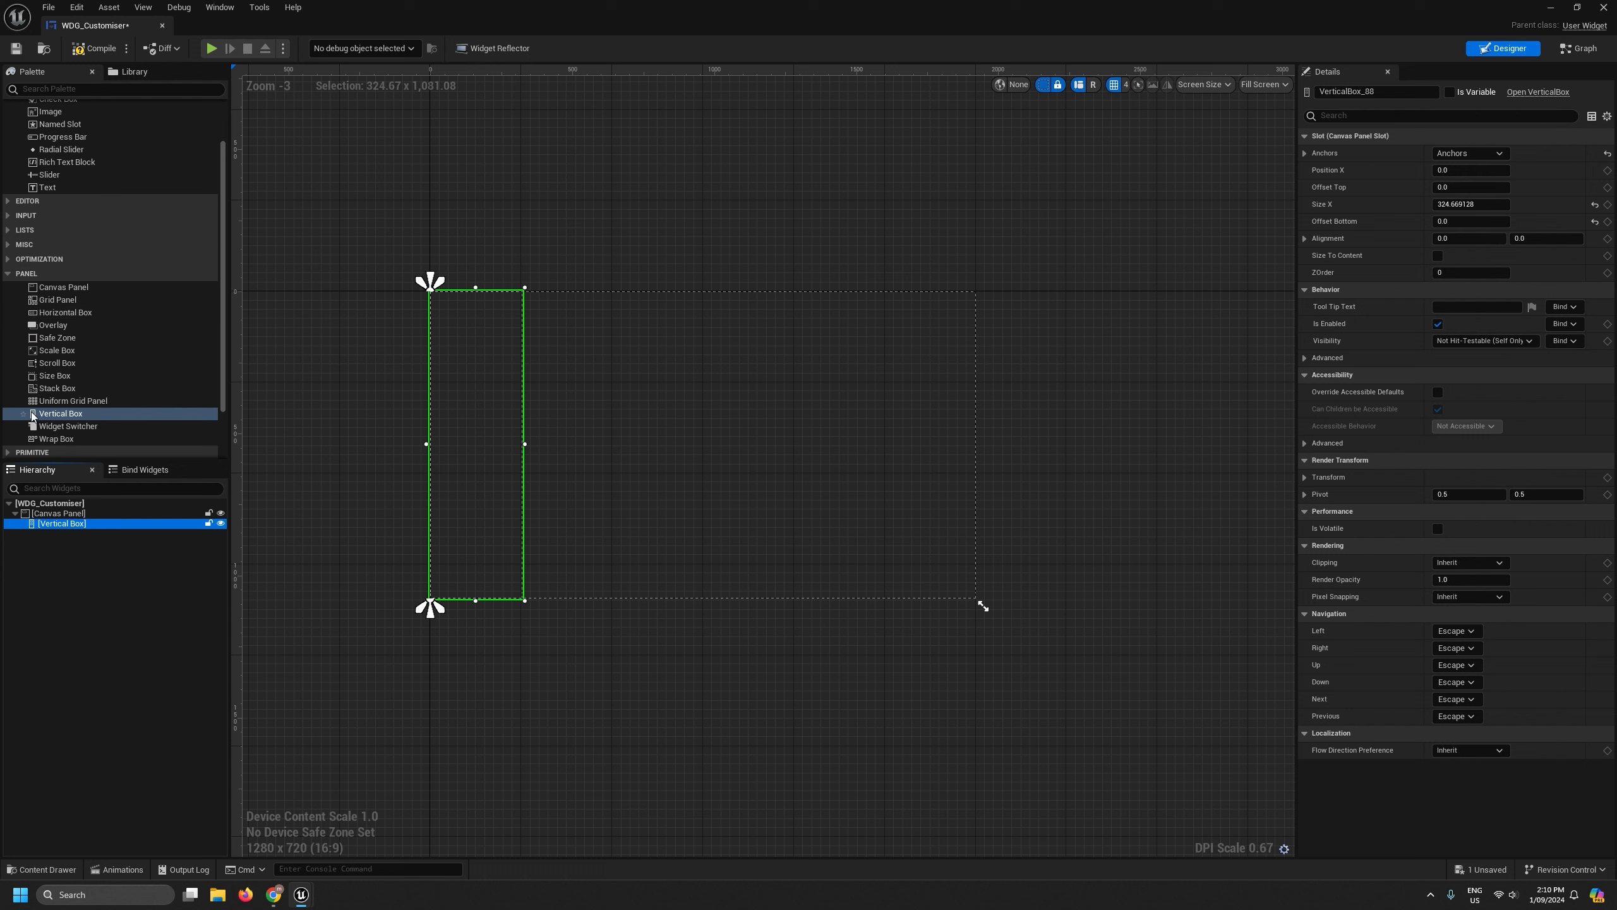
{"action": "left_click_drag", "start_coordinate": [59, 414], "coordinate": [57, 526]}
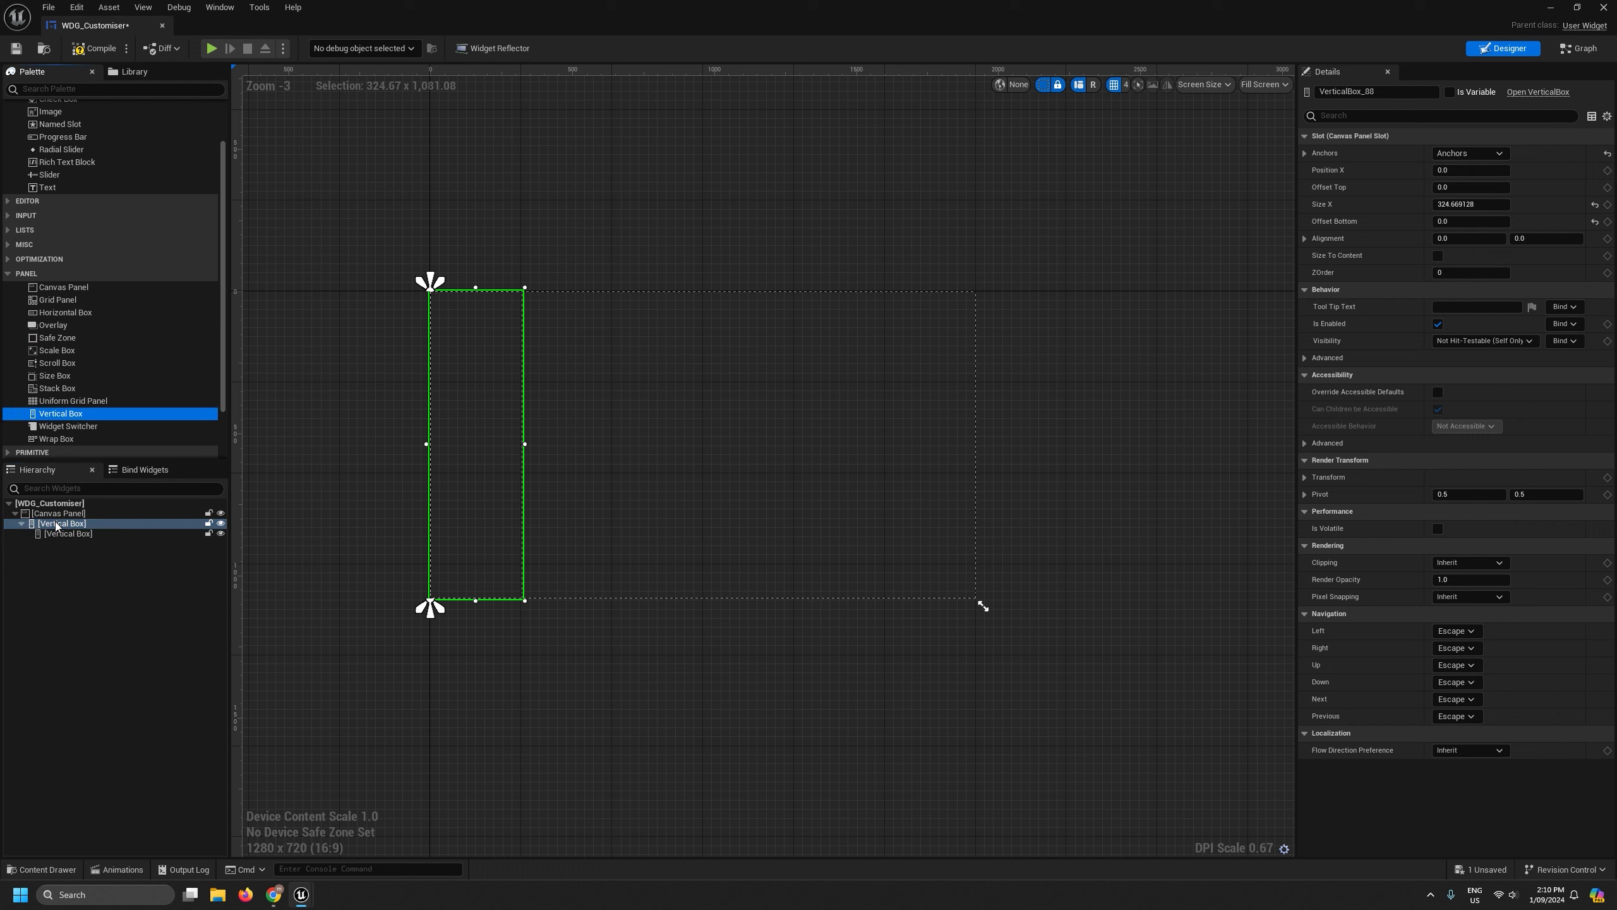
{"action": "left_click", "coordinate": [64, 534]}
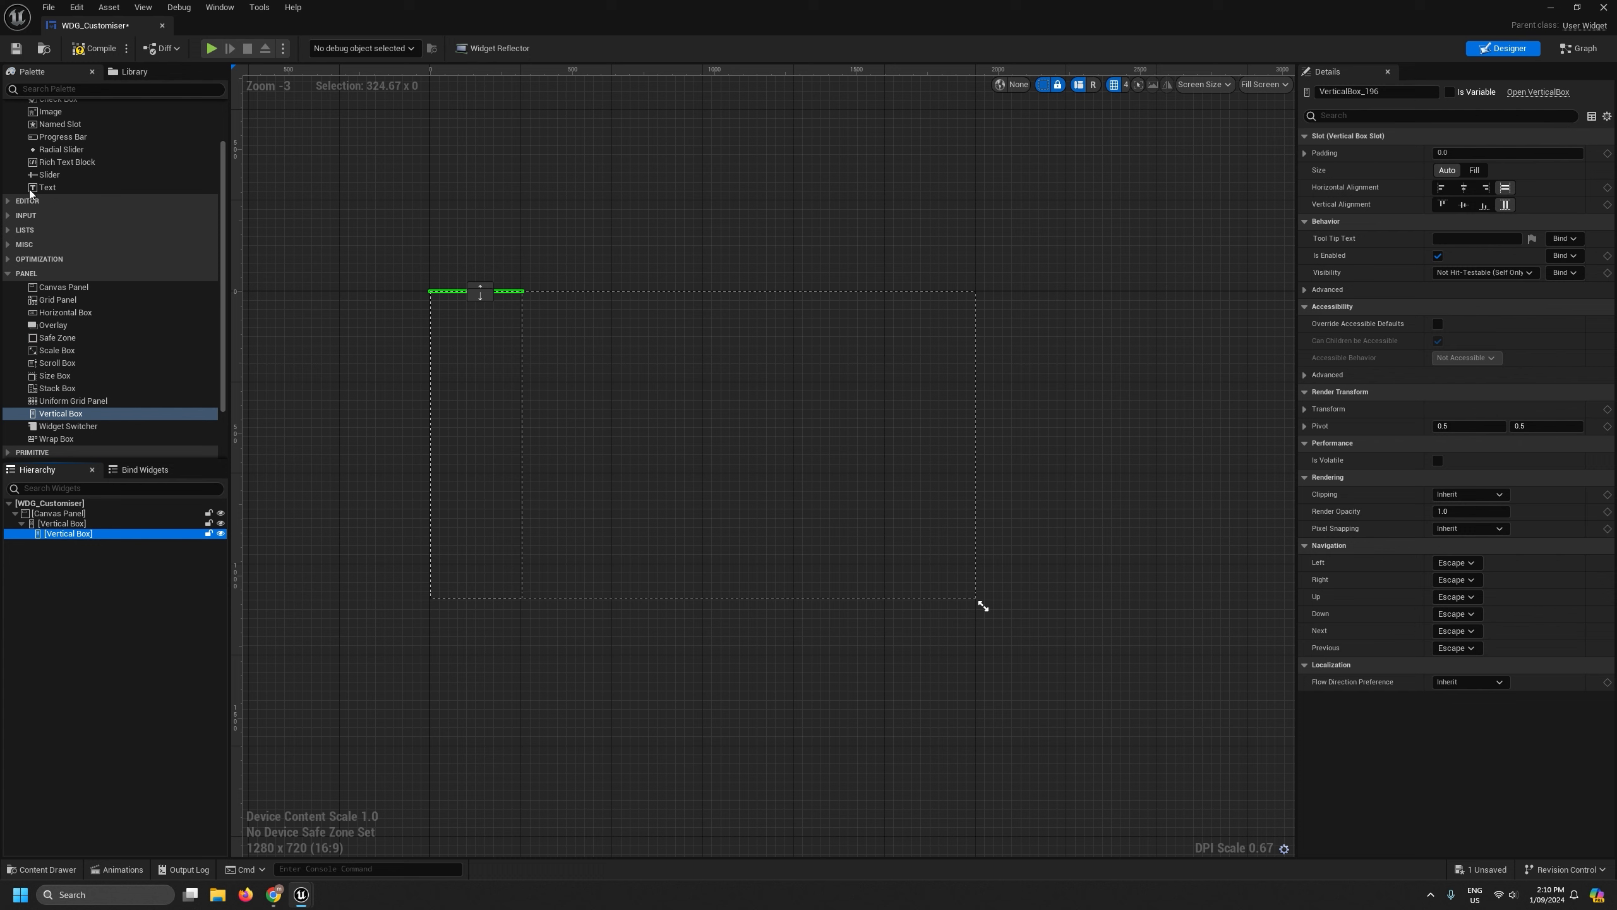
Add a Text widget and a Slider beneath it inside the nested Vertical Box.
{"action": "left_click_drag", "start_coordinate": [41, 187], "coordinate": [57, 540]}
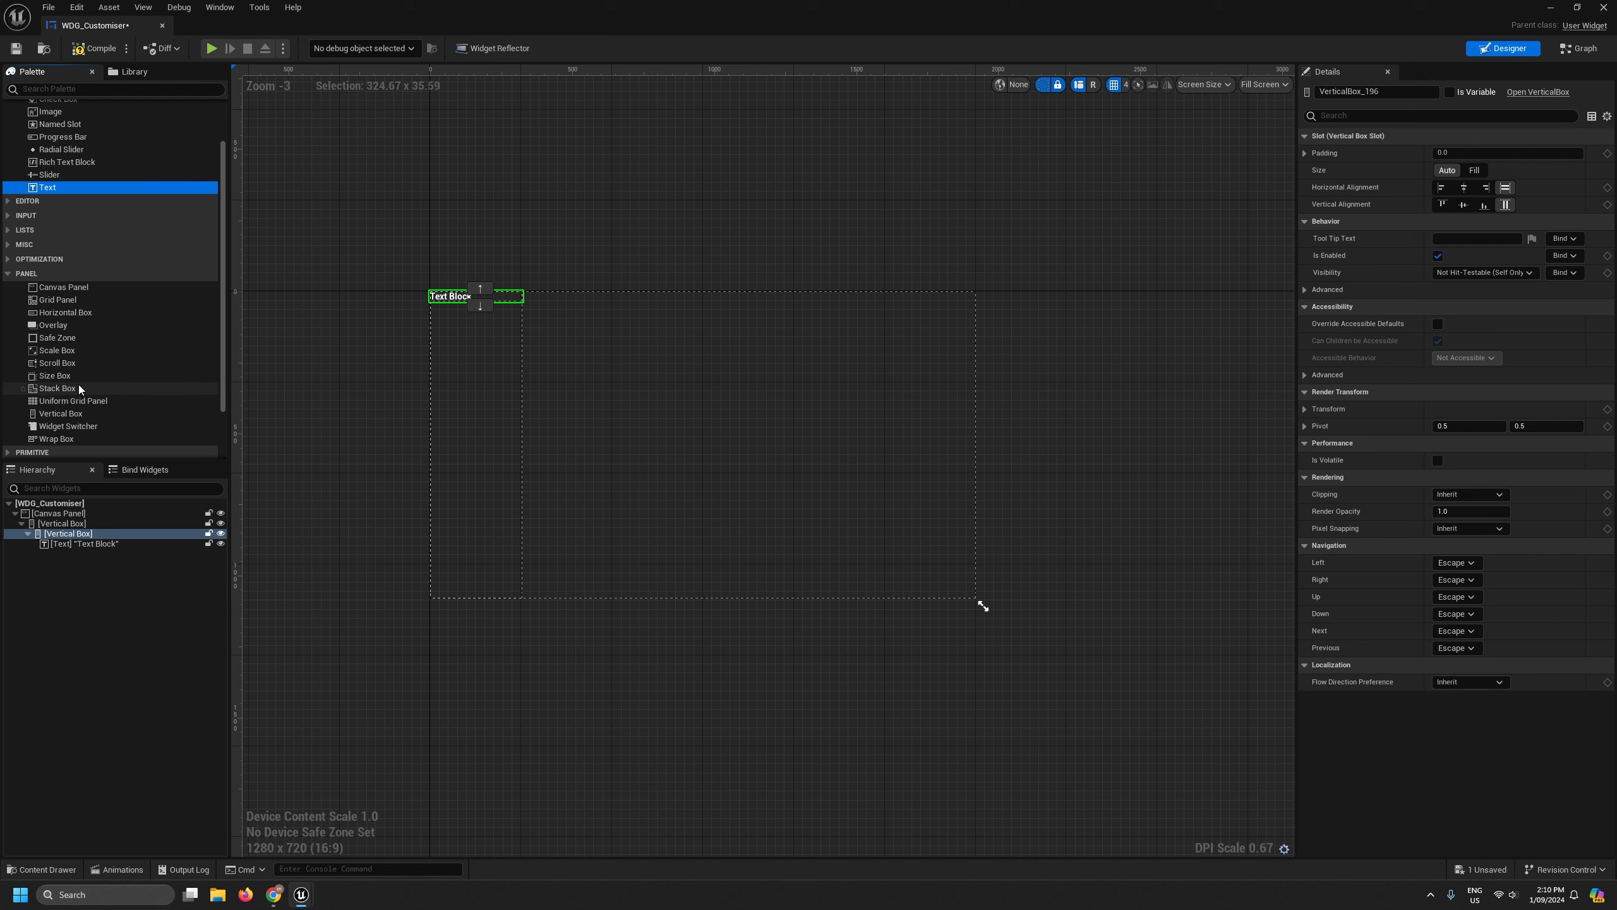
{"action": "scroll", "coordinate": [78, 385], "scroll_direction": "up", "scroll_amount": 2}
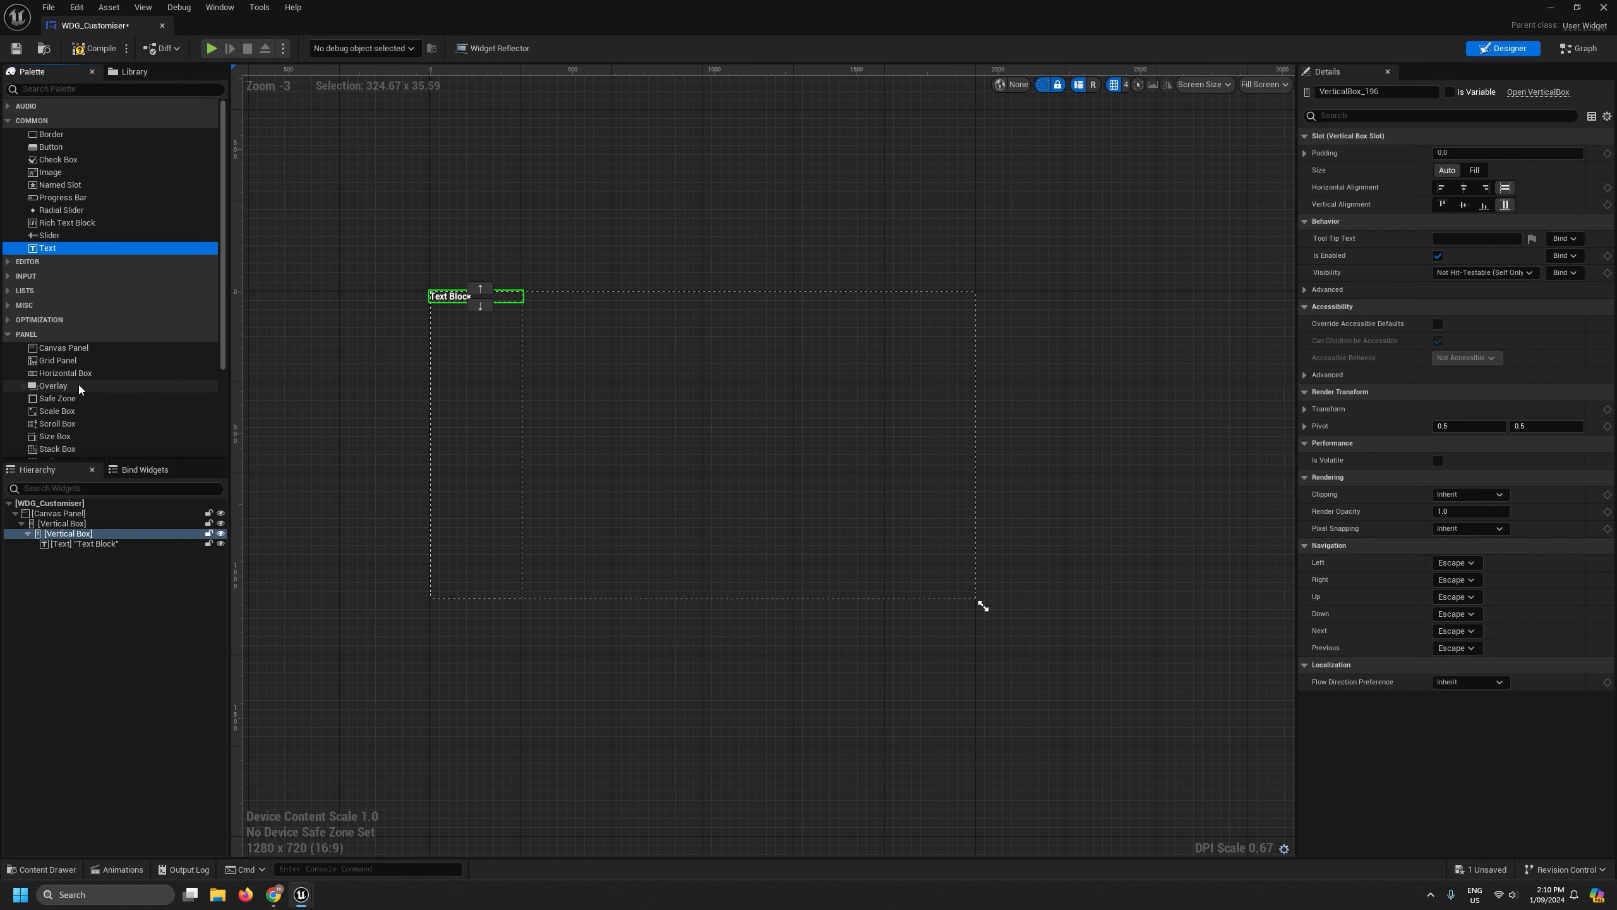
{"action": "left_click_drag", "start_coordinate": [44, 235], "coordinate": [74, 537]}
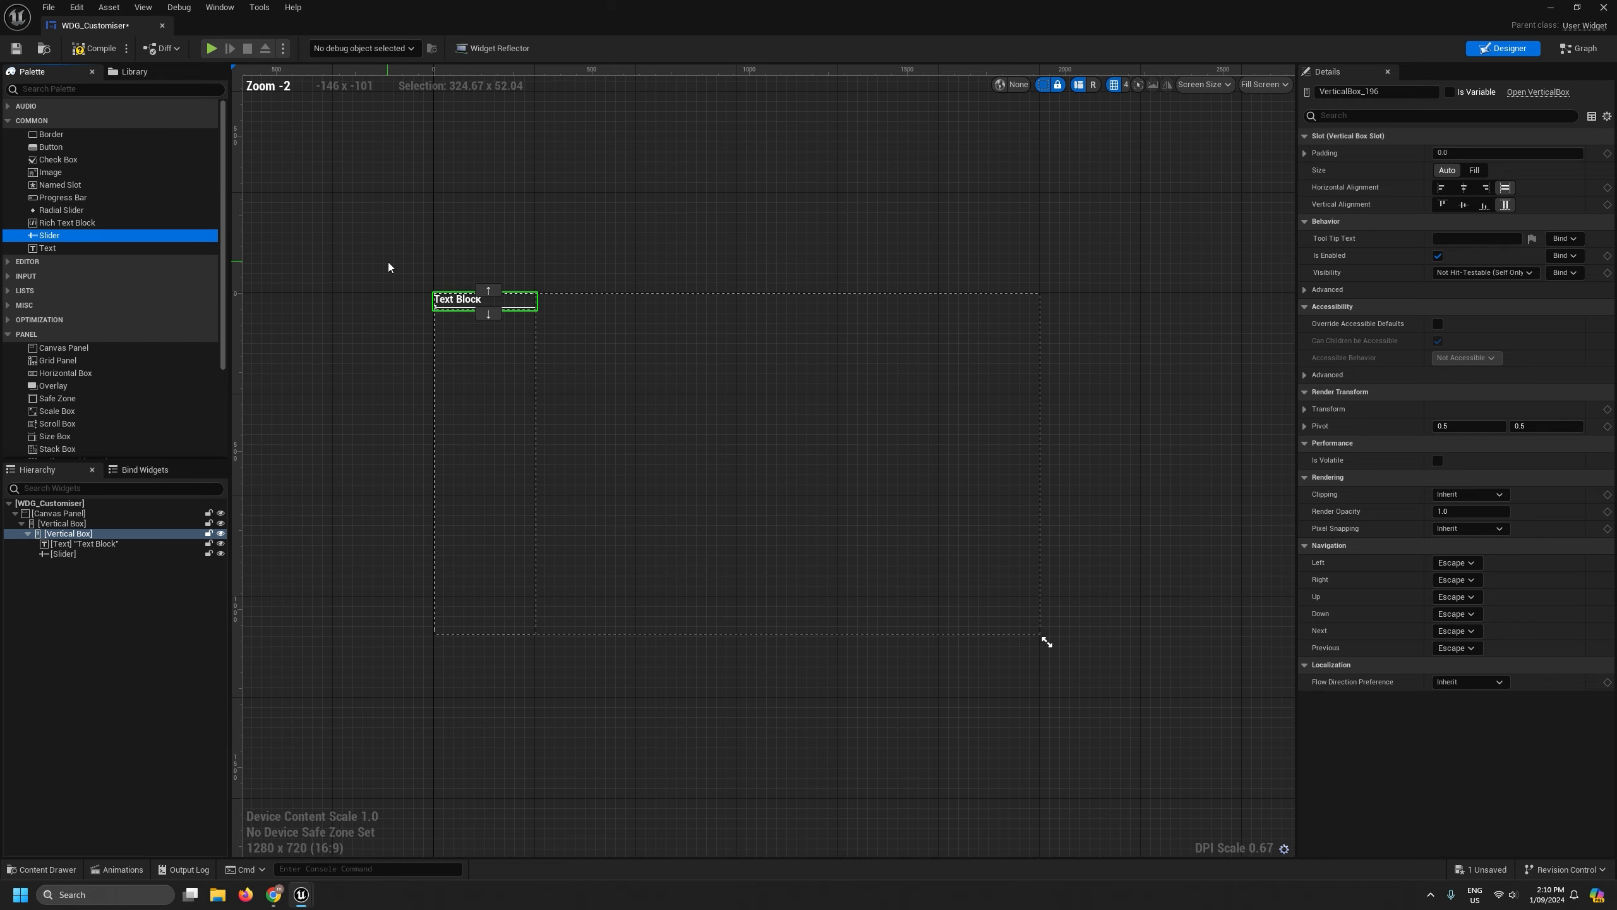
{"action": "scroll", "coordinate": [388, 261], "scroll_direction": "up", "scroll_amount": 9}
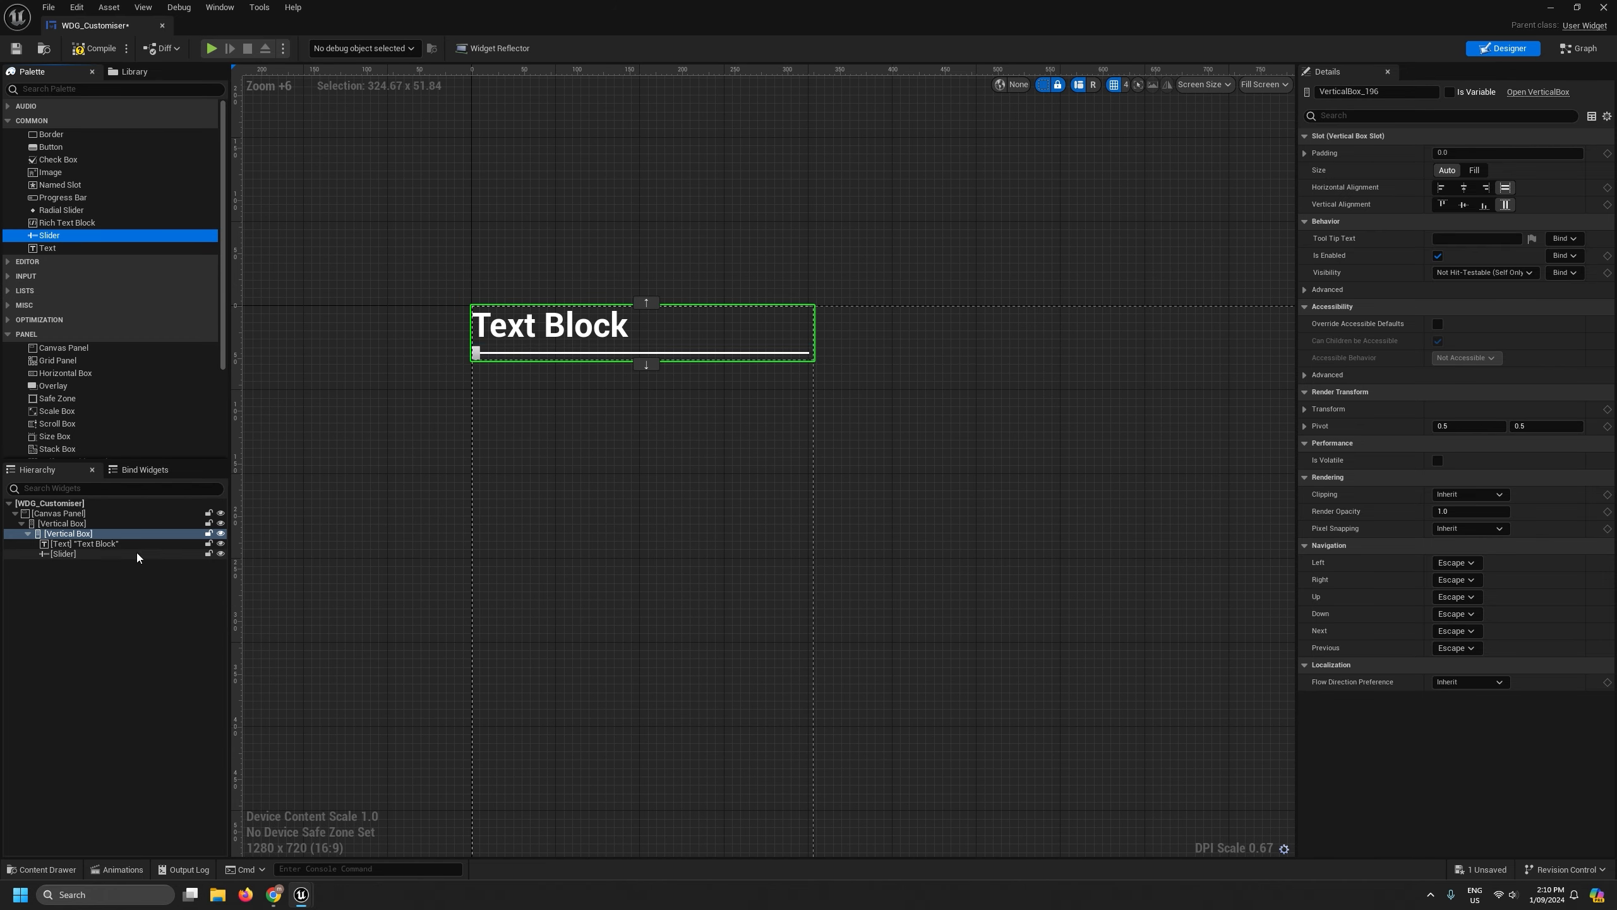
Widen the details area and set the Text Block's font size to 12.
{"action": "left_click", "coordinate": [86, 554]}
{"action": "left_click", "coordinate": [88, 543]}
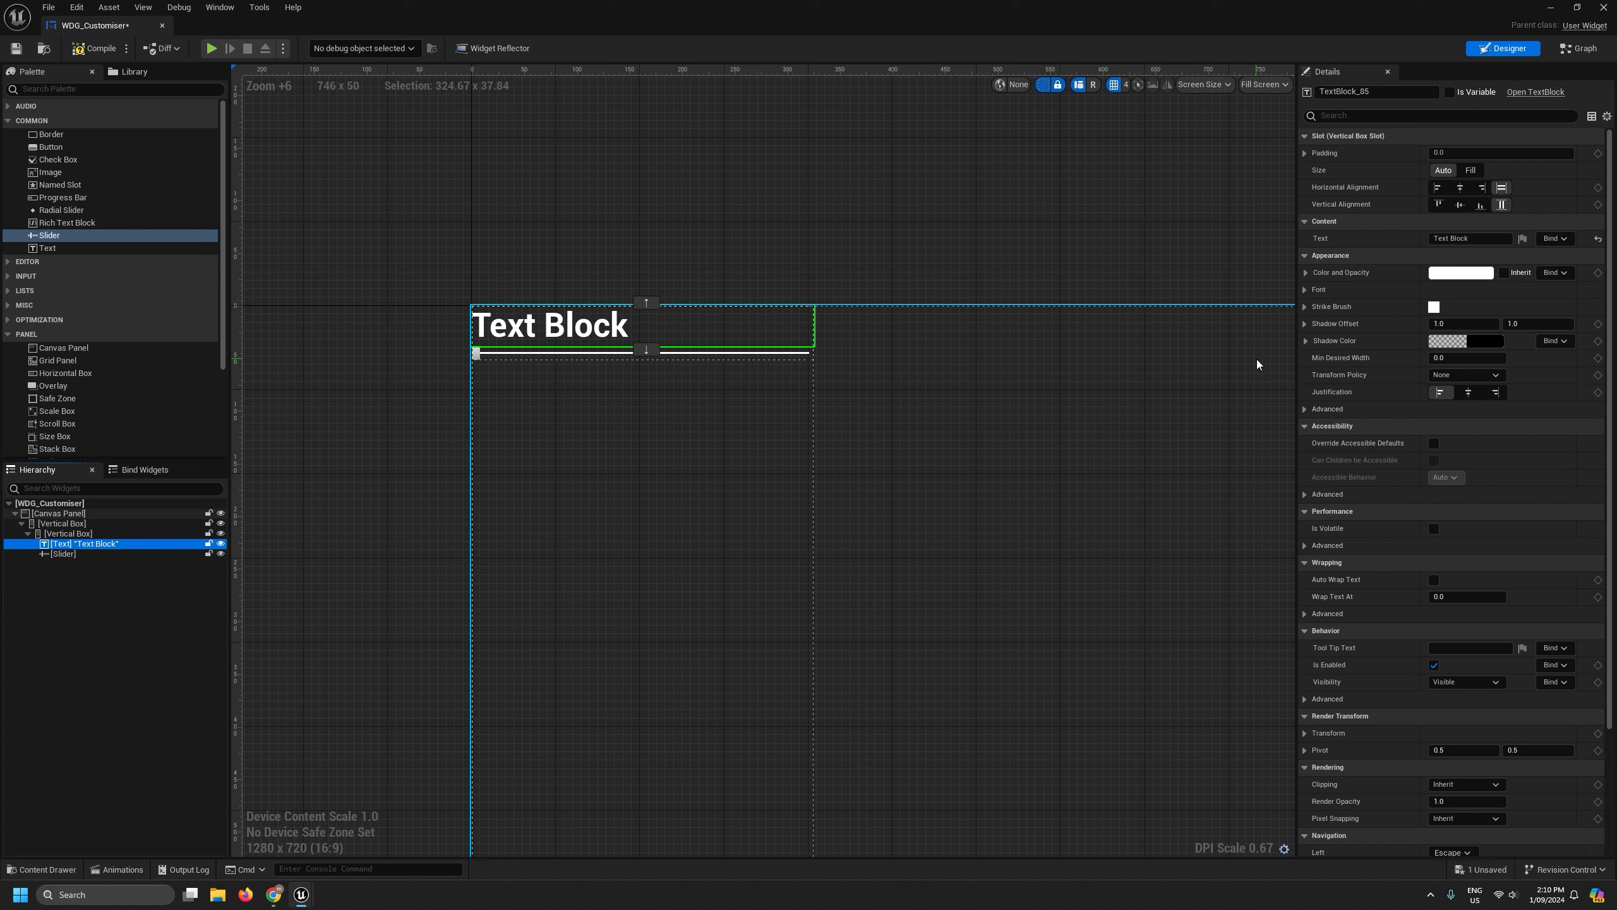
{"action": "left_click_drag", "start_coordinate": [1296, 405], "coordinate": [1248, 405]}
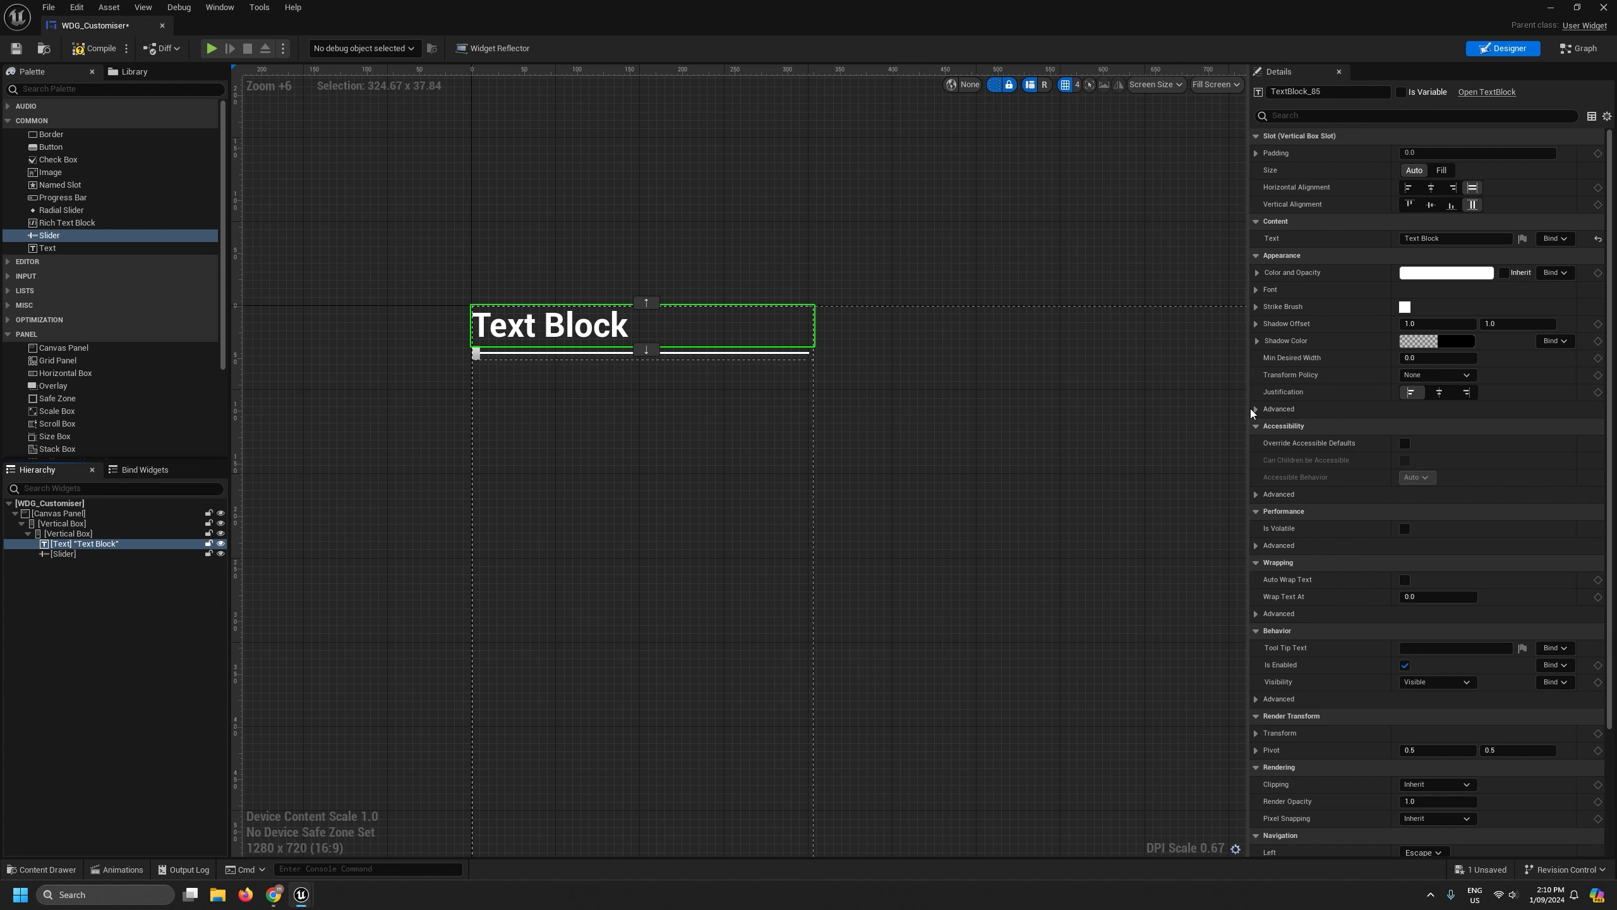
{"action": "left_click", "coordinate": [1256, 290]}
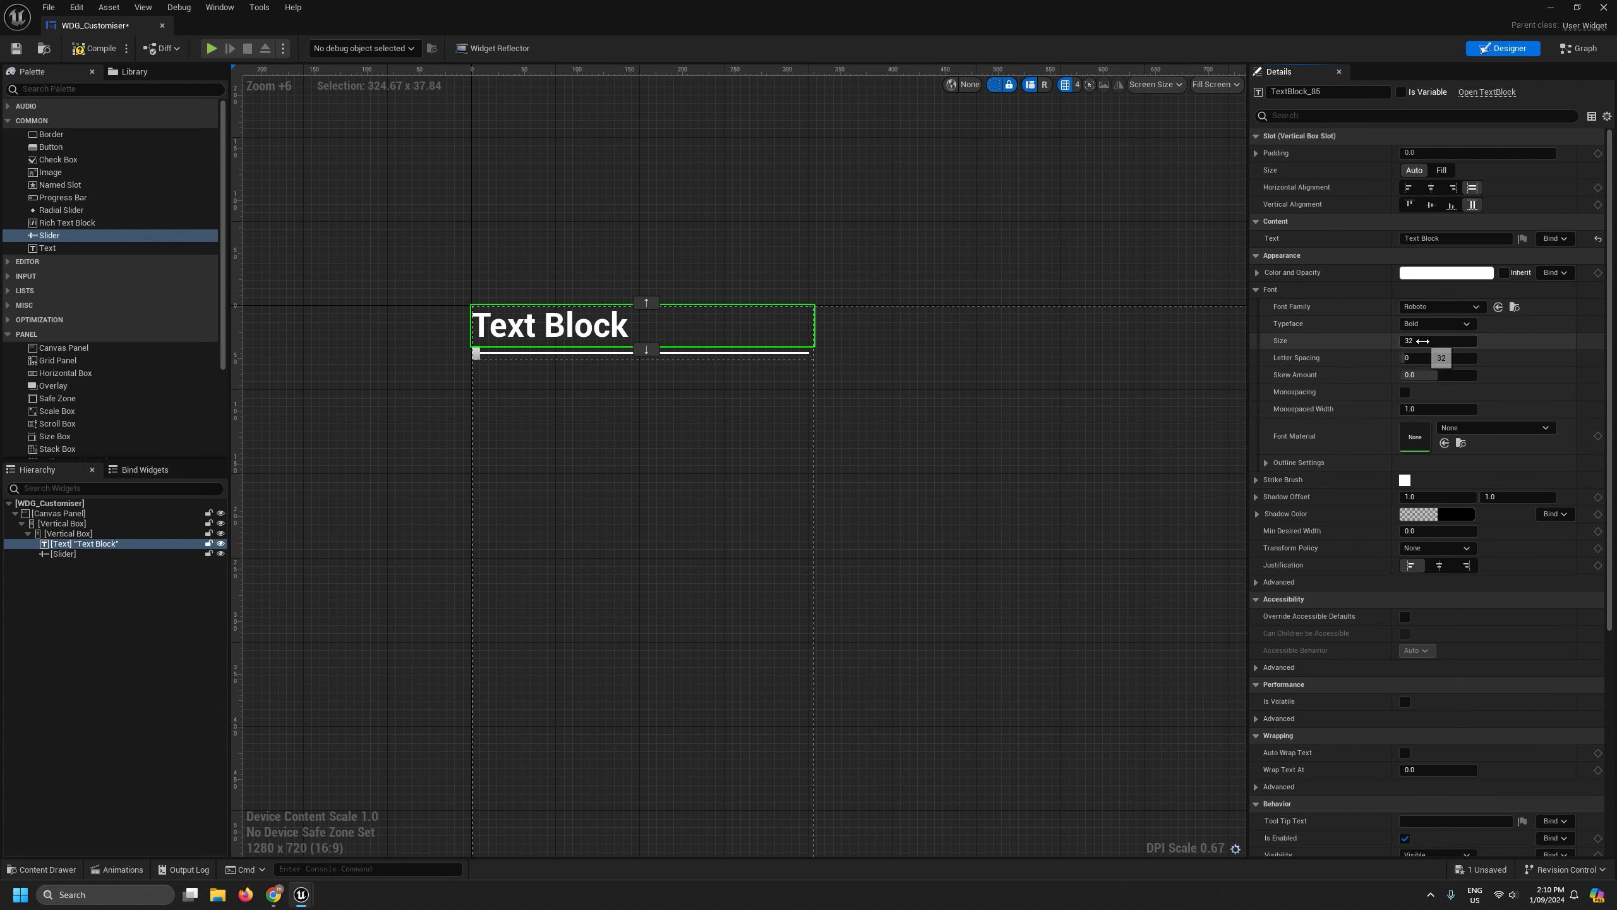
{"action": "left_click", "coordinate": [1437, 340]}
{"action": "type", "text": "12"}
{"action": "key", "text": "Return"}
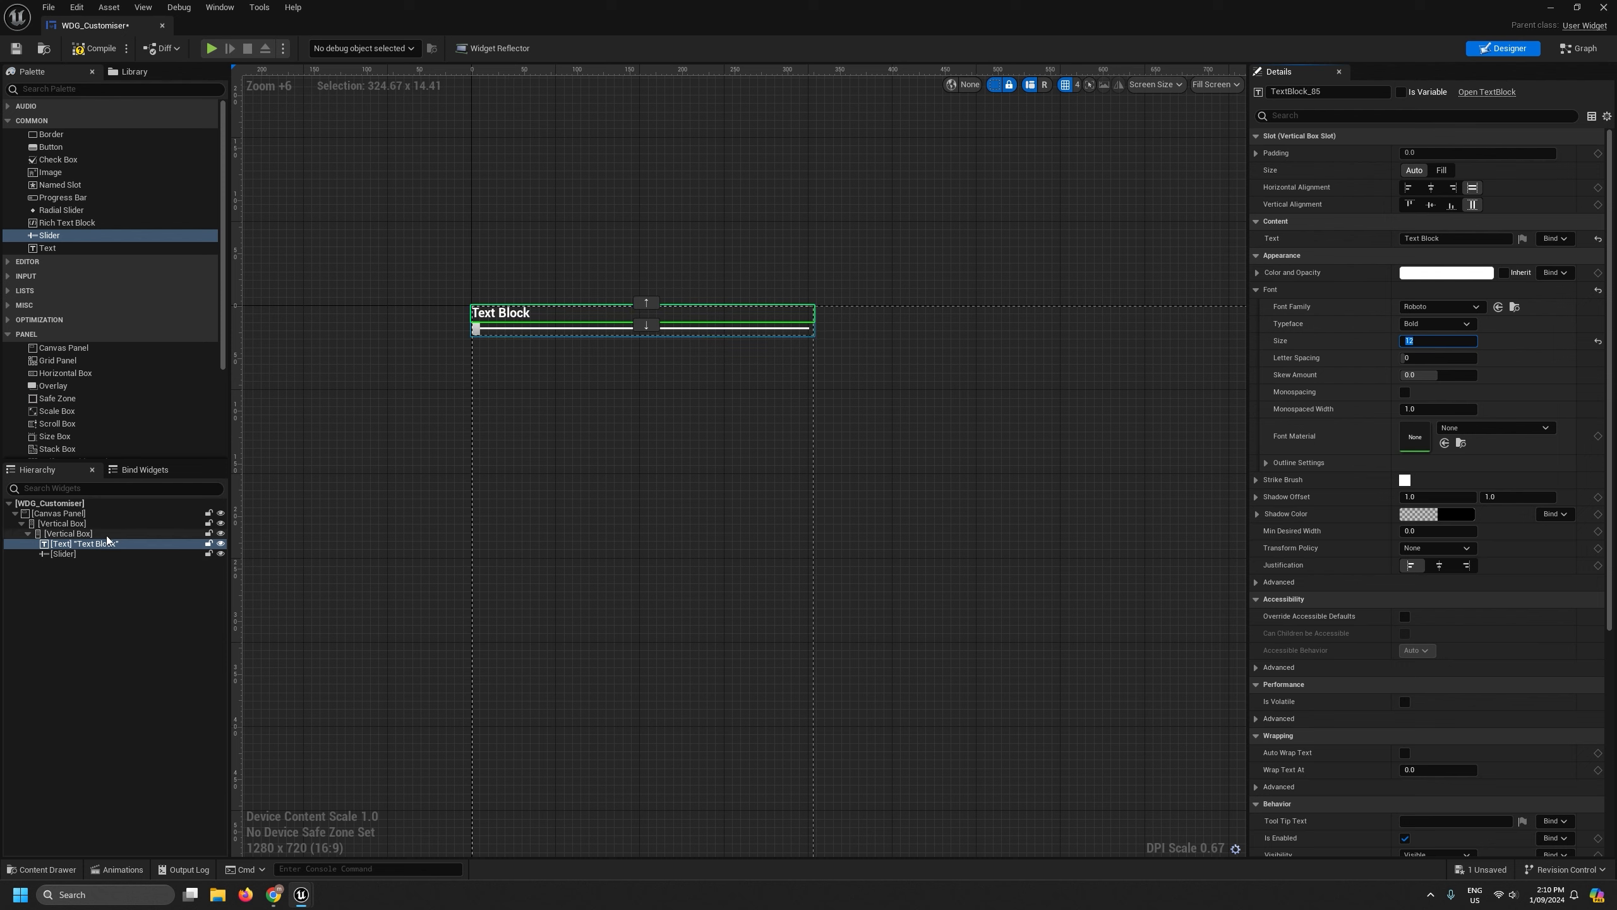
Examine how the nested Vertical Box groups its Text Block and Slider as one control in the widget hierarchy.
{"action": "left_click", "coordinate": [83, 534]}
{"action": "left_click", "coordinate": [90, 544]}
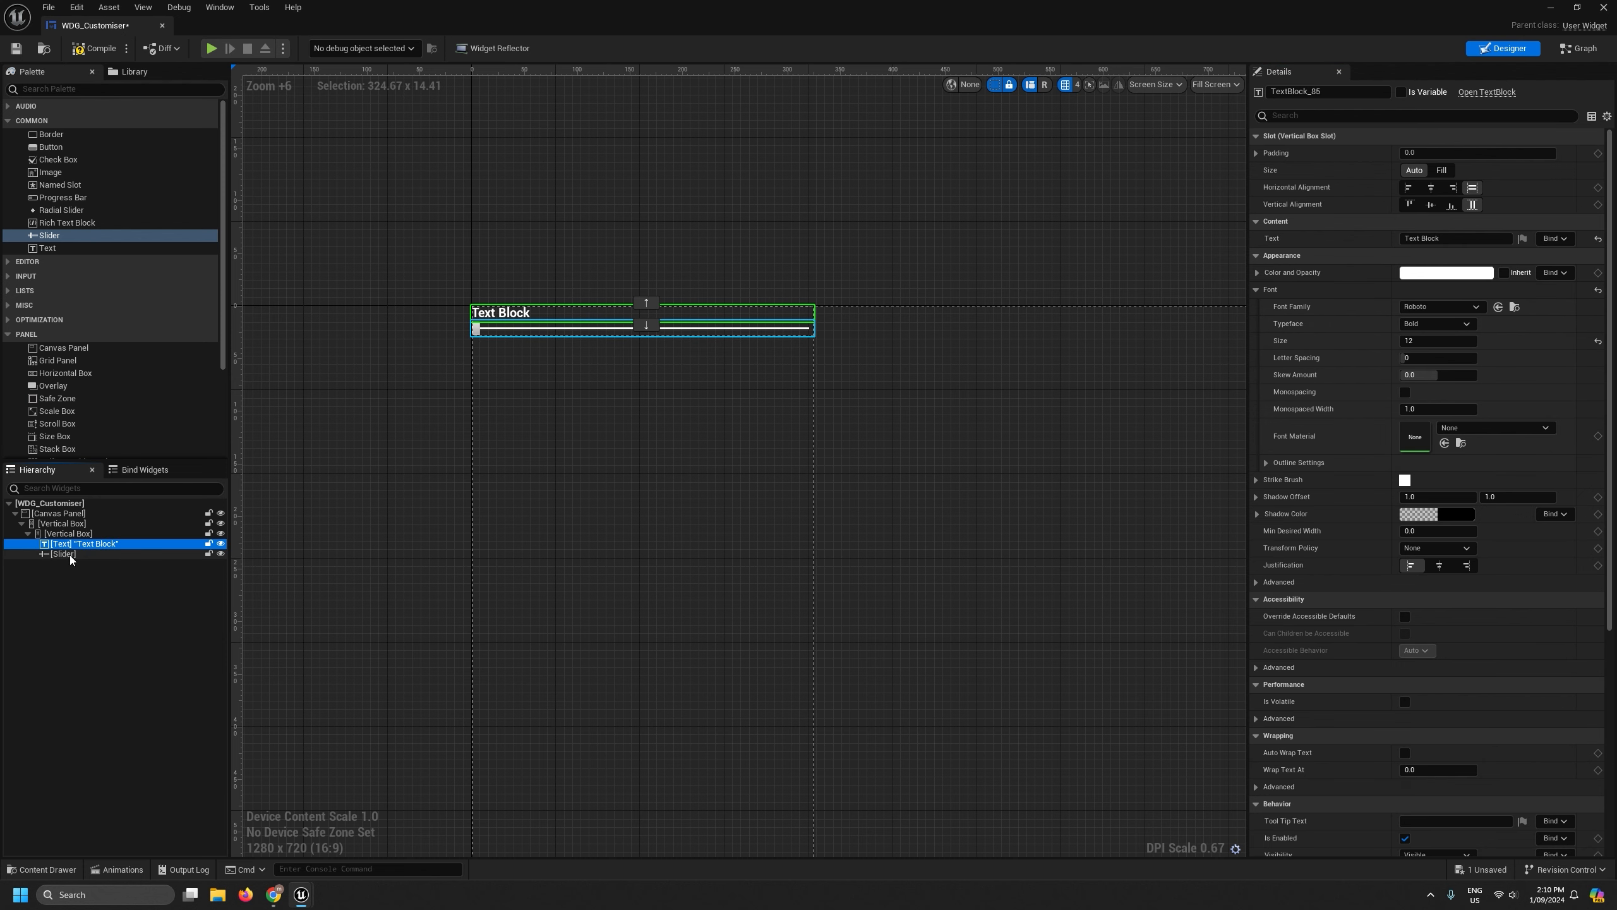
{"action": "left_click", "coordinate": [69, 533]}
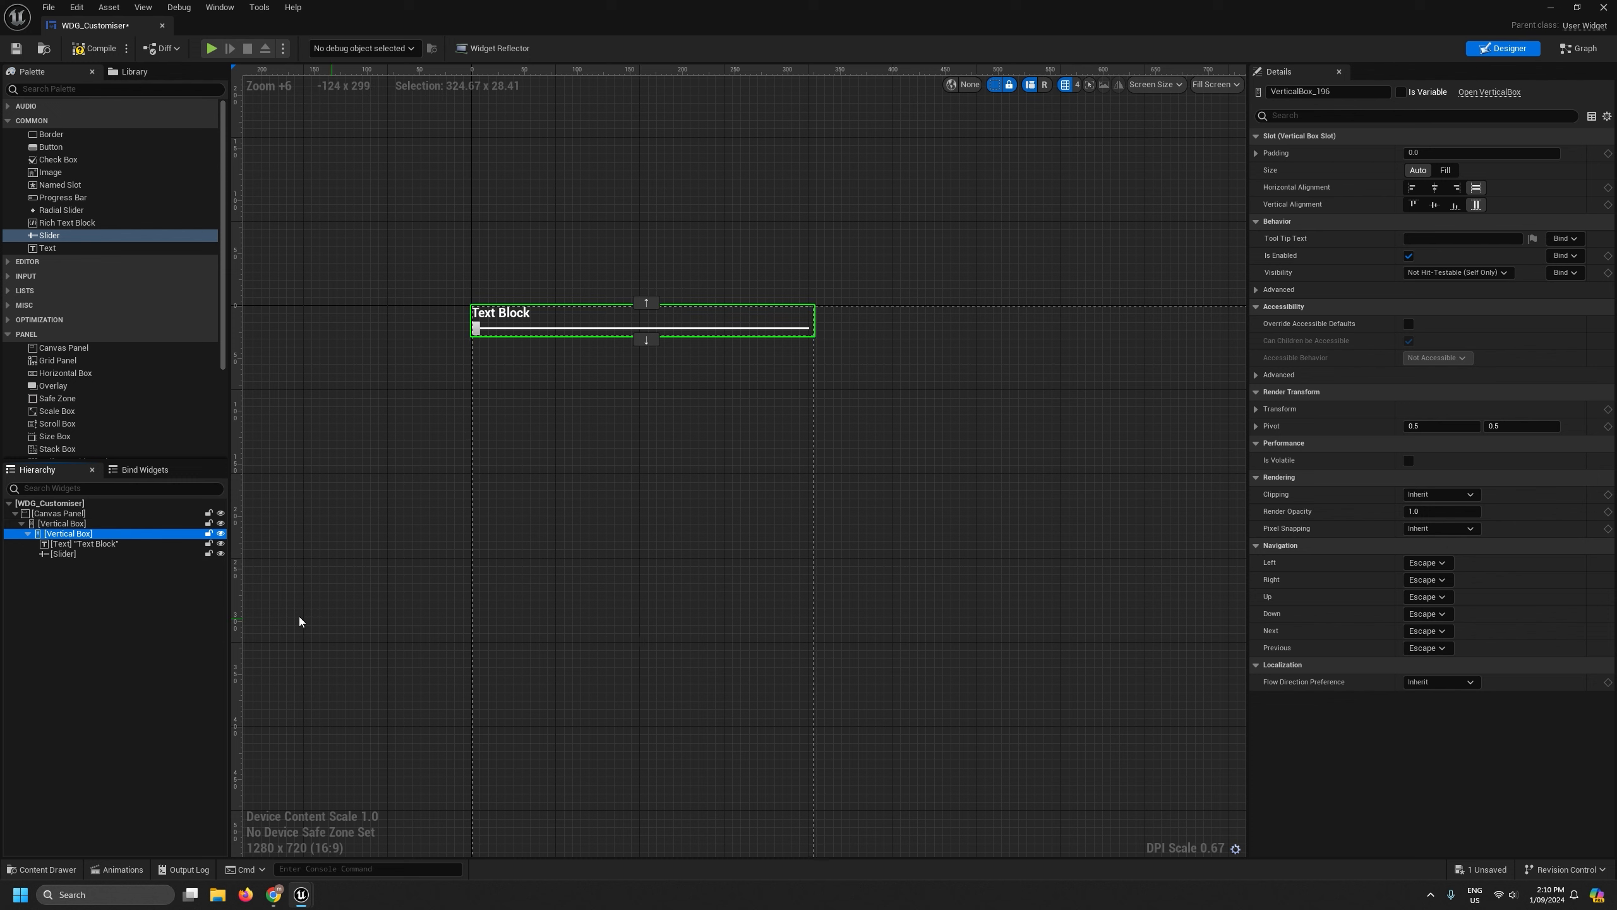
{"action": "left_click", "coordinate": [78, 556], "text": "shift"}
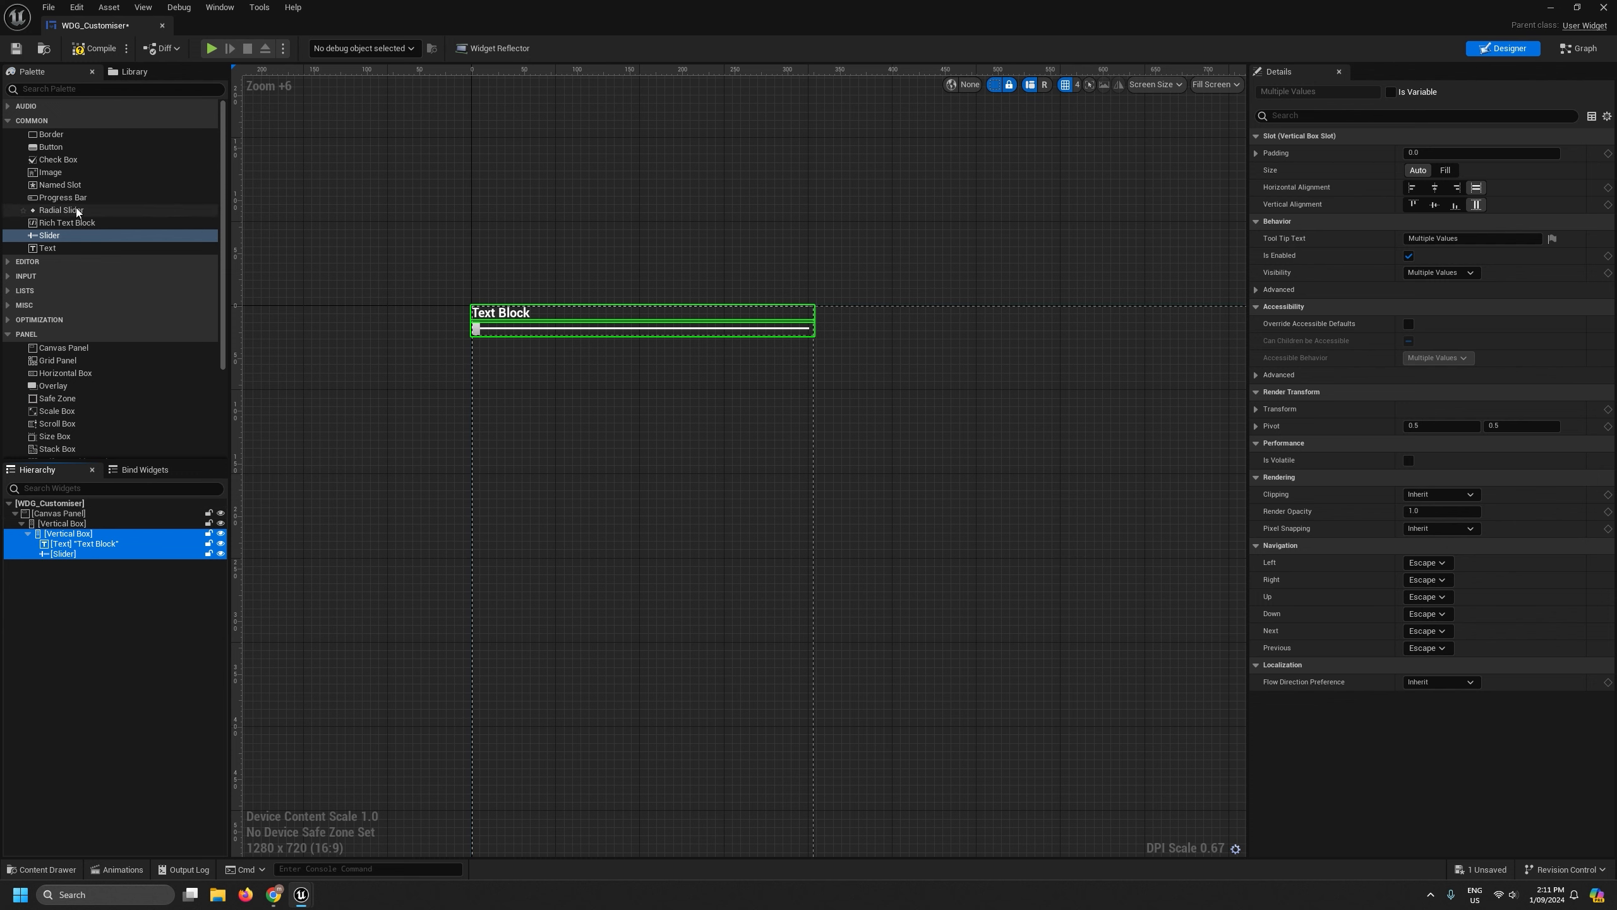
{"action": "left_click", "coordinate": [79, 544]}
{"action": "left_click", "coordinate": [73, 535]}
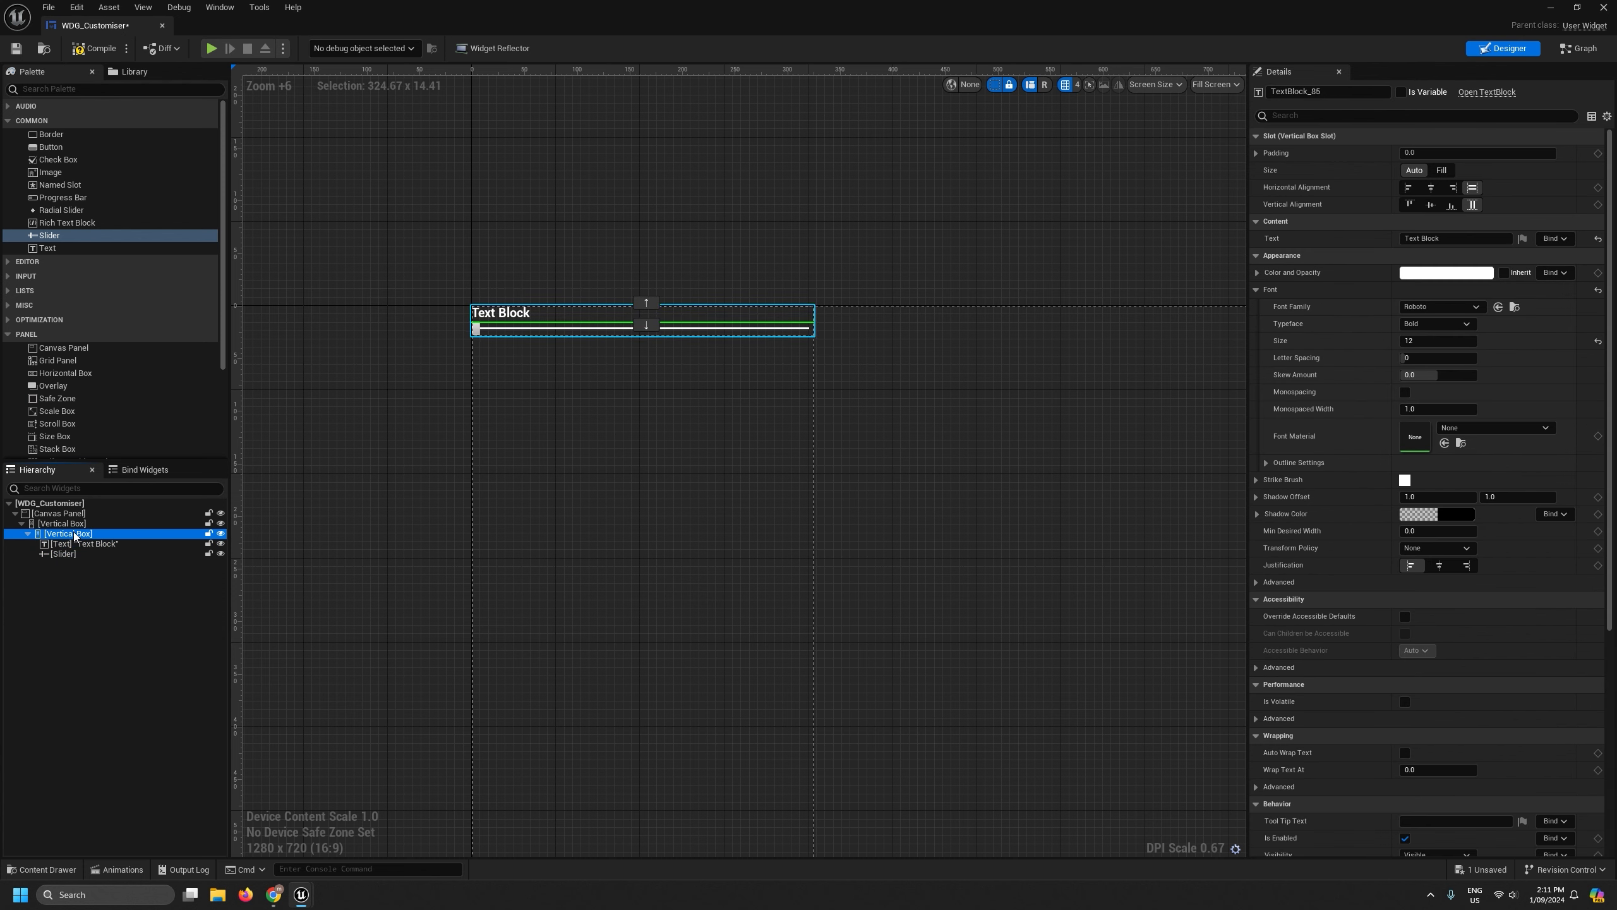
{"action": "left_click", "coordinate": [77, 544]}
{"action": "left_click", "coordinate": [76, 555]}
{"action": "left_click", "coordinate": [77, 535]}
{"action": "left_click", "coordinate": [71, 553], "text": "shift"}
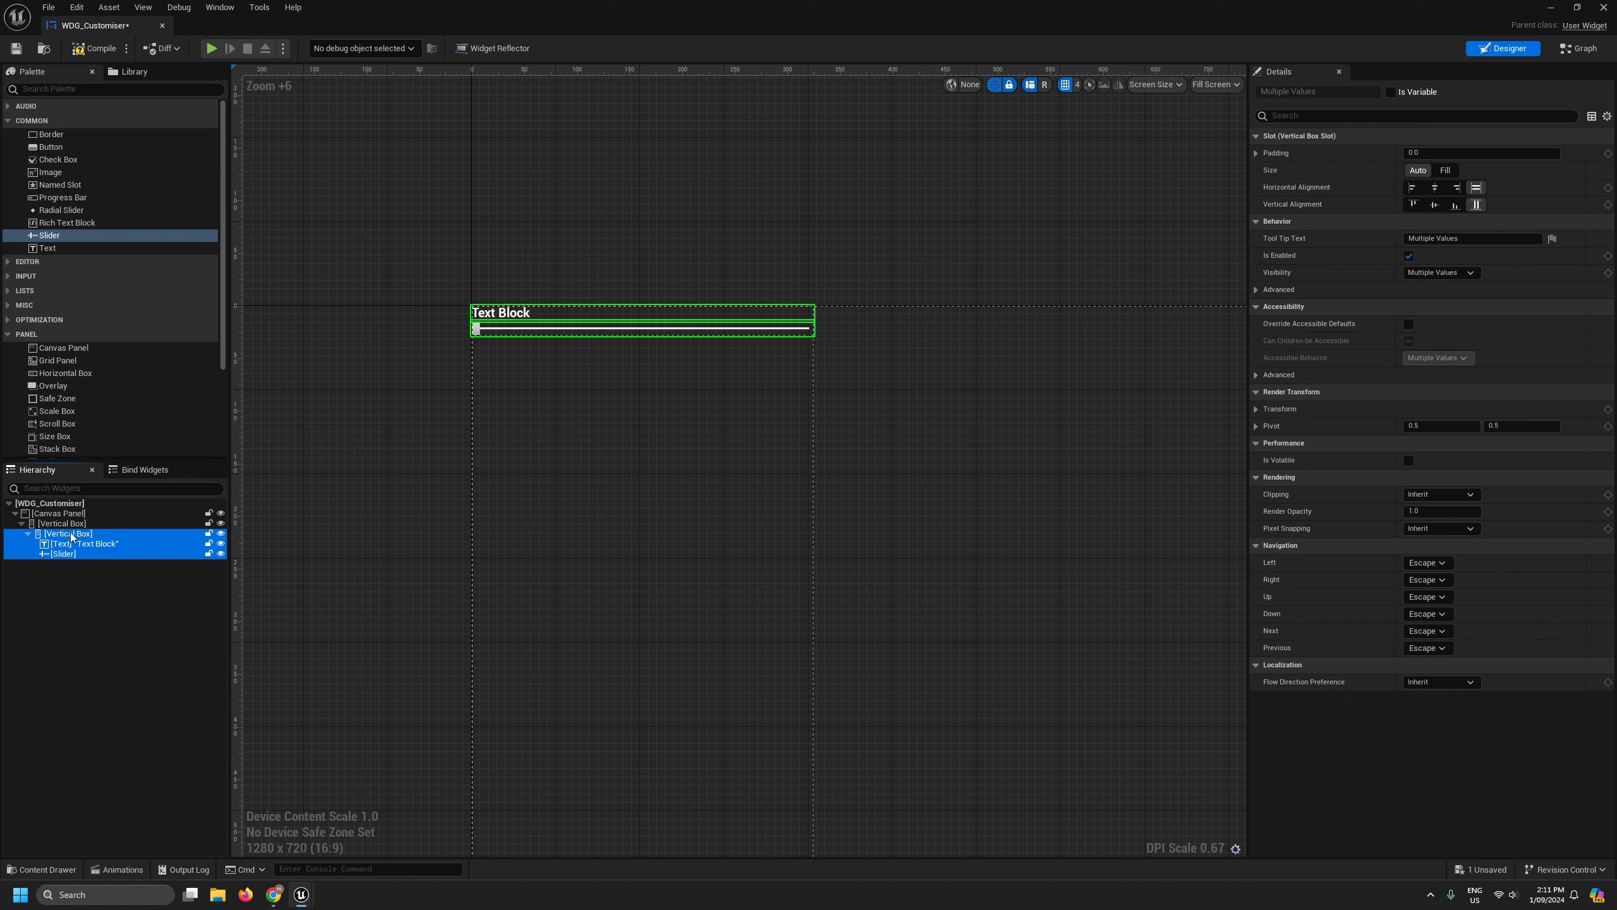
{"action": "left_click", "coordinate": [74, 535]}
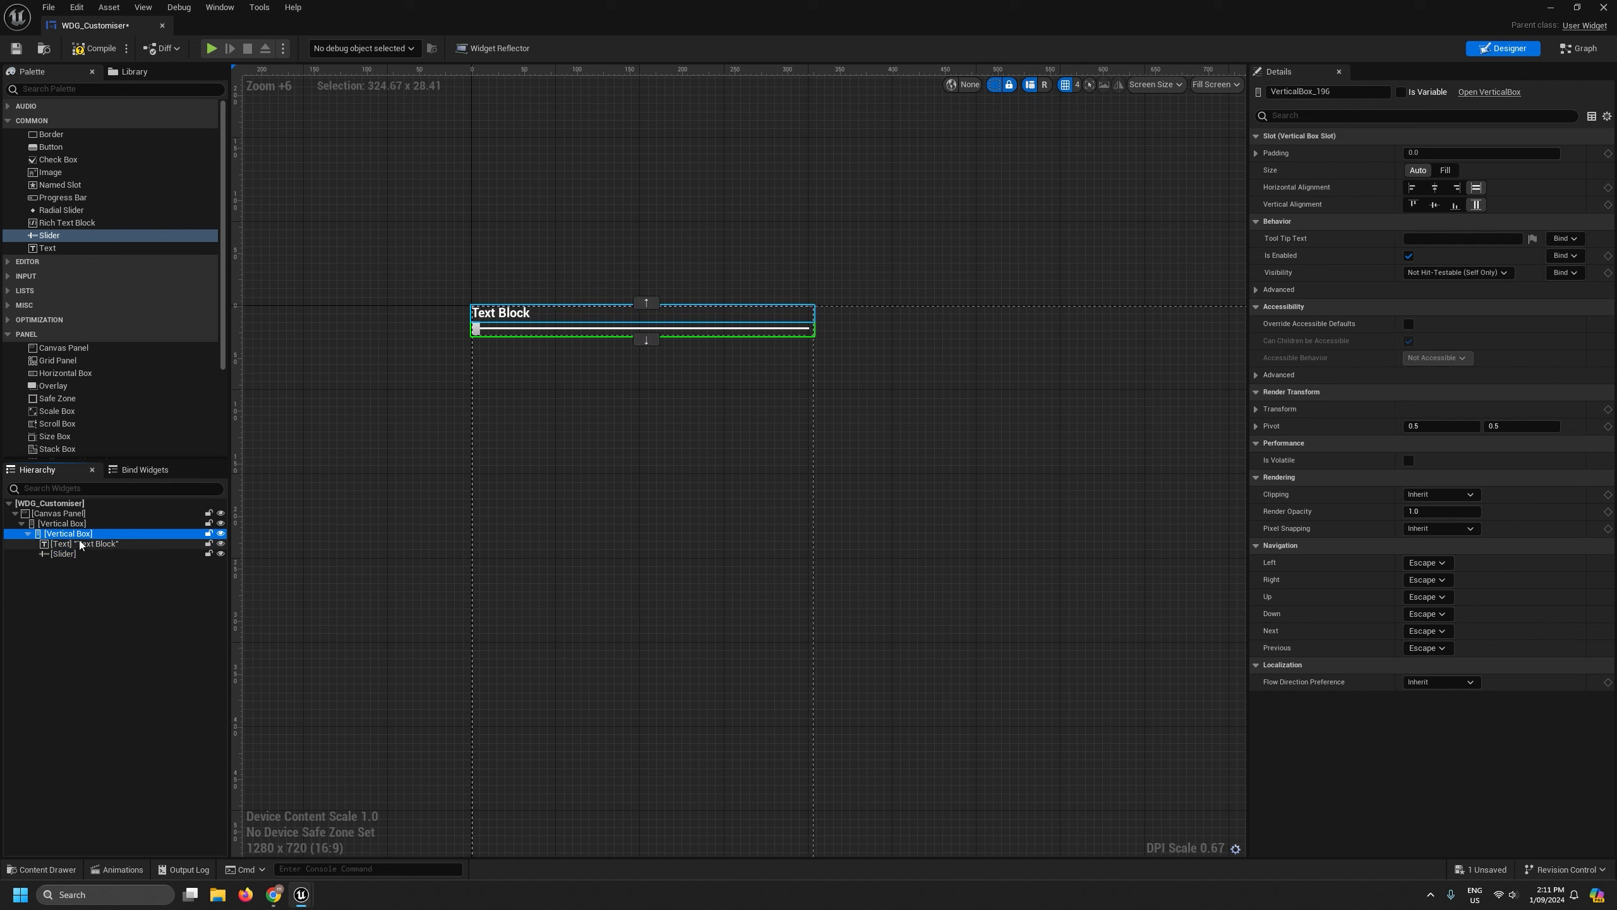
Look through the User Created widgets available in the palette.
{"action": "scroll", "coordinate": [141, 418], "scroll_direction": "down", "scroll_amount": 4}
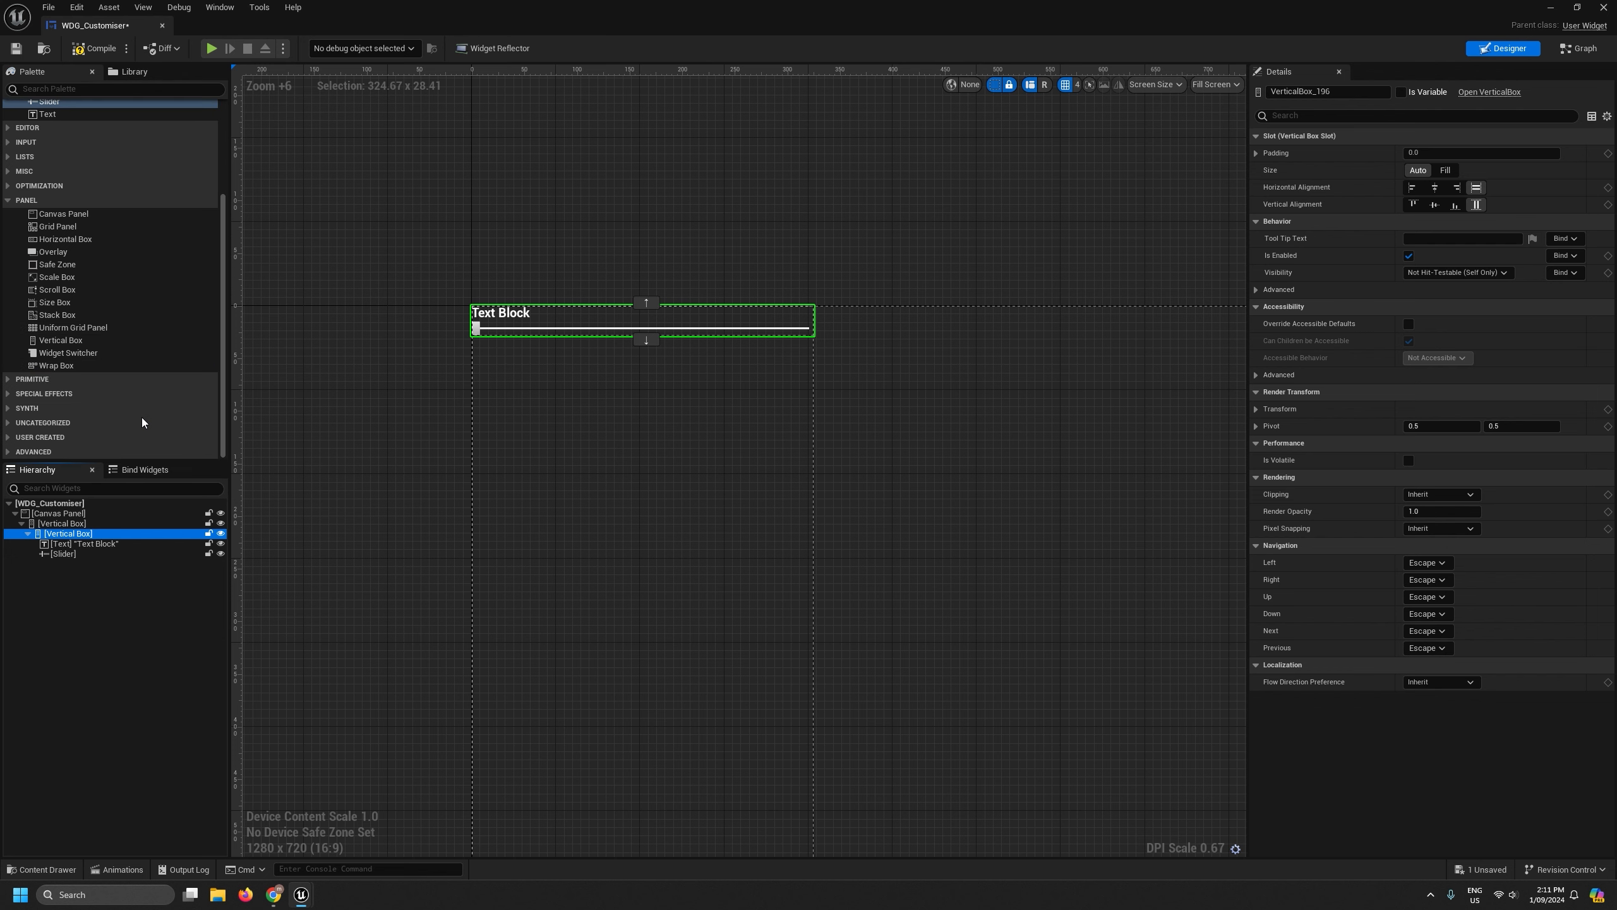
{"action": "left_click", "coordinate": [14, 435]}
{"action": "scroll", "coordinate": [14, 434], "scroll_direction": "down", "scroll_amount": 3}
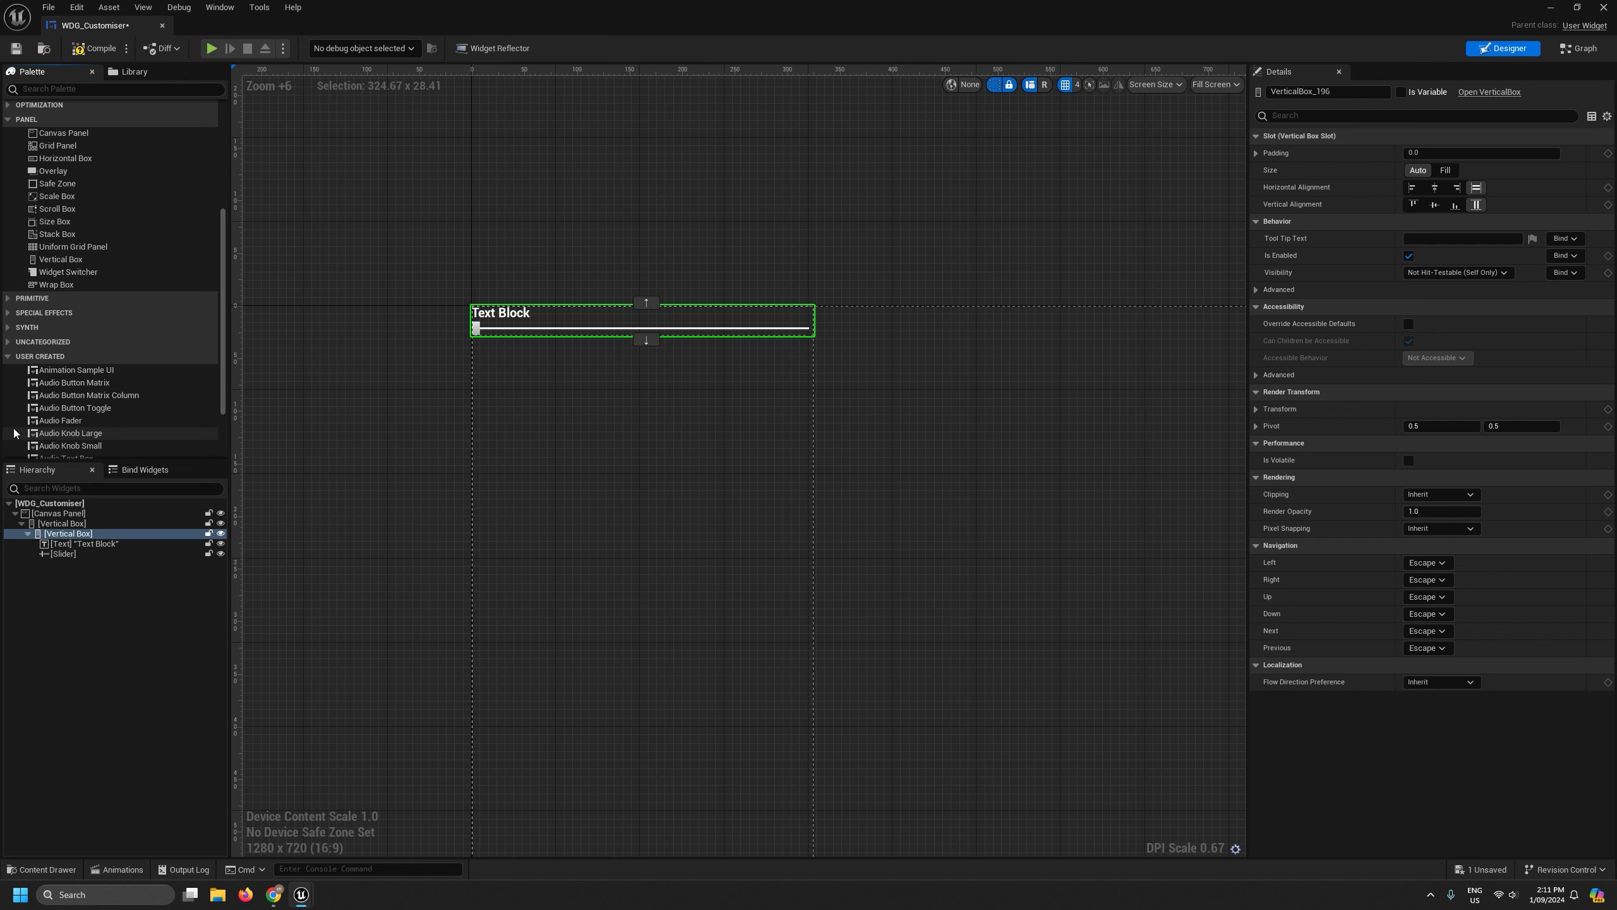
{"action": "scroll", "coordinate": [14, 433], "scroll_direction": "down", "scroll_amount": 3}
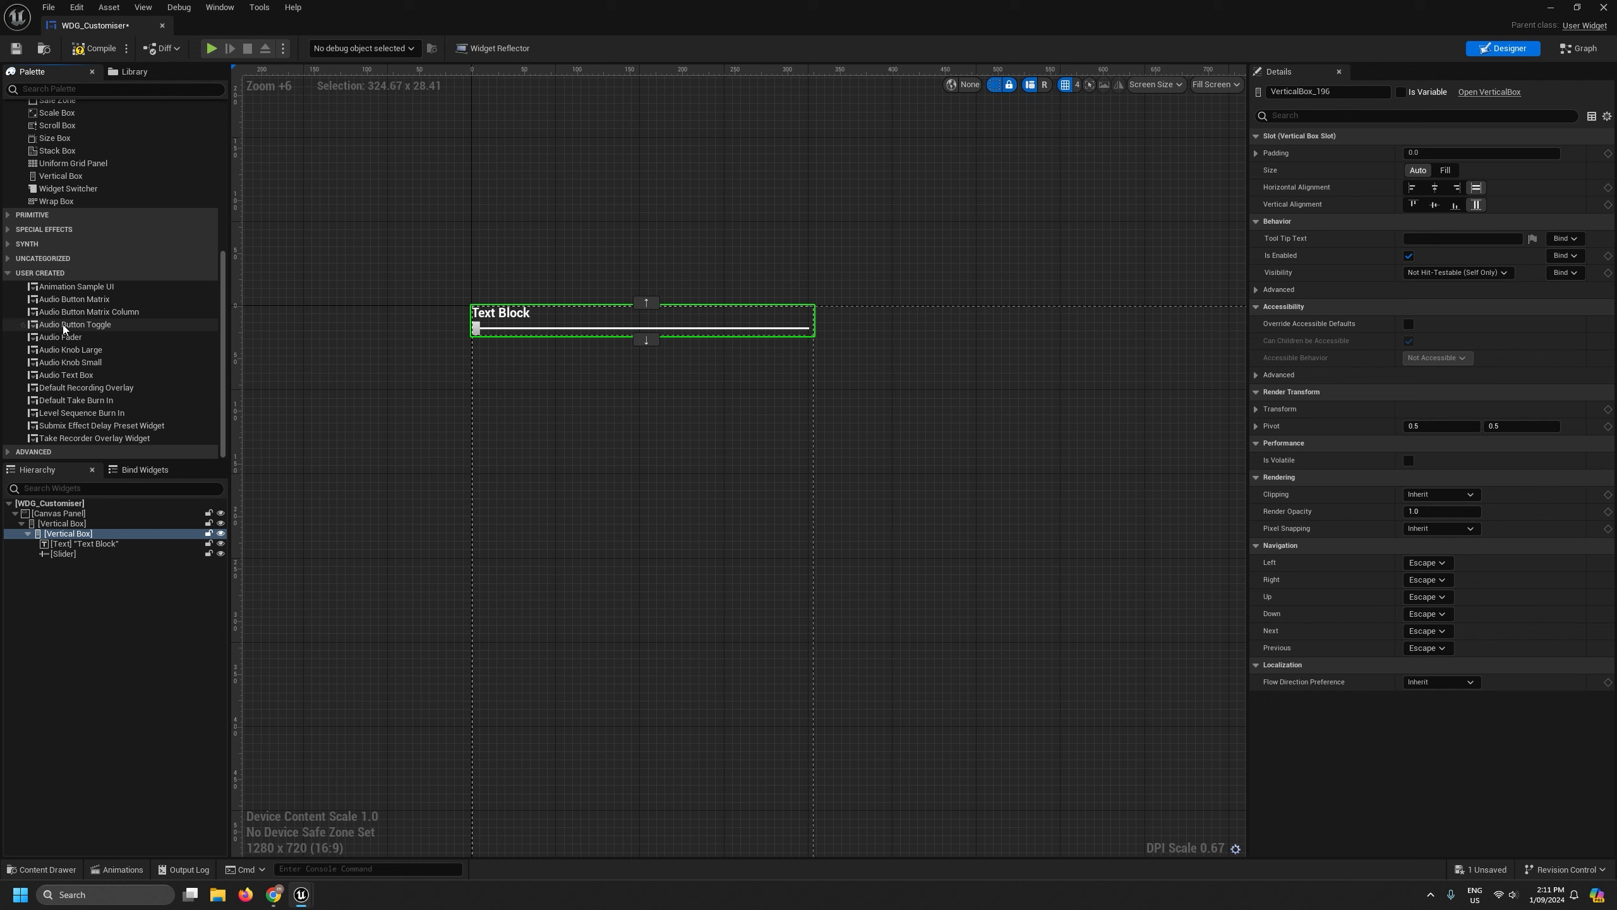
{"action": "scroll", "coordinate": [63, 323], "scroll_direction": "up", "scroll_amount": 11}
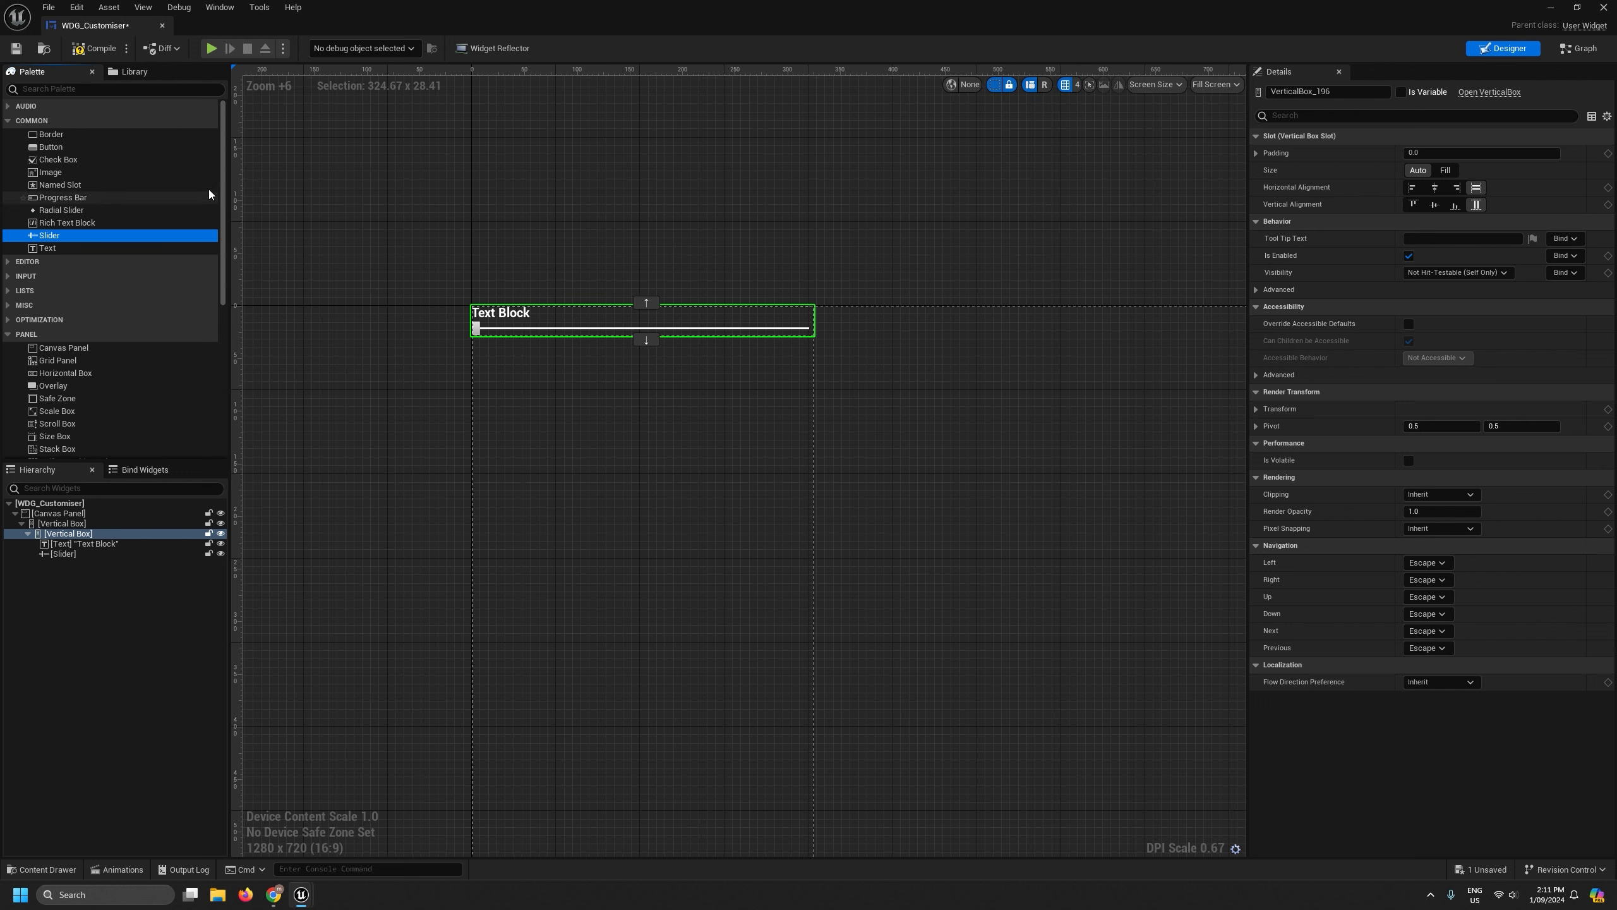
Compile and save WDG_Customiser and close its editor.
{"action": "left_click", "coordinate": [98, 49]}
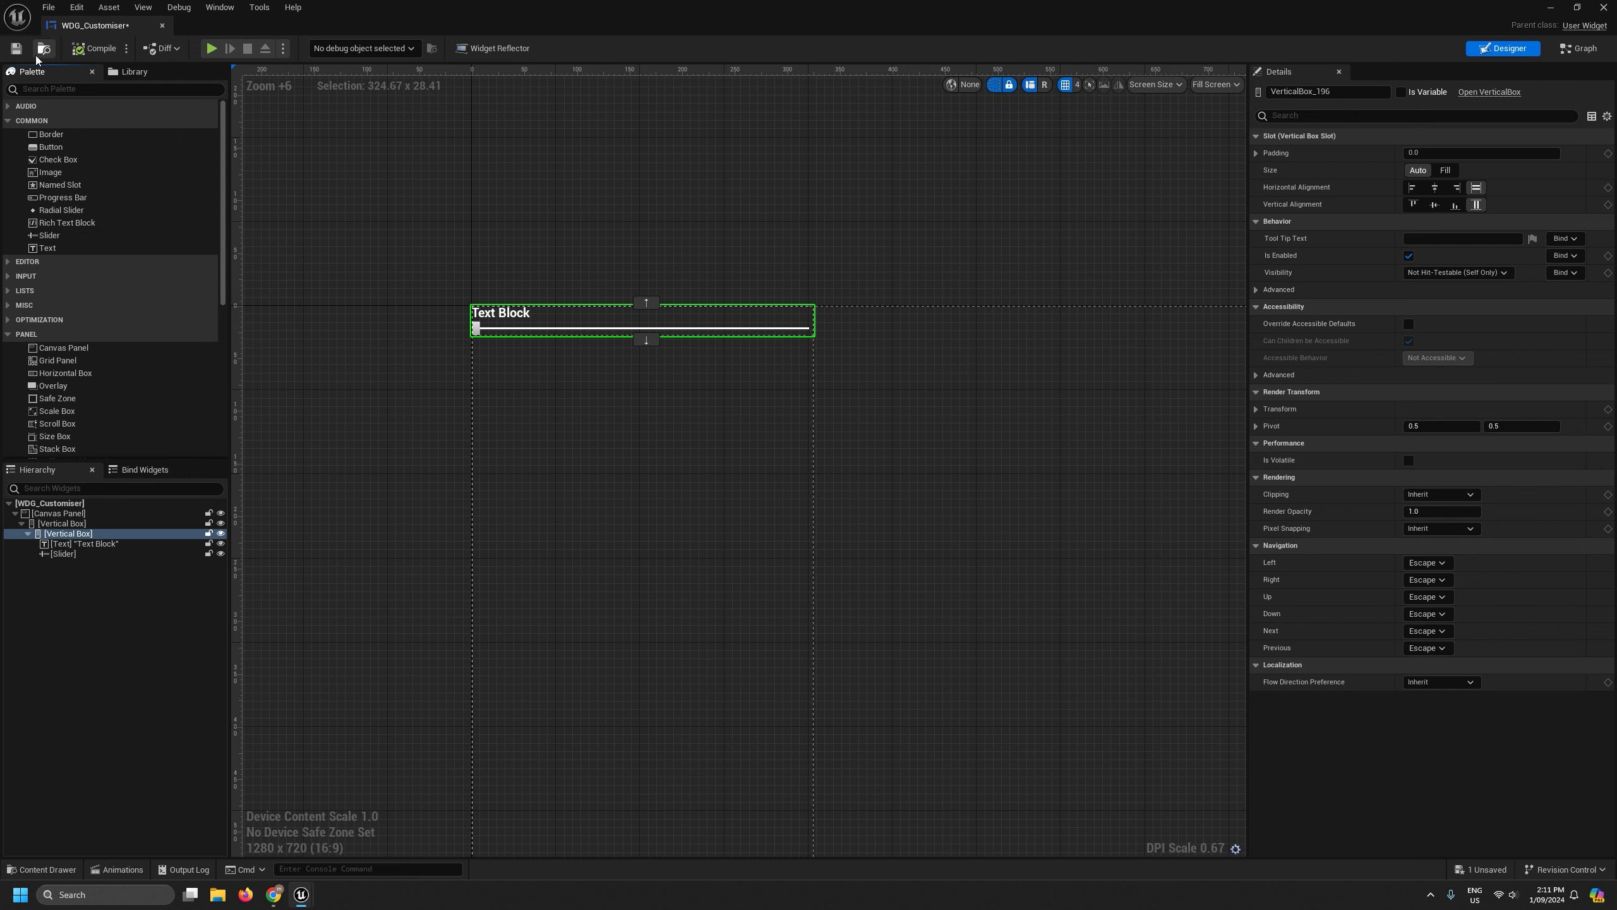
{"action": "left_click", "coordinate": [161, 25]}
Create a Widget Blueprint in the Customiser Blueprints folder with User Widget as its parent class.
{"action": "right_click", "coordinate": [536, 700]}
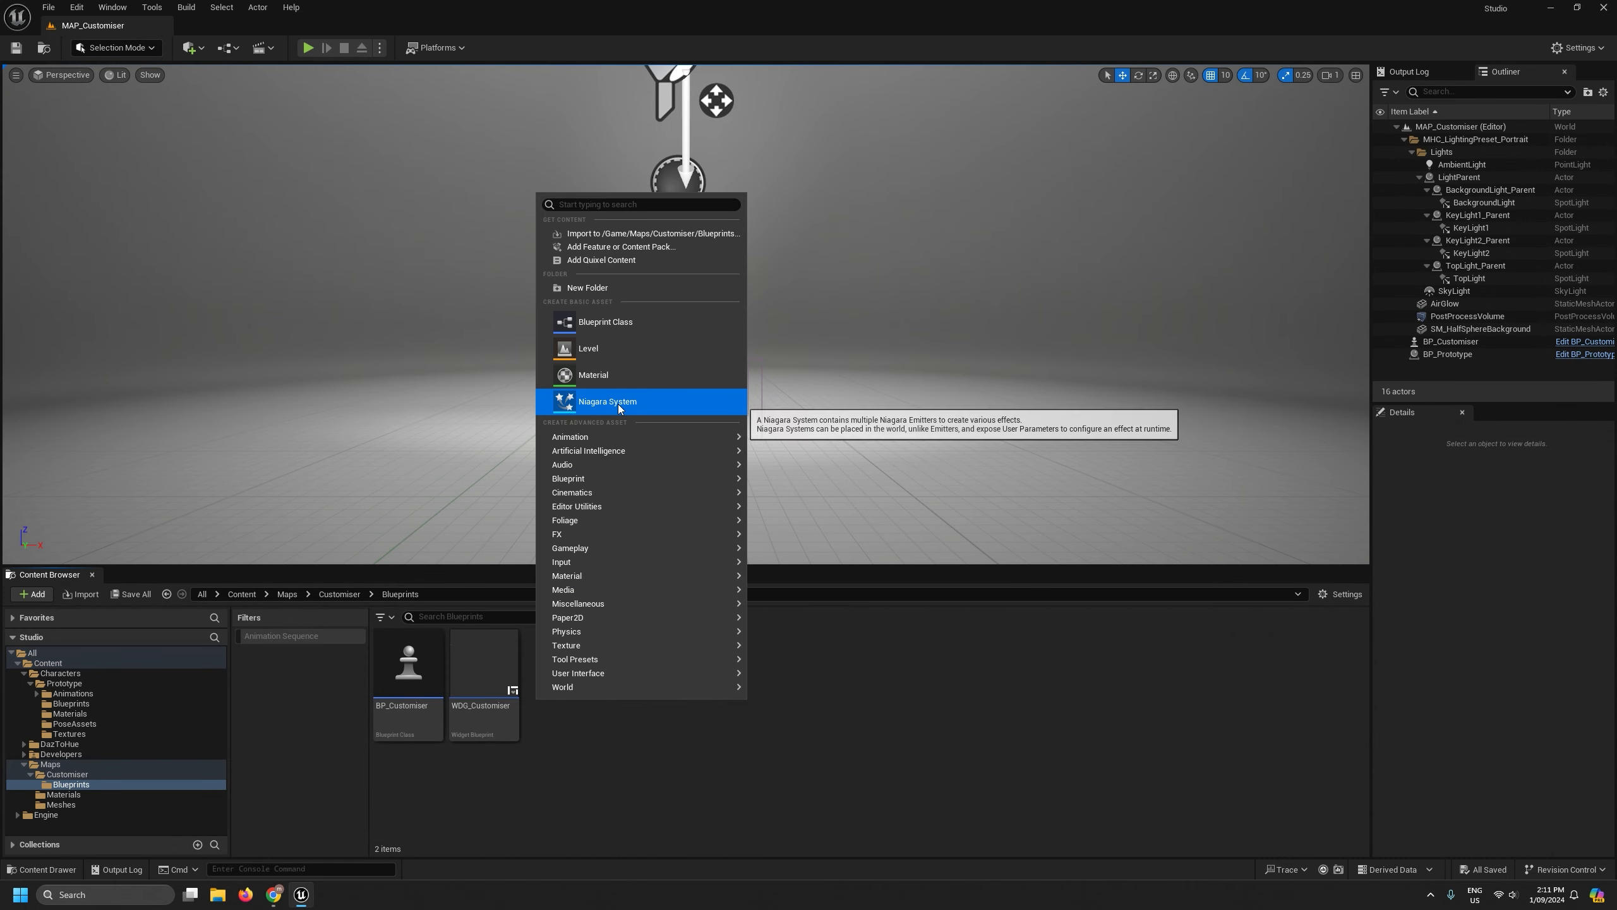
{"action": "mouse_move", "coordinate": [610, 604]}
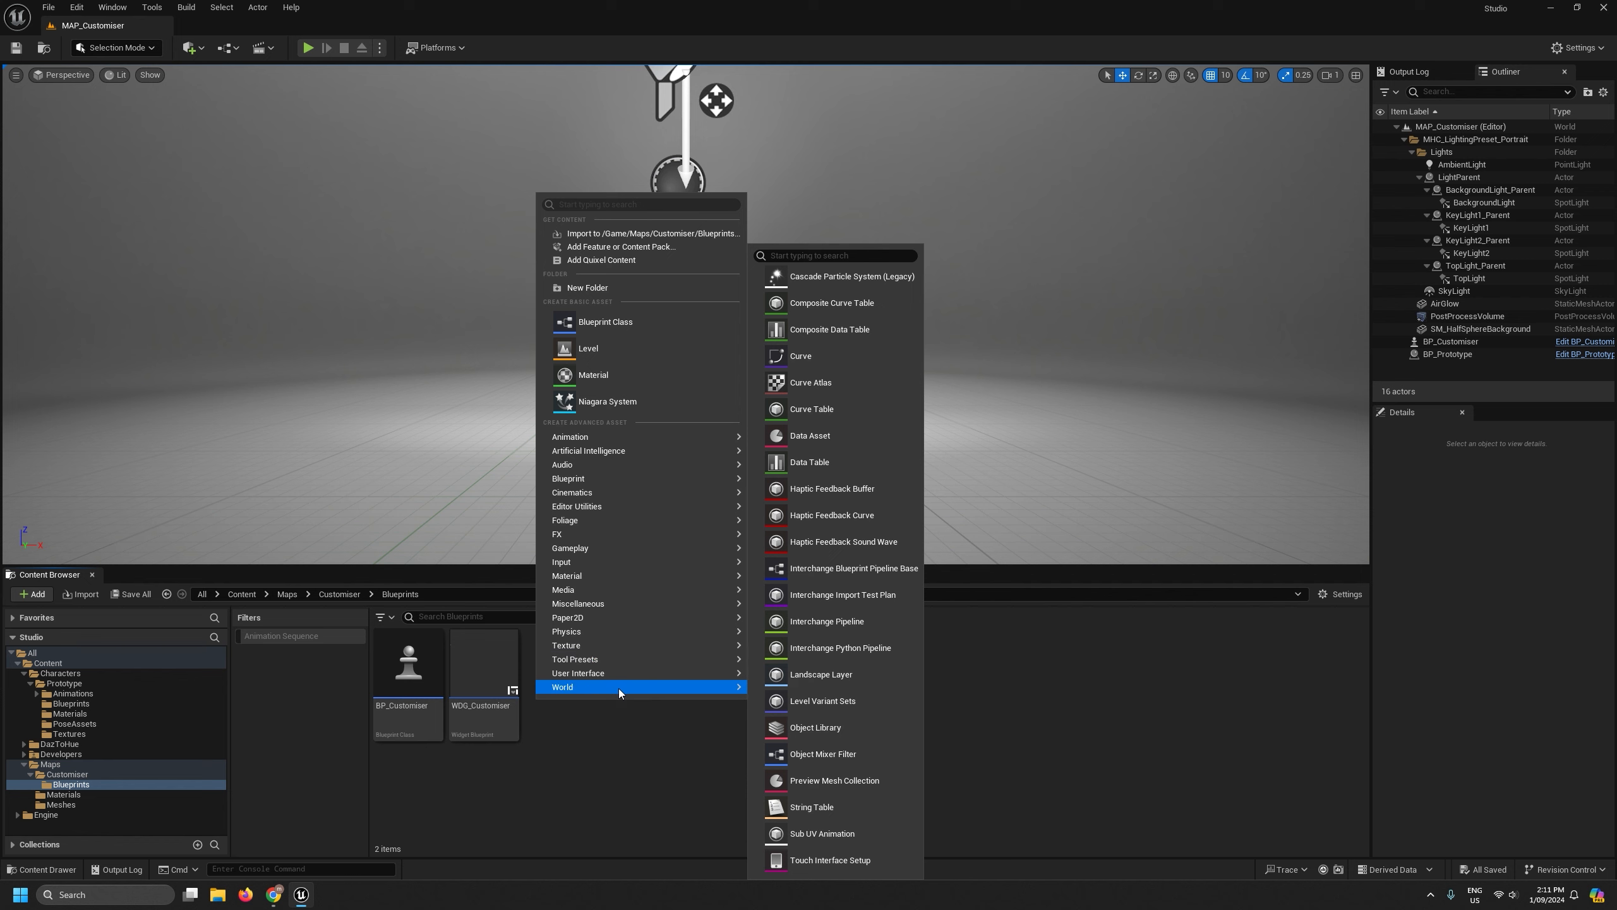
{"action": "mouse_move", "coordinate": [618, 676]}
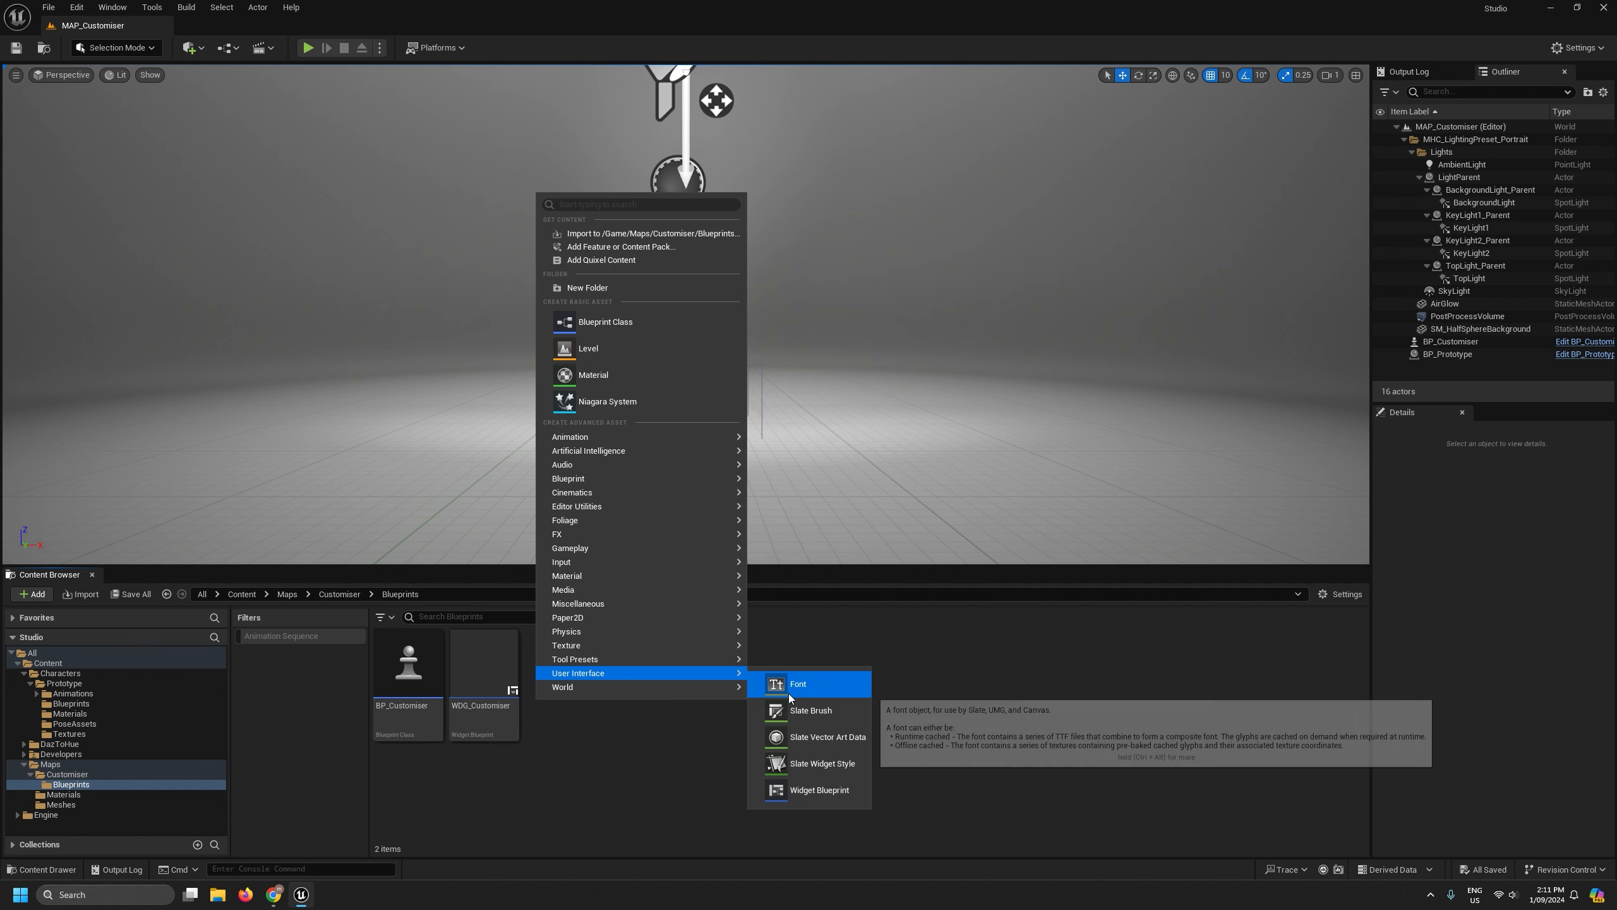
{"action": "left_click", "coordinate": [839, 791]}
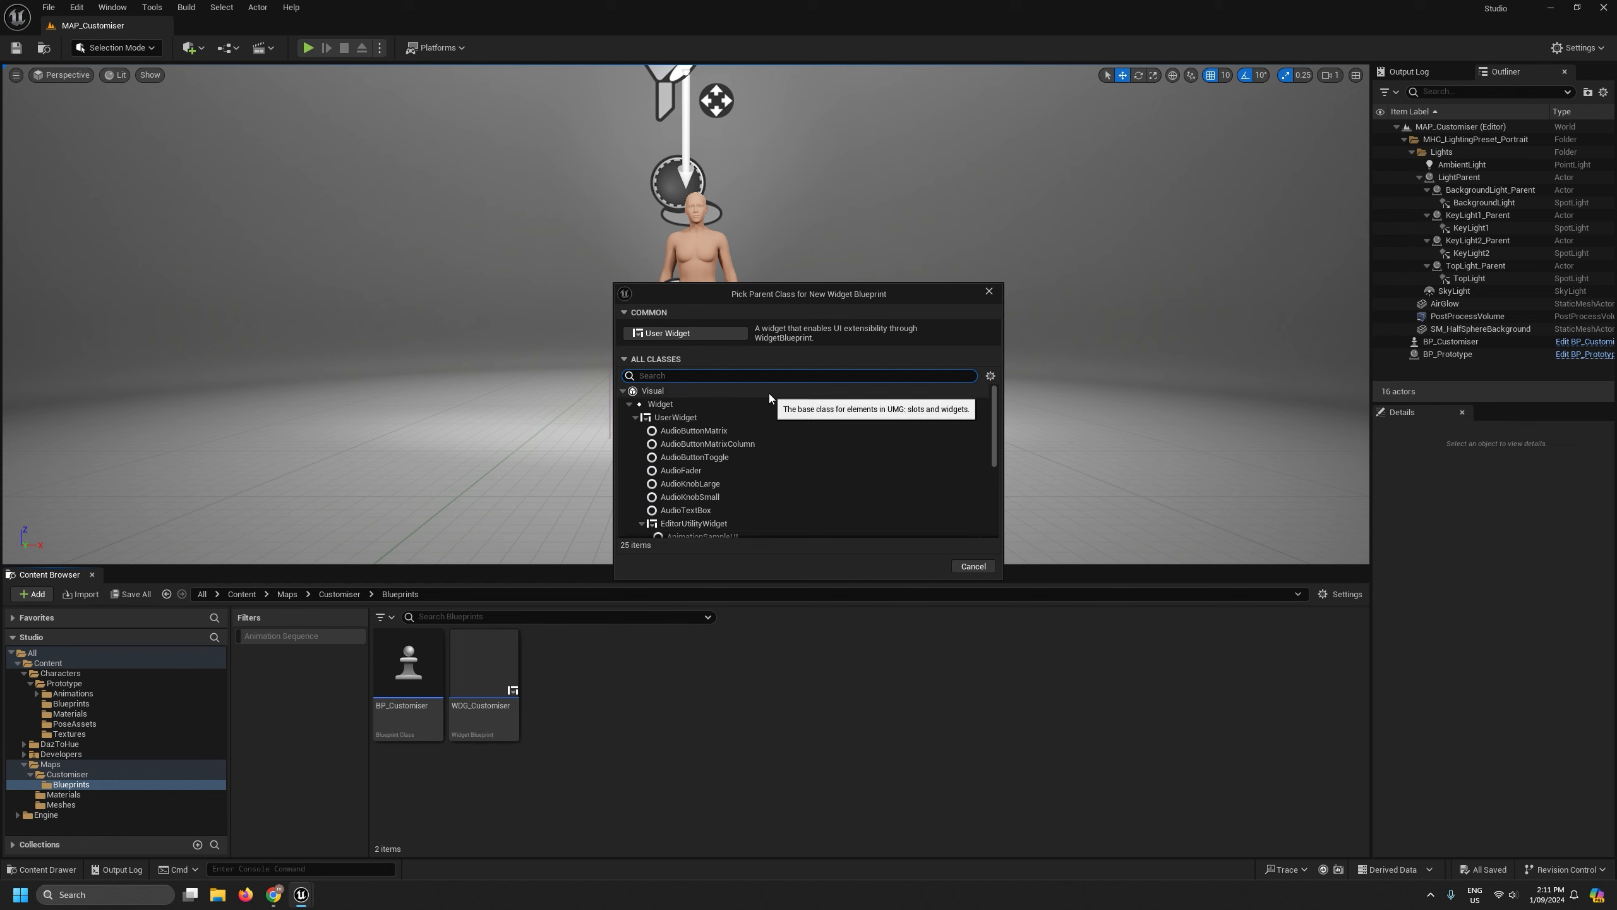
{"action": "scroll", "coordinate": [993, 416], "scroll_direction": "down", "scroll_amount": 1}
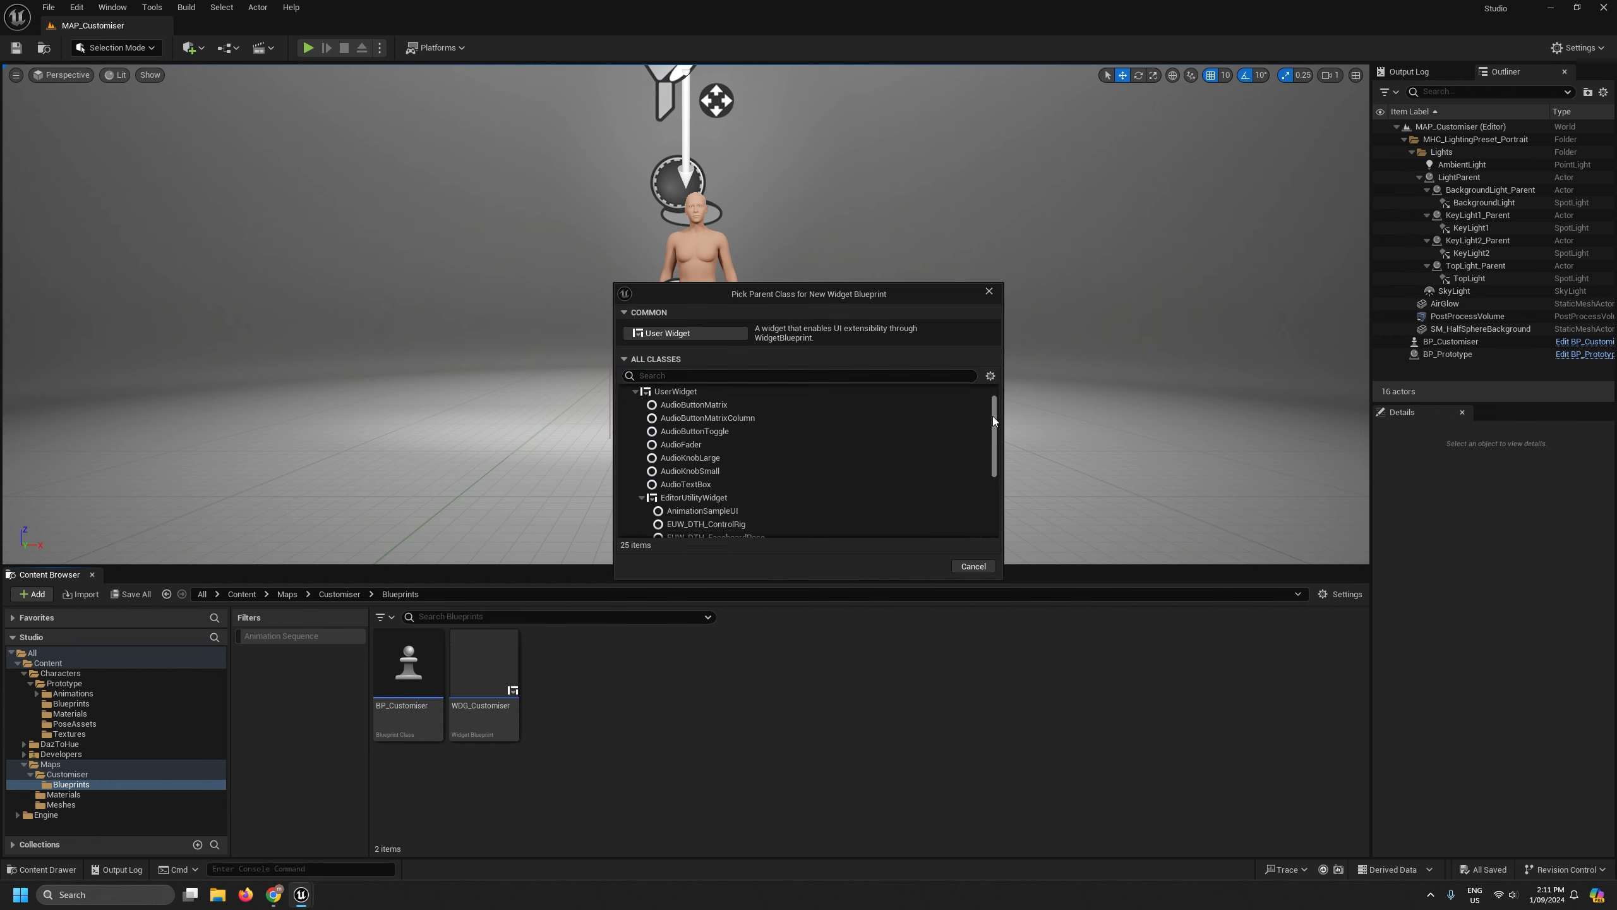
{"action": "mouse_move", "coordinate": [993, 416]}
{"action": "left_mouse_down"}
{"action": "mouse_move", "coordinate": [980, 490]}
{"action": "mouse_move", "coordinate": [987, 386]}
{"action": "left_mouse_up"}
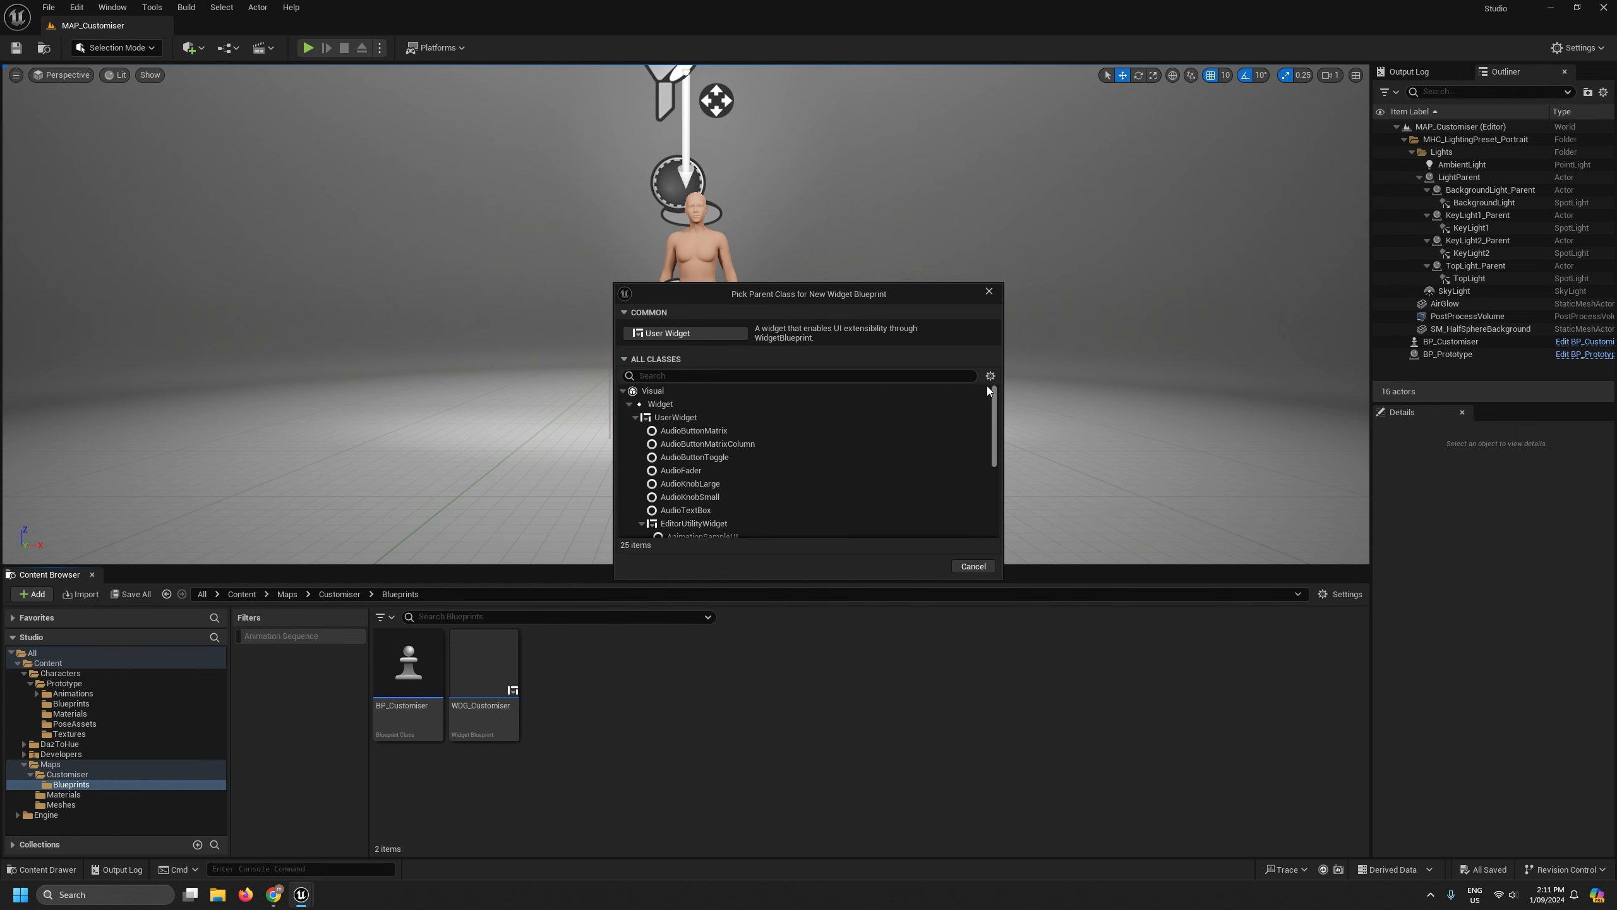
{"action": "left_click", "coordinate": [667, 333]}
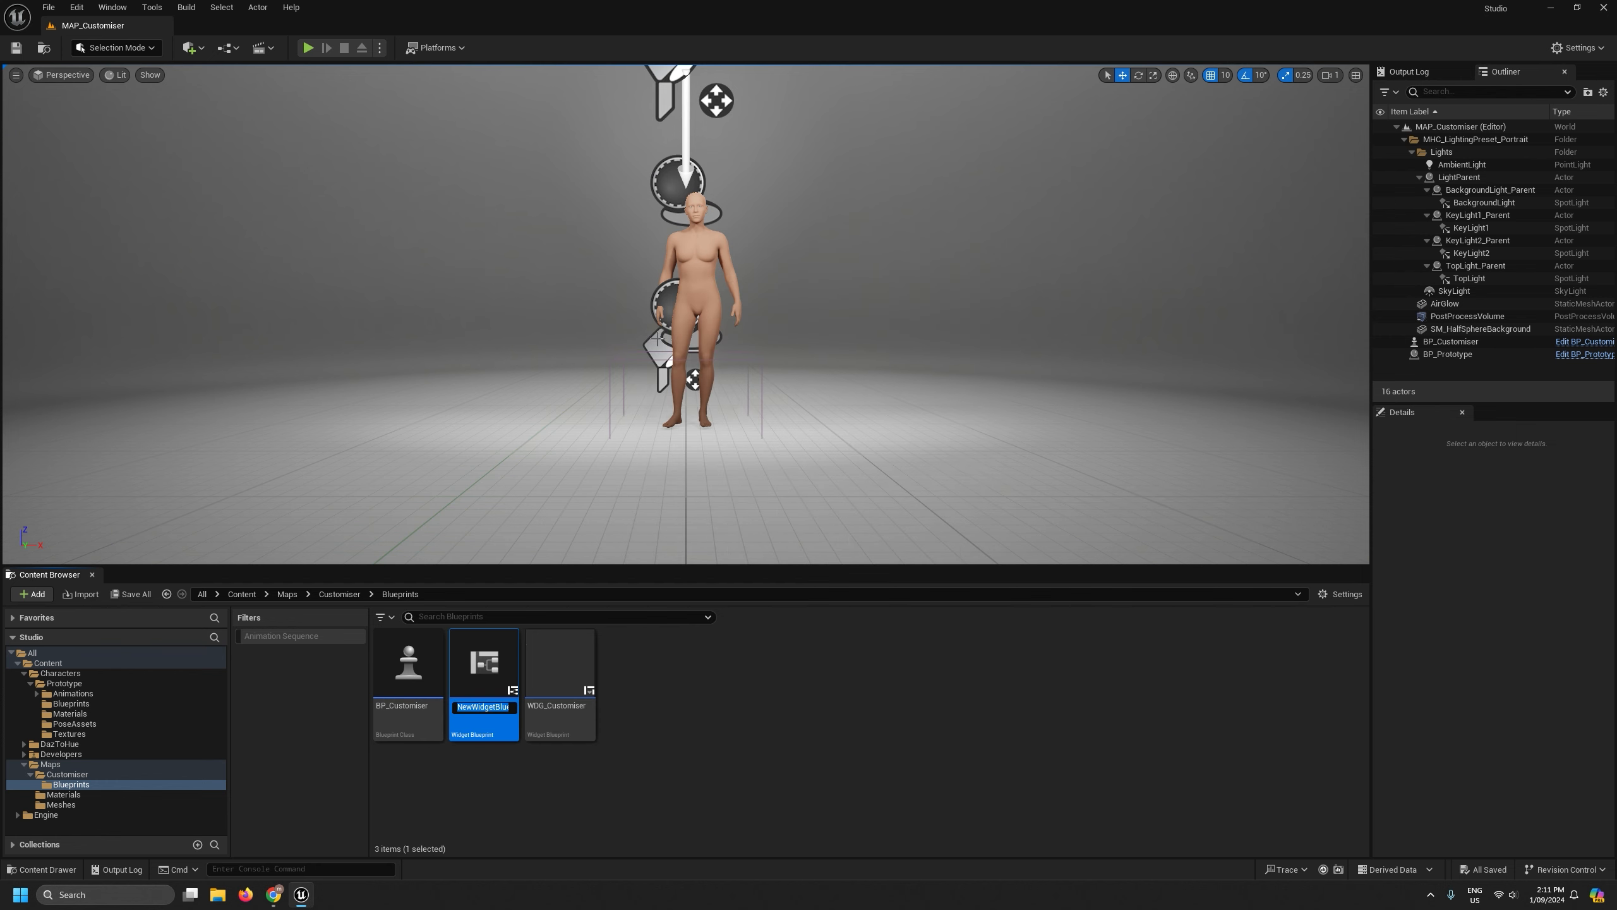
Name the new widget blueprint WDG_Slider and save all assets.
{"action": "type", "text": "WDG_S"}
{"action": "key", "text": "BackSpace"}
{"action": "type", "text": "Slider"}
{"action": "key", "text": "Return"}
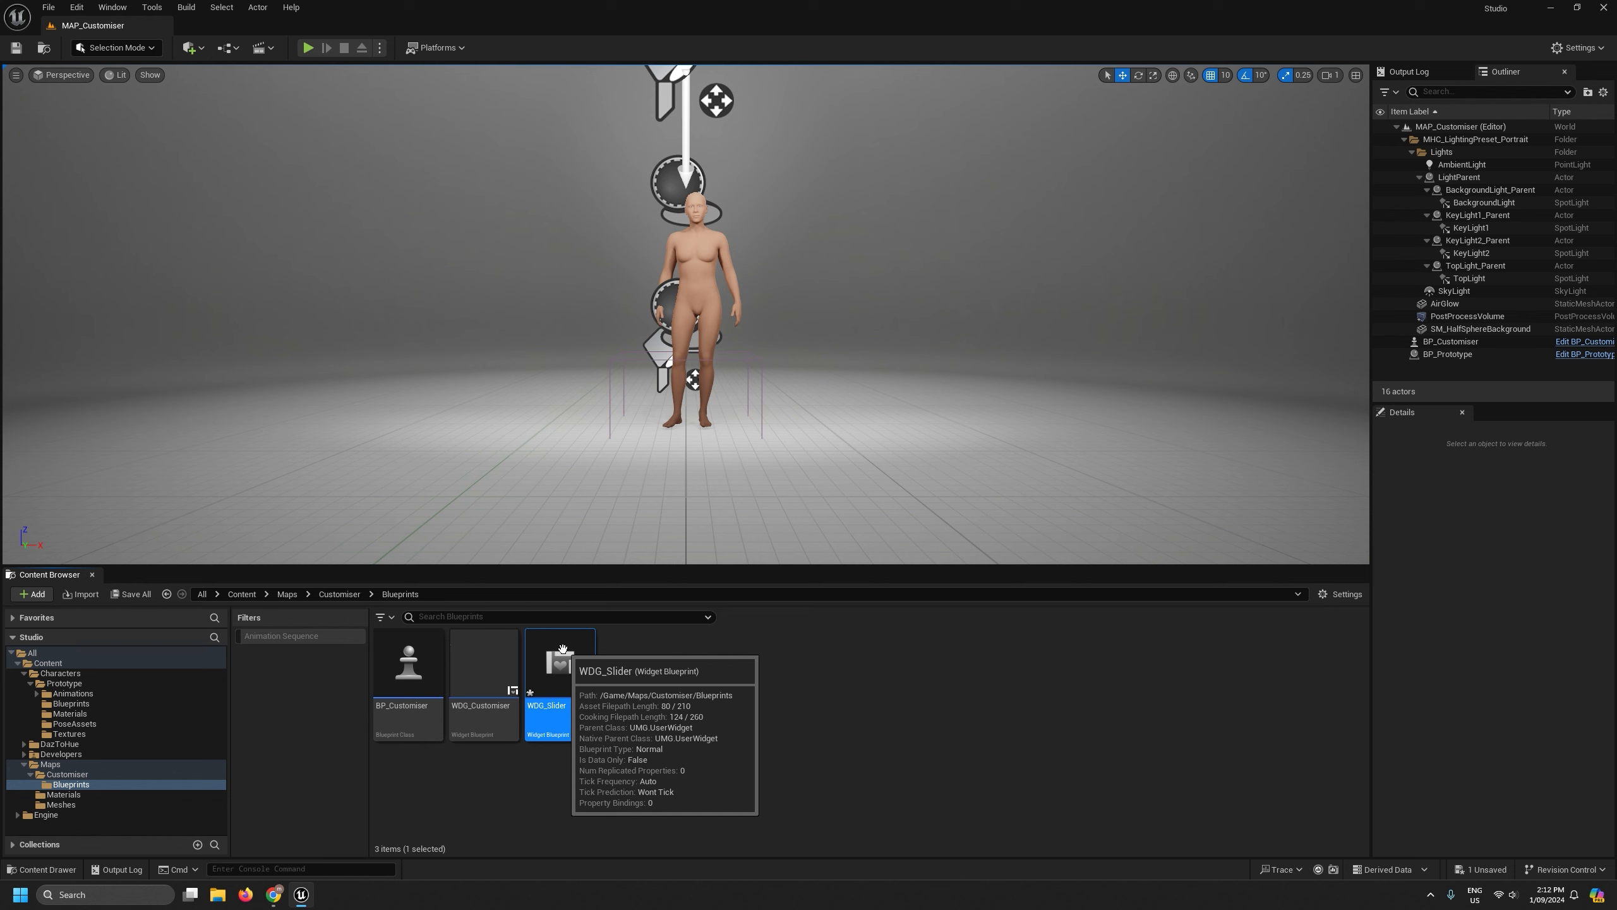
{"action": "left_click", "coordinate": [48, 7]}
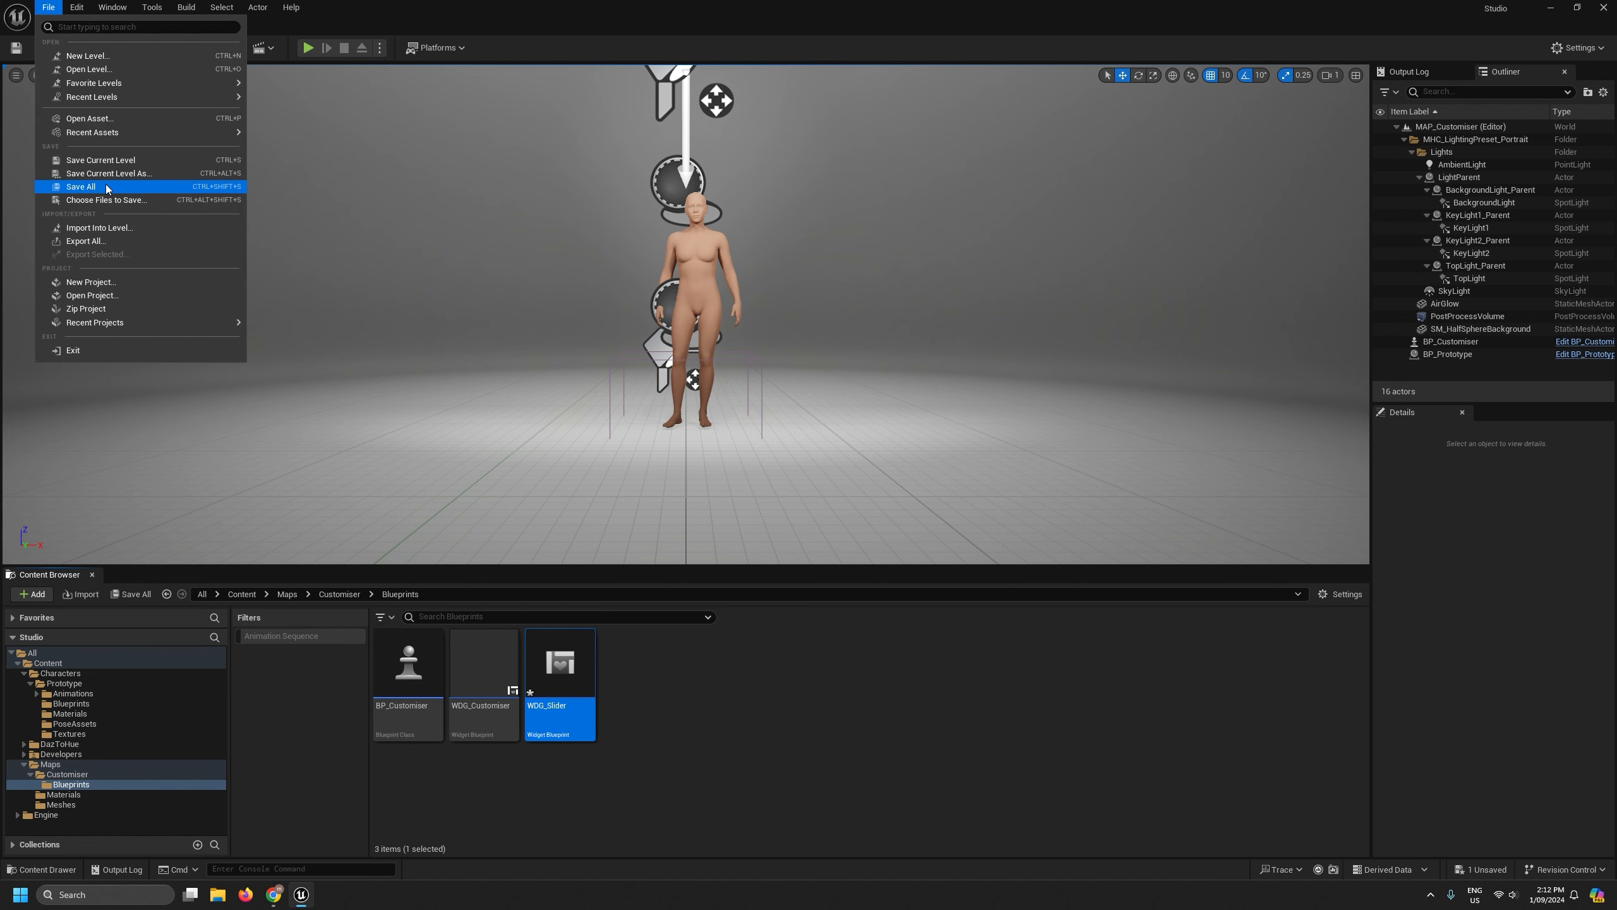
{"action": "key", "text": "Escape"}
Check WDG_Customiser's palette for the WDG Slider entry among the User Created widgets, and close the editor.
{"action": "double_click", "coordinate": [484, 663]}
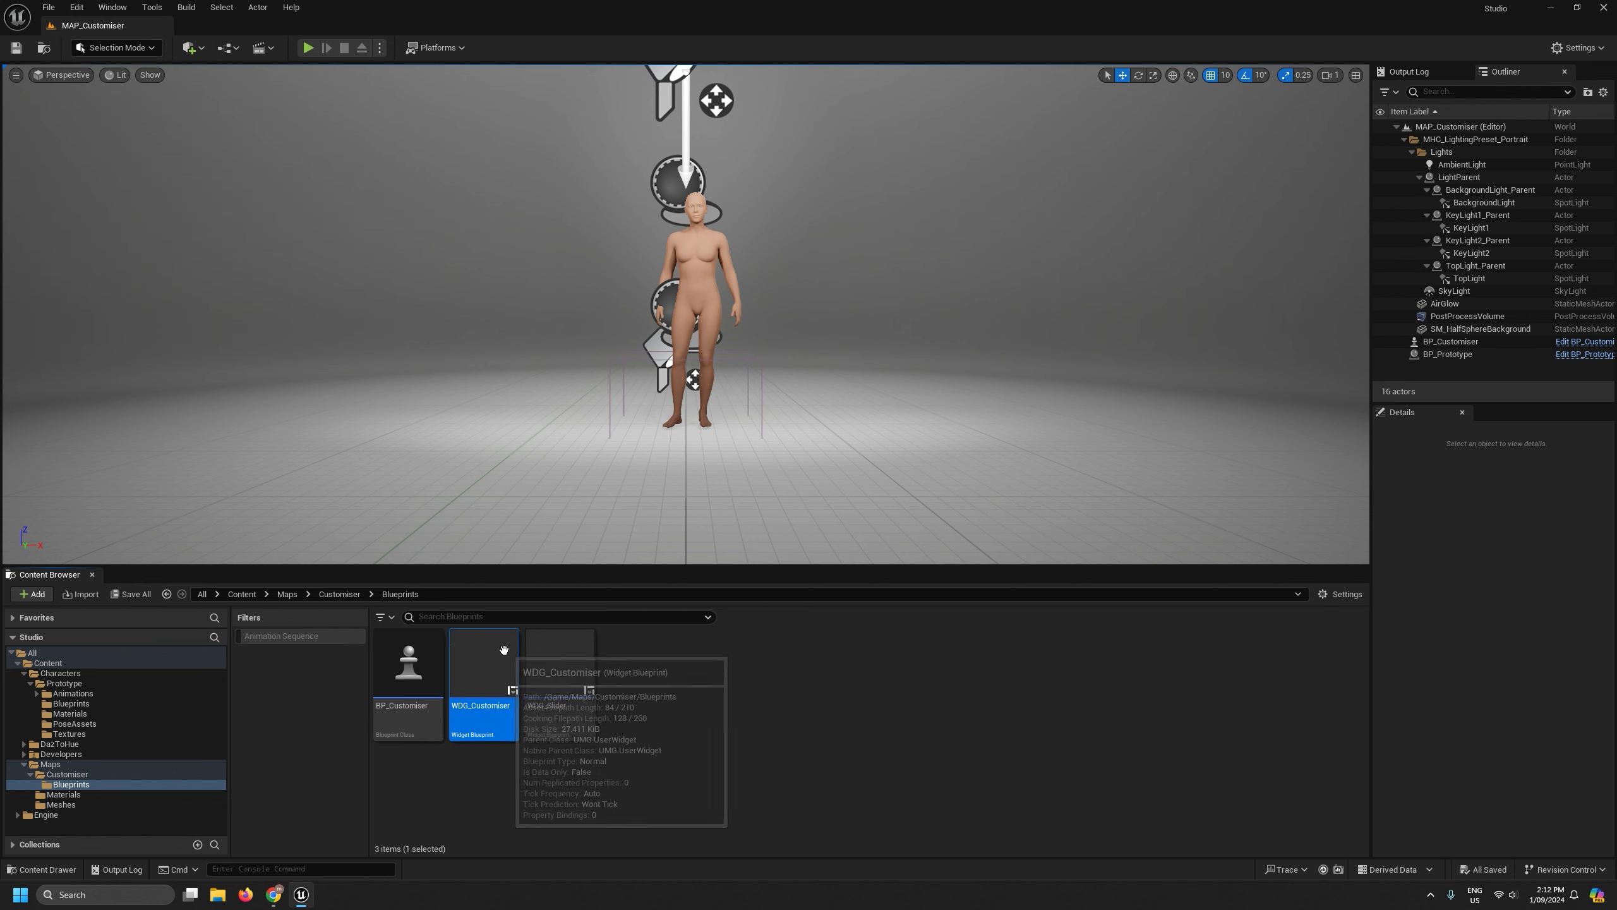
{"action": "scroll", "coordinate": [54, 409], "scroll_direction": "down", "scroll_amount": 5}
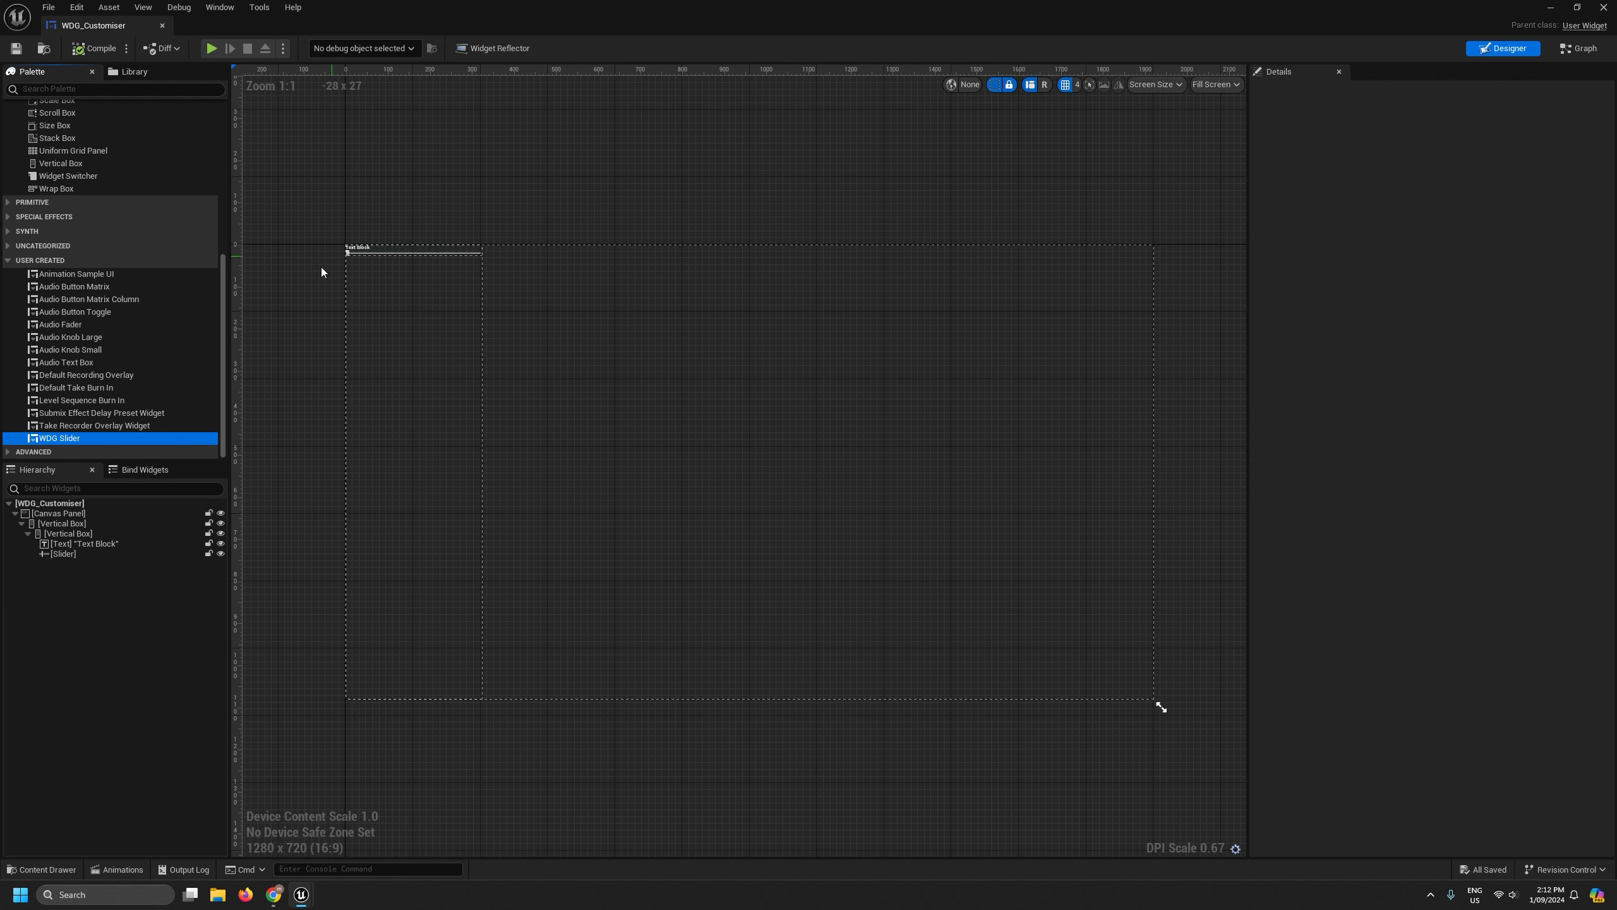
{"action": "left_click", "coordinate": [162, 25]}
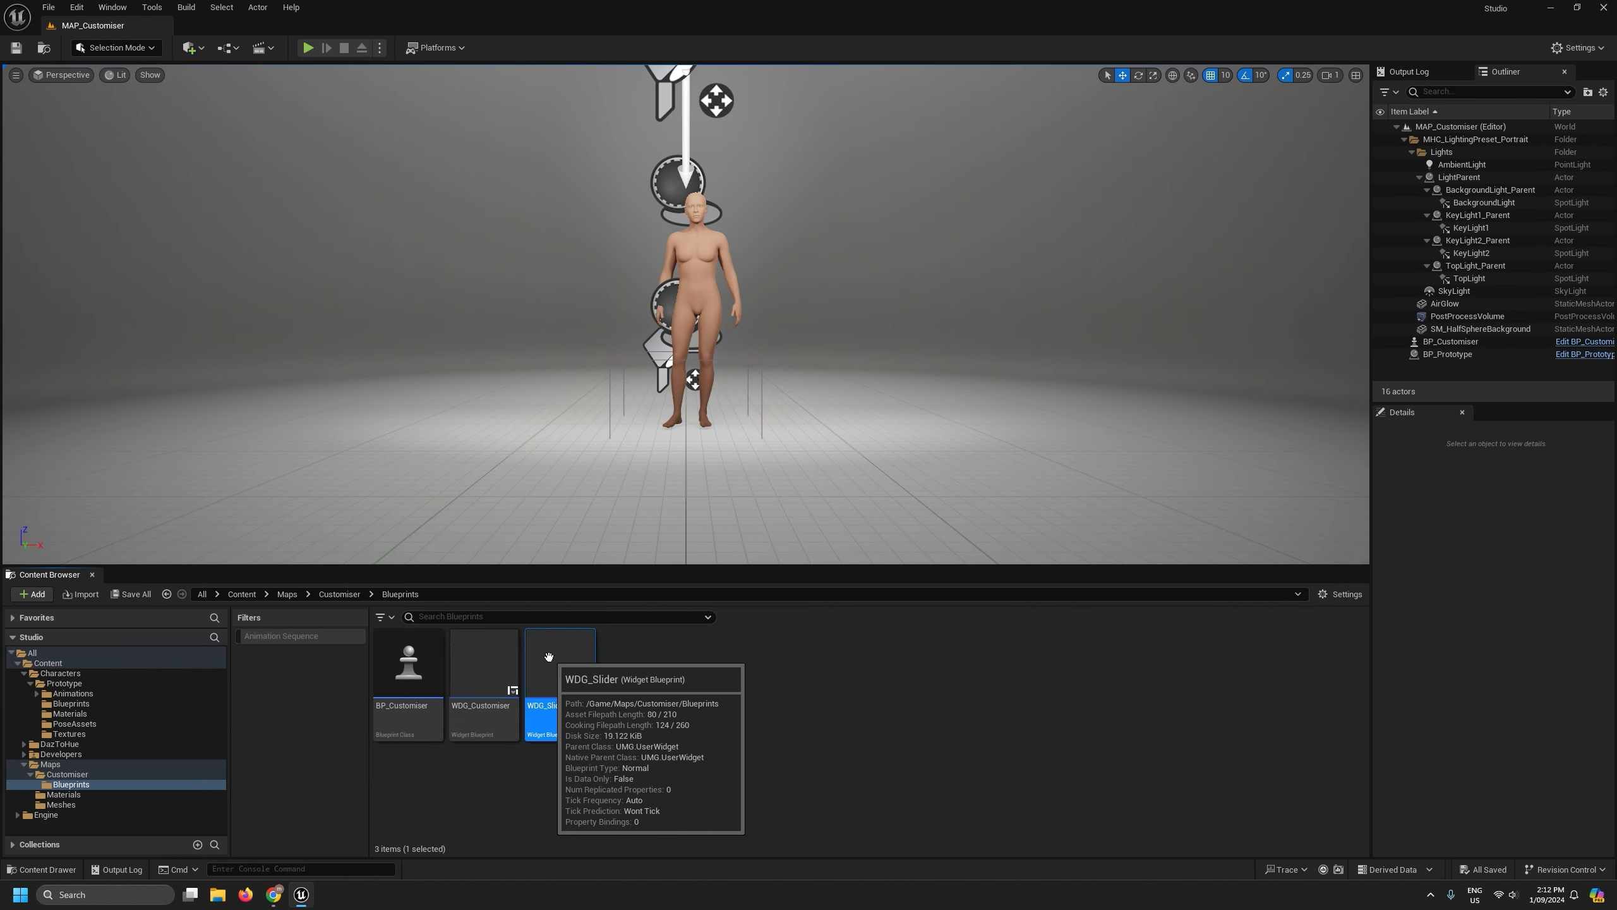
Open WDG_Slider and build its hierarchy with a root Vertical Box containing a Text widget followed by a Slider.
{"action": "double_click", "coordinate": [548, 658]}
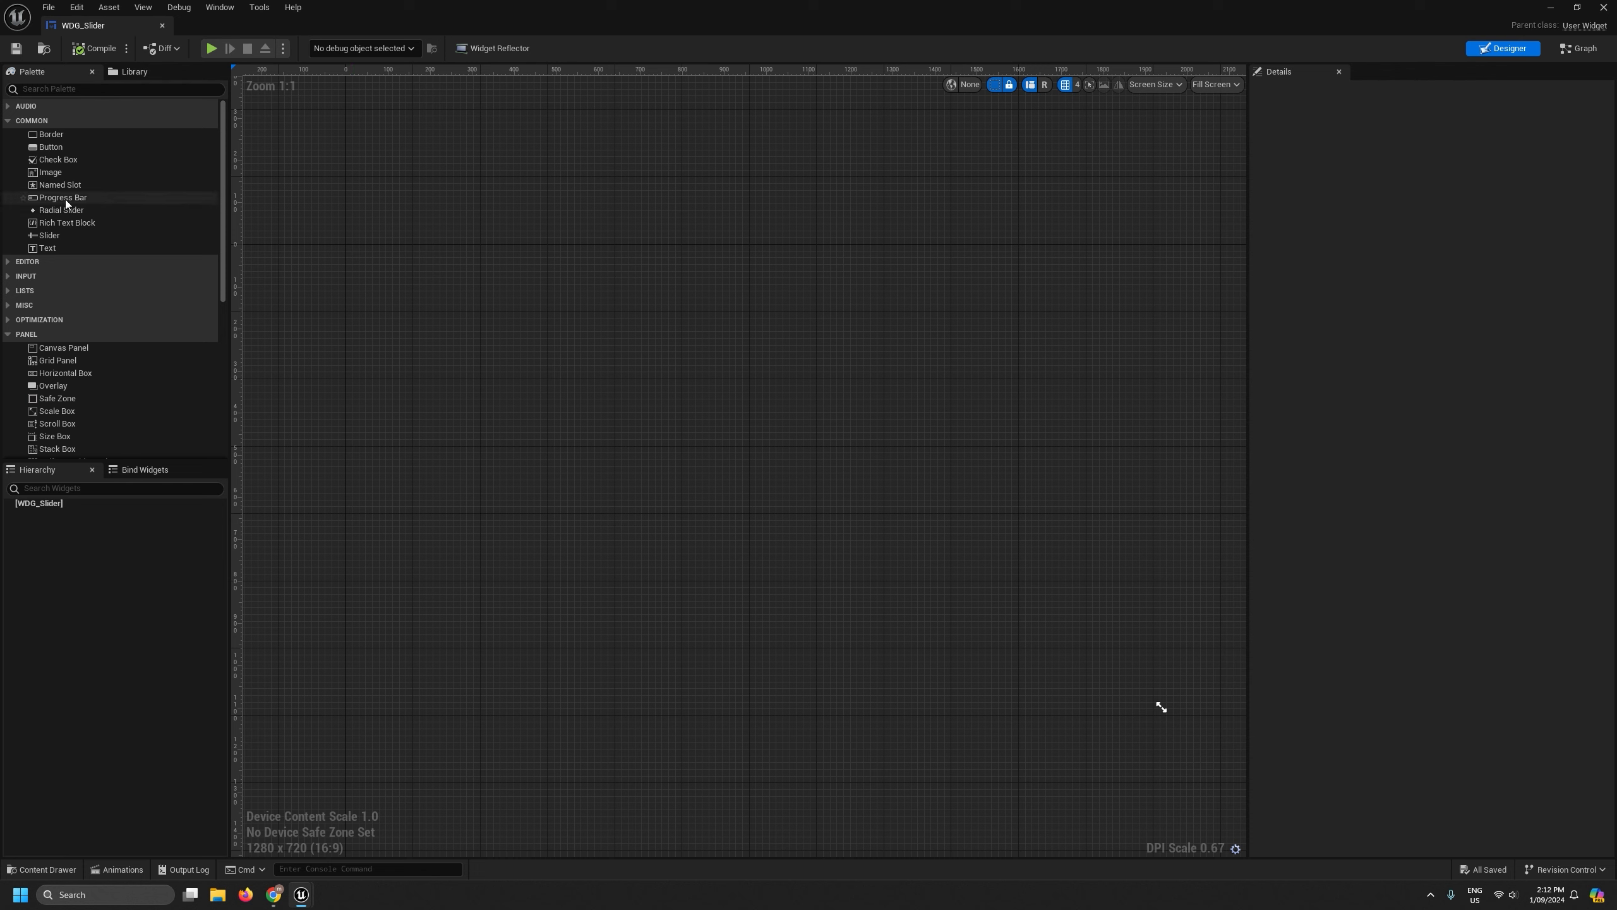
{"action": "scroll", "coordinate": [62, 201], "scroll_direction": "down", "scroll_amount": 3}
{"action": "scroll", "coordinate": [60, 197], "scroll_direction": "down", "scroll_amount": 1}
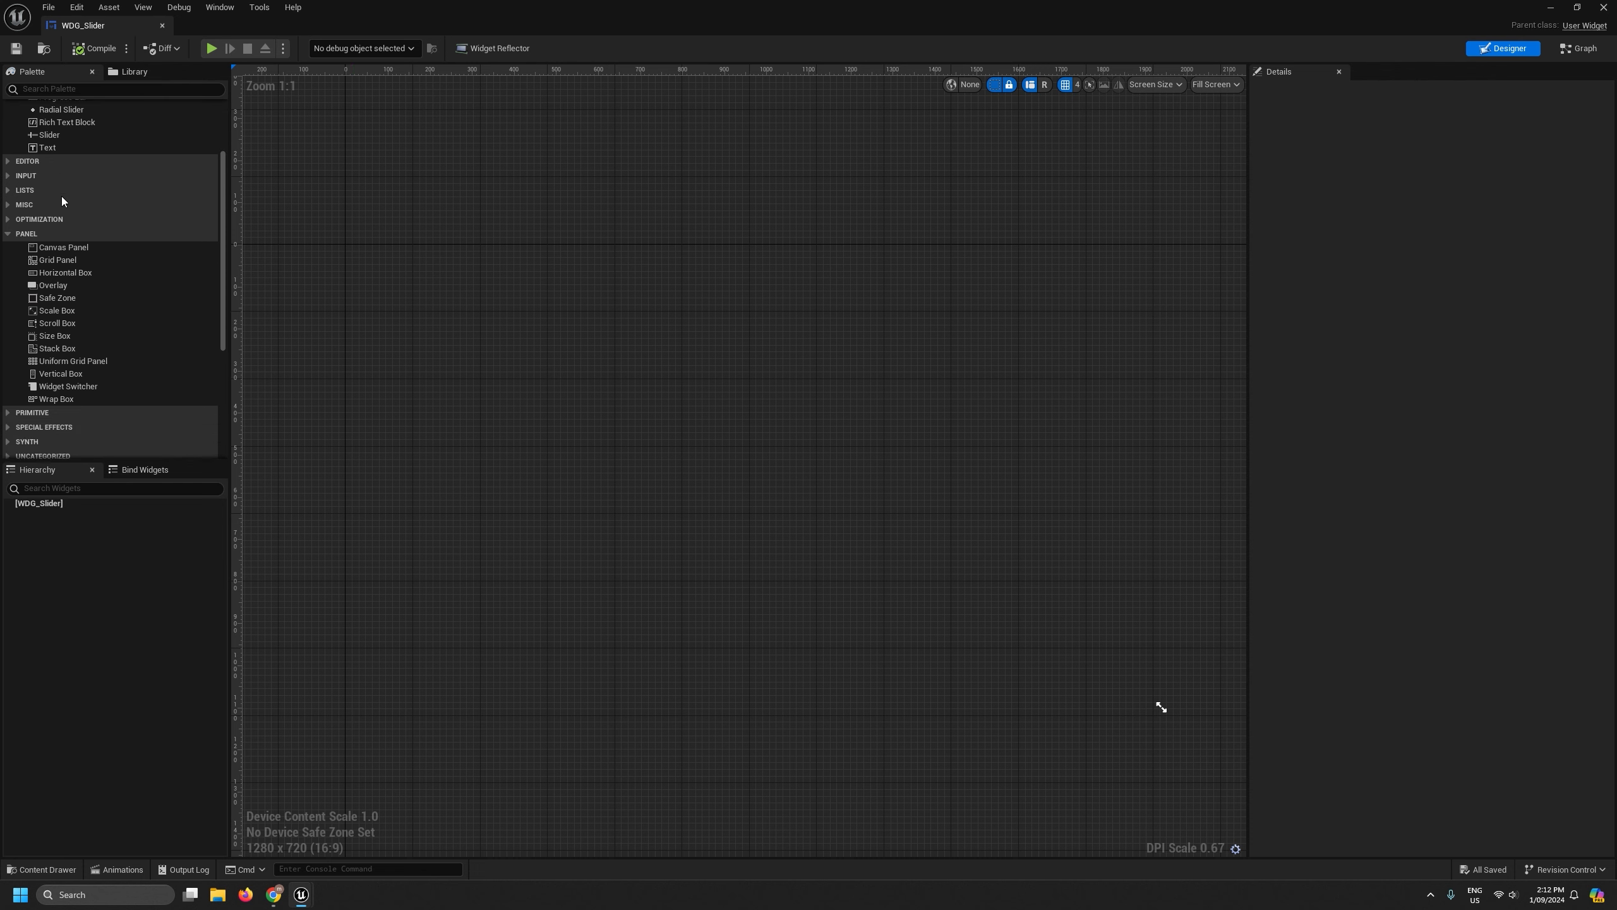
{"action": "left_click_drag", "start_coordinate": [56, 371], "coordinate": [51, 505]}
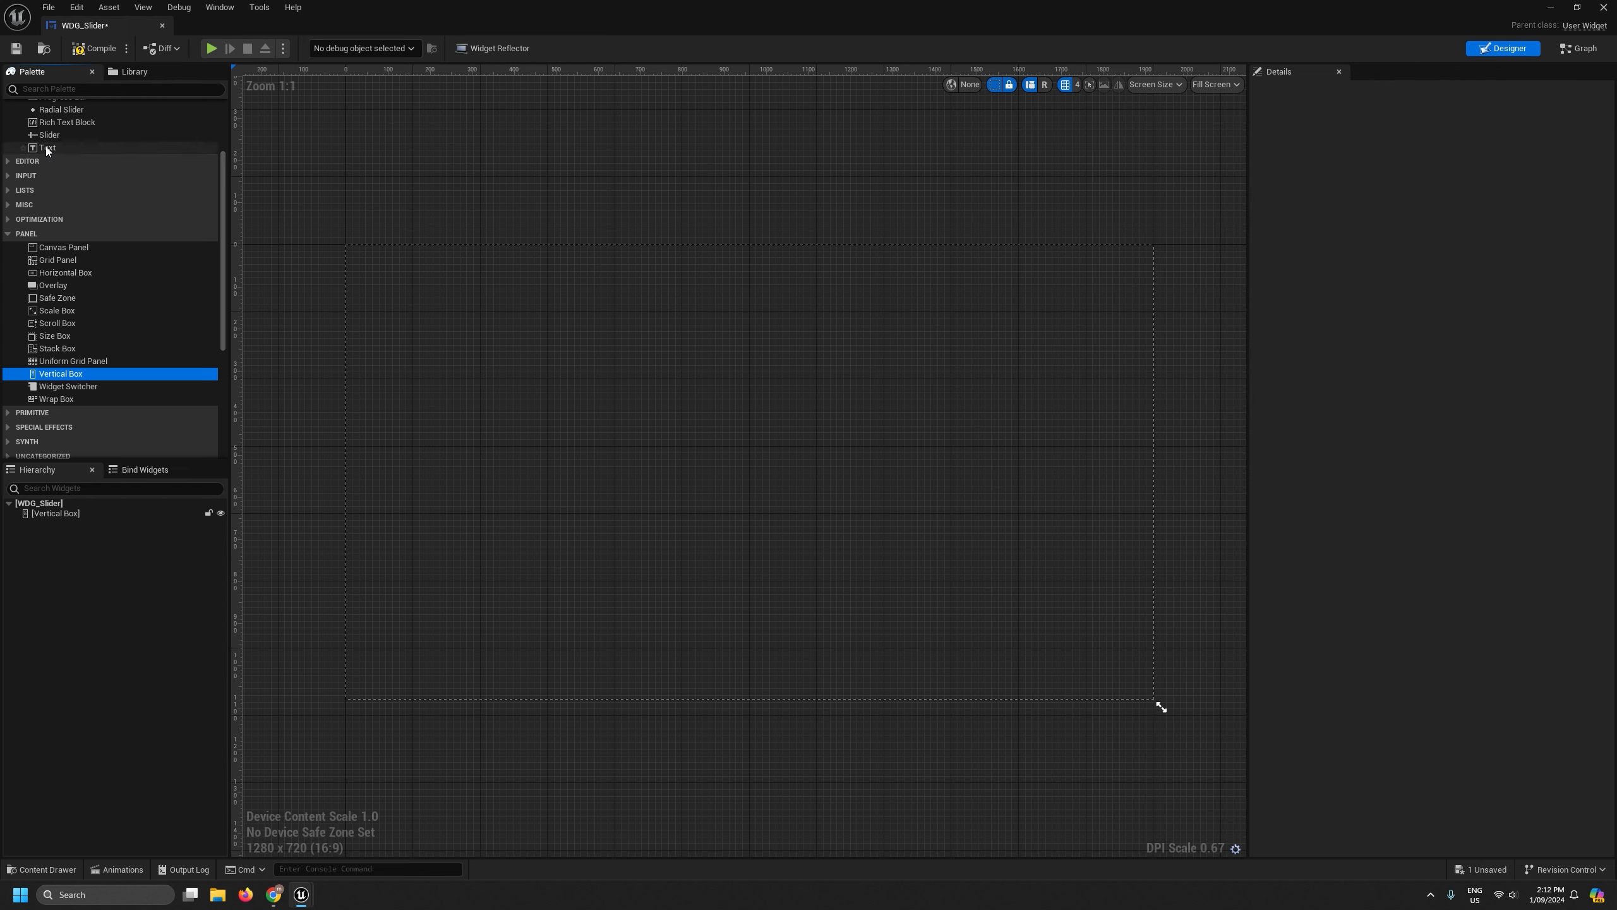
{"action": "left_click_drag", "start_coordinate": [46, 147], "coordinate": [51, 512]}
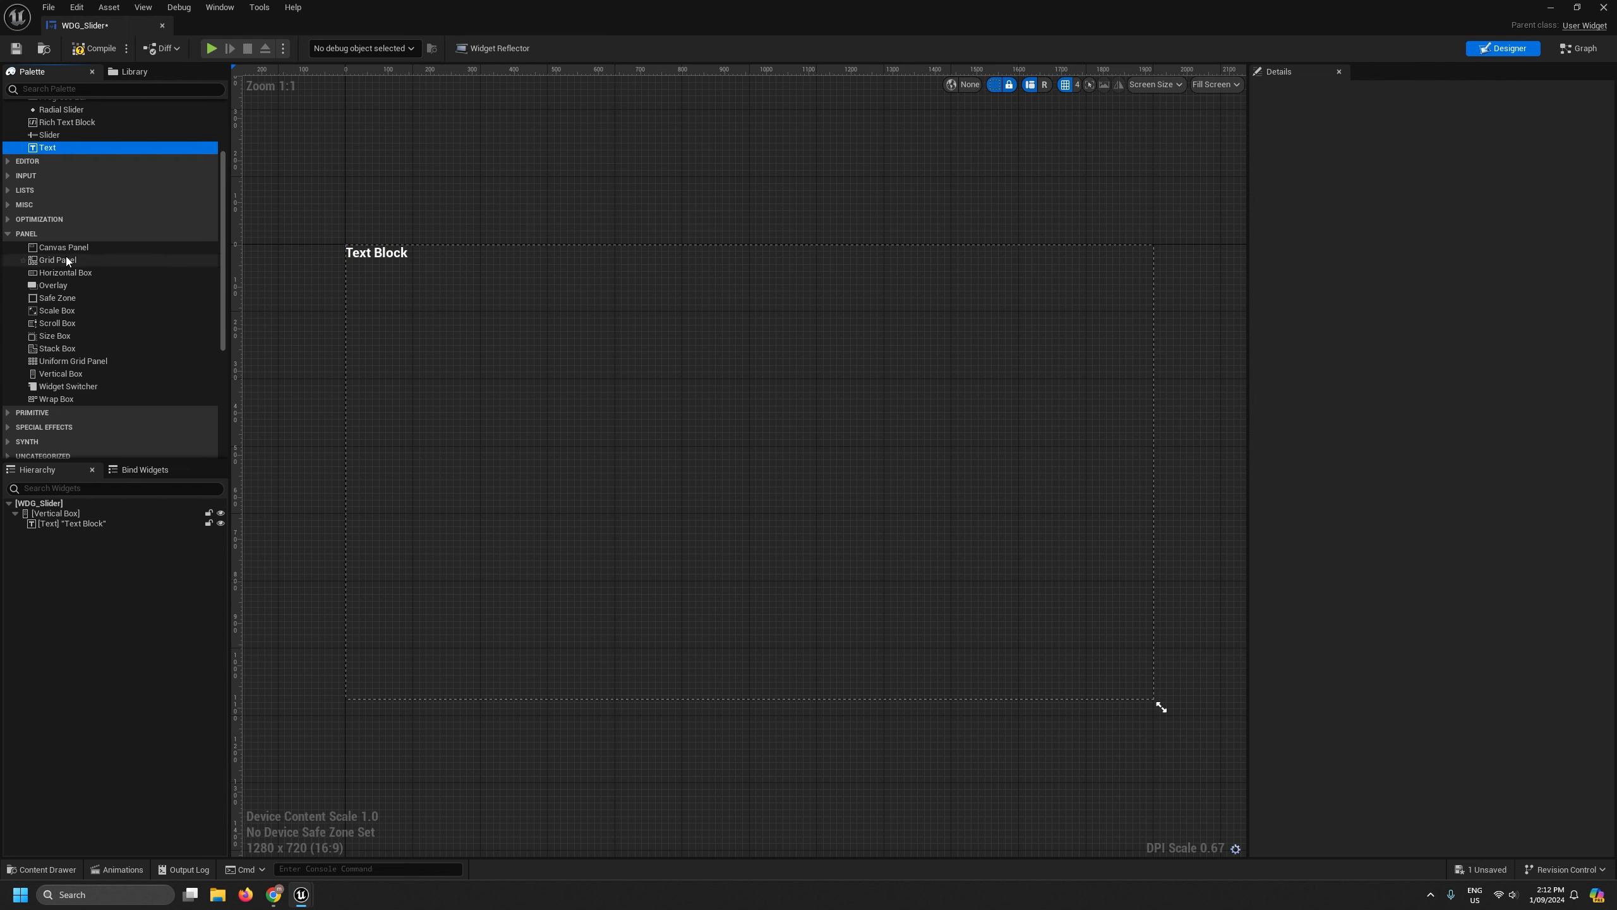
{"action": "scroll", "coordinate": [53, 211], "scroll_direction": "up", "scroll_amount": 1}
{"action": "left_click_drag", "start_coordinate": [49, 174], "coordinate": [48, 517]}
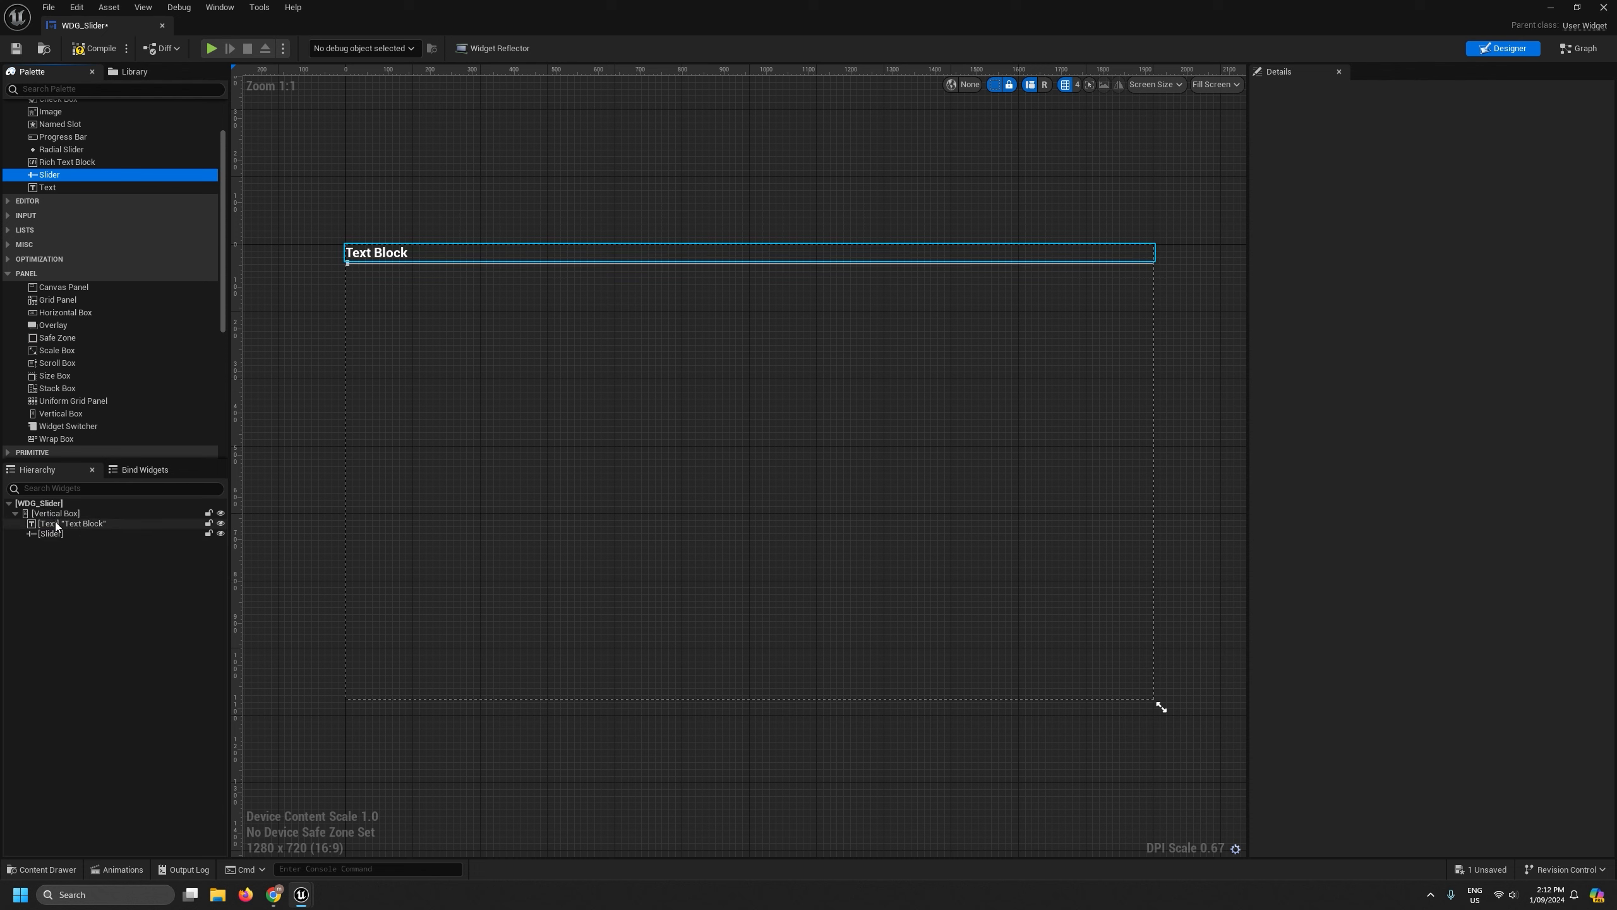
Set the Text Block's font size to 12 in WDG_Slider and save the widget.
{"action": "left_click", "coordinate": [51, 523]}
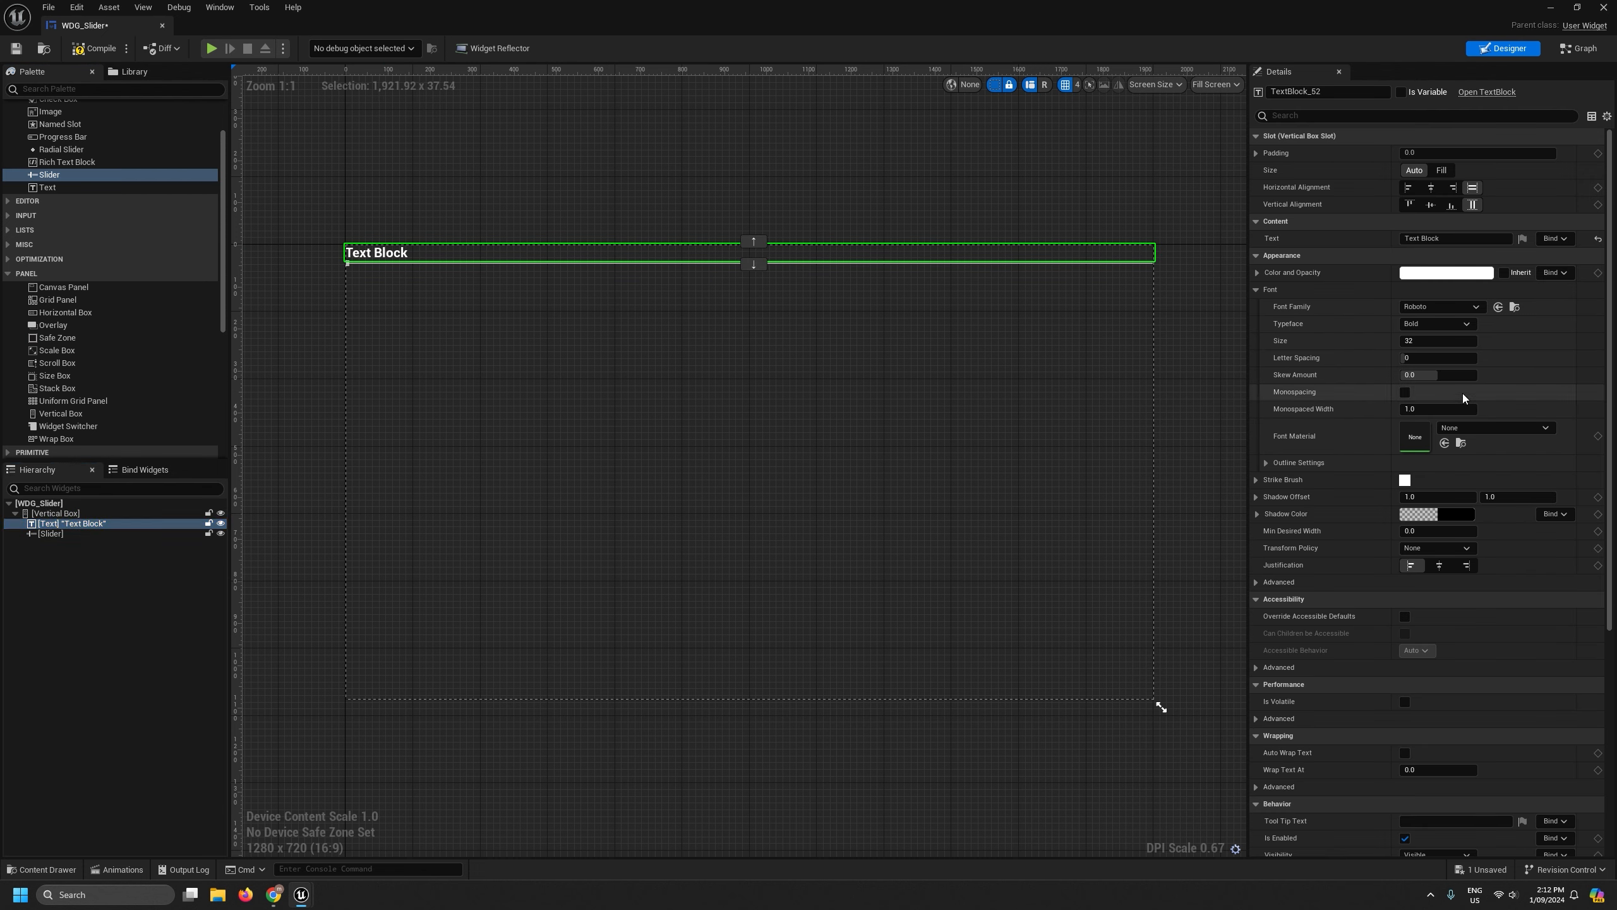
{"action": "left_click", "coordinate": [1438, 341]}
{"action": "type", "text": "12"}
{"action": "key", "text": "Return"}
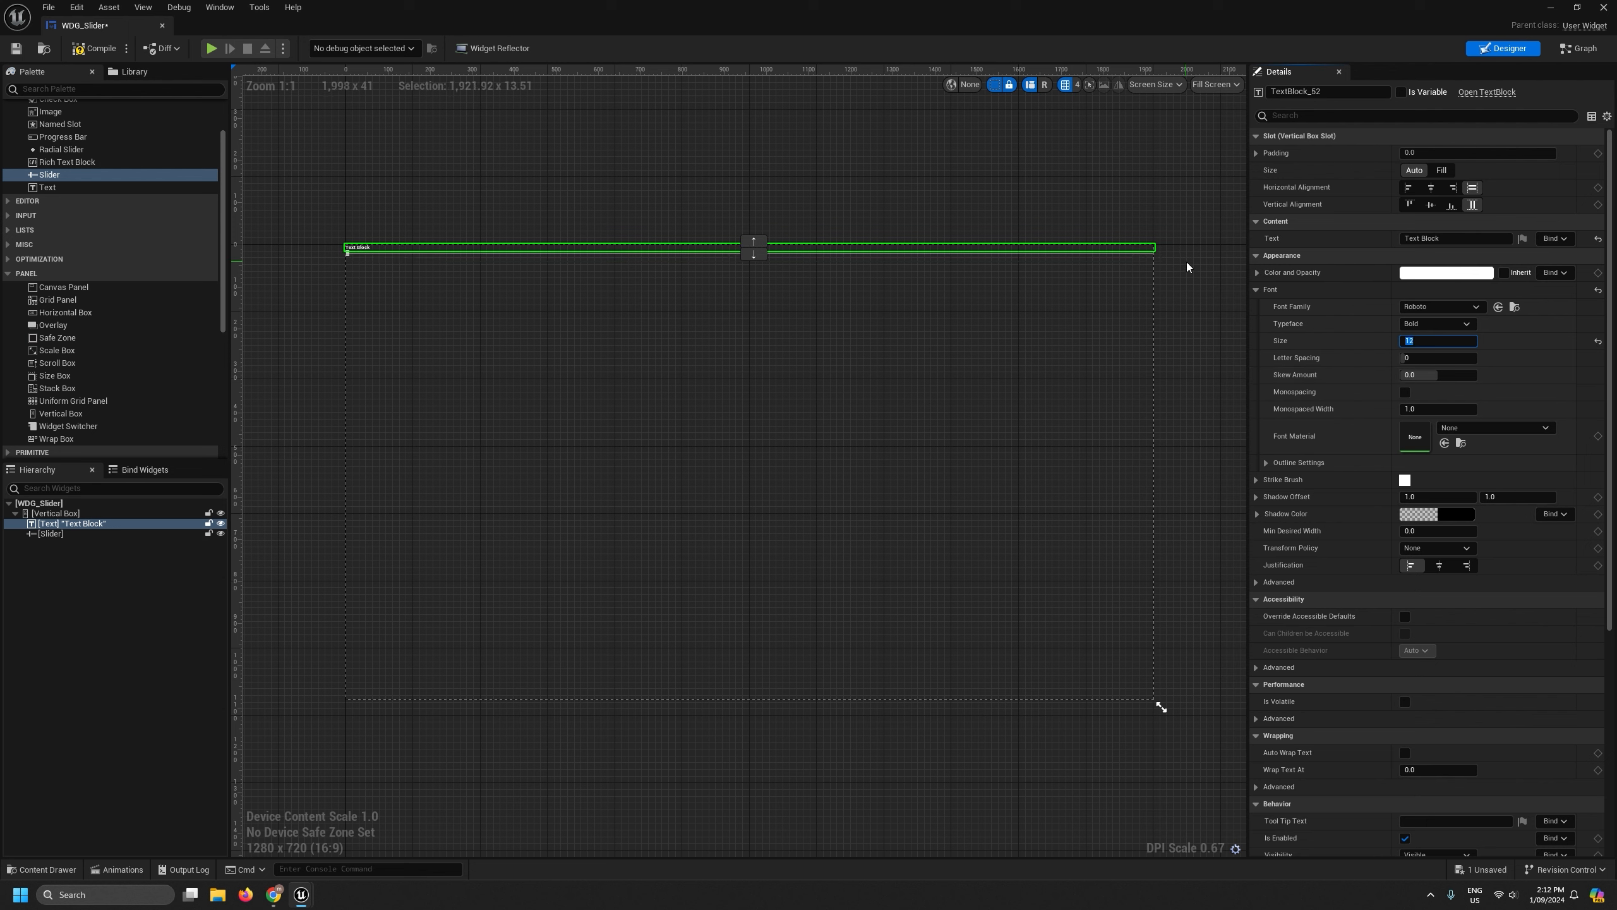
{"action": "left_click", "coordinate": [1412, 176]}
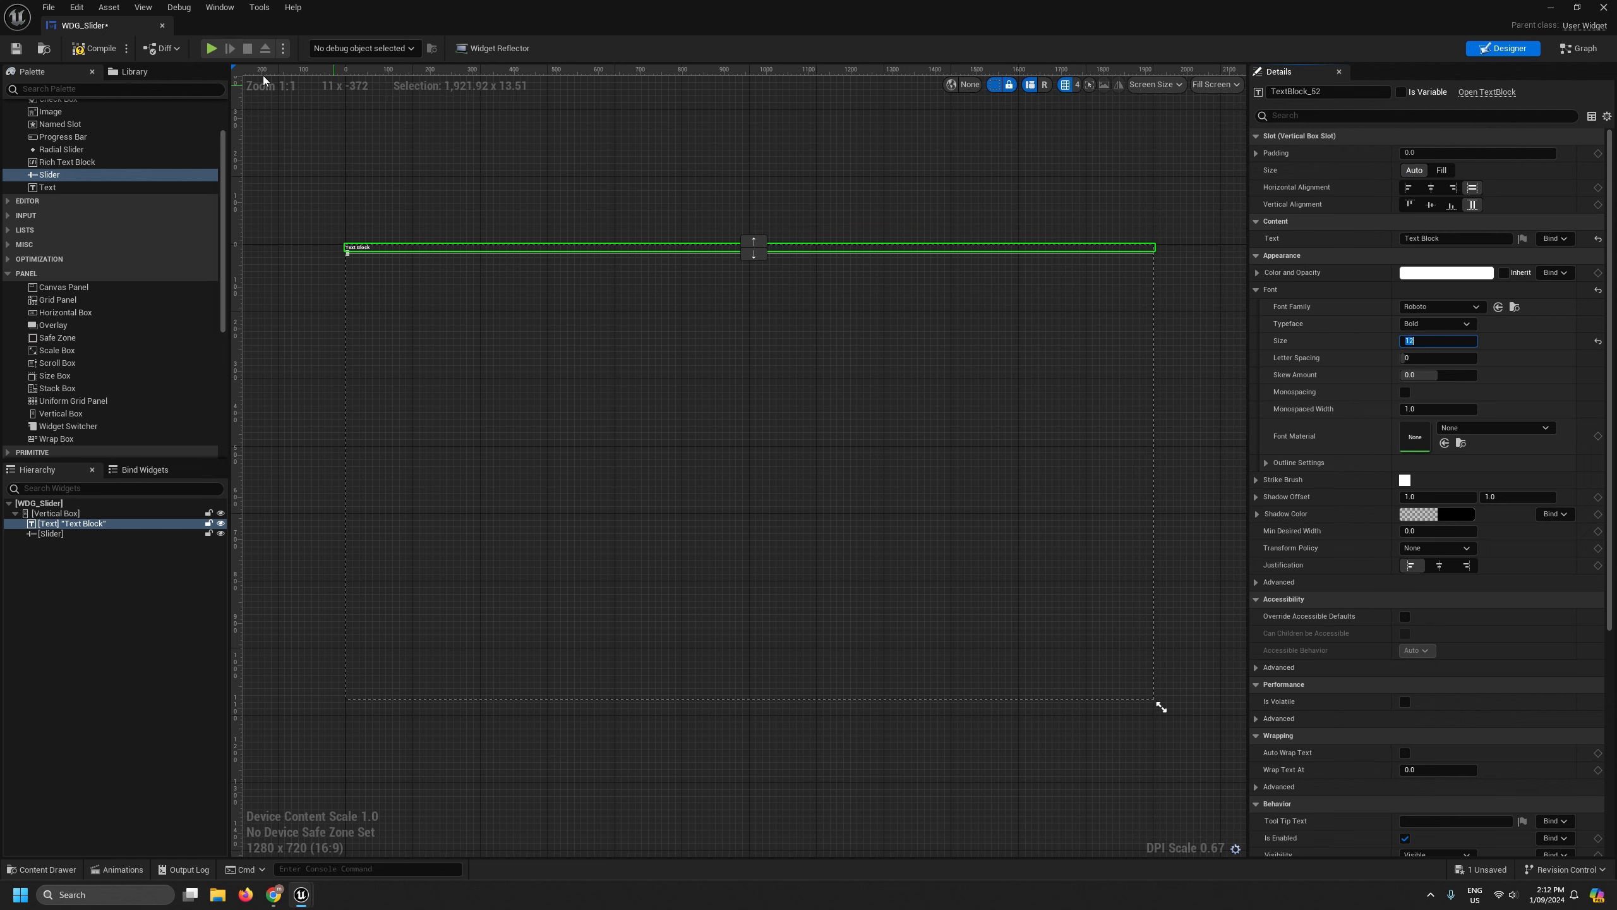
{"action": "left_click", "coordinate": [17, 49]}
Dock the WDG_Slider editor beside the MAP_Customiser level editor and open WDG_Customiser.
{"action": "left_click_drag", "start_coordinate": [89, 25], "coordinate": [125, 28]}
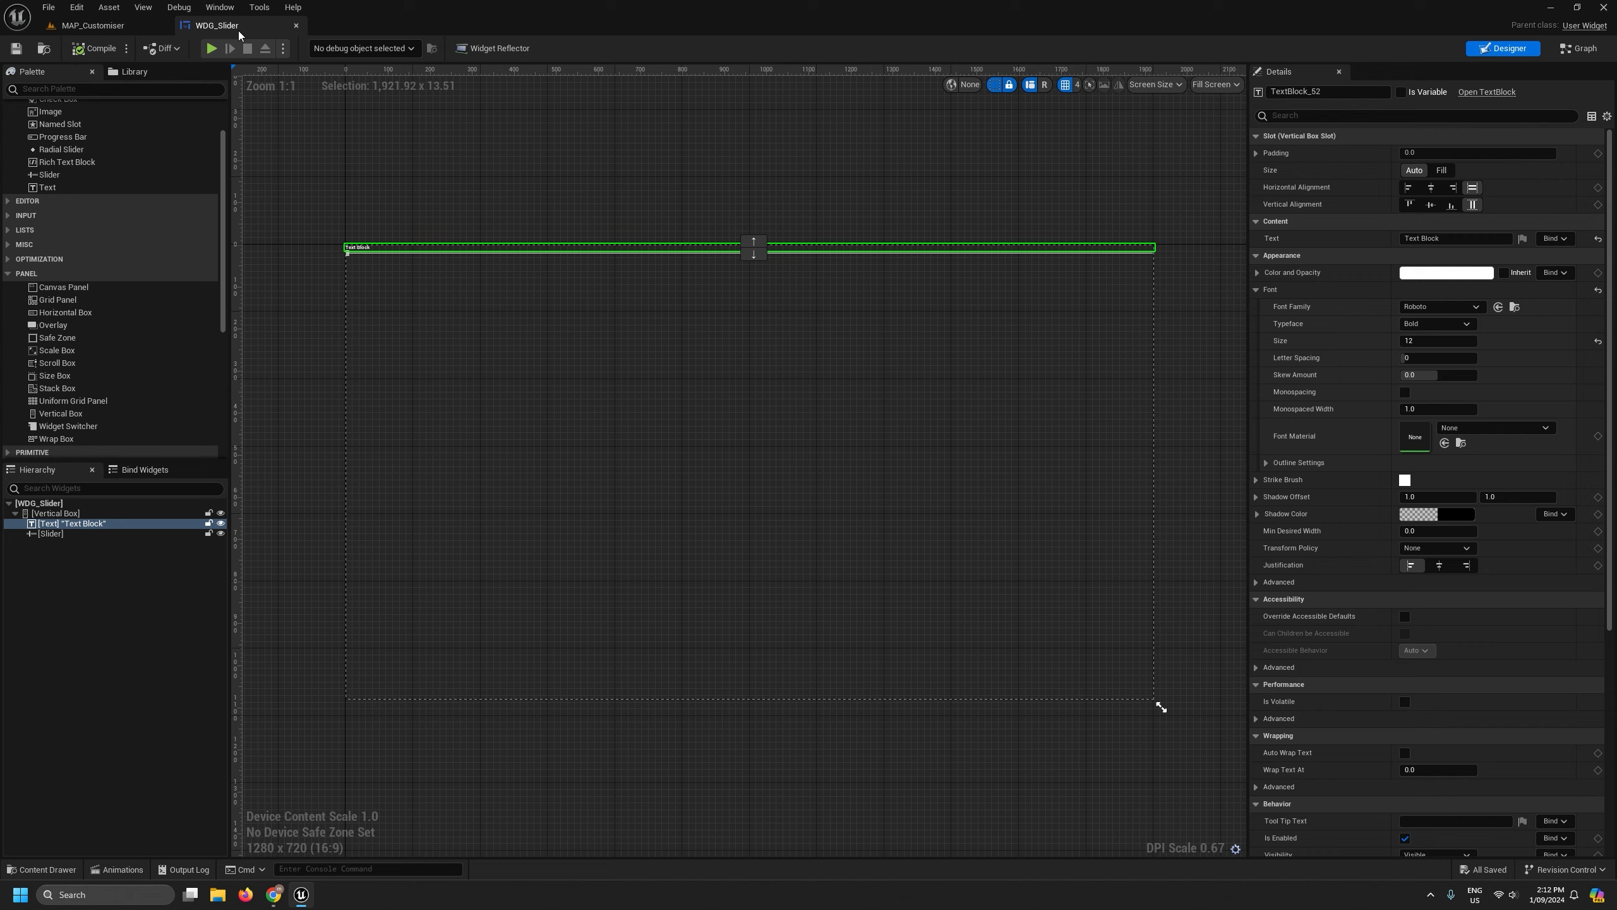
{"action": "left_click", "coordinate": [126, 28]}
{"action": "left_click", "coordinate": [508, 675]}
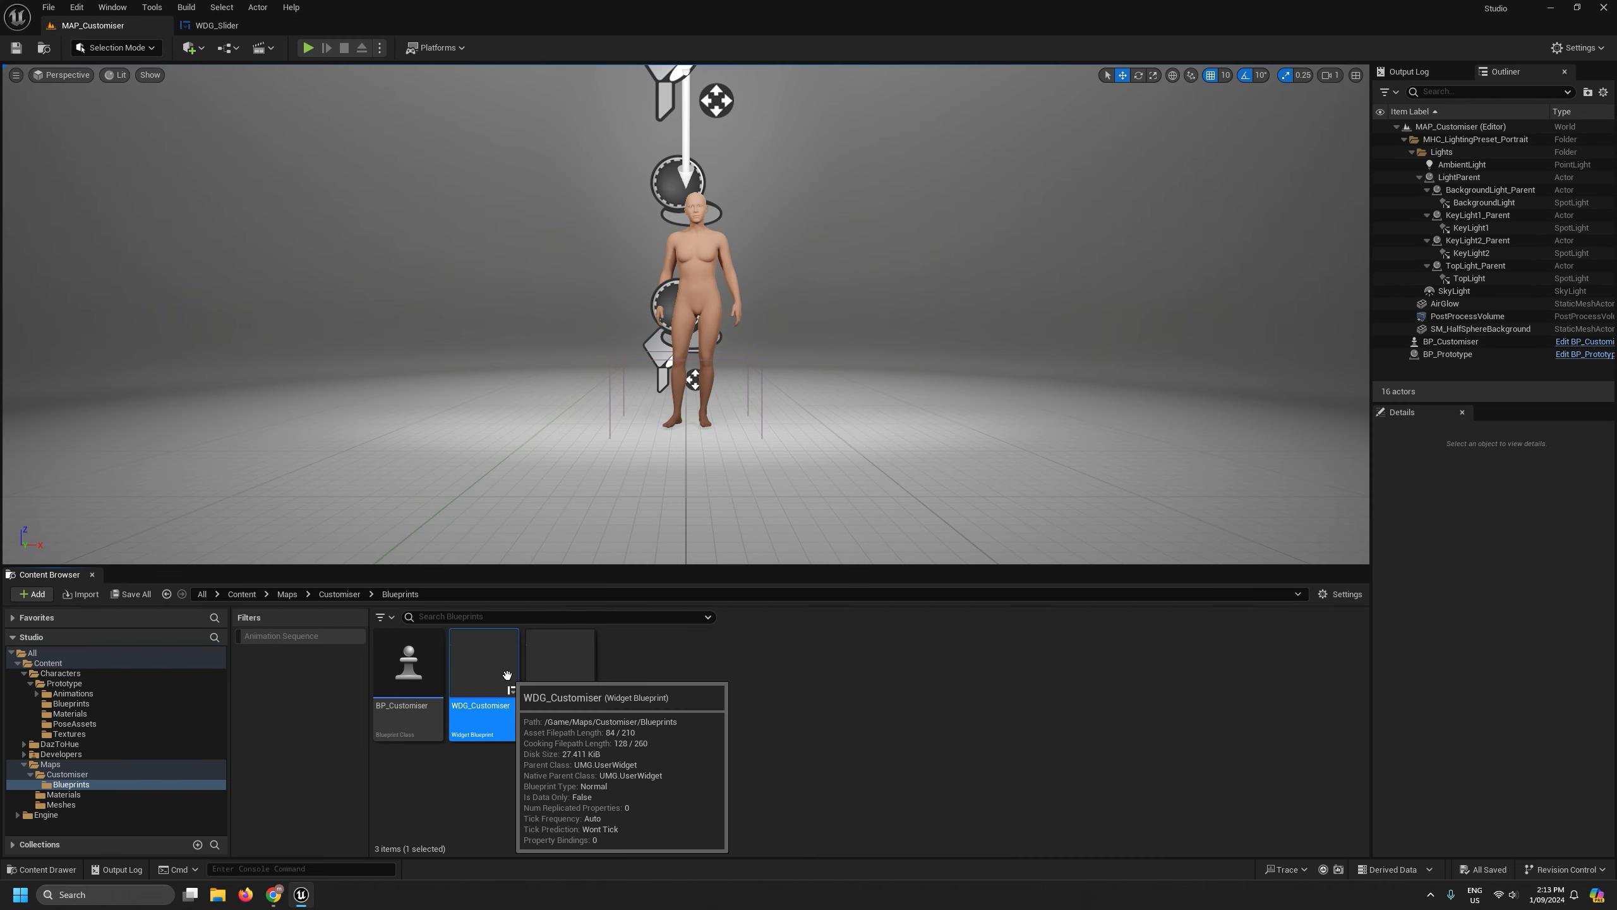
{"action": "double_click", "coordinate": [507, 675]}
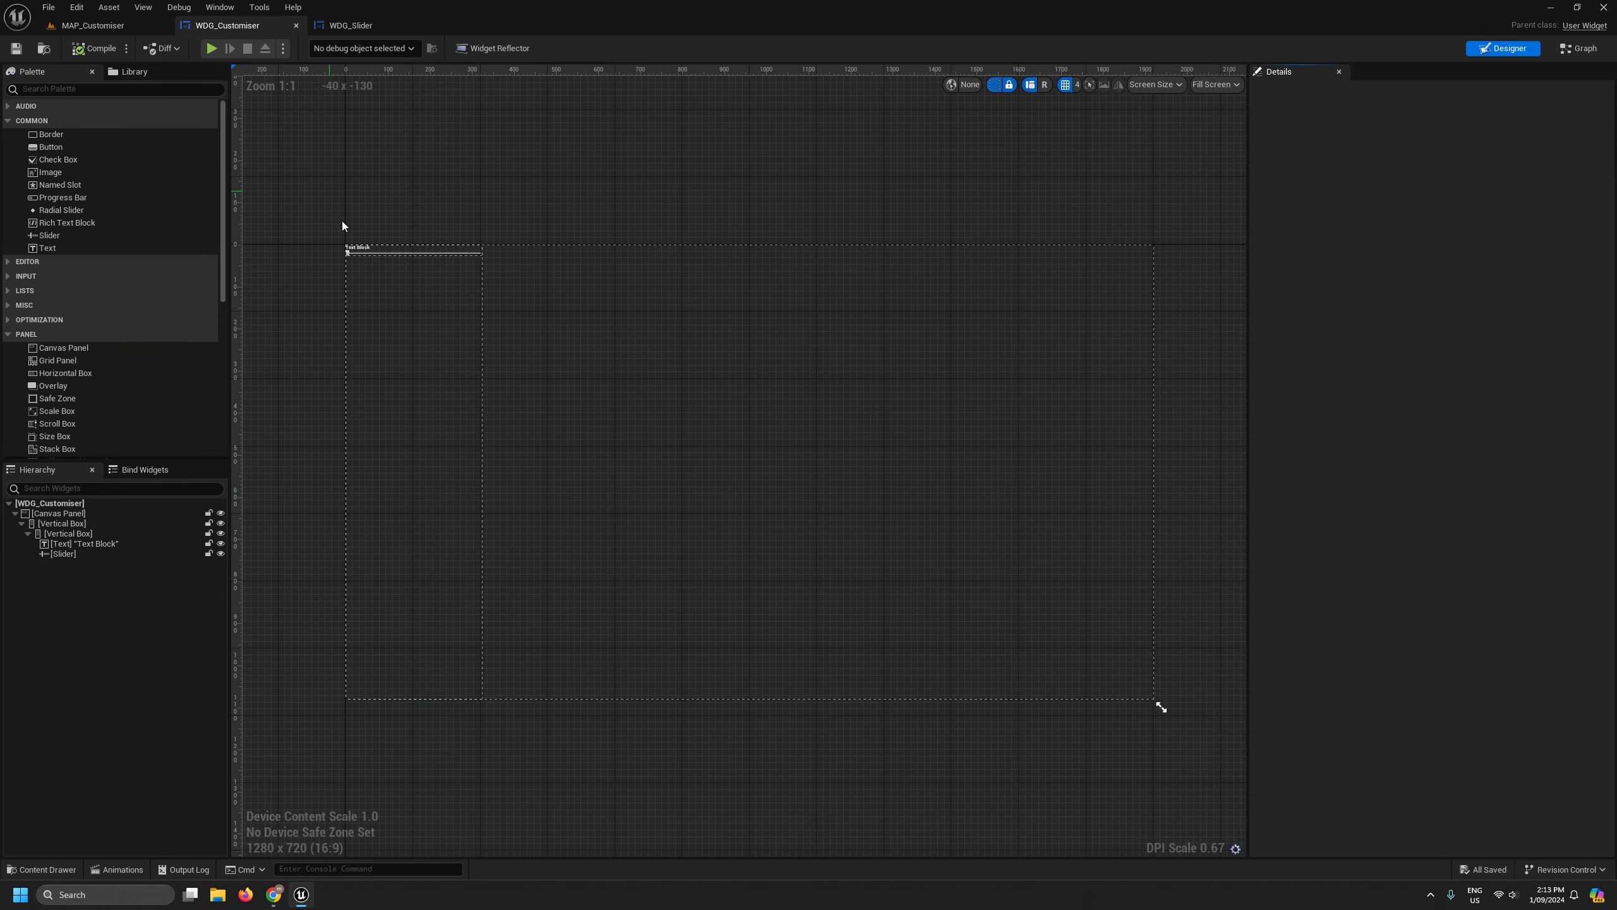
Delete the nested Vertical Box with its Text Block and Slider from WDG_Customiser.
{"action": "left_click", "coordinate": [70, 537]}
{"action": "left_click", "coordinate": [73, 553], "text": "shift"}
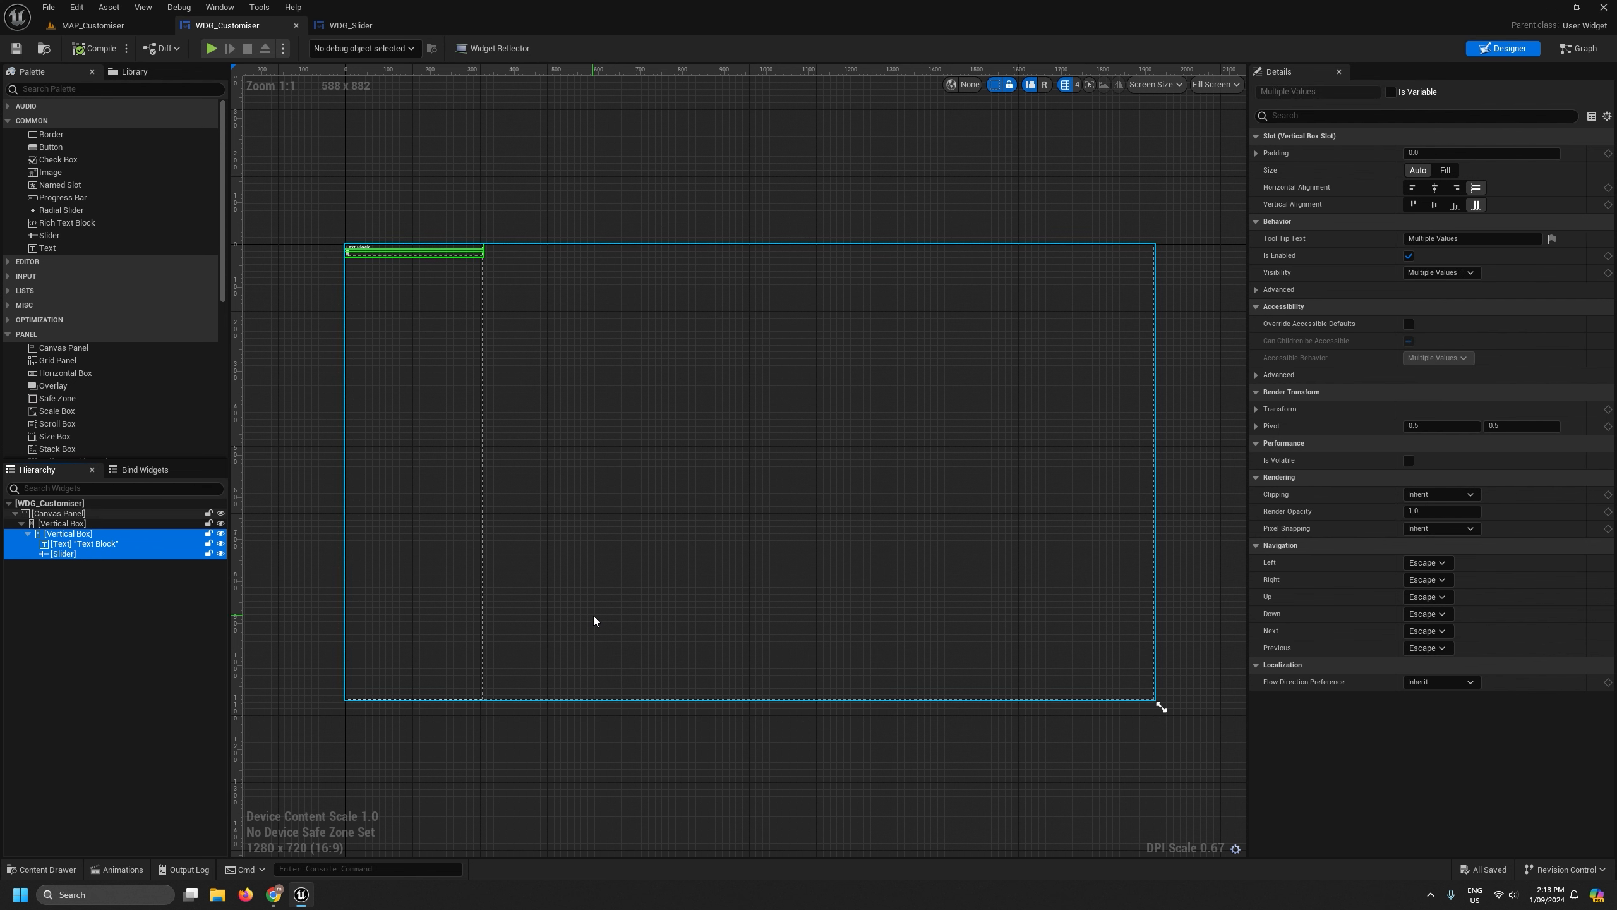
{"action": "key", "text": "Delete"}
Add two WDG Slider instances inside WDG_Customiser's Vertical Box and compile the widget.
{"action": "scroll", "coordinate": [32, 357], "scroll_direction": "down", "scroll_amount": 8}
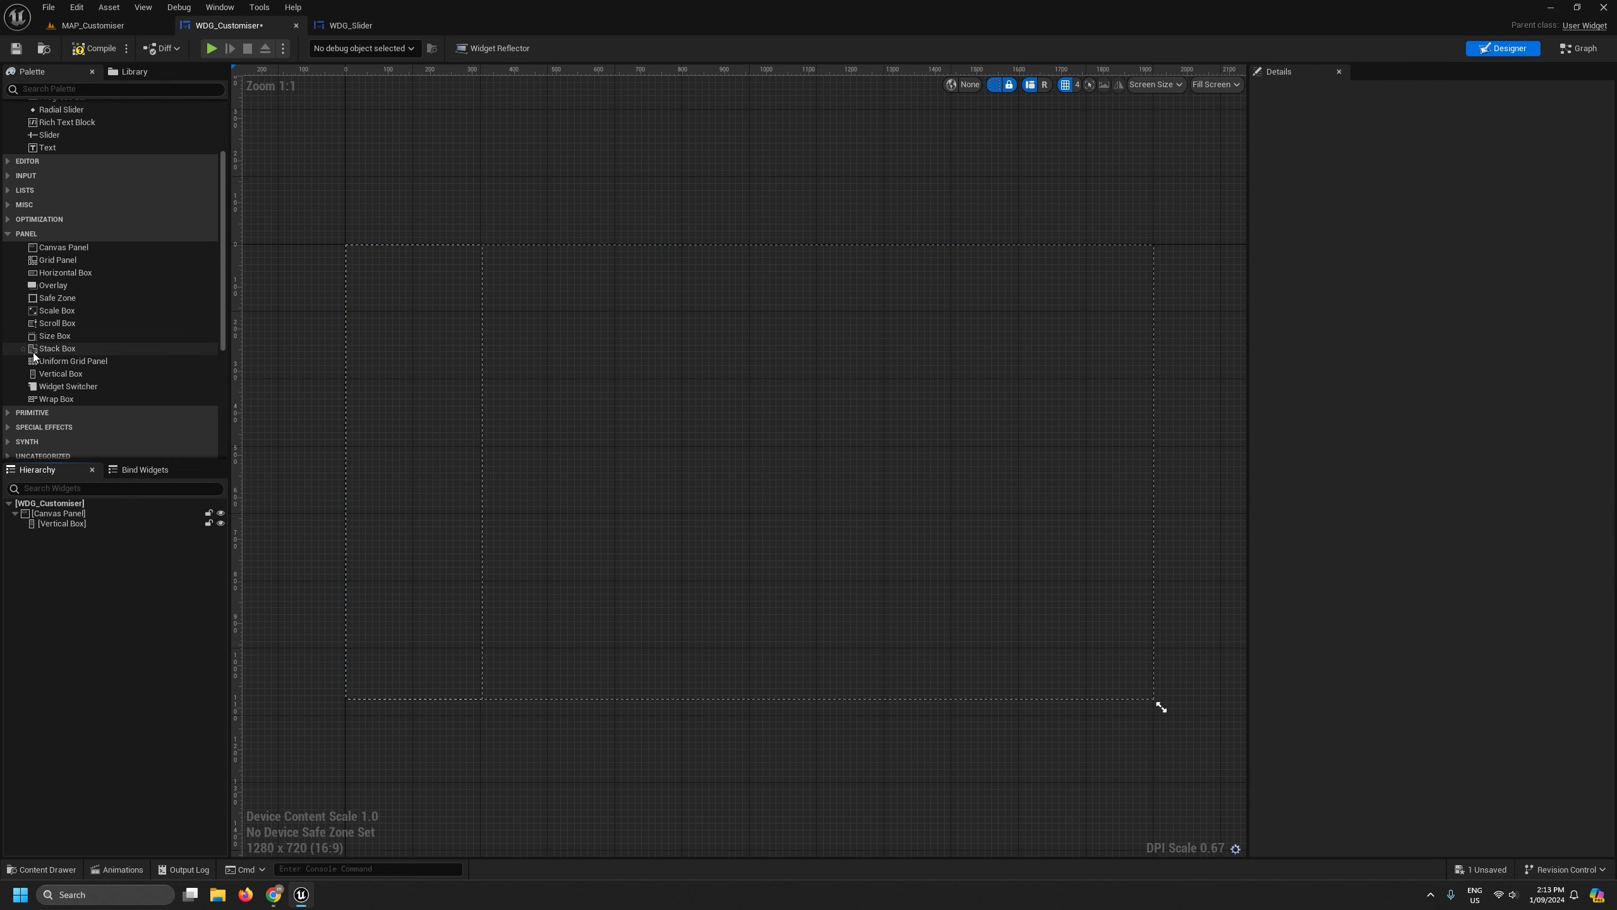
{"action": "scroll", "coordinate": [32, 357], "scroll_direction": "down", "scroll_amount": 1}
{"action": "left_click_drag", "start_coordinate": [68, 437], "coordinate": [58, 522]}
{"action": "scroll", "coordinate": [315, 227], "scroll_direction": "up", "scroll_amount": 5}
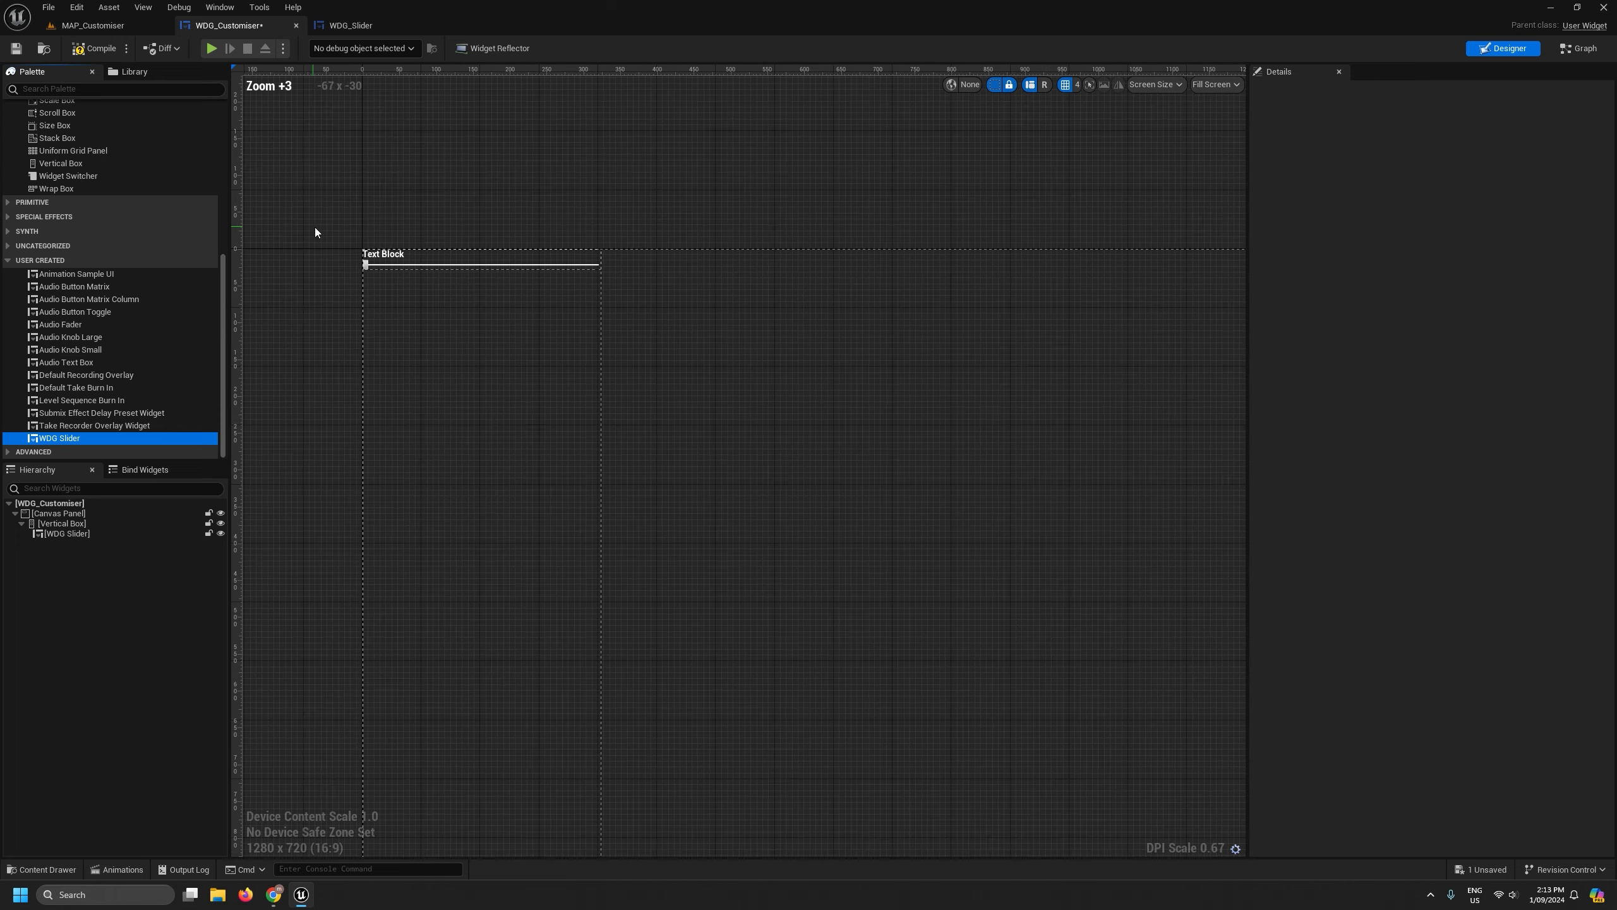
{"action": "left_click_drag", "start_coordinate": [57, 435], "coordinate": [61, 522]}
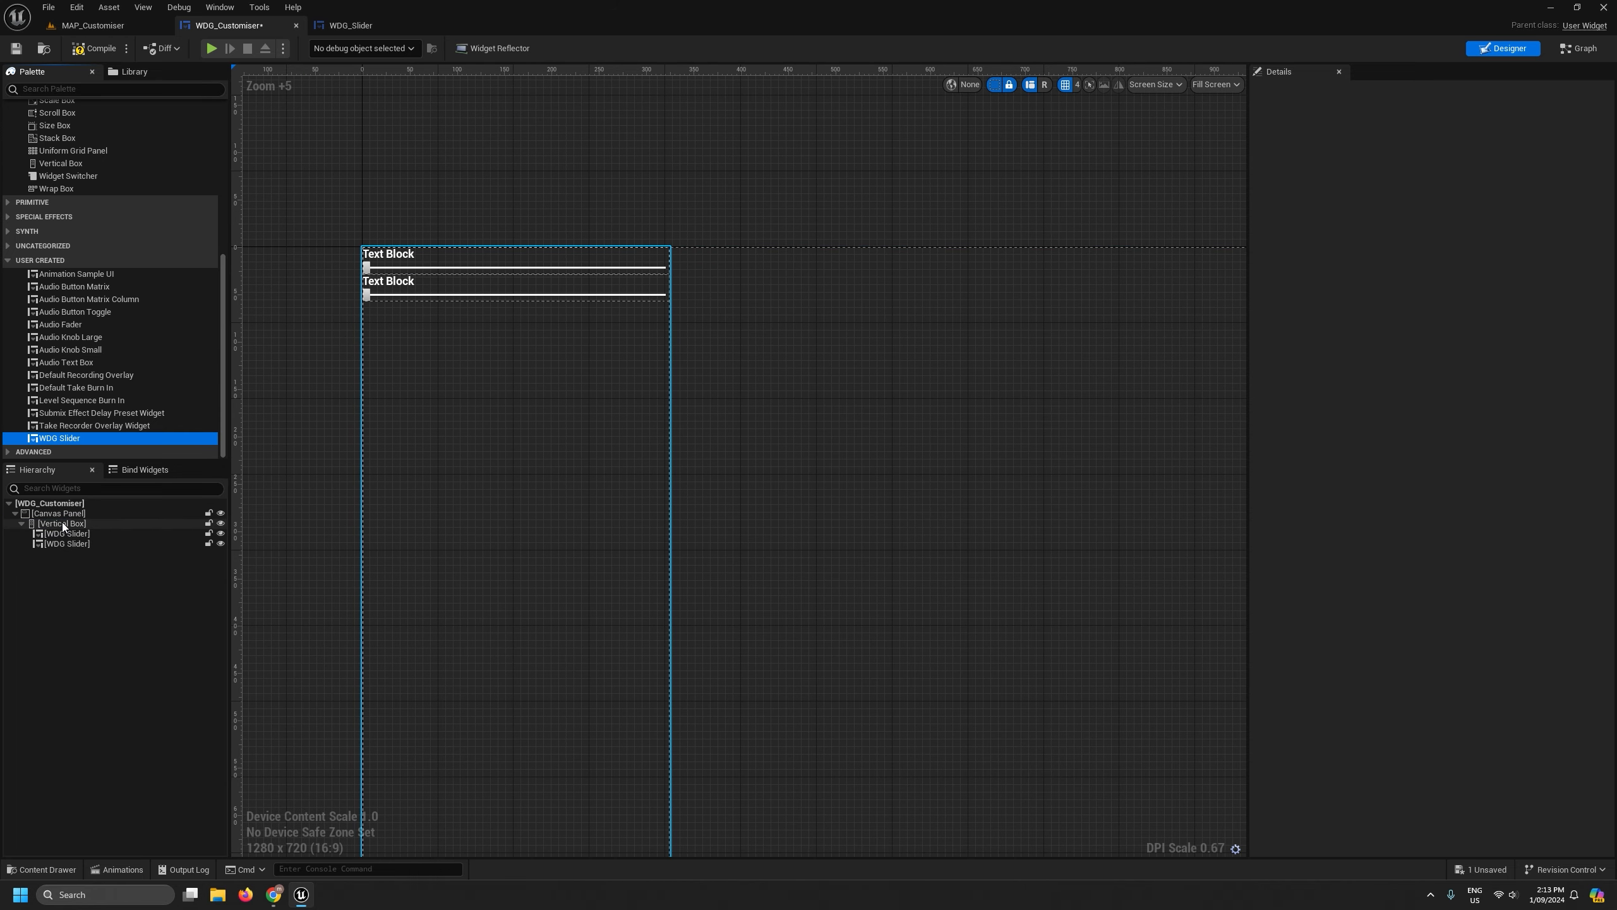
{"action": "left_click", "coordinate": [101, 619]}
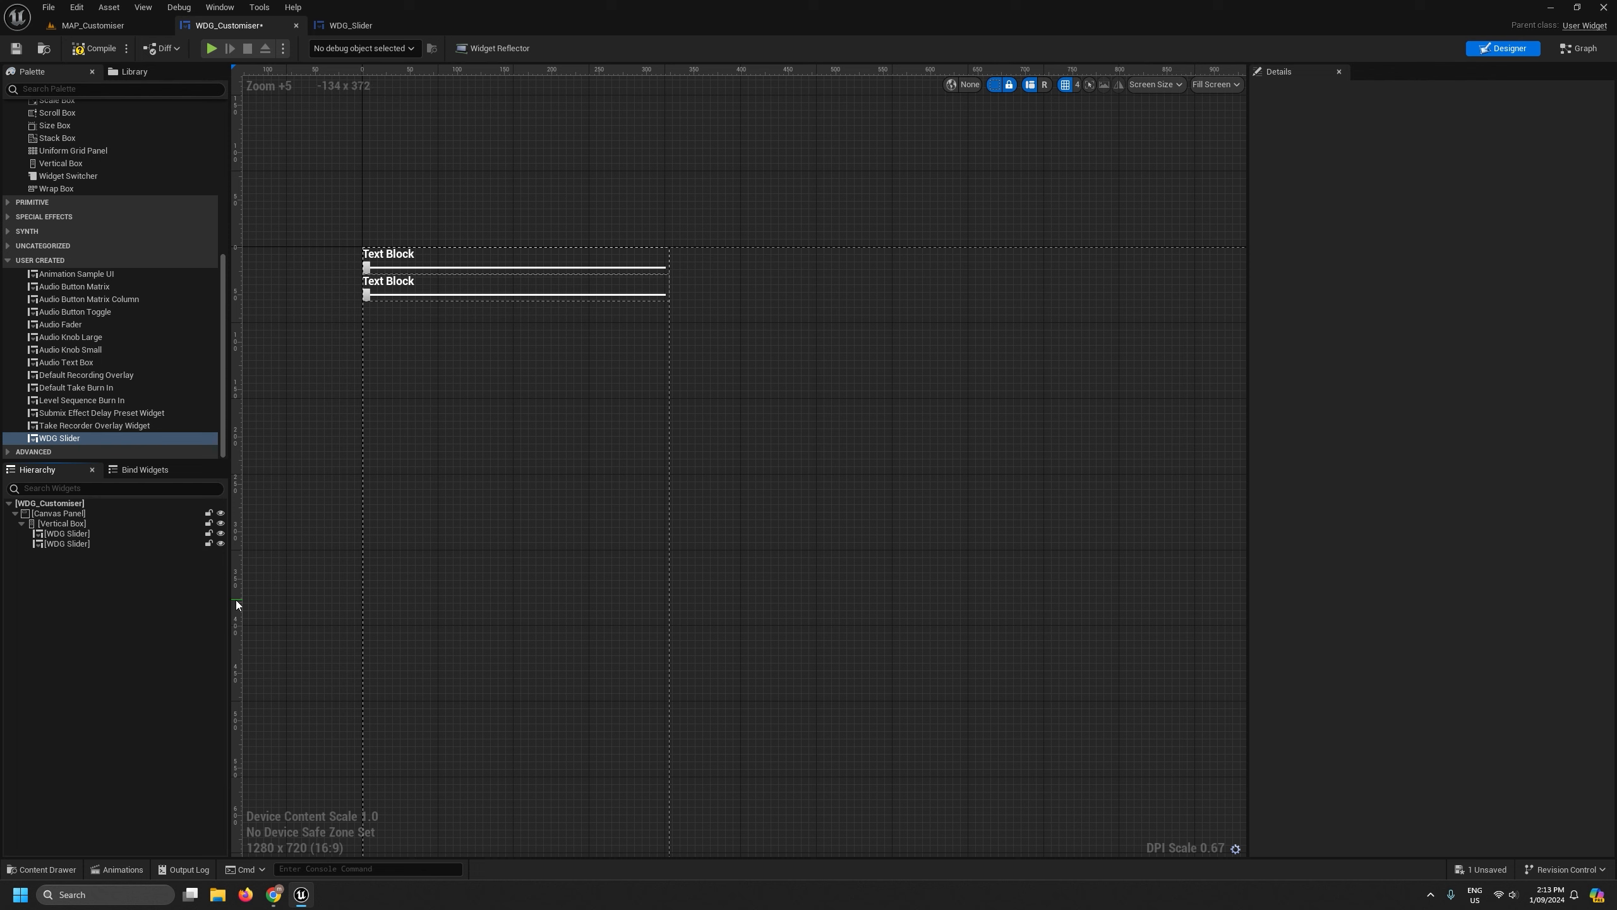
{"action": "left_click", "coordinate": [101, 50]}
Change the Text Block's text in WDG_Slider to "Label".
{"action": "left_click", "coordinate": [350, 25]}
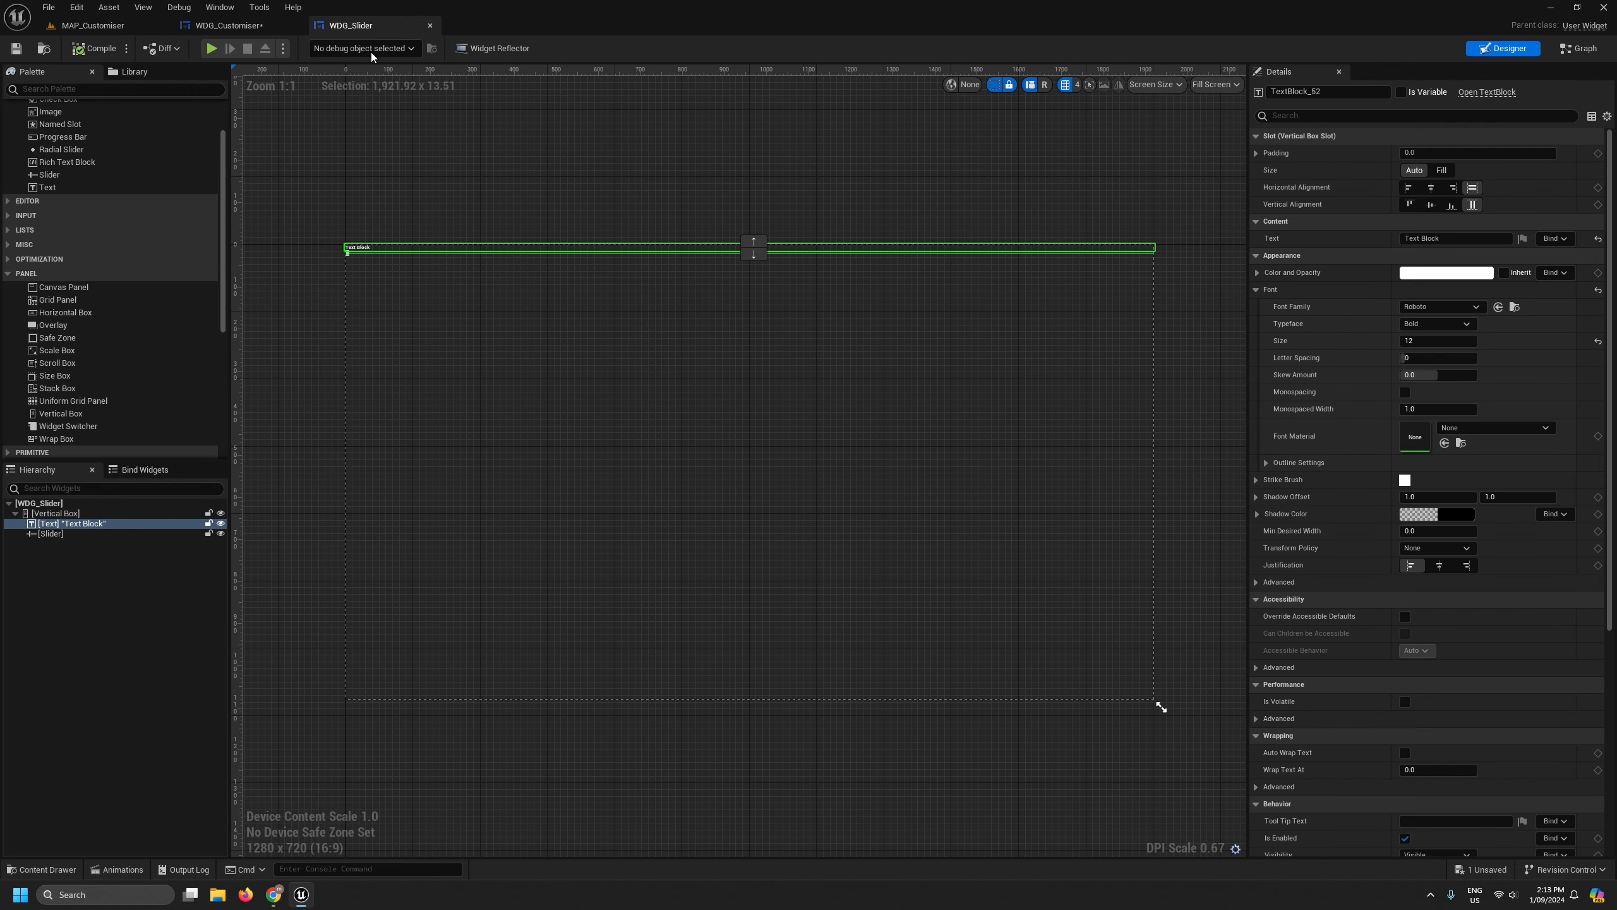
{"action": "scroll", "coordinate": [351, 238], "scroll_direction": "up", "scroll_amount": 8}
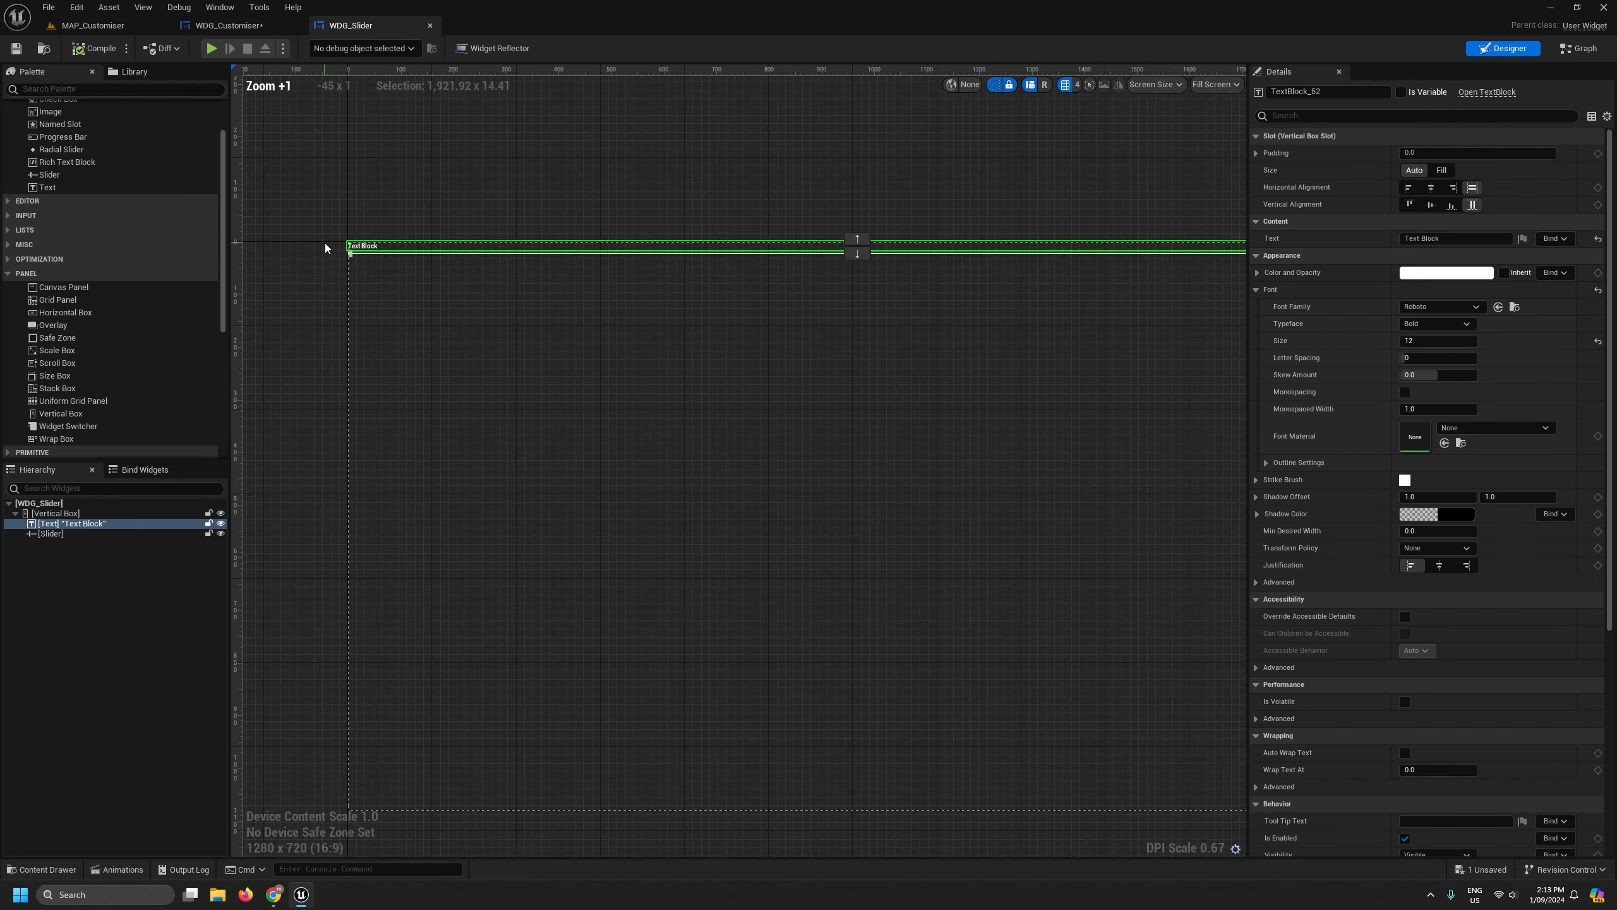
{"action": "scroll", "coordinate": [351, 238], "scroll_direction": "up", "scroll_amount": 2}
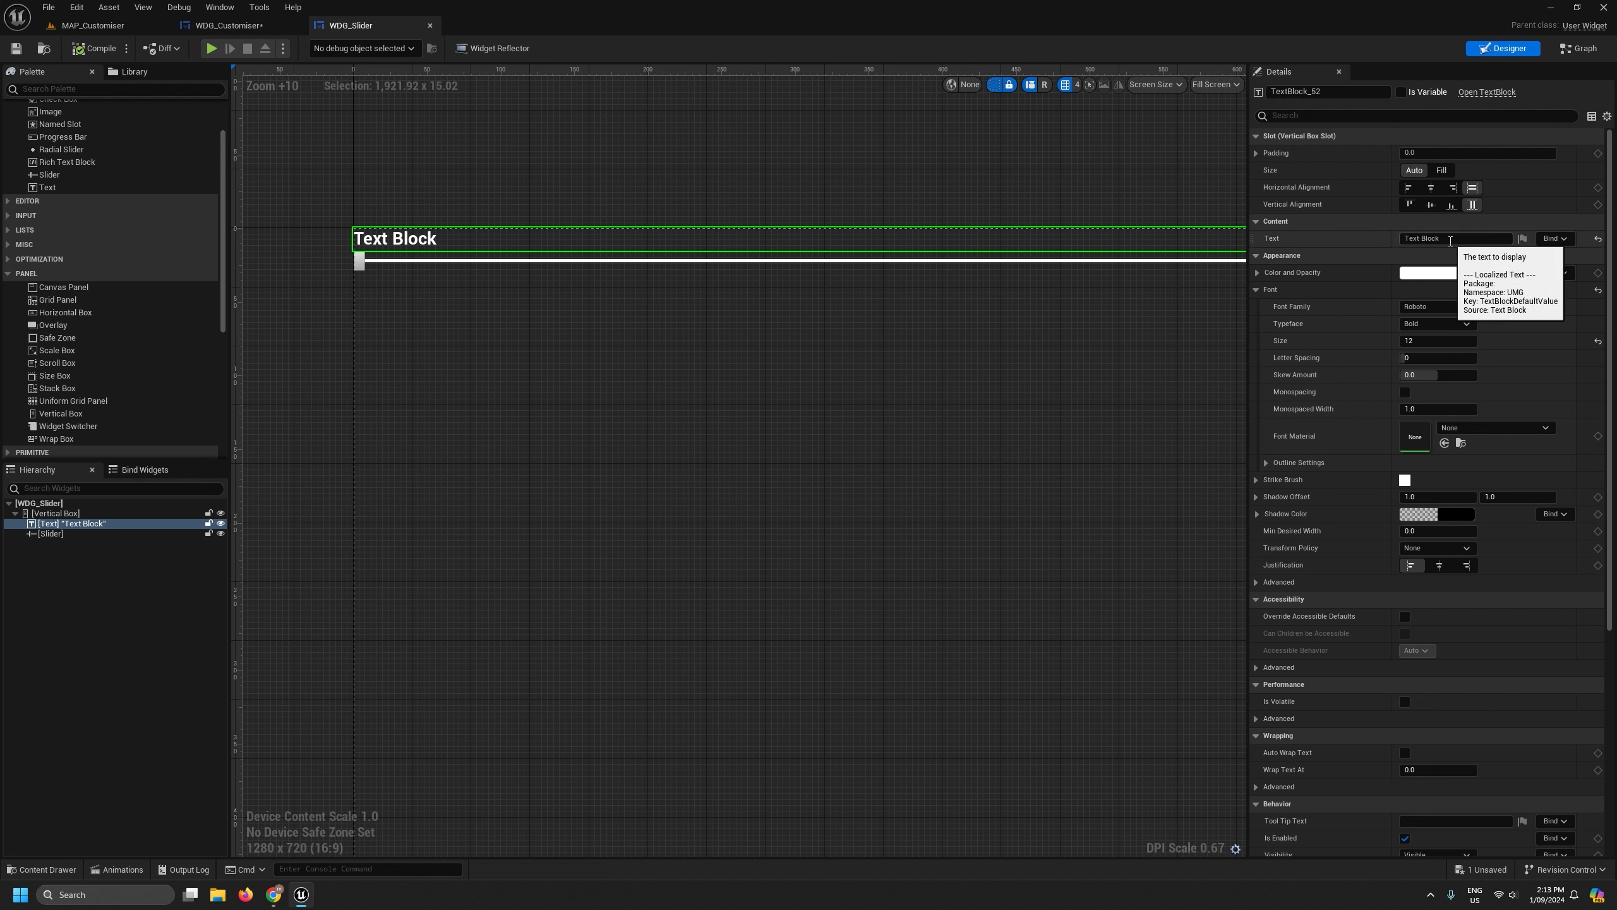
{"action": "left_click_drag", "start_coordinate": [1448, 239], "coordinate": [1226, 228]}
{"action": "type", "text": "Lab"}
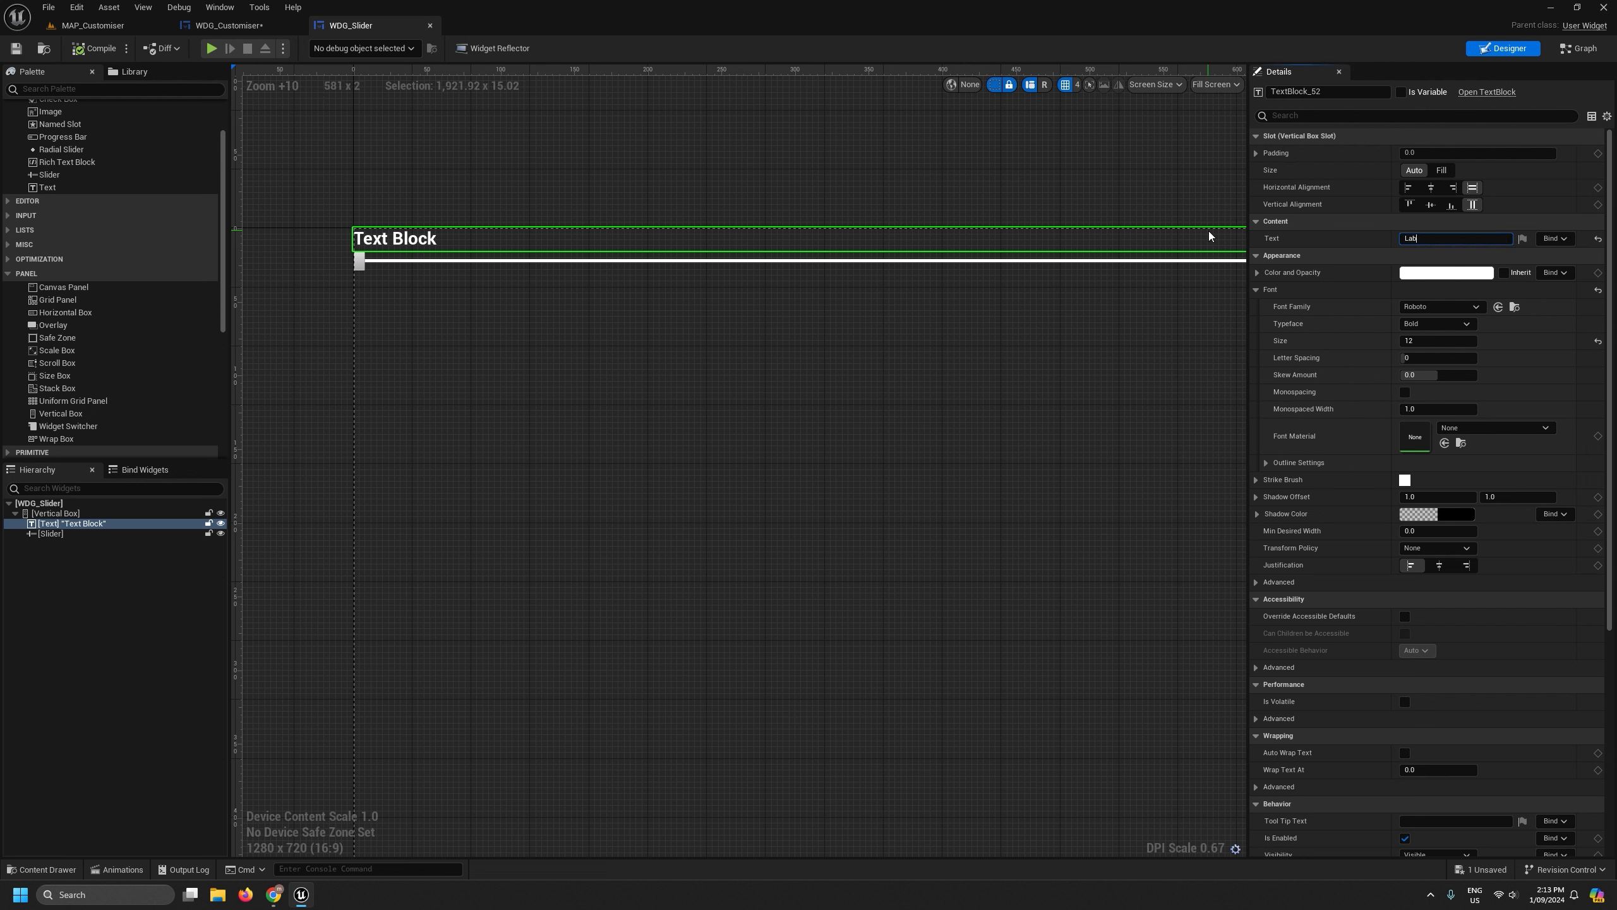
{"action": "type", "text": "el"}
{"action": "key", "text": "Return"}
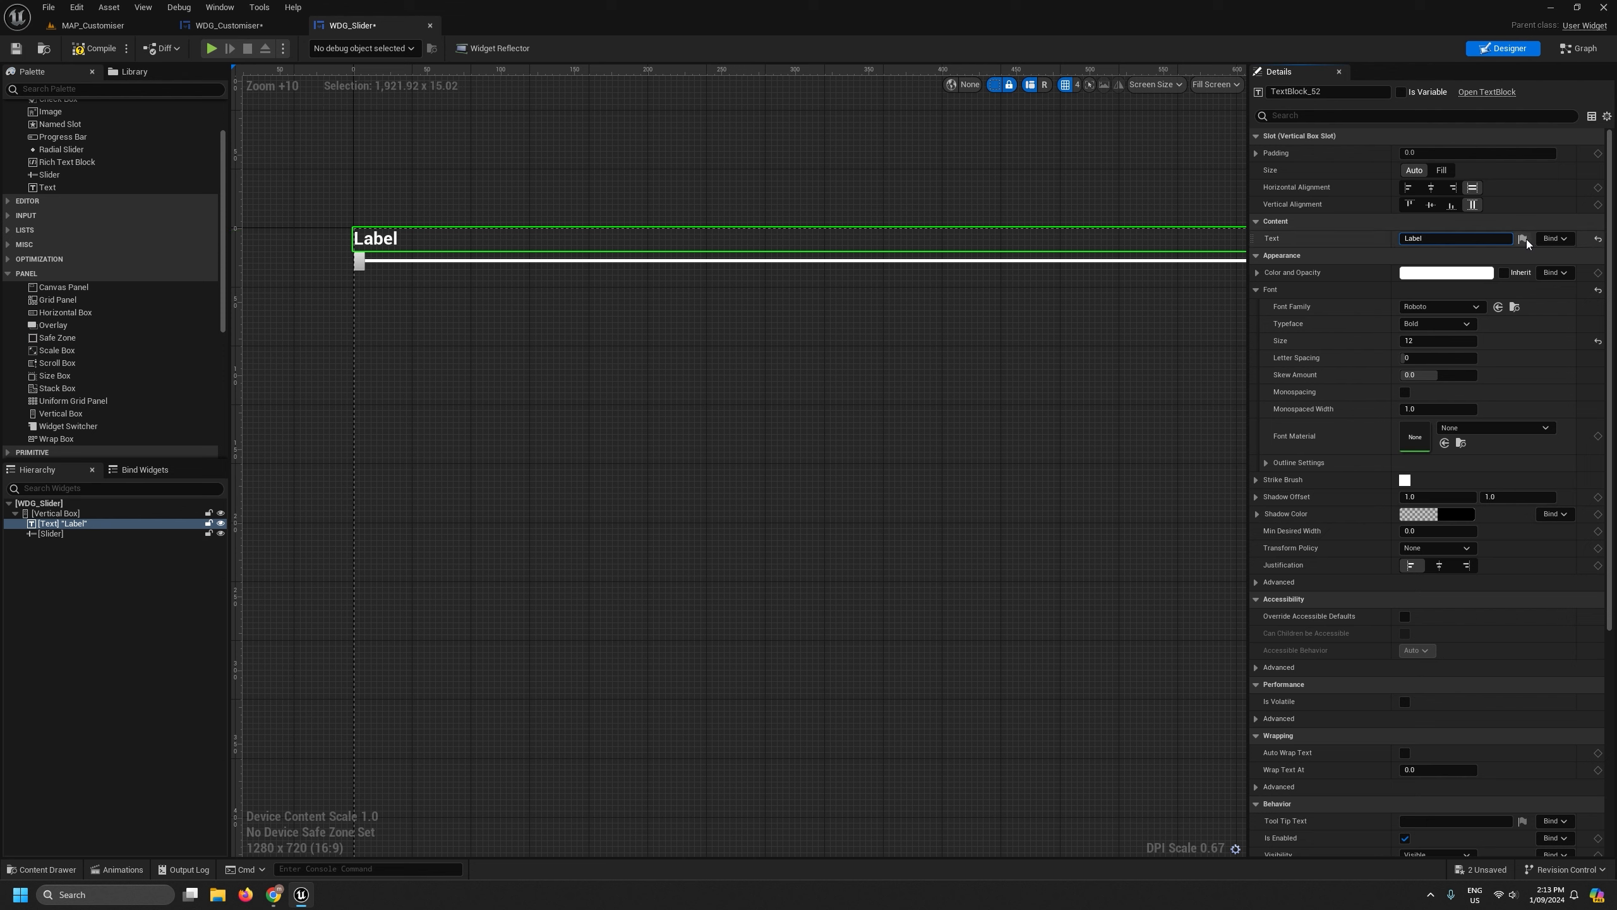
Inspect the binding options and remaining properties of the "Label" text in WDG_Slider.
{"action": "left_click", "coordinate": [1557, 240]}
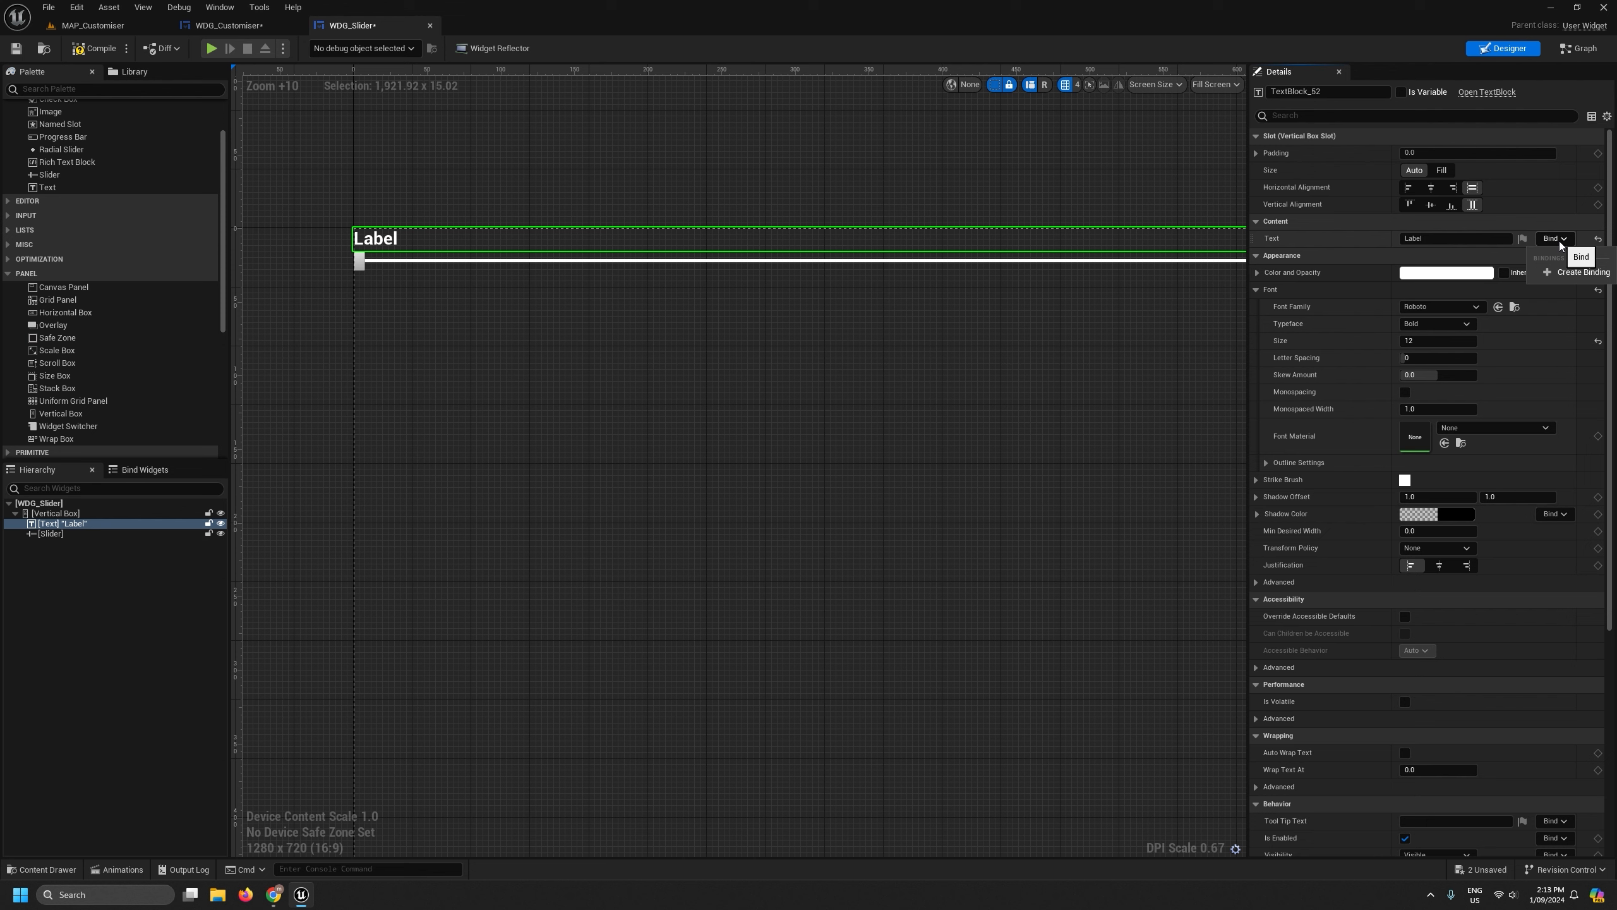
{"action": "scroll", "coordinate": [1521, 556], "scroll_direction": "down", "scroll_amount": 10}
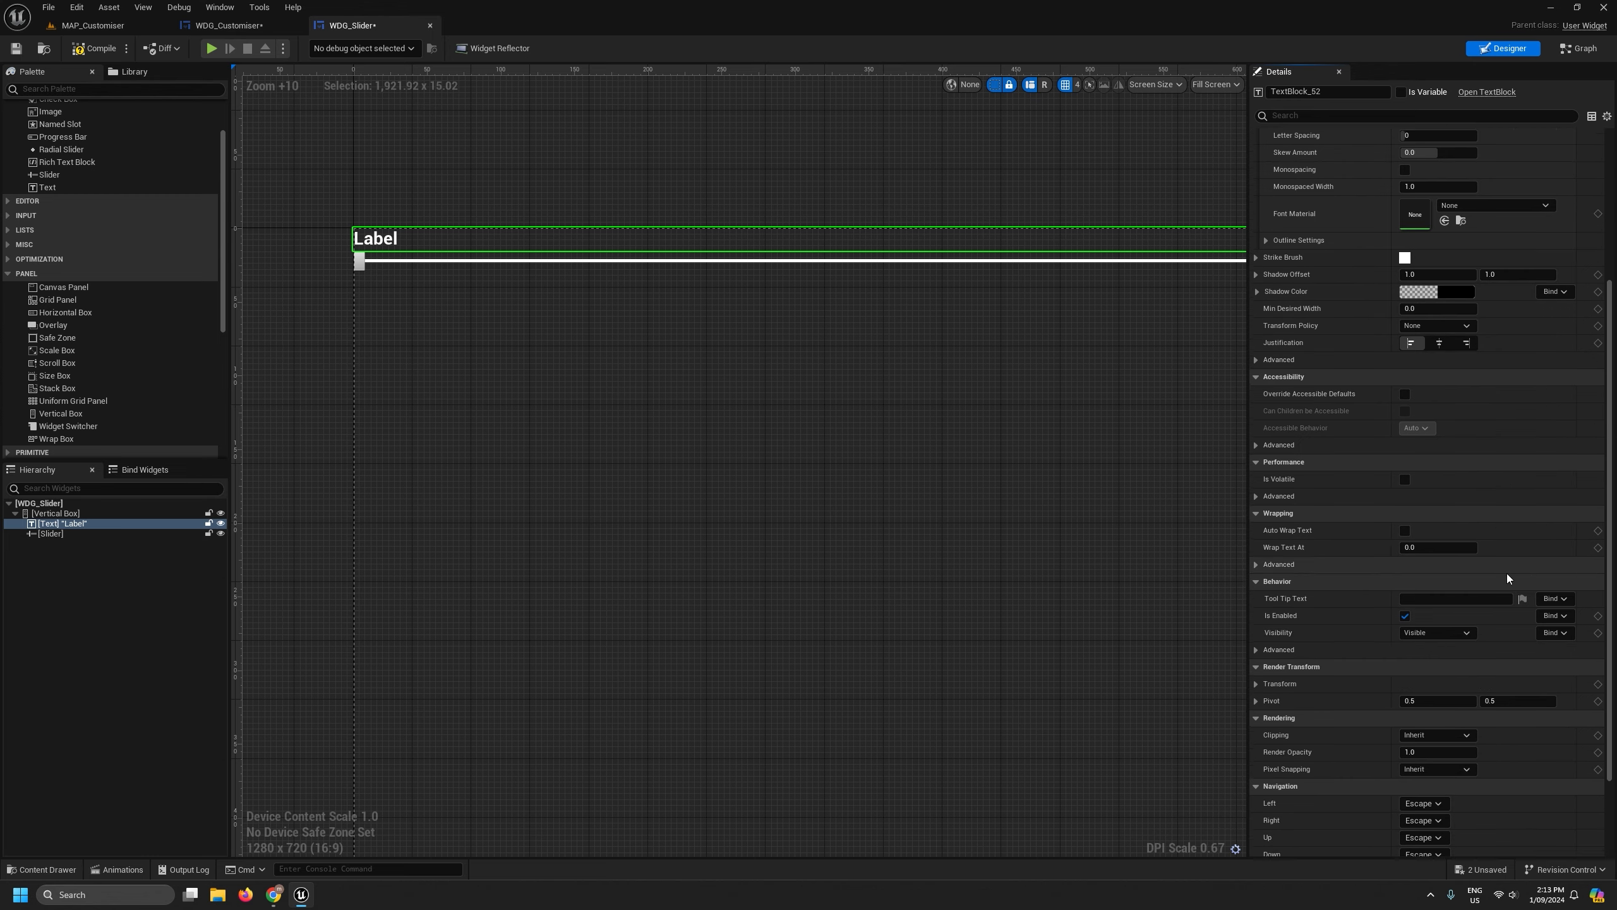
{"action": "scroll", "coordinate": [1506, 577], "scroll_direction": "up", "scroll_amount": 10}
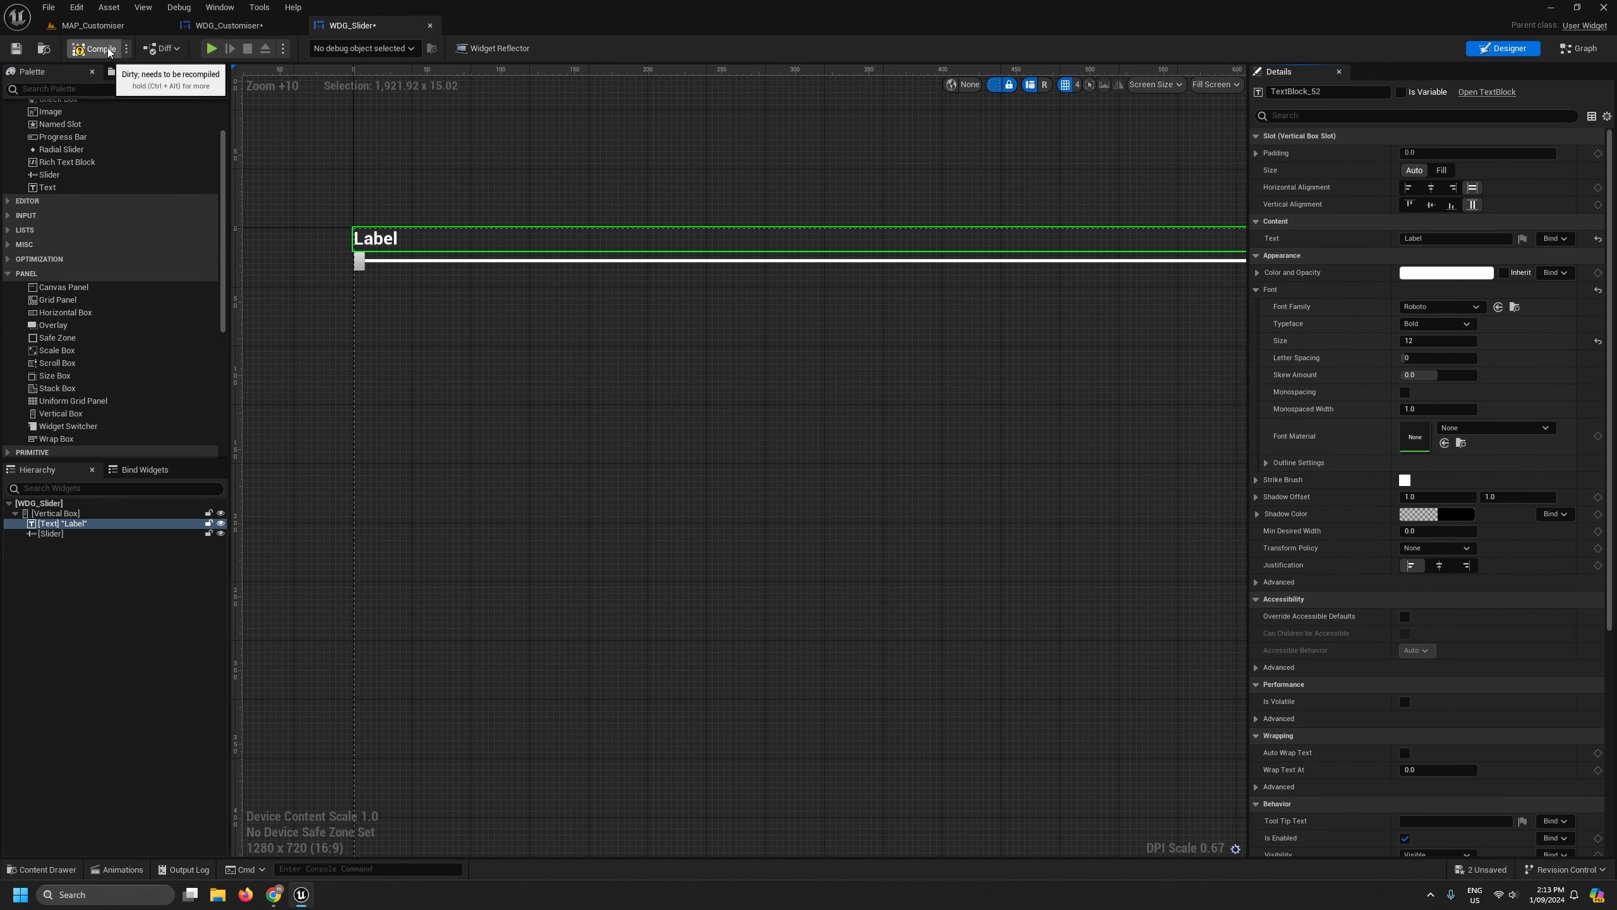
Examine the first WDG Slider instance's properties in WDG_Customiser for a label text setting.
{"action": "left_click", "coordinate": [231, 27]}
{"action": "left_click", "coordinate": [379, 259]}
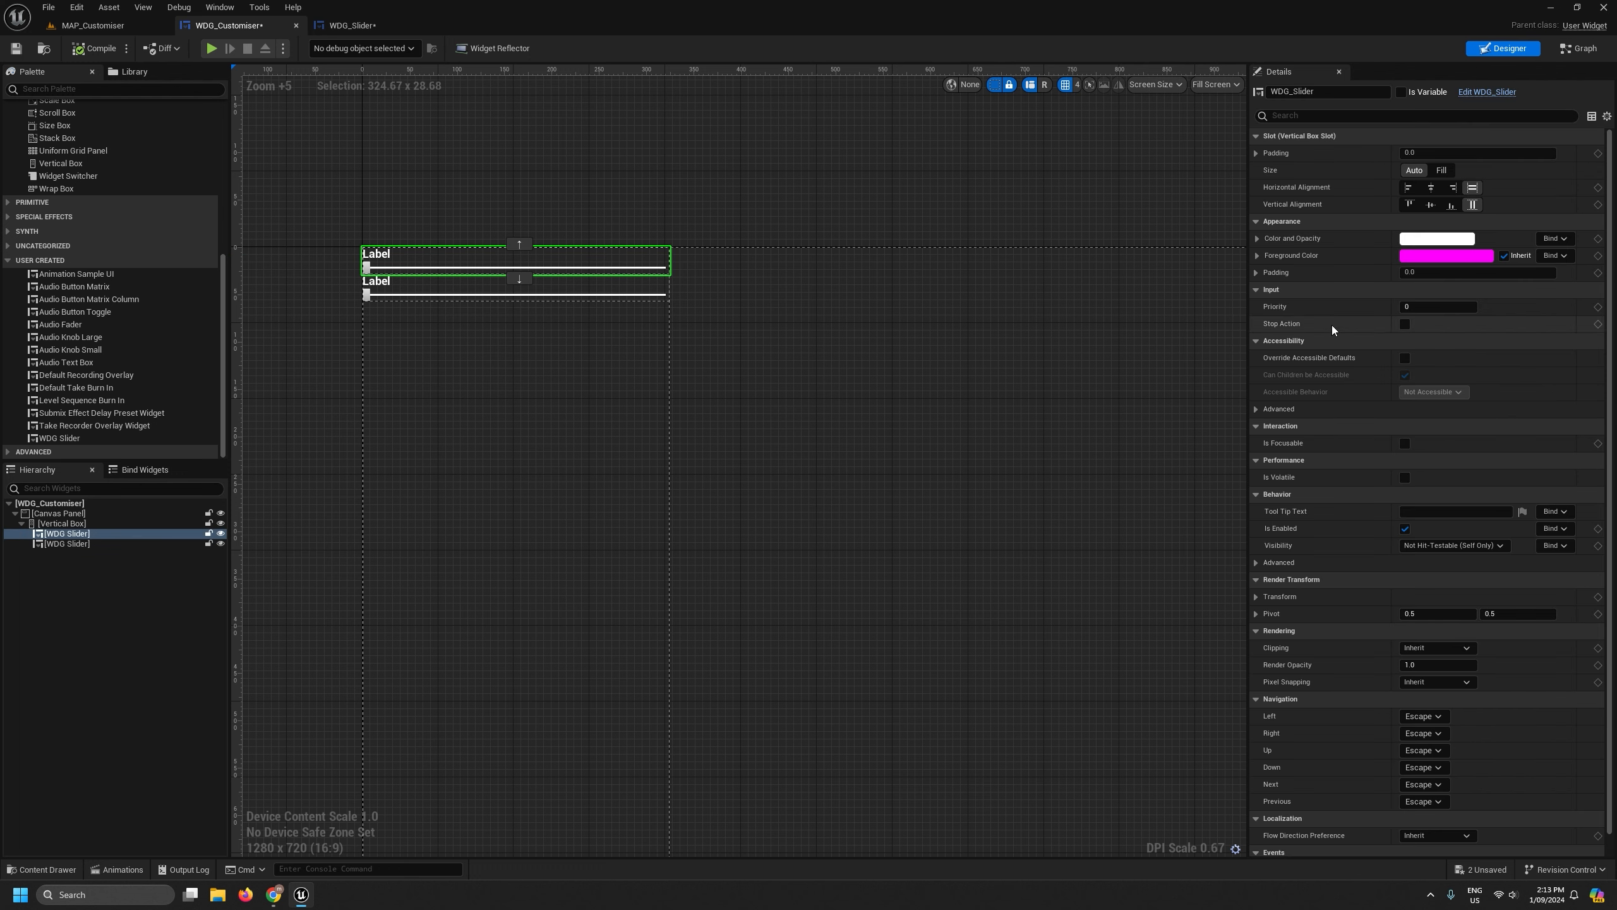
{"action": "scroll", "coordinate": [1331, 325], "scroll_direction": "down", "scroll_amount": 1}
{"action": "scroll", "coordinate": [1352, 339], "scroll_direction": "up", "scroll_amount": 1}
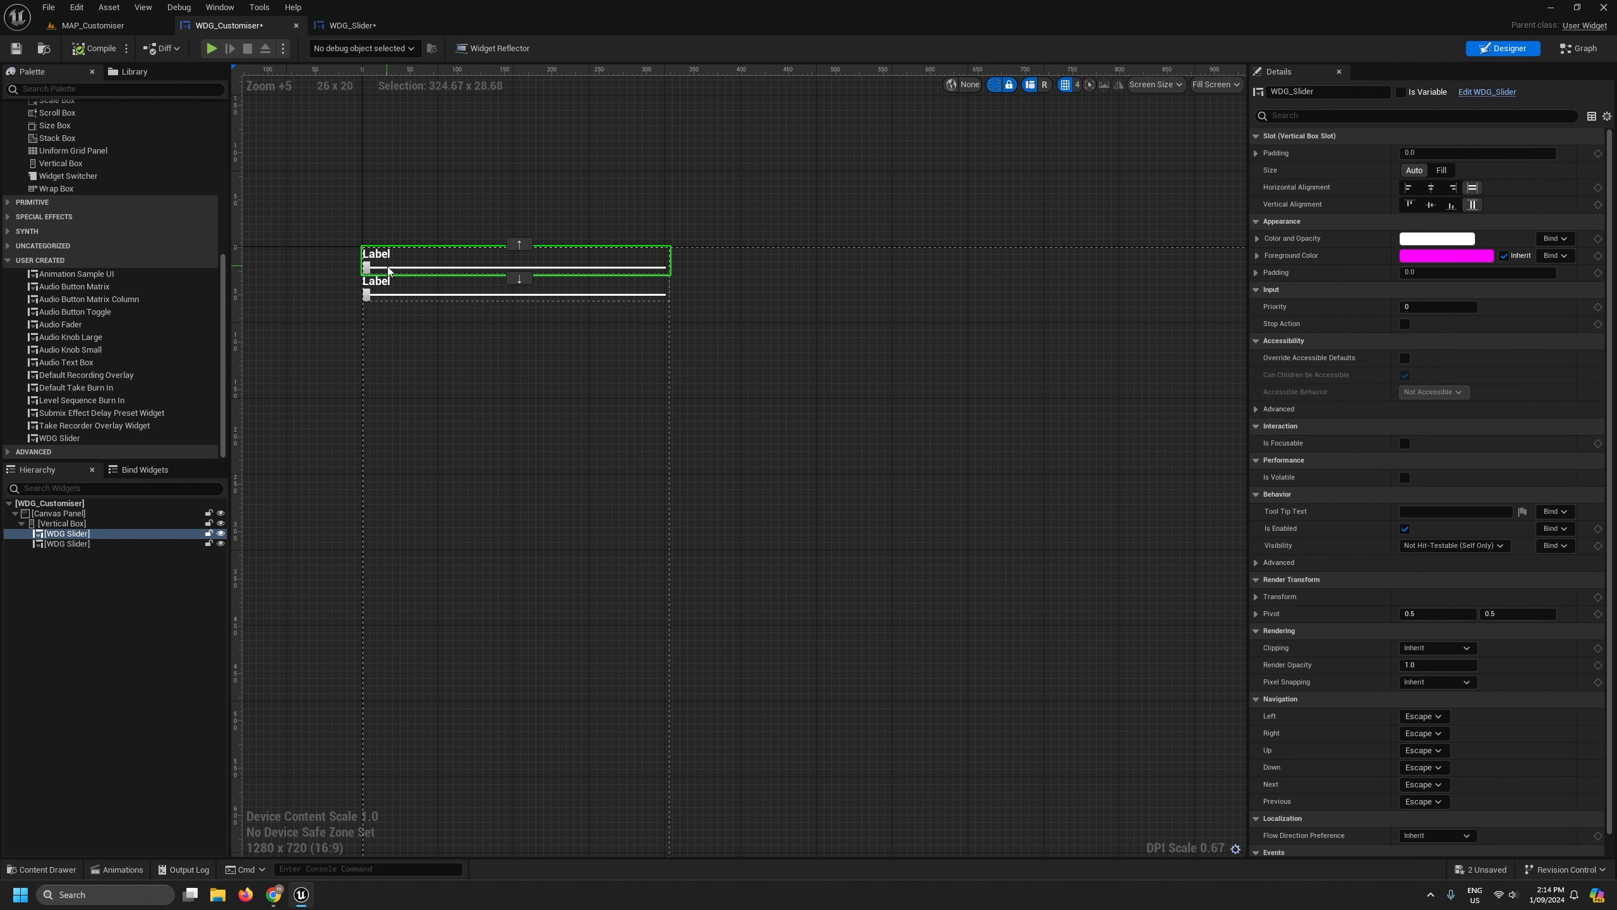
{"action": "scroll", "coordinate": [1390, 463], "scroll_direction": "down", "scroll_amount": 1}
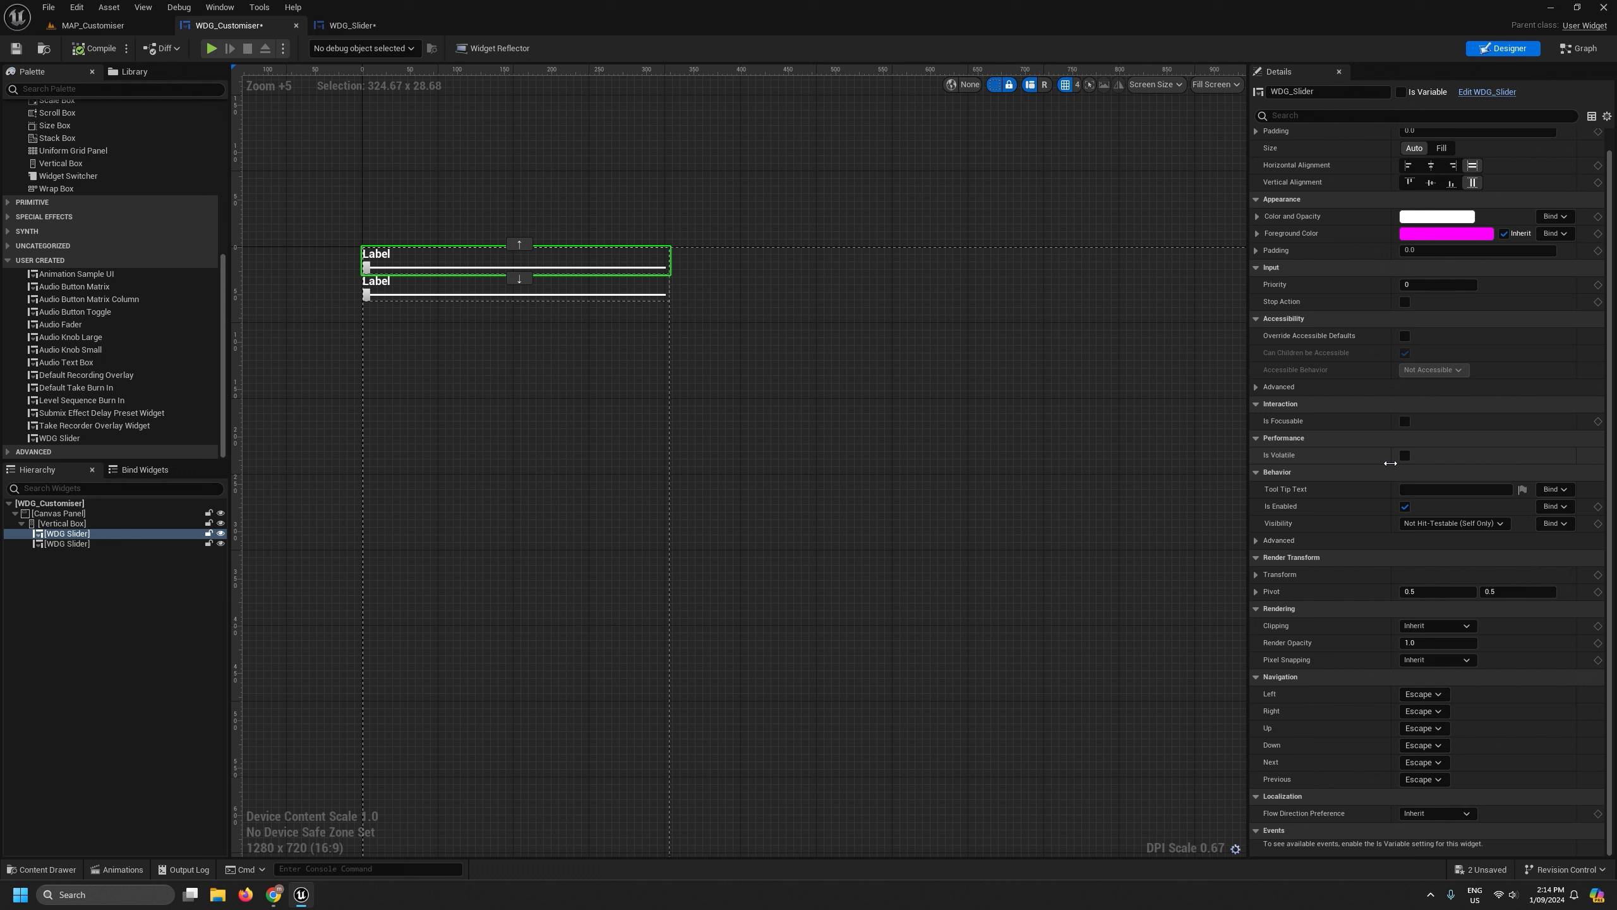
{"action": "scroll", "coordinate": [1390, 463], "scroll_direction": "up", "scroll_amount": 1}
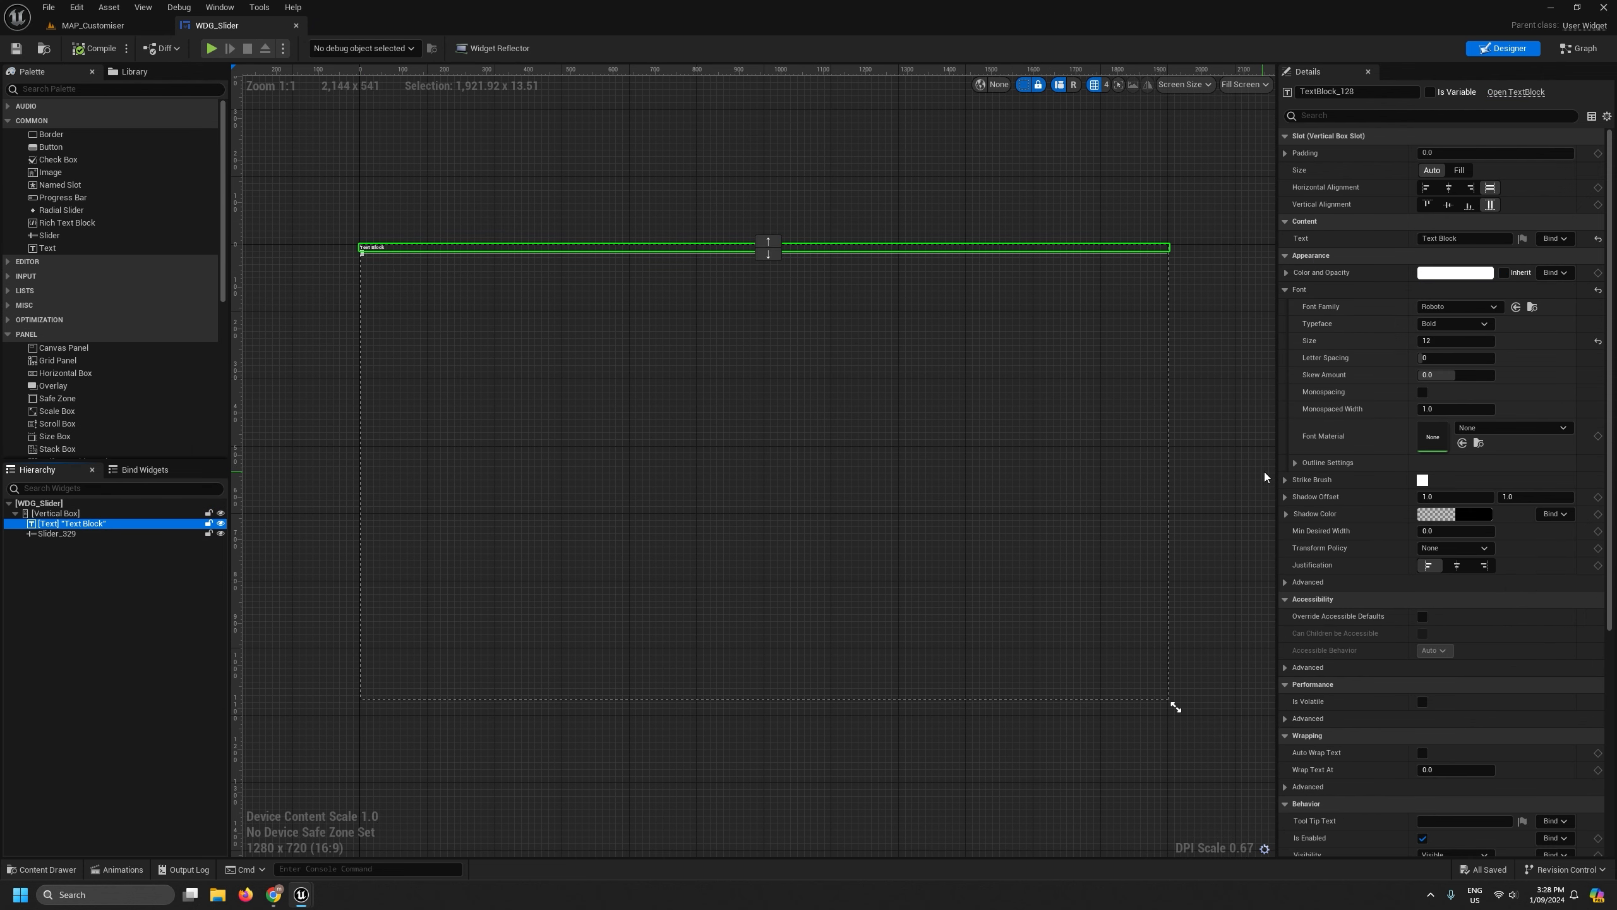
Open WDG_Customiser from the Customiser Blueprints folder and place the WDG_Slider editor after it.
{"action": "left_click_drag", "start_coordinate": [1280, 470], "coordinate": [1300, 470]}
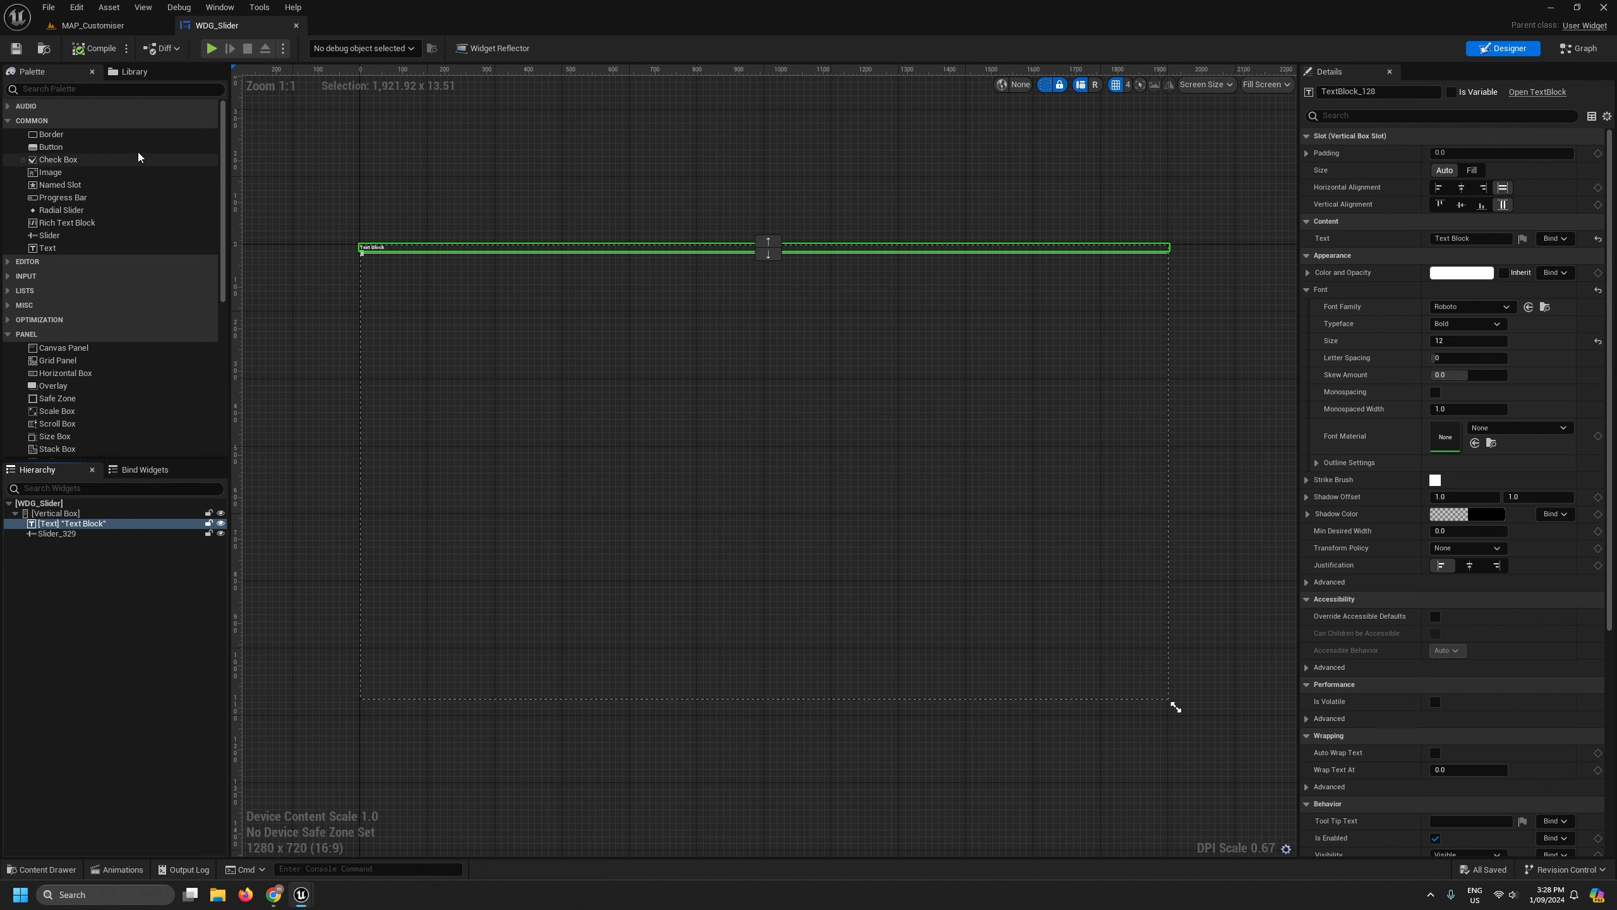
{"action": "left_click", "coordinate": [93, 26]}
{"action": "left_click", "coordinate": [479, 640]}
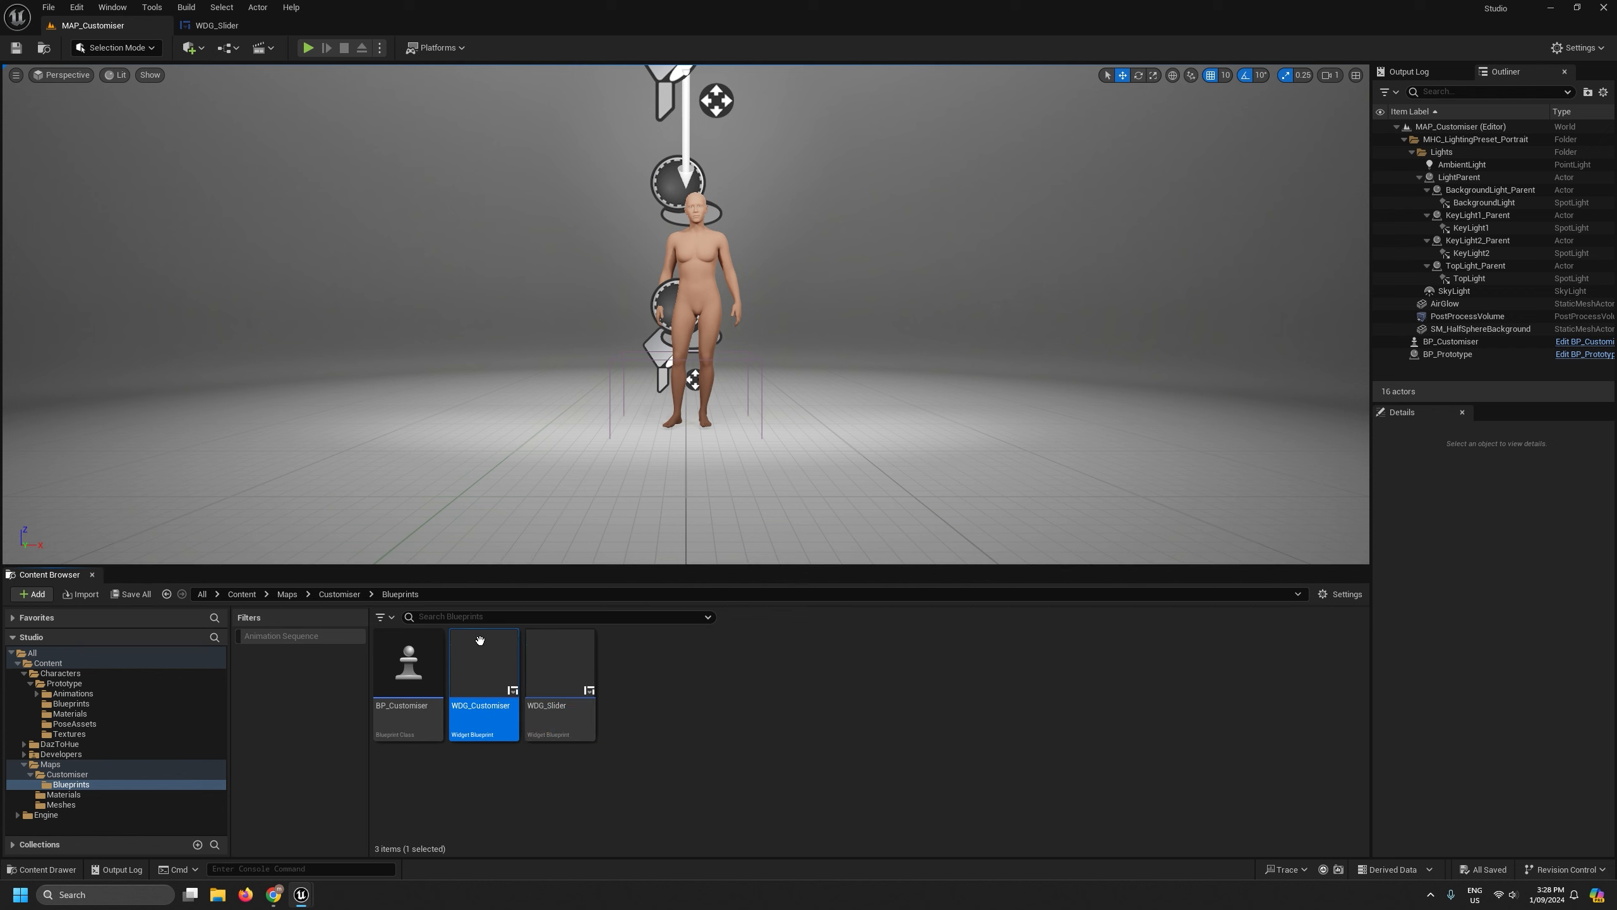
{"action": "double_click", "coordinate": [480, 640]}
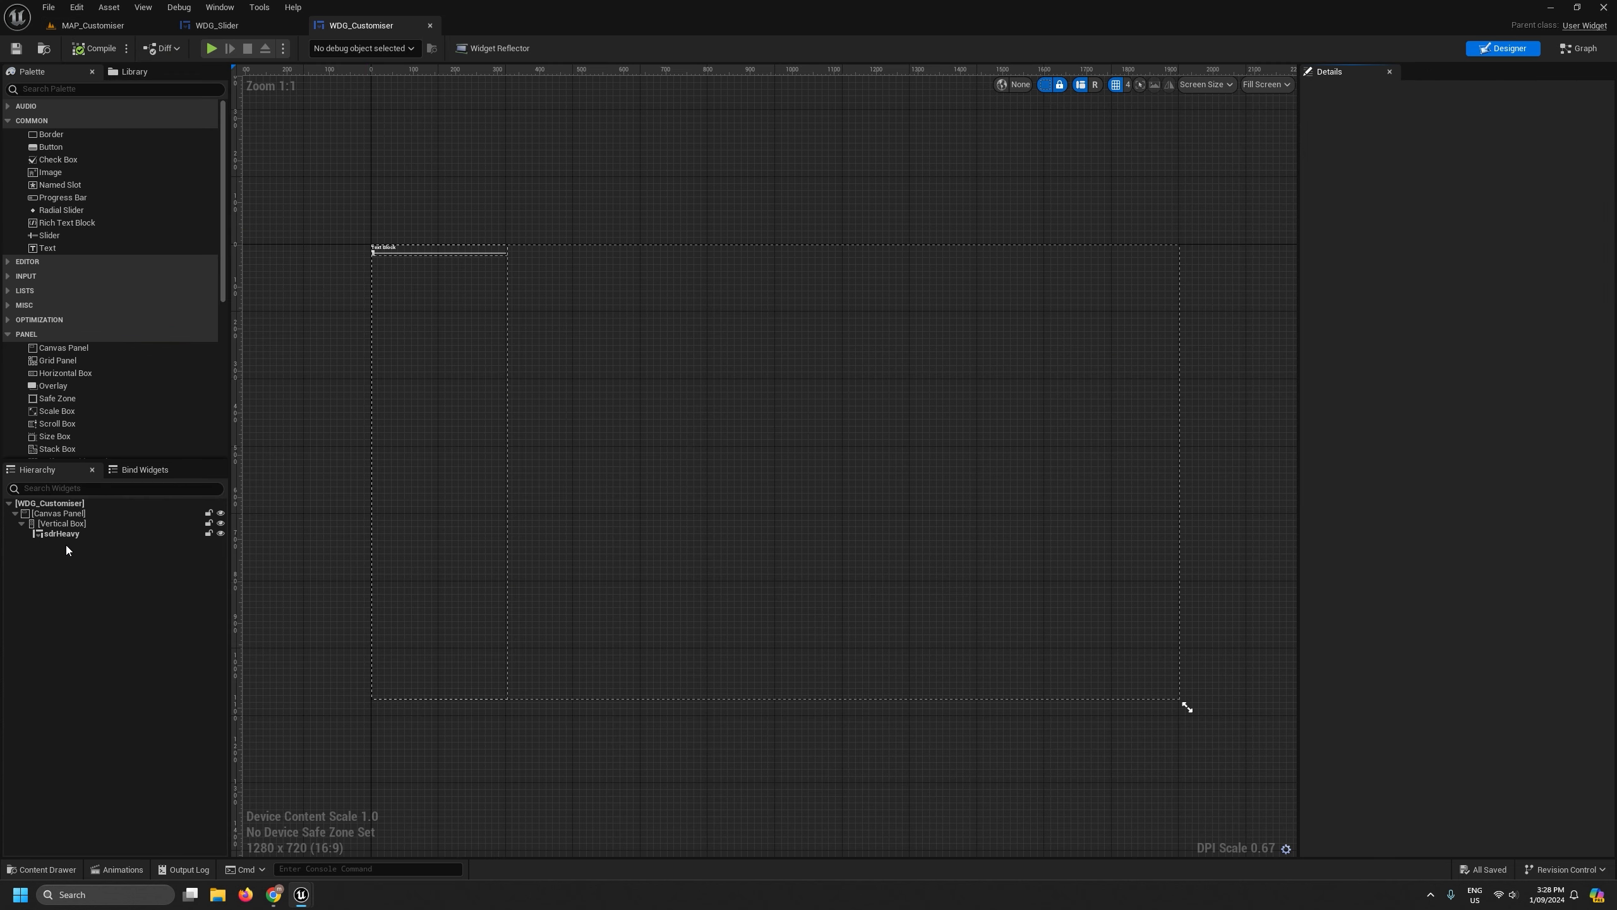
{"action": "left_click_drag", "start_coordinate": [243, 27], "coordinate": [416, 30]}
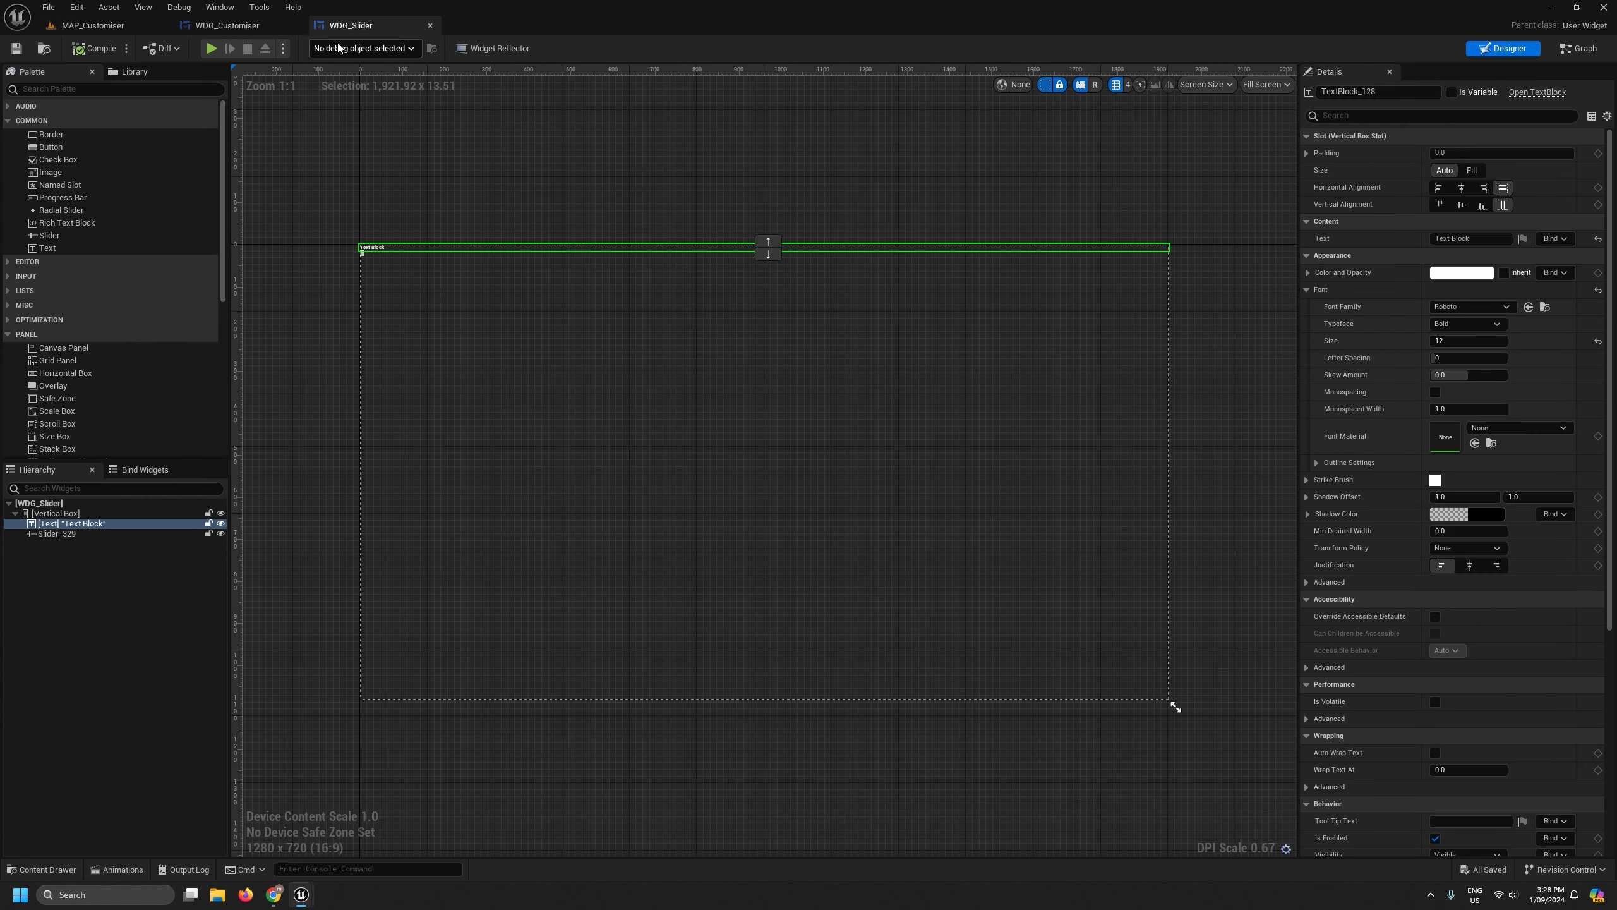
Review the Vertical Box, Text Block and Slider that make up WDG_Slider, and return to WDG_Customiser.
{"action": "left_click", "coordinate": [70, 514]}
{"action": "left_click", "coordinate": [86, 524]}
{"action": "left_click", "coordinate": [79, 535]}
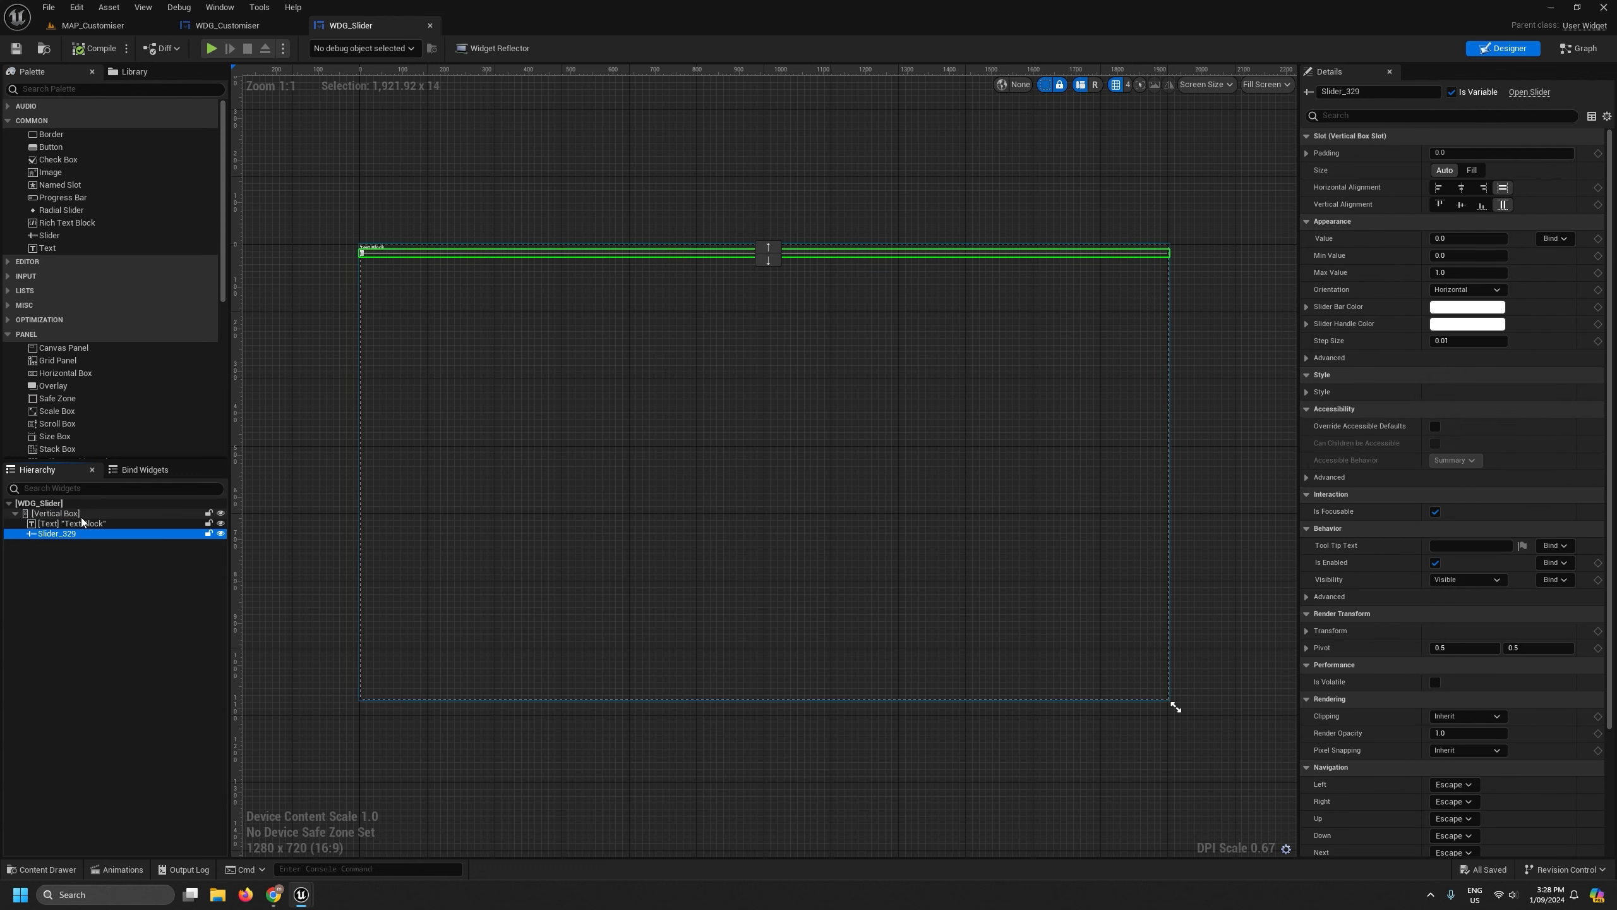
{"action": "left_click", "coordinate": [80, 514]}
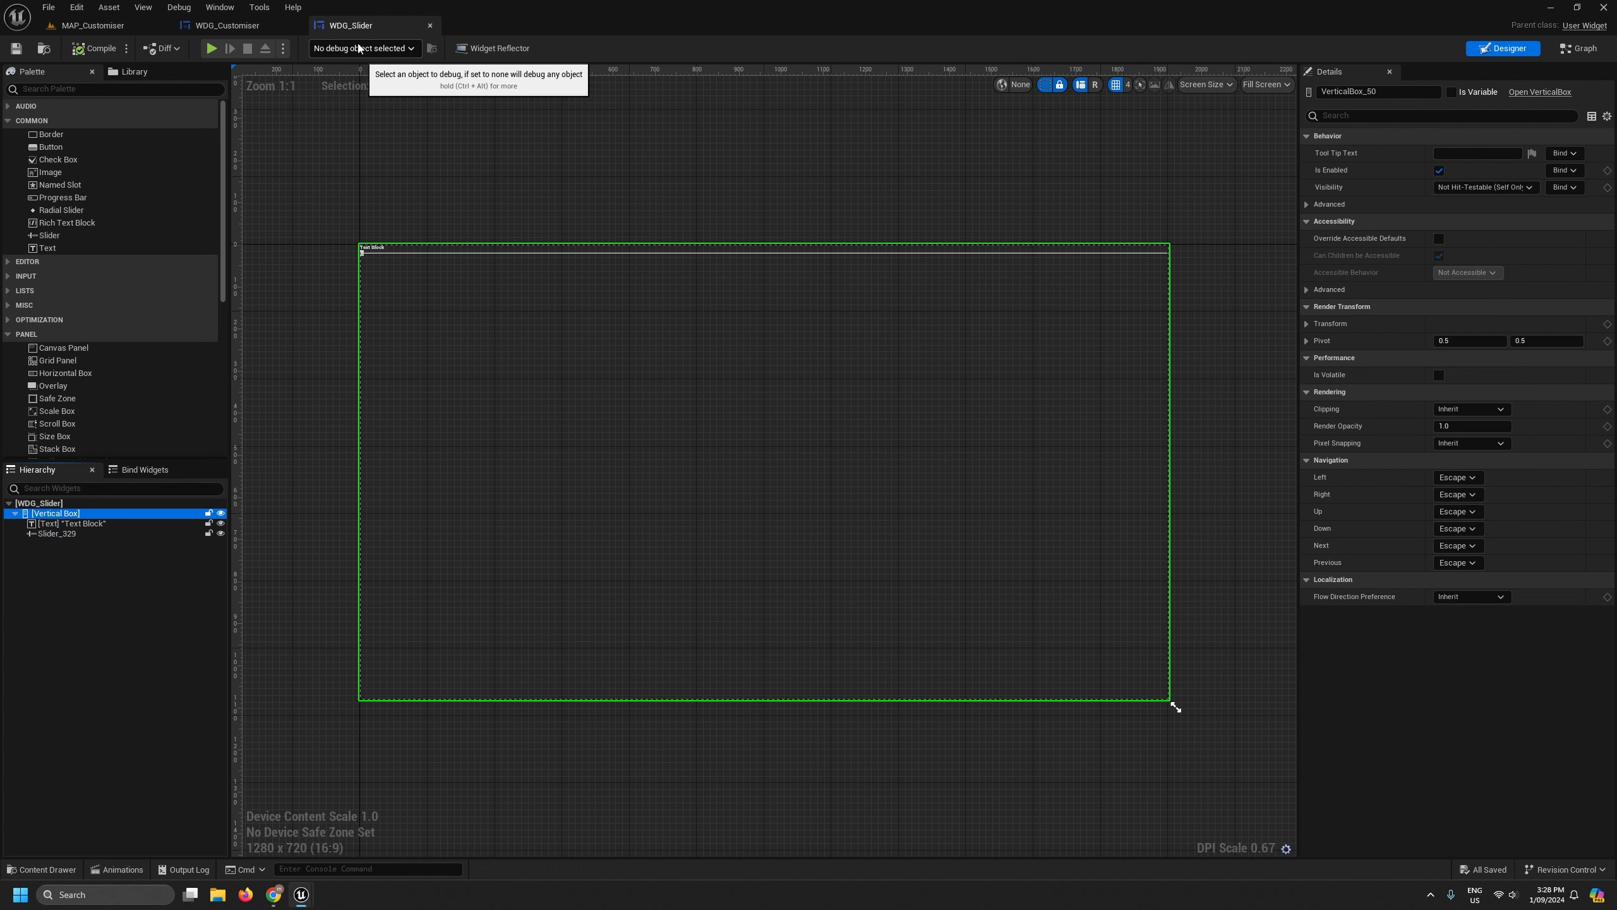
{"action": "scroll", "coordinate": [365, 241], "scroll_direction": "up", "scroll_amount": 4}
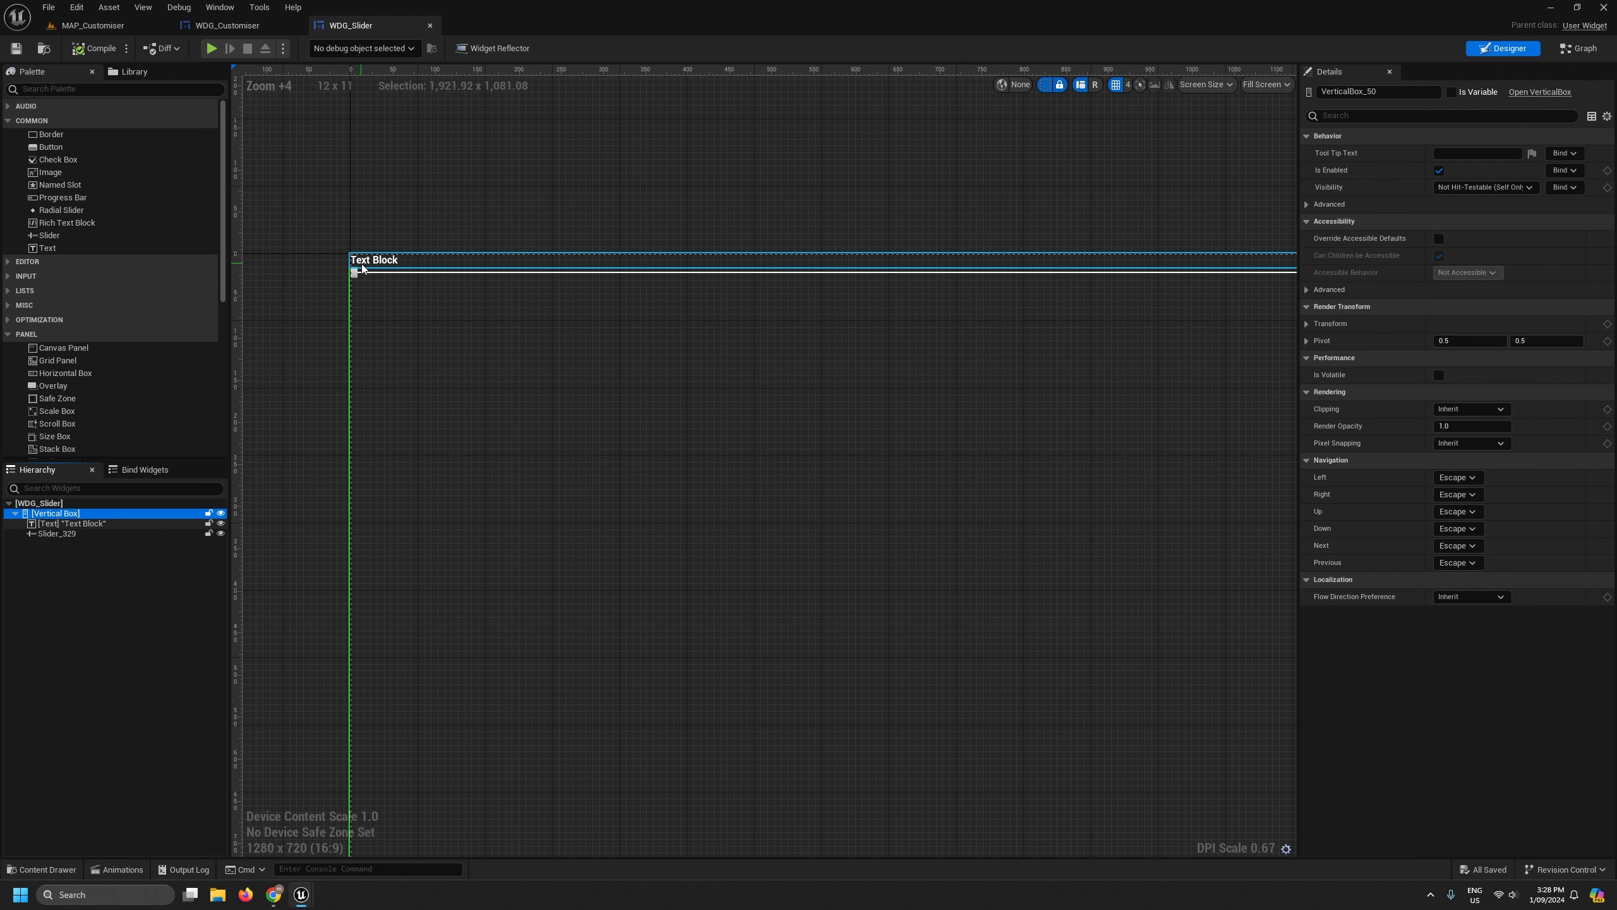
{"action": "left_click", "coordinate": [254, 25]}
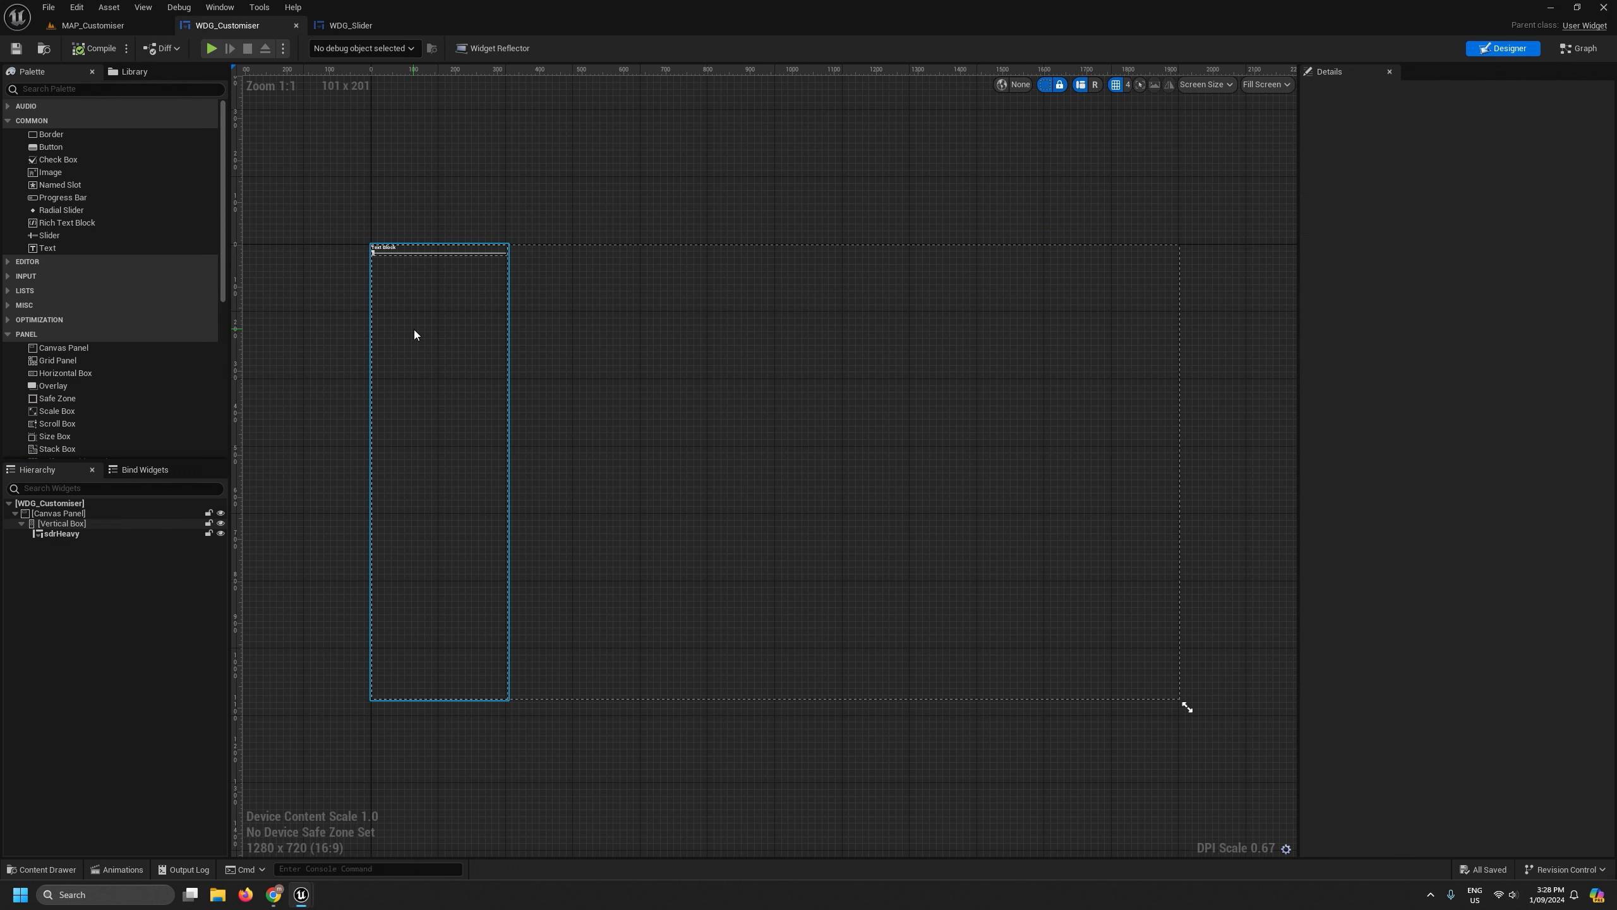
Examine the WDG_Slider layout and how its sdrHeavy instance sits inside the WDG_Customiser widget.
{"action": "left_click", "coordinate": [351, 25]}
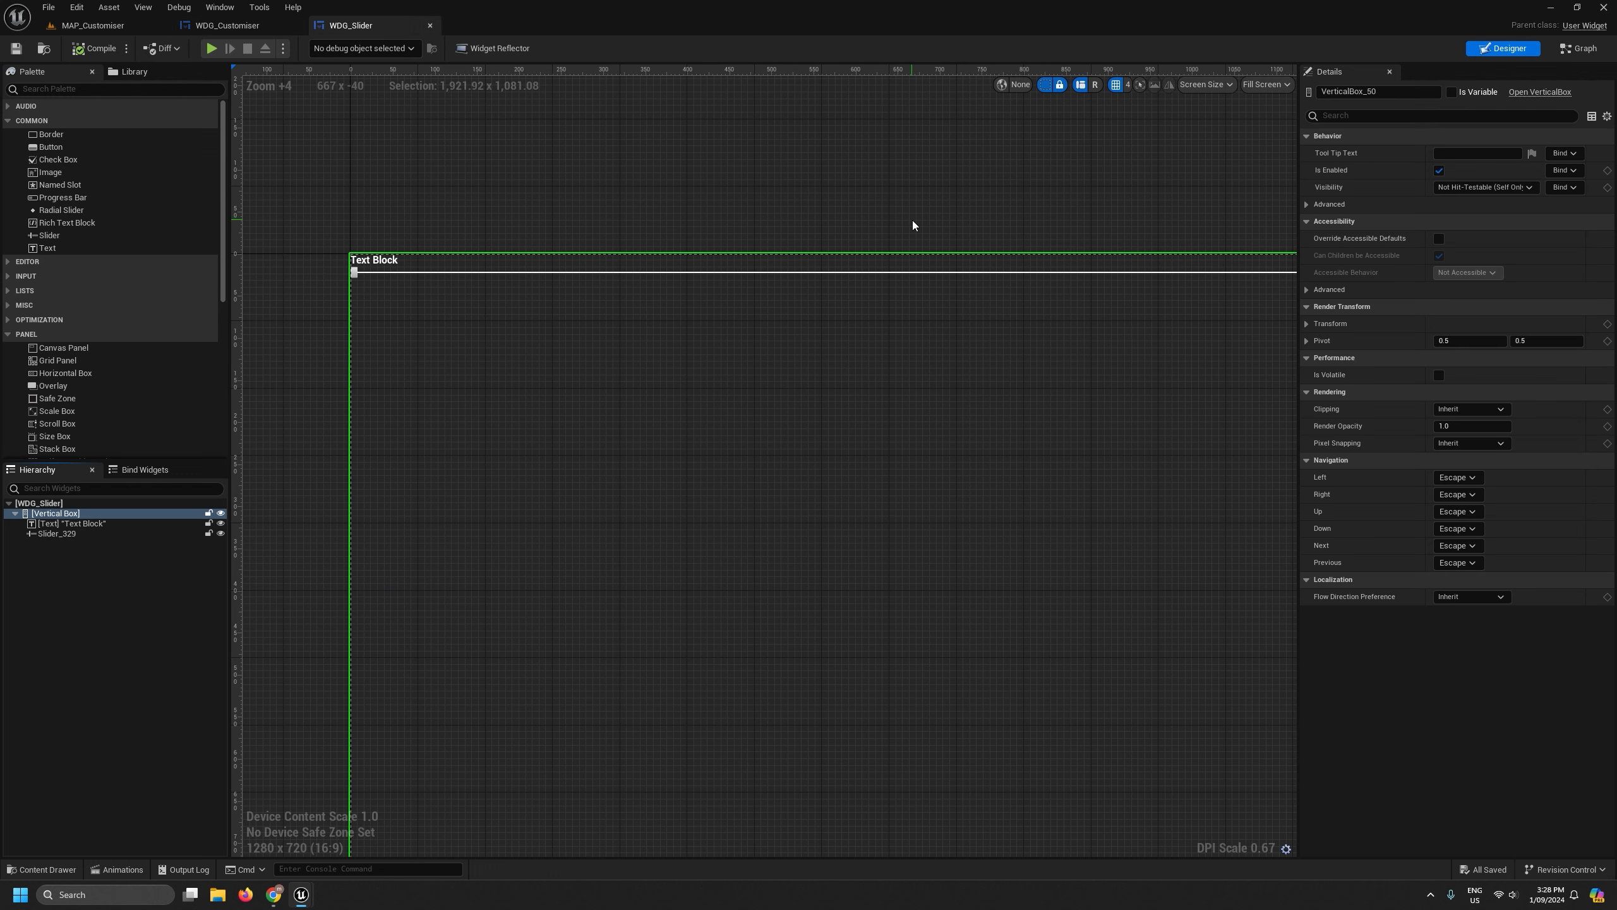
{"action": "scroll", "coordinate": [912, 220], "scroll_direction": "down", "scroll_amount": 2}
{"action": "right_click_drag", "start_coordinate": [916, 218], "coordinate": [716, 242]}
{"action": "scroll", "coordinate": [502, 255], "scroll_direction": "up", "scroll_amount": 3}
{"action": "scroll", "coordinate": [501, 255], "scroll_direction": "up", "scroll_amount": 1}
{"action": "left_click", "coordinate": [405, 280]}
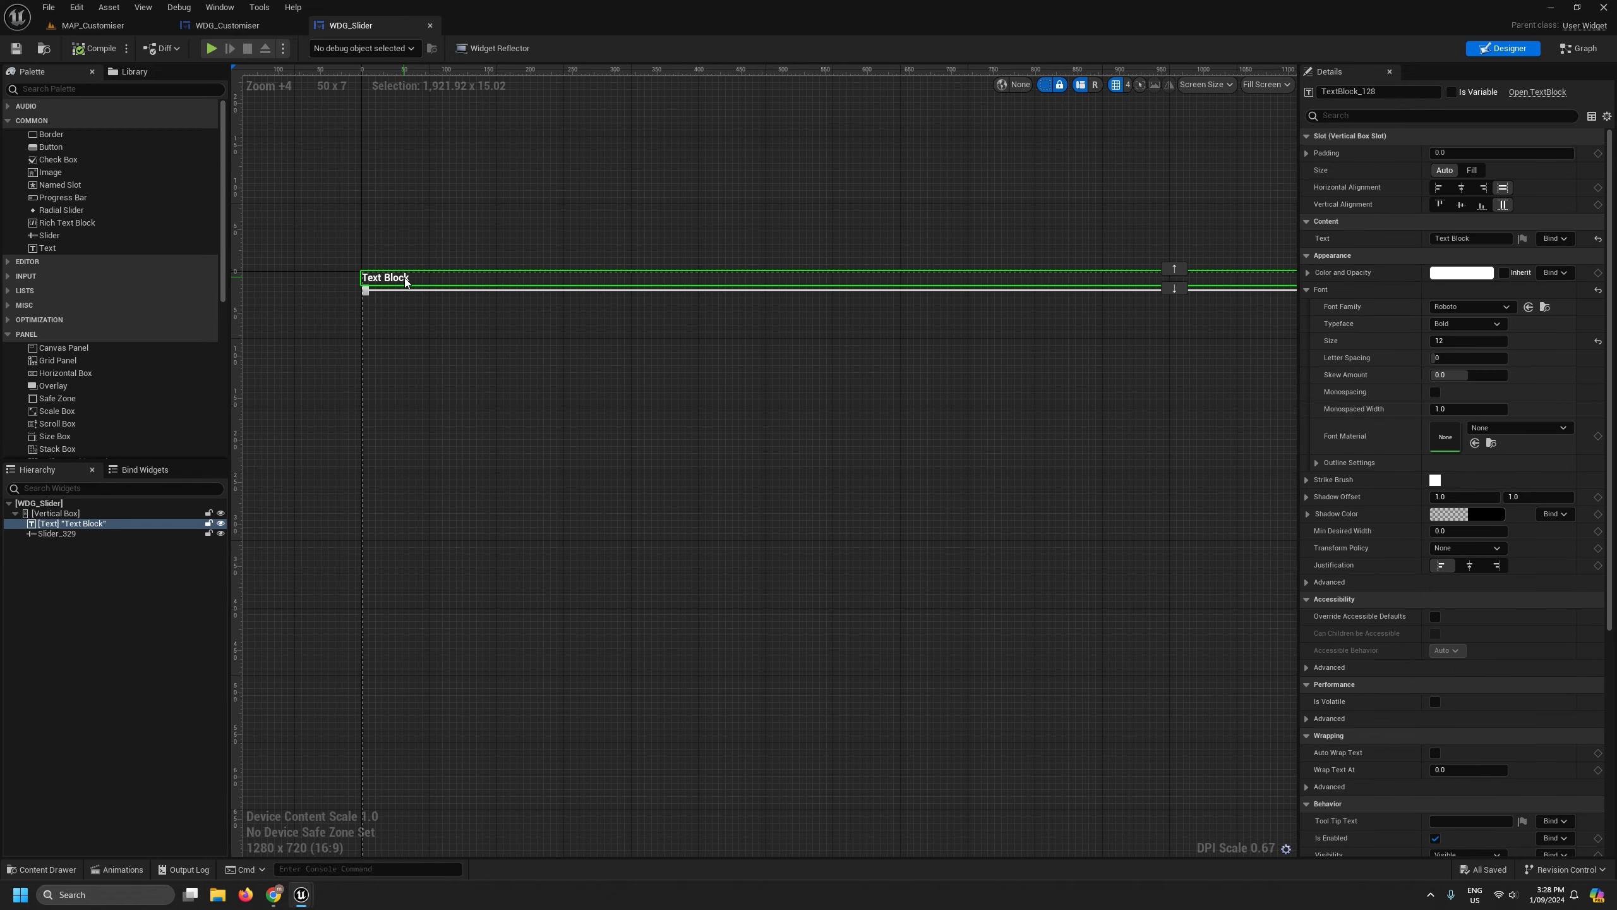
{"action": "left_click", "coordinate": [227, 25]}
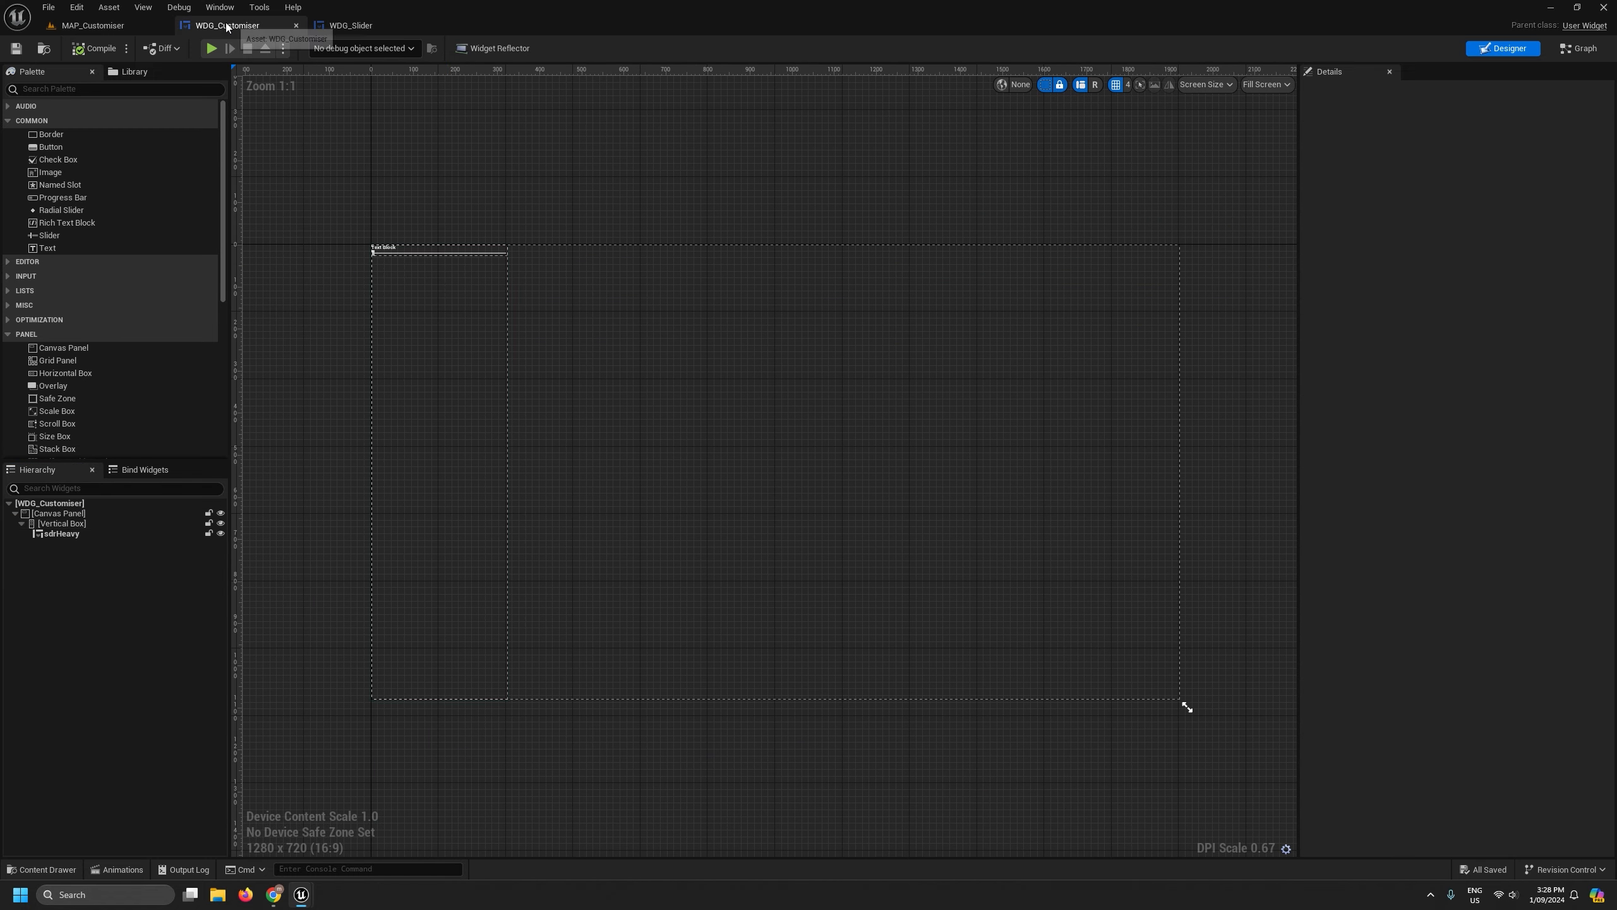
{"action": "left_click", "coordinate": [450, 252]}
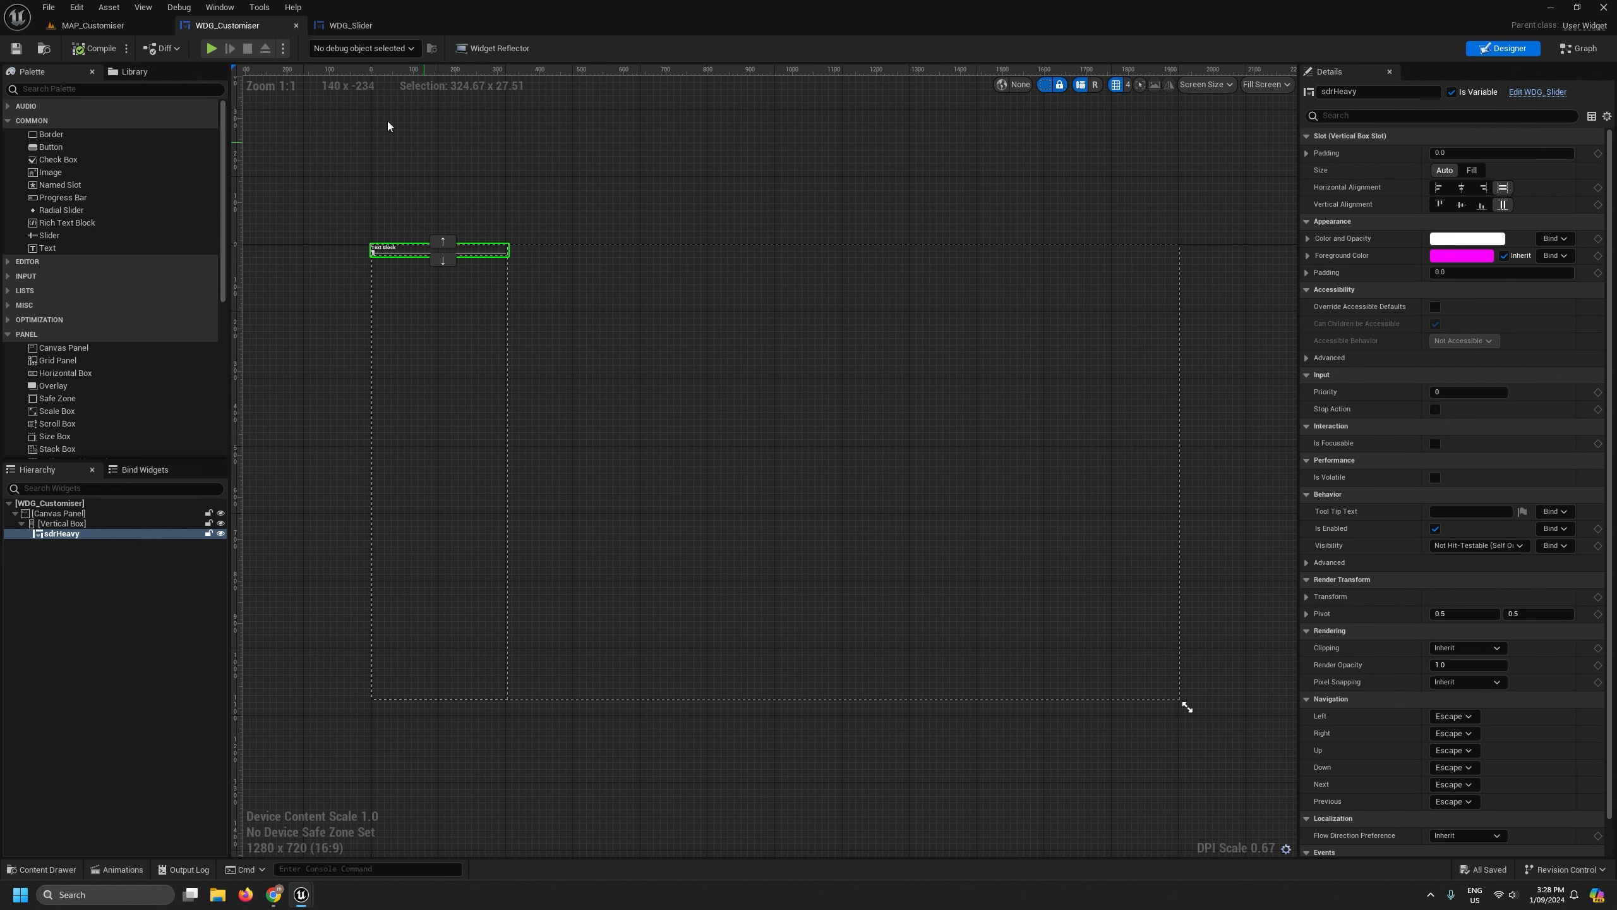
{"action": "left_click", "coordinate": [340, 26]}
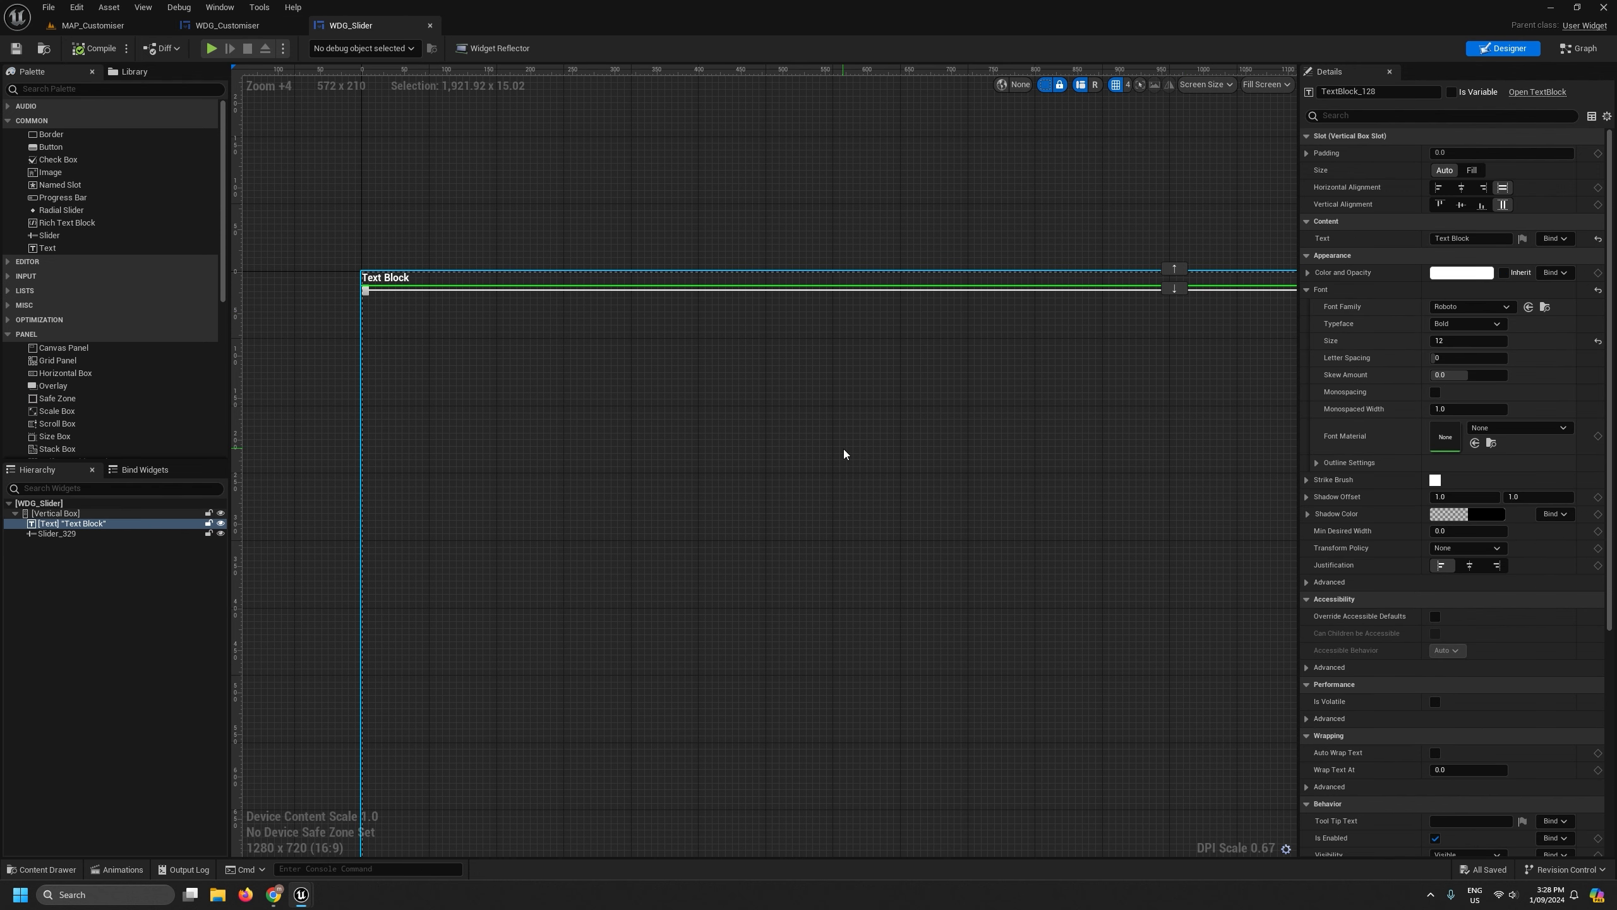
{"action": "scroll", "coordinate": [661, 489], "scroll_direction": "down", "scroll_amount": 6}
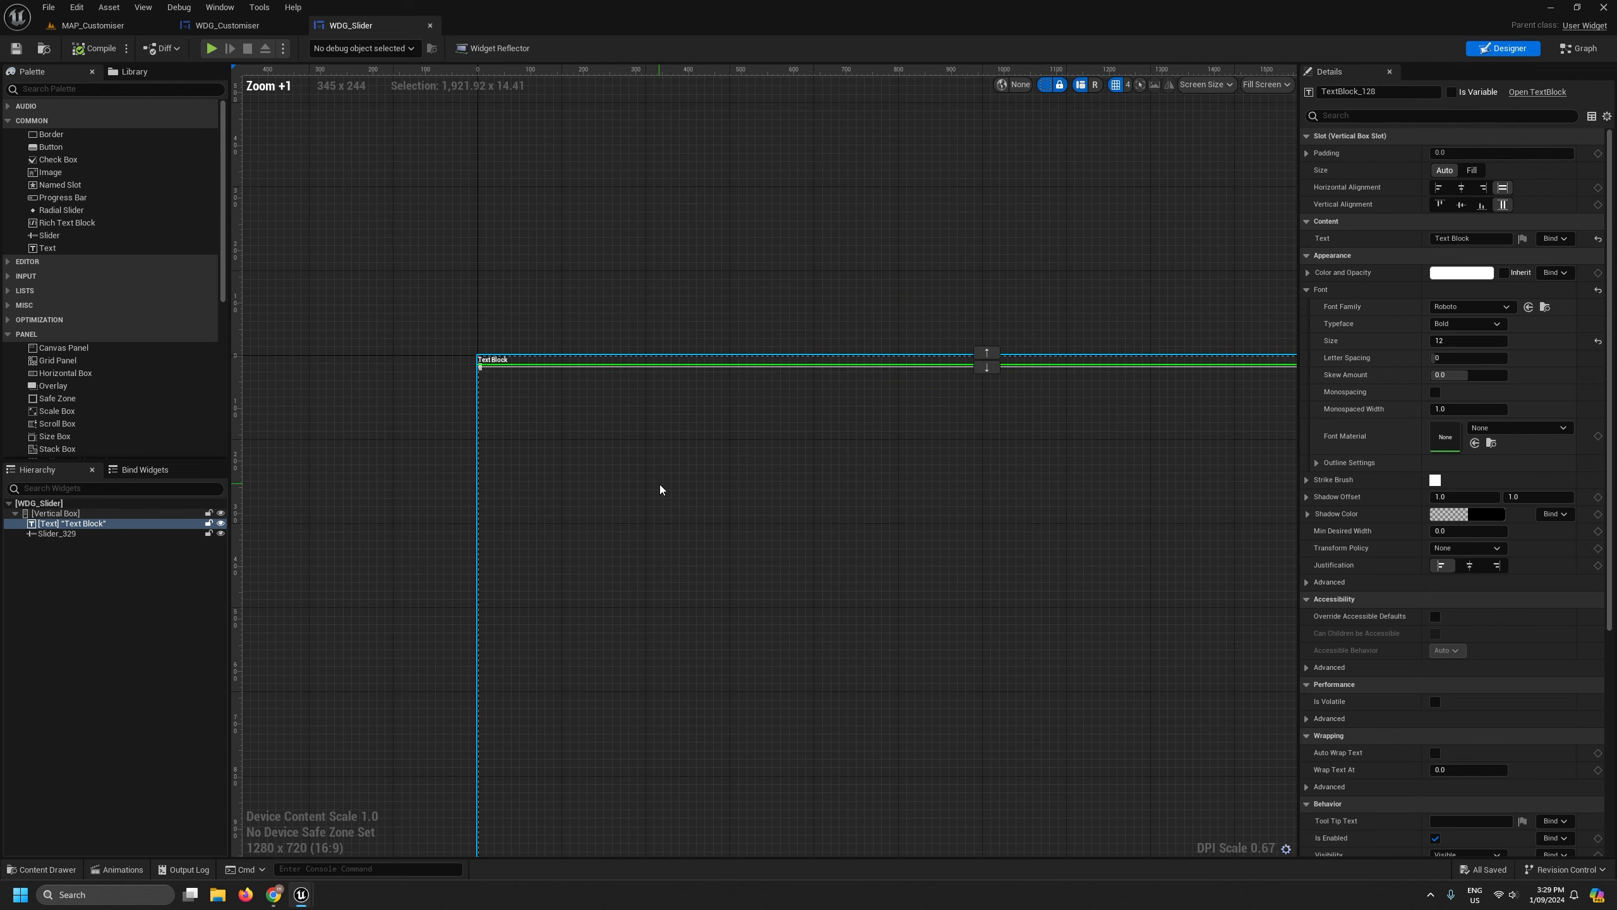
{"action": "scroll", "coordinate": [611, 476], "scroll_direction": "up", "scroll_amount": 3}
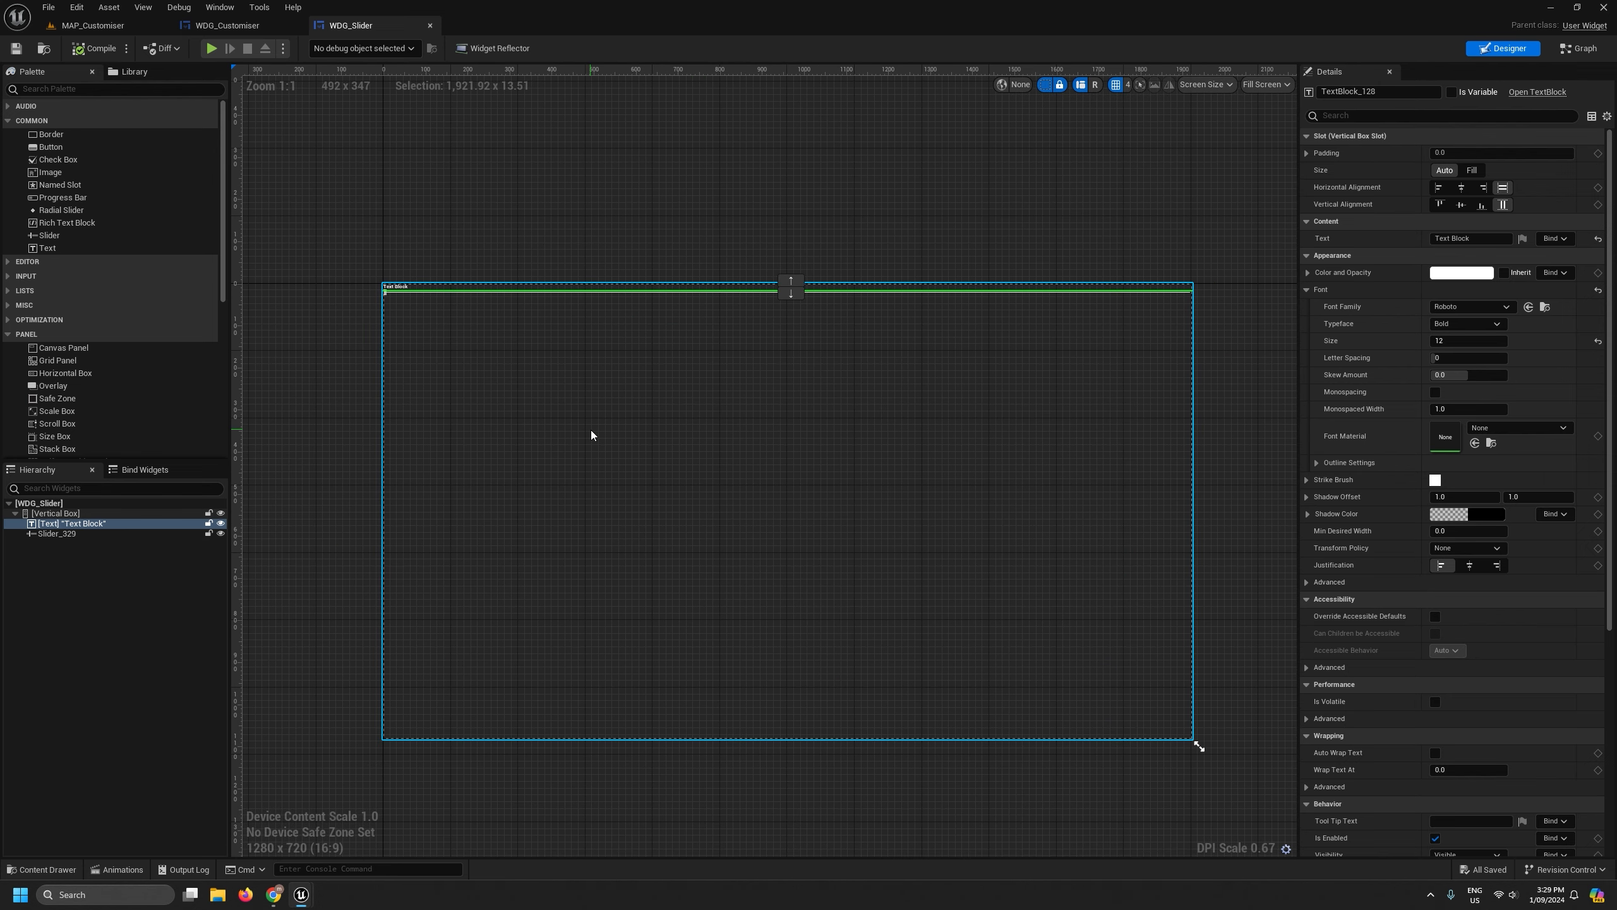
Rename the text block in the WDG_Slider widget as txtLabel.
{"action": "left_click", "coordinate": [67, 534]}
{"action": "left_click", "coordinate": [72, 525]}
{"action": "left_click", "coordinate": [75, 535]}
{"action": "left_click", "coordinate": [78, 524]}
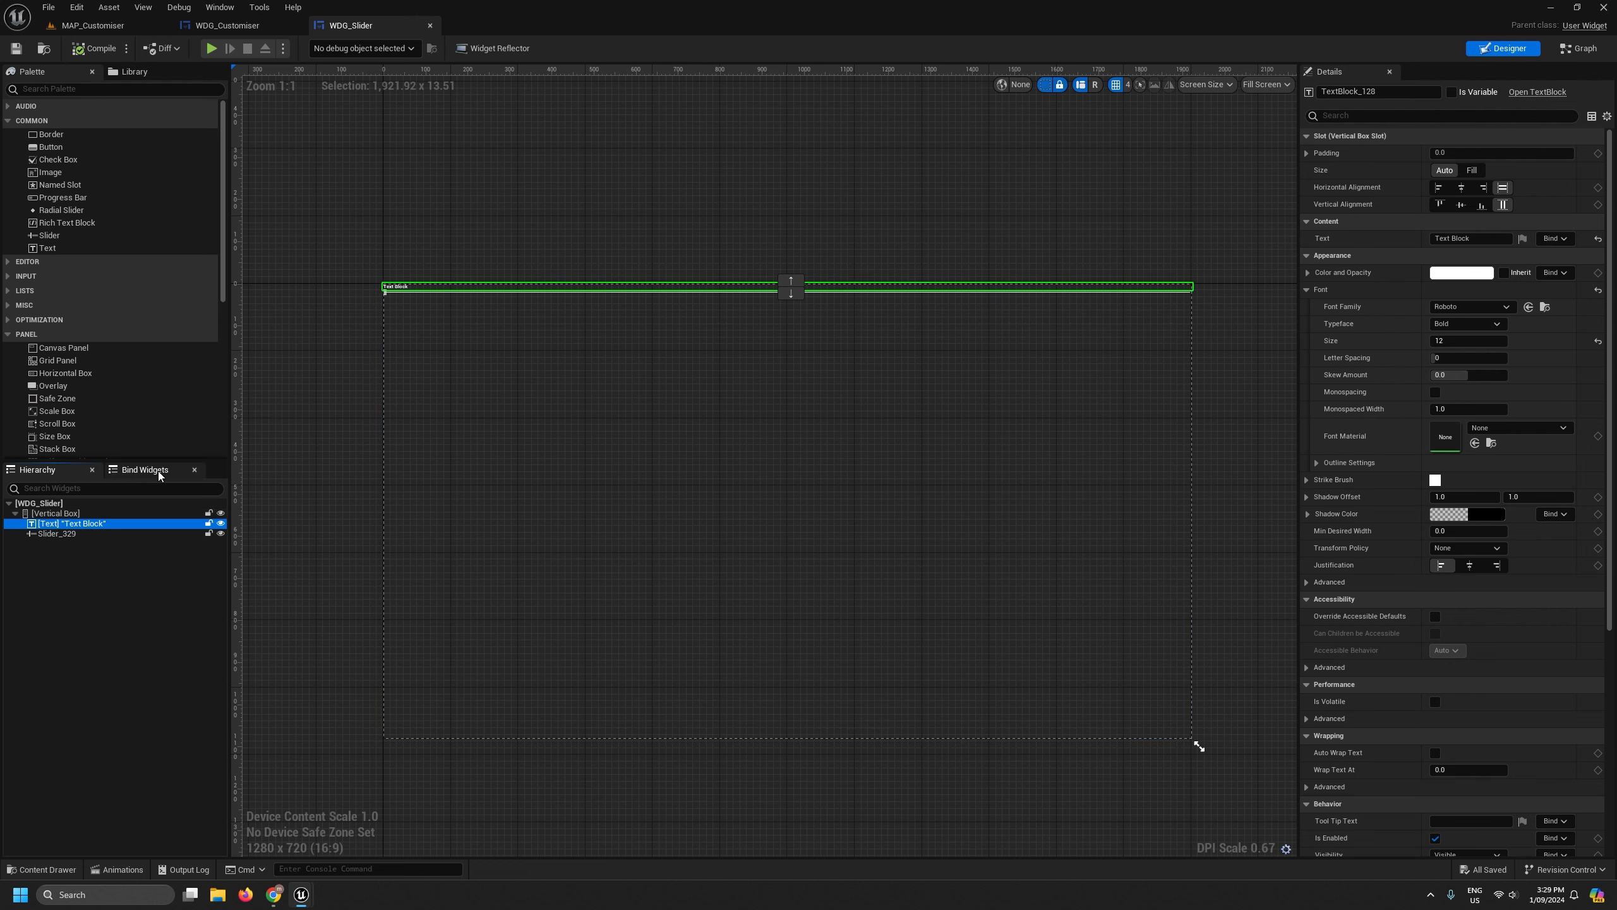
{"action": "left_click", "coordinate": [73, 514]}
{"action": "left_click", "coordinate": [73, 523]}
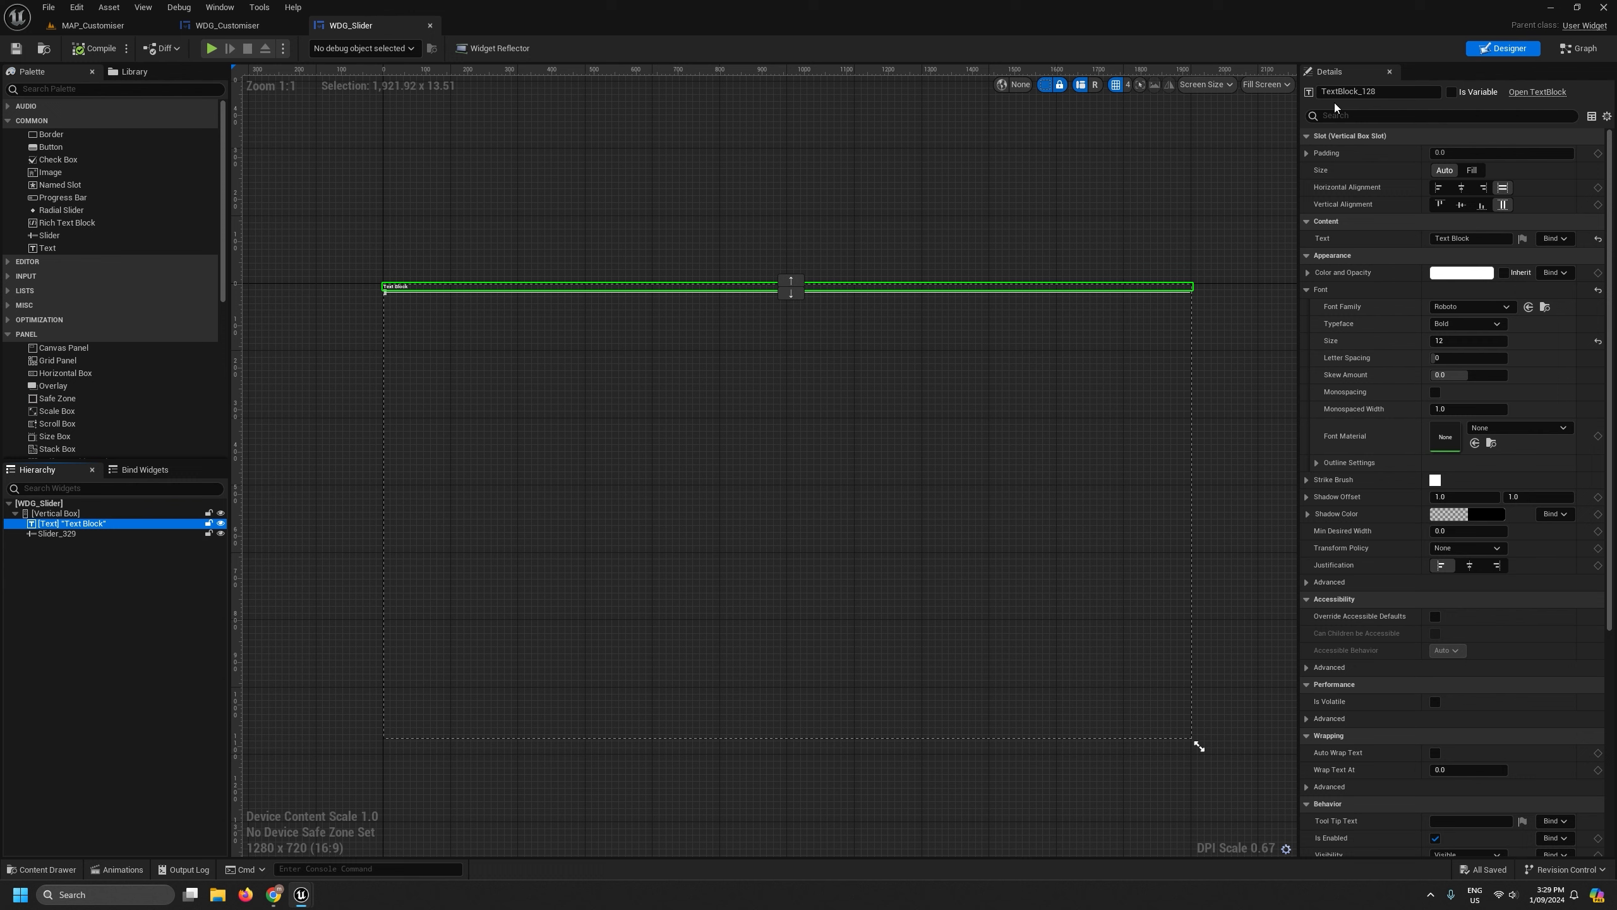
{"action": "left_click", "coordinate": [1392, 92]}
{"action": "left_click_drag", "start_coordinate": [1392, 93], "coordinate": [1027, 93]}
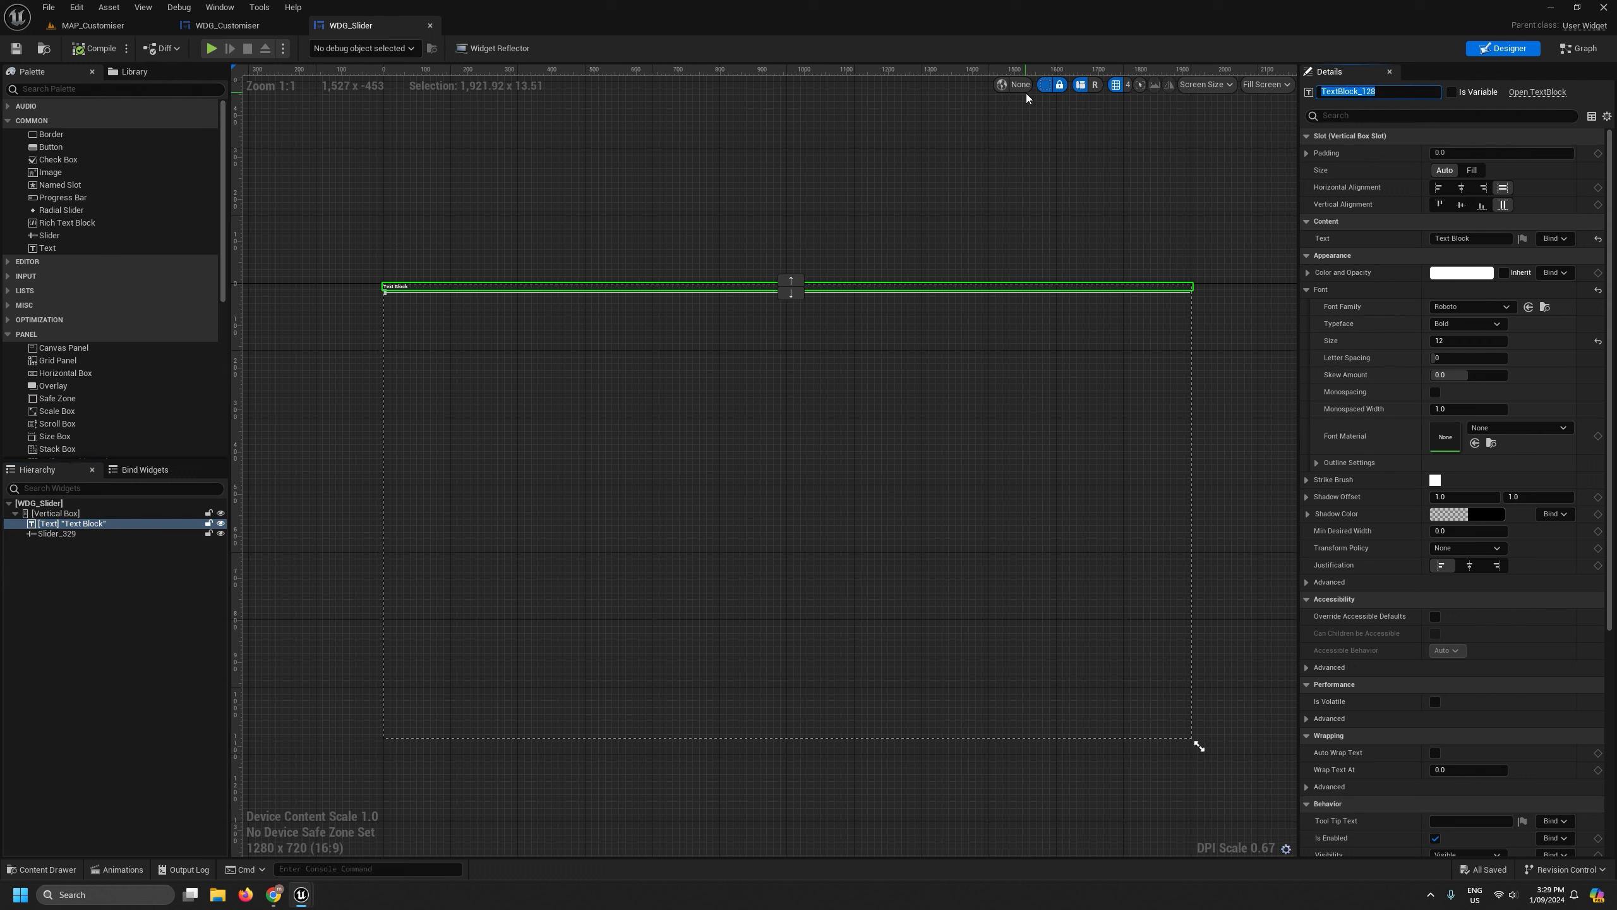
{"action": "type", "text": "txtLabel"}
{"action": "key", "text": "Return"}
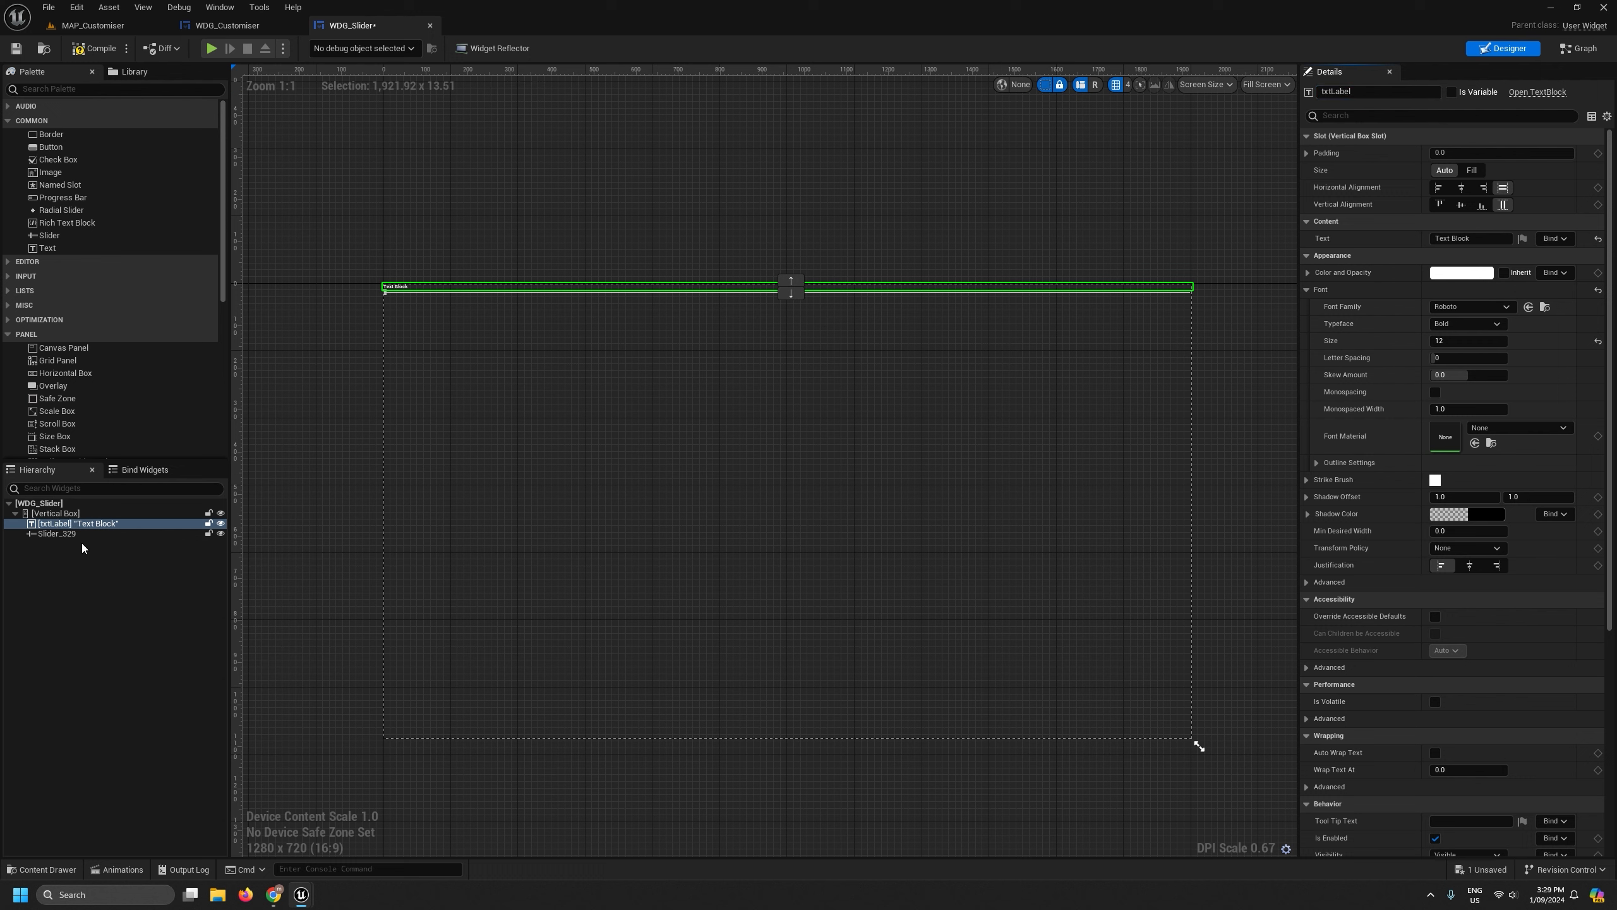
Rename the slider in WDG_Slider as sdrSlider and make the txtLabel text block a variable.
{"action": "left_click", "coordinate": [57, 534]}
{"action": "left_click_drag", "start_coordinate": [1379, 92], "coordinate": [1055, 94]}
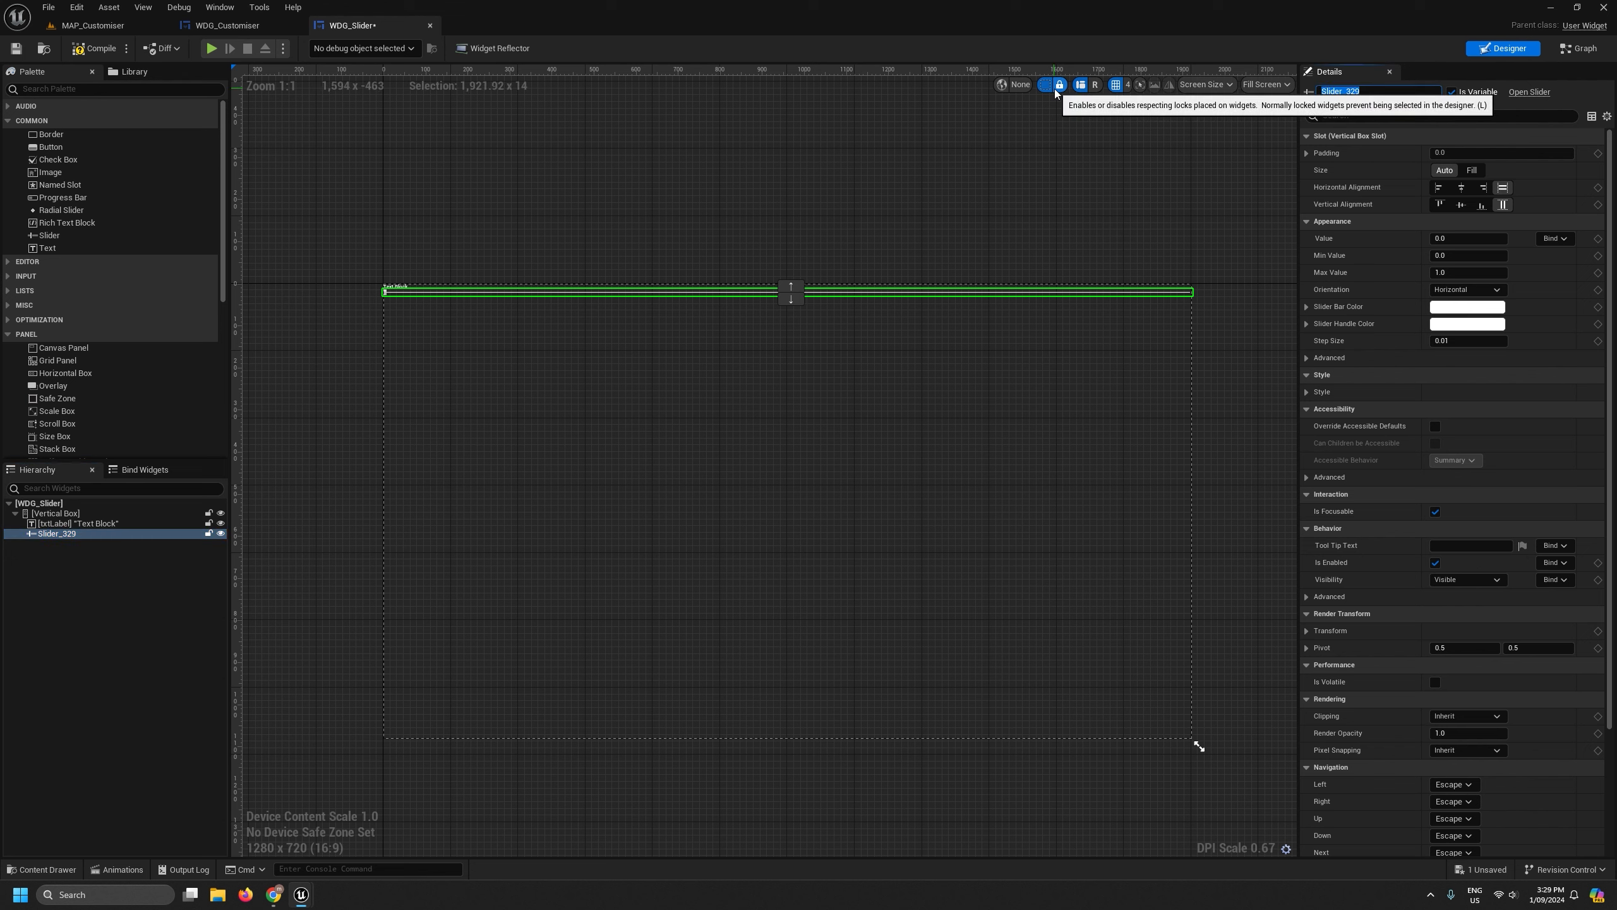
{"action": "type", "text": "sdr"}
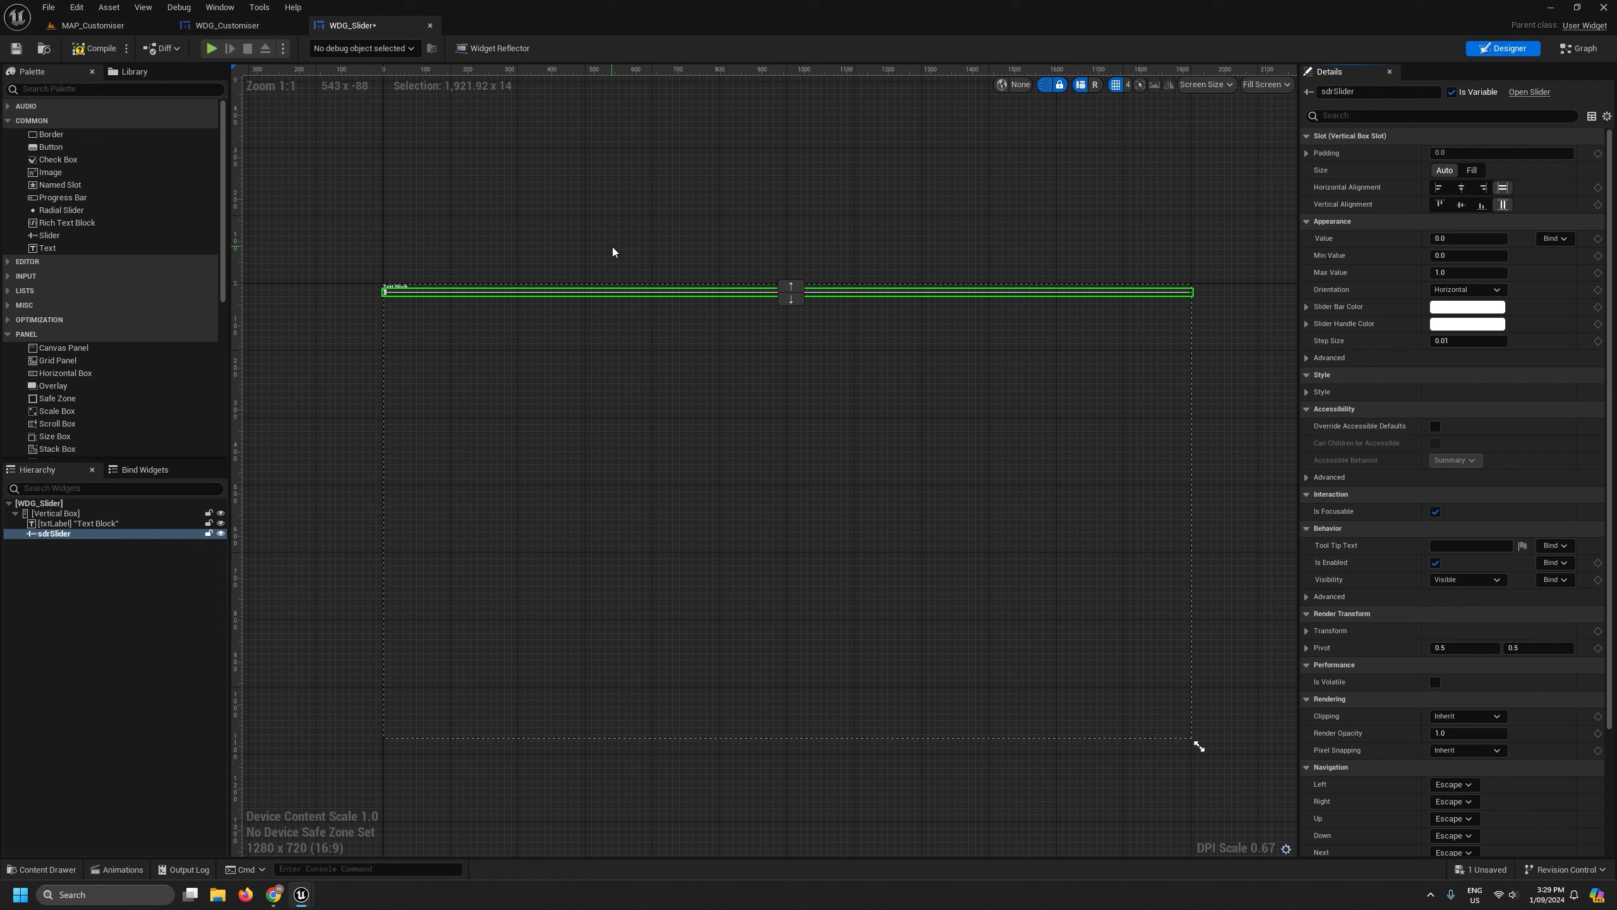
{"action": "scroll", "coordinate": [1382, 334], "scroll_direction": "down", "scroll_amount": 3}
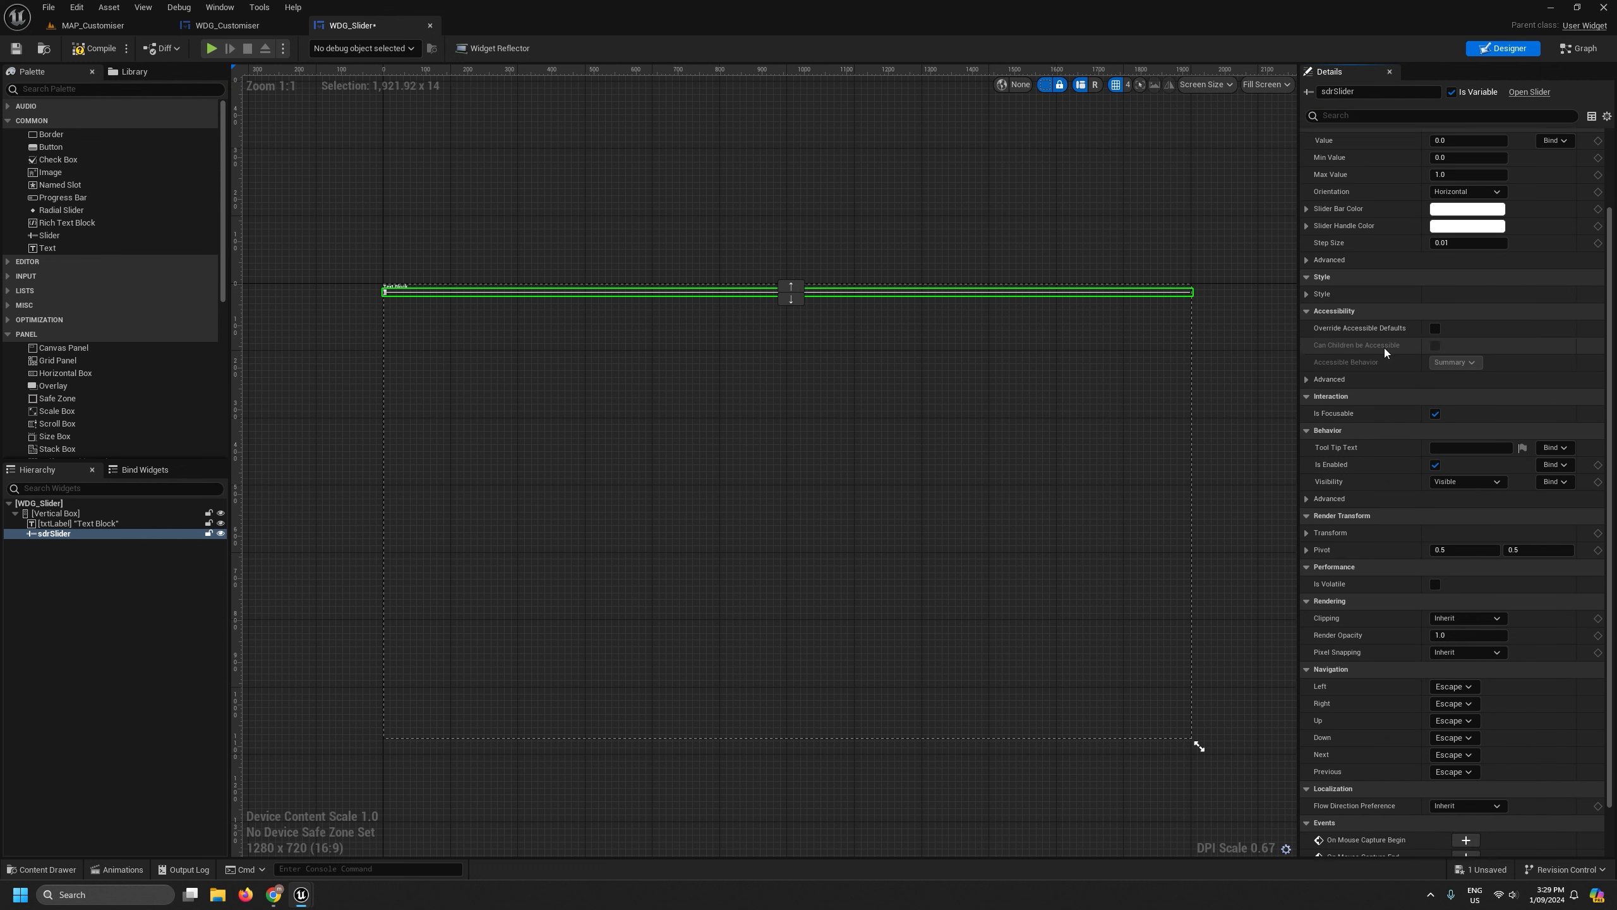
{"action": "scroll", "coordinate": [1385, 348], "scroll_direction": "up", "scroll_amount": 3}
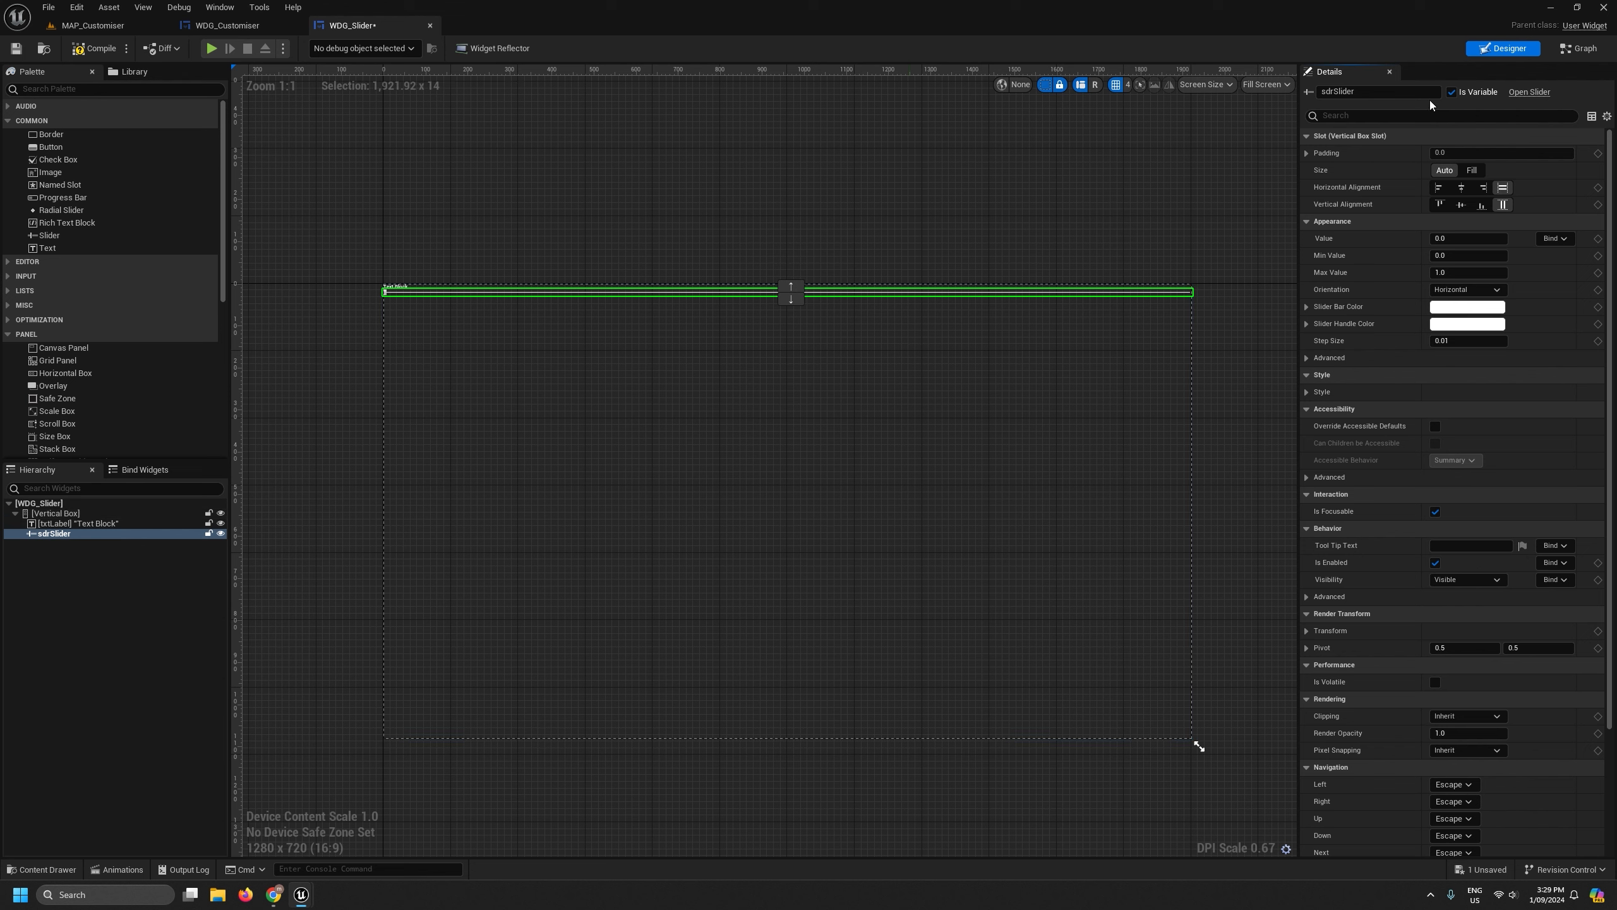
{"action": "left_click", "coordinate": [89, 523]}
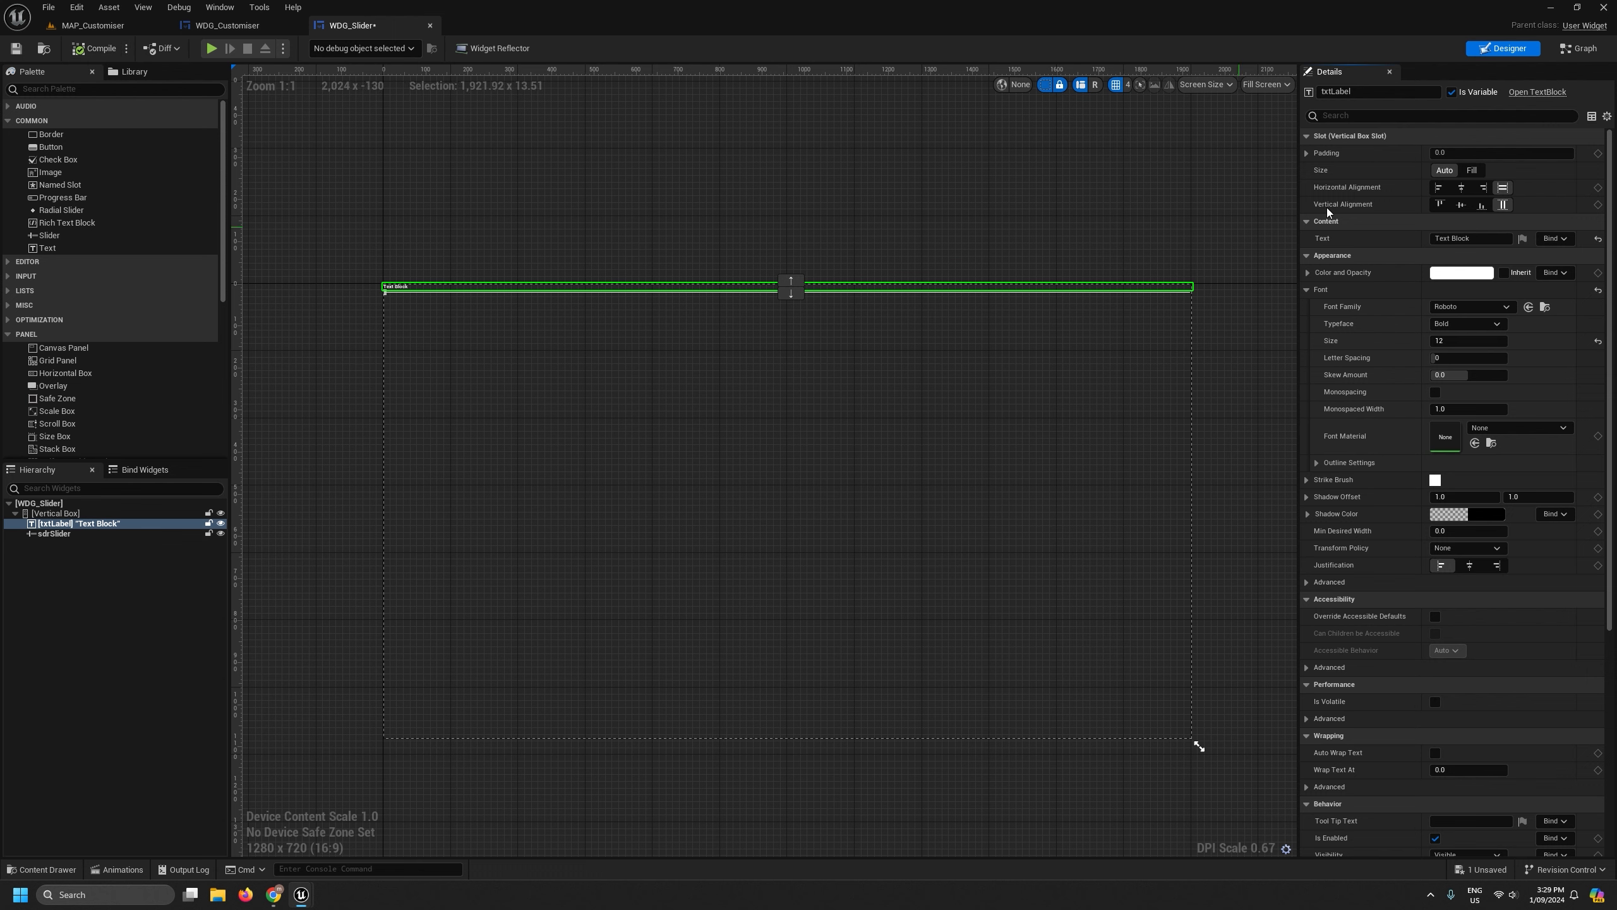
Add a variable named Label of type Text to the WDG_Slider blueprint graph.
{"action": "left_click", "coordinate": [1569, 56]}
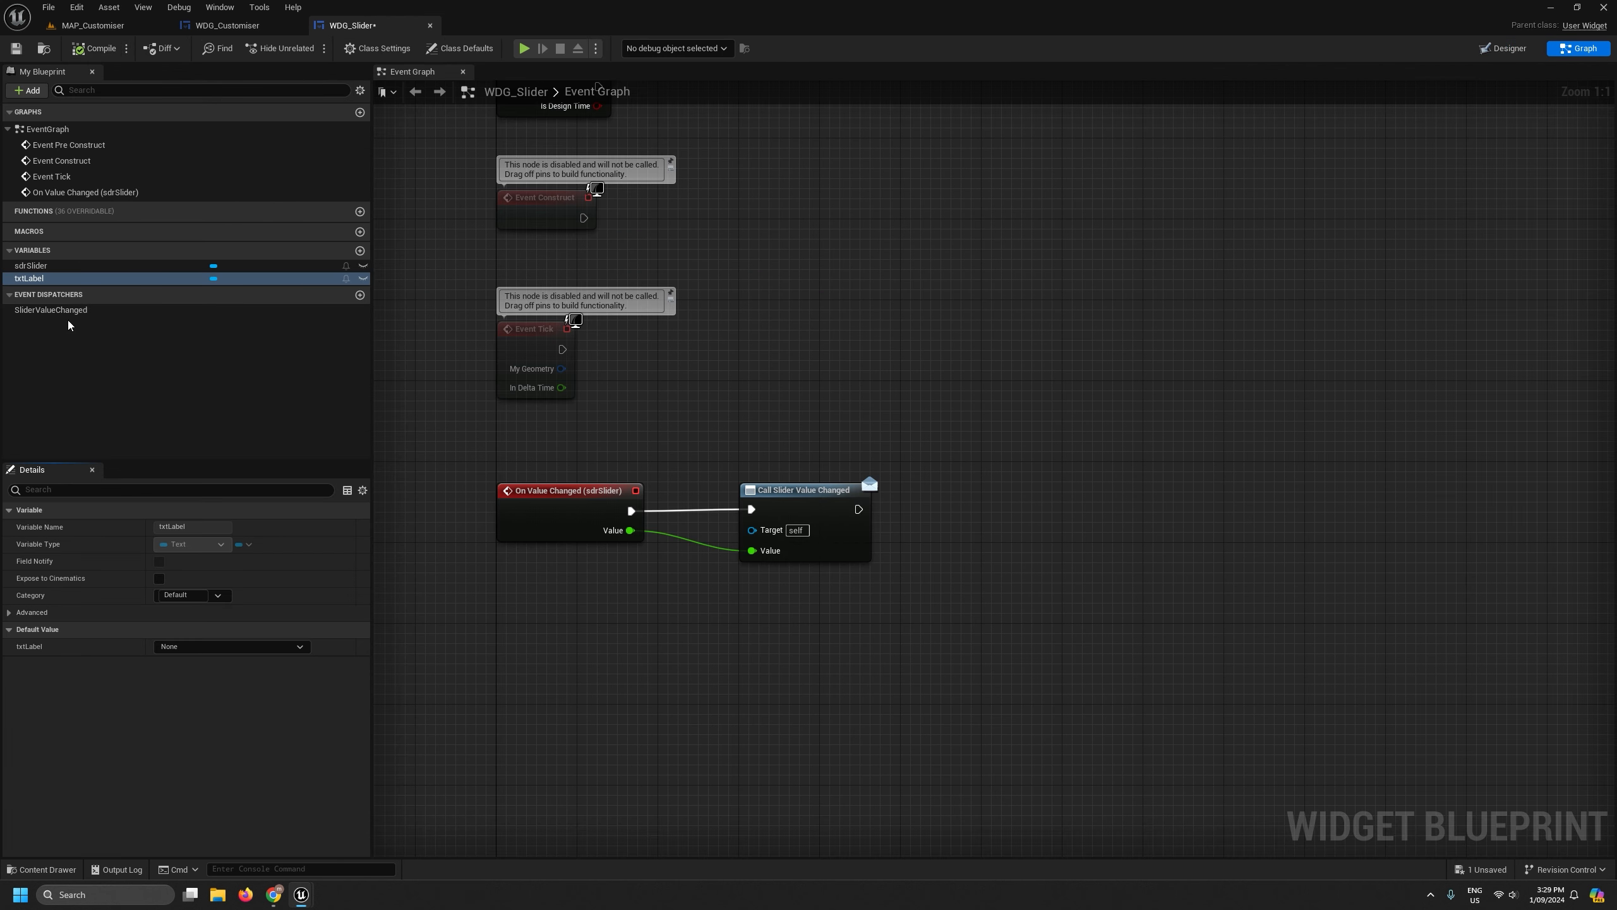
{"action": "left_click", "coordinate": [360, 251]}
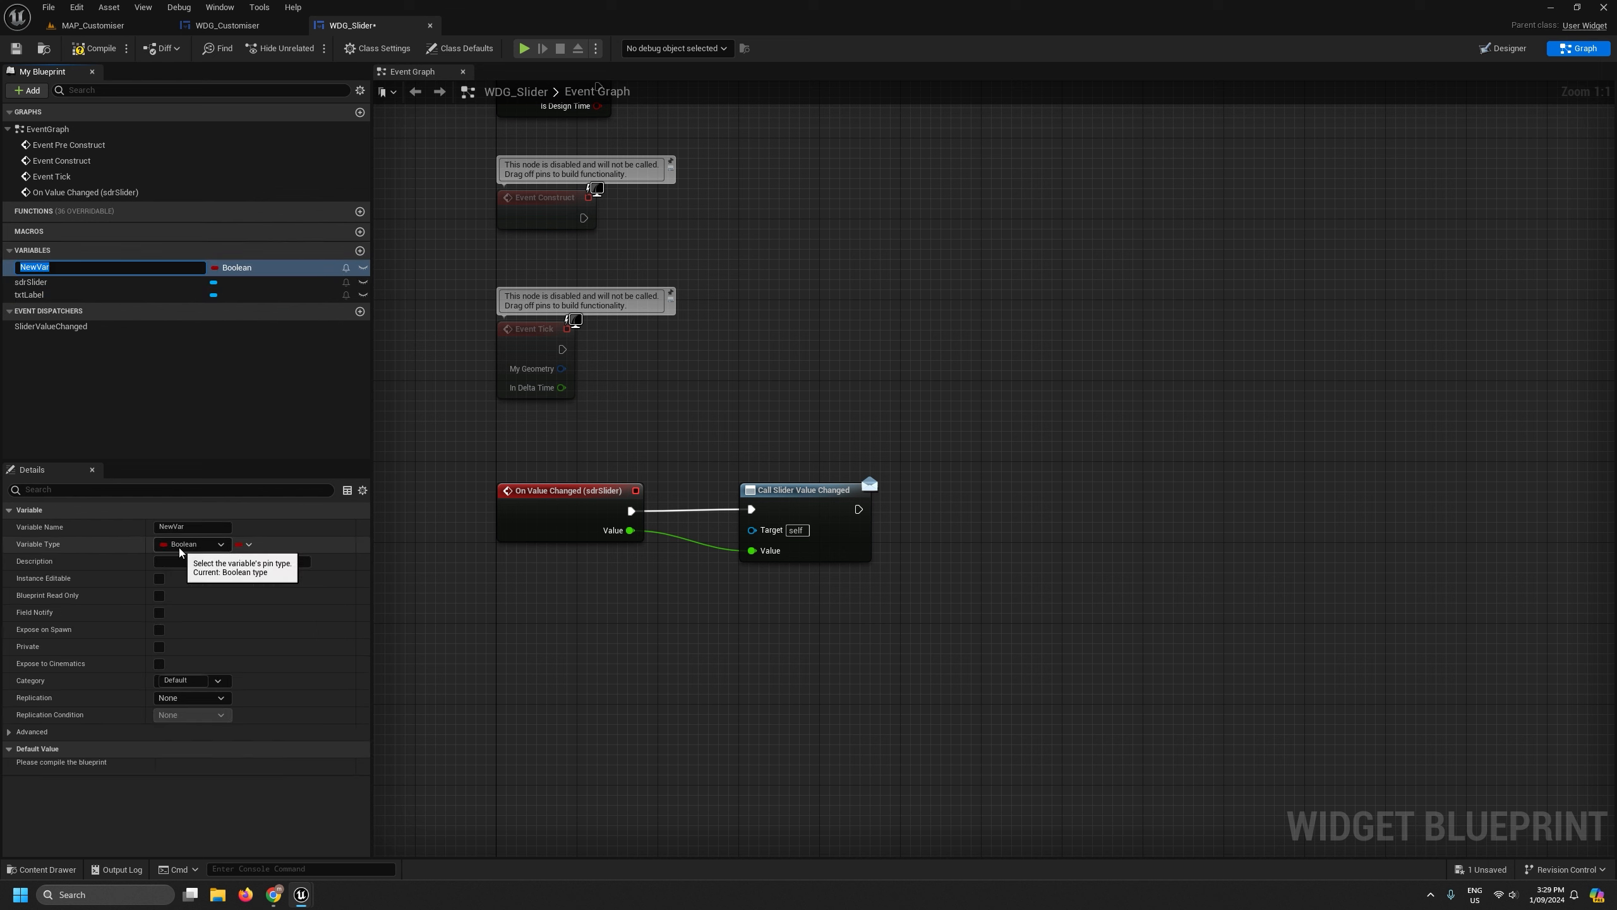
{"action": "left_click", "coordinate": [206, 528]}
{"action": "left_click_drag", "start_coordinate": [211, 528], "coordinate": [2, 546]}
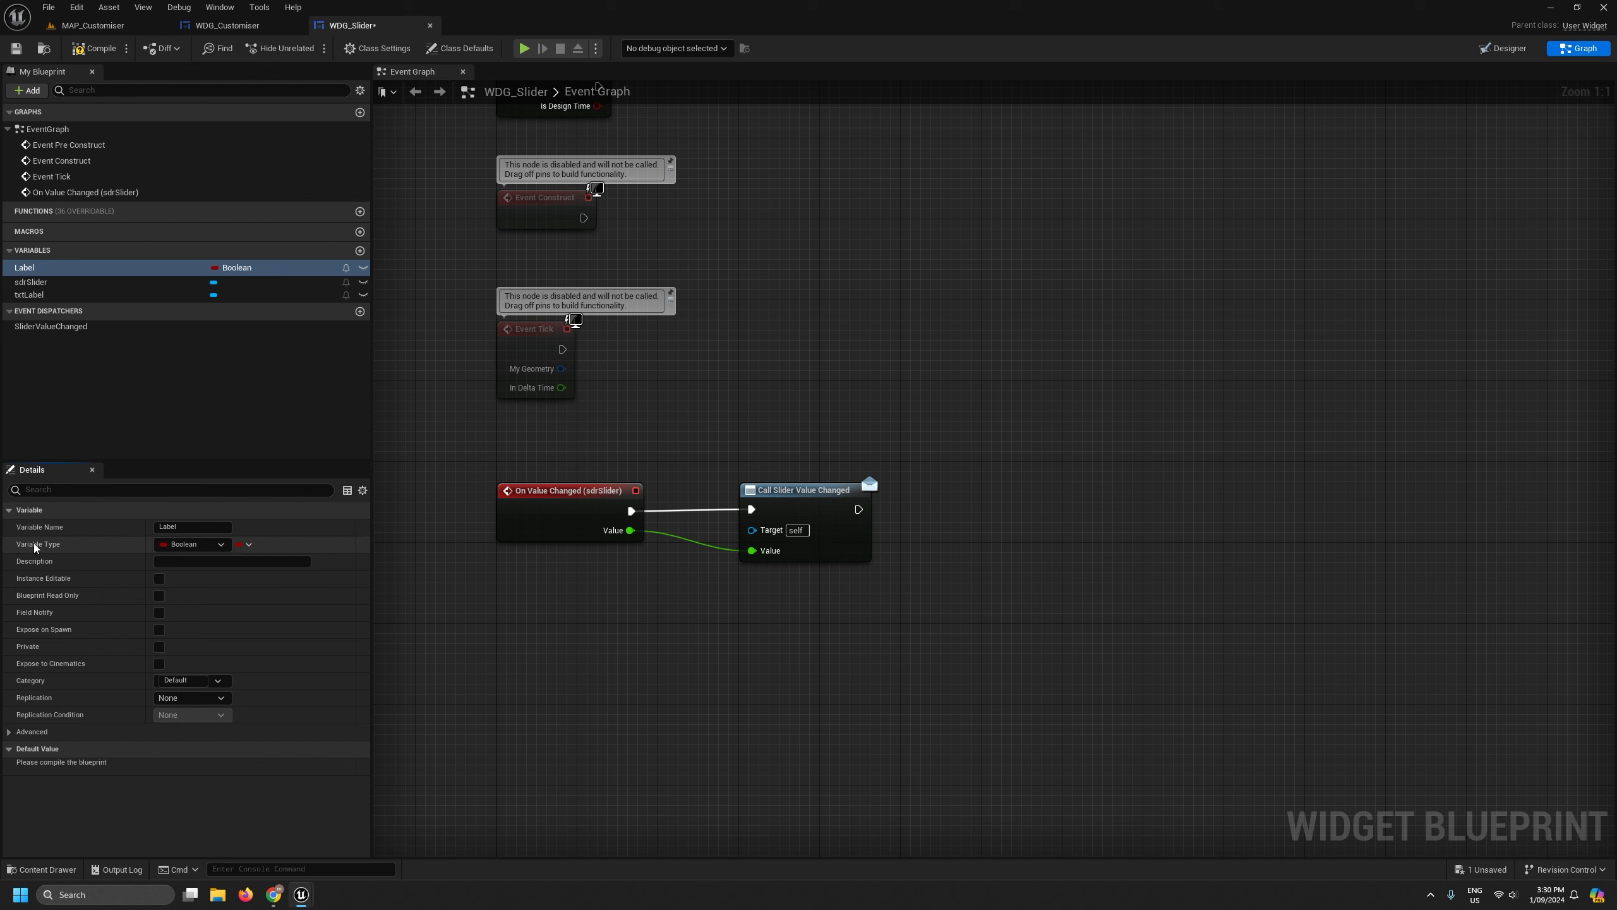
{"action": "left_click", "coordinate": [186, 548]}
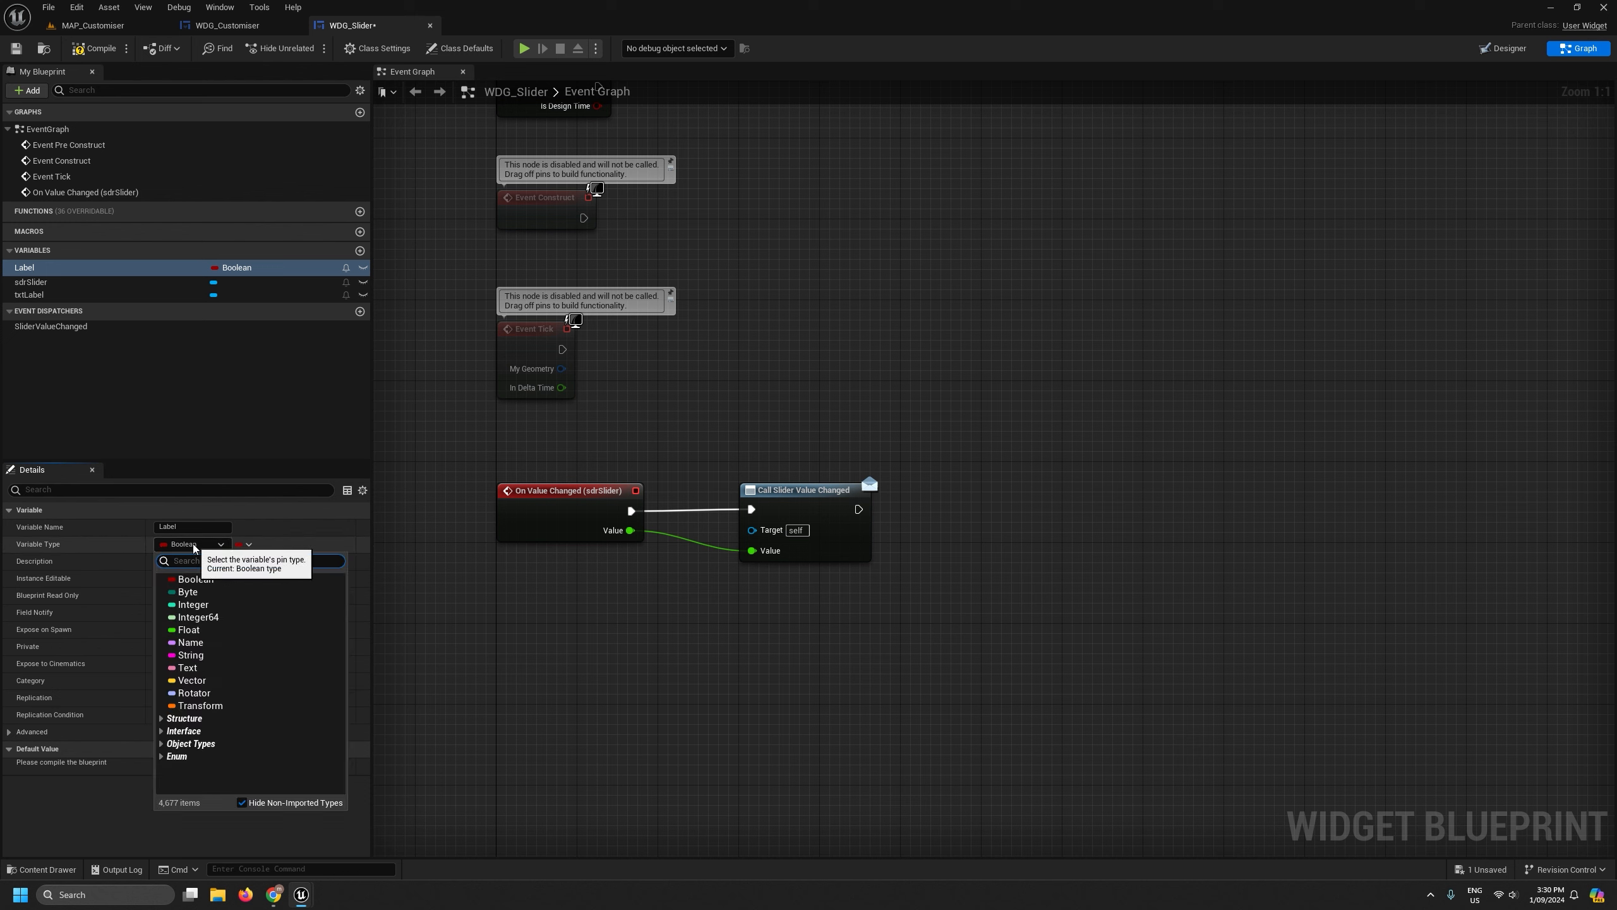
{"action": "left_click", "coordinate": [189, 669]}
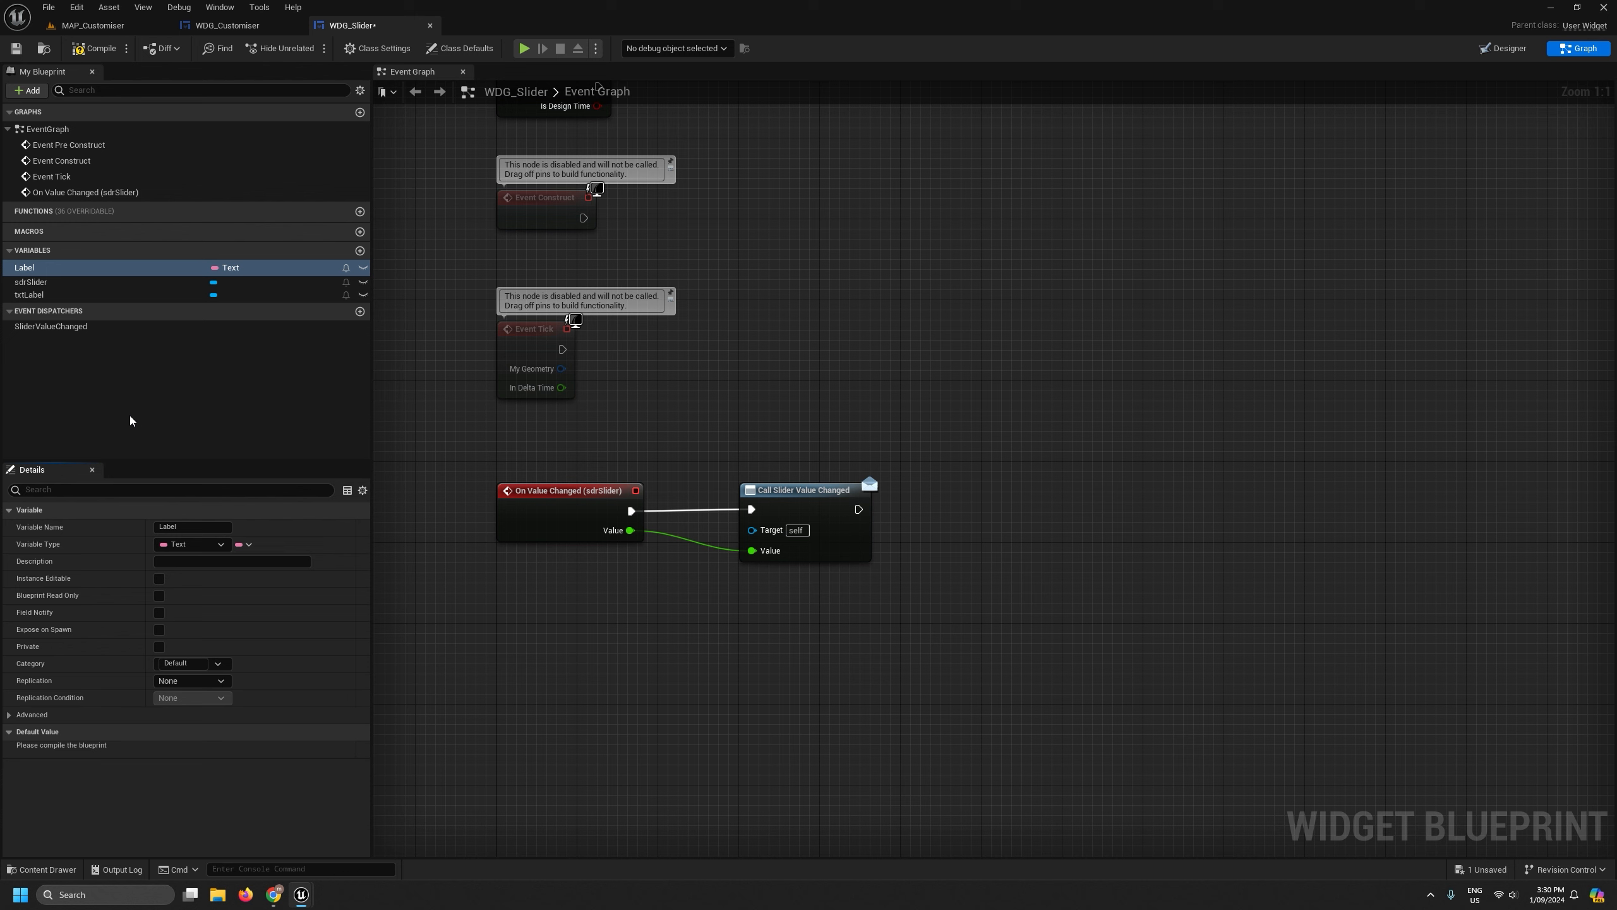
Add two Float variables named SliderMin and SliderMax to the WDG_Slider blueprint.
{"action": "left_click", "coordinate": [359, 250]}
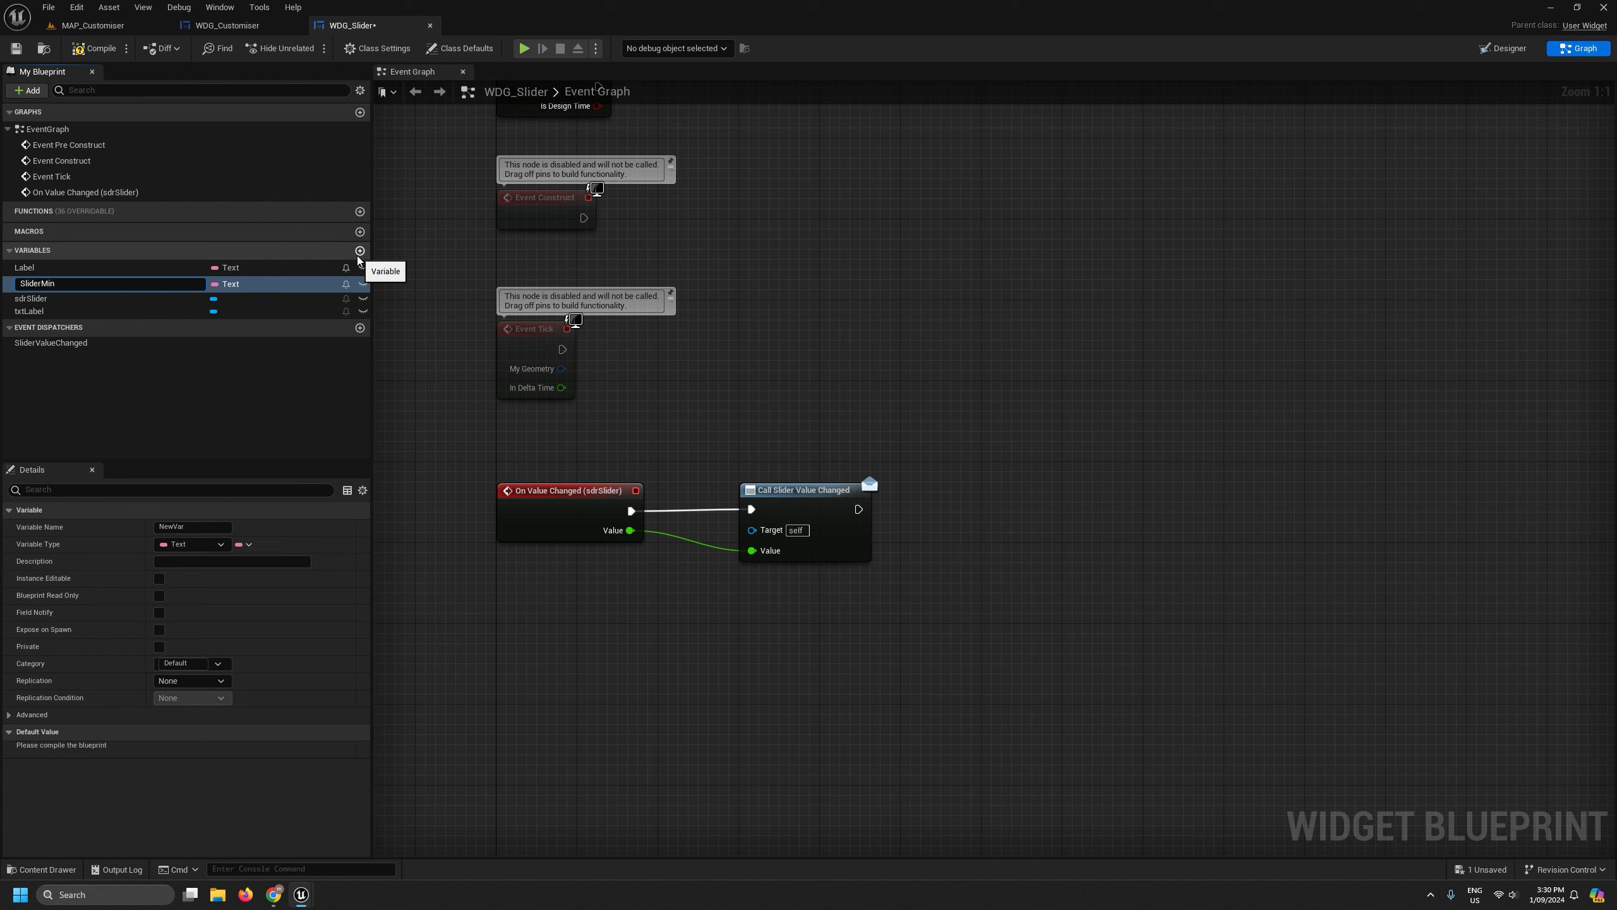
{"action": "left_click", "coordinate": [226, 284]}
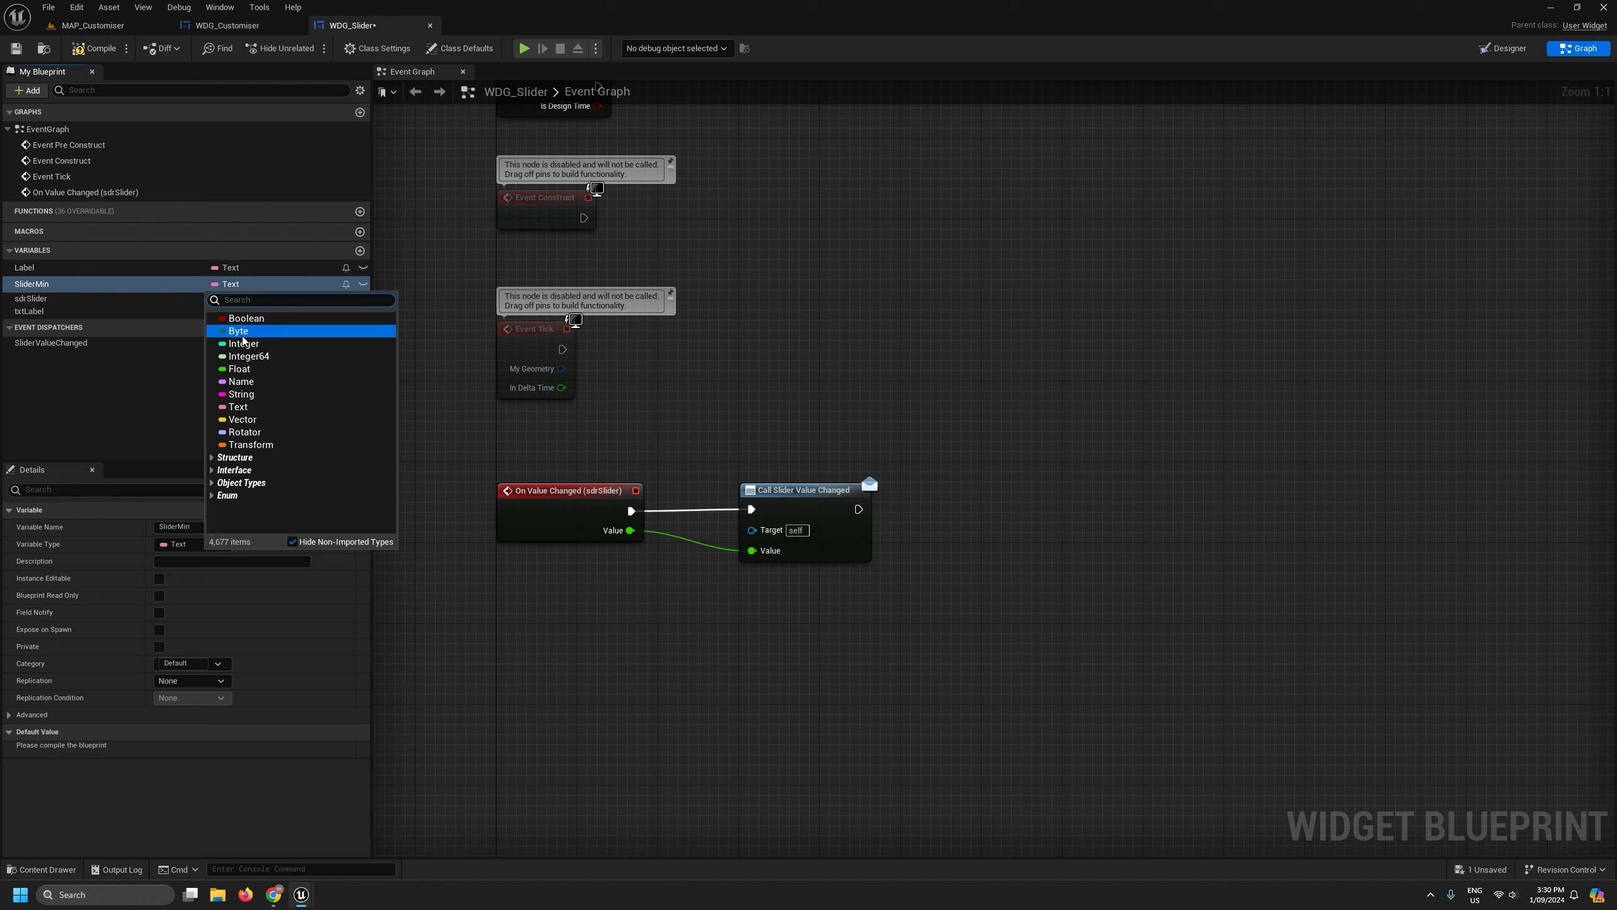
{"action": "left_click", "coordinate": [239, 369]}
{"action": "left_click", "coordinate": [359, 251]}
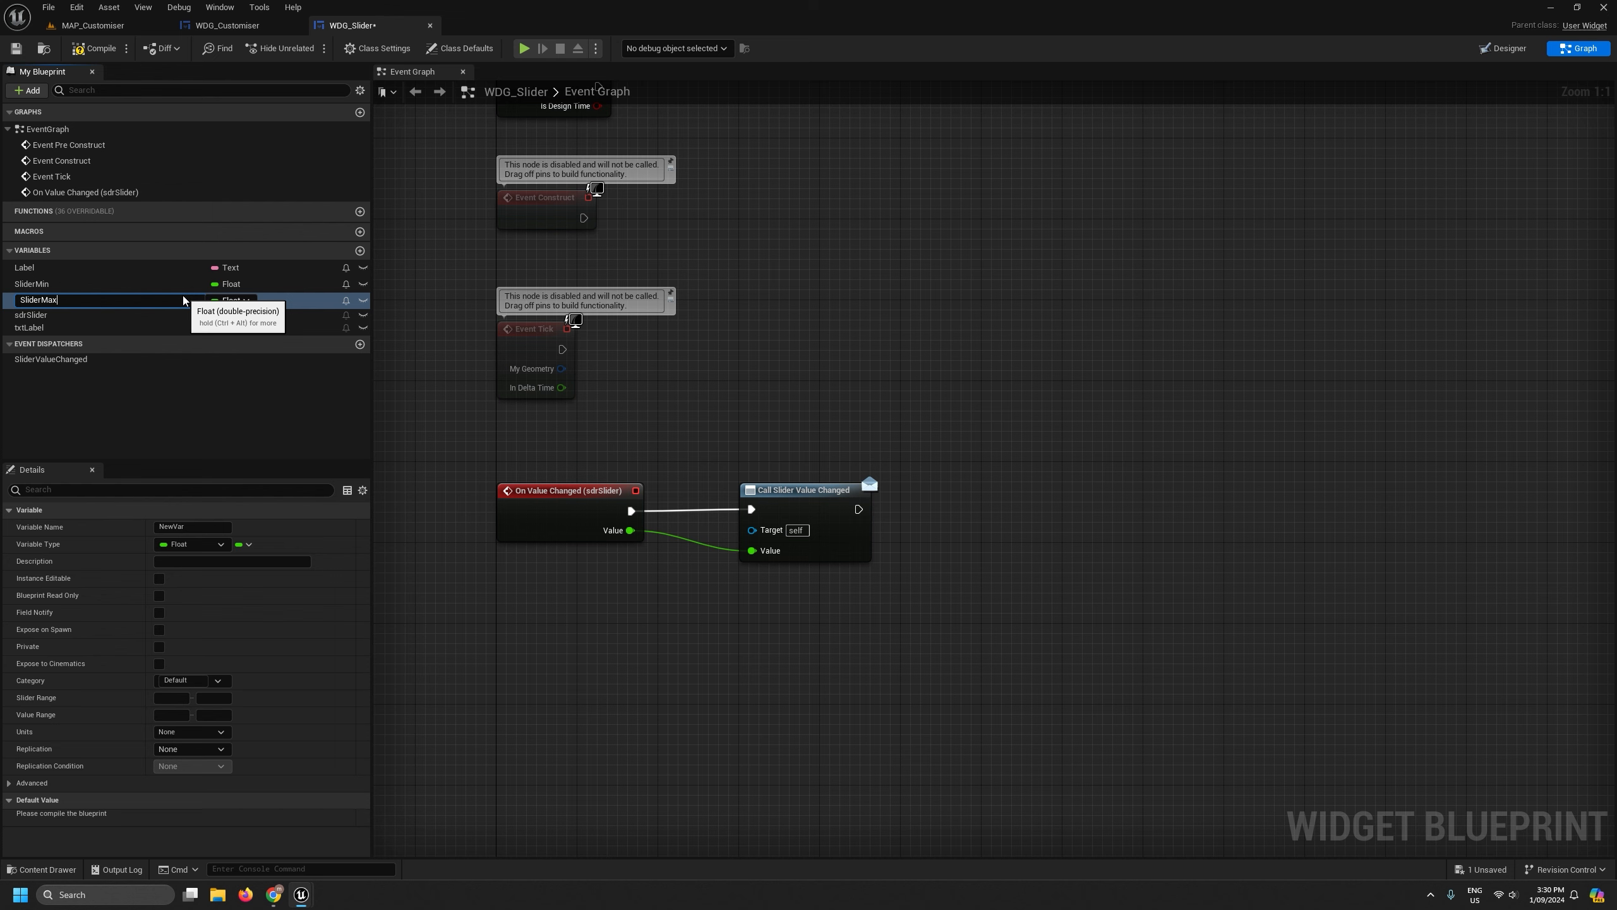
{"action": "type", "text": "SliderMax"}
{"action": "key", "text": "Return"}
Delete the On Value Changed (sdrSlider) and Call Slider Value Changed nodes plus the SliderValueChanged event dispatcher, and compile the blueprint.
{"action": "scroll", "coordinate": [720, 398], "scroll_direction": "down", "scroll_amount": 2}
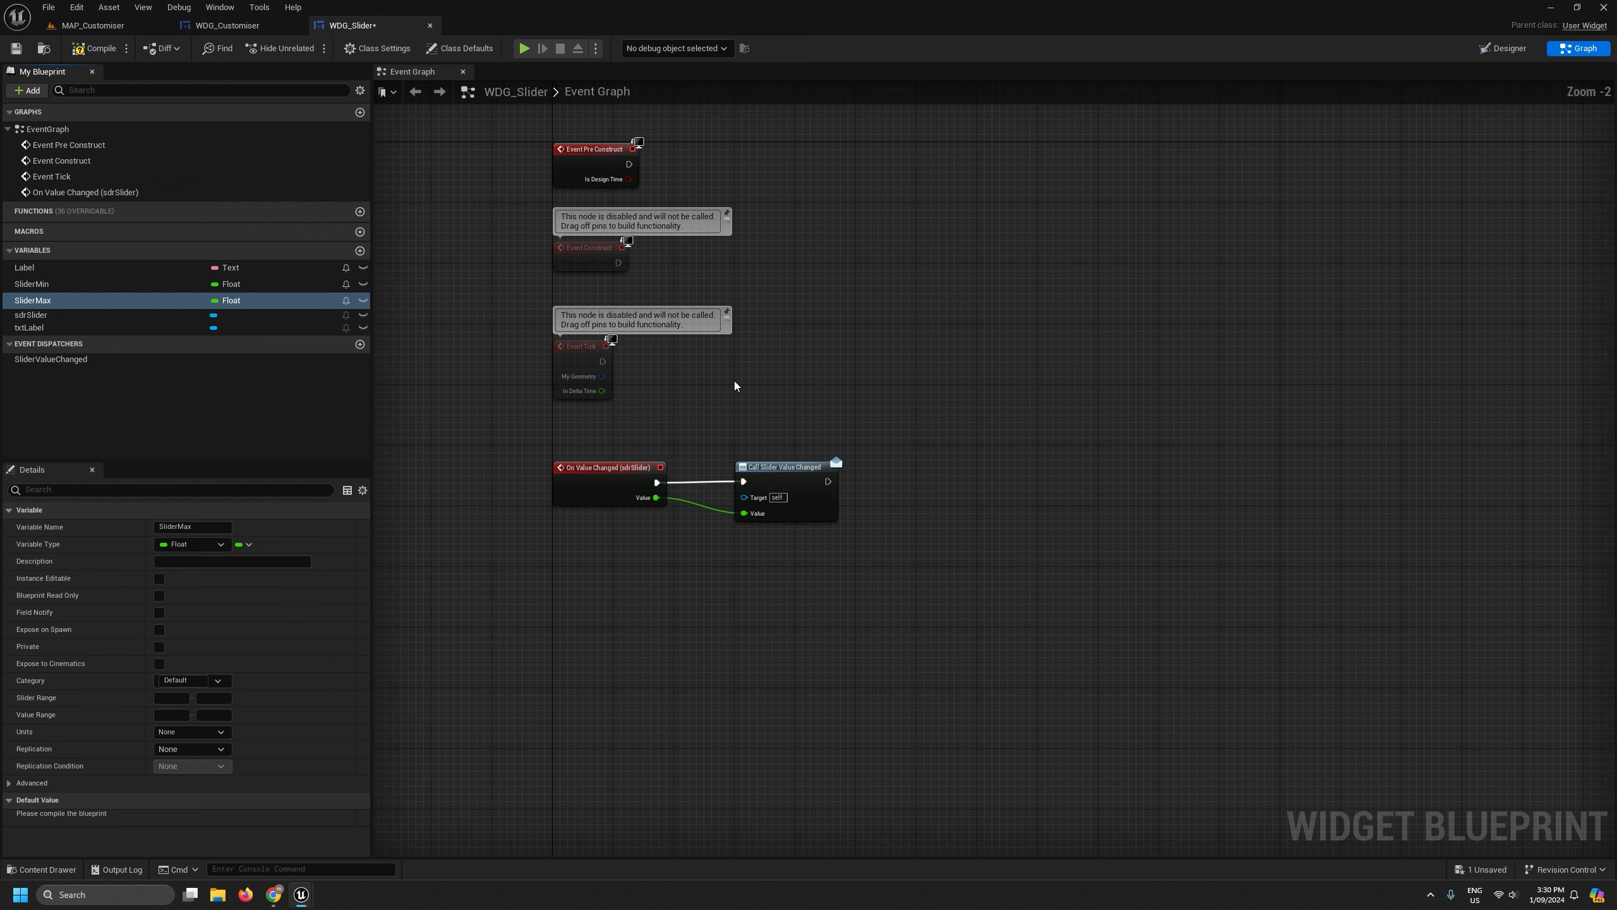
{"action": "left_click_drag", "start_coordinate": [890, 613], "coordinate": [549, 455]}
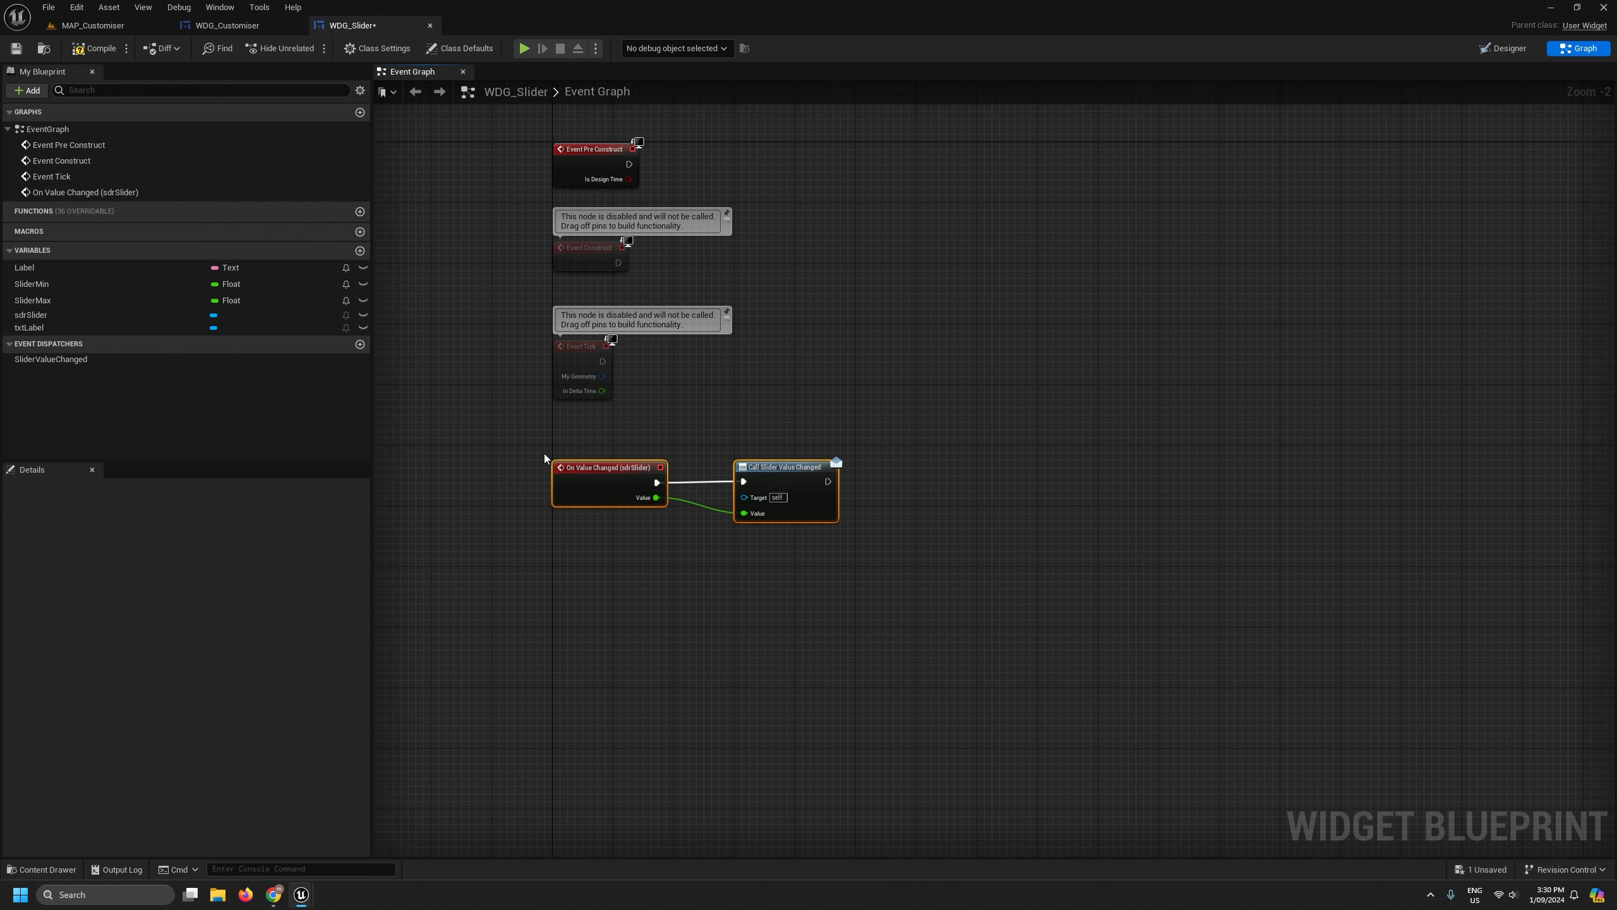
{"action": "key", "text": "Delete"}
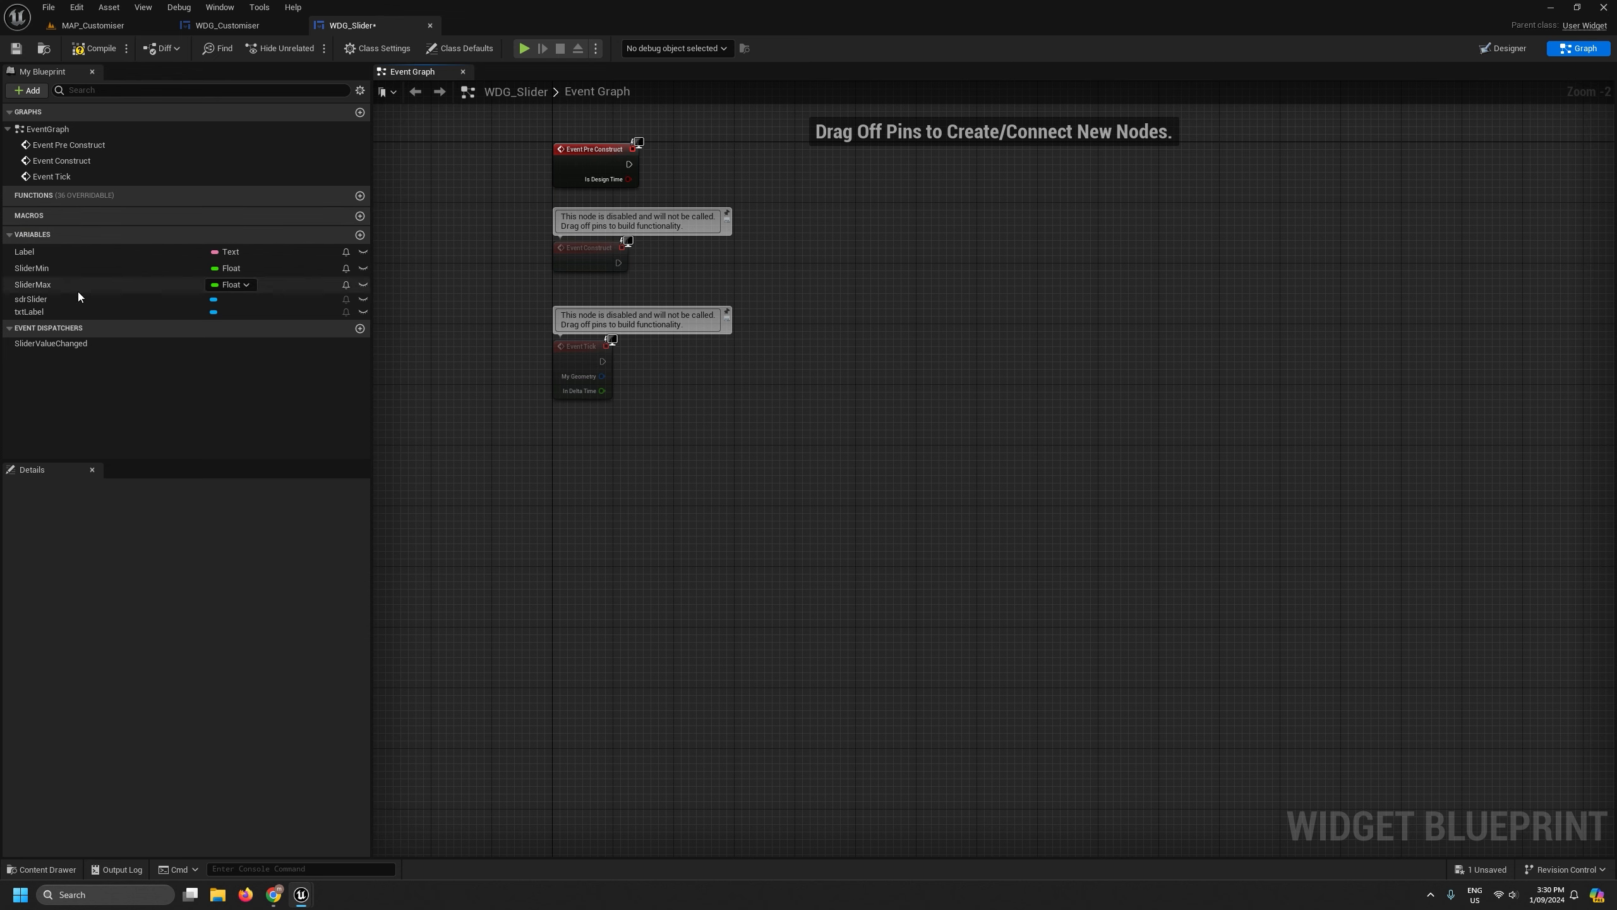
{"action": "left_click", "coordinate": [55, 344]}
{"action": "key", "text": "Delete"}
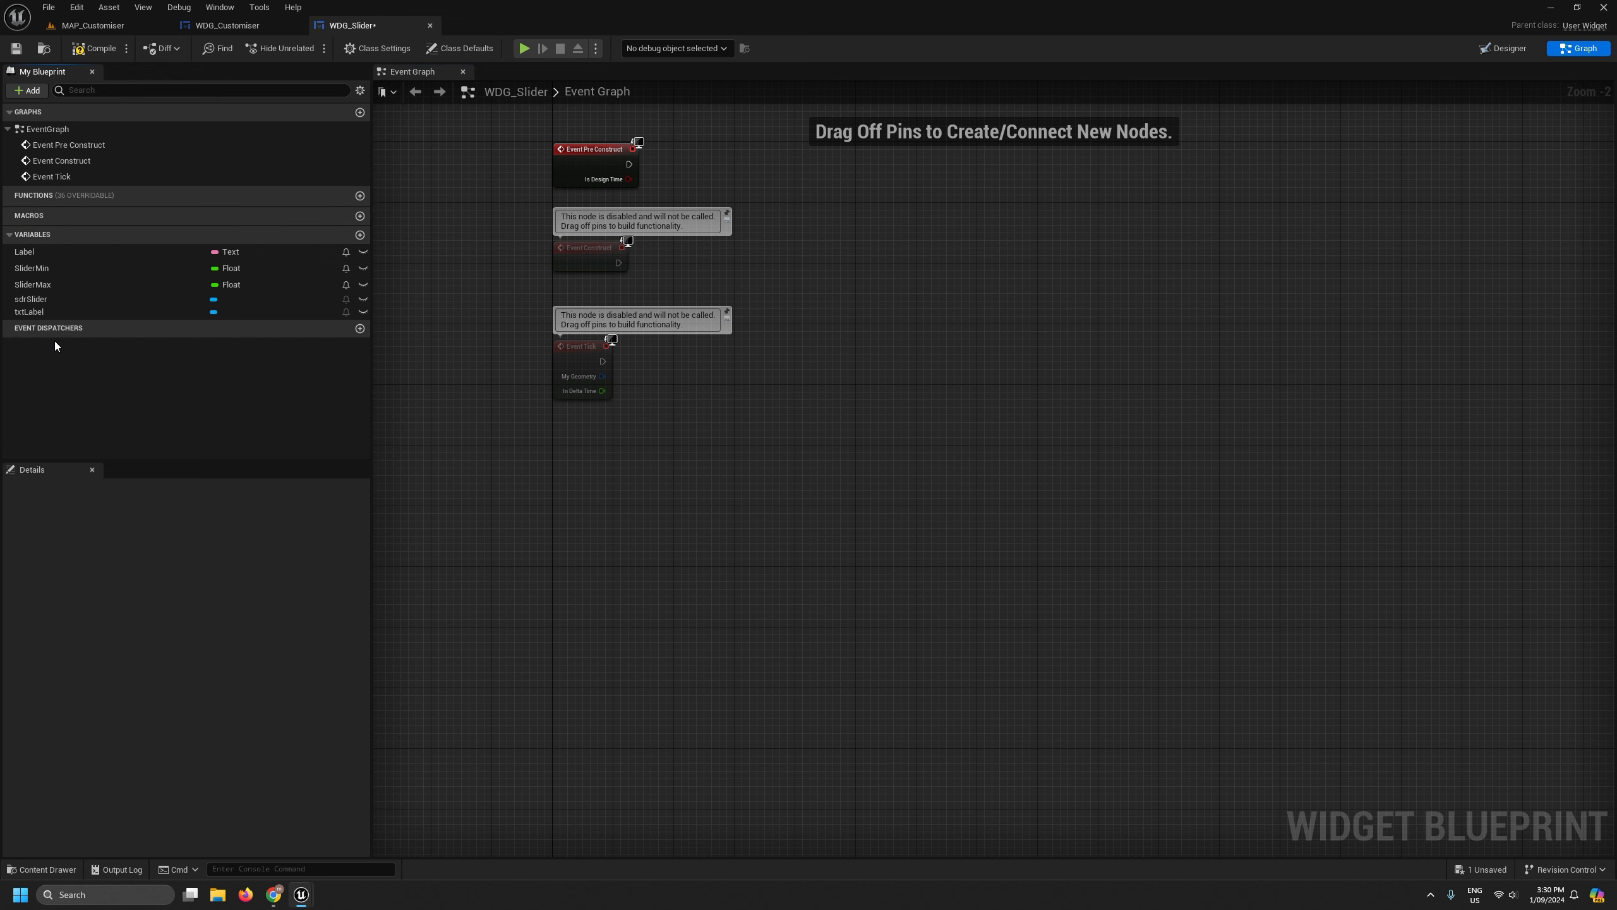
{"action": "left_click", "coordinate": [89, 49]}
Delete the unused Event Tick node from the WDG_Slider event graph.
{"action": "right_click_drag", "start_coordinate": [666, 420], "coordinate": [684, 580]}
{"action": "scroll", "coordinate": [617, 358], "scroll_direction": "up", "scroll_amount": 2}
{"action": "right_click_drag", "start_coordinate": [664, 336], "coordinate": [679, 212]}
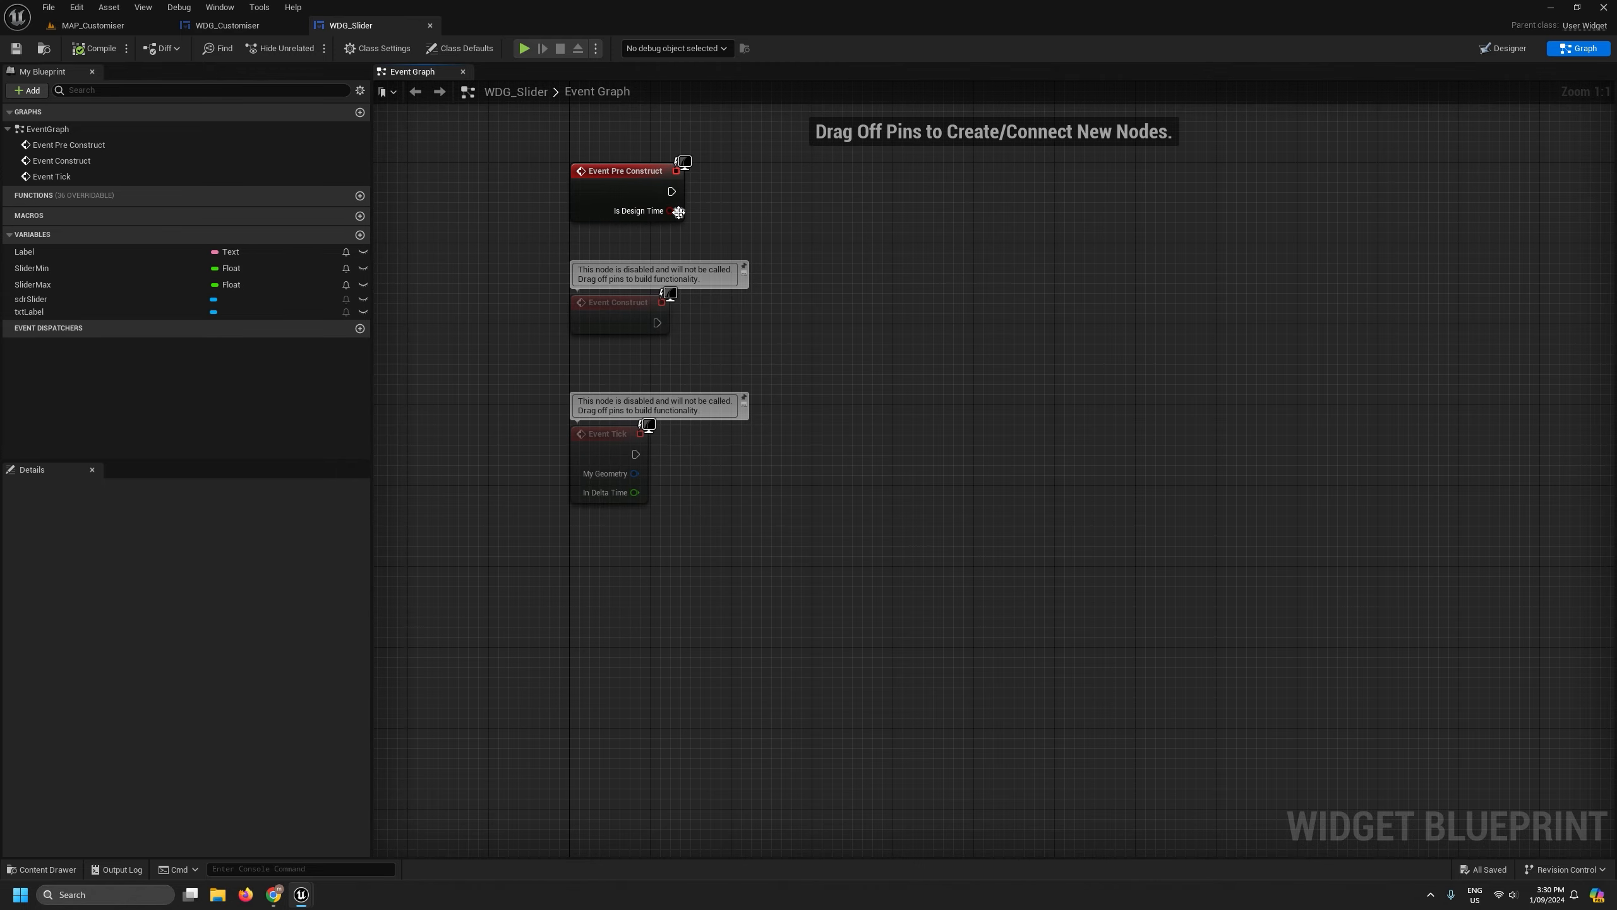
{"action": "left_click_drag", "start_coordinate": [611, 430], "coordinate": [612, 575]}
{"action": "key", "text": "Delete"}
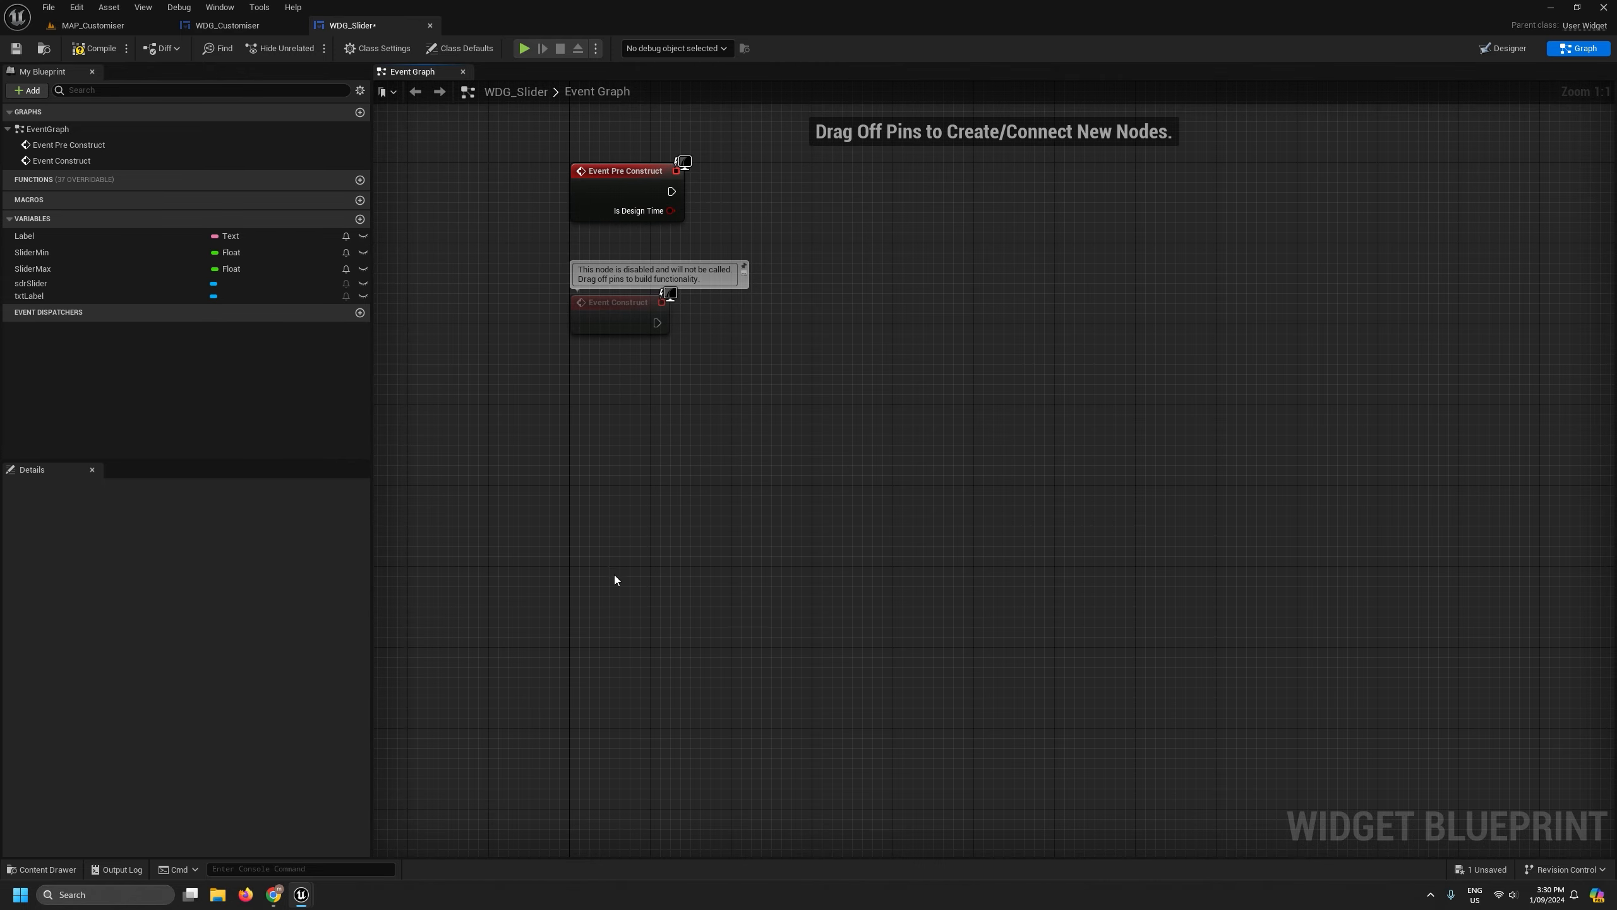
Move the Event Pre Construct node well above the Event Construct node to free up space around it.
{"action": "left_click", "coordinate": [626, 164]}
{"action": "right_click_drag", "start_coordinate": [824, 342], "coordinate": [810, 702]}
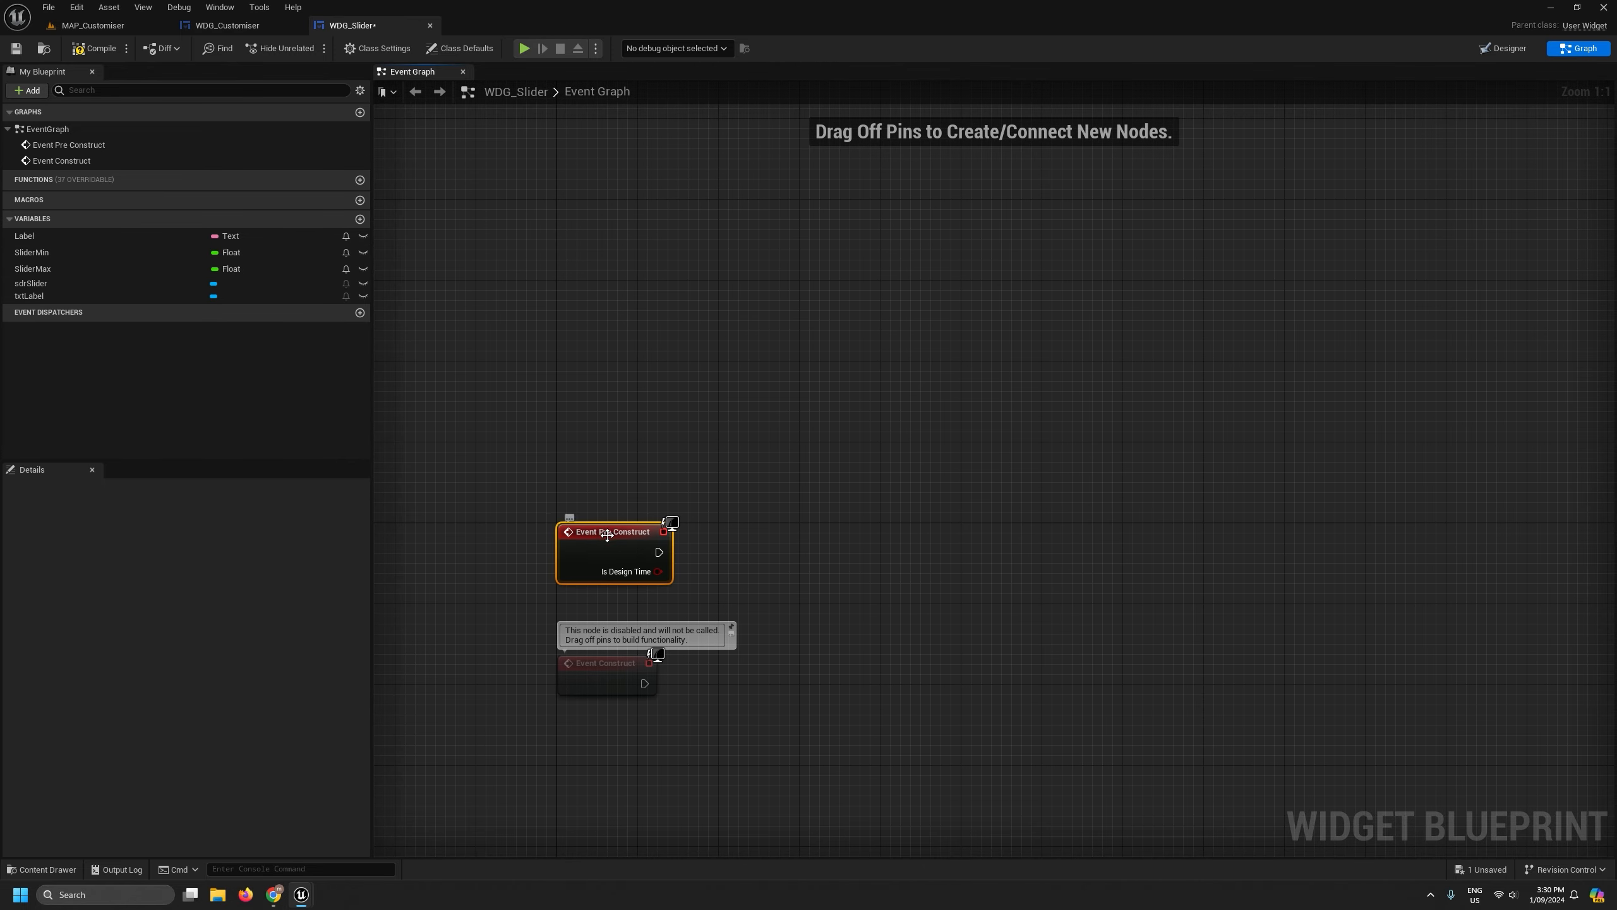
{"action": "left_click_drag", "start_coordinate": [605, 532], "coordinate": [605, 248]}
{"action": "right_click_drag", "start_coordinate": [709, 683], "coordinate": [716, 453]}
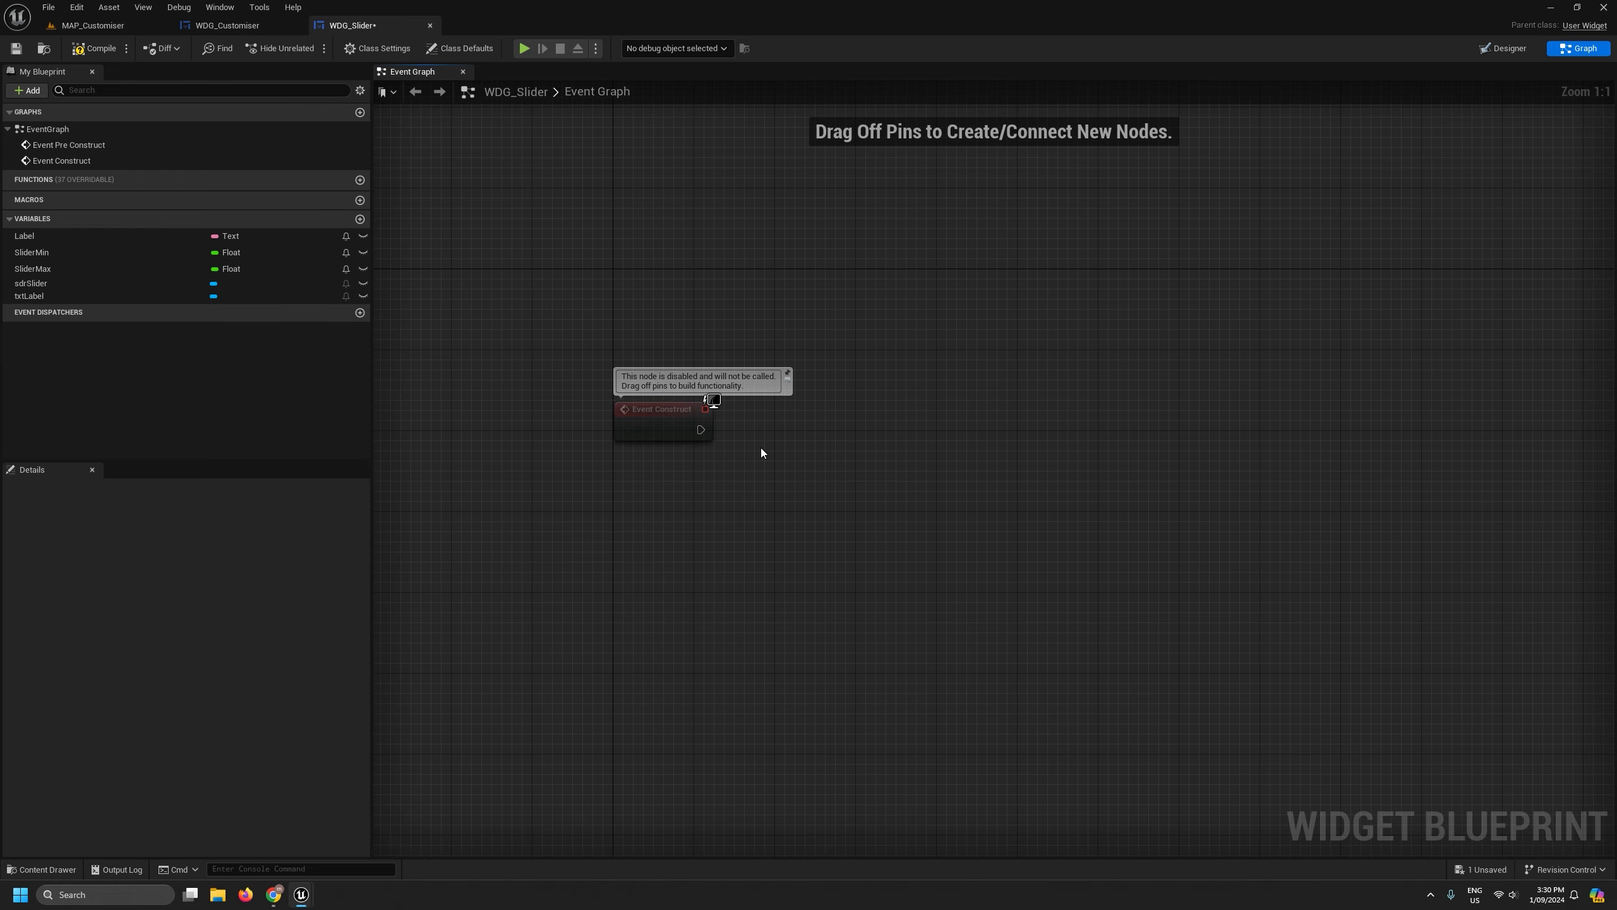
Add a SetText (Text) node targeting the txtLabel variable and feed the Label variable into its In Text input.
{"action": "left_click", "coordinate": [37, 296]}
{"action": "left_click_drag", "start_coordinate": [852, 443], "coordinate": [931, 435], "text": "ctrl"}
{"action": "type", "text": "set text"}
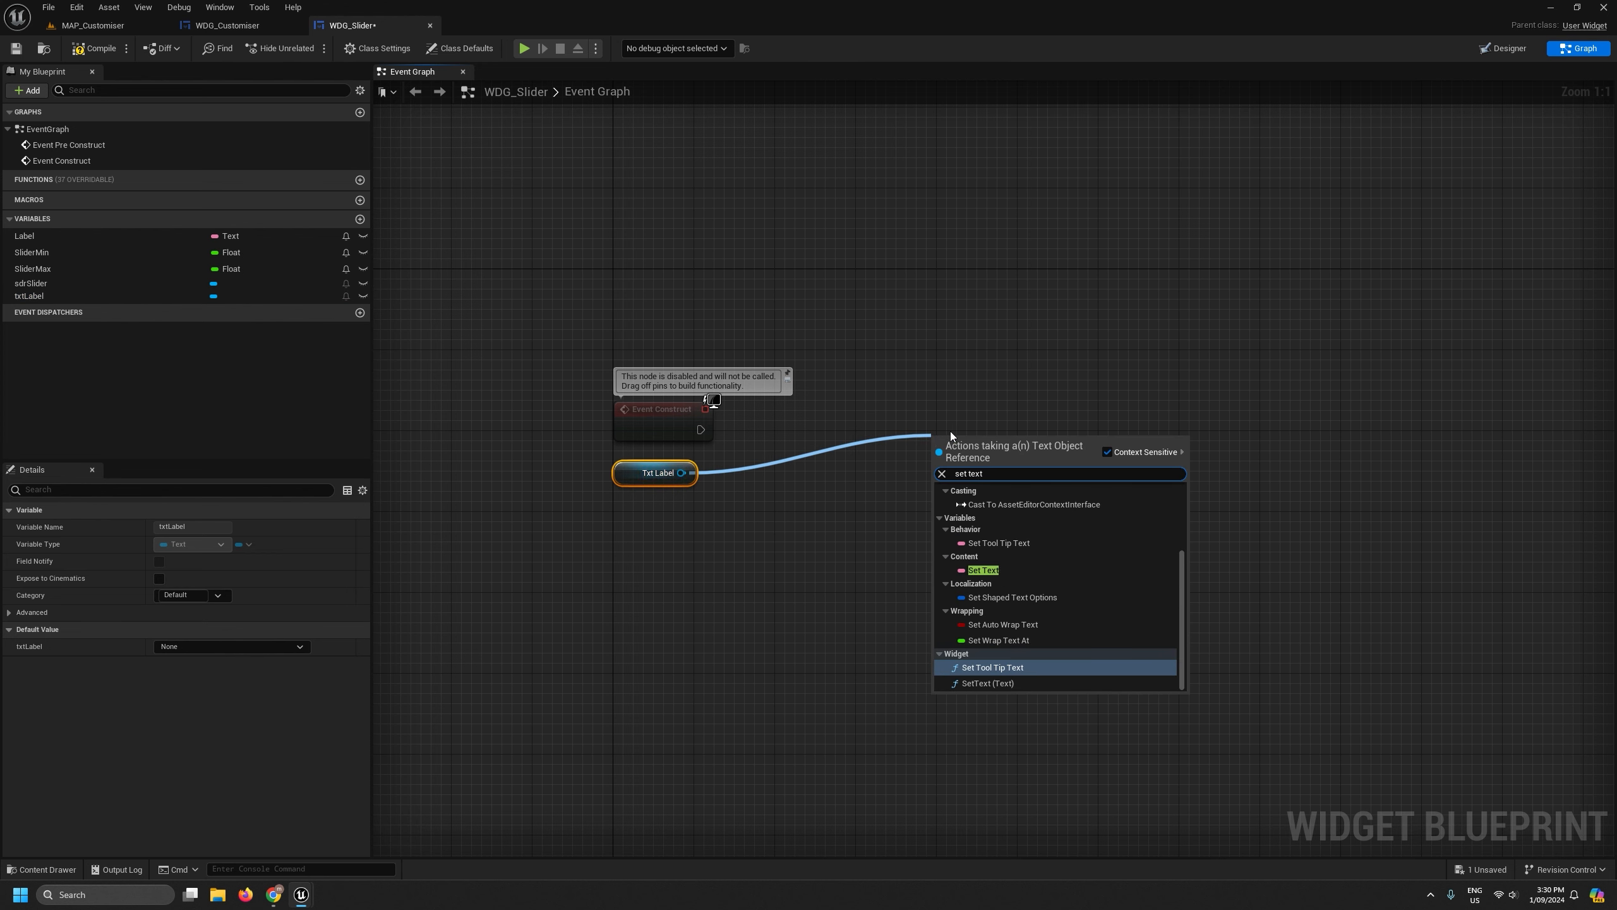
{"action": "left_click", "coordinate": [994, 682]}
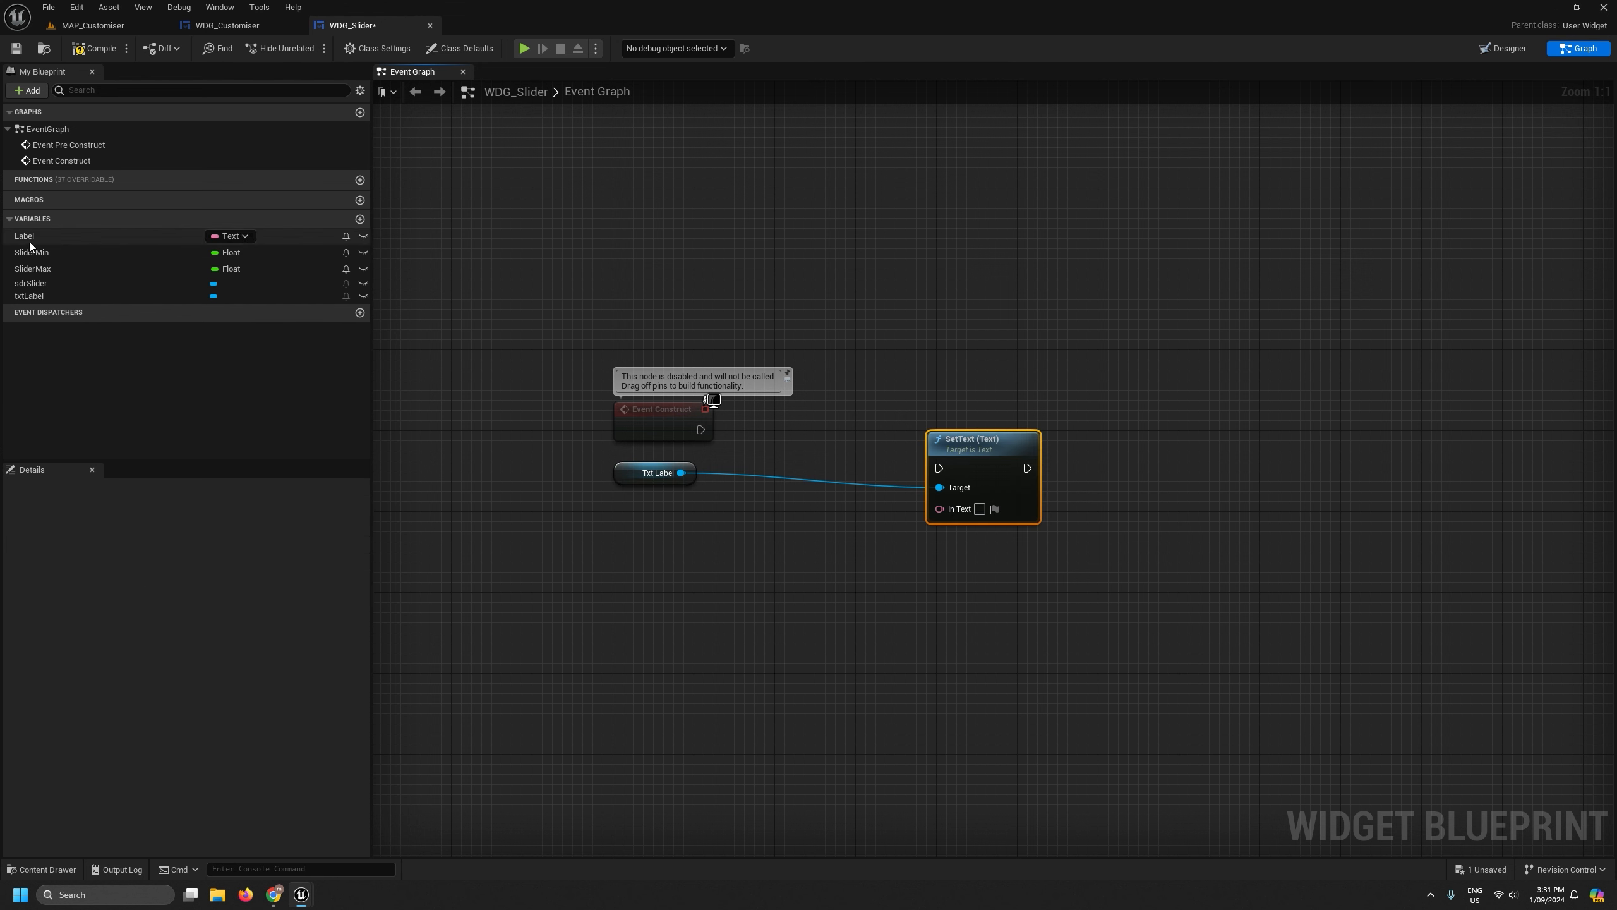
{"action": "left_click_drag", "start_coordinate": [25, 235], "coordinate": [947, 513]}
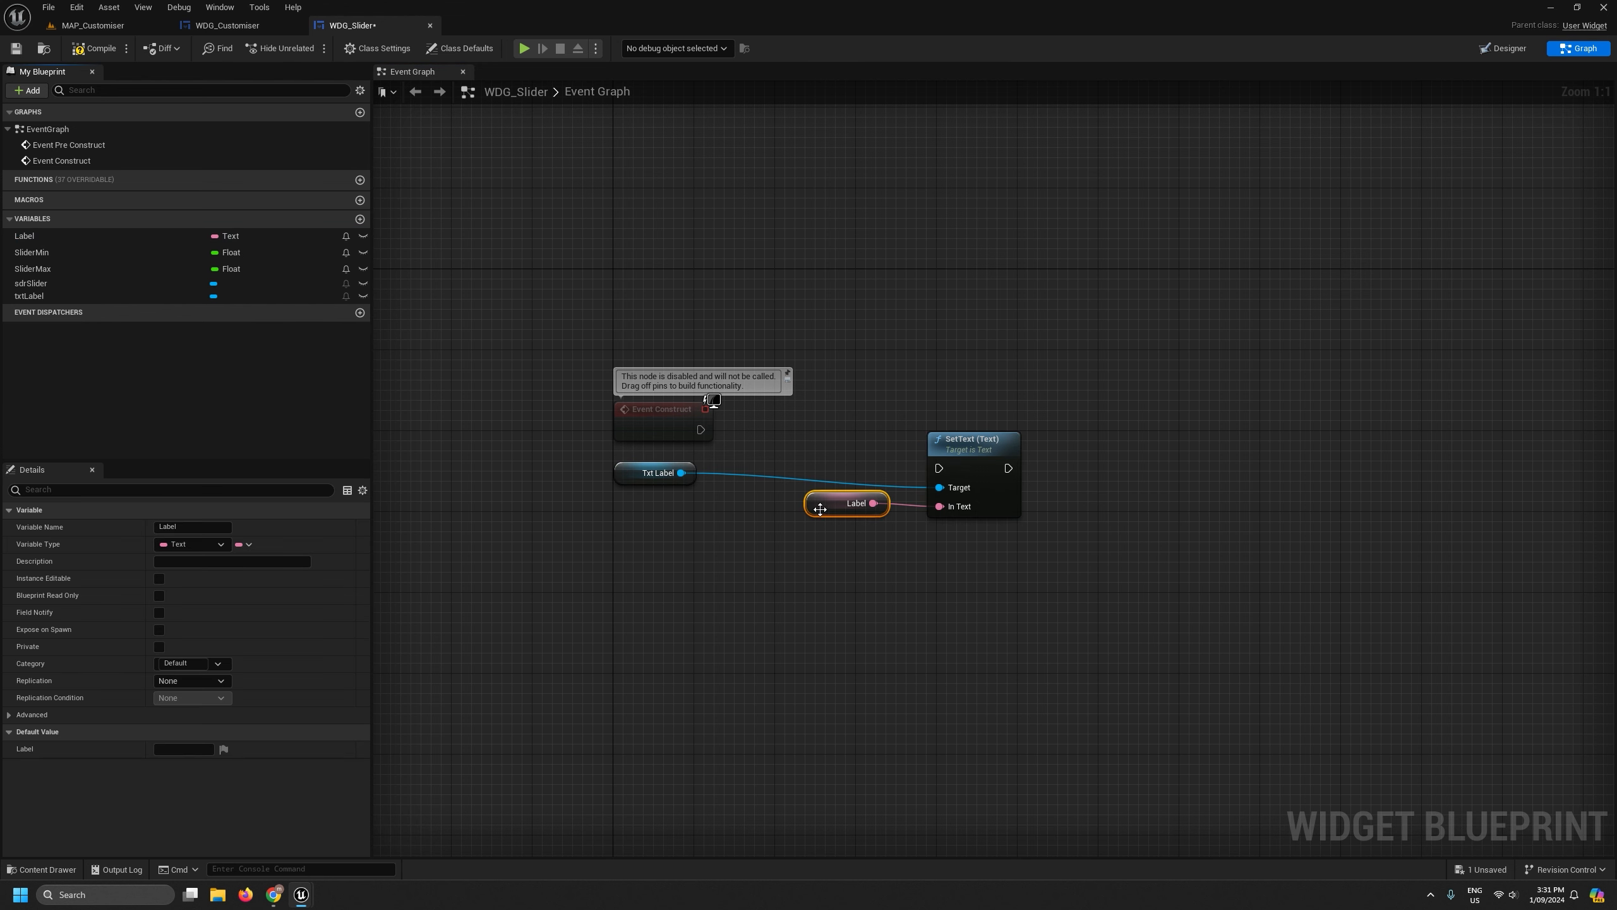
Align the Label getter beneath the Txt Label getter and make the Label, SliderMin and SliderMax variables instance editable.
{"action": "left_click_drag", "start_coordinate": [820, 508], "coordinate": [628, 509]}
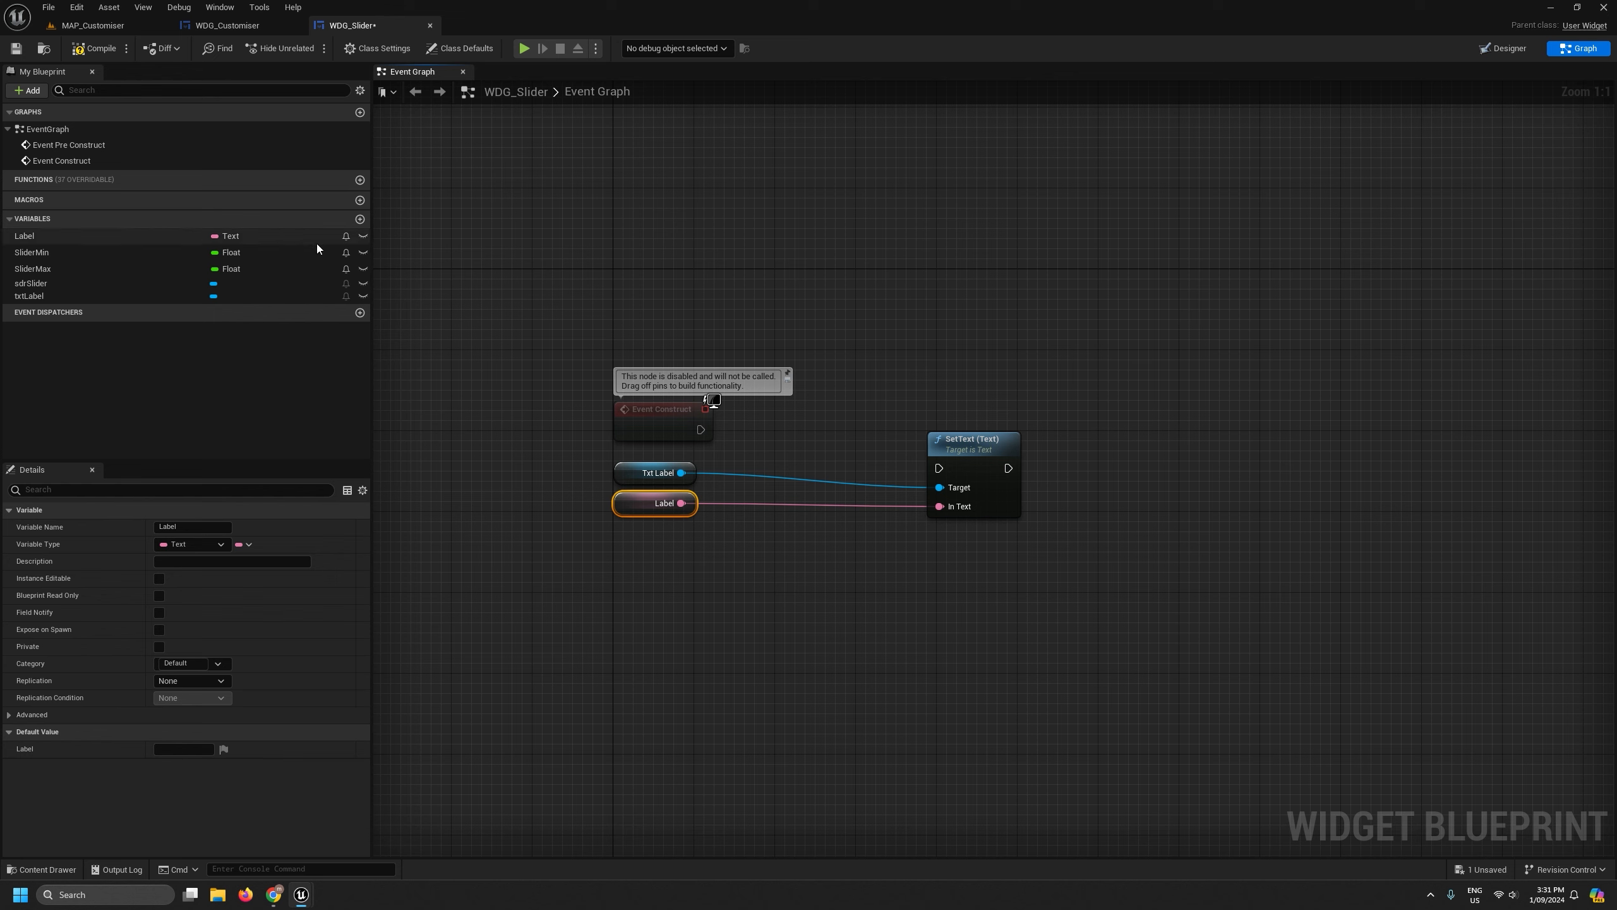
{"action": "left_click", "coordinate": [362, 236]}
{"action": "left_click", "coordinate": [362, 252]}
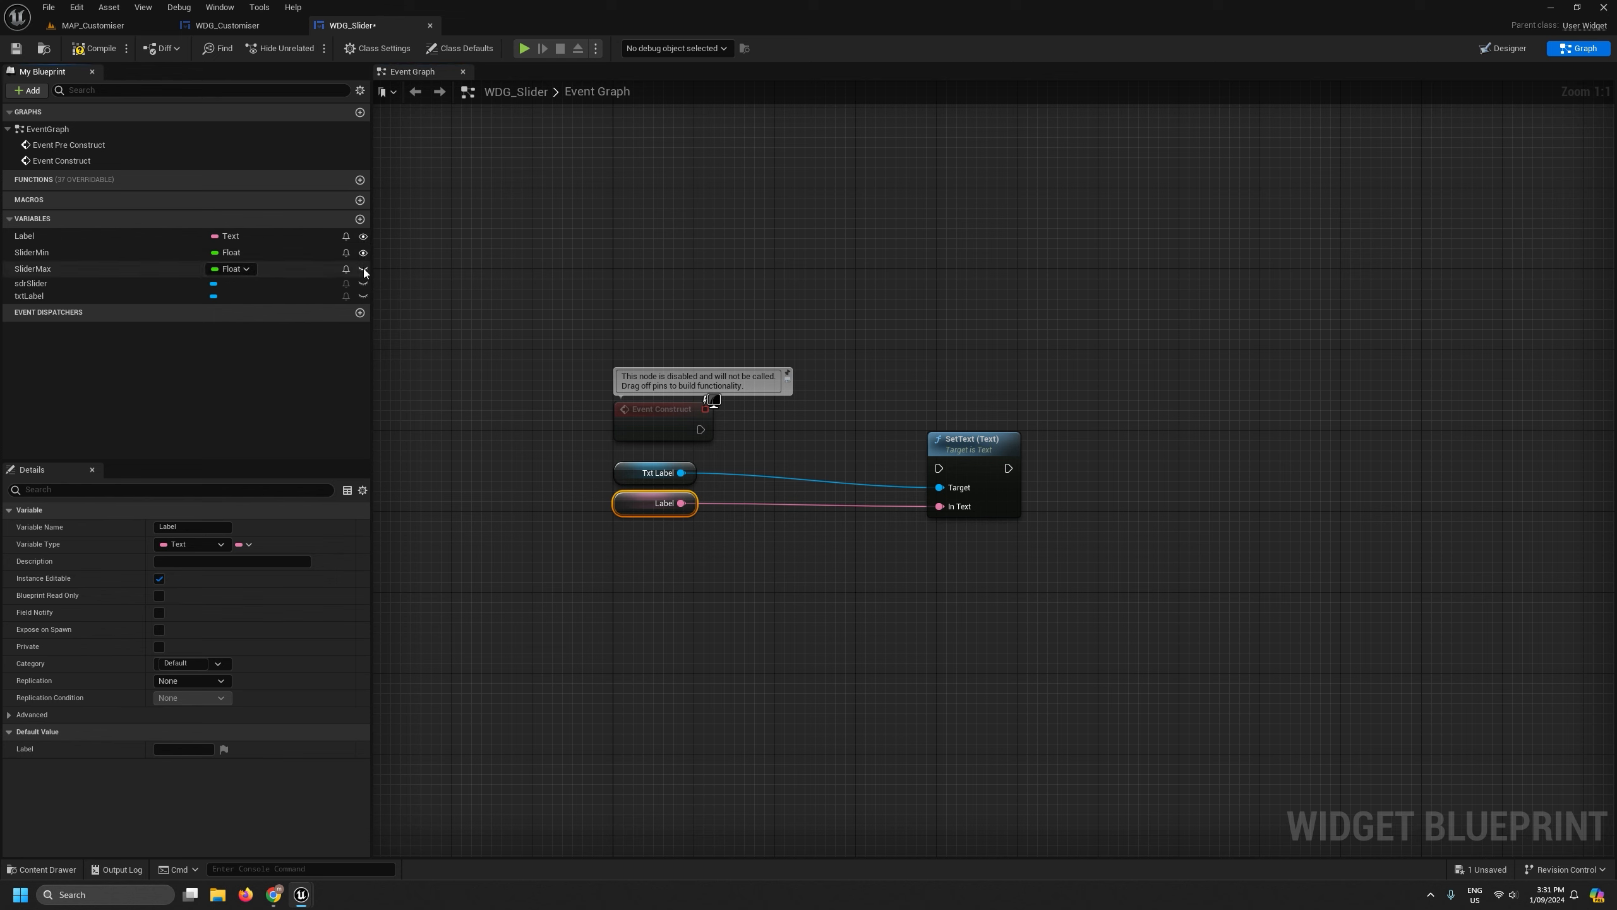
{"action": "left_click", "coordinate": [363, 268]}
Connect Event Construct to the SetText (Text) node's execution input and place SetText close beside the event.
{"action": "left_click_drag", "start_coordinate": [701, 429], "coordinate": [941, 469]}
{"action": "left_click_drag", "start_coordinate": [957, 451], "coordinate": [803, 408]}
{"action": "left_click", "coordinate": [647, 414]}
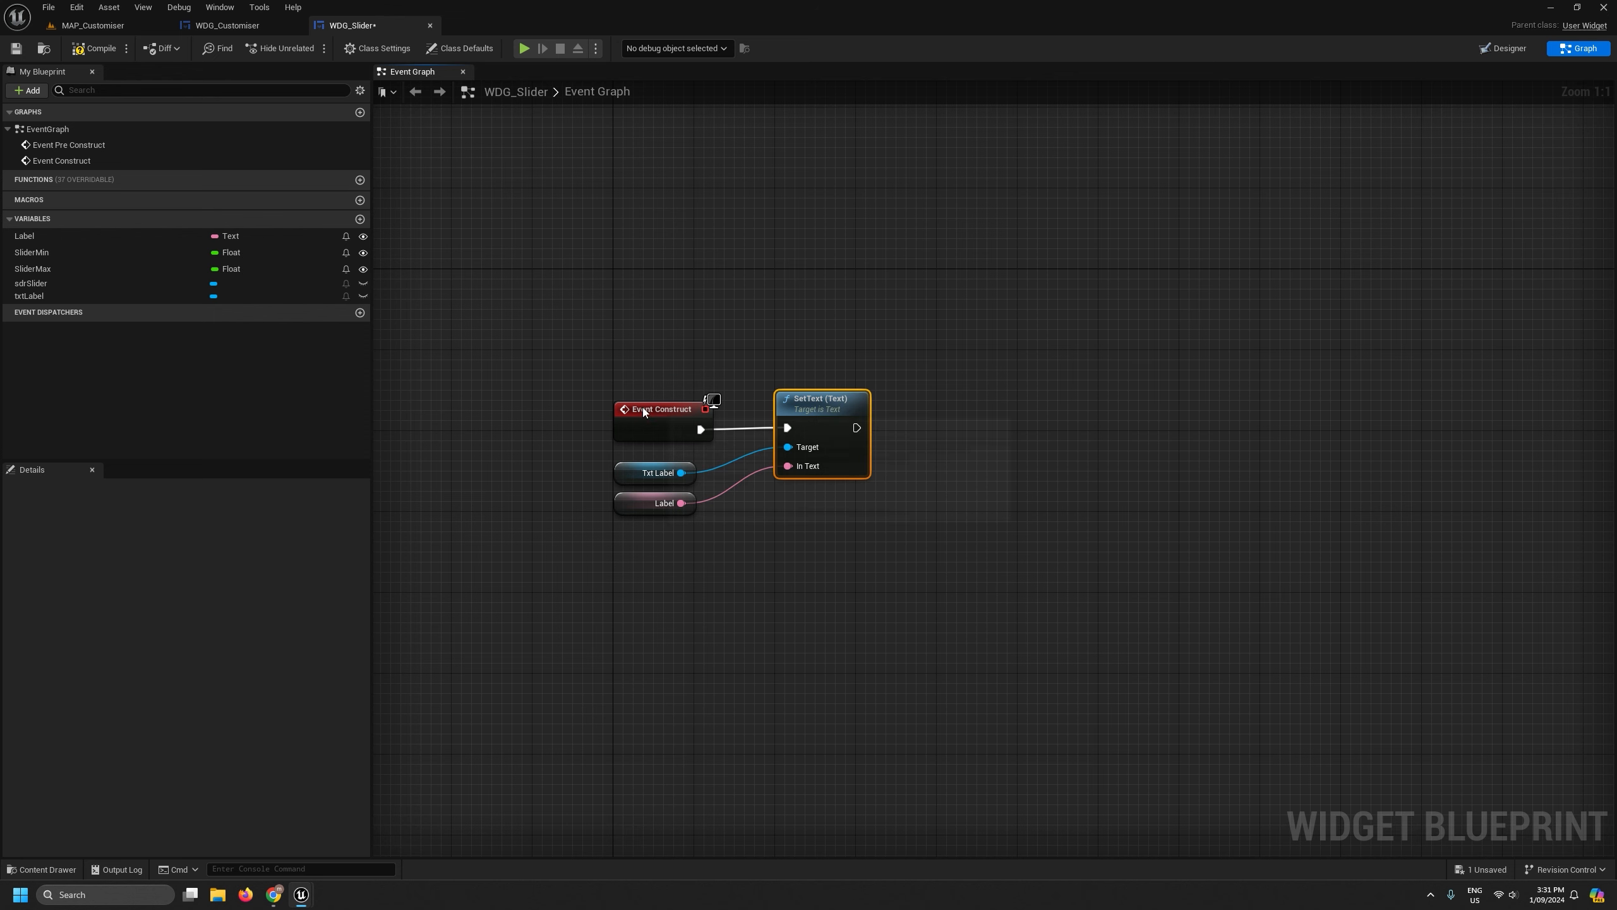
{"action": "left_click", "coordinate": [900, 430]}
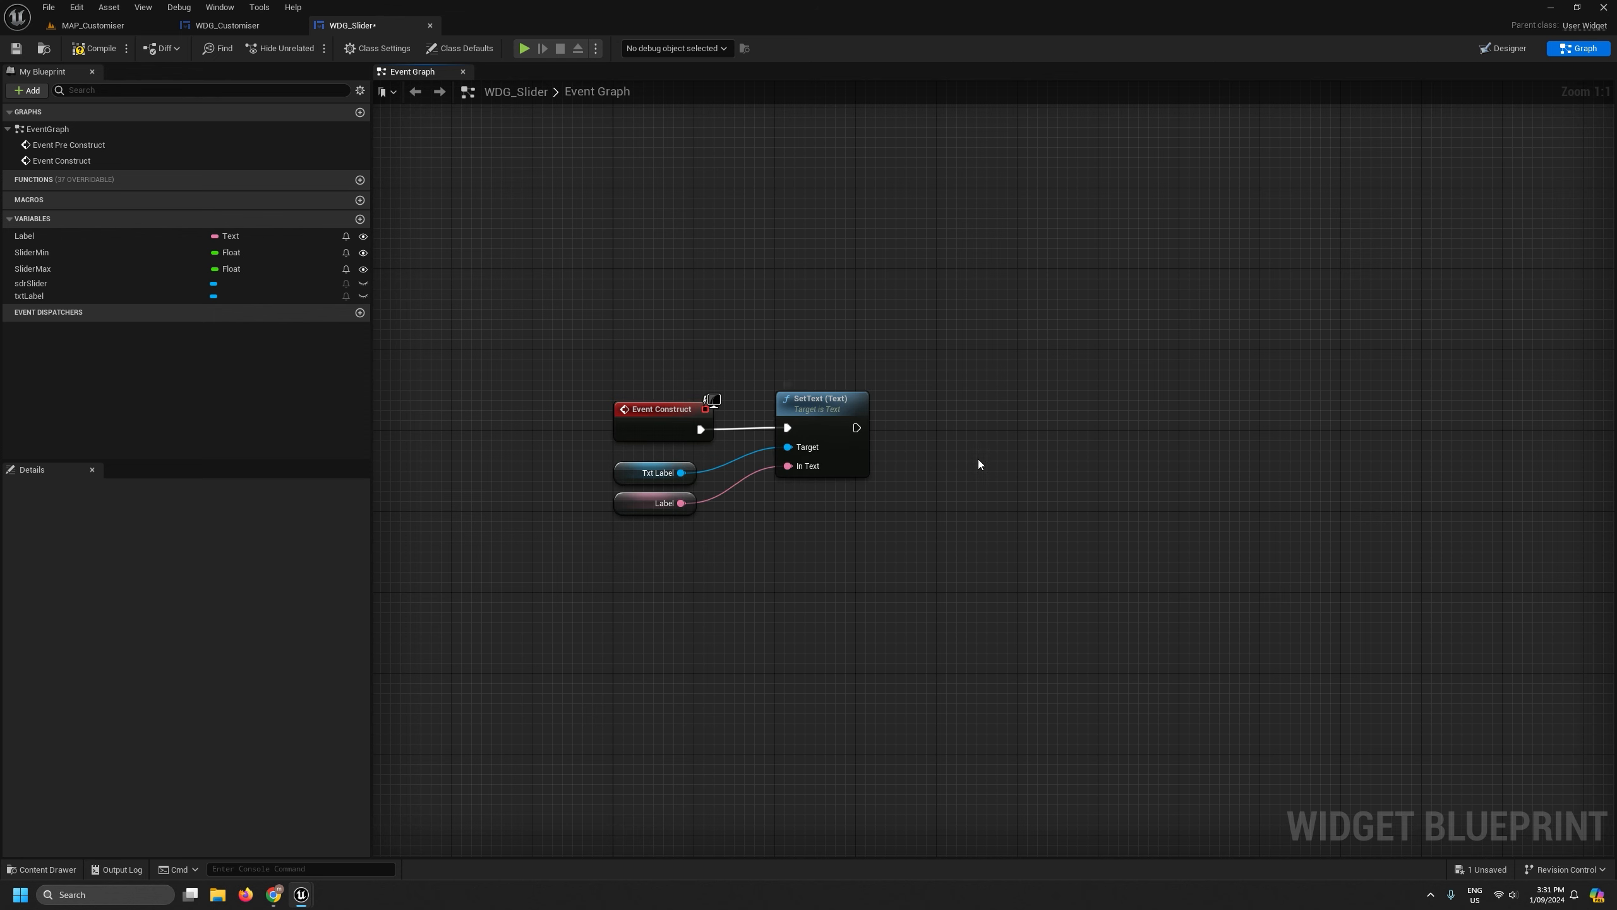
Add a Set Min Value variable node targeting sdrSlider, feed it SliderMin, and run it after SetText.
{"action": "right_click_drag", "start_coordinate": [881, 484], "coordinate": [796, 509]}
{"action": "left_click_drag", "start_coordinate": [30, 283], "coordinate": [971, 532]}
{"action": "left_click", "coordinate": [802, 567]}
{"action": "type", "text": "set min"}
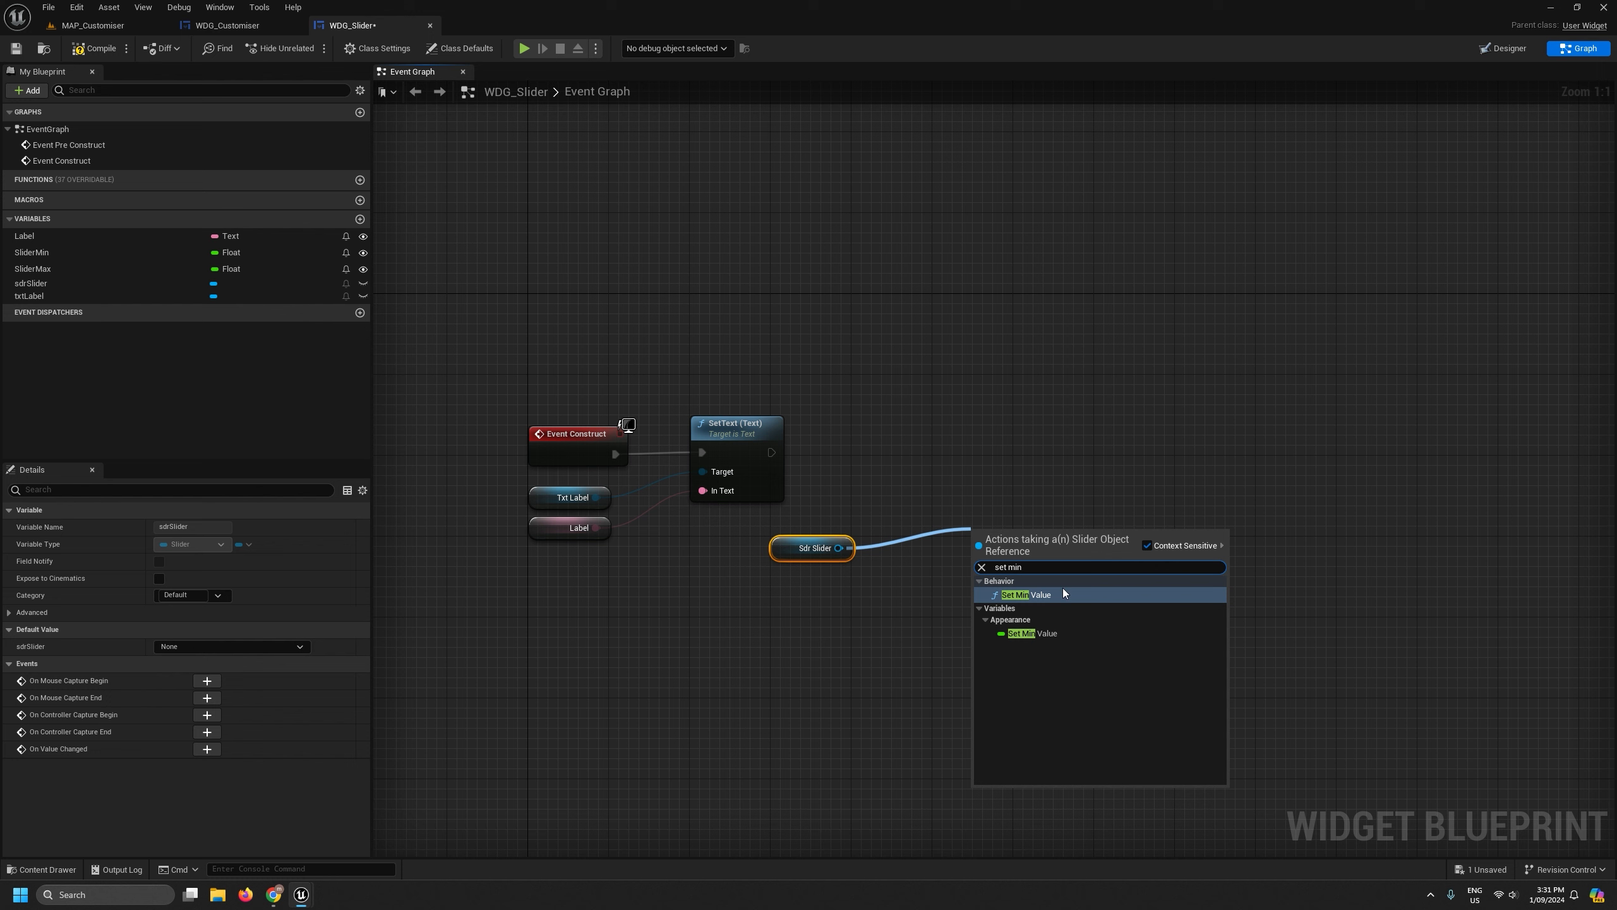
{"action": "left_click", "coordinate": [1030, 639]}
{"action": "left_click_drag", "start_coordinate": [1013, 546], "coordinate": [1014, 478]}
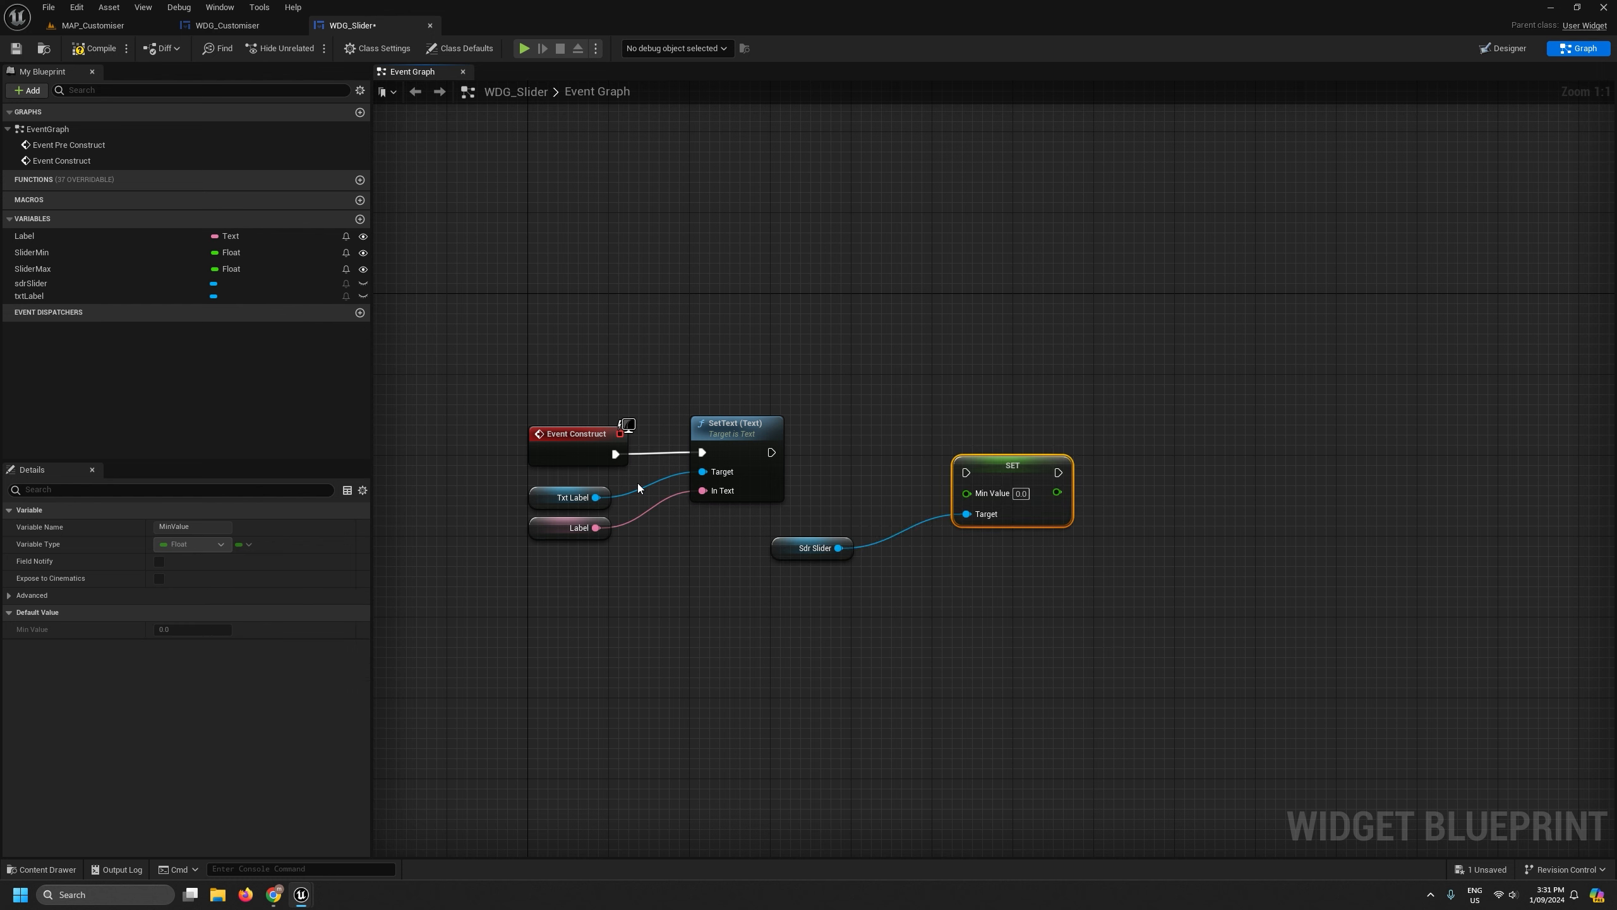
{"action": "left_click_drag", "start_coordinate": [31, 252], "coordinate": [966, 493]}
{"action": "left_click_drag", "start_coordinate": [770, 452], "coordinate": [1041, 439]}
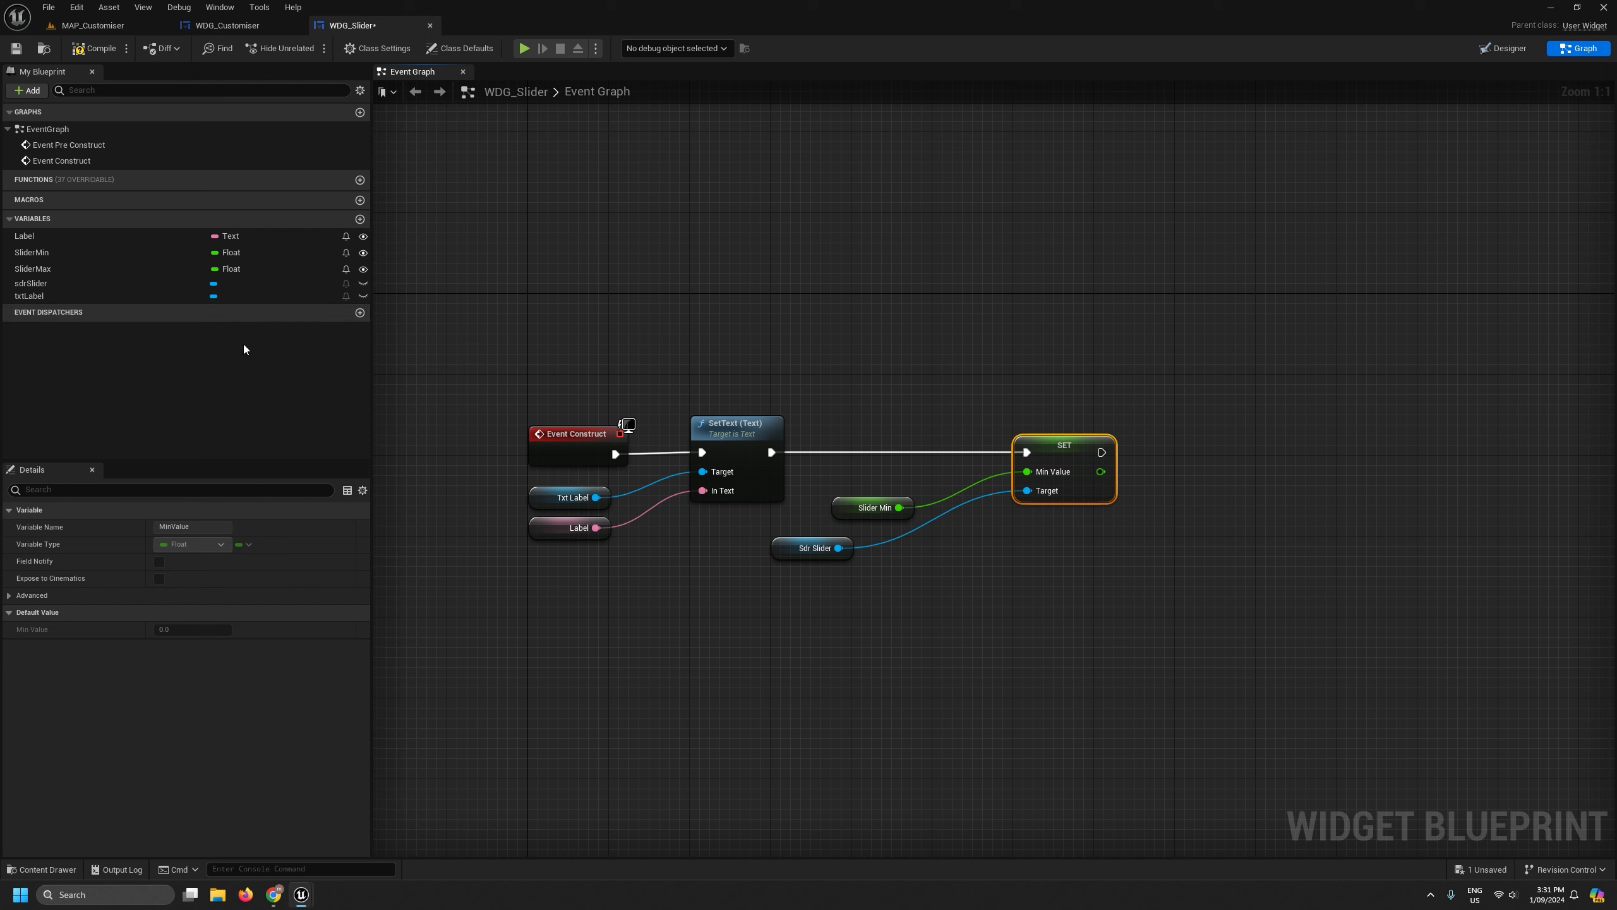
Add a Set Max Value variable node from the Sdr Slider getter, feed it SliderMax, and run it after the Min Value node.
{"action": "left_click_drag", "start_coordinate": [838, 548], "coordinate": [1084, 637]}
{"action": "type", "text": "s"}
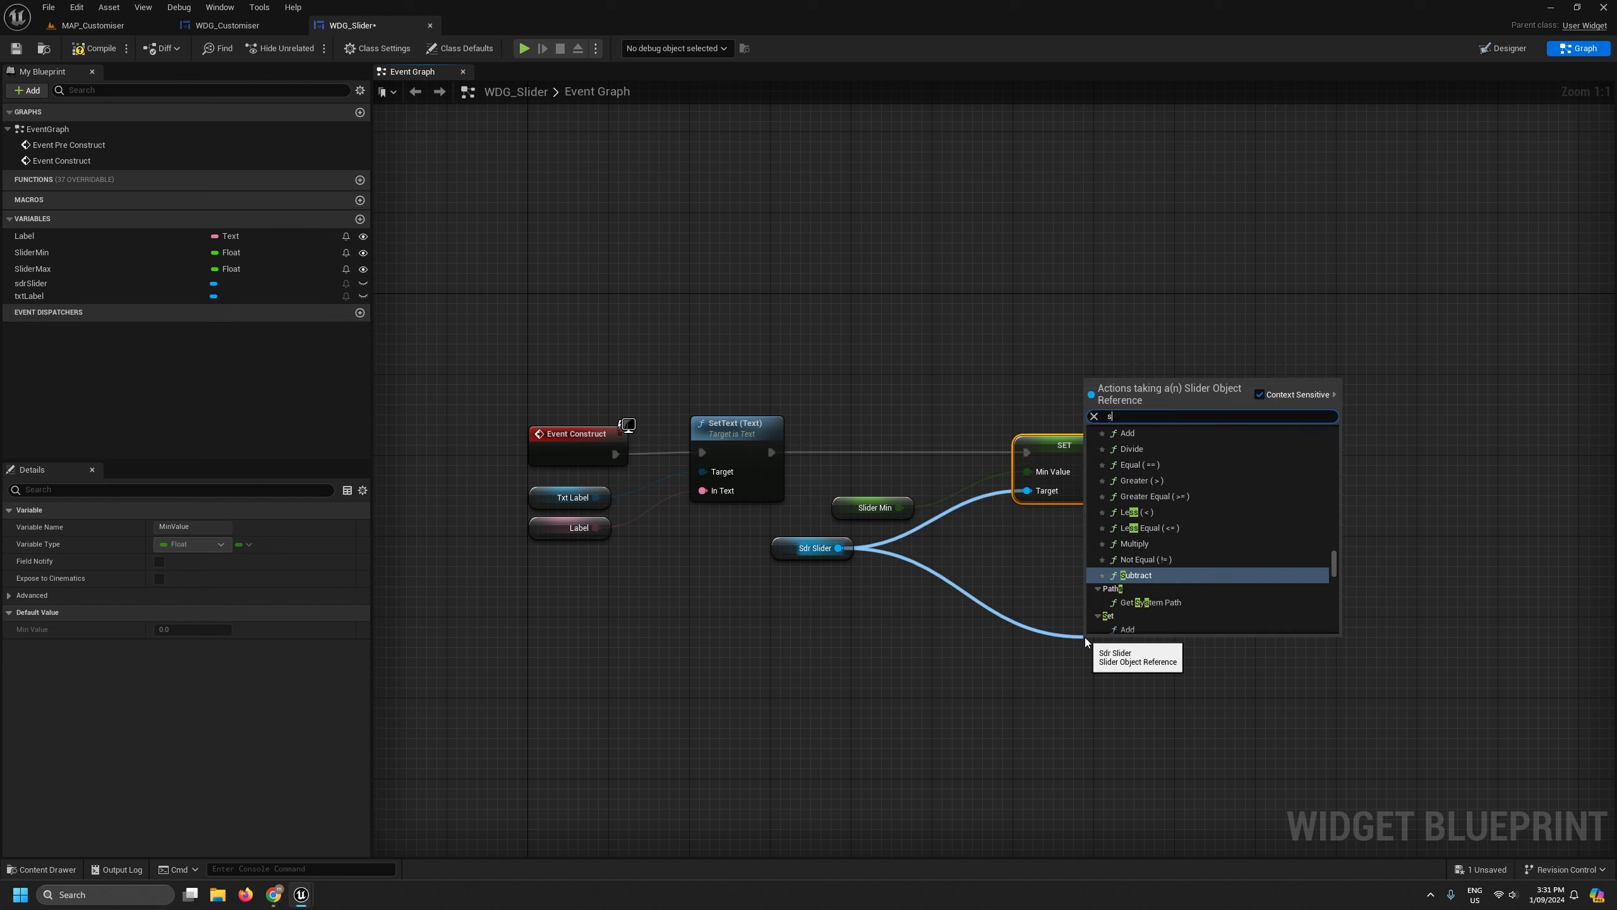
{"action": "type", "text": "et max"}
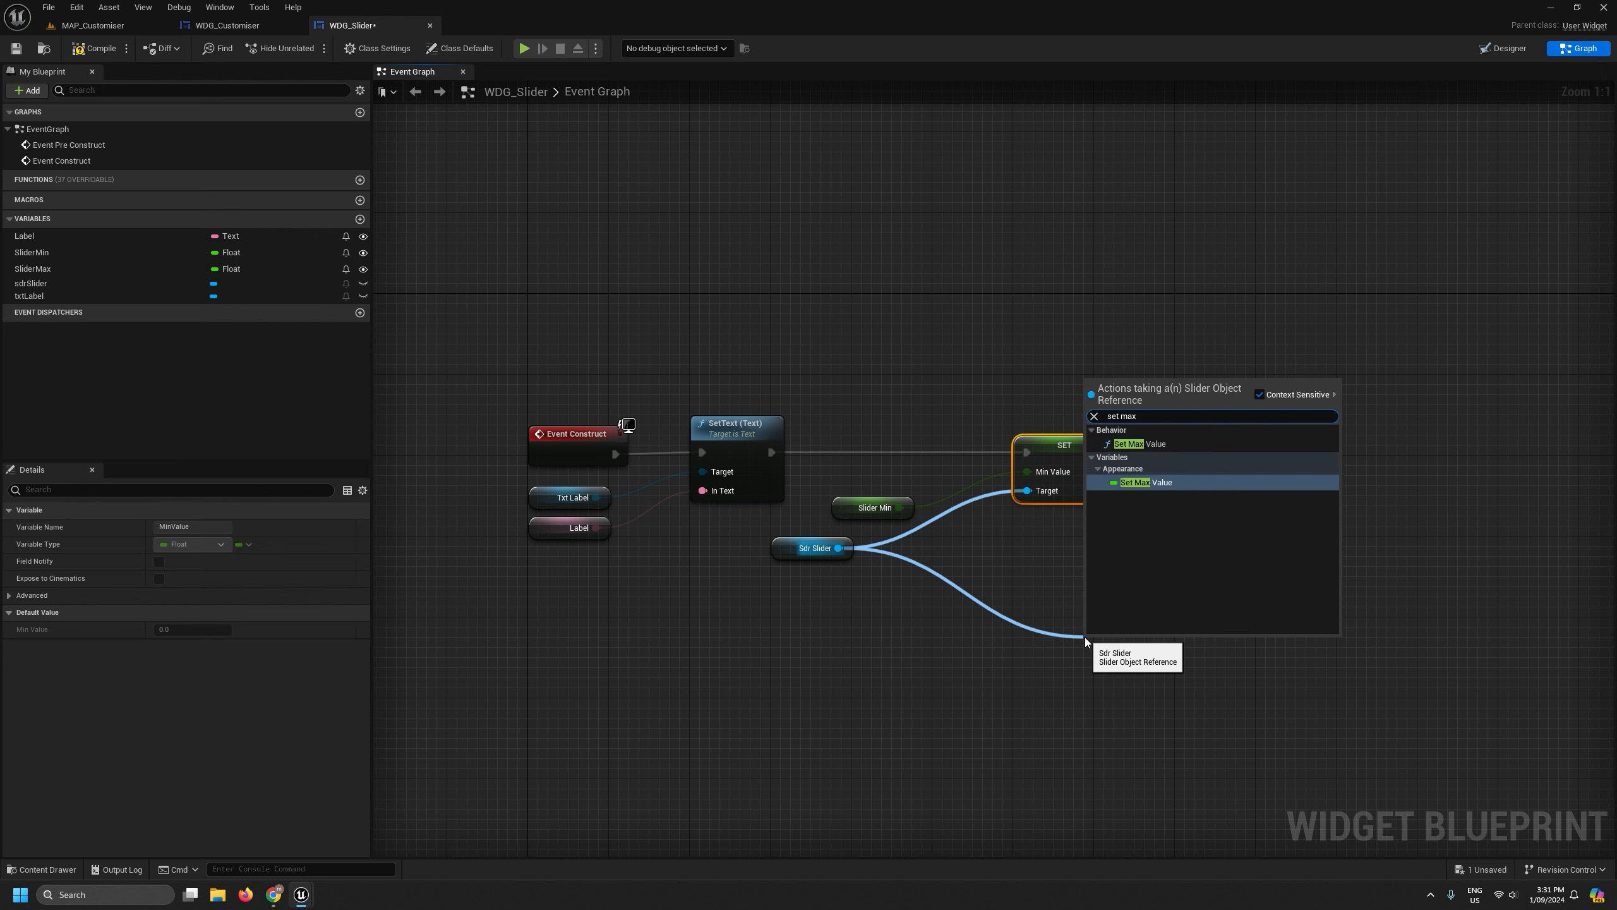
{"action": "left_click", "coordinate": [1146, 482]}
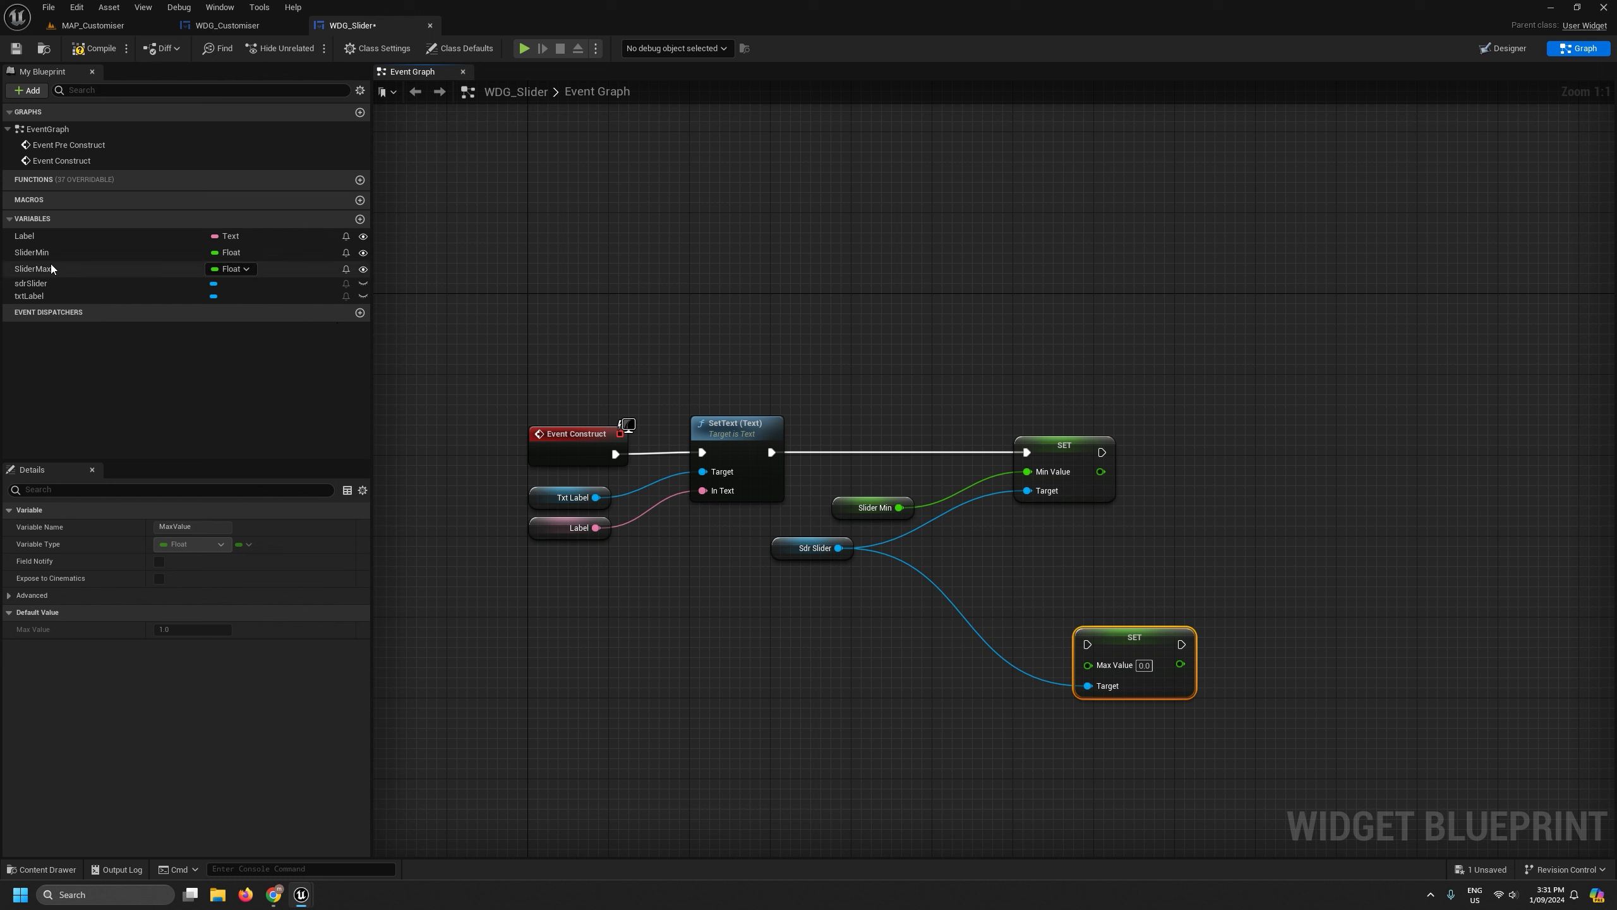
{"action": "left_click_drag", "start_coordinate": [33, 268], "coordinate": [1294, 449]}
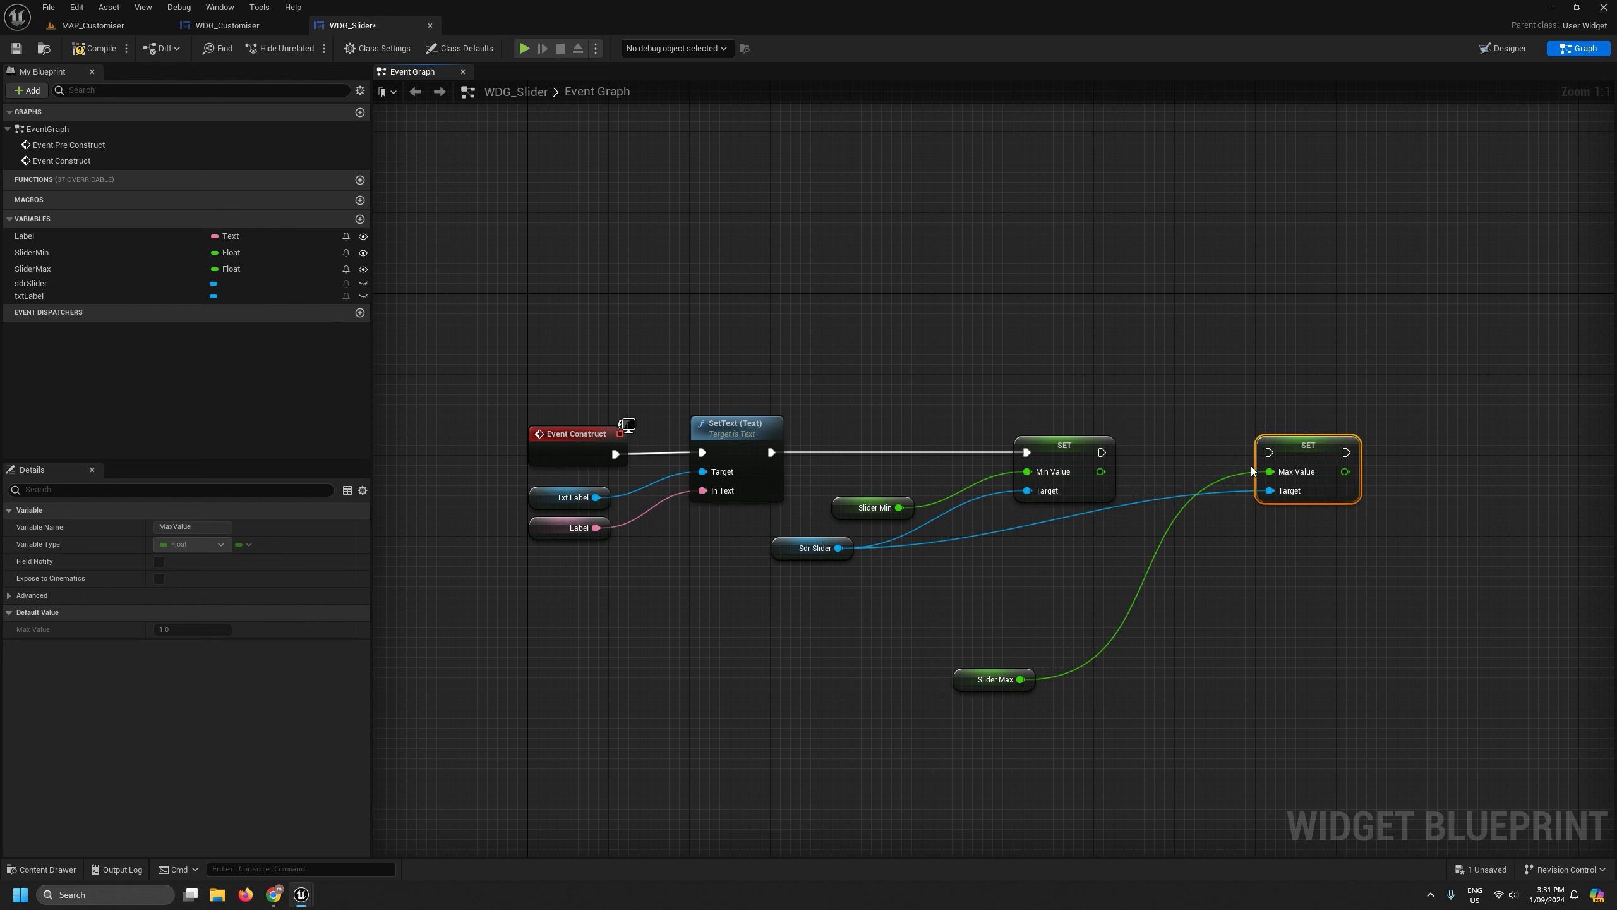
{"action": "left_click_drag", "start_coordinate": [1101, 453], "coordinate": [1270, 452]}
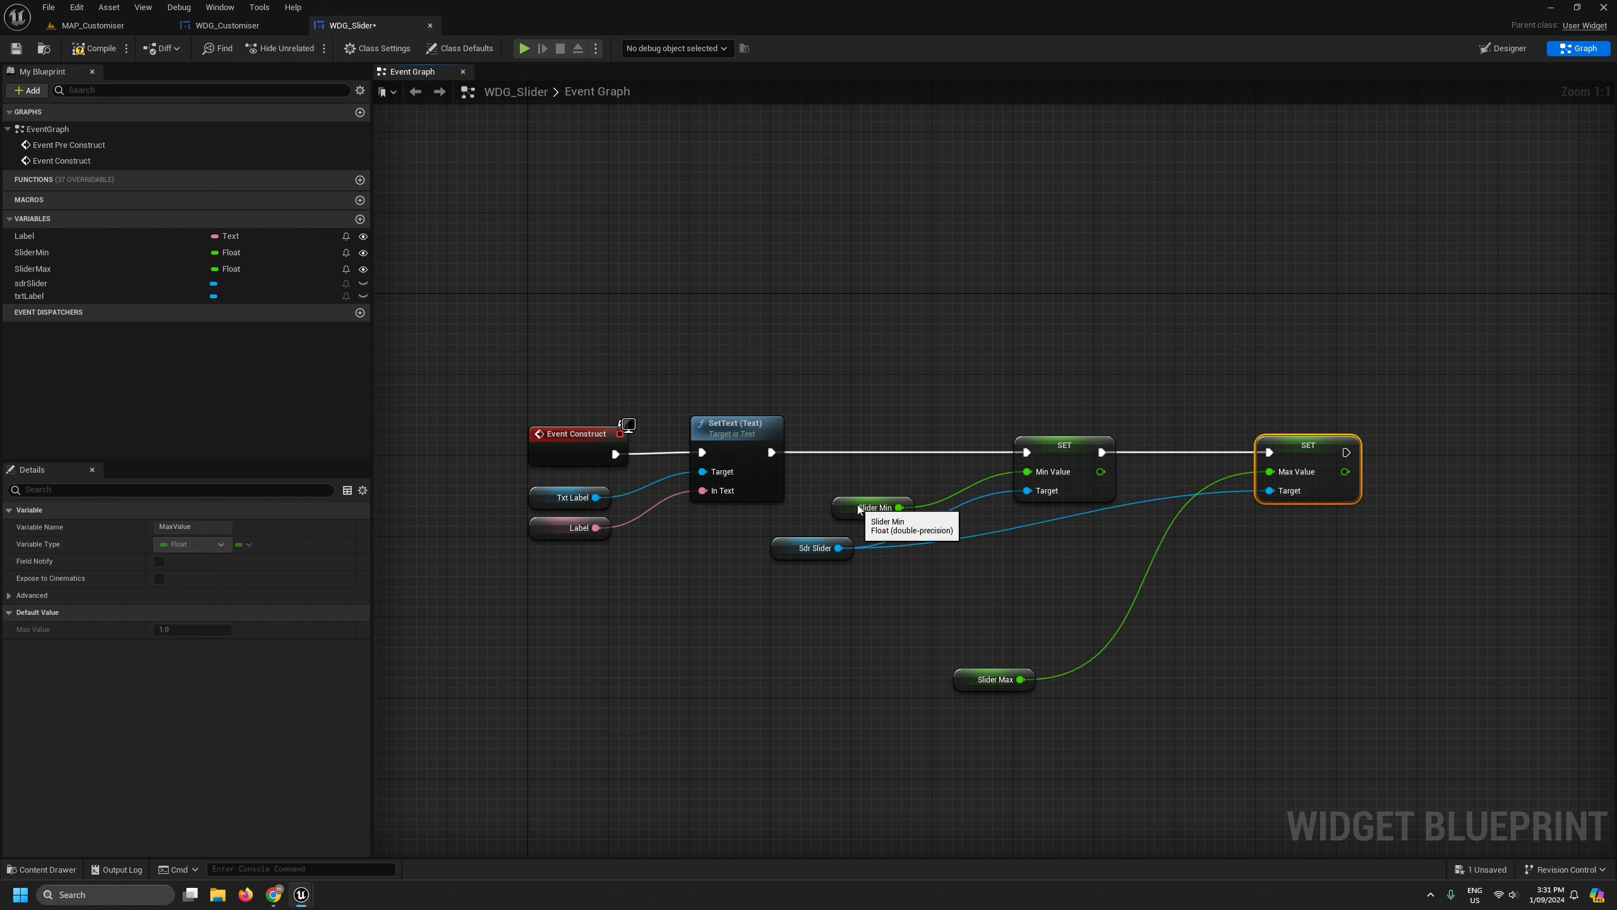
Tidy the Sdr Slider, Slider Min and Slider Max getters around their SET nodes, and compile and save WDG_Slider.
{"action": "left_click_drag", "start_coordinate": [858, 513], "coordinate": [879, 484]}
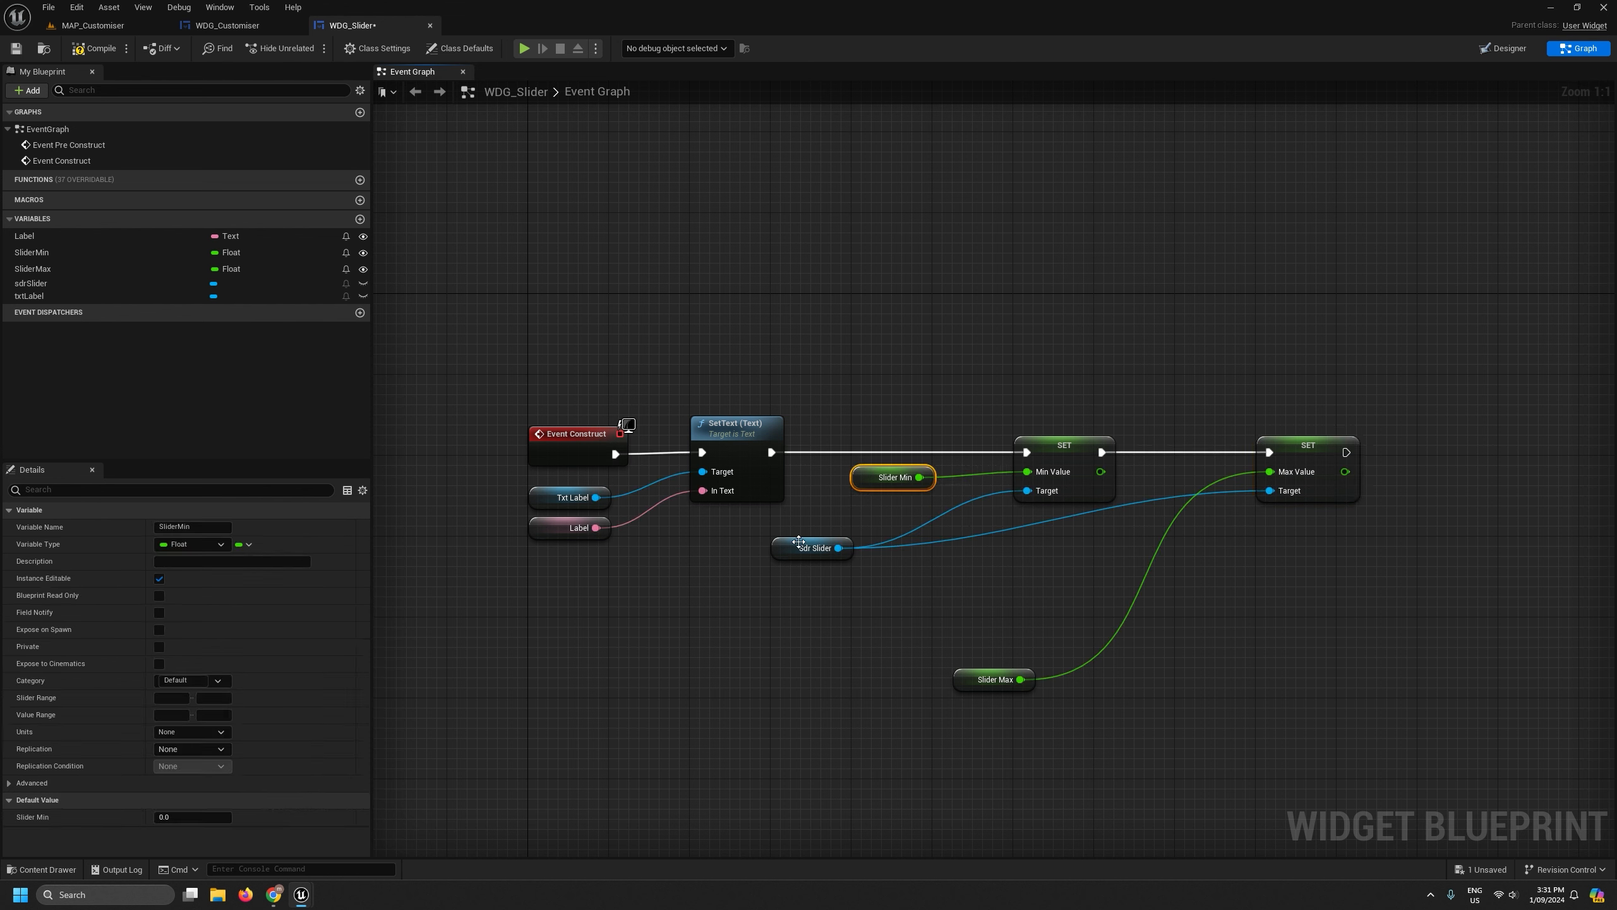
{"action": "left_click_drag", "start_coordinate": [782, 552], "coordinate": [854, 481]}
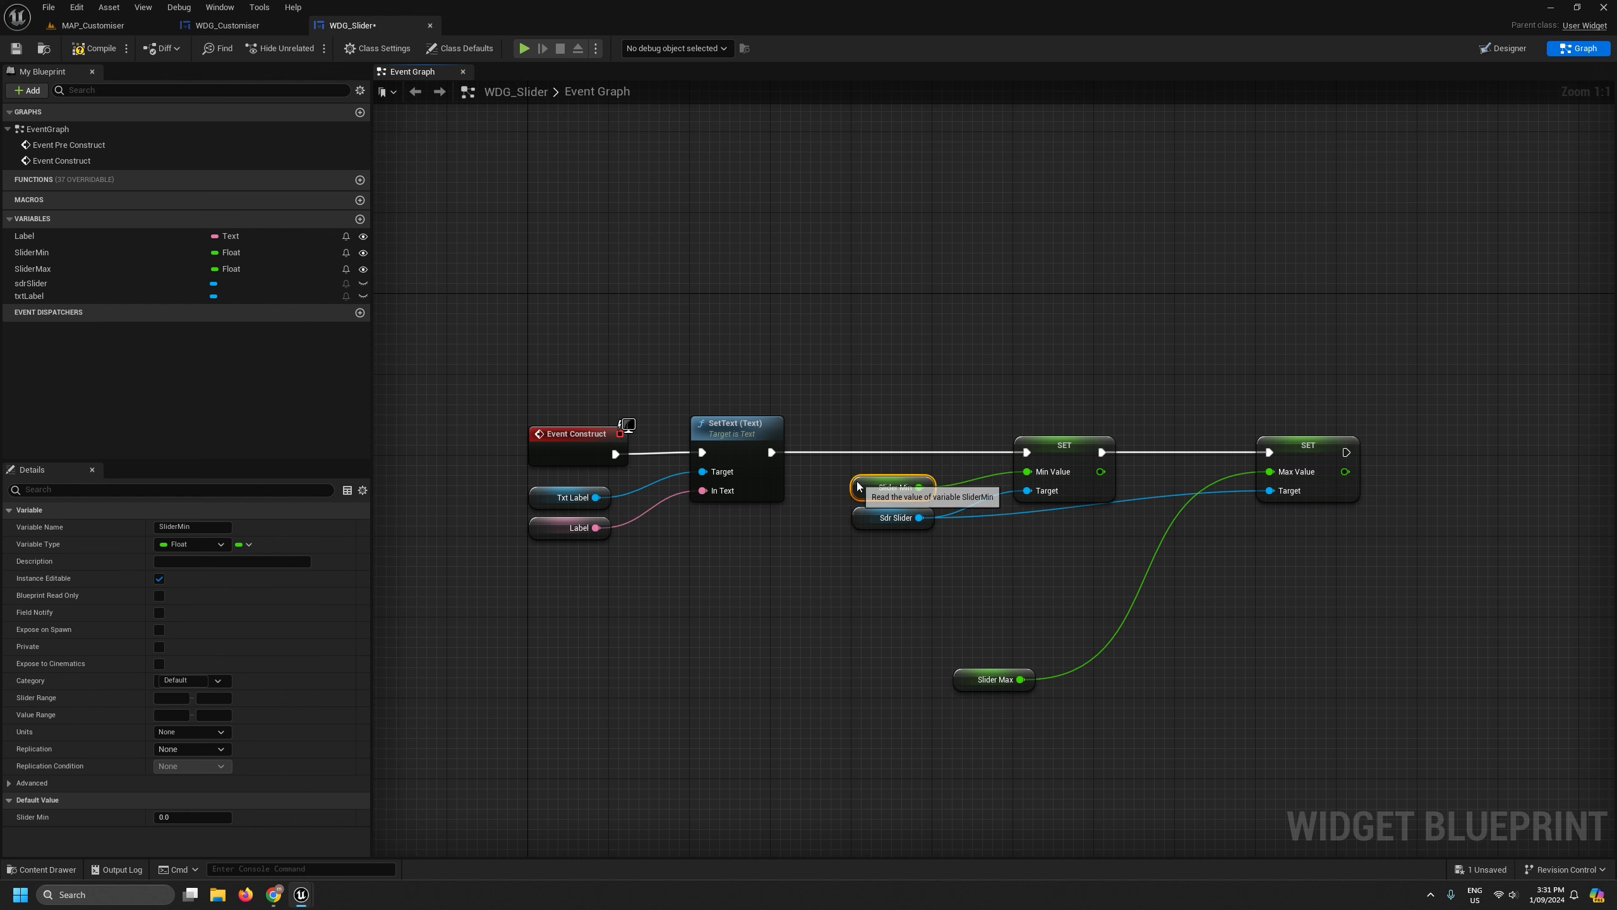
{"action": "left_click_drag", "start_coordinate": [958, 685], "coordinate": [1269, 522]}
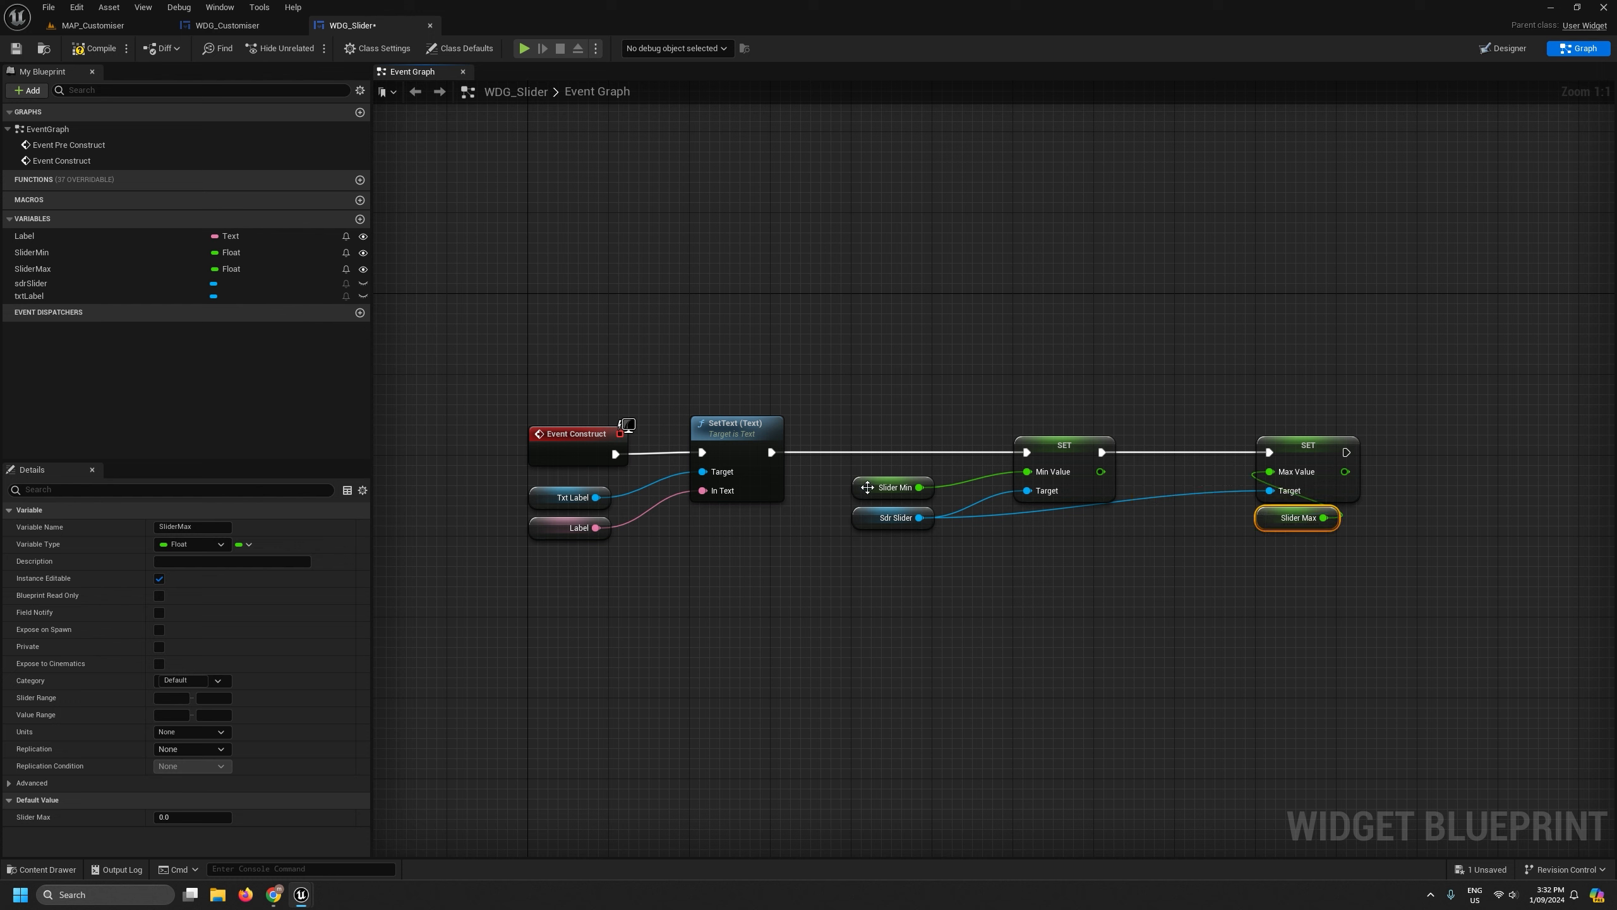
{"action": "left_click_drag", "start_coordinate": [865, 488], "coordinate": [1027, 519]}
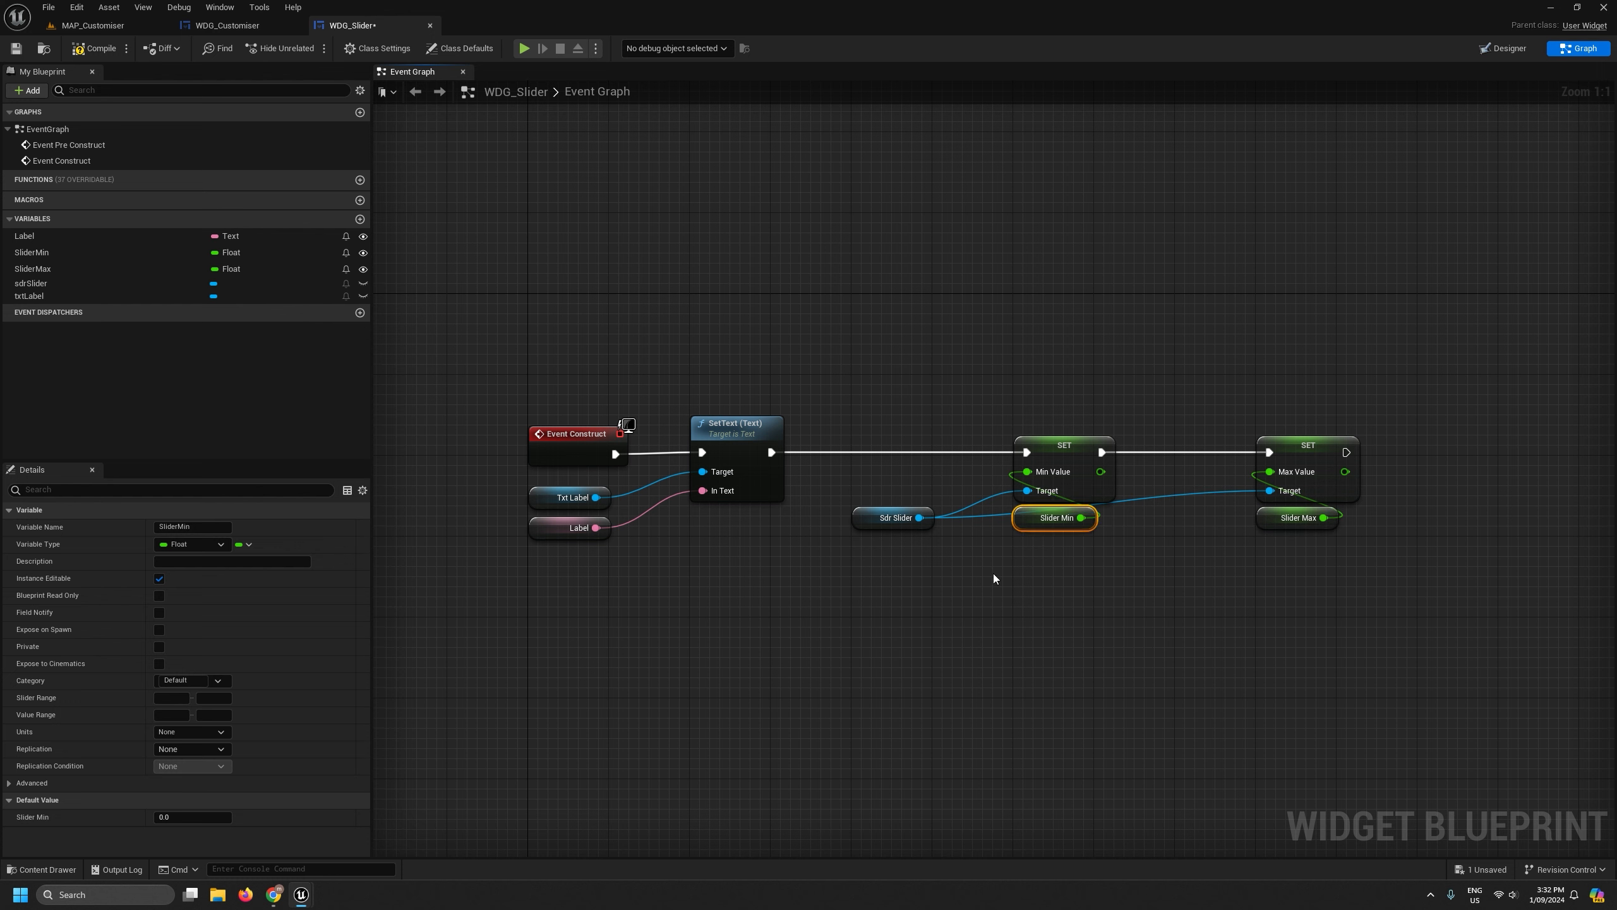
{"action": "left_click", "coordinate": [987, 589]}
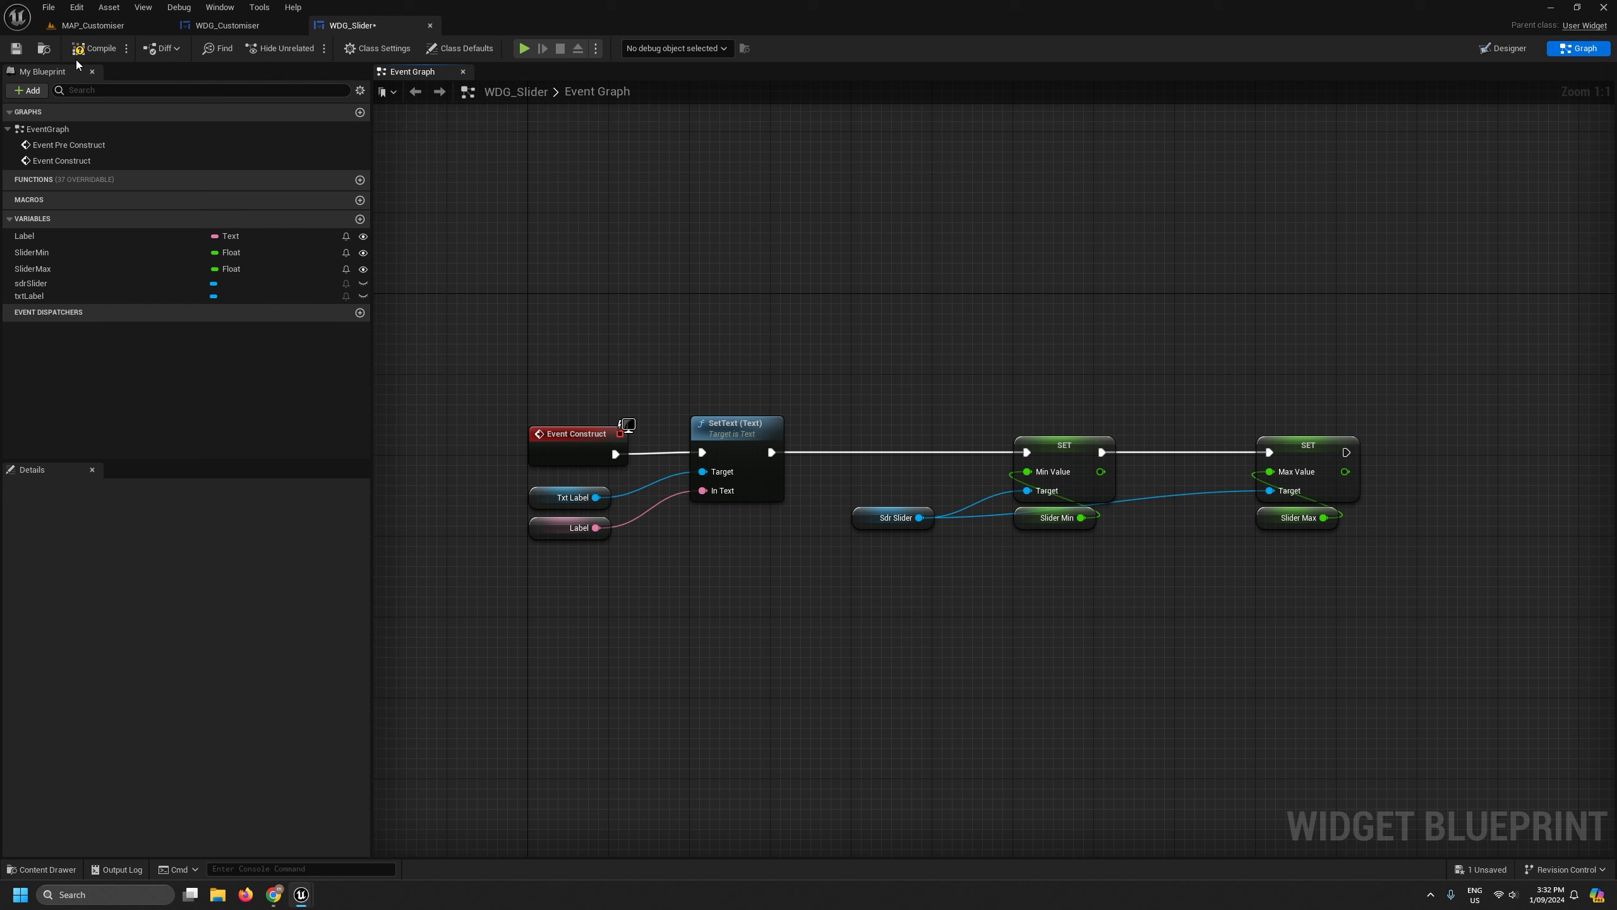
{"action": "left_click", "coordinate": [93, 48]}
{"action": "left_click", "coordinate": [17, 49]}
Add an On Value Changed event for the sdrSlider widget to the WDG_Slider event graph.
{"action": "left_click", "coordinate": [1504, 49]}
{"action": "left_click", "coordinate": [56, 514]}
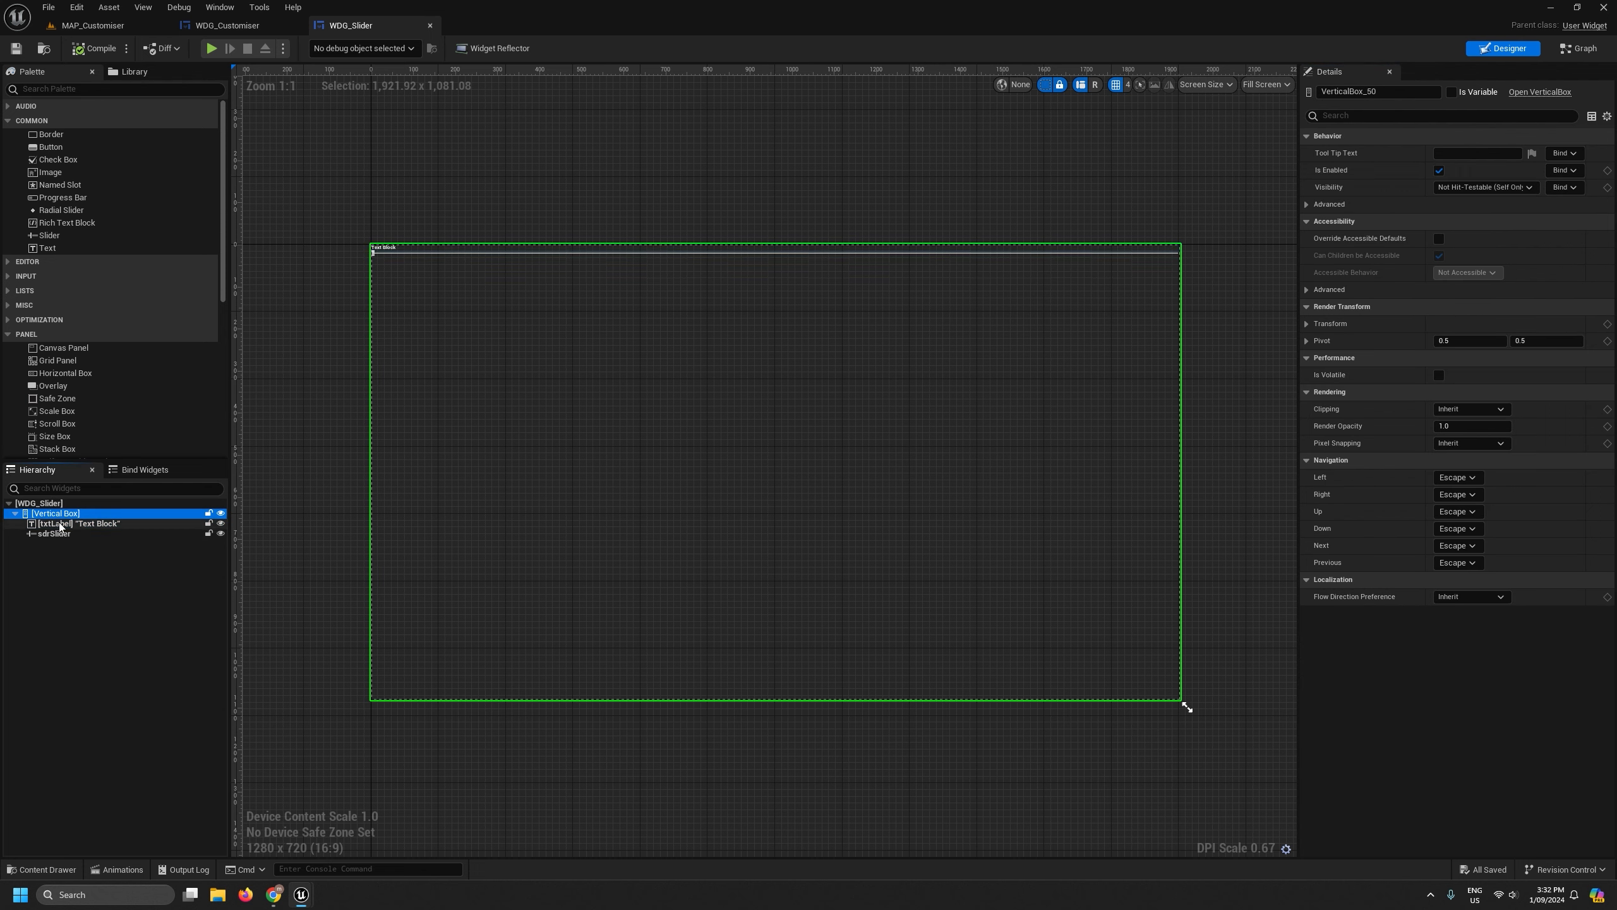
{"action": "left_click", "coordinate": [56, 534]}
{"action": "scroll", "coordinate": [1443, 600], "scroll_direction": "down", "scroll_amount": 3}
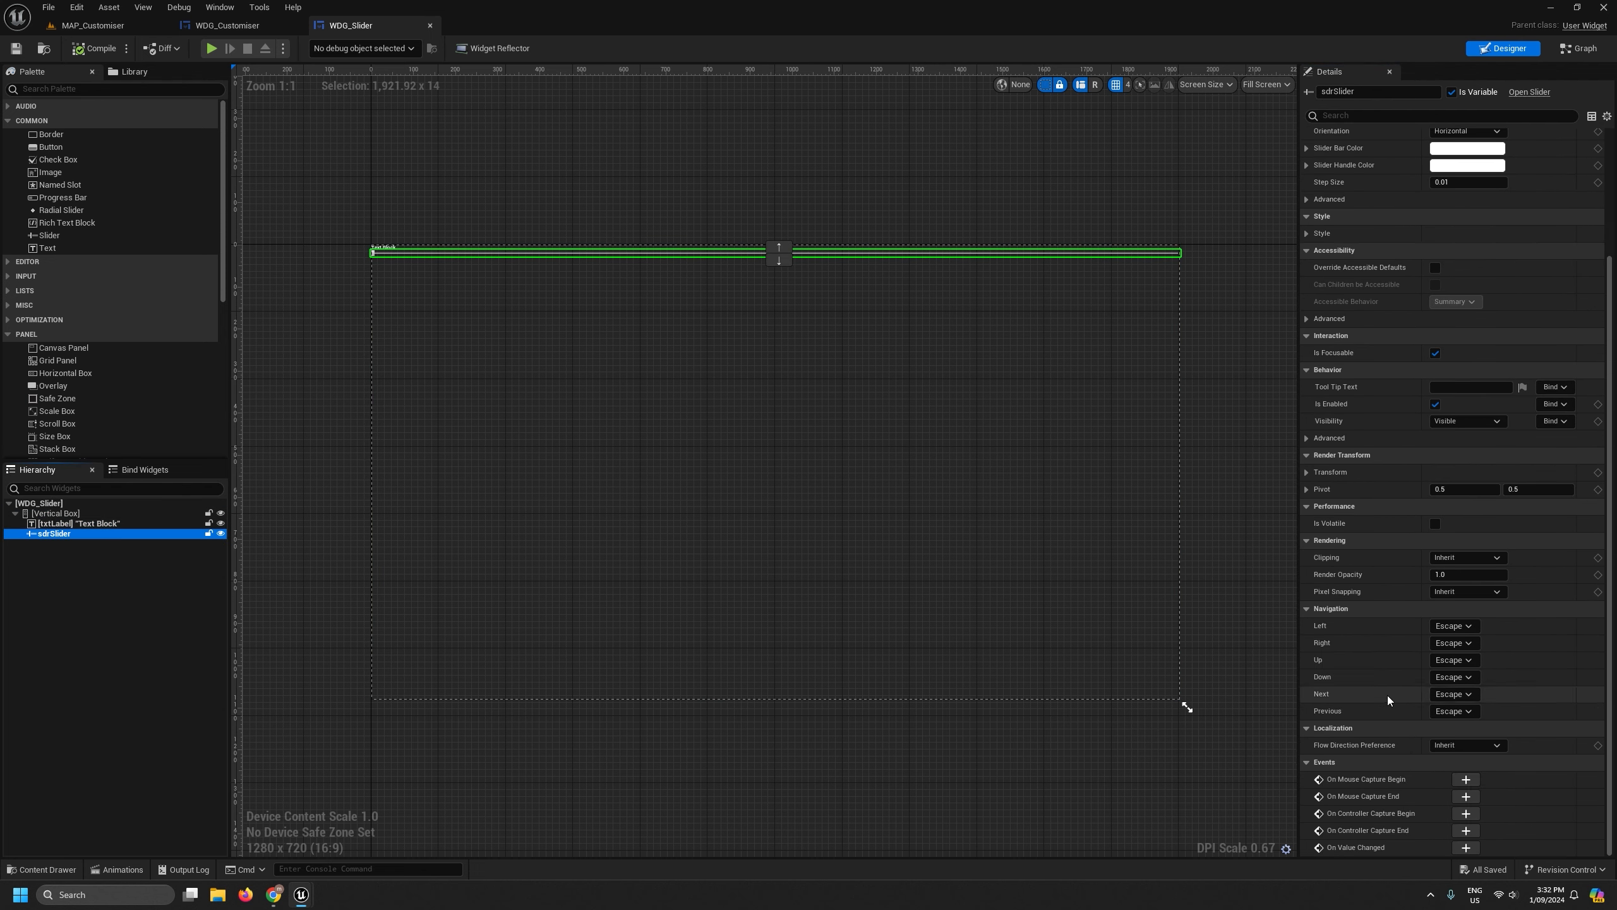
{"action": "left_click", "coordinate": [1466, 848]}
{"action": "right_click_drag", "start_coordinate": [1139, 607], "coordinate": [681, 622]}
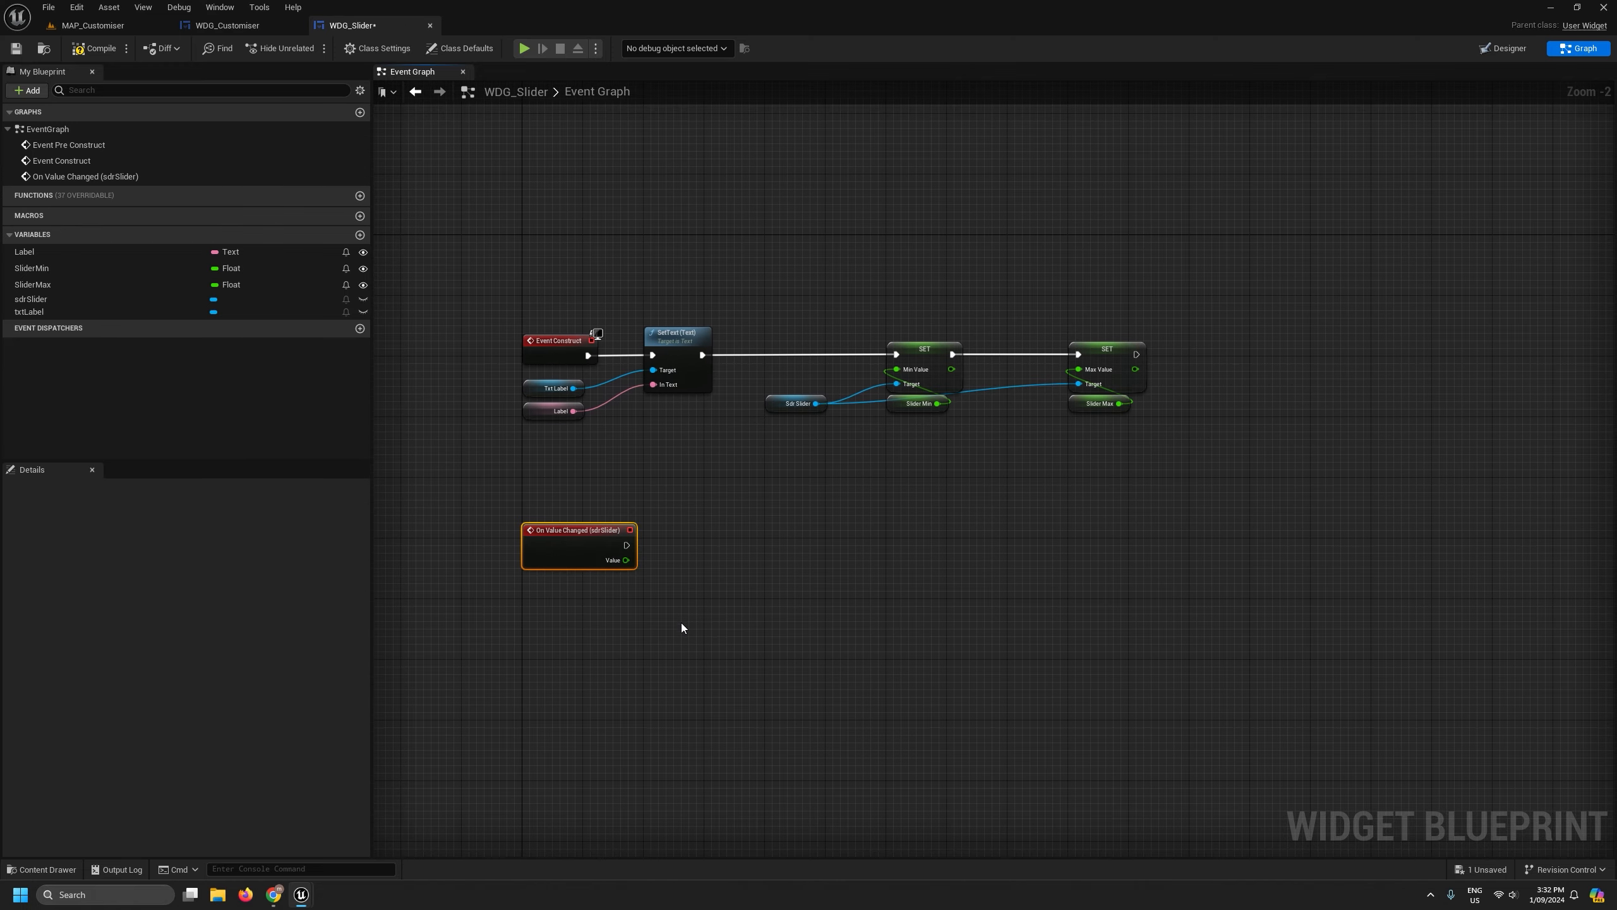
{"action": "scroll", "coordinate": [606, 582], "scroll_direction": "up", "scroll_amount": 2}
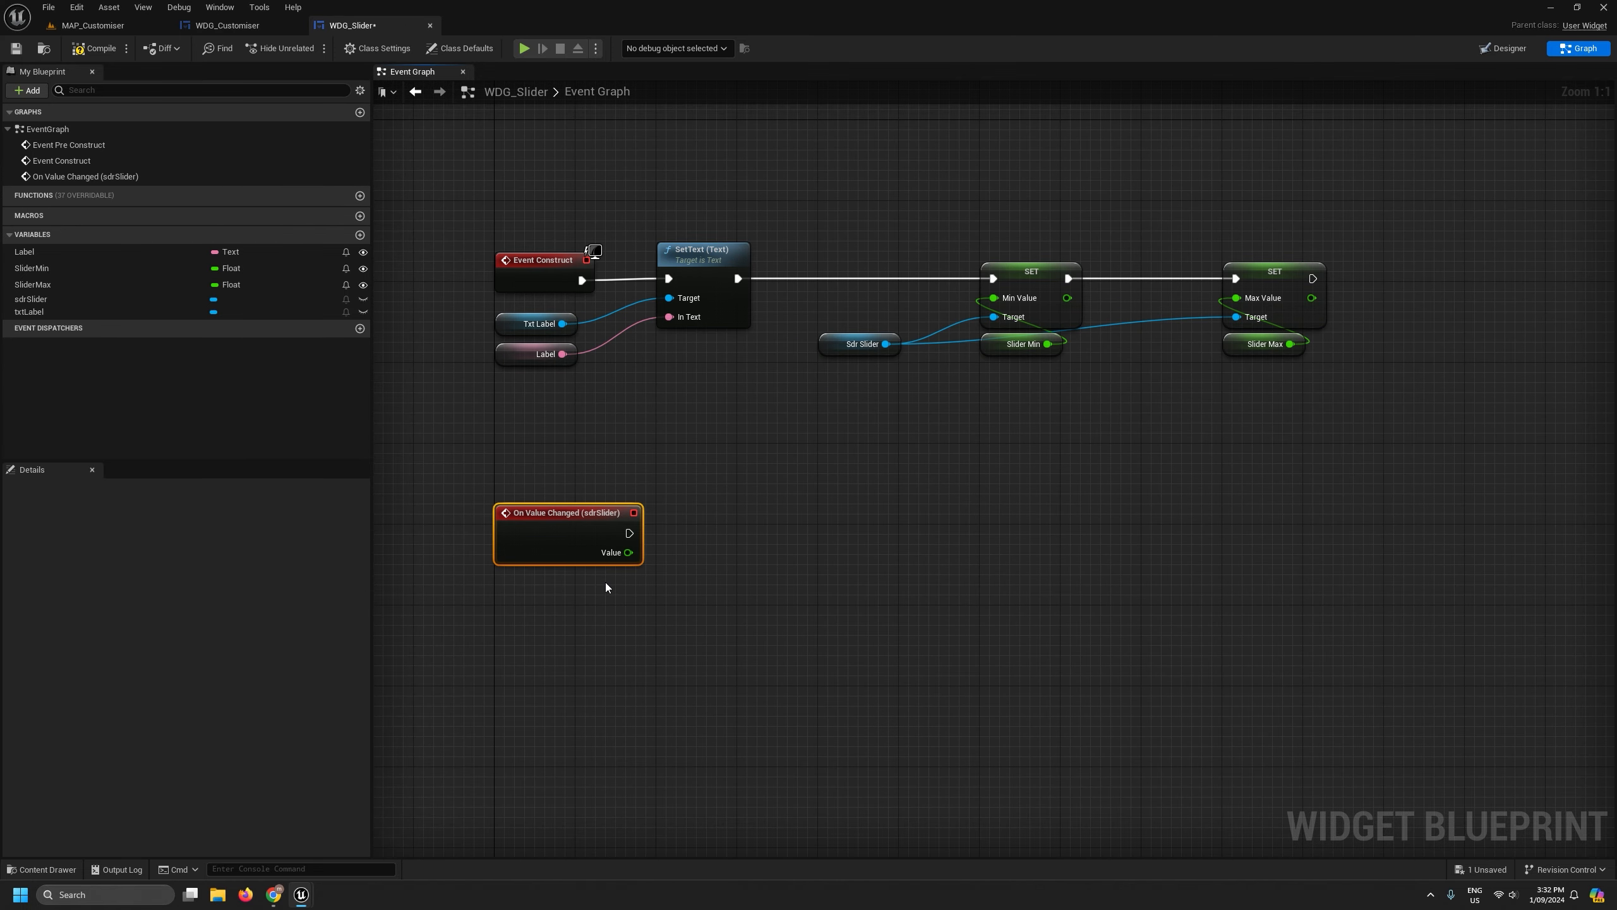
Create an event dispatcher named SliderValueChanged.
{"action": "left_click", "coordinate": [360, 328]}
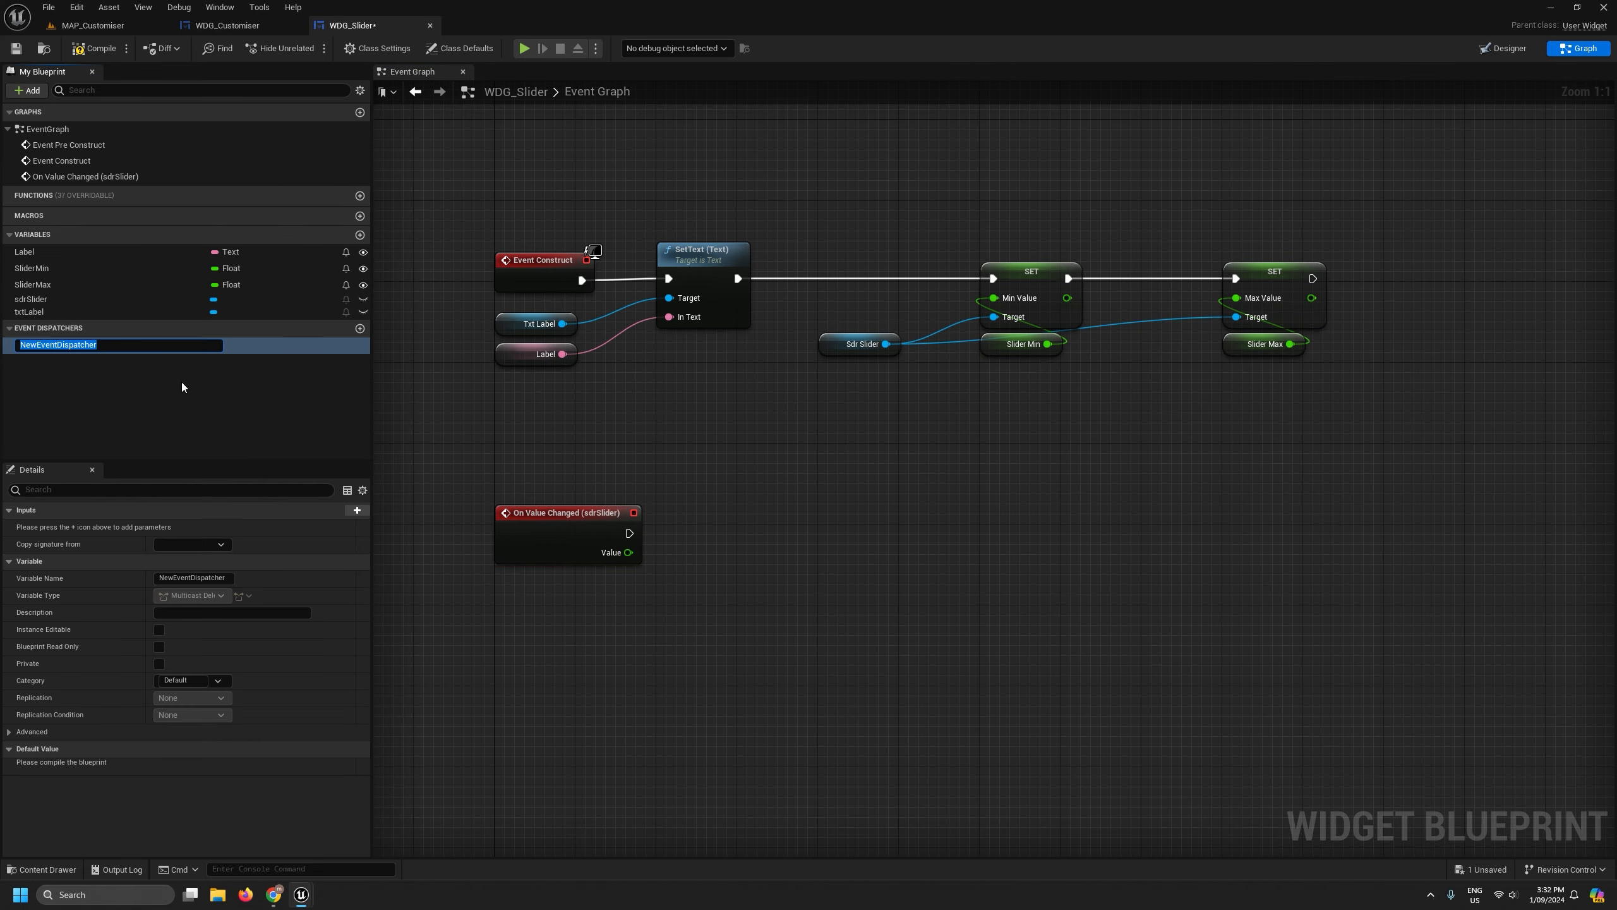
{"action": "type", "text": "SliderValueChanged"}
{"action": "key", "text": "Return"}
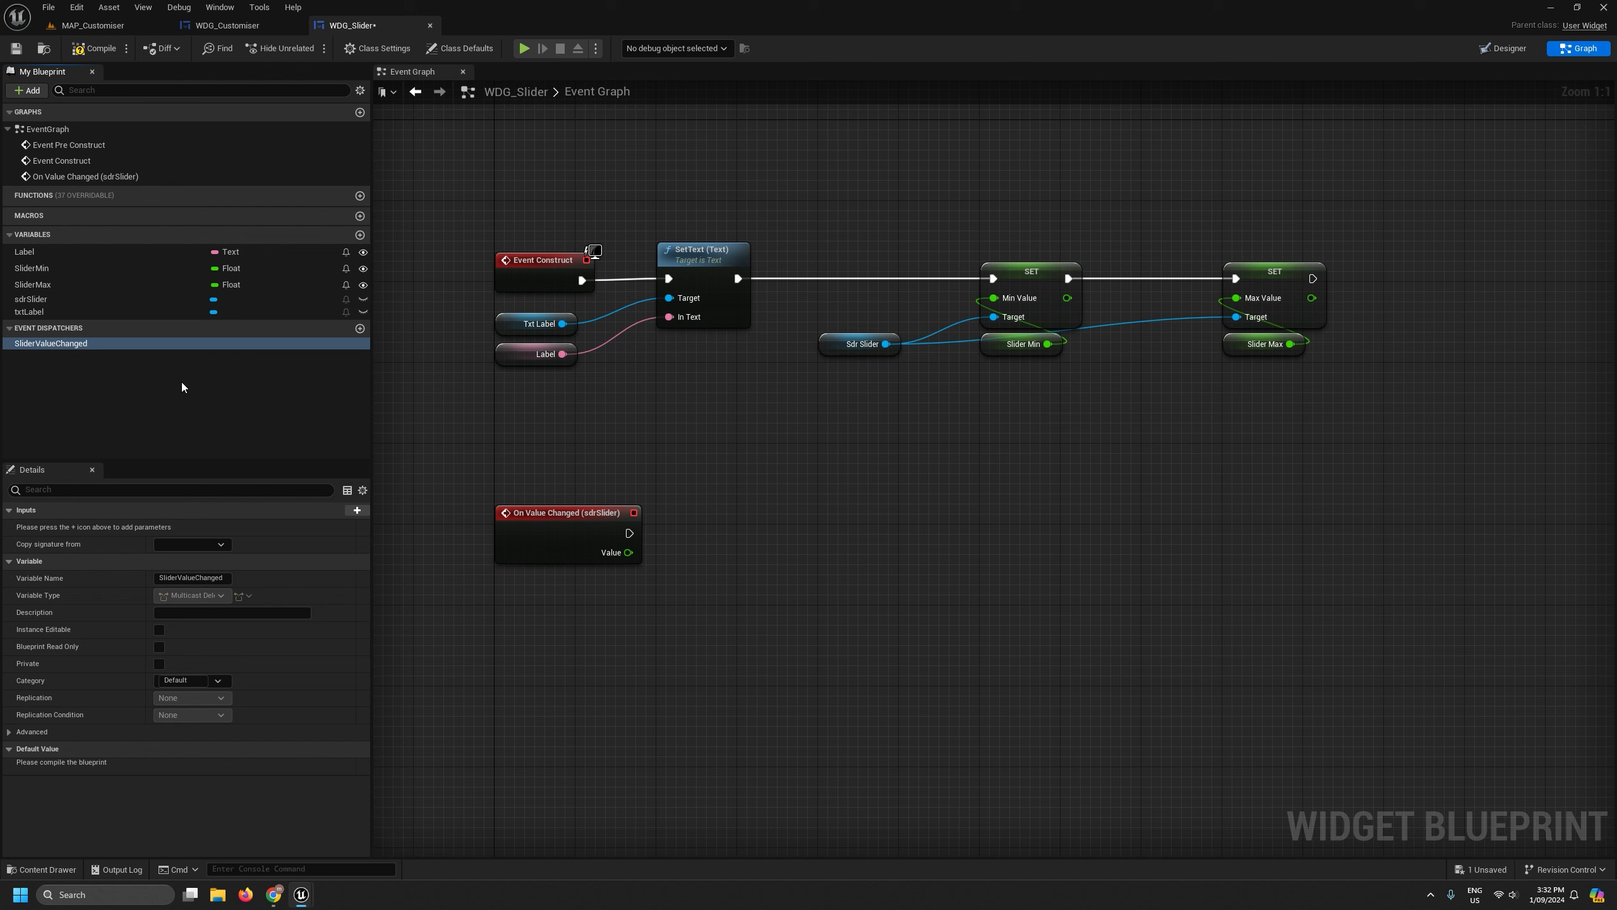
Add a Float input parameter named Value to the SliderValueChanged dispatcher.
{"action": "mouse_move", "coordinate": [100, 346]}
{"action": "left_mouse_down"}
{"action": "mouse_move", "coordinate": [82, 349]}
{"action": "mouse_move", "coordinate": [830, 540]}
{"action": "mouse_move", "coordinate": [87, 352]}
{"action": "left_mouse_up"}
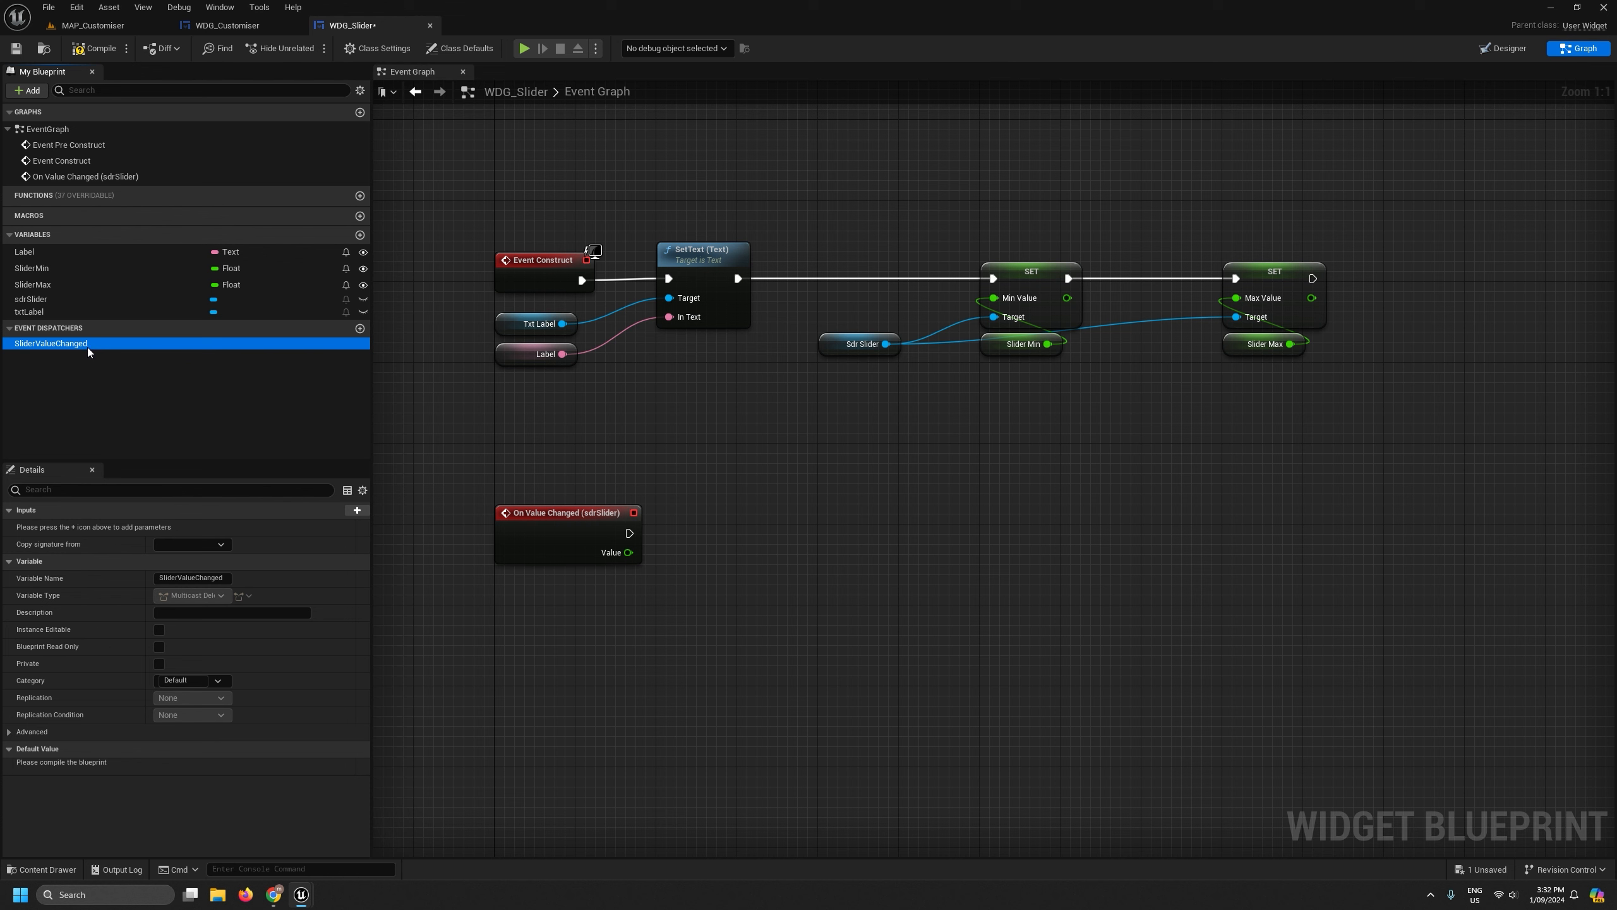
{"action": "left_click", "coordinate": [353, 511]}
{"action": "left_click", "coordinate": [191, 527]}
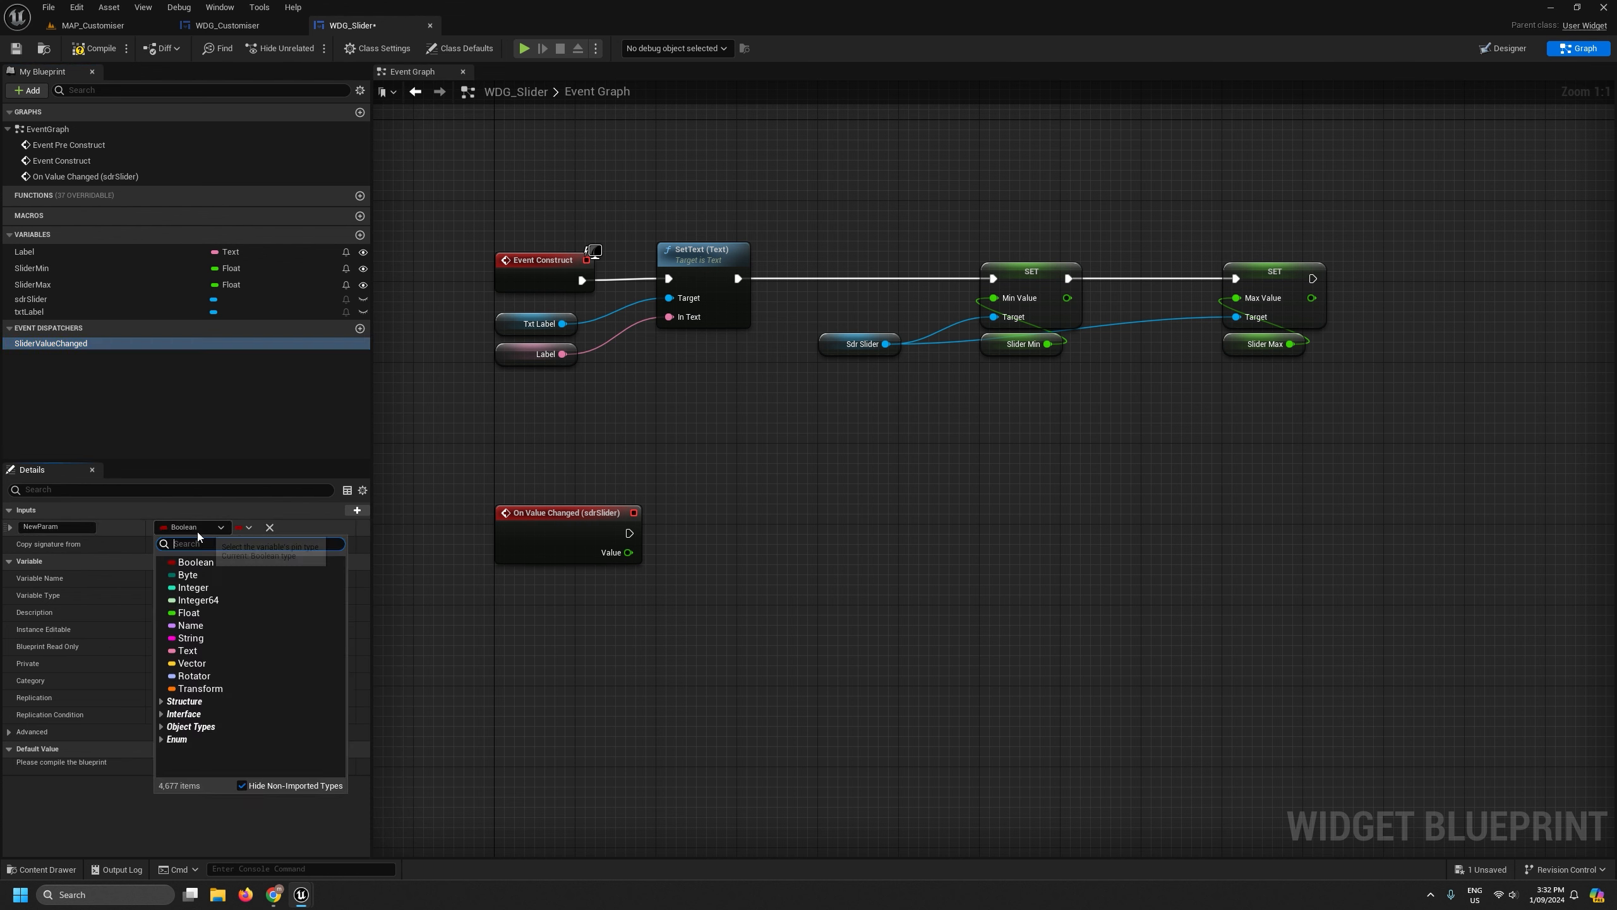
{"action": "left_click", "coordinate": [198, 612]}
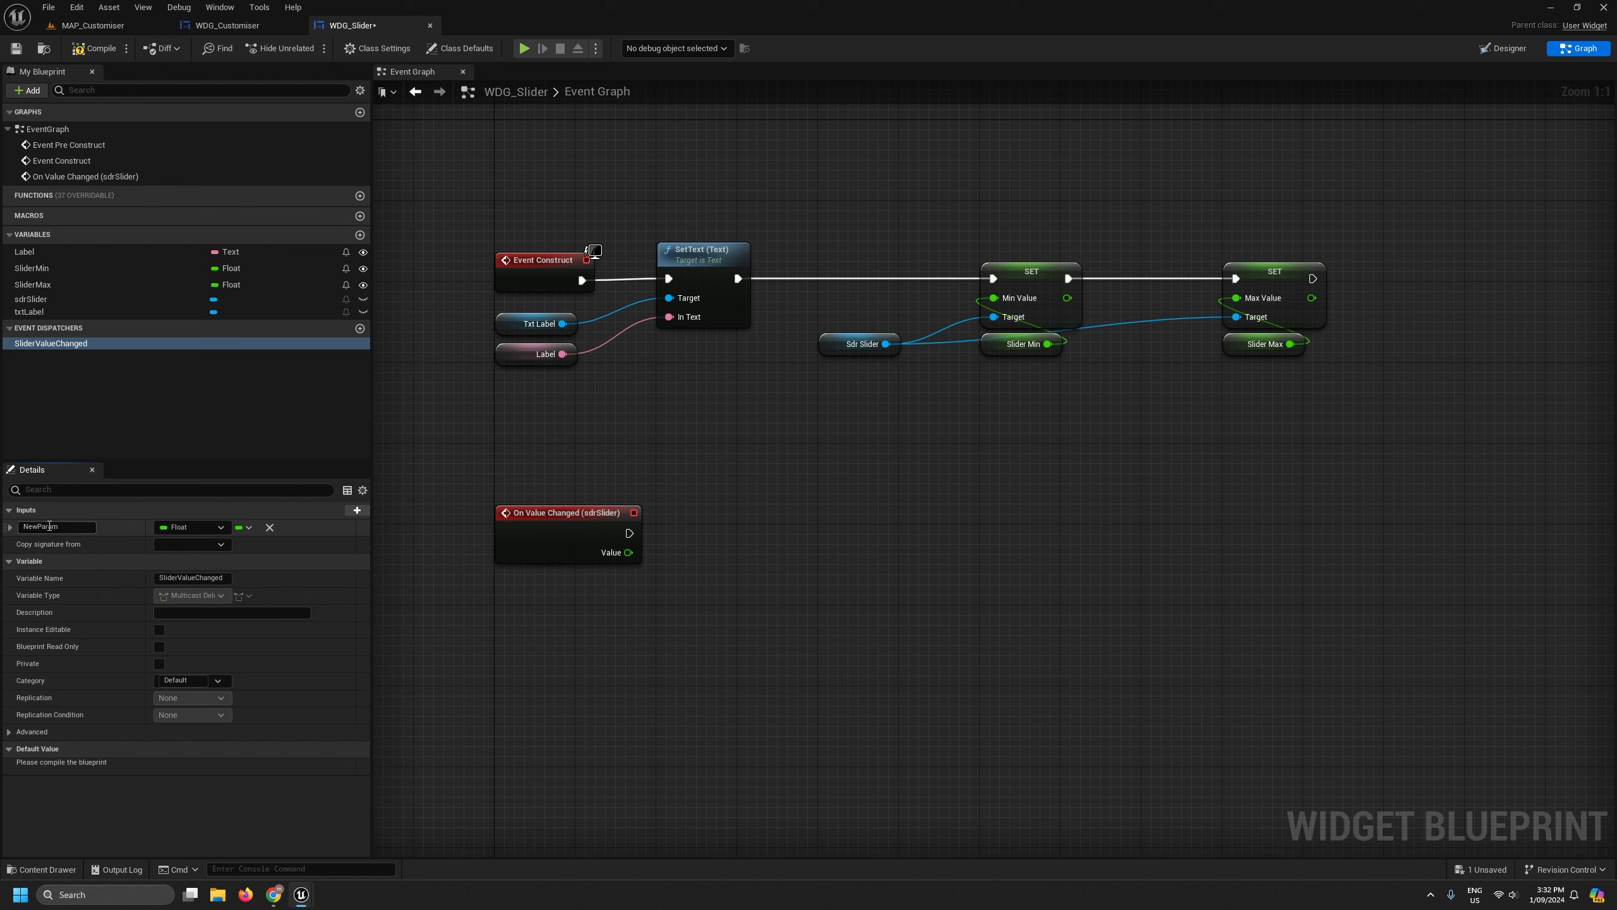
{"action": "left_click", "coordinate": [50, 527]}
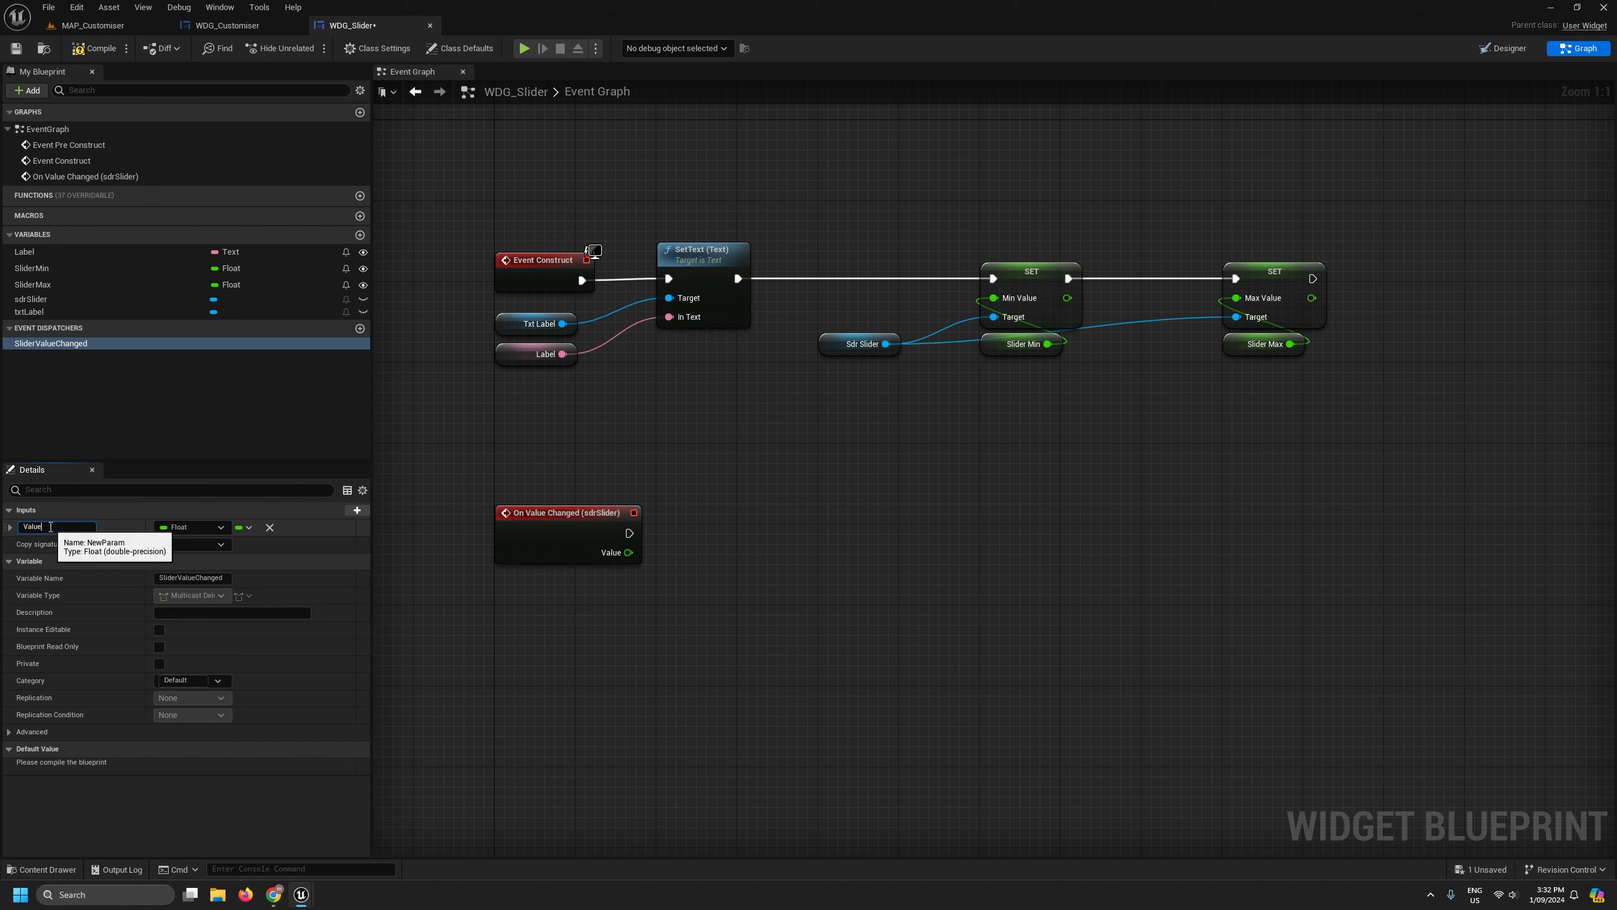
{"action": "key", "text": "Return"}
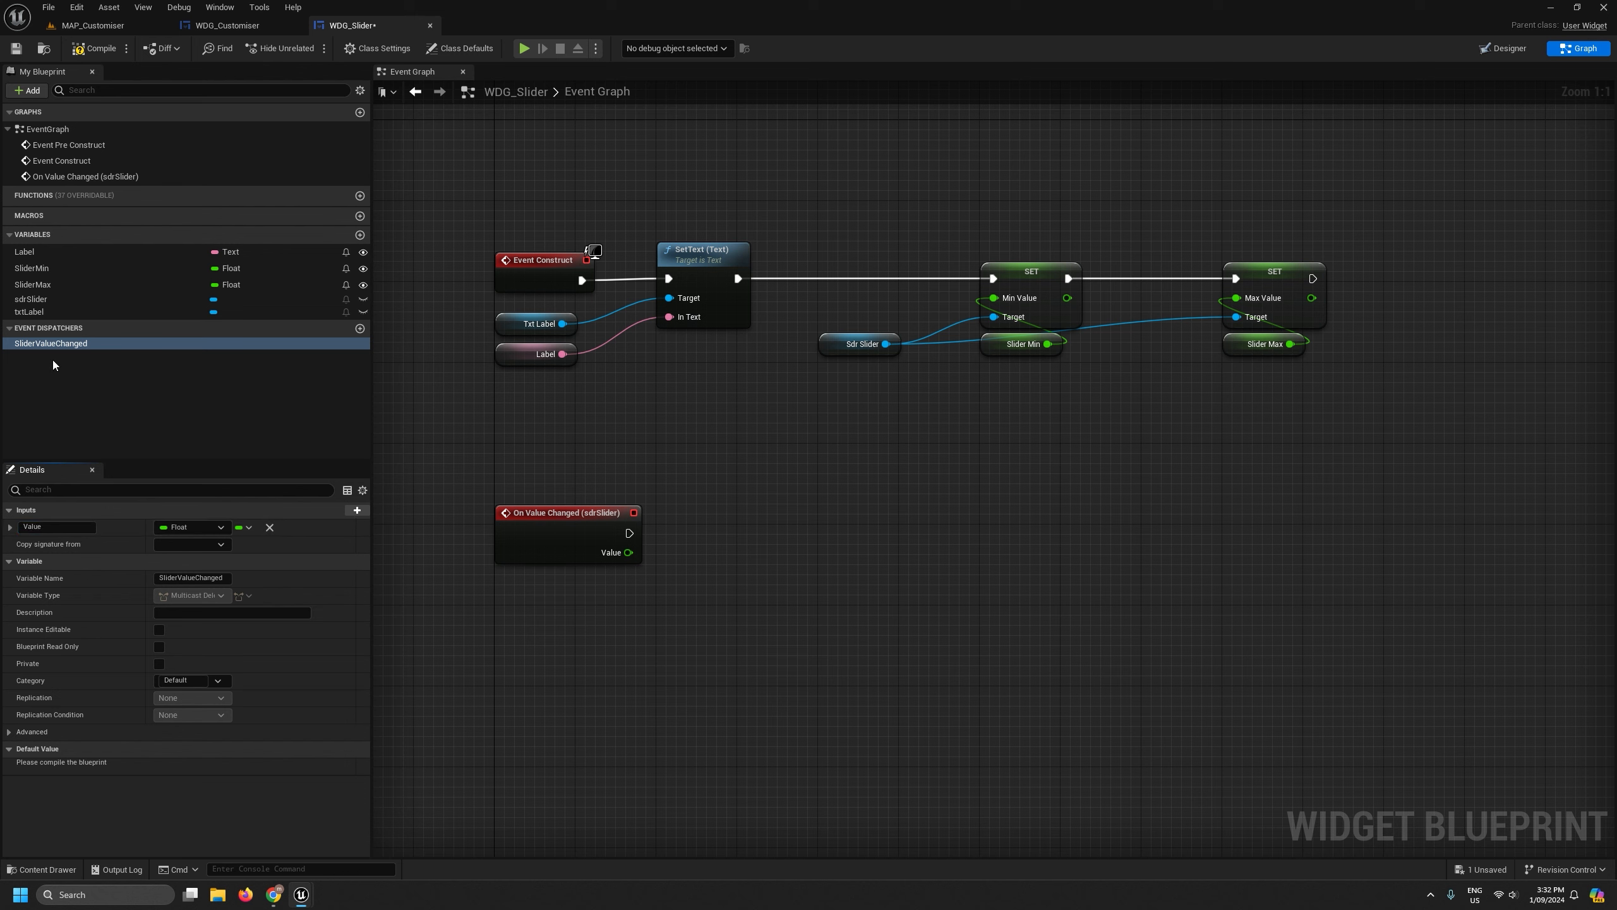
Add a Call Slider Value Changed node beside On Value Changed (sdrSlider) and connect the event's execution and Value outputs to it.
{"action": "left_click_drag", "start_coordinate": [41, 344], "coordinate": [911, 515]}
{"action": "left_click", "coordinate": [933, 530]}
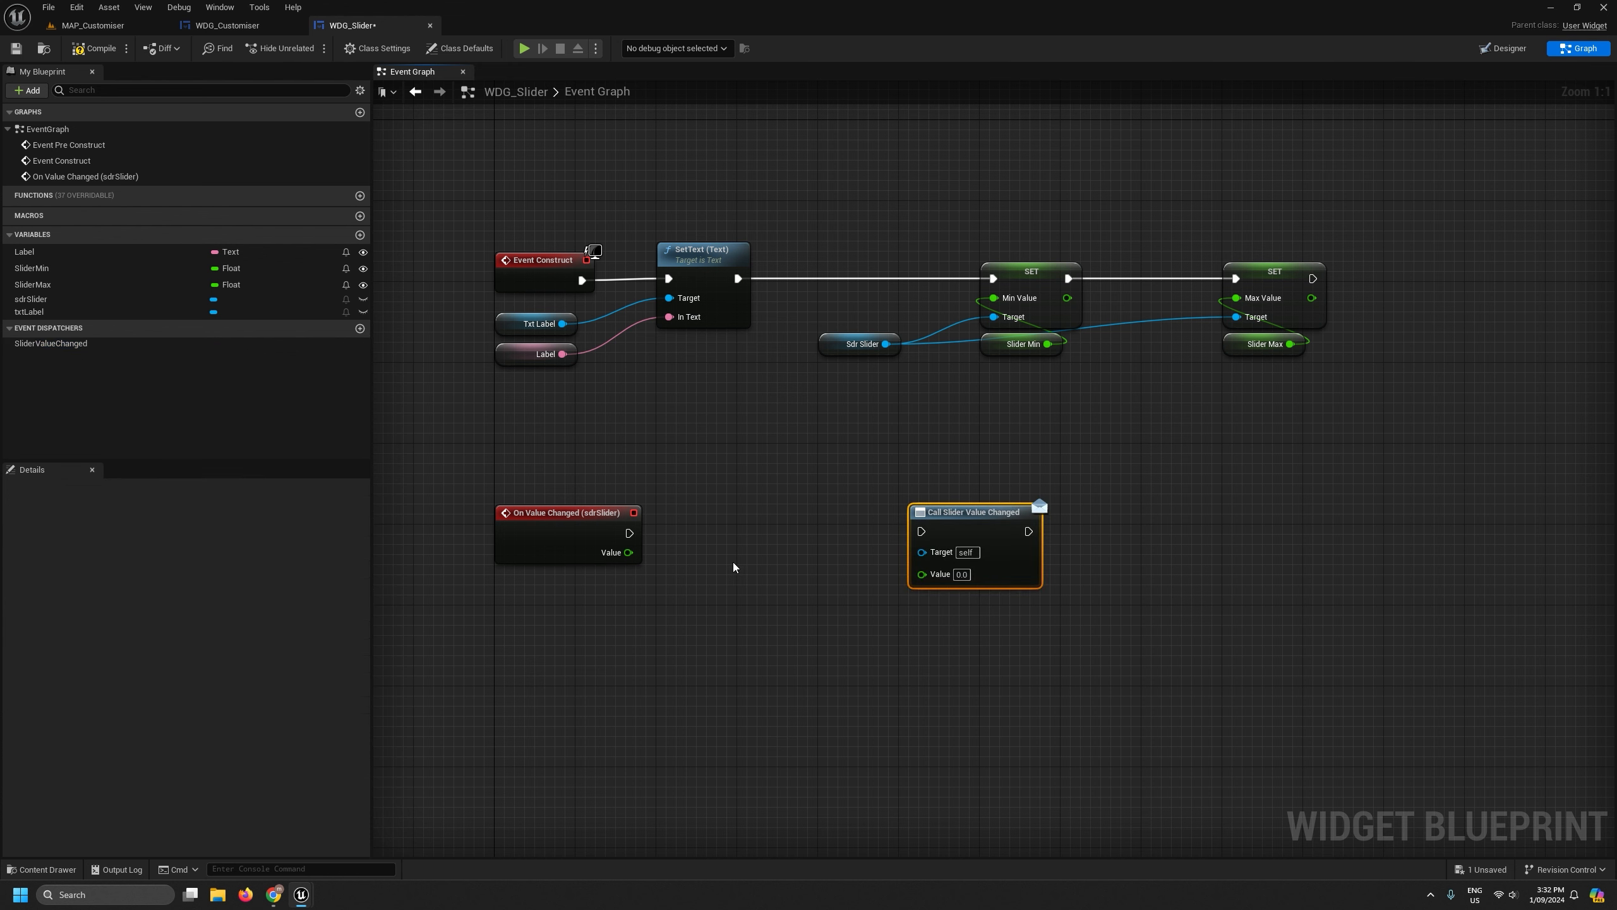
{"action": "left_click_drag", "start_coordinate": [635, 537], "coordinate": [888, 531]}
{"action": "left_click_drag", "start_coordinate": [629, 553], "coordinate": [762, 523]}
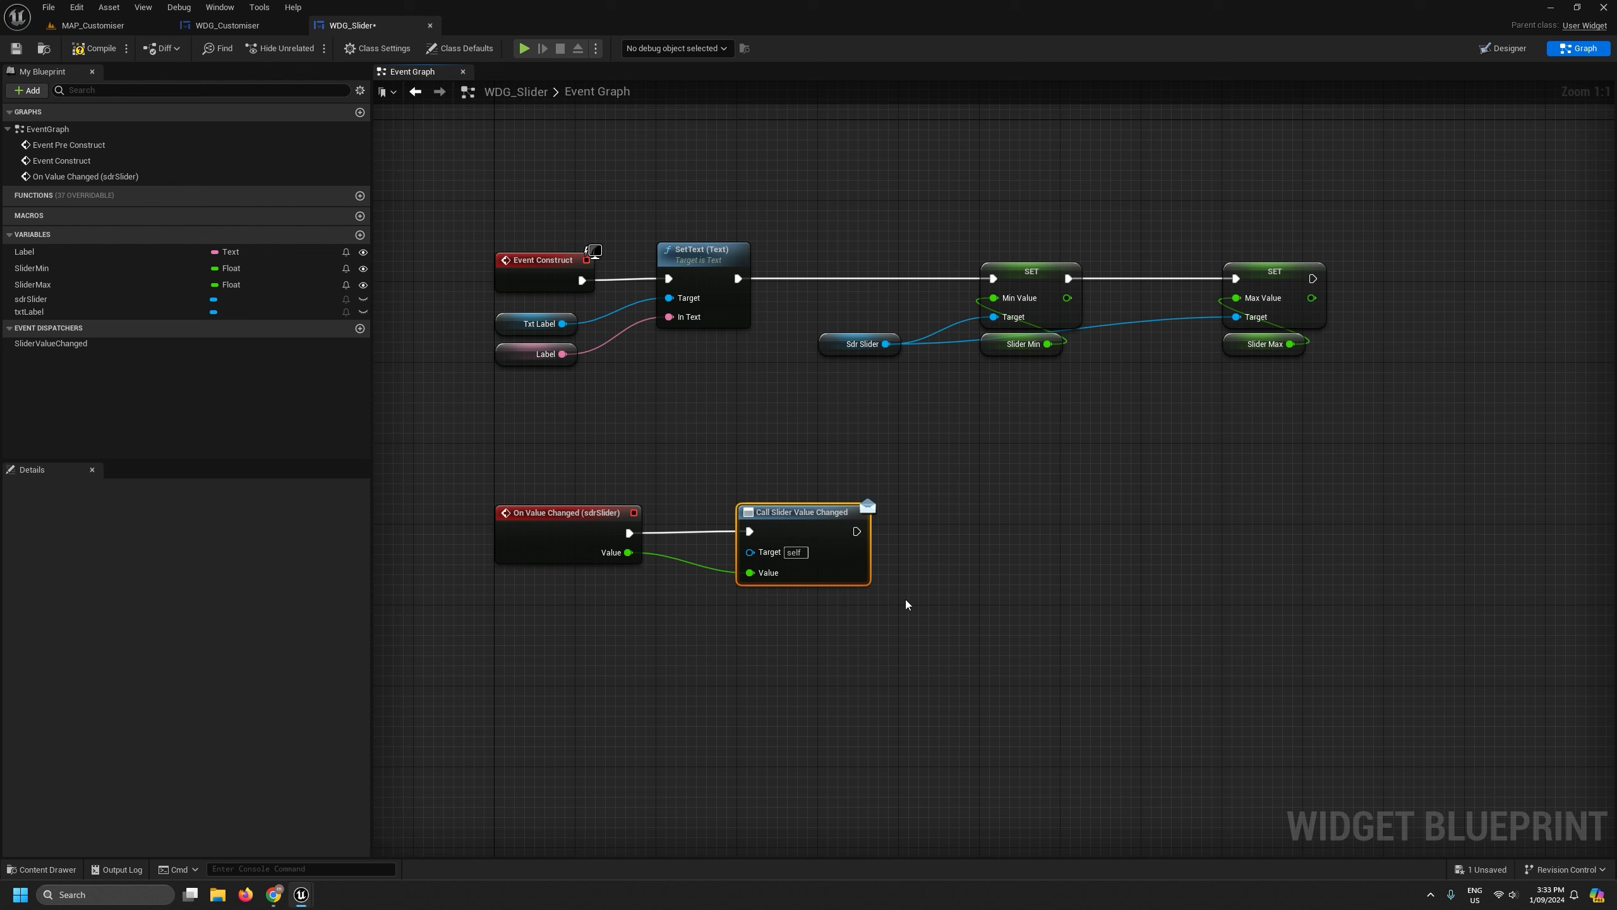
Shift the SetText and slider SET nodes to line up with the Call Slider Value Changed node, and compile and save WDG_Slider.
{"action": "left_click_drag", "start_coordinate": [1343, 386], "coordinate": [680, 247]}
{"action": "left_click_drag", "start_coordinate": [680, 246], "coordinate": [763, 250]}
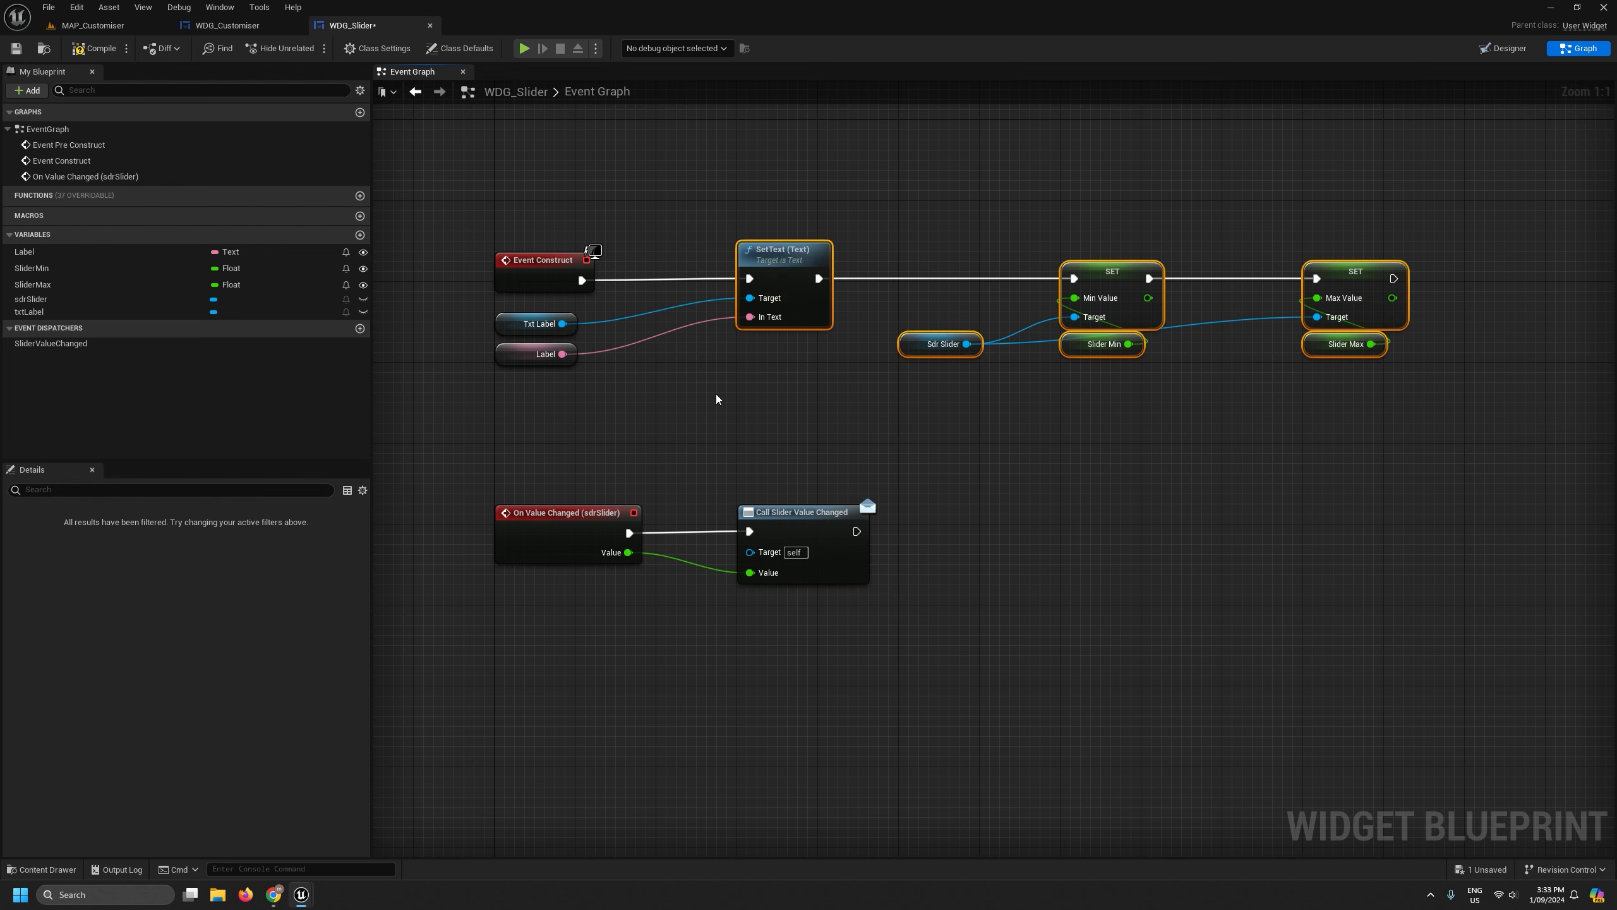
{"action": "left_click", "coordinate": [608, 423]}
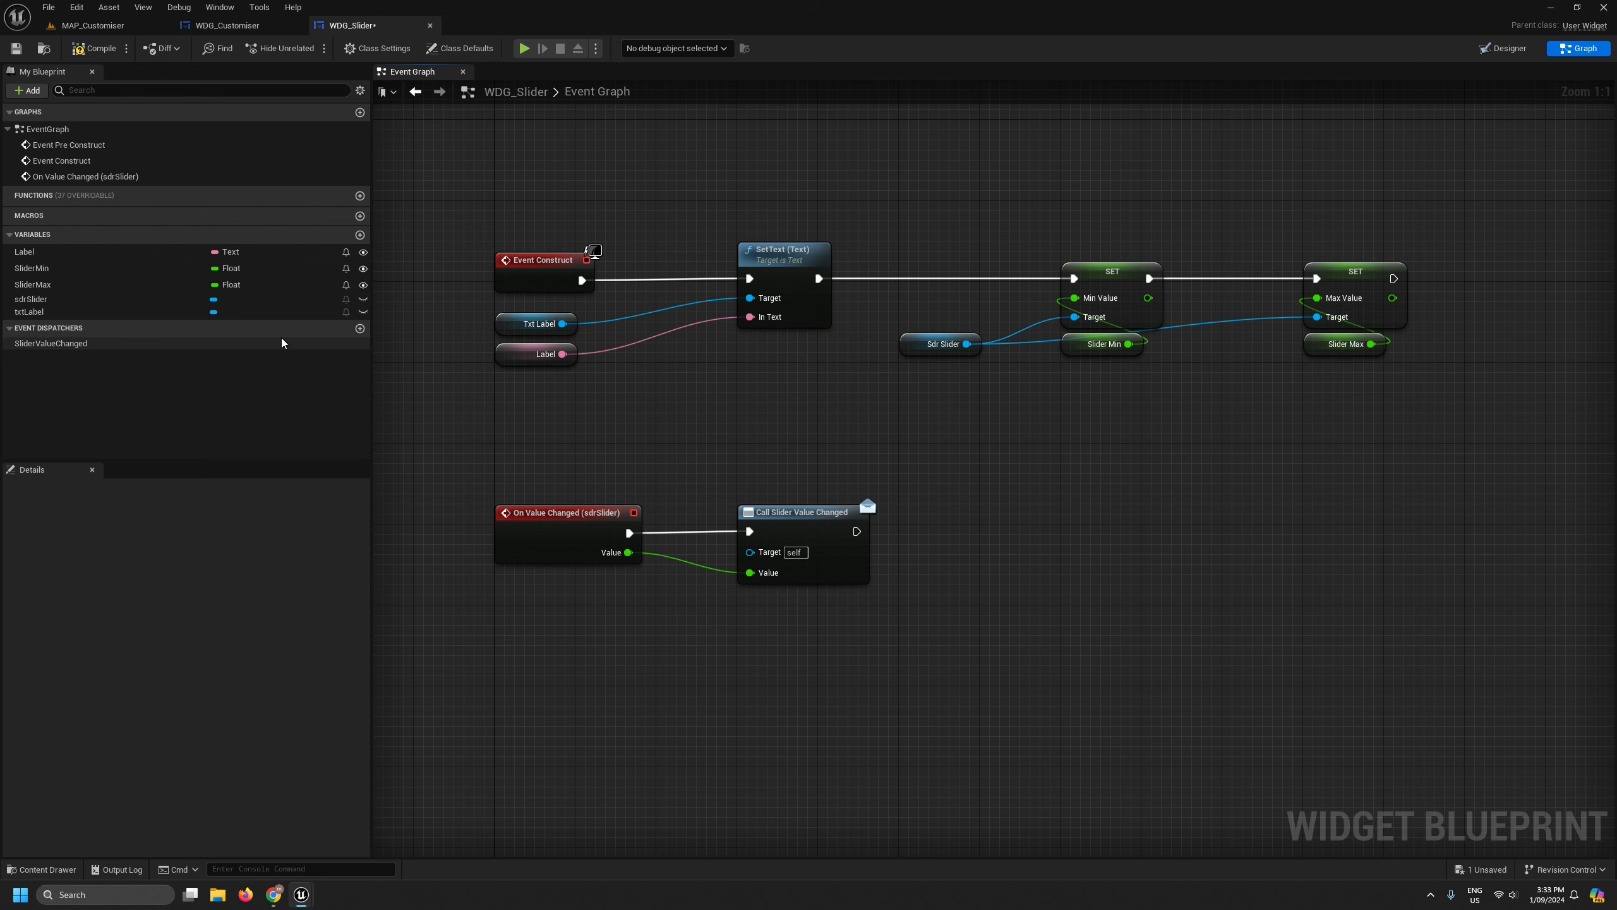
{"action": "left_click", "coordinate": [94, 48]}
{"action": "left_click", "coordinate": [16, 48]}
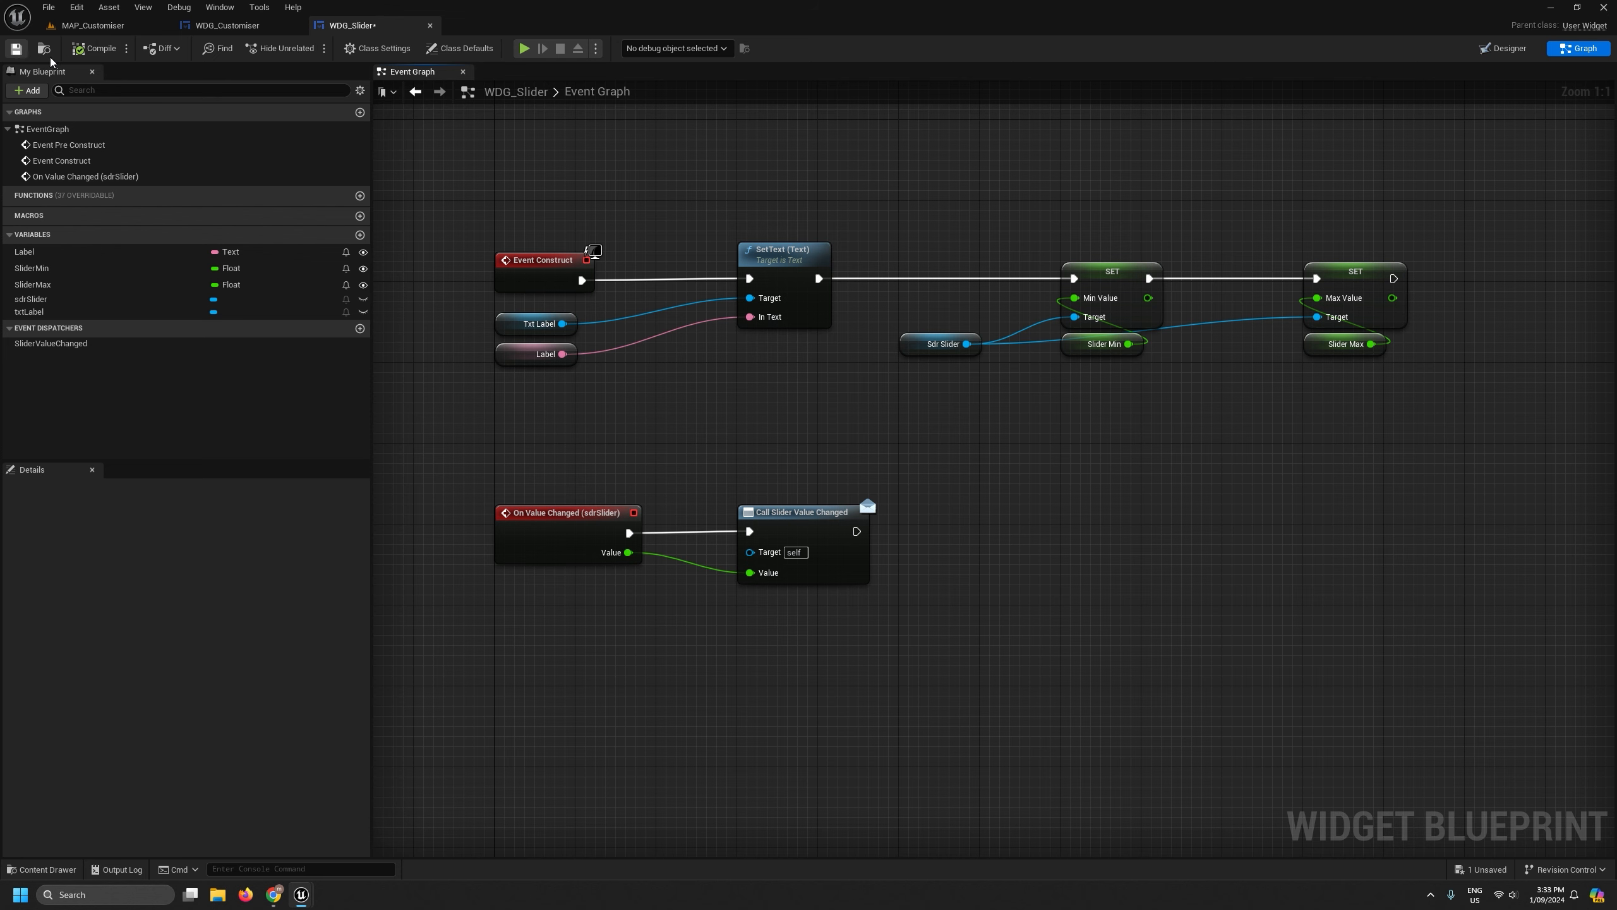
Set the Label of sdrHeavy to Heavy in WDG_Customiser and compile the widget.
{"action": "left_click", "coordinate": [228, 26]}
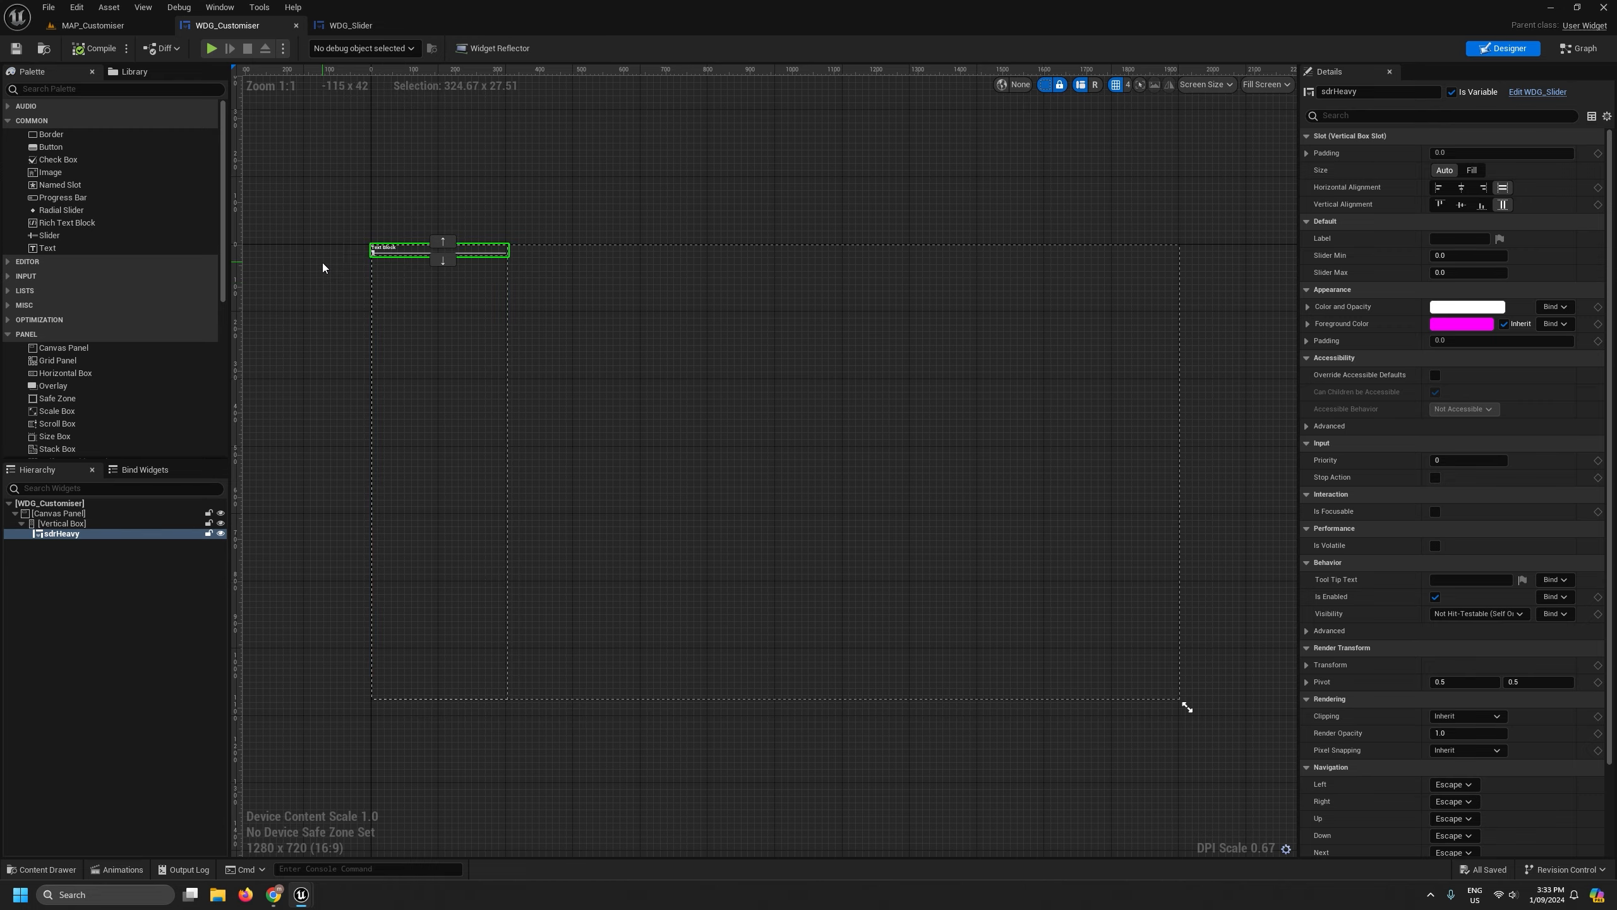
{"action": "scroll", "coordinate": [365, 230], "scroll_direction": "up", "scroll_amount": 7}
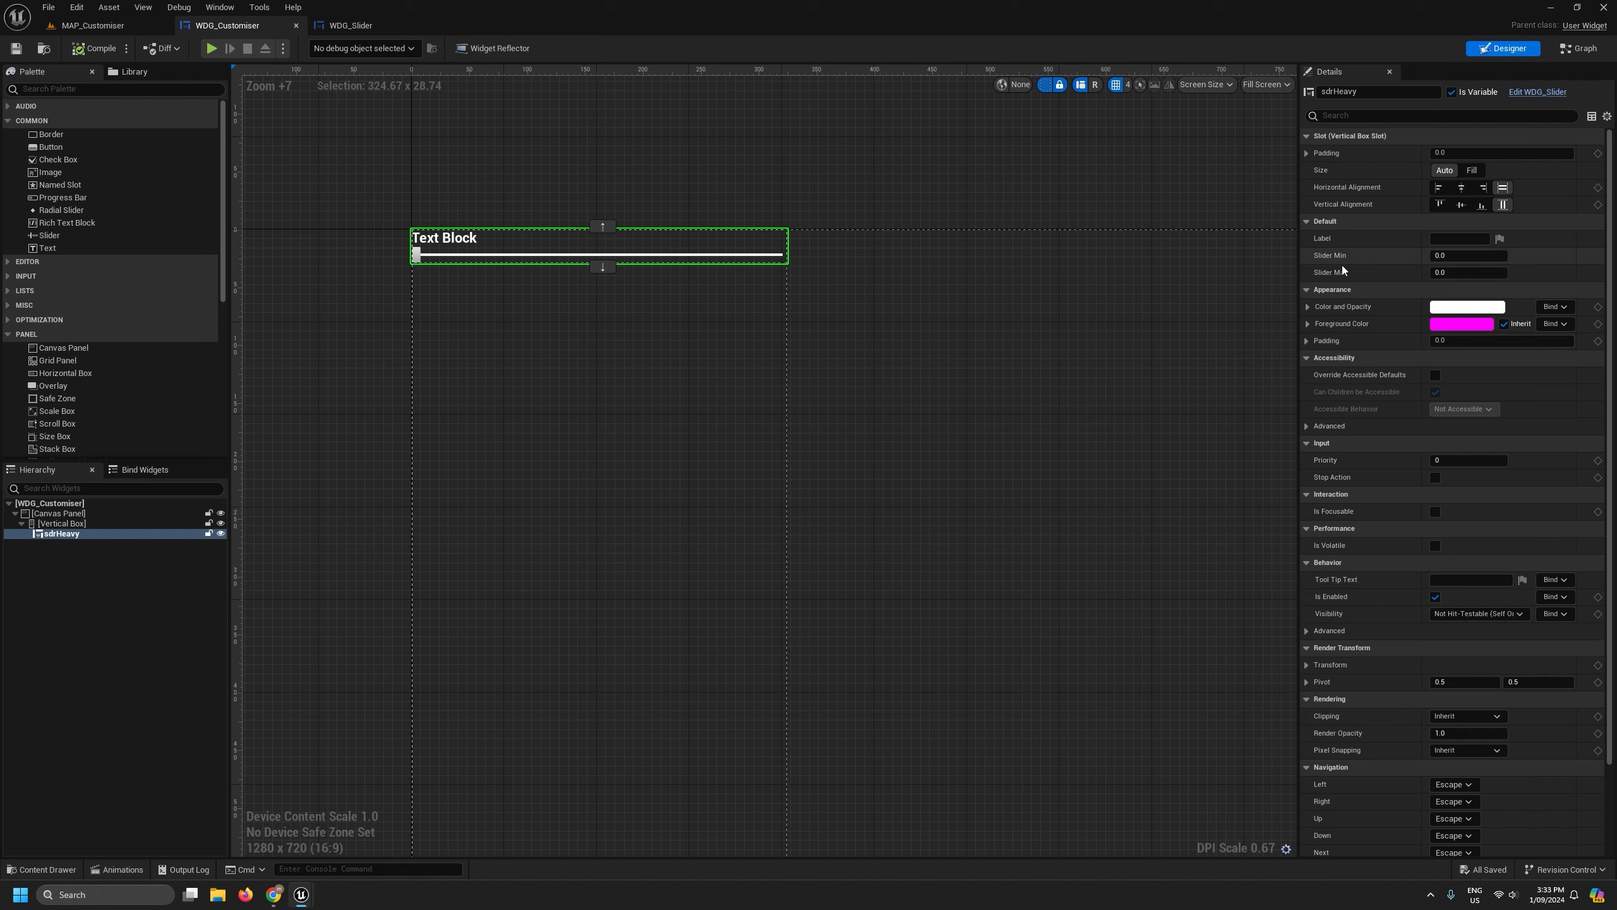
{"action": "left_click", "coordinate": [1482, 238]}
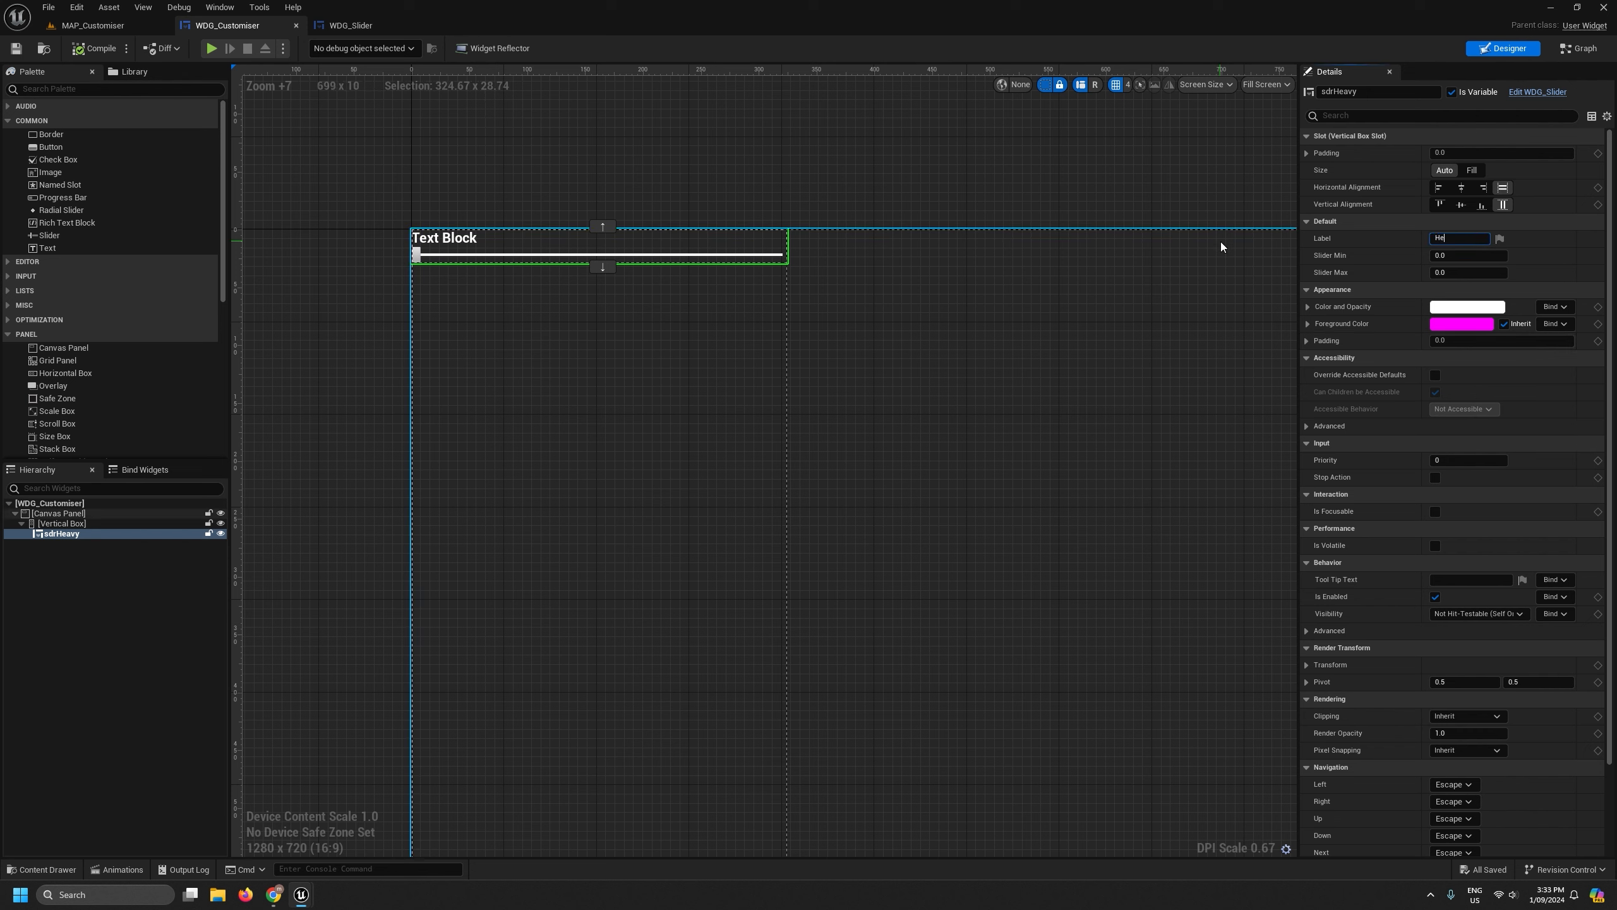
{"action": "type", "text": "Heavy"}
{"action": "key", "text": "Return"}
{"action": "left_click", "coordinate": [94, 51]}
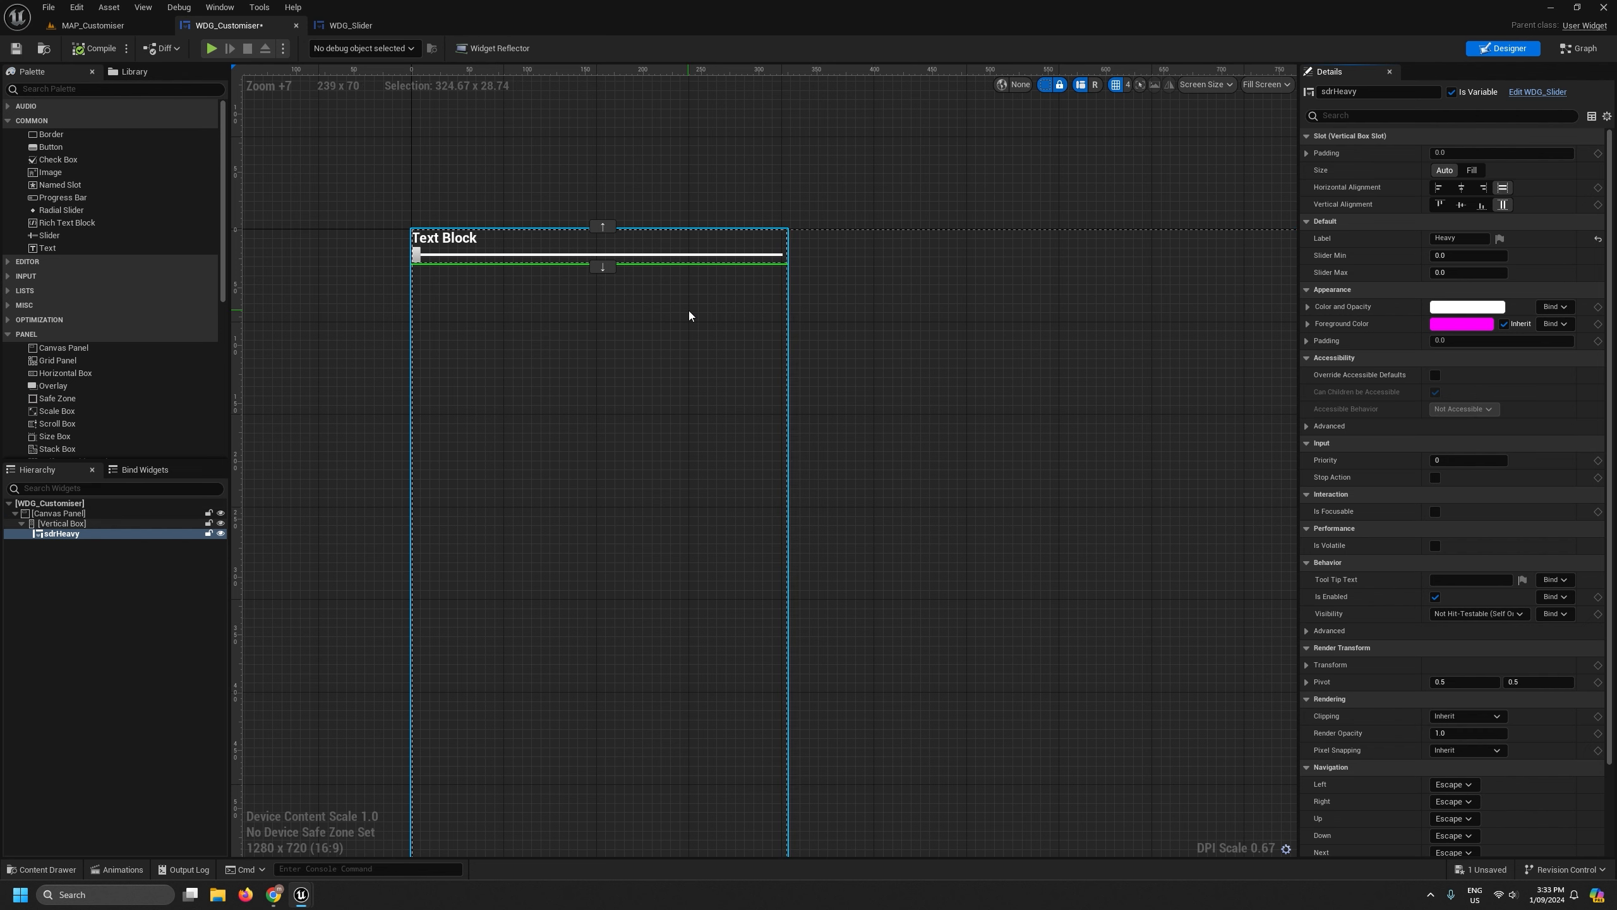
In WDG_Slider, connect Event Pre Construct to the SetText node and break Event Construct's execution link to it, then compile.
{"action": "left_click", "coordinate": [356, 27]}
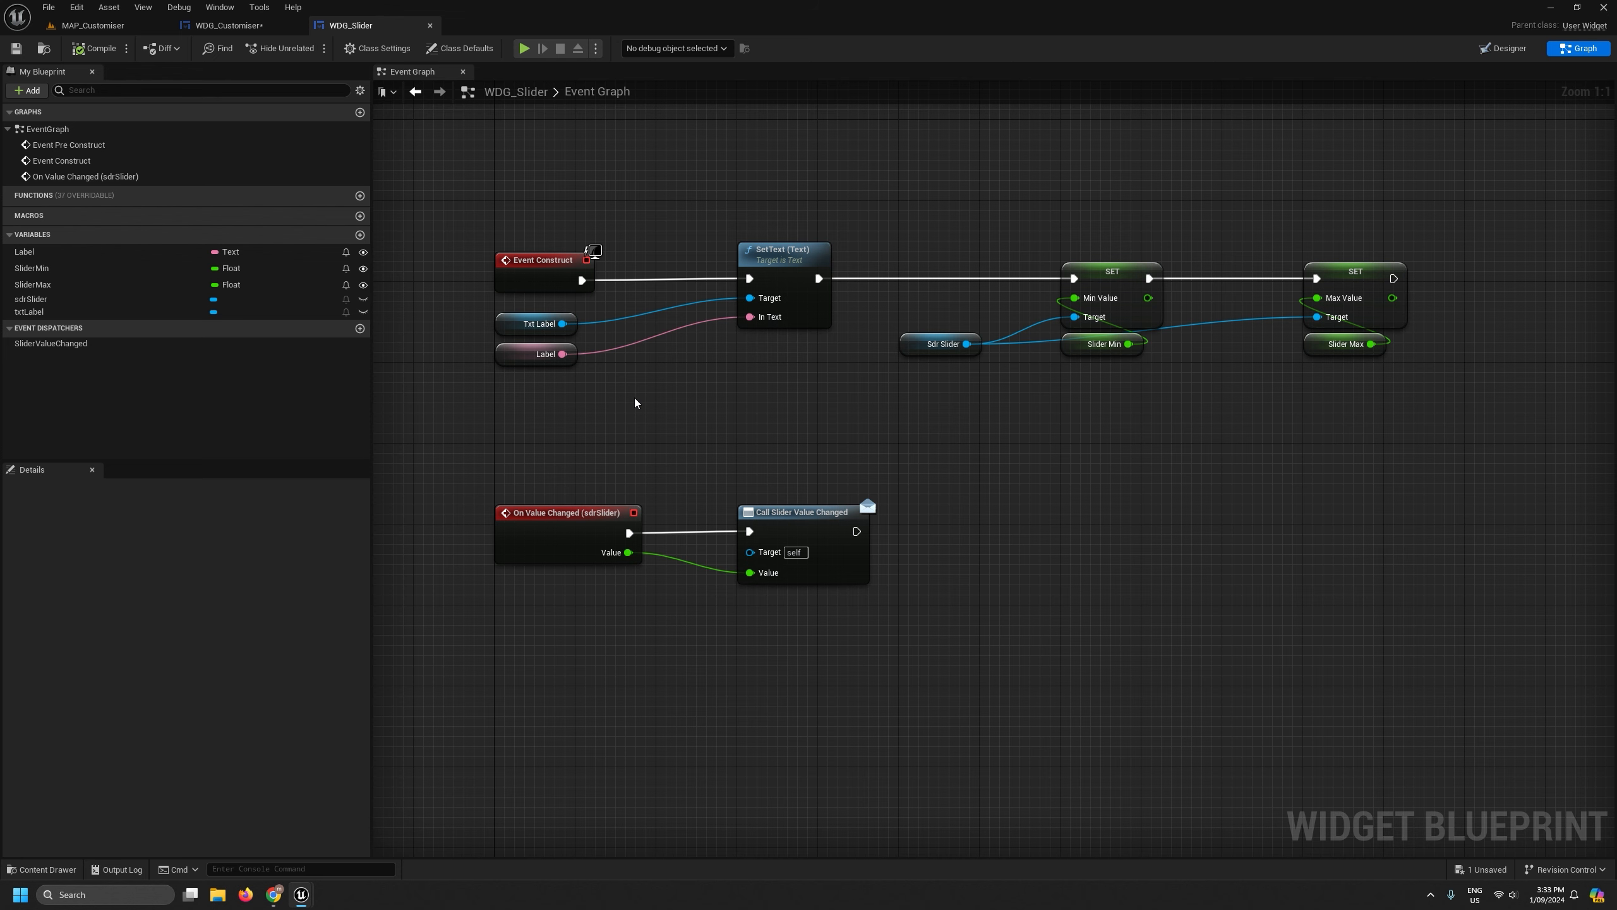
{"action": "scroll", "coordinate": [635, 403], "scroll_direction": "down", "scroll_amount": 3}
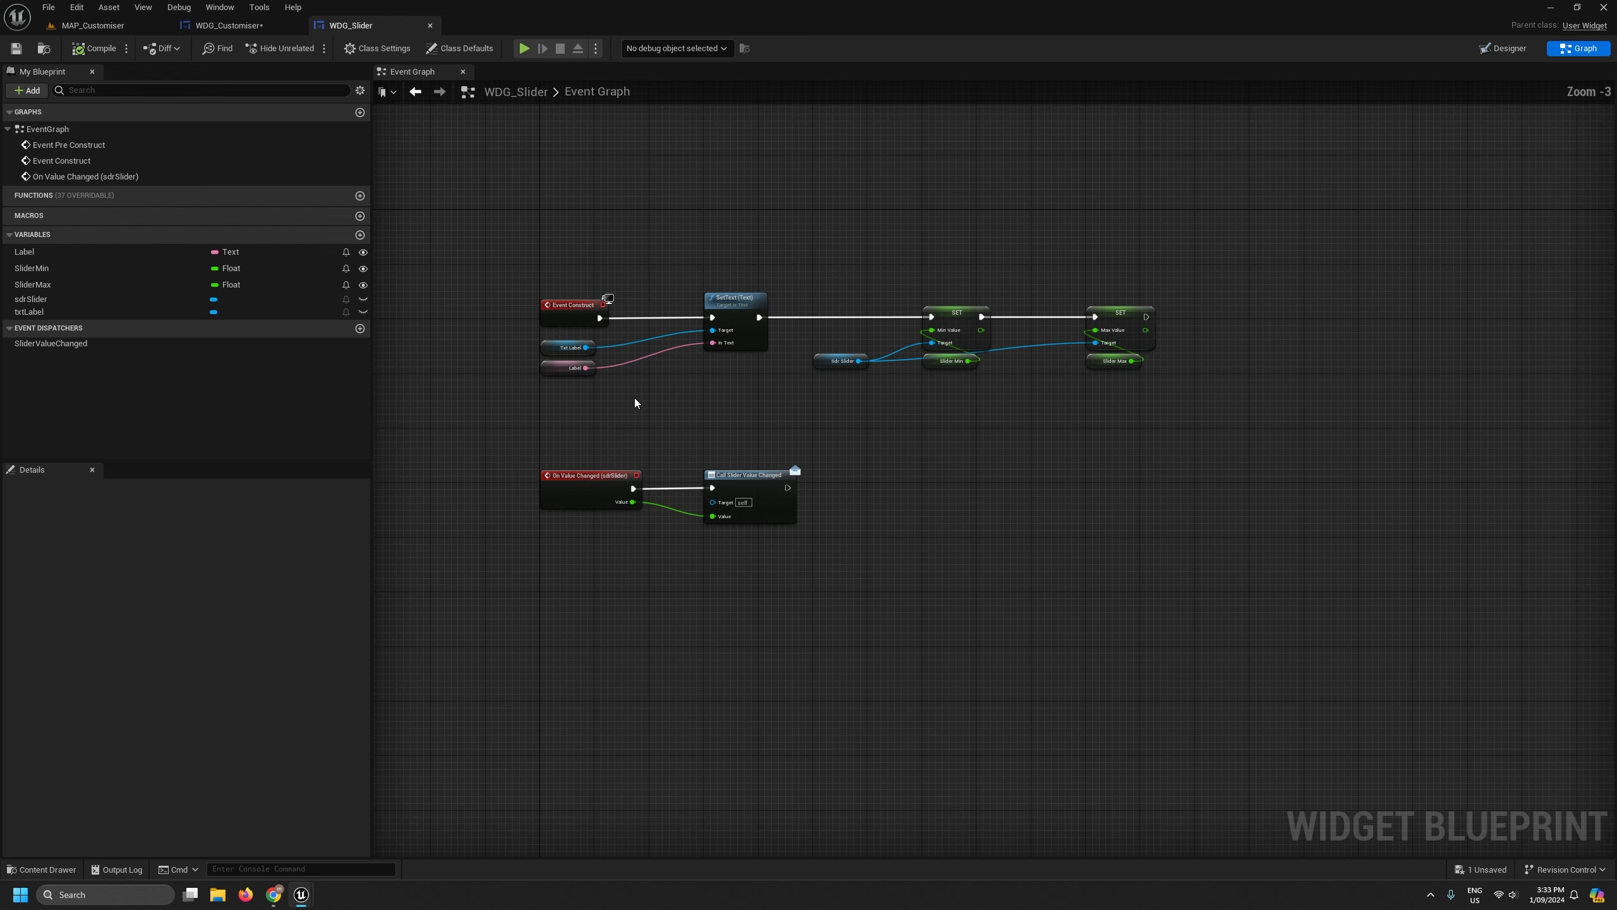
{"action": "right_click_drag", "start_coordinate": [635, 397], "coordinate": [667, 610]}
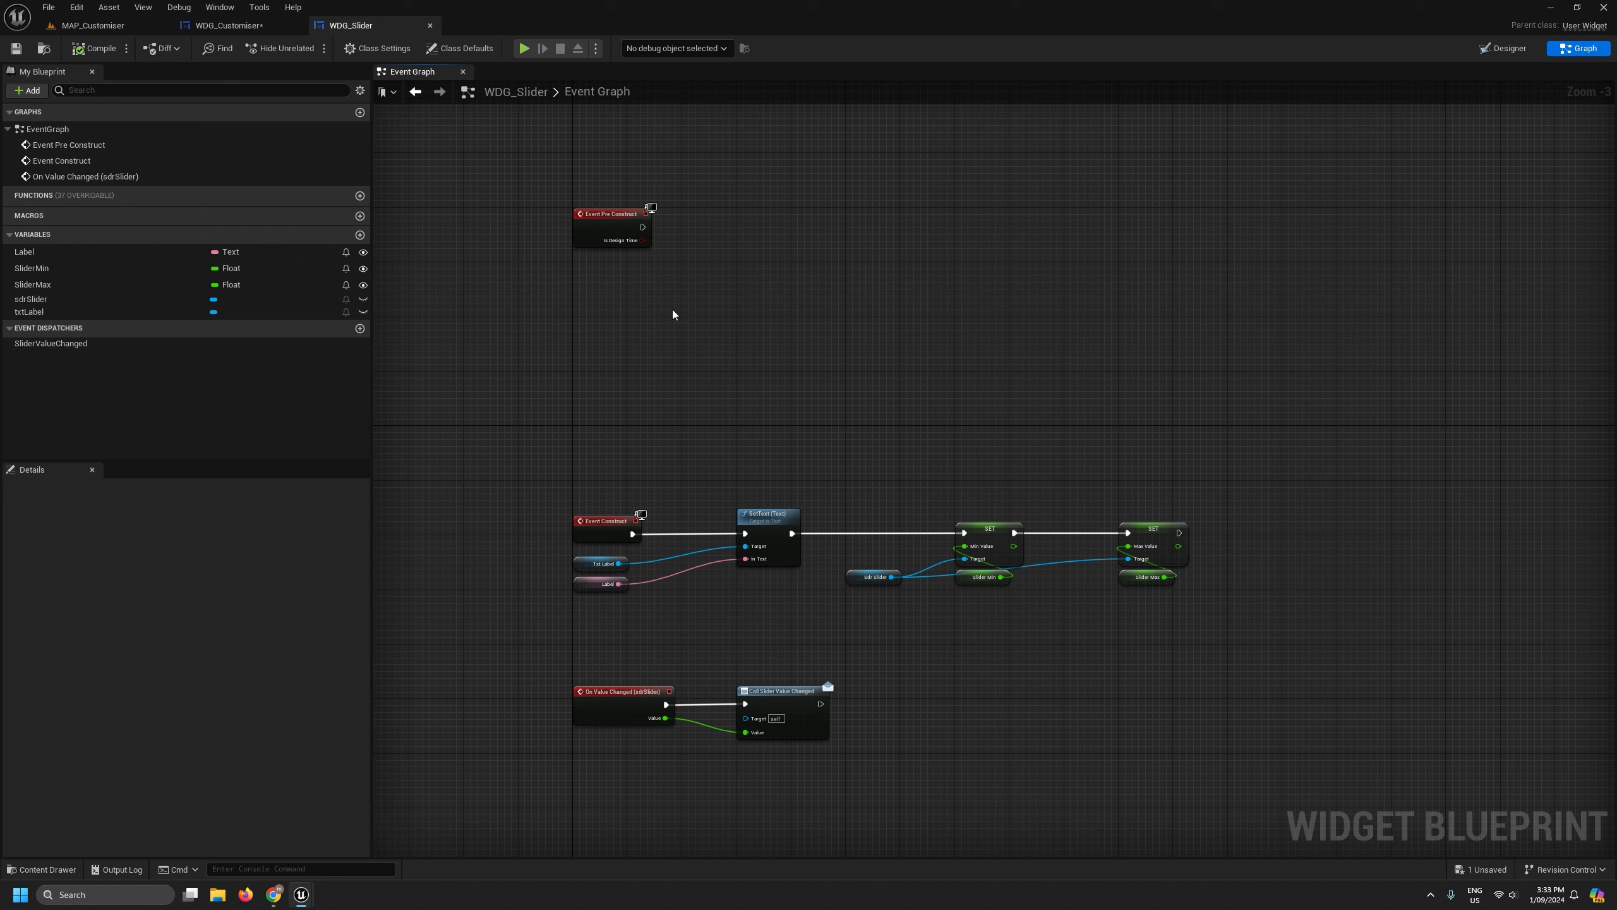
{"action": "left_click_drag", "start_coordinate": [648, 232], "coordinate": [745, 534]}
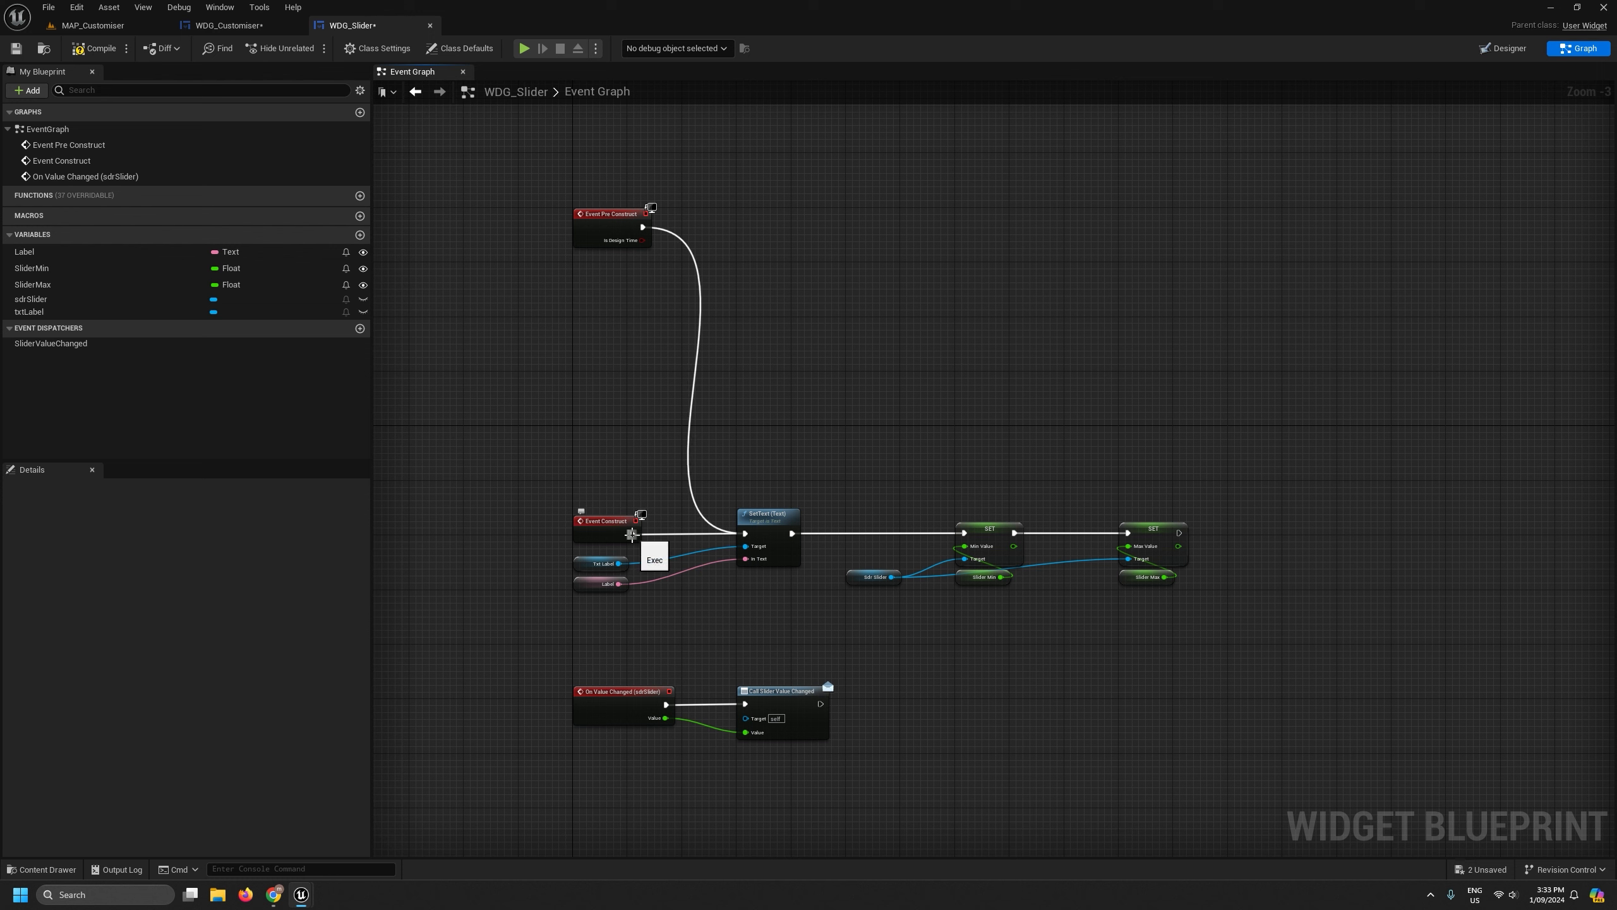
{"action": "right_click", "coordinate": [633, 535]}
{"action": "left_click", "coordinate": [676, 574]}
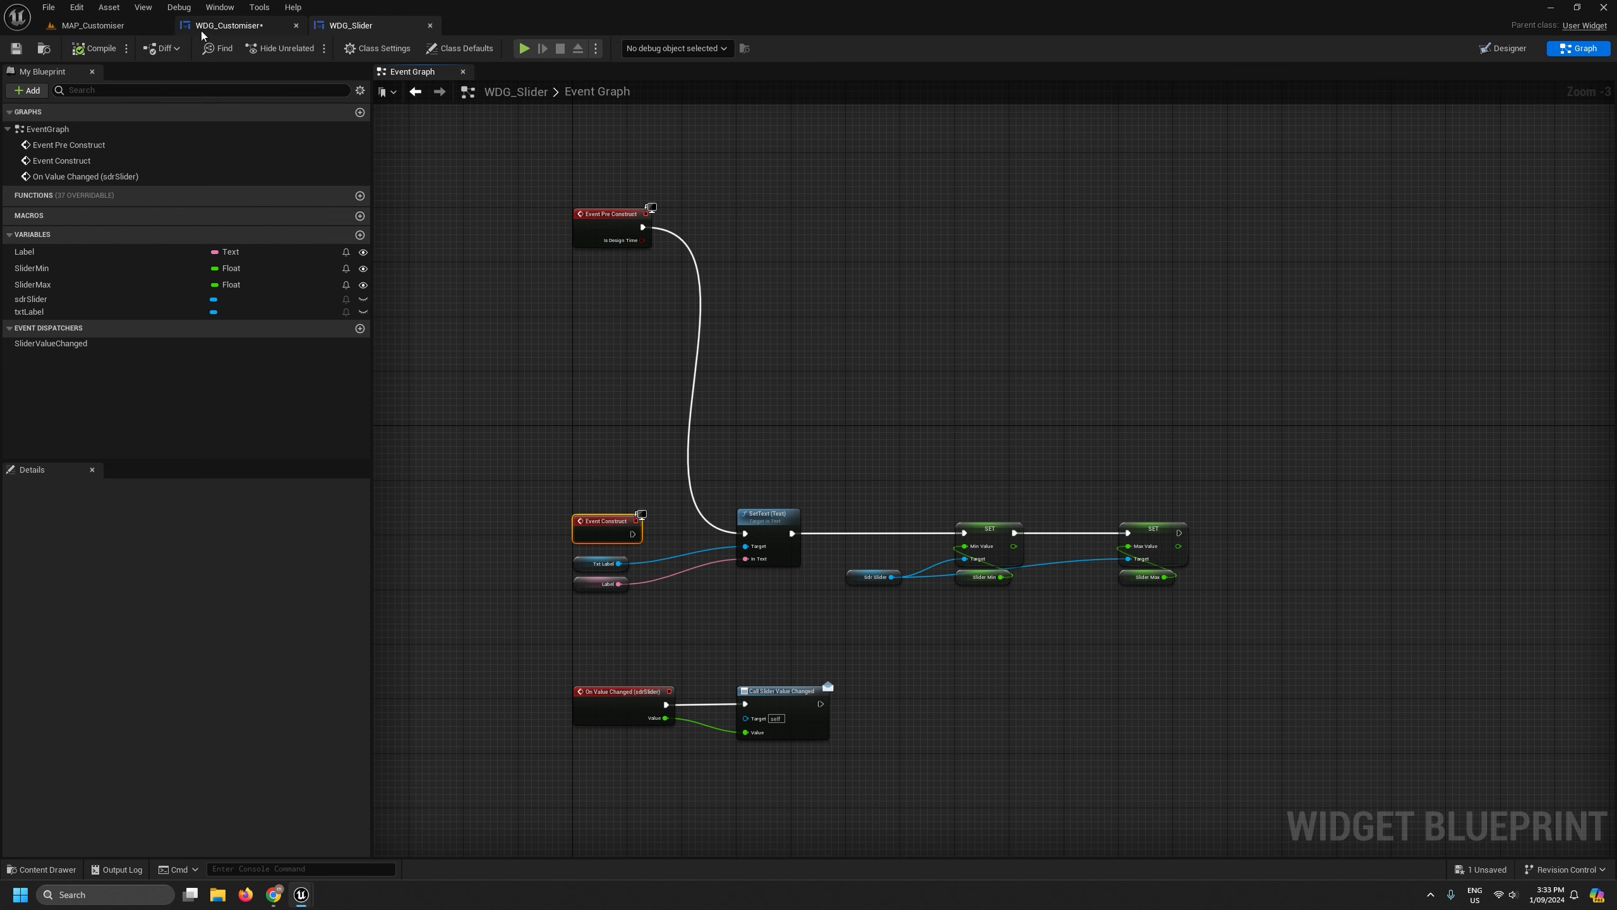
Try the Label of sdrHeavy in WDG_Customiser as Test and set it back to Heavy.
{"action": "left_click", "coordinate": [230, 26]}
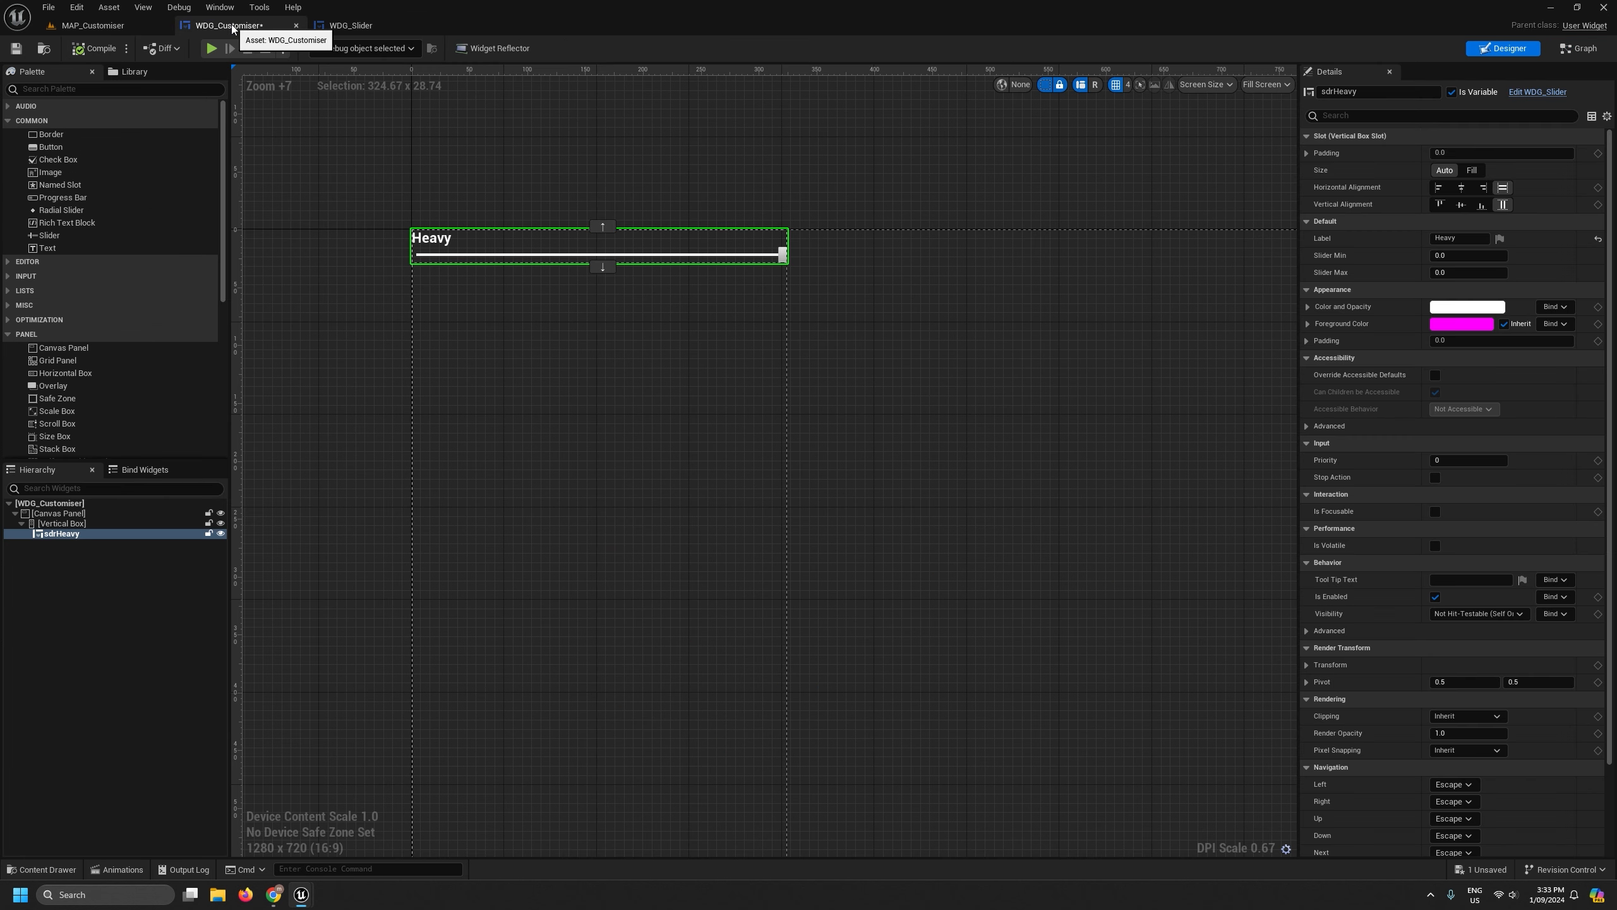
{"action": "left_click", "coordinate": [1458, 238]}
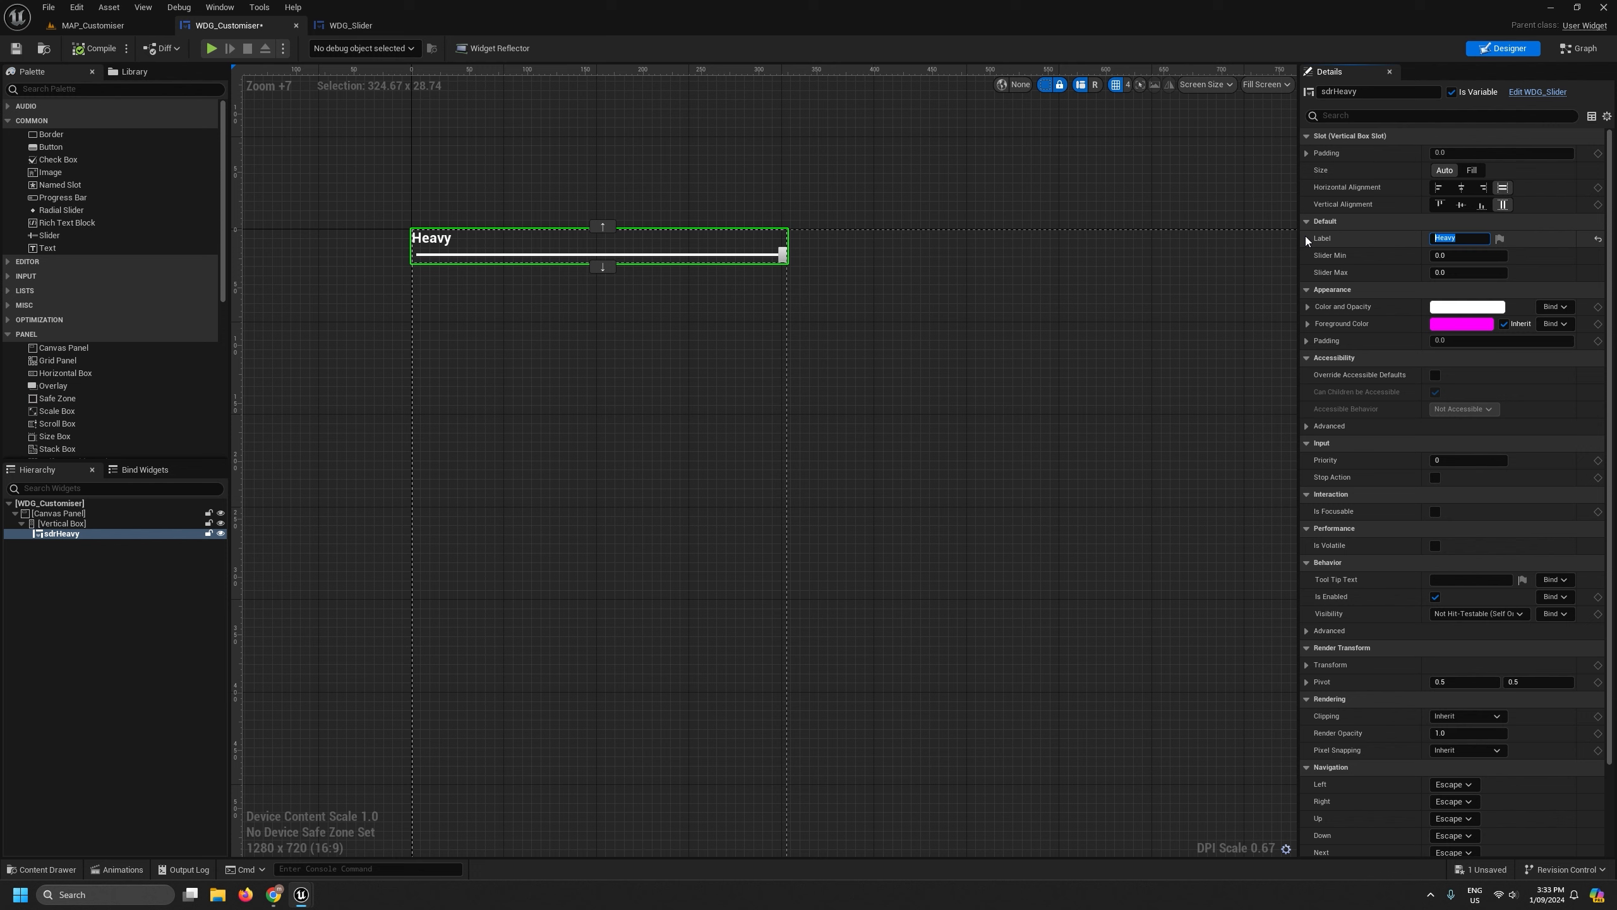
{"action": "type", "text": "Test"}
{"action": "key", "text": "Return"}
{"action": "type", "text": "Heavy"}
{"action": "key", "text": "Return"}
Move the SetText and slider SET nodes with their variable nodes up beside Event Pre Construct in WDG_Slider's event graph.
{"action": "left_click", "coordinate": [350, 25]}
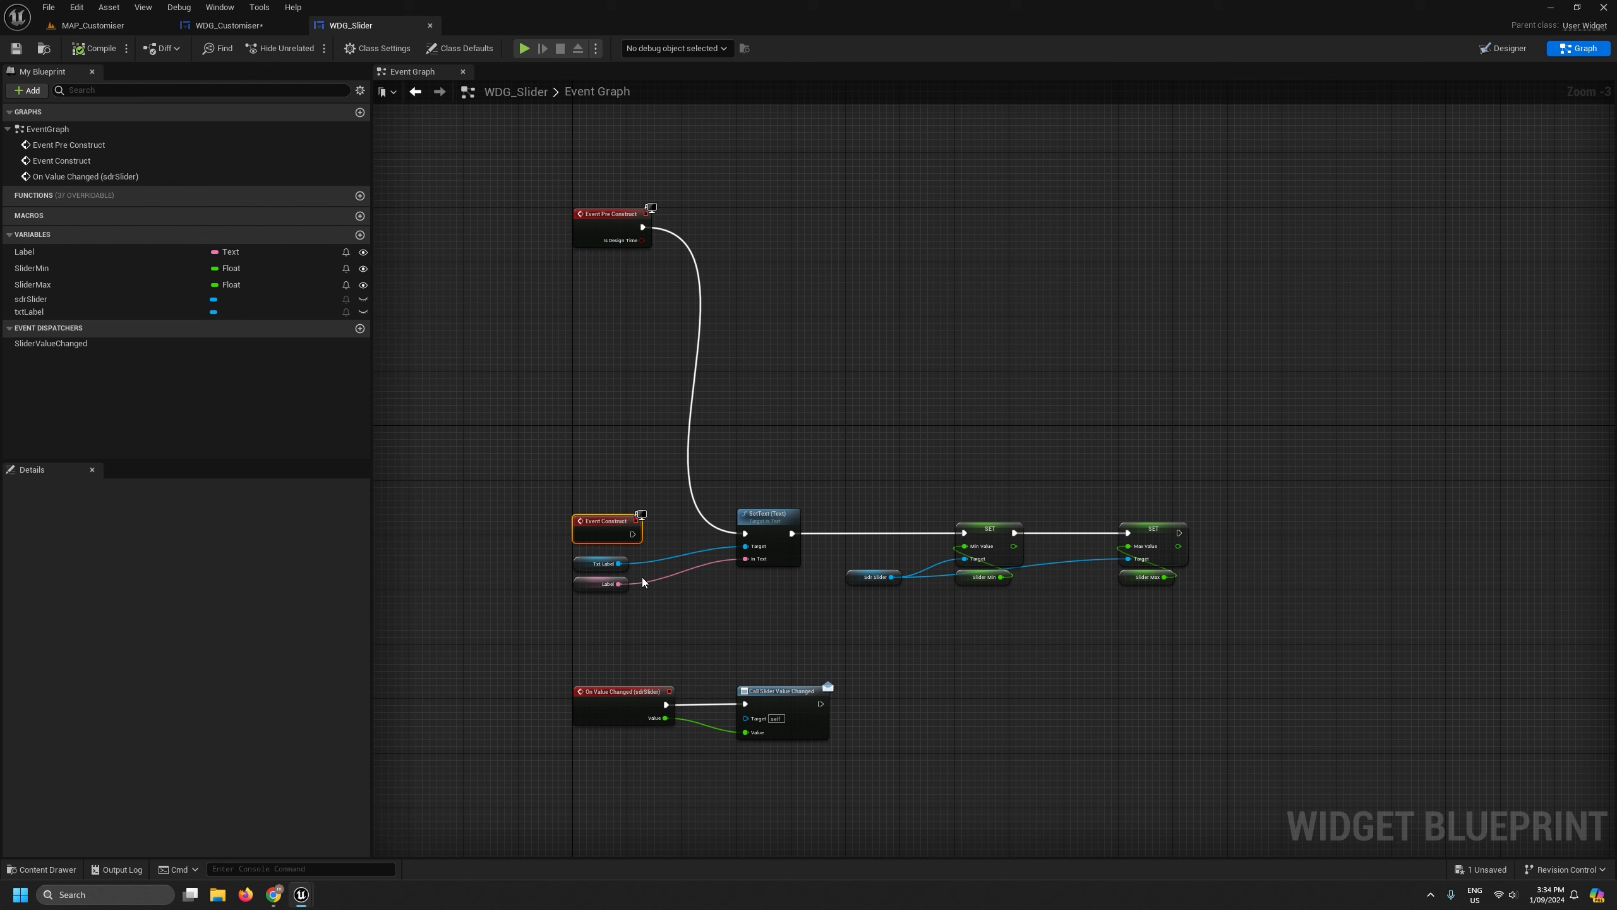
{"action": "left_click_drag", "start_coordinate": [1292, 621], "coordinate": [579, 277]}
{"action": "left_click_drag", "start_coordinate": [1393, 404], "coordinate": [645, 196]}
{"action": "scroll", "coordinate": [732, 184], "scroll_direction": "up", "scroll_amount": 3}
{"action": "left_click_drag", "start_coordinate": [1583, 478], "coordinate": [755, 268]}
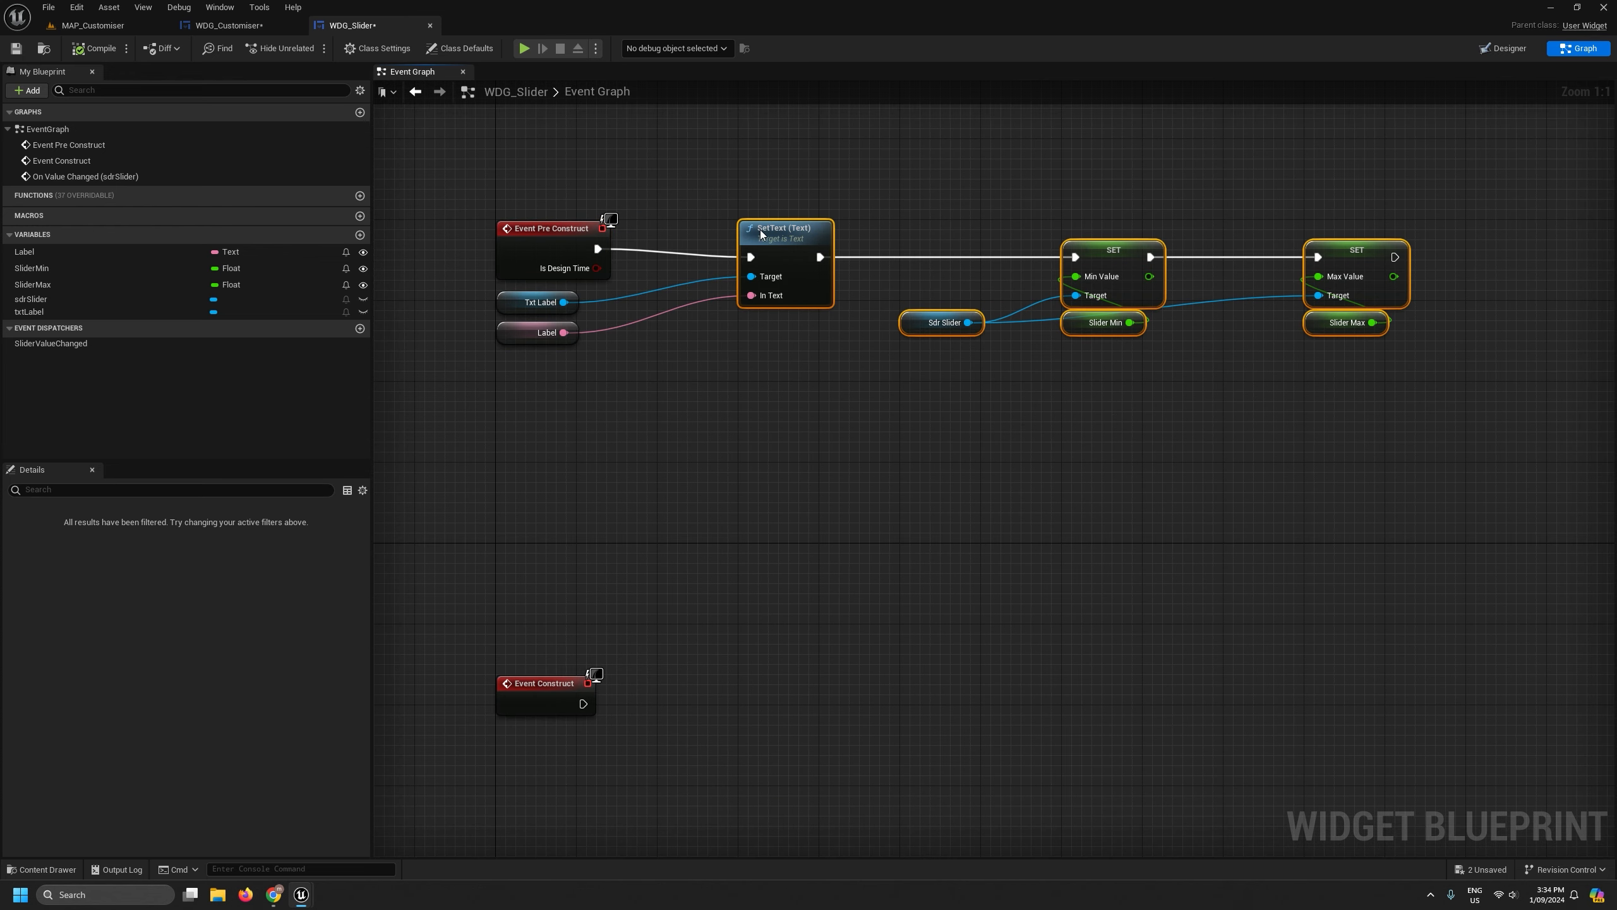
{"action": "left_click", "coordinate": [798, 376]}
{"action": "scroll", "coordinate": [741, 415], "scroll_direction": "down", "scroll_amount": 4}
{"action": "right_click_drag", "start_coordinate": [741, 414], "coordinate": [751, 397]}
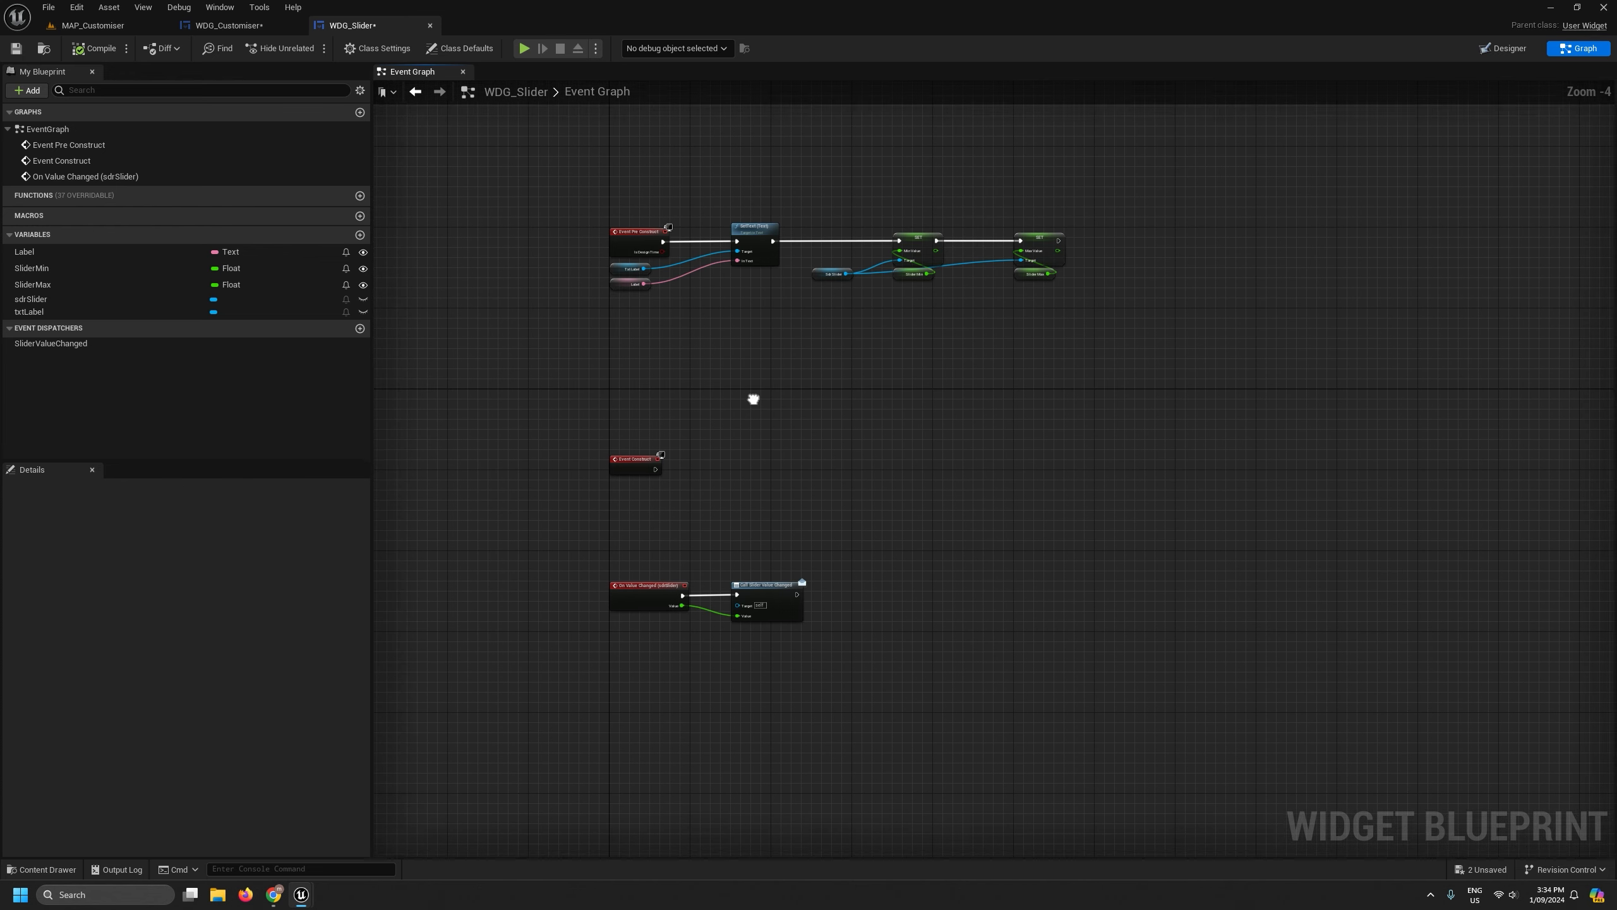
Move Event Construct and the On Value Changed (sdrSlider) nodes up closer beneath the Event Pre Construct chain, and save WDG_Slider.
{"action": "left_click_drag", "start_coordinate": [631, 458], "coordinate": [623, 395]}
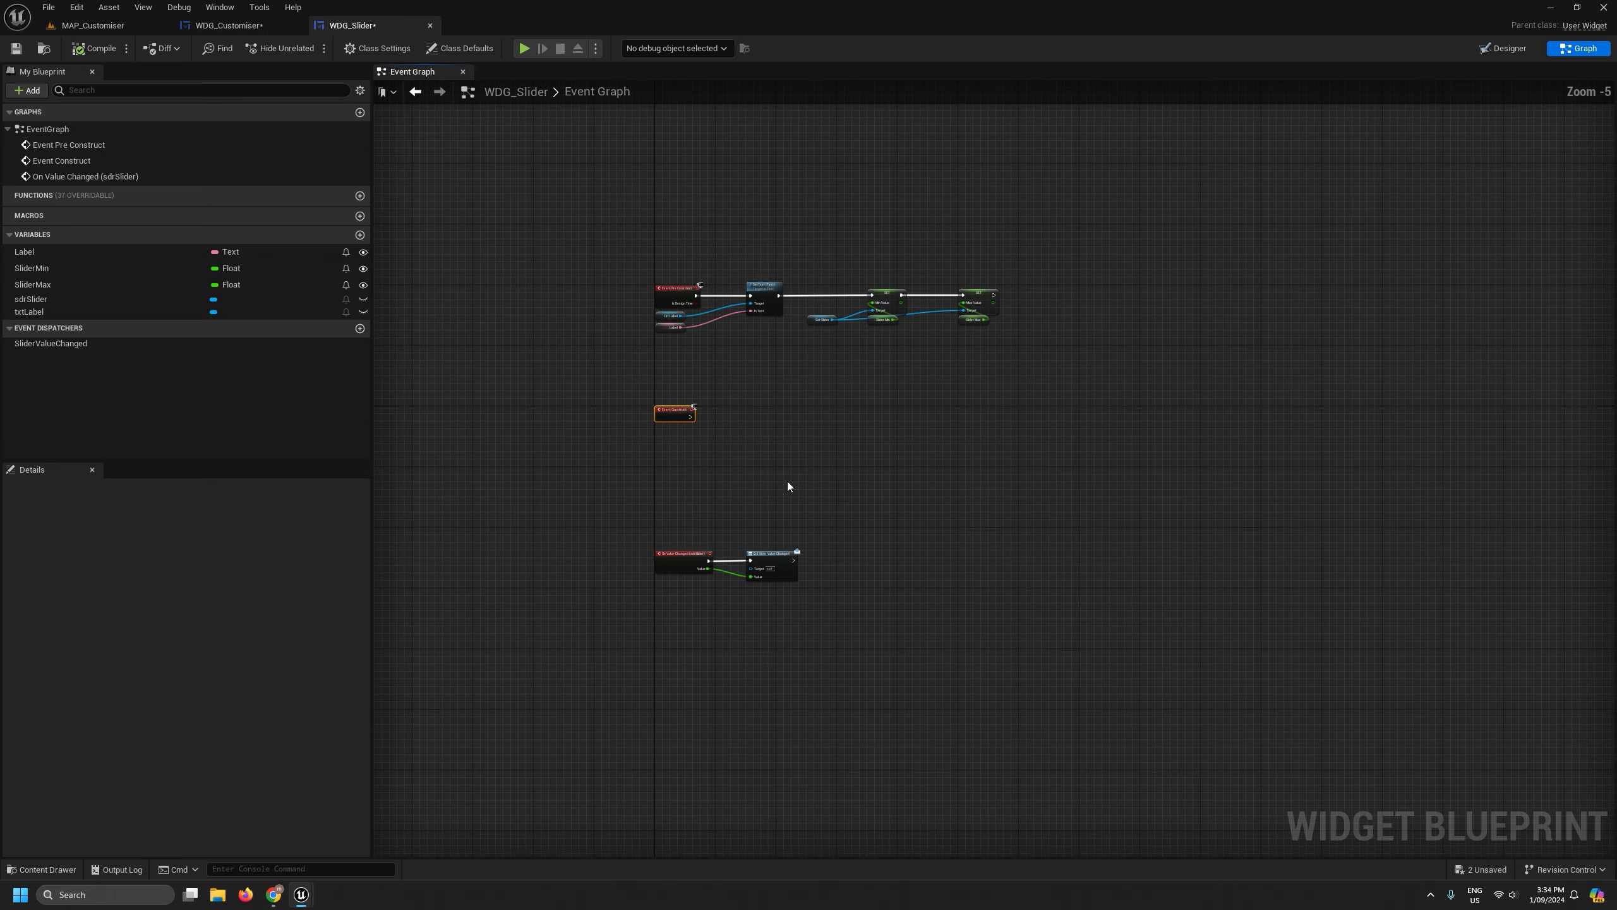
{"action": "scroll", "coordinate": [788, 487], "scroll_direction": "up", "scroll_amount": 1}
{"action": "left_click_drag", "start_coordinate": [980, 748], "coordinate": [584, 521]}
{"action": "left_click", "coordinate": [614, 484]}
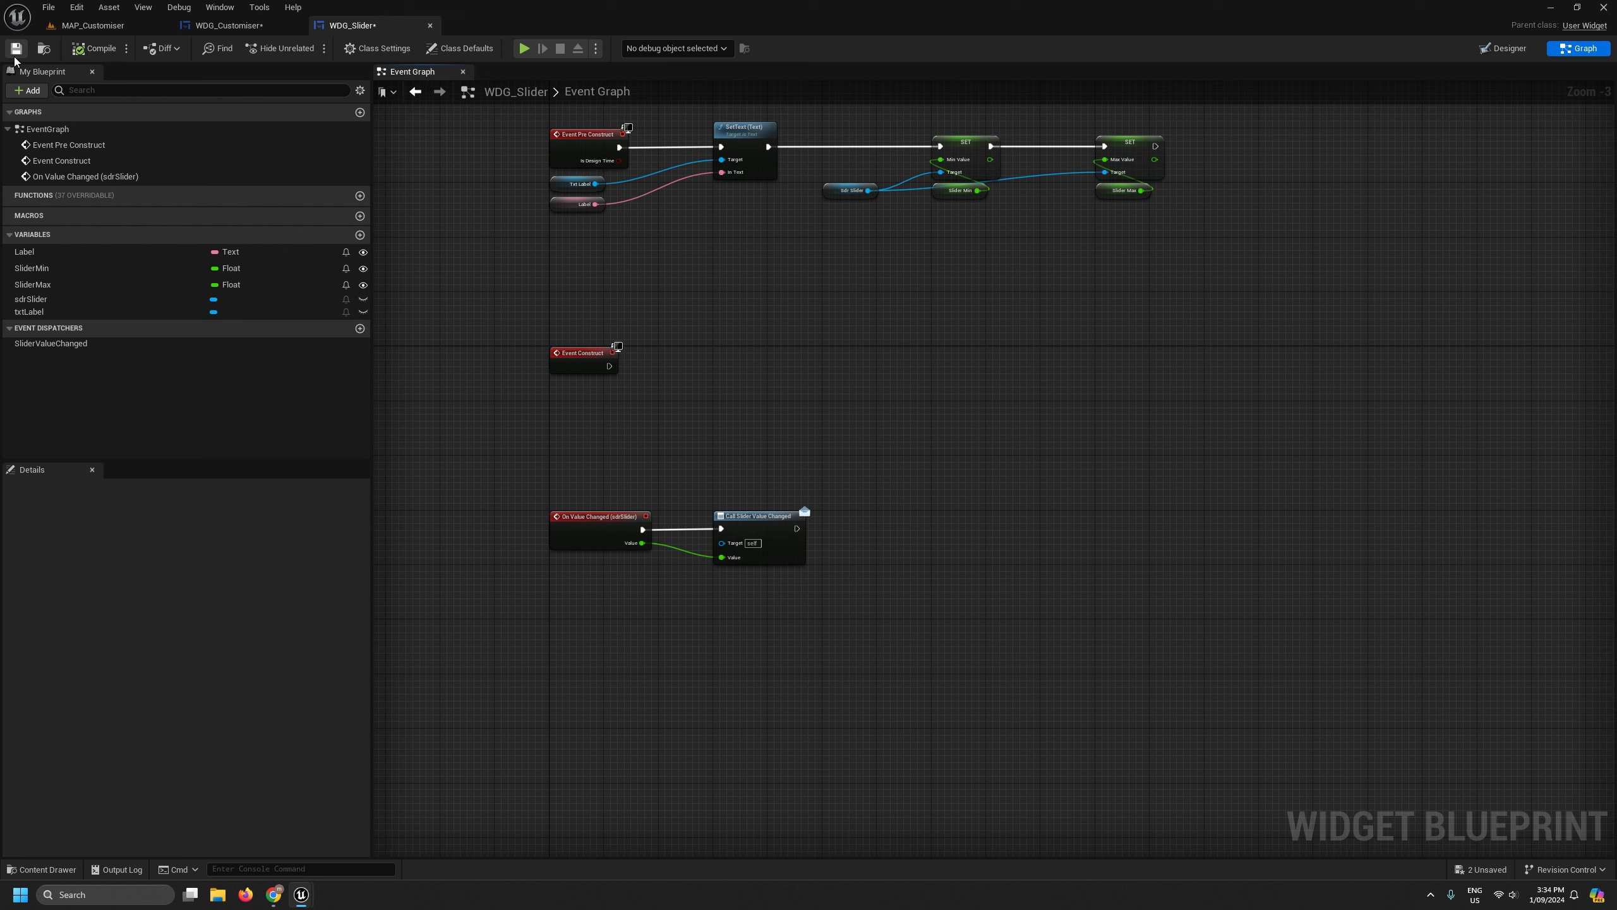
Set the default value of WDG_Slider's SliderMax variable to 1.0 and compile and save the widget.
{"action": "left_click", "coordinate": [228, 26]}
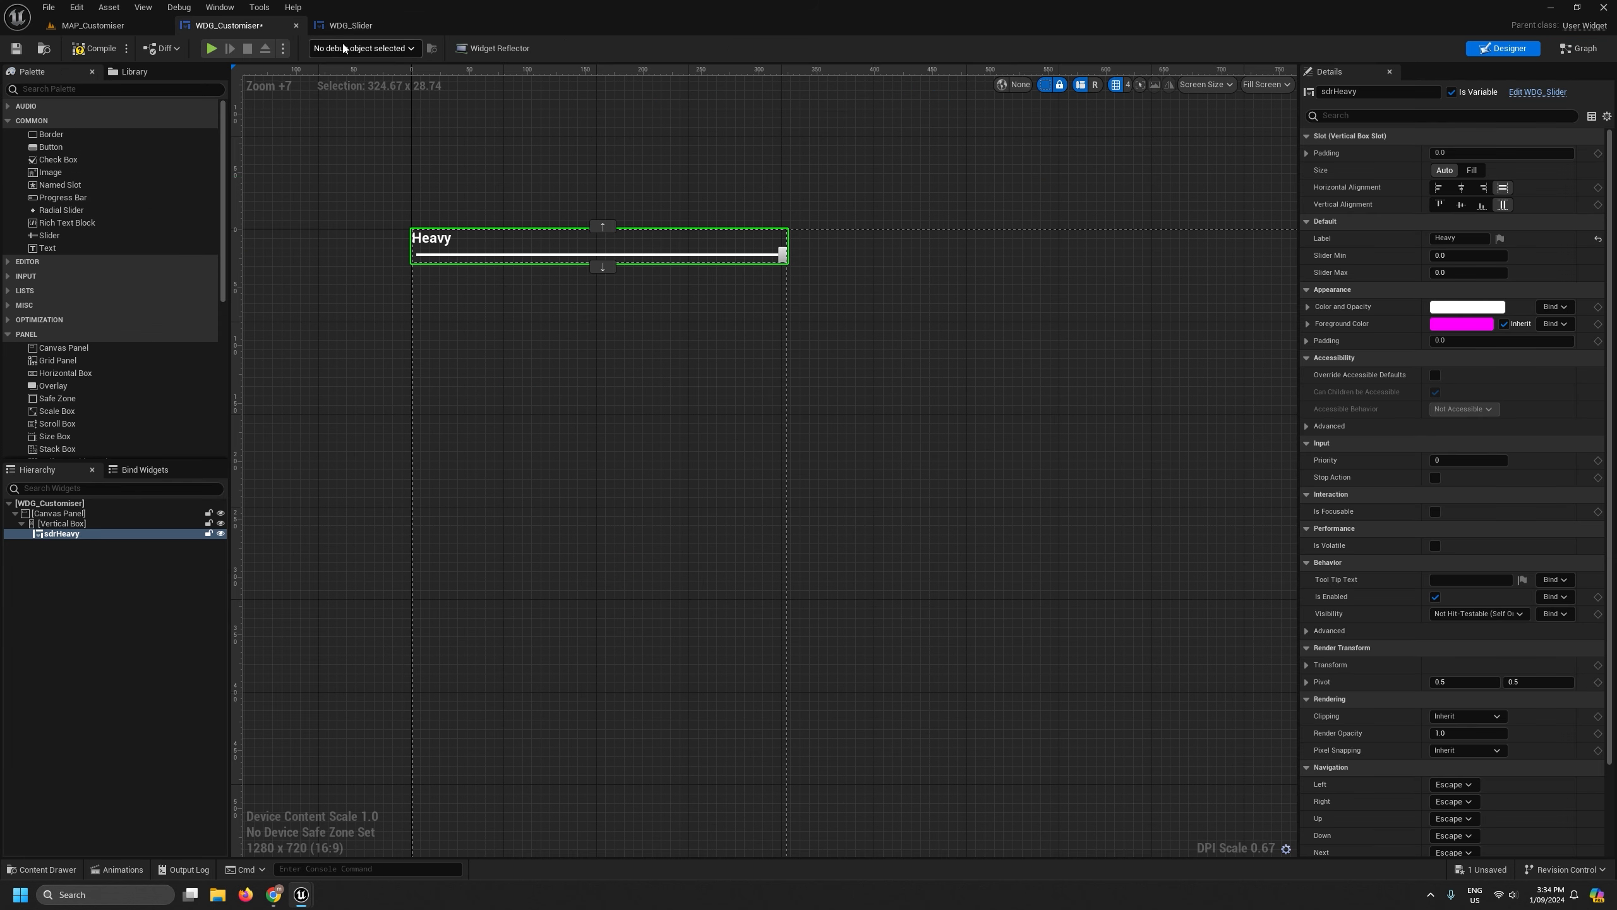
{"action": "left_click", "coordinate": [351, 27]}
{"action": "left_click", "coordinate": [32, 268]}
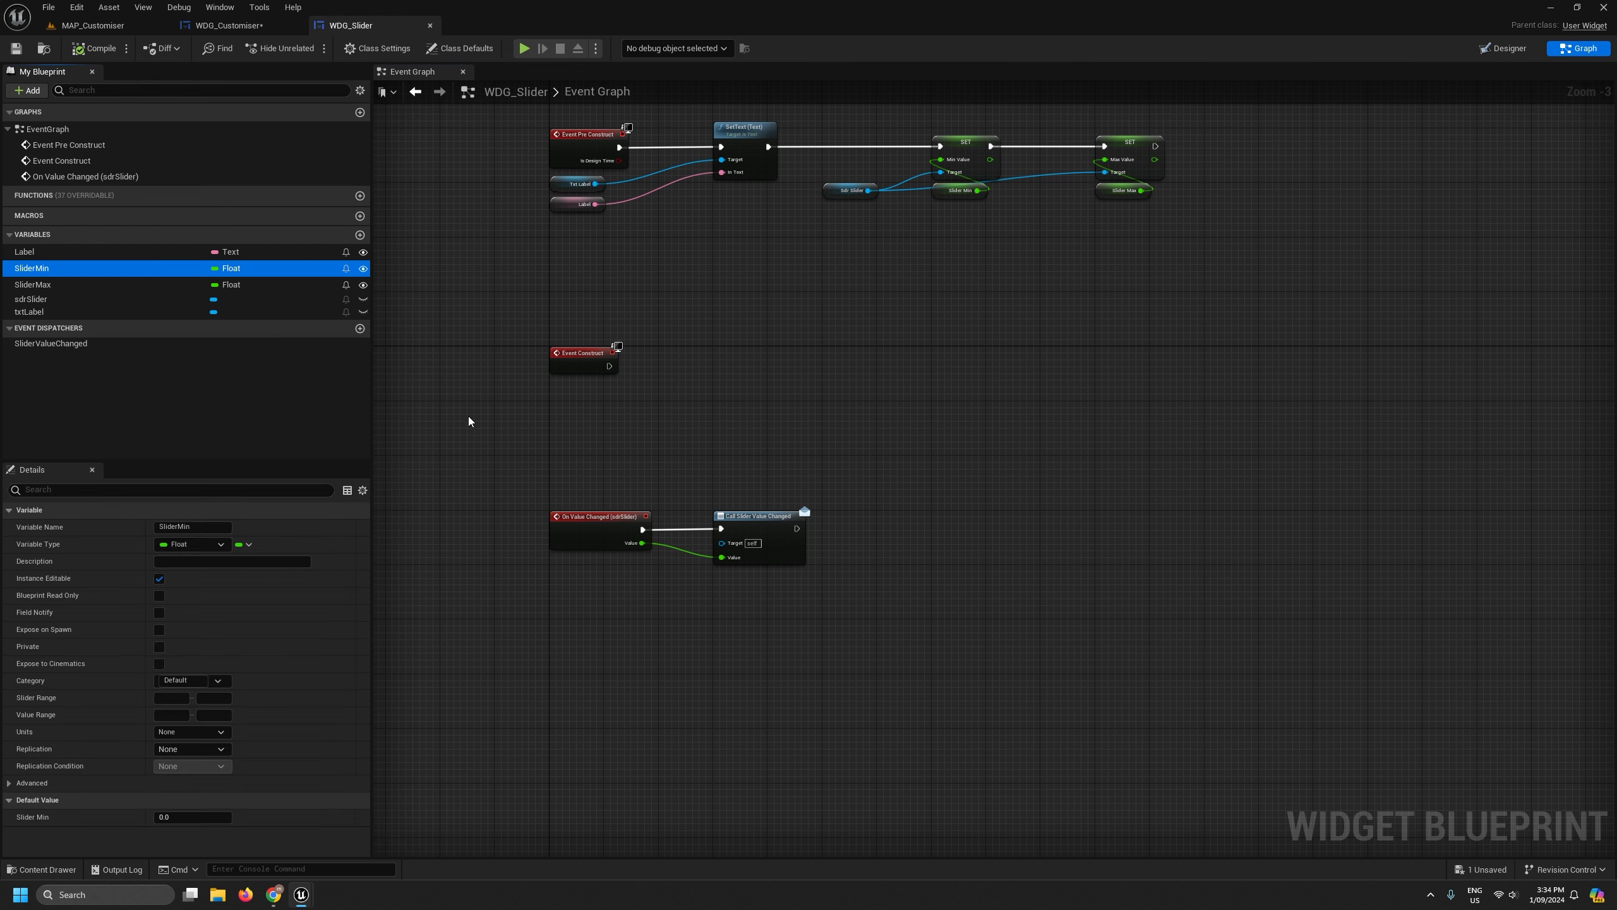
{"action": "left_click", "coordinate": [33, 285]}
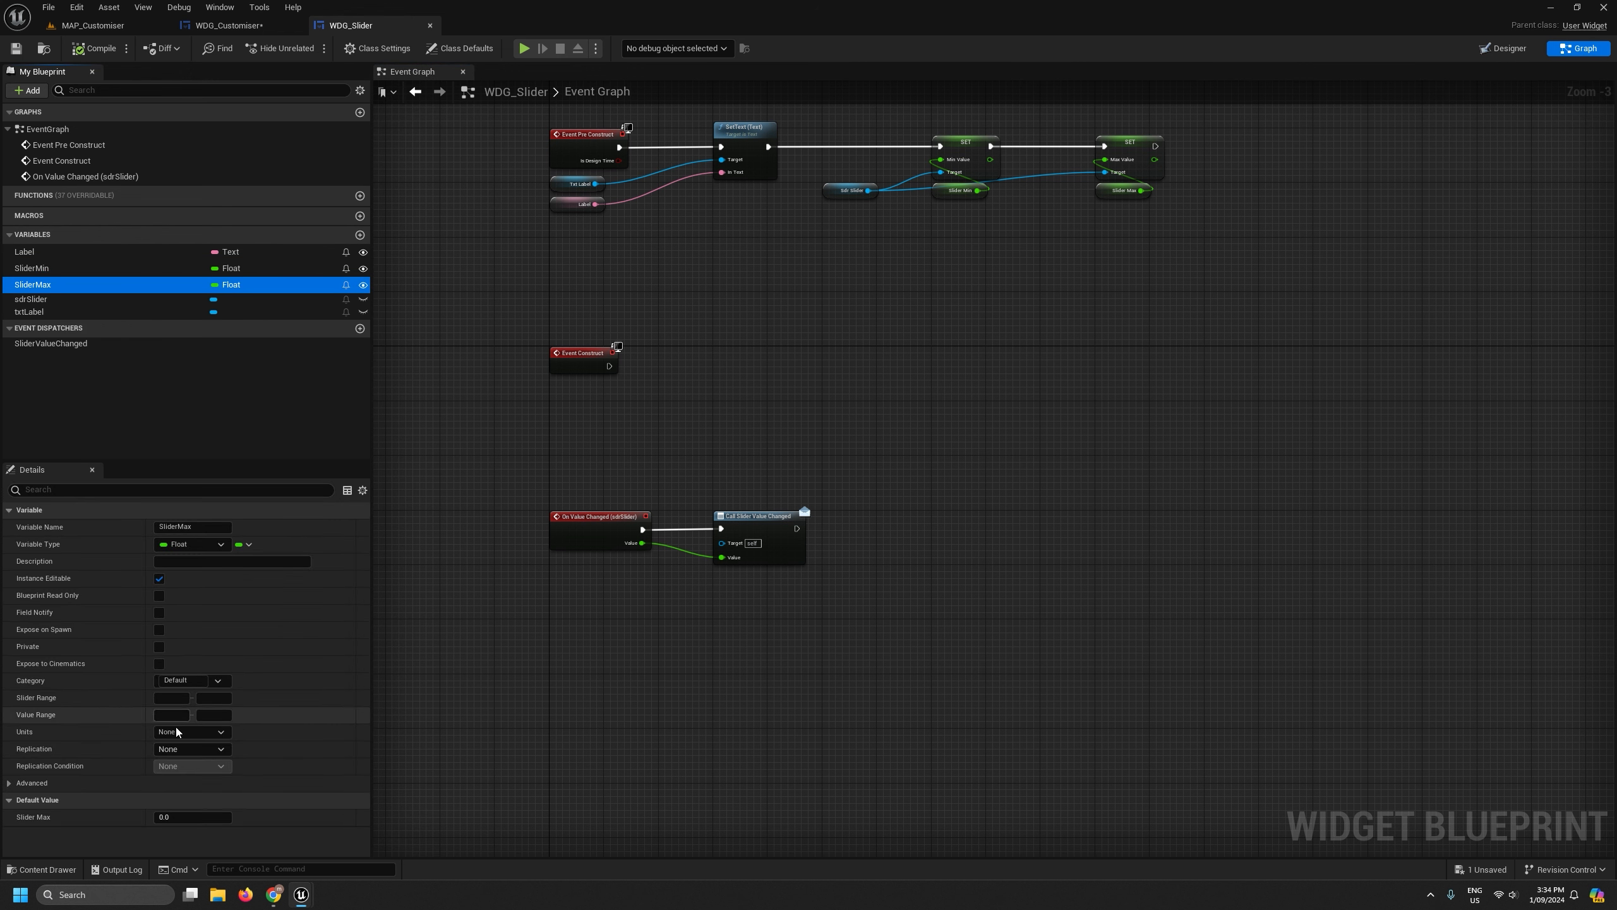
{"action": "left_click", "coordinate": [191, 817]}
{"action": "type", "text": "1"}
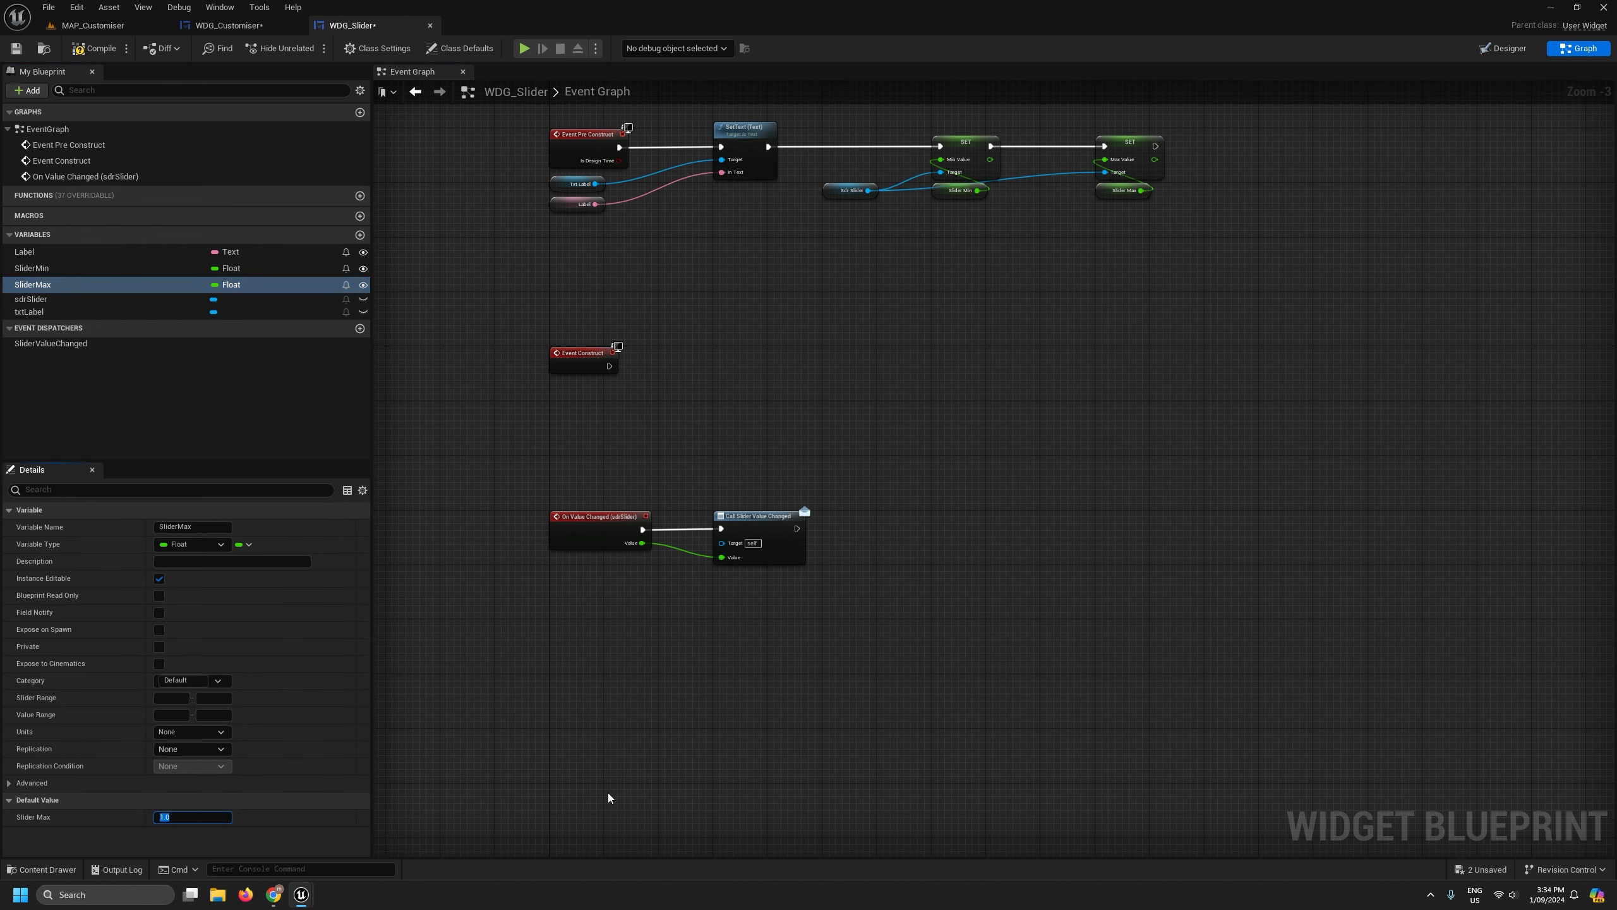
{"action": "left_click", "coordinate": [17, 55]}
Set the Slider Min of sdrHeavy to -1.0 in WDG_Customiser.
{"action": "left_click", "coordinate": [230, 25]}
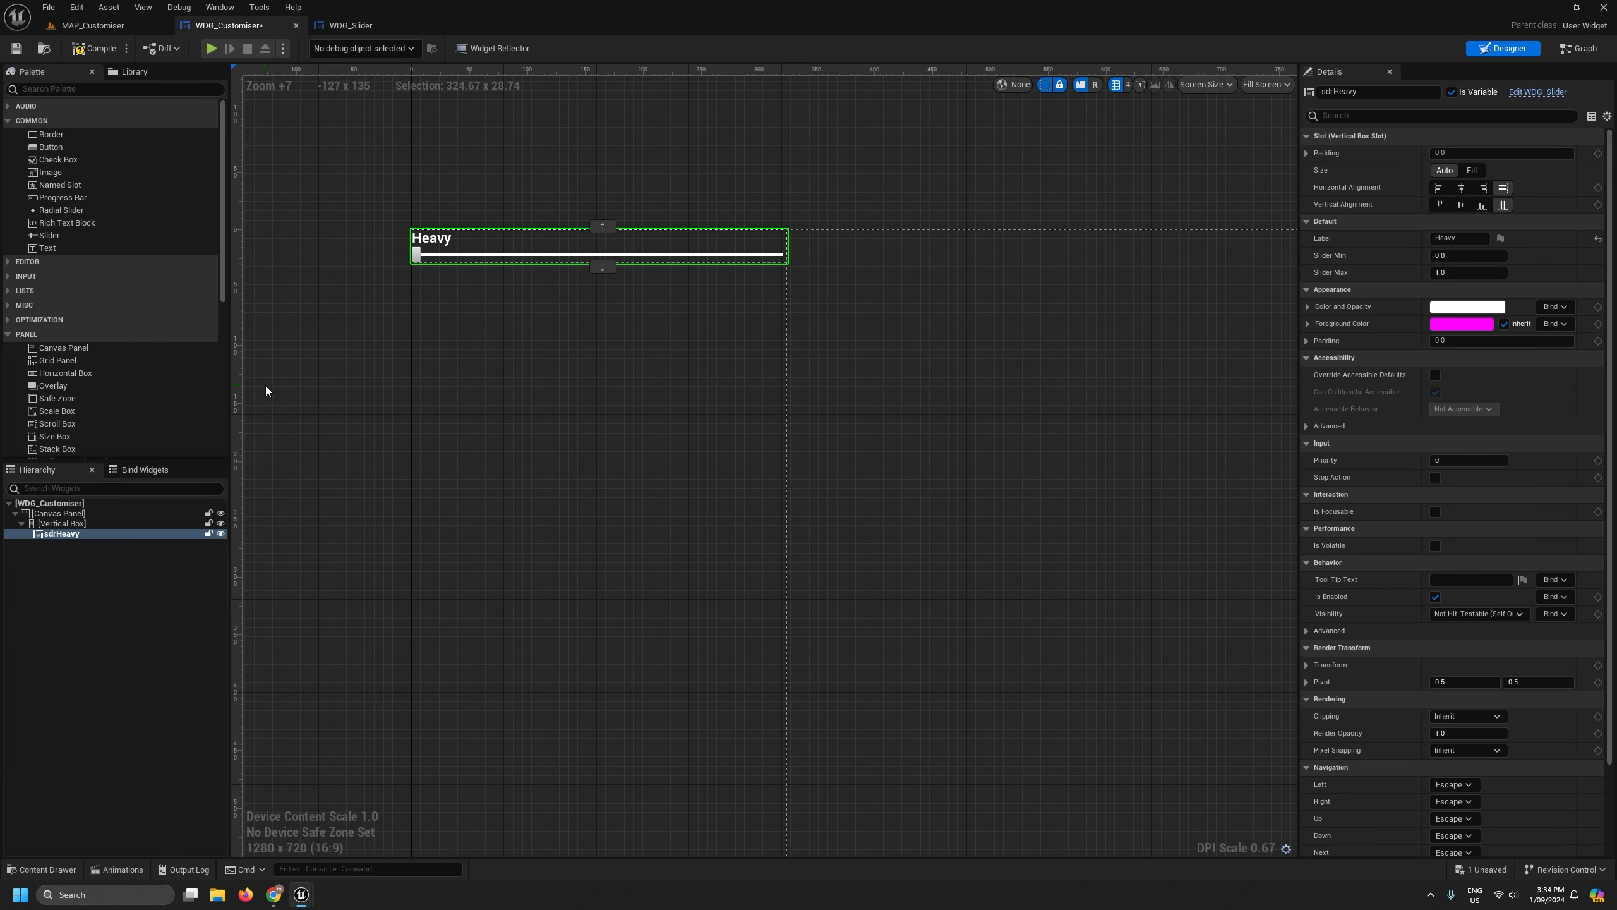
{"action": "left_click", "coordinate": [1465, 254]}
{"action": "key", "text": "Return"}
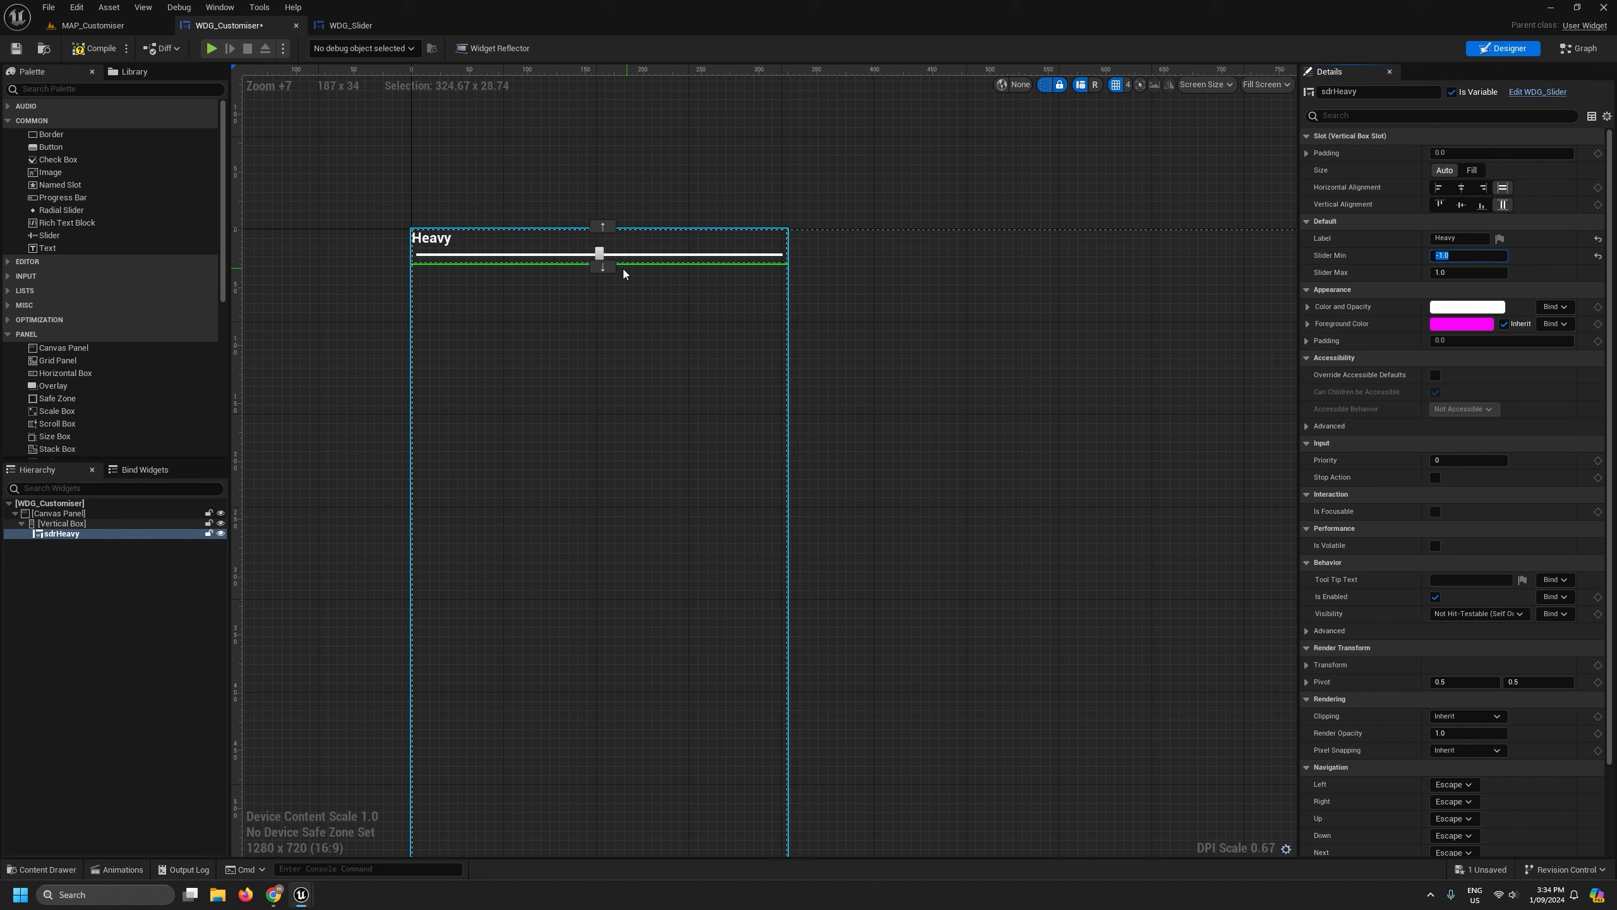
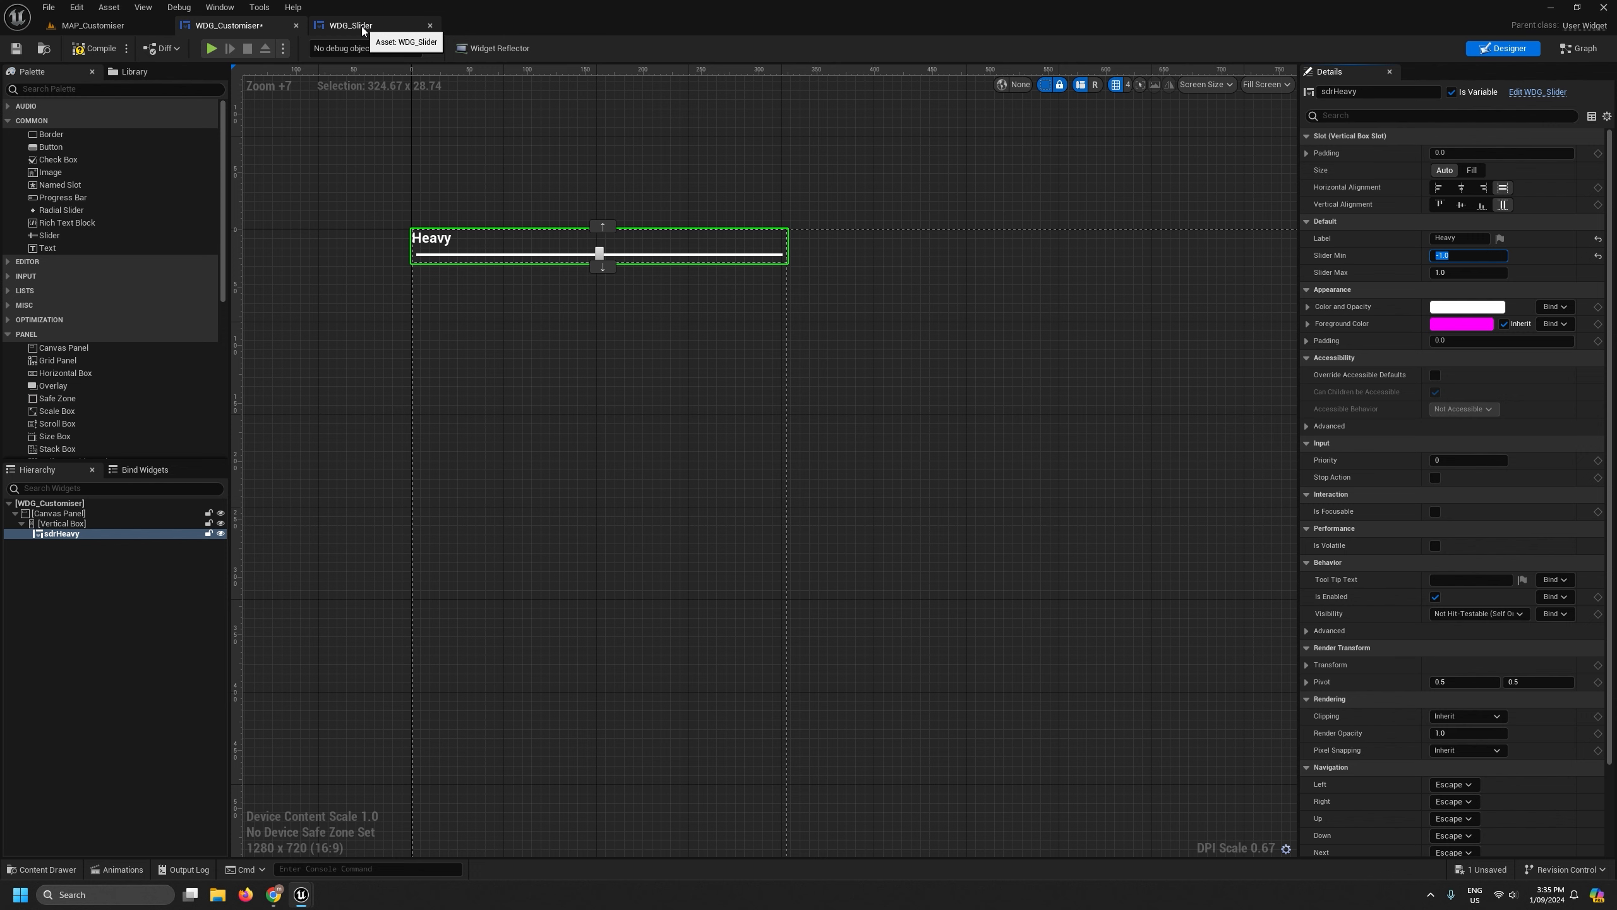
Rename the txtLabel text block in WDG_Slider's designer as txtLabelLeft and compile the widget.
{"action": "left_click", "coordinate": [363, 29]}
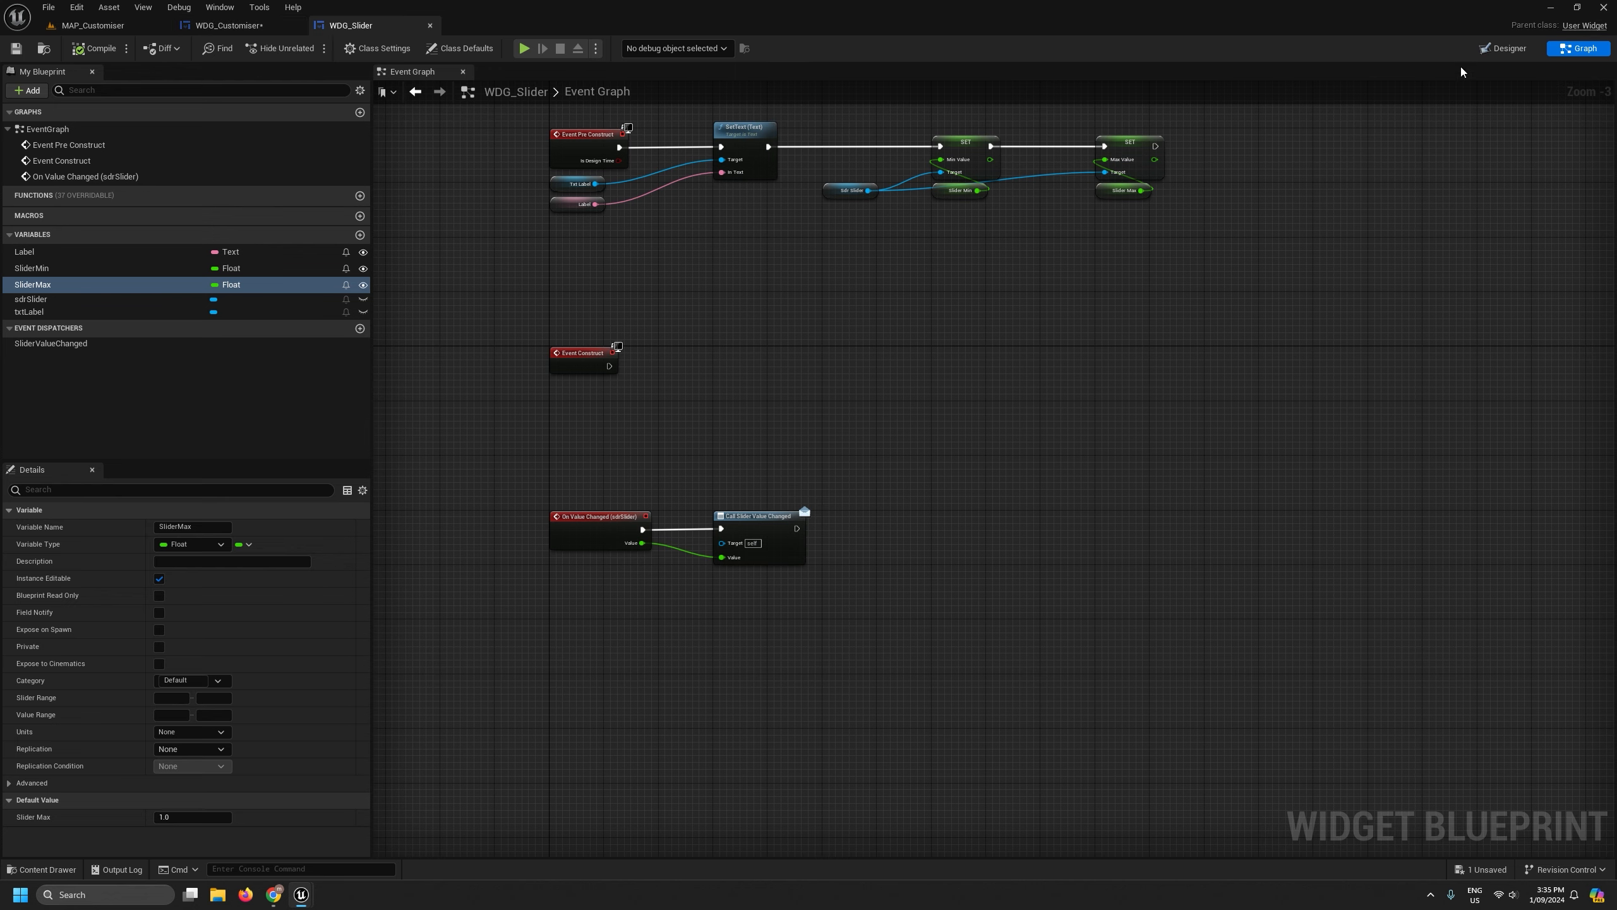
{"action": "left_click", "coordinate": [1502, 51]}
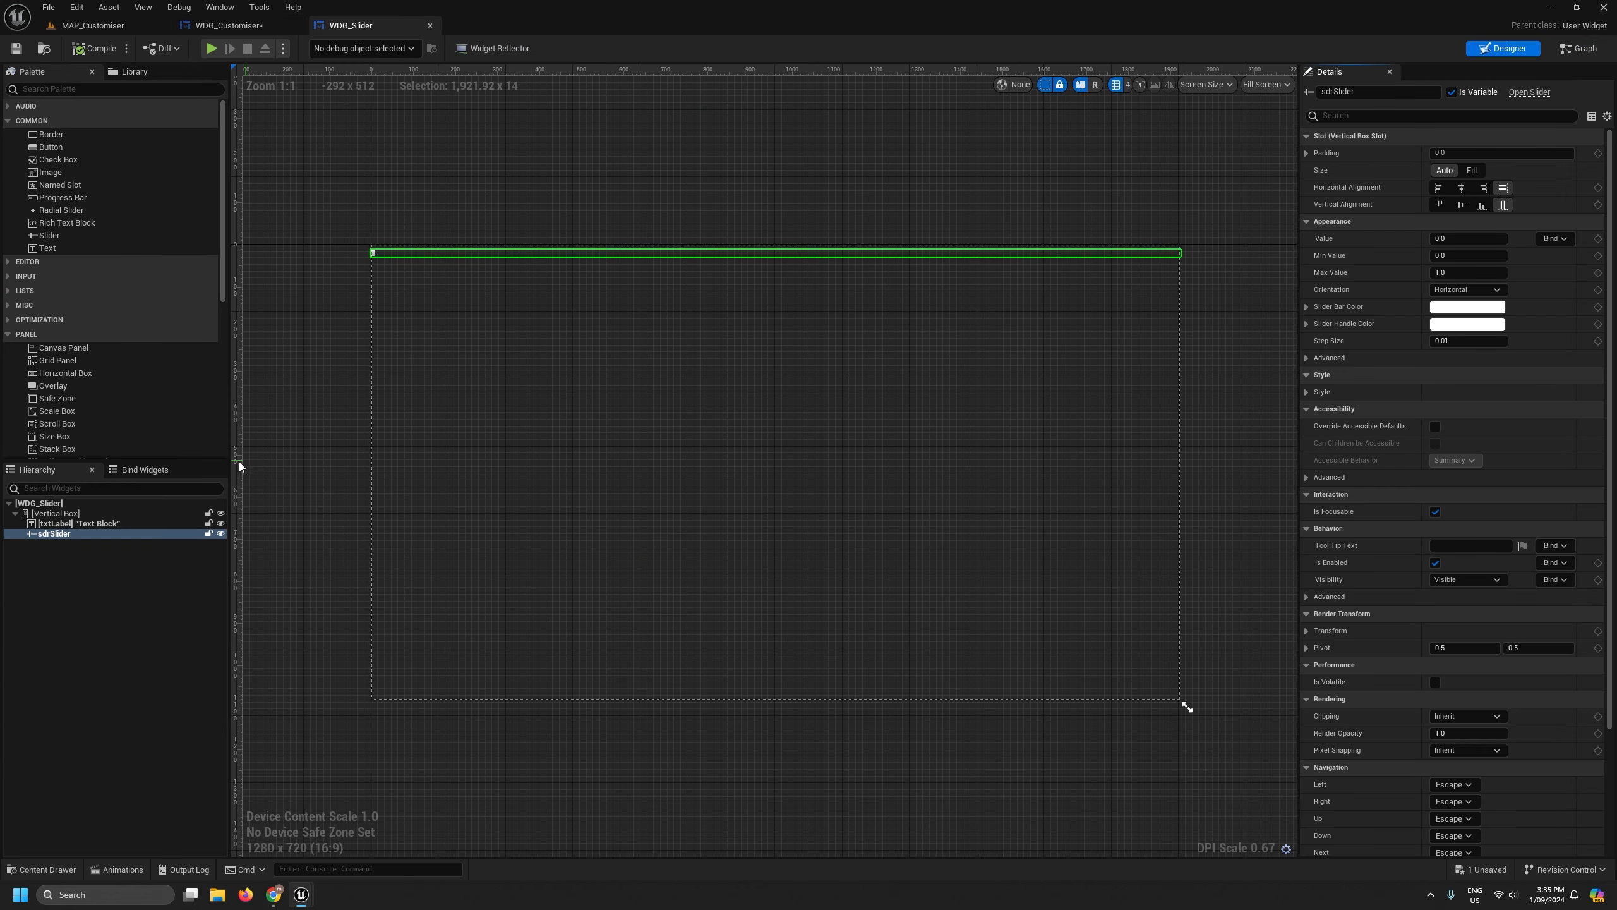
{"action": "left_click", "coordinate": [72, 523]}
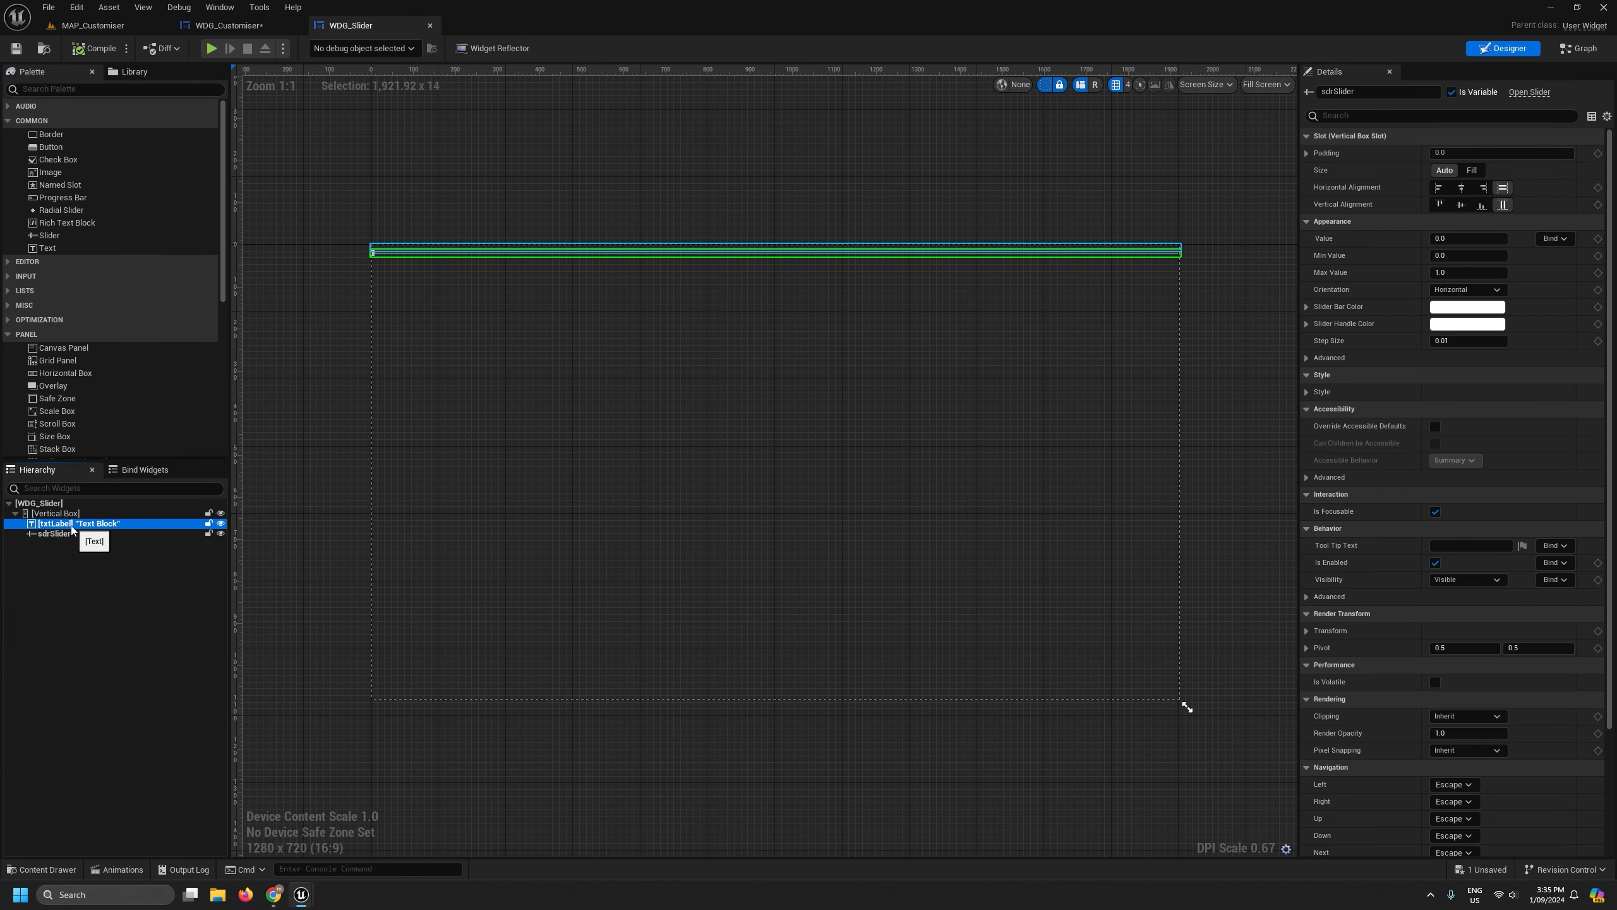
{"action": "left_click", "coordinate": [1367, 92]}
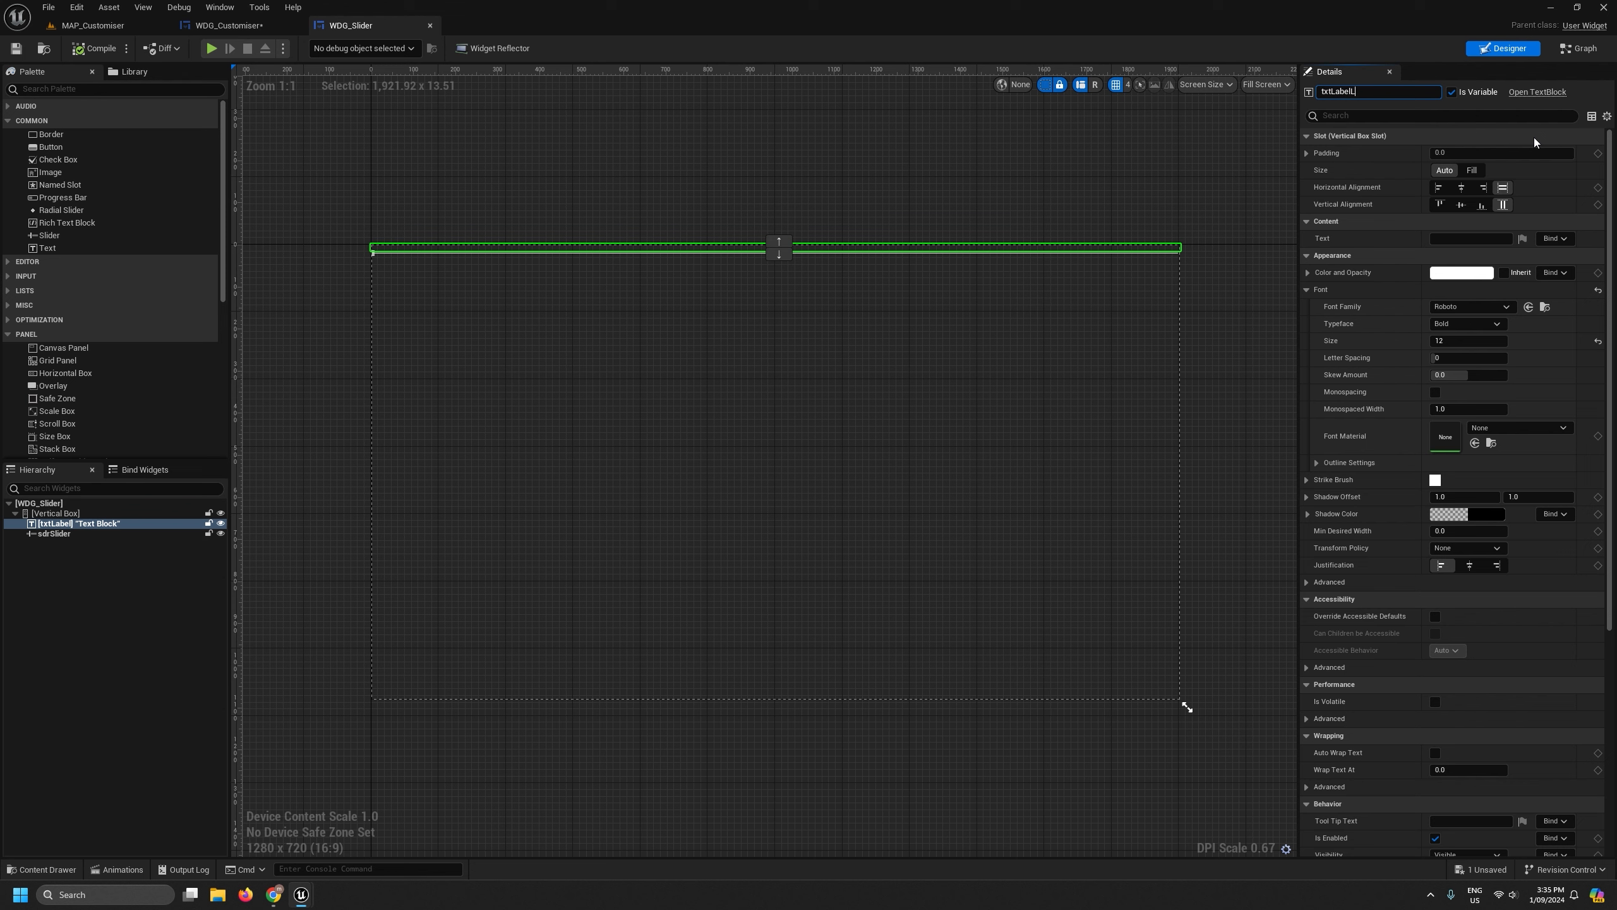
{"action": "key", "text": "Return"}
{"action": "left_click", "coordinate": [95, 50]}
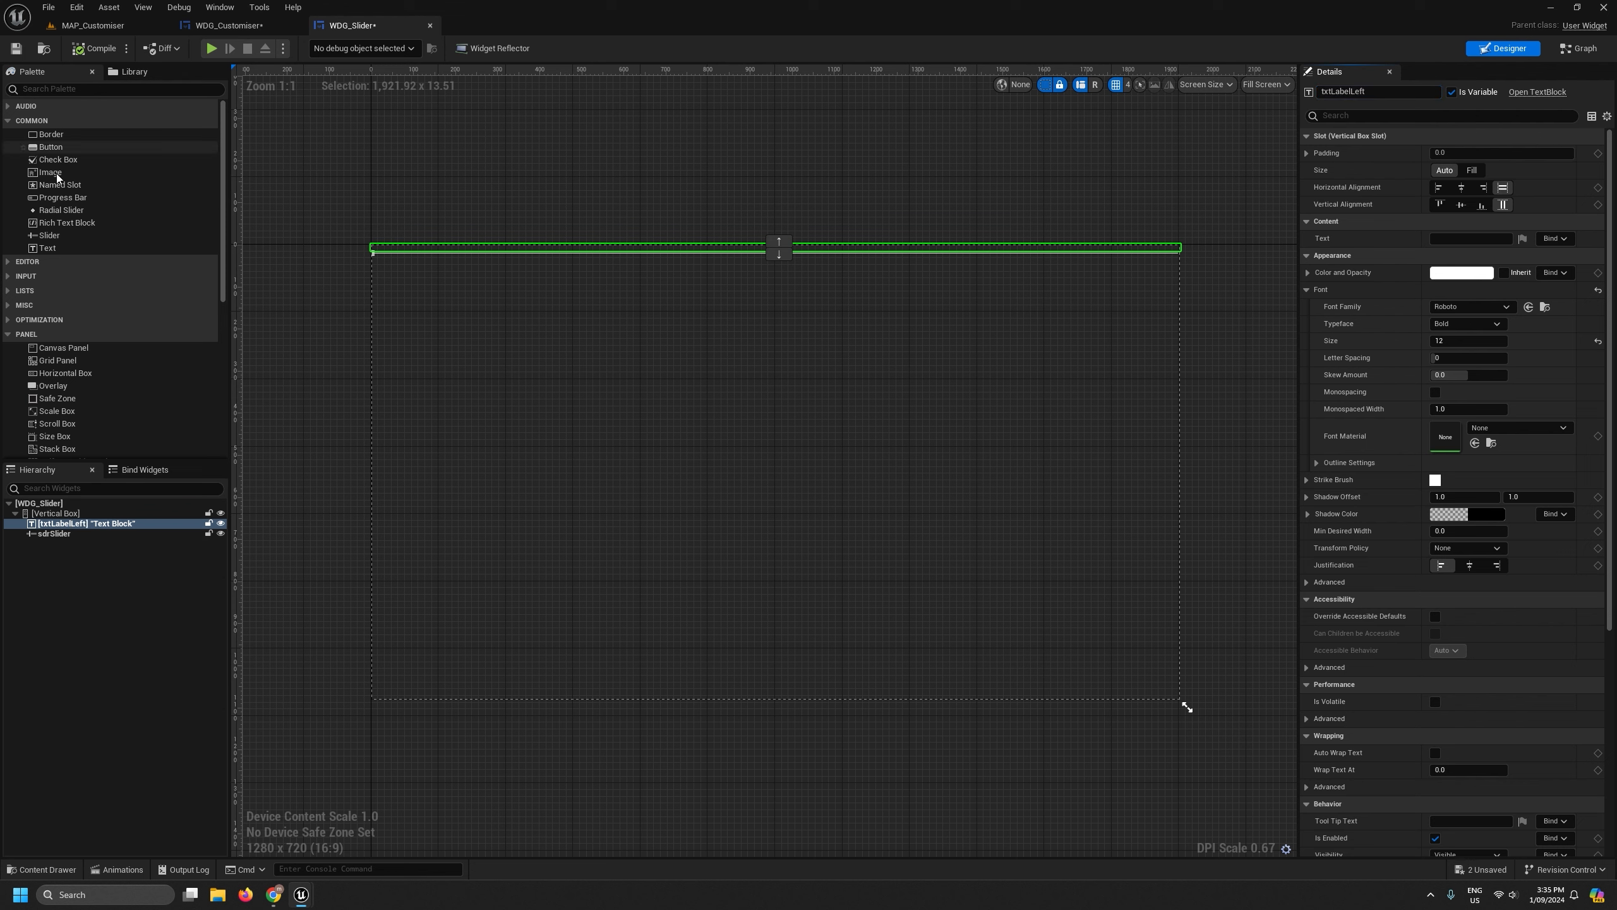
Place txtLabelLeft inside a new Horizontal Box above sdrSlider and centre the box horizontally, keeping its size rule at Auto.
{"action": "left_click_drag", "start_coordinate": [64, 373], "coordinate": [64, 526]}
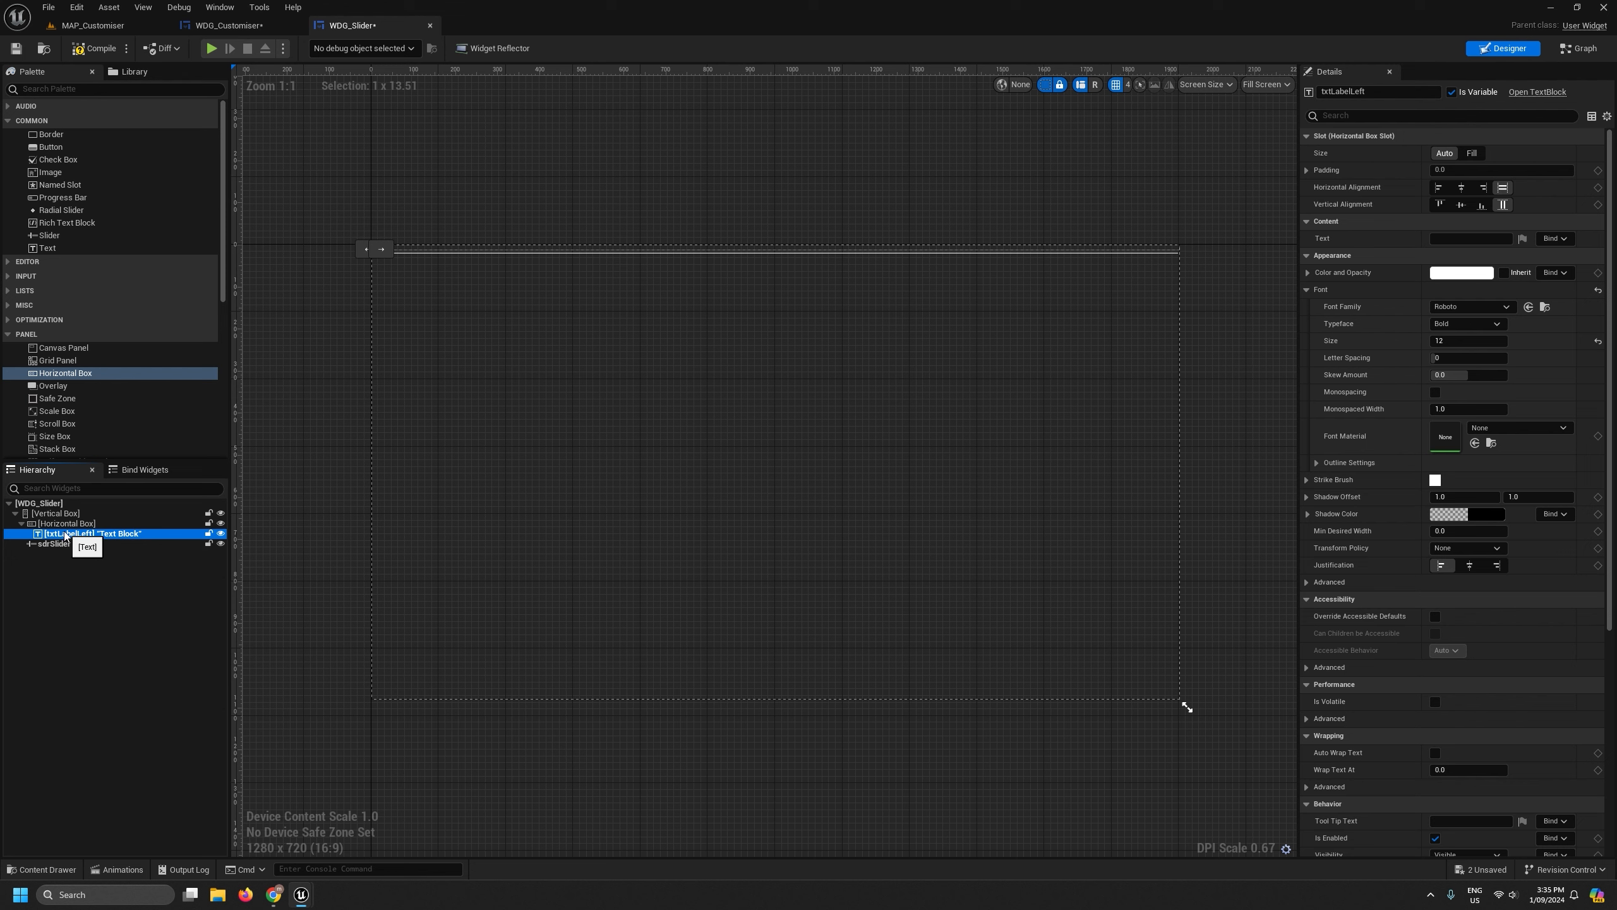
{"action": "left_click", "coordinate": [463, 465]}
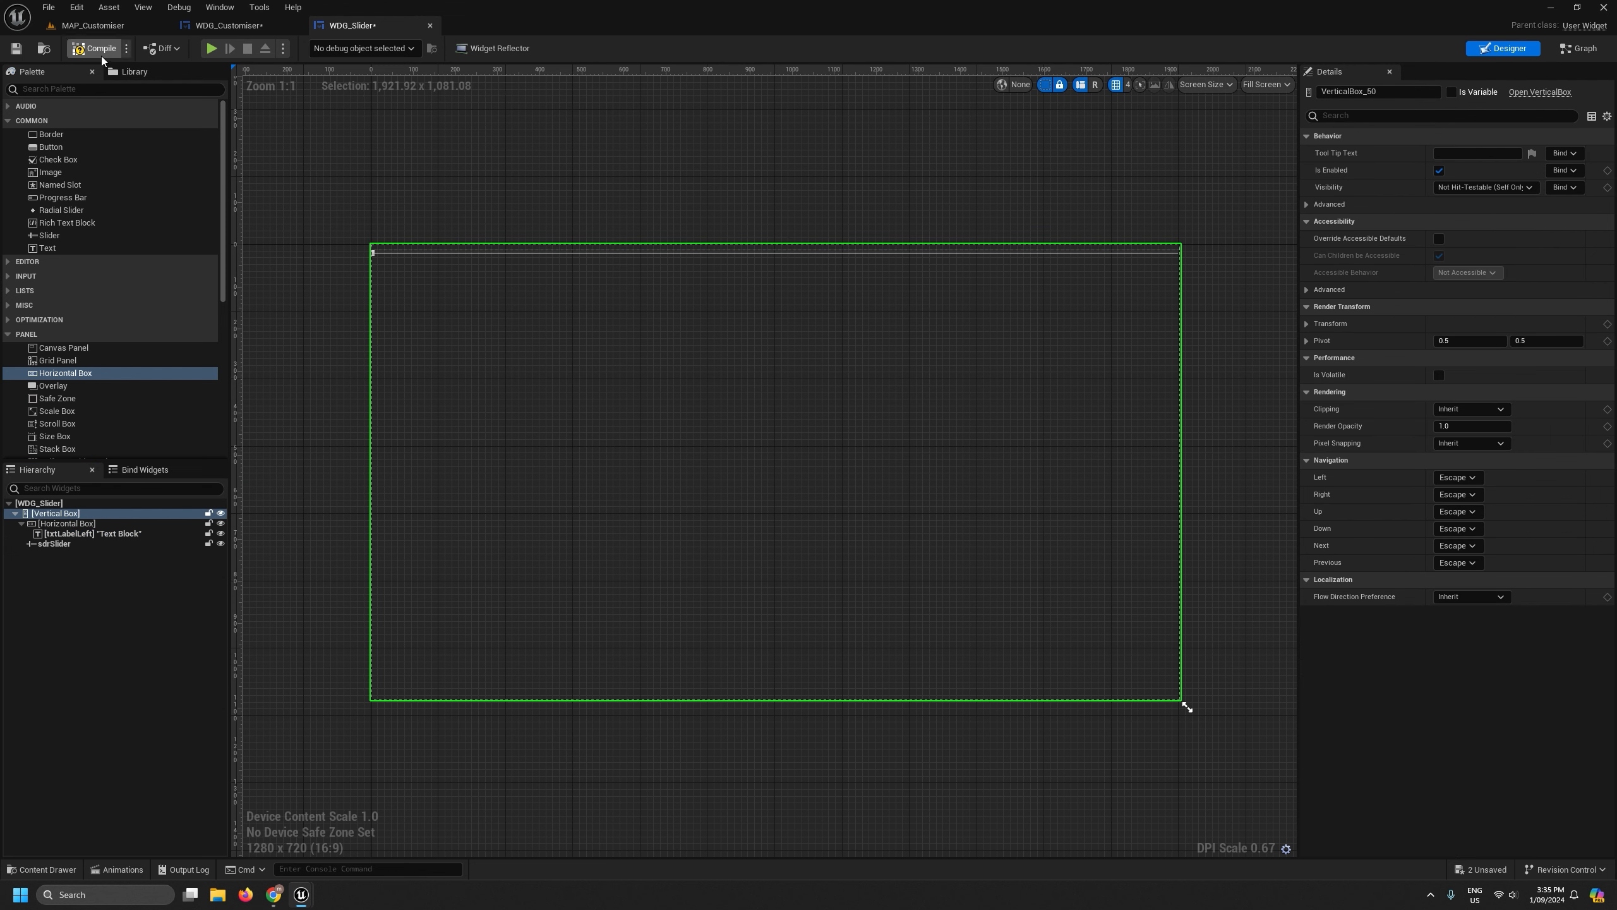
{"action": "left_click", "coordinate": [64, 523]}
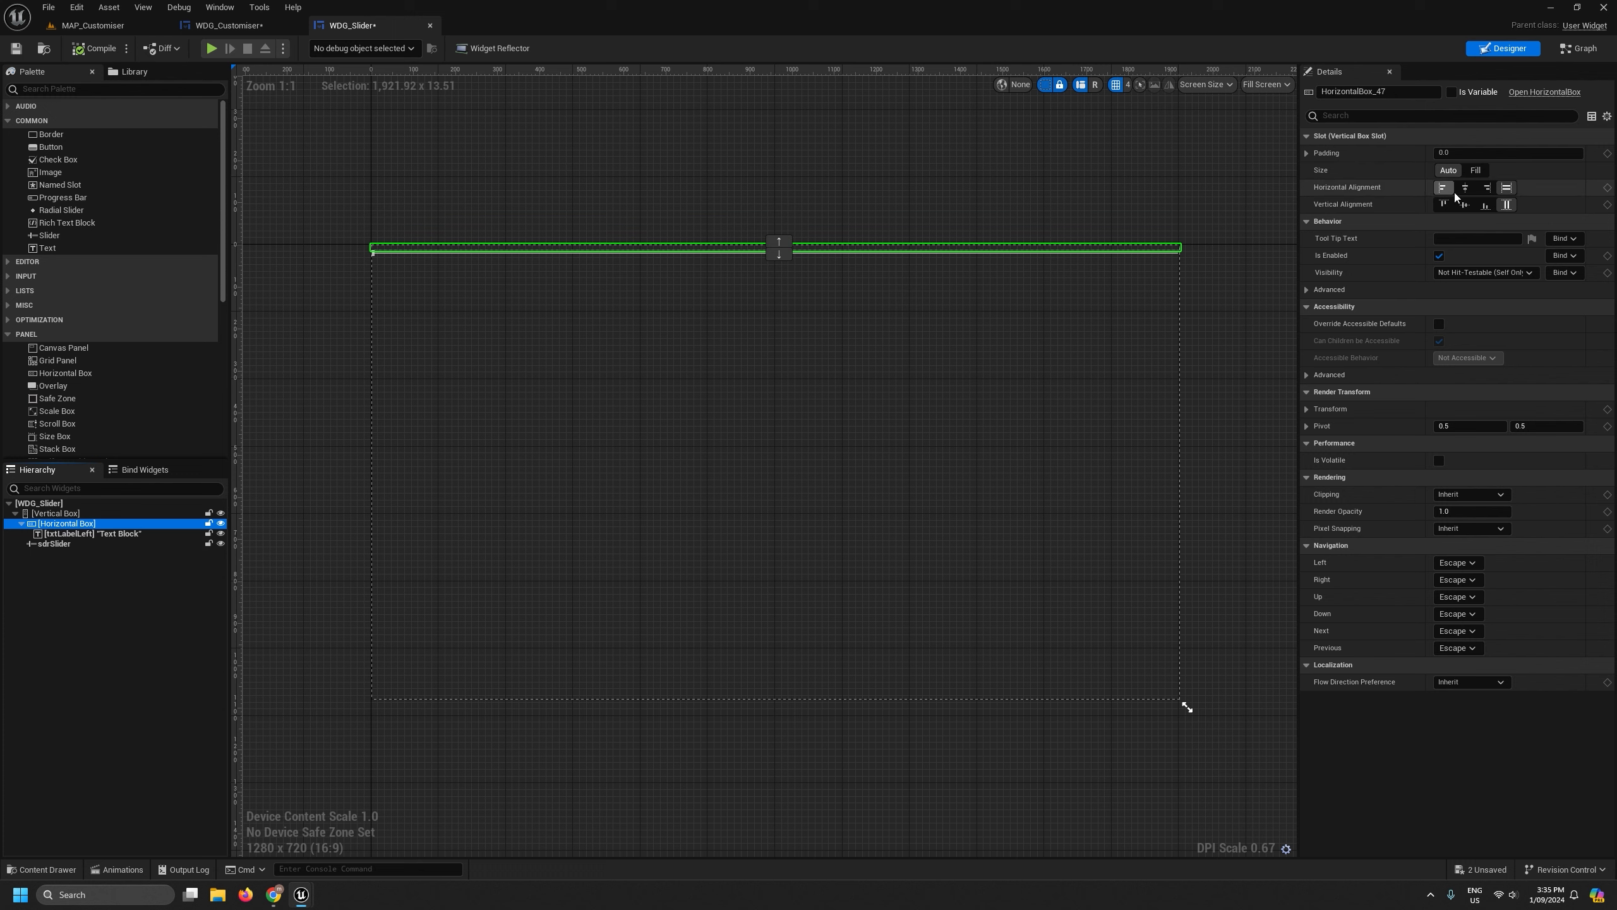
{"action": "left_click", "coordinate": [1475, 170]}
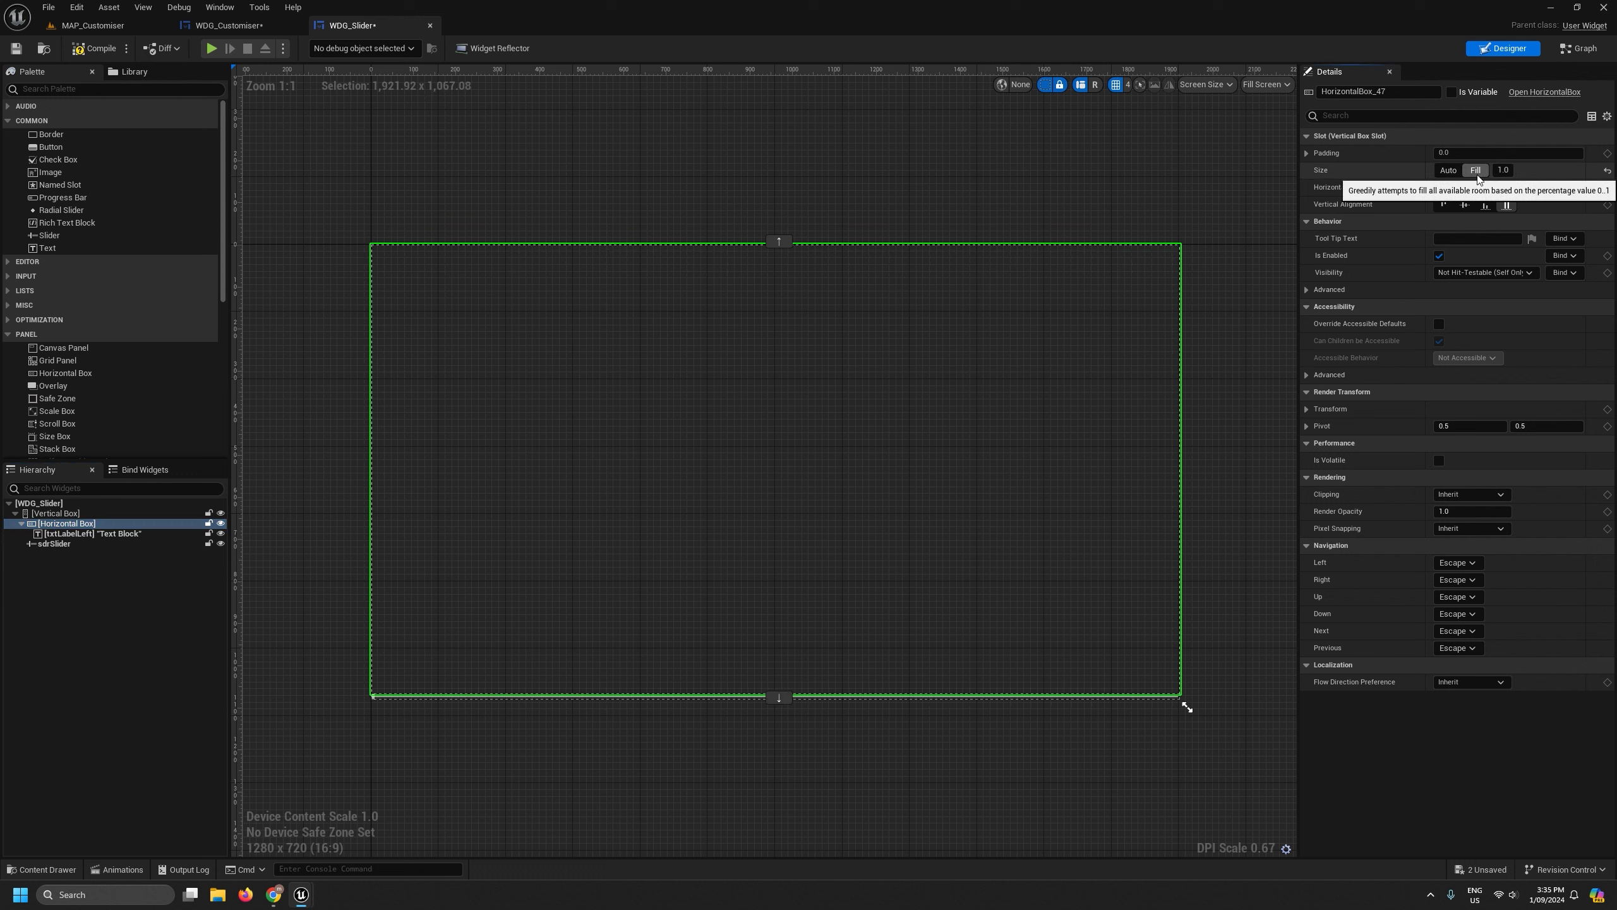
{"action": "key", "text": "ctrl+z"}
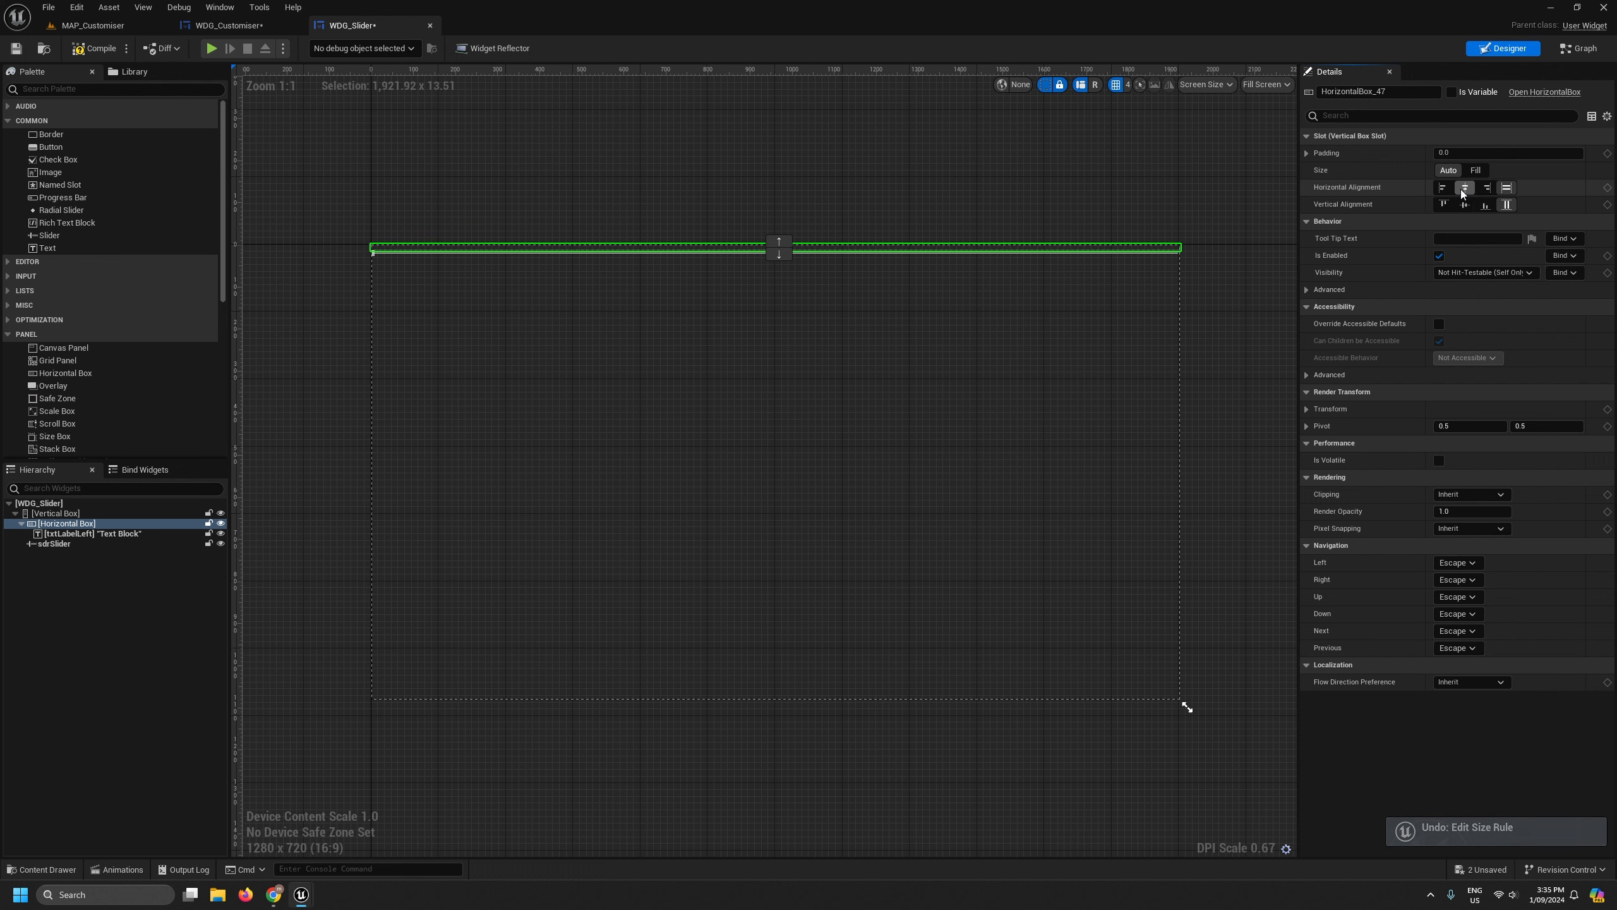
{"action": "left_click", "coordinate": [1465, 187]}
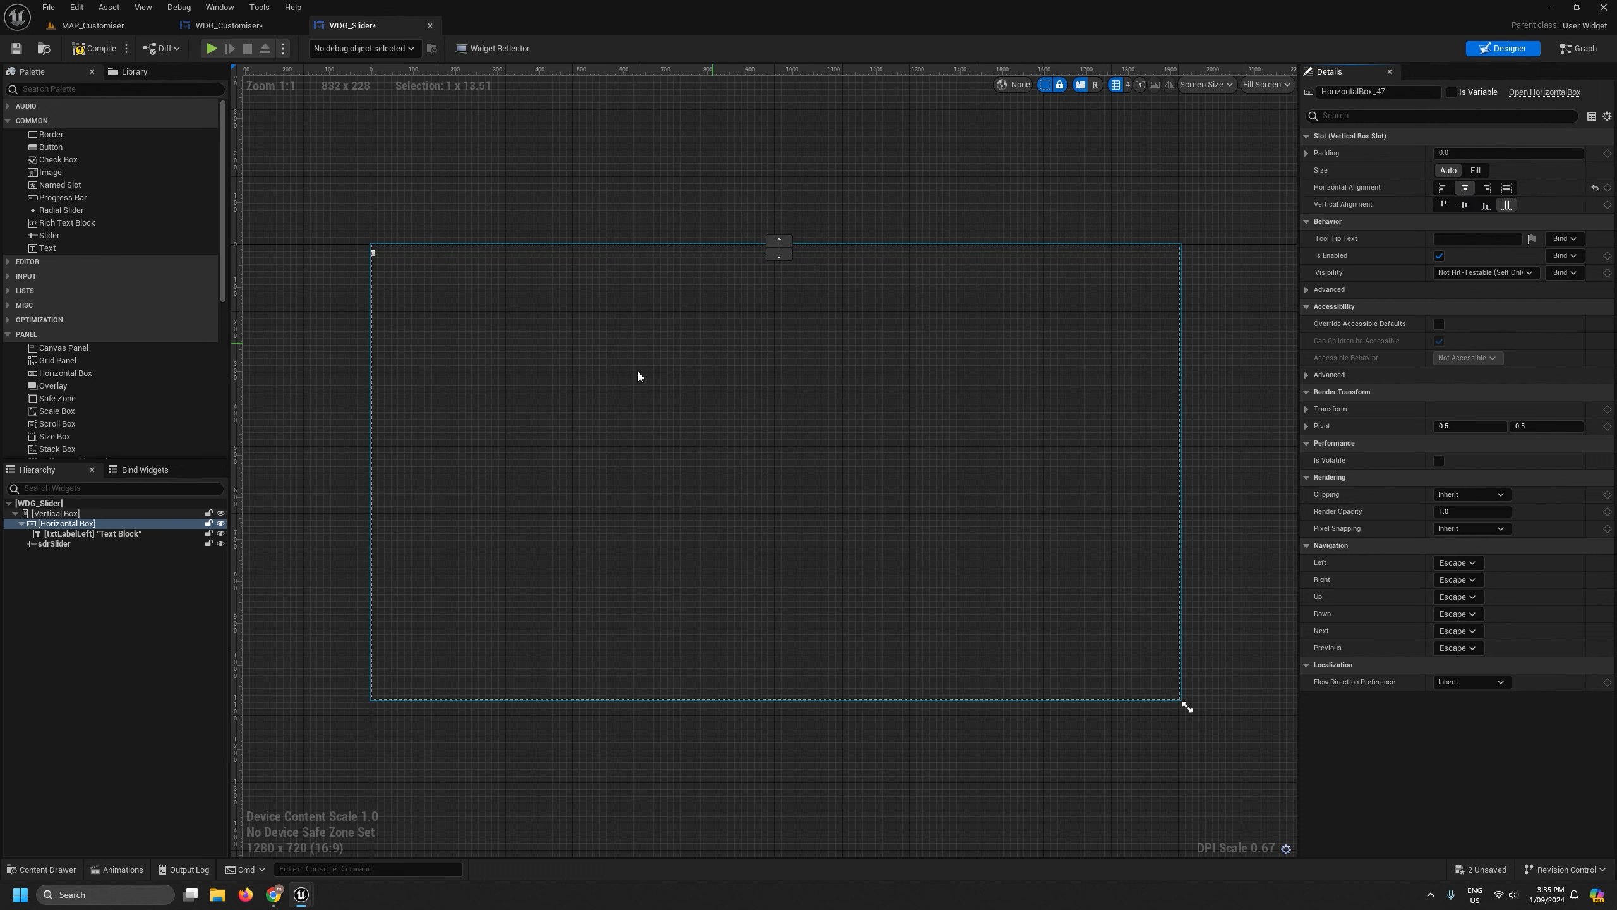
Set the Horizontal Box's horizontal alignment to Fill so that it spans the width above sdrSlider.
{"action": "left_click", "coordinate": [80, 534]}
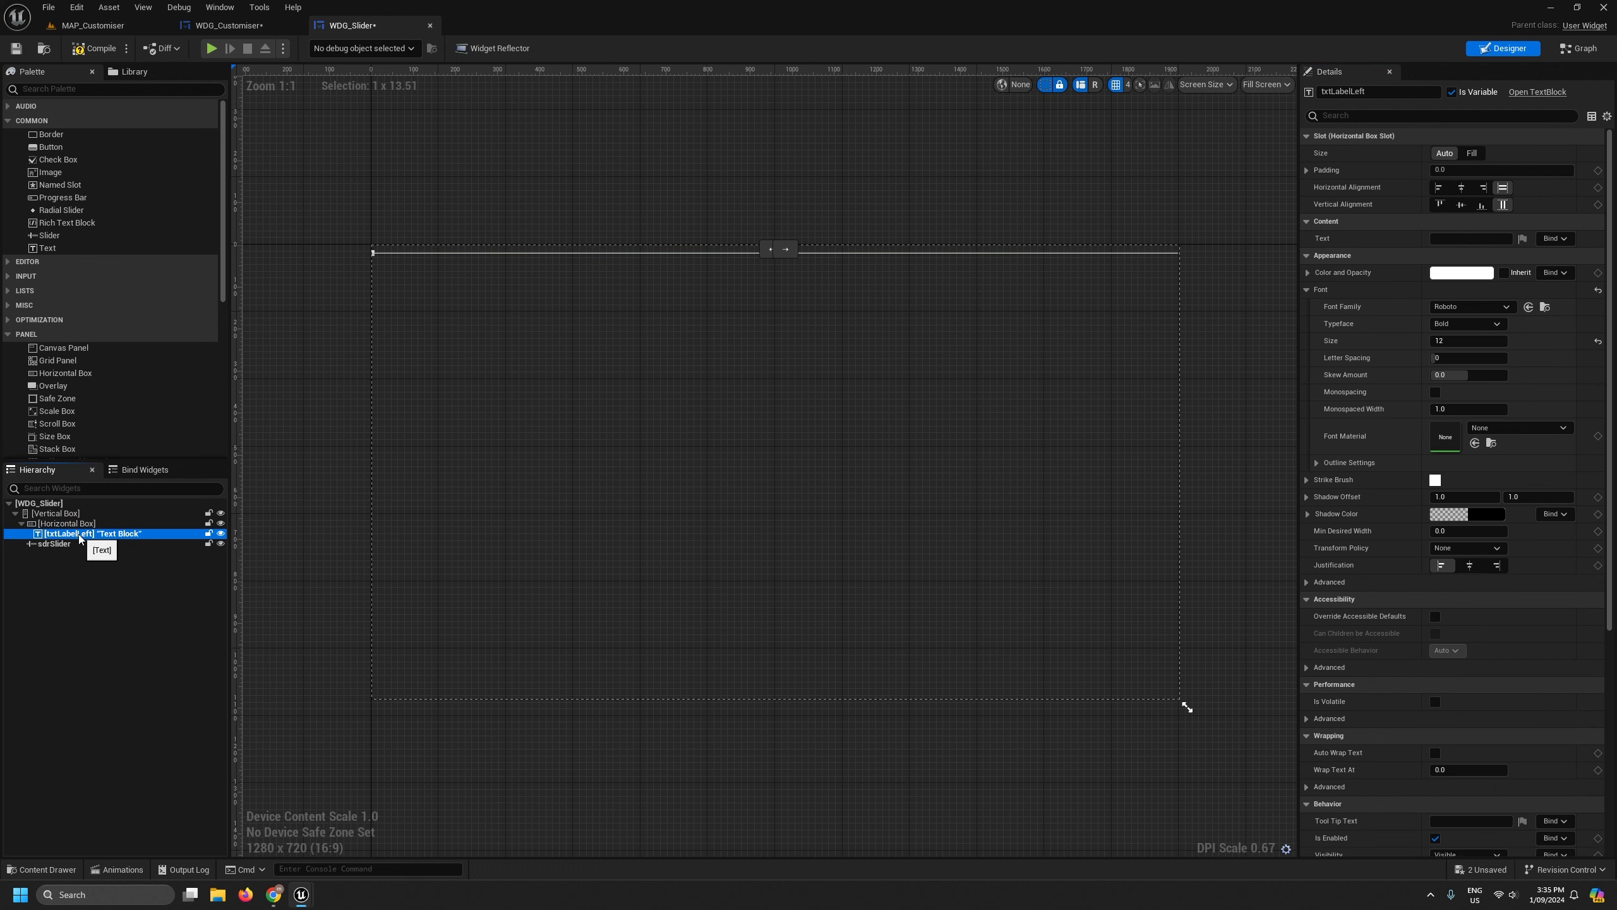
{"action": "left_click", "coordinate": [128, 523]}
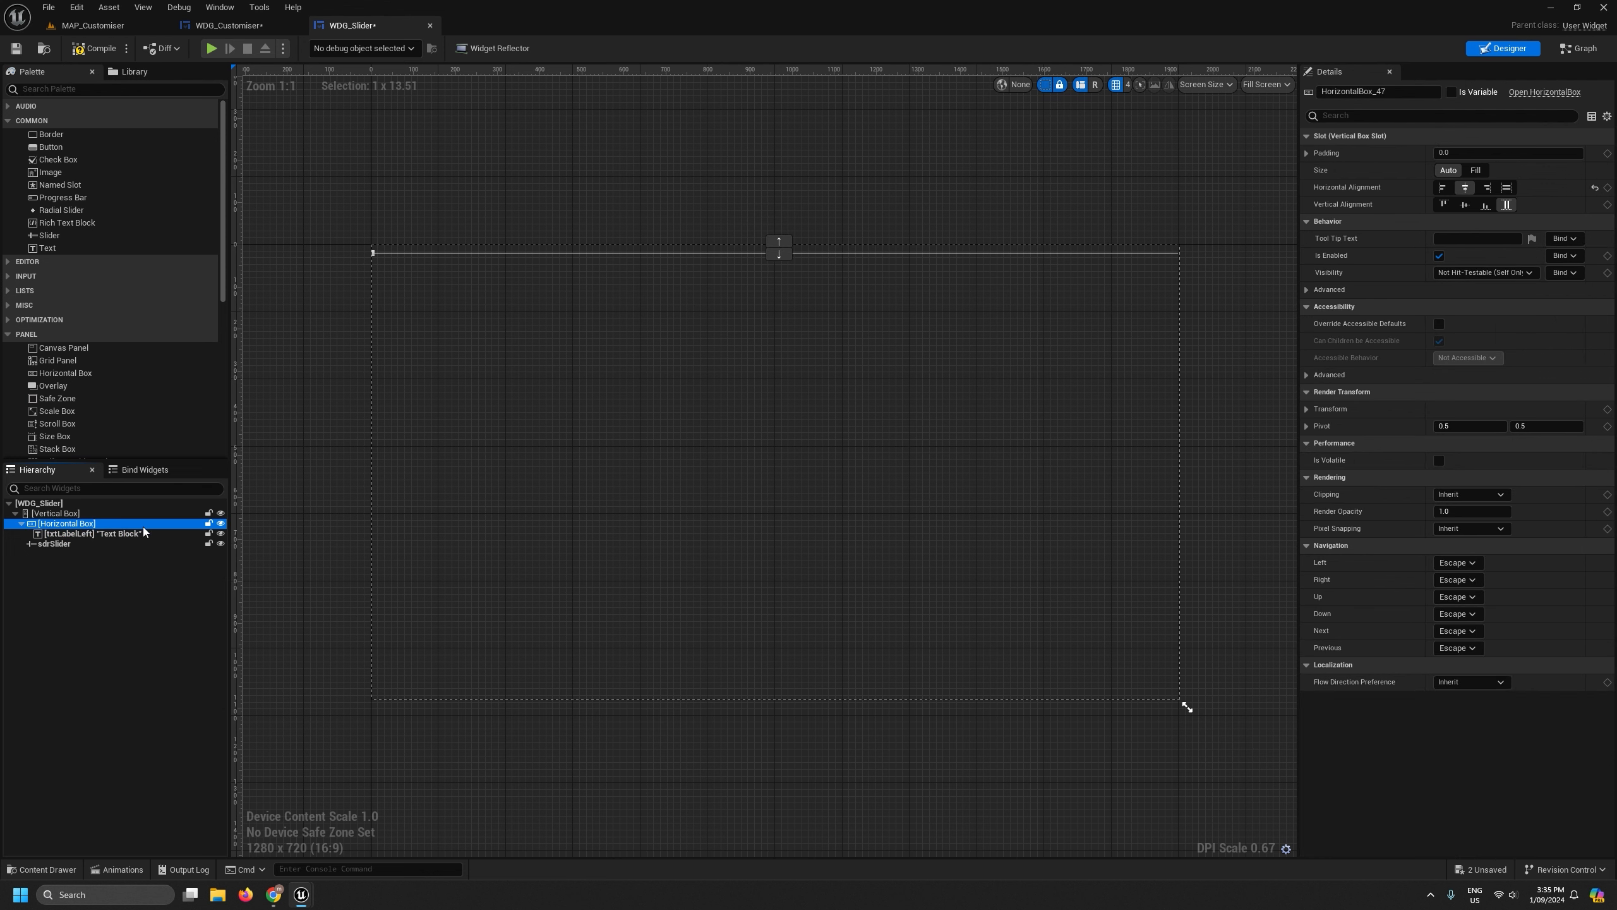
{"action": "left_click", "coordinate": [1507, 187]}
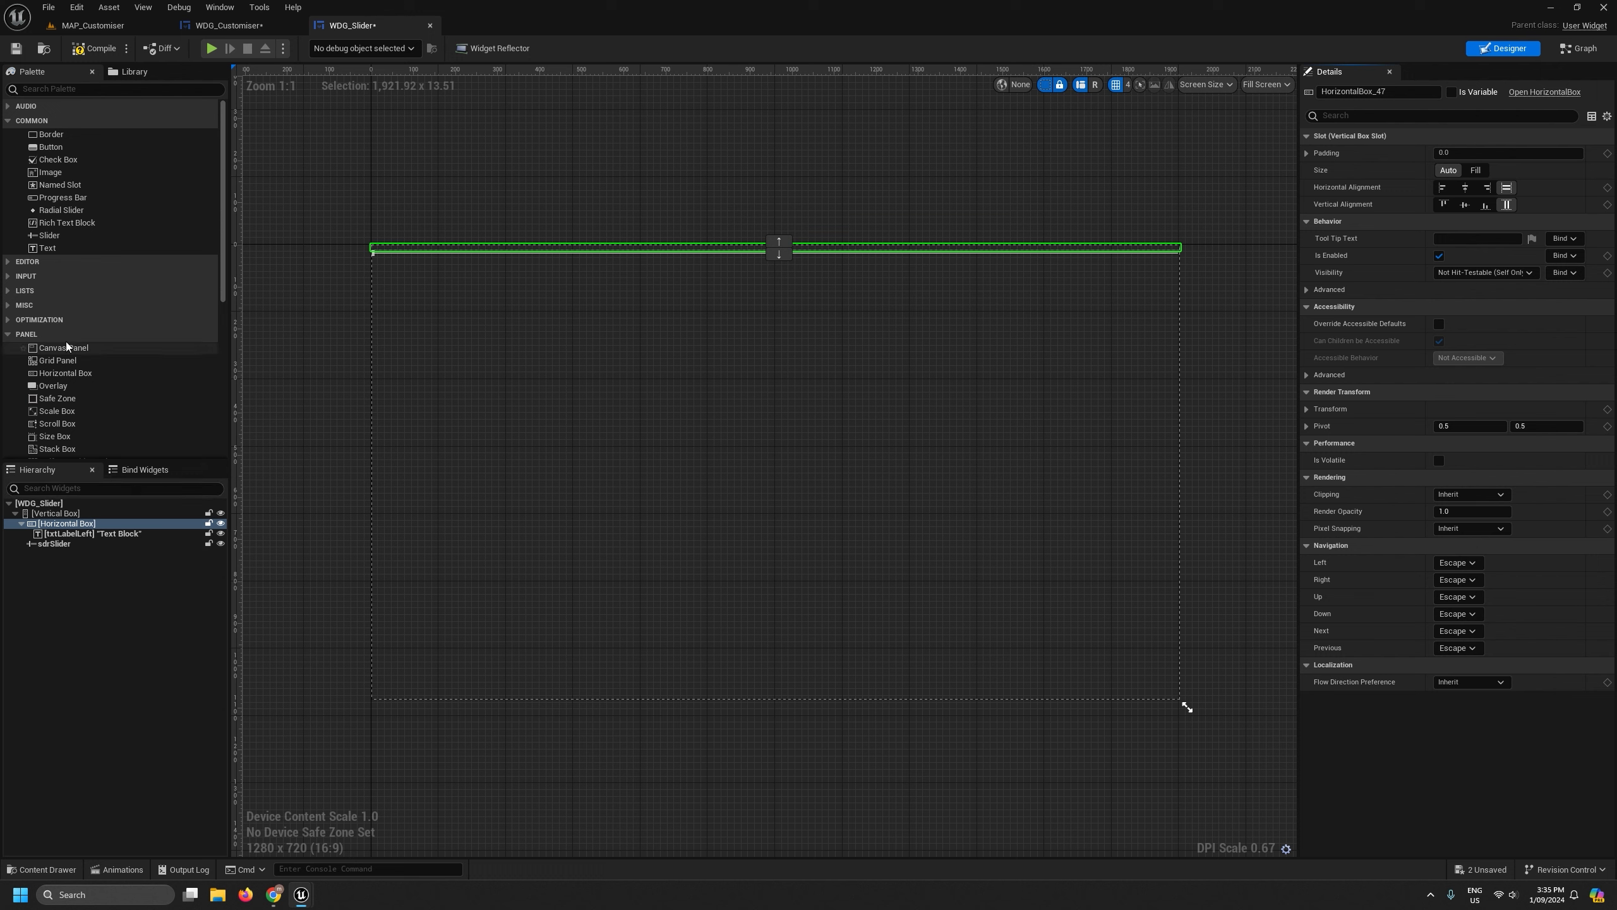
Copy the txtLabelLeft text block and paste the duplicate inside the same Horizontal Box.
{"action": "left_click", "coordinate": [71, 534]}
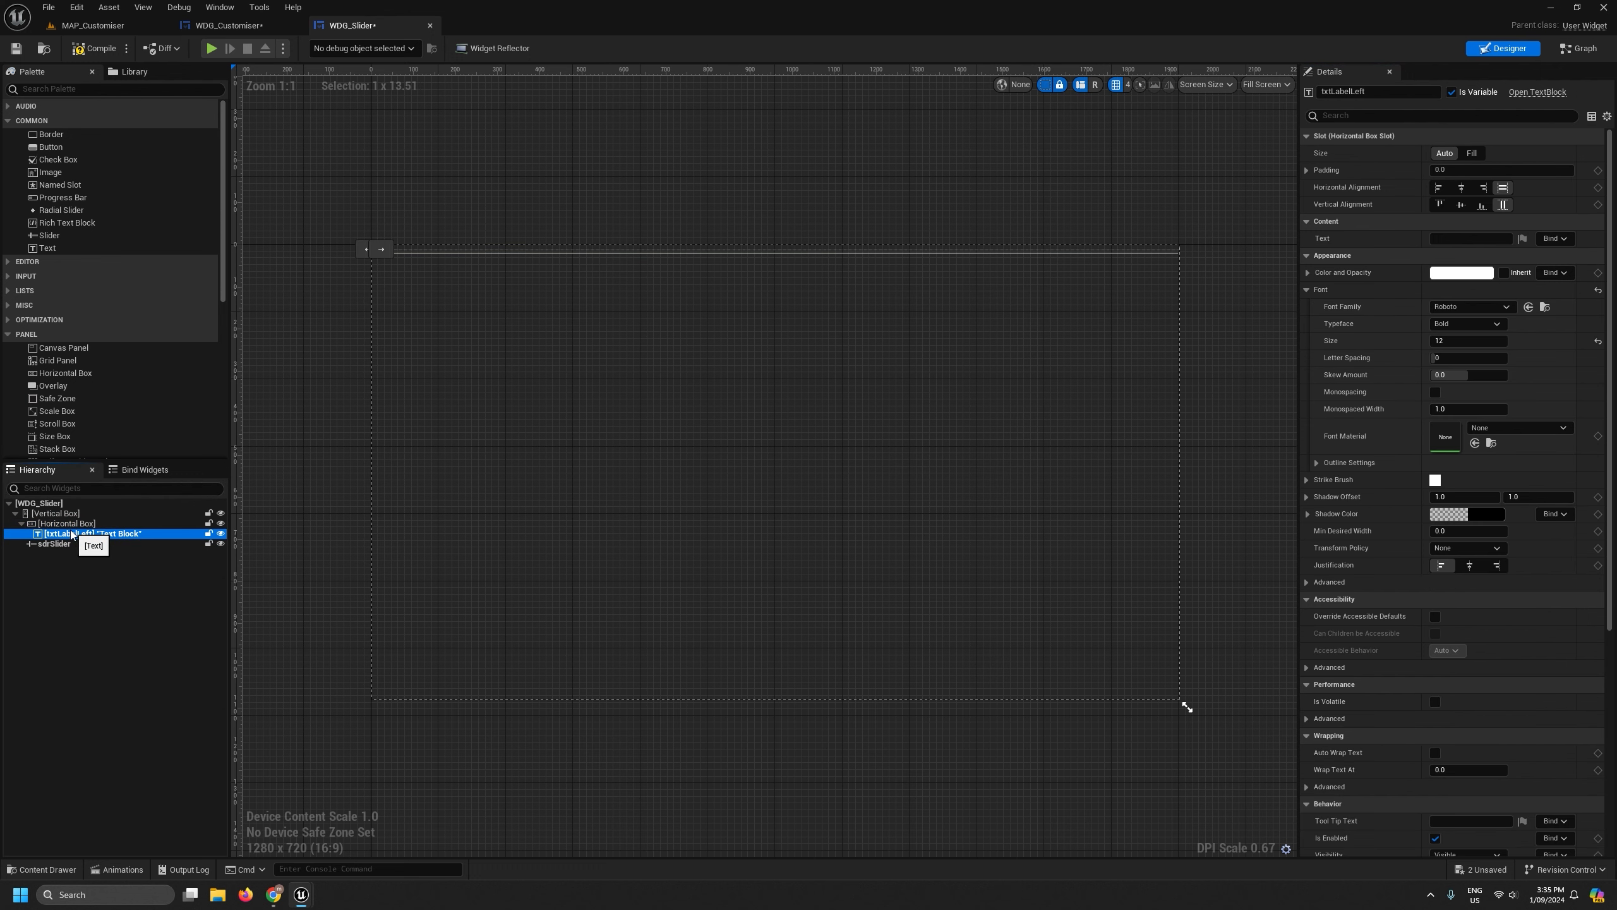
{"action": "right_click", "coordinate": [72, 534]}
{"action": "left_click", "coordinate": [96, 586]}
{"action": "left_click", "coordinate": [82, 527]}
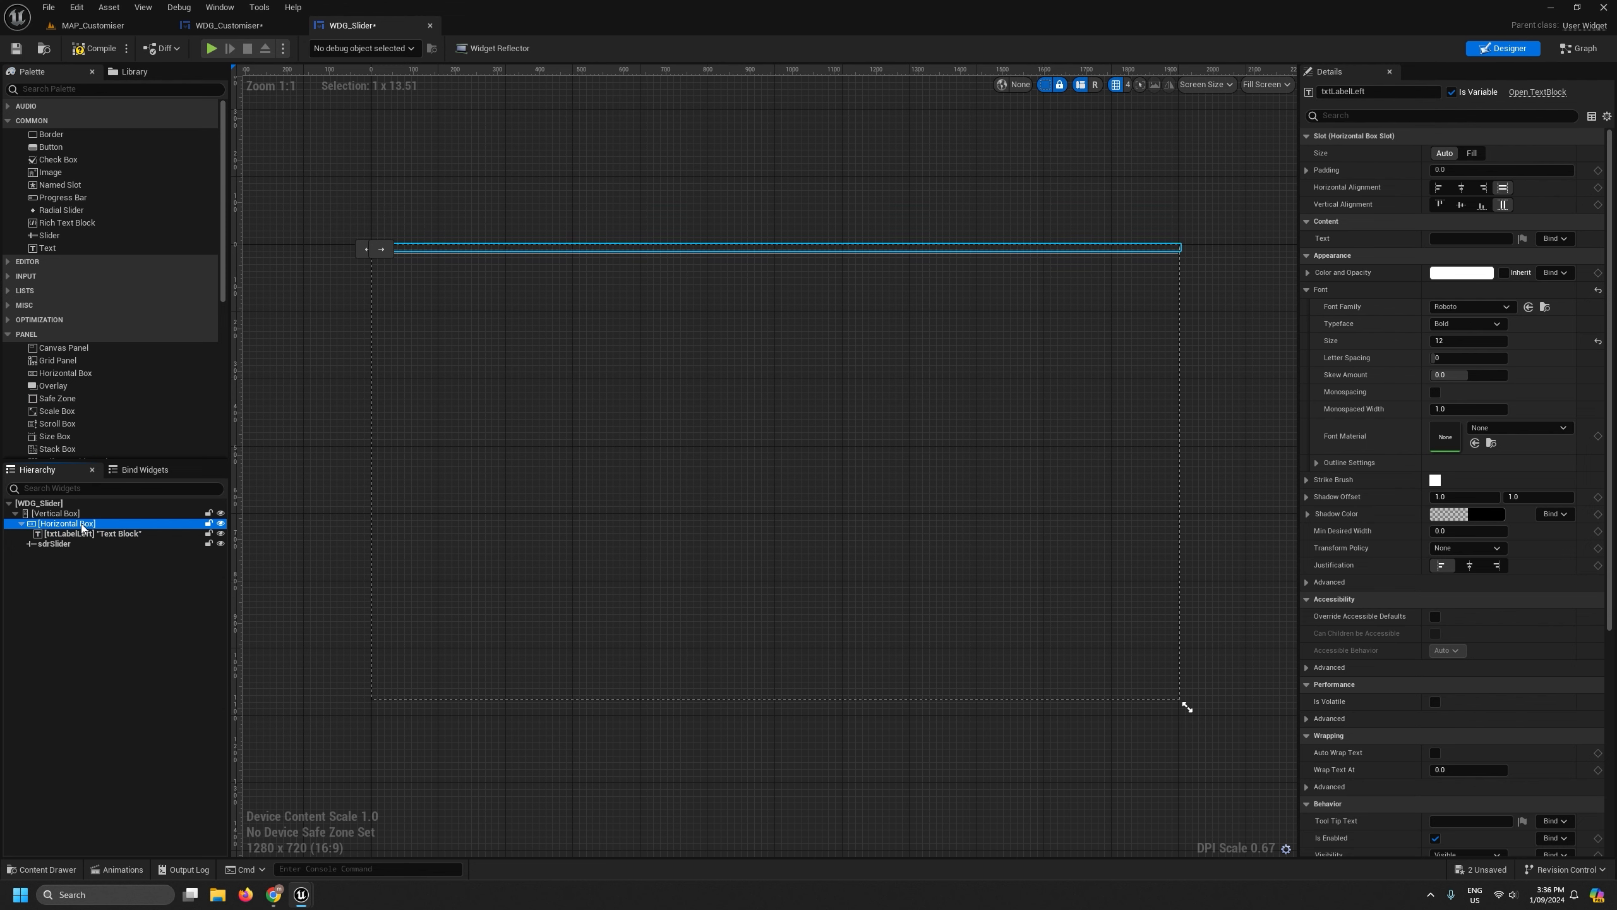
{"action": "right_click", "coordinate": [82, 528]}
{"action": "left_click", "coordinate": [123, 596]}
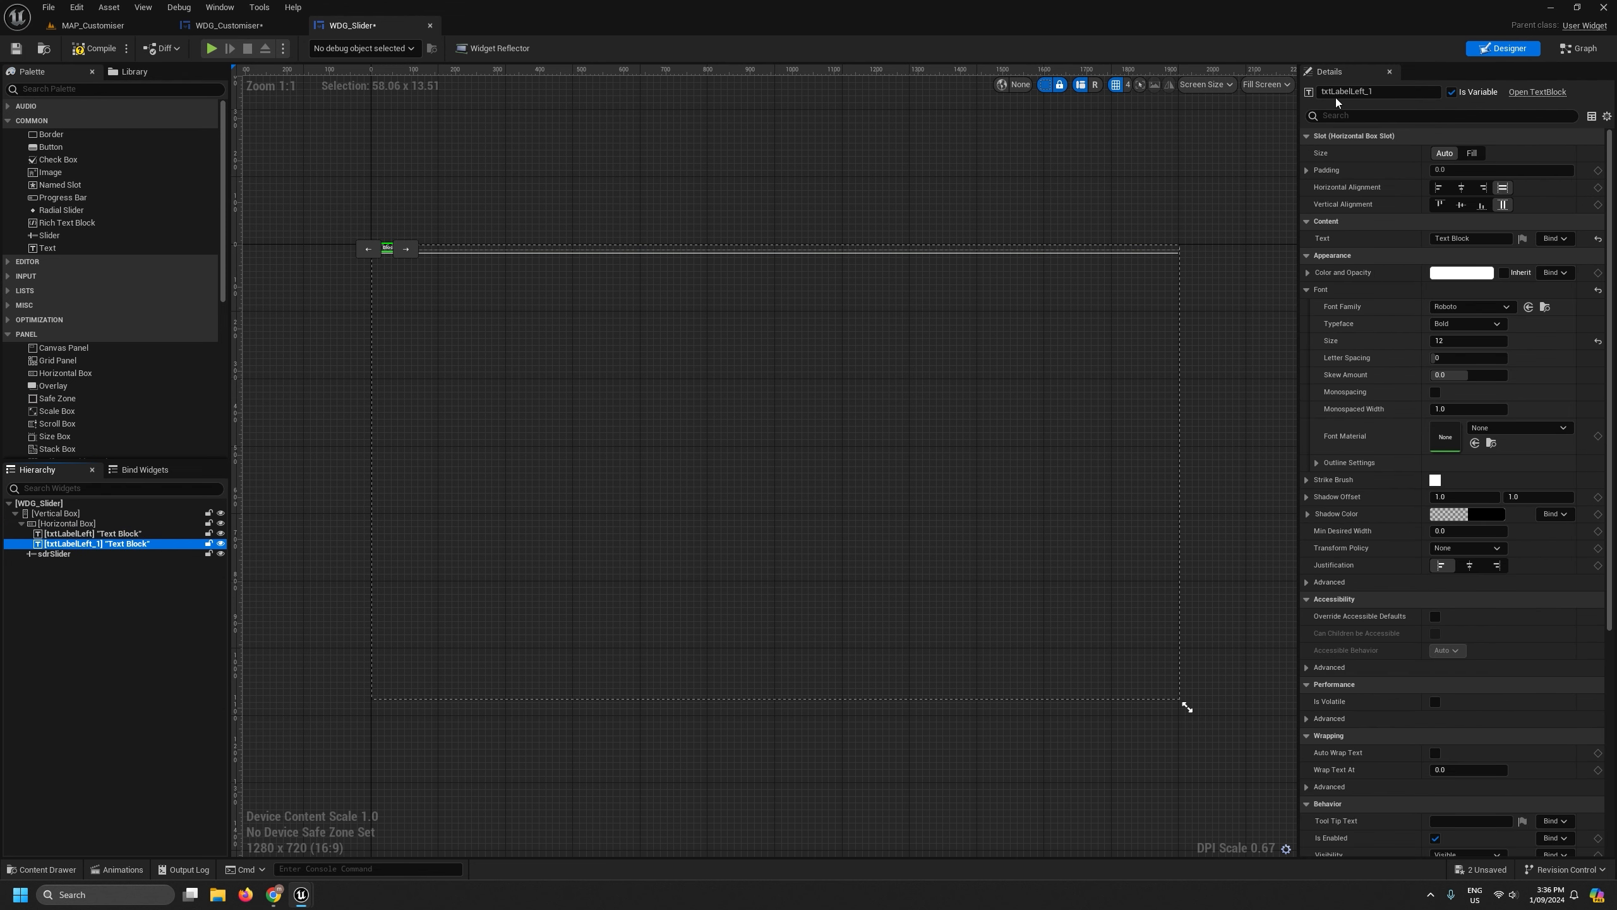
Rename the pasted text block as txtLabelRight and compile the widget.
{"action": "left_click_drag", "start_coordinate": [1350, 94], "coordinate": [1430, 102]}
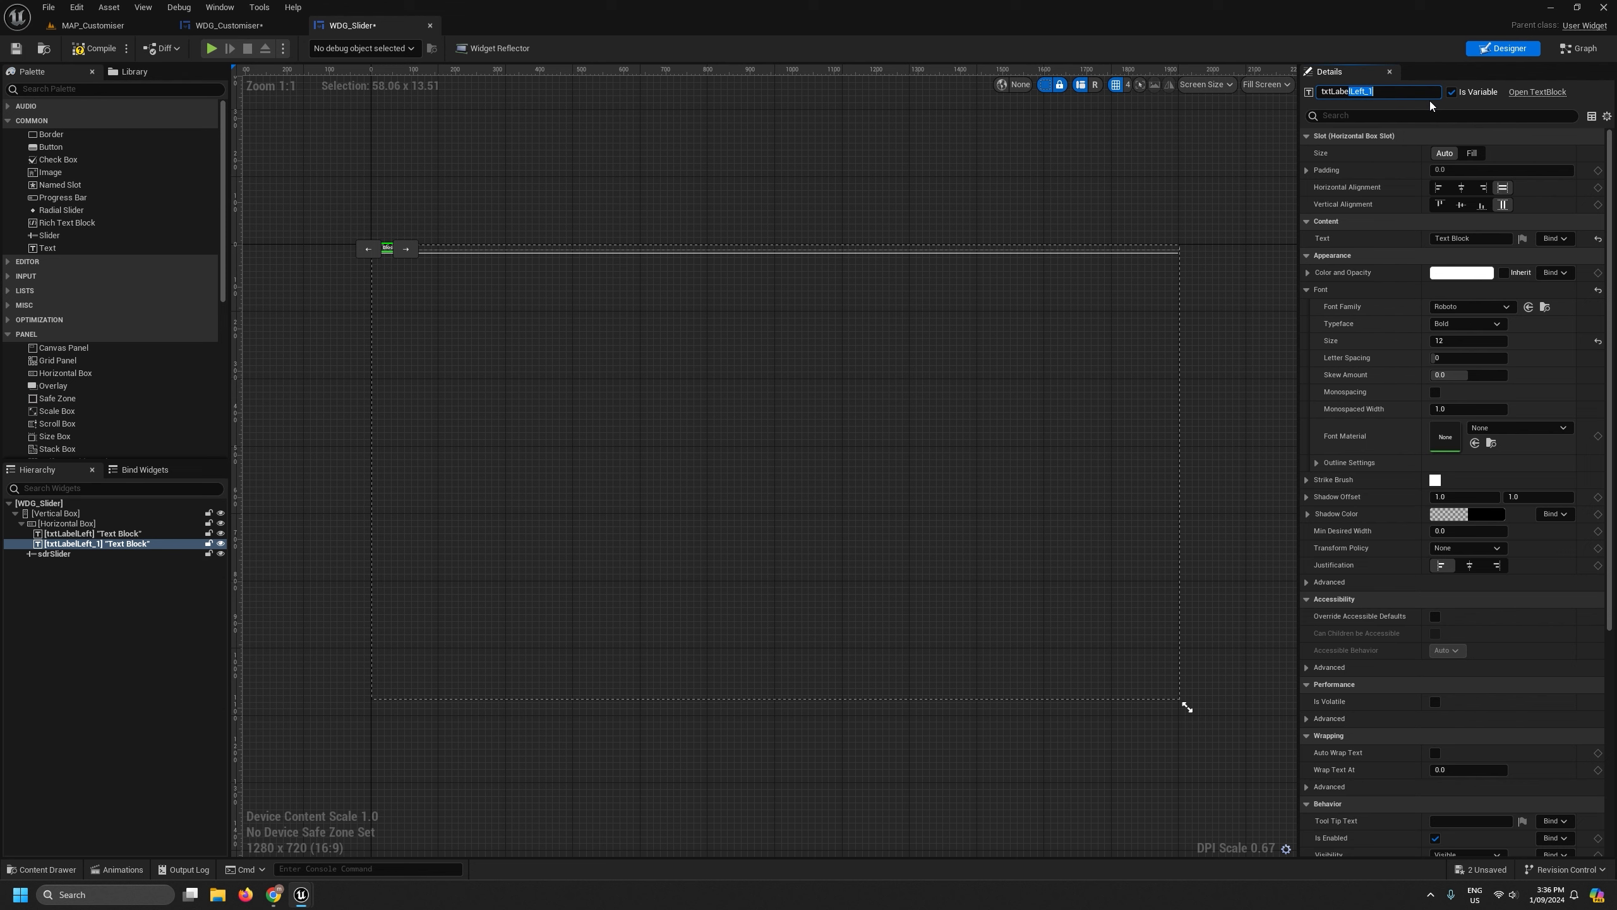
{"action": "key", "text": "BackSpace"}
{"action": "type", "text": "lRight"}
{"action": "key", "text": "Return"}
{"action": "left_click", "coordinate": [93, 55]}
Set the slot size rule of txtLabelLeft to Fill in the Horizontal Box.
{"action": "left_click", "coordinate": [64, 524]}
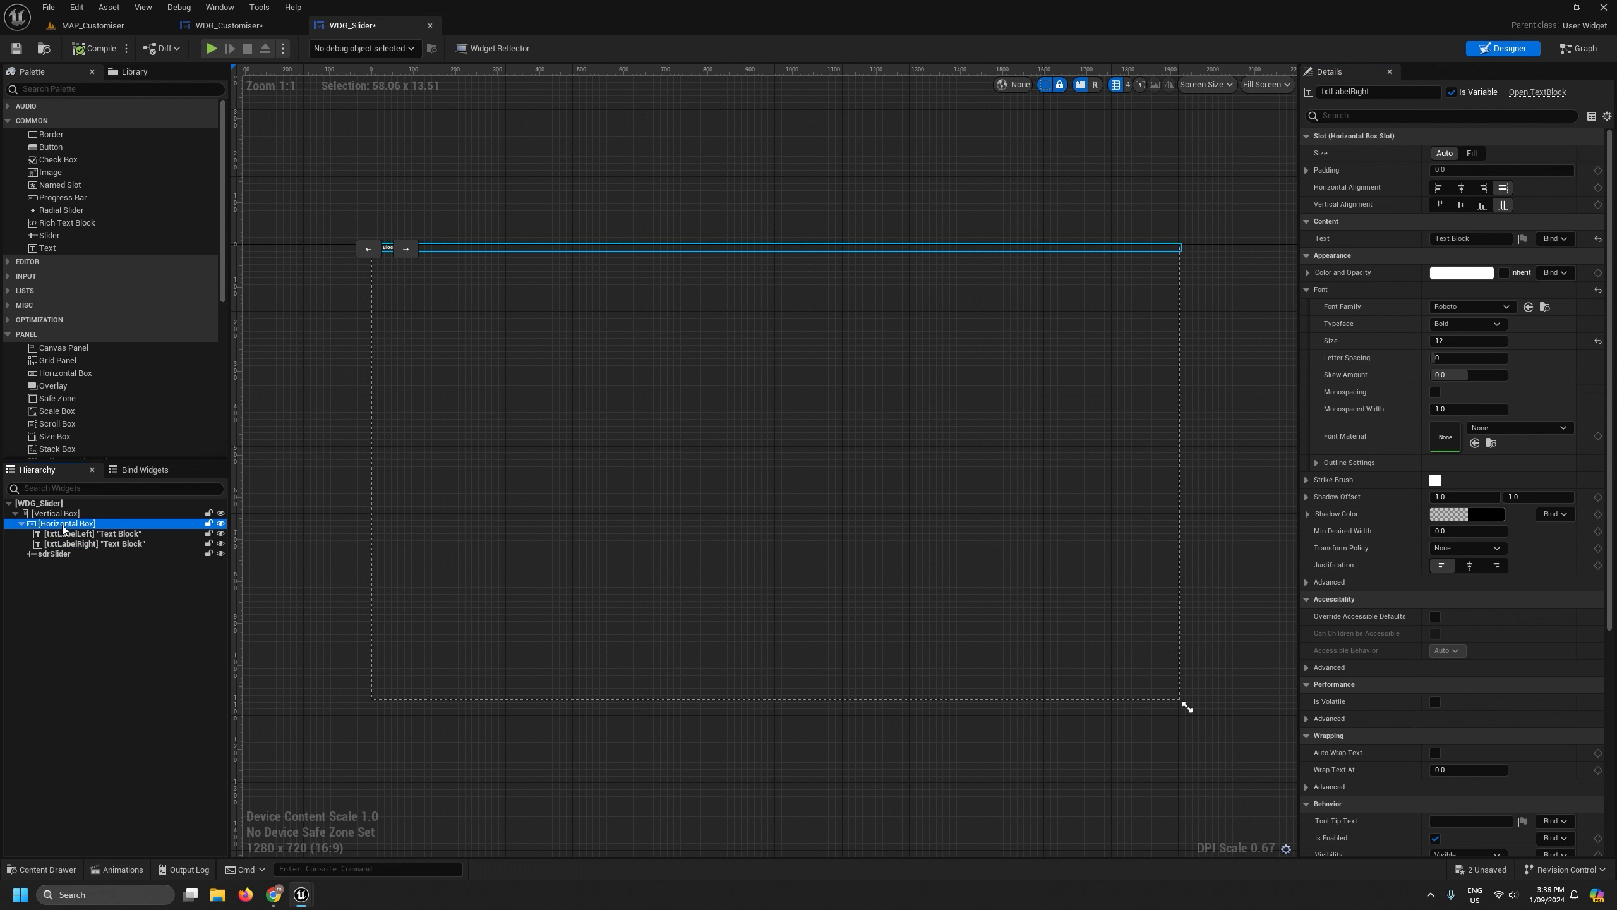
{"action": "scroll", "coordinate": [364, 245], "scroll_direction": "up", "scroll_amount": 4}
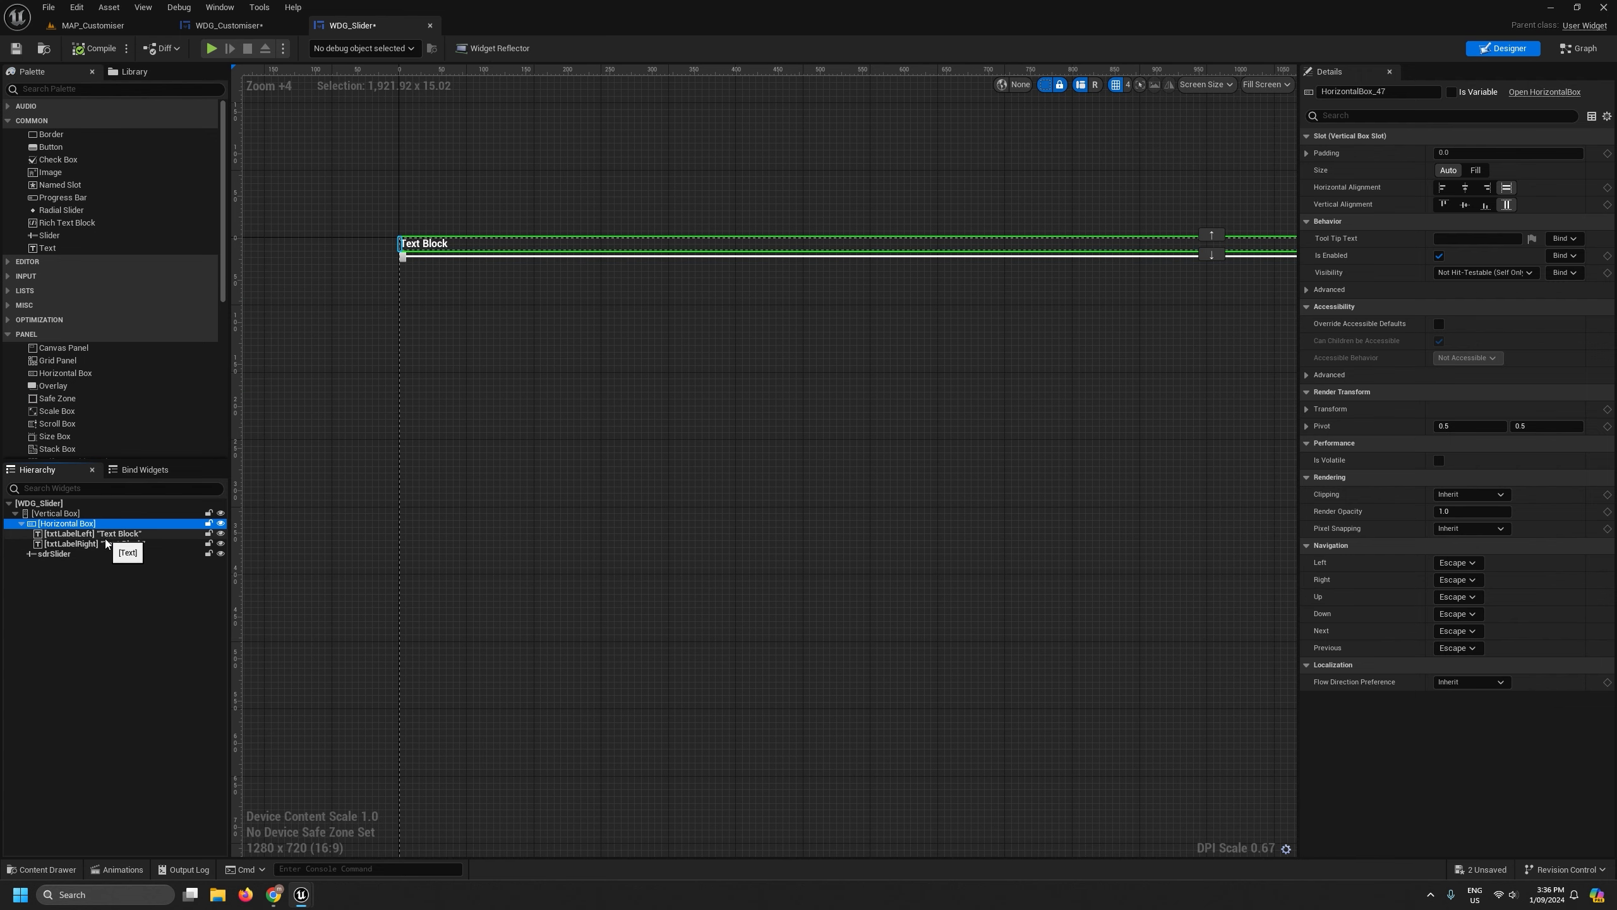
{"action": "left_click", "coordinate": [92, 534]}
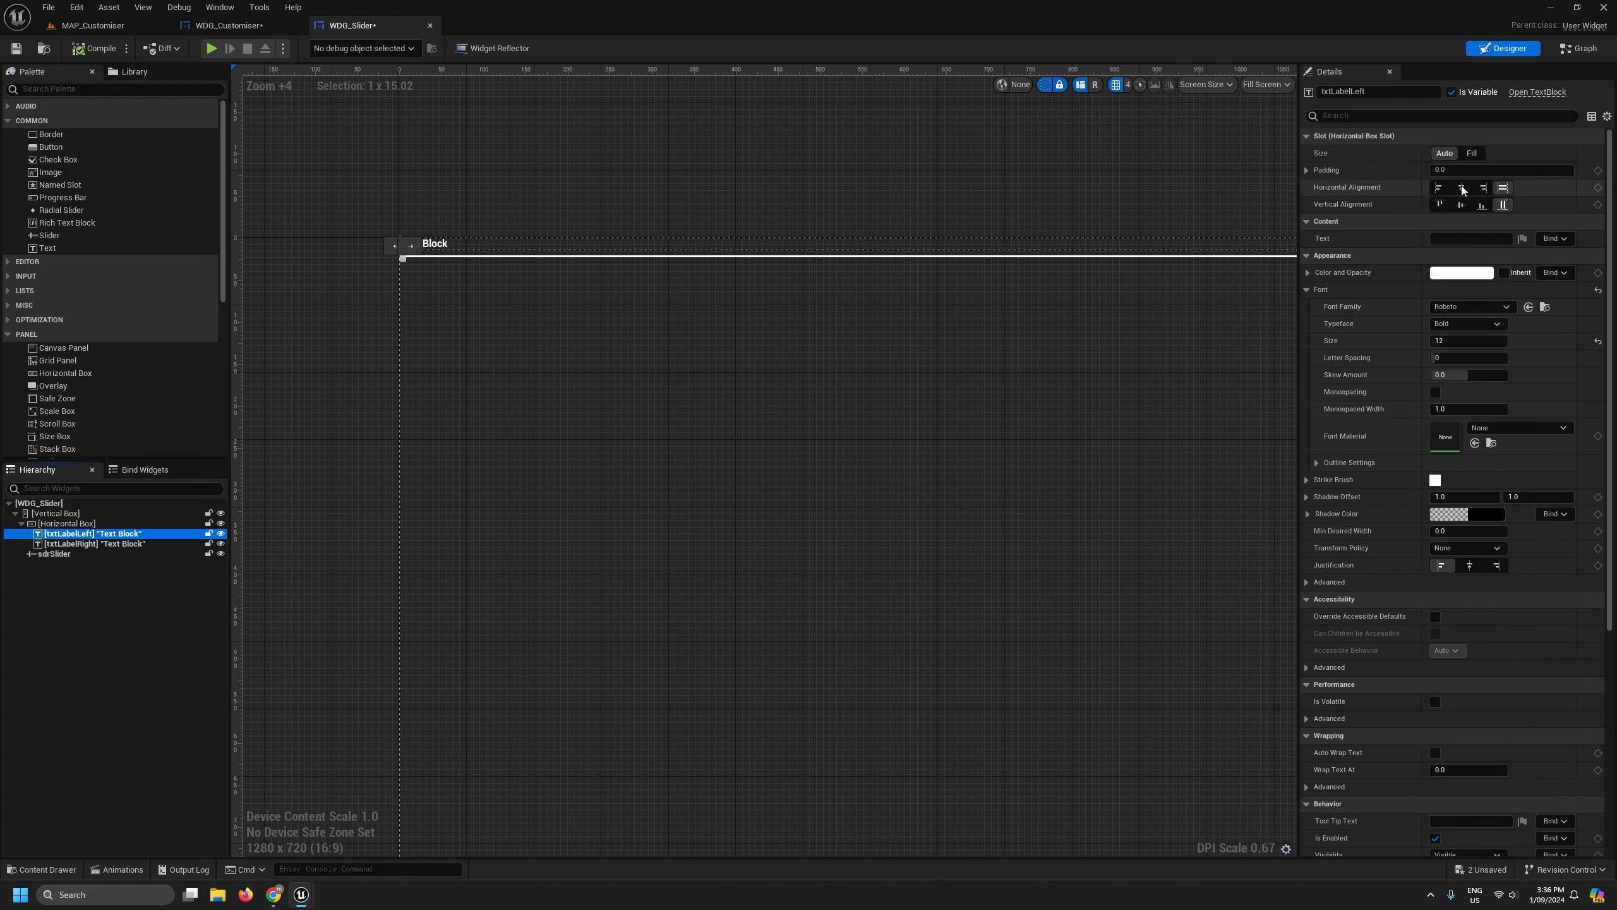
{"action": "left_click", "coordinate": [1471, 153]}
{"action": "scroll", "coordinate": [1083, 335], "scroll_direction": "down", "scroll_amount": 3}
{"action": "right_click_drag", "start_coordinate": [1083, 335], "coordinate": [675, 374]}
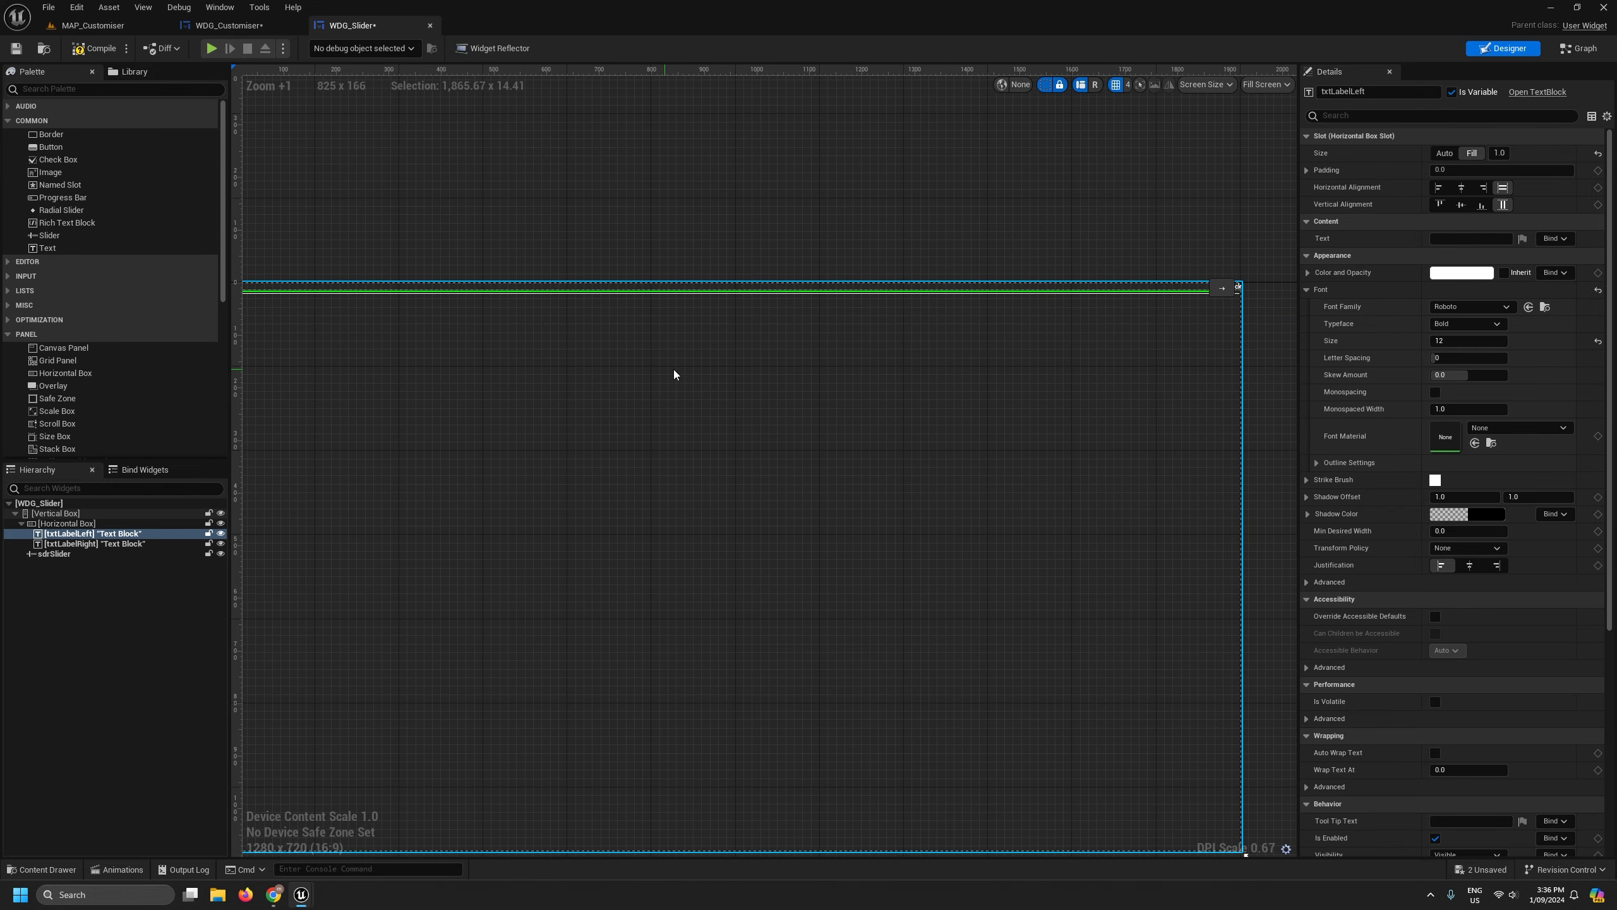
Align txtLabelLeft horizontally to the left and txtLabelRight horizontally to the right within their slots.
{"action": "left_click", "coordinate": [90, 545]}
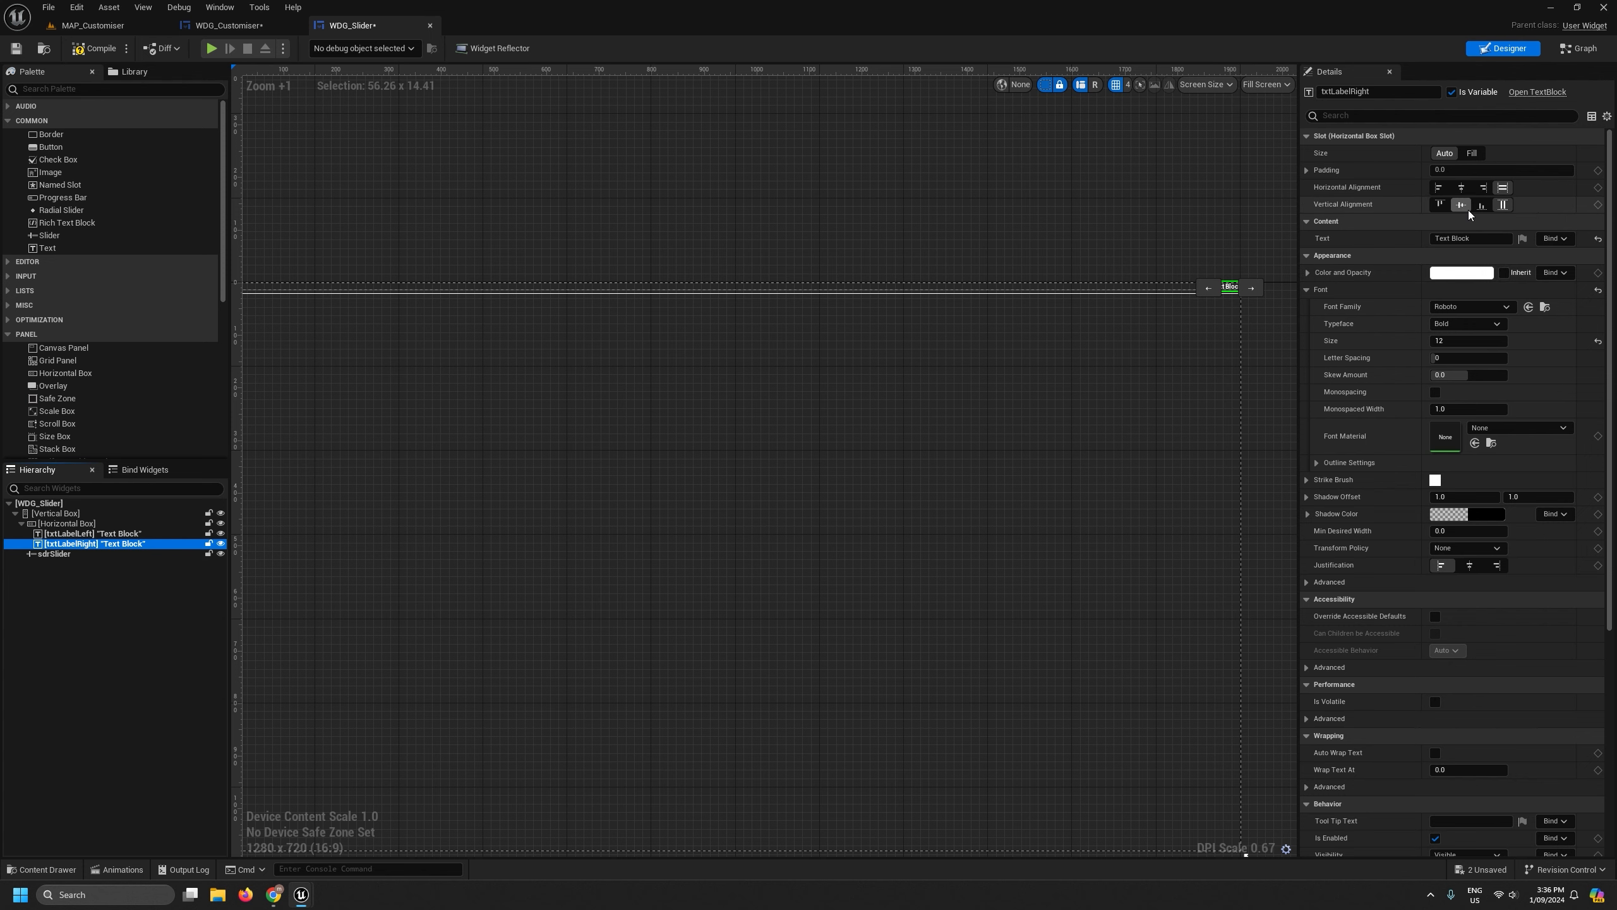
{"action": "left_click", "coordinate": [96, 534]}
{"action": "left_click", "coordinate": [1439, 187]}
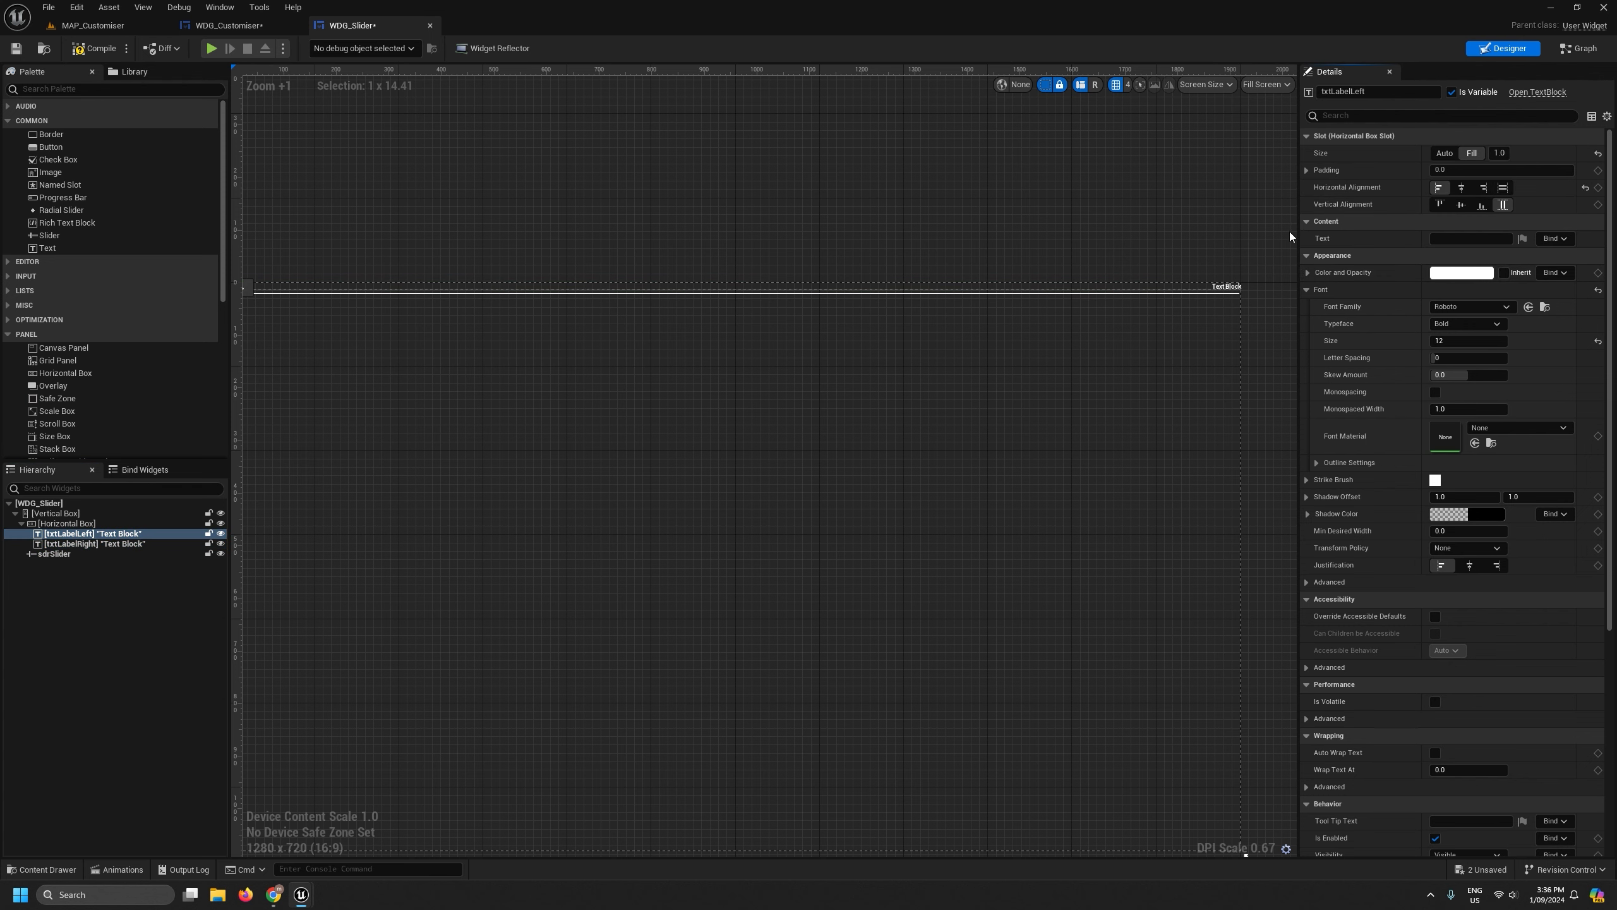
{"action": "scroll", "coordinate": [1054, 246], "scroll_direction": "down", "scroll_amount": 1}
{"action": "left_click", "coordinate": [538, 237]}
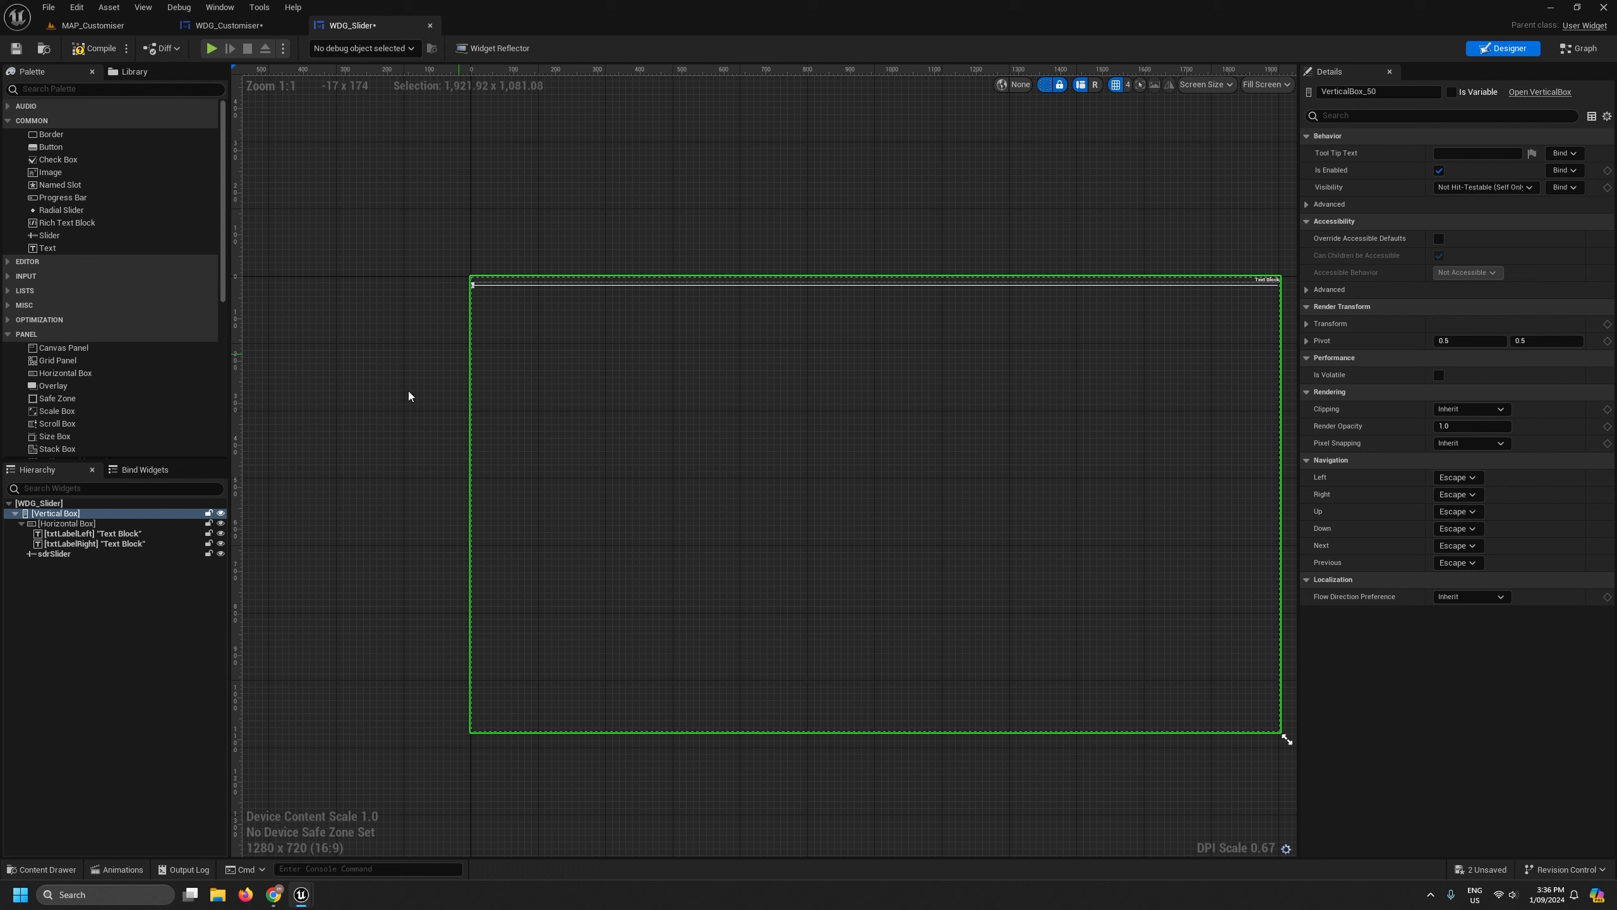
{"action": "left_click", "coordinate": [90, 534]}
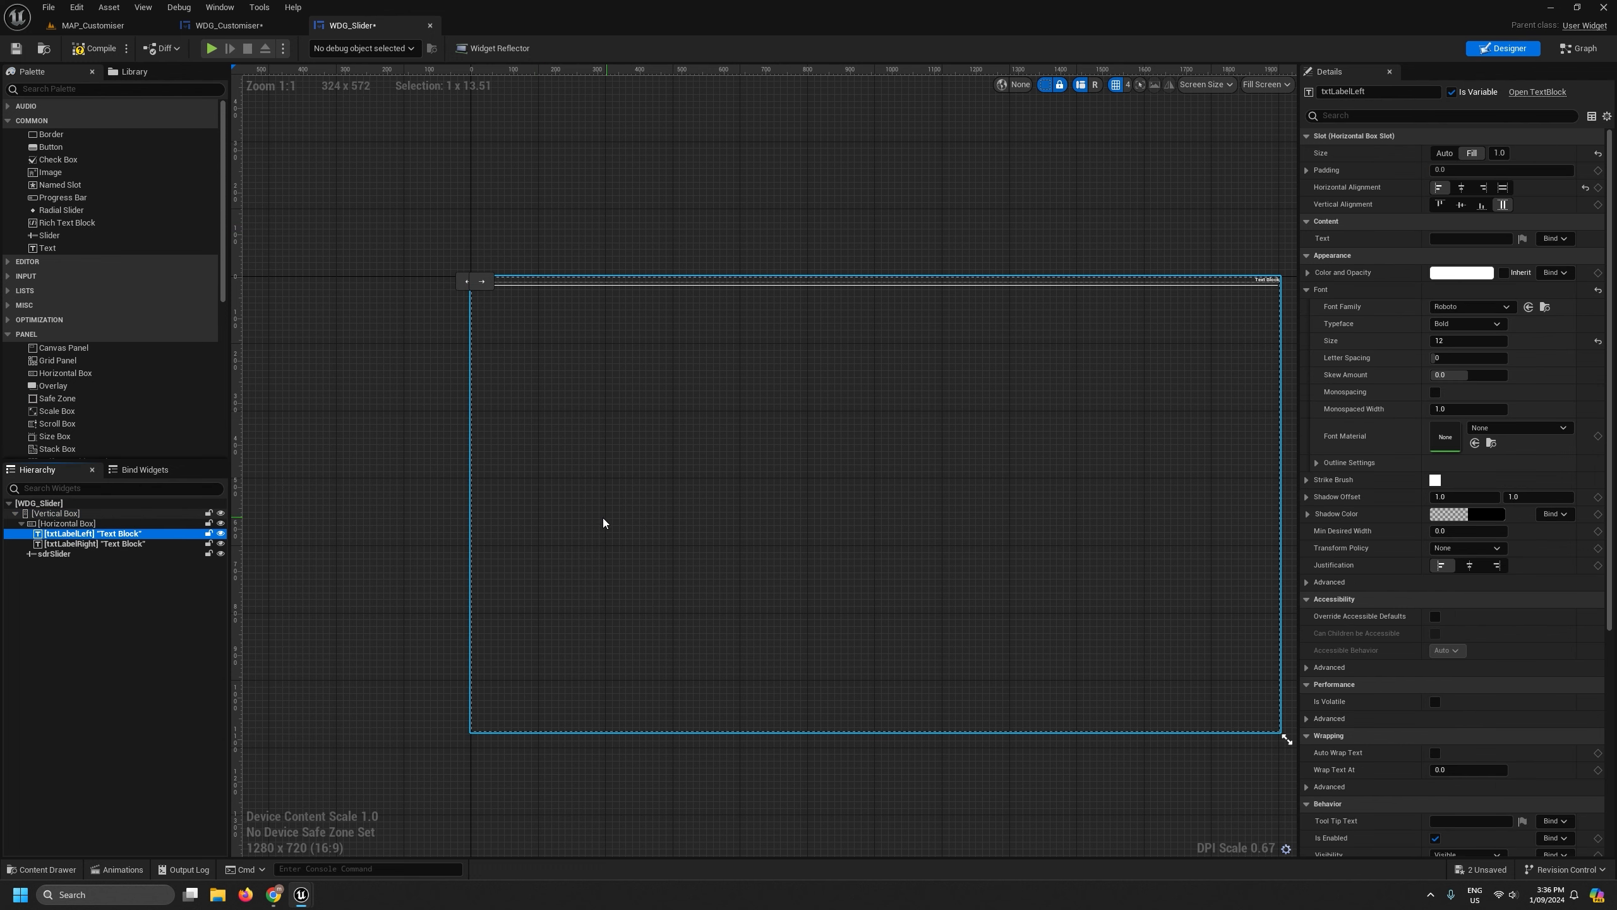
{"action": "left_click", "coordinate": [61, 546]}
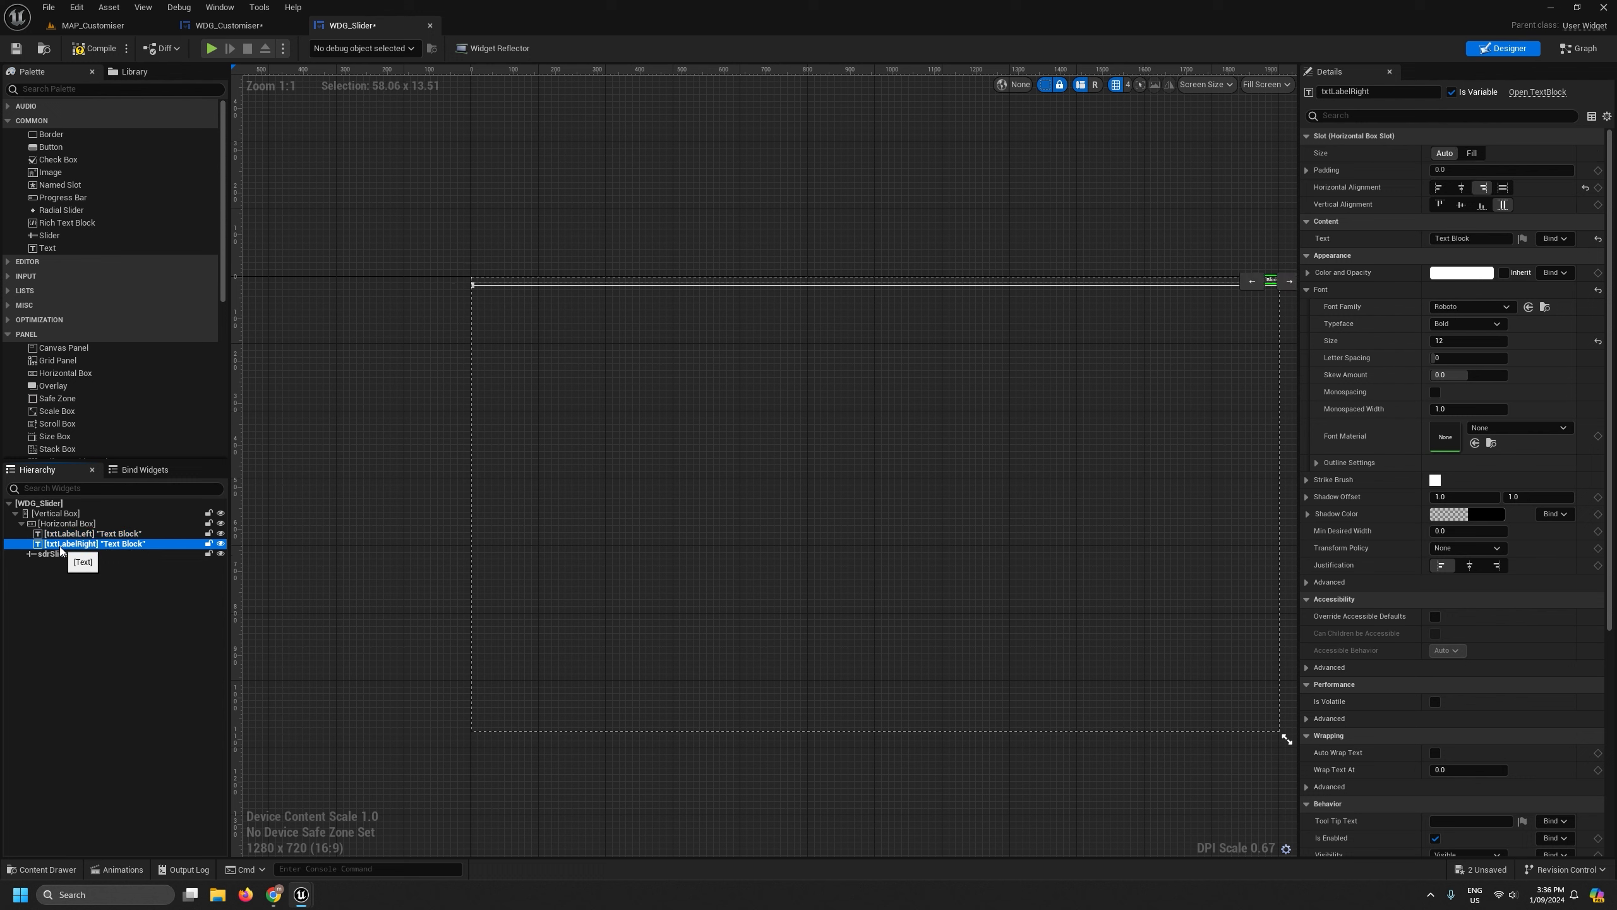
Try horizontal centring on txtLabelLeft, and switch it back to left alignment with the Auto size rule.
{"action": "left_click", "coordinate": [147, 534]}
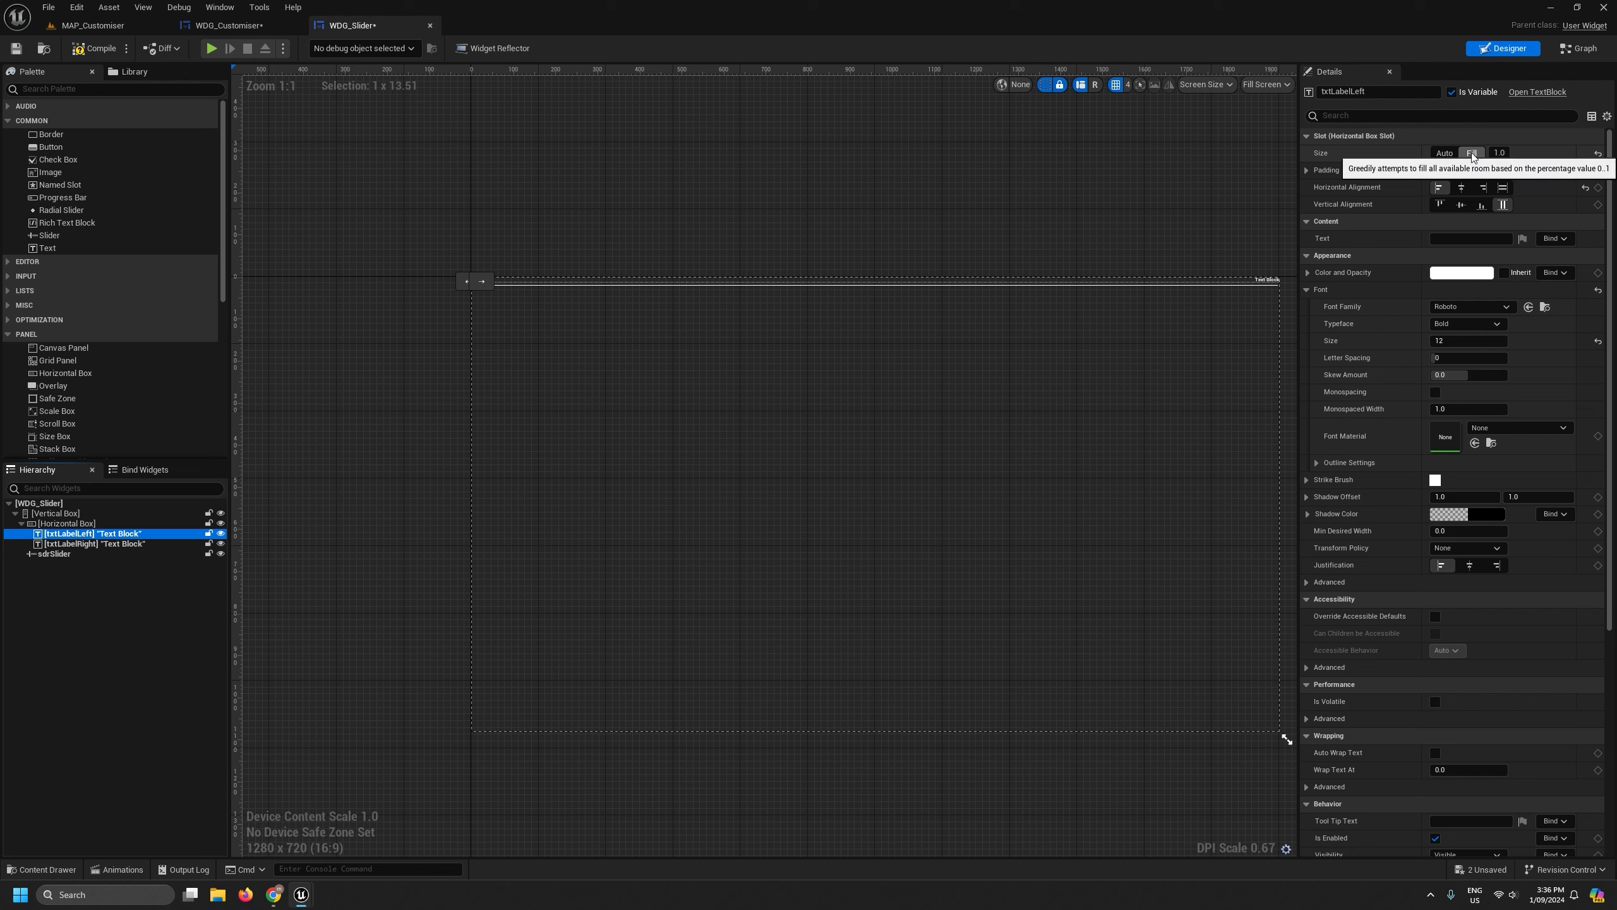
{"action": "left_click", "coordinate": [1461, 187]}
{"action": "left_click", "coordinate": [1064, 206]}
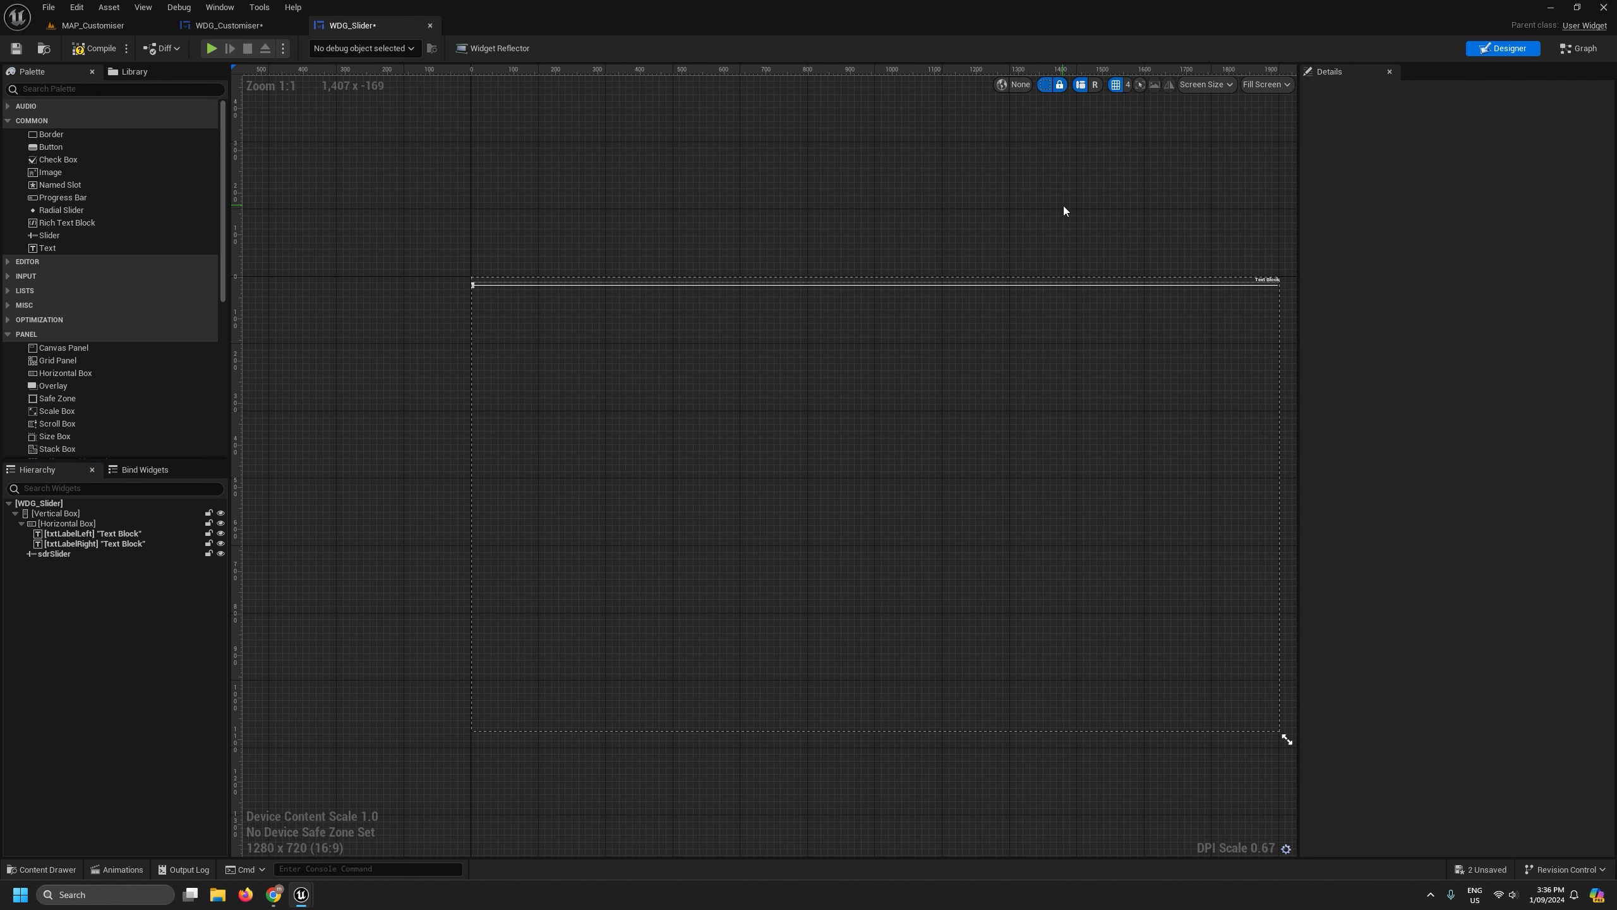
{"action": "left_click", "coordinate": [1267, 283]}
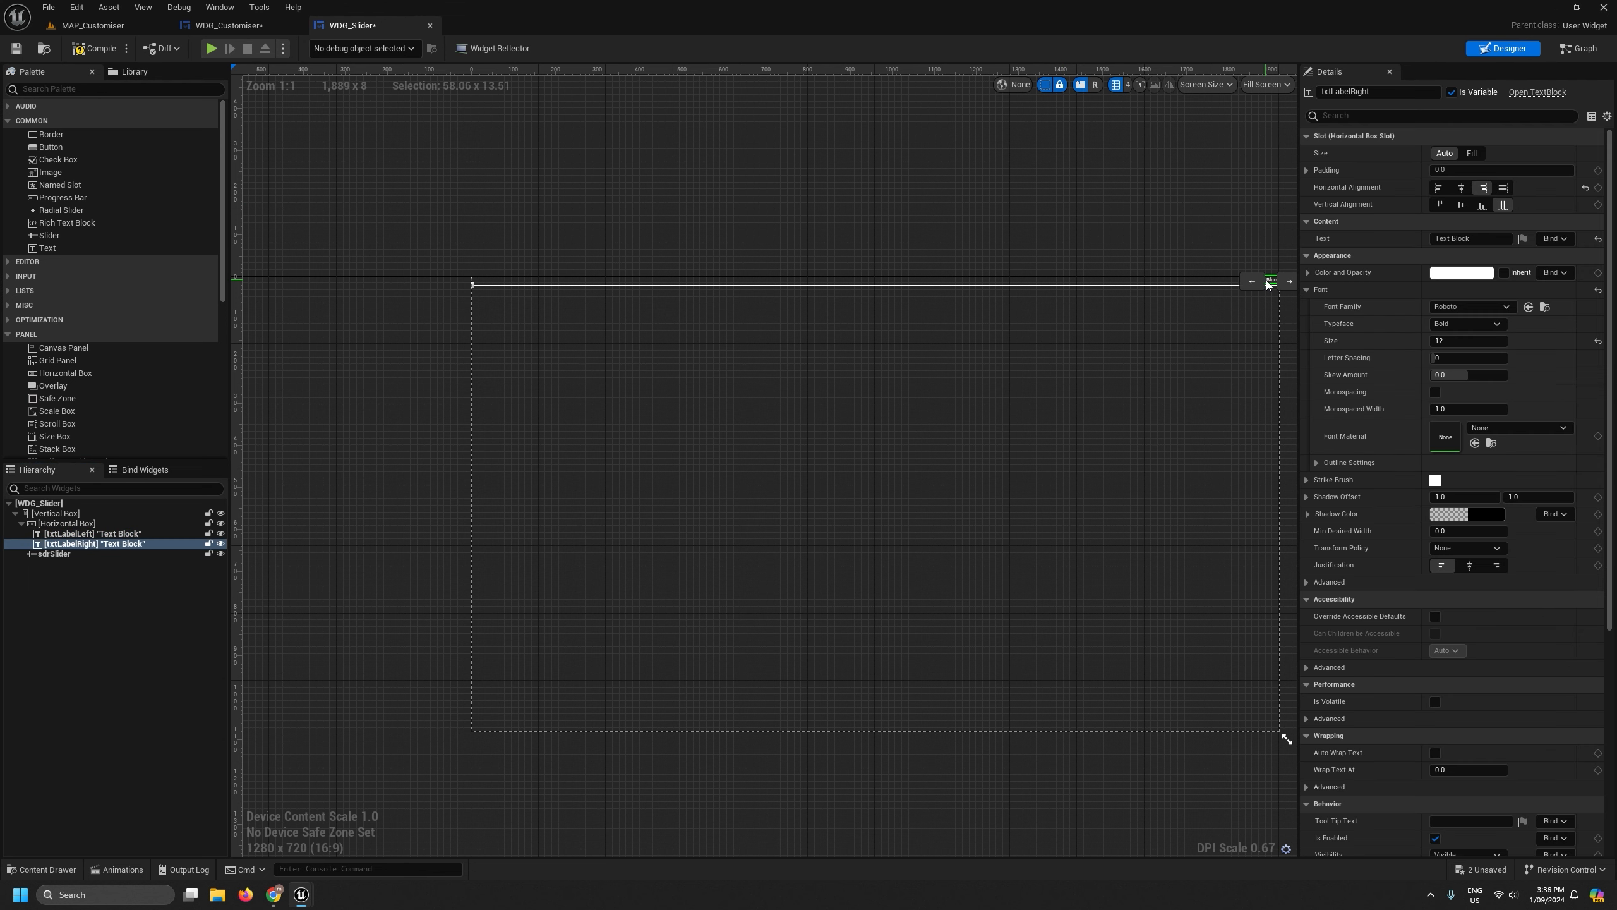
{"action": "left_click", "coordinate": [104, 534]}
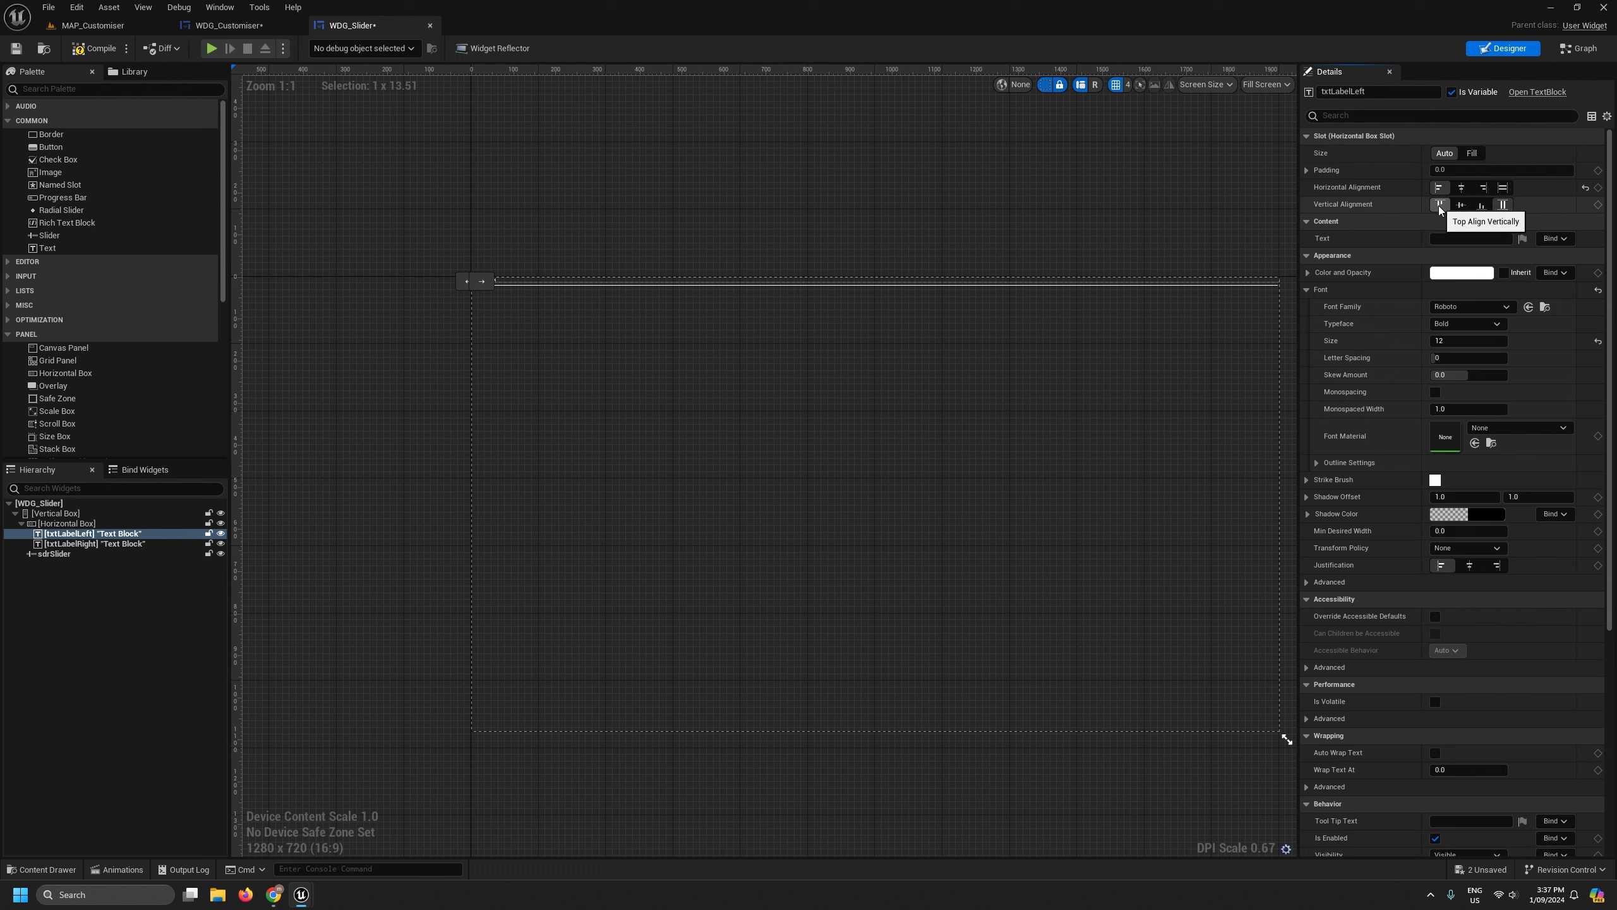
{"action": "left_click", "coordinate": [94, 543]}
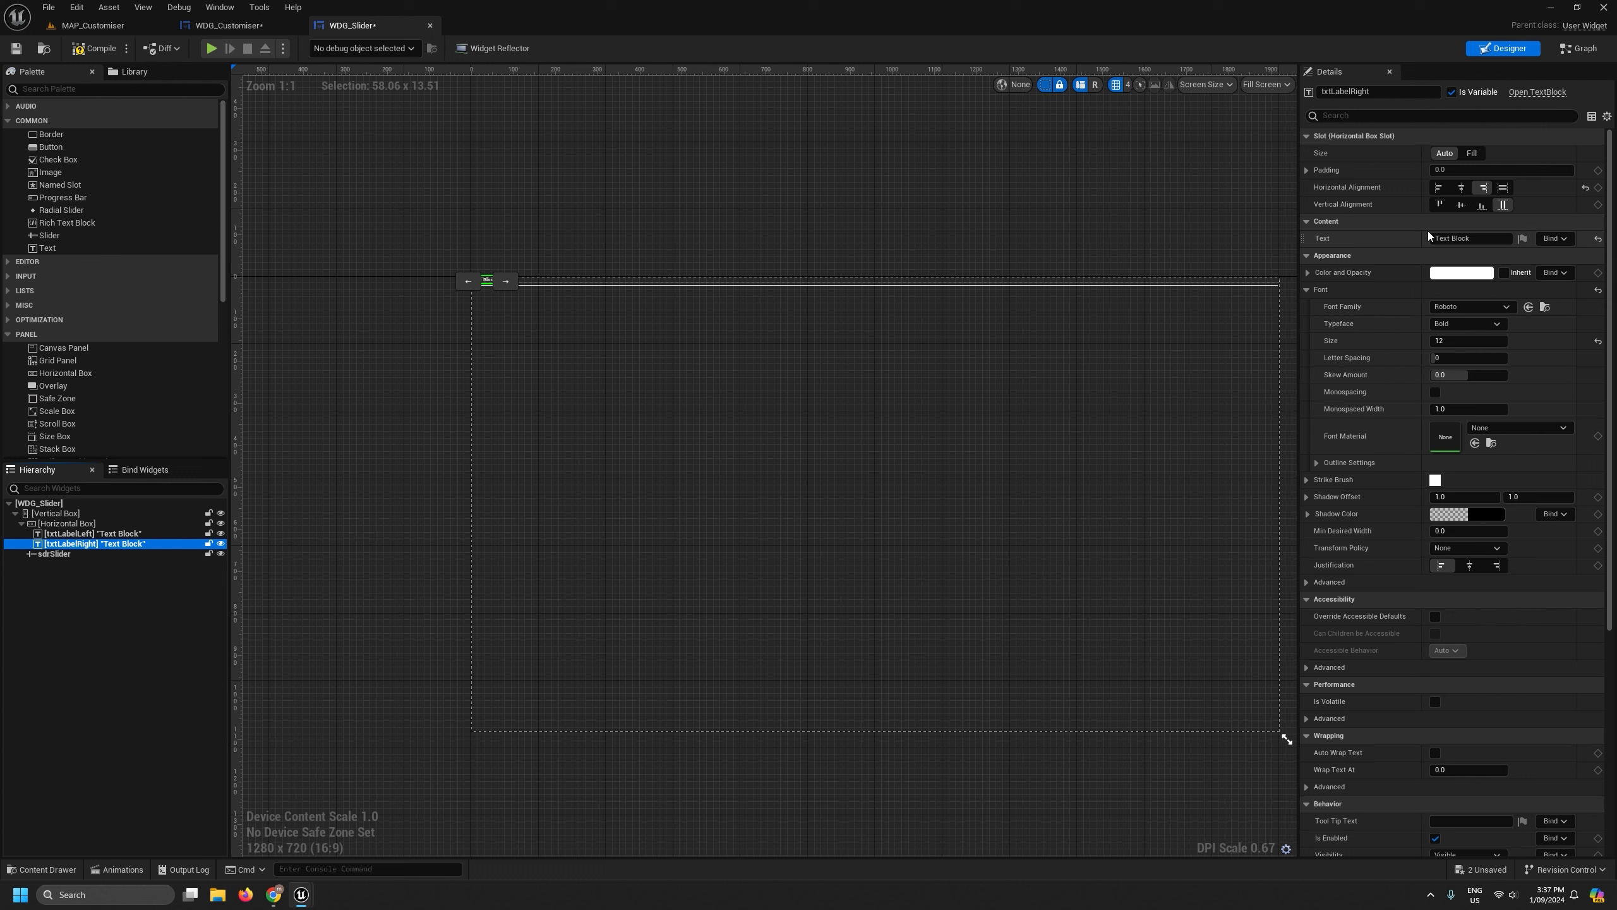
{"action": "left_click", "coordinate": [964, 233]}
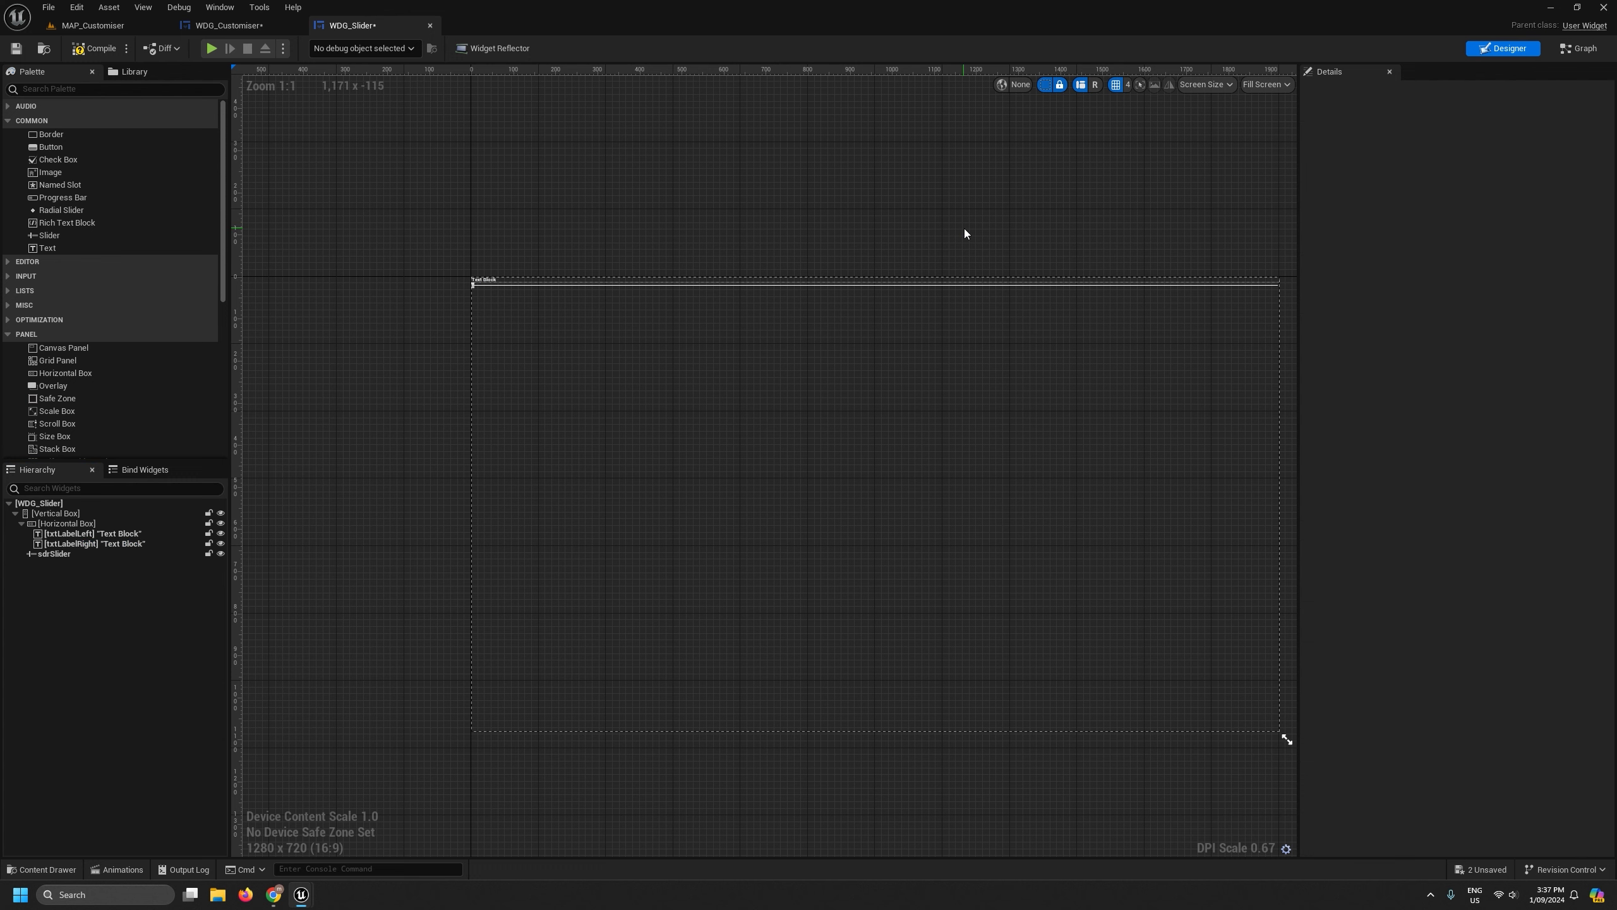
Hide txtLabelRight in the designer preview and set txtLabelLeft's text to "Left".
{"action": "left_click", "coordinate": [76, 544]}
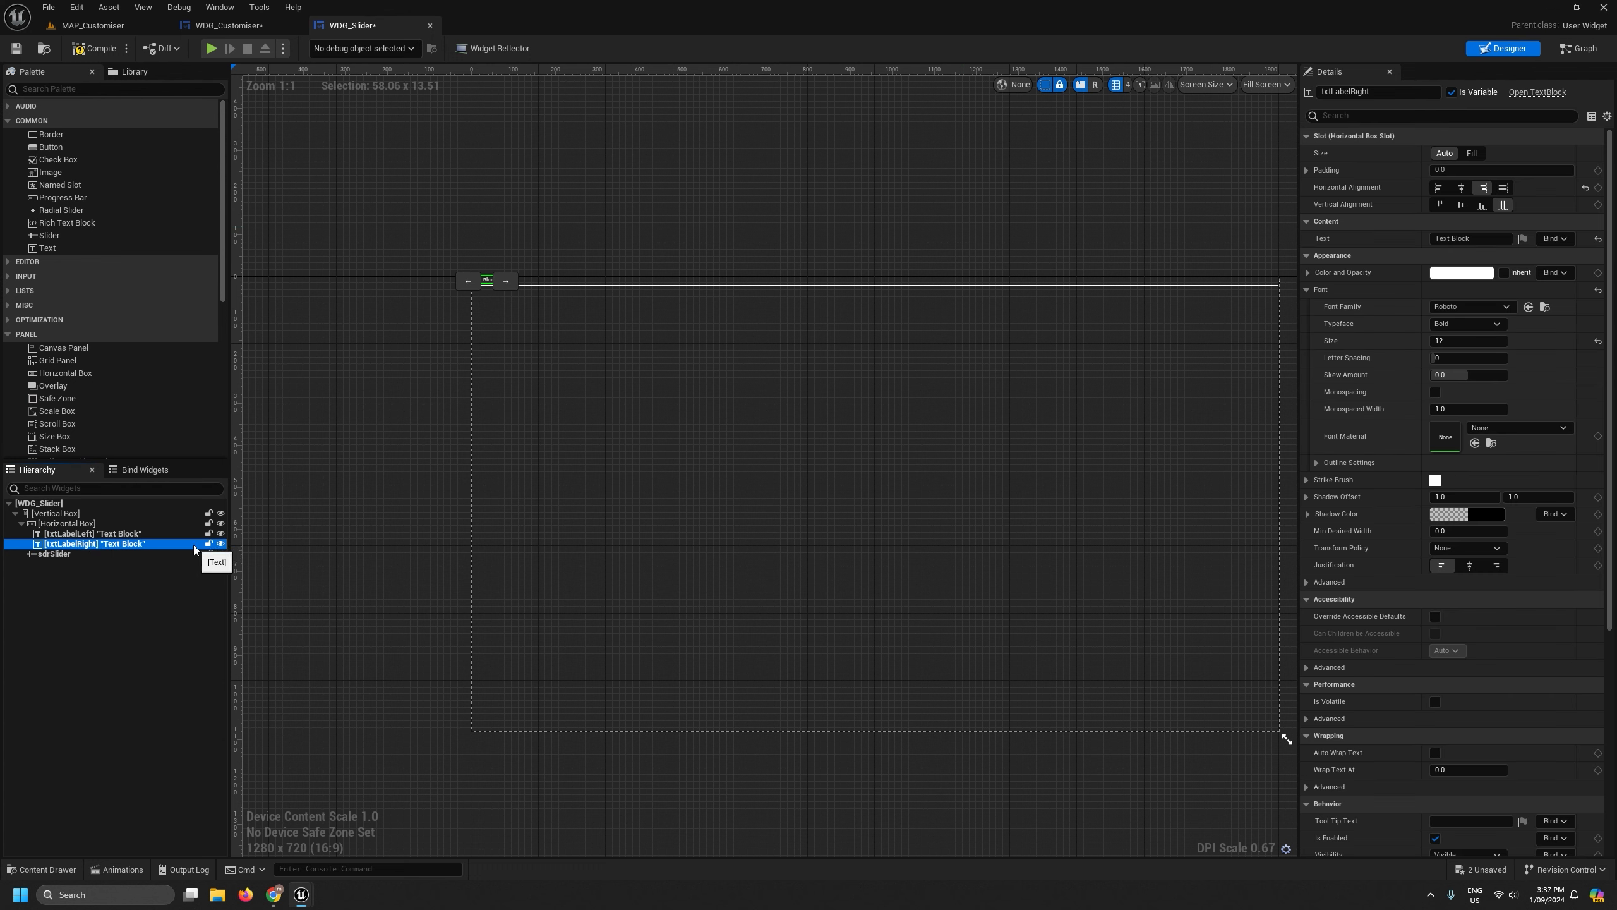
{"action": "left_click", "coordinate": [220, 534]}
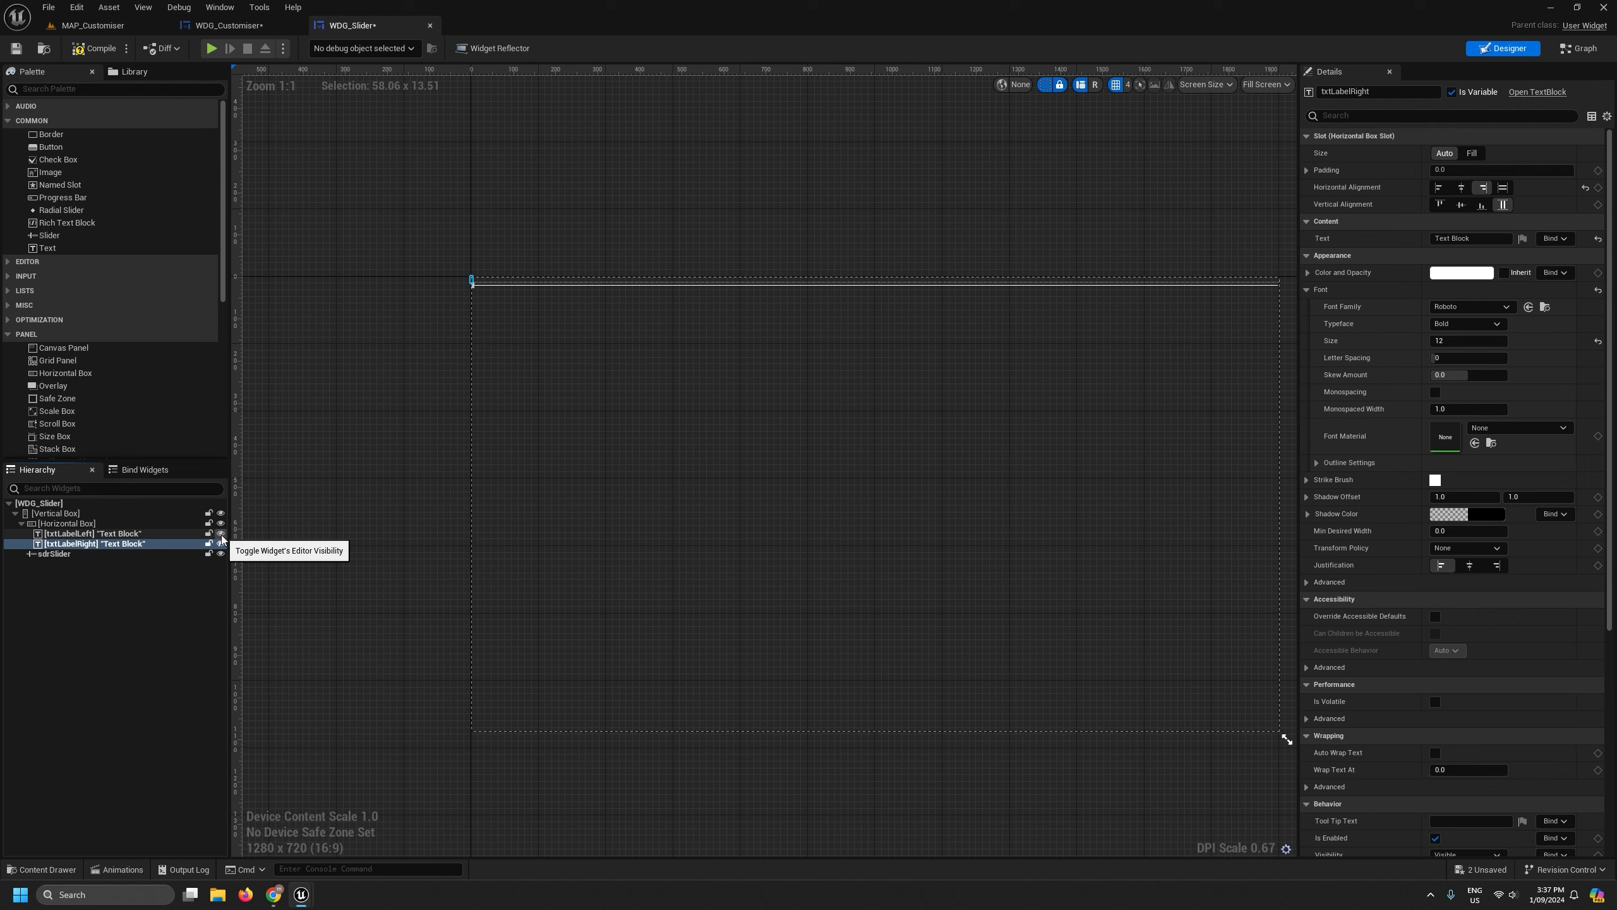
{"action": "scroll", "coordinate": [460, 287], "scroll_direction": "up", "scroll_amount": 10}
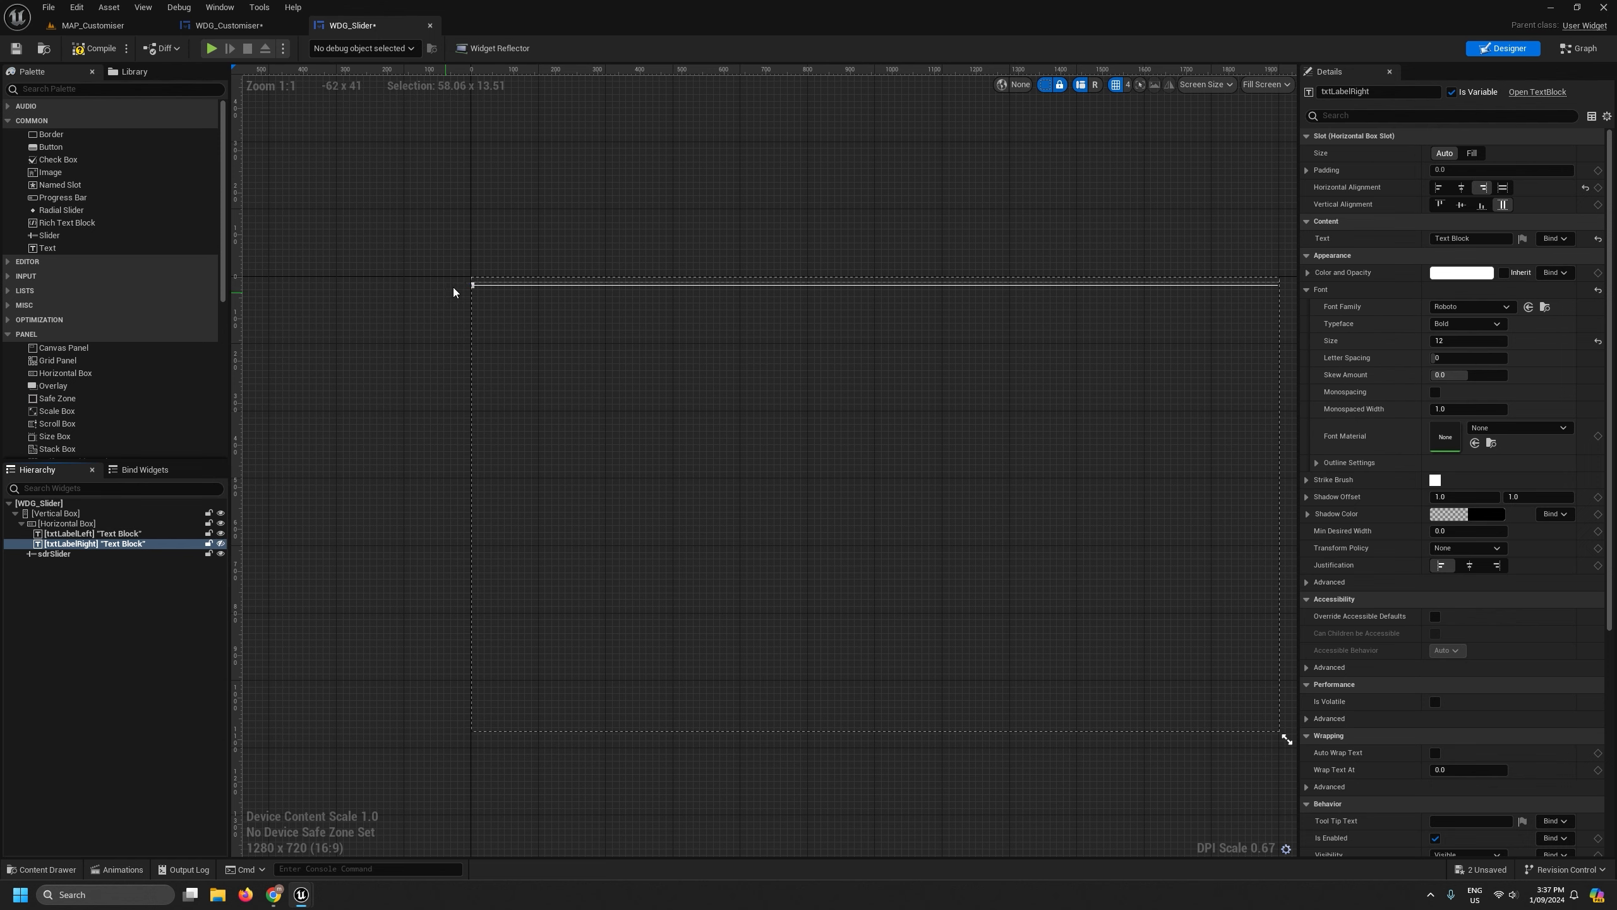
{"action": "left_click", "coordinate": [103, 535]}
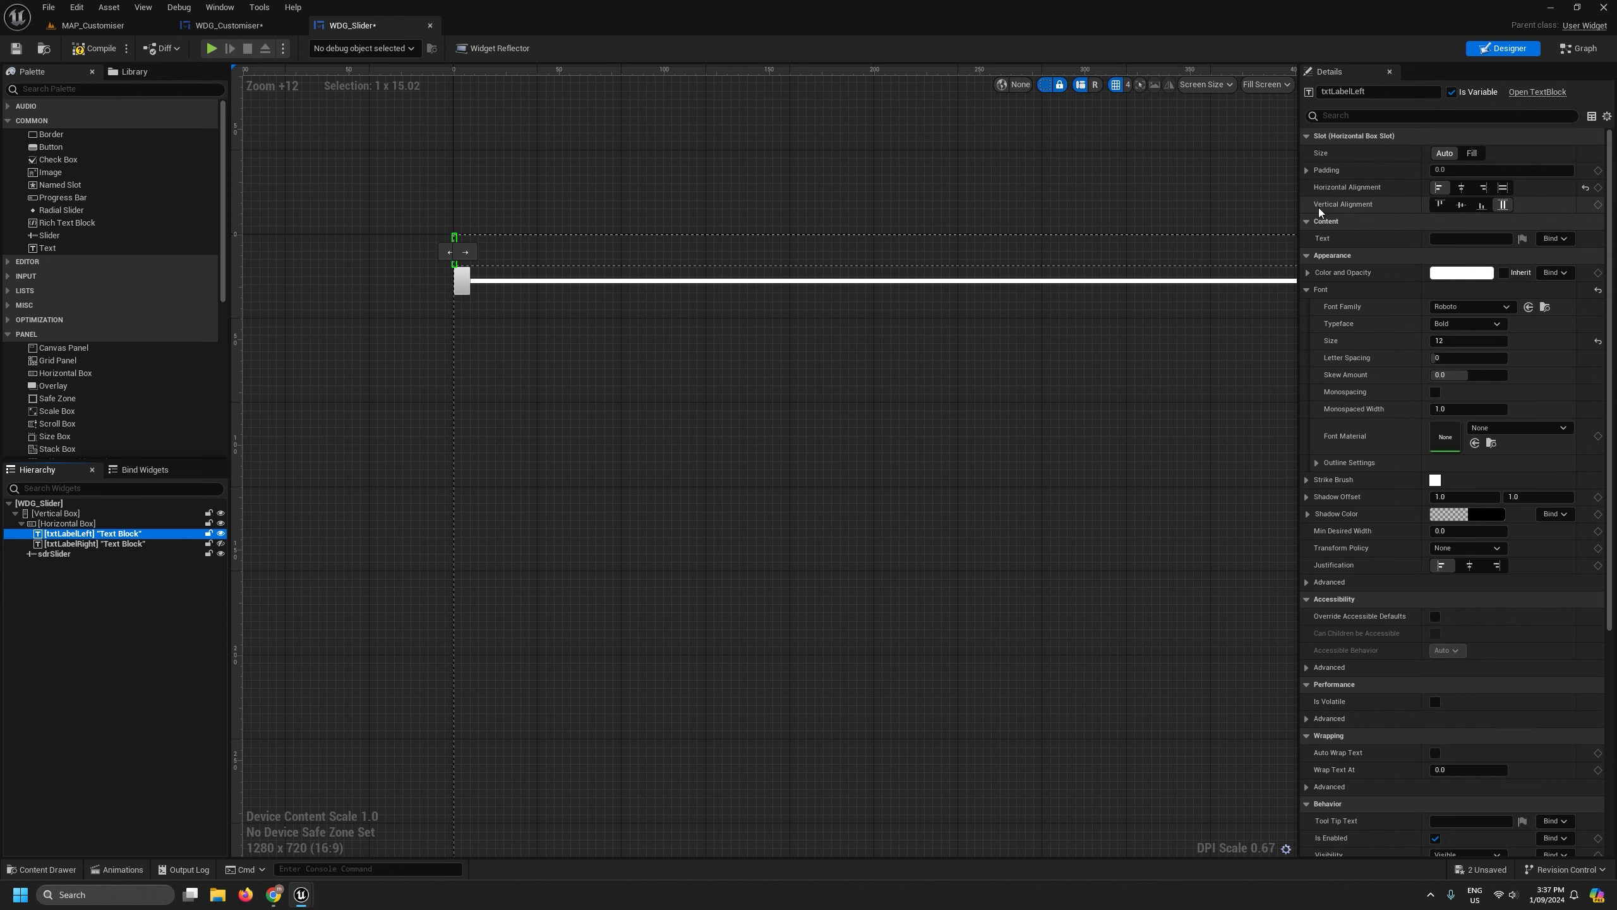
{"action": "left_click", "coordinate": [1458, 239]}
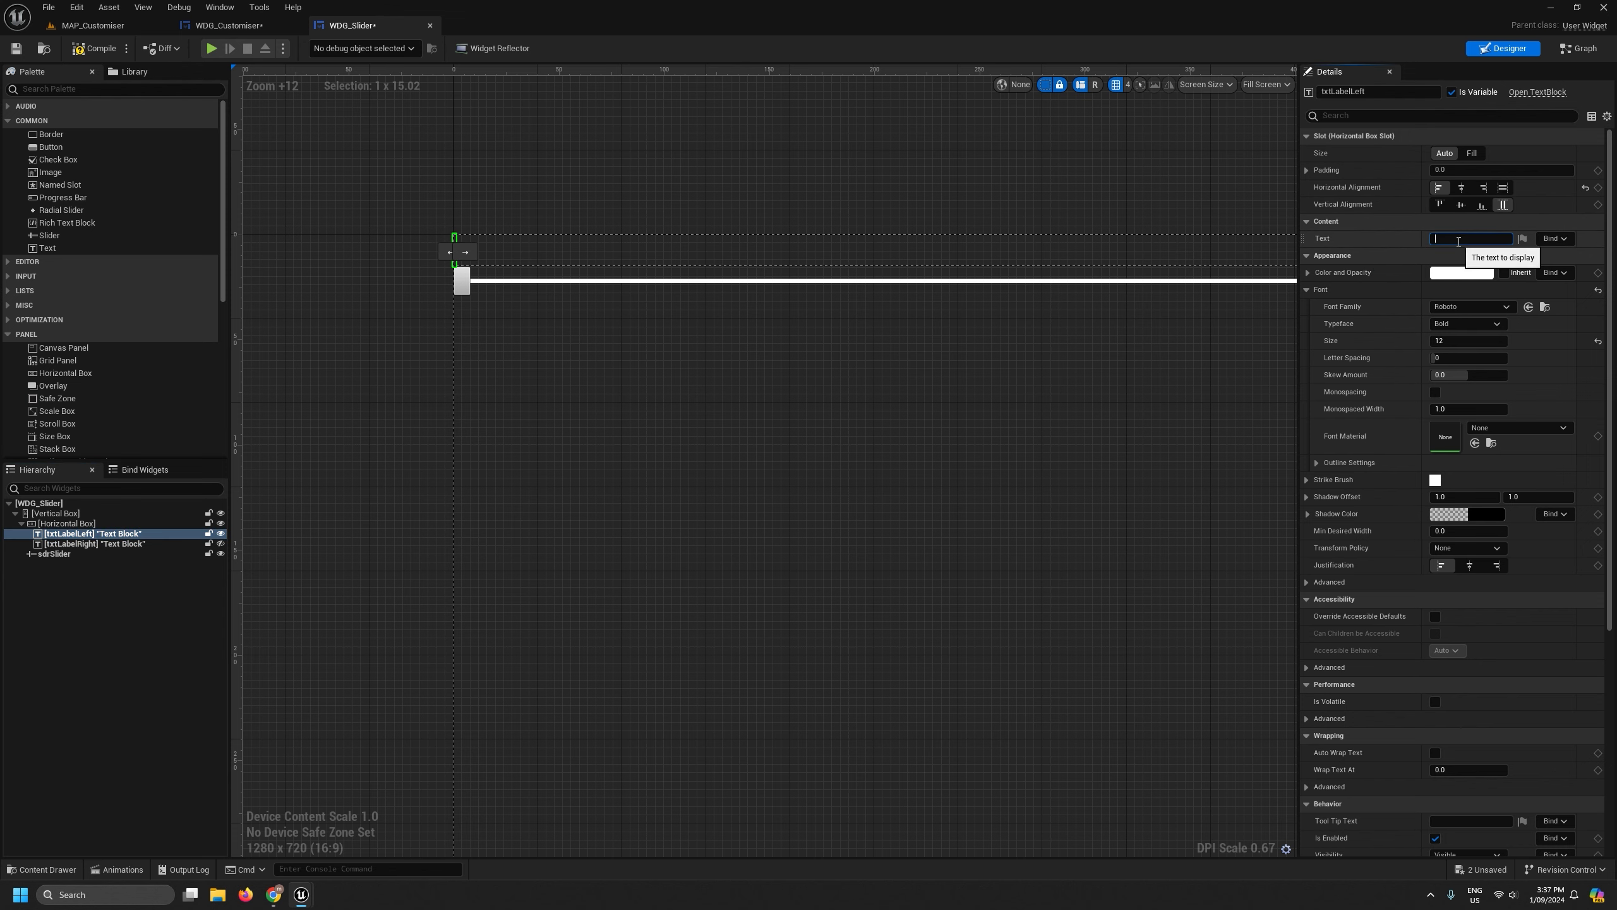
{"action": "type", "text": "Left"}
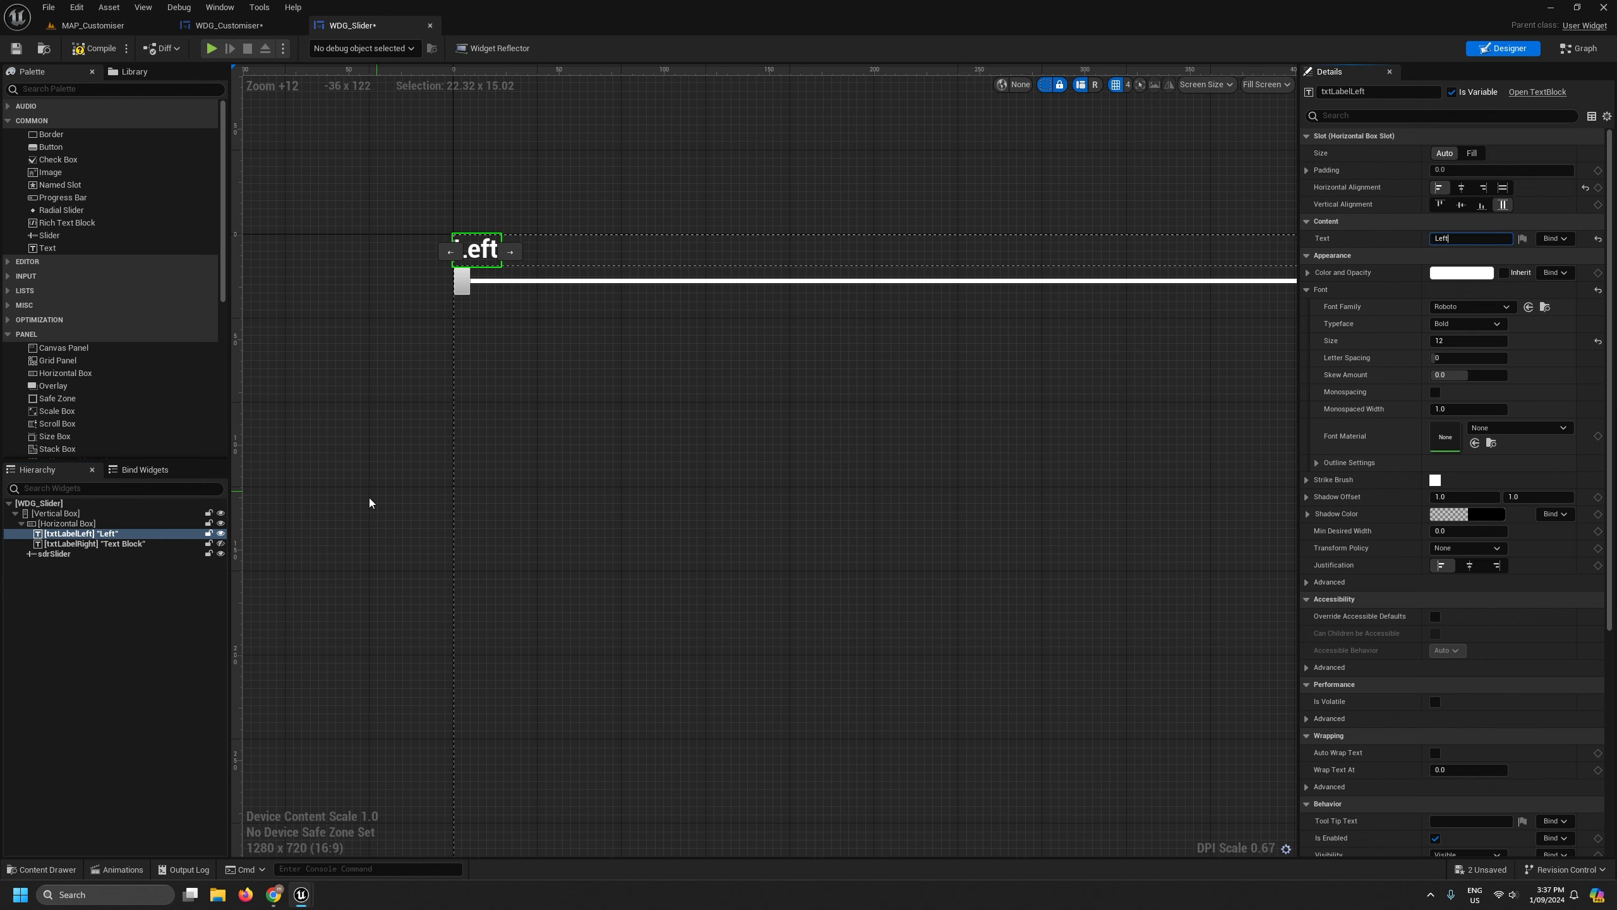
Show txtLabelRight in the designer preview again and set its text to "Right".
{"action": "left_click", "coordinate": [146, 544]}
{"action": "scroll", "coordinate": [419, 549], "scroll_direction": "down", "scroll_amount": 8}
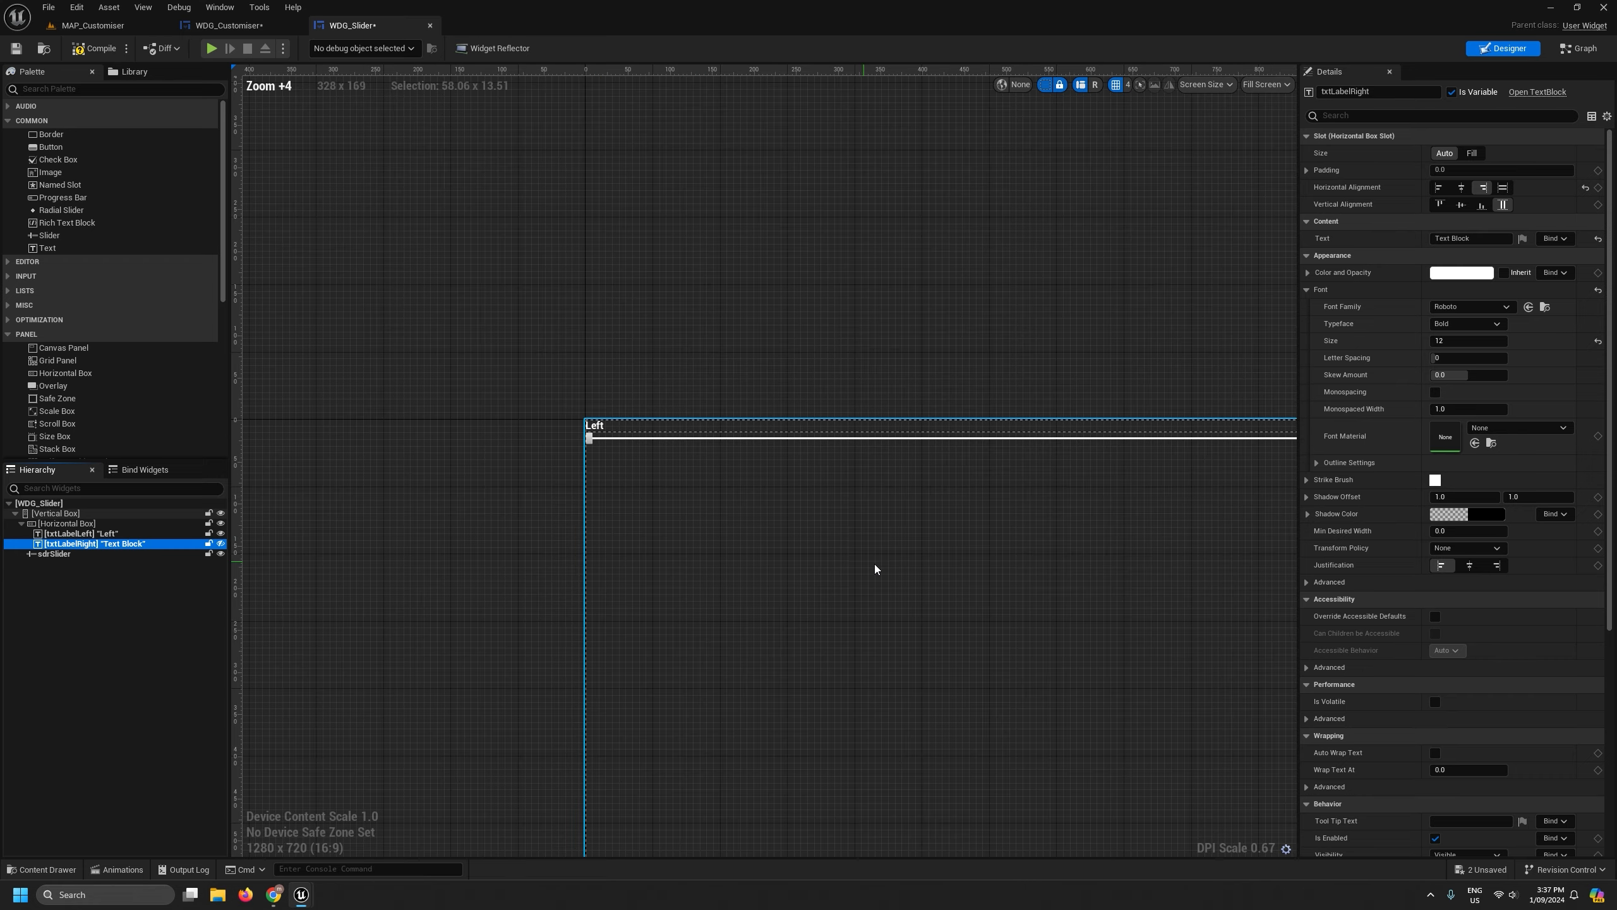
{"action": "right_click_drag", "start_coordinate": [878, 567], "coordinate": [600, 555]}
{"action": "scroll", "coordinate": [971, 552], "scroll_direction": "down", "scroll_amount": 5}
{"action": "right_click_drag", "start_coordinate": [967, 571], "coordinate": [805, 549]}
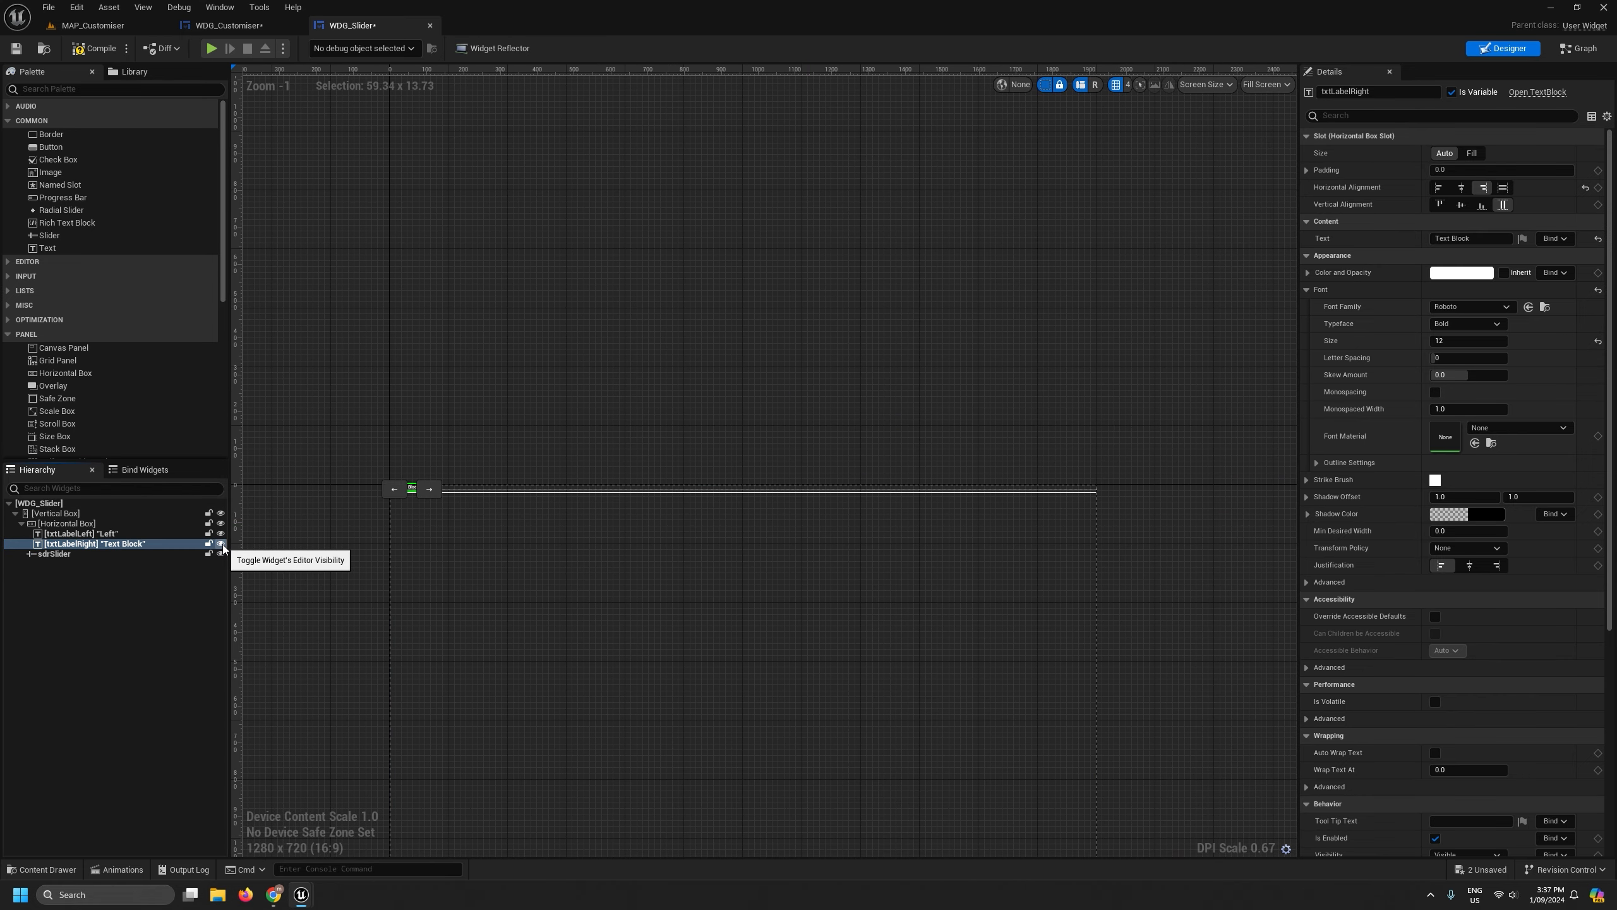
{"action": "left_click", "coordinate": [112, 534]}
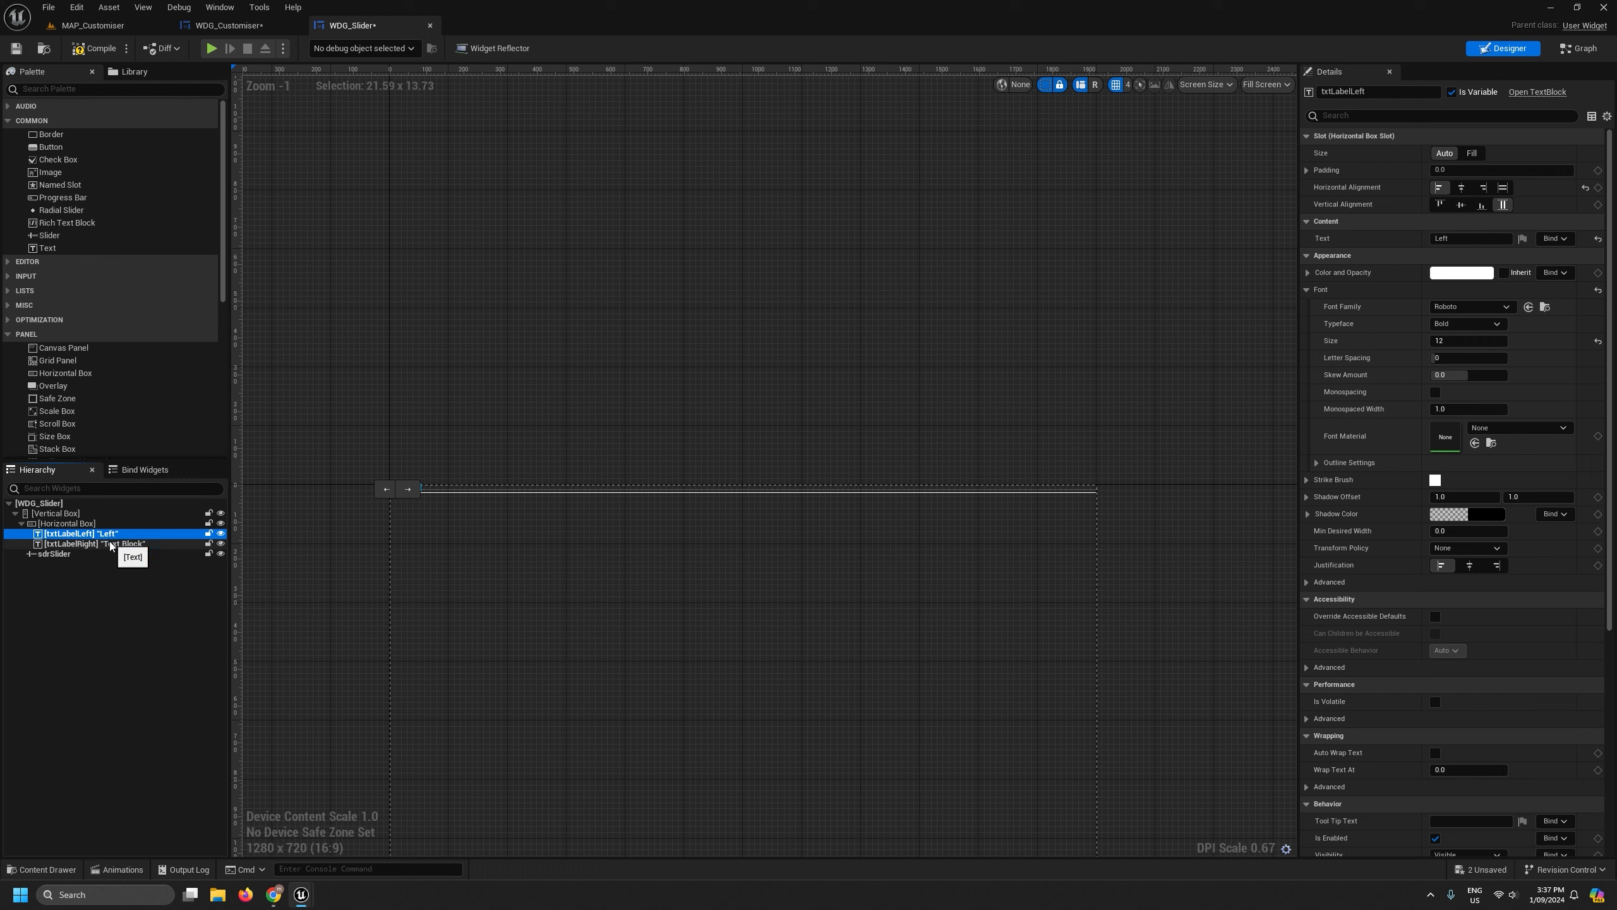
{"action": "left_click", "coordinate": [110, 544]}
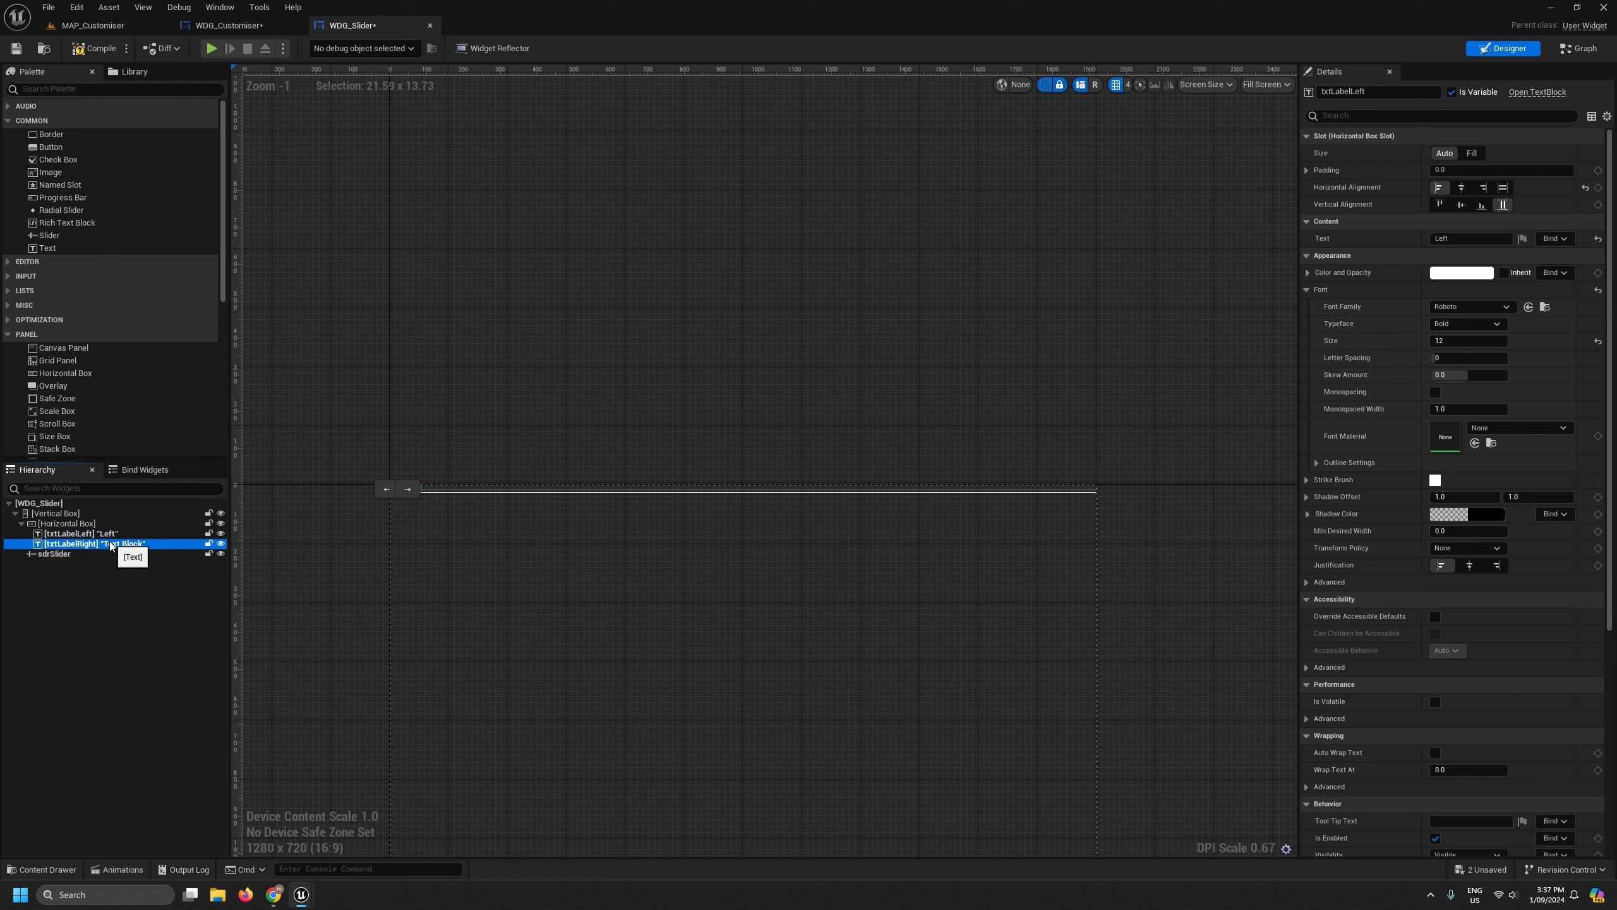
{"action": "left_click", "coordinate": [1477, 240]}
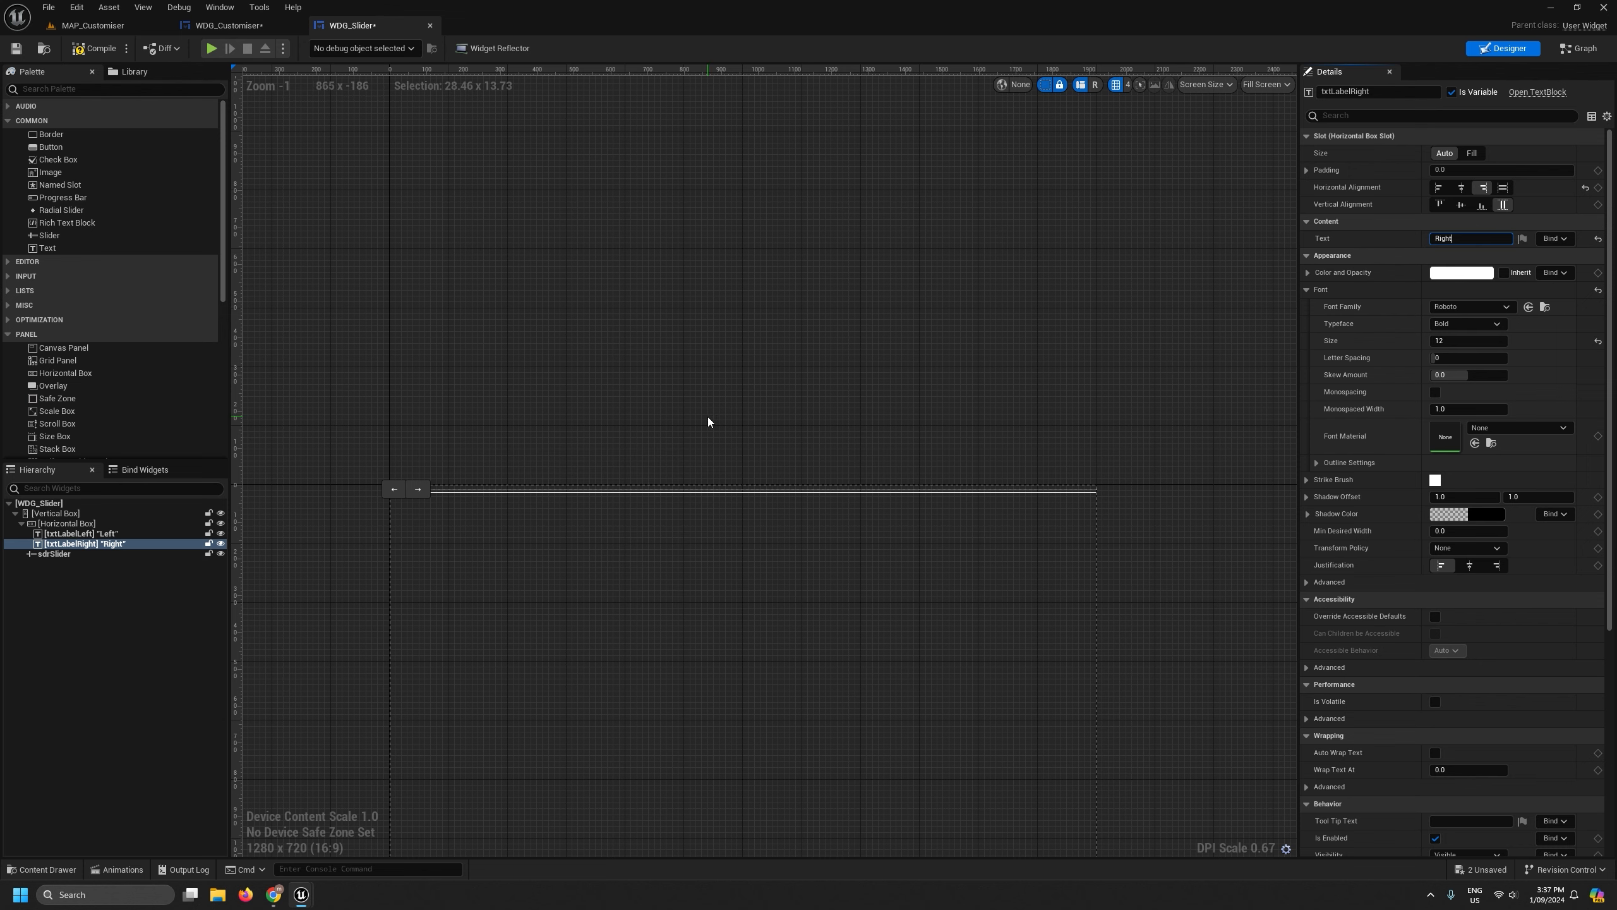
Set txtLabelLeft's size rule to Fill so that the two labels sit at opposite ends above the slider.
{"action": "left_click", "coordinate": [102, 533]}
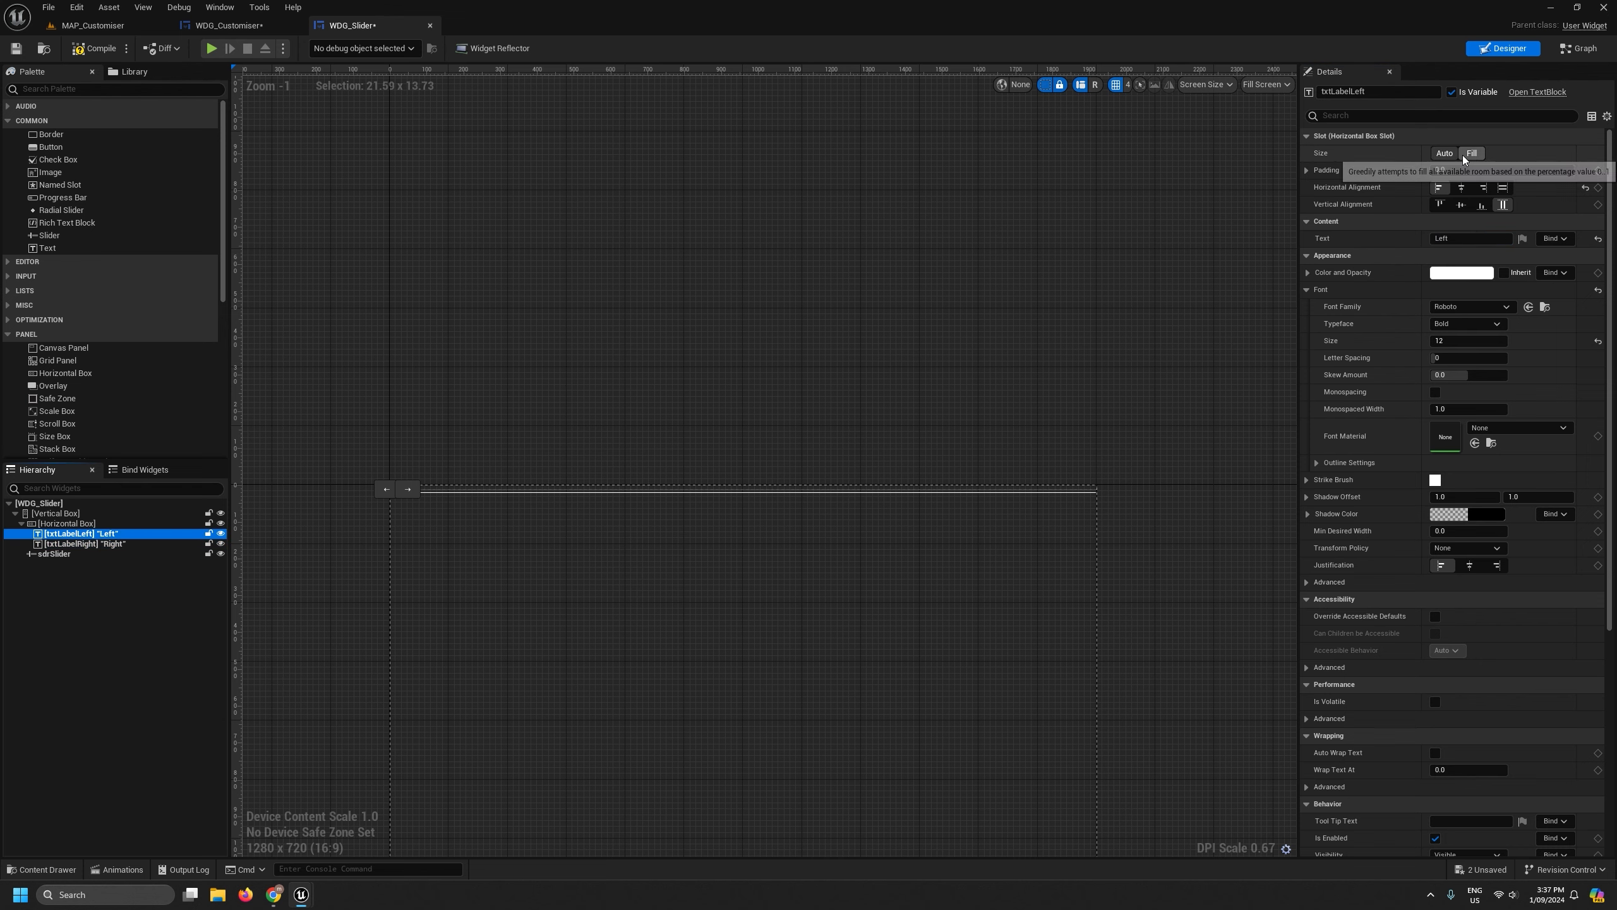
{"action": "left_click", "coordinate": [983, 354]}
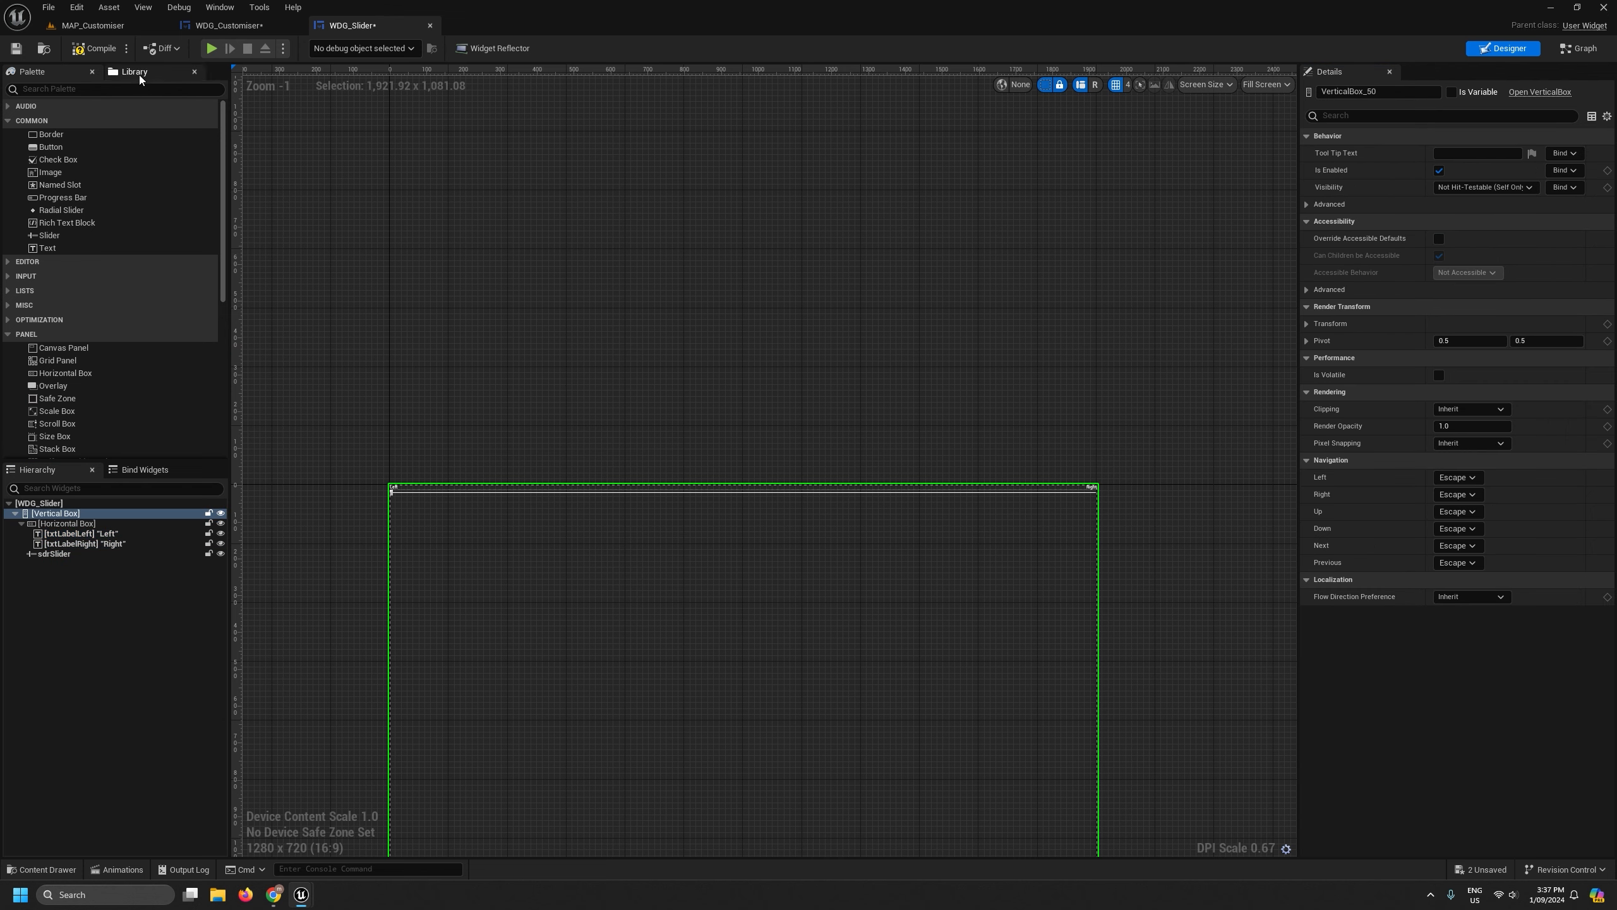
In the WDG_Slider event graph, rename the Label variable as "Label Left".
{"action": "left_click", "coordinate": [231, 26]}
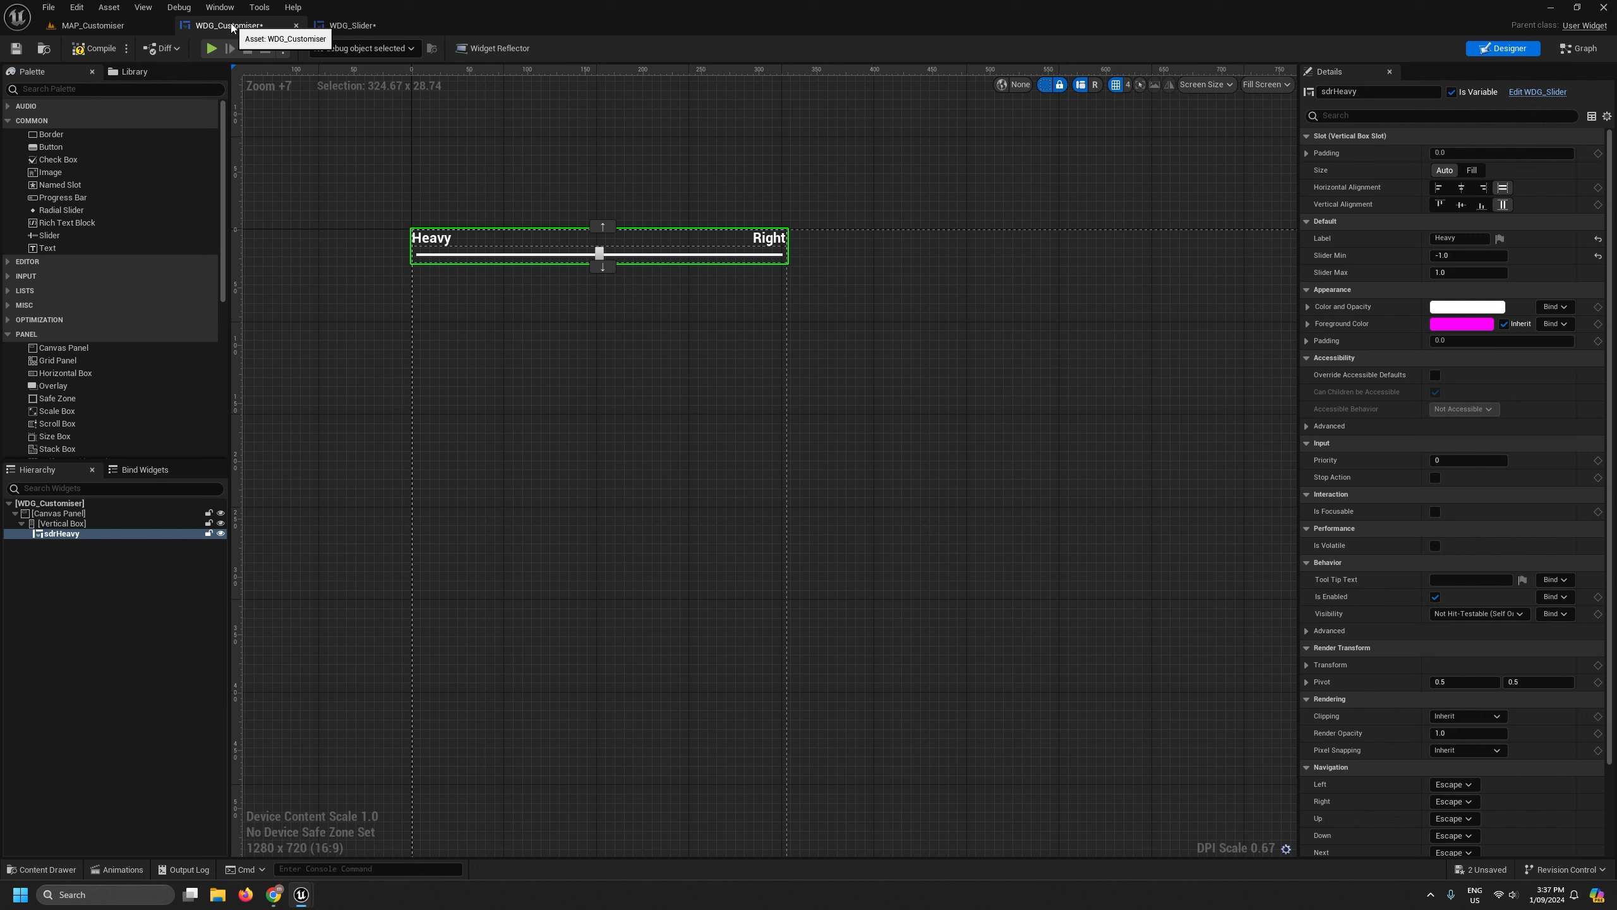
{"action": "left_click", "coordinate": [348, 30]}
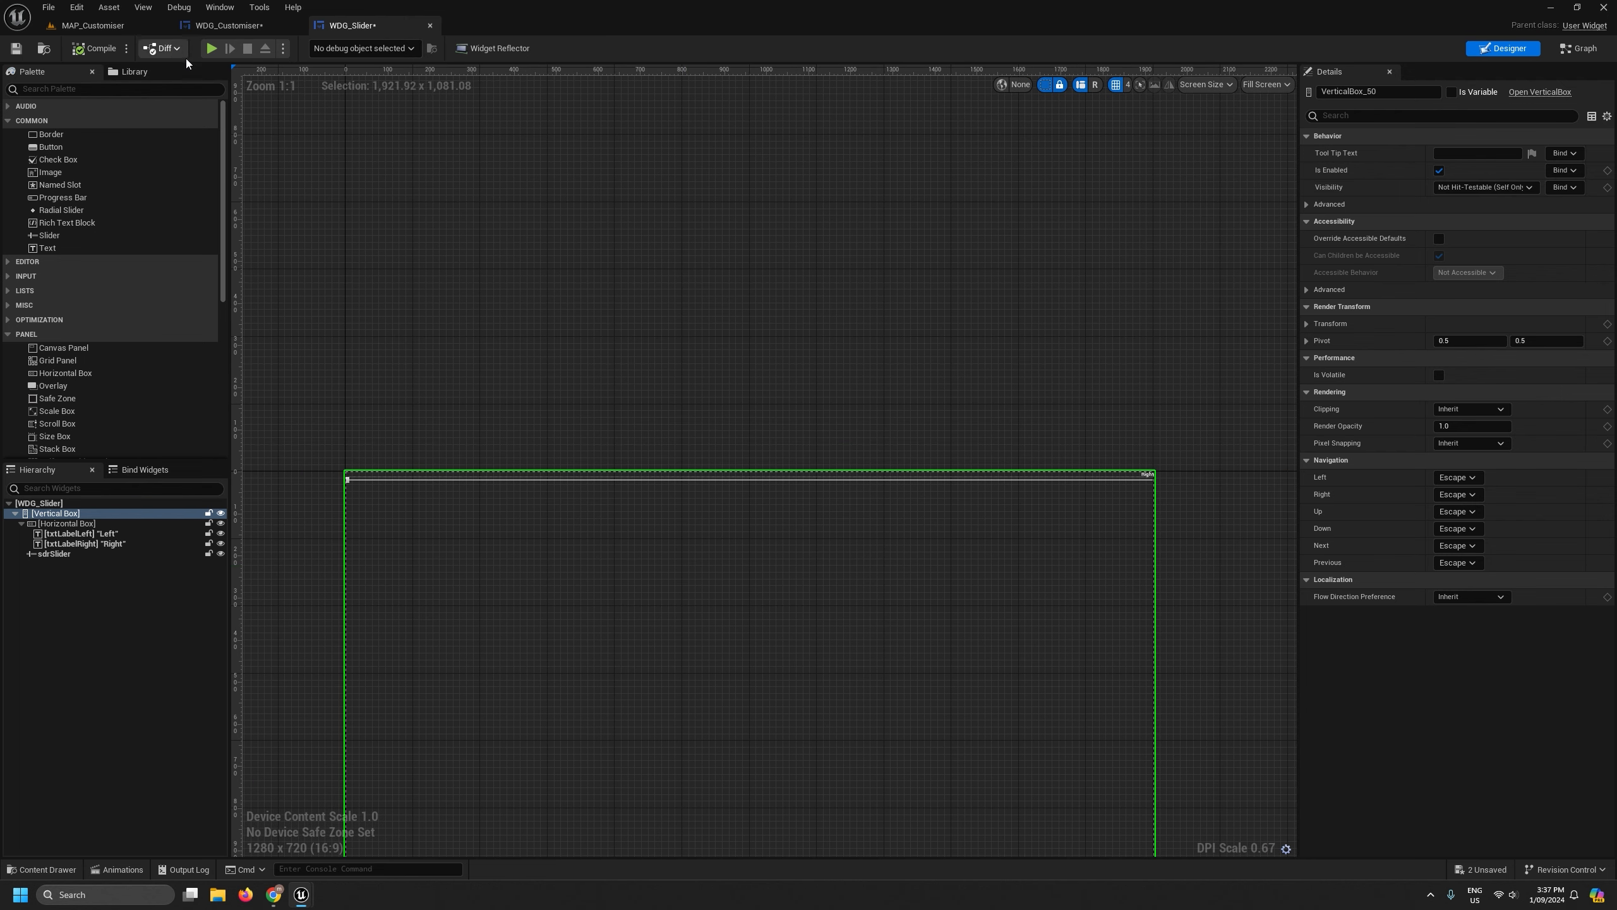
{"action": "left_click", "coordinate": [78, 534]}
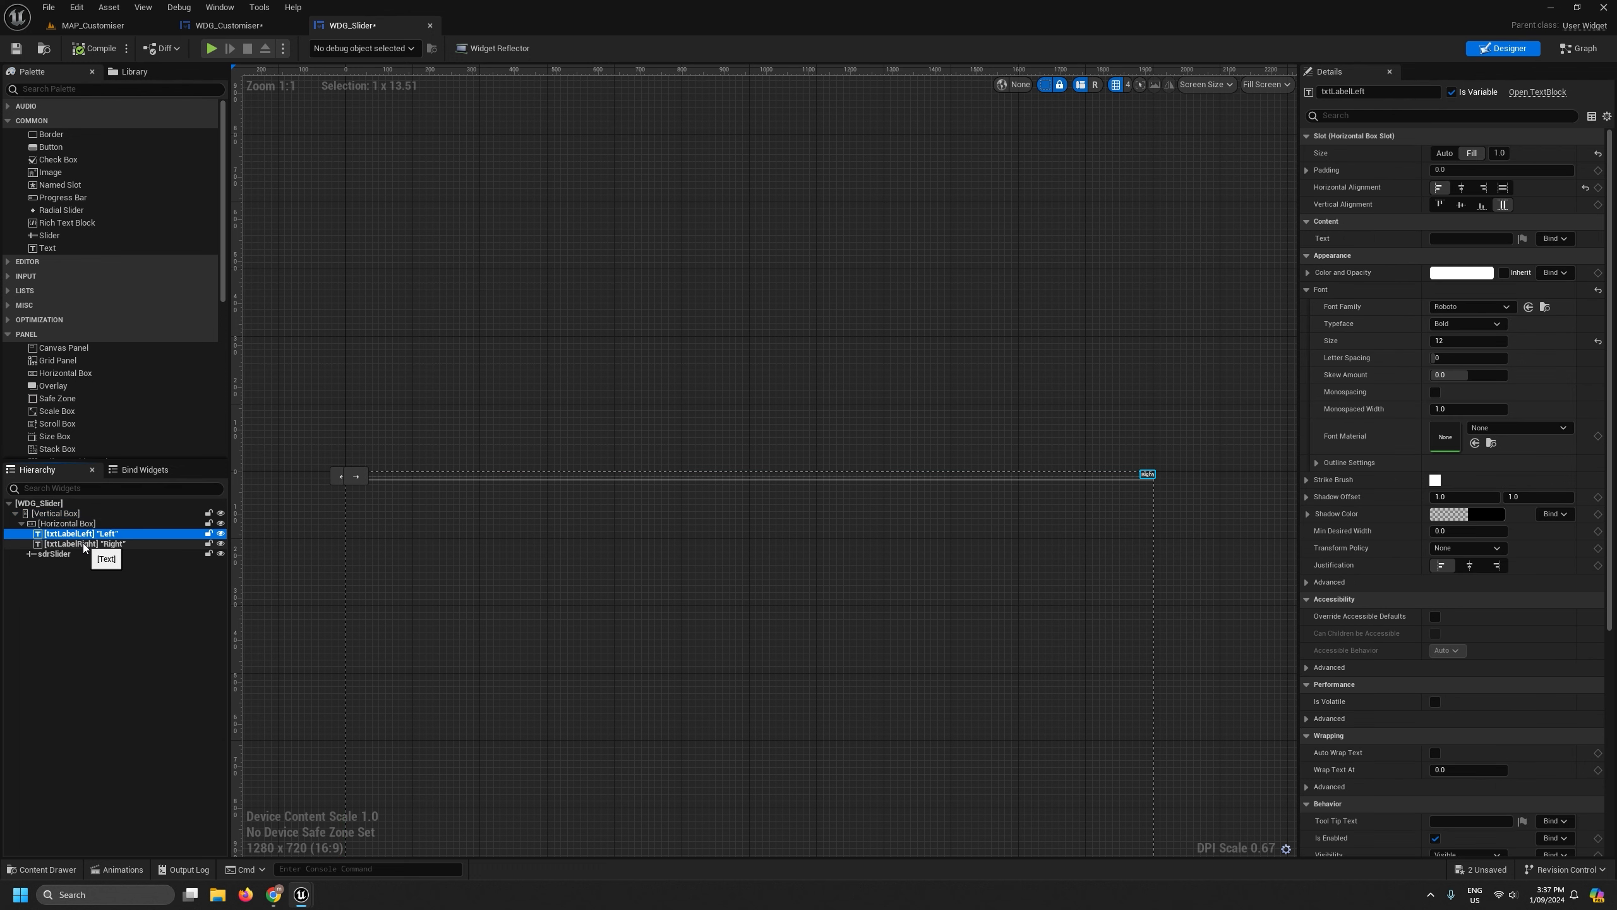
{"action": "left_click", "coordinate": [1580, 48]}
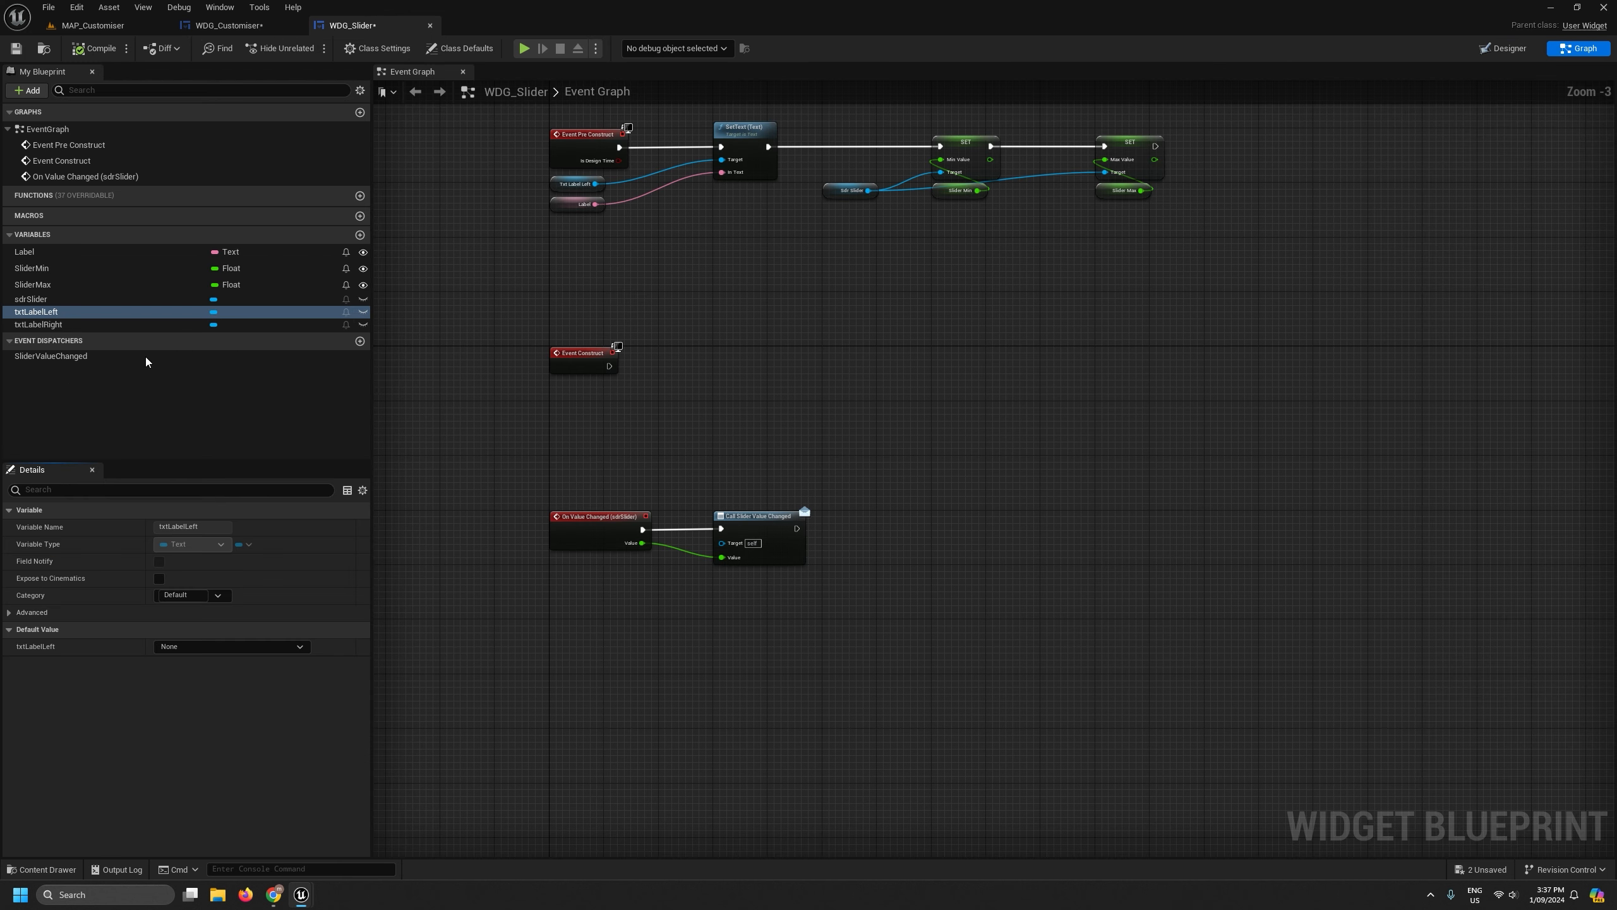
{"action": "left_click", "coordinate": [33, 252]}
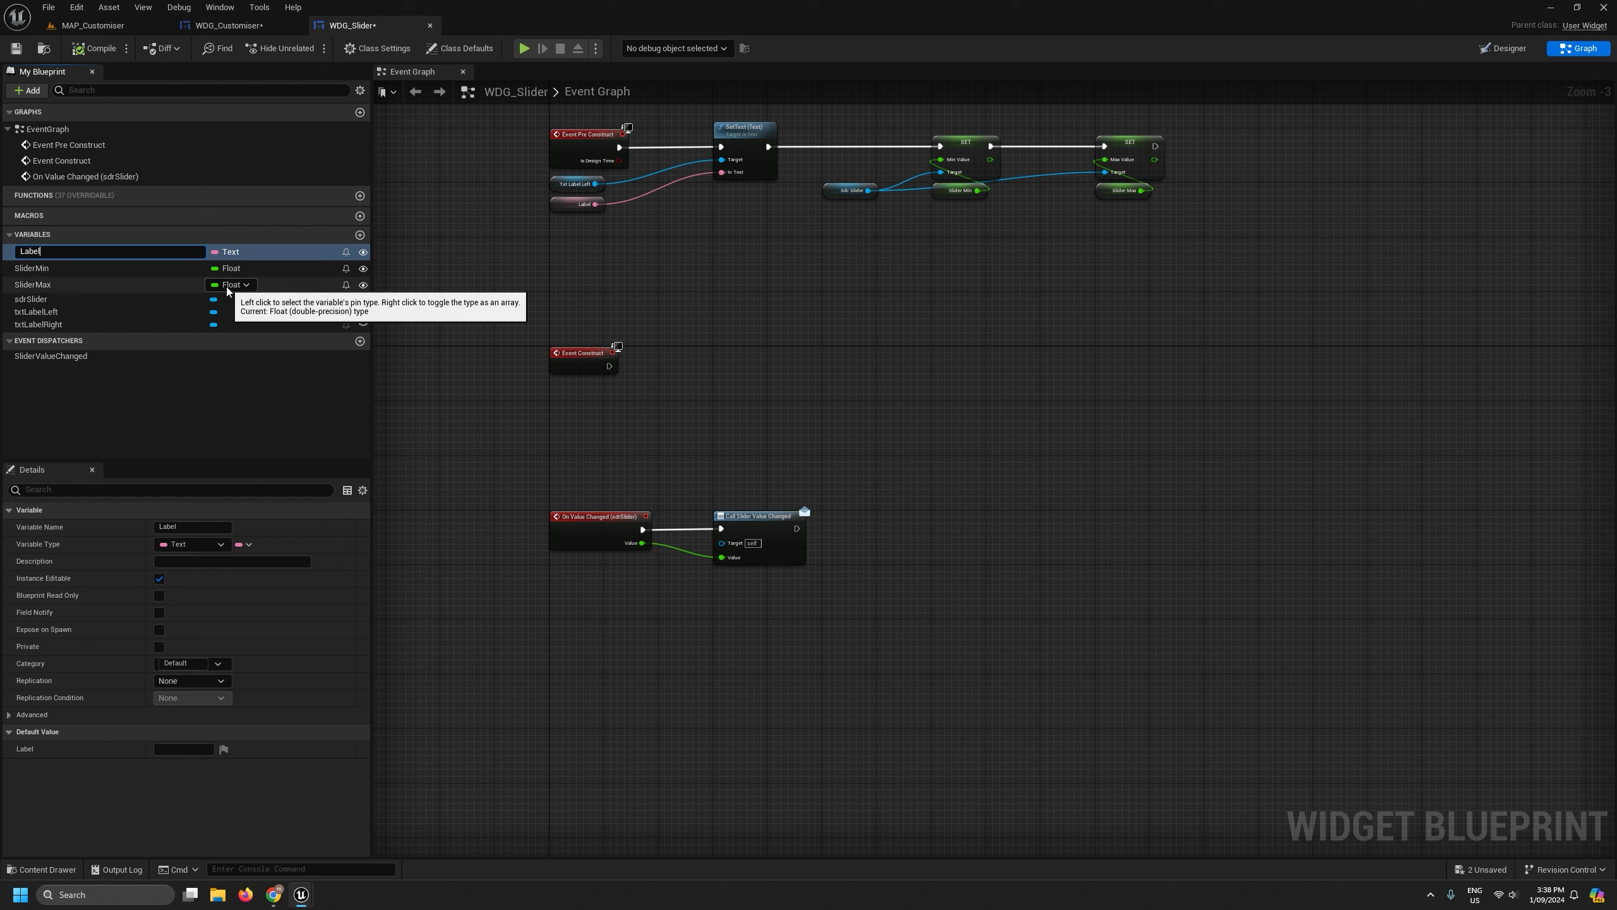
{"action": "type", "text": "Left"}
{"action": "key", "text": "Return"}
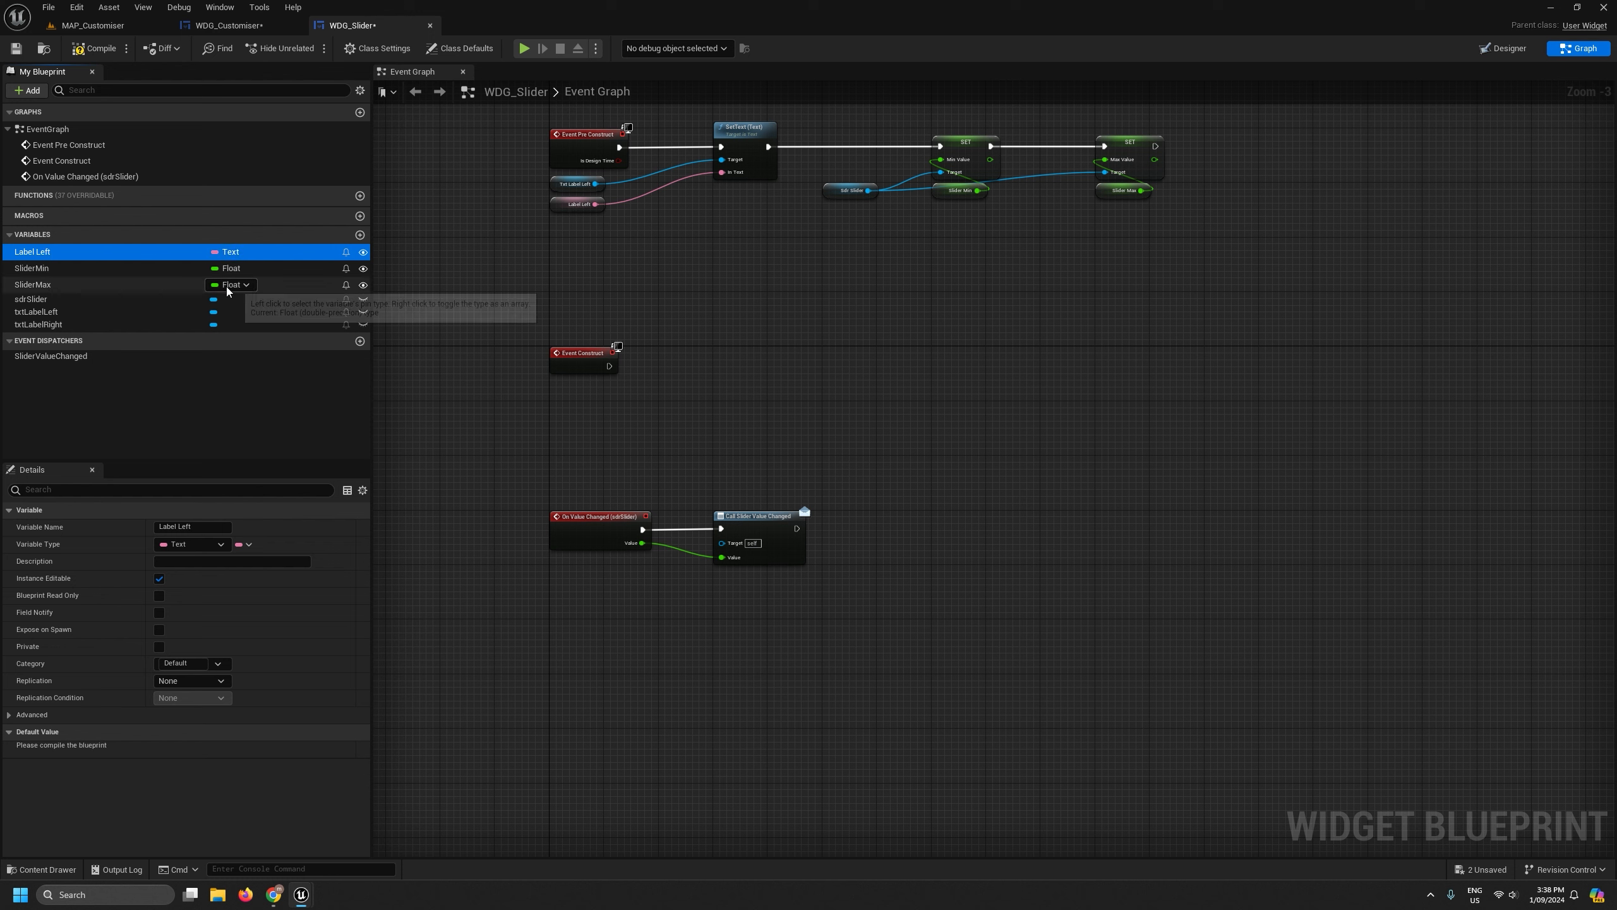
Rename the two float range variables as "Slider Min" and "Slider Max", with a space in each name.
{"action": "left_click", "coordinate": [48, 269]}
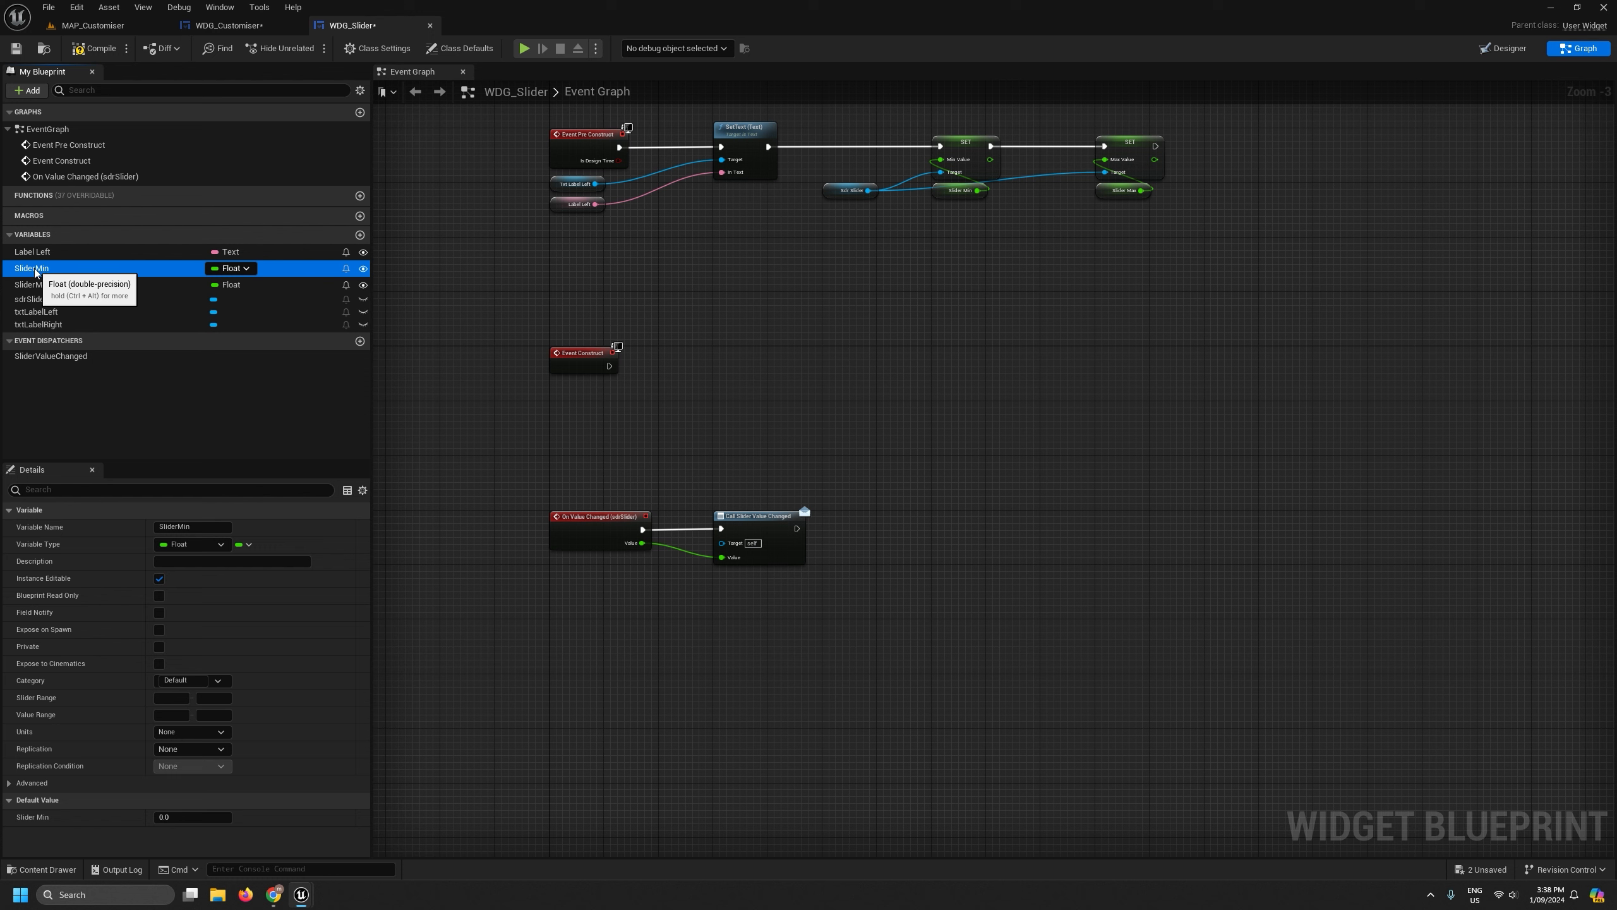
{"action": "key", "text": "F2"}
{"action": "key", "text": "End"}
{"action": "key", "text": "Return"}
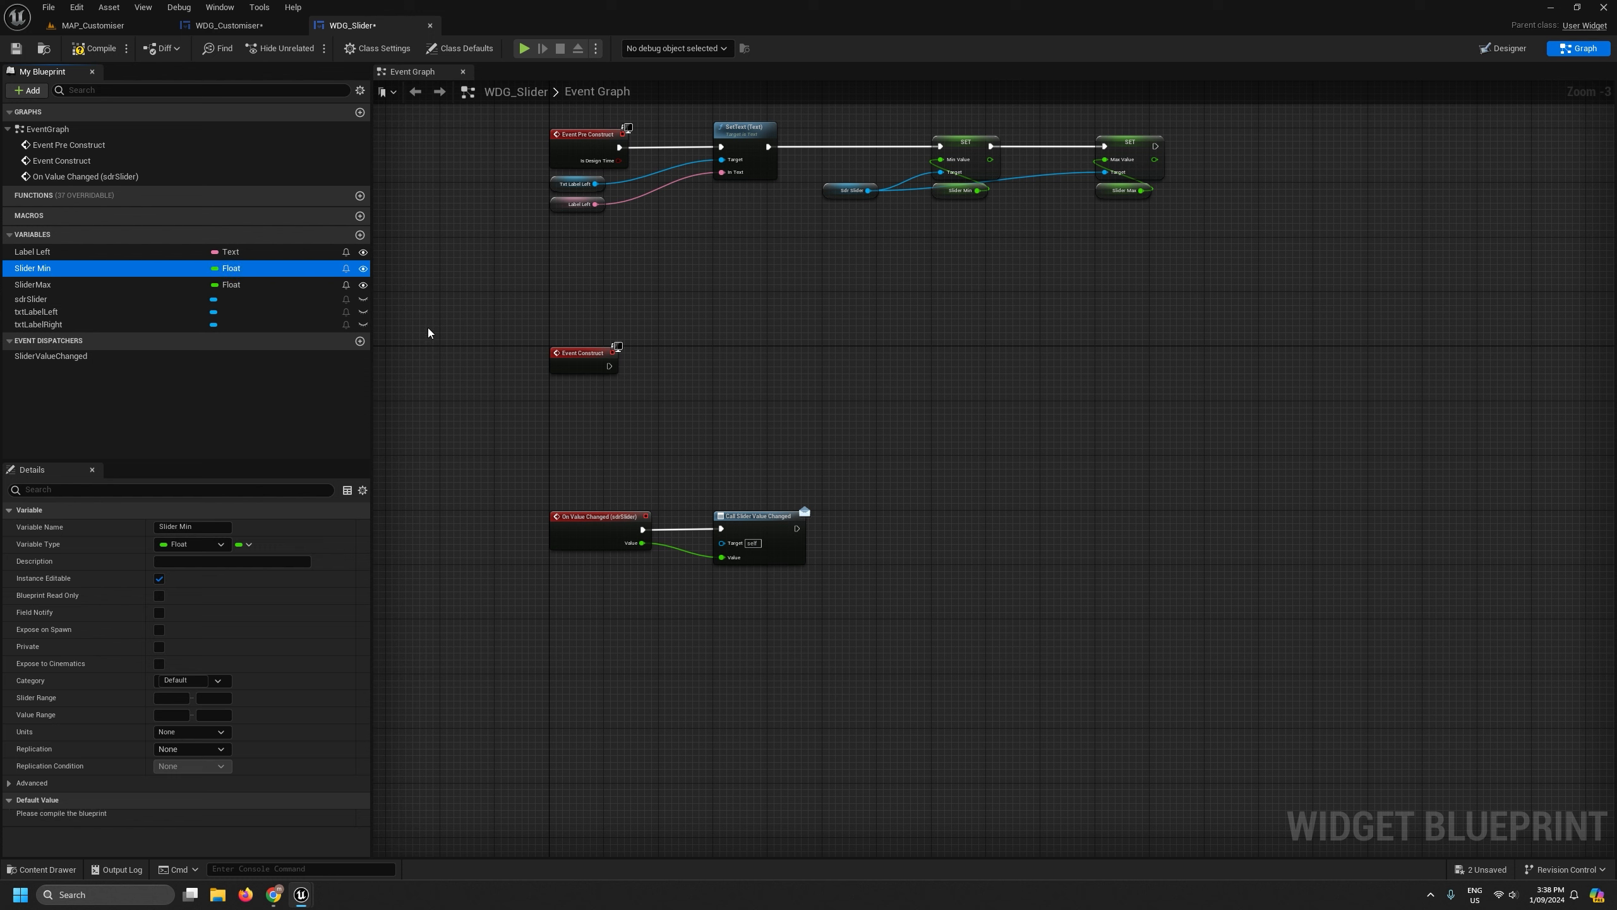
{"action": "left_click", "coordinate": [39, 286]}
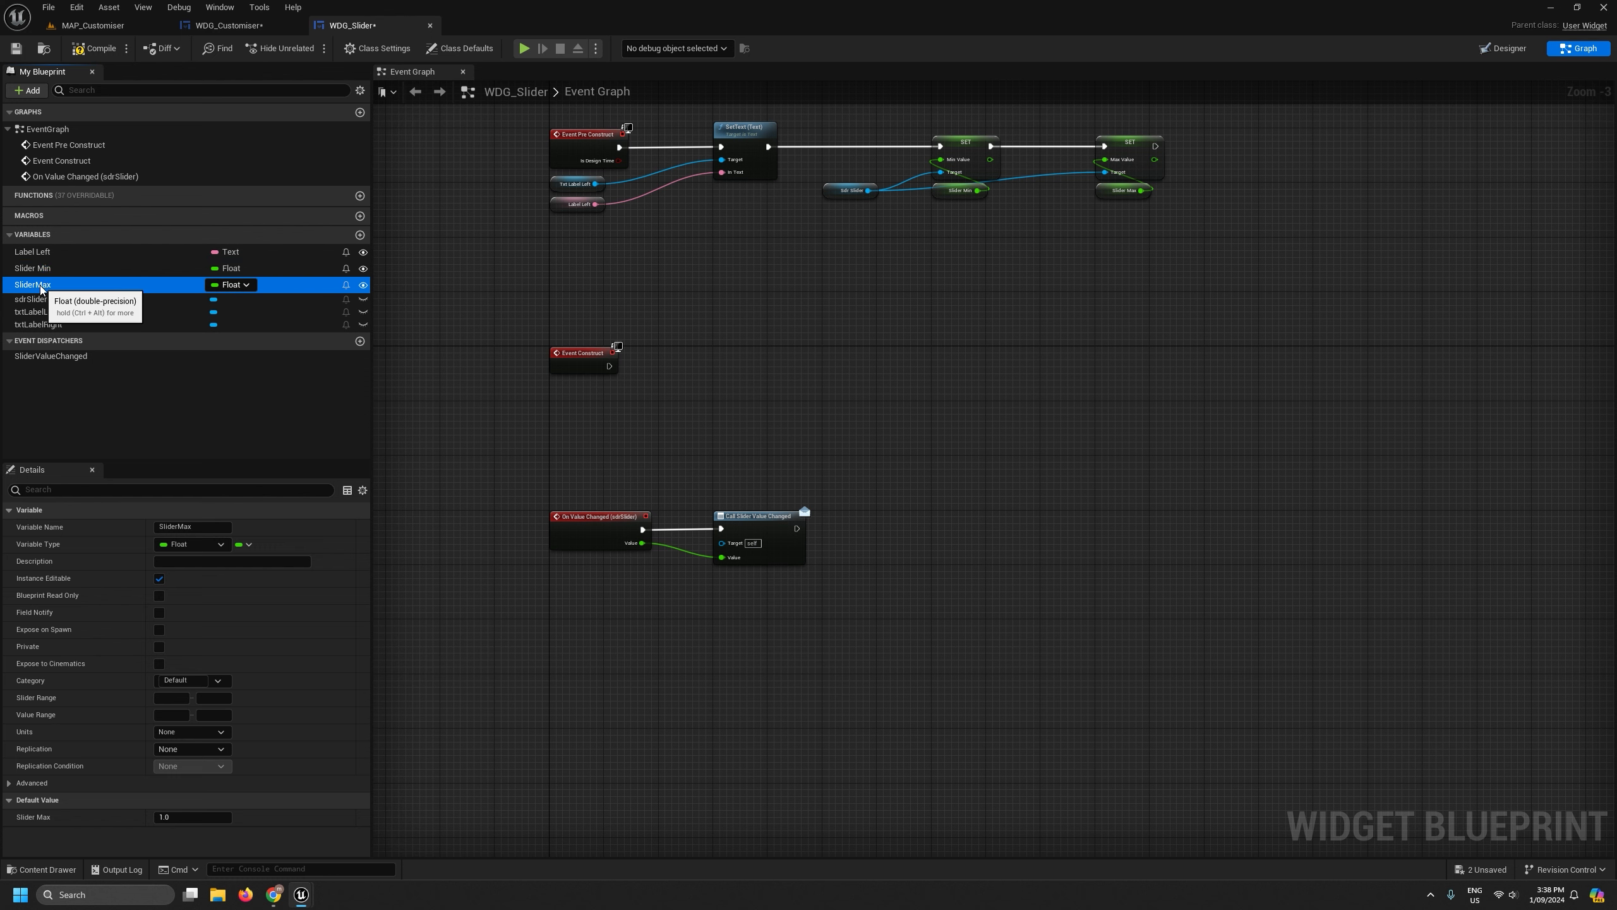
{"action": "key", "text": "F2"}
{"action": "left_click", "coordinate": [42, 284]}
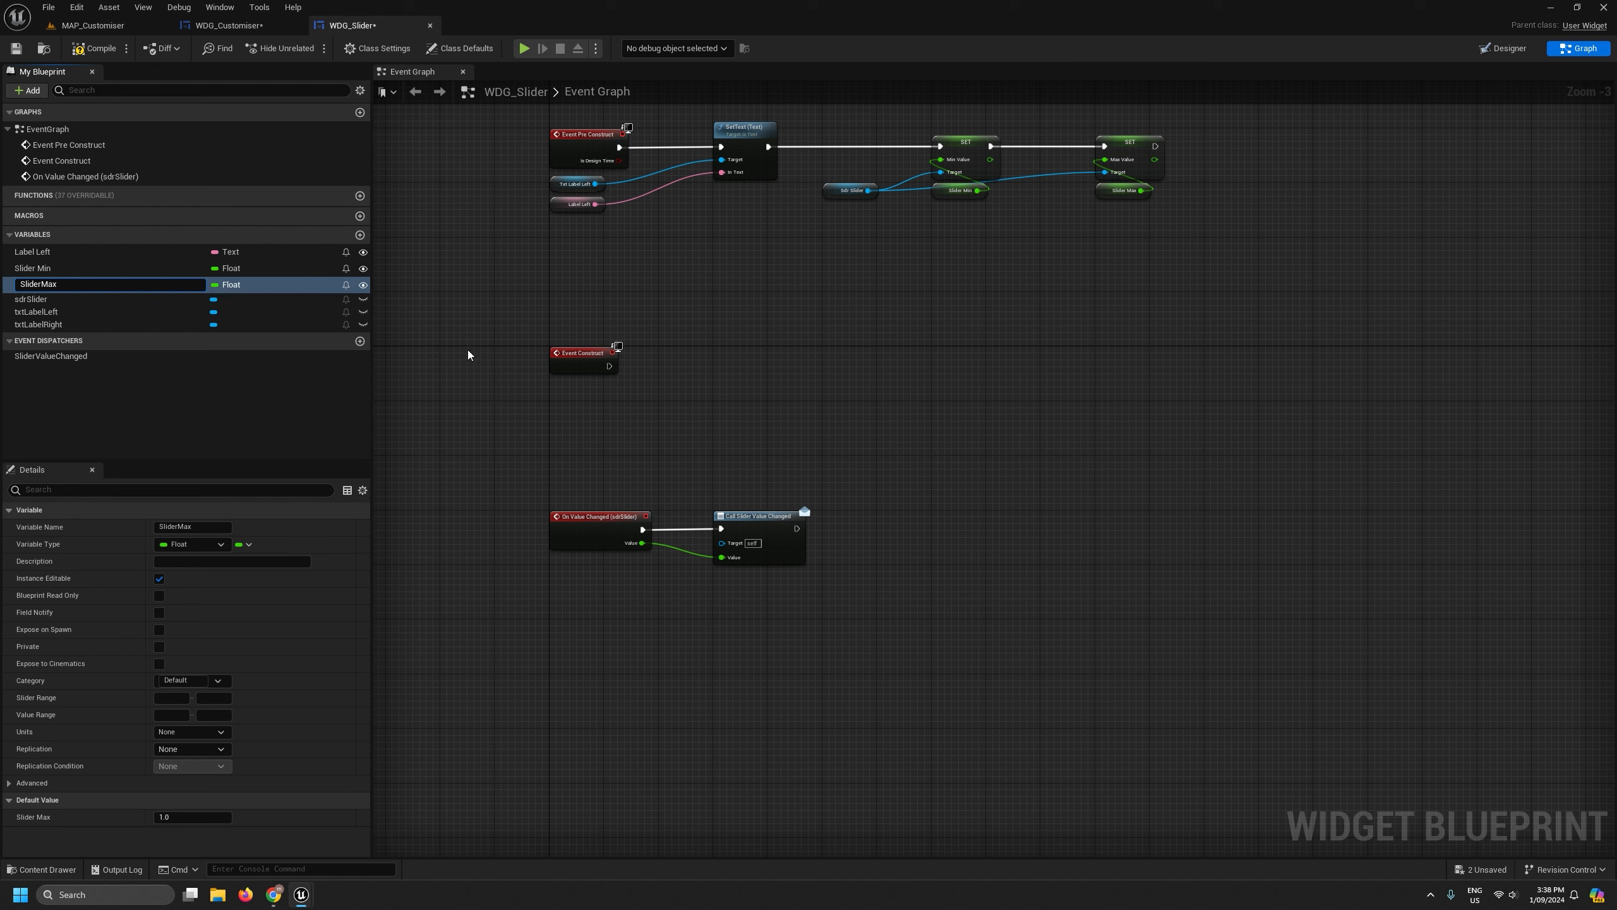
{"action": "key", "text": "Return"}
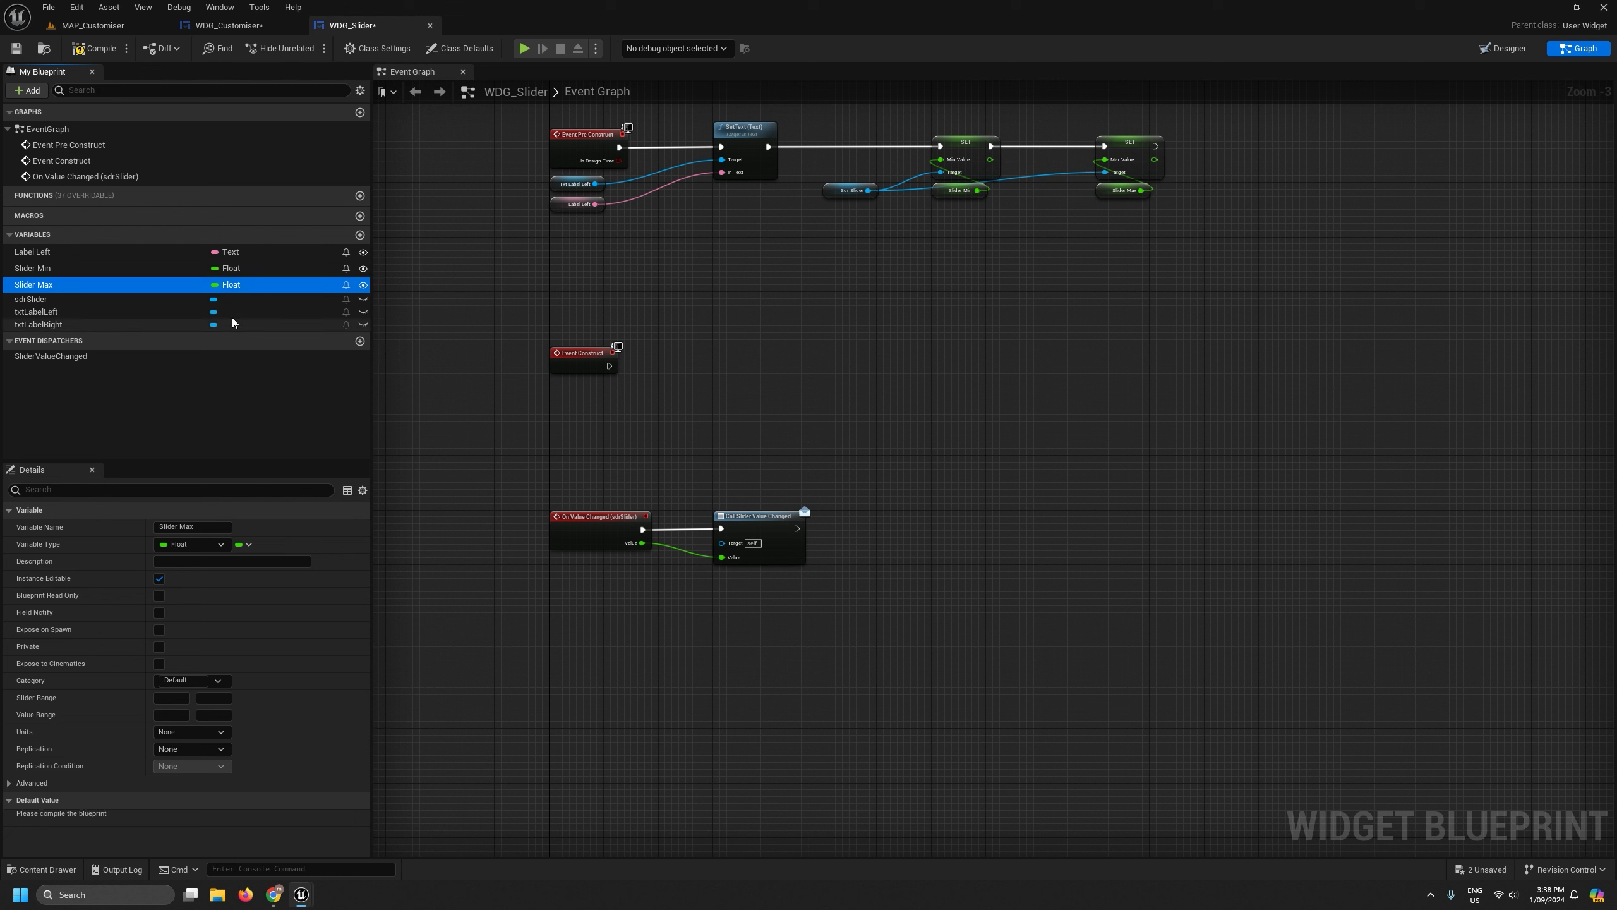
Add a new variable named "Label Right" to WDG_Slider.
{"action": "left_click", "coordinate": [359, 234]}
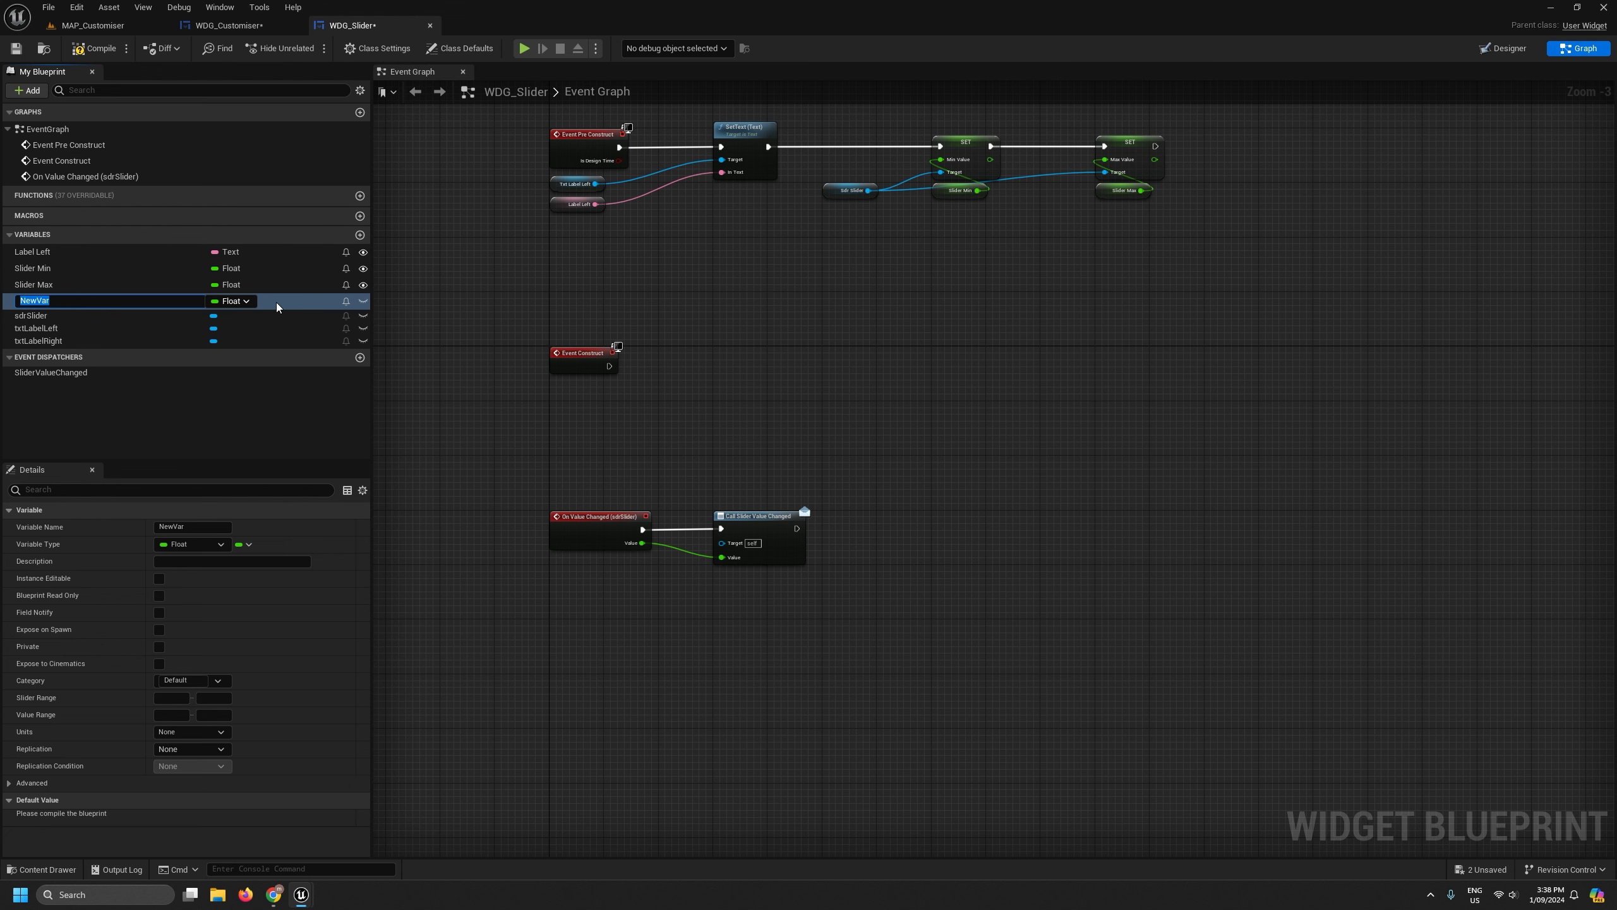
{"action": "type", "text": "Lebv"}
{"action": "key", "text": "BackSpace"}
{"action": "key", "text": "BackSpace"}
{"action": "type", "text": "abel Right"}
{"action": "key", "text": "Return"}
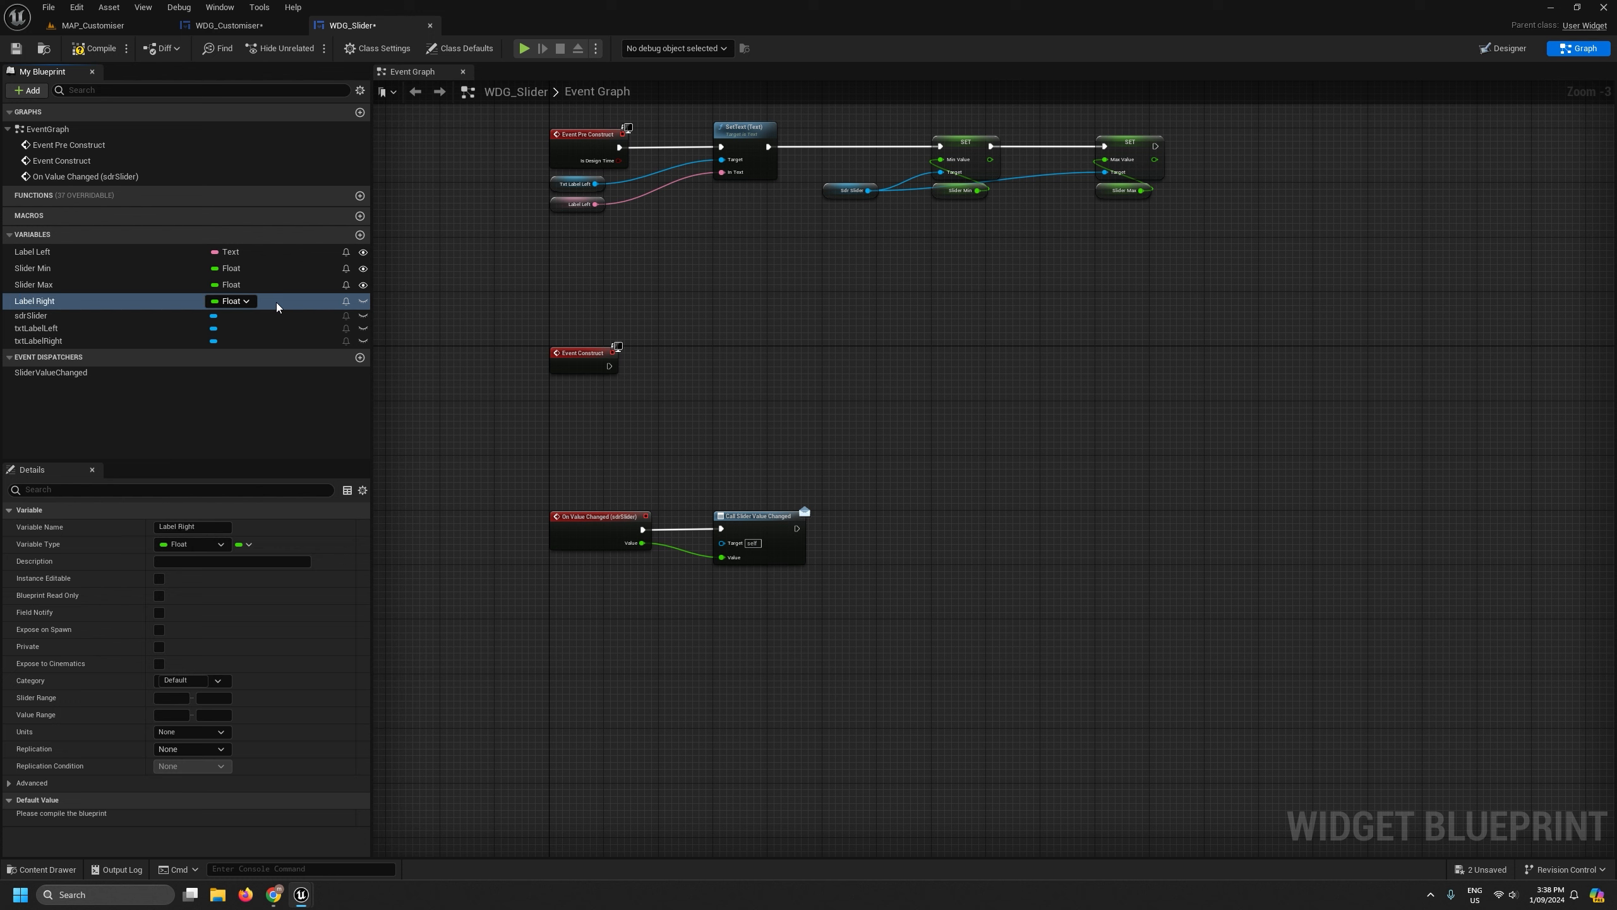
Change Label Right's type to Text, and place it directly below Label Left as an instance-editable variable.
{"action": "left_click", "coordinate": [230, 302]}
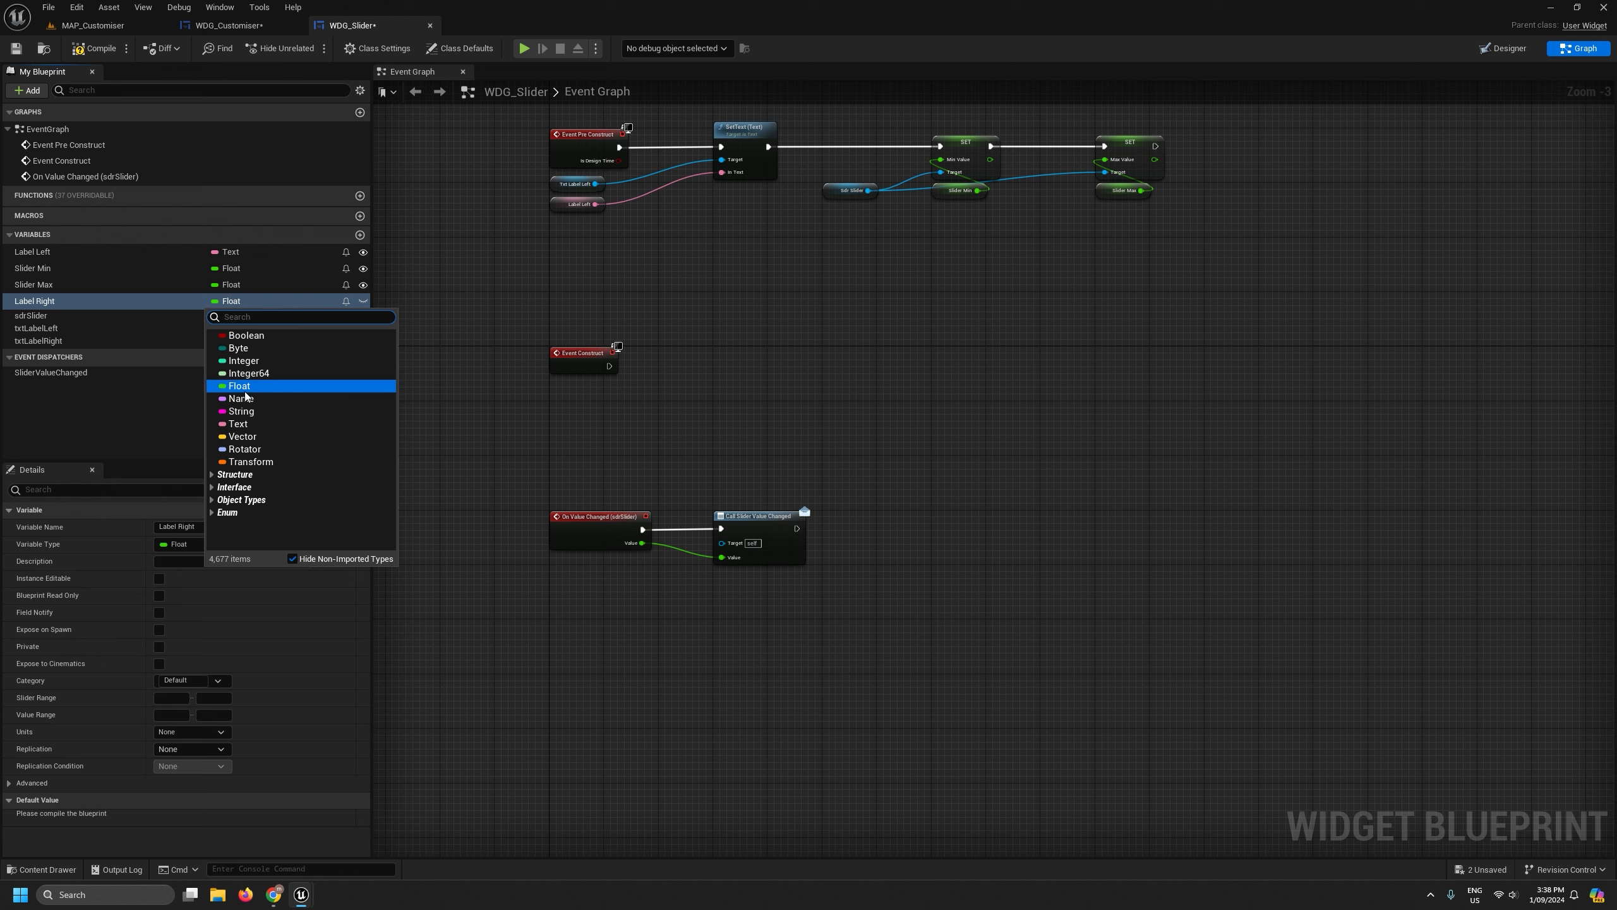
{"action": "left_click", "coordinate": [239, 423]}
{"action": "left_click_drag", "start_coordinate": [38, 301], "coordinate": [39, 269]}
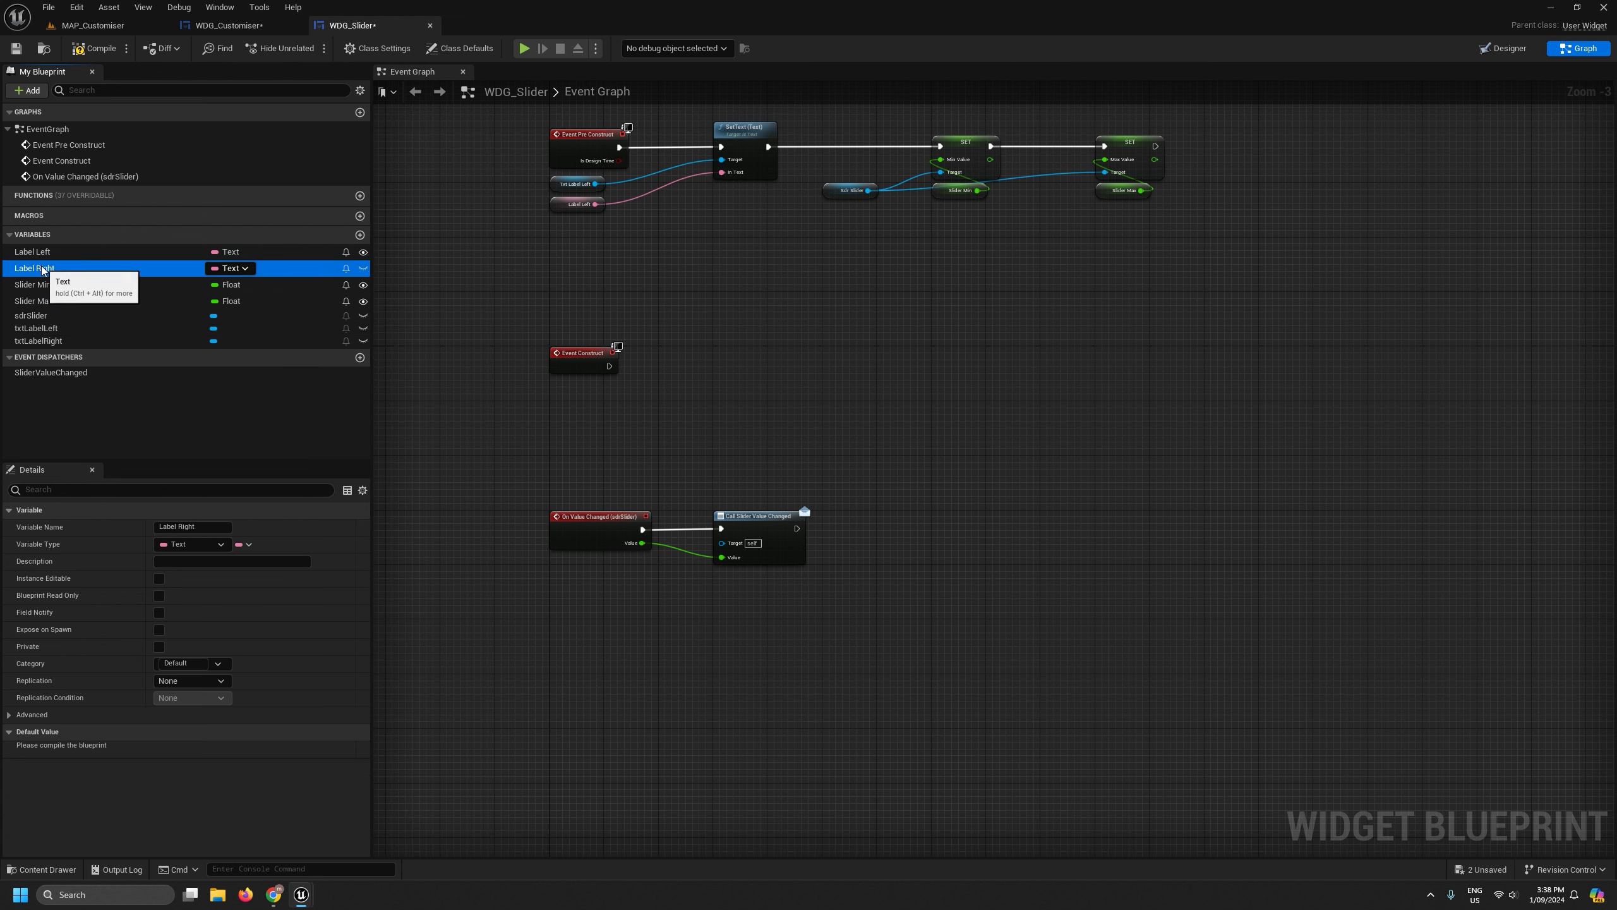
{"action": "left_click", "coordinate": [362, 269]}
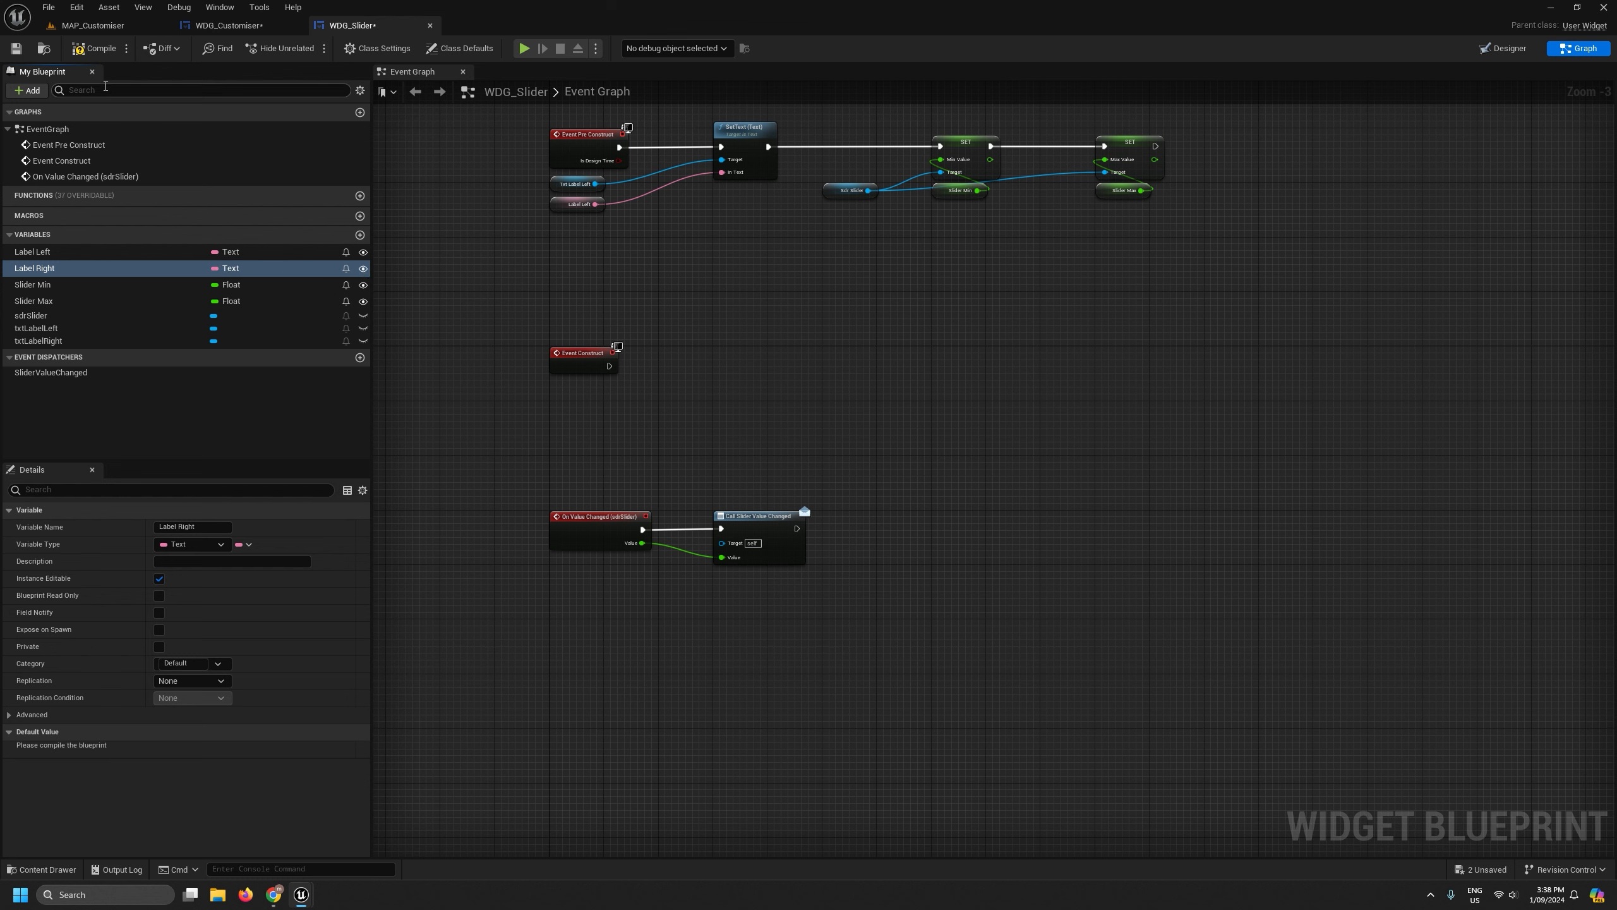
Move the Min Value and Max Value Set nodes with their variable nodes away from SetText to make room in the Pre Construct chain.
{"action": "left_click_drag", "start_coordinate": [1271, 282], "coordinate": [796, 109]}
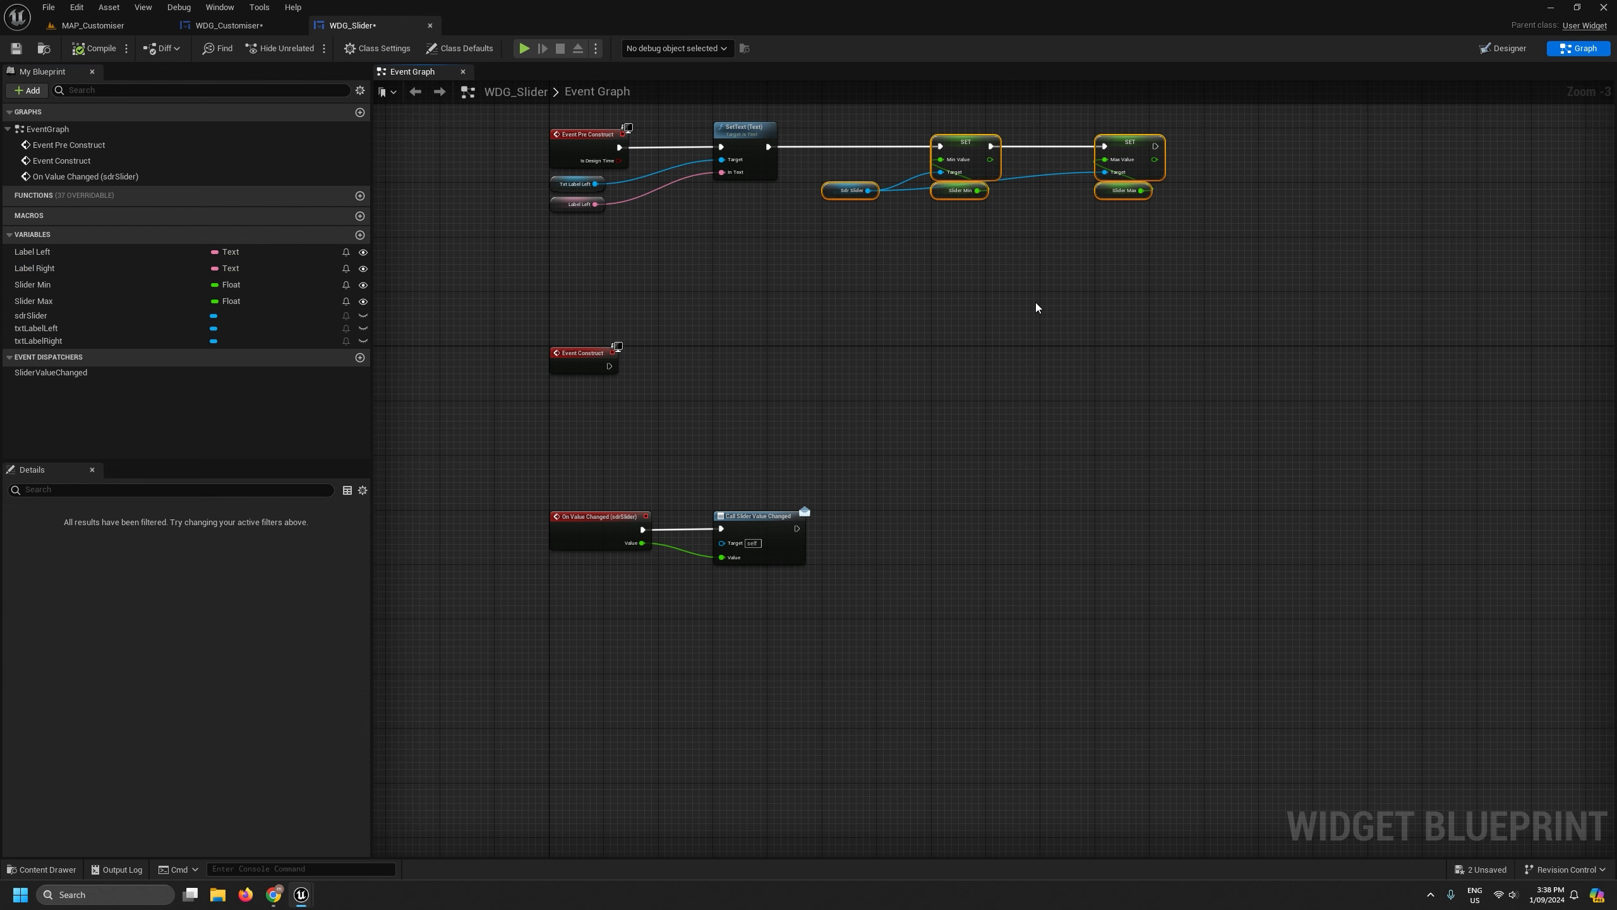
{"action": "right_click_drag", "start_coordinate": [1036, 308], "coordinate": [961, 521]}
{"action": "scroll", "coordinate": [872, 352], "scroll_direction": "up", "scroll_amount": 2}
{"action": "left_click_drag", "start_coordinate": [861, 352], "coordinate": [1316, 355]}
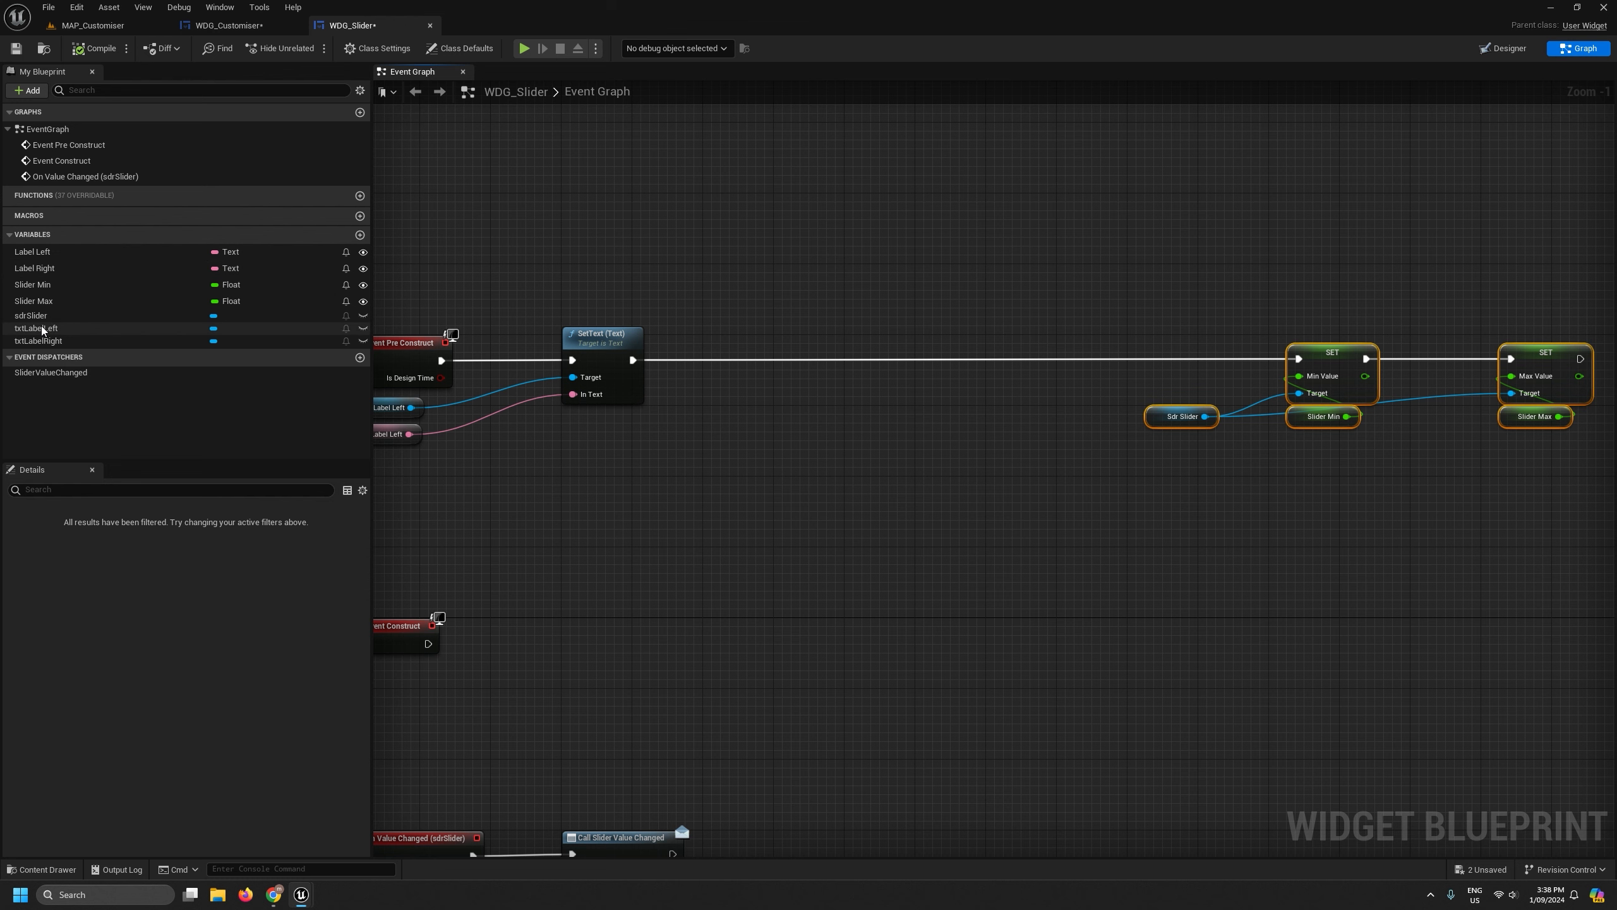
Add a txtLabelRight getter to the graph and create a SetText (Text) node that targets it.
{"action": "right_click_drag", "start_coordinate": [565, 498], "coordinate": [643, 516]}
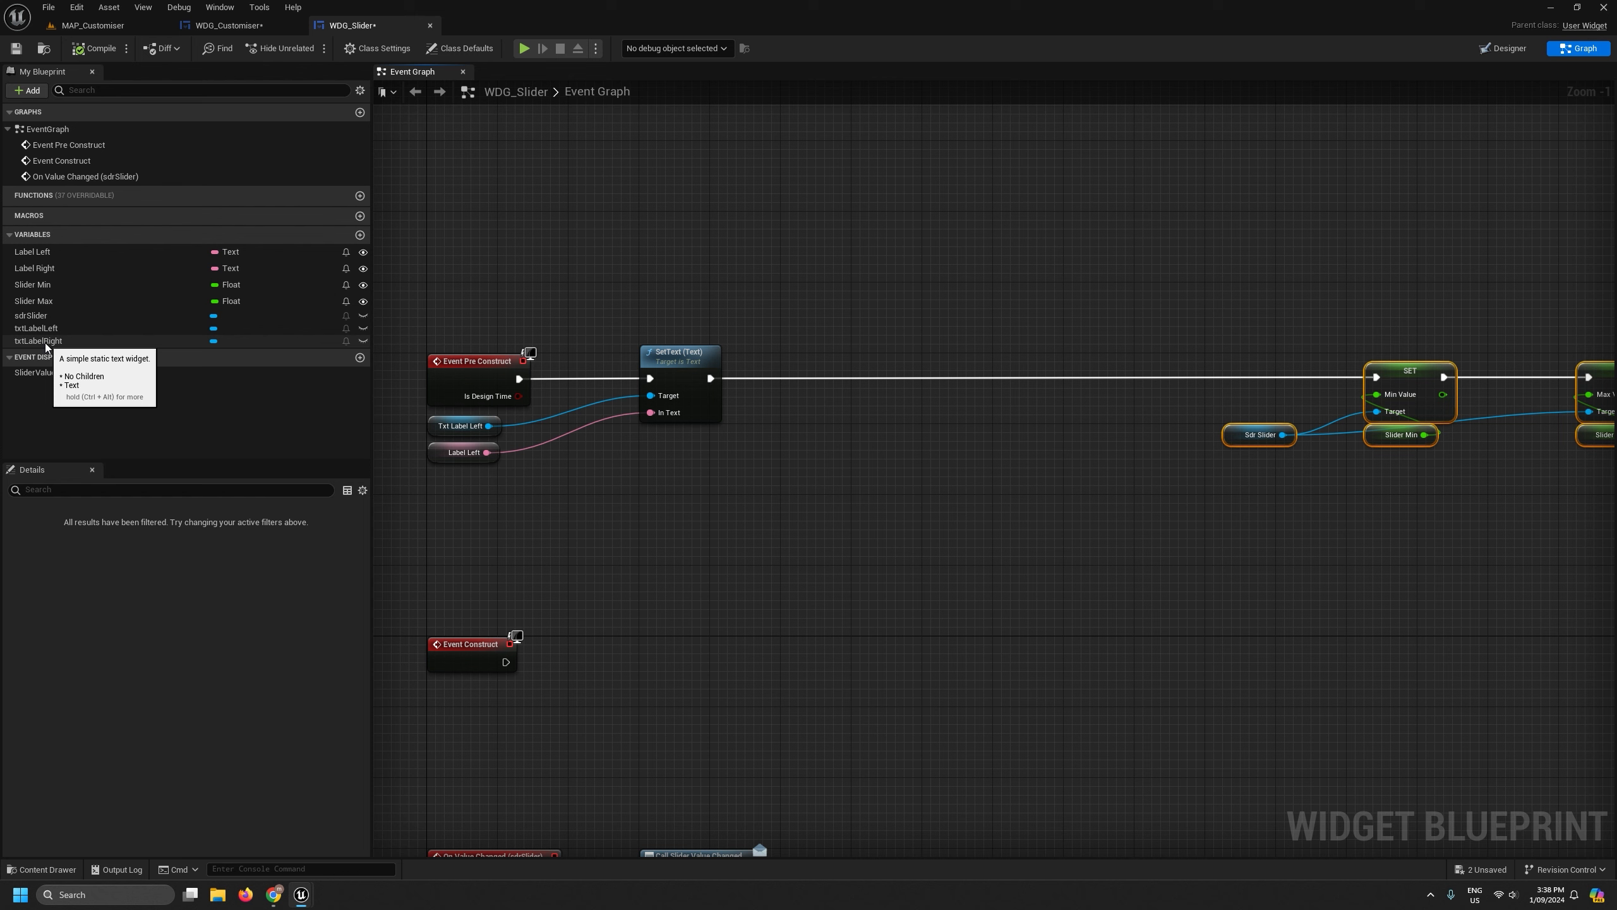
{"action": "left_click_drag", "start_coordinate": [45, 346], "coordinate": [1047, 412]}
{"action": "type", "text": "s"}
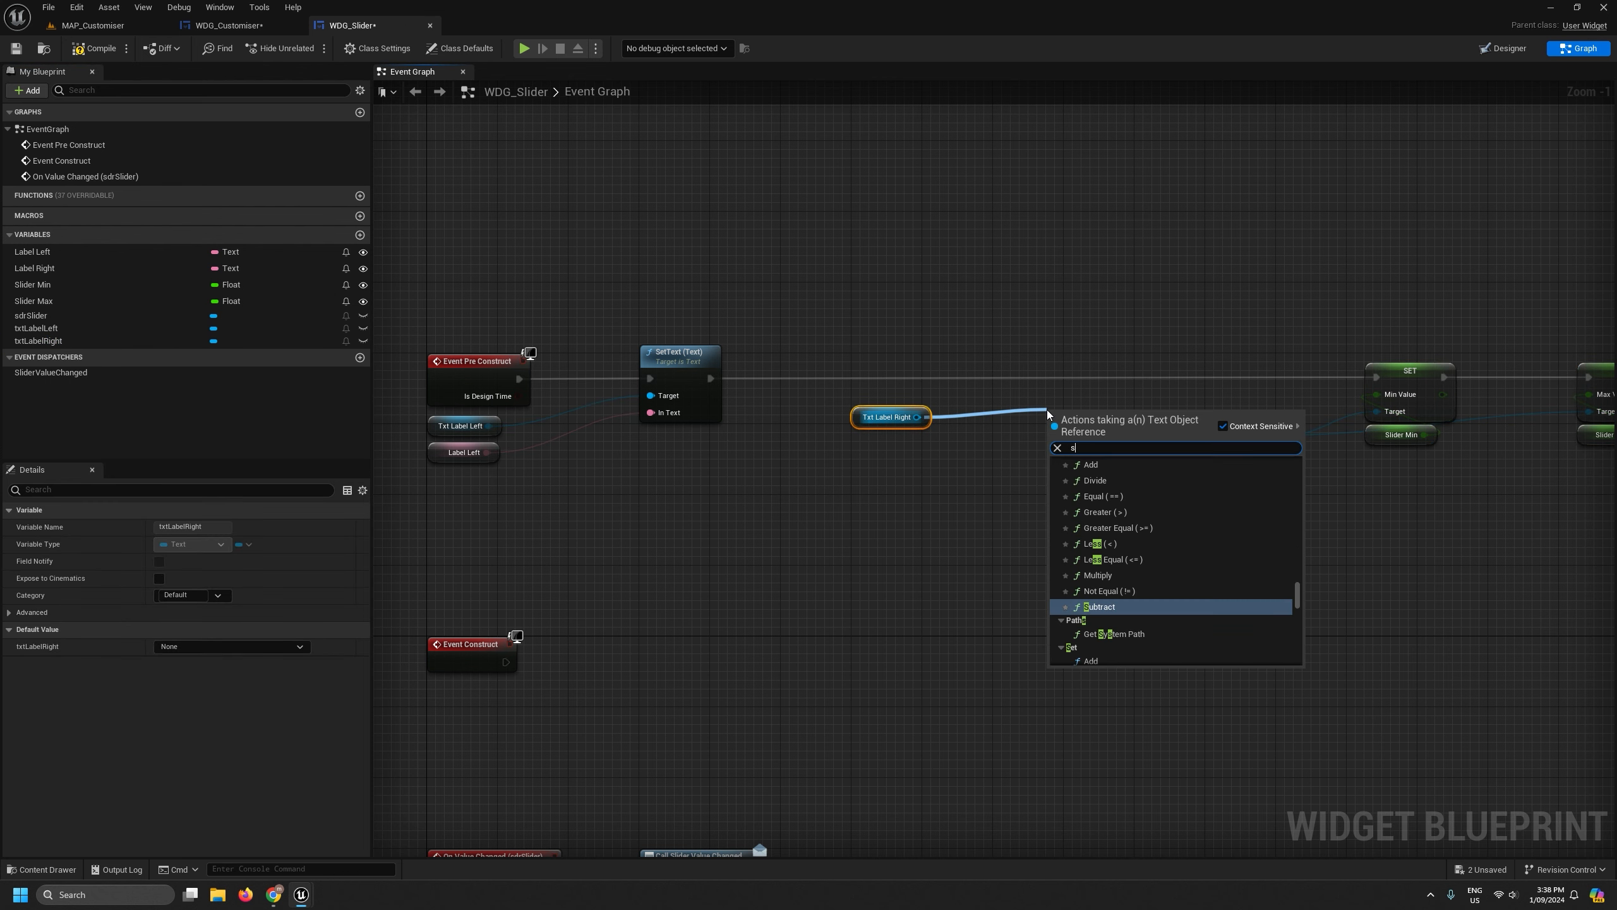
{"action": "type", "text": "et text"}
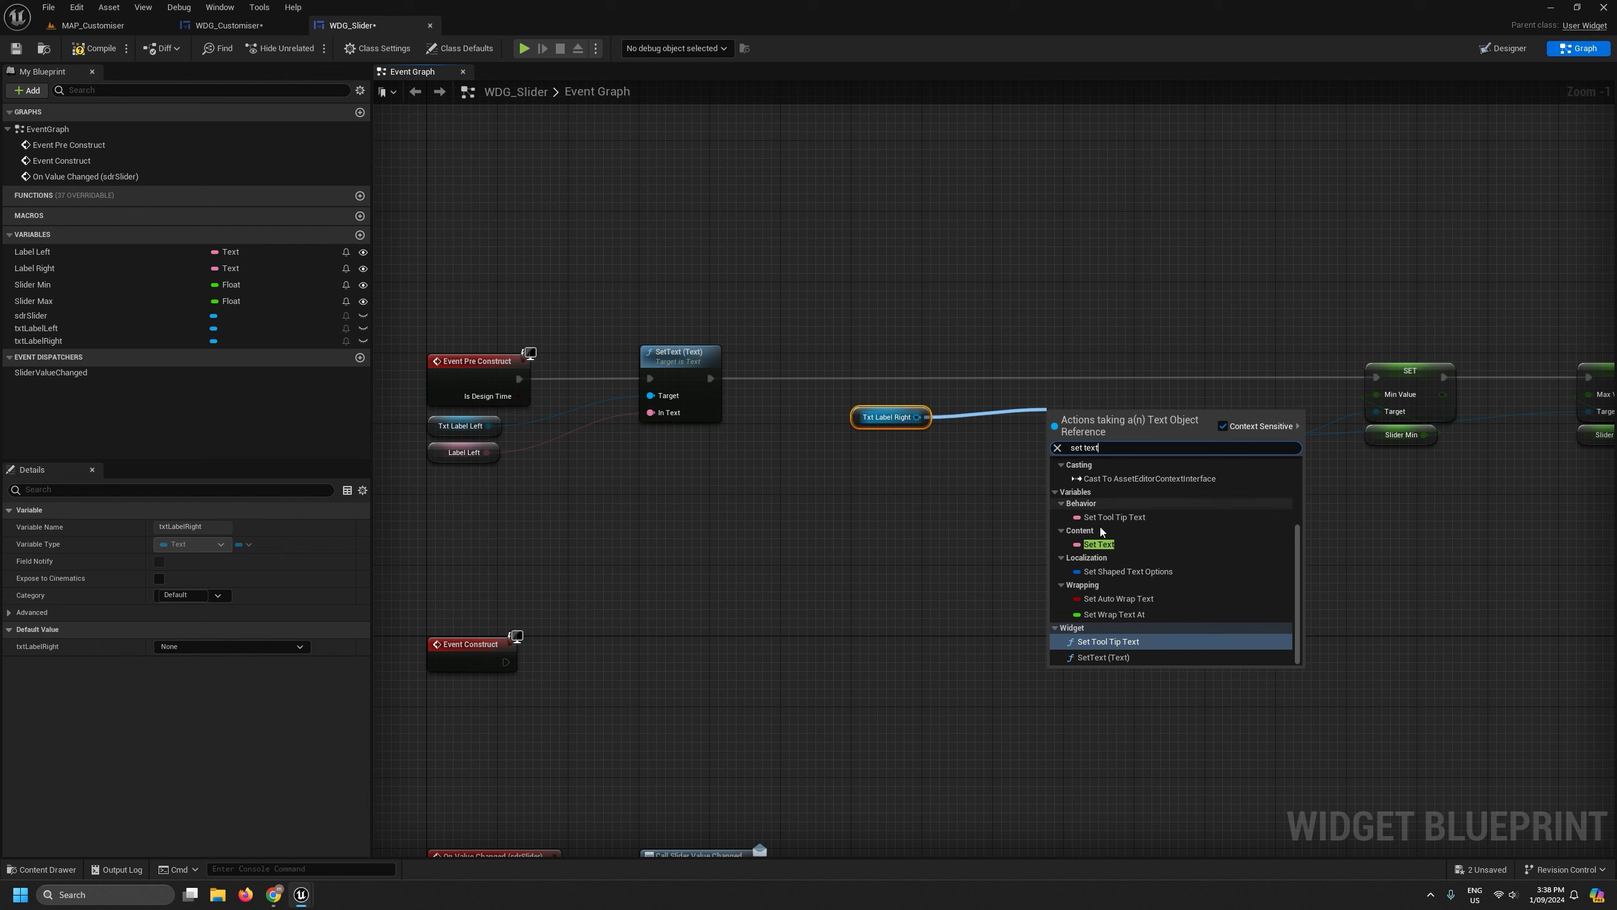
{"action": "left_click", "coordinate": [1114, 657]}
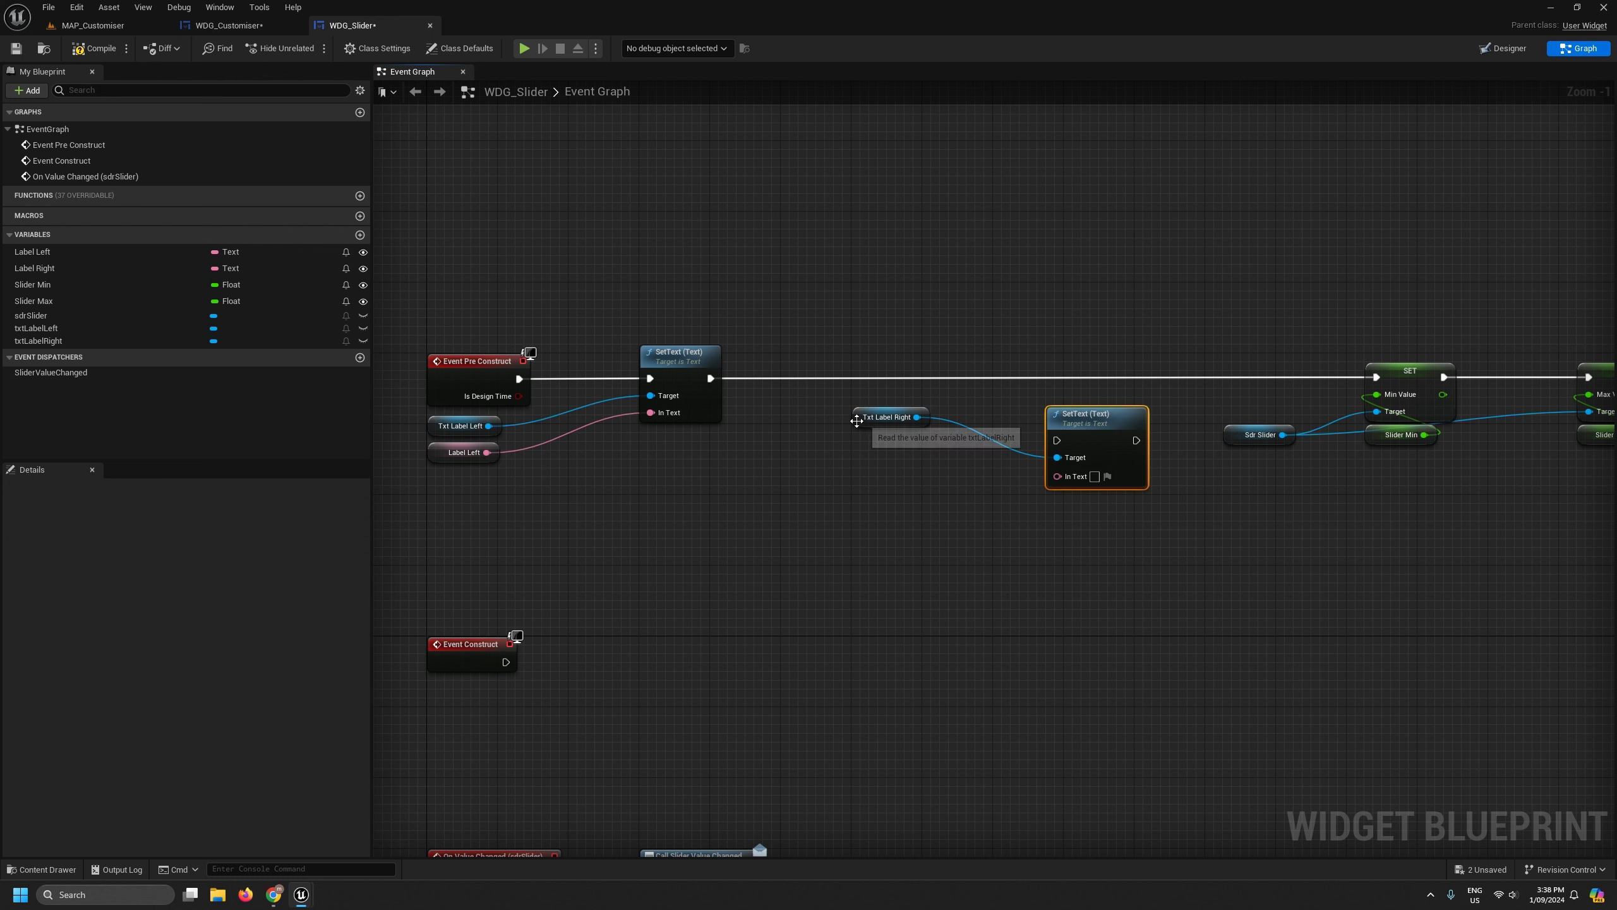
Insert the new SetText node into the execution chain between the first SetText and the Min Value Set node.
{"action": "left_click_drag", "start_coordinate": [903, 427], "coordinate": [928, 507]}
{"action": "left_click_drag", "start_coordinate": [1076, 426], "coordinate": [1033, 362]}
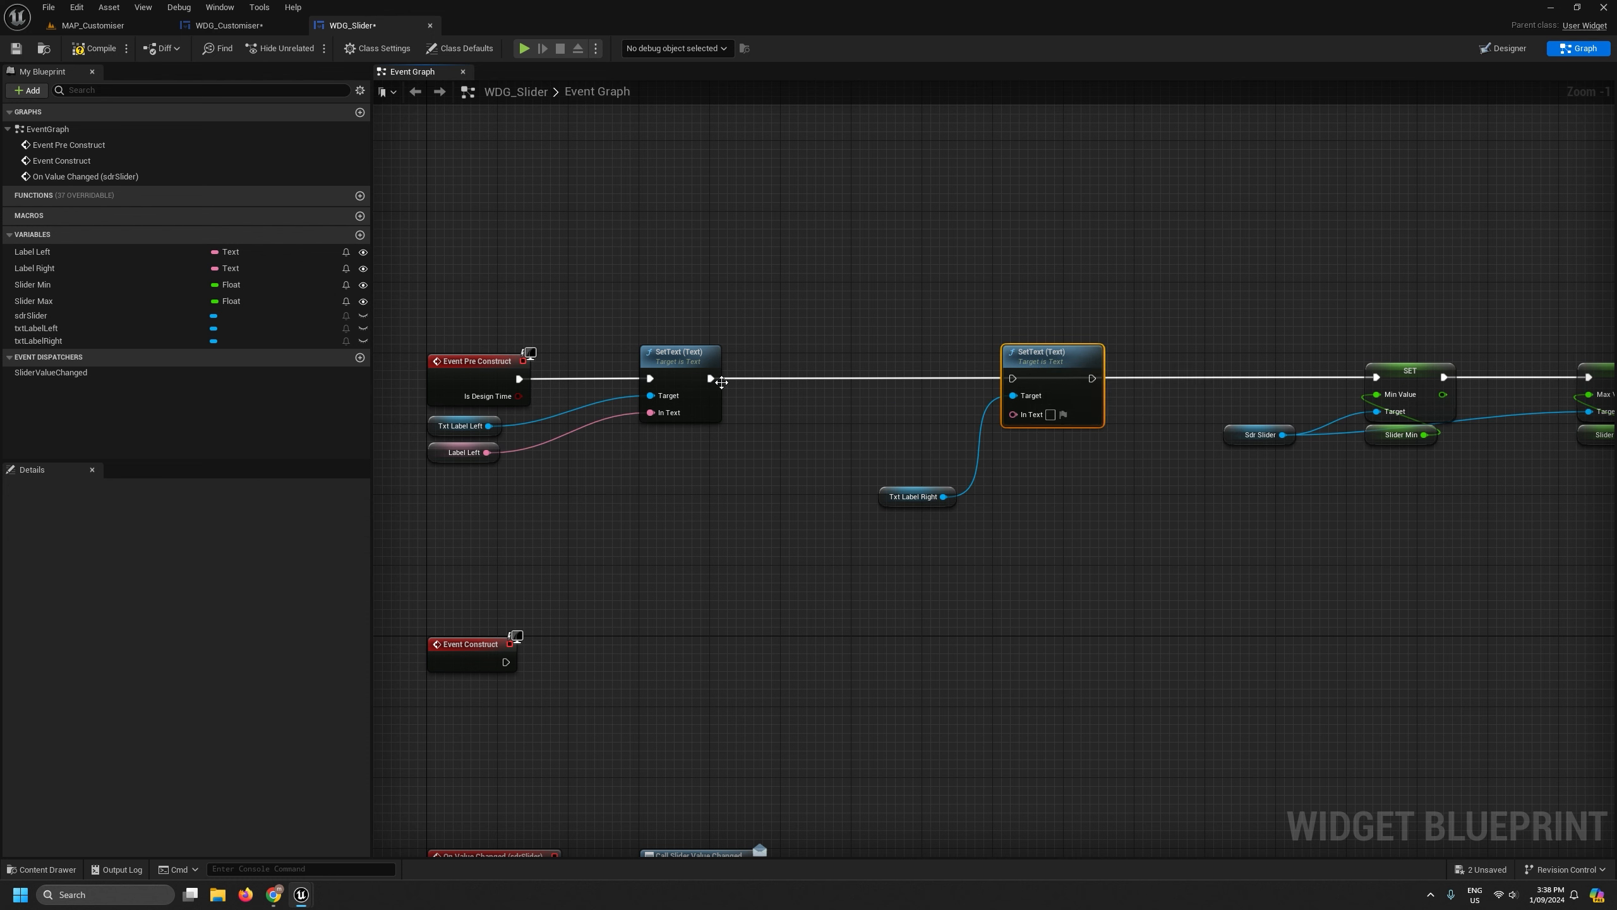
{"action": "left_click_drag", "start_coordinate": [711, 379], "coordinate": [1375, 379]}
{"action": "left_click_drag", "start_coordinate": [910, 496], "coordinate": [822, 470]}
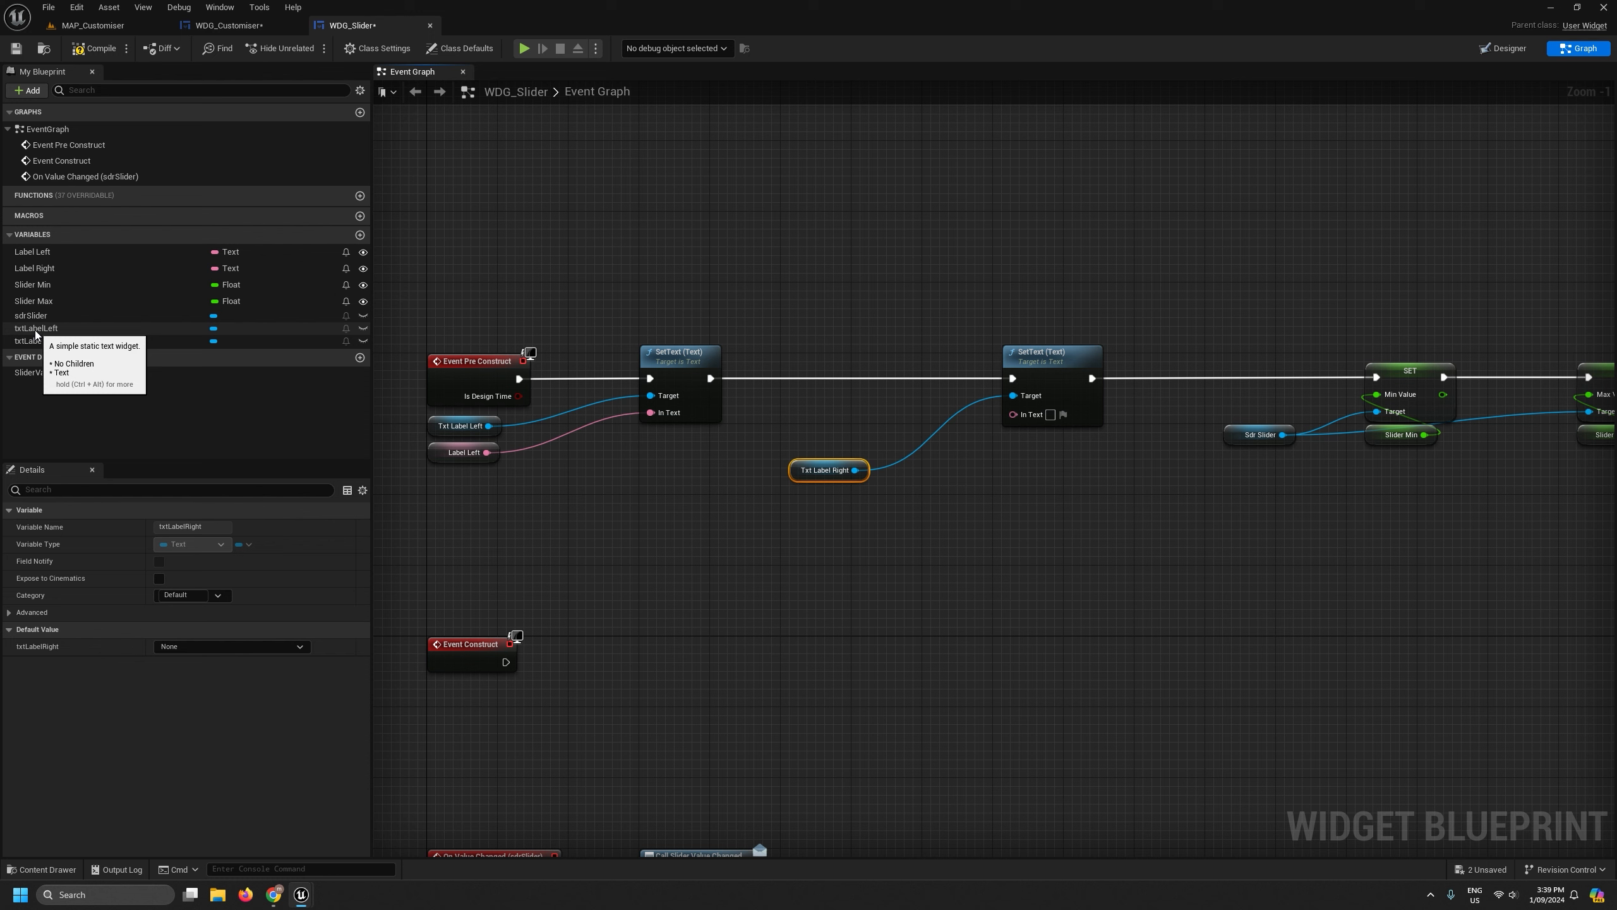
Feed the Label Right variable into the second SetText's In Text, and line up both getters beside the node.
{"action": "left_click_drag", "start_coordinate": [34, 268], "coordinate": [1022, 424]}
{"action": "left_click_drag", "start_coordinate": [900, 415], "coordinate": [891, 503]}
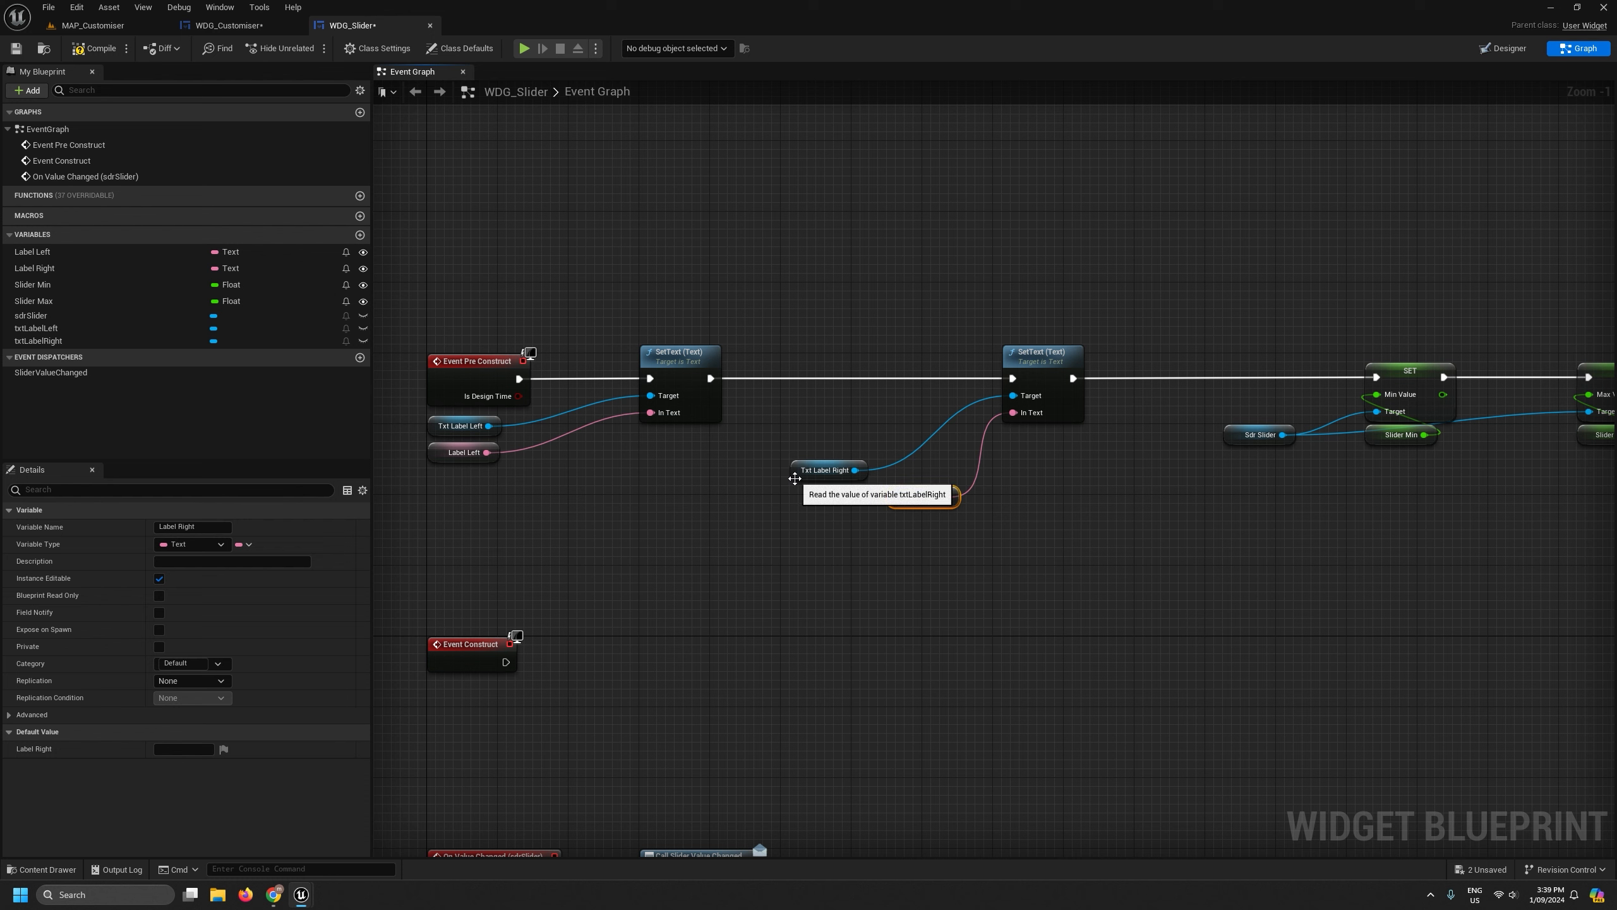
{"action": "left_click_drag", "start_coordinate": [799, 471], "coordinate": [855, 443]}
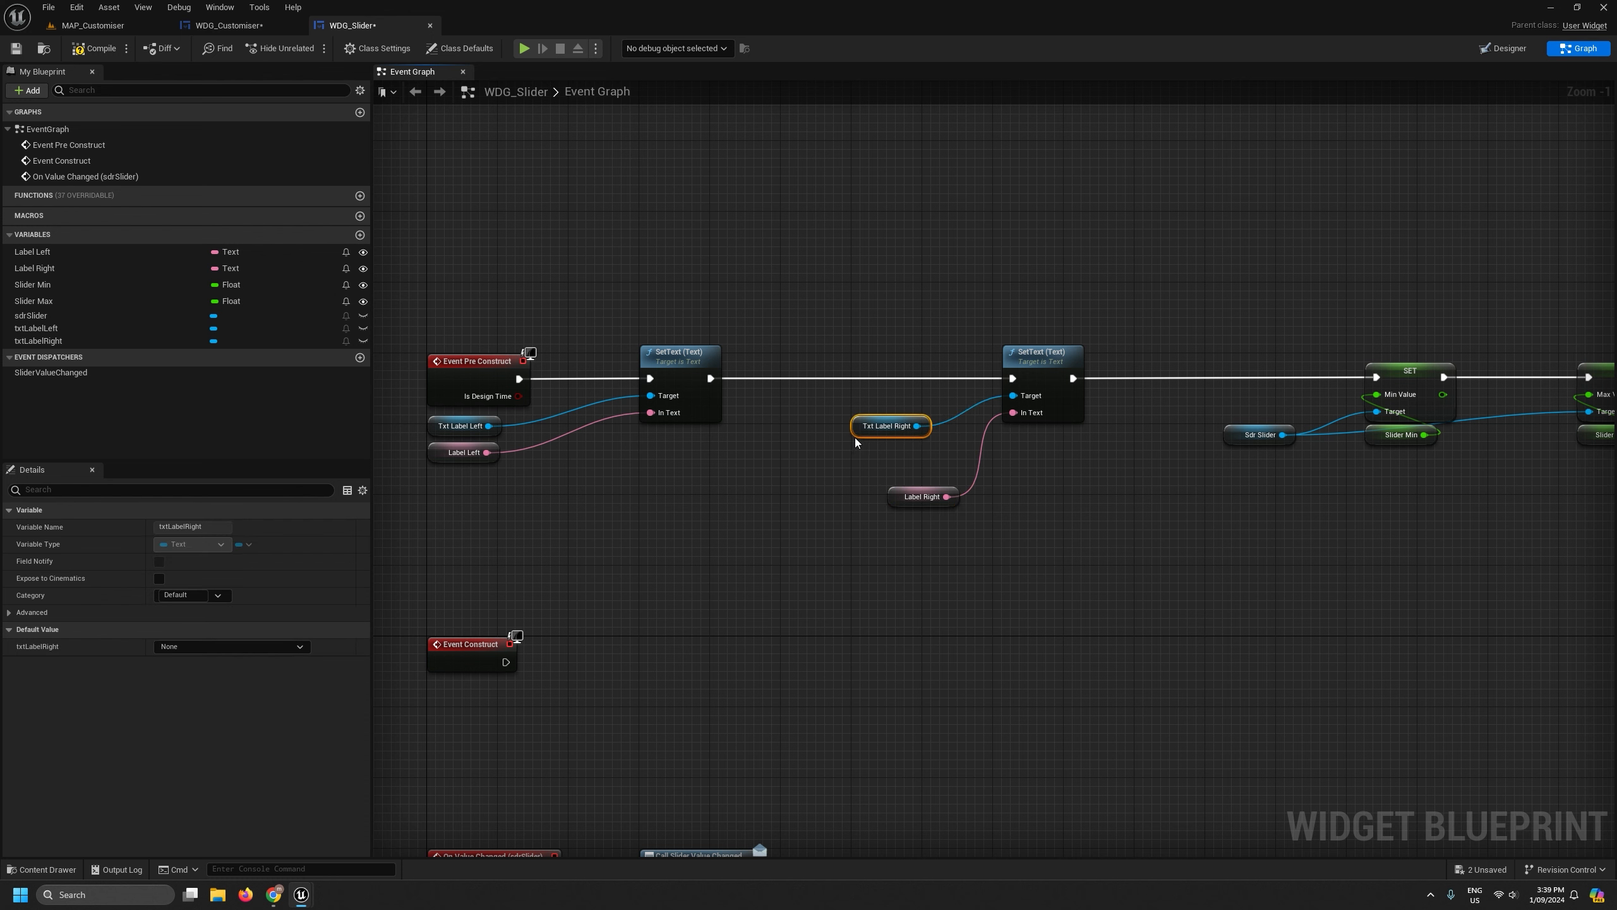
{"action": "left_click_drag", "start_coordinate": [898, 499], "coordinate": [863, 454]}
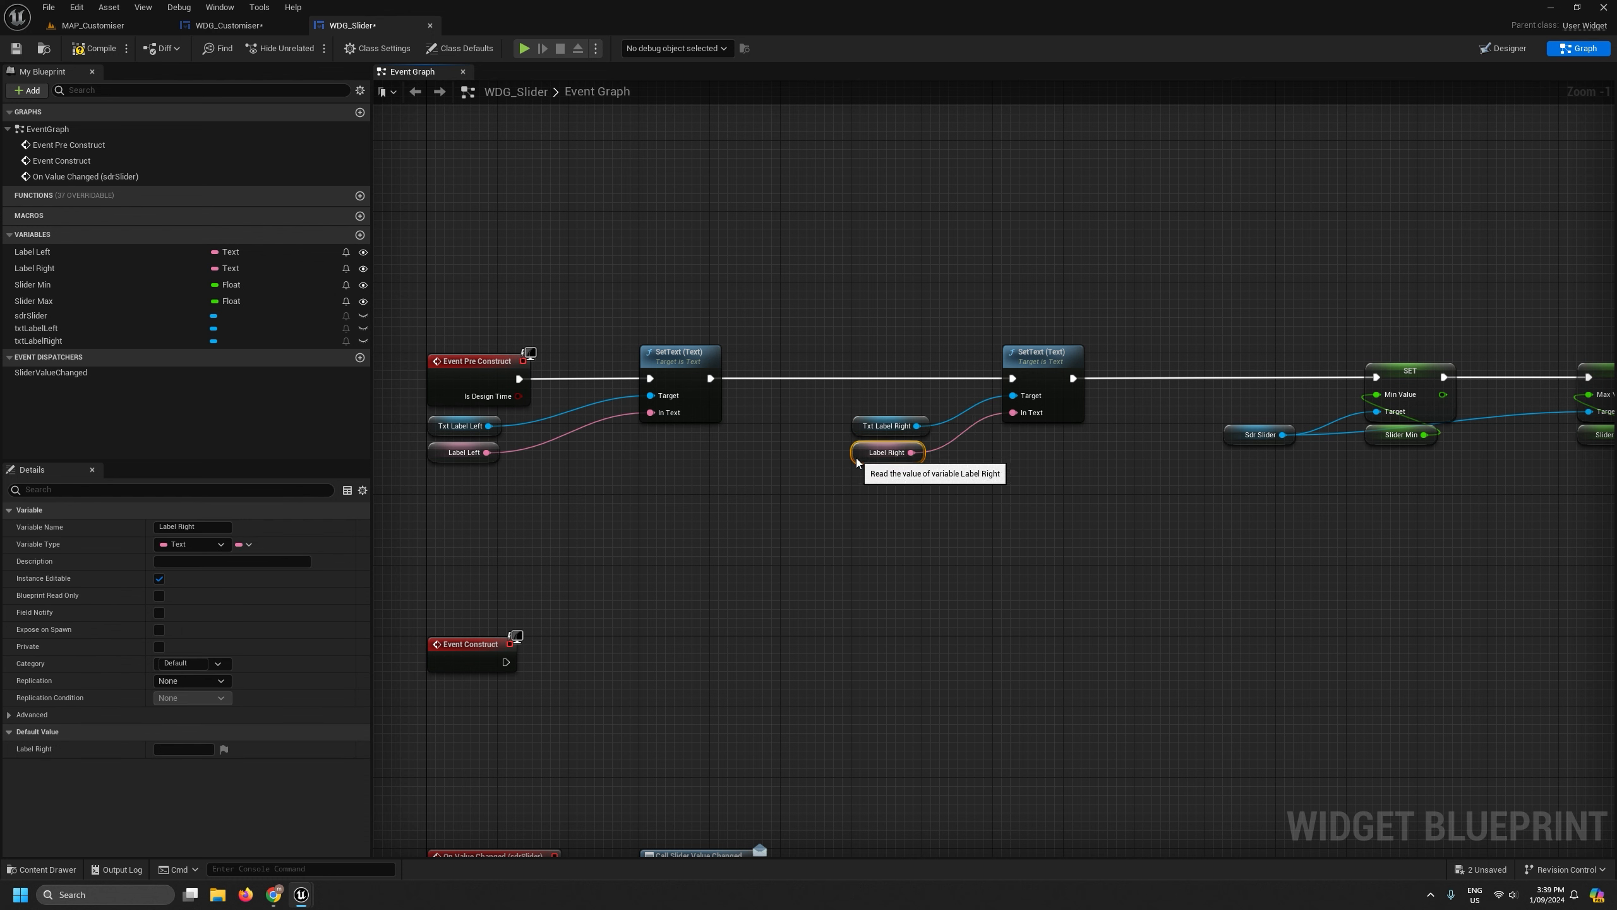
{"action": "left_click", "coordinate": [874, 561]}
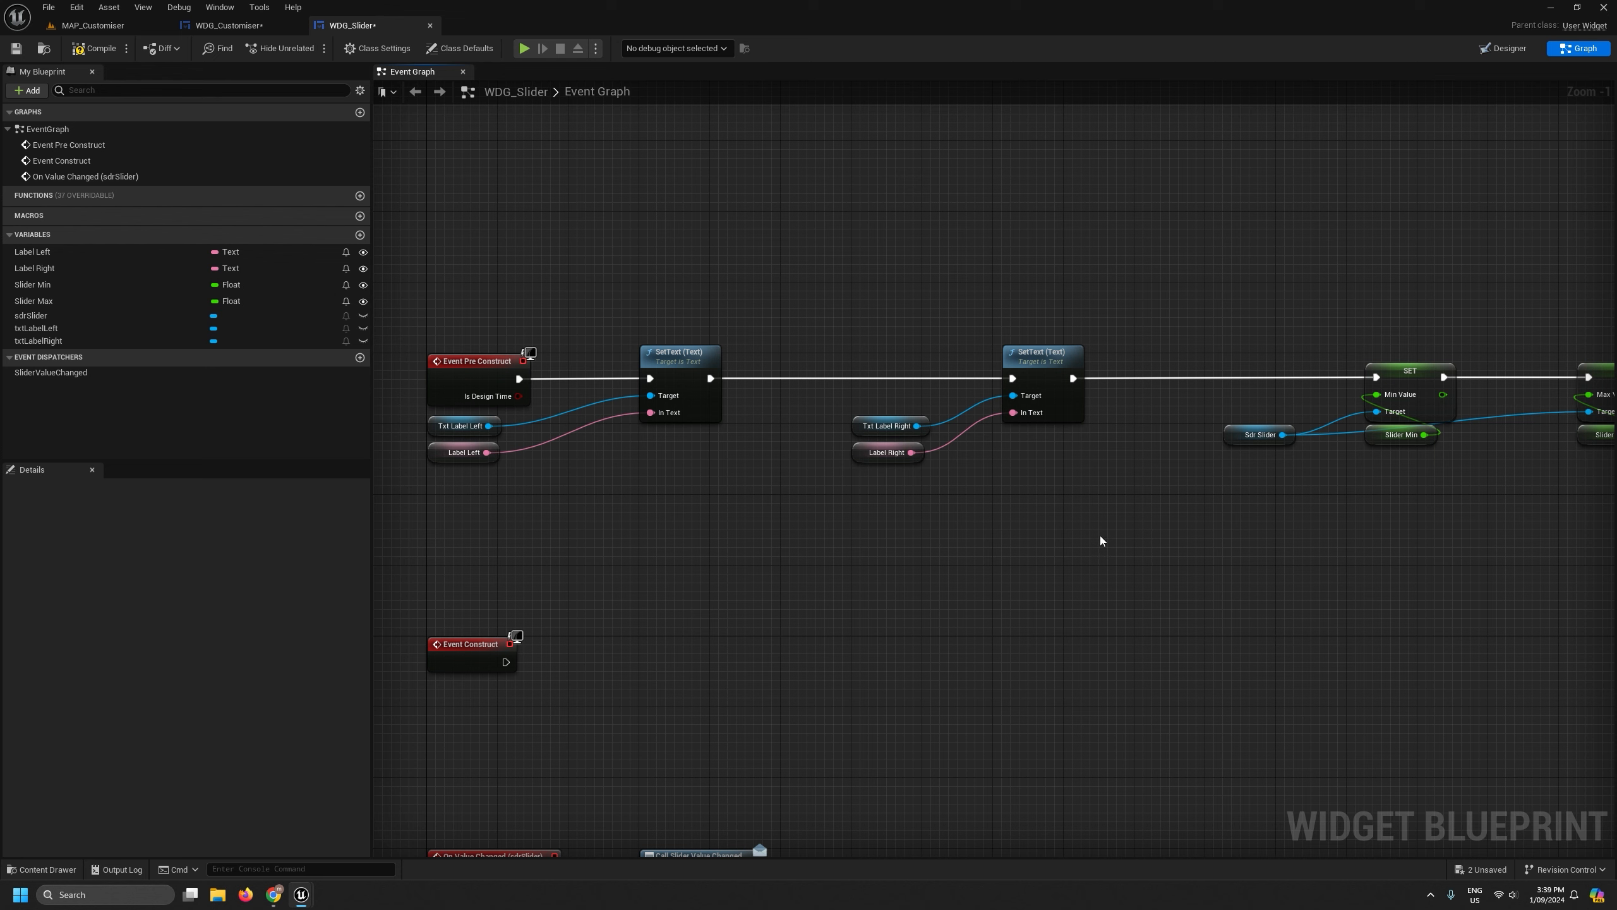
Close up the gaps between the node groups in the Pre Construct chain, and save WDG_Slider.
{"action": "left_click_drag", "start_coordinate": [1057, 386], "coordinate": [1047, 386]}
{"action": "left_click_drag", "start_coordinate": [1097, 513], "coordinate": [793, 434]}
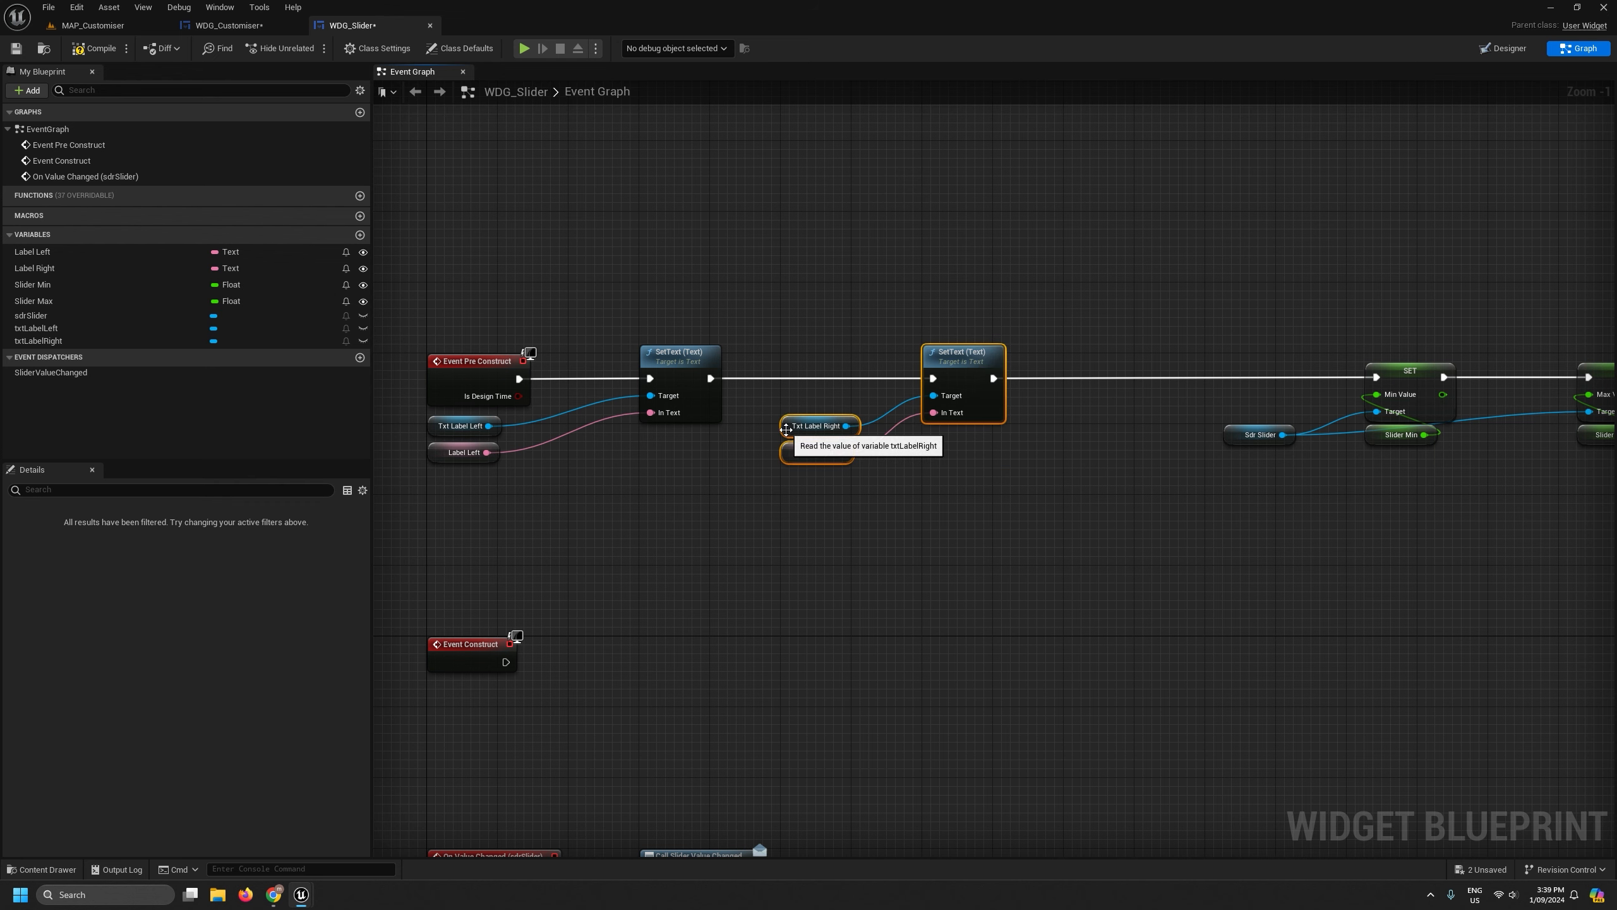
{"action": "scroll", "coordinate": [794, 434], "scroll_direction": "down", "scroll_amount": 2}
{"action": "left_click_drag", "start_coordinate": [1483, 488], "coordinate": [969, 453]}
{"action": "scroll", "coordinate": [1119, 392], "scroll_direction": "up", "scroll_amount": 2}
{"action": "scroll", "coordinate": [969, 452], "scroll_direction": "down", "scroll_amount": 3}
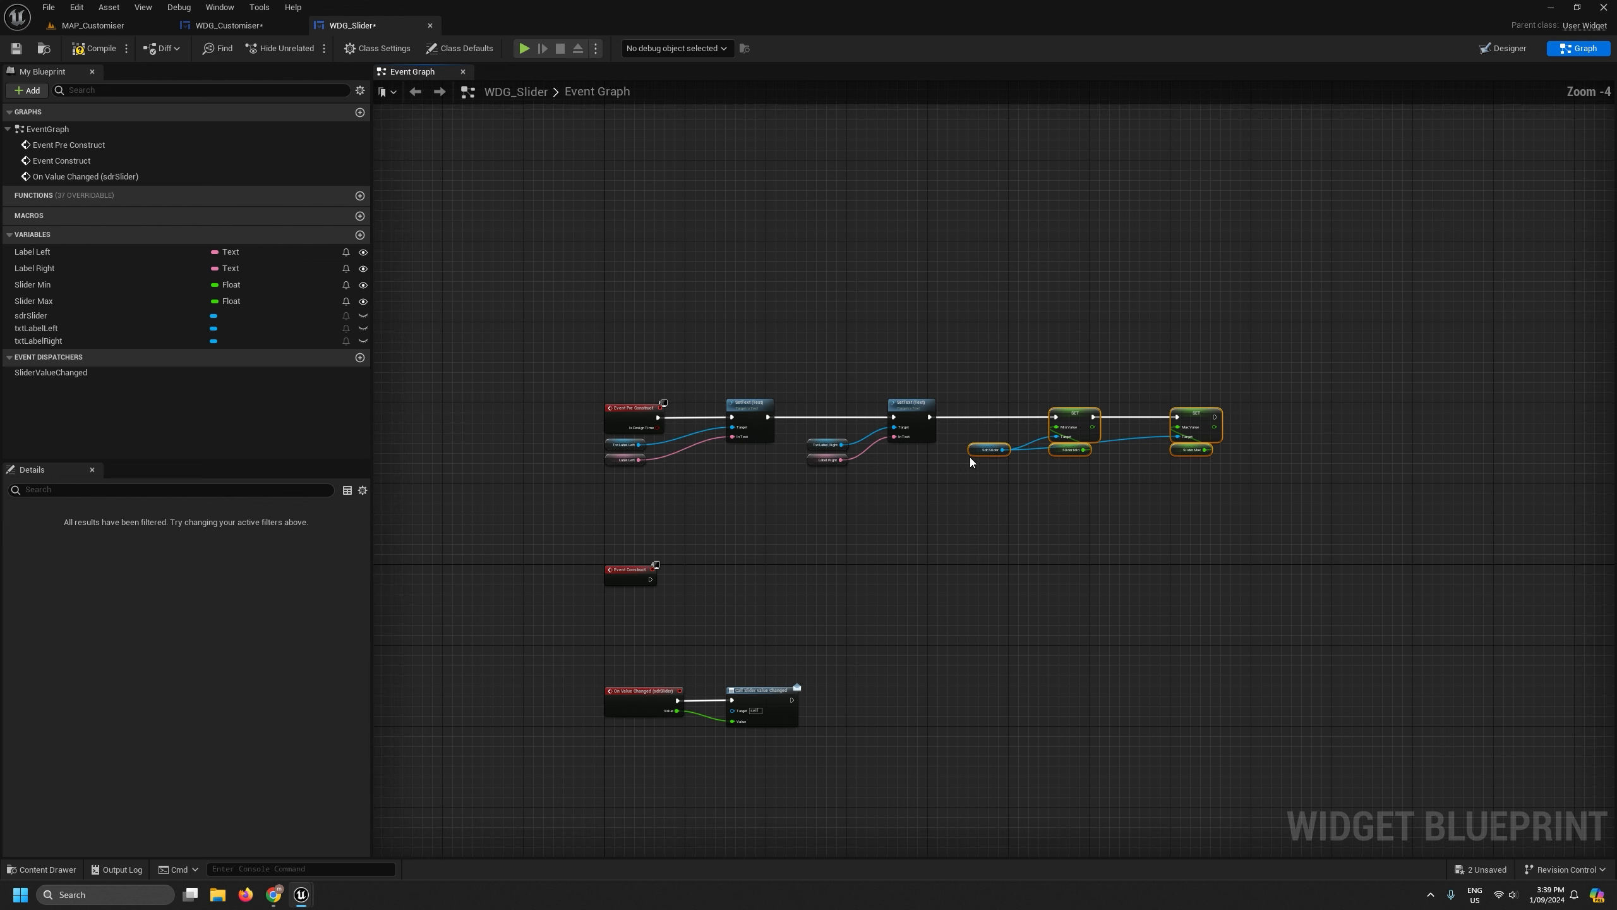
{"action": "left_click", "coordinate": [16, 48]}
In WDG_Customiser, set sdrHeavy's Label Left to "Thin" and Label Right to "Heavy", and save the widget.
{"action": "left_click", "coordinate": [238, 26]}
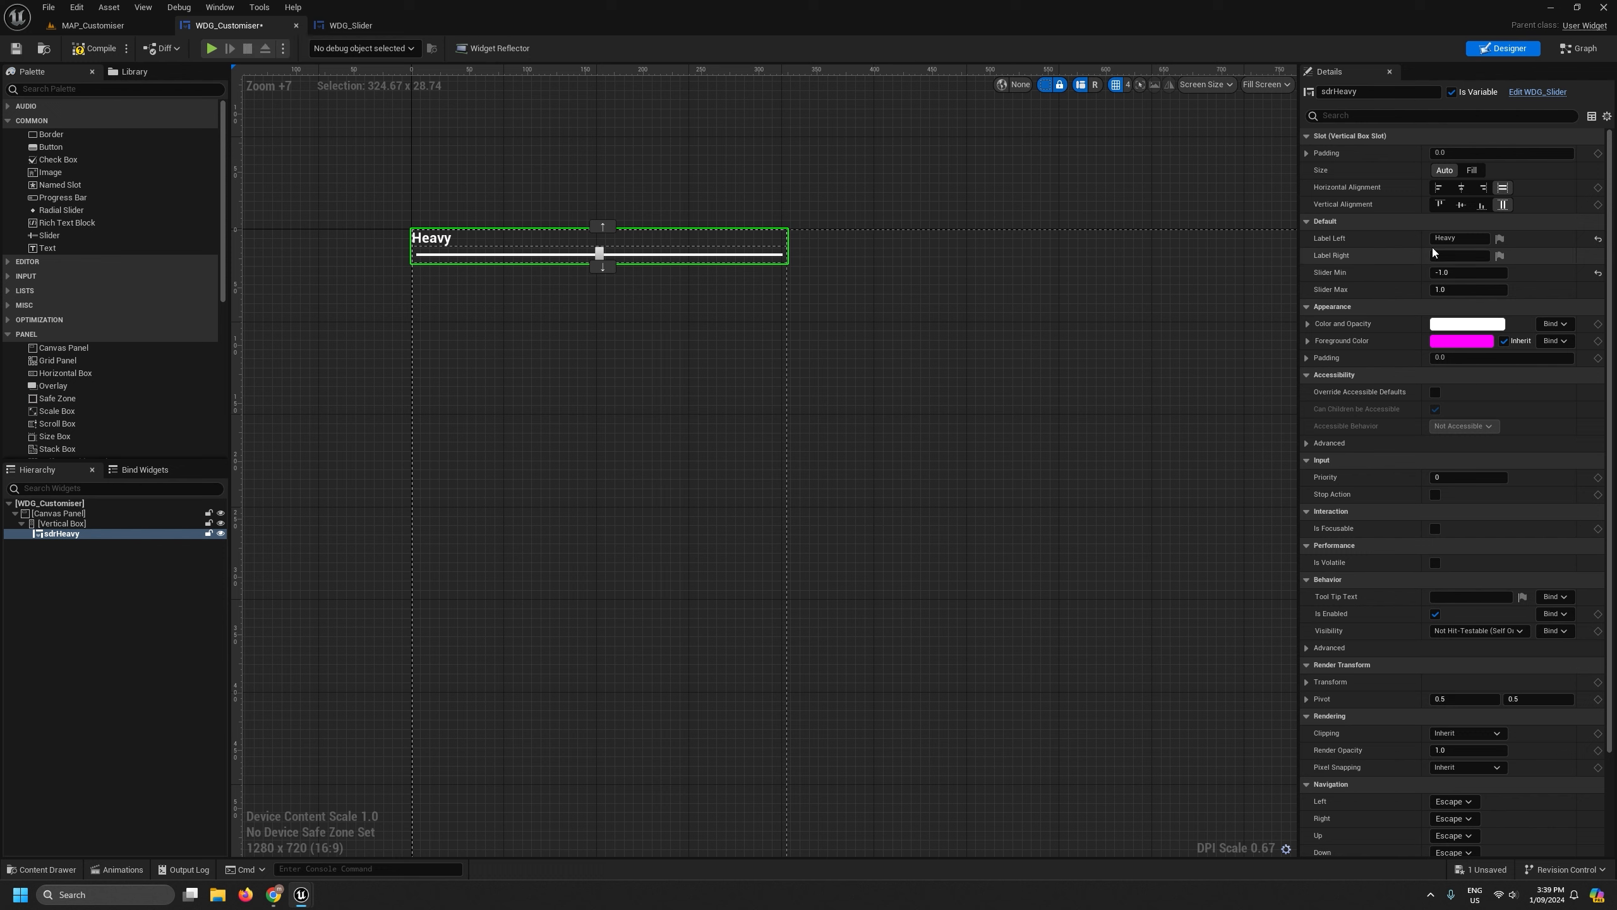
{"action": "left_click", "coordinate": [1468, 239]}
{"action": "type", "text": "Thin"}
{"action": "key", "text": "Return"}
{"action": "key", "text": "Return"}
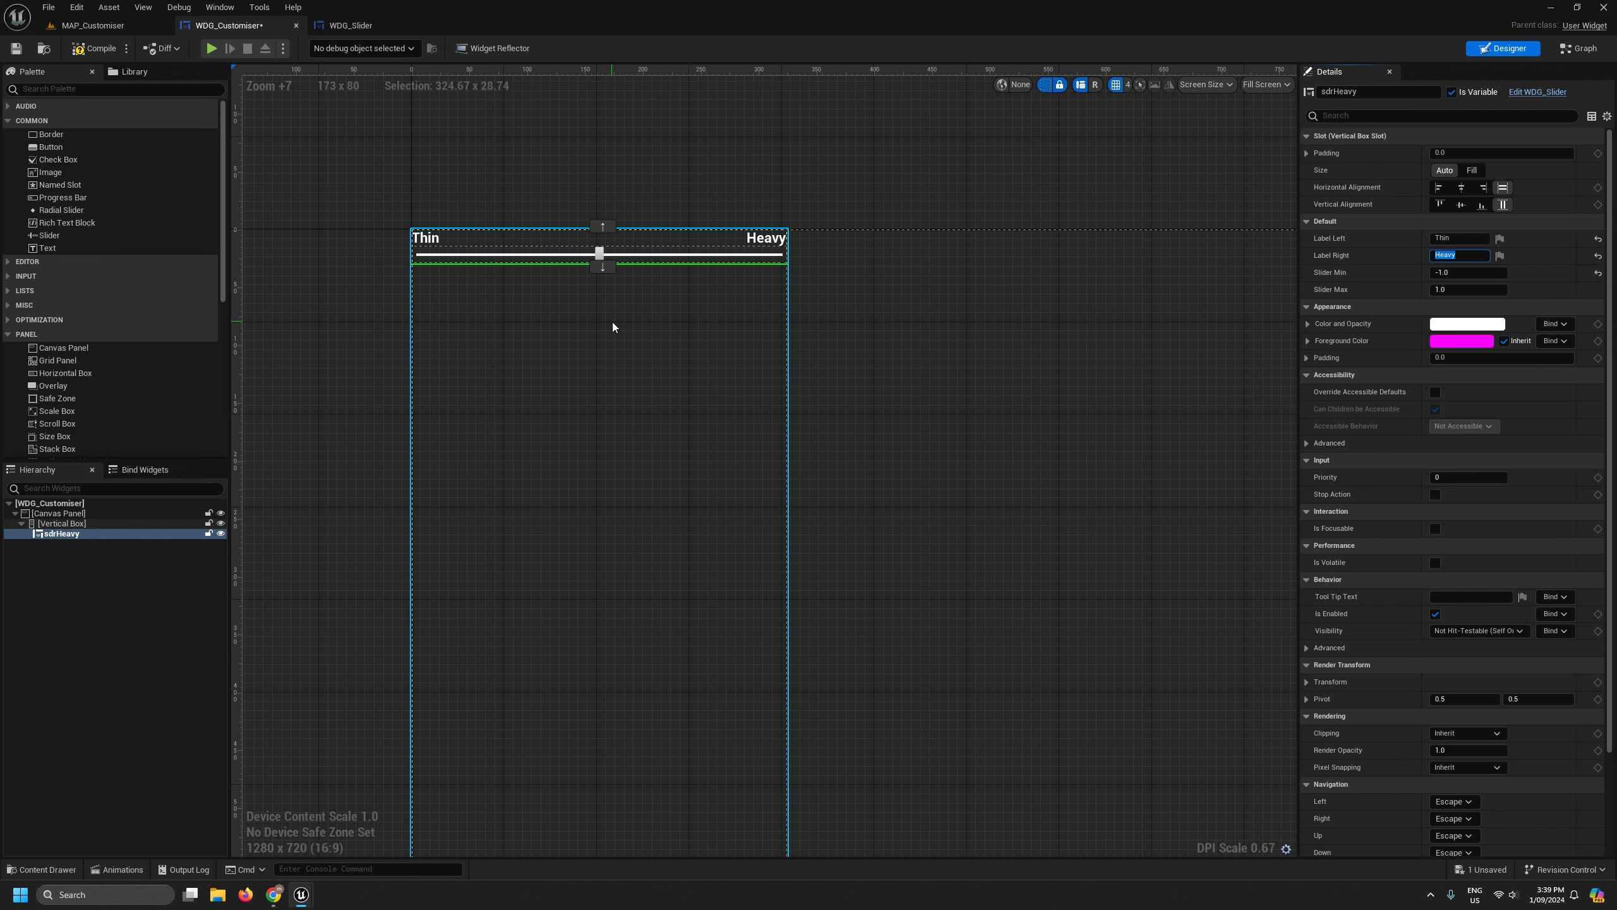
{"action": "left_click", "coordinate": [17, 50]}
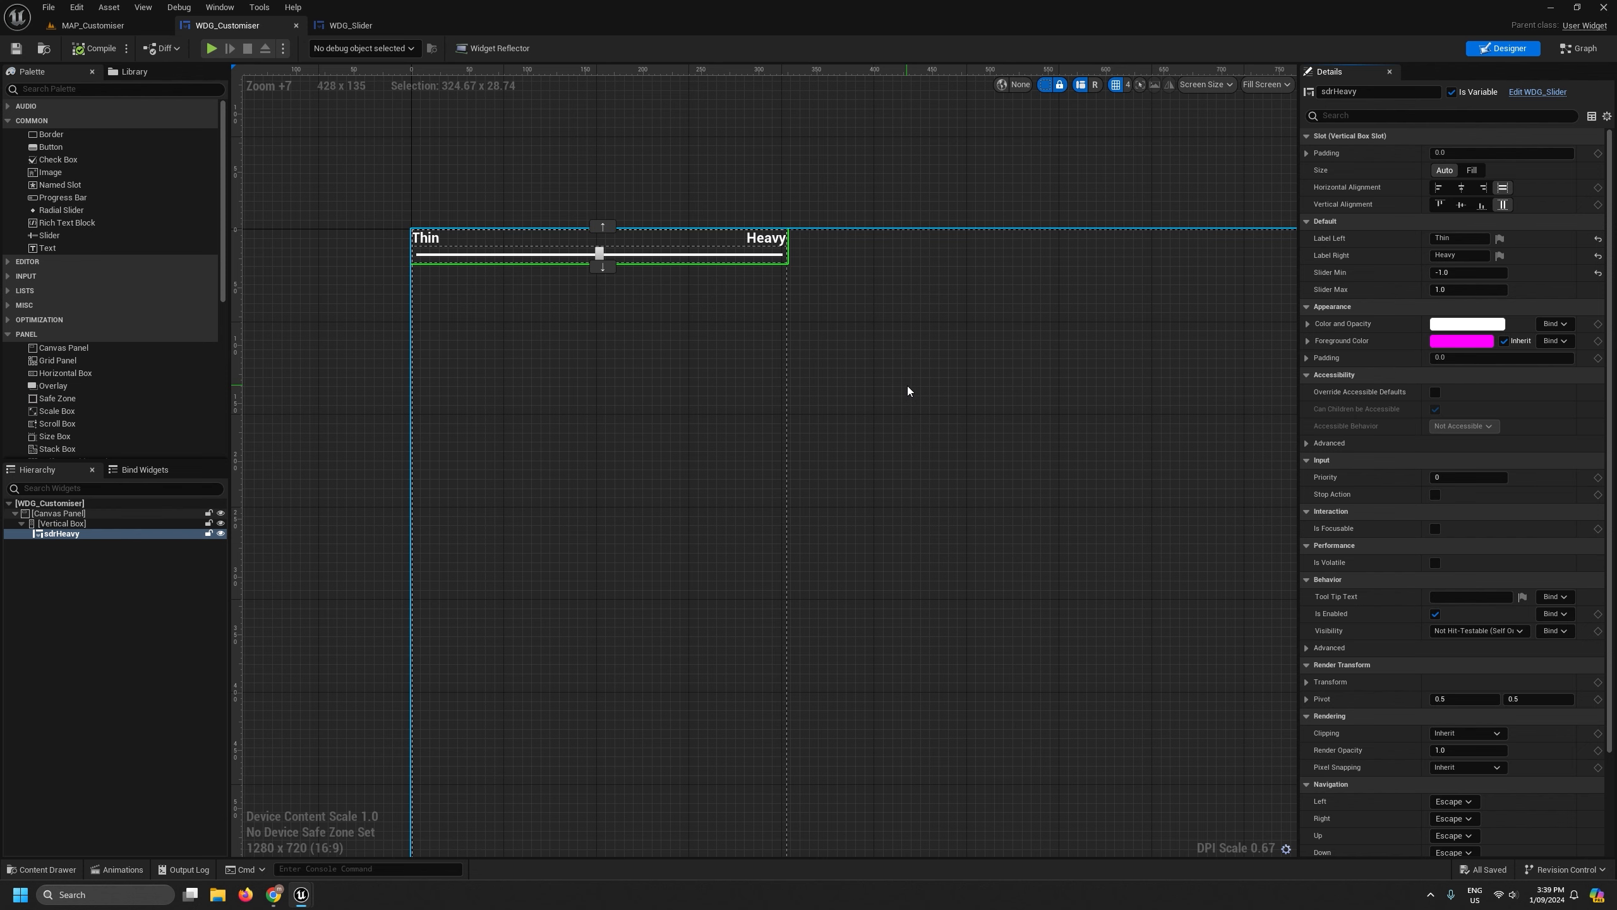
Check the overall WDG_Customiser layout and return to the MAP_Customiser level.
{"action": "scroll", "coordinate": [907, 385], "scroll_direction": "down", "scroll_amount": 9}
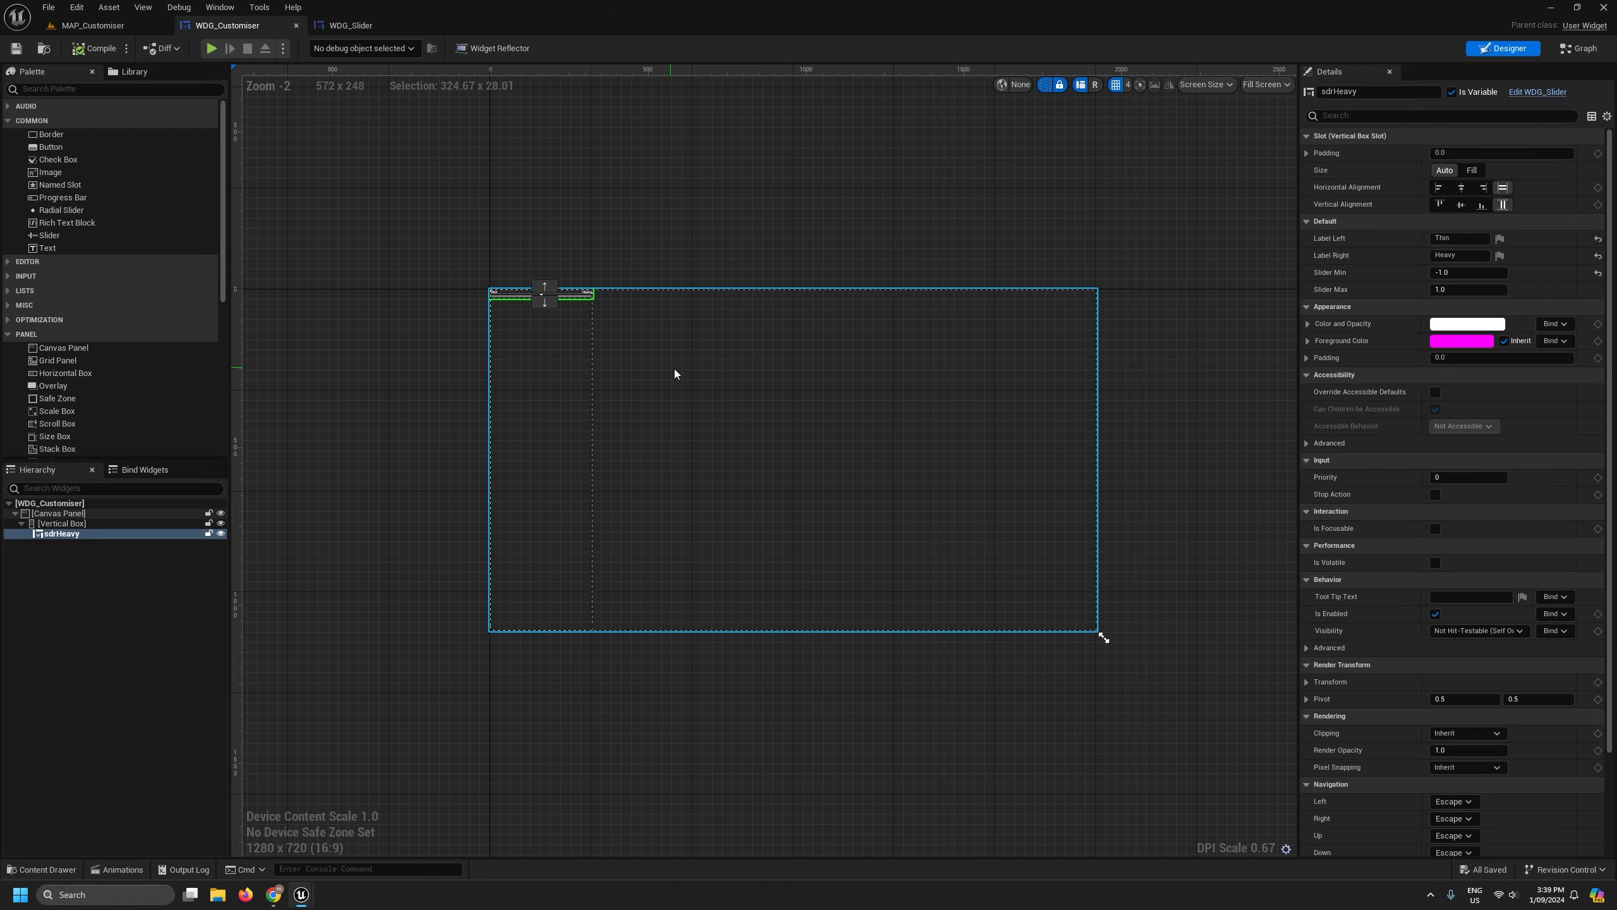
{"action": "left_click", "coordinate": [92, 25]}
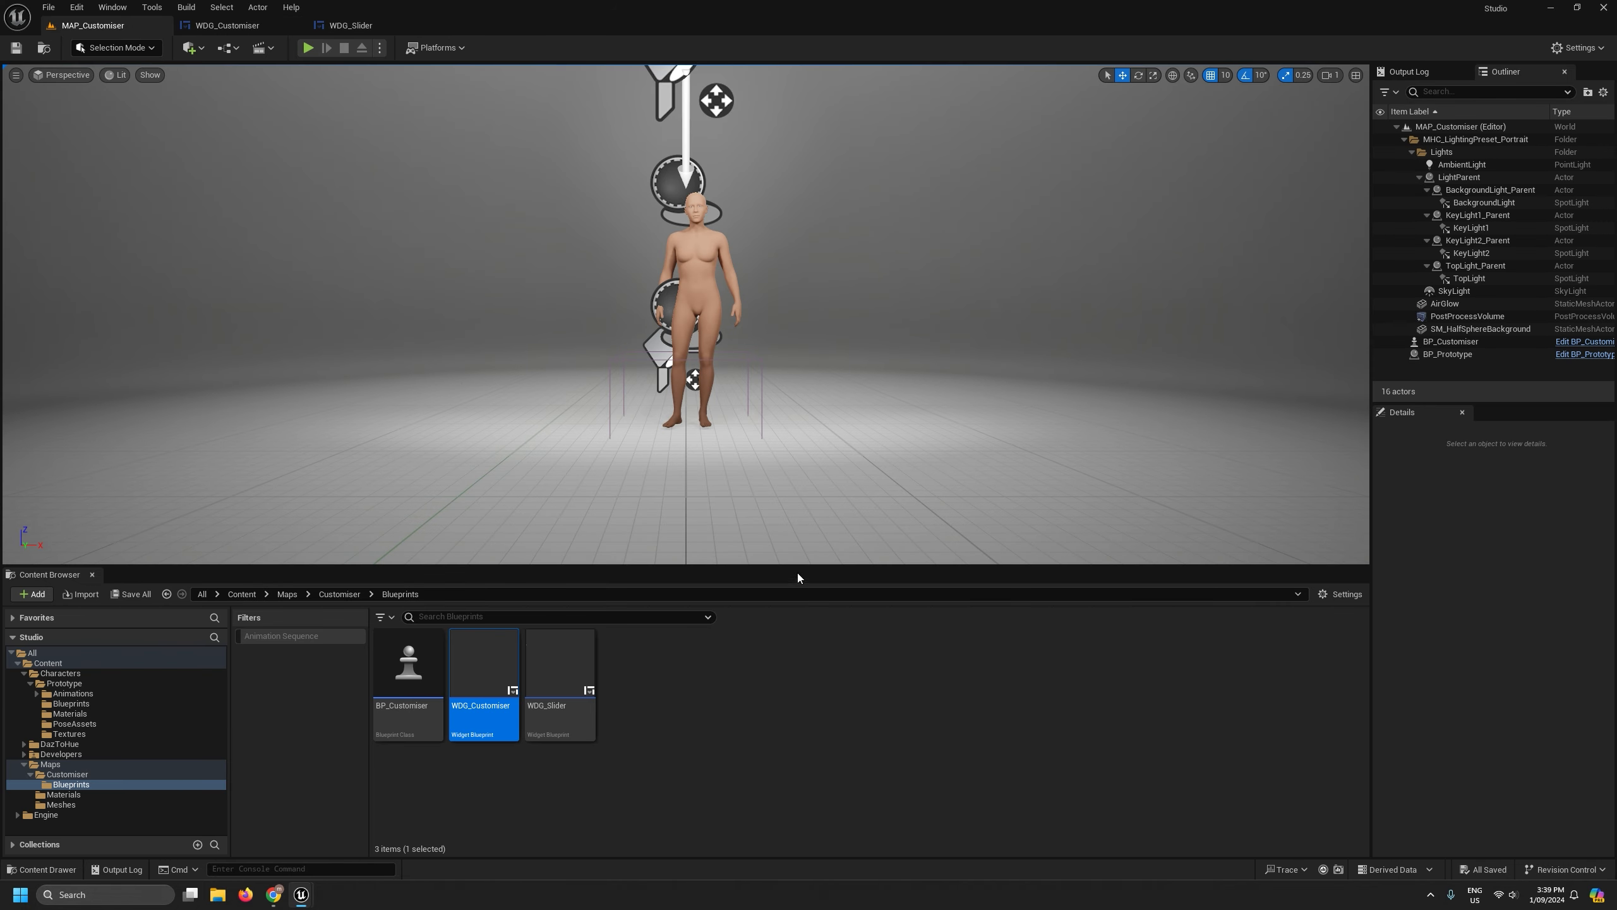
Open the MAP_Customiser level blueprint and move the Event Tick node well away from Event BeginPlay.
{"action": "left_click_drag", "start_coordinate": [811, 566], "coordinate": [813, 623]}
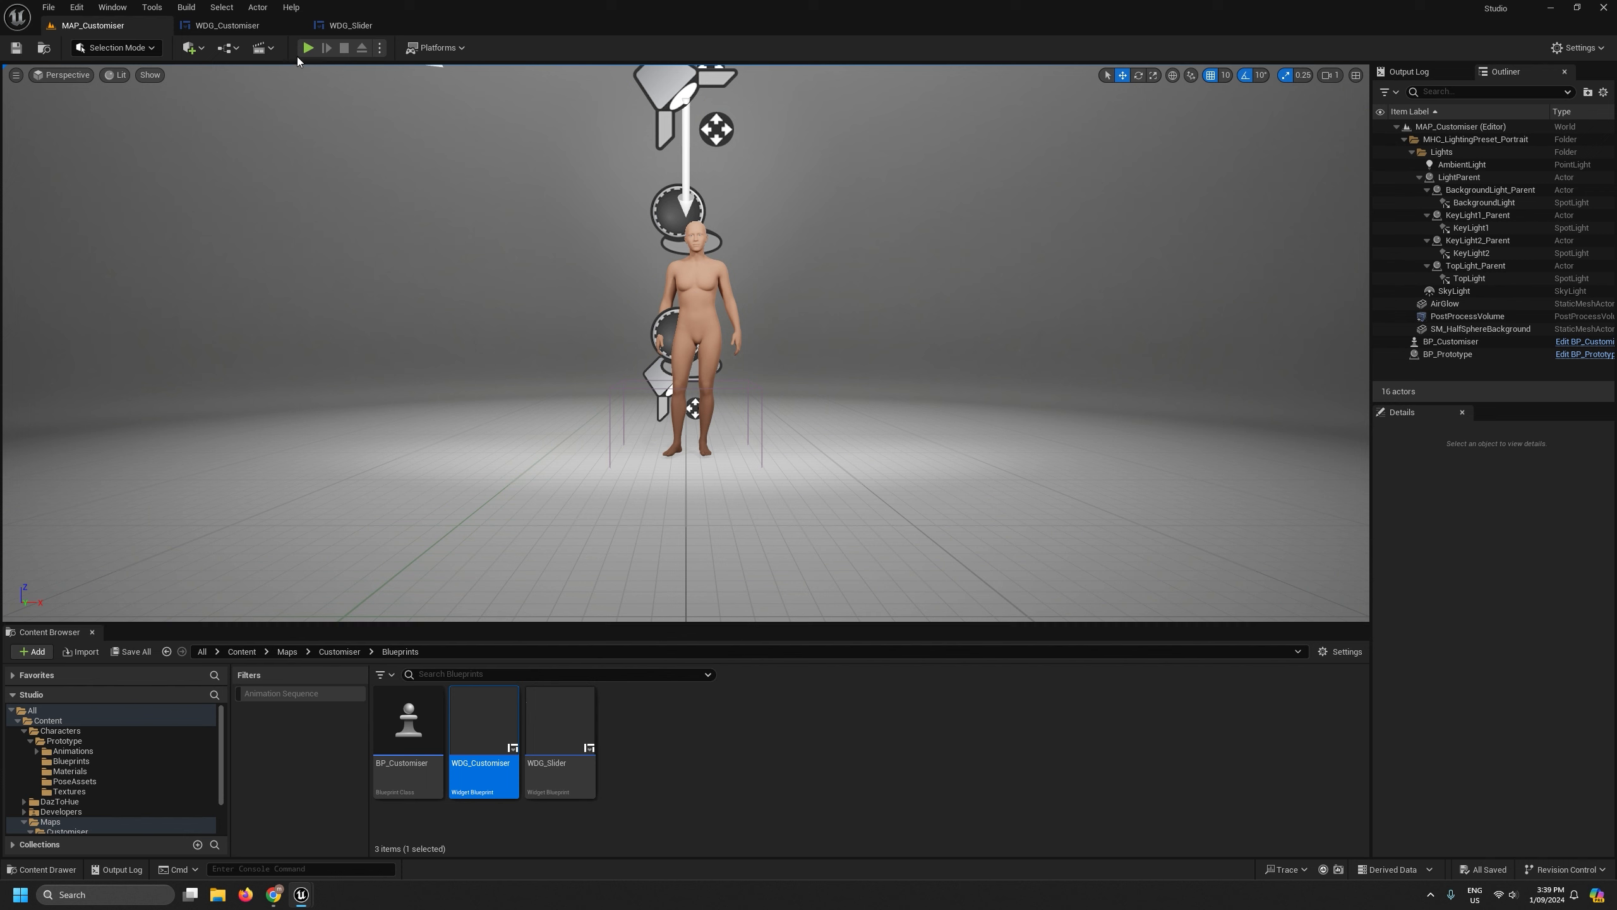
{"action": "left_click", "coordinate": [228, 48]}
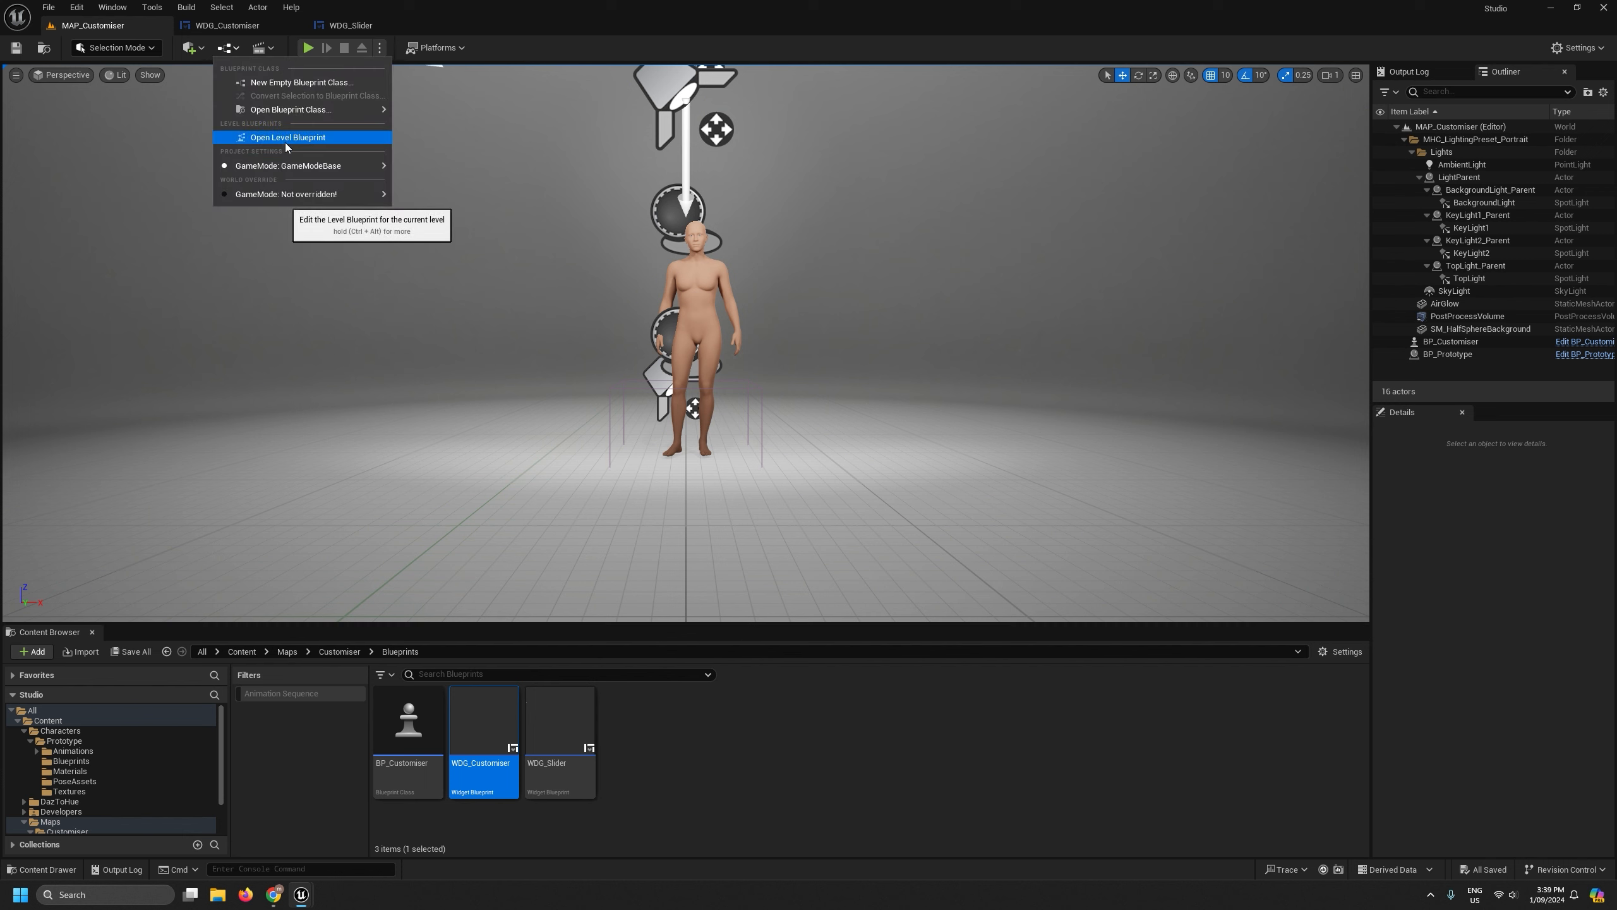
{"action": "left_click", "coordinate": [289, 139]}
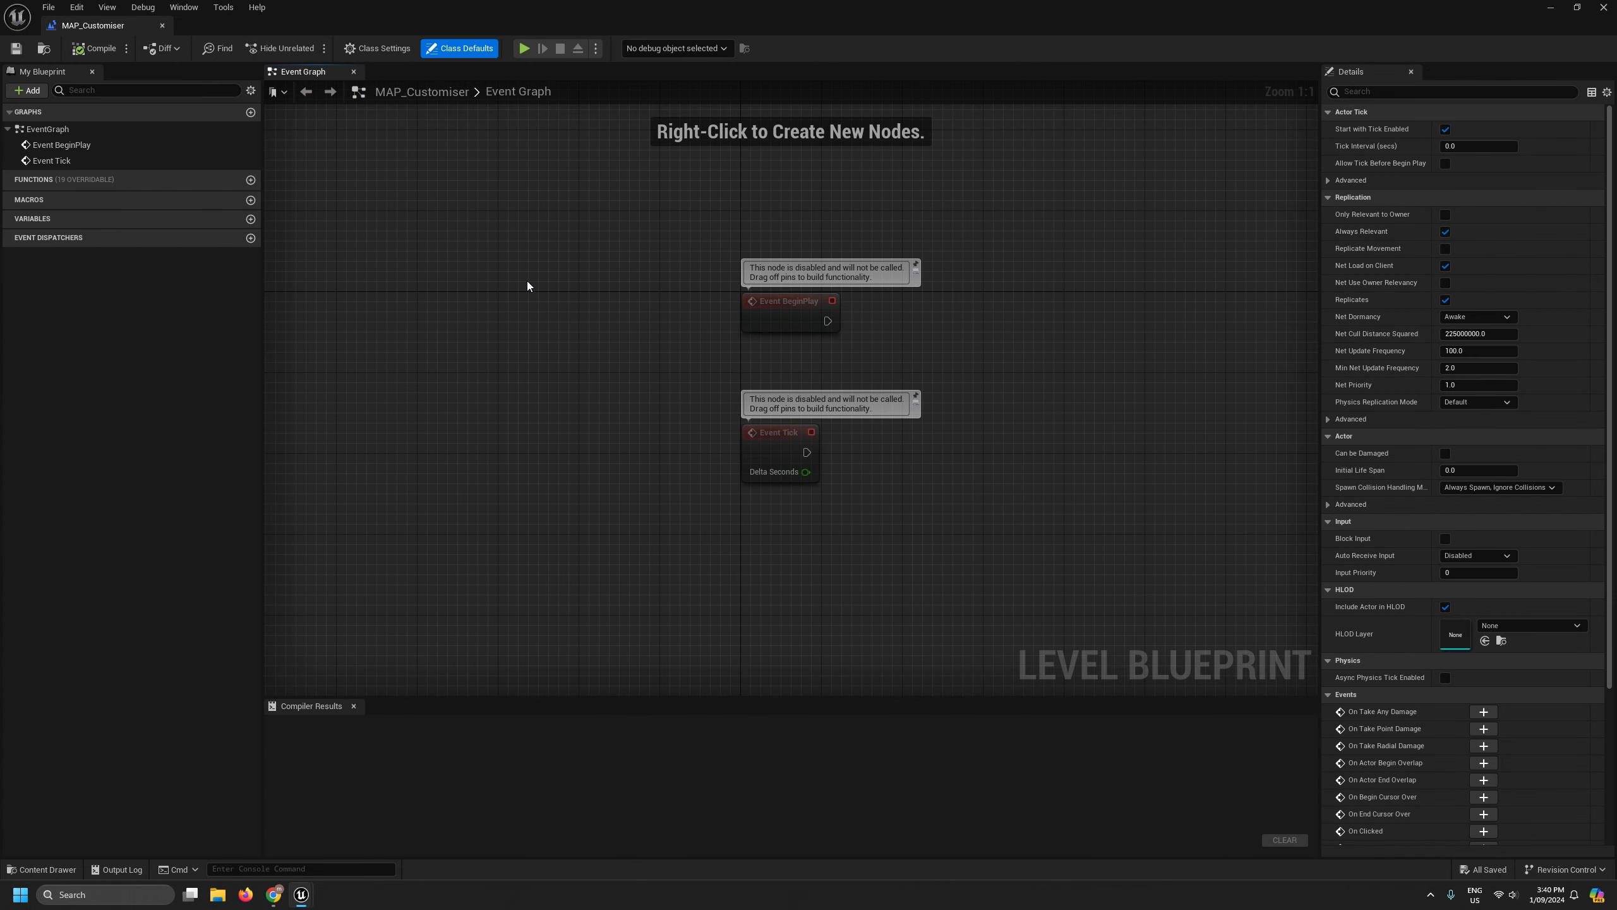
{"action": "scroll", "coordinate": [536, 296], "scroll_direction": "down", "scroll_amount": 2}
{"action": "right_click_drag", "start_coordinate": [957, 514], "coordinate": [727, 434]}
{"action": "left_click_drag", "start_coordinate": [784, 483], "coordinate": [473, 640]}
{"action": "right_click_drag", "start_coordinate": [525, 382], "coordinate": [582, 604]}
{"action": "scroll", "coordinate": [594, 496], "scroll_direction": "up", "scroll_amount": 2}
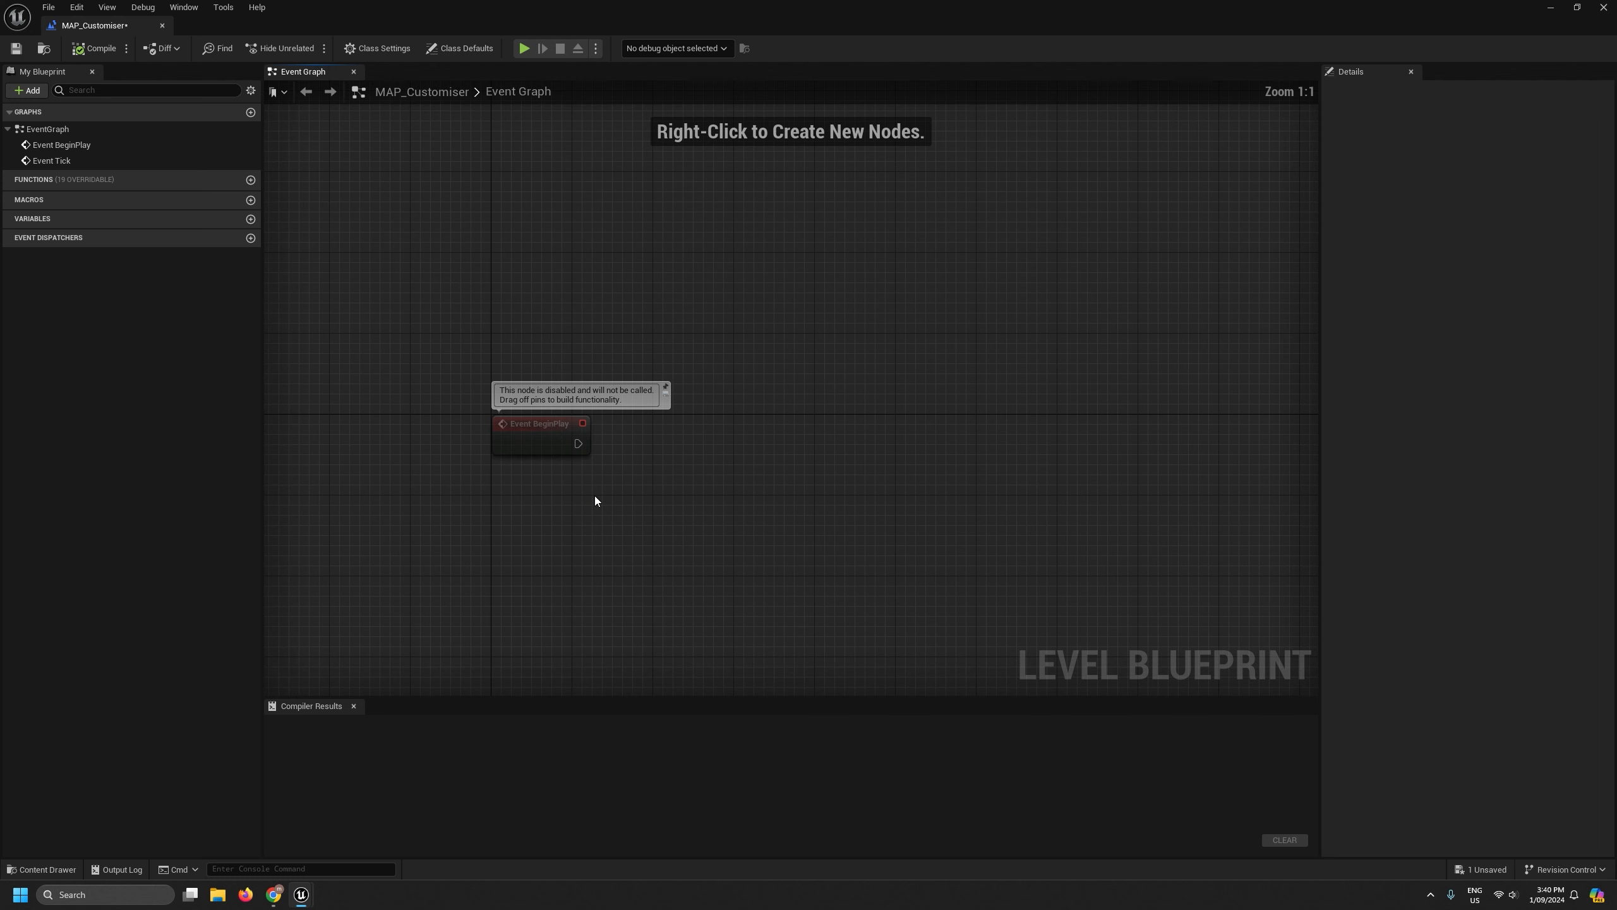
Add a level blueprint variable named "BP Prototype" with the BP Prototype object type.
{"action": "left_click", "coordinate": [250, 219]}
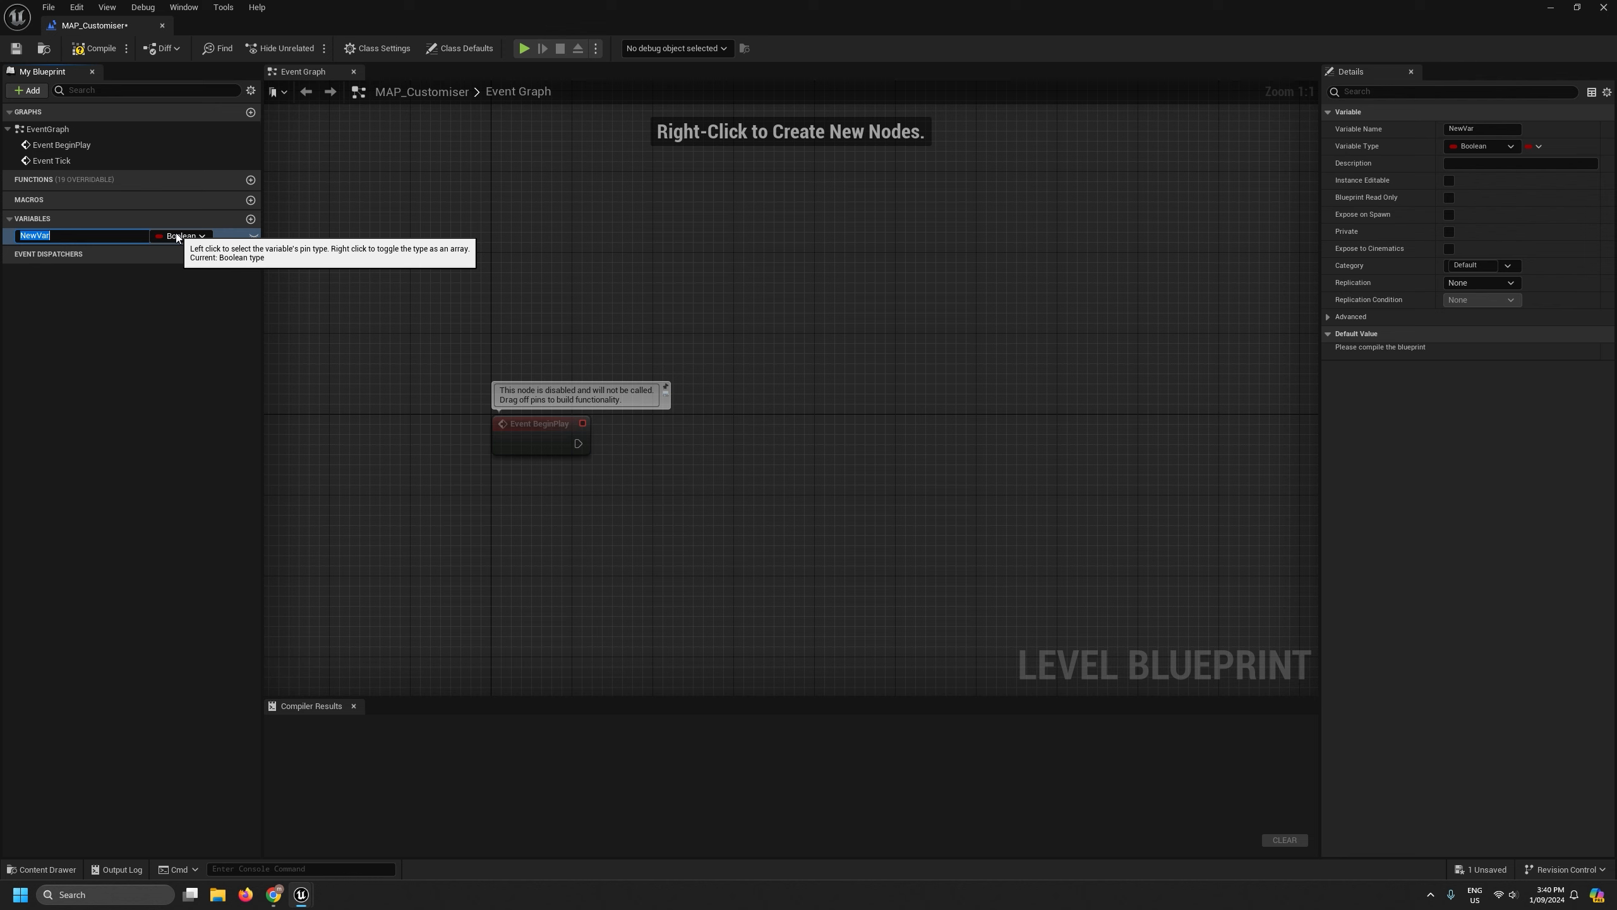
{"action": "type", "text": "P P"}
{"action": "type", "text": "rototype"}
{"action": "type", "text": "B"}
{"action": "type", "text": "P"}
{"action": "key", "text": "Return"}
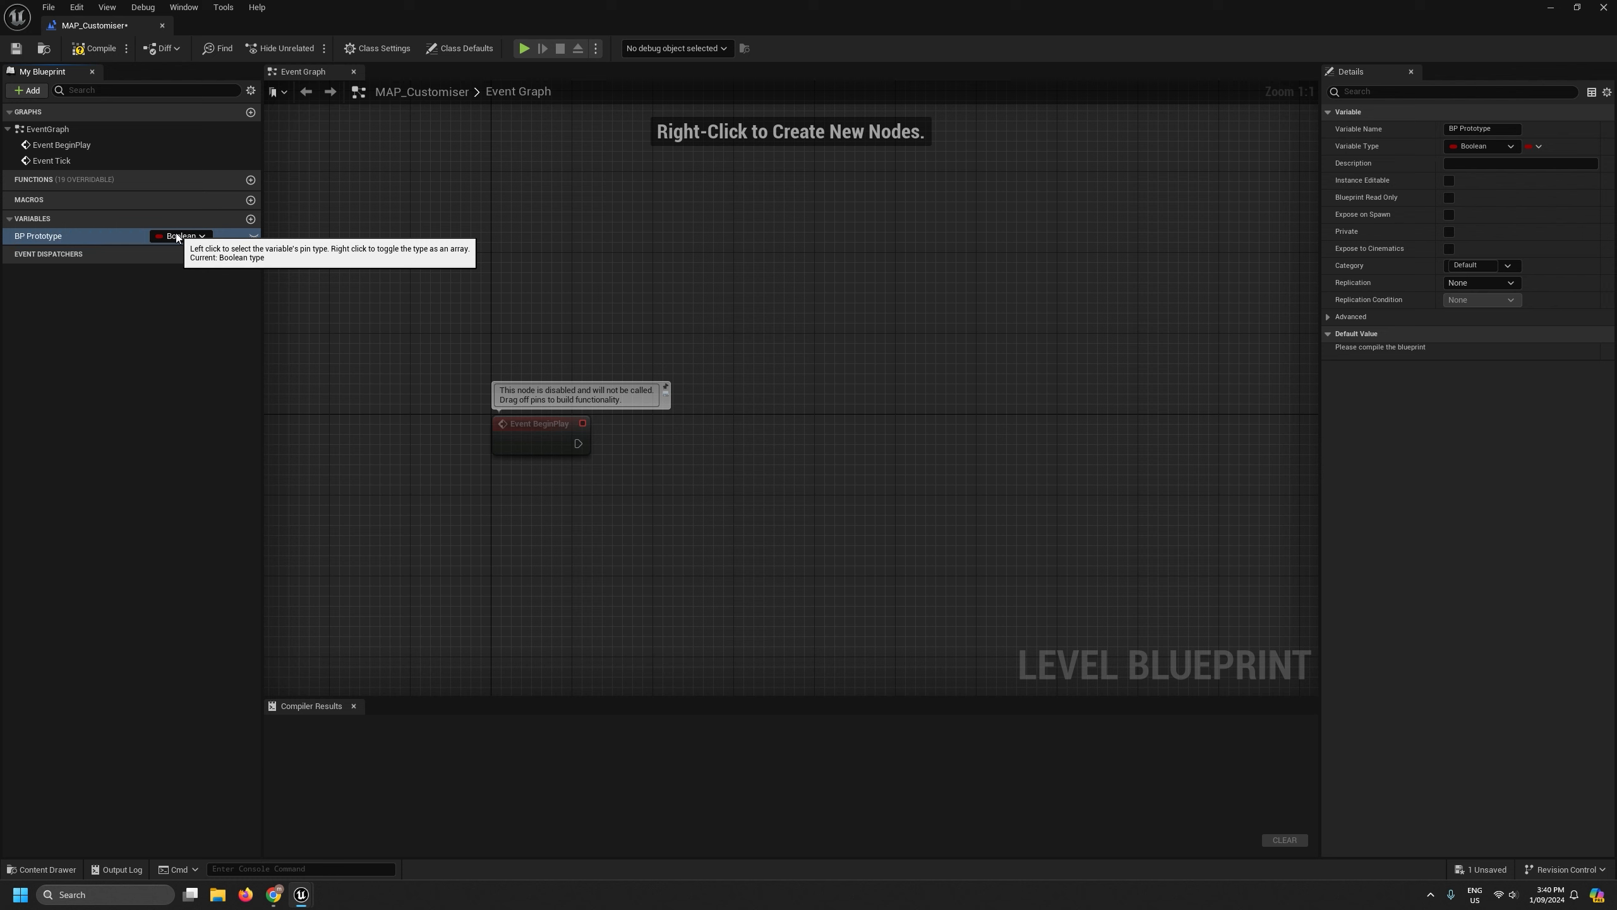
{"action": "left_click", "coordinate": [178, 237]}
{"action": "type", "text": "prototy"}
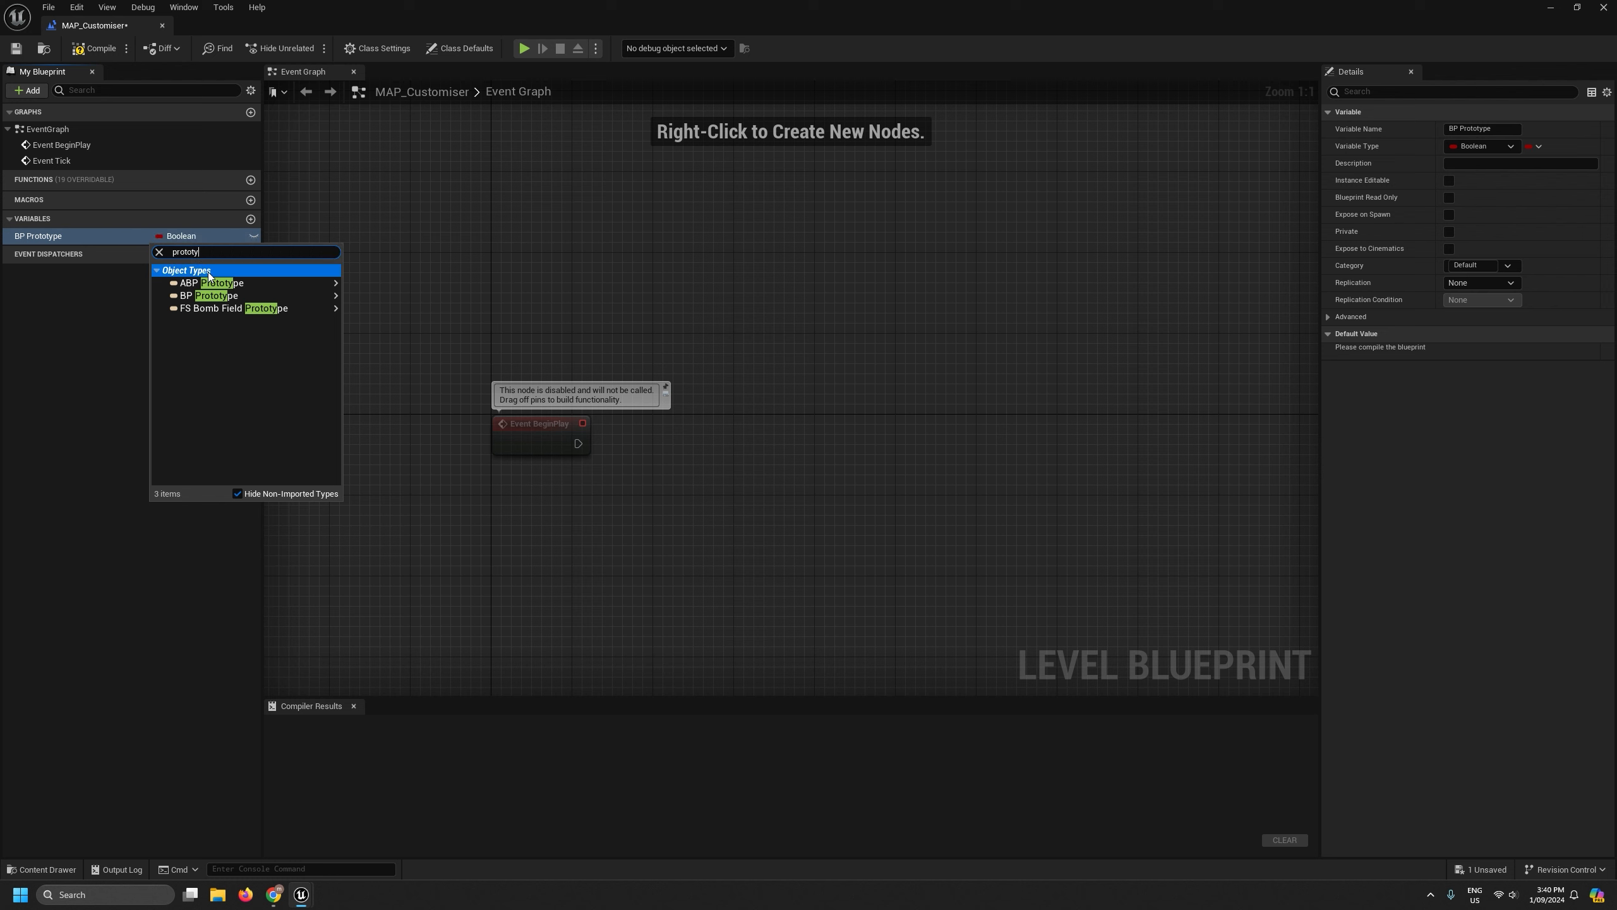
{"action": "mouse_move", "coordinate": [228, 295]}
{"action": "left_click", "coordinate": [369, 298]}
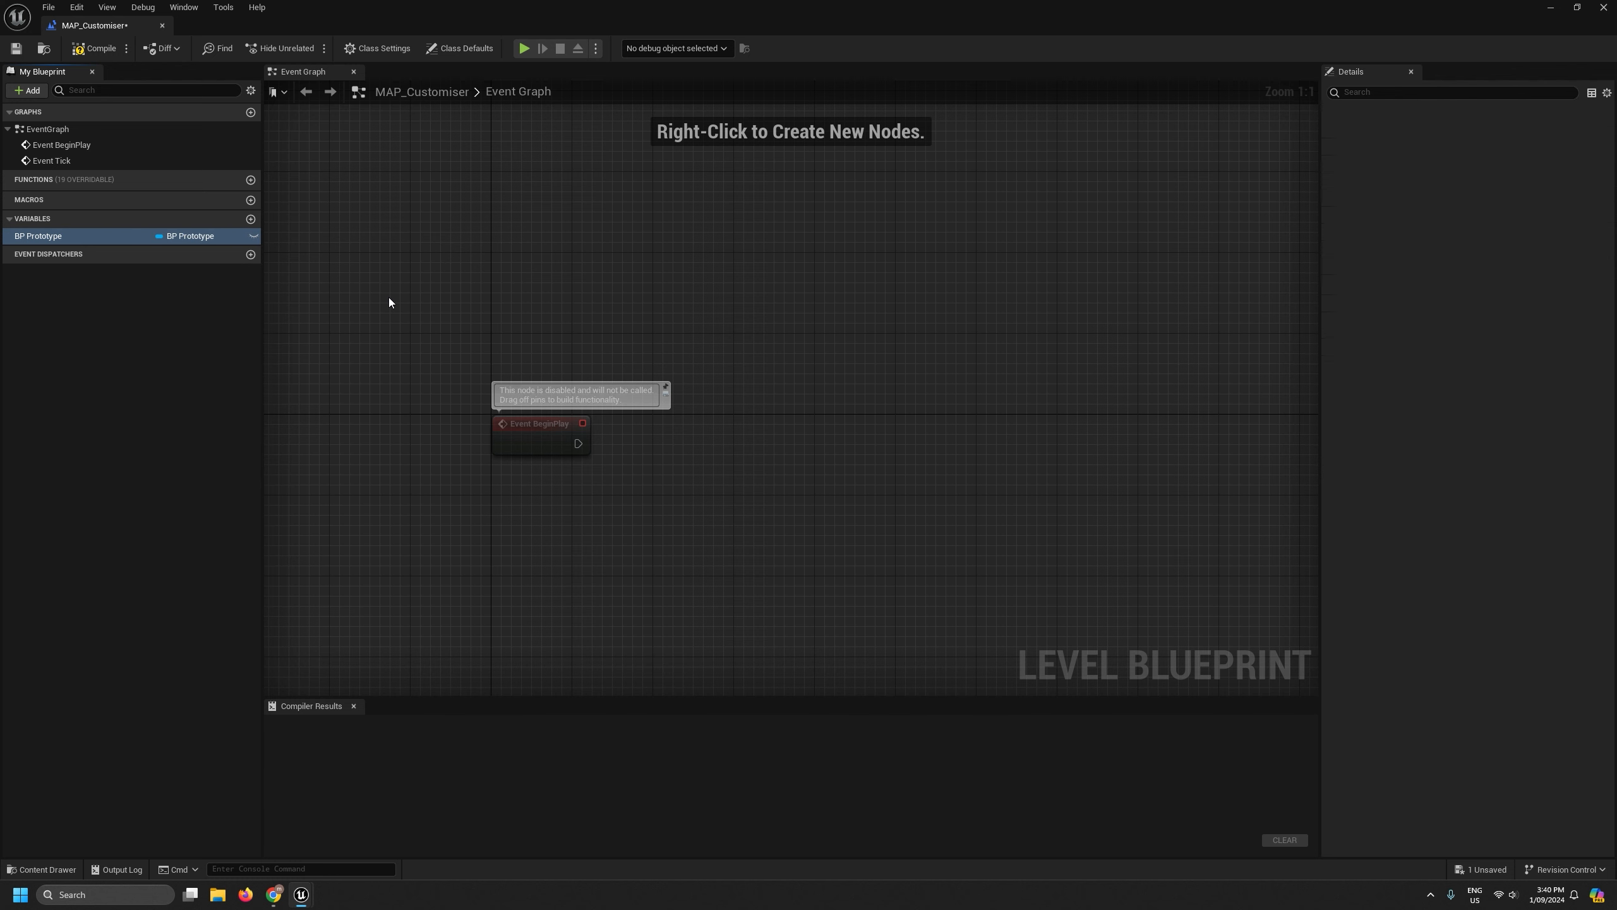
Make the BP Prototype variable instance editable, and compile and save the level blueprint.
{"action": "left_click", "coordinate": [254, 236]}
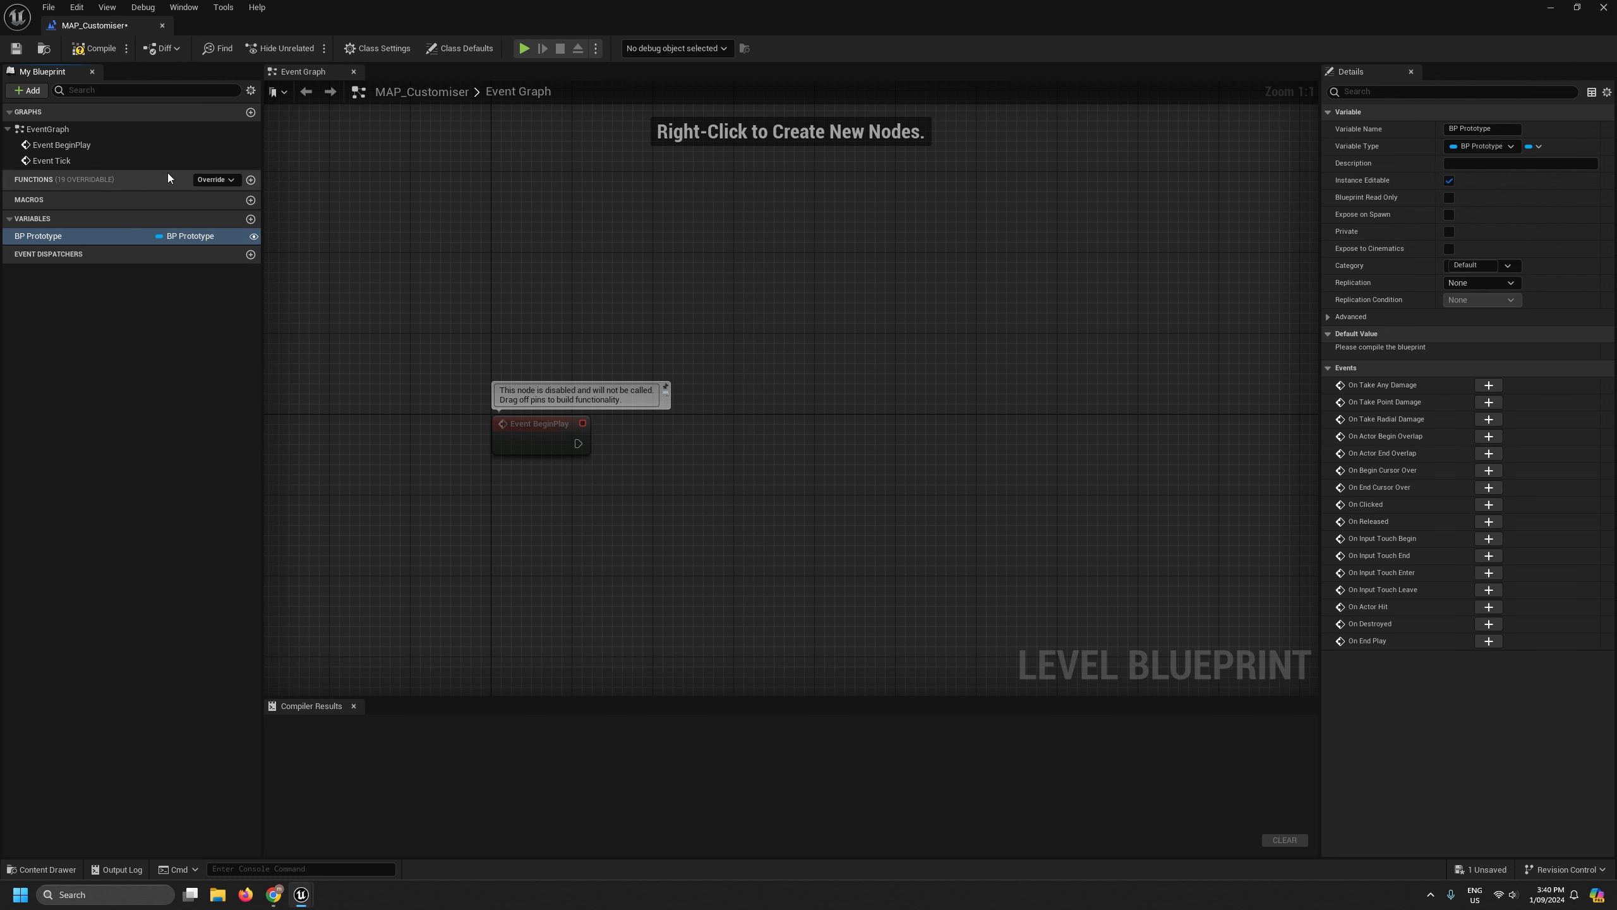
{"action": "left_click", "coordinate": [92, 48]}
{"action": "left_click", "coordinate": [16, 50]}
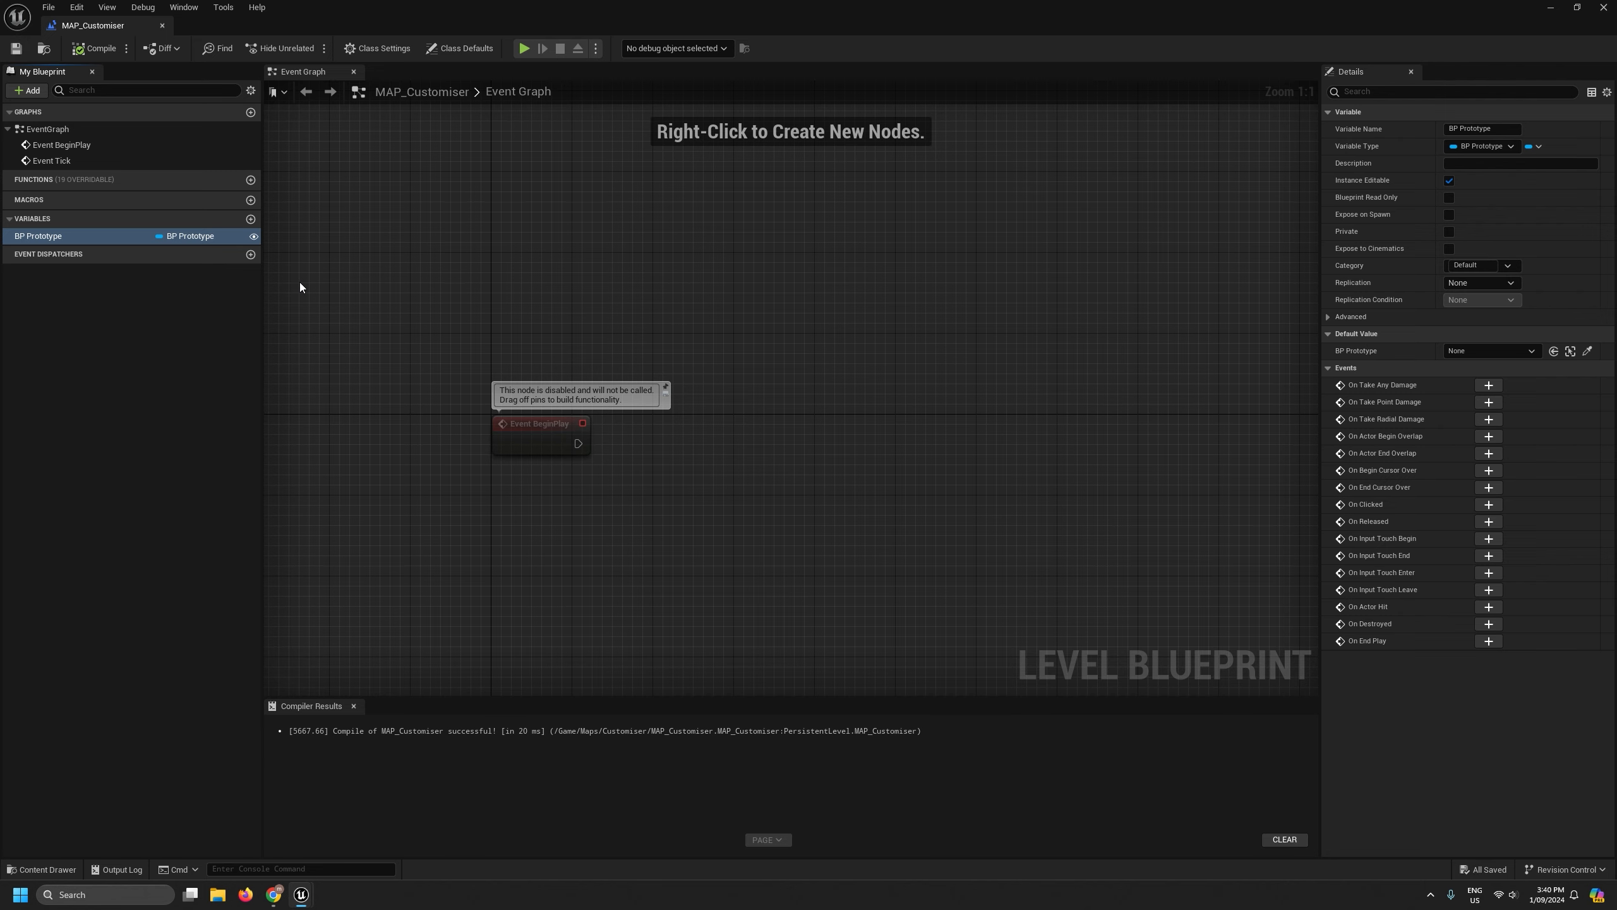
{"action": "scroll", "coordinate": [300, 282], "scroll_direction": "down", "scroll_amount": 2}
{"action": "right_click_drag", "start_coordinate": [644, 449], "coordinate": [632, 465]}
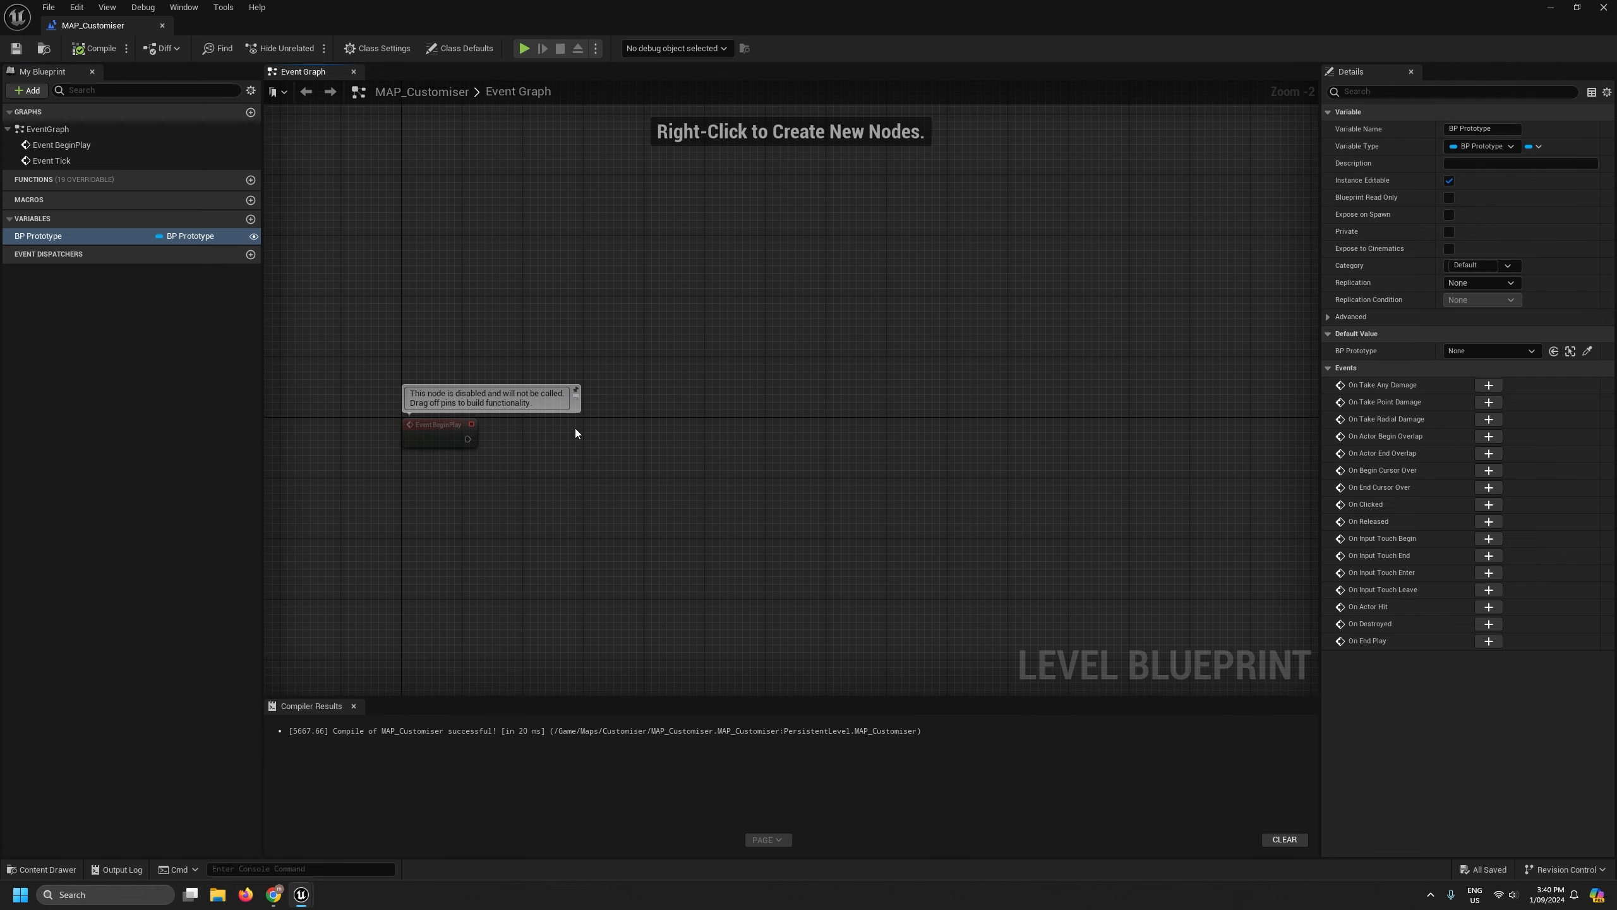
Dock the level blueprint in the main editor window beside the level's tab, checking the BP_Customiser actor in the level.
{"action": "left_click_drag", "start_coordinate": [89, 25], "coordinate": [225, 39]}
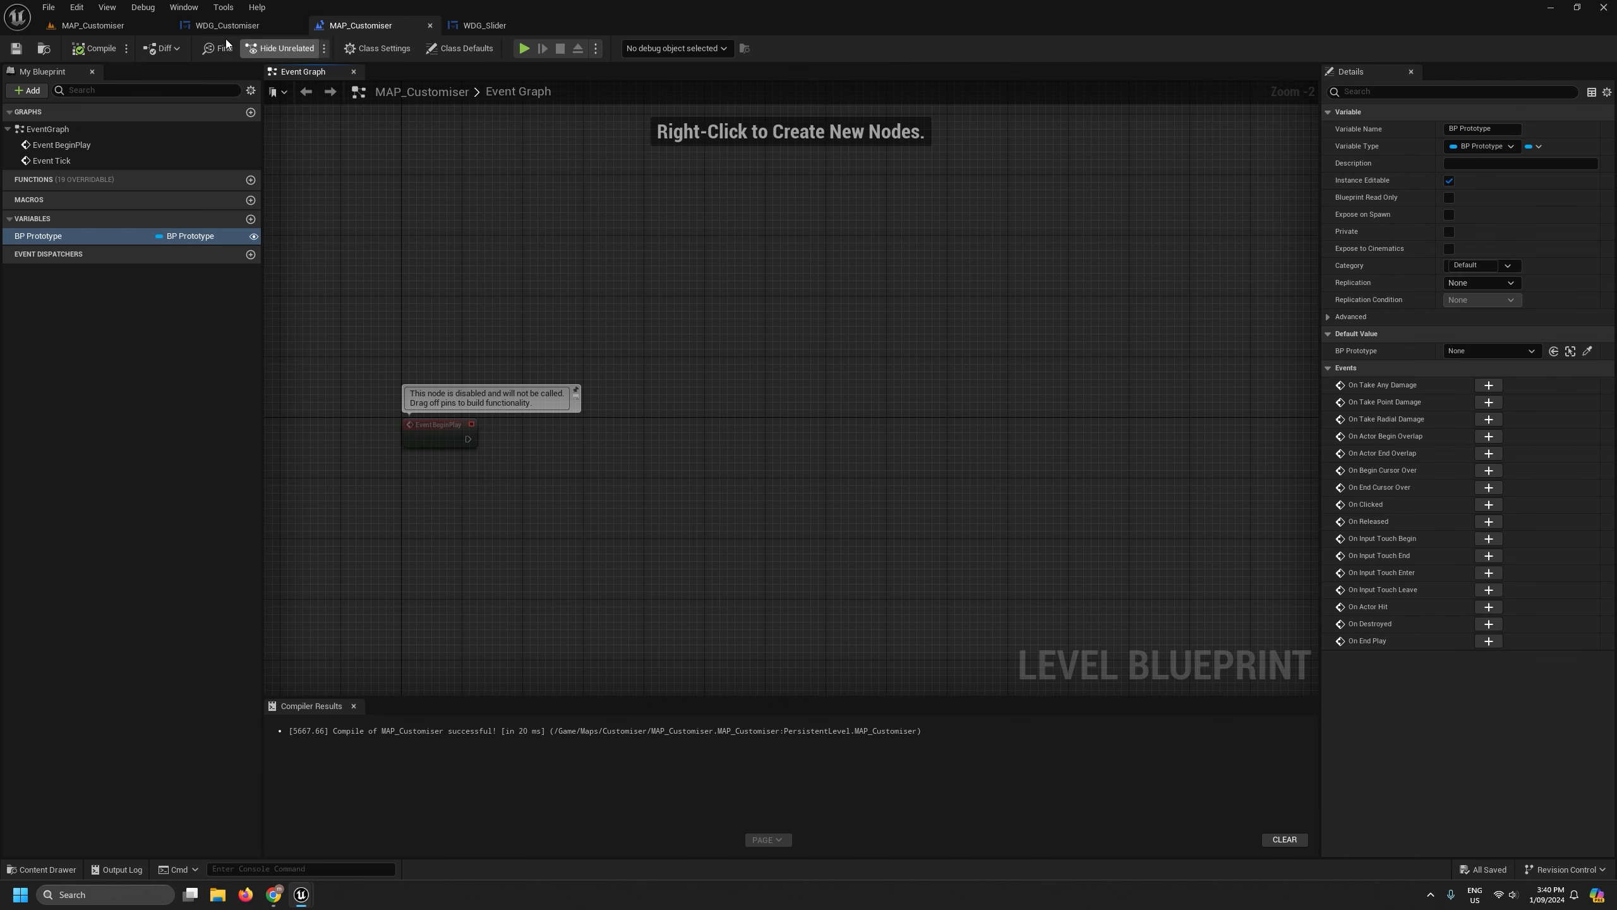
{"action": "left_click", "coordinate": [92, 25]}
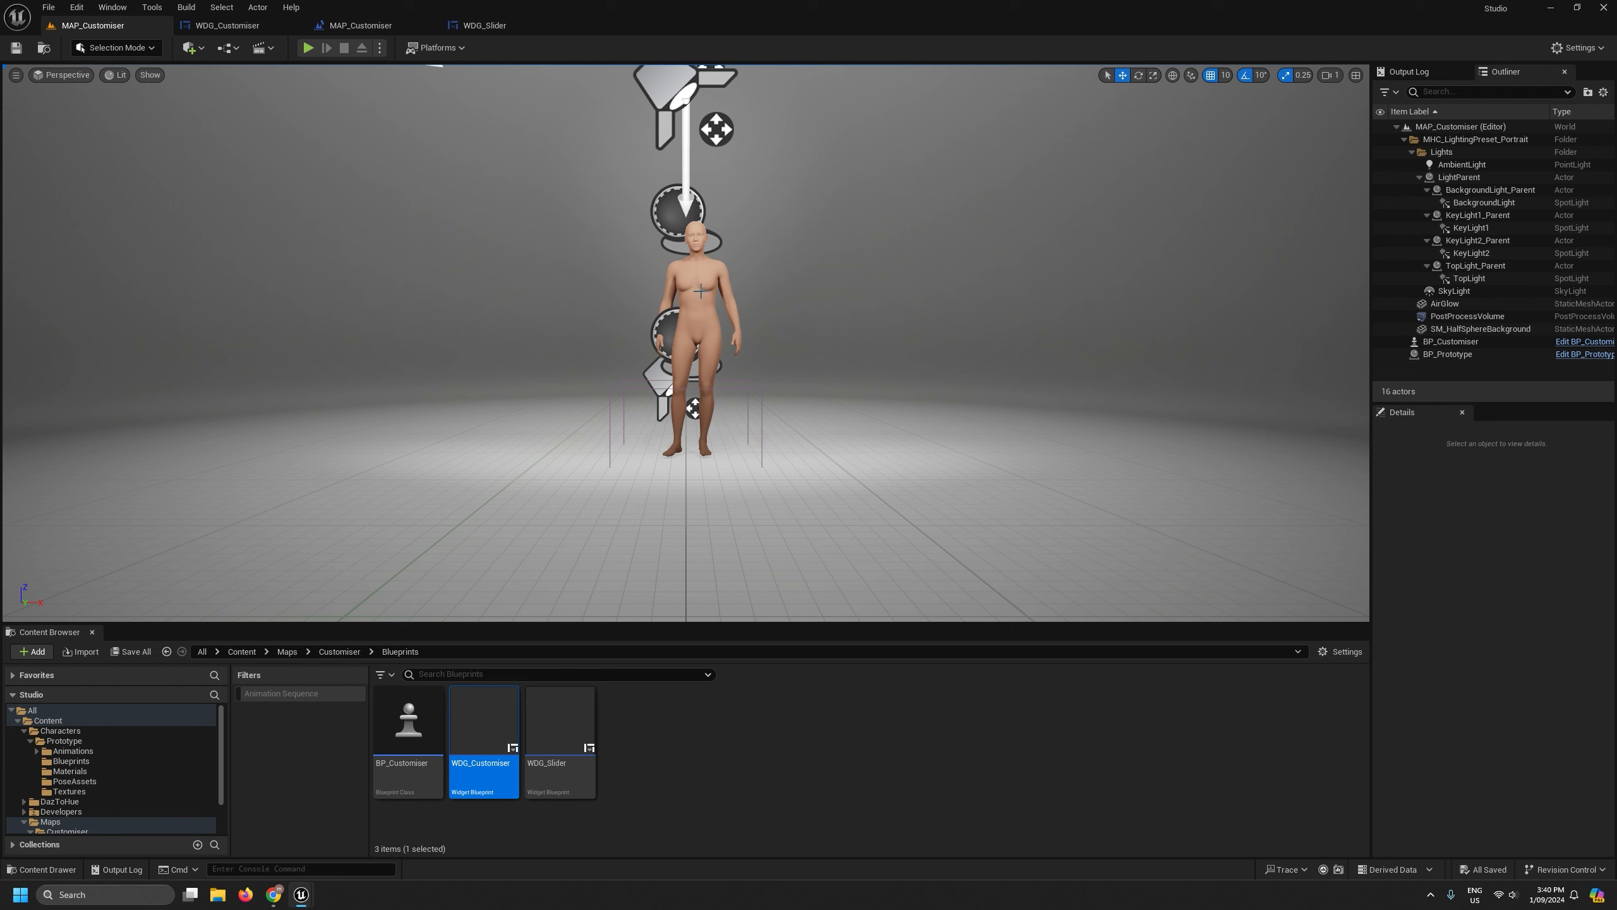
{"action": "left_click", "coordinate": [1437, 343]}
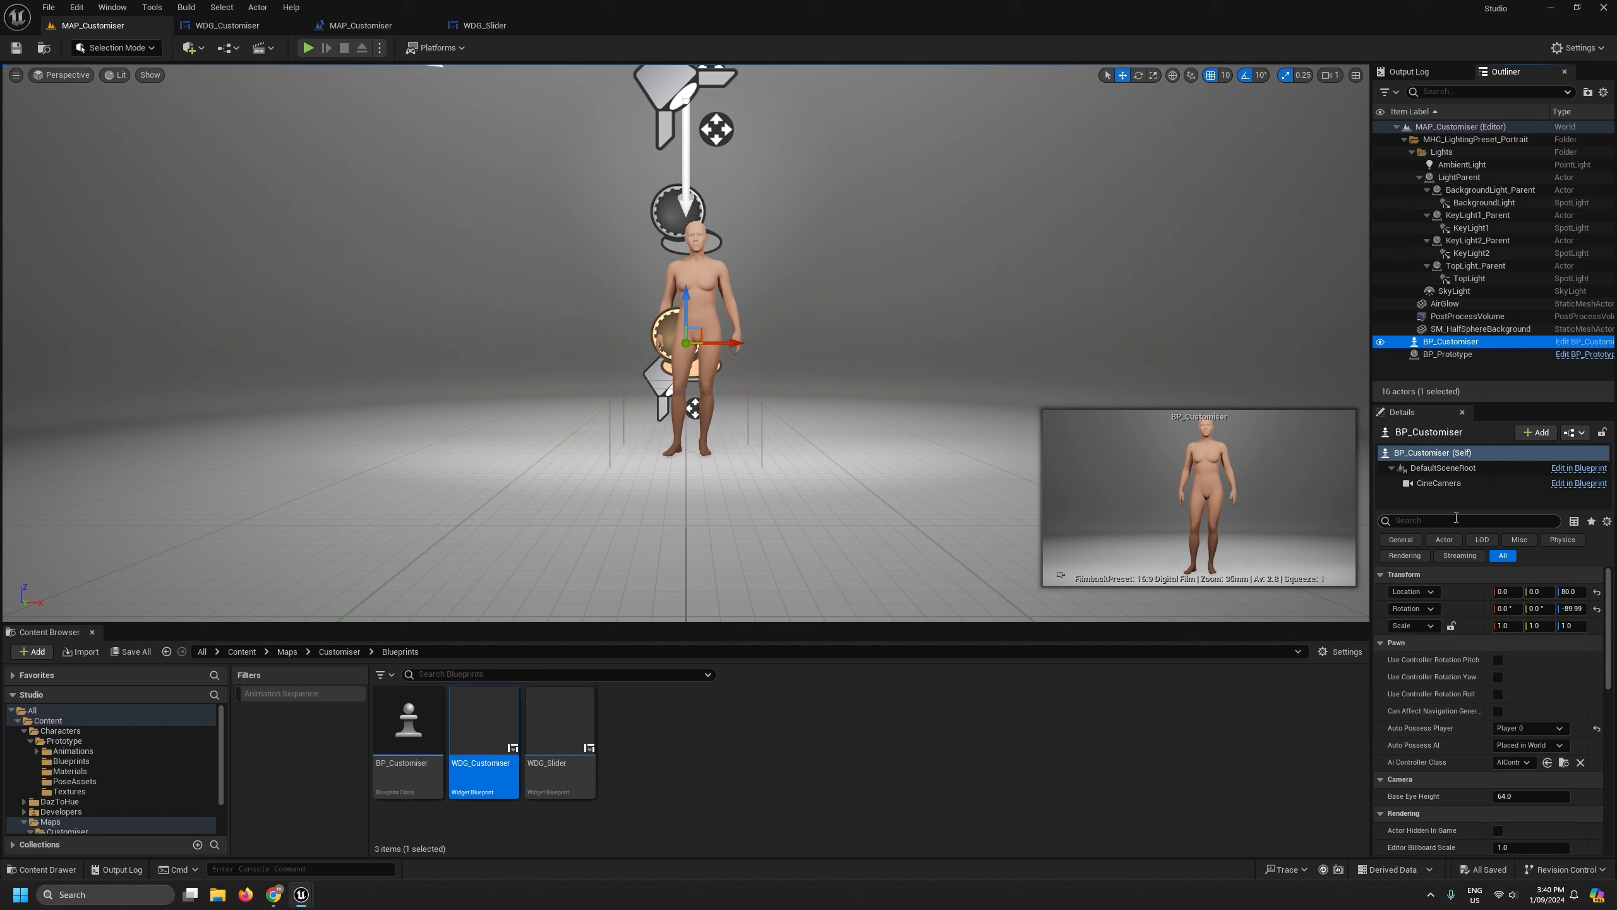
{"action": "left_click", "coordinate": [479, 25]}
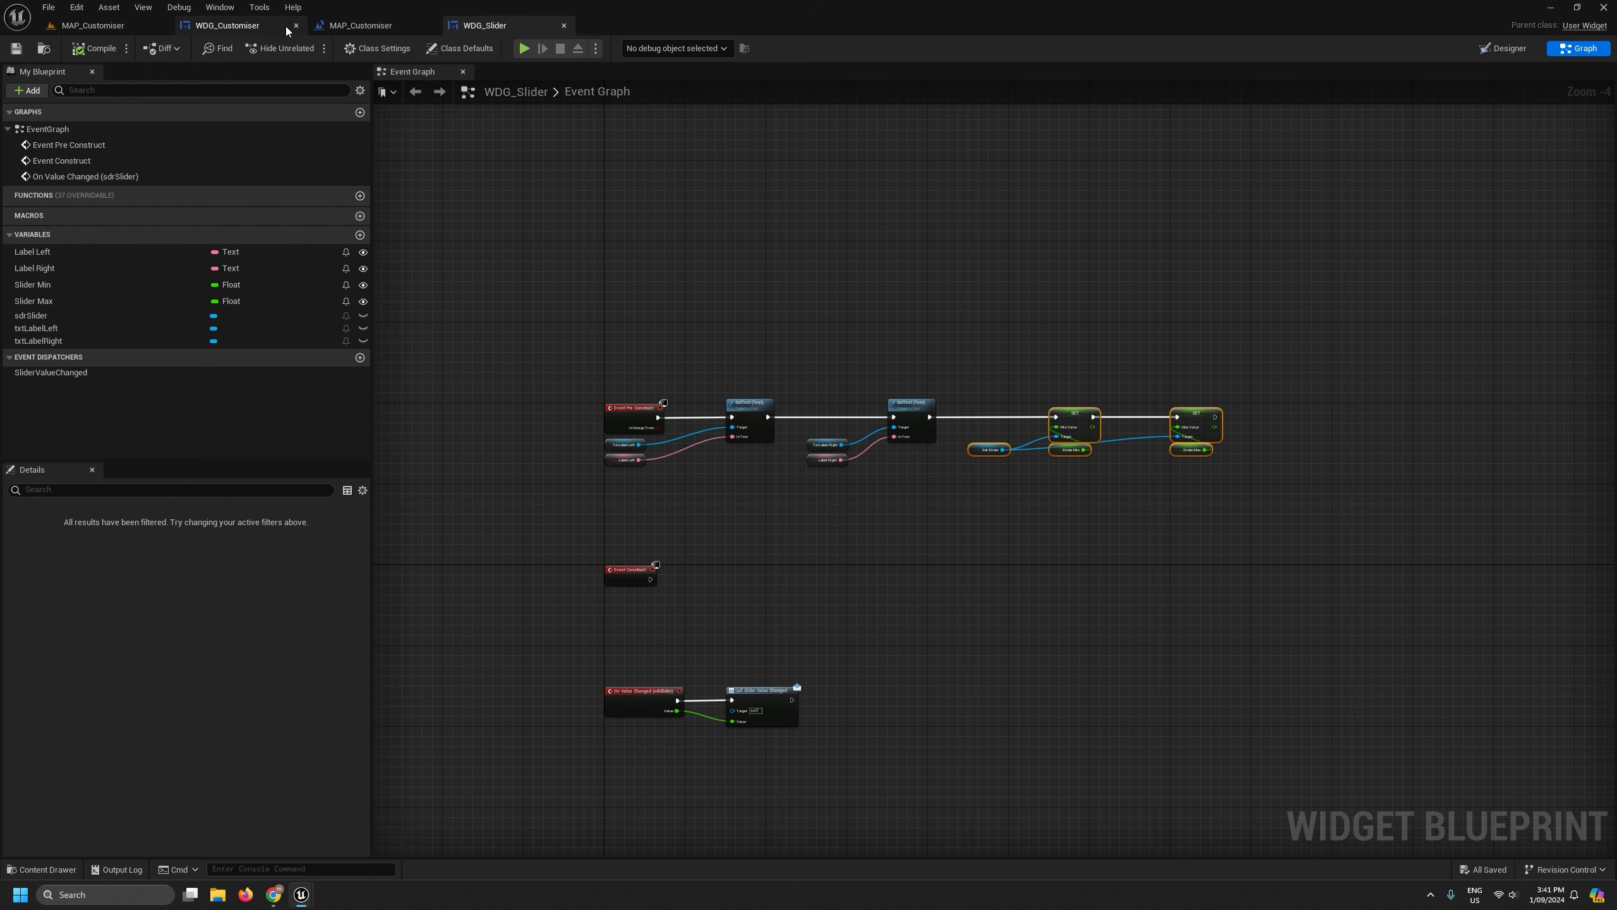
{"action": "left_click", "coordinate": [369, 29]}
{"action": "left_click_drag", "start_coordinate": [368, 29], "coordinate": [267, 30]}
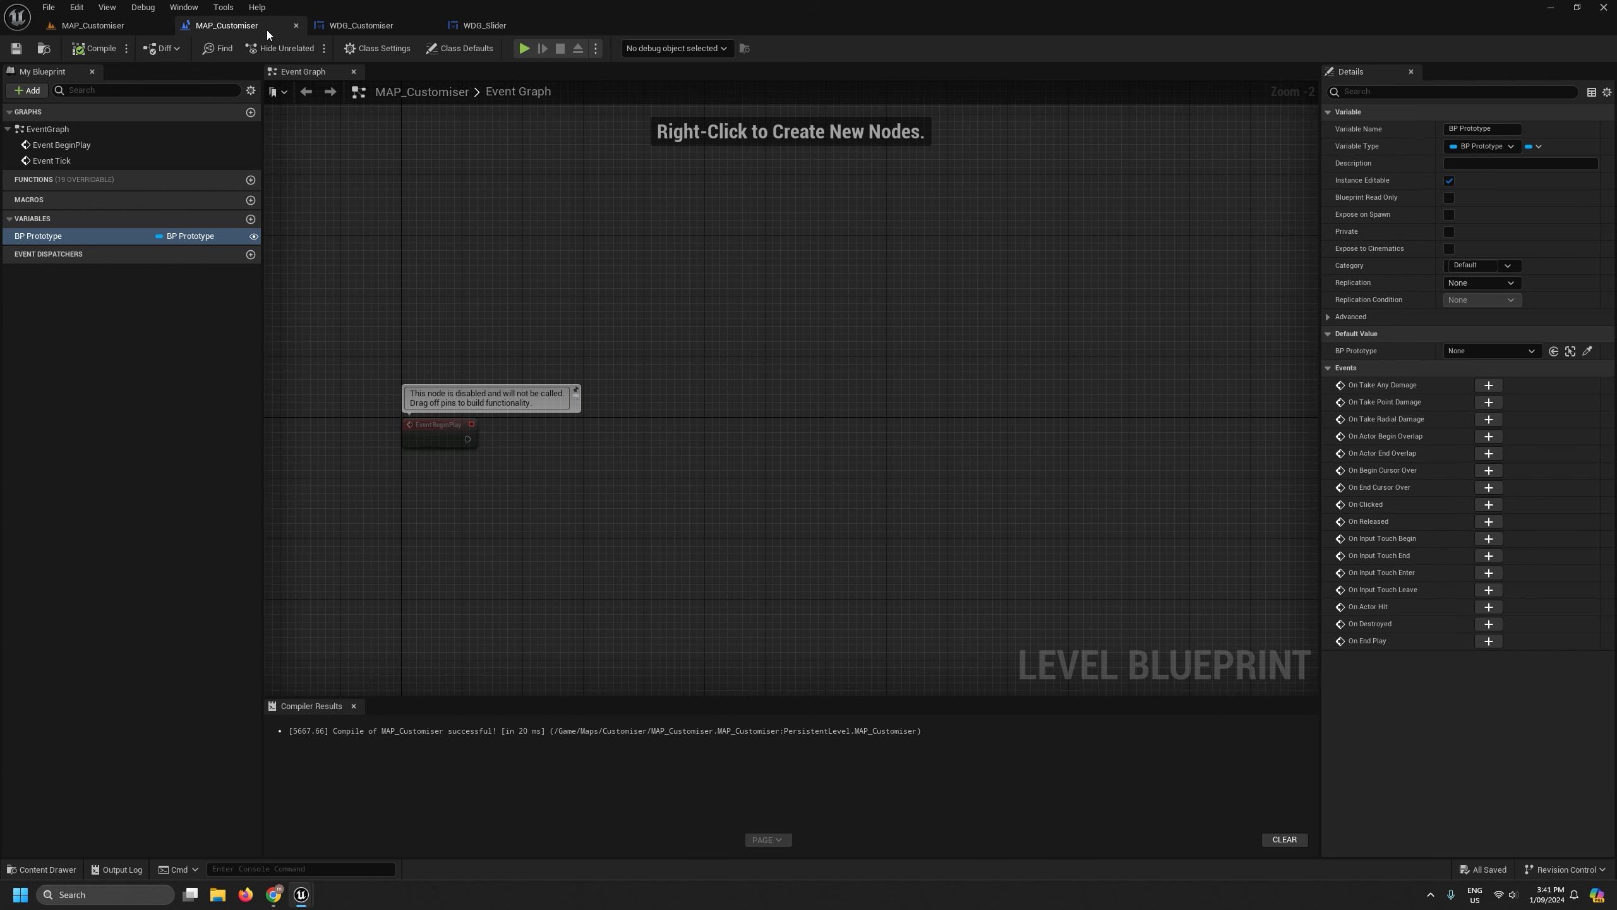
{"action": "right_click_drag", "start_coordinate": [601, 426], "coordinate": [619, 349]}
{"action": "scroll", "coordinate": [622, 359], "scroll_direction": "up", "scroll_amount": 2}
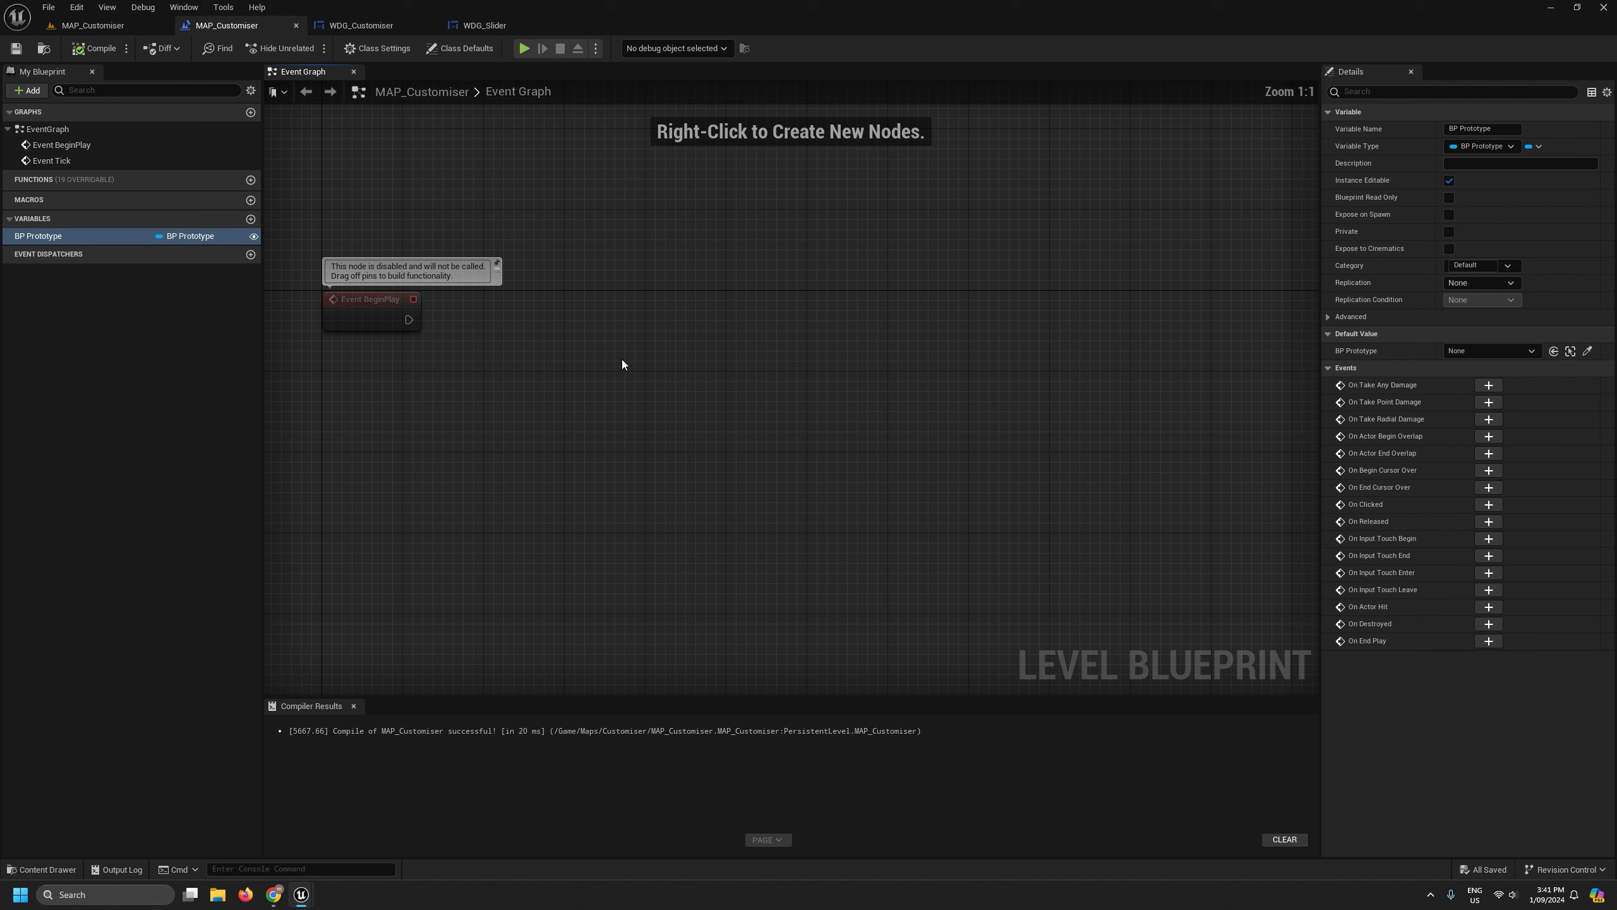
{"action": "right_click", "coordinate": [658, 390]}
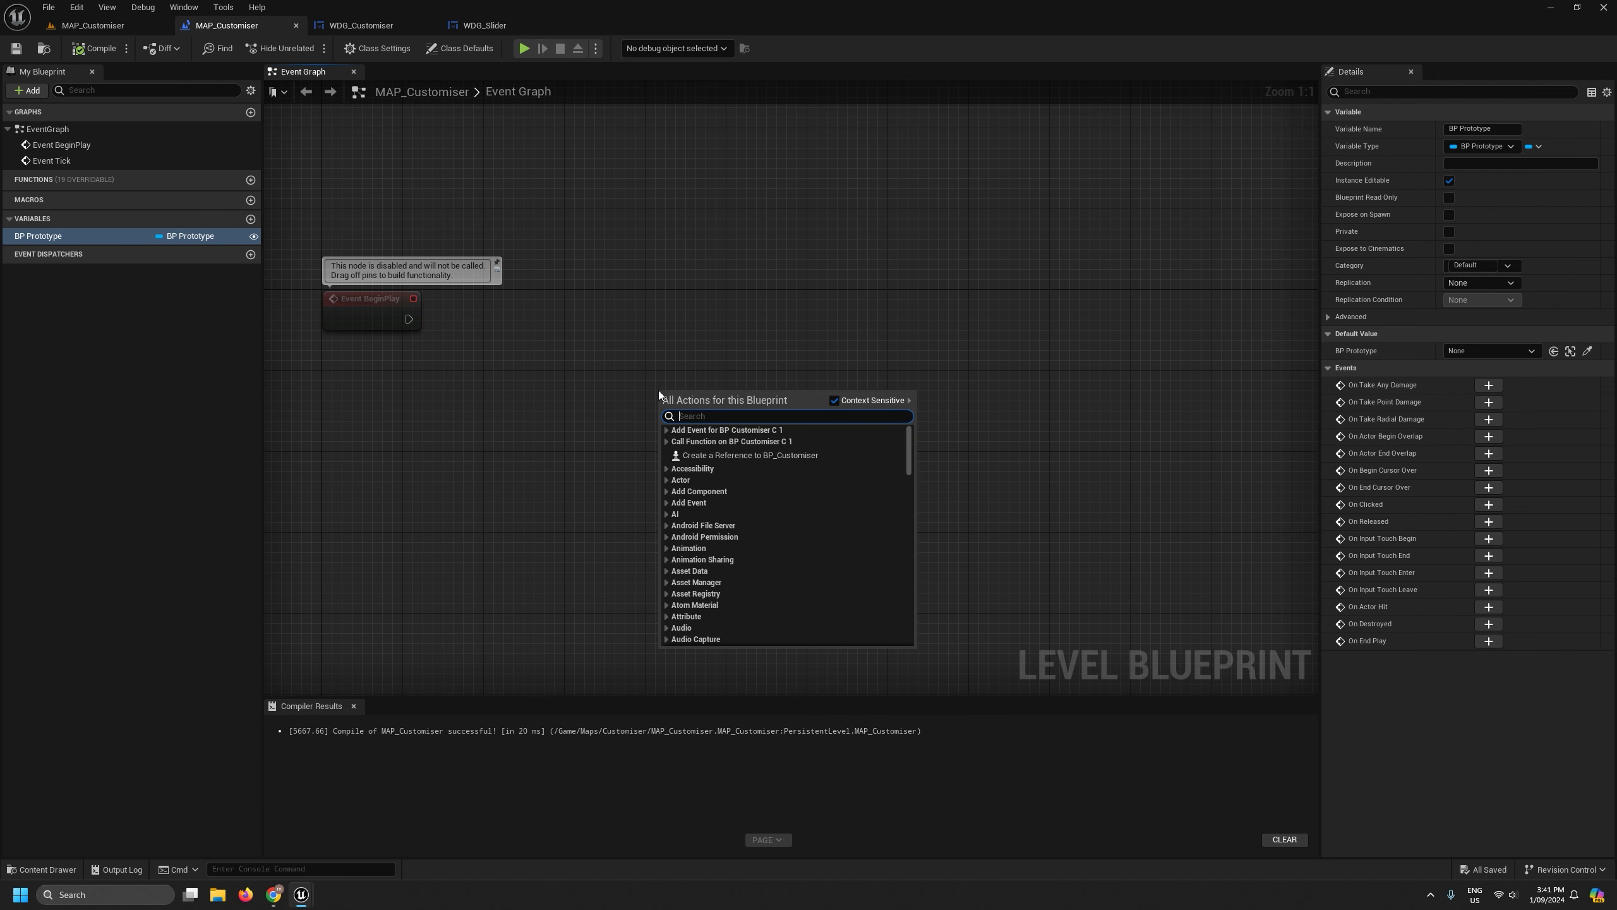
{"action": "type", "text": "proto"}
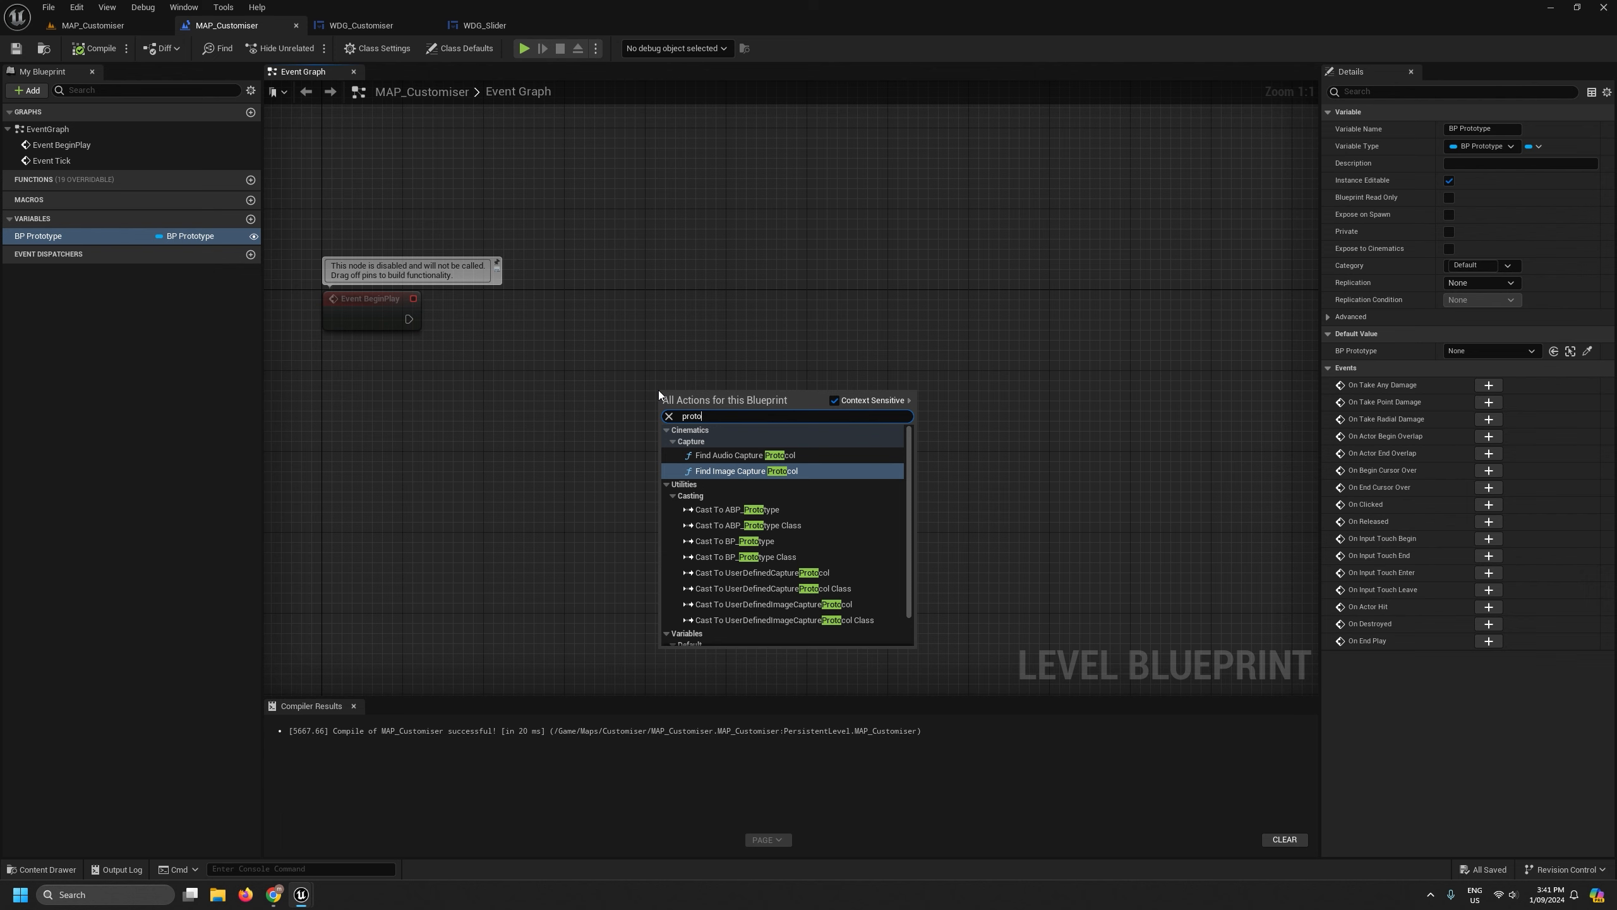
{"action": "left_click", "coordinate": [594, 253]}
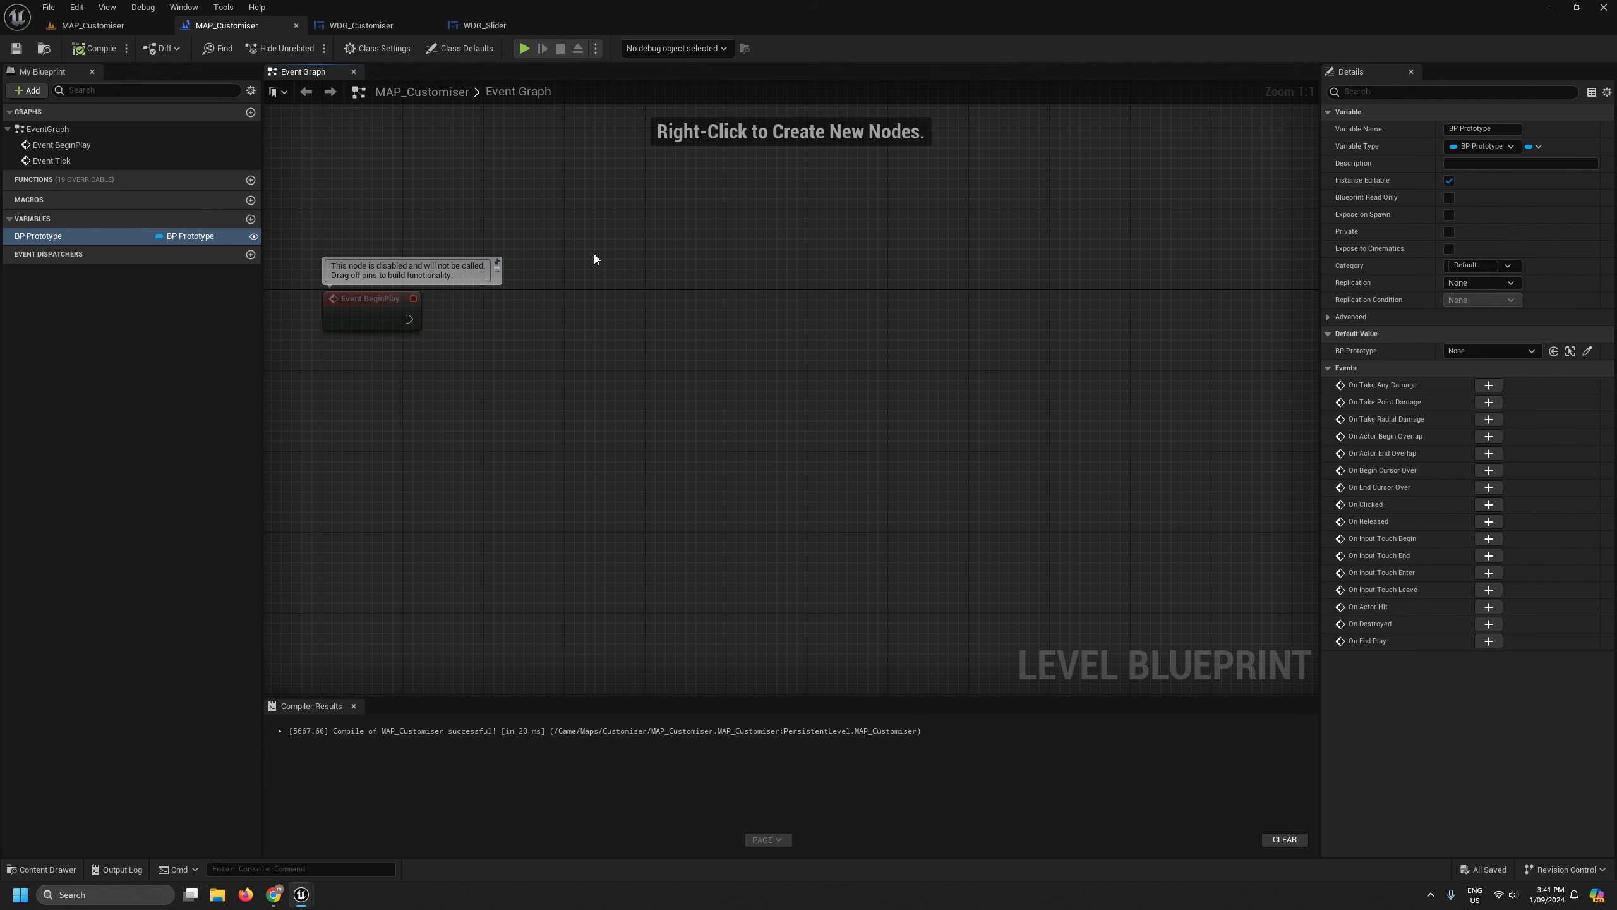
Detach the level blueprint into a floating window over the level and enlarge it, keeping the Outliner's actors reachable.
{"action": "left_click_drag", "start_coordinate": [230, 26], "coordinate": [487, 274]}
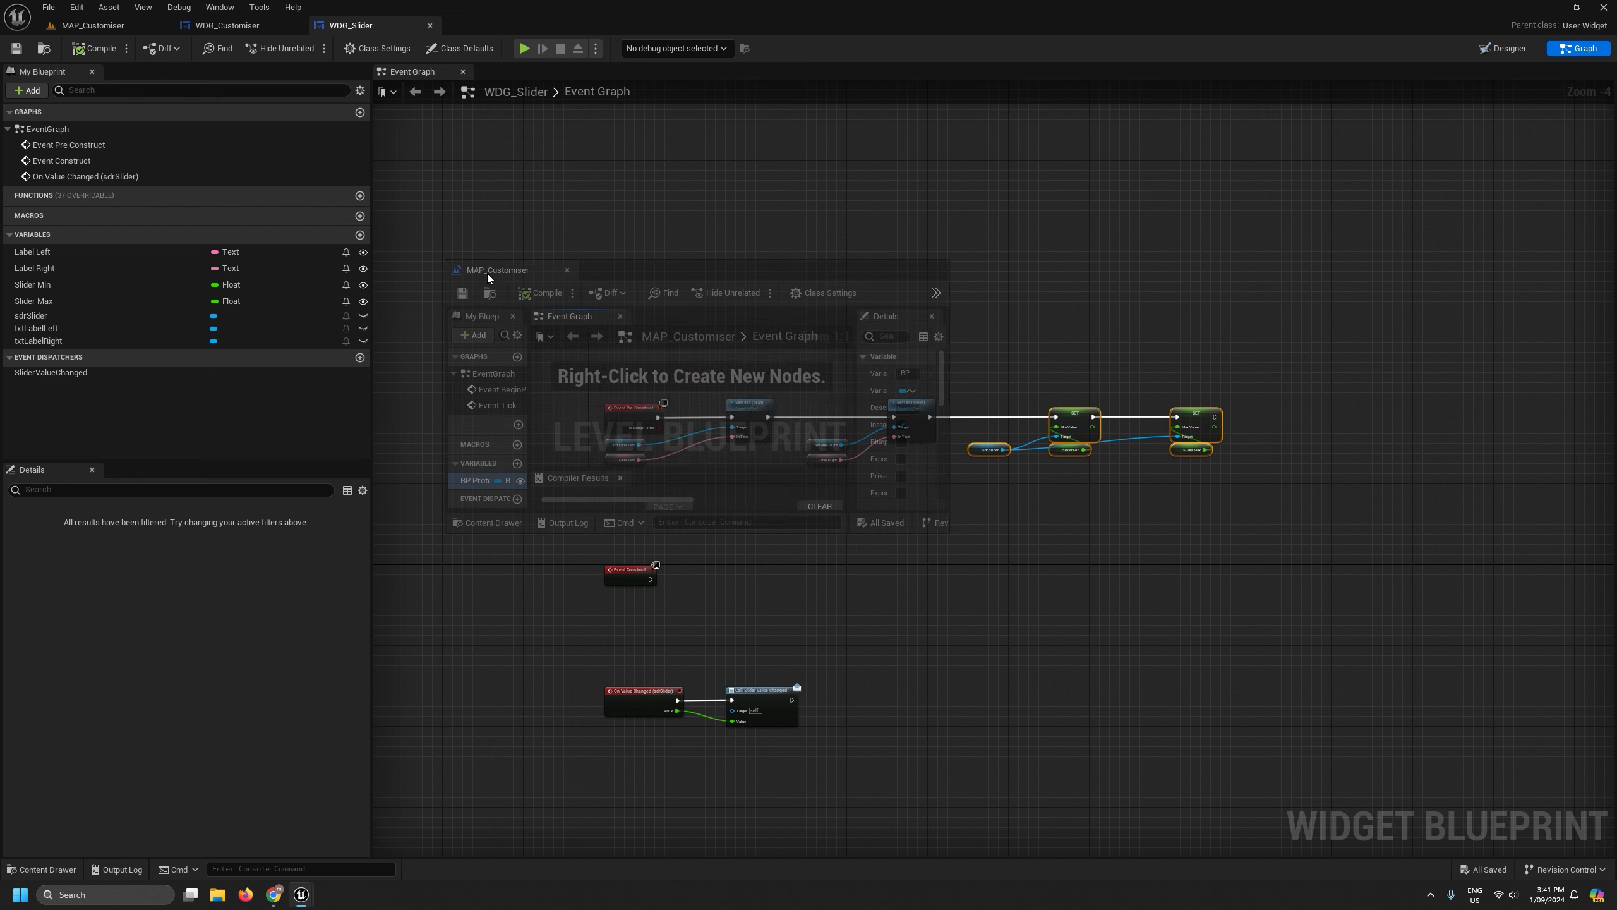
{"action": "left_click", "coordinate": [95, 25]}
{"action": "left_click_drag", "start_coordinate": [812, 280], "coordinate": [668, 170]}
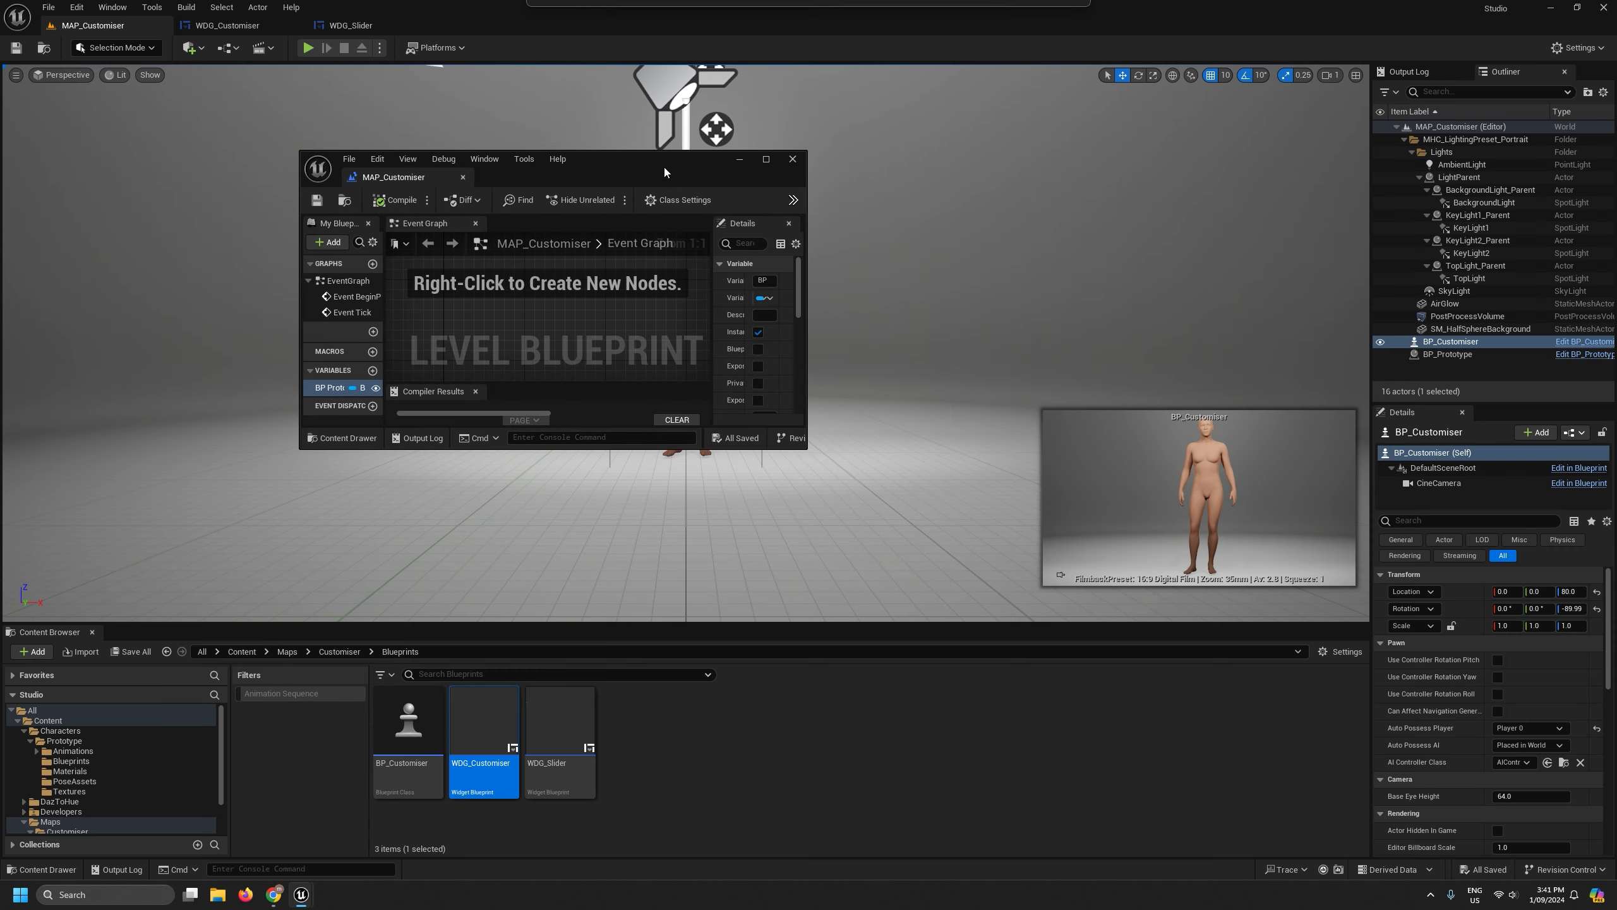
{"action": "left_click_drag", "start_coordinate": [800, 449], "coordinate": [1033, 785]}
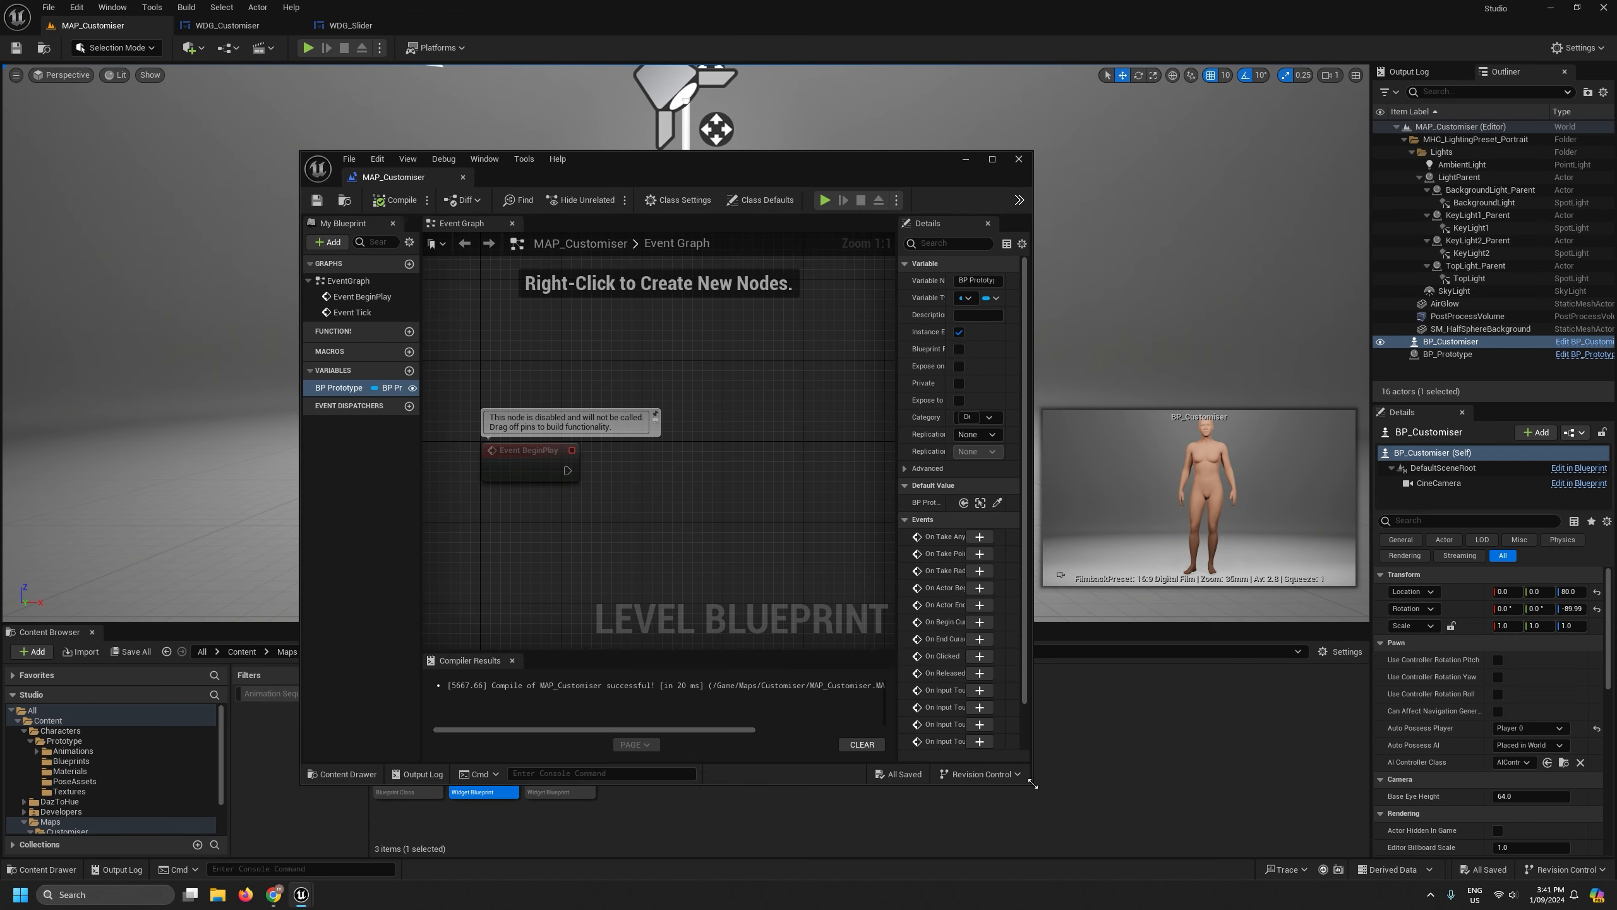
Add references to the level's BP_Customiser and BP_Prototype actors to the event graph, and move them below Event BeginPlay.
{"action": "left_click_drag", "start_coordinate": [1450, 342], "coordinate": [753, 396]}
{"action": "left_click_drag", "start_coordinate": [1444, 353], "coordinate": [761, 460]}
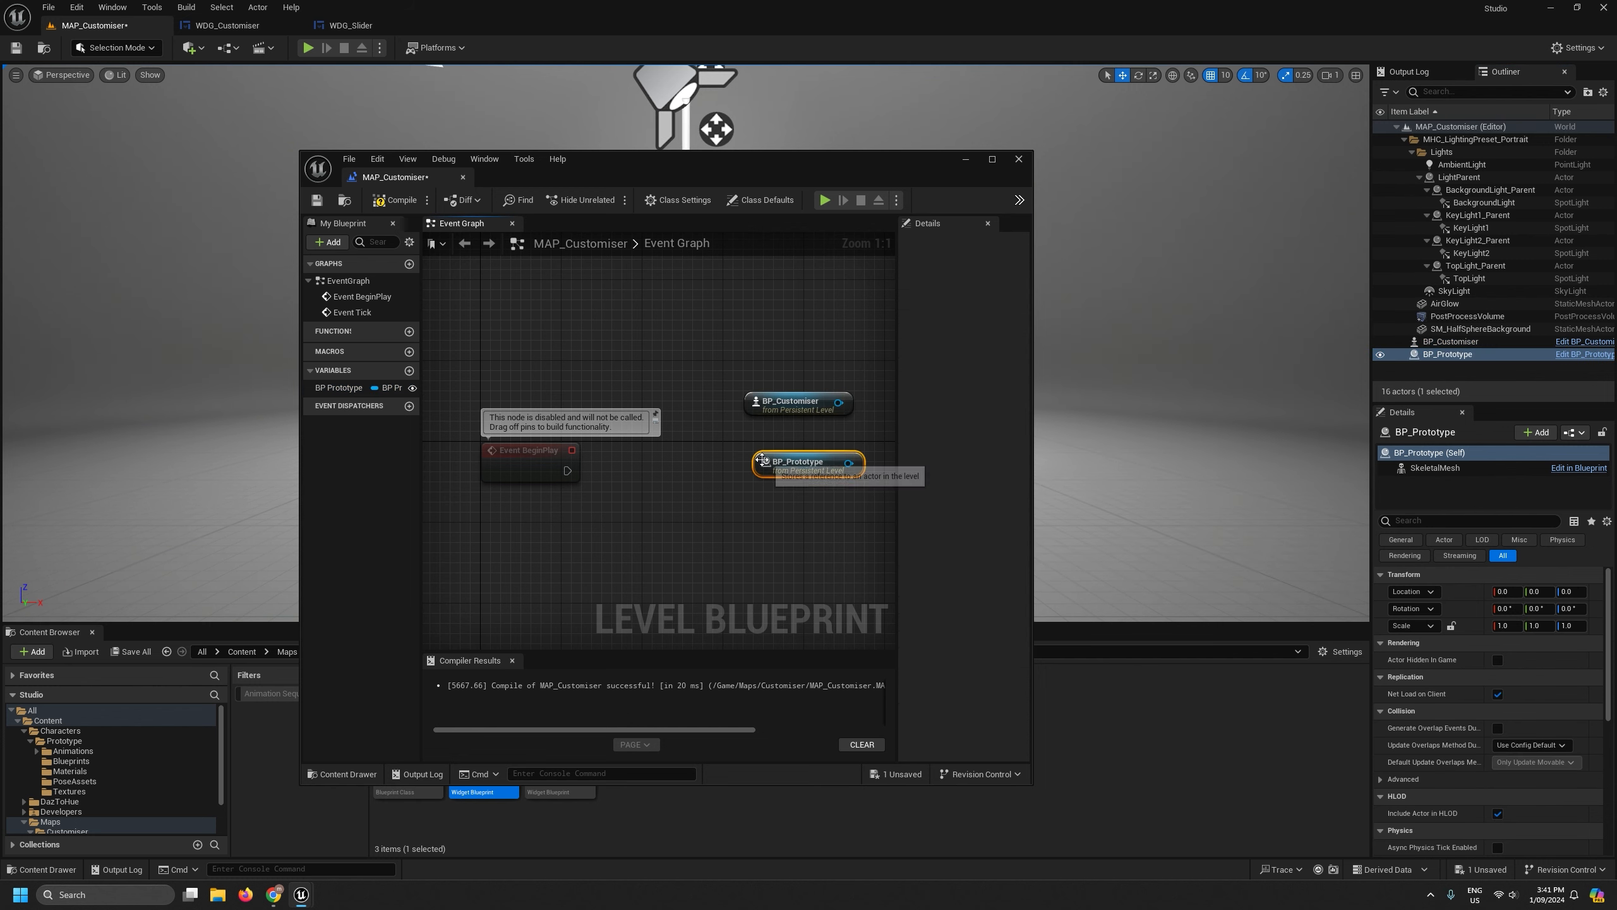
{"action": "left_click", "coordinate": [992, 160]}
{"action": "right_click_drag", "start_coordinate": [716, 361], "coordinate": [867, 502]}
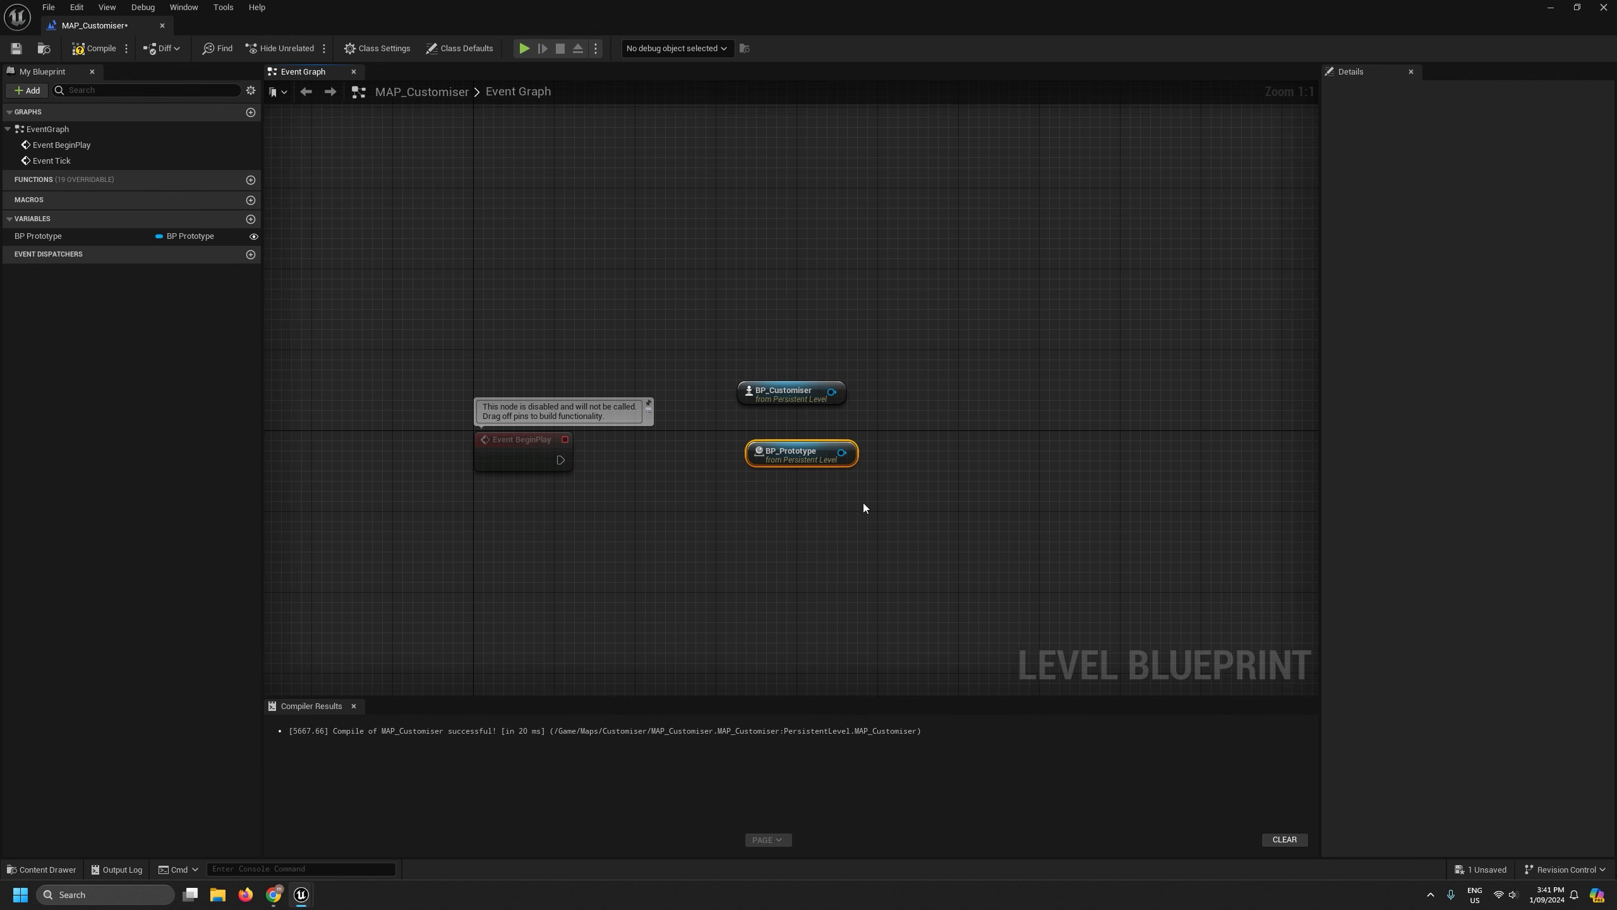
{"action": "scroll", "coordinate": [781, 525], "scroll_direction": "up", "scroll_amount": 1}
{"action": "left_click_drag", "start_coordinate": [883, 535], "coordinate": [651, 557]}
{"action": "left_click", "coordinate": [724, 487]}
{"action": "right_click_drag", "start_coordinate": [761, 505], "coordinate": [798, 407]}
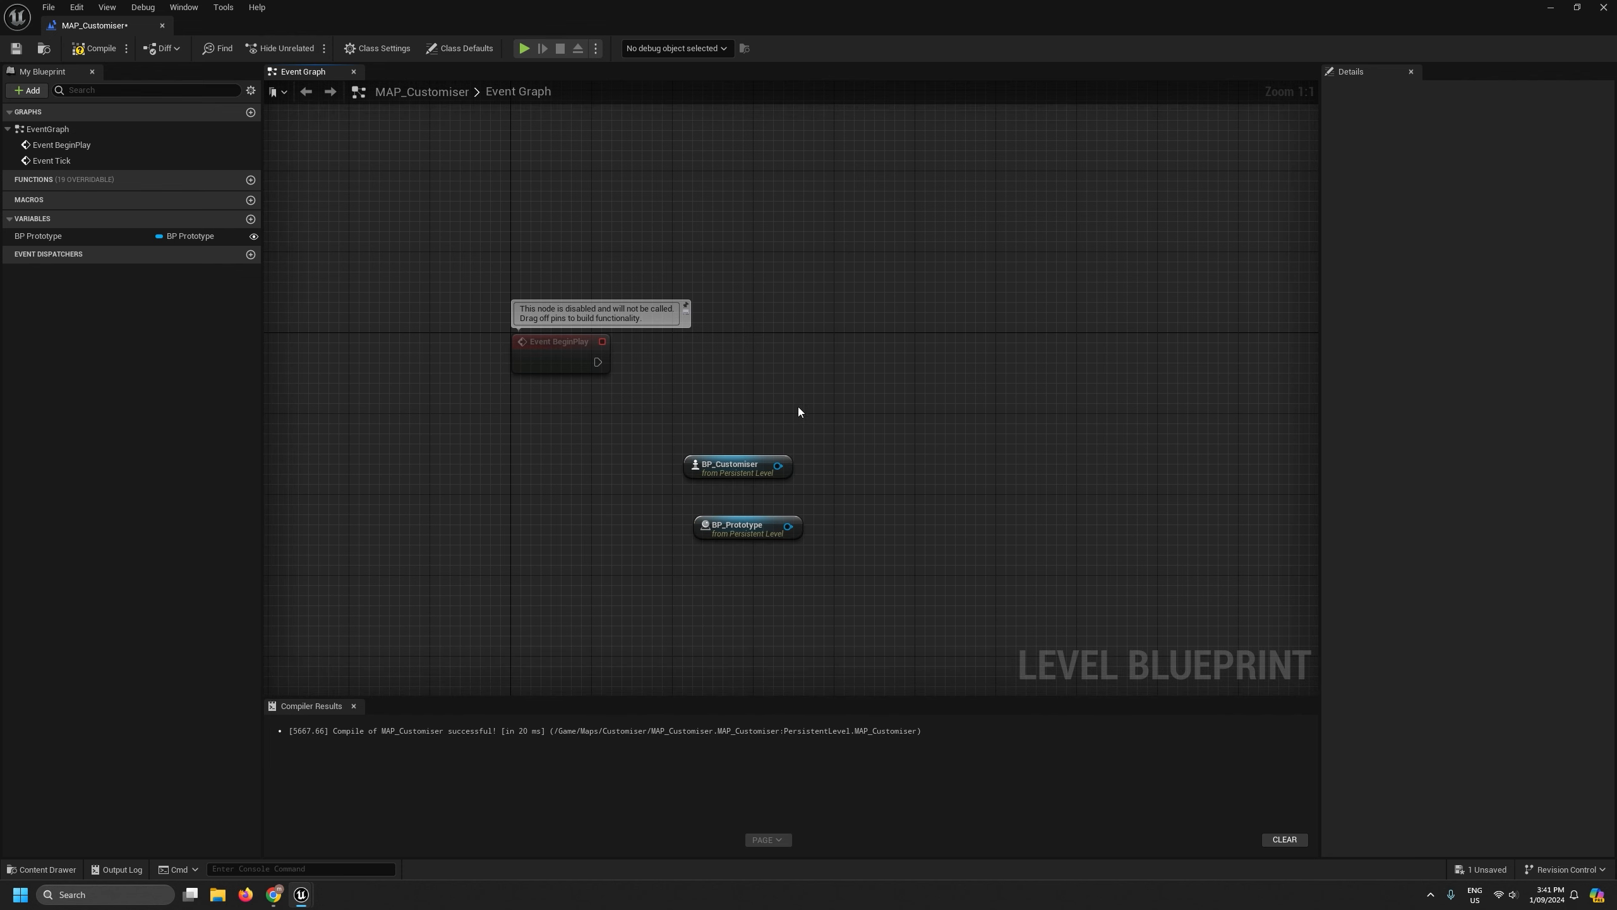
Add a second level blueprint variable named "BP Customiser" with the BP Customiser object type.
{"action": "left_click", "coordinate": [250, 220]}
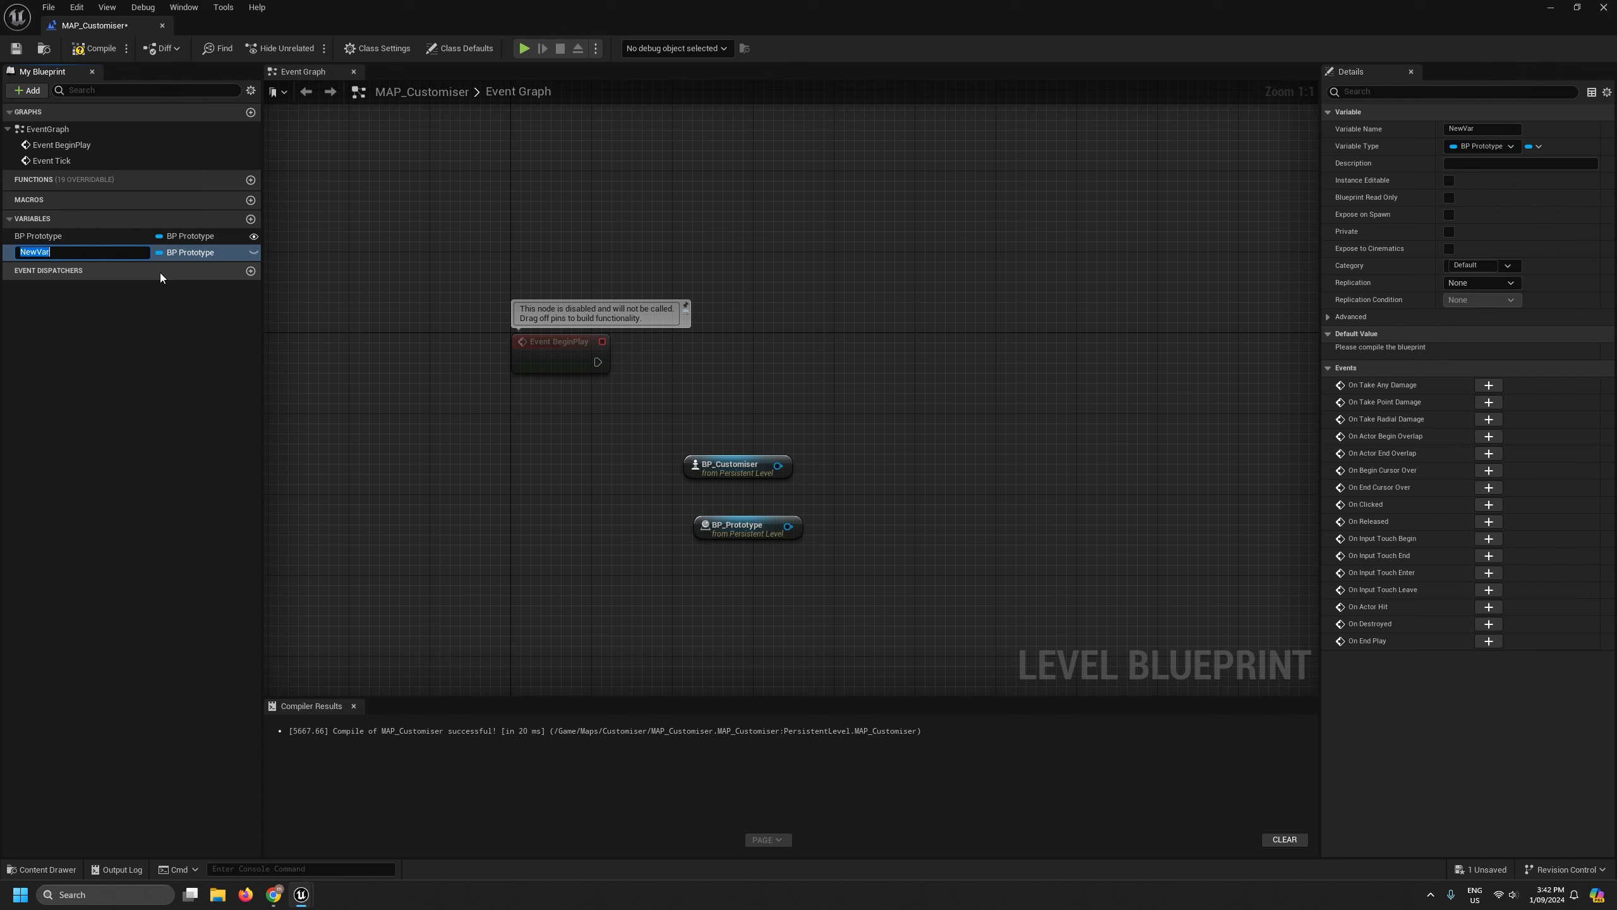
{"action": "type", "text": "BP Customiser"}
{"action": "key", "text": "Return"}
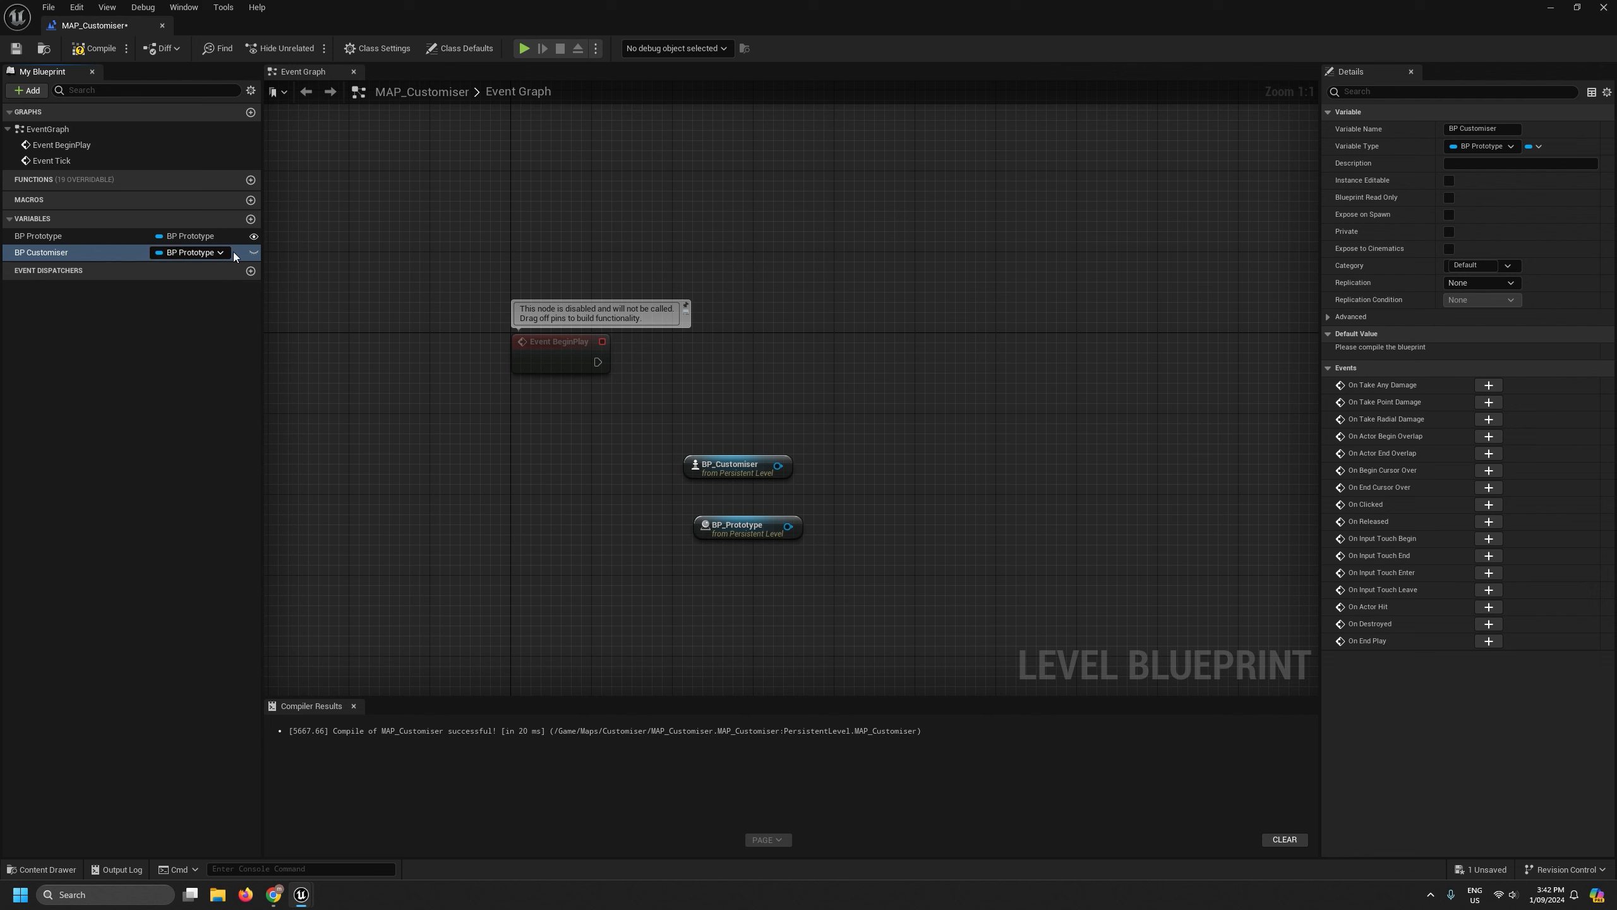
{"action": "left_click", "coordinate": [197, 252]}
{"action": "type", "text": "custo"}
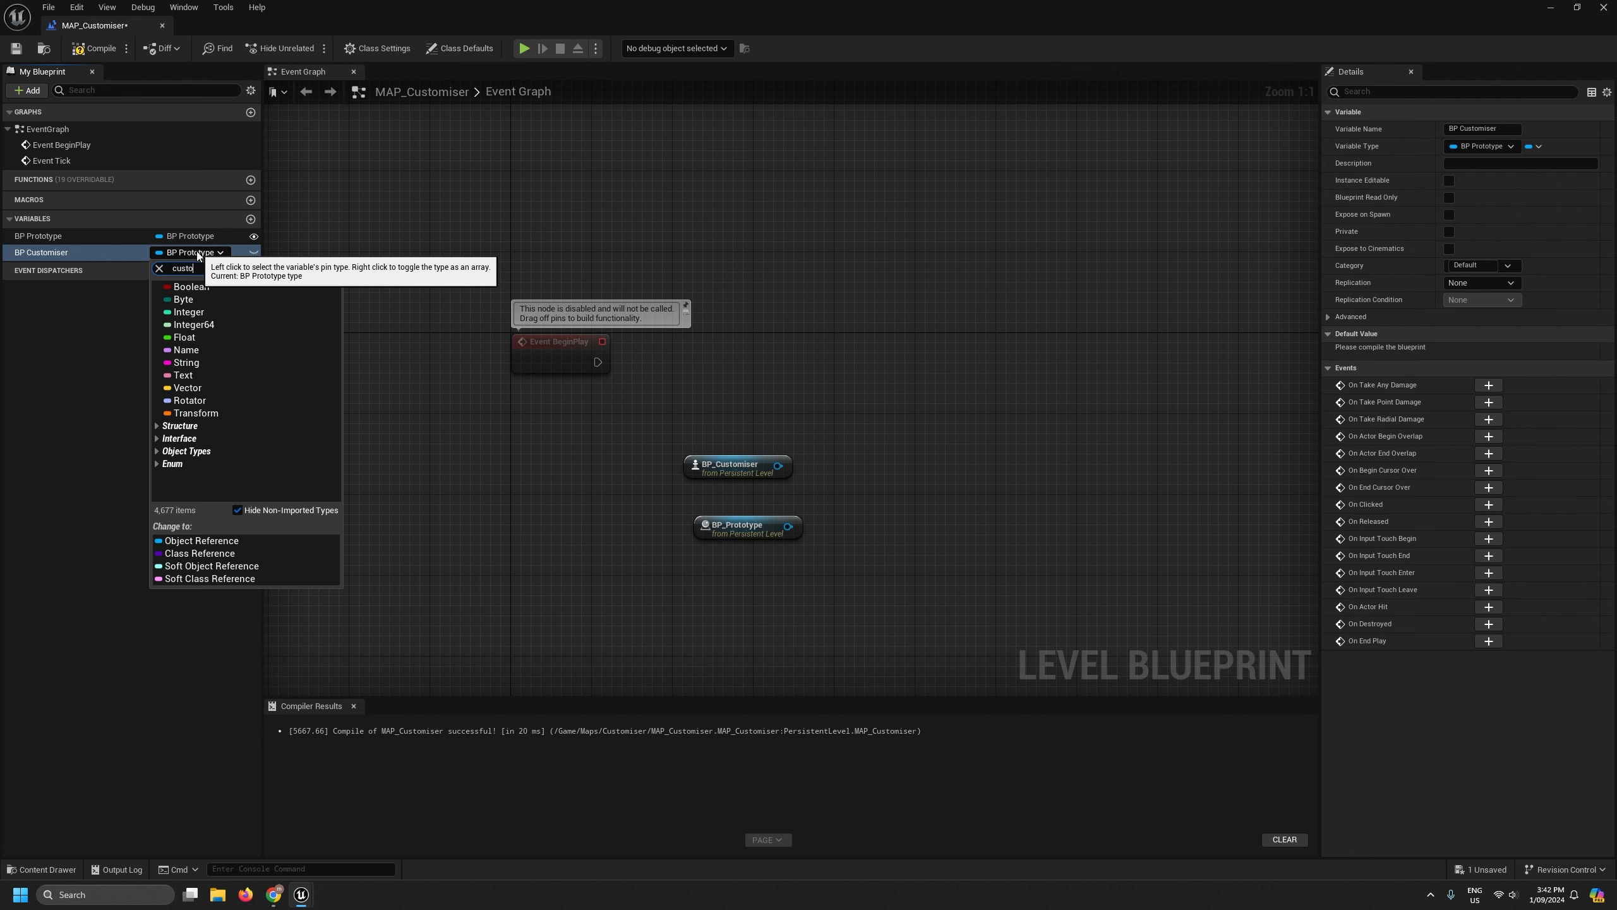
{"action": "type", "text": "mis"}
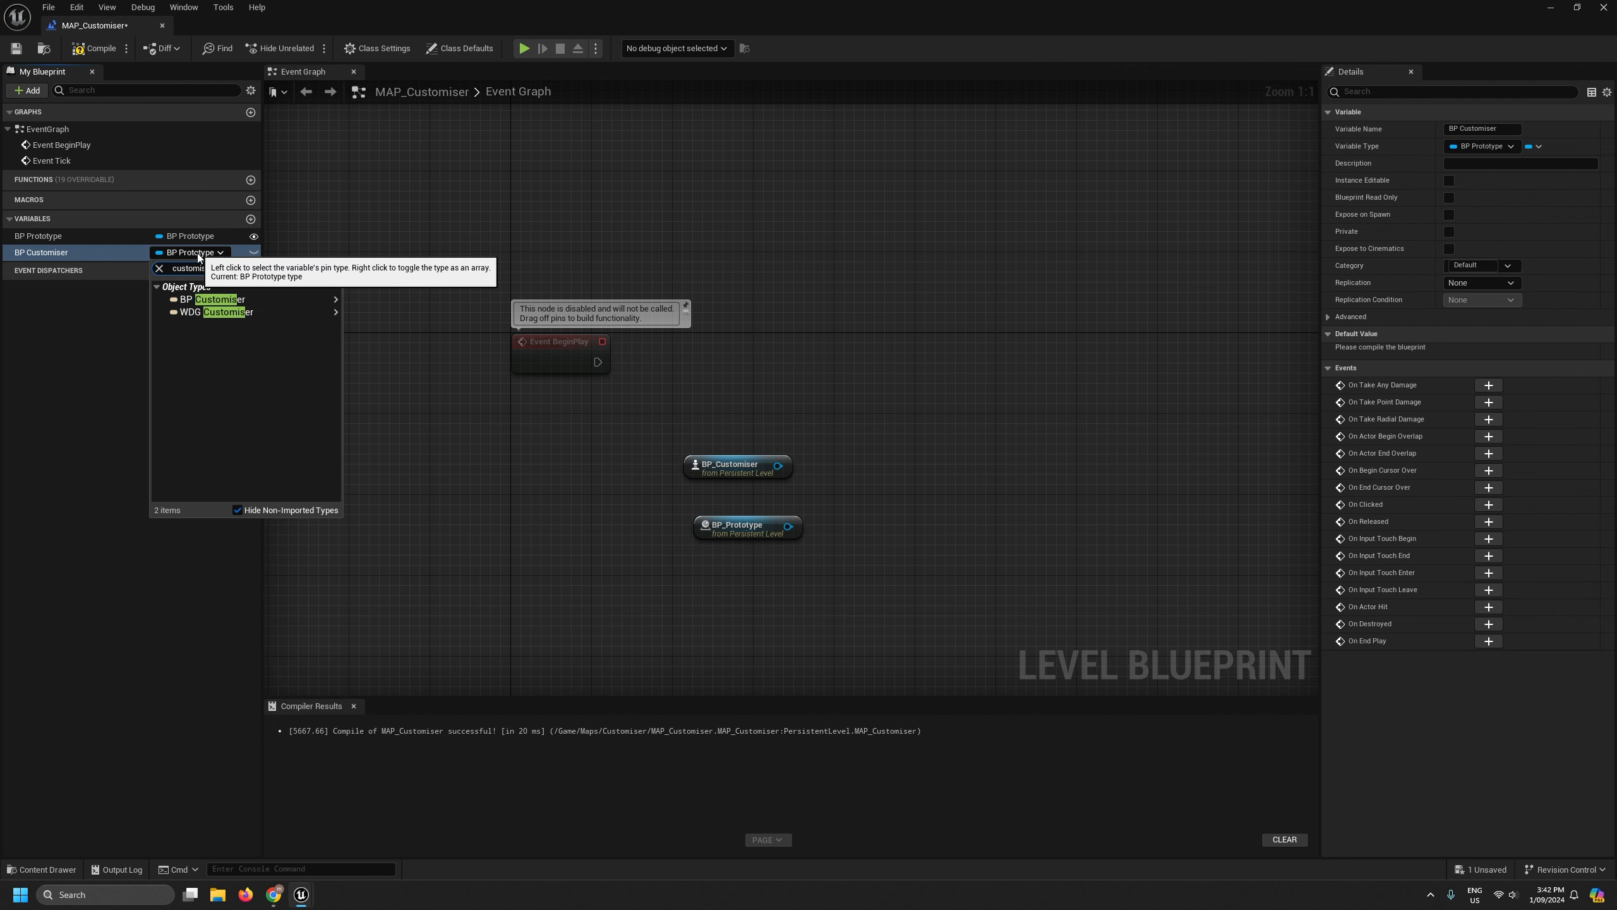
{"action": "left_click", "coordinate": [242, 299]}
{"action": "left_click", "coordinate": [411, 300]}
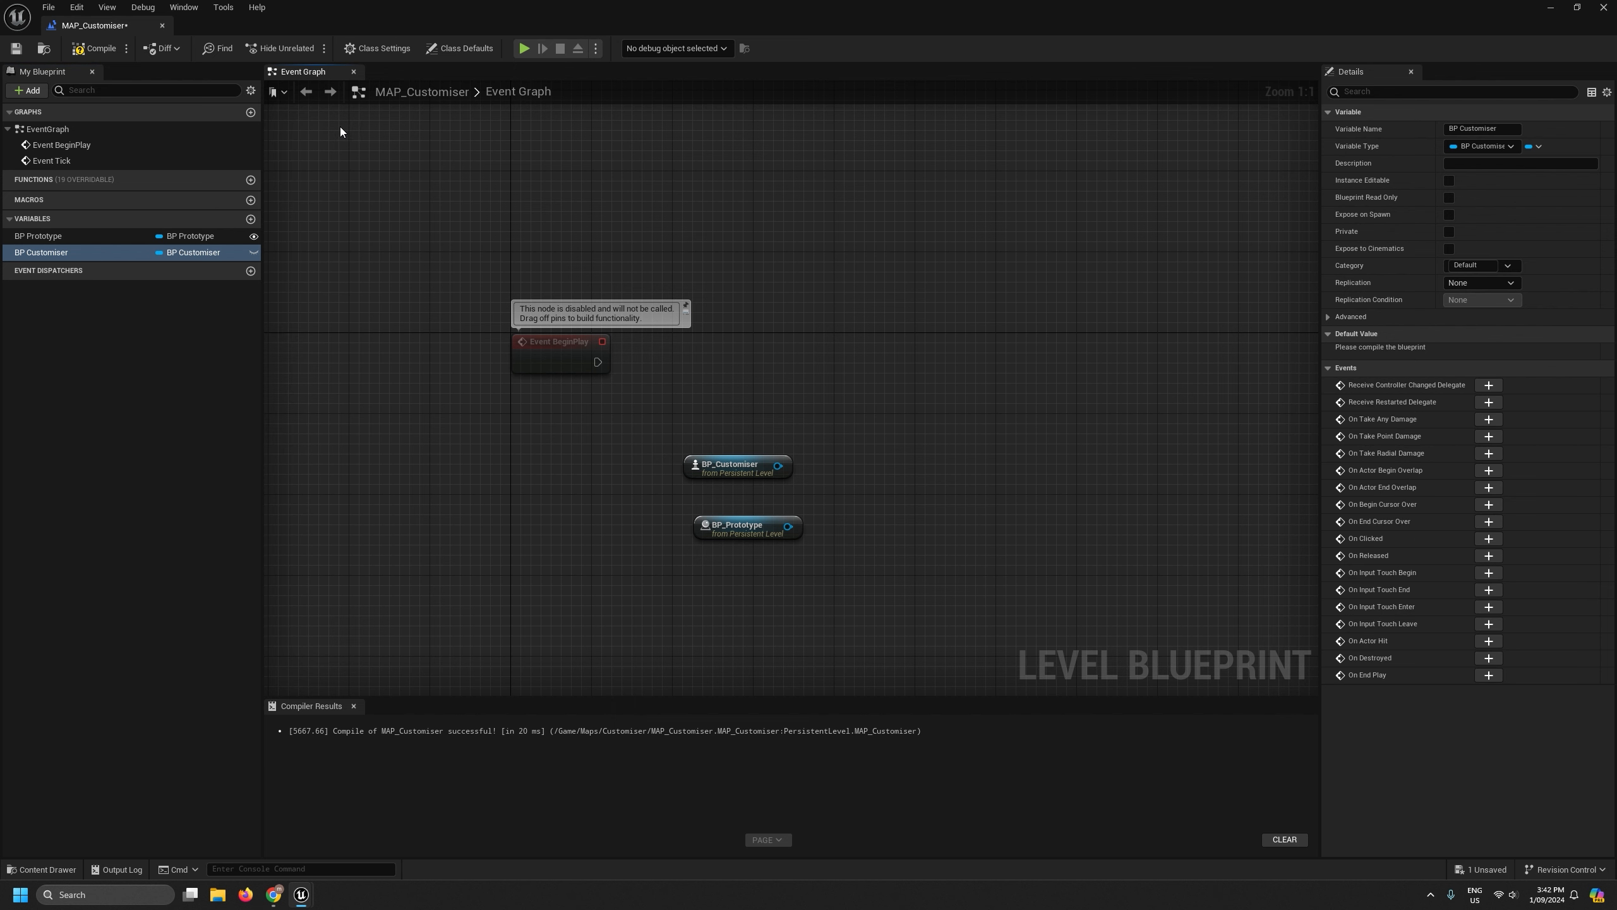
Stack the two actor reference nodes flush beneath Event BeginPlay, and dock the level blueprint after WDG_Slider in the main editor window.
{"action": "left_click_drag", "start_coordinate": [841, 613], "coordinate": [515, 513]}
{"action": "left_click", "coordinate": [654, 487]}
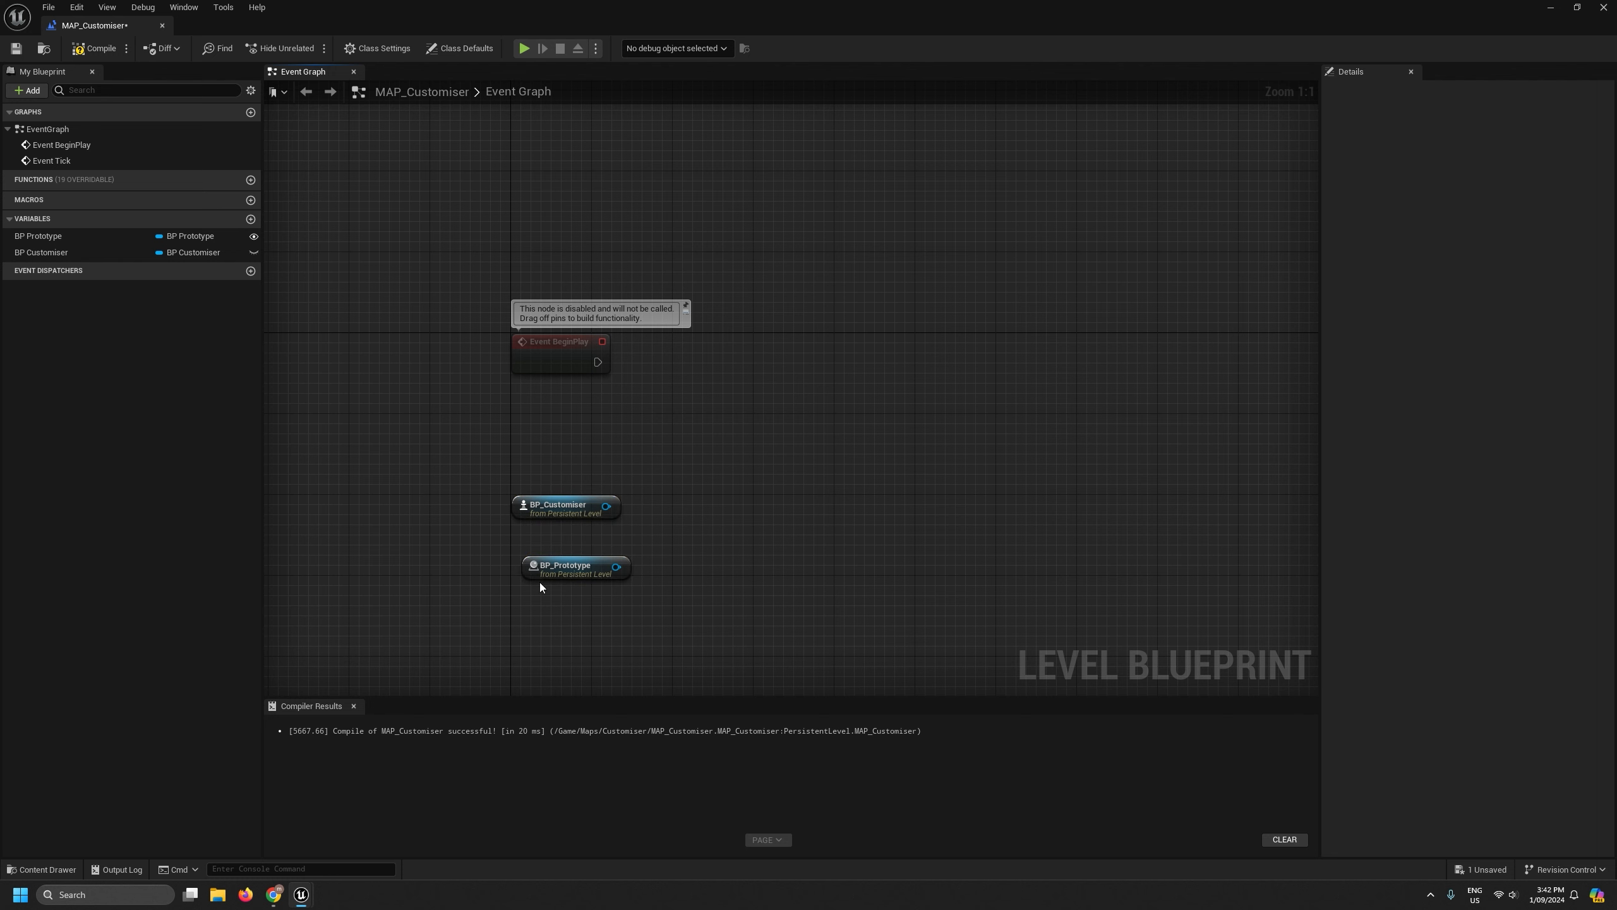
{"action": "left_click_drag", "start_coordinate": [542, 571], "coordinate": [532, 540]}
{"action": "left_click", "coordinate": [694, 471]}
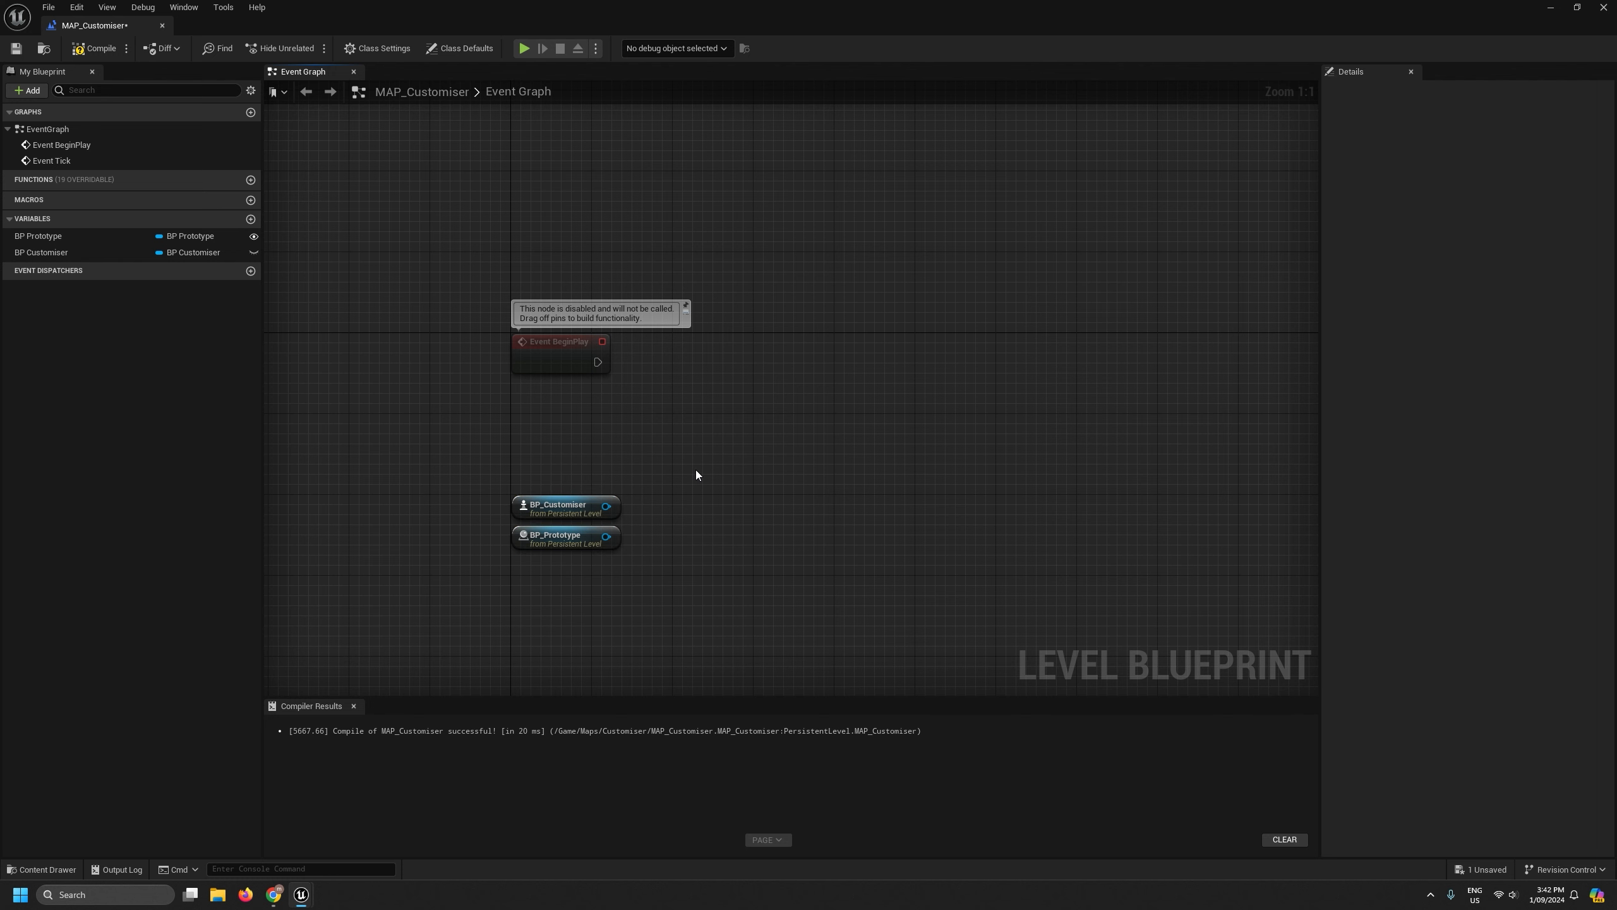
{"action": "scroll", "coordinate": [695, 470], "scroll_direction": "down", "scroll_amount": 1}
{"action": "scroll", "coordinate": [667, 499], "scroll_direction": "up", "scroll_amount": 1}
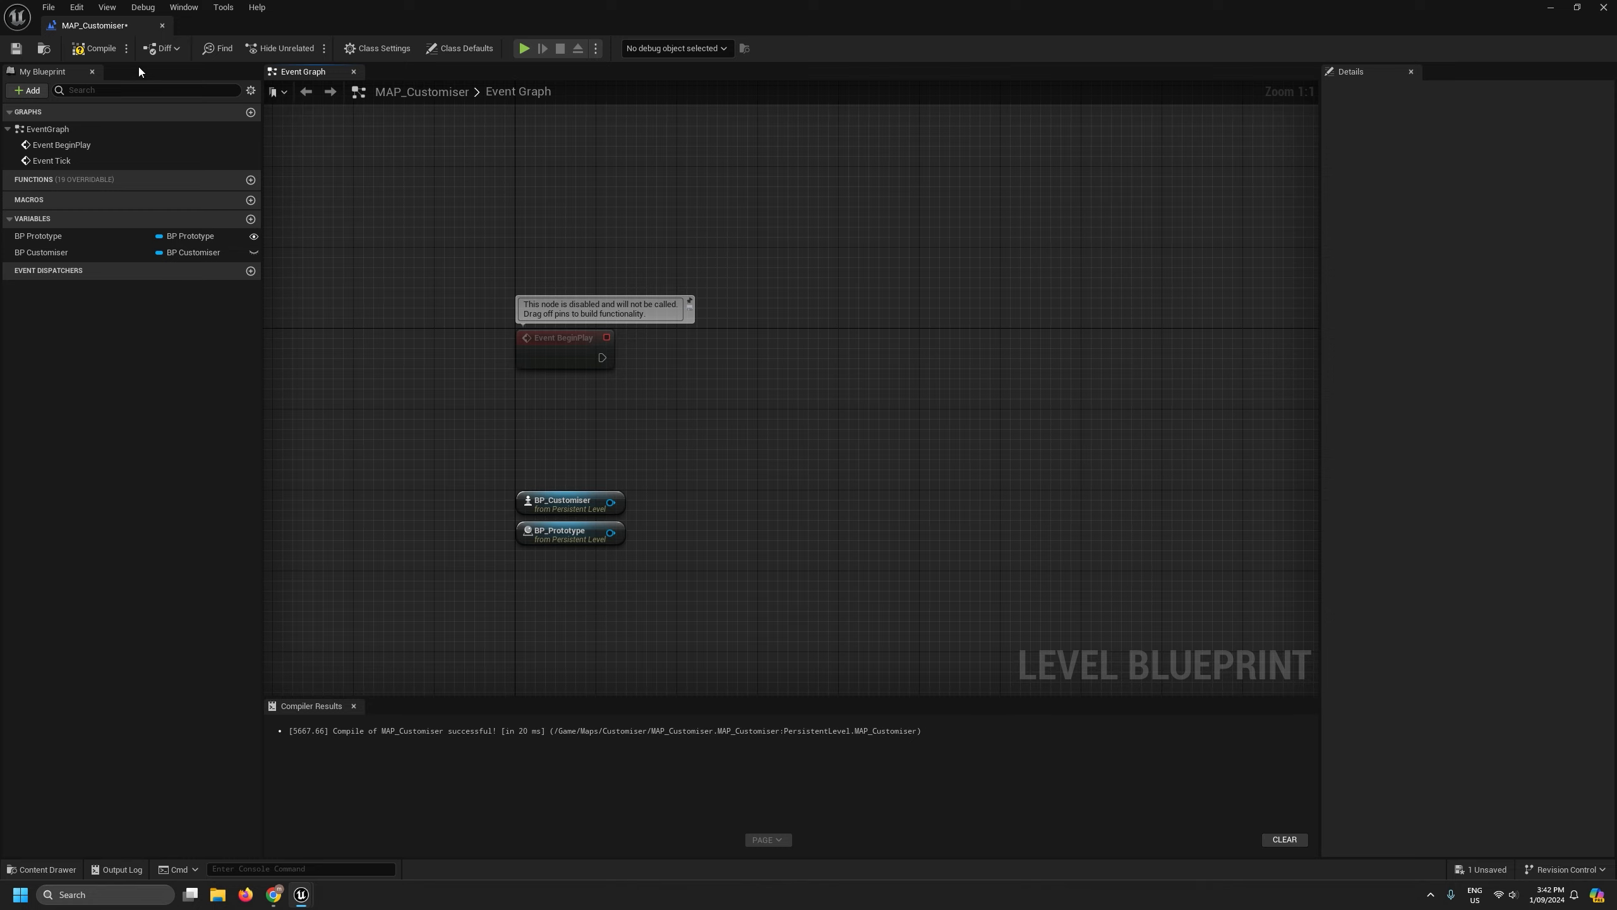
{"action": "left_click_drag", "start_coordinate": [104, 27], "coordinate": [467, 33]}
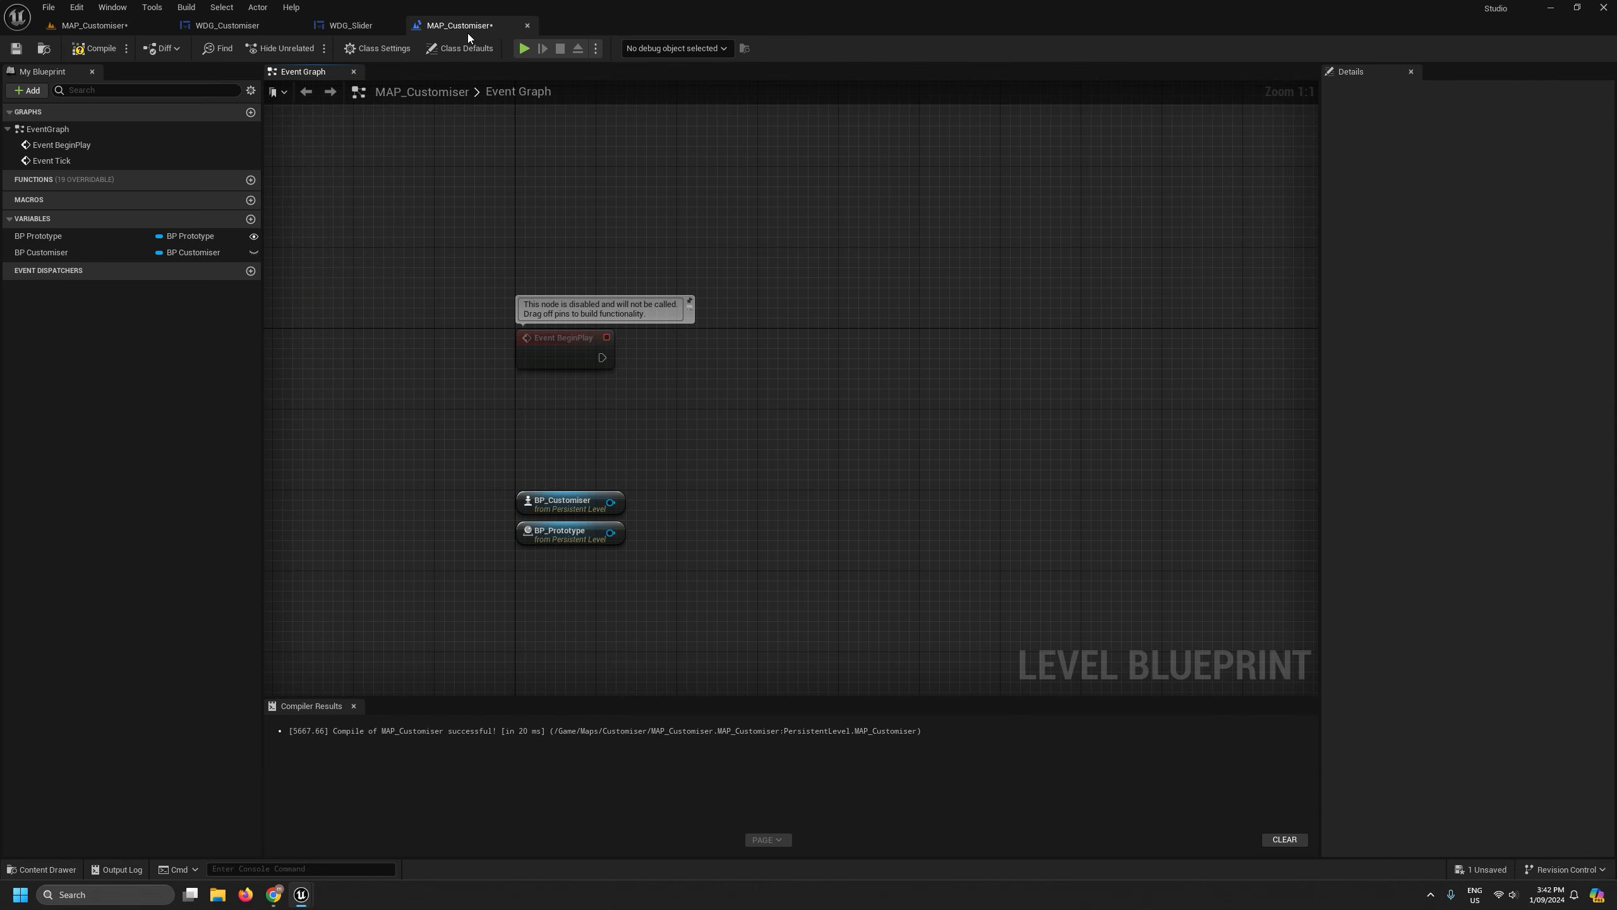
{"action": "left_click", "coordinate": [223, 26]}
{"action": "left_click", "coordinate": [346, 25]}
{"action": "left_click", "coordinate": [102, 25]}
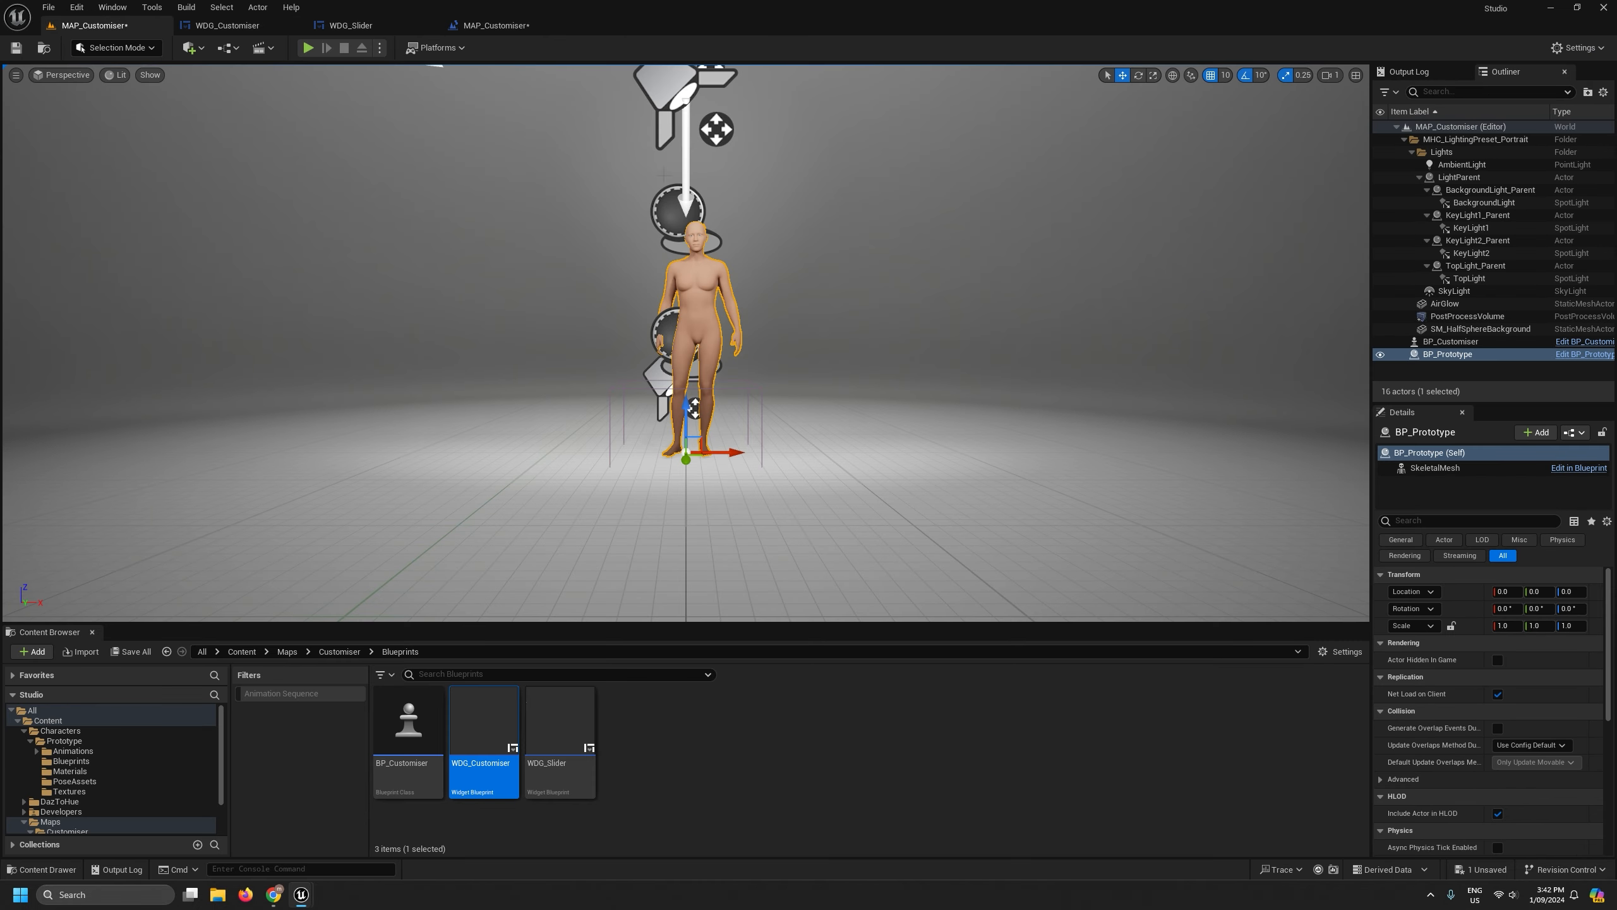
{"action": "left_click", "coordinate": [1458, 343]}
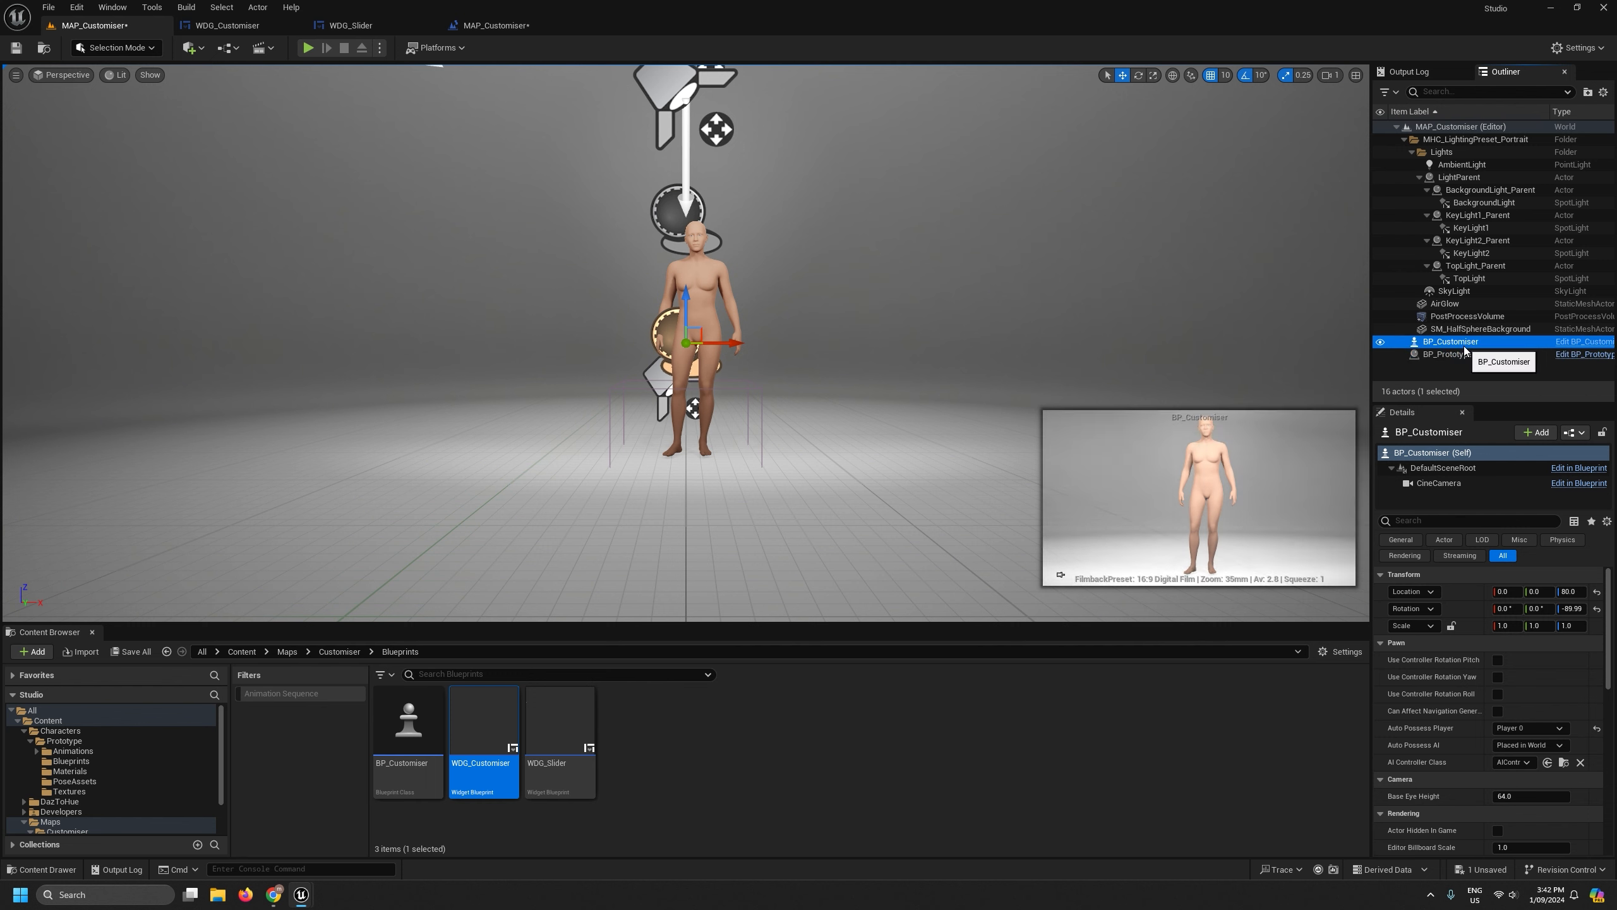
{"action": "left_click", "coordinate": [499, 26]}
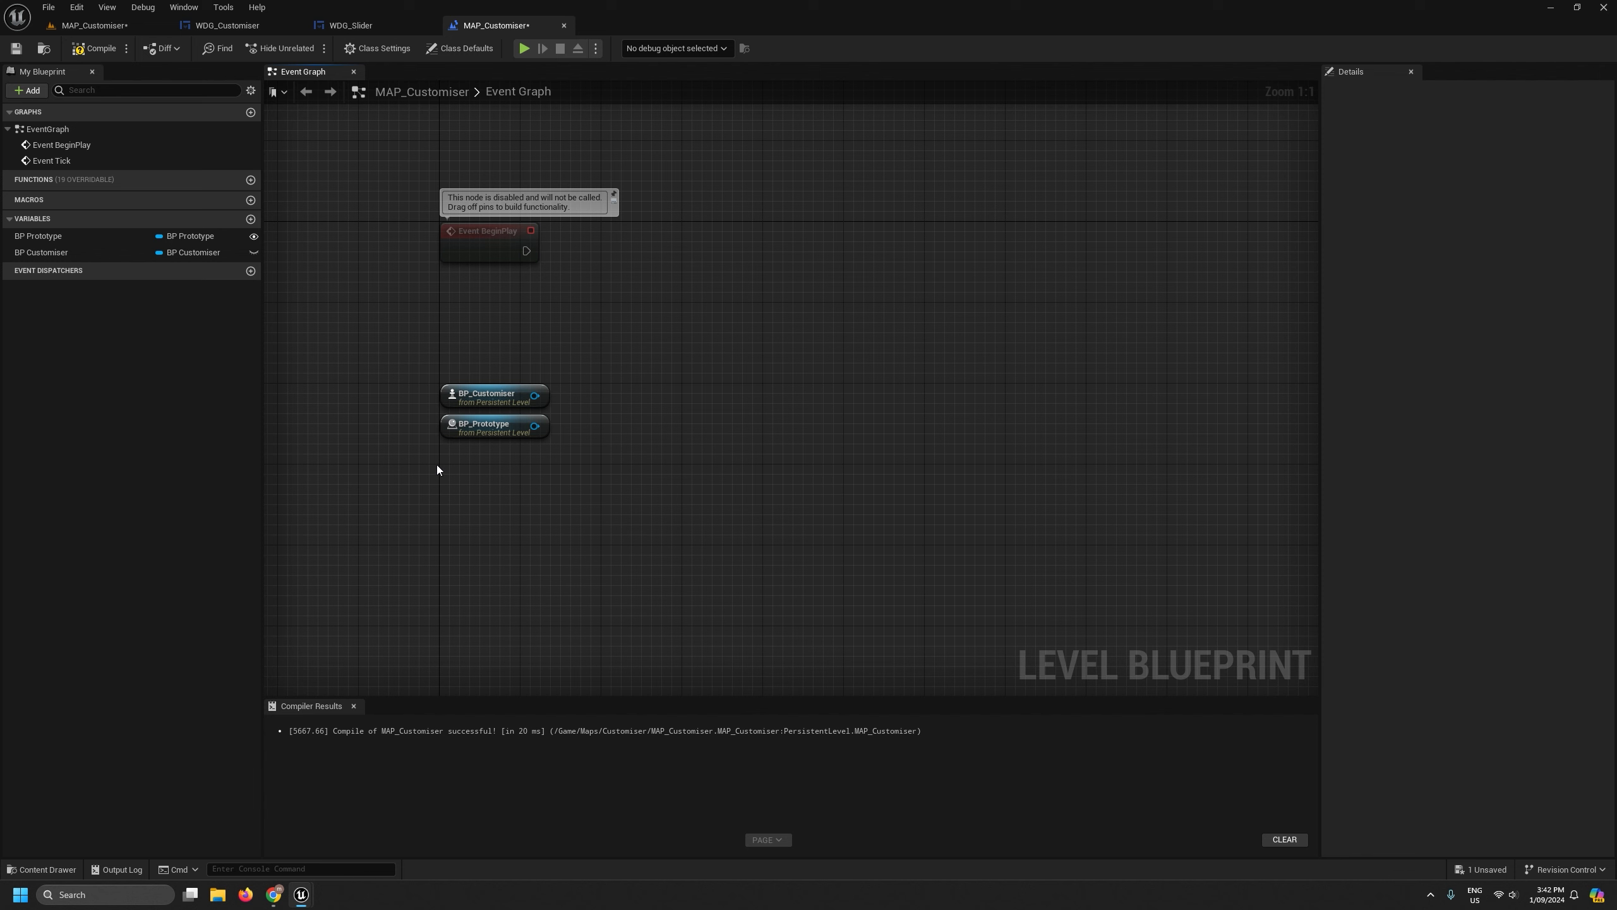
Add Set nodes for the BP Prototype and BP Customiser variables to the level blueprint's event graph.
{"action": "right_click_drag", "start_coordinate": [631, 405], "coordinate": [604, 519]}
{"action": "scroll", "coordinate": [535, 522], "scroll_direction": "up", "scroll_amount": 1}
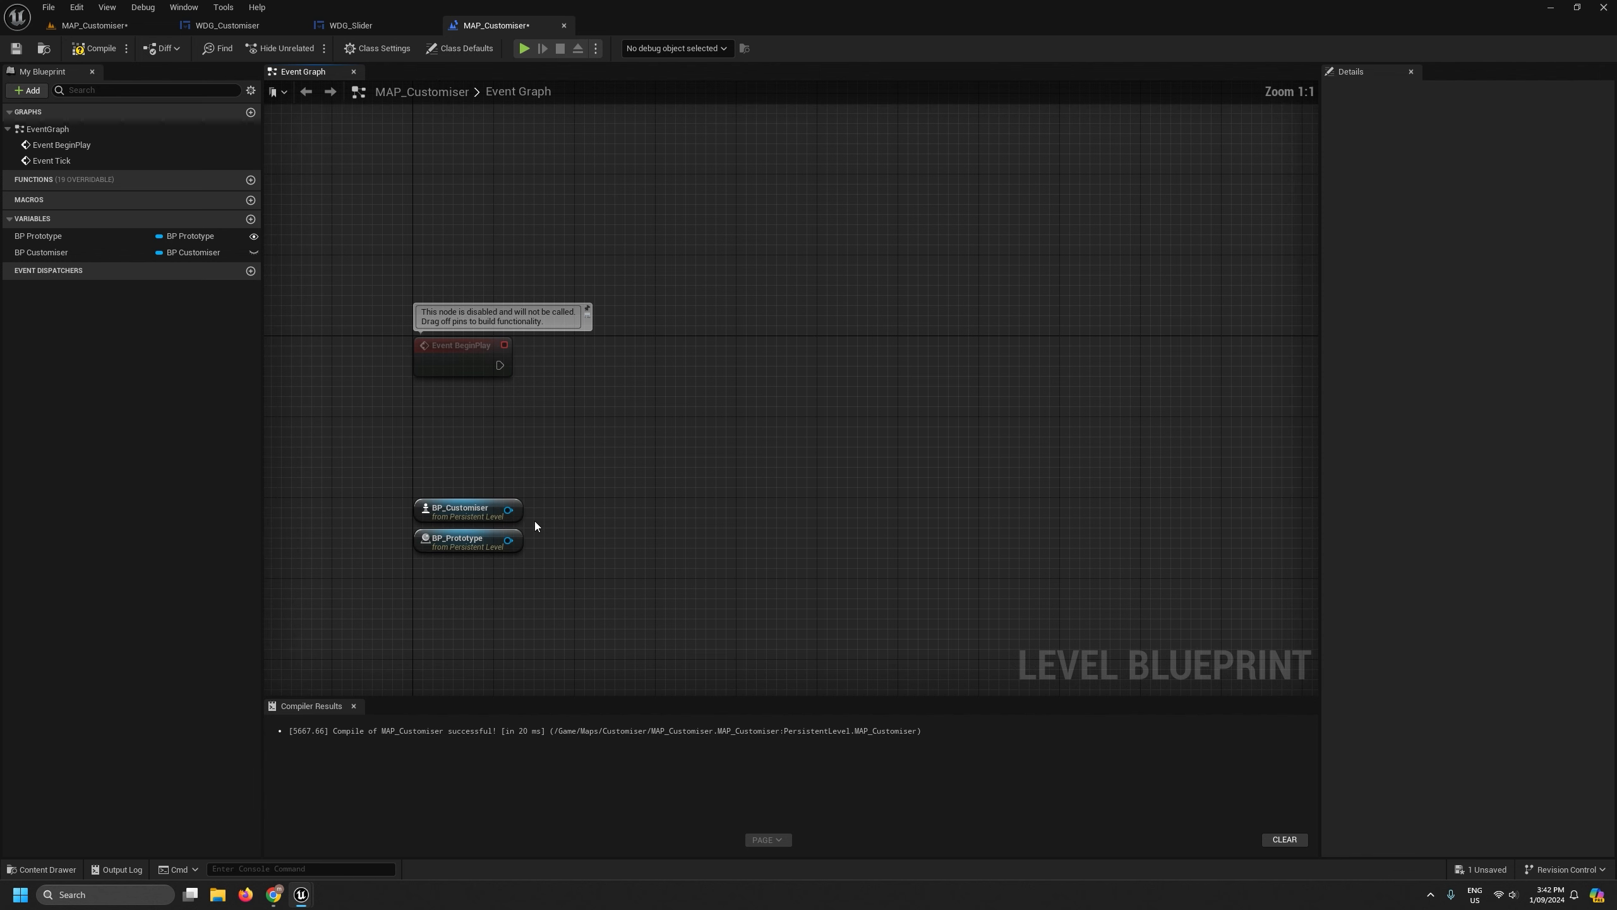
{"action": "left_click_drag", "start_coordinate": [38, 236], "coordinate": [710, 433]}
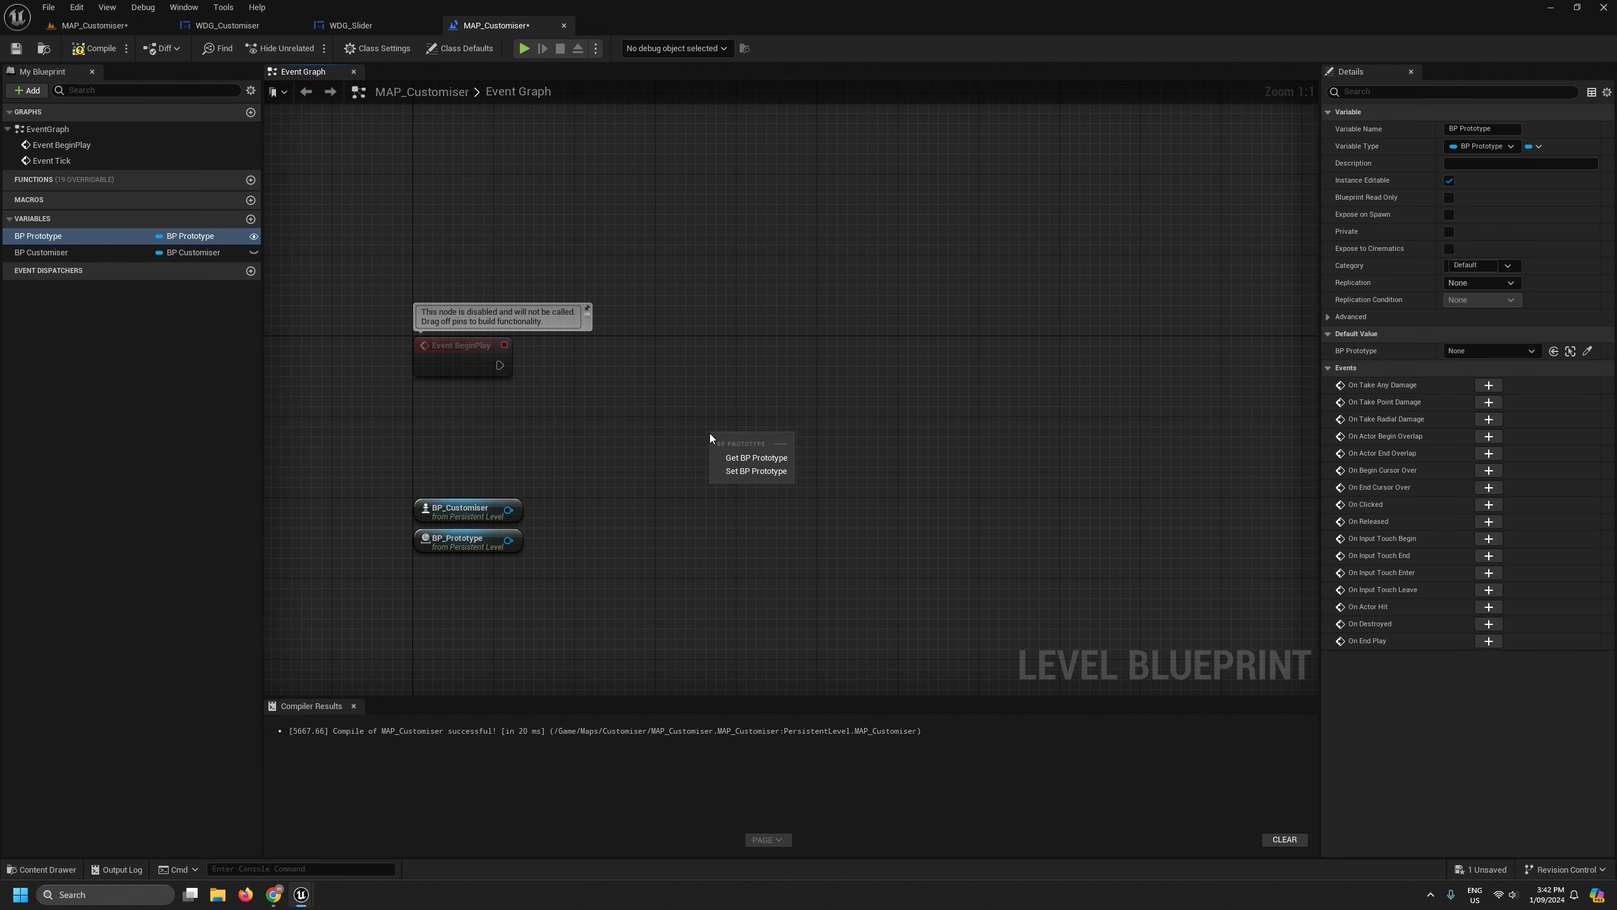
{"action": "left_click", "coordinate": [733, 471]}
{"action": "left_click_drag", "start_coordinate": [43, 252], "coordinate": [737, 553]}
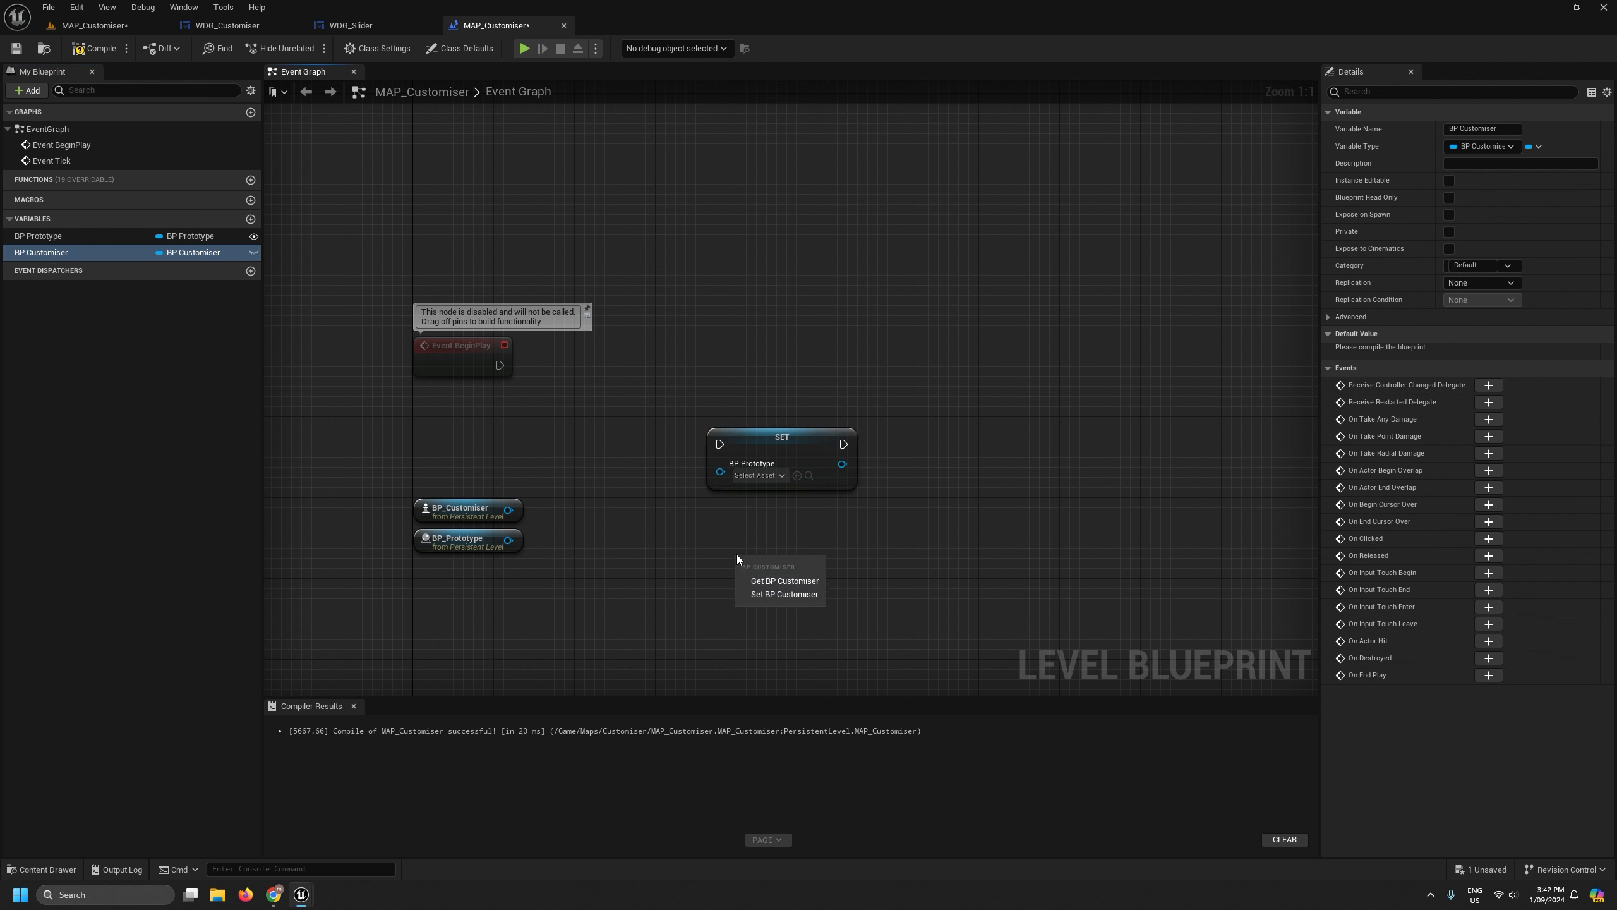
{"action": "left_click", "coordinate": [785, 594]}
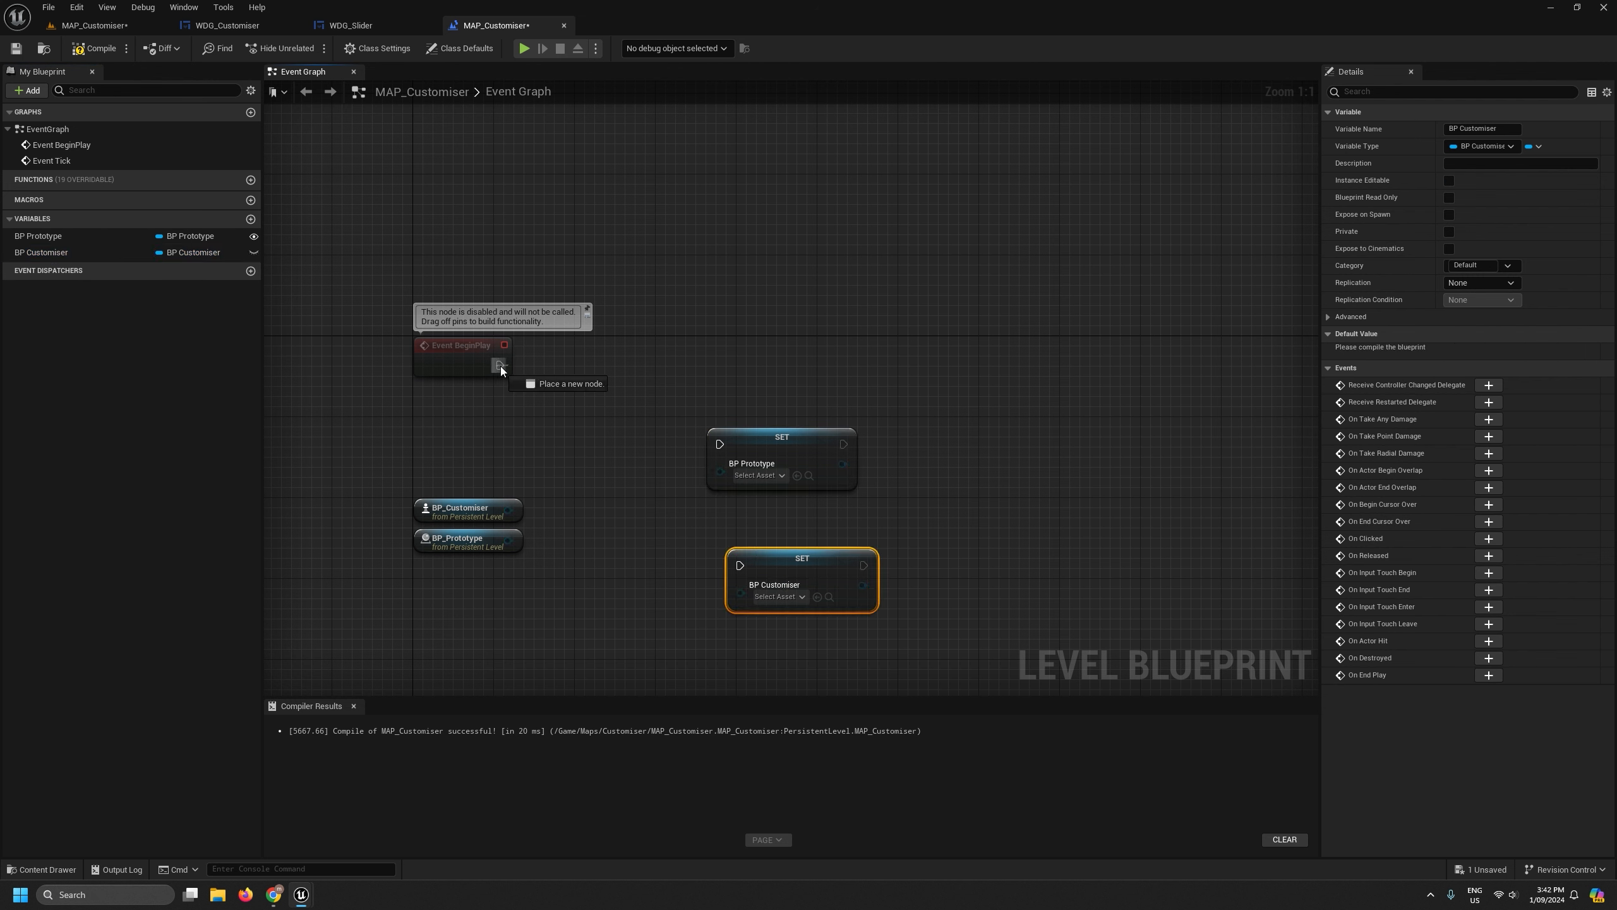
{"action": "left_click_drag", "start_coordinate": [500, 366], "coordinate": [642, 467]}
{"action": "left_click", "coordinate": [677, 488]}
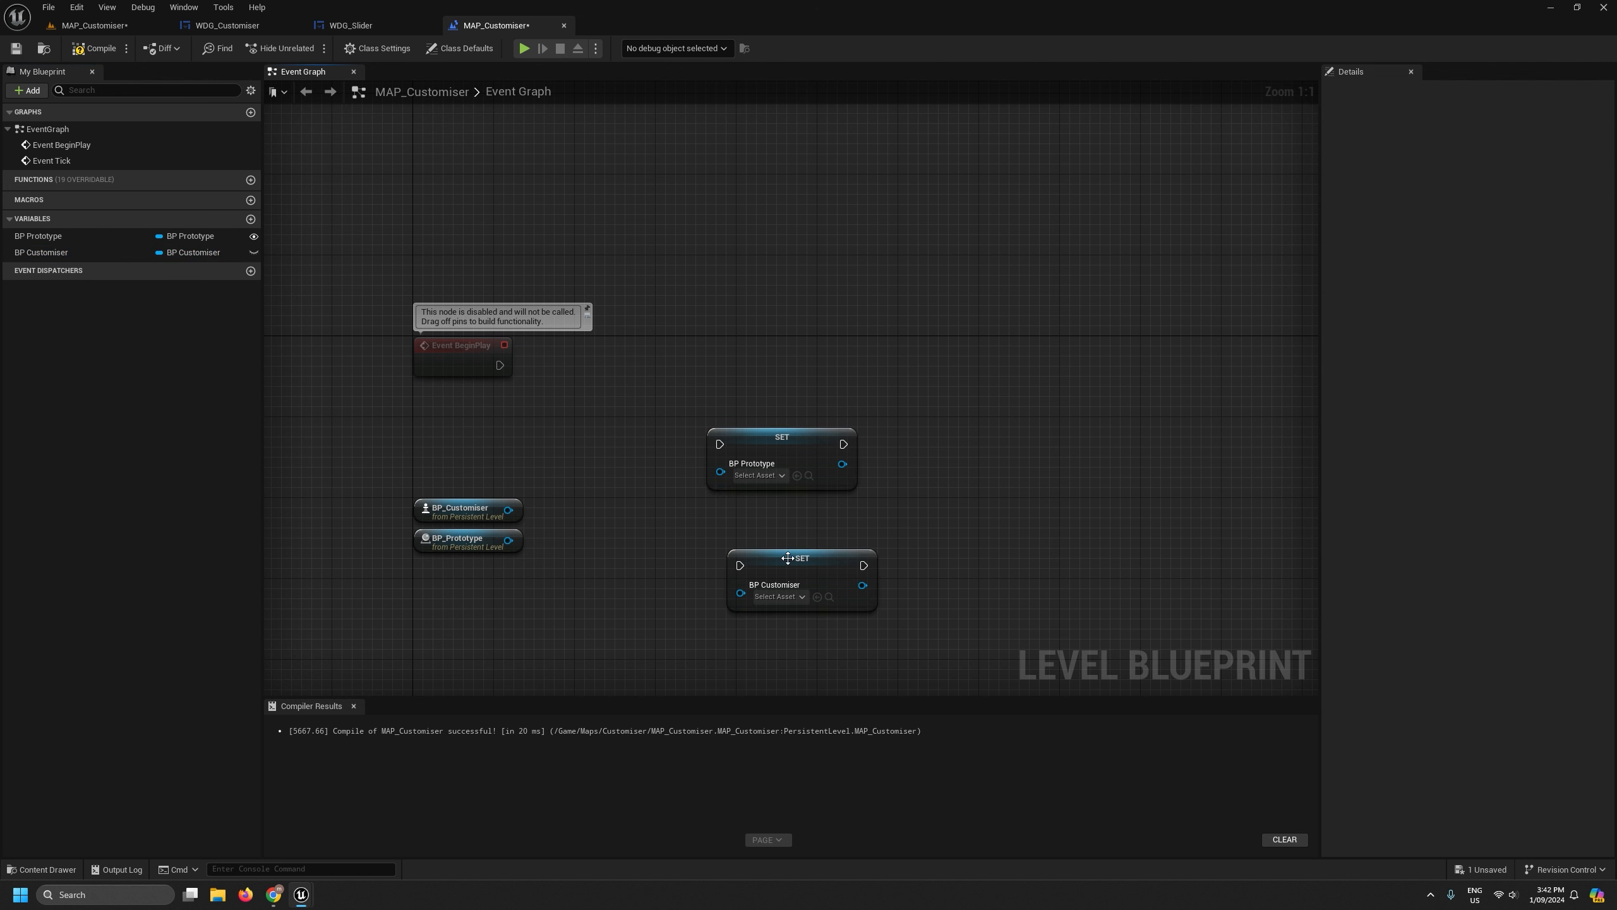
Place the Set BP Customiser node beside Event BeginPlay, and wire it to that event and the BP_Customiser actor reference.
{"action": "left_click_drag", "start_coordinate": [788, 557], "coordinate": [762, 364]}
{"action": "left_click_drag", "start_coordinate": [500, 365], "coordinate": [709, 364]}
{"action": "left_click_drag", "start_coordinate": [508, 510], "coordinate": [710, 383]}
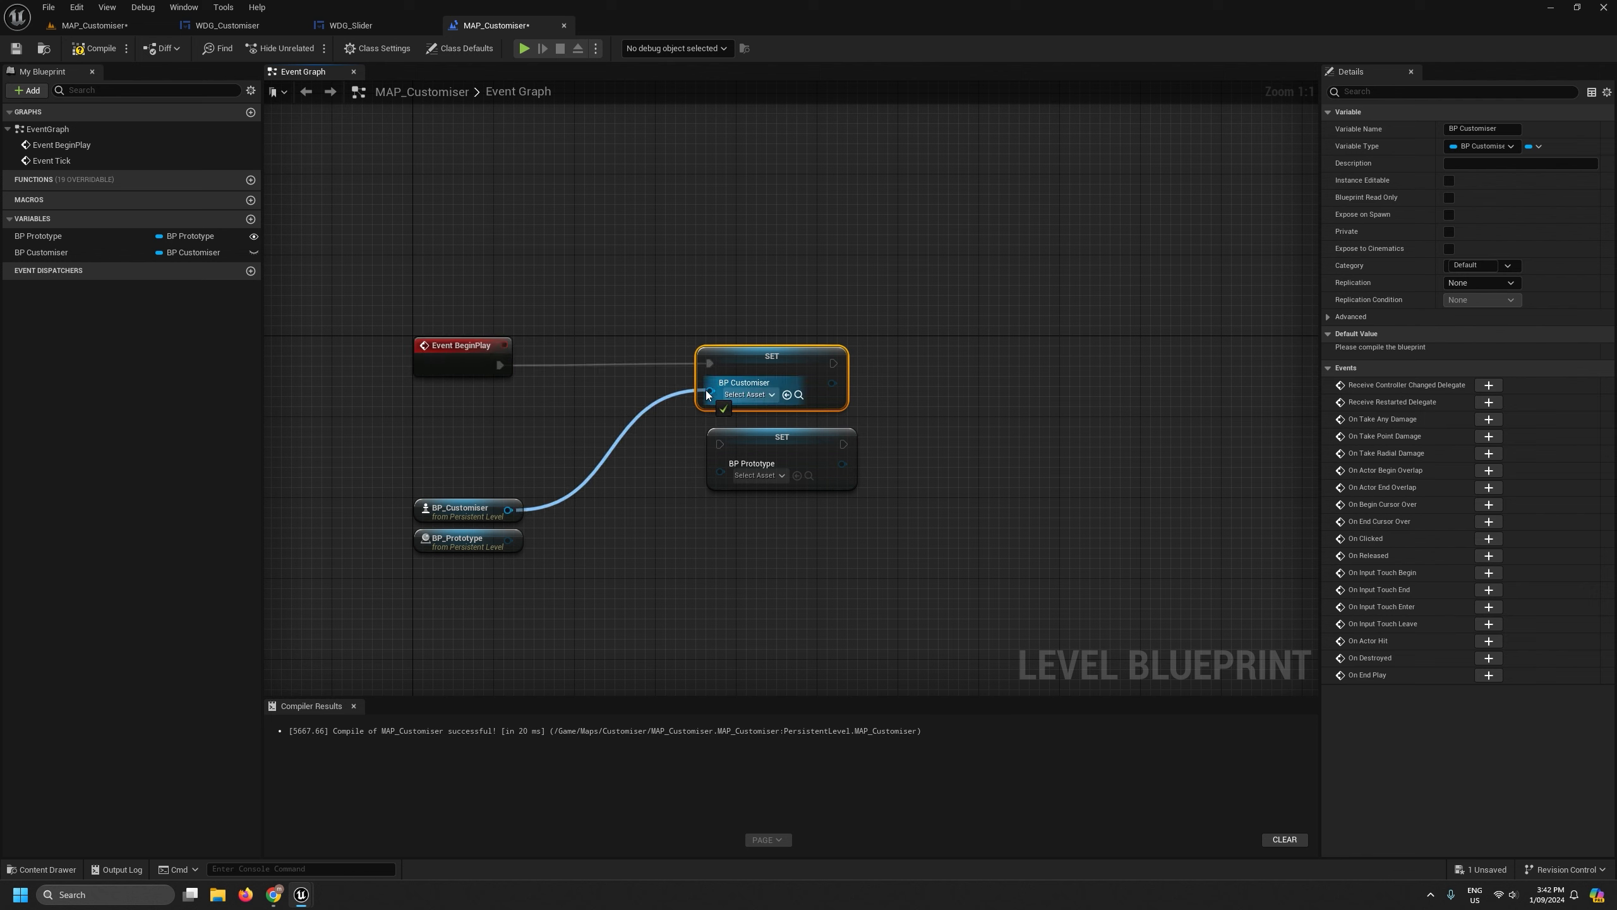
Chain the Set BP Prototype node after Set BP Customiser, and feed it the BP_Prototype actor reference.
{"action": "left_click", "coordinate": [781, 443]}
{"action": "left_click_drag", "start_coordinate": [780, 443], "coordinate": [990, 362]}
{"action": "left_click_drag", "start_coordinate": [801, 363], "coordinate": [932, 364]}
{"action": "left_click_drag", "start_coordinate": [507, 539], "coordinate": [934, 390]}
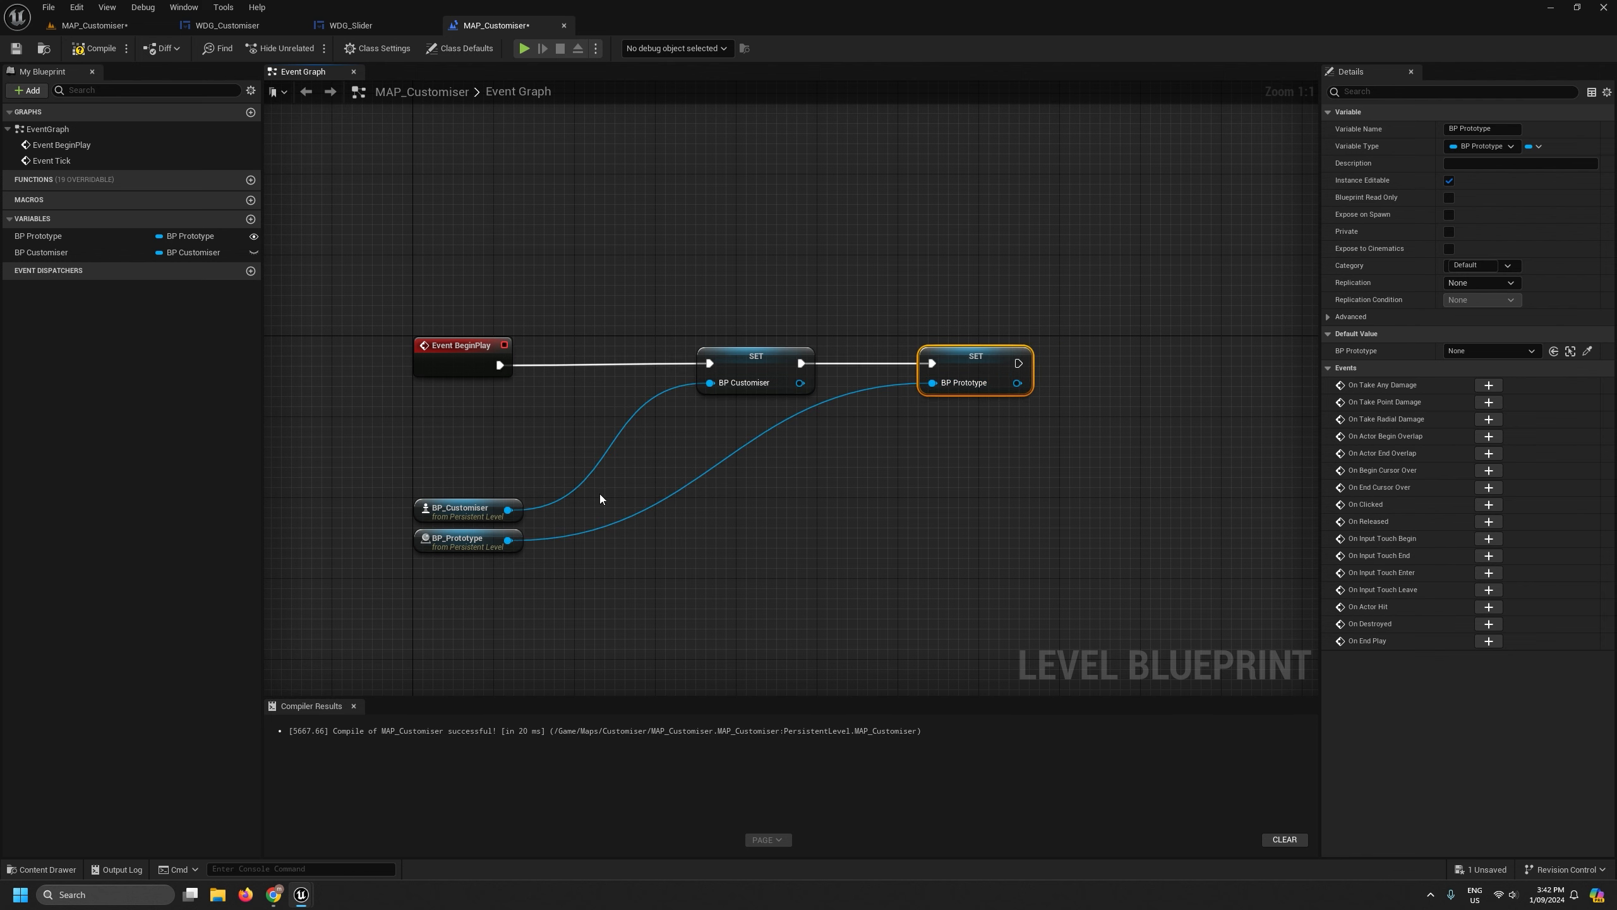
Arrange the BP_Customiser reference beneath Event BeginPlay and the BP_Prototype reference beneath the Set BP Customiser node.
{"action": "left_click_drag", "start_coordinate": [418, 508], "coordinate": [414, 408]}
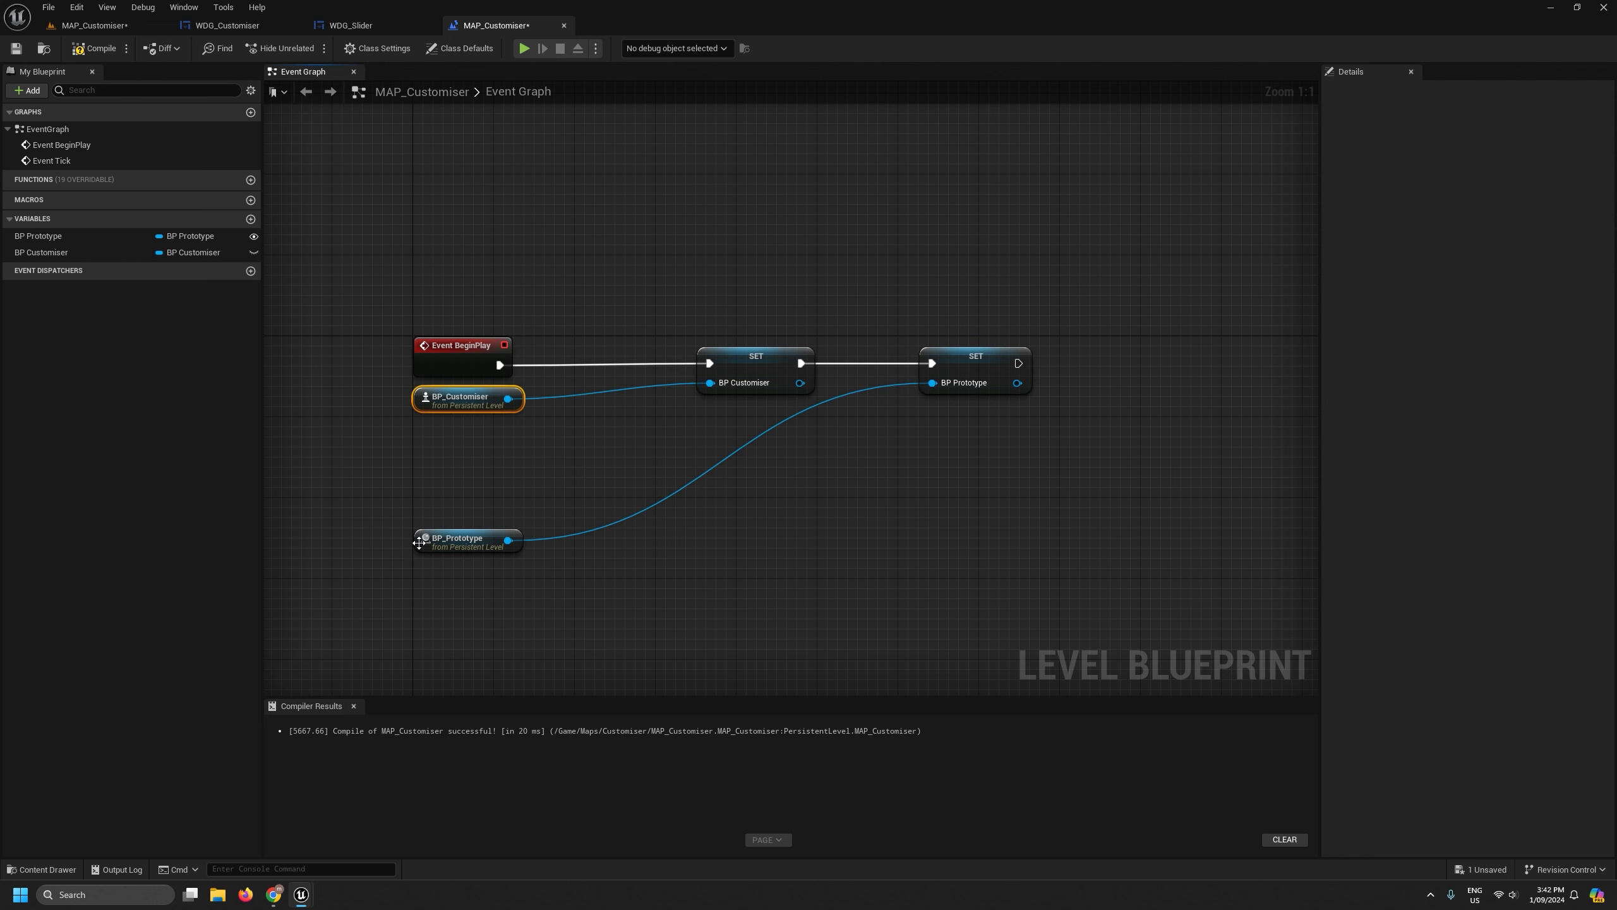
{"action": "left_click_drag", "start_coordinate": [420, 544], "coordinate": [698, 420]}
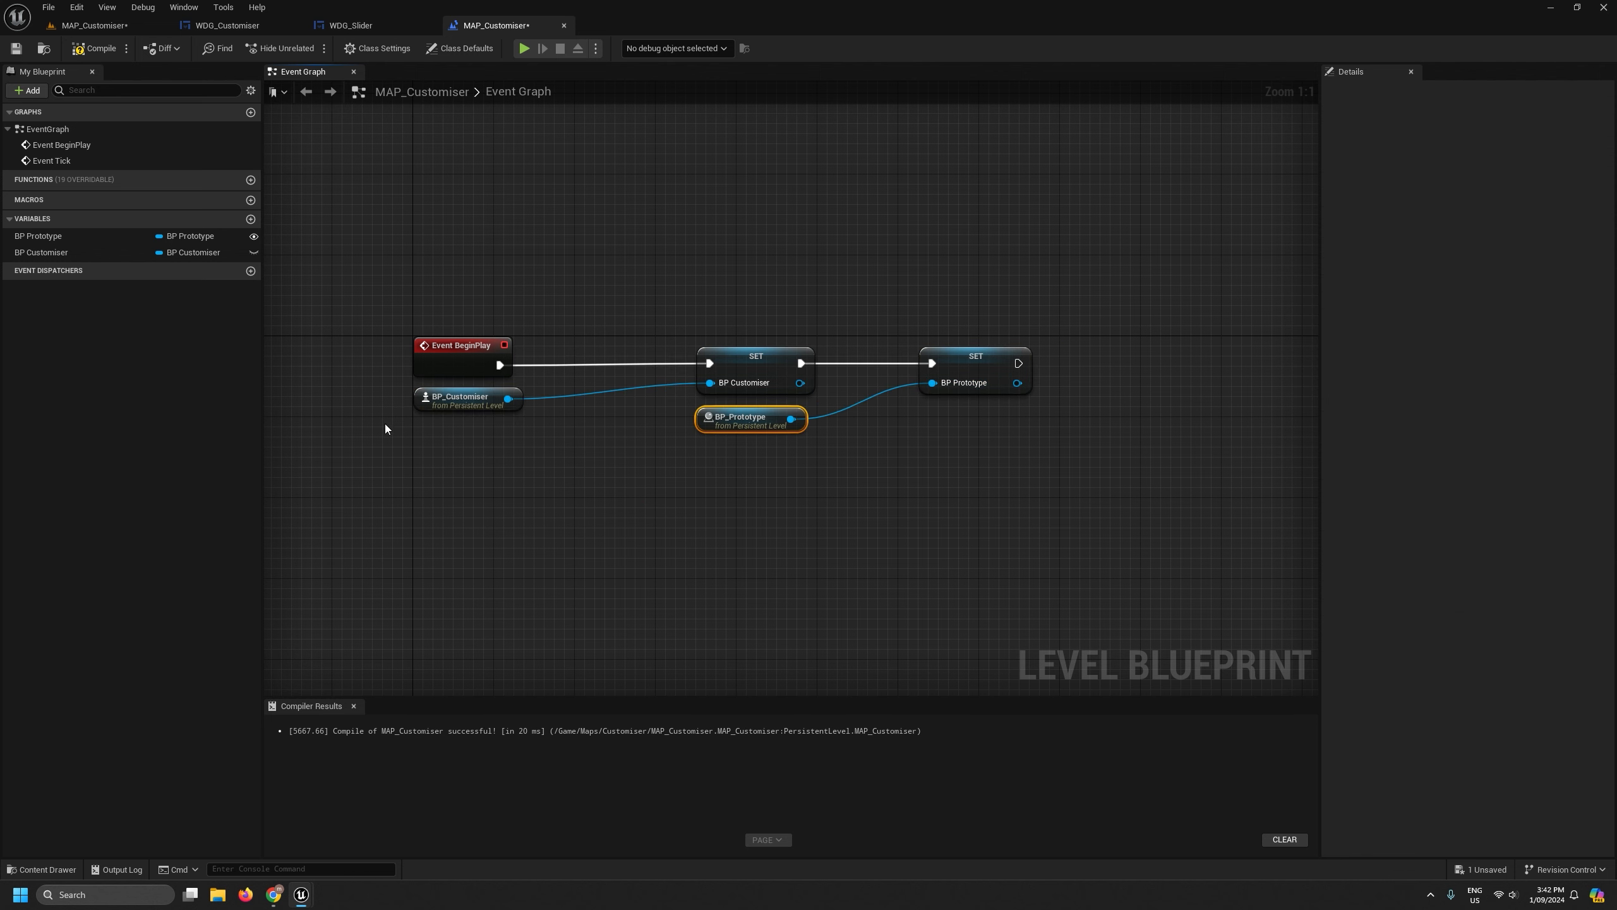
{"action": "left_click_drag", "start_coordinate": [446, 399], "coordinate": [446, 419]}
{"action": "scroll", "coordinate": [539, 457], "scroll_direction": "down", "scroll_amount": 1}
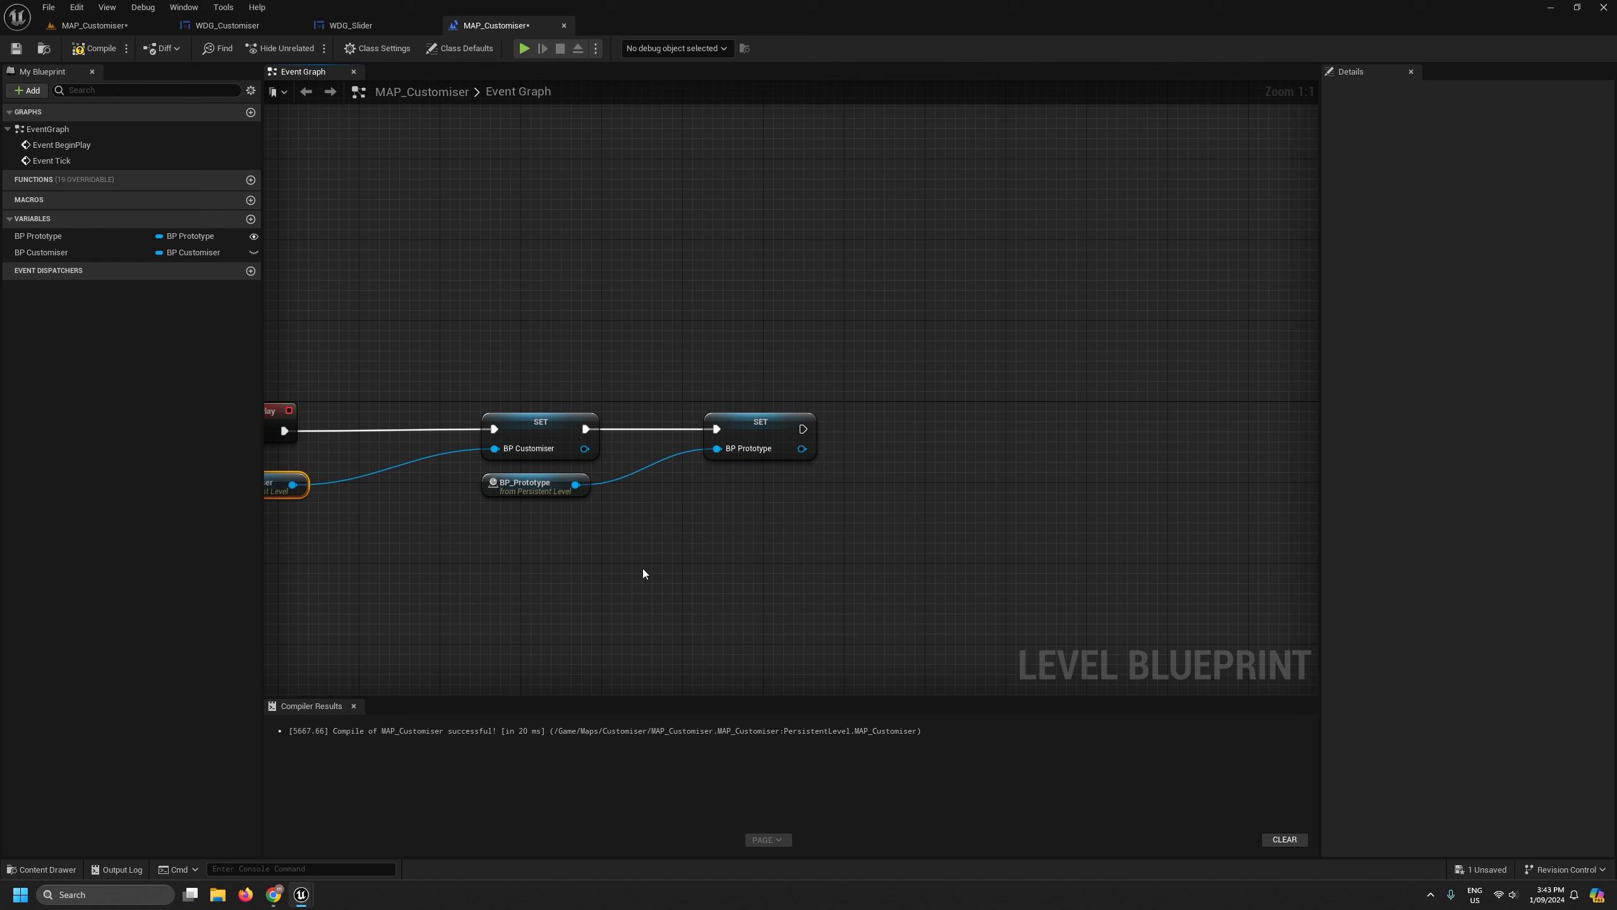
{"action": "left_click", "coordinate": [735, 426]}
{"action": "right_click_drag", "start_coordinate": [349, 506], "coordinate": [614, 517]}
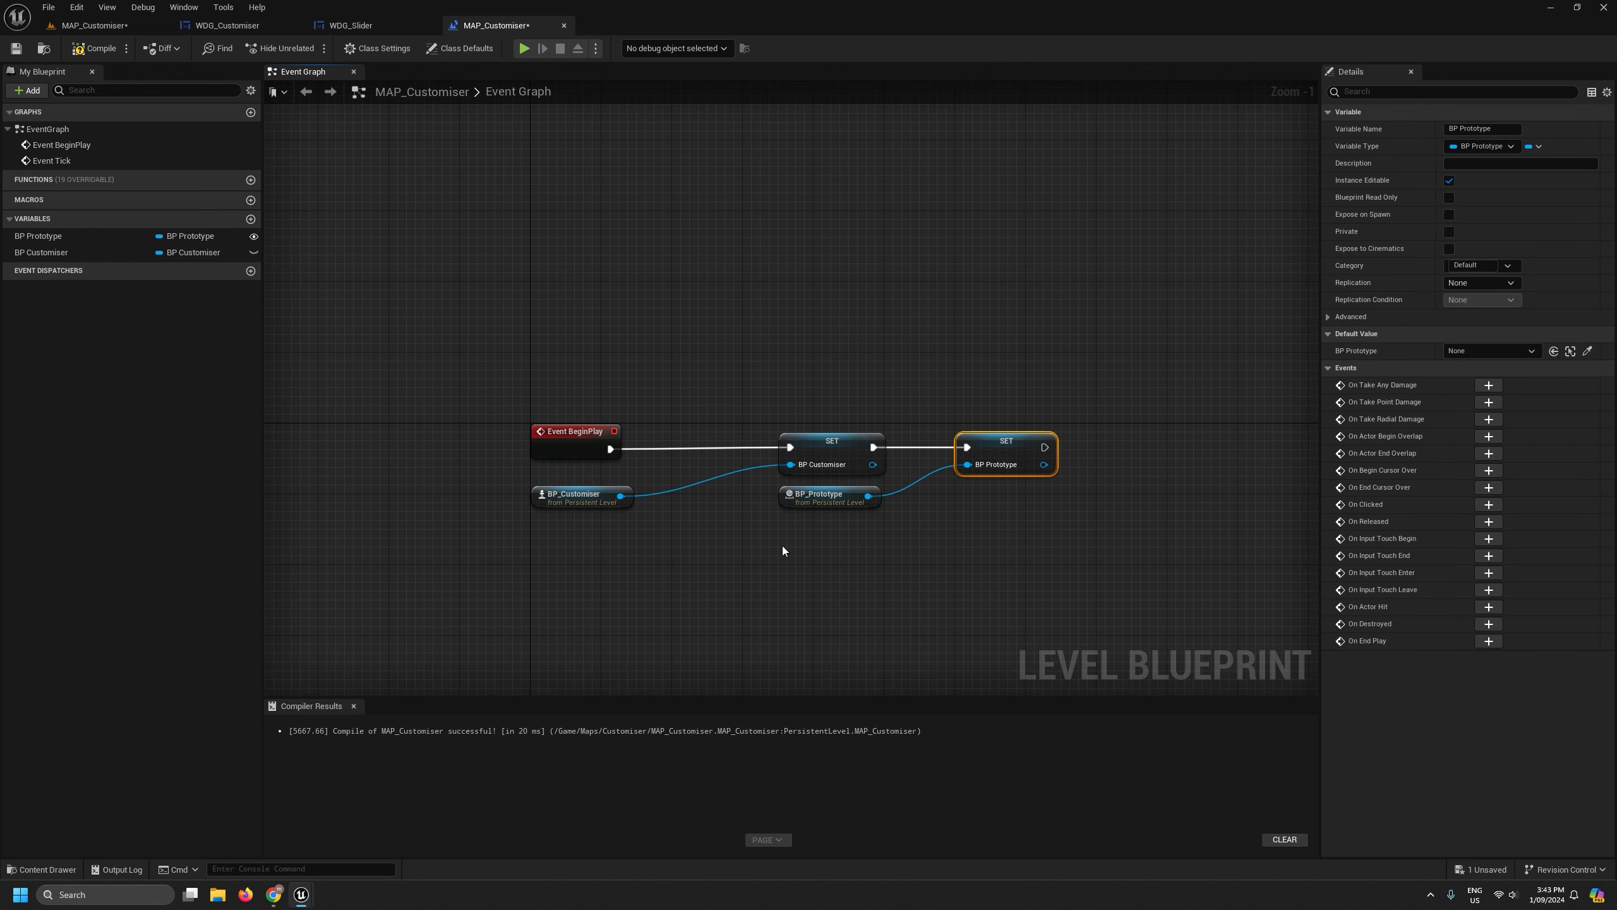
Compile and save the MAP_Customiser level blueprint.
{"action": "left_click_drag", "start_coordinate": [1173, 541], "coordinate": [764, 443]}
{"action": "left_click", "coordinate": [769, 408]}
{"action": "left_click_drag", "start_coordinate": [1065, 571], "coordinate": [793, 445]}
{"action": "right_click_drag", "start_coordinate": [833, 384], "coordinate": [645, 311]}
{"action": "left_click", "coordinate": [795, 437]}
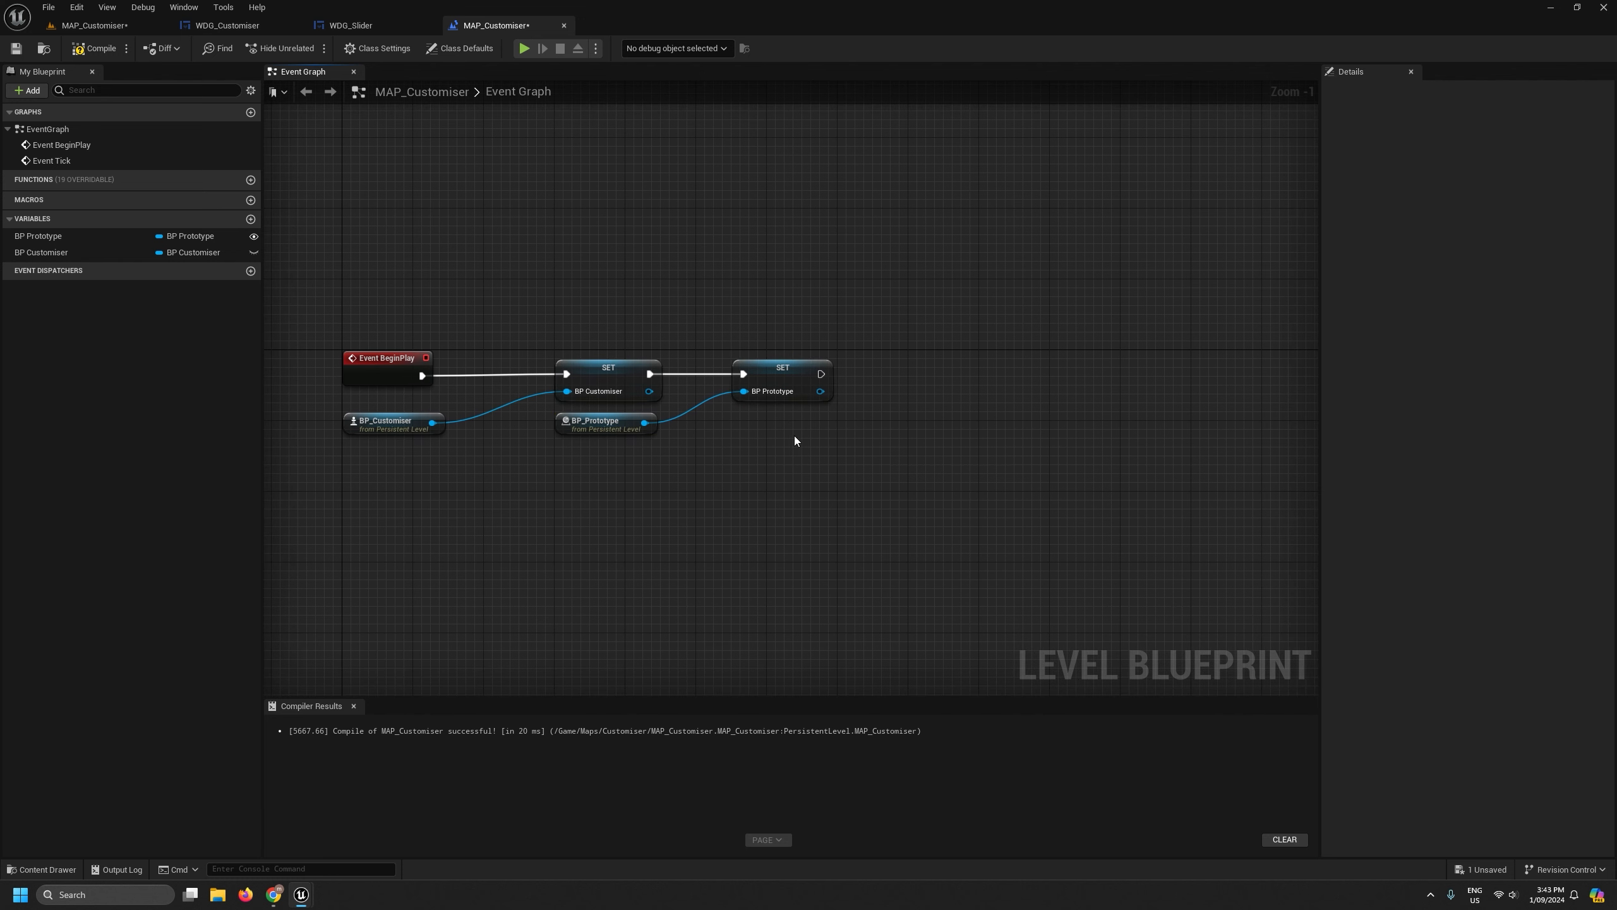
{"action": "left_click", "coordinate": [99, 50]}
{"action": "right_click_drag", "start_coordinate": [858, 483], "coordinate": [721, 527]}
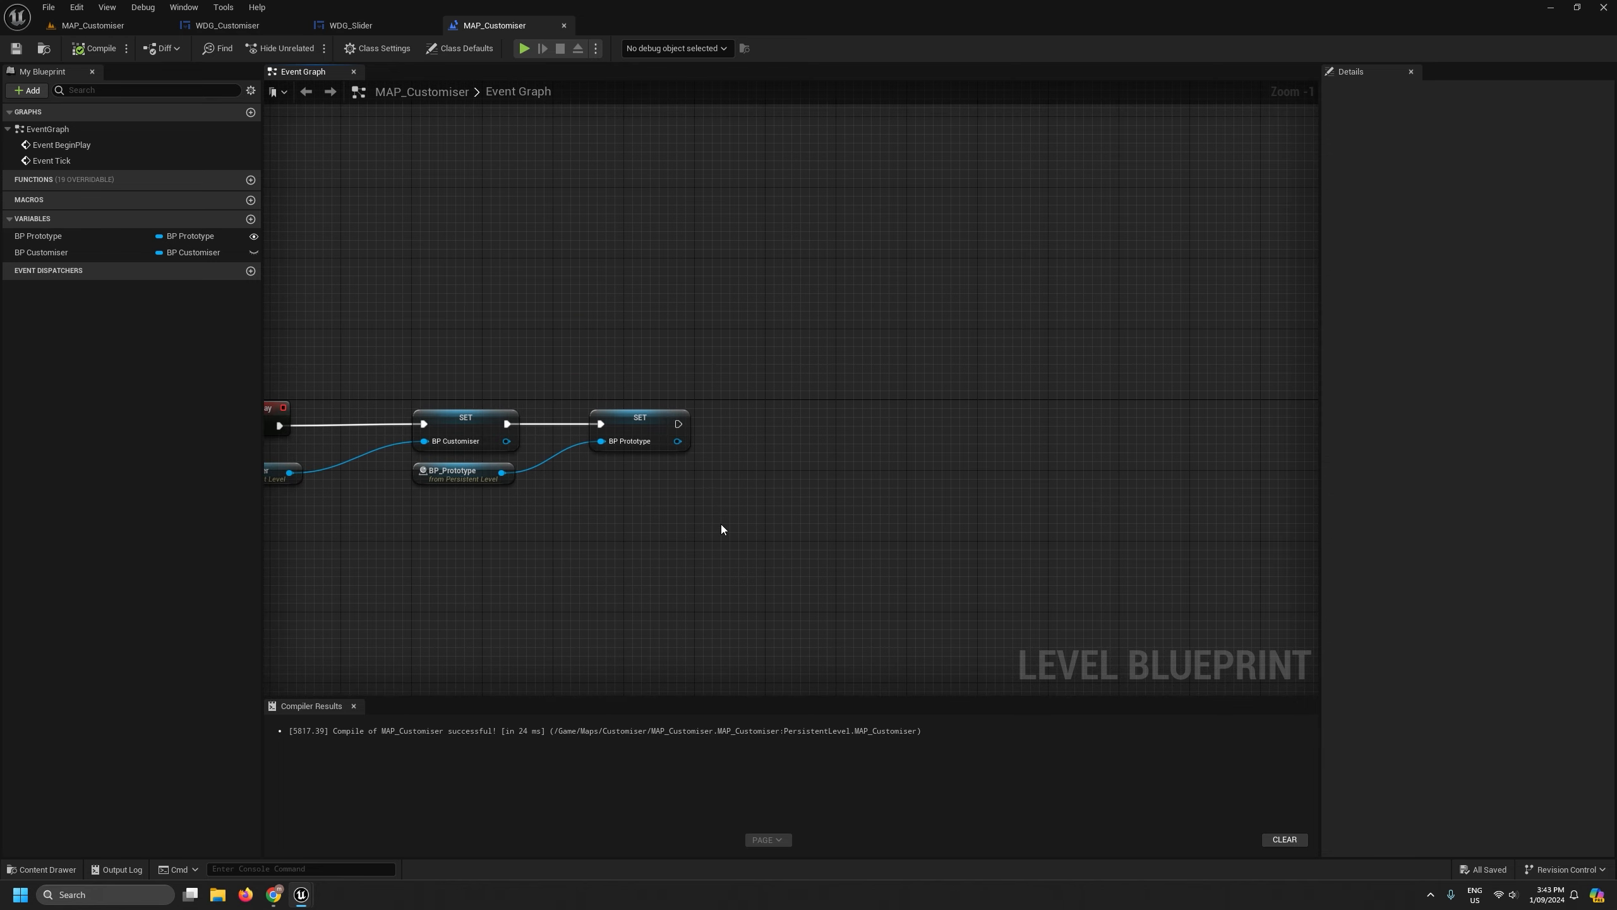
{"action": "right_click", "coordinate": [827, 435]}
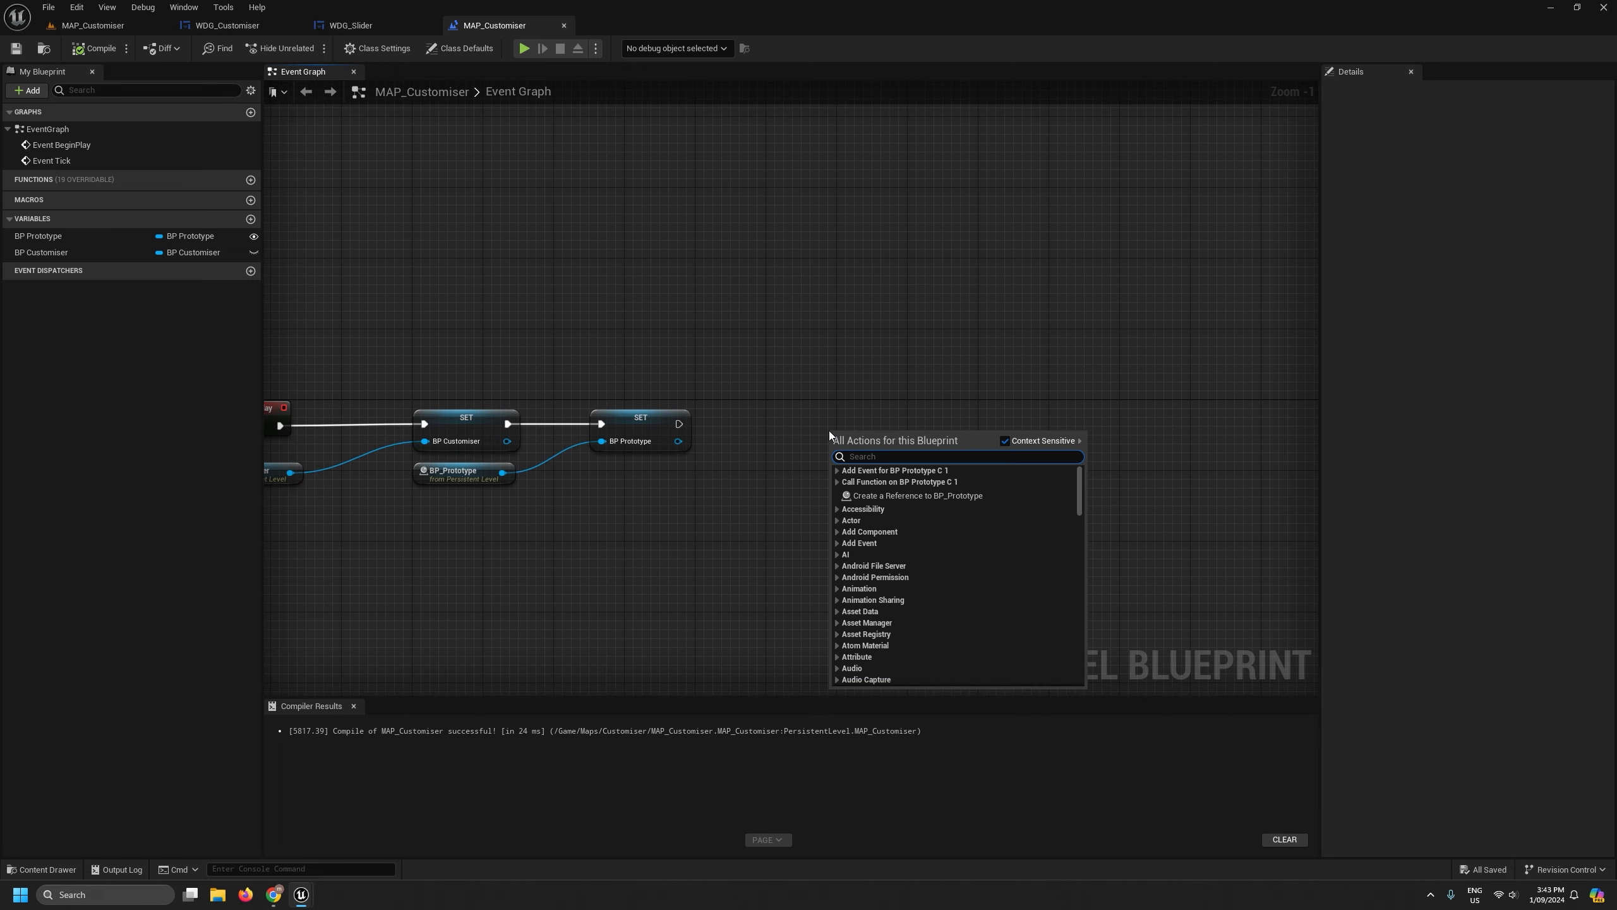
{"action": "type", "text": "widget"}
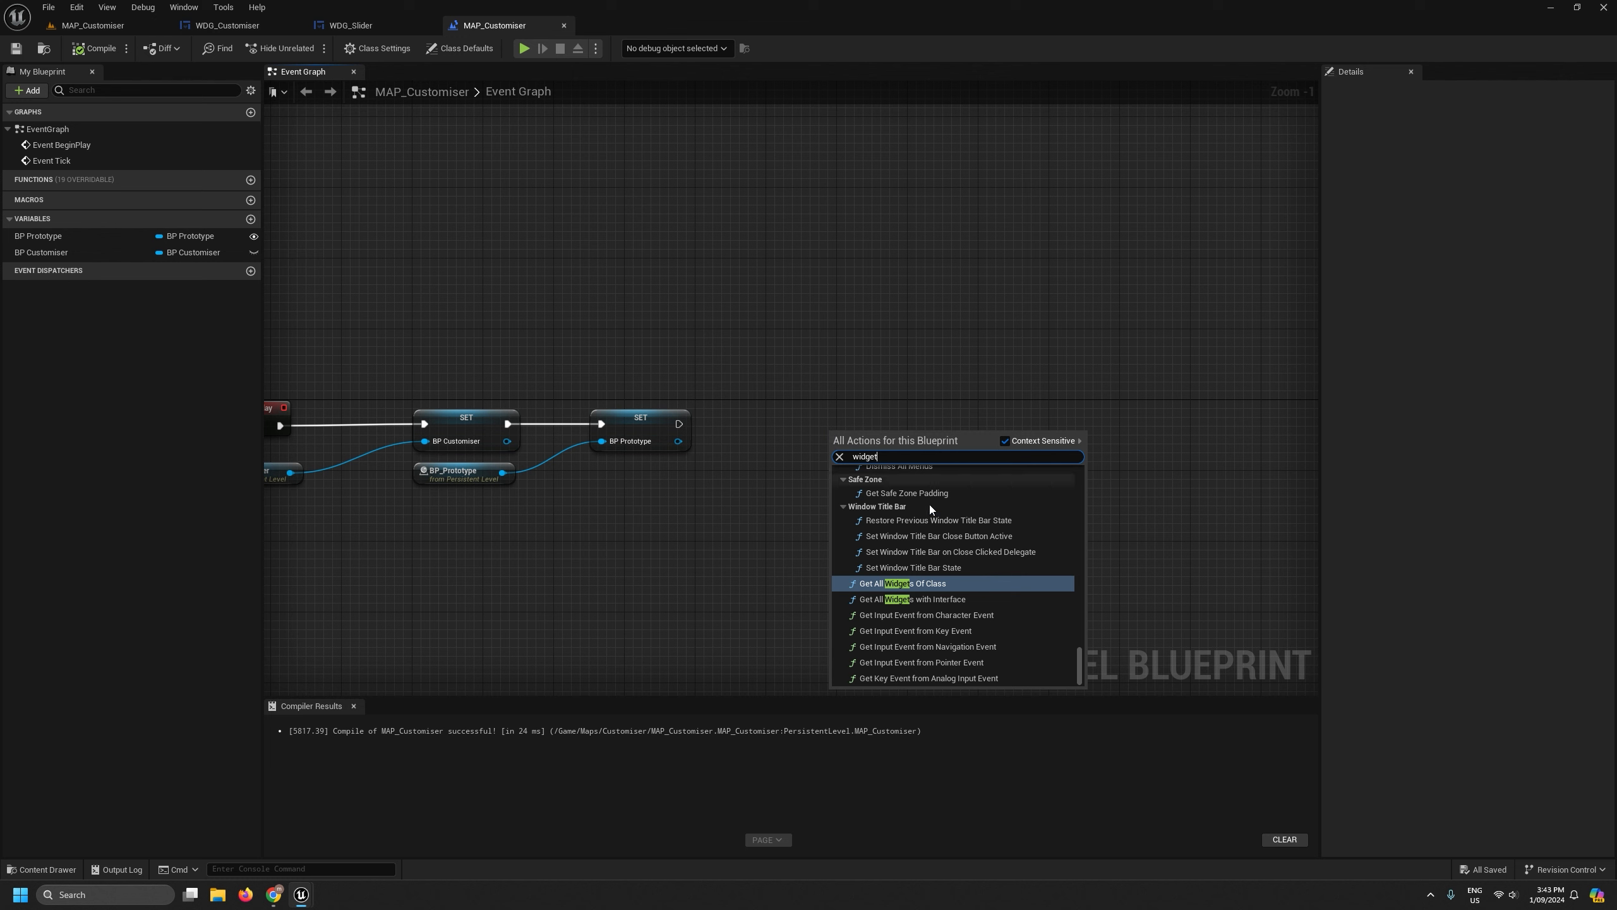
{"action": "scroll", "coordinate": [956, 572], "scroll_direction": "up", "scroll_amount": 10}
{"action": "scroll", "coordinate": [957, 572], "scroll_direction": "up", "scroll_amount": 5}
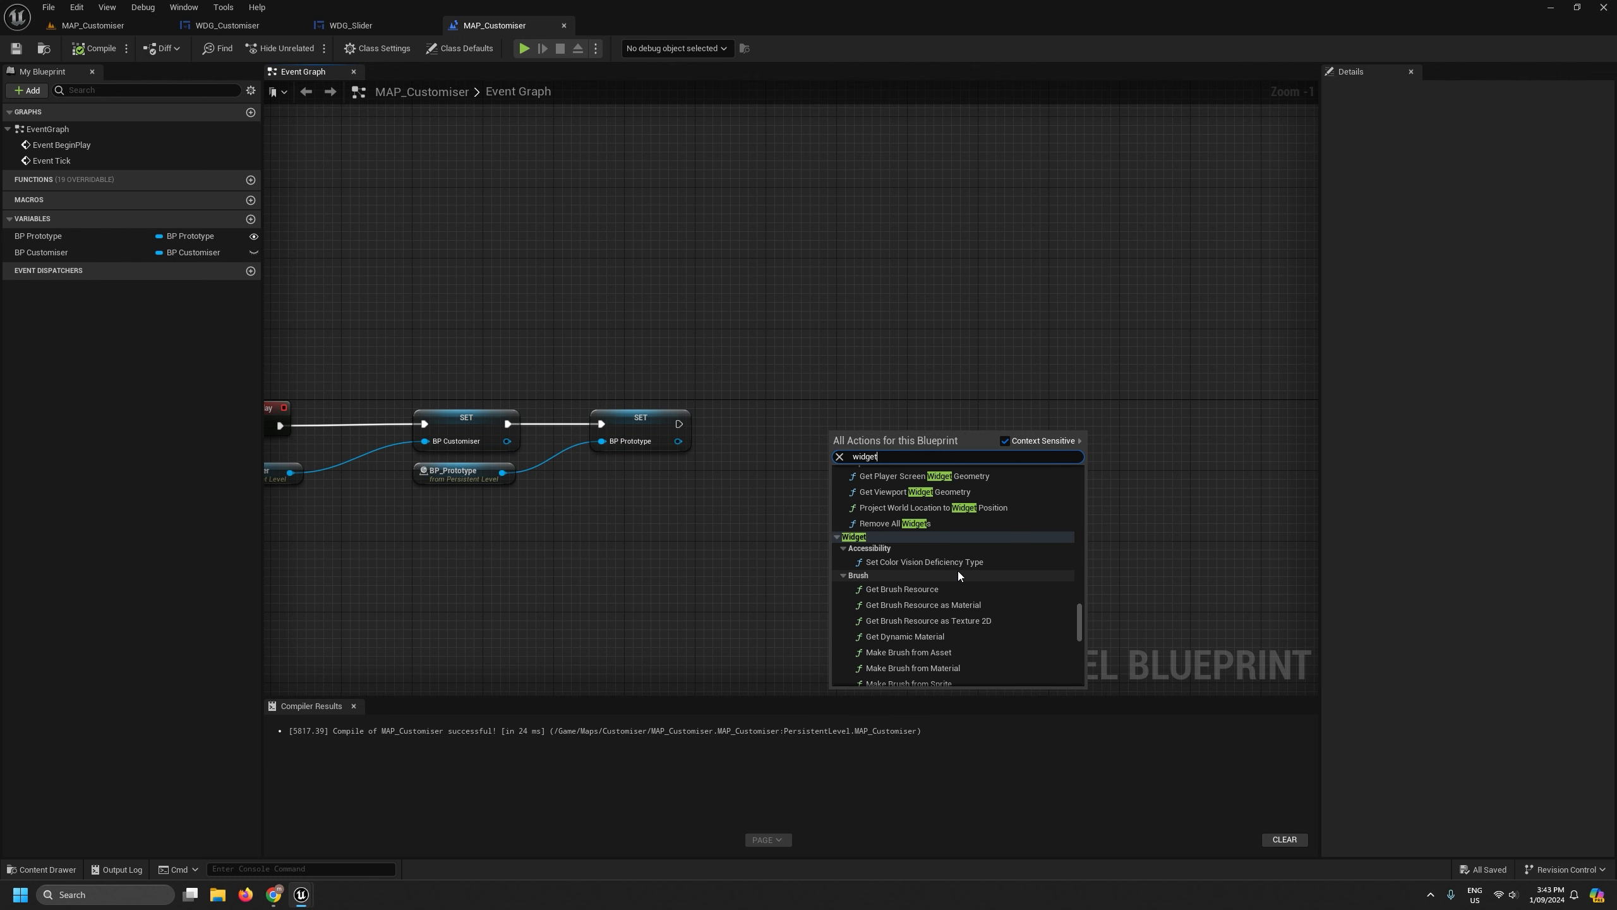
{"action": "scroll", "coordinate": [958, 573], "scroll_direction": "up", "scroll_amount": 3}
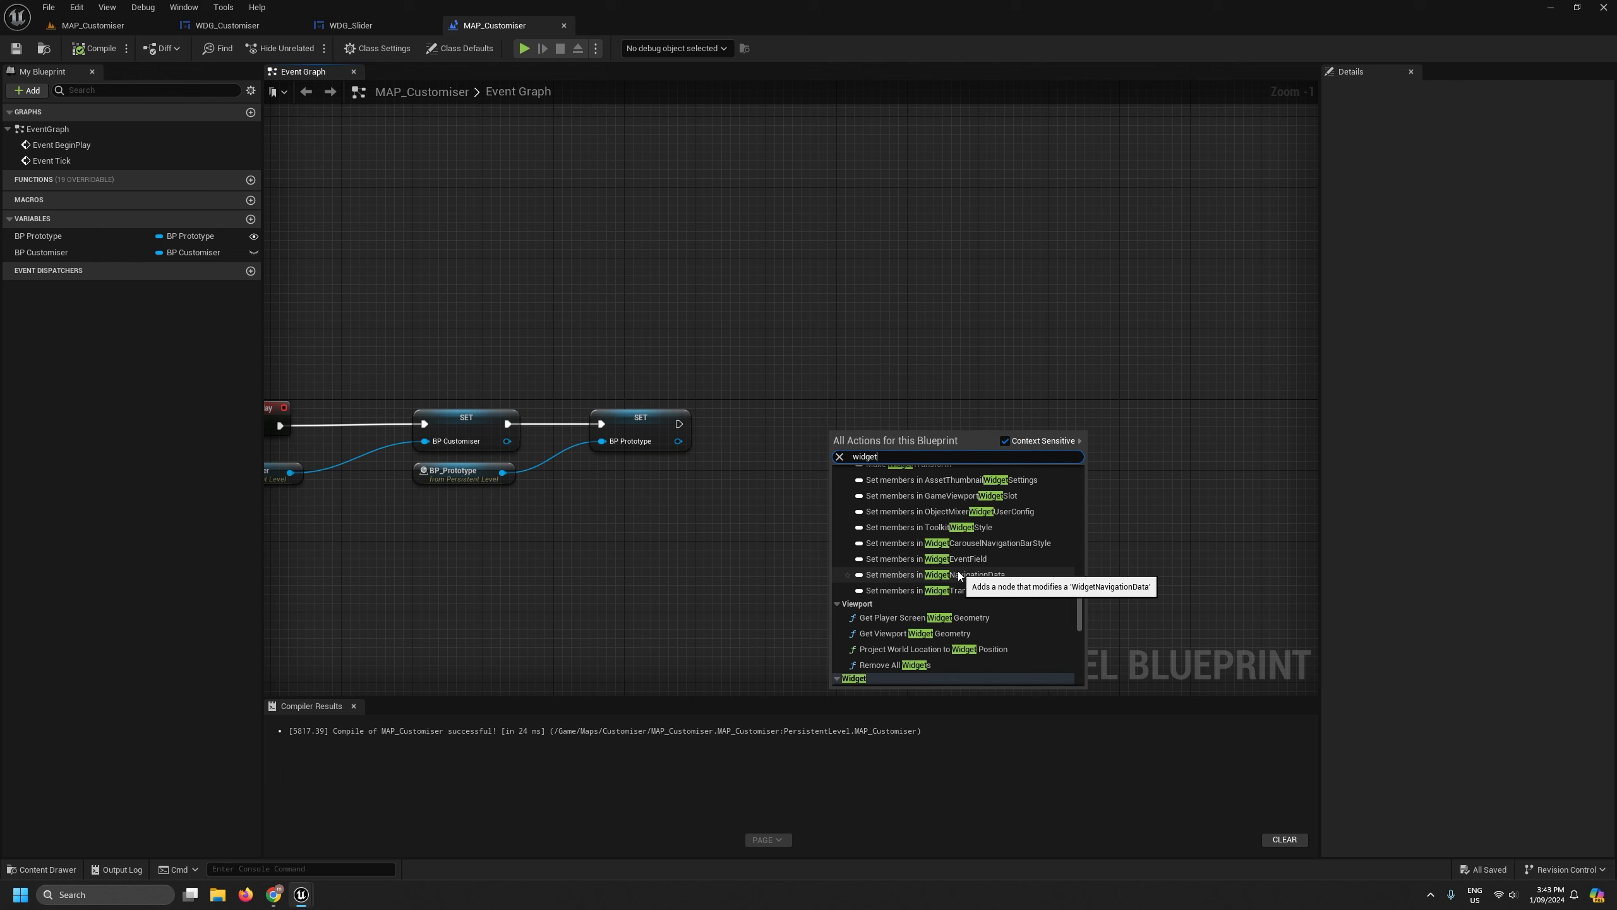
{"action": "left_click", "coordinate": [750, 474]}
{"action": "left_click_drag", "start_coordinate": [678, 423], "coordinate": [996, 412]}
{"action": "type", "text": "customiser"}
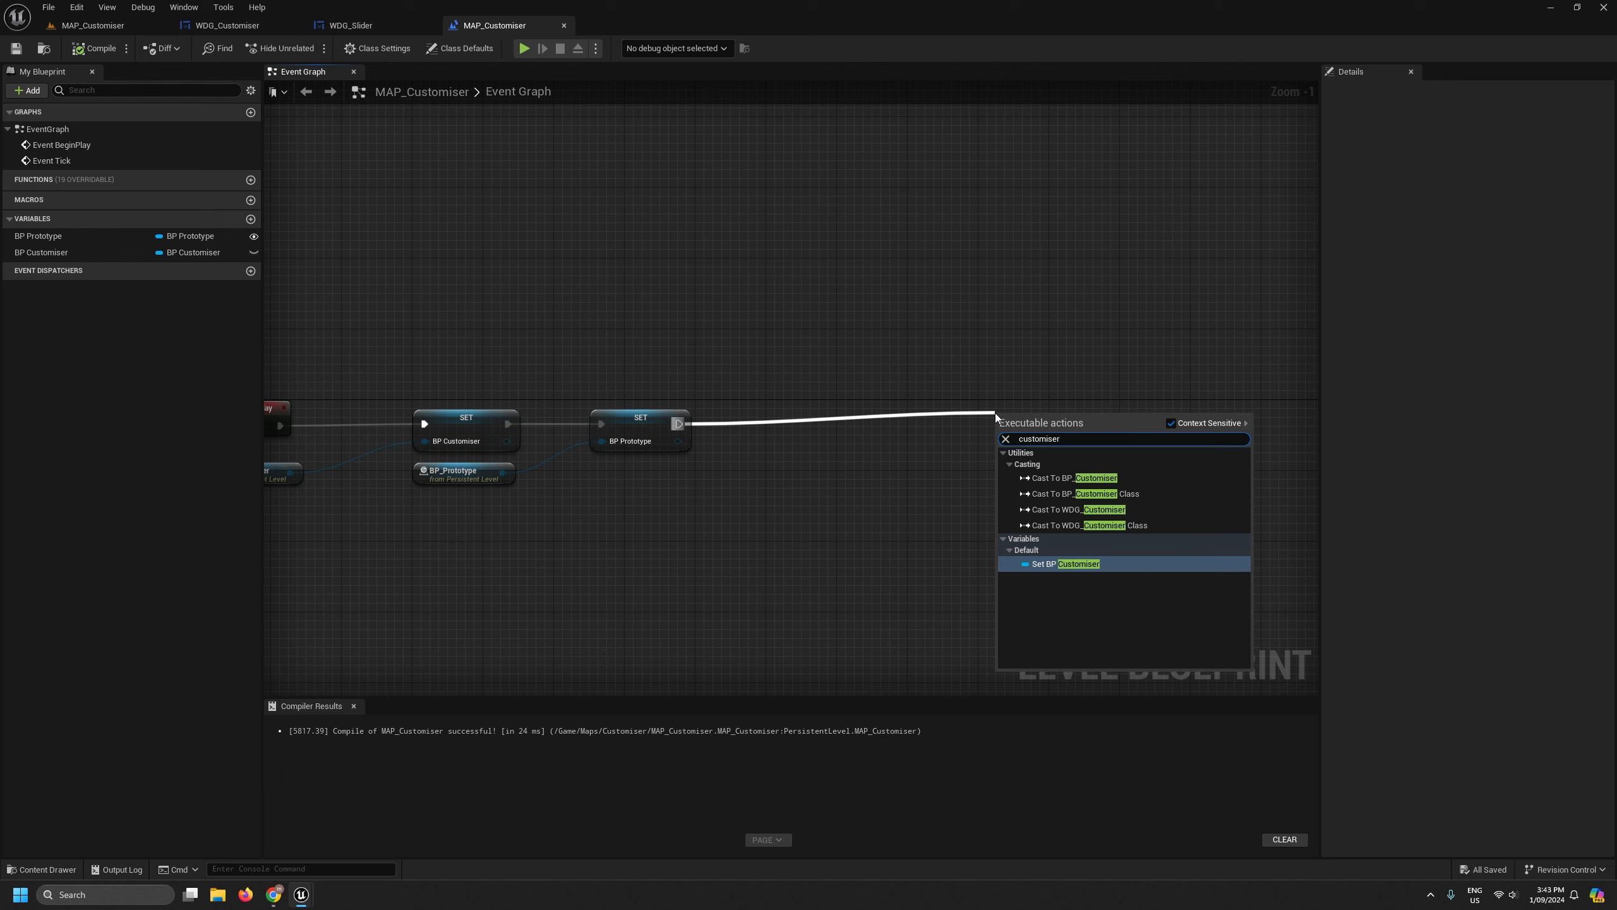
{"action": "left_click", "coordinate": [923, 500]}
Add a Create Widget node to the event graph and connect its execution after the Set BP Prototype node.
{"action": "right_click", "coordinate": [874, 458]}
{"action": "type", "text": "create wid"}
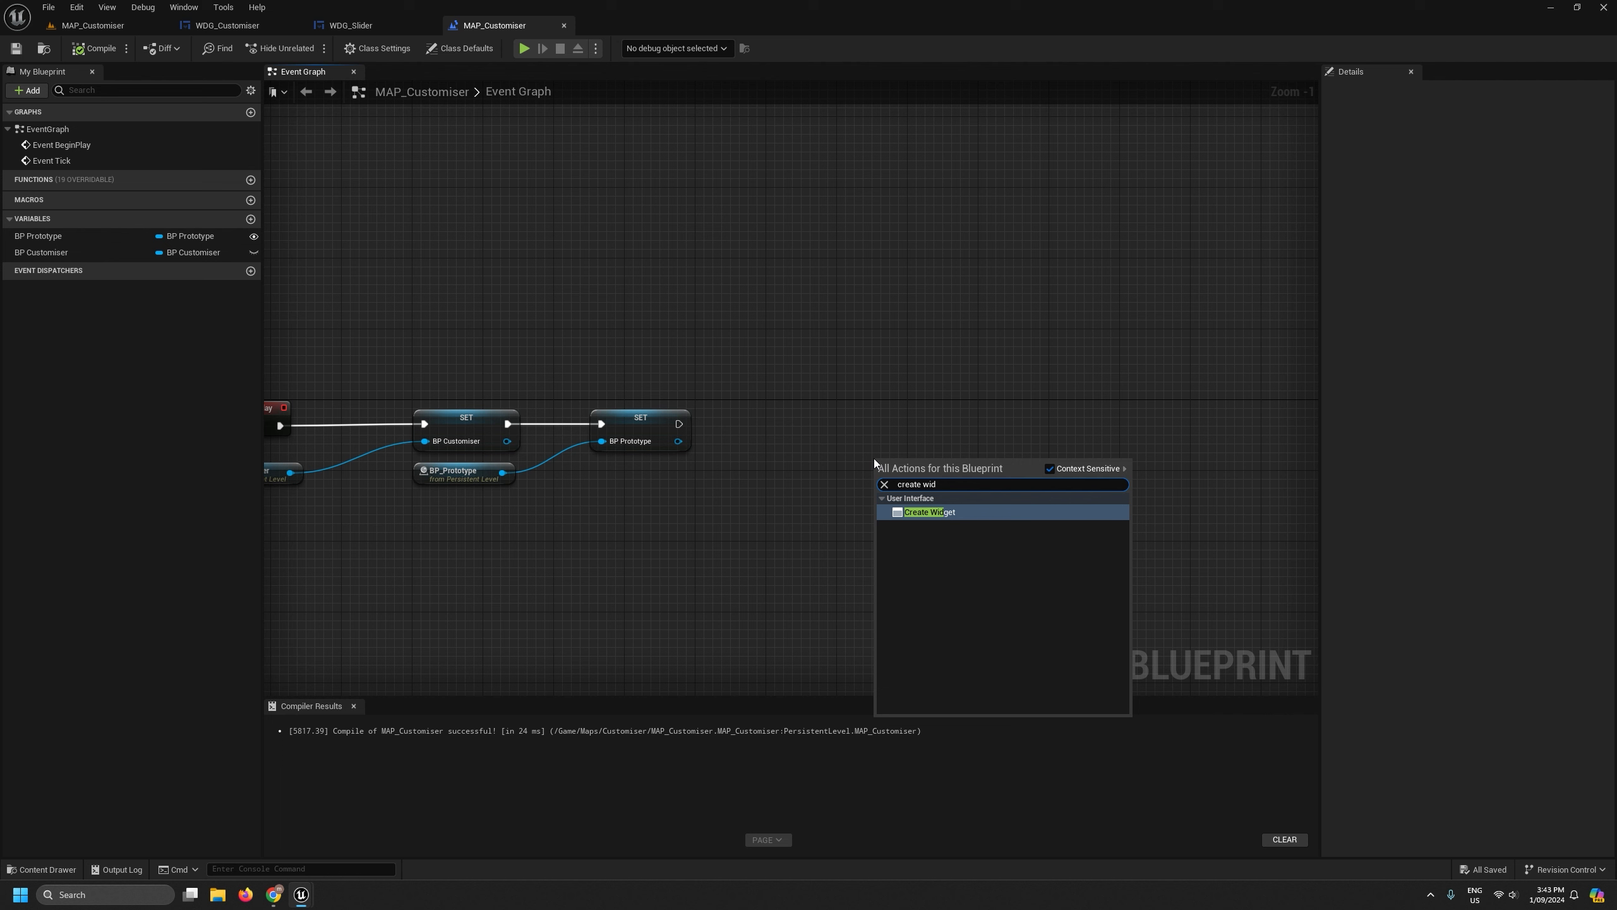
{"action": "key", "text": "Return"}
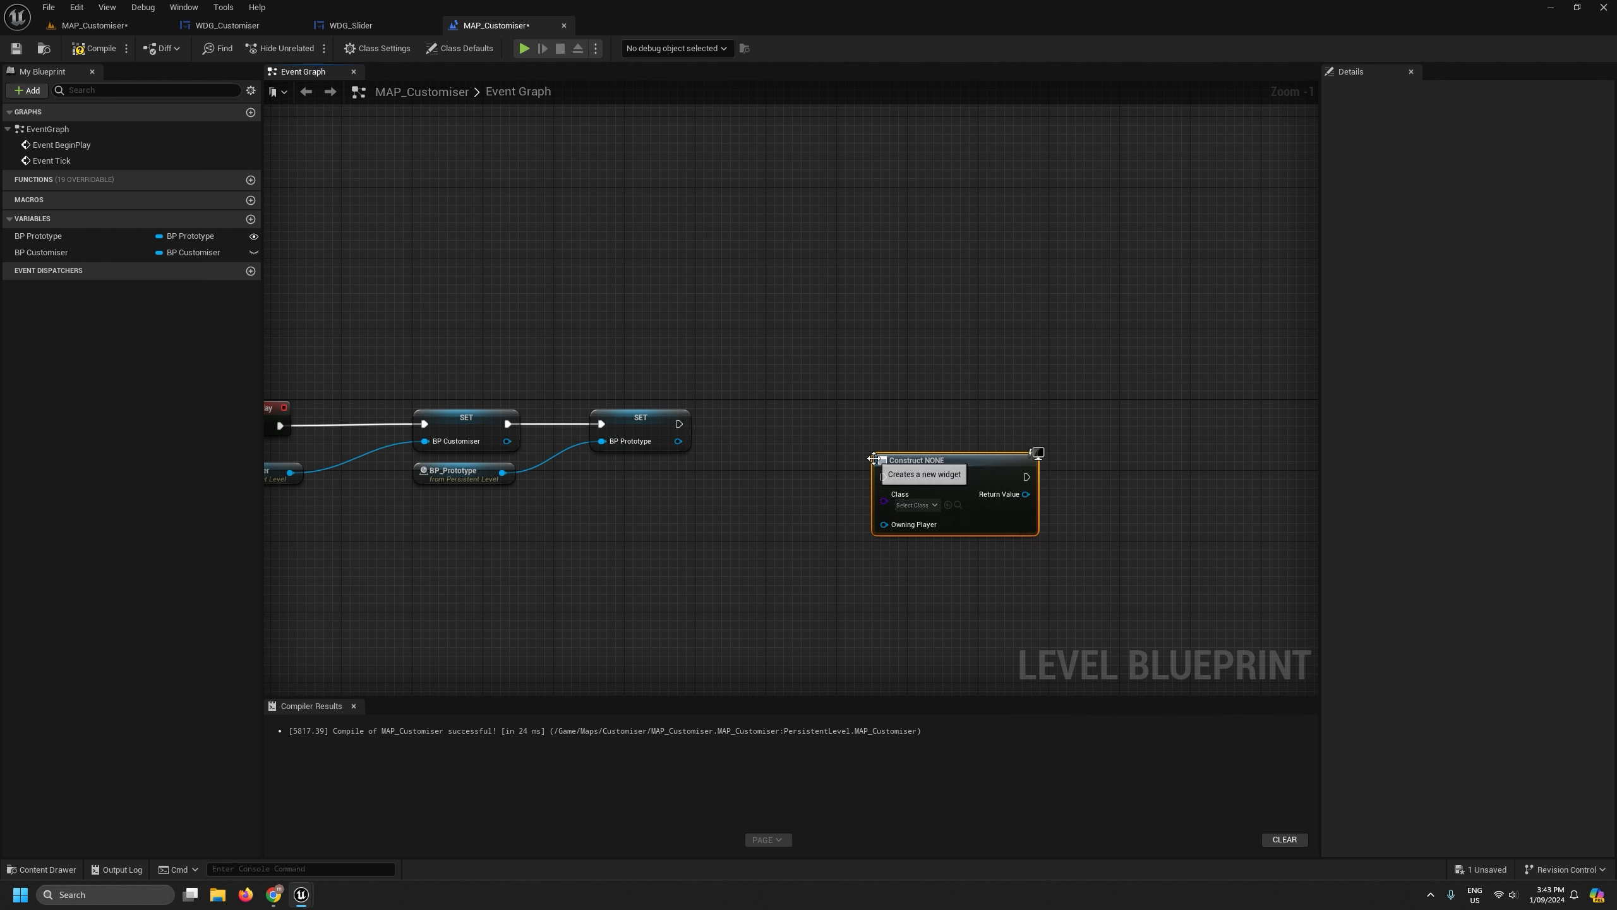
{"action": "left_click_drag", "start_coordinate": [679, 424], "coordinate": [809, 415]}
{"action": "scroll", "coordinate": [811, 454], "scroll_direction": "up", "scroll_amount": 1}
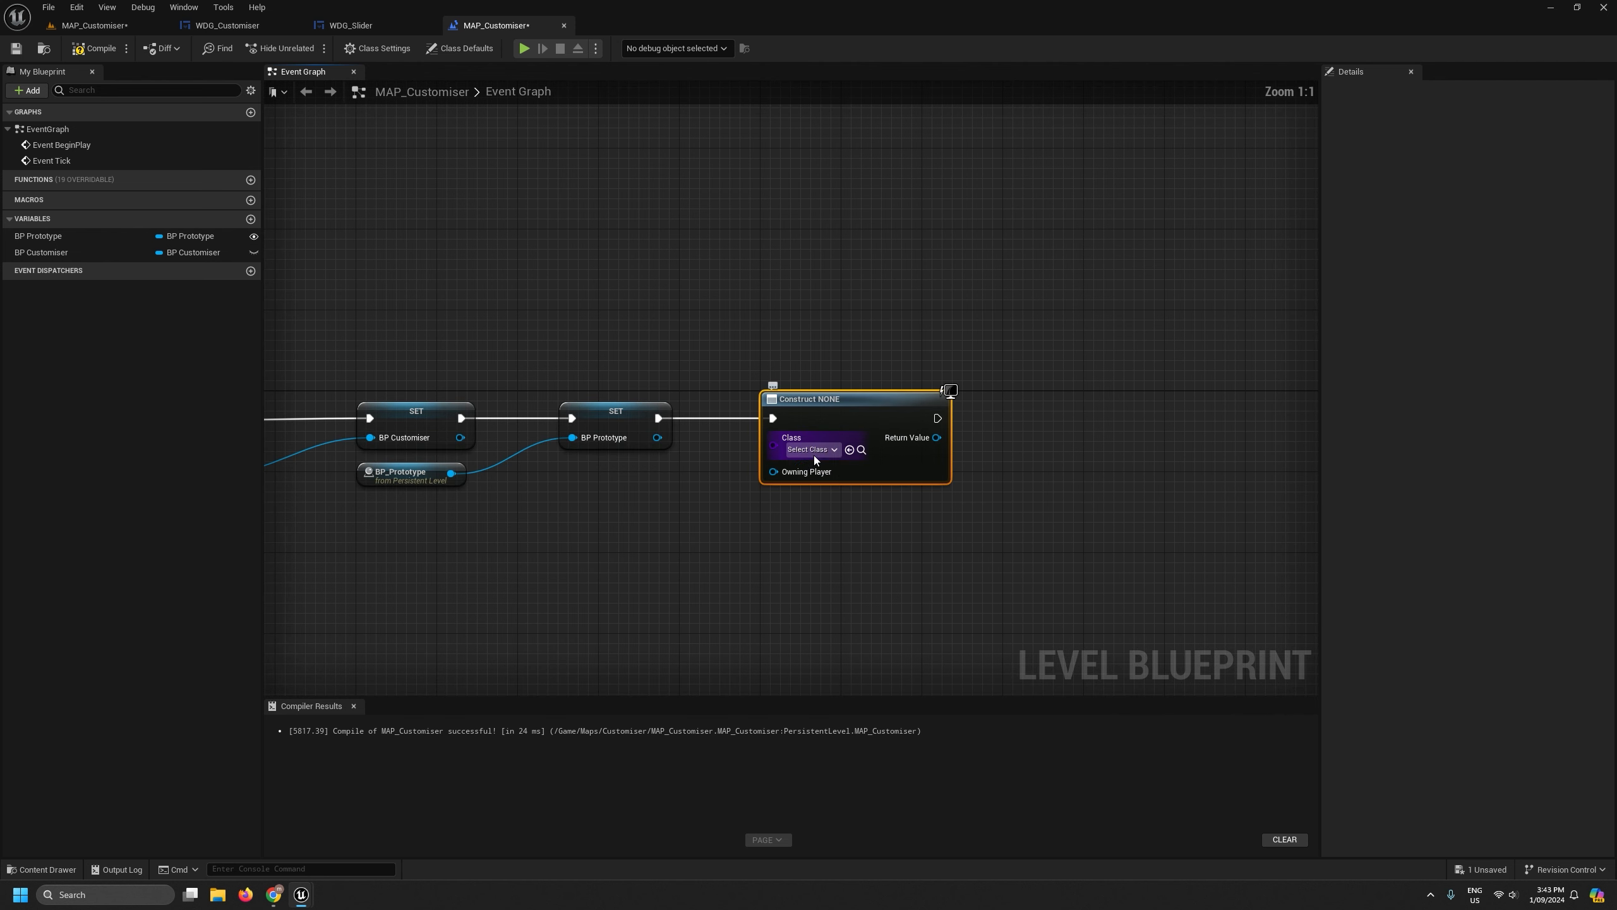
Set the Create Widget node's class to WDG_Customiser.
{"action": "left_click", "coordinate": [818, 450]}
{"action": "type", "text": "cu"}
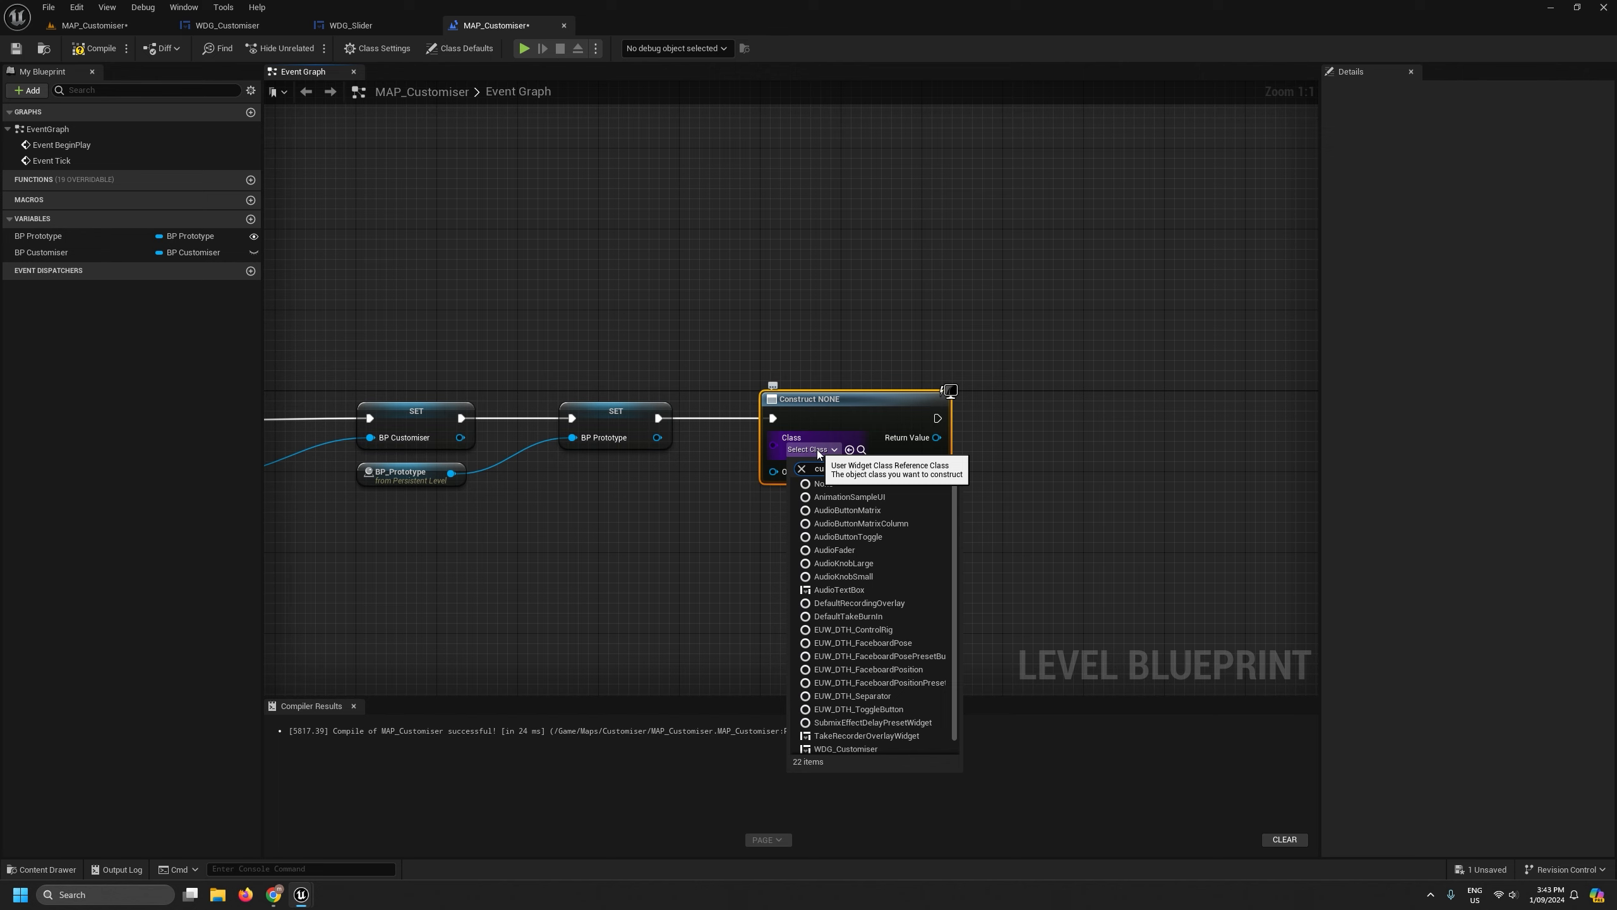
{"action": "type", "text": "stom"}
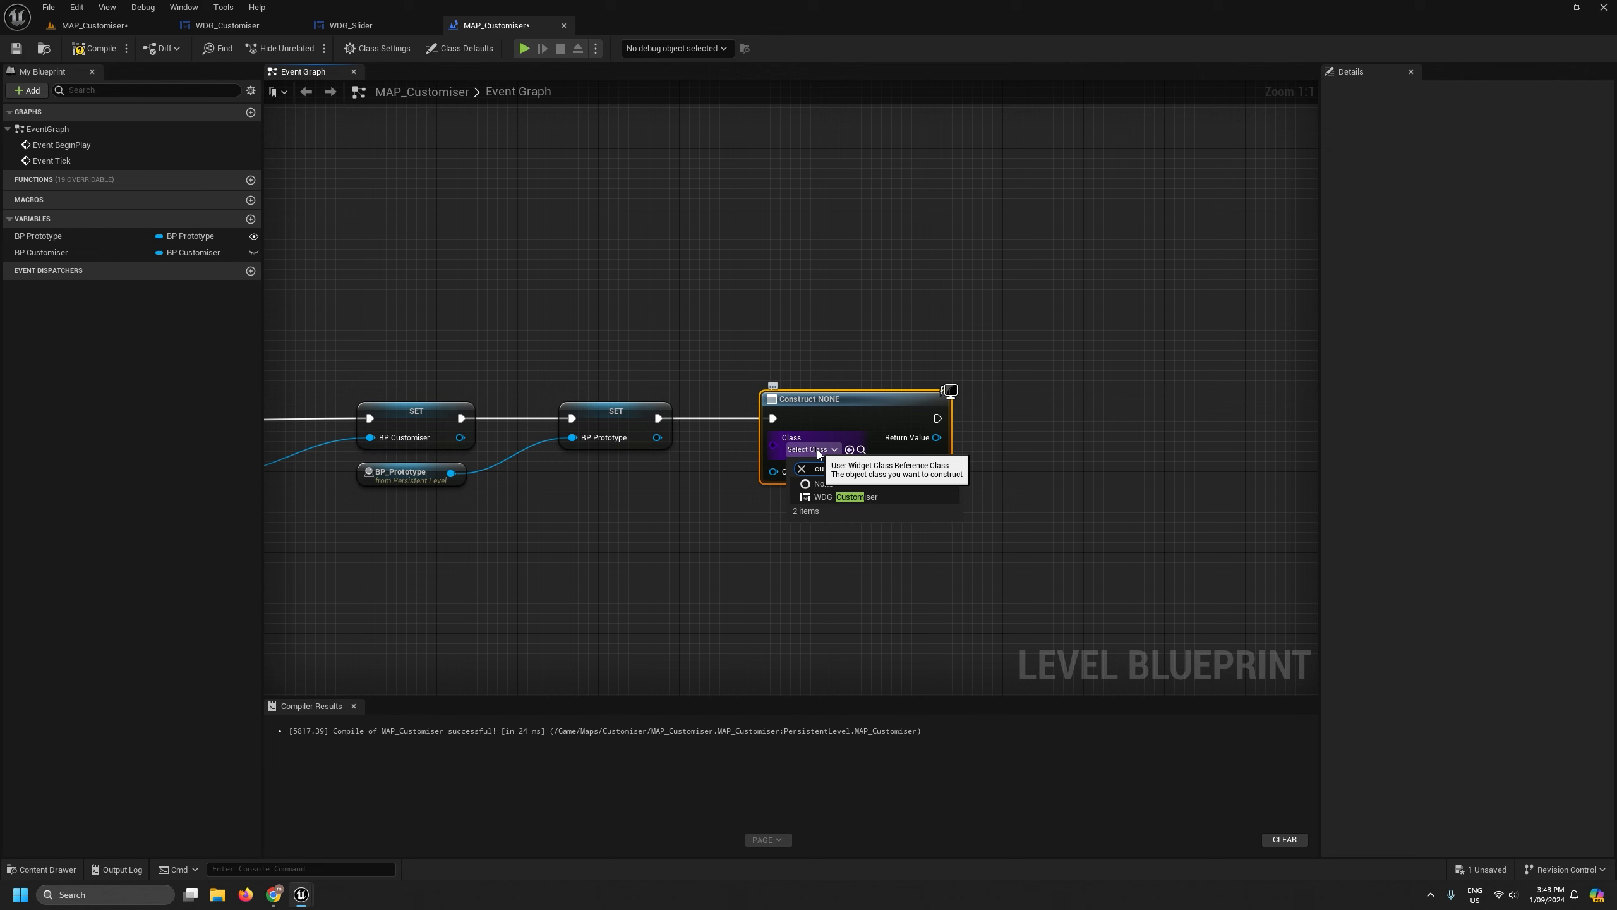
{"action": "left_click", "coordinate": [846, 497]}
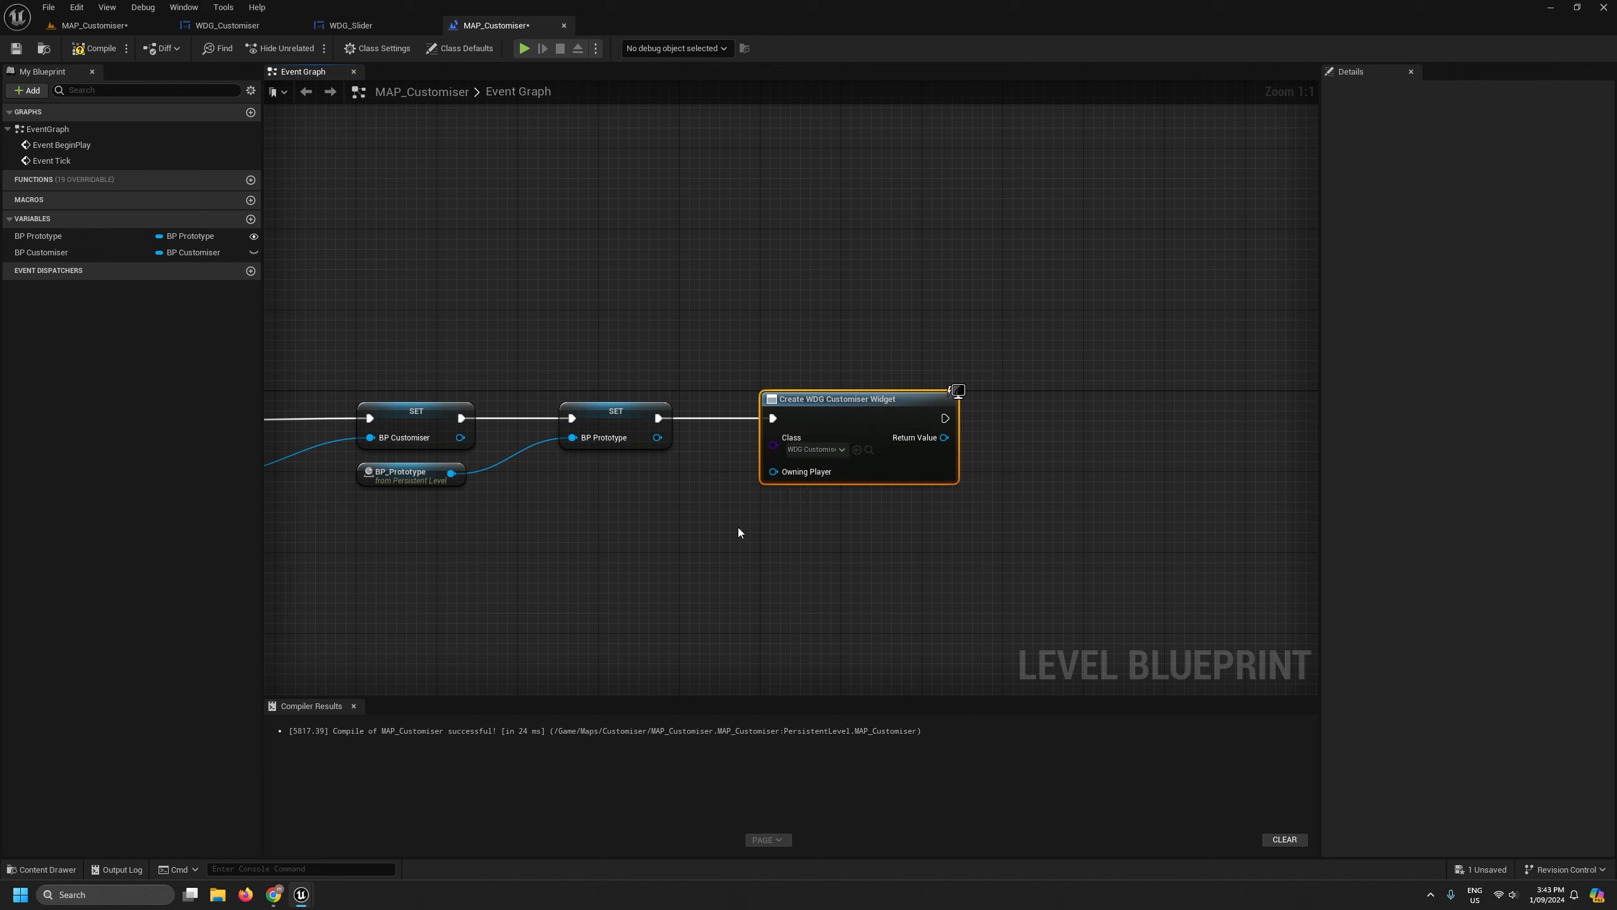
{"action": "right_click", "coordinate": [889, 581]}
{"action": "left_click", "coordinate": [857, 556]}
Promote the Create Widget node's return value to a variable named "WDG Customiser", and align its Set node right beside the Create Widget node.
{"action": "right_click_drag", "start_coordinate": [948, 547], "coordinate": [731, 553]}
{"action": "left_click_drag", "start_coordinate": [722, 451], "coordinate": [874, 400]}
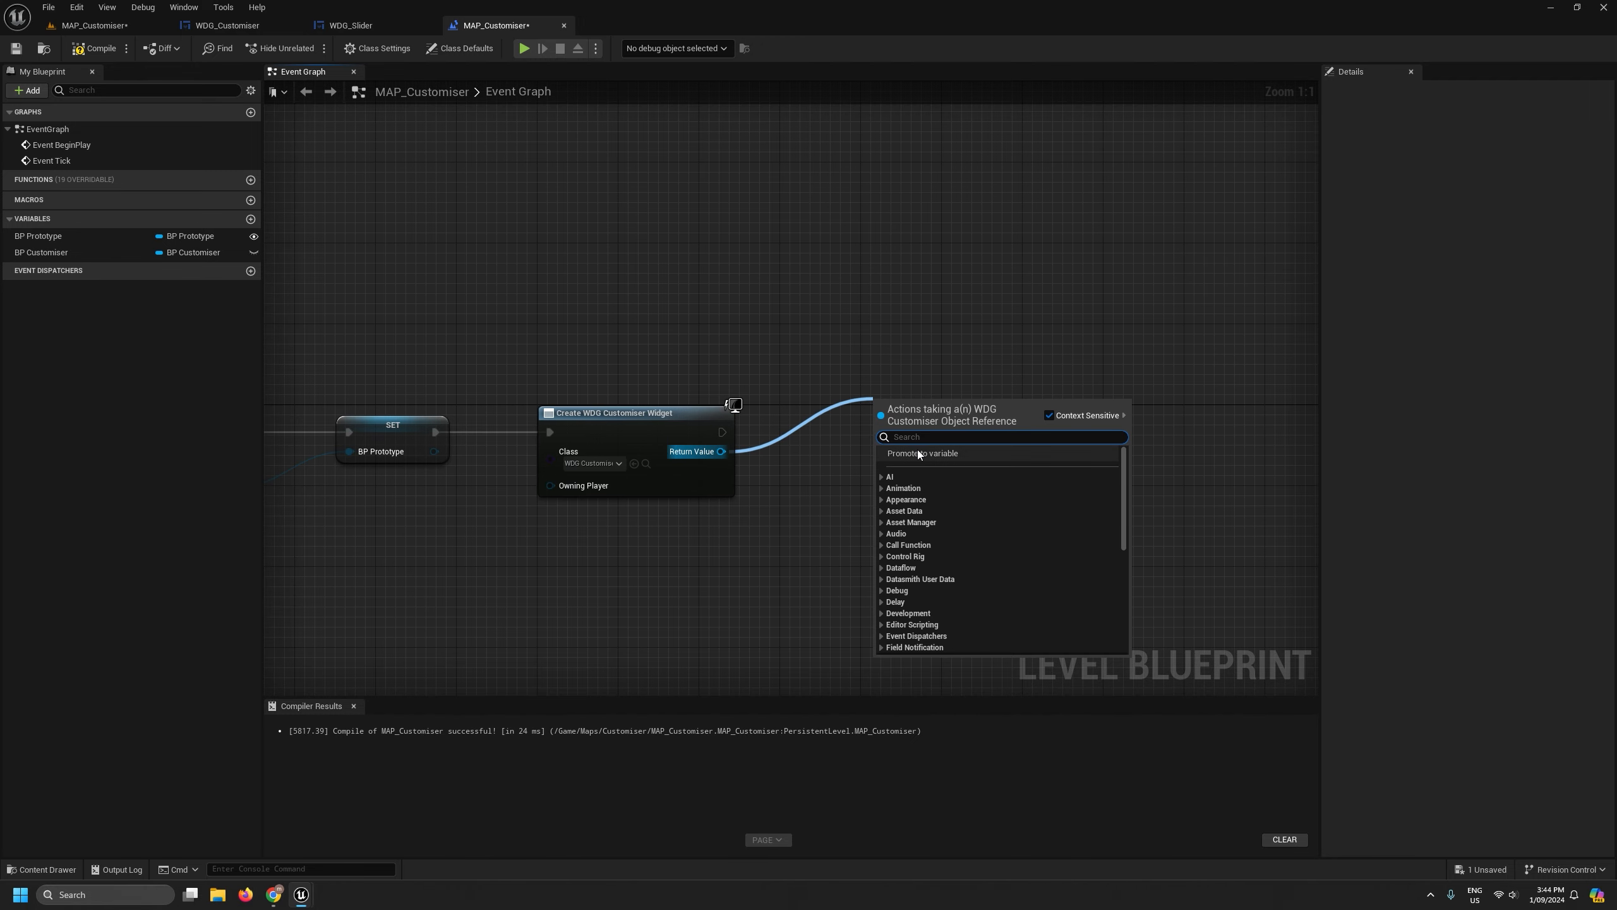
{"action": "left_click", "coordinate": [926, 458]}
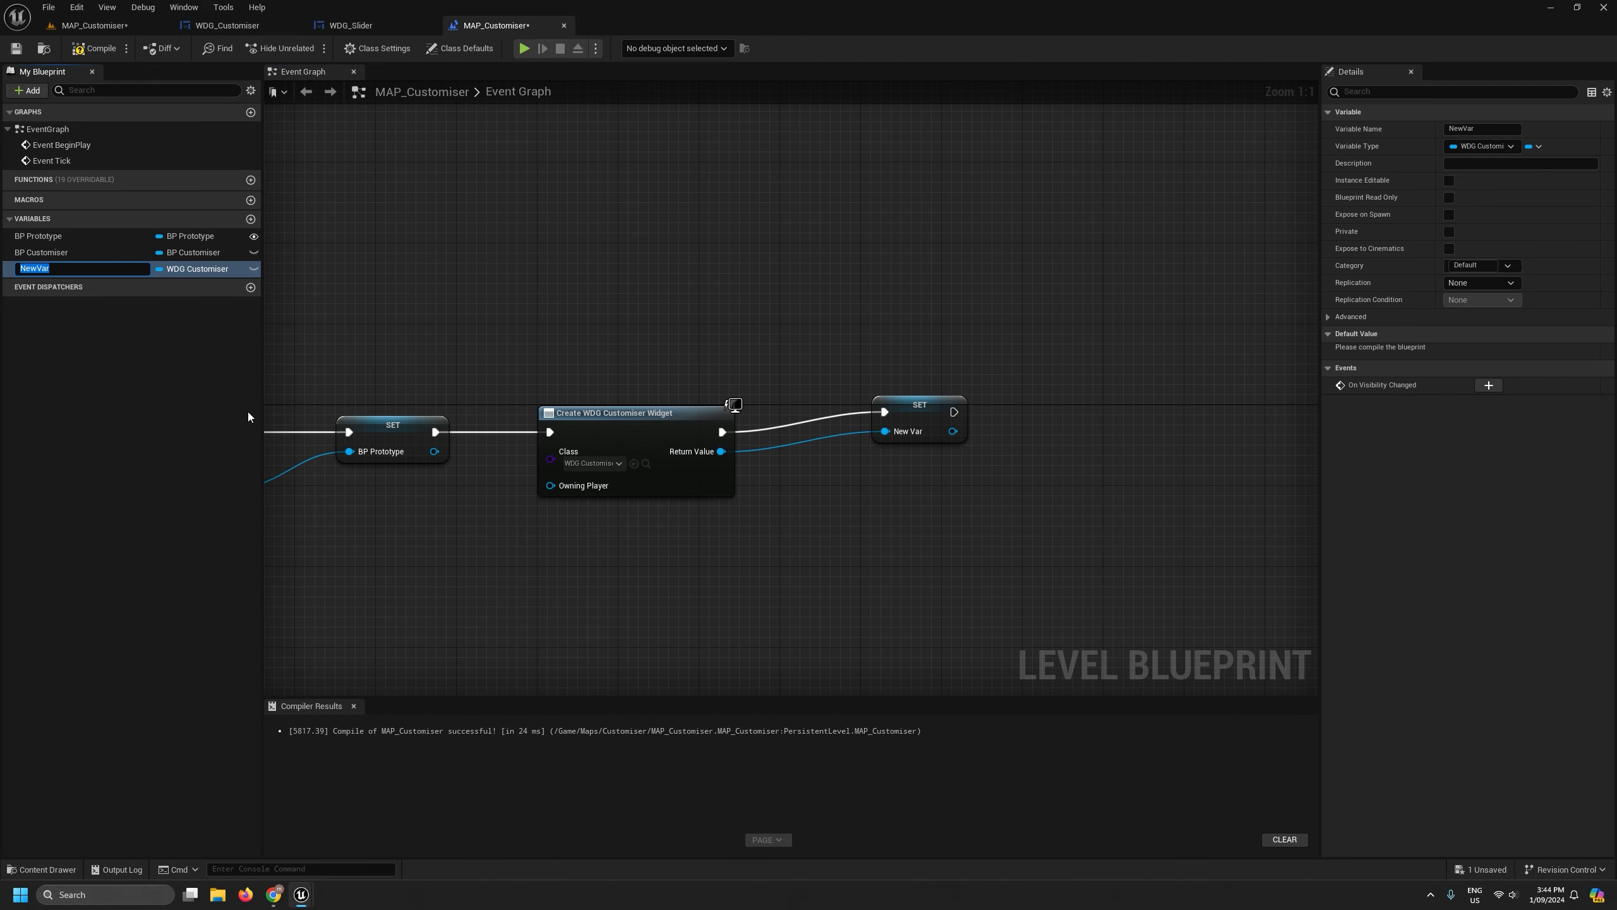
{"action": "type", "text": "WDG Customiser"}
{"action": "key", "text": "Return"}
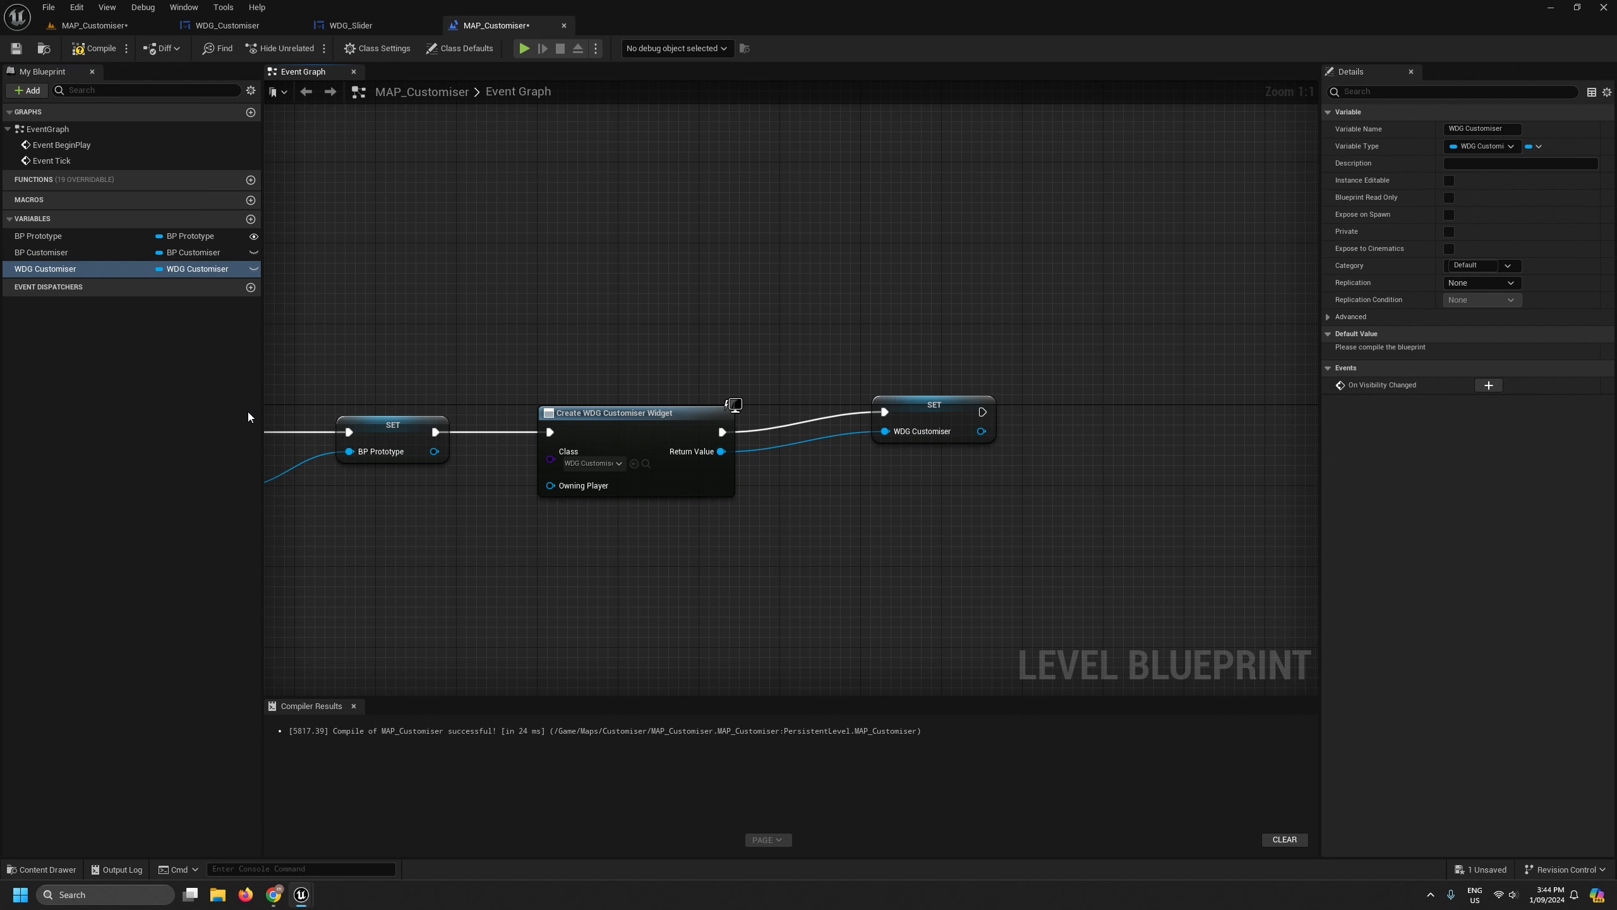
{"action": "right_click_drag", "start_coordinate": [834, 511], "coordinate": [670, 542]}
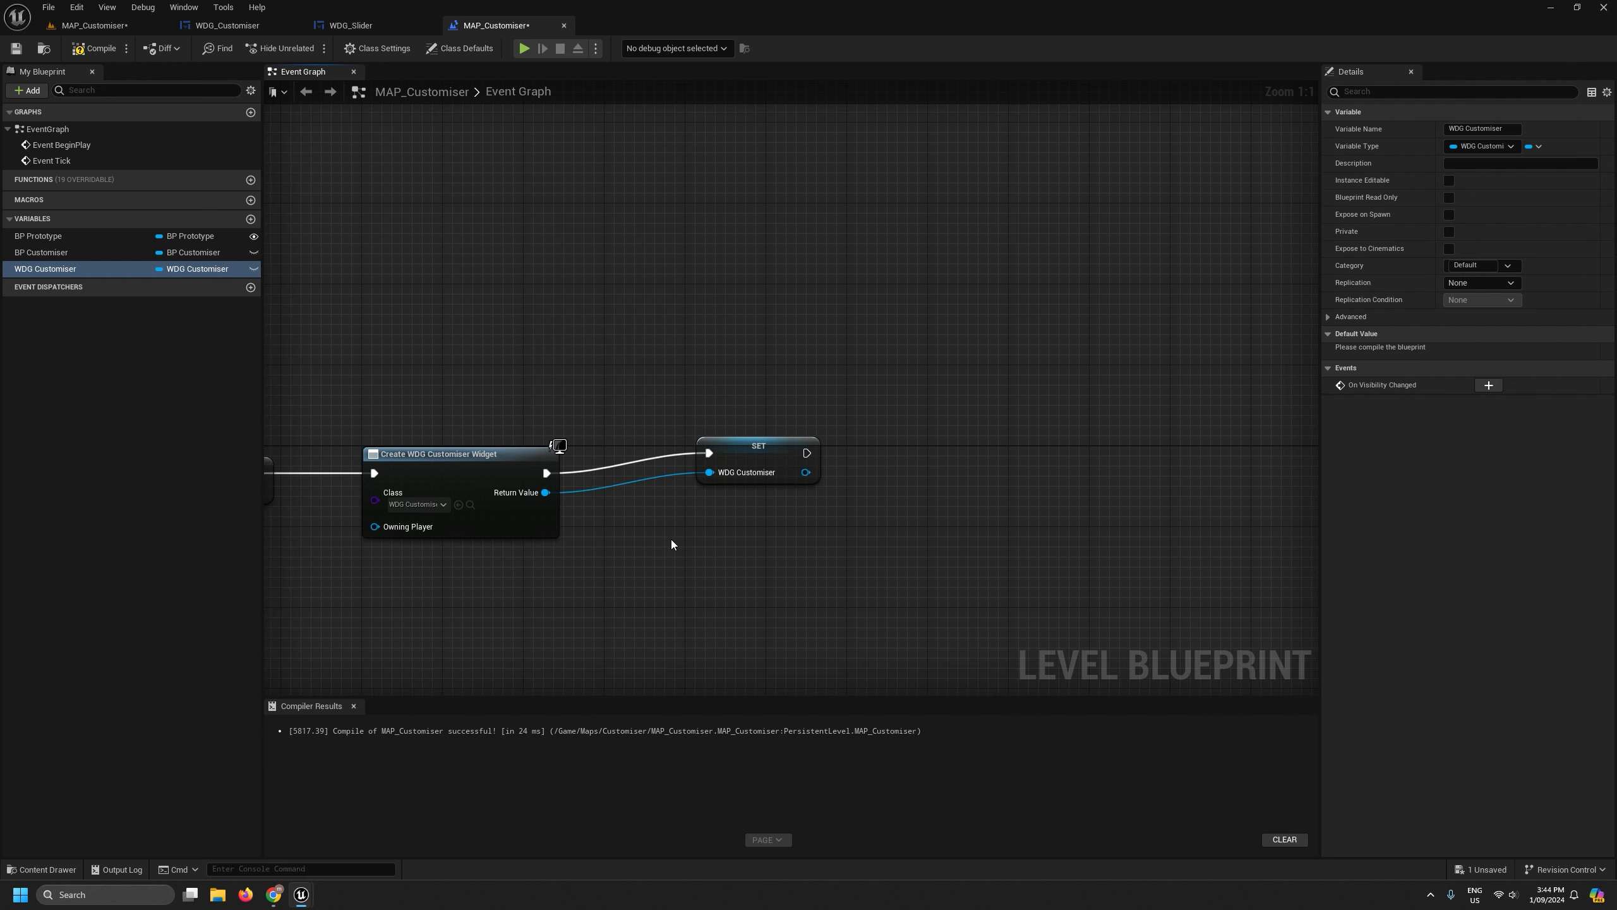
{"action": "left_click_drag", "start_coordinate": [737, 450], "coordinate": [647, 470]}
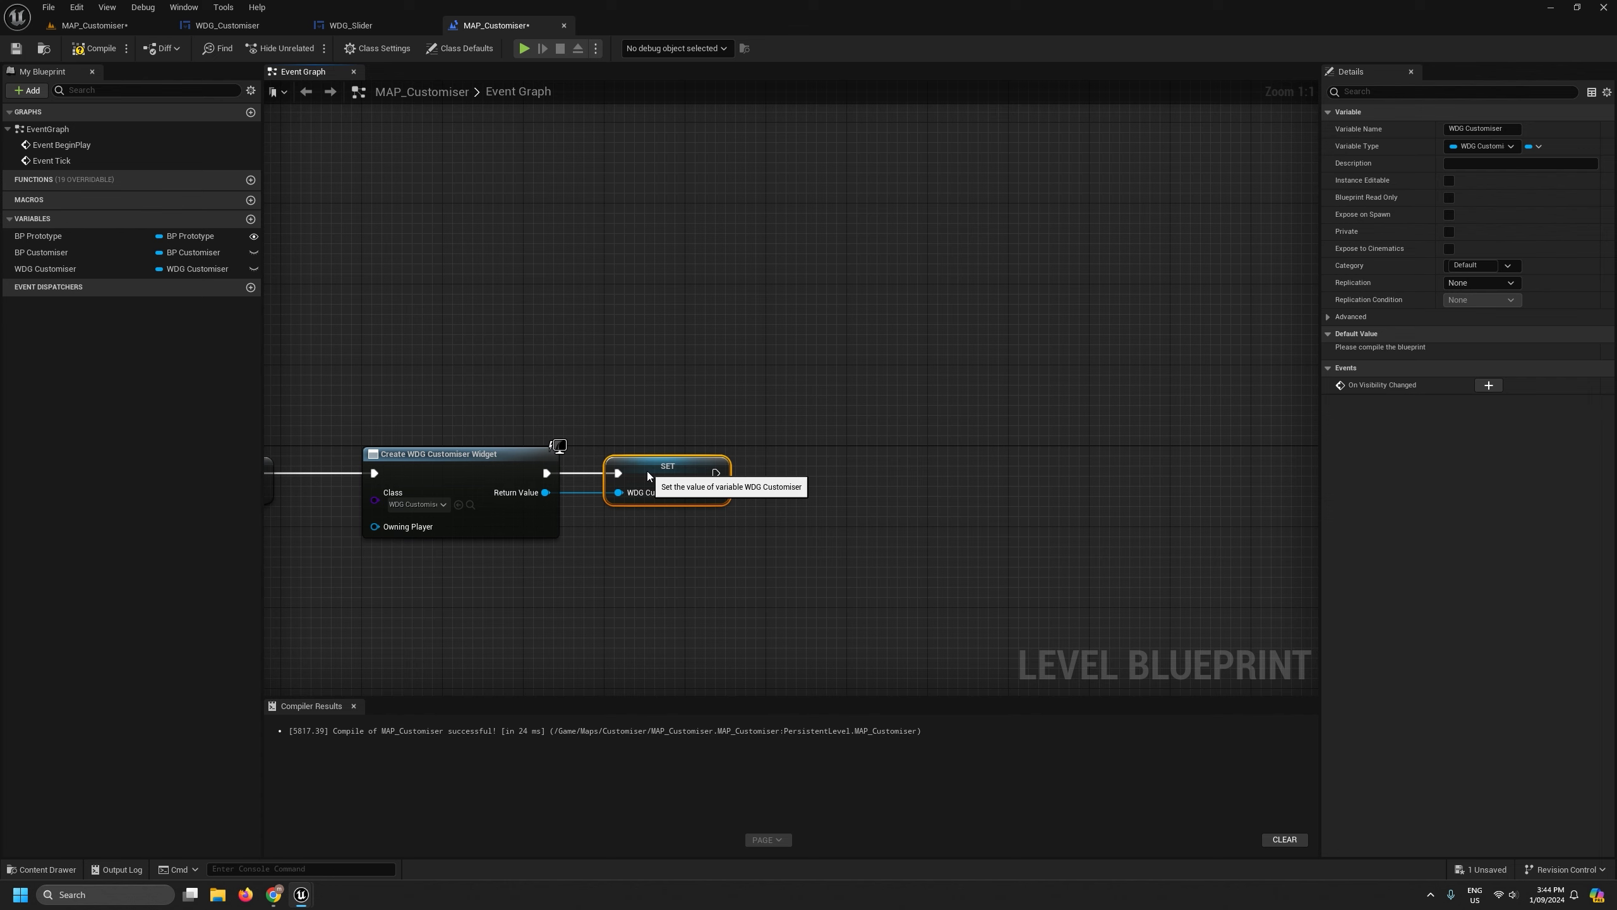
Add an Add to Viewport node from the Set WDG Customiser node's output.
{"action": "left_click_drag", "start_coordinate": [590, 492], "coordinate": [733, 475]}
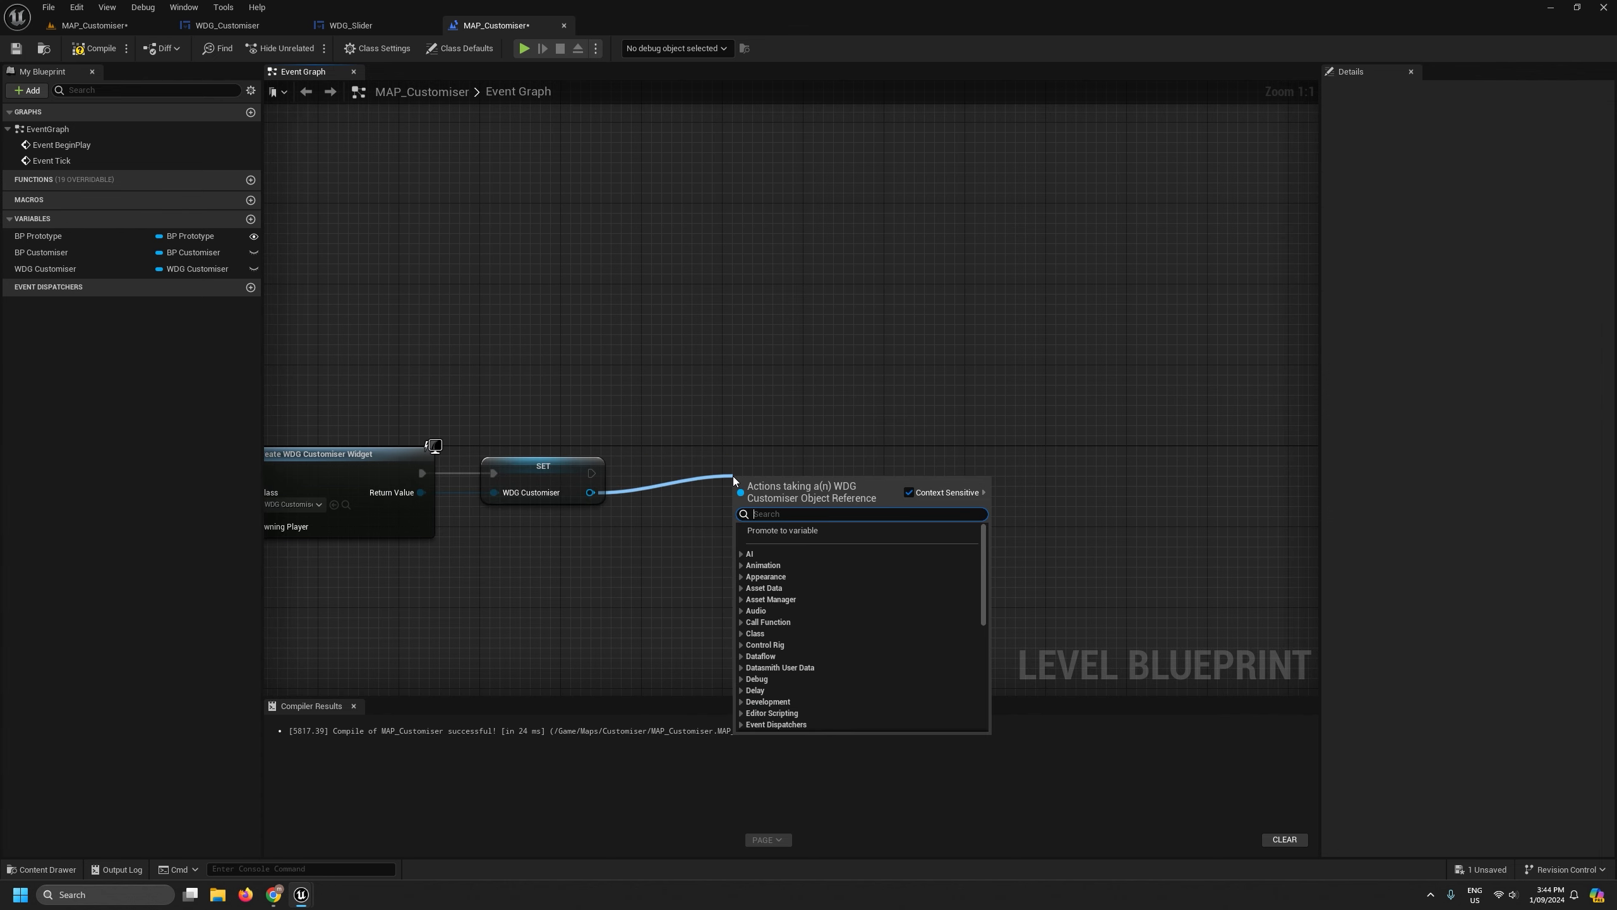
{"action": "type", "text": "add"}
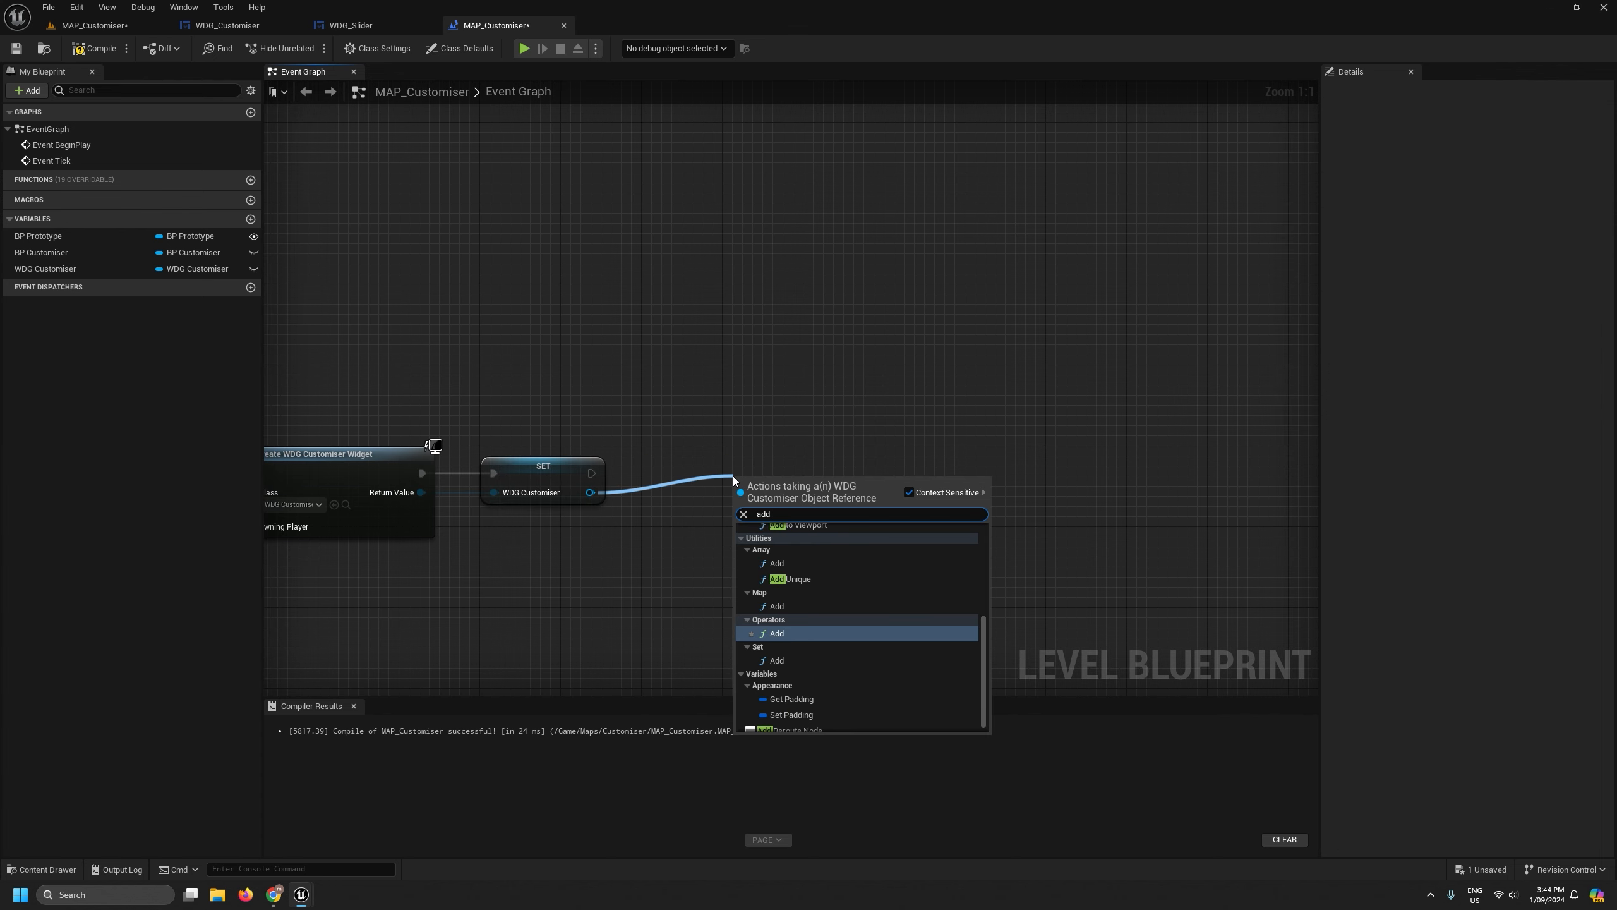
{"action": "type", "text": " to view"}
{"action": "key", "text": "Return"}
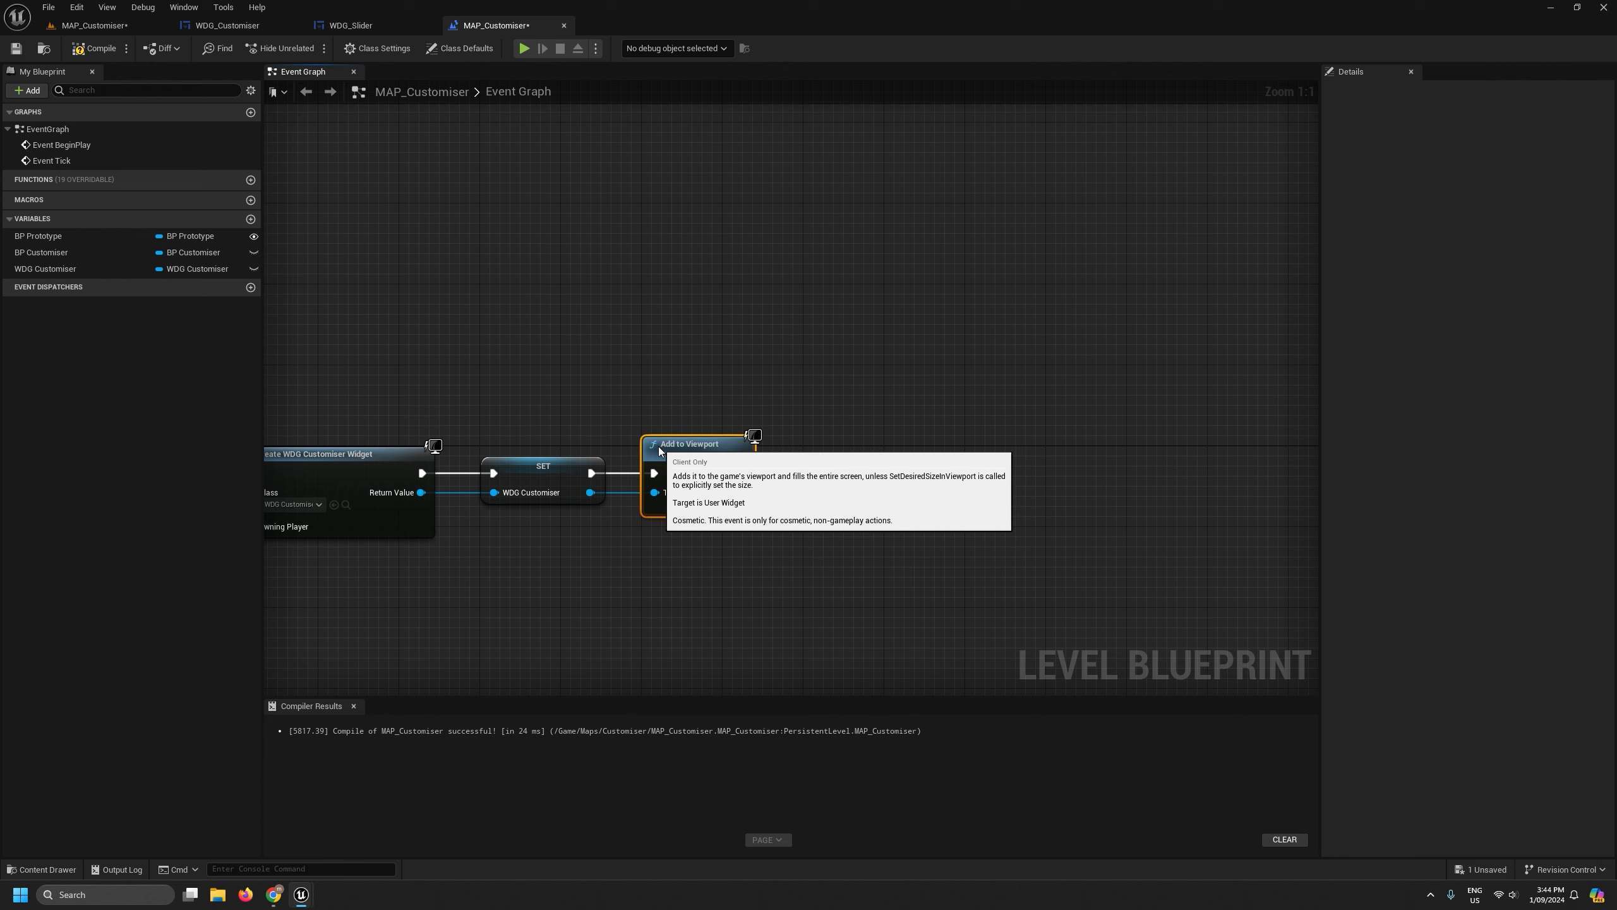
Move the Create Widget, Set WDG Customiser and Add to Viewport nodes together beside the Set BP Prototype node.
{"action": "scroll", "coordinate": [658, 446], "scroll_direction": "down", "scroll_amount": 3}
{"action": "right_click_drag", "start_coordinate": [760, 562], "coordinate": [1011, 517]}
{"action": "left_click_drag", "start_coordinate": [1044, 518], "coordinate": [668, 448]}
{"action": "scroll", "coordinate": [688, 424], "scroll_direction": "up", "scroll_amount": 3}
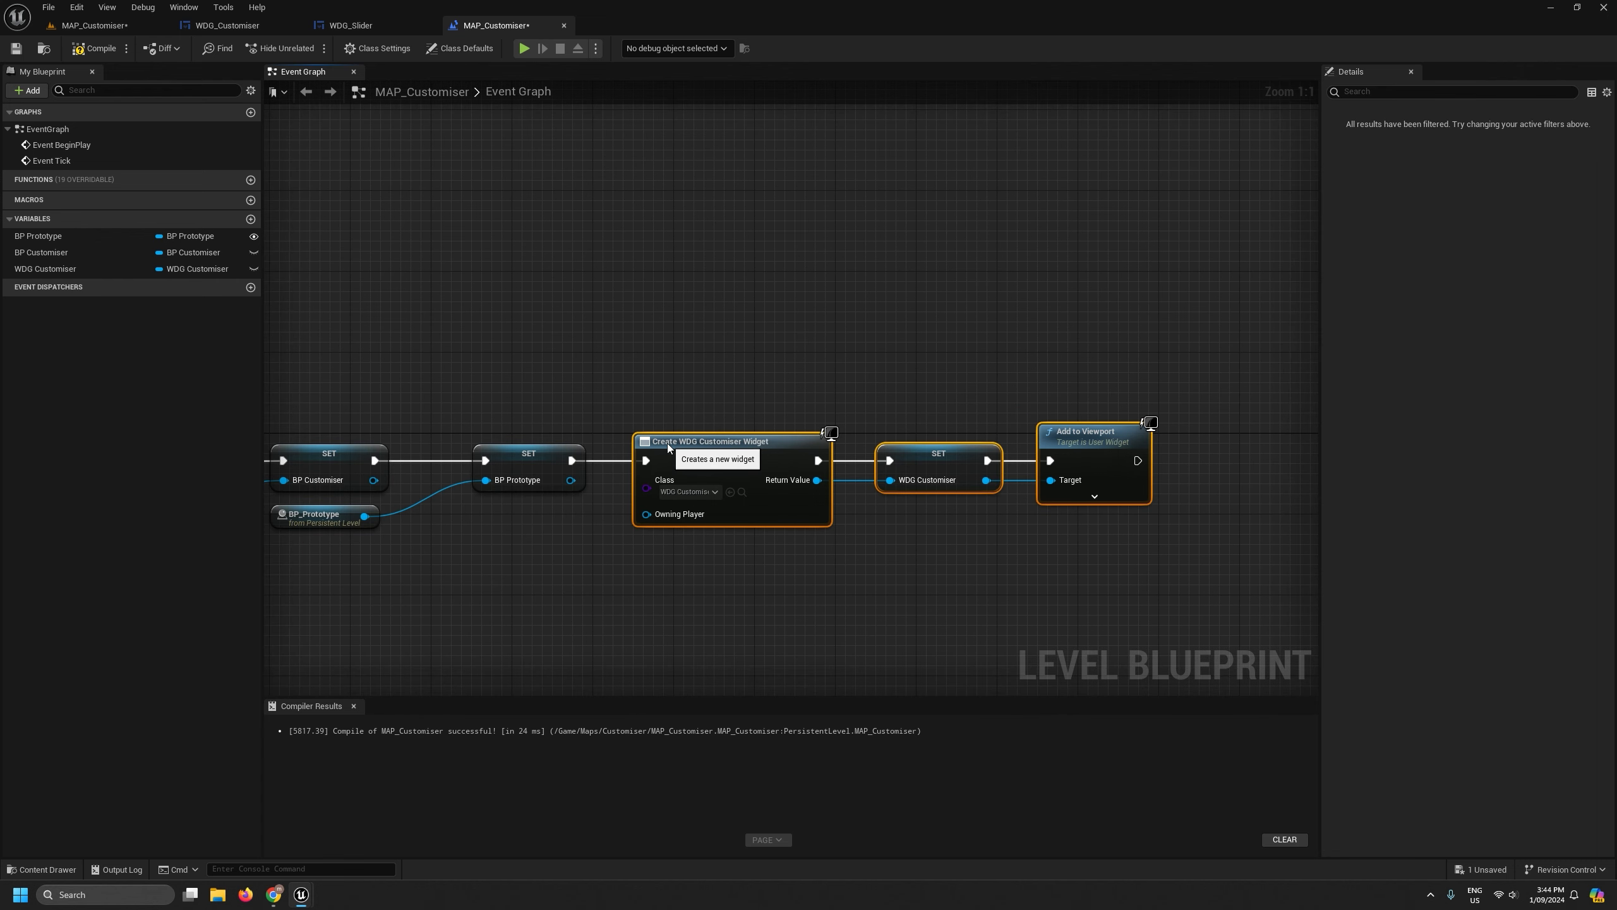
{"action": "left_click", "coordinate": [913, 648]}
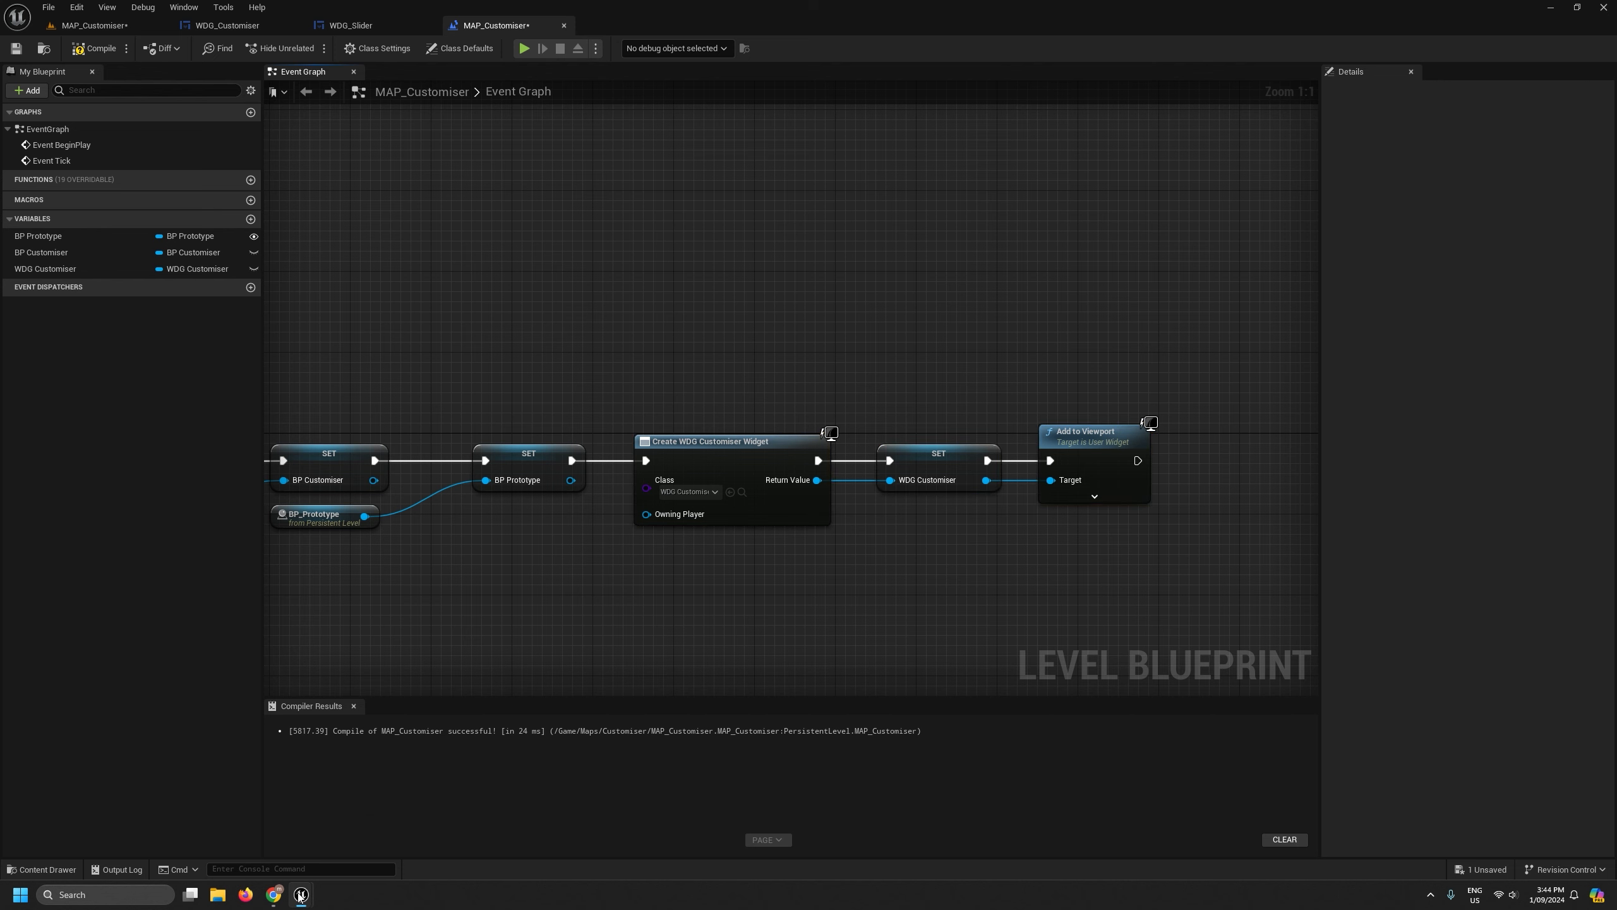
Switch to the other Unreal Editor window and examine the event bindings following Add to Viewport in its MAP_Customiser level blueprint.
{"action": "mouse_move", "coordinate": [301, 895]}
{"action": "left_click", "coordinate": [313, 861]}
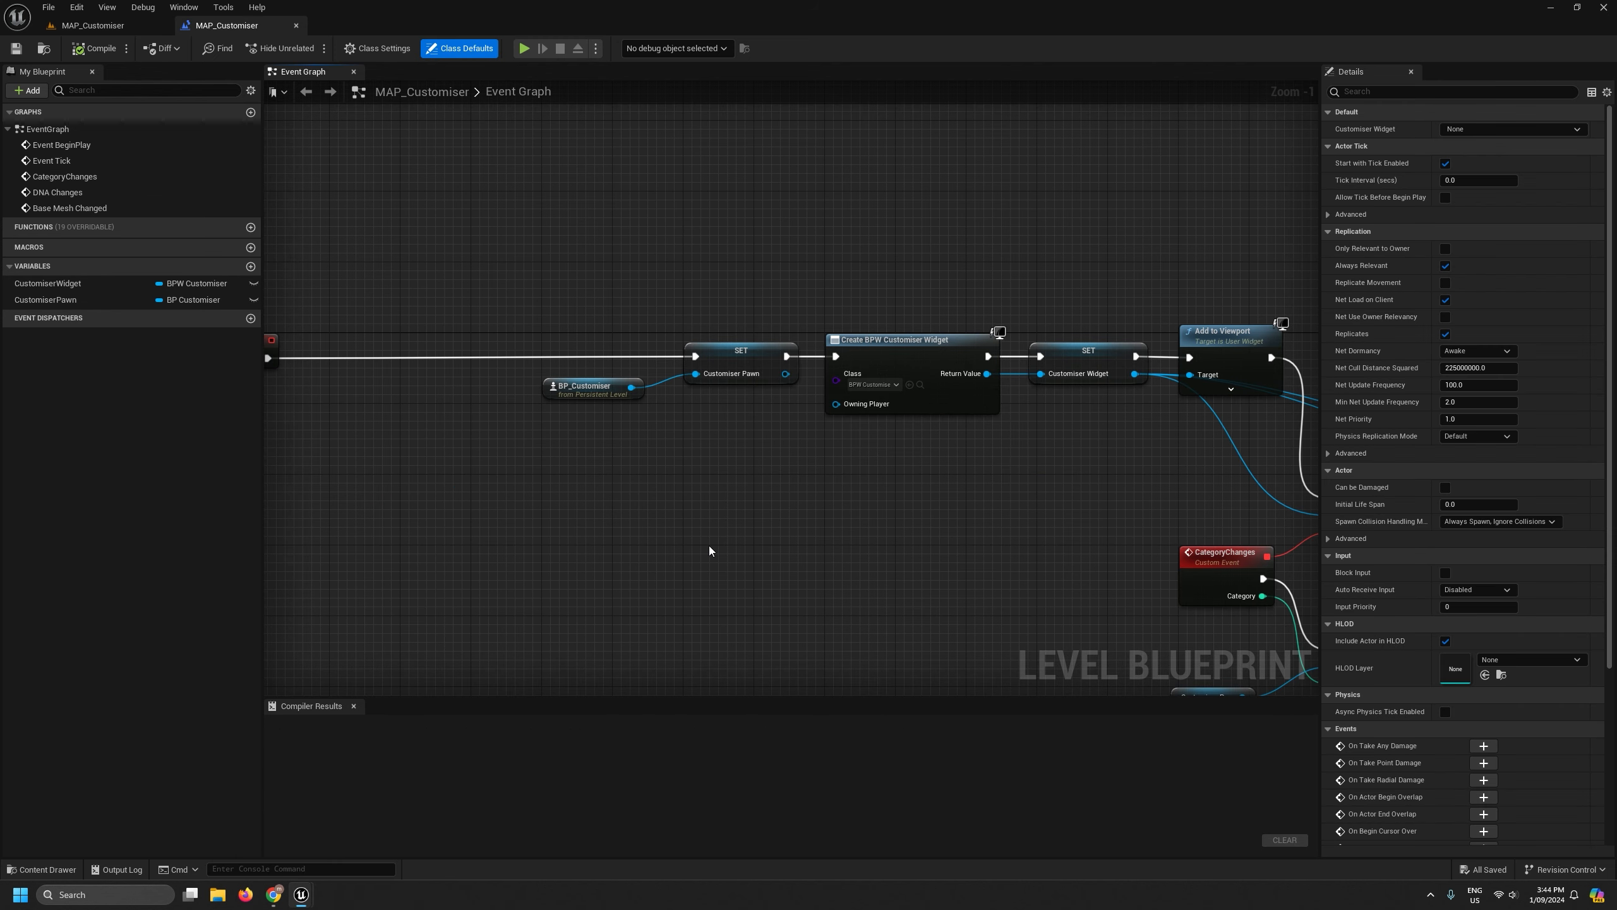
{"action": "scroll", "coordinate": [801, 483], "scroll_direction": "down", "scroll_amount": 2}
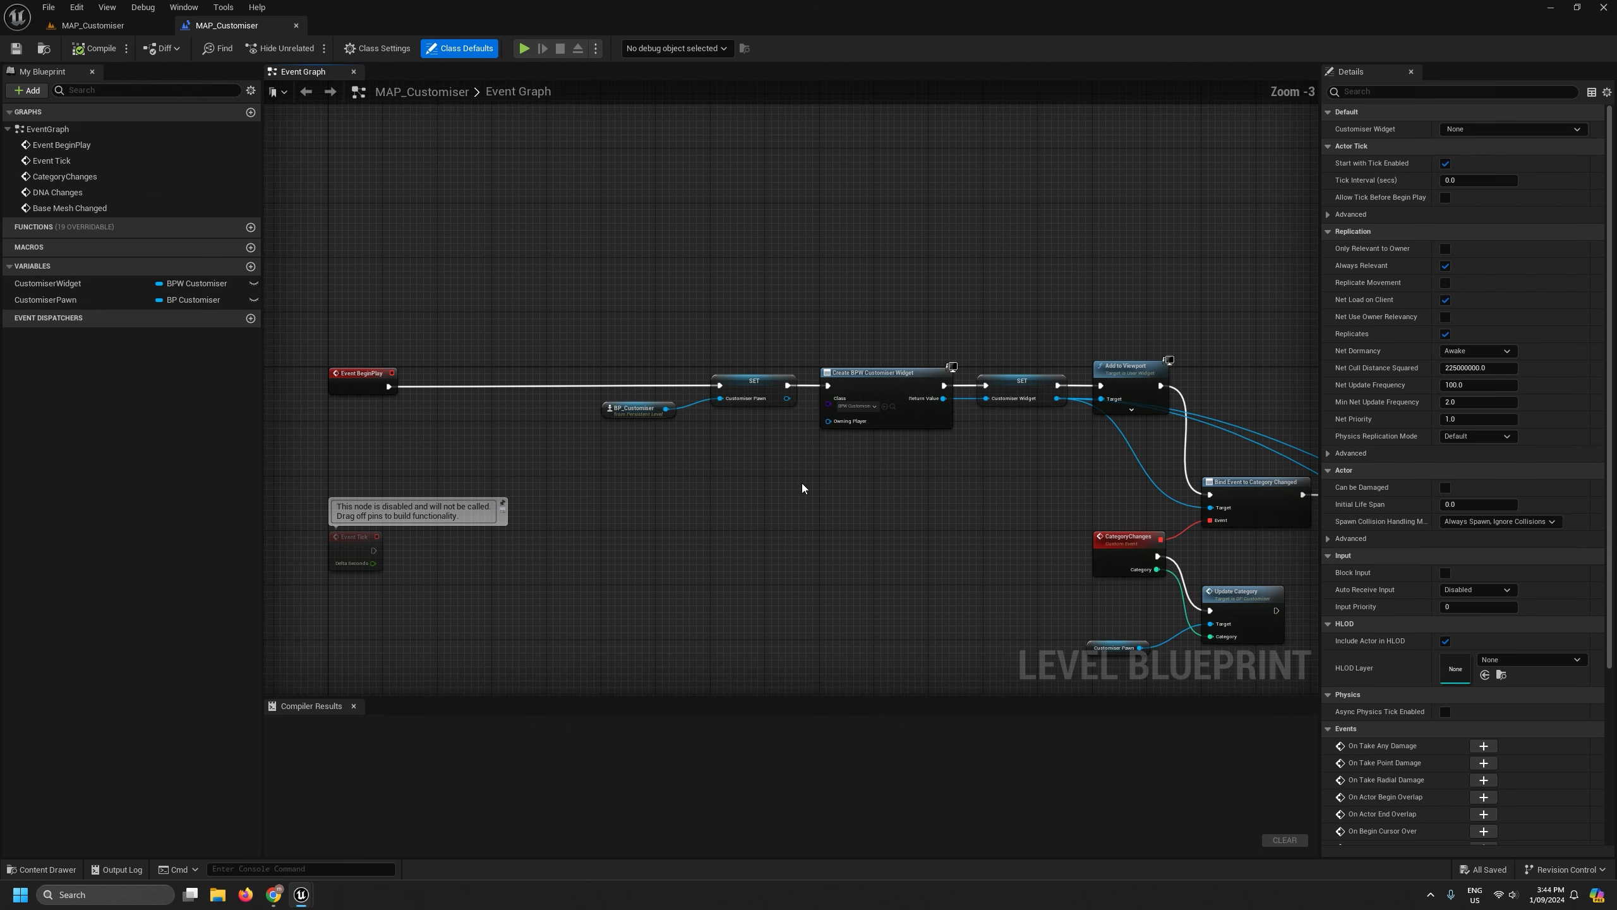
{"action": "right_click_drag", "start_coordinate": [973, 502], "coordinate": [431, 384]}
{"action": "scroll", "coordinate": [600, 450], "scroll_direction": "up", "scroll_amount": 1}
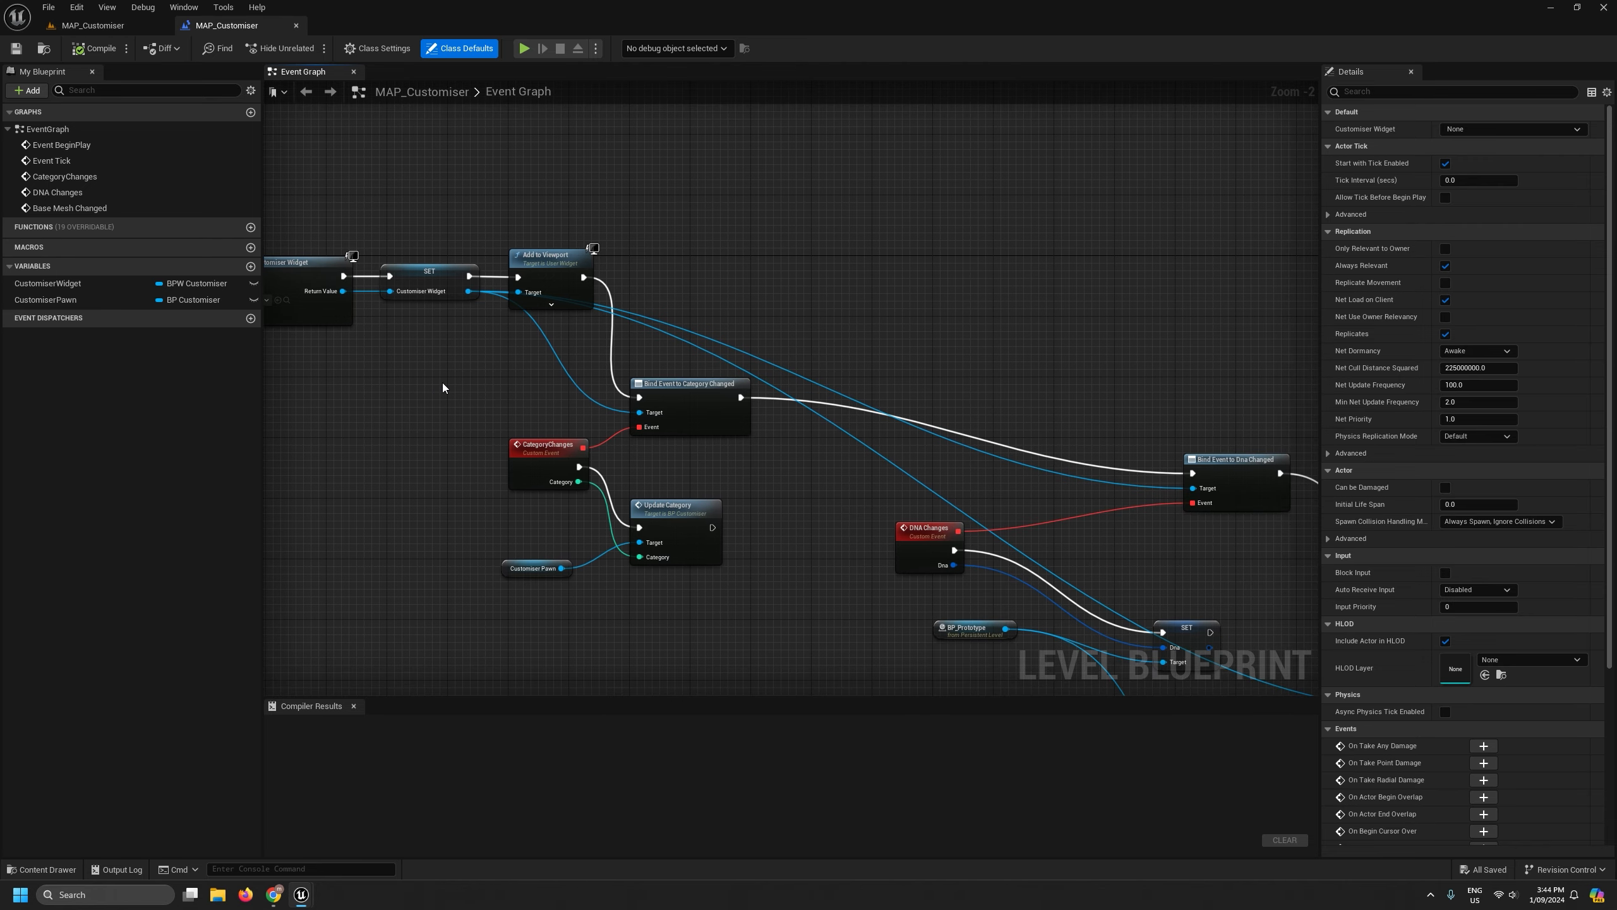
{"action": "scroll", "coordinate": [452, 382], "scroll_direction": "up", "scroll_amount": 1}
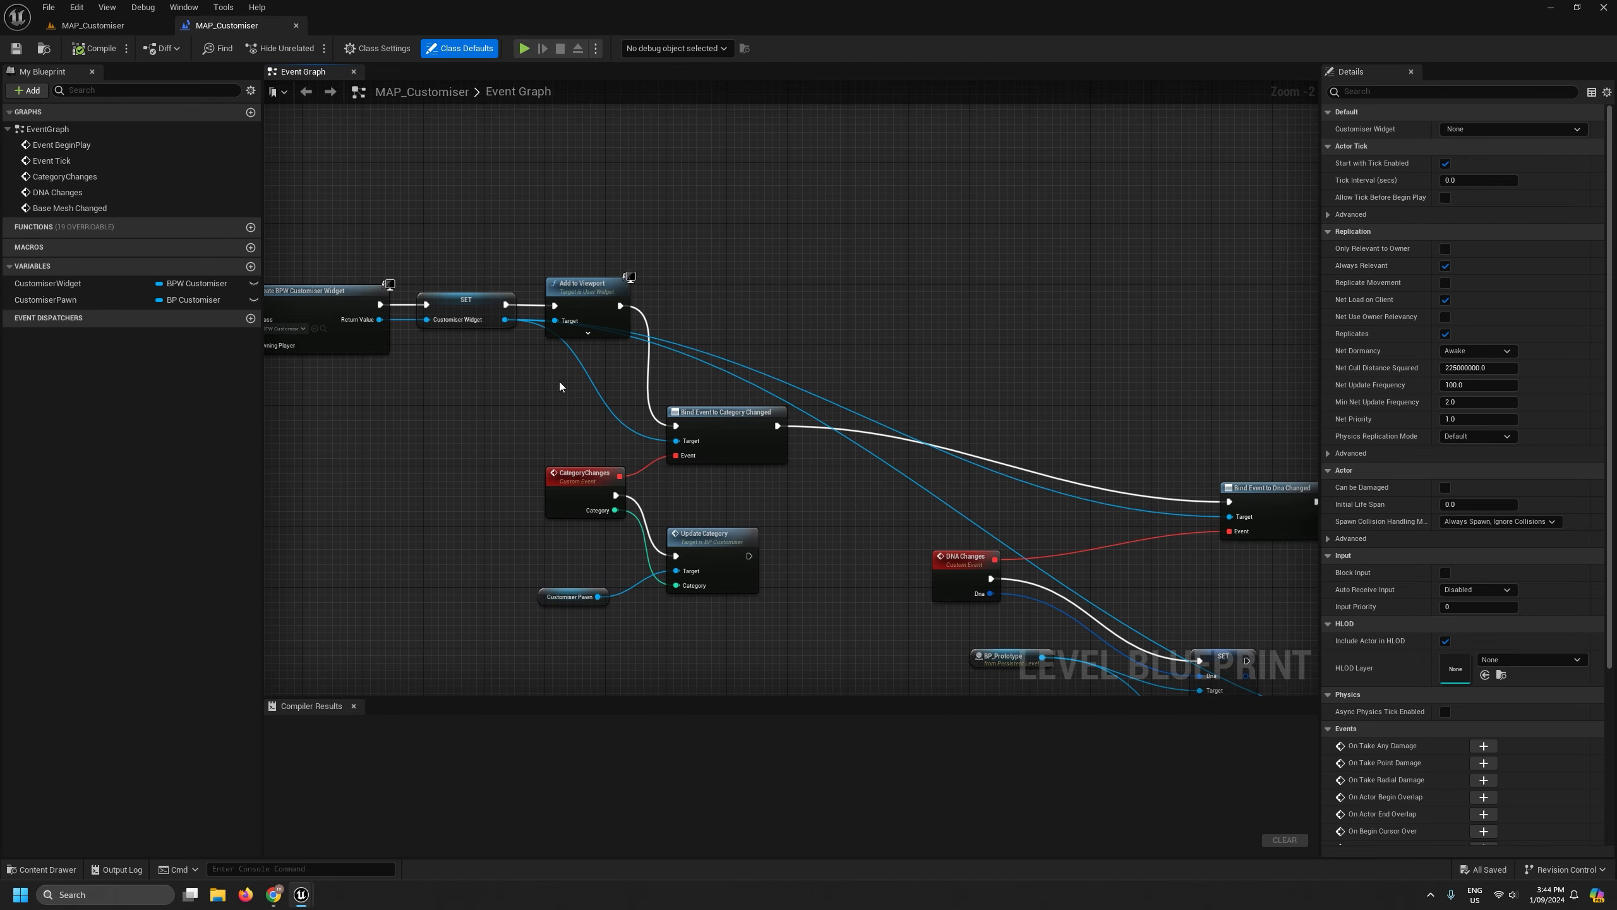
{"action": "right_click_drag", "start_coordinate": [577, 300], "coordinate": [506, 192]}
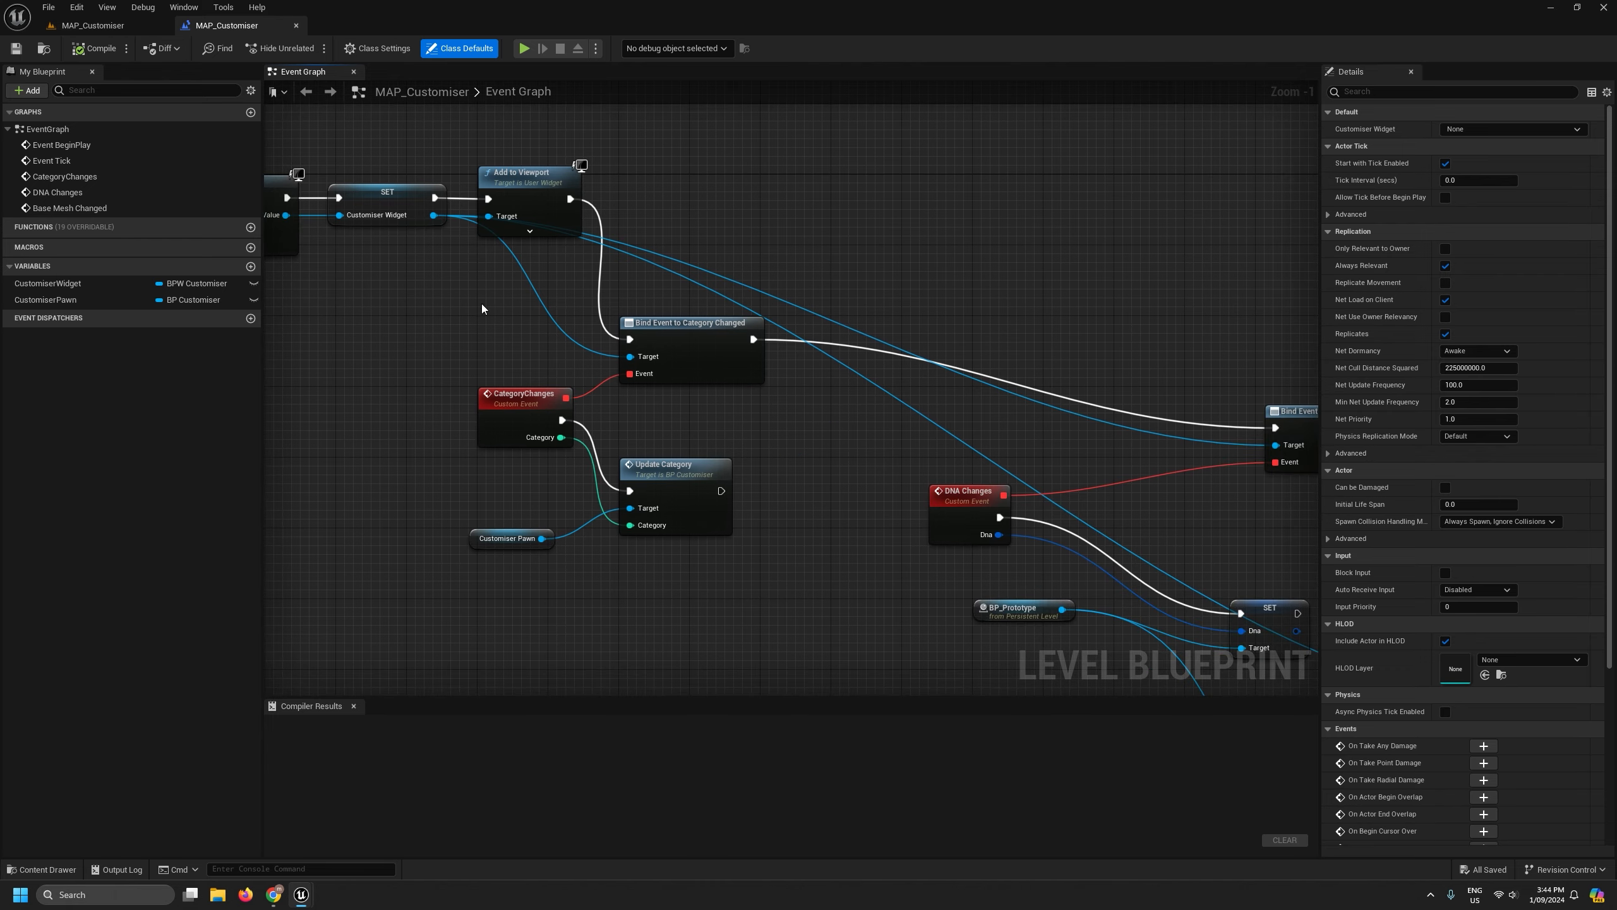
{"action": "scroll", "coordinate": [484, 280], "scroll_direction": "down", "scroll_amount": 4}
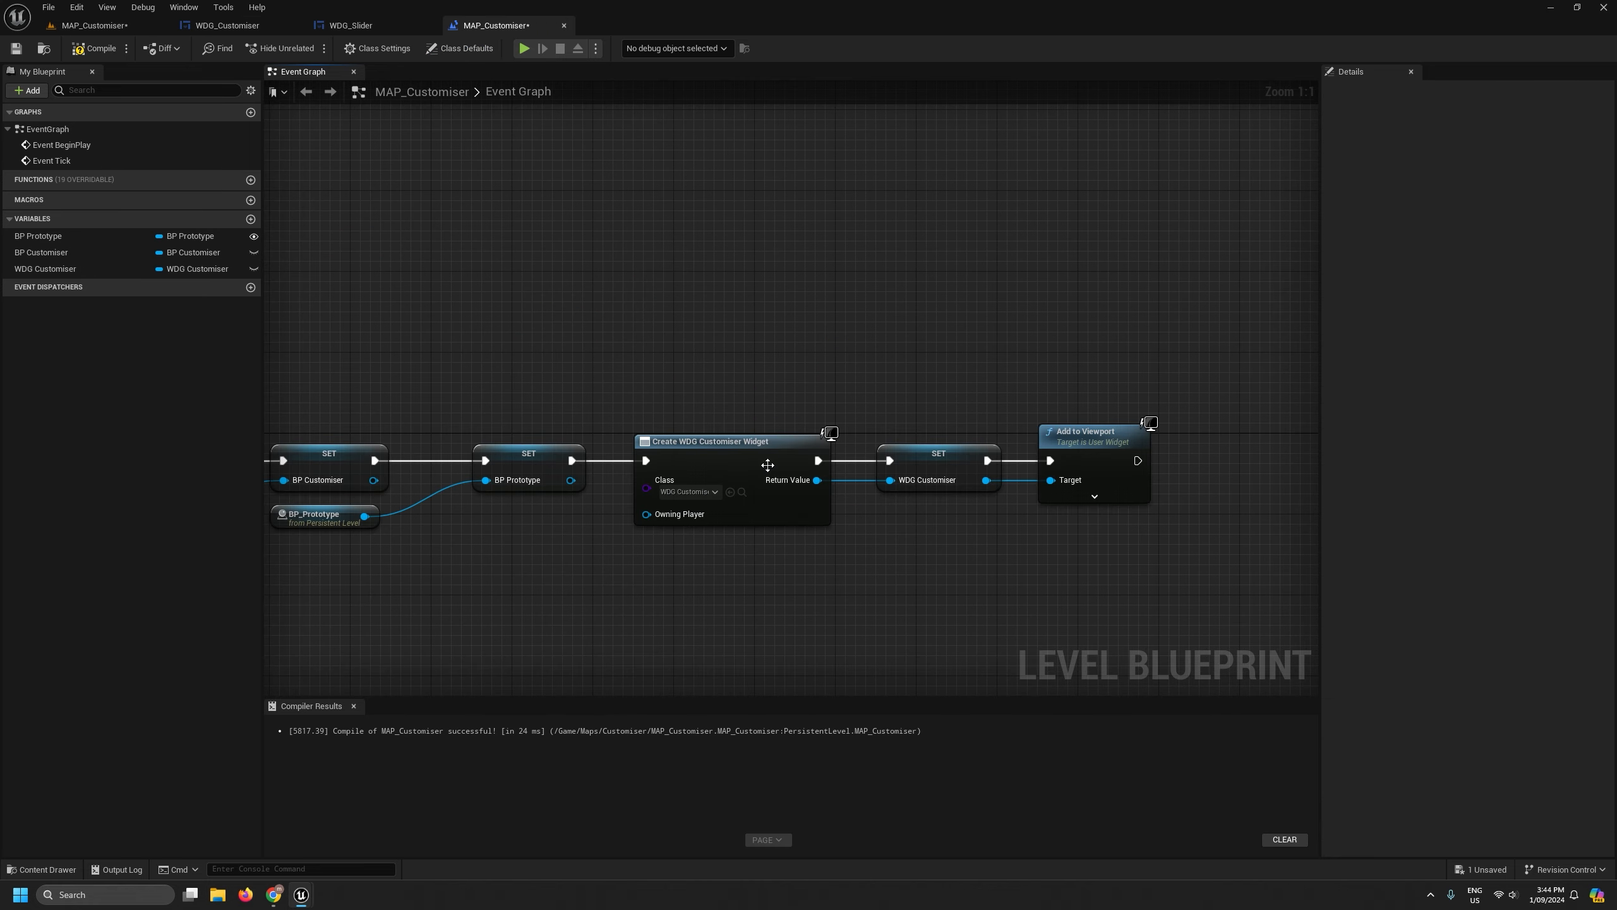
Compile and save the MAP_Customiser level blueprint containing the WDG Customiser widget nodes.
{"action": "right_click_drag", "start_coordinate": [846, 565], "coordinate": [804, 517]}
{"action": "left_click", "coordinate": [96, 50]}
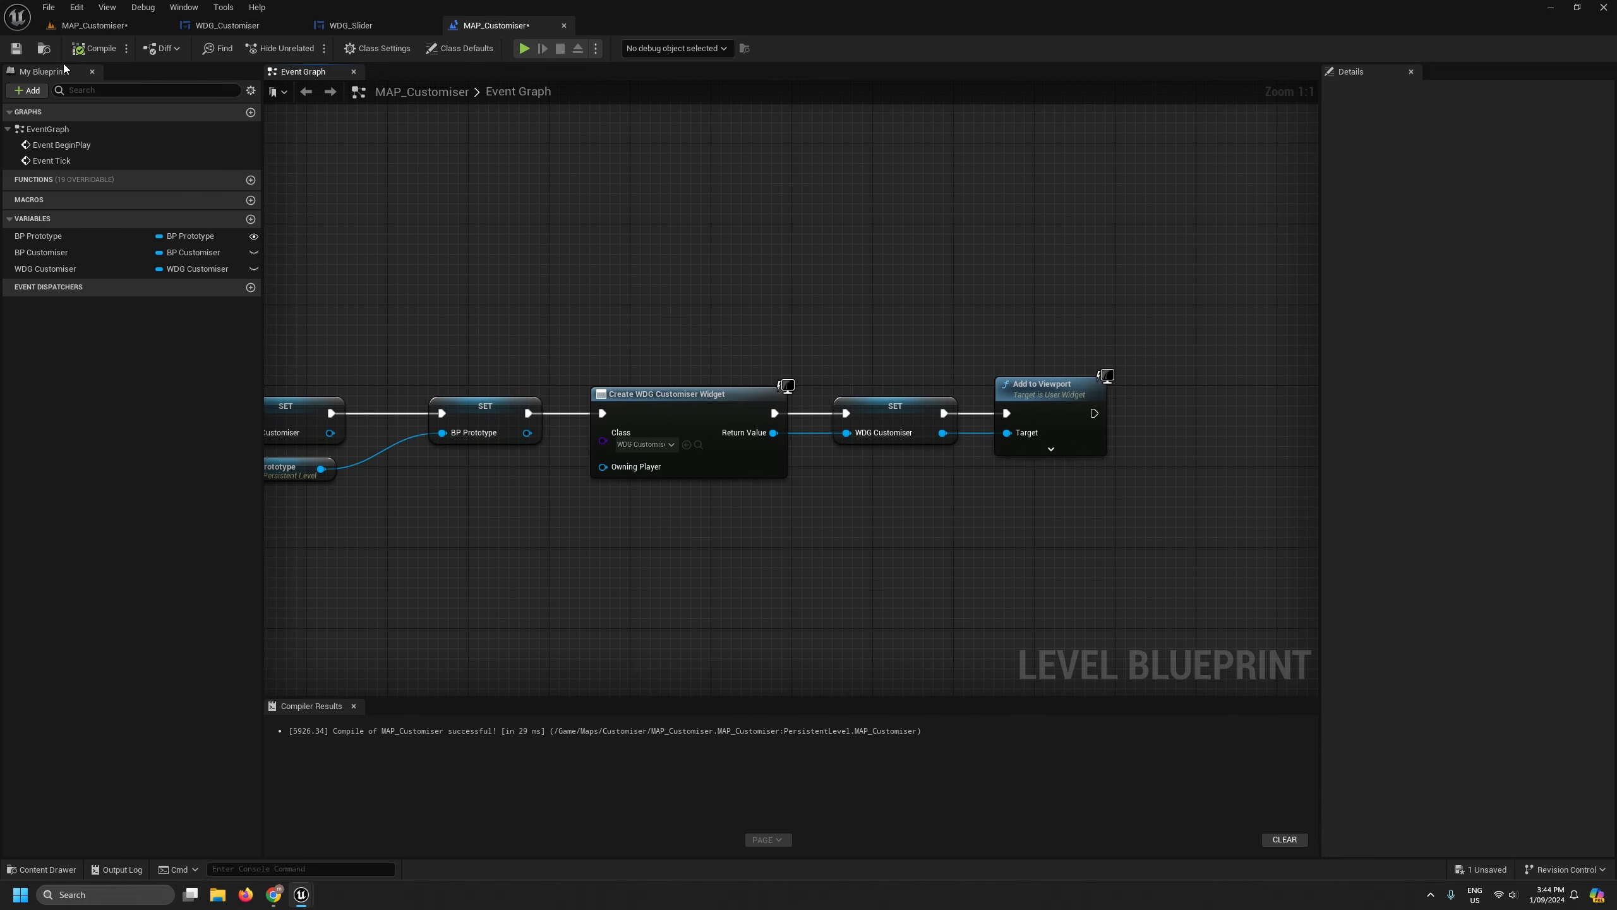
{"action": "left_click", "coordinate": [16, 48]}
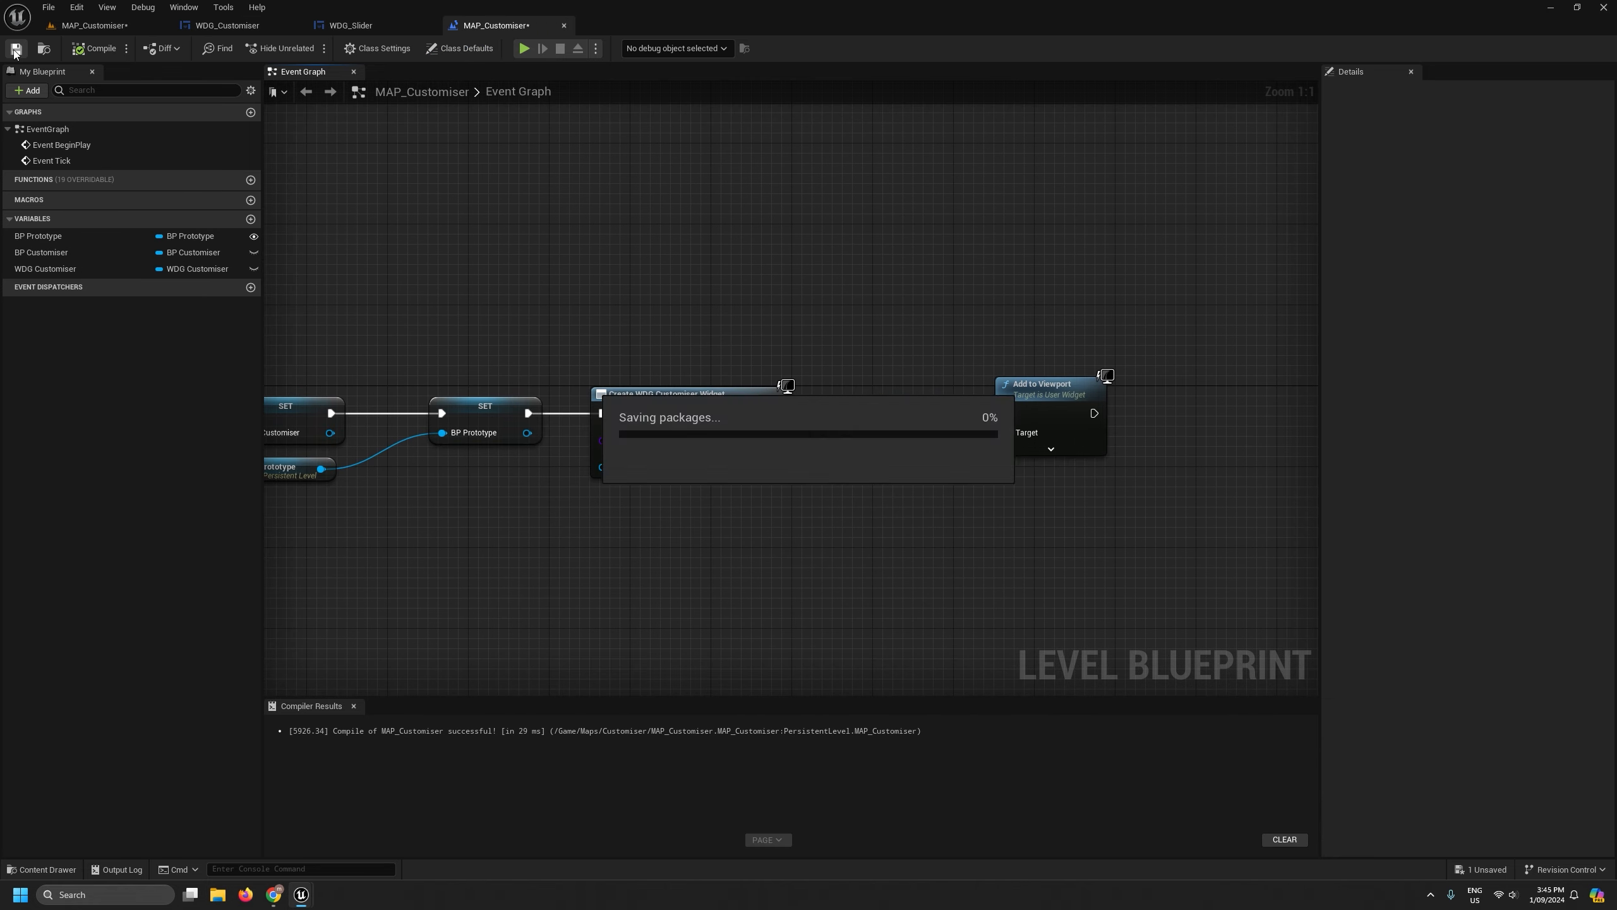
Play the MAP_Customiser level, try the on-screen Thin/Heavy slider, and stop the play session.
{"action": "left_click", "coordinate": [117, 24]}
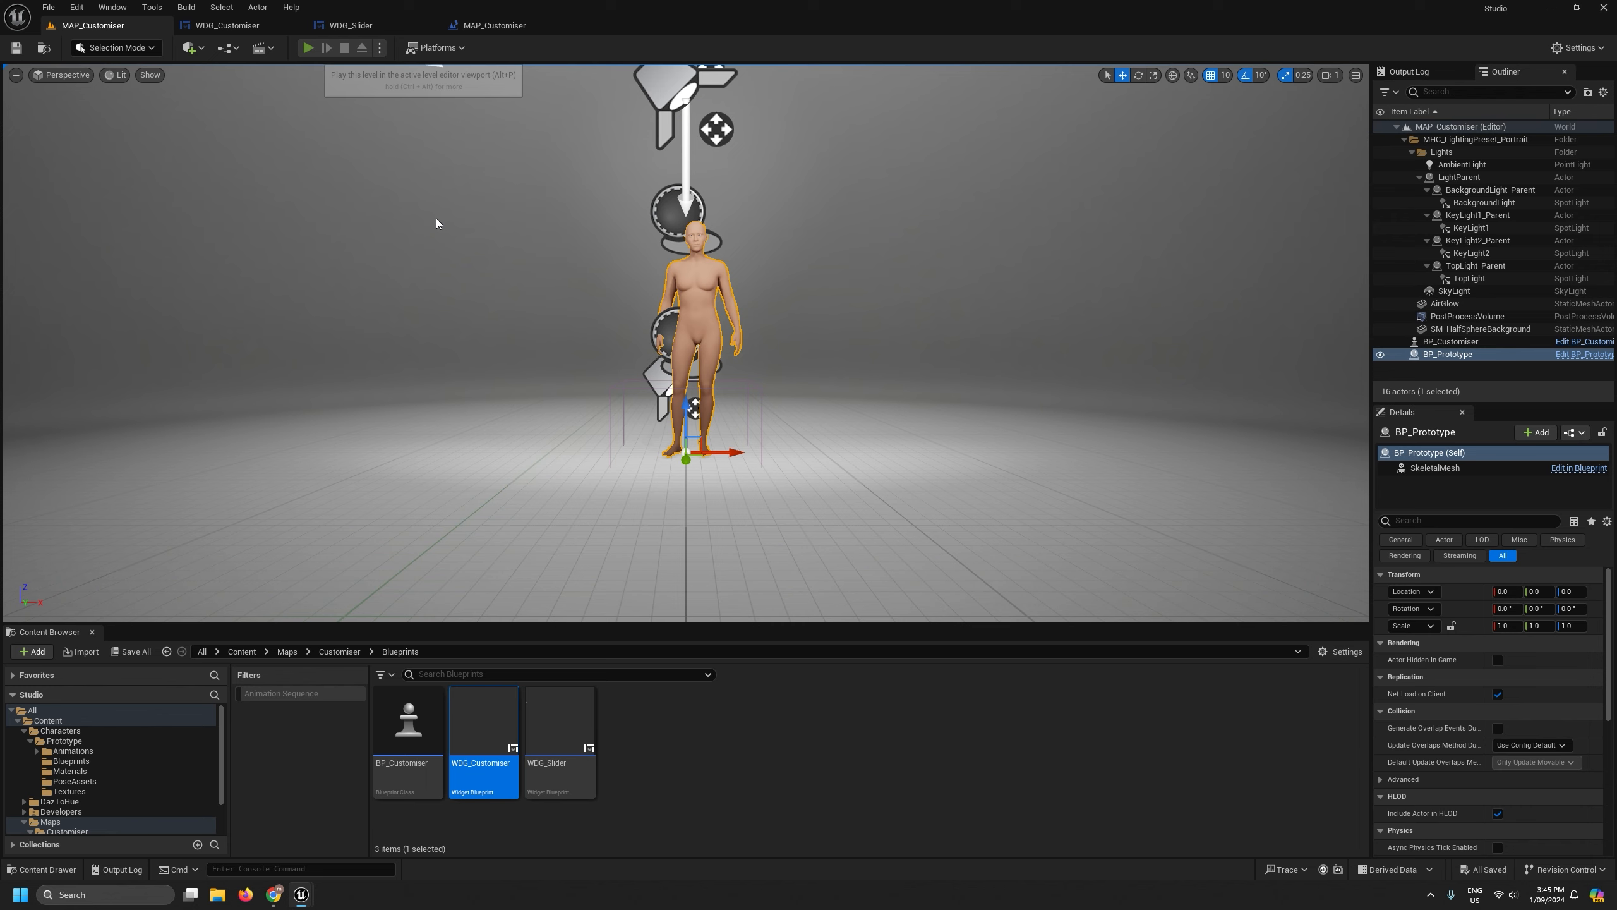
{"action": "key", "text": "alt+p"}
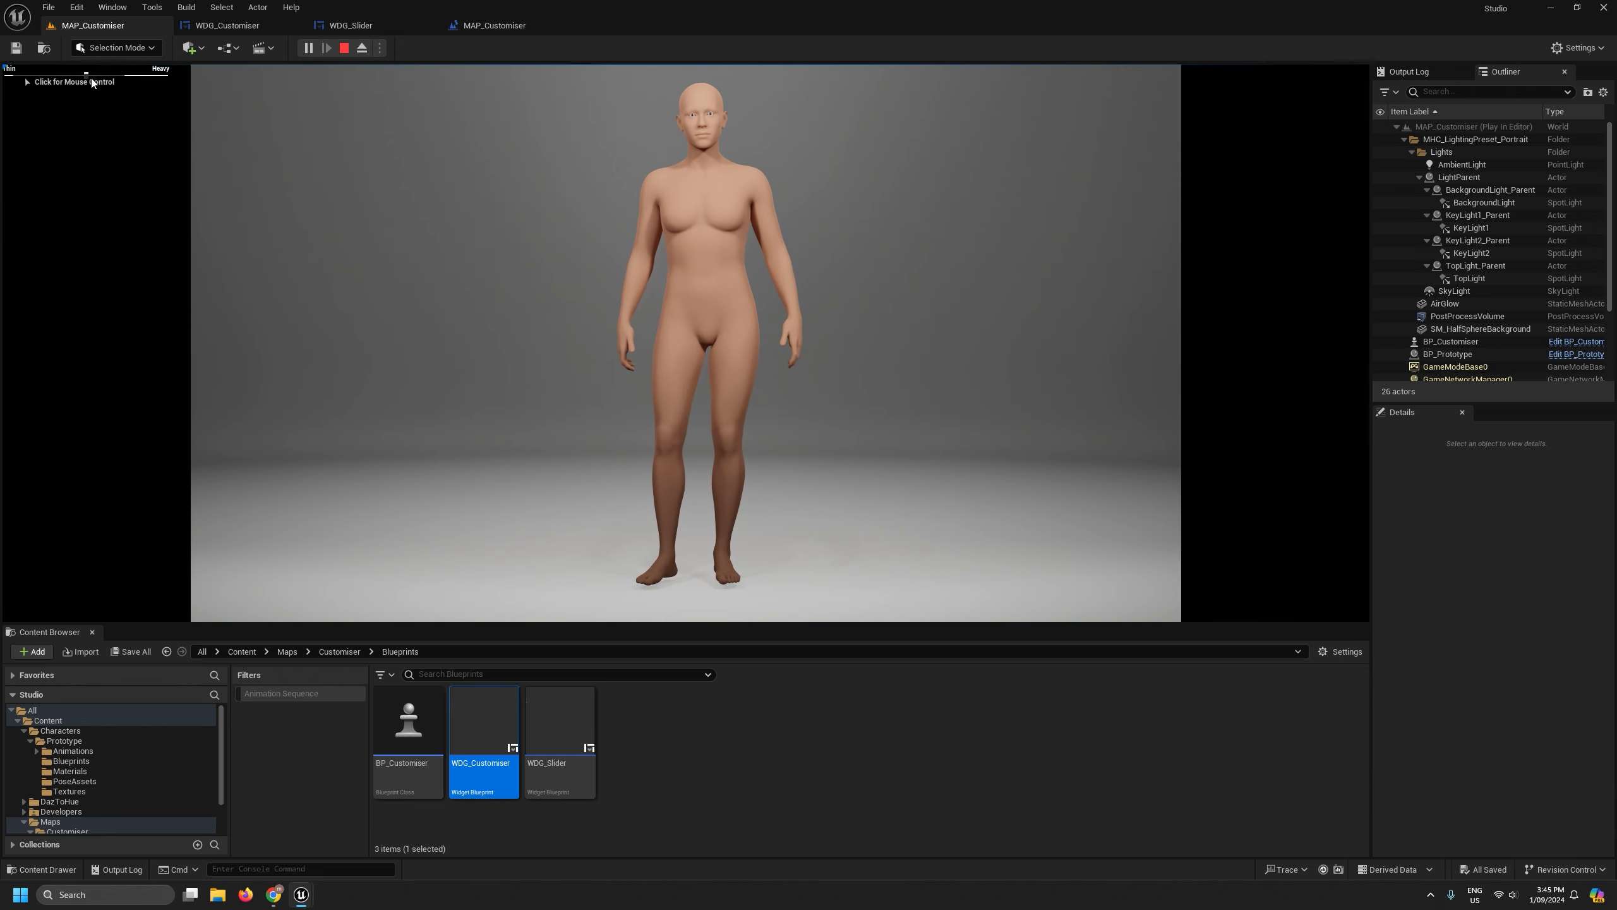
{"action": "mouse_move", "coordinate": [86, 76]}
{"action": "left_mouse_down"}
{"action": "mouse_move", "coordinate": [65, 77]}
{"action": "mouse_move", "coordinate": [129, 77]}
{"action": "mouse_move", "coordinate": [58, 88]}
{"action": "mouse_move", "coordinate": [166, 102]}
{"action": "mouse_move", "coordinate": [86, 102]}
{"action": "left_mouse_up"}
{"action": "left_click", "coordinate": [351, 57]}
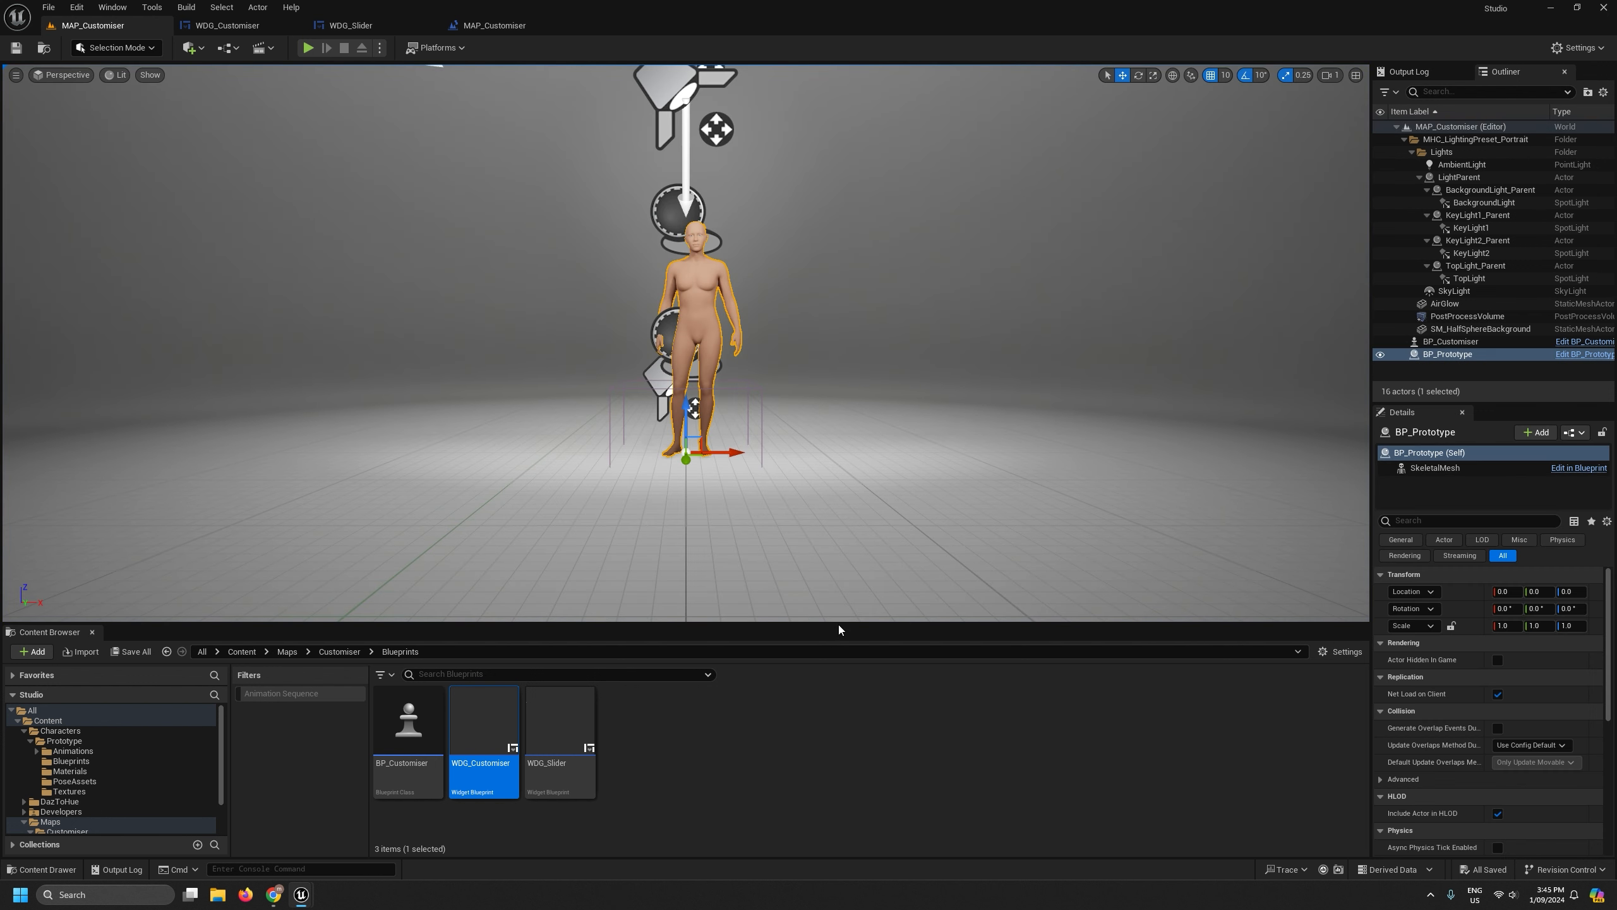
{"action": "left_click_drag", "start_coordinate": [848, 623], "coordinate": [854, 624]}
Delete the sdrHeavy Slider Value Changed event and its connected Print String nodes from the WDG_Customiser event graph, and save the widget.
{"action": "left_click", "coordinate": [228, 25]}
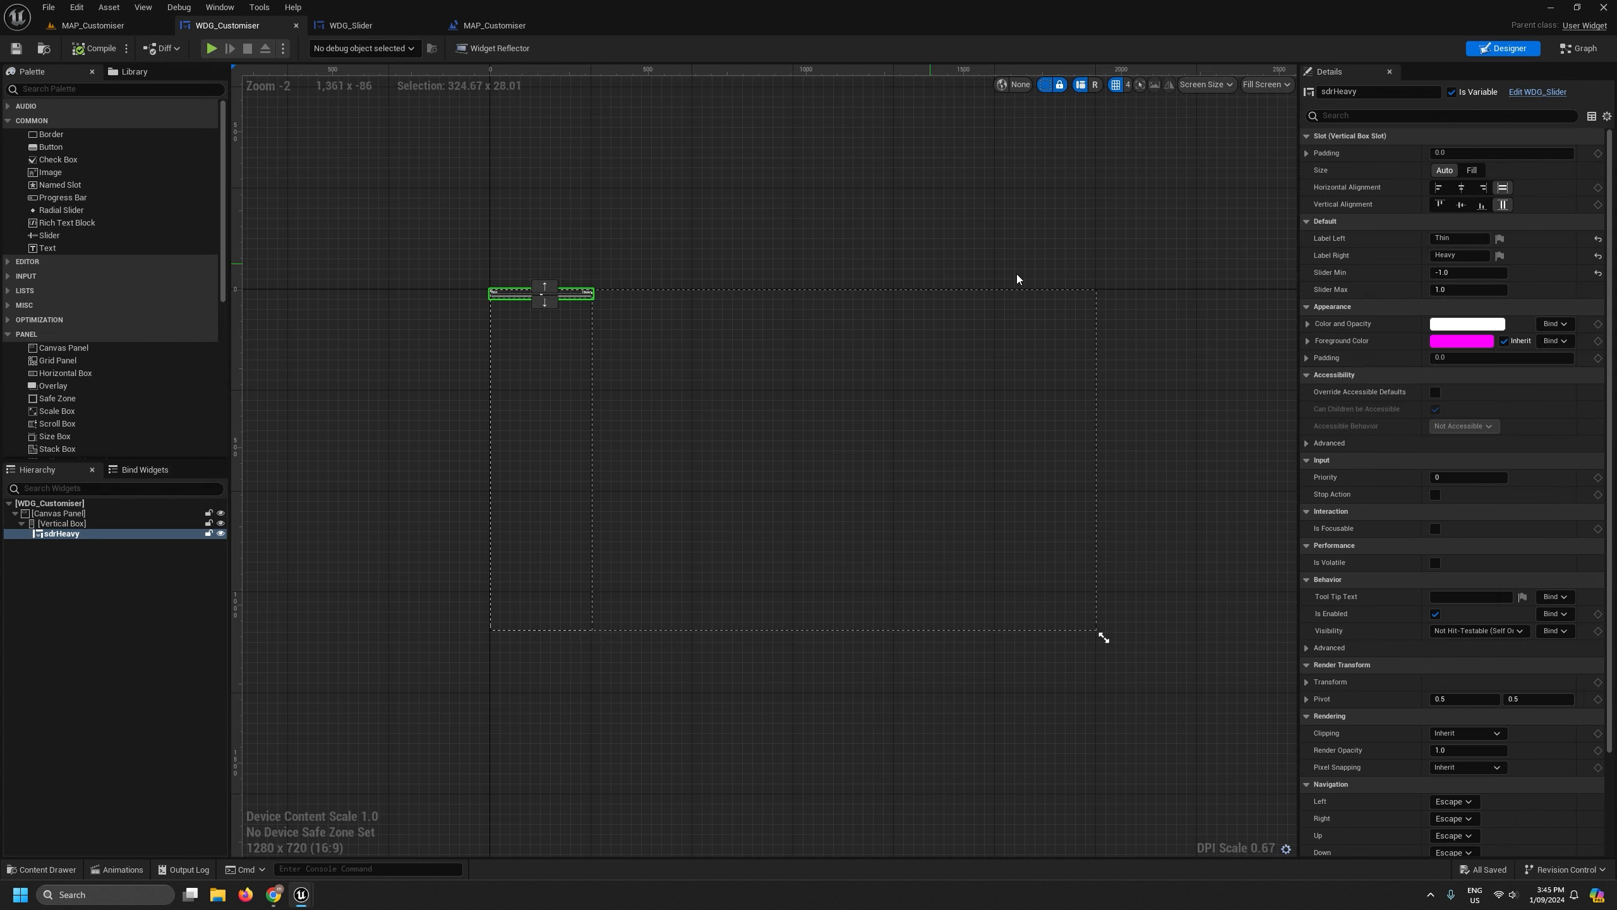
{"action": "left_click", "coordinate": [1577, 55]}
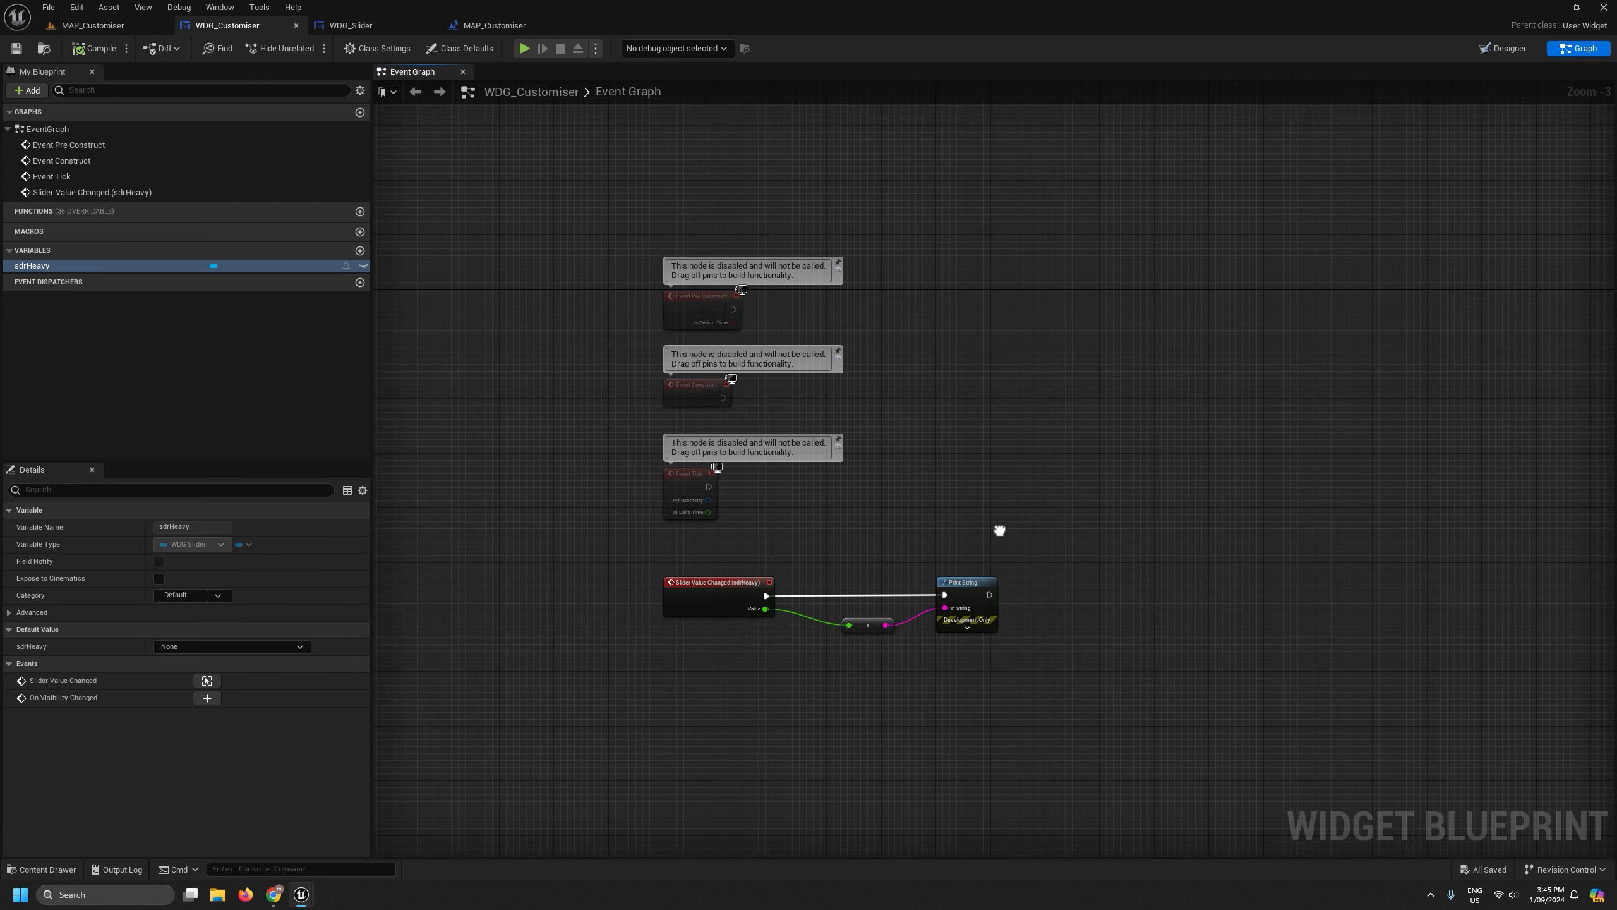
{"action": "right_click_drag", "start_coordinate": [998, 529], "coordinate": [929, 385]}
{"action": "scroll", "coordinate": [853, 433], "scroll_direction": "up", "scroll_amount": 2}
{"action": "right_click_drag", "start_coordinate": [622, 554], "coordinate": [597, 596]}
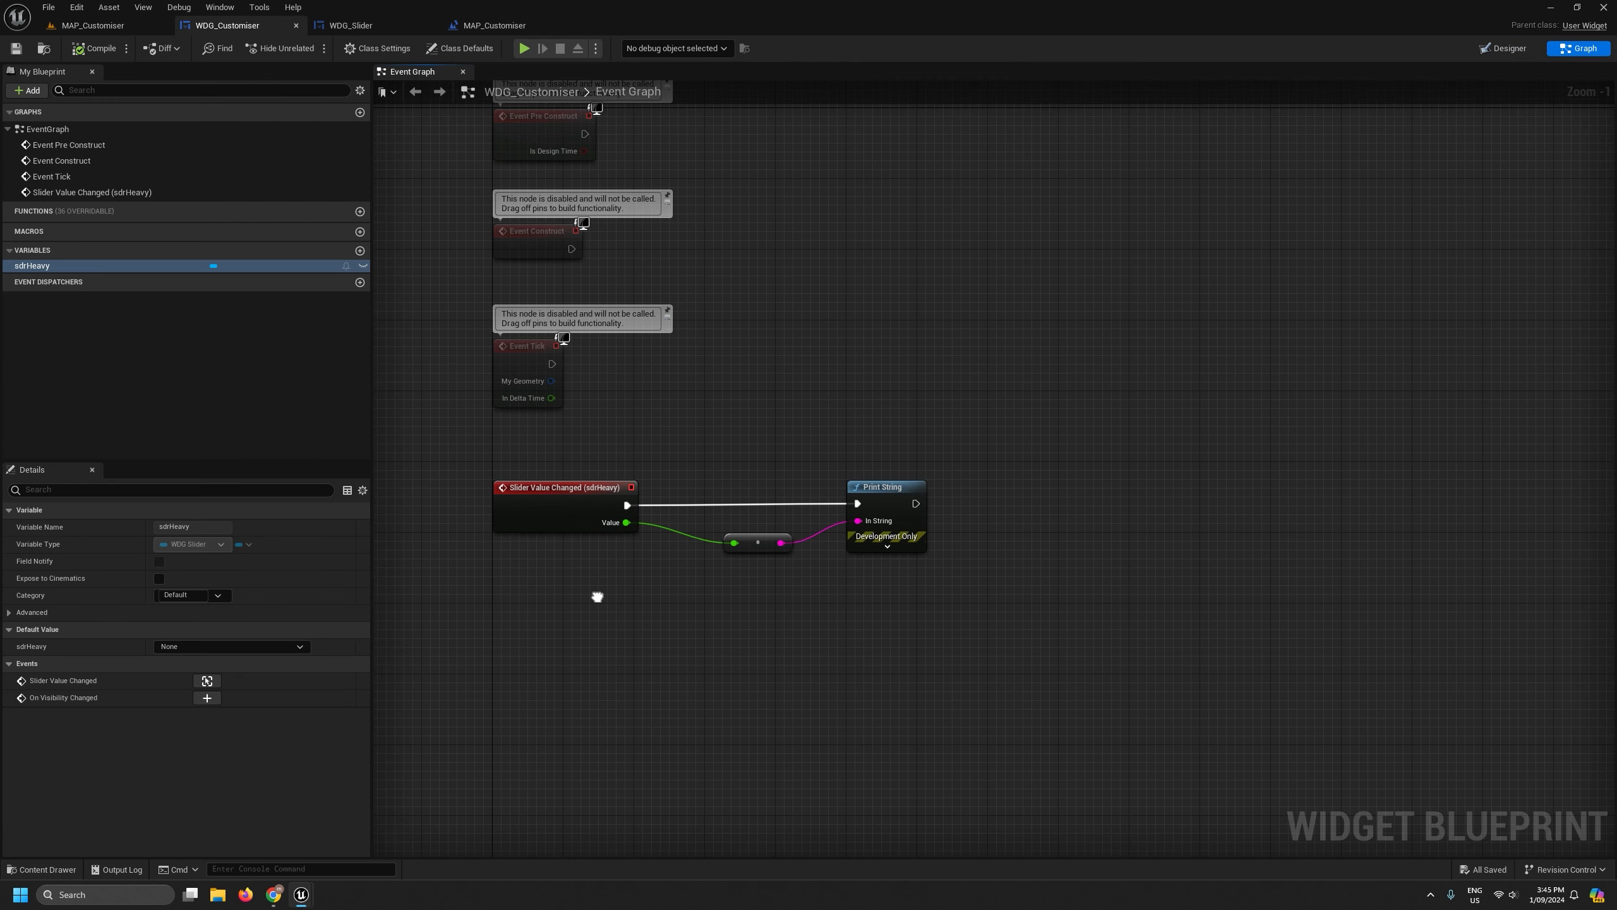
{"action": "left_click_drag", "start_coordinate": [1041, 631], "coordinate": [344, 436]}
{"action": "key", "text": "Delete"}
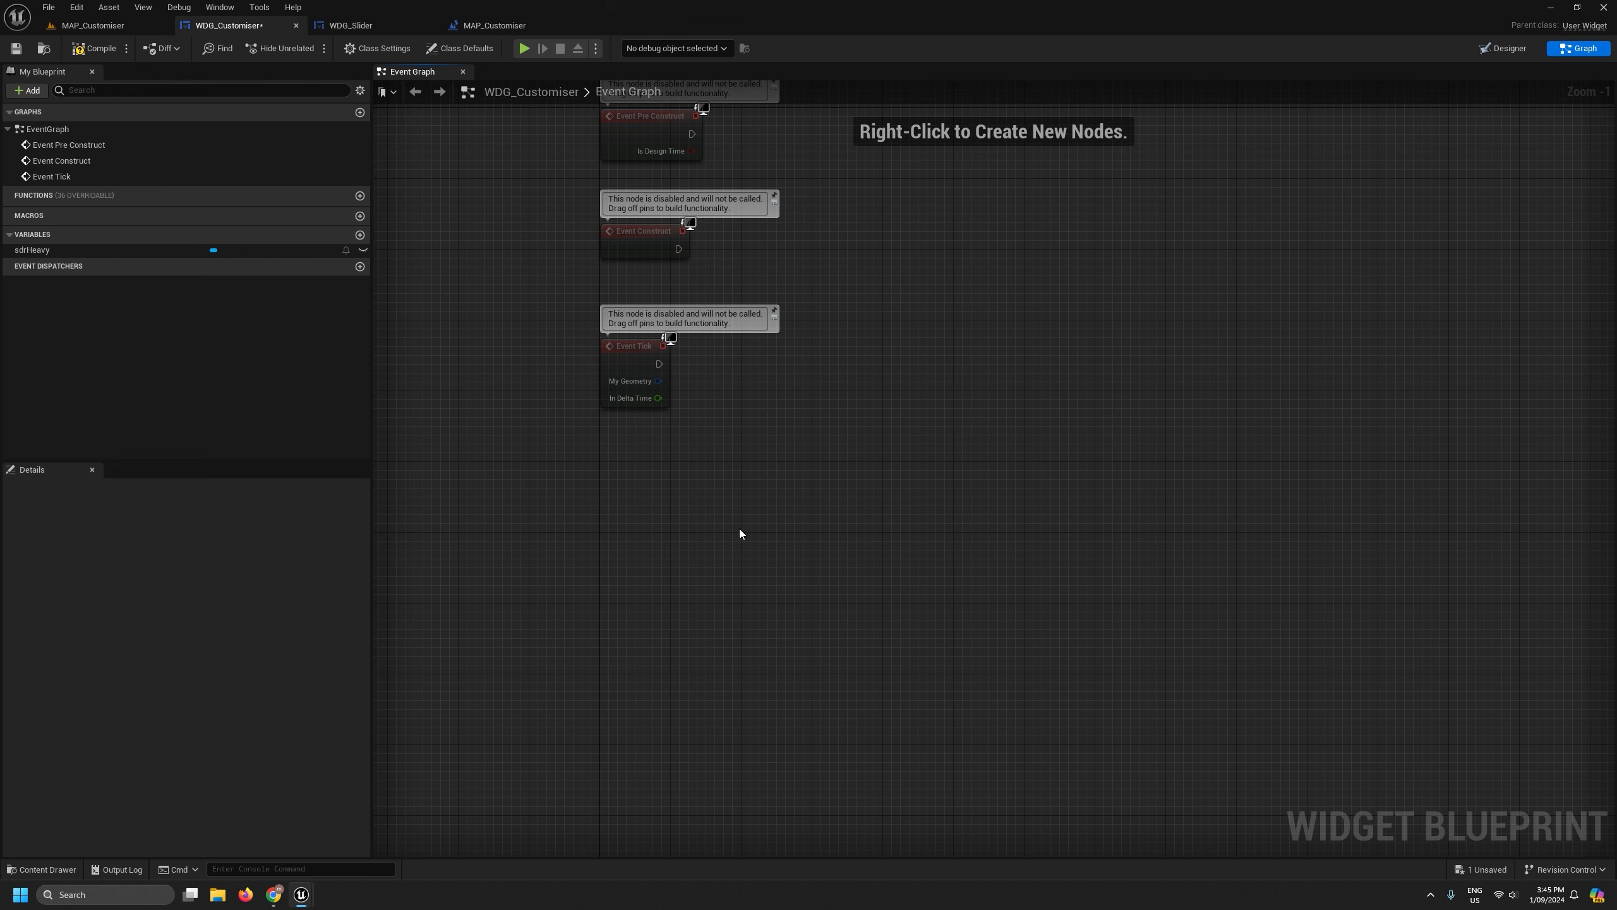
{"action": "left_click", "coordinate": [16, 49]}
Reorder the open editors so the MAP_Customiser level blueprint sits directly after the MAP_Customiser level.
{"action": "left_click", "coordinate": [481, 27]}
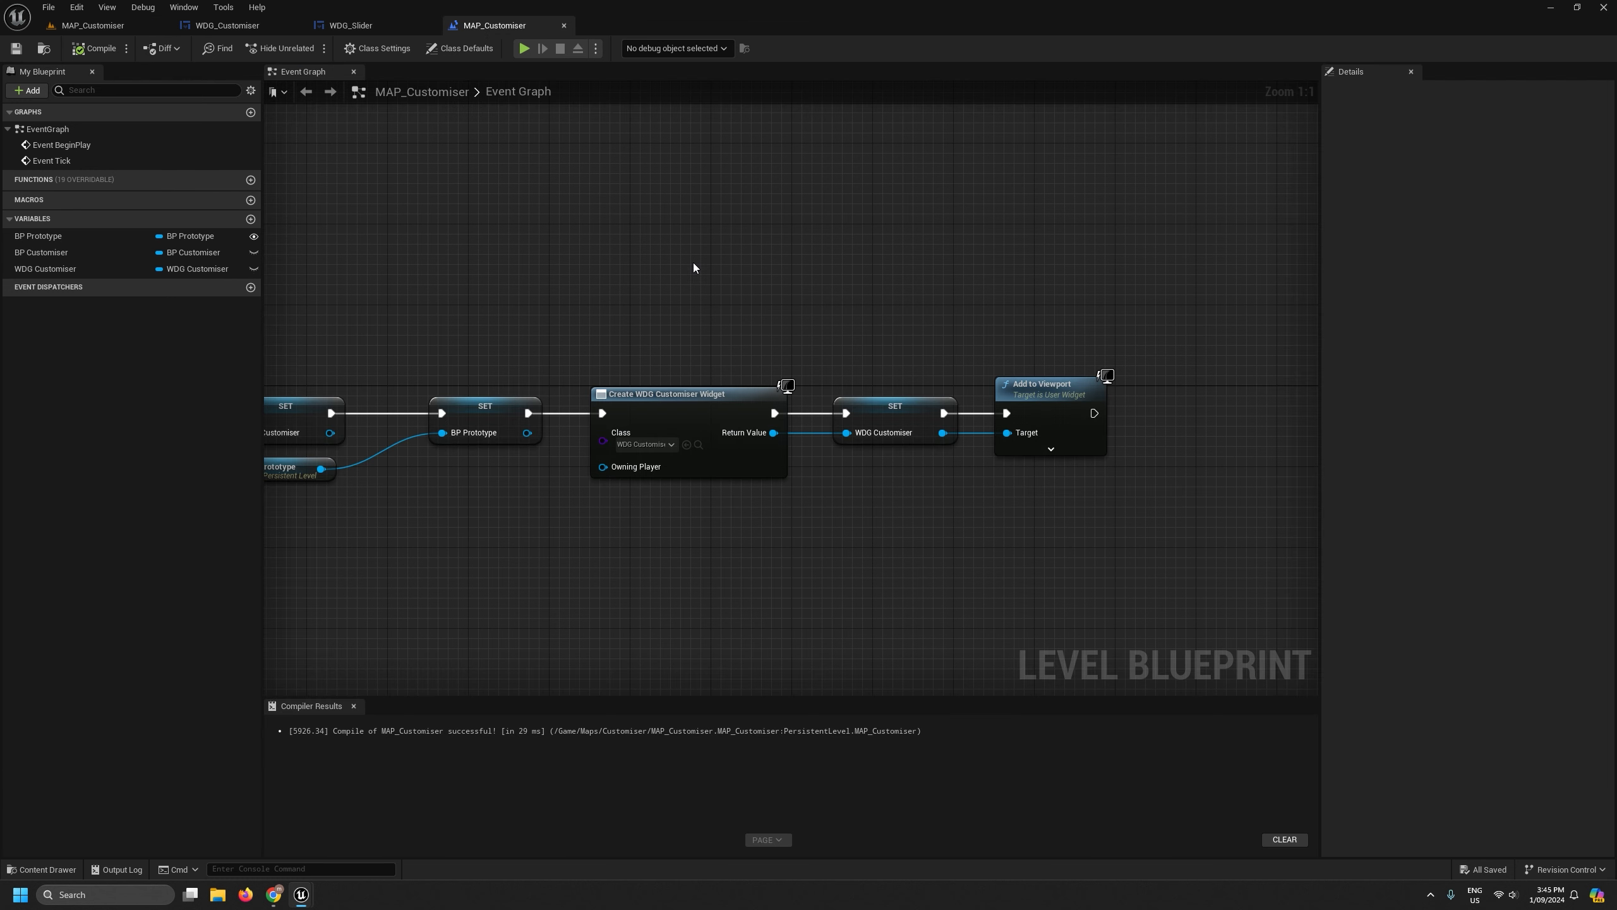
{"action": "scroll", "coordinate": [694, 268], "scroll_direction": "down", "scroll_amount": 3}
{"action": "left_click_drag", "start_coordinate": [494, 35], "coordinate": [247, 30]}
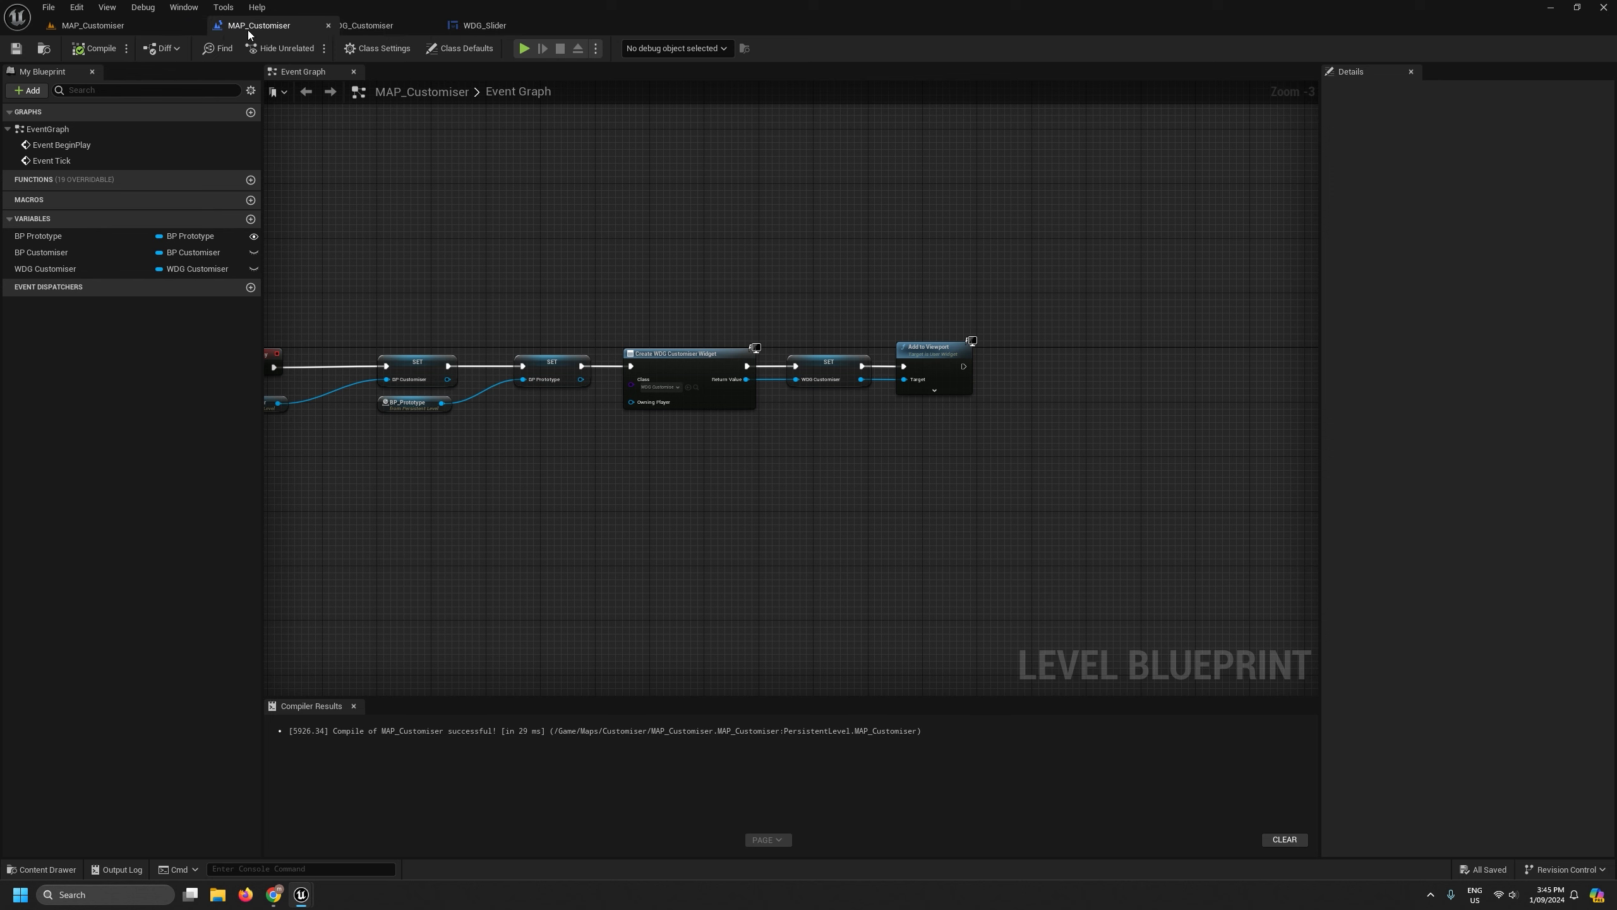
Examine how the On Value Changed (sdrSlider) event calls the SliderValueChanged dispatcher in the WDG_Slider event graph.
{"action": "left_click", "coordinate": [469, 31]}
{"action": "right_click_drag", "start_coordinate": [836, 663], "coordinate": [805, 458]}
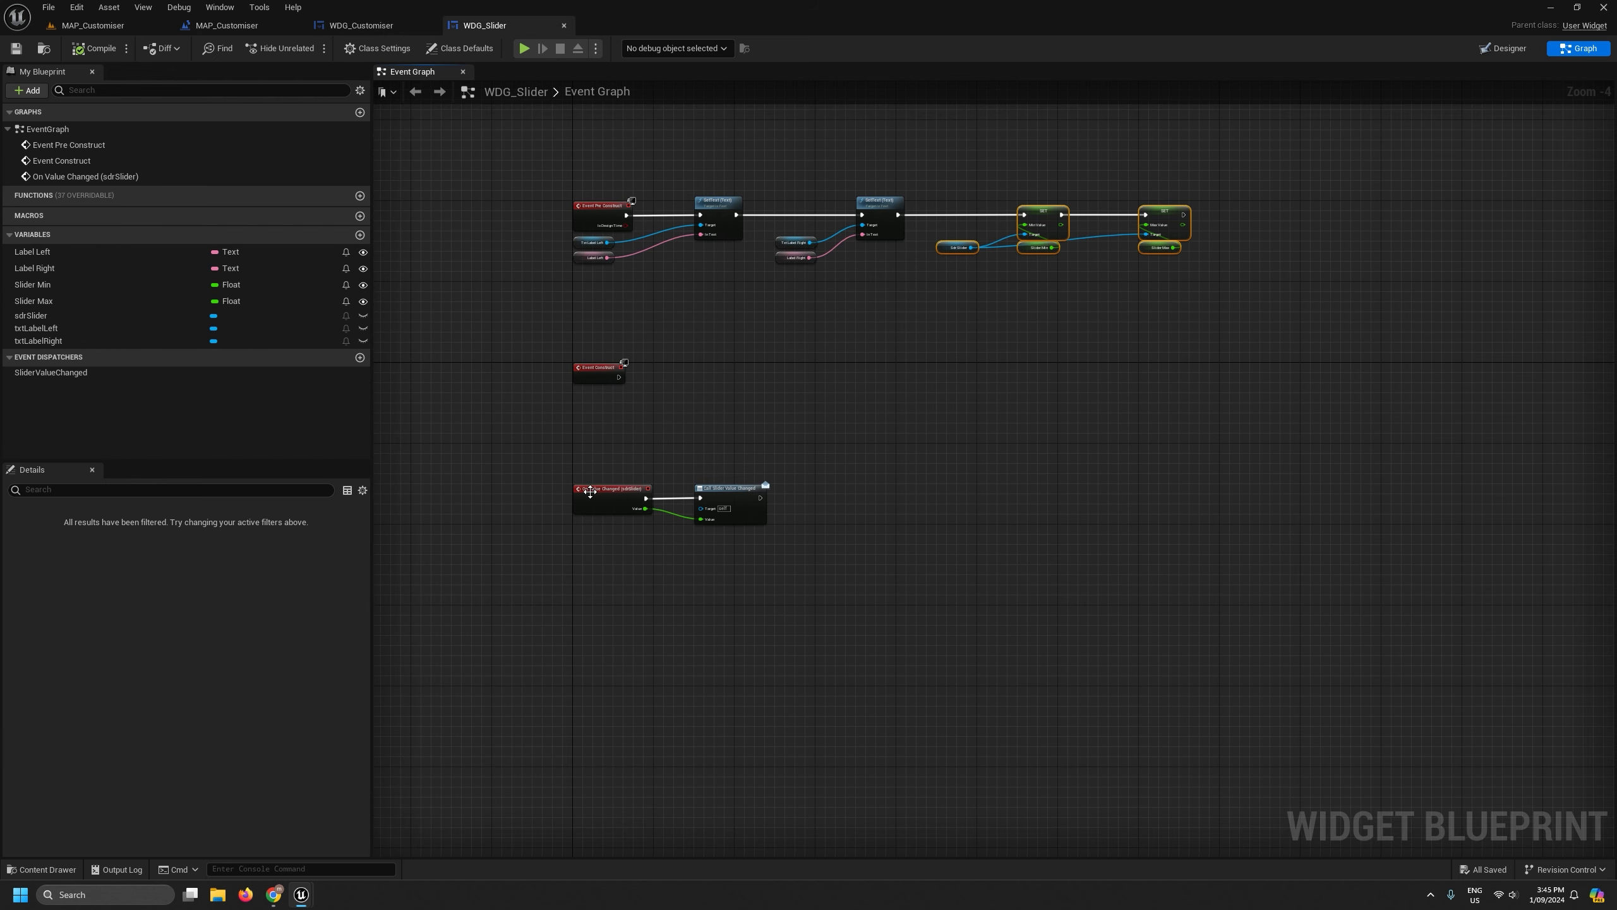
{"action": "scroll", "coordinate": [585, 487], "scroll_direction": "up", "scroll_amount": 4}
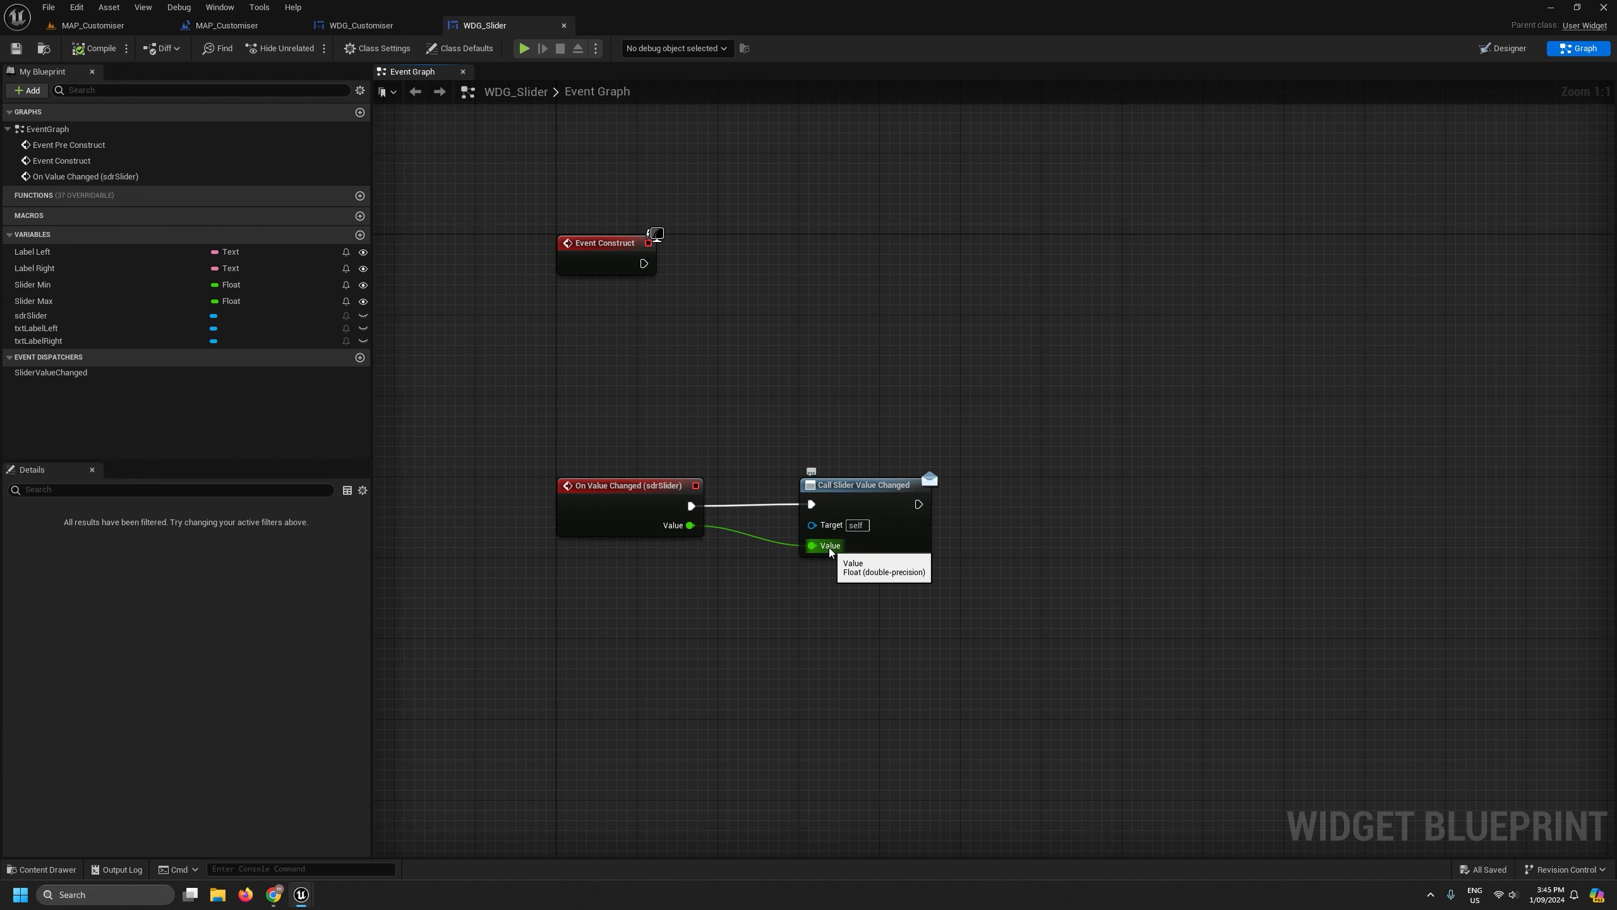
{"action": "left_click", "coordinate": [863, 489]}
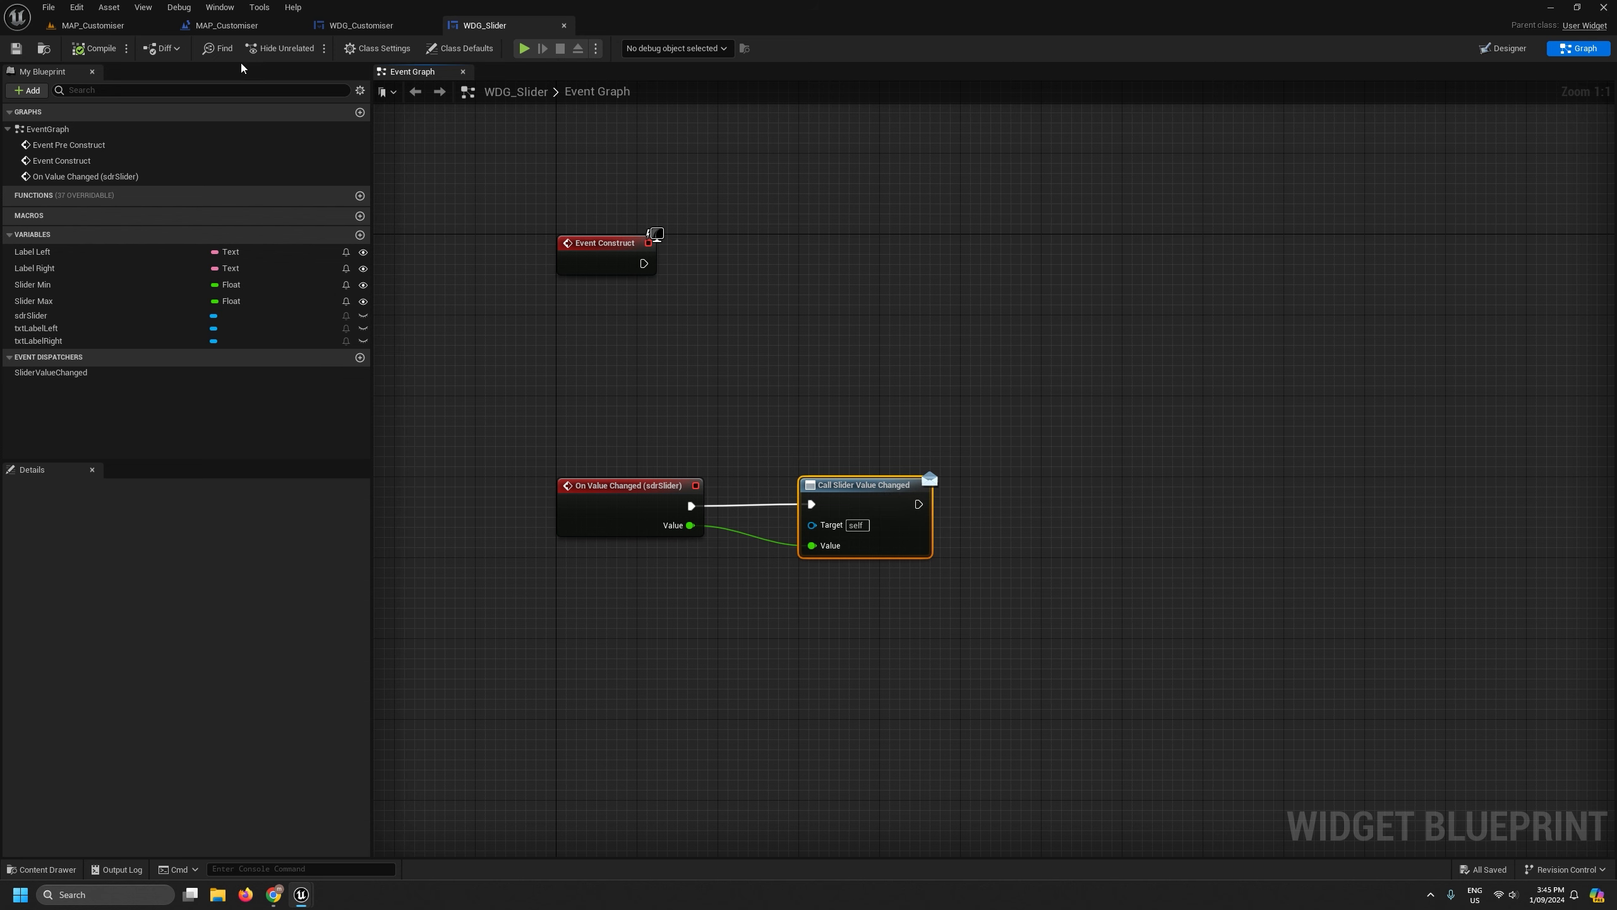
Rename the sdrHeavy slider in the WDG_Customiser widget hierarchy to sdrThinHeavy.
{"action": "left_click", "coordinate": [359, 27]}
{"action": "right_click_drag", "start_coordinate": [494, 263], "coordinate": [479, 419]}
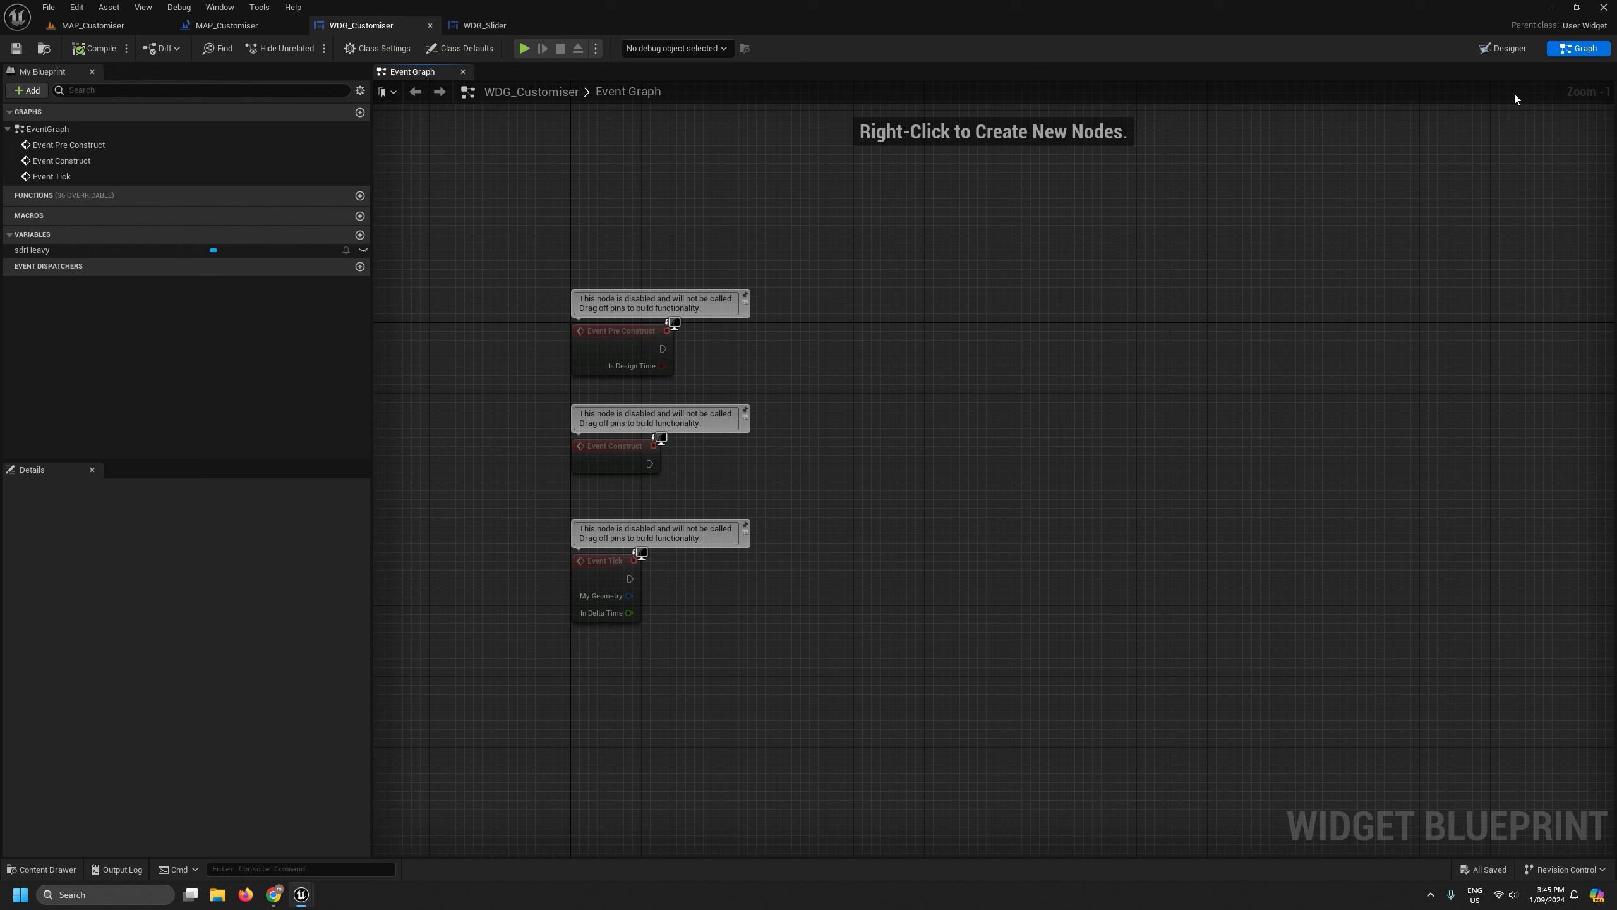
{"action": "left_click", "coordinate": [1509, 54]}
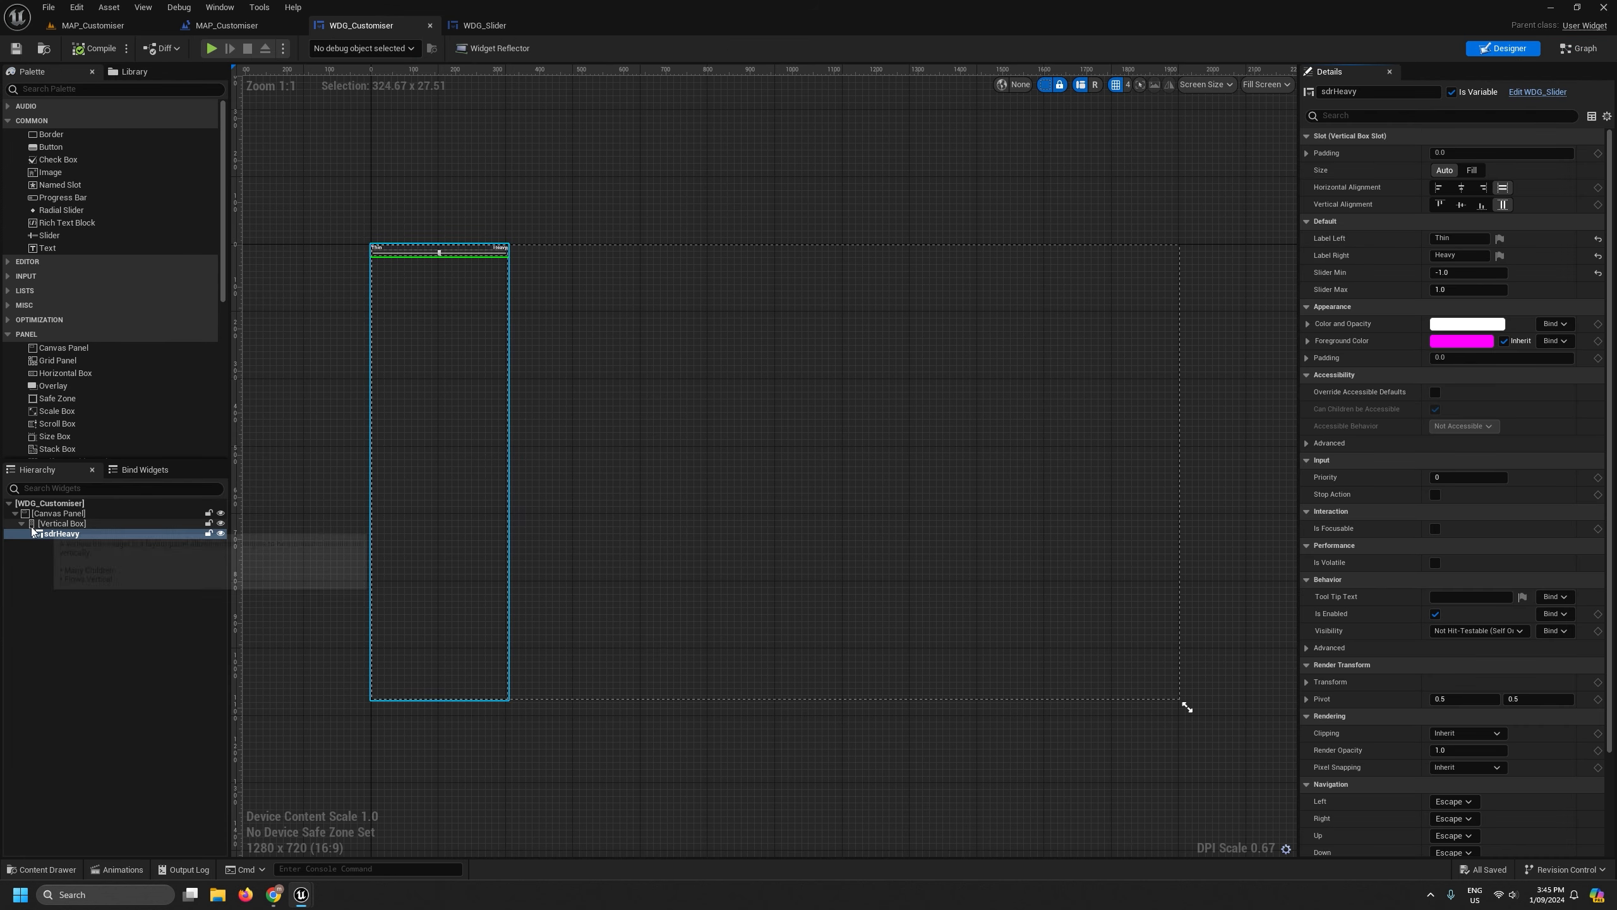
{"action": "left_click", "coordinate": [61, 537]}
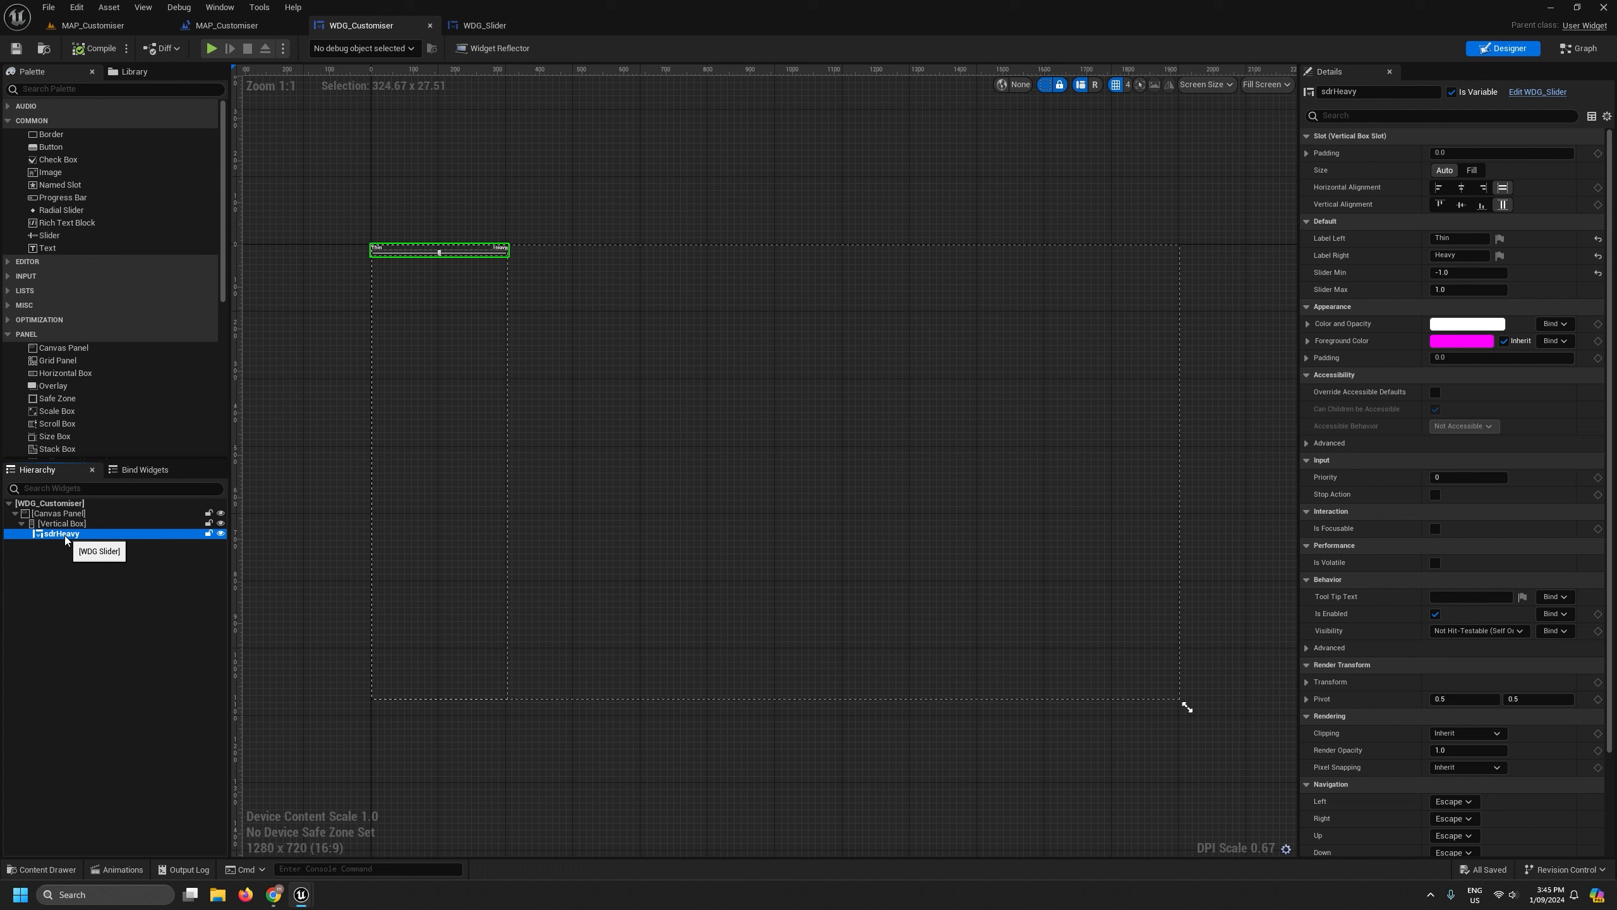
{"action": "left_click", "coordinate": [65, 535]}
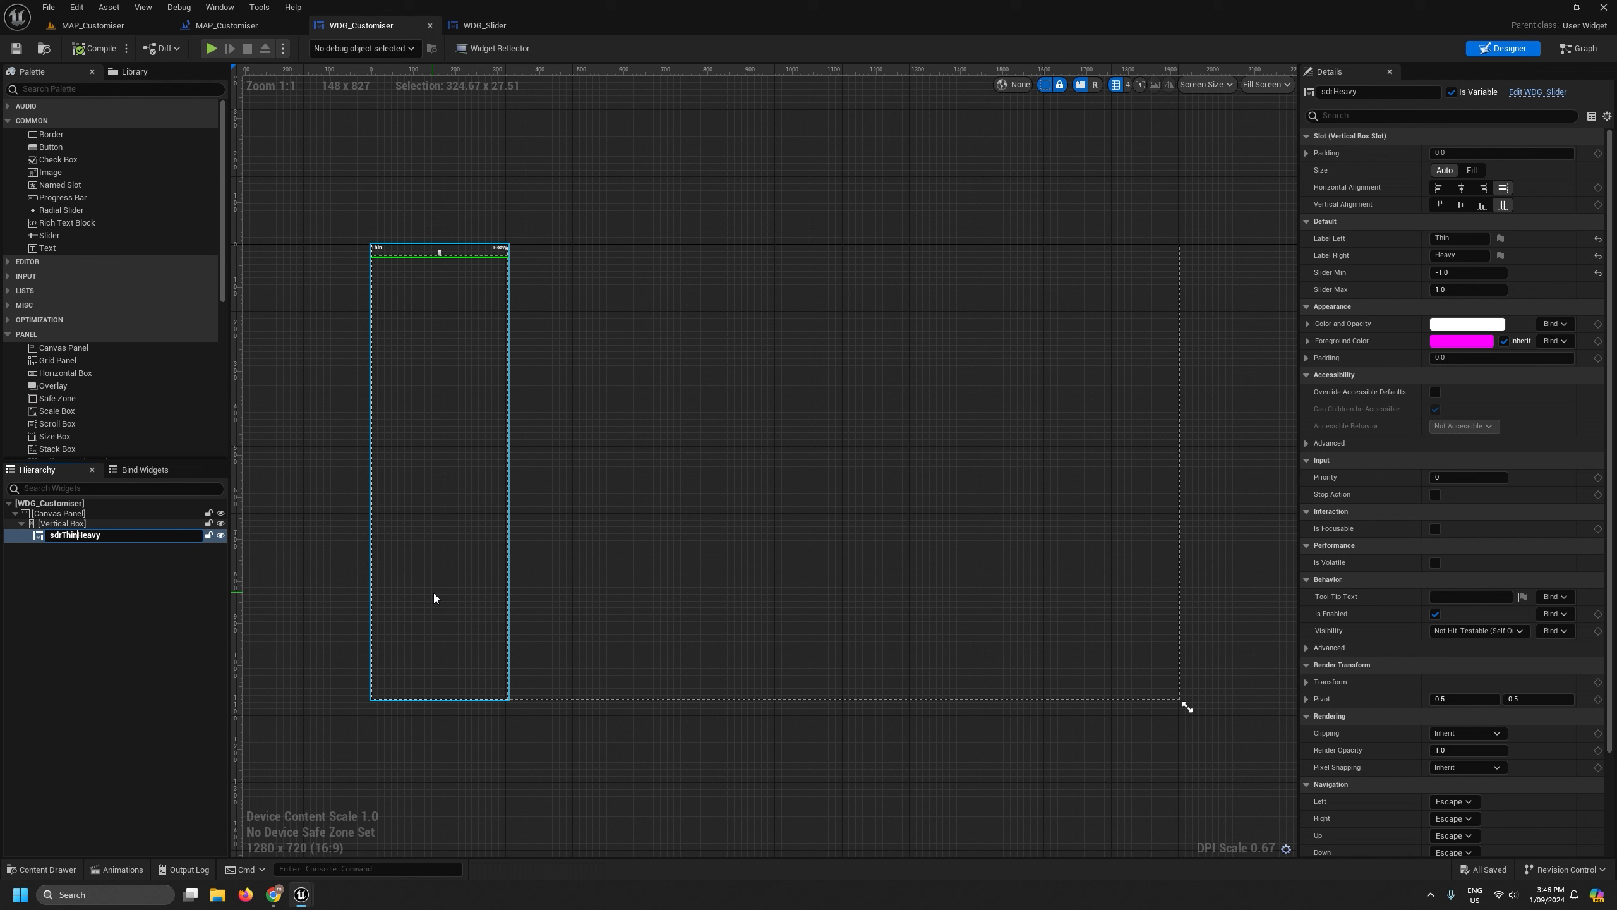
{"action": "key", "text": "Return"}
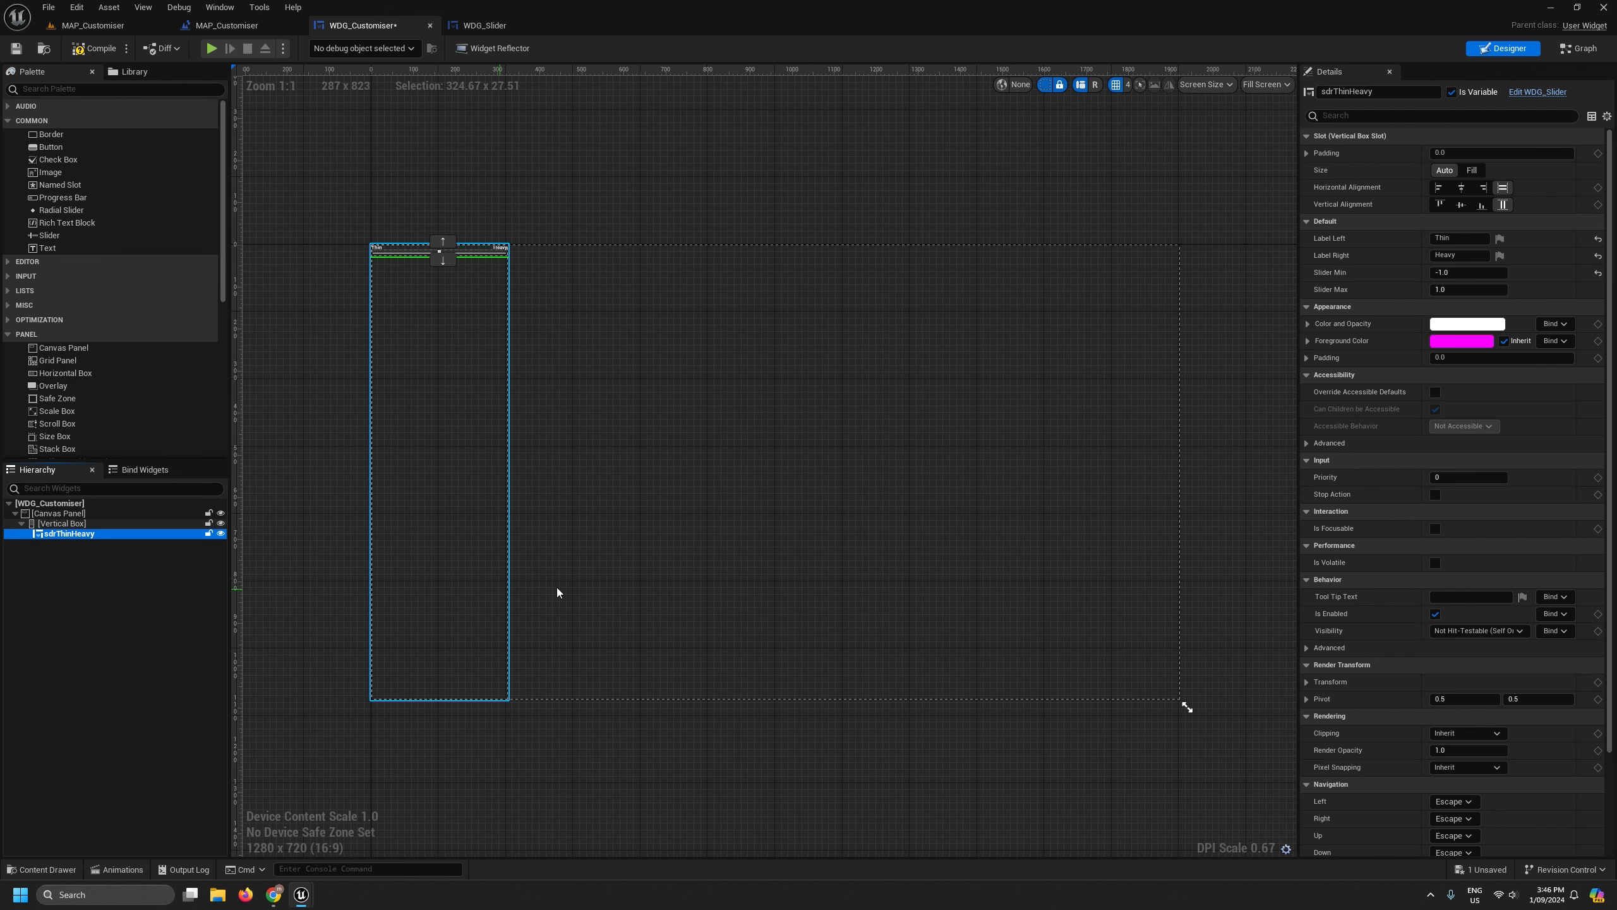
Check the SliderValueChanged dispatcher in WDG_Slider, and add a Slider Value Changed event for sdrThinHeavy in WDG_Customiser.
{"action": "scroll", "coordinate": [1386, 291], "scroll_direction": "down", "scroll_amount": 3}
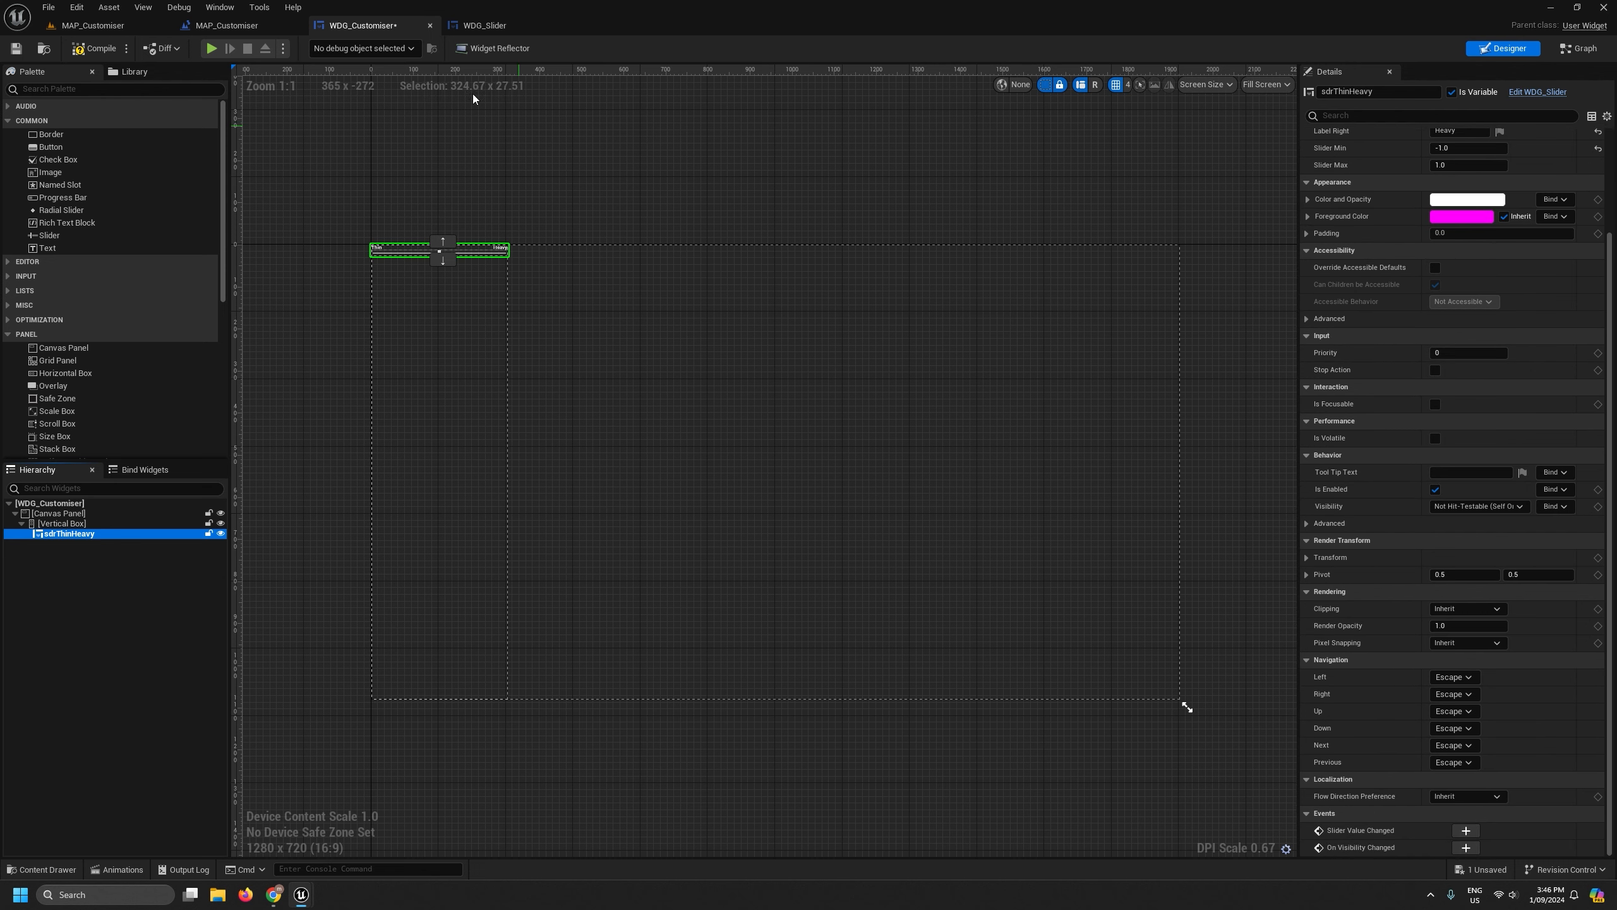
{"action": "left_click", "coordinate": [478, 29]}
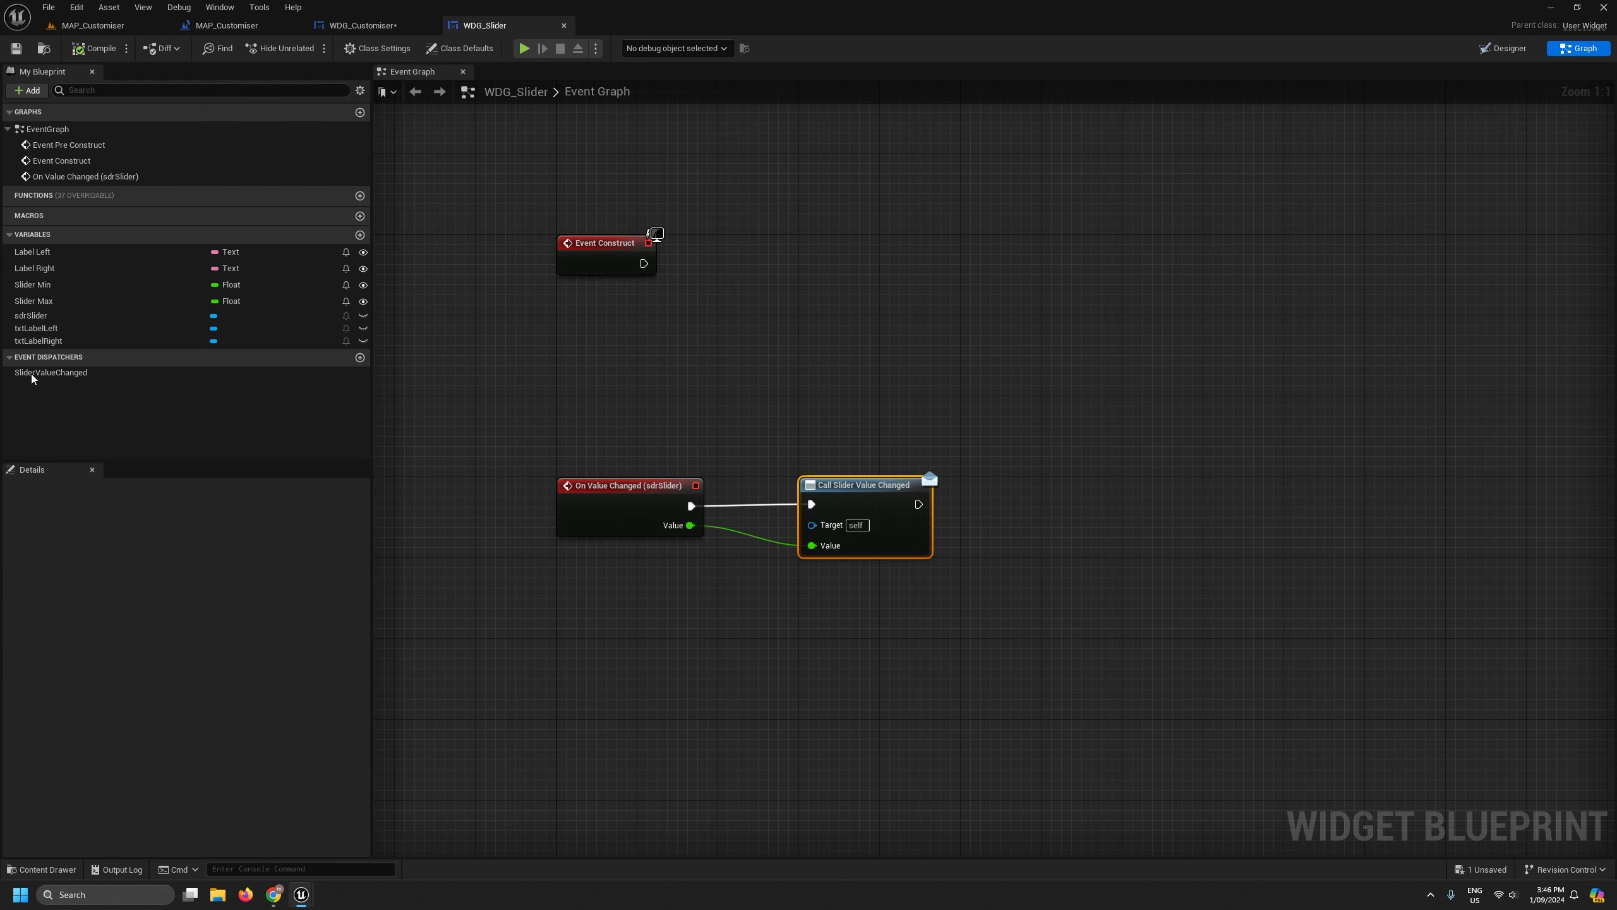
{"action": "left_click", "coordinate": [361, 26]}
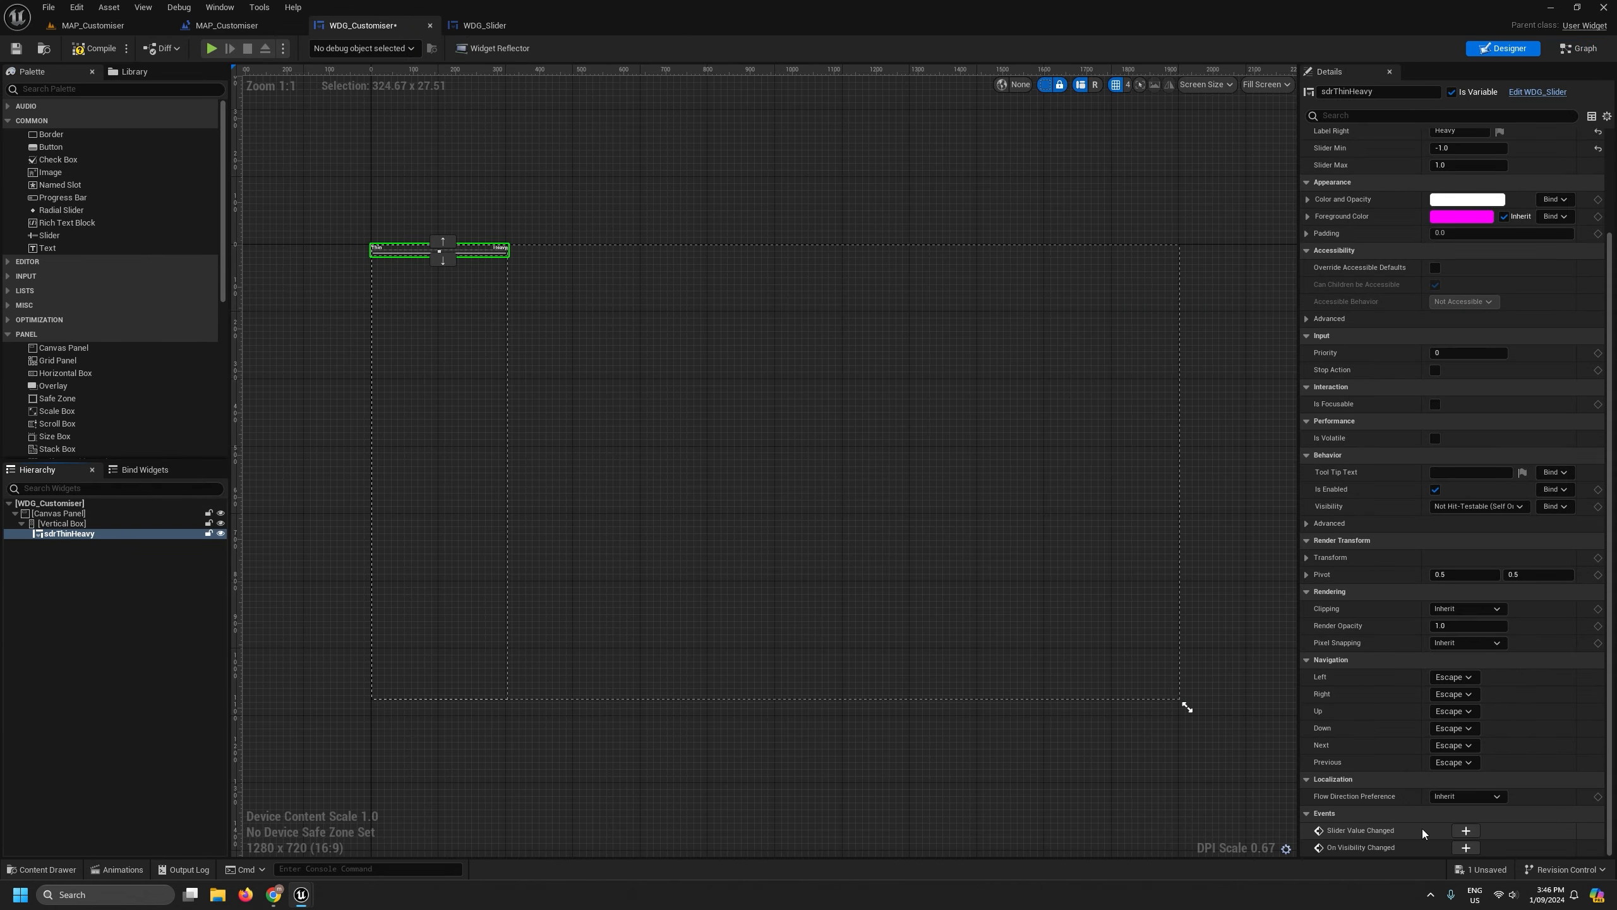
{"action": "left_click", "coordinate": [1466, 830]}
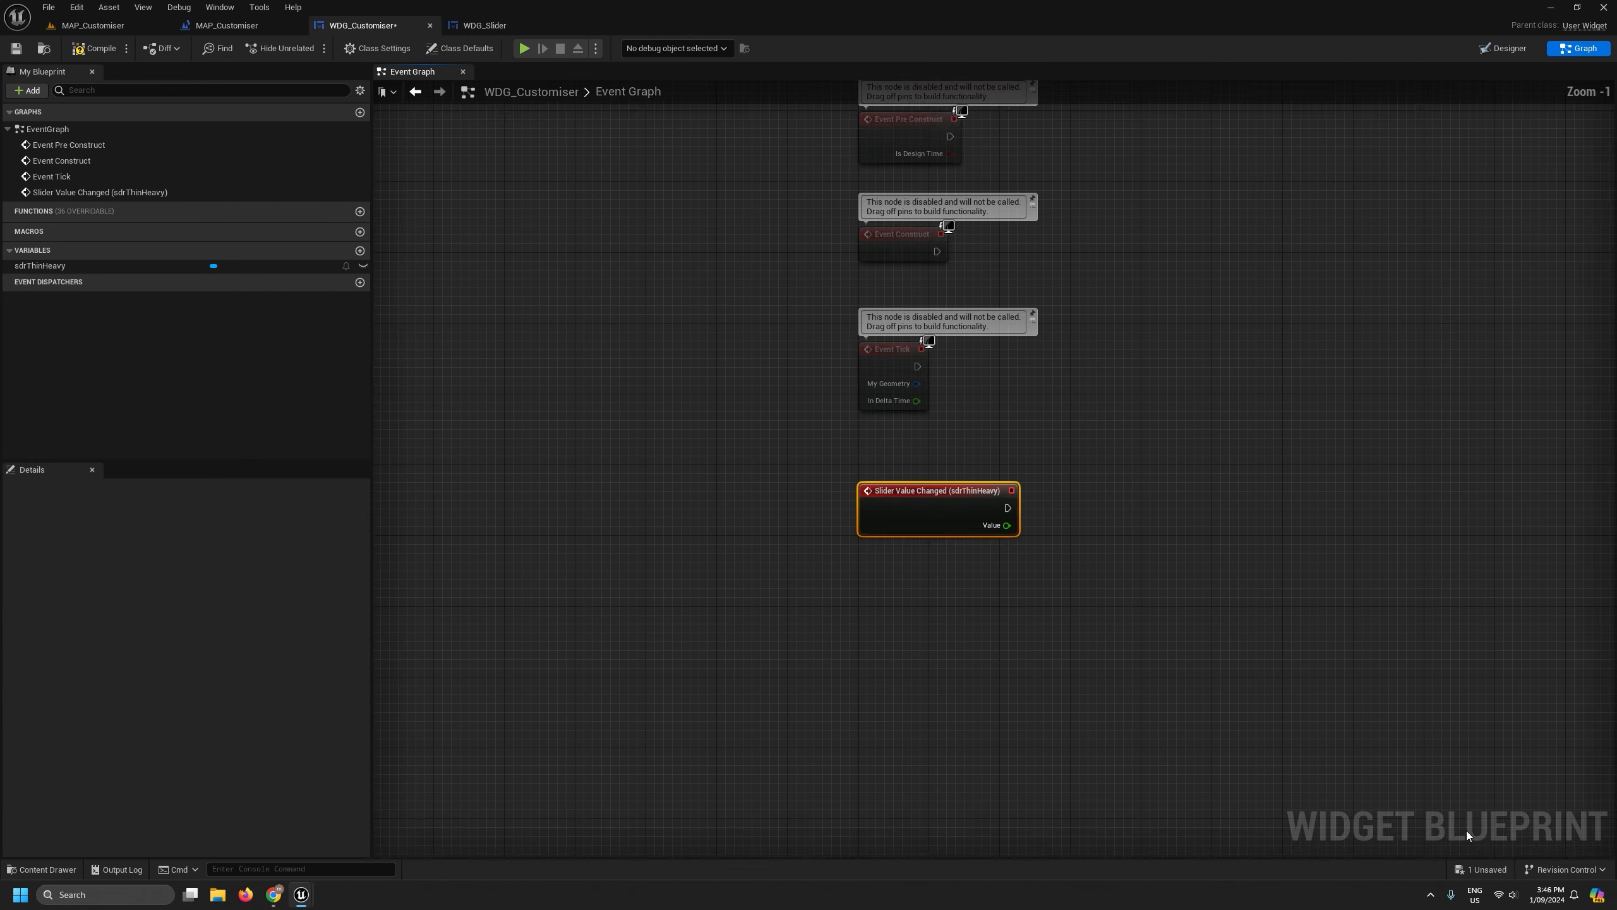
Move the Slider Value Changed (sdrThinHeavy) event node further below the Event Tick node.
{"action": "right_click_drag", "start_coordinate": [1089, 628], "coordinate": [793, 636]}
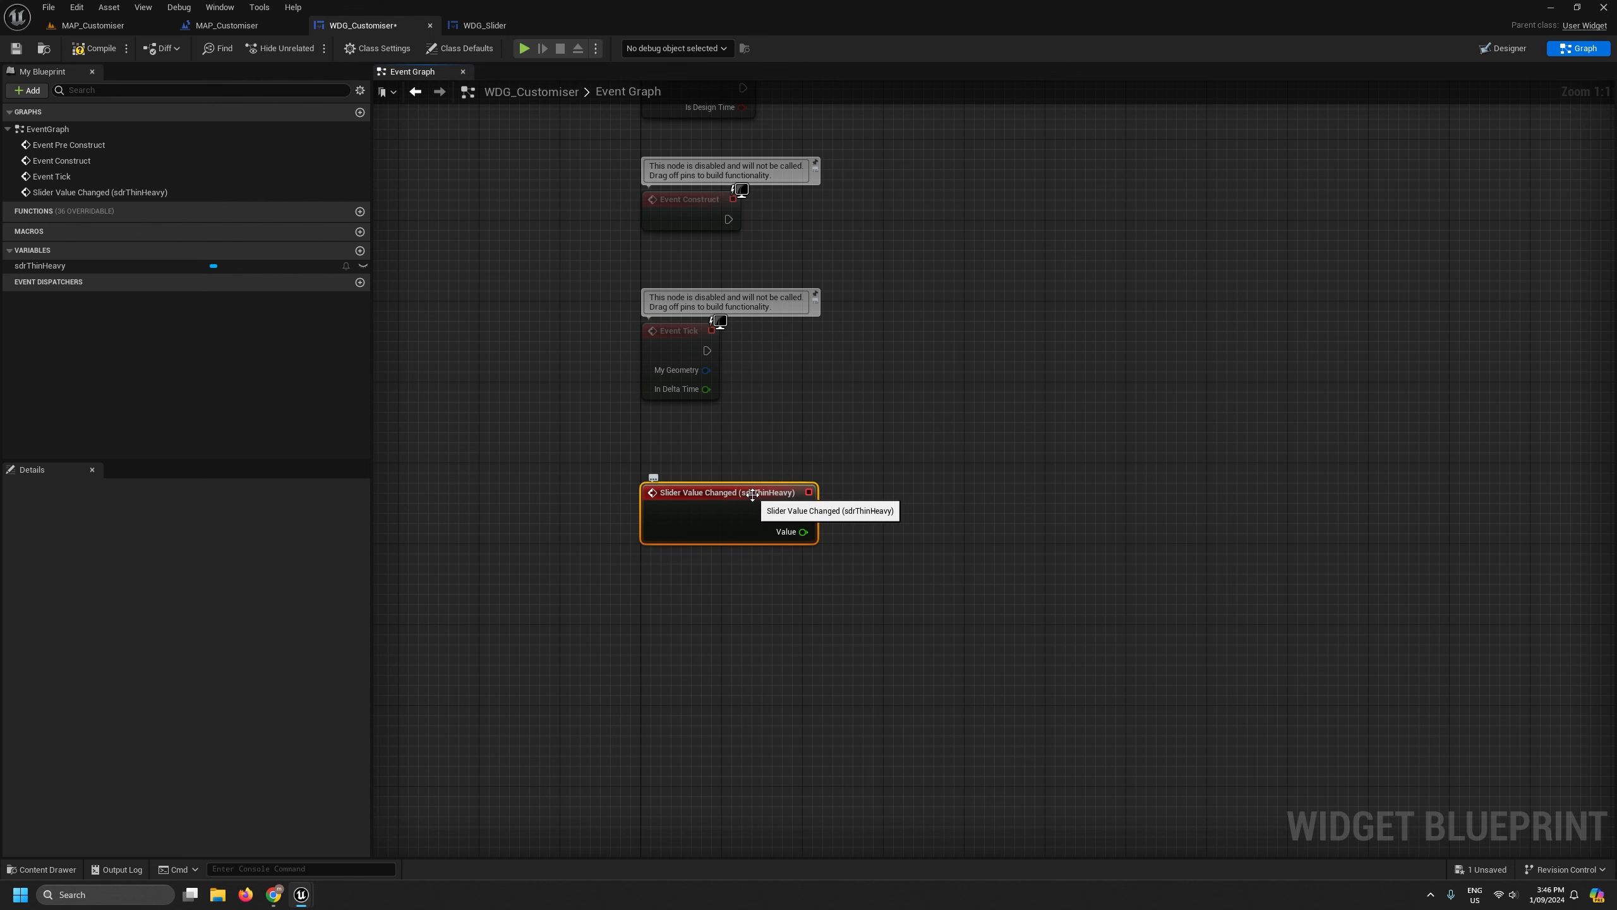
{"action": "right_click_drag", "start_coordinate": [893, 563], "coordinate": [786, 654]}
{"action": "left_click_drag", "start_coordinate": [594, 588], "coordinate": [595, 650]}
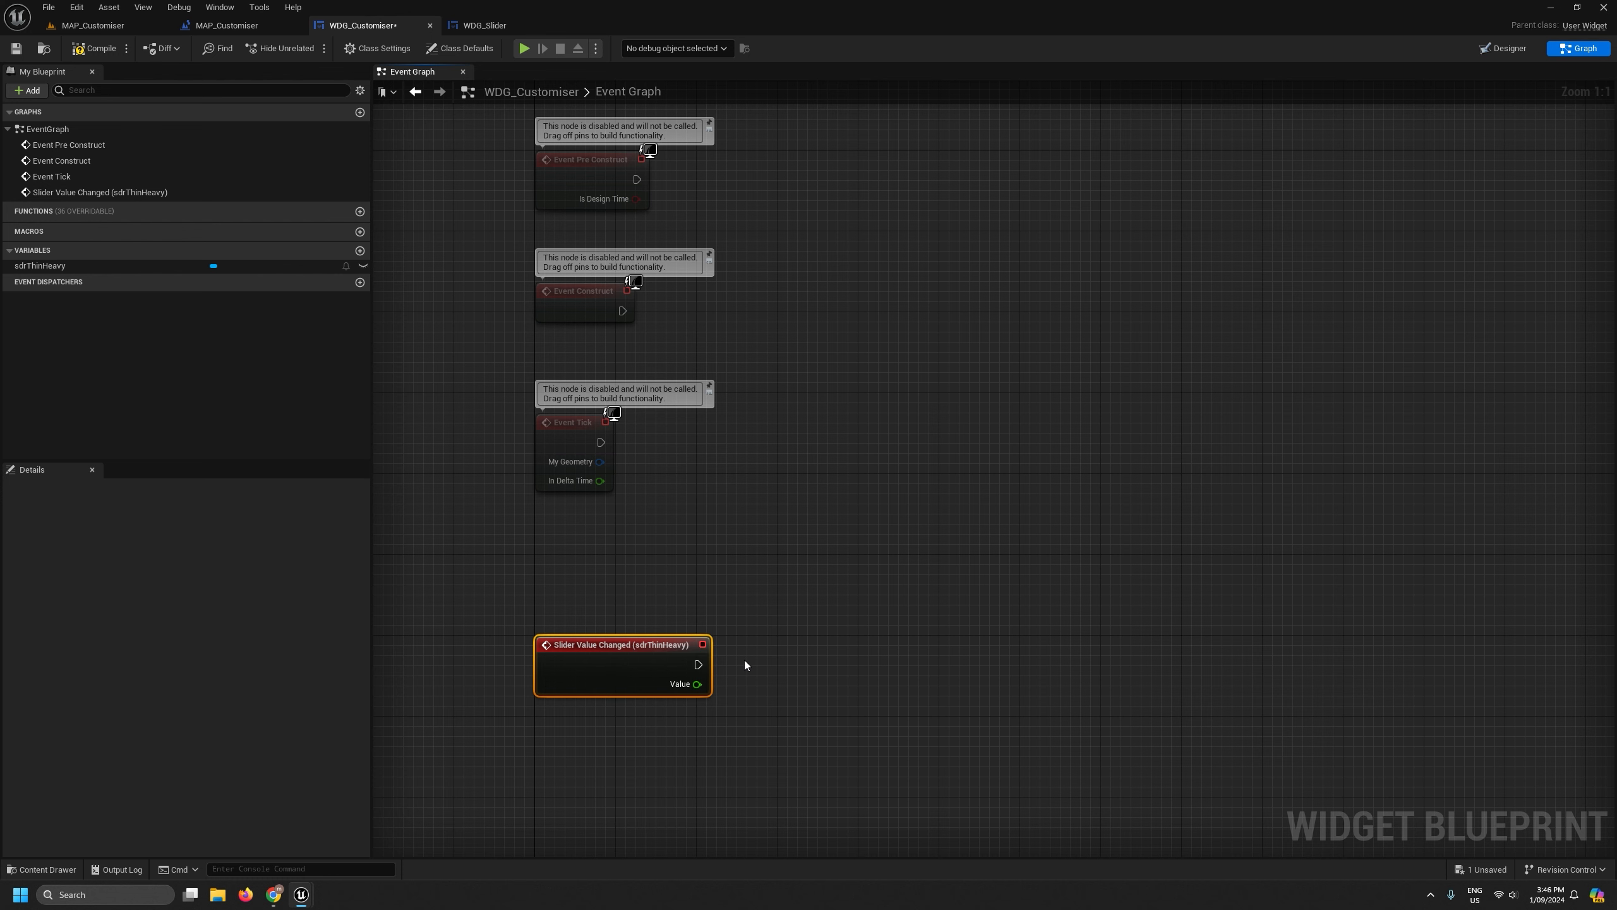
Add a Print String node to the right of the Slider Value Changed (sdrThinHeavy) event.
{"action": "right_click", "coordinate": [1068, 663]}
{"action": "type", "text": "print string"}
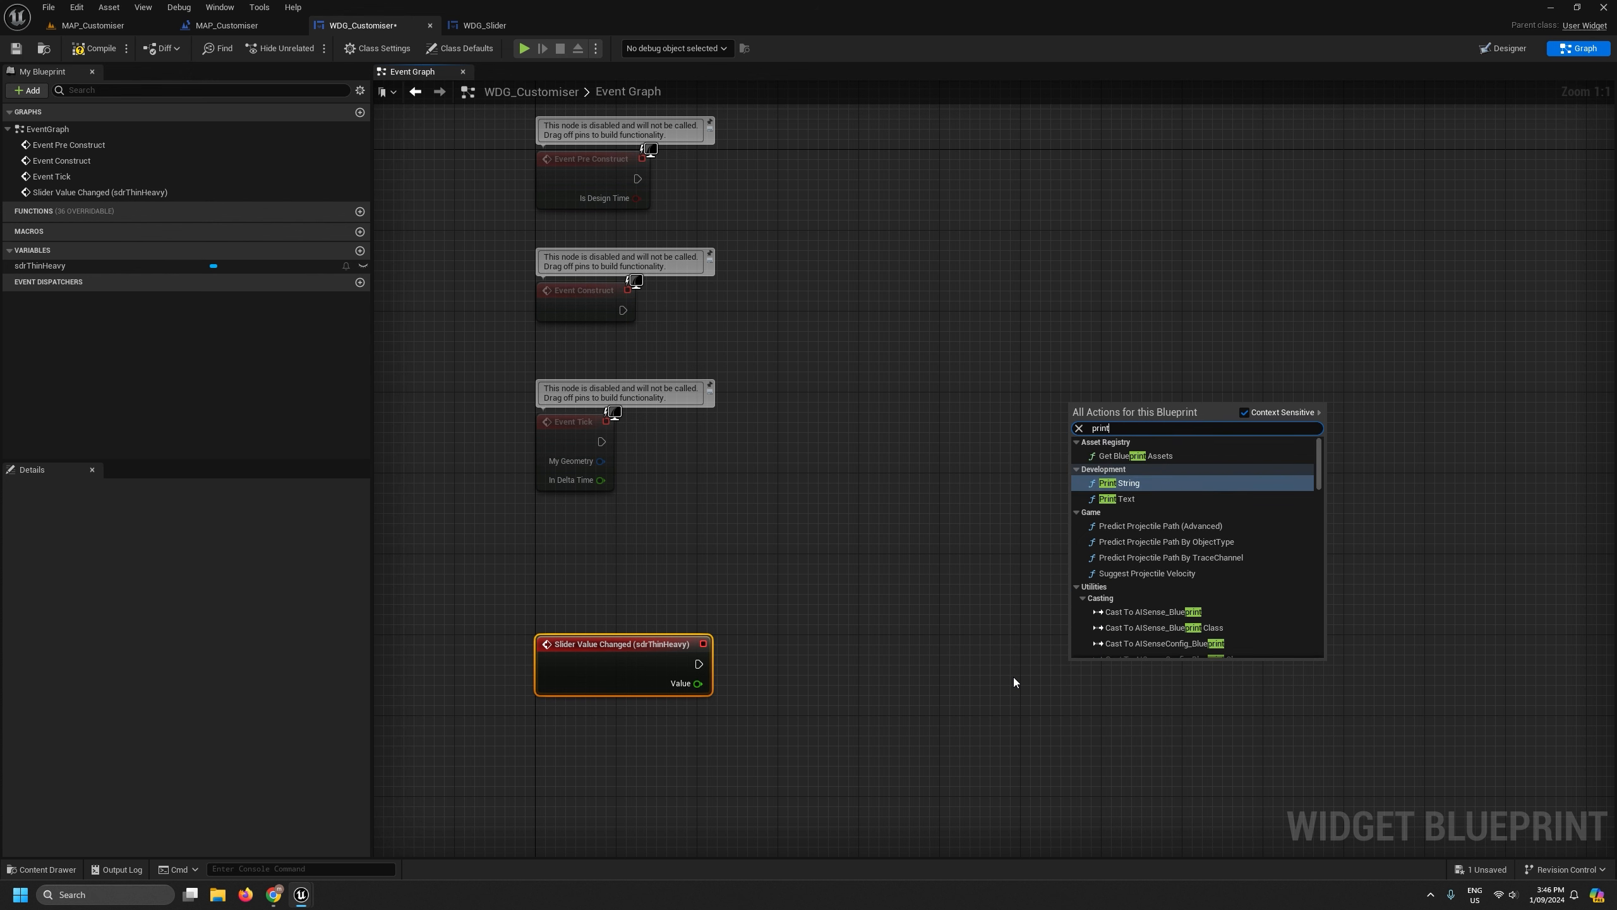
{"action": "key", "text": "Return"}
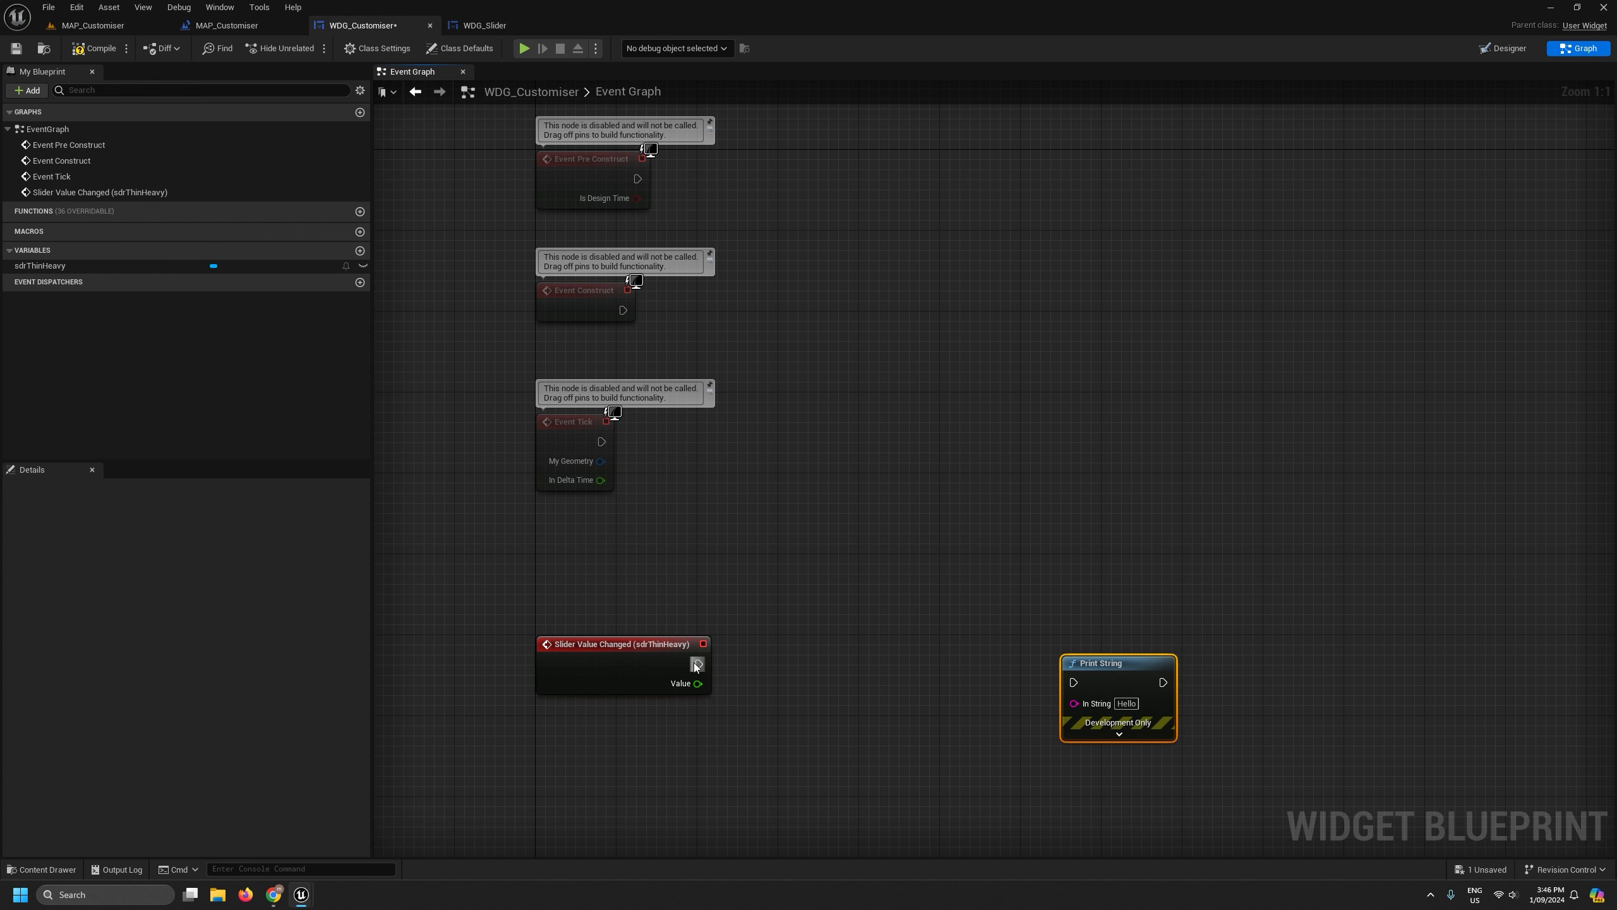
Wire the Slider Value Changed (sdrThinHeavy) execution and Value outputs into Print String, tidy the conversion node, and compile and save the widget.
{"action": "left_click_drag", "start_coordinate": [699, 664], "coordinate": [894, 640]}
{"action": "left_click_drag", "start_coordinate": [698, 683], "coordinate": [871, 683]}
{"action": "left_click_drag", "start_coordinate": [749, 646], "coordinate": [798, 697]}
{"action": "left_click", "coordinate": [106, 53]}
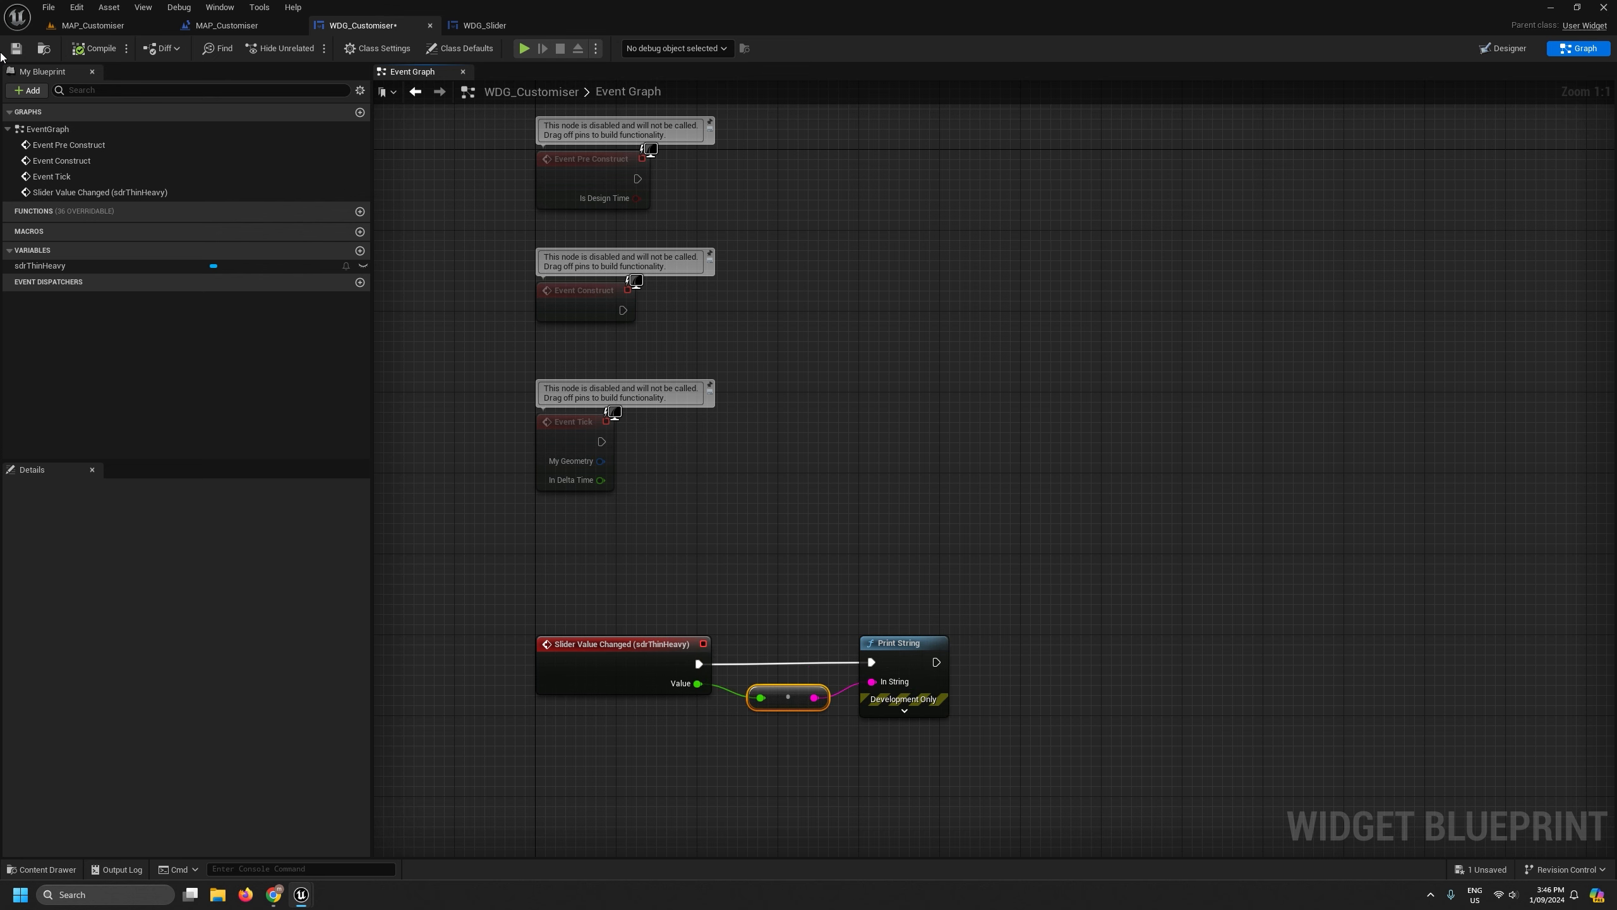
{"action": "left_click", "coordinate": [16, 48]}
Play MAP_Customiser, test the Thin/Heavy slider and the mouse control in the running game, and stop the simulation.
{"action": "left_click", "coordinate": [92, 26]}
{"action": "left_click", "coordinate": [309, 51]}
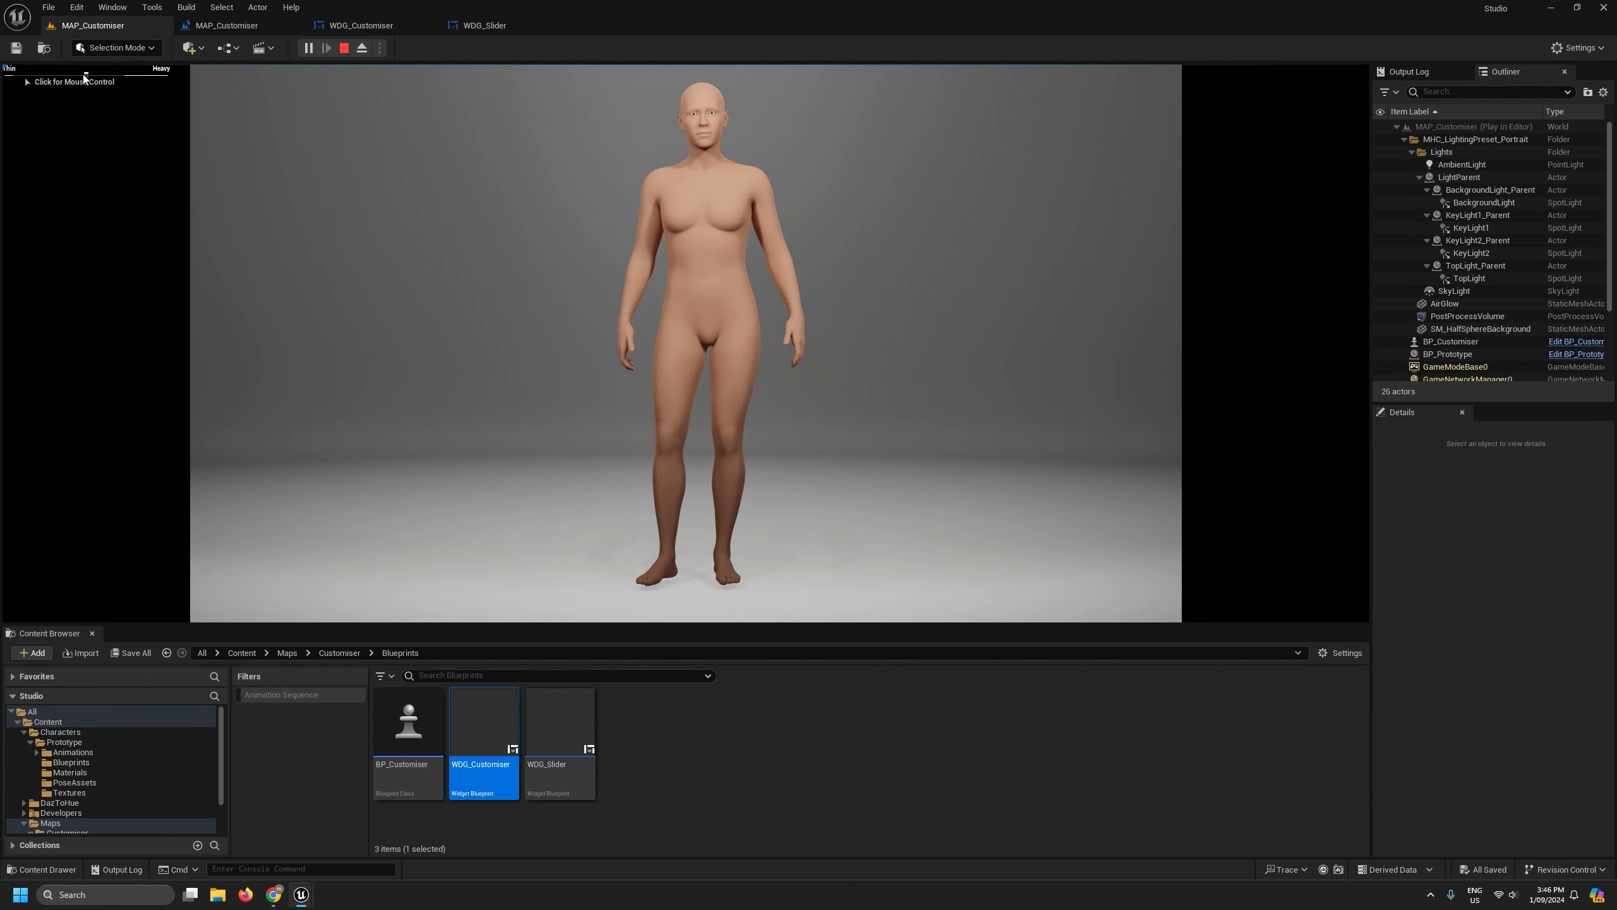
{"action": "left_click_drag", "start_coordinate": [85, 77], "coordinate": [5, 102]}
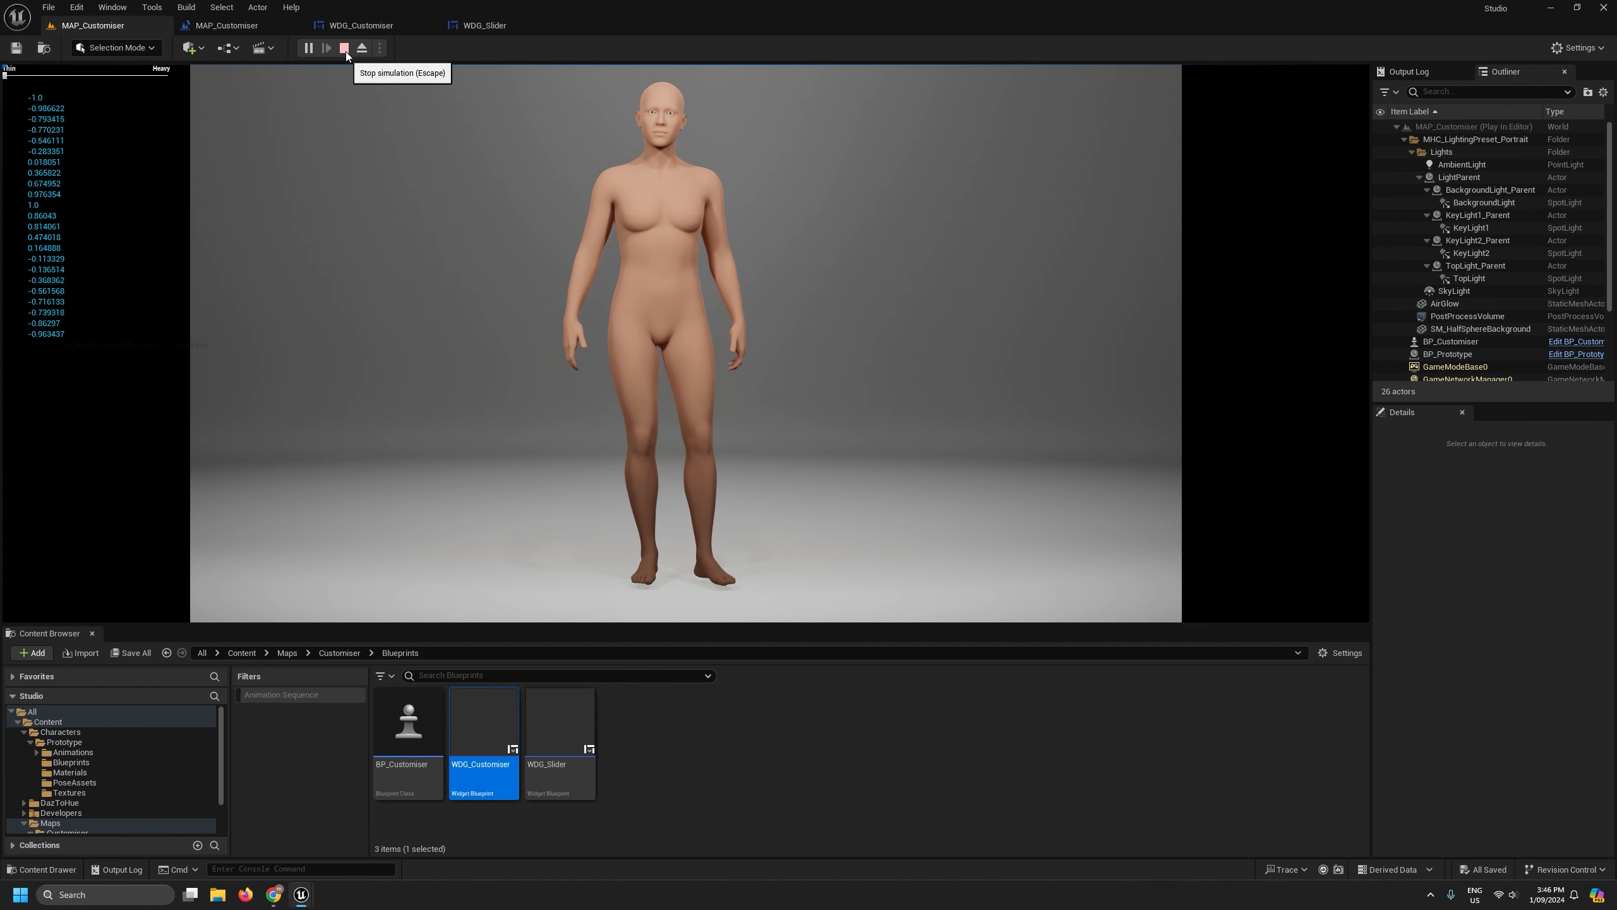
{"action": "key", "text": "Escape"}
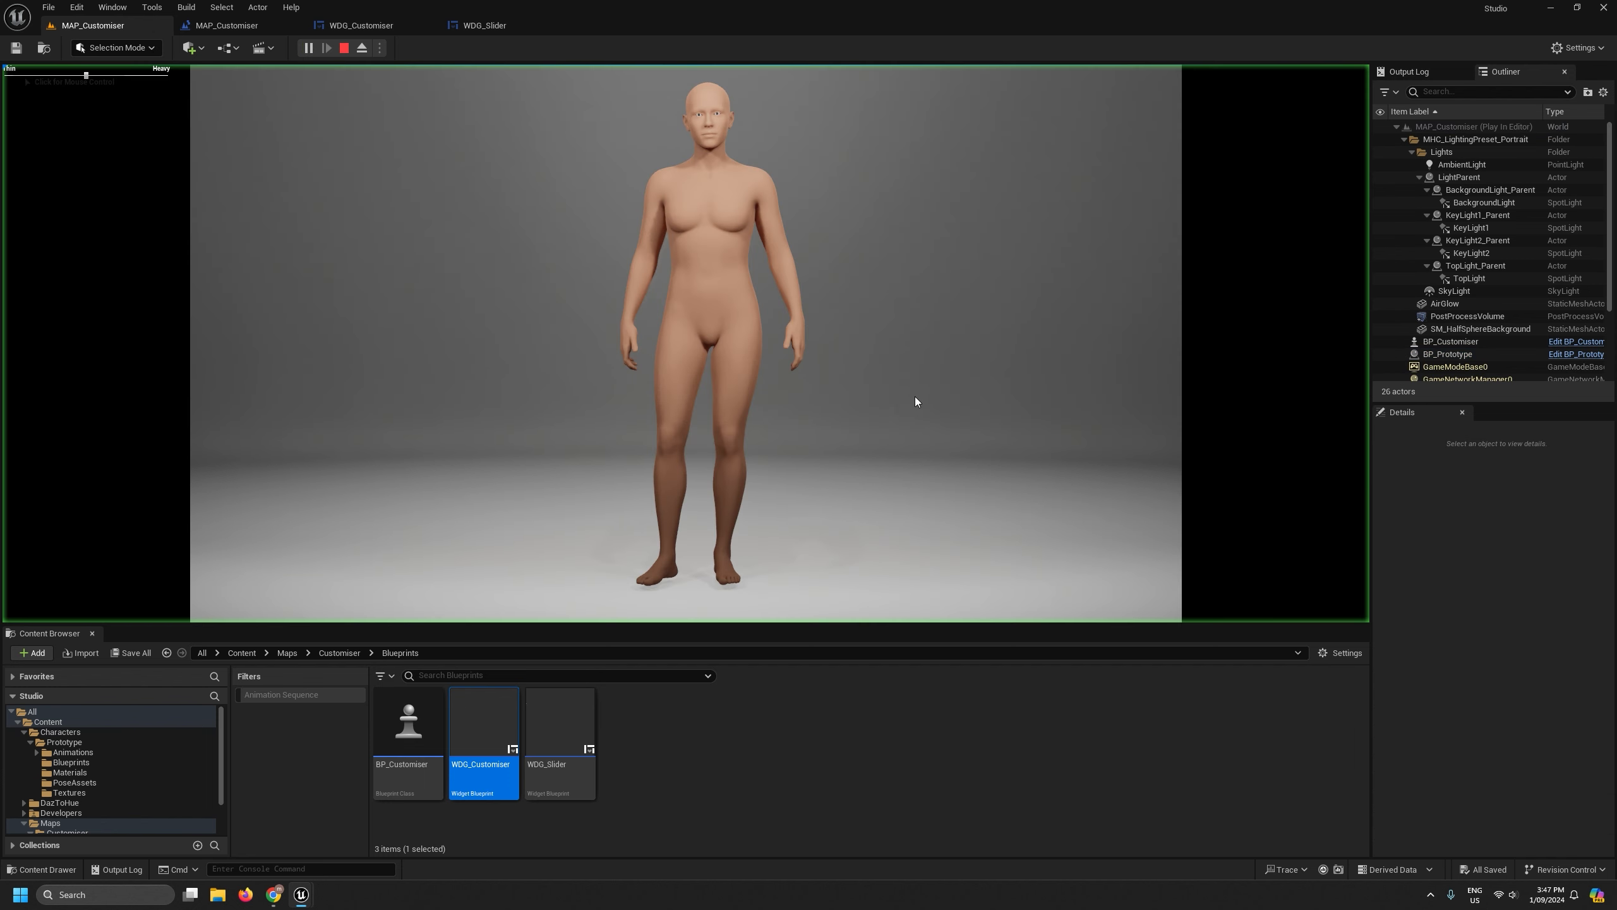
{"action": "left_click", "coordinate": [916, 400]}
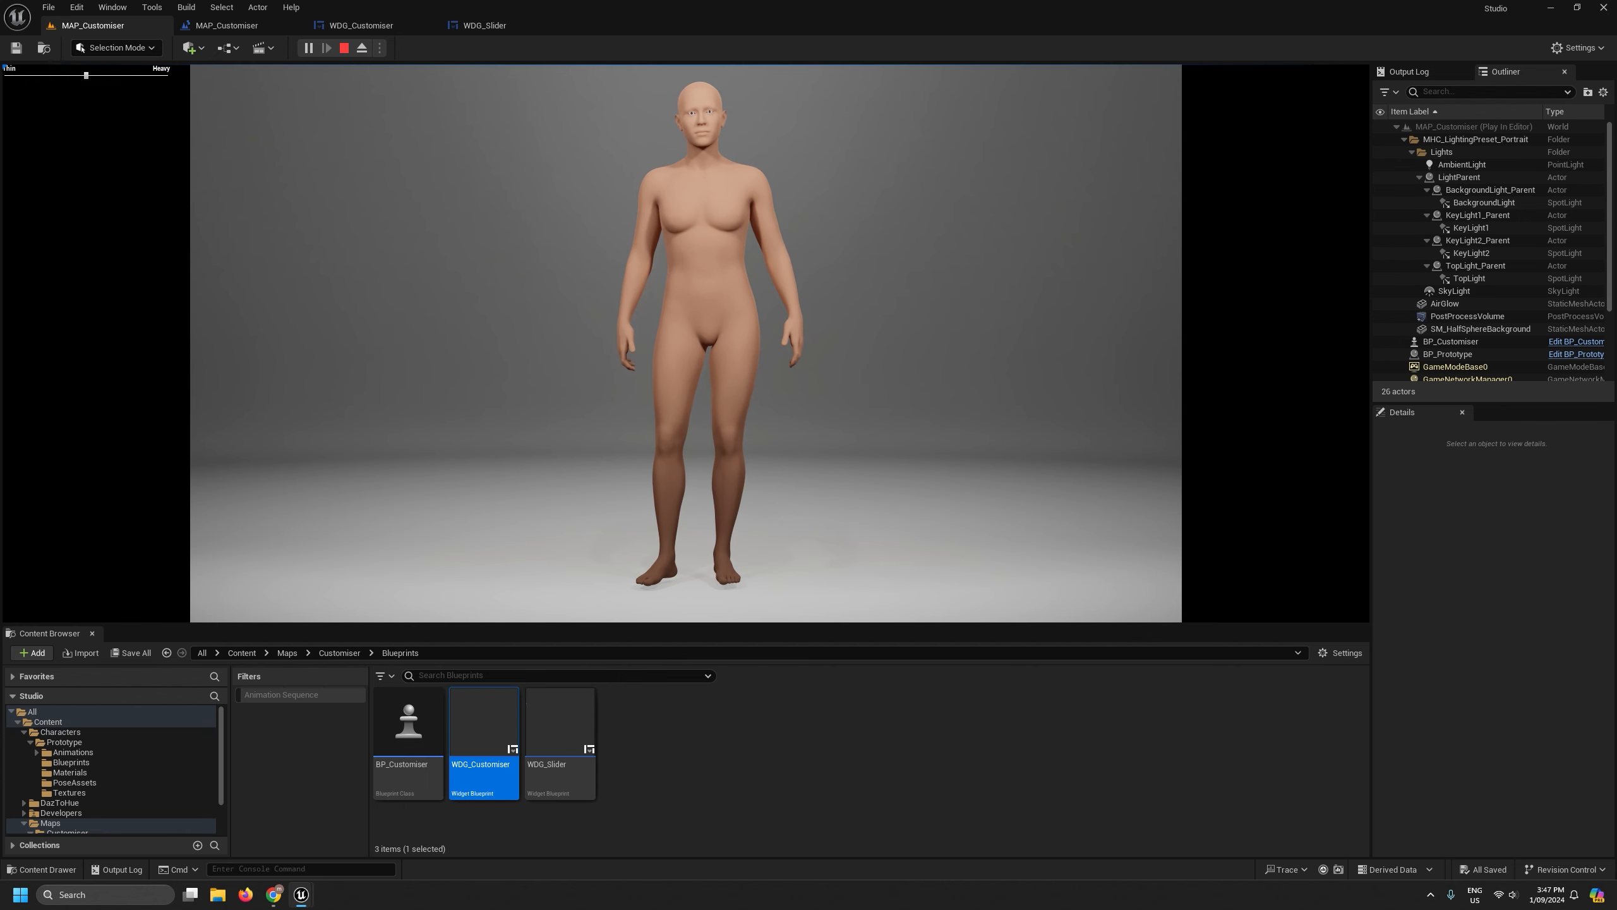
{"action": "key", "text": "shift+F1"}
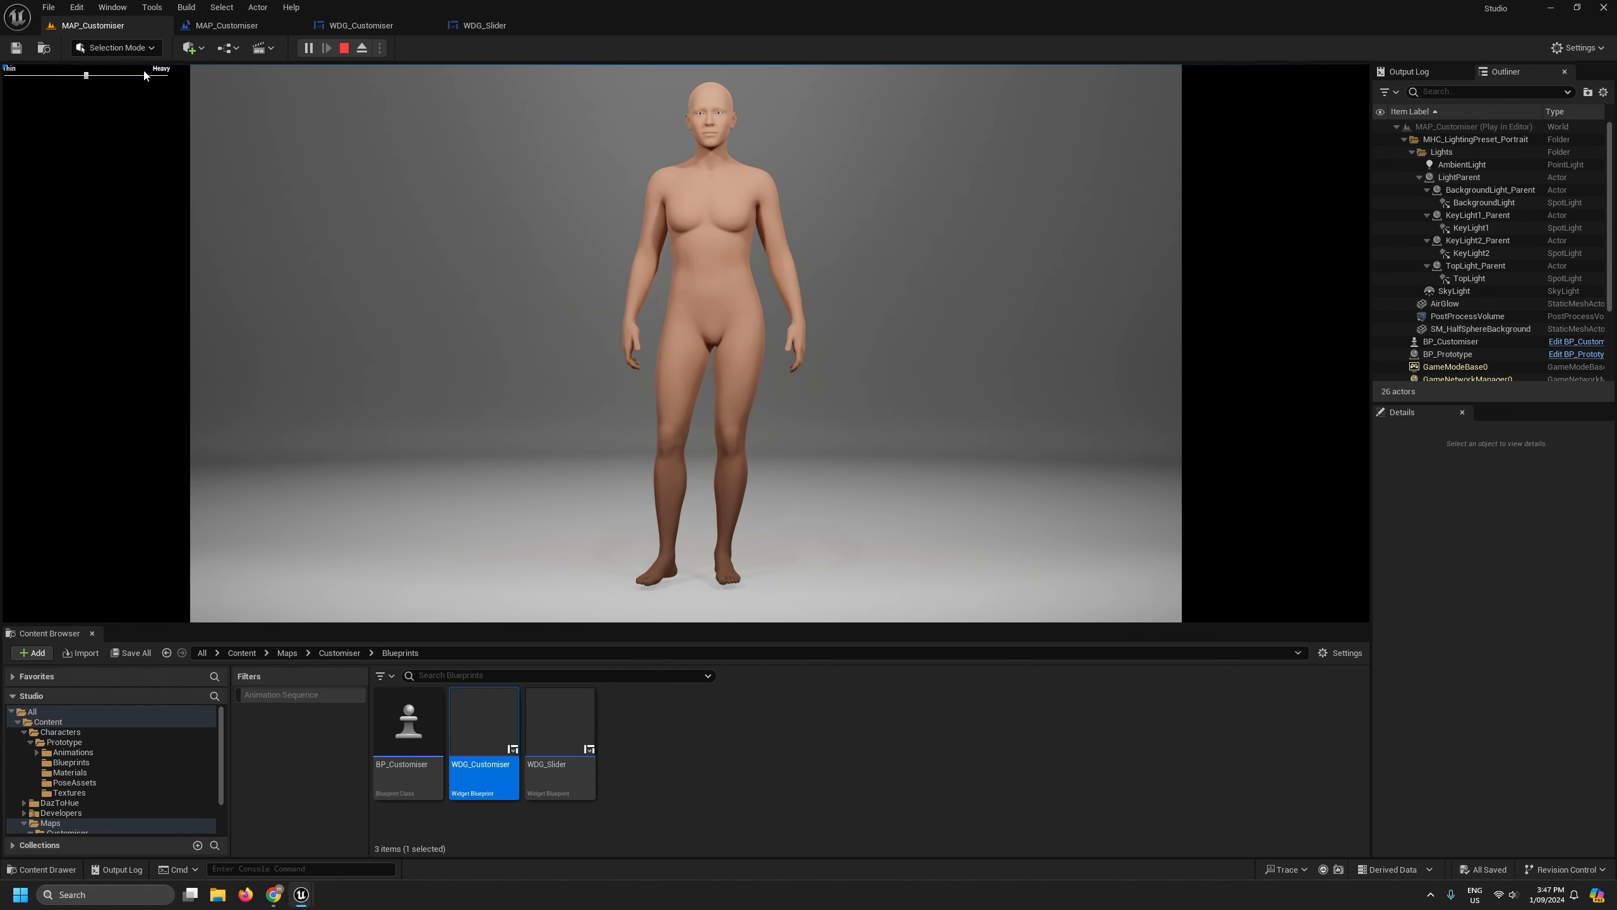
{"action": "key", "text": "Escape"}
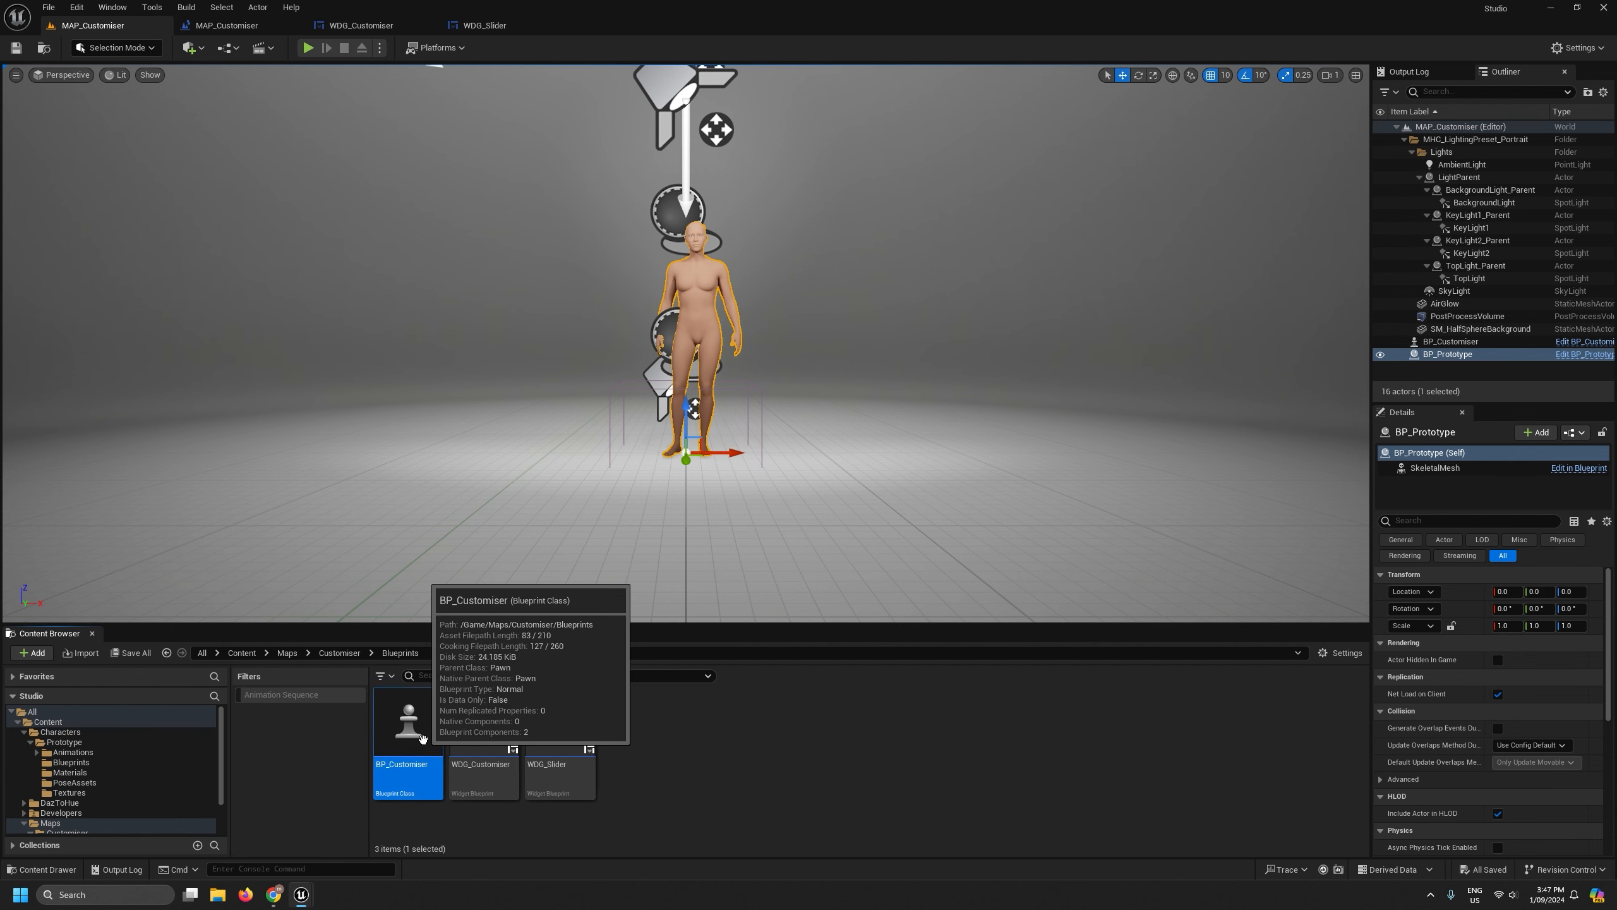
Open the BP_Customiser event graph and space out its nodes by moving Event ActorBeginOverlap and Event Tick further down.
{"action": "double_click", "coordinate": [427, 736]}
{"action": "scroll", "coordinate": [647, 440], "scroll_direction": "down", "scroll_amount": 2}
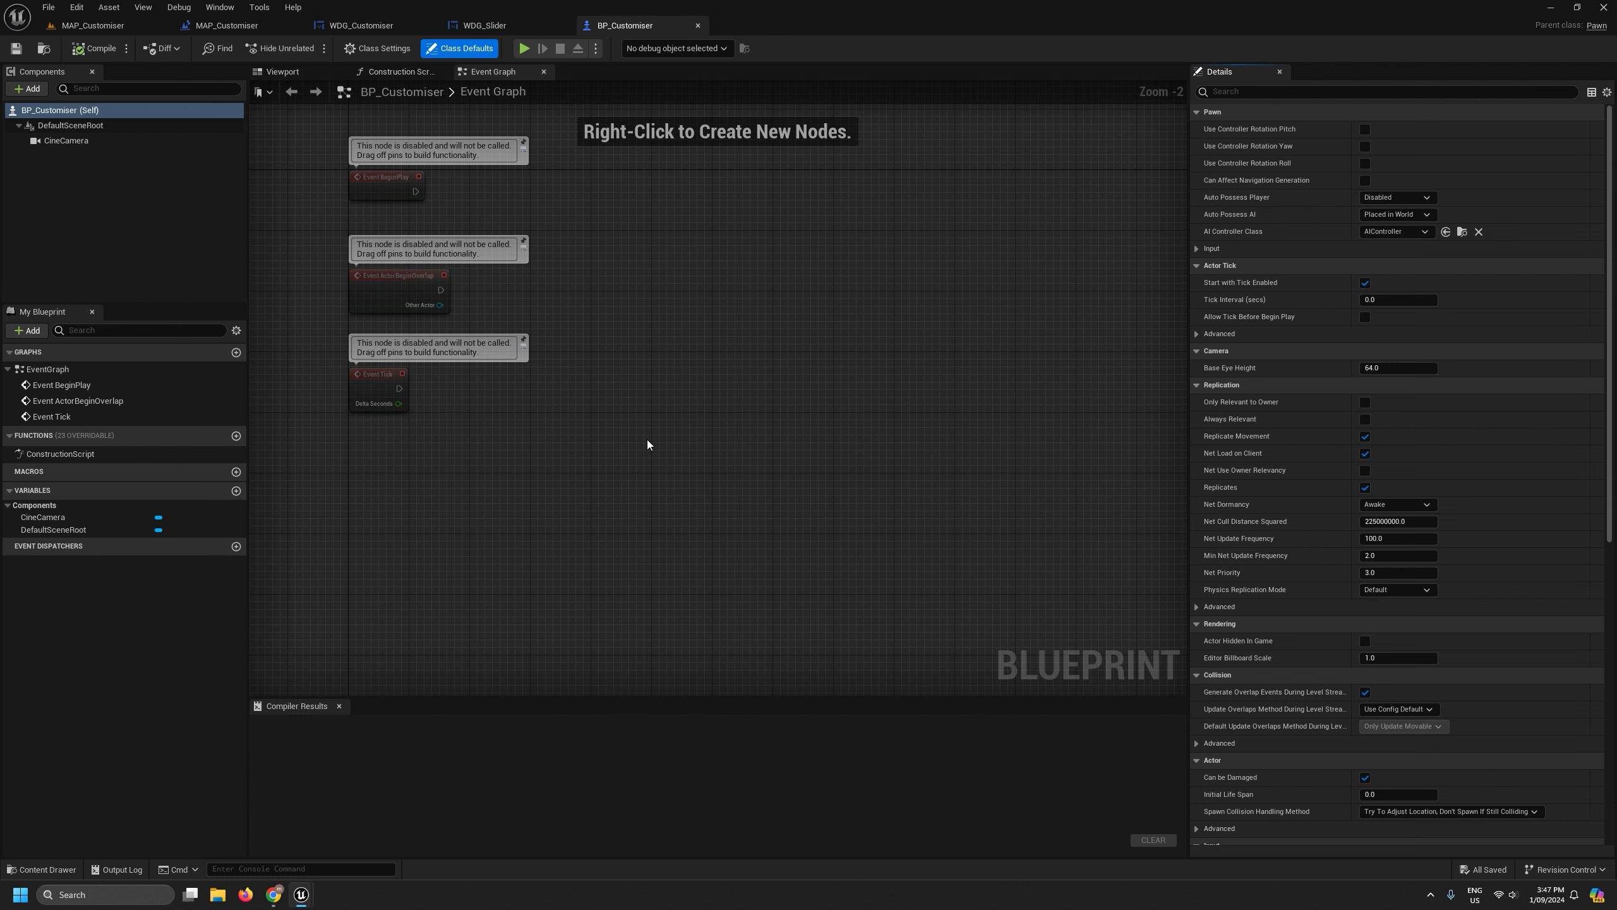
{"action": "right_click_drag", "start_coordinate": [643, 444], "coordinate": [667, 572]}
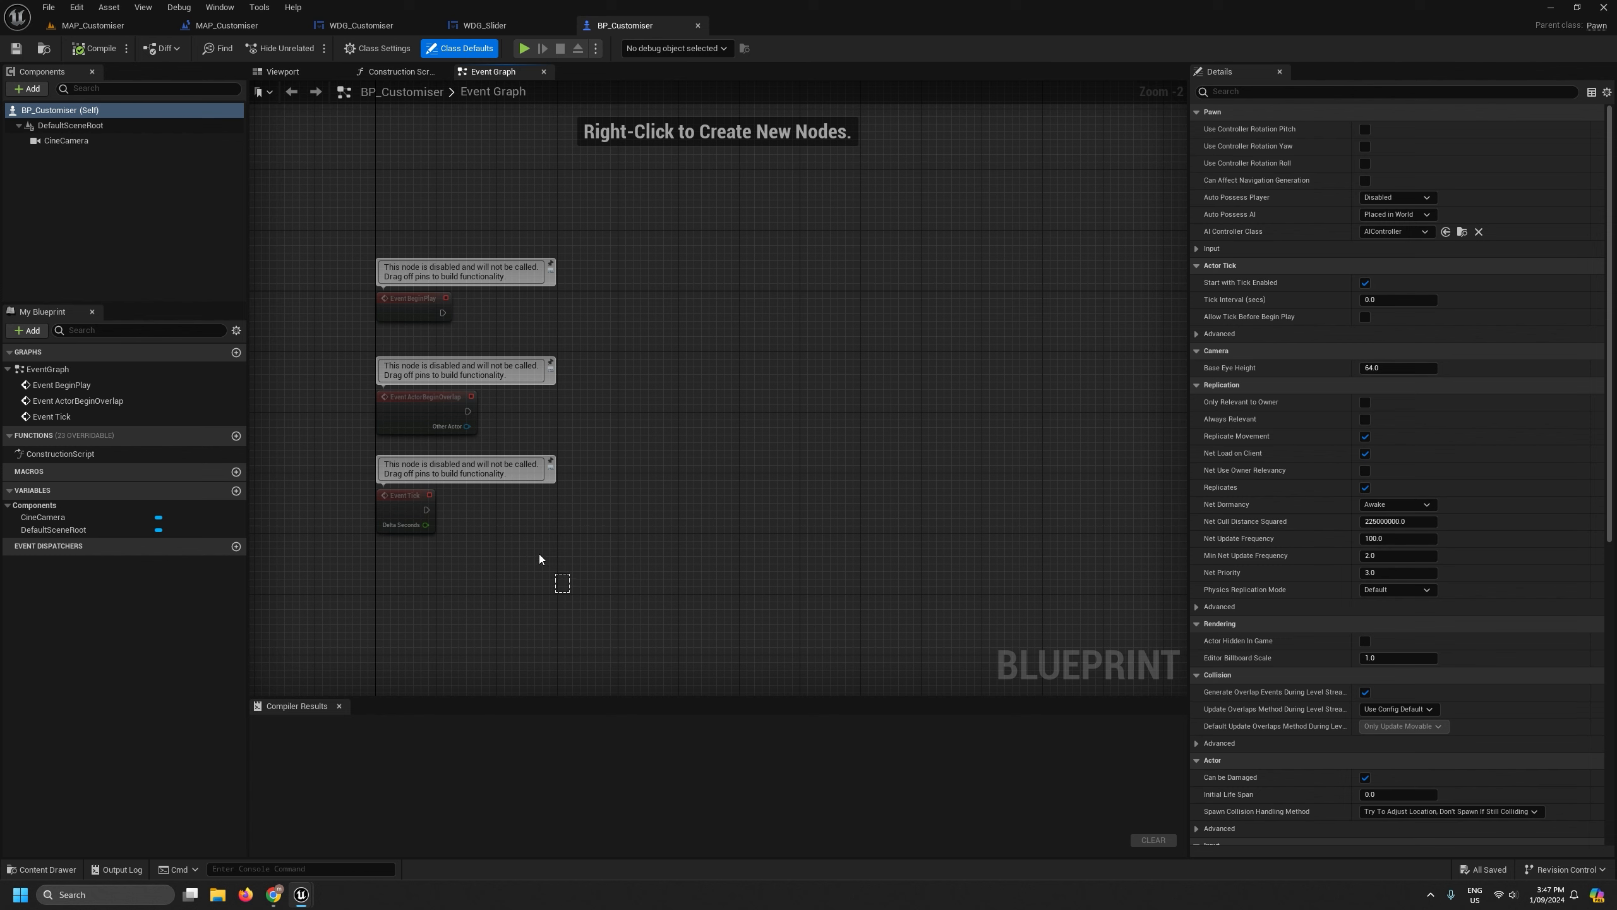
{"action": "left_click_drag", "start_coordinate": [539, 558], "coordinate": [393, 545]}
{"action": "right_click_drag", "start_coordinate": [657, 570], "coordinate": [669, 318]}
{"action": "left_click", "coordinate": [556, 470]}
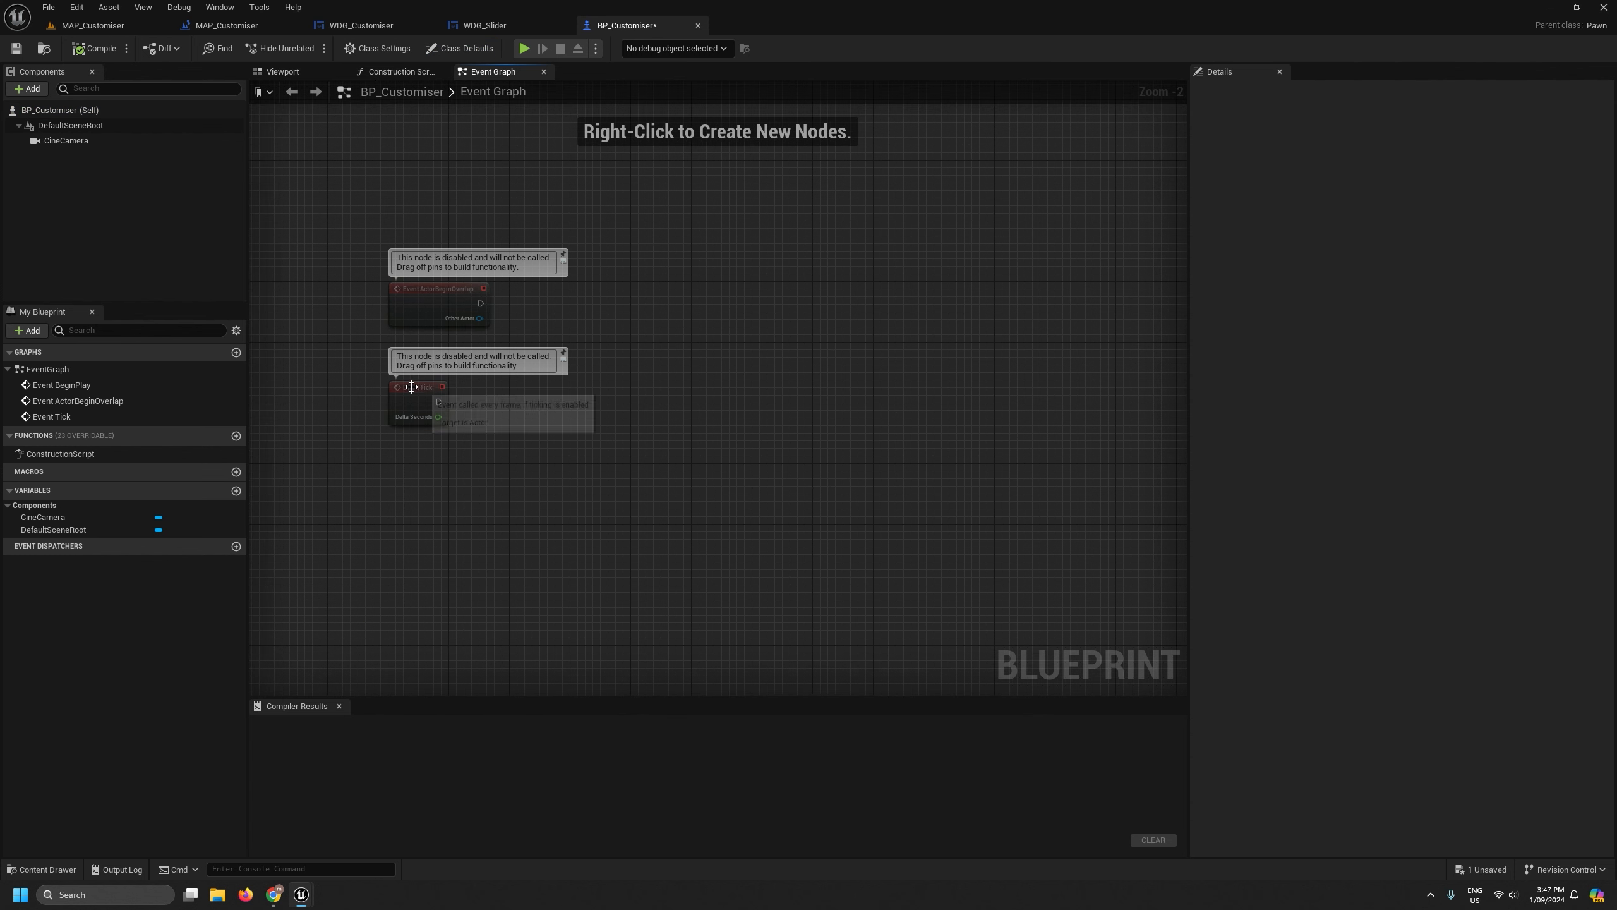
{"action": "left_click_drag", "start_coordinate": [412, 387], "coordinate": [412, 470]}
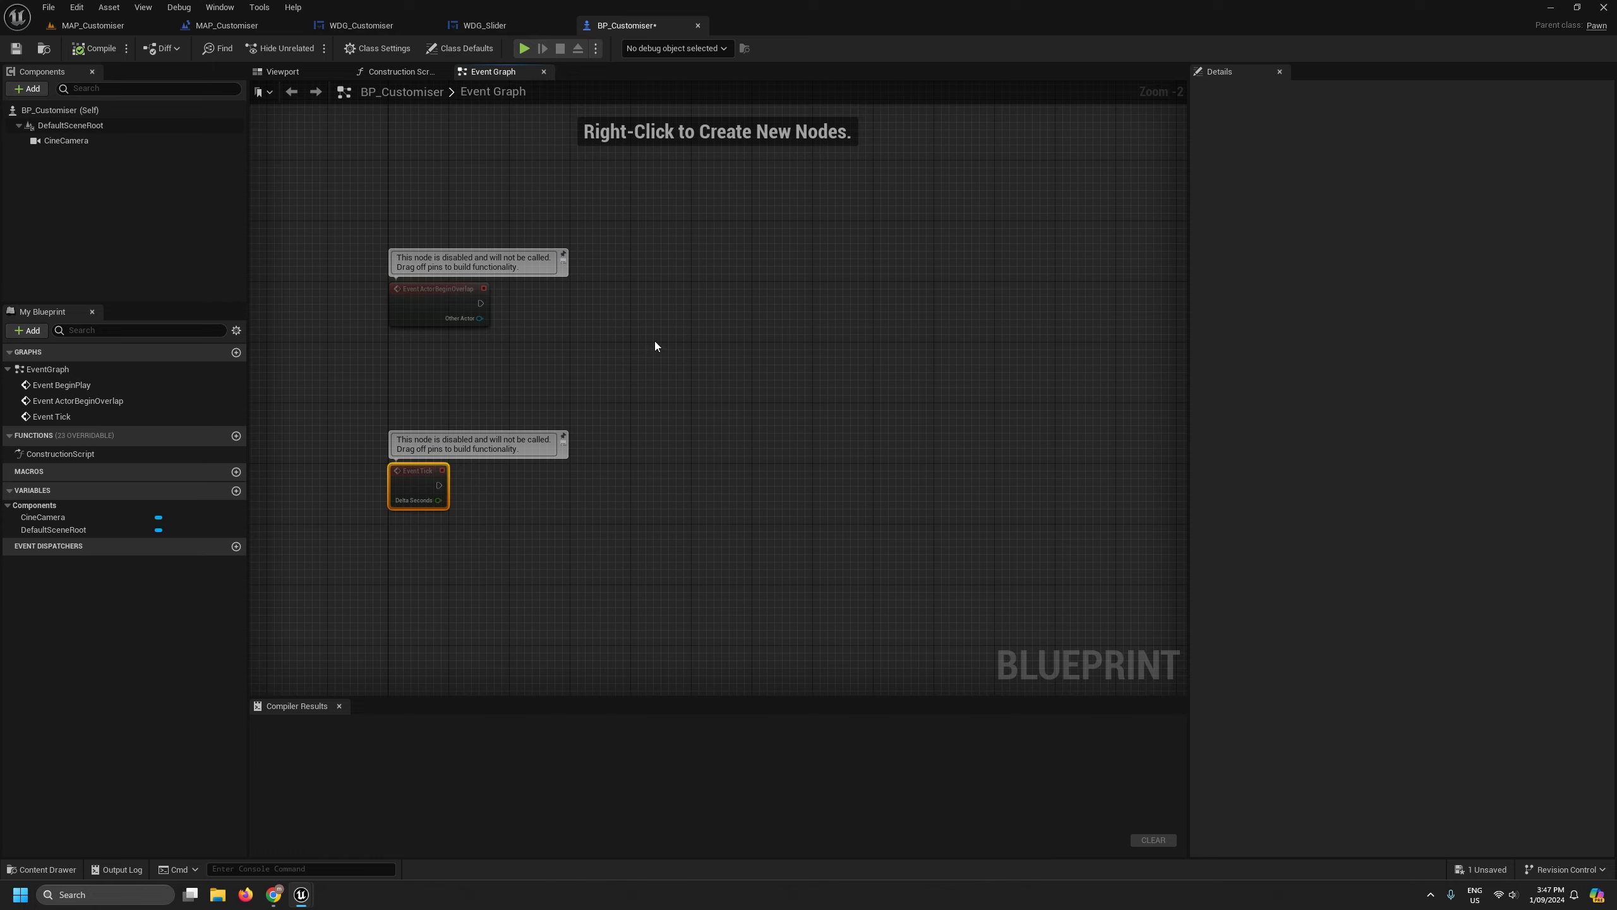
{"action": "right_click_drag", "start_coordinate": [655, 342], "coordinate": [632, 634]}
{"action": "scroll", "coordinate": [434, 353], "scroll_direction": "up", "scroll_amount": 2}
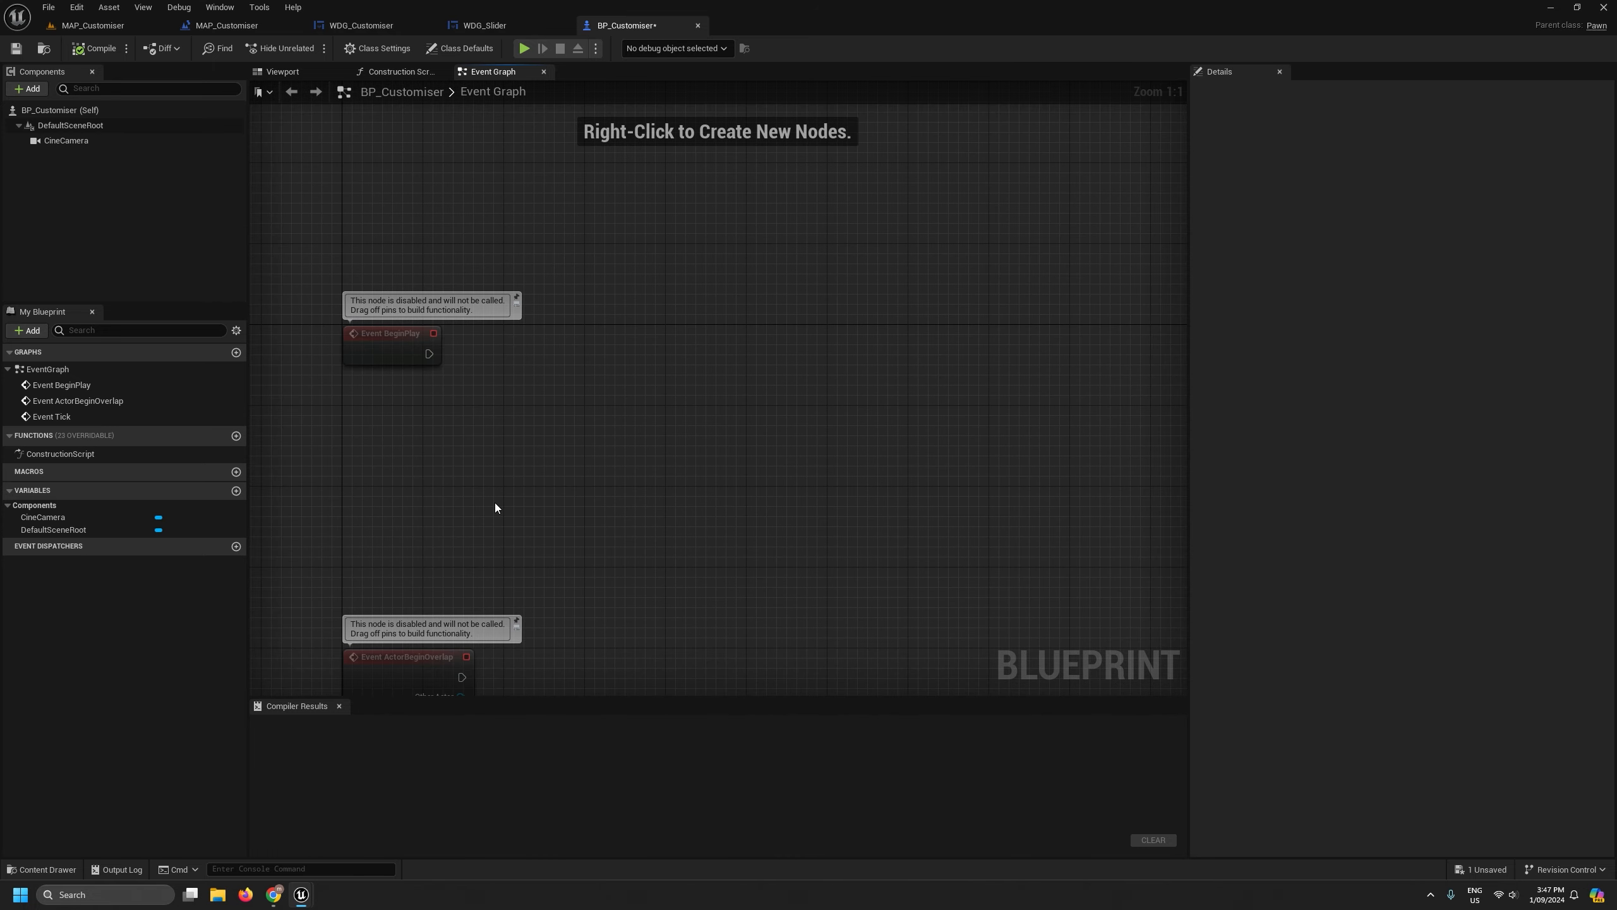
Switch to the StudioX project and open BP_Customiser from its Content/Blueprints folder.
{"action": "mouse_move", "coordinate": [301, 895]}
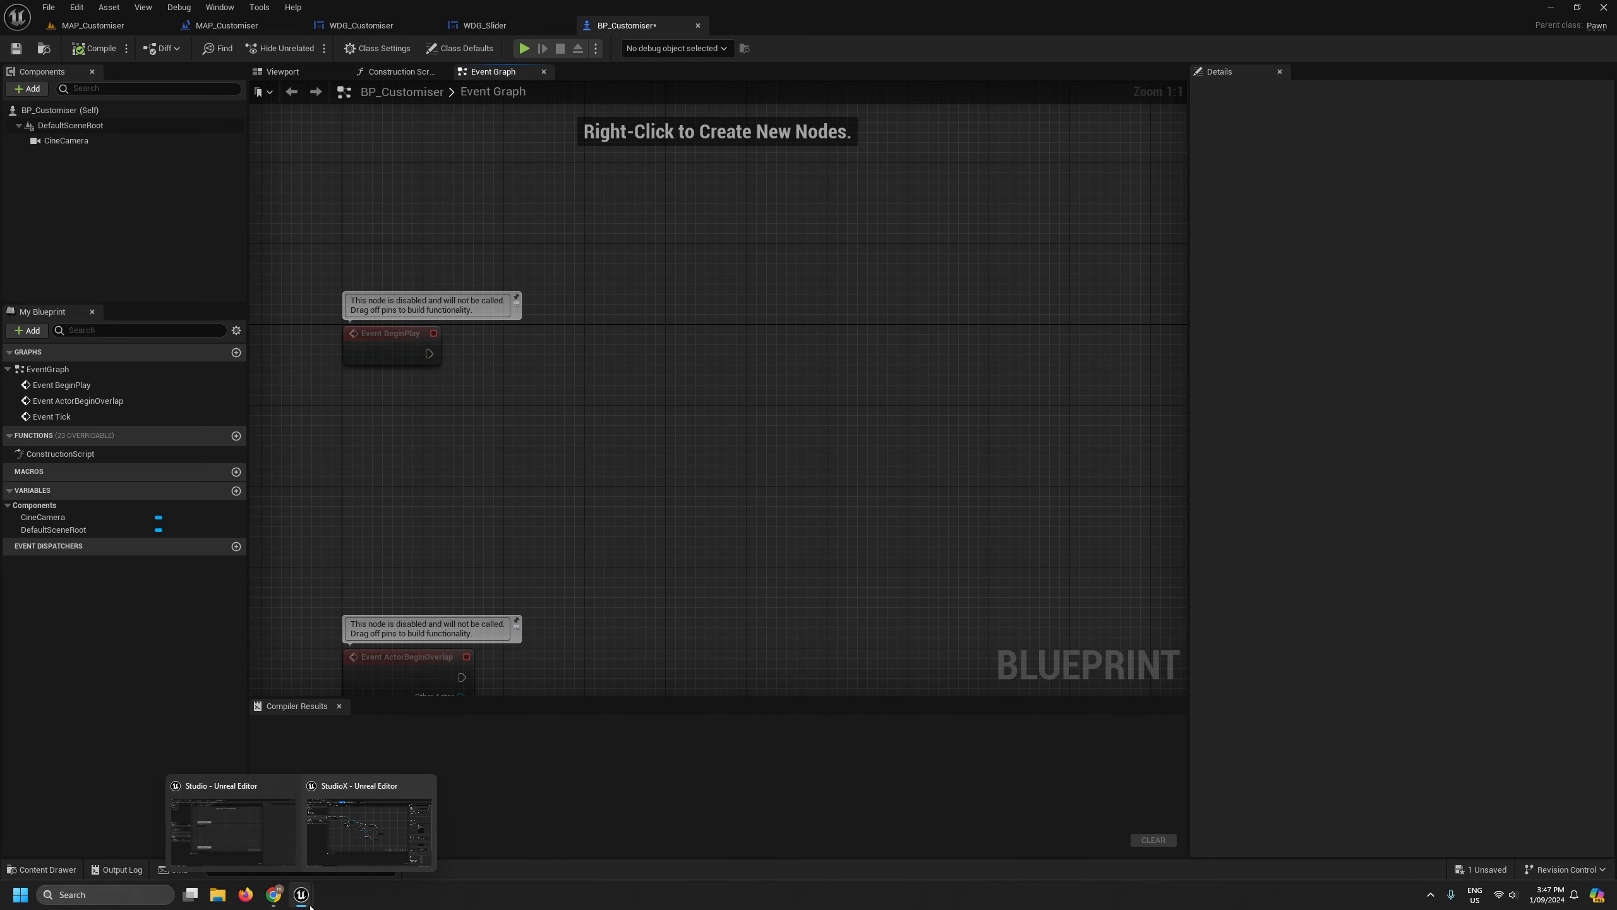
{"action": "left_click", "coordinate": [377, 857]}
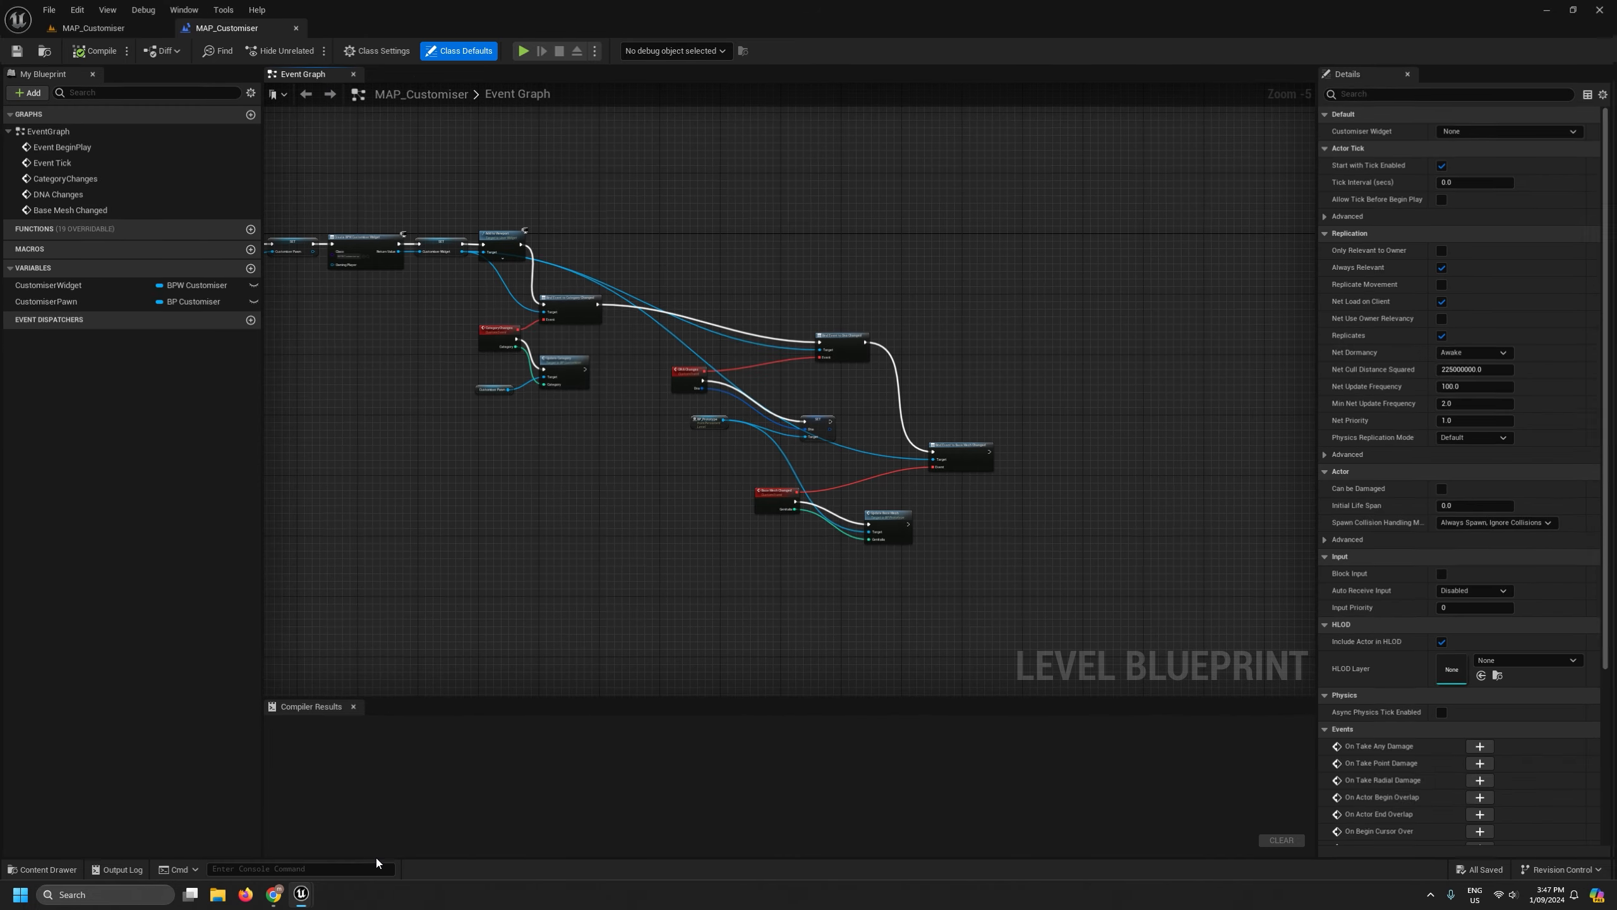
{"action": "left_click", "coordinate": [116, 29]}
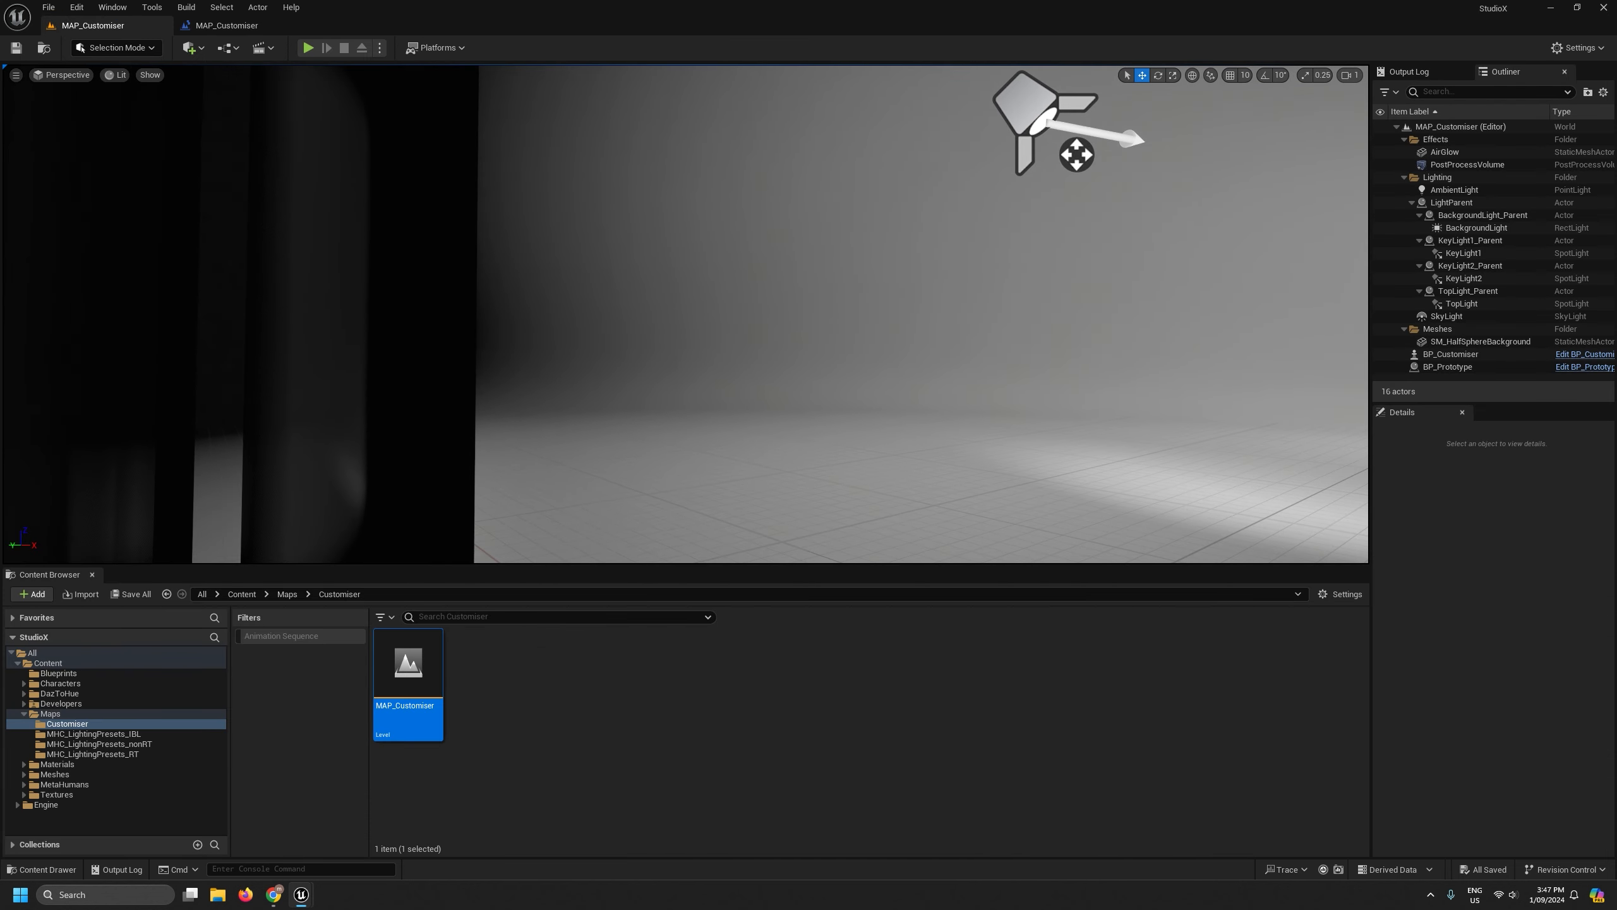
{"action": "left_click", "coordinate": [233, 26]}
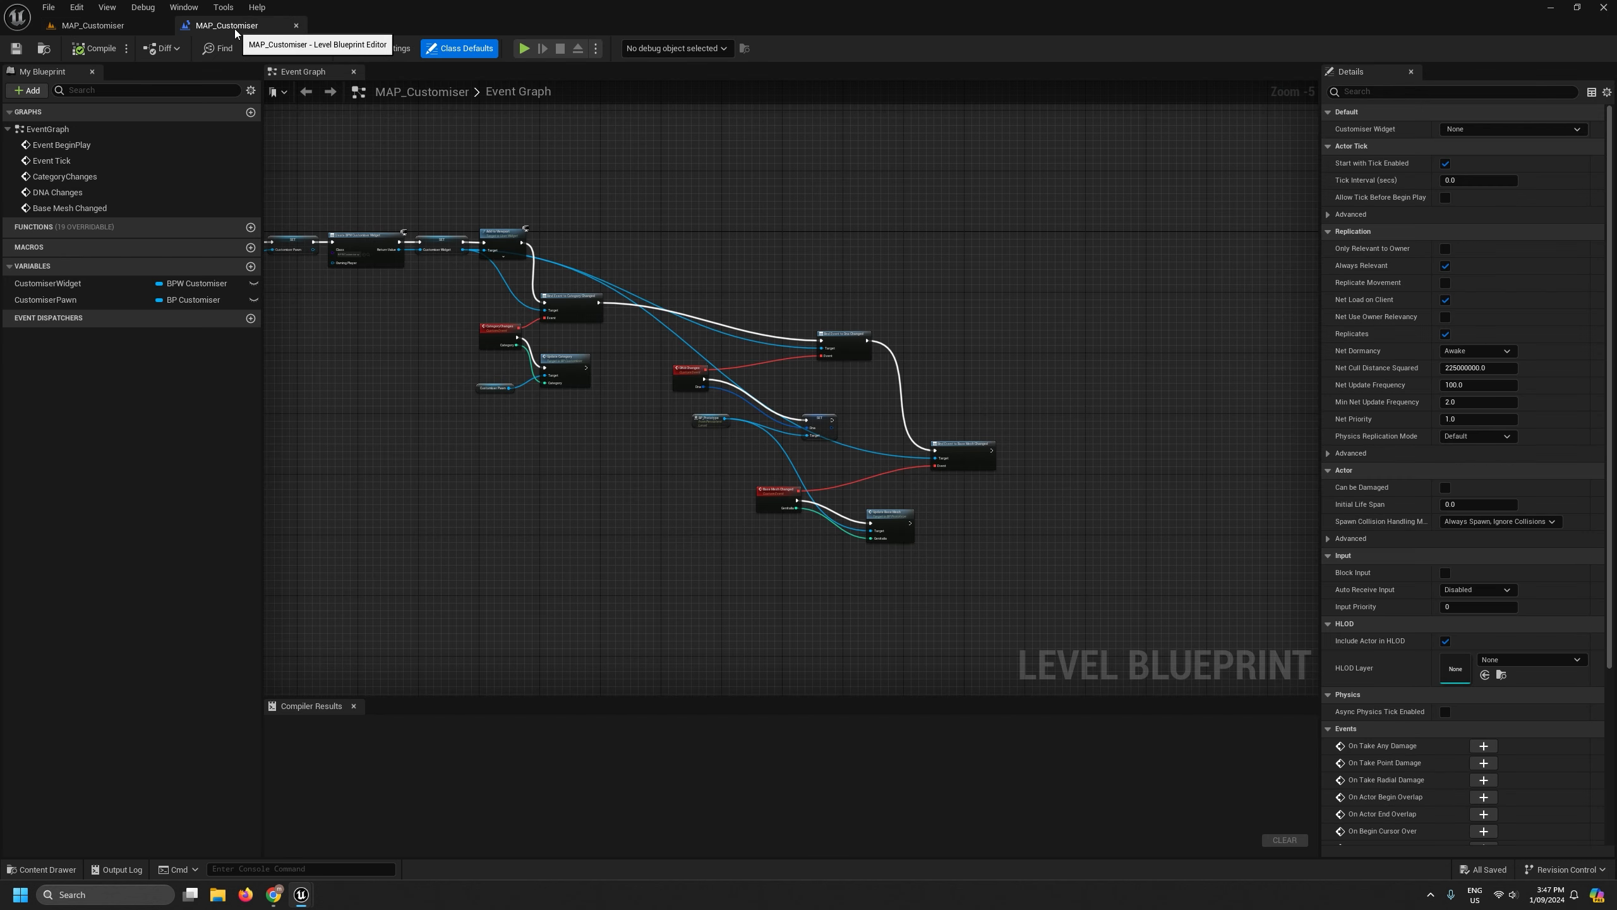
{"action": "left_click", "coordinate": [164, 29]}
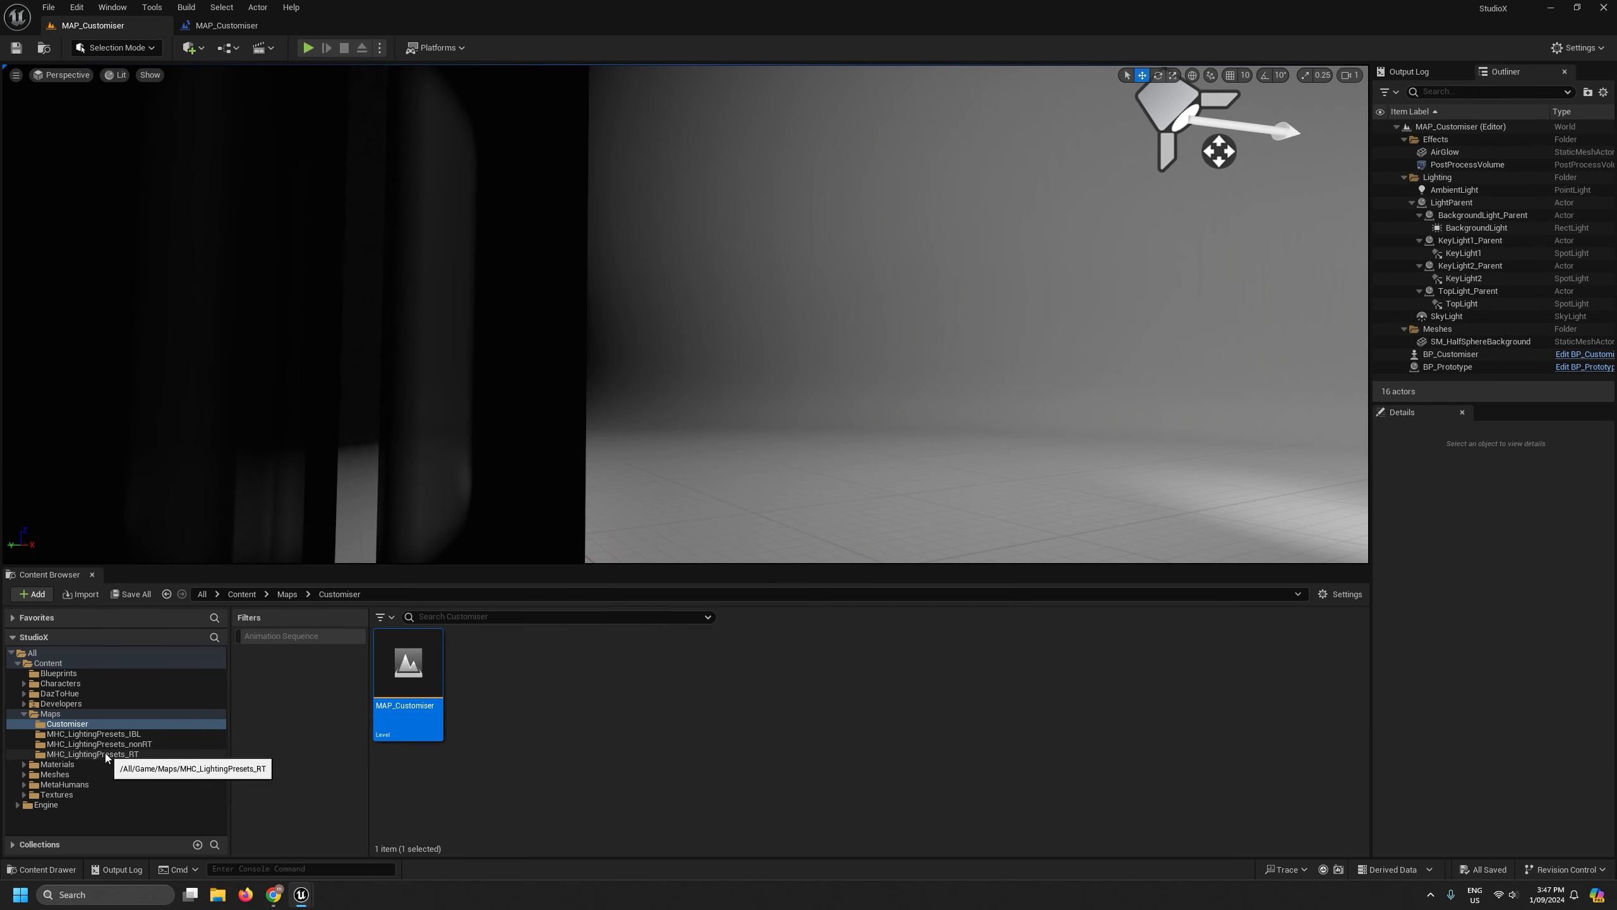
{"action": "left_click", "coordinate": [24, 713]}
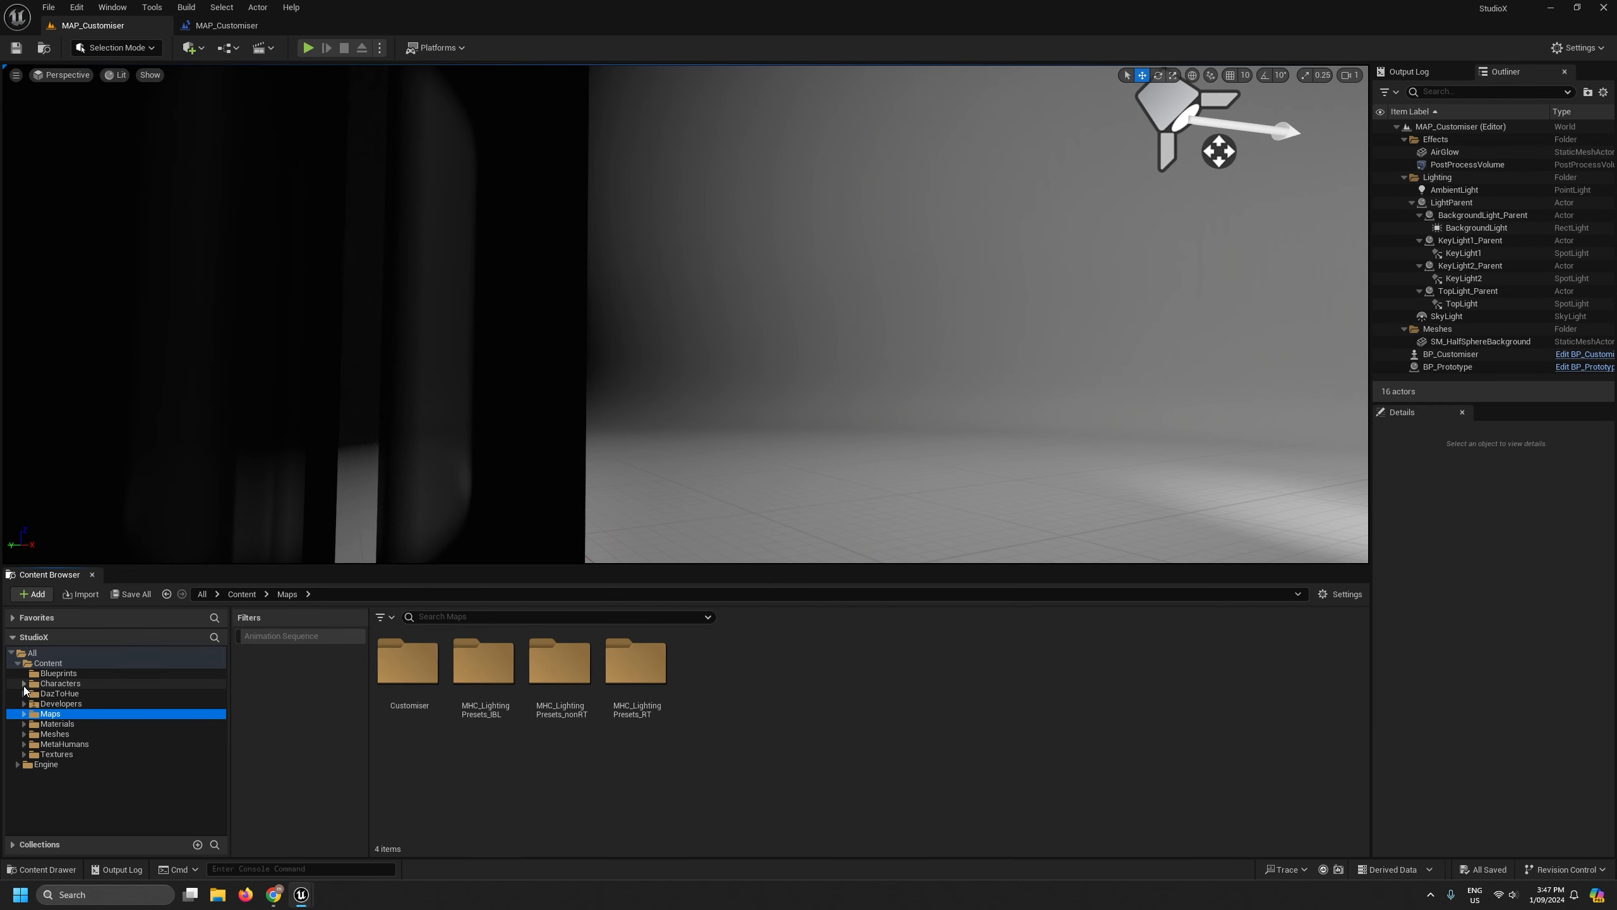
{"action": "left_click", "coordinate": [23, 682]}
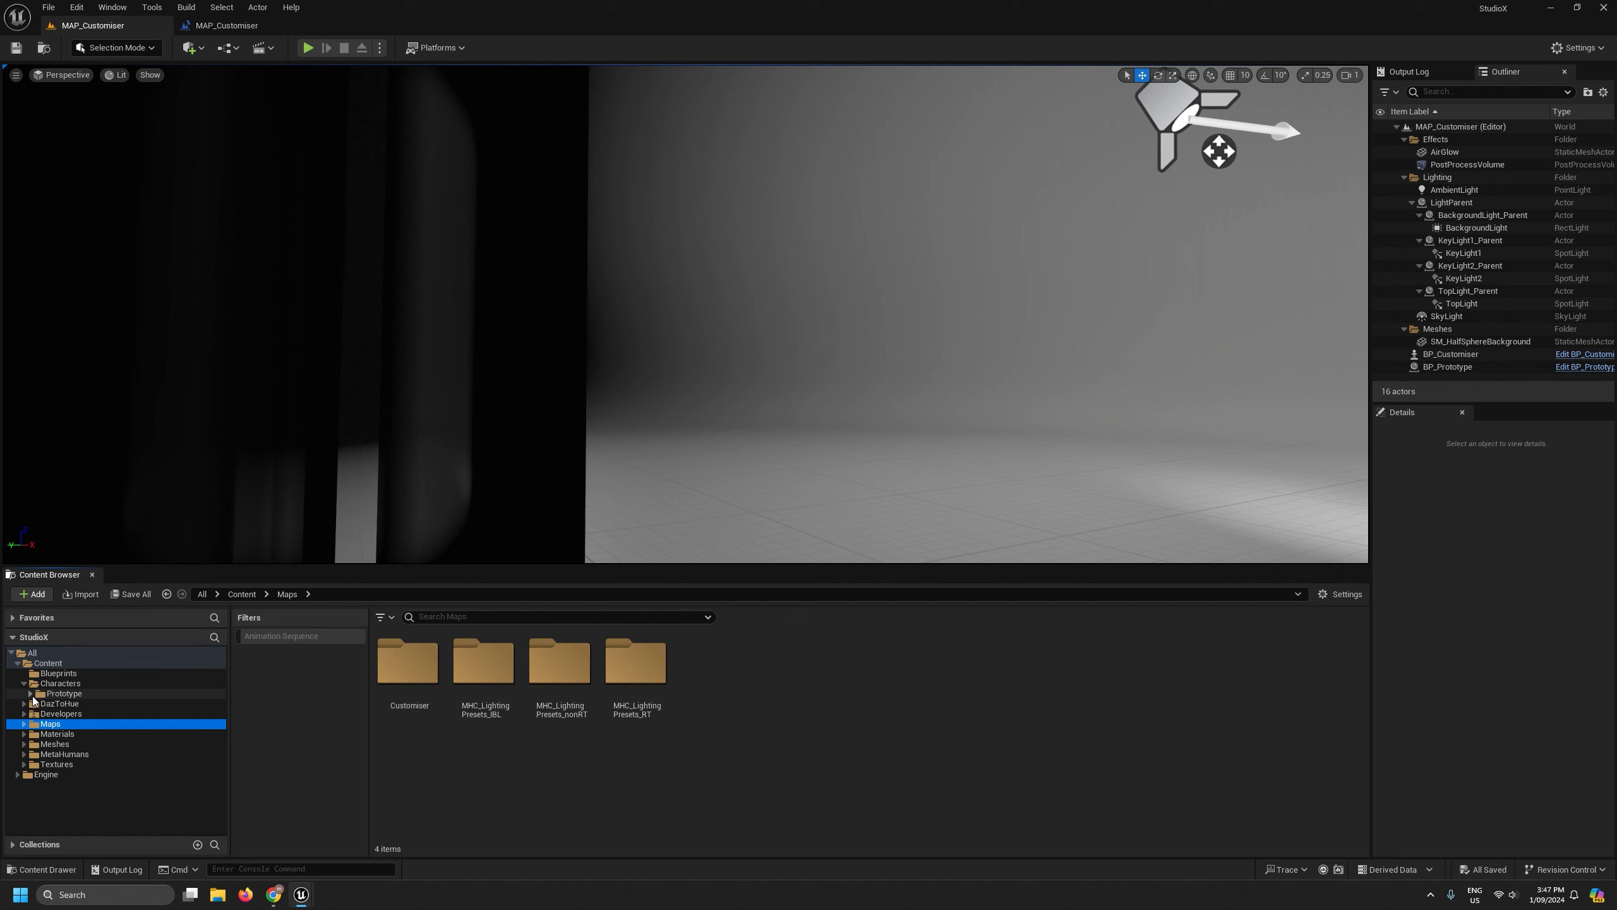
{"action": "left_click", "coordinate": [30, 693]}
{"action": "left_click", "coordinate": [64, 693]}
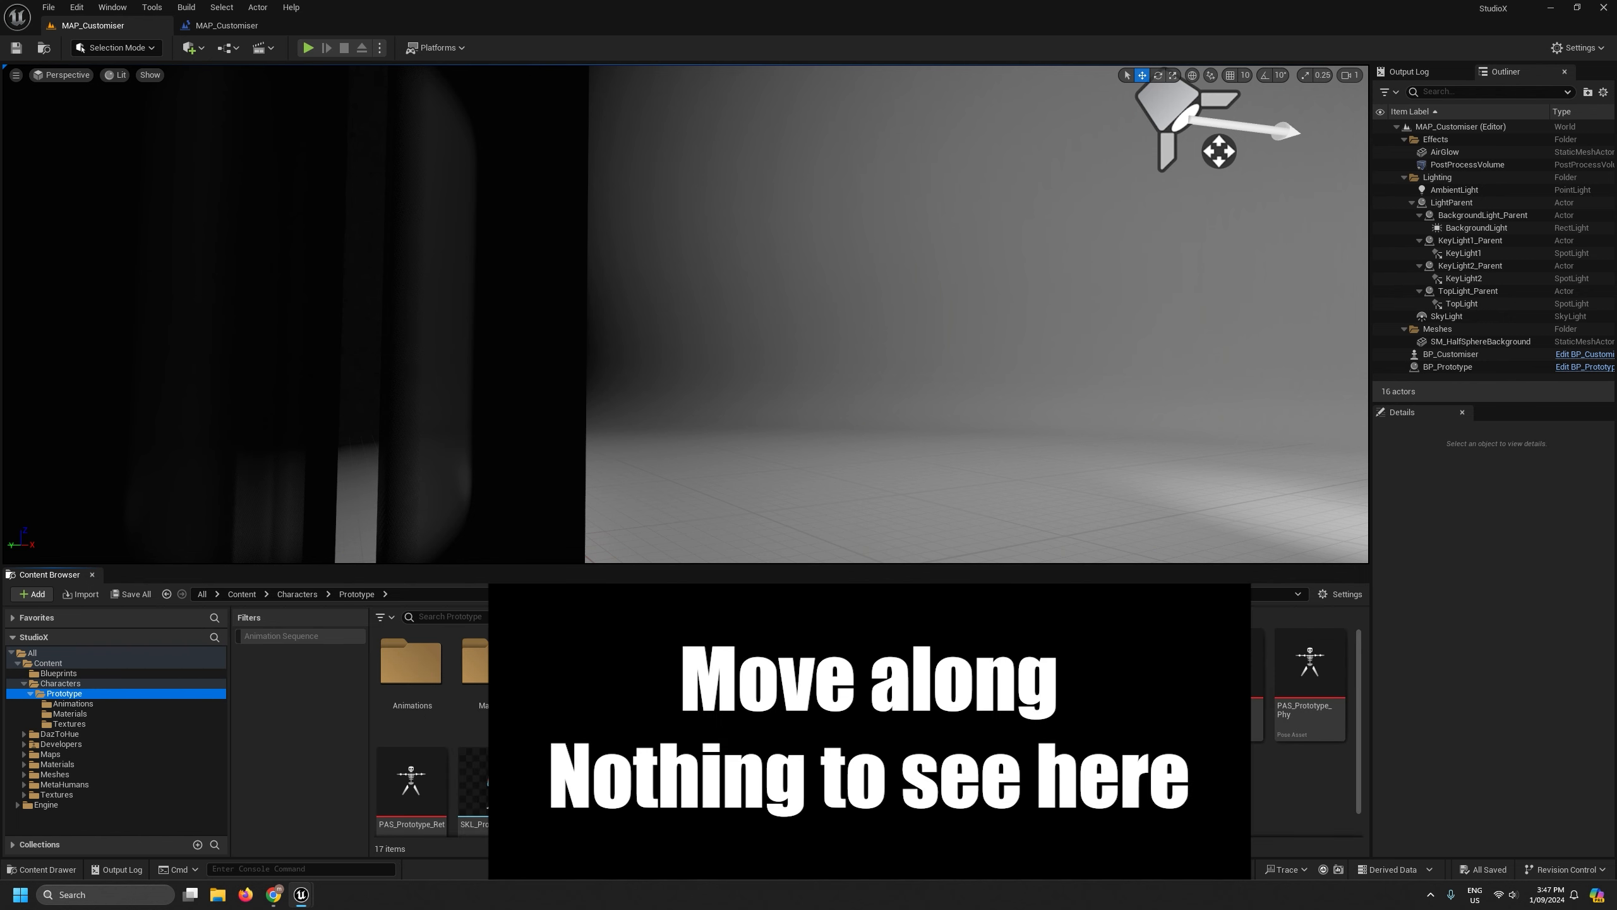
{"action": "left_click", "coordinate": [59, 673]}
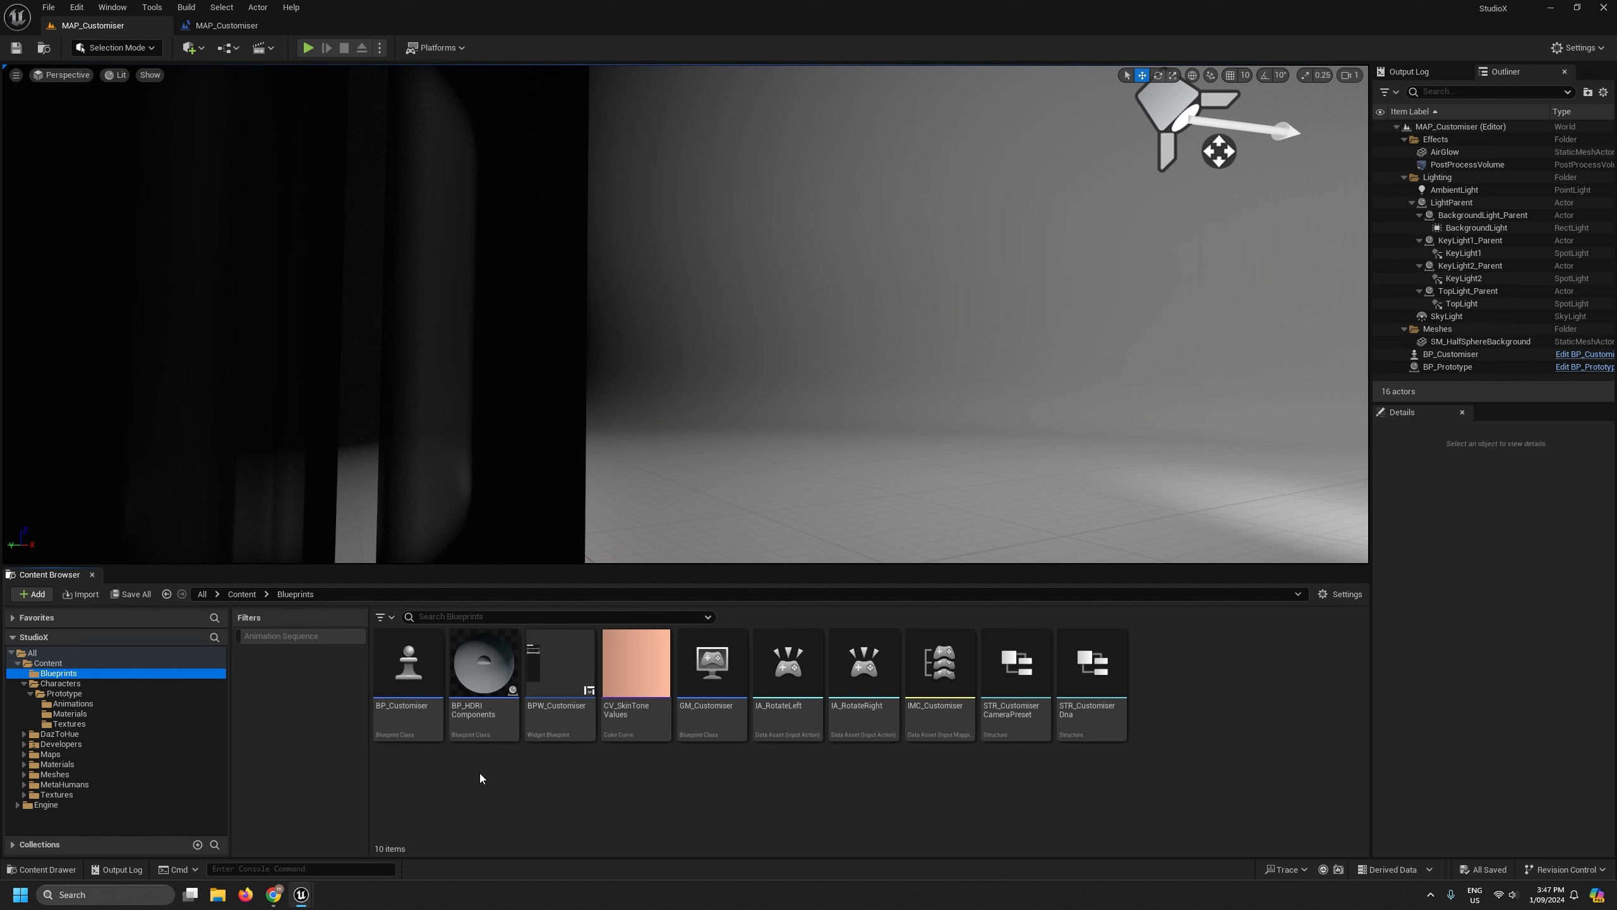
{"action": "double_click", "coordinate": [415, 682]}
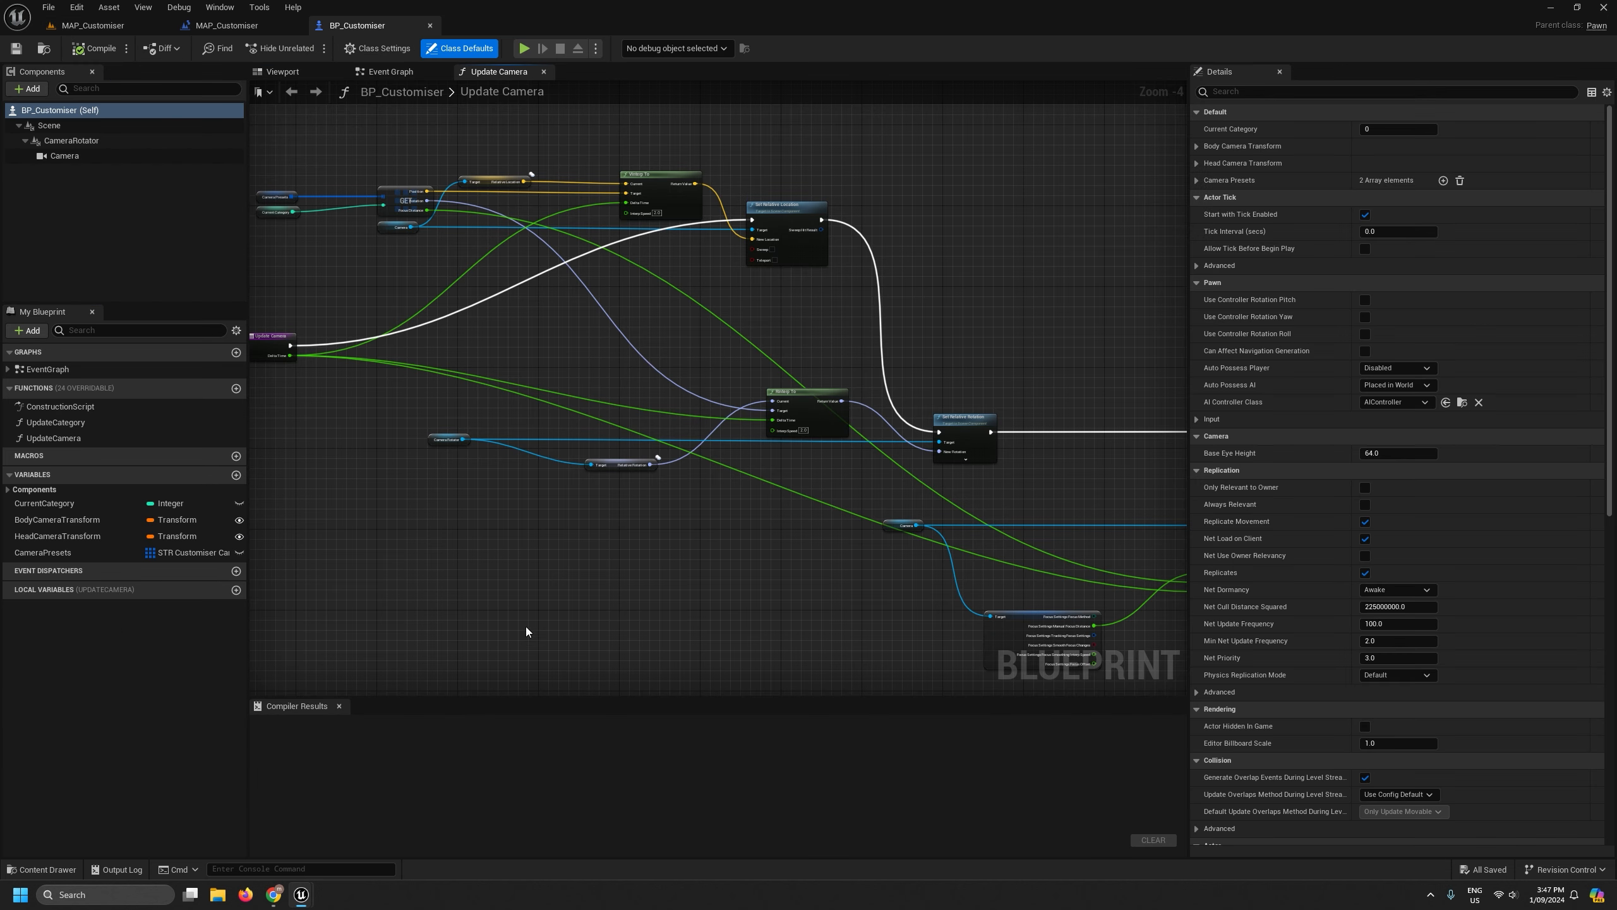
Examine the Update Camera function and the Event BeginPlay mouse cursor setup in the StudioX BP_Customiser.
{"action": "right_click_drag", "start_coordinate": [527, 626], "coordinate": [748, 693]}
{"action": "scroll", "coordinate": [634, 318], "scroll_direction": "up", "scroll_amount": 3}
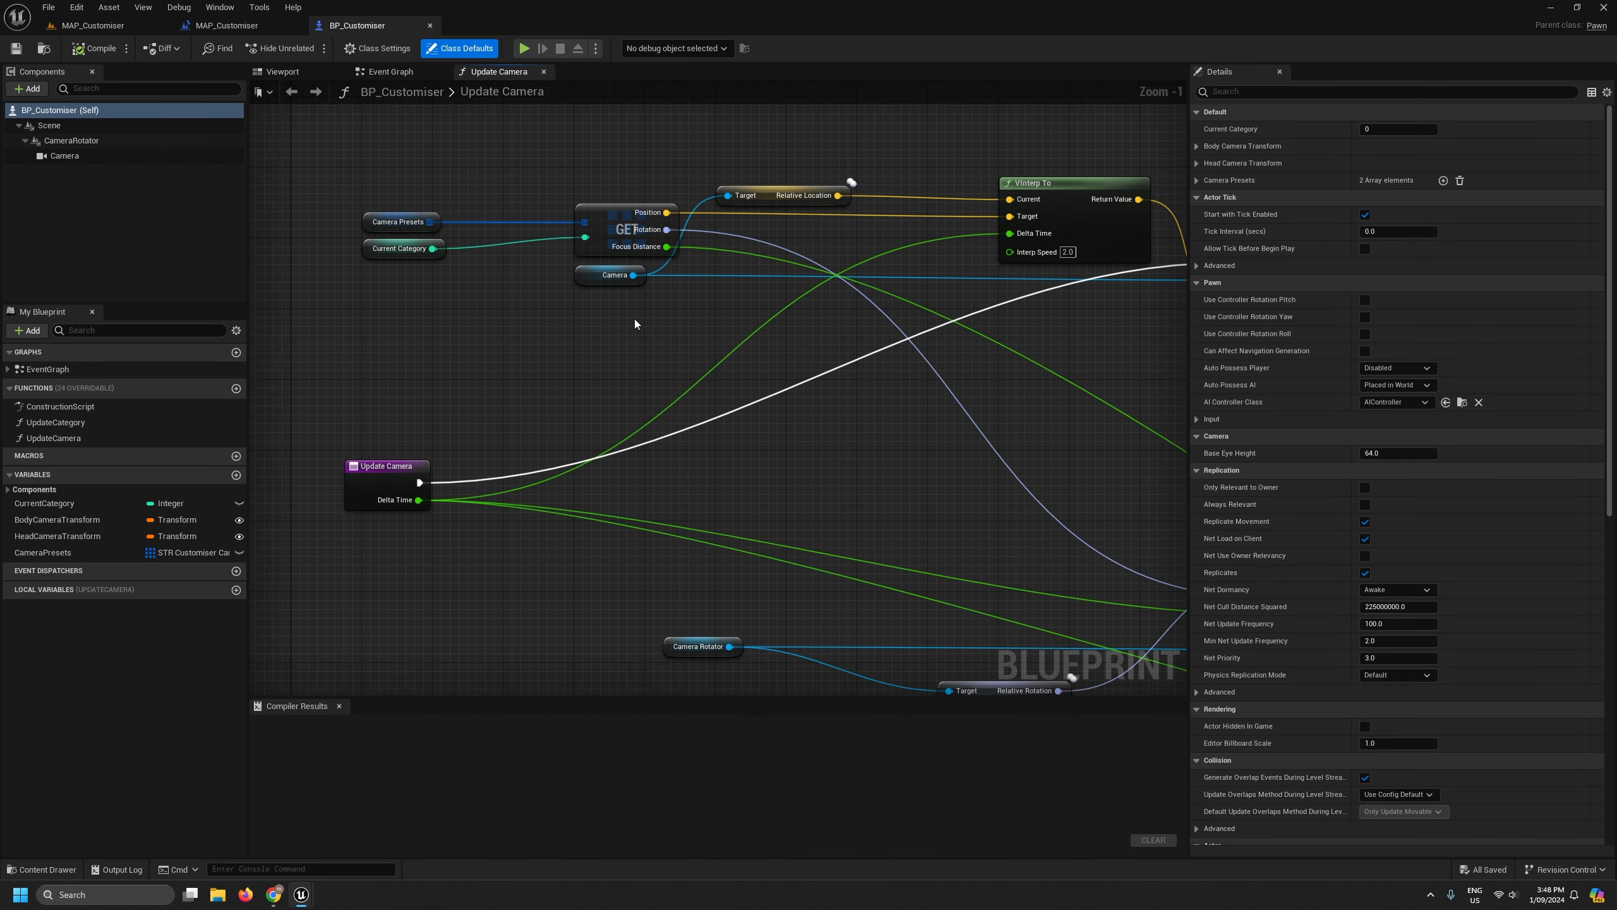
{"action": "scroll", "coordinate": [688, 321], "scroll_direction": "down", "scroll_amount": 2}
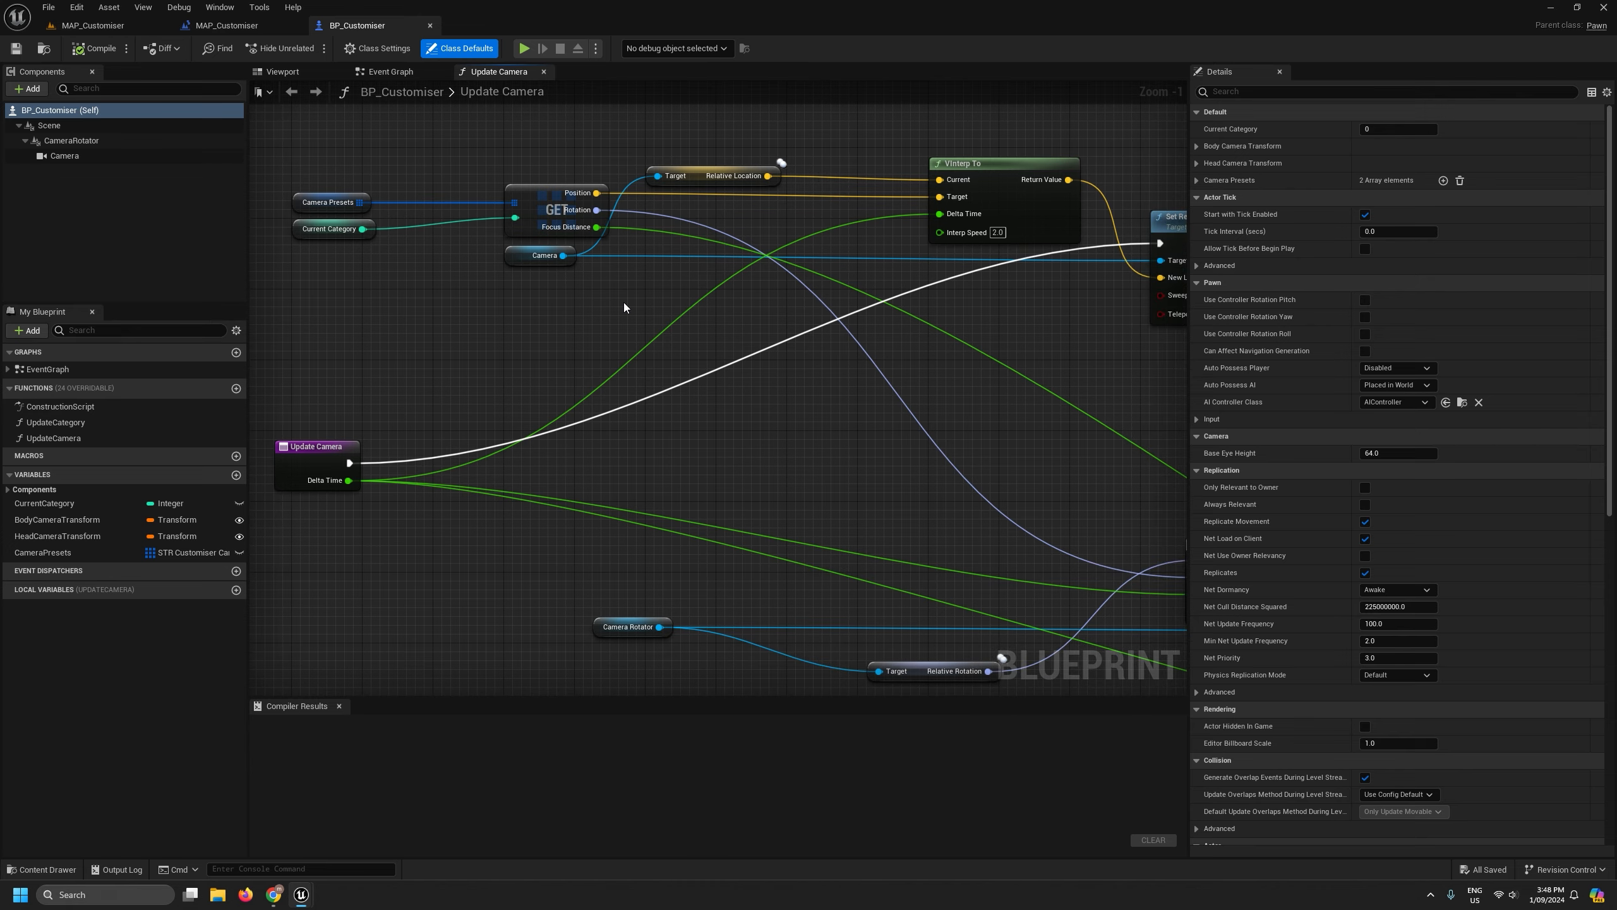
{"action": "right_click_drag", "start_coordinate": [1071, 349], "coordinate": [808, 331]}
{"action": "scroll", "coordinate": [651, 318], "scroll_direction": "down", "scroll_amount": 2}
{"action": "scroll", "coordinate": [874, 372], "scroll_direction": "up", "scroll_amount": 3}
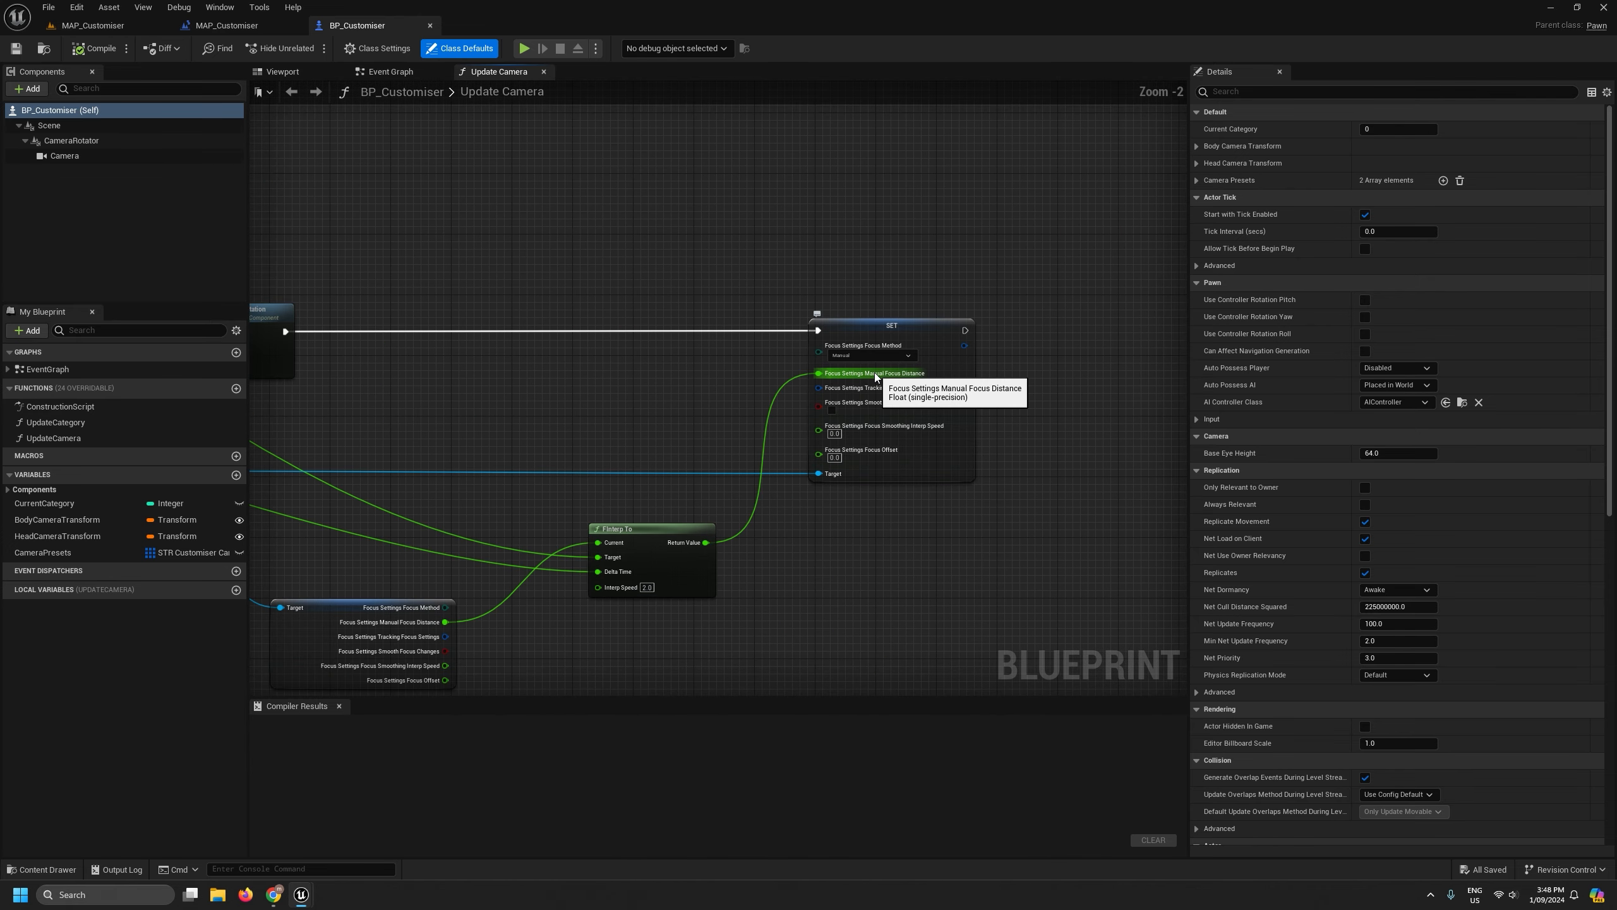
{"action": "right_click_drag", "start_coordinate": [710, 639], "coordinate": [927, 546]}
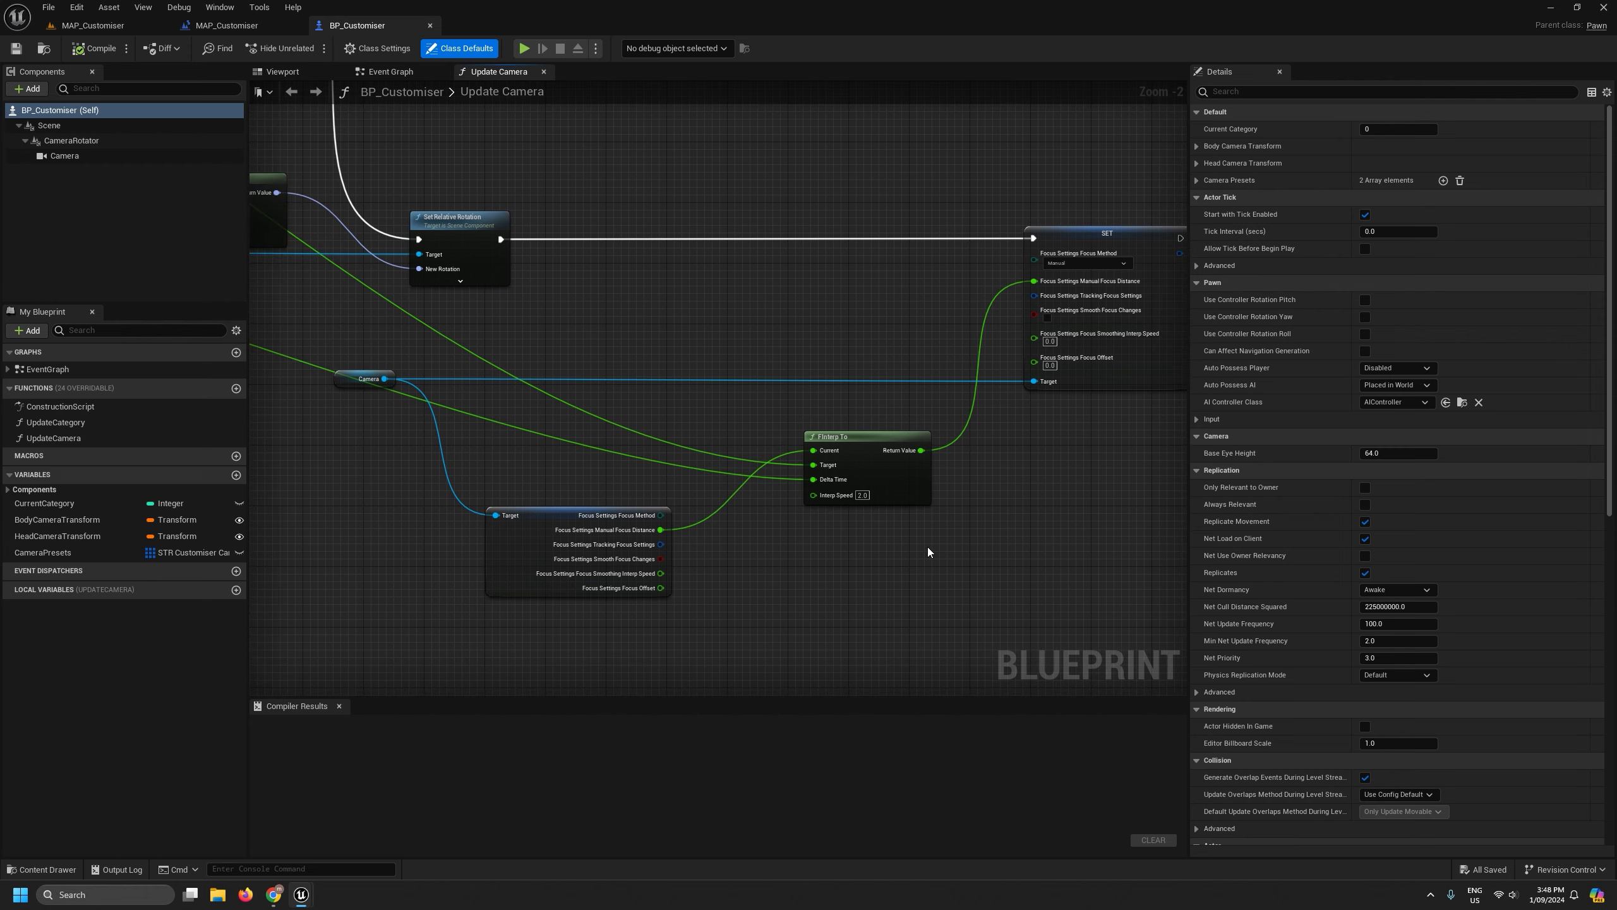
{"action": "scroll", "coordinate": [927, 546], "scroll_direction": "down", "scroll_amount": 4}
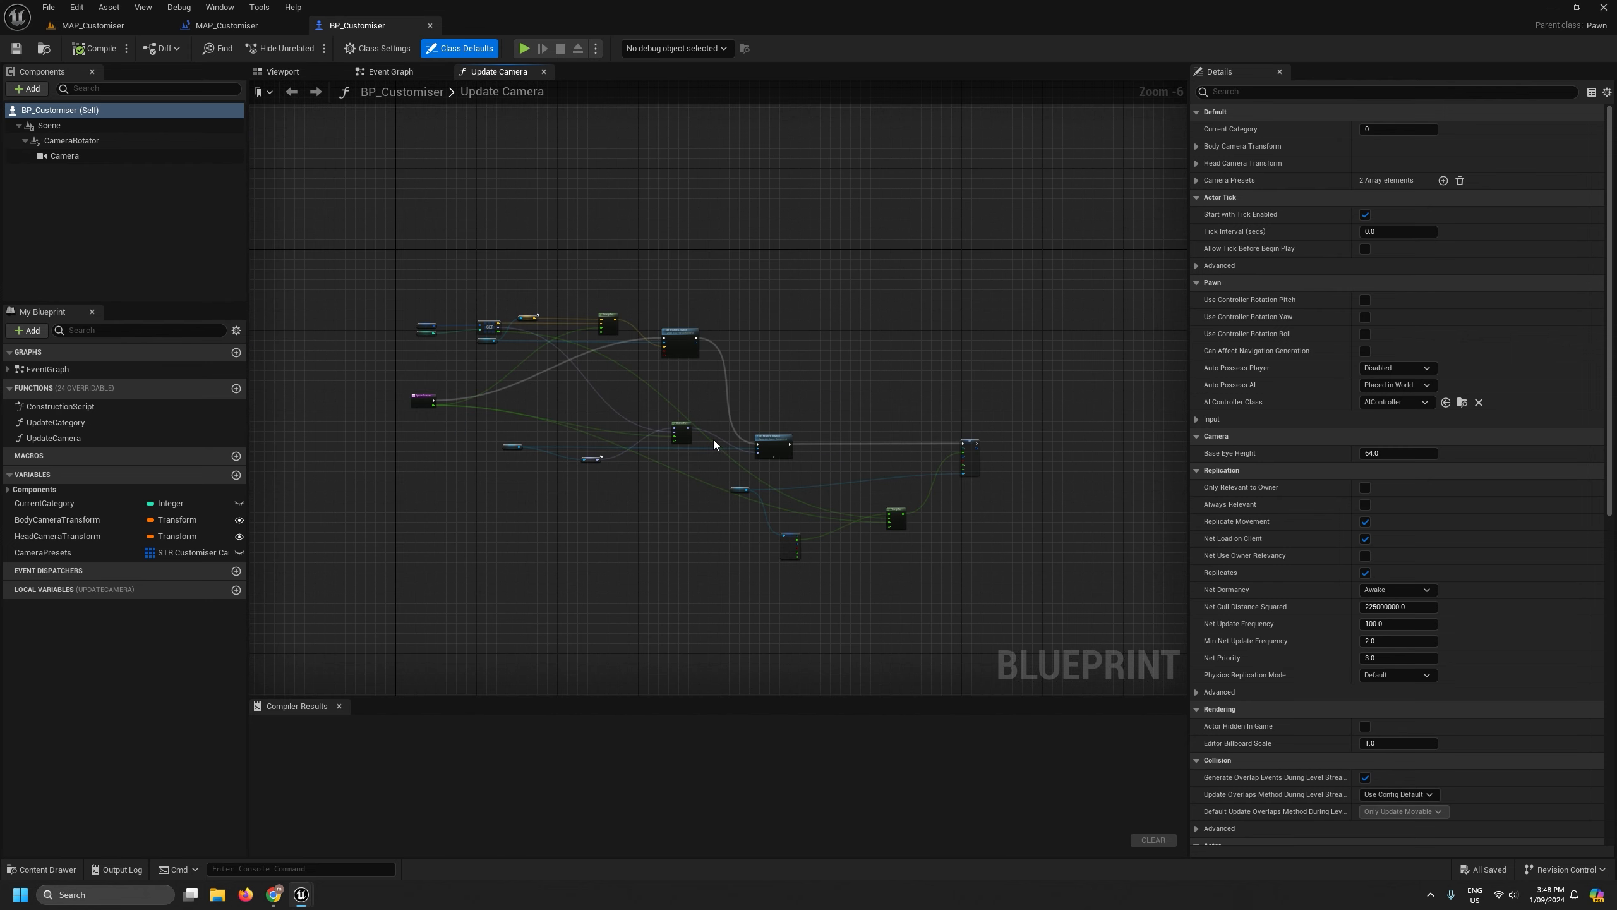
{"action": "left_click", "coordinate": [398, 95]}
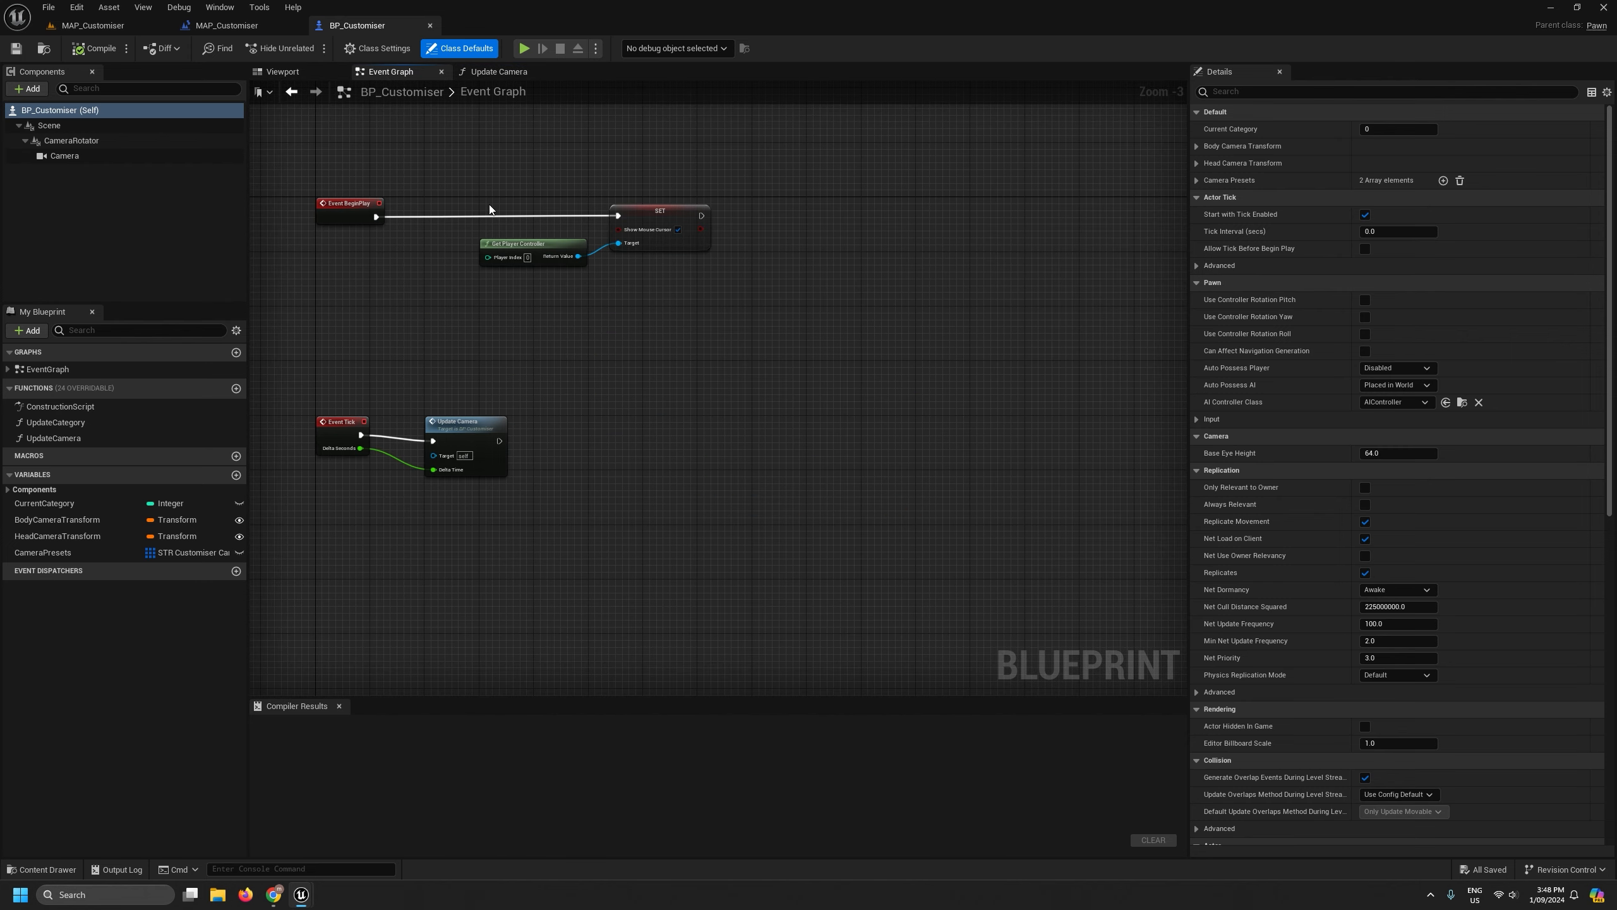
{"action": "scroll", "coordinate": [491, 209], "scroll_direction": "up", "scroll_amount": 2}
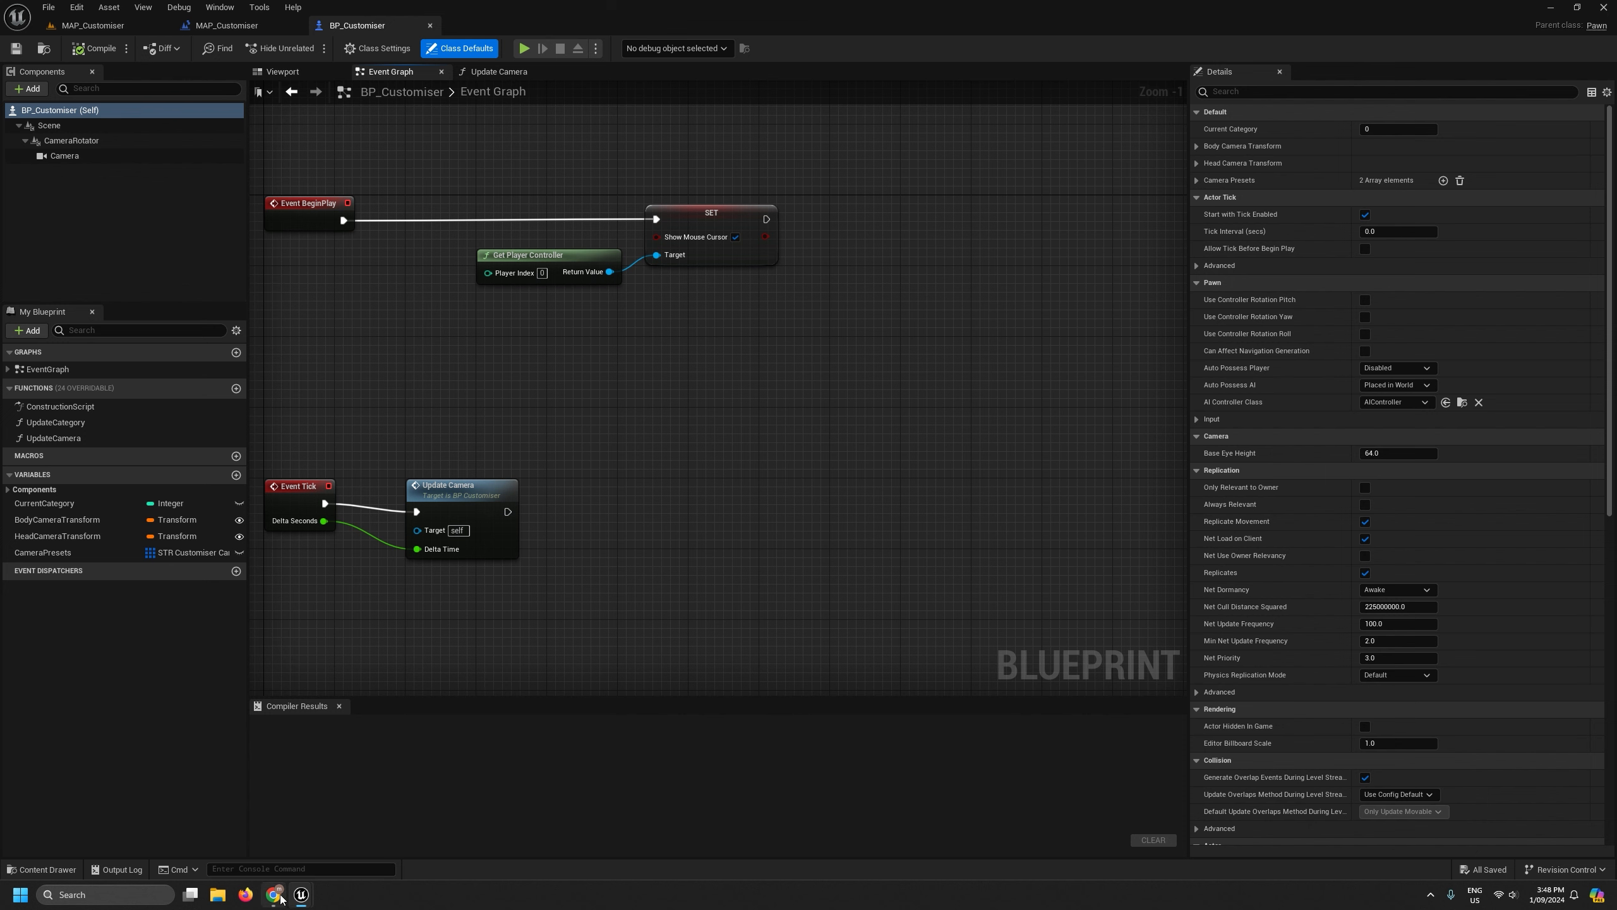
Switch back to the Studio project and add a Get Player Controller node near Event BeginPlay in BP_Customiser.
{"action": "mouse_move", "coordinate": [301, 895]}
{"action": "left_click", "coordinate": [268, 847]}
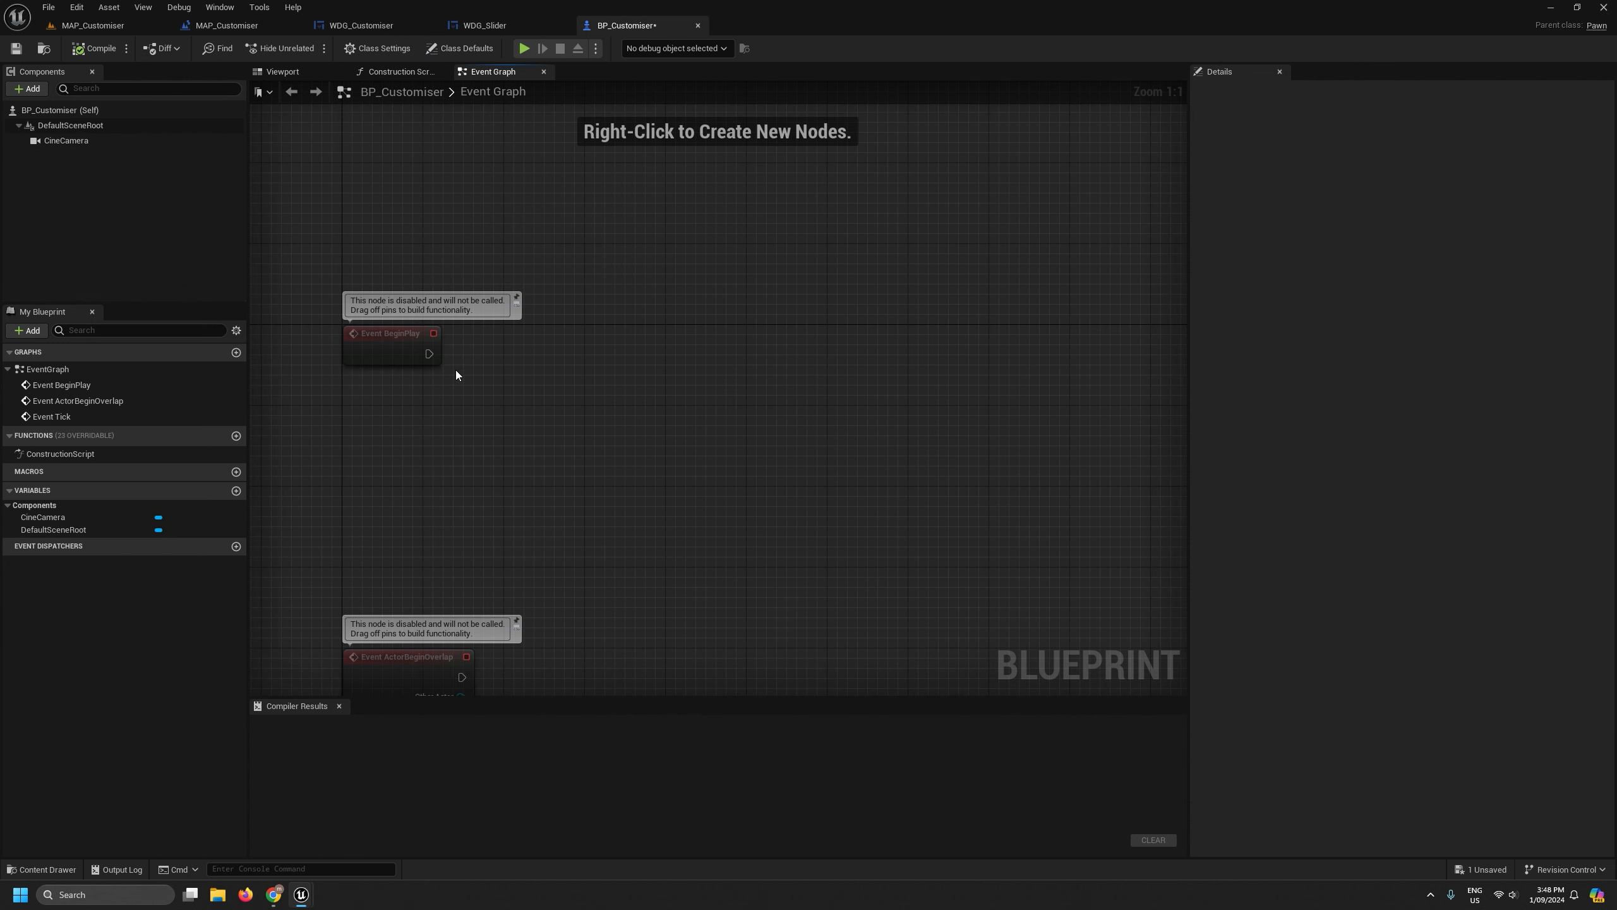
{"action": "right_click", "coordinate": [613, 389]}
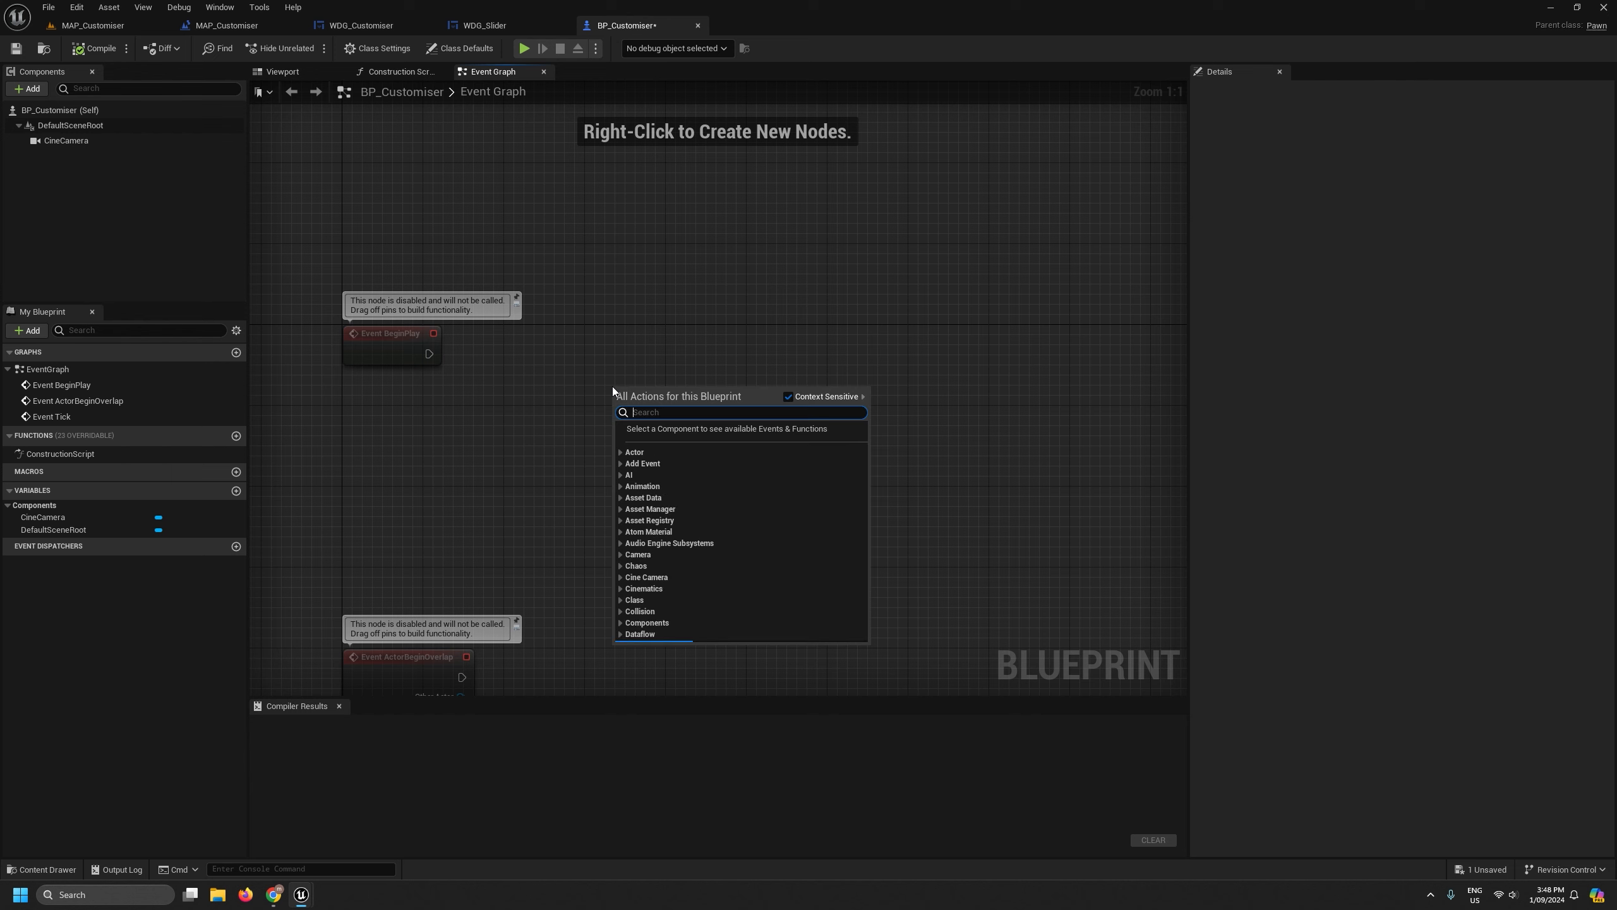
{"action": "type", "text": "get player co"}
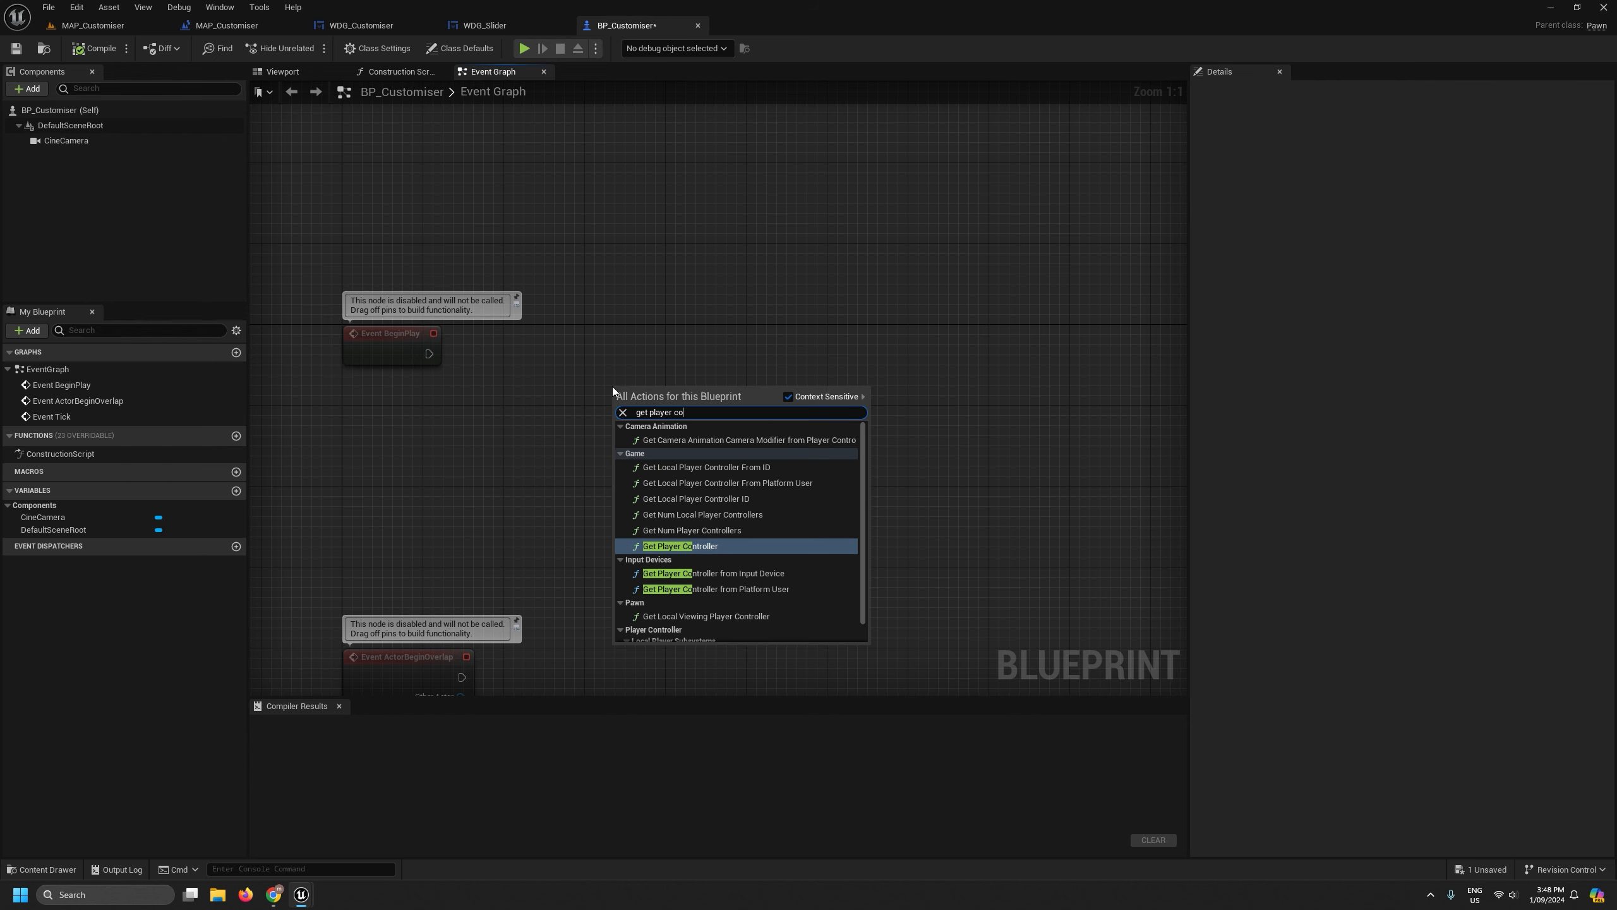
{"action": "type", "text": "ntrol"}
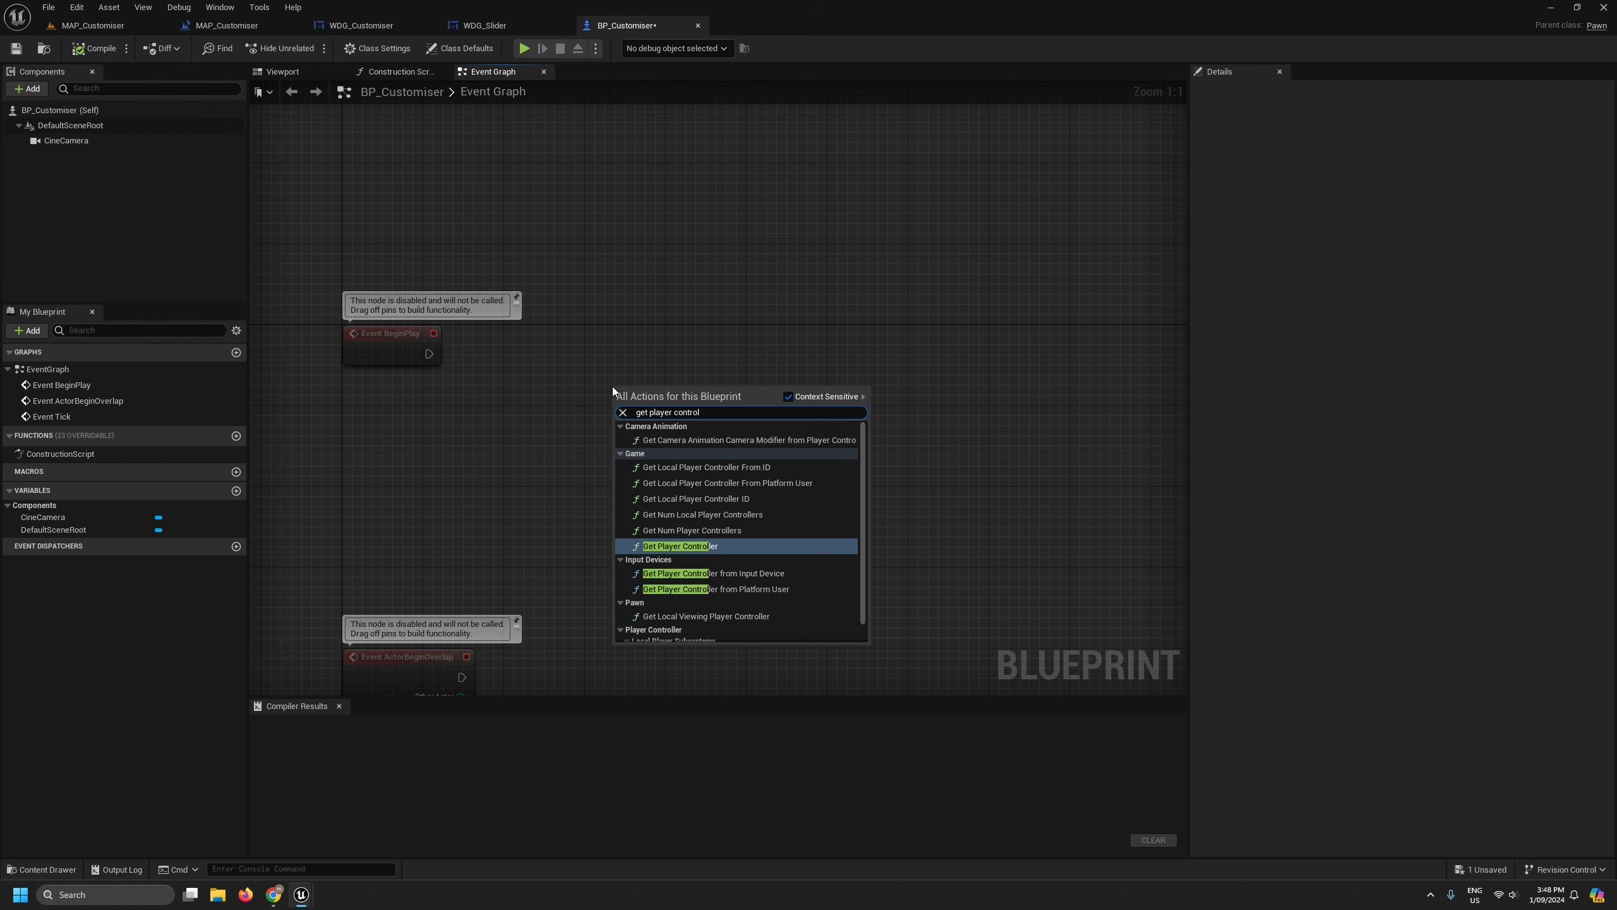
{"action": "left_click", "coordinate": [677, 545]}
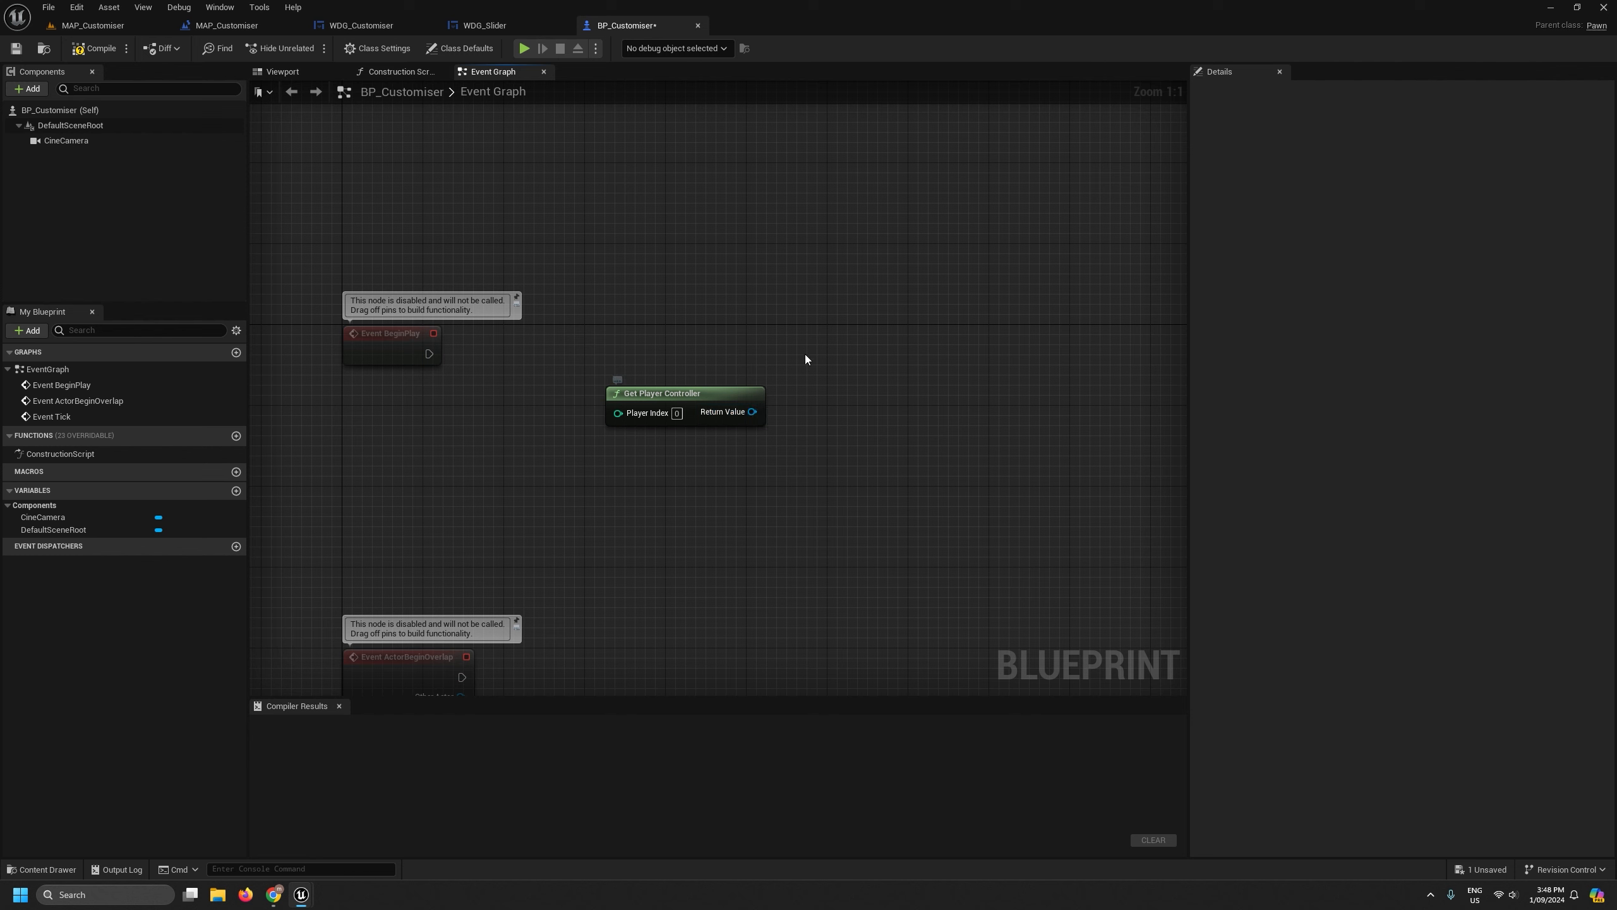
{"action": "left_click_drag", "start_coordinate": [751, 411], "coordinate": [864, 352]}
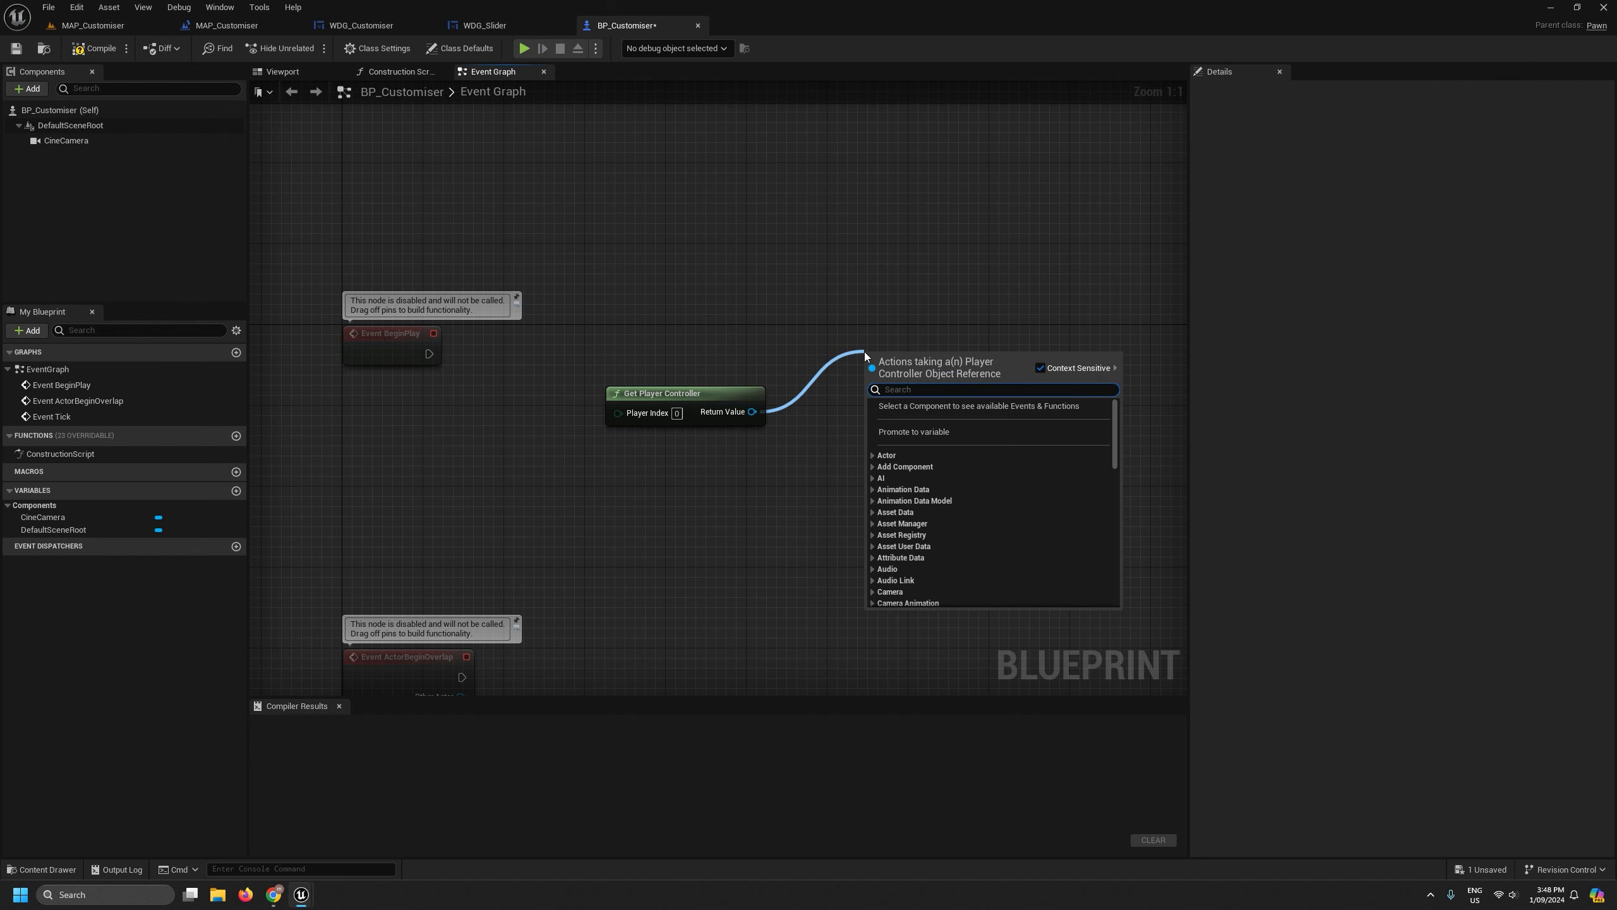
{"action": "type", "text": "mouse"}
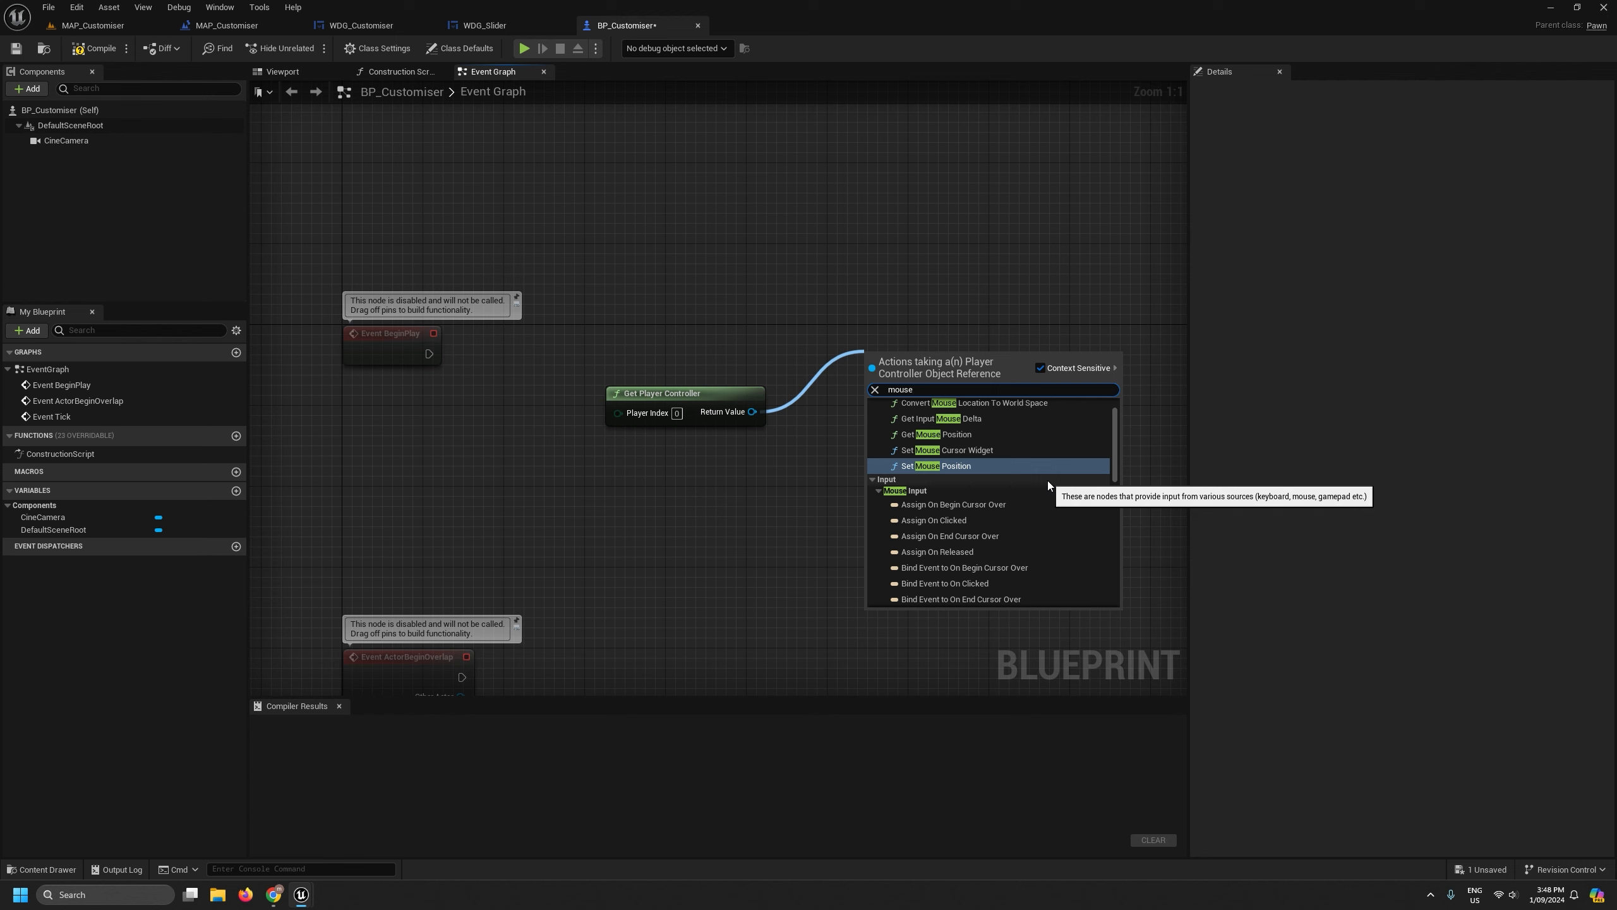
{"action": "scroll", "coordinate": [1048, 480], "scroll_direction": "up", "scroll_amount": 1}
{"action": "scroll", "coordinate": [1047, 482], "scroll_direction": "down", "scroll_amount": 5}
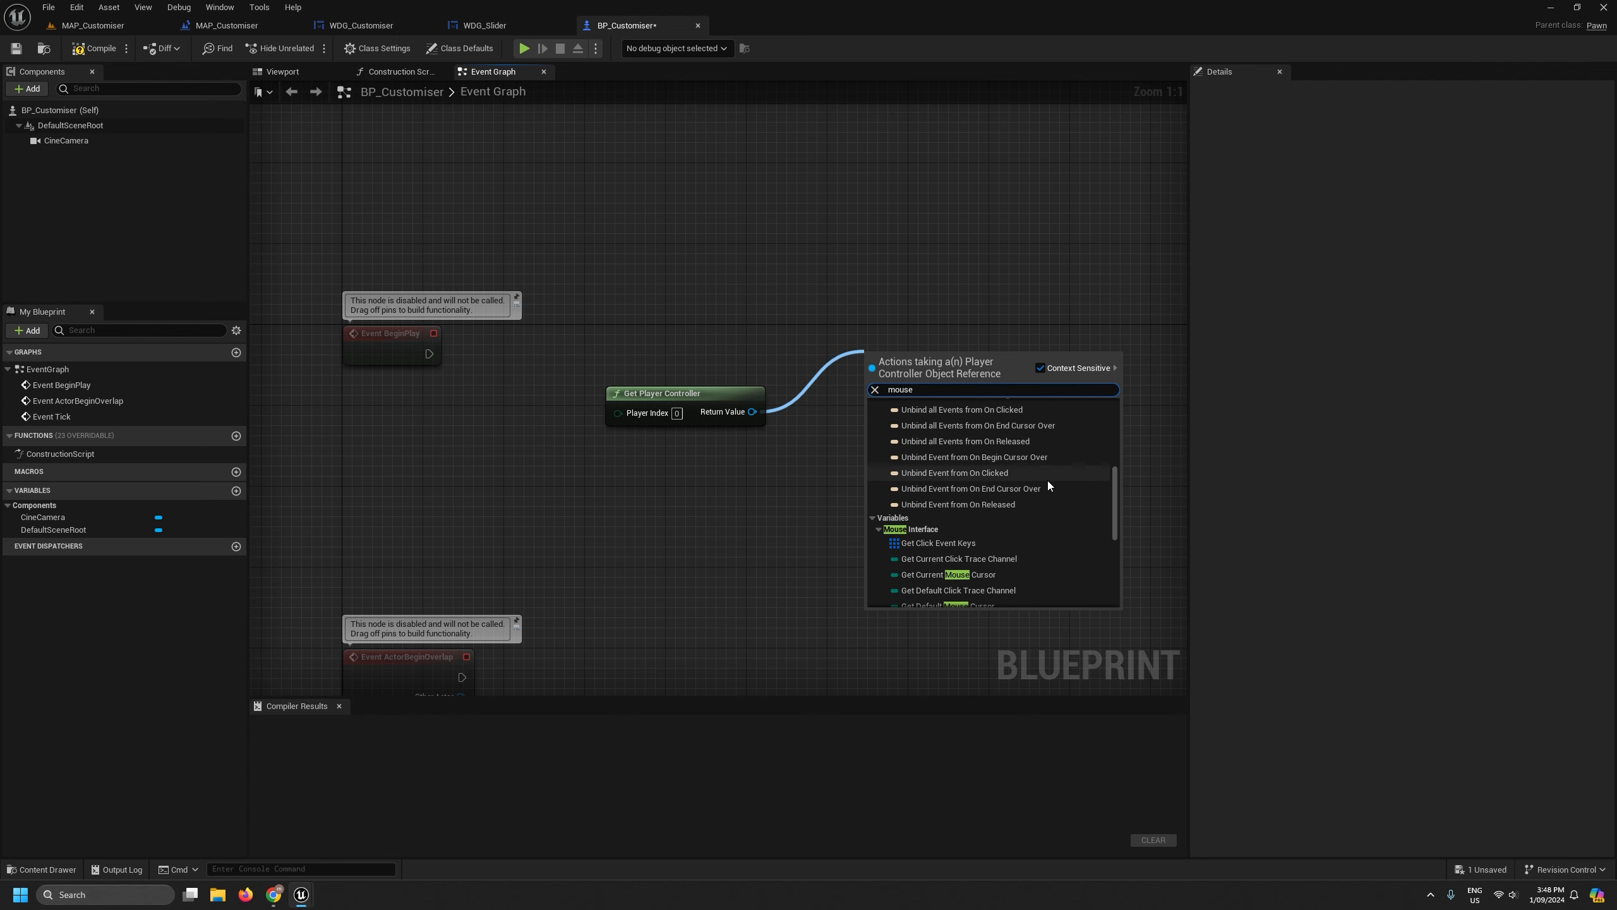
{"action": "scroll", "coordinate": [1047, 482], "scroll_direction": "down", "scroll_amount": 6}
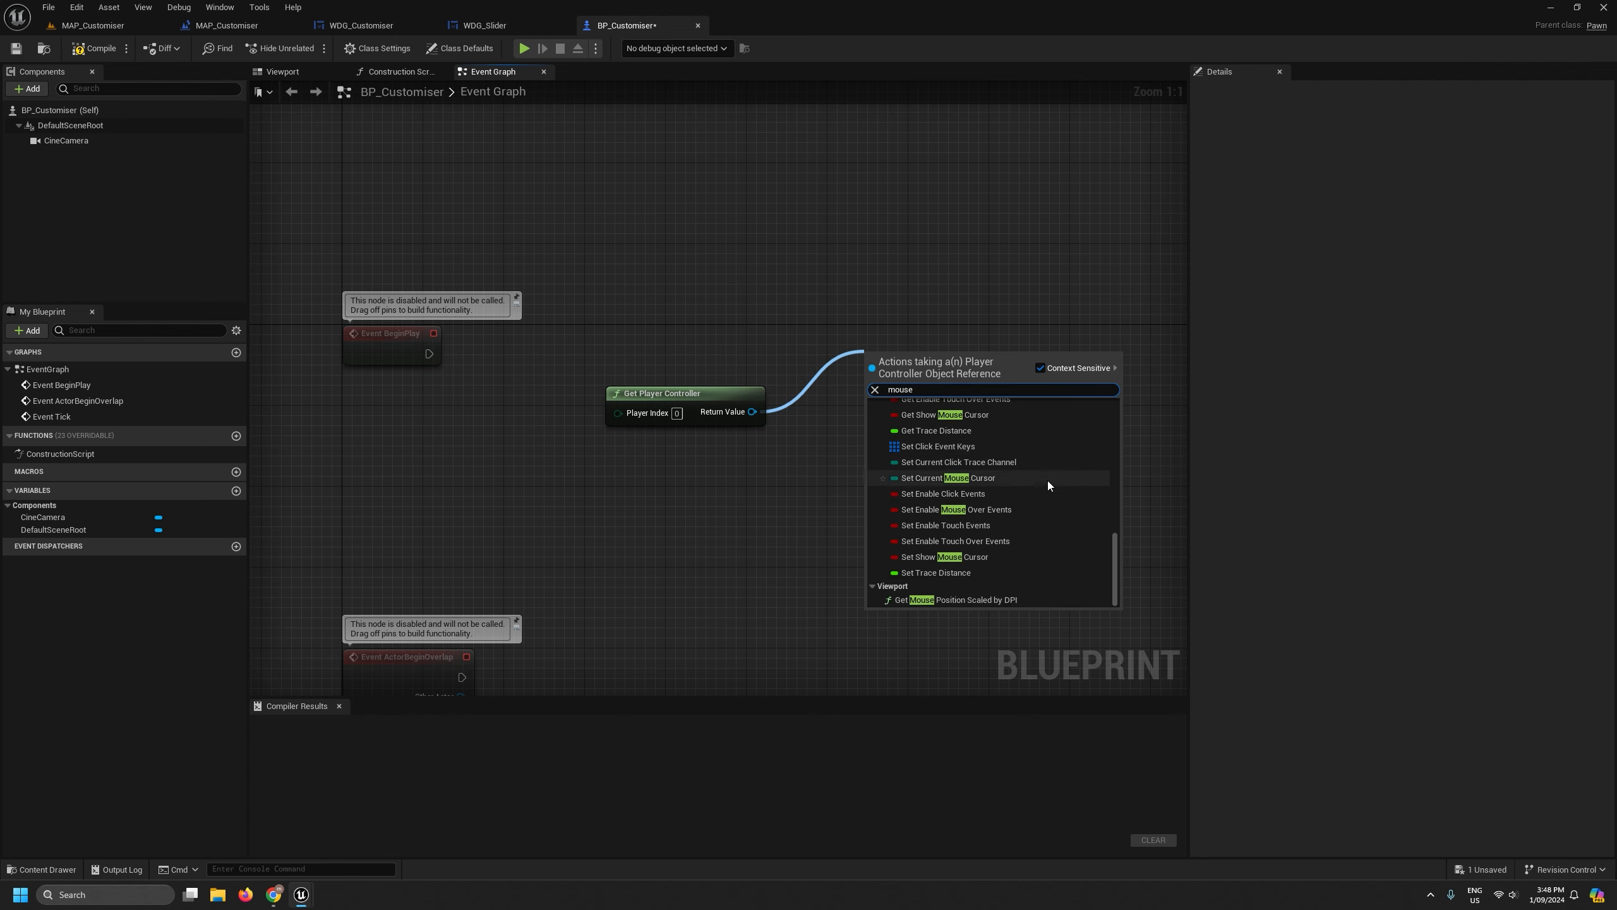
{"action": "left_click", "coordinate": [777, 475]}
Search the available blueprint actions for "show mouse" to add a node beside Get Player Controller.
{"action": "right_click", "coordinate": [898, 422]}
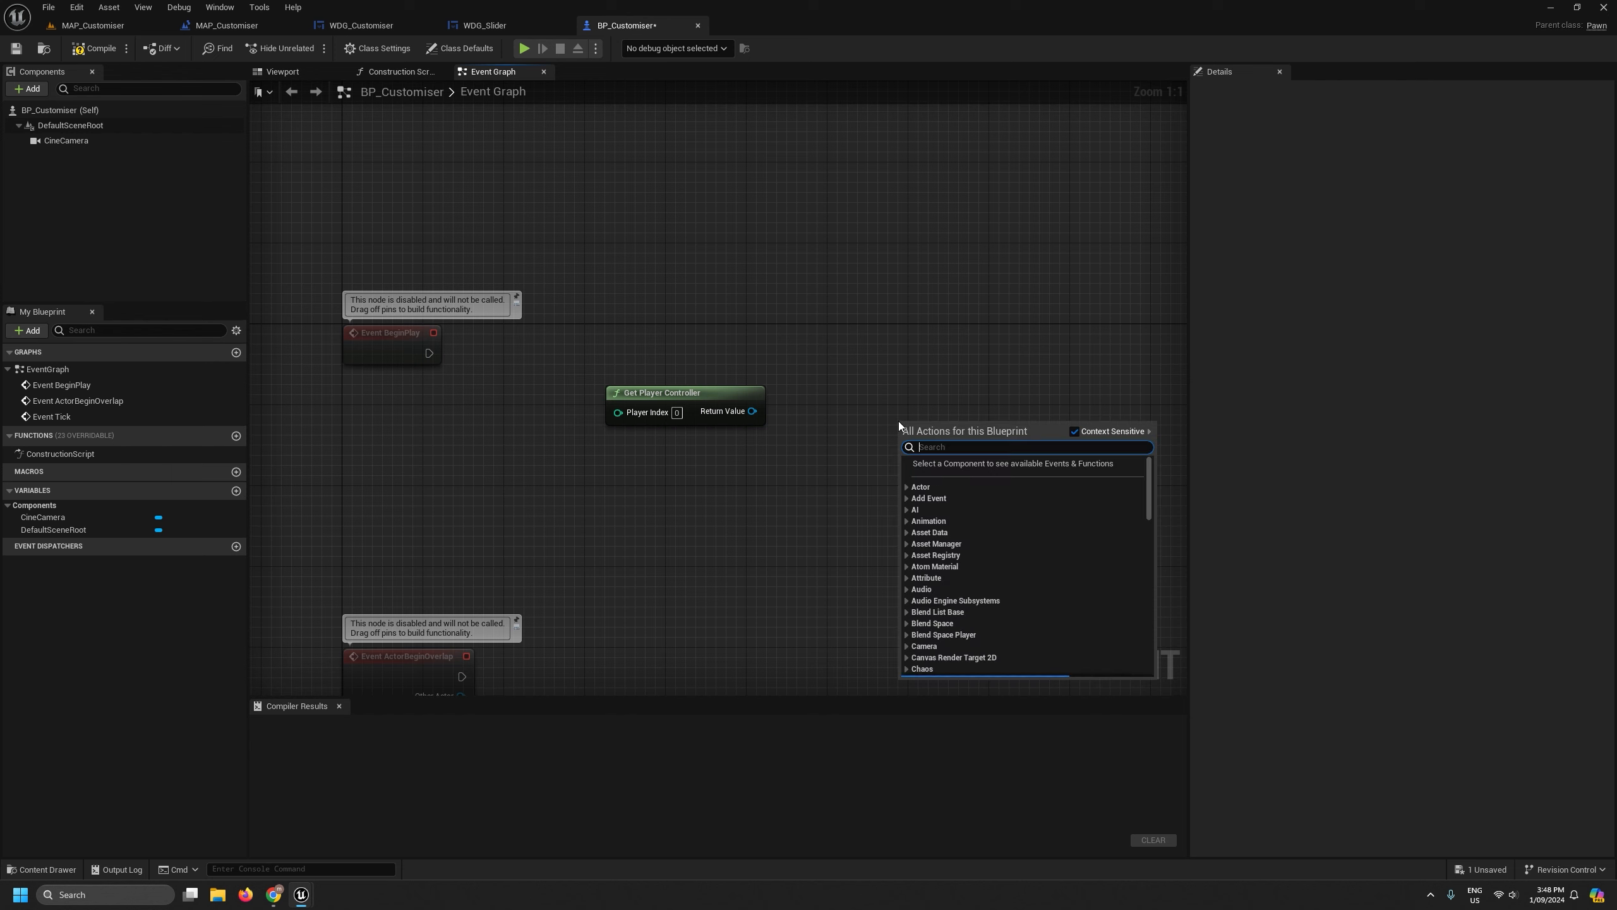
{"action": "type", "text": "show mouse"}
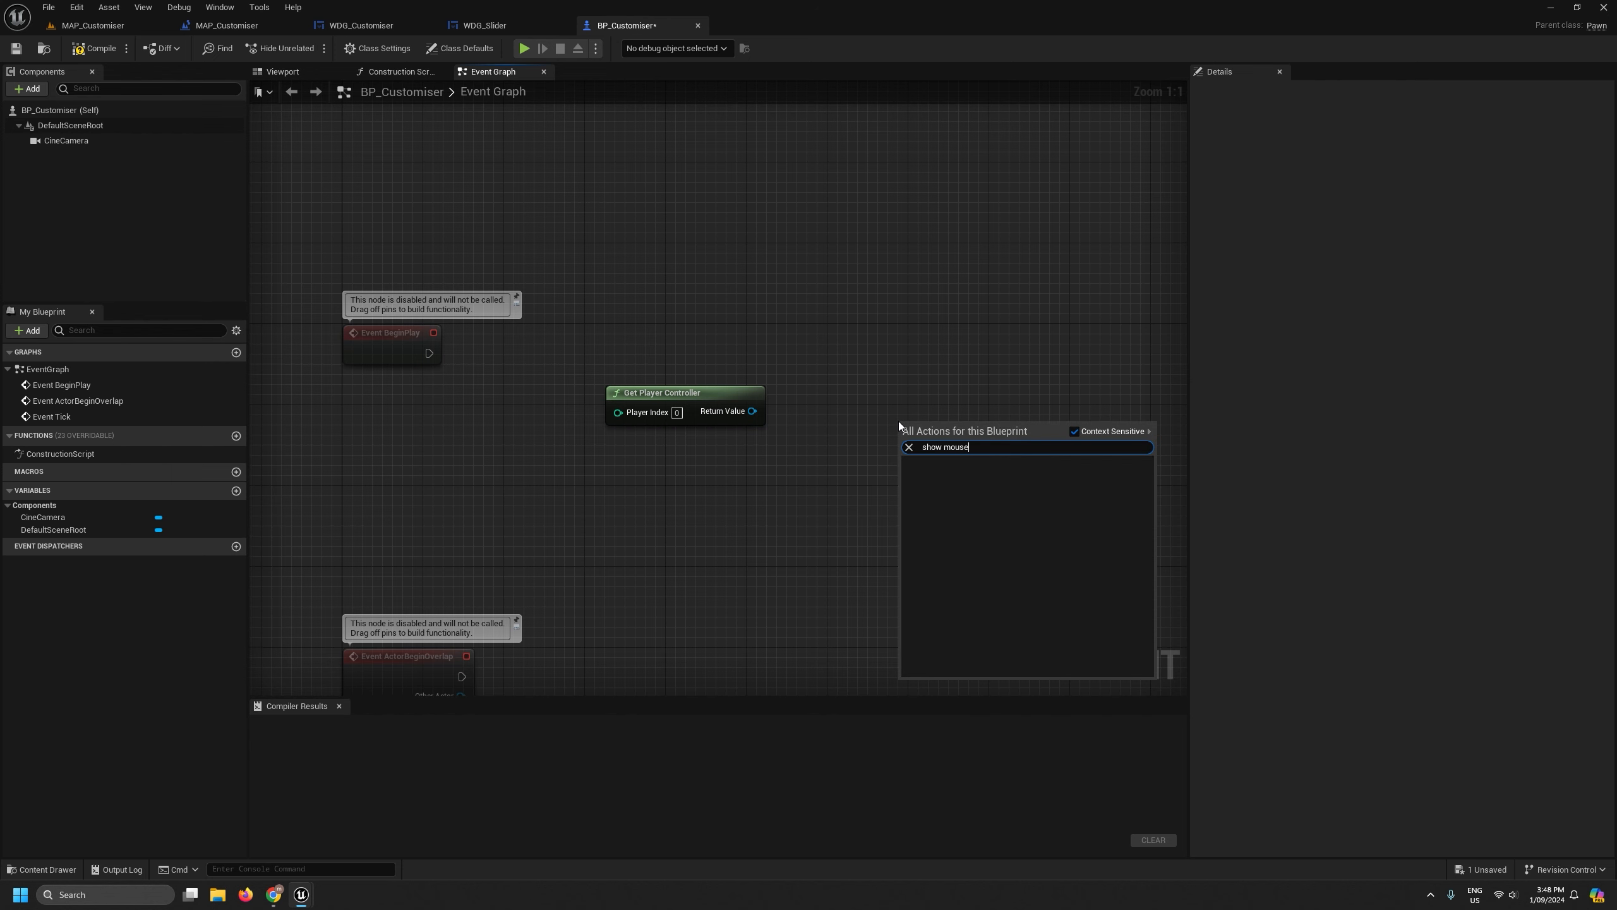
Check how the StudioX project's BP_Customiser event graph shows the mouse cursor on BeginPlay, and return to the Studio project.
{"action": "left_click", "coordinate": [781, 438]}
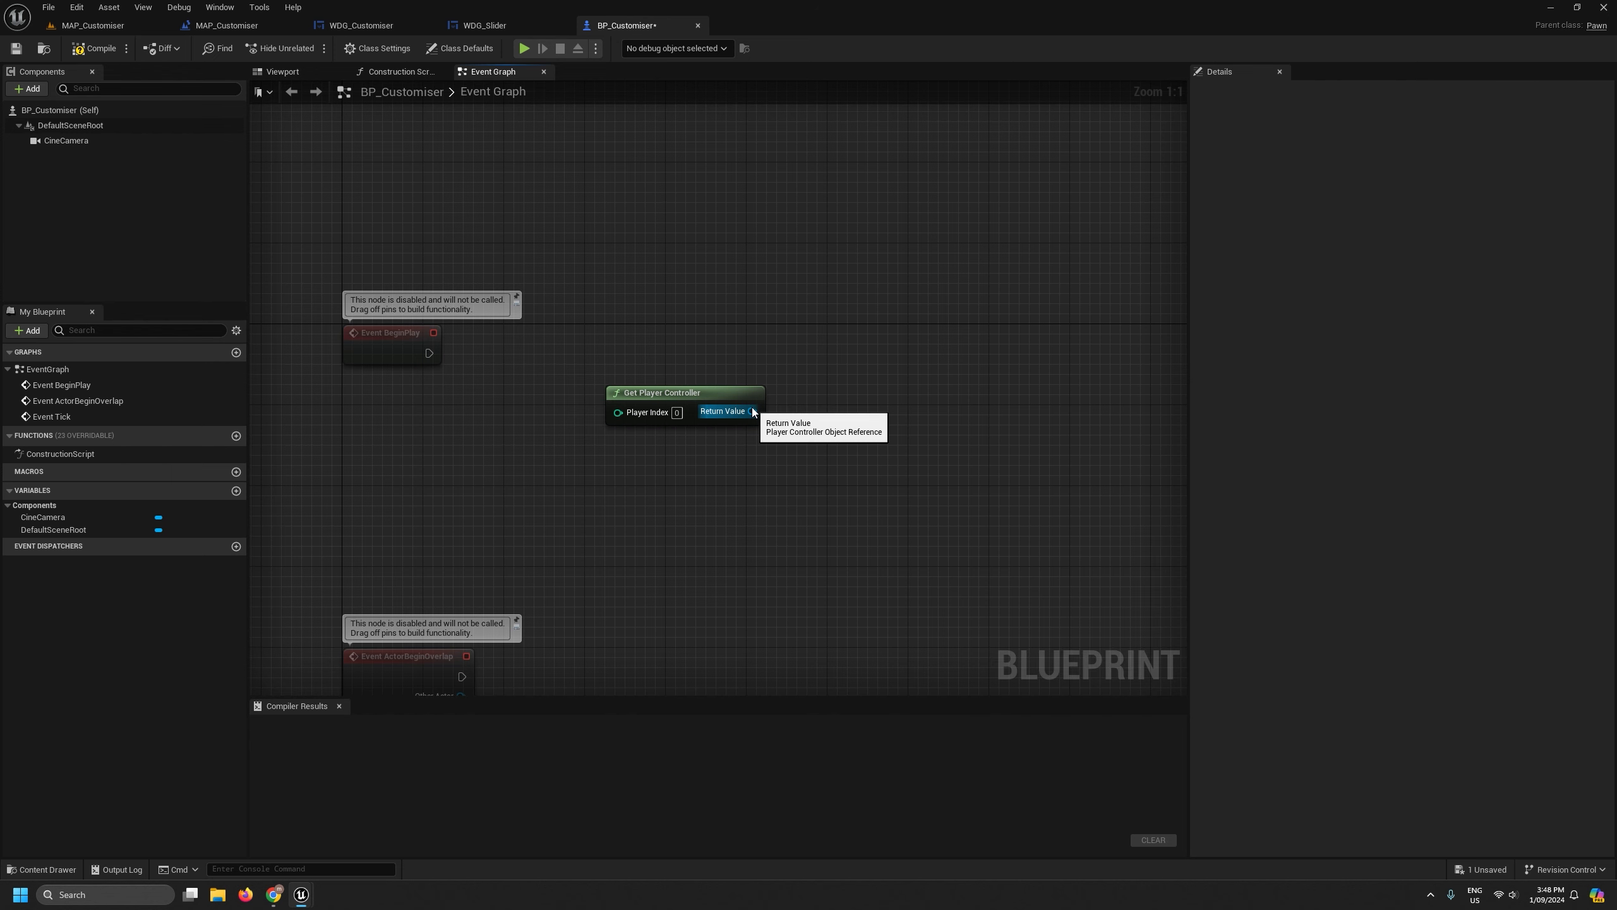
{"action": "mouse_move", "coordinate": [319, 905]}
{"action": "left_click", "coordinate": [351, 845]}
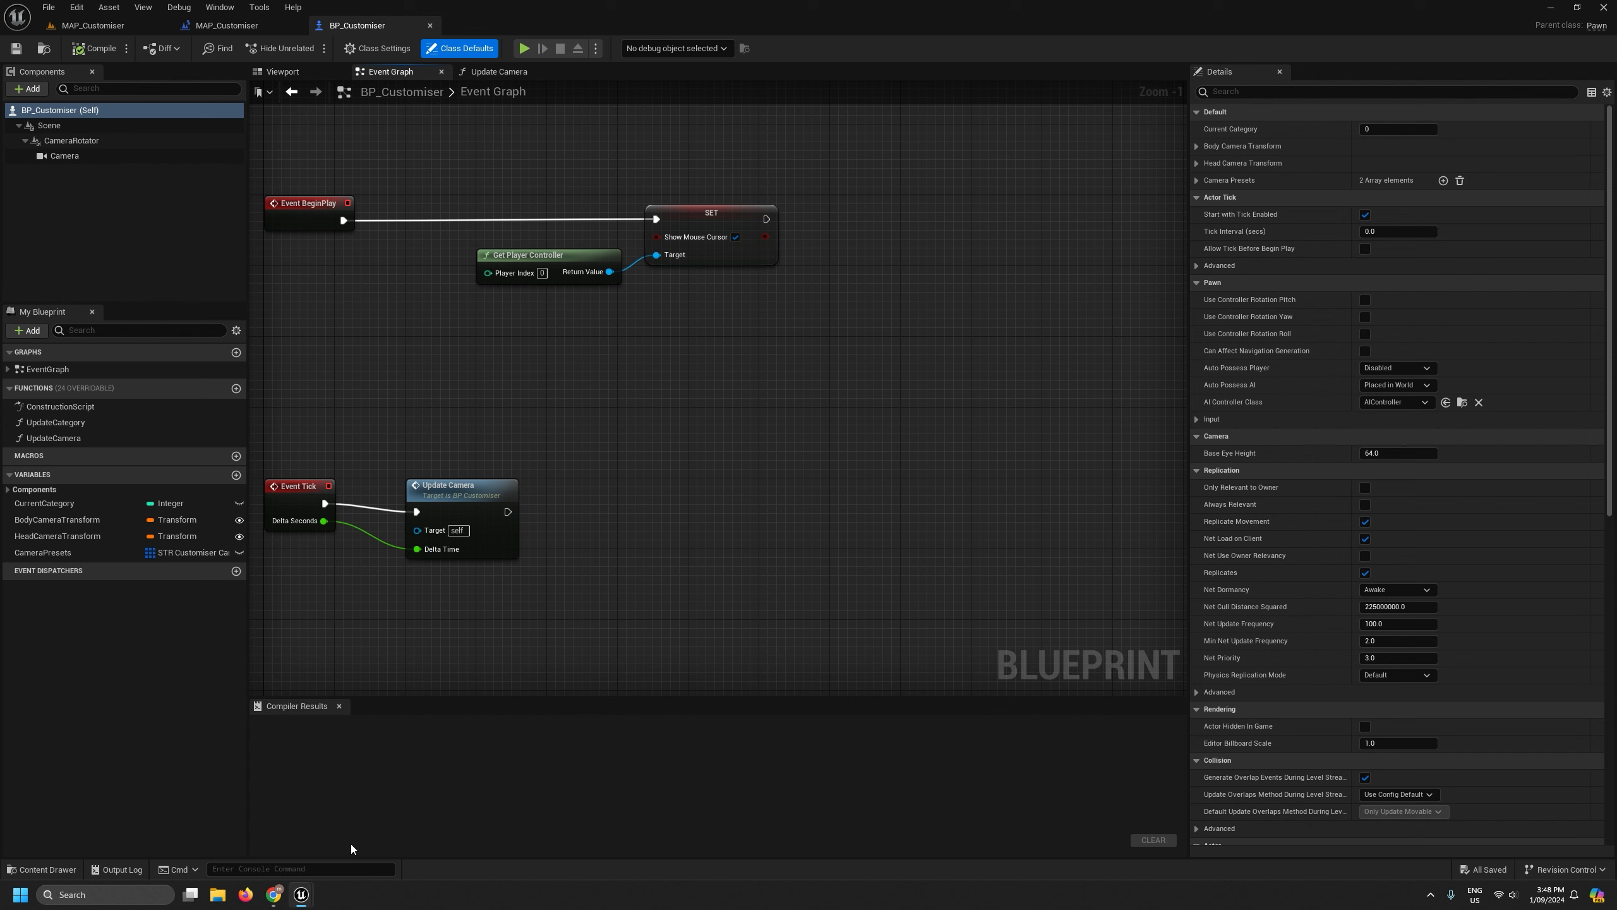
{"action": "mouse_move", "coordinate": [308, 902]}
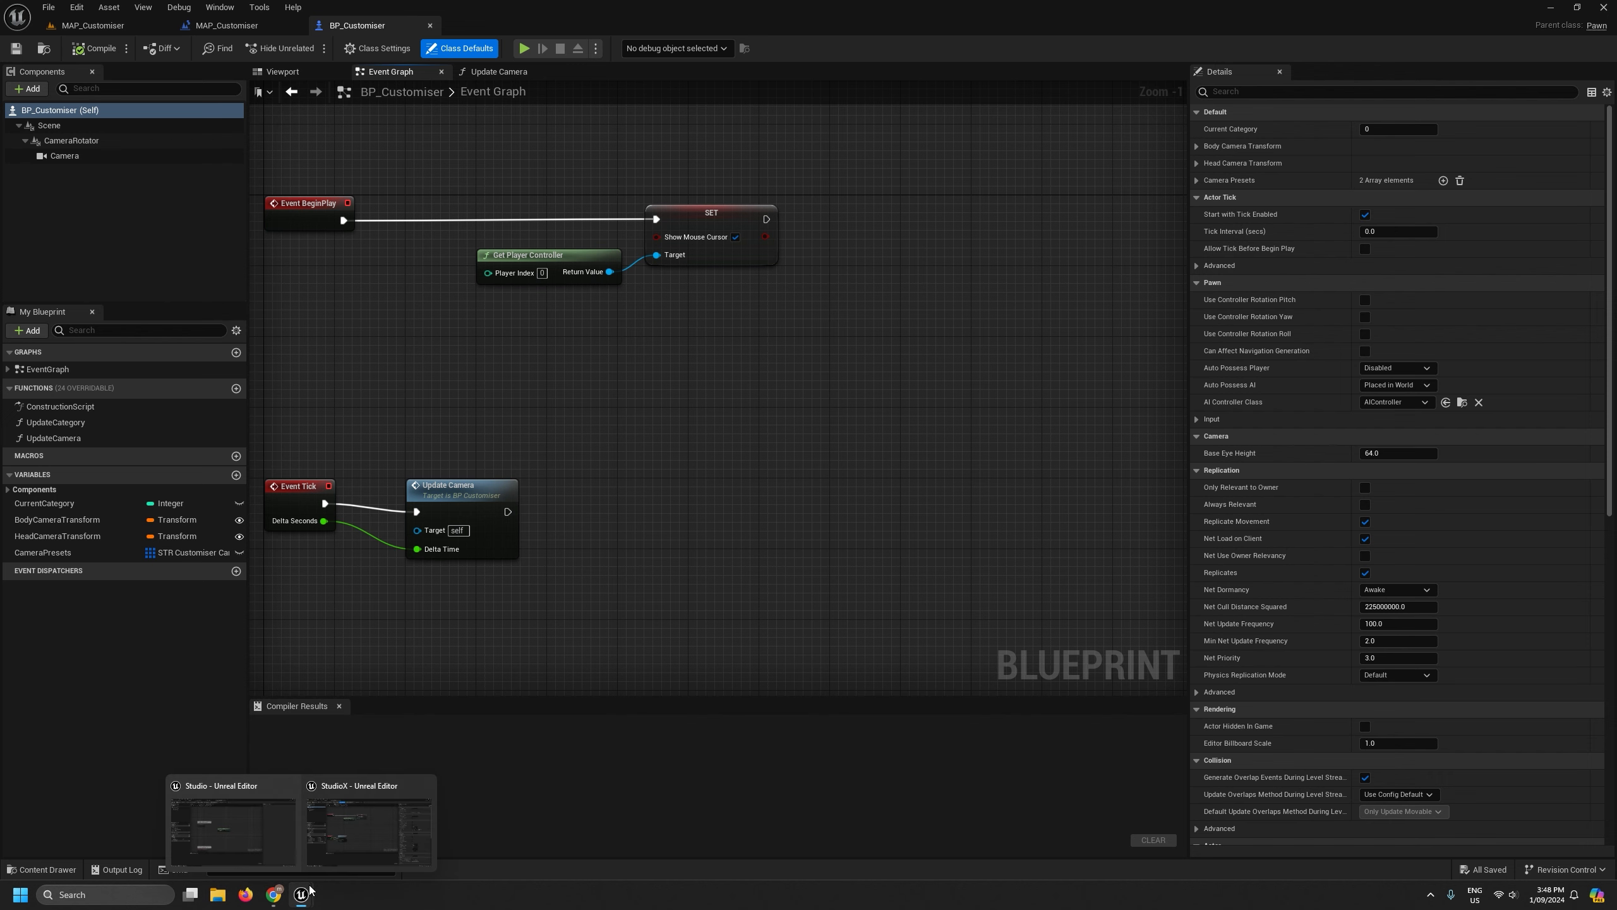
{"action": "left_click", "coordinate": [245, 844]}
Add a Set Show Mouse Cursor node from the Get Player Controller return value and enable its Show Mouse Cursor option.
{"action": "left_click_drag", "start_coordinate": [758, 410], "coordinate": [970, 318]}
{"action": "type", "text": "show m"}
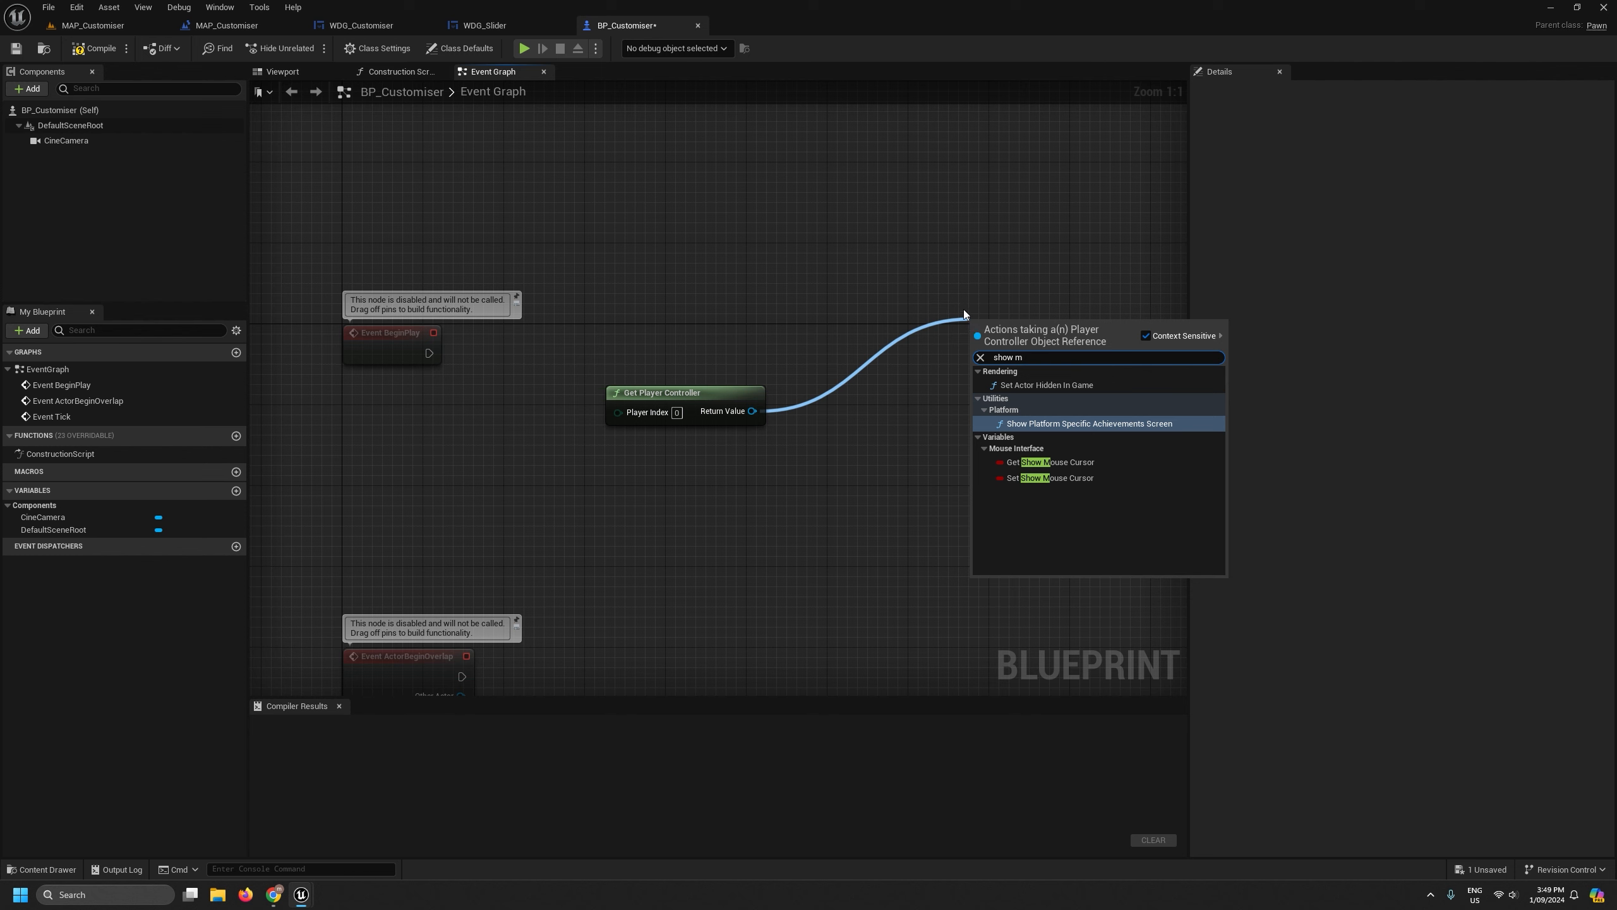
{"action": "left_click", "coordinate": [1057, 478]}
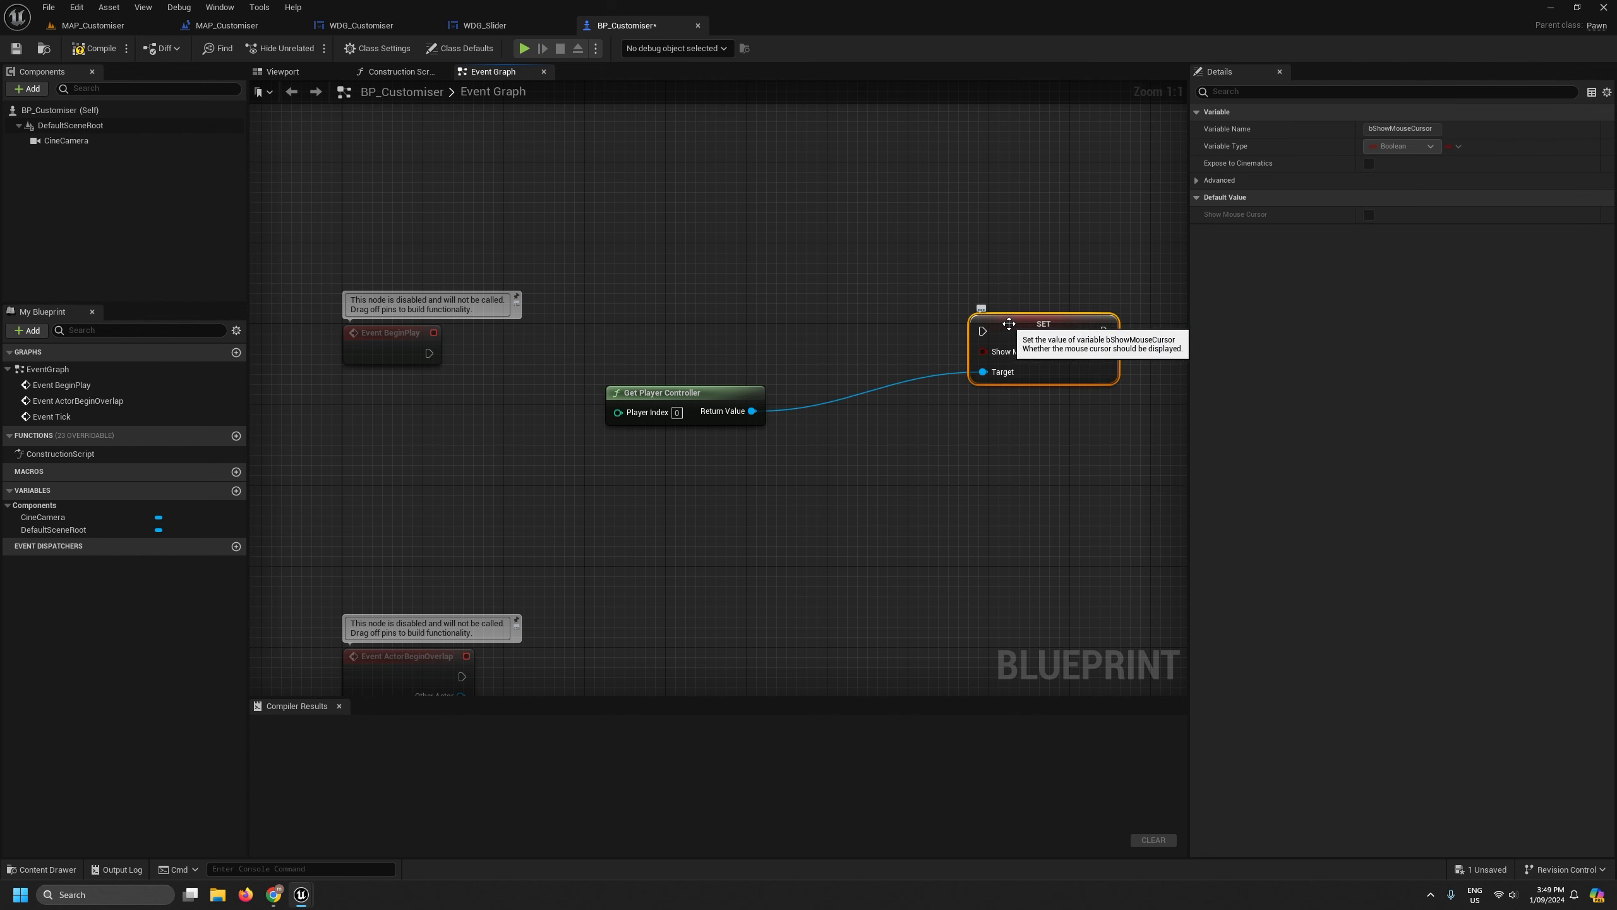
{"action": "left_click_drag", "start_coordinate": [1012, 318], "coordinate": [952, 298]}
{"action": "left_click", "coordinate": [1007, 331]}
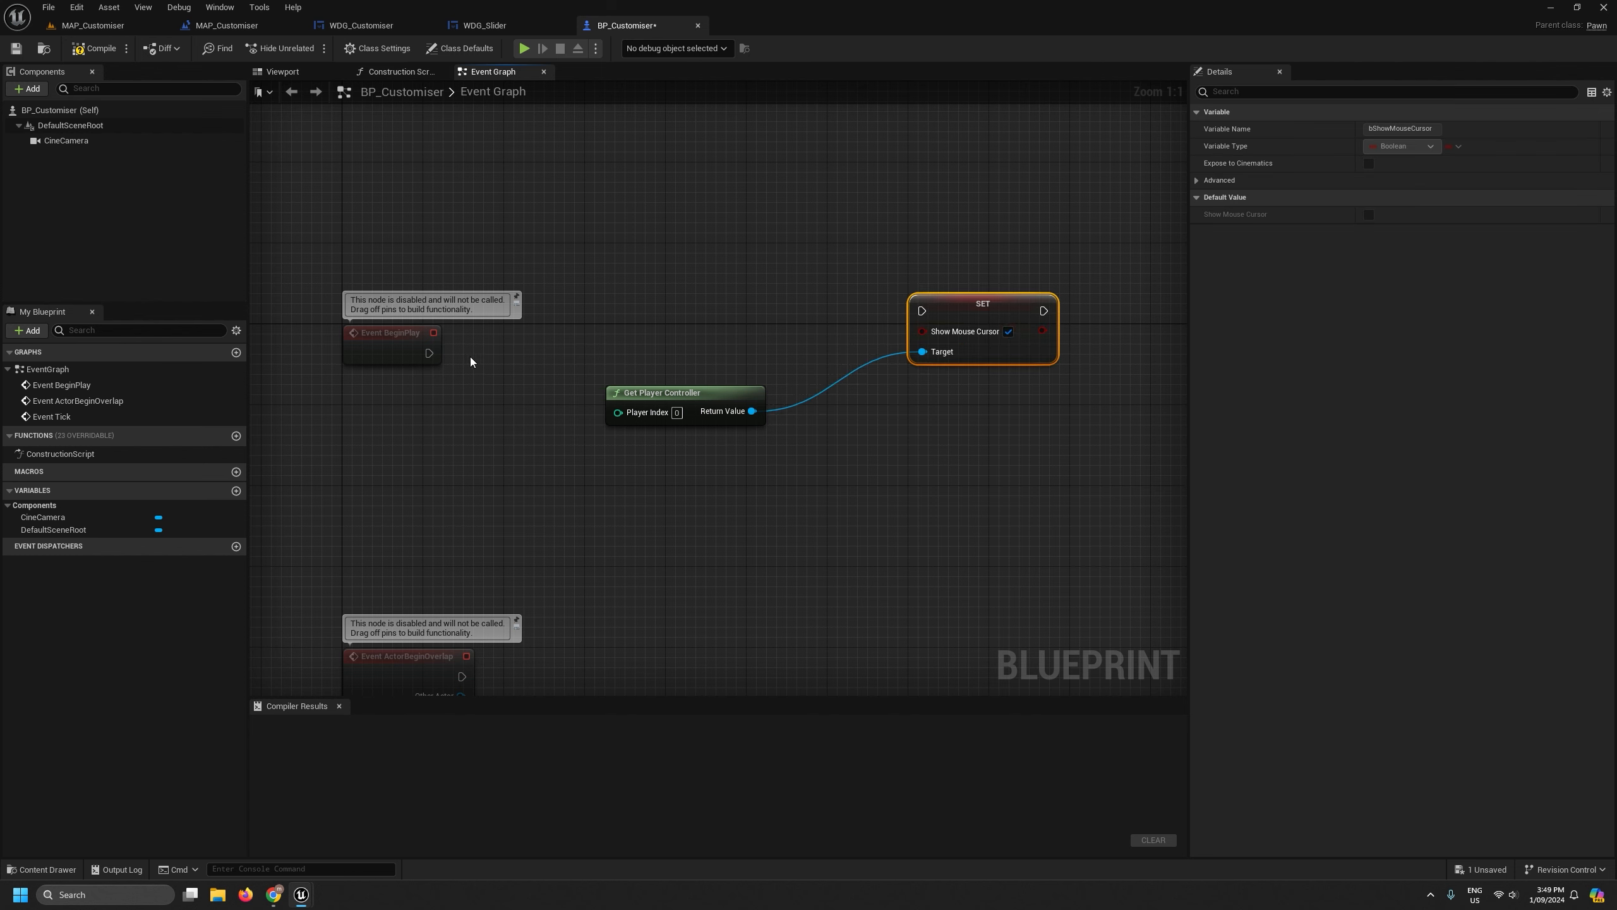
Wire Event BeginPlay into the Set Show Mouse Cursor node with the nodes grouped closely together, and compile and save the blueprint.
{"action": "left_click_drag", "start_coordinate": [429, 353], "coordinate": [945, 336]}
{"action": "left_click_drag", "start_coordinate": [662, 392], "coordinate": [400, 383]}
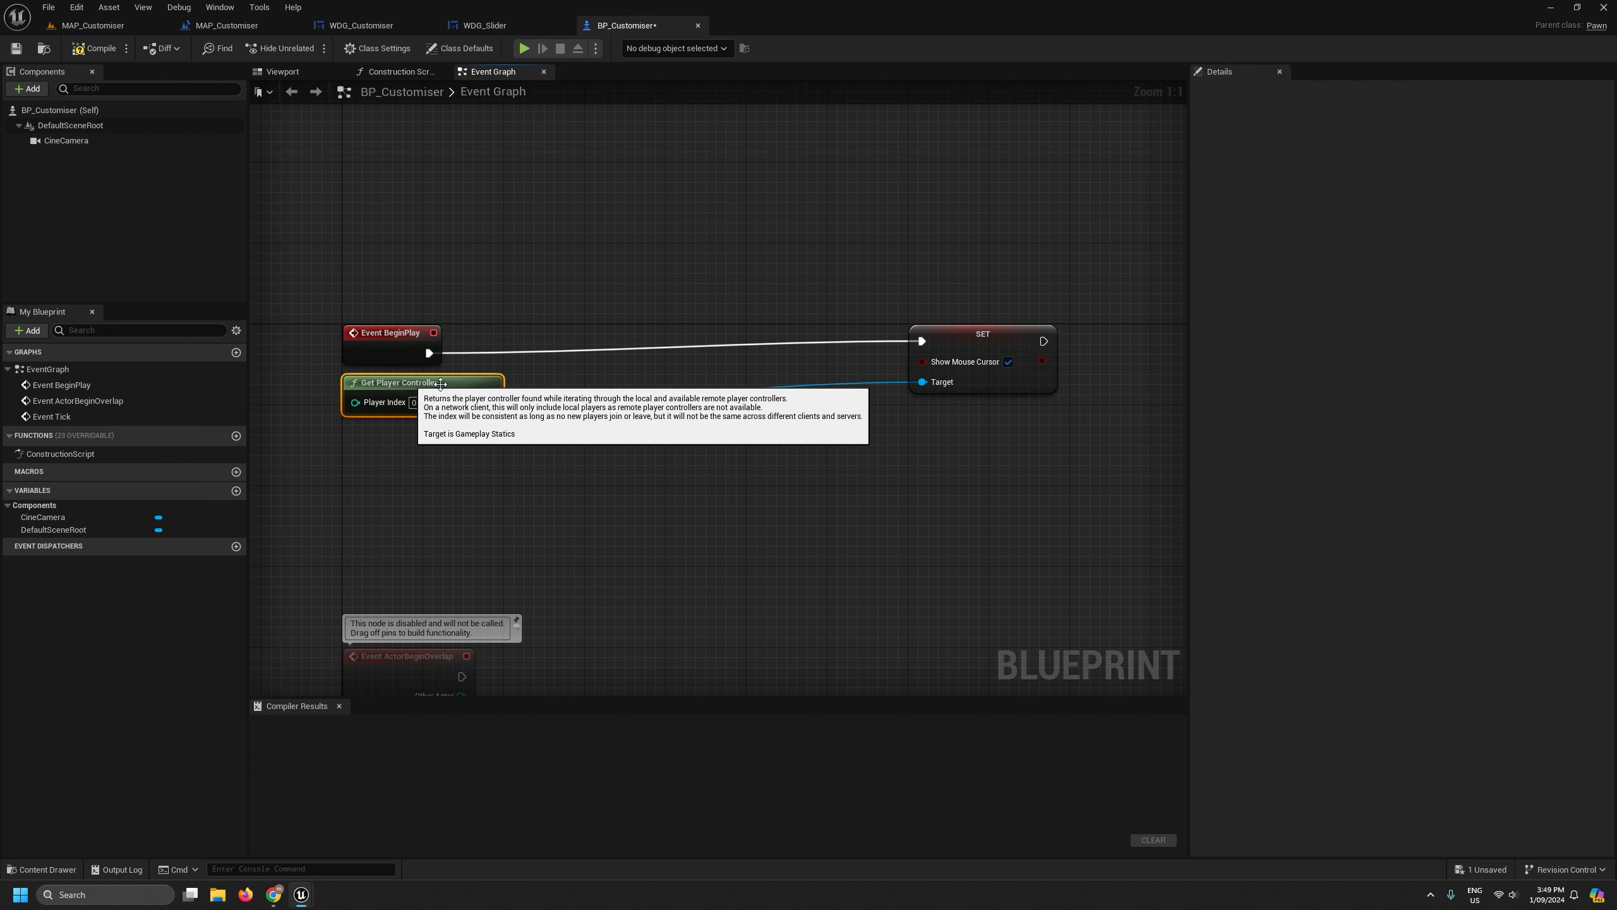
{"action": "left_click_drag", "start_coordinate": [938, 333], "coordinate": [610, 342]}
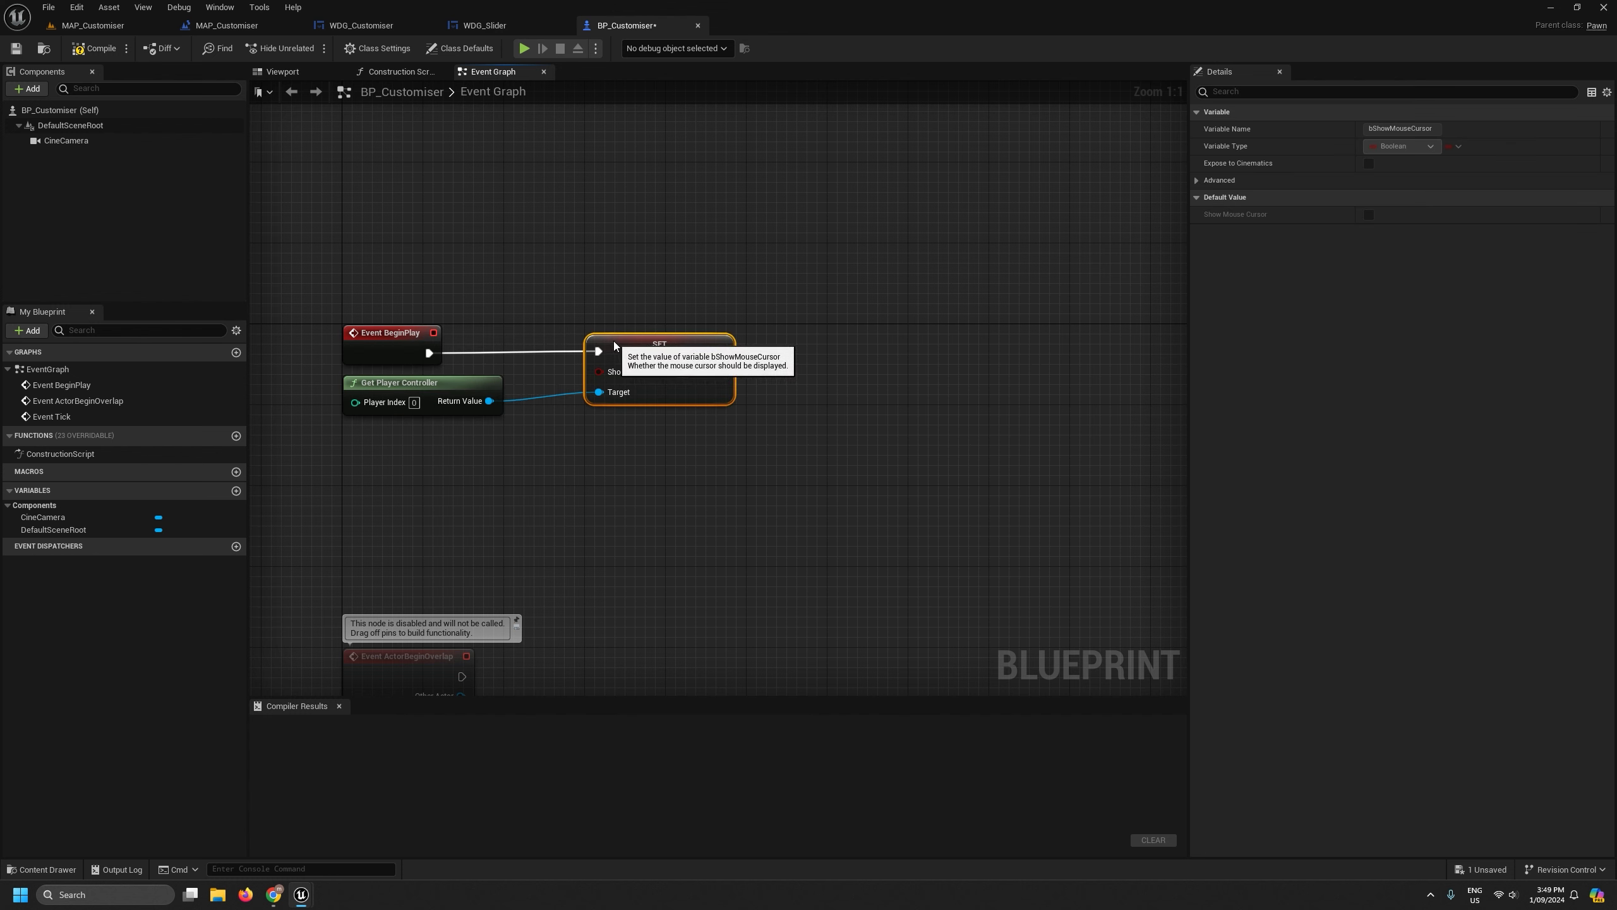
{"action": "left_click", "coordinate": [93, 49]}
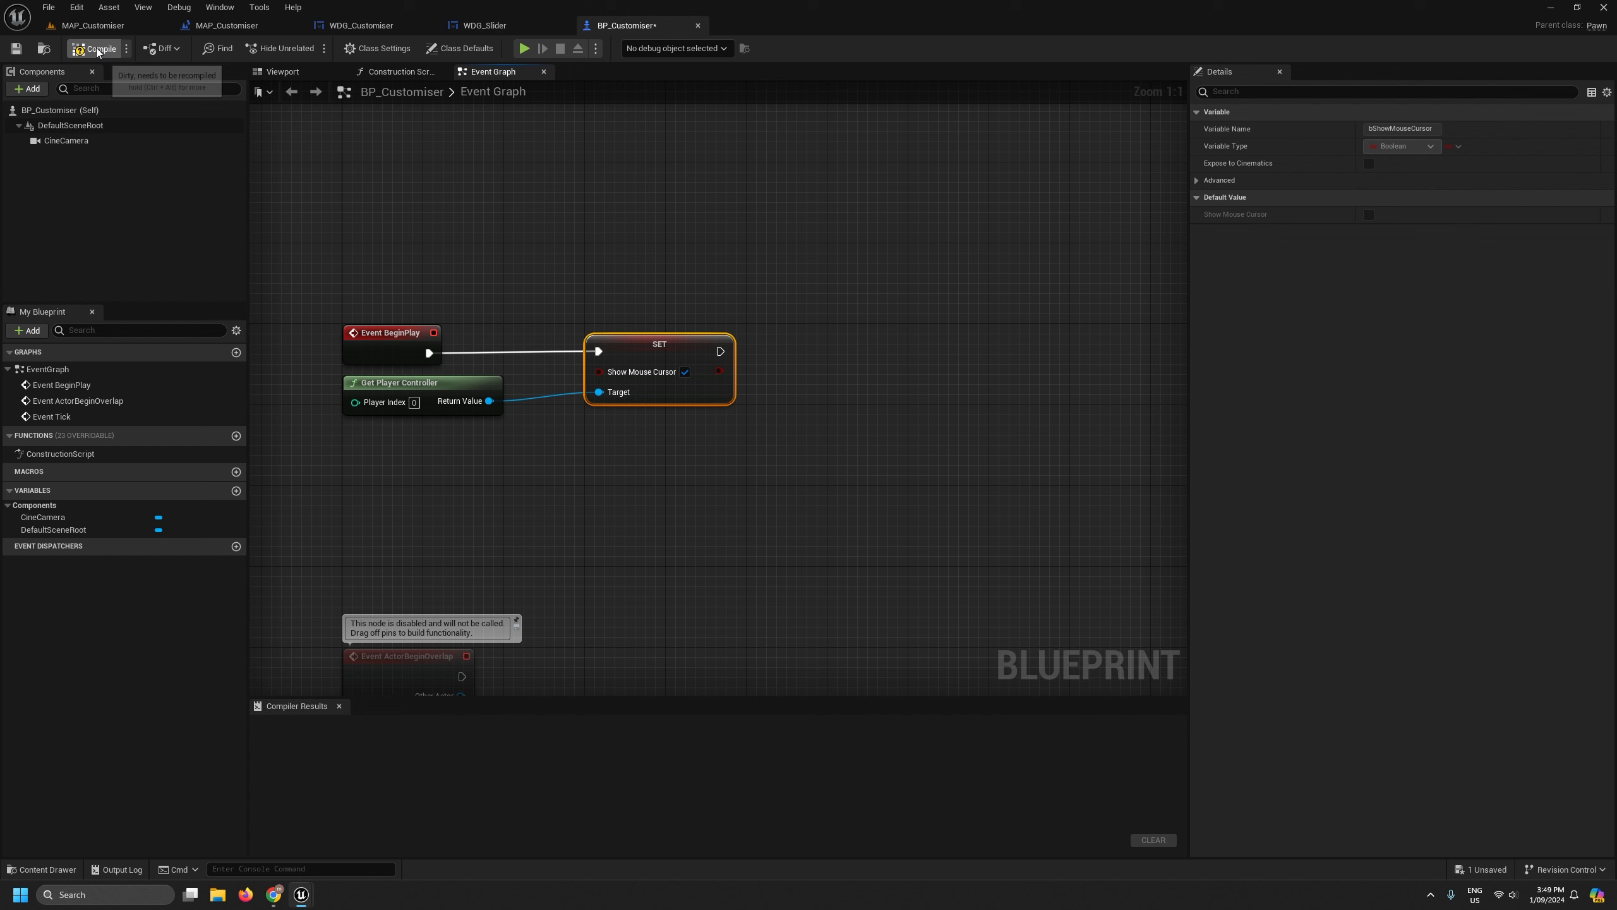
{"action": "left_click", "coordinate": [16, 50]}
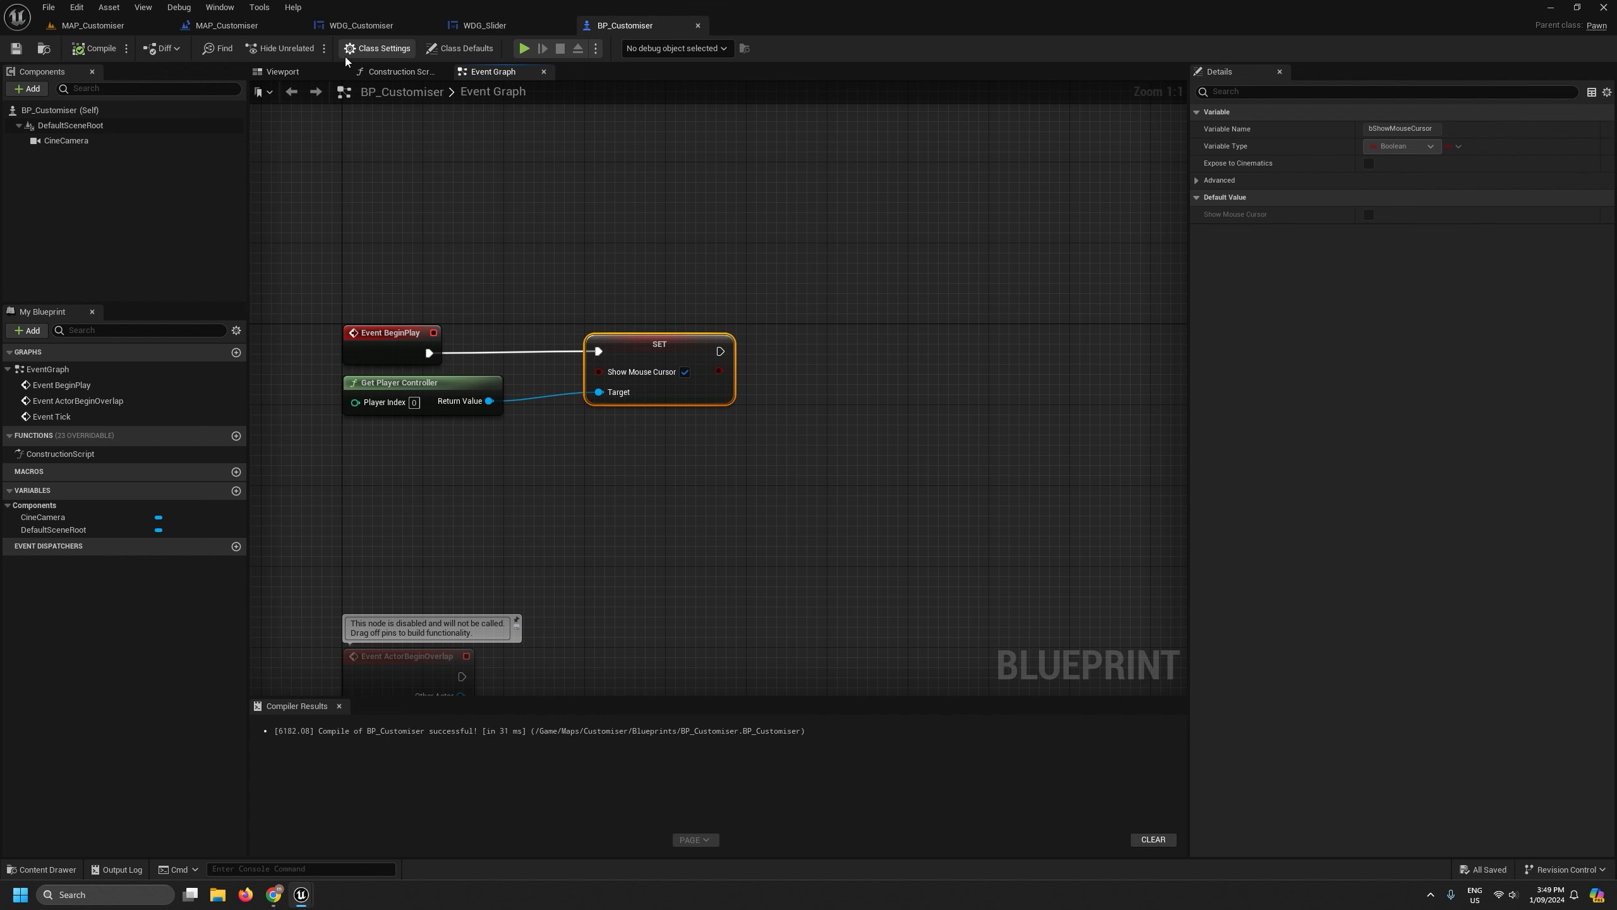
Play-test MAP_Customiser by moving the Thin/Heavy body slider with the mouse cursor, and stop the session.
{"action": "left_click", "coordinate": [108, 26]}
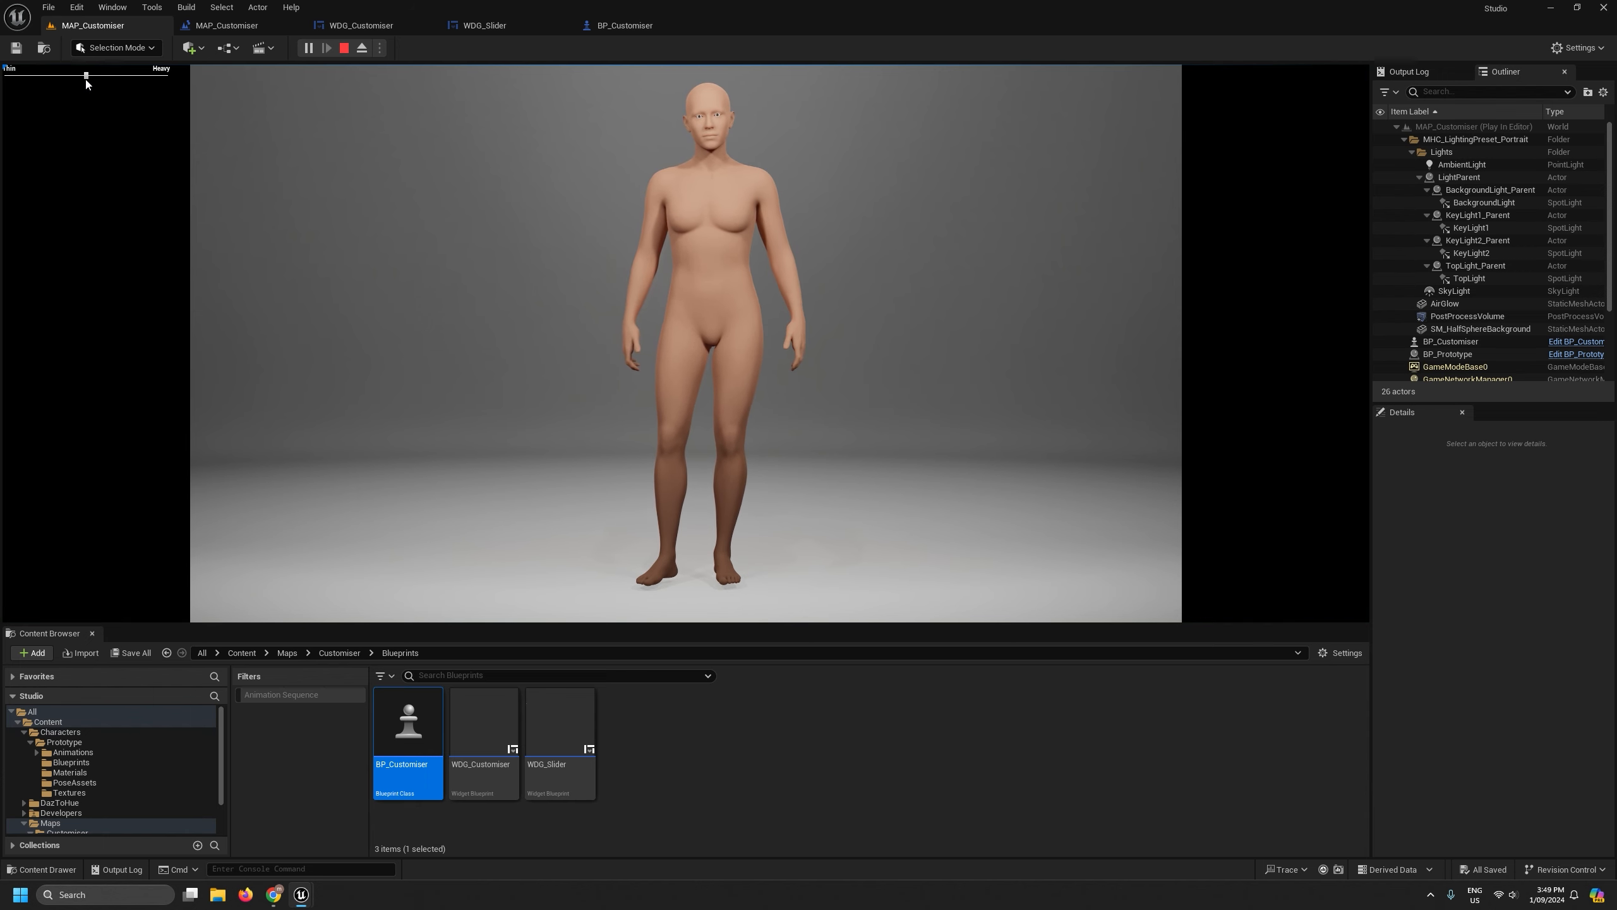
{"action": "left_click_drag", "start_coordinate": [86, 80], "coordinate": [81, 44]}
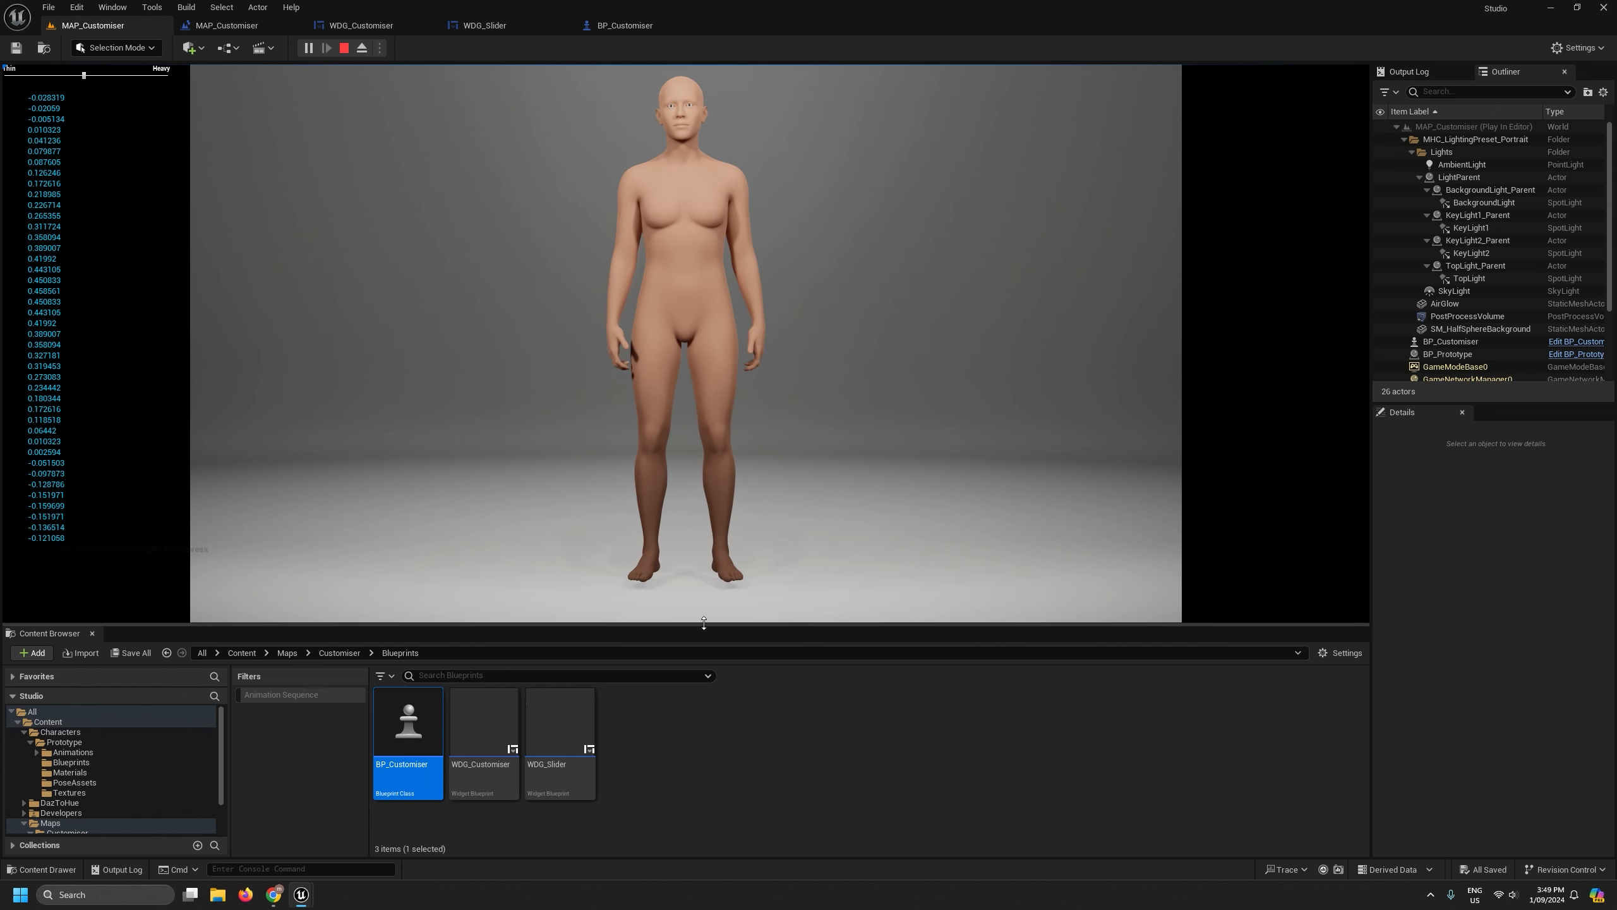
{"action": "left_click_drag", "start_coordinate": [703, 622], "coordinate": [704, 734]}
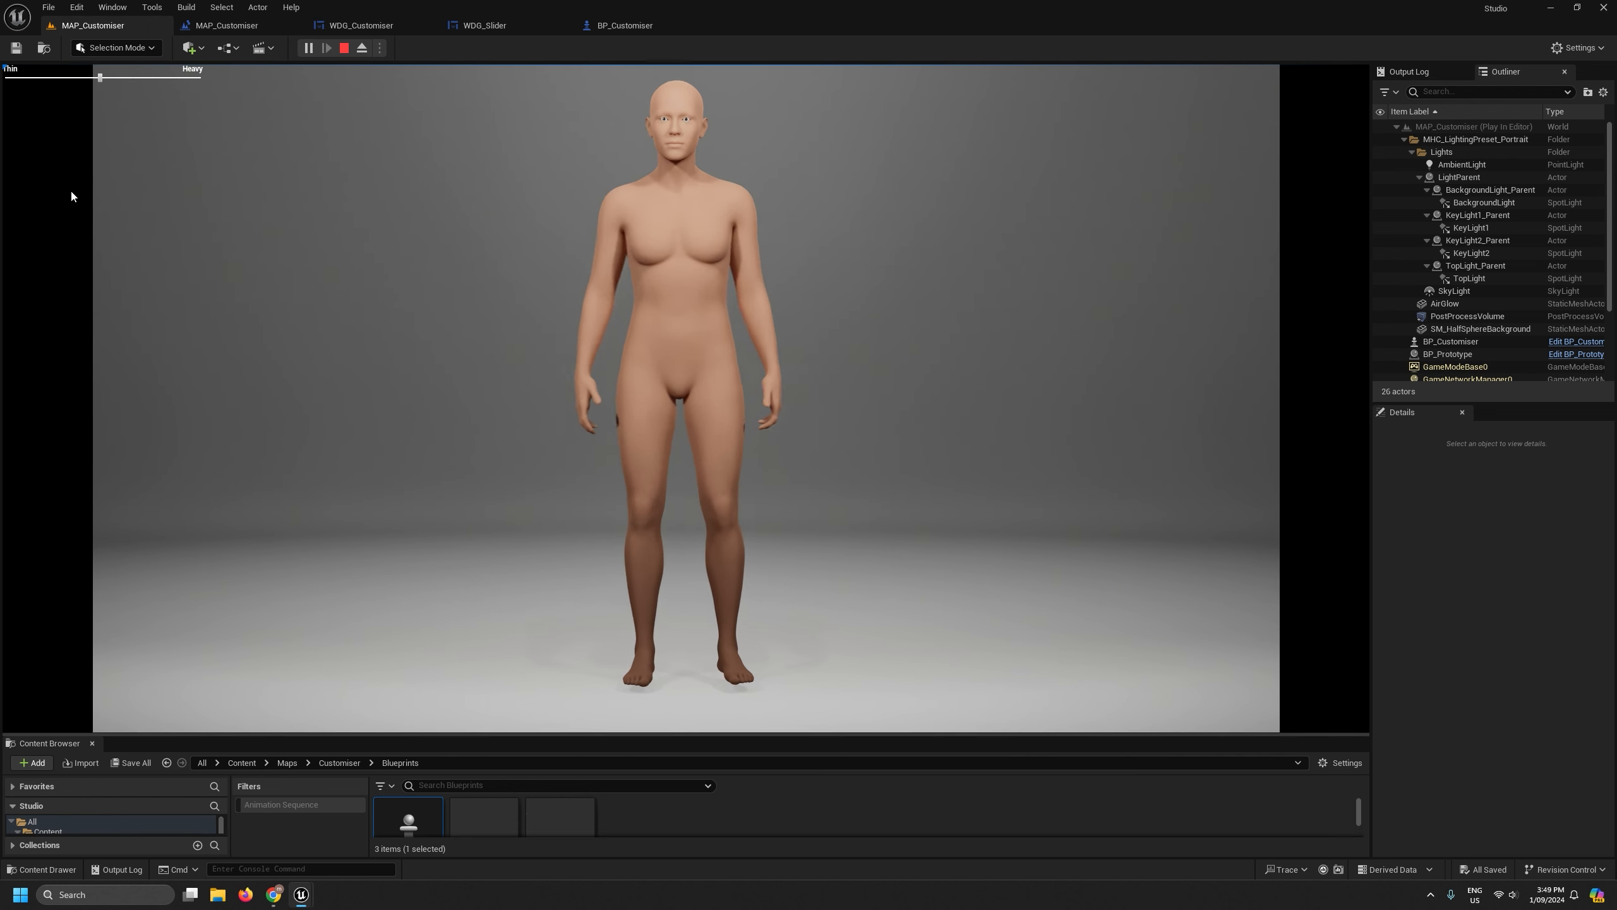
{"action": "left_click", "coordinate": [343, 48]}
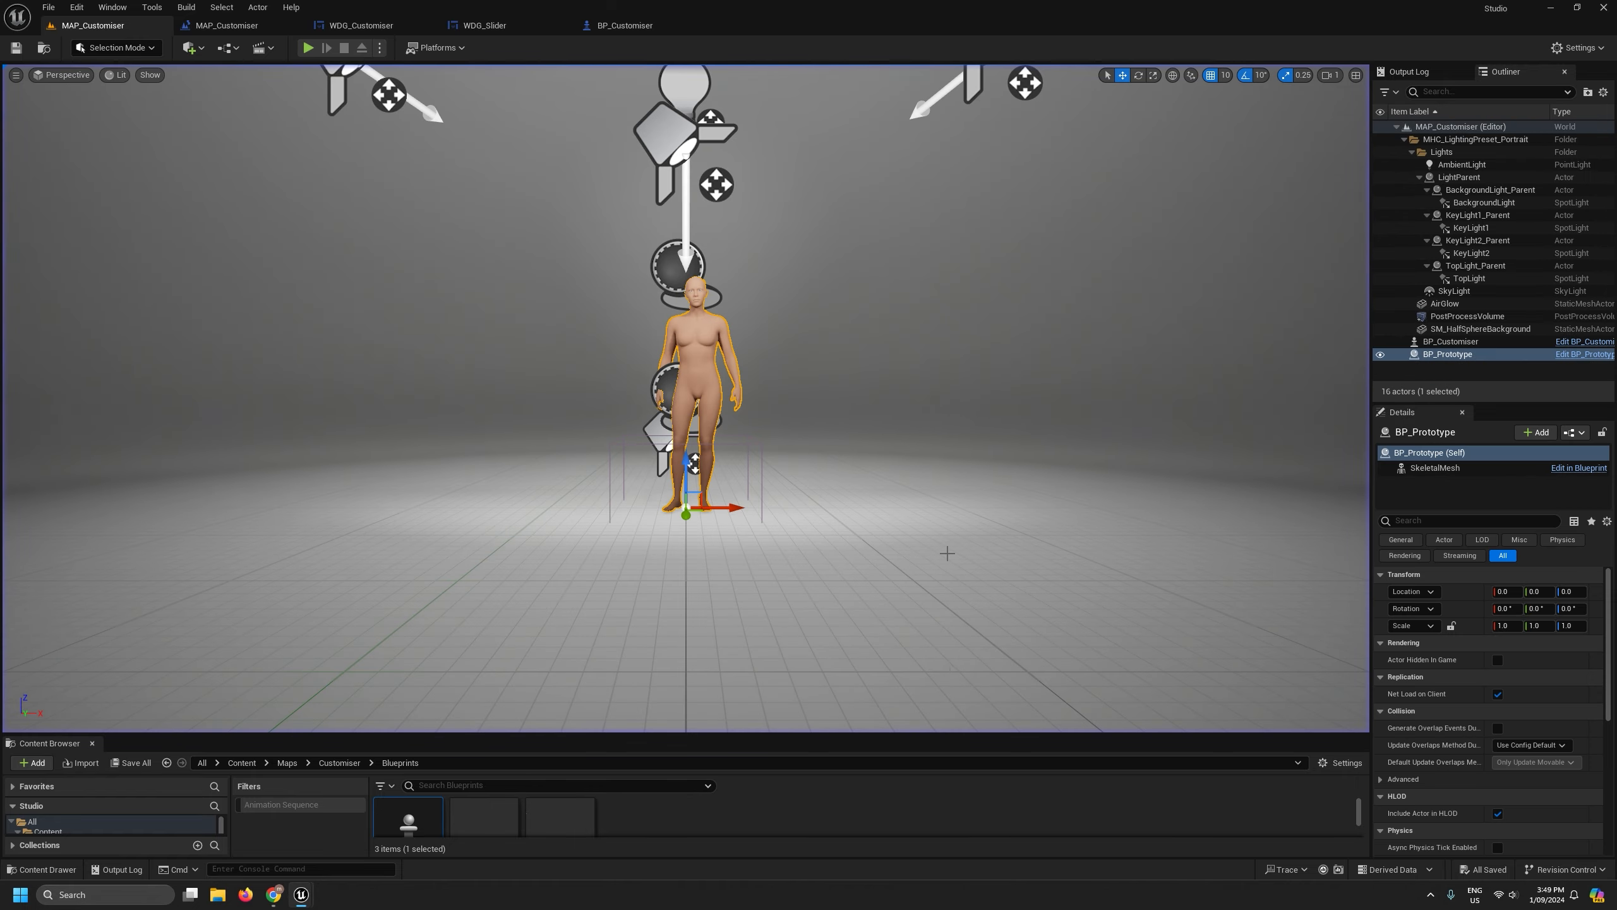
Examine the Modify Curve and pose asset nodes in the AnimGraph of the Prototype character's ABP_Prototype, and close it.
{"action": "left_click_drag", "start_coordinate": [829, 734], "coordinate": [828, 473]}
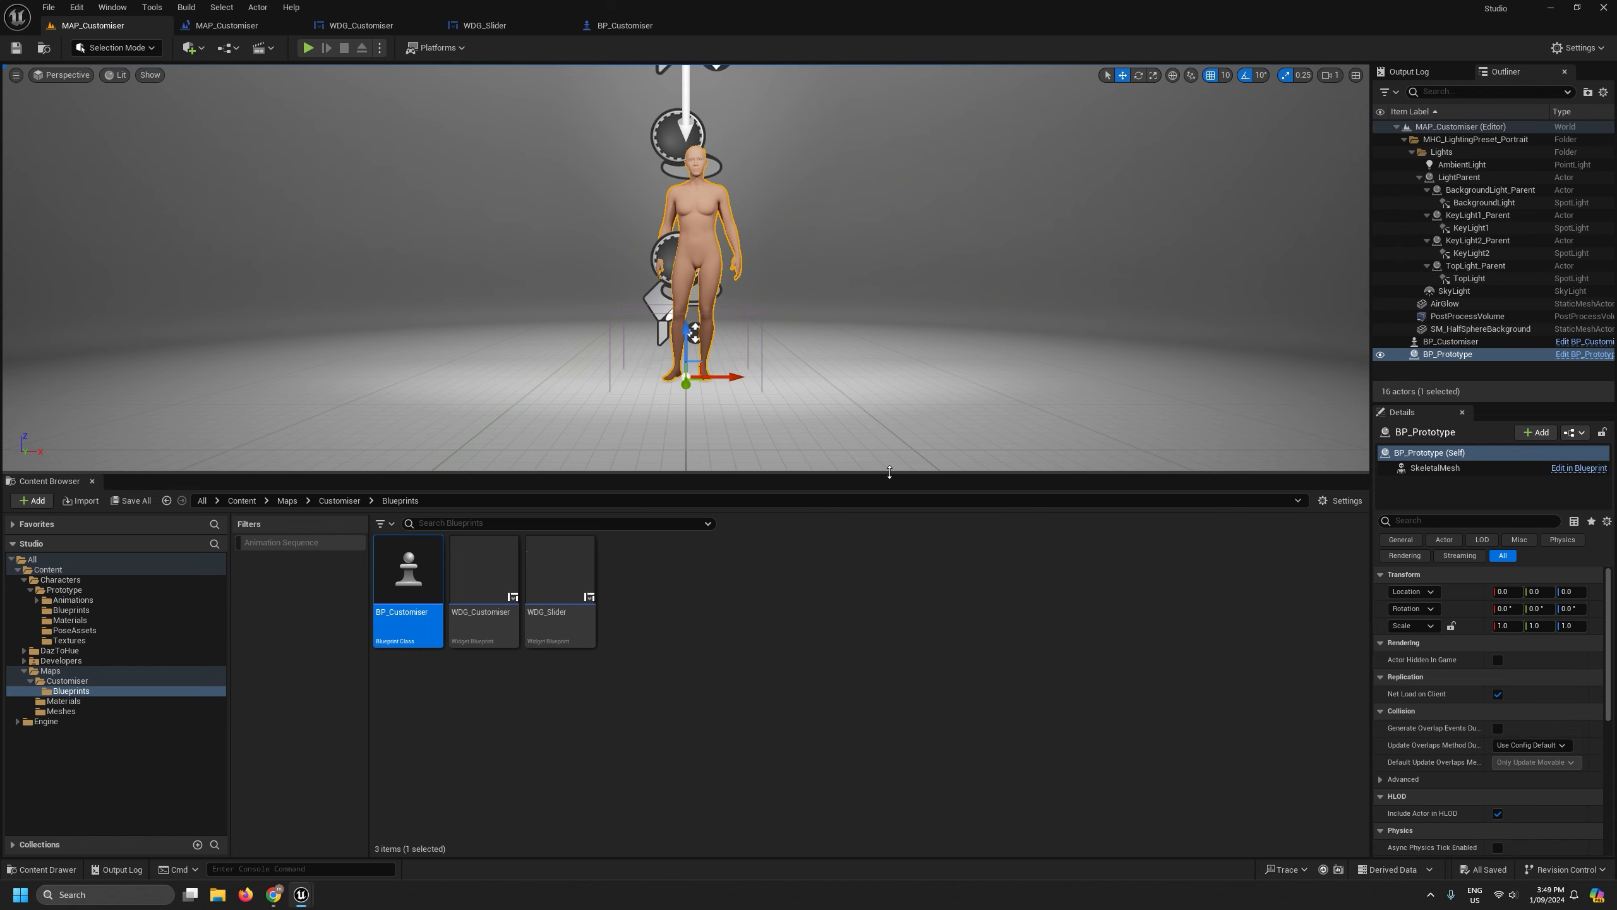
{"action": "left_click_drag", "start_coordinate": [889, 471], "coordinate": [884, 565]}
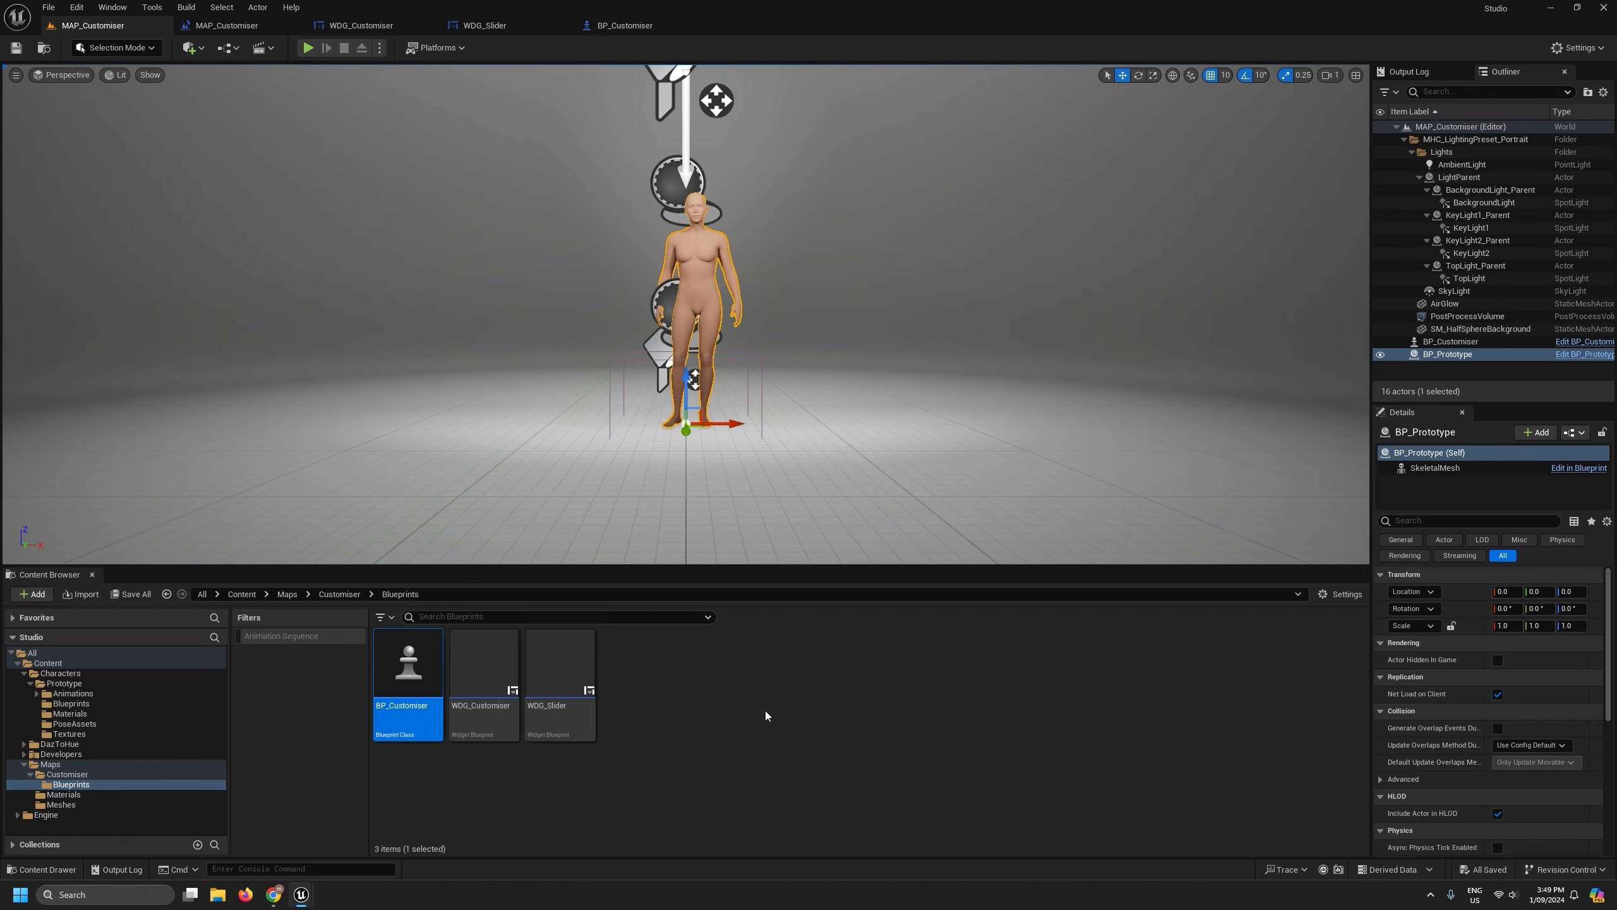
{"action": "left_click", "coordinate": [73, 693]}
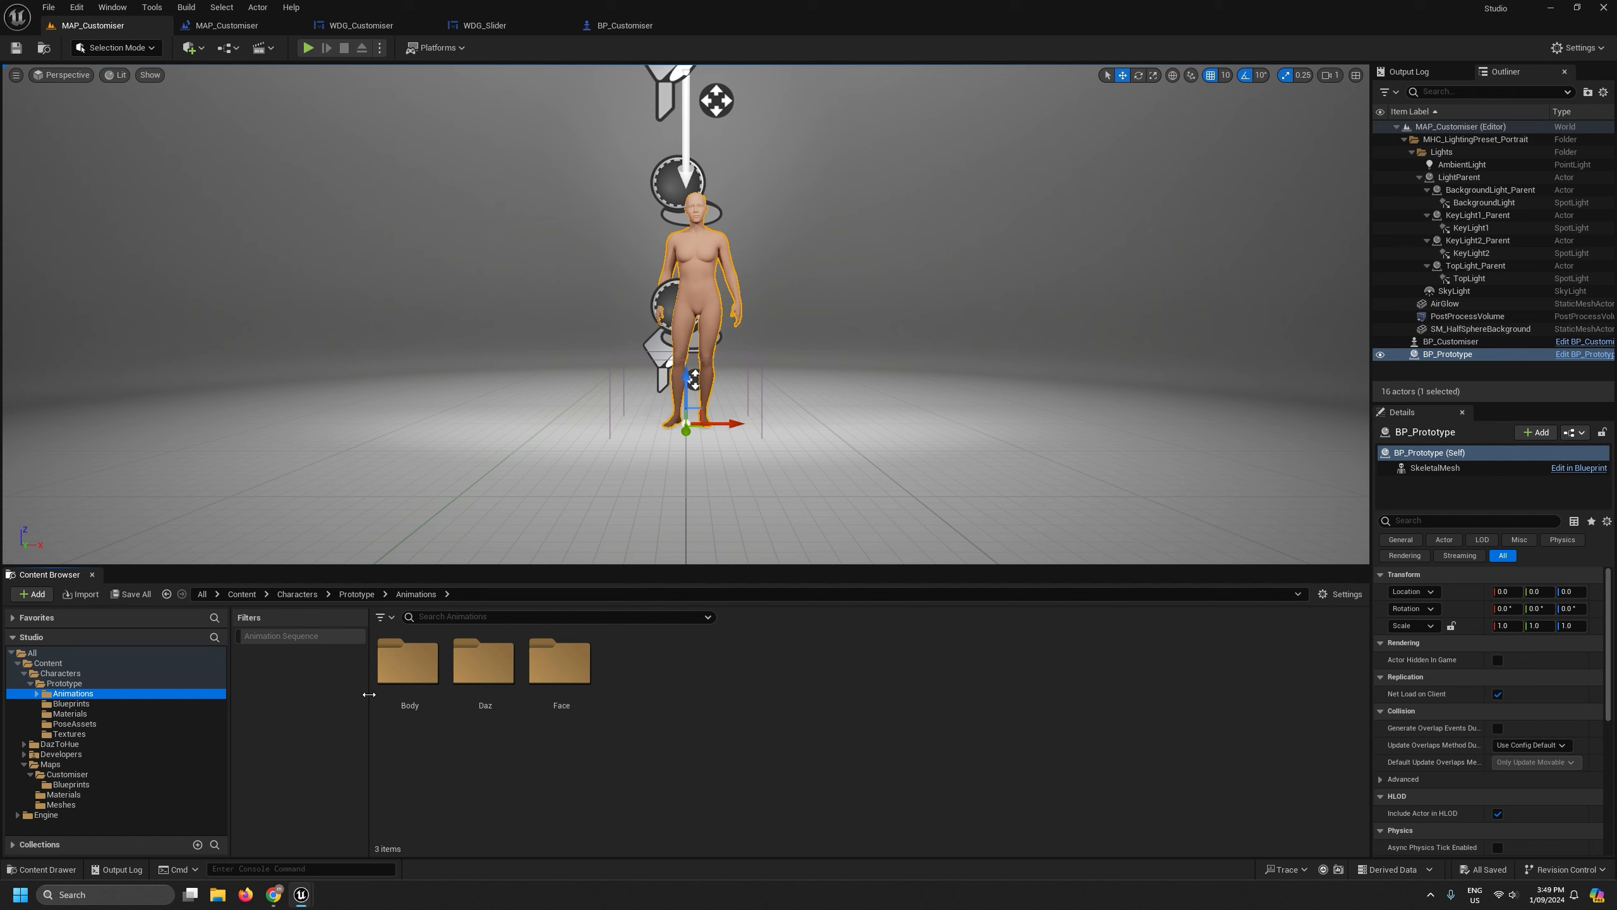
{"action": "left_click", "coordinate": [85, 703]}
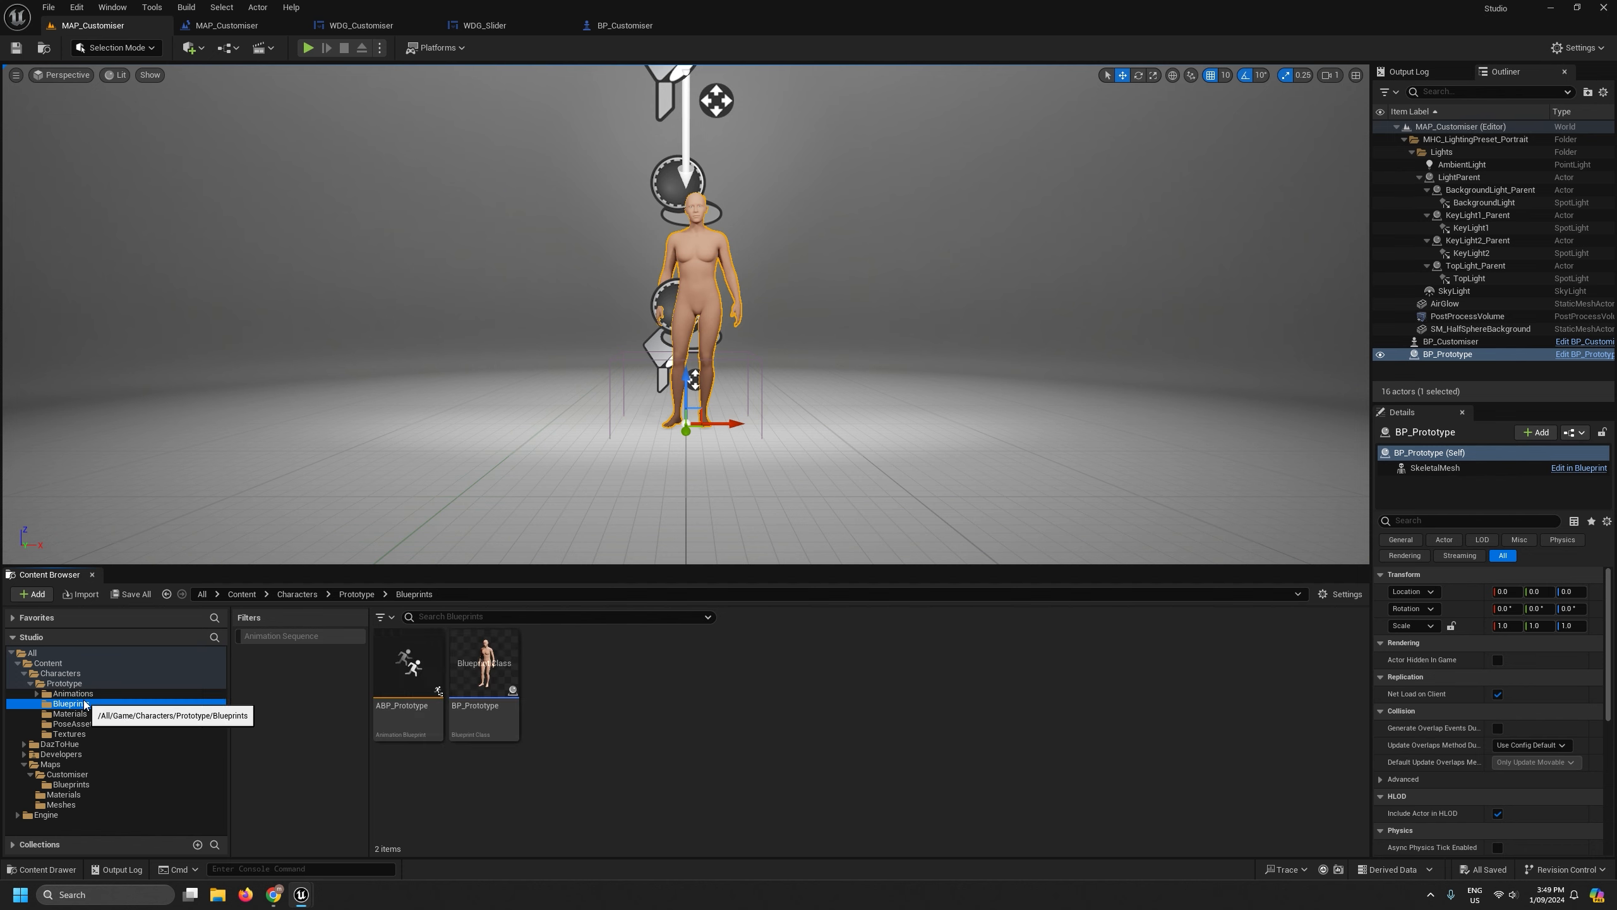
{"action": "double_click", "coordinate": [407, 666]}
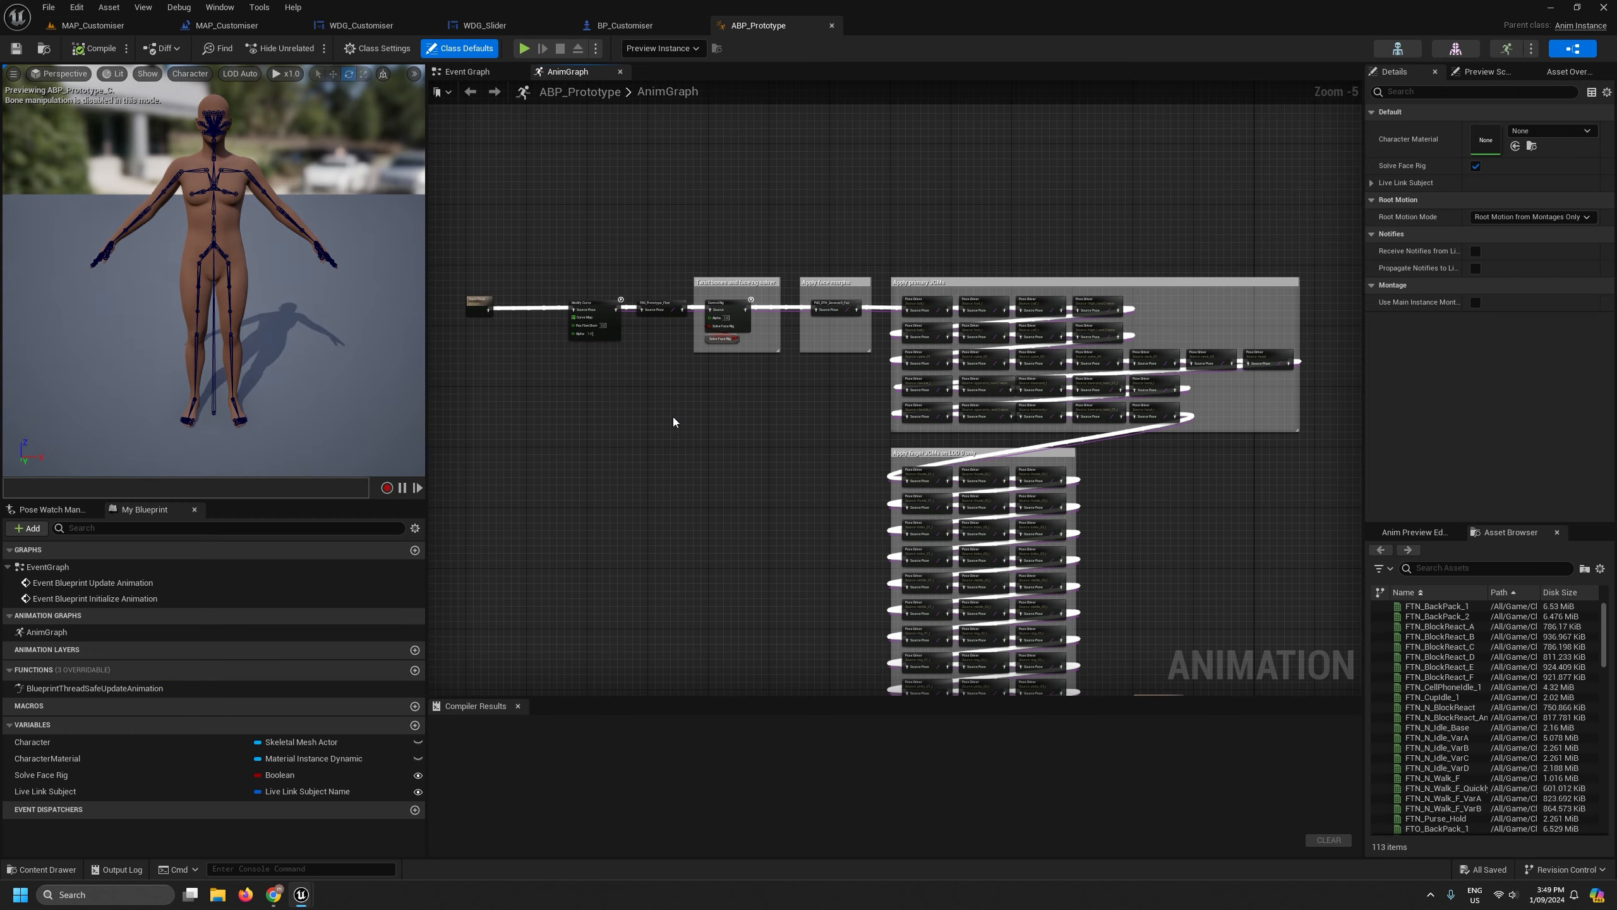
{"action": "scroll", "coordinate": [571, 303], "scroll_direction": "up", "scroll_amount": 5}
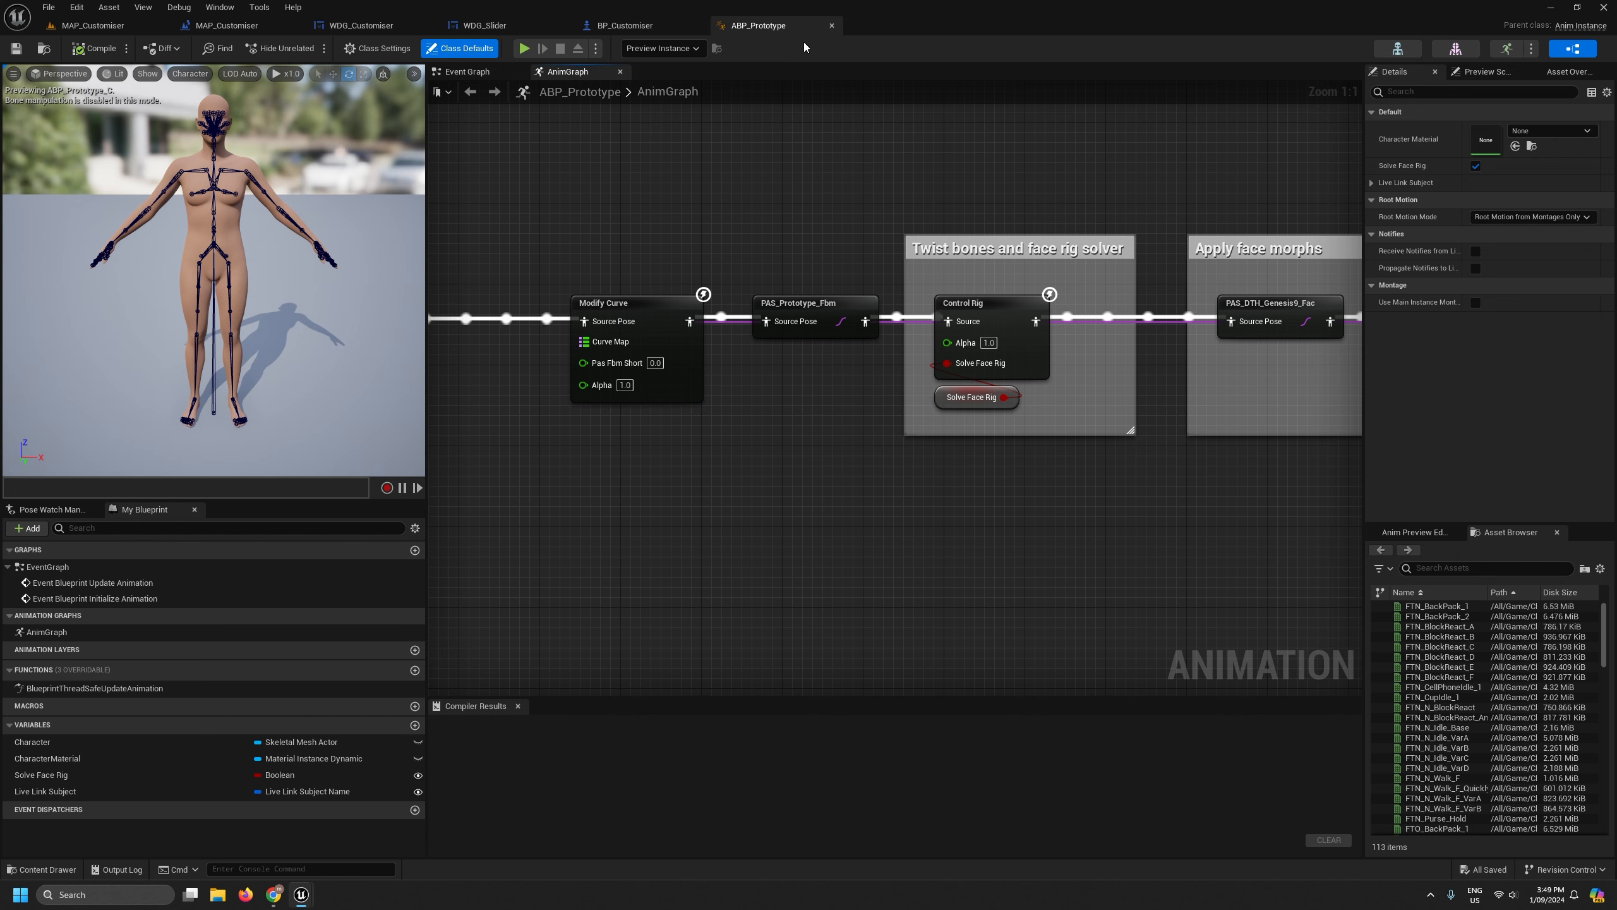
{"action": "left_click", "coordinate": [831, 25]}
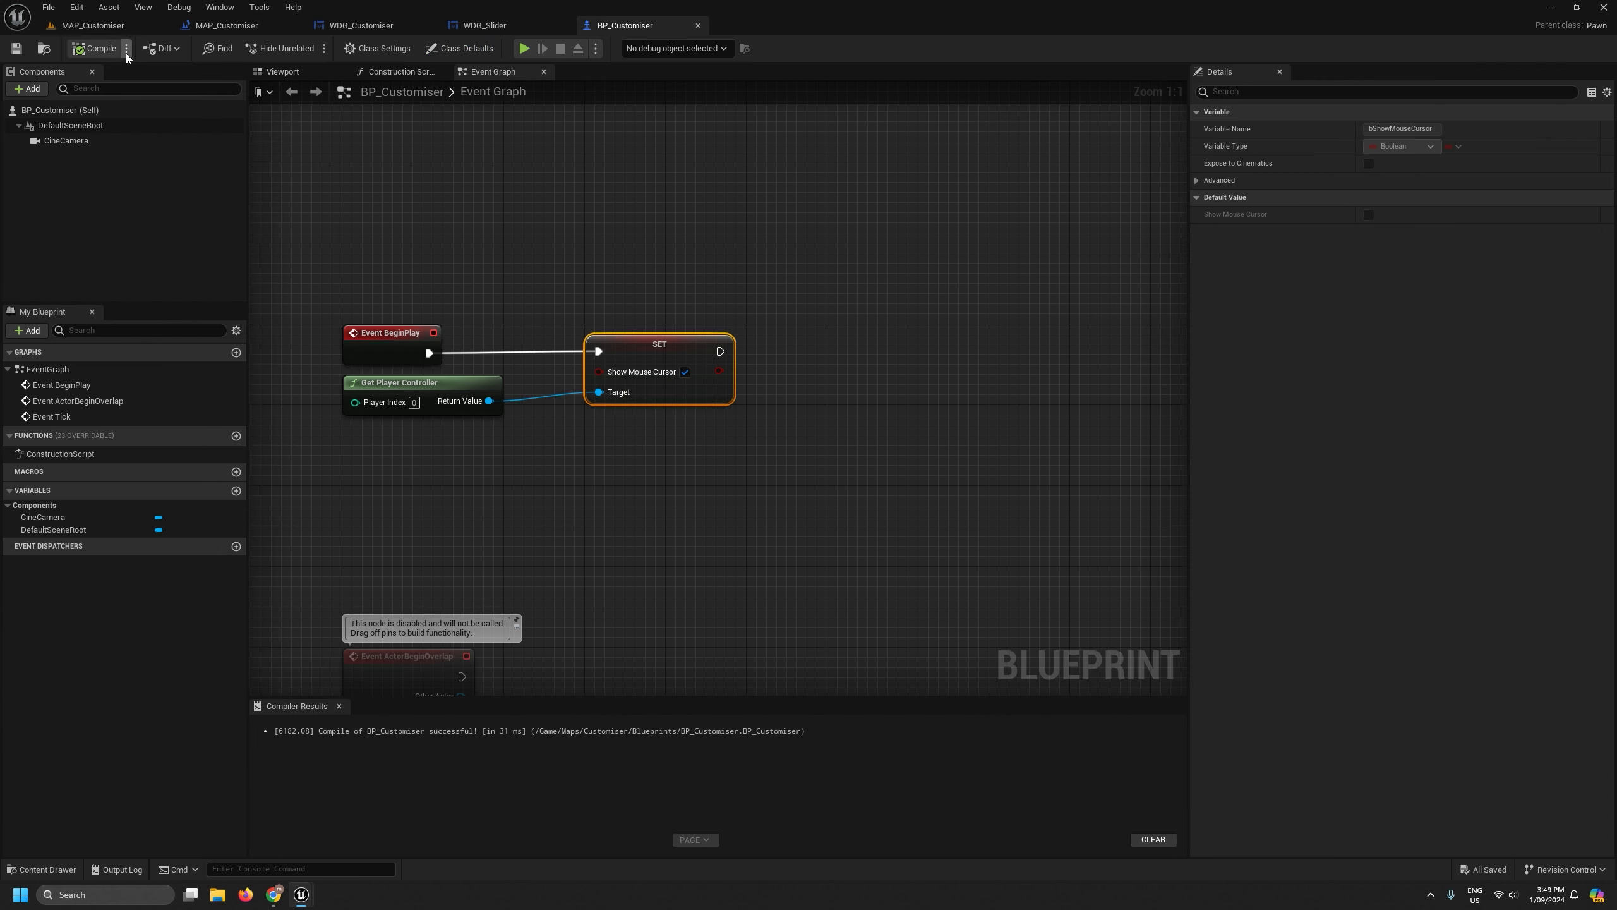
Create a Structure asset named STR_PrototypeDna in the Blueprints folder of Maps/Customiser.
{"action": "left_click", "coordinate": [94, 25]}
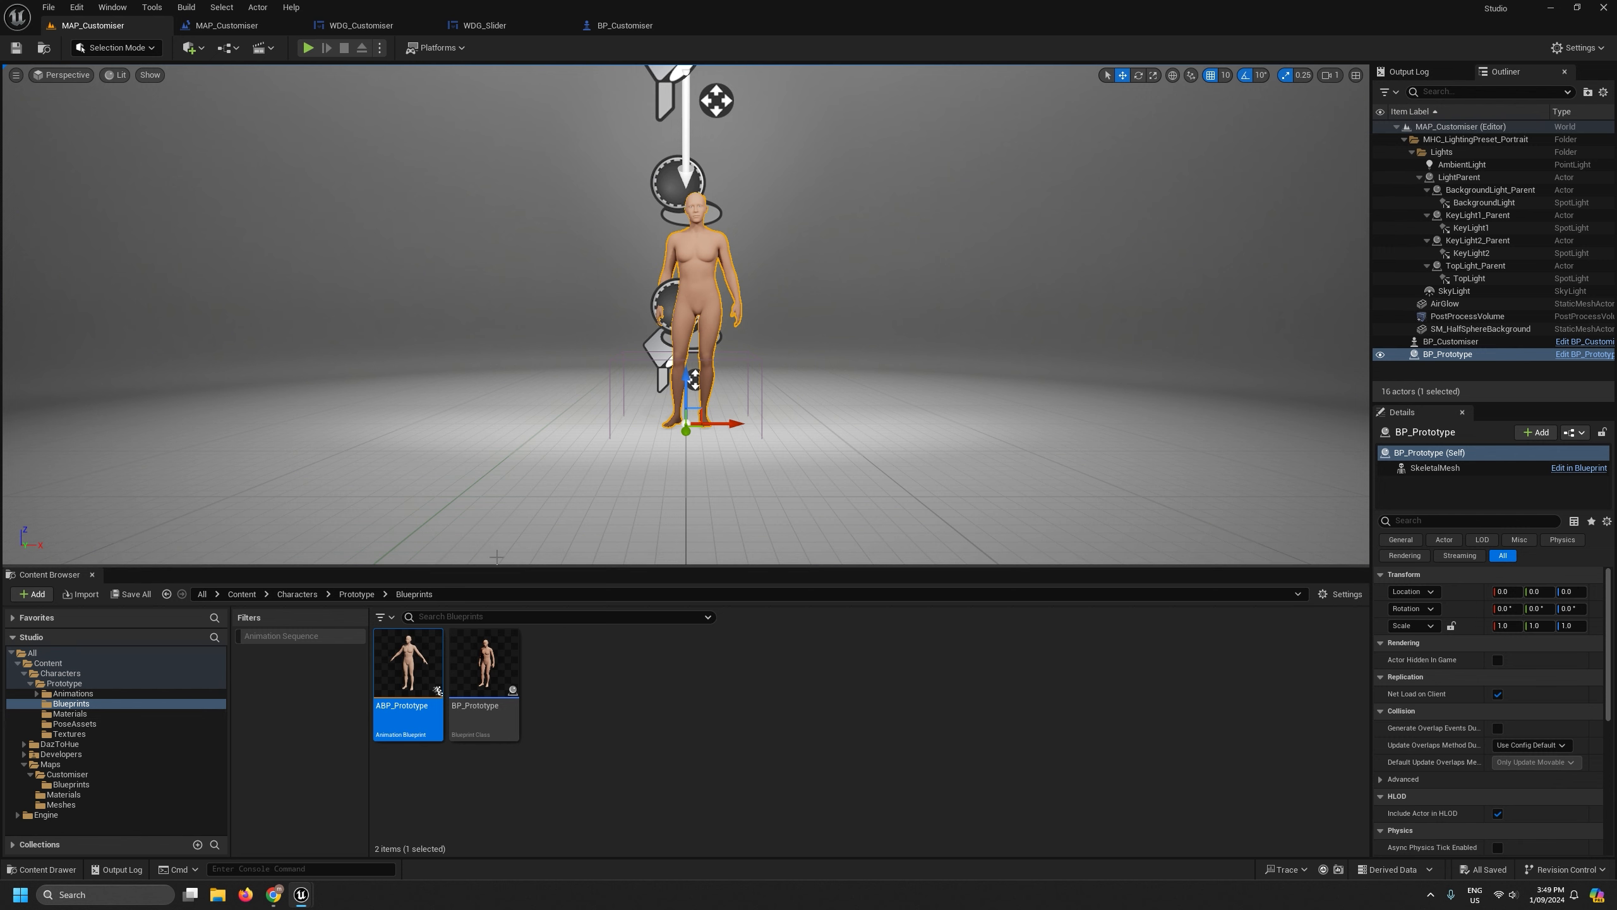
{"action": "left_click_drag", "start_coordinate": [518, 567], "coordinate": [518, 507]}
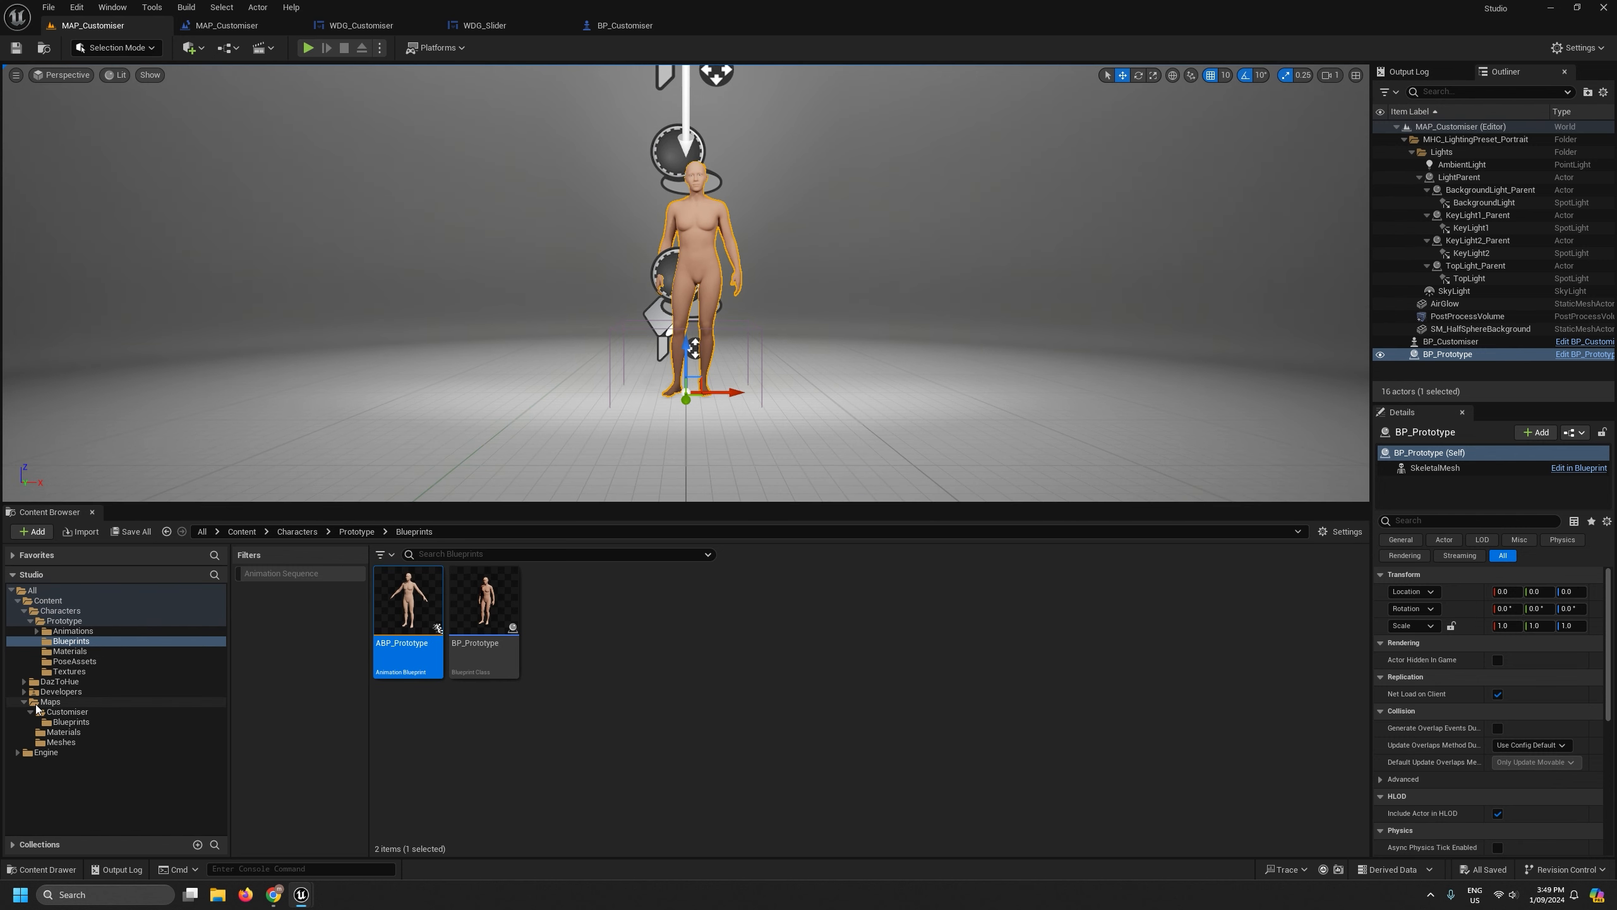
{"action": "left_click", "coordinate": [71, 722]}
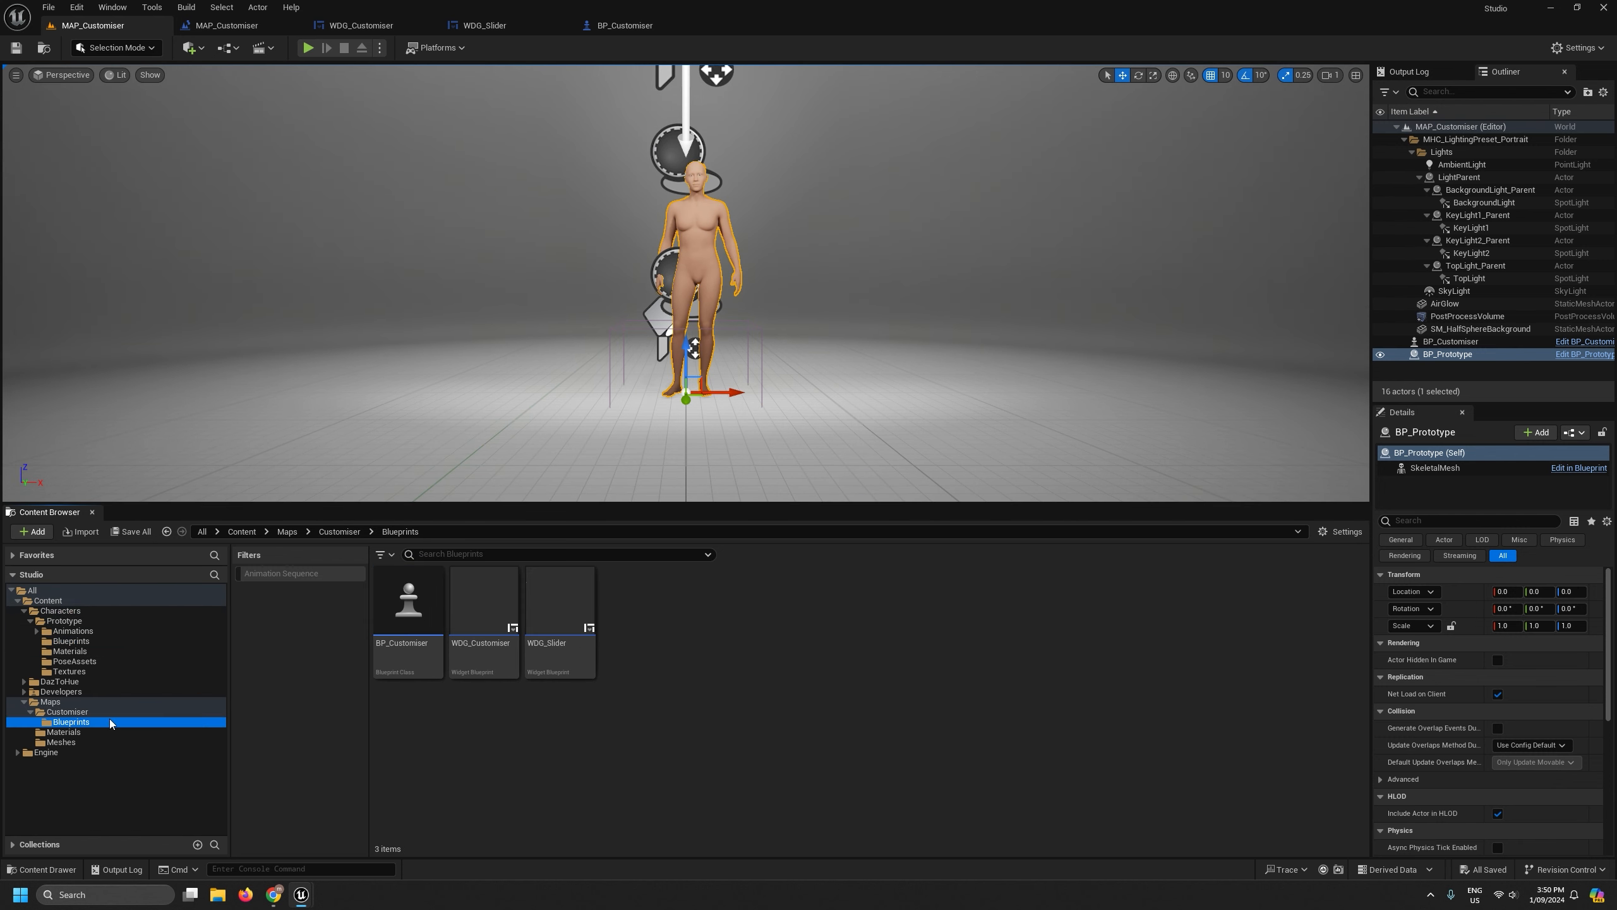
{"action": "right_click", "coordinate": [750, 686]}
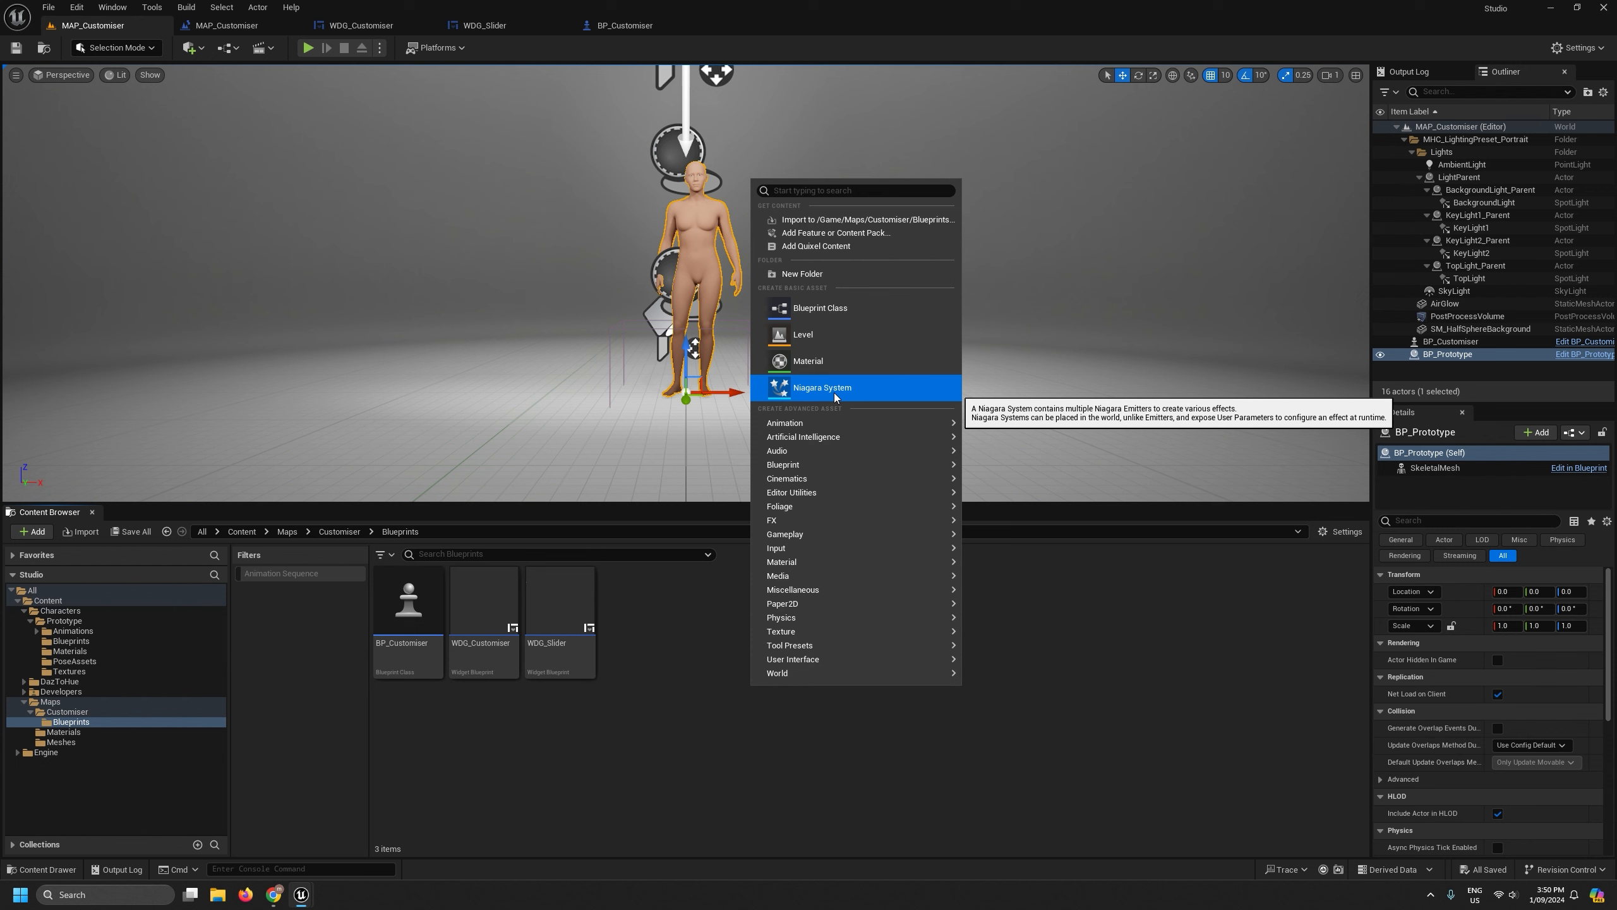
{"action": "mouse_move", "coordinate": [827, 423]}
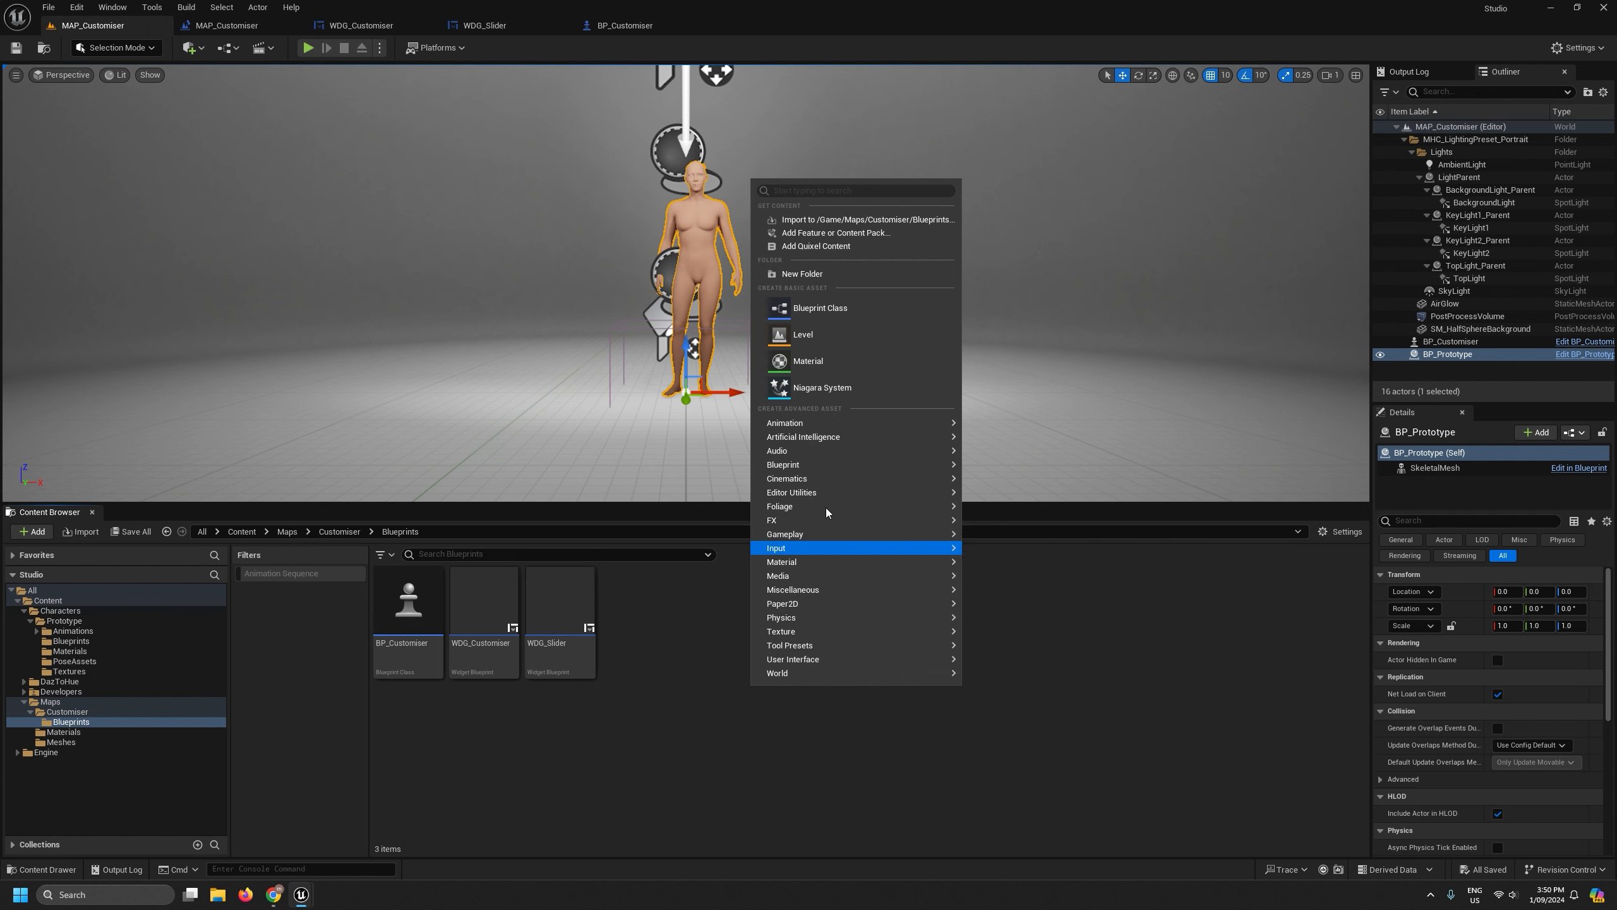
{"action": "mouse_move", "coordinate": [821, 519]}
{"action": "left_click", "coordinate": [799, 191]}
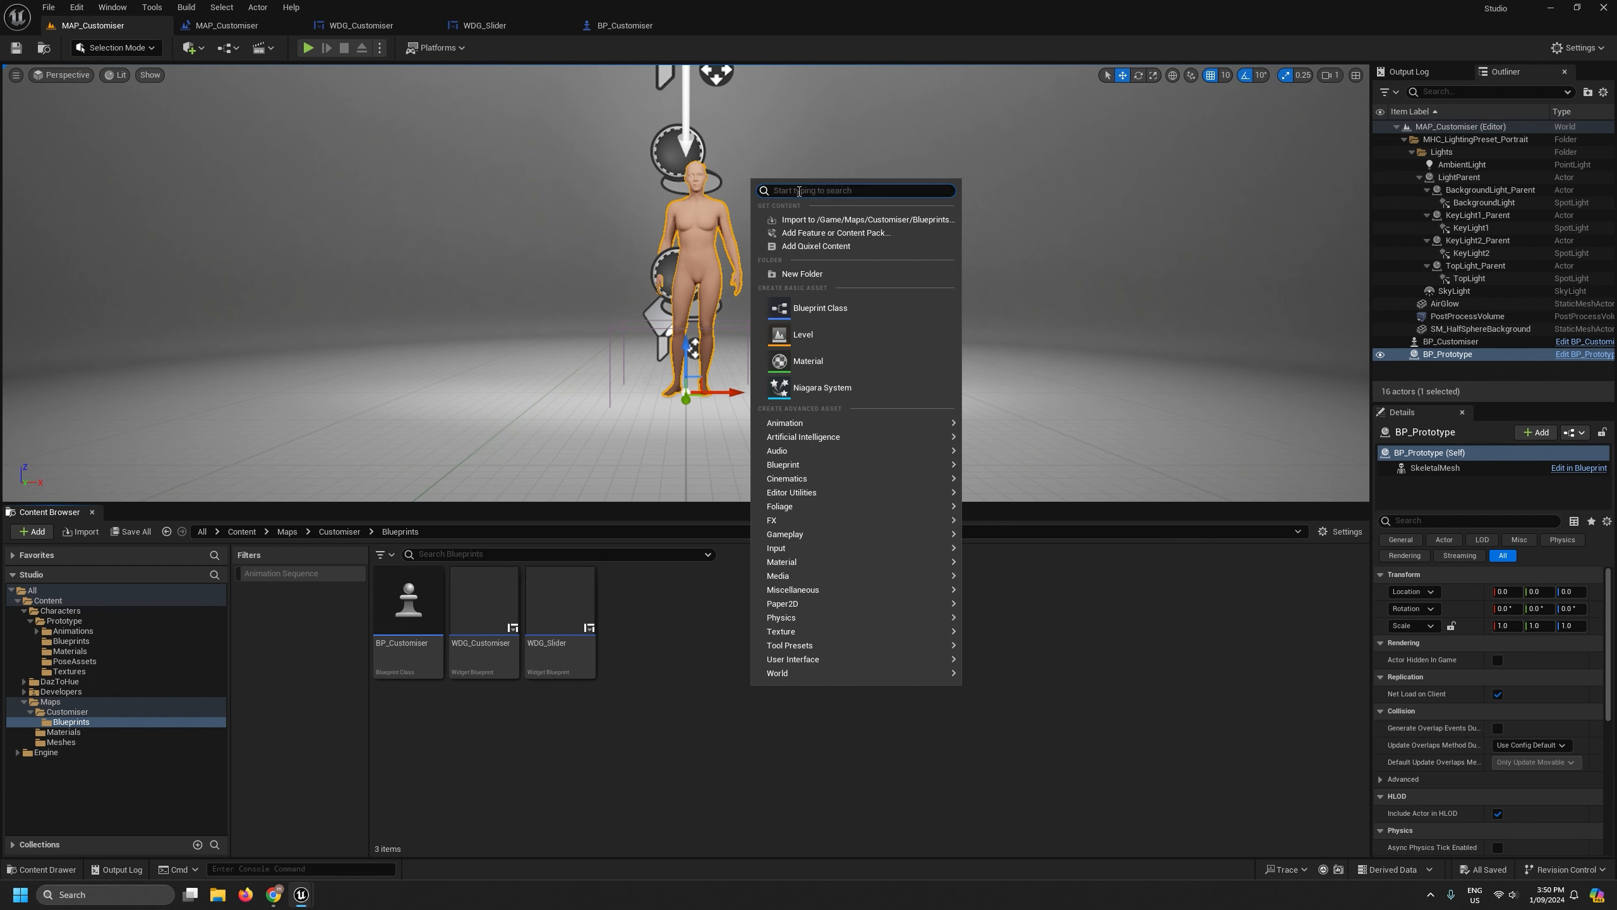
{"action": "type", "text": "struct"}
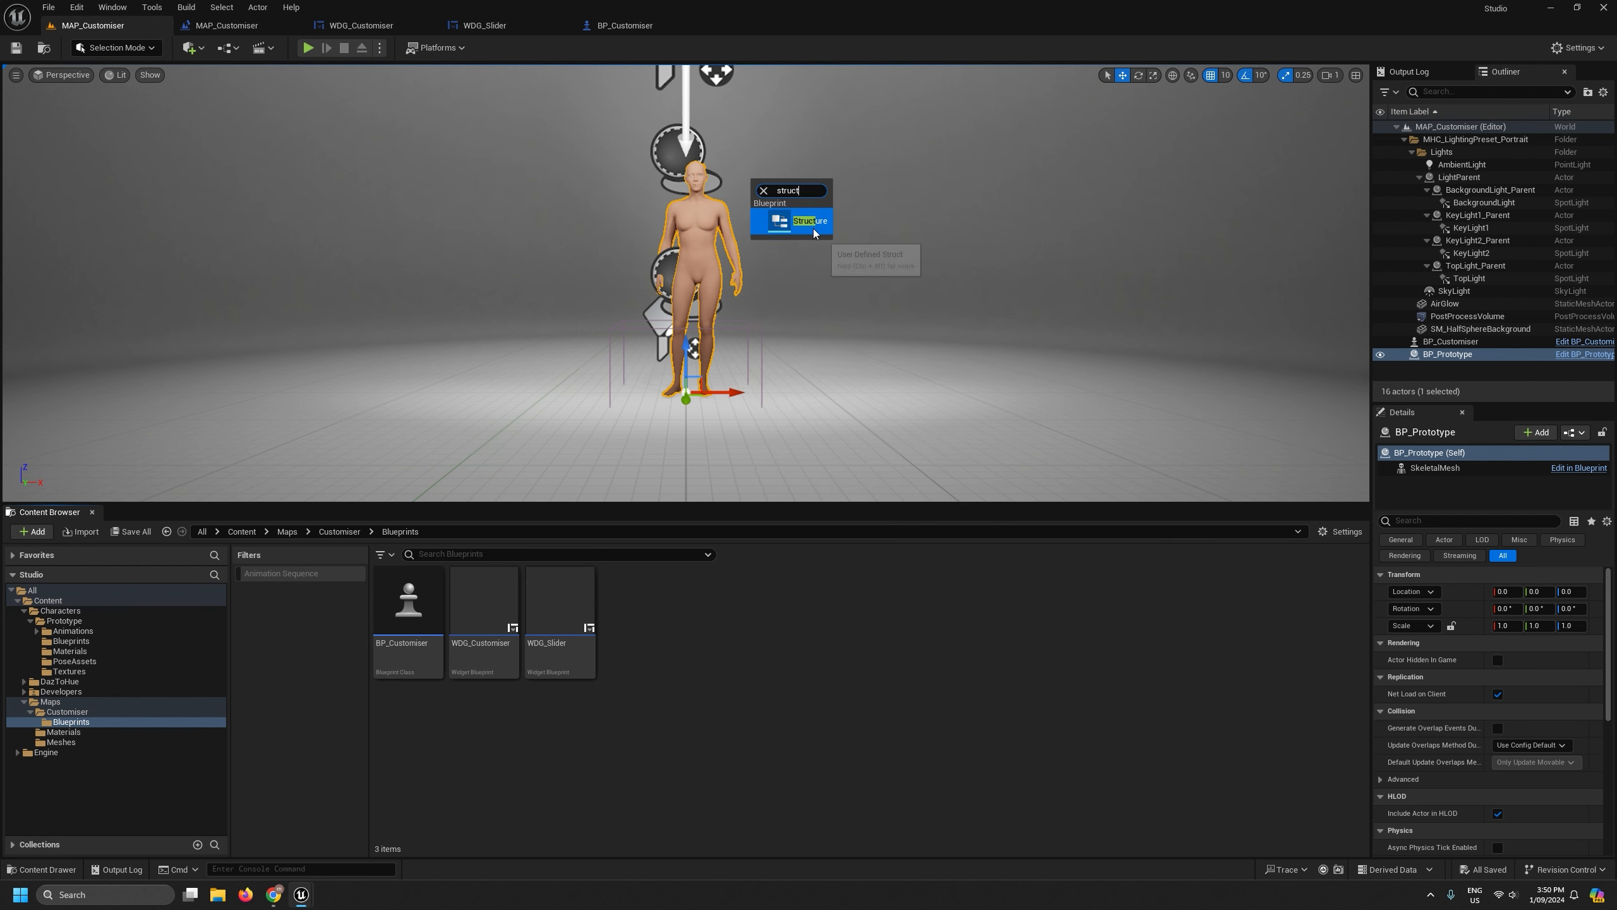
{"action": "left_click", "coordinate": [802, 233]}
{"action": "type", "text": "STR"}
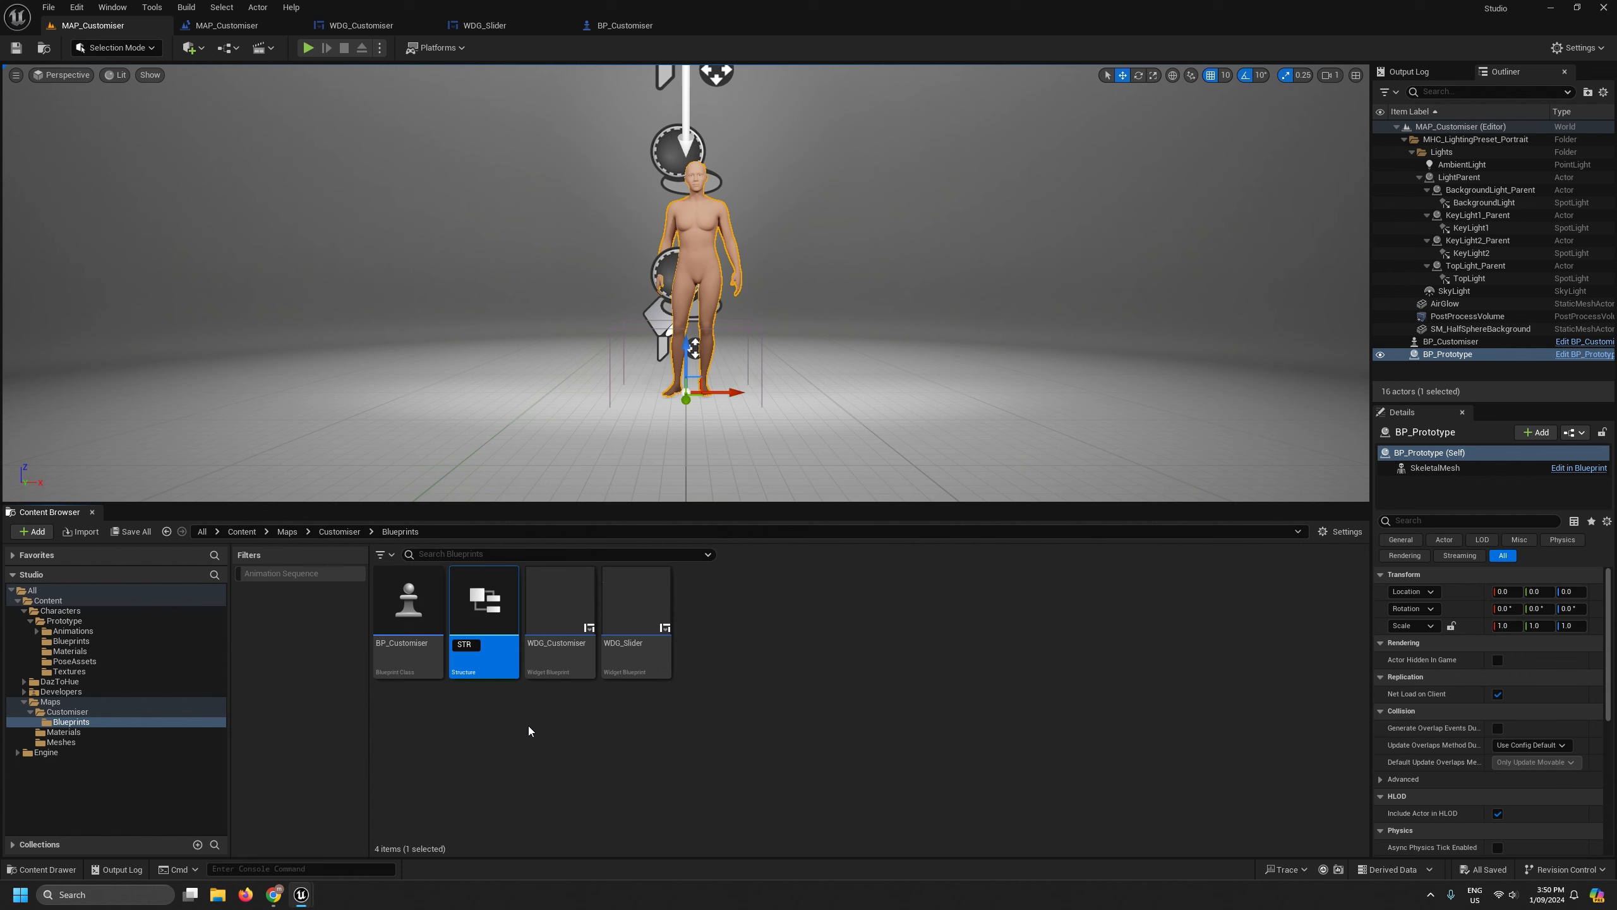
{"action": "type", "text": "_PrototypeDna"}
{"action": "key", "text": "Return"}
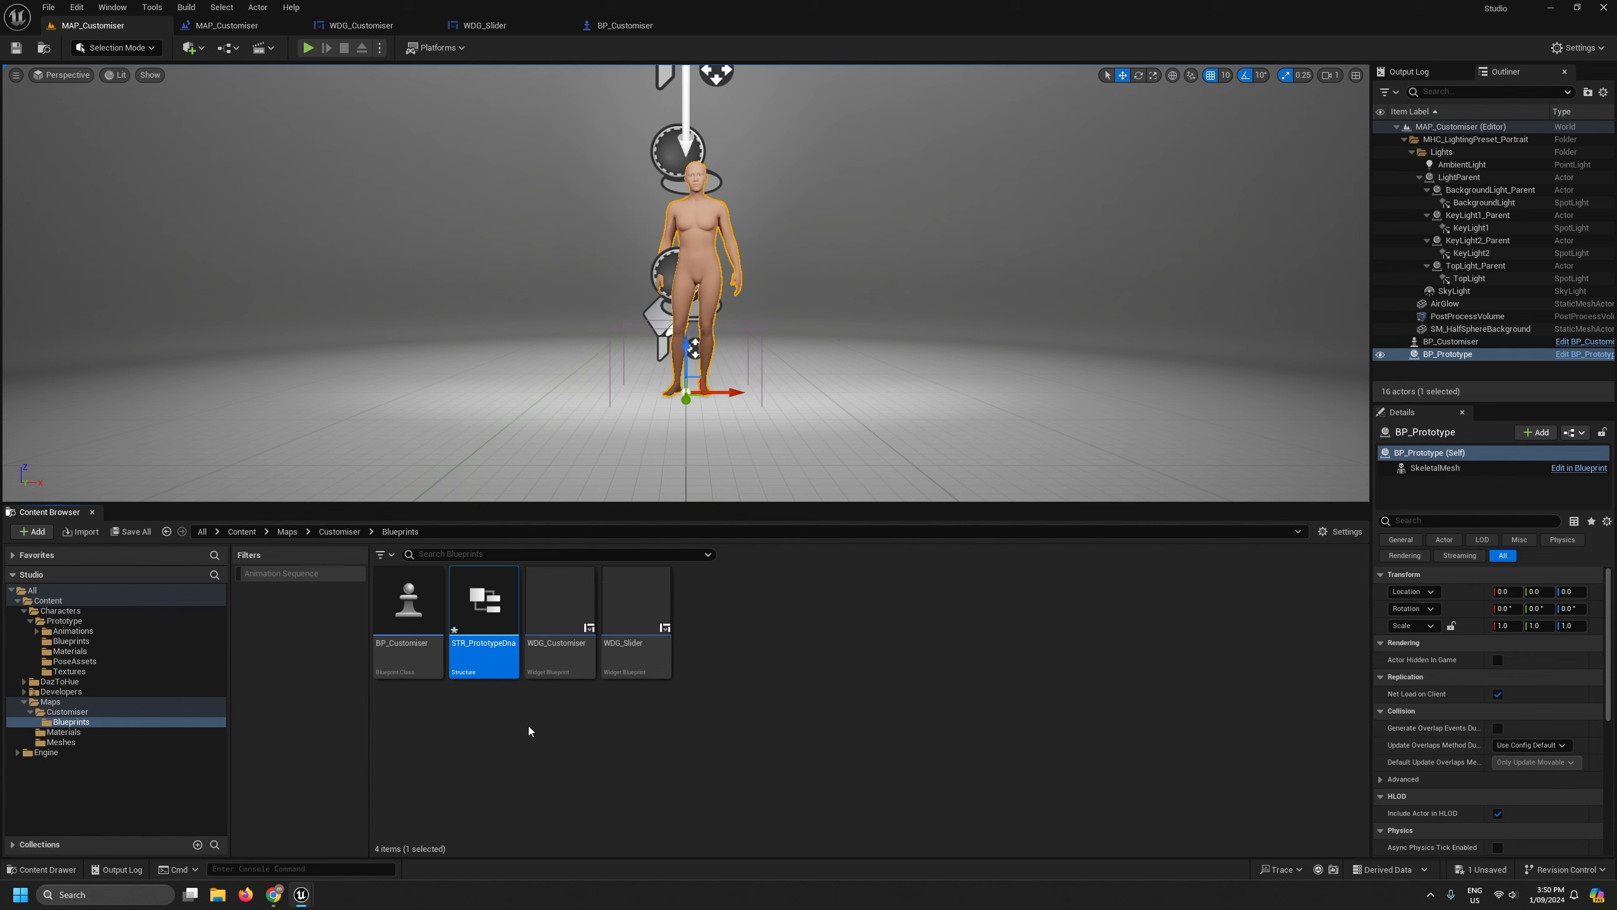
Open STR_PrototypeDna in a floating window, enlarged and placed over the BP_Customiser event graph.
{"action": "double_click", "coordinate": [484, 602]}
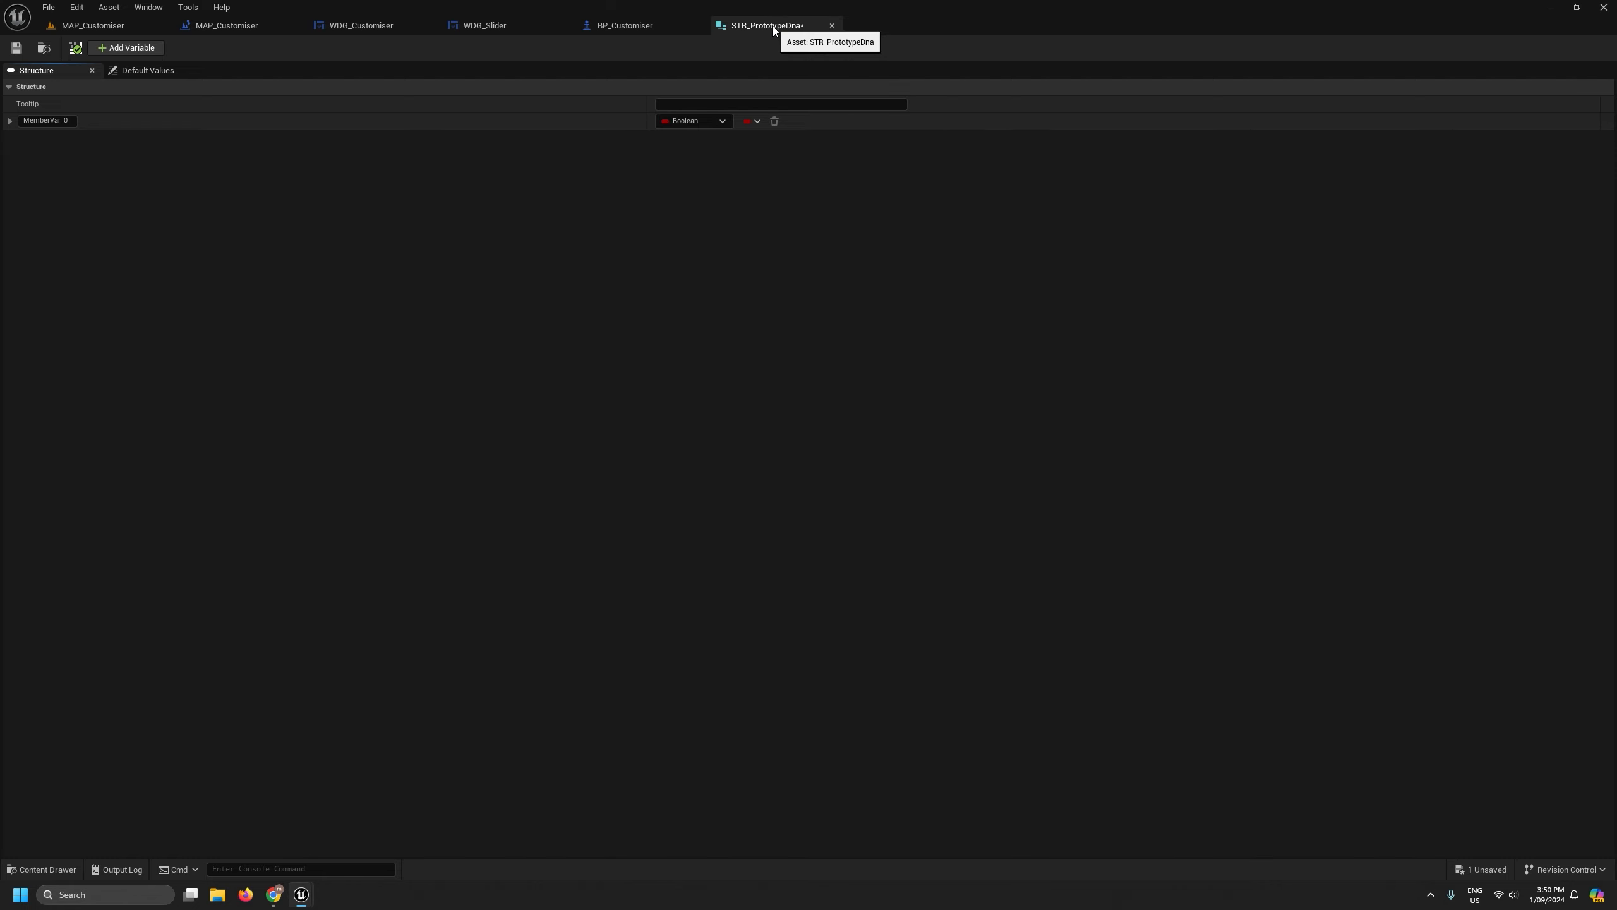
{"action": "left_click_drag", "start_coordinate": [773, 26], "coordinate": [676, 254]}
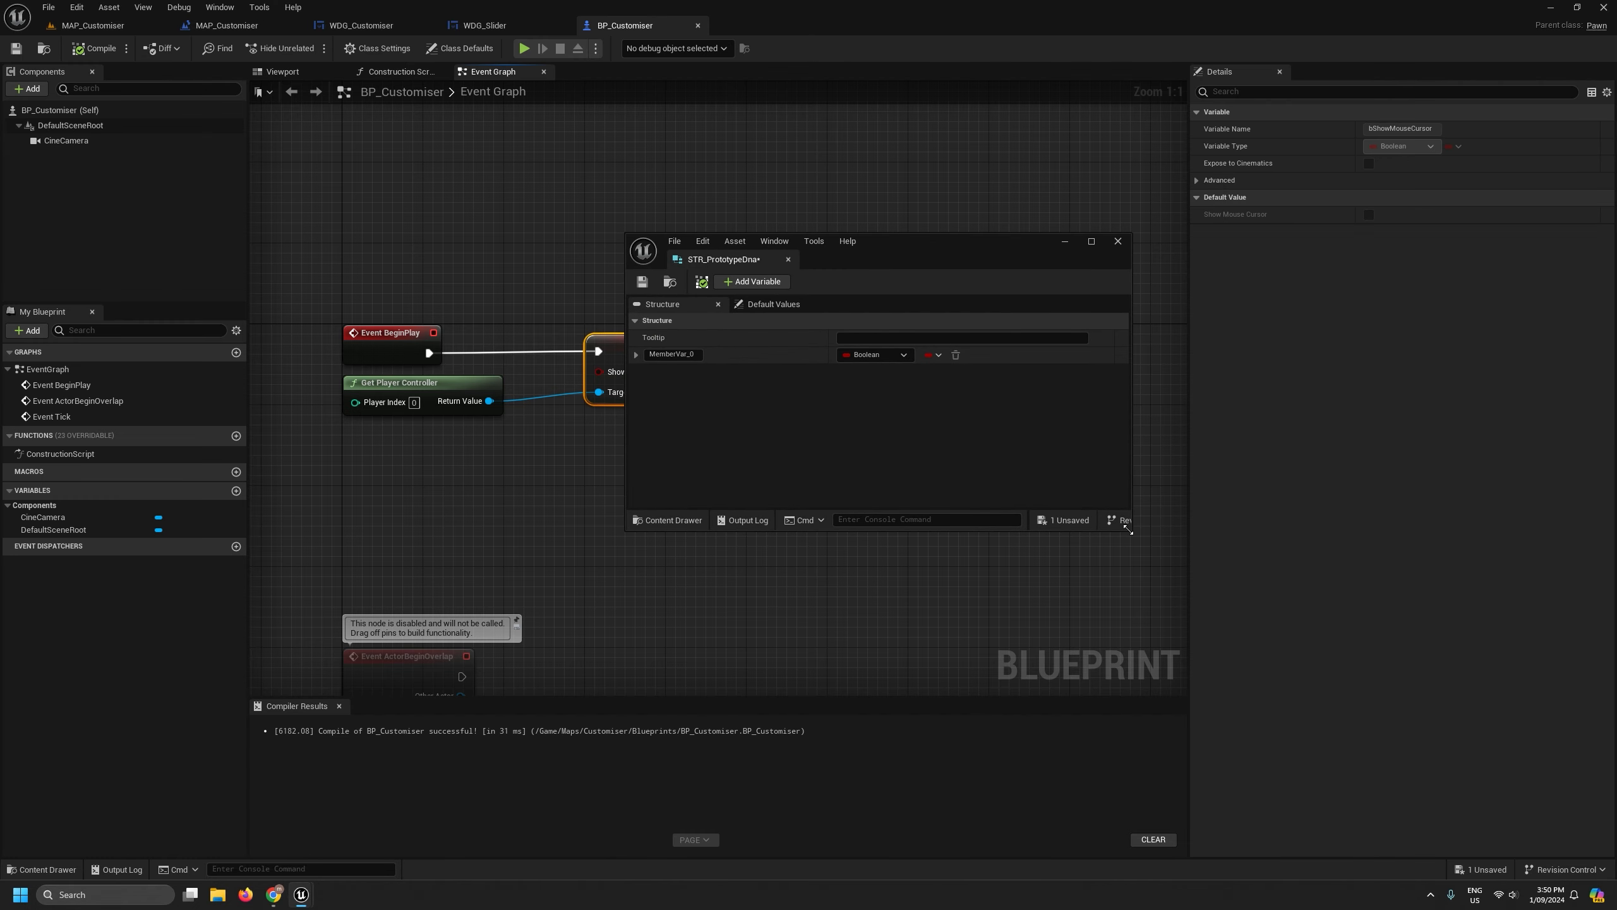
{"action": "left_click_drag", "start_coordinate": [1127, 529], "coordinate": [1370, 679]}
{"action": "left_click_drag", "start_coordinate": [895, 242], "coordinate": [739, 219]}
{"action": "left_click", "coordinate": [535, 332]}
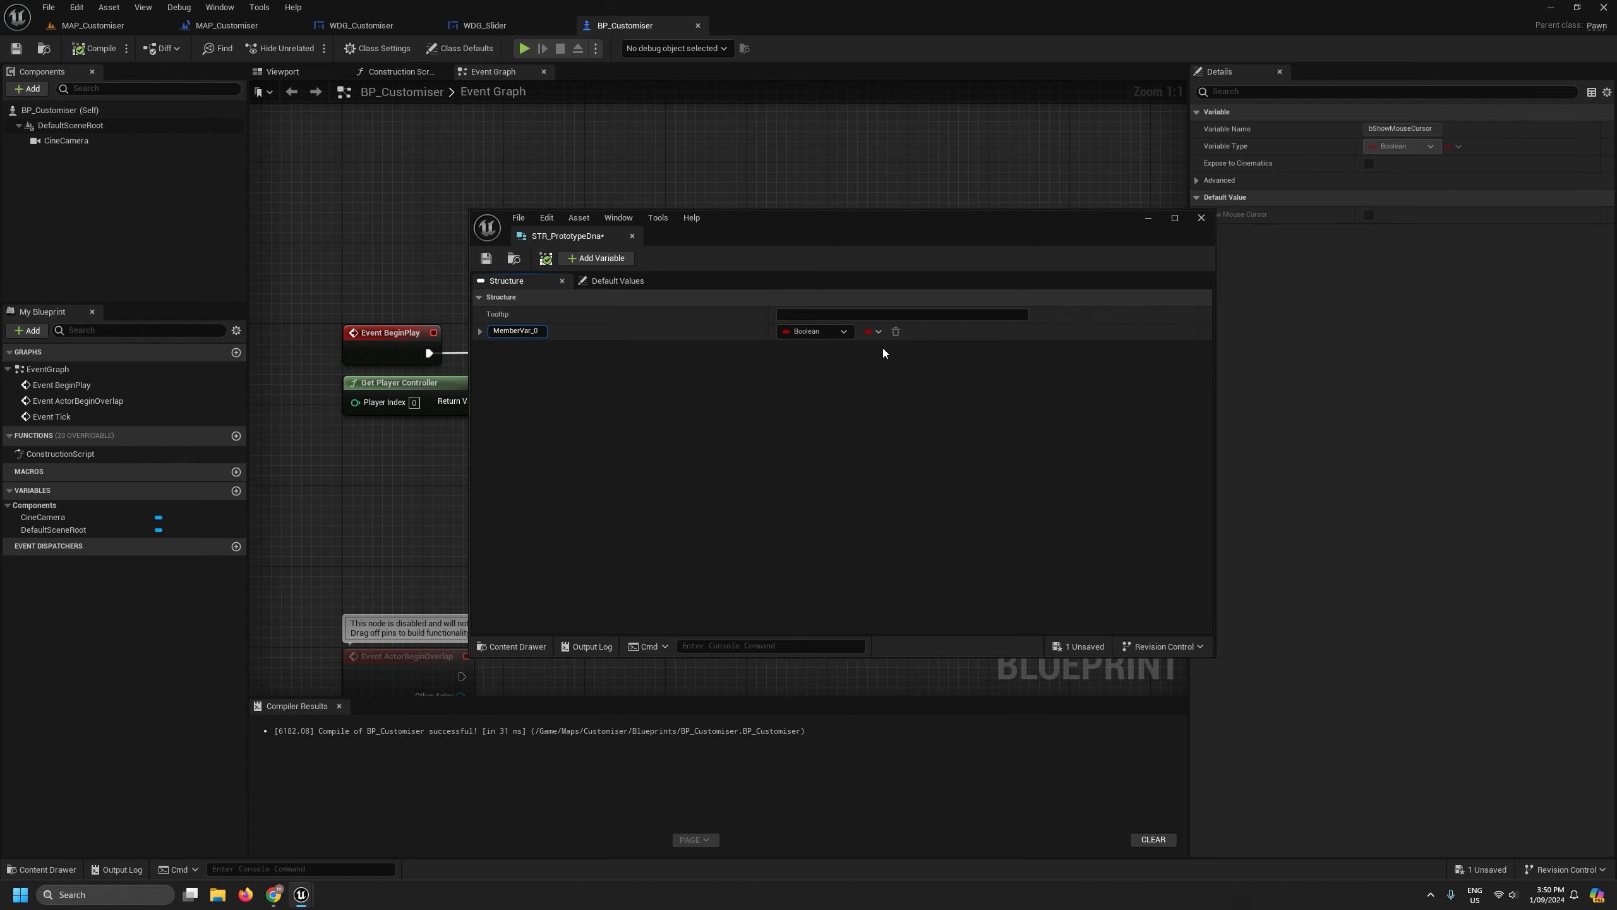
{"action": "left_click_drag", "start_coordinate": [764, 219], "coordinate": [767, 193]}
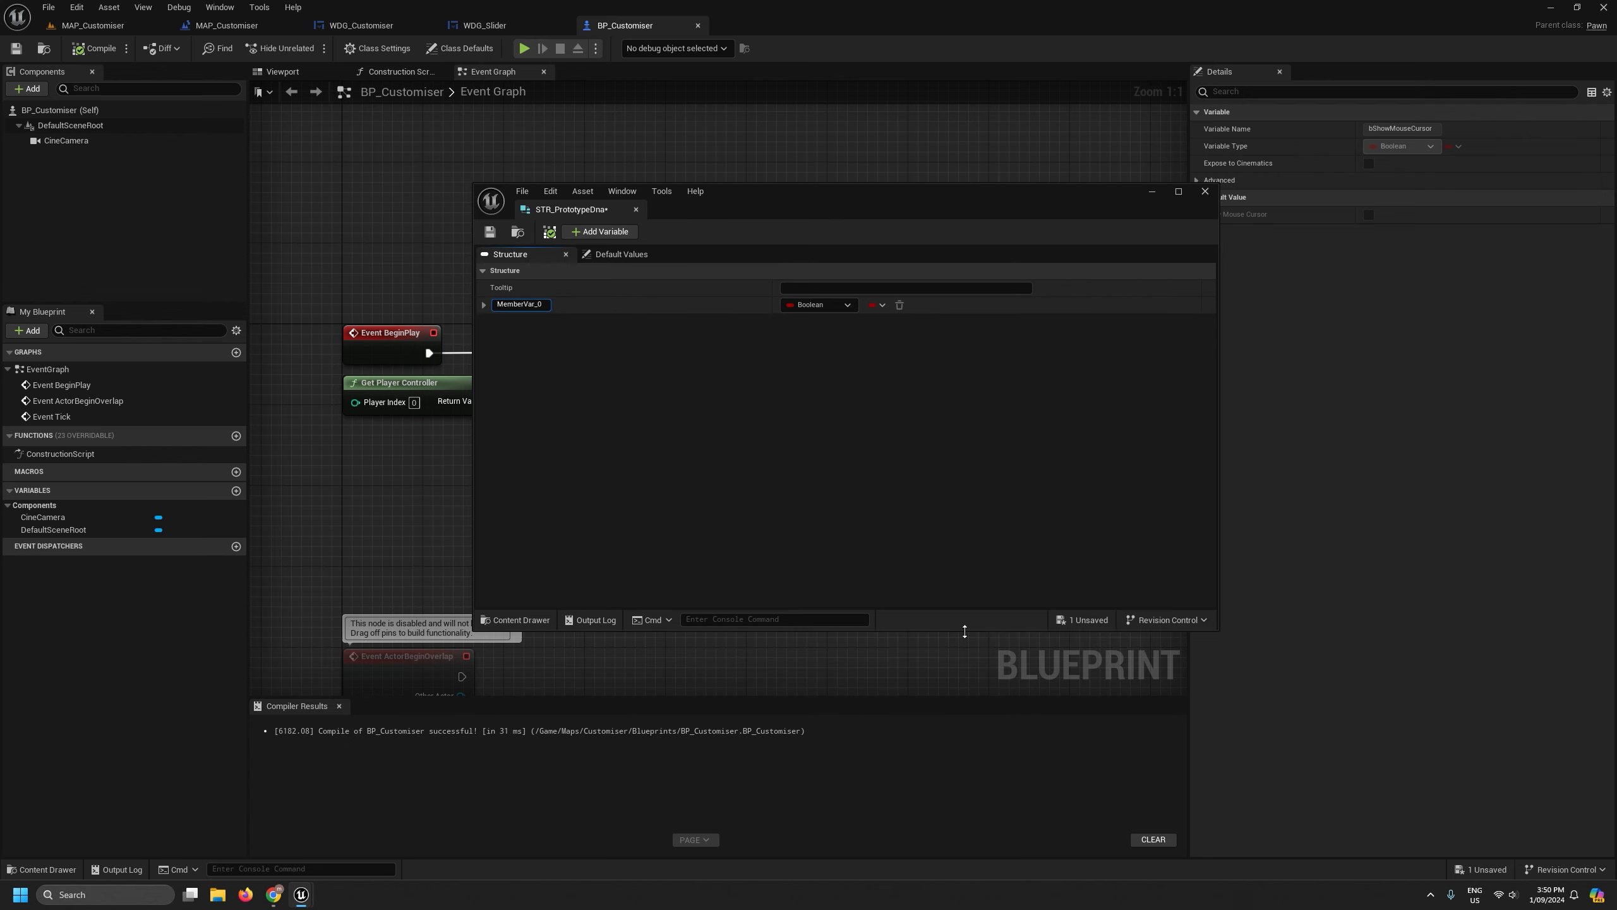
{"action": "mouse_move", "coordinate": [964, 631]}
{"action": "left_mouse_down"}
{"action": "mouse_move", "coordinate": [961, 687]}
{"action": "mouse_move", "coordinate": [941, 610]}
{"action": "left_mouse_up"}
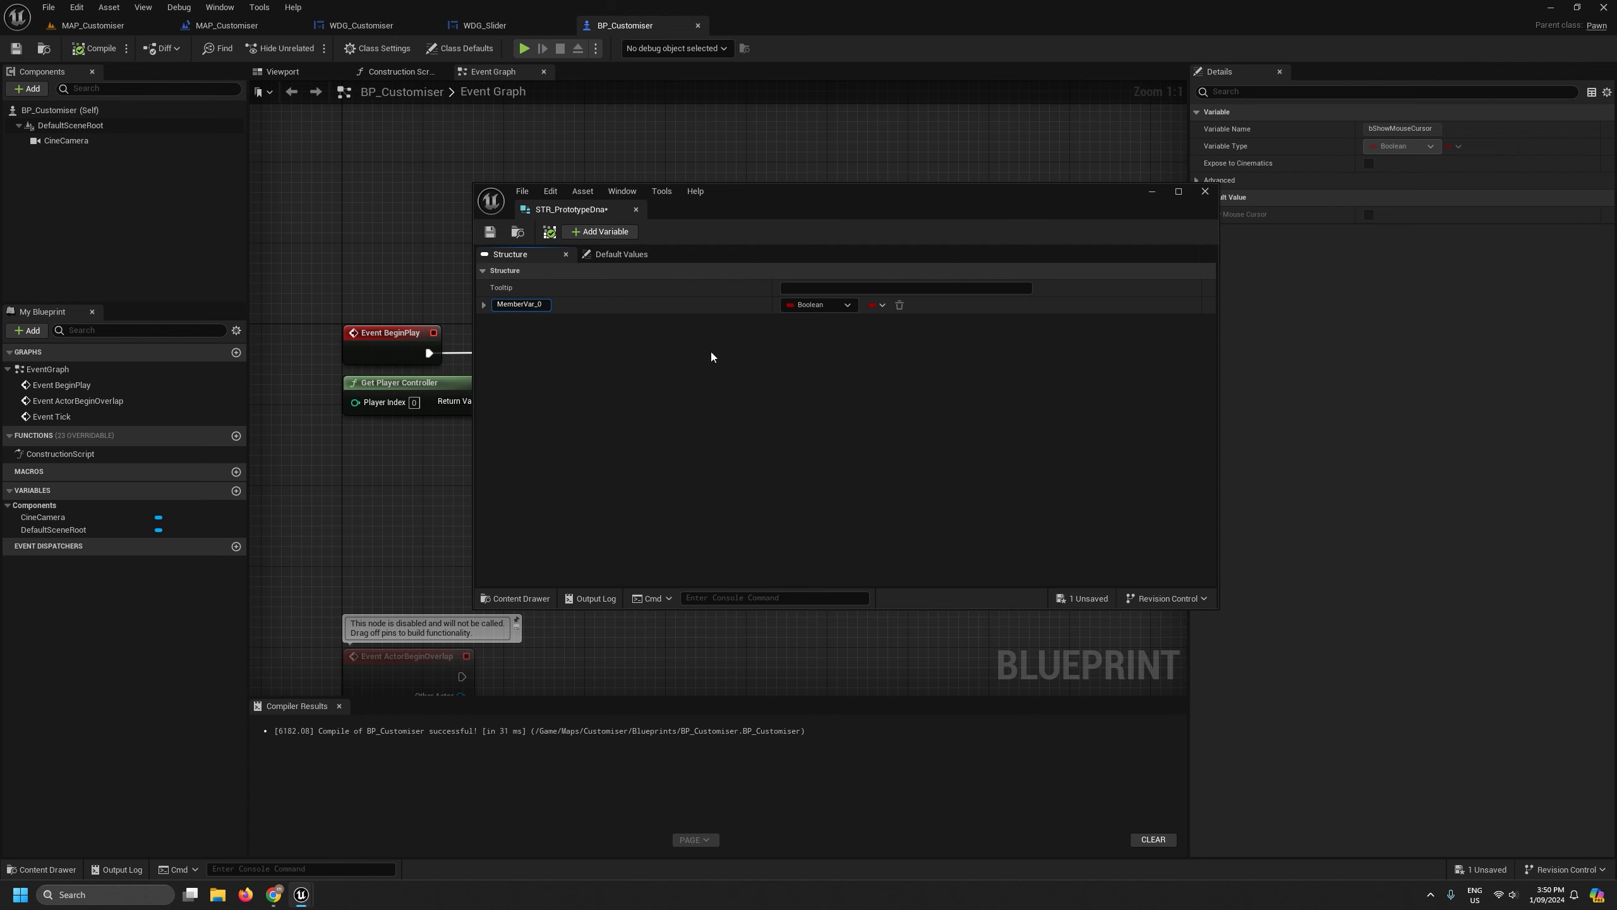
Set the first member variable of STR_PrototypeDna to type Float and name it pasFbmThin.
{"action": "left_click", "coordinate": [532, 305]}
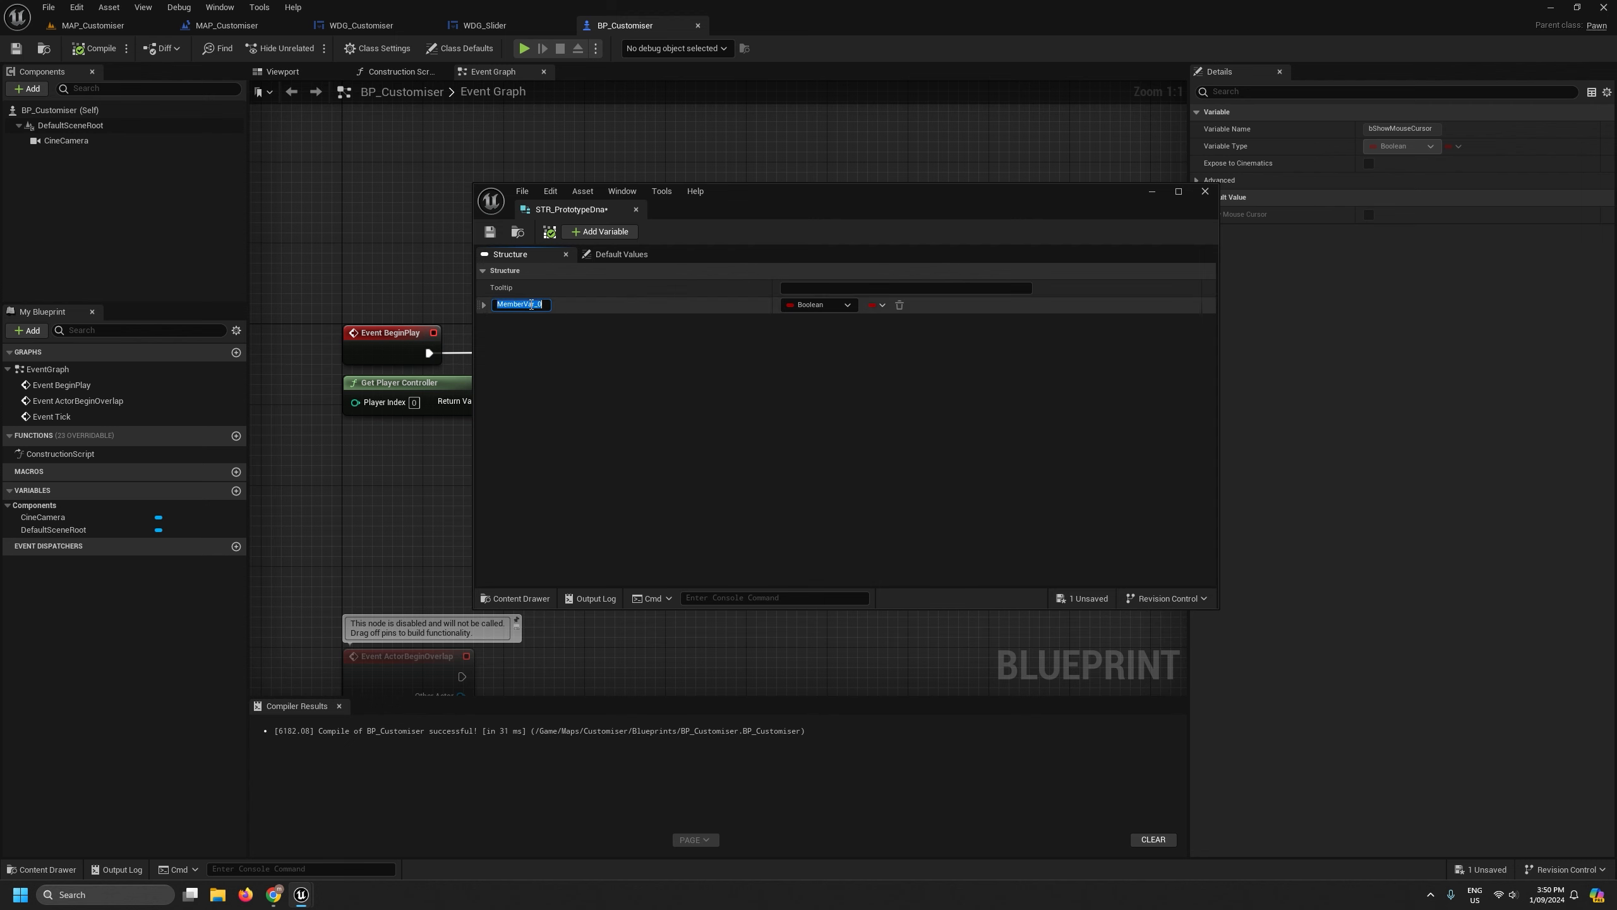
{"action": "left_click", "coordinate": [772, 405]}
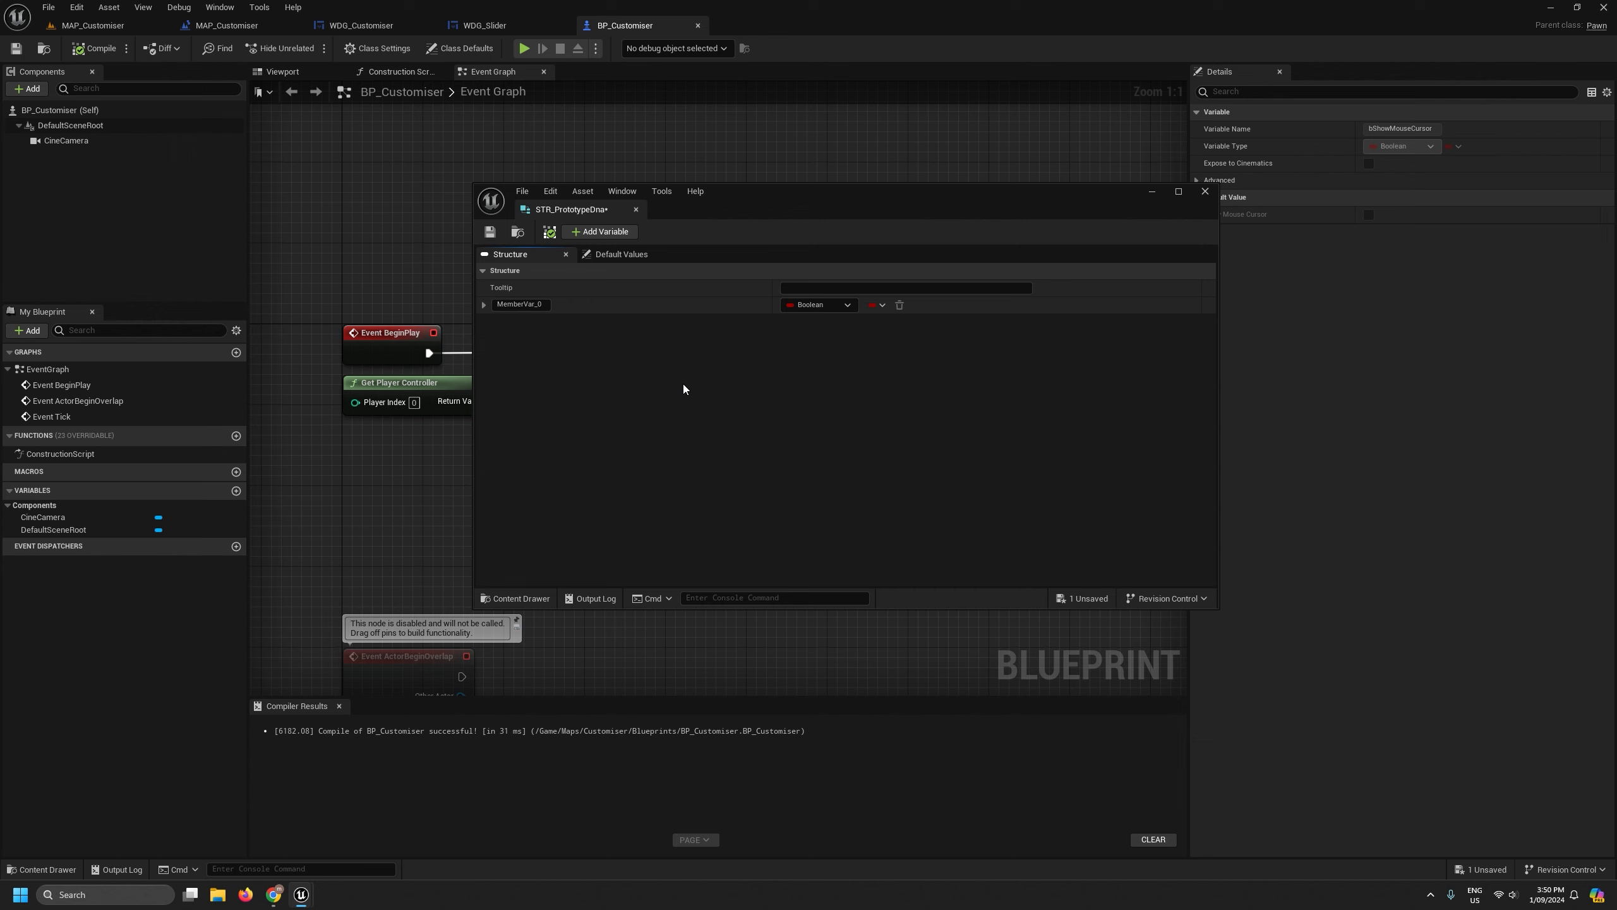
{"action": "left_click", "coordinate": [839, 306]}
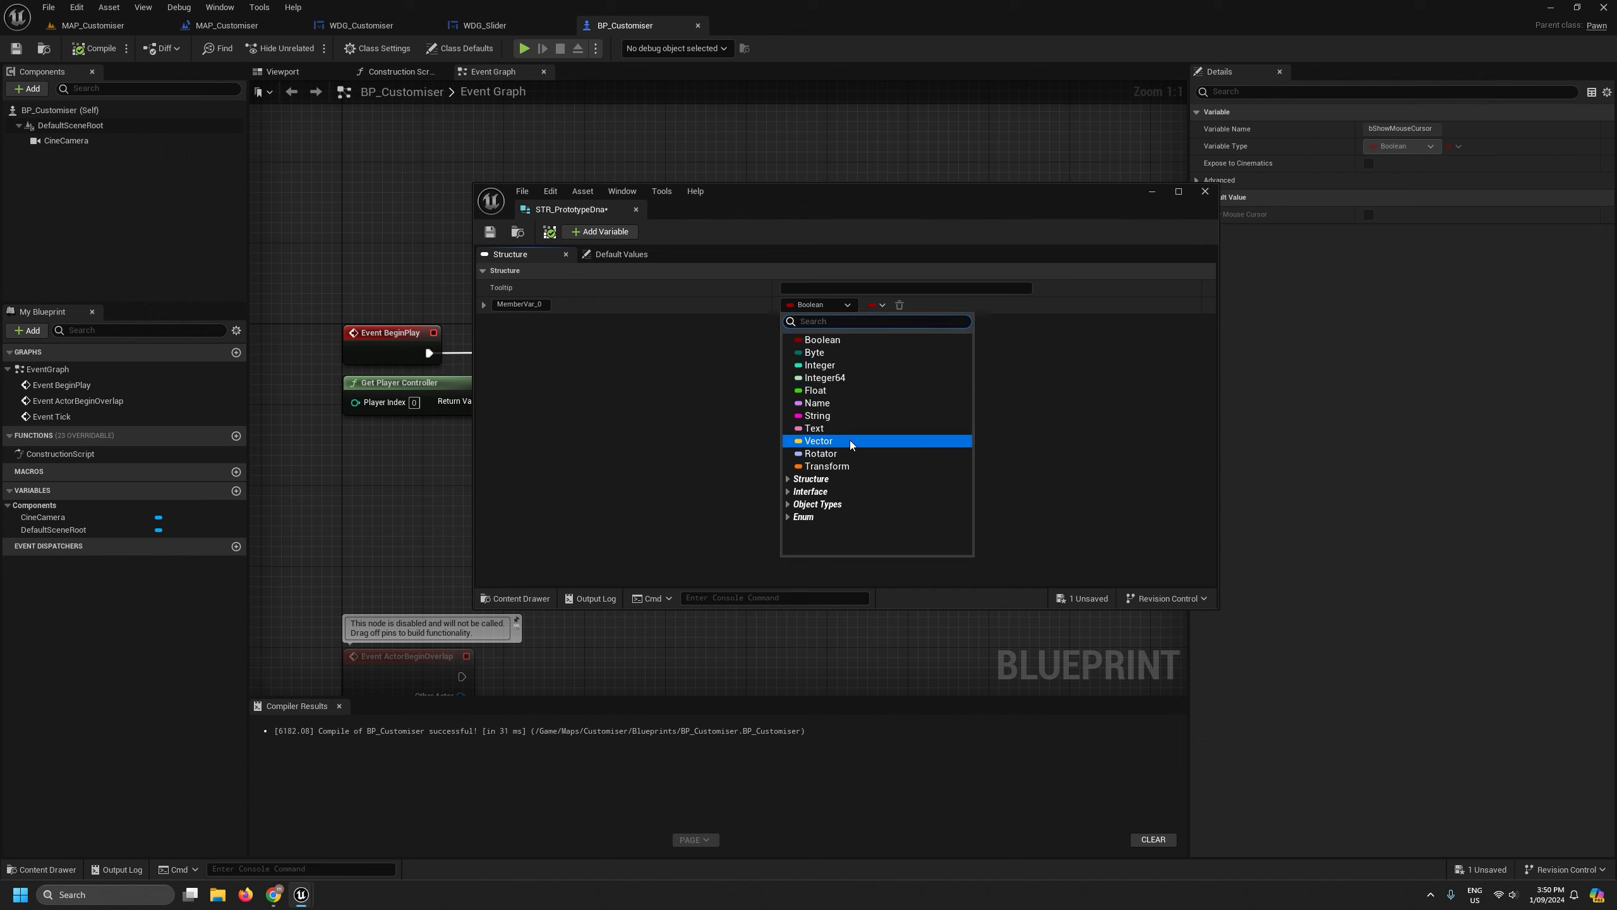
{"action": "left_click", "coordinate": [836, 390]}
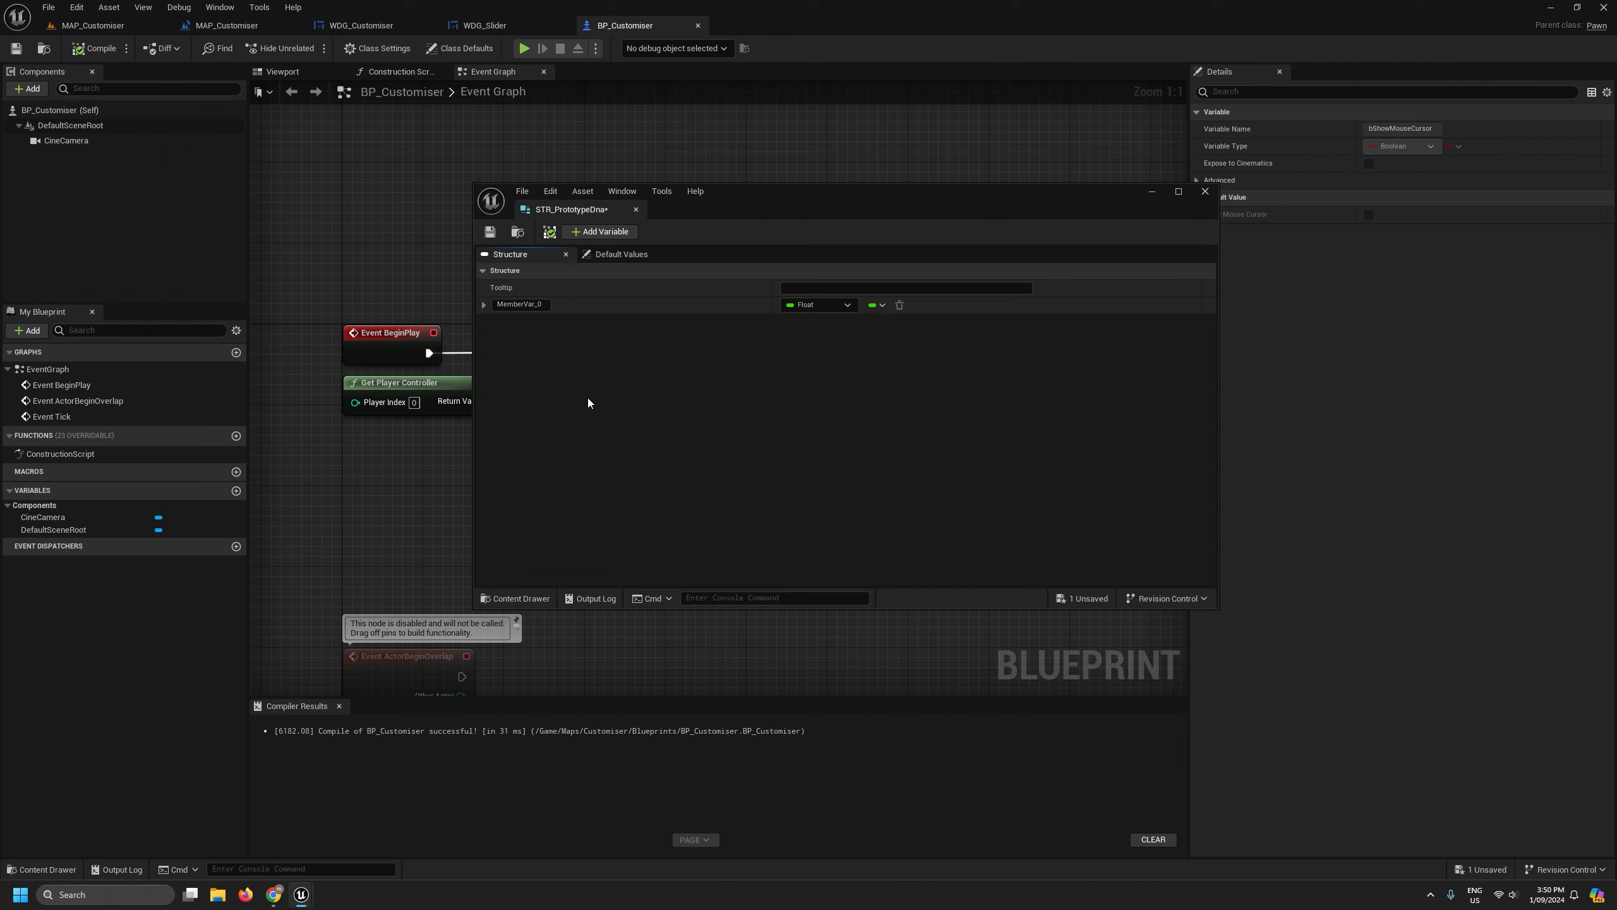
{"action": "left_click", "coordinate": [525, 307]}
{"action": "type", "text": "pasFbmThin"}
Add a second Float member variable to STR_PrototypeDna and name it pasFbmHeavy.
{"action": "left_click", "coordinate": [598, 232]}
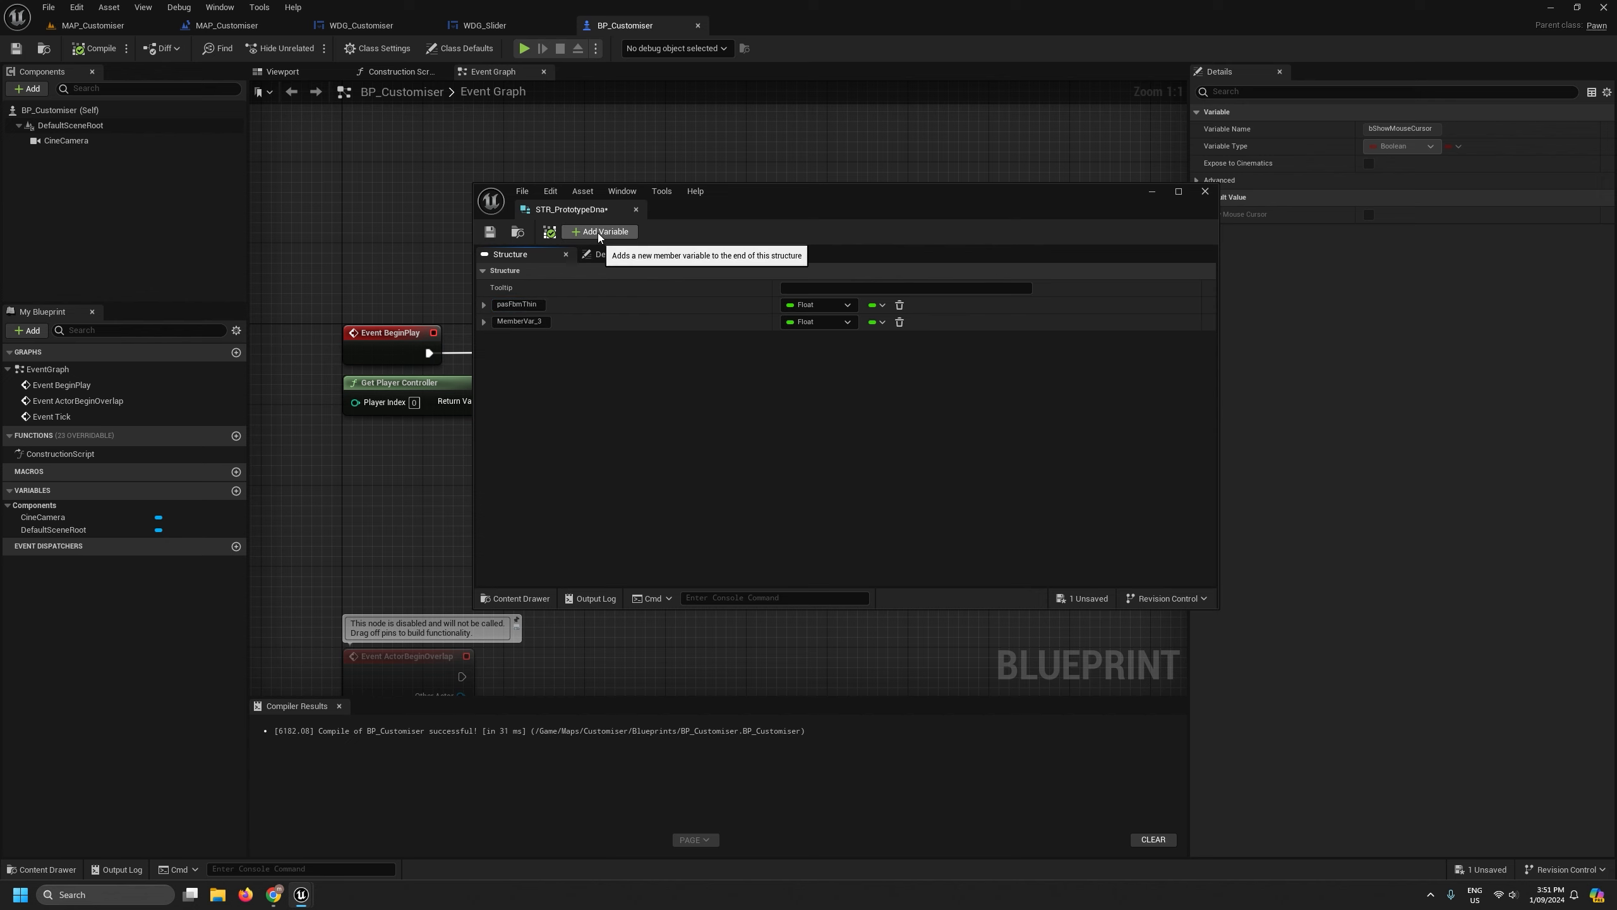
{"action": "double_click", "coordinate": [520, 322]}
{"action": "type", "text": "pasFbmHeavy"}
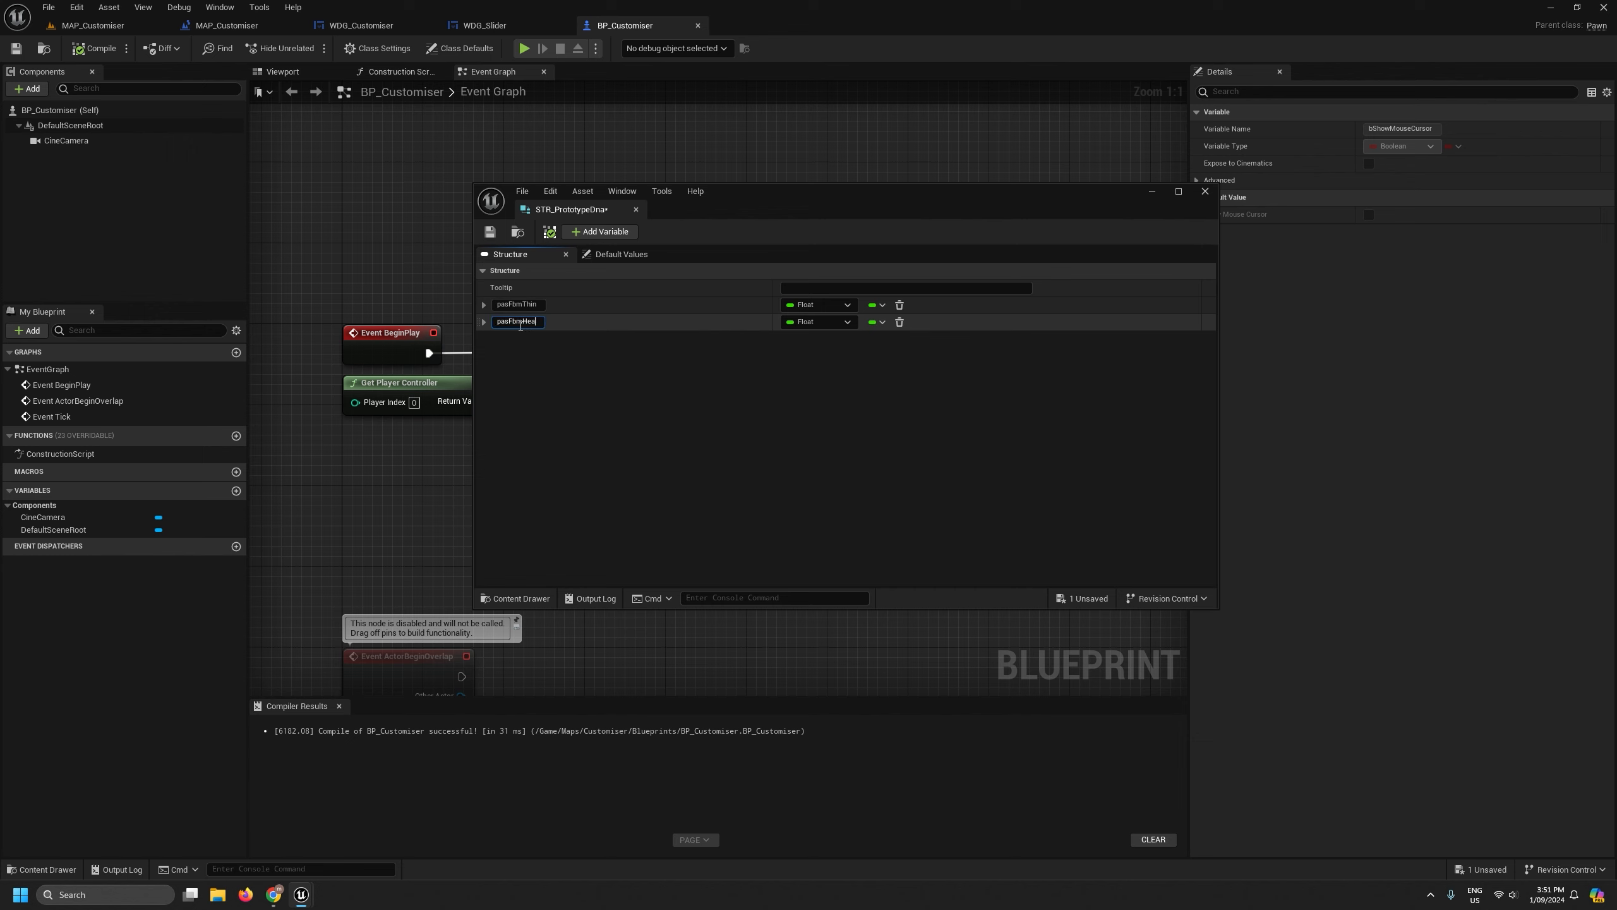
{"action": "key", "text": "Return"}
Review the pasFbmThin and pasFbmHeavy names in the repositioned, narrowed structure window, then save STR_PrototypeDna and close it.
{"action": "left_click", "coordinate": [533, 304]}
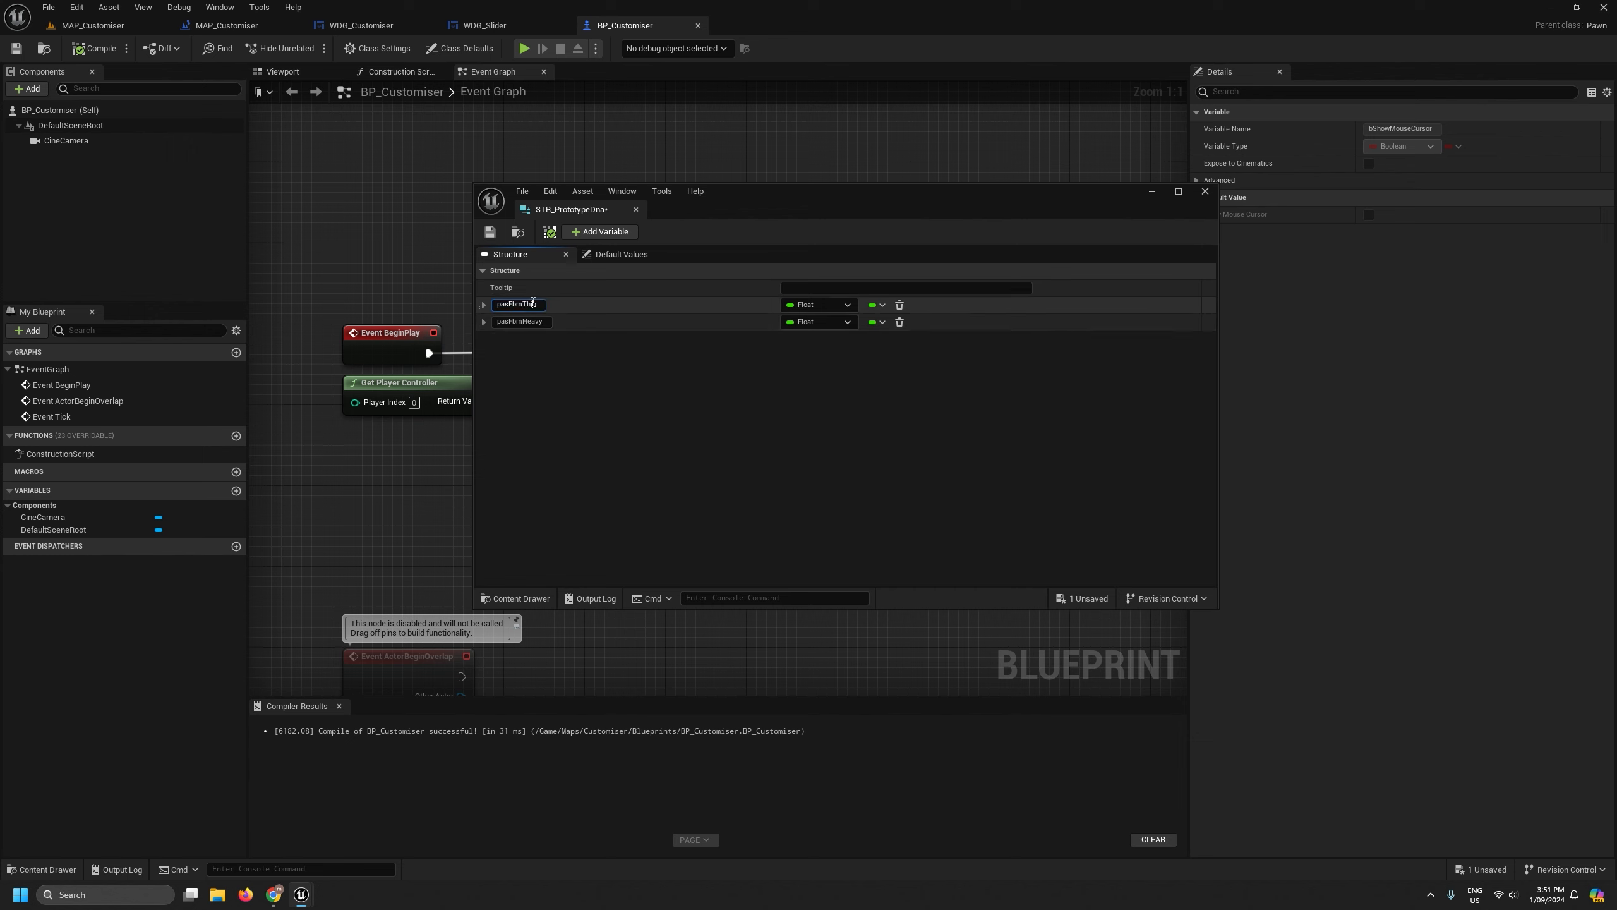
{"action": "left_click", "coordinate": [537, 322]}
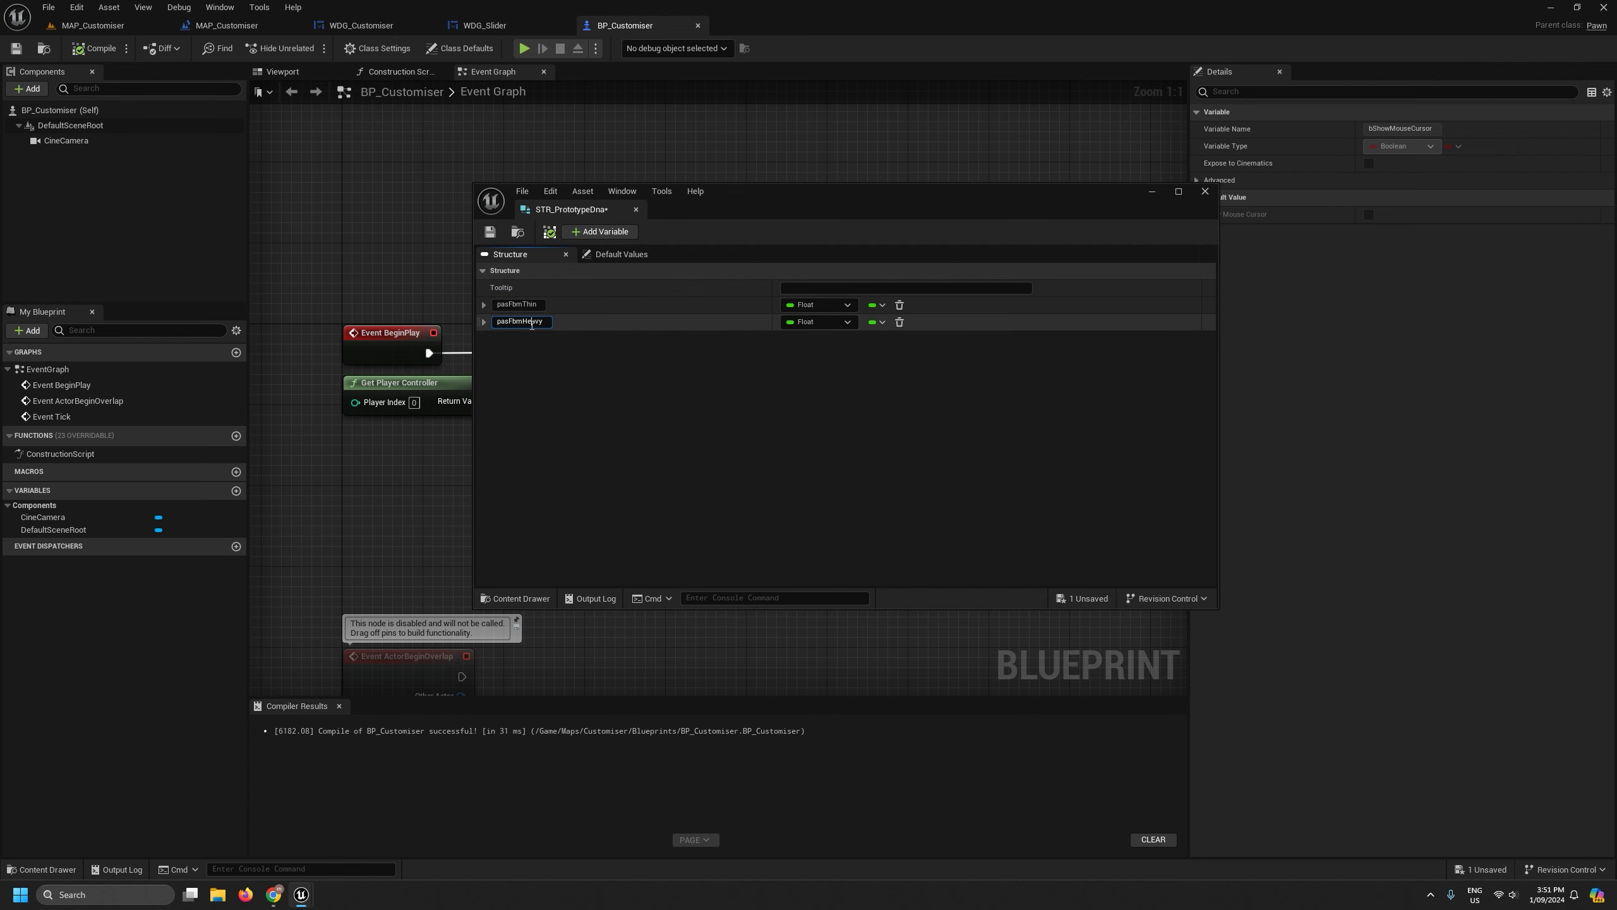
{"action": "left_click_drag", "start_coordinate": [710, 214], "coordinate": [586, 226]}
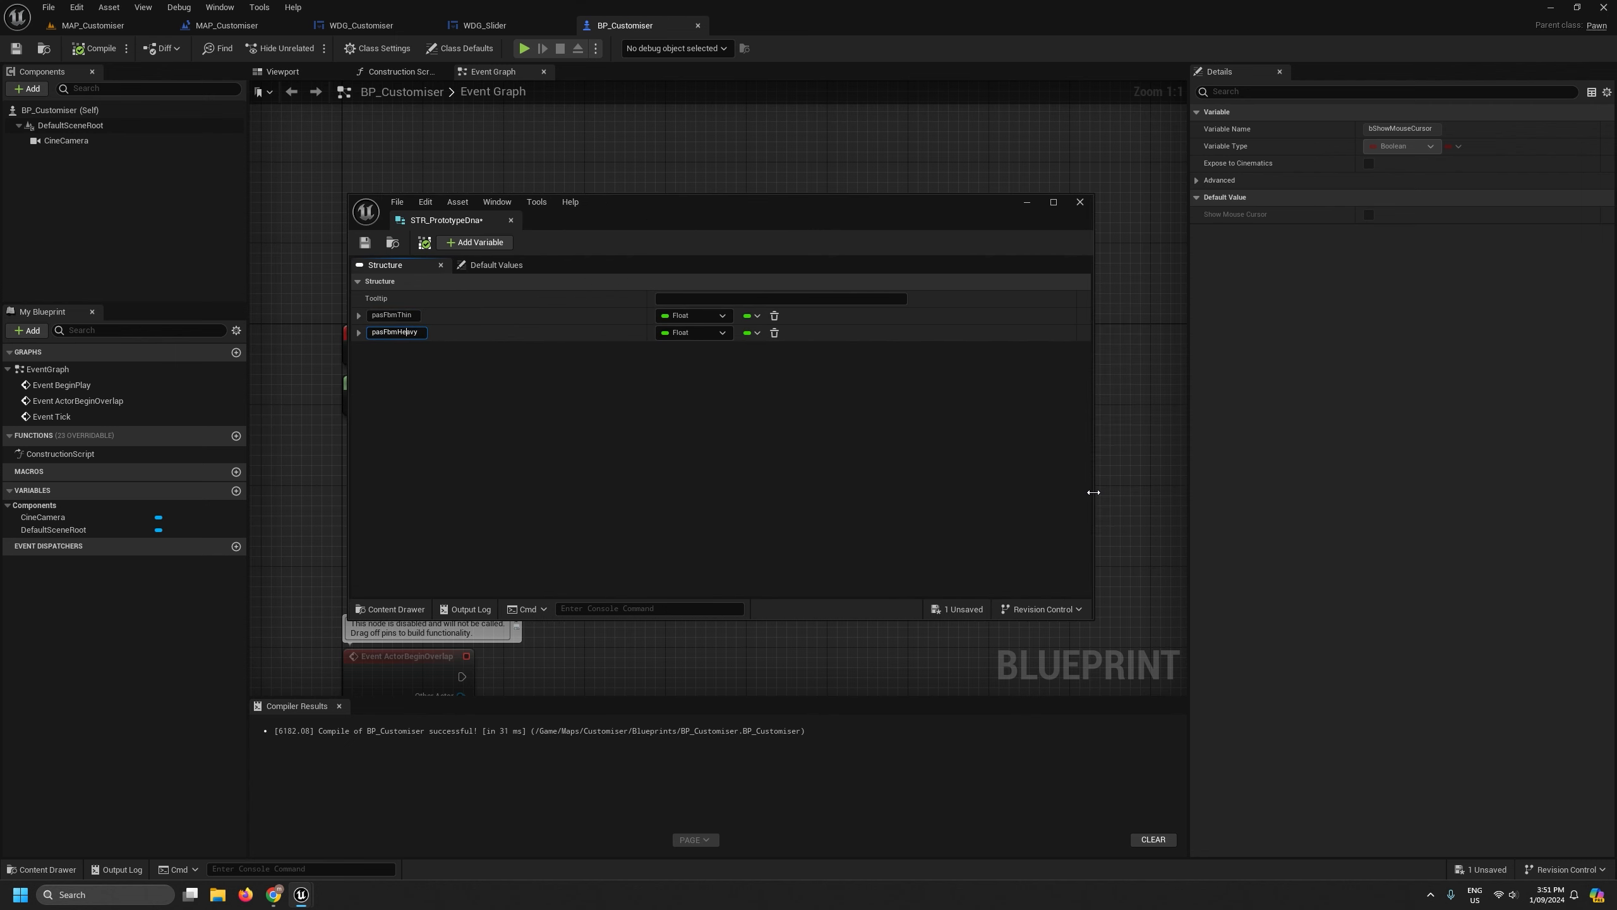
{"action": "left_click_drag", "start_coordinate": [1094, 496], "coordinate": [953, 497]}
{"action": "left_click", "coordinate": [405, 317]}
{"action": "left_click", "coordinate": [406, 331]}
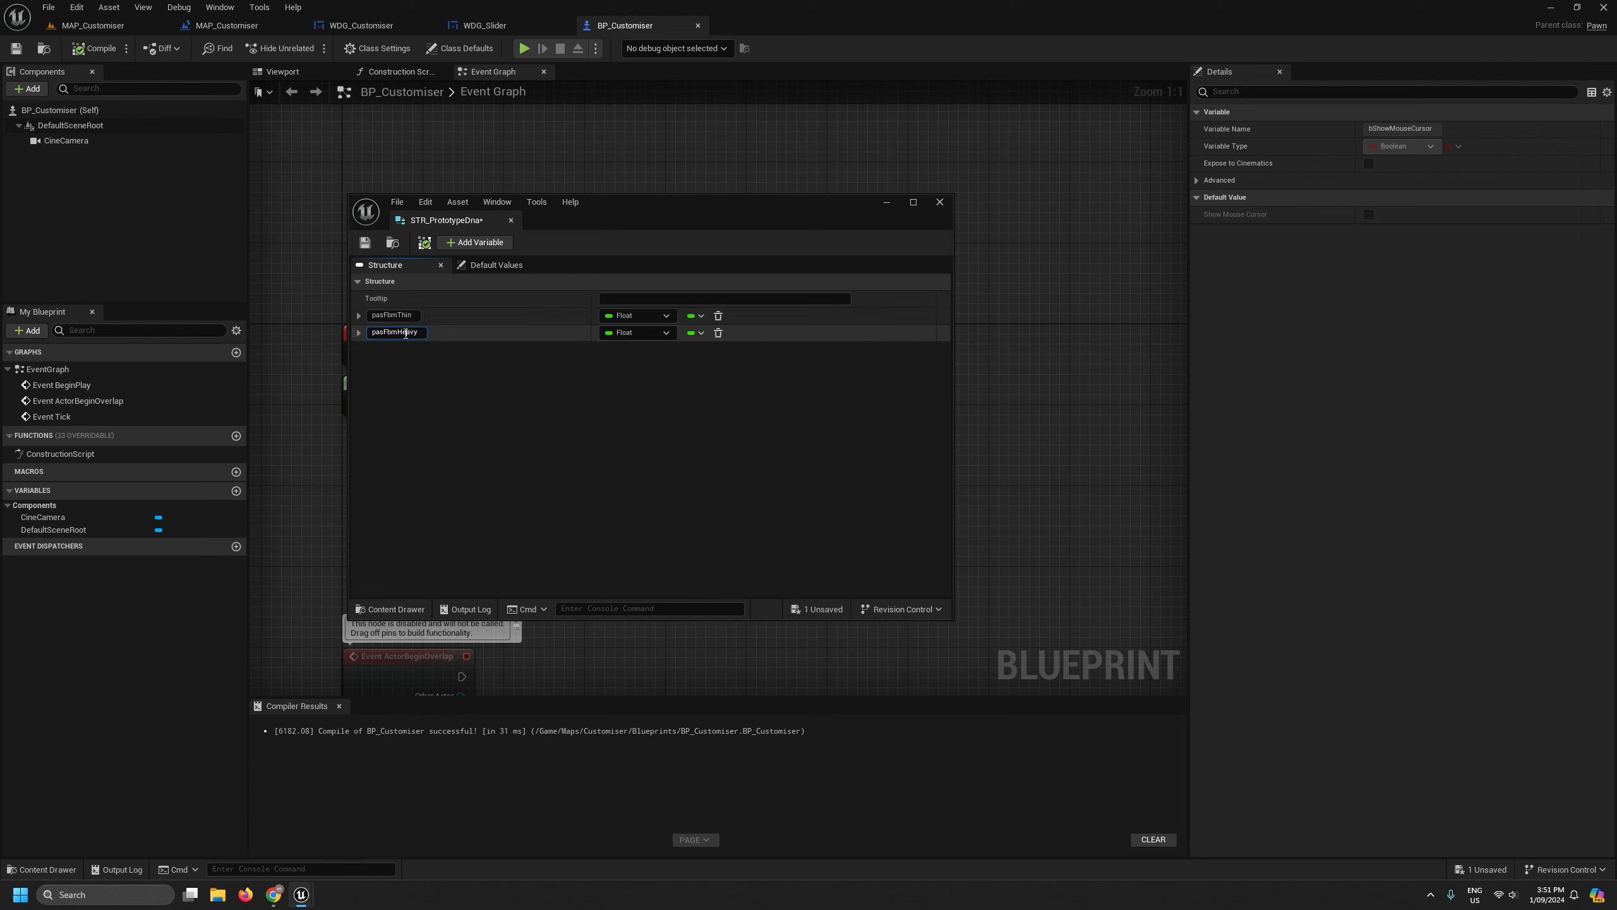
{"action": "left_click", "coordinate": [406, 316]}
{"action": "left_click", "coordinate": [417, 332]}
{"action": "left_click", "coordinate": [366, 242]}
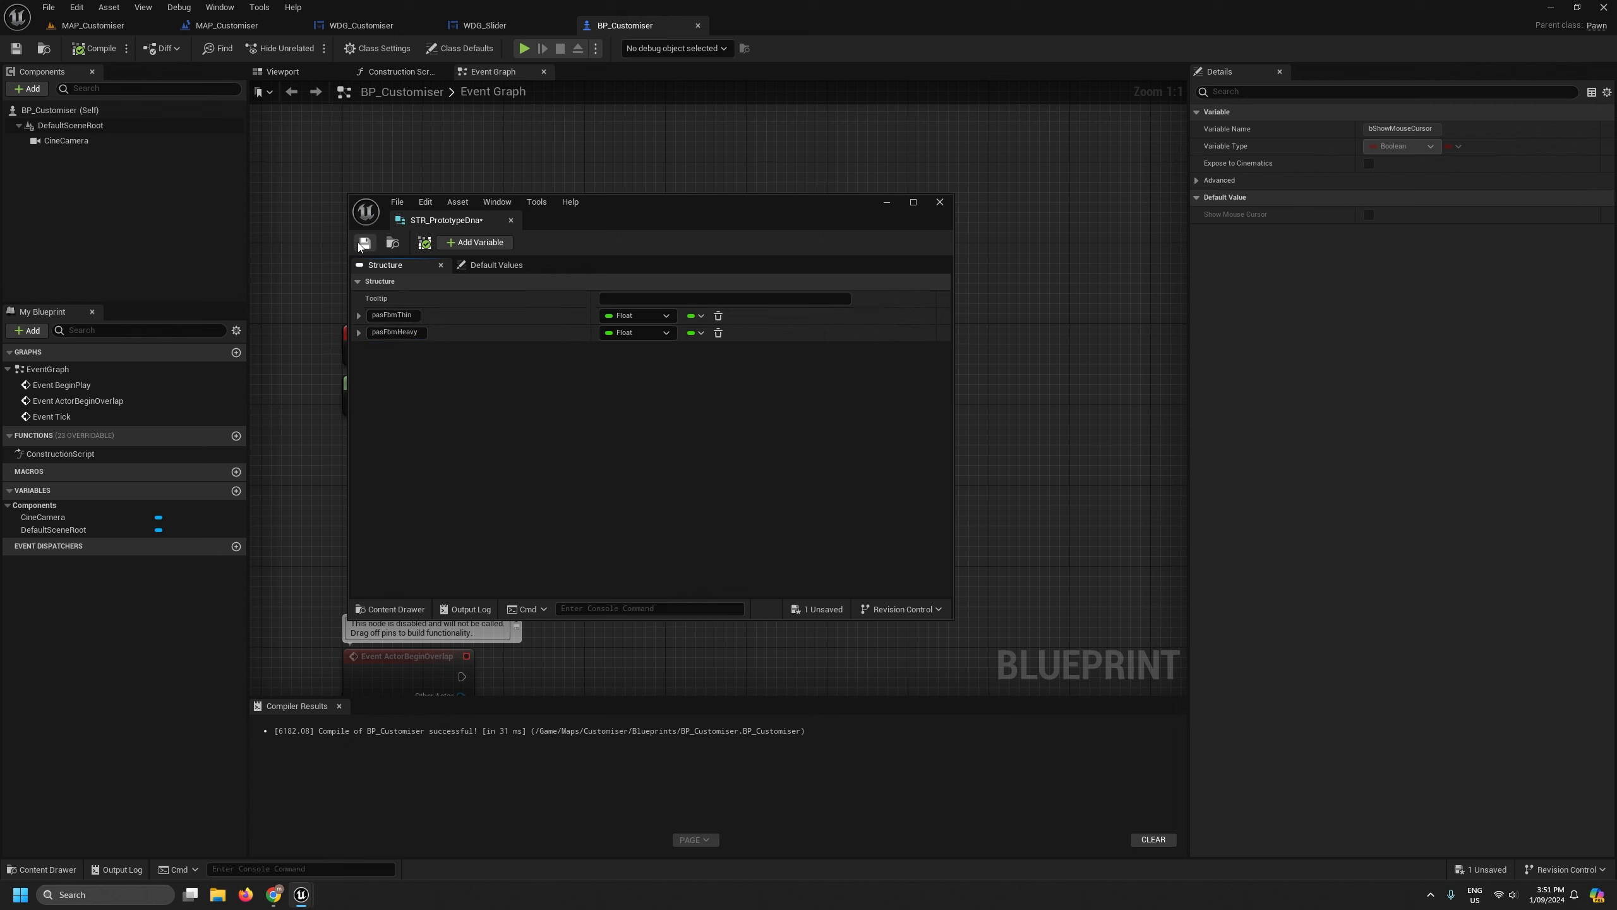
{"action": "left_click", "coordinate": [940, 202]}
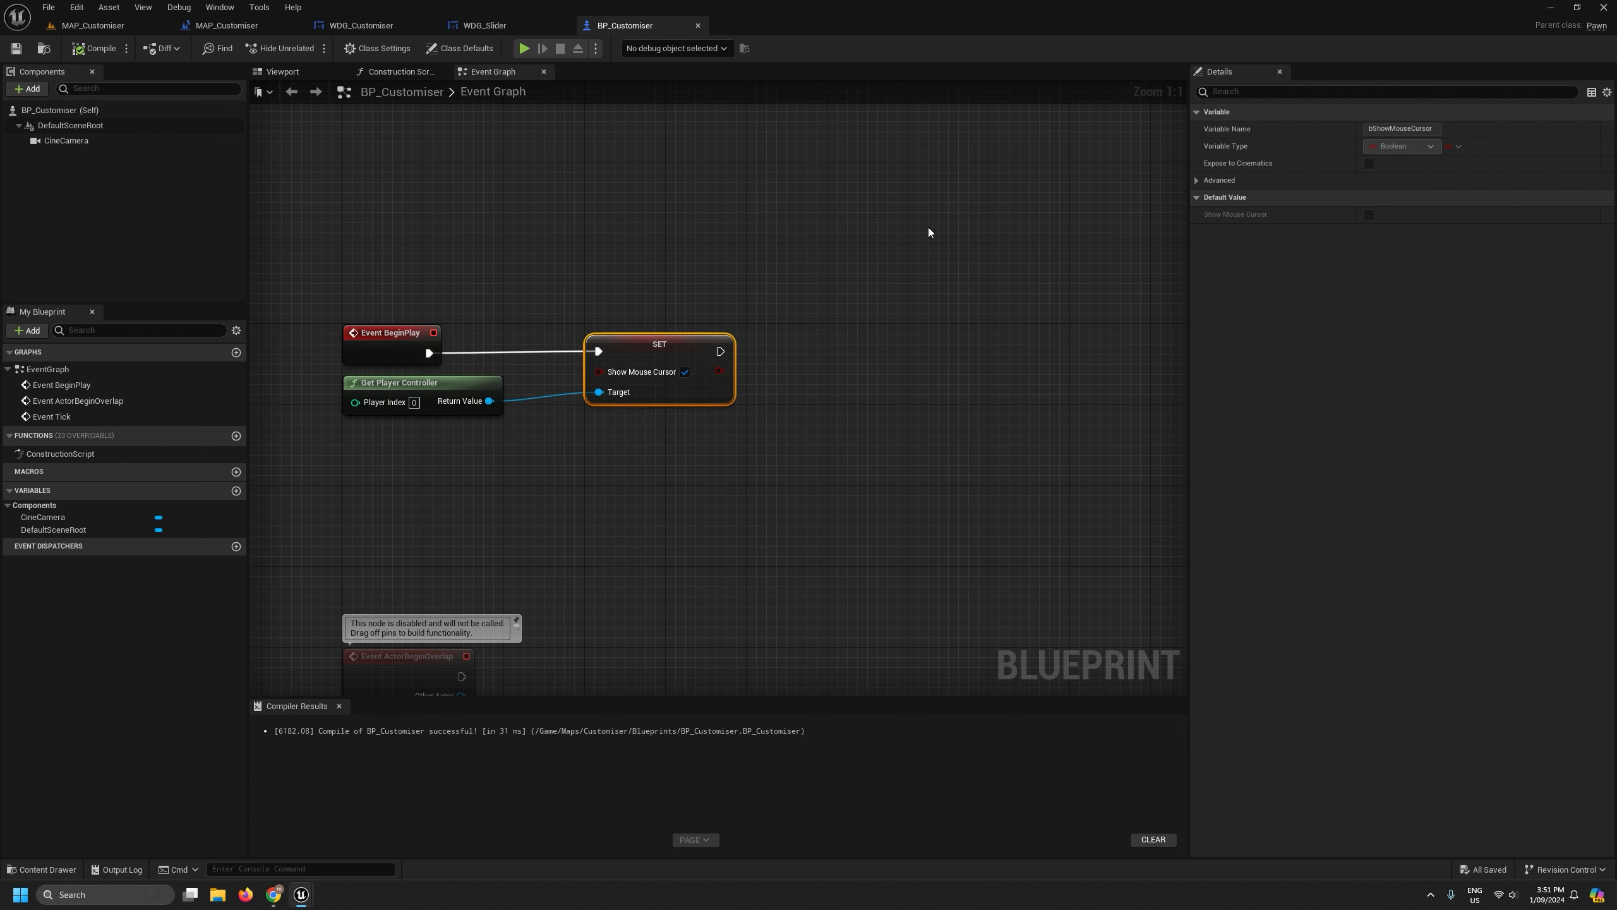
Add a variable named Prototype Dna of type STR Prototype Dna to WDG_Customiser and save the widget.
{"action": "left_click", "coordinate": [360, 25]}
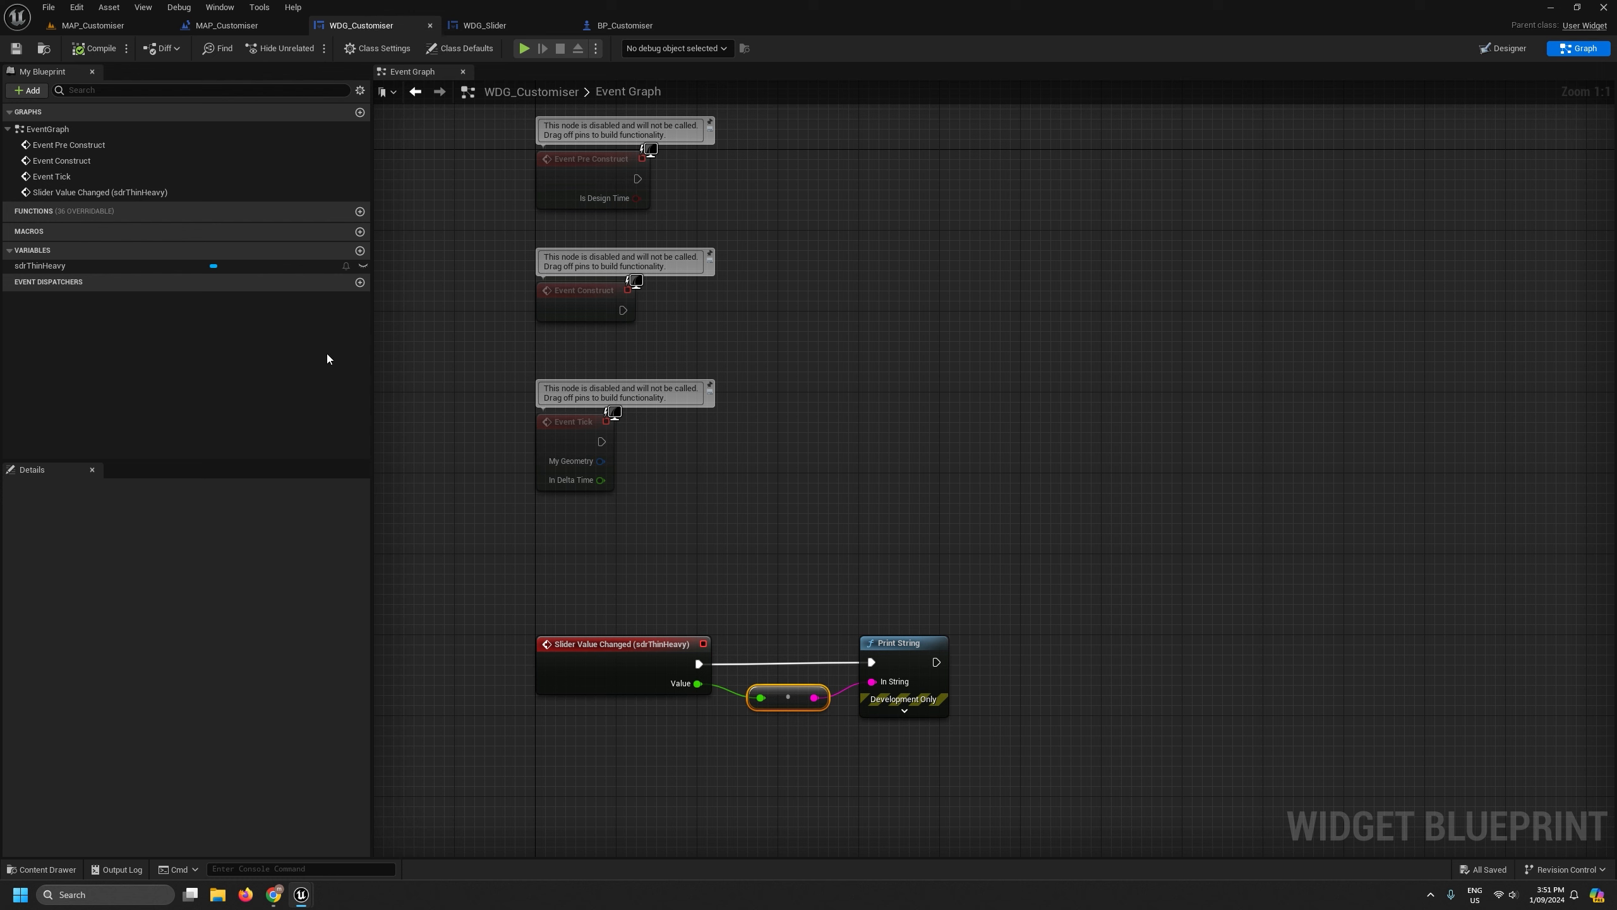
{"action": "left_click", "coordinate": [360, 251]}
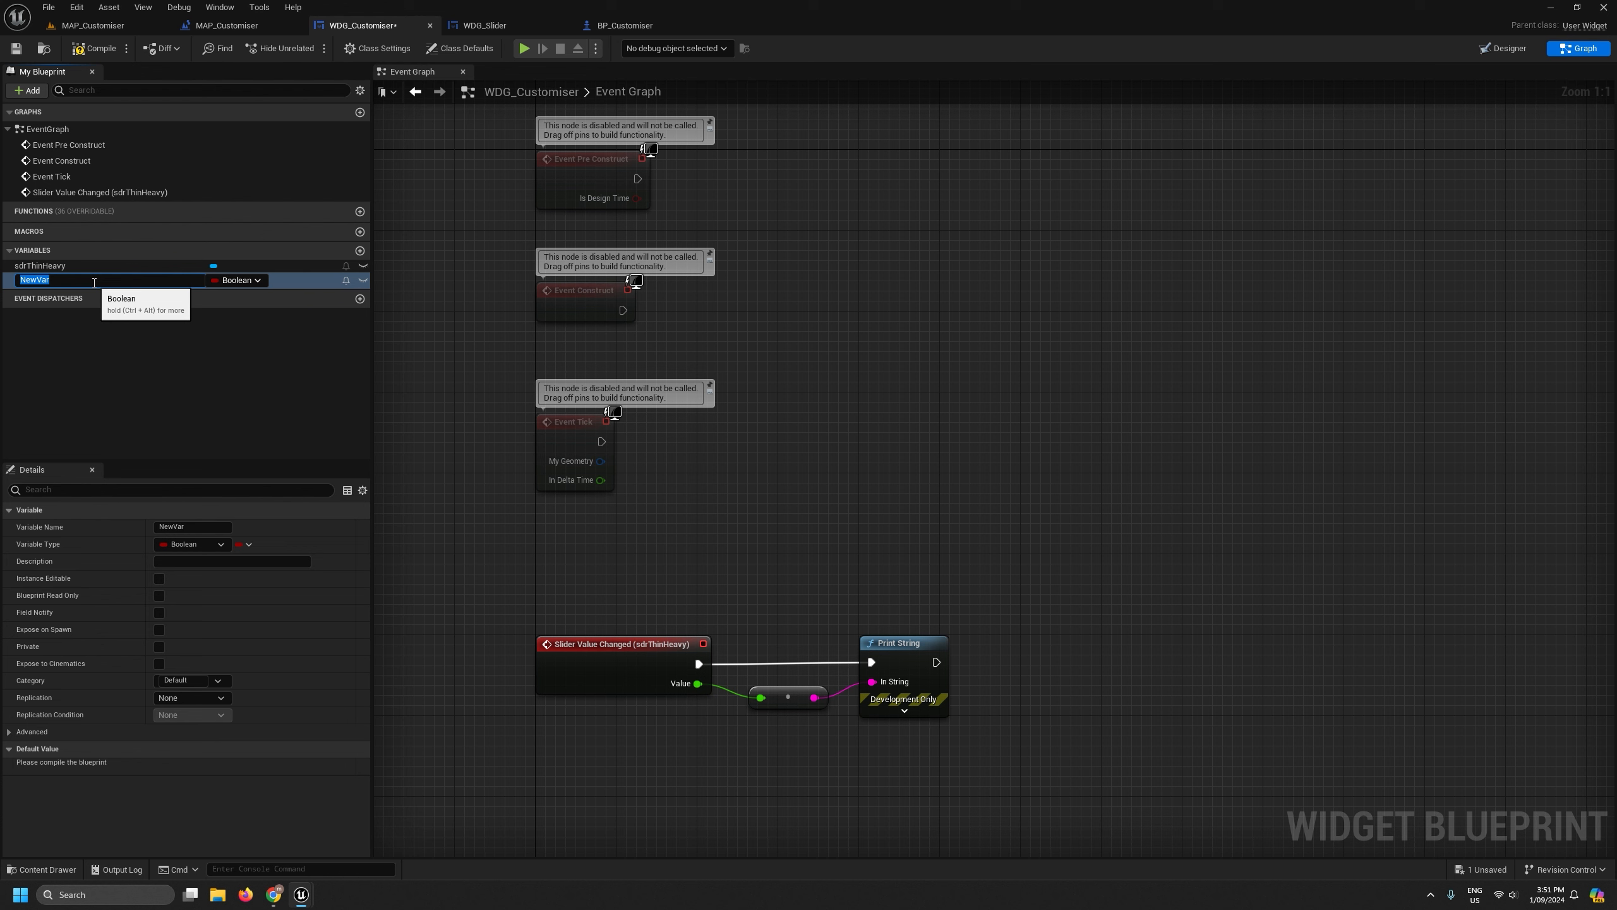
{"action": "type", "text": "Prototype Dna"}
{"action": "key", "text": "Return"}
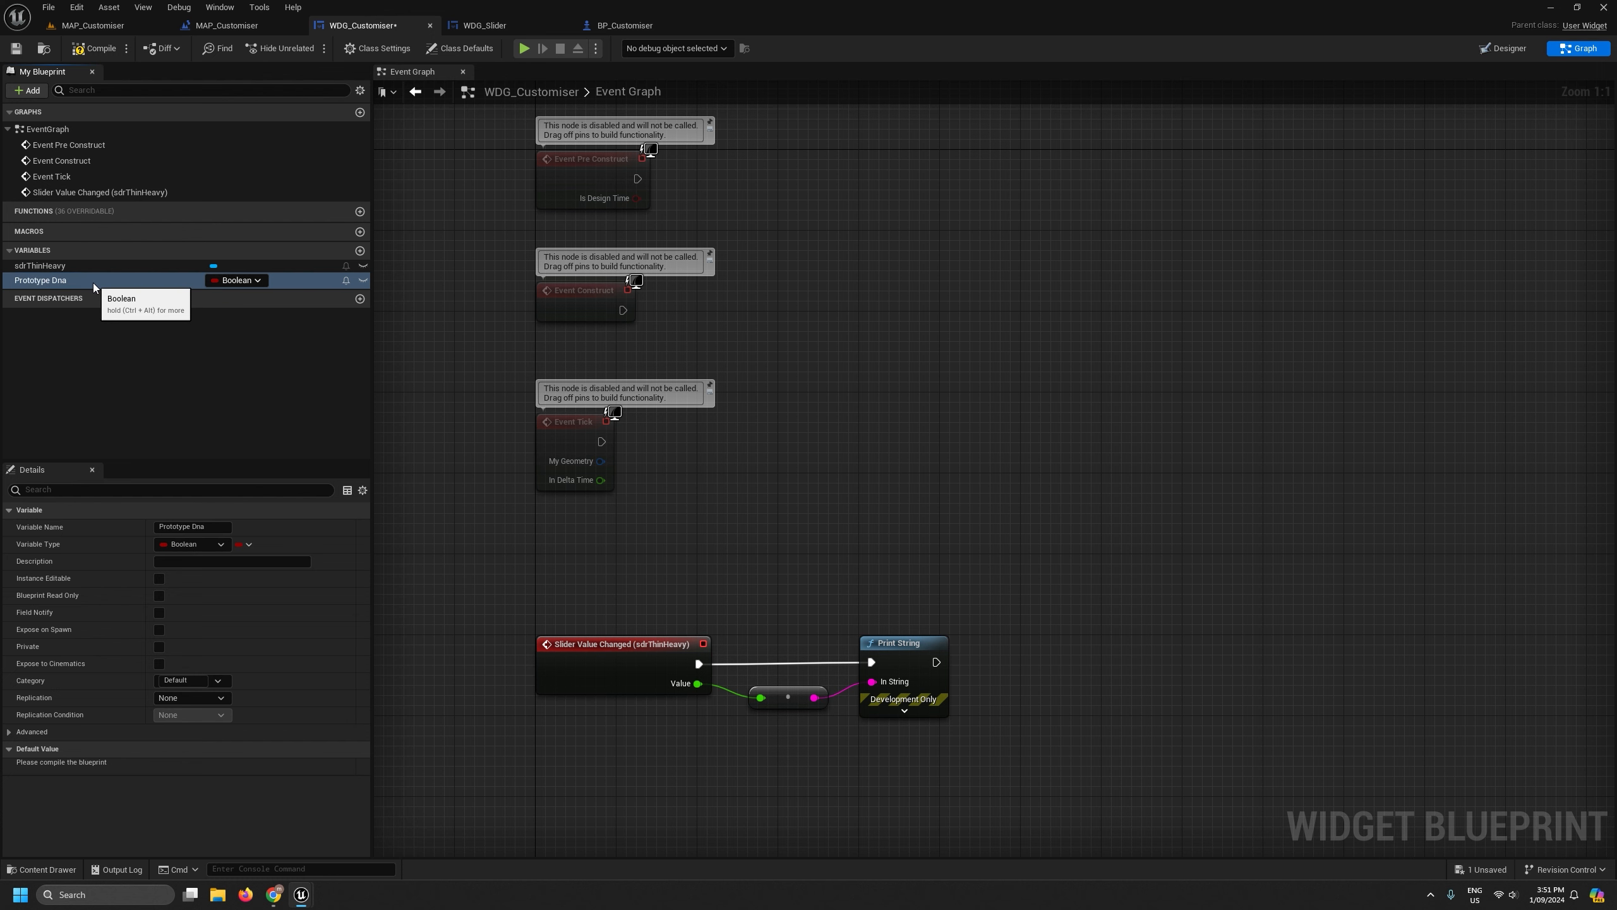
{"action": "left_click", "coordinate": [239, 282]}
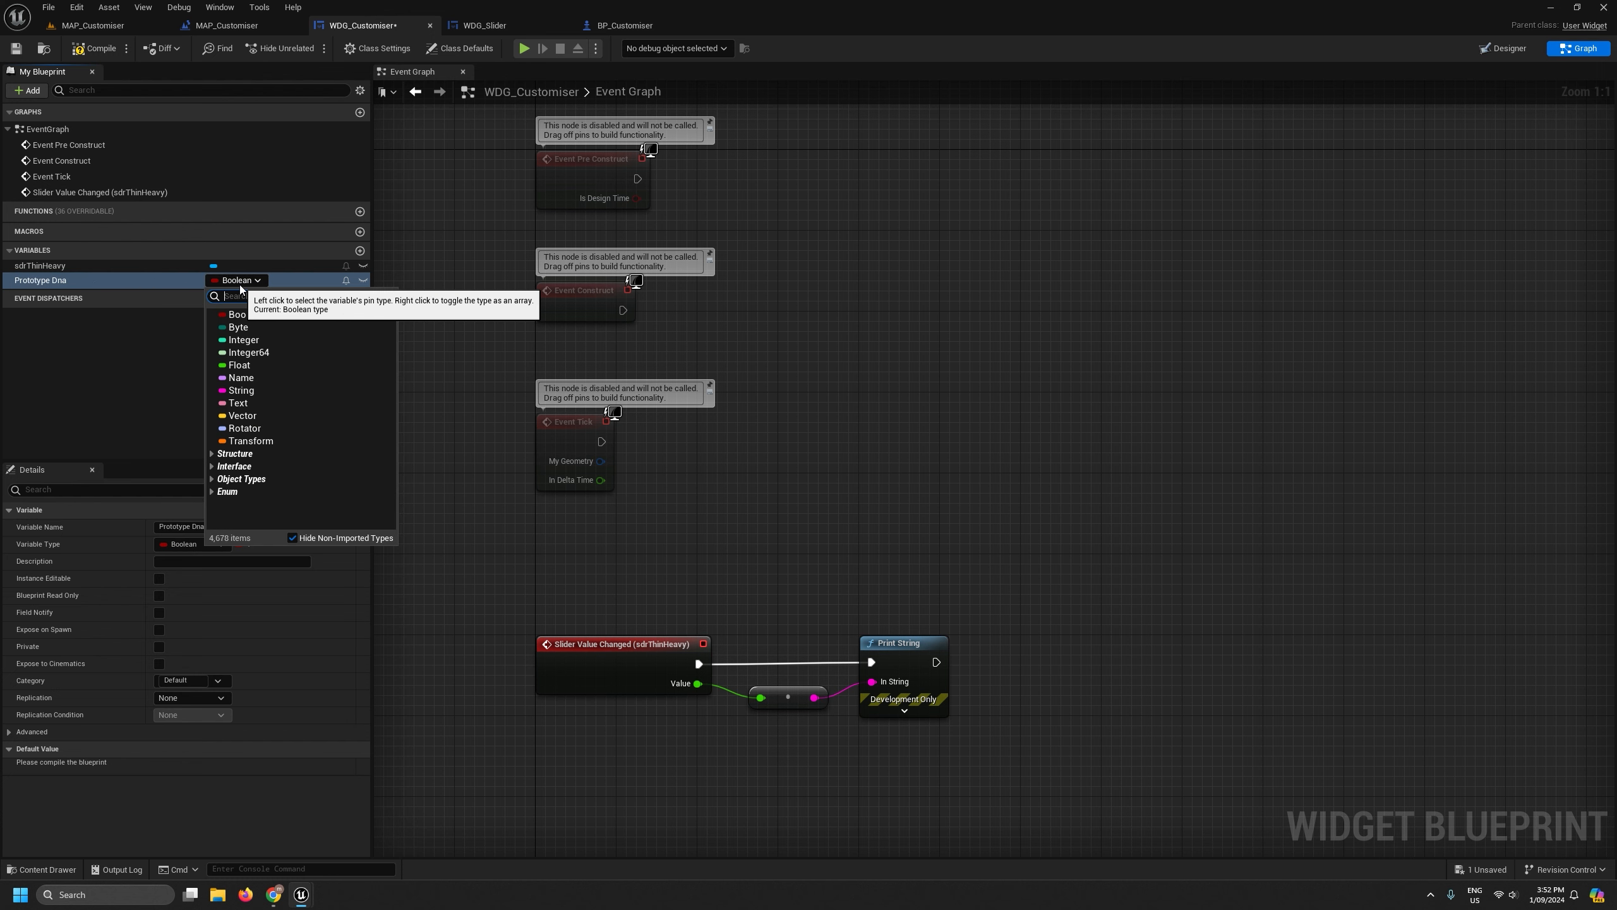
{"action": "type", "text": "dna"}
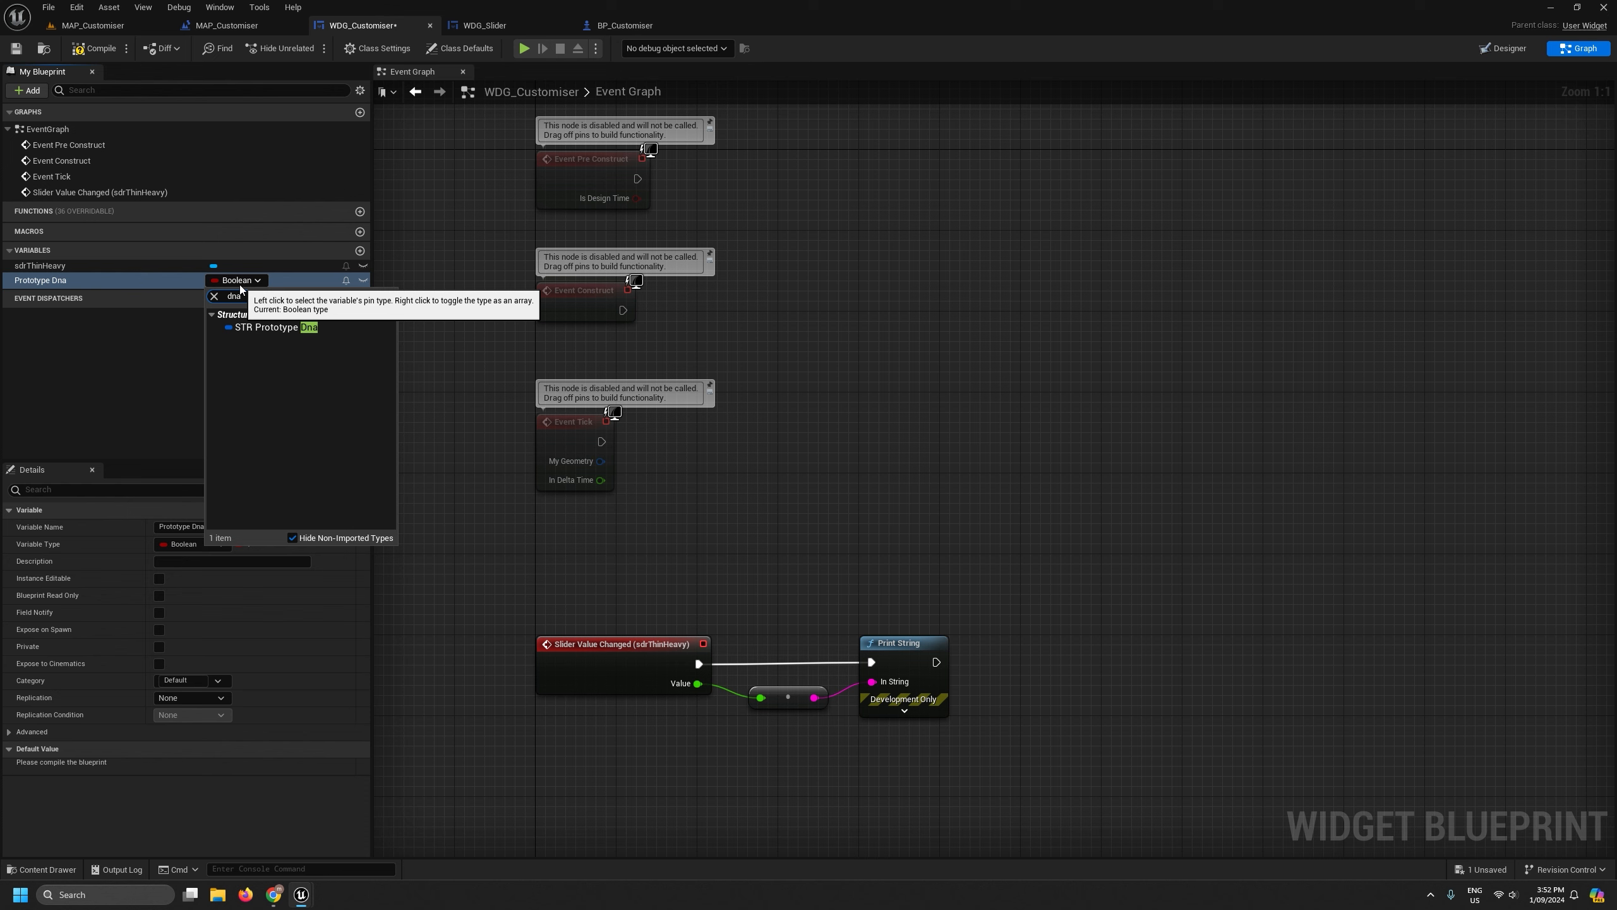
{"action": "left_click", "coordinate": [271, 327]}
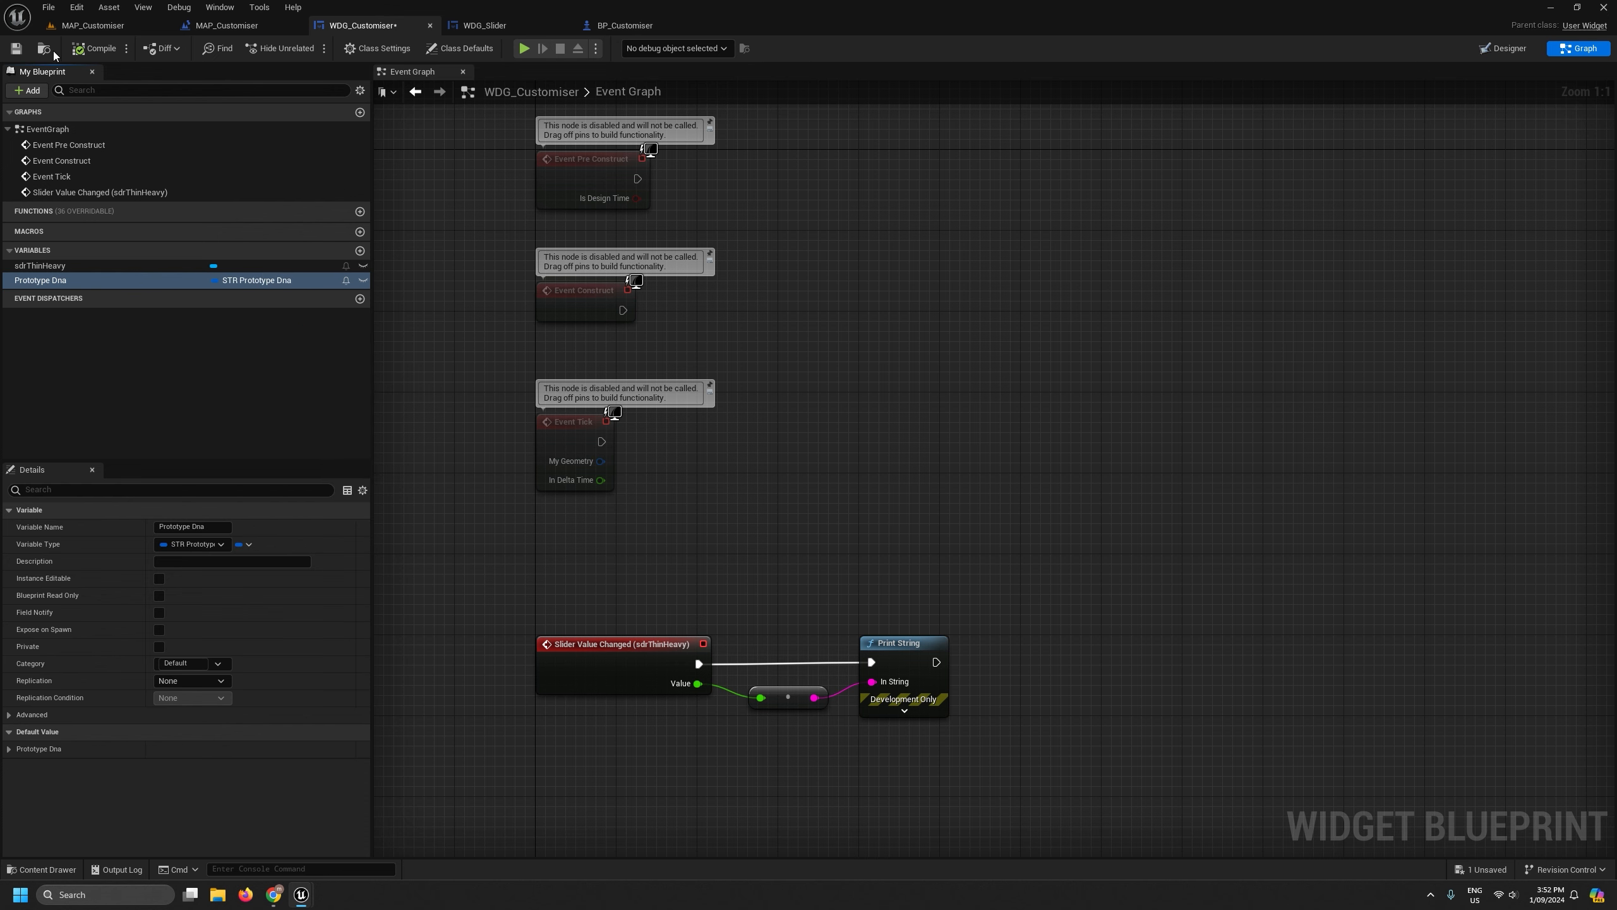
{"action": "left_click", "coordinate": [15, 49]}
Delete the Print String node and its float-to-string conversion from the sdrThinHeavy Slider Value Changed event.
{"action": "scroll", "coordinate": [726, 489], "scroll_direction": "down", "scroll_amount": 2}
{"action": "right_click_drag", "start_coordinate": [726, 489], "coordinate": [726, 391]}
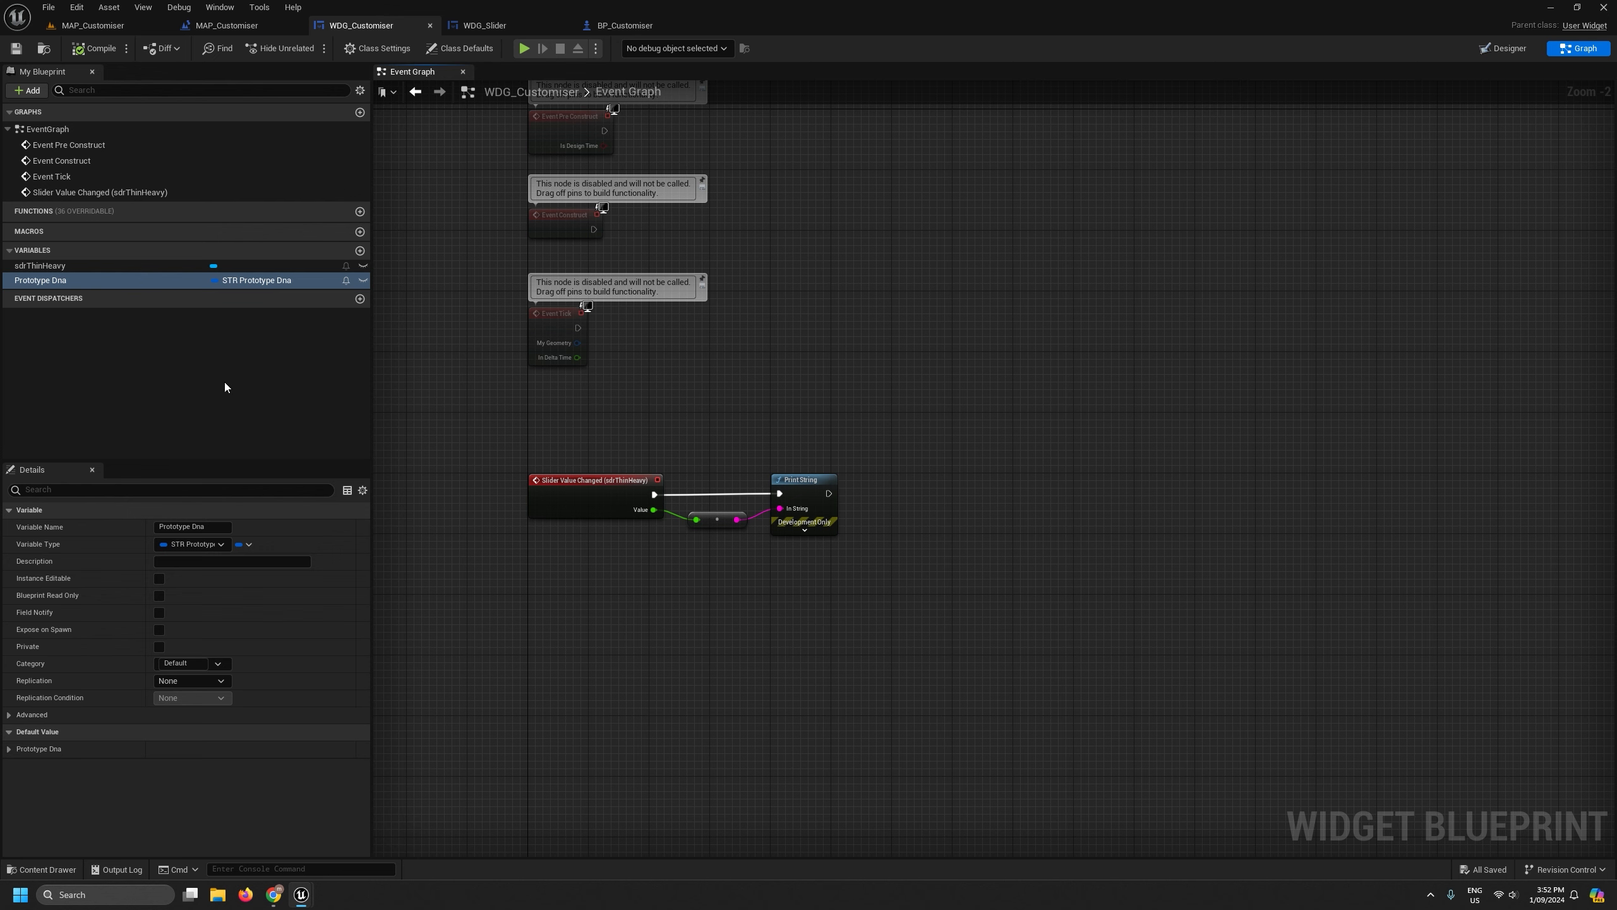
{"action": "left_click_drag", "start_coordinate": [372, 430], "coordinate": [324, 430]}
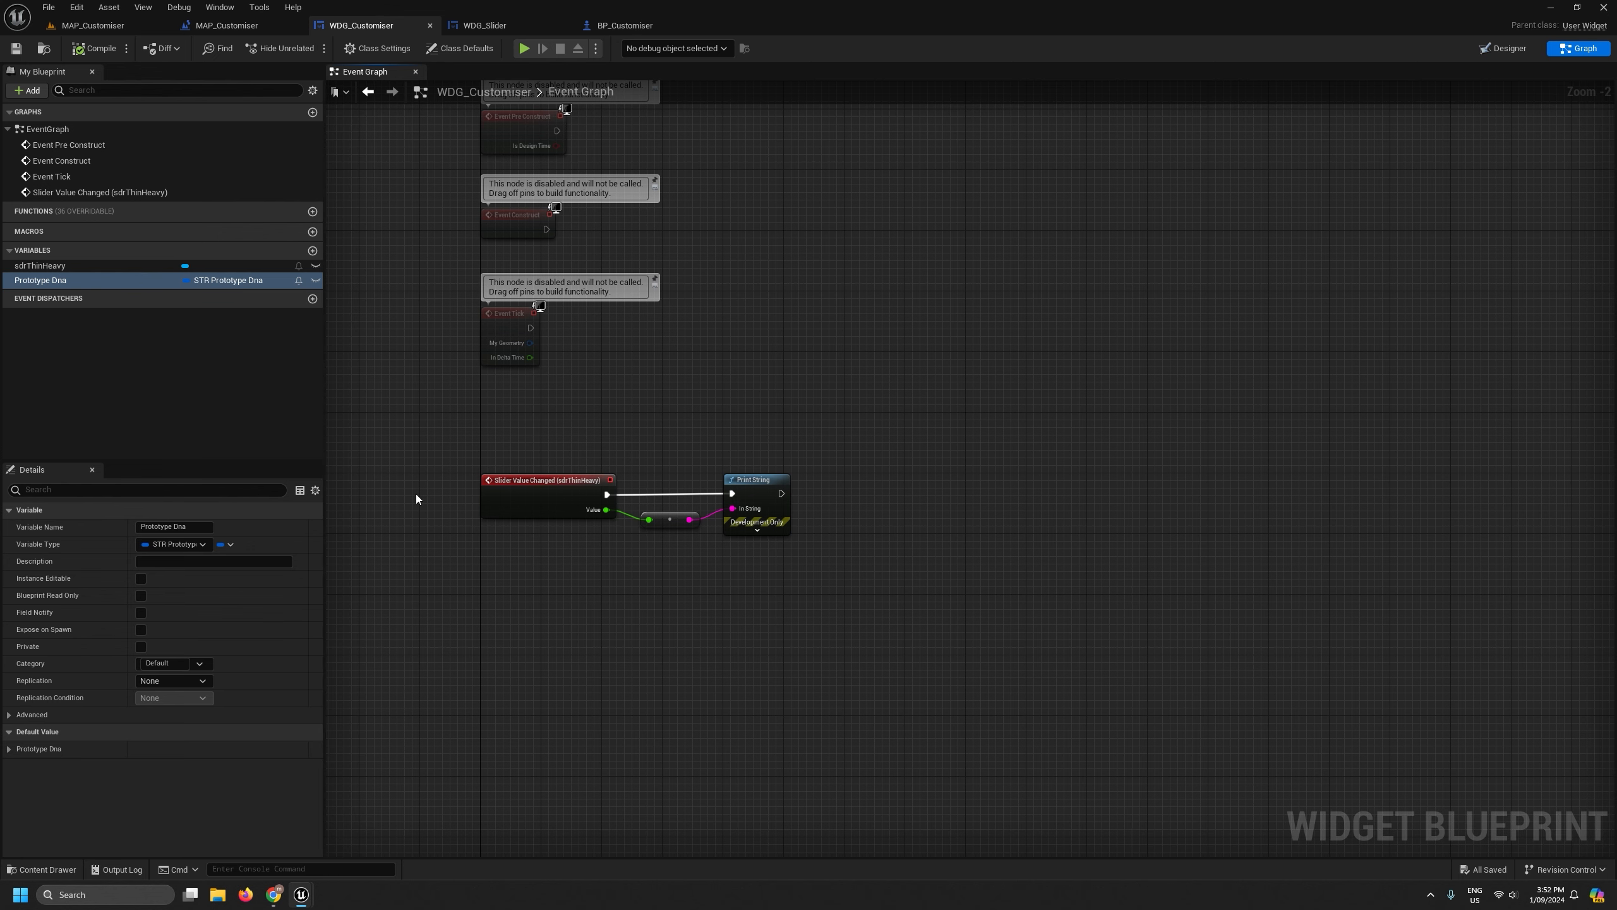
{"action": "scroll", "coordinate": [416, 493], "scroll_direction": "up", "scroll_amount": 1}
{"action": "scroll", "coordinate": [603, 618], "scroll_direction": "up", "scroll_amount": 1}
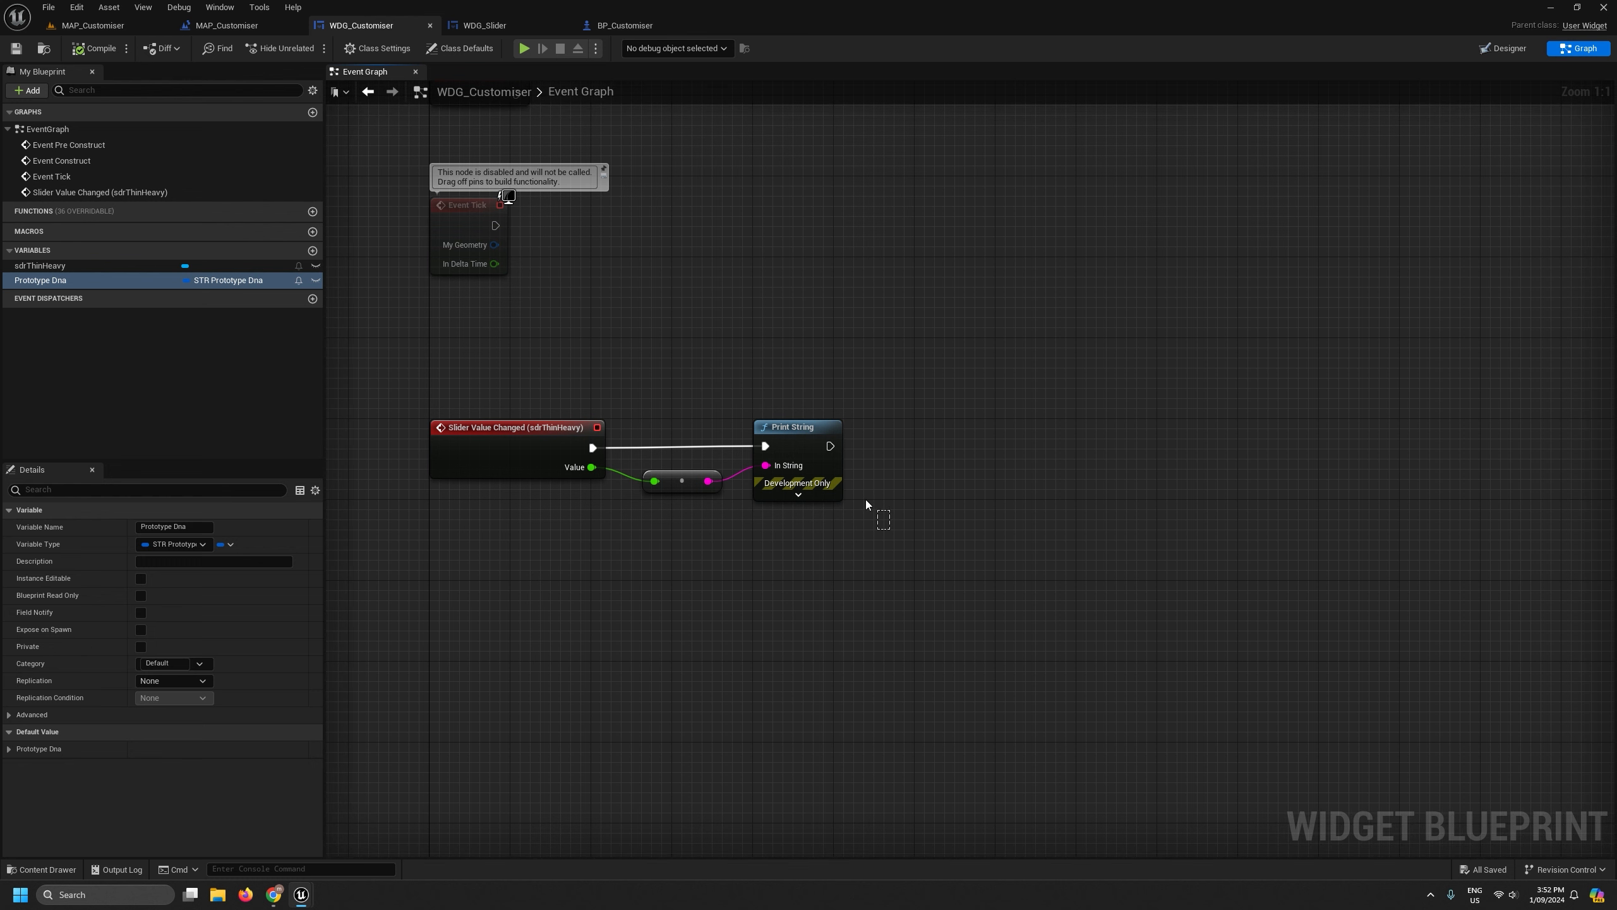
{"action": "left_click_drag", "start_coordinate": [865, 505], "coordinate": [707, 479]}
{"action": "key", "text": "Delete"}
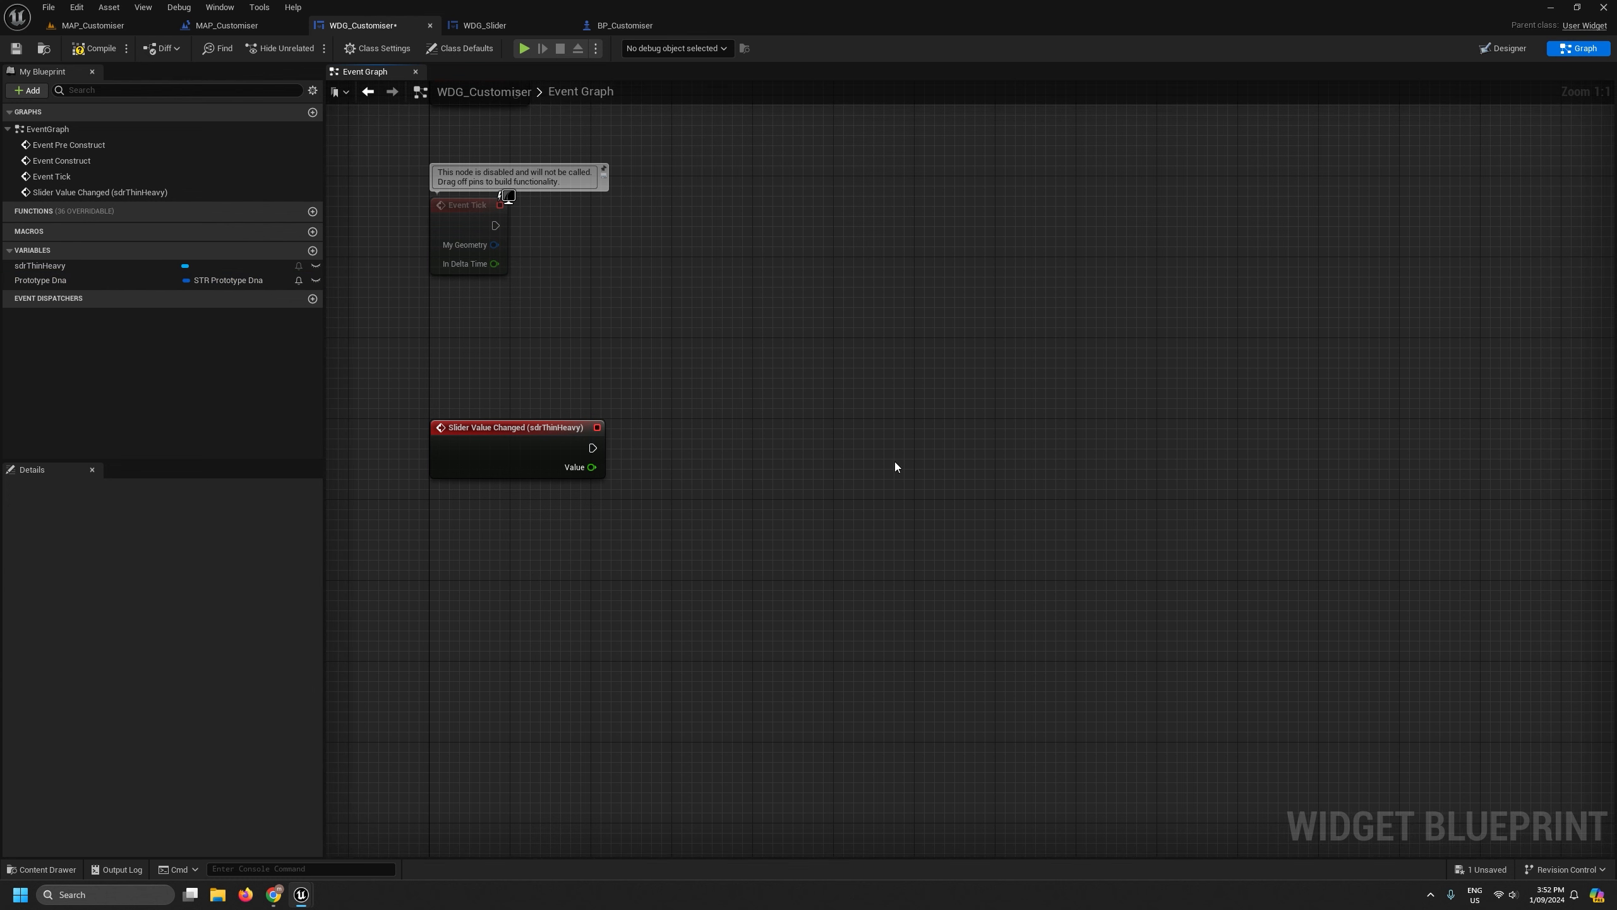
Add a Prototype Dna getter feeding a Set members in STR_PrototypeDna node, and run that node from the sdrThinHeavy Slider Value Changed event.
{"action": "left_click_drag", "start_coordinate": [58, 280], "coordinate": [914, 442]}
{"action": "left_click", "coordinate": [708, 547]}
{"action": "left_click", "coordinate": [920, 597]}
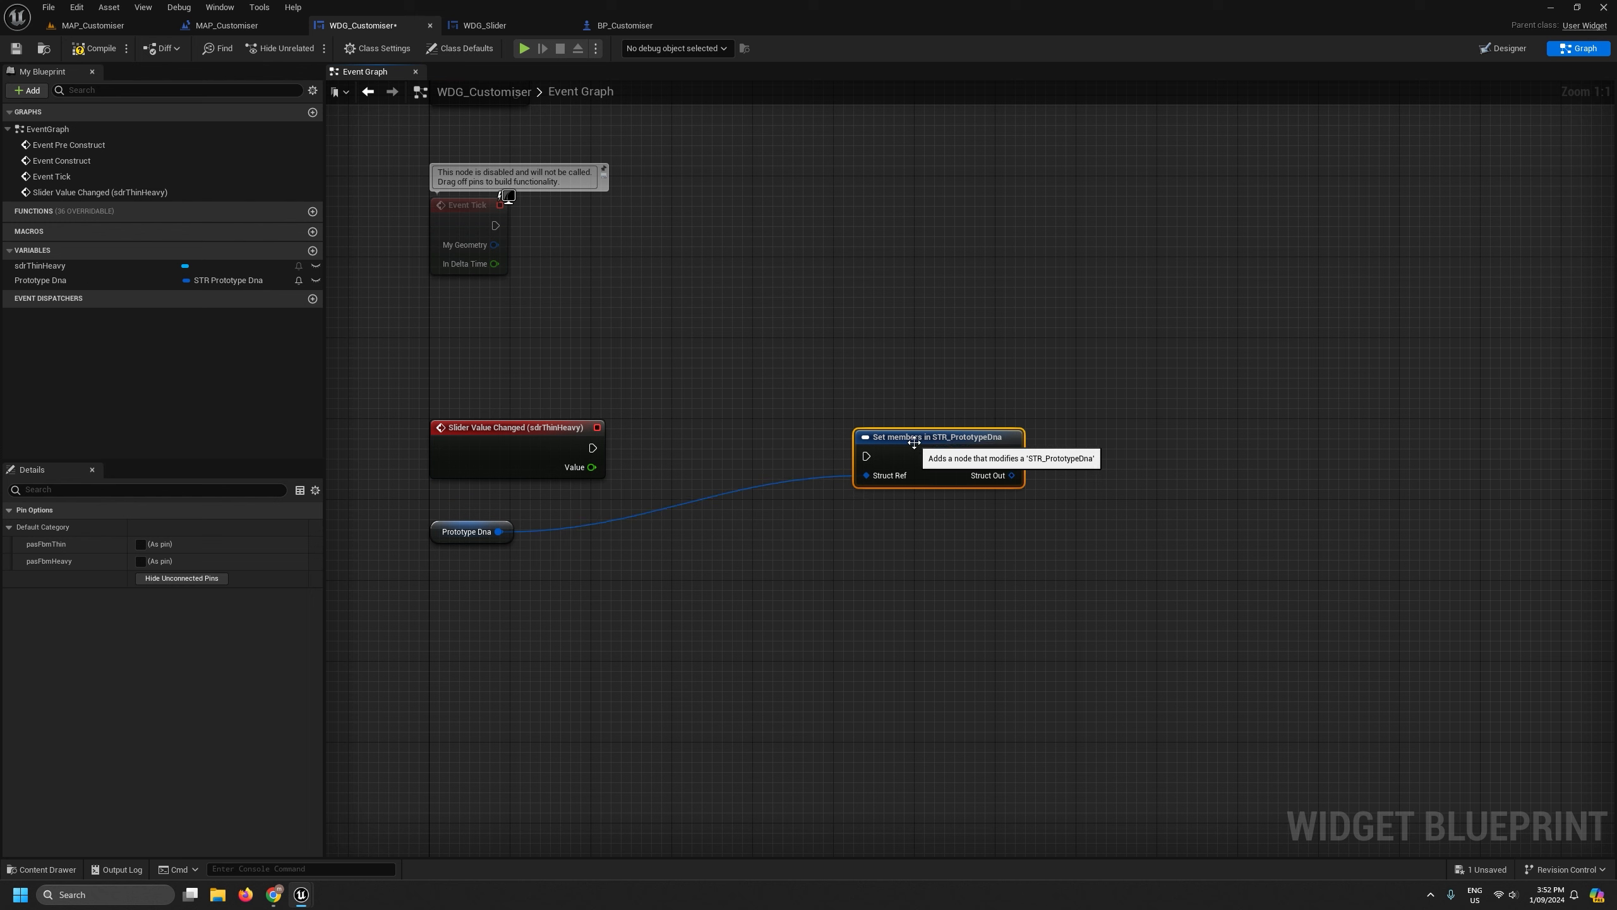
{"action": "left_click_drag", "start_coordinate": [592, 448], "coordinate": [797, 440]}
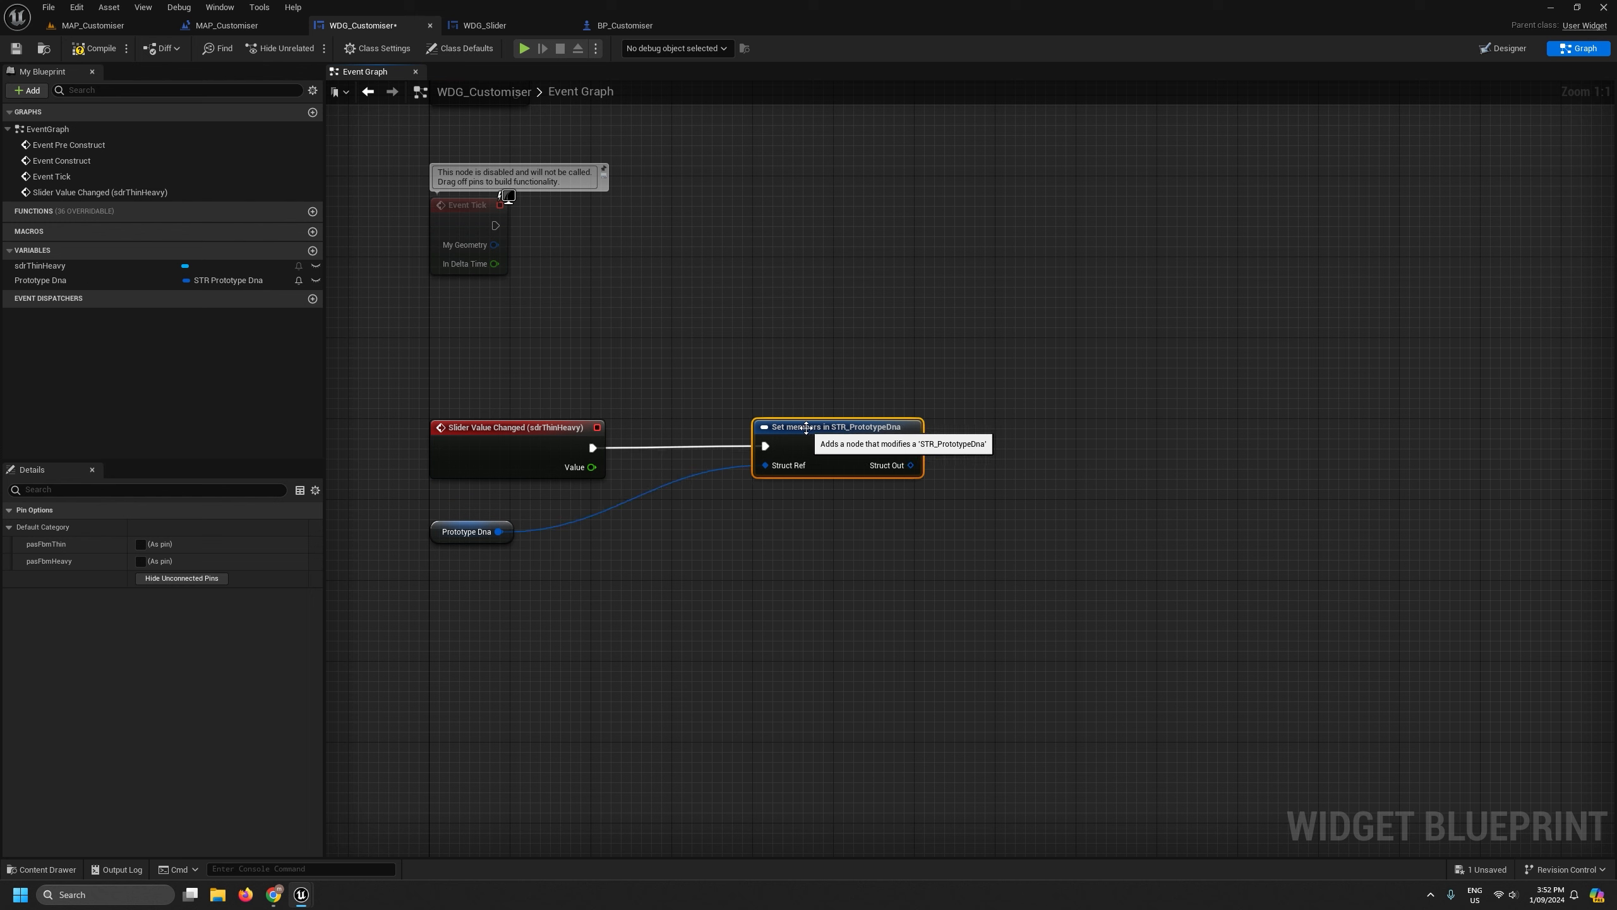
Expose the pasFbmThin and pasFbmHeavy pins on the Set members node, and move it and the Prototype Dna getter farther from the event.
{"action": "left_click", "coordinate": [140, 561]}
{"action": "left_click", "coordinate": [141, 544]}
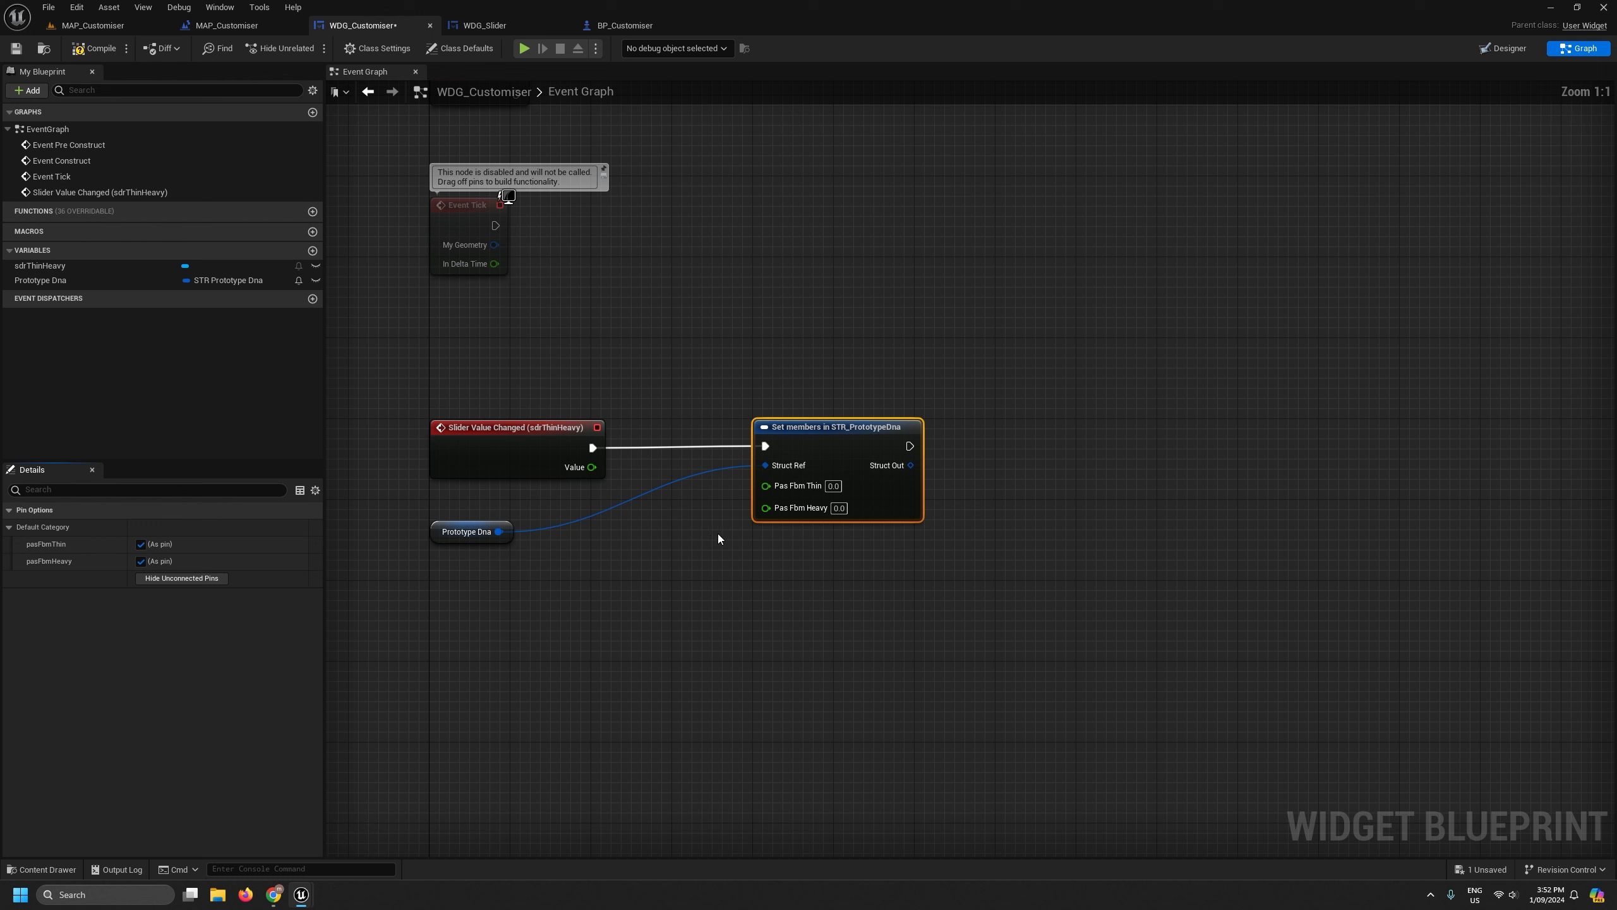
{"action": "left_click_drag", "start_coordinate": [468, 533], "coordinate": [468, 513]}
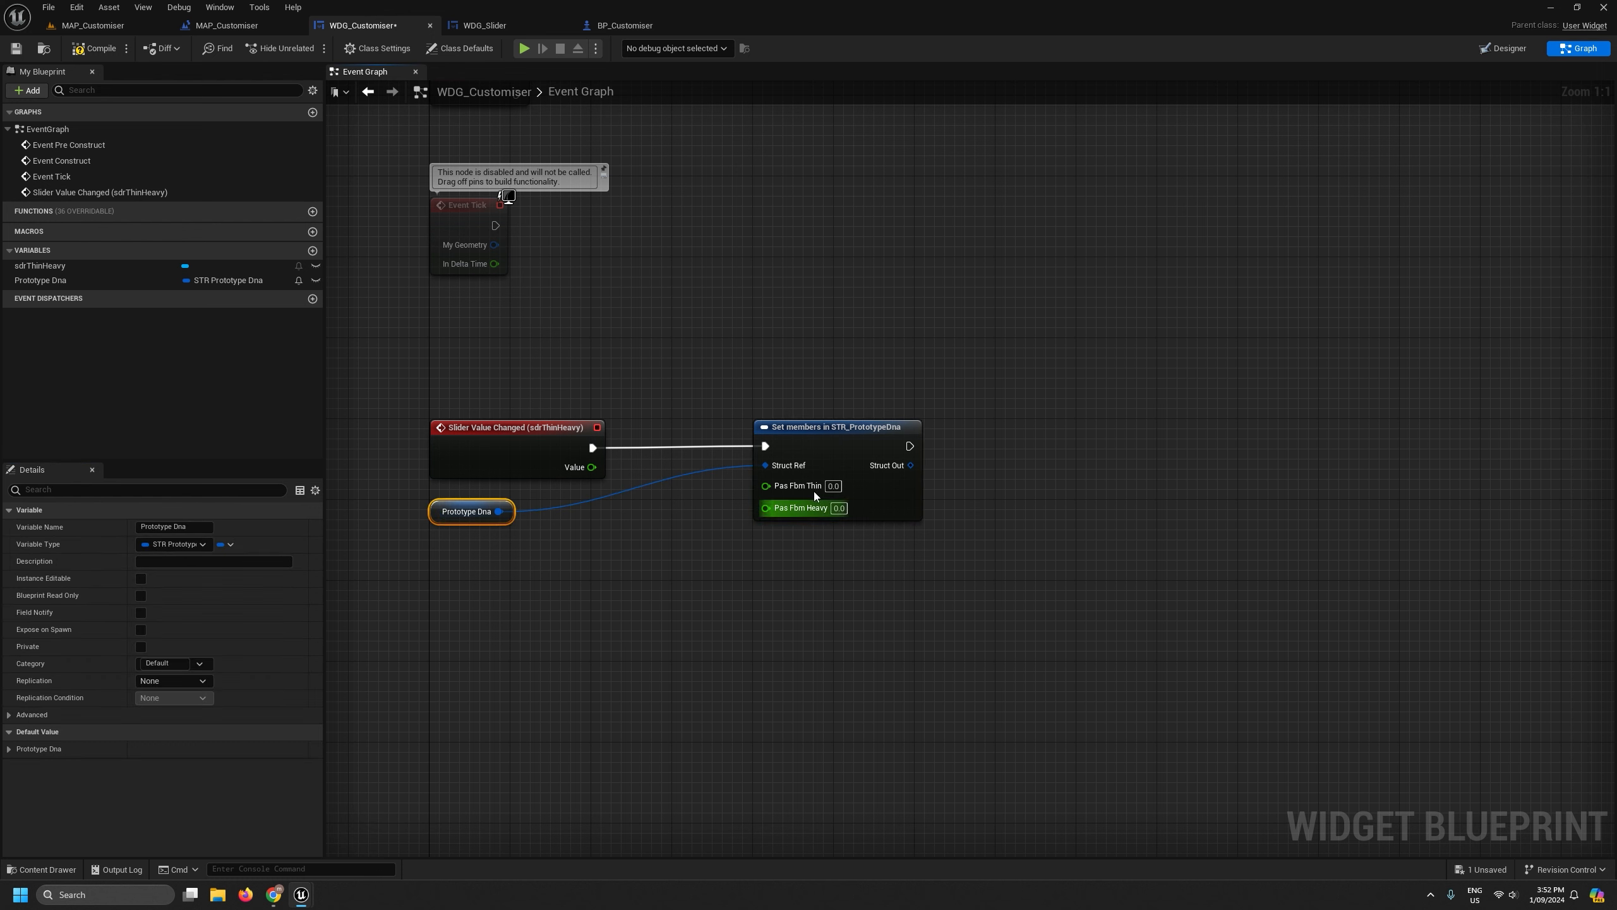
{"action": "left_click_drag", "start_coordinate": [801, 437], "coordinate": [1124, 438]}
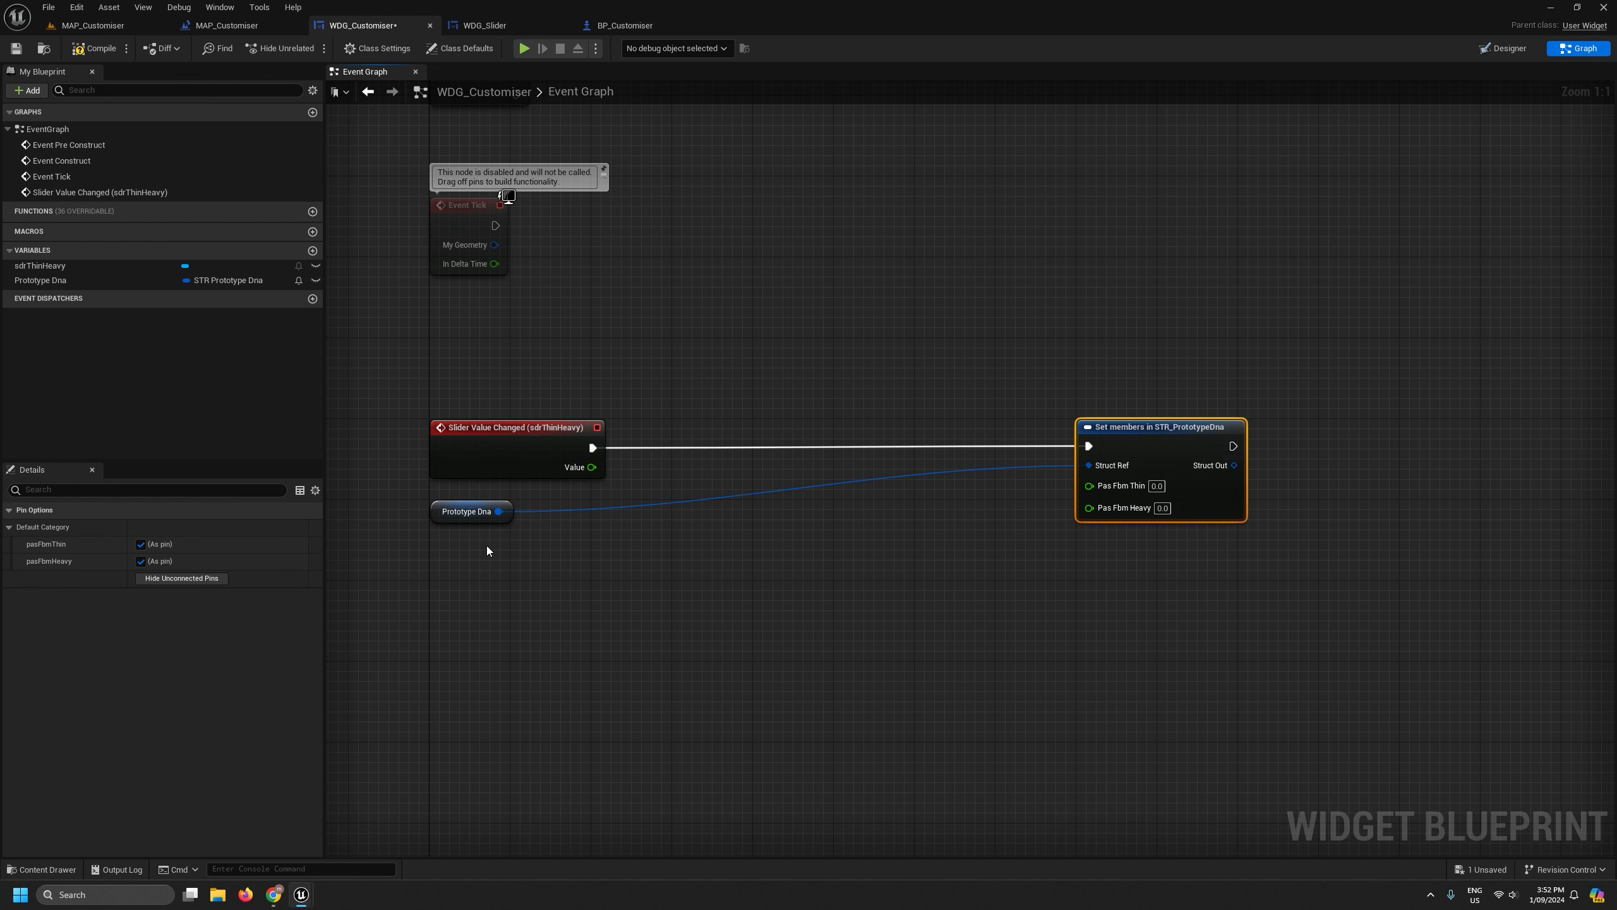
{"action": "left_click_drag", "start_coordinate": [490, 518], "coordinate": [1137, 548]}
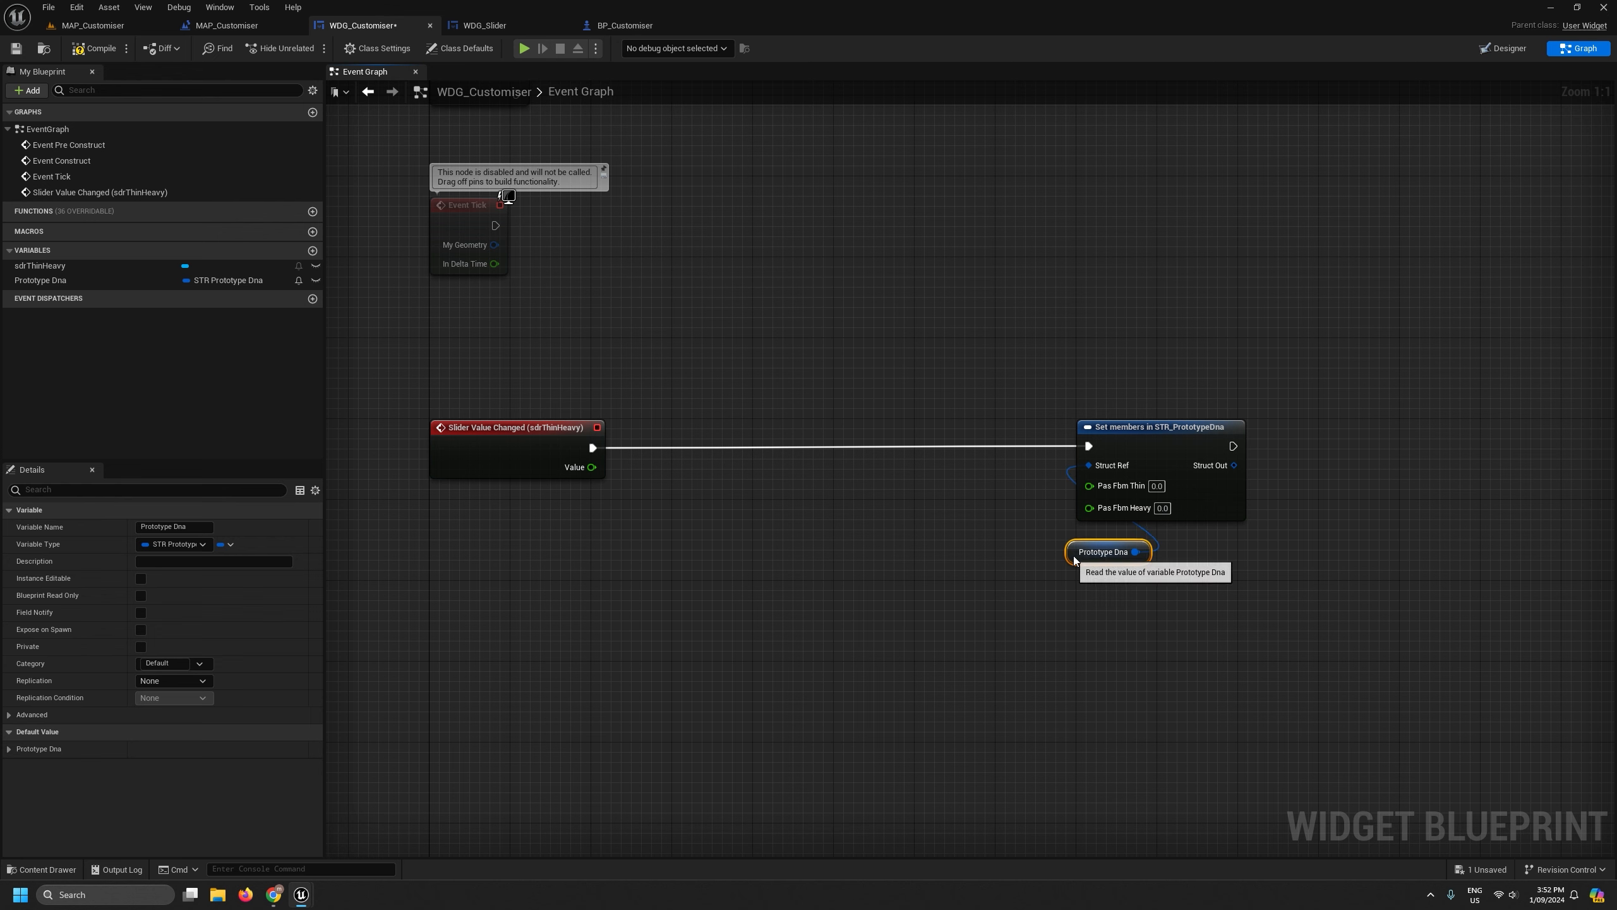
Add a Map Range Clamped node fed by the slider event's Value, placed between the event and the Set members node.
{"action": "right_click_drag", "start_coordinate": [828, 596], "coordinate": [751, 609]}
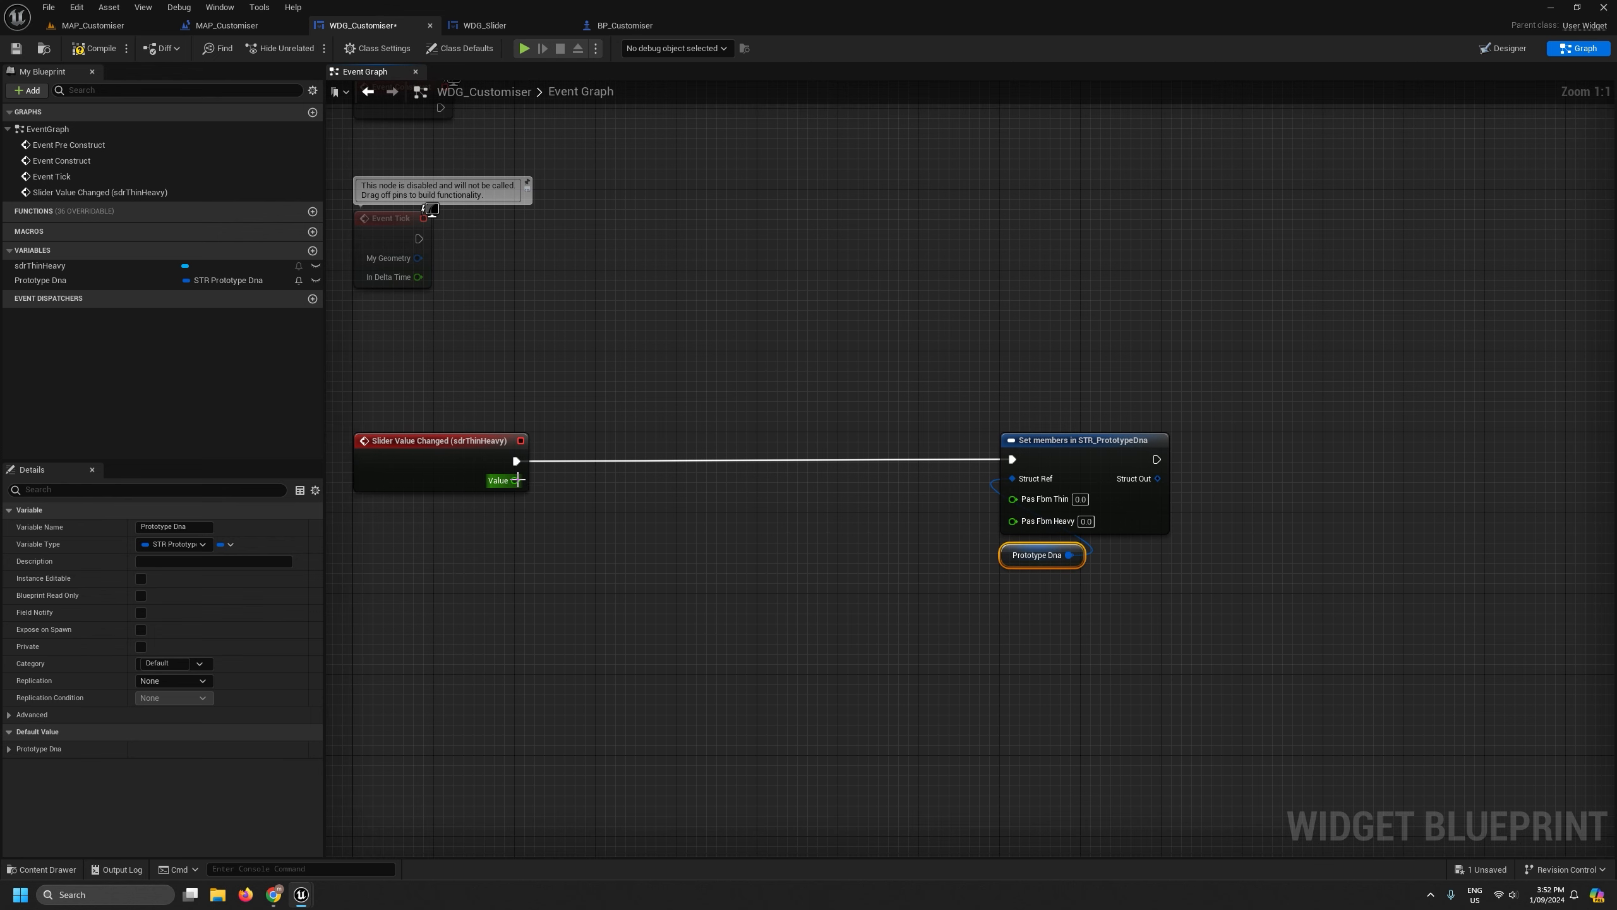
{"action": "left_click_drag", "start_coordinate": [517, 480], "coordinate": [733, 607]}
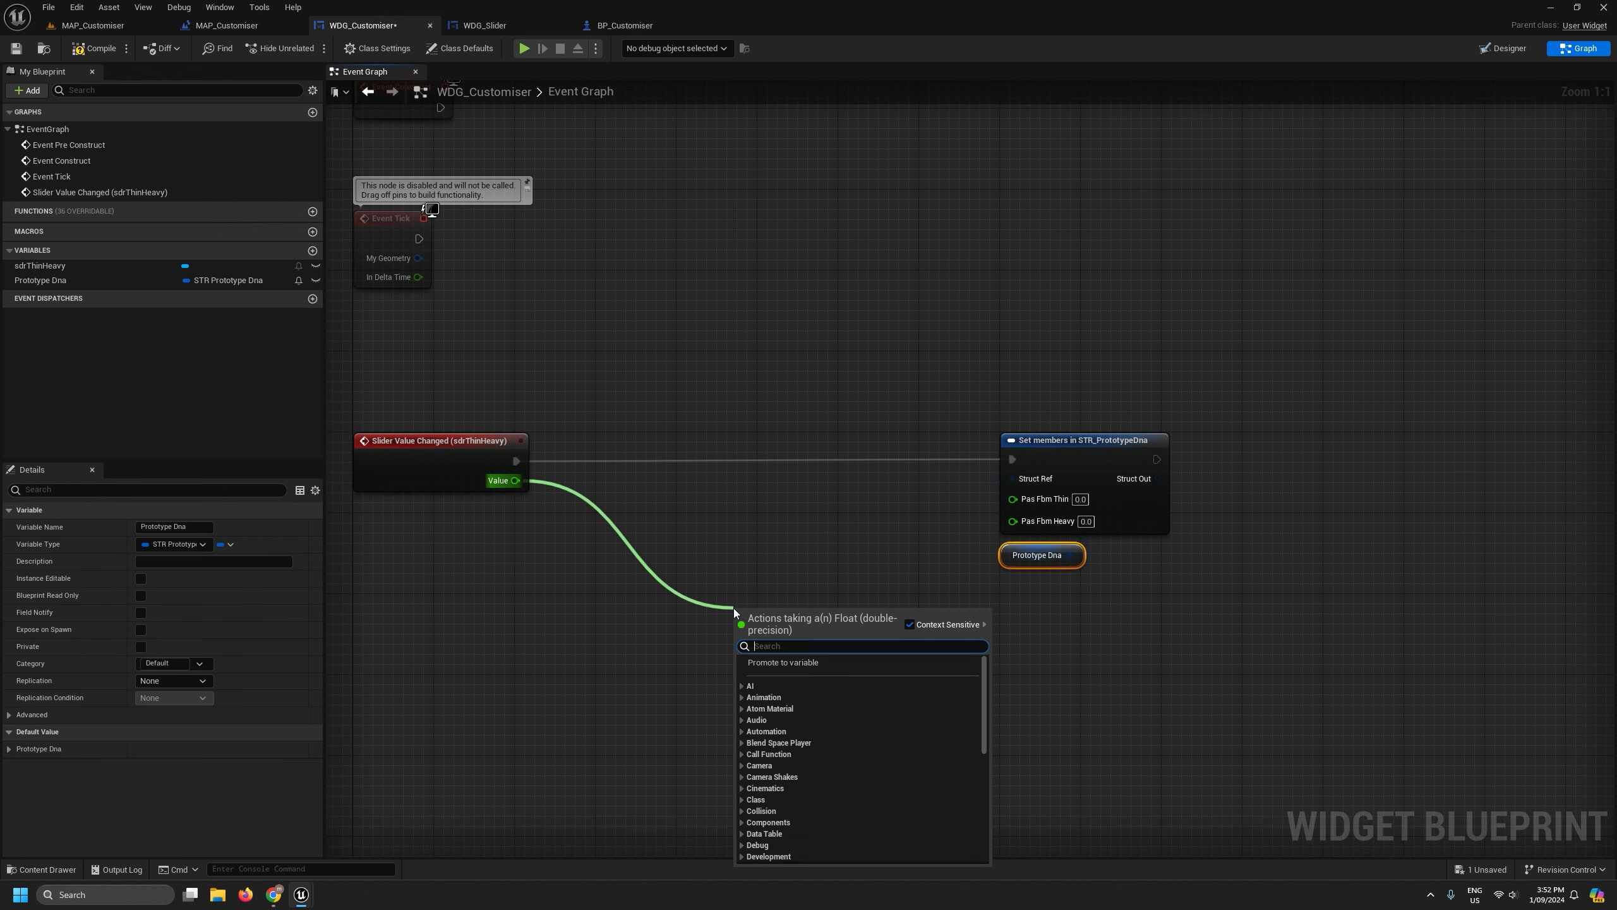
{"action": "type", "text": "range"}
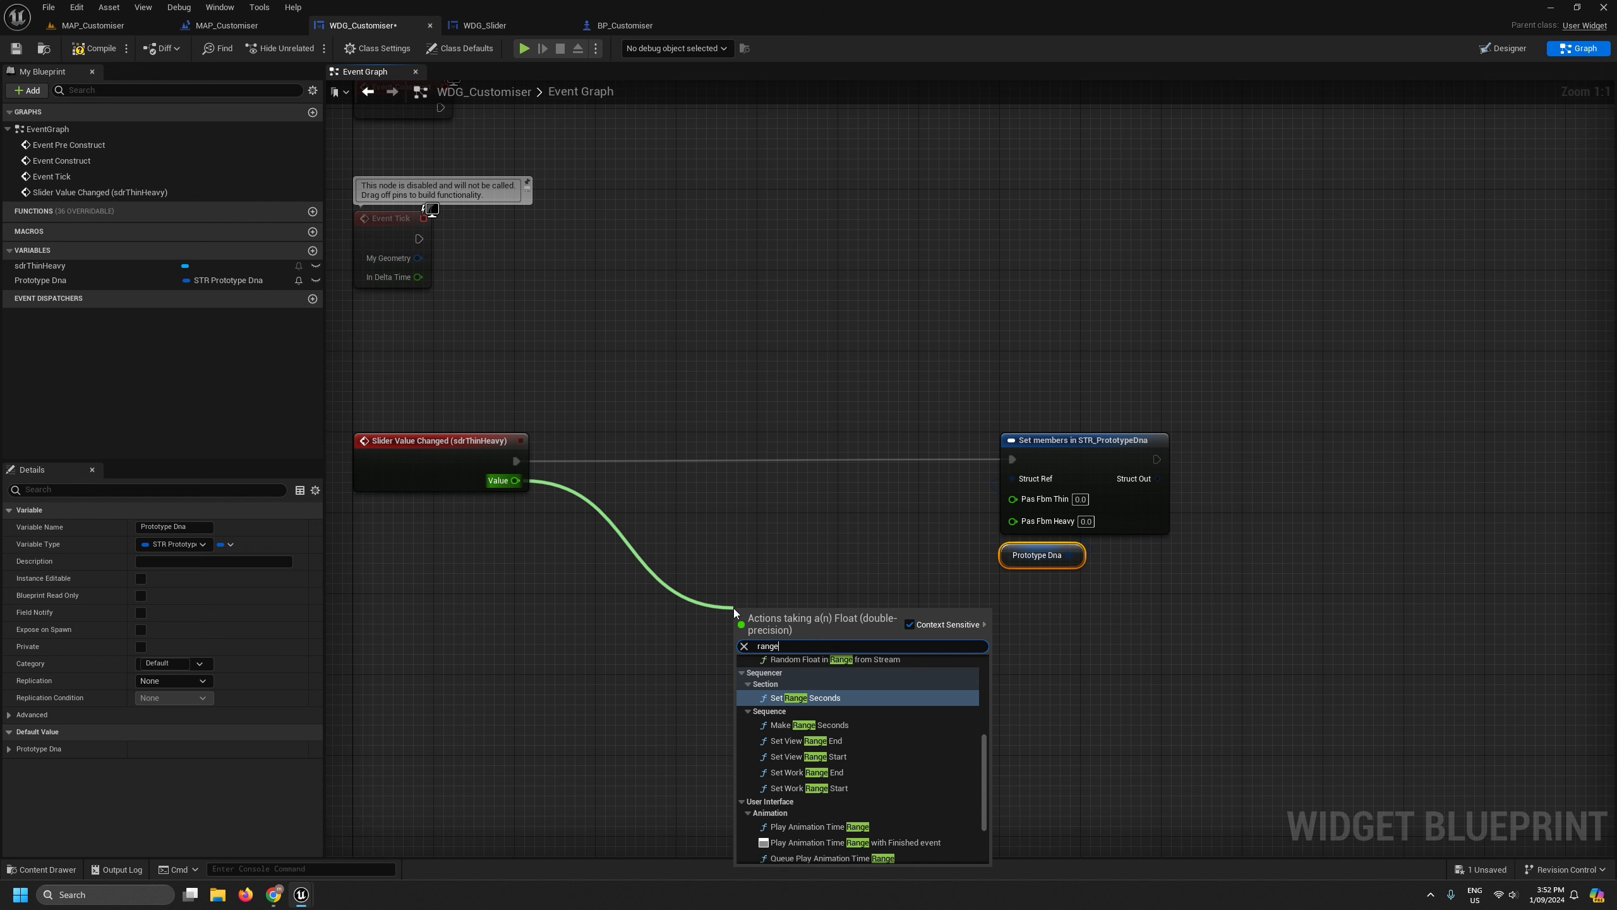
{"action": "scroll", "coordinate": [915, 773], "scroll_direction": "up", "scroll_amount": 5}
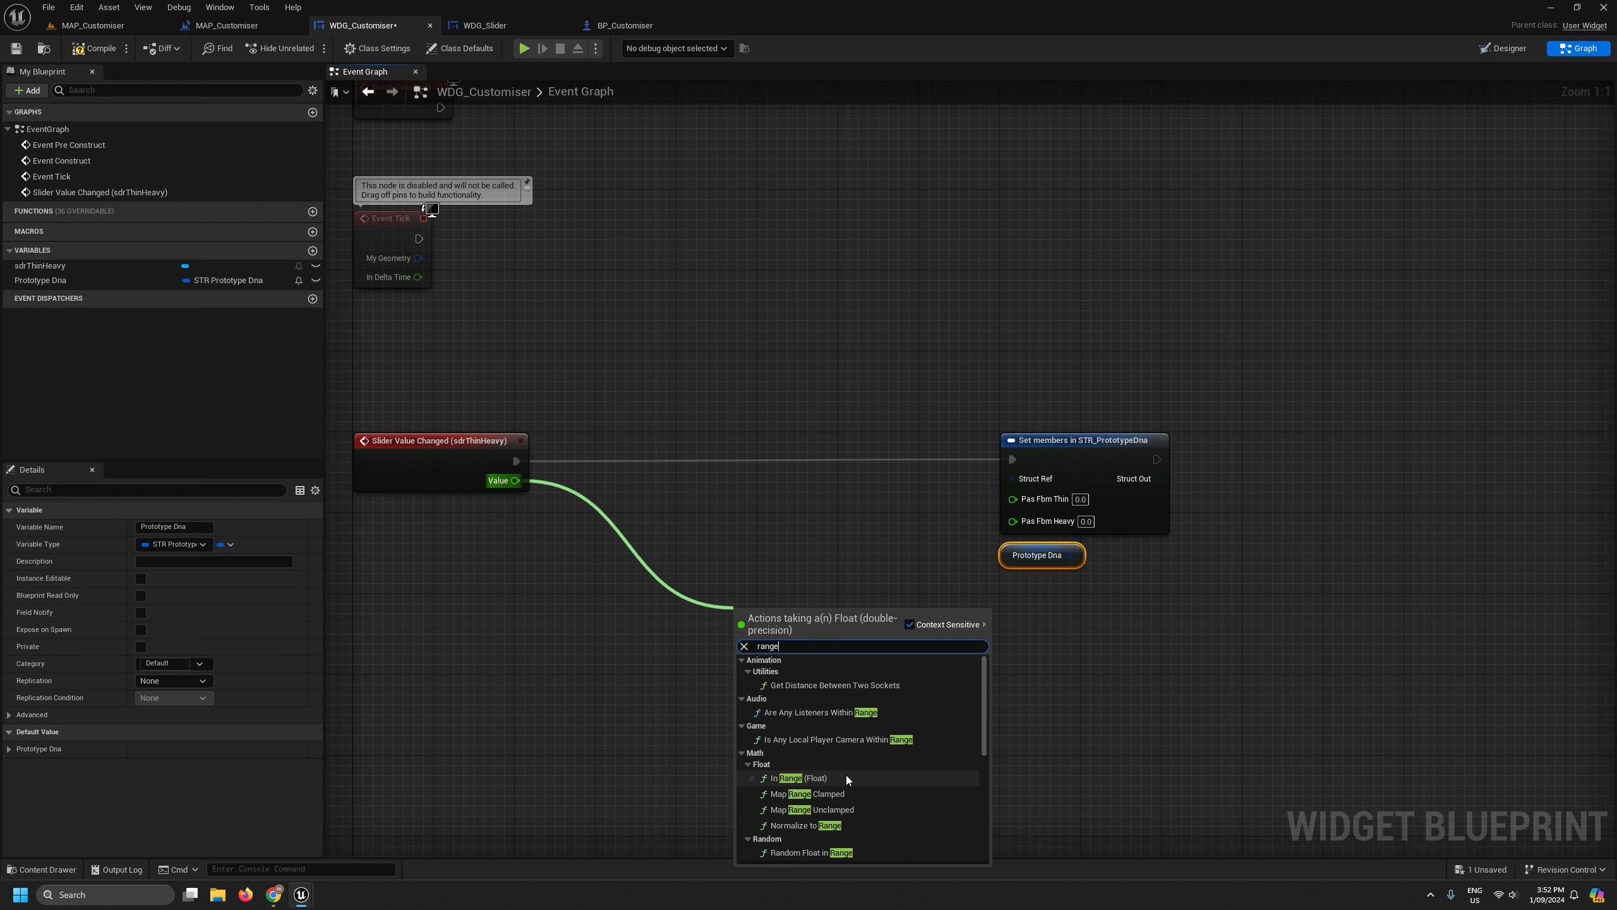
{"action": "left_click", "coordinate": [844, 793]}
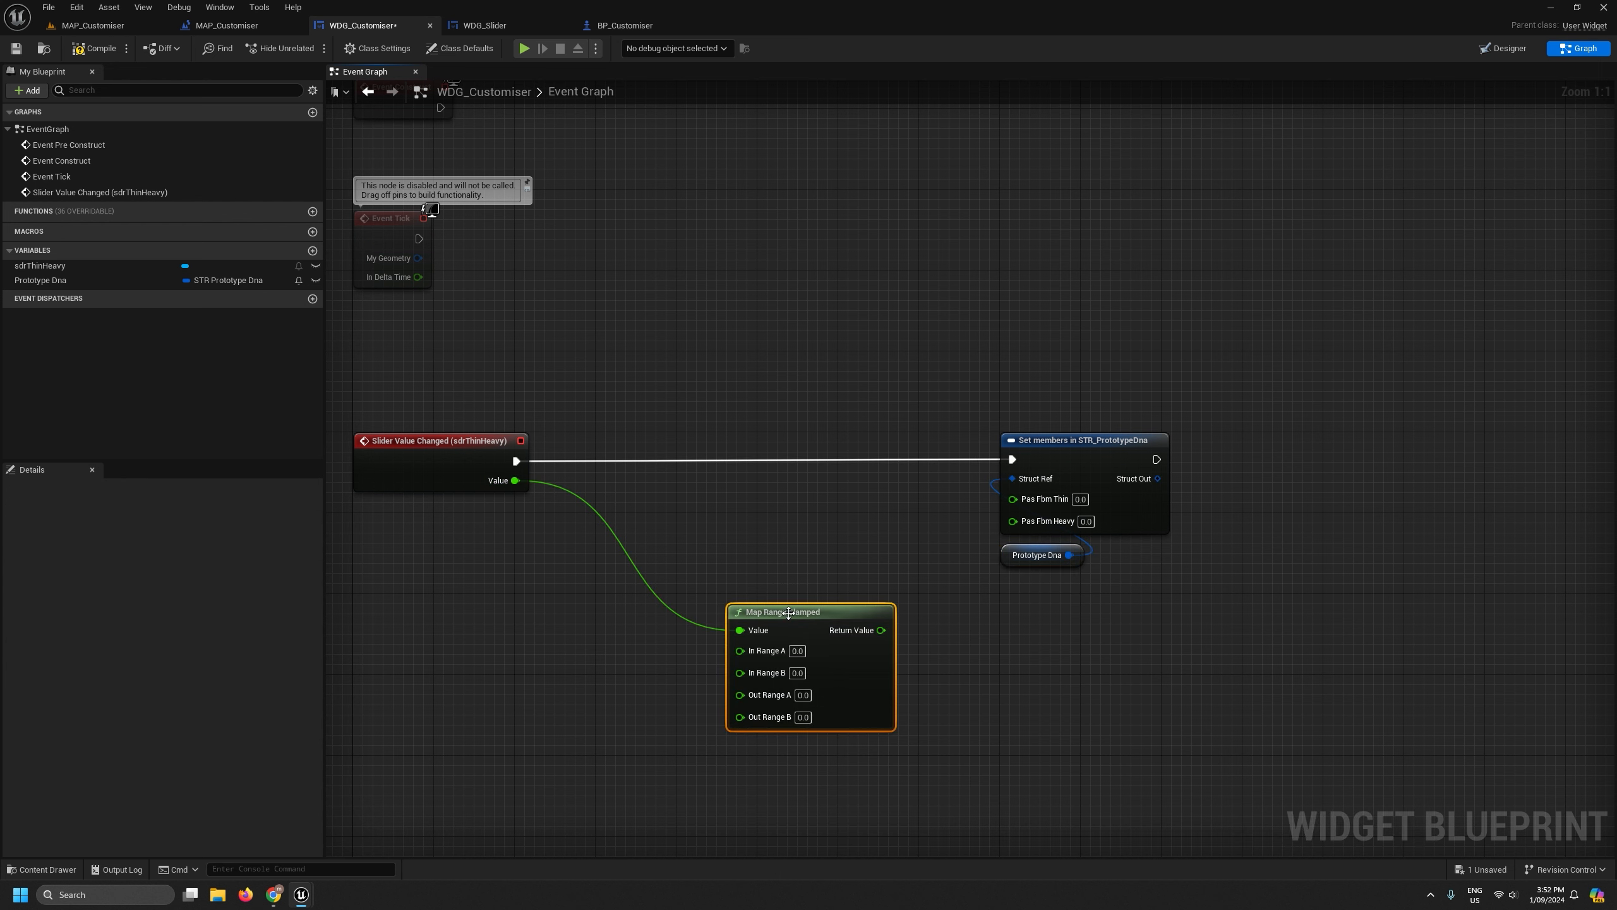
{"action": "left_click_drag", "start_coordinate": [789, 613], "coordinate": [709, 522]}
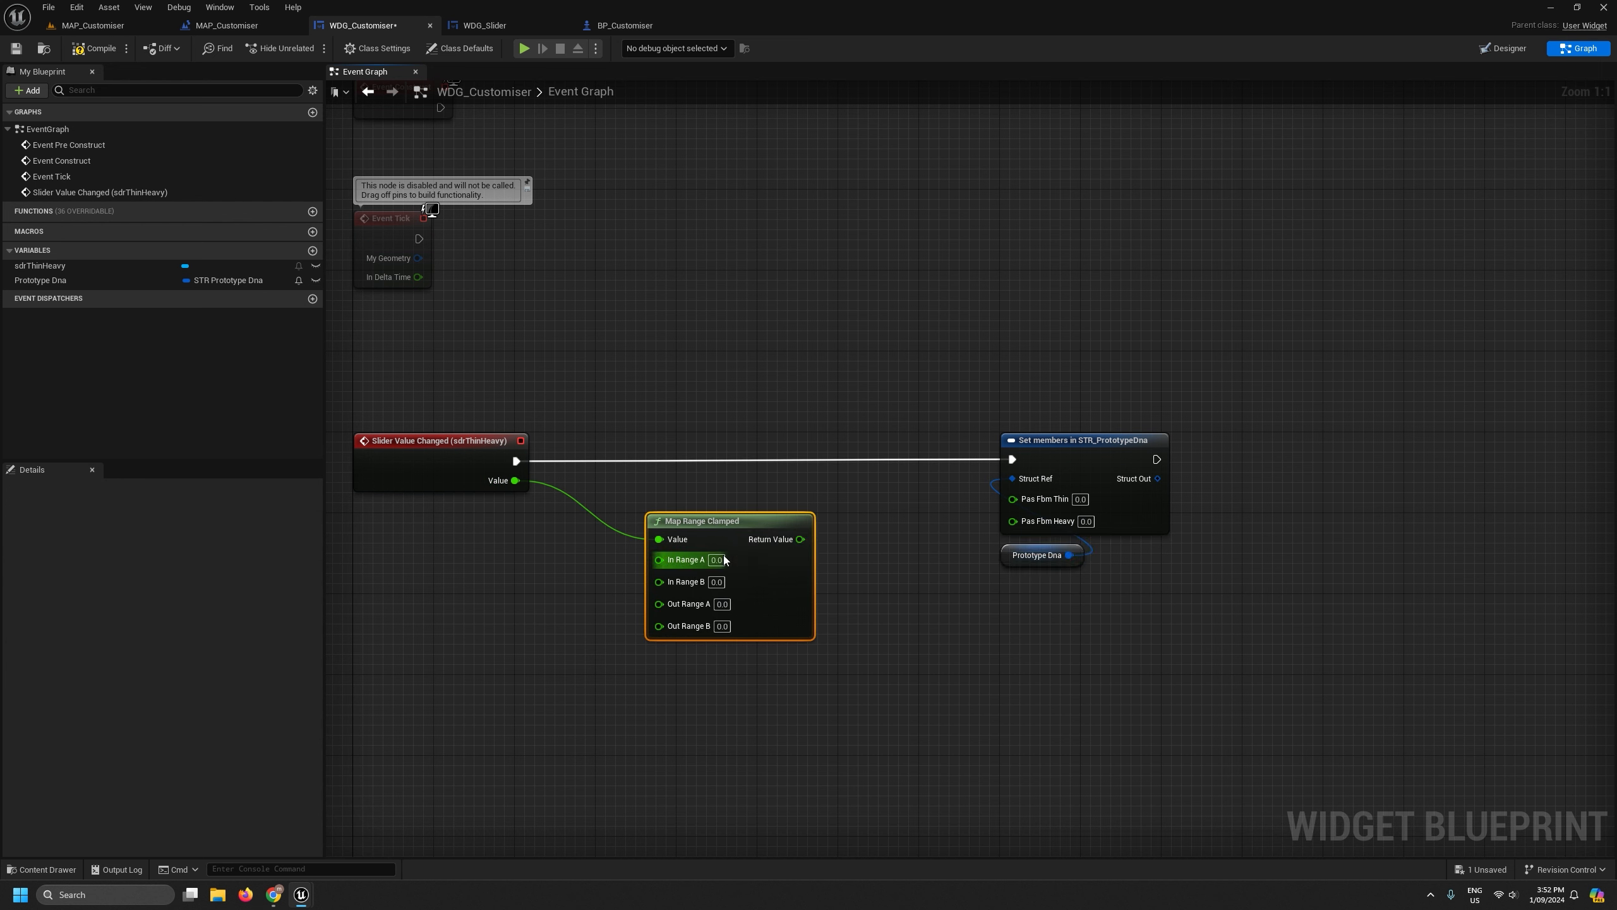
{"action": "left_click", "coordinate": [717, 559]}
{"action": "left_click_drag", "start_coordinate": [728, 524], "coordinate": [686, 545]}
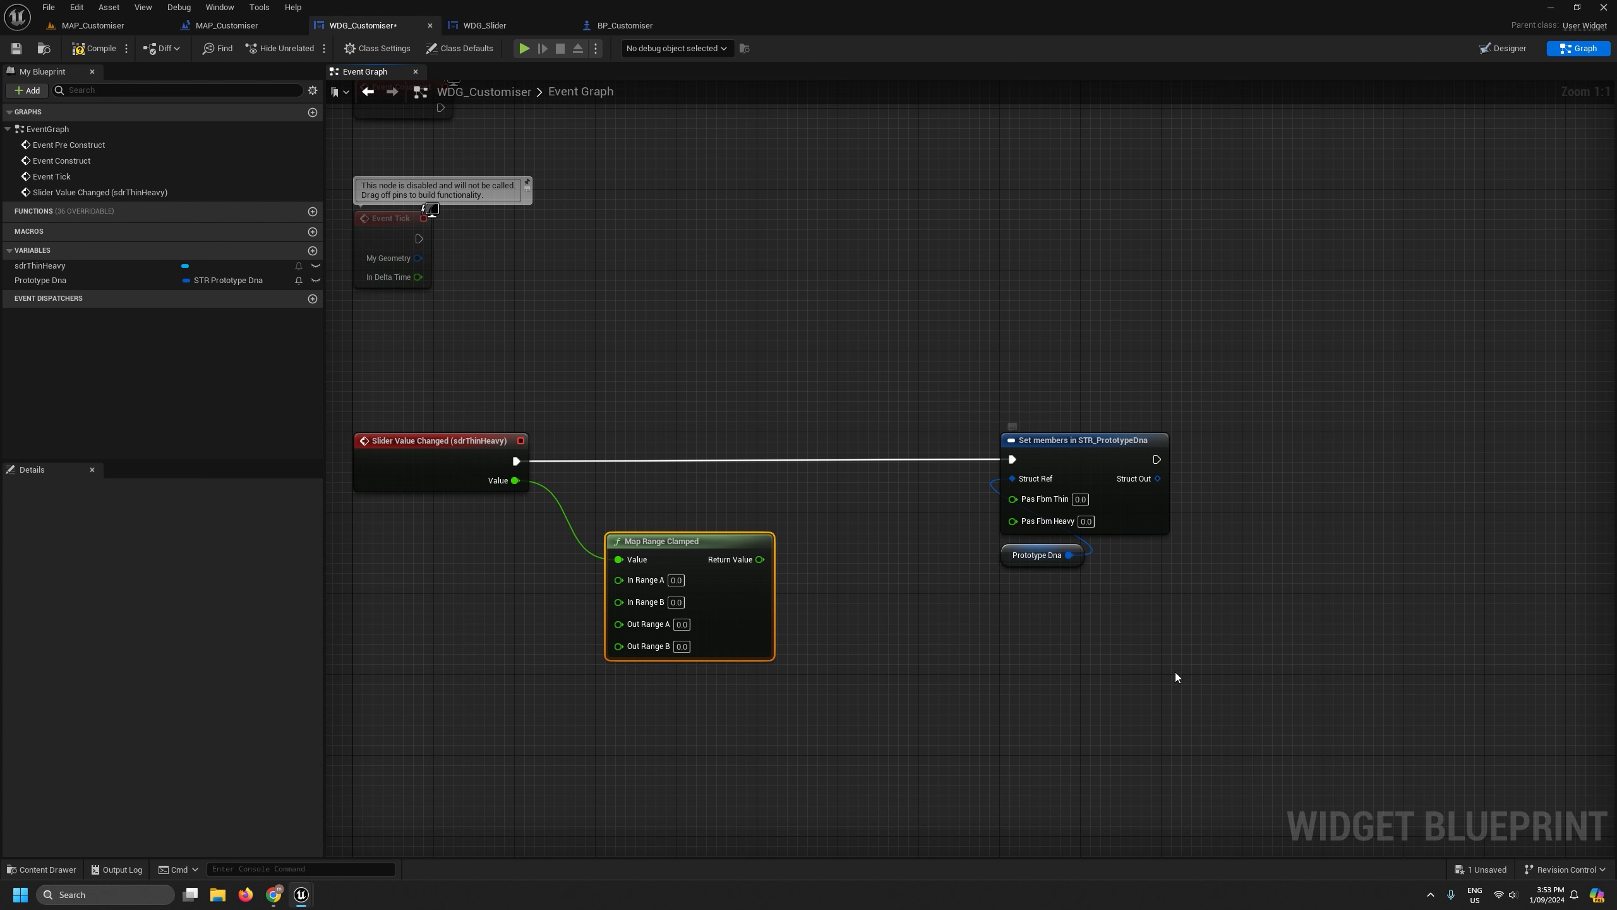
Move the Set members node and Prototype Dna getter farther out, and set the Map Range Clamped node's Out Range B and In Range B to 1.
{"action": "left_click_drag", "start_coordinate": [1177, 671], "coordinate": [1363, 460]}
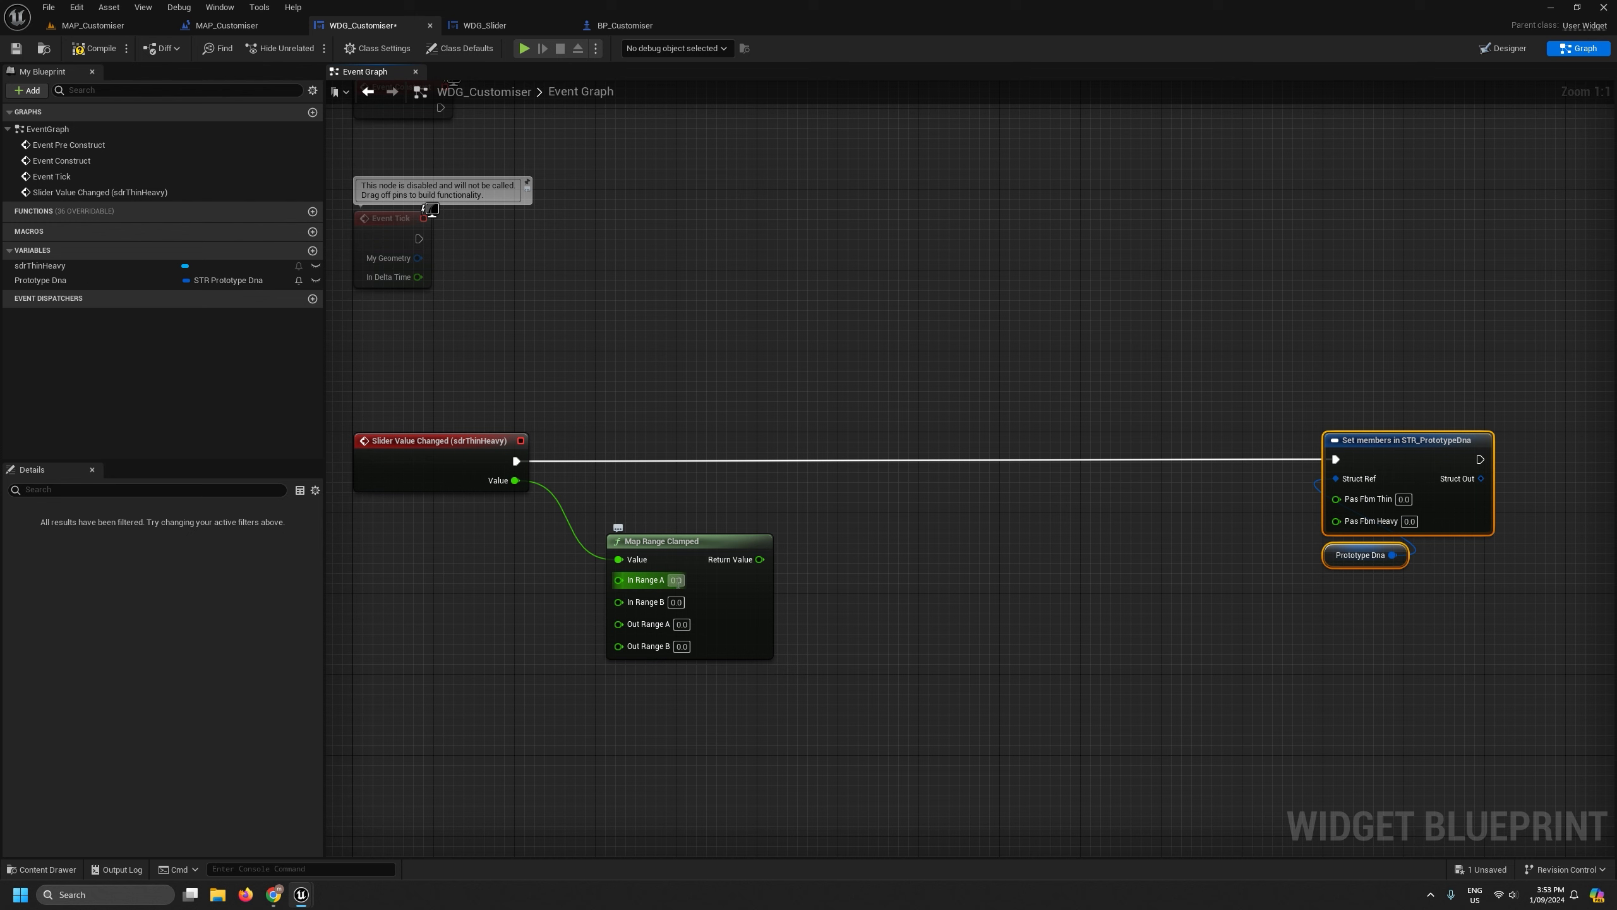
{"action": "left_click", "coordinate": [681, 646]}
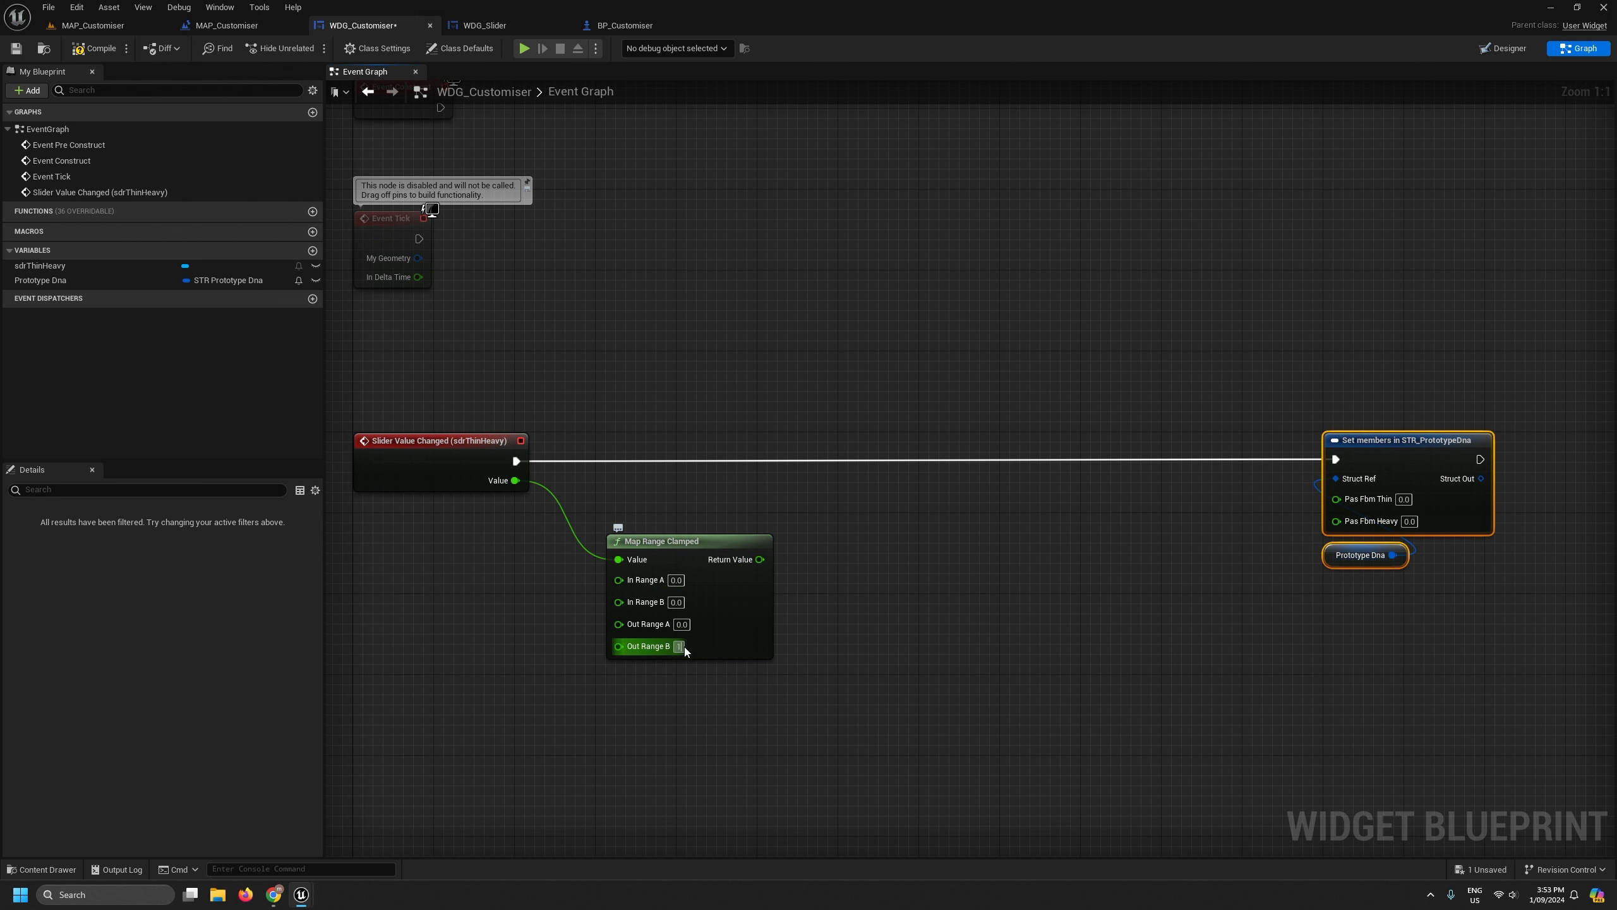
{"action": "type", "text": "1"}
{"action": "left_click", "coordinate": [889, 620]}
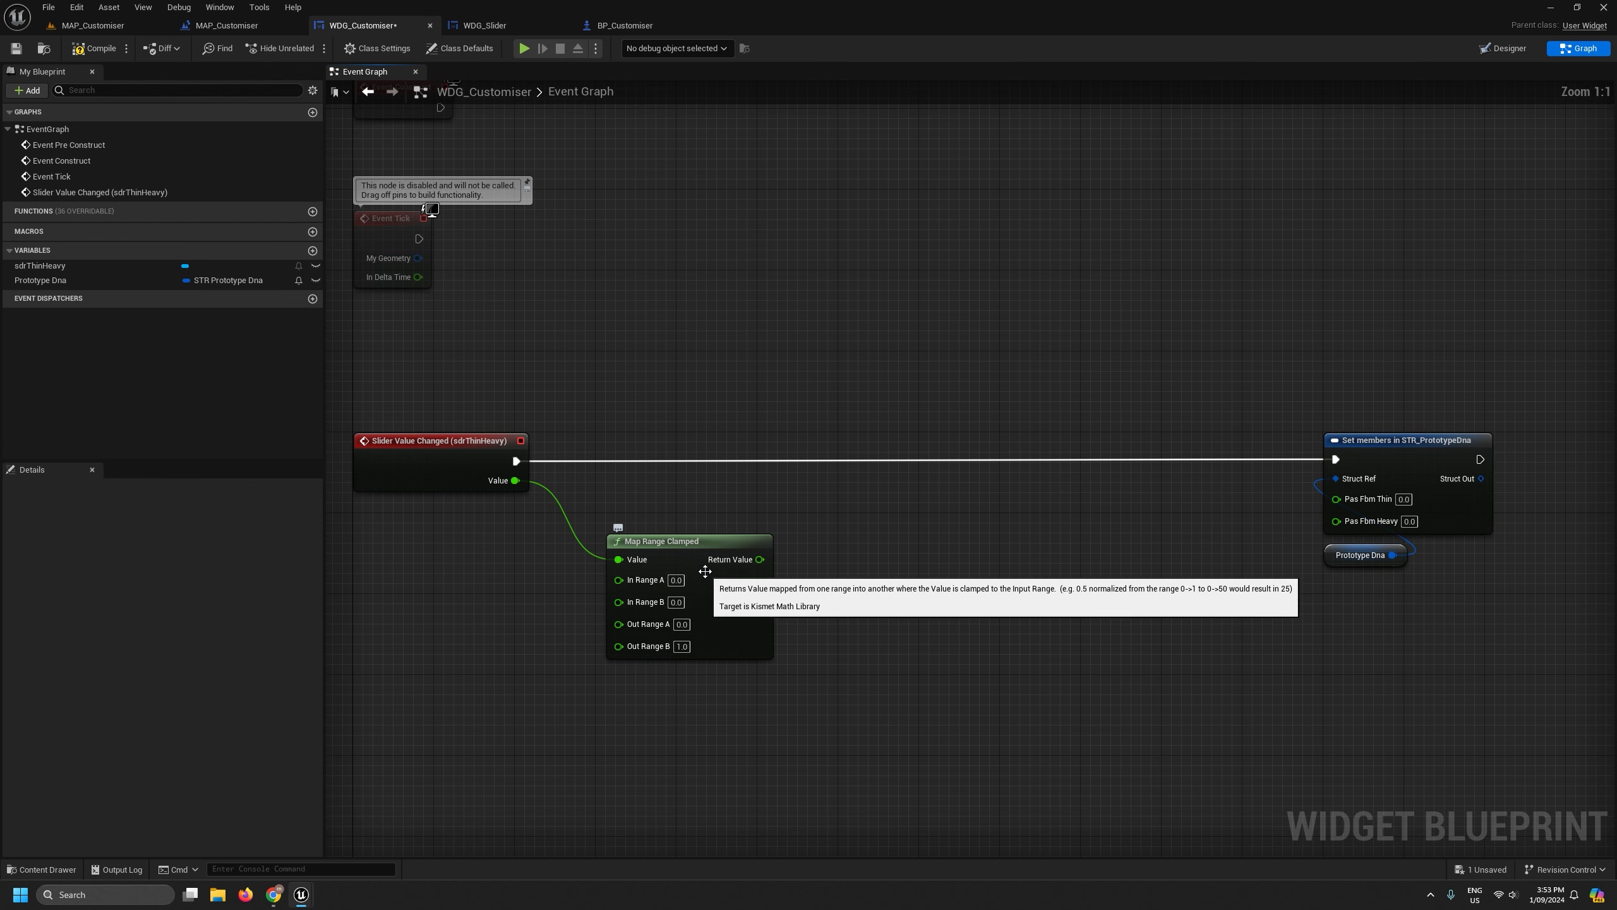
{"action": "left_click_drag", "start_coordinate": [696, 541], "coordinate": [685, 601]}
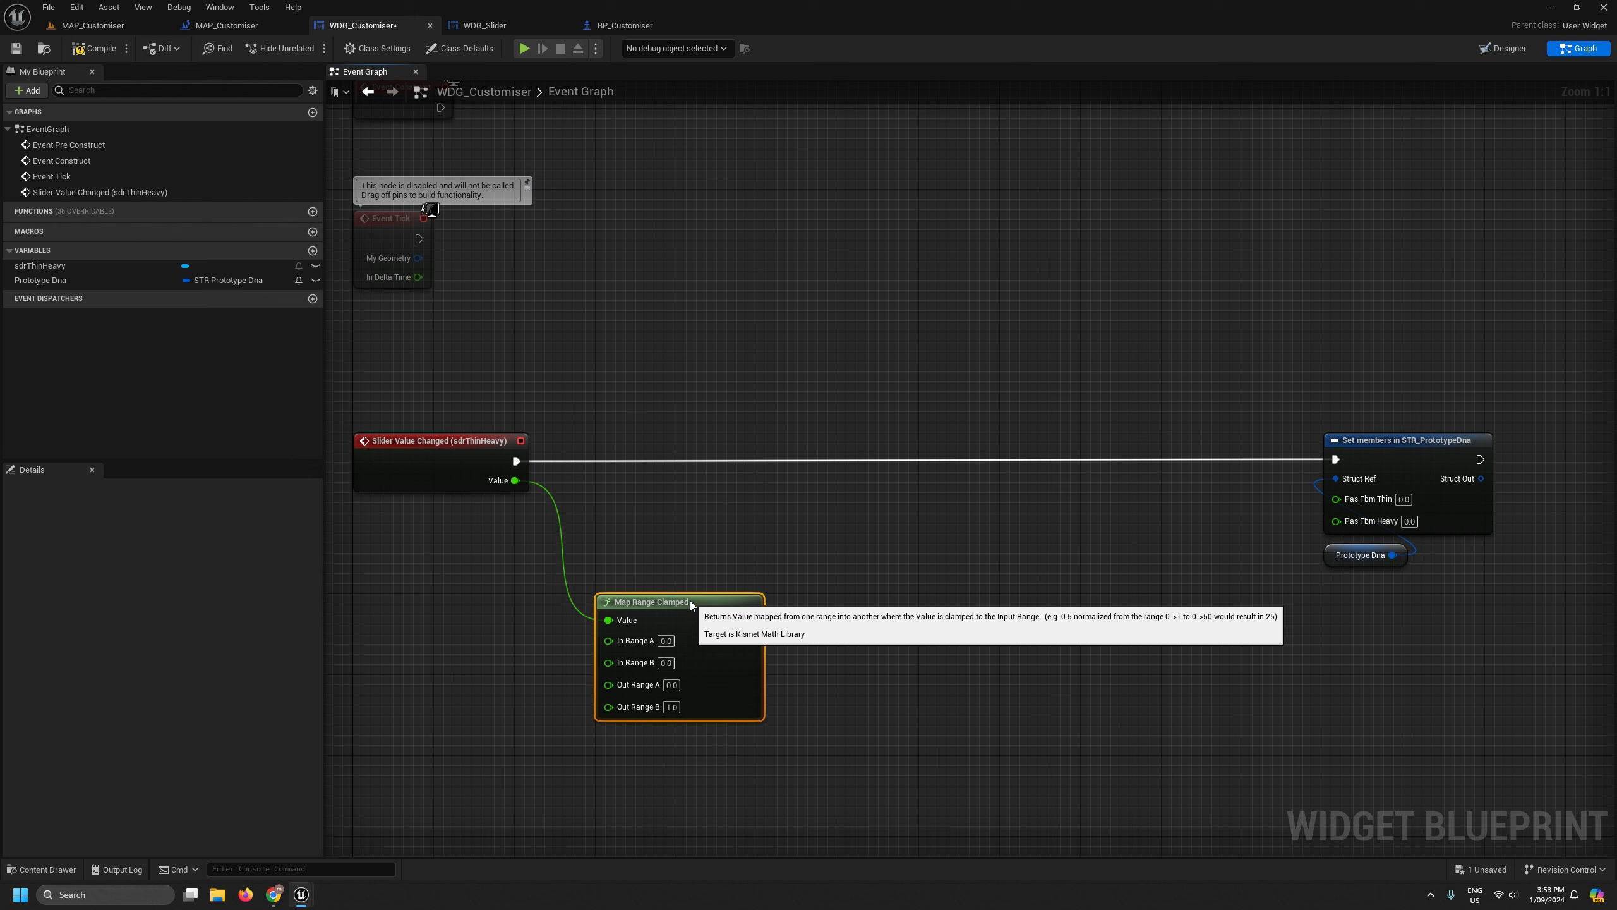
{"action": "left_click", "coordinate": [666, 662]}
{"action": "type", "text": "1"}
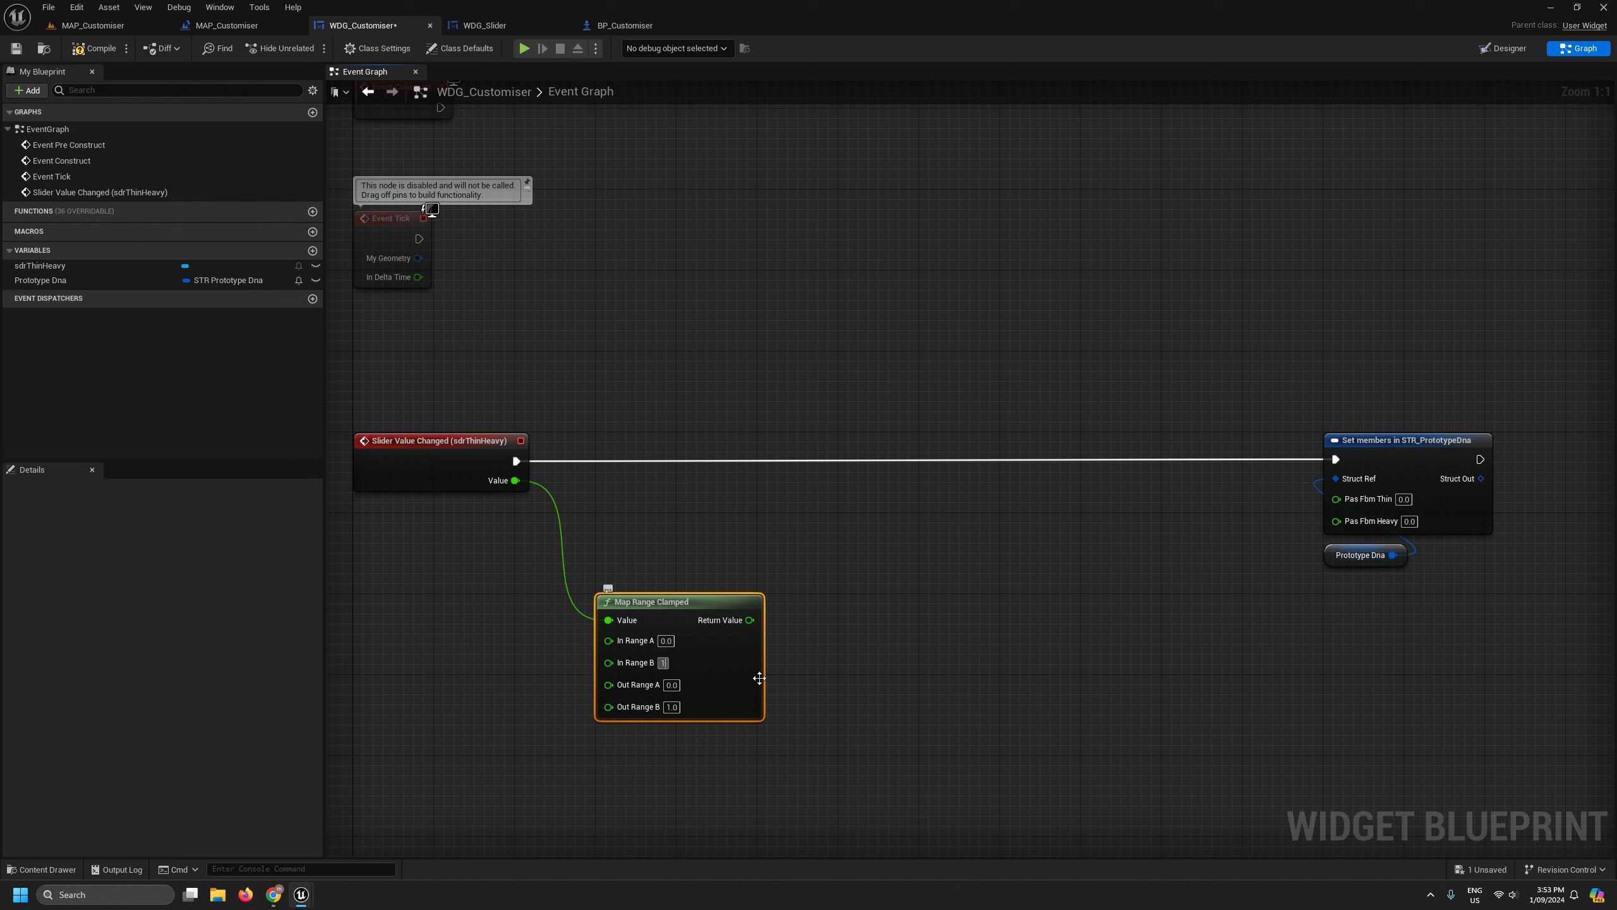
{"action": "left_click", "coordinate": [859, 688]}
Duplicate the Map Range Clamped node, feed the upper one from the slider event's Value, and set its In Range B to -1.
{"action": "left_click_drag", "start_coordinate": [659, 603], "coordinate": [621, 507]}
{"action": "key", "text": "ctrl+d"}
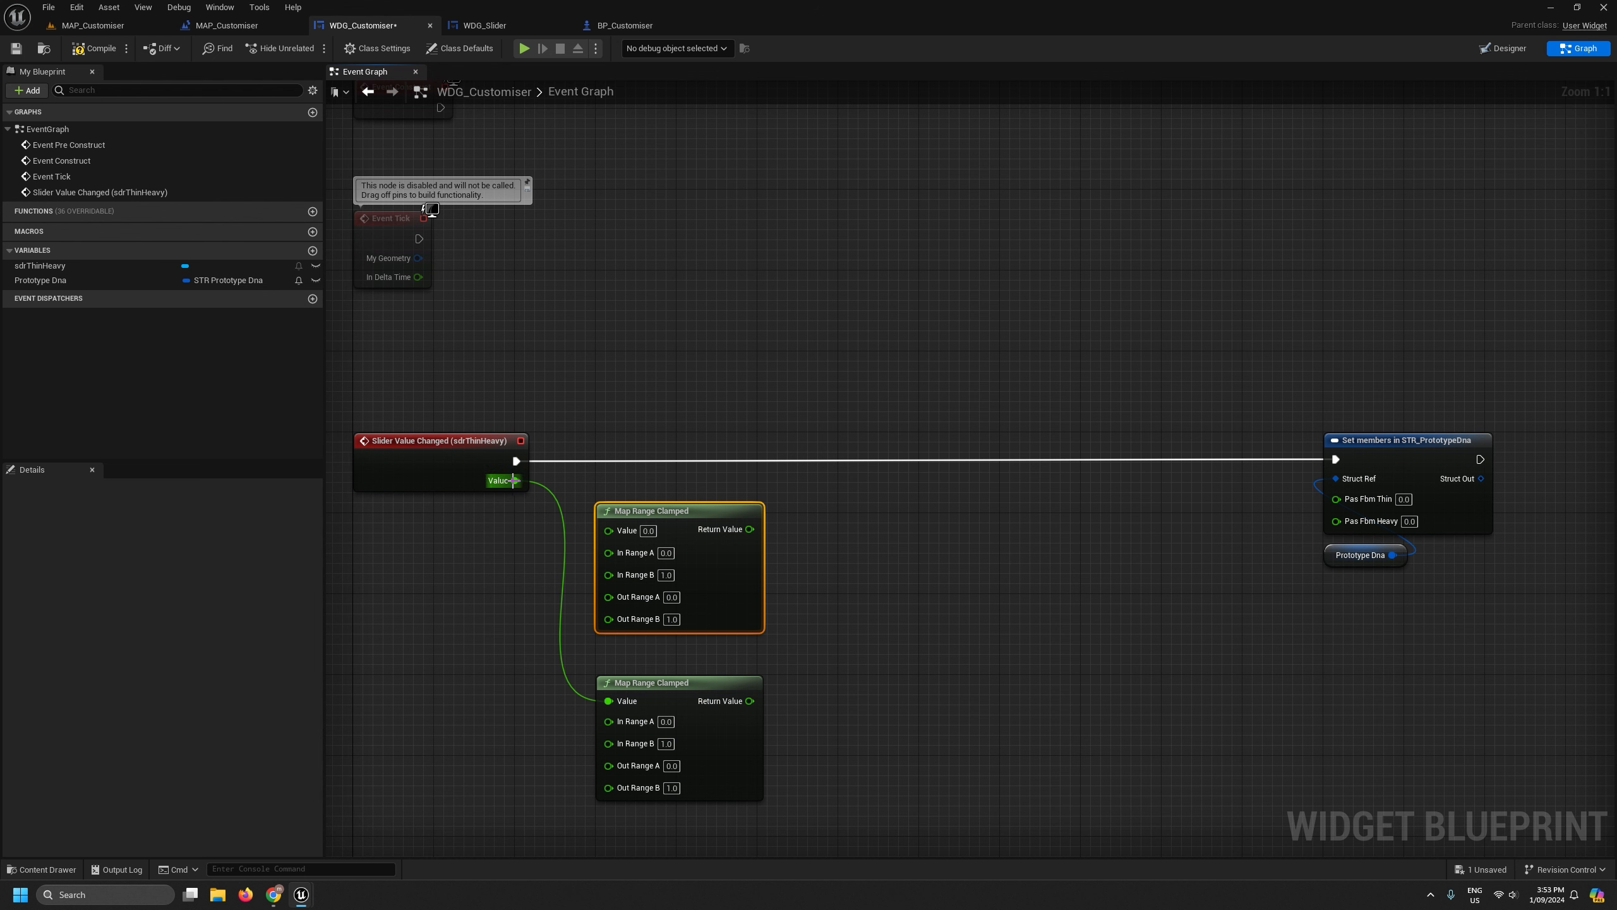
{"action": "left_click_drag", "start_coordinate": [516, 480], "coordinate": [610, 530]}
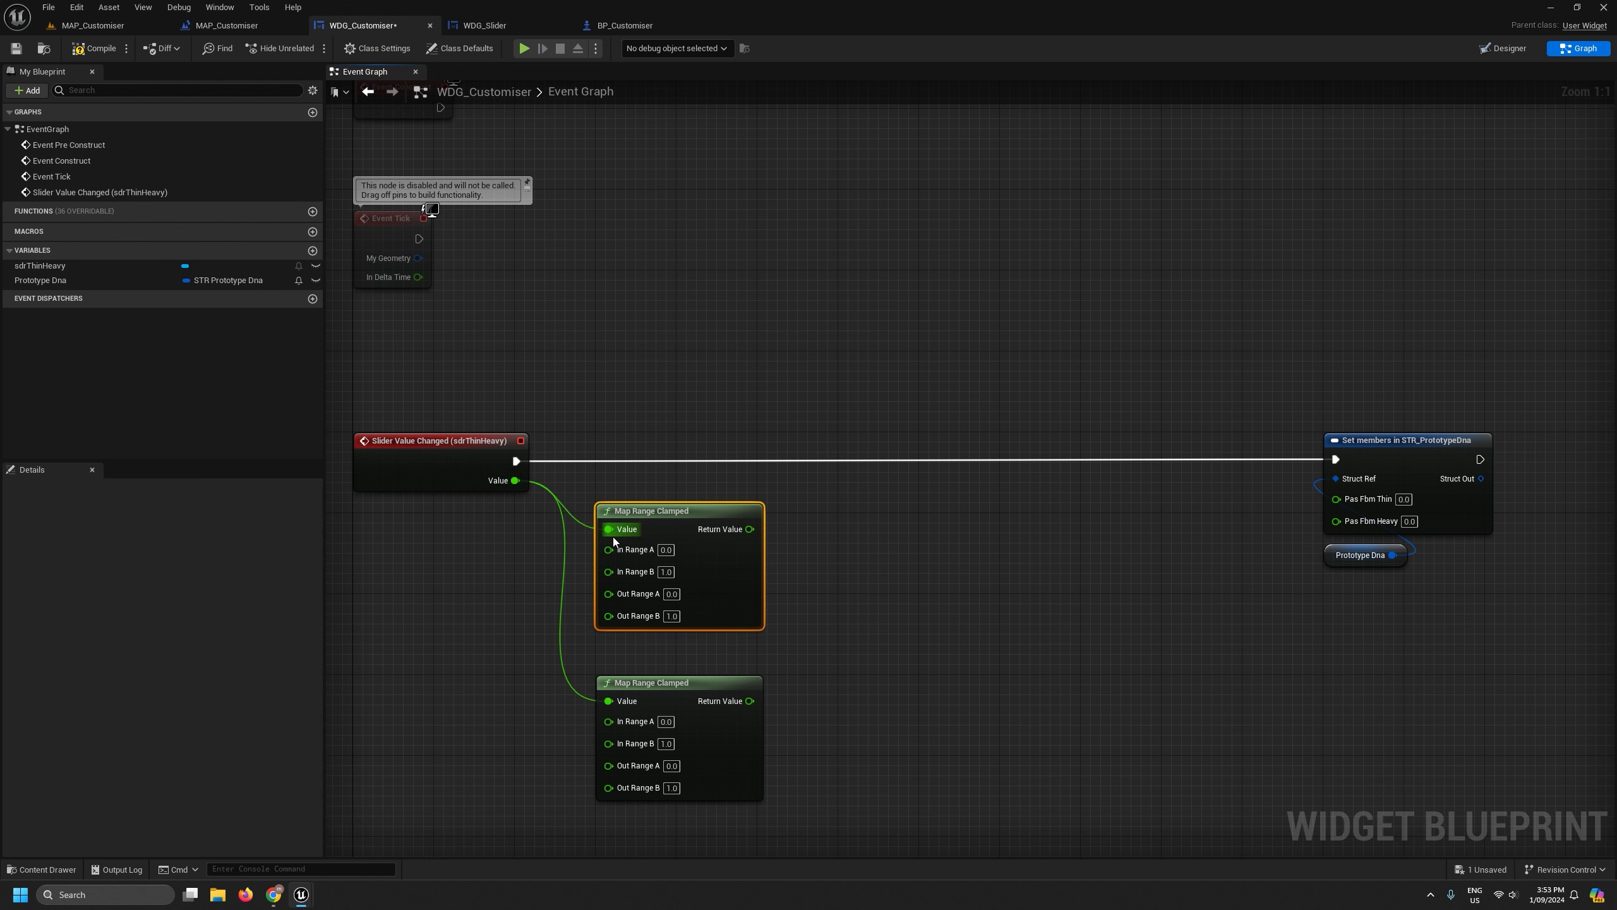
{"action": "left_click", "coordinate": [665, 572]}
{"action": "type", "text": "-1"}
Add a Print String node run by the slider event, printing the Return Value of the upper Map Range Clamped node.
{"action": "right_click", "coordinate": [1000, 567]}
{"action": "type", "text": "print string"}
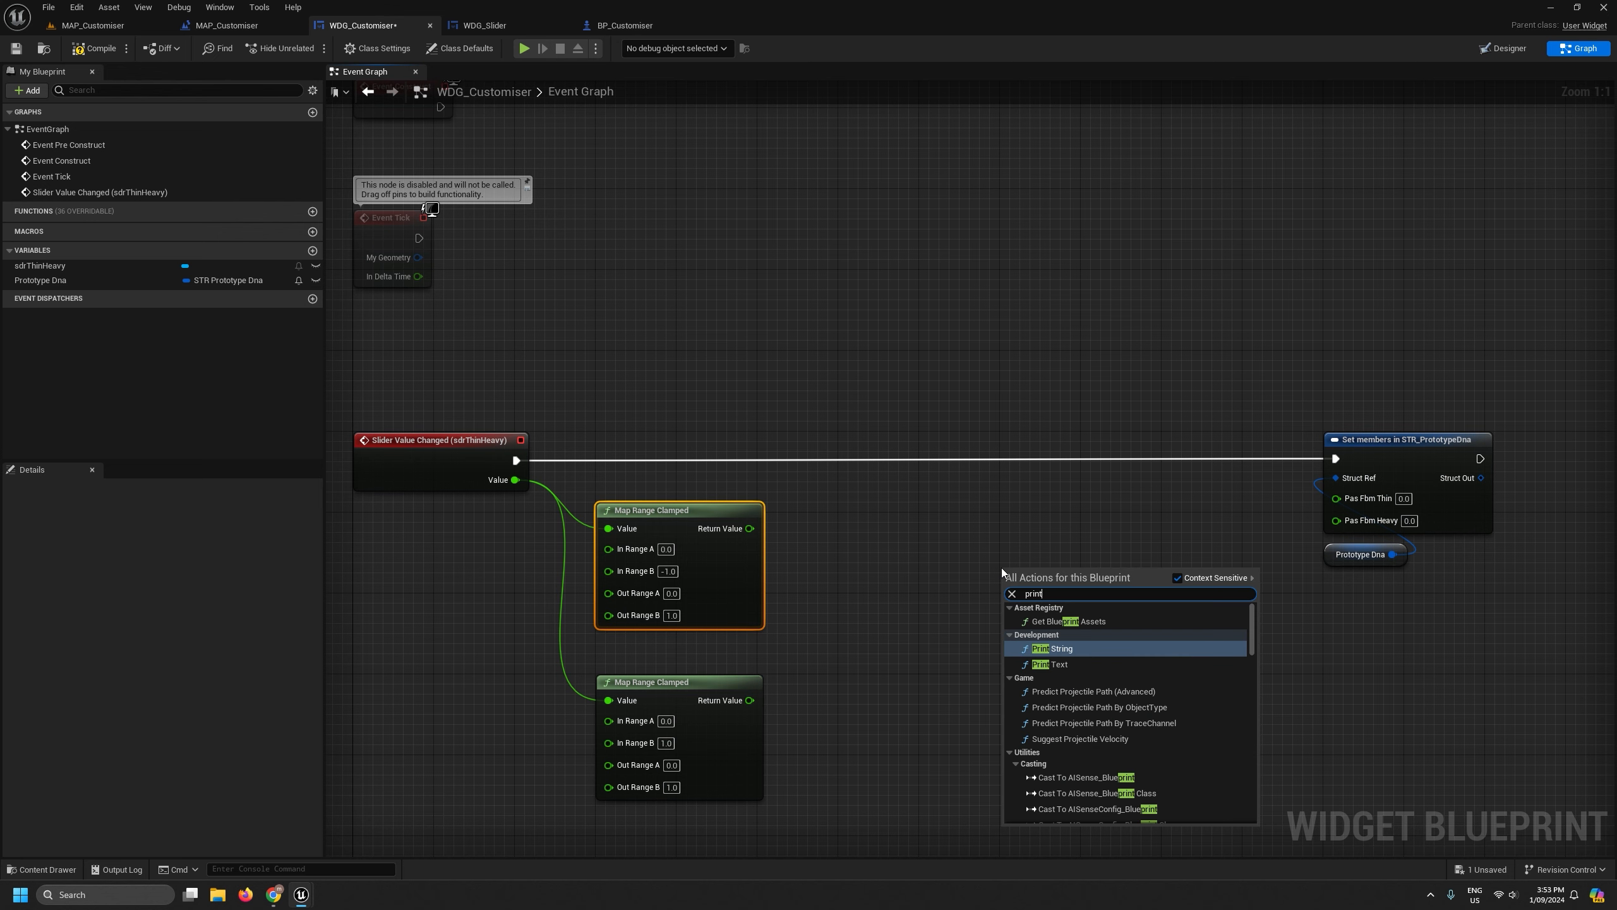
{"action": "key", "text": "Return"}
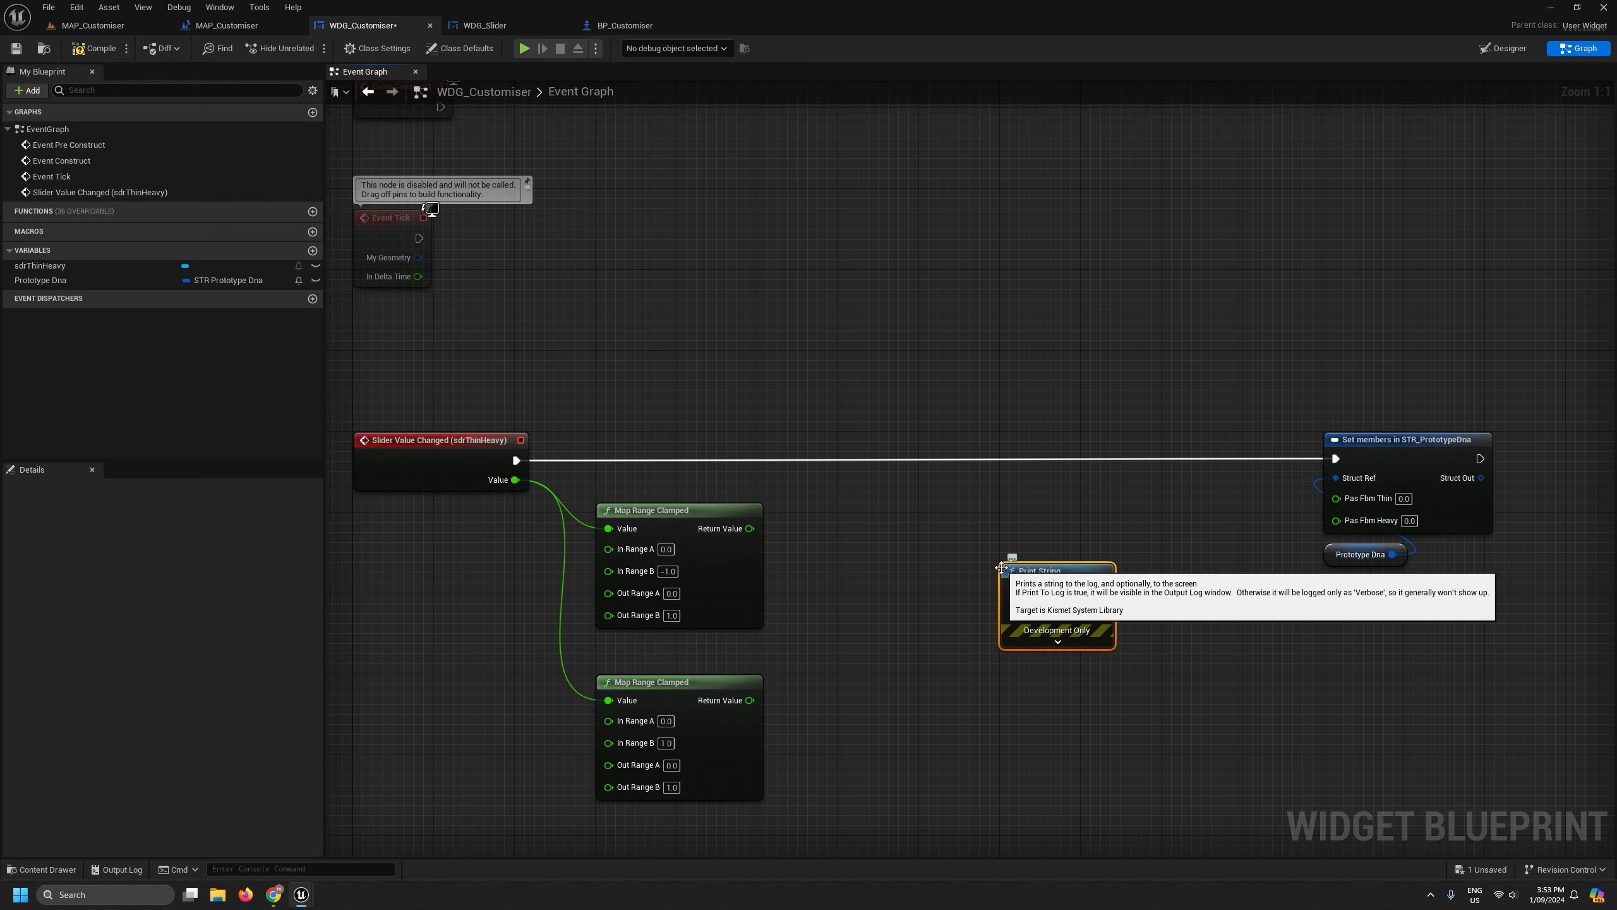
{"action": "left_click_drag", "start_coordinate": [516, 459], "coordinate": [1101, 459]}
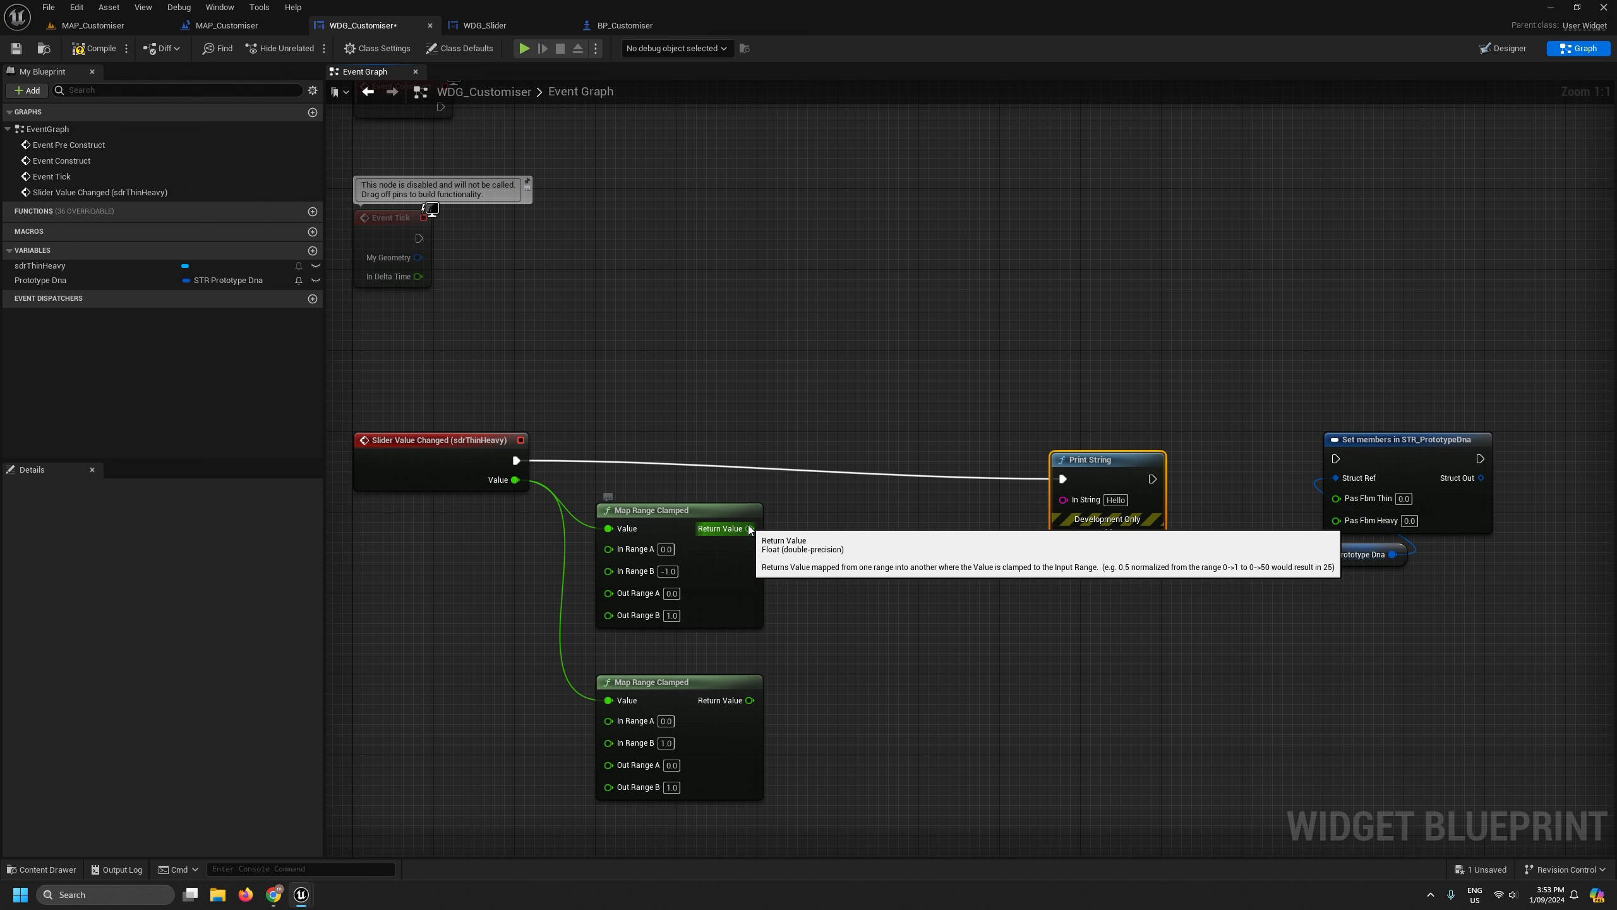
{"action": "left_click_drag", "start_coordinate": [749, 528], "coordinate": [1062, 499]}
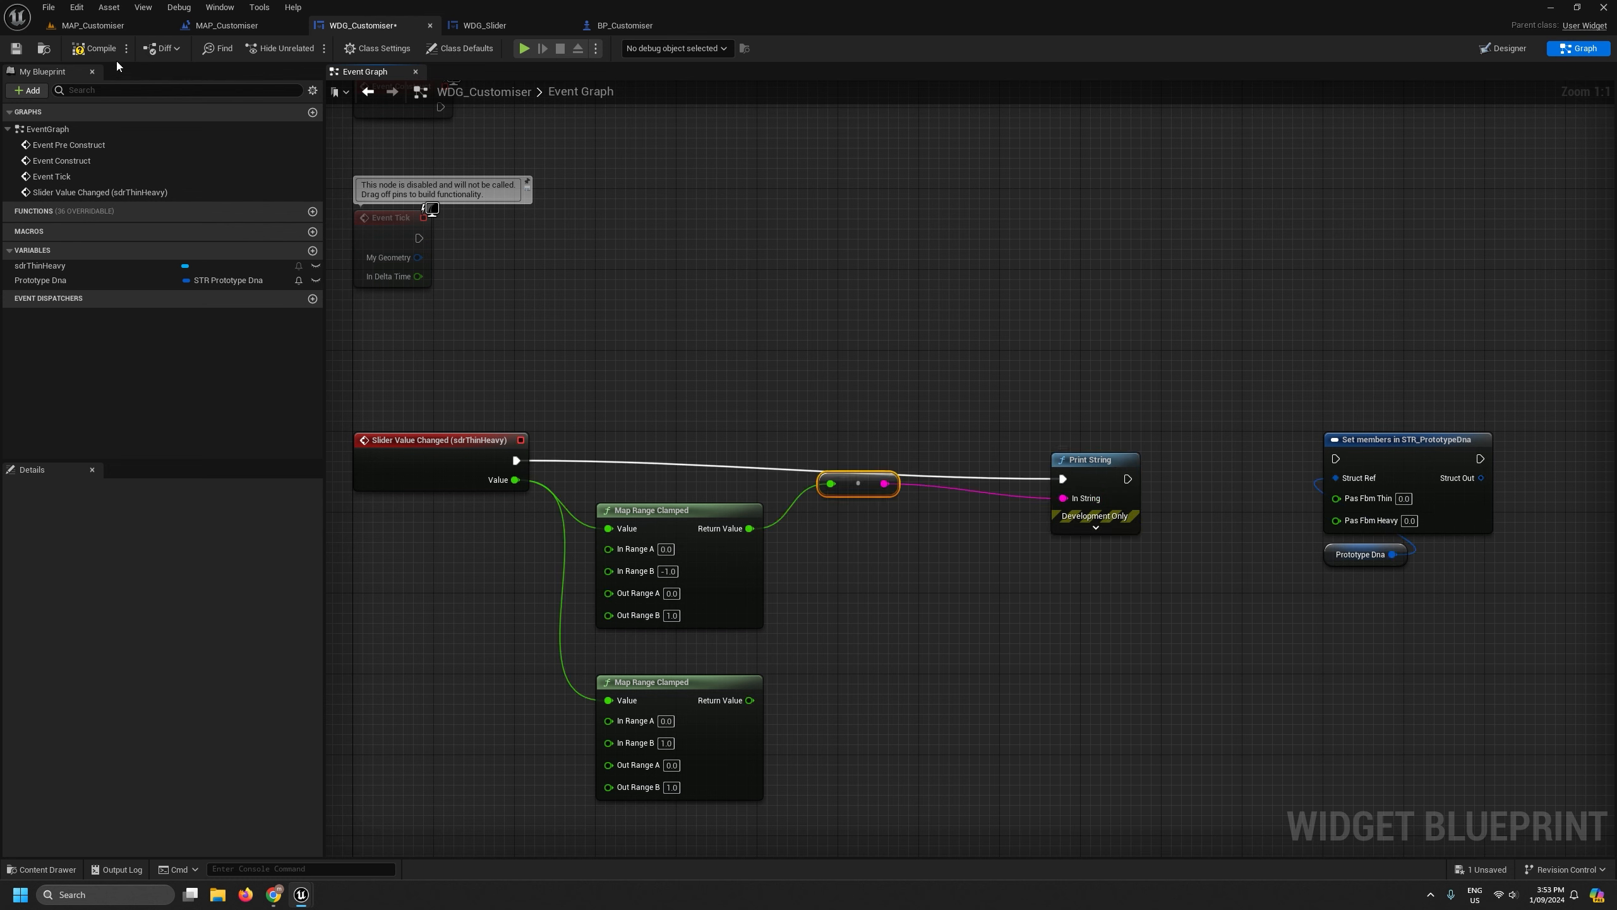
Play the MAP_Customiser level, test the Thin/Heavy slider across its full range, and return to the WDG_Customiser event graph.
{"action": "left_click", "coordinate": [95, 26]}
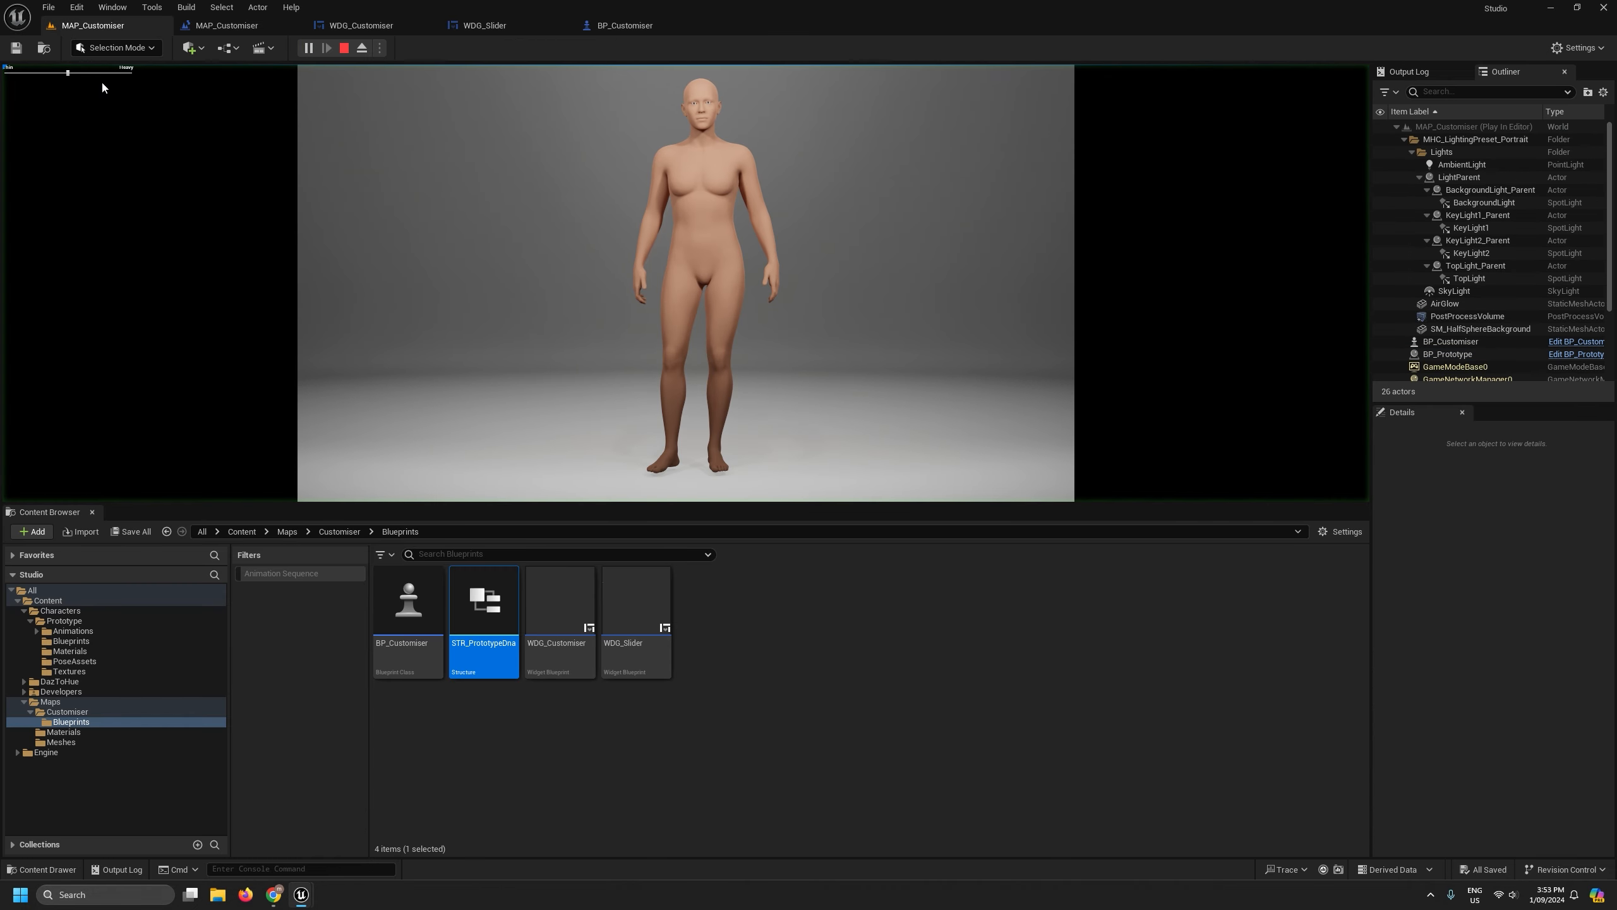
{"action": "left_click_drag", "start_coordinate": [68, 74], "coordinate": [3, 77]}
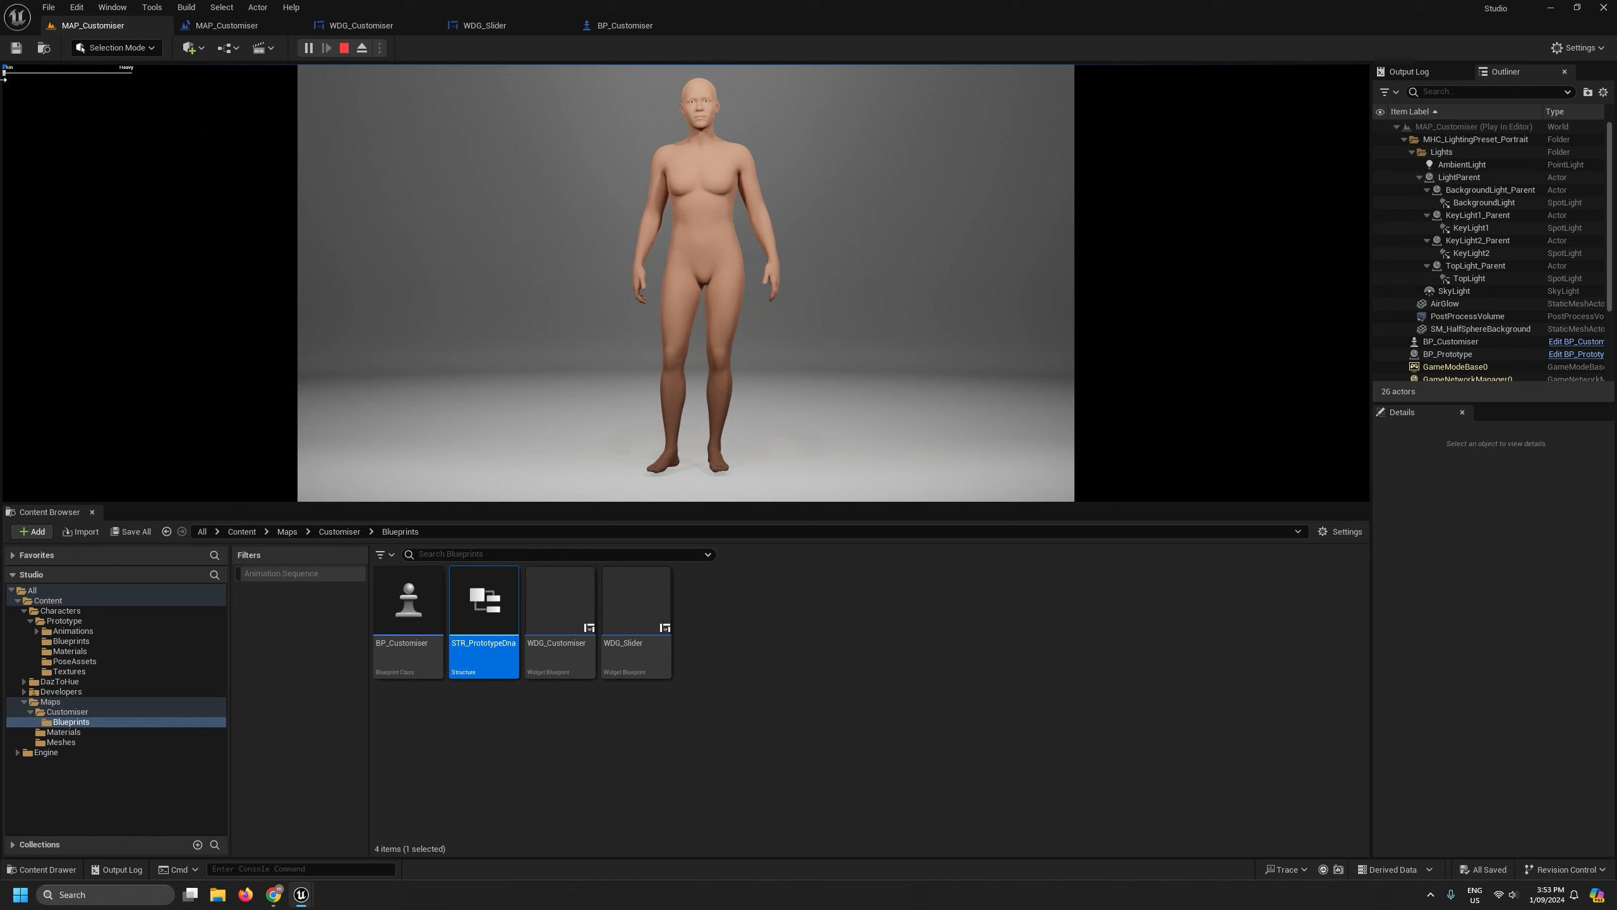
{"action": "left_click_drag", "start_coordinate": [3, 77], "coordinate": [127, 75]}
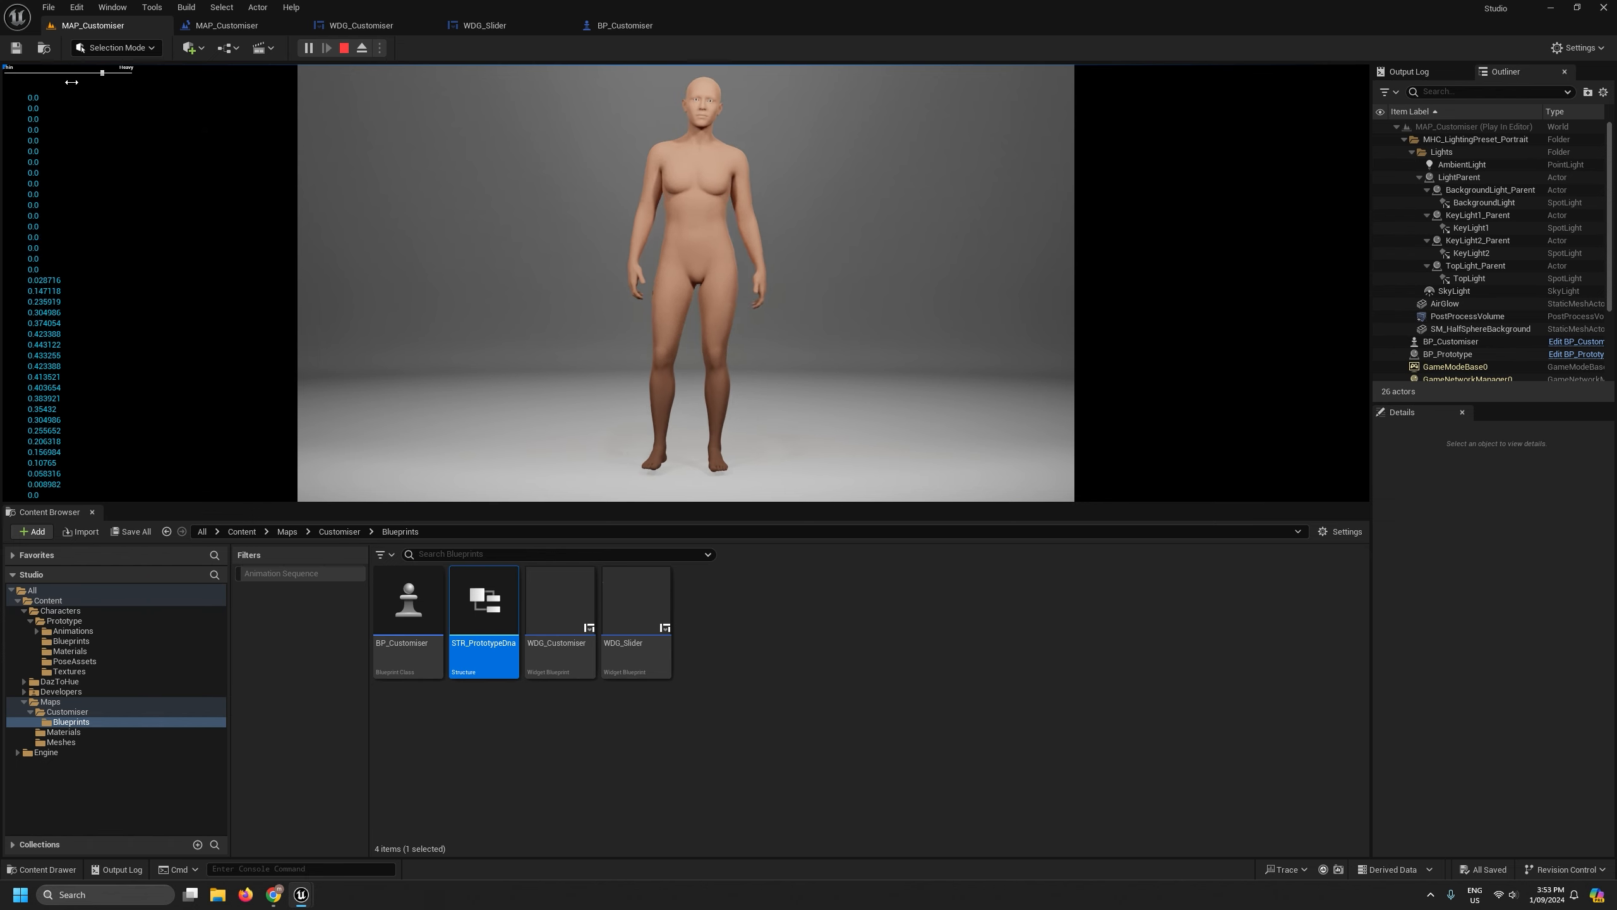
{"action": "left_click", "coordinate": [625, 25]}
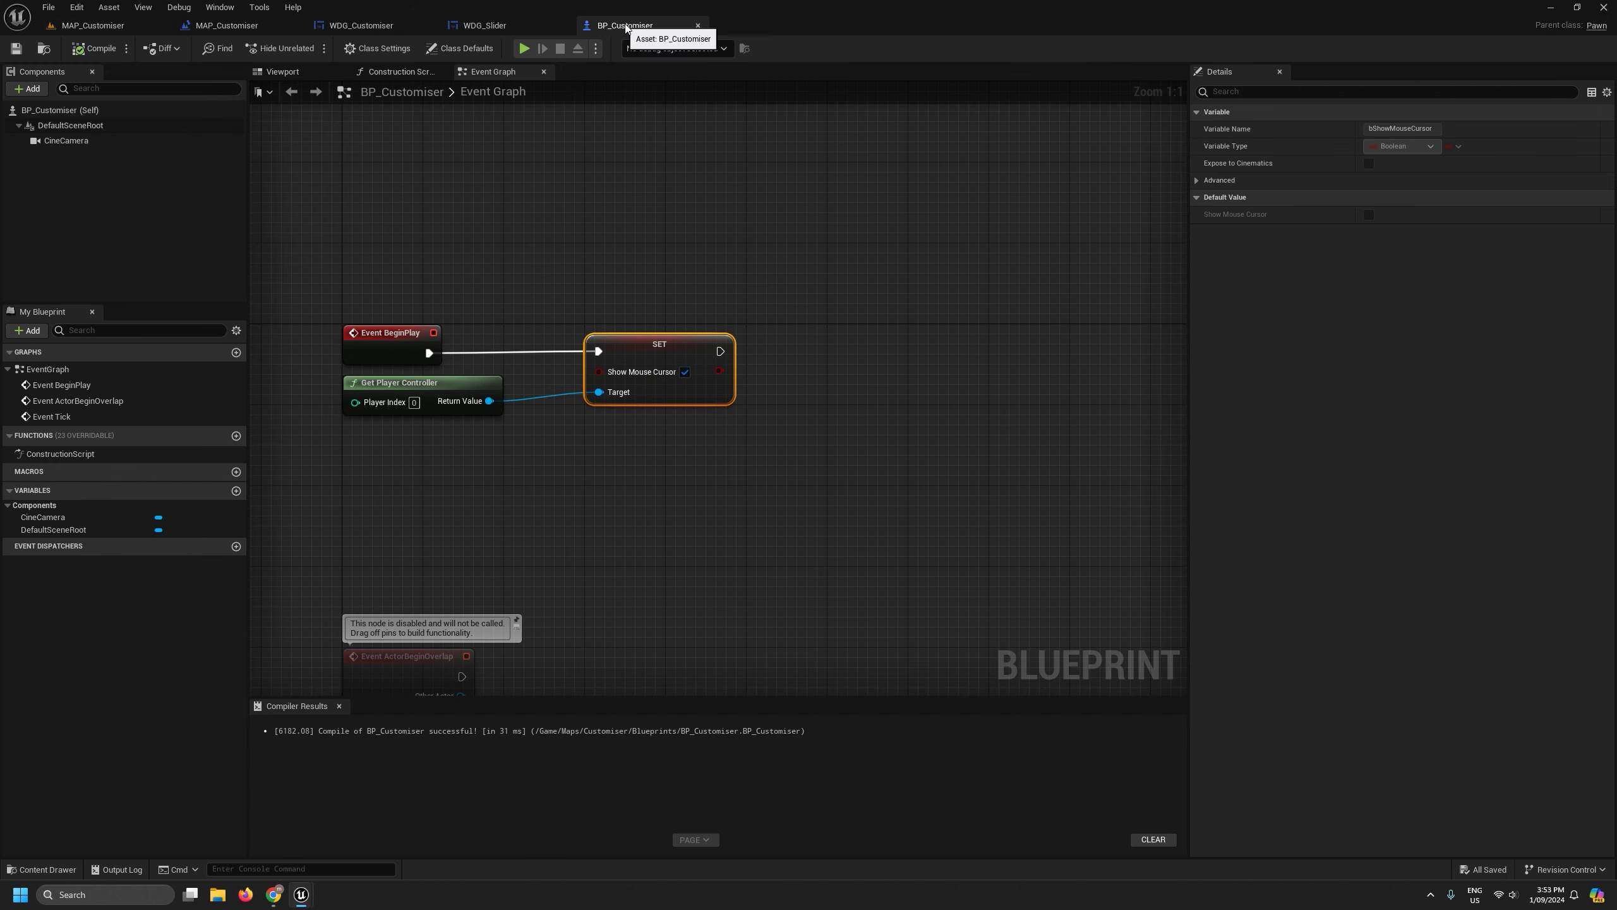
{"action": "left_click", "coordinate": [483, 25]}
{"action": "left_click", "coordinate": [366, 25]}
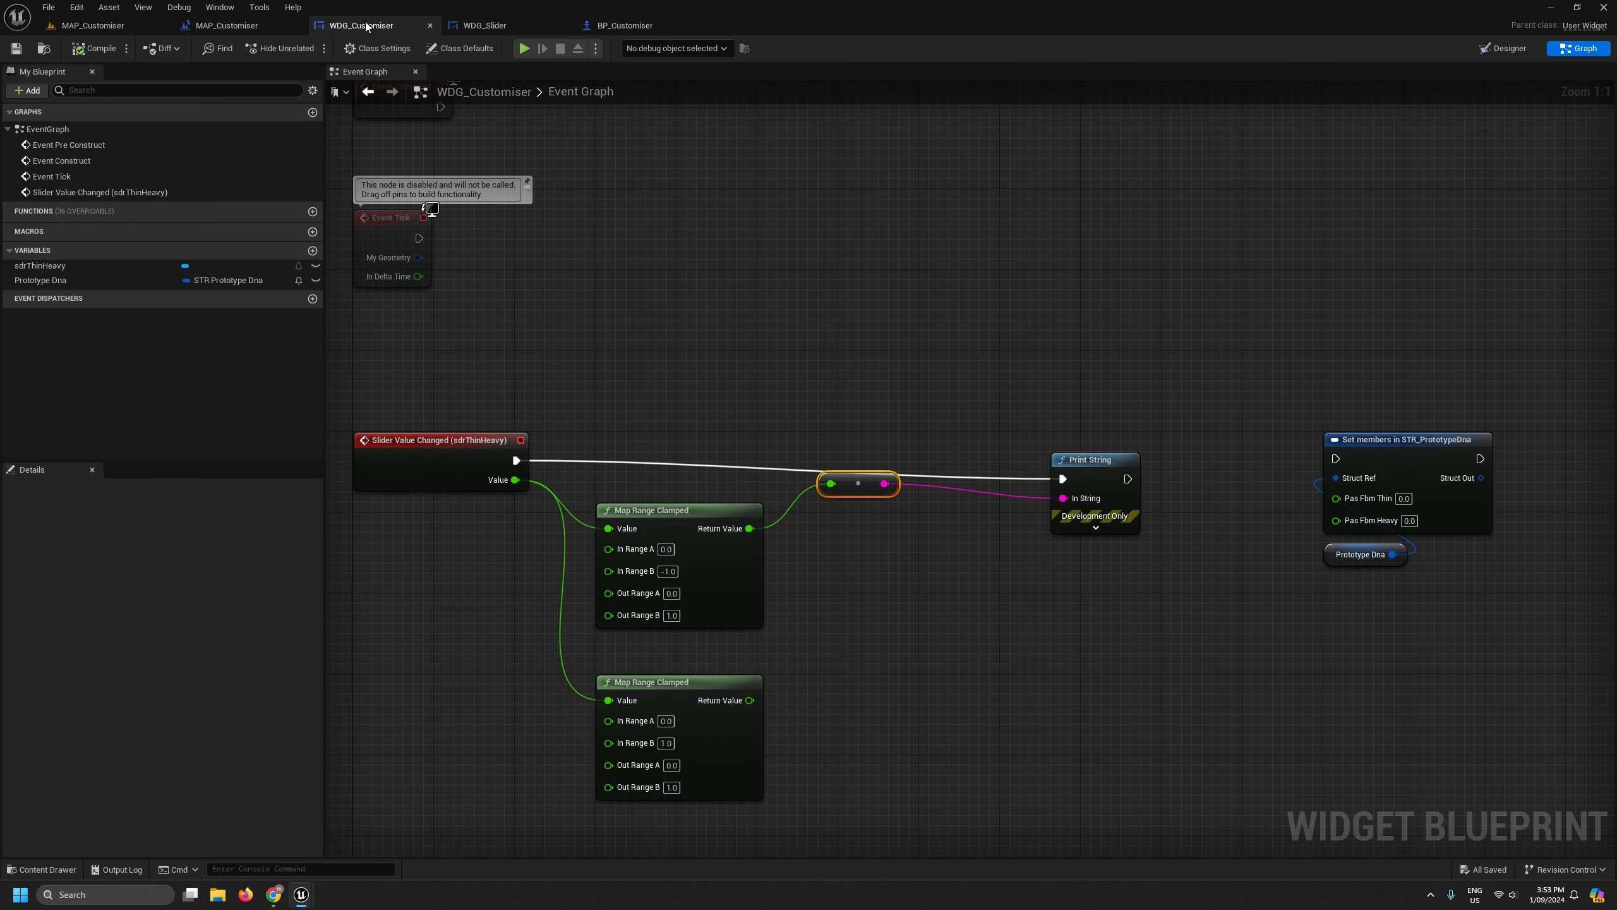
Delete the float-to-string conversion and the Print String node from the slider event's graph.
{"action": "right_click_drag", "start_coordinate": [943, 618], "coordinate": [844, 517]}
{"action": "left_click_drag", "start_coordinate": [846, 511], "coordinate": [761, 382]}
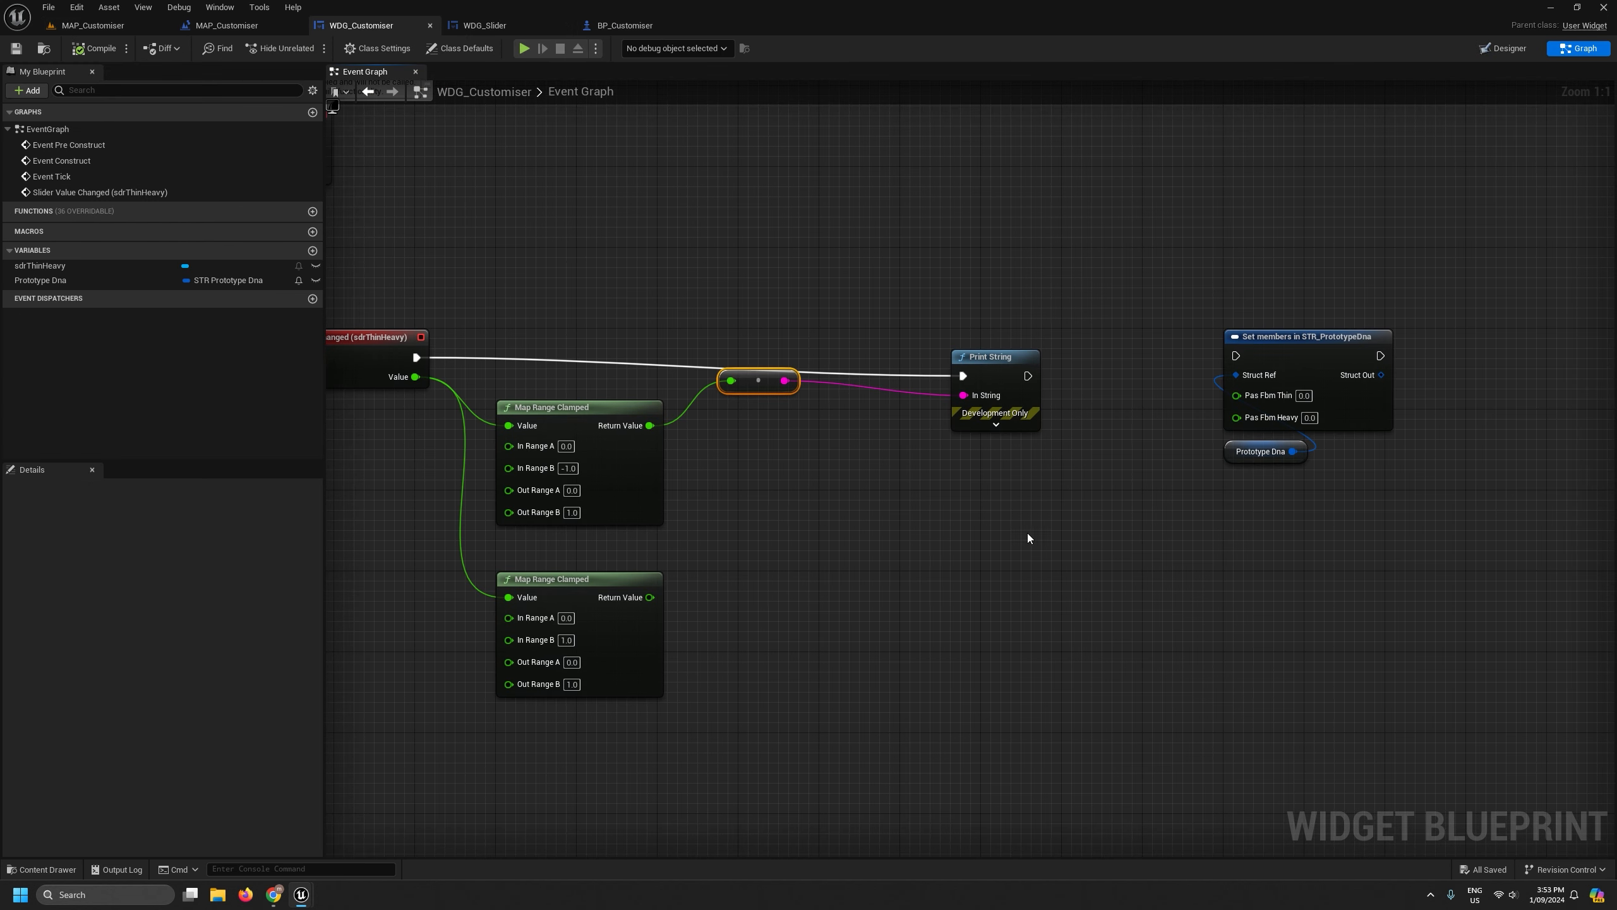
{"action": "key", "text": "Delete"}
{"action": "left_click_drag", "start_coordinate": [1027, 534], "coordinate": [922, 311]}
{"action": "key", "text": "Delete"}
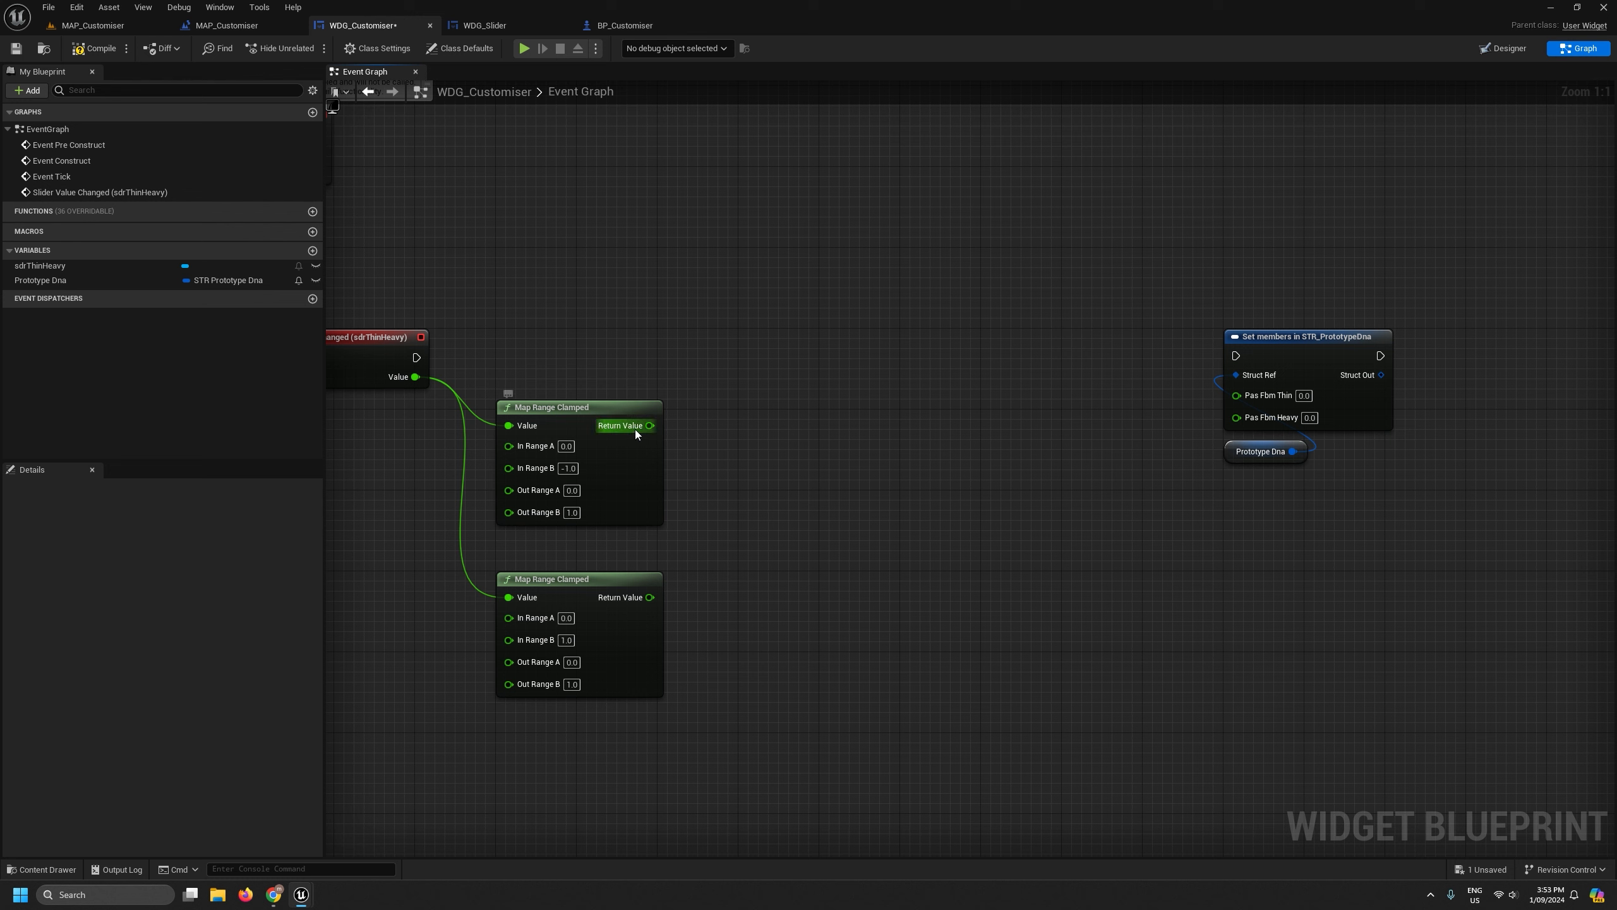
Wire the upper Map Range Clamped output to Pas Fbm Thin and the lower to Pas Fbm Heavy, and run Set members from the slider event.
{"action": "left_click_drag", "start_coordinate": [649, 426], "coordinate": [1236, 395]}
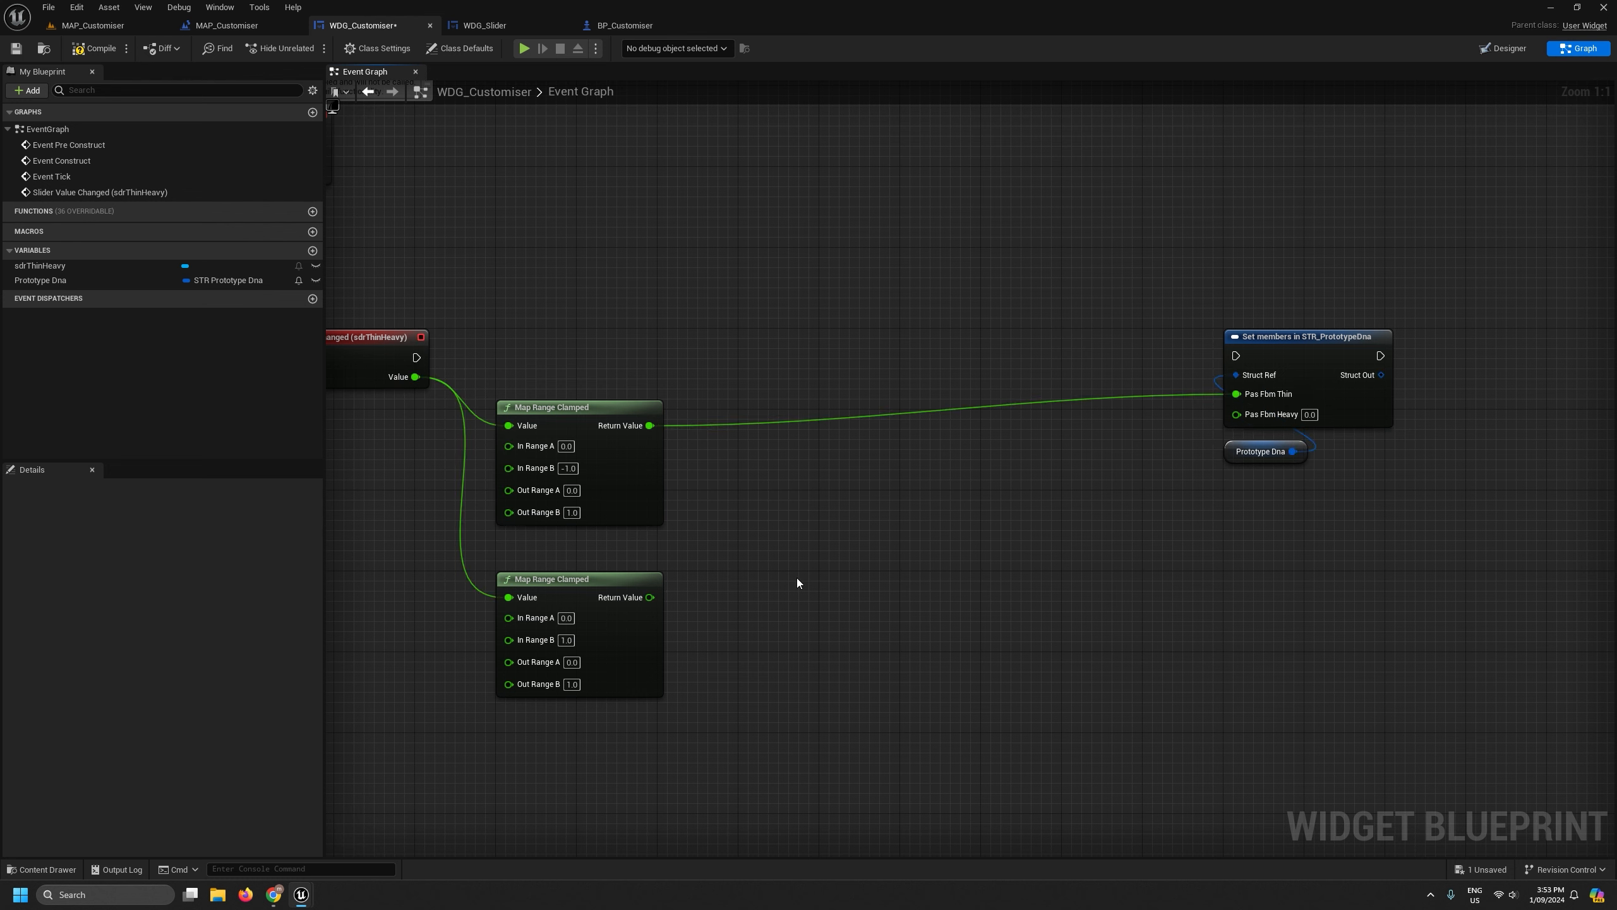
{"action": "left_click_drag", "start_coordinate": [649, 597], "coordinate": [1238, 415]}
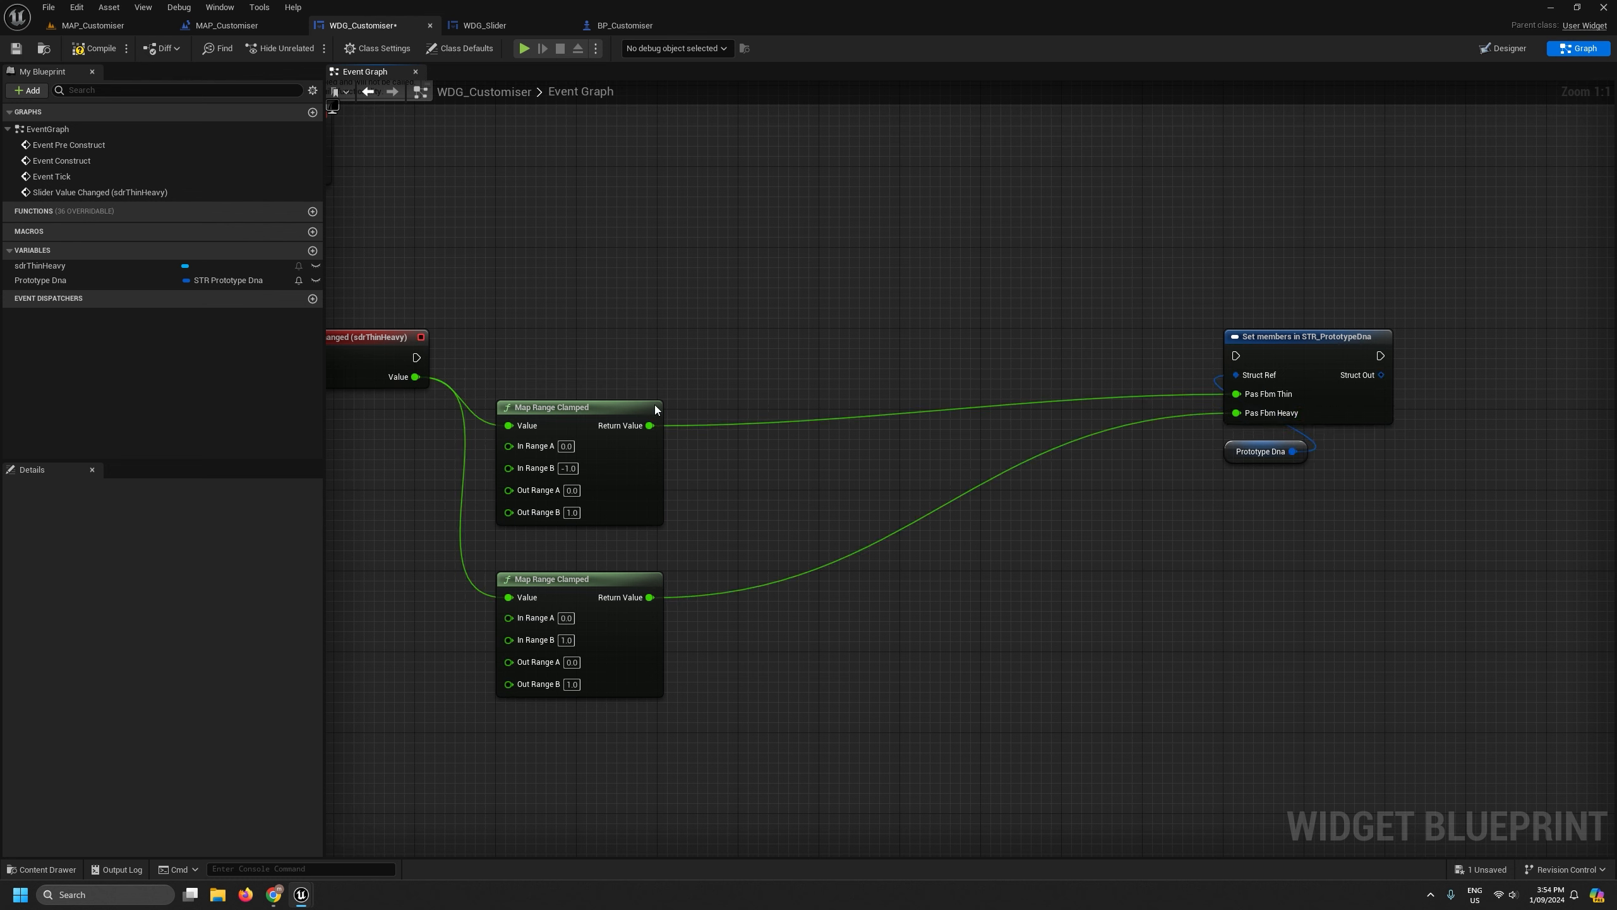
{"action": "left_click_drag", "start_coordinate": [416, 357], "coordinate": [850, 344]}
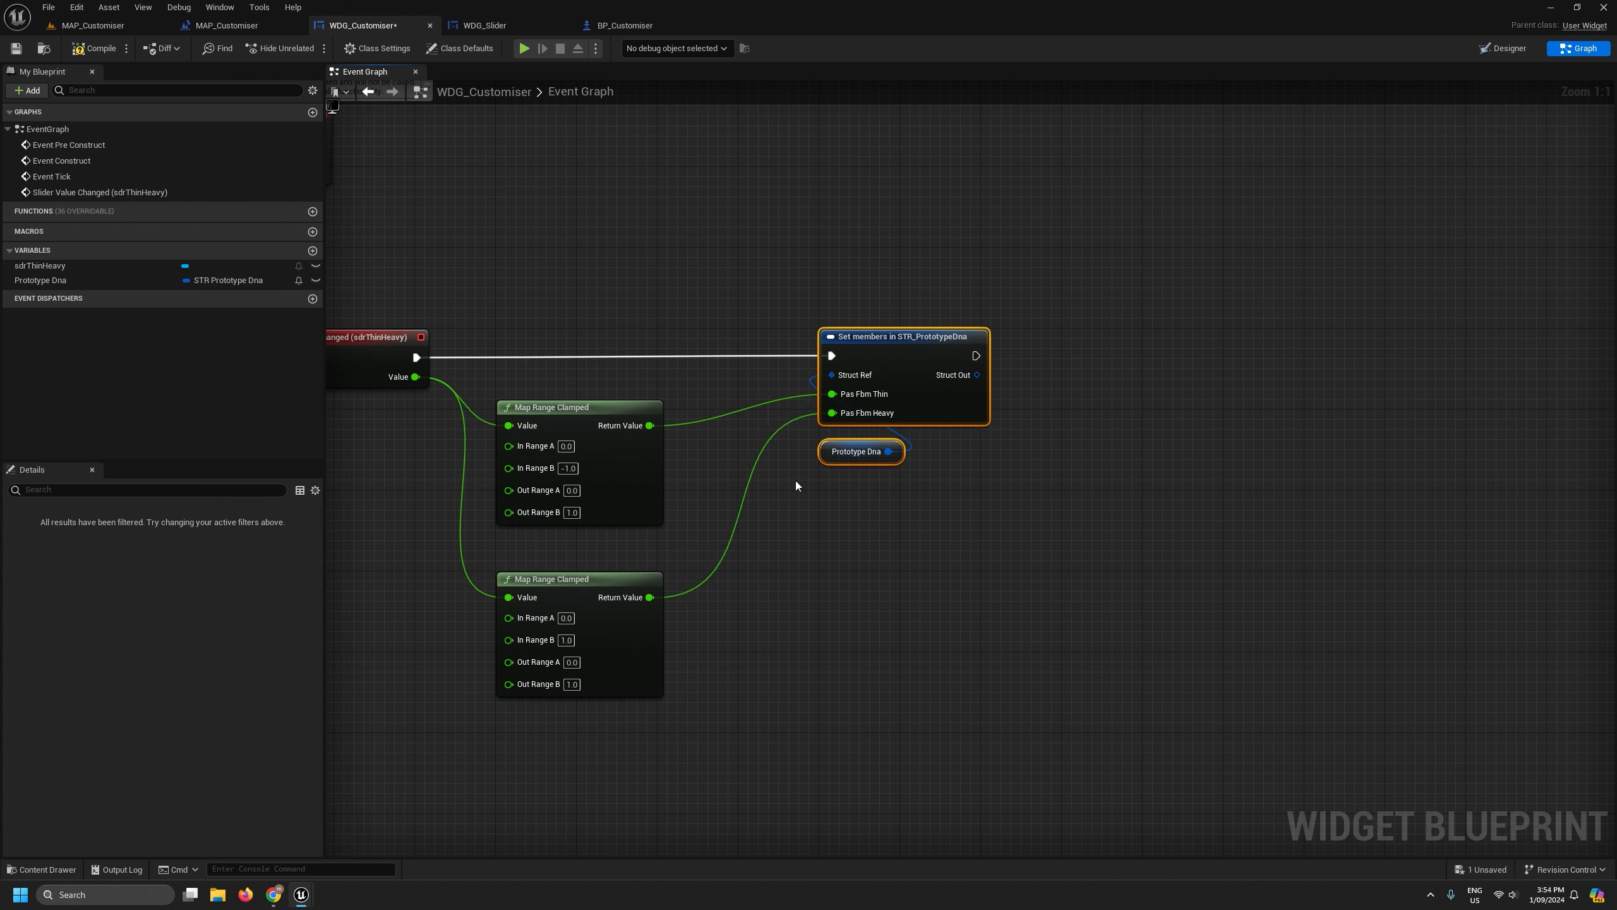
Arrange the two Map Range Clamped nodes compactly between the slider event and the Set members node, and save the widget blueprint.
{"action": "left_click_drag", "start_coordinate": [550, 448], "coordinate": [579, 437]}
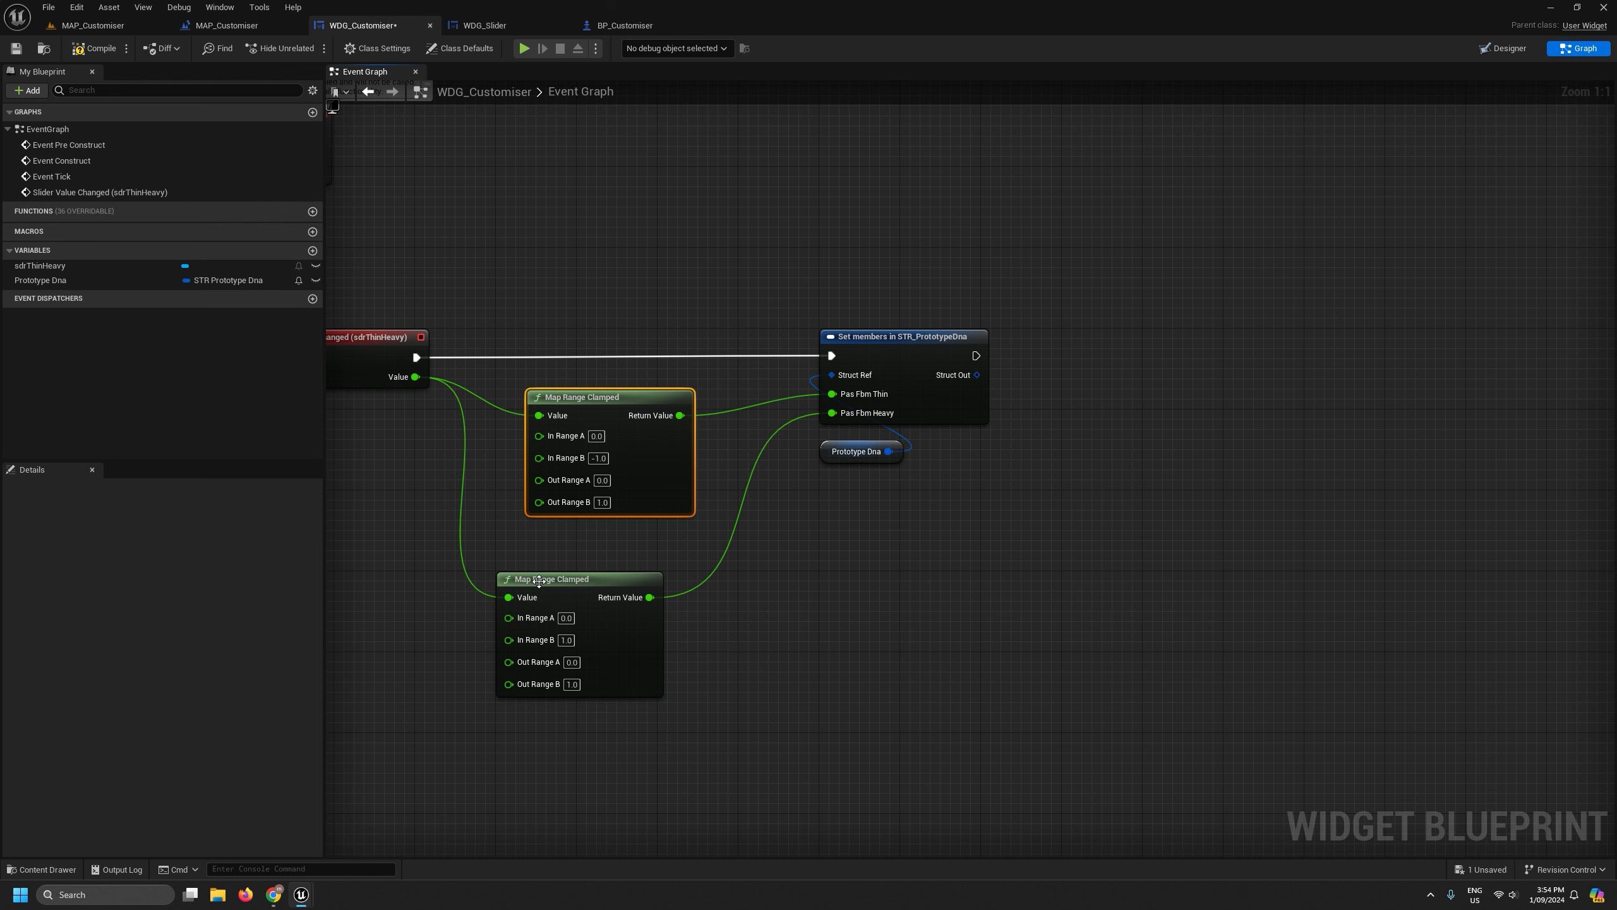
{"action": "left_click_drag", "start_coordinate": [539, 584], "coordinate": [570, 543]}
{"action": "left_click", "coordinate": [835, 587]}
{"action": "scroll", "coordinate": [836, 587], "scroll_direction": "down", "scroll_amount": 2}
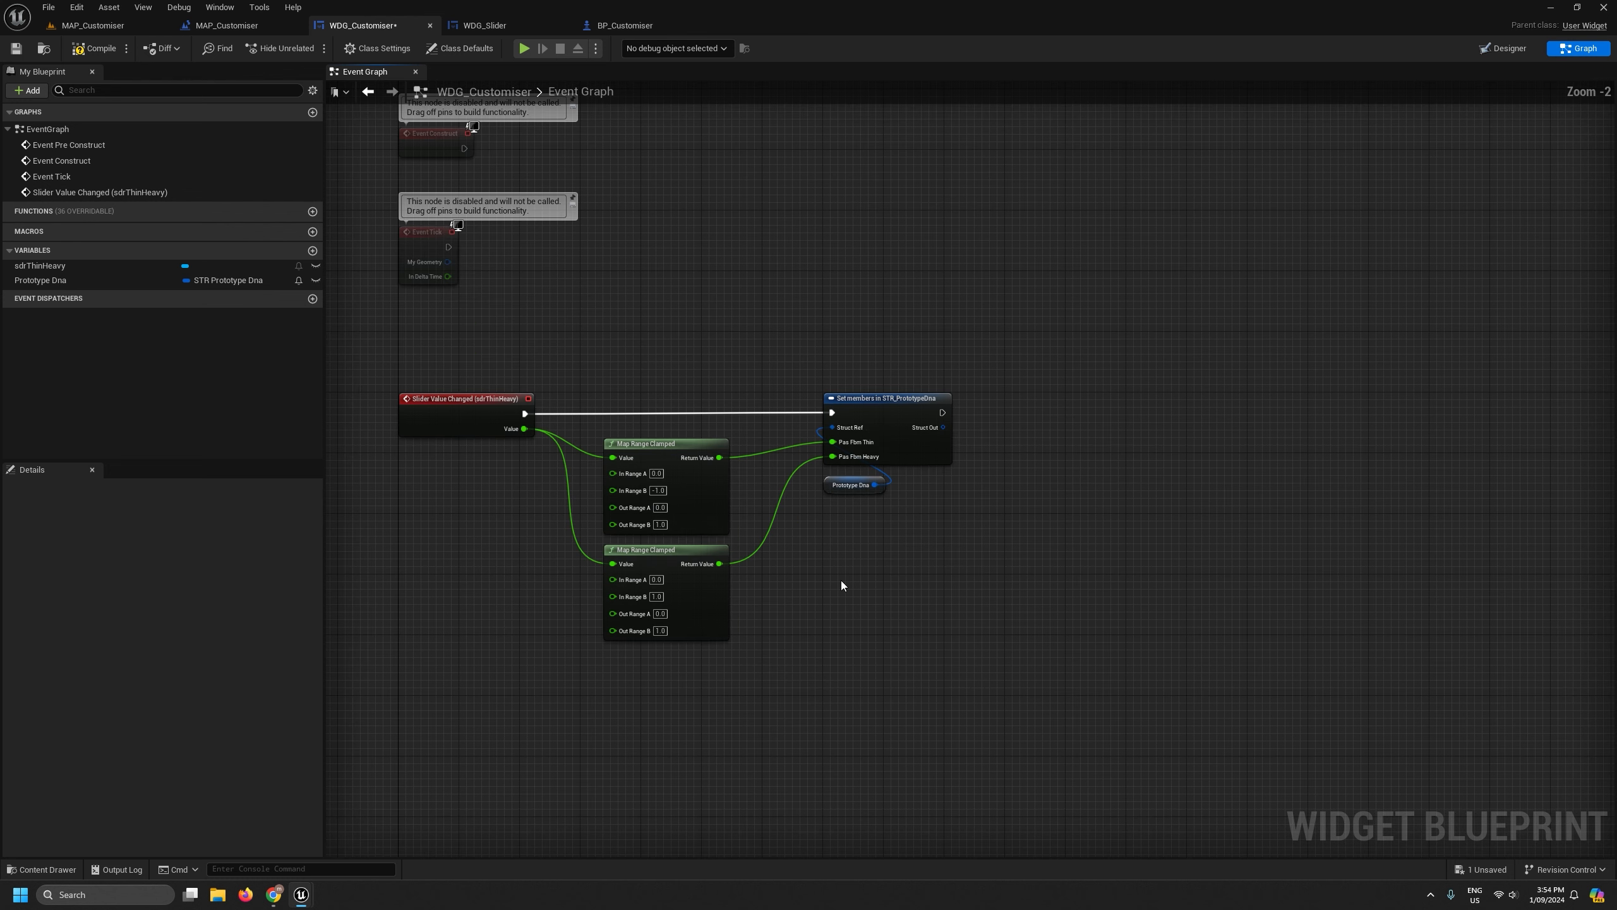
{"action": "left_click", "coordinate": [16, 49]}
Make the Prototype Dna variable public.
{"action": "left_click_drag", "start_coordinate": [970, 567], "coordinate": [814, 388]}
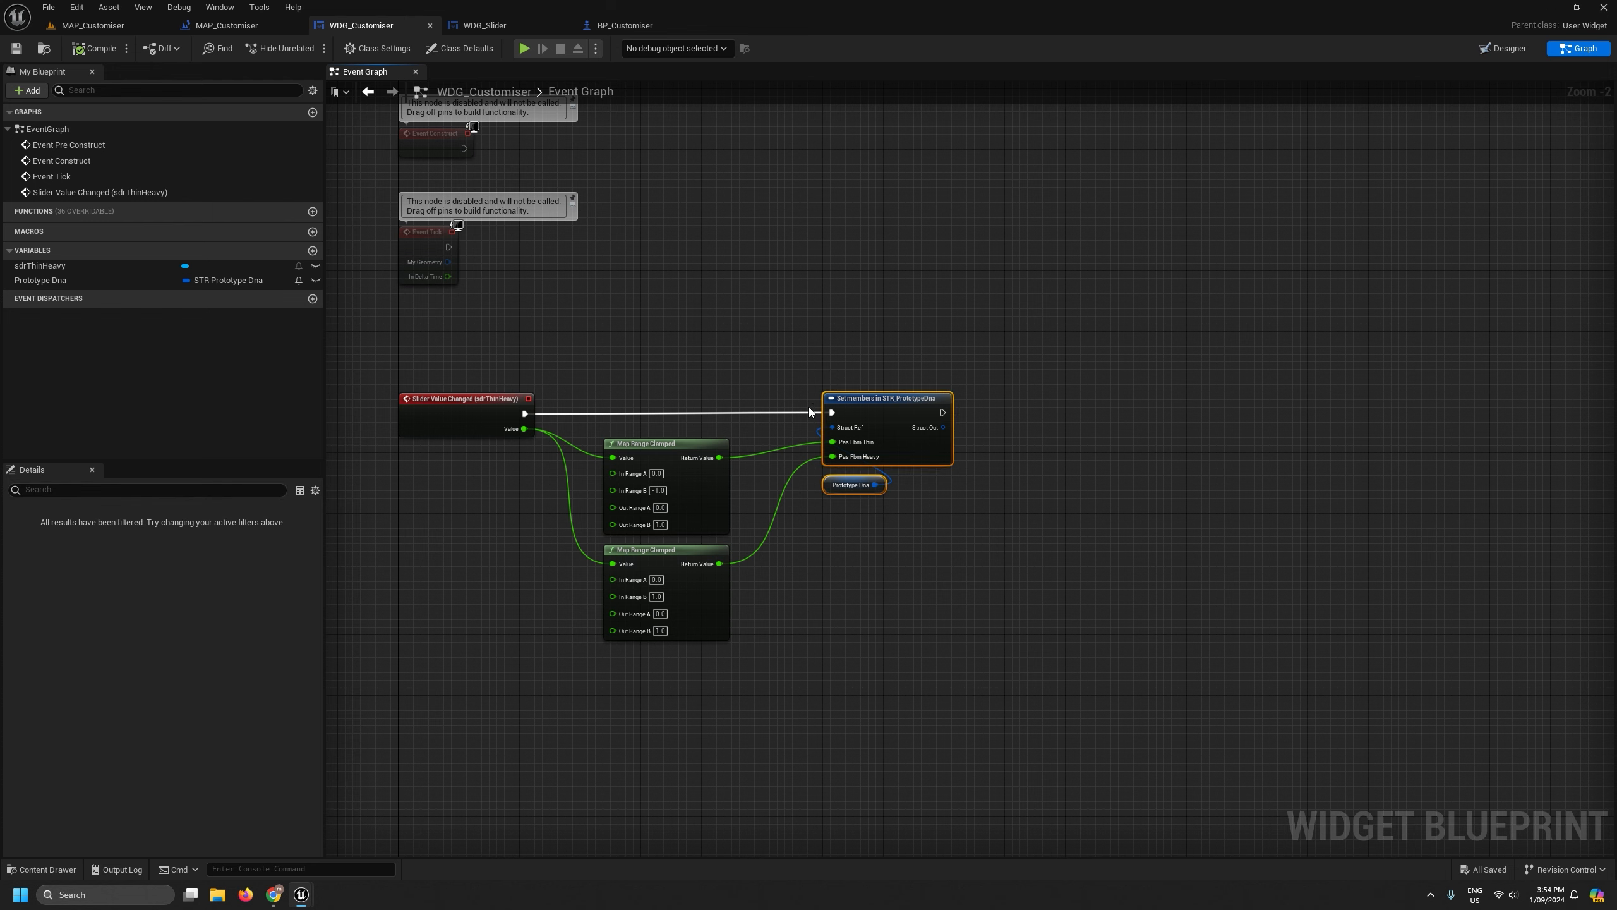
{"action": "scroll", "coordinate": [813, 404], "scroll_direction": "up", "scroll_amount": 2}
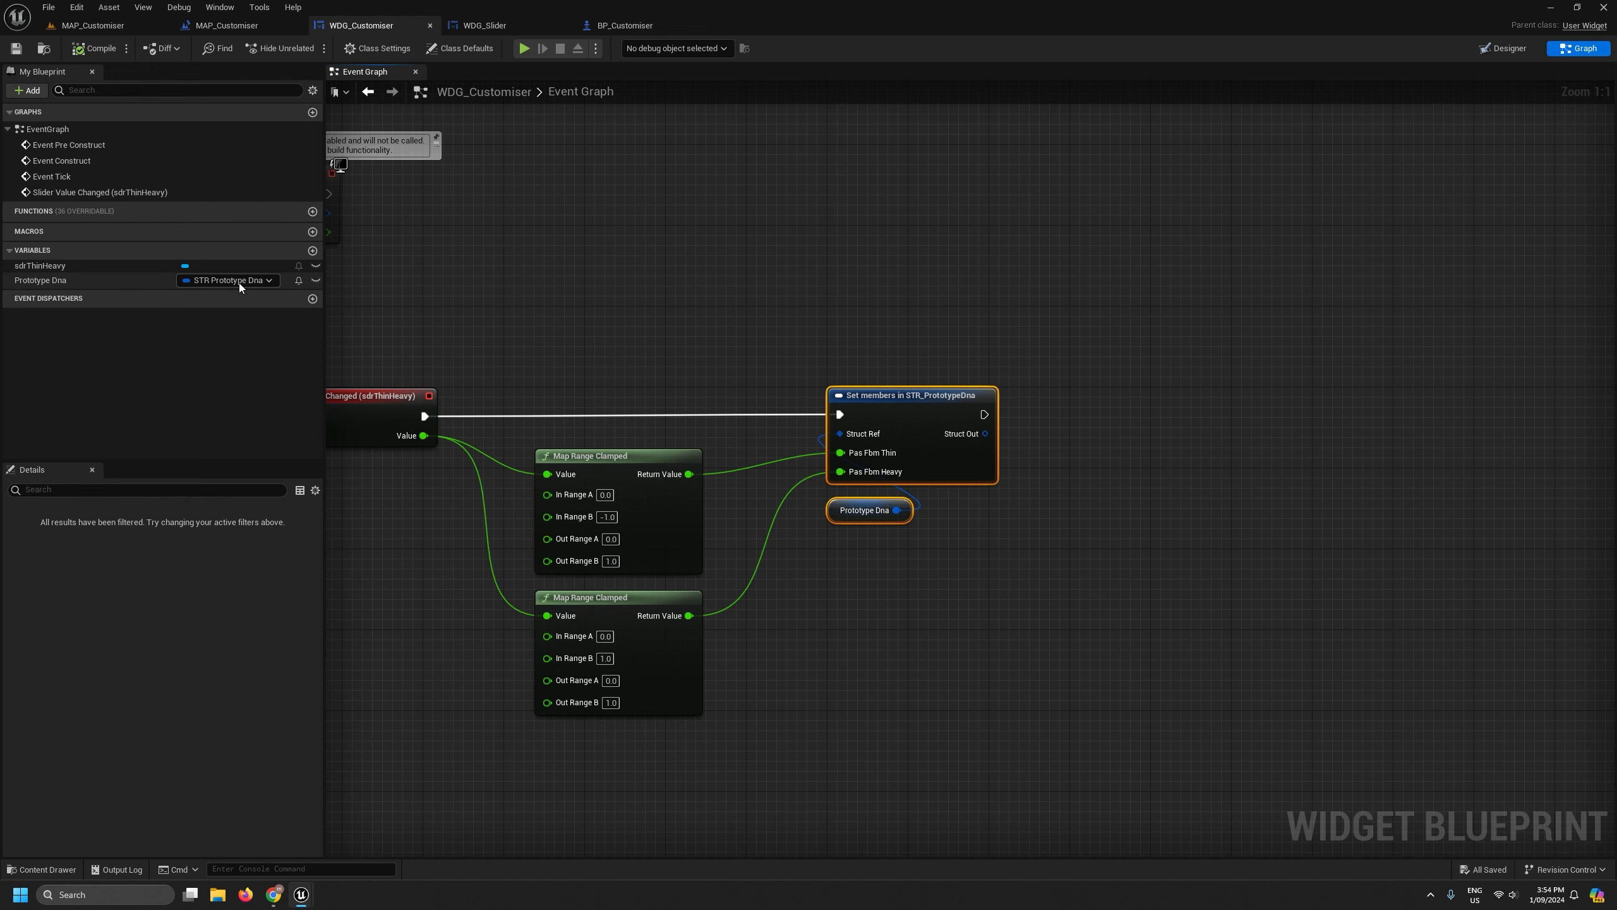
{"action": "left_click", "coordinate": [316, 281]}
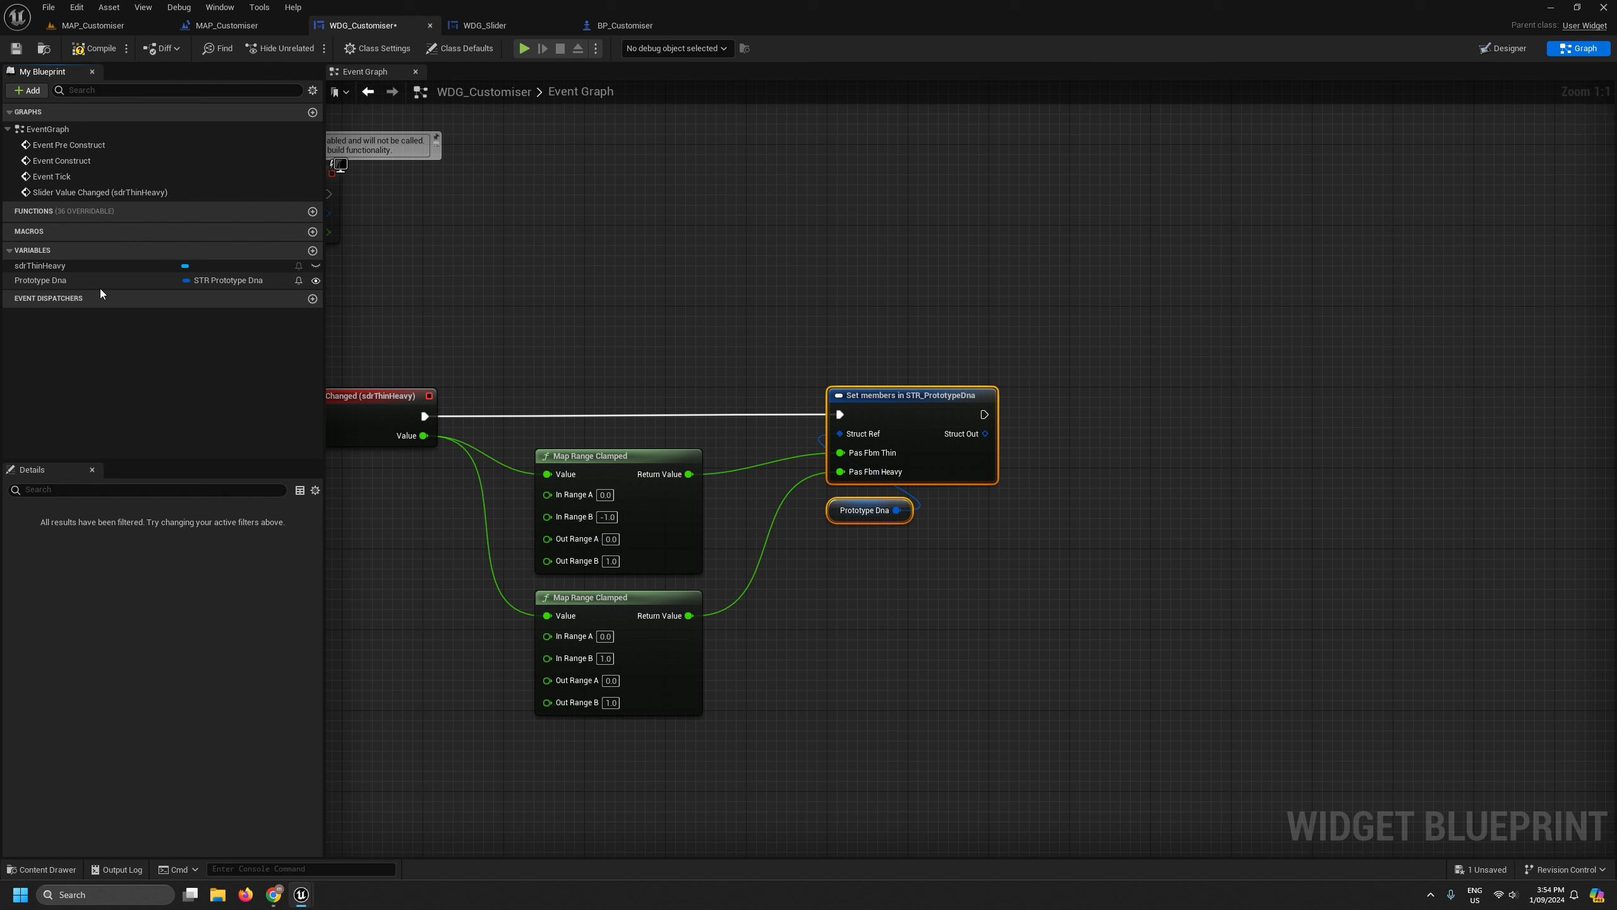
Move both Map Range Clamped nodes slightly closer to the Set members node and save the widget blueprint.
{"action": "left_click", "coordinate": [513, 329]}
{"action": "left_click_drag", "start_coordinate": [732, 757], "coordinate": [590, 455]}
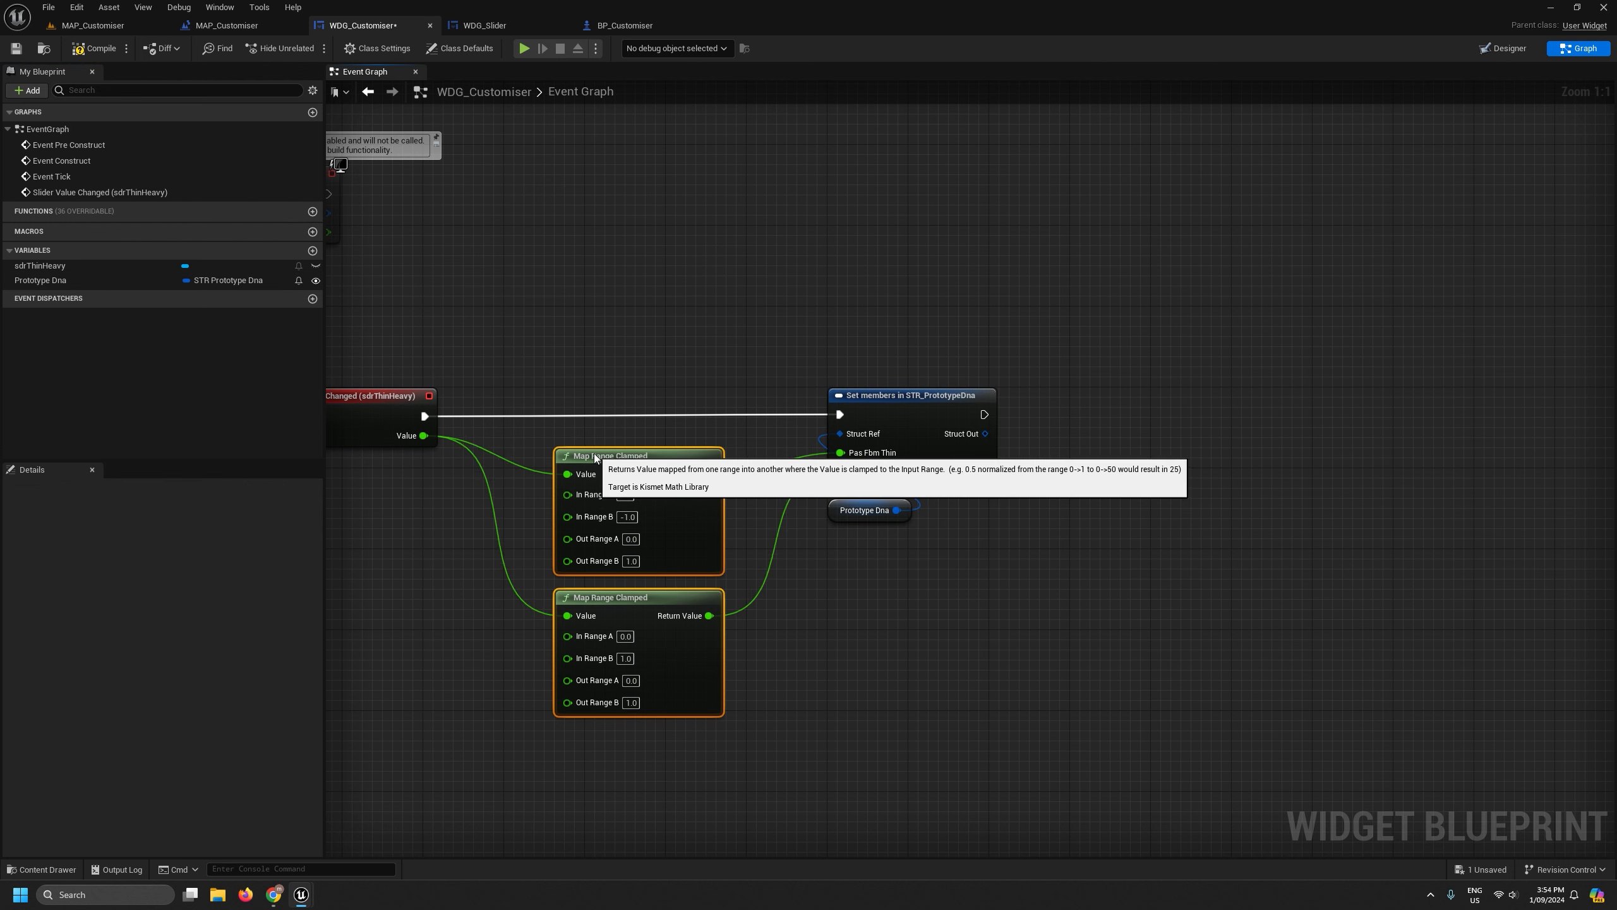
{"action": "left_click", "coordinate": [910, 643]}
{"action": "left_click", "coordinate": [27, 58]}
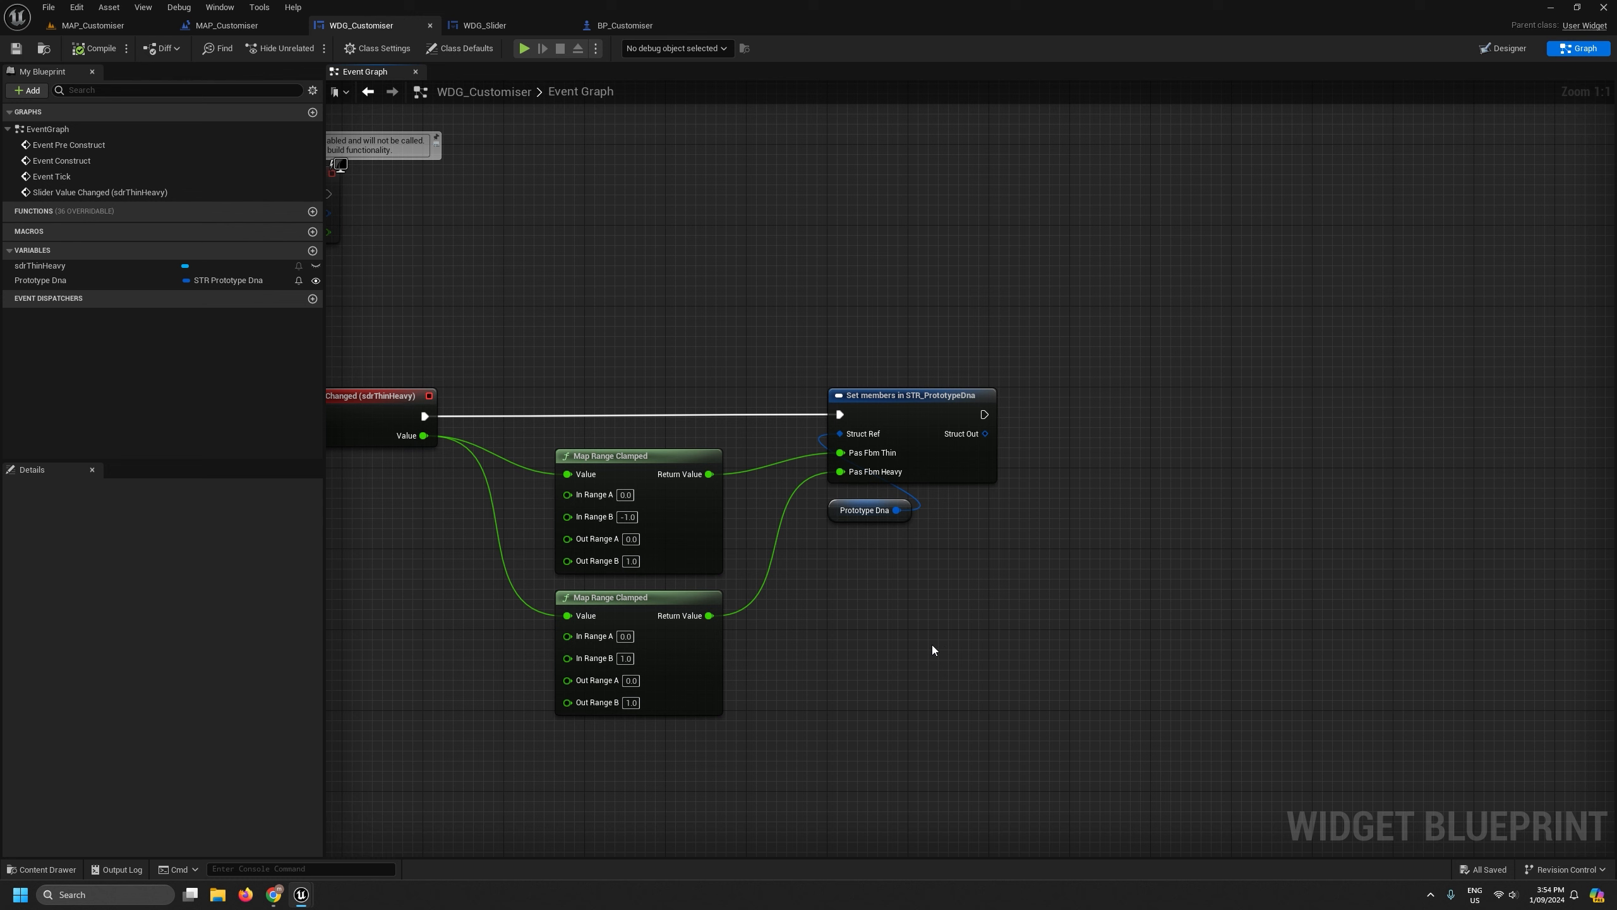
Create an event dispatcher named Dna Changed and place a Call node for it beyond the Set members node.
{"action": "left_click", "coordinate": [312, 299]}
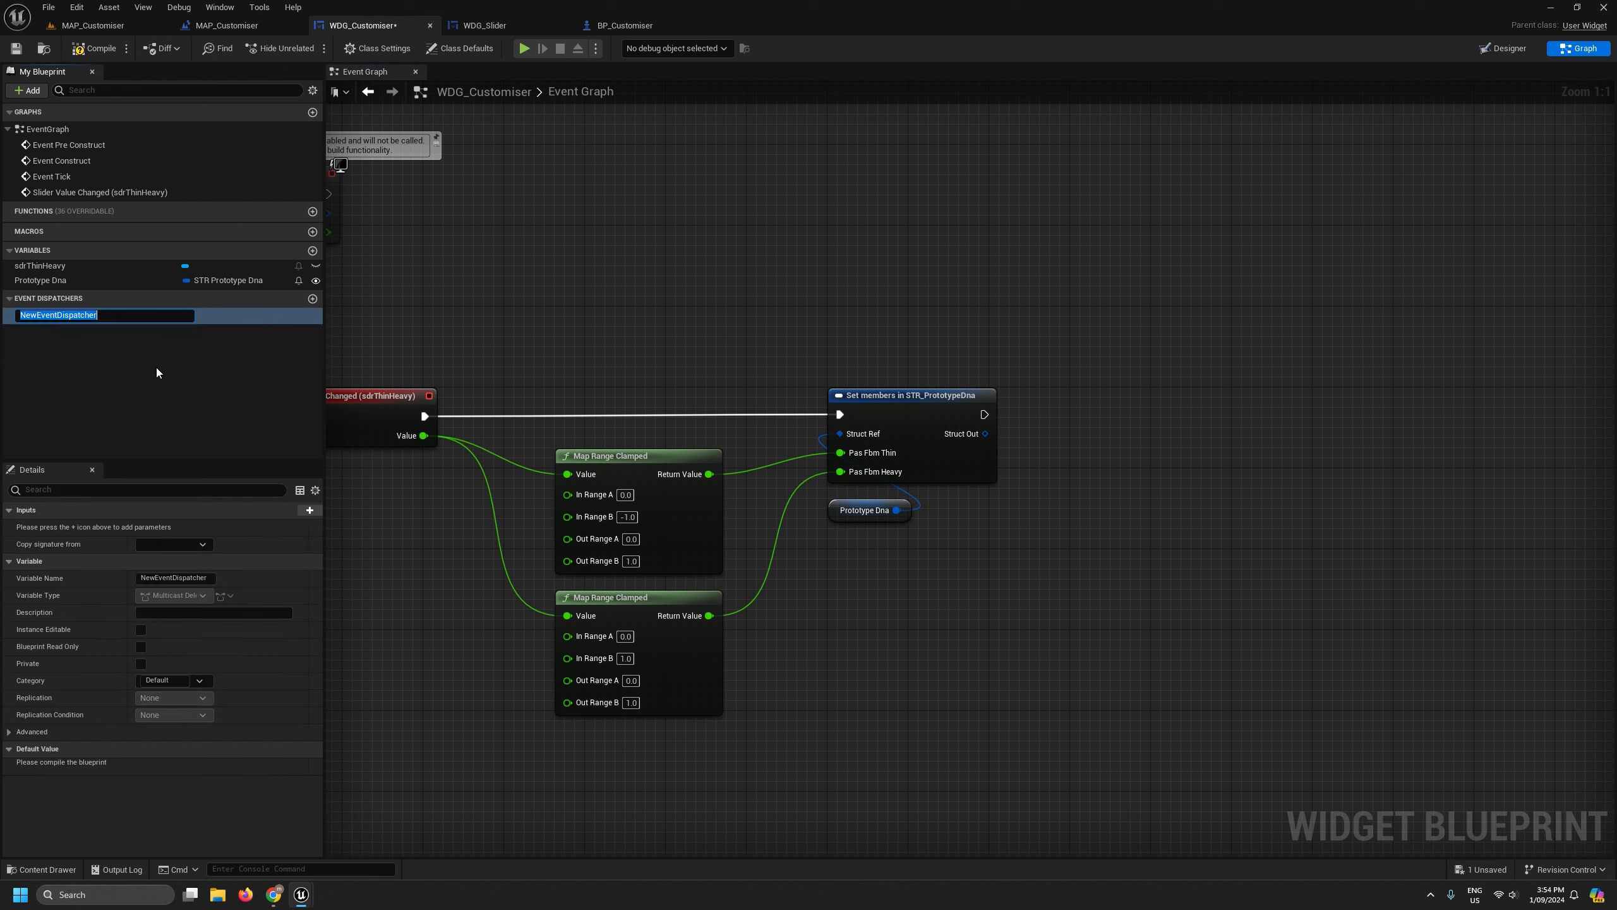
{"action": "type", "text": "Dna Changed"}
{"action": "key", "text": "Return"}
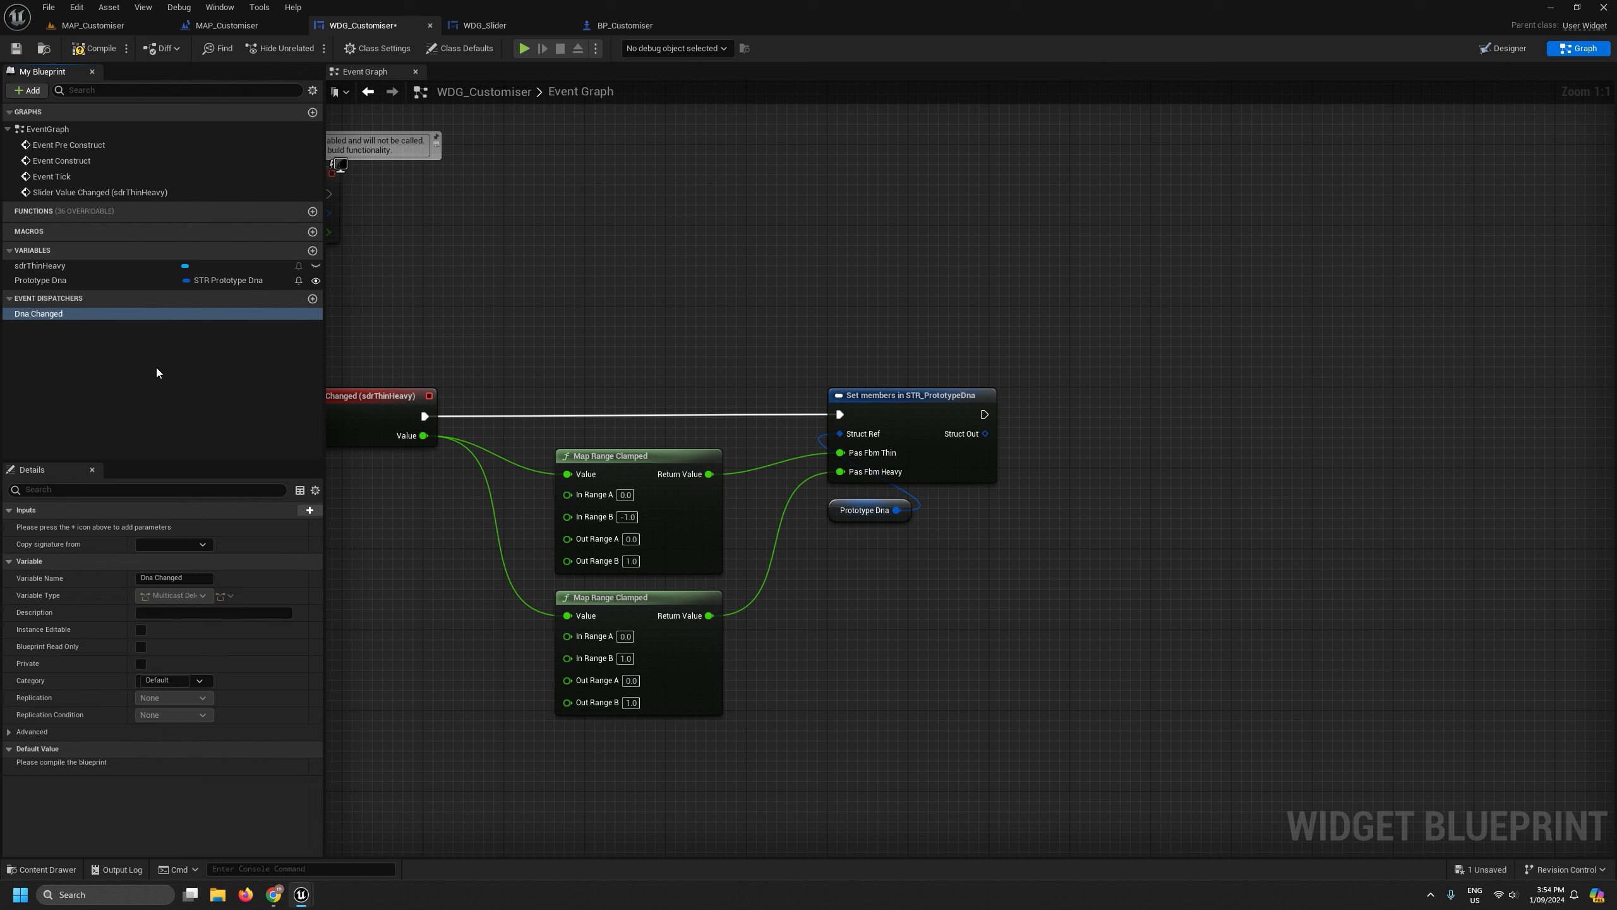
{"action": "left_click_drag", "start_coordinate": [42, 316], "coordinate": [1265, 405]}
{"action": "left_click", "coordinate": [1190, 460]}
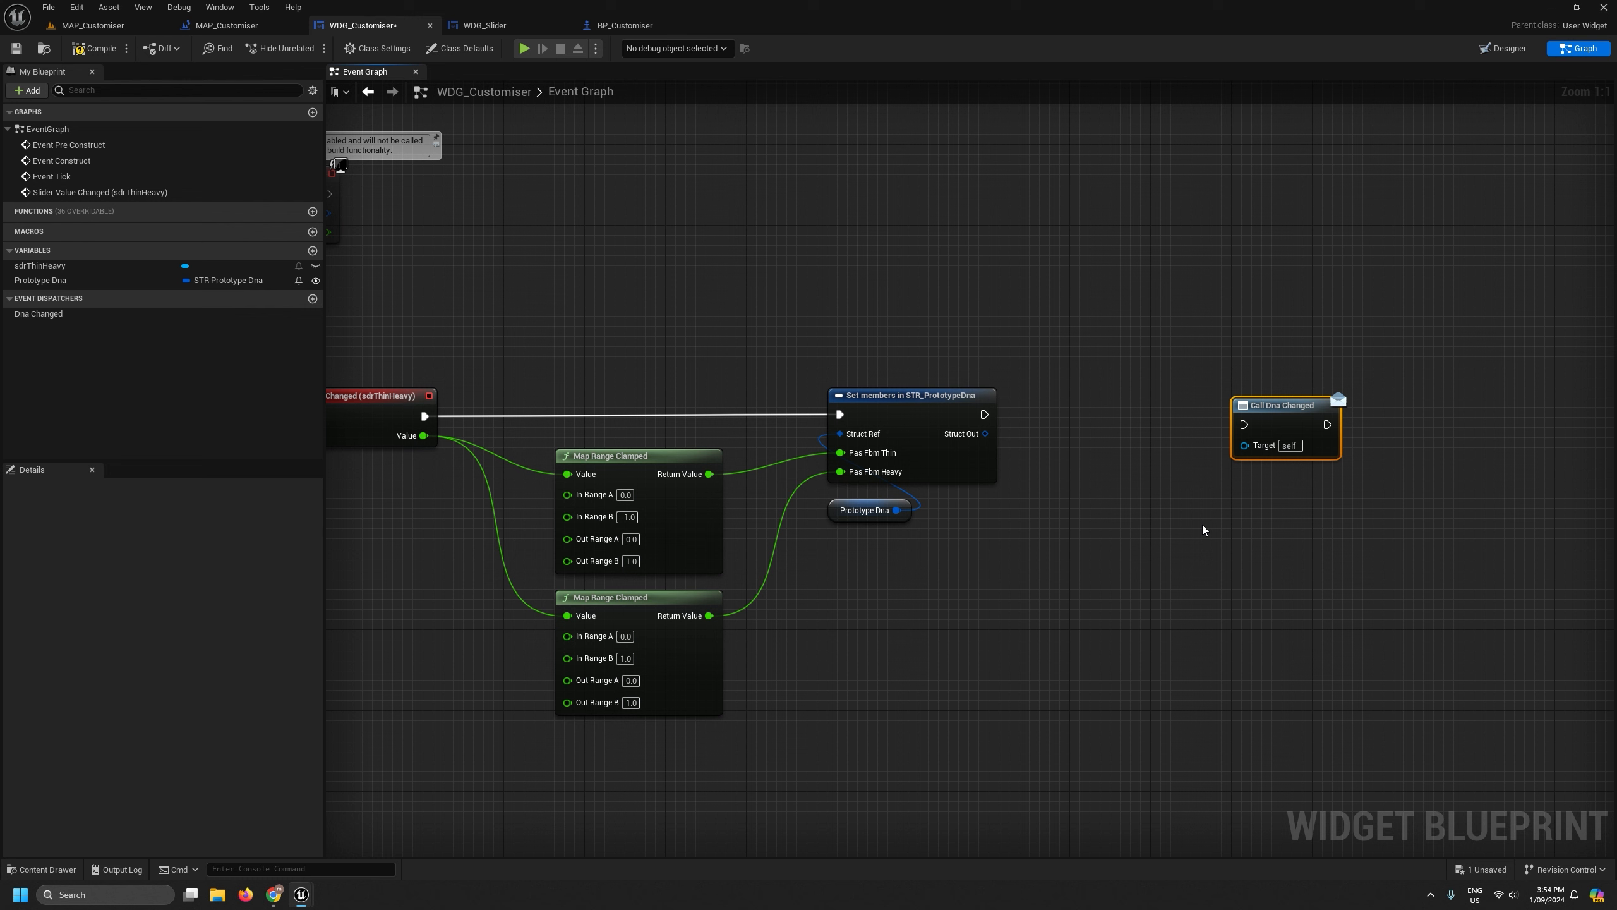
Add an input parameter of type STR Prototype Dna to the Dna Changed event dispatcher.
{"action": "left_click", "coordinate": [45, 314]}
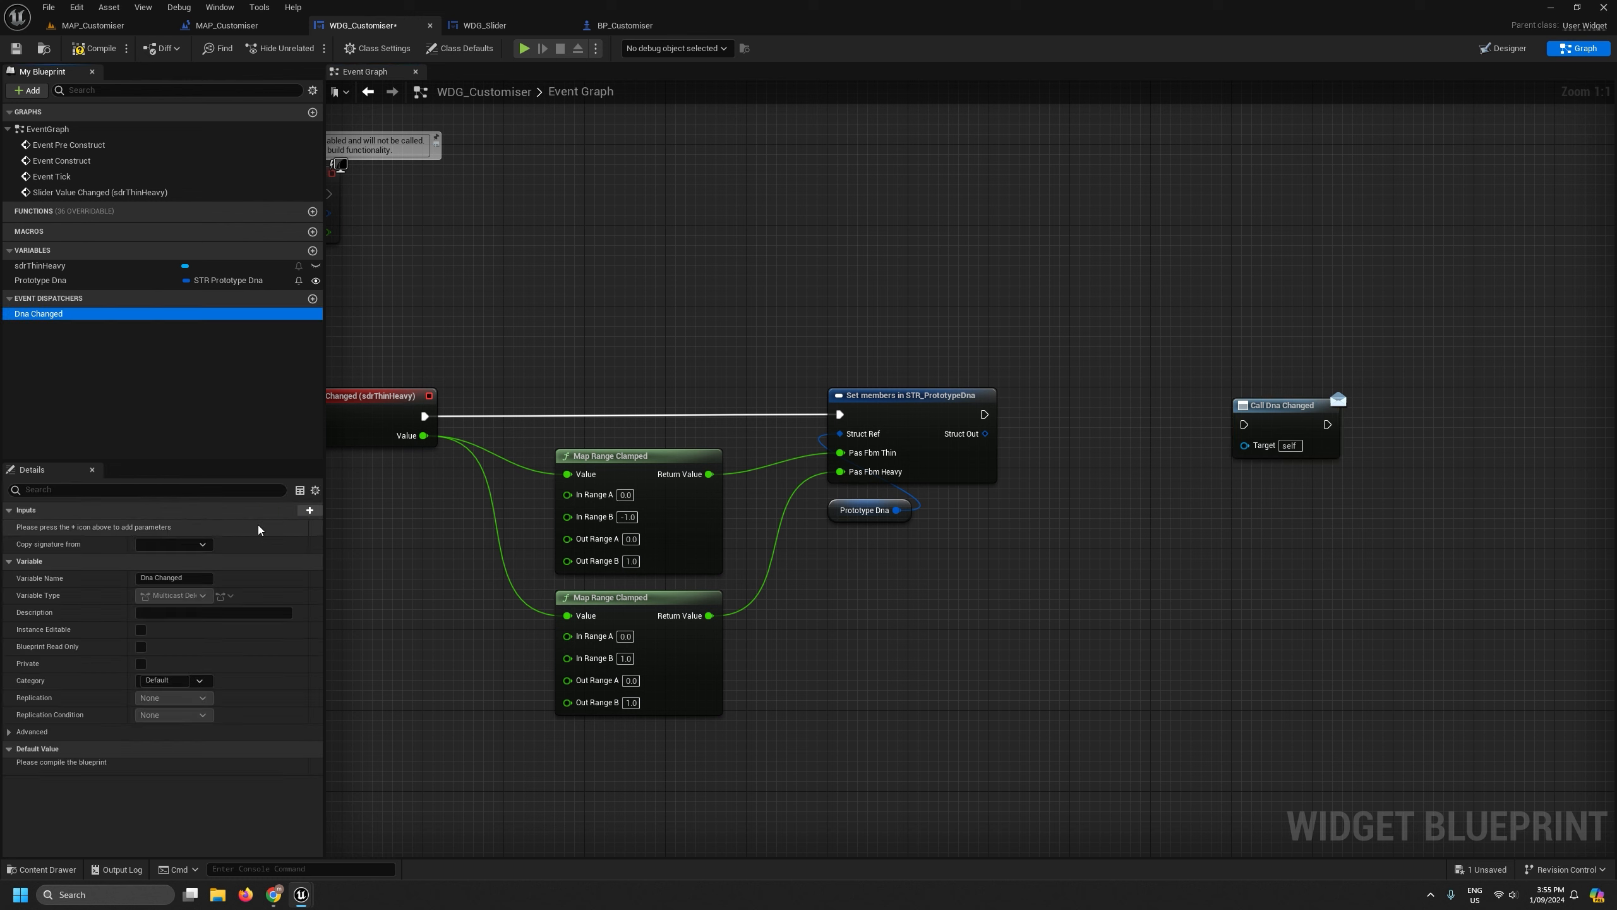
{"action": "left_click", "coordinate": [310, 510]}
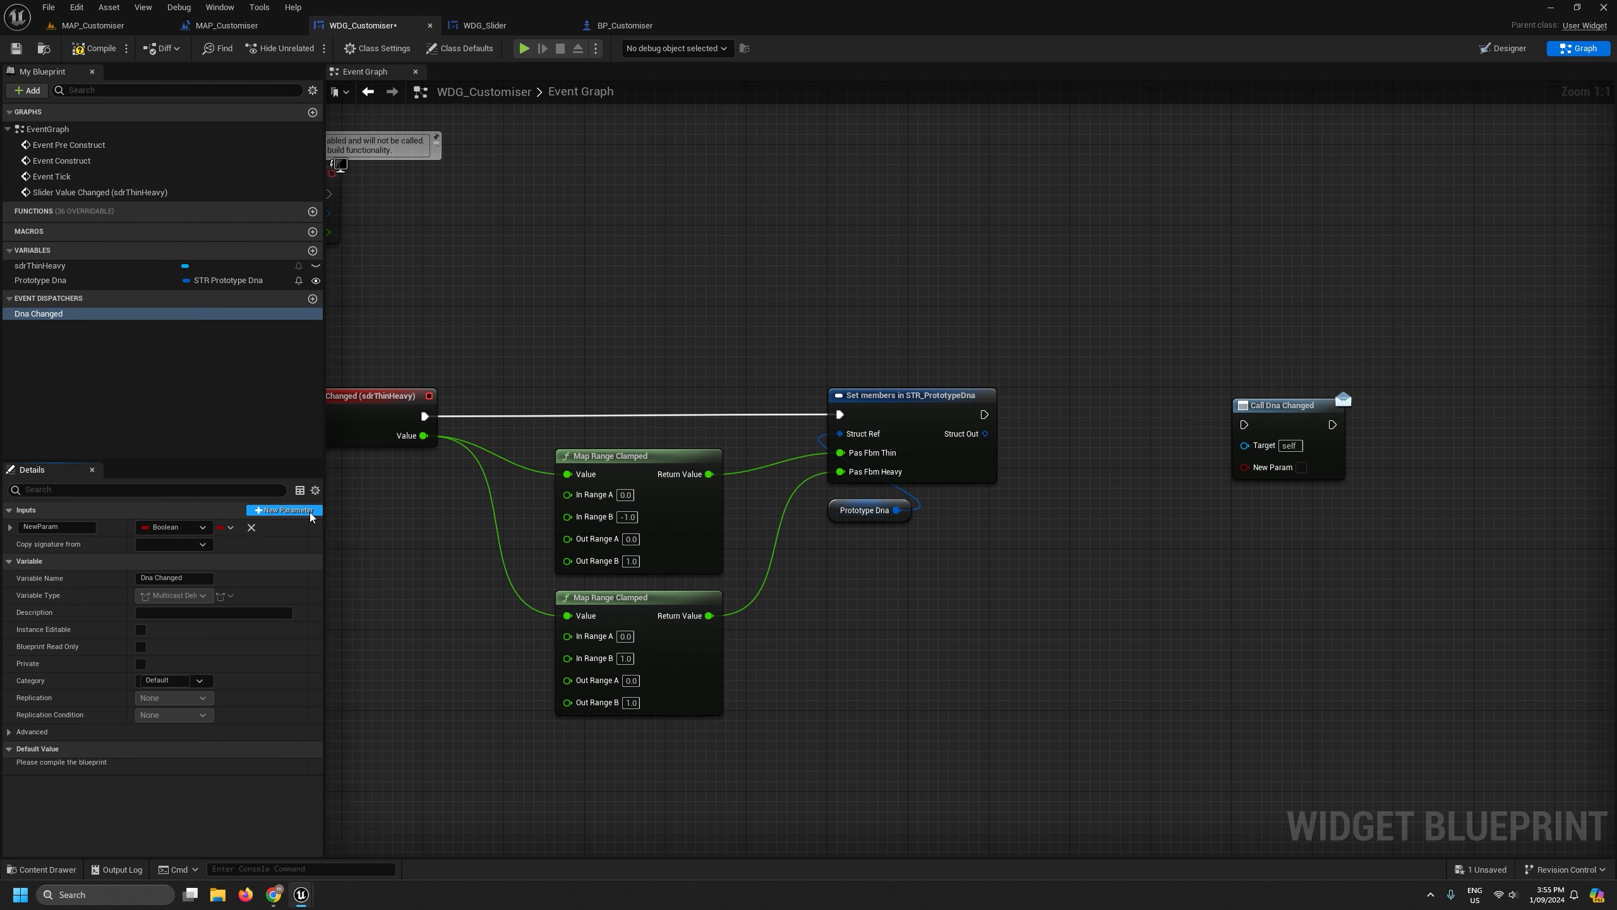
{"action": "left_click", "coordinate": [176, 529]}
{"action": "type", "text": "dna"}
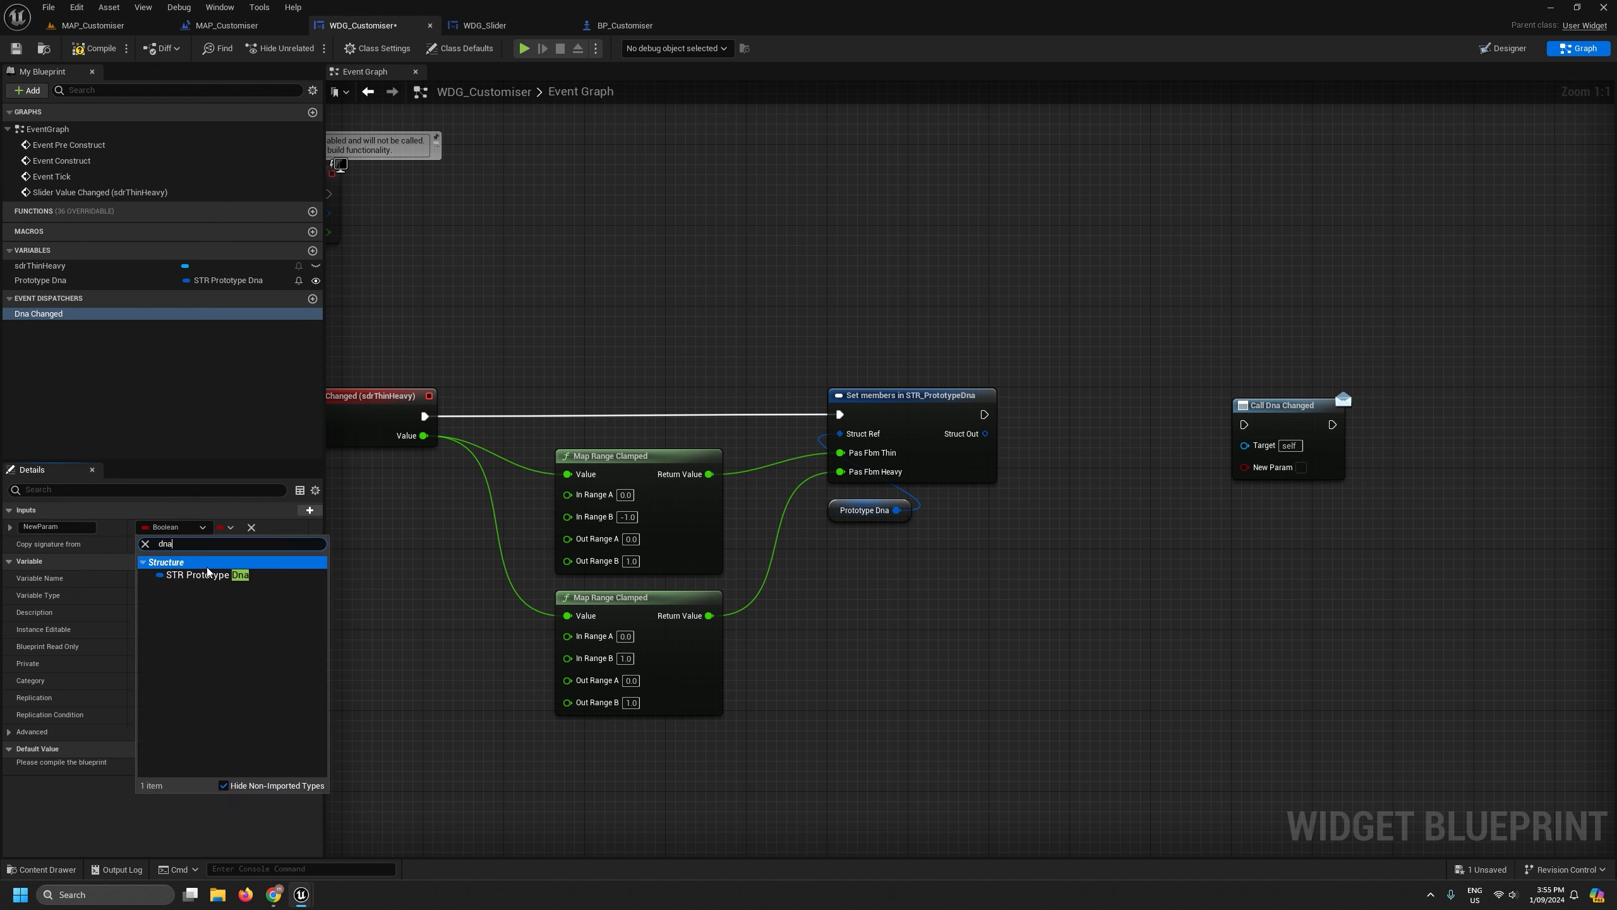
{"action": "left_click", "coordinate": [206, 575]}
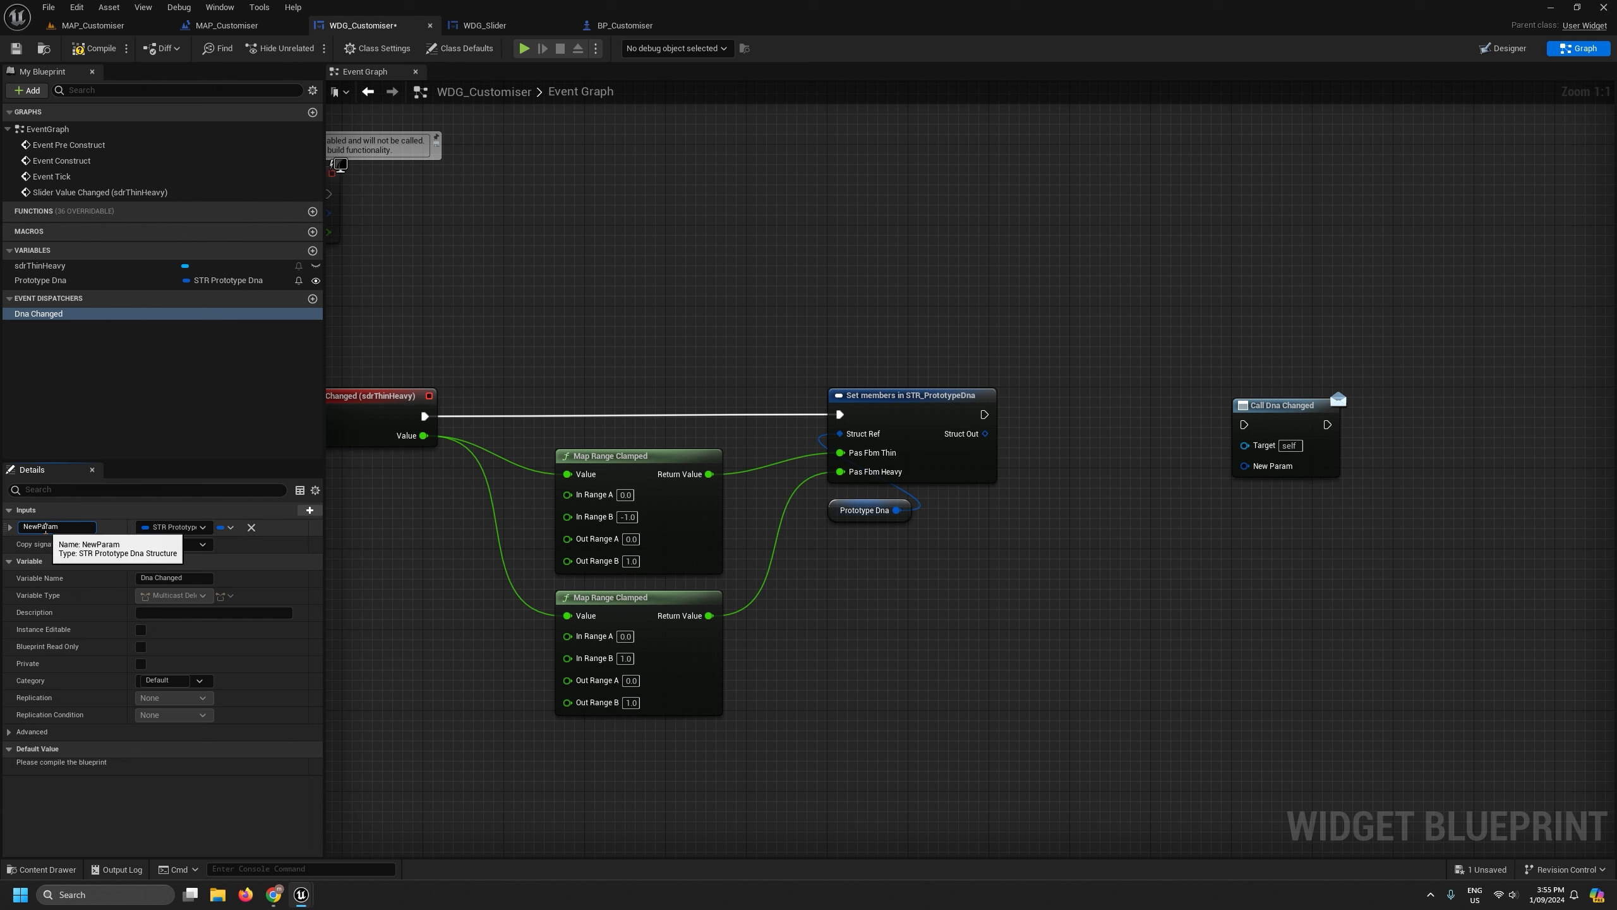
Rename the Dna Changed dispatcher's input parameter to Dna.
{"action": "double_click", "coordinate": [45, 528]}
{"action": "type", "text": "Dna"}
{"action": "key", "text": "Return"}
Wire the Set members node's execution and Struct Out into Call Dna Changed, move the call node beside it, and compile.
{"action": "left_click_drag", "start_coordinate": [987, 435], "coordinate": [1246, 468]}
{"action": "left_click_drag", "start_coordinate": [985, 414], "coordinate": [1255, 426]}
{"action": "left_click", "coordinate": [1041, 407]}
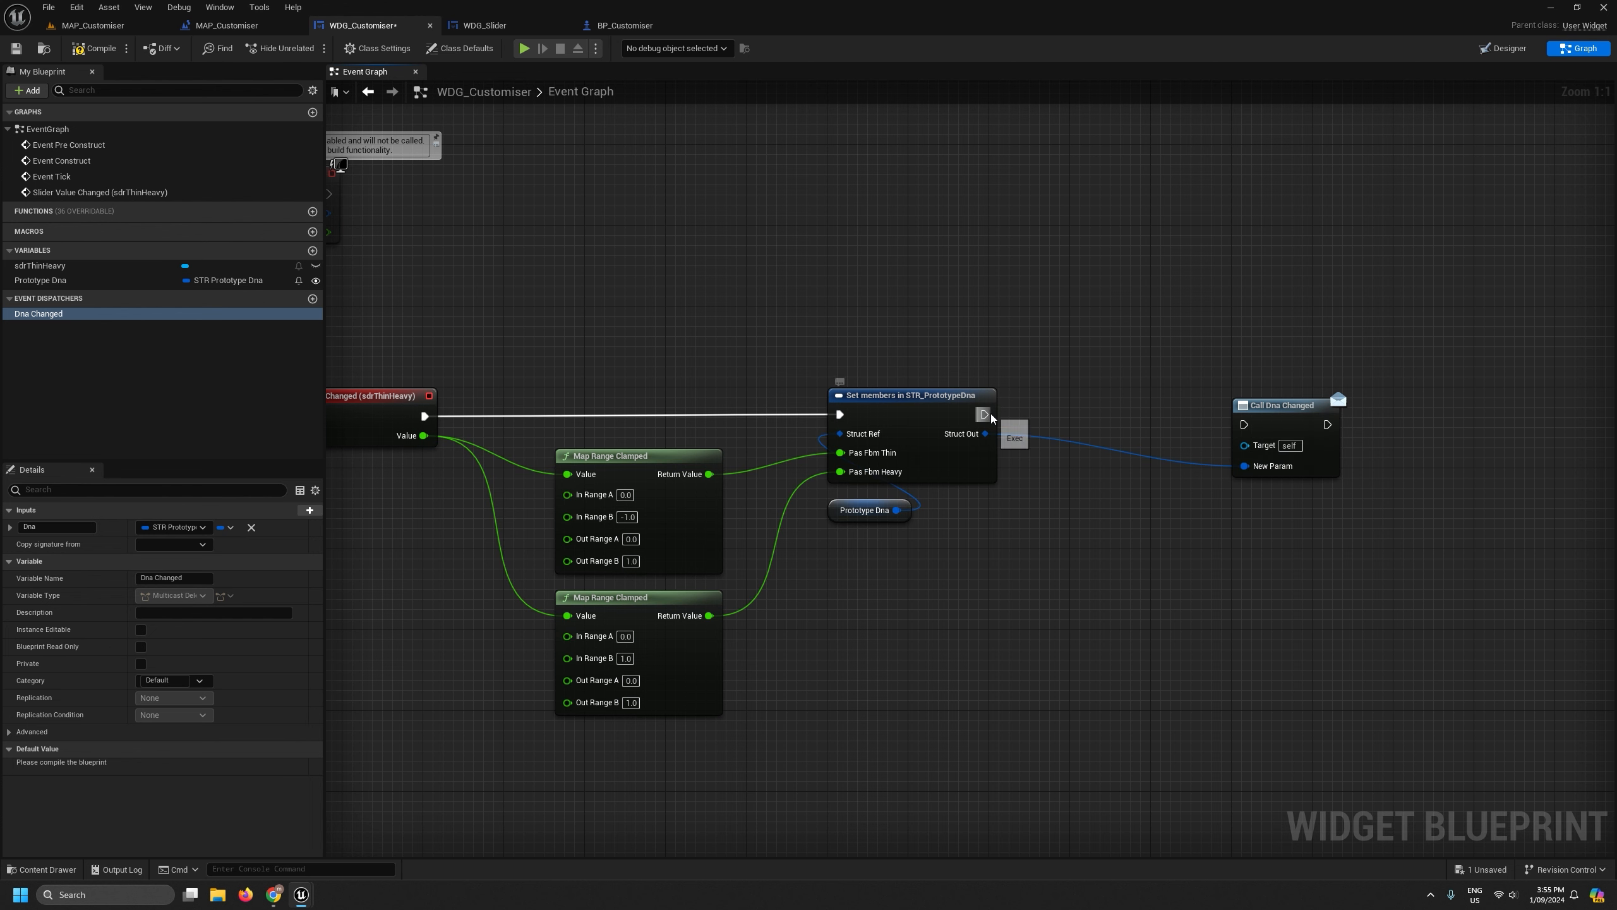
{"action": "left_click_drag", "start_coordinate": [984, 415], "coordinate": [1110, 398]}
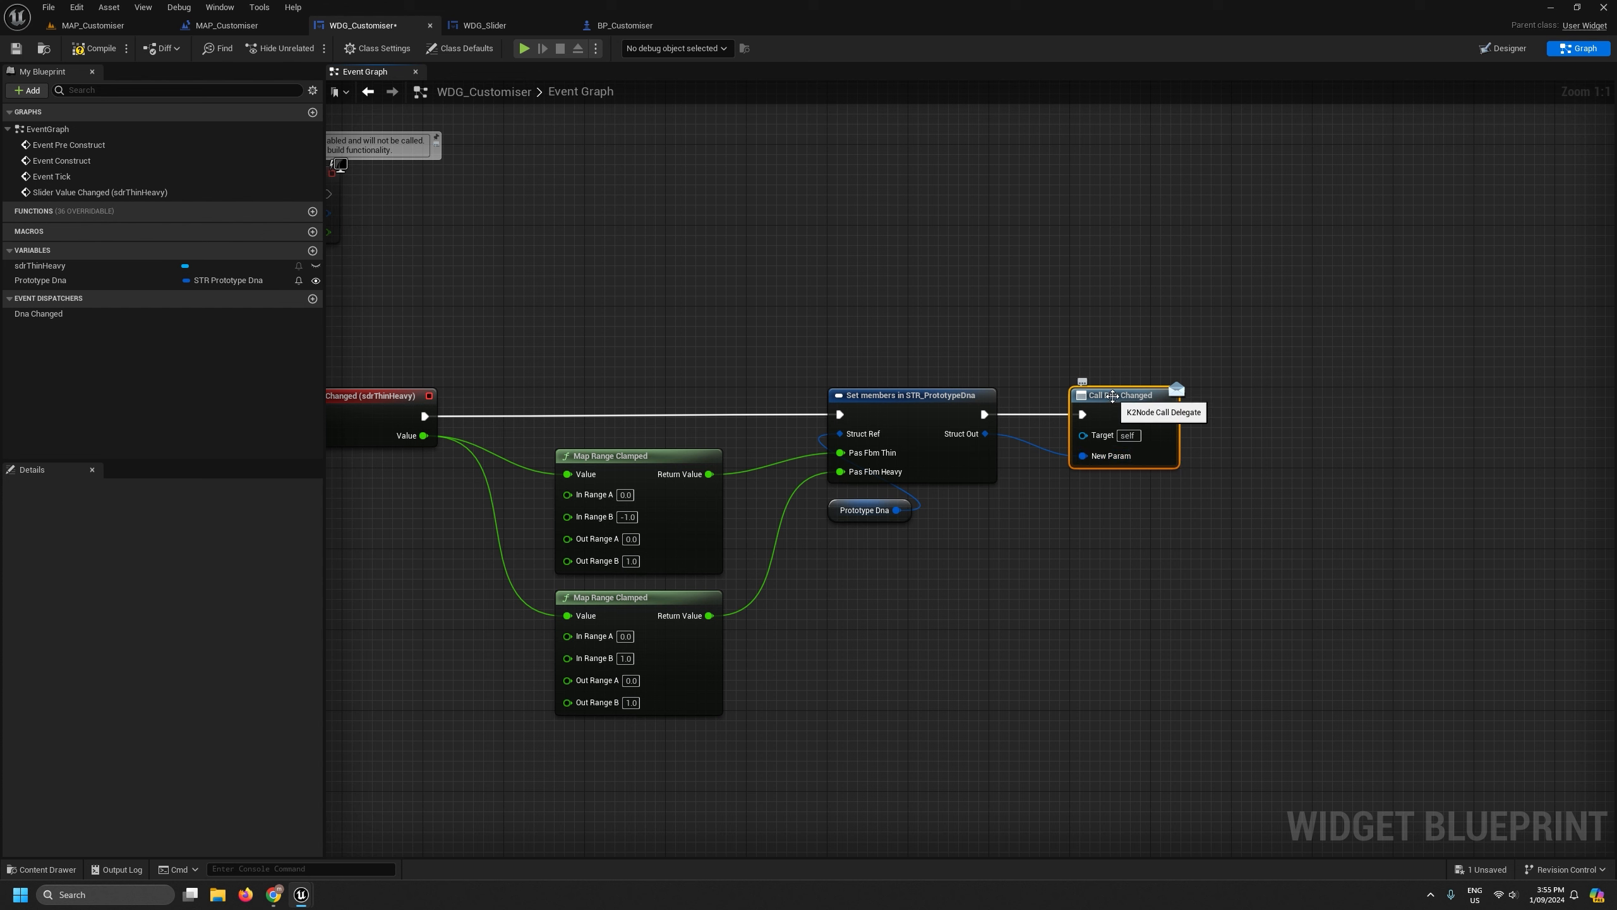
{"action": "left_click", "coordinate": [61, 316]}
{"action": "left_click", "coordinate": [92, 51]}
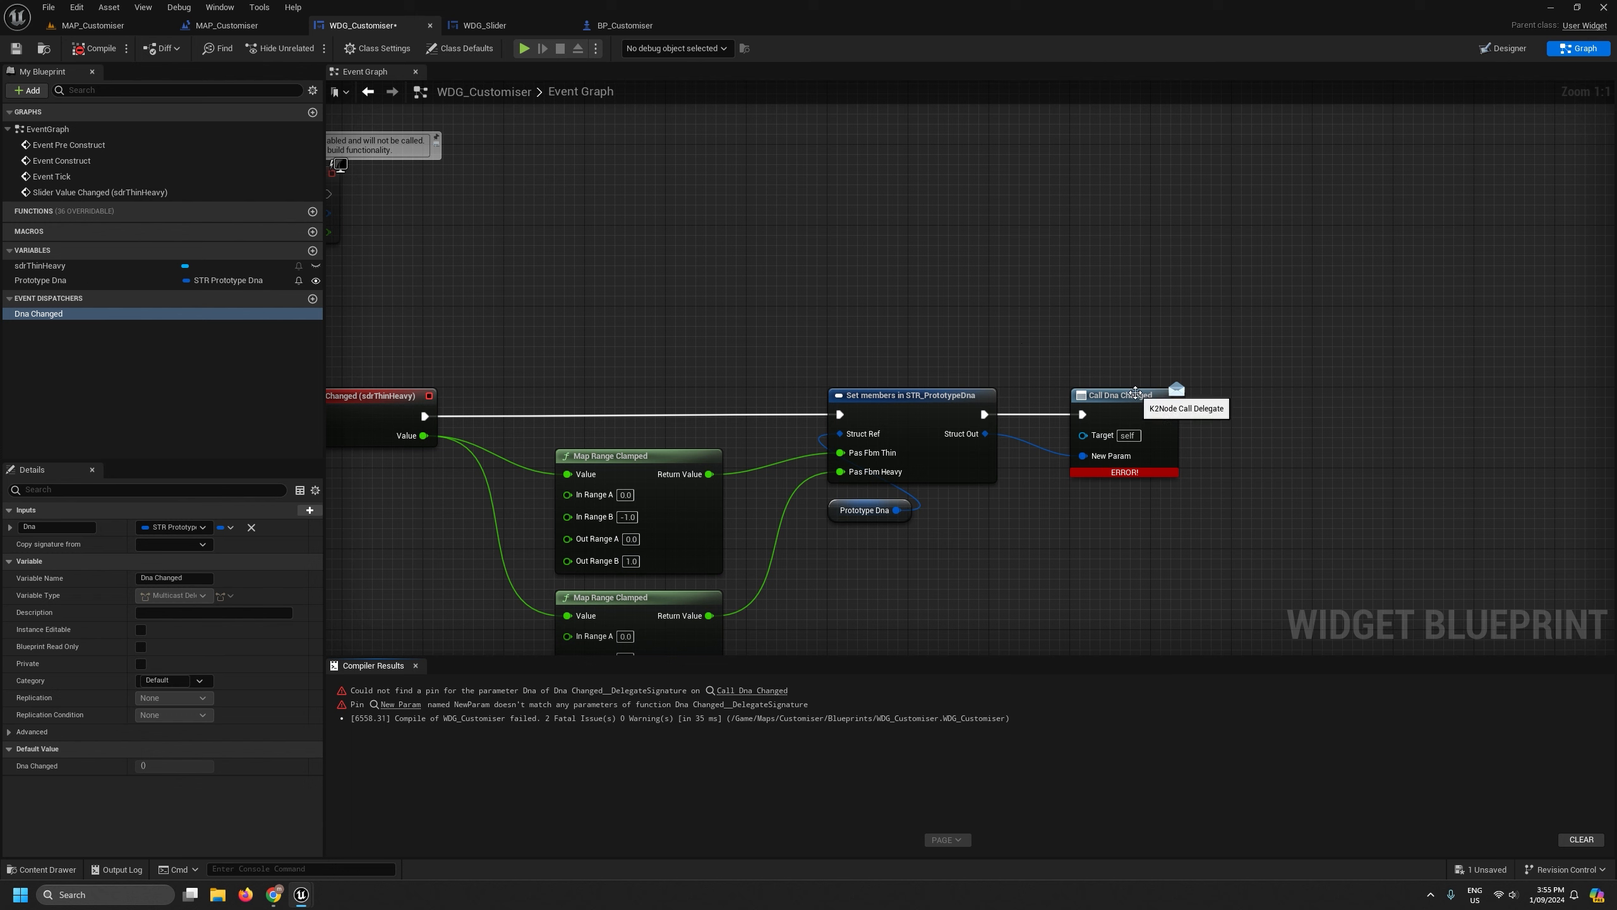
Replace the outdated Call Dna Changed node with a new Call node from the Dna Changed dispatcher.
{"action": "left_click", "coordinate": [1133, 400]}
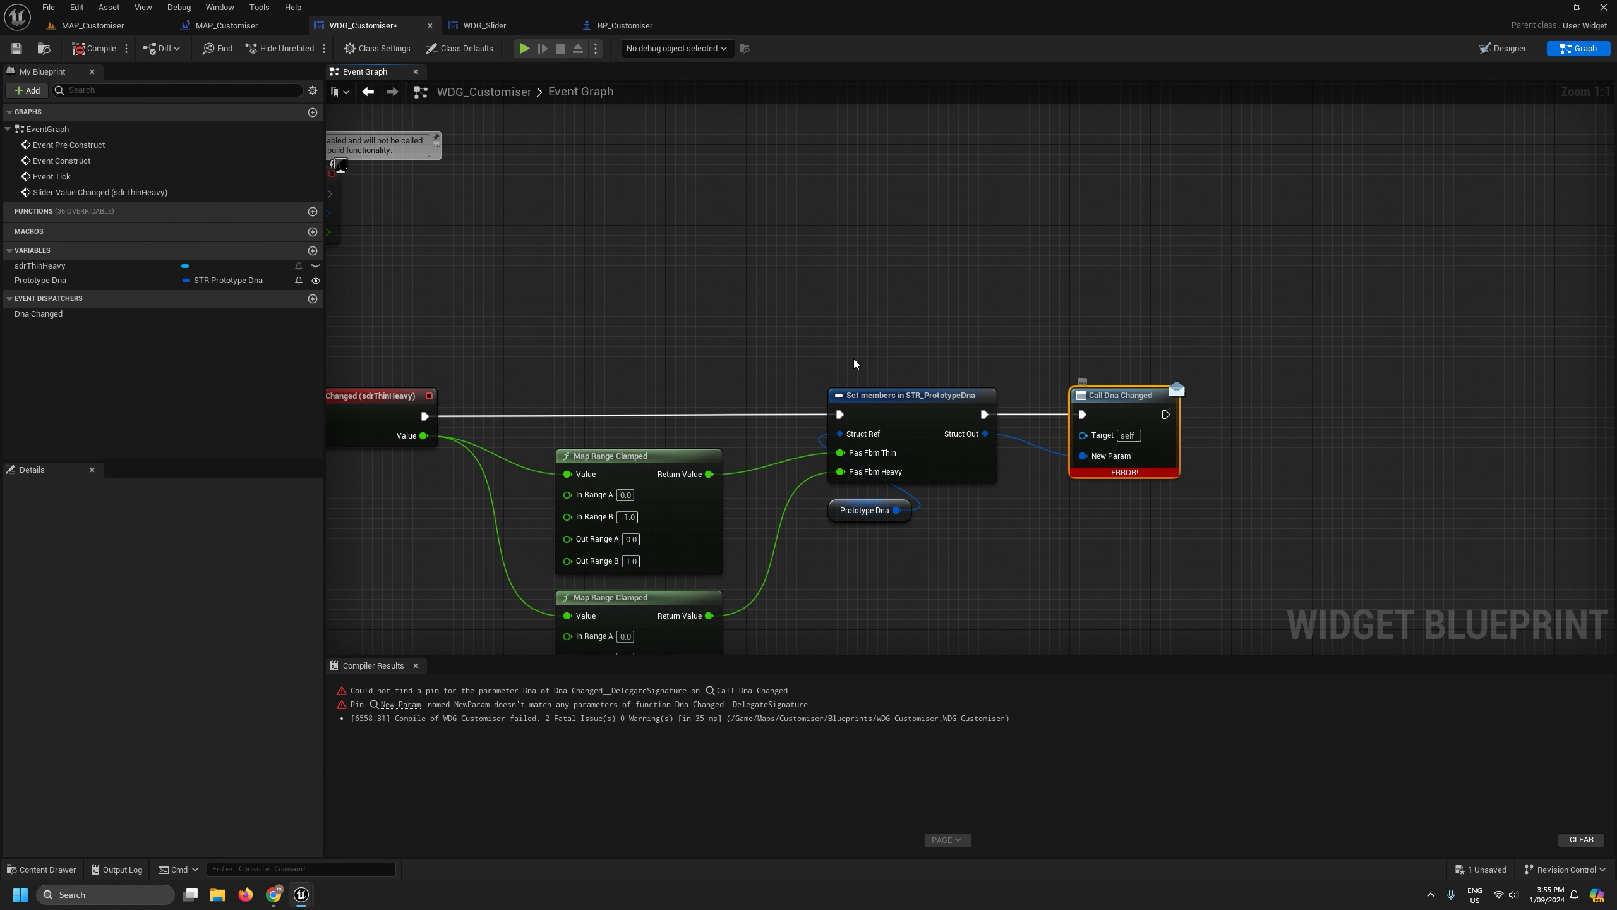
{"action": "key", "text": "Delete"}
{"action": "left_click_drag", "start_coordinate": [53, 312], "coordinate": [1197, 404]}
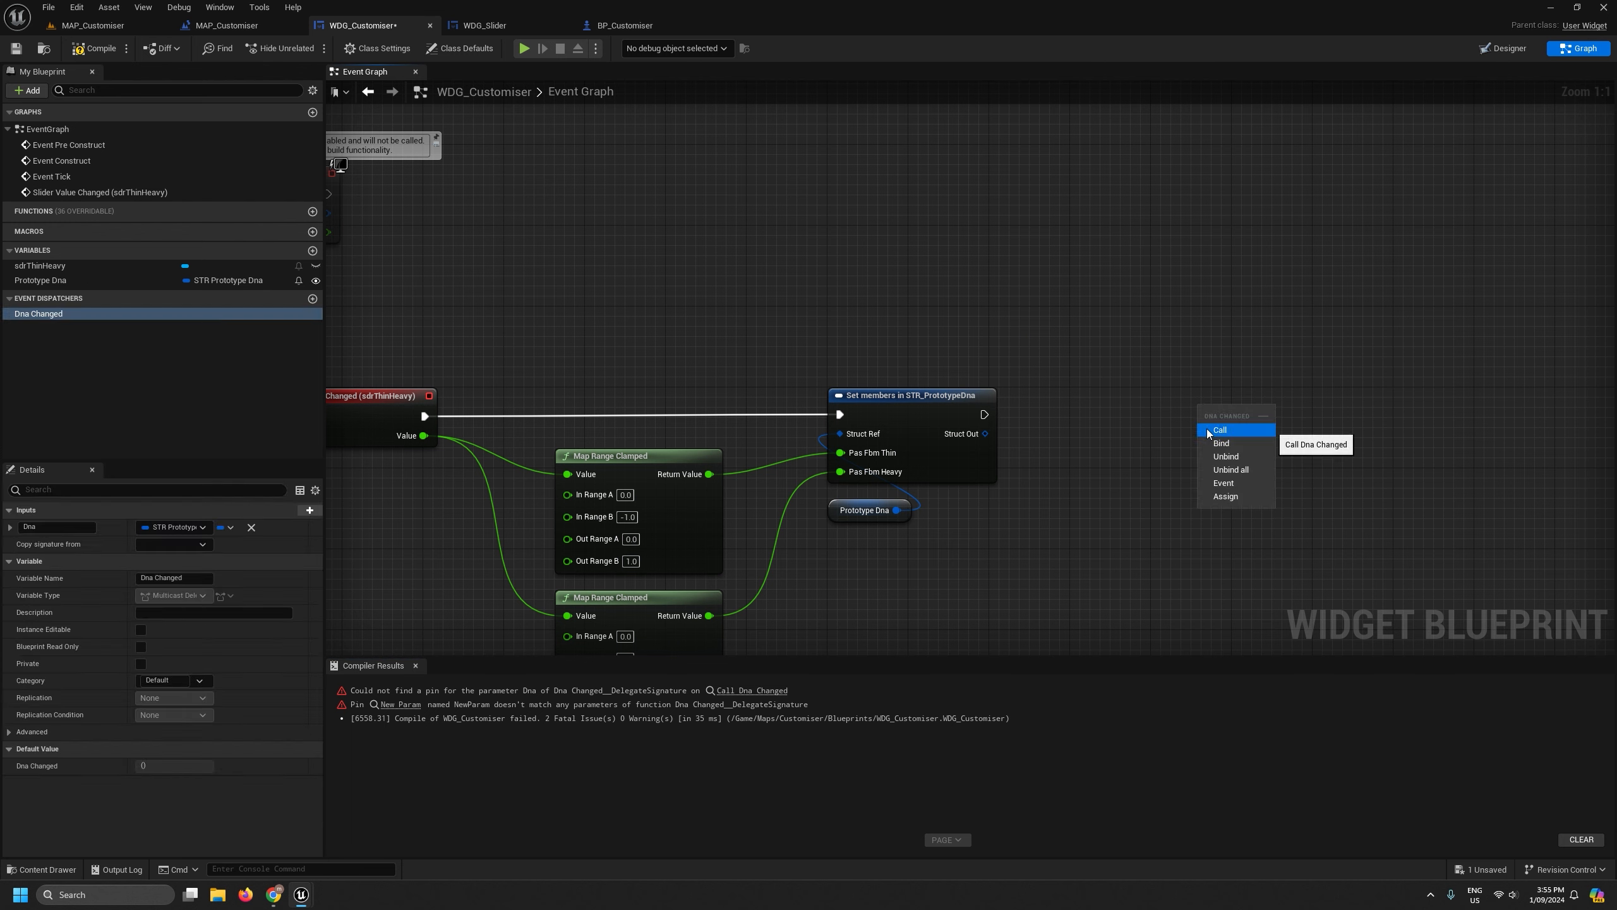
{"action": "left_click", "coordinate": [1208, 429]}
Connect Set members' execution and Struct Out to the new Call Dna Changed node, align it beside Set members, and compile and save.
{"action": "left_click_drag", "start_coordinate": [984, 414], "coordinate": [1204, 424]}
{"action": "left_click_drag", "start_coordinate": [990, 440], "coordinate": [1181, 472]}
{"action": "left_click", "coordinate": [94, 48]}
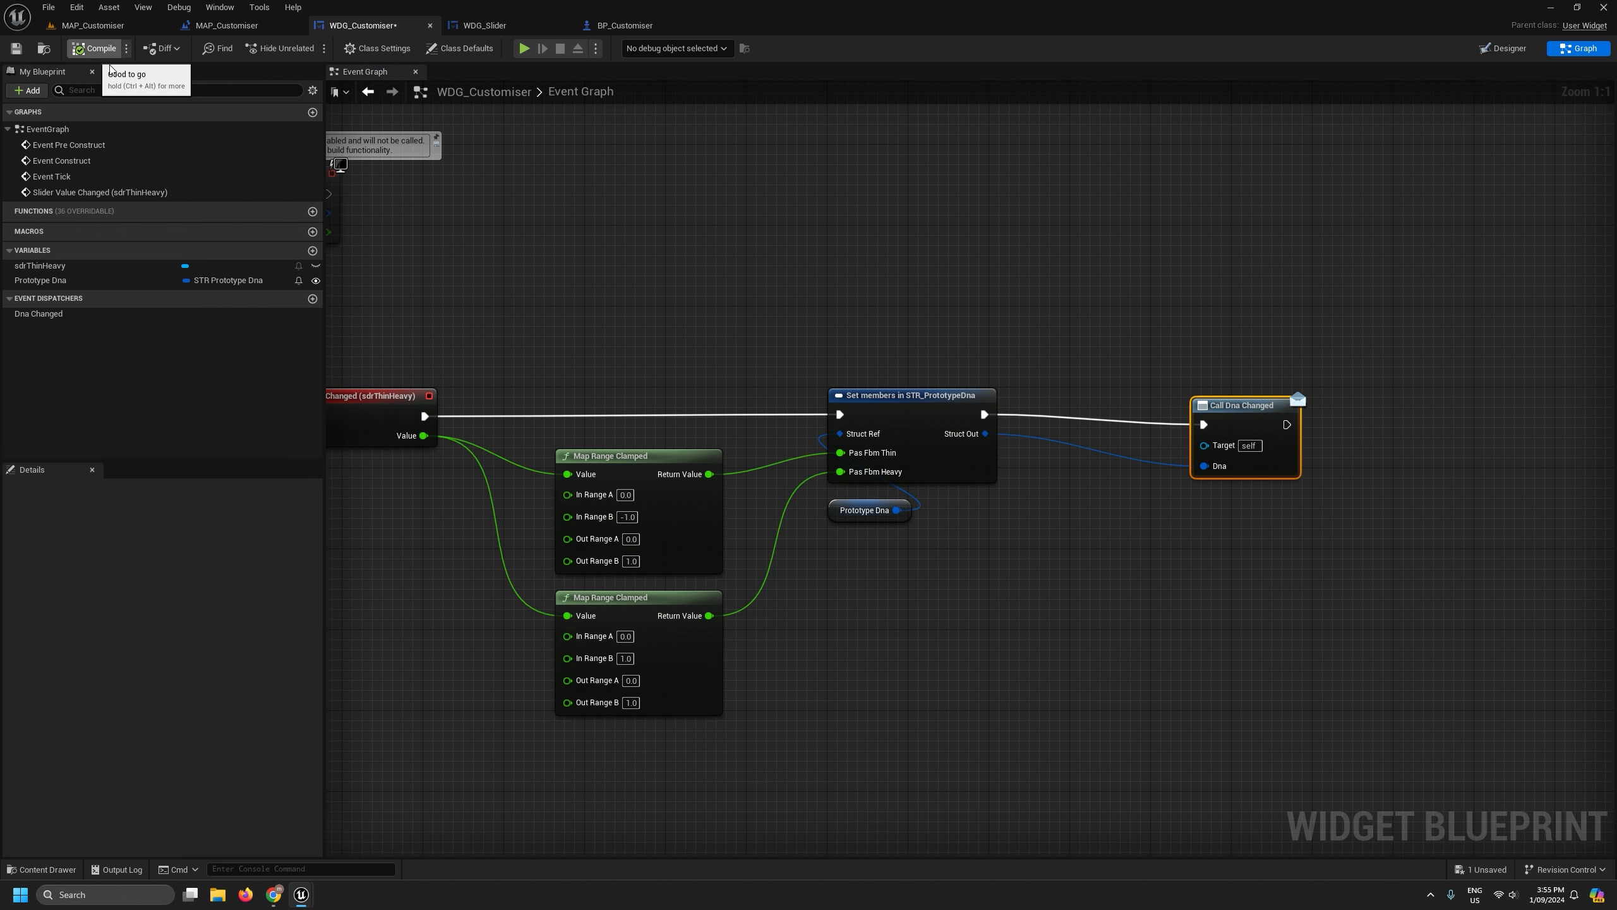
{"action": "left_click_drag", "start_coordinate": [1220, 407], "coordinate": [1100, 397]}
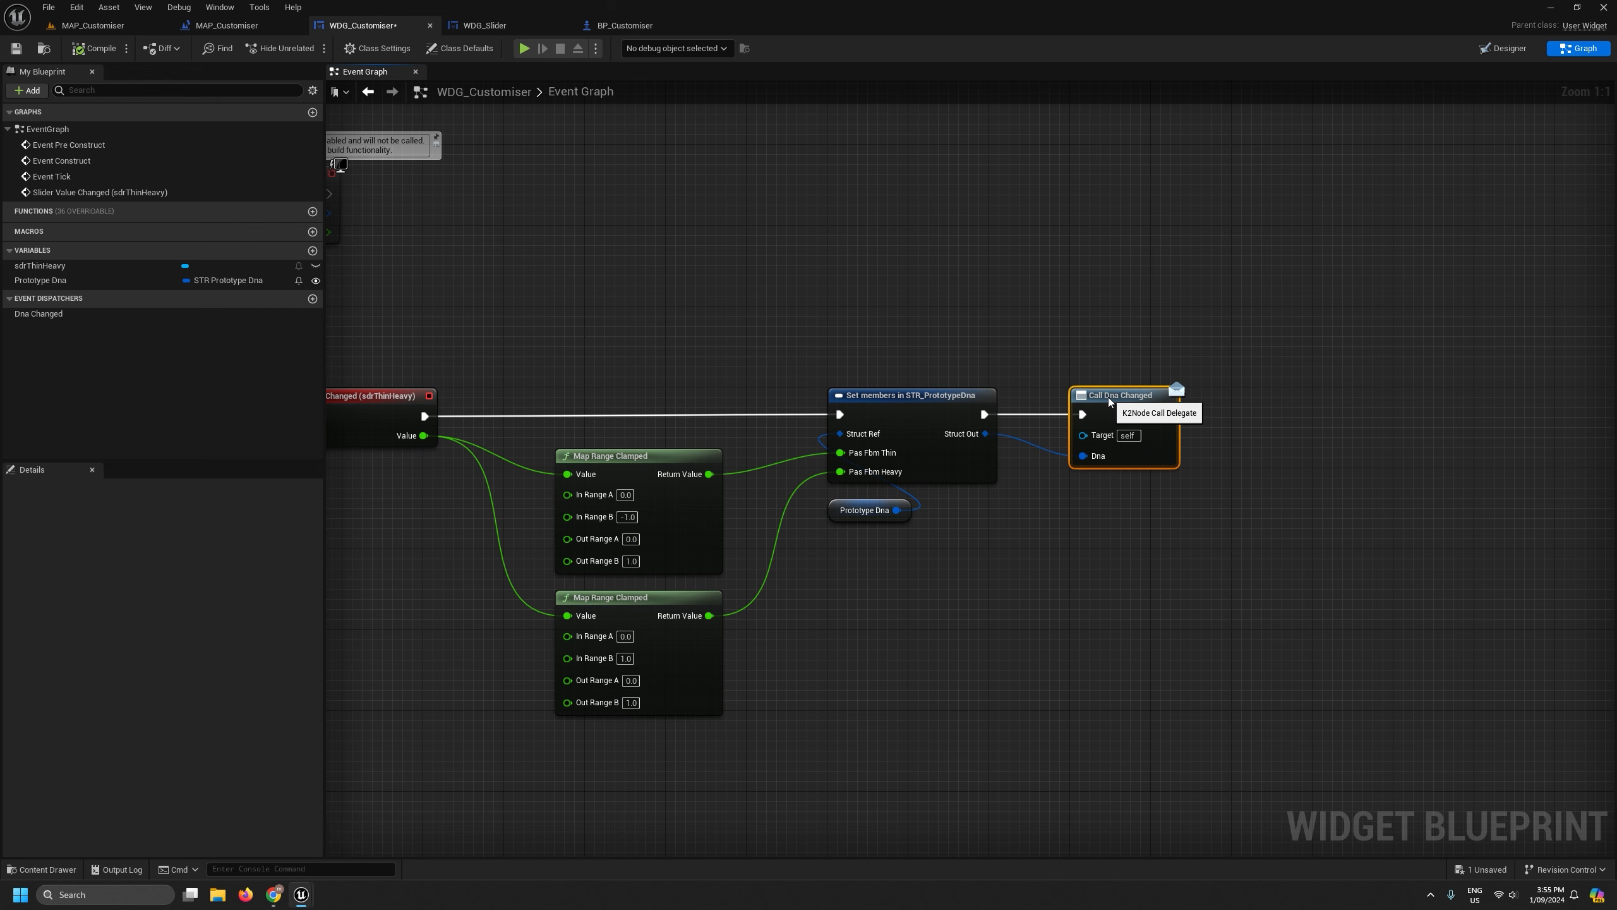
{"action": "left_click", "coordinate": [79, 49]}
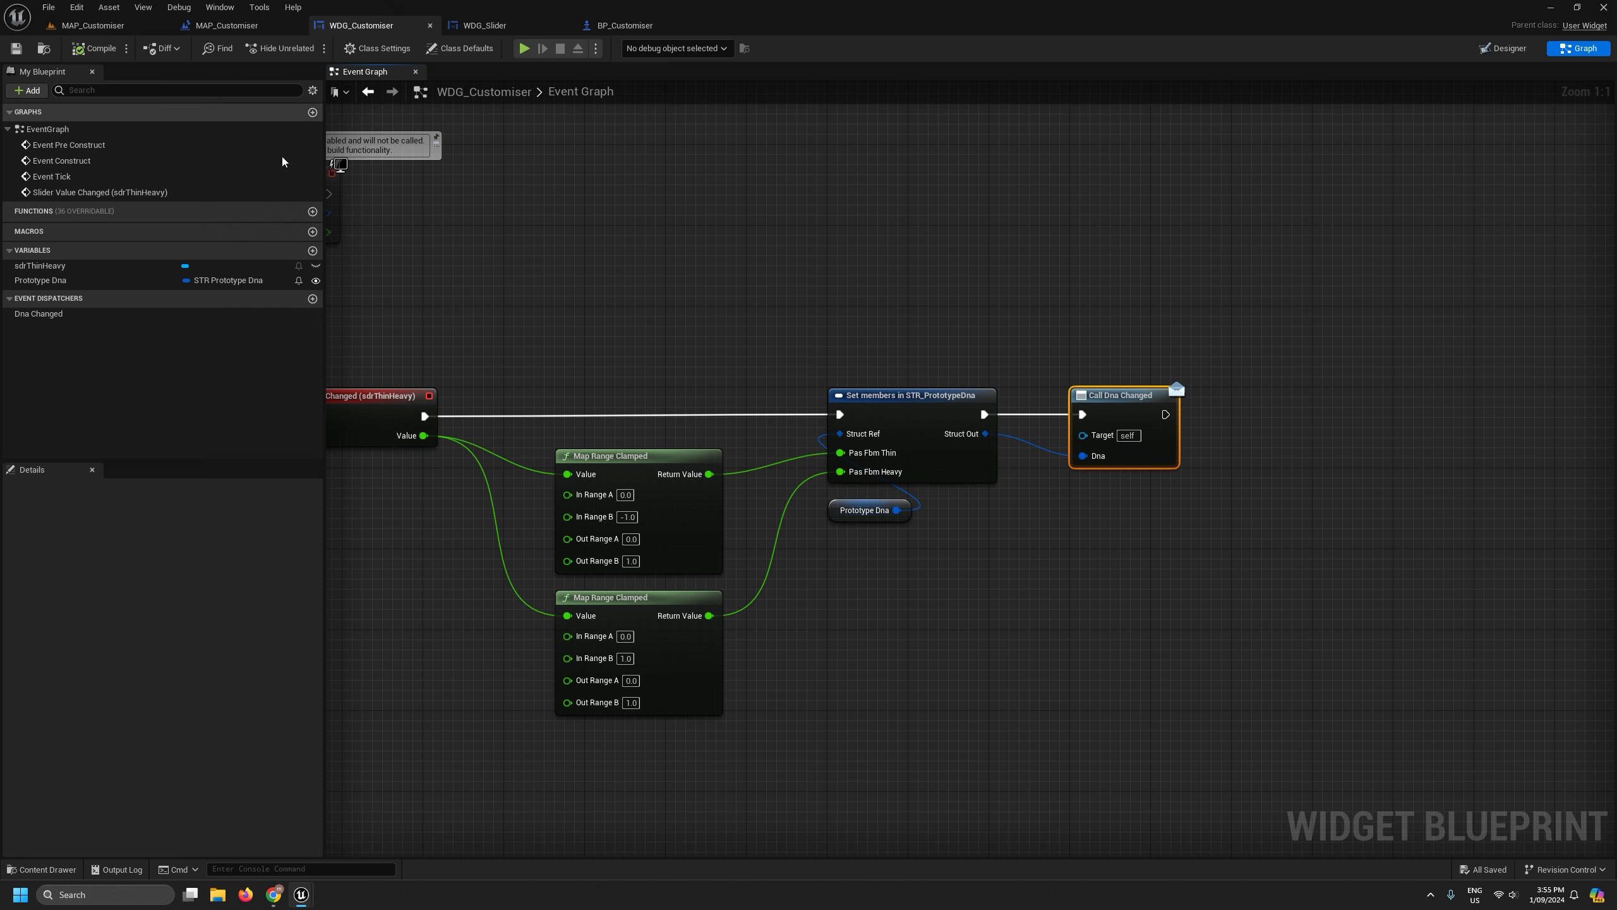
Open the MAP_Customiser level blueprint and move the disabled Event Tick node further down to free space below Event BeginPlay.
{"action": "scroll", "coordinate": [834, 356], "scroll_direction": "down", "scroll_amount": 2}
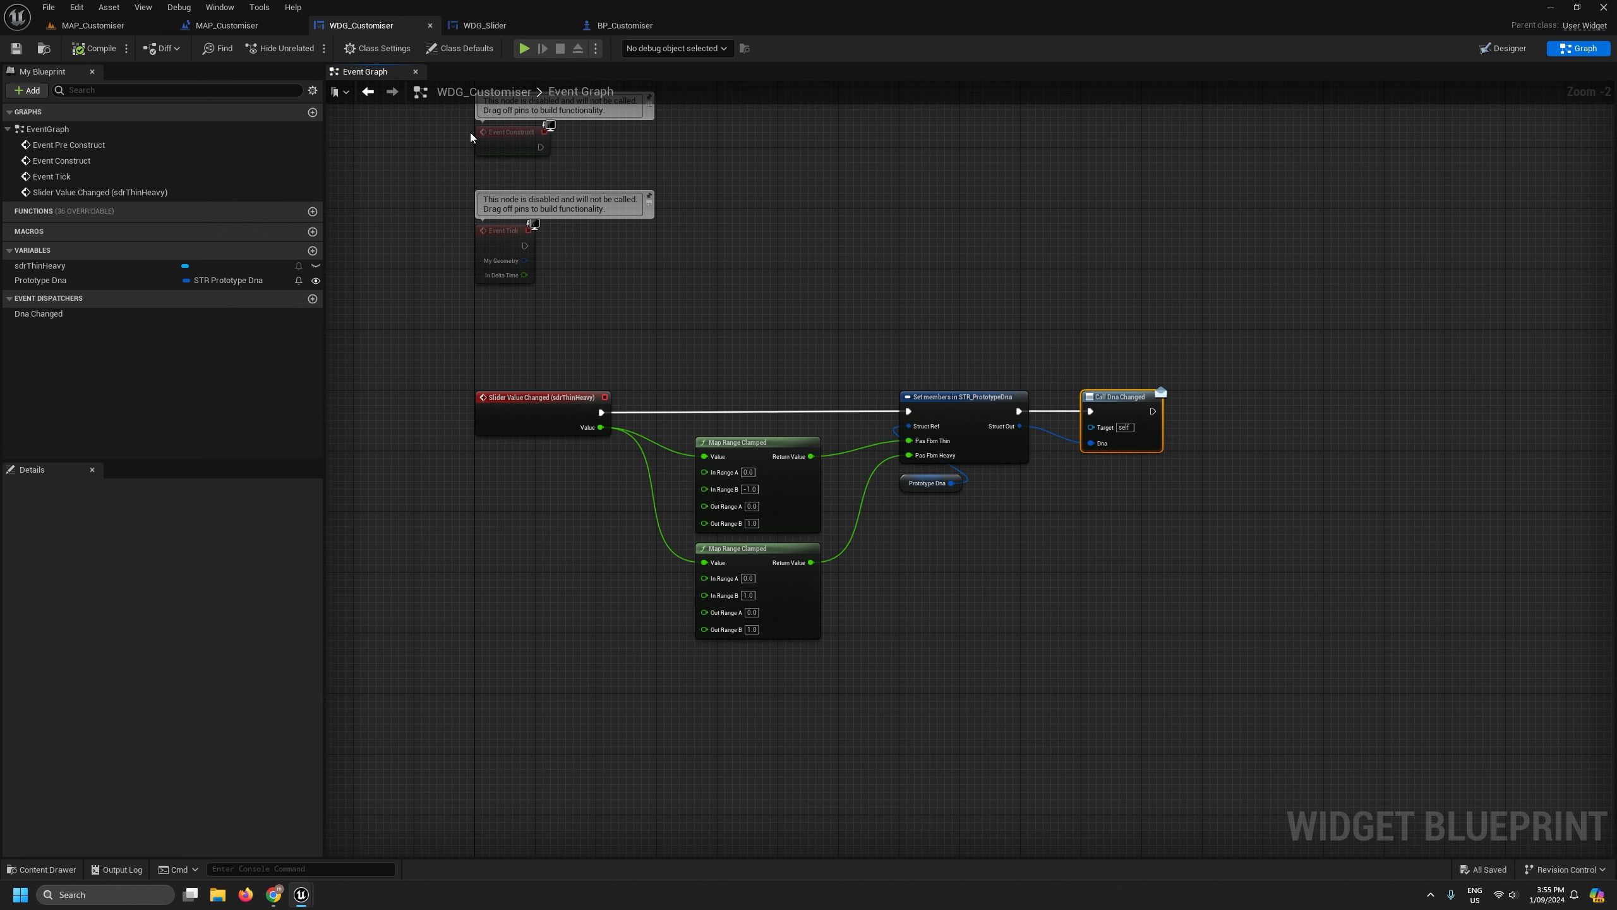
{"action": "left_click", "coordinate": [210, 25]}
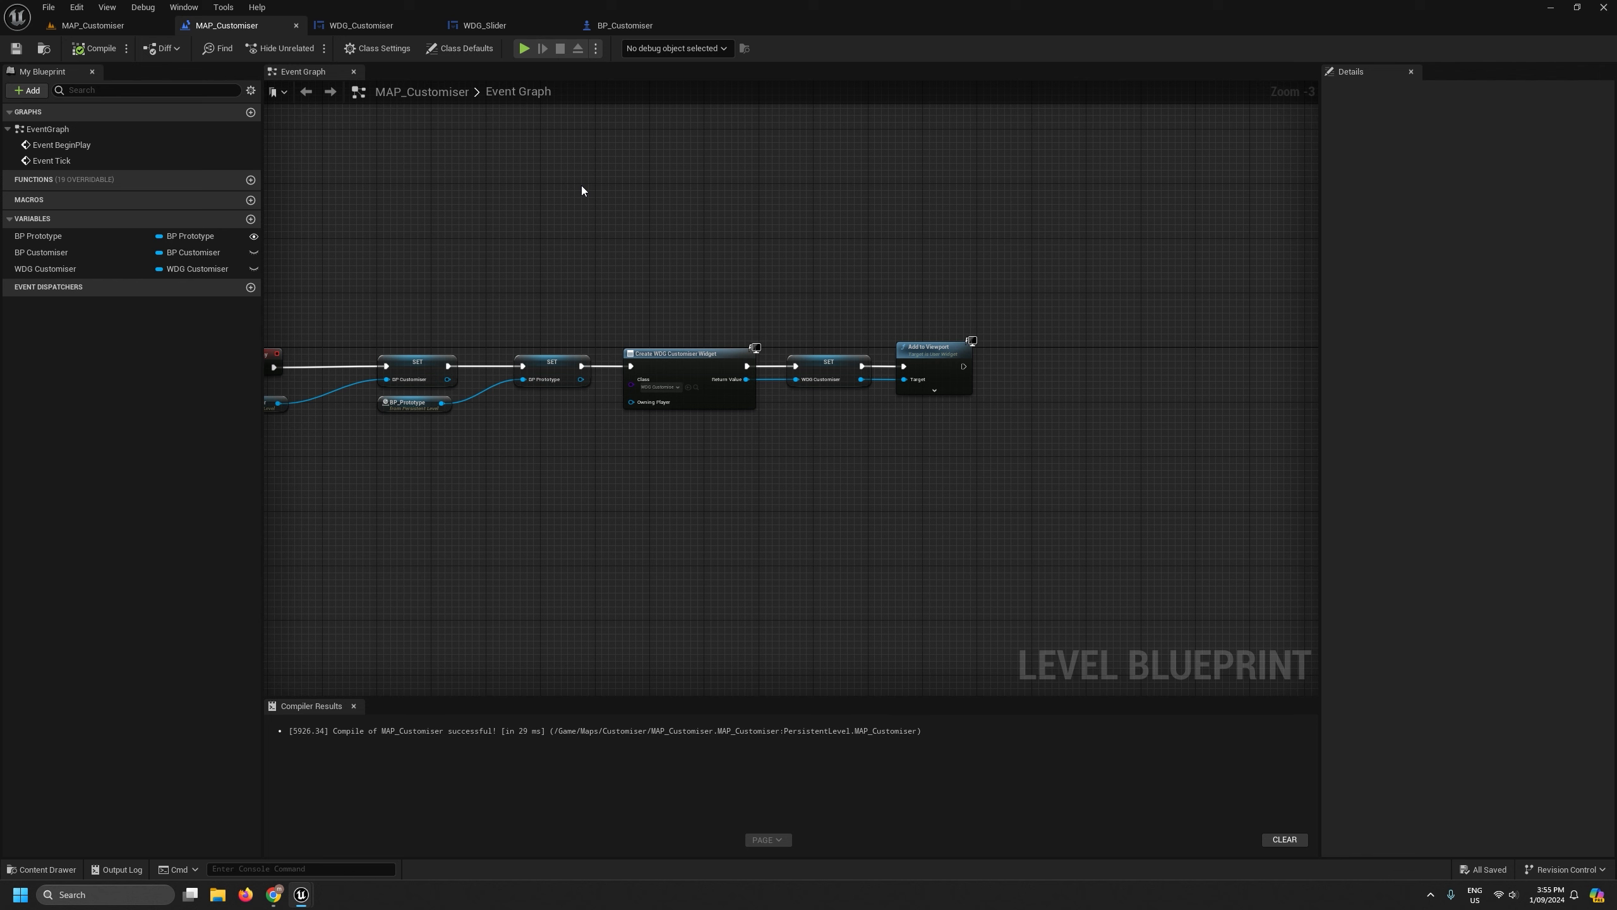
{"action": "scroll", "coordinate": [581, 184], "scroll_direction": "down", "scroll_amount": 2}
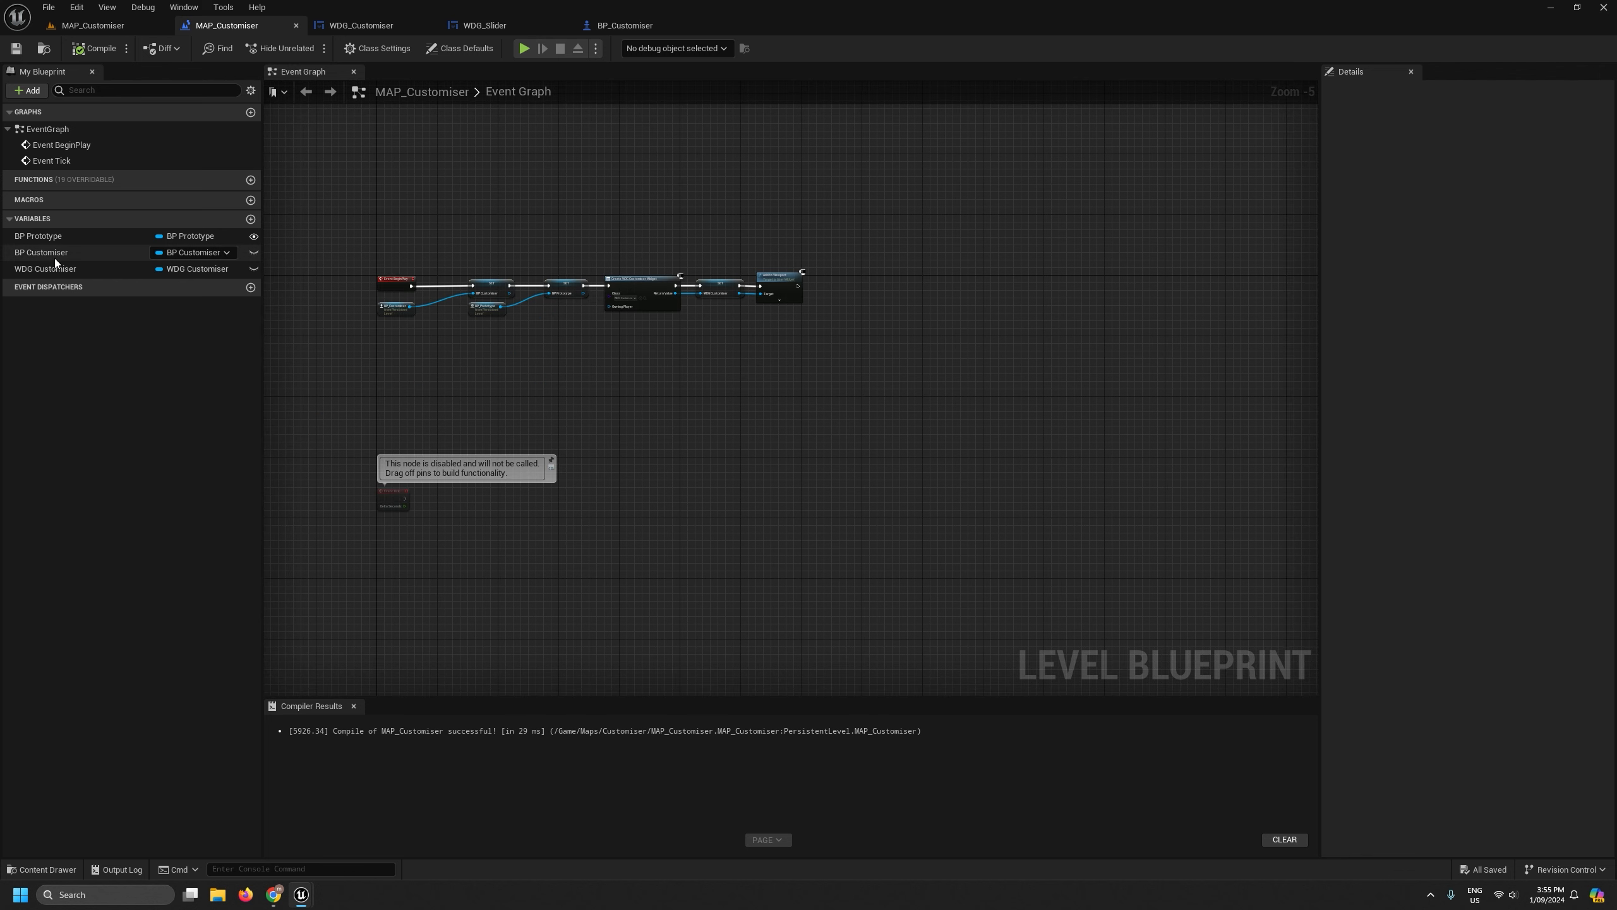
{"action": "right_click_drag", "start_coordinate": [562, 585], "coordinate": [611, 411]}
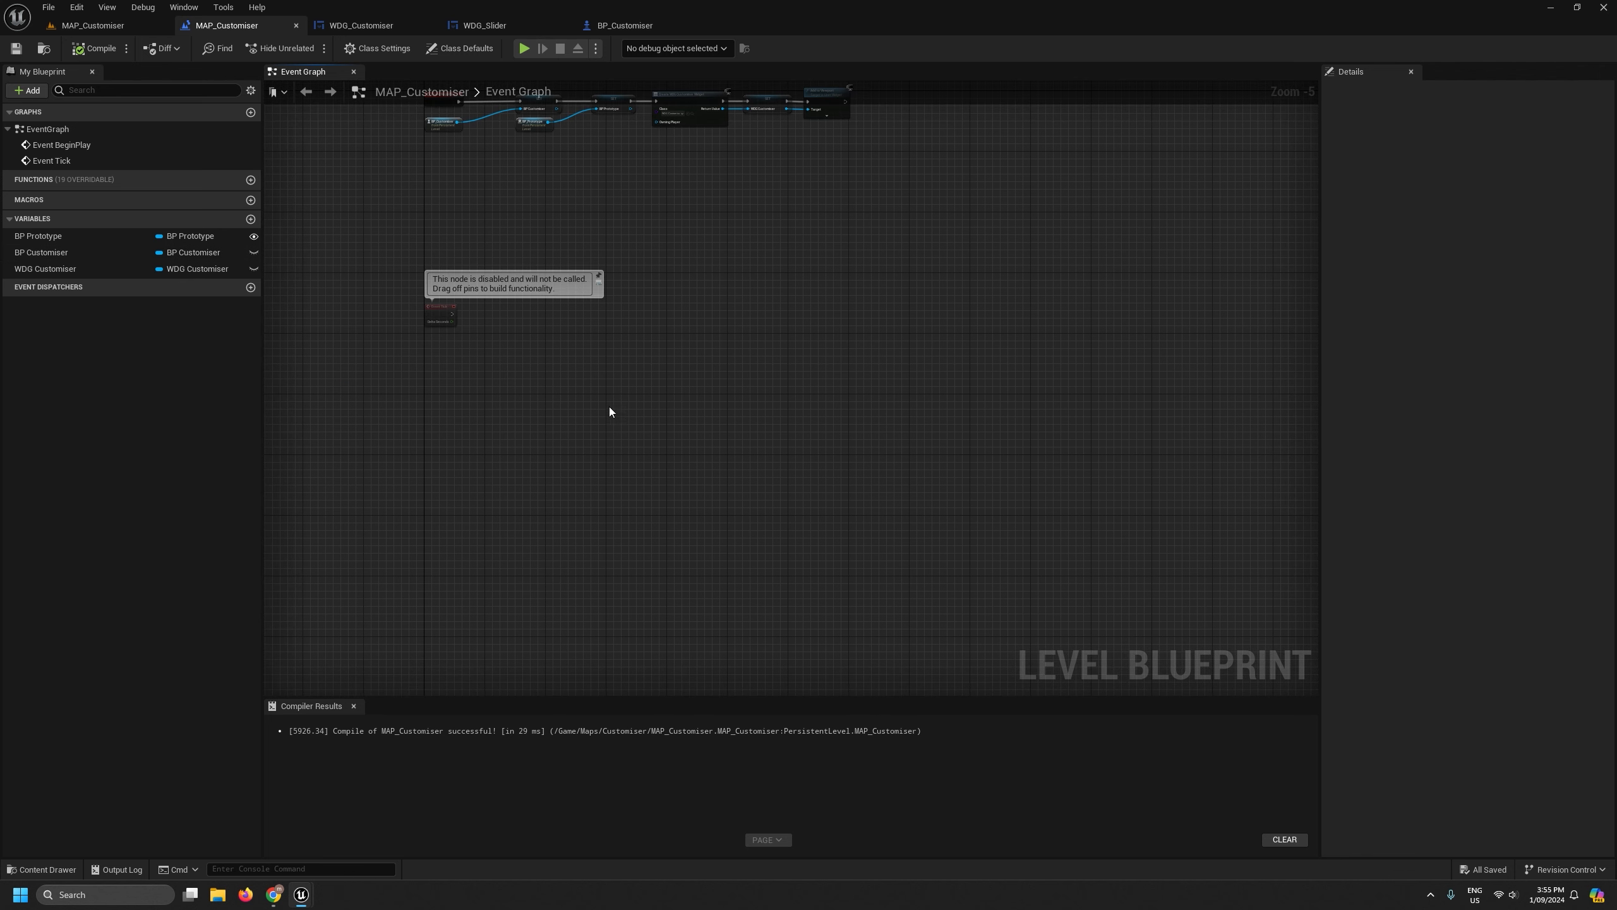
{"action": "left_click_drag", "start_coordinate": [431, 317], "coordinate": [427, 647]}
{"action": "right_click_drag", "start_coordinate": [421, 232], "coordinate": [413, 398]}
{"action": "scroll", "coordinate": [407, 382], "scroll_direction": "up", "scroll_amount": 5}
Try to find a Dna Changed event binding from a BP Customiser getter node in the level blueprint.
{"action": "left_click_drag", "start_coordinate": [41, 252], "coordinate": [697, 317]}
{"action": "left_click", "coordinate": [490, 326]}
{"action": "type", "text": "dna ch"}
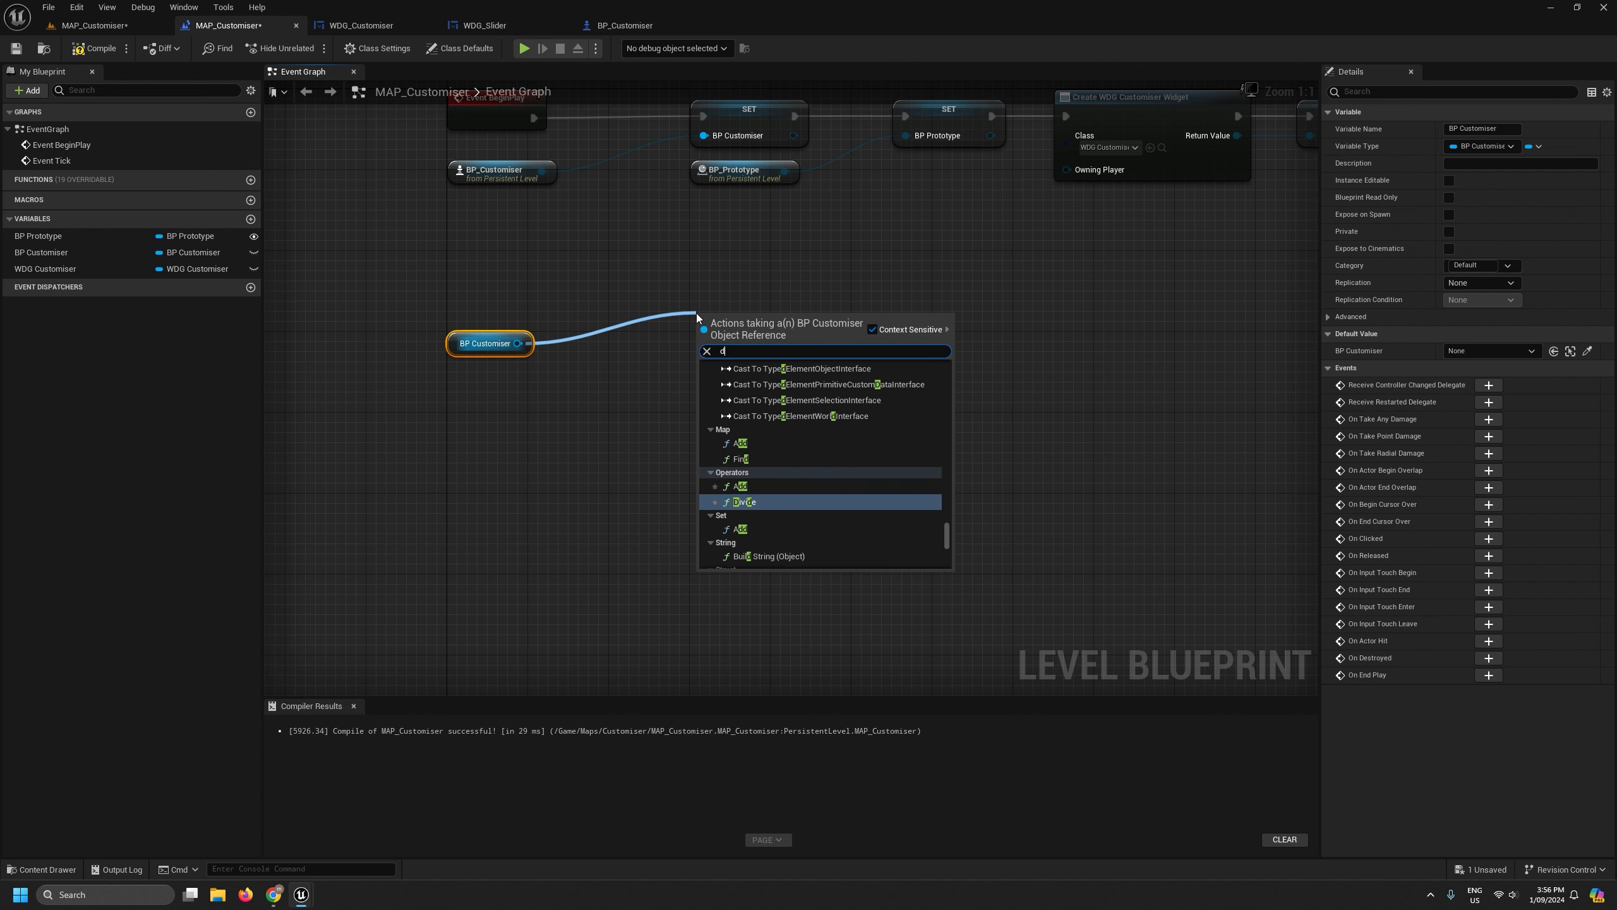
{"action": "key", "text": "BackSpace"}
{"action": "key", "text": "BackSpace"}
{"action": "key", "text": "BackSpace"}
{"action": "key", "text": "BackSpace"}
{"action": "key", "text": "BackSpace"}
{"action": "key", "text": "BackSpace"}
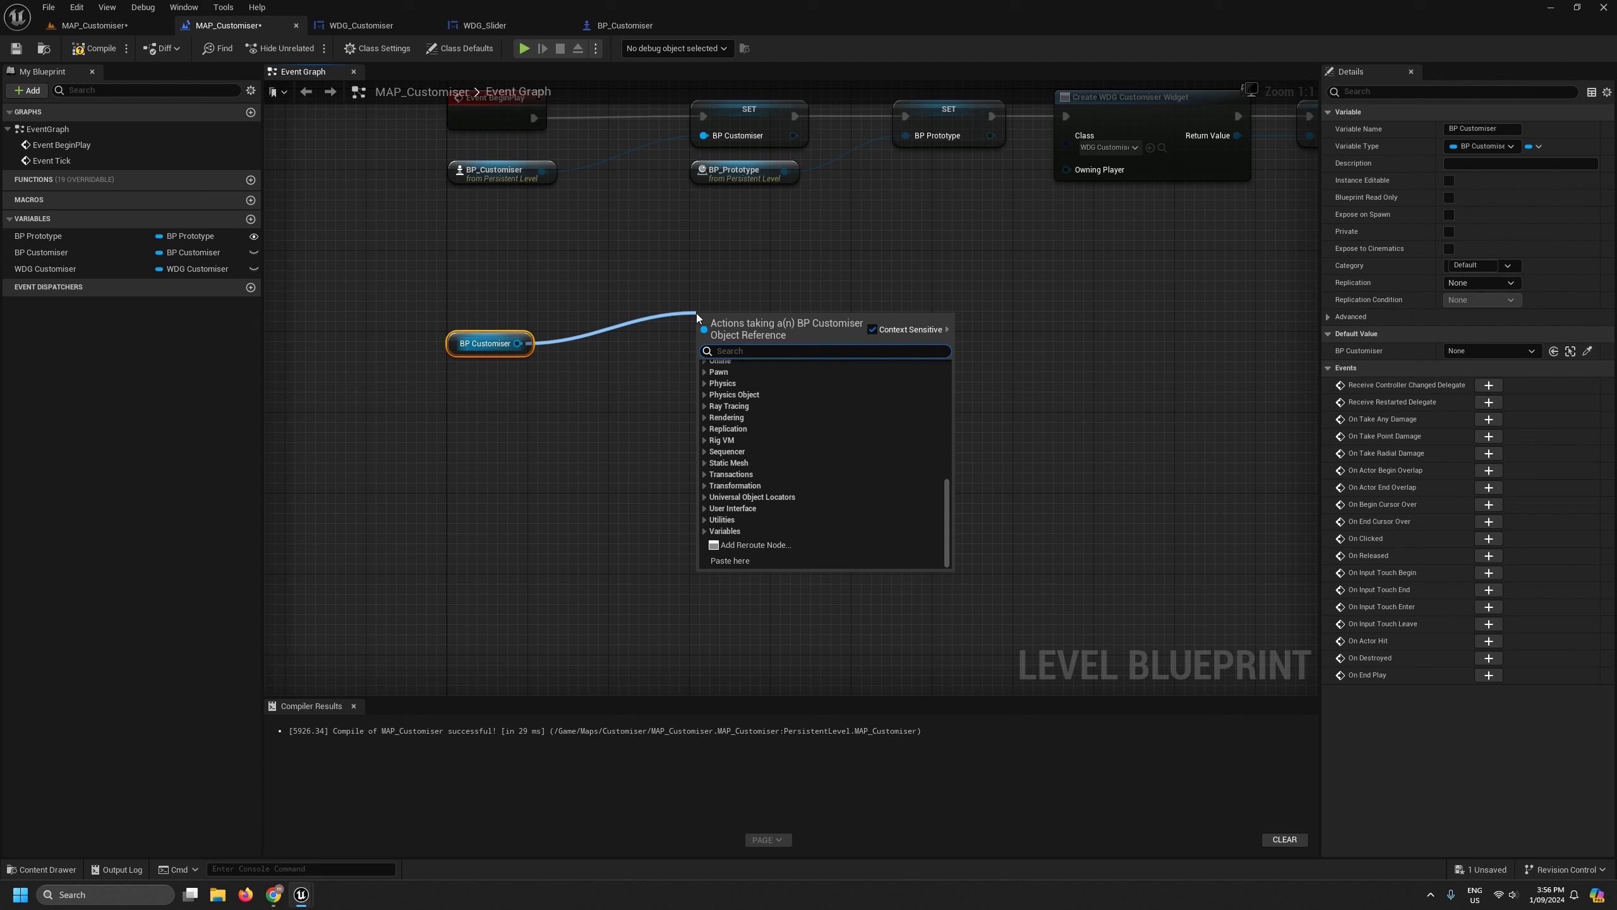
{"action": "type", "text": "even"}
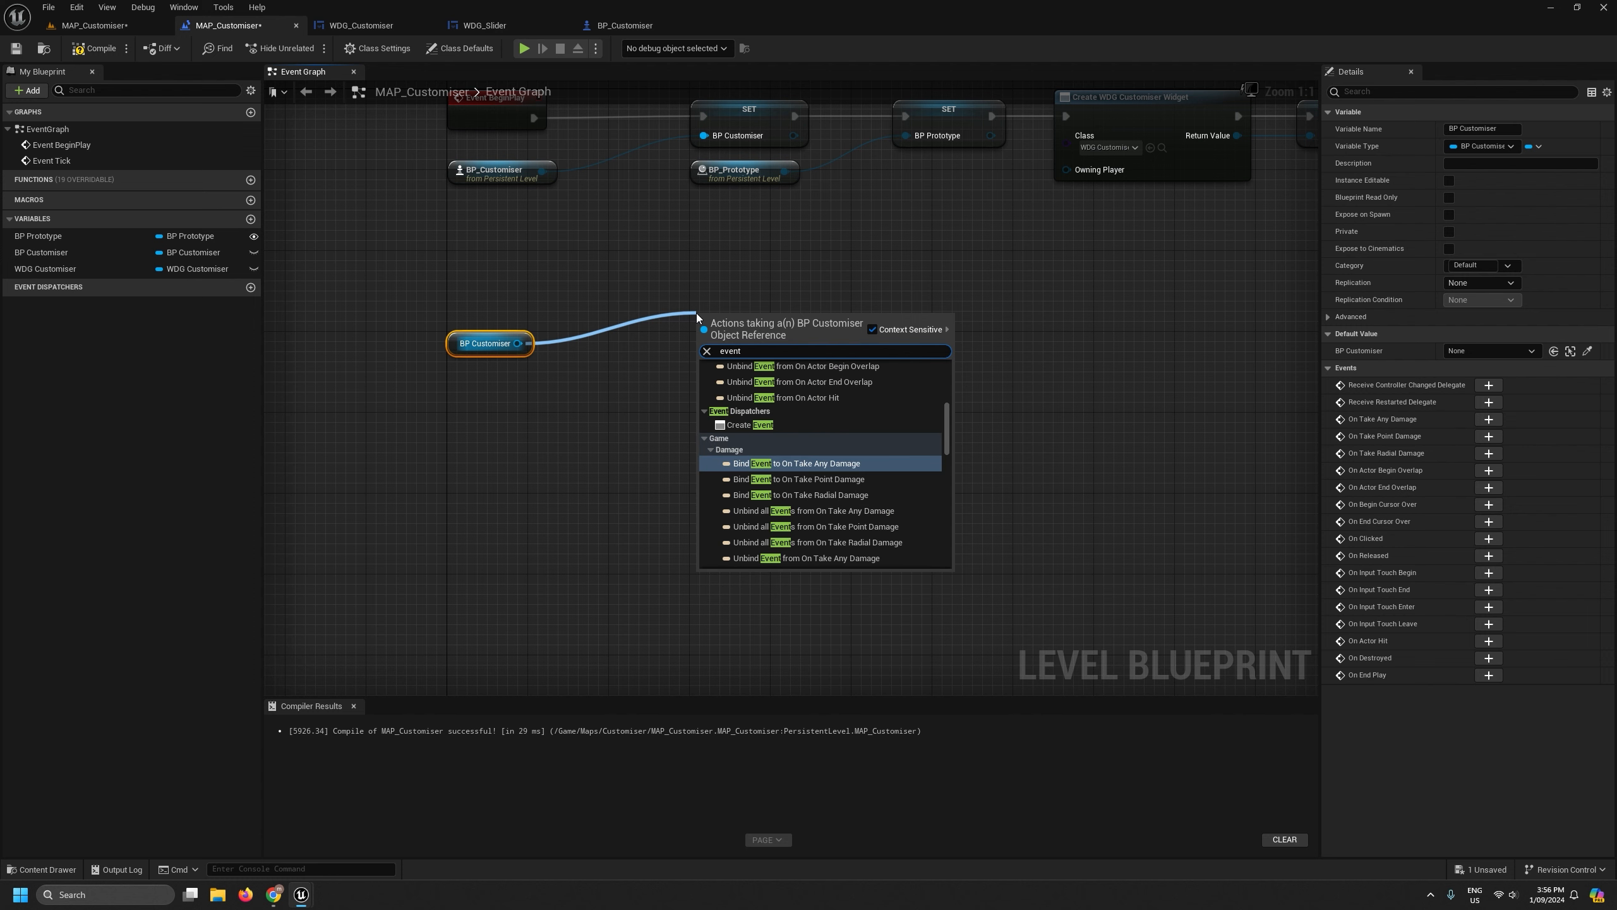
{"action": "type", "text": "t"}
{"action": "scroll", "coordinate": [858, 438], "scroll_direction": "down", "scroll_amount": 2}
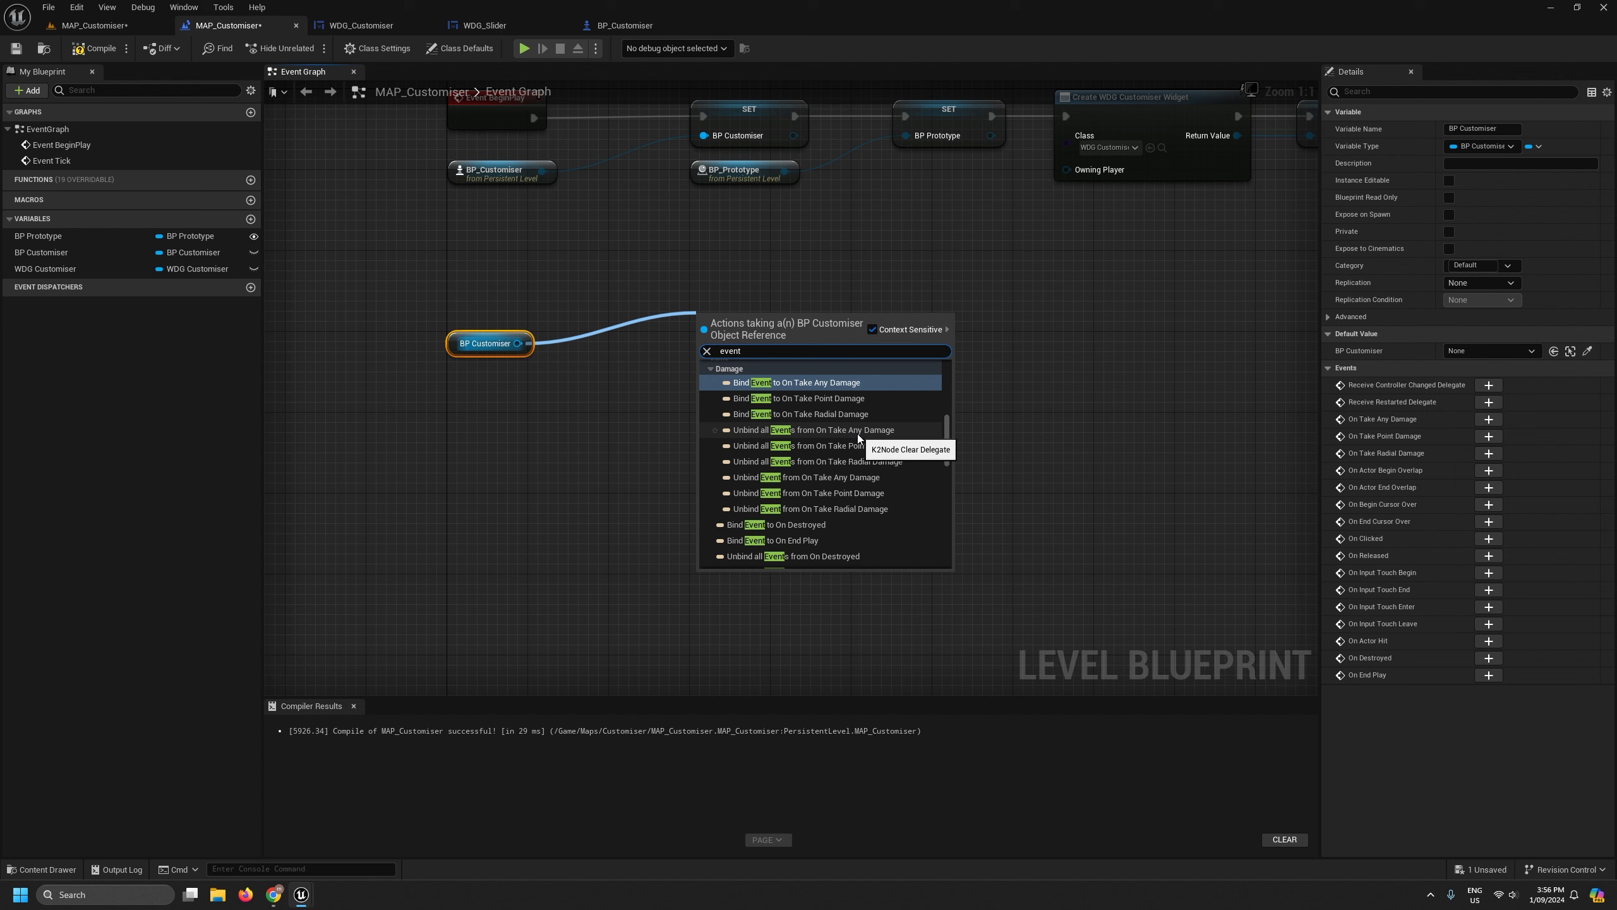
{"action": "scroll", "coordinate": [858, 438], "scroll_direction": "down", "scroll_amount": 3}
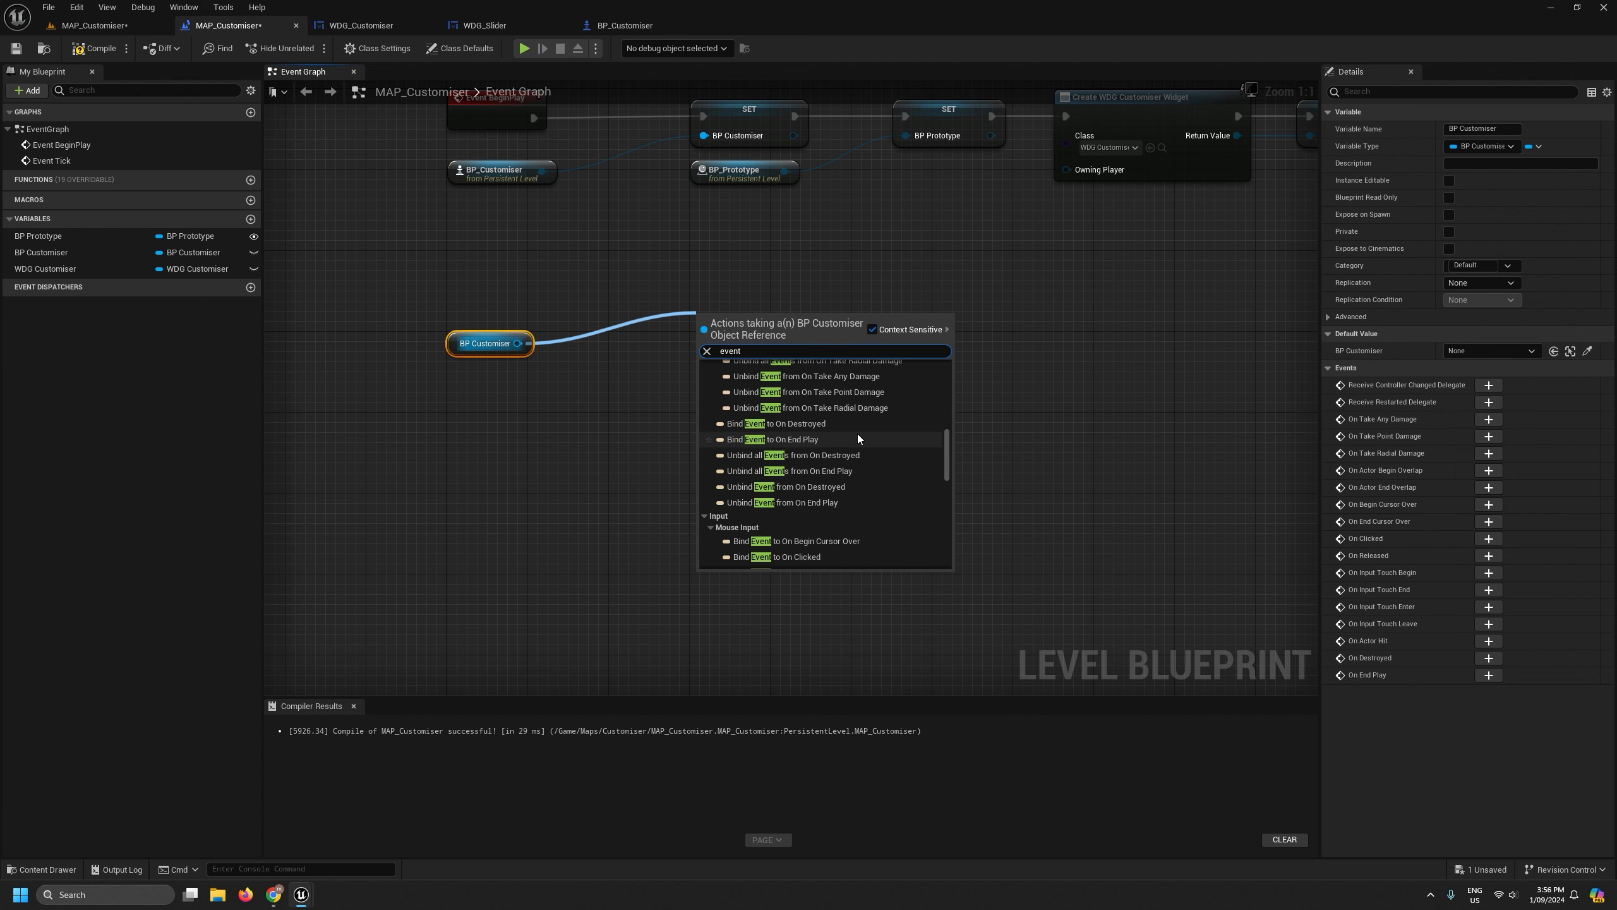
{"action": "scroll", "coordinate": [858, 437], "scroll_direction": "up", "scroll_amount": 3}
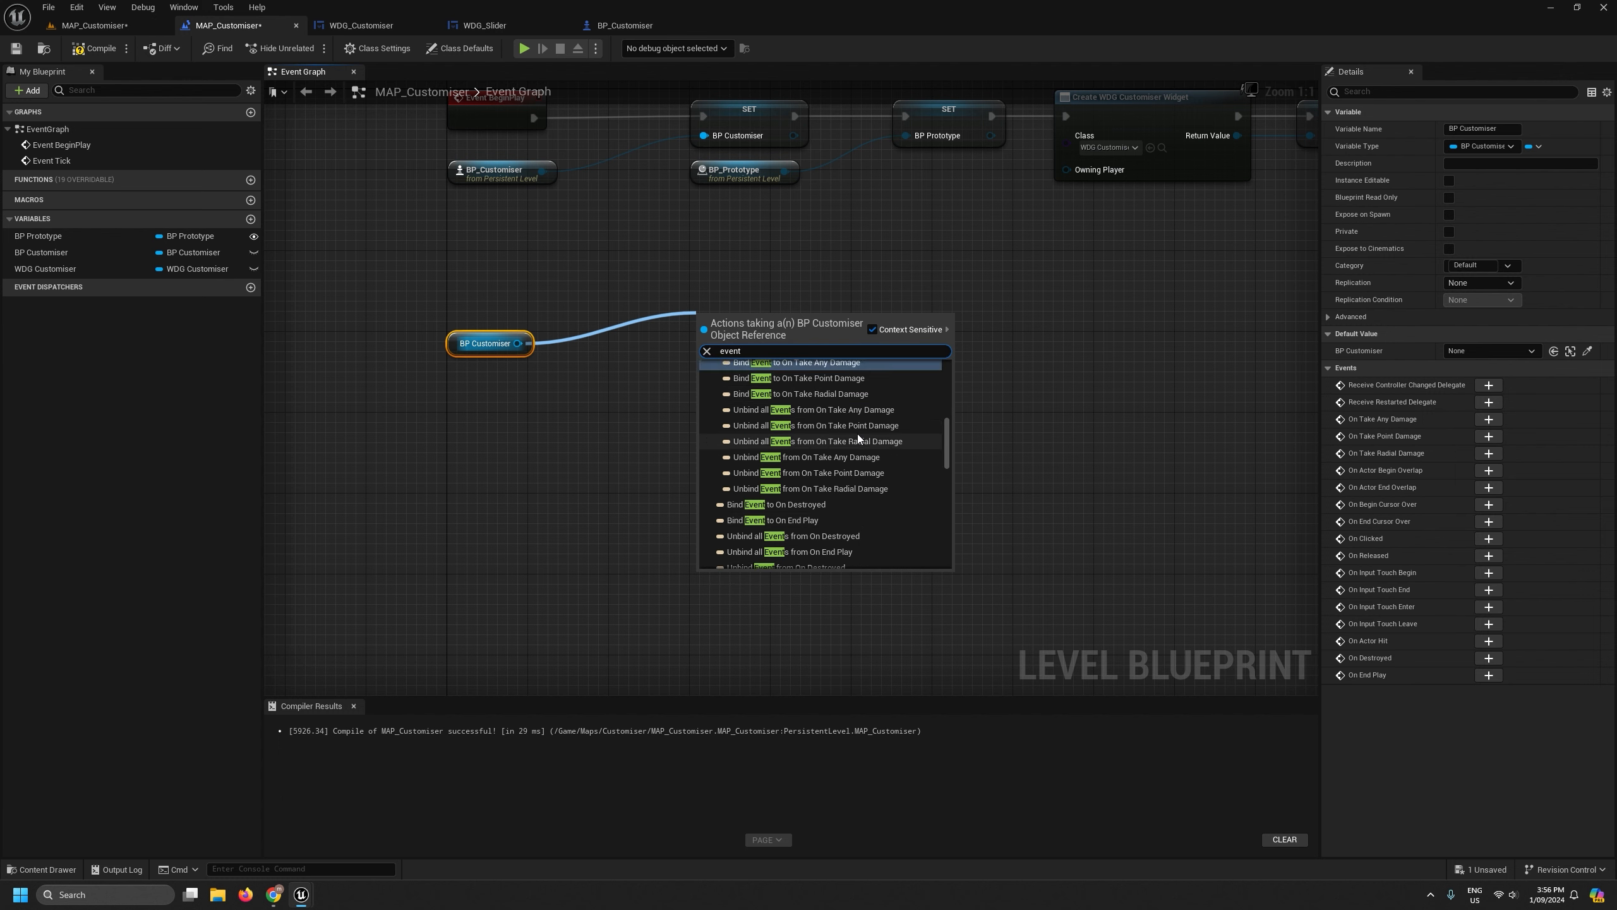
{"action": "left_click", "coordinate": [610, 481]}
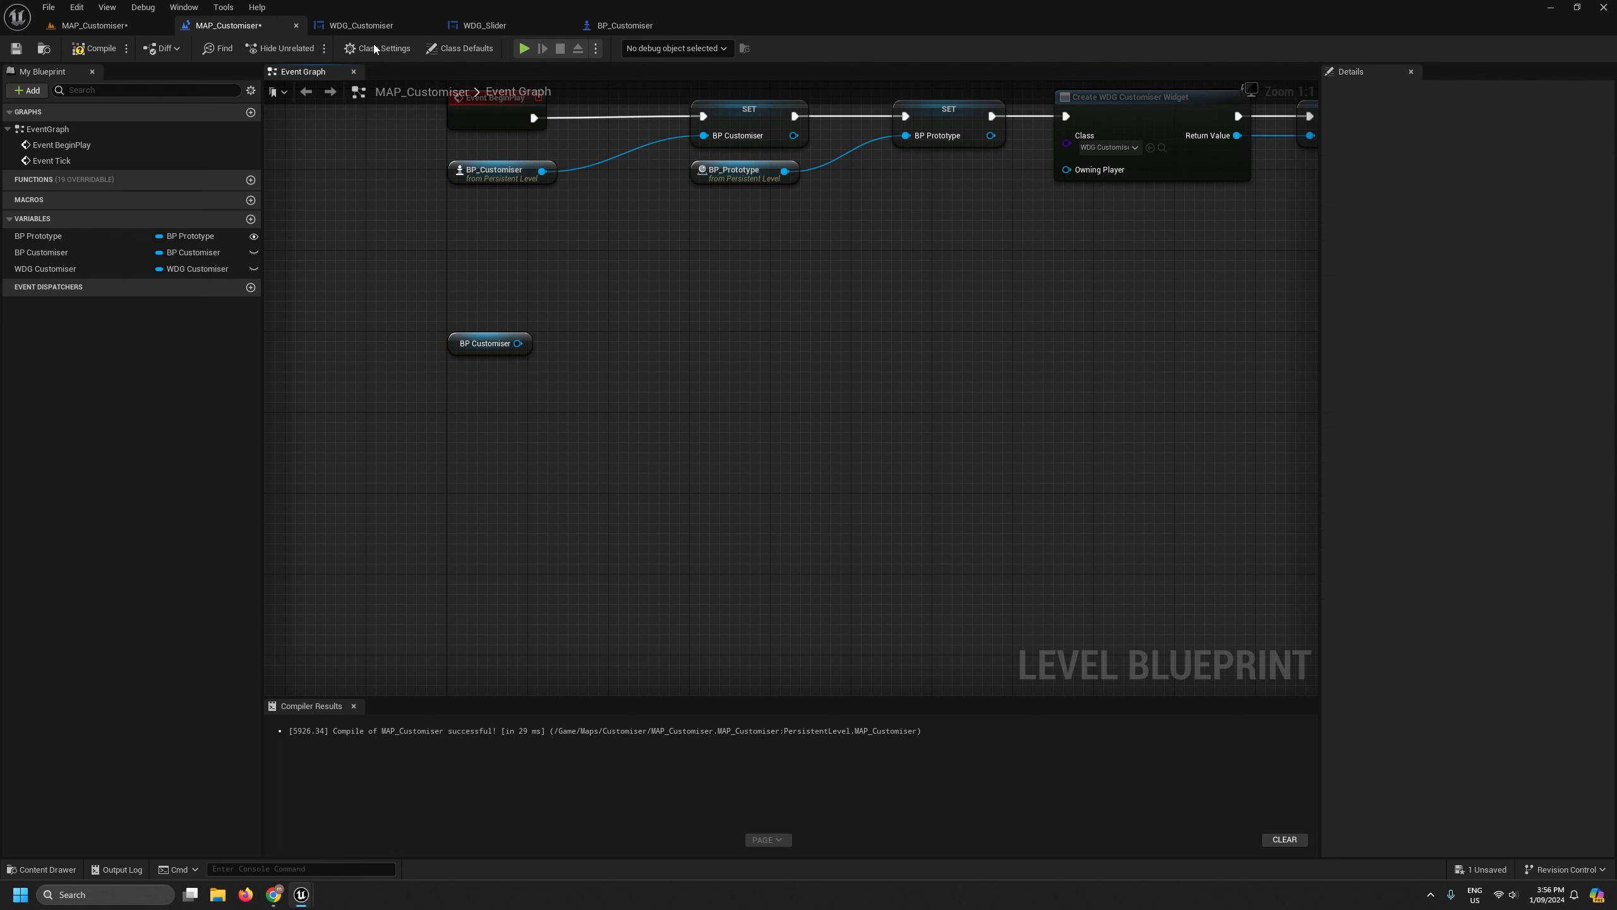
Check the Dna Changed dispatcher in WDG_Customiser and examine how the StudioX project's MAP_Customiser level blueprint binds its widget events.
{"action": "left_click", "coordinate": [370, 29]}
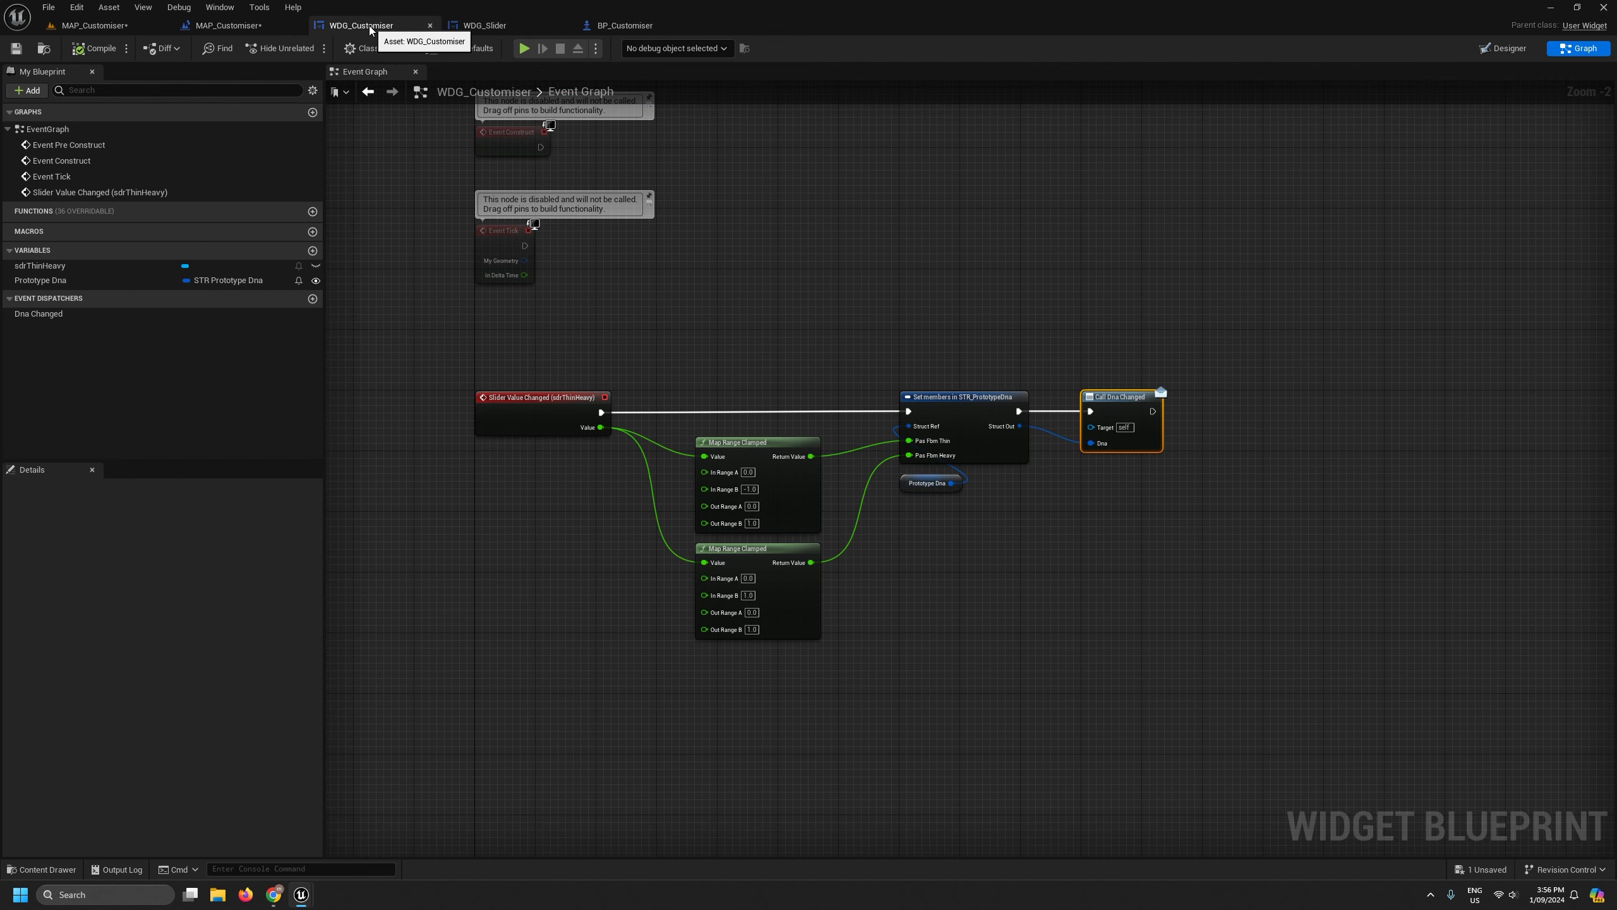
{"action": "left_click", "coordinate": [70, 315]}
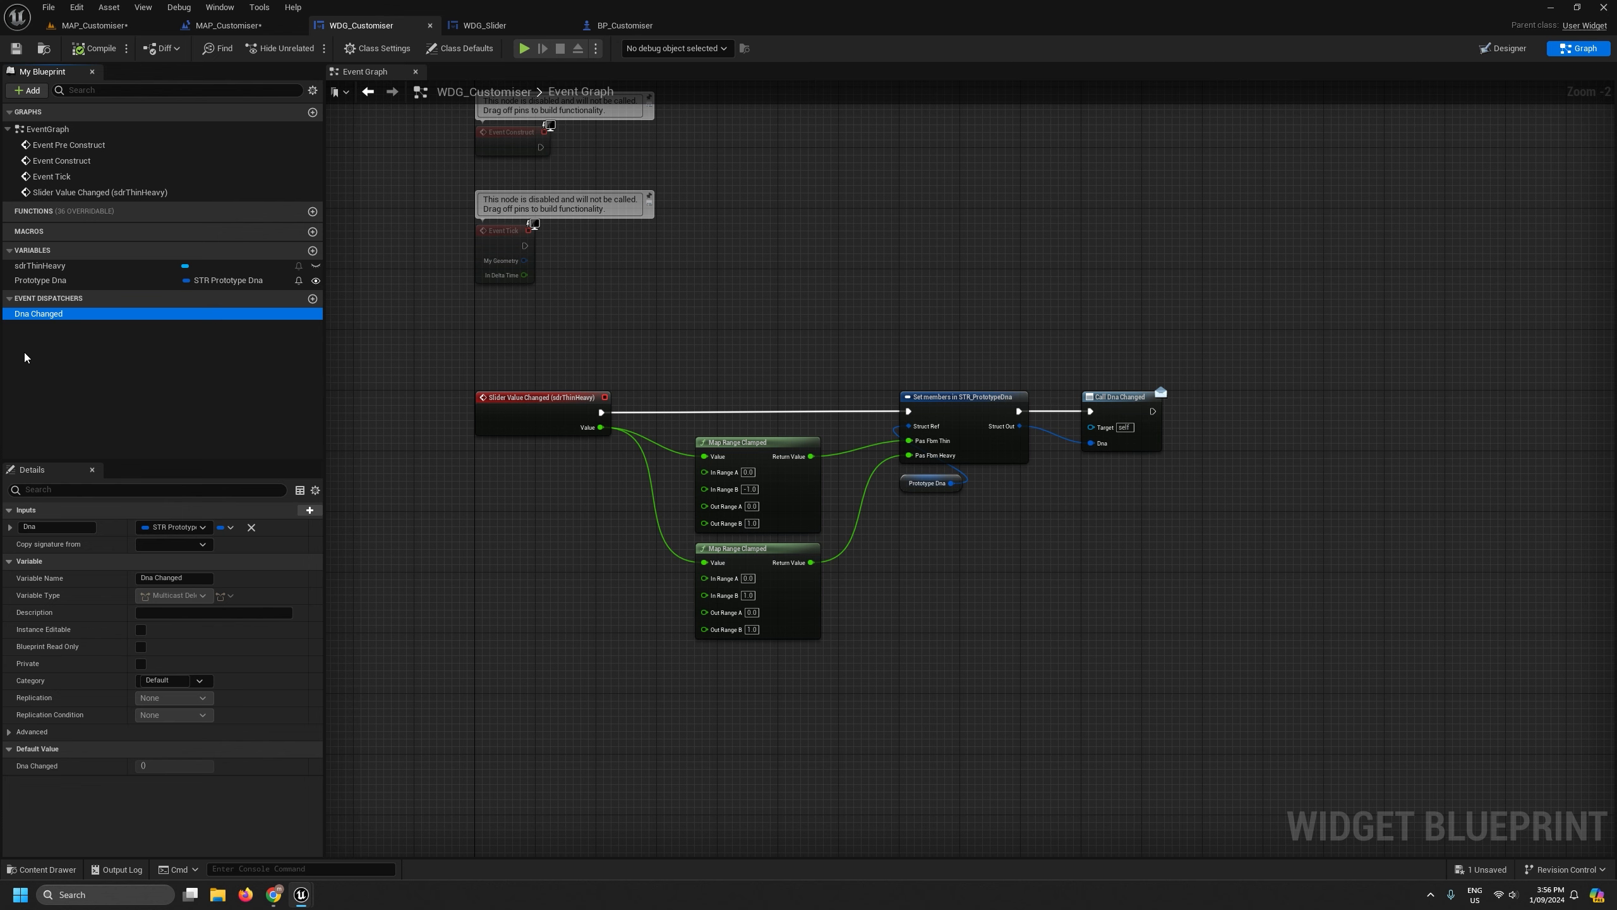
{"action": "mouse_move", "coordinate": [302, 894]}
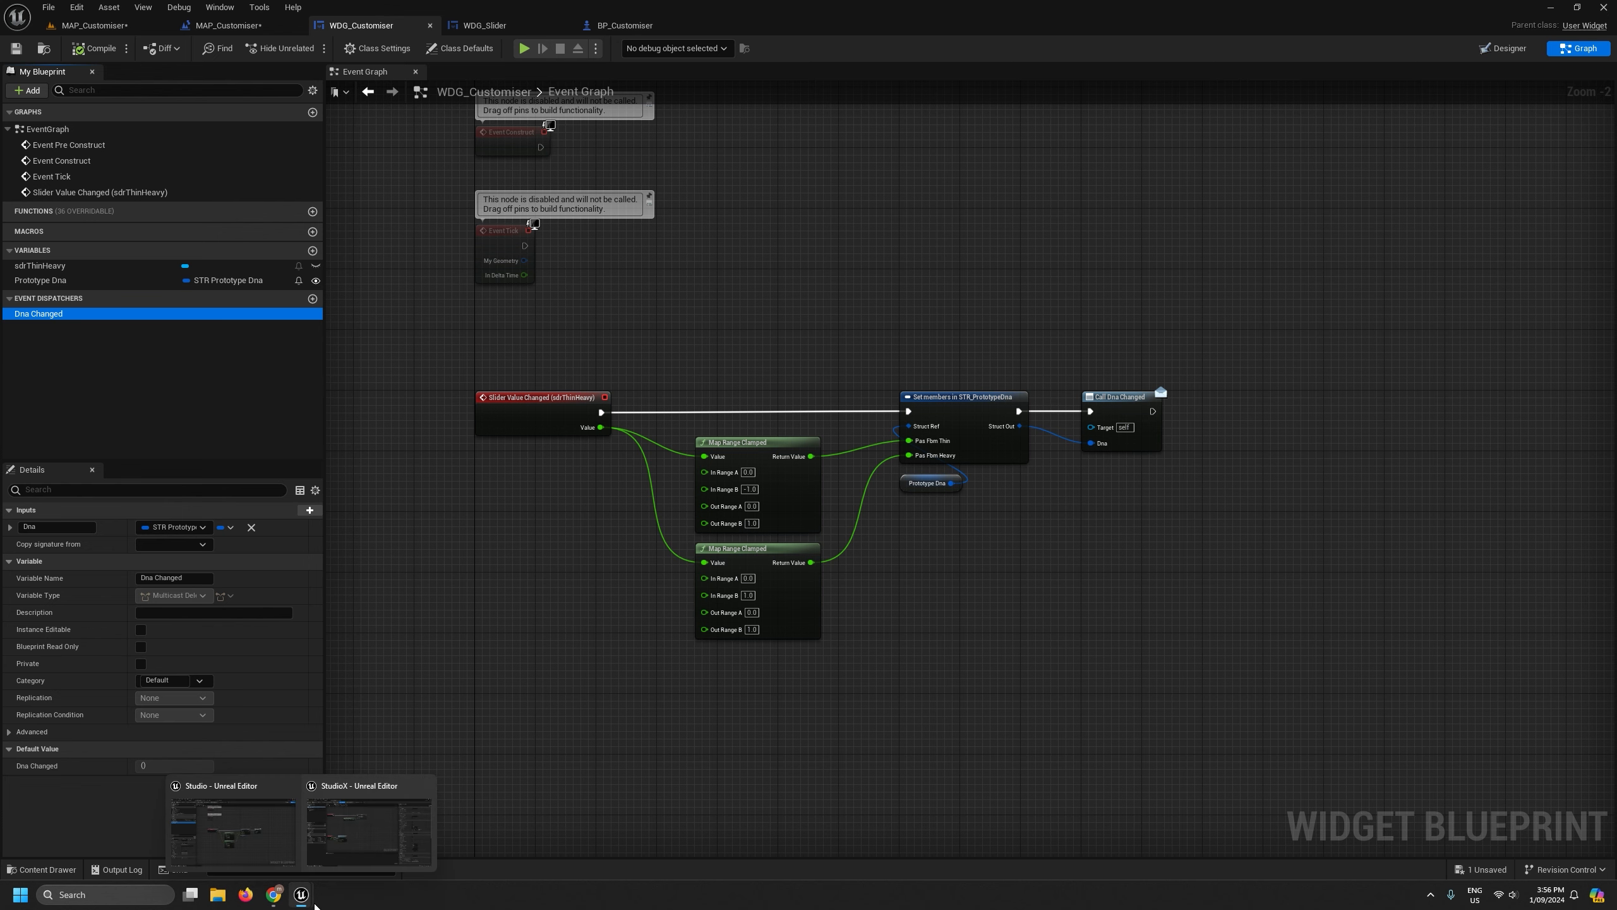
{"action": "left_click", "coordinate": [377, 832]}
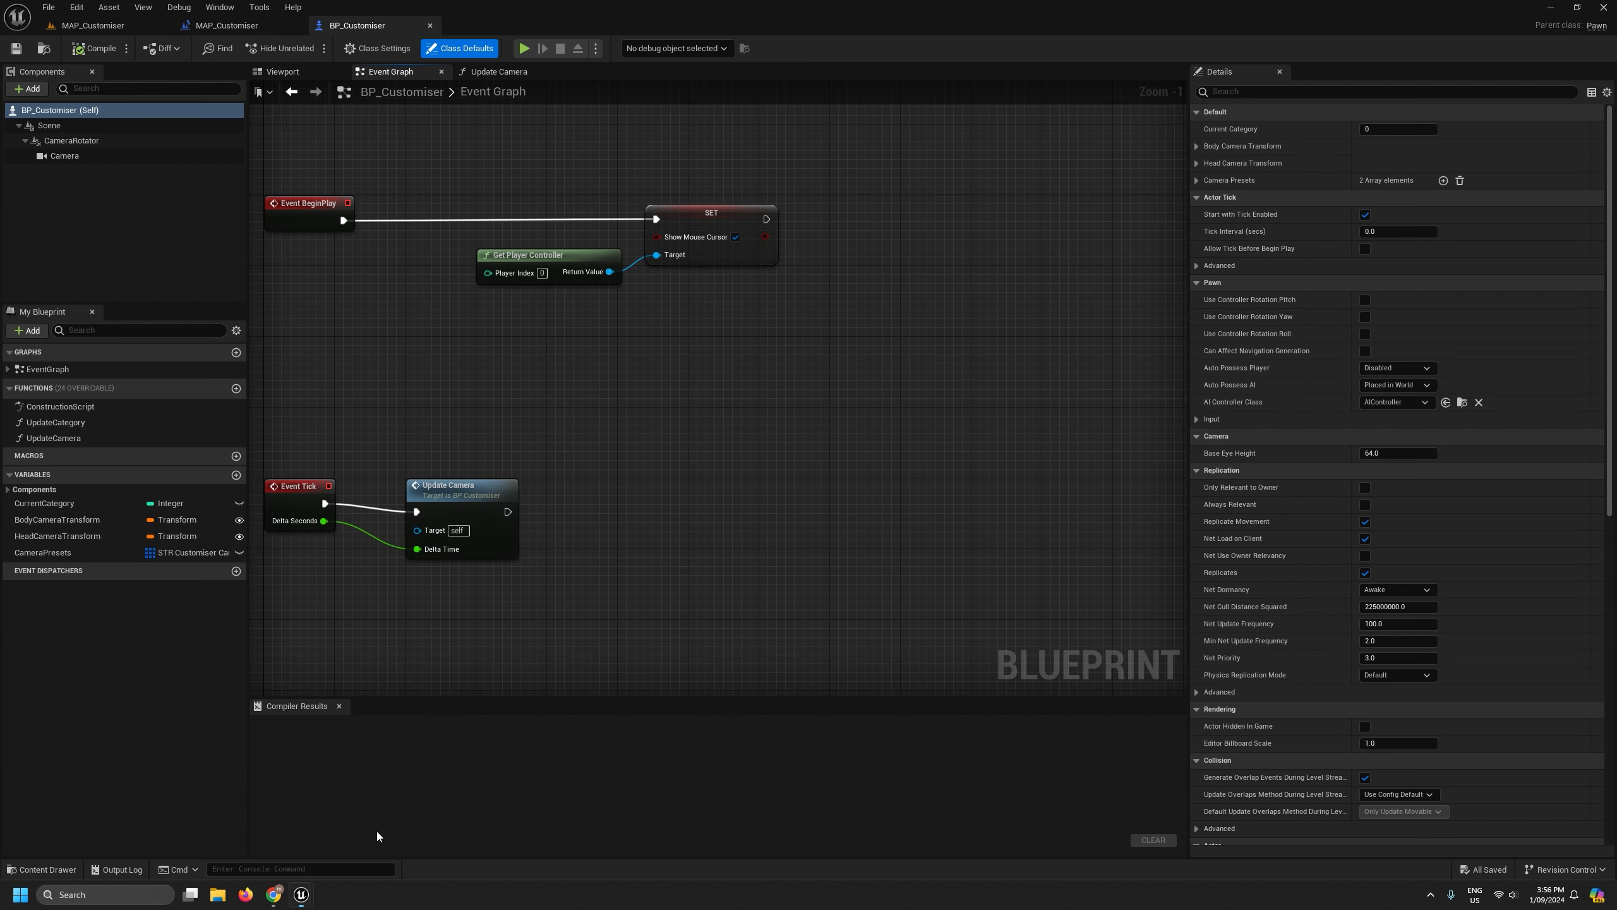
{"action": "left_click", "coordinate": [250, 28]}
{"action": "scroll", "coordinate": [477, 285], "scroll_direction": "up", "scroll_amount": 3}
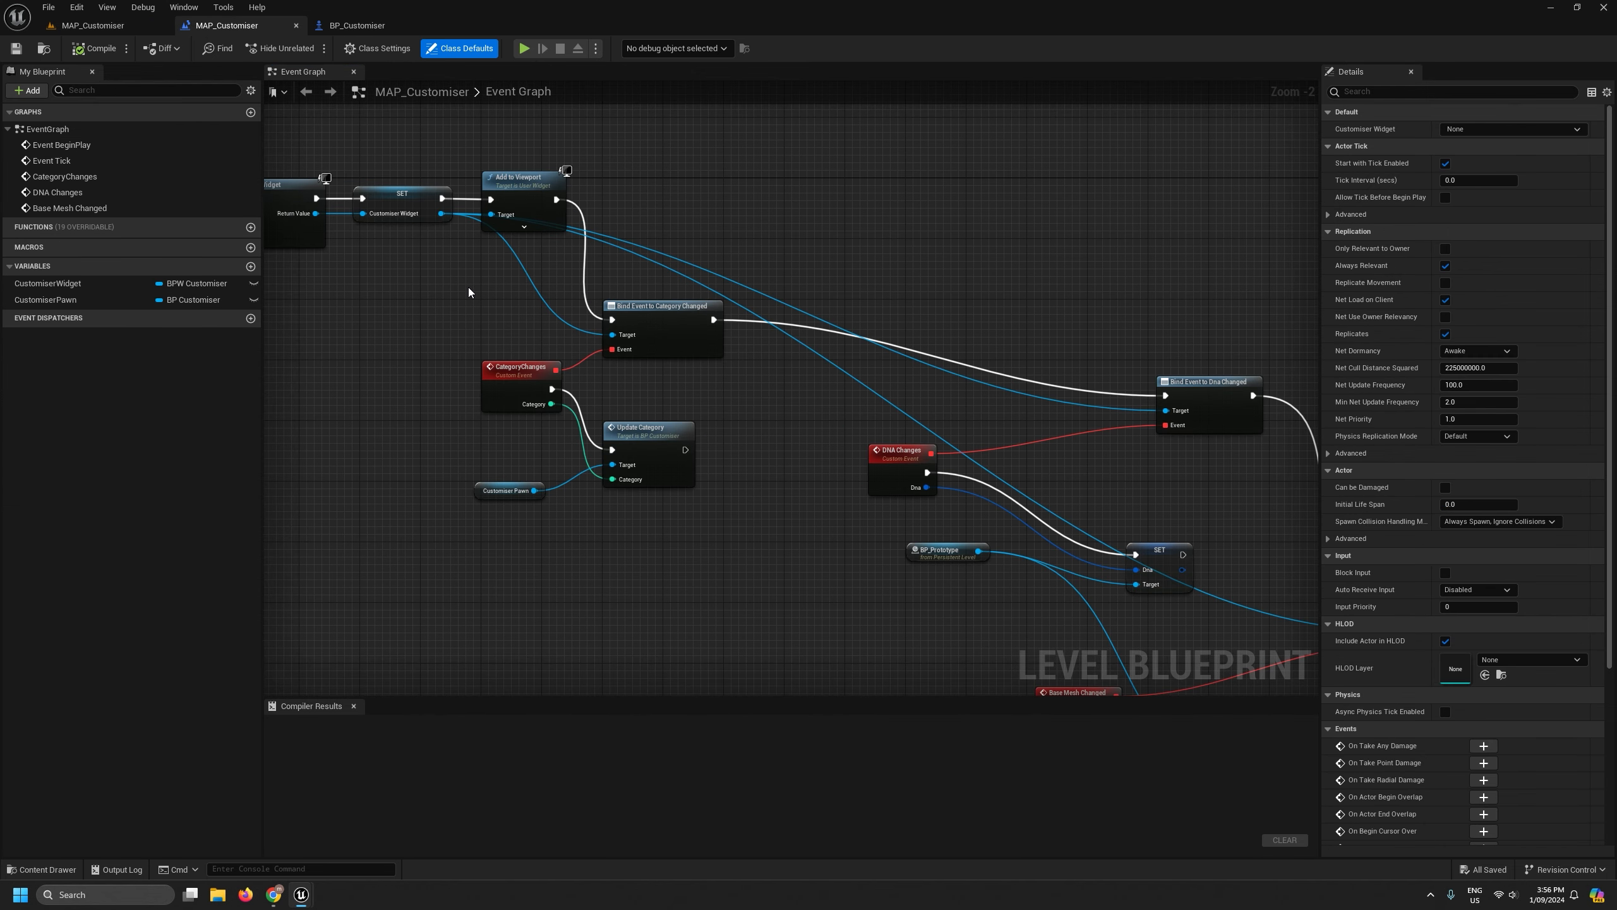
{"action": "right_click_drag", "start_coordinate": [469, 292], "coordinate": [644, 326]}
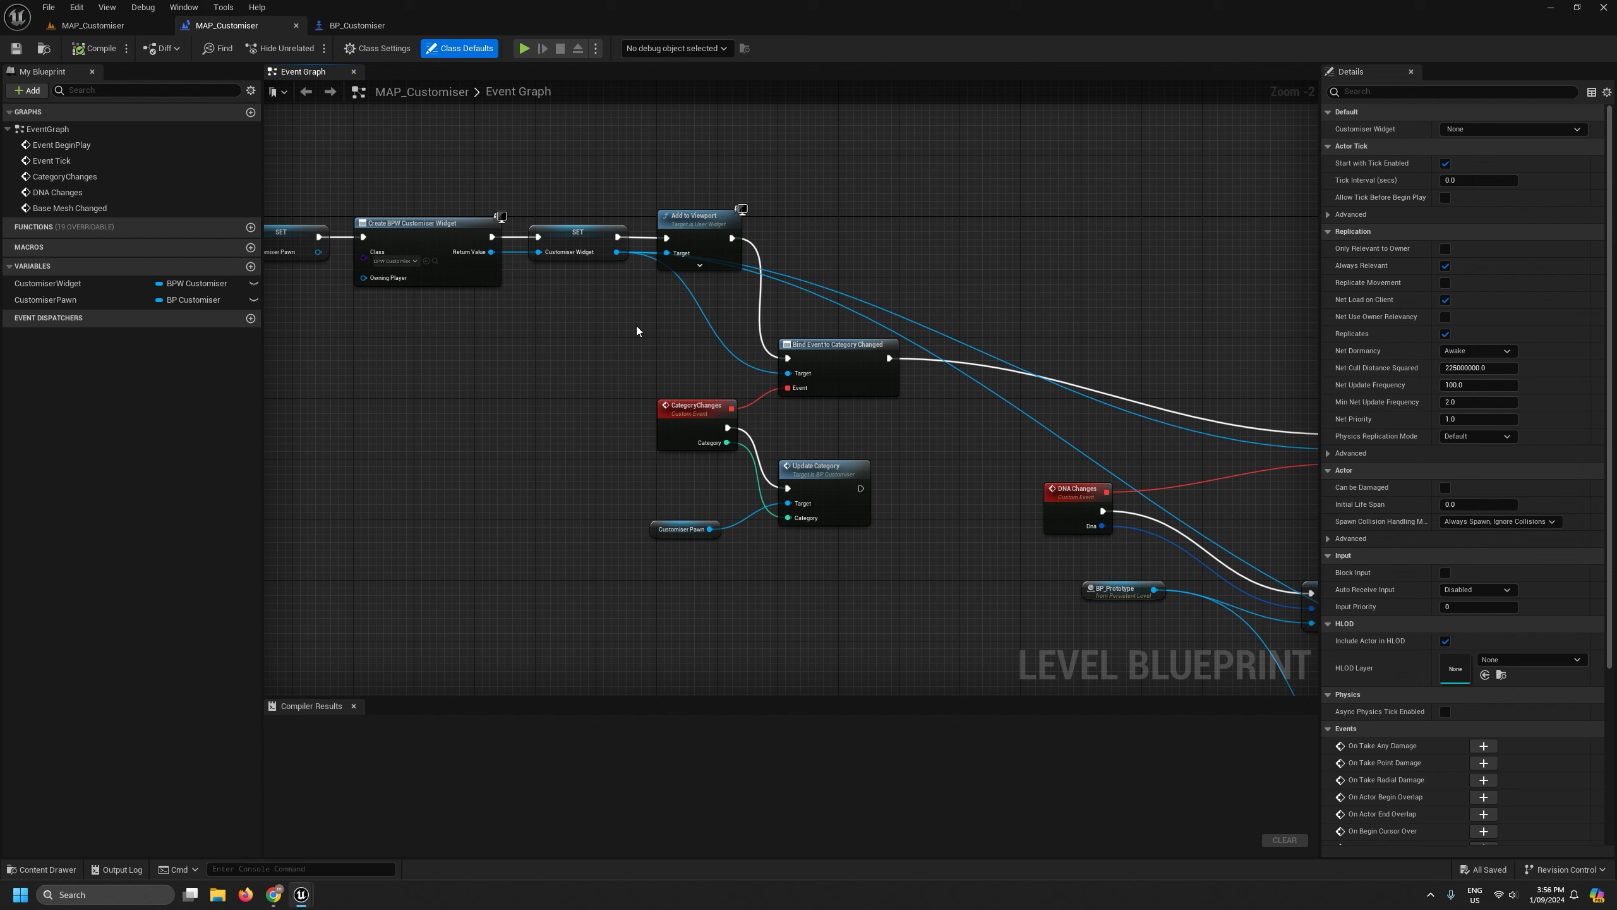
{"action": "left_click", "coordinate": [367, 32]}
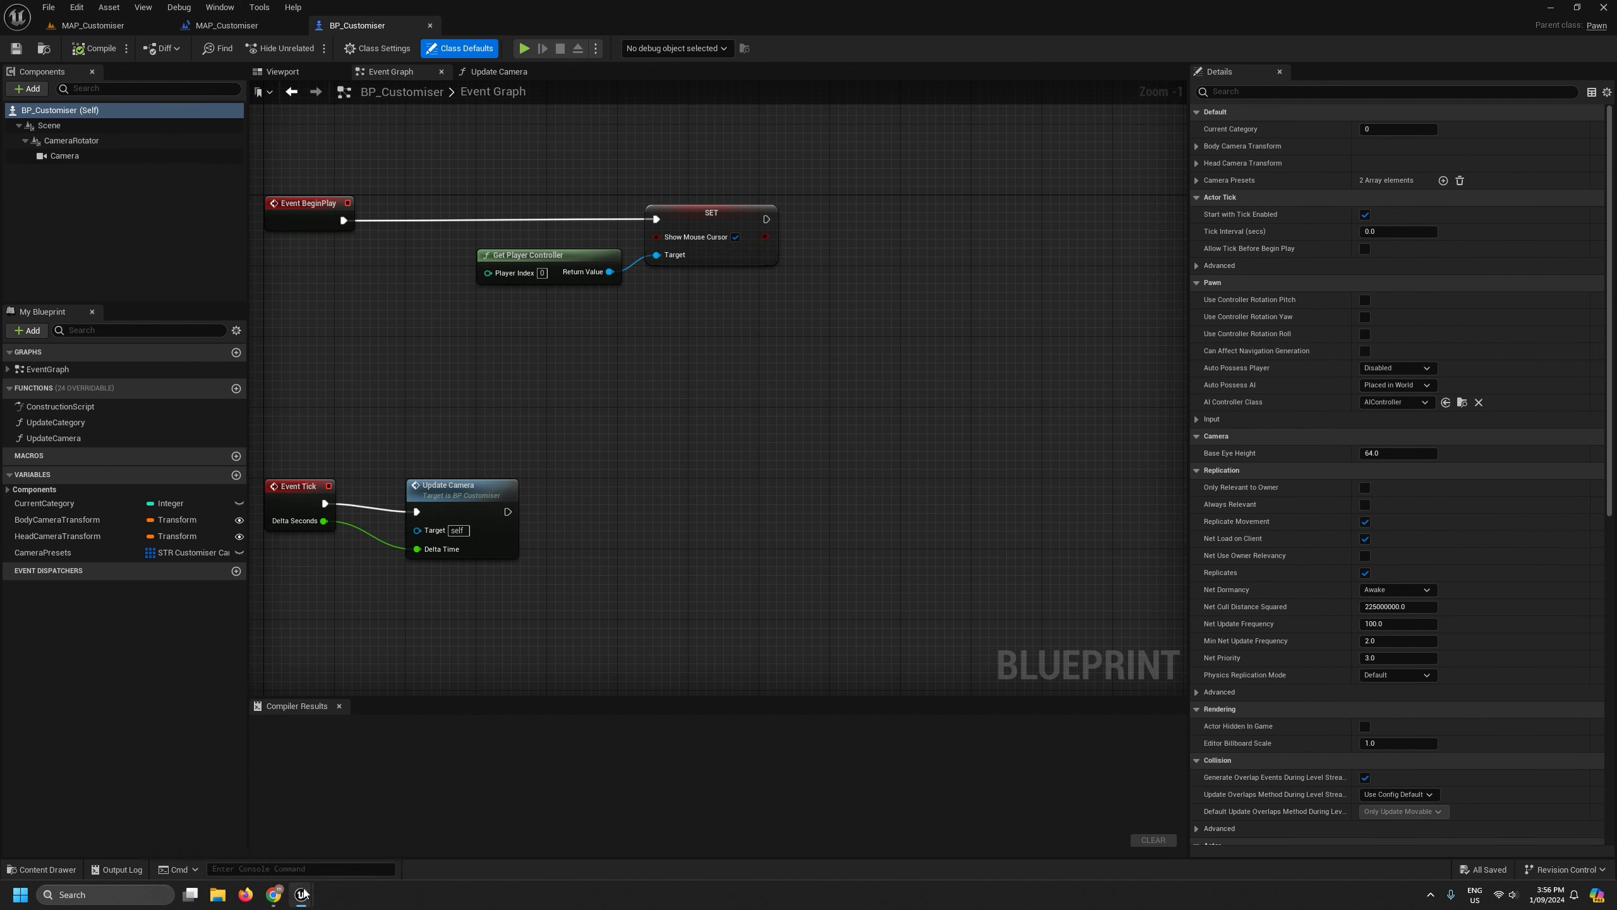
{"action": "mouse_move", "coordinate": [302, 894]}
{"action": "left_click", "coordinate": [301, 829]}
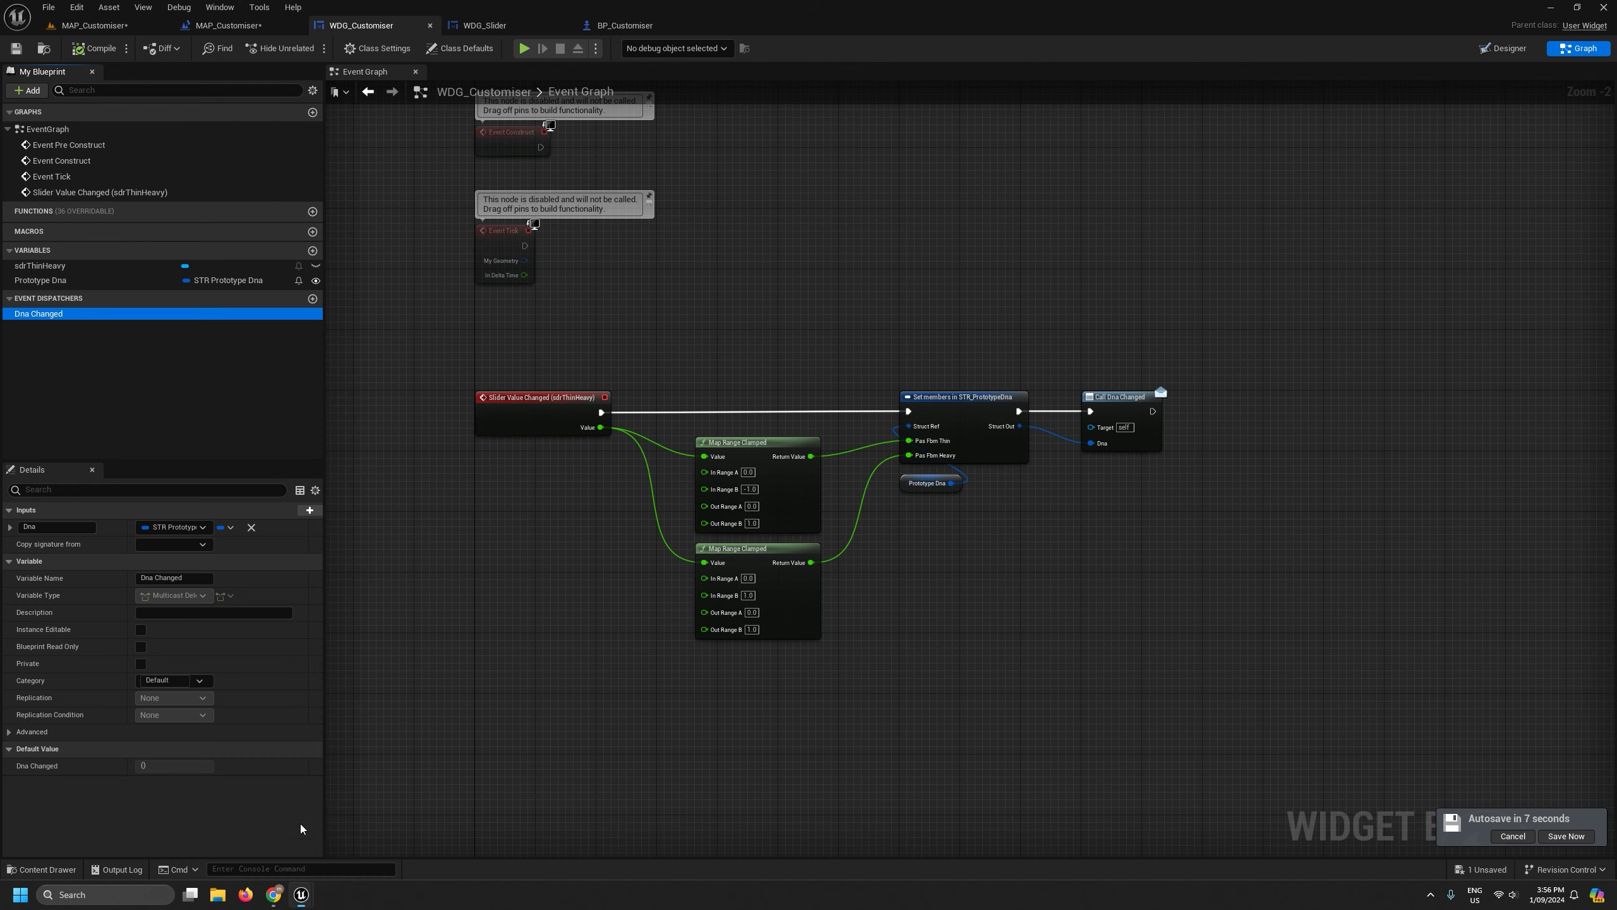
Delete the unneeded BP Customiser getter from the MAP_Customiser level blueprint.
{"action": "left_click", "coordinate": [228, 25]}
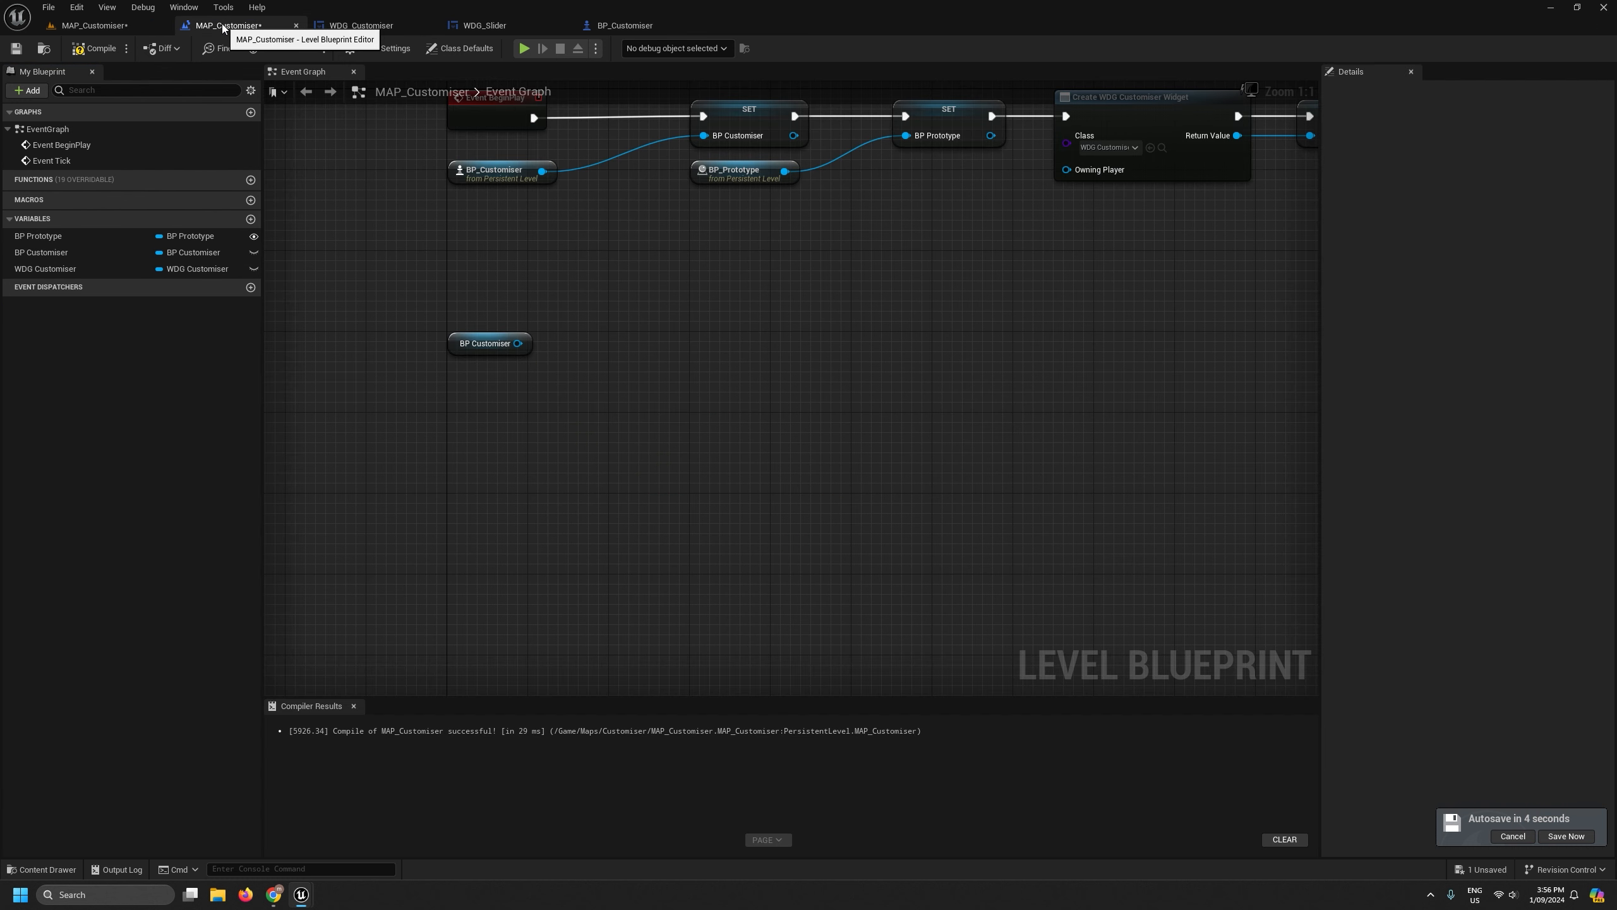
{"action": "left_click", "coordinate": [456, 347]}
{"action": "key", "text": "Delete"}
{"action": "key", "text": "Home"}
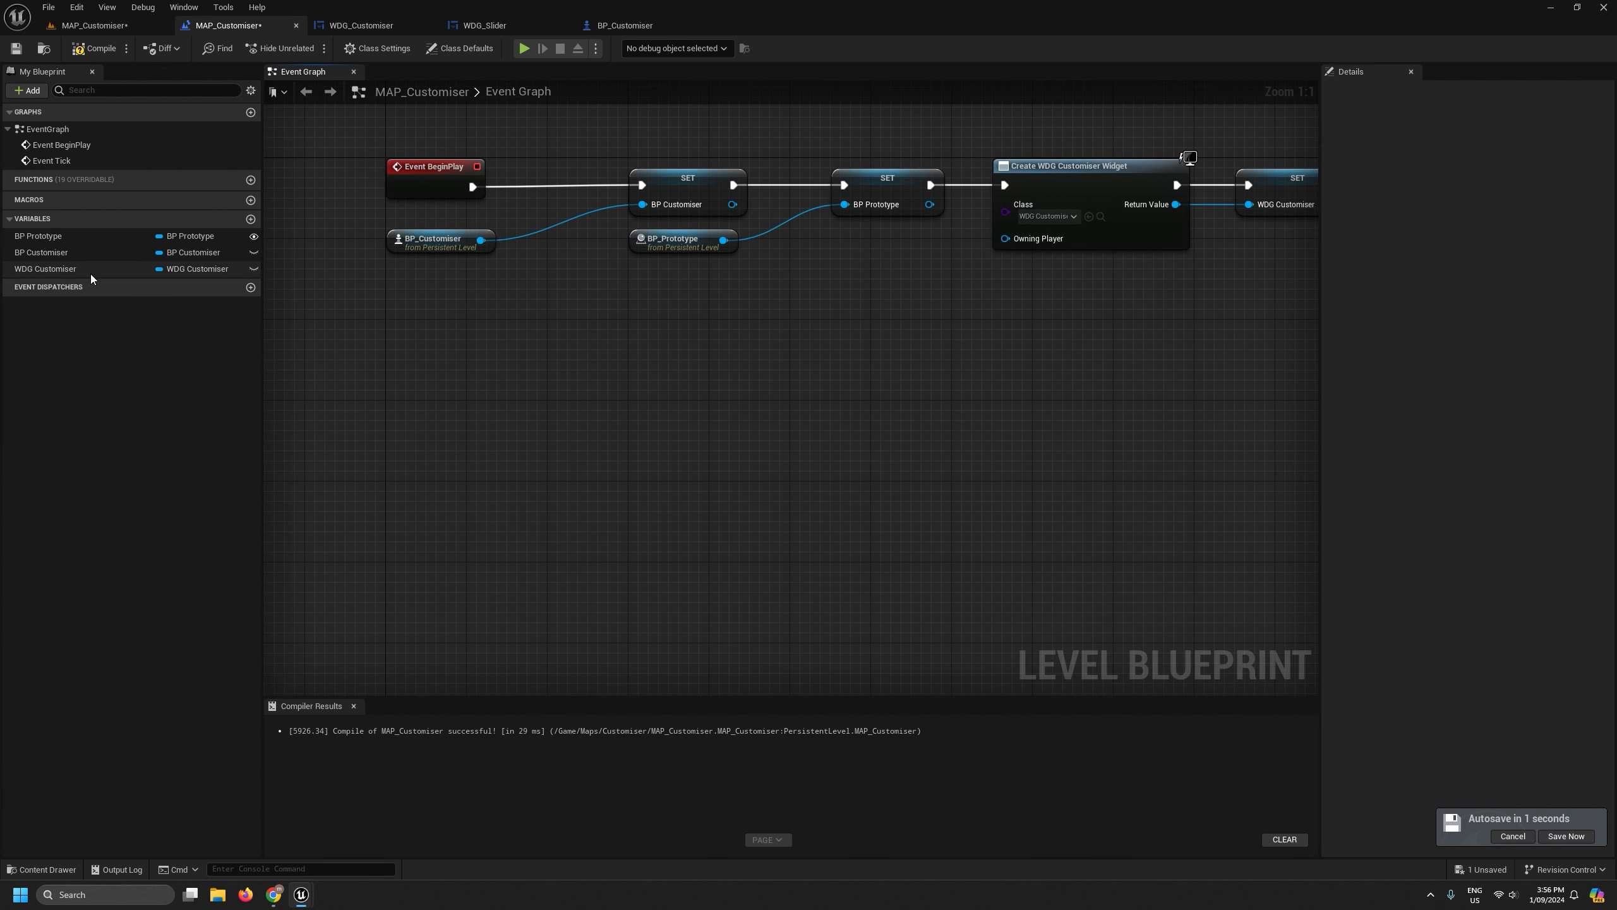
Place a WDG Customiser getter below the BeginPlay chain and create a Bind Event to Dna Changed node from it.
{"action": "left_click", "coordinate": [36, 270]}
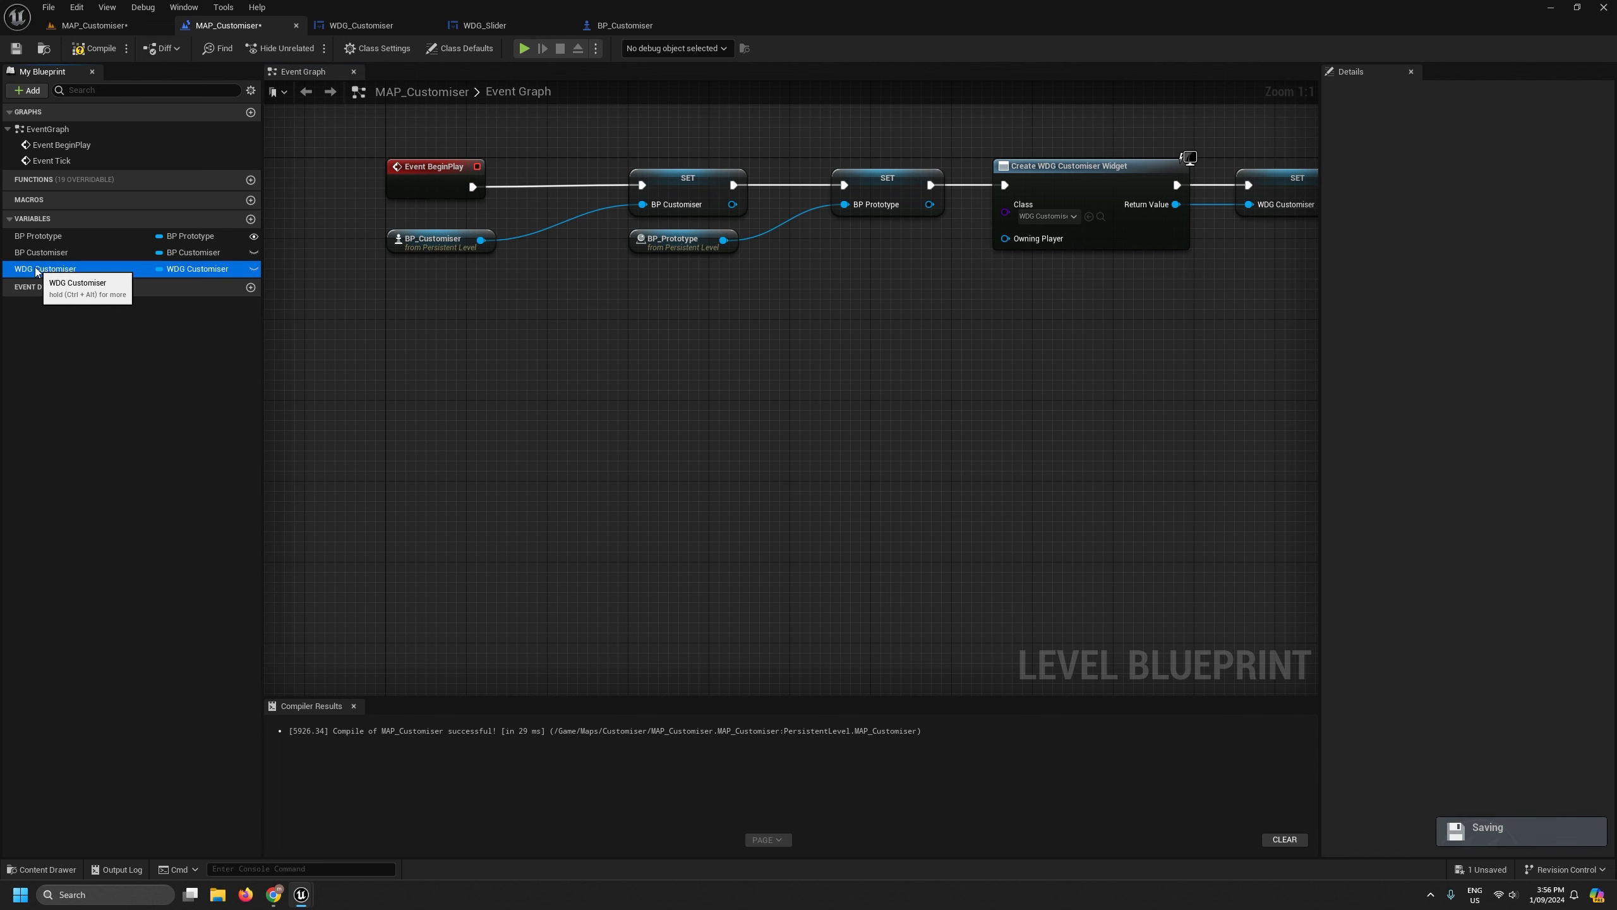
{"action": "left_click_drag", "start_coordinate": [36, 270], "coordinate": [738, 448]}
{"action": "left_click", "coordinate": [548, 505]}
{"action": "type", "text": "ind"}
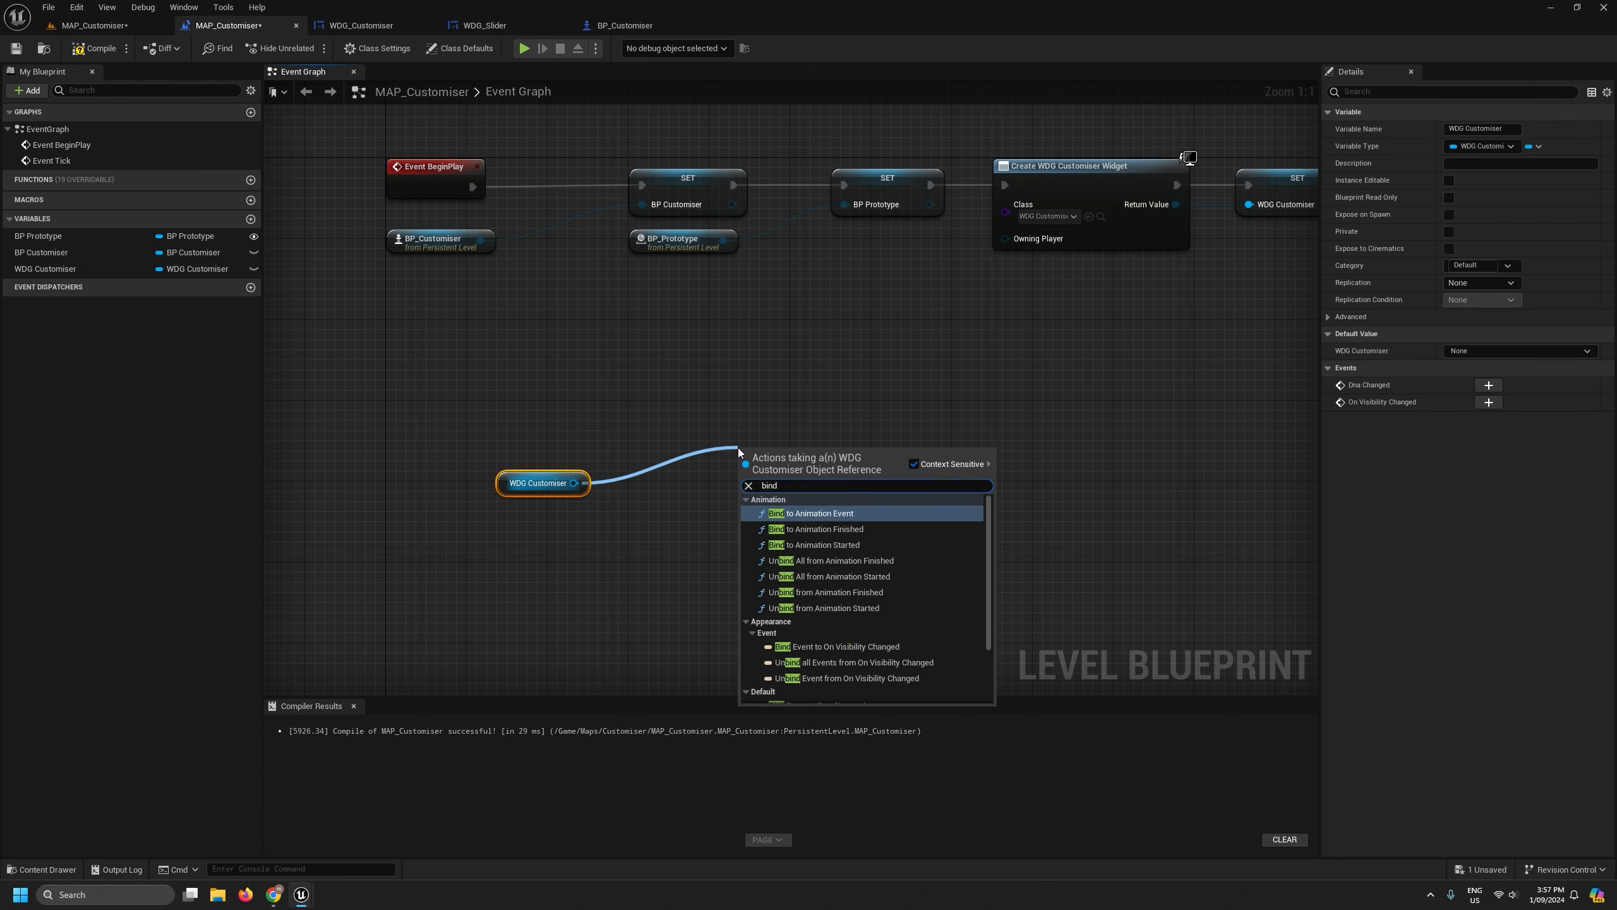
{"action": "type", "text": " to"}
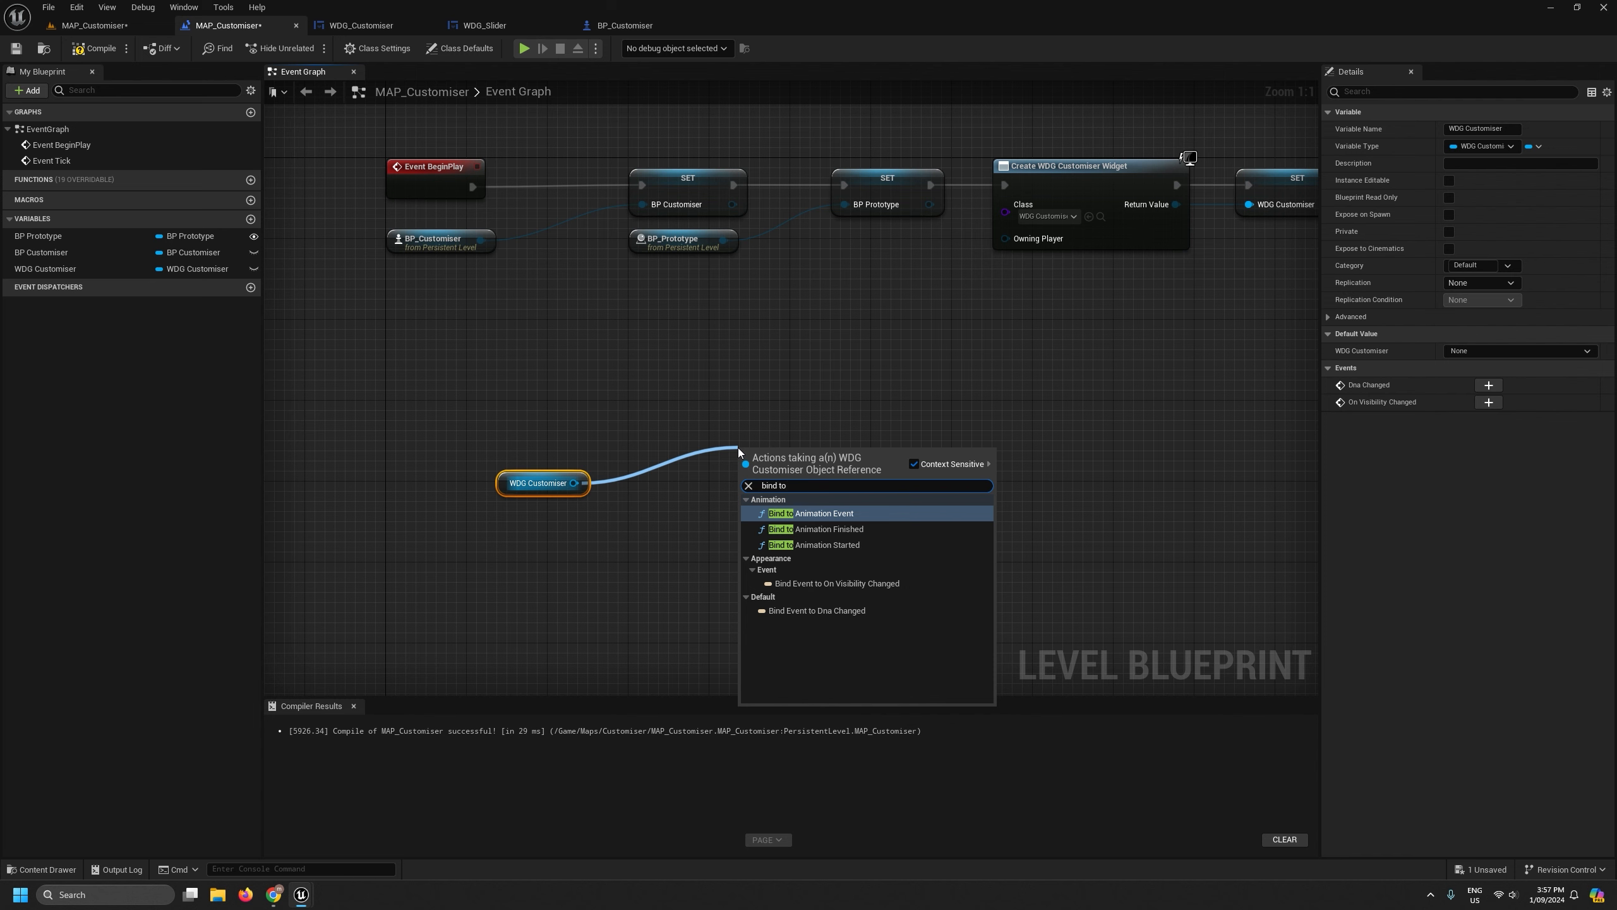
{"action": "left_click", "coordinate": [815, 610]}
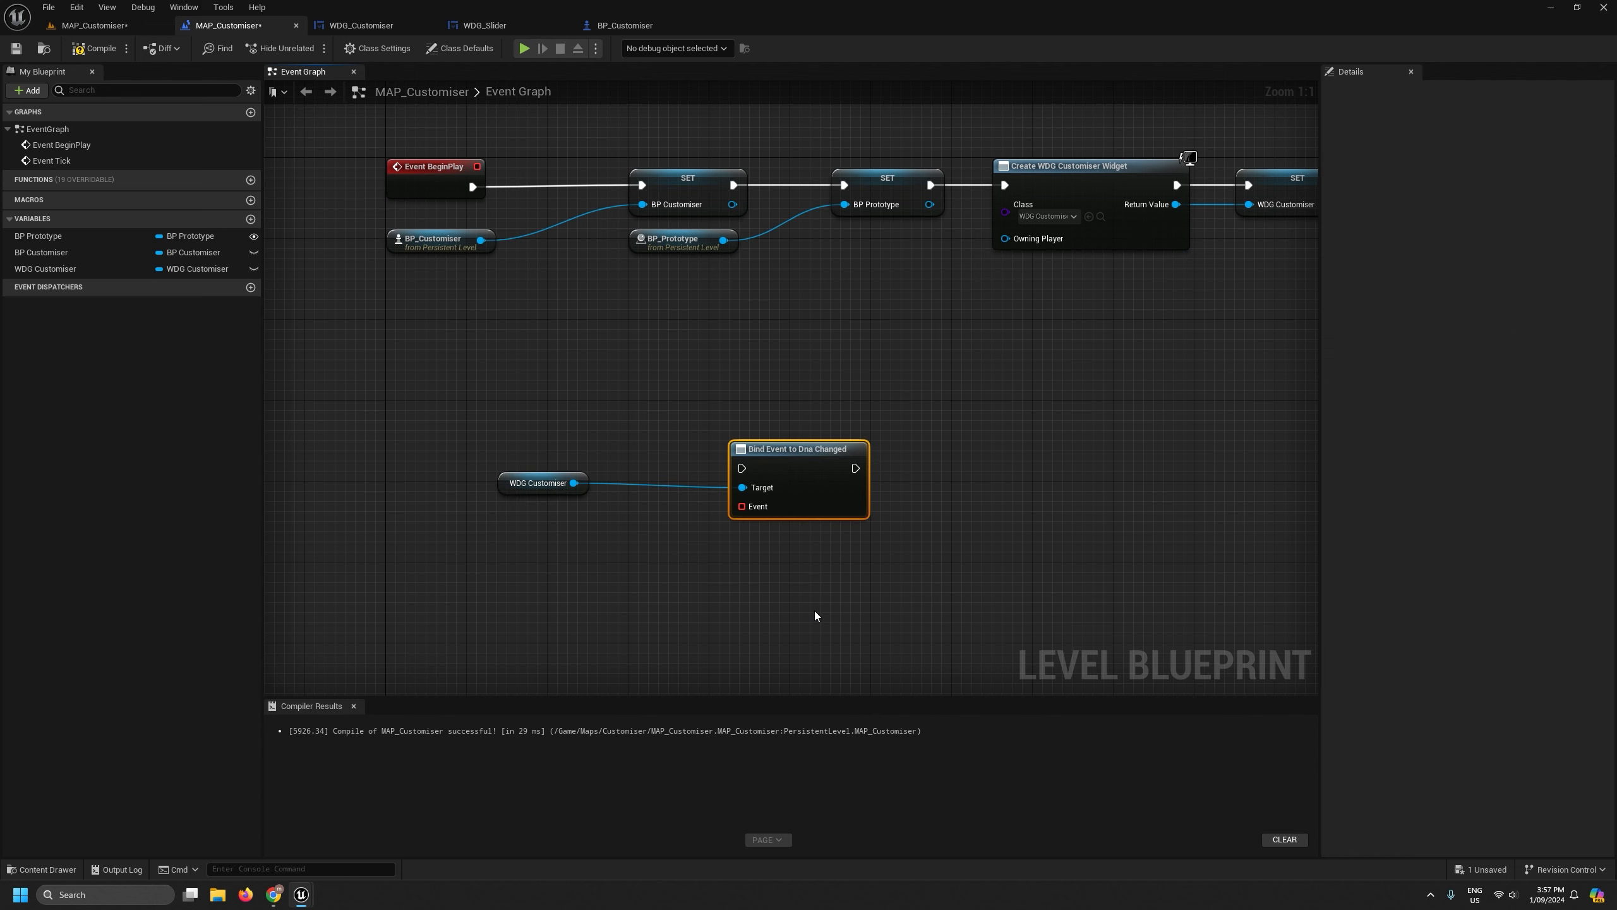
{"action": "scroll", "coordinate": [767, 551], "scroll_direction": "down", "scroll_amount": 4}
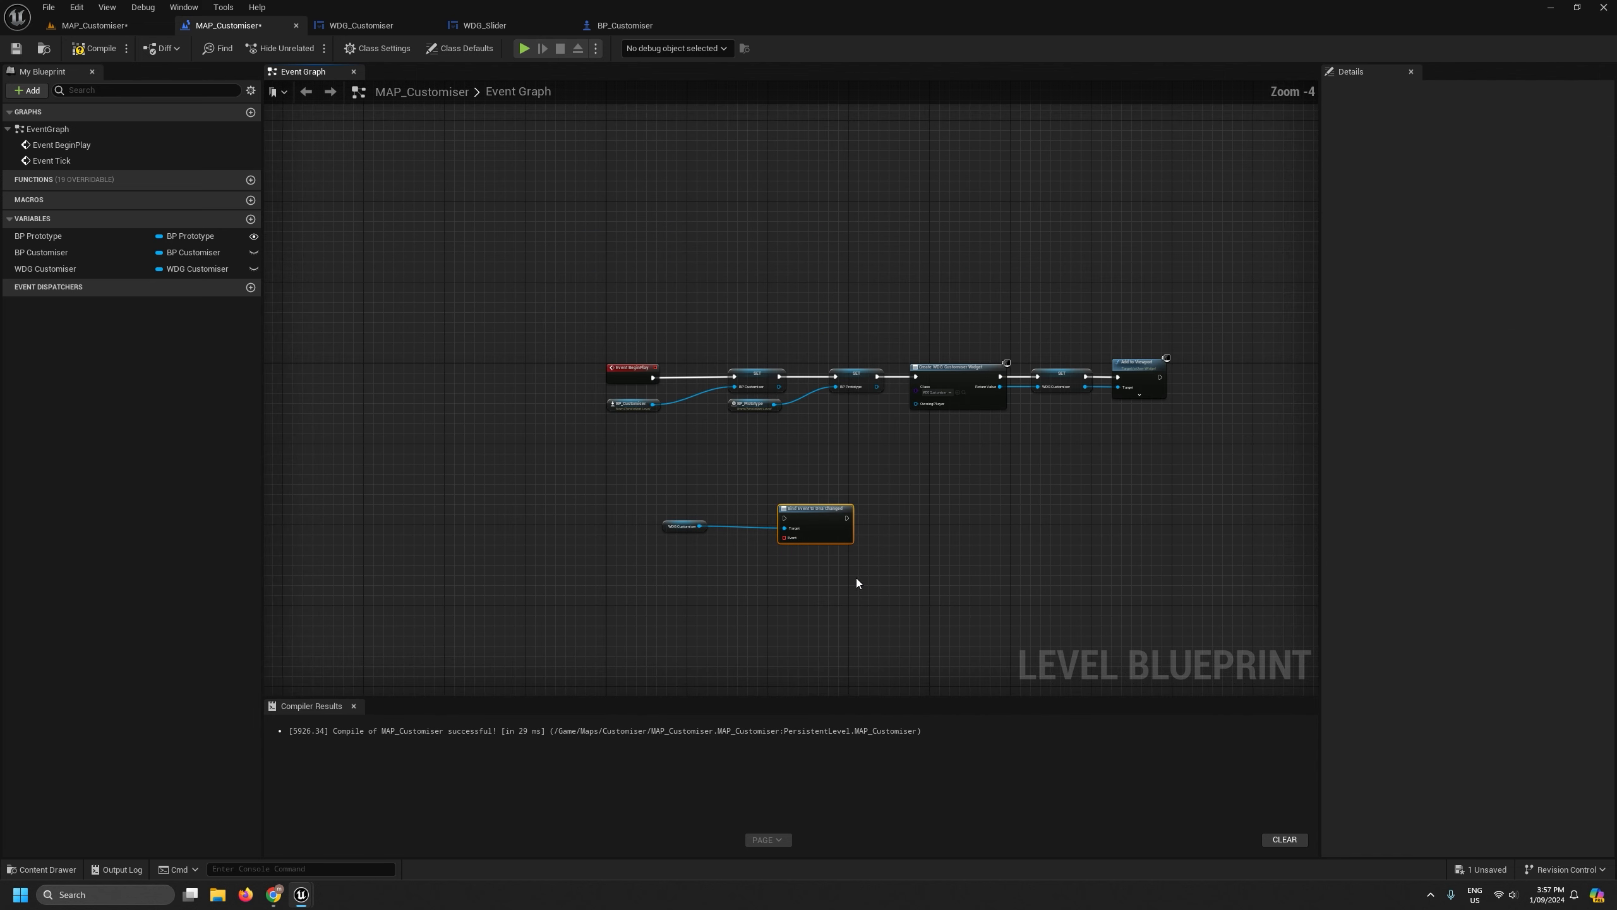
{"action": "right_click_drag", "start_coordinate": [907, 581], "coordinate": [751, 565]}
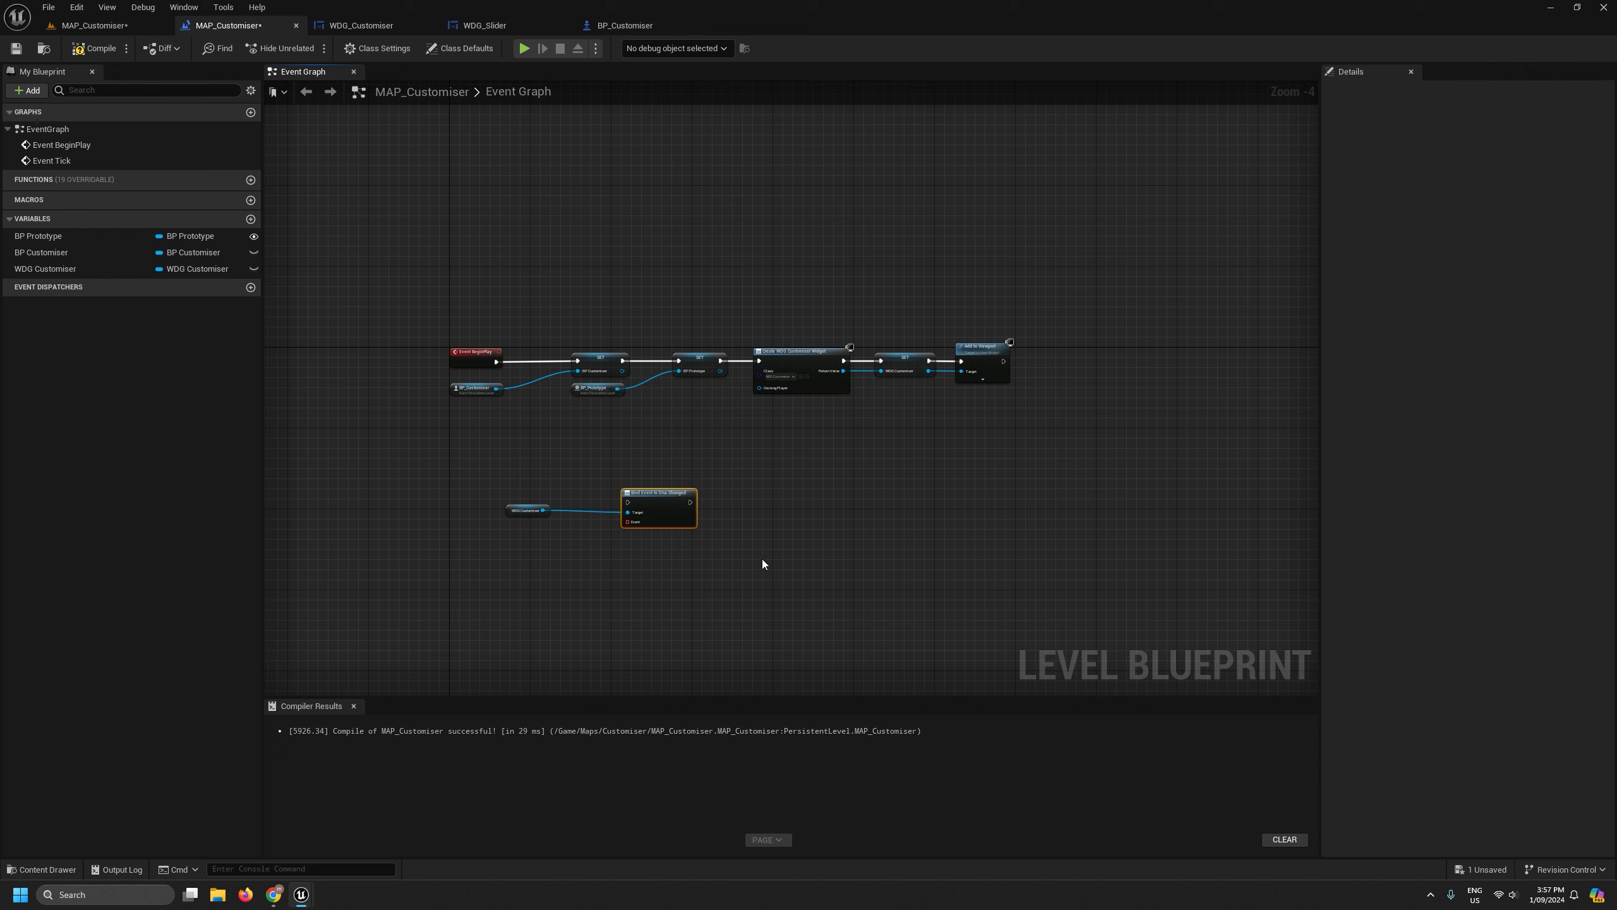
Move the WDG Customiser bind nodes down and shift the chain after Event BeginPlay to the right to make room.
{"action": "left_click_drag", "start_coordinate": [762, 563], "coordinate": [498, 480]}
{"action": "left_click_drag", "start_coordinate": [651, 501], "coordinate": [894, 582]}
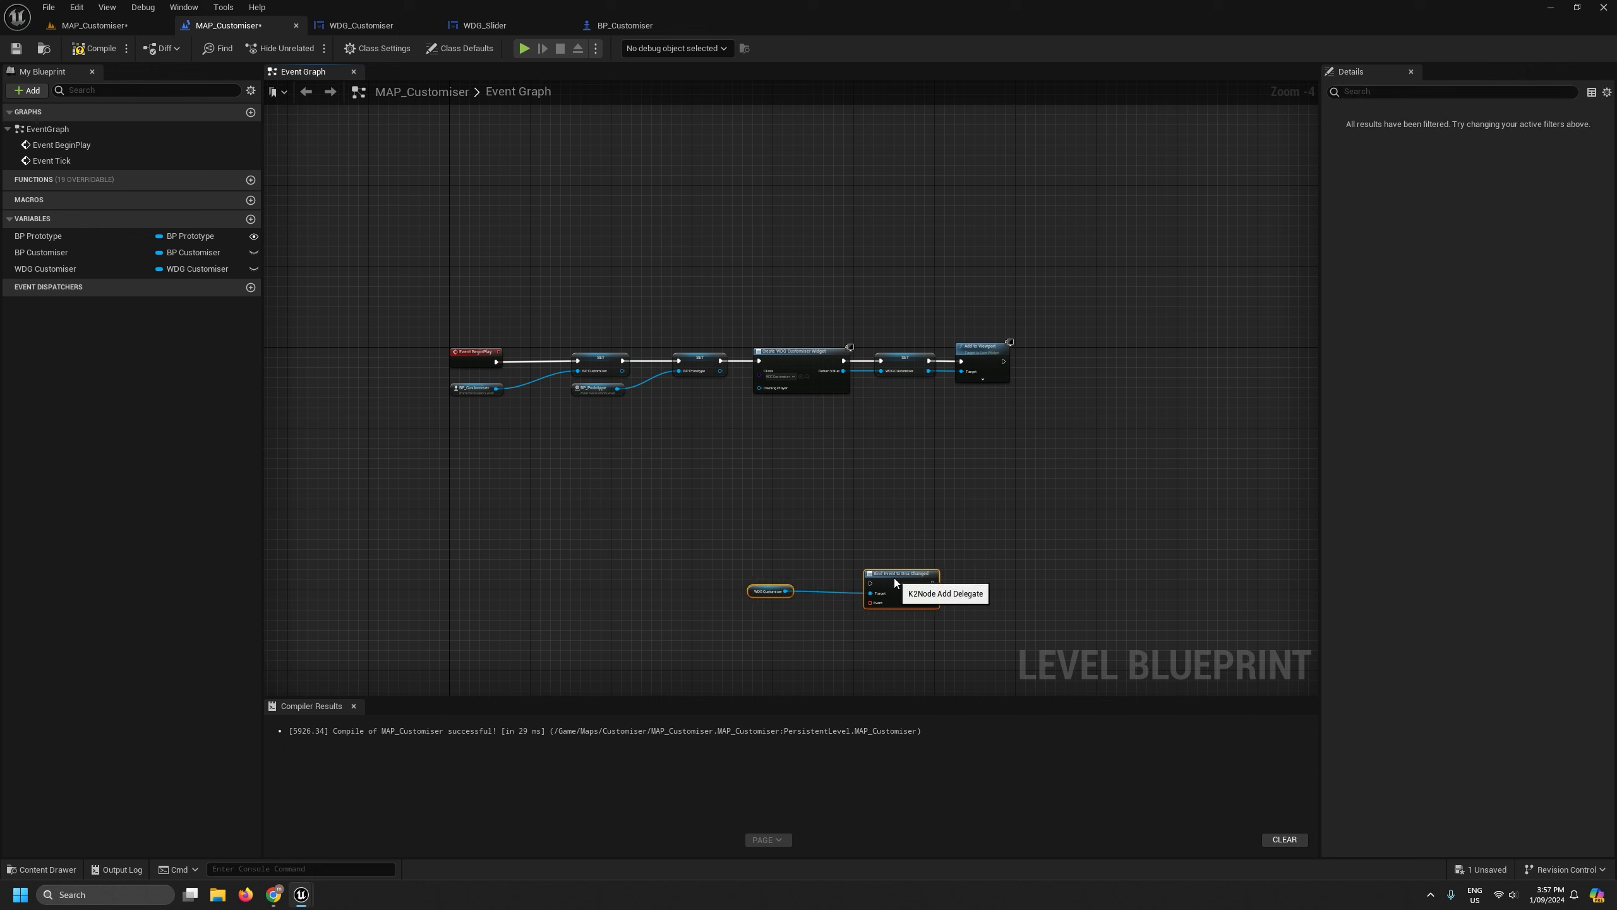
{"action": "left_click_drag", "start_coordinate": [1129, 471], "coordinate": [595, 344]}
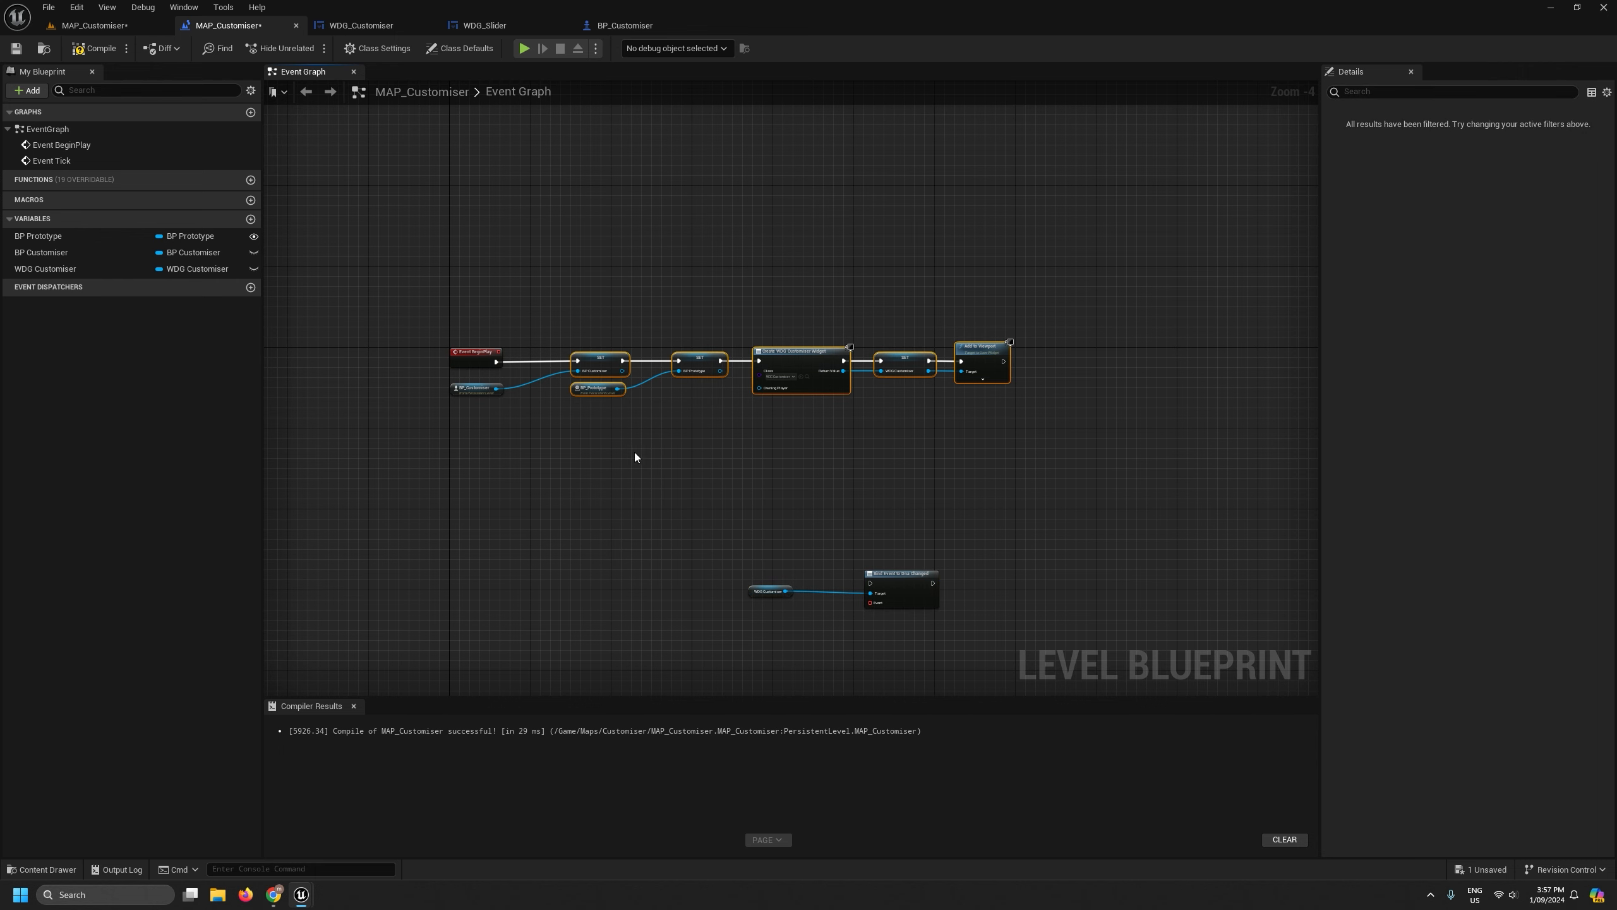
{"action": "left_click_drag", "start_coordinate": [631, 455], "coordinate": [442, 389], "text": "shift"}
{"action": "left_click_drag", "start_coordinate": [598, 354], "coordinate": [1042, 360]}
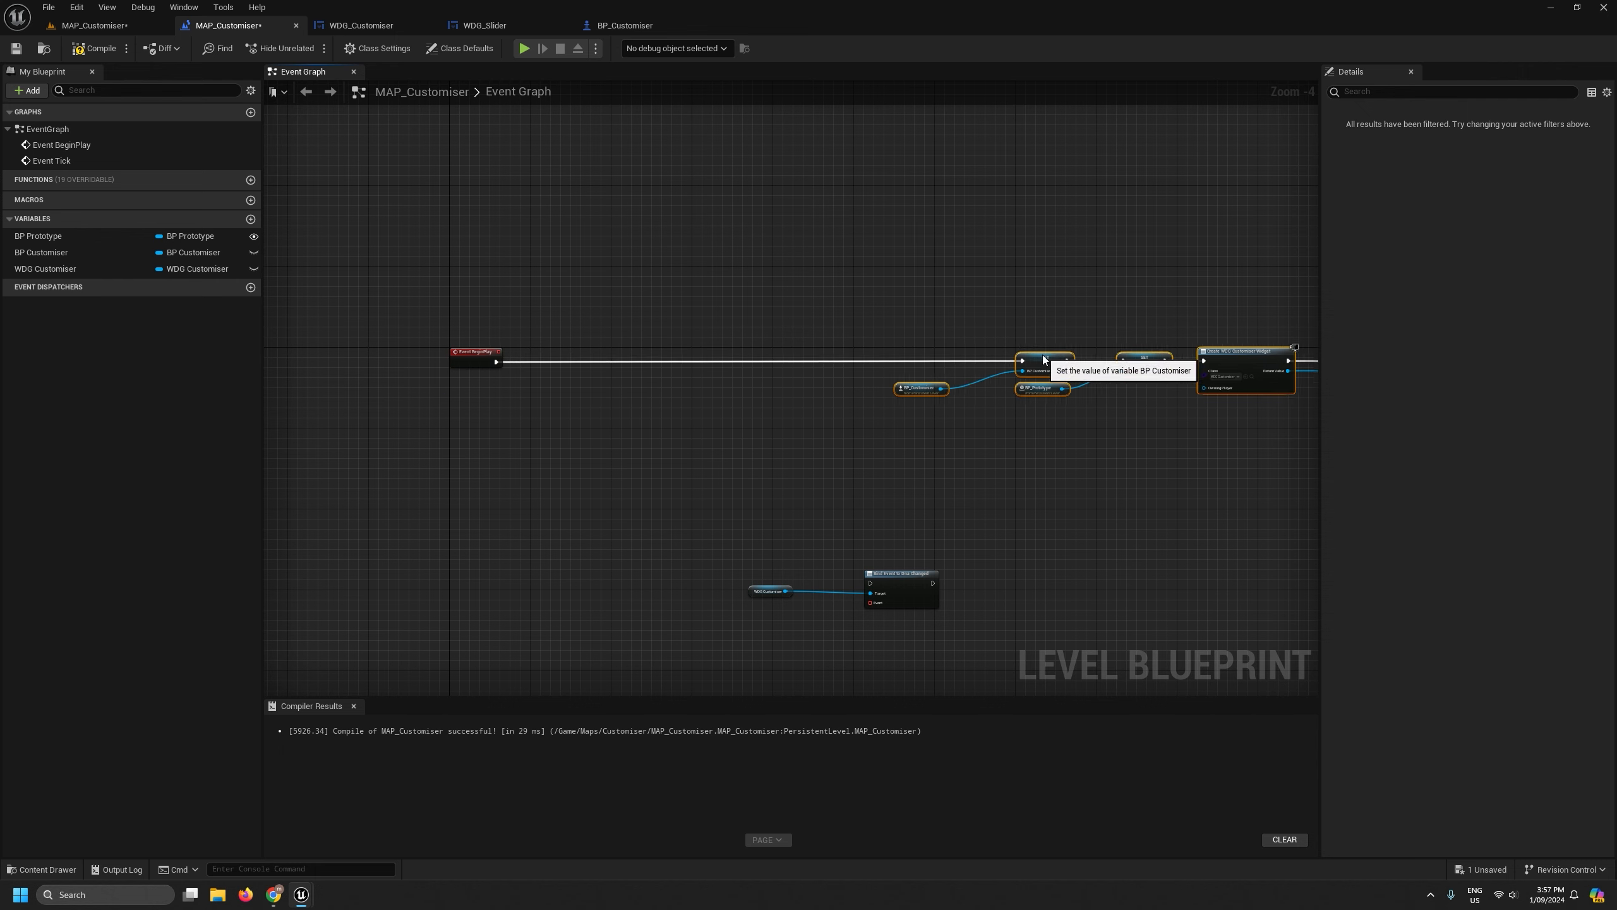
Insert a Sequence node after Event BeginPlay, with Then 0 running the SET chain and Then 1 running Bind Event to Dna Changed.
{"action": "right_click", "coordinate": [659, 421]}
{"action": "type", "text": "sequence"}
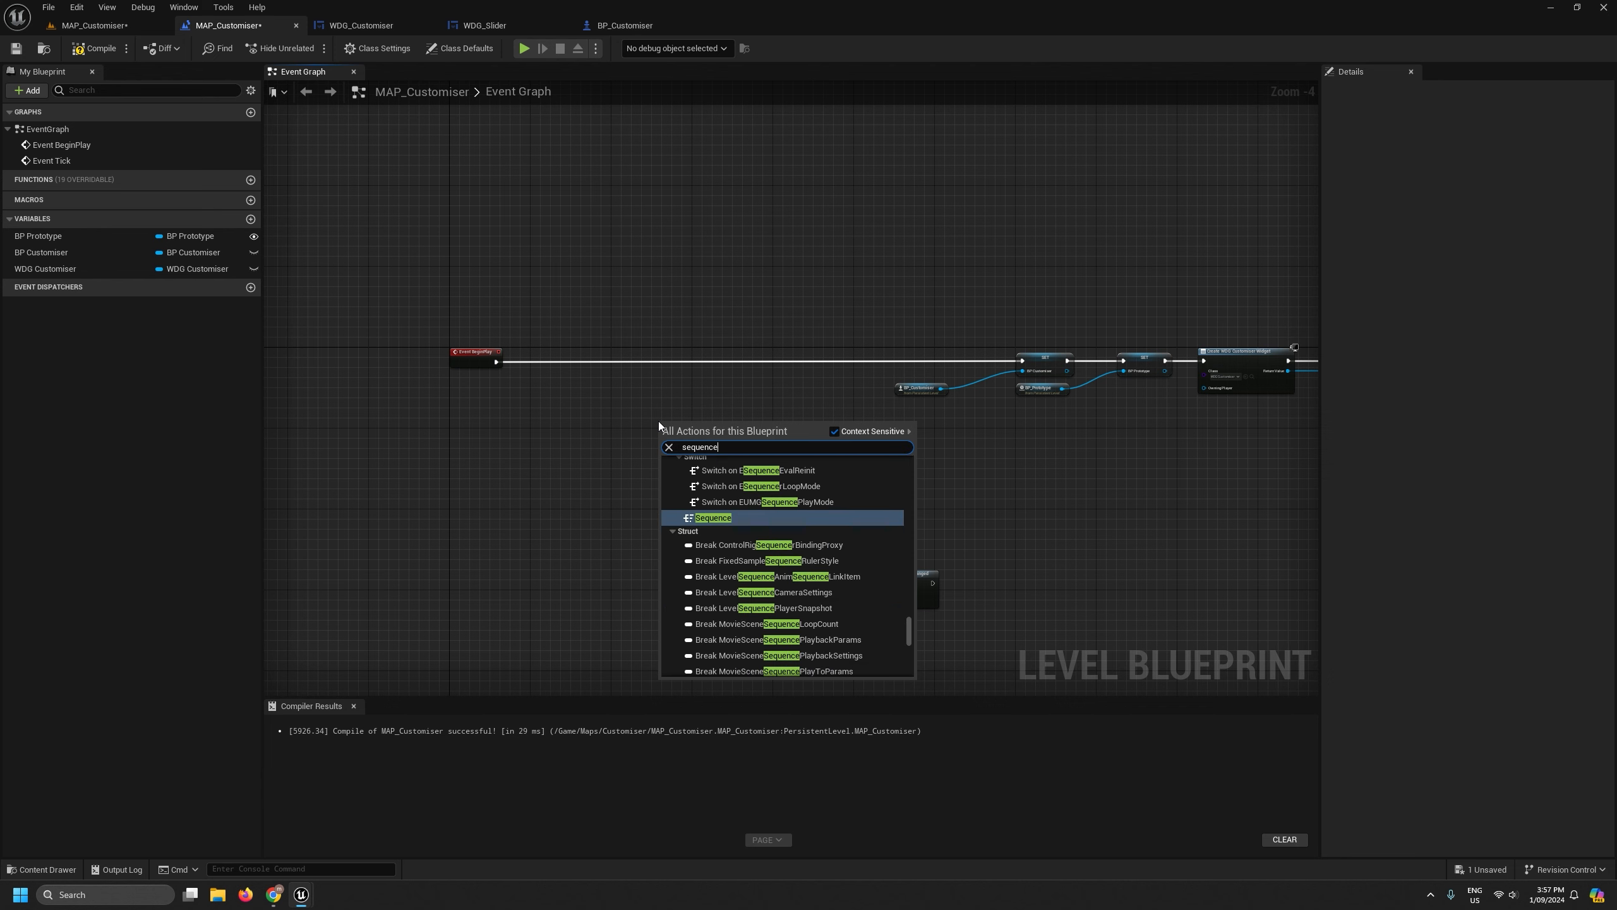
{"action": "key", "text": "Return"}
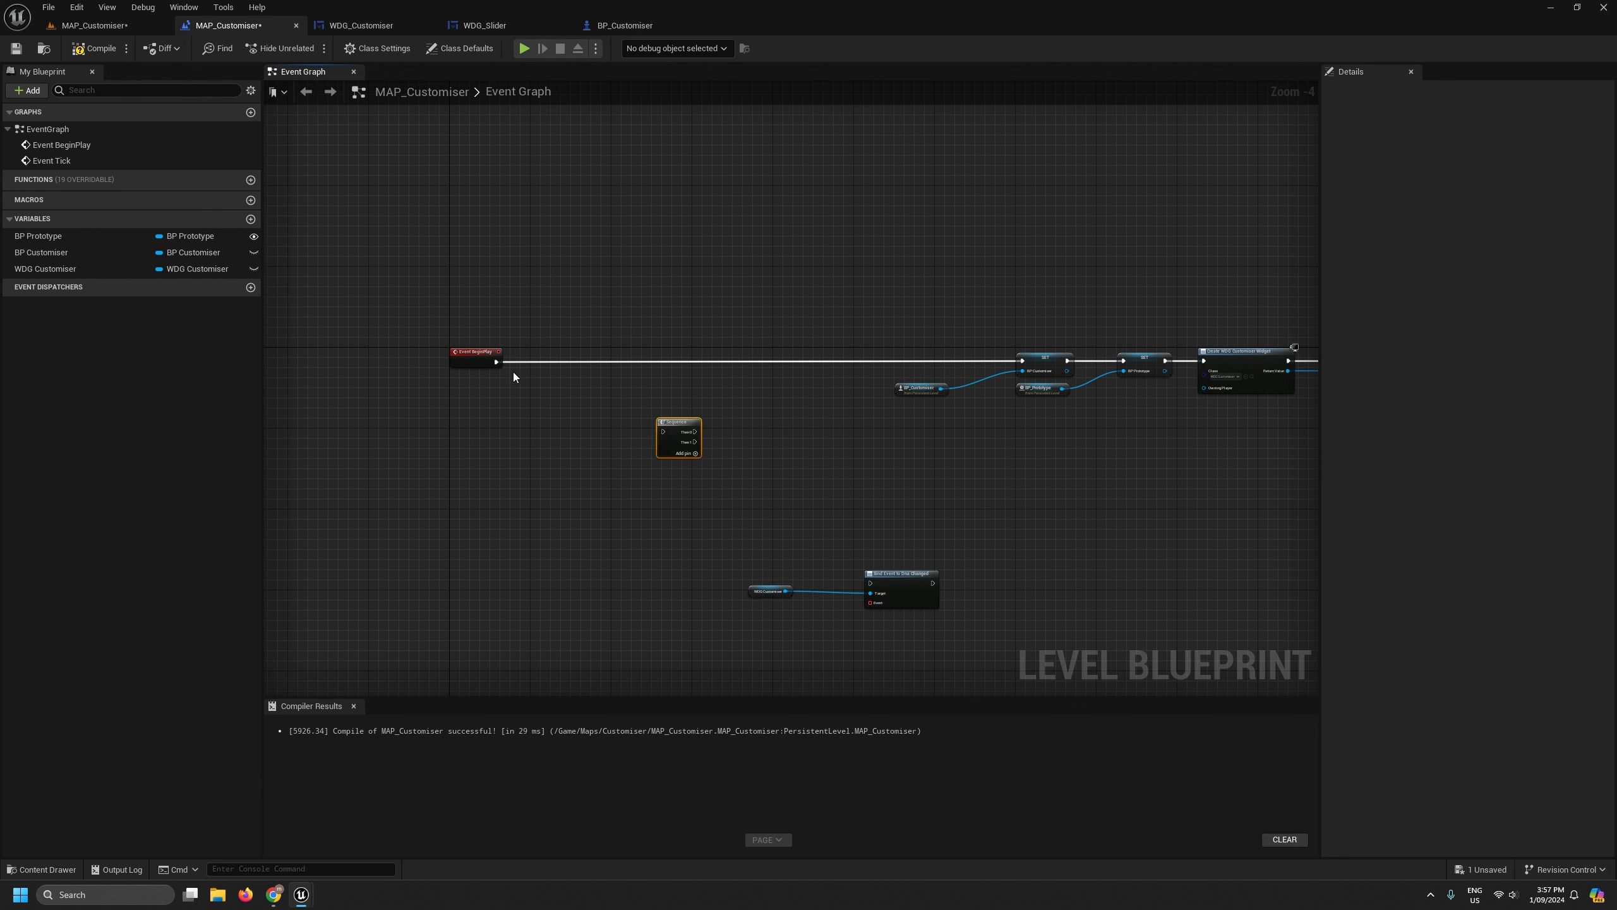
{"action": "left_click_drag", "start_coordinate": [496, 362], "coordinate": [1023, 361]}
{"action": "left_click_drag", "start_coordinate": [649, 372], "coordinate": [871, 583]}
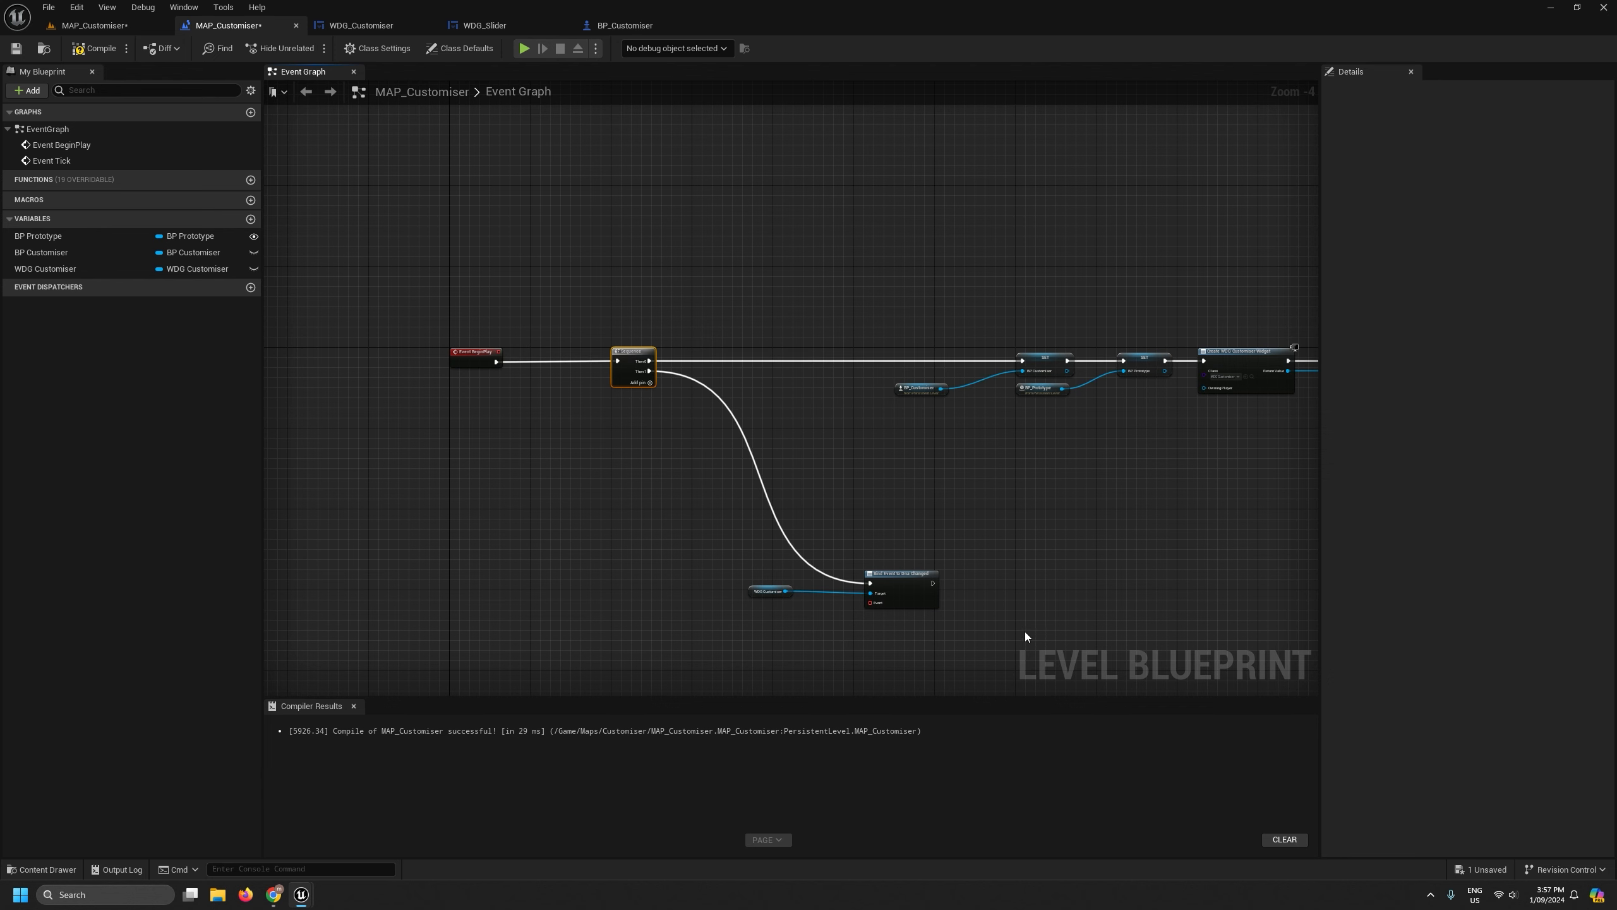
Move the chain from the BP Customiser SET node through Add to Viewport closer to the Sequence node.
{"action": "right_click_drag", "start_coordinate": [1024, 632], "coordinate": [808, 613]}
{"action": "left_click_drag", "start_coordinate": [1198, 430], "coordinate": [527, 303]}
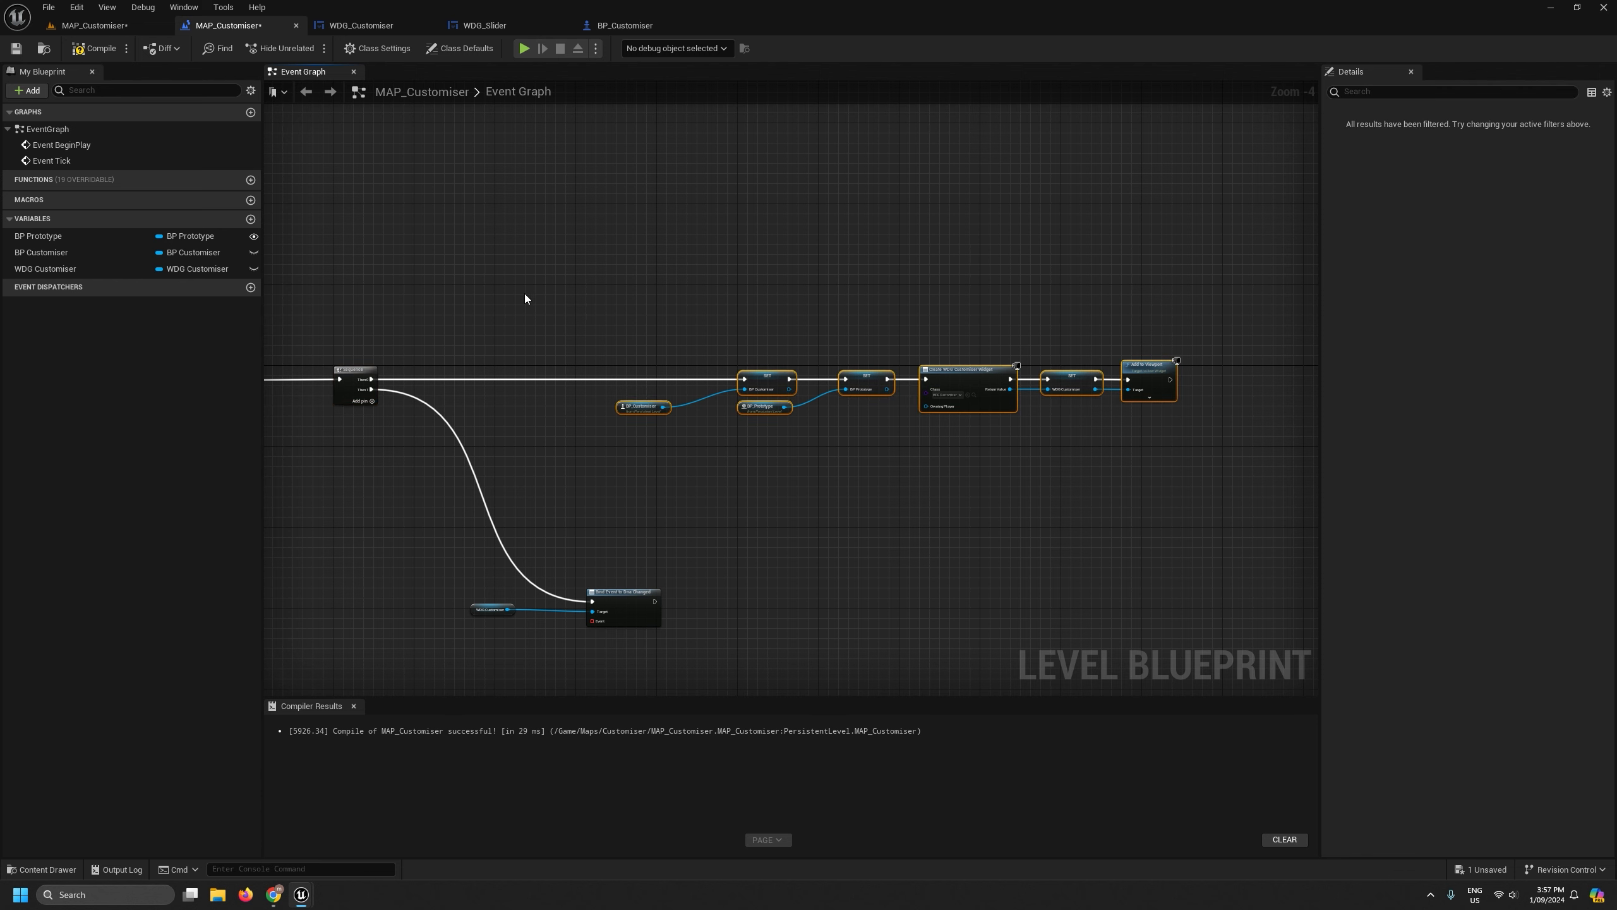
{"action": "scroll", "coordinate": [631, 411], "scroll_direction": "up", "scroll_amount": 3}
{"action": "left_click_drag", "start_coordinate": [608, 411], "coordinate": [538, 414]}
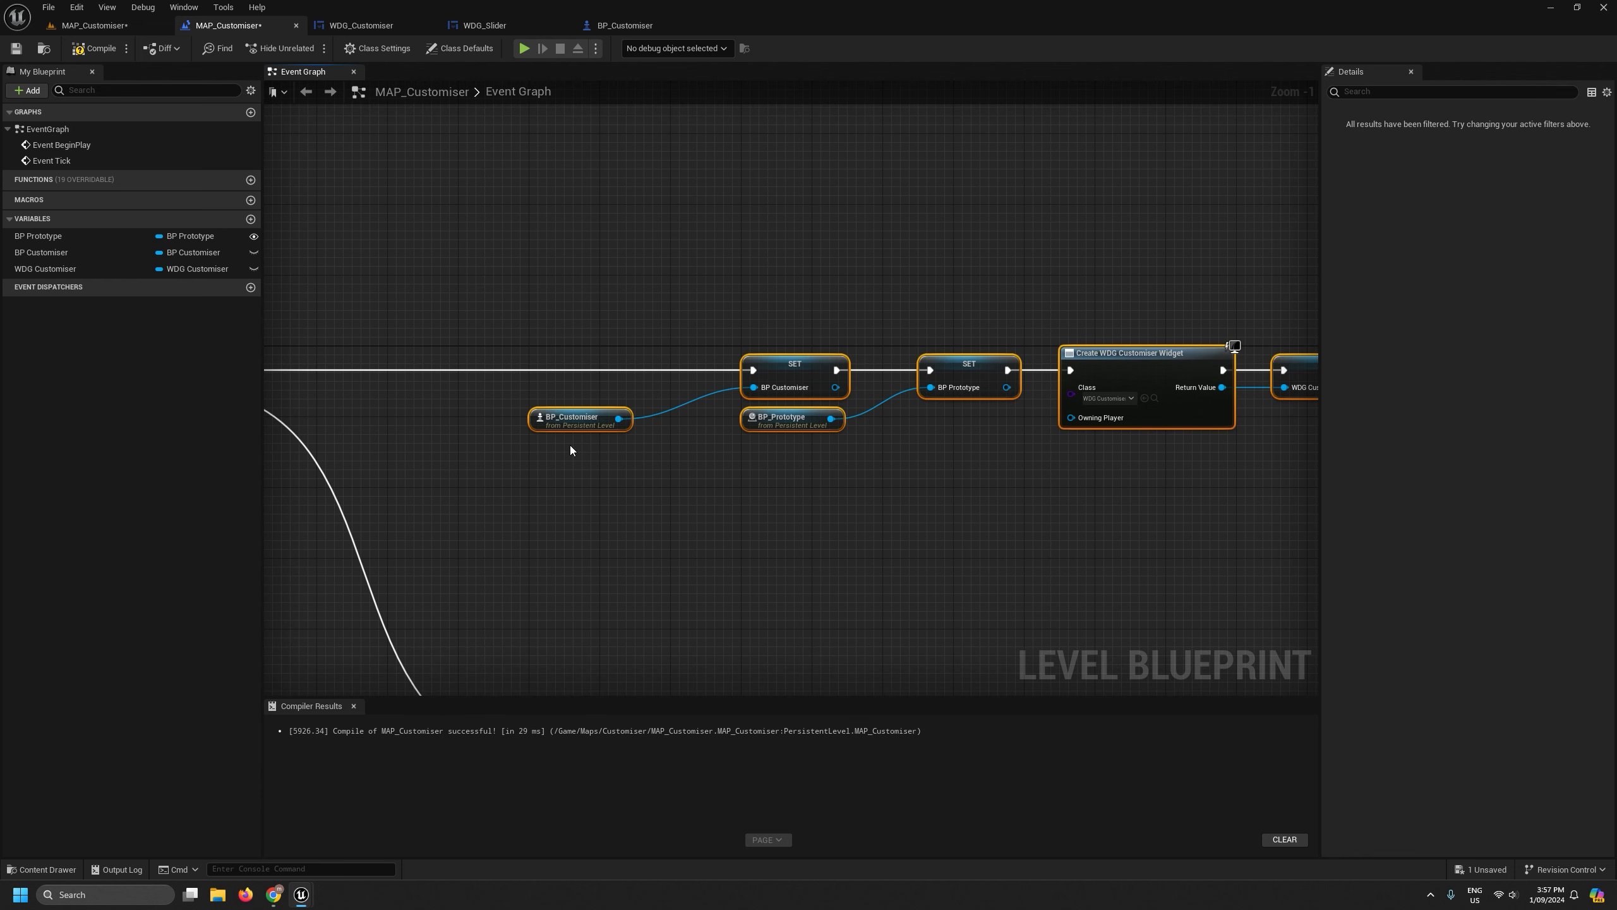
{"action": "scroll", "coordinate": [570, 444], "scroll_direction": "down", "scroll_amount": 3}
Align the Bind Event to Dna Changed node and its WDG Customiser getter beneath the first SET node.
{"action": "right_click_drag", "start_coordinate": [608, 527], "coordinate": [641, 408]}
{"action": "left_click_drag", "start_coordinate": [784, 581], "coordinate": [498, 490]}
{"action": "left_click_drag", "start_coordinate": [619, 499], "coordinate": [731, 473]}
{"action": "scroll", "coordinate": [686, 497], "scroll_direction": "up", "scroll_amount": 4}
{"action": "right_click_drag", "start_coordinate": [662, 555], "coordinate": [701, 633]}
{"action": "left_click_drag", "start_coordinate": [766, 516], "coordinate": [766, 445]}
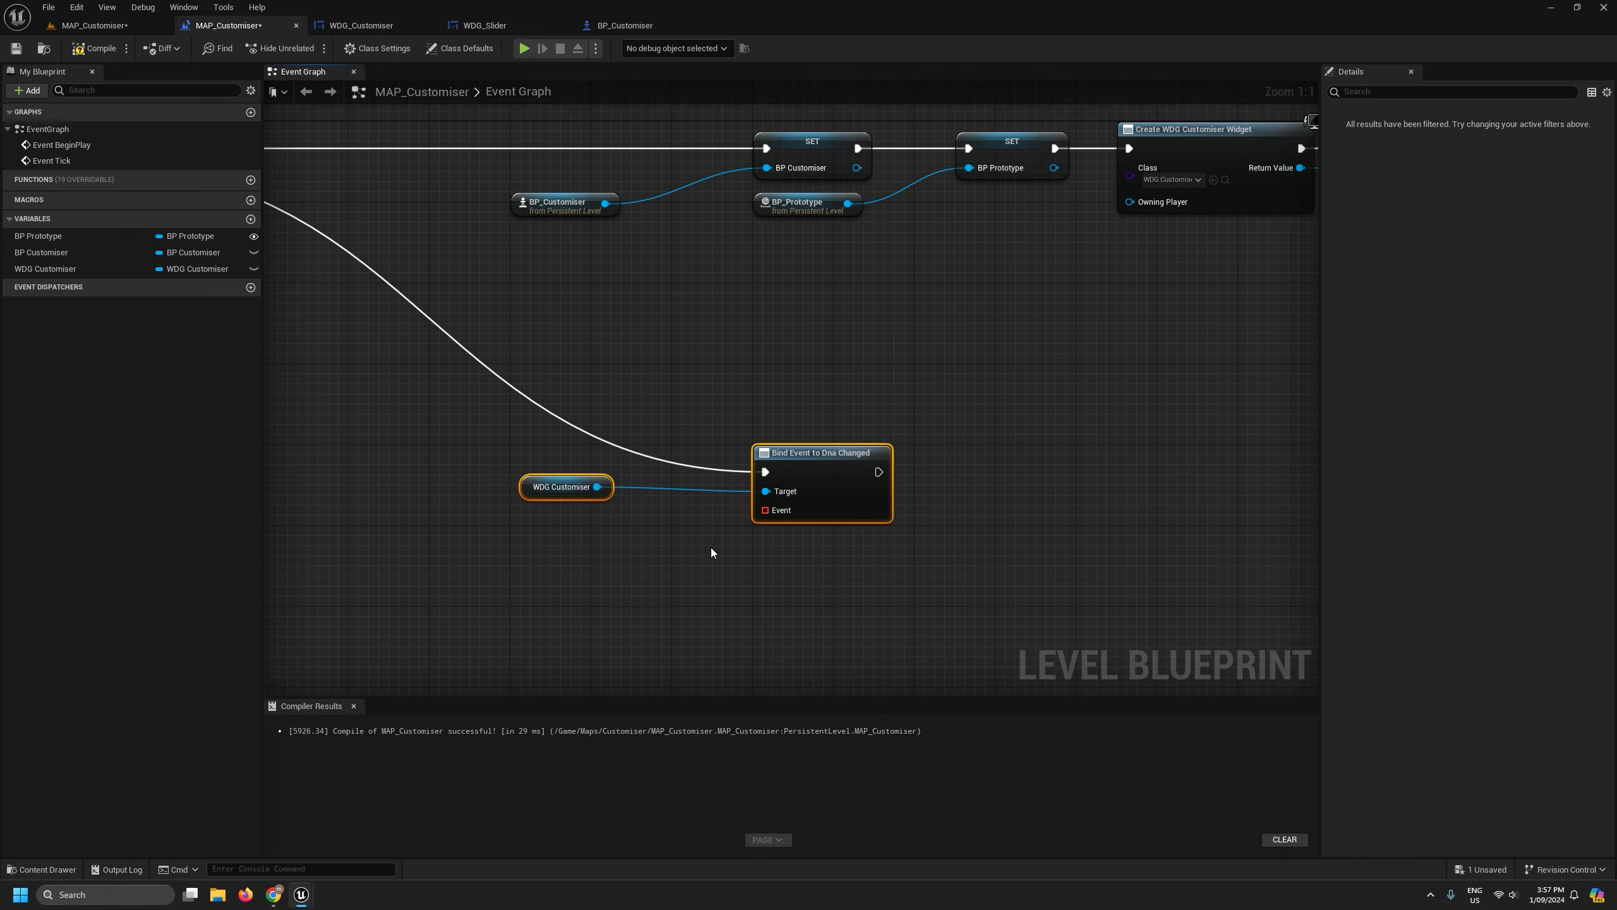
{"action": "left_click", "coordinate": [545, 509]}
{"action": "left_click_drag", "start_coordinate": [526, 487], "coordinate": [515, 488]}
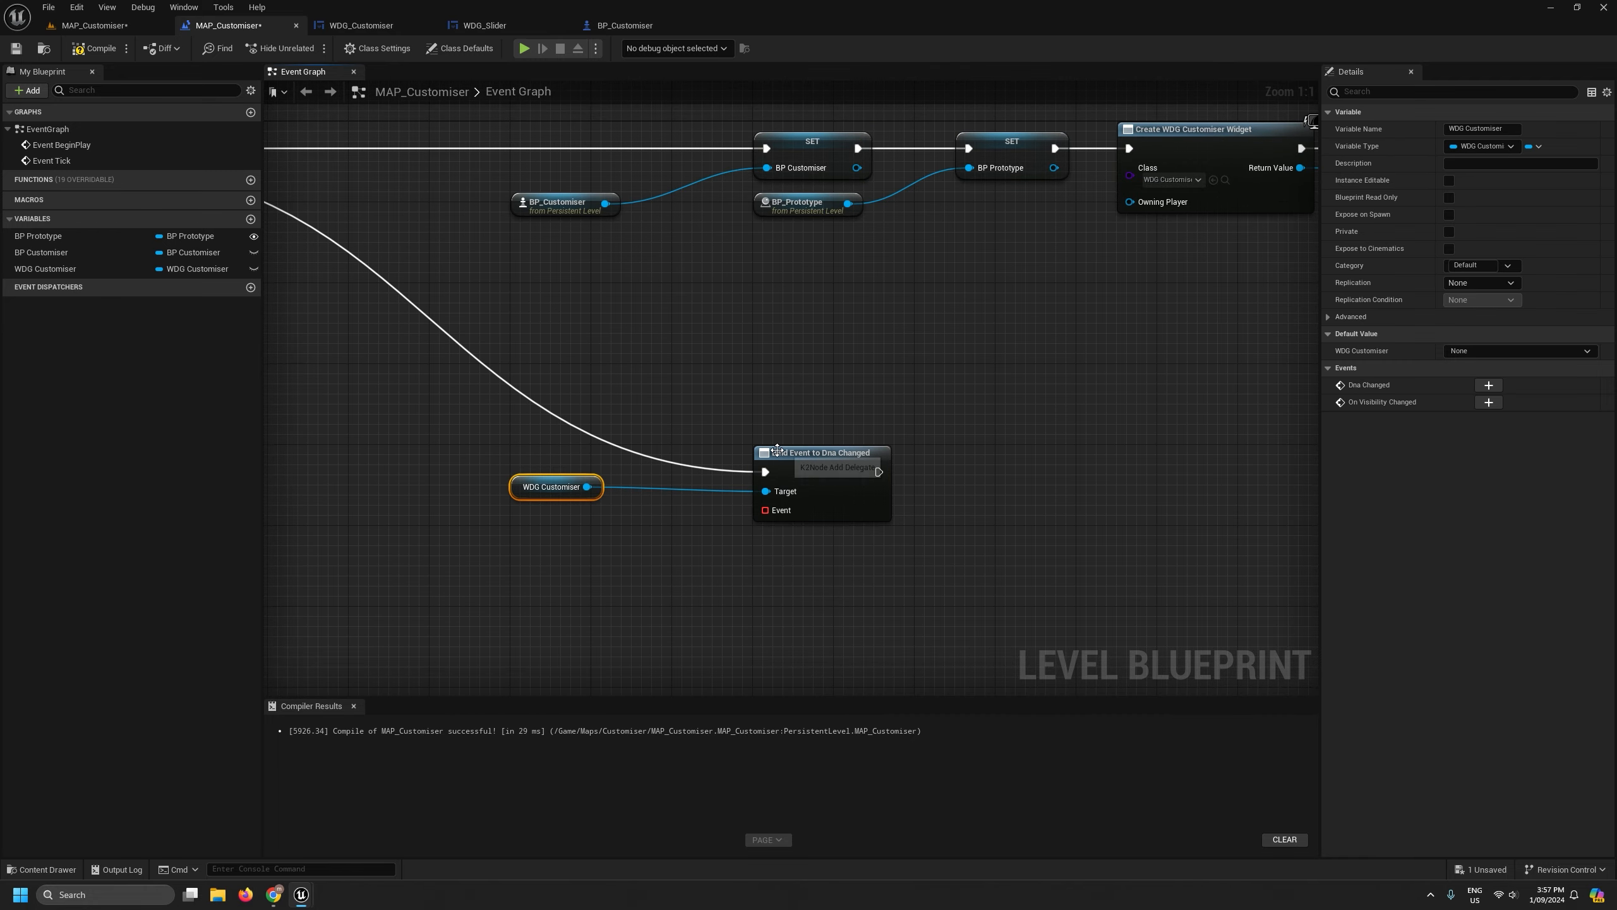
Place the BP_Customiser reference and the WDG Customiser getter nearer to the nodes they feed.
{"action": "right_click_drag", "start_coordinate": [777, 450], "coordinate": [512, 318]}
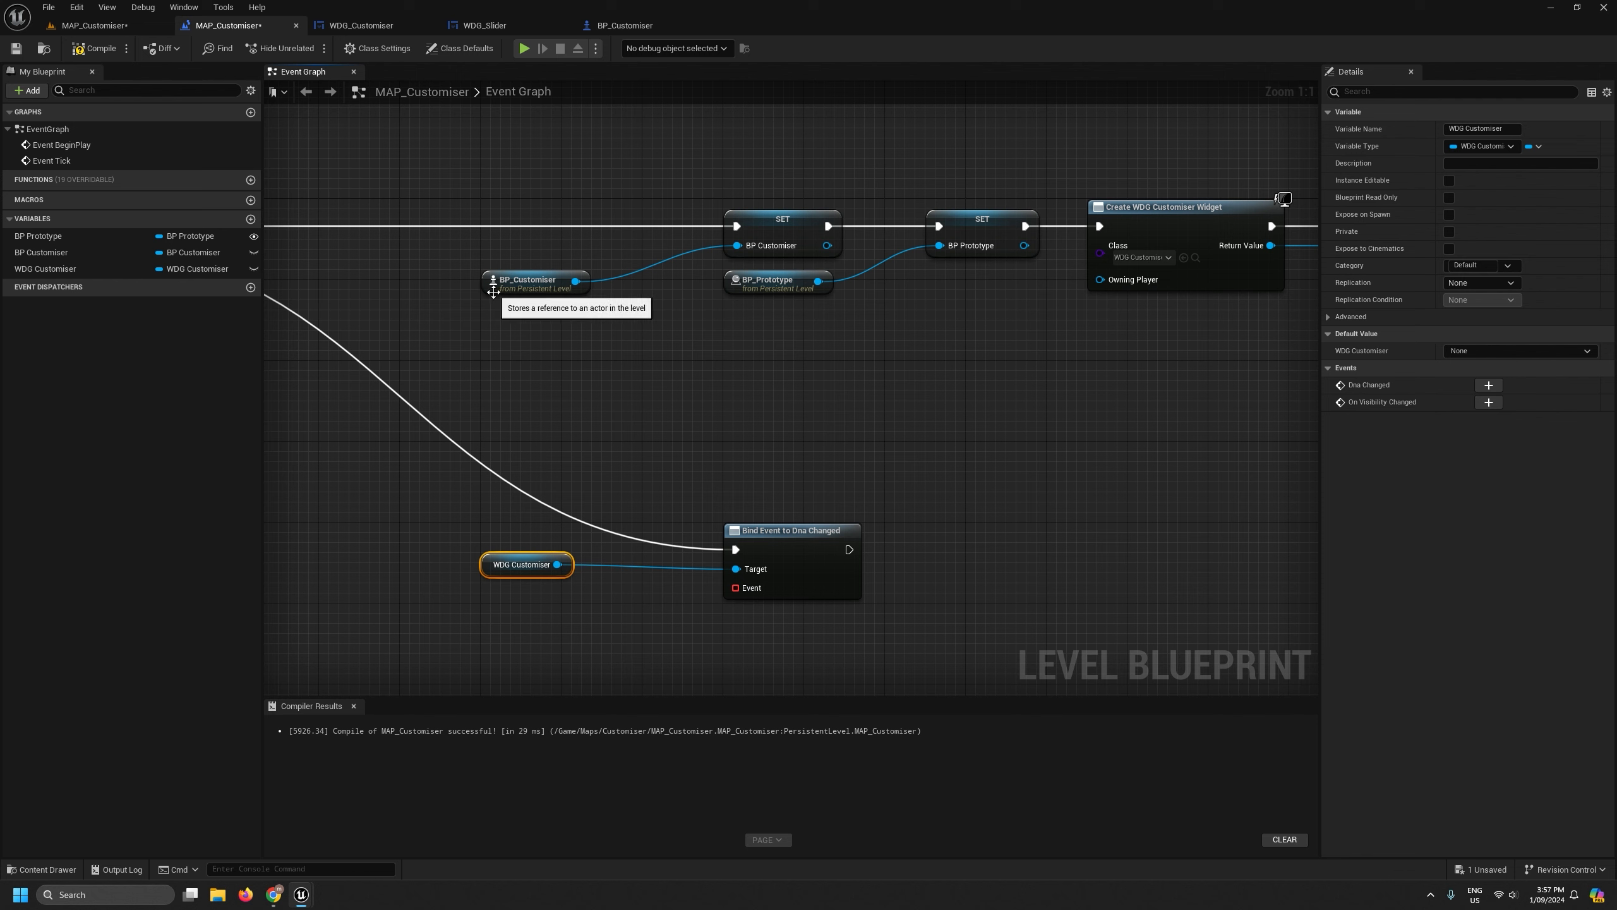
{"action": "left_click_drag", "start_coordinate": [494, 292], "coordinate": [592, 300]}
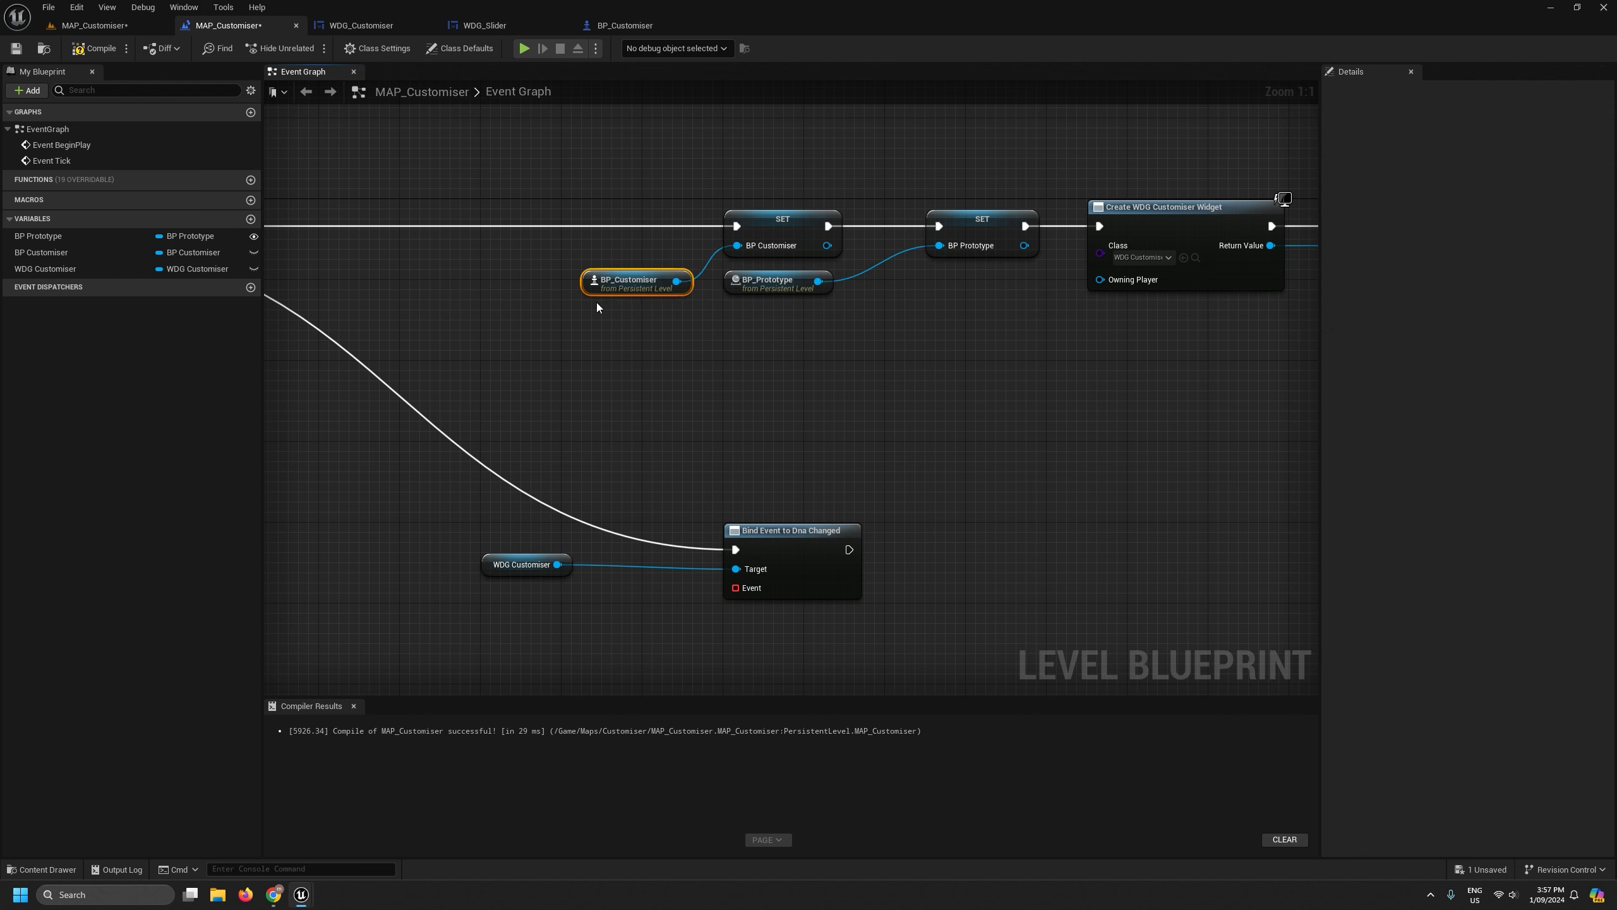
{"action": "left_click_drag", "start_coordinate": [491, 573], "coordinate": [602, 582]}
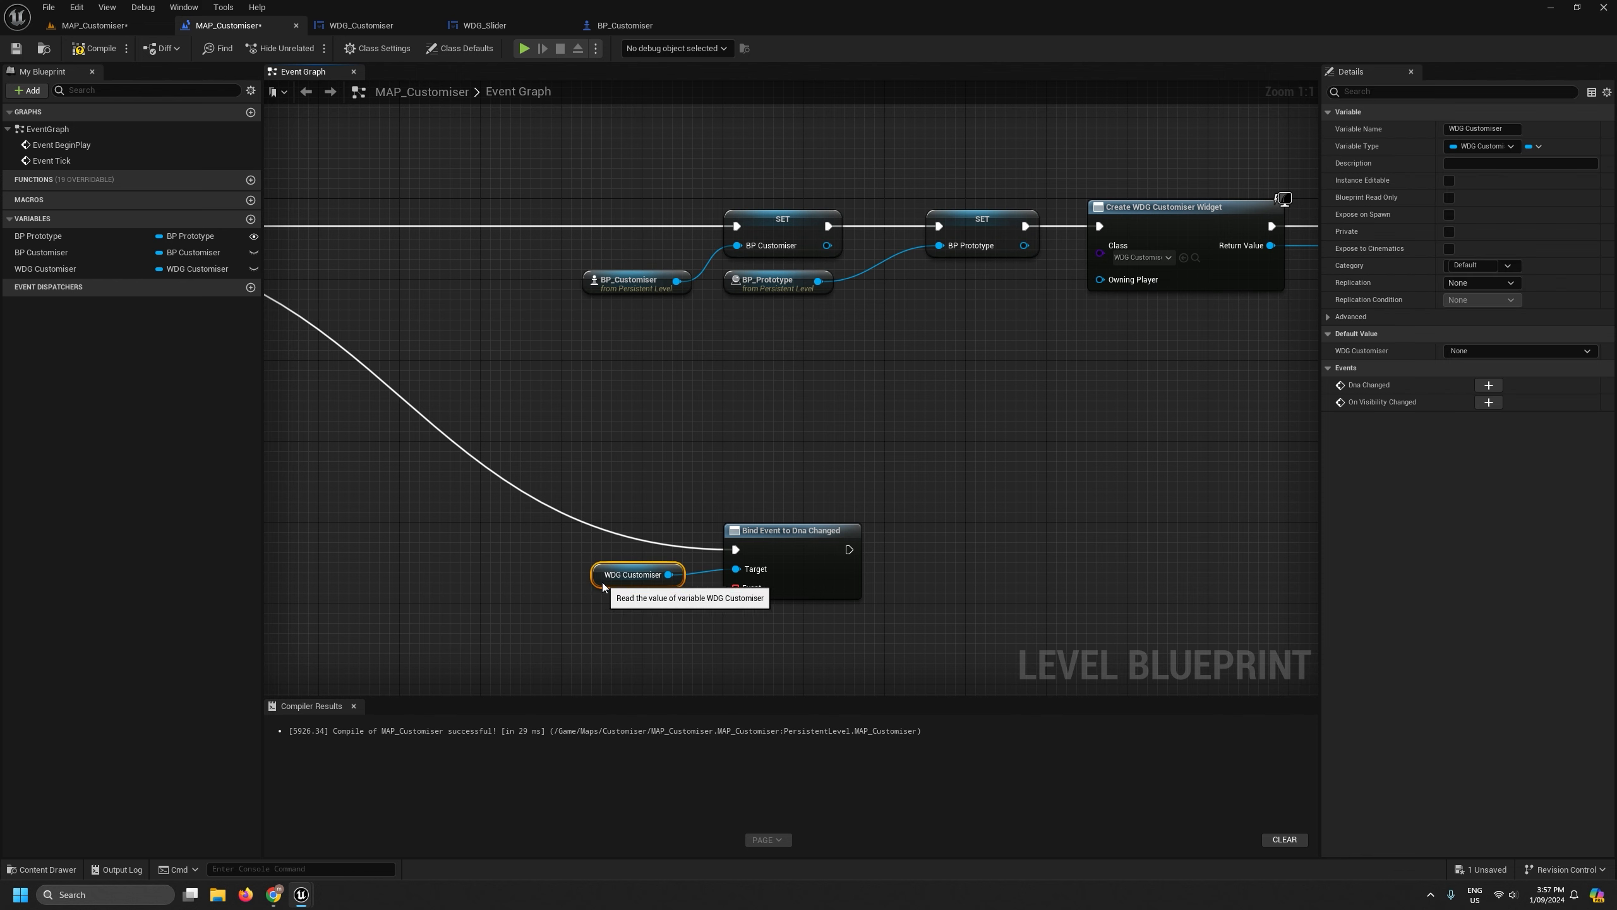
{"action": "left_click", "coordinate": [785, 533]}
{"action": "scroll", "coordinate": [851, 548], "scroll_direction": "down", "scroll_amount": 2}
{"action": "right_click_drag", "start_coordinate": [913, 572], "coordinate": [724, 543]}
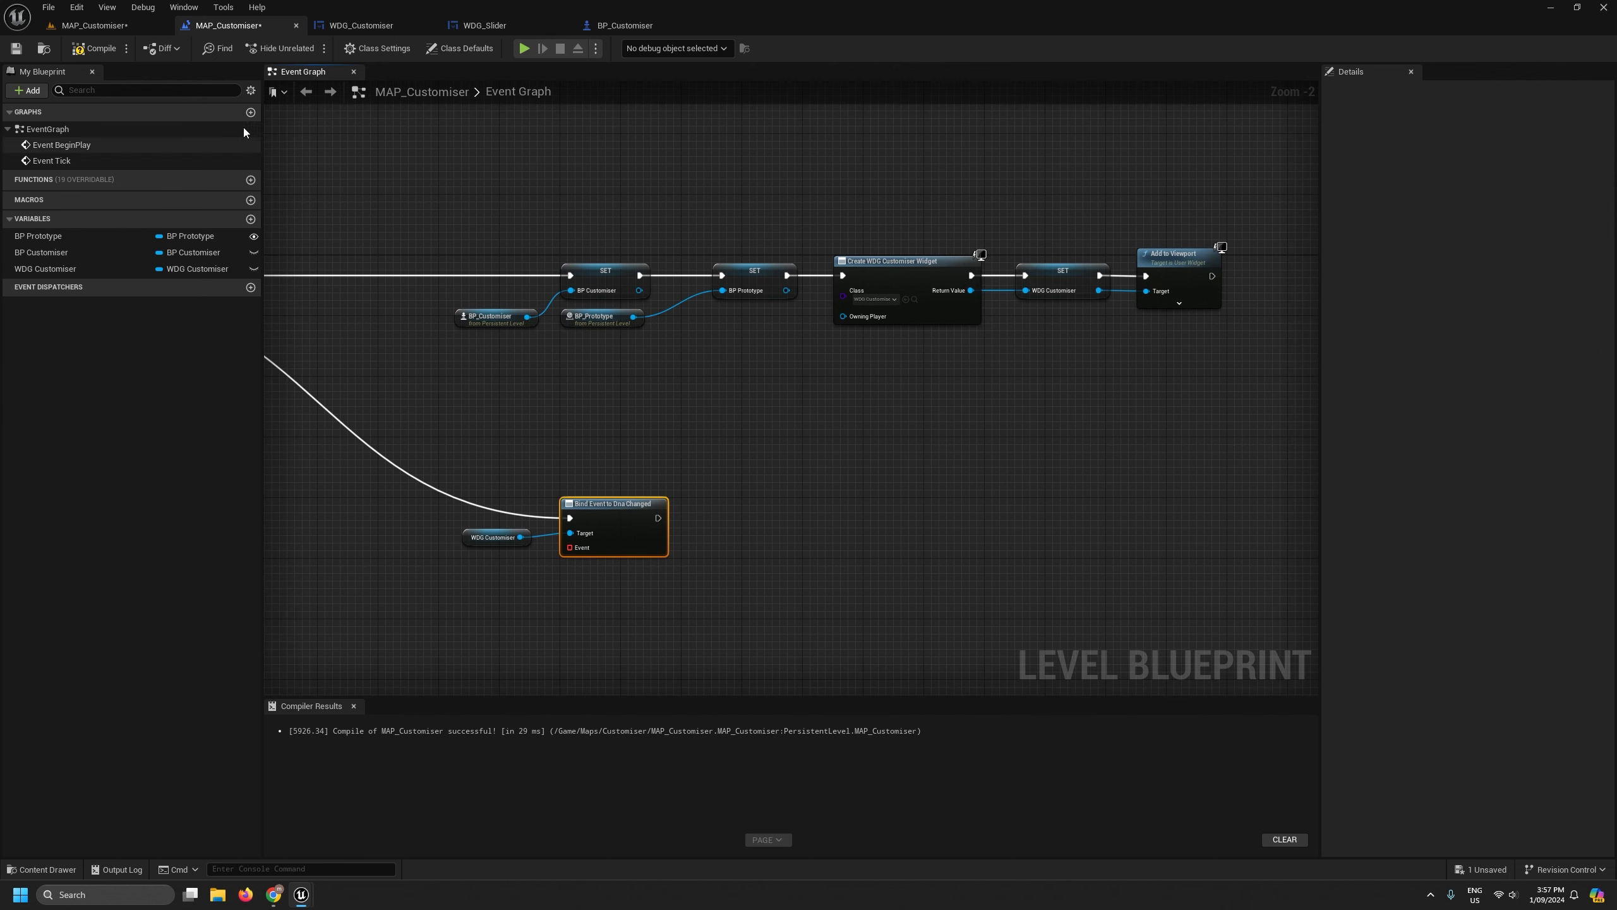
Create a custom event named Dna Changed on the Bind Event node's Event input and compile the level blueprint.
{"action": "left_click", "coordinate": [105, 49]}
{"action": "scroll", "coordinate": [555, 594], "scroll_direction": "up", "scroll_amount": 2}
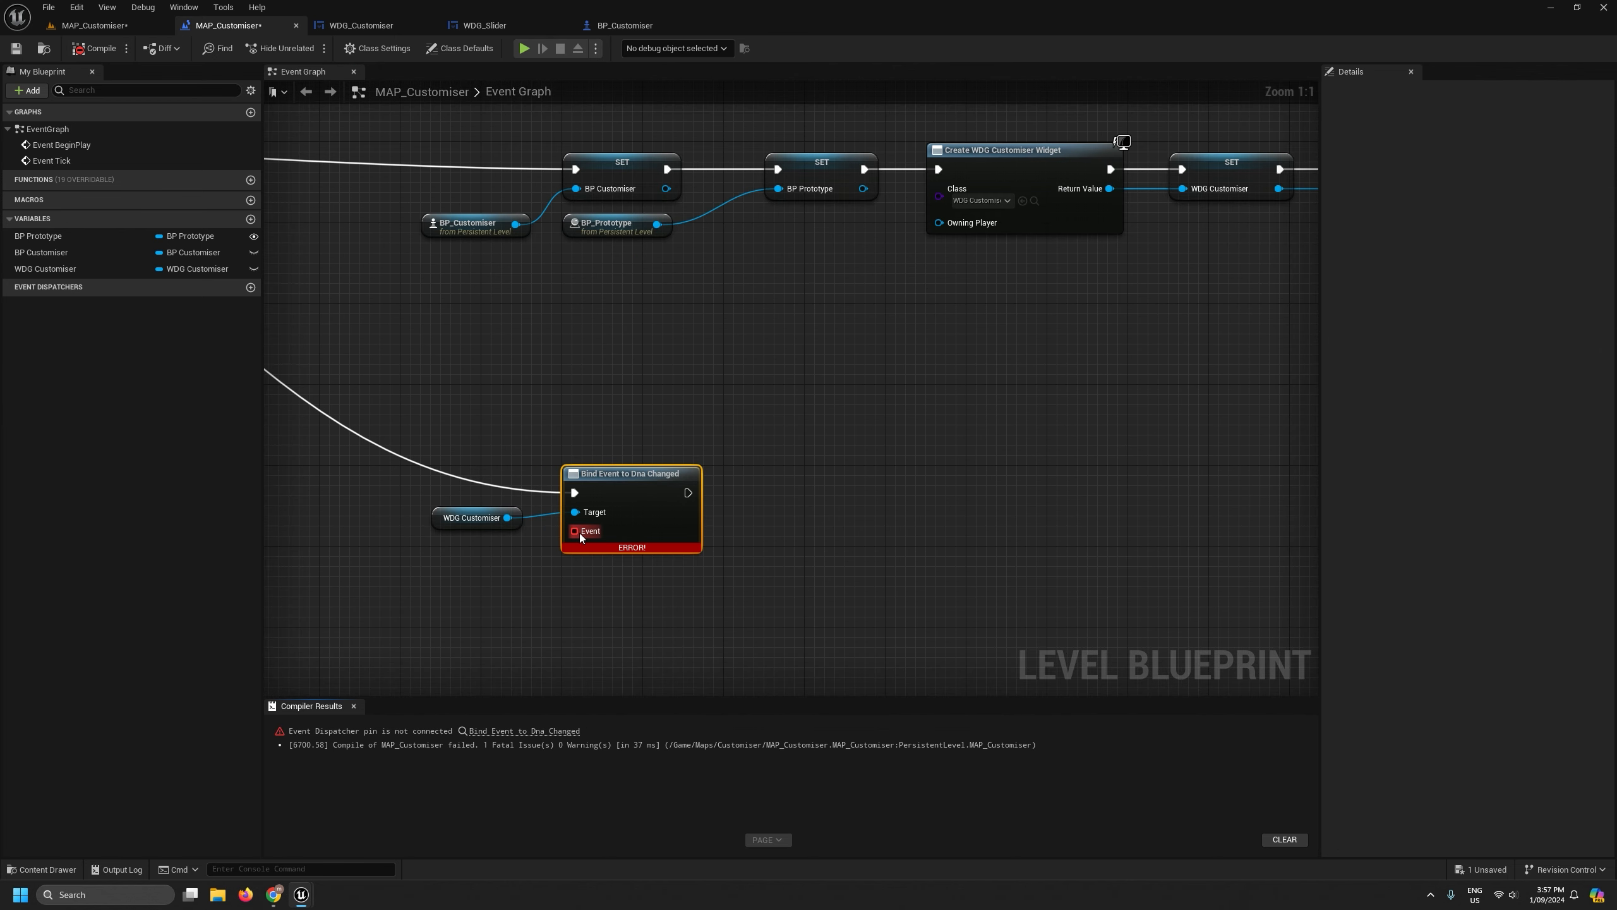
{"action": "left_click_drag", "start_coordinate": [580, 537], "coordinate": [417, 590]}
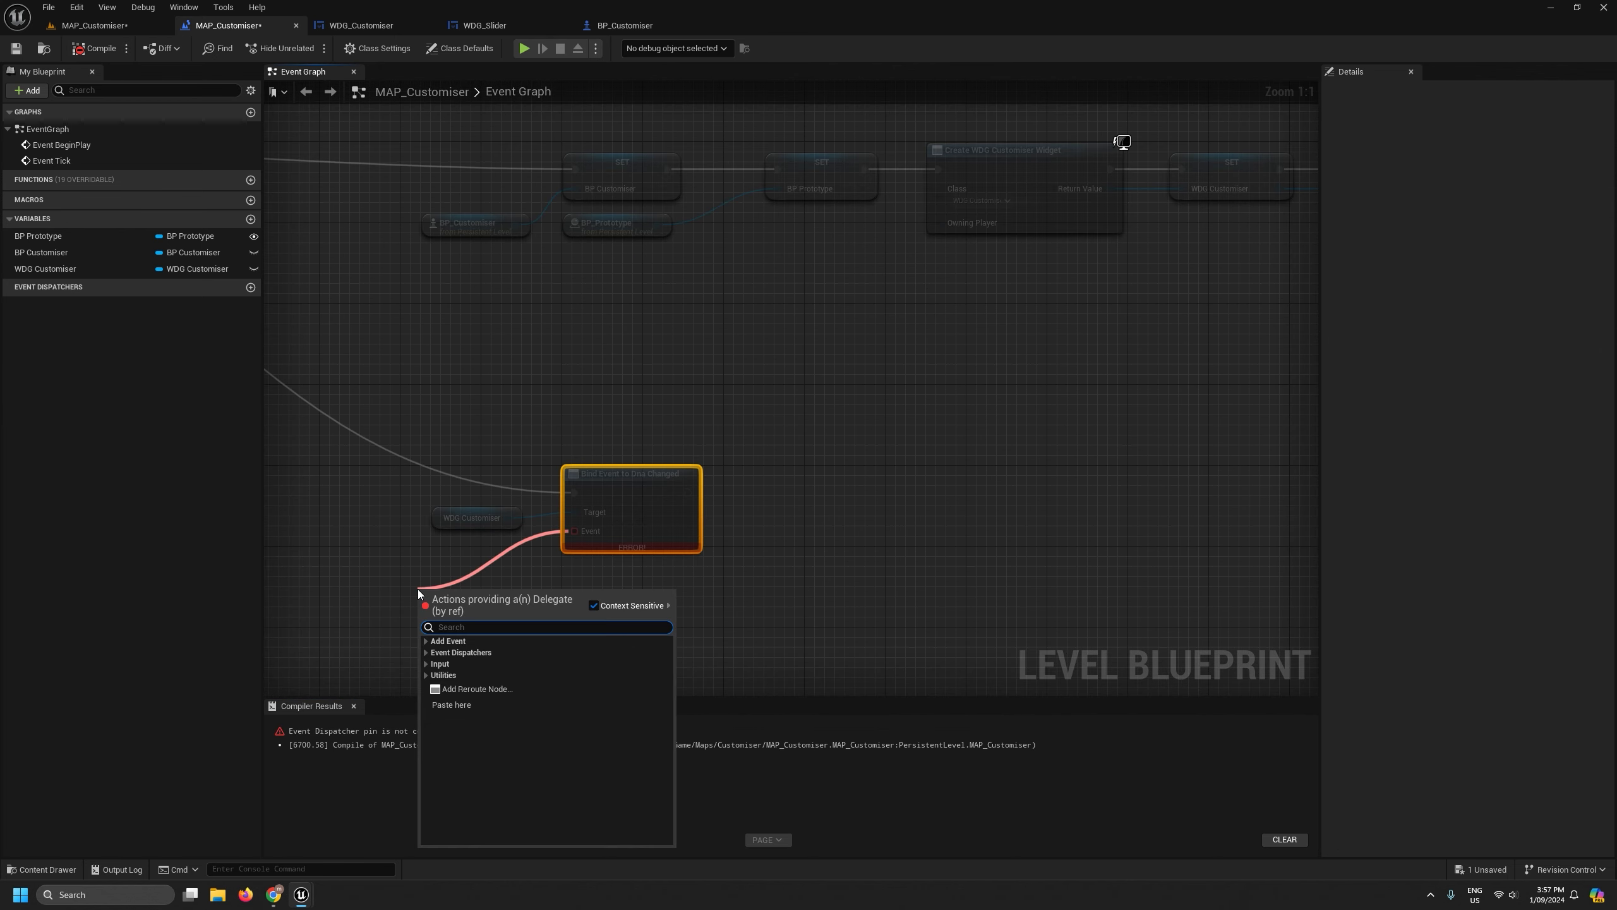
{"action": "left_click", "coordinate": [425, 641]}
{"action": "left_click", "coordinate": [446, 654]}
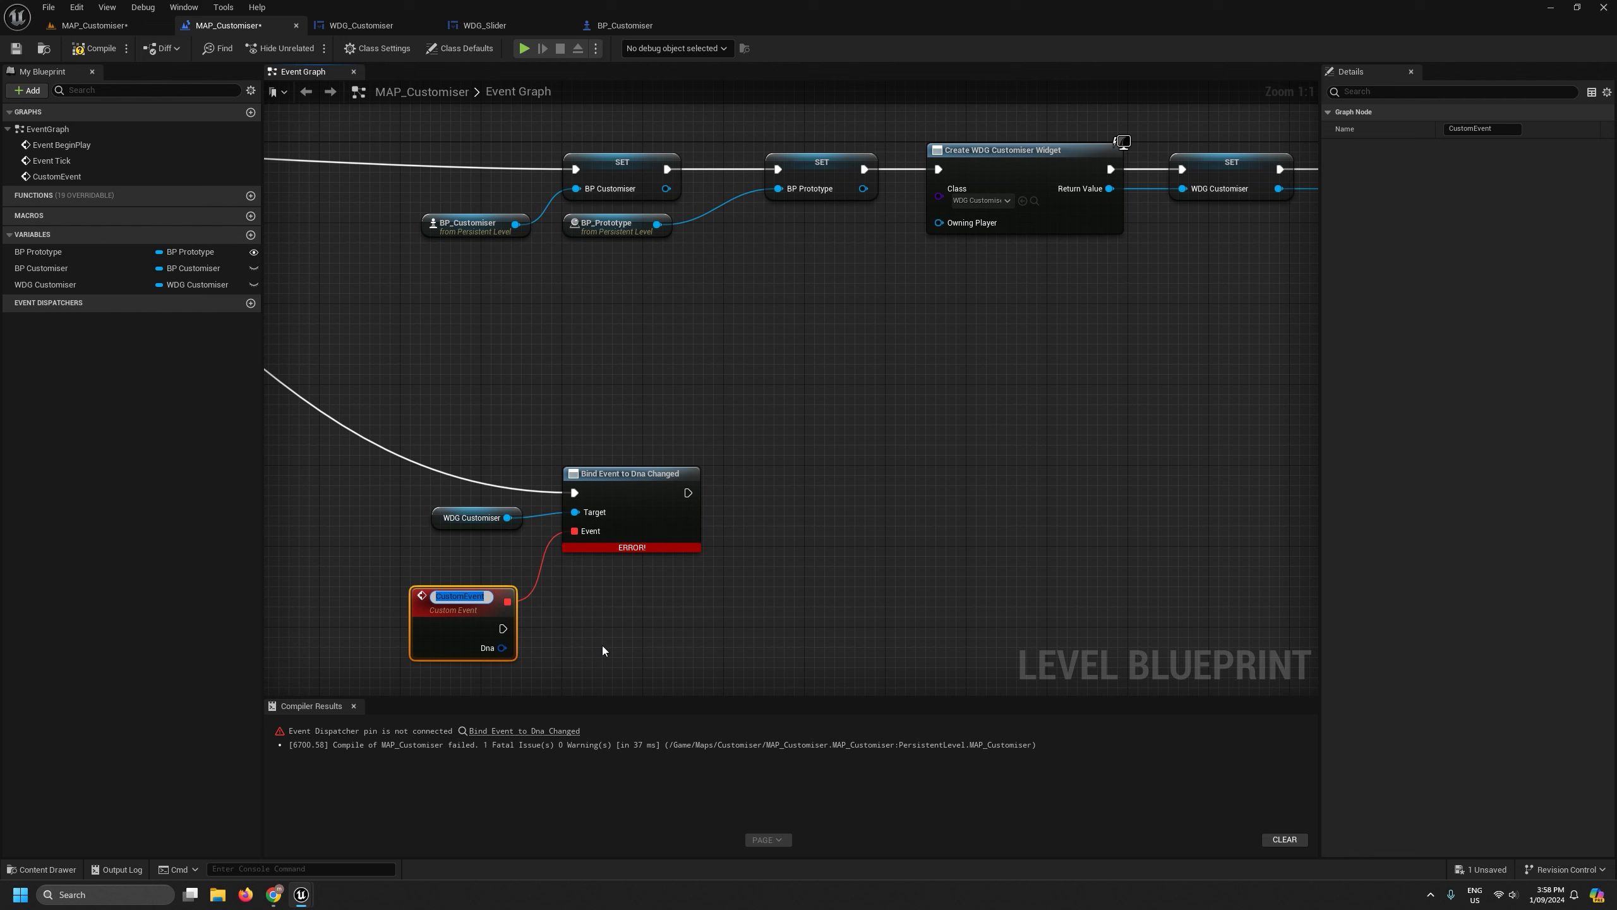
{"action": "type", "text": "Dna Changed"}
{"action": "key", "text": "Return"}
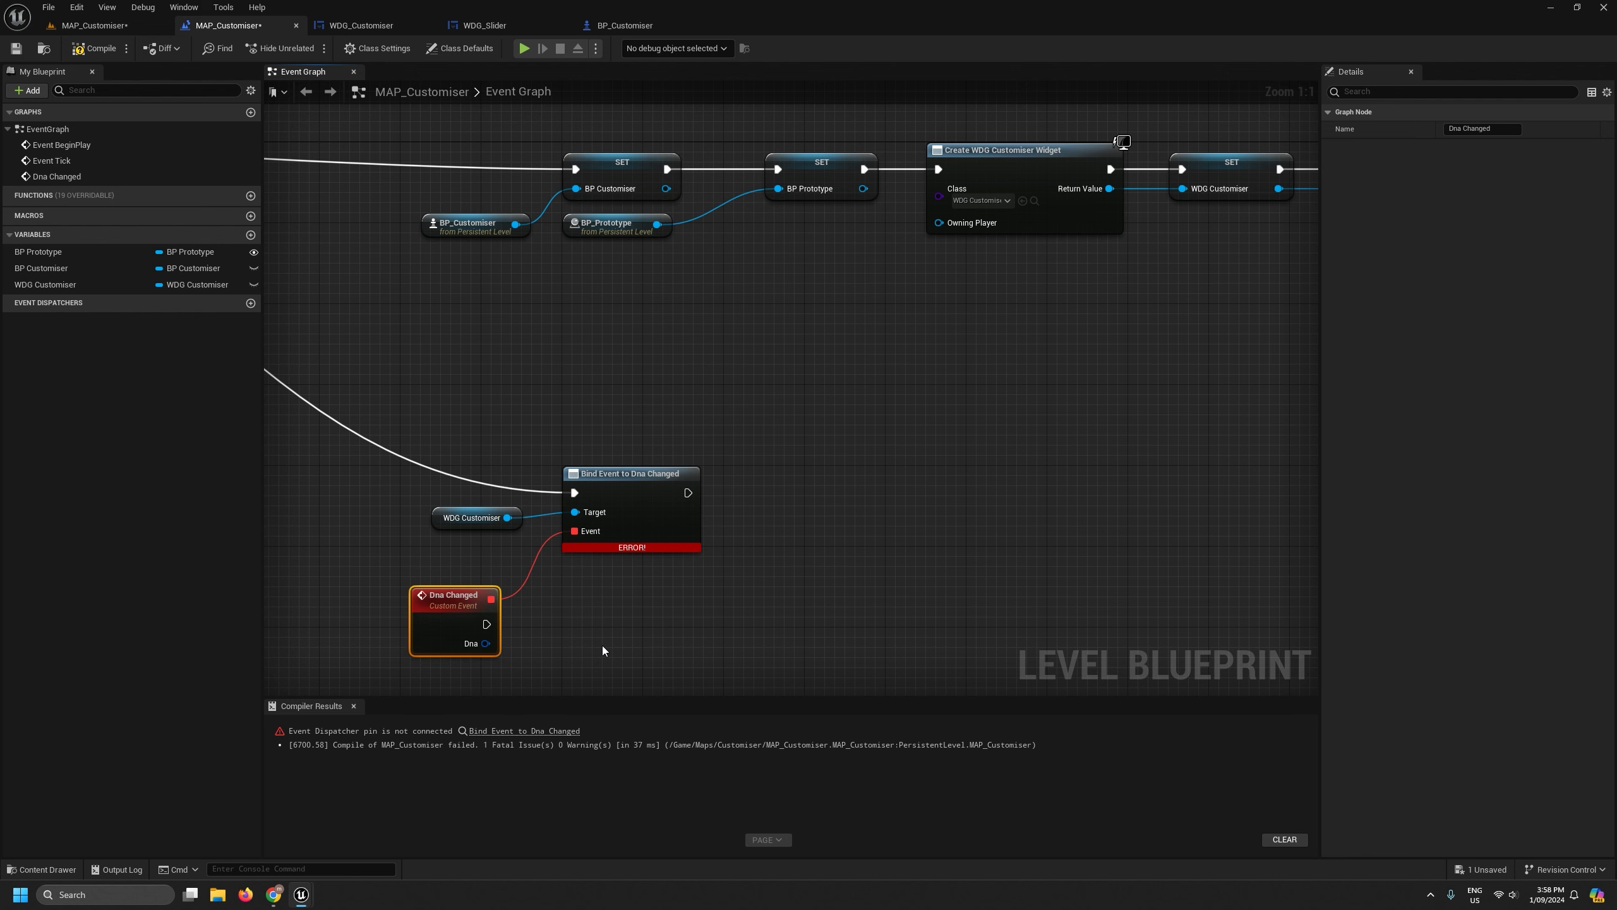
{"action": "left_click", "coordinate": [104, 53]}
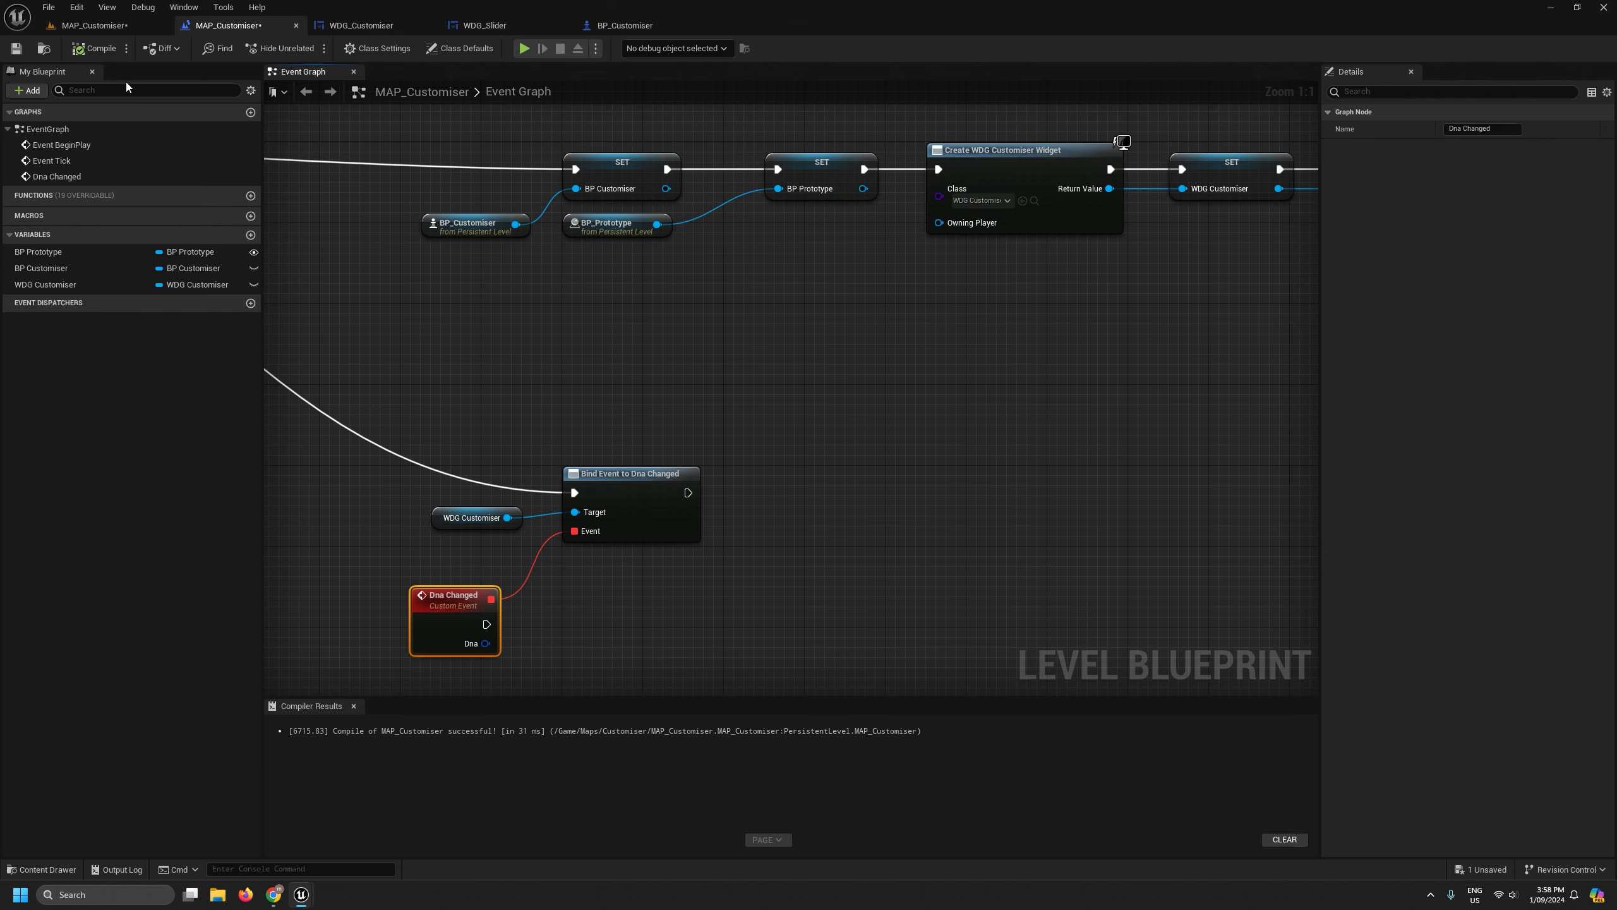
Place the Dna Changed custom event directly beneath the Bind Event node and move the WDG Customiser getter slightly farther left.
{"action": "right_click_drag", "start_coordinate": [722, 597], "coordinate": [693, 480]}
{"action": "scroll", "coordinate": [693, 482], "scroll_direction": "down", "scroll_amount": 3}
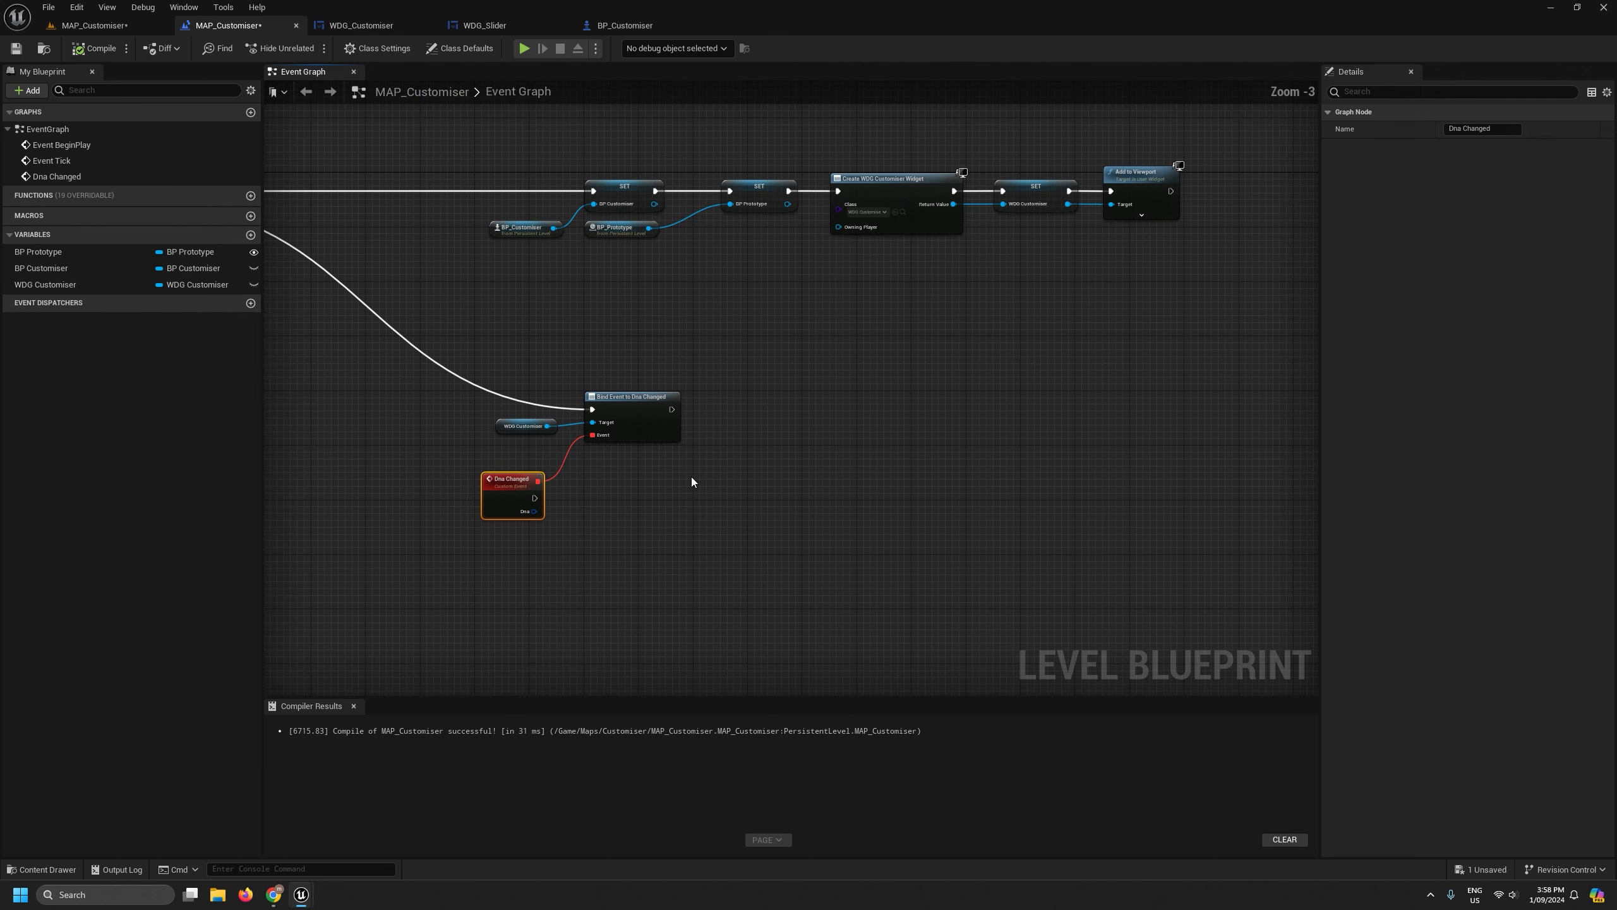
{"action": "scroll", "coordinate": [558, 490], "scroll_direction": "up", "scroll_amount": 3}
{"action": "left_click_drag", "start_coordinate": [486, 483], "coordinate": [644, 455]}
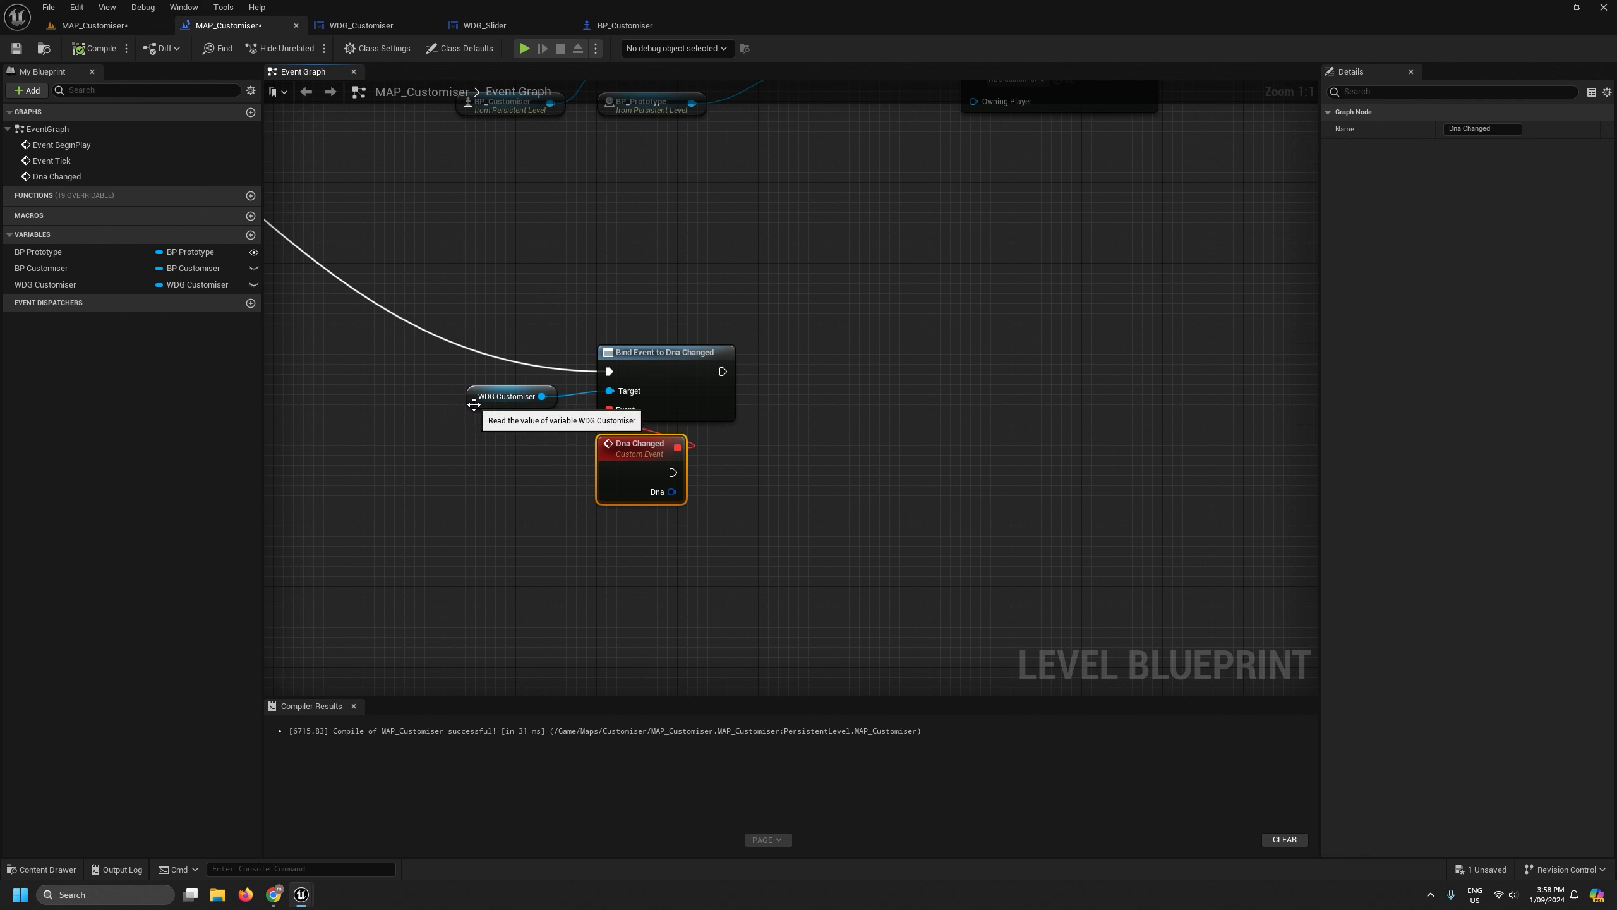
{"action": "left_click_drag", "start_coordinate": [479, 403], "coordinate": [447, 404]}
{"action": "scroll", "coordinate": [640, 485], "scroll_direction": "down", "scroll_amount": 2}
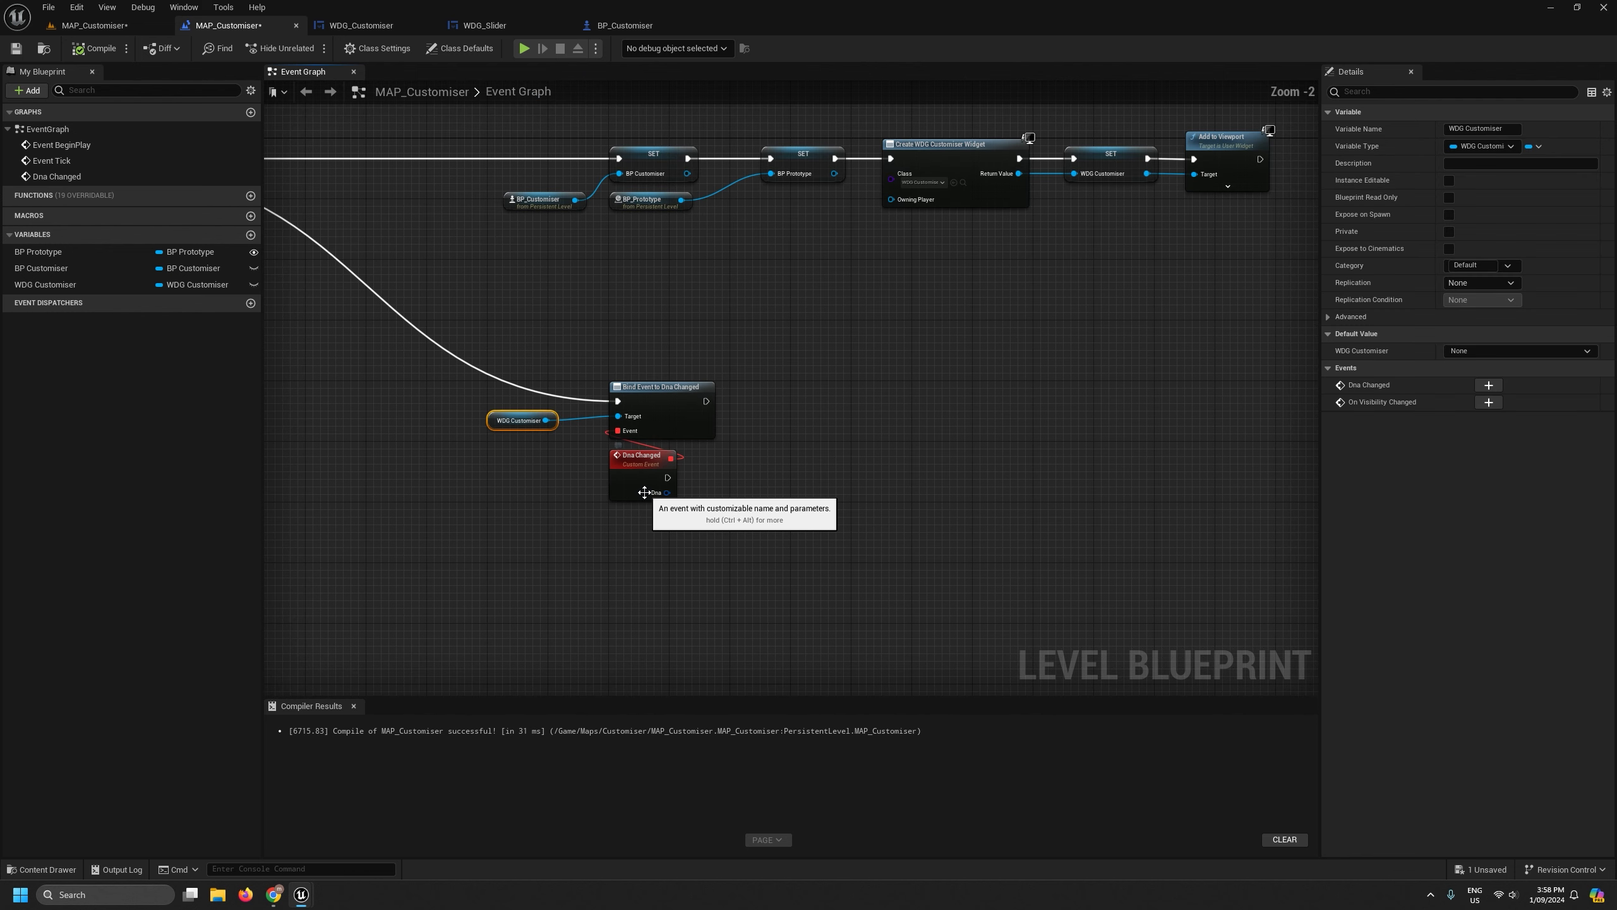
{"action": "scroll", "coordinate": [645, 488], "scroll_direction": "up", "scroll_amount": 2}
{"action": "left_click", "coordinate": [681, 434]}
{"action": "right_click_drag", "start_coordinate": [681, 433], "coordinate": [764, 516]}
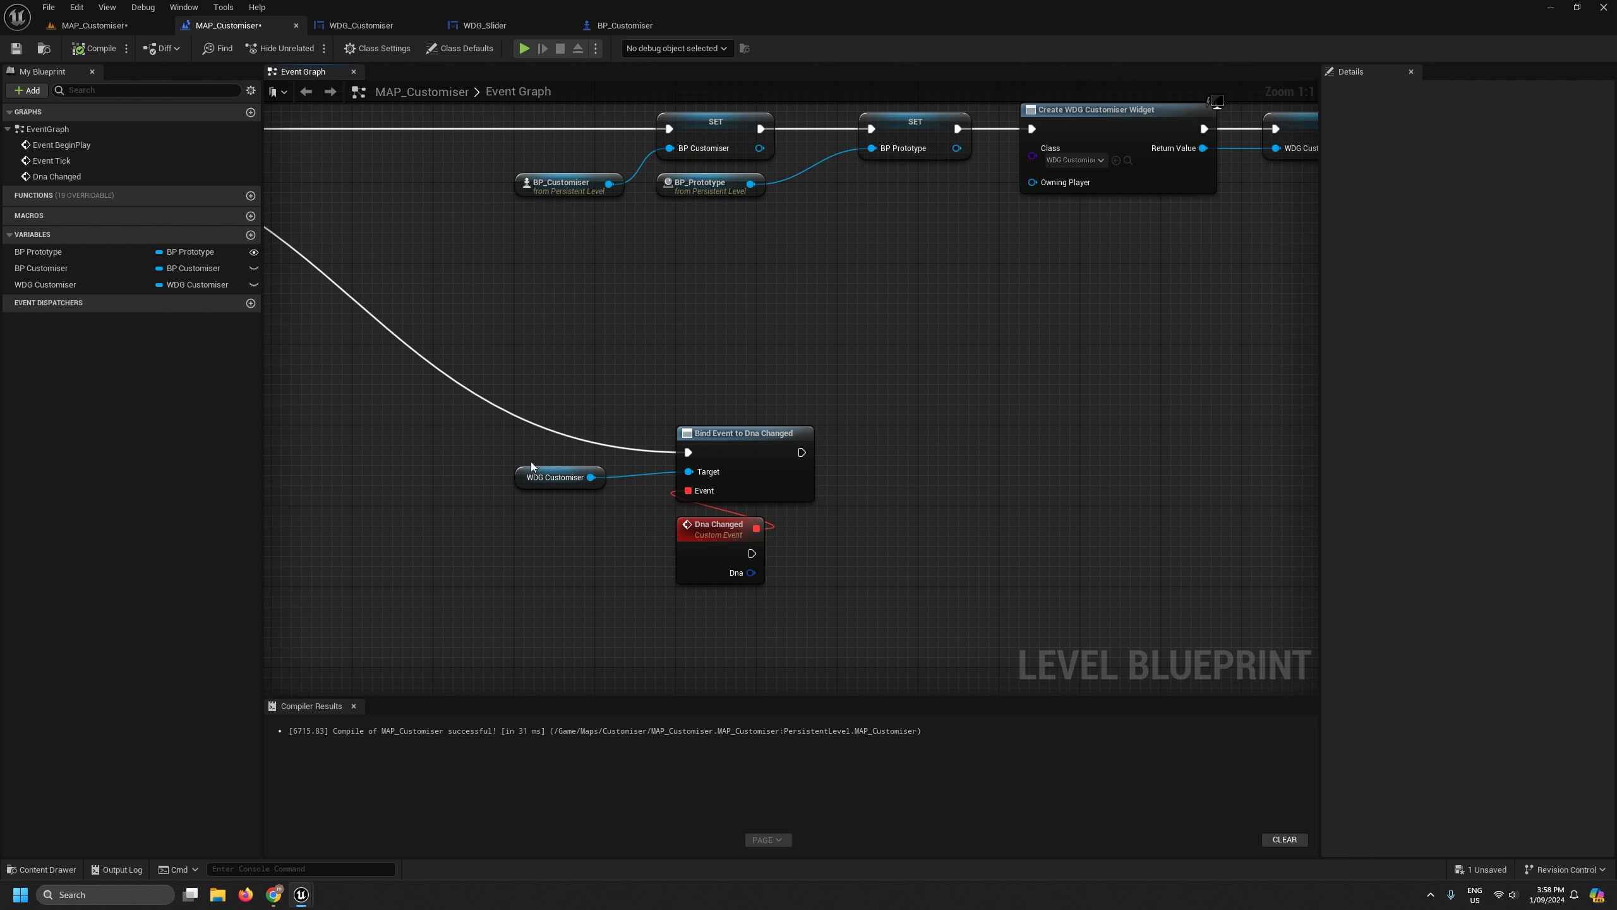
{"action": "left_click", "coordinate": [723, 527]}
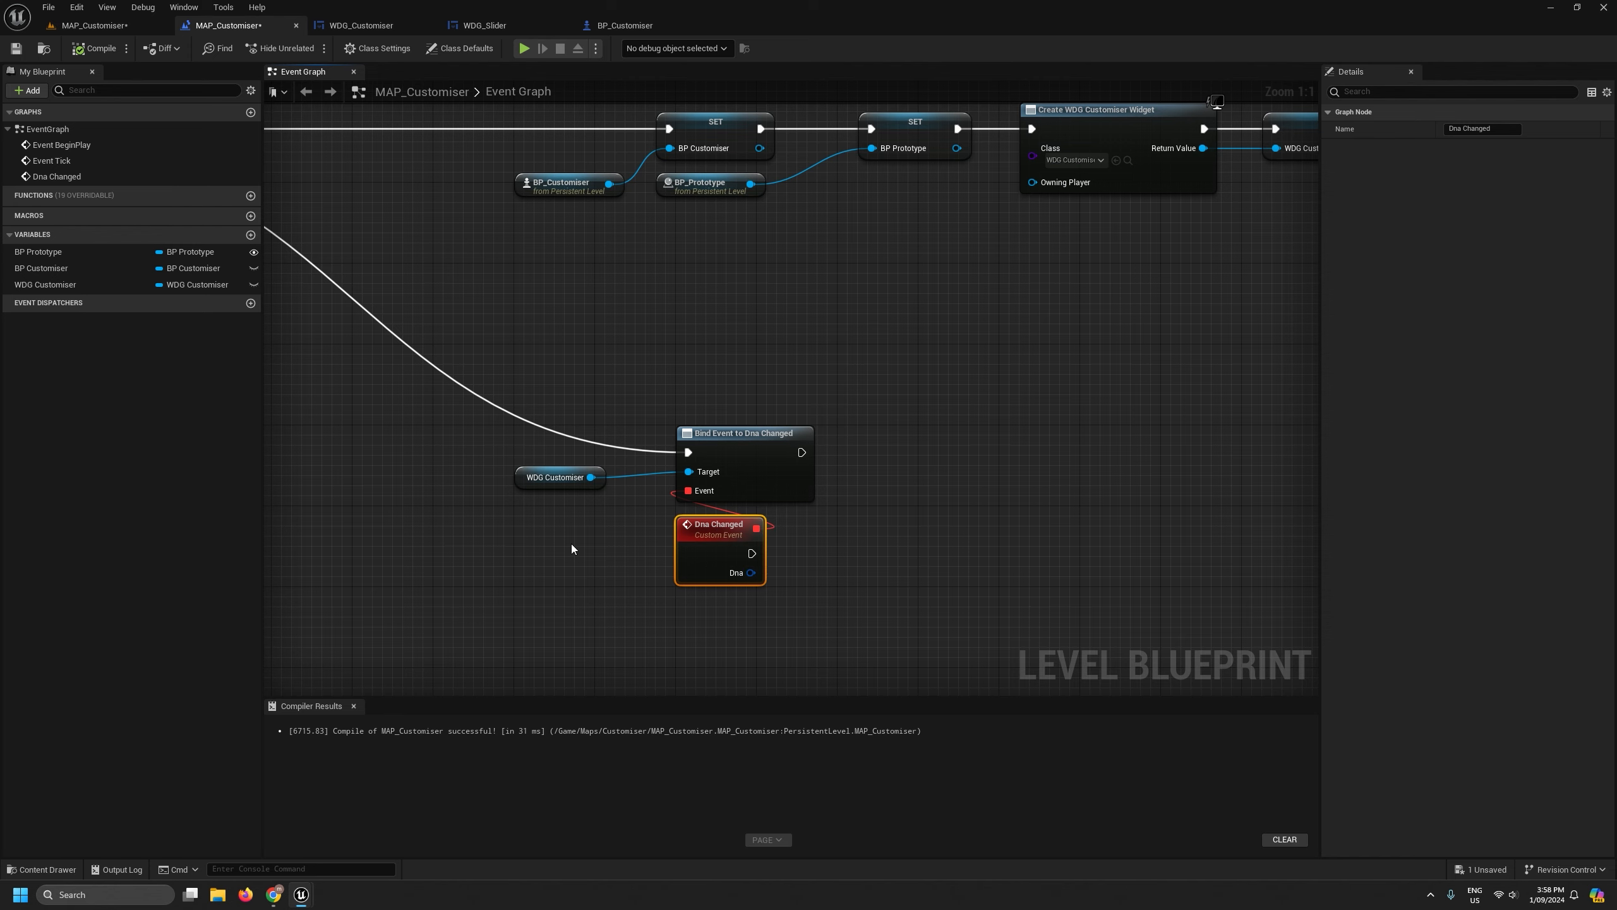
{"action": "right_click_drag", "start_coordinate": [572, 544], "coordinate": [459, 496]}
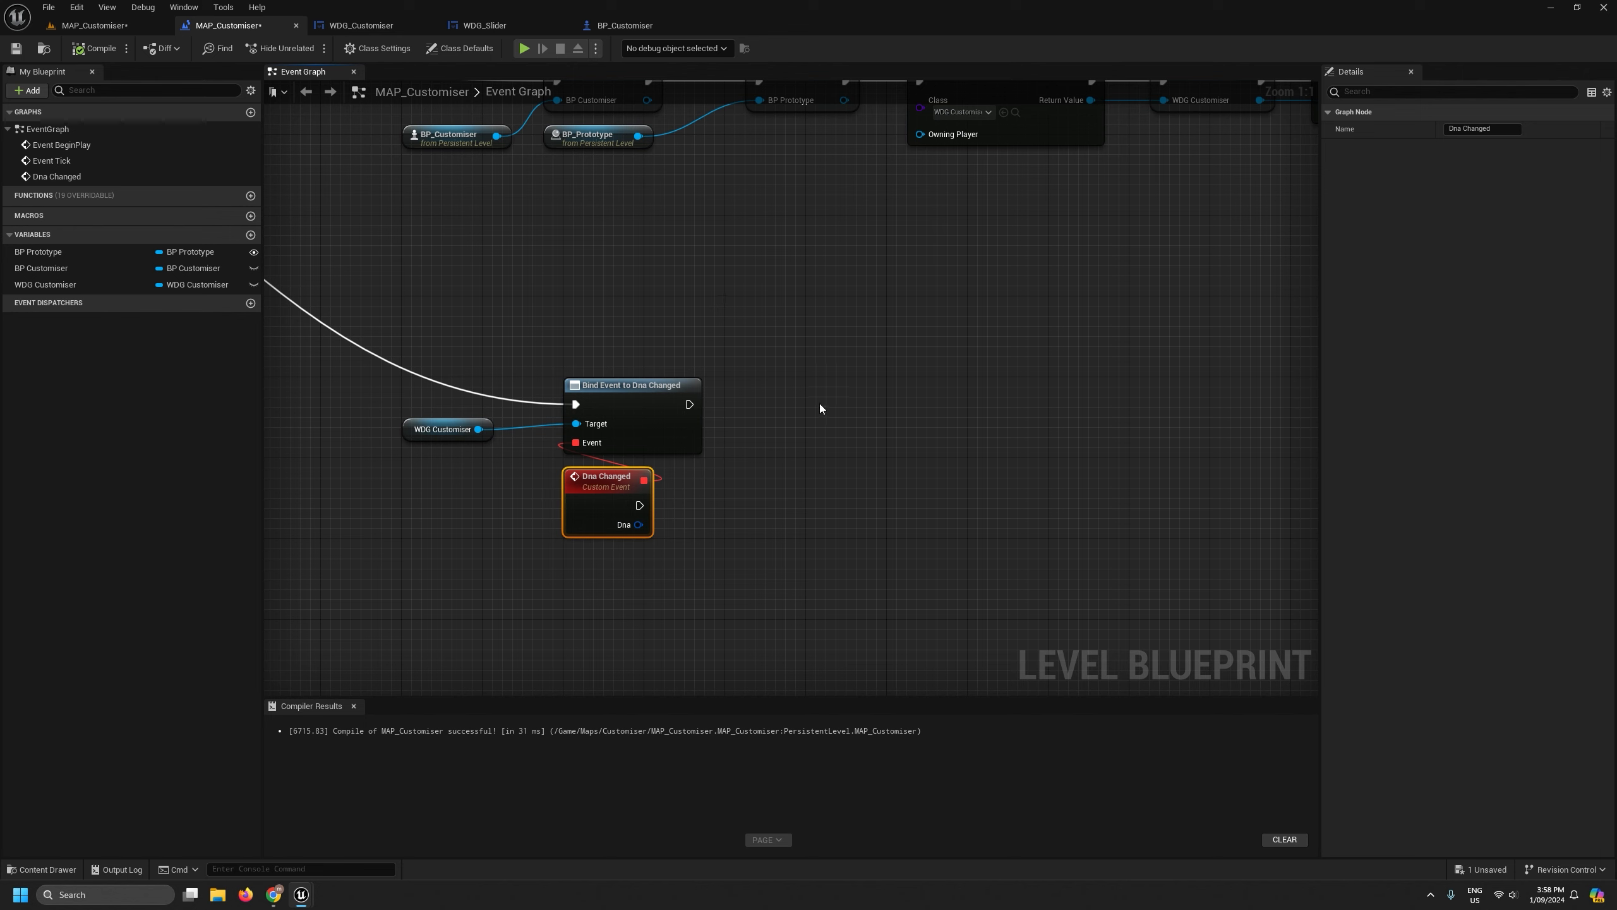
Examine the BP Customiser and BP Prototype variables and the level blueprint's node chains.
{"action": "left_click", "coordinate": [41, 268]}
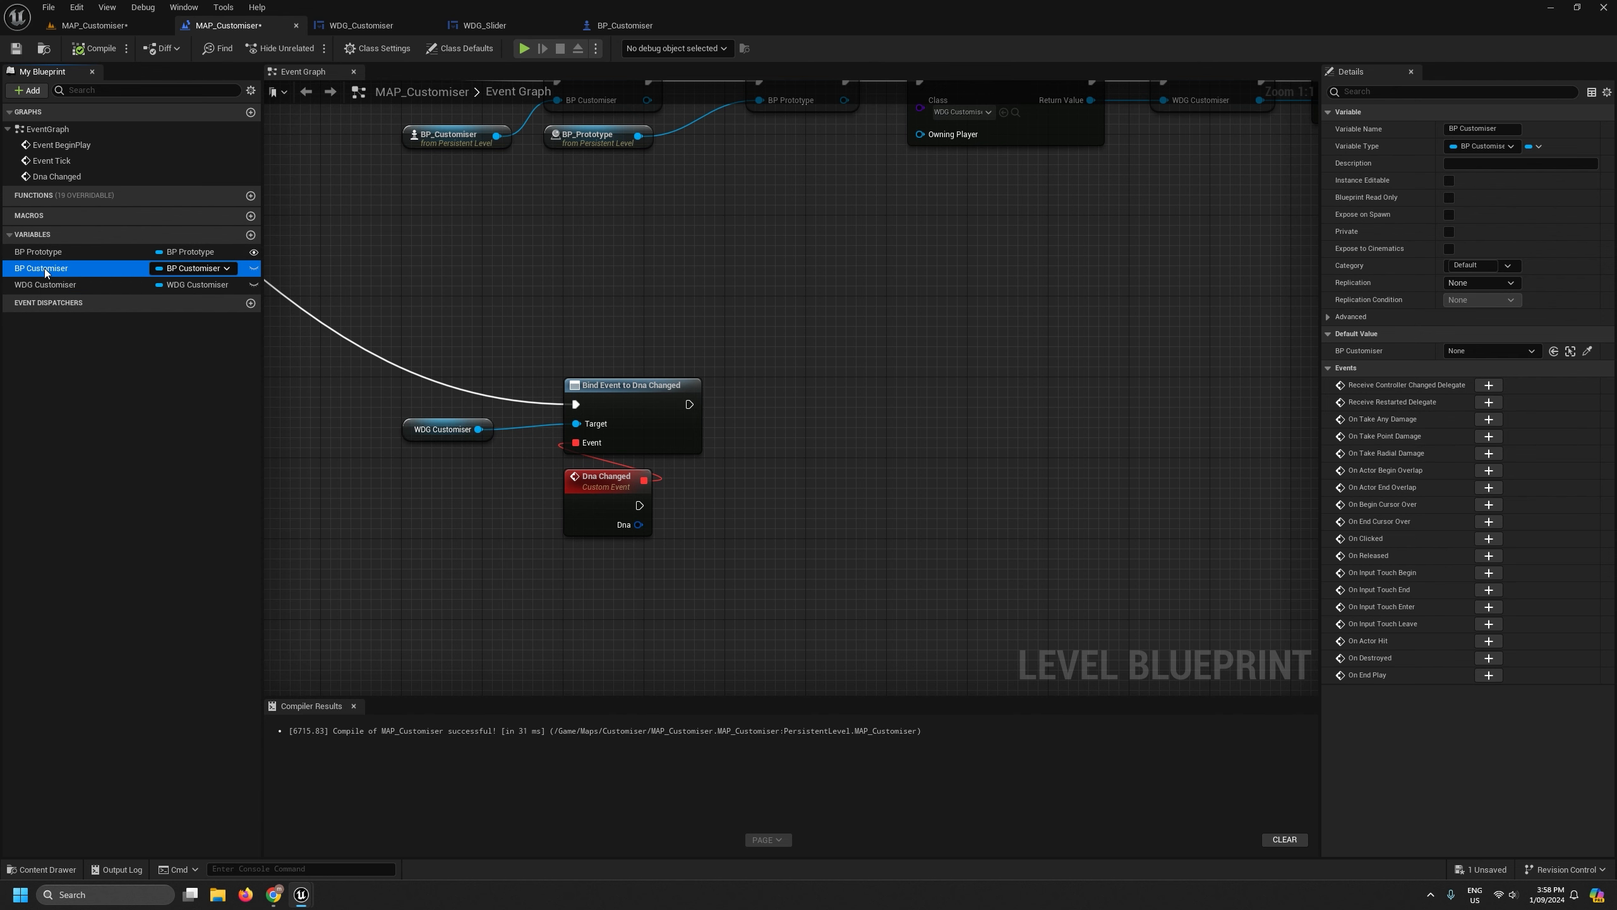
{"action": "left_click", "coordinate": [45, 252]}
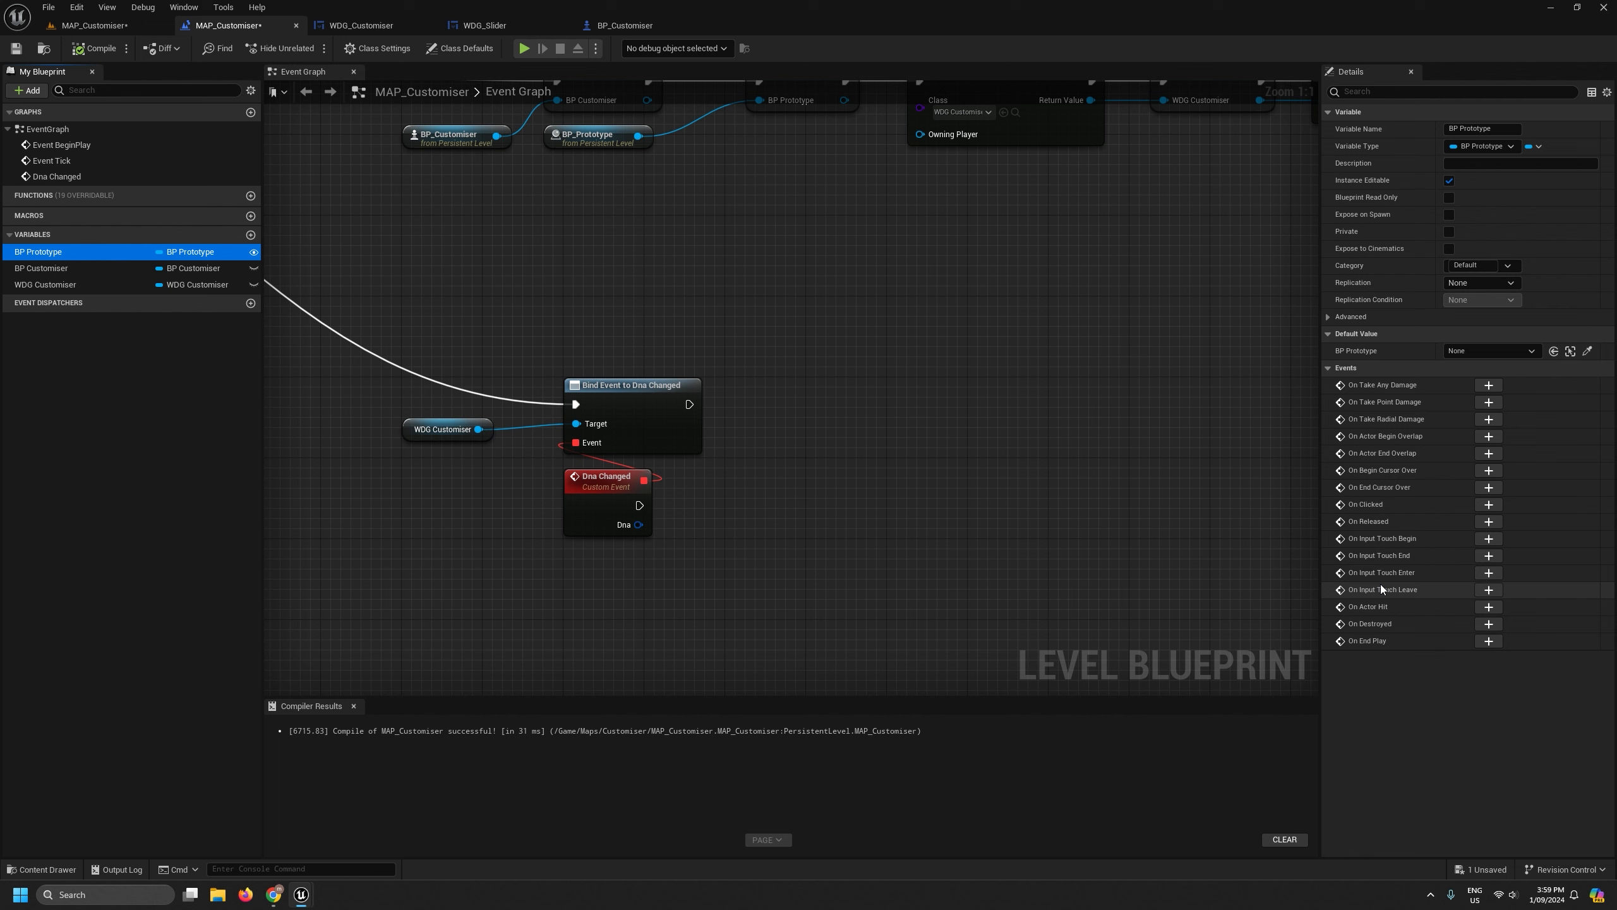
{"action": "scroll", "coordinate": [933, 497], "scroll_direction": "down", "scroll_amount": 5}
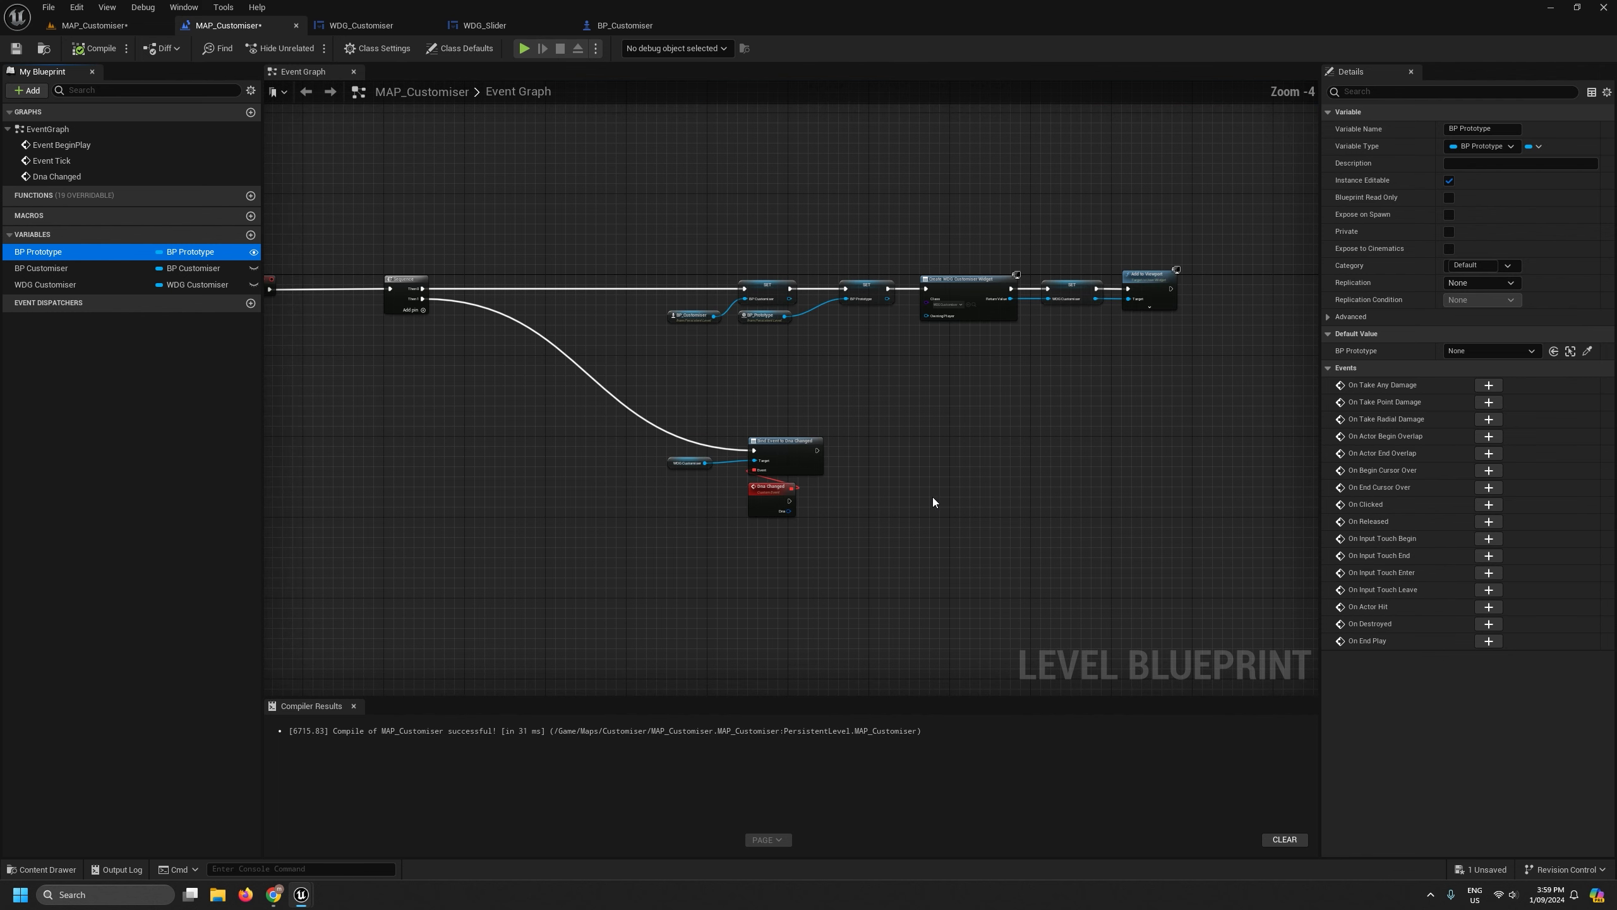
{"action": "left_click_drag", "start_coordinate": [681, 394], "coordinate": [1178, 312]}
{"action": "scroll", "coordinate": [1019, 509], "scroll_direction": "up", "scroll_amount": 3}
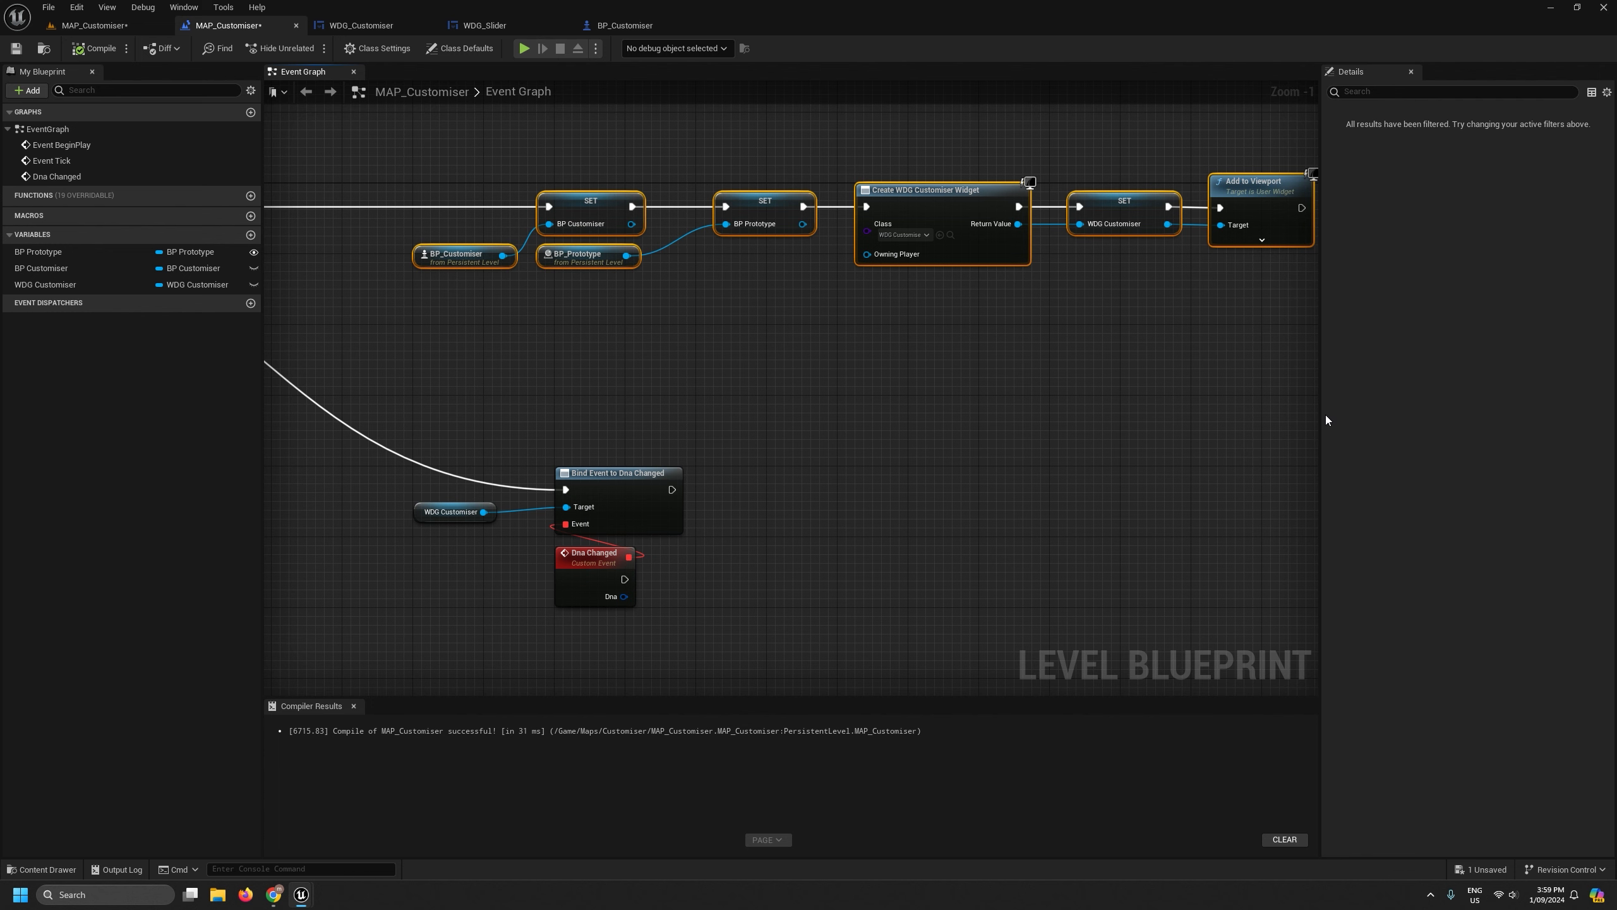
{"action": "left_click_drag", "start_coordinate": [1320, 418], "coordinate": [1372, 421]}
{"action": "scroll", "coordinate": [1114, 459], "scroll_direction": "down", "scroll_amount": 2}
{"action": "right_click_drag", "start_coordinate": [955, 510], "coordinate": [843, 456]}
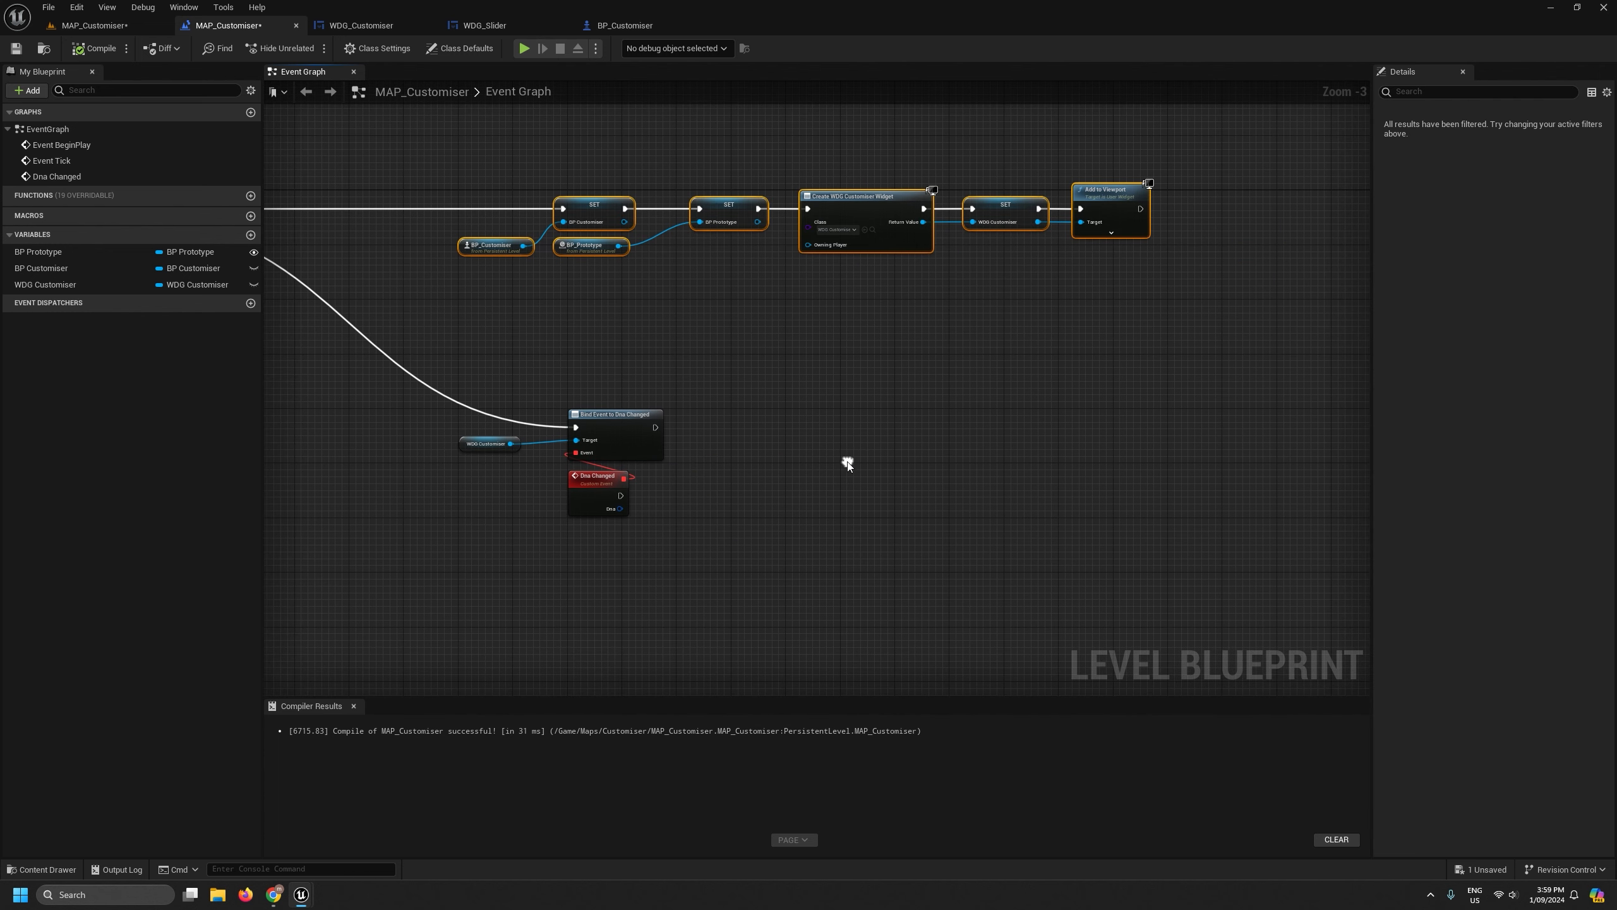
{"action": "scroll", "coordinate": [708, 456], "scroll_direction": "up", "scroll_amount": 2}
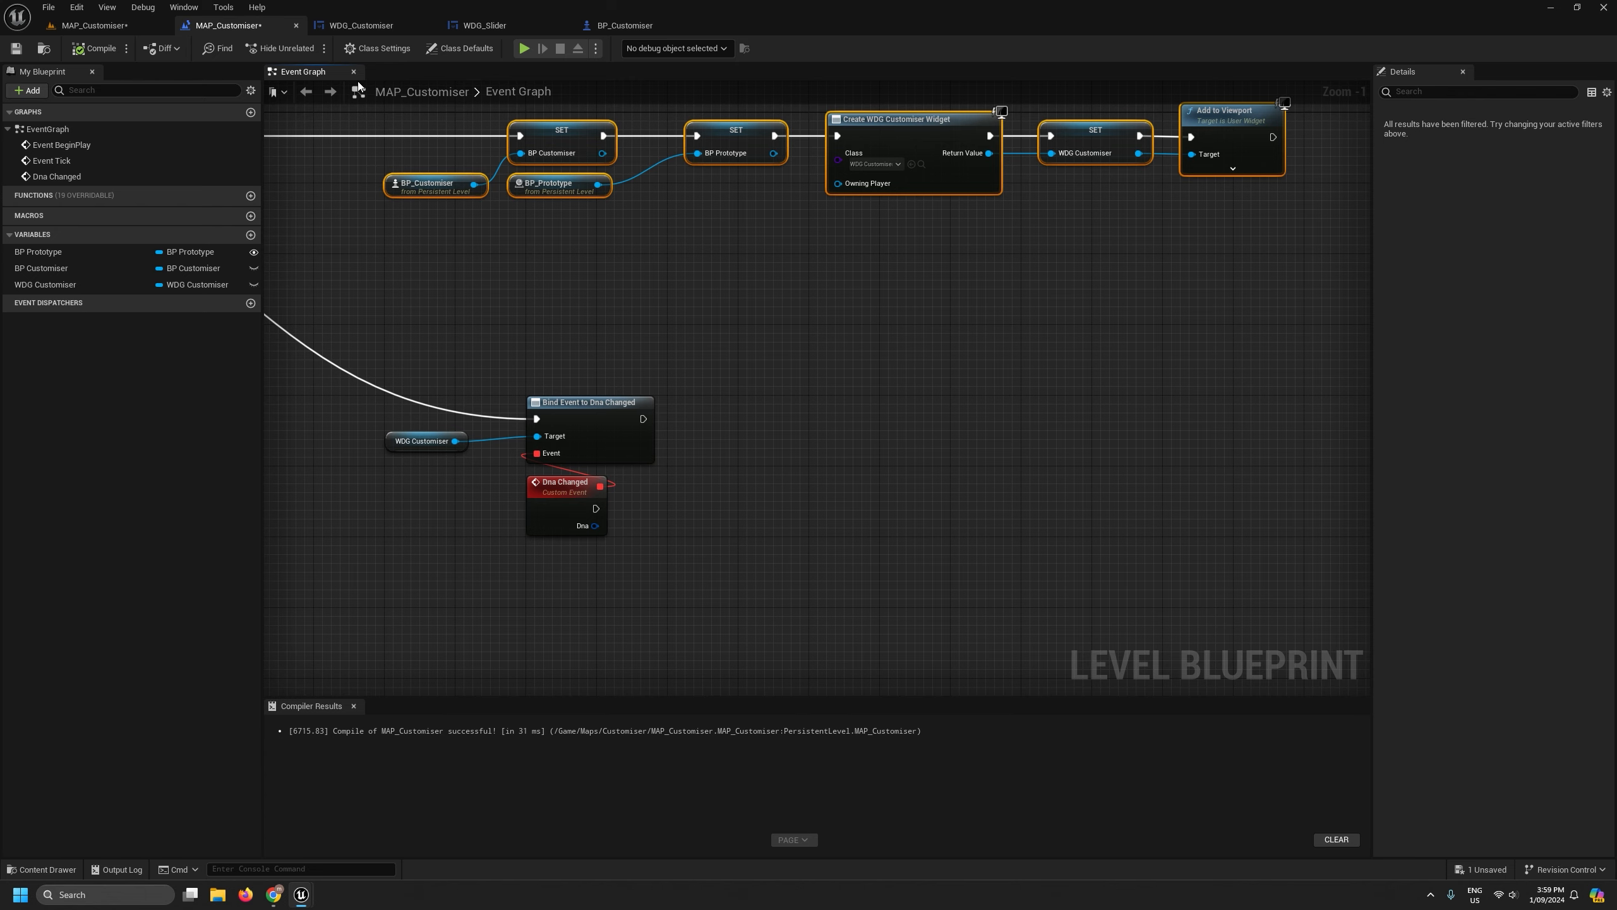
Open the BP_Prototype blueprint from the Characters > Prototype > Blueprints folder at its event graph.
{"action": "left_click", "coordinate": [111, 28]}
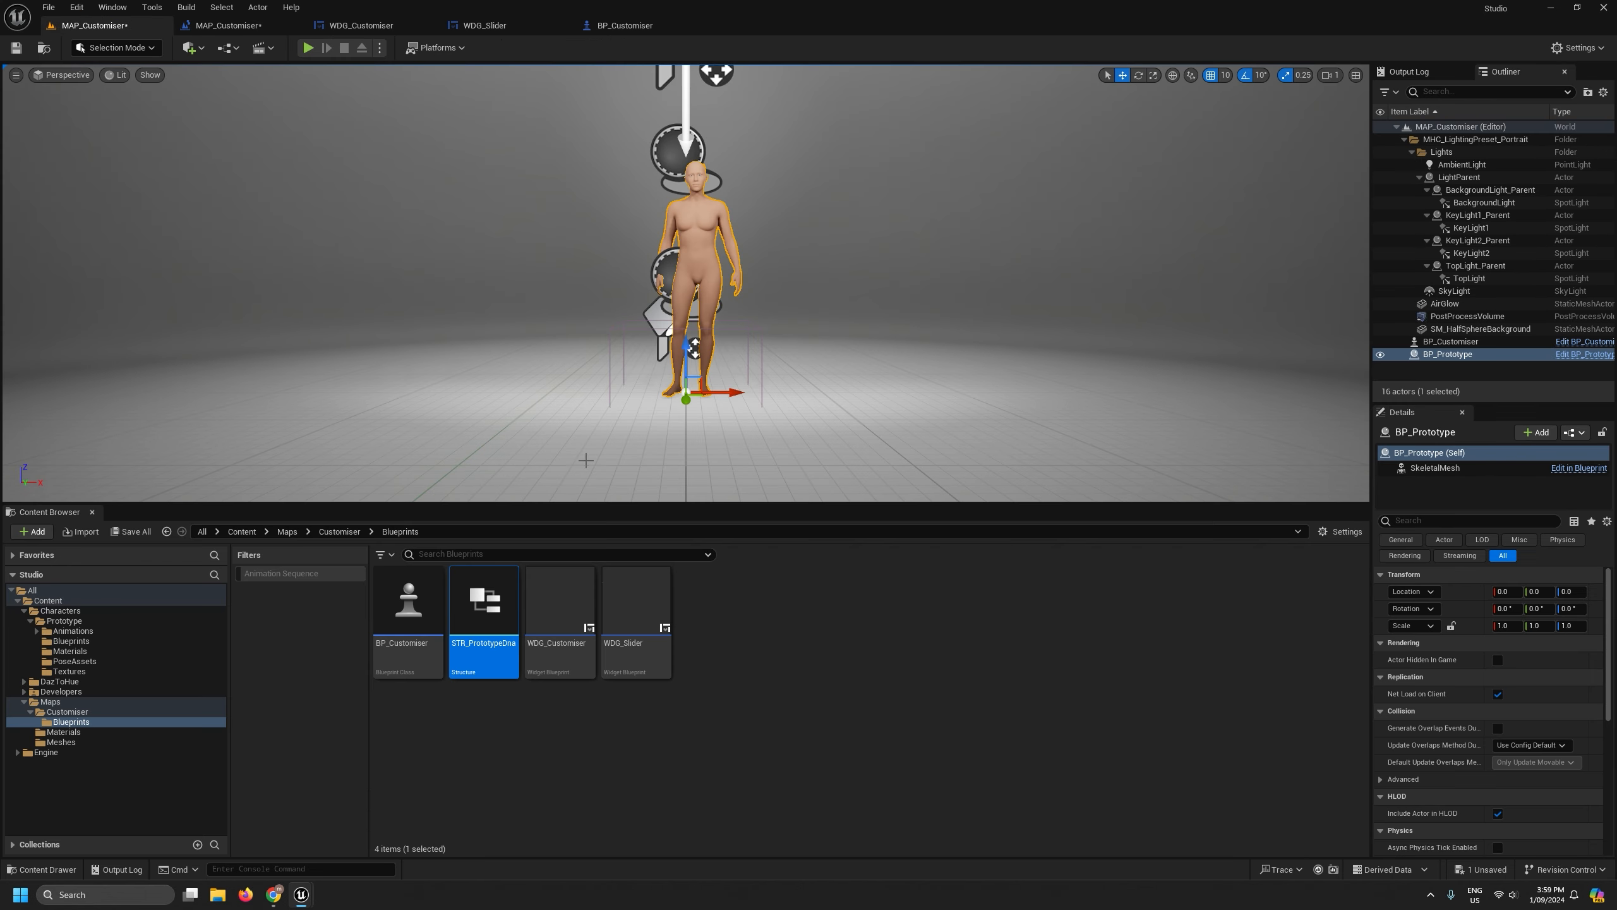
{"action": "left_click", "coordinate": [70, 641]}
{"action": "double_click", "coordinate": [475, 650]}
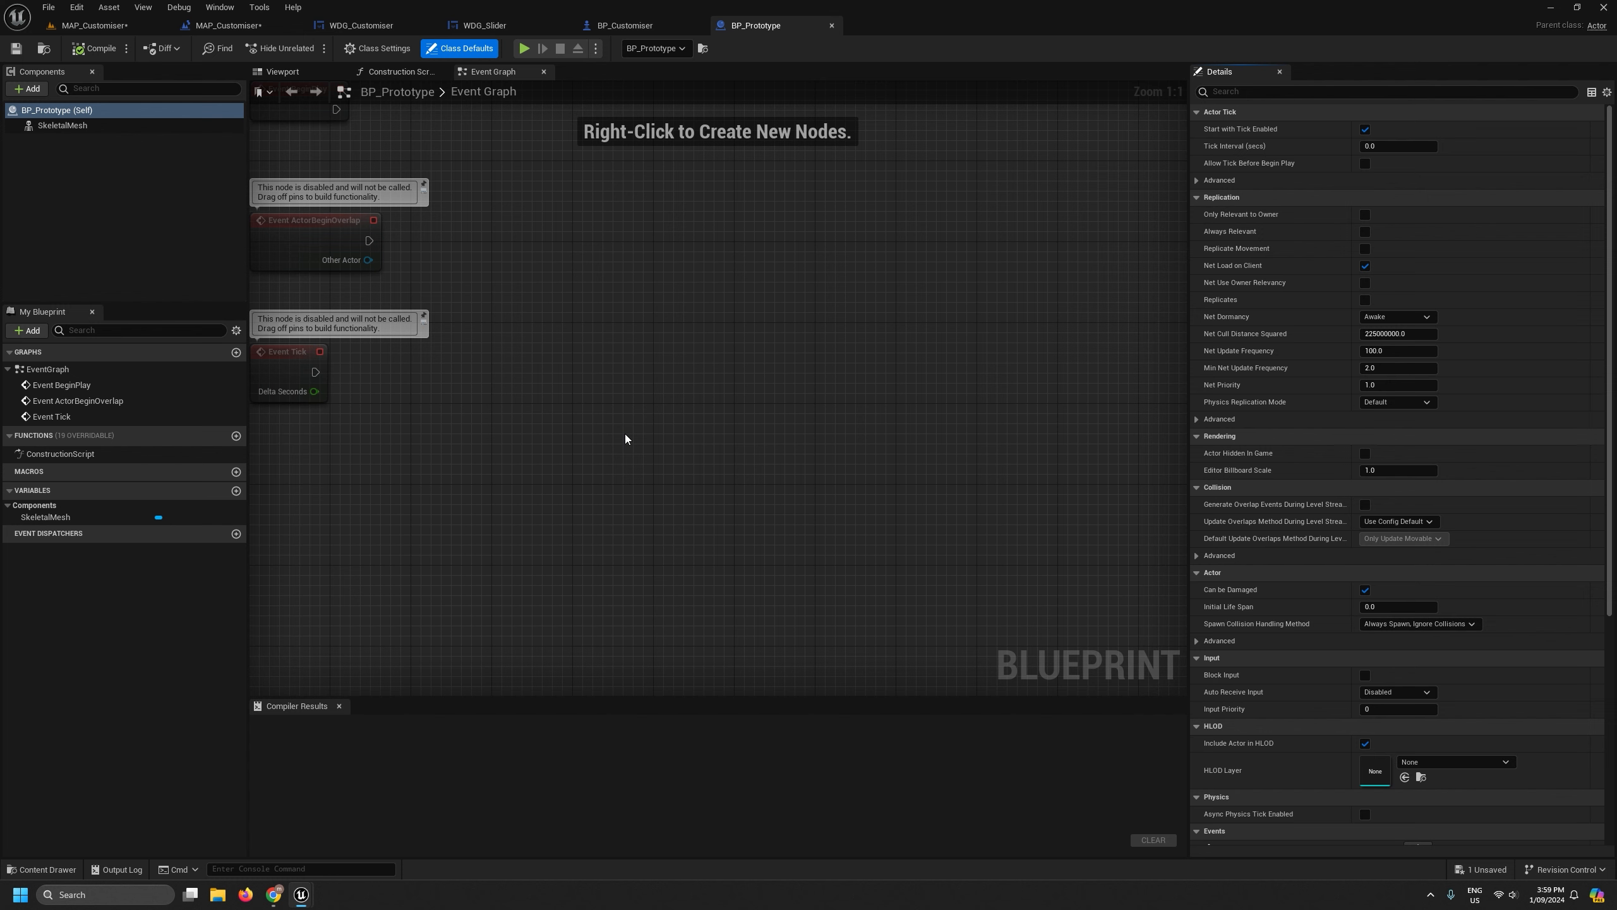
{"action": "scroll", "coordinate": [624, 434], "scroll_direction": "down", "scroll_amount": 3}
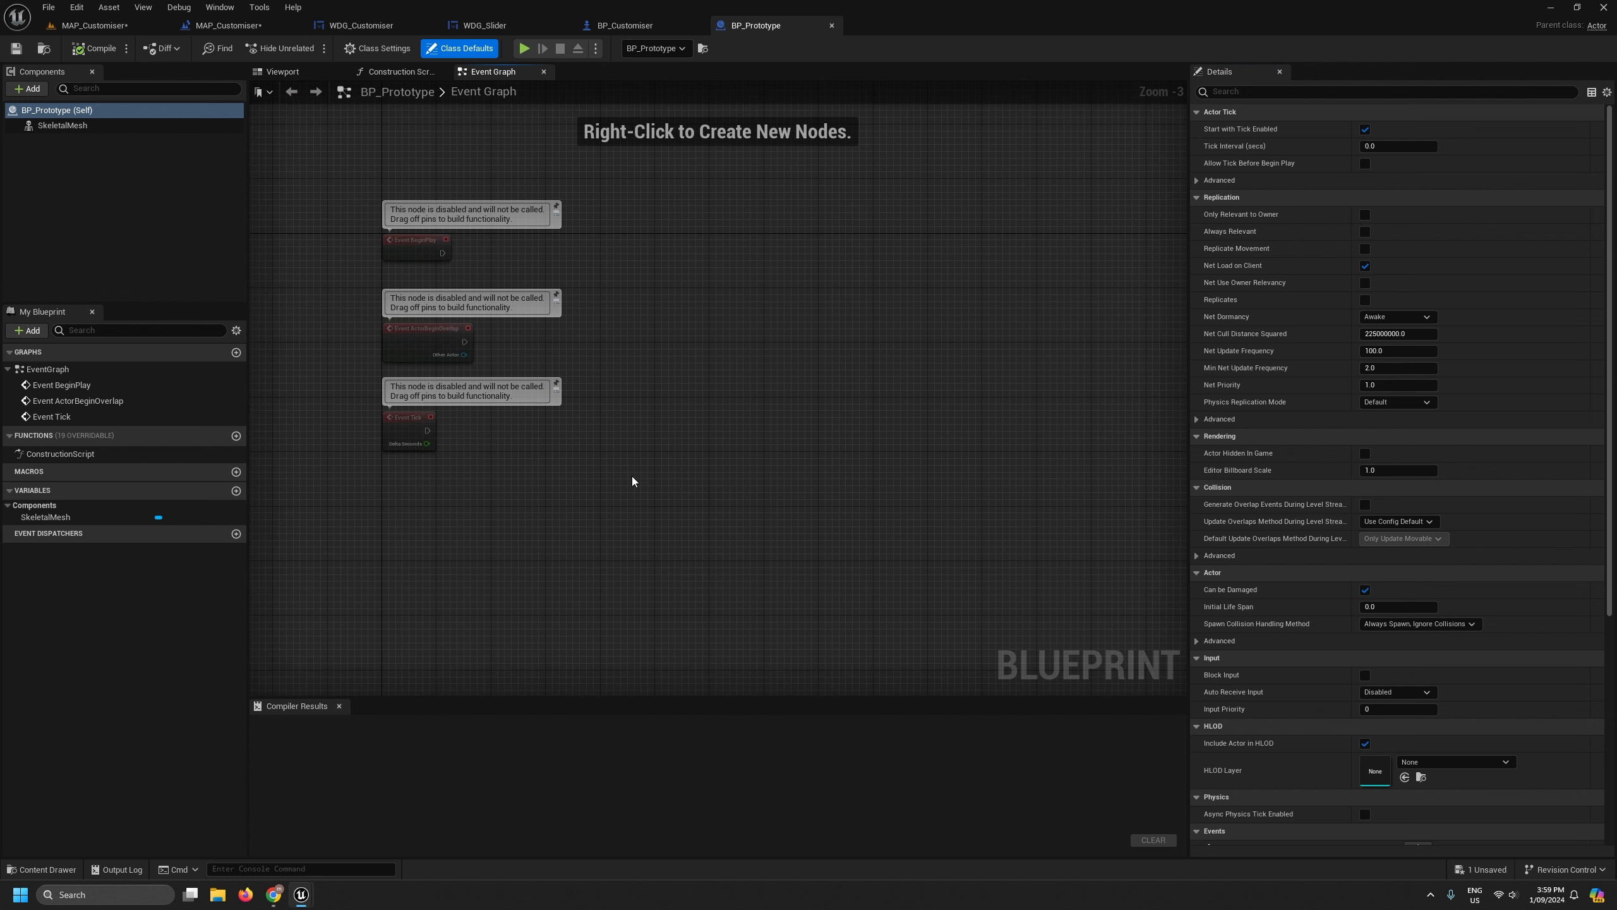
Add a variable named Dna of type STR Prototype Dna to BP_Prototype.
{"action": "left_click", "coordinate": [236, 490]}
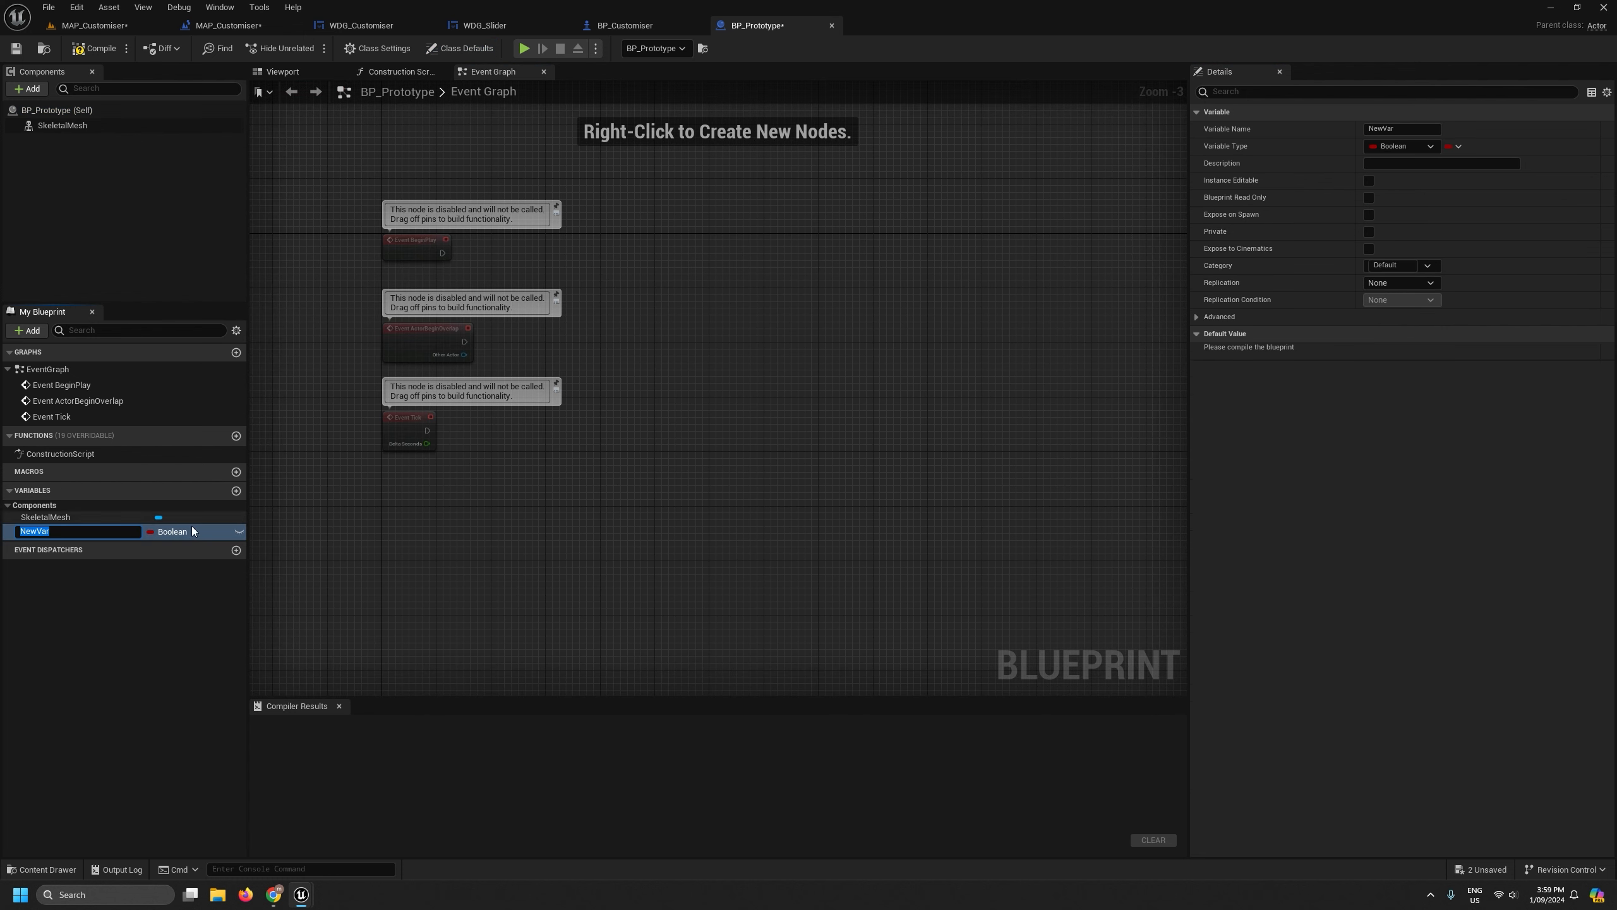
{"action": "type", "text": "Dna"}
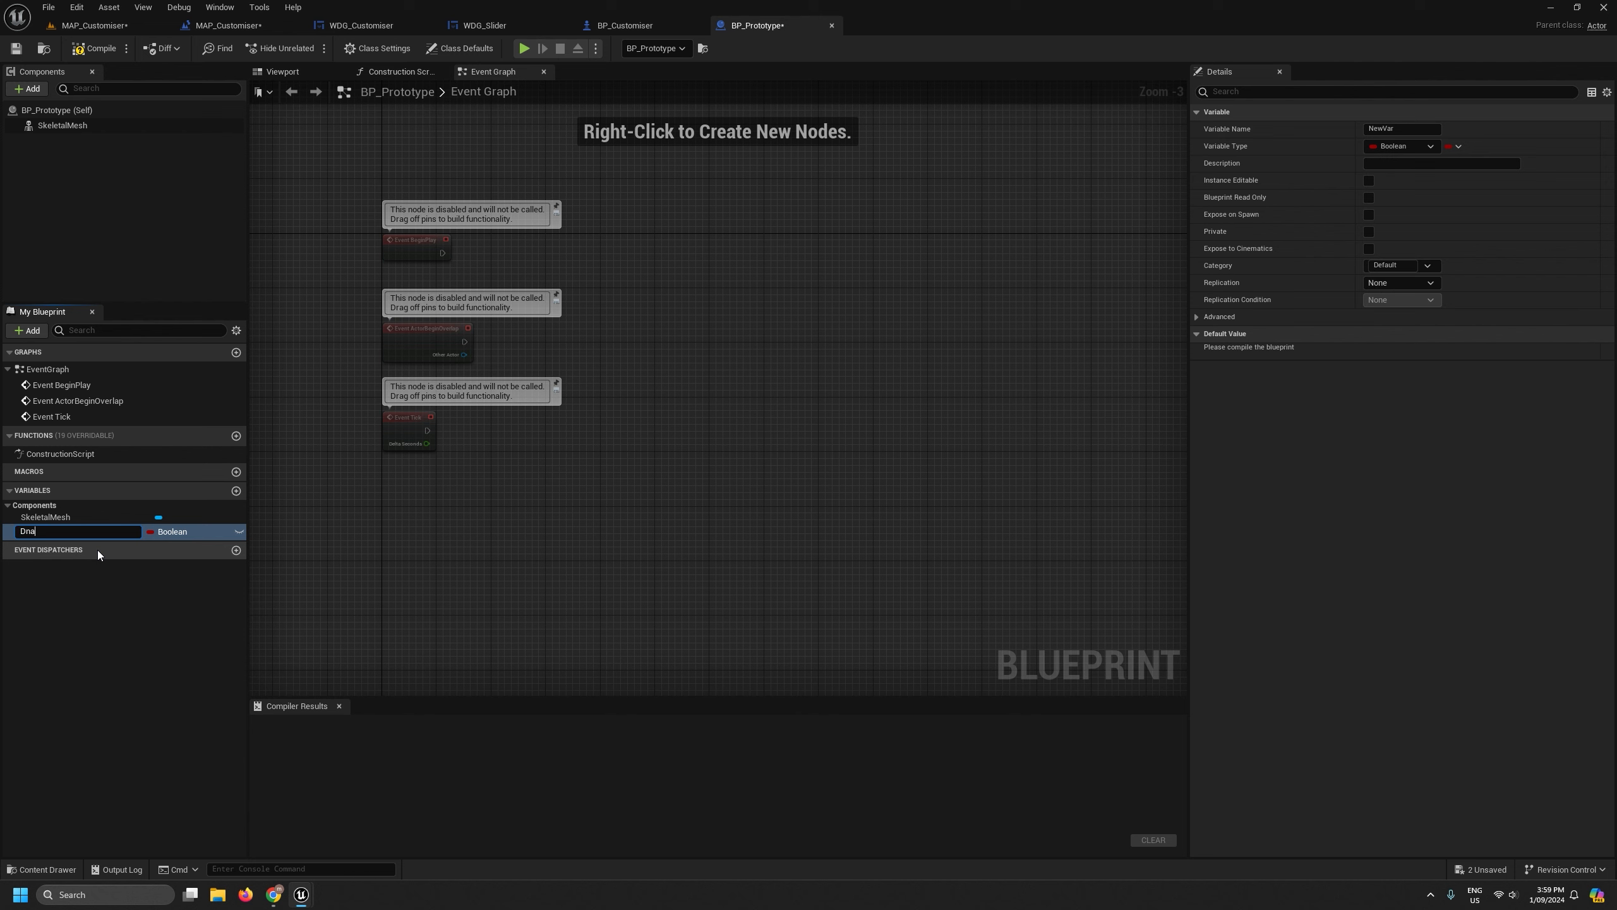
{"action": "key", "text": "Return"}
{"action": "left_click", "coordinate": [175, 531]}
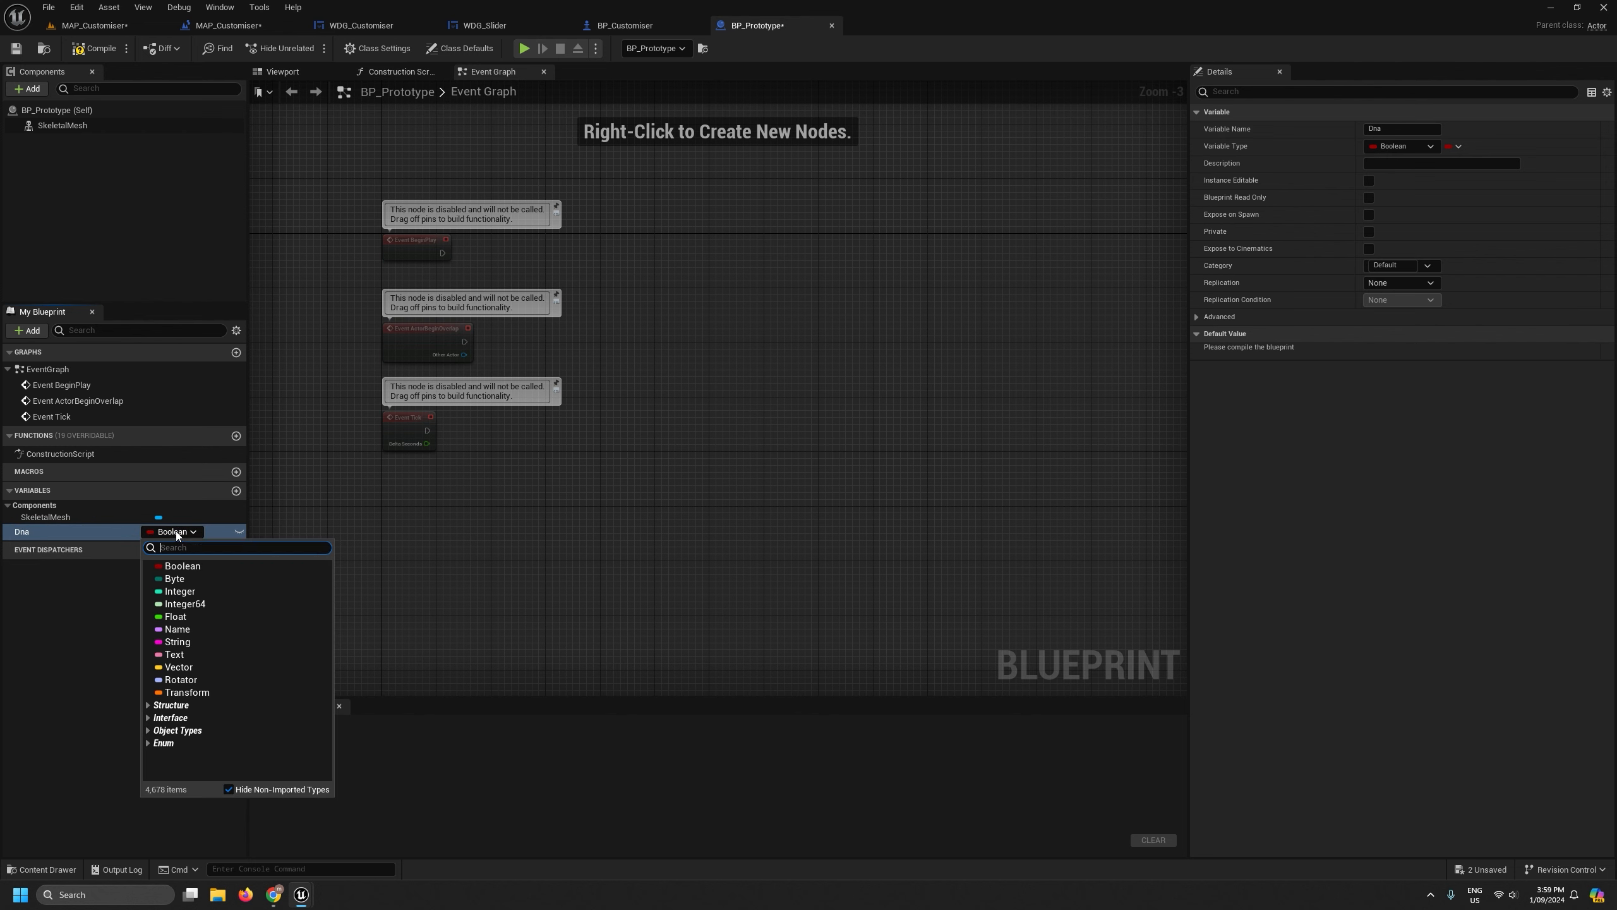
{"action": "type", "text": "dna"}
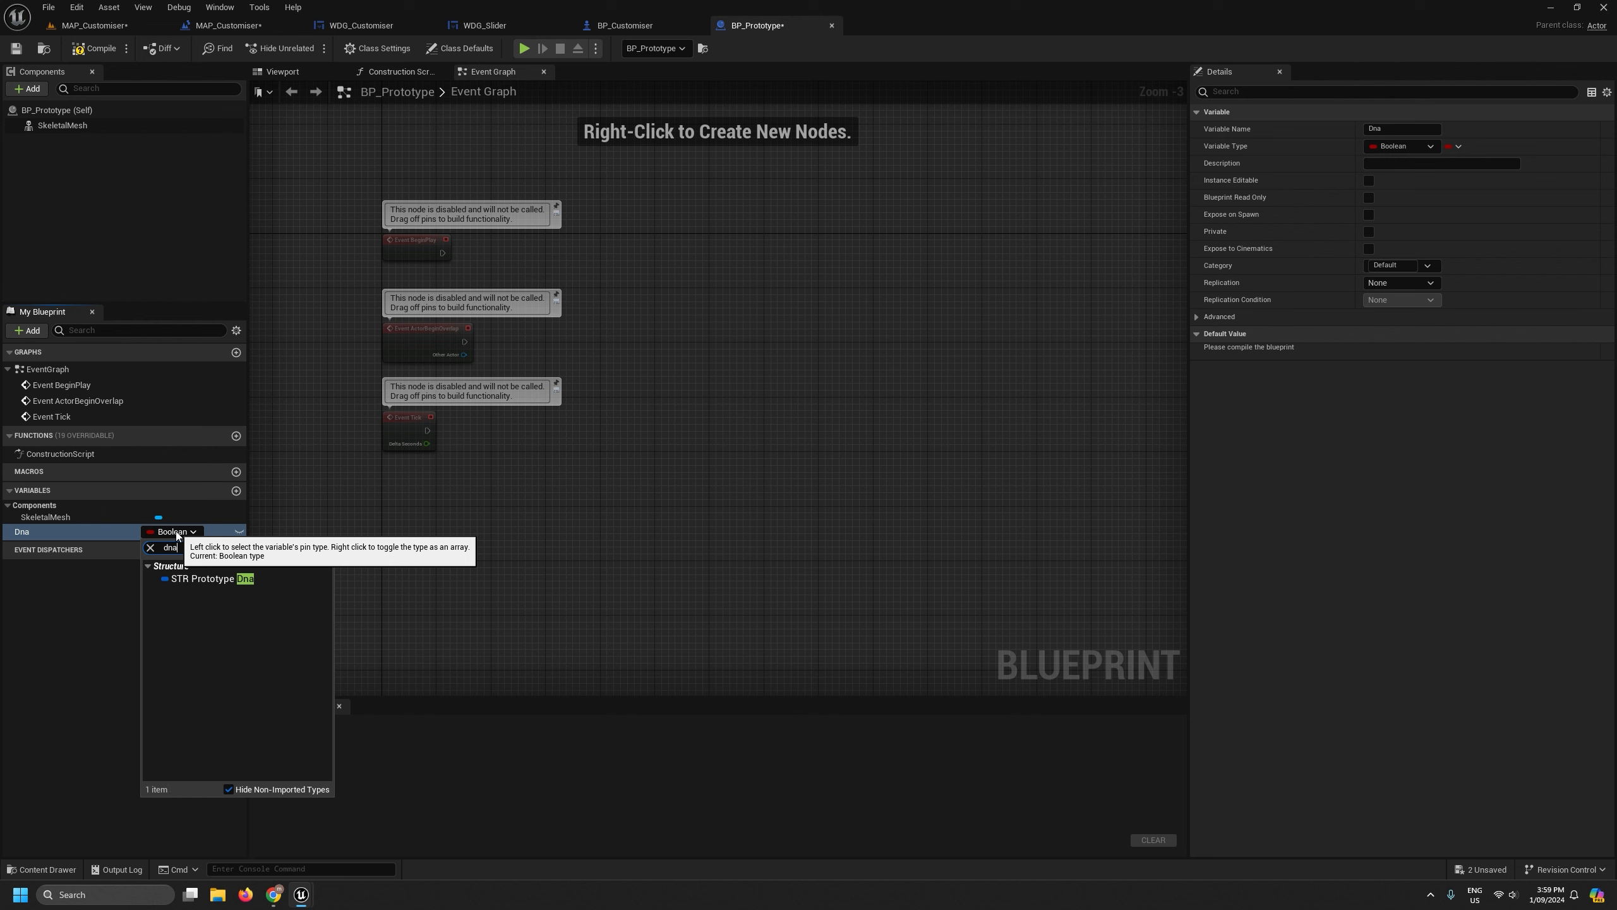
{"action": "left_click", "coordinate": [204, 579]}
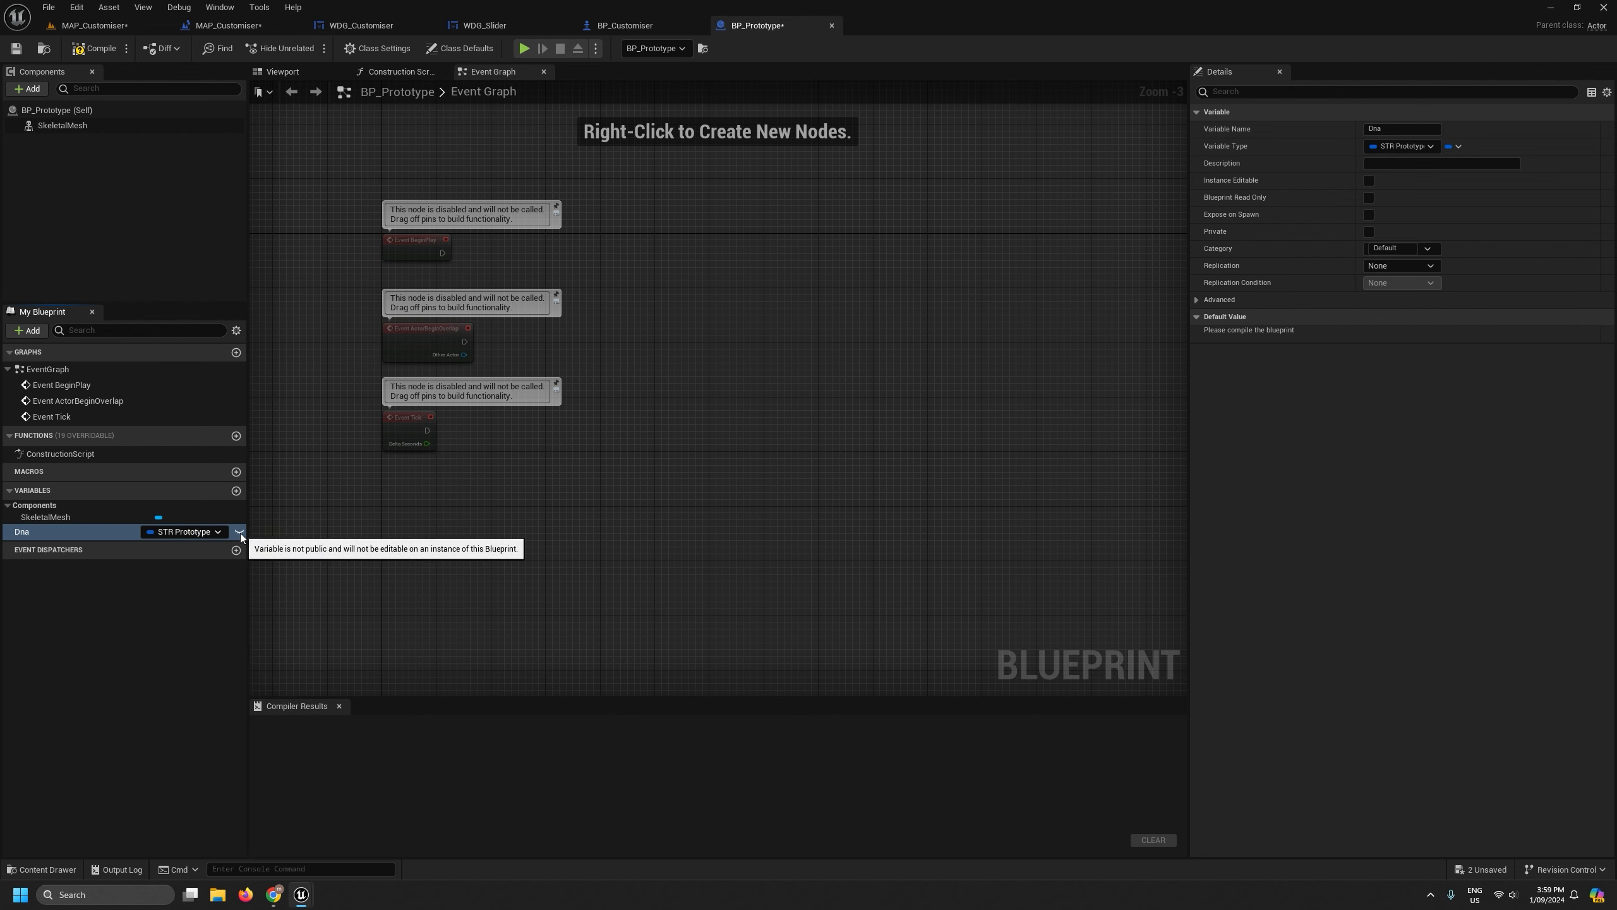
Make the Dna variable instance editable, and compile and save BP_Prototype.
{"action": "left_click", "coordinate": [239, 532]}
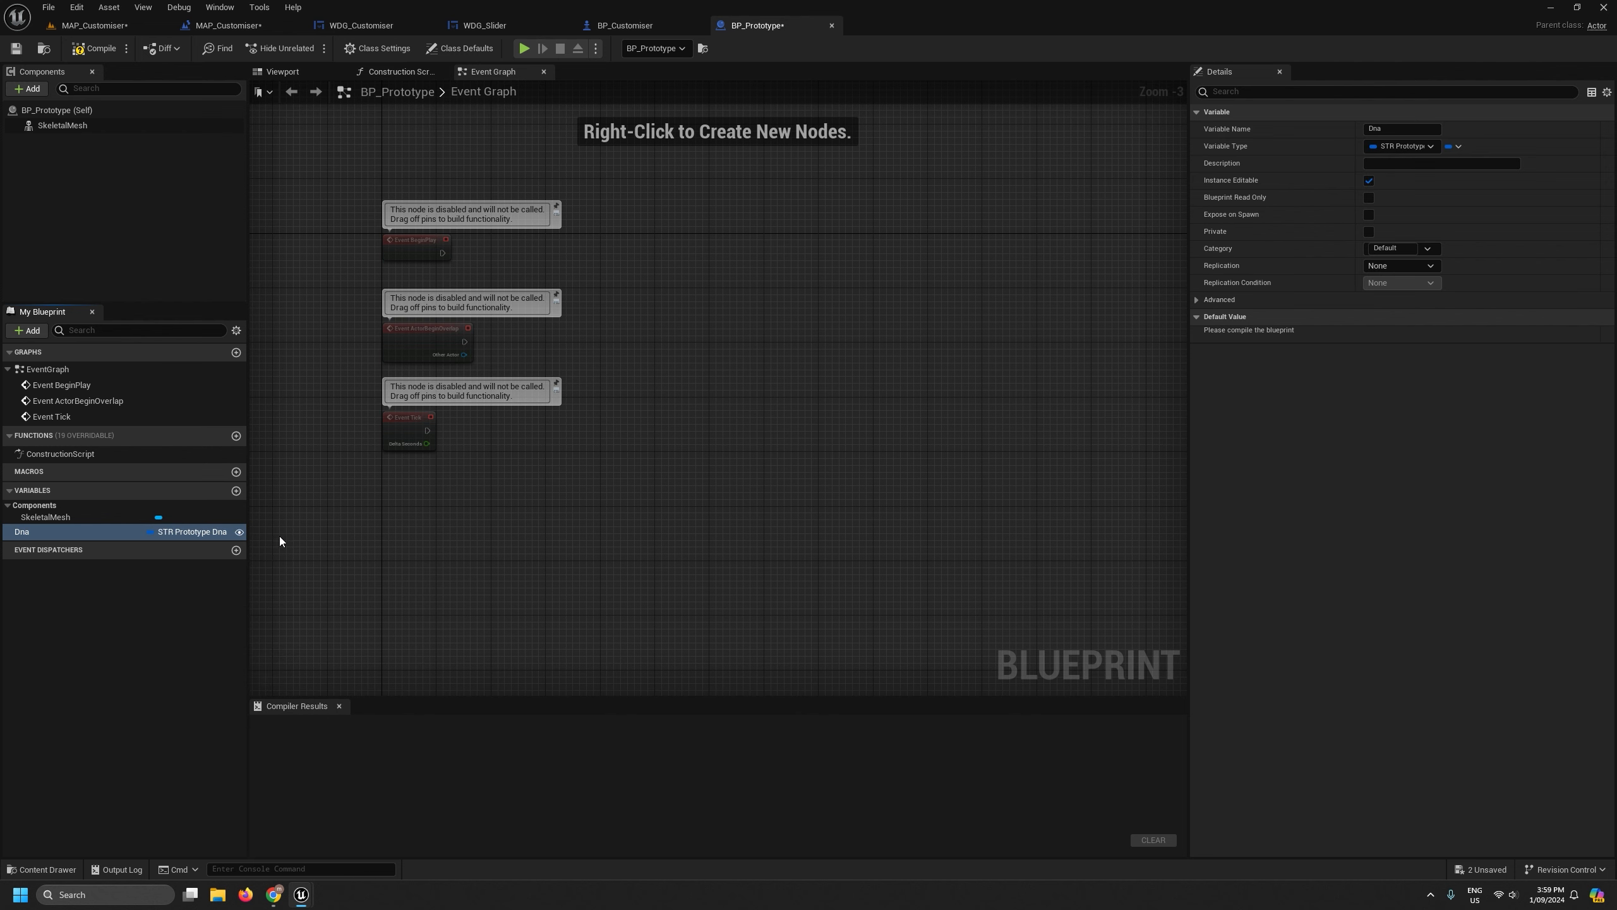
{"action": "left_click", "coordinate": [96, 49]}
{"action": "left_click", "coordinate": [16, 49]}
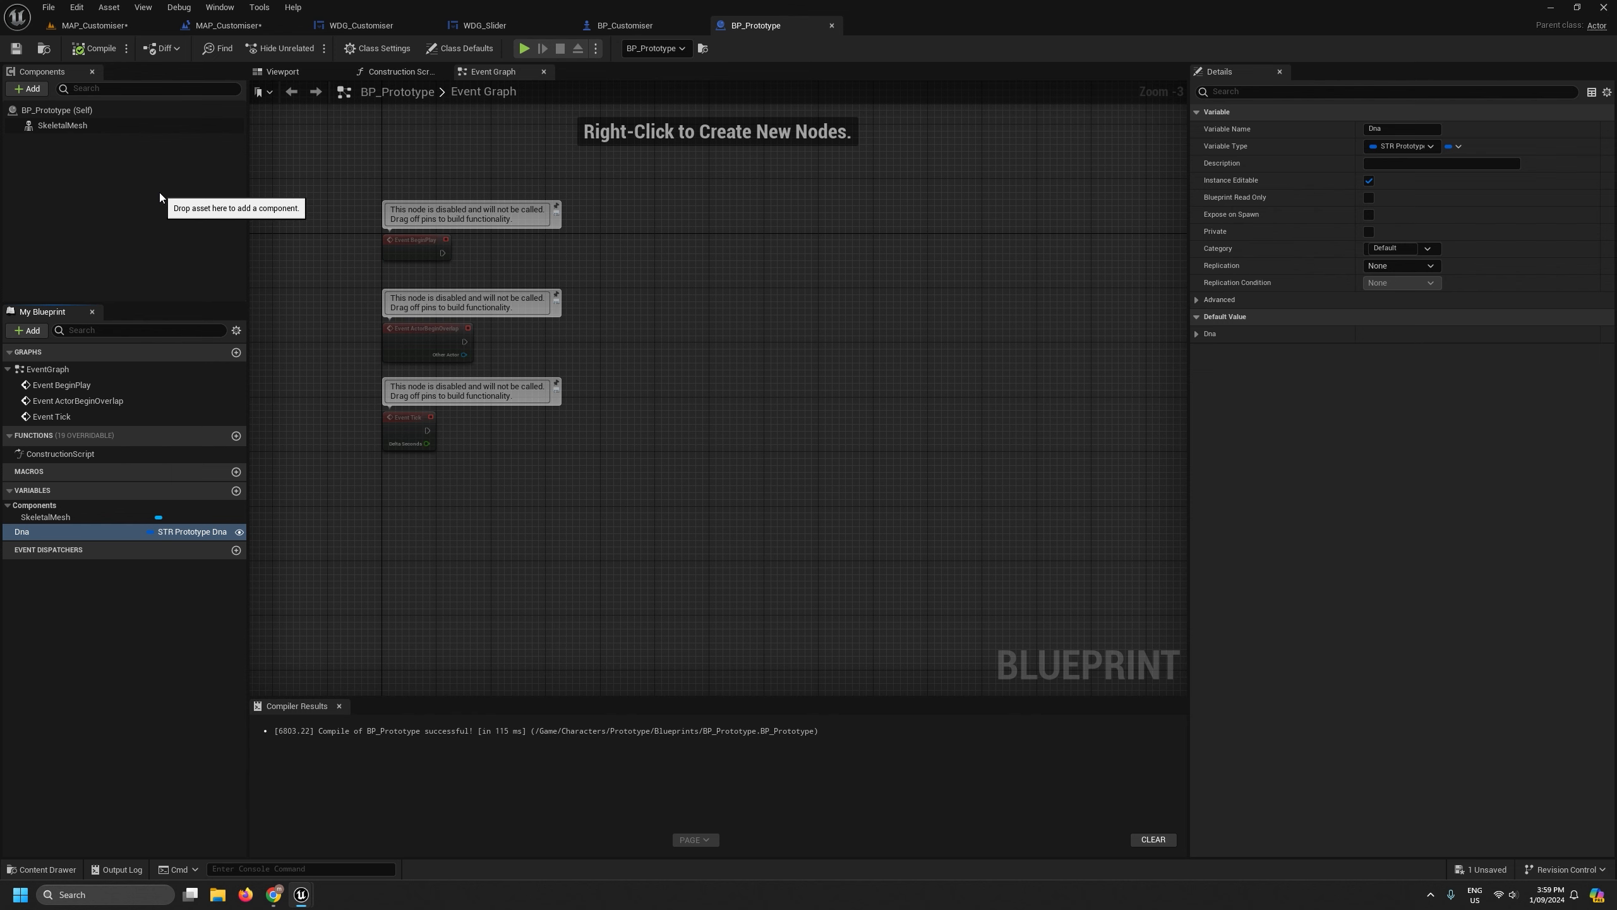
In the MAP_Customiser level blueprint, add a BP Prototype getter and a Set Dna node targeting it.
{"action": "left_click", "coordinate": [229, 26]}
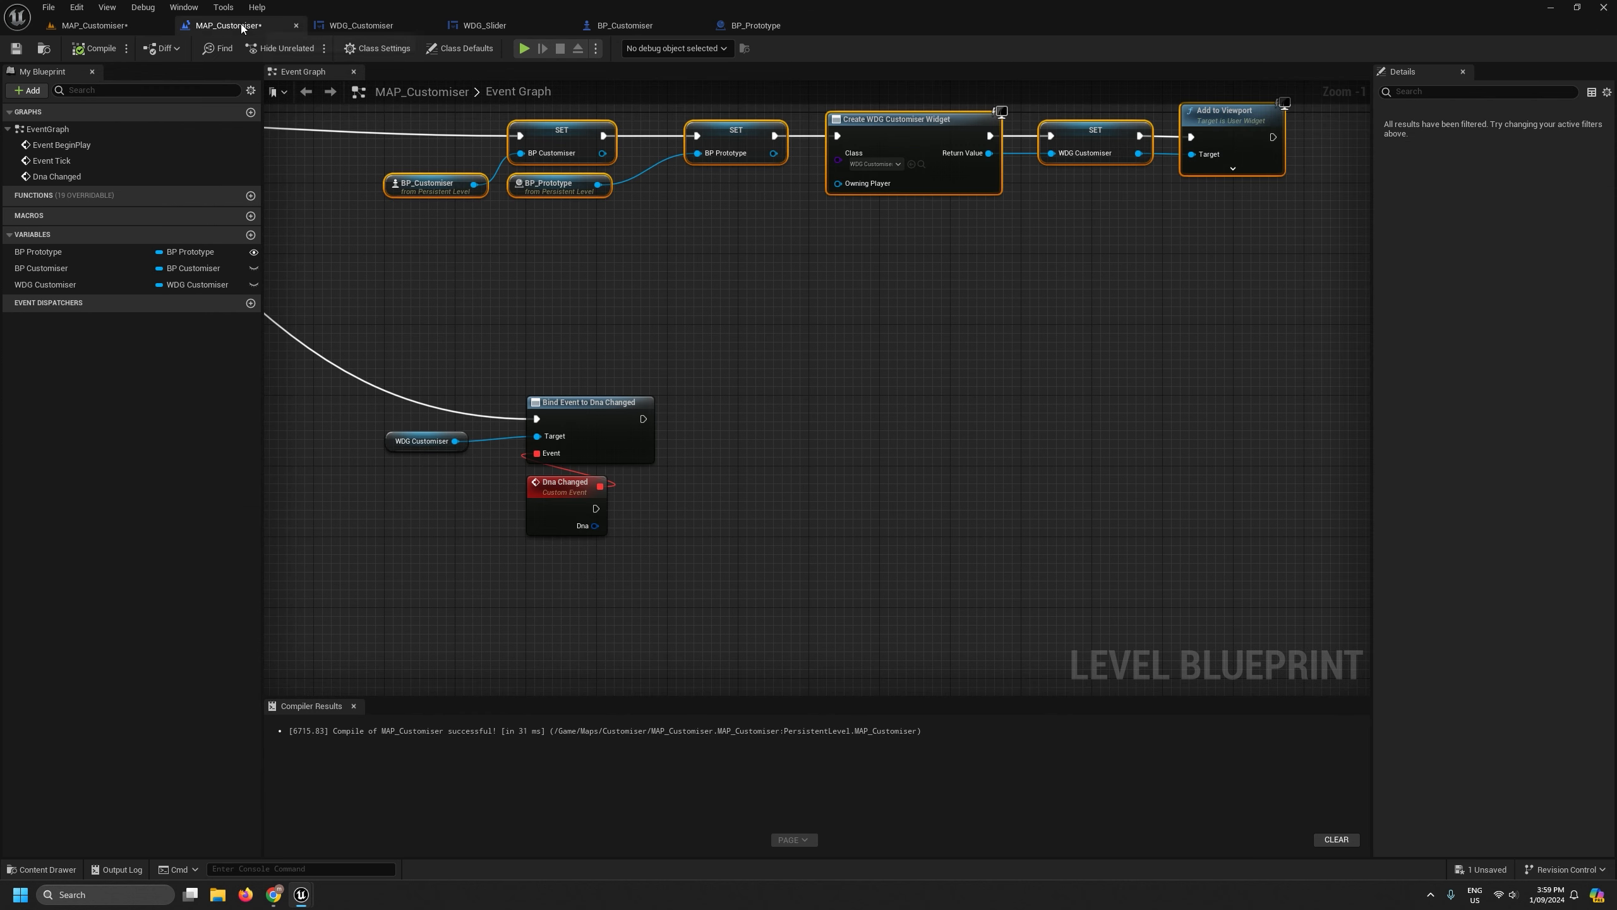
{"action": "right_click_drag", "start_coordinate": [679, 548], "coordinate": [502, 557]}
{"action": "scroll", "coordinate": [446, 545], "scroll_direction": "up", "scroll_amount": 1}
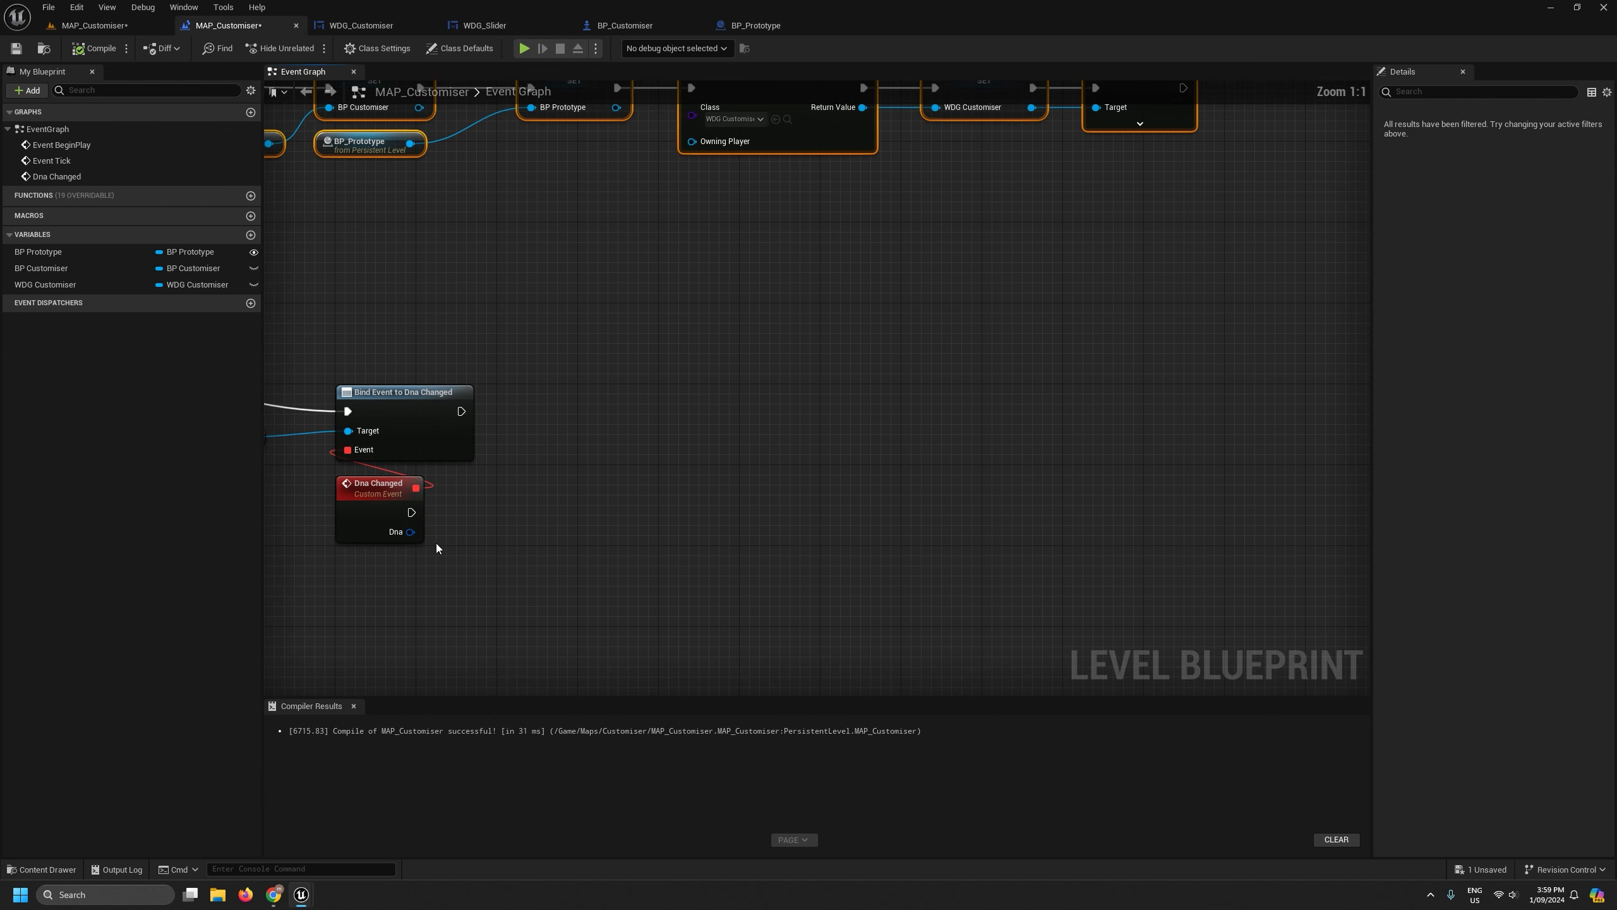
{"action": "left_click", "coordinate": [36, 255]}
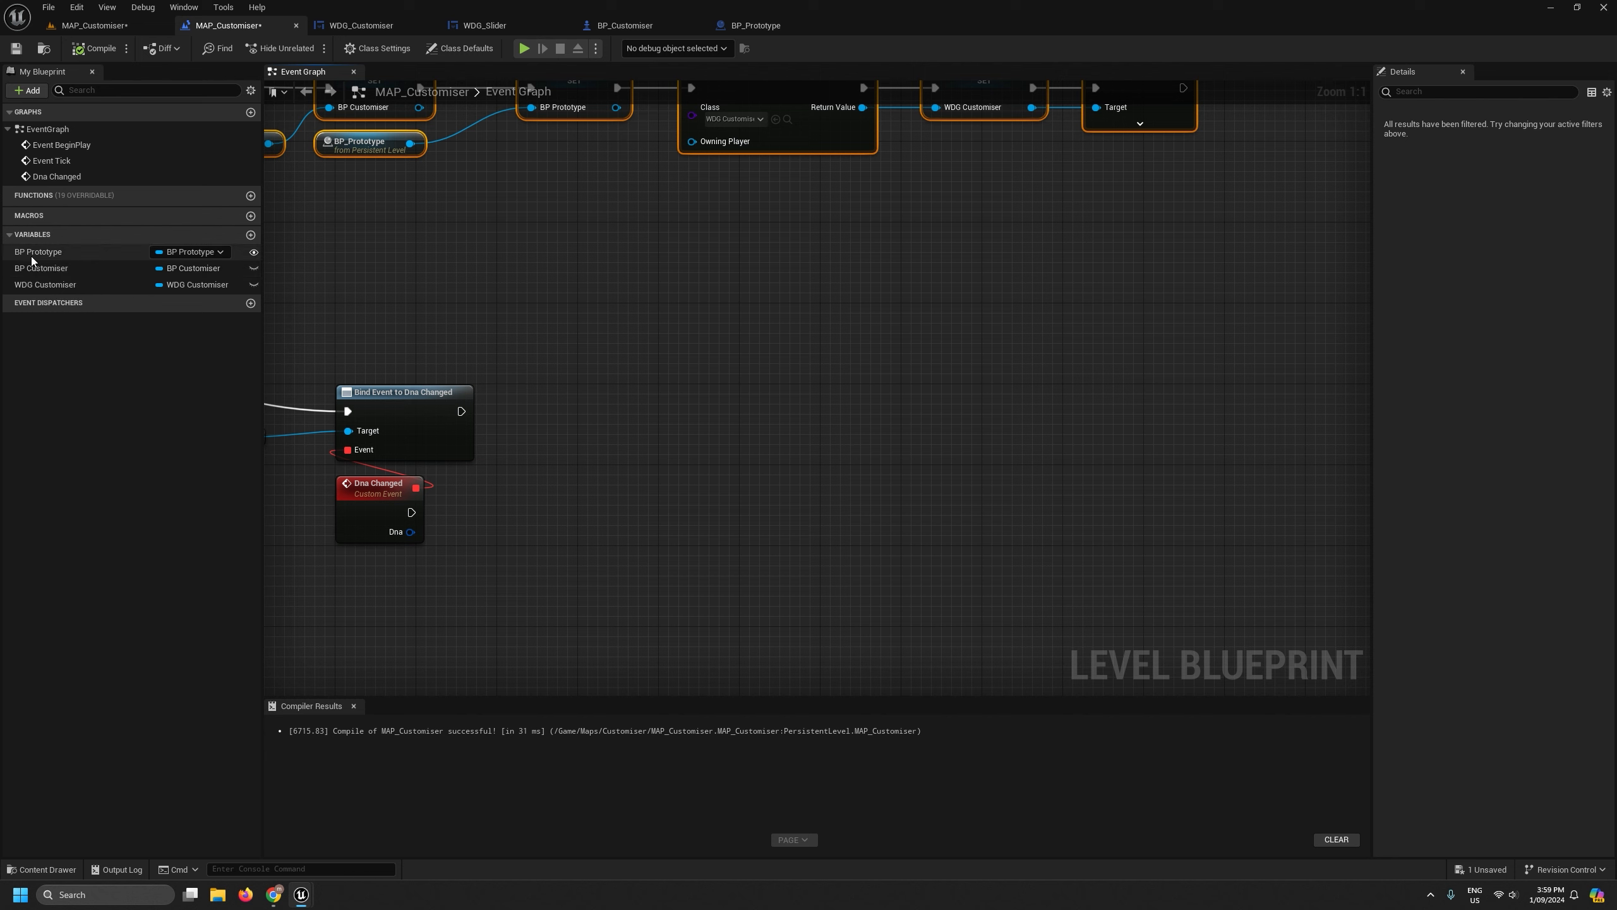
{"action": "left_click_drag", "start_coordinate": [36, 261], "coordinate": [689, 518]}
{"action": "left_click", "coordinate": [612, 560]}
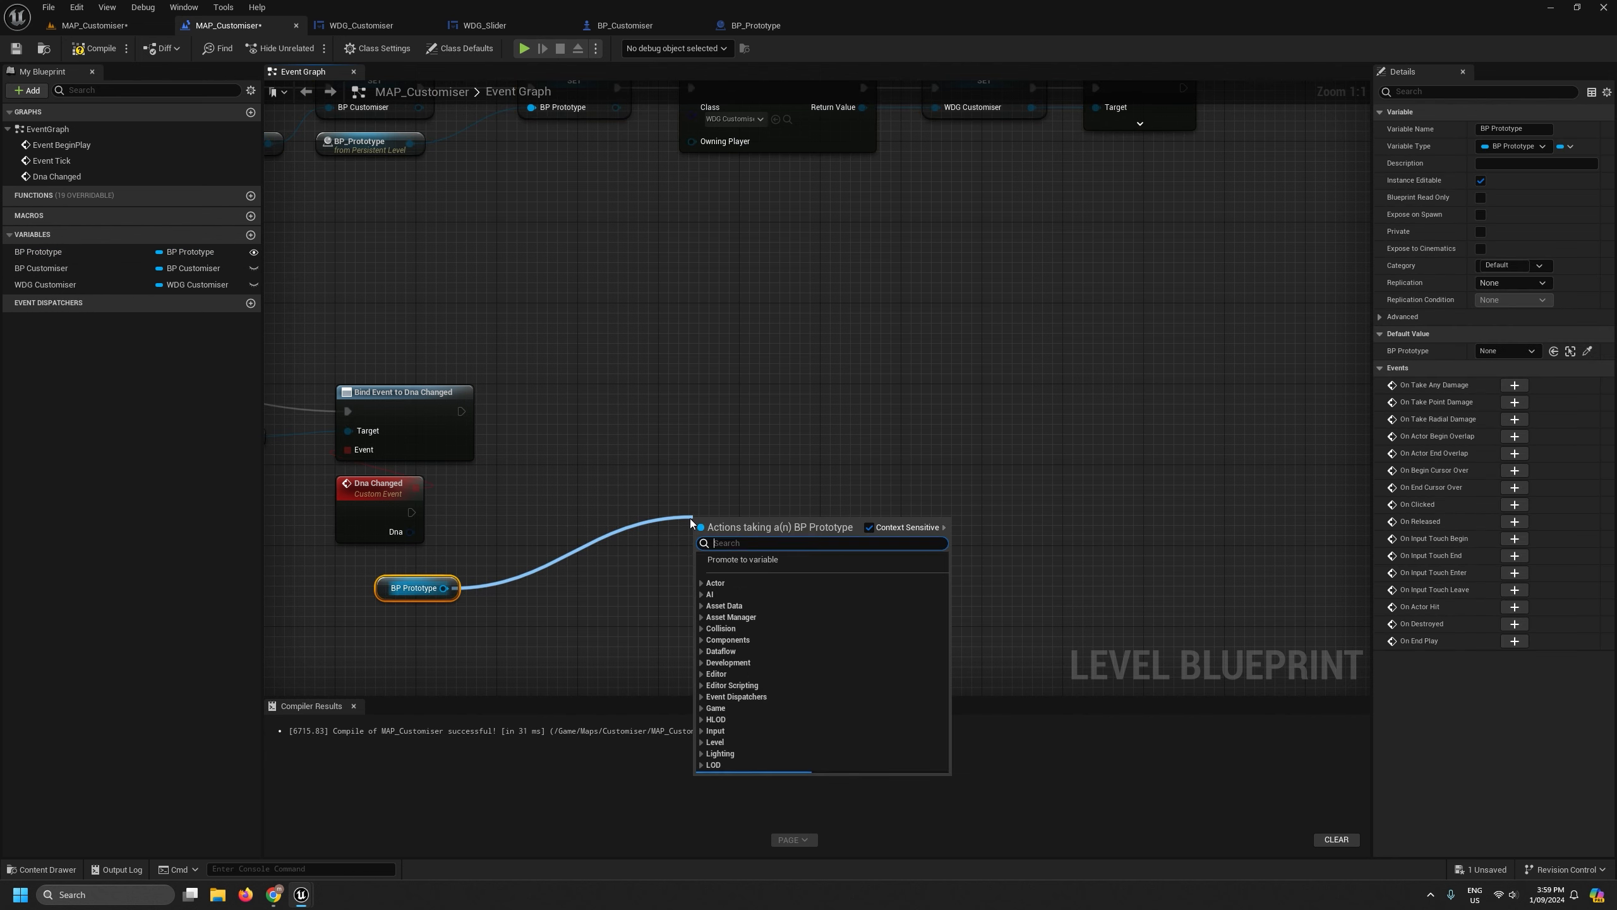
{"action": "type", "text": "dna"}
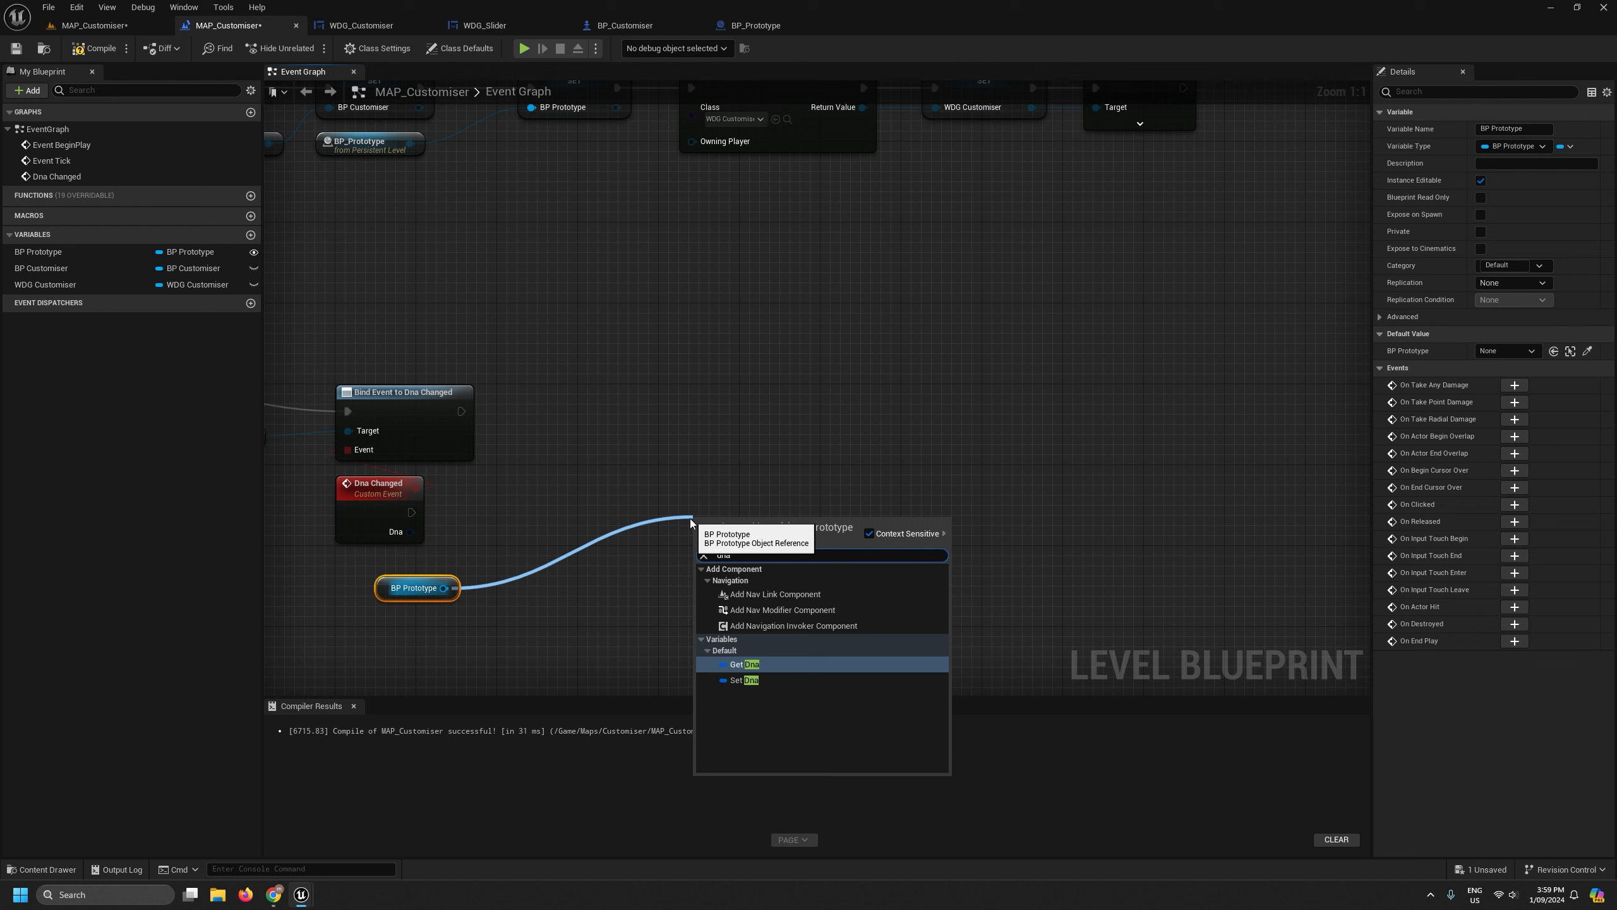
{"action": "left_click", "coordinate": [743, 680]}
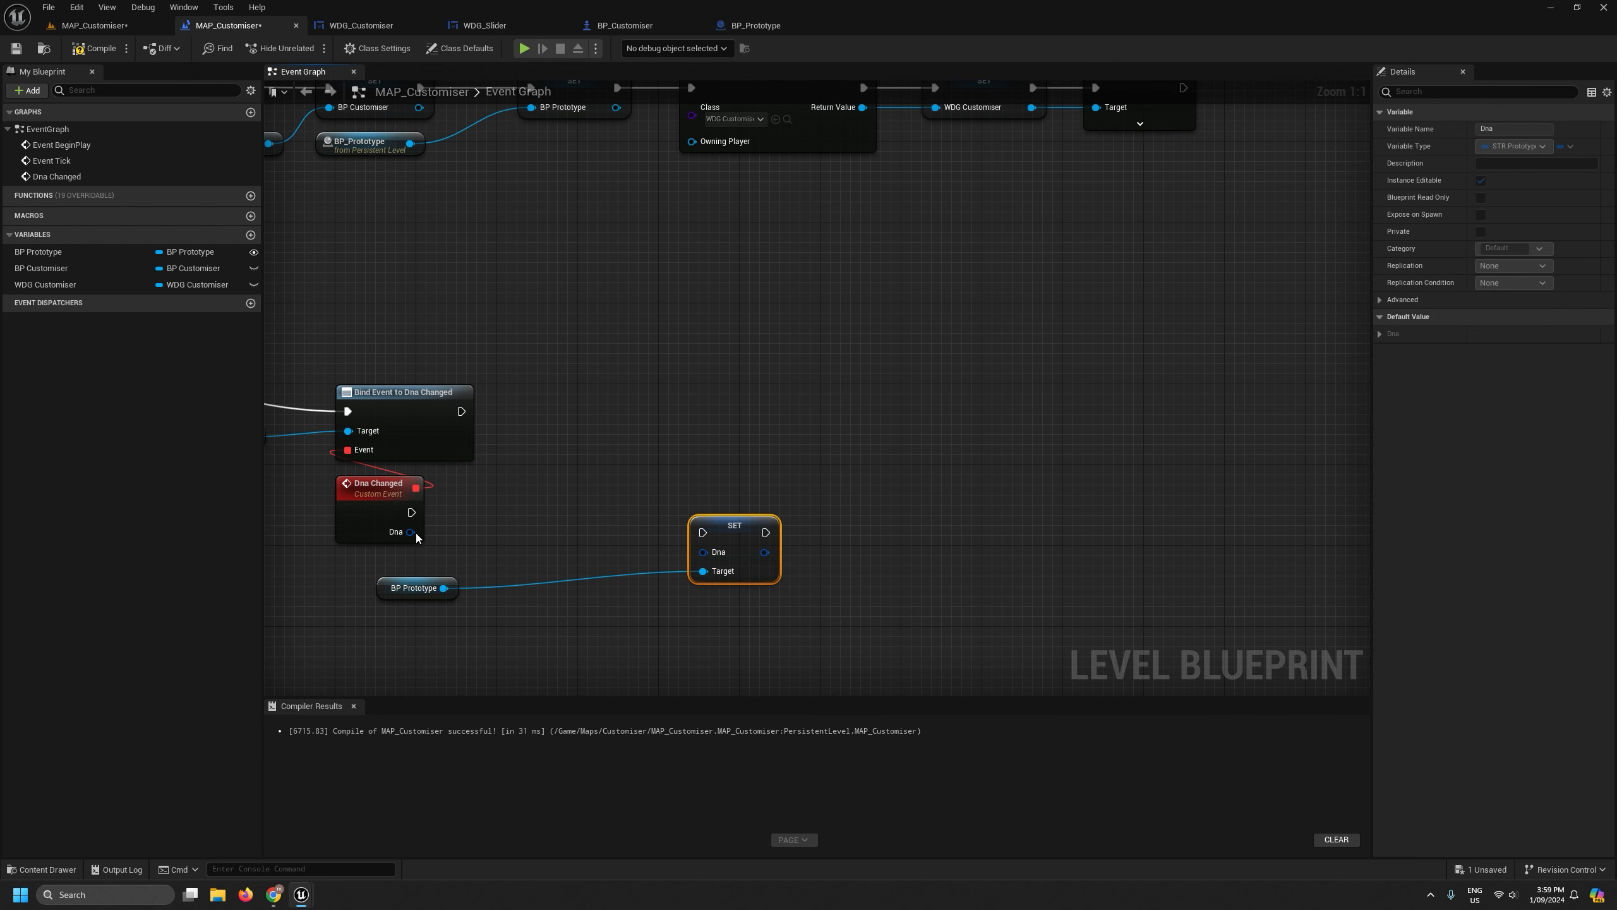
Wire Dna Changed's Dna output and the Bind Event node's execution output into Set Dna, placing the BP Prototype getter beneath it.
{"action": "left_click_drag", "start_coordinate": [411, 531], "coordinate": [725, 401]}
{"action": "left_click_drag", "start_coordinate": [461, 411], "coordinate": [705, 410]}
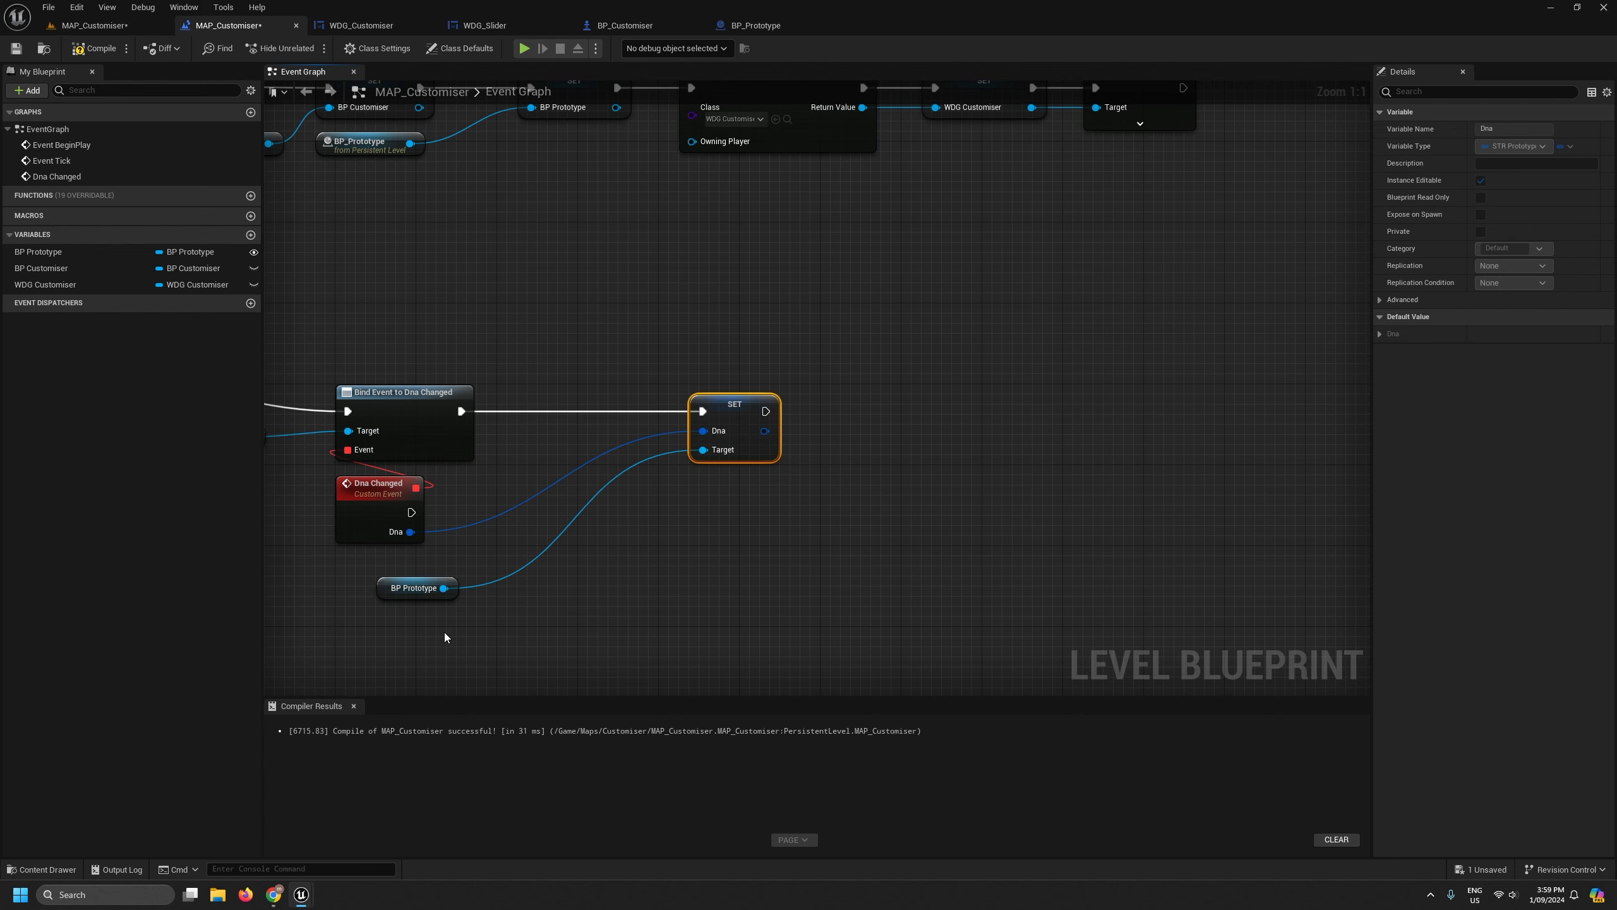
{"action": "left_click_drag", "start_coordinate": [383, 599], "coordinate": [702, 495]}
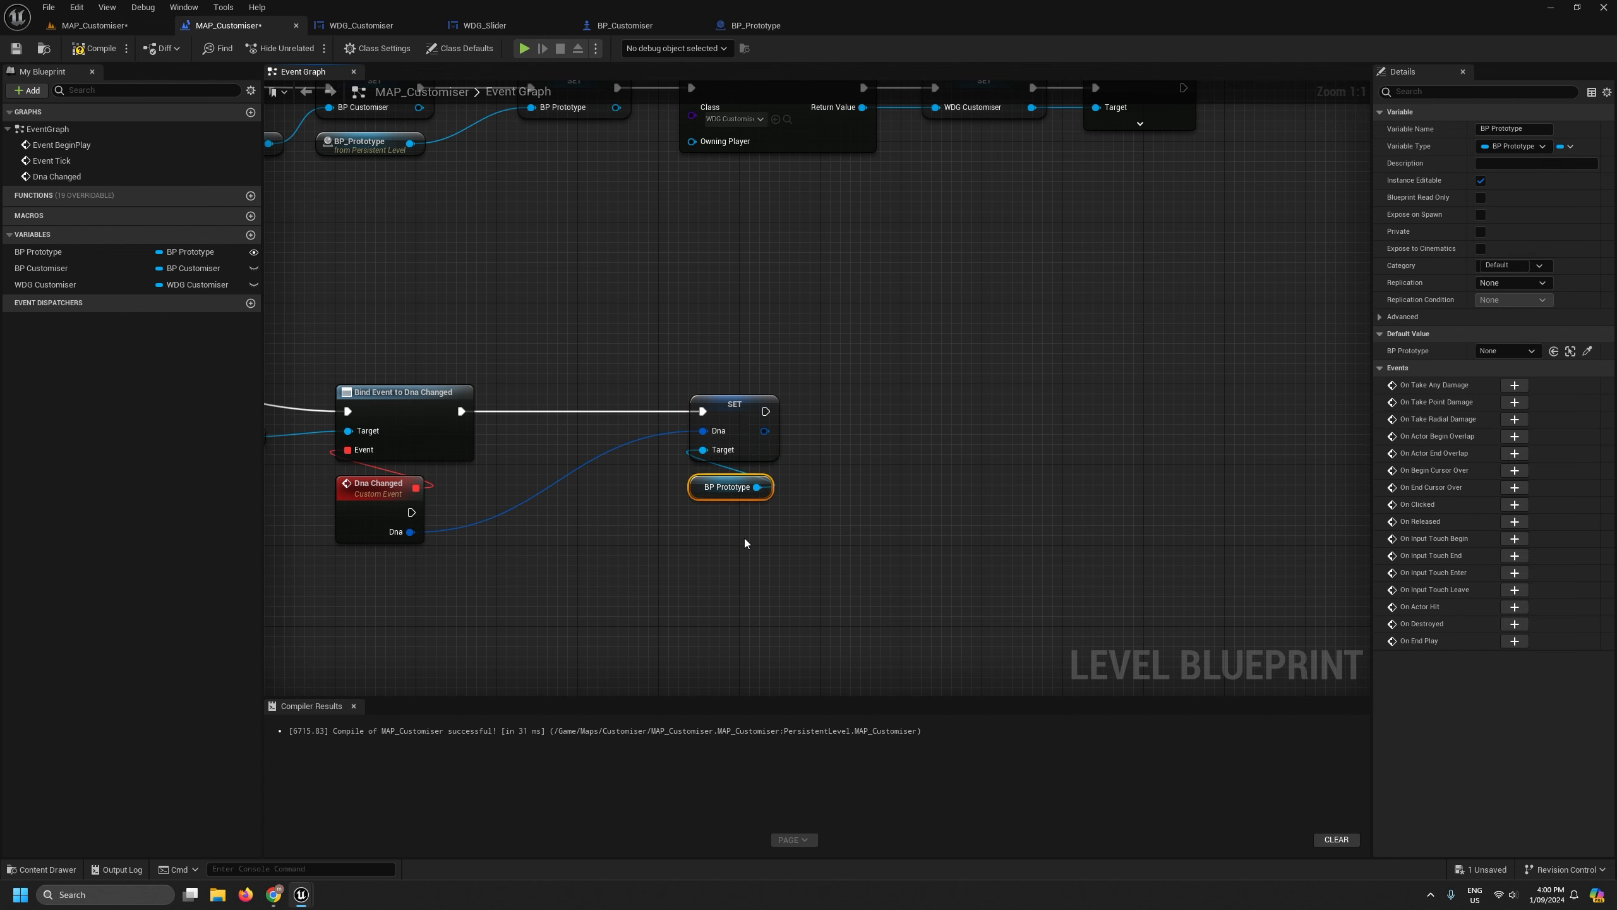
Compile and save the MAP_Customiser level blueprint with the new Set Dna and BP Prototype nodes.
{"action": "scroll", "coordinate": [764, 577], "scroll_direction": "down", "scroll_amount": 2}
{"action": "scroll", "coordinate": [775, 591], "scroll_direction": "up", "scroll_amount": 2}
{"action": "left_click_drag", "start_coordinate": [933, 595], "coordinate": [603, 395]}
{"action": "scroll", "coordinate": [603, 395], "scroll_direction": "down", "scroll_amount": 3}
{"action": "right_click_drag", "start_coordinate": [741, 462], "coordinate": [896, 521]}
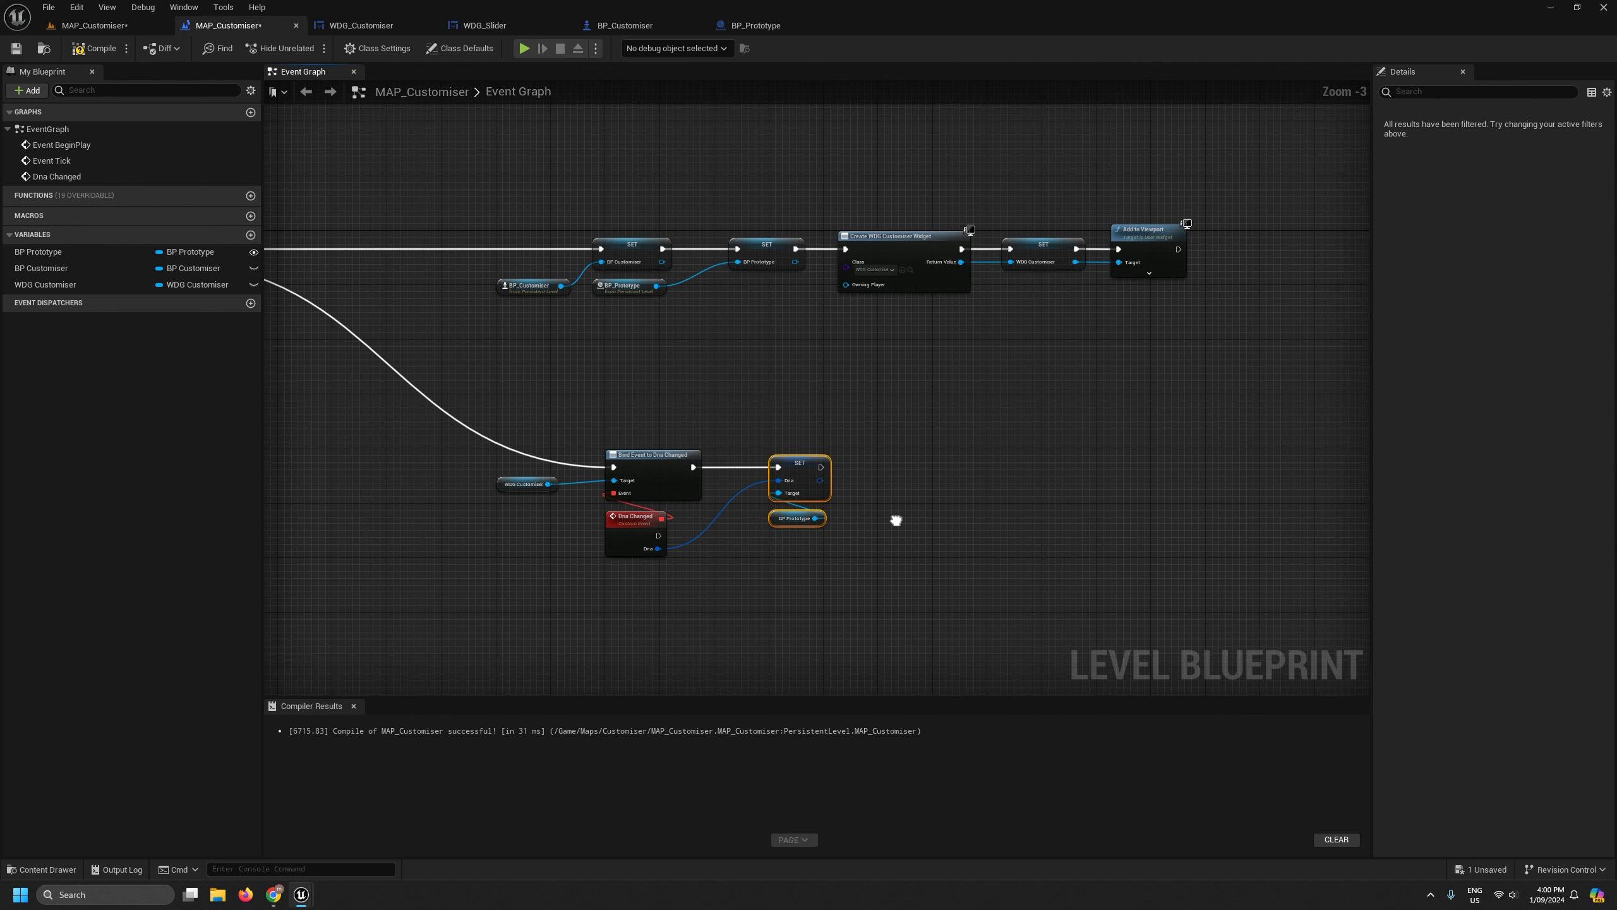
{"action": "left_click", "coordinate": [92, 49]}
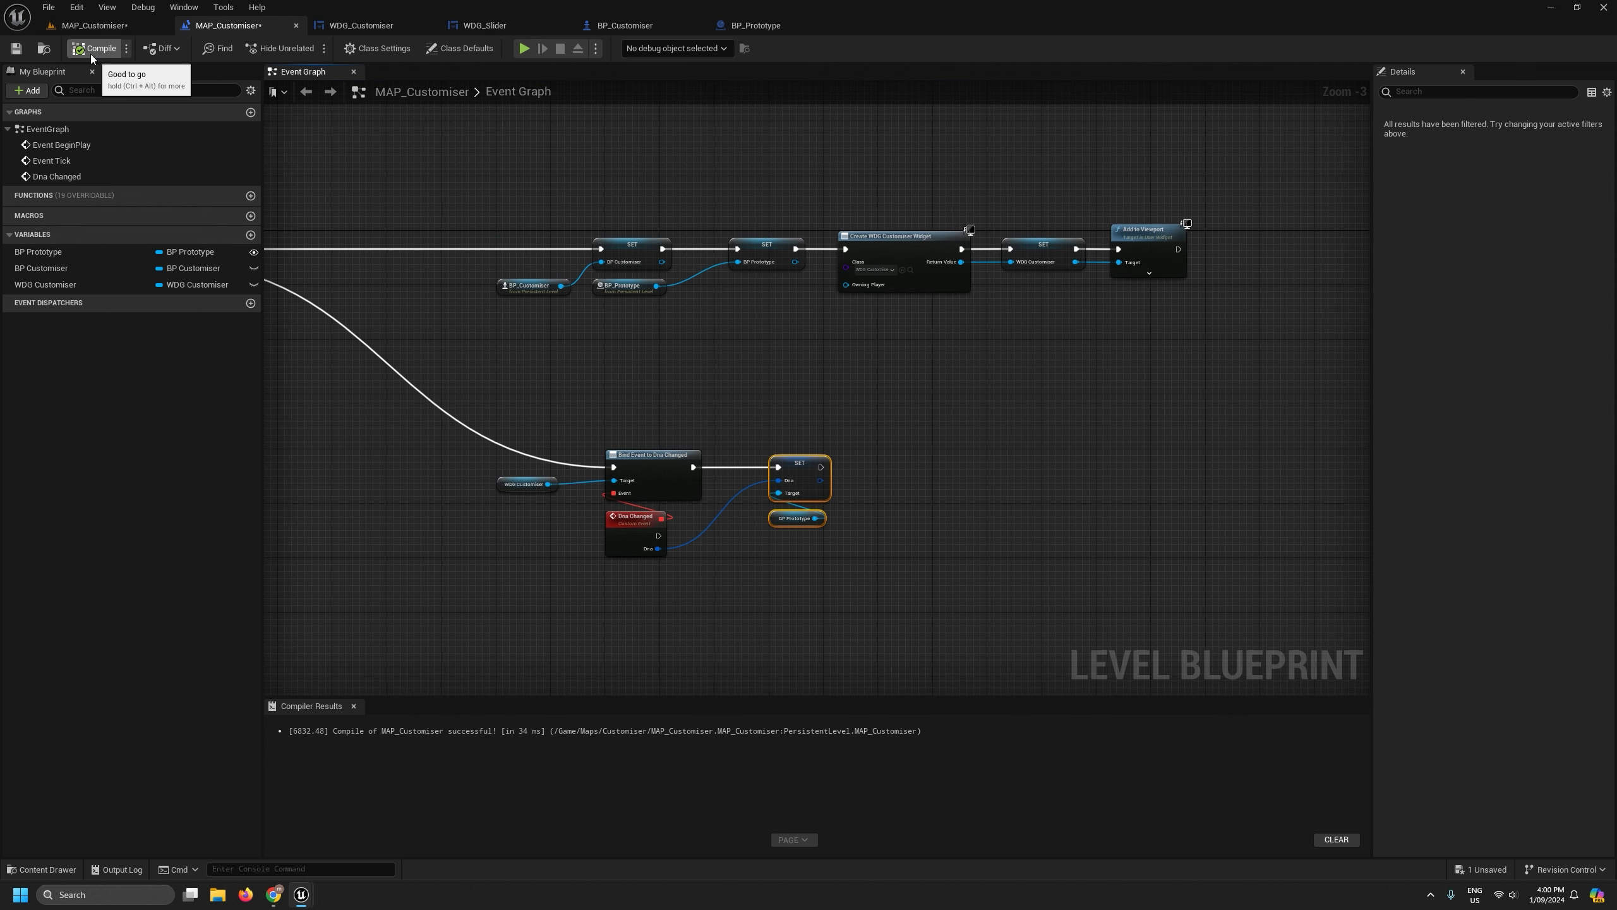
{"action": "left_click", "coordinate": [15, 48]}
{"action": "scroll", "coordinate": [803, 543], "scroll_direction": "up", "scroll_amount": 2}
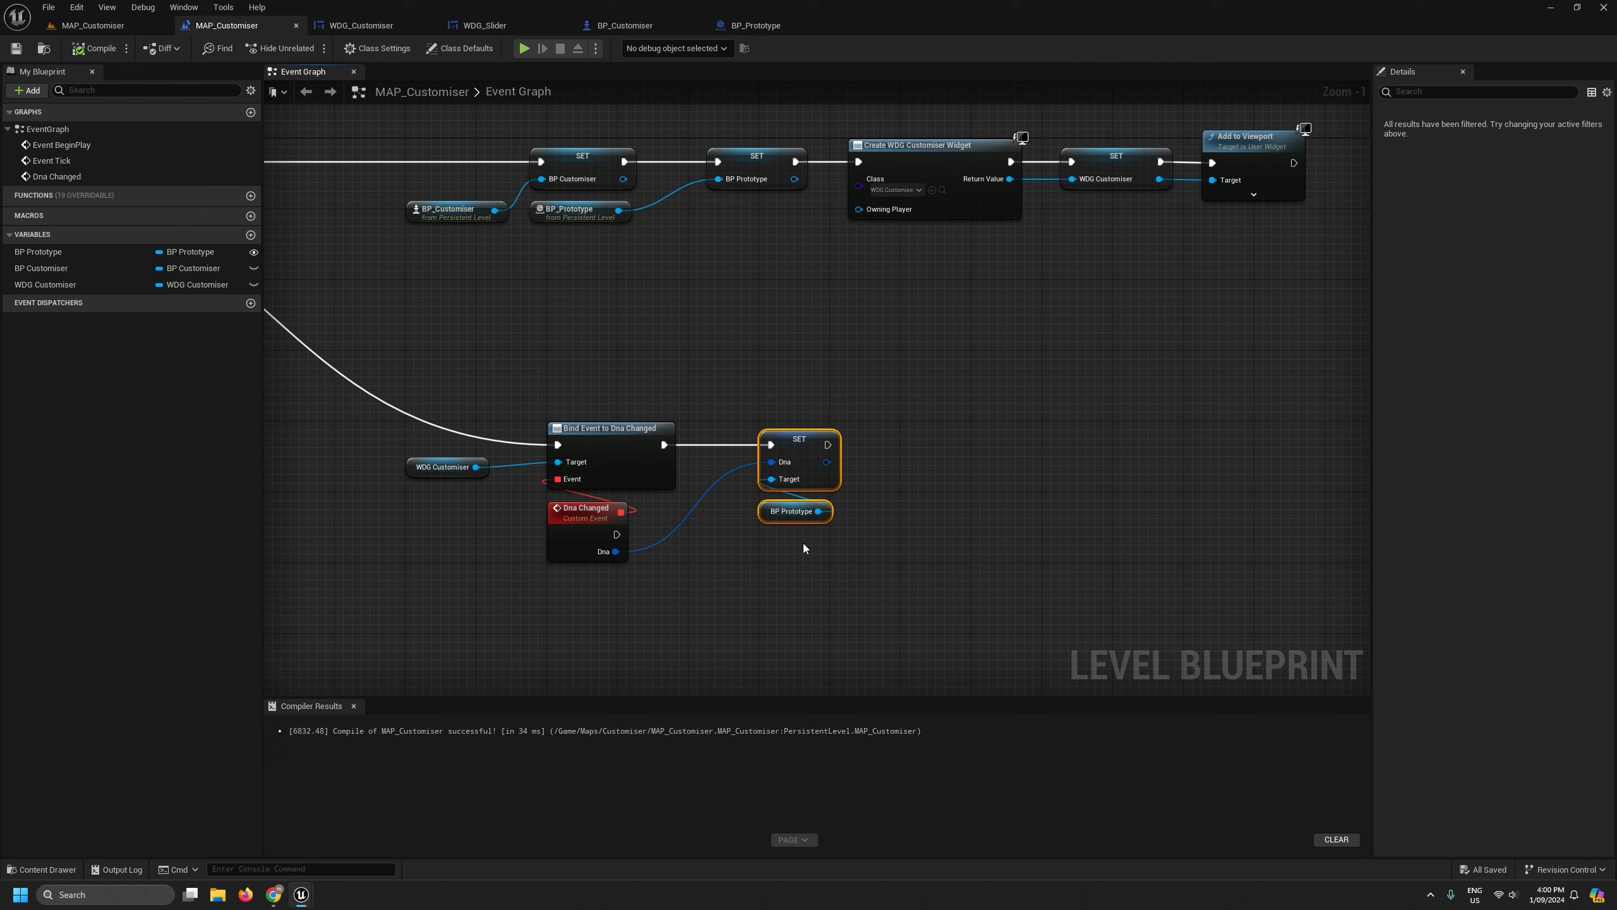
{"action": "scroll", "coordinate": [804, 544], "scroll_direction": "down", "scroll_amount": 1}
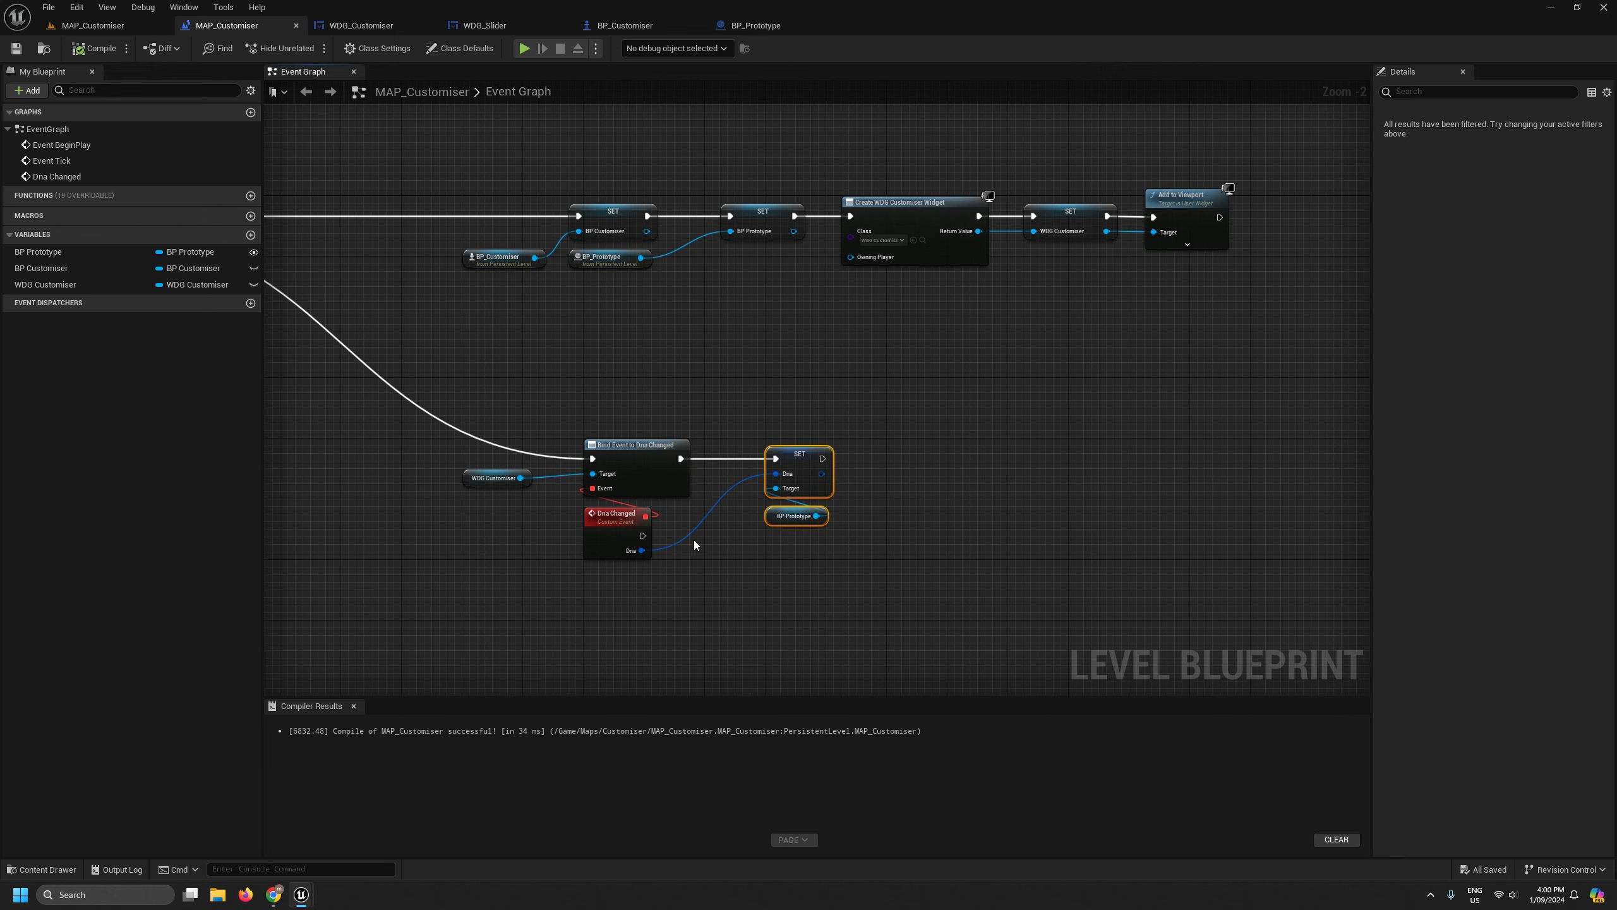
{"action": "scroll", "coordinate": [693, 541], "scroll_direction": "up", "scroll_amount": 2}
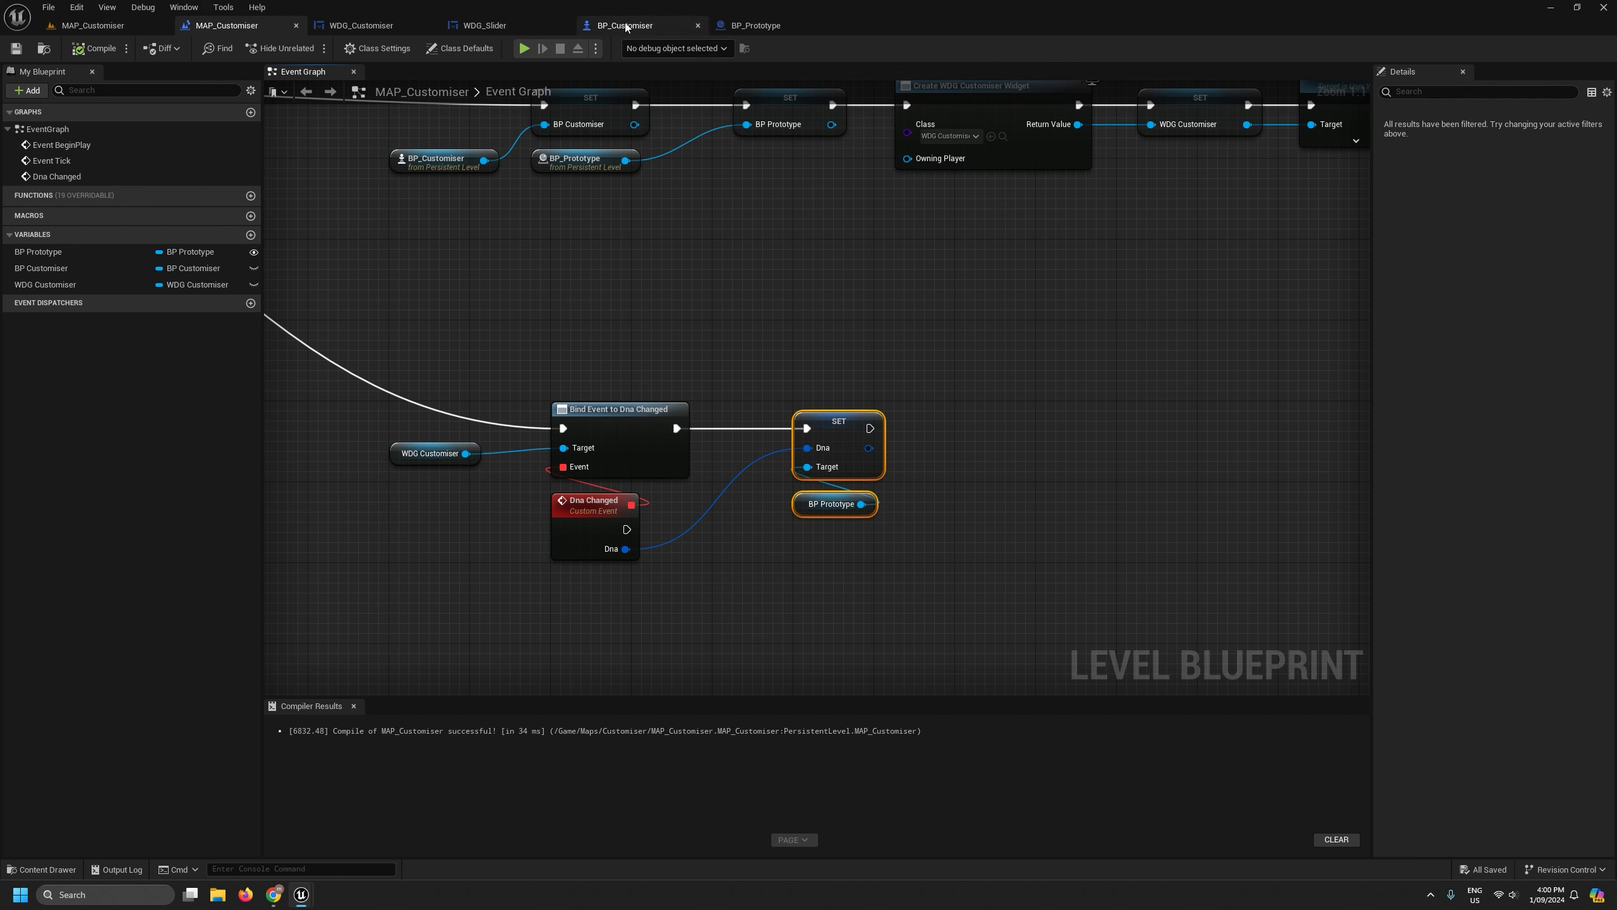
{"action": "left_click", "coordinate": [756, 26]}
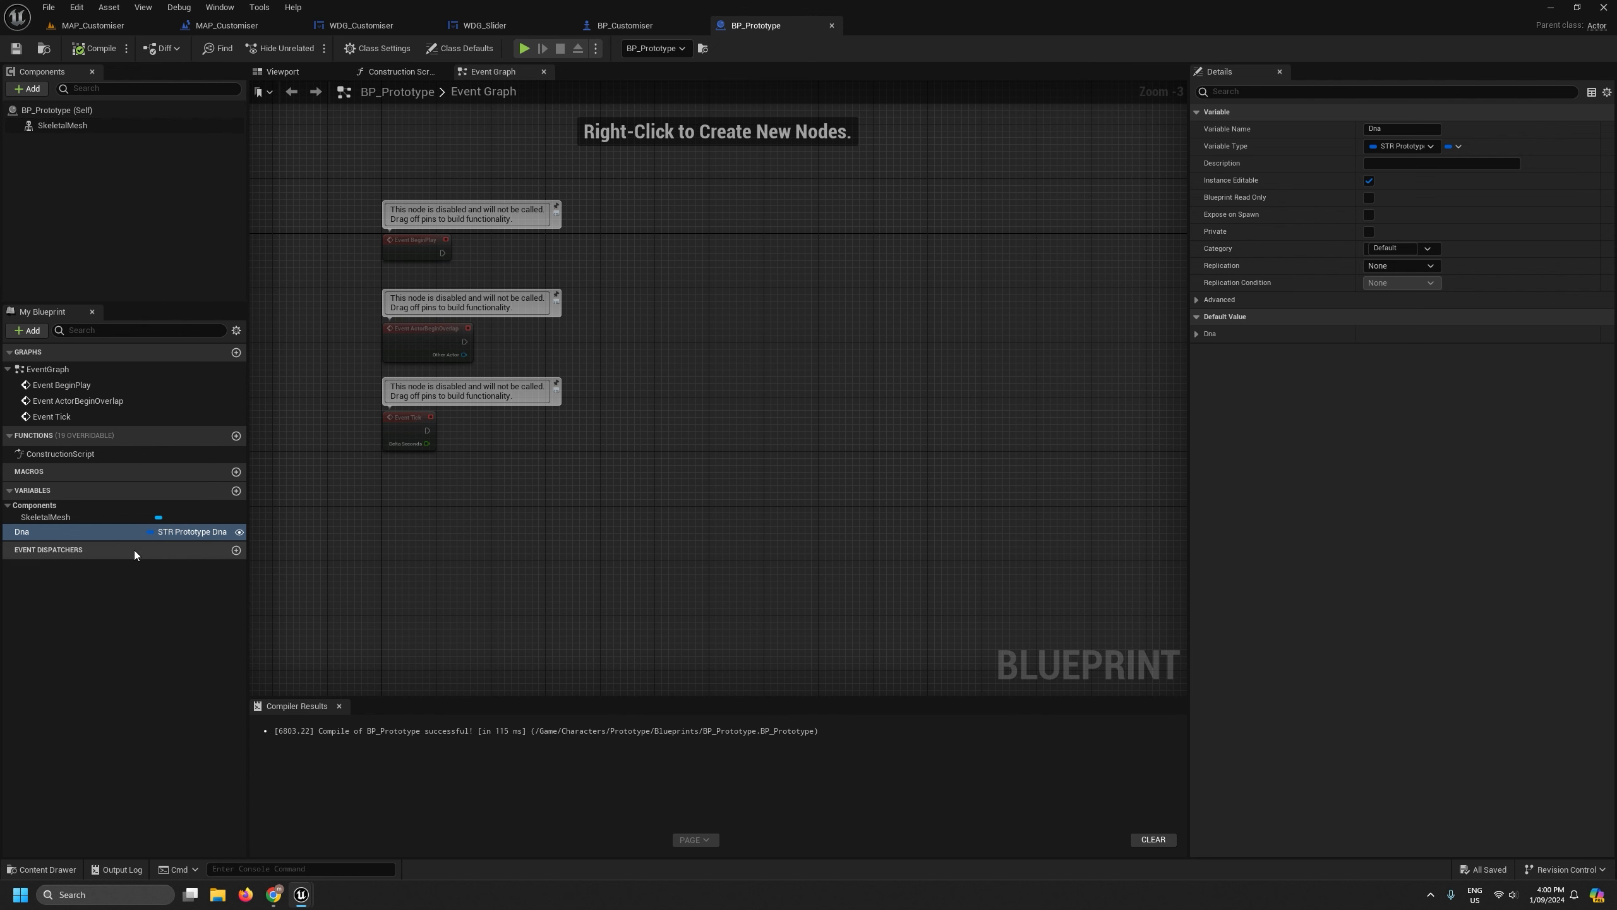
{"action": "mouse_move", "coordinate": [556, 538]}
{"action": "right_mouse_down"}
{"action": "mouse_move", "coordinate": [584, 528]}
{"action": "mouse_move", "coordinate": [582, 540]}
{"action": "right_mouse_up"}
{"action": "left_click_drag", "start_coordinate": [1186, 415], "coordinate": [1239, 415]}
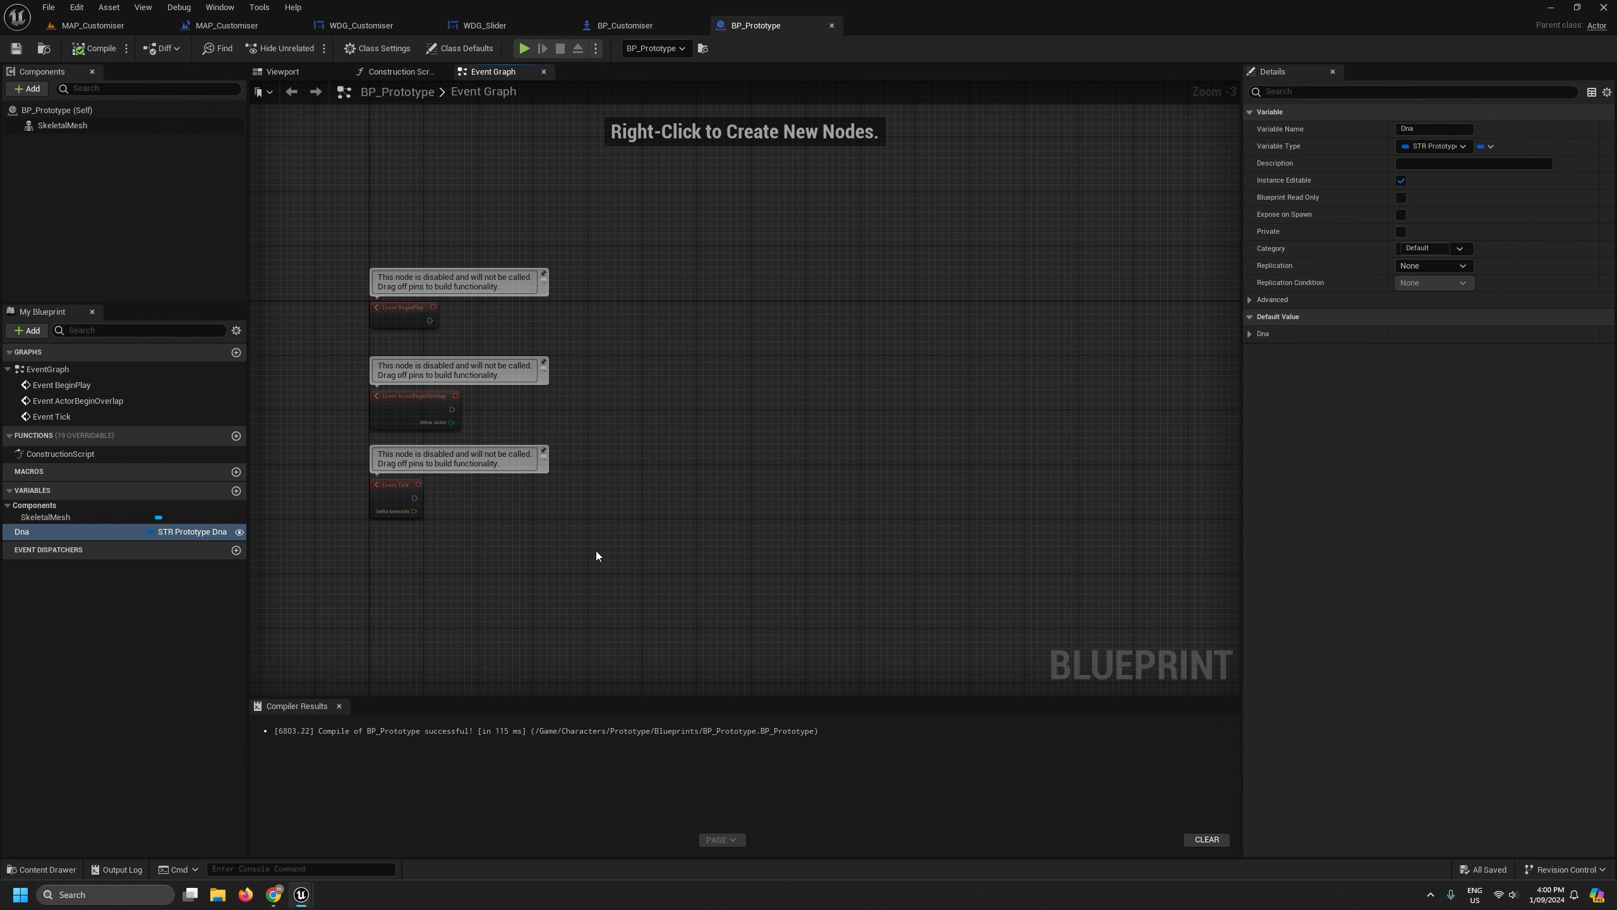
Open the ABP_Prototype animation blueprint and bring up the Event Blueprint Initialize Animation node in its event graph.
{"action": "left_click", "coordinate": [93, 25]}
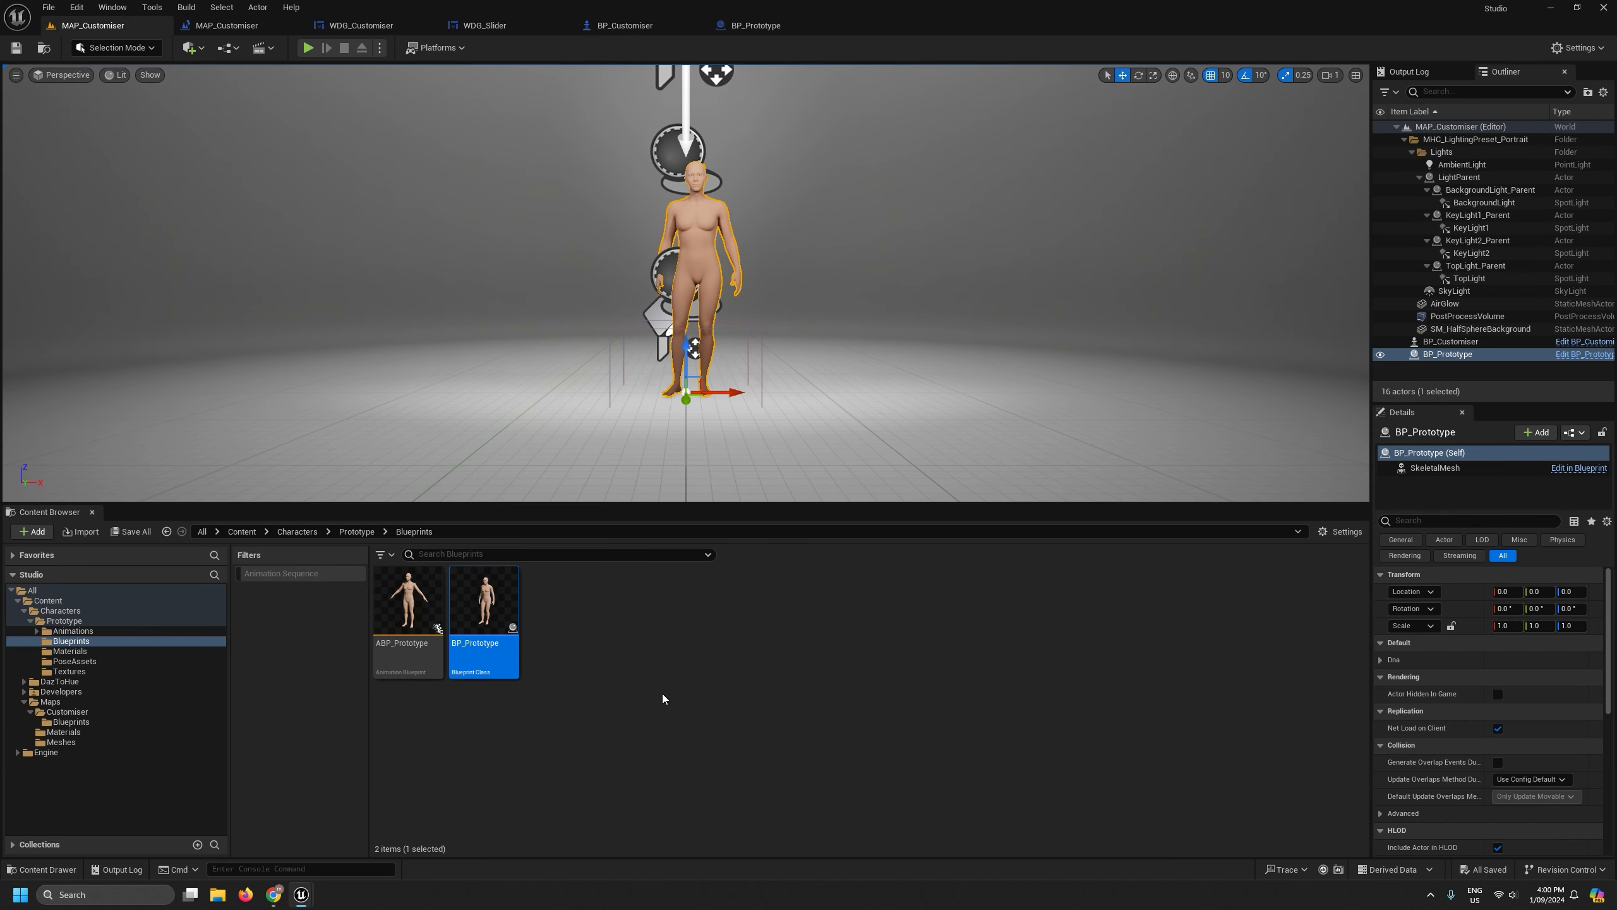
{"action": "double_click", "coordinate": [394, 602]}
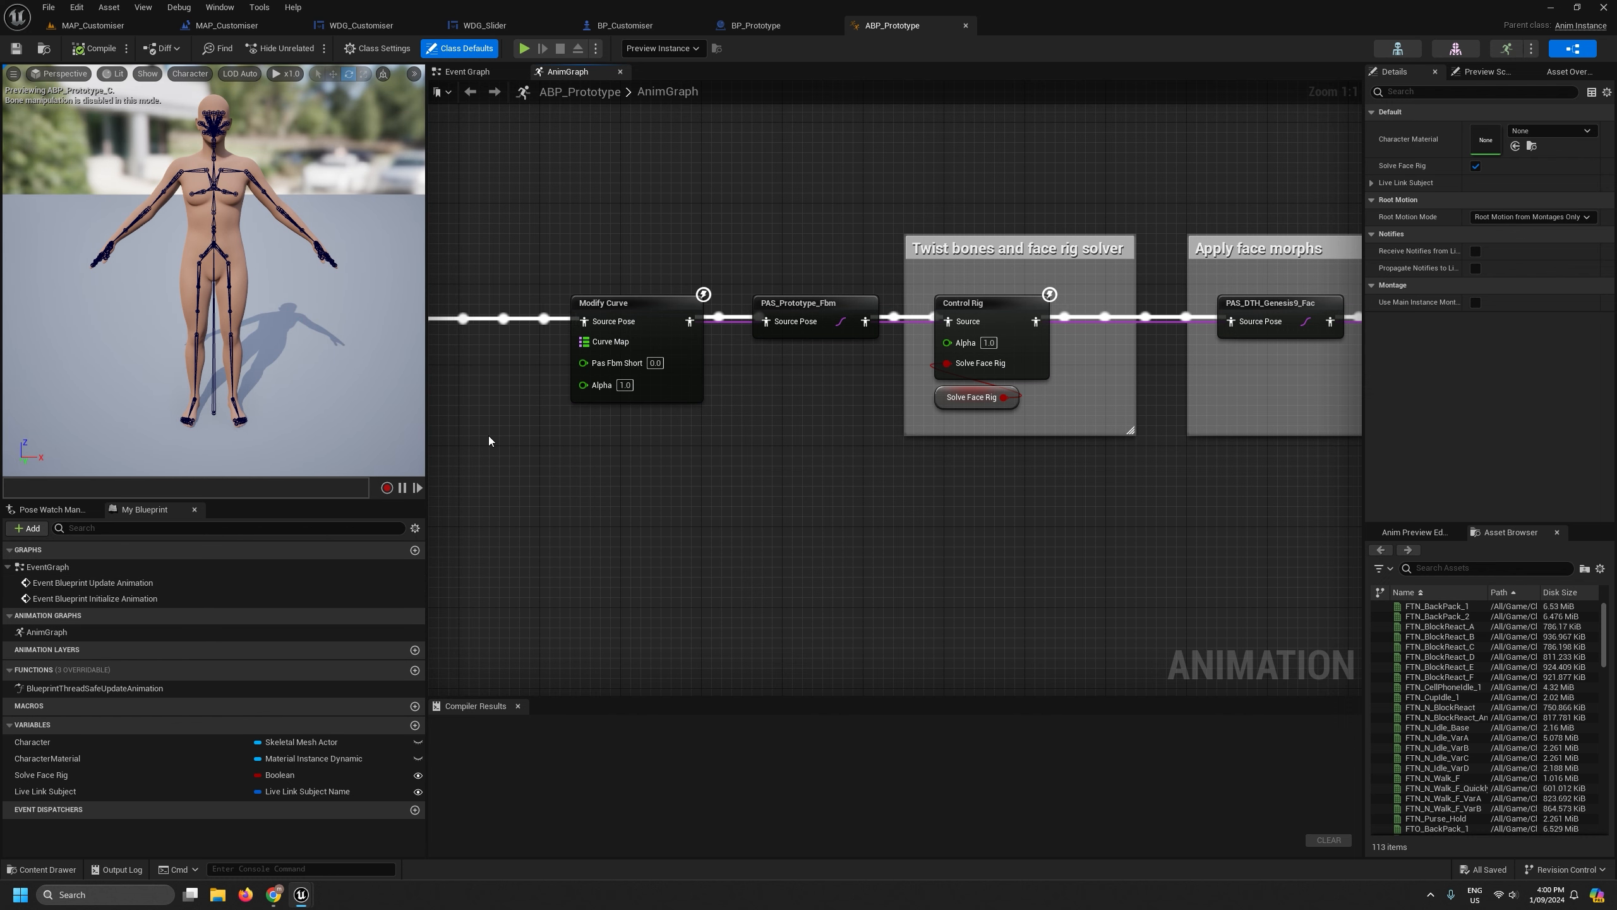
{"action": "left_click", "coordinate": [463, 72]}
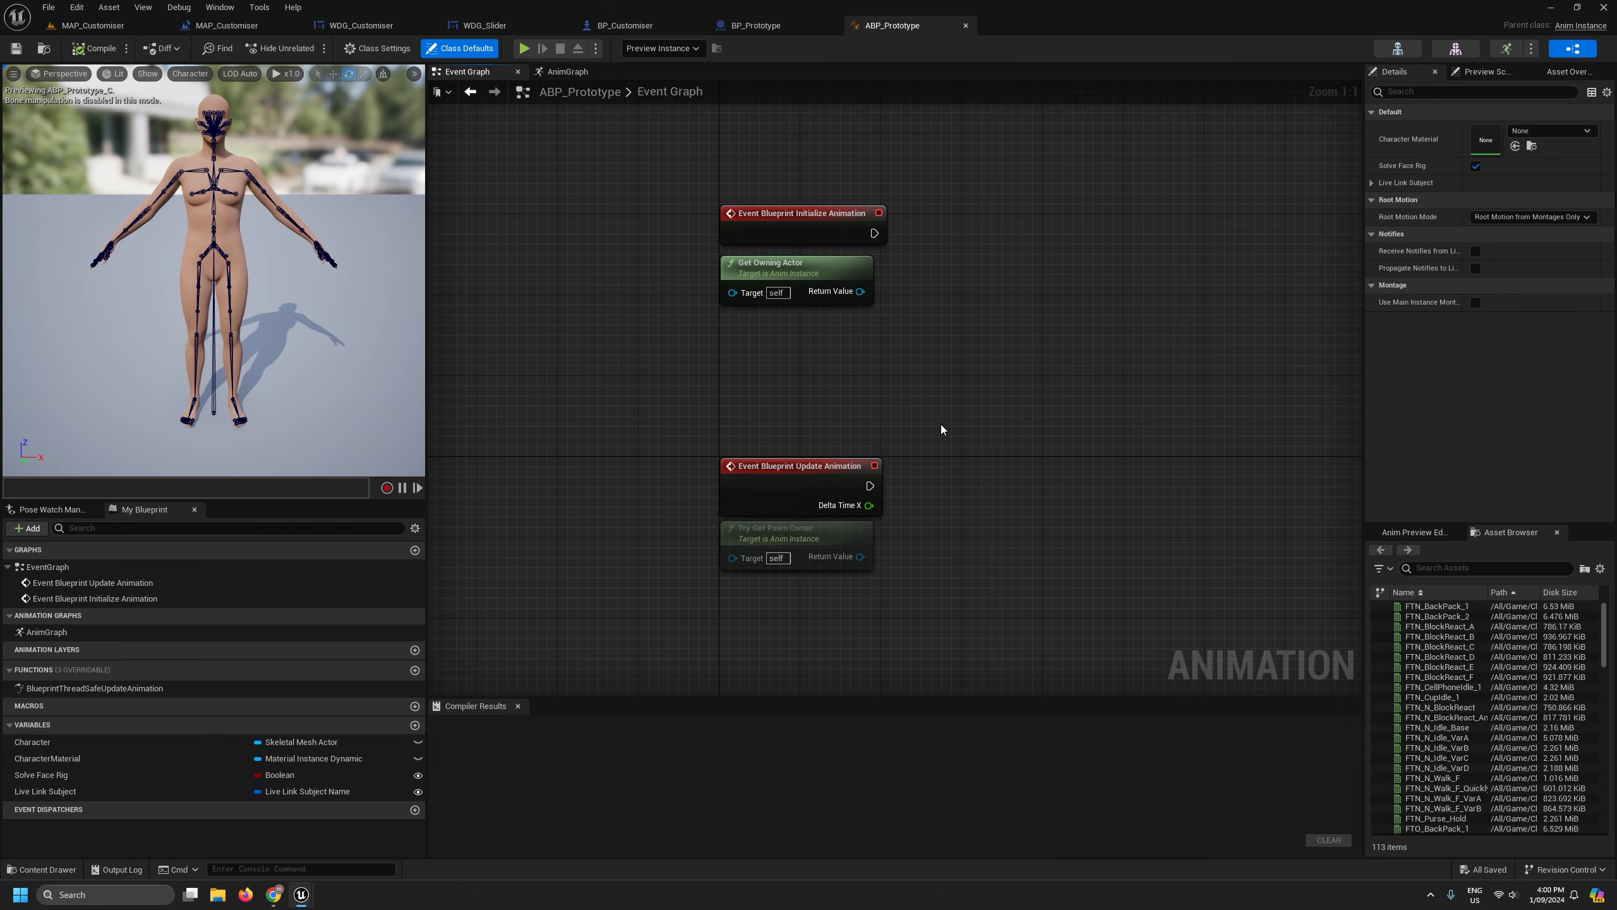
{"action": "right_click_drag", "start_coordinate": [942, 428], "coordinate": [808, 468]}
{"action": "right_click_drag", "start_coordinate": [776, 389], "coordinate": [749, 524]}
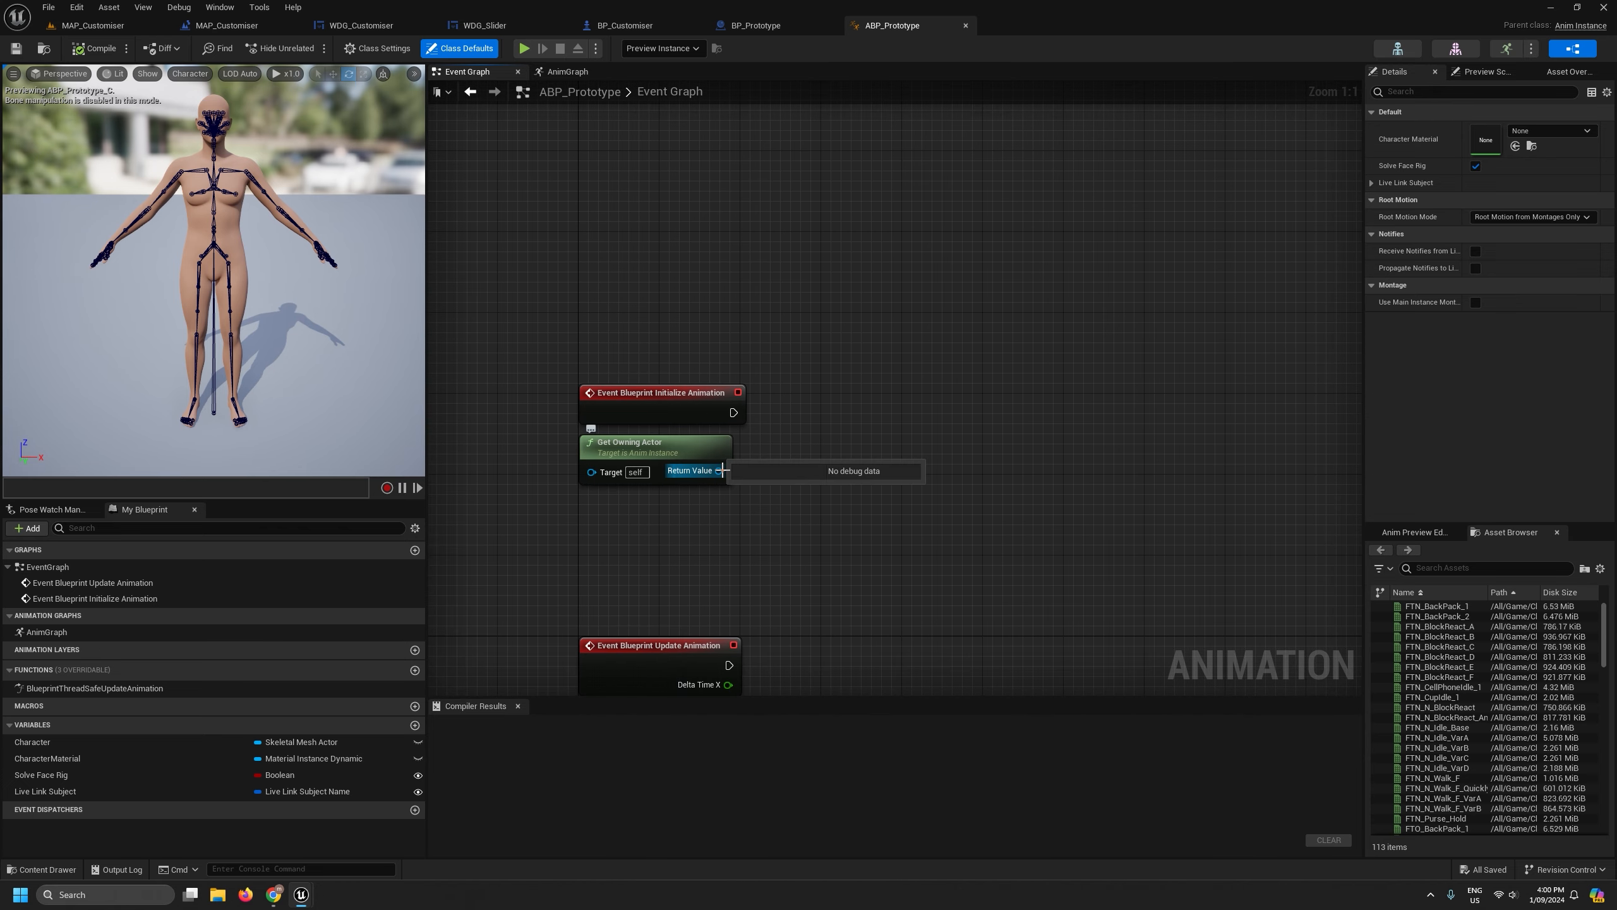
Cast the Get Owning Actor return value to BP_Prototype, run from Event Blueprint Initialize Animation, and align the cast node beside the event.
{"action": "left_click_drag", "start_coordinate": [722, 470], "coordinate": [936, 417]}
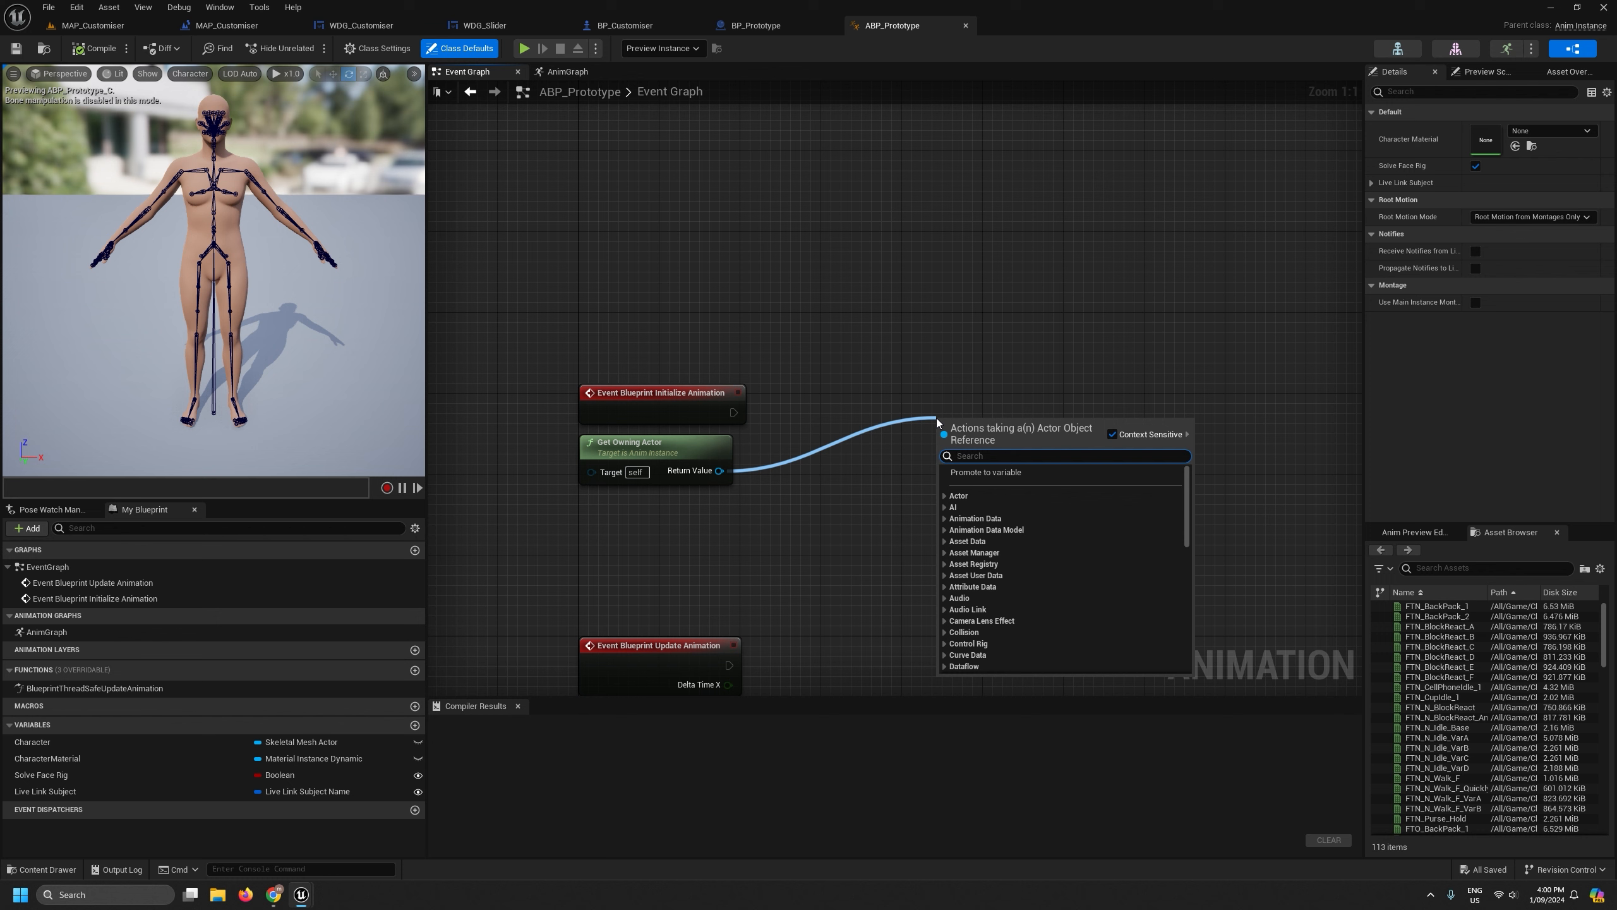
{"action": "type", "text": "cast to prot"}
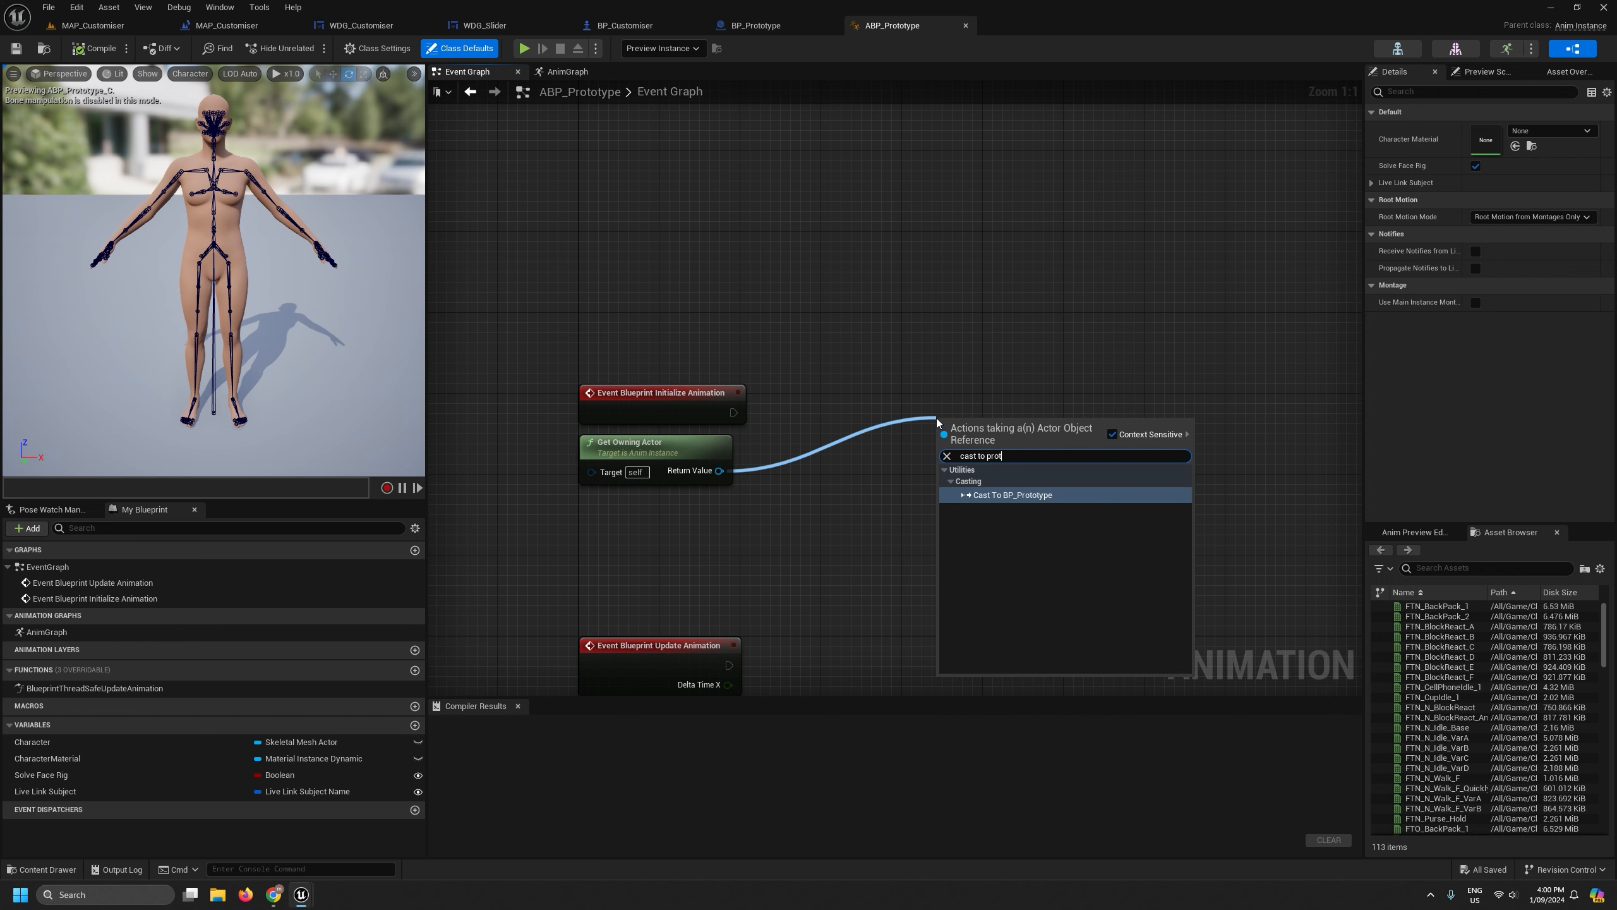
{"action": "left_click", "coordinate": [1031, 496]}
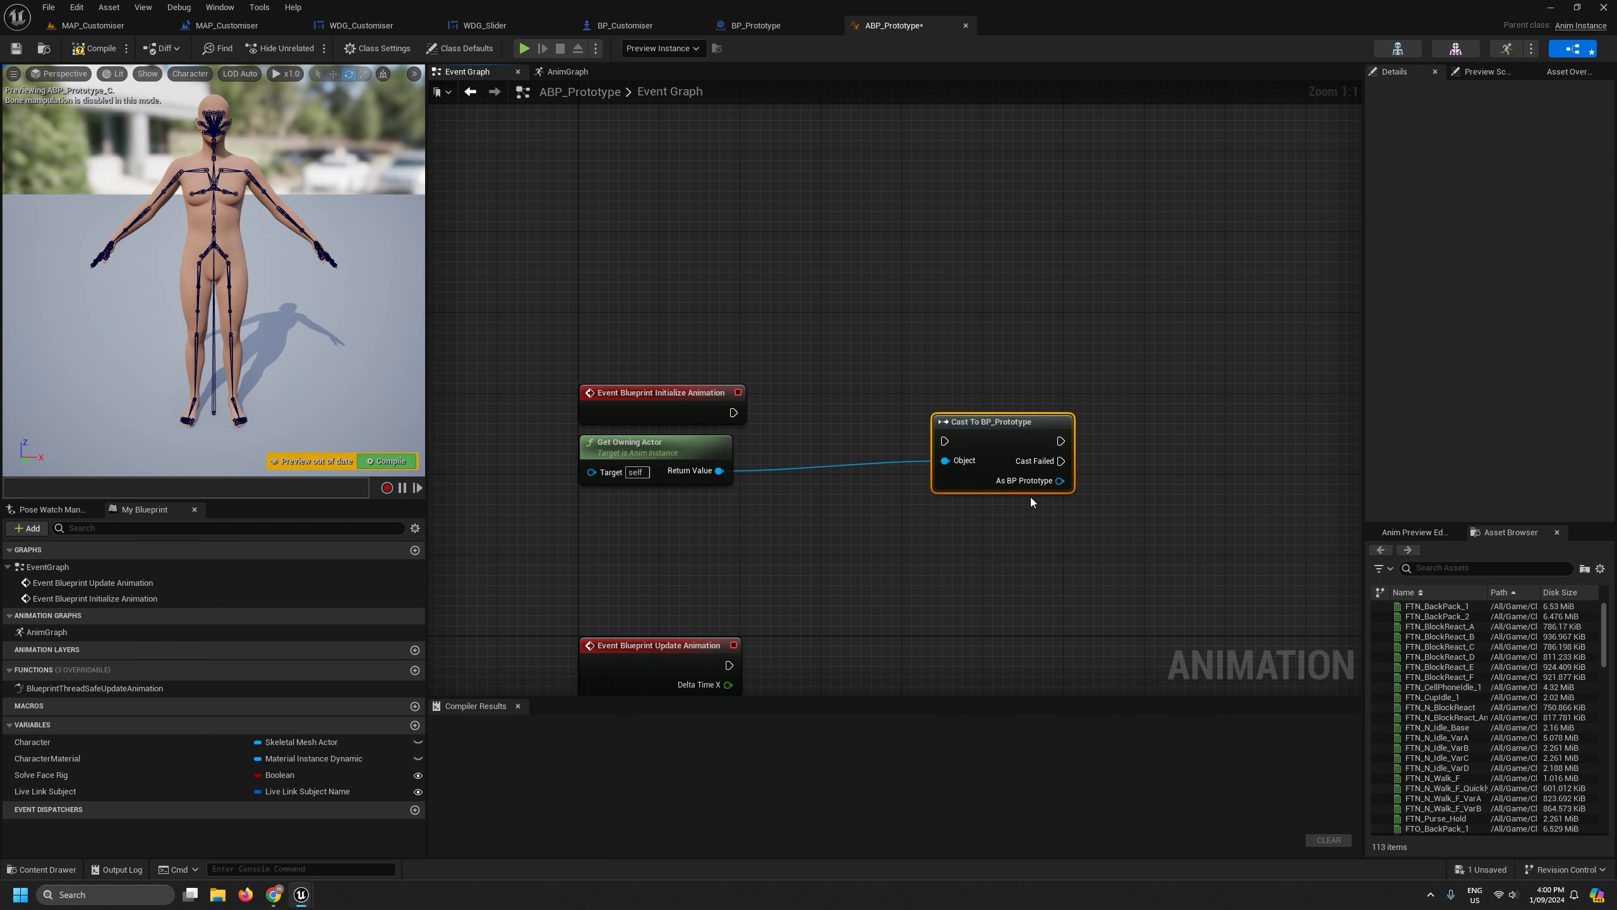
{"action": "left_click_drag", "start_coordinate": [733, 413], "coordinate": [866, 392]}
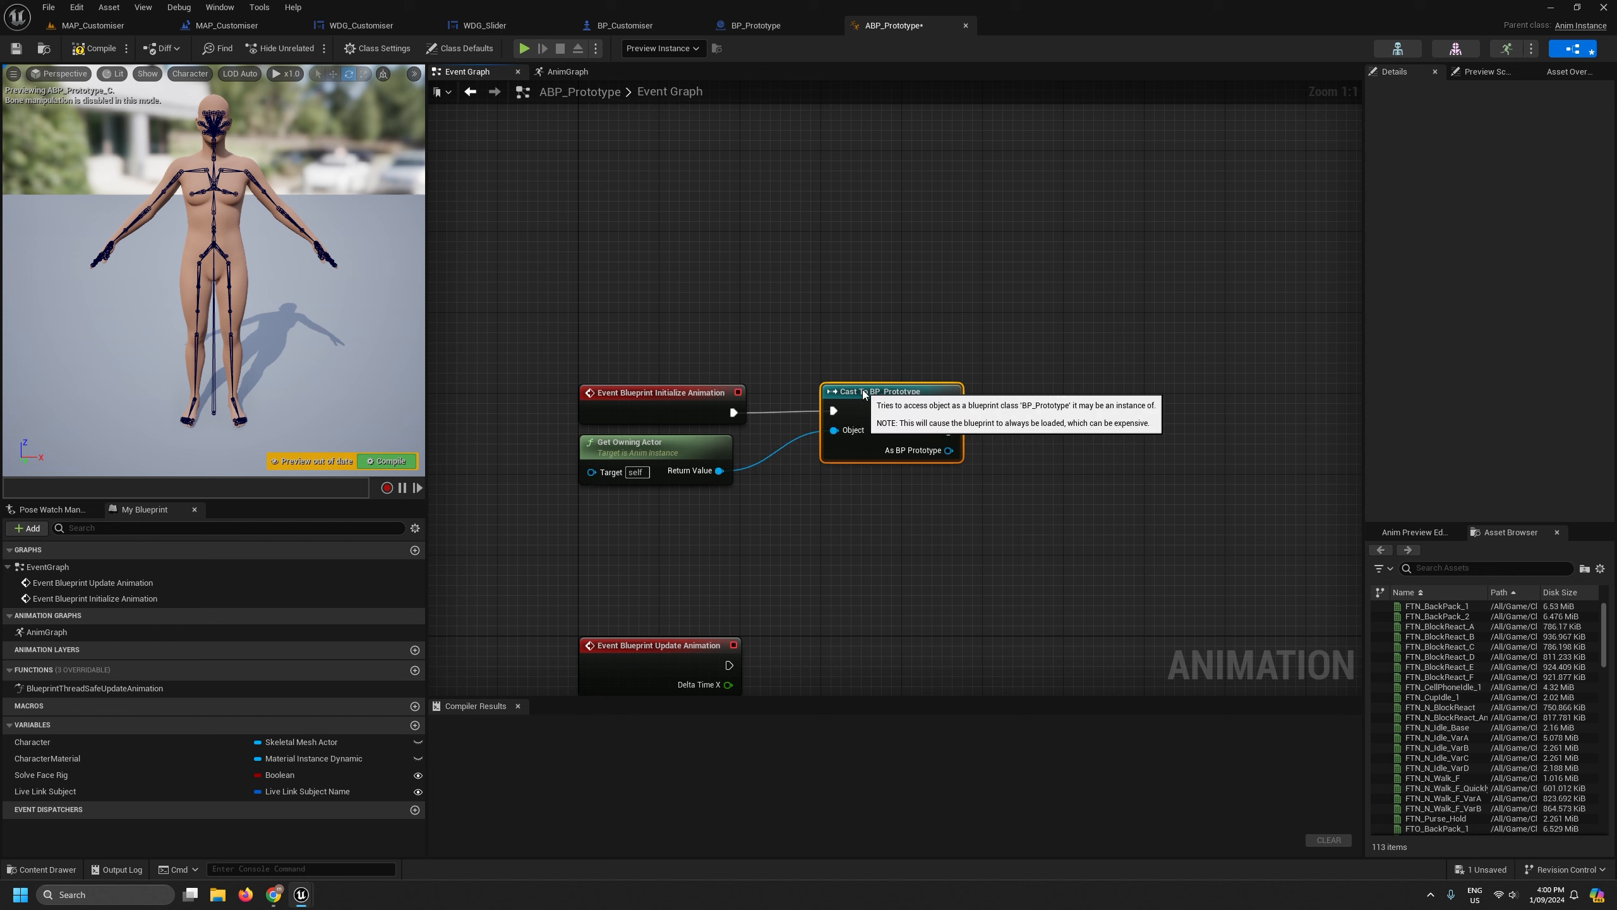
Promote the cast's As BP Prototype output to a variable named BP Prototype, then compile with its Set node aligned to the cast.
{"action": "left_click_drag", "start_coordinate": [949, 451], "coordinate": [1104, 391]}
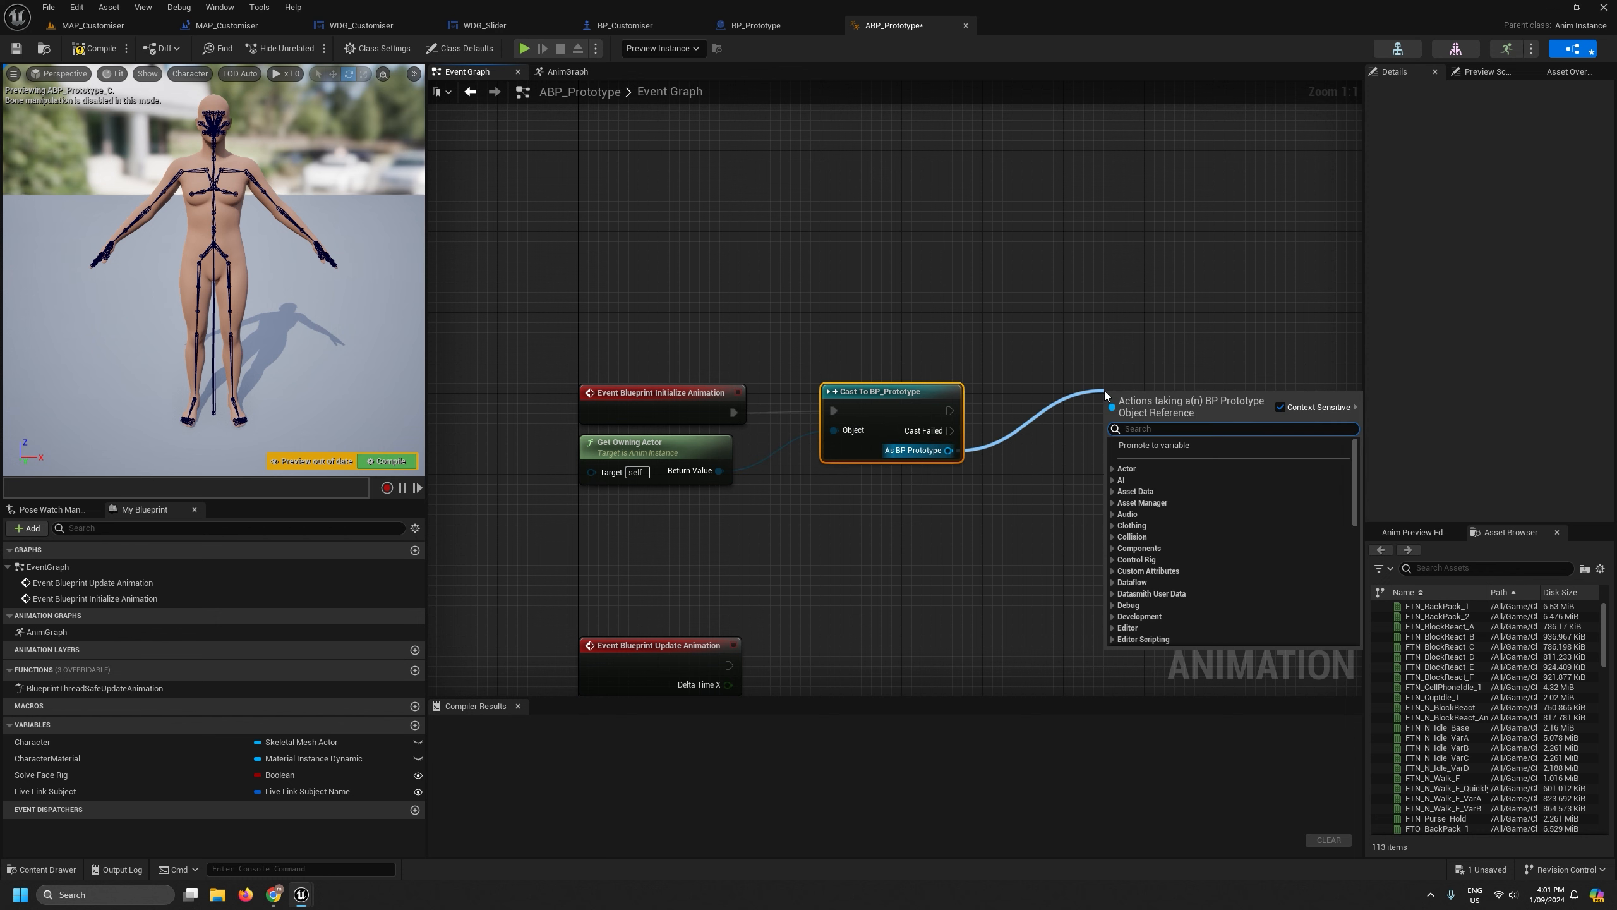
{"action": "scroll", "coordinate": [1221, 501], "scroll_direction": "down", "scroll_amount": 10}
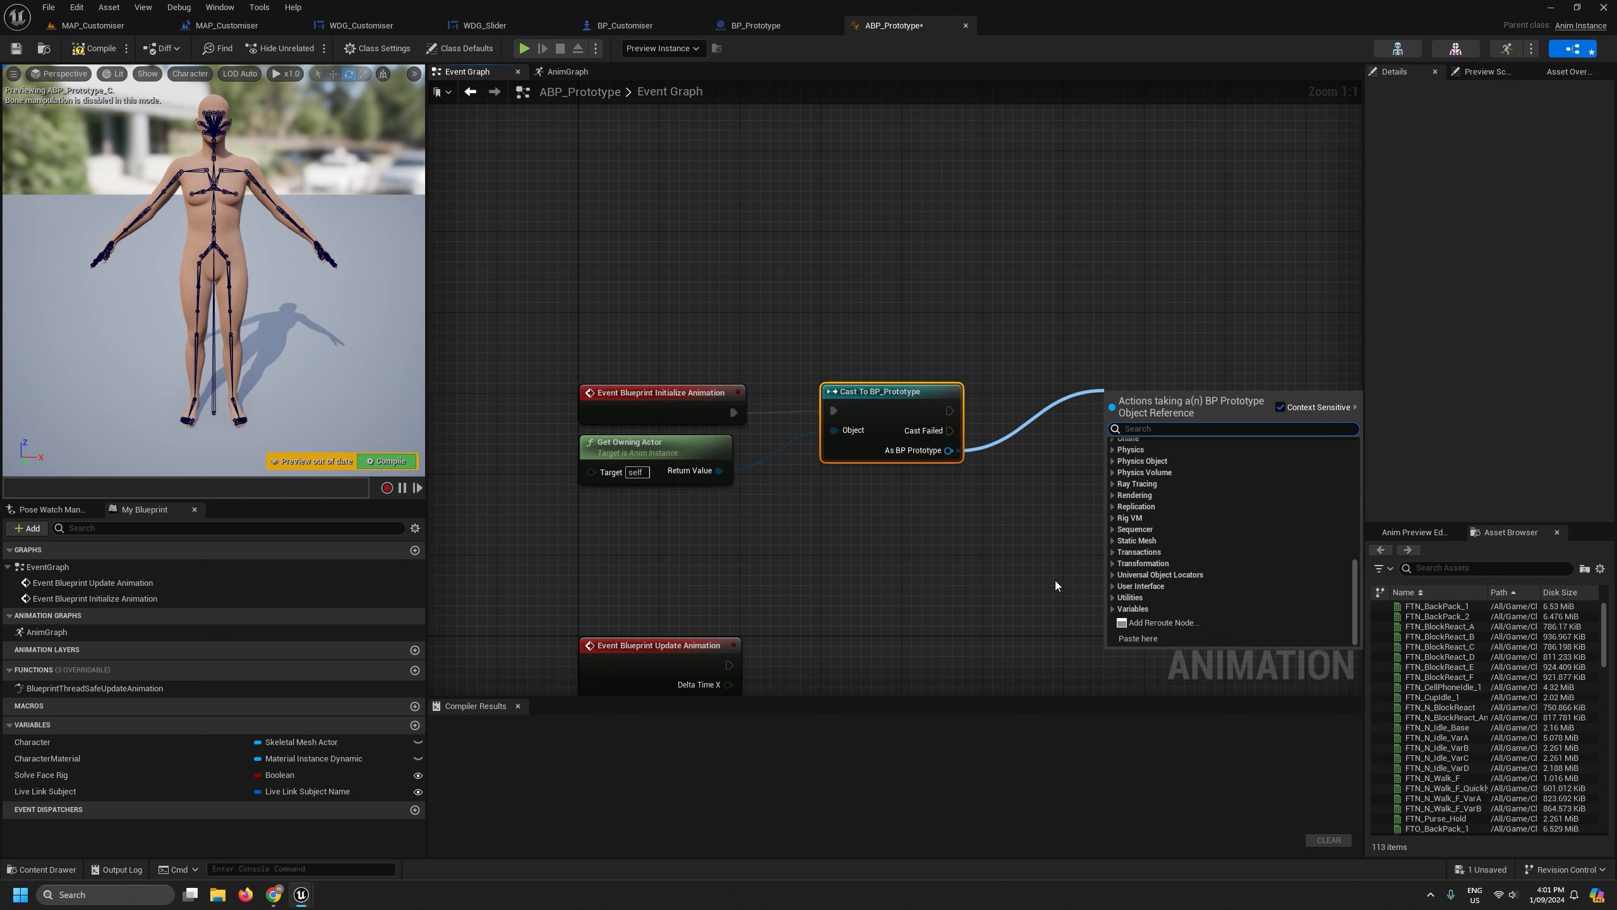
{"action": "scroll", "coordinate": [1207, 597], "scroll_direction": "up", "scroll_amount": 10}
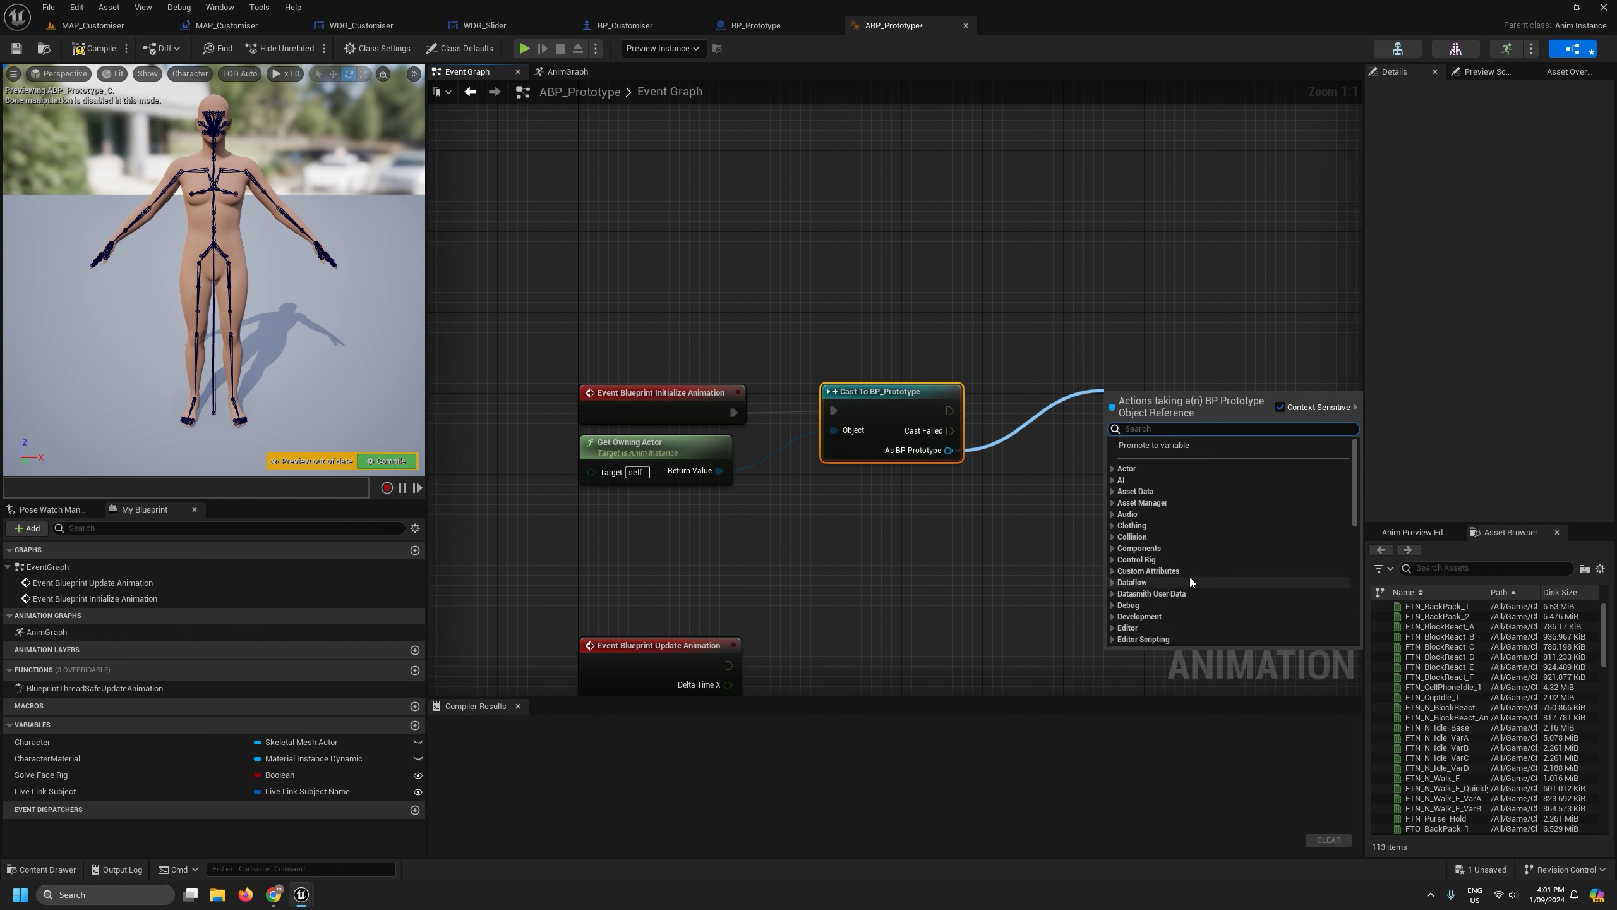
{"action": "left_click", "coordinate": [1156, 444]}
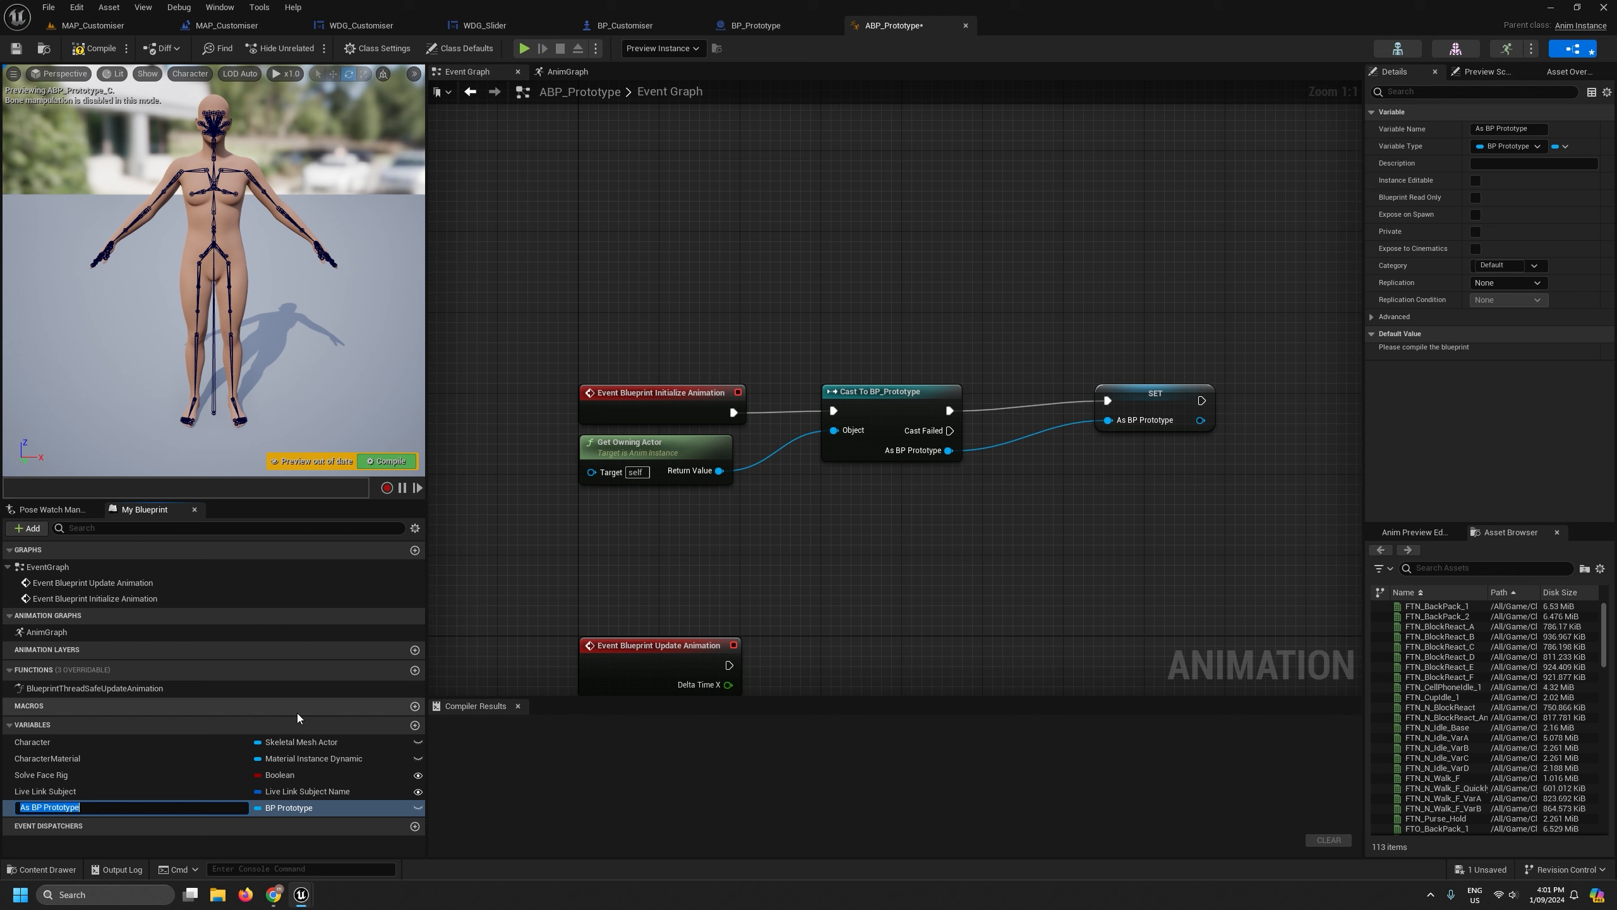
{"action": "key", "text": "Home"}
{"action": "key", "text": "Delete"}
{"action": "key", "text": "Delete"}
{"action": "key", "text": "Delete"}
{"action": "key", "text": "Return"}
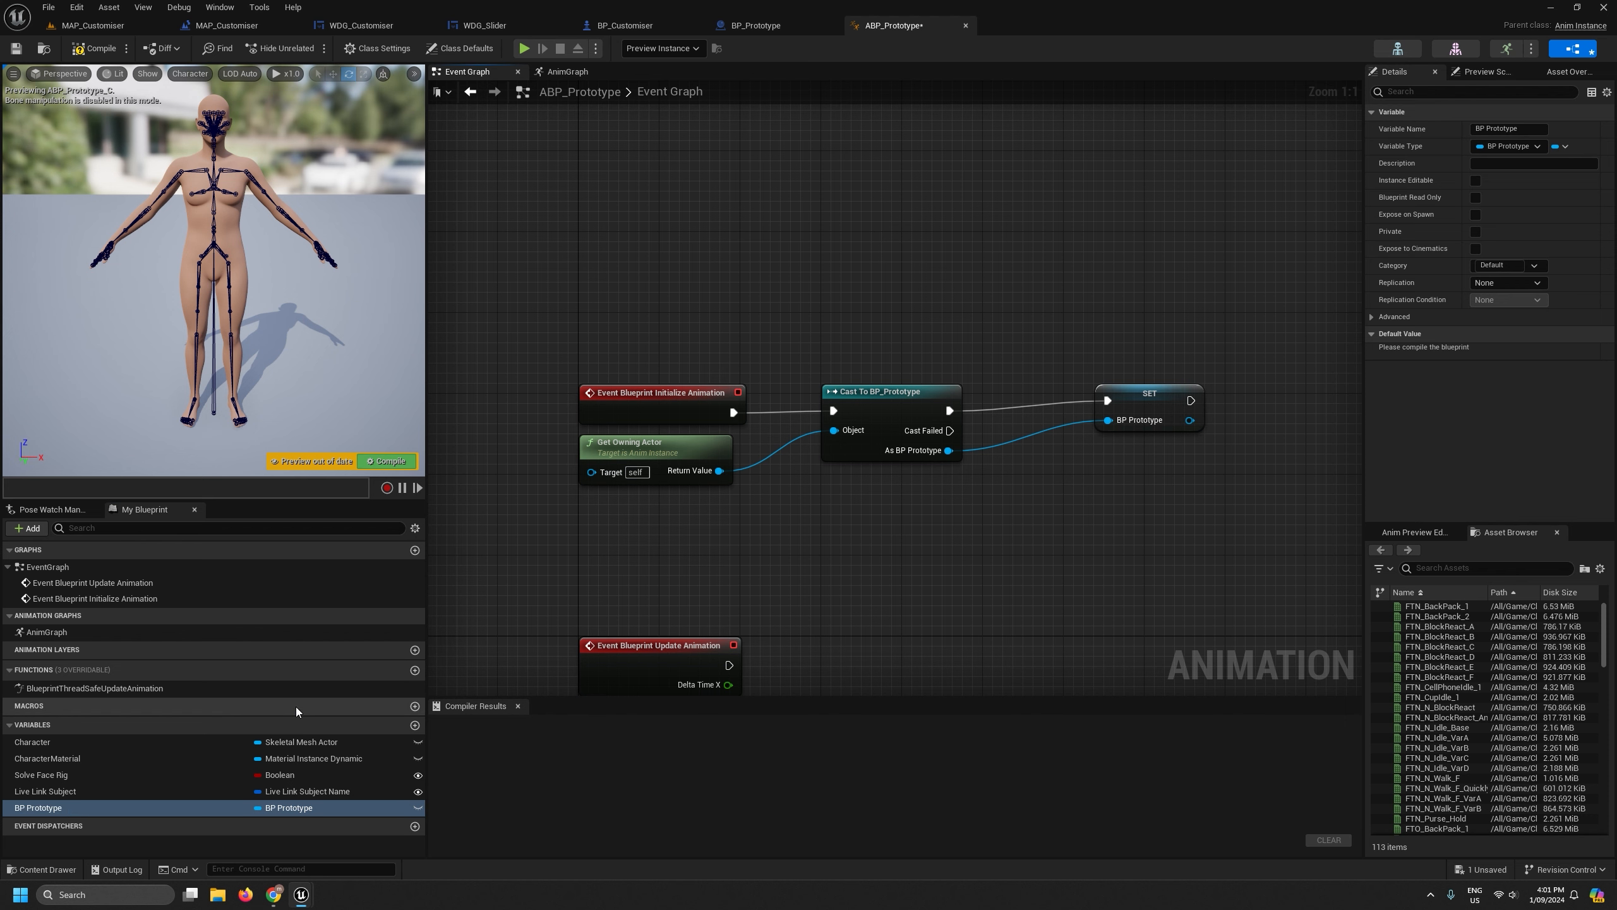
{"action": "left_click_drag", "start_coordinate": [1118, 392], "coordinate": [1087, 403]}
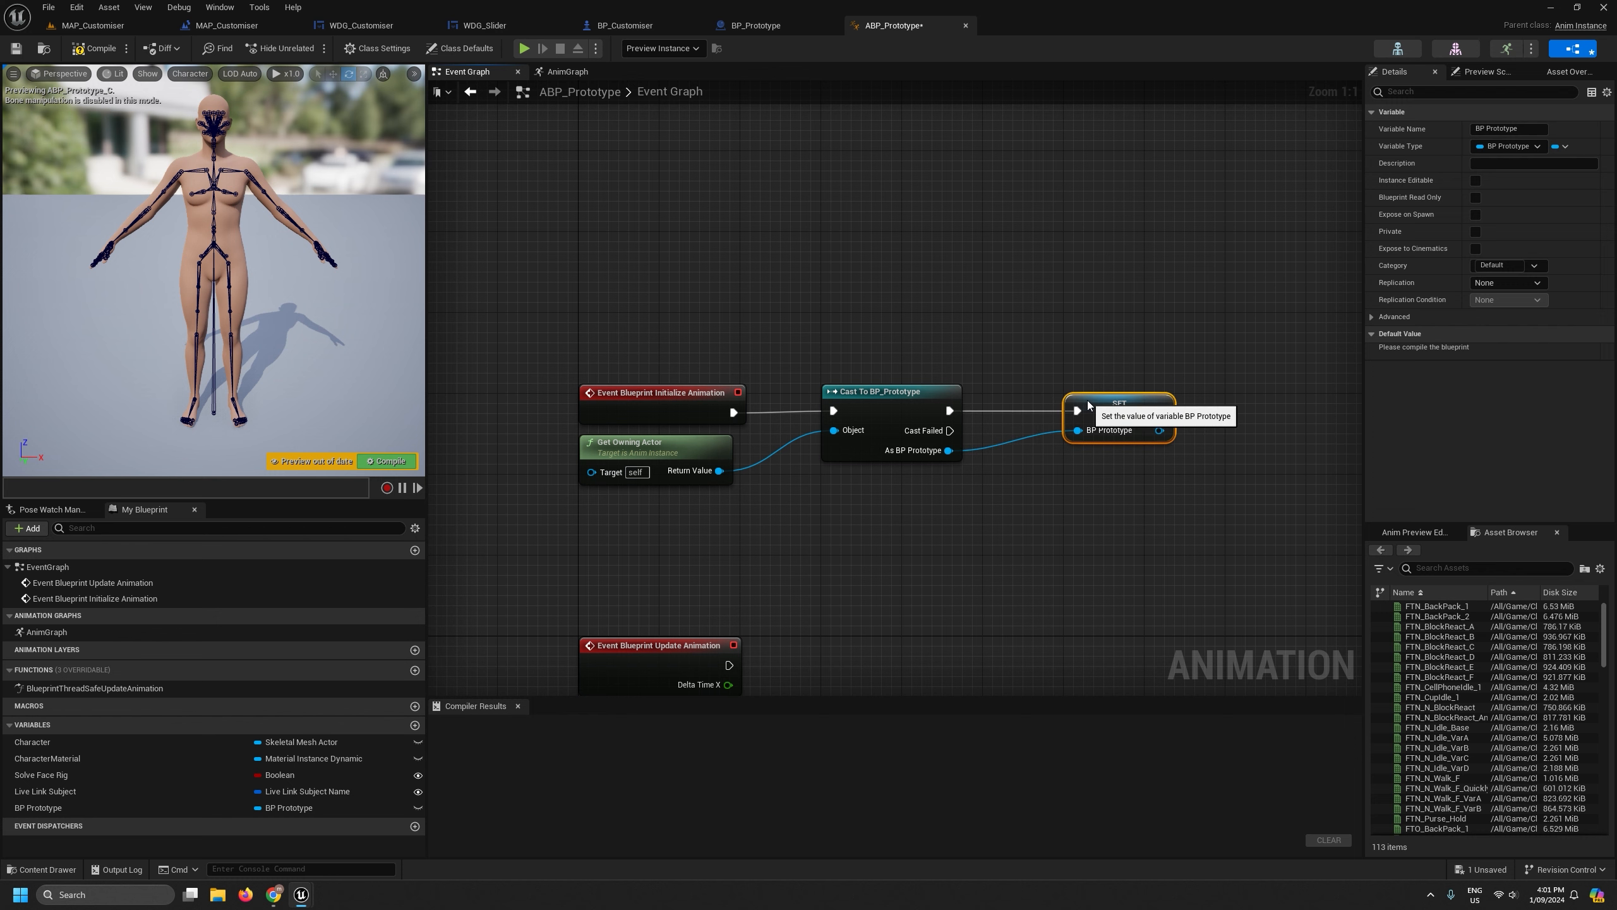
{"action": "left_click", "coordinate": [86, 48]}
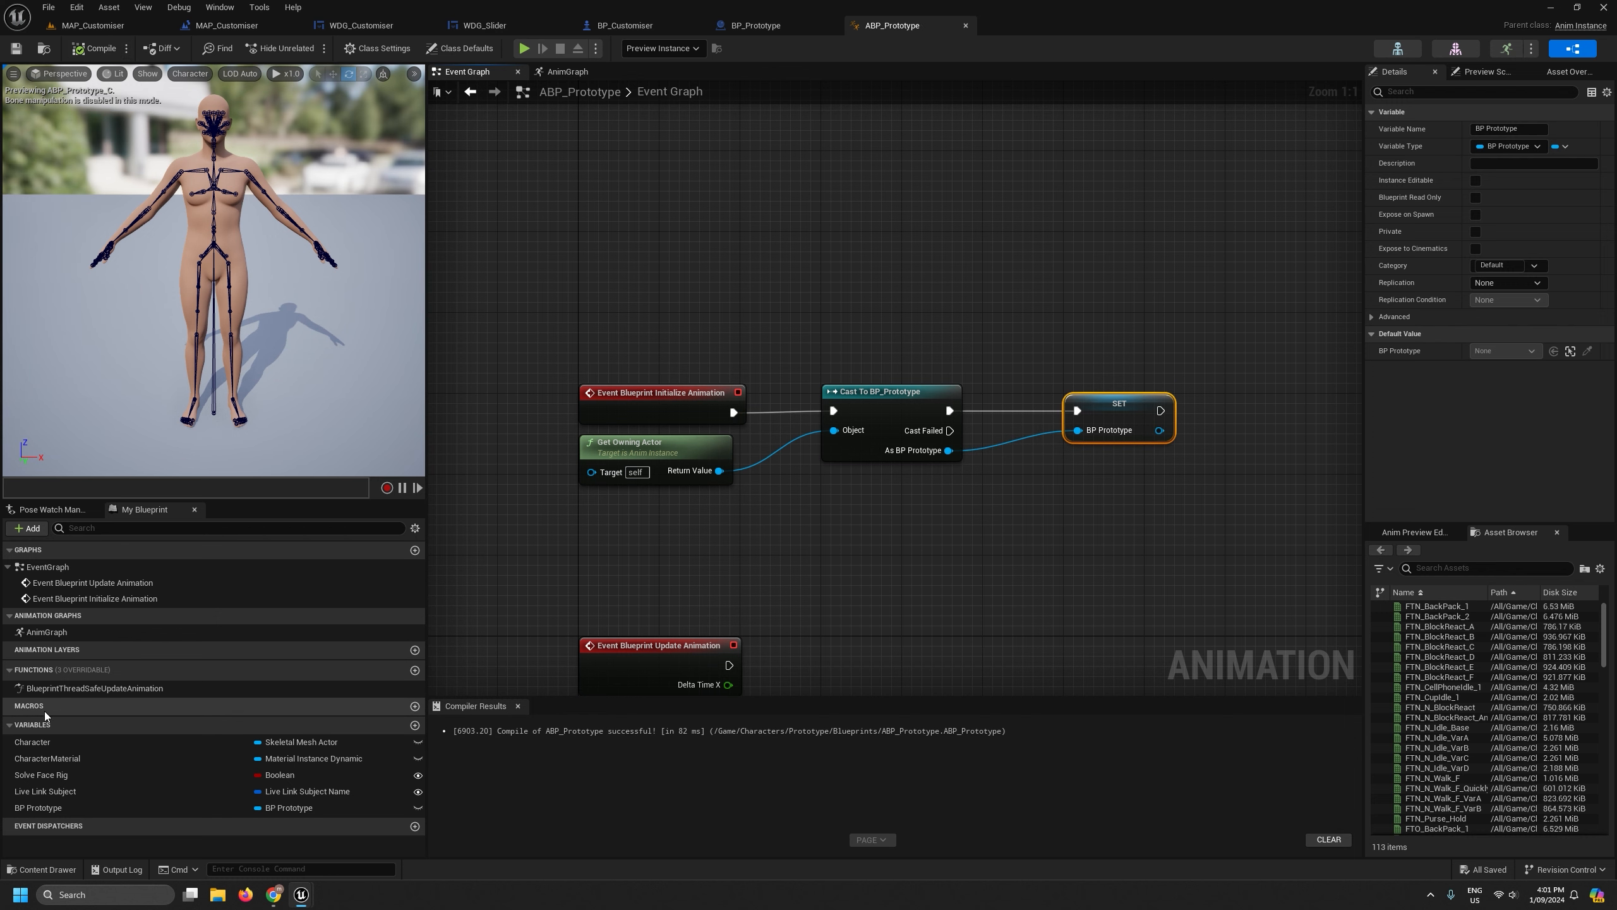
Open the Blueprint Thread Safe Update Animation function, add a Dna variable of type STR Prototype Dna, and compile and save.
{"action": "double_click", "coordinate": [101, 688]}
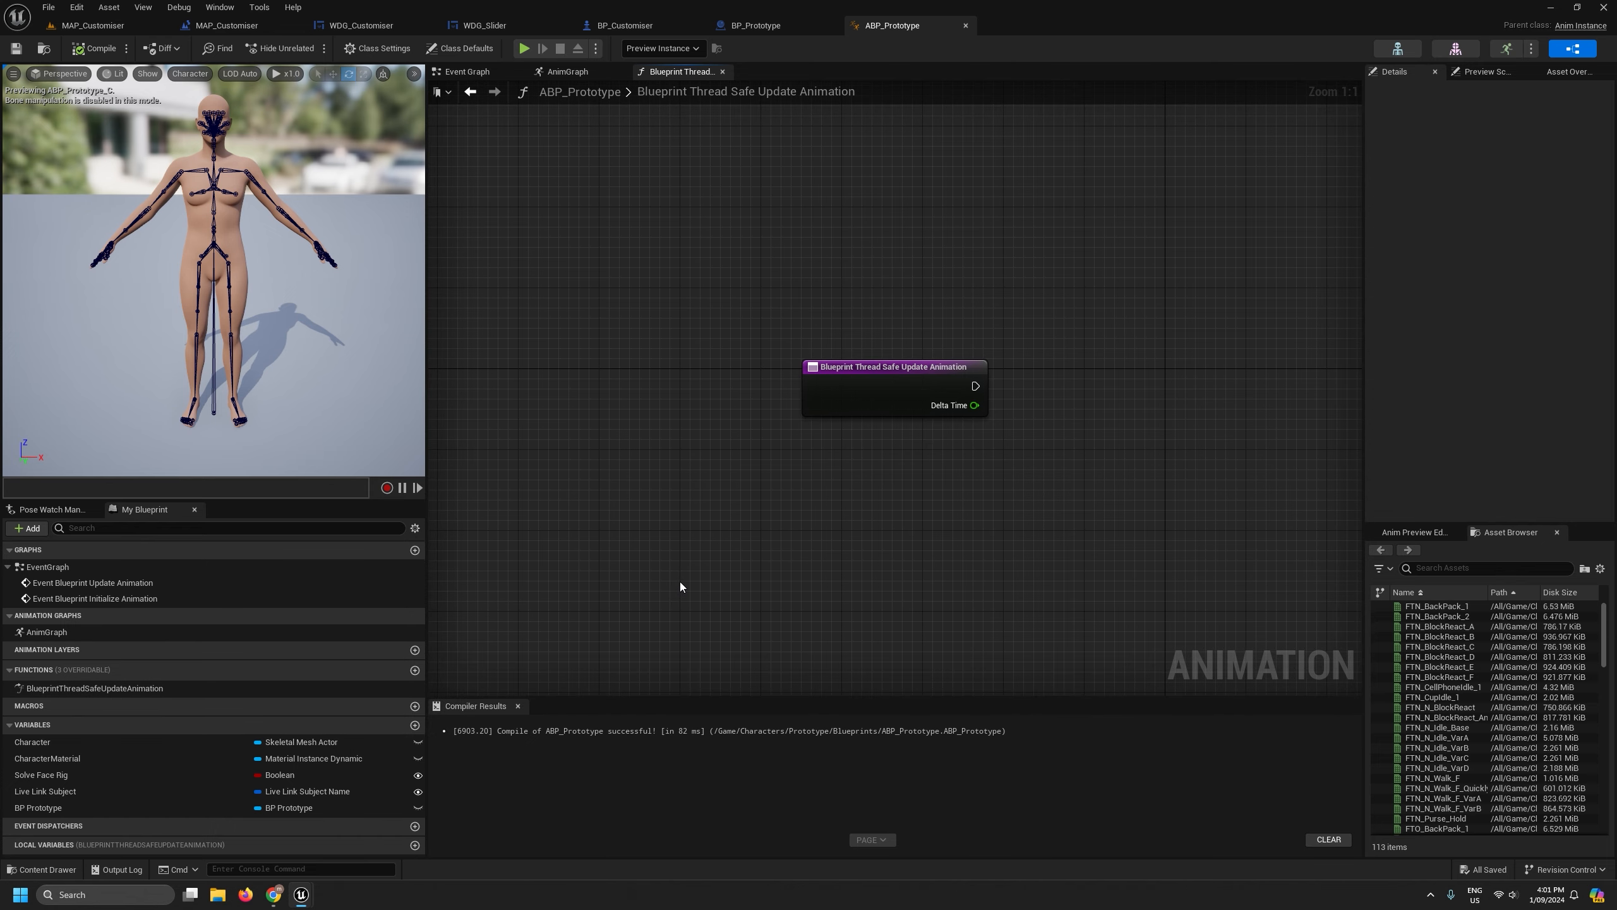
{"action": "left_click", "coordinate": [414, 724]}
{"action": "type", "text": "Dna"}
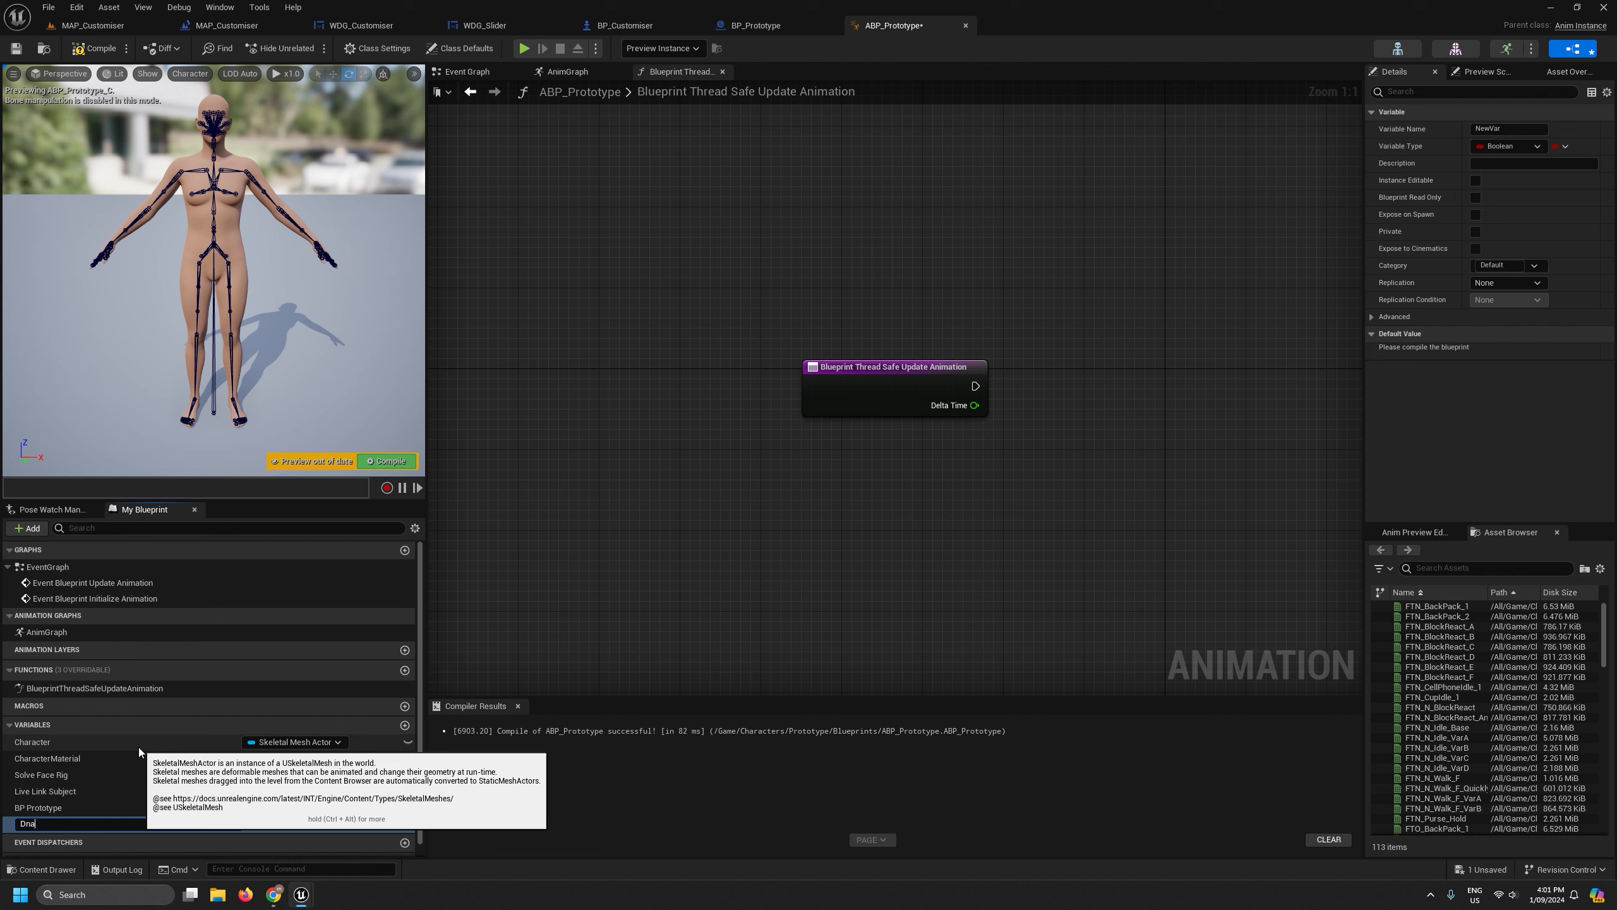
{"action": "key", "text": "Return"}
{"action": "left_click", "coordinate": [274, 828]}
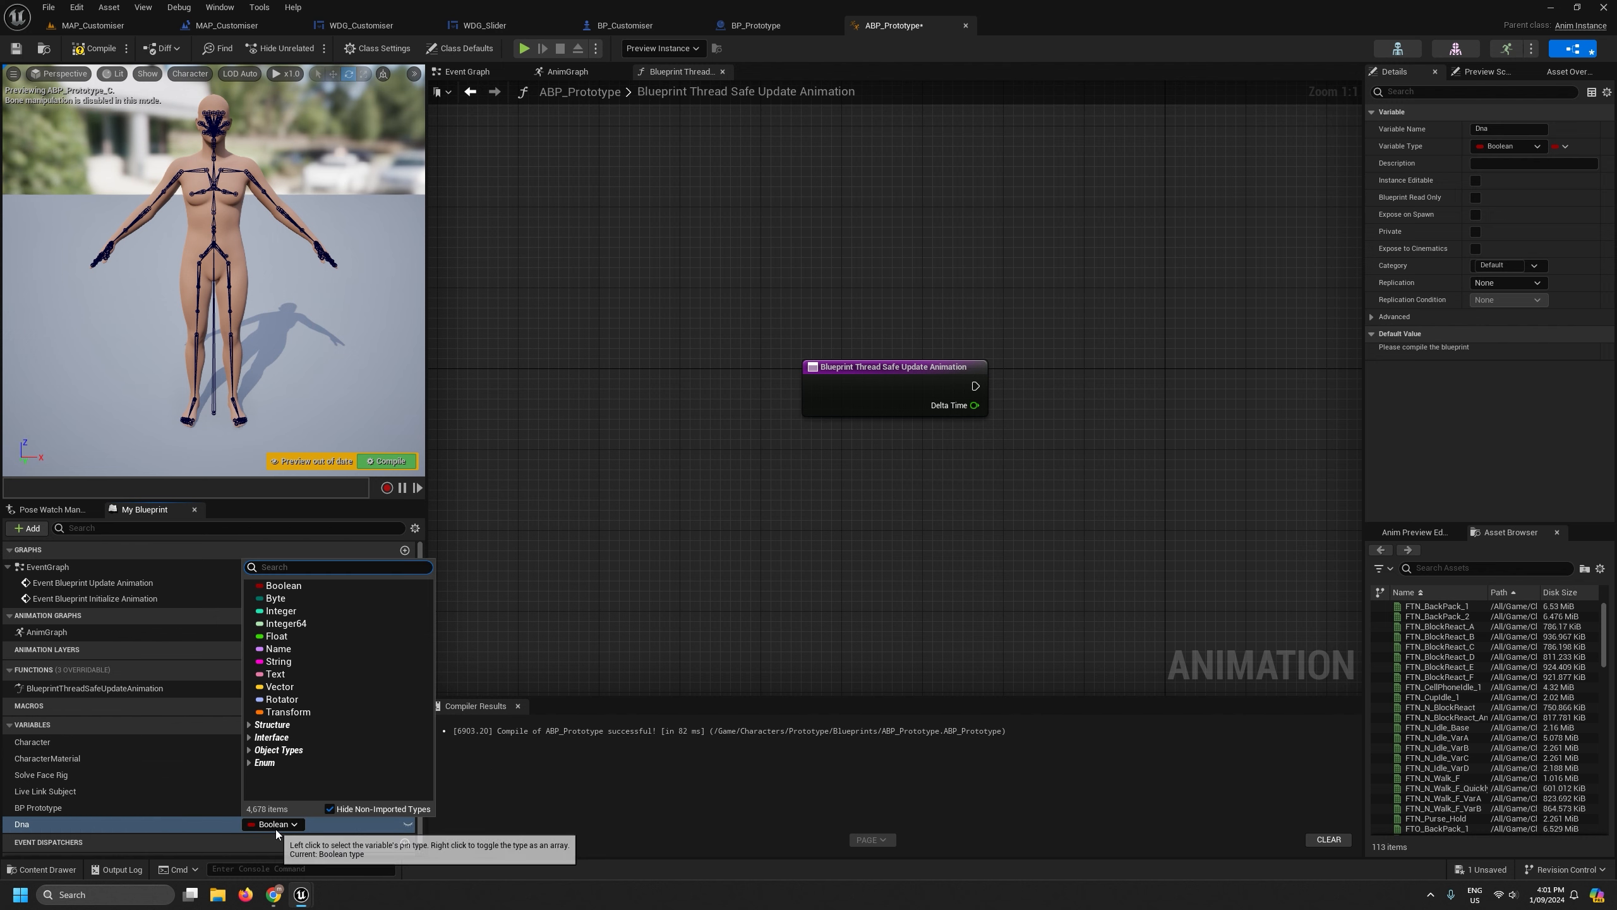
{"action": "type", "text": "dna"}
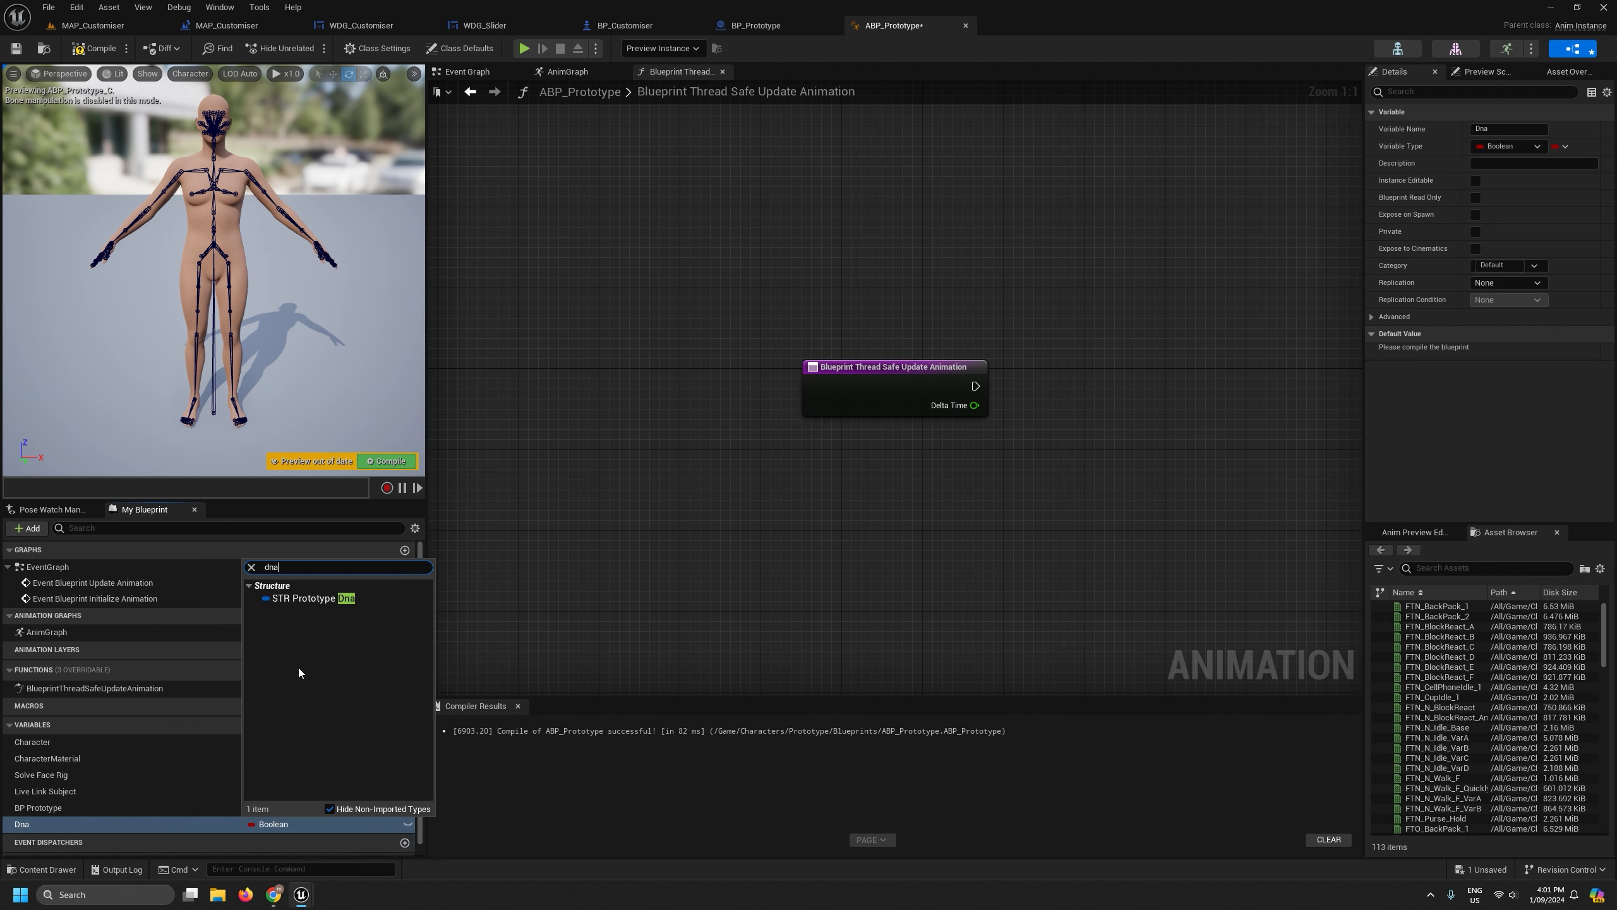
{"action": "left_click", "coordinate": [295, 596]}
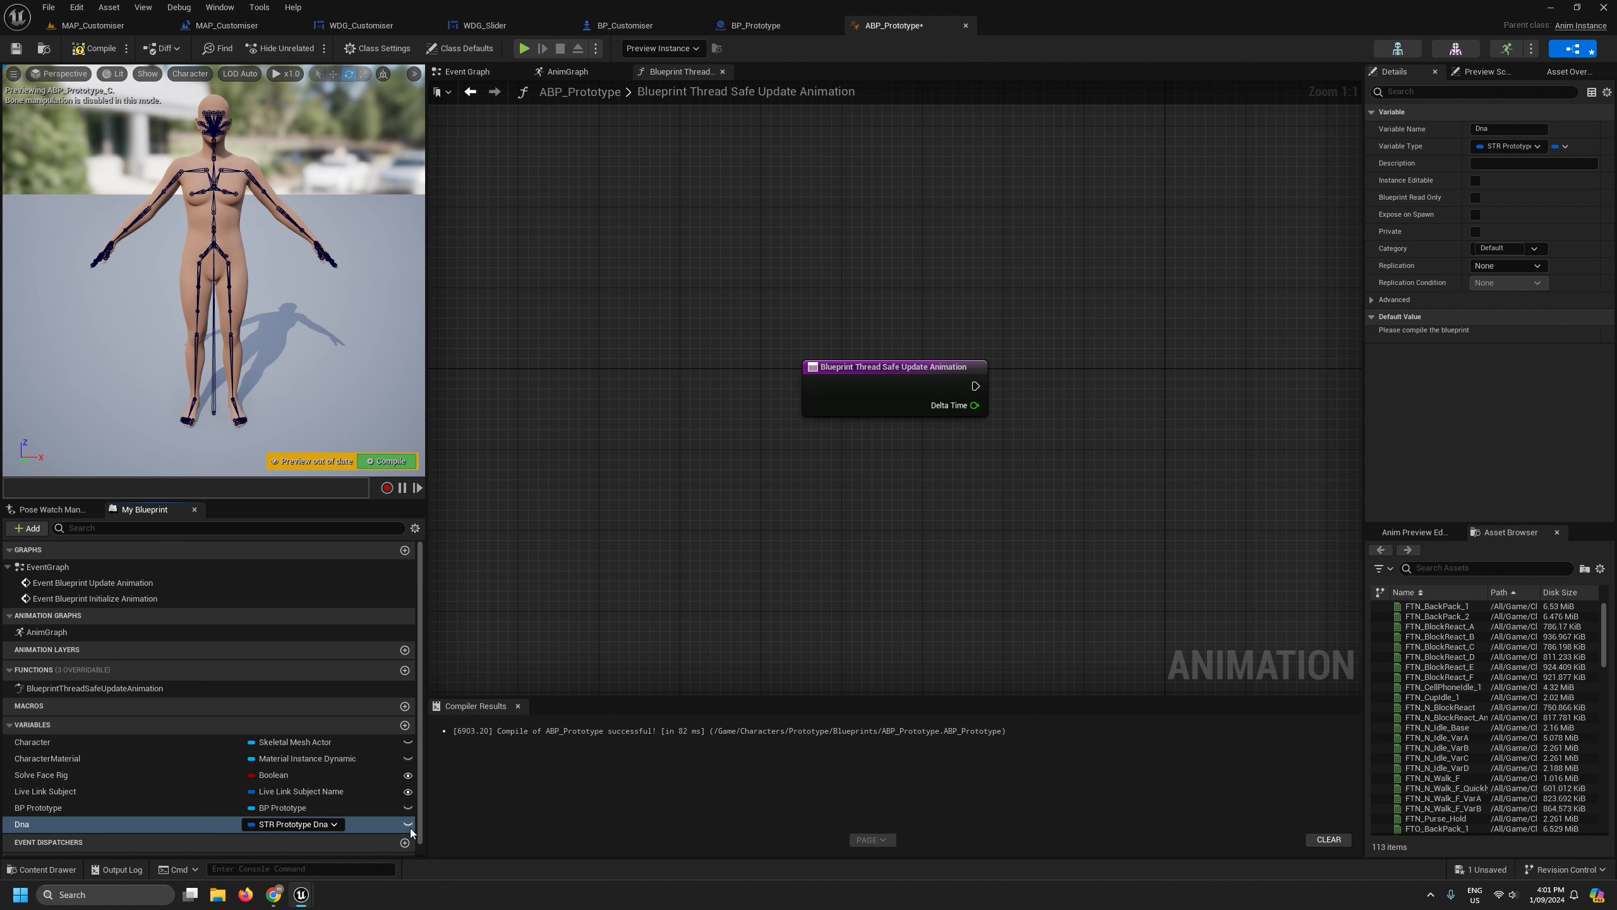
{"action": "left_click", "coordinate": [95, 48]}
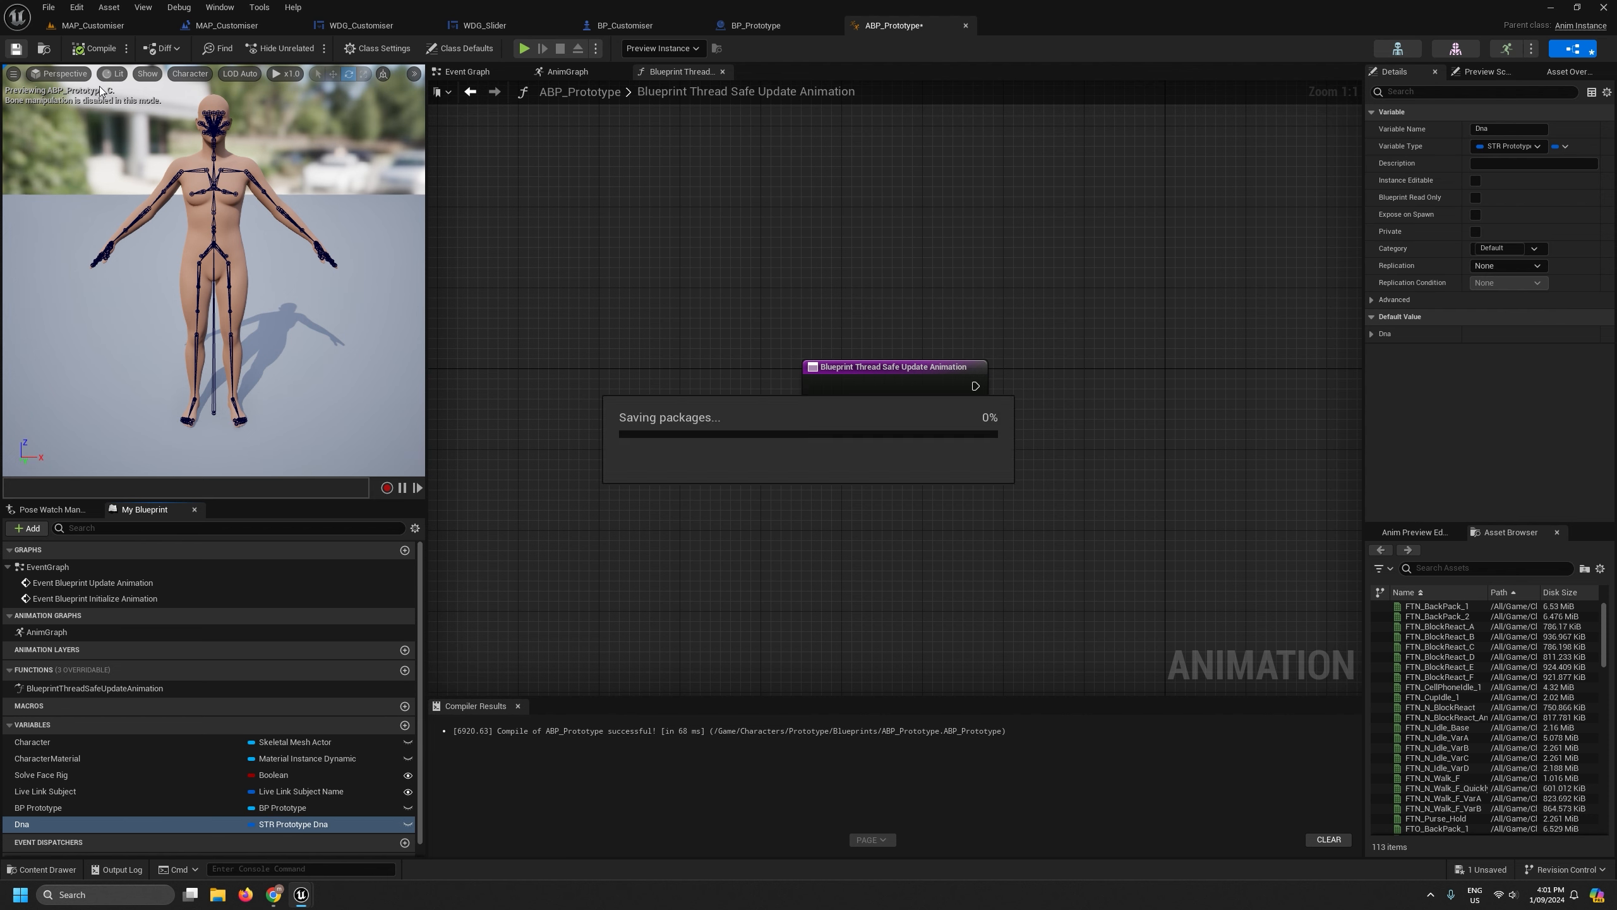
Add a Property Access node bound to BP Prototype's Dna property and place it beneath the Blueprint Thread Safe Update Animation node.
{"action": "right_click_drag", "start_coordinate": [898, 501], "coordinate": [606, 558]}
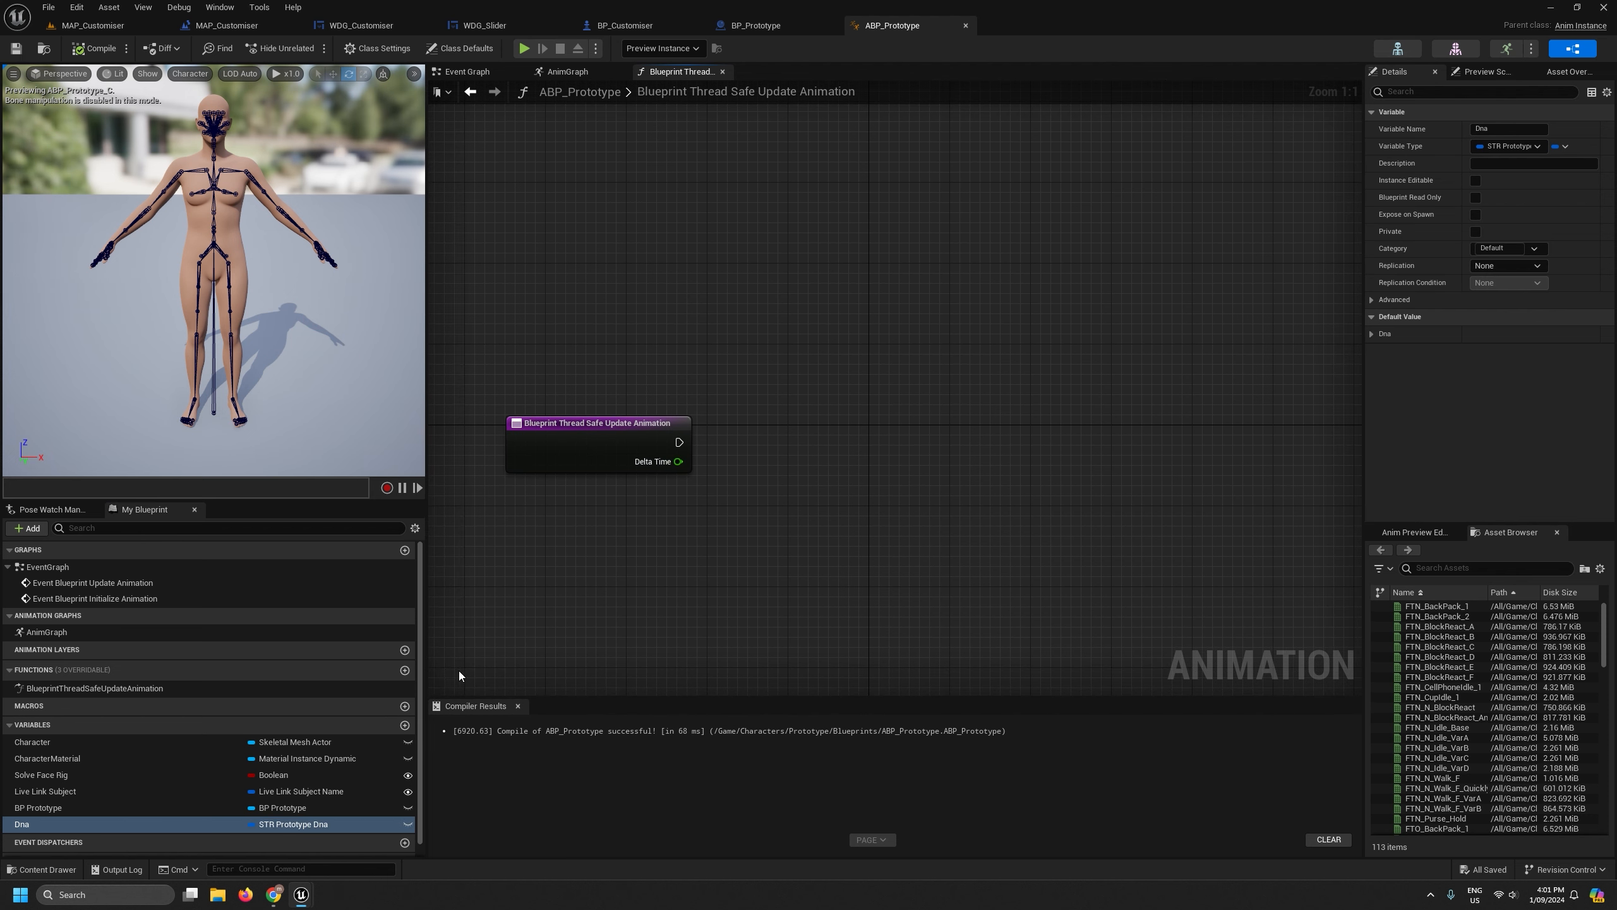
{"action": "right_click", "coordinate": [748, 538]}
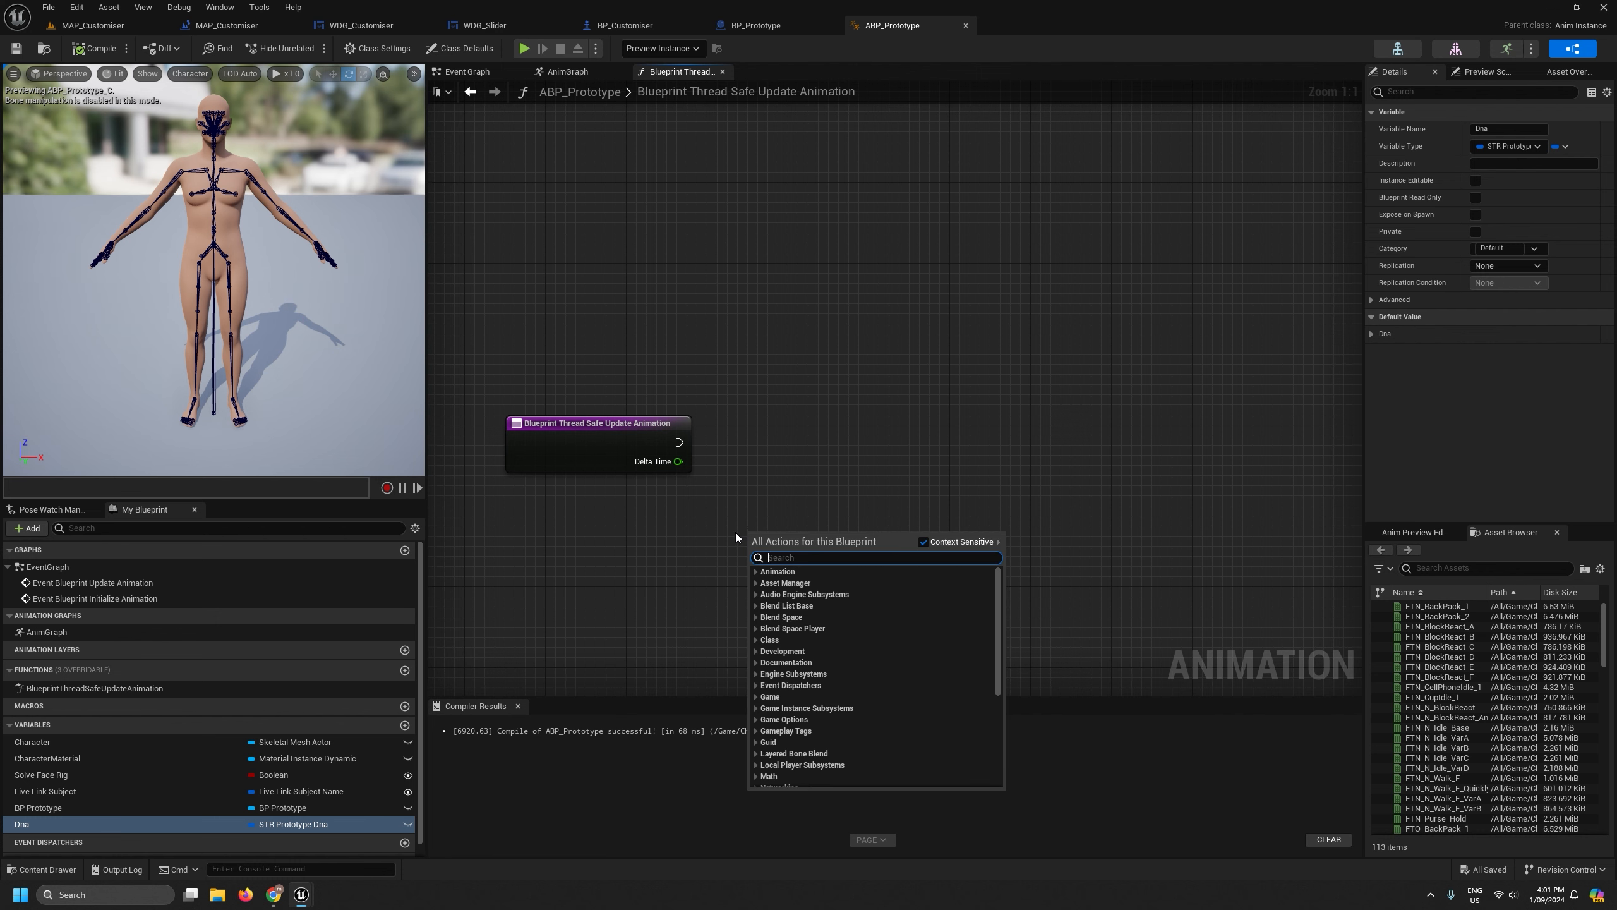
{"action": "type", "text": "prop"}
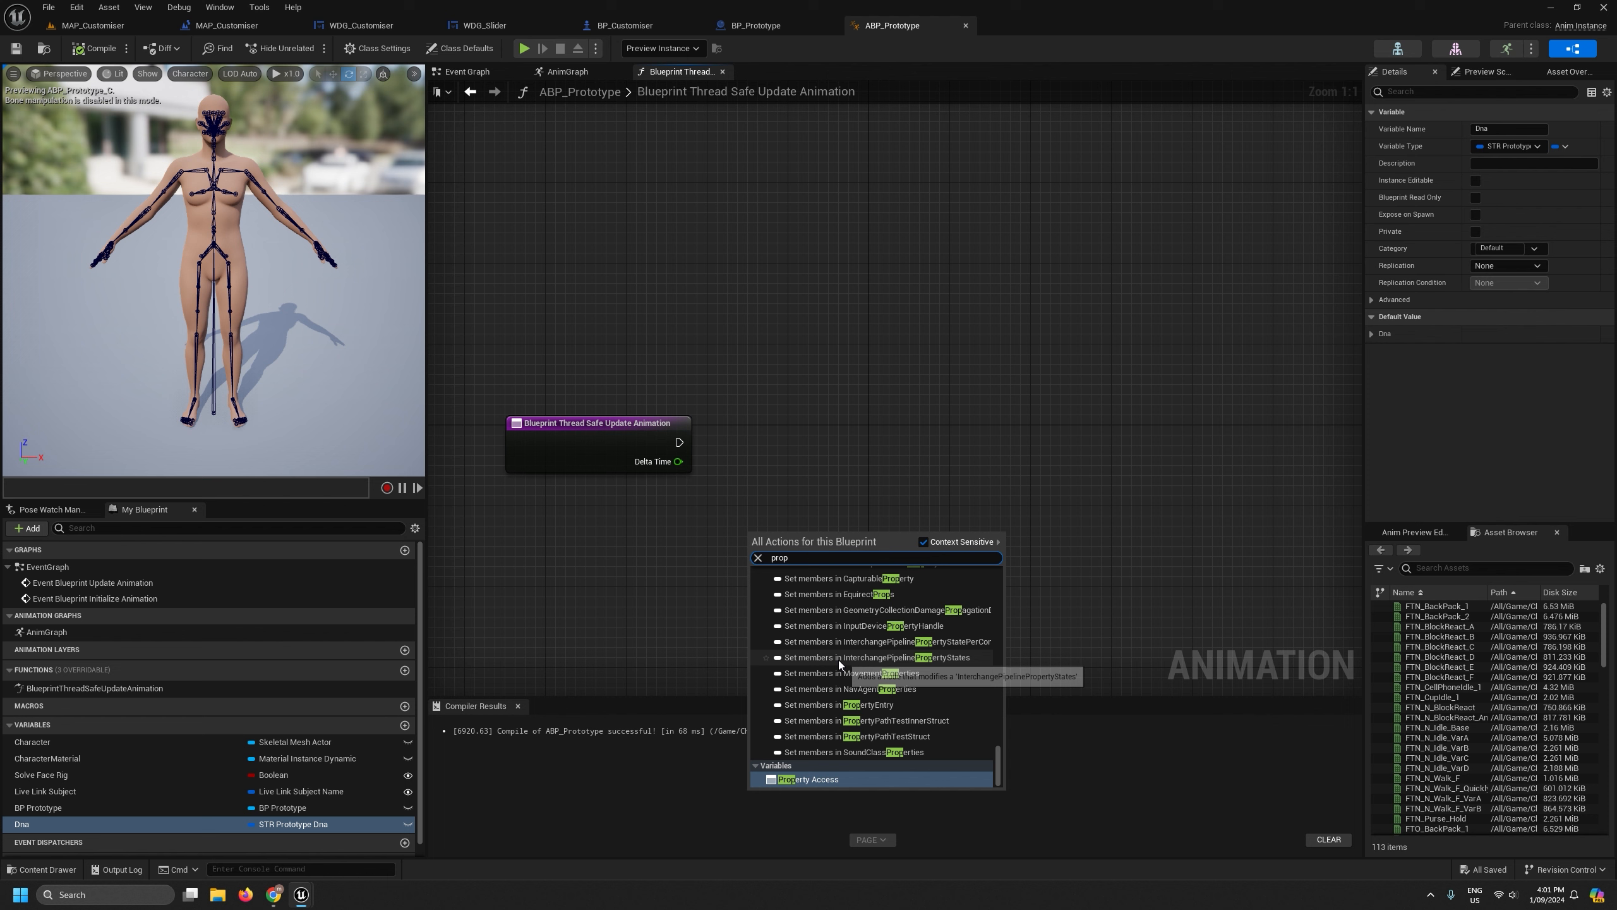
{"action": "left_click", "coordinate": [800, 779]}
{"action": "left_click", "coordinate": [801, 542]}
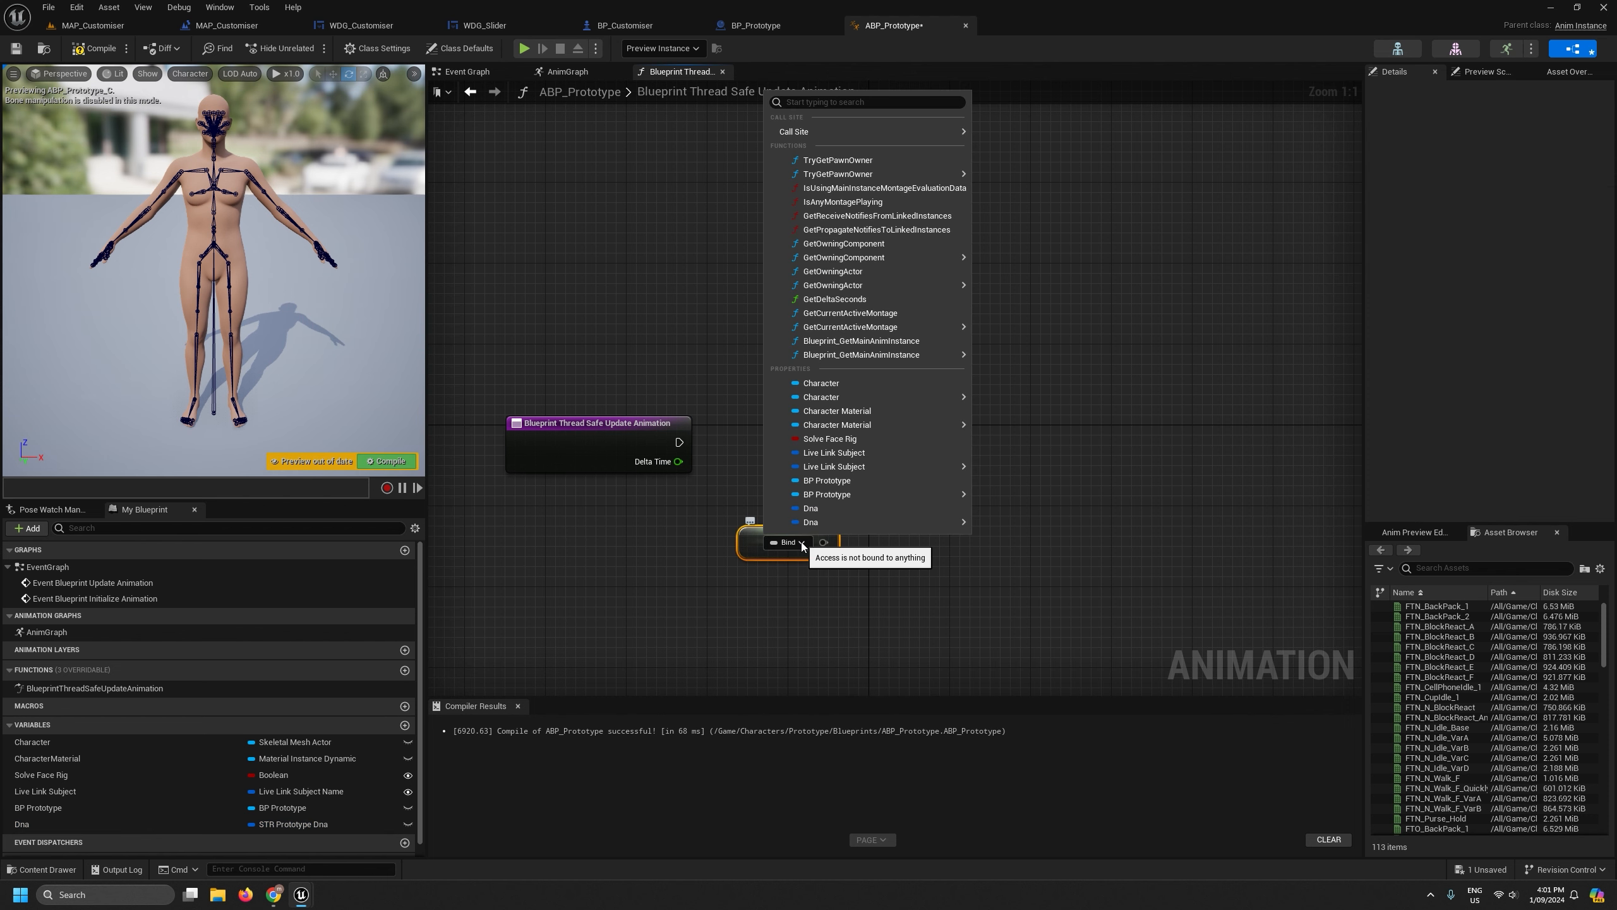
{"action": "mouse_move", "coordinate": [824, 495]}
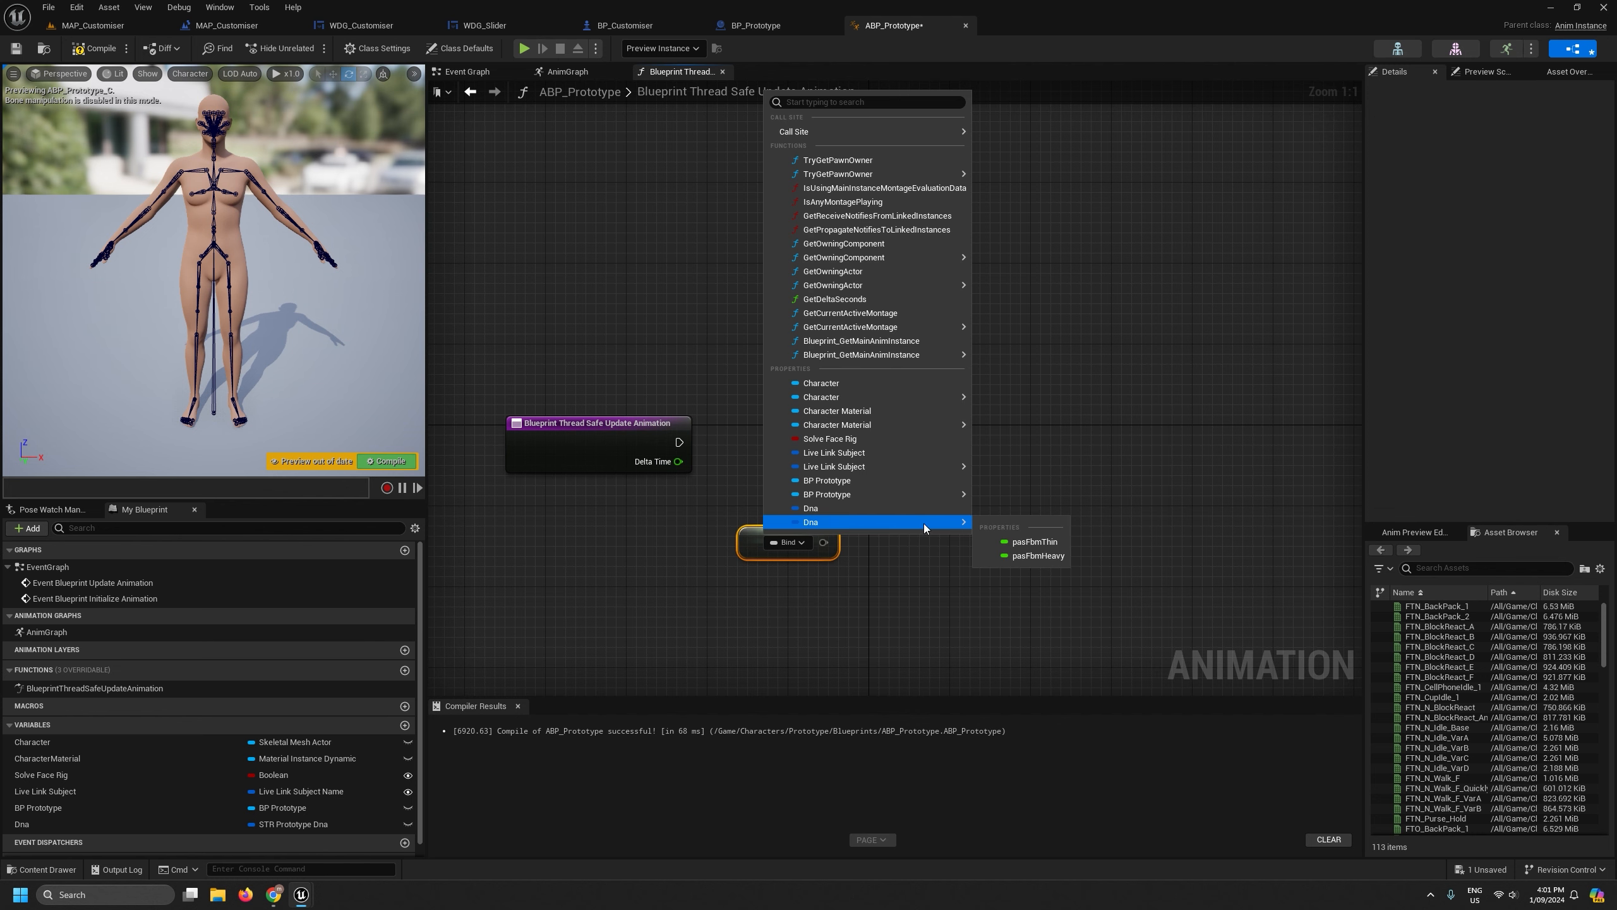
{"action": "scroll", "coordinate": [1056, 501], "scroll_direction": "down", "scroll_amount": 10}
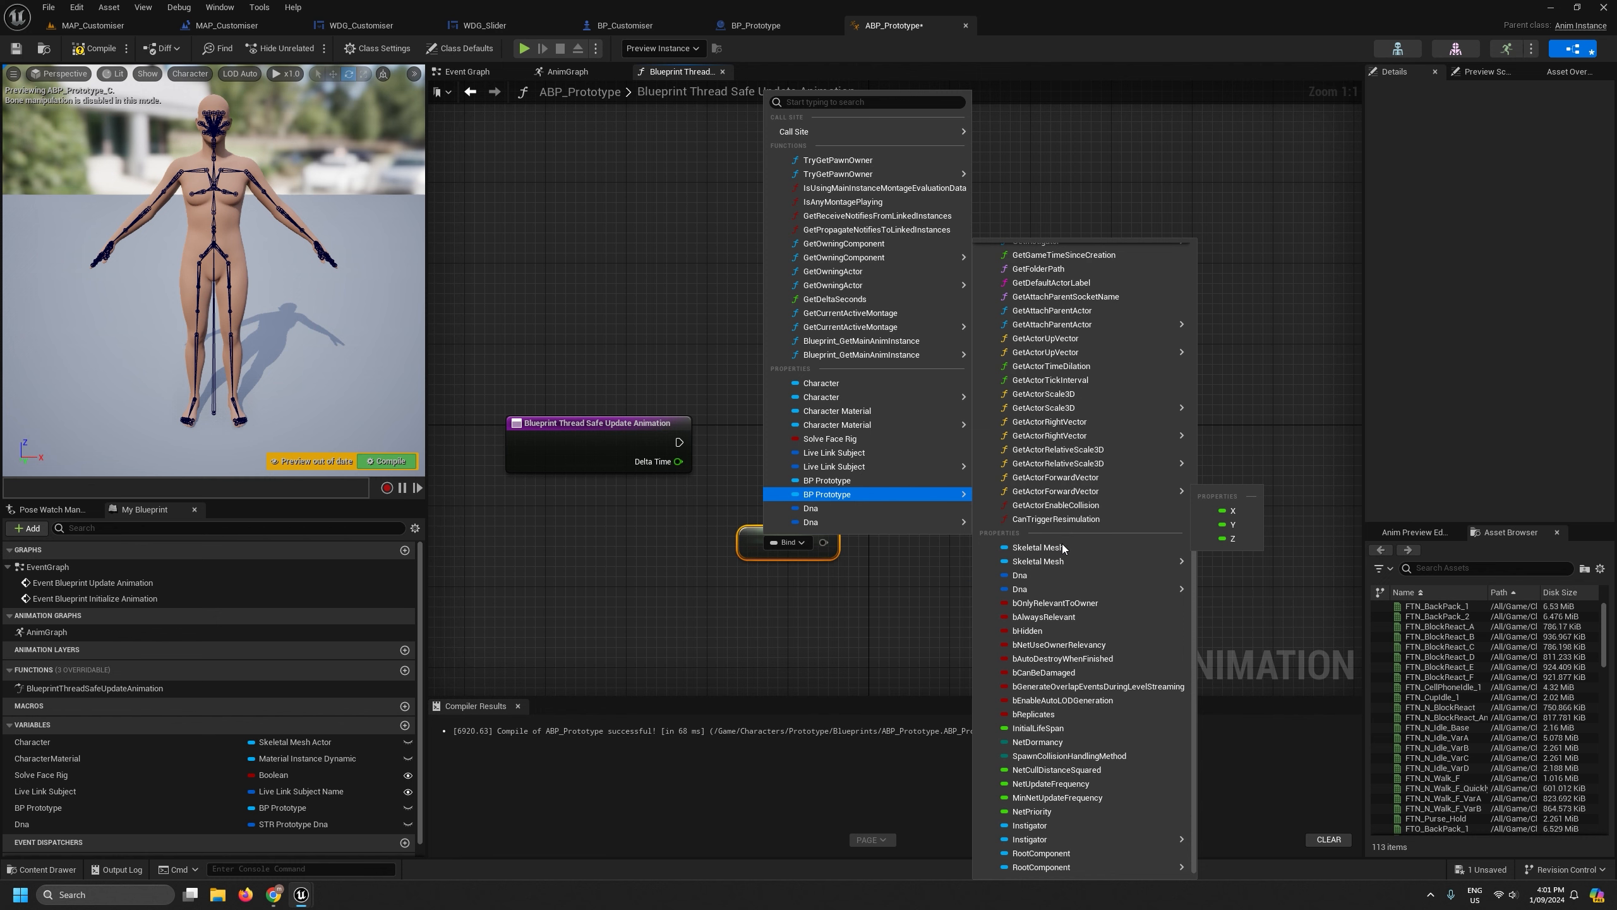
{"action": "mouse_move", "coordinate": [1049, 589]}
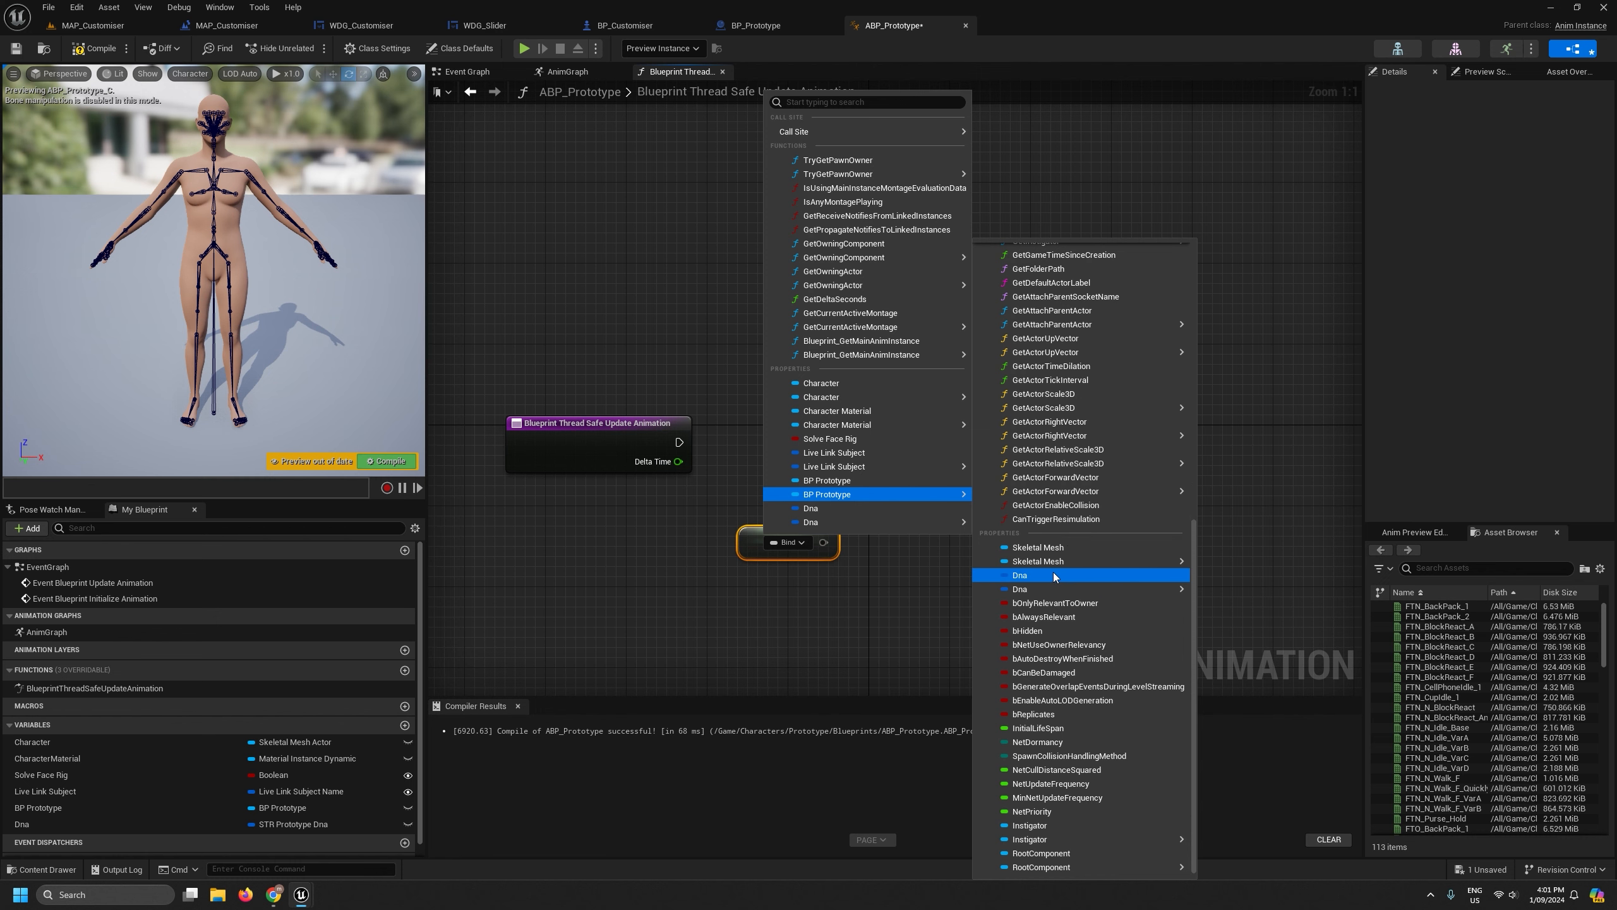
{"action": "left_click", "coordinate": [1054, 576]}
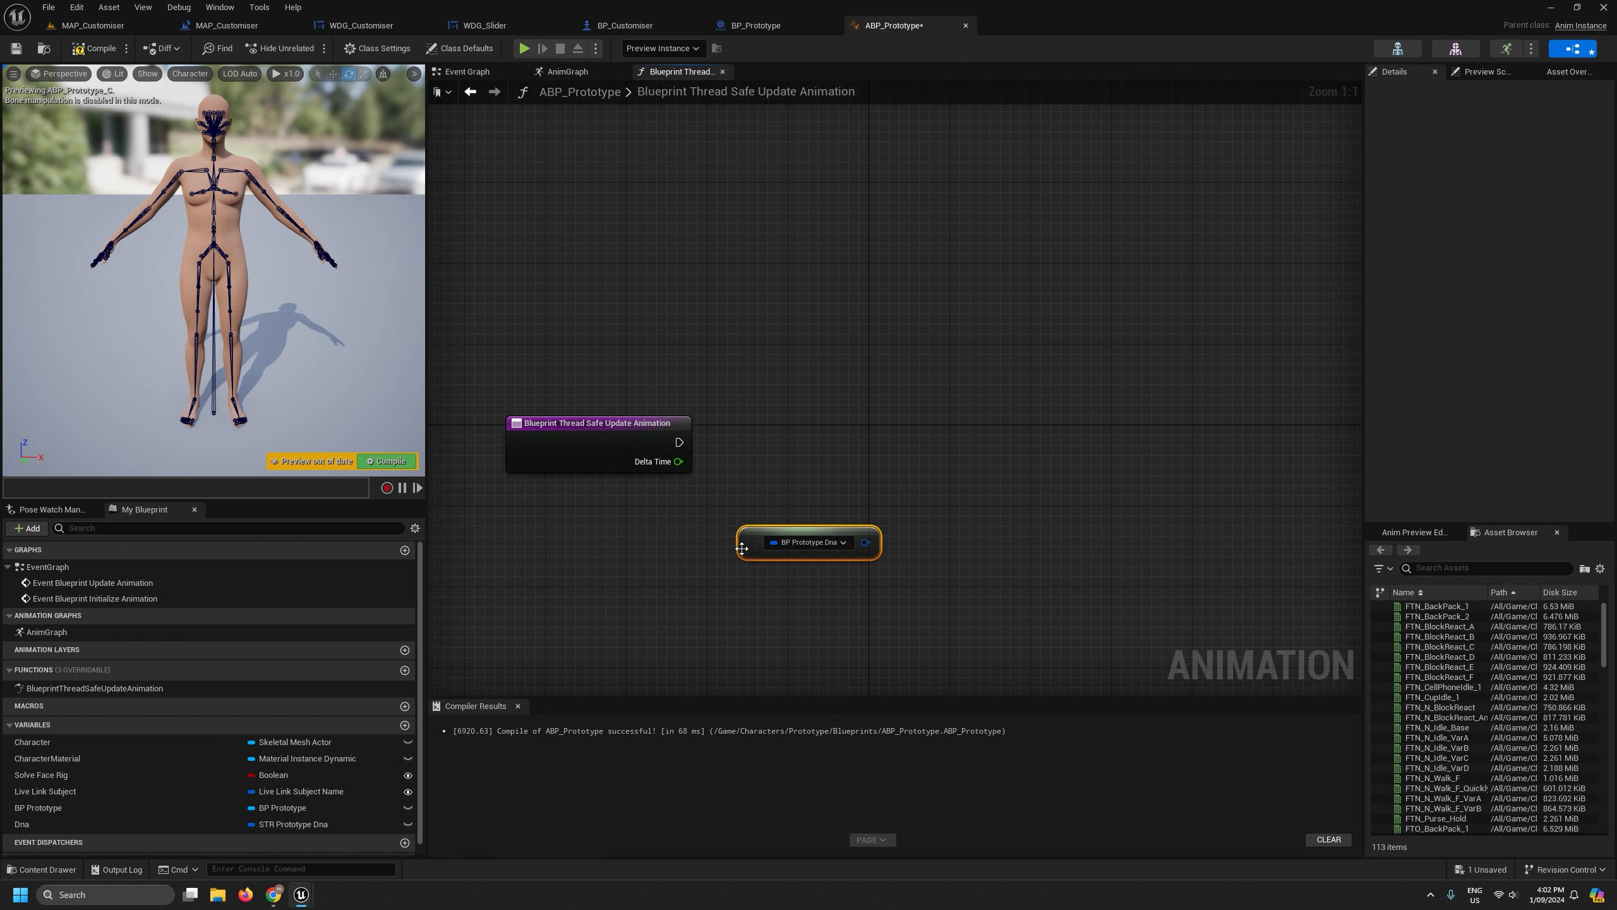
{"action": "left_click_drag", "start_coordinate": [742, 548], "coordinate": [510, 518]}
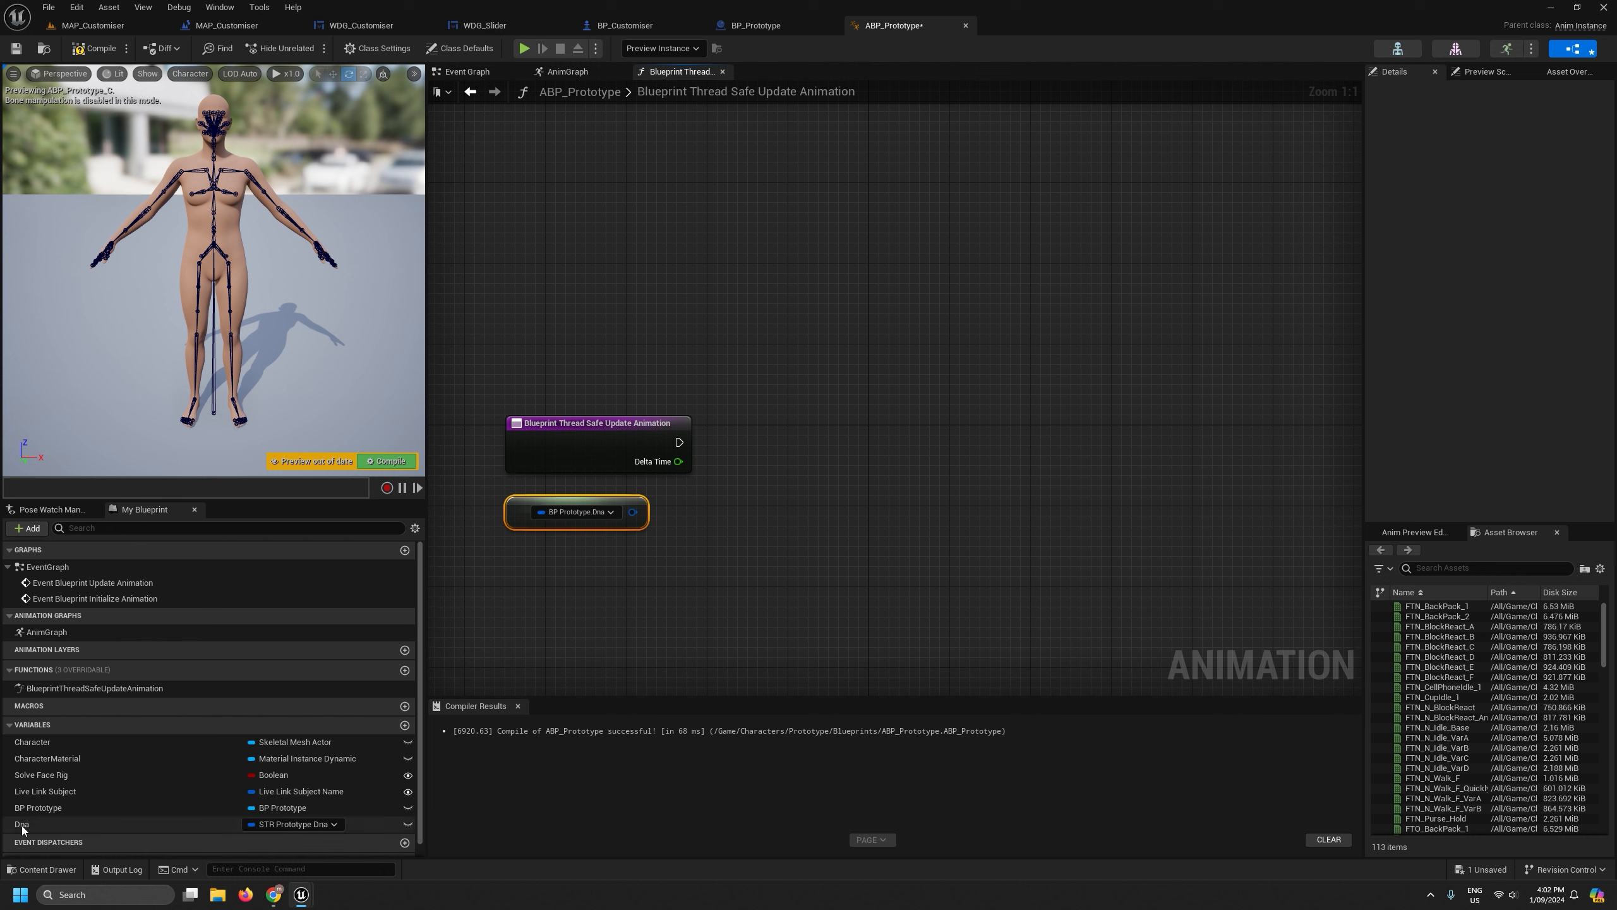
Add a Set Dna node fed by the BP Prototype.Dna access and run it from Blueprint Thread Safe Update Animation.
{"action": "left_click_drag", "start_coordinate": [21, 823], "coordinate": [861, 392]}
{"action": "left_click", "coordinate": [889, 431]}
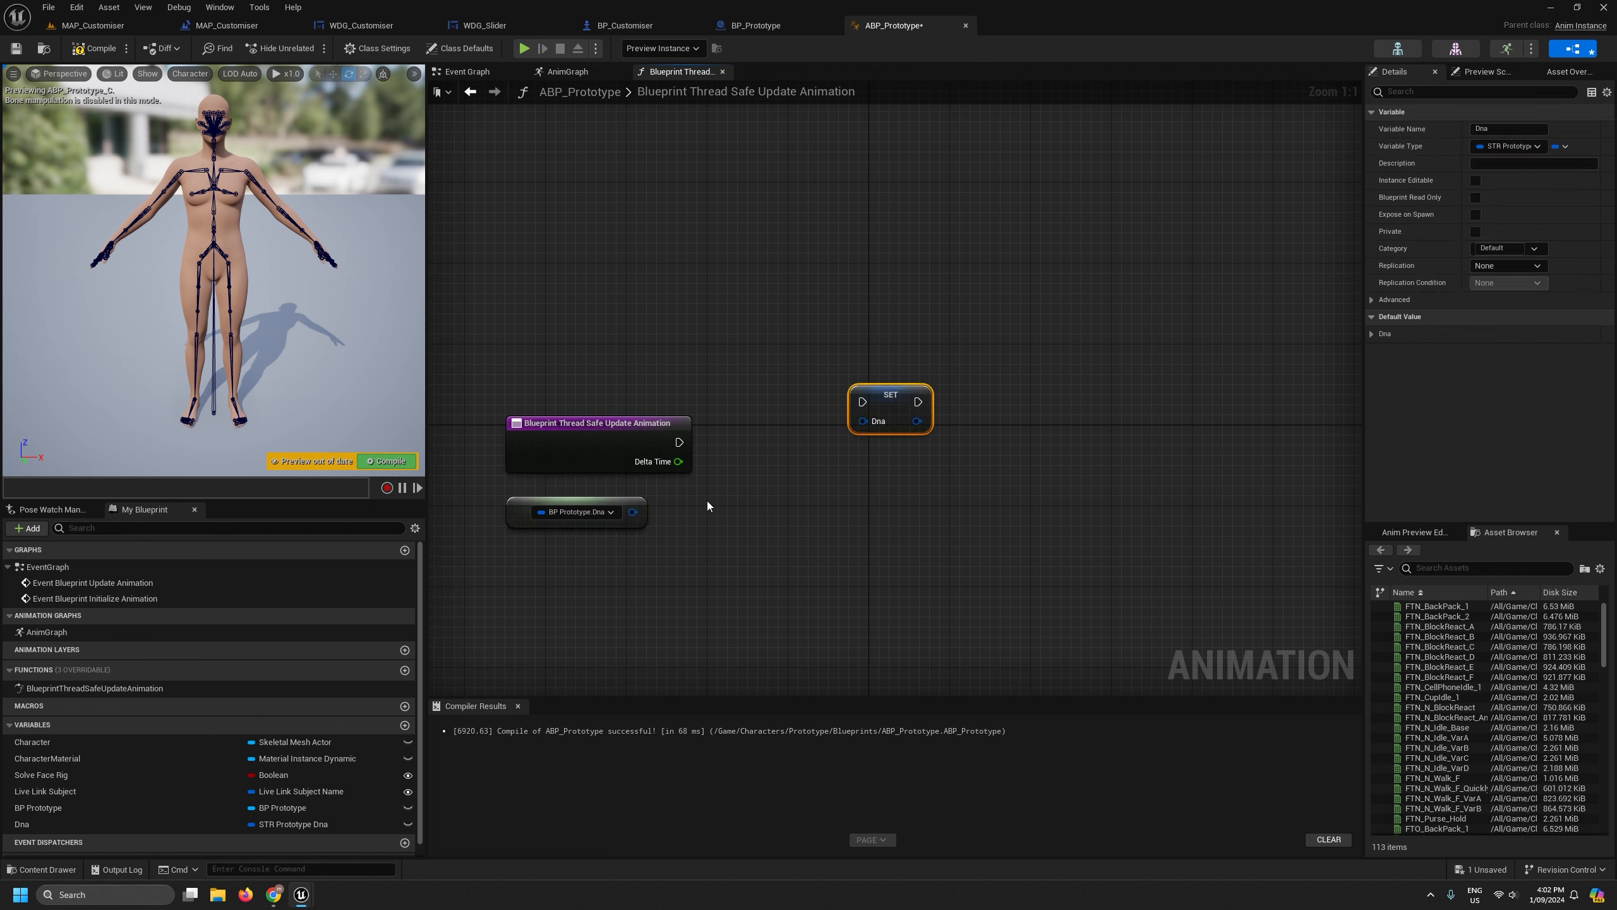
{"action": "left_click_drag", "start_coordinate": [632, 514], "coordinate": [877, 455]}
{"action": "left_click_drag", "start_coordinate": [679, 442], "coordinate": [818, 441]}
{"action": "left_click", "coordinate": [726, 457]}
{"action": "left_click", "coordinate": [726, 457]}
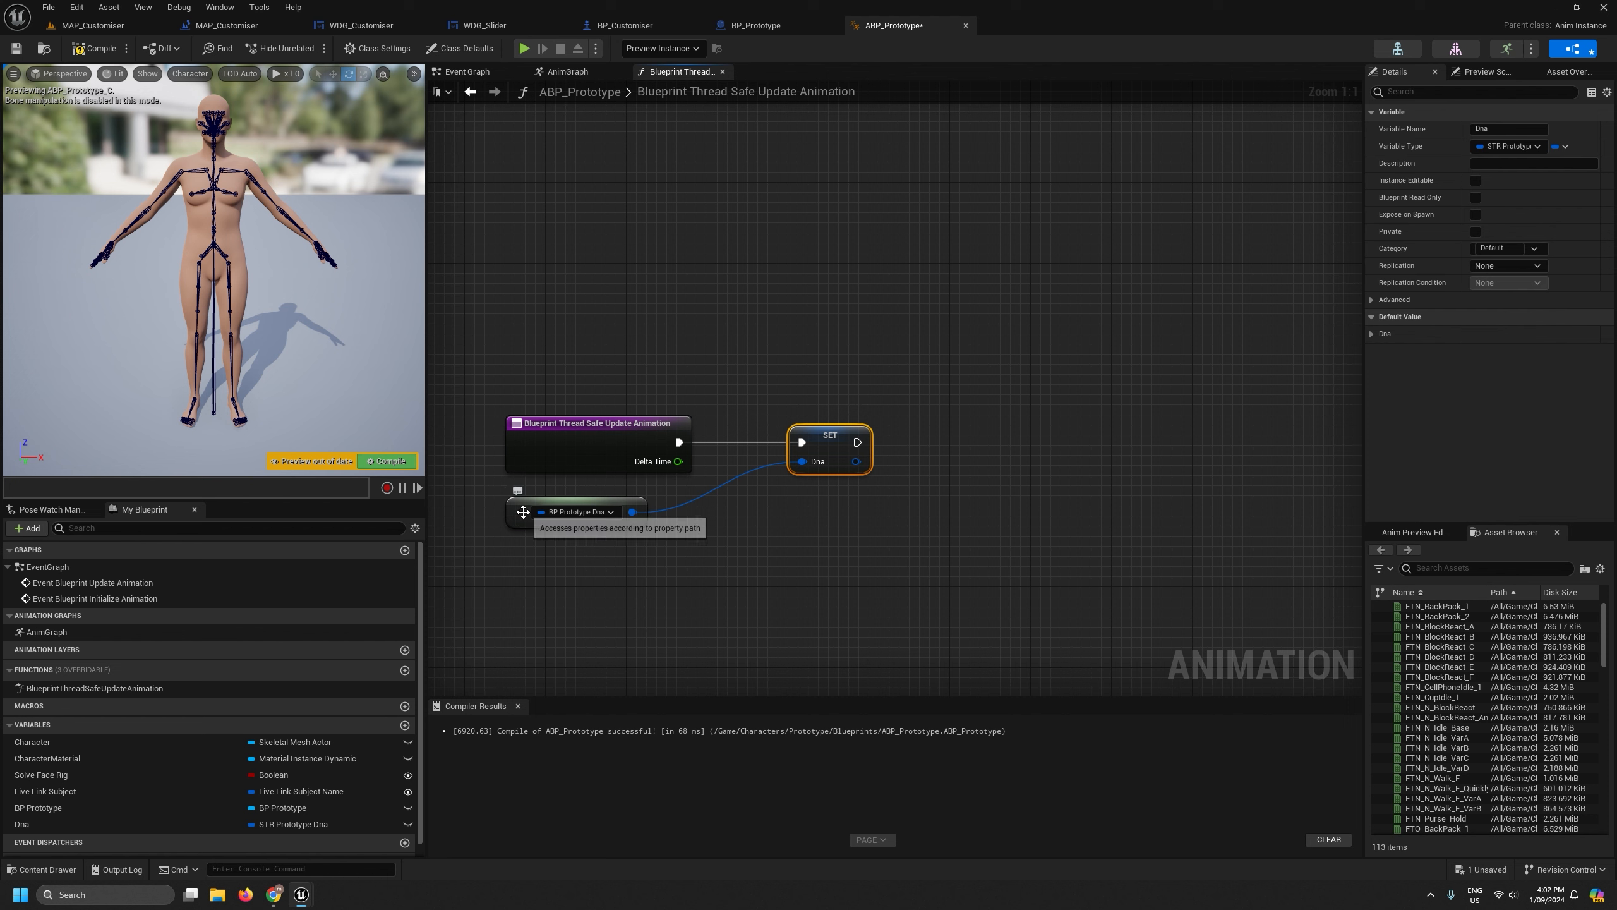
Move the BP Prototype.Dna access node slightly closer to the function entry, then compile and save ABP_Prototype.
{"action": "left_click_drag", "start_coordinate": [569, 499], "coordinate": [568, 489]}
{"action": "left_click", "coordinate": [95, 48]}
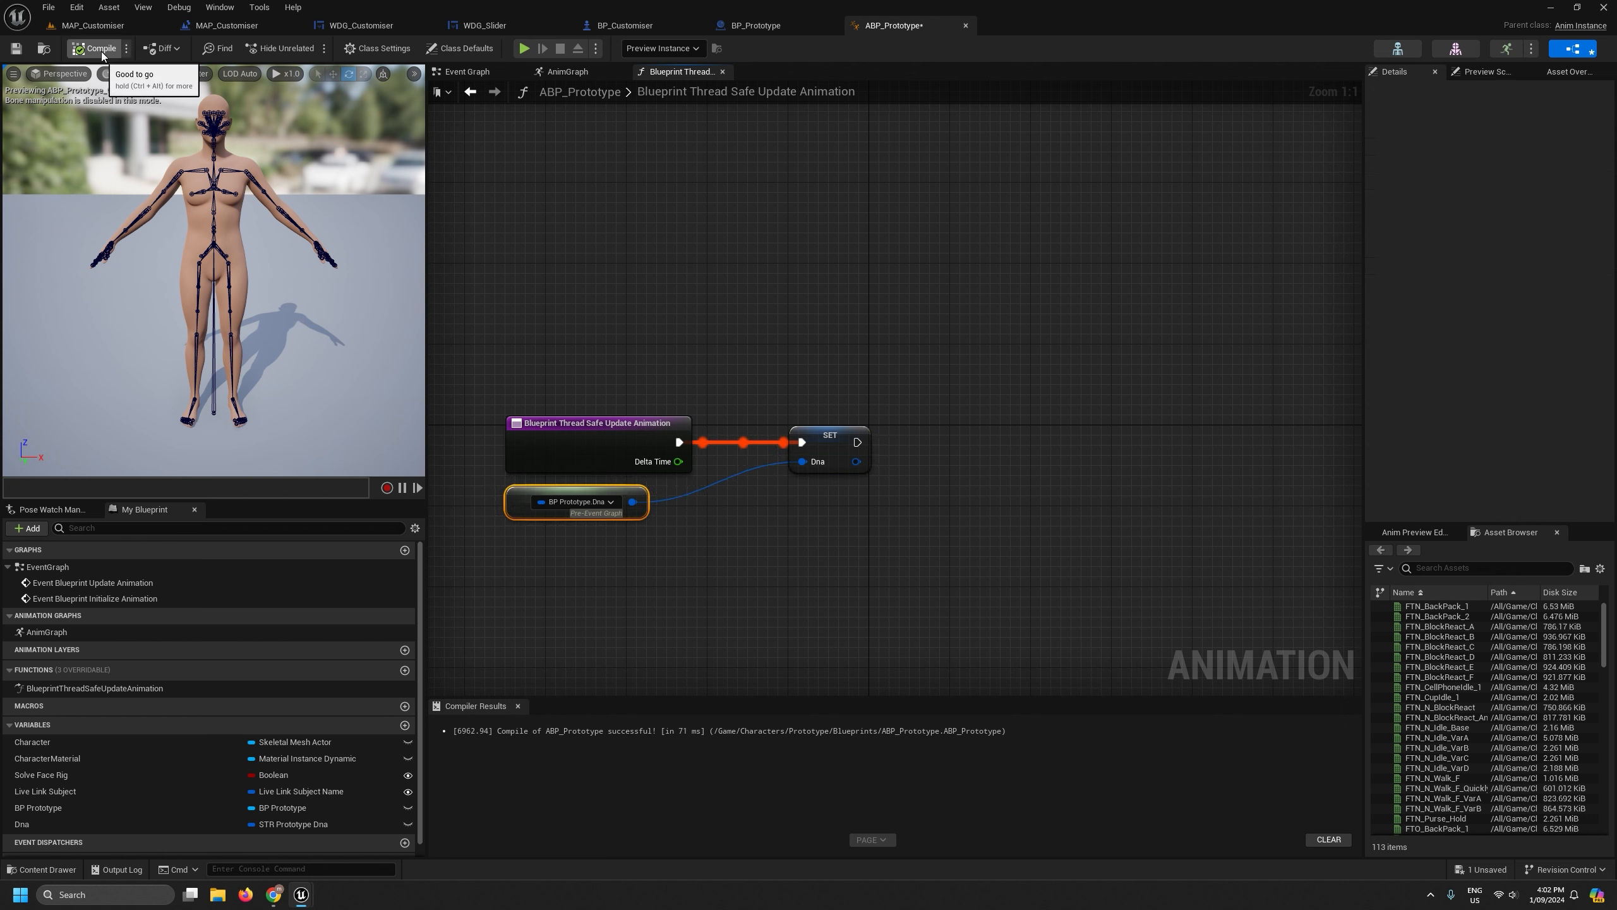
{"action": "left_click", "coordinate": [16, 49]}
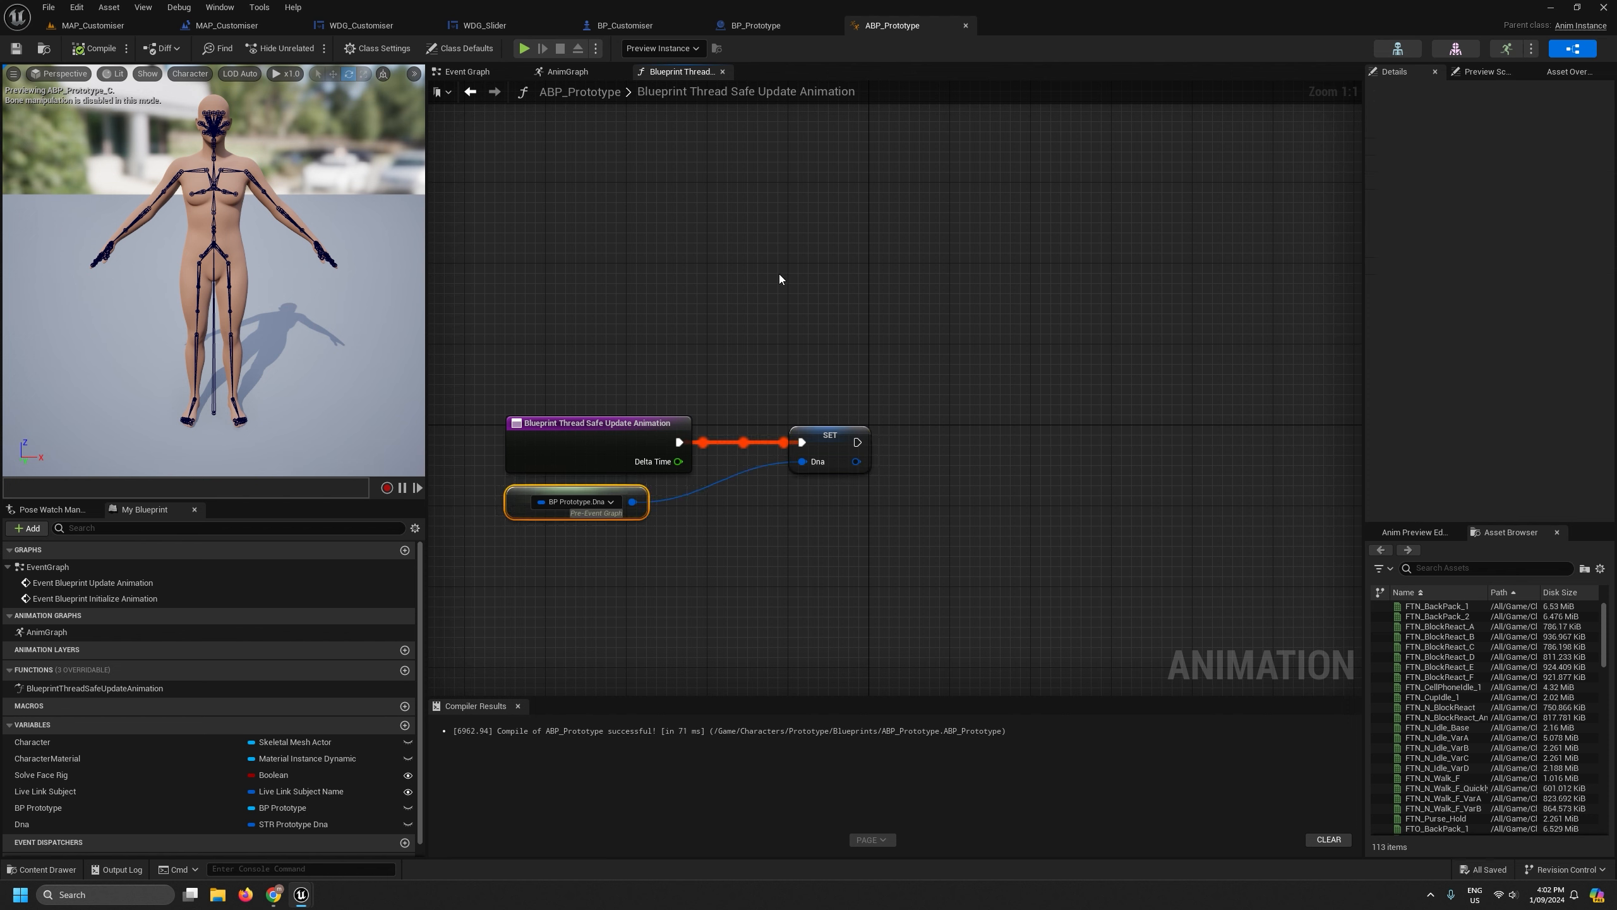
Close the thread-safe update function and remove the pasFbmShort curve pin from the AnimGraph's Modify Curve node.
{"action": "left_click", "coordinate": [722, 72]}
{"action": "scroll", "coordinate": [721, 184], "scroll_direction": "down", "scroll_amount": 1}
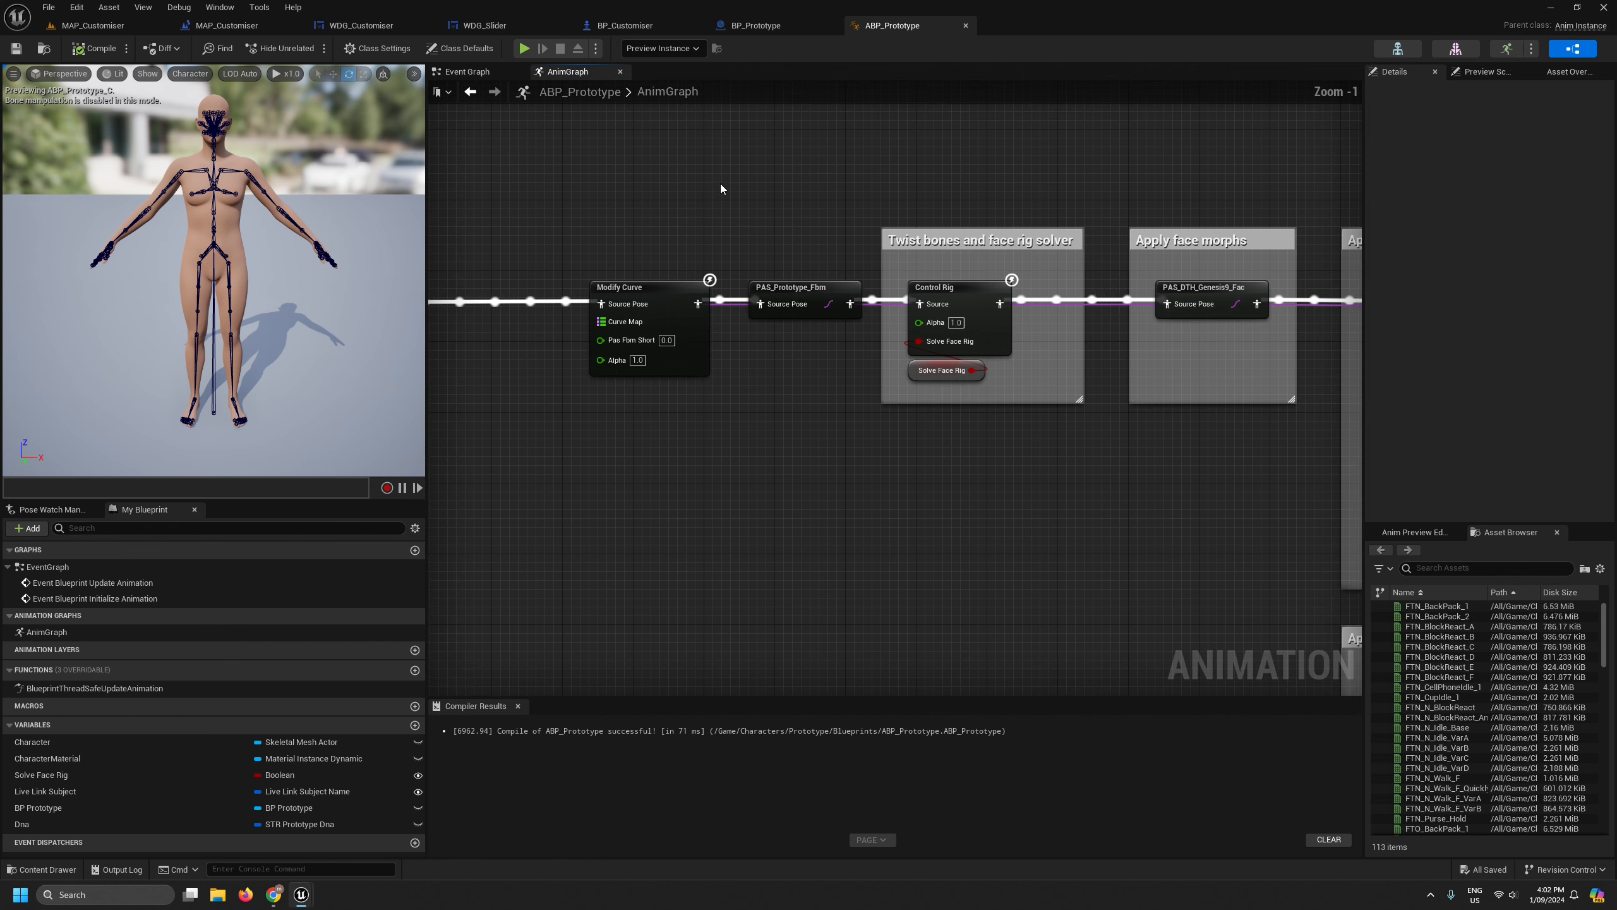
{"action": "right_click_drag", "start_coordinate": [720, 184], "coordinate": [923, 232]}
{"action": "scroll", "coordinate": [830, 382], "scroll_direction": "up", "scroll_amount": 1}
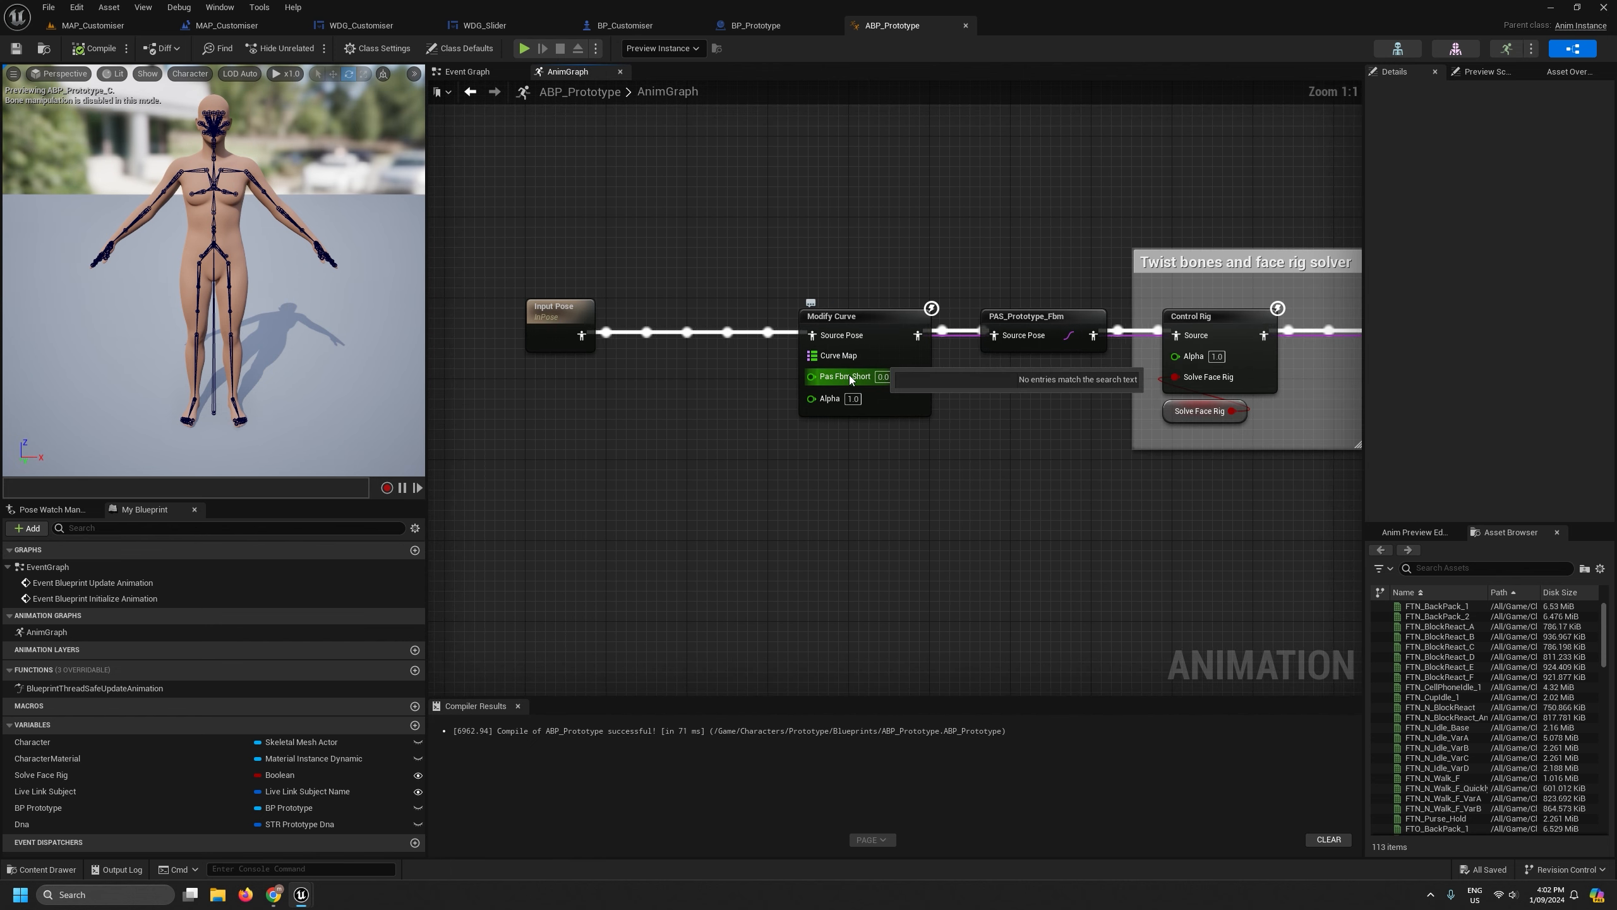
{"action": "right_click", "coordinate": [851, 378]}
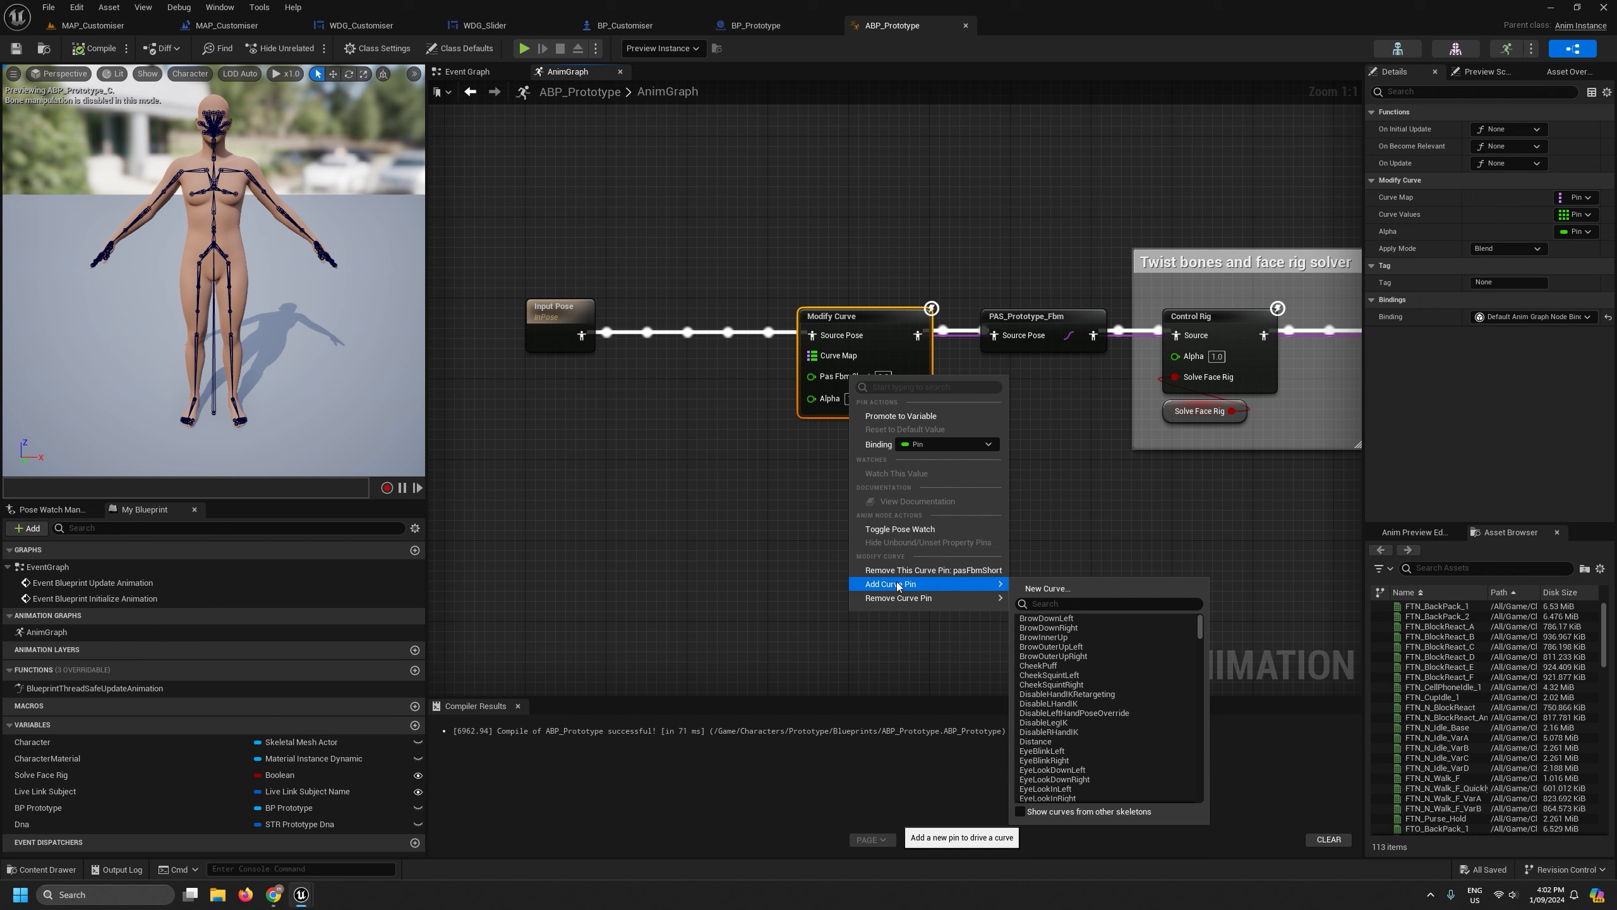
{"action": "mouse_move", "coordinate": [897, 600]}
{"action": "left_click", "coordinate": [1029, 601]}
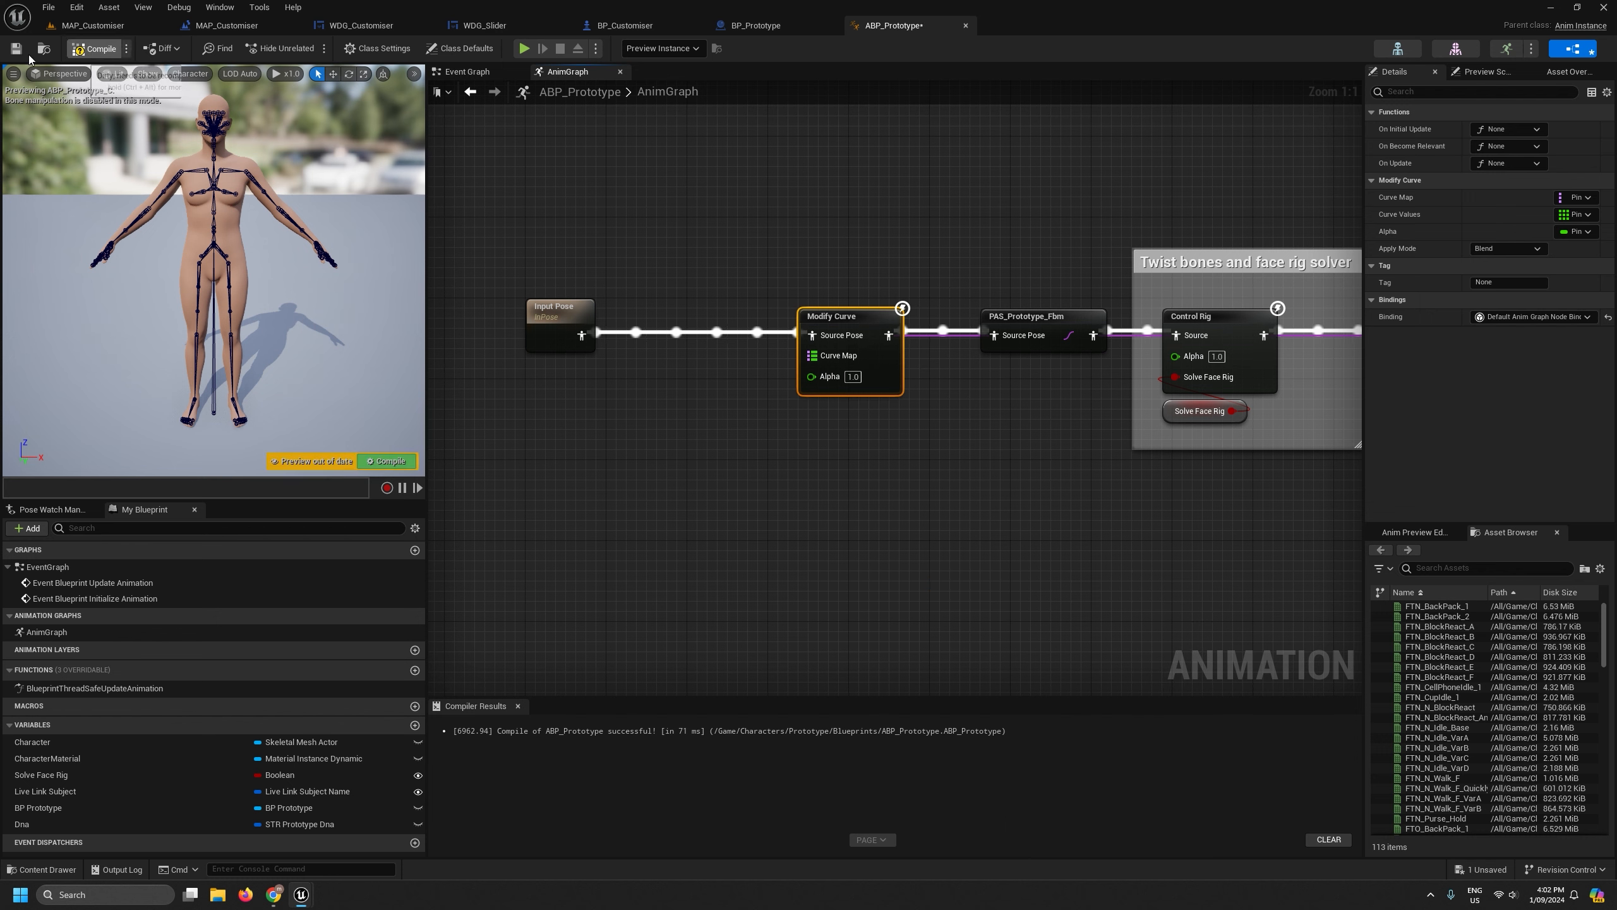
Compile the ABP_Prototype animation blueprint and save all modified assets.
{"action": "left_click", "coordinate": [95, 48]}
{"action": "left_click", "coordinate": [49, 9]}
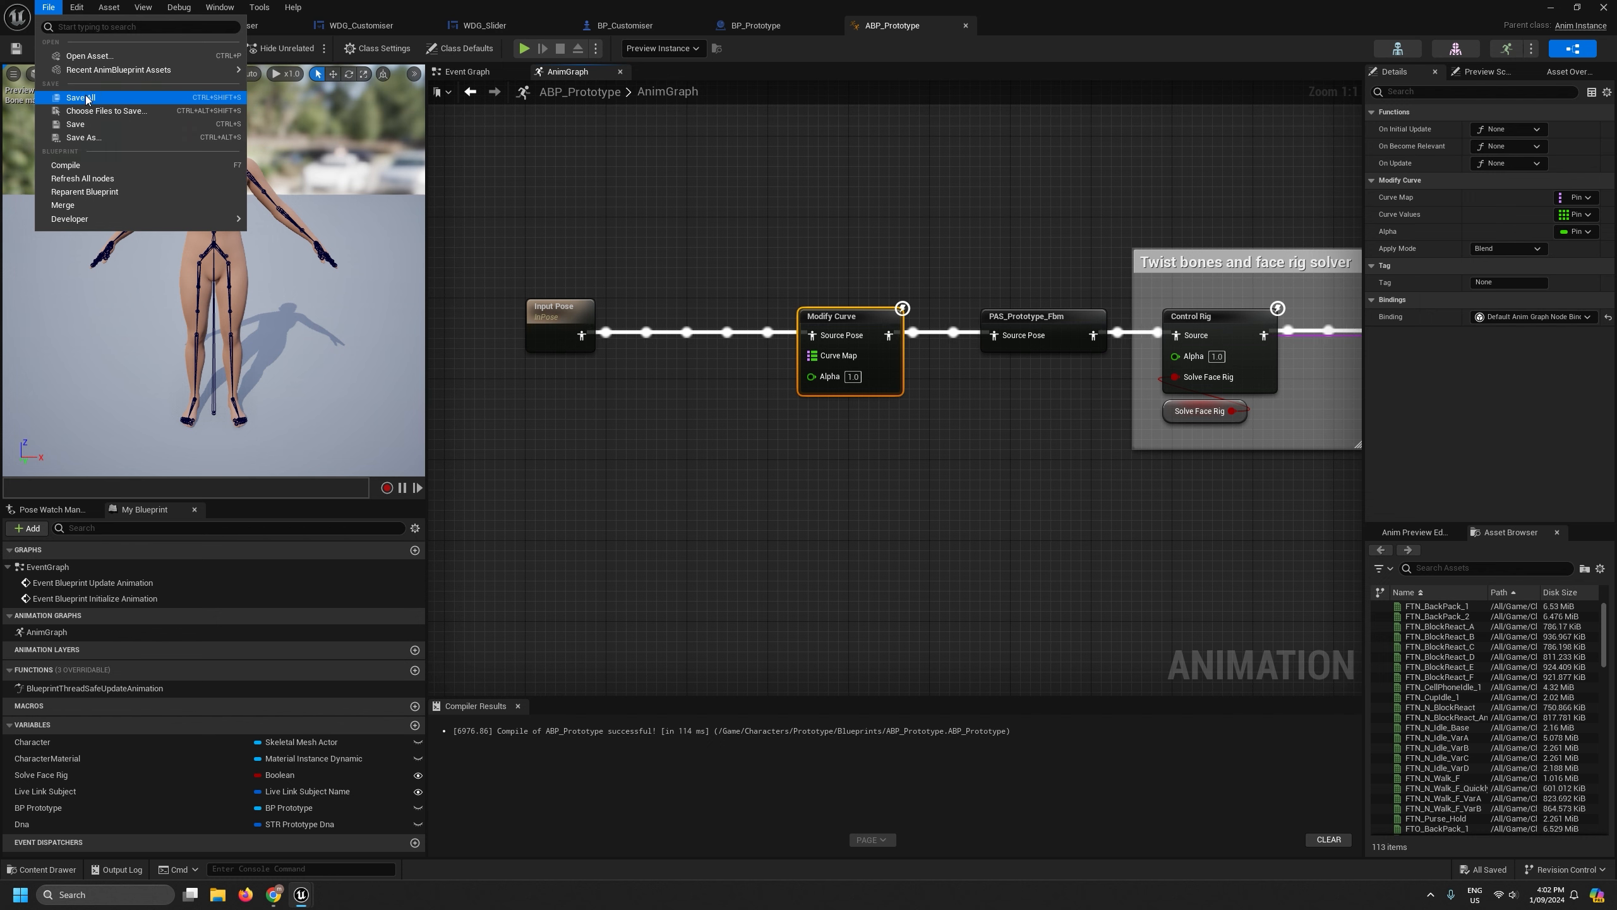
{"action": "left_click", "coordinate": [81, 99]}
{"action": "left_click", "coordinate": [49, 9]}
{"action": "left_click", "coordinate": [79, 98]}
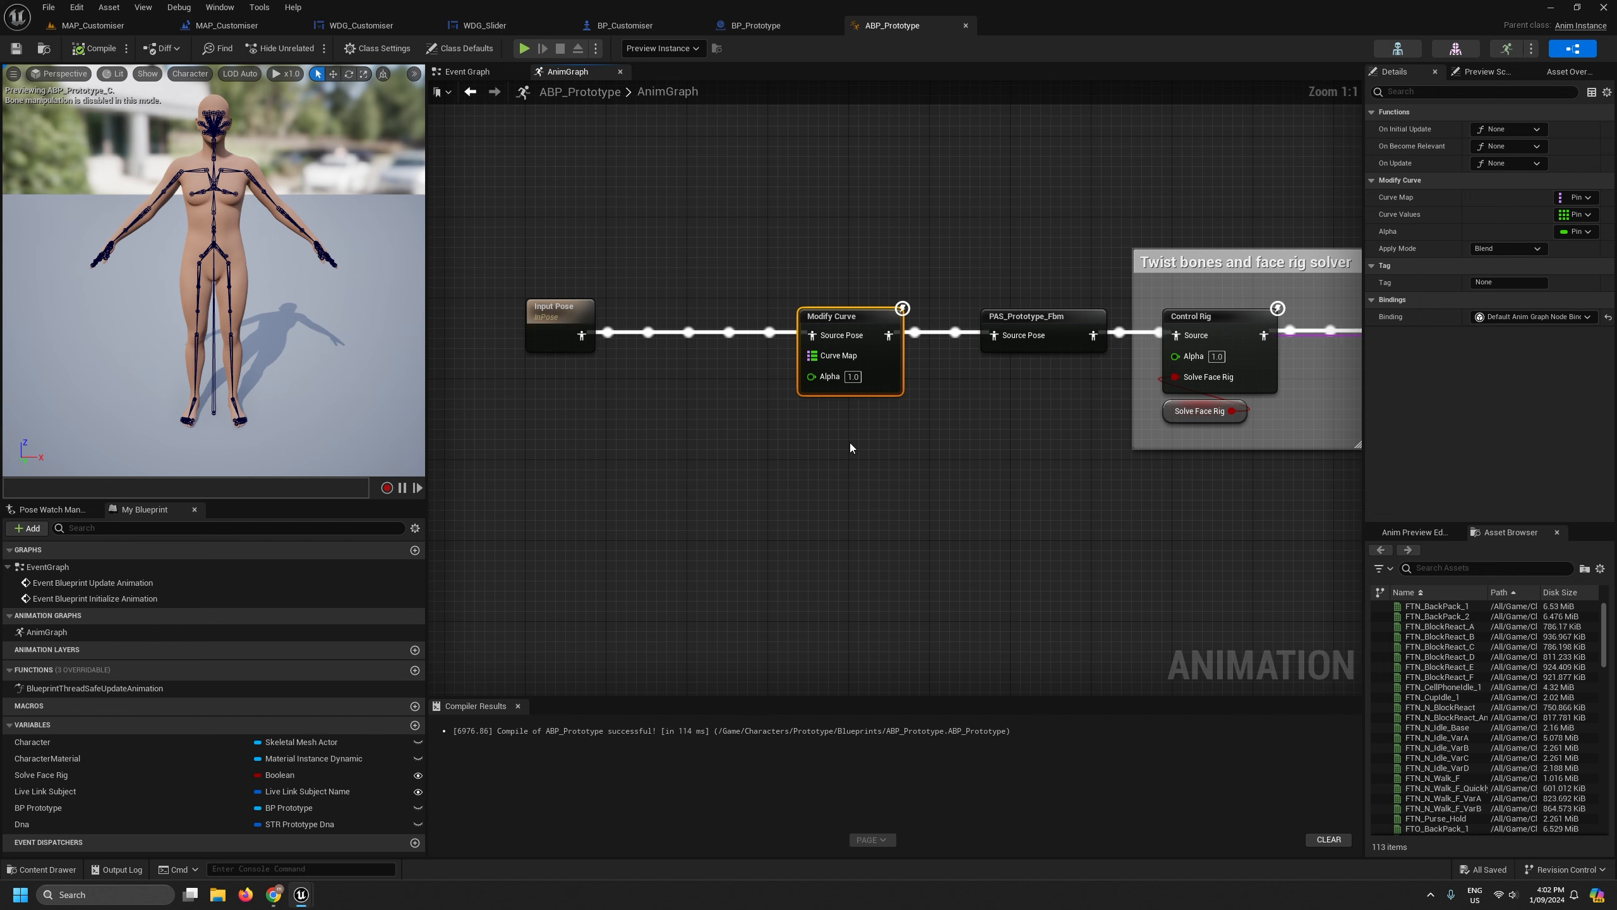
Move the Input Pose node farther before the Modify Curve node to open up space between them in the AnimGraph.
{"action": "scroll", "coordinate": [850, 445], "scroll_direction": "down", "scroll_amount": 2}
{"action": "scroll", "coordinate": [853, 522], "scroll_direction": "down", "scroll_amount": 3}
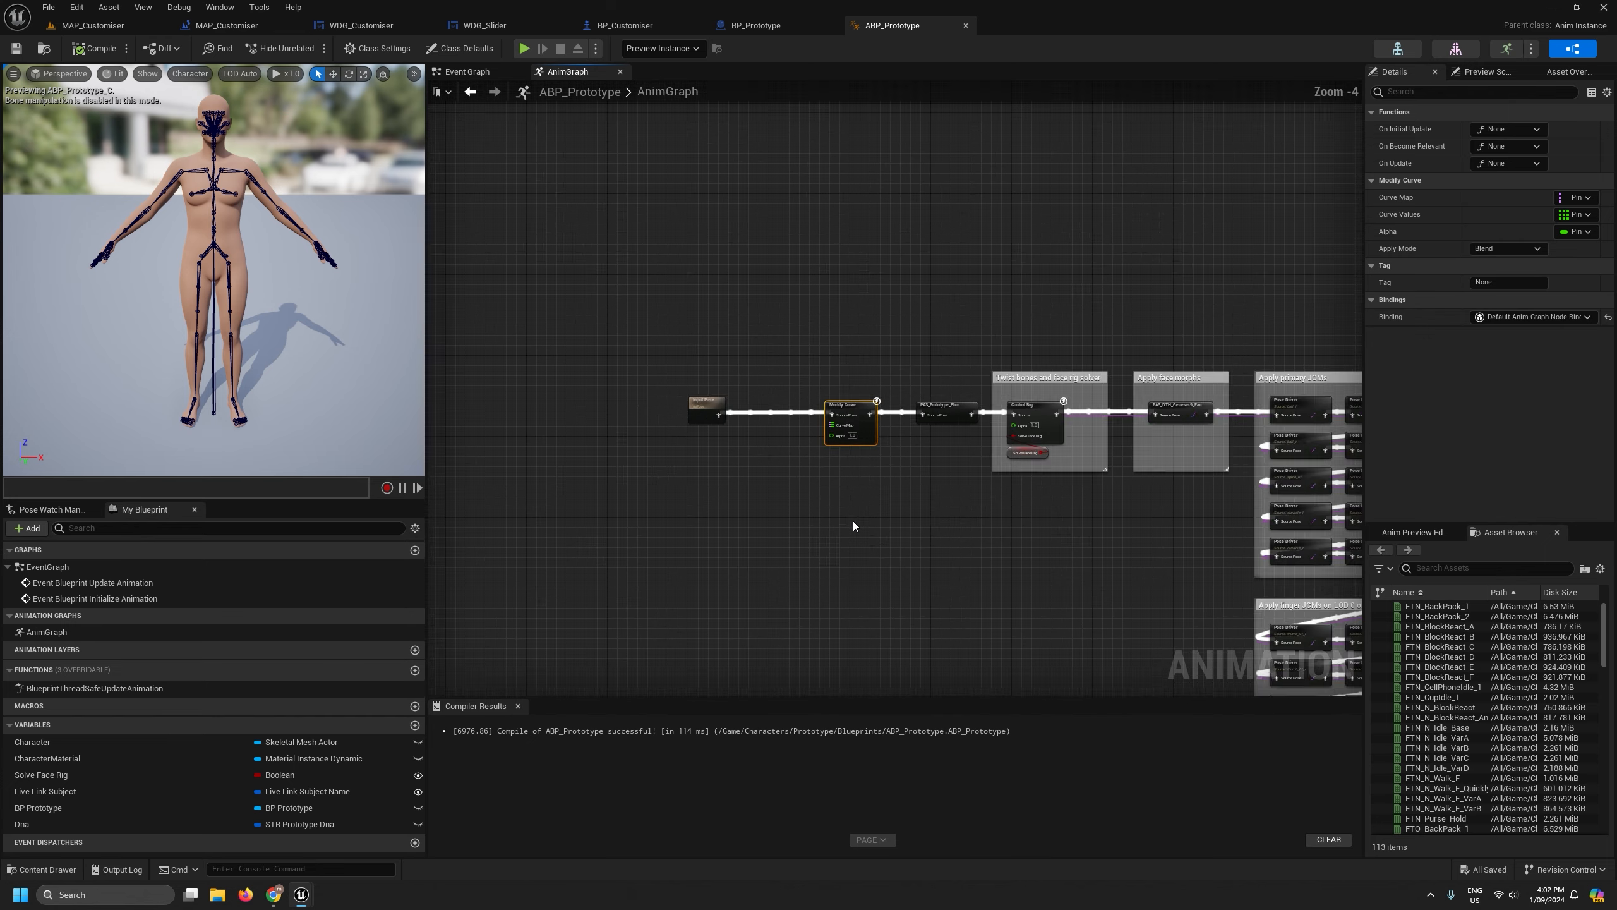
{"action": "right_click_drag", "start_coordinate": [854, 521], "coordinate": [962, 451]}
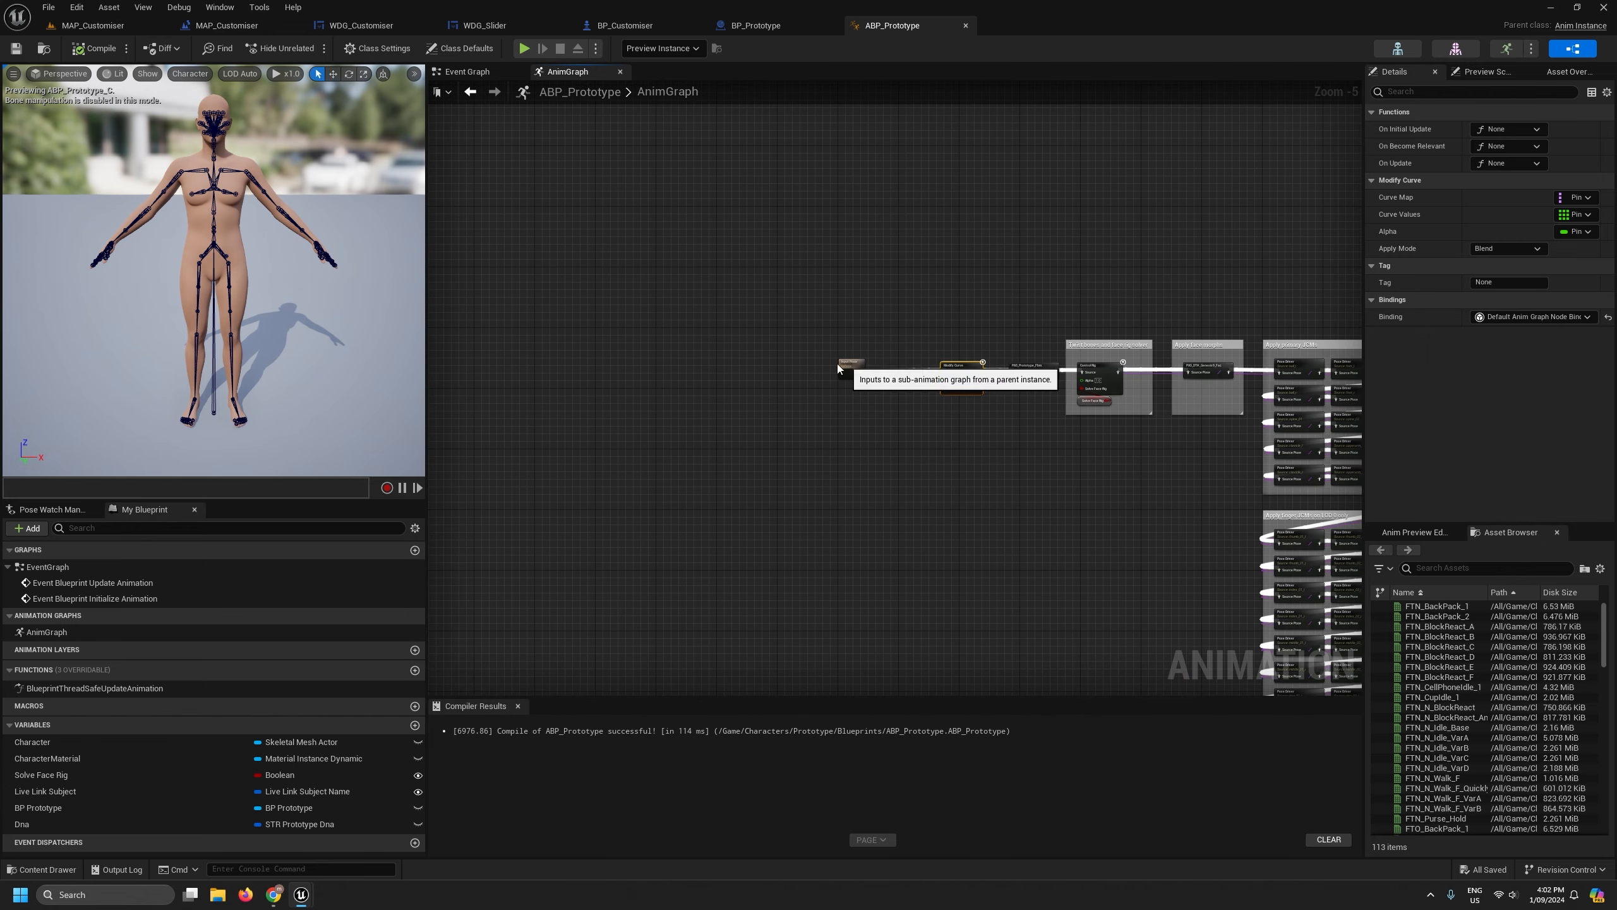
{"action": "left_click_drag", "start_coordinate": [854, 365], "coordinate": [625, 362]}
{"action": "scroll", "coordinate": [621, 362], "scroll_direction": "up", "scroll_amount": 4}
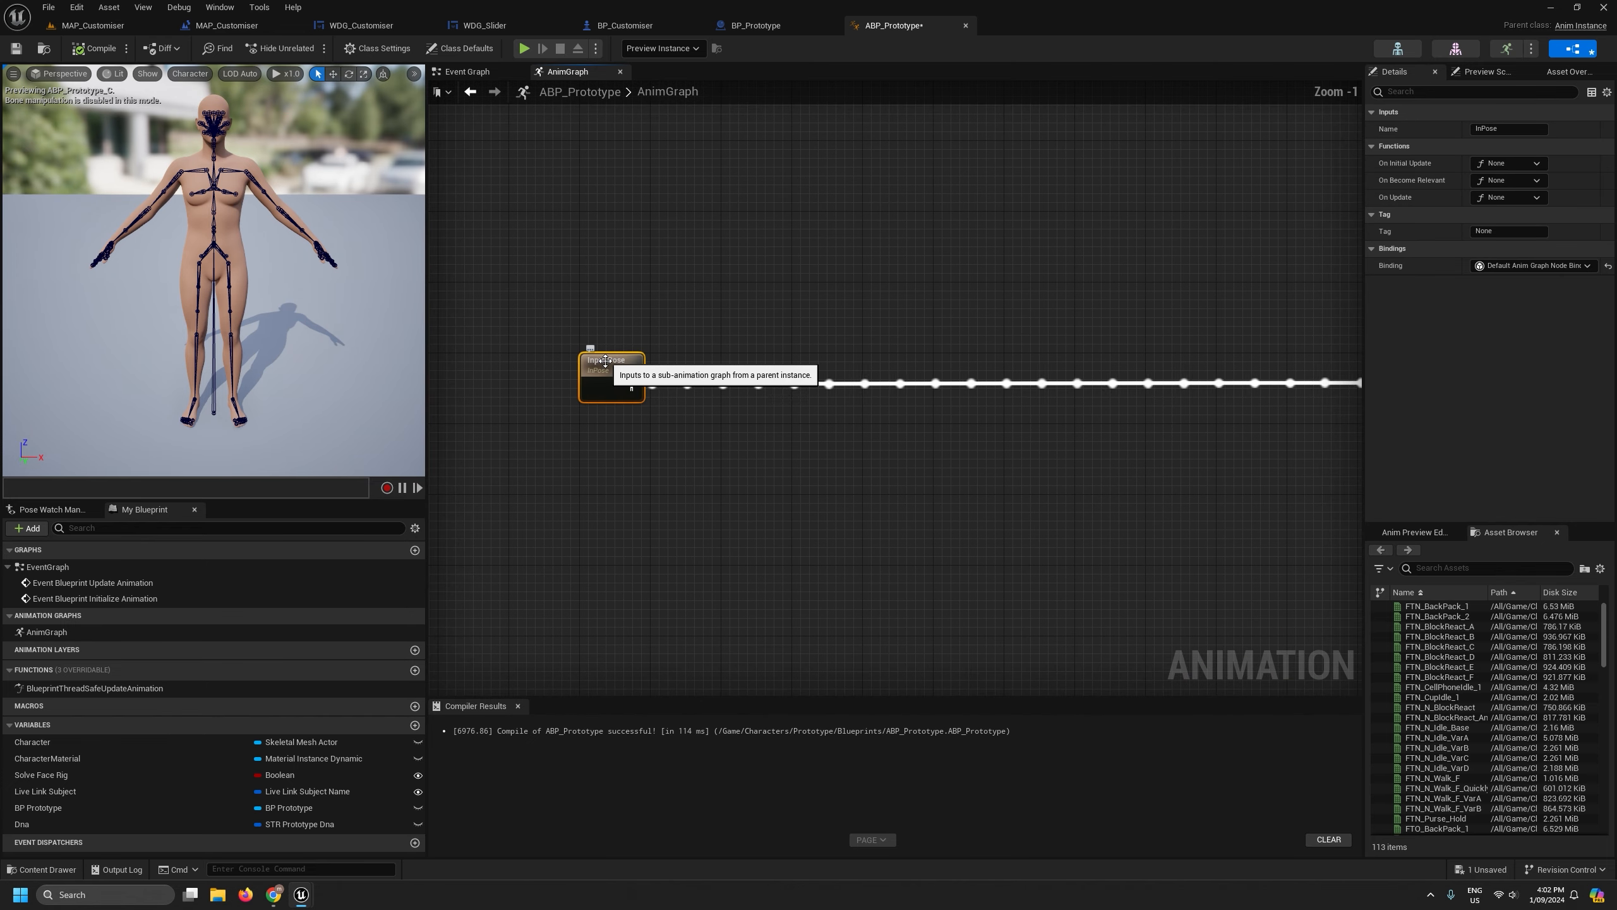
Add a pasFbmThin curve pin to the Modify Curve node in the AnimGraph.
{"action": "scroll", "coordinate": [879, 392], "scroll_direction": "down", "scroll_amount": 2}
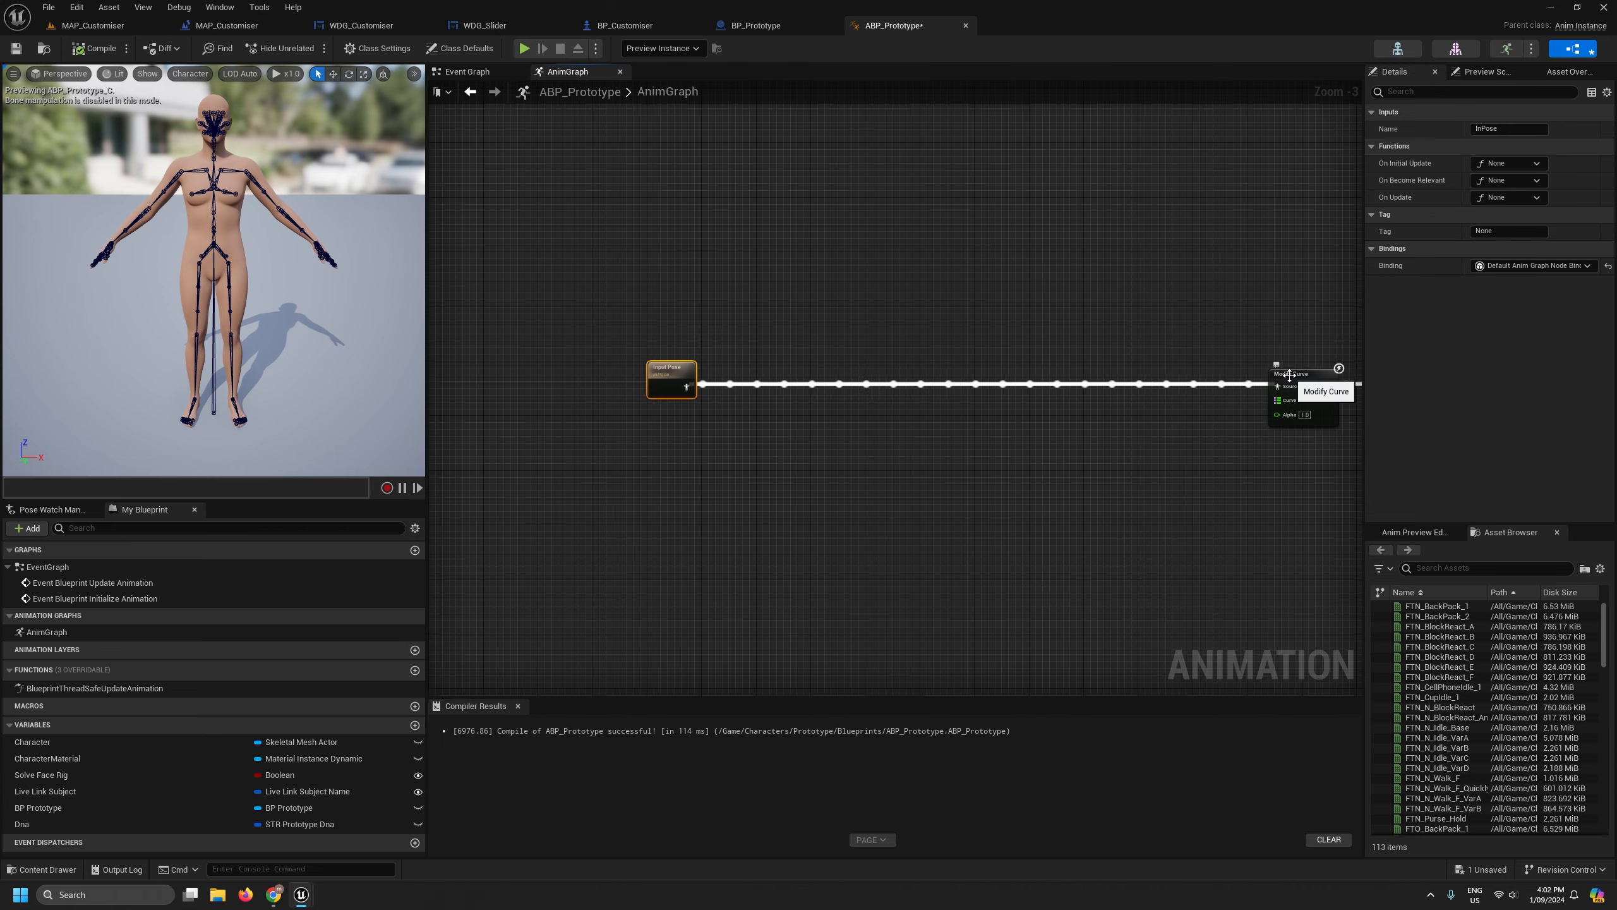
{"action": "right_click_drag", "start_coordinate": [1108, 454], "coordinate": [758, 430]}
{"action": "scroll", "coordinate": [778, 428], "scroll_direction": "up", "scroll_amount": 3}
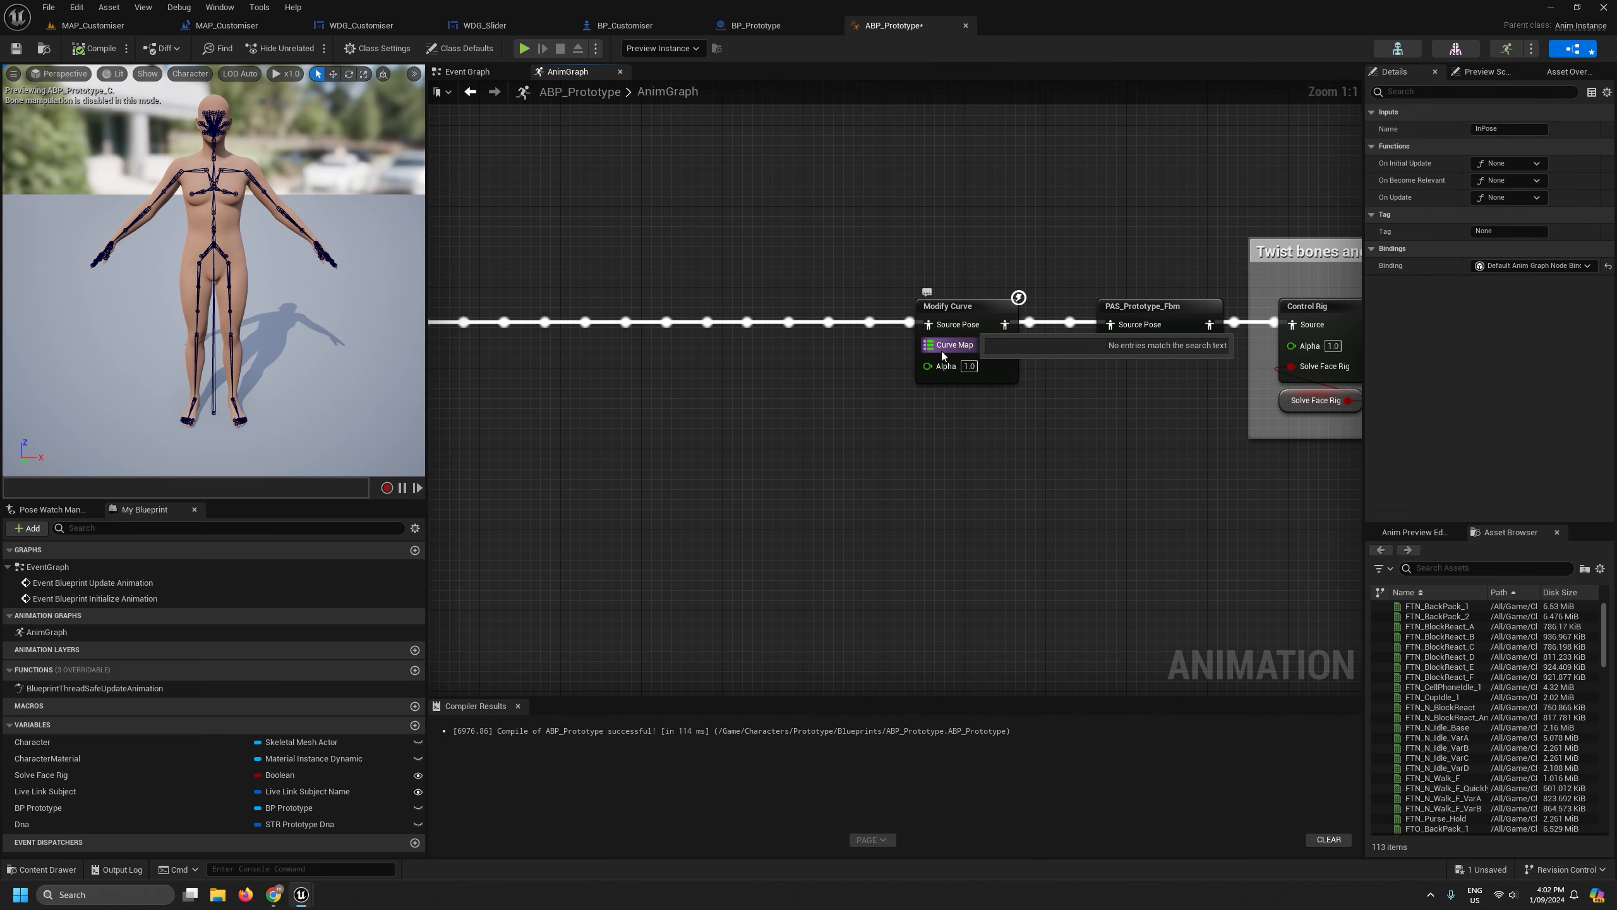
{"action": "right_click", "coordinate": [937, 378]}
{"action": "mouse_move", "coordinate": [990, 535]}
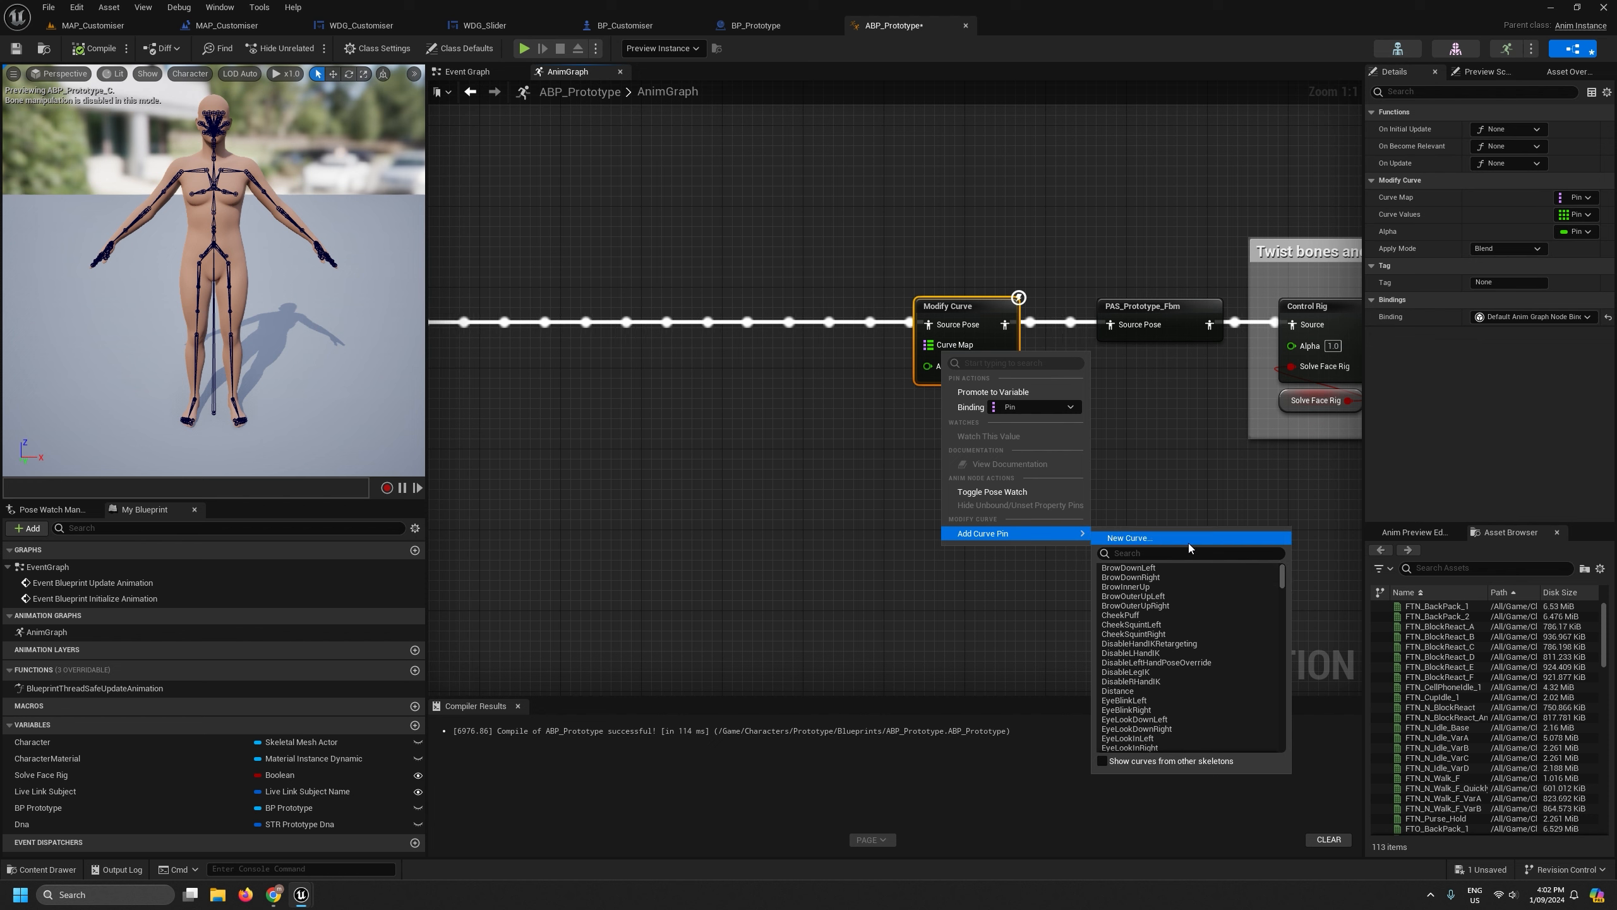
{"action": "type", "text": "thin"}
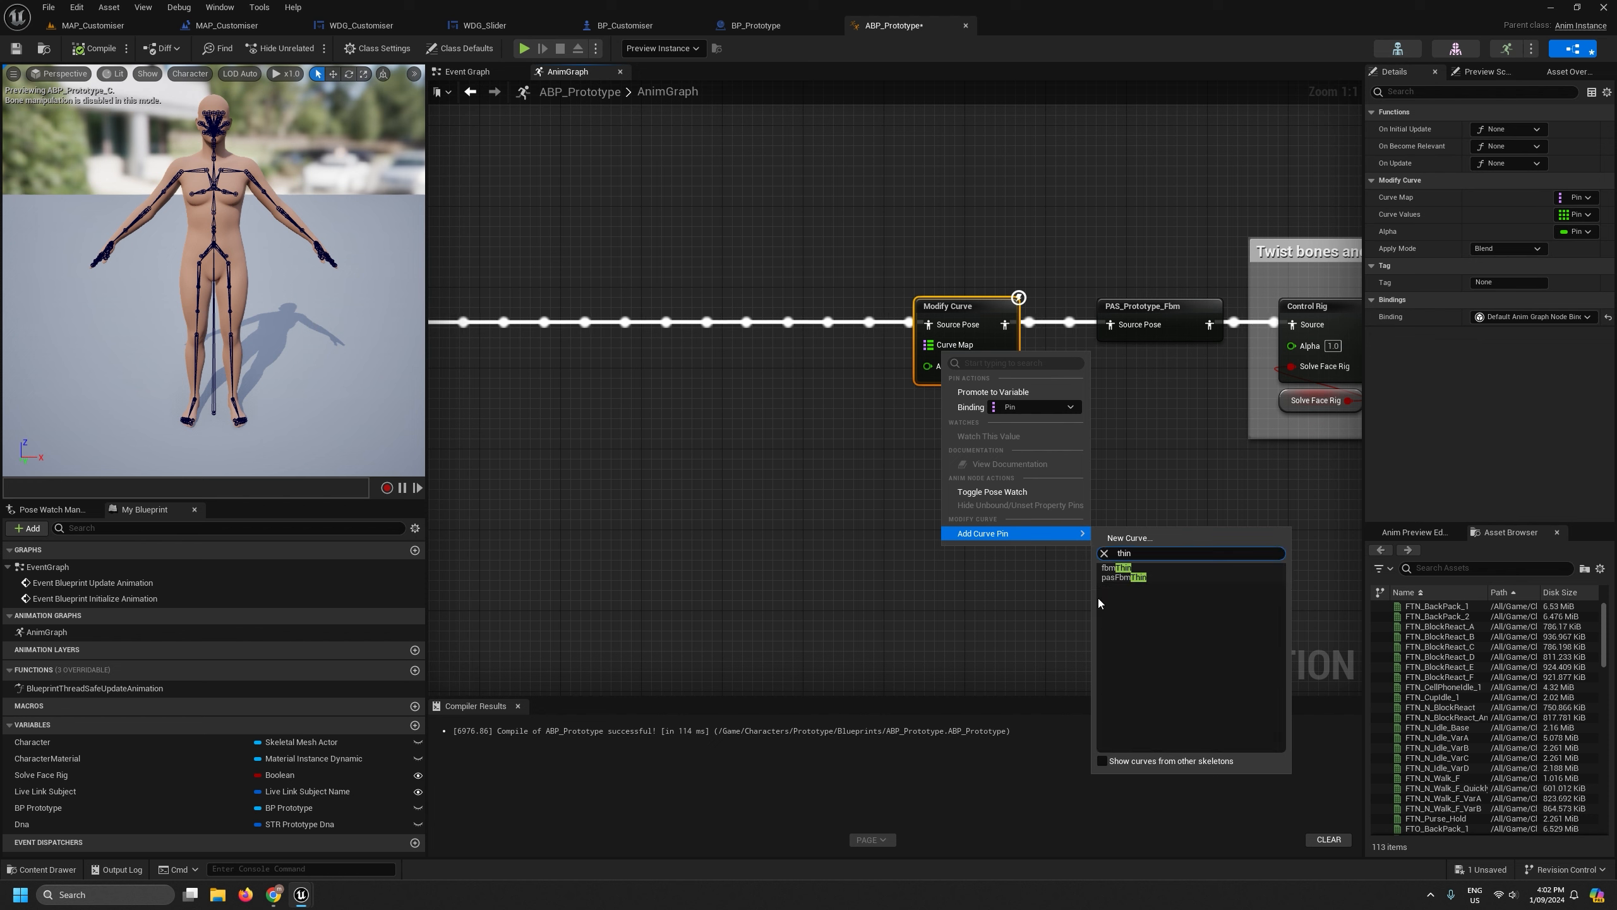
{"action": "left_click", "coordinate": [1122, 578]}
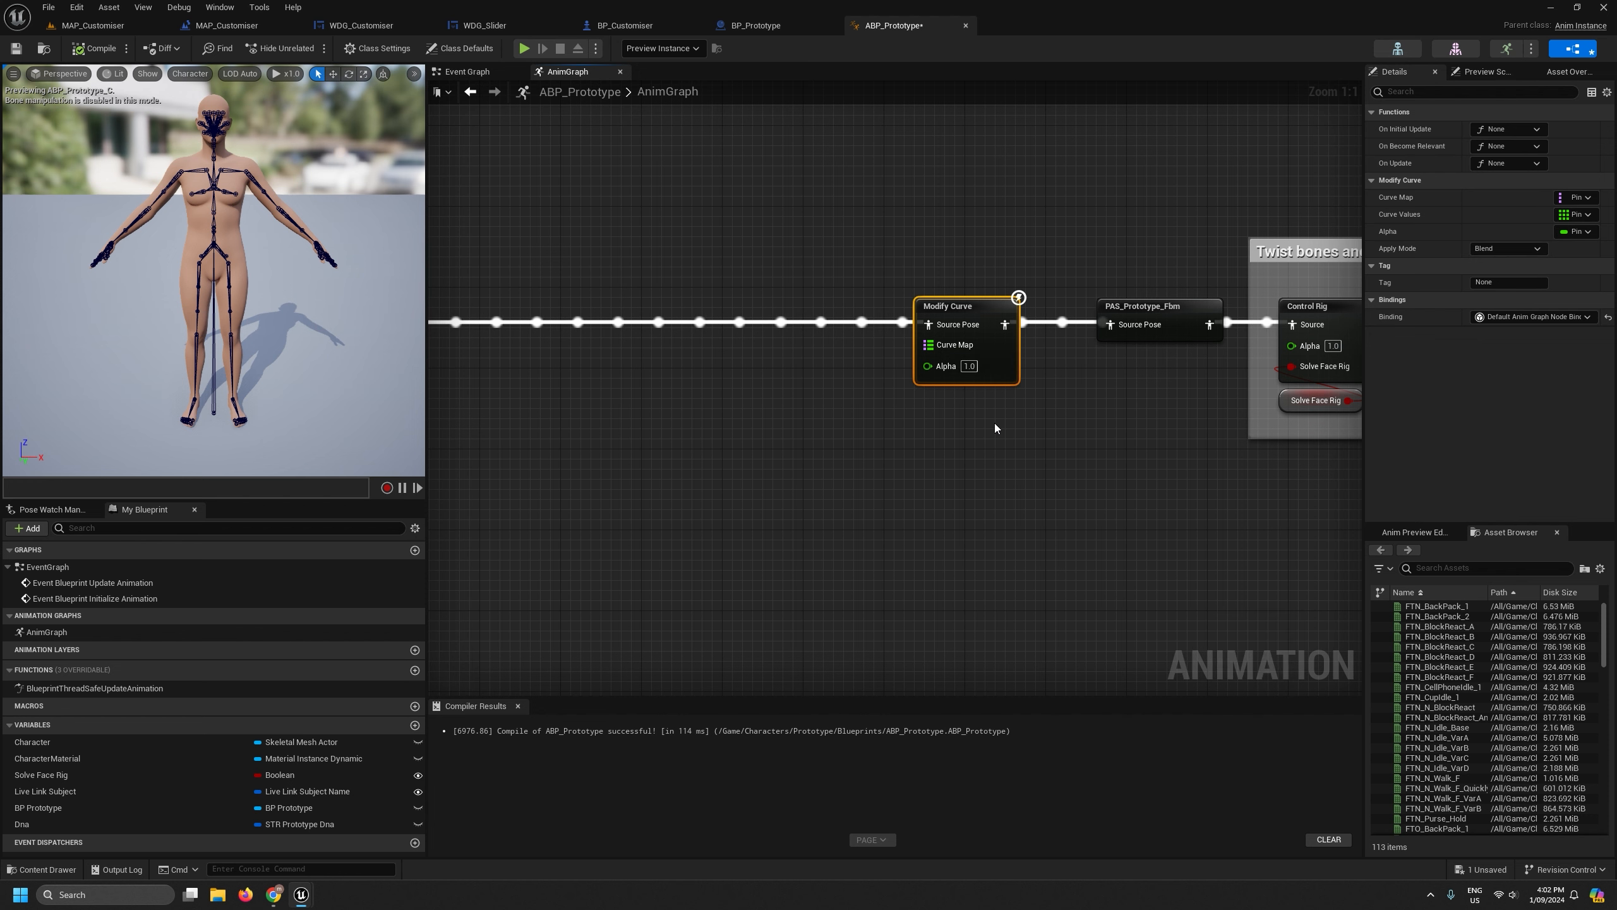
Add a pasFbmHeavy curve pin to the Modify Curve node.
{"action": "right_click", "coordinate": [945, 347]}
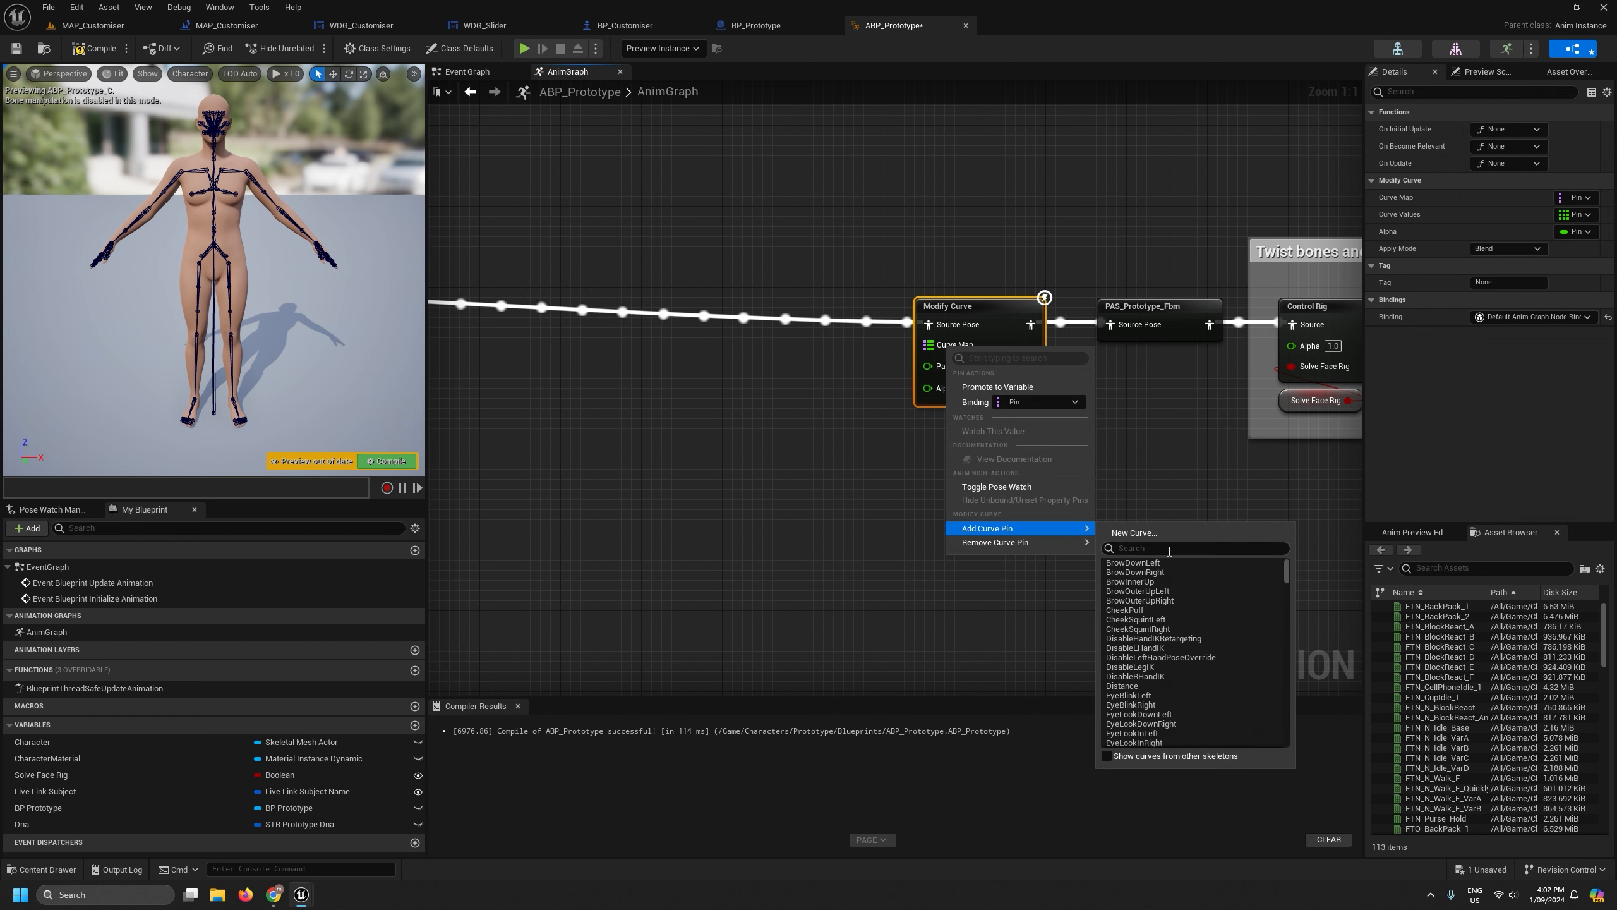
{"action": "type", "text": "hea"}
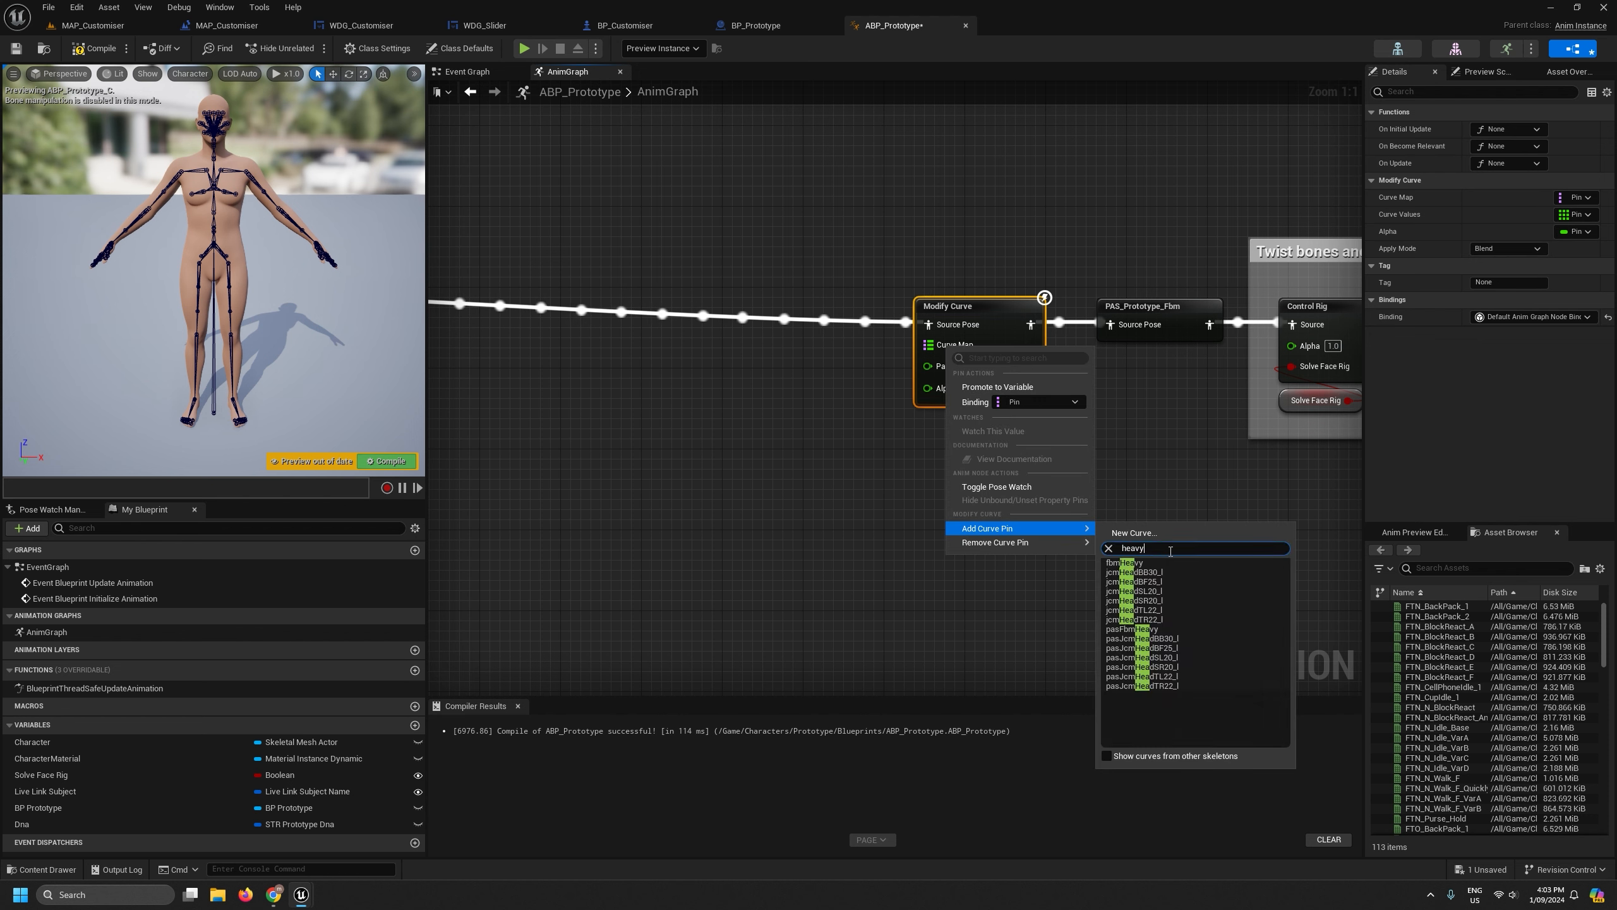
{"action": "type", "text": "vy"}
{"action": "left_click", "coordinate": [1129, 574]}
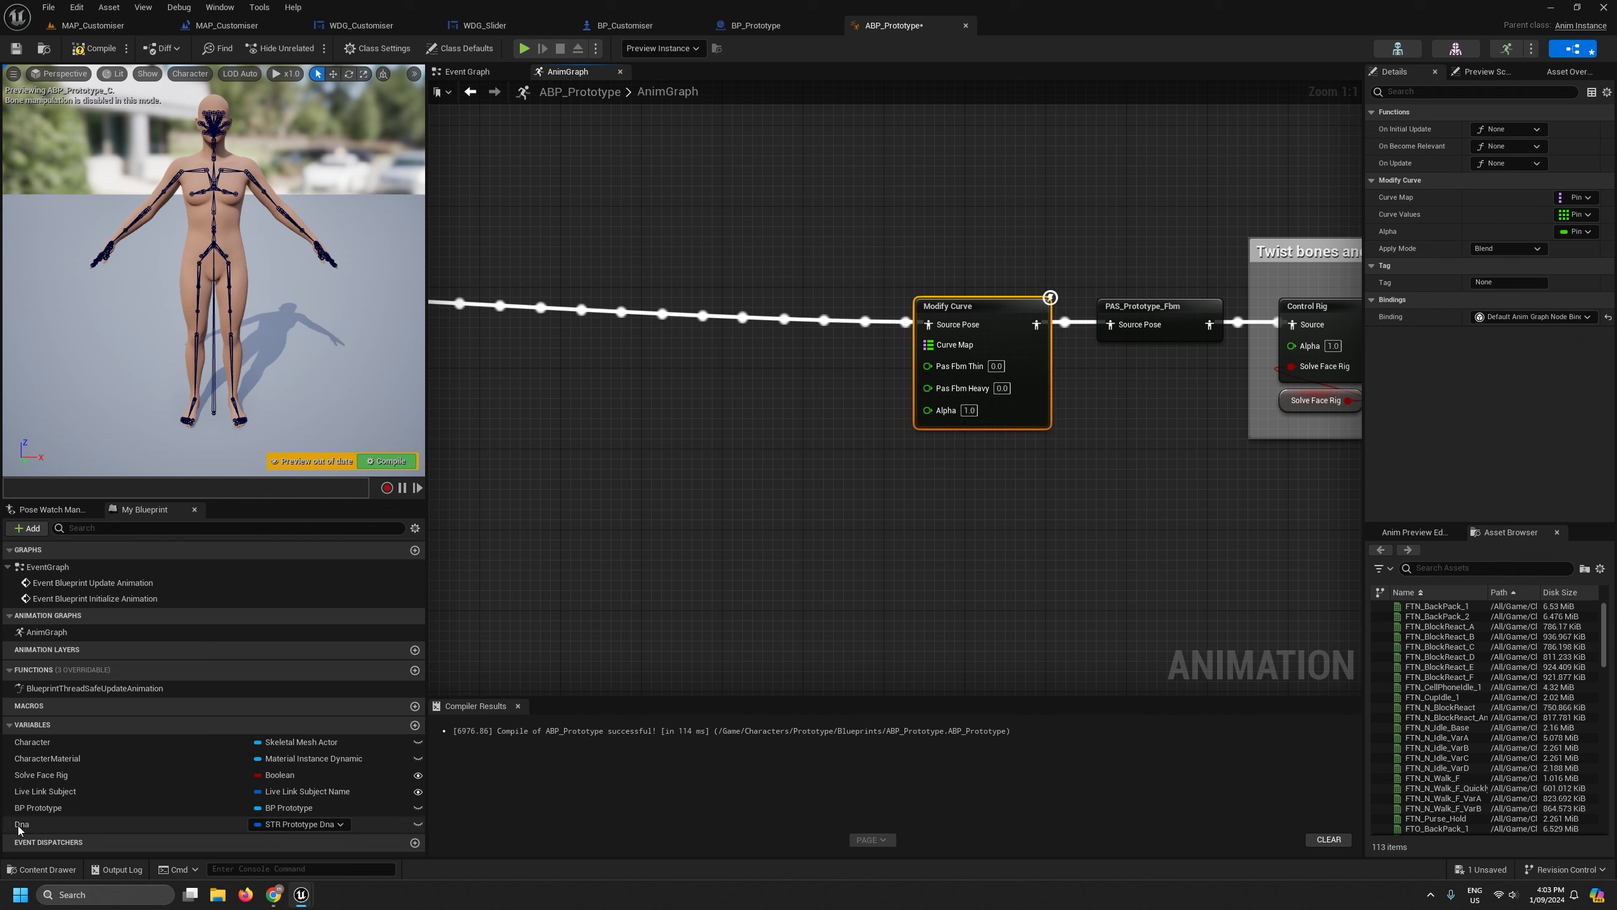
Place a Dna getter before Modify Curve, connect it to a Break STR_PrototypeDna node, and line the two nodes up.
{"action": "left_click_drag", "start_coordinate": [21, 826], "coordinate": [605, 457]}
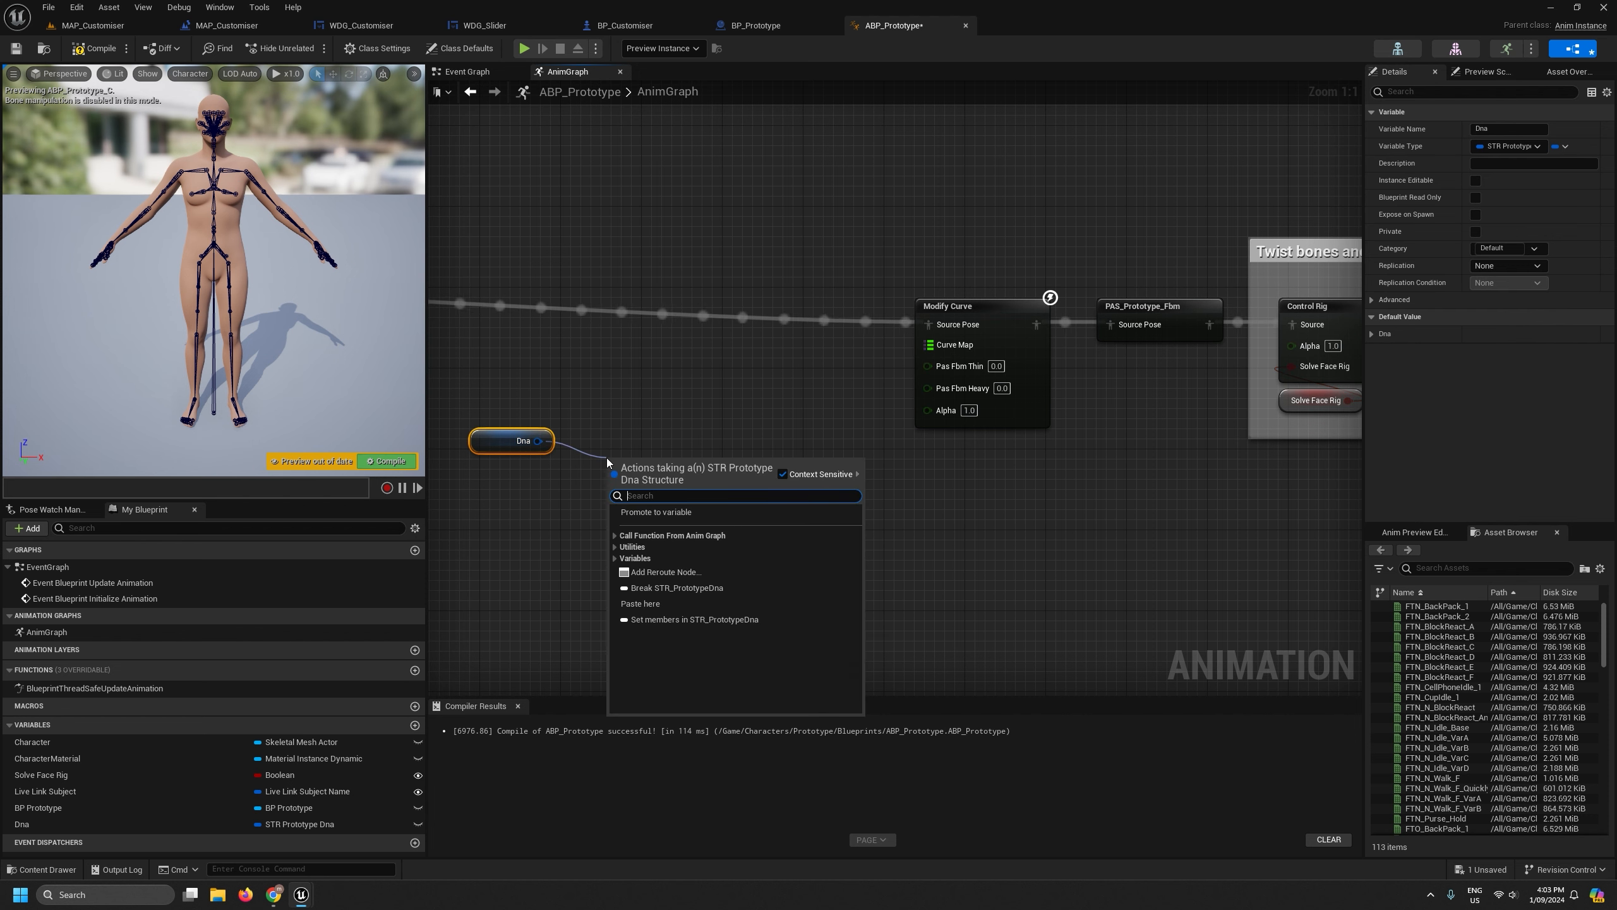
{"action": "left_click", "coordinate": [660, 588]}
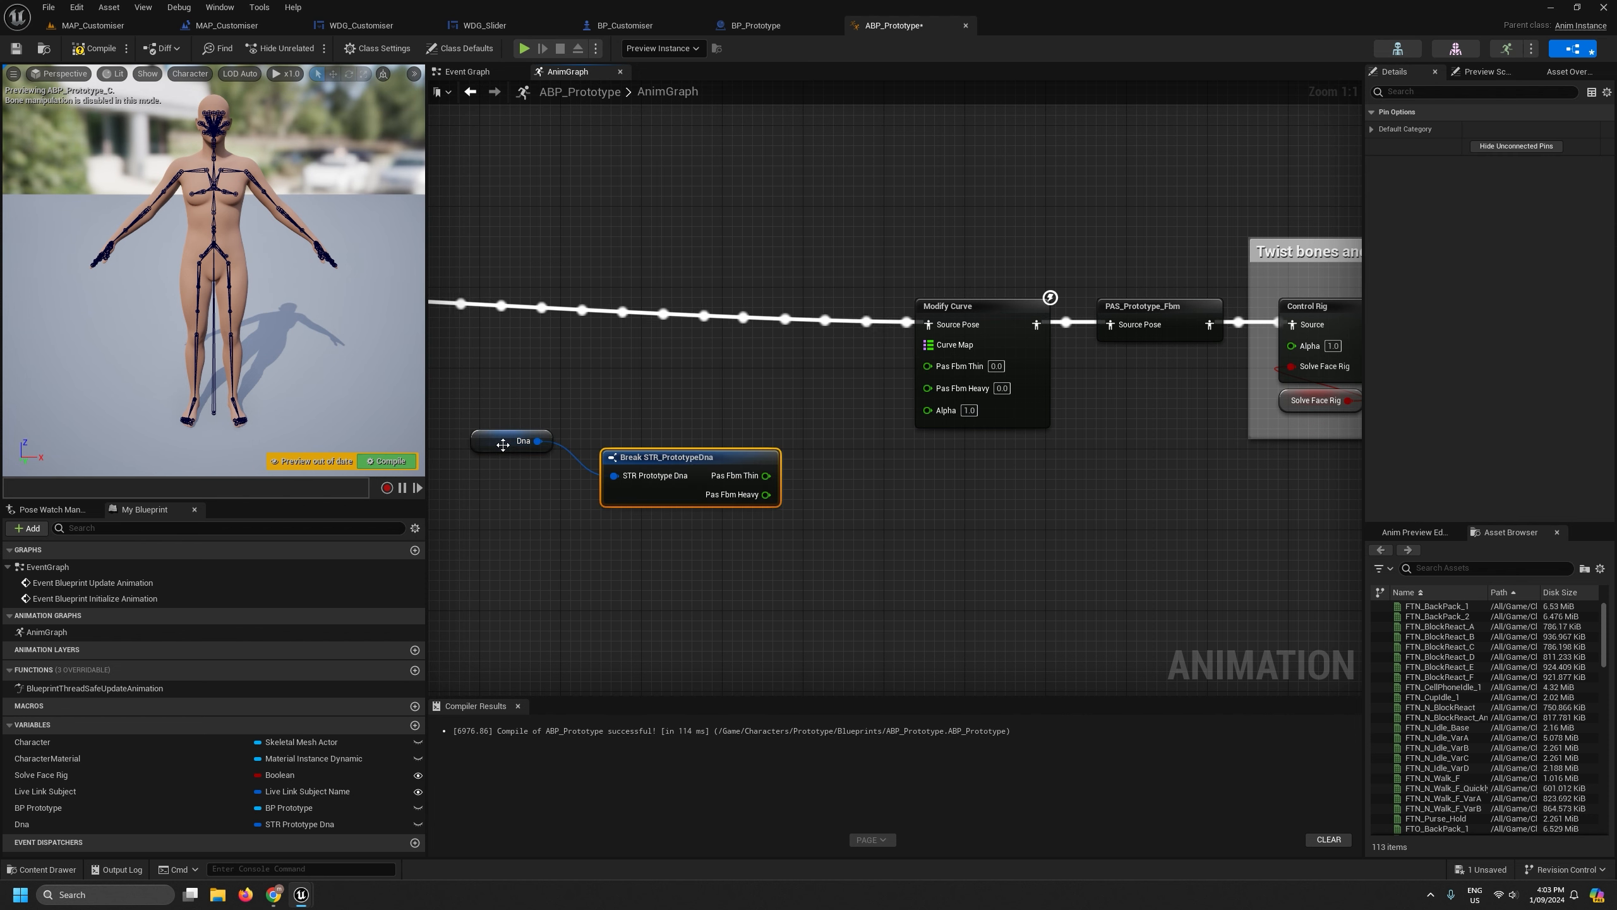
{"action": "right_click_drag", "start_coordinate": [596, 571], "coordinate": [703, 594]}
{"action": "left_click_drag", "start_coordinate": [754, 485], "coordinate": [743, 446]}
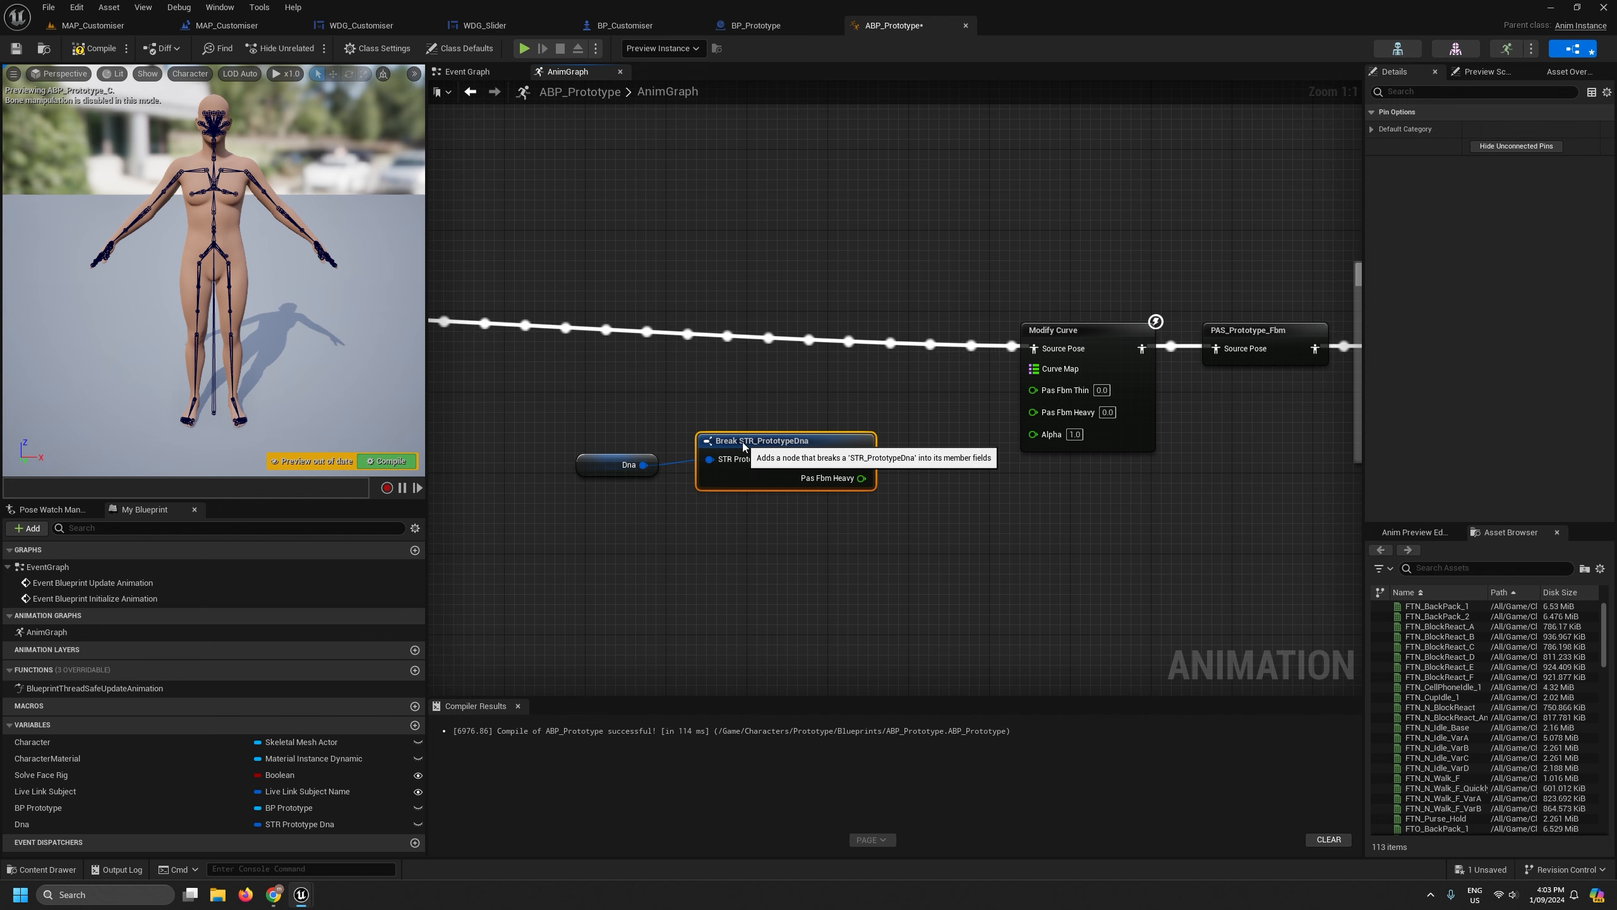
{"action": "right_click_drag", "start_coordinate": [881, 557], "coordinate": [710, 557]}
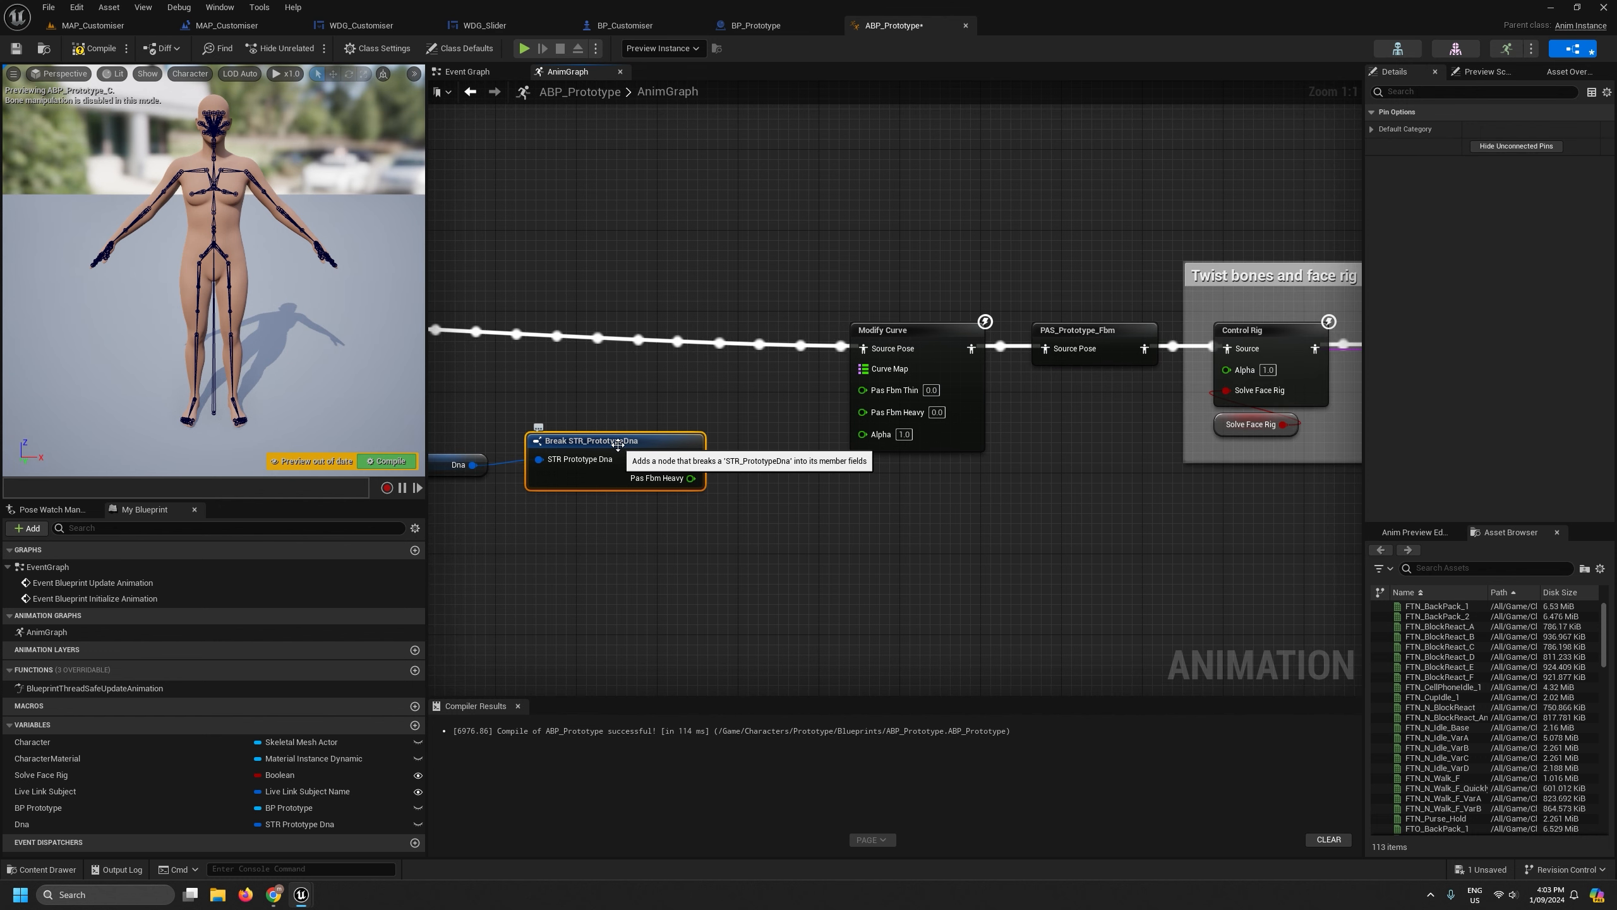
{"action": "left_click_drag", "start_coordinate": [473, 464], "coordinate": [555, 569]}
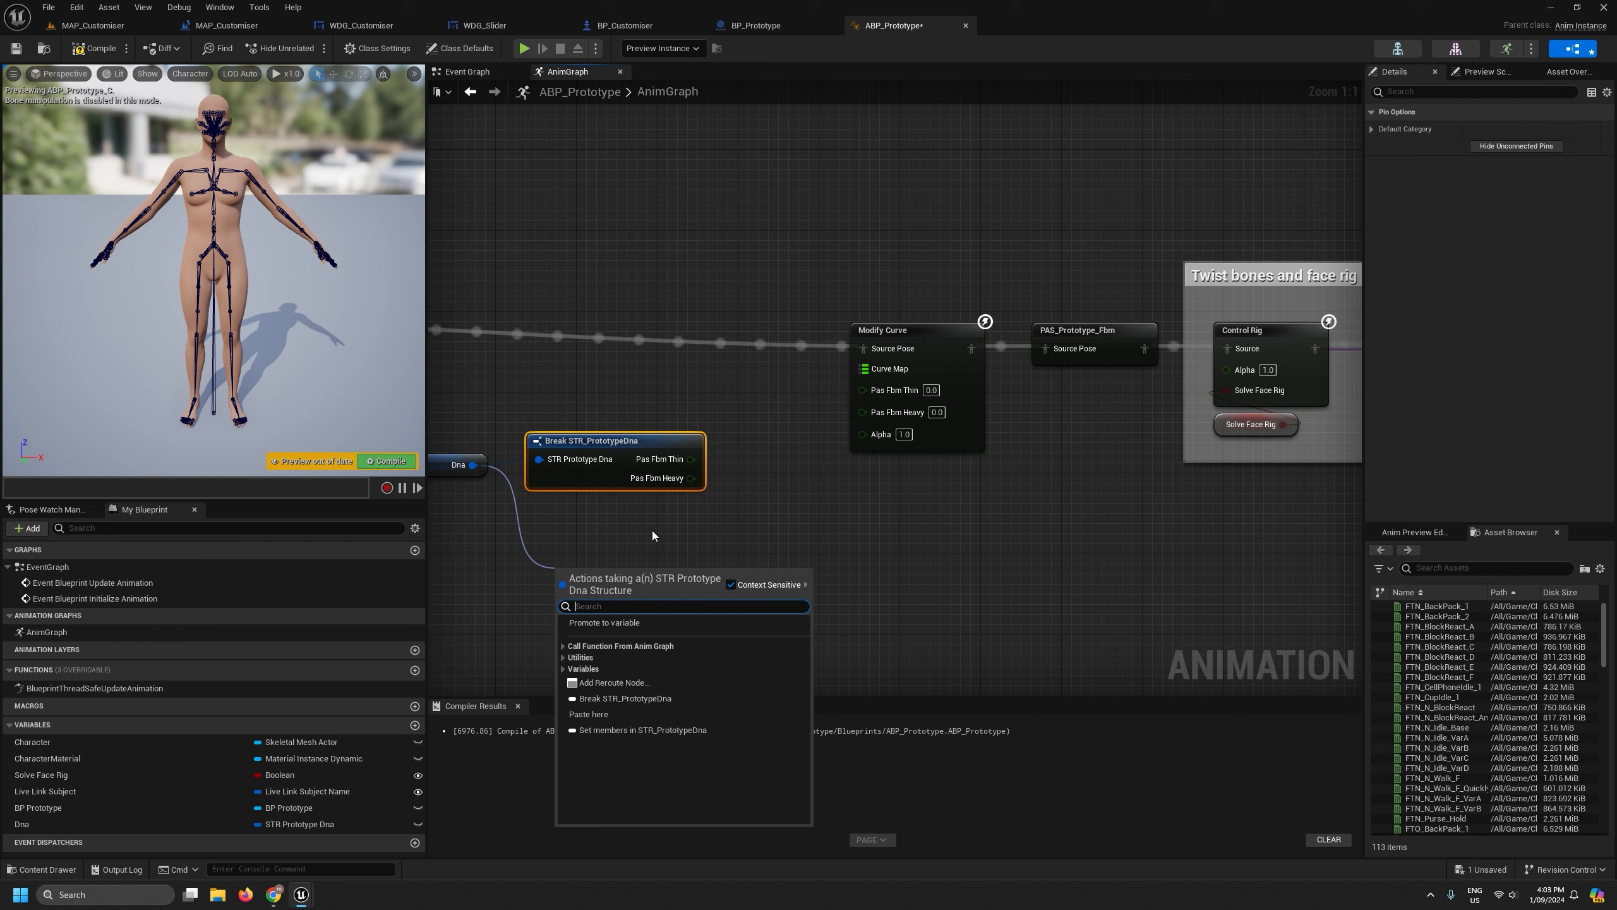
{"action": "left_click", "coordinate": [563, 653]}
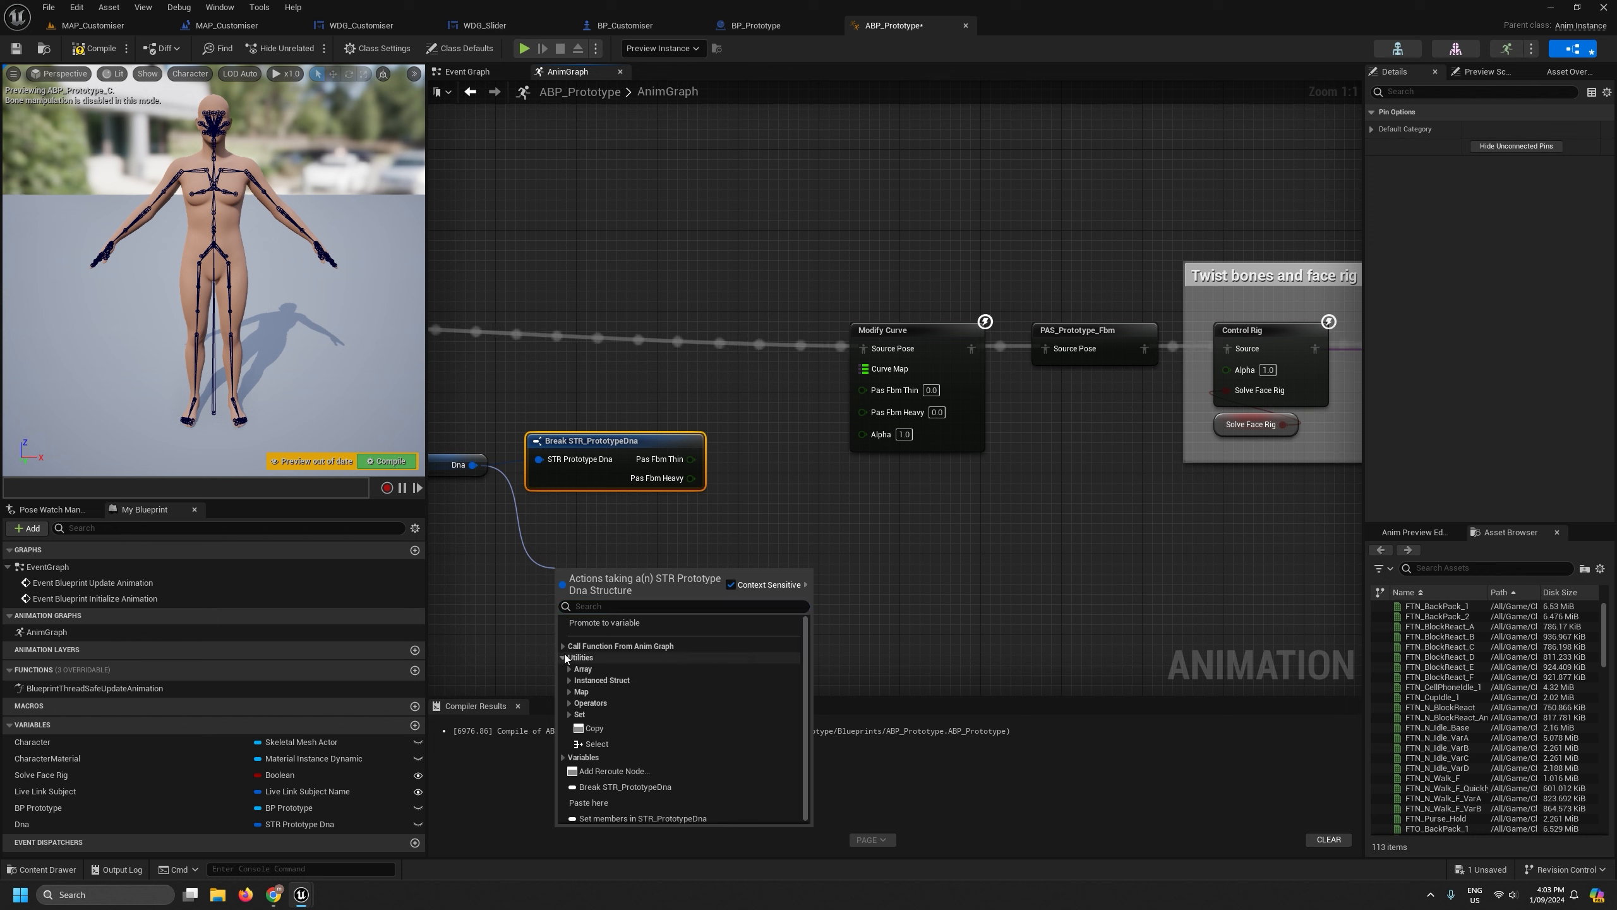
{"action": "left_click", "coordinate": [569, 669]}
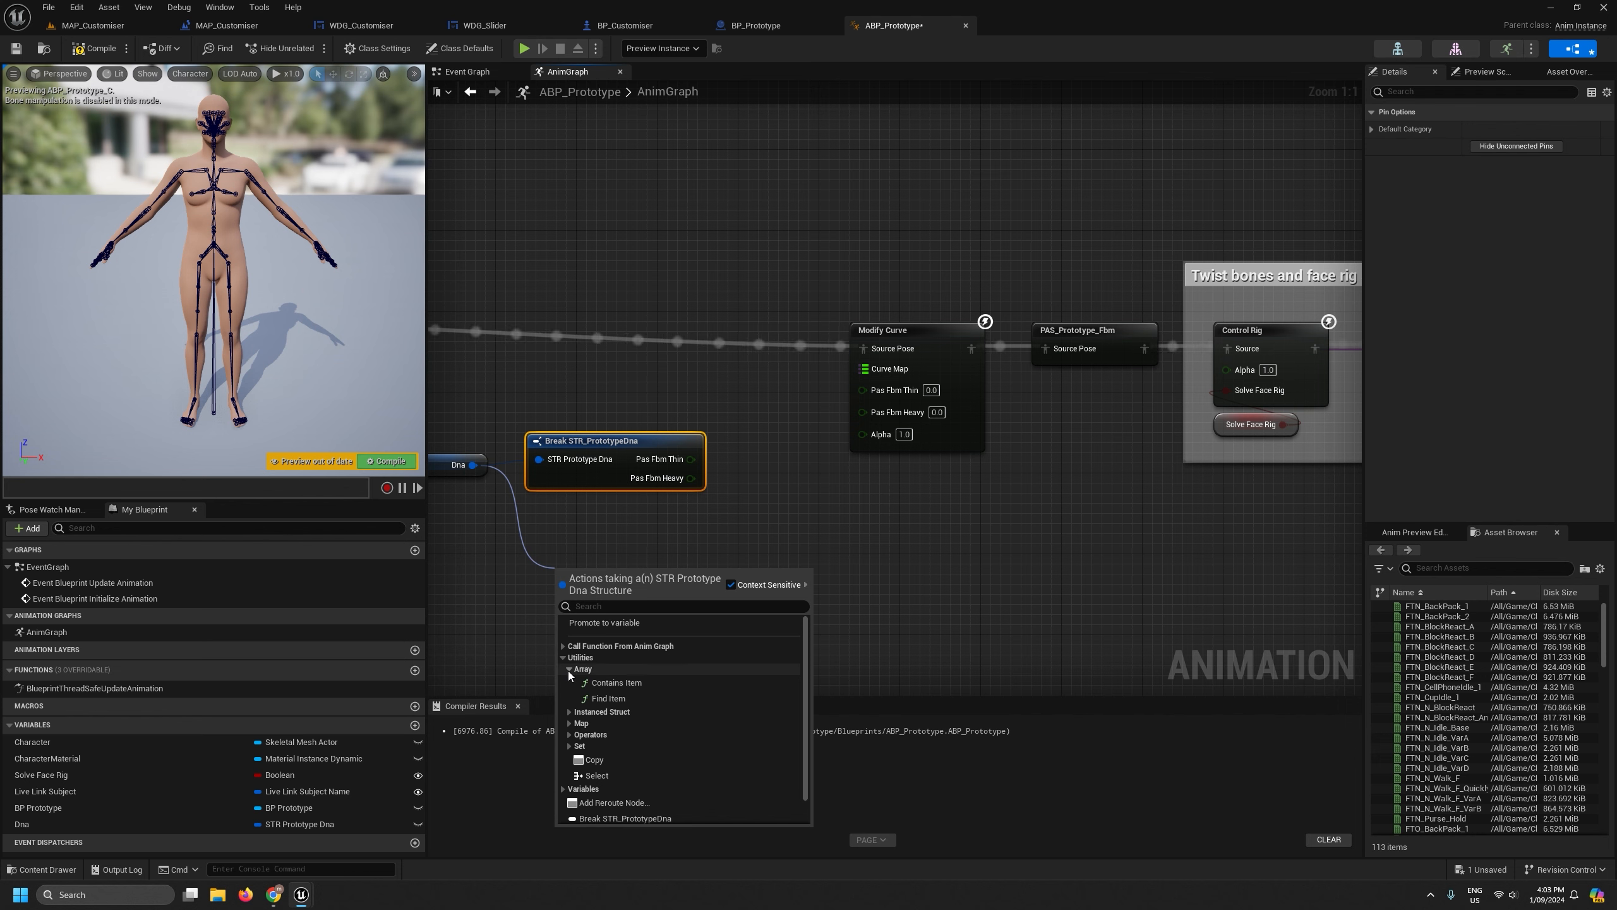
{"action": "left_click", "coordinate": [634, 533]}
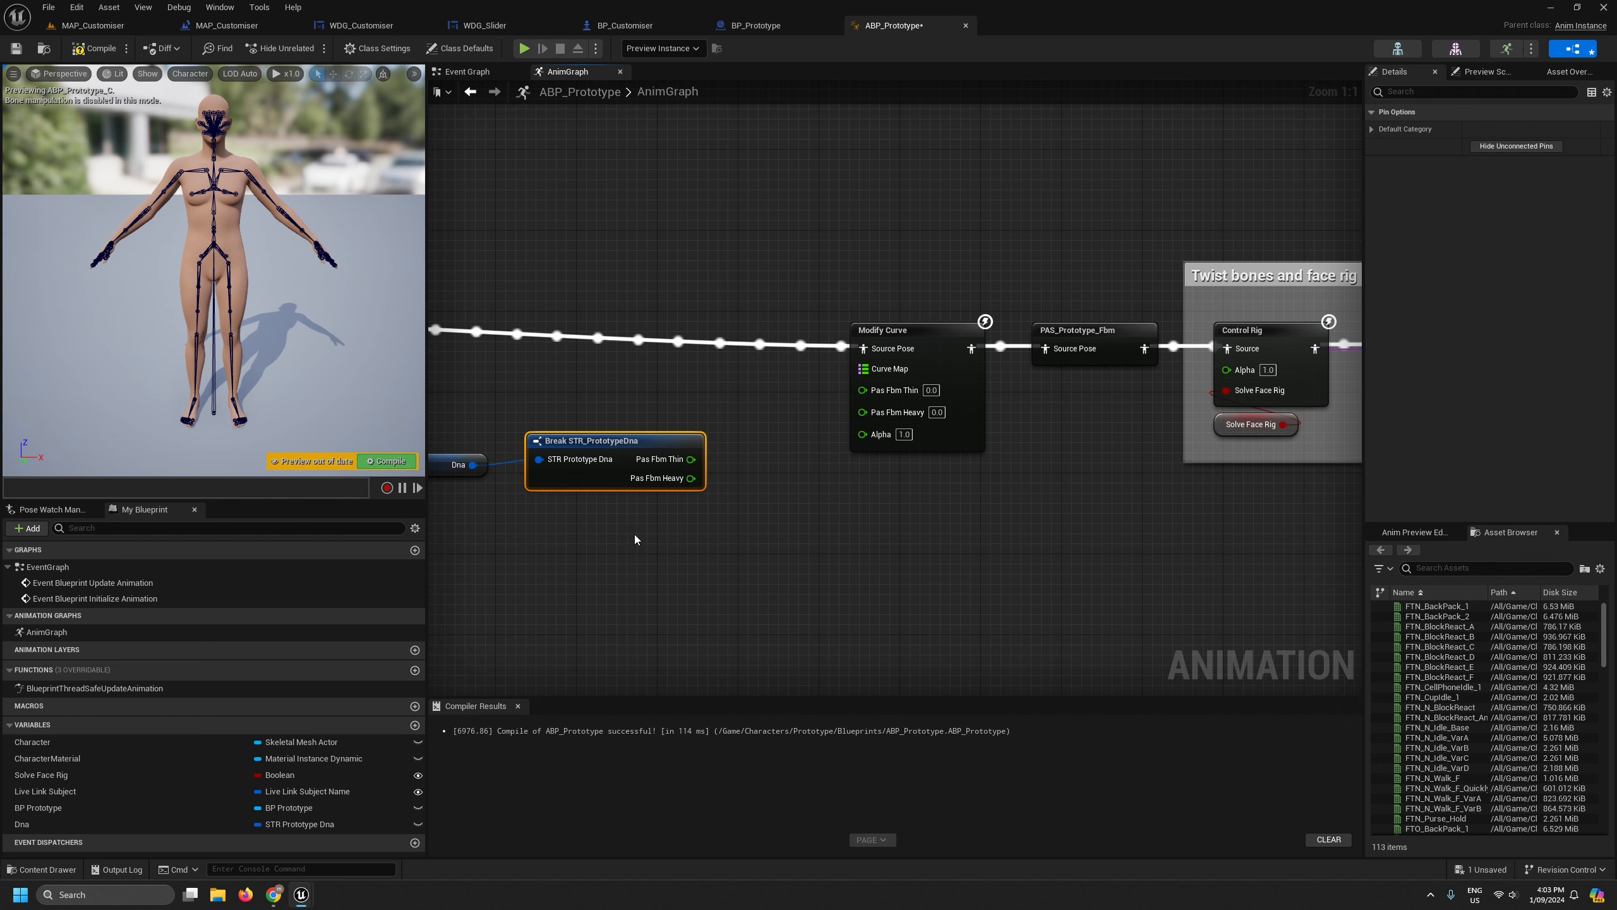
{"action": "left_click", "coordinate": [635, 536]}
Connect the Break STR_PrototypeDna outputs Pas Fbm Thin and Pas Fbm Heavy to the matching Modify Curve pins.
{"action": "right_click_drag", "start_coordinate": [658, 562], "coordinate": [732, 295]}
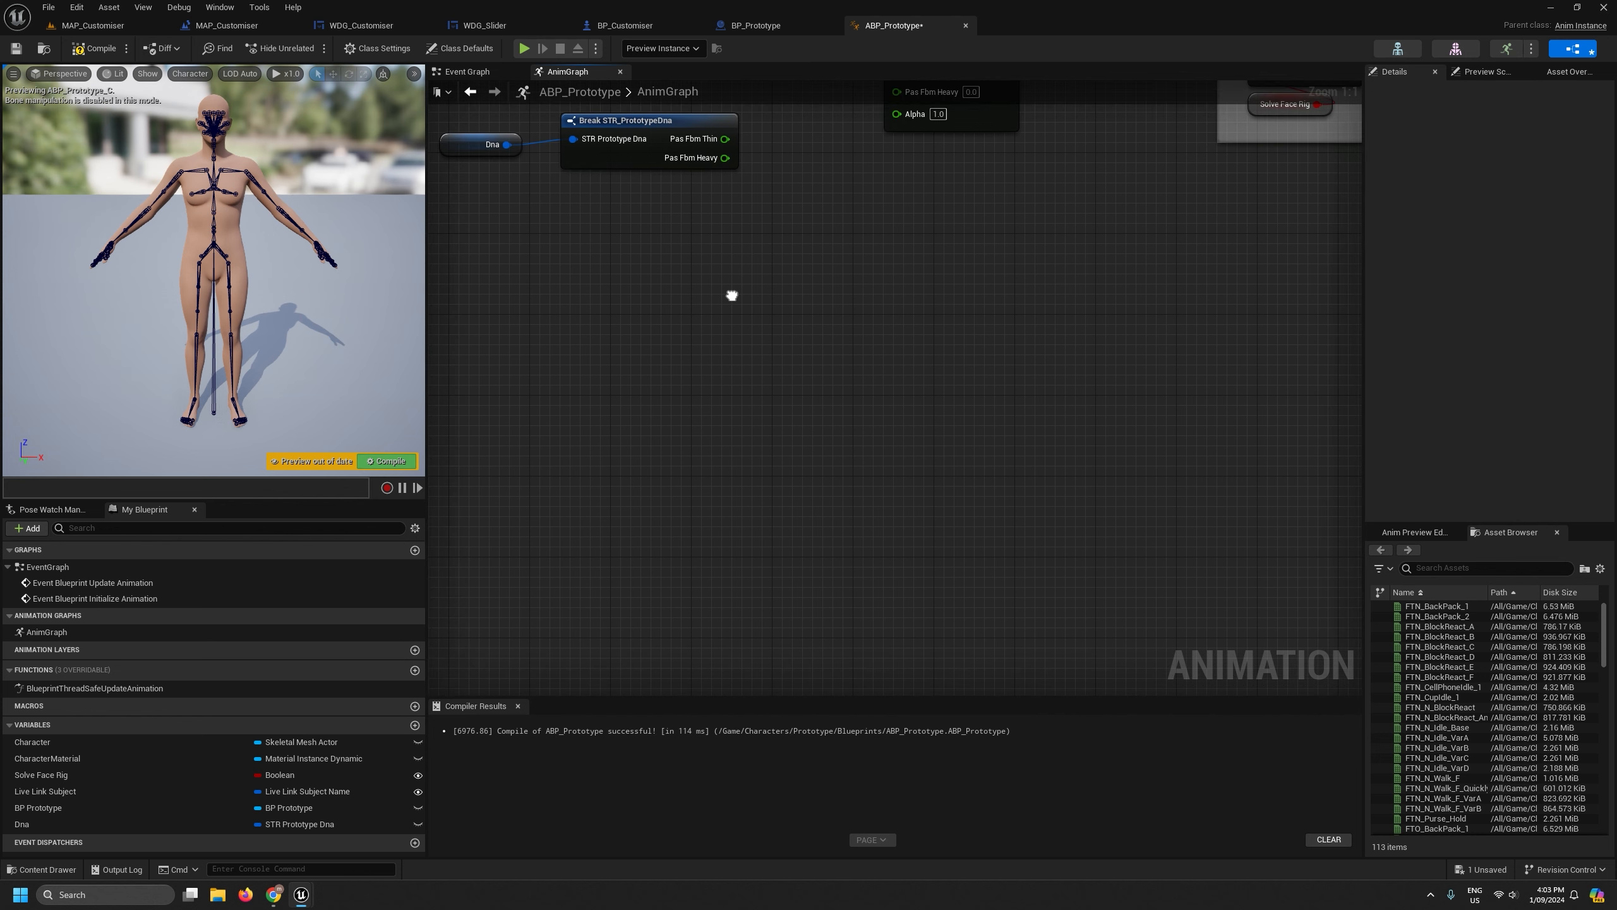
{"action": "scroll", "coordinate": [763, 414], "scroll_direction": "down", "scroll_amount": 8}
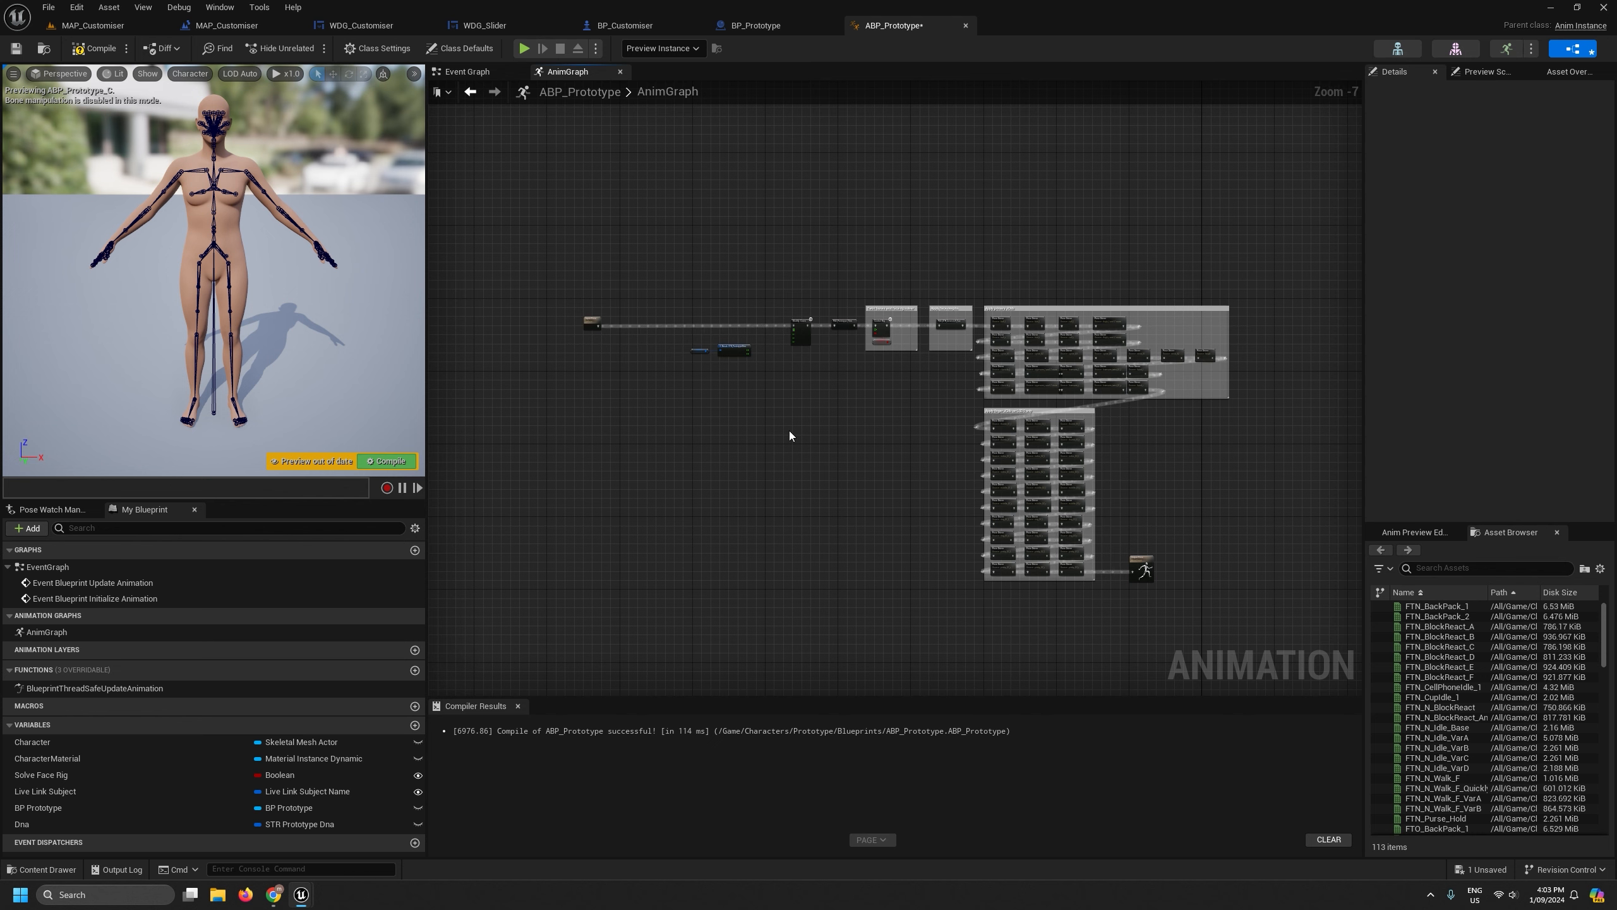
{"action": "scroll", "coordinate": [766, 429], "scroll_direction": "up", "scroll_amount": 6}
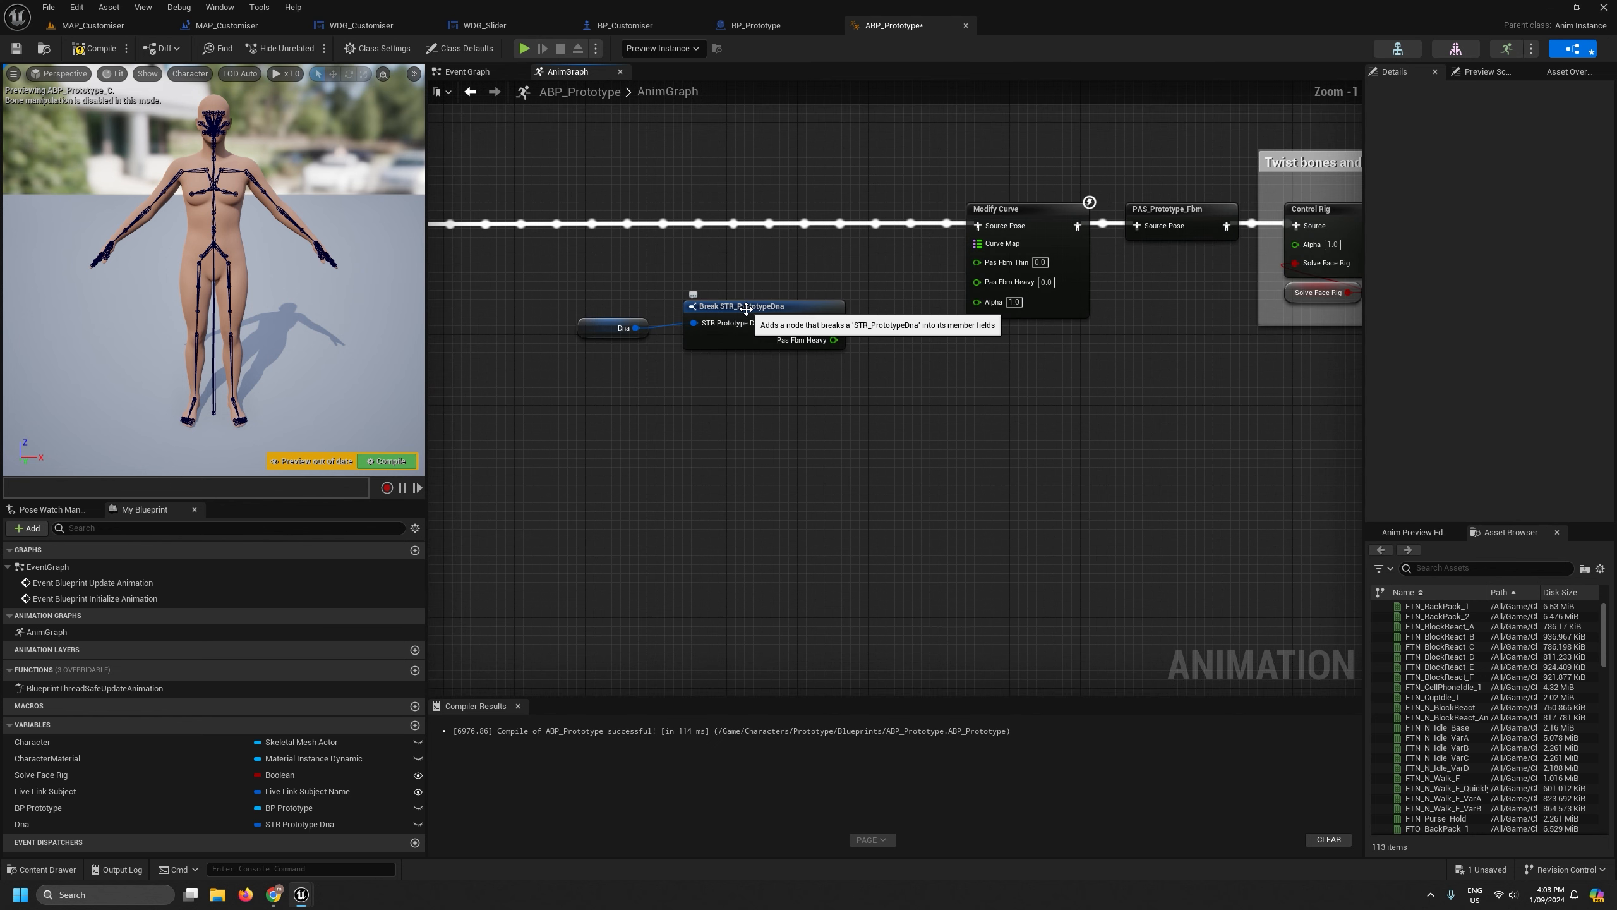
{"action": "scroll", "coordinate": [900, 286], "scroll_direction": "up", "scroll_amount": 1}
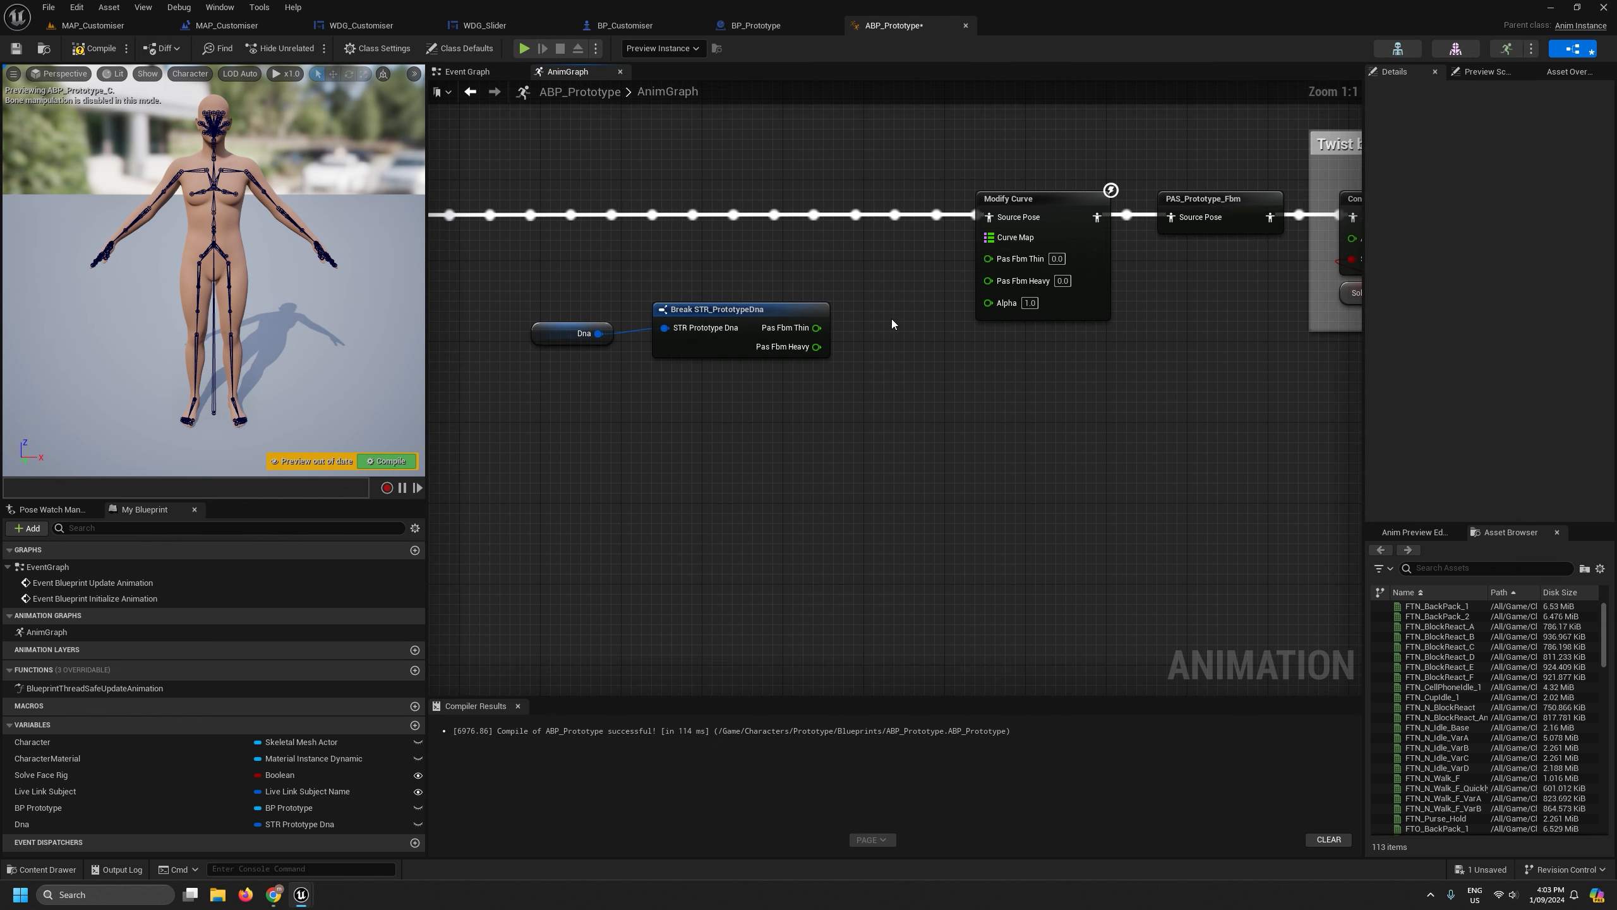
{"action": "left_click_drag", "start_coordinate": [816, 328], "coordinate": [988, 257]}
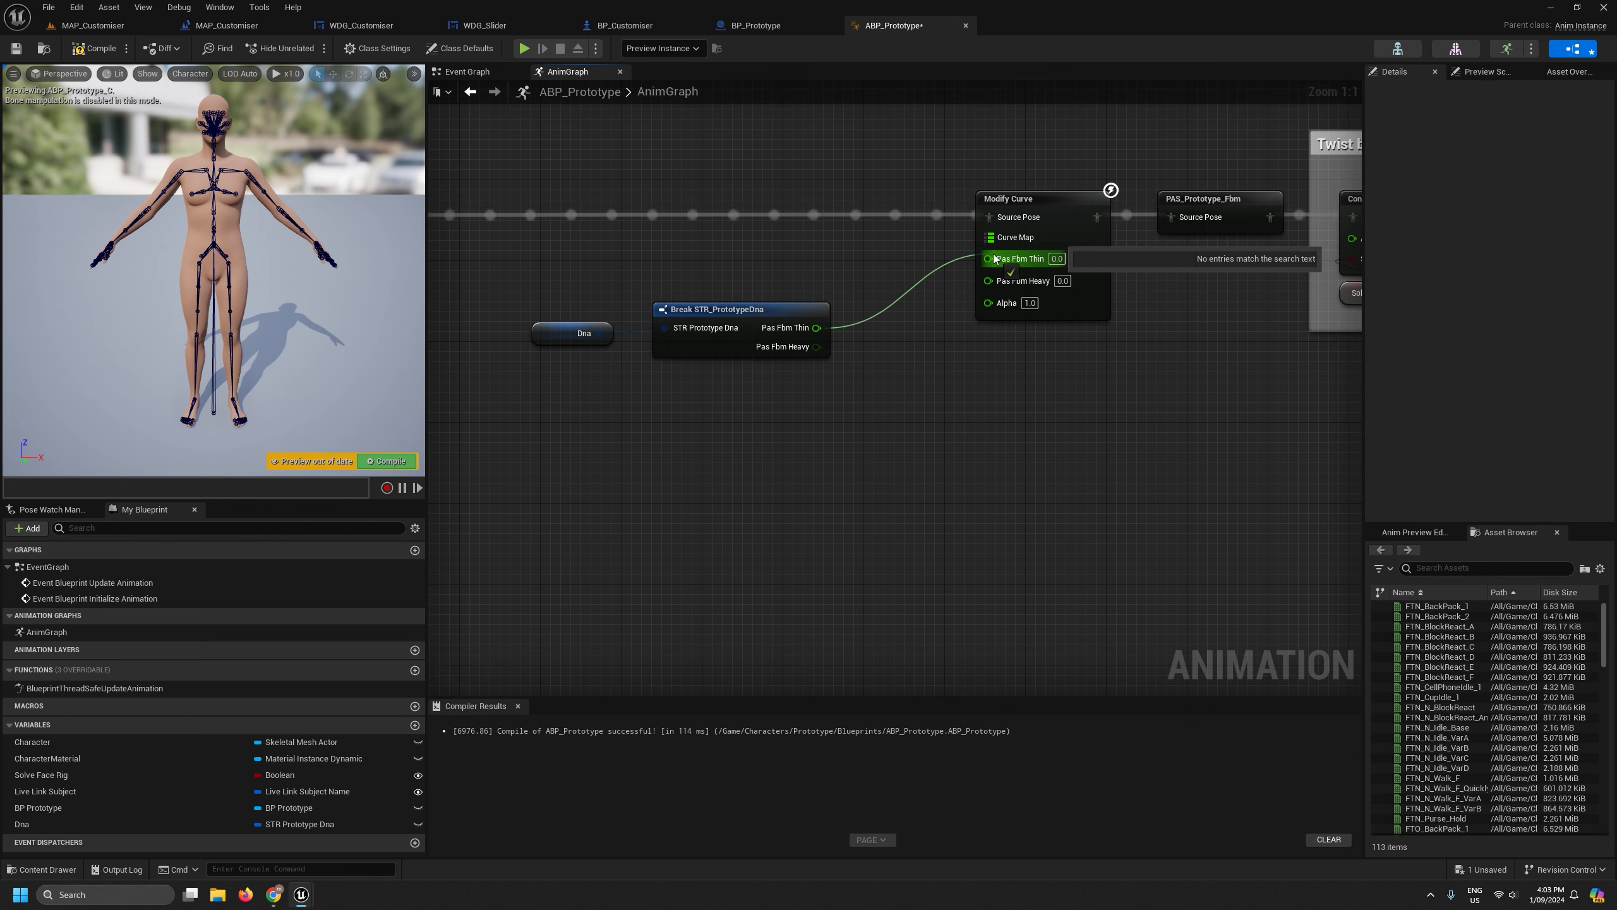
{"action": "left_click_drag", "start_coordinate": [817, 347], "coordinate": [994, 280]}
Move the Dna getter and Break STR_PrototypeDna nodes together closer to the Modify Curve node.
{"action": "scroll", "coordinate": [945, 348], "scroll_direction": "down", "scroll_amount": 2}
{"action": "left_click_drag", "start_coordinate": [881, 427], "coordinate": [662, 334]}
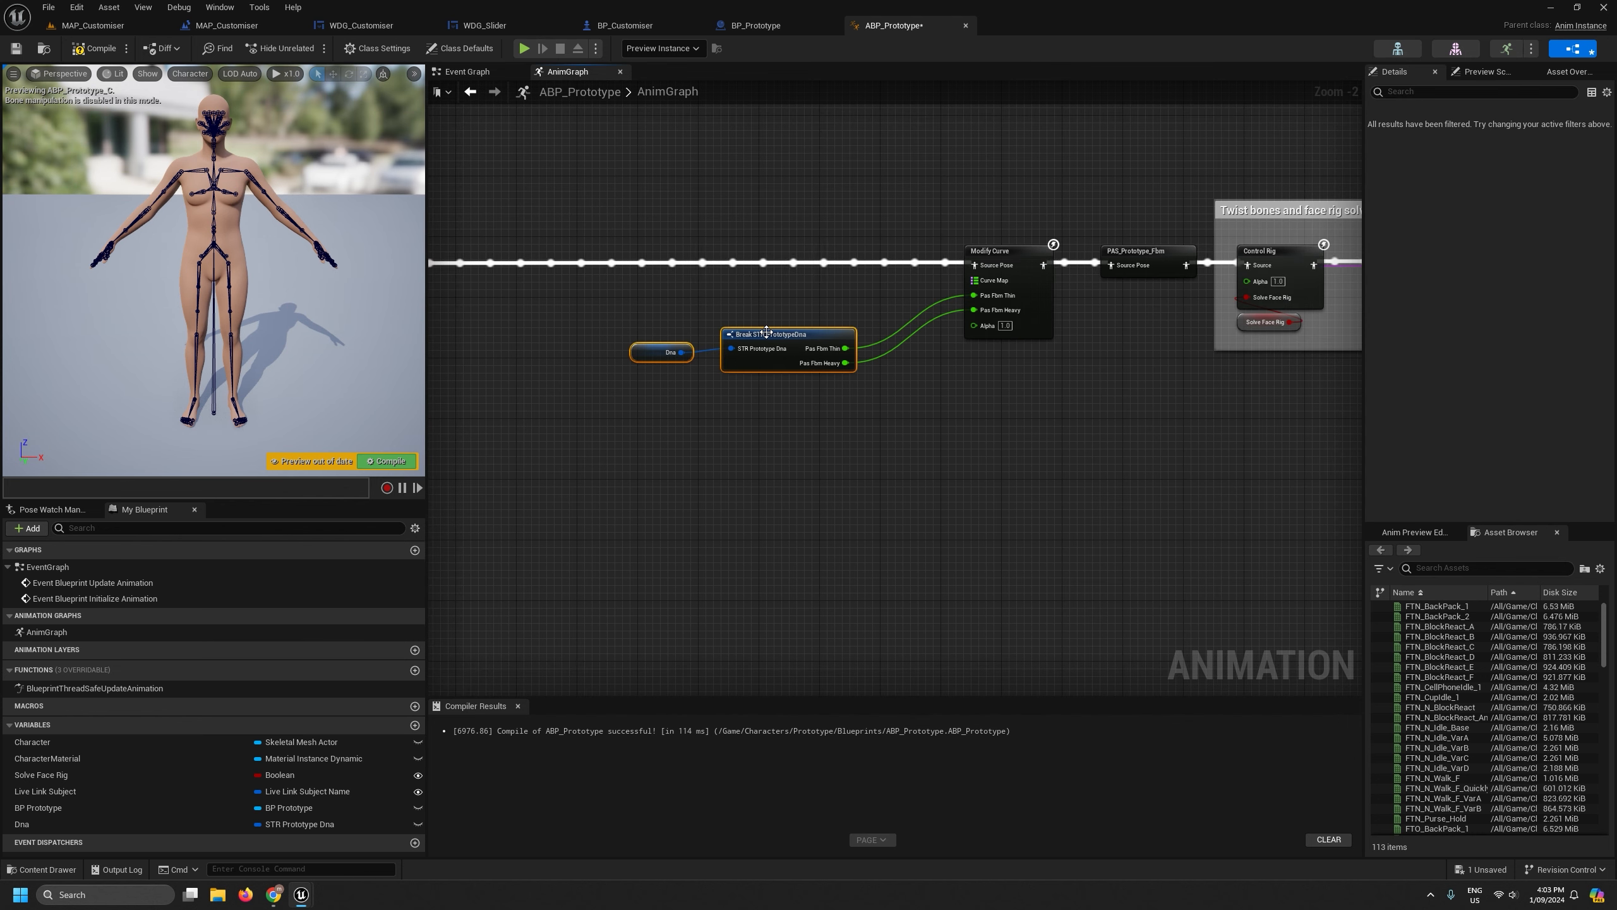
{"action": "left_click_drag", "start_coordinate": [769, 334], "coordinate": [805, 302]}
{"action": "left_click", "coordinate": [830, 407]}
{"action": "scroll", "coordinate": [698, 358], "scroll_direction": "up", "scroll_amount": 2}
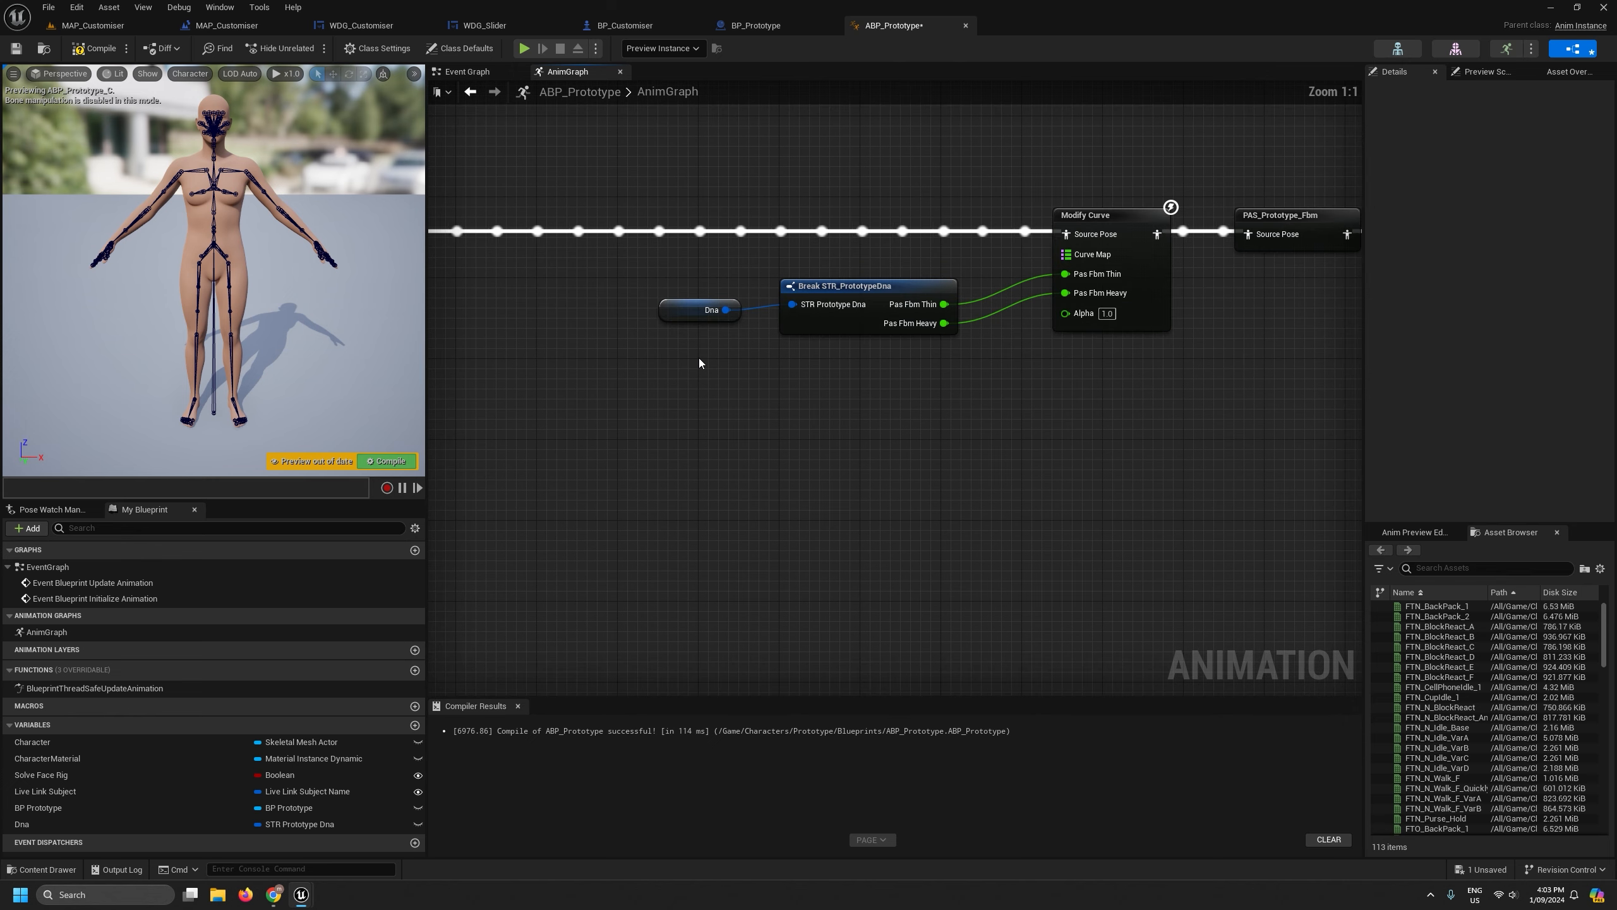
Compile and save the ABP_Prototype animation blueprint.
{"action": "left_click", "coordinate": [99, 51]}
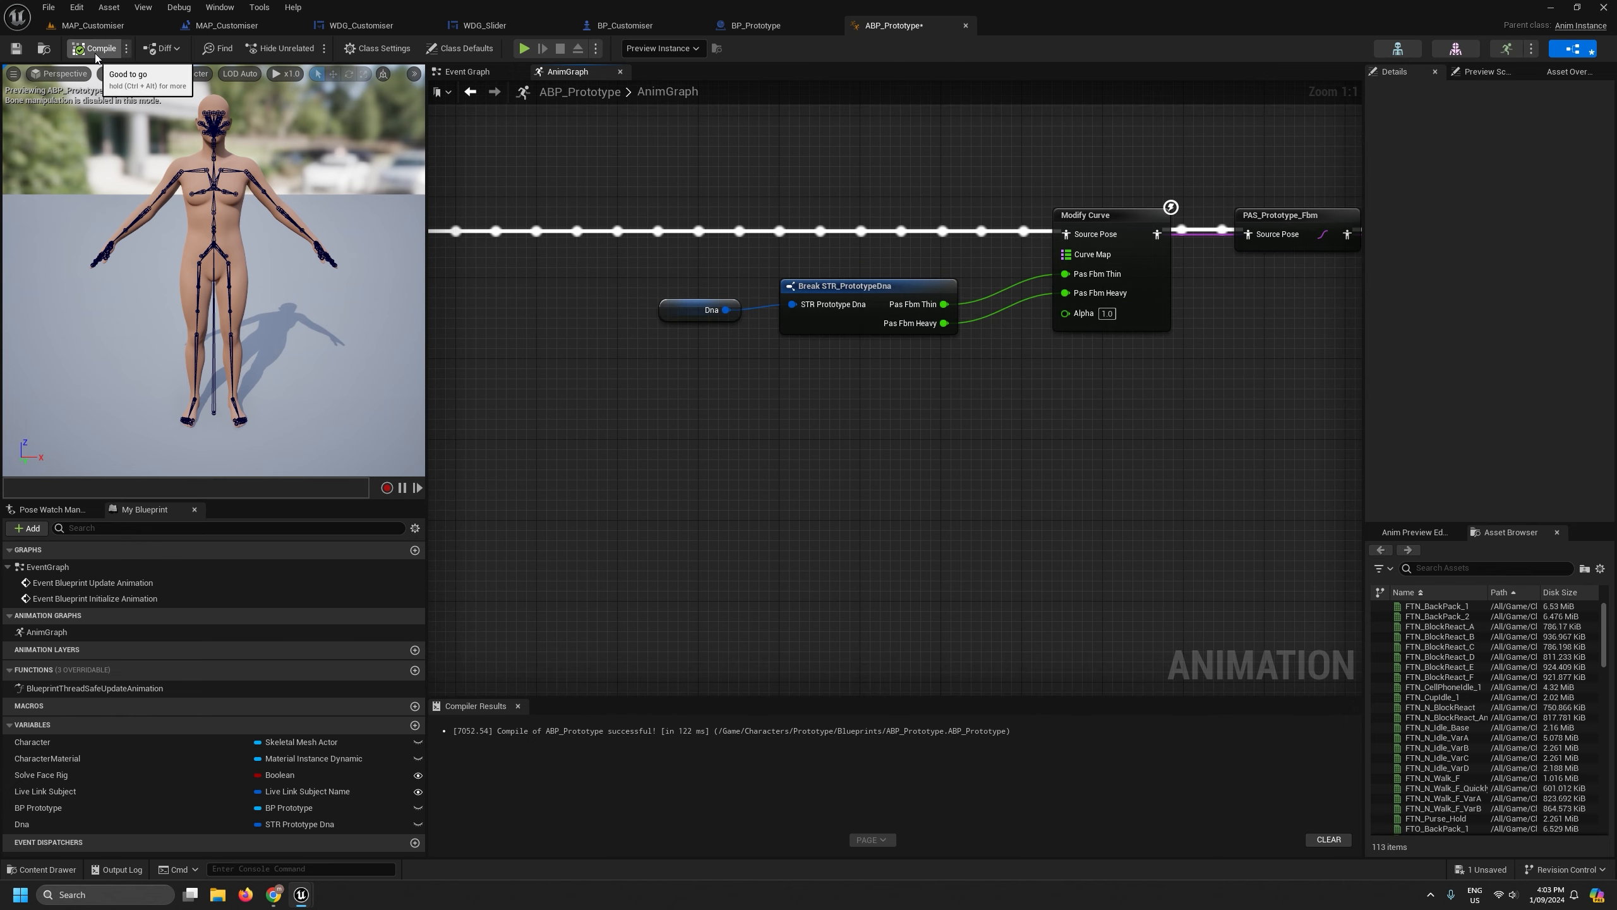
{"action": "left_click", "coordinate": [16, 50]}
{"action": "scroll", "coordinate": [1080, 406], "scroll_direction": "down", "scroll_amount": 2}
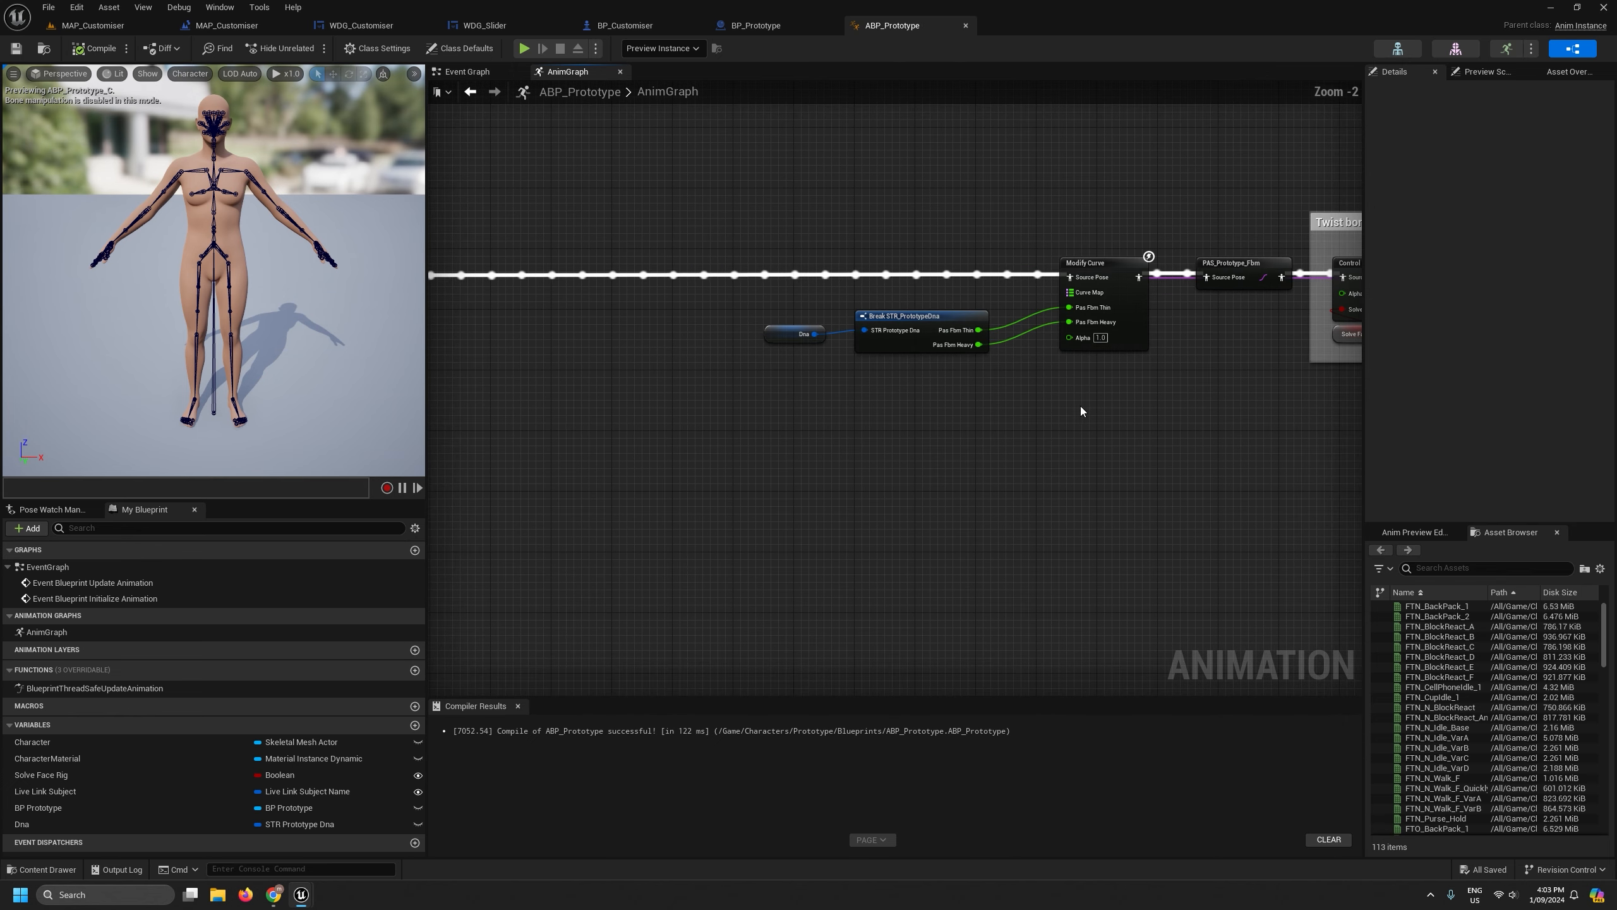
{"action": "right_click_drag", "start_coordinate": [1081, 406], "coordinate": [719, 490]}
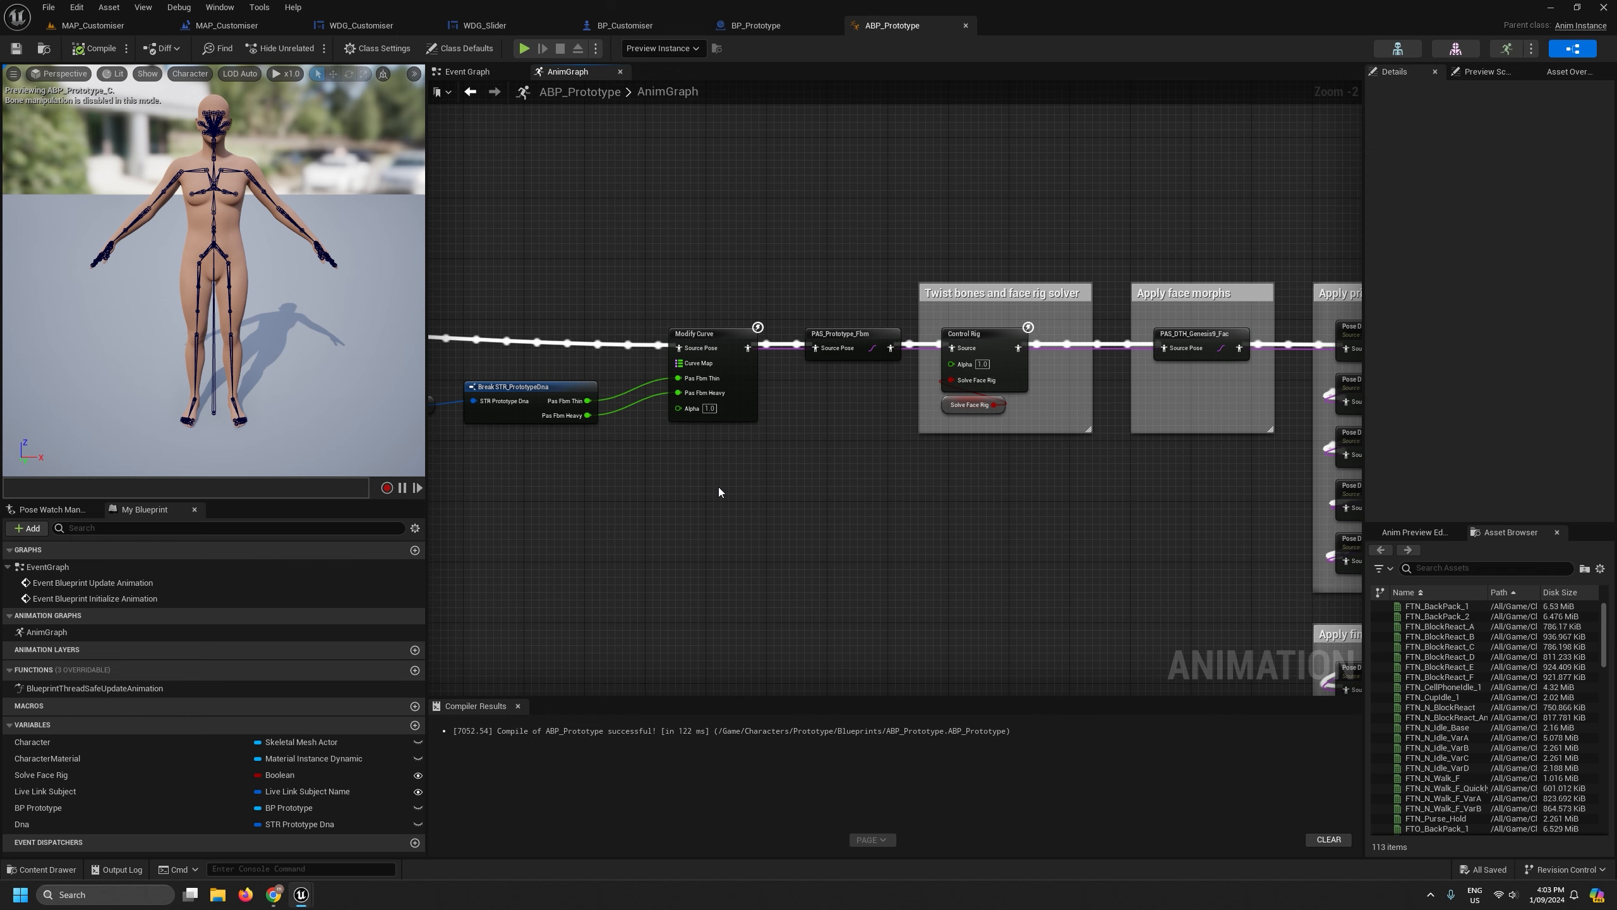
{"action": "scroll", "coordinate": [718, 487], "scroll_direction": "down", "scroll_amount": 2}
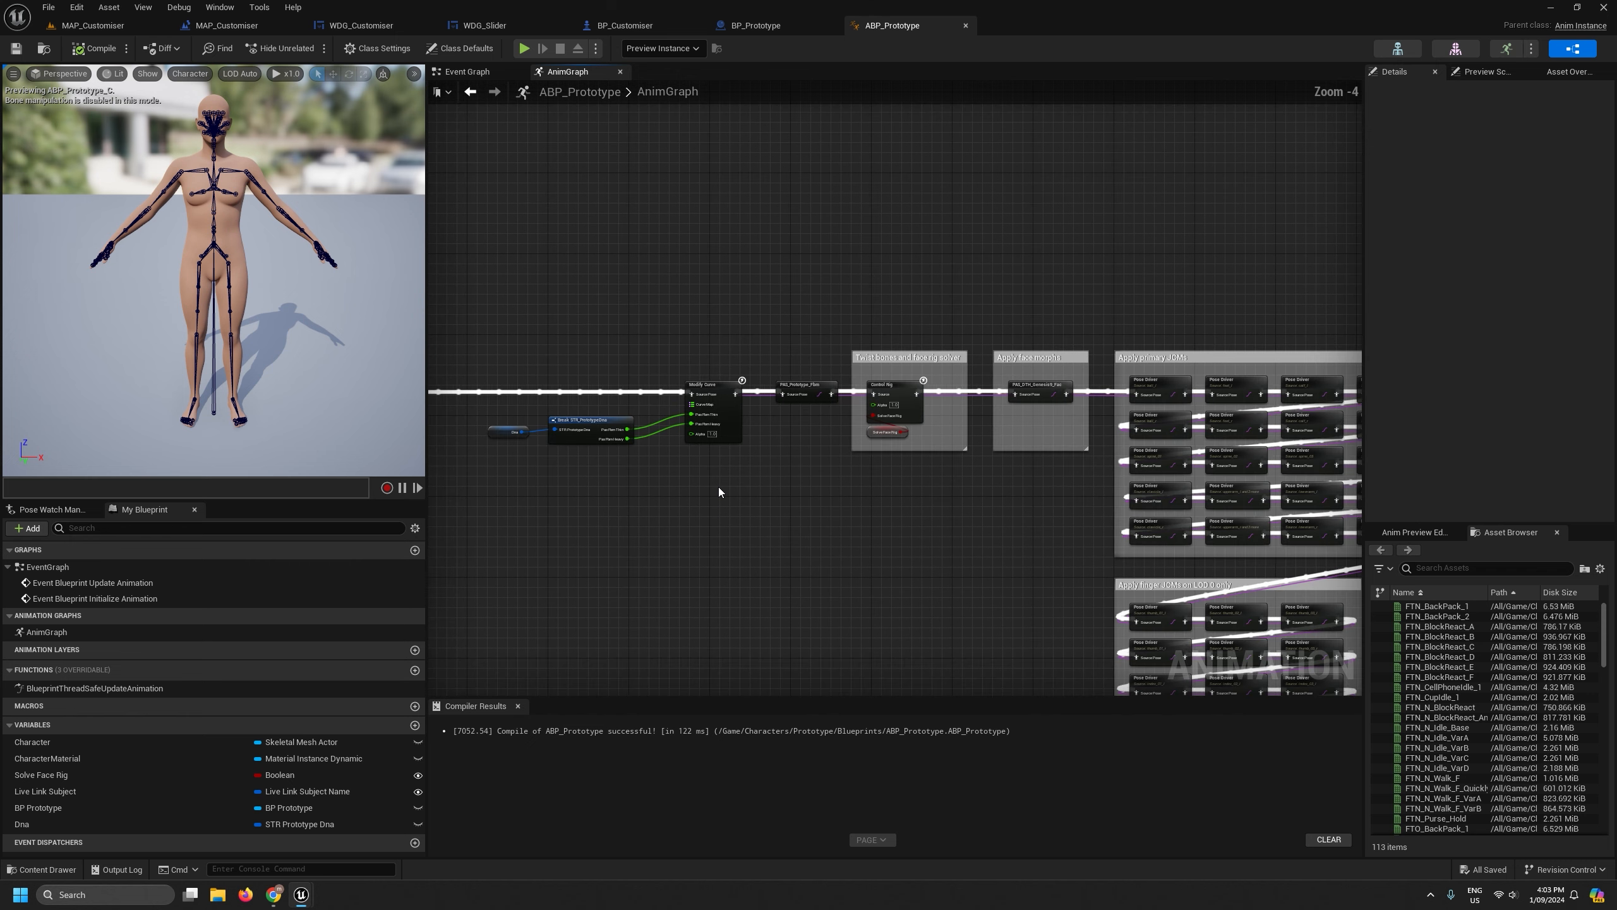
Play the MAP_Customiser level, test the Thin–Heavy slider's effect on the character, and stop the play session.
{"action": "left_click", "coordinate": [92, 24]}
{"action": "left_click", "coordinate": [16, 48]}
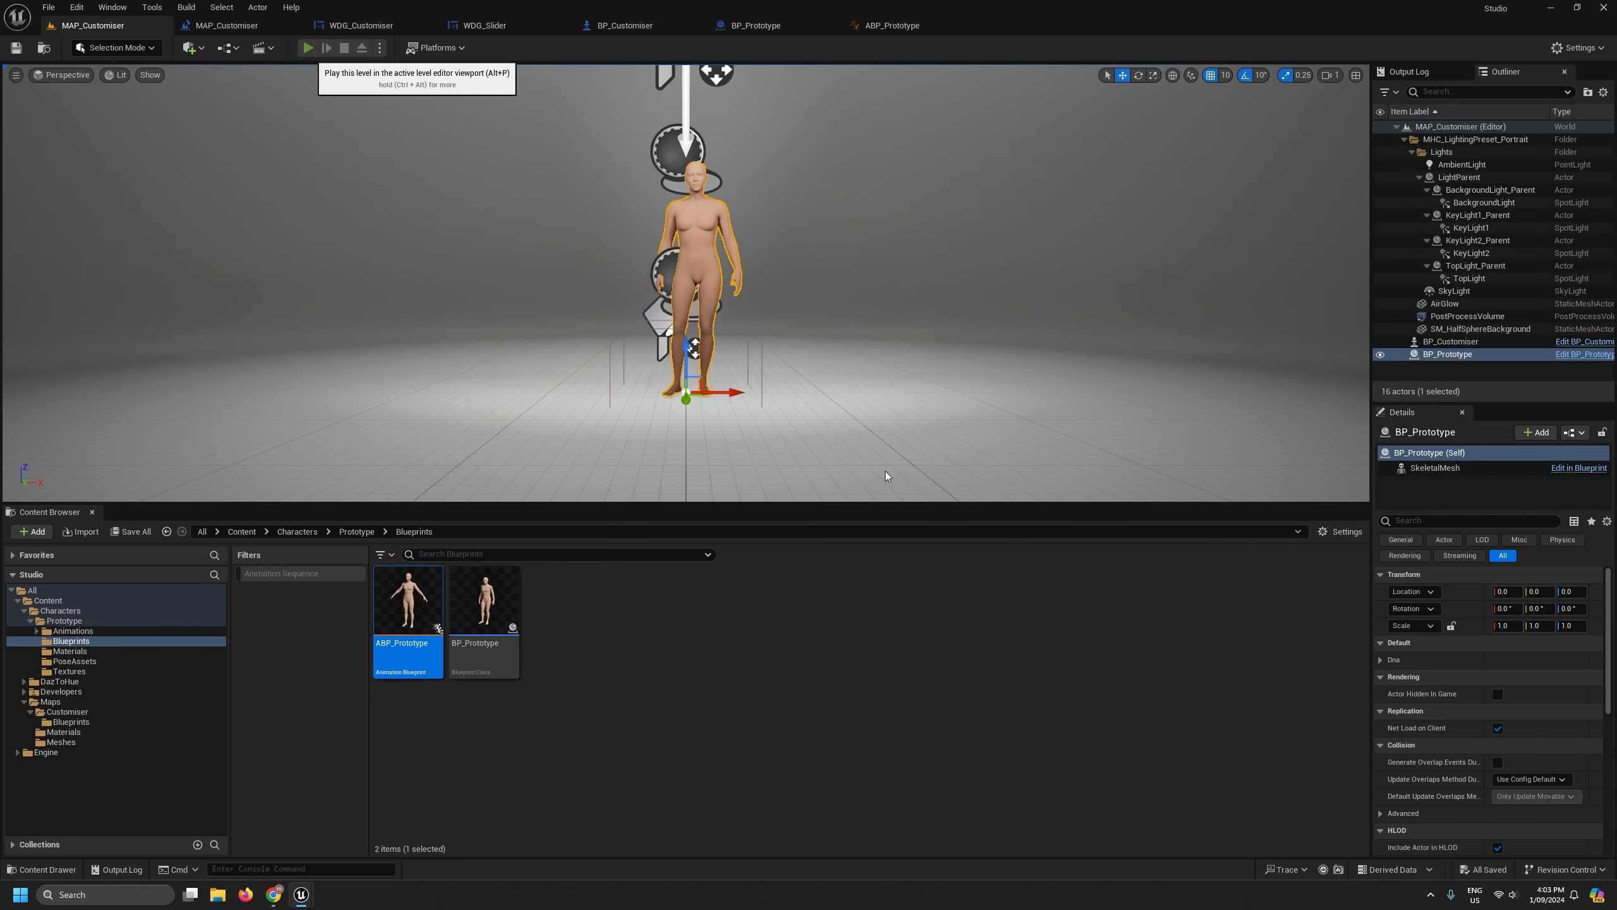
{"action": "key", "text": "alt+p"}
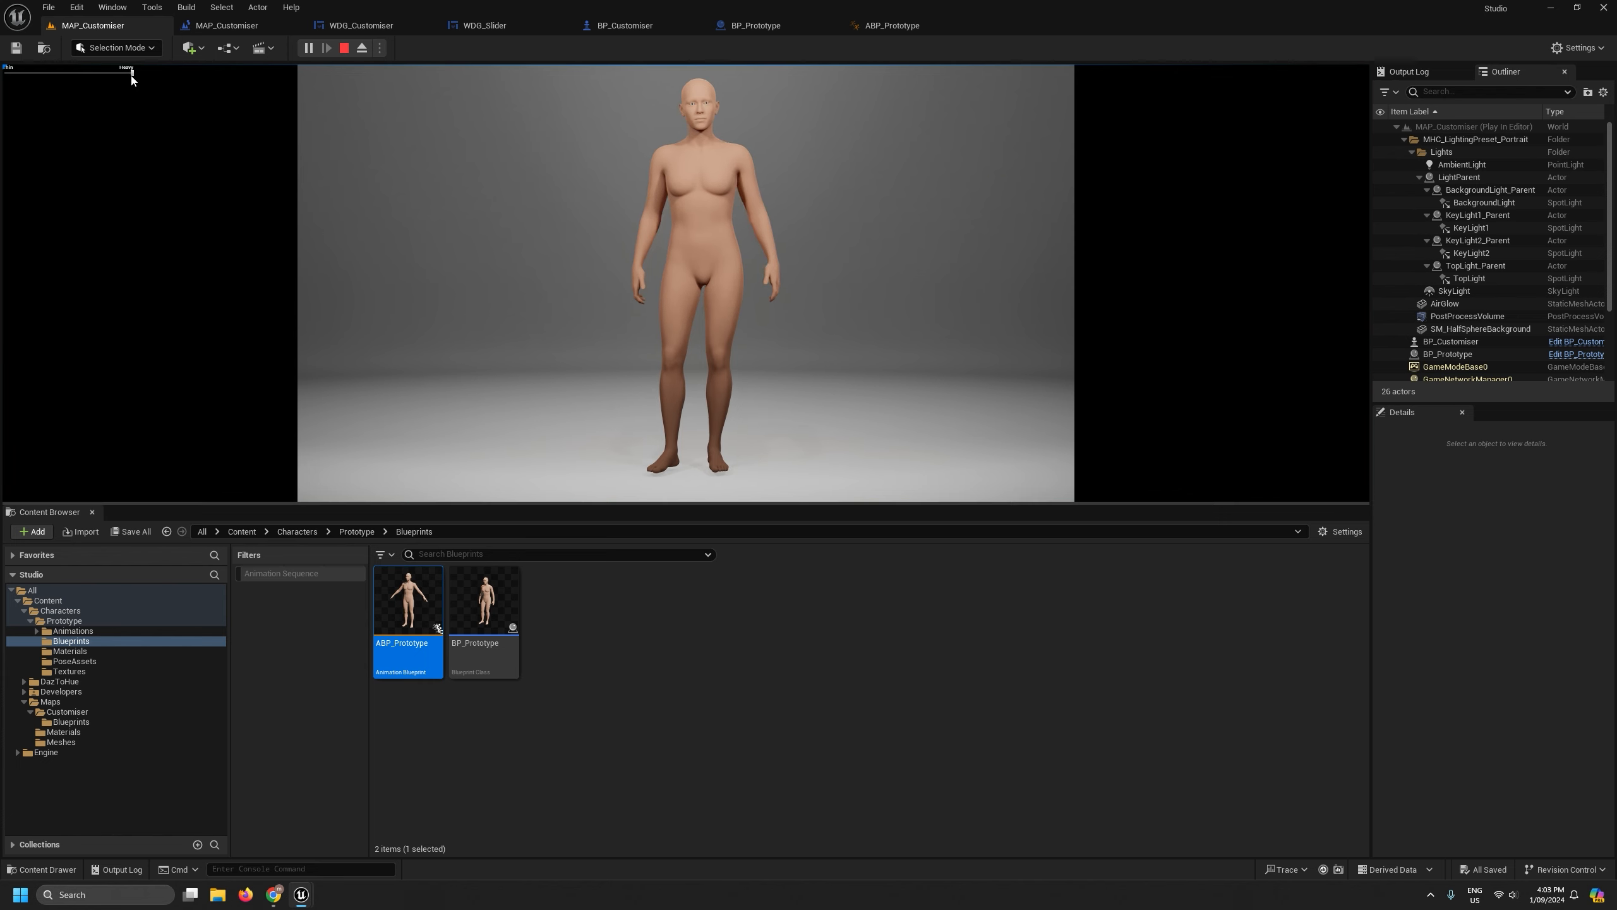
{"action": "left_click_drag", "start_coordinate": [132, 74], "coordinate": [4, 108]}
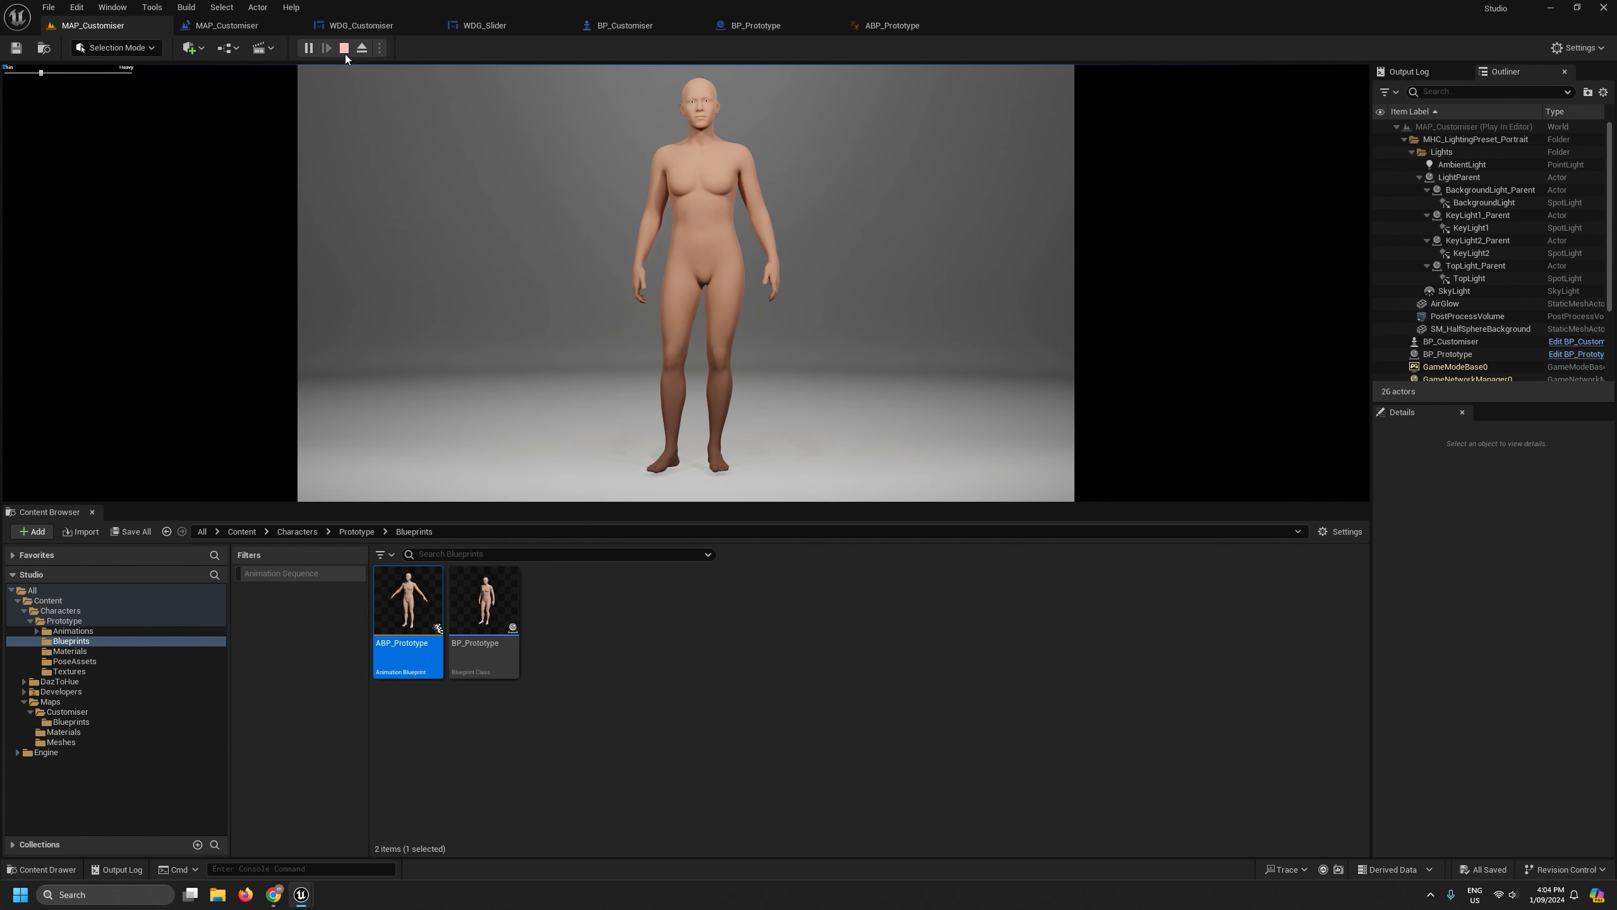
{"action": "left_click", "coordinate": [344, 48]}
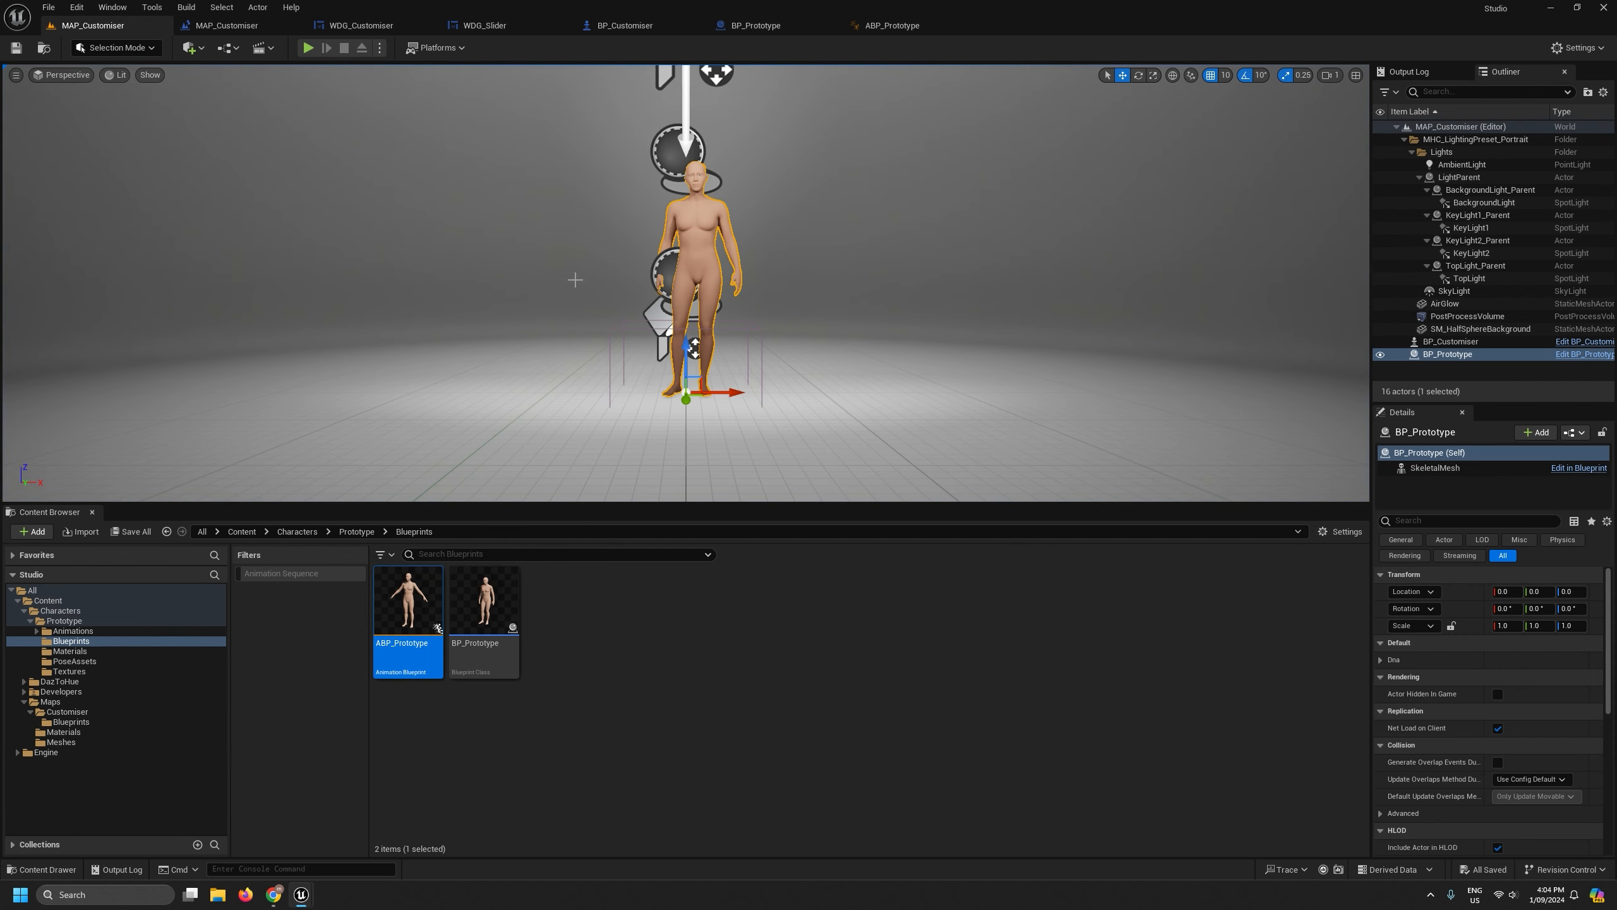
Examine the Dna Changed binding in the MAP_Customiser level blueprint and the slider event logic in WDG_Customiser.
{"action": "left_click", "coordinate": [240, 27]}
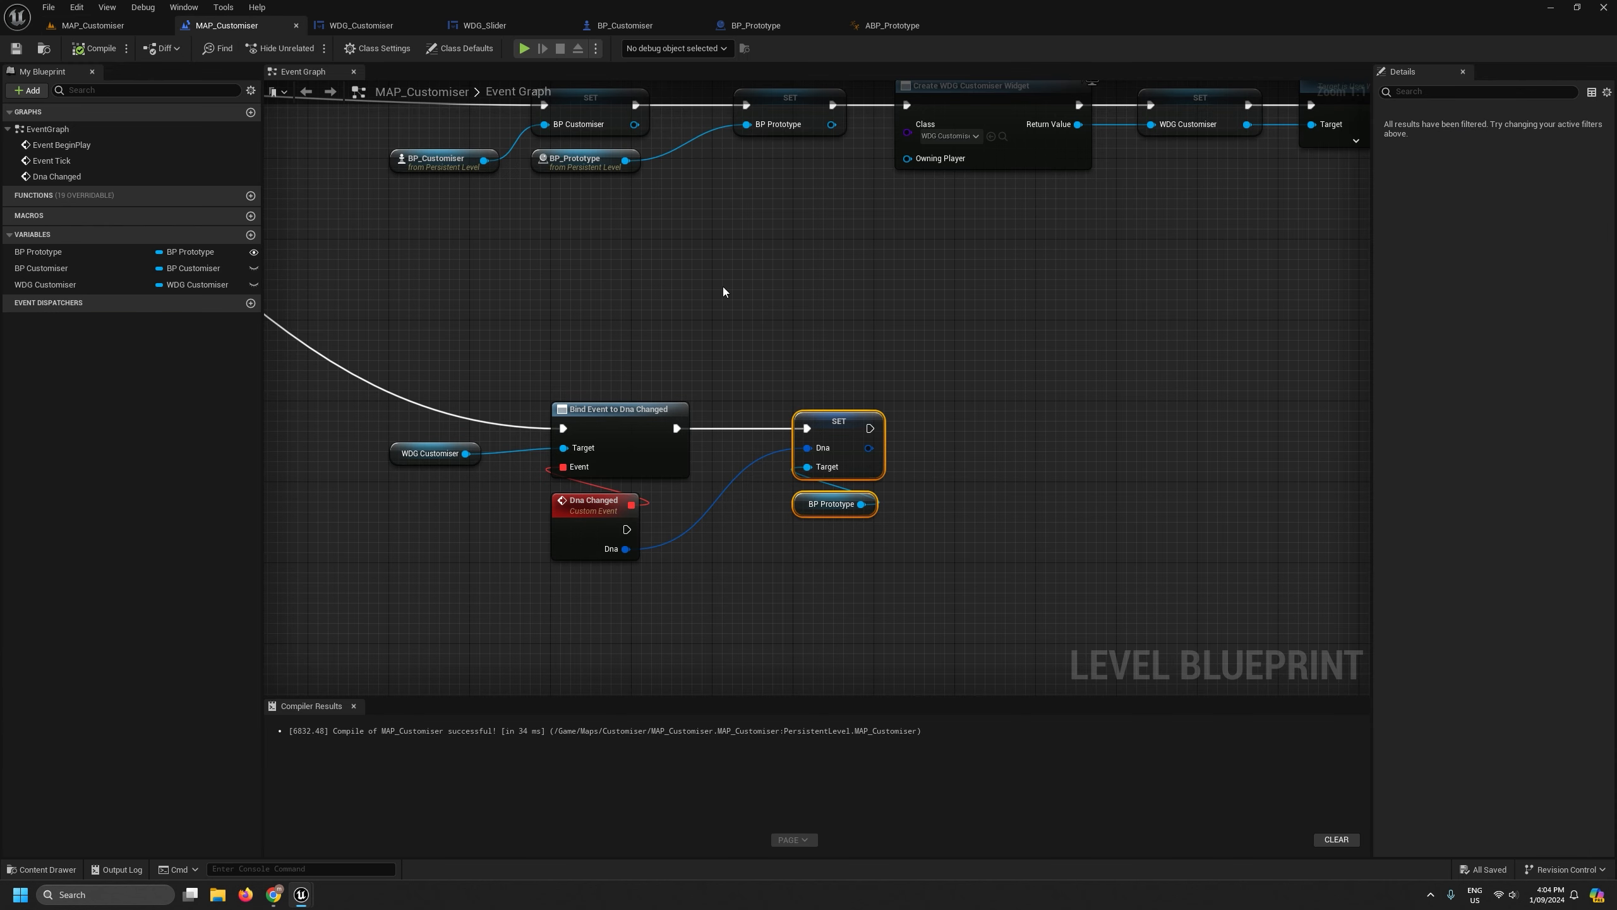
{"action": "right_click_drag", "start_coordinate": [1009, 463], "coordinate": [951, 347]}
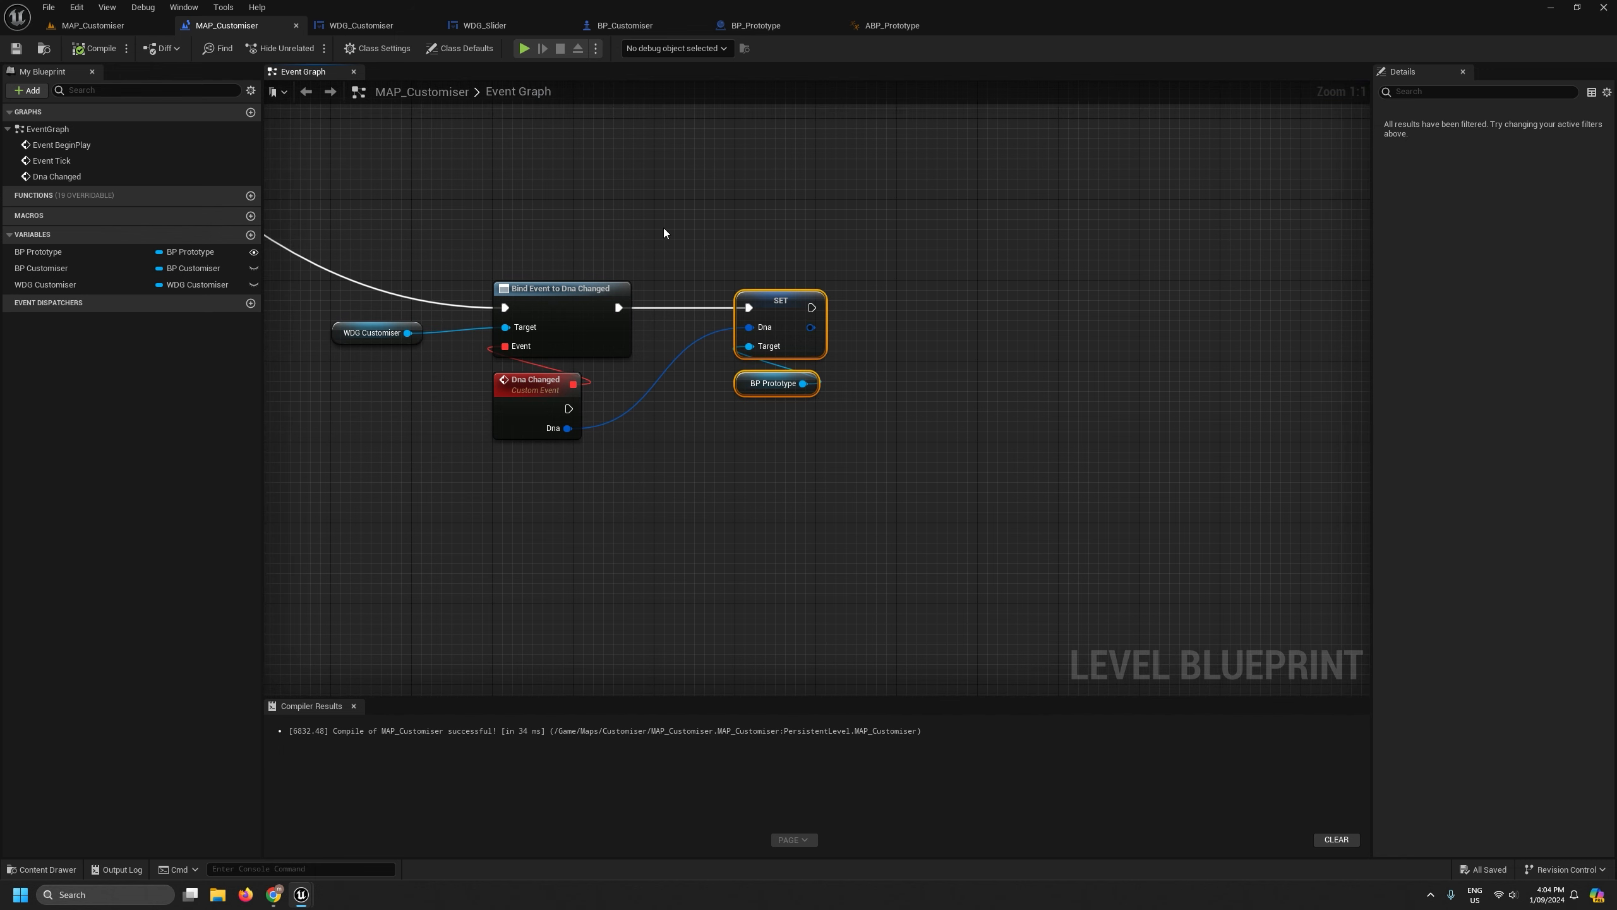
{"action": "left_click", "coordinate": [381, 30]}
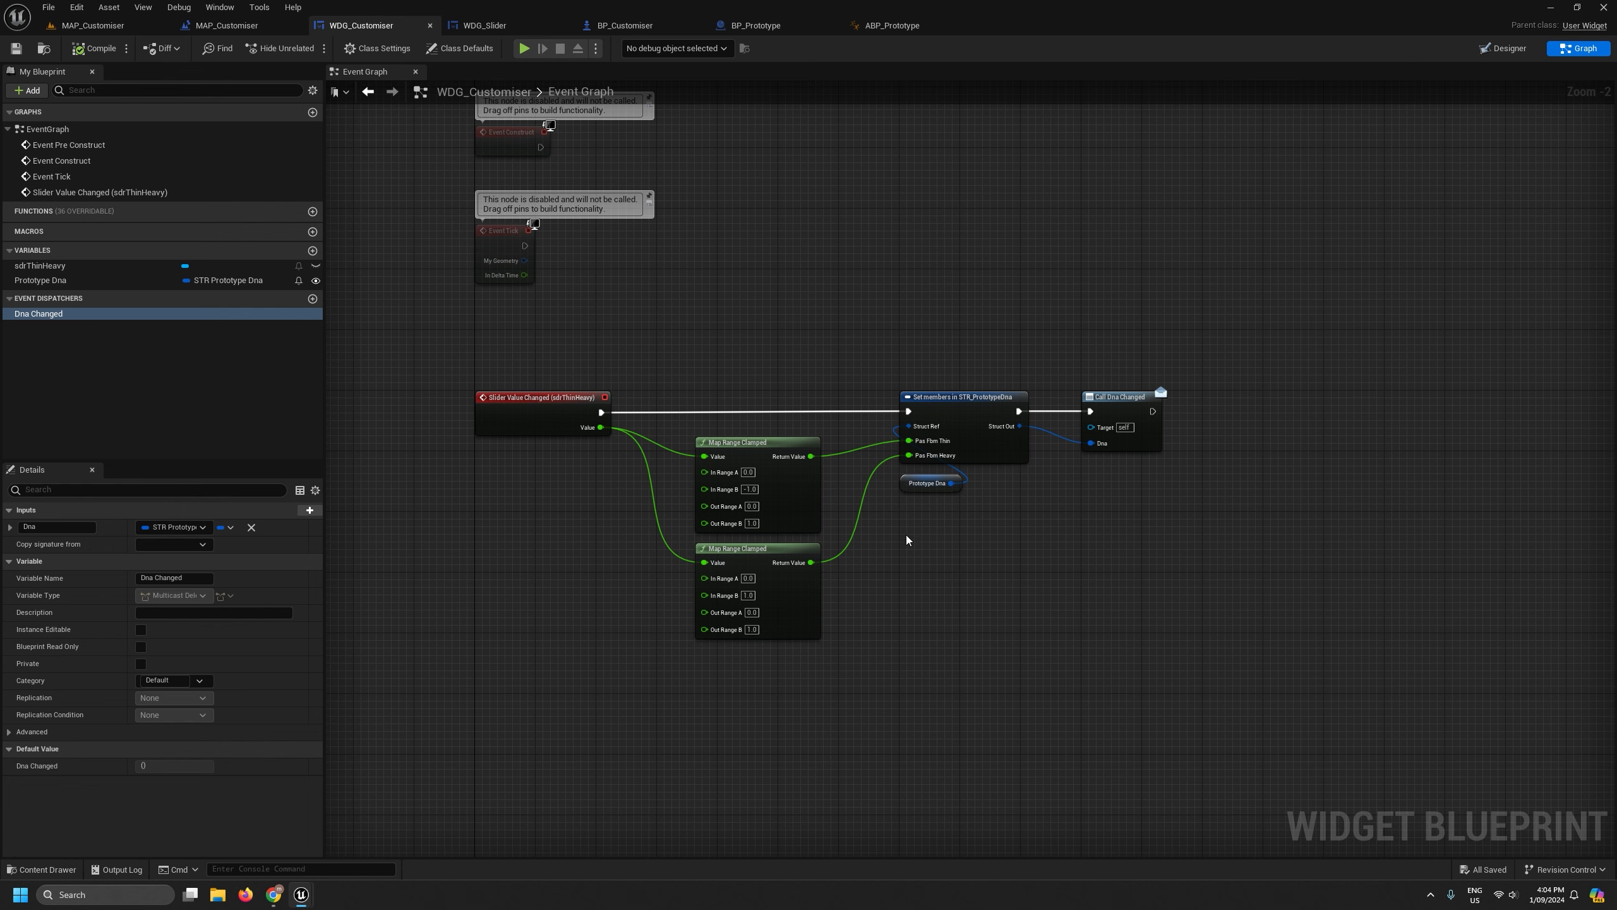
{"action": "scroll", "coordinate": [930, 533], "scroll_direction": "up", "scroll_amount": 1}
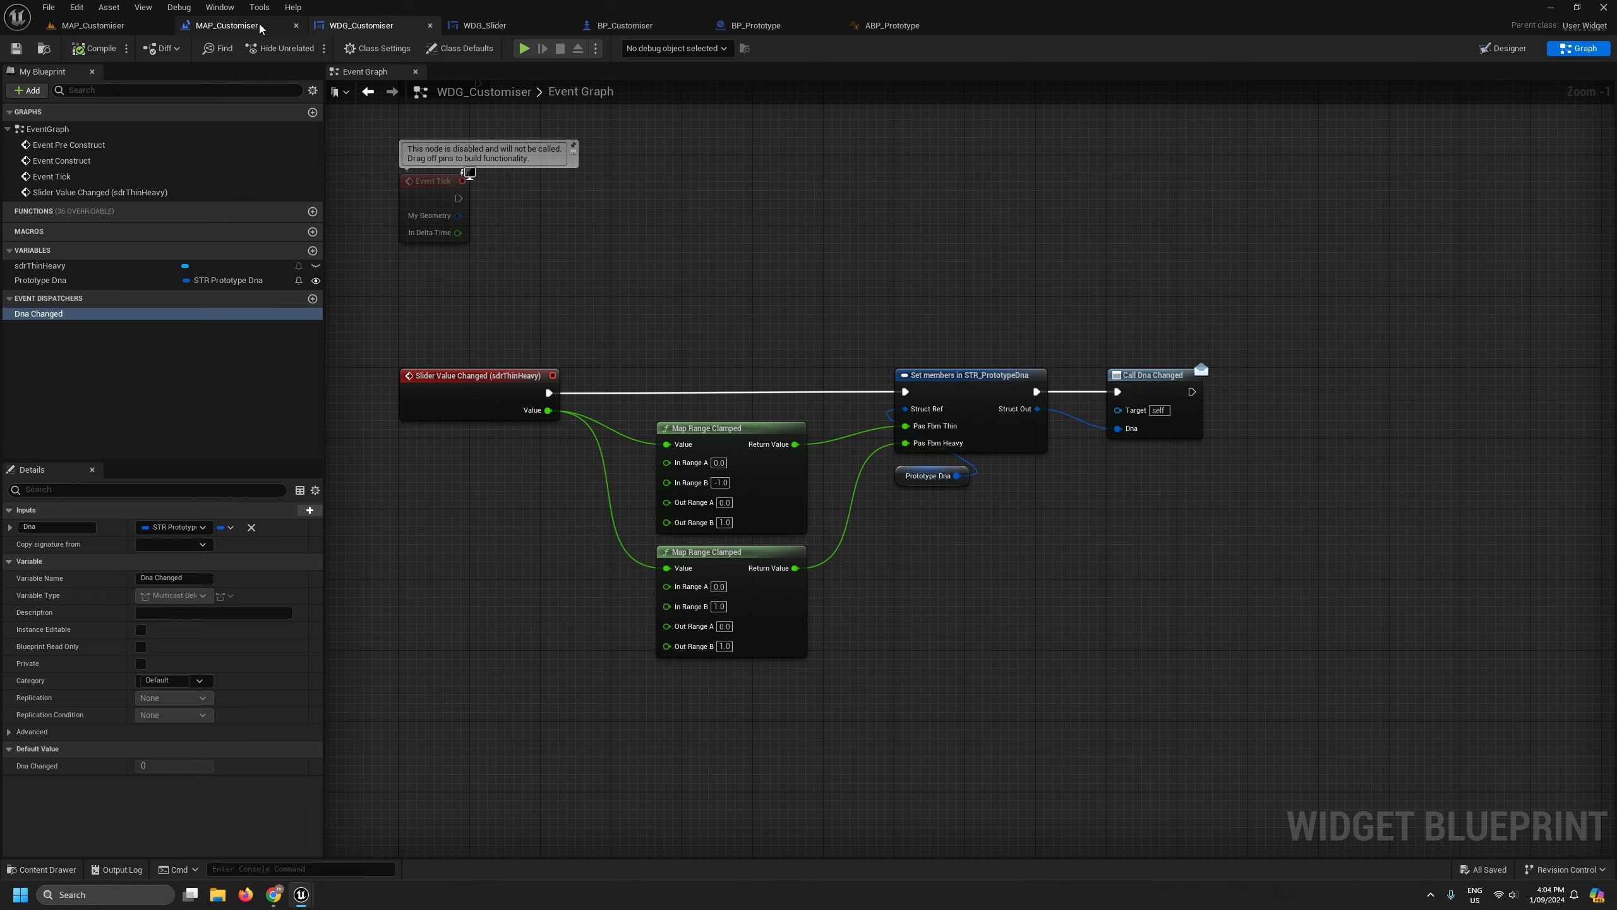
In the MAP_Customiser level blueprint, make room before the Set Dna node and add a Break STR_PrototypeDna node from the Dna Changed event's Dna output.
{"action": "left_click", "coordinate": [227, 26]}
{"action": "right_click_drag", "start_coordinate": [647, 496], "coordinate": [576, 518]}
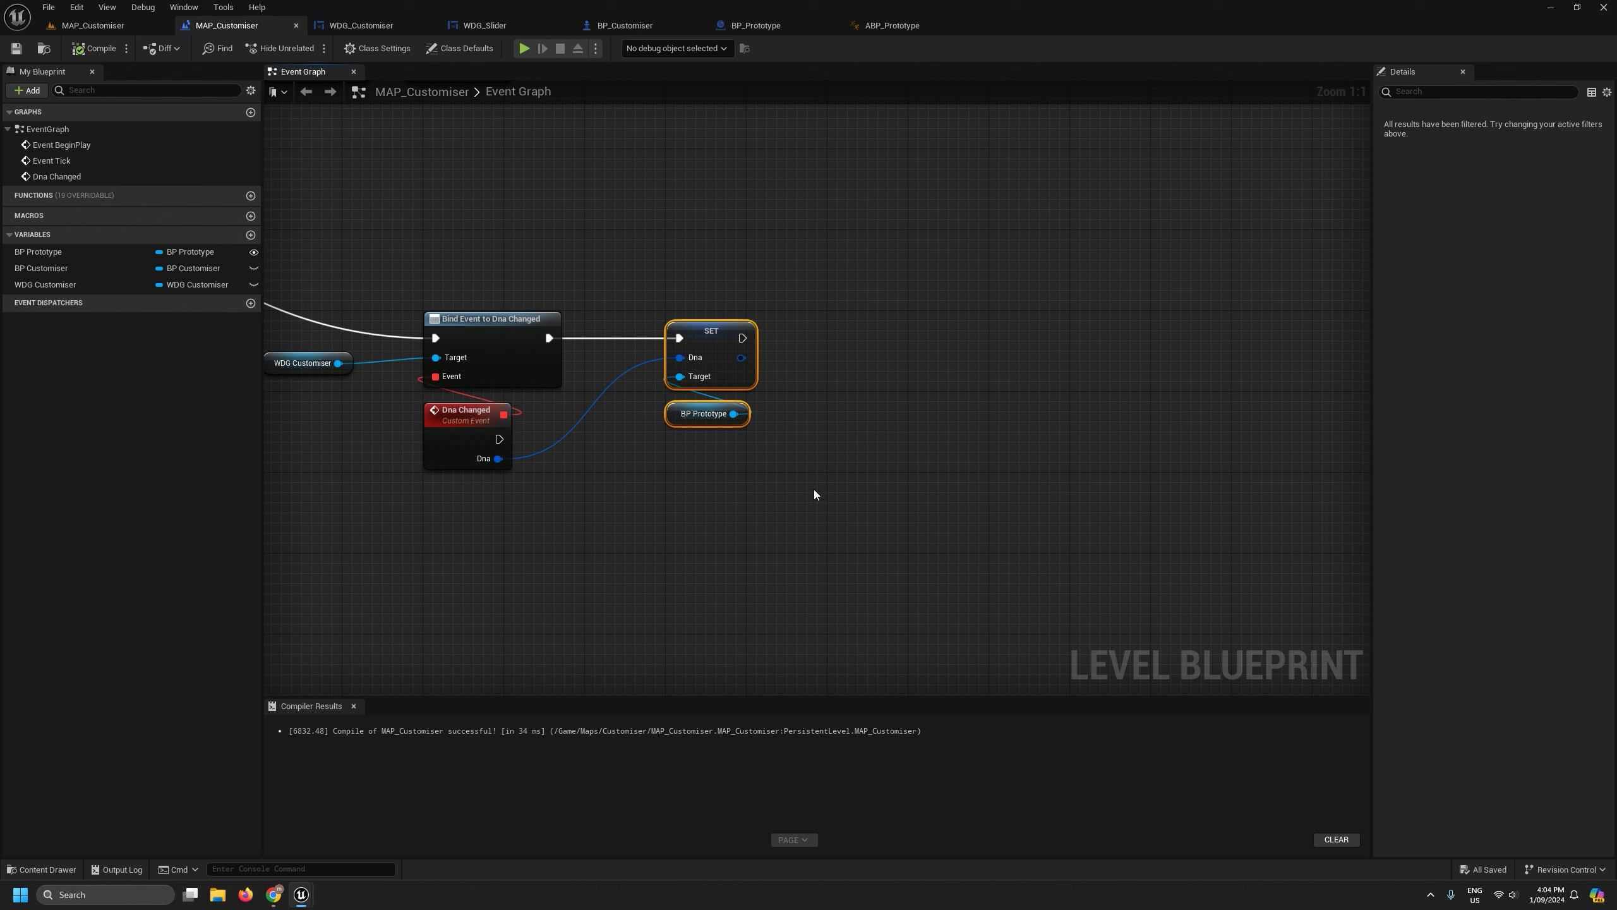
{"action": "left_click_drag", "start_coordinate": [700, 340], "coordinate": [1196, 341]}
{"action": "left_click_drag", "start_coordinate": [498, 458], "coordinate": [619, 523]}
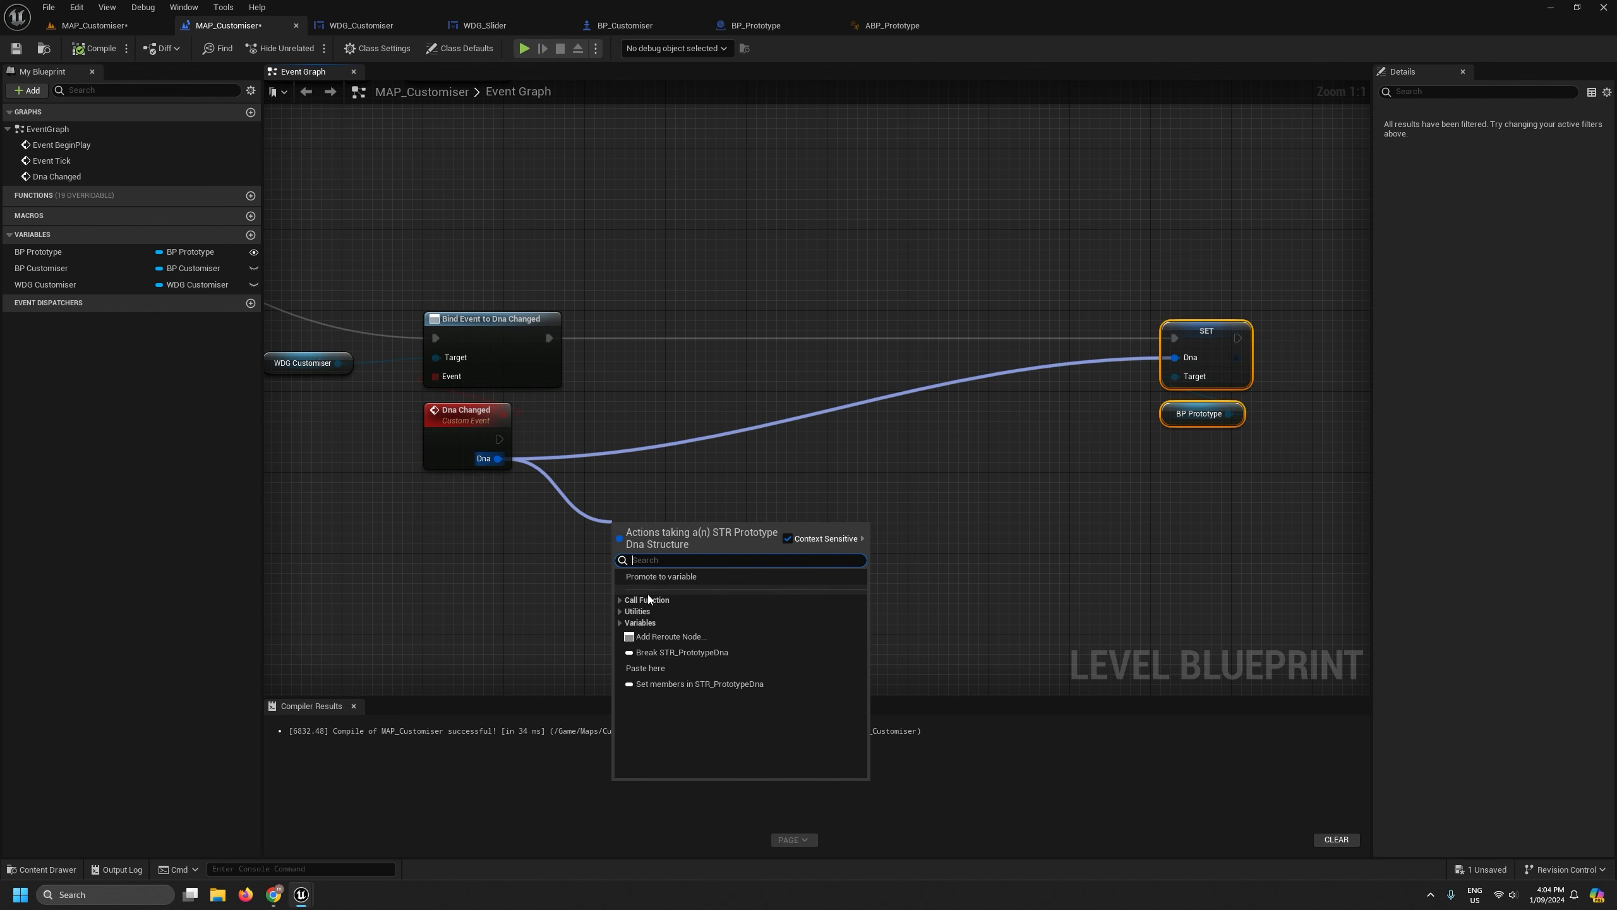
{"action": "left_click", "coordinate": [665, 654]}
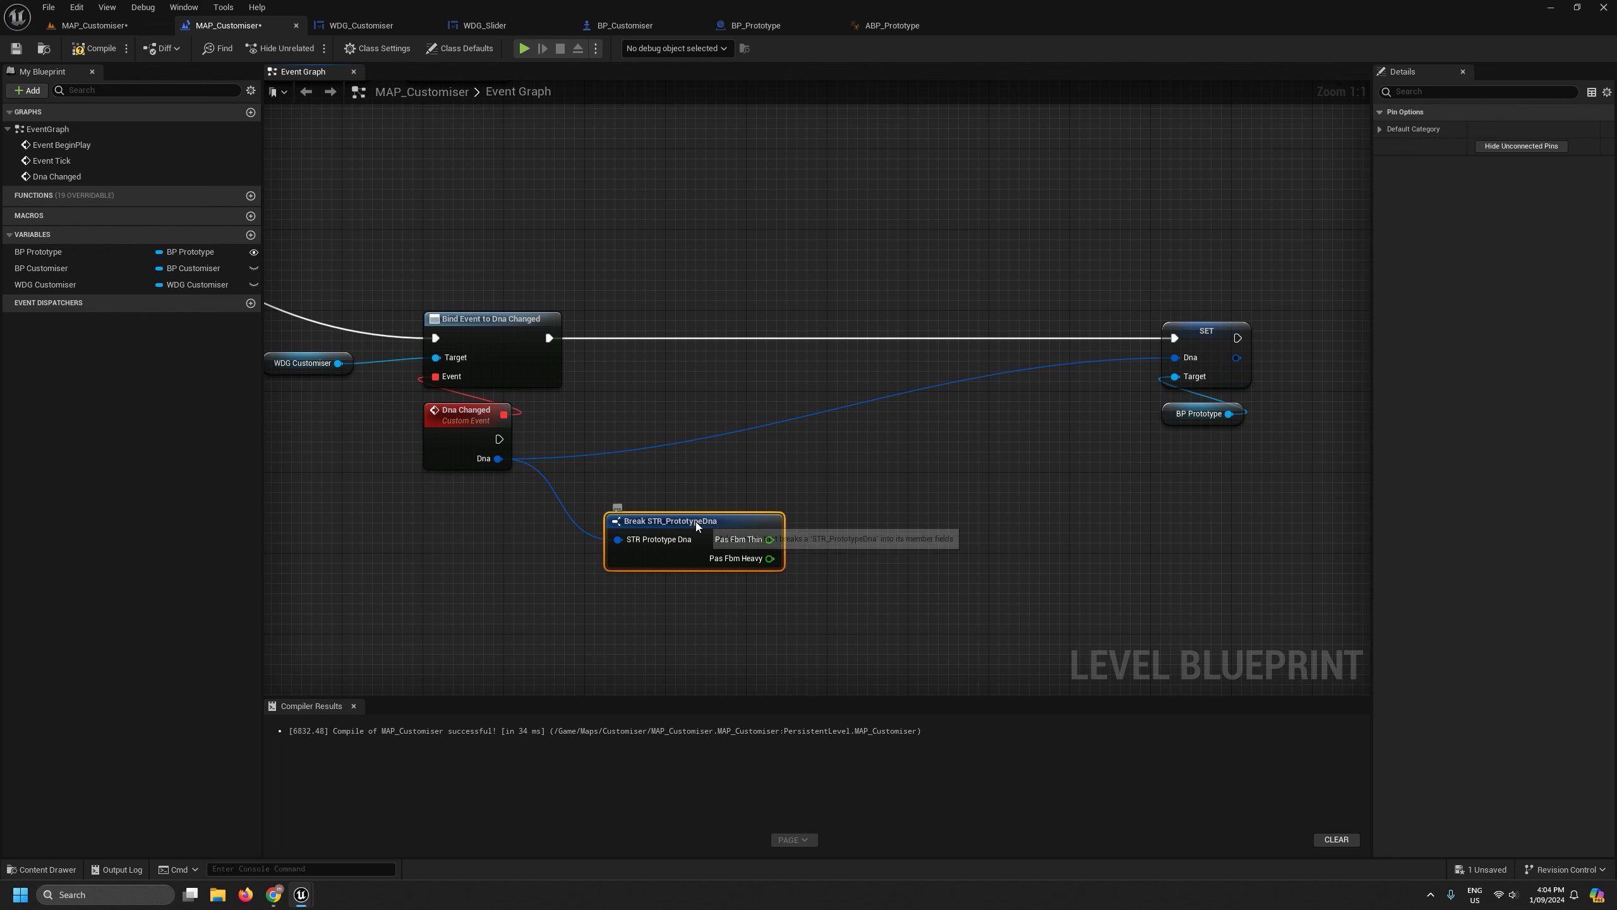
{"action": "left_click_drag", "start_coordinate": [696, 524], "coordinate": [645, 544]}
Add a Print String node between Bind Event to Dna Changed and Set Dna, fed by the Pas Fbm Heavy output.
{"action": "right_click", "coordinate": [839, 505]}
{"action": "type", "text": "prin"}
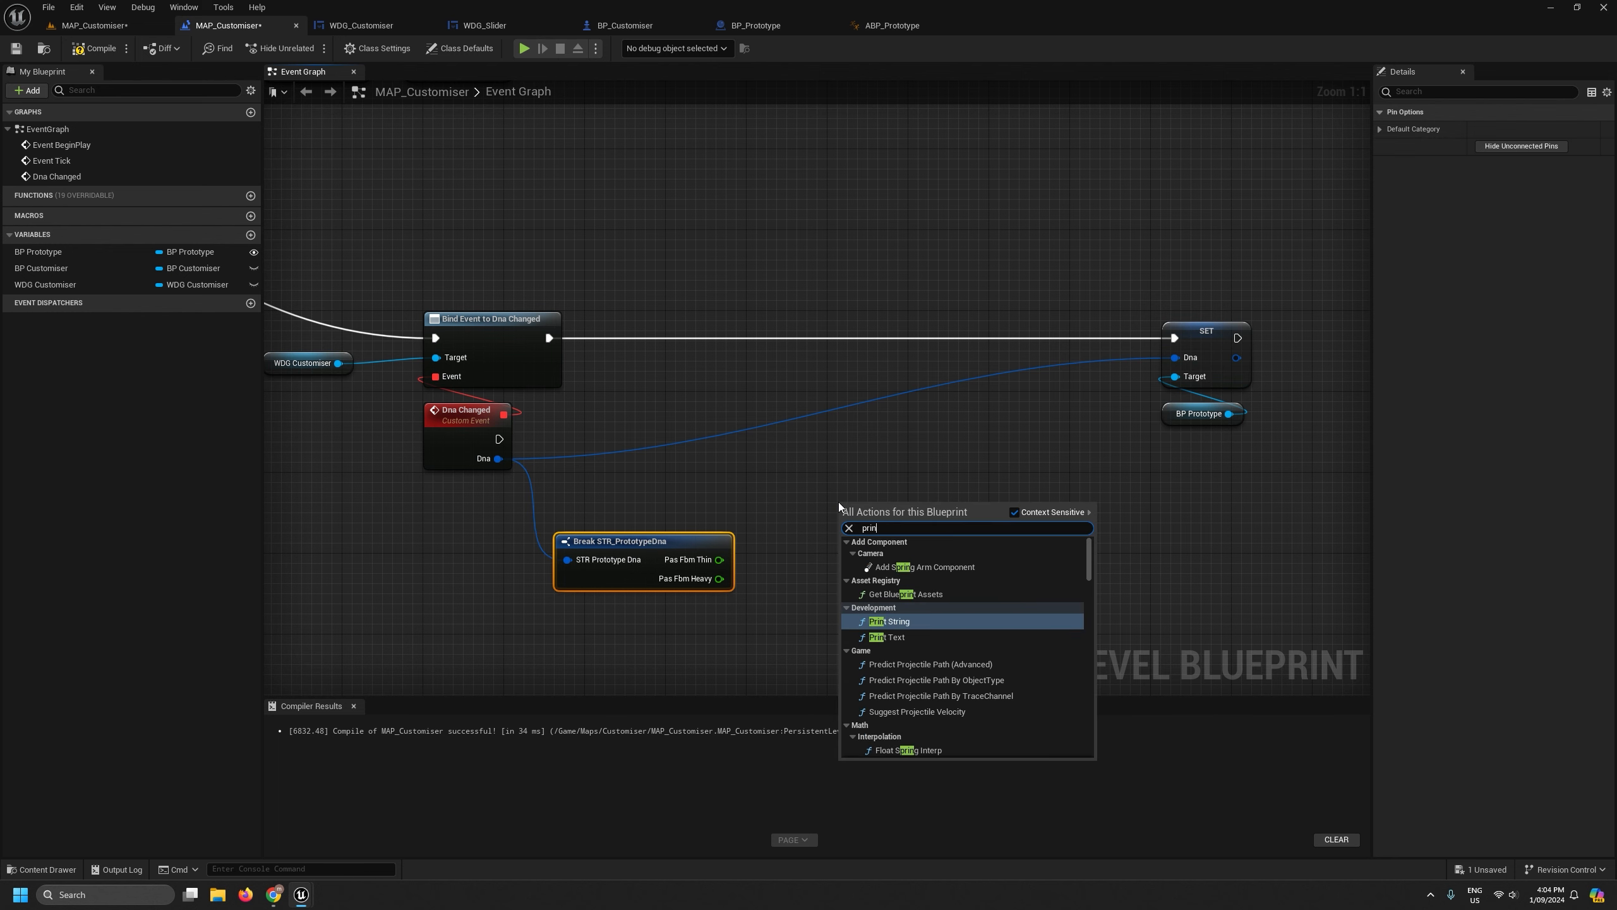
{"action": "type", "text": "t"}
{"action": "key", "text": "Return"}
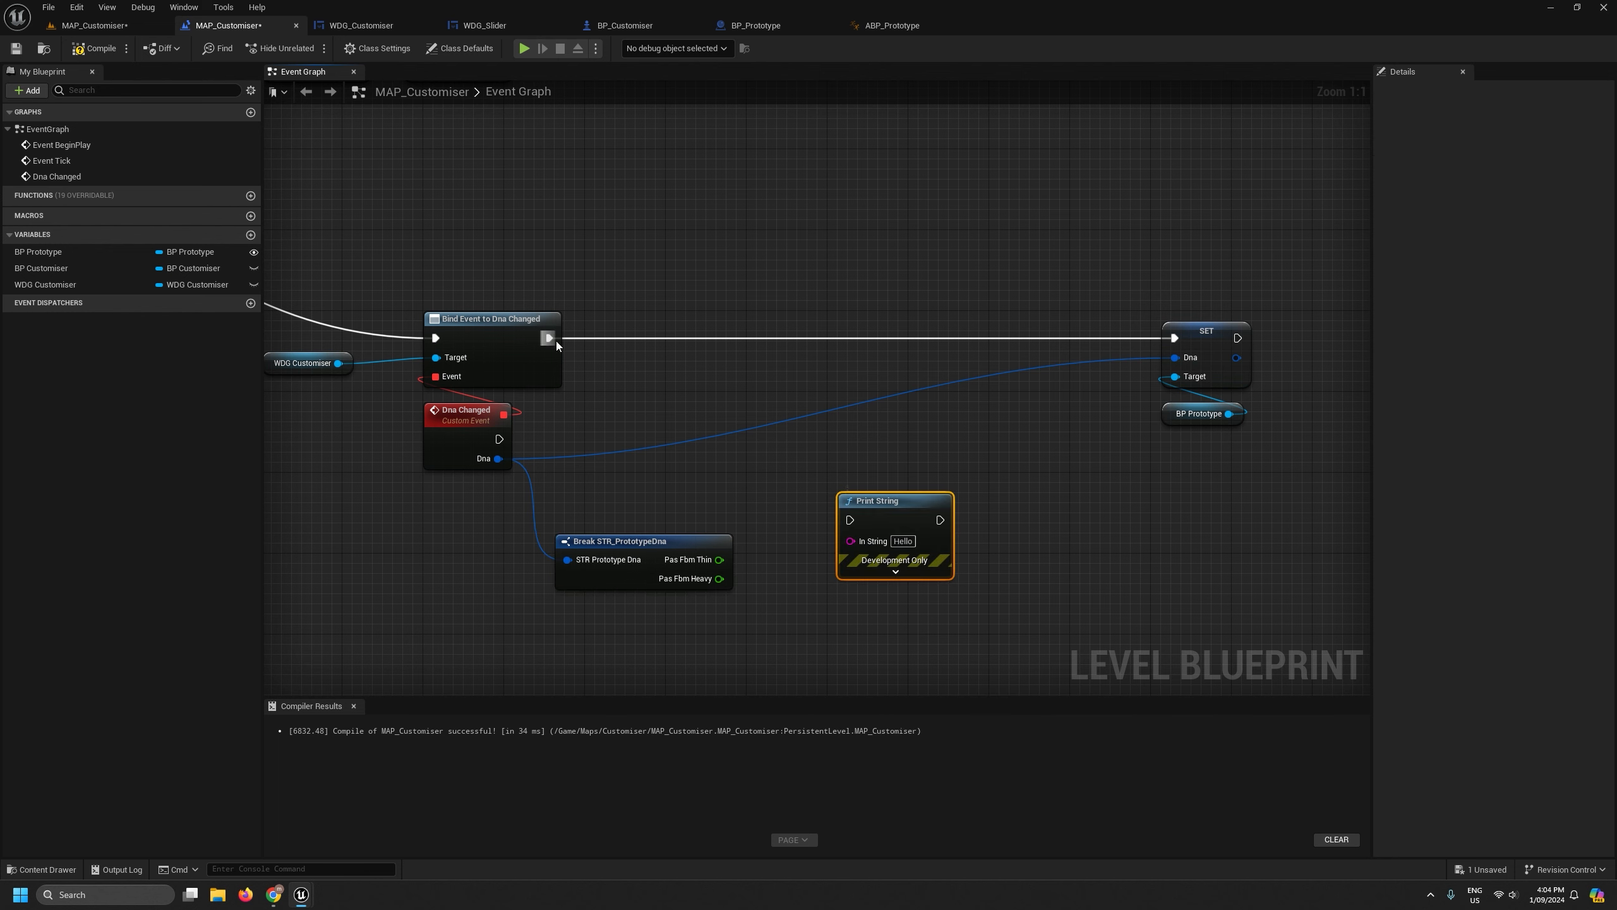
{"action": "left_click_drag", "start_coordinate": [552, 338], "coordinate": [867, 521]}
{"action": "left_click", "coordinate": [622, 421]}
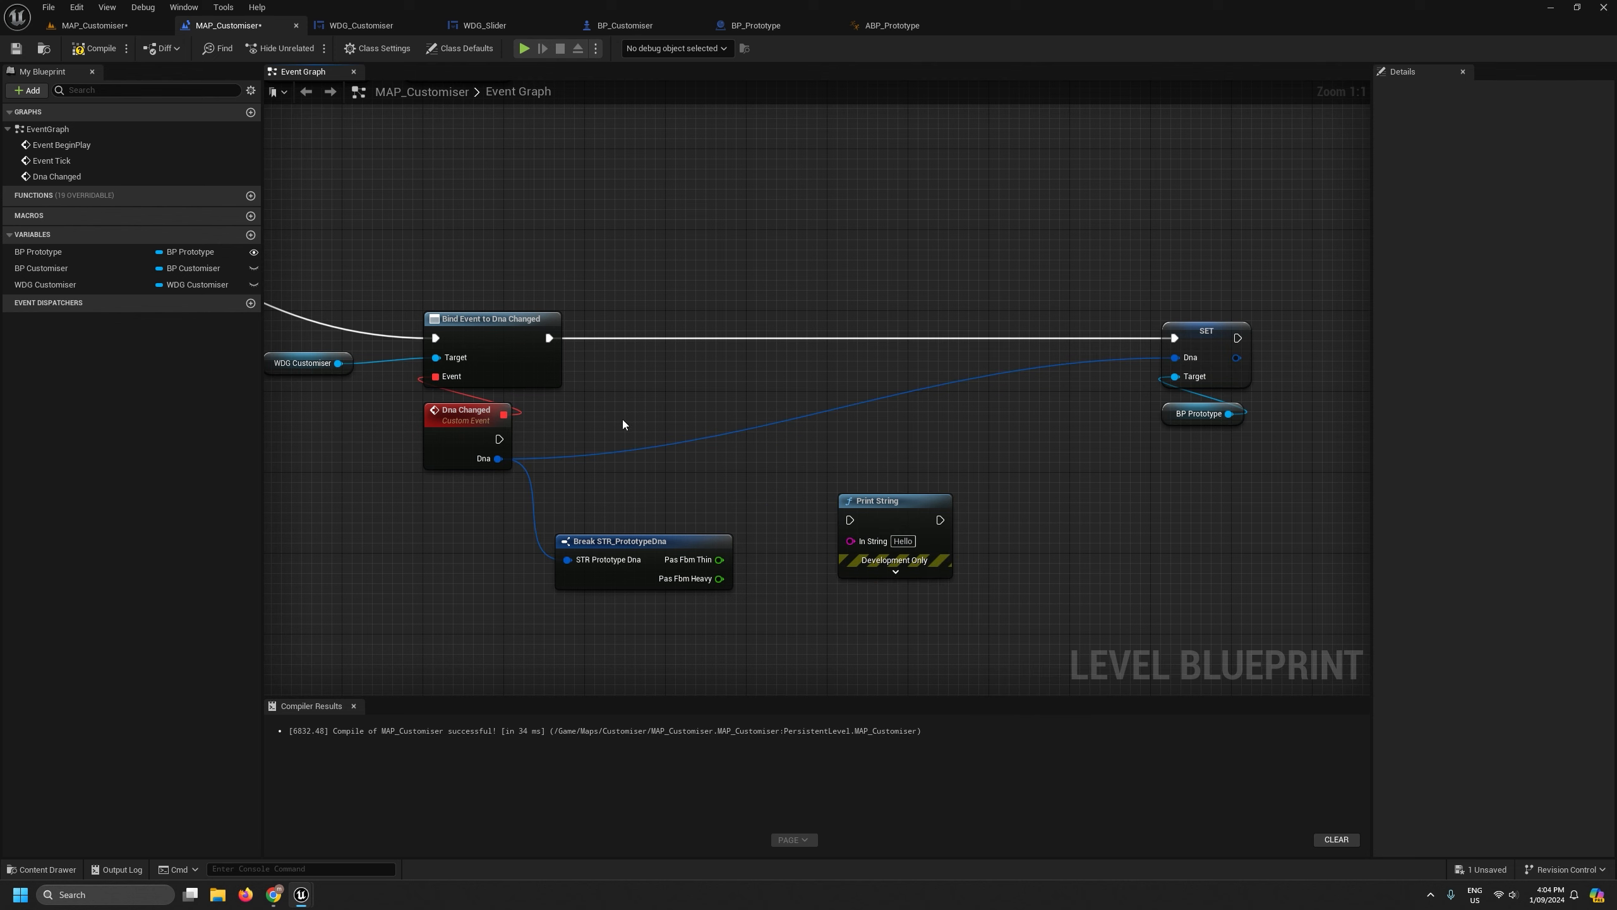
{"action": "left_click_drag", "start_coordinate": [549, 337], "coordinate": [1175, 338]}
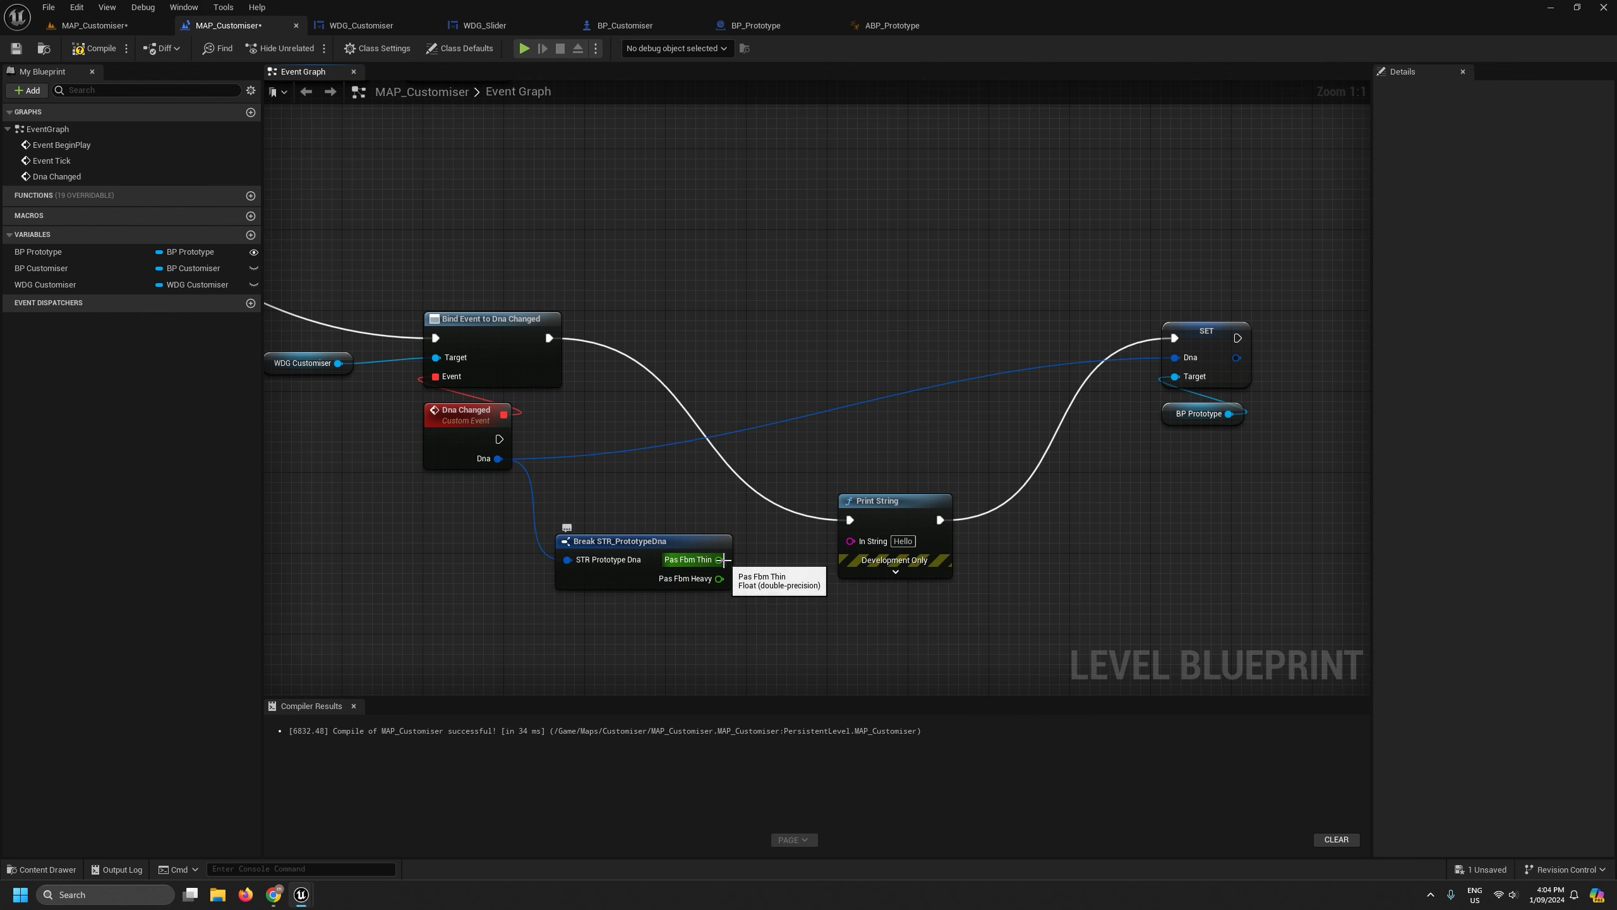
{"action": "left_click_drag", "start_coordinate": [724, 559], "coordinate": [852, 540]}
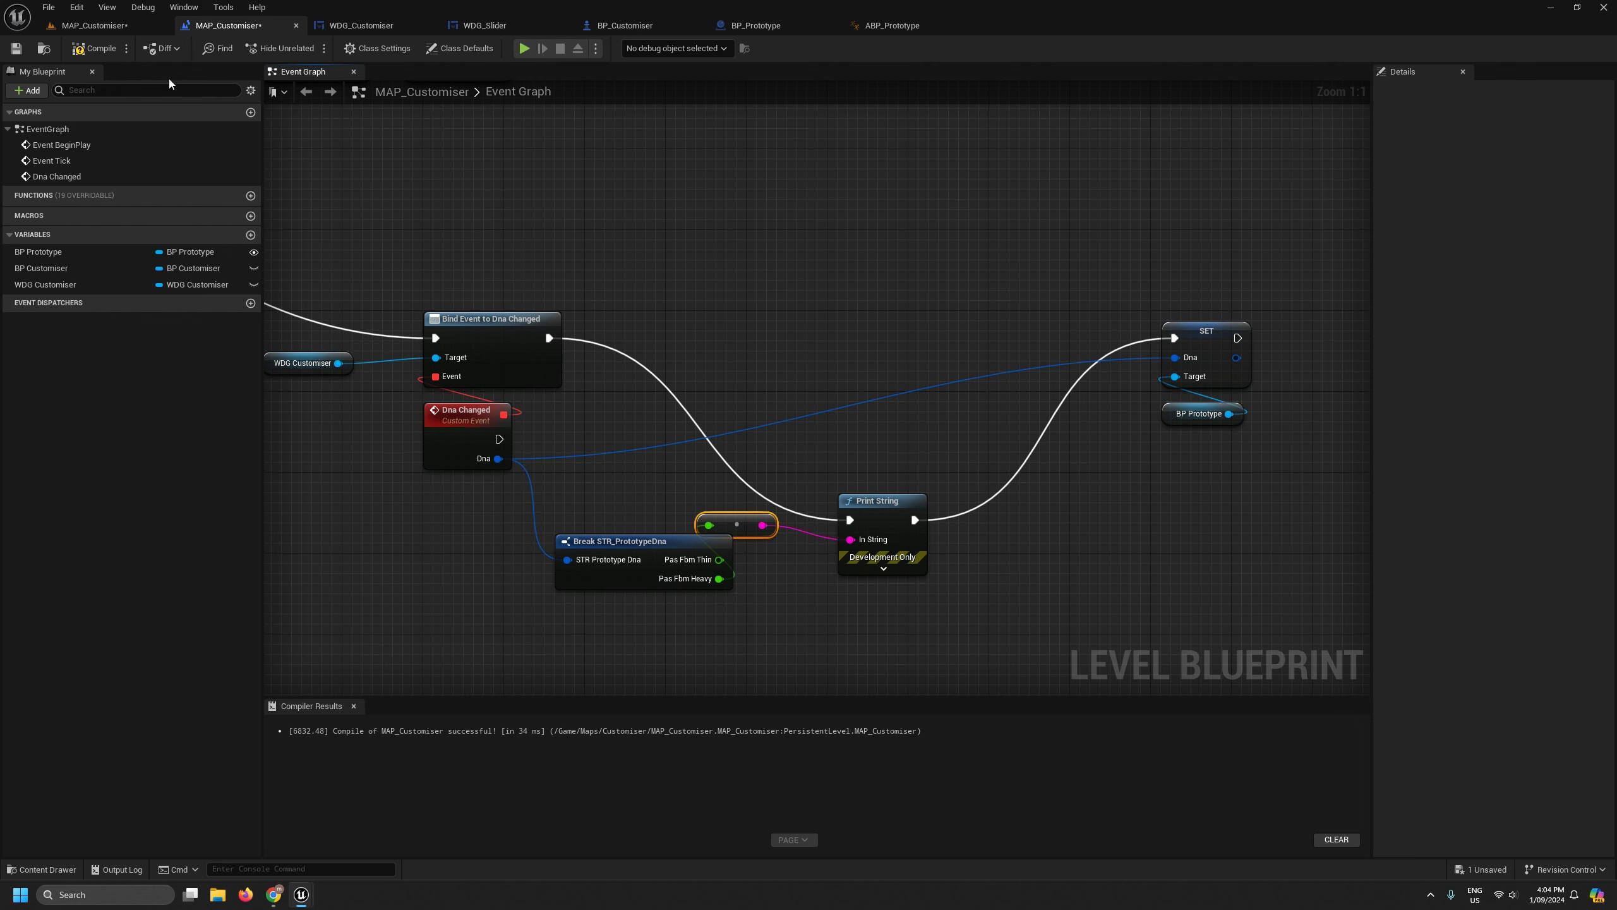
Compile the level blueprint and play the level to test the Thin–Heavy slider with the debug print, stopping the session when done.
{"action": "left_click", "coordinate": [94, 49]}
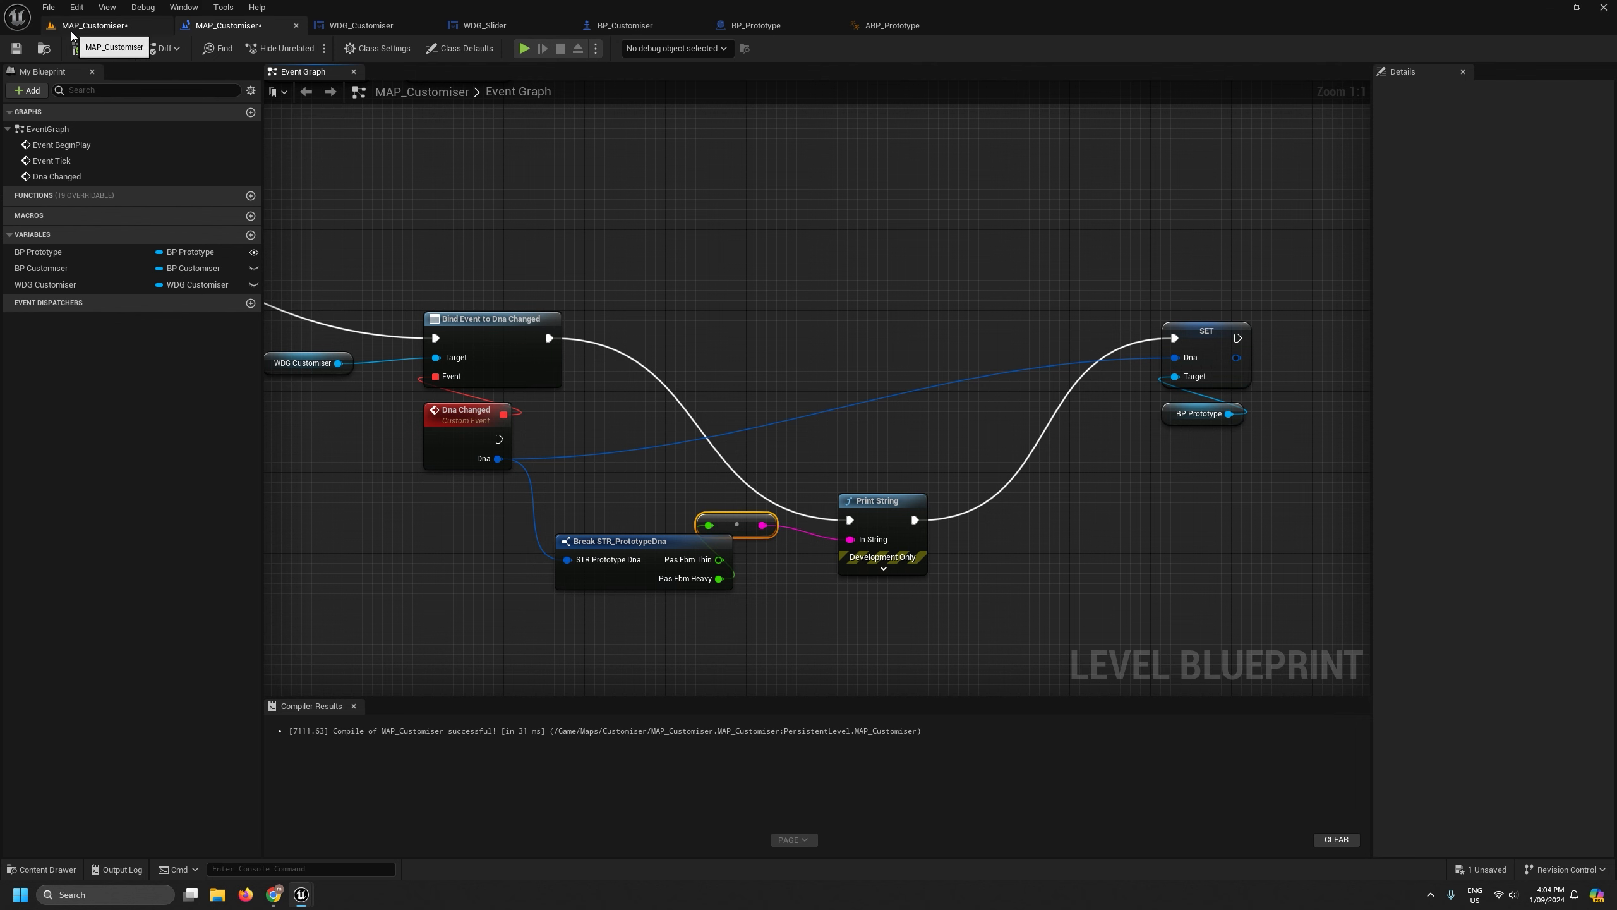
{"action": "left_click", "coordinate": [43, 48]}
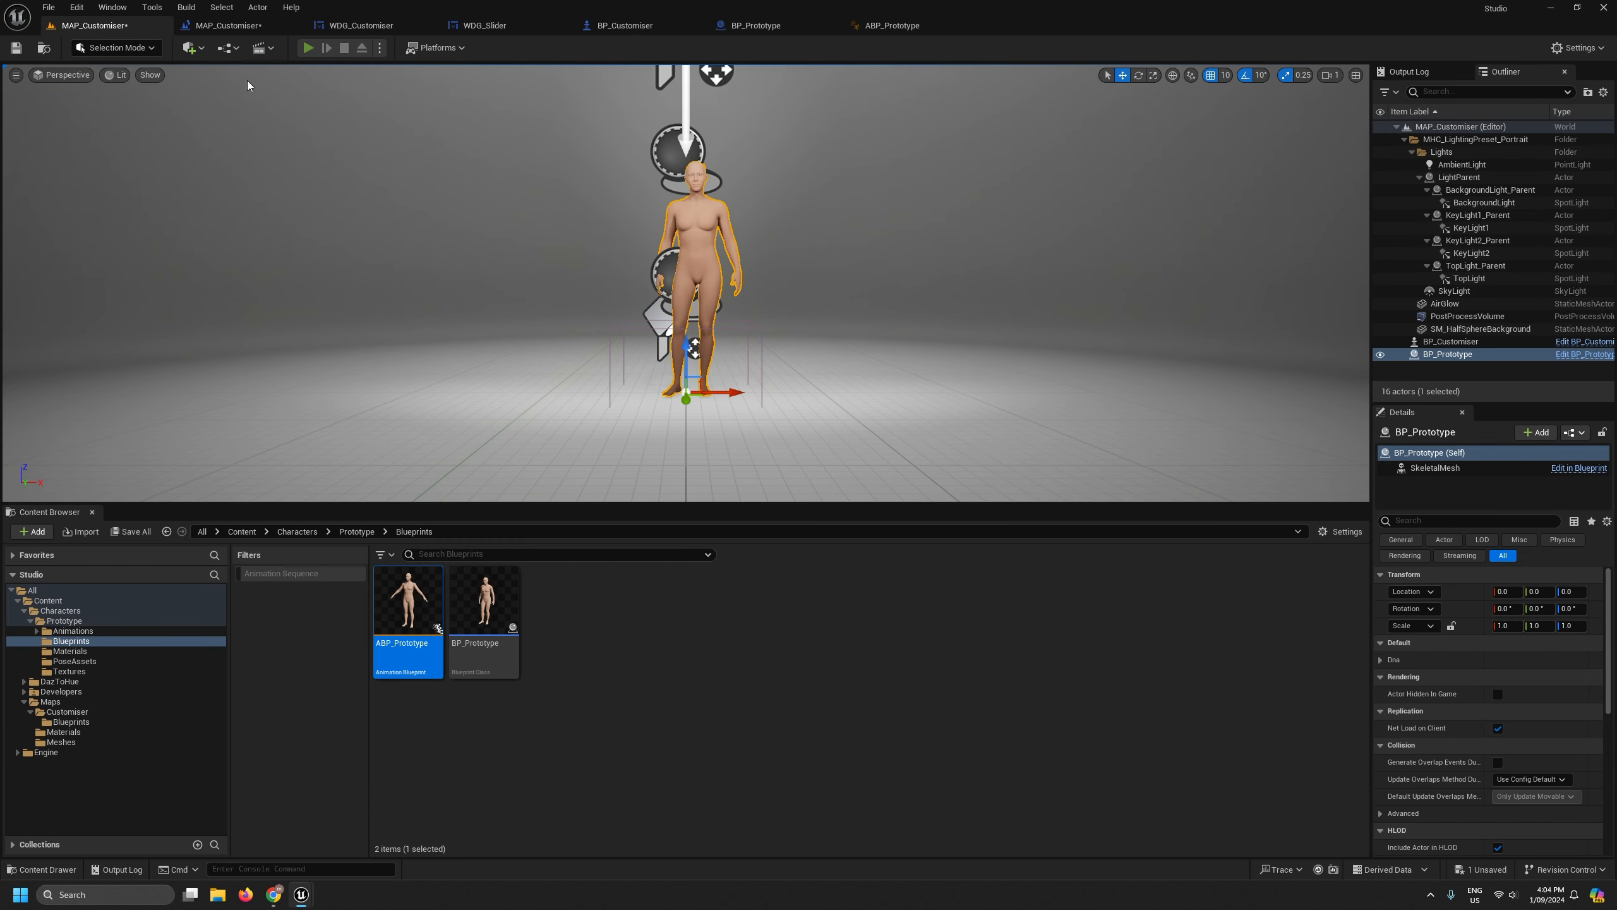
{"action": "key", "text": "alt+p"}
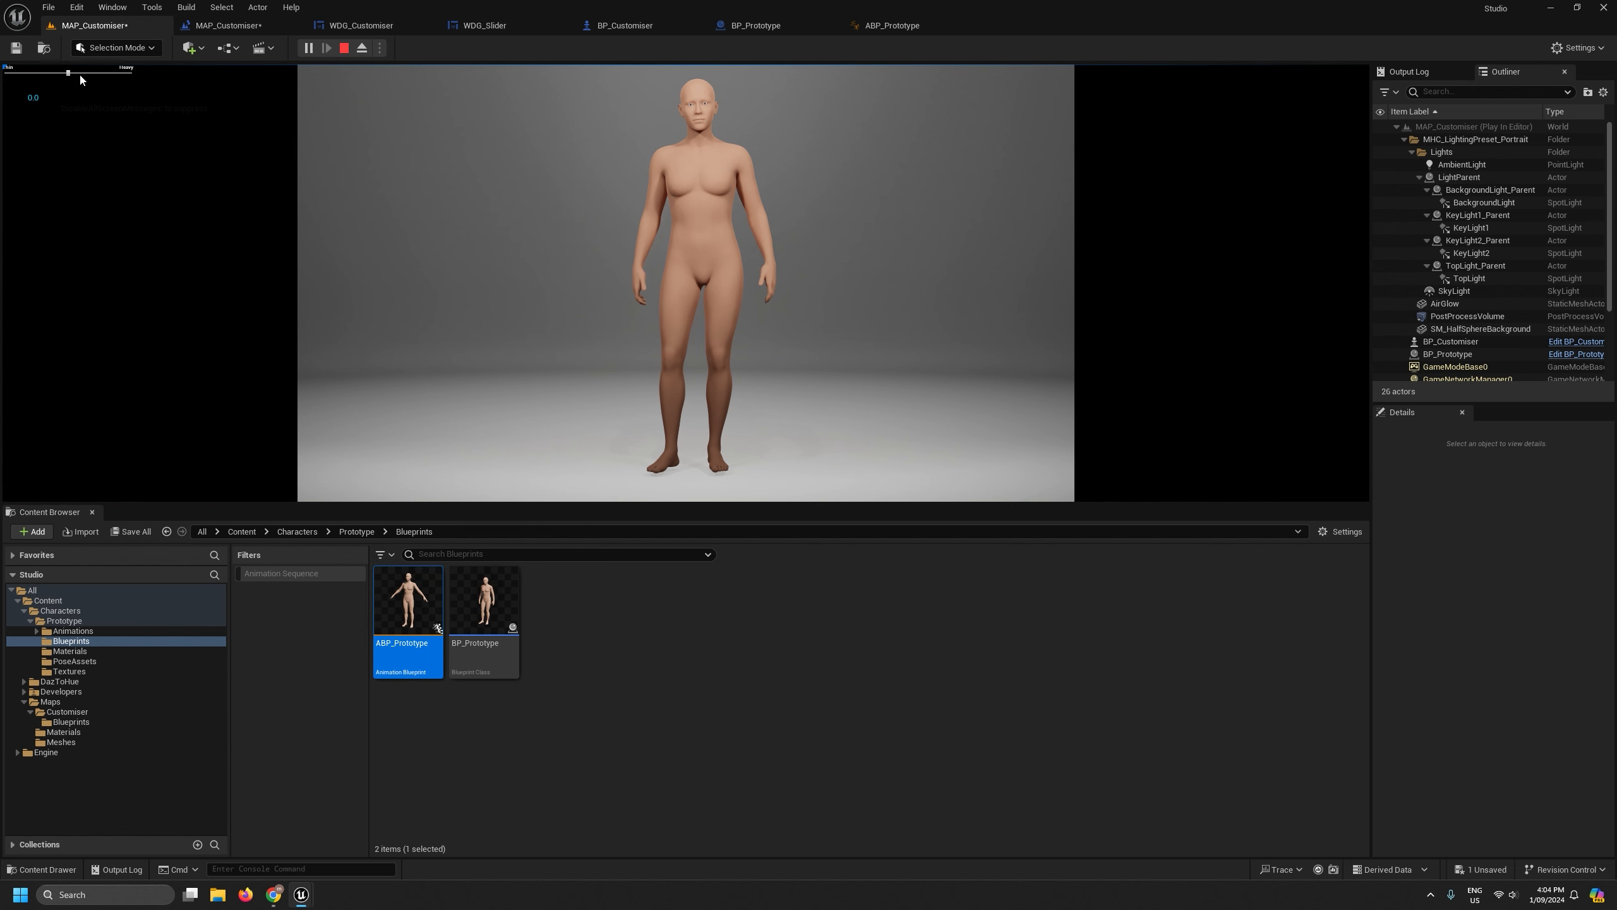
{"action": "left_click_drag", "start_coordinate": [98, 73], "coordinate": [60, 76]}
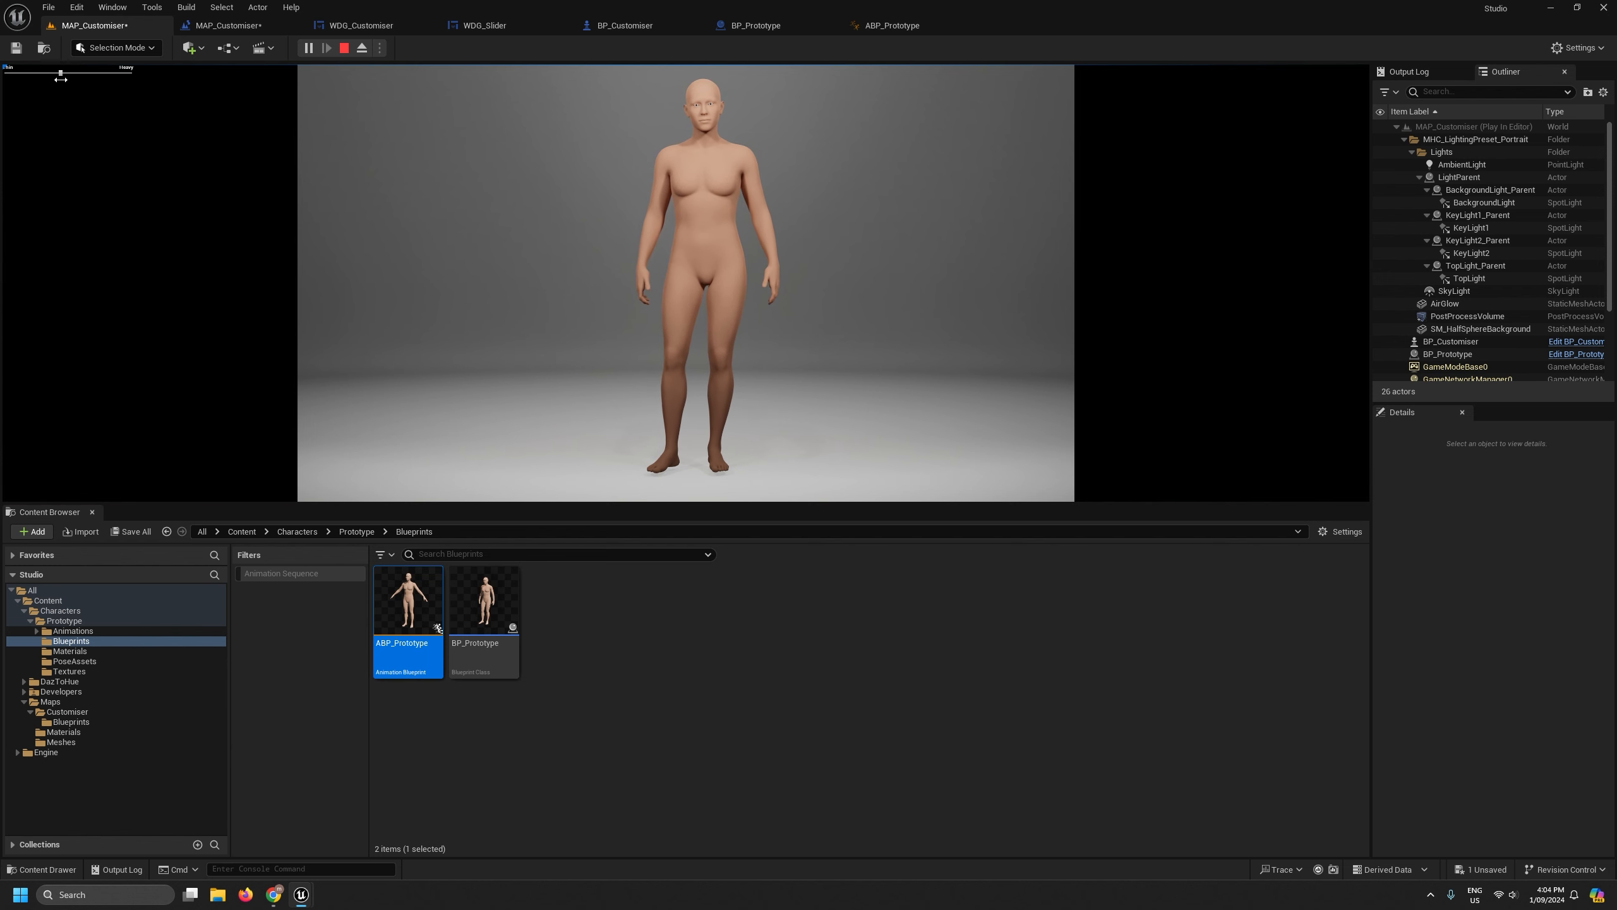
{"action": "left_click", "coordinate": [344, 48]}
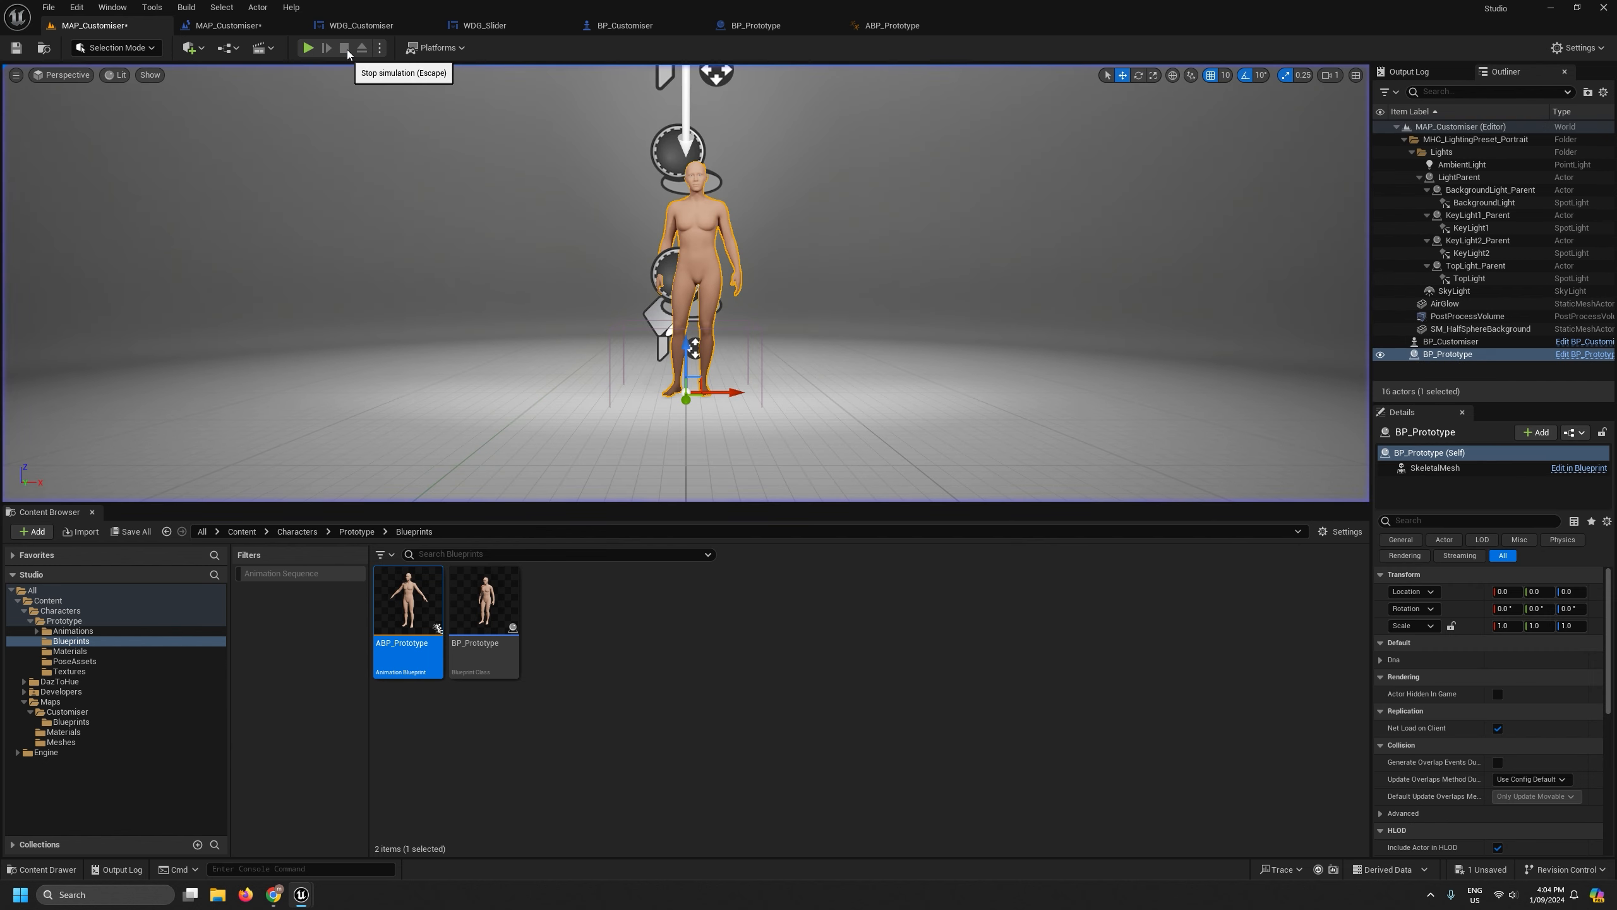
Run Print String from the Dna Changed event's execution output instead of Bind Event to Dna Changed, and bring the Set Dna nodes closer.
{"action": "left_click", "coordinate": [361, 26]}
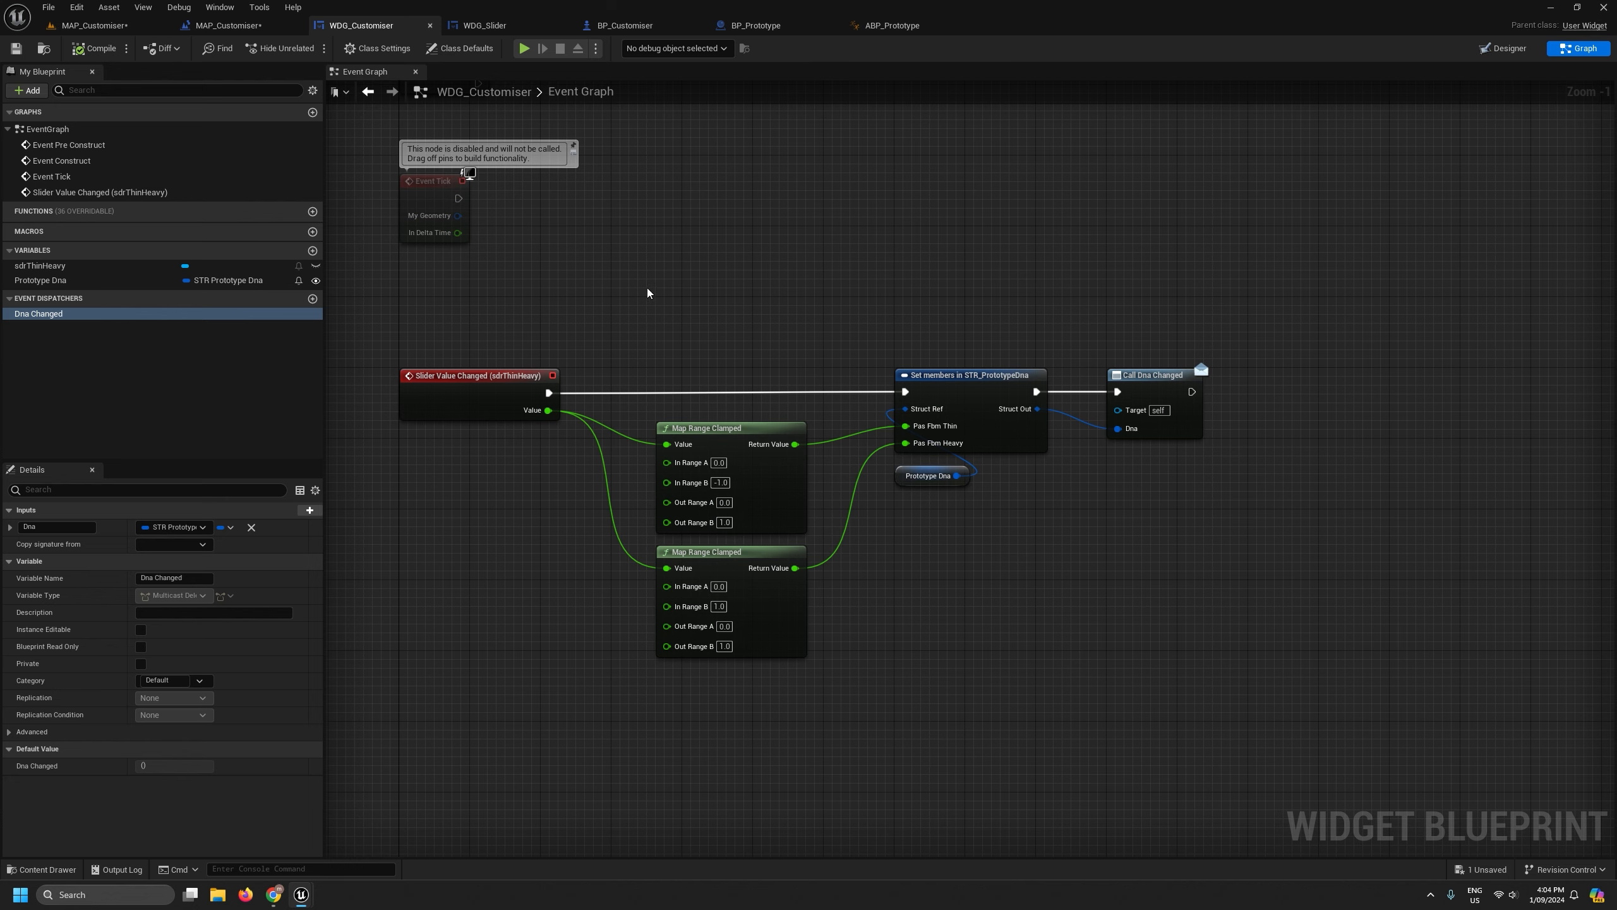
{"action": "left_click", "coordinate": [233, 25]}
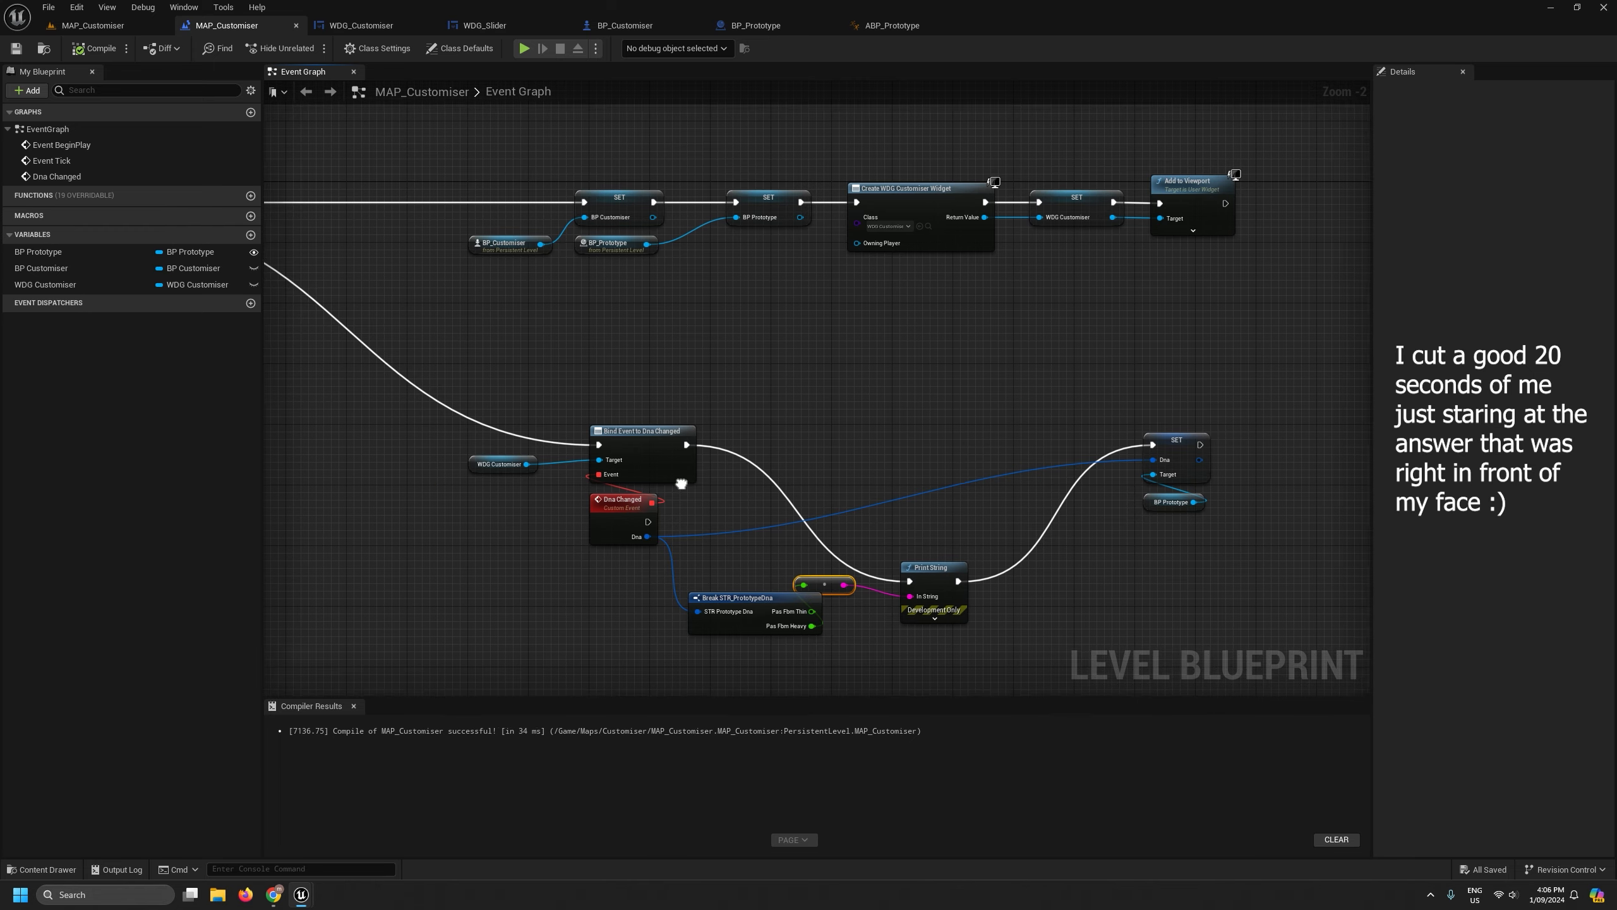
{"action": "right_click_drag", "start_coordinate": [643, 510], "coordinate": [449, 469]}
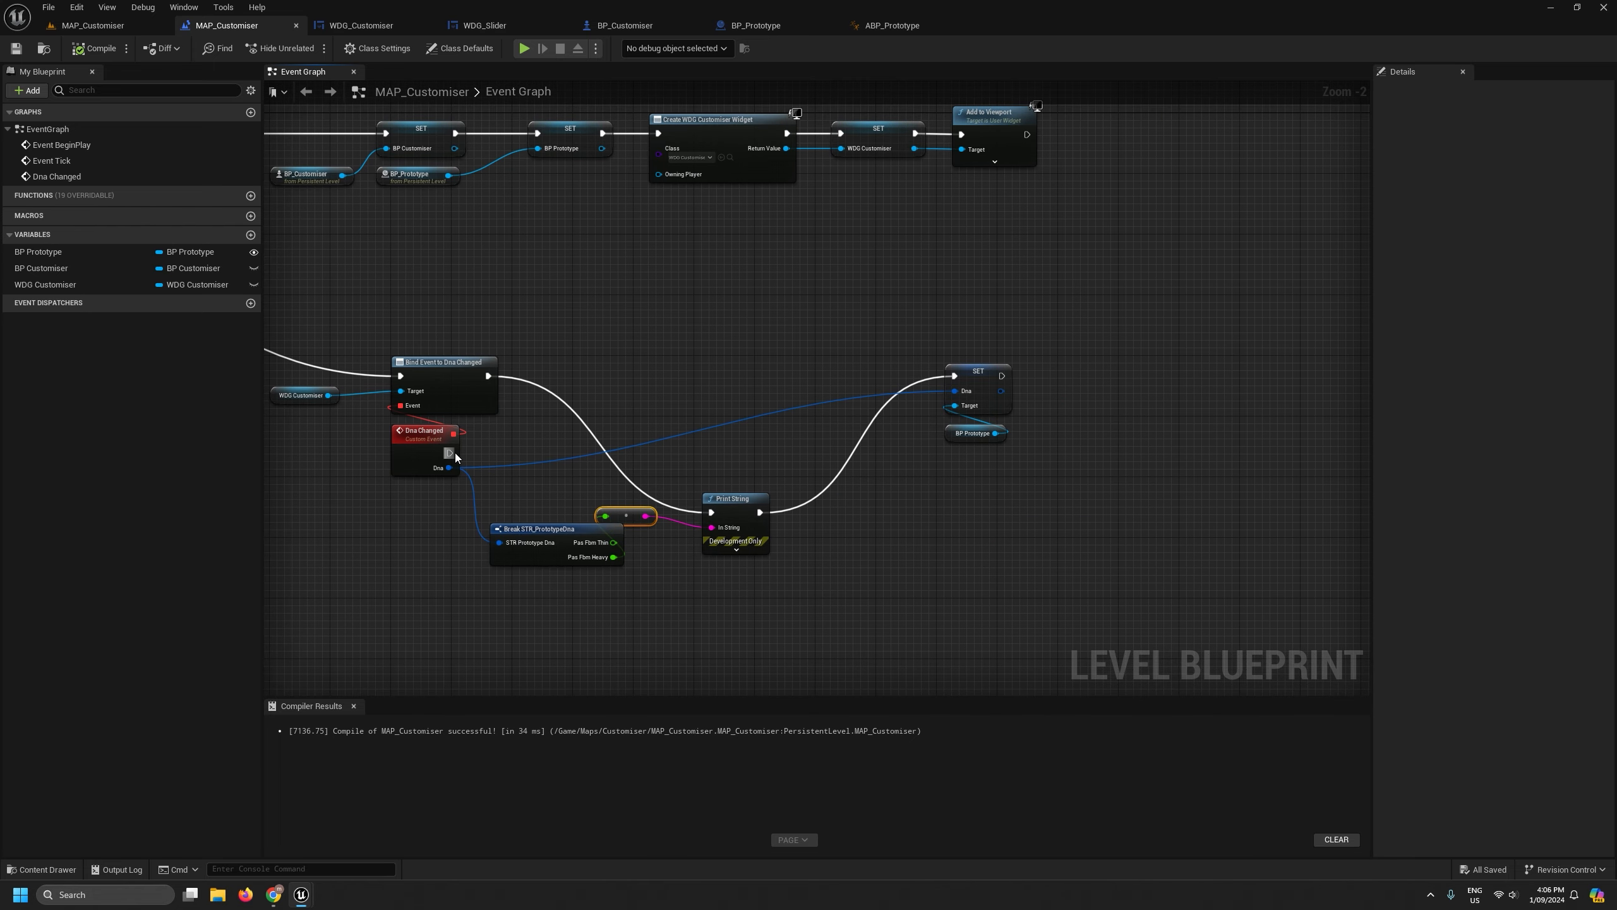
{"action": "left_click_drag", "start_coordinate": [449, 452], "coordinate": [963, 377]}
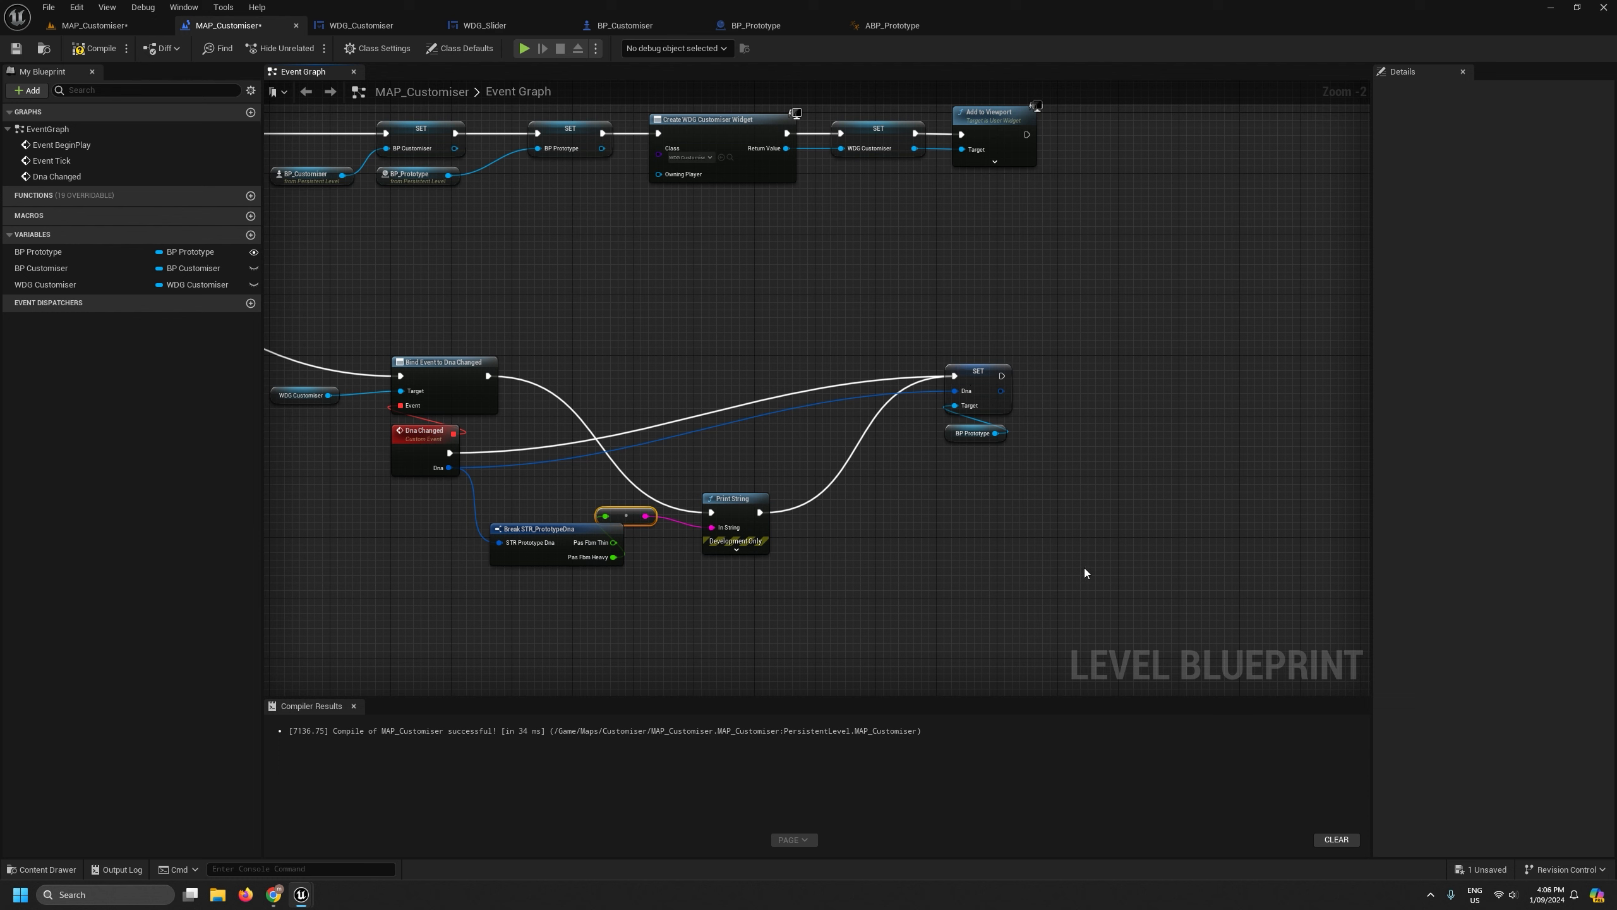
{"action": "left_click_drag", "start_coordinate": [447, 456], "coordinate": [715, 513], "text": "ctrl"}
{"action": "right_click", "coordinate": [489, 377]}
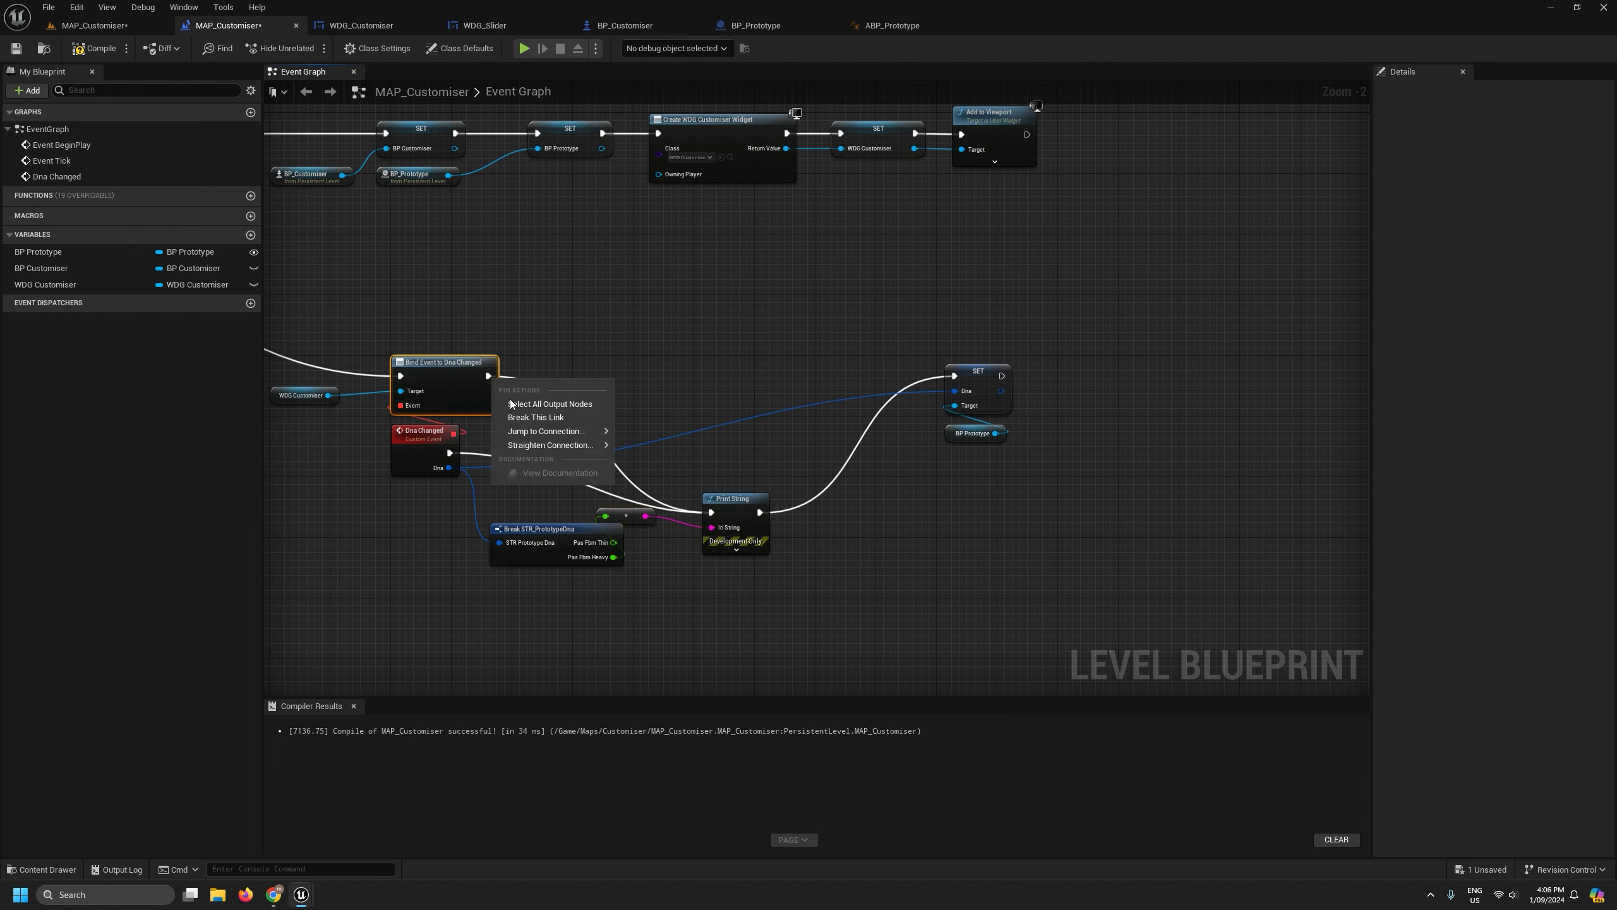
{"action": "left_click", "coordinate": [521, 415]}
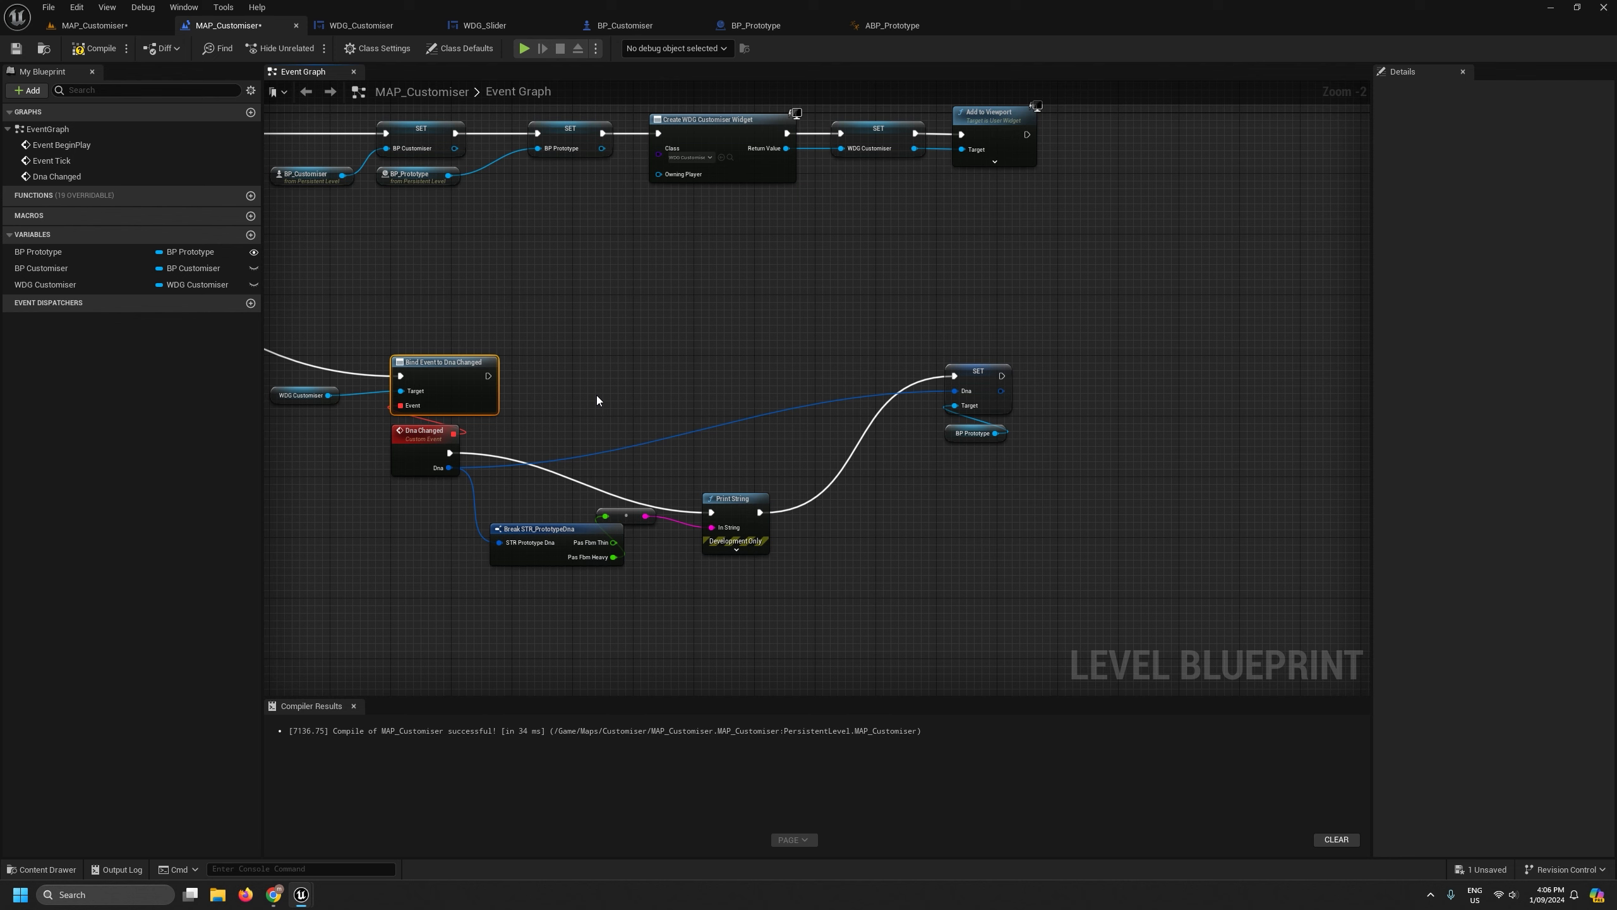
{"action": "left_click_drag", "start_coordinate": [1046, 541], "coordinate": [870, 467]}
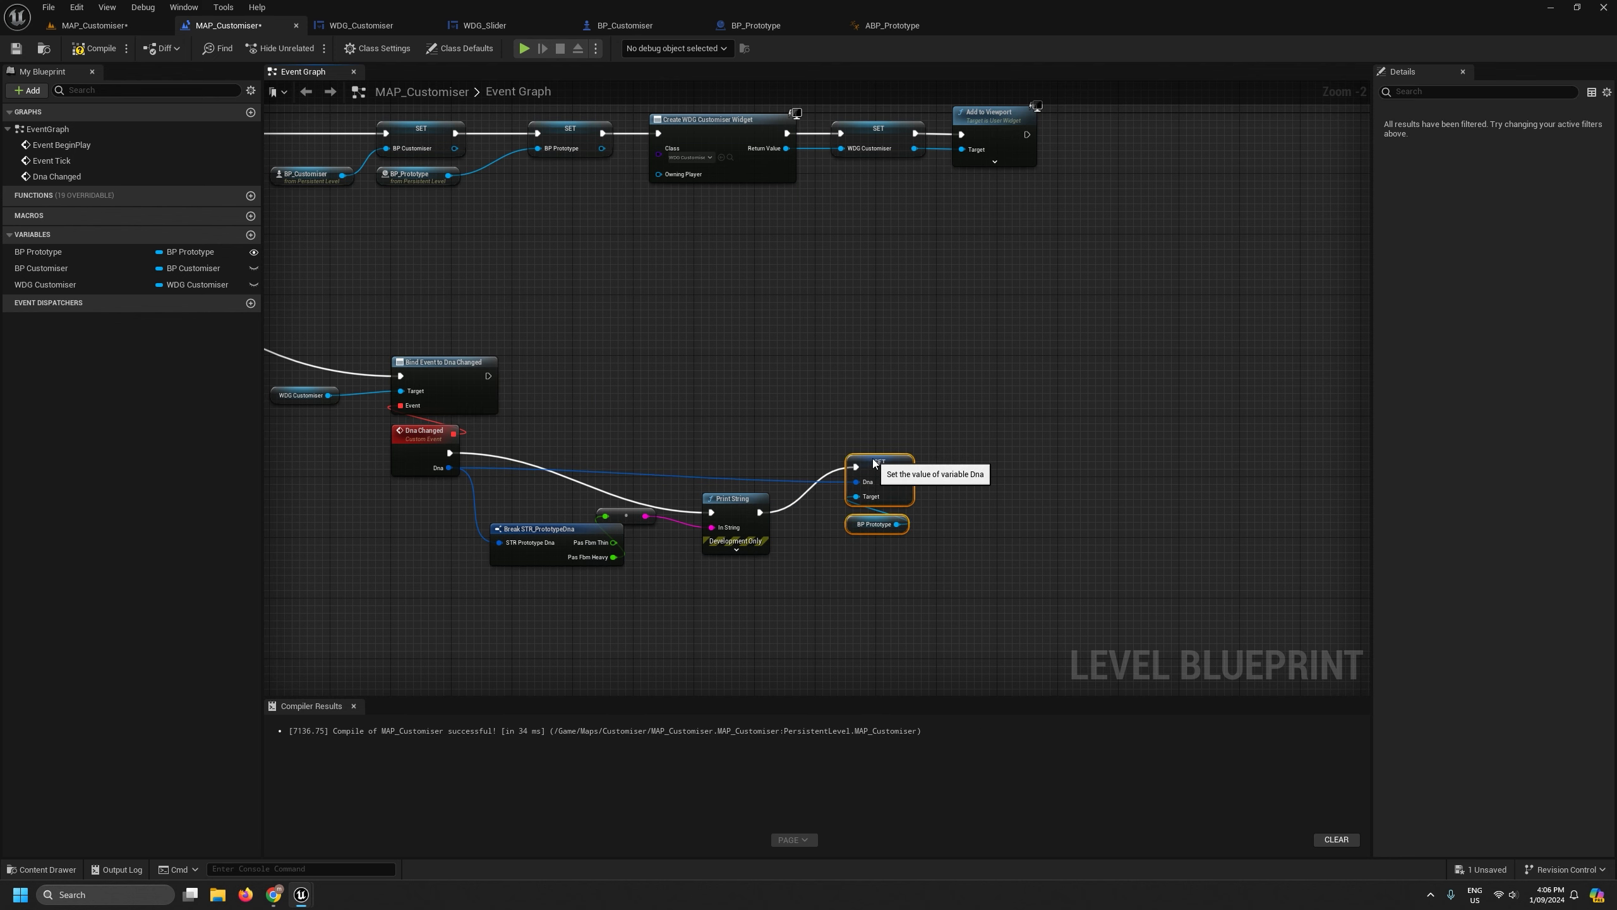
Compile the level blueprint and play the level, testing the slider towards both Heavy and Thin before stopping the session.
{"action": "left_click", "coordinate": [107, 51]}
{"action": "left_click", "coordinate": [84, 28]}
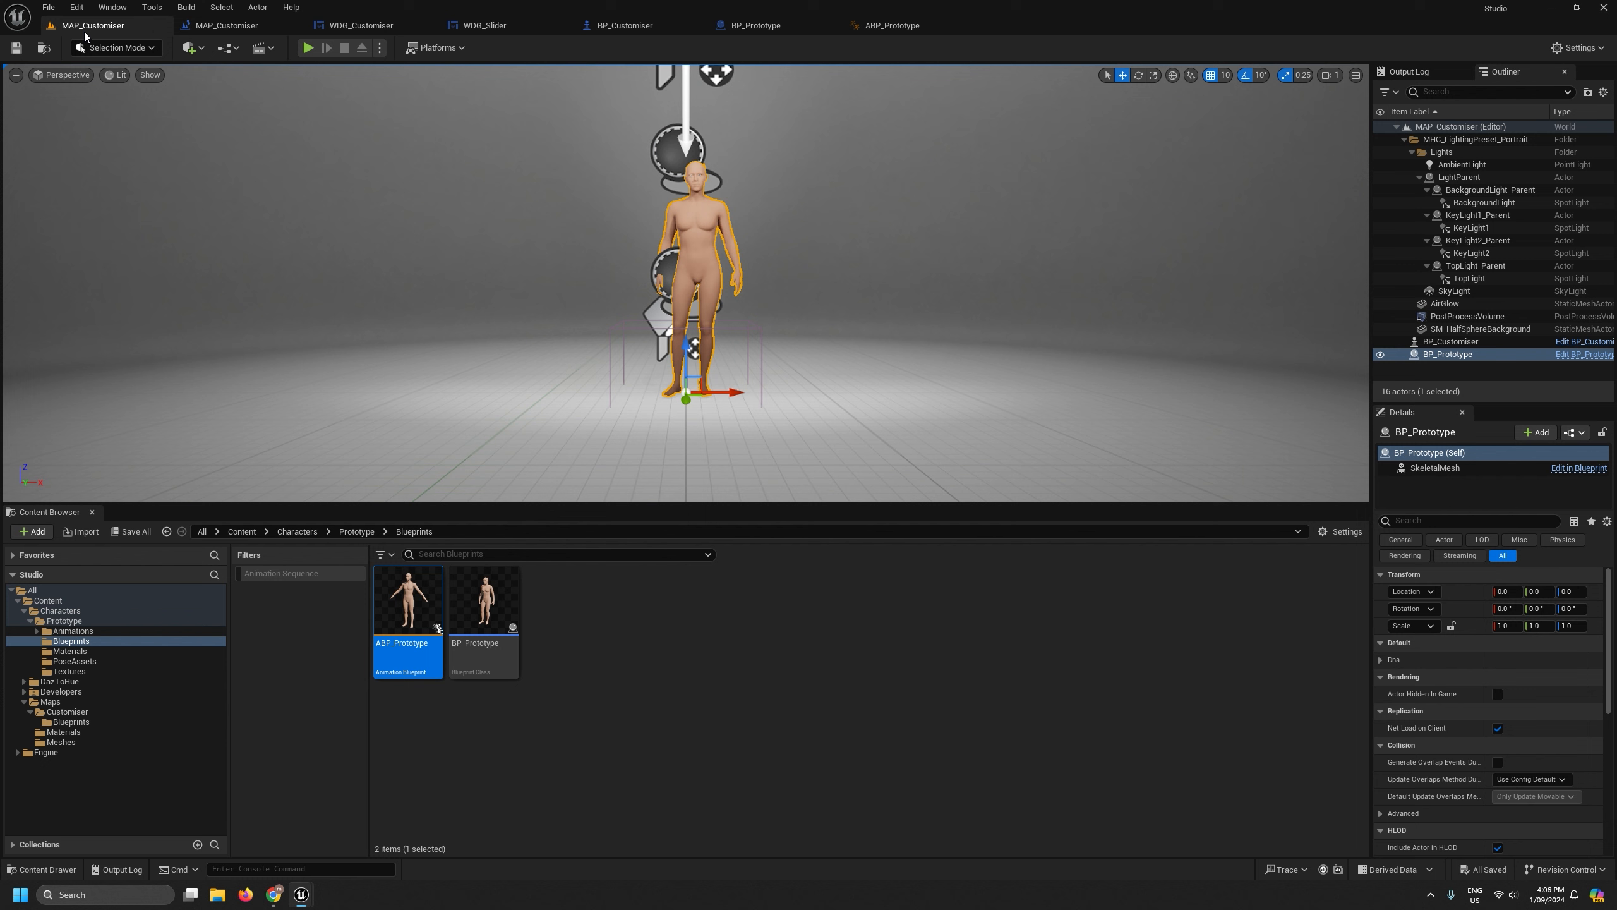
{"action": "left_click", "coordinate": [308, 49]}
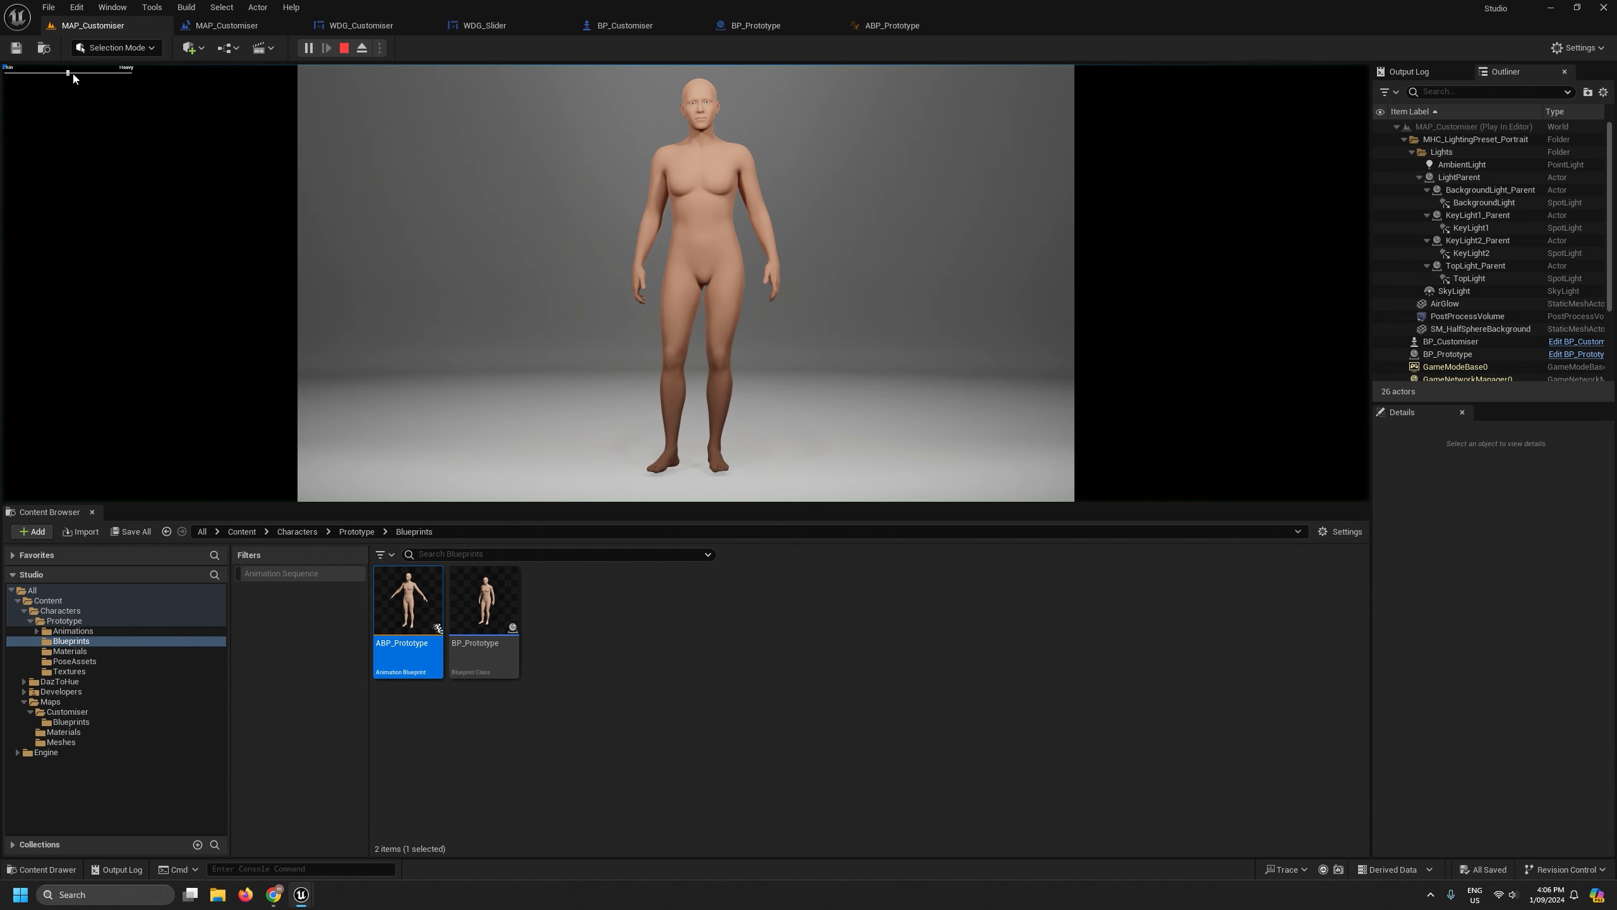
{"action": "left_click_drag", "start_coordinate": [74, 79], "coordinate": [169, 111]}
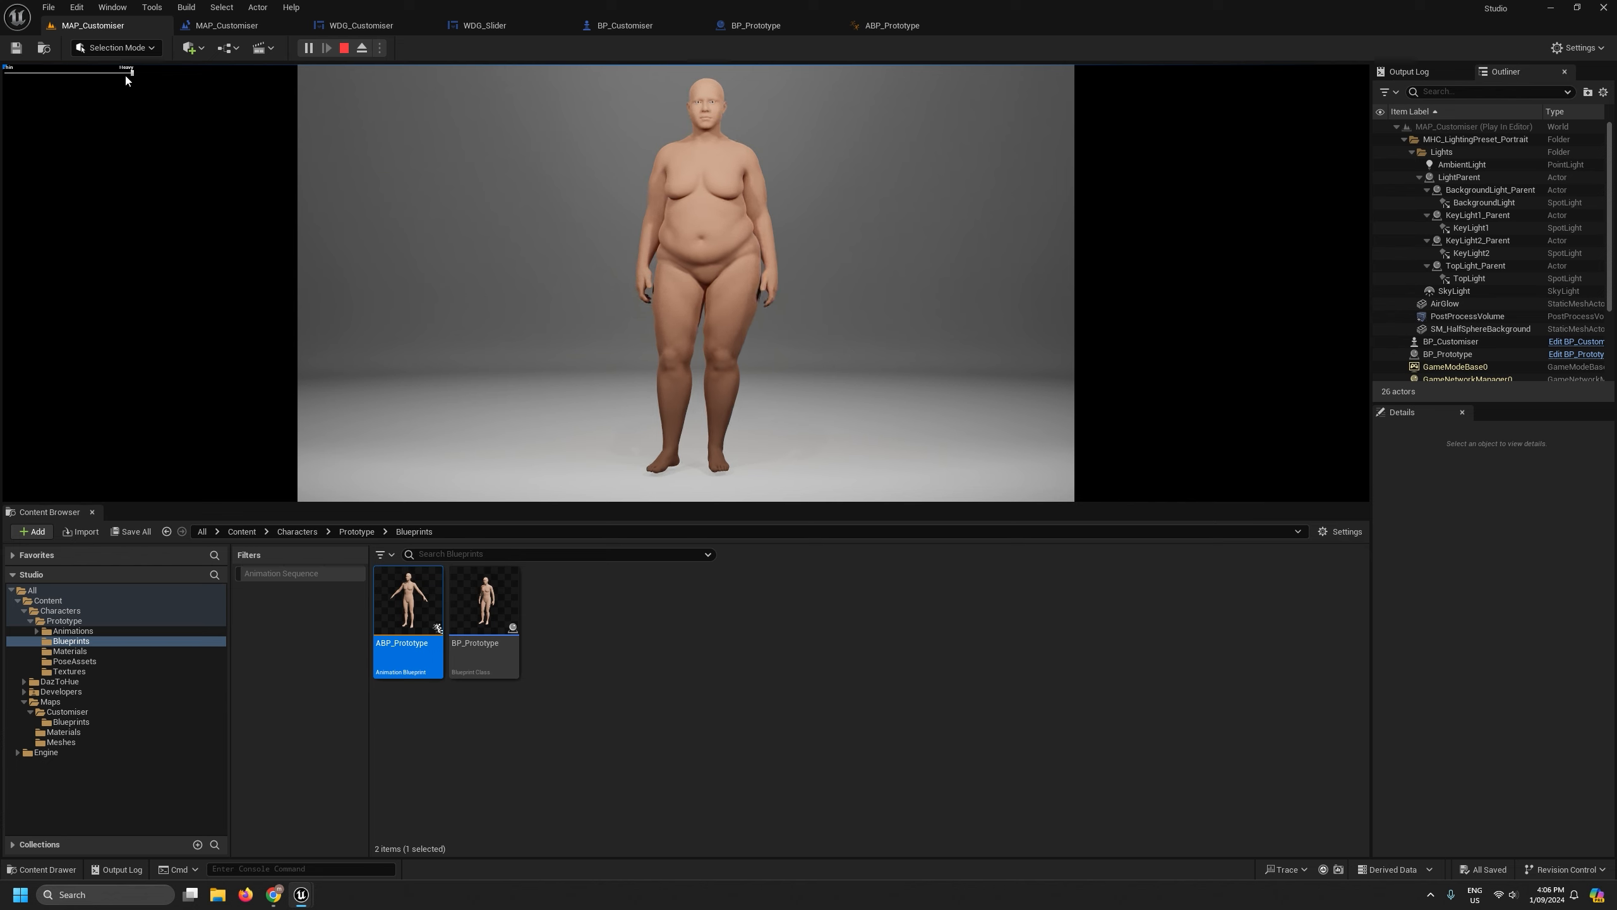
{"action": "left_click_drag", "start_coordinate": [126, 75], "coordinate": [24, 73]}
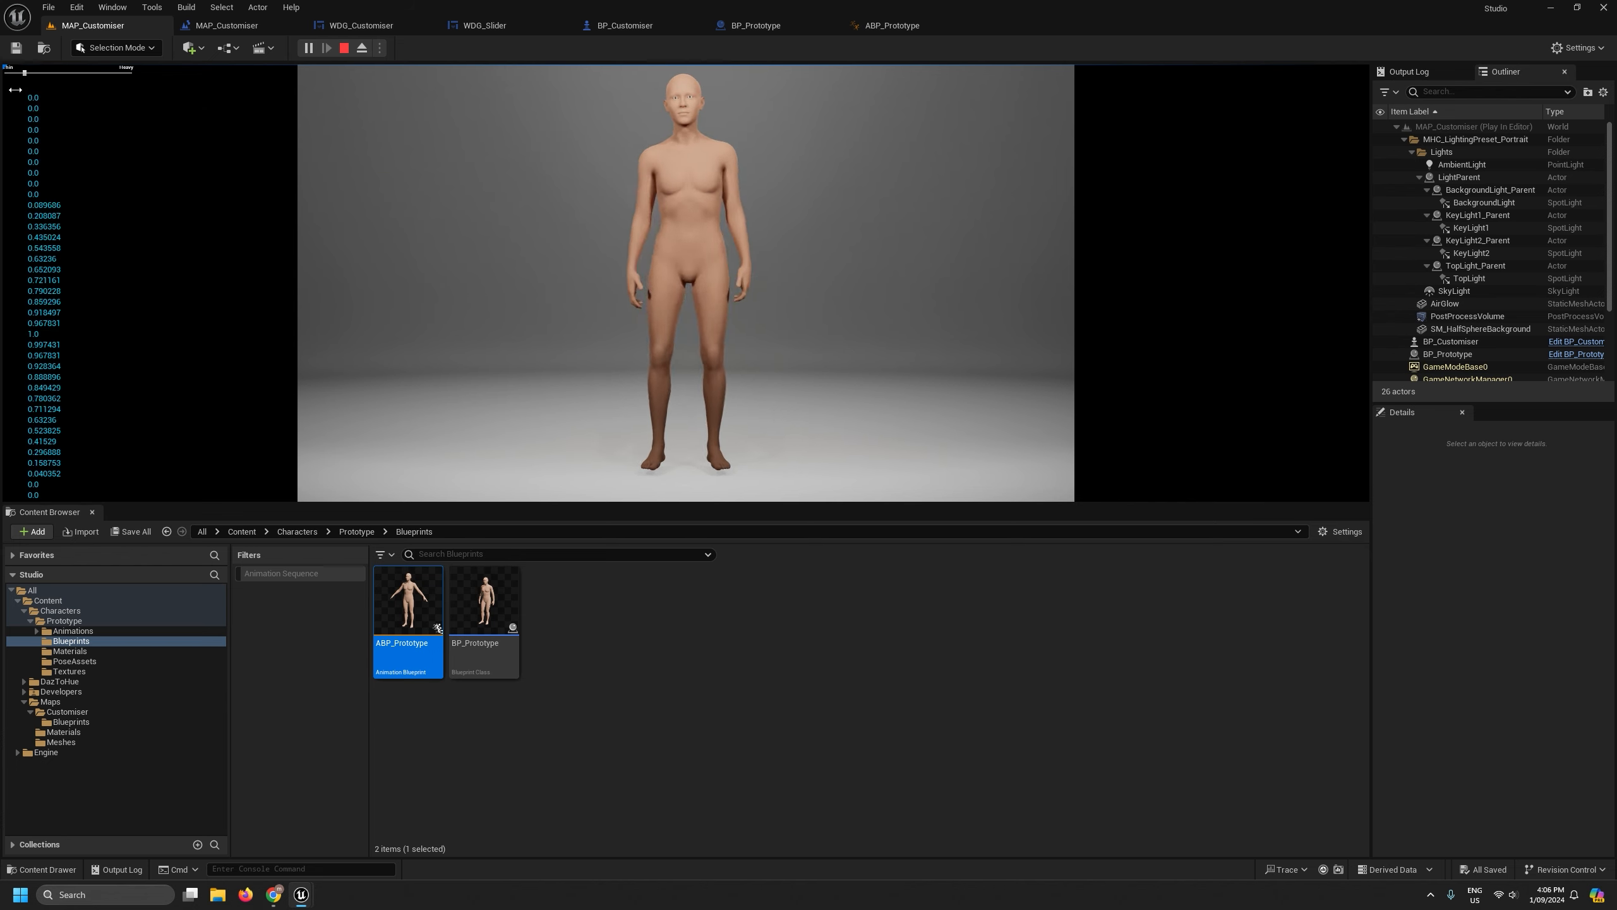
{"action": "left_click", "coordinate": [343, 48]}
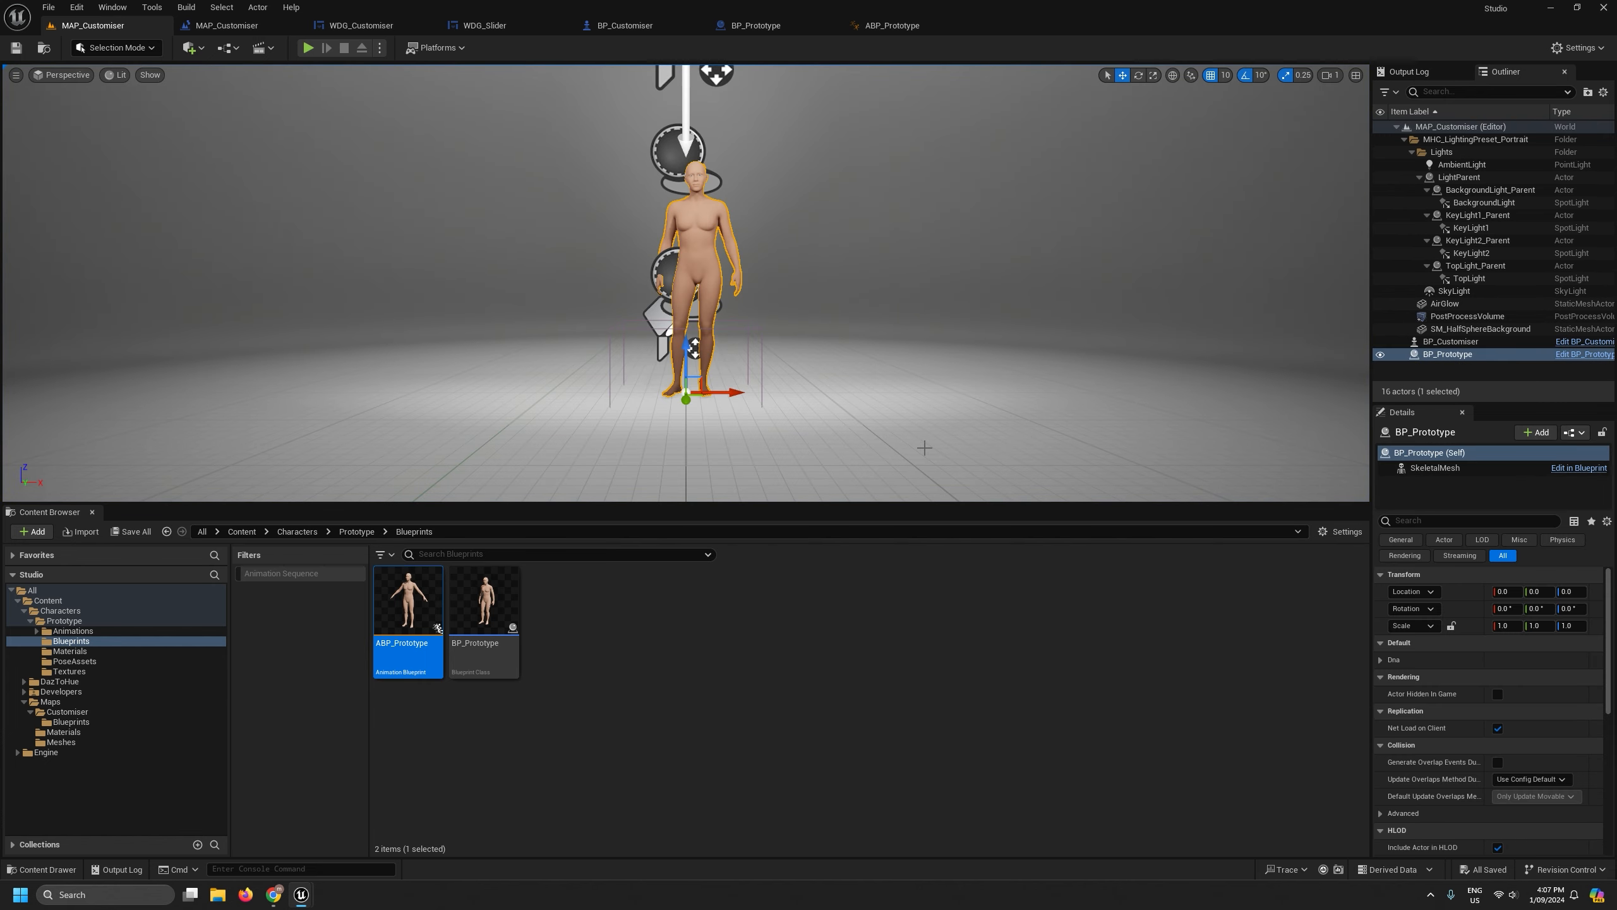
Delete the Break STR_PrototypeDna, conversion and Print String debug nodes, and connect the Dna Changed event's execution output directly to Set Dna.
{"action": "left_click", "coordinate": [227, 25]}
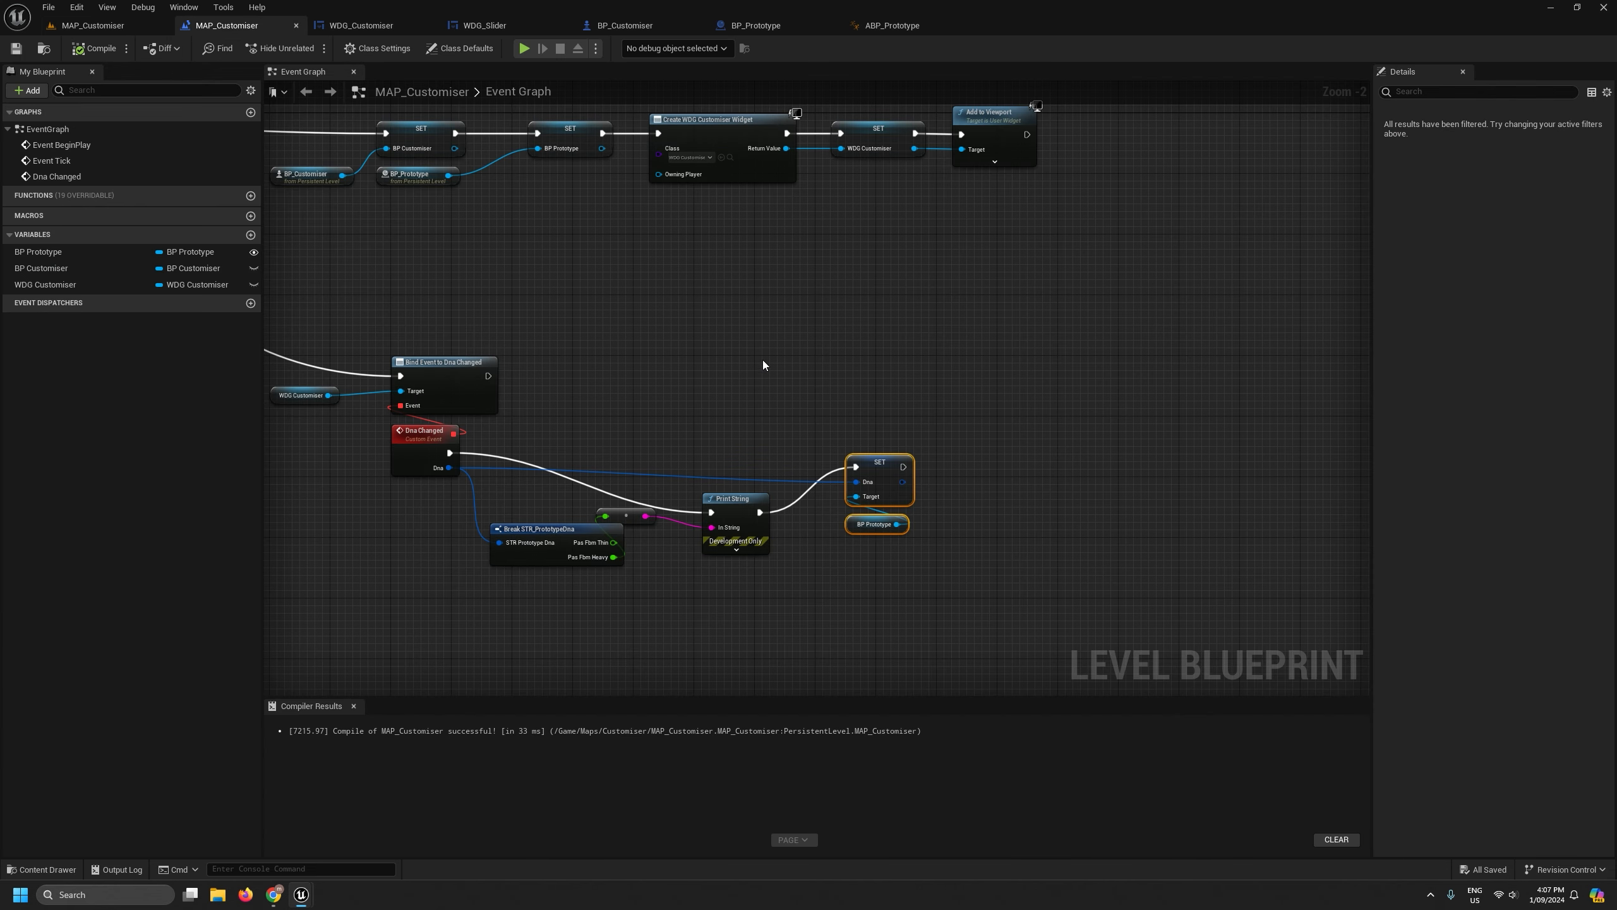
{"action": "right_click_drag", "start_coordinate": [906, 338], "coordinate": [963, 311]}
{"action": "left_click_drag", "start_coordinate": [973, 562], "coordinate": [808, 479]}
{"action": "key", "text": "Delete"}
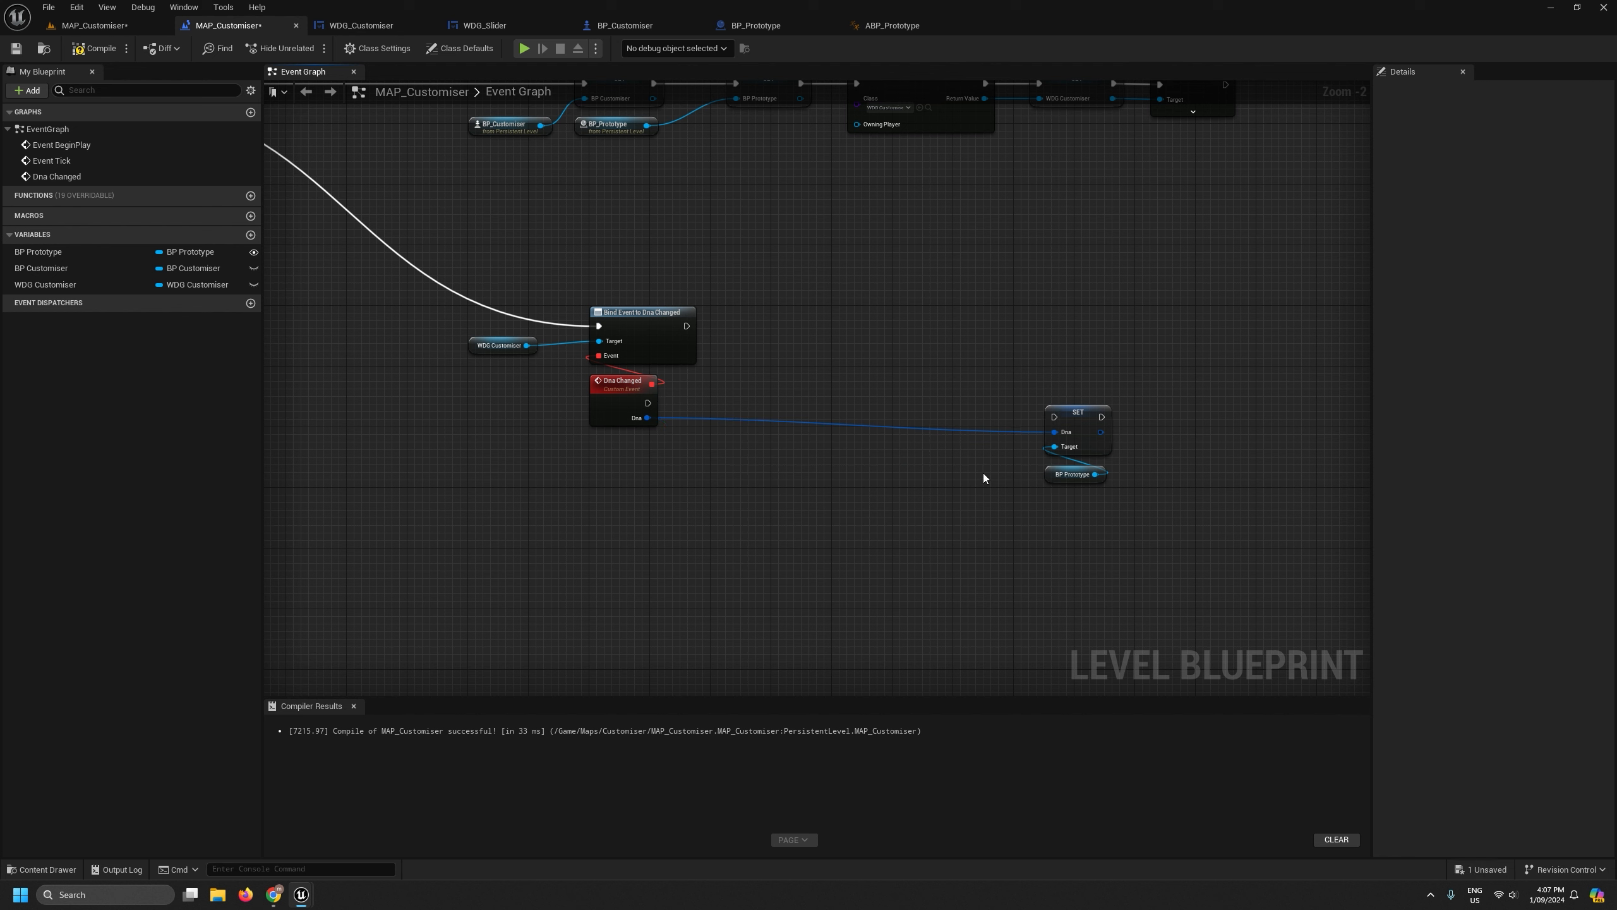
{"action": "left_click_drag", "start_coordinate": [647, 402], "coordinate": [1055, 417]}
Move the Set Dna and BP Prototype nodes next to the Dna Changed event, and compile and save the level blueprint.
{"action": "left_click_drag", "start_coordinate": [1188, 524], "coordinate": [742, 391]}
{"action": "left_click", "coordinate": [968, 437]}
{"action": "right_click_drag", "start_coordinate": [826, 401], "coordinate": [951, 401]}
{"action": "scroll", "coordinate": [792, 433], "scroll_direction": "down", "scroll_amount": 3}
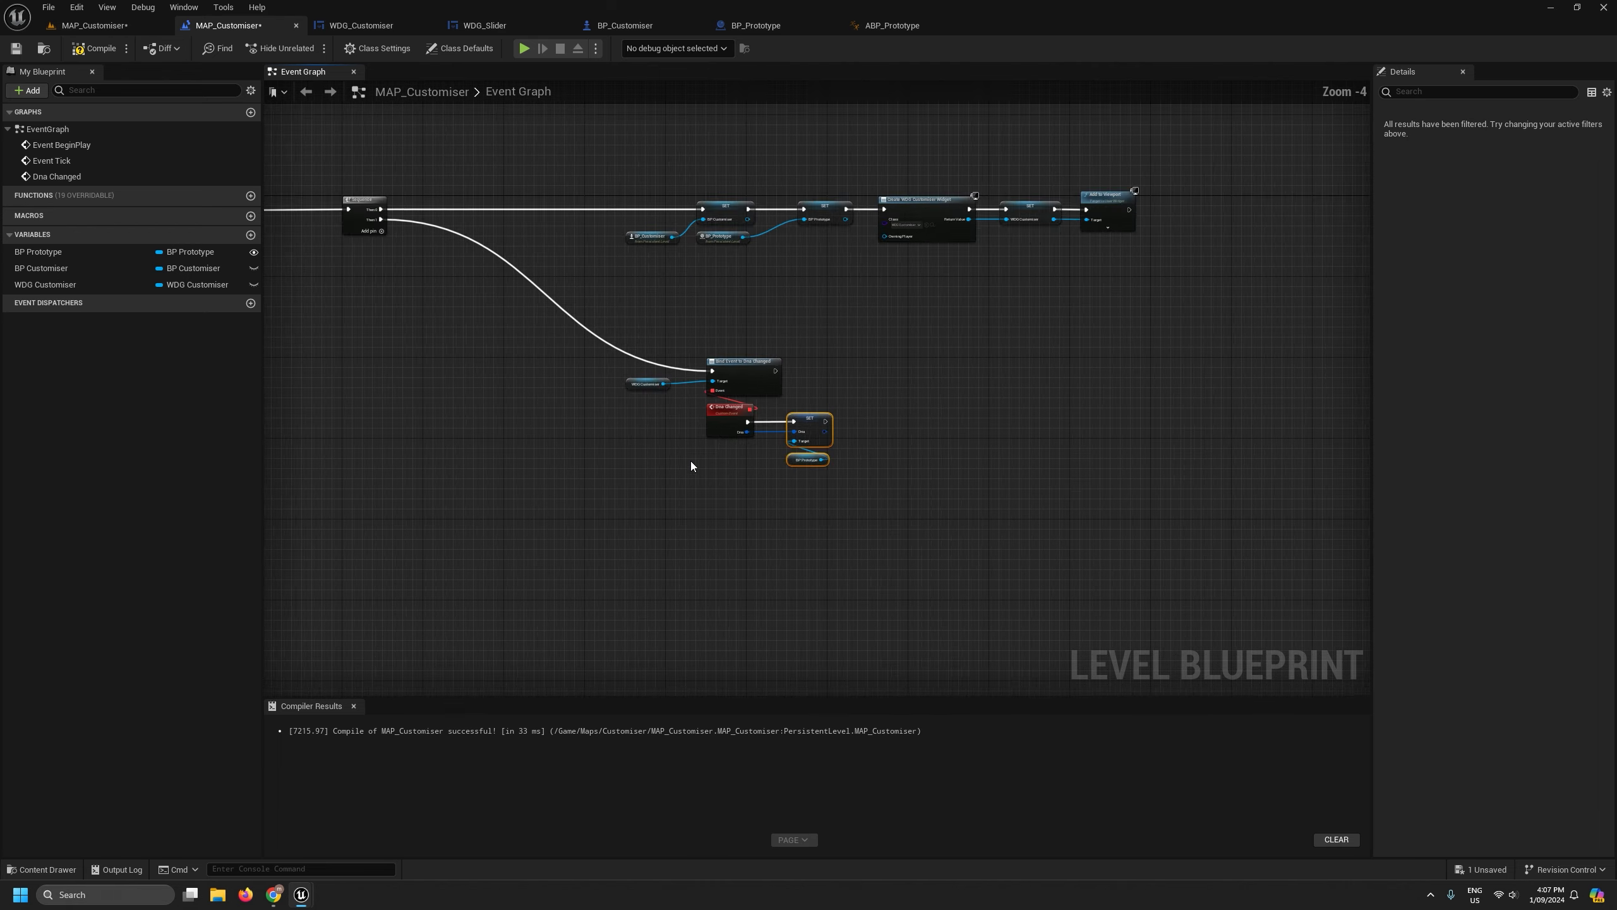
{"action": "left_click", "coordinate": [93, 49]}
{"action": "left_click", "coordinate": [14, 50]}
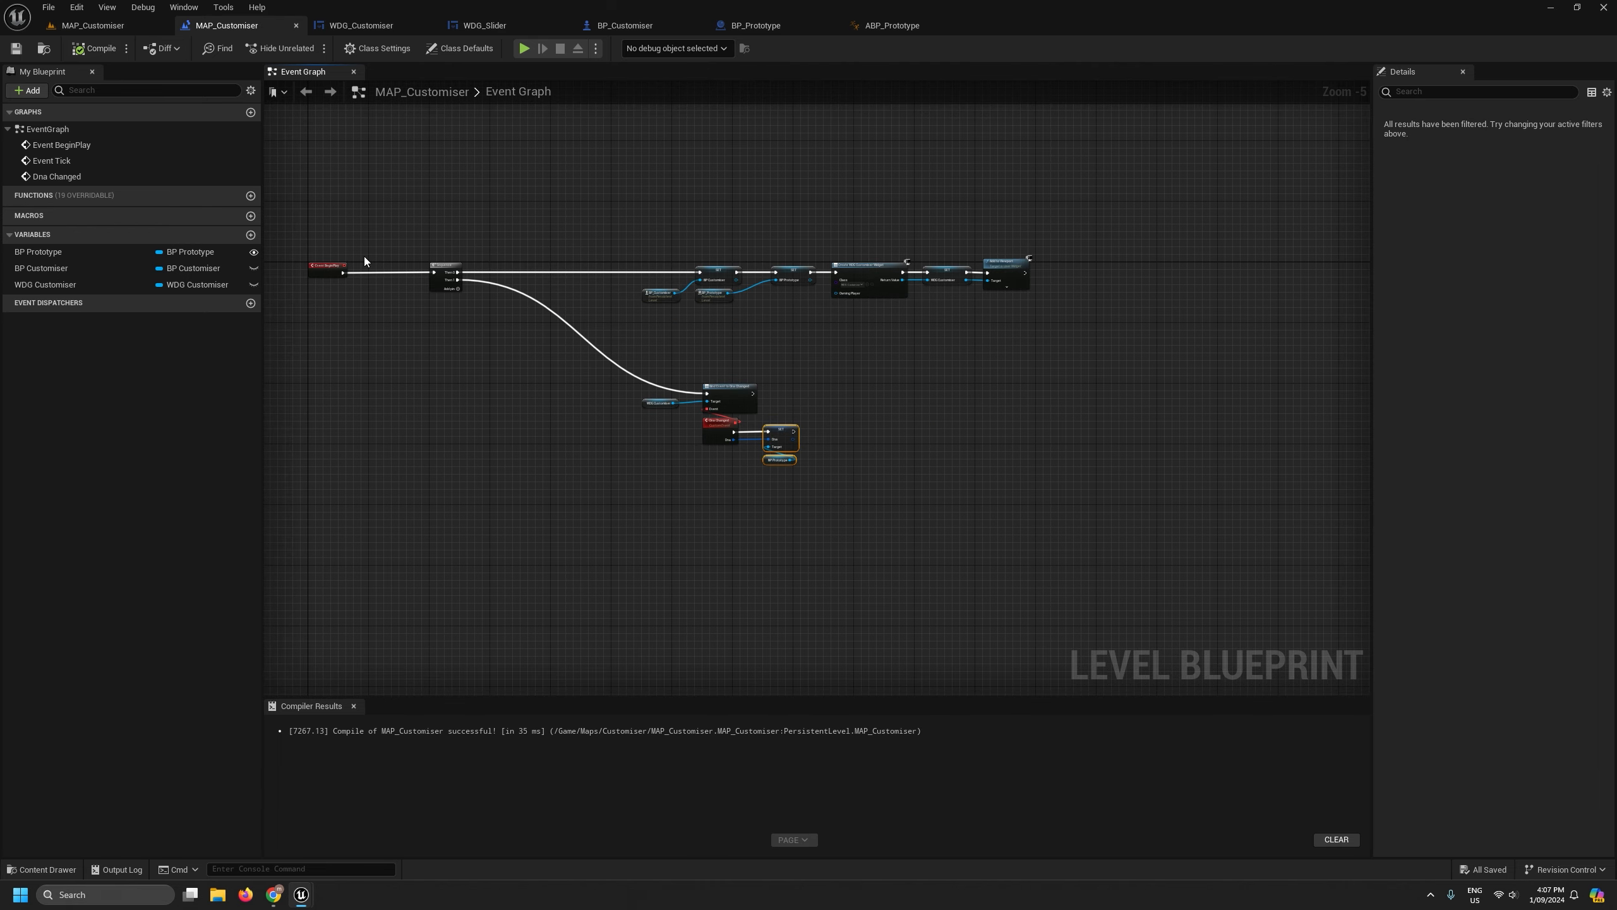
Review the graphs of the level blueprint, WDG_Customiser, WDG_Slider, BP_Customiser, BP_Prototype and ABP_Prototype, and return to the MAP_Customiser level.
{"action": "scroll", "coordinate": [811, 365], "scroll_direction": "up", "scroll_amount": 2}
{"action": "scroll", "coordinate": [811, 368], "scroll_direction": "down", "scroll_amount": 3}
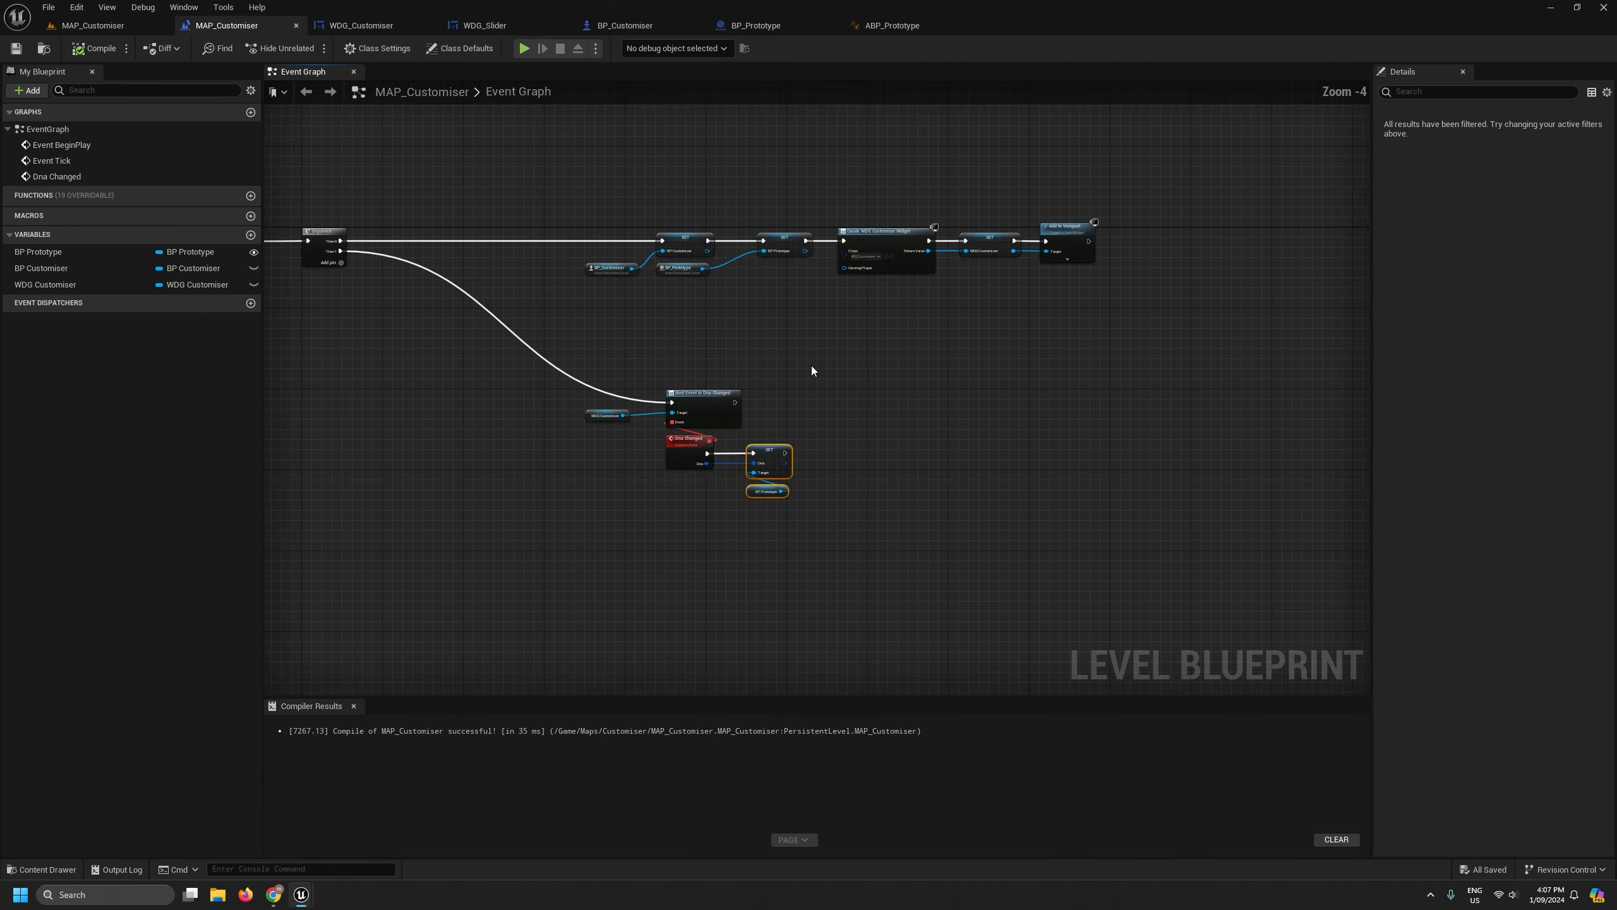
{"action": "left_click", "coordinate": [354, 27]}
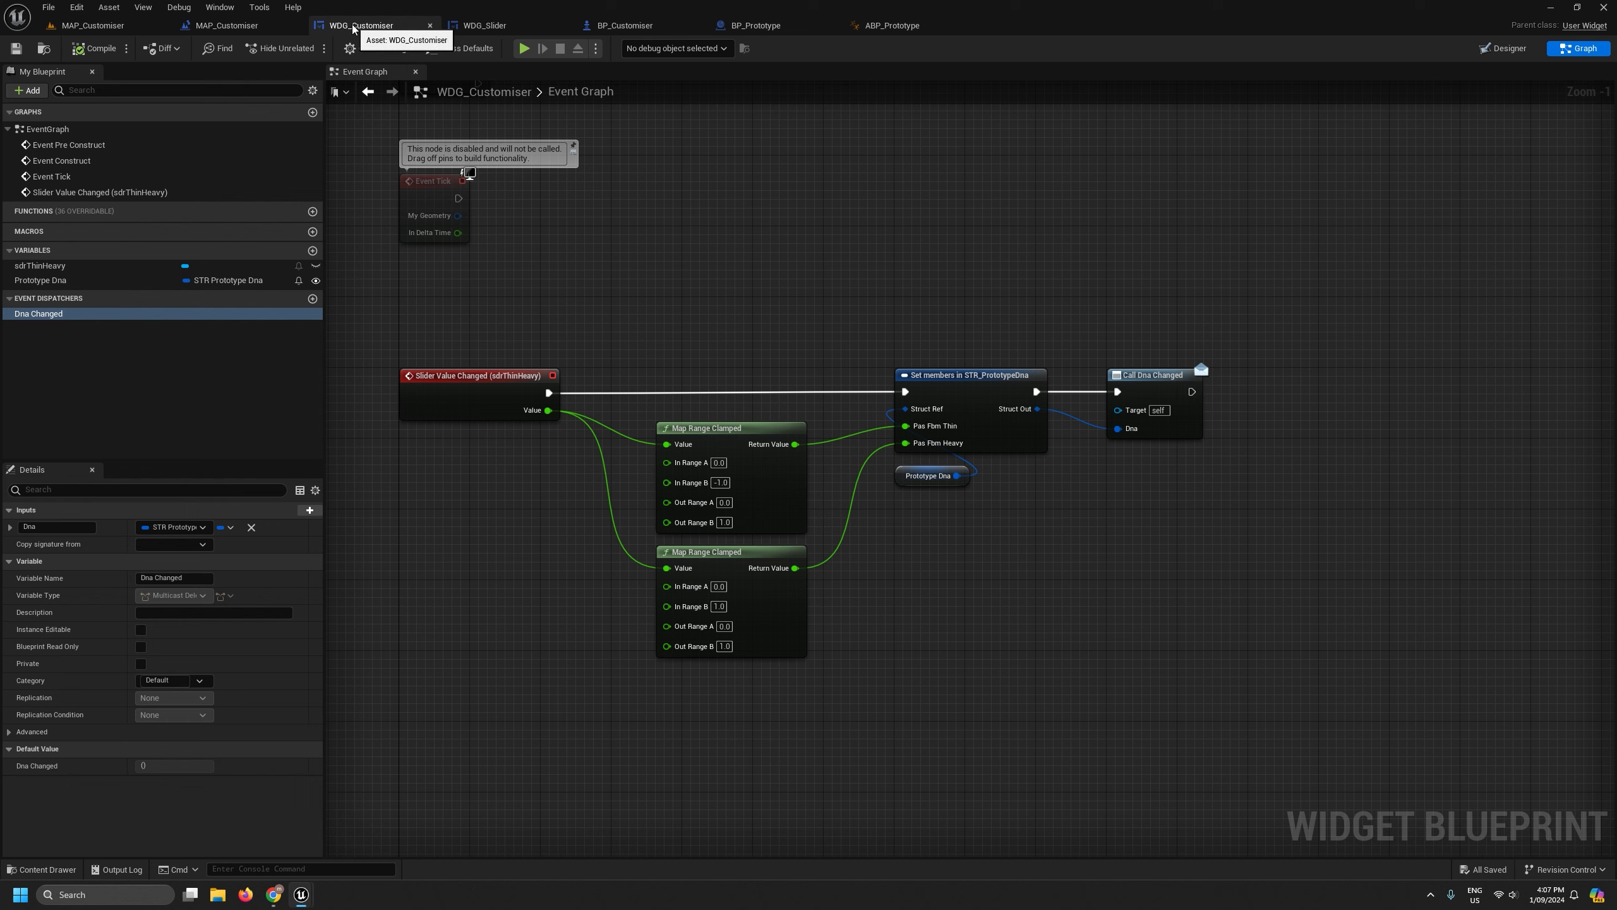
{"action": "left_click", "coordinate": [477, 26]}
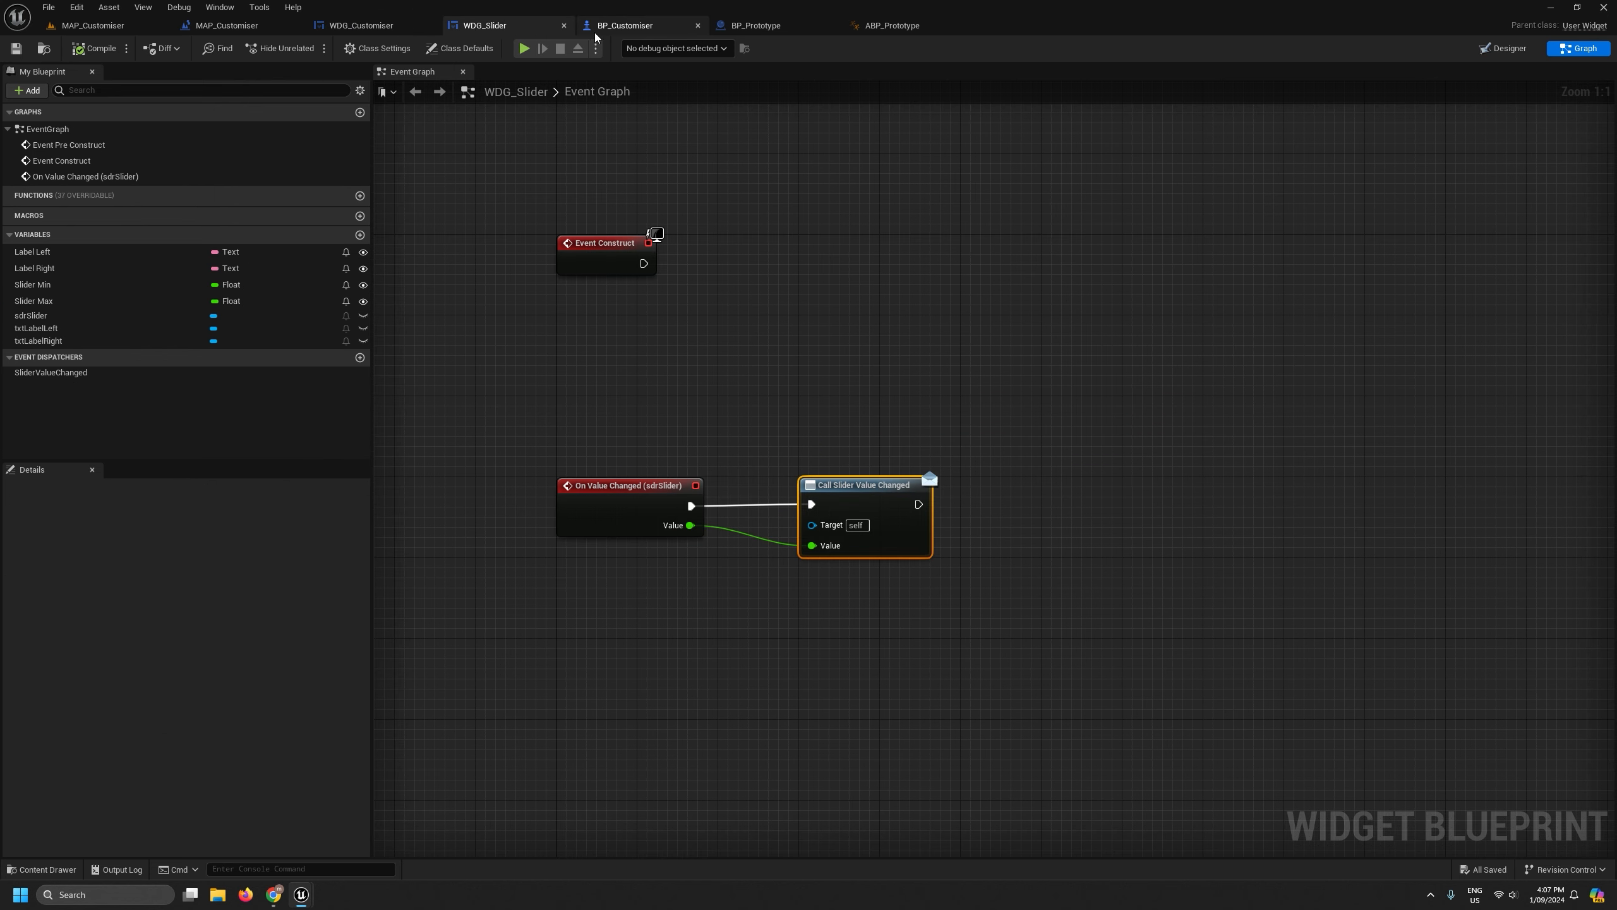
{"action": "left_click", "coordinate": [614, 27]}
{"action": "left_click", "coordinate": [748, 27]}
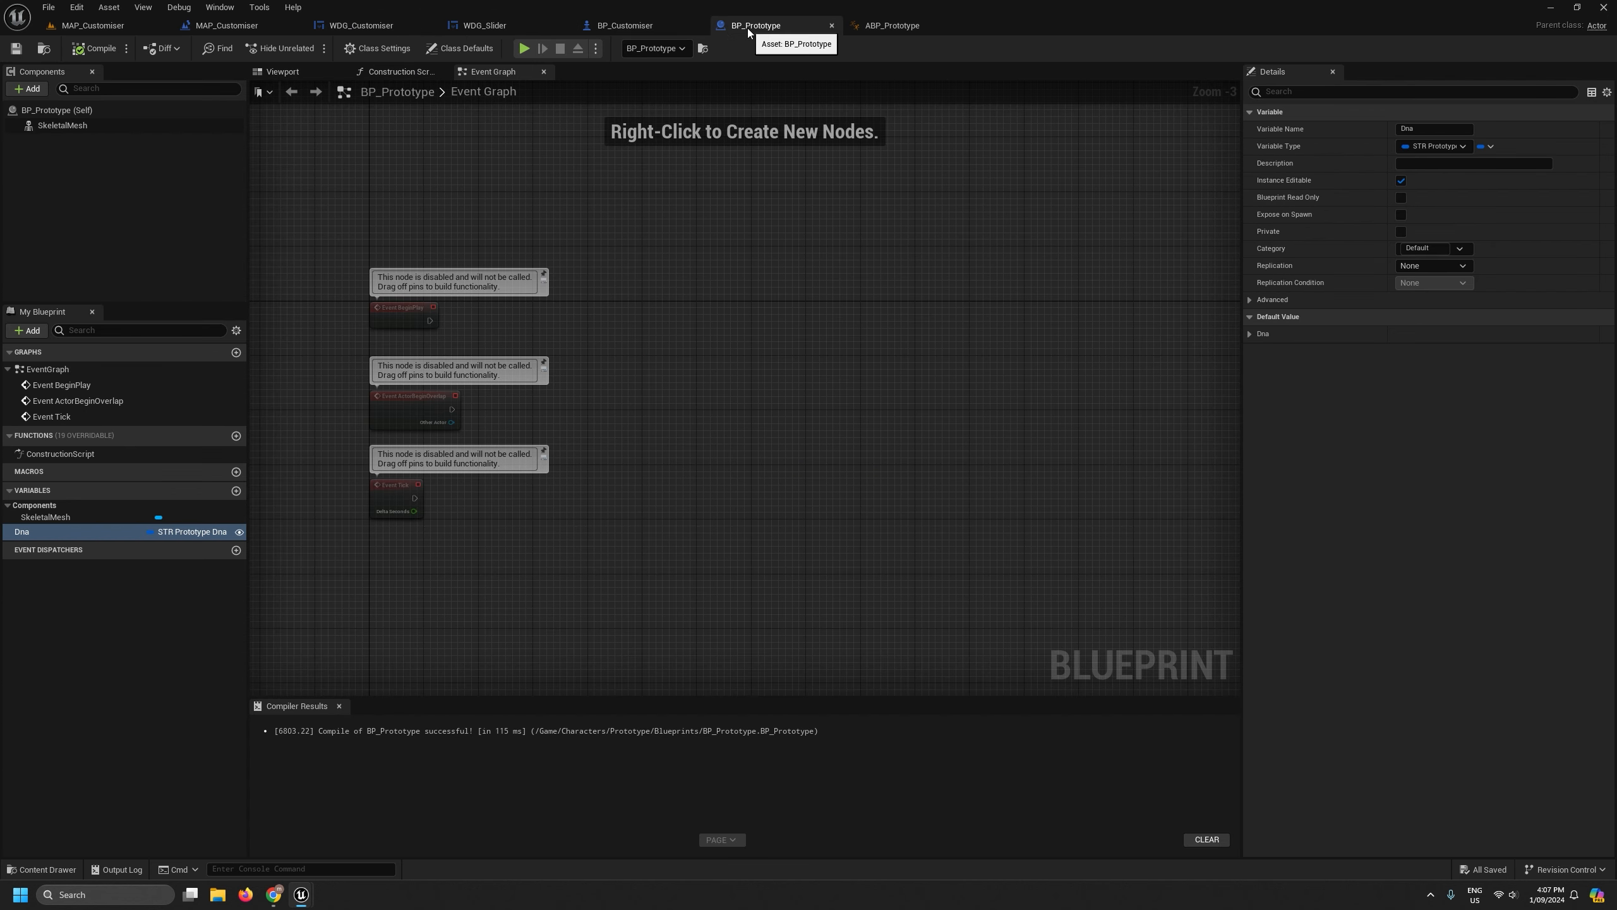
{"action": "left_click", "coordinate": [885, 24]}
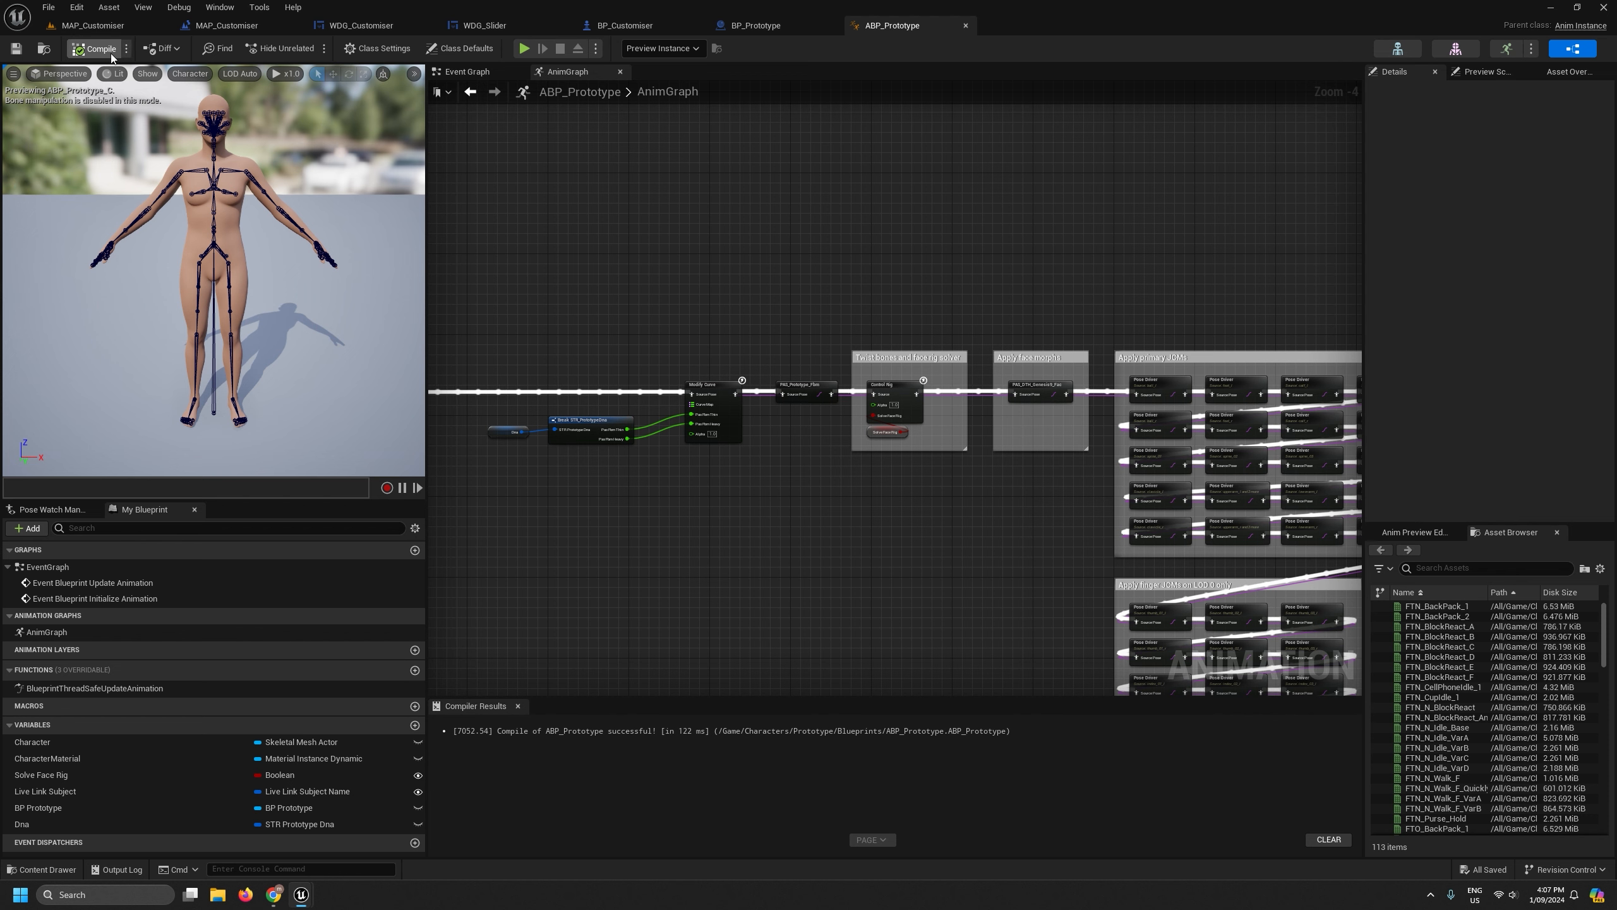
{"action": "left_click", "coordinate": [93, 25]}
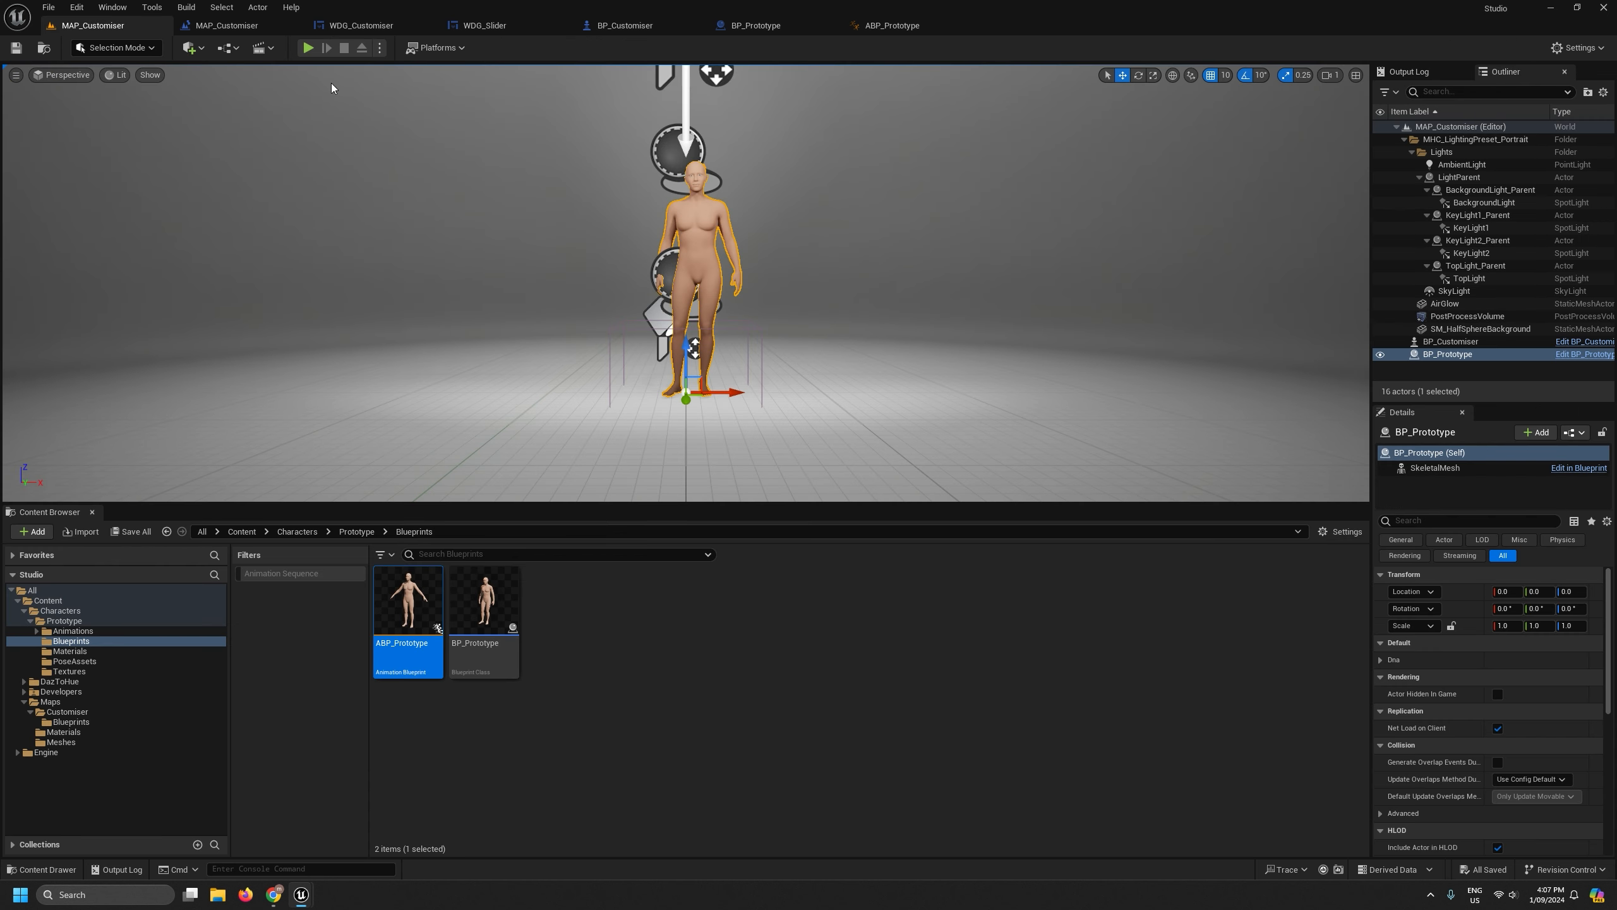
Play the MAP_Customiser level in an enlarged viewport and test the body slider around its middle and fully towards Heavy.
{"action": "left_click", "coordinate": [309, 51]}
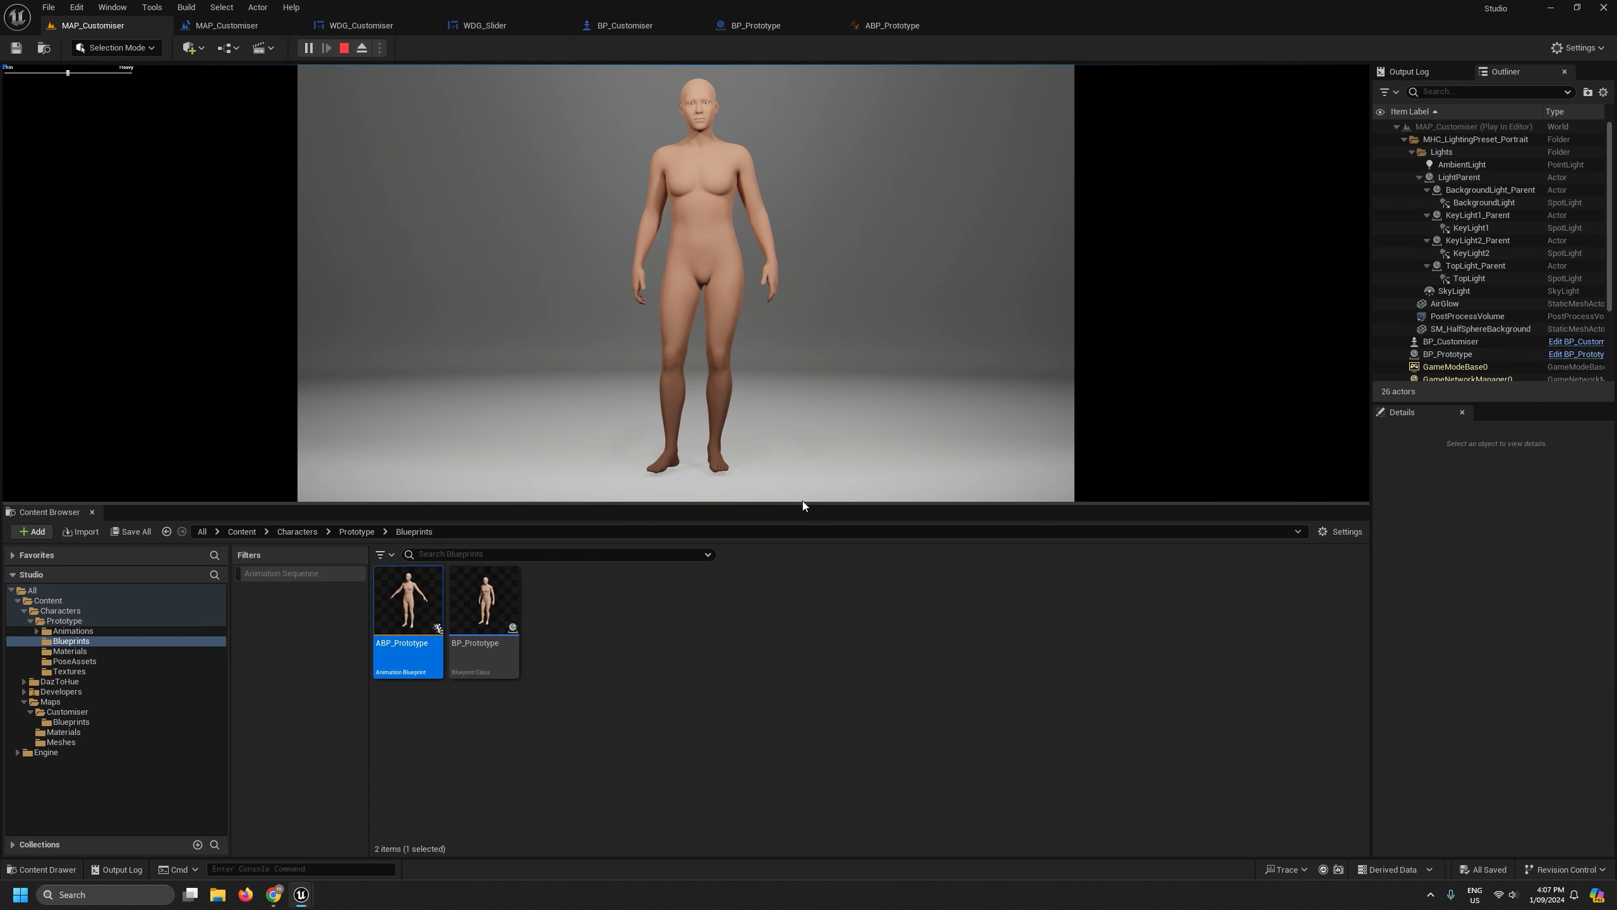
{"action": "left_click_drag", "start_coordinate": [806, 504], "coordinate": [764, 616]}
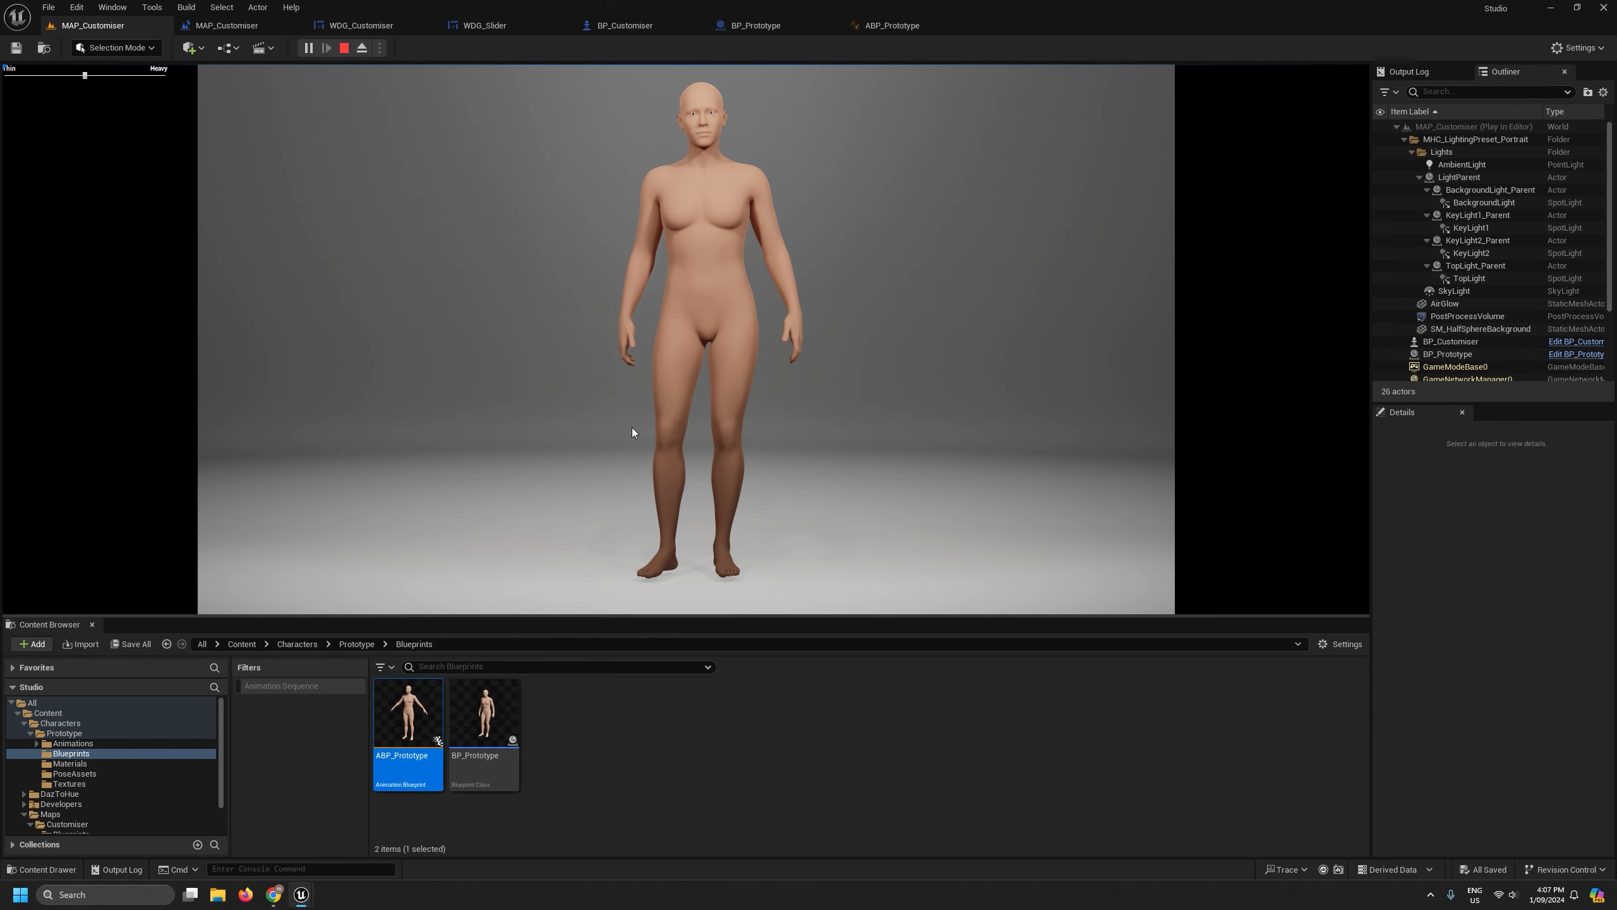
{"action": "left_click_drag", "start_coordinate": [85, 76], "coordinate": [78, 153]}
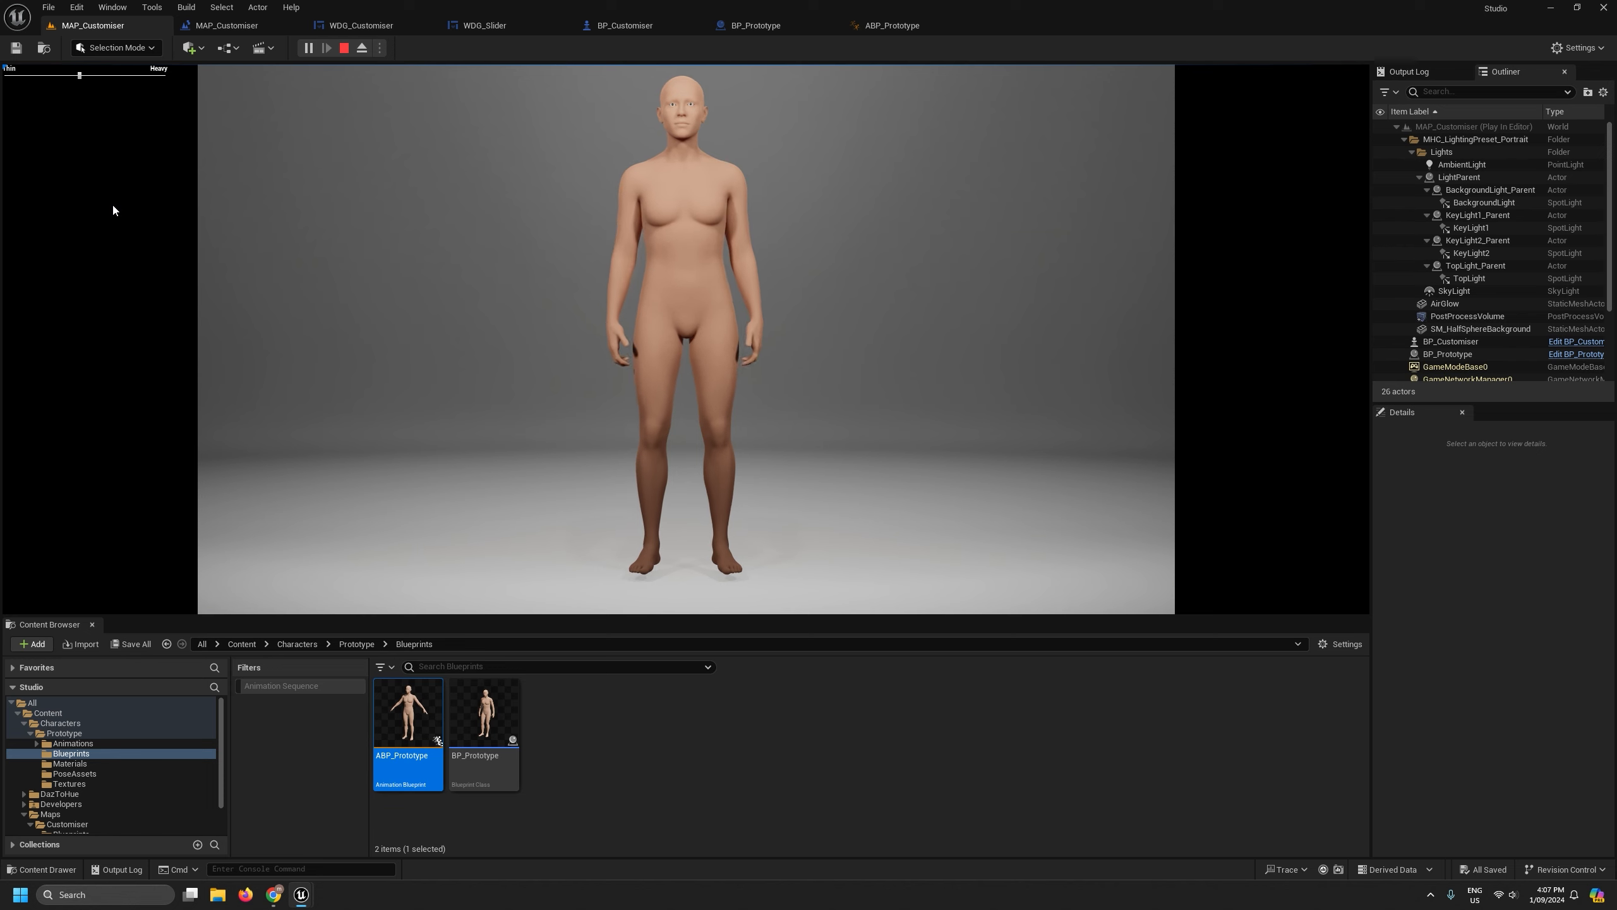
{"action": "left_click_drag", "start_coordinate": [79, 75], "coordinate": [189, 79]}
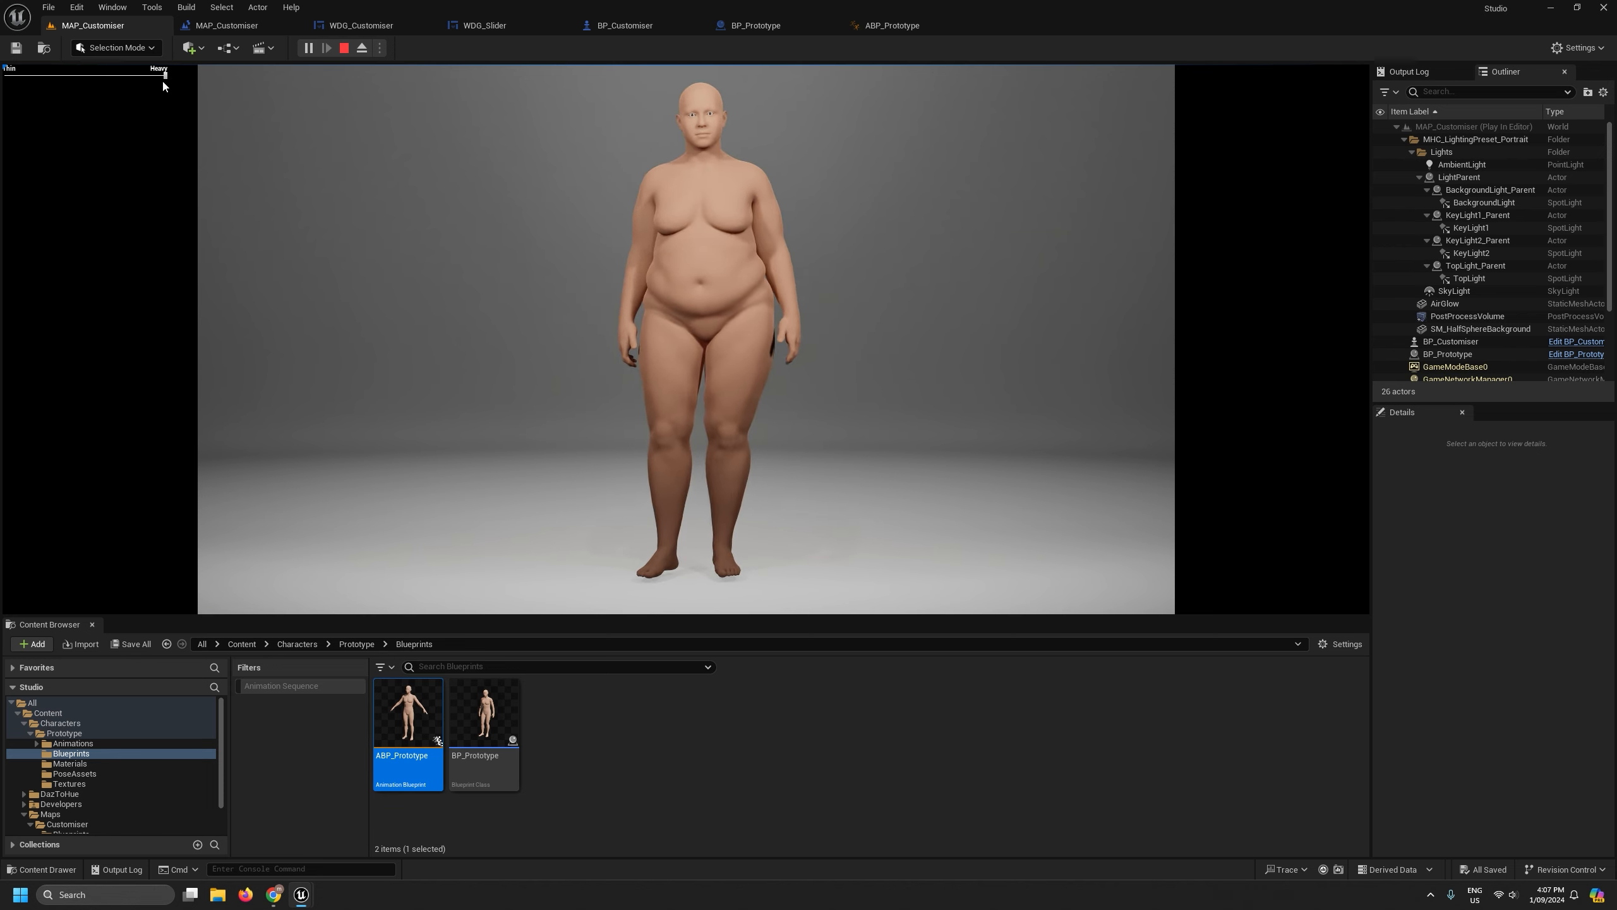
{"action": "left_click_drag", "start_coordinate": [161, 79], "coordinate": [194, 92]}
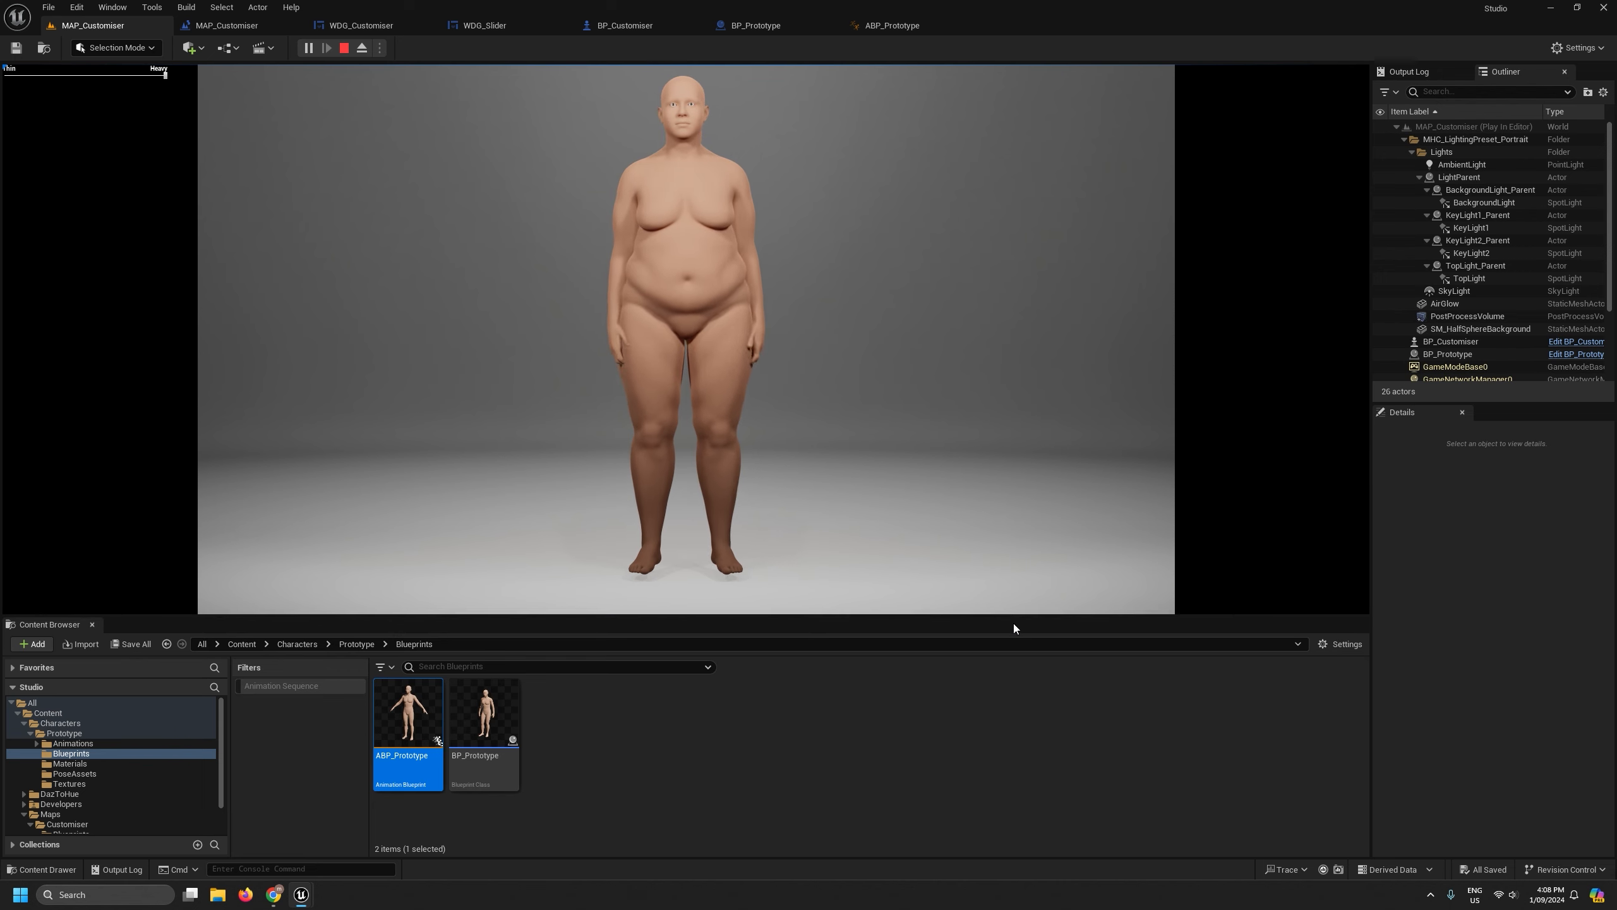
Give the Content Browser more height and collapse the Maps and Prototype folders, showing the contents of the Prototype folder.
{"action": "left_click_drag", "start_coordinate": [1045, 619], "coordinate": [1055, 558]}
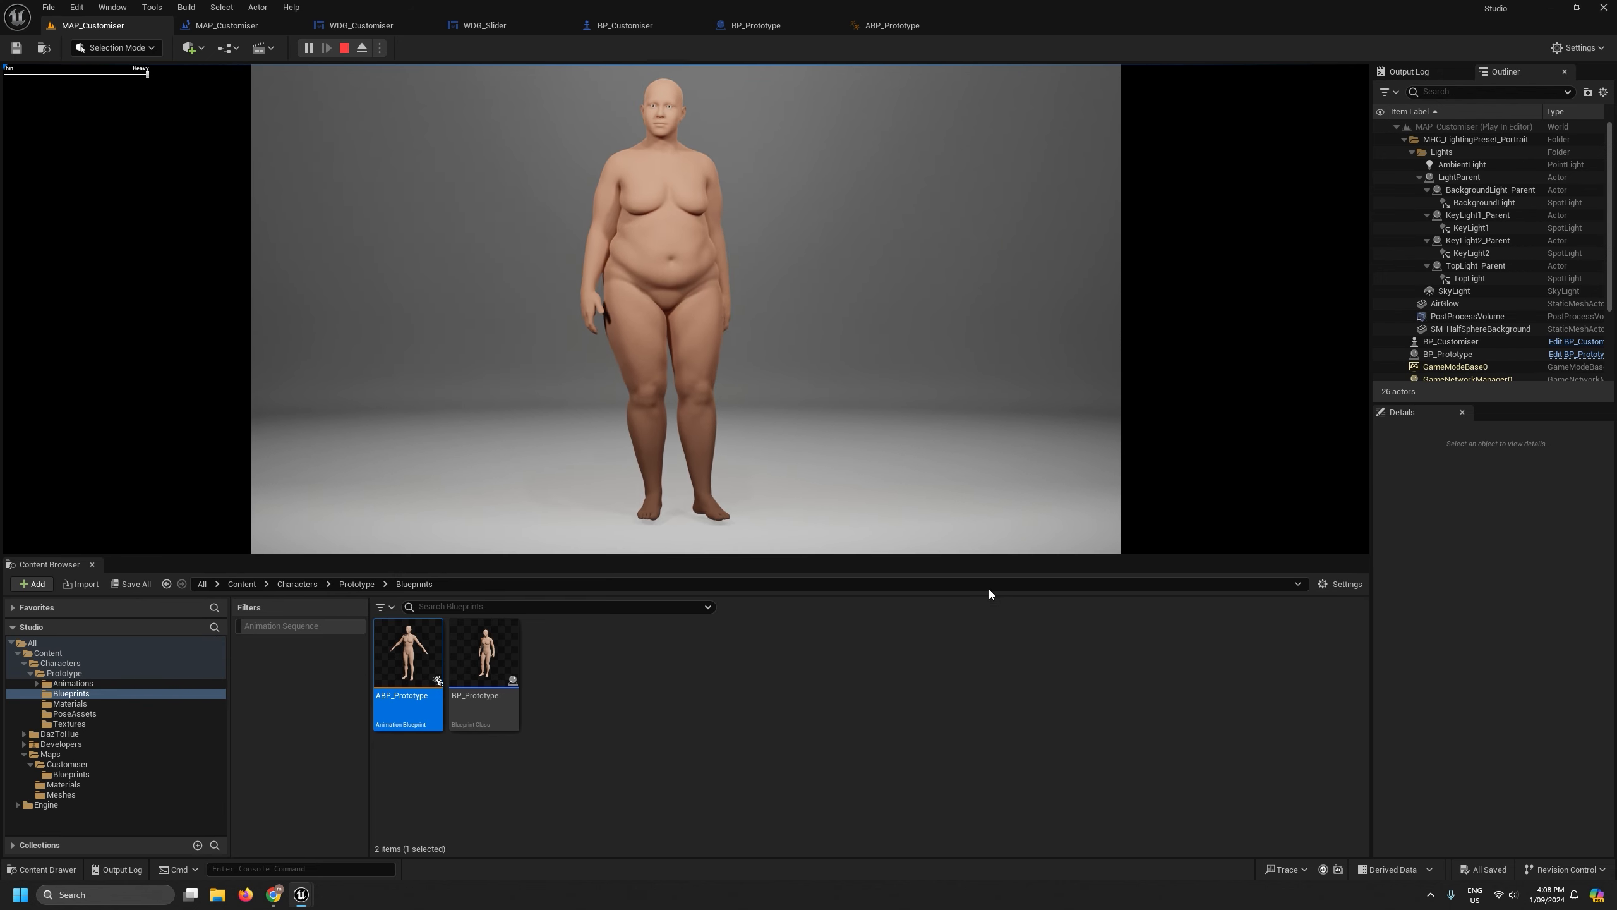
{"action": "left_click", "coordinate": [24, 754]}
{"action": "left_click", "coordinate": [31, 674]}
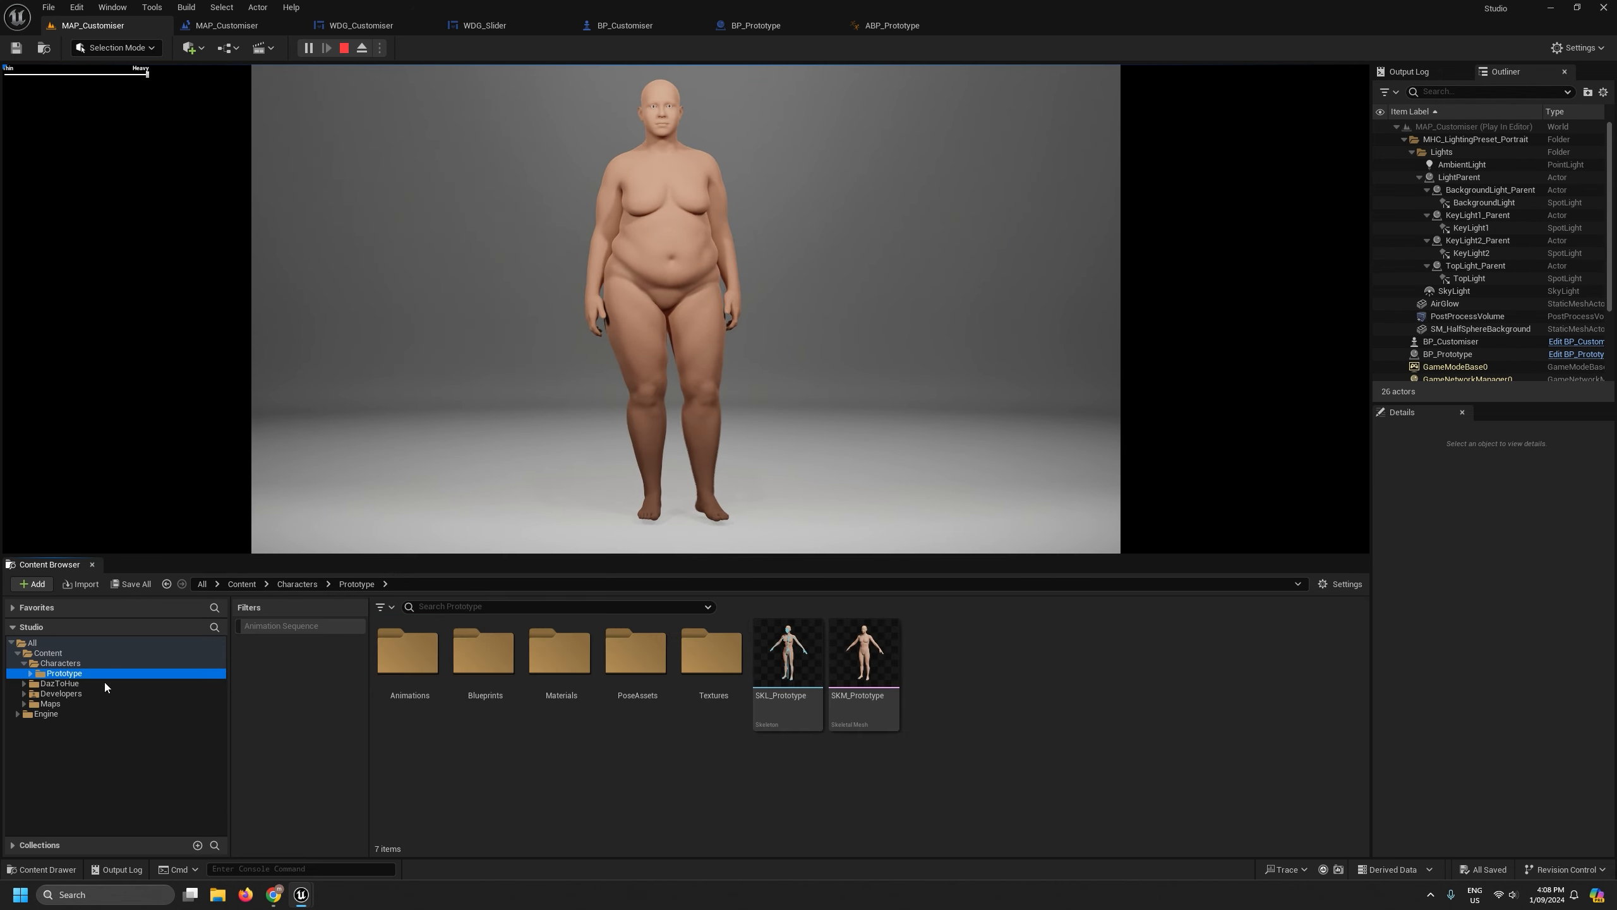